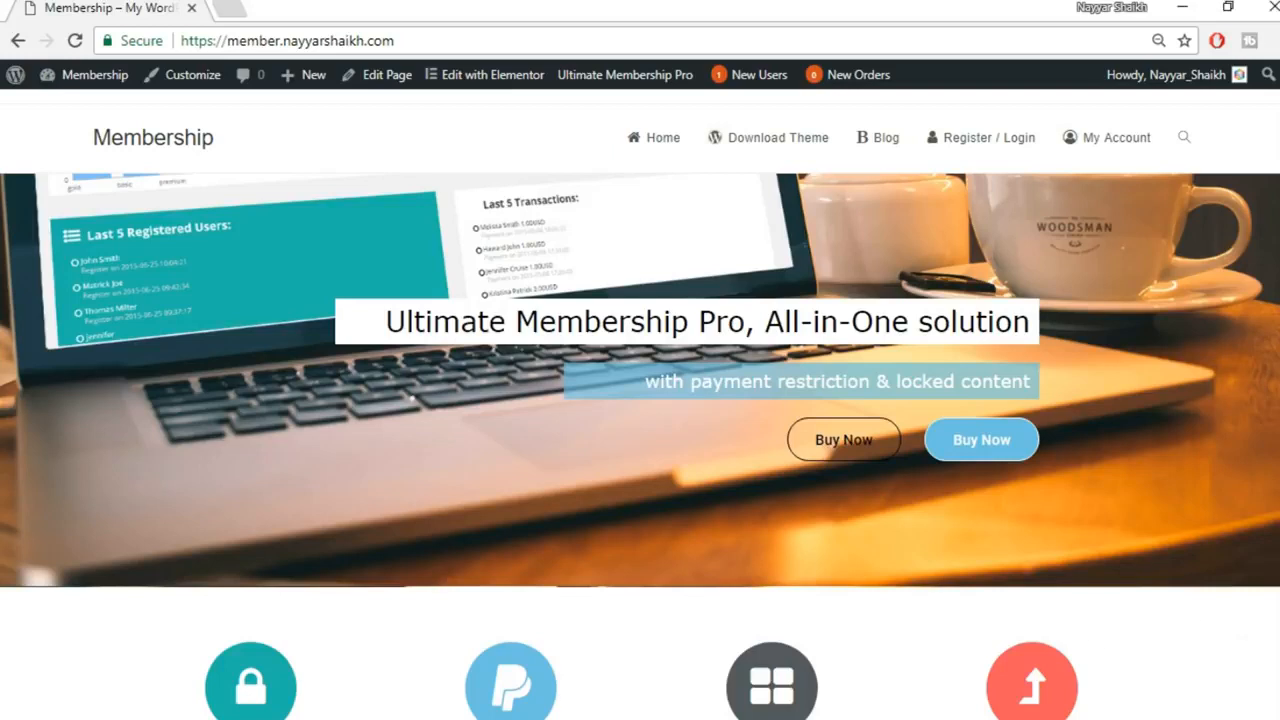
Switch to the logged-out browser window and look over the Blog listing
click(676, 702)
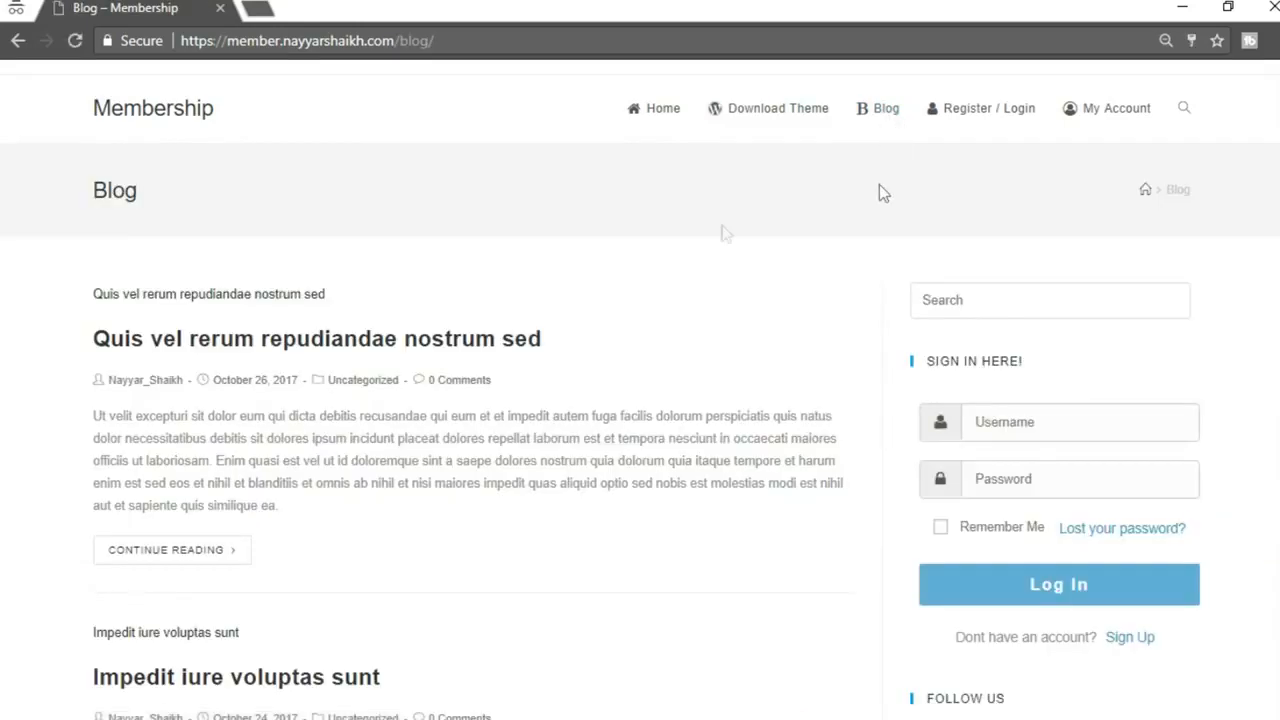
scroll(600, 508, down, 9)
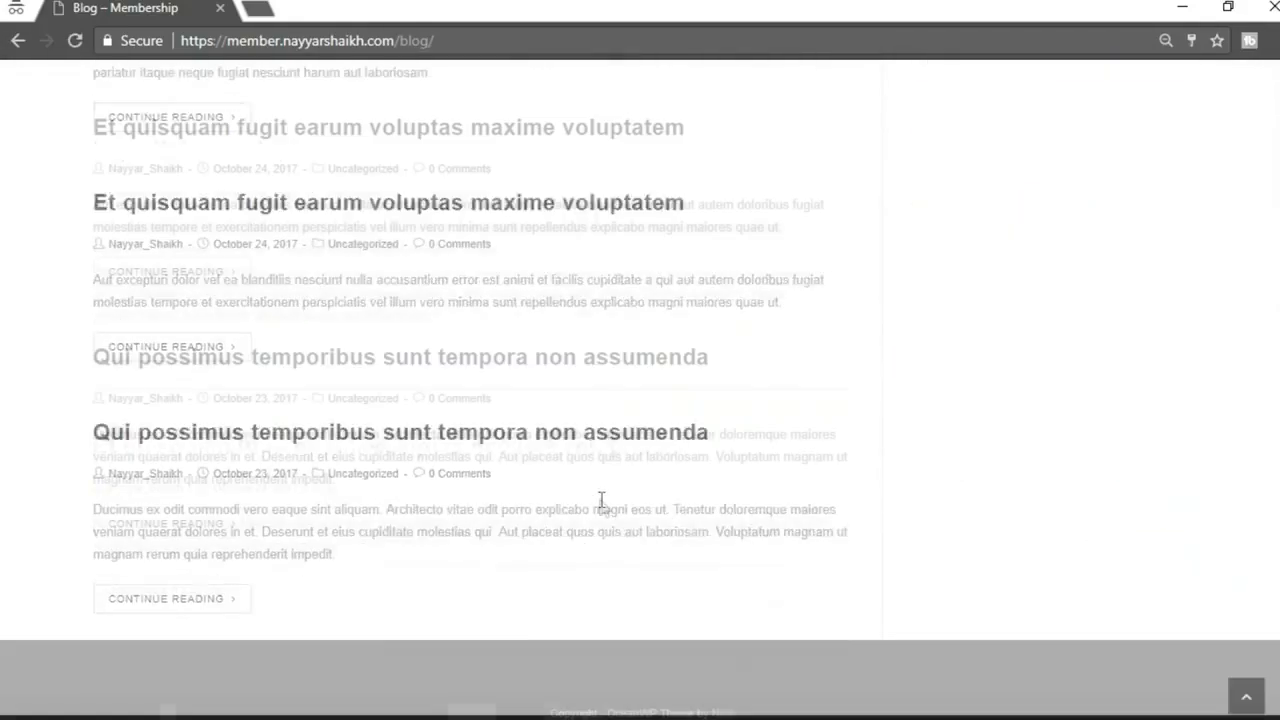
scroll(600, 508, up, 10)
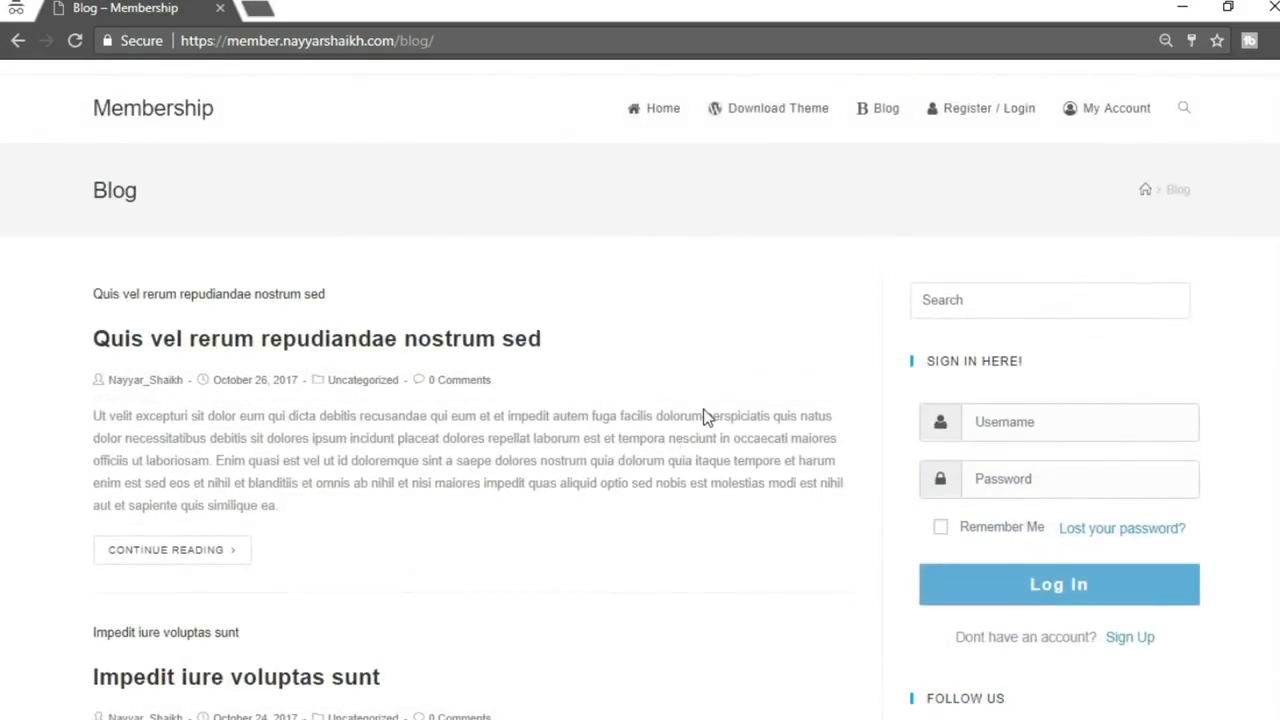
Read the post 'Quis vel rerum repudiandae nostrum sed', then go back to the Blog listing
click(430, 342)
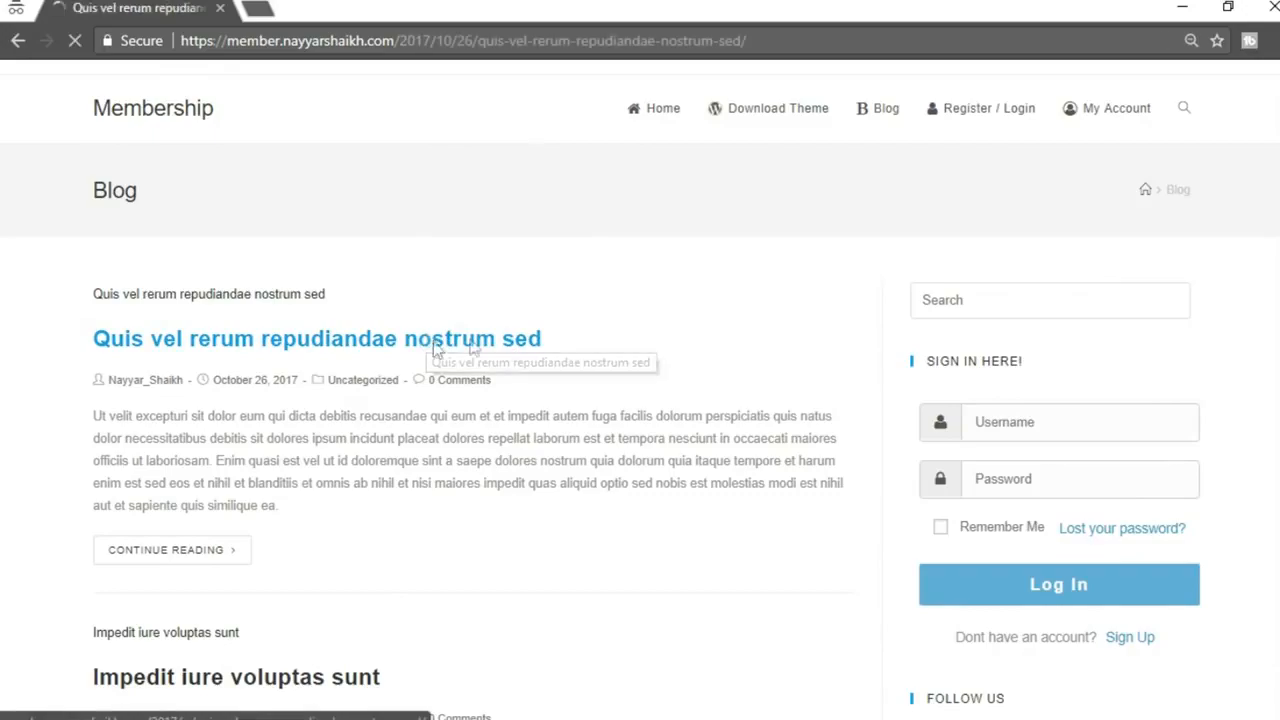
scroll(640, 390, down, 15)
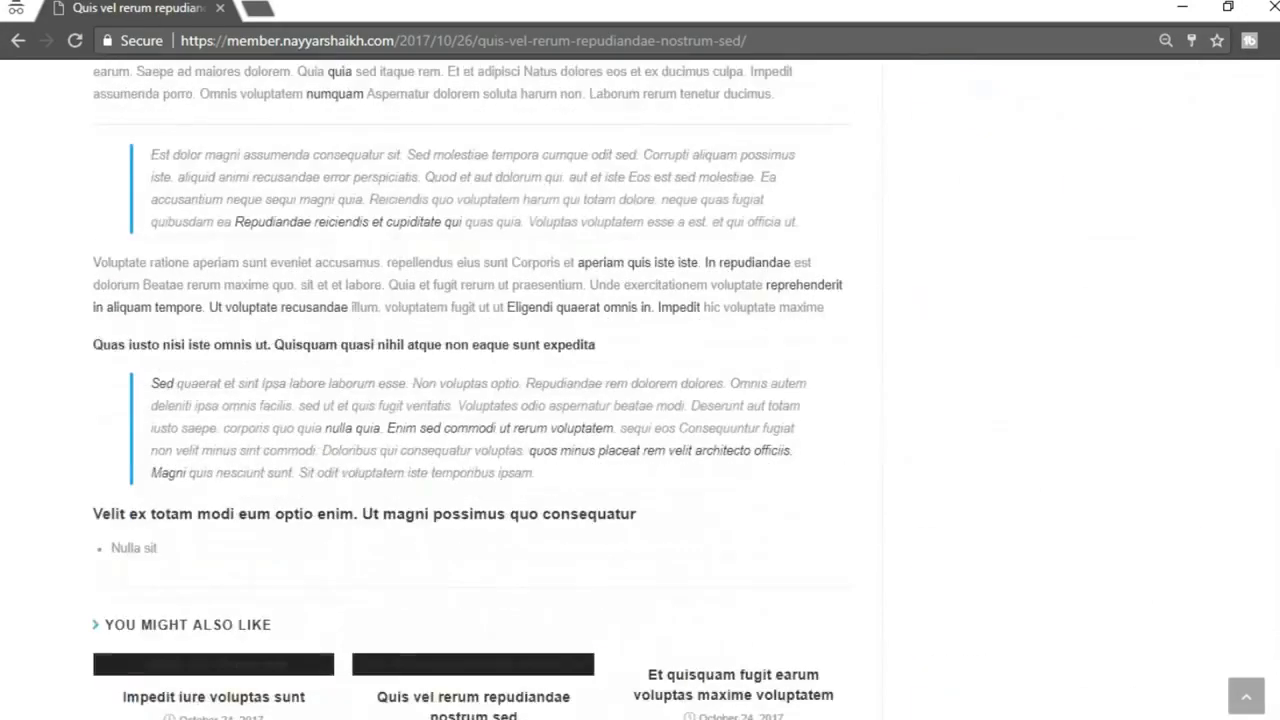
scroll(640, 390, up, 6)
scroll(640, 390, up, 8)
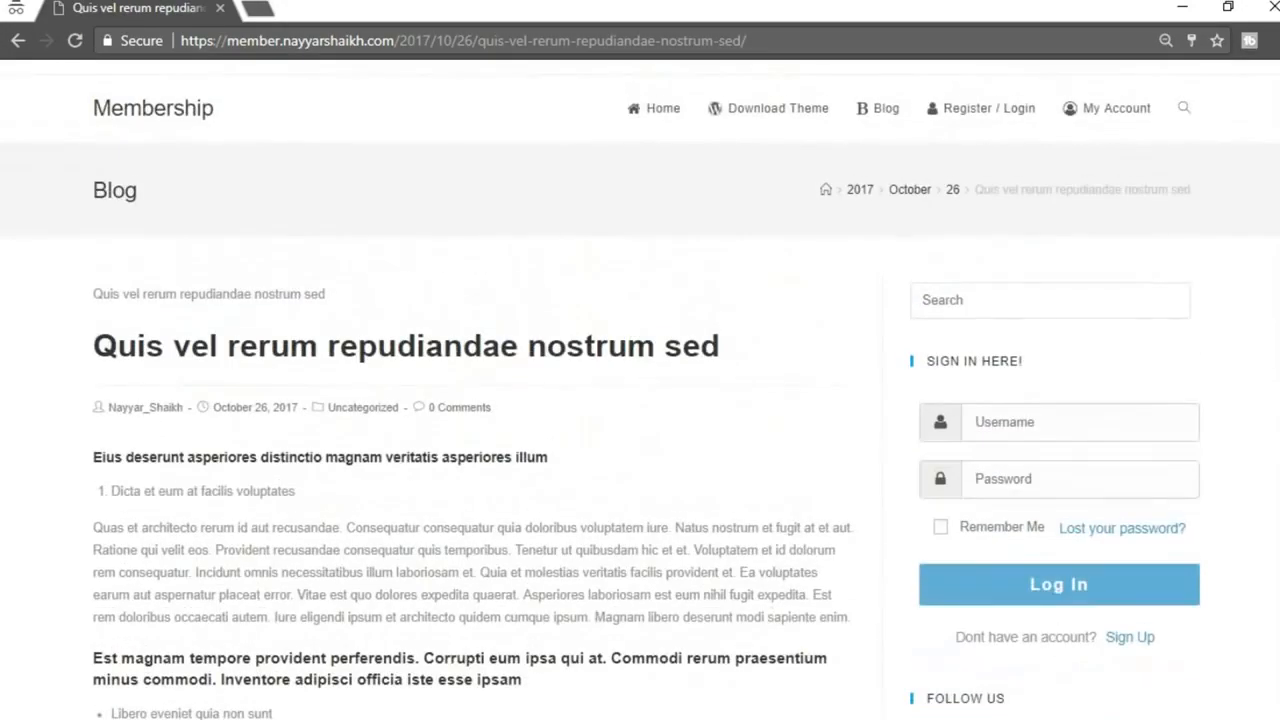
click(18, 41)
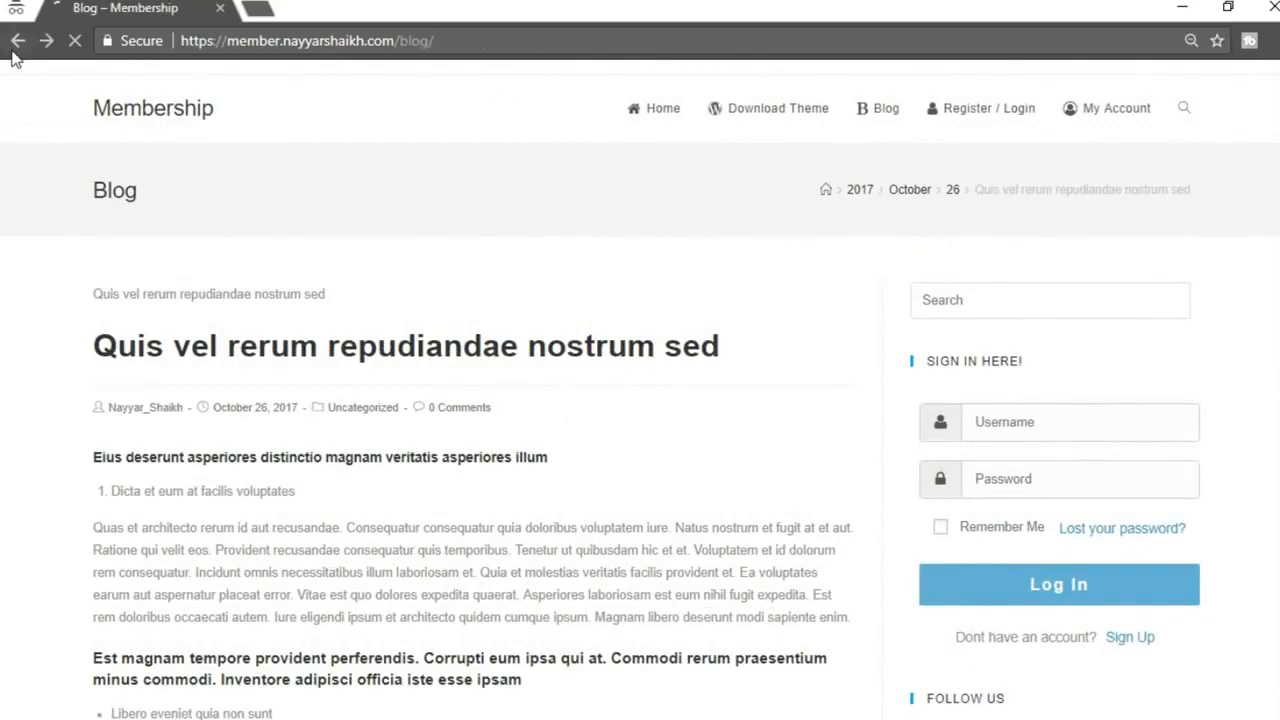
scroll(714, 317, down, 3)
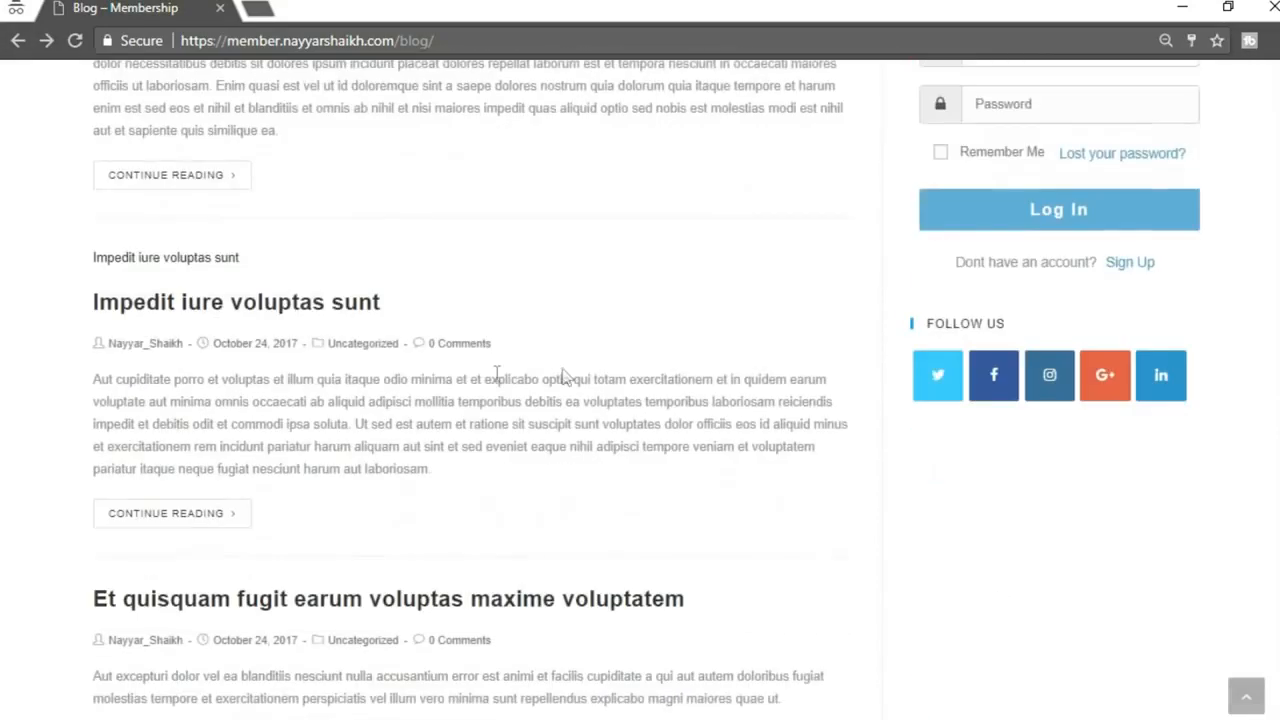
Open 'Impedit iure voluptas sunt' and highlight the list shown to logged-out visitors
click(342, 316)
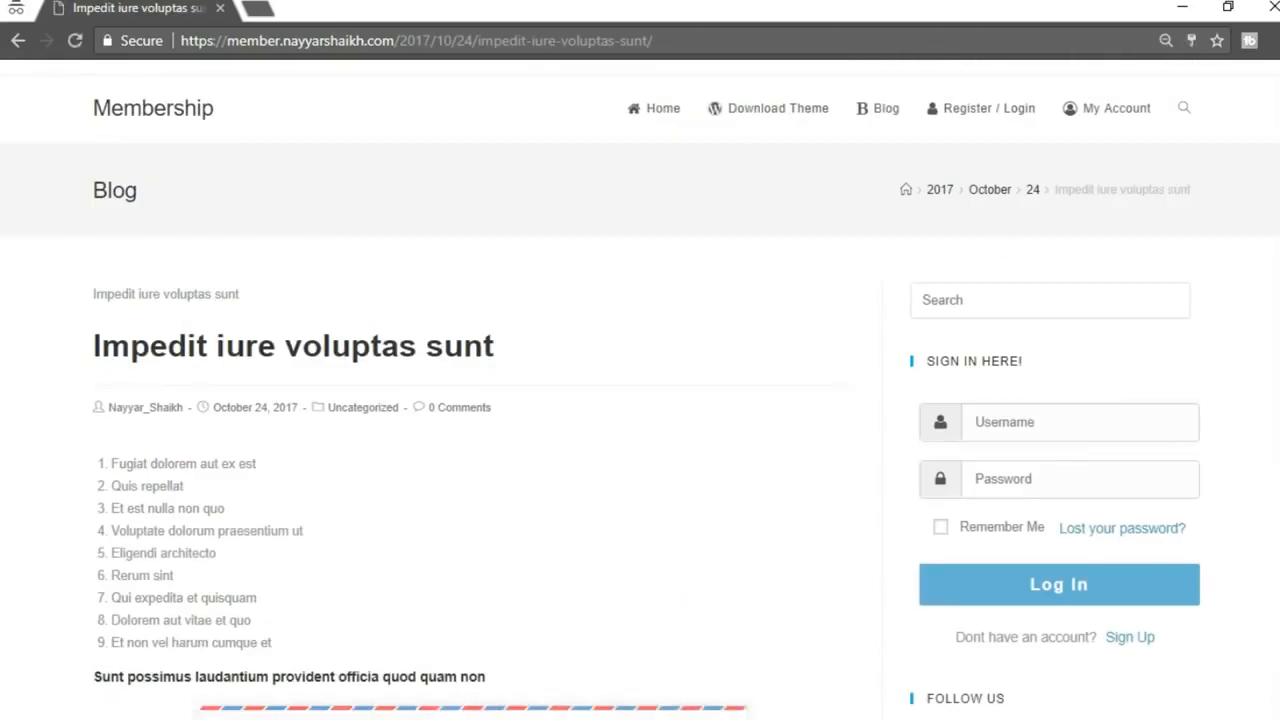
scroll(683, 277, down, 3)
scroll(683, 277, up, 2)
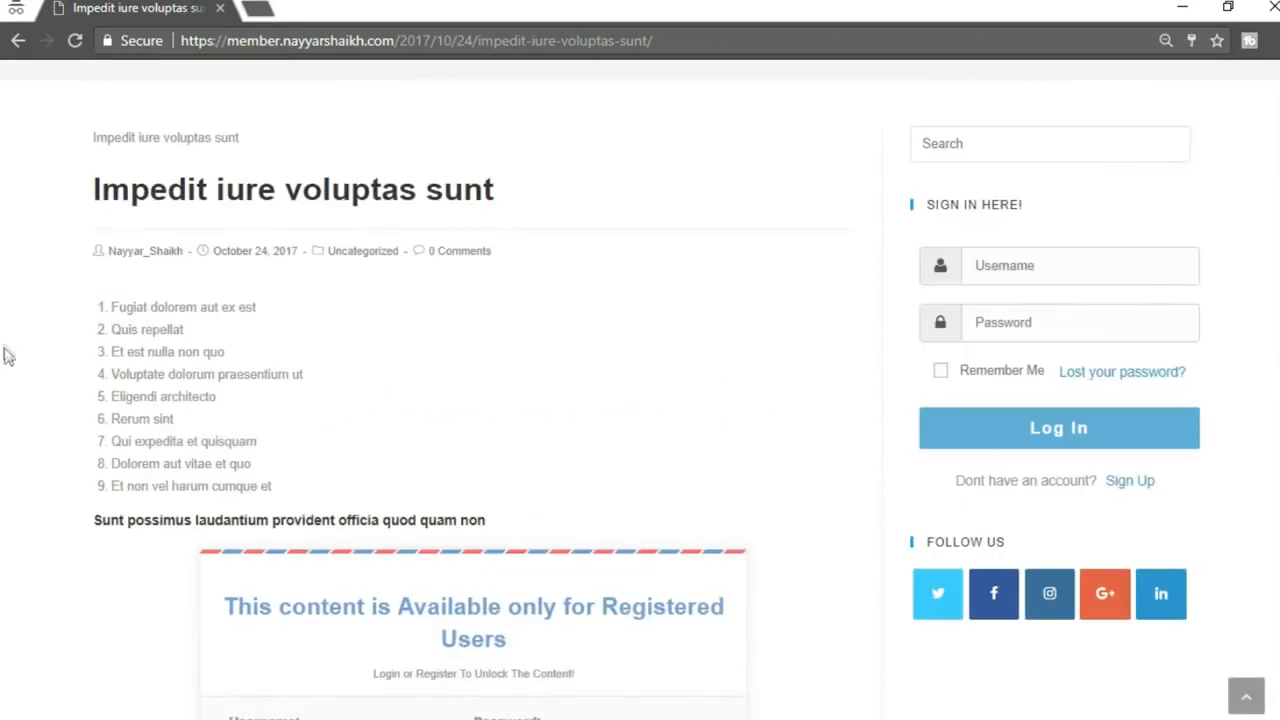
drag(97, 302, 520, 509)
click(490, 497)
Scroll down to the locker and highlight its 'Available only for Registered Users' heading
scroll(368, 386, down, 3)
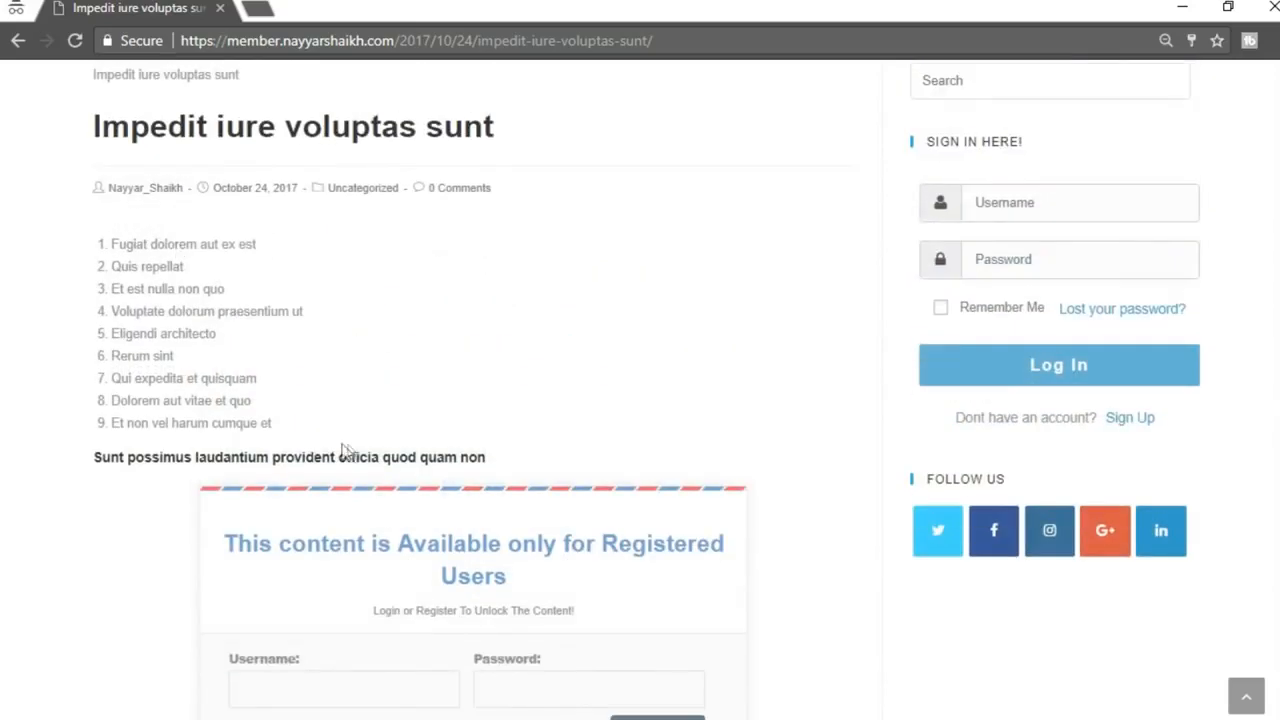
scroll(367, 428, down, 2)
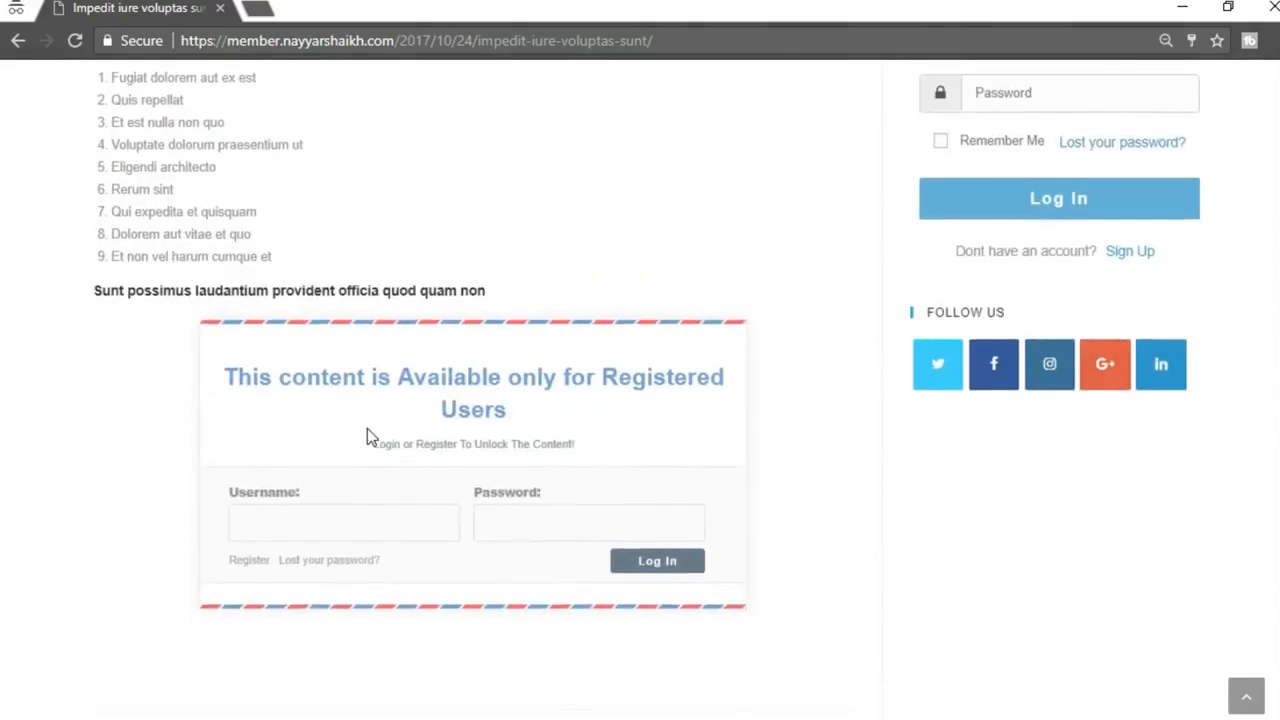
scroll(641, 325, up, 1)
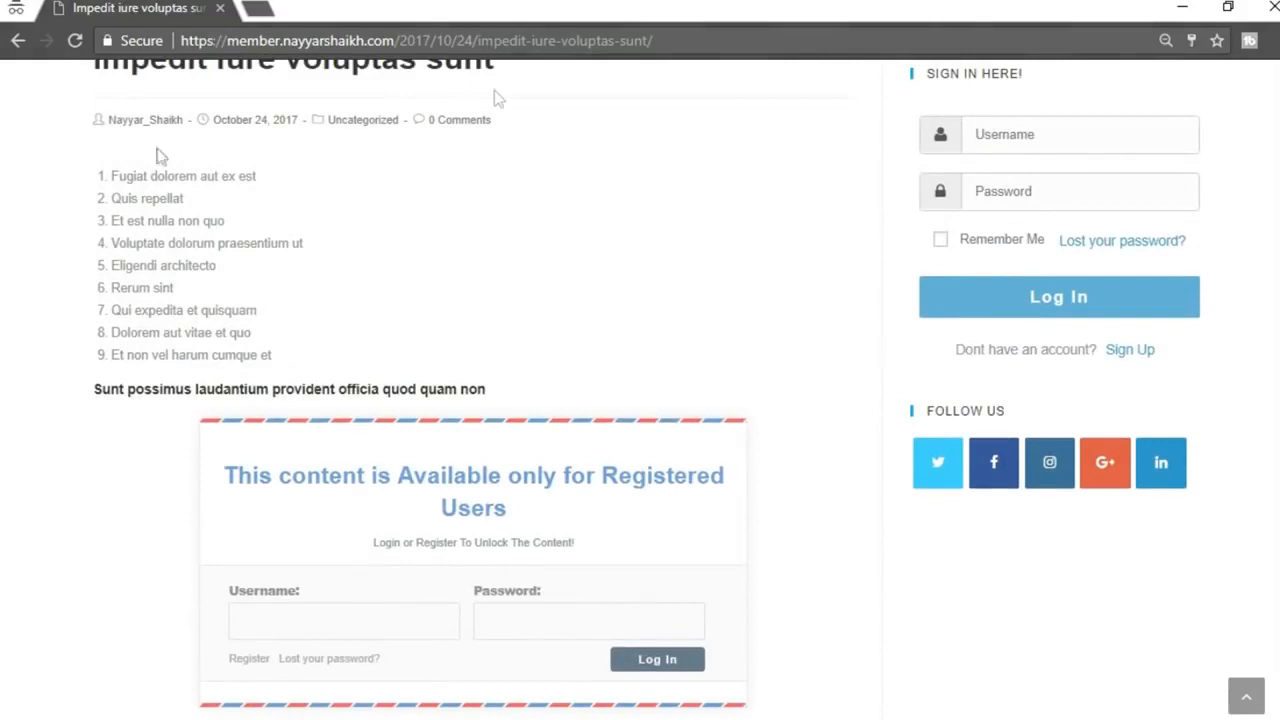
scroll(360, 300, up, 1)
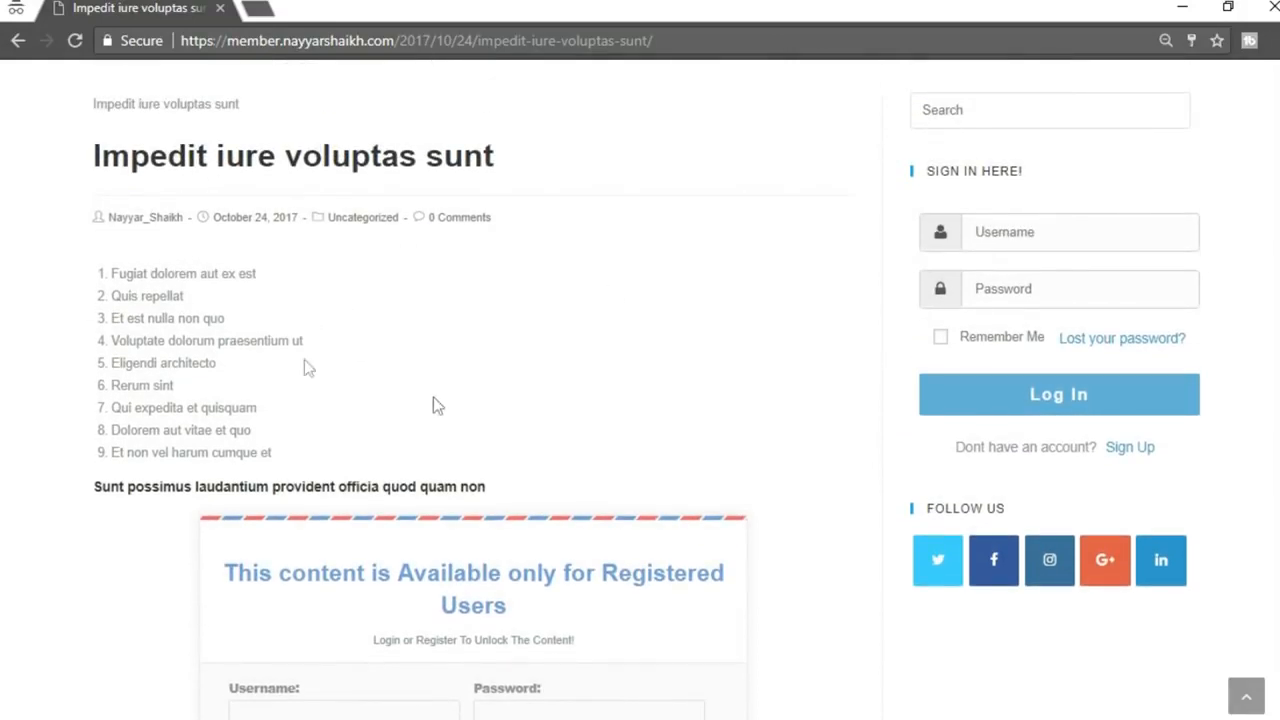
drag(59, 268, 543, 480)
scroll(543, 480, down, 2)
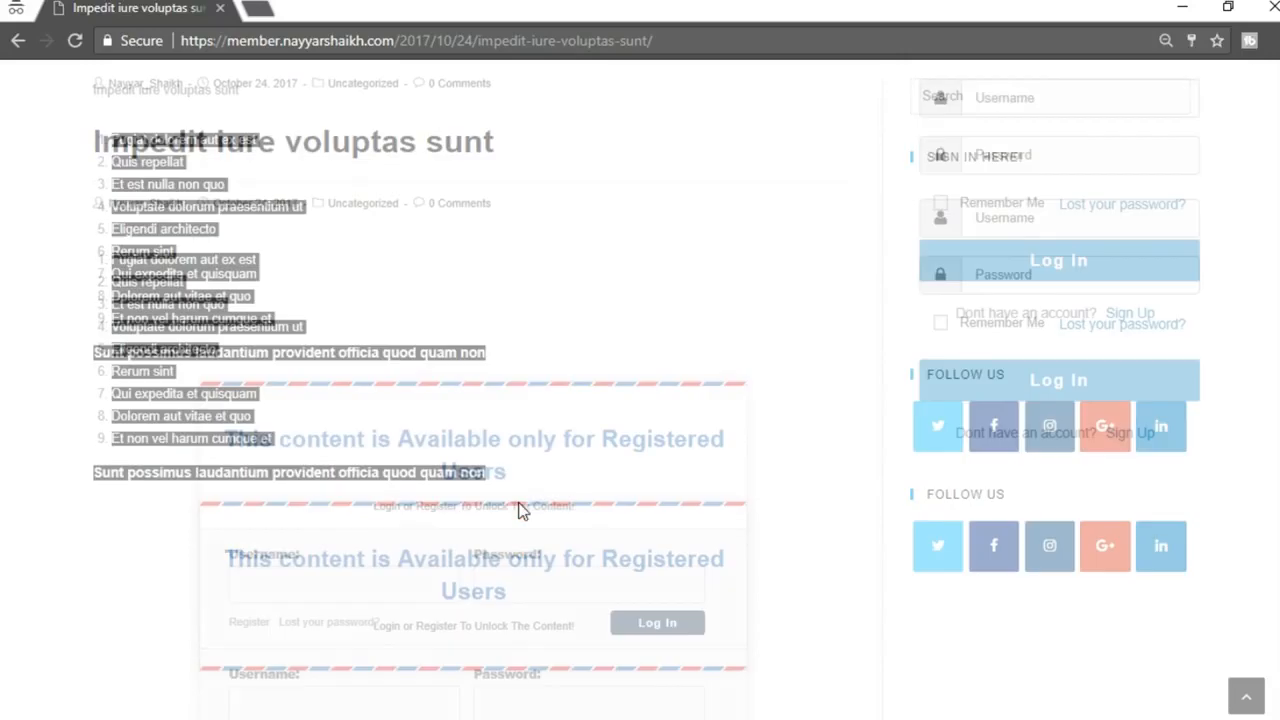
scroll(491, 406, down, 2)
click(636, 172)
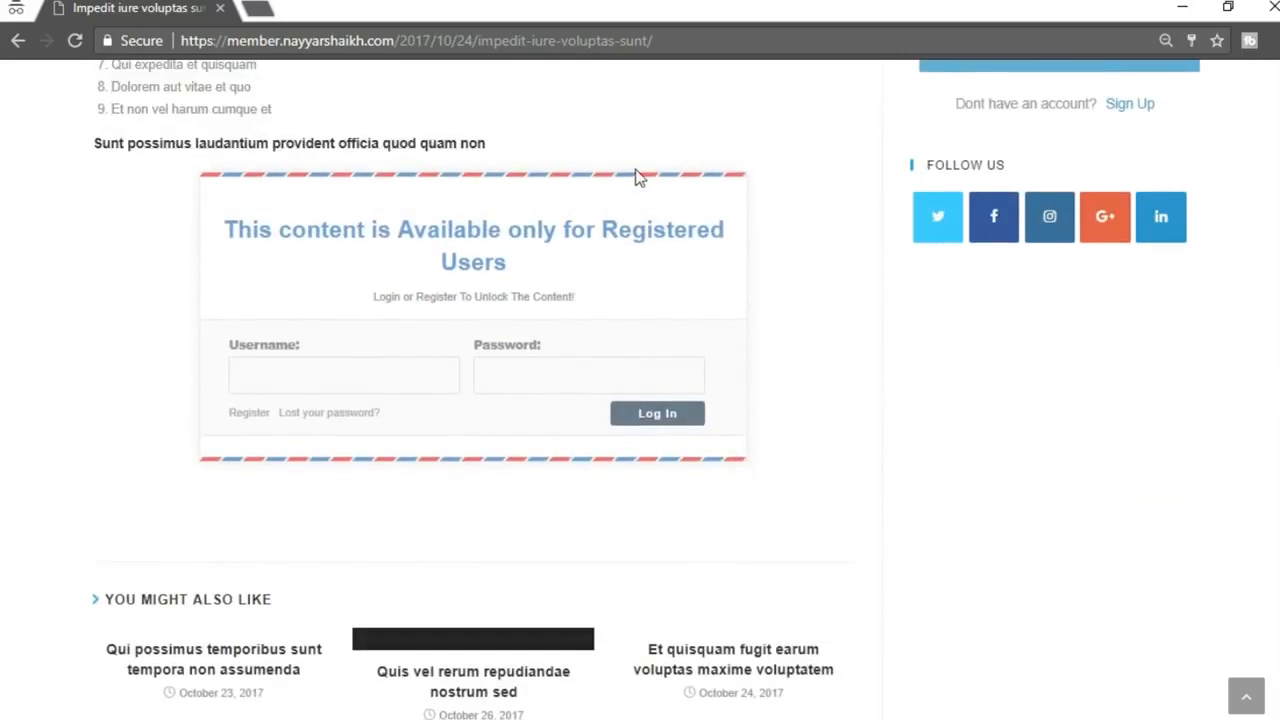
drag(227, 222, 611, 260)
click(611, 260)
scroll(571, 300, up, 3)
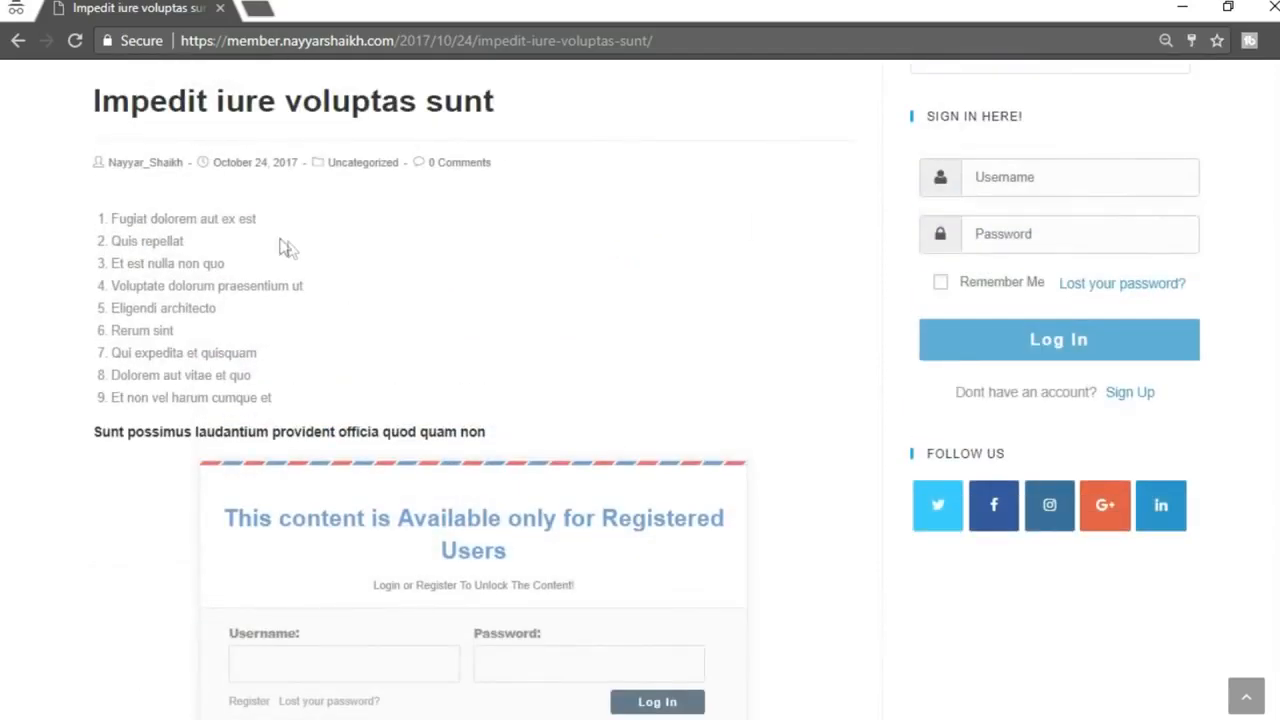
scroll(294, 254, down, 3)
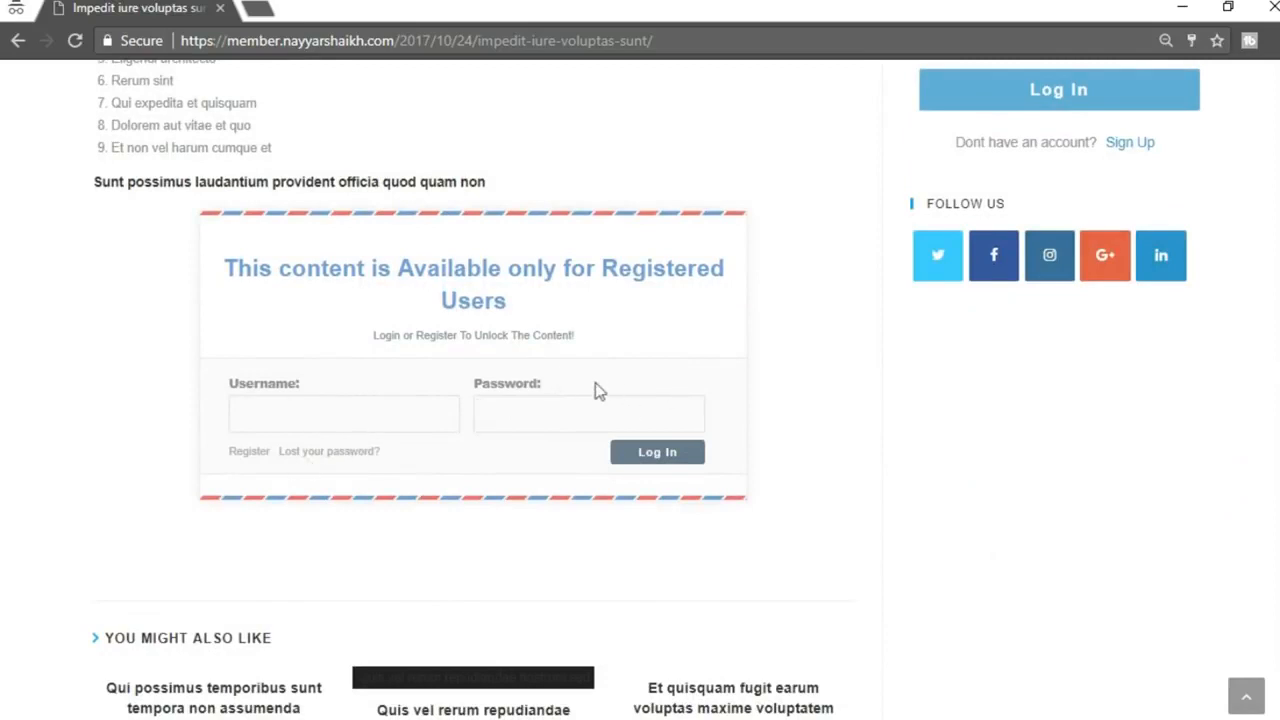
Follow the locker's Register link to the plans page and pick Sign Up on the Free plan
click(249, 452)
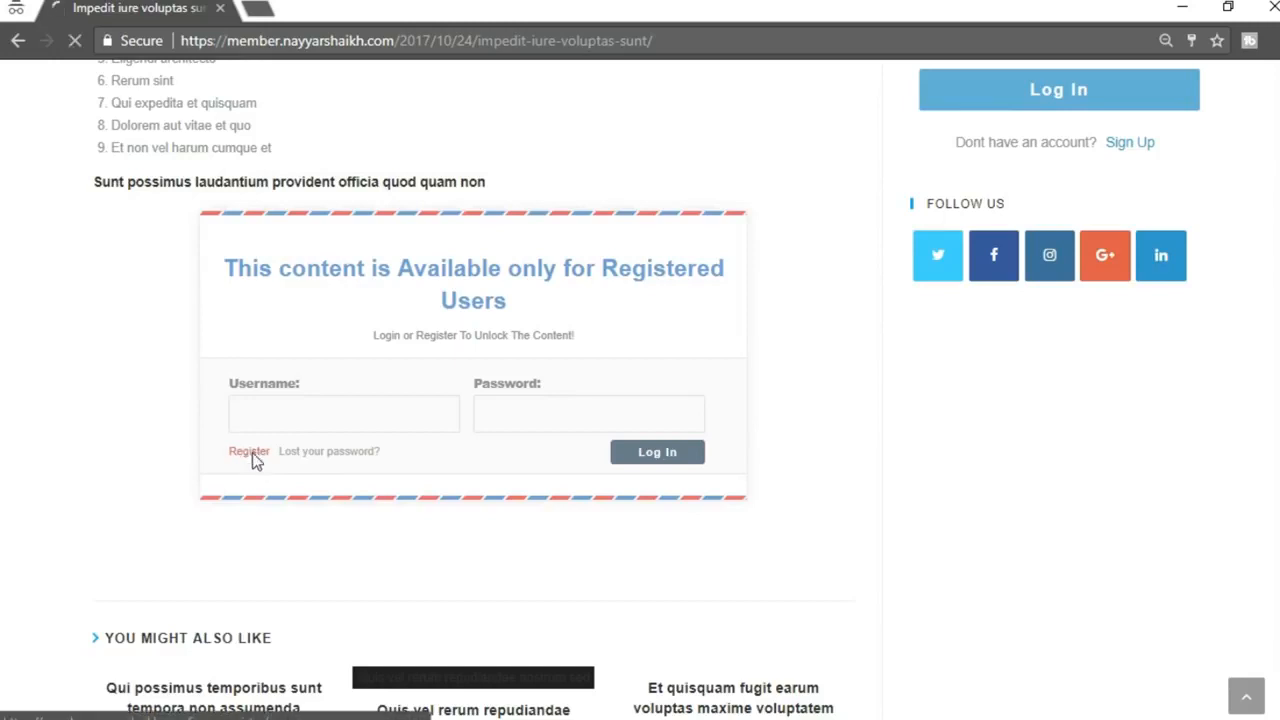
scroll(1100, 350, down, 1)
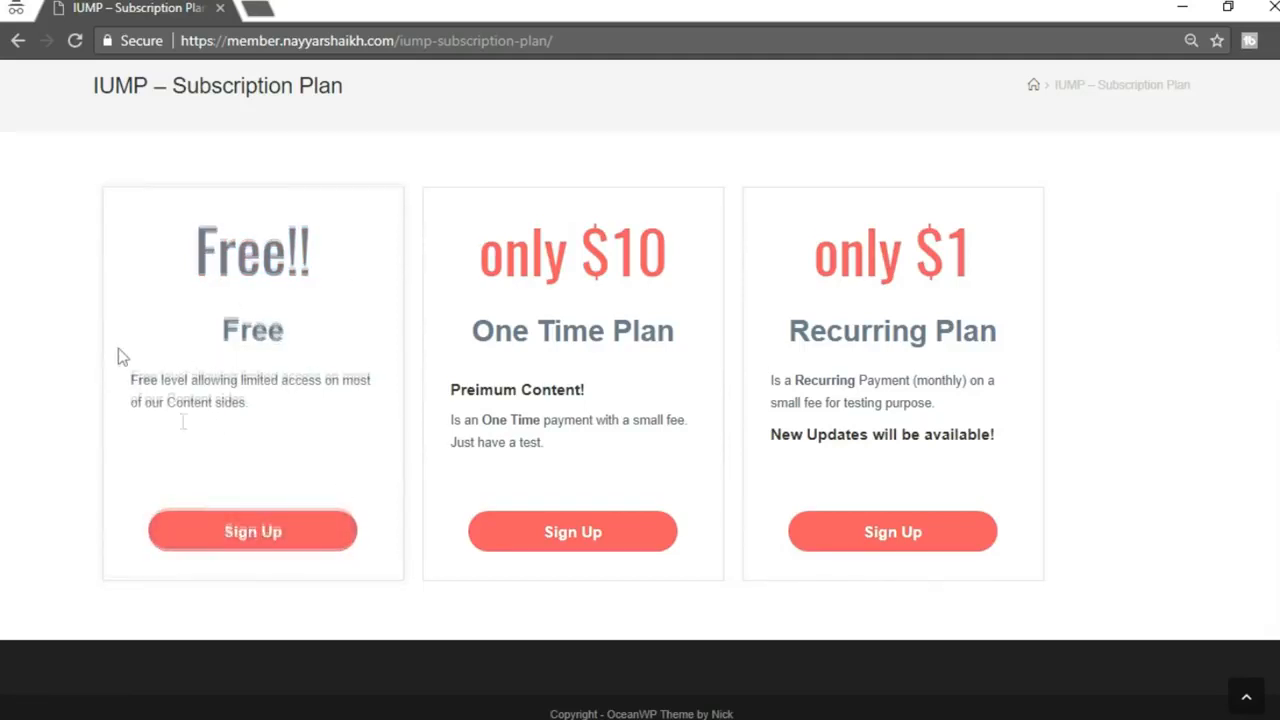
click(206, 540)
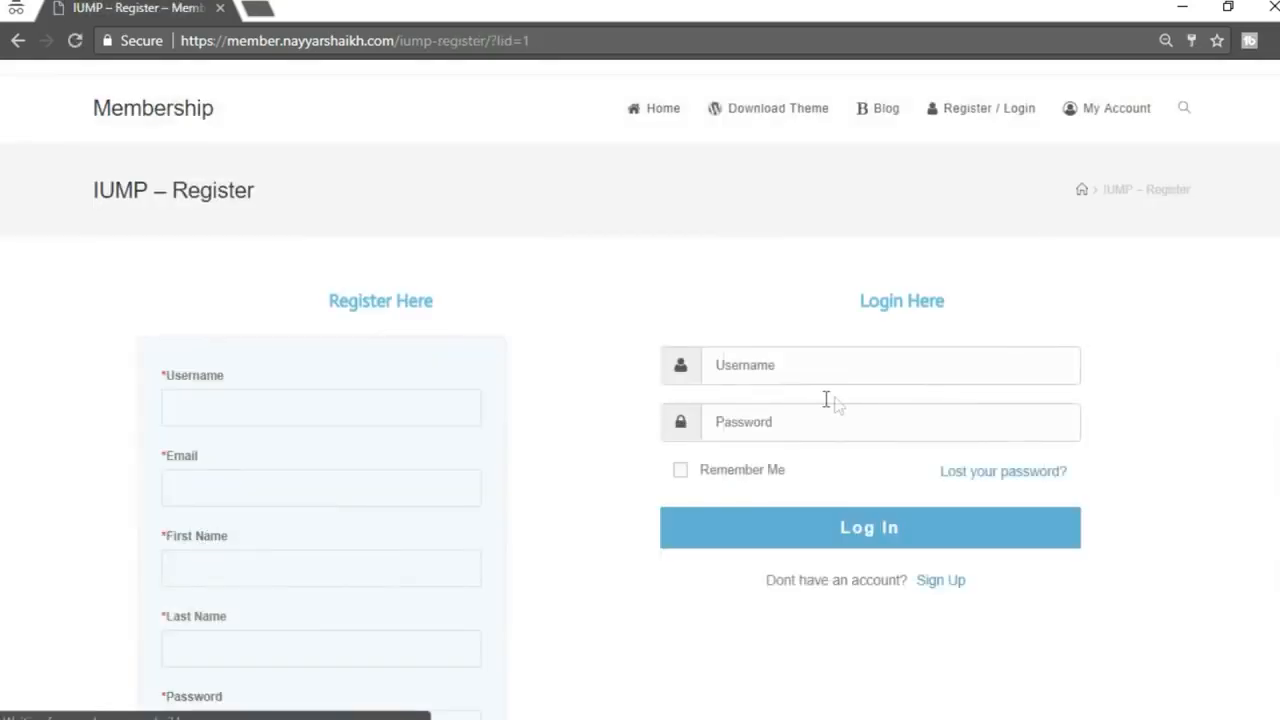
Review the Free plan's register form with its 0USD final price, then choose Google sign-up
scroll(837, 405, down, 1)
scroll(648, 311, up, 1)
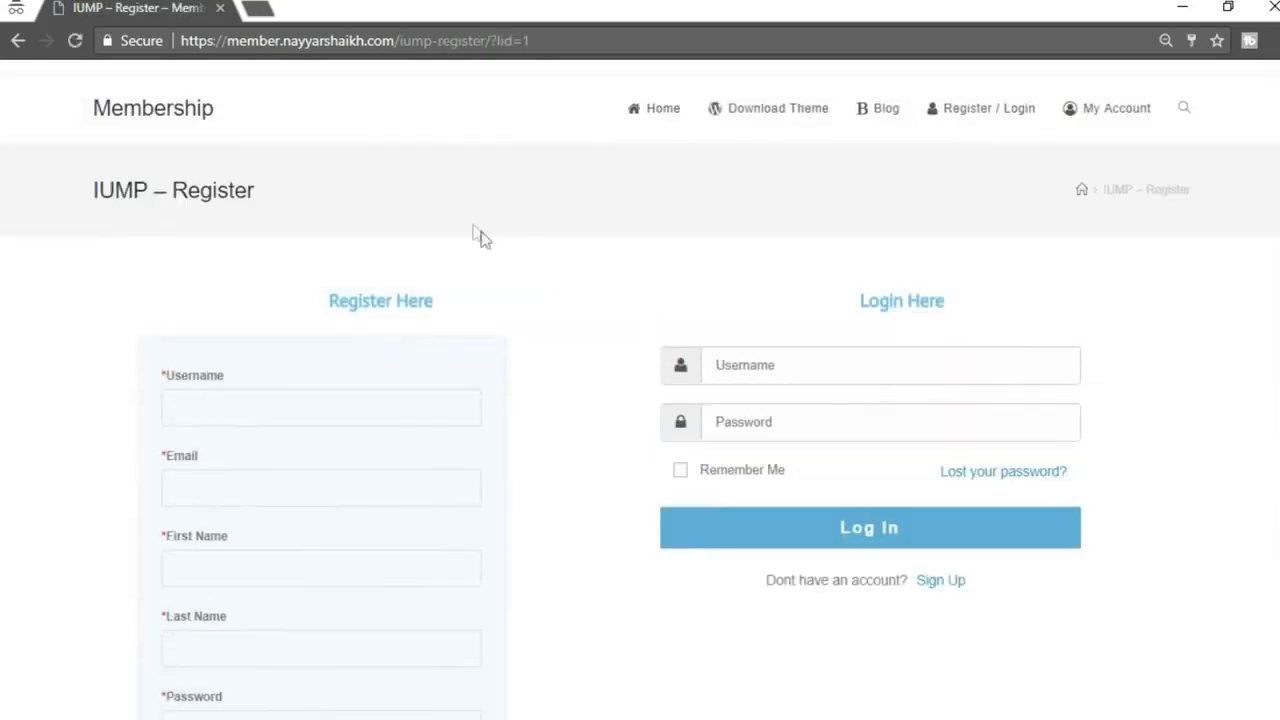
scroll(669, 314, down, 2)
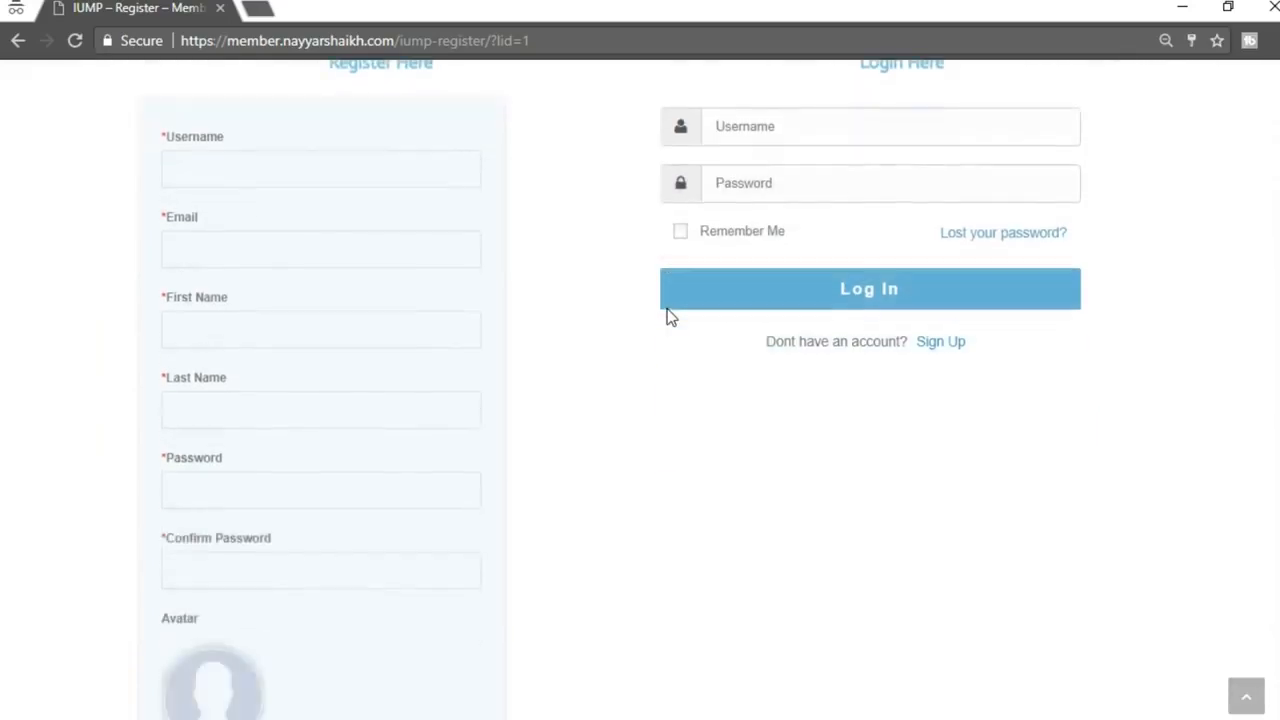
scroll(669, 329, up, 2)
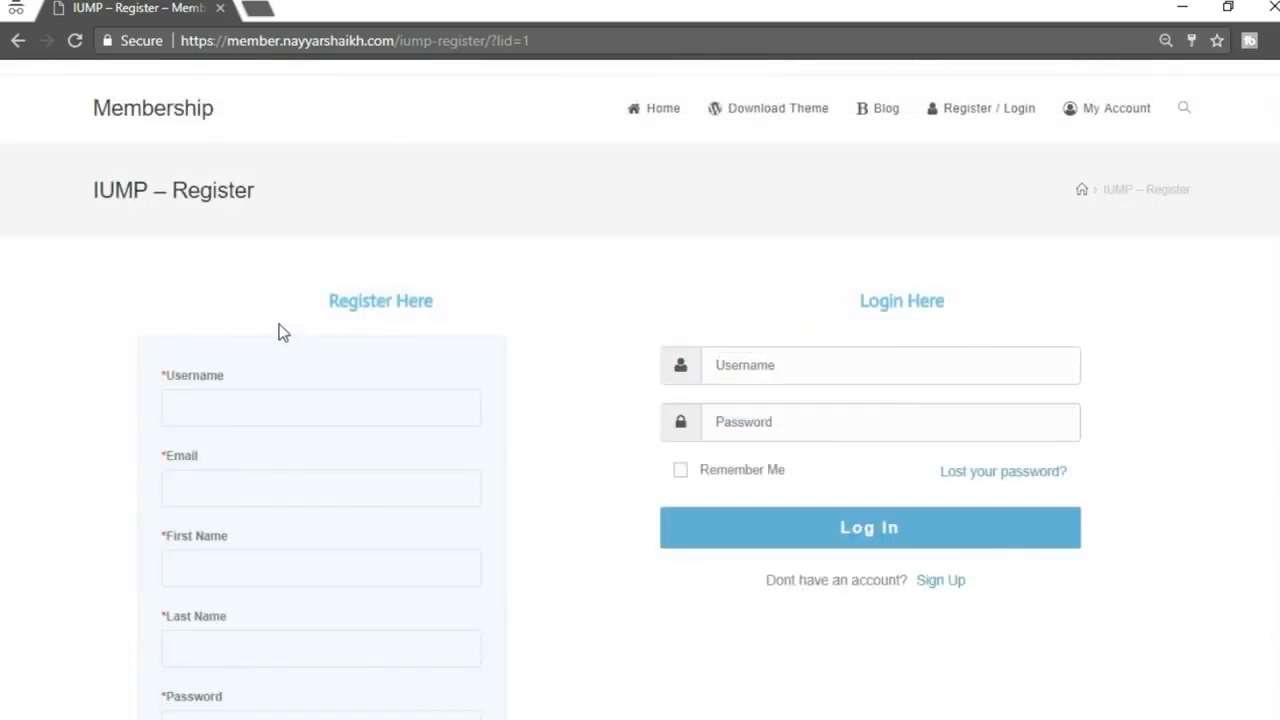
scroll(1272, 334, down, 2)
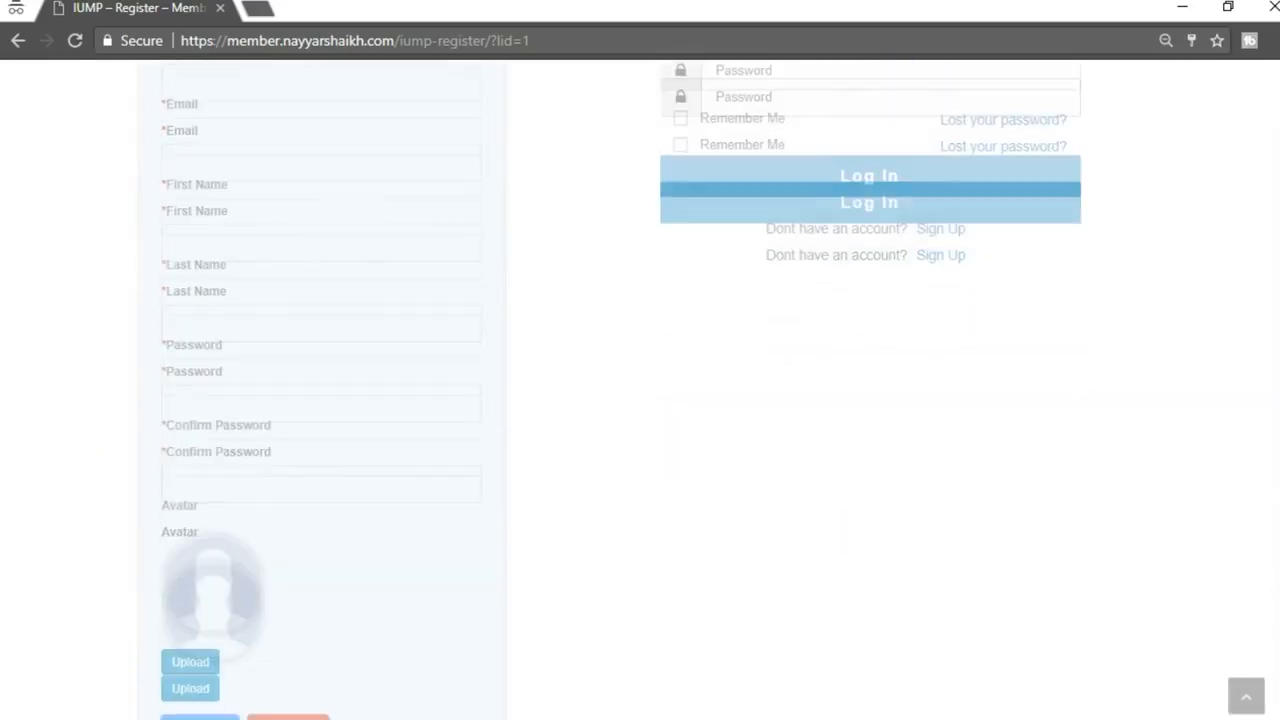
scroll(429, 336, up, 2)
scroll(522, 365, down, 2)
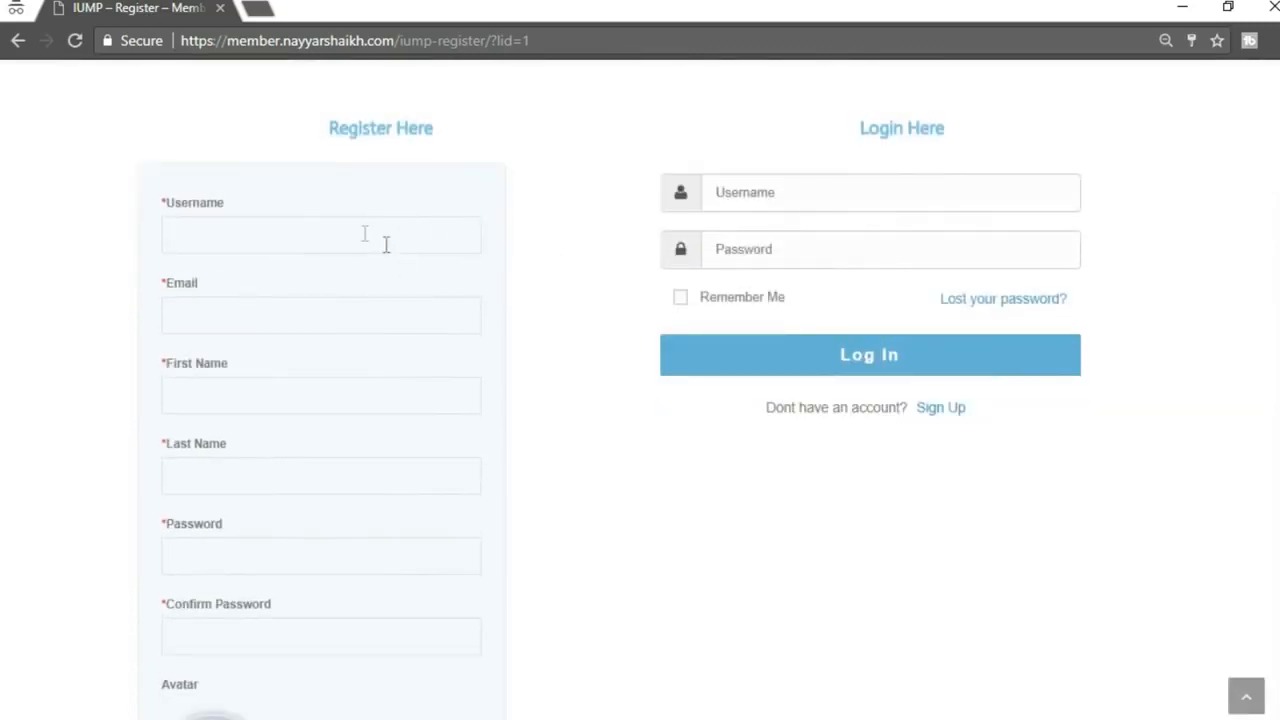
scroll(444, 303, down, 4)
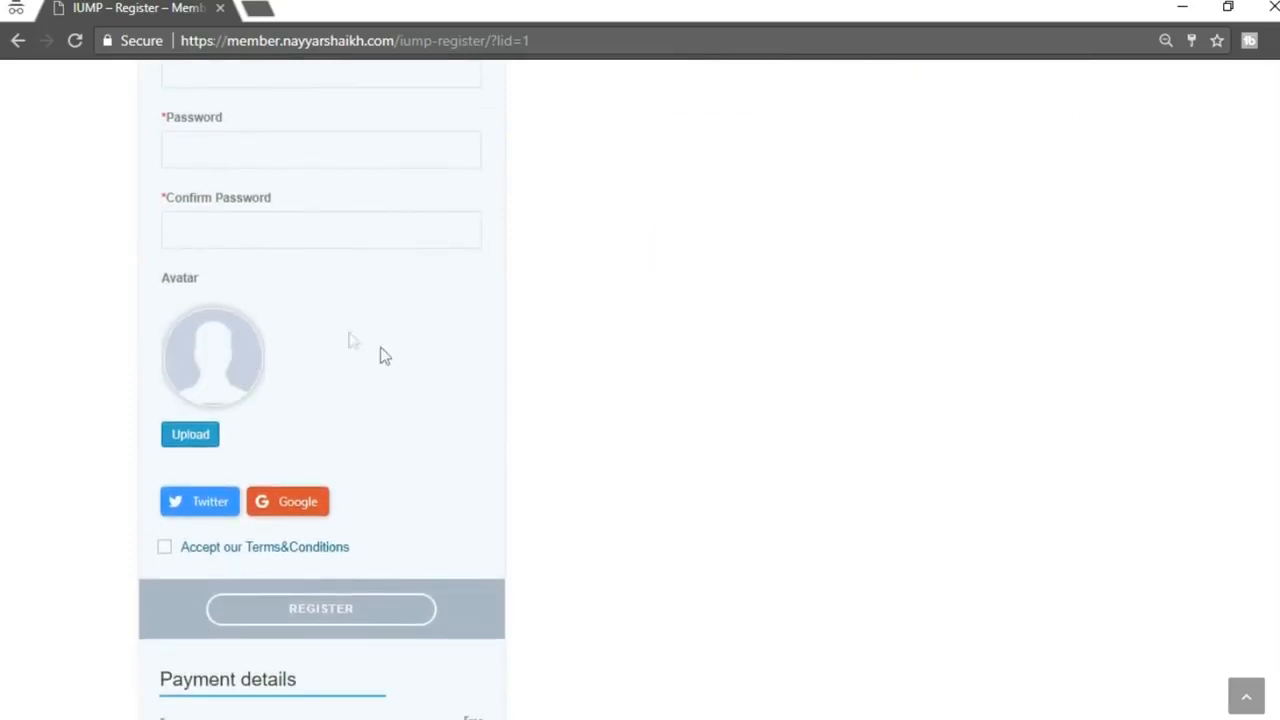
scroll(476, 345, down, 1)
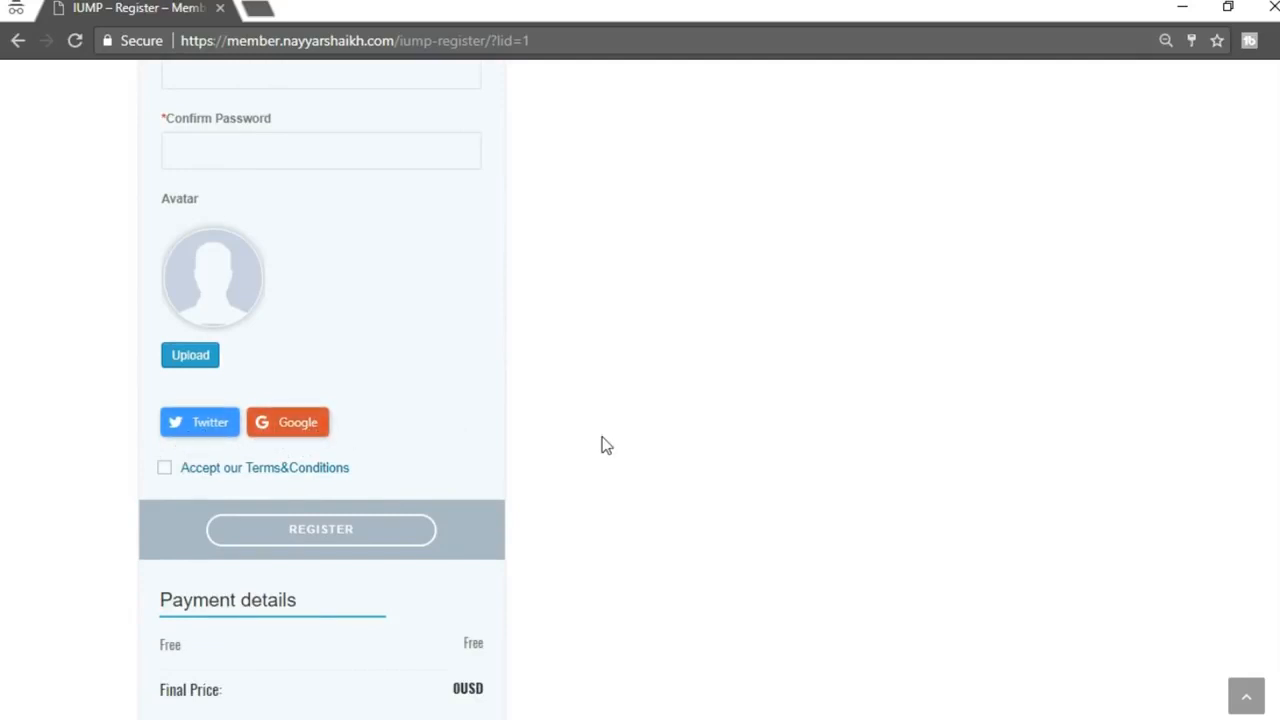
scroll(606, 446, up, 6)
scroll(412, 495, down, 5)
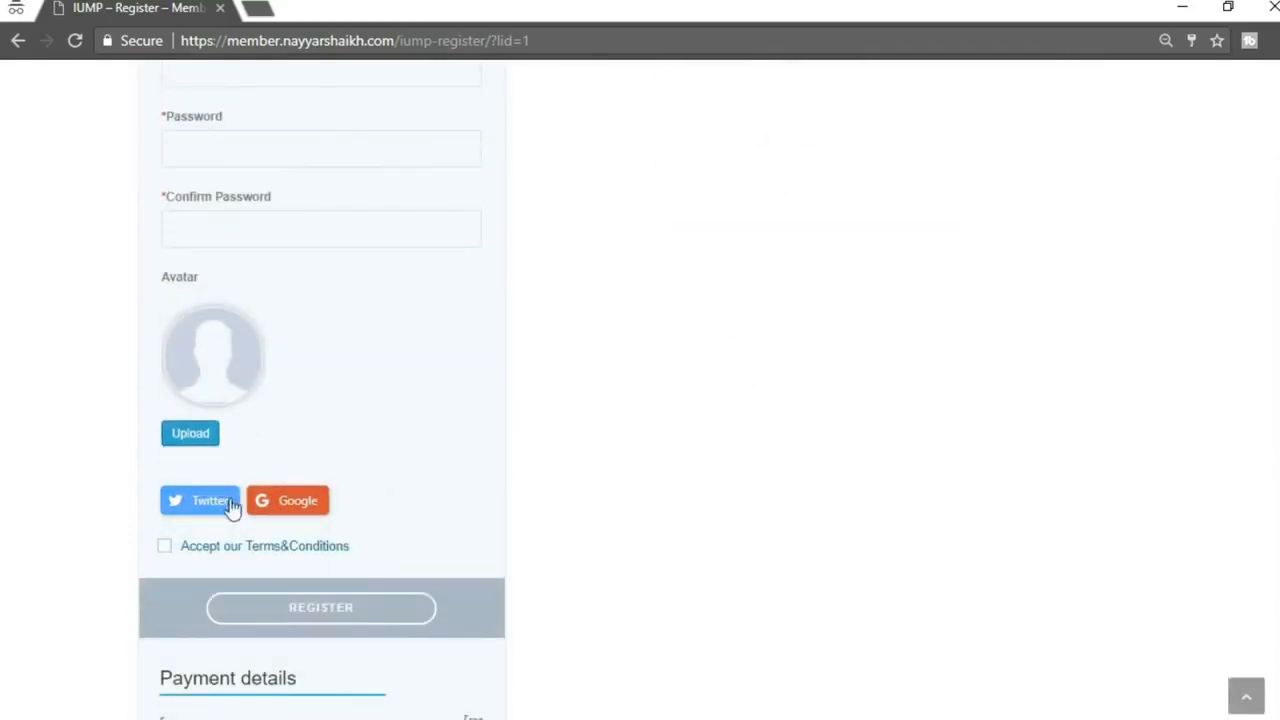
click(296, 512)
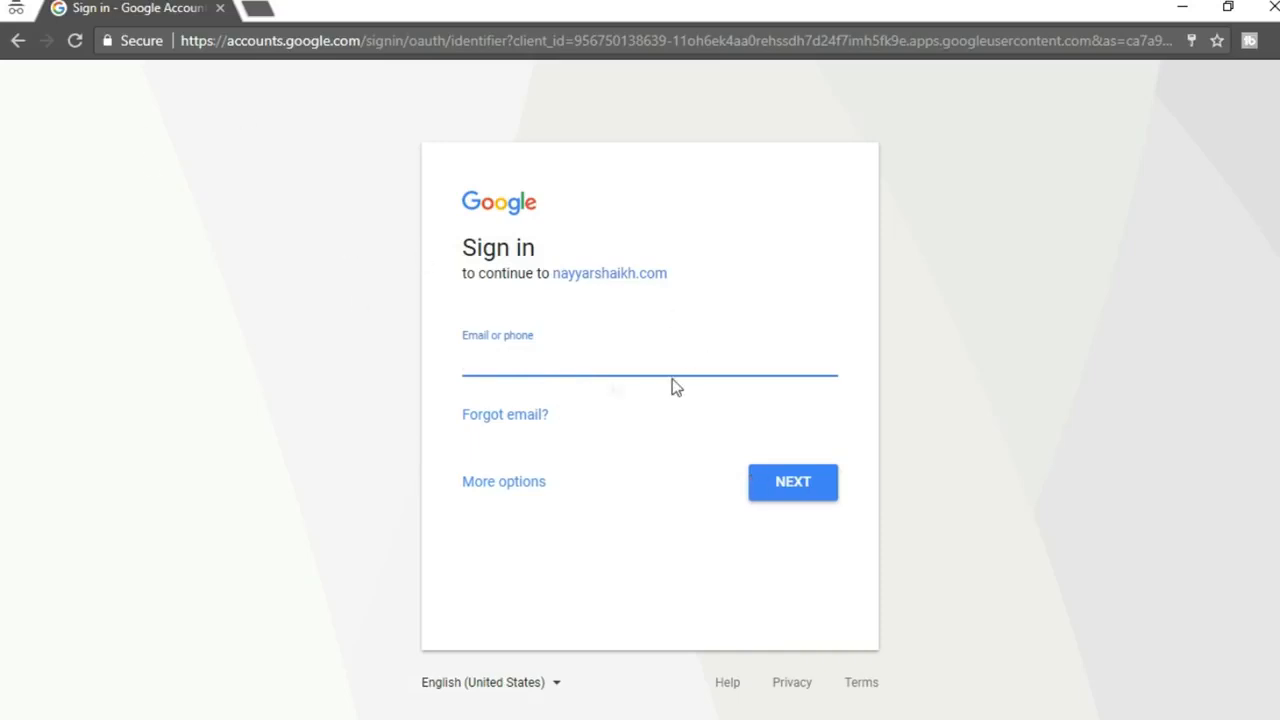
click(18, 42)
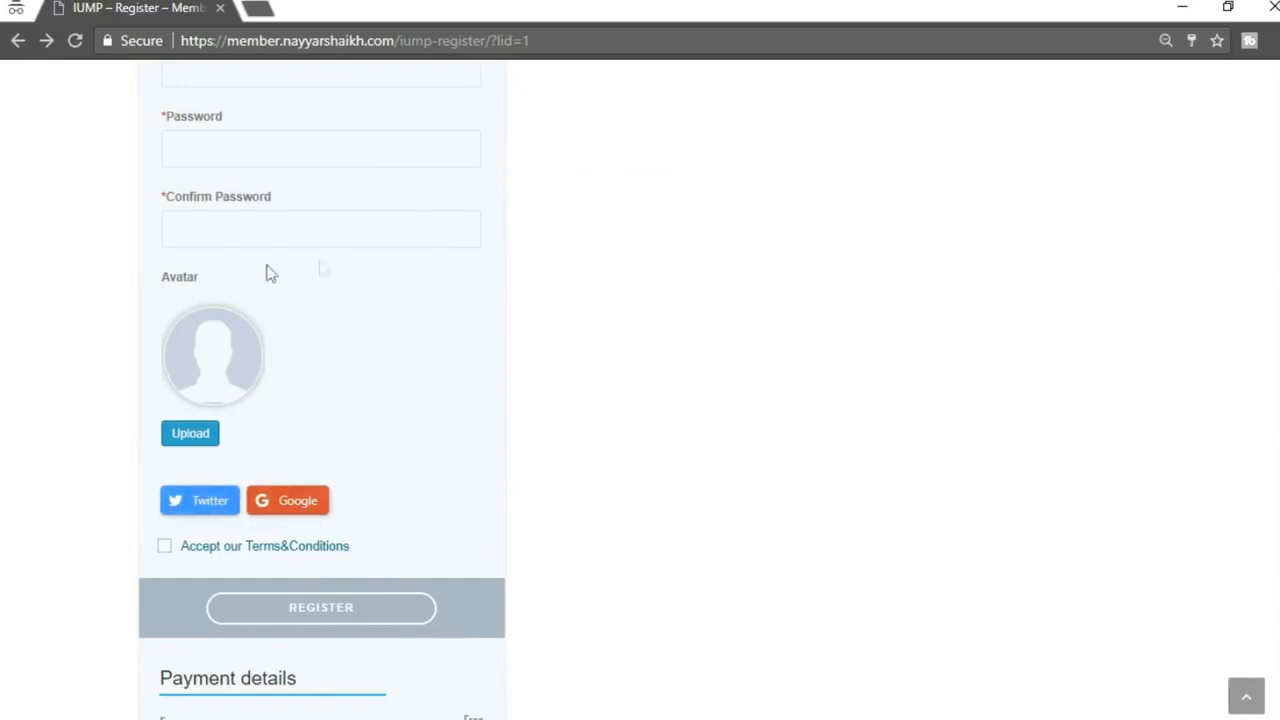
Tick Accept our Terms&Conditions, read the Terms&Conditions page, and return to the Register tab
scroll(317, 483, down, 2)
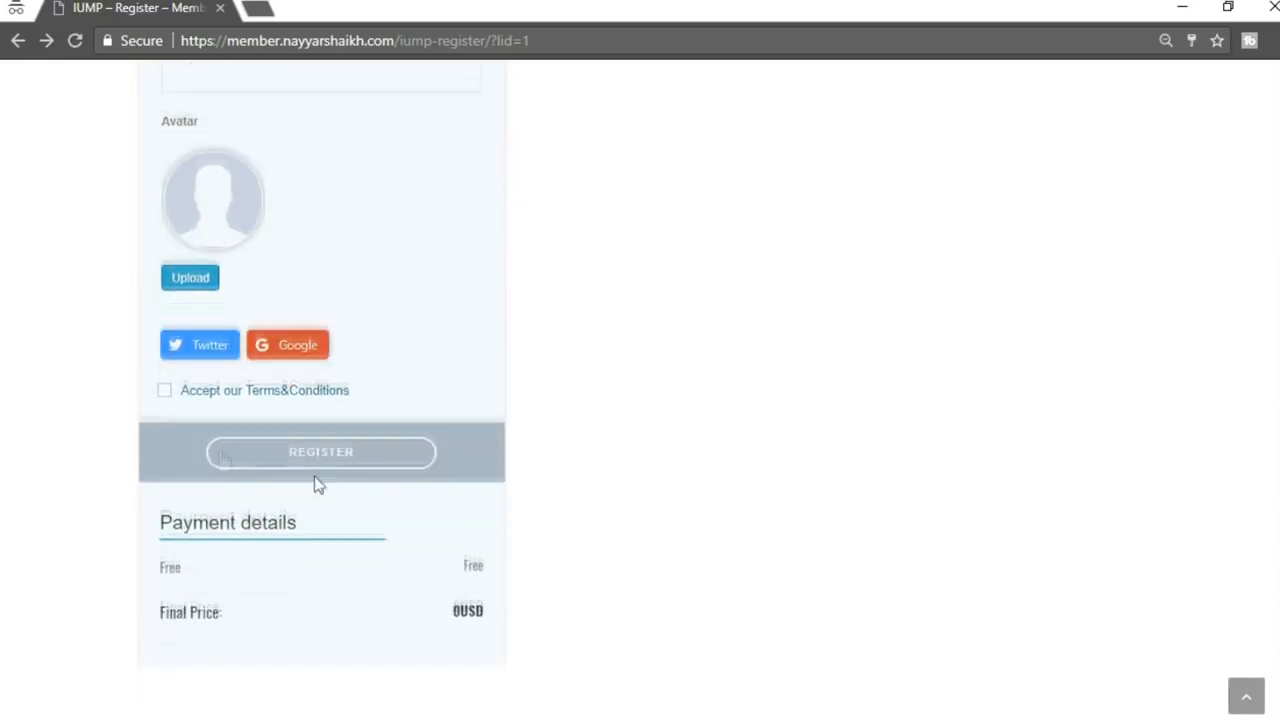
click(165, 390)
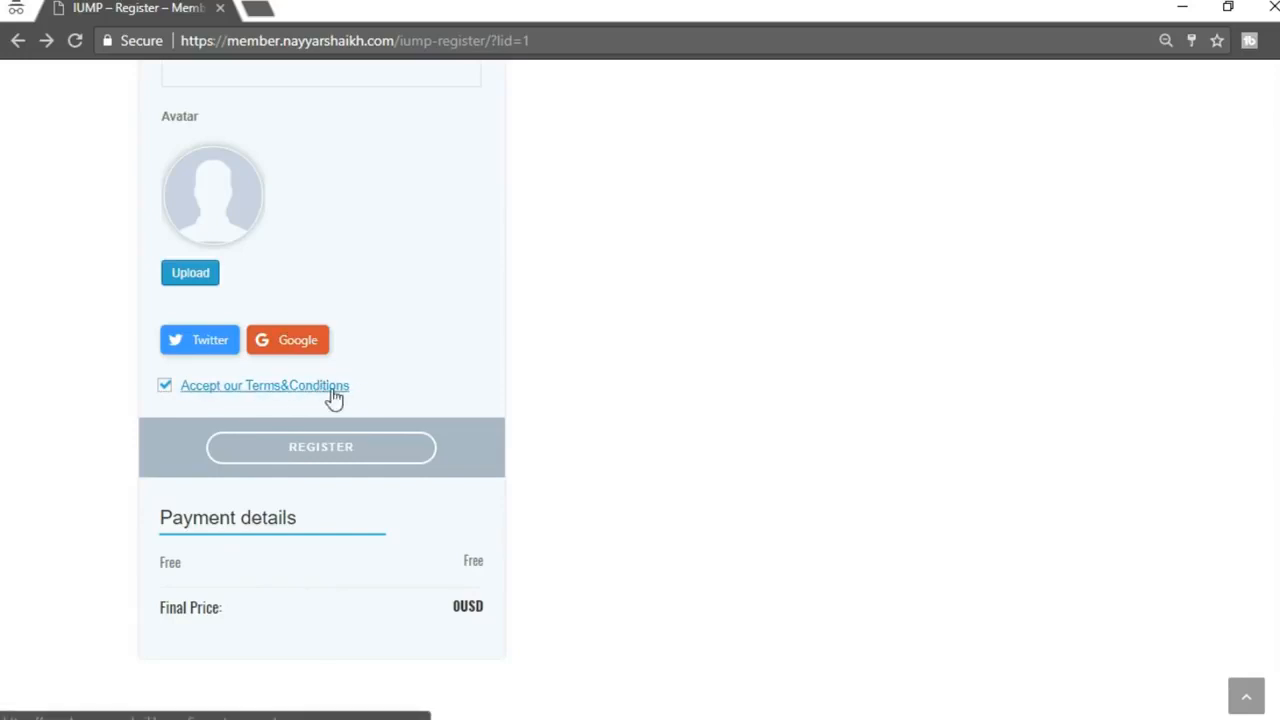
click(290, 390)
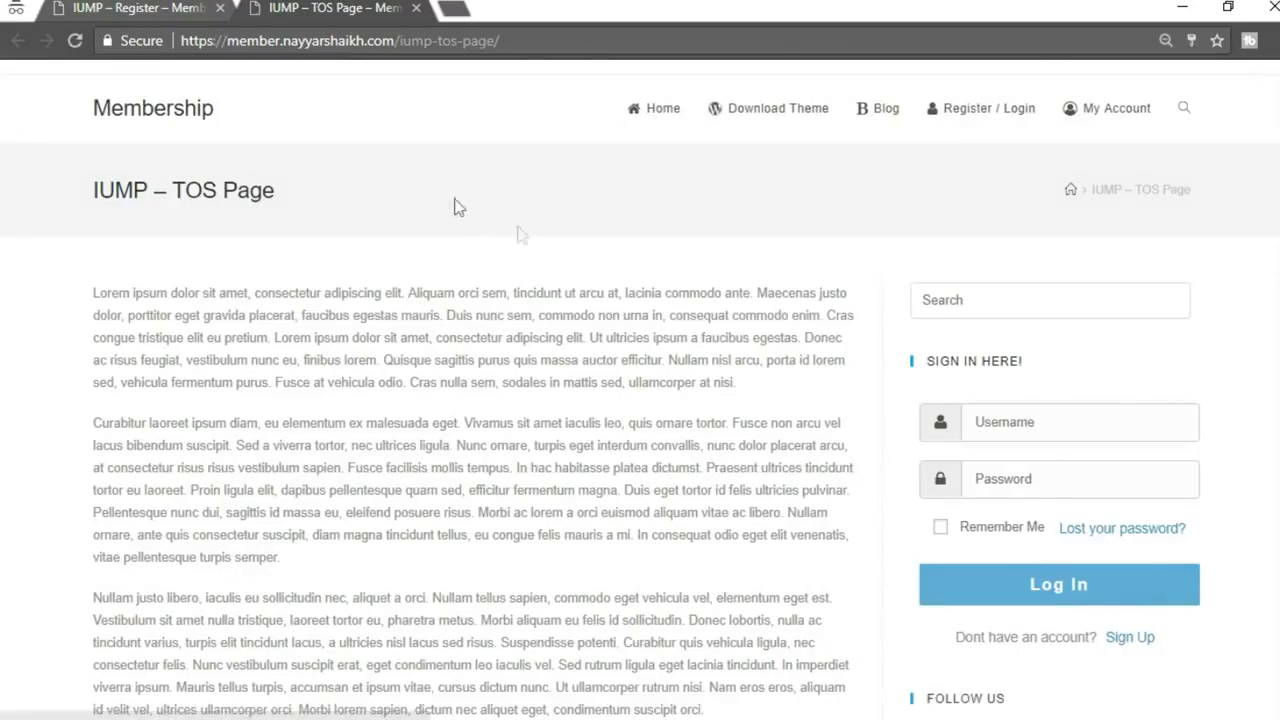
scroll(566, 371, down, 10)
scroll(525, 413, up, 10)
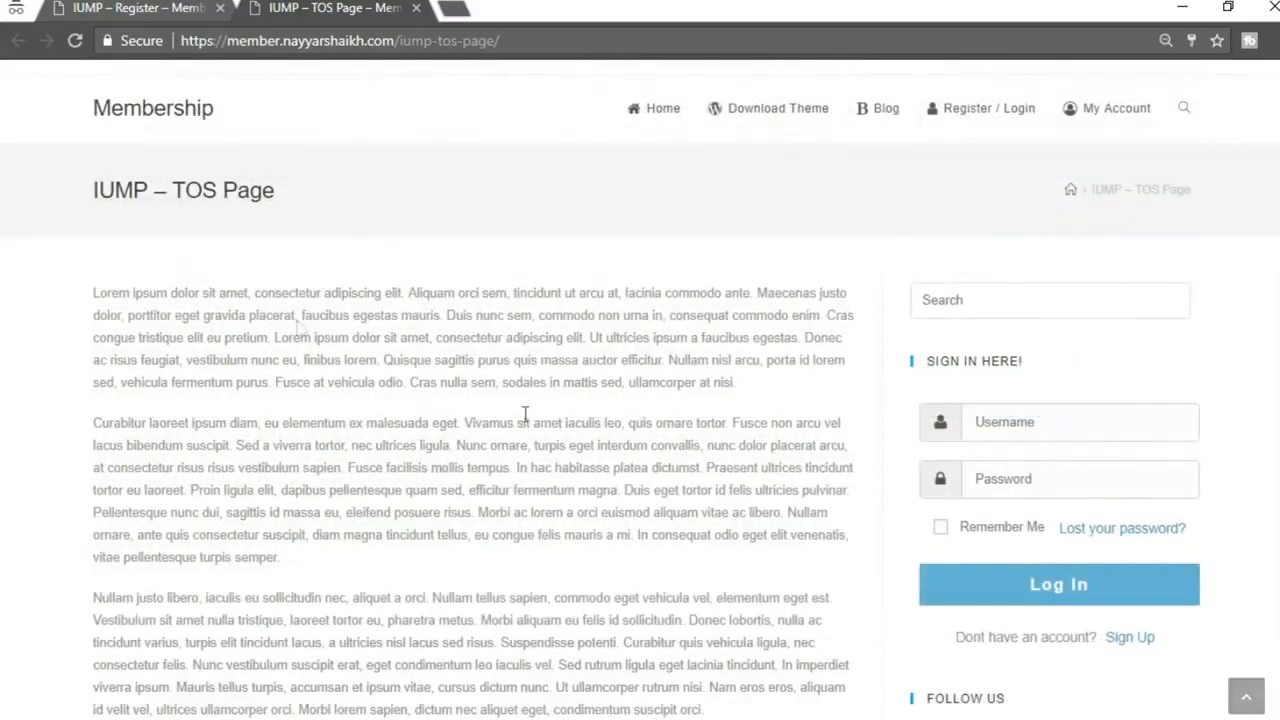
scroll(423, 416, down, 5)
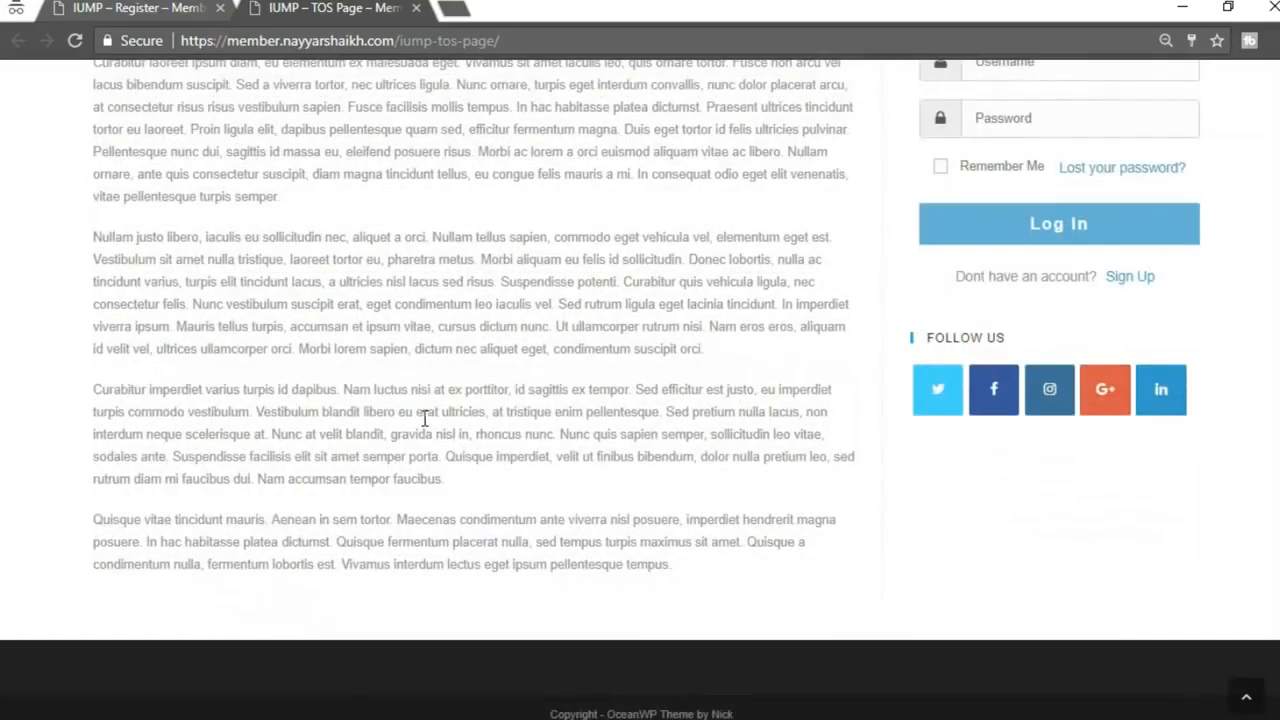
scroll(423, 420, up, 5)
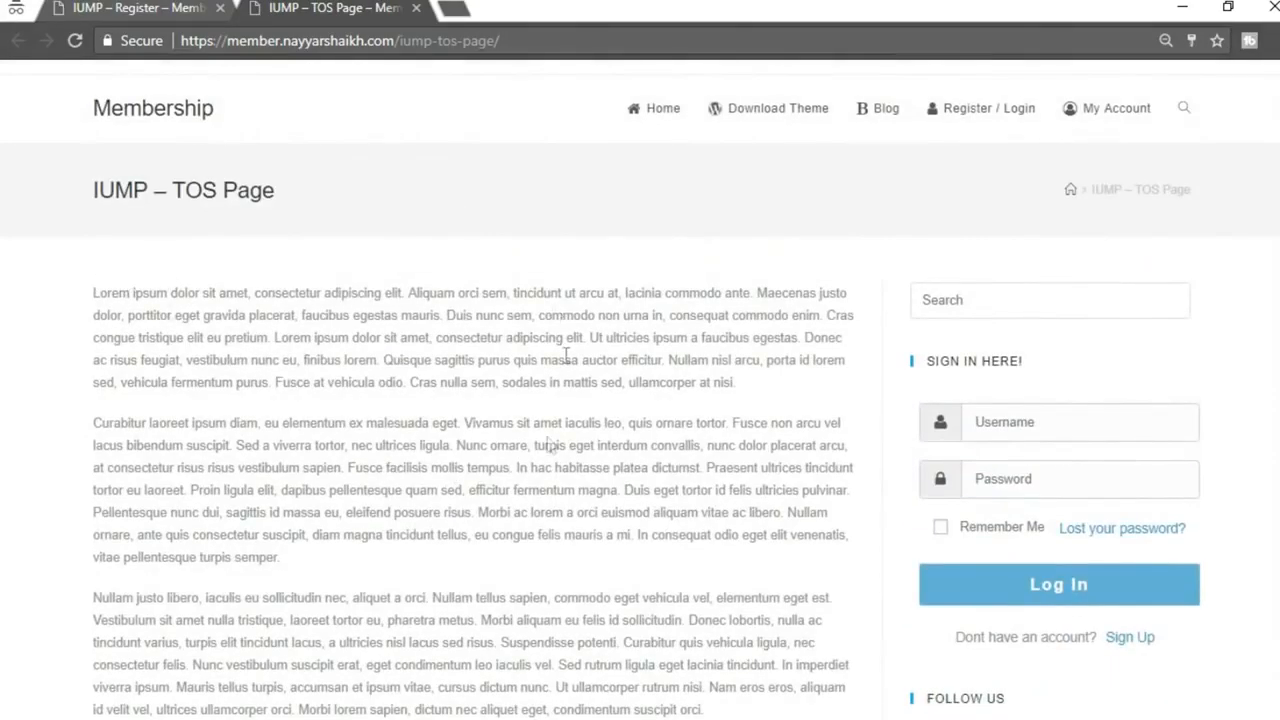
scroll(586, 394, down, 5)
scroll(586, 394, up, 5)
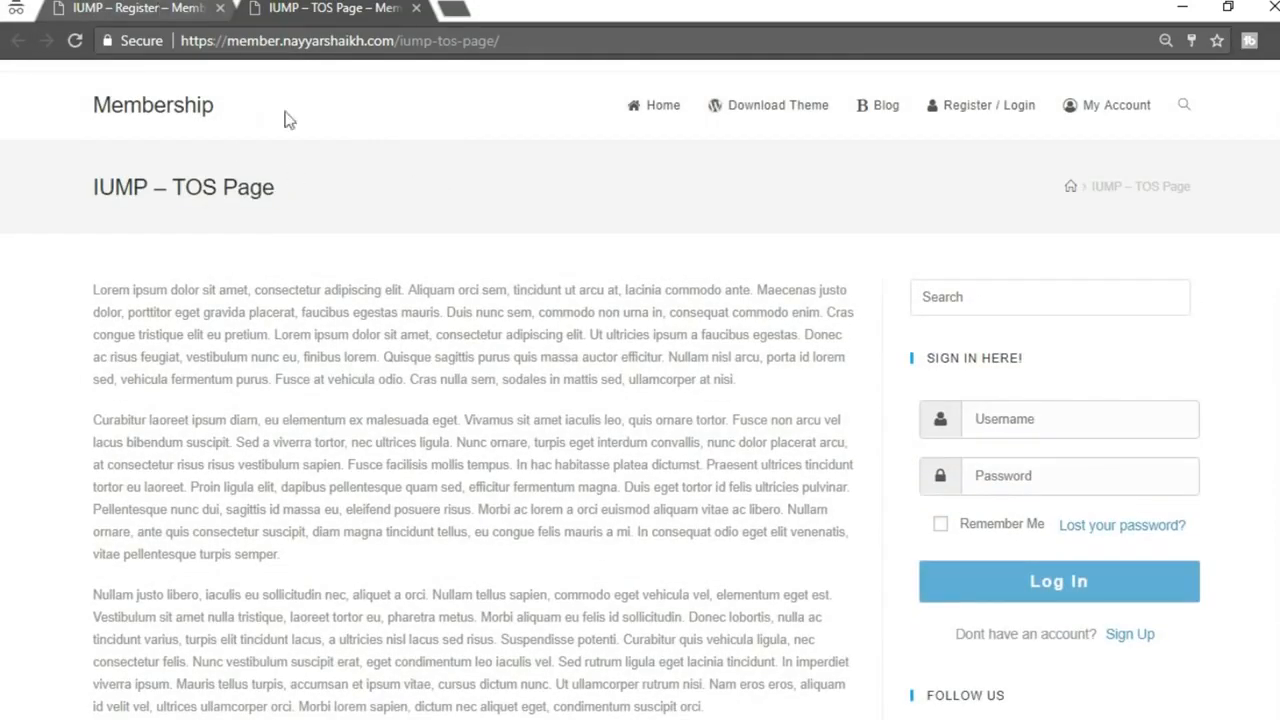
click(150, 10)
Highlight the 0USD final price in Payment details, then go to the Download Theme page
scroll(476, 567, down, 2)
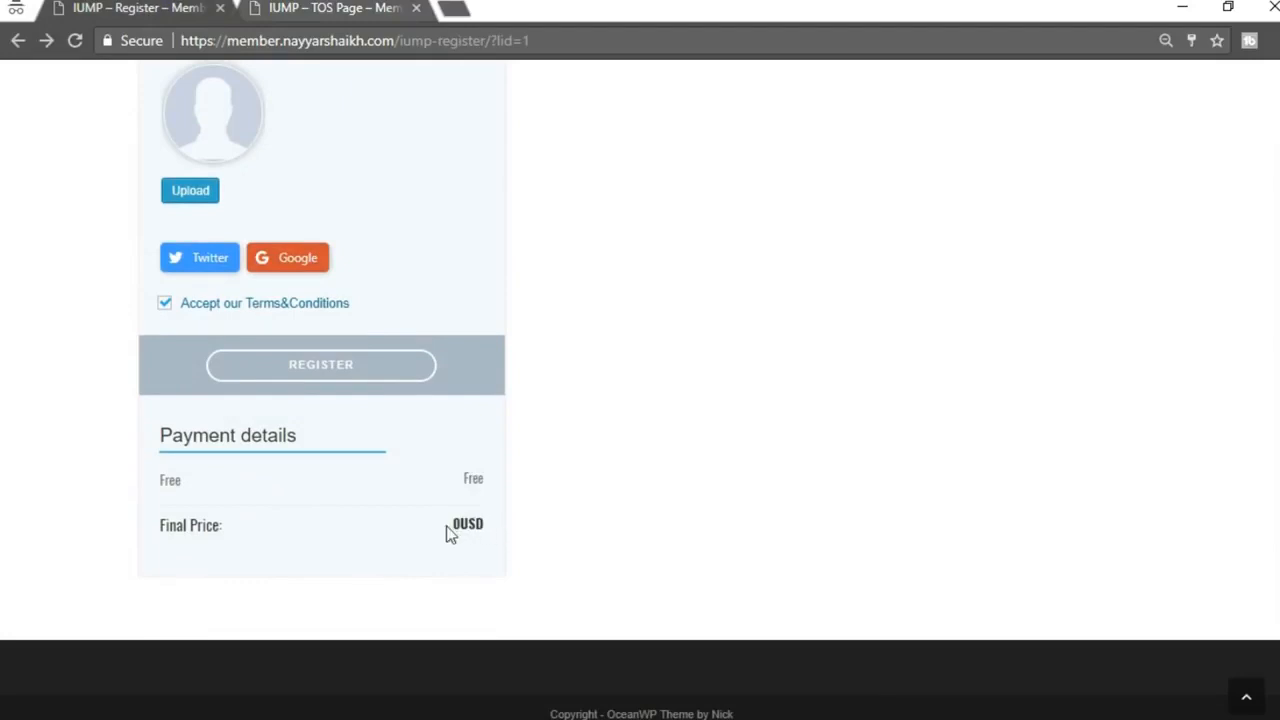
double_click(509, 525)
click(531, 538)
double_click(457, 530)
click(516, 527)
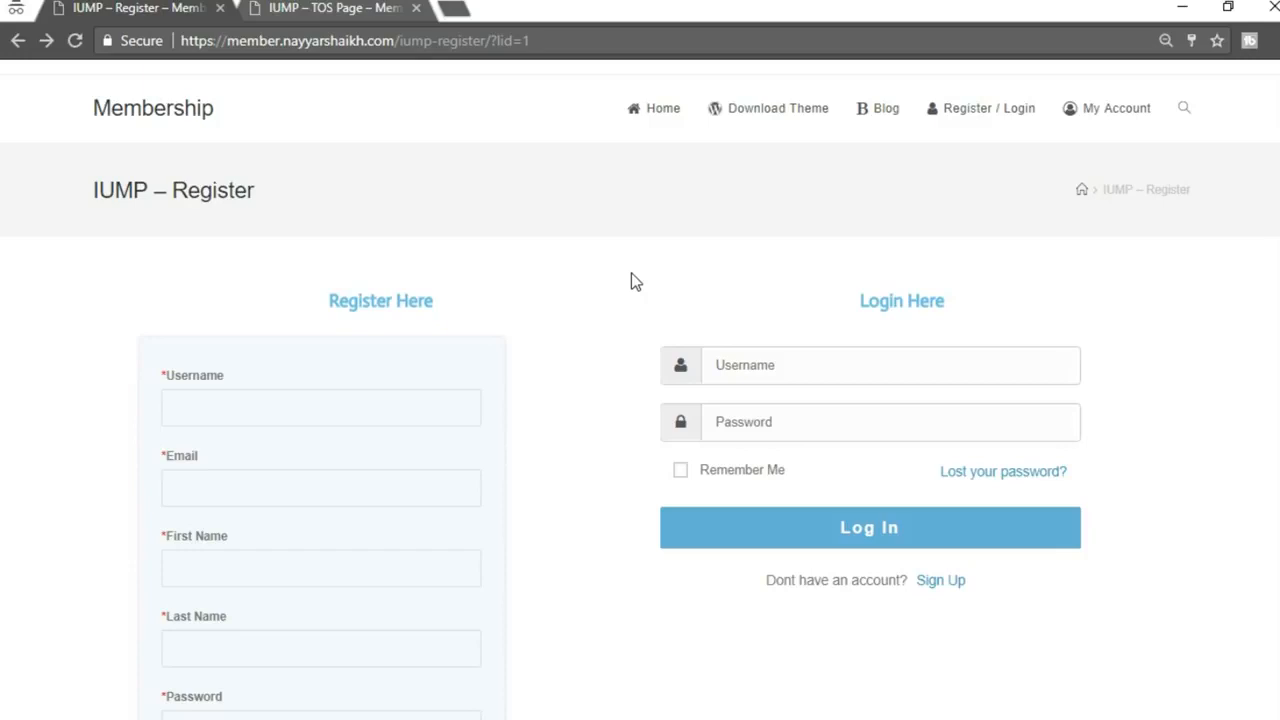
click(769, 114)
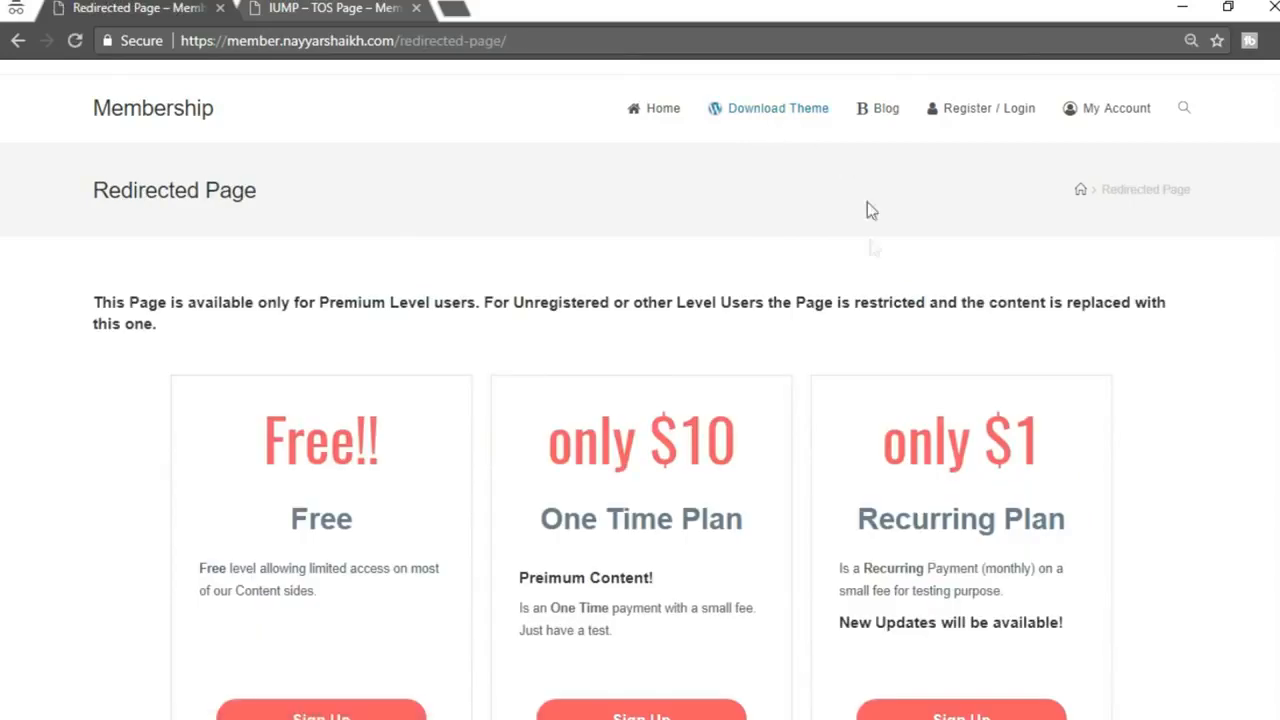
On the Redirected Page, highlight the notice restricting content to Premium Level users
scroll(866, 260, down, 1)
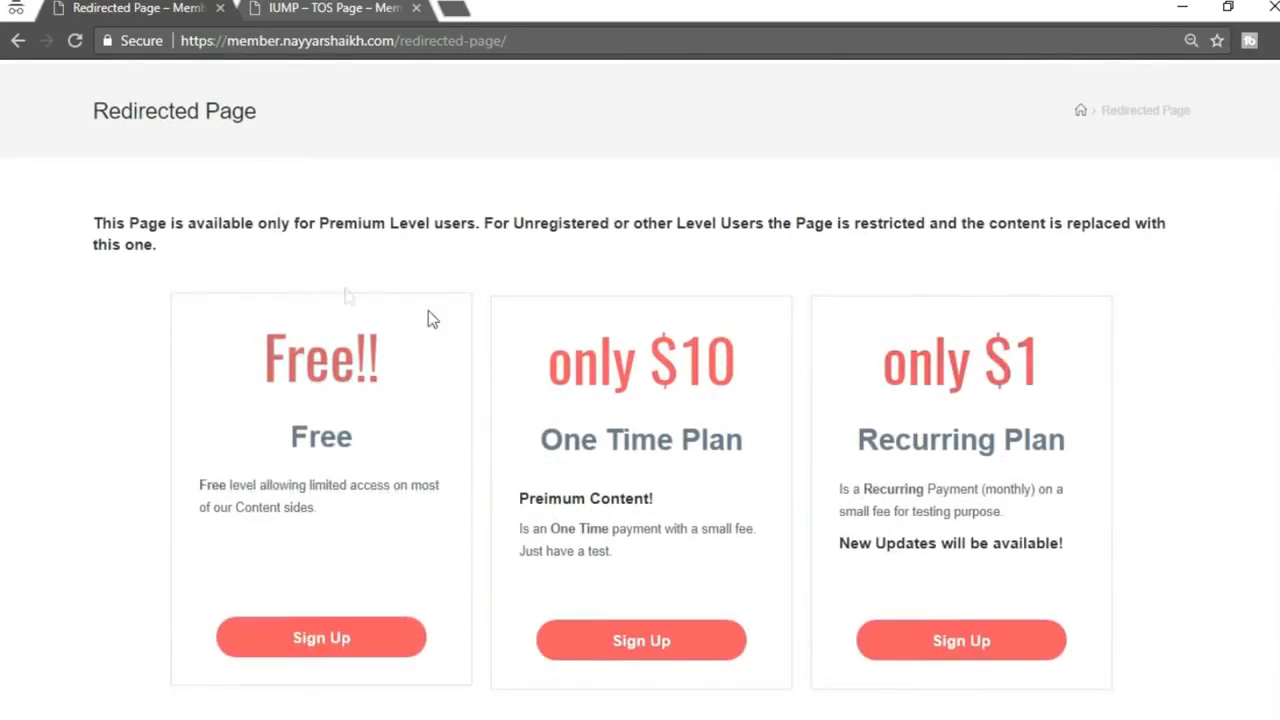
scroll(150, 240, up, 1)
scroll(97, 255, down, 1)
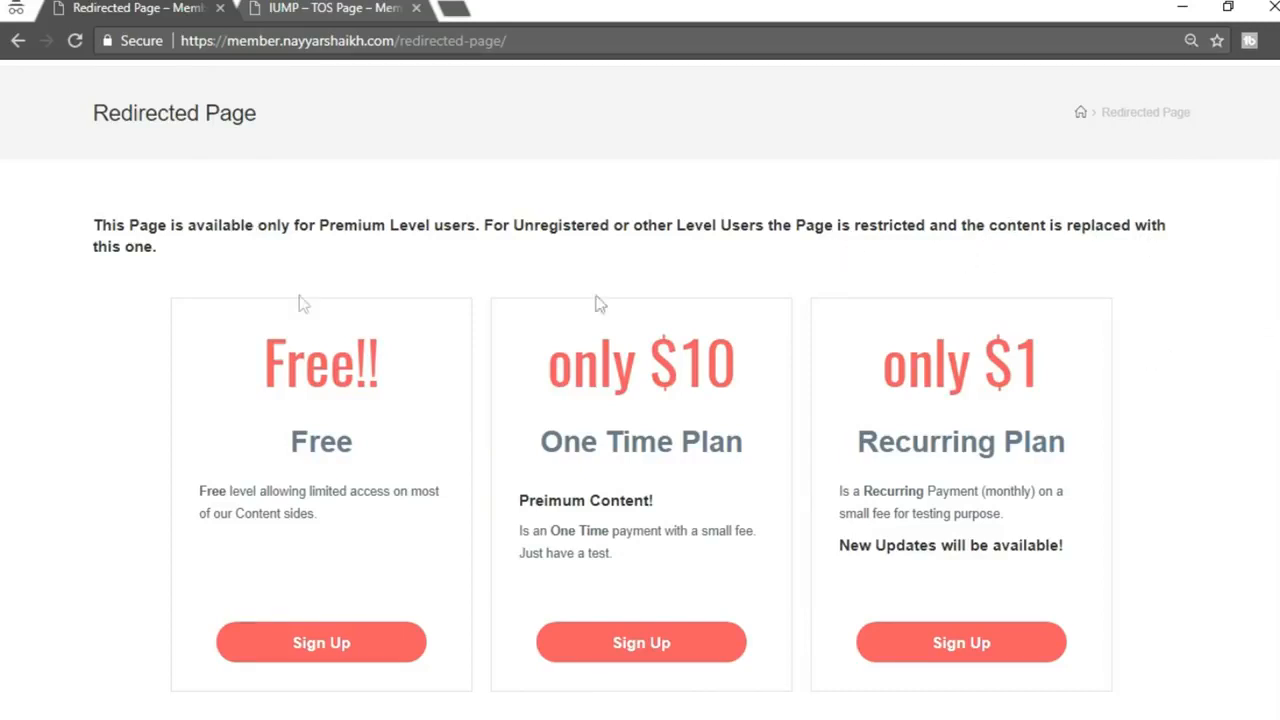
drag(93, 224, 180, 244)
click(180, 244)
scroll(490, 250, up, 1)
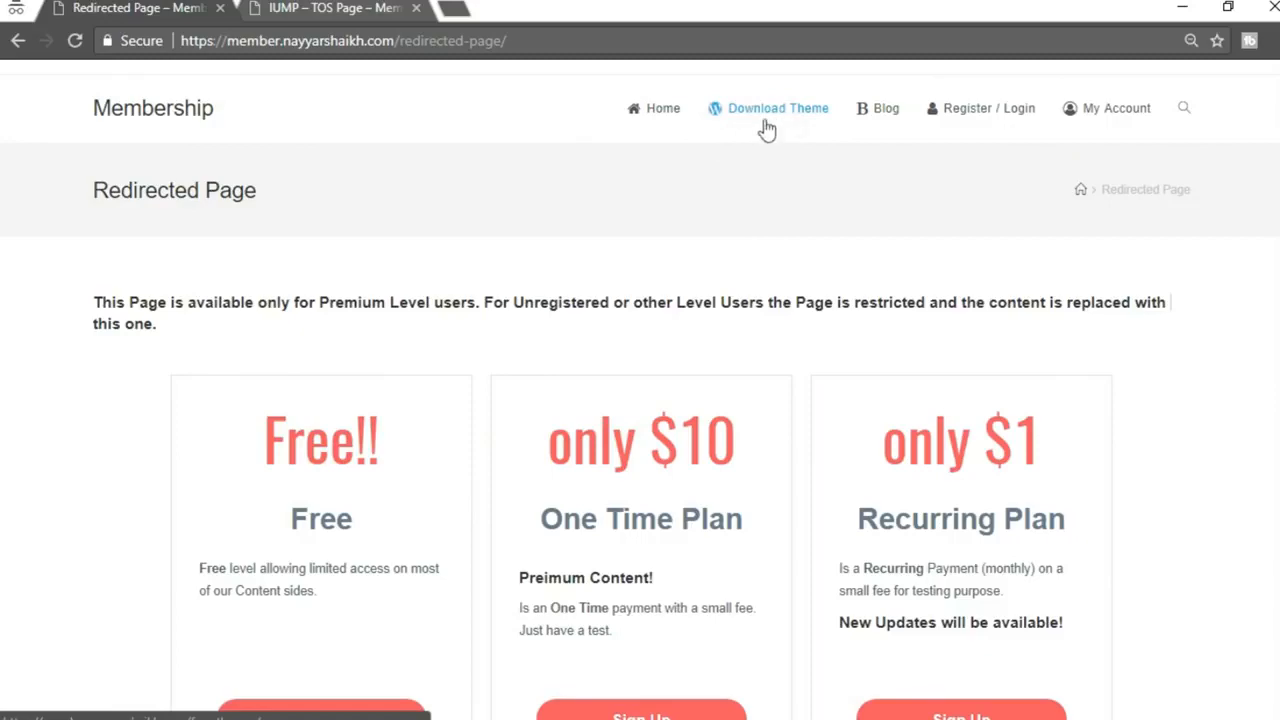
scroll(1051, 277, down, 1)
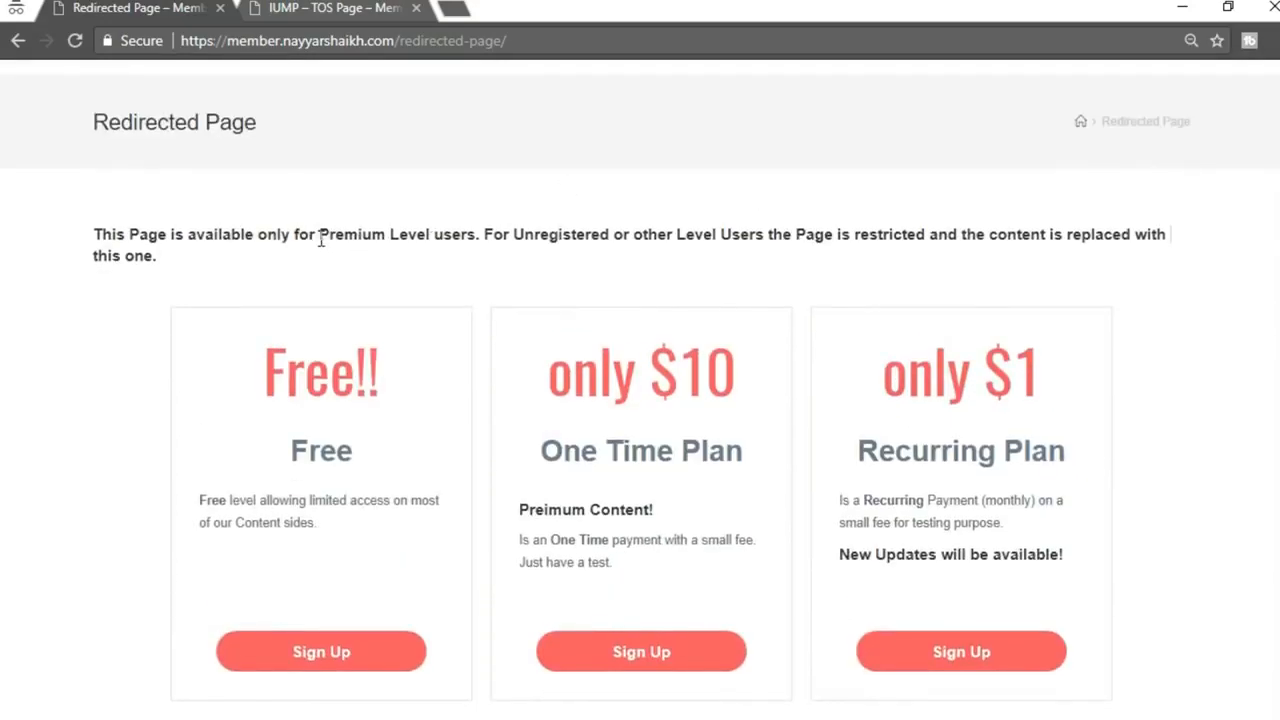
drag(320, 240, 476, 224)
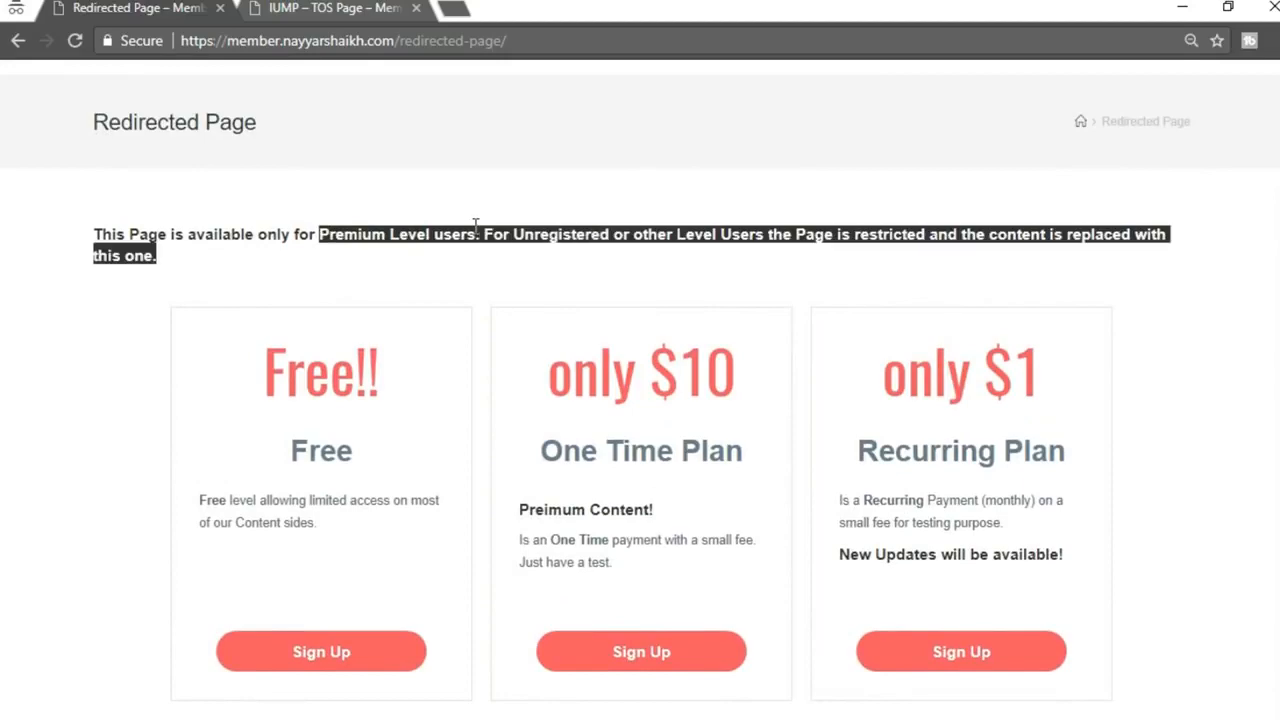
click(642, 423)
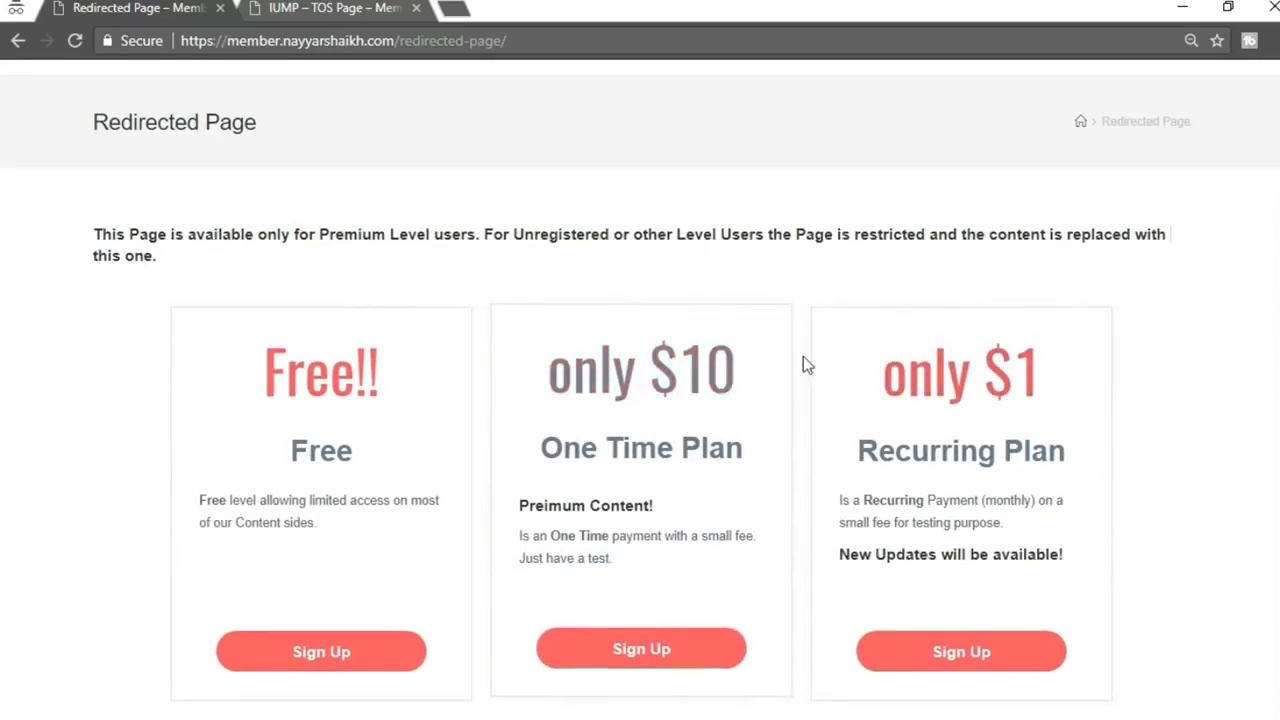
Highlight the One Time plan's only $10 price and the Premium Level user wording
scroll(803, 356, down, 1)
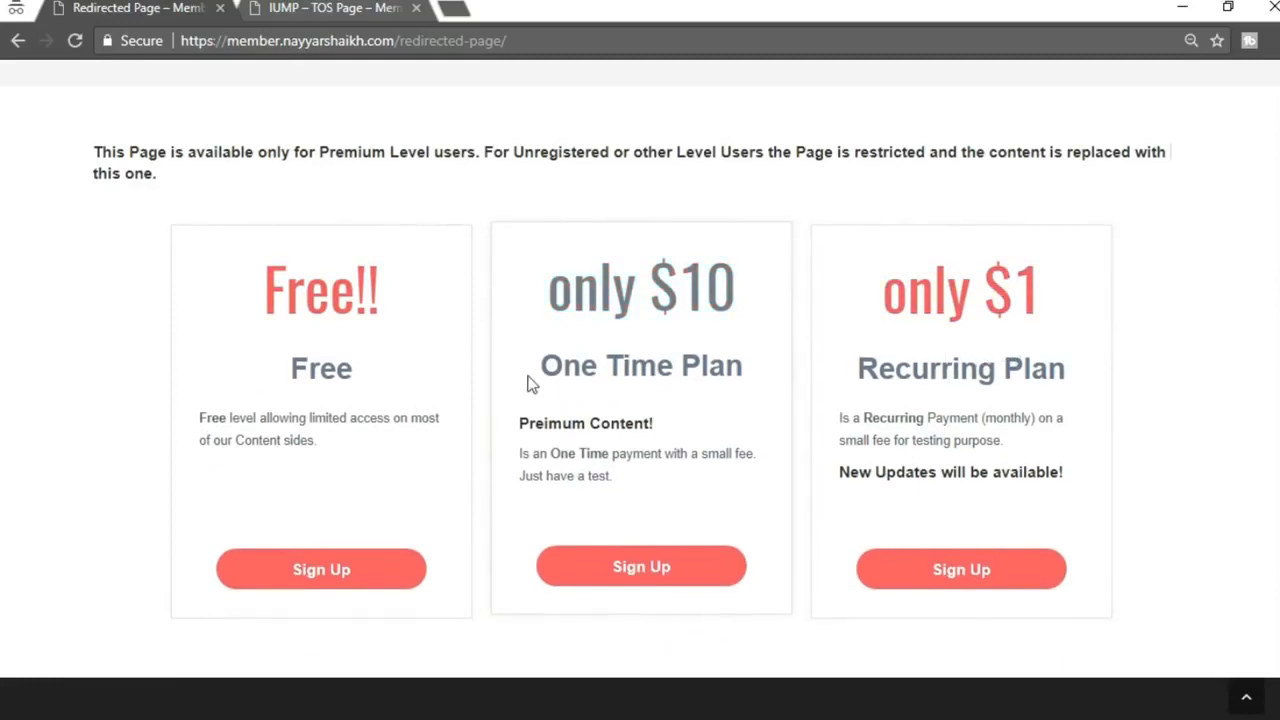
drag(560, 293, 741, 300)
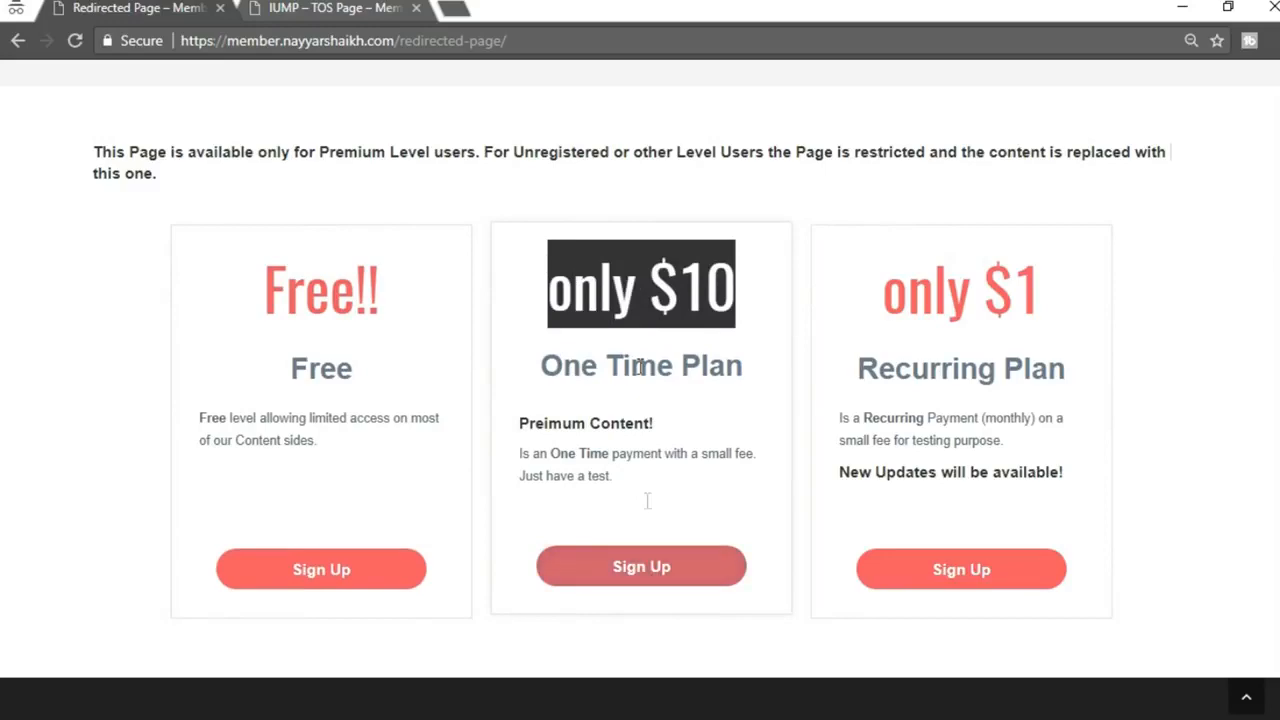
scroll(676, 397, up, 3)
scroll(676, 397, down, 3)
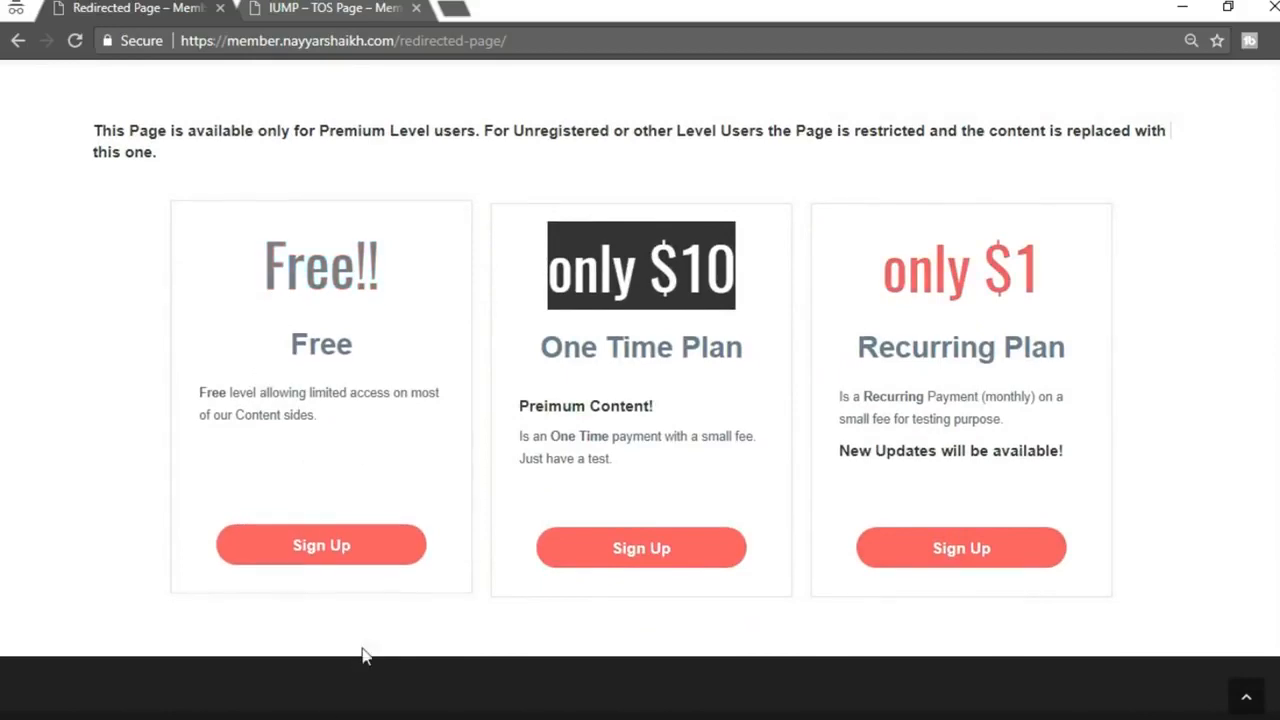
scroll(444, 435, up, 1)
scroll(446, 440, up, 2)
drag(319, 302, 466, 302)
scroll(670, 555, down, 3)
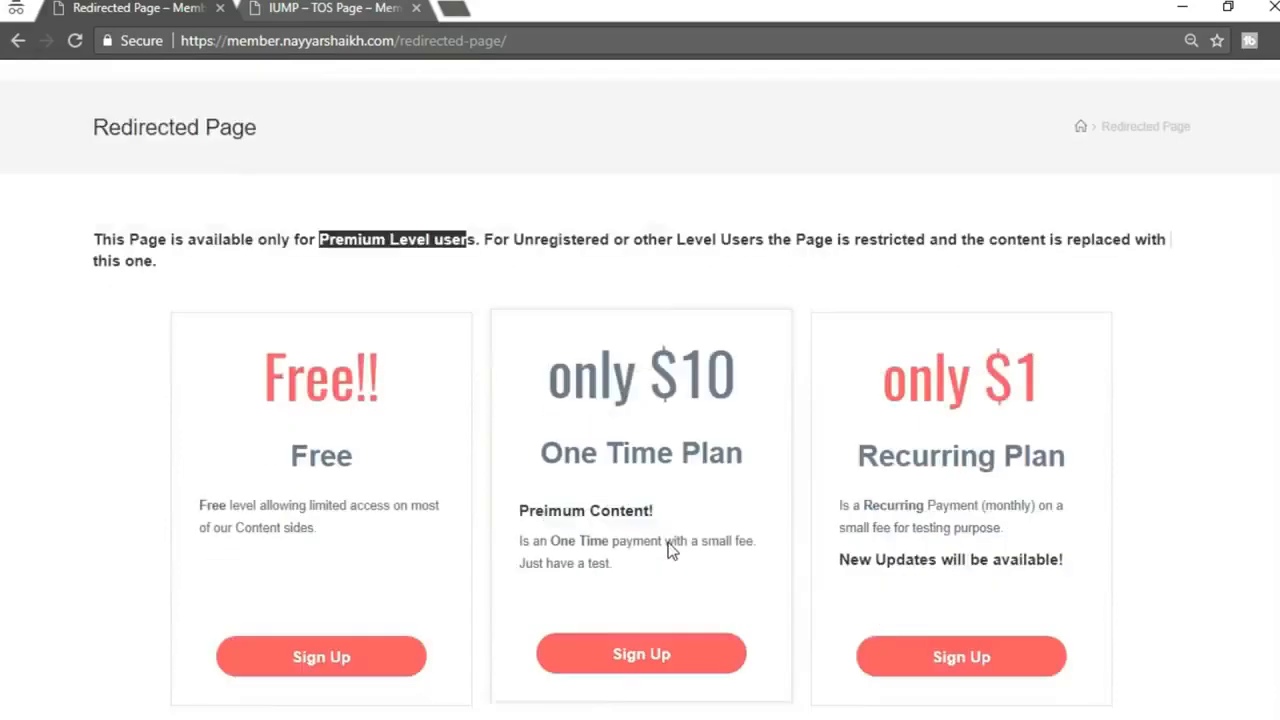
scroll(678, 600, up, 3)
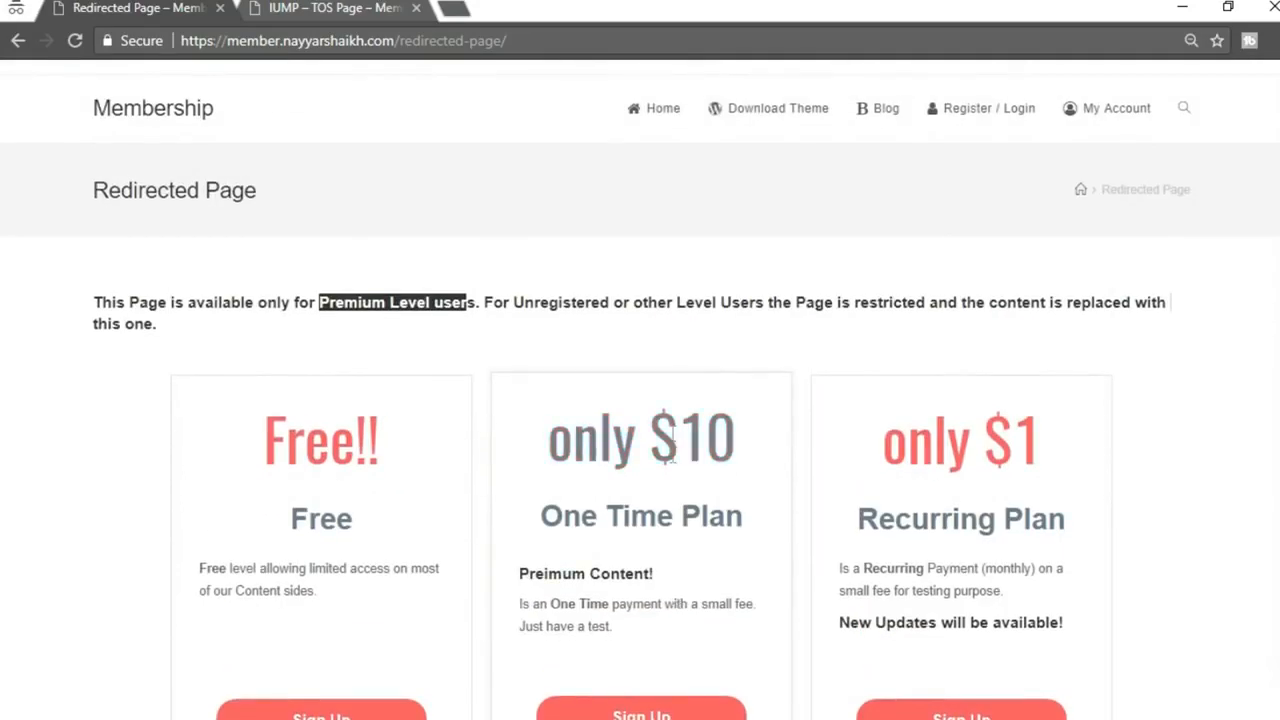
Confirm the Free plan's Sign Up leads to registration, then return to the subscription plans page
click(668, 347)
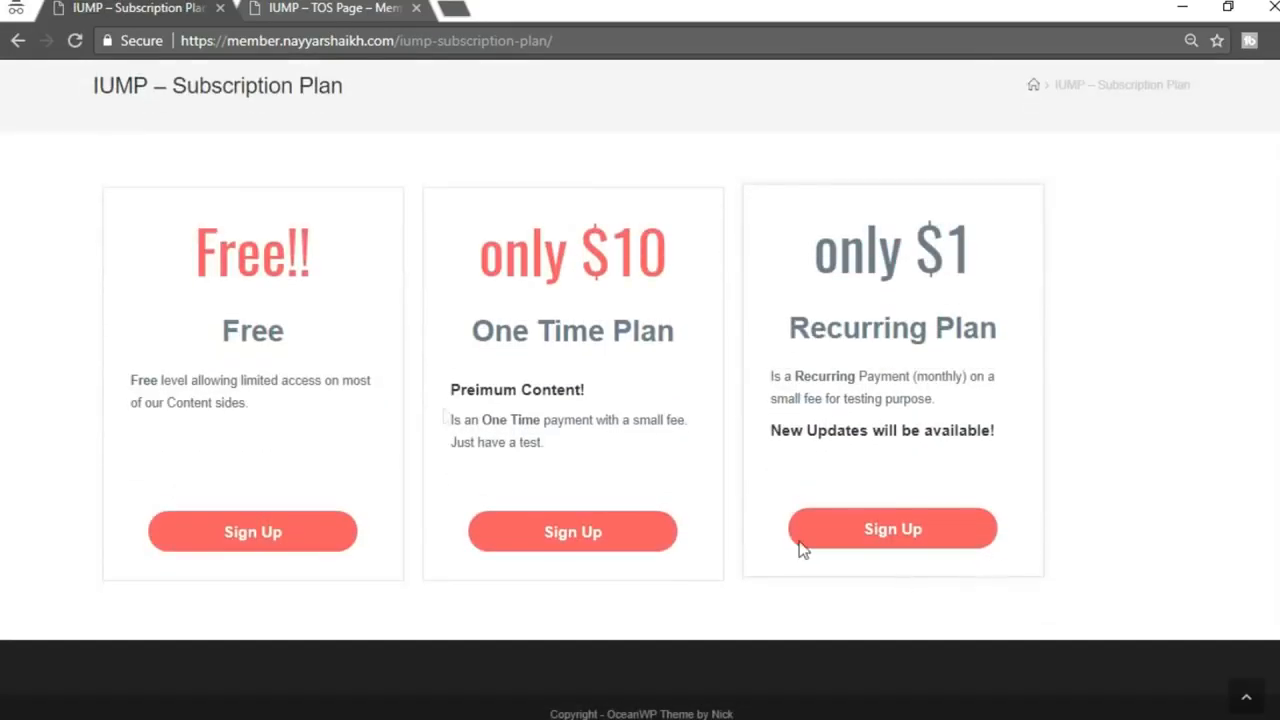
click(234, 531)
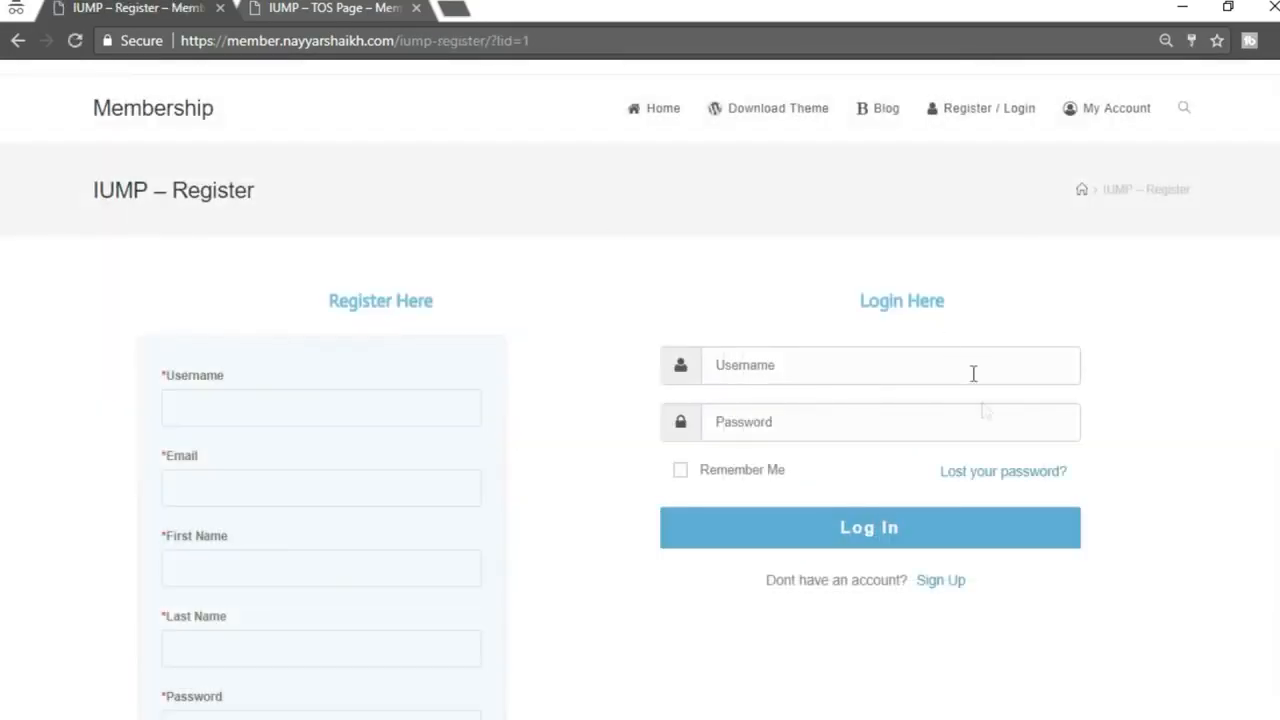
scroll(975, 420, down, 5)
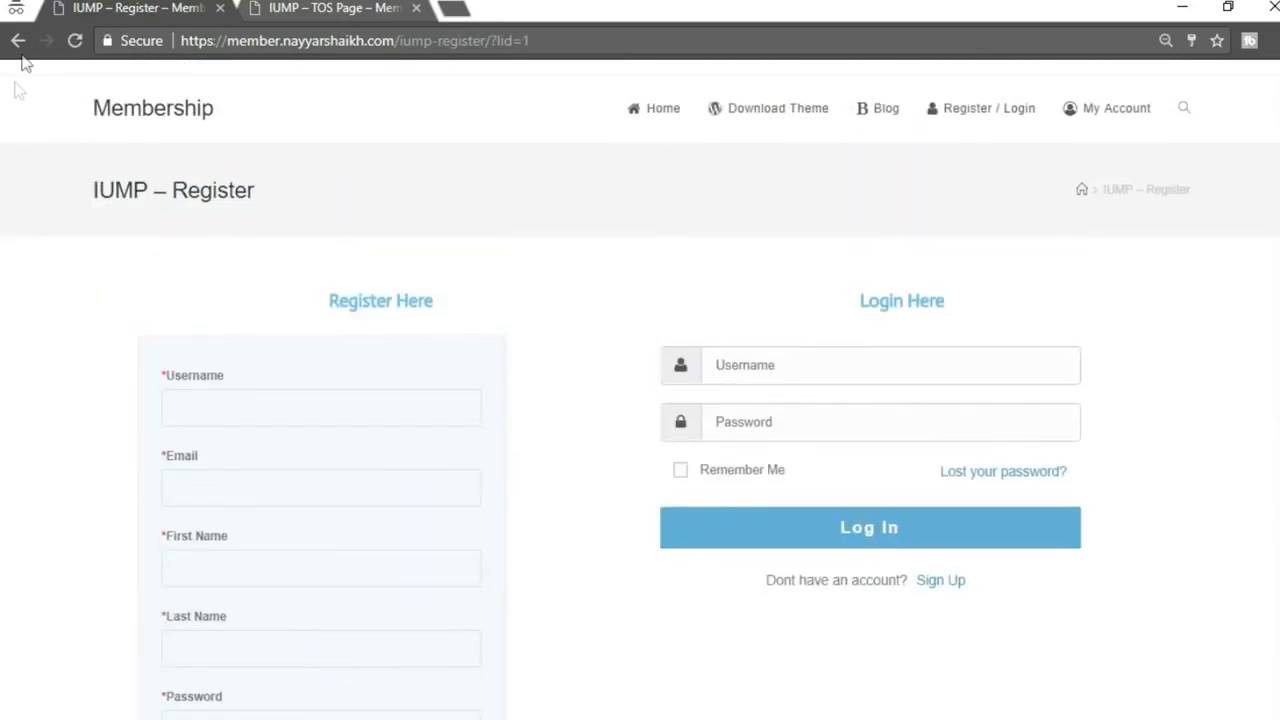
click(19, 48)
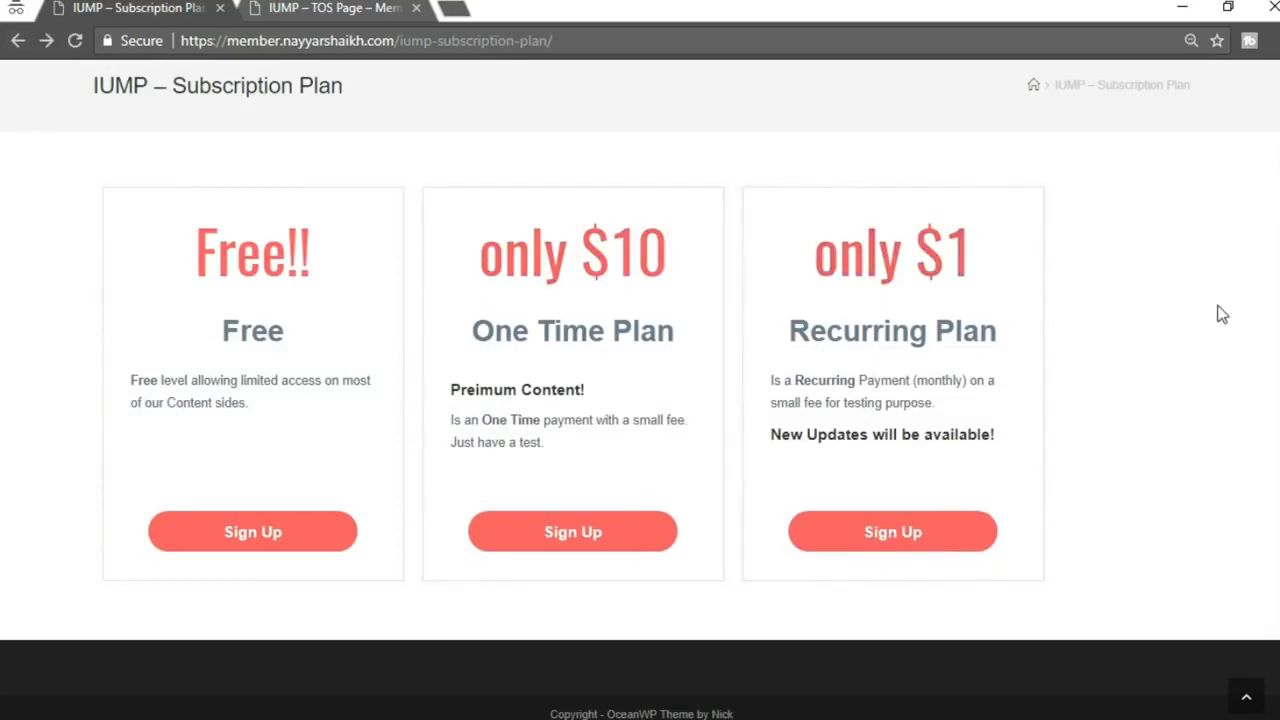
scroll(1233, 380, up, 2)
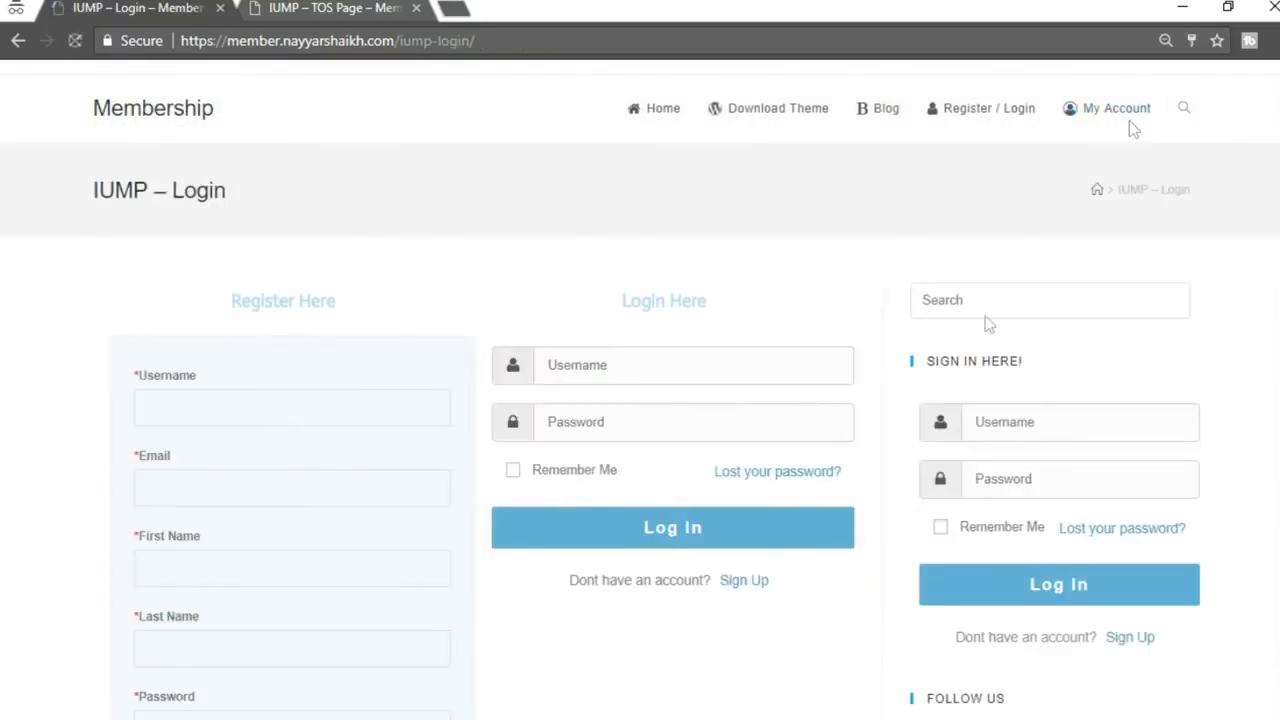
scroll(618, 655, down, 3)
scroll(619, 660, down, 3)
scroll(620, 690, up, 6)
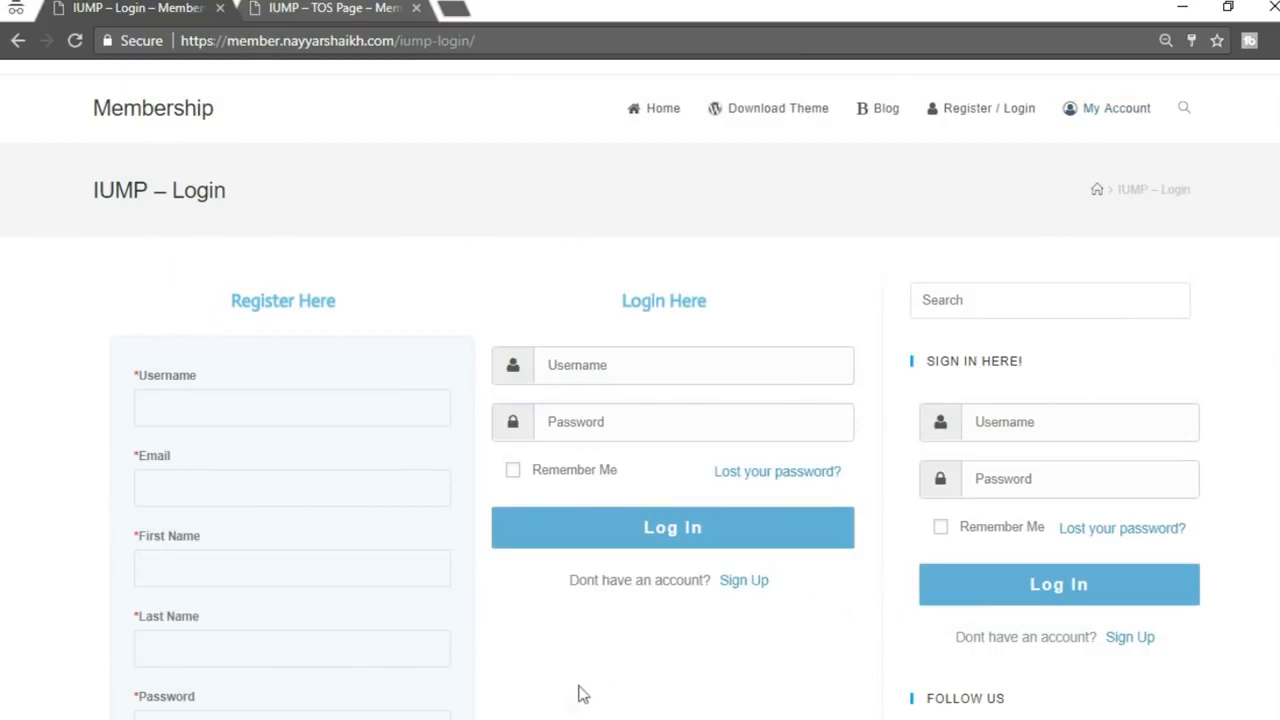
In the logged-in browser window, go to the member's account page and look it over
click(410, 640)
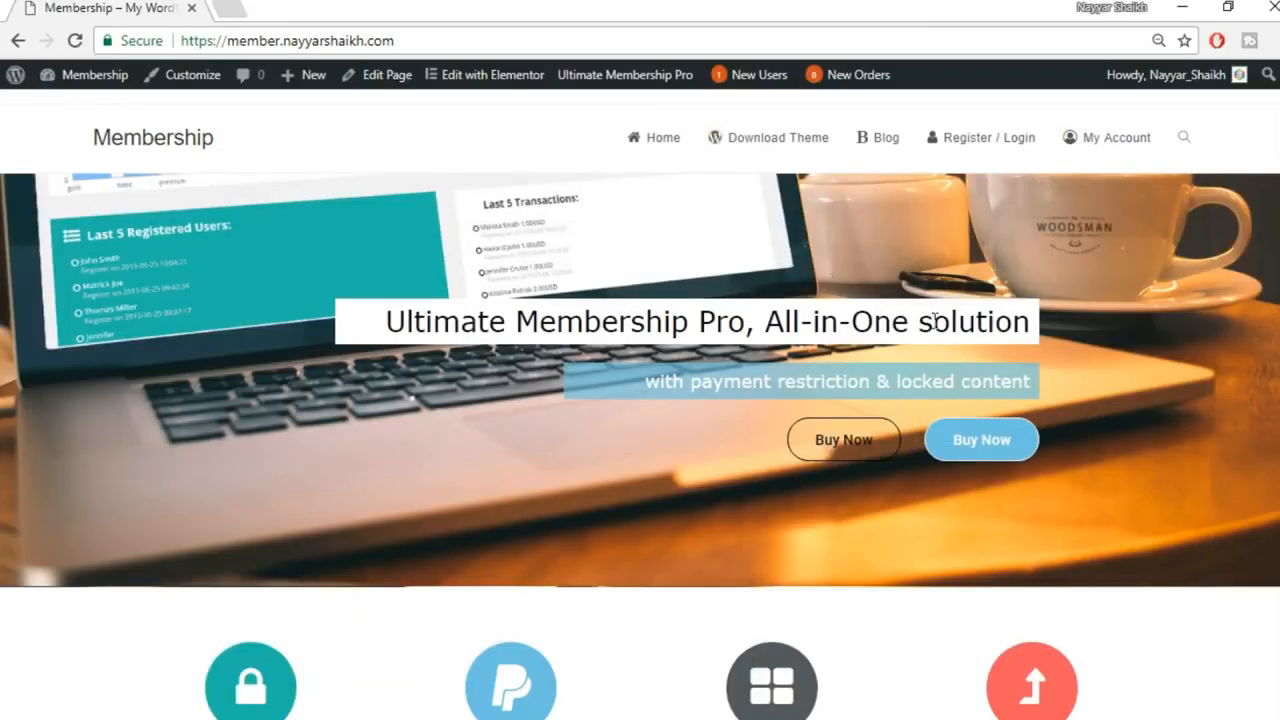
click(1103, 147)
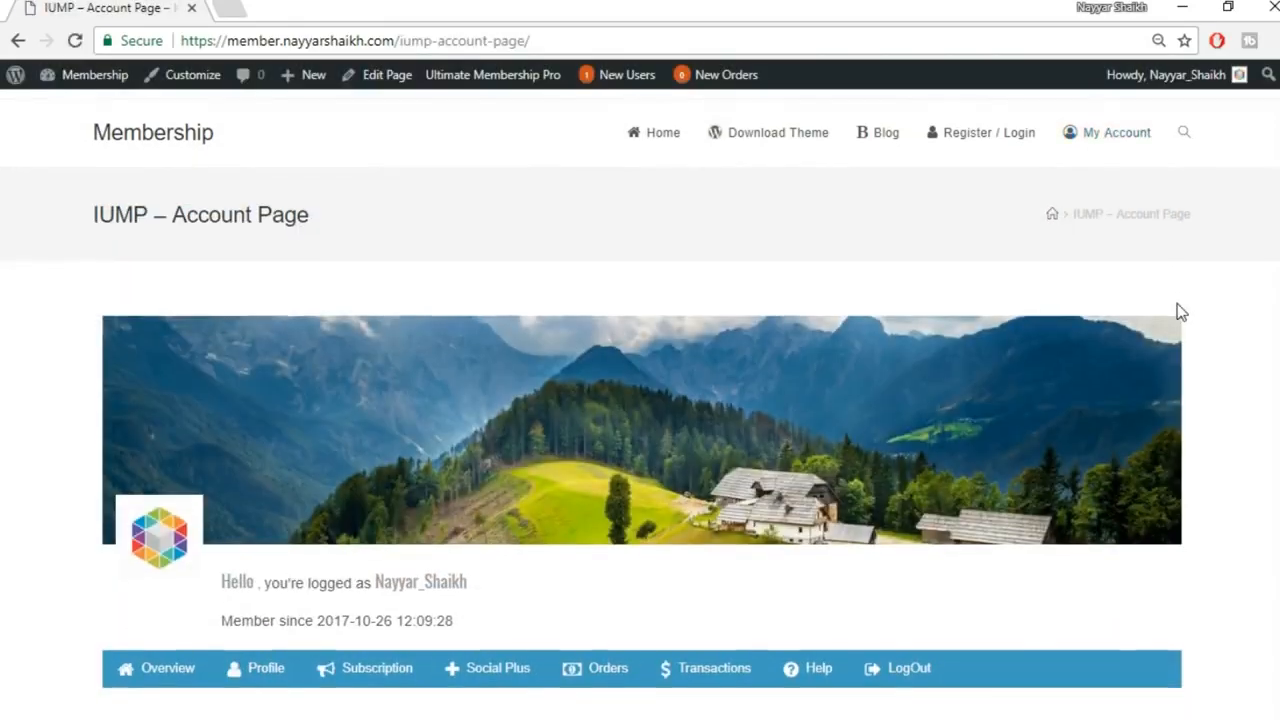
scroll(1177, 309, down, 3)
scroll(850, 297, up, 1)
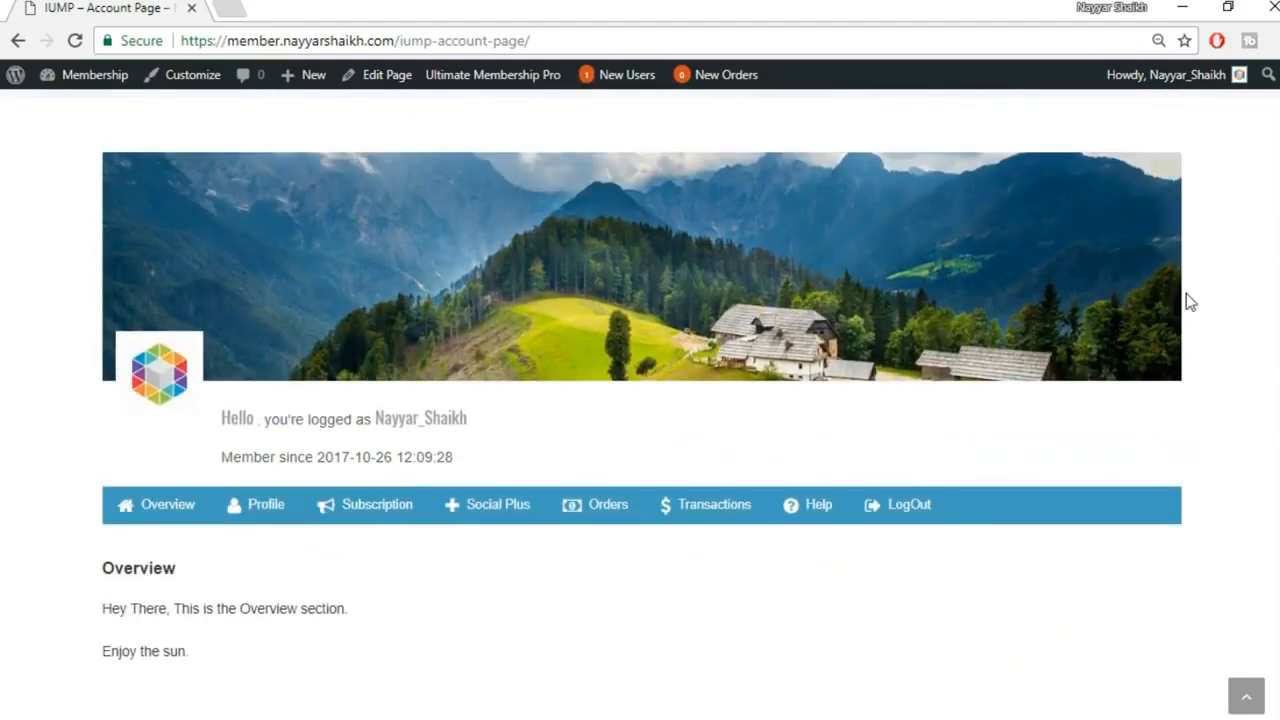
scroll(1186, 300, down, 1)
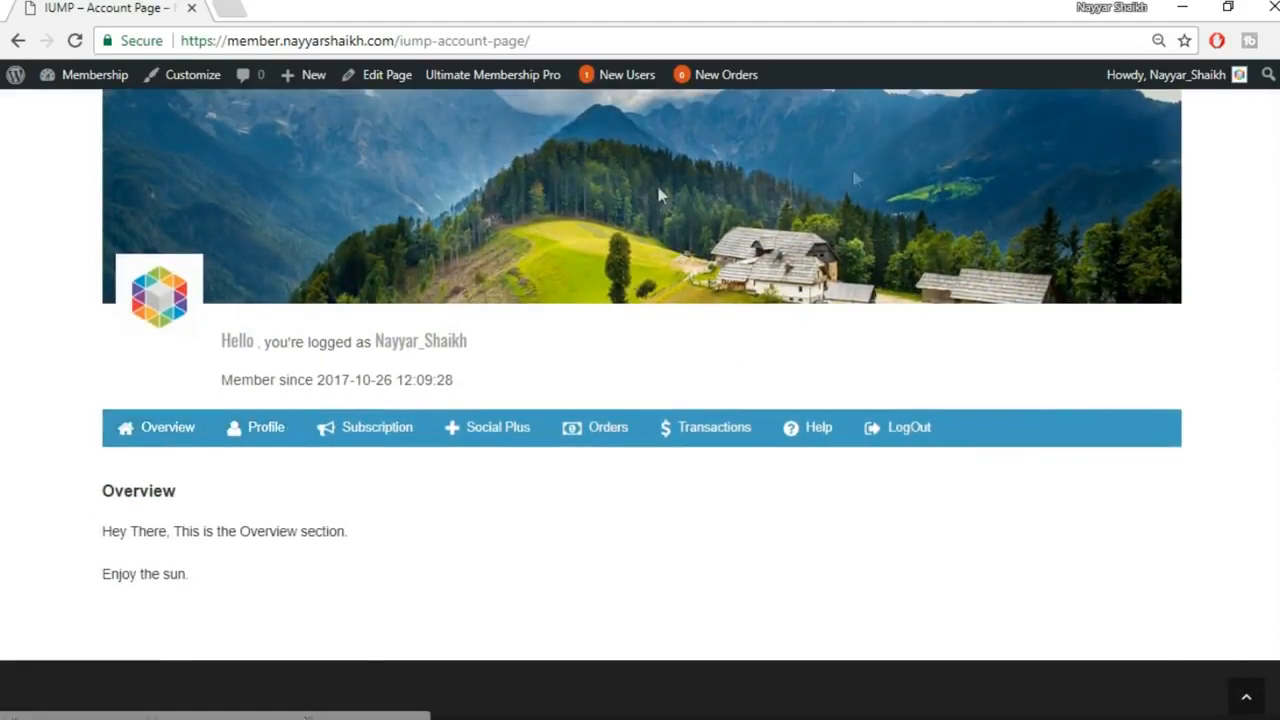
scroll(1032, 210, up, 1)
scroll(1024, 247, down, 1)
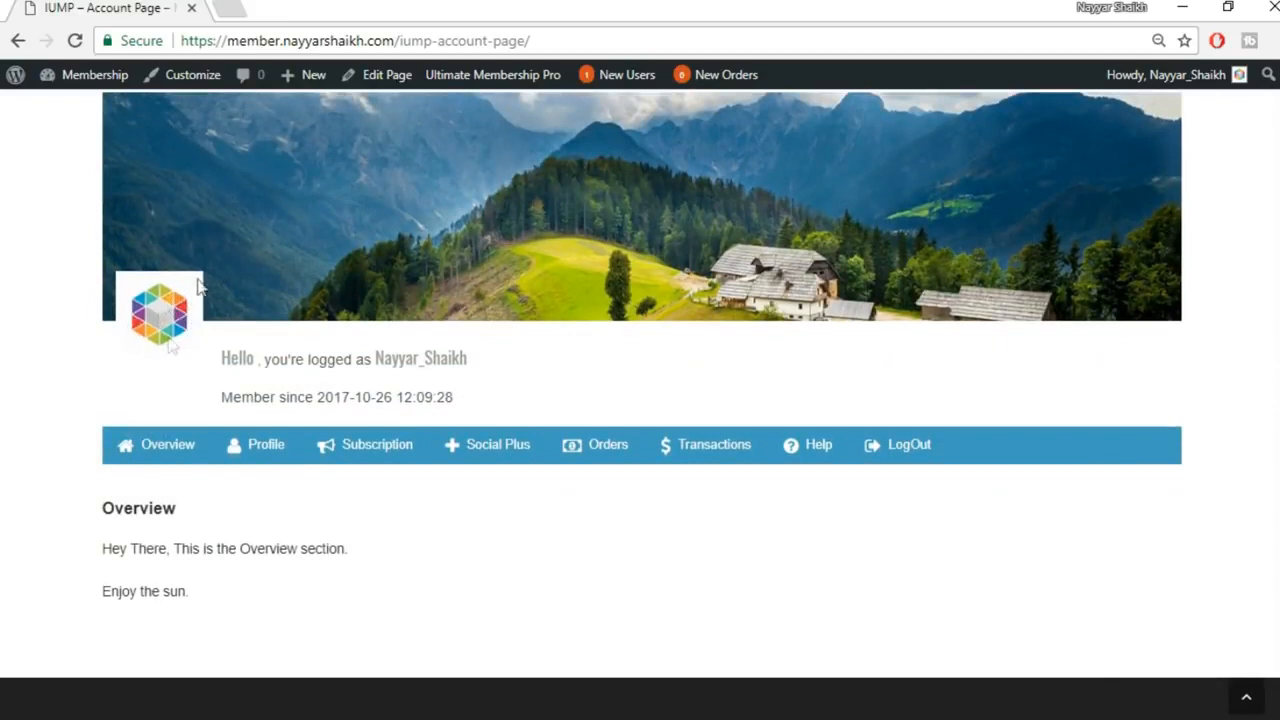
View the member's Profile section, then the Subscription details section
click(281, 466)
scroll(361, 480, down, 6)
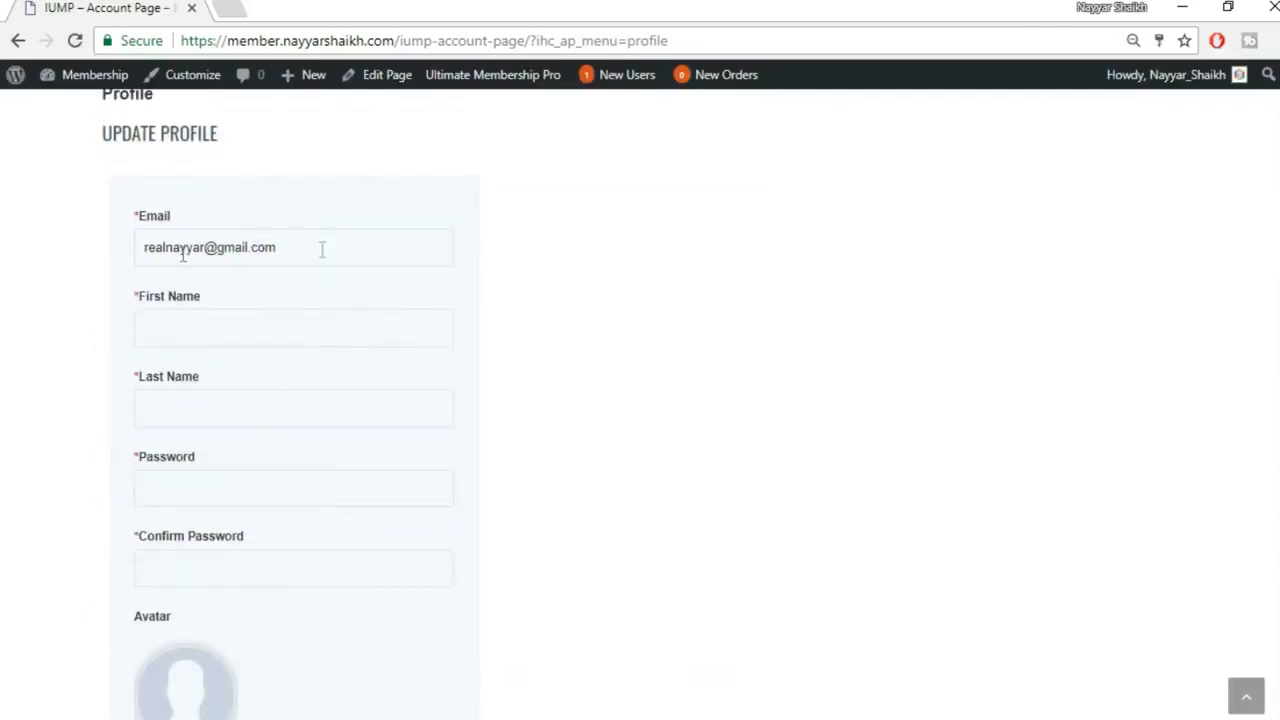
scroll(305, 520, down, 3)
scroll(360, 455, up, 7)
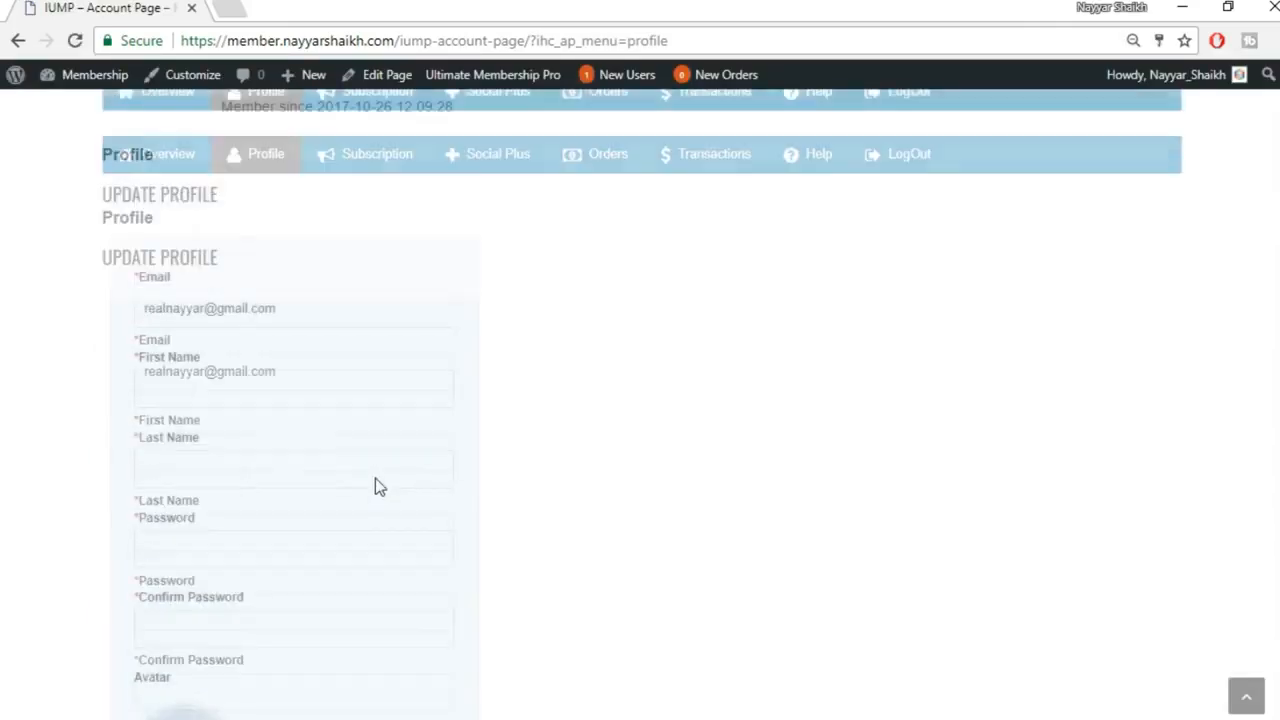
click(362, 375)
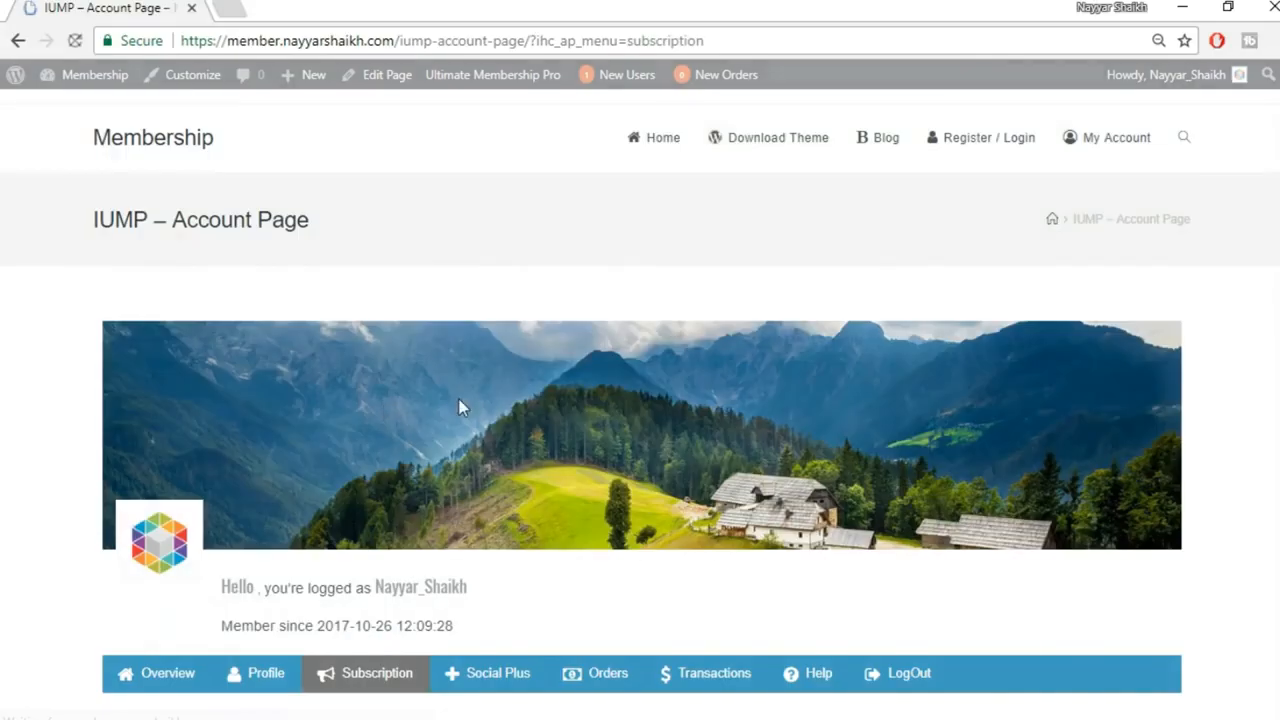
scroll(380, 565, down, 3)
scroll(378, 565, down, 4)
scroll(586, 528, up, 1)
scroll(477, 243, up, 2)
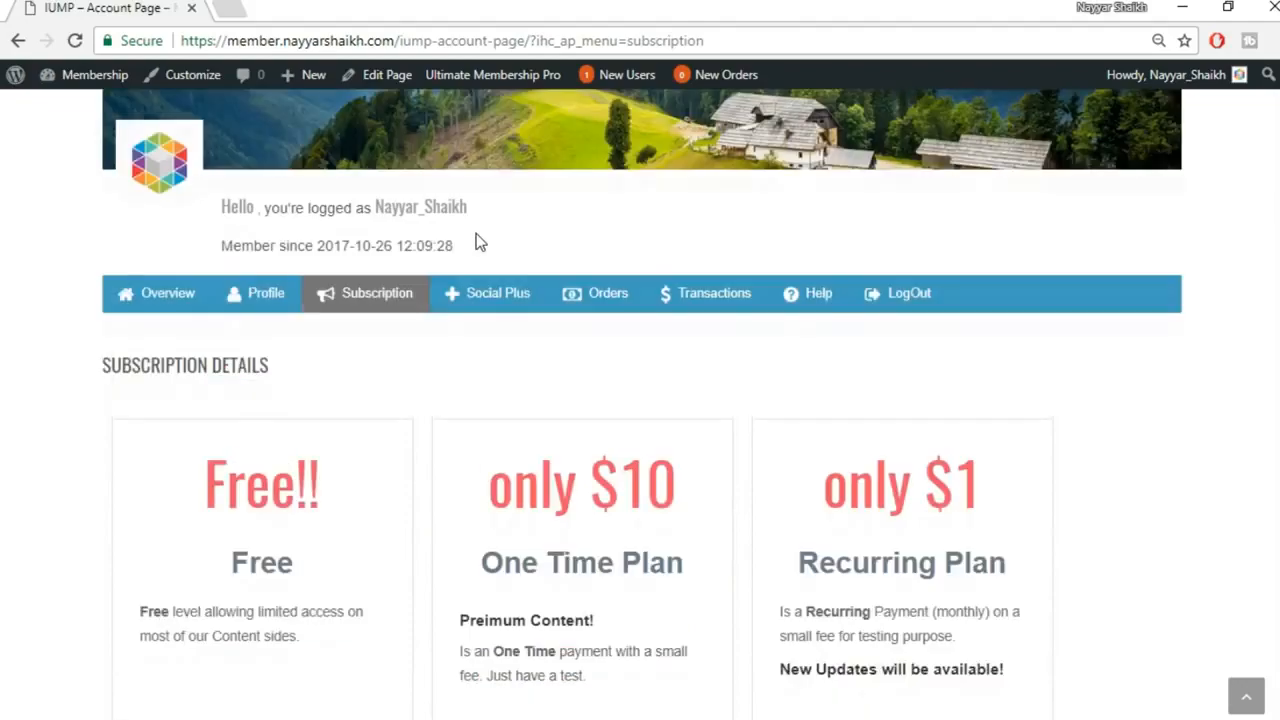
scroll(486, 470, down, 2)
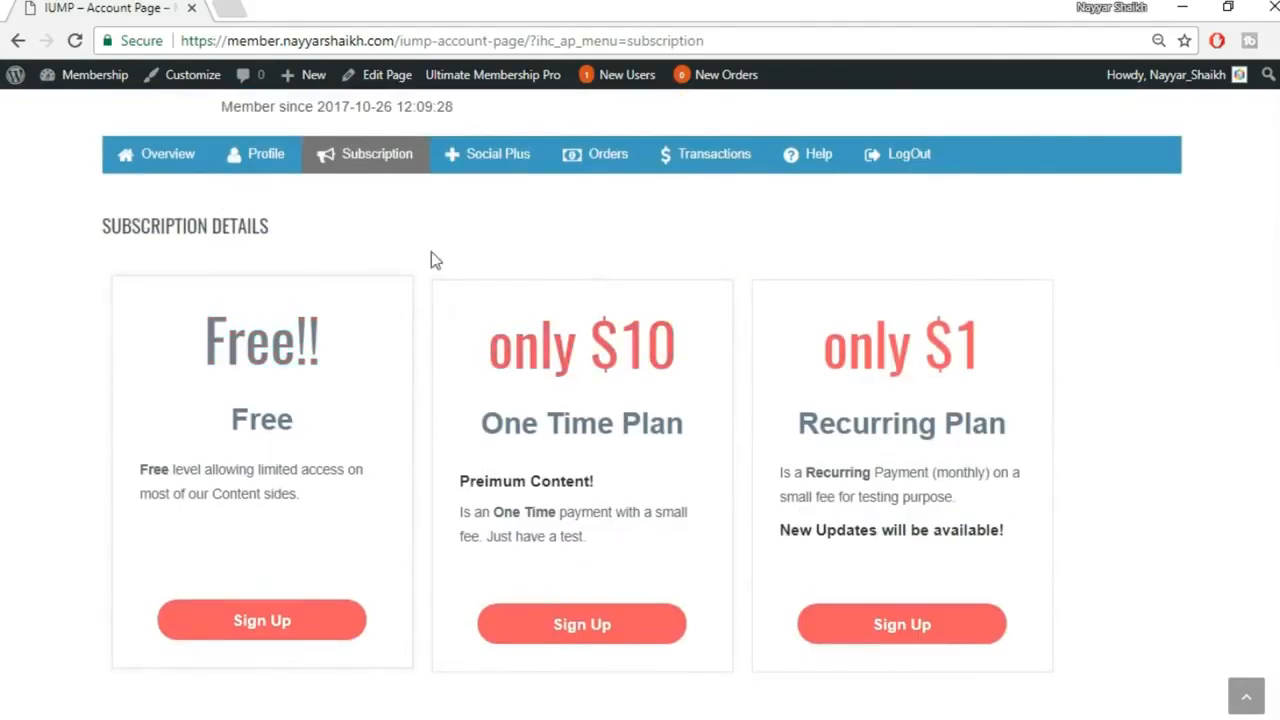
Check the Social Plus section, then the member's Orders section
click(509, 162)
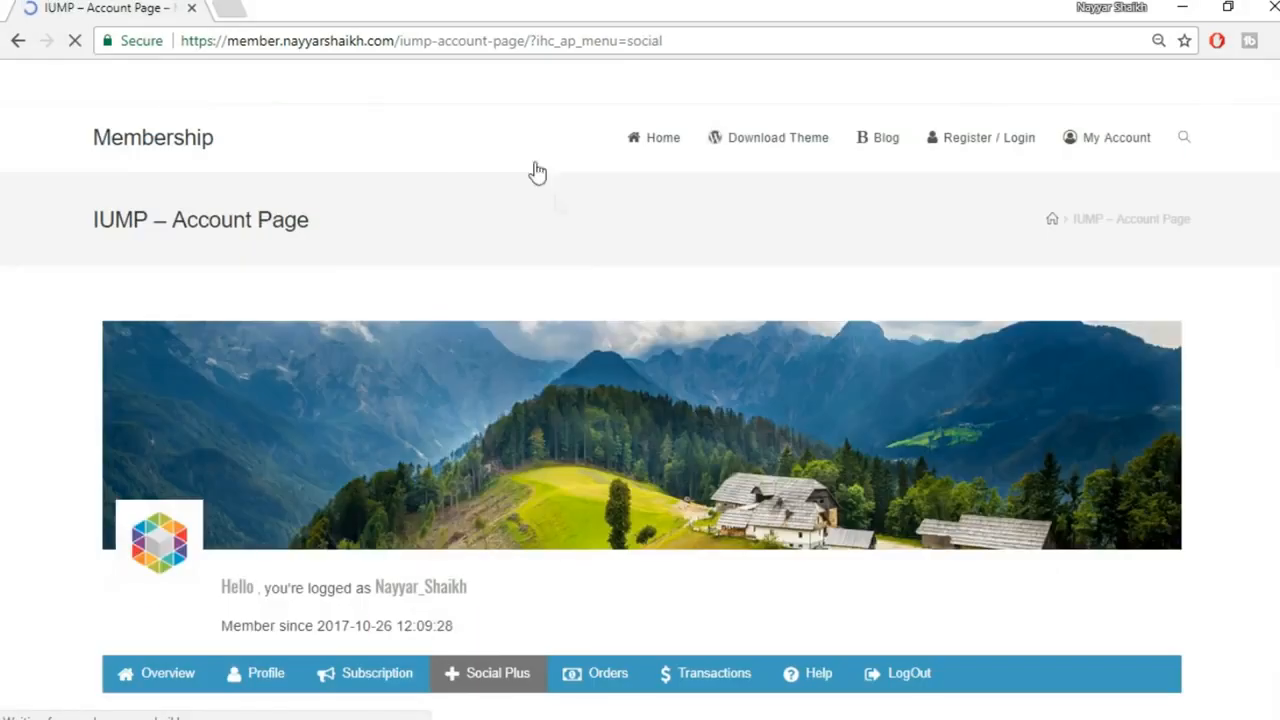
scroll(266, 525, down, 3)
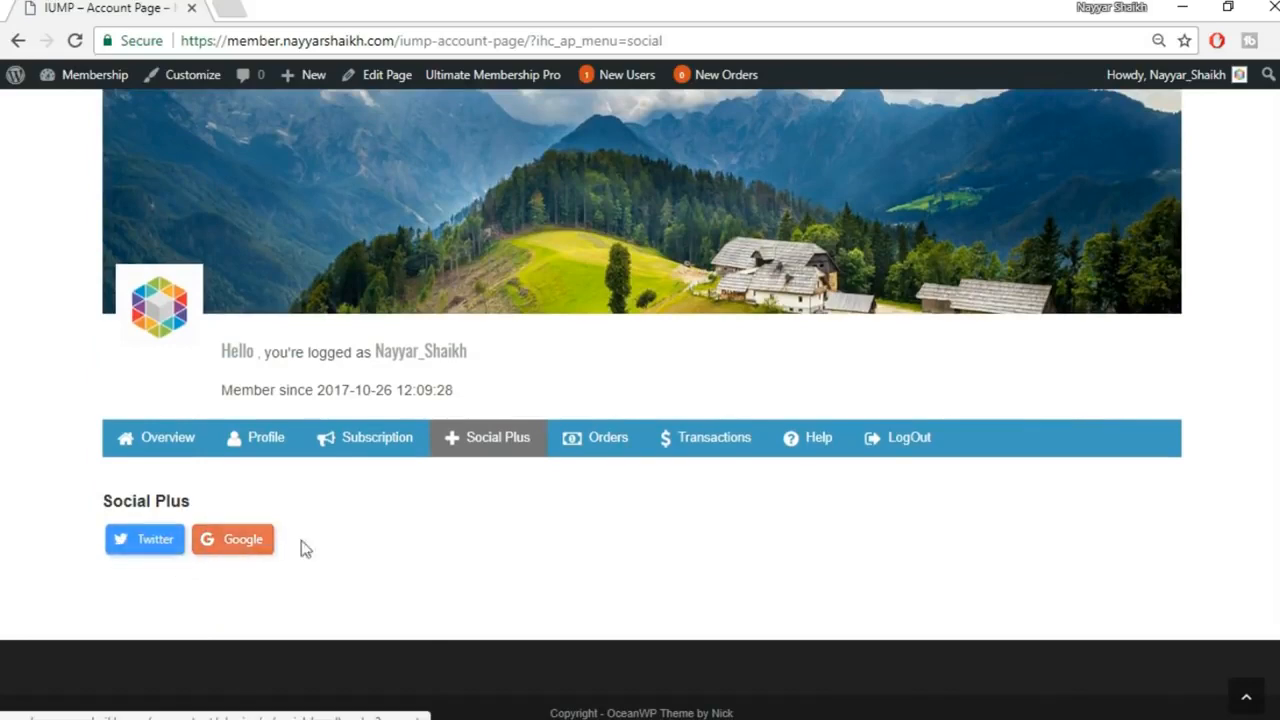
click(596, 440)
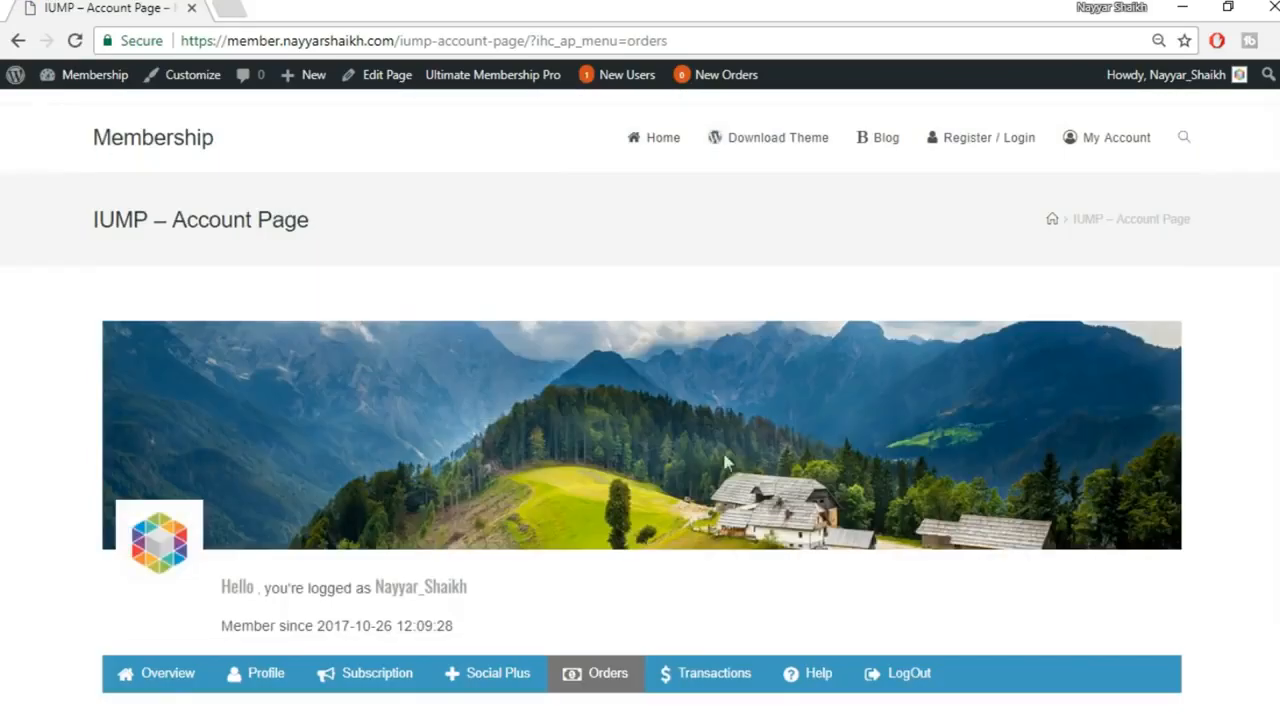
scroll(997, 457, down, 2)
Scroll back up the member account page
scroll(1128, 490, up, 2)
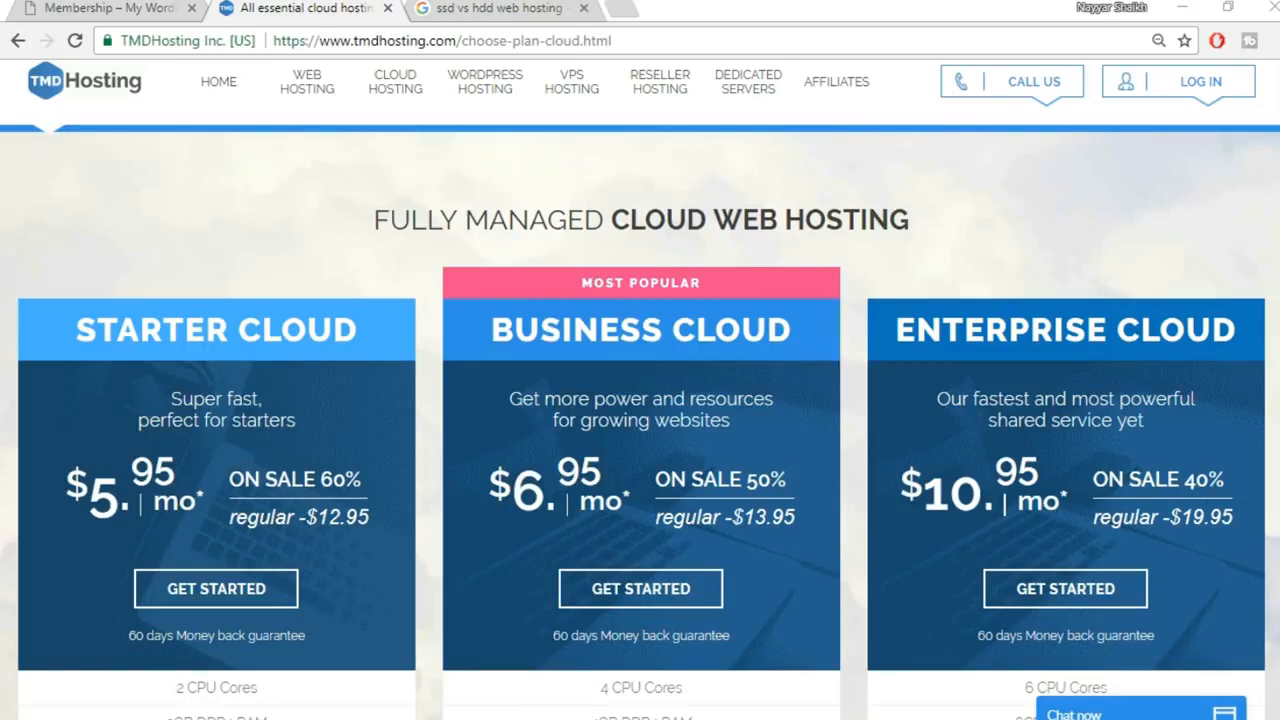
Switch back to the 'Membership – My WordPress' tab showing the Ultimate Membership Pro homepage
scroll(640, 390, down, 1)
scroll(640, 390, up, 1)
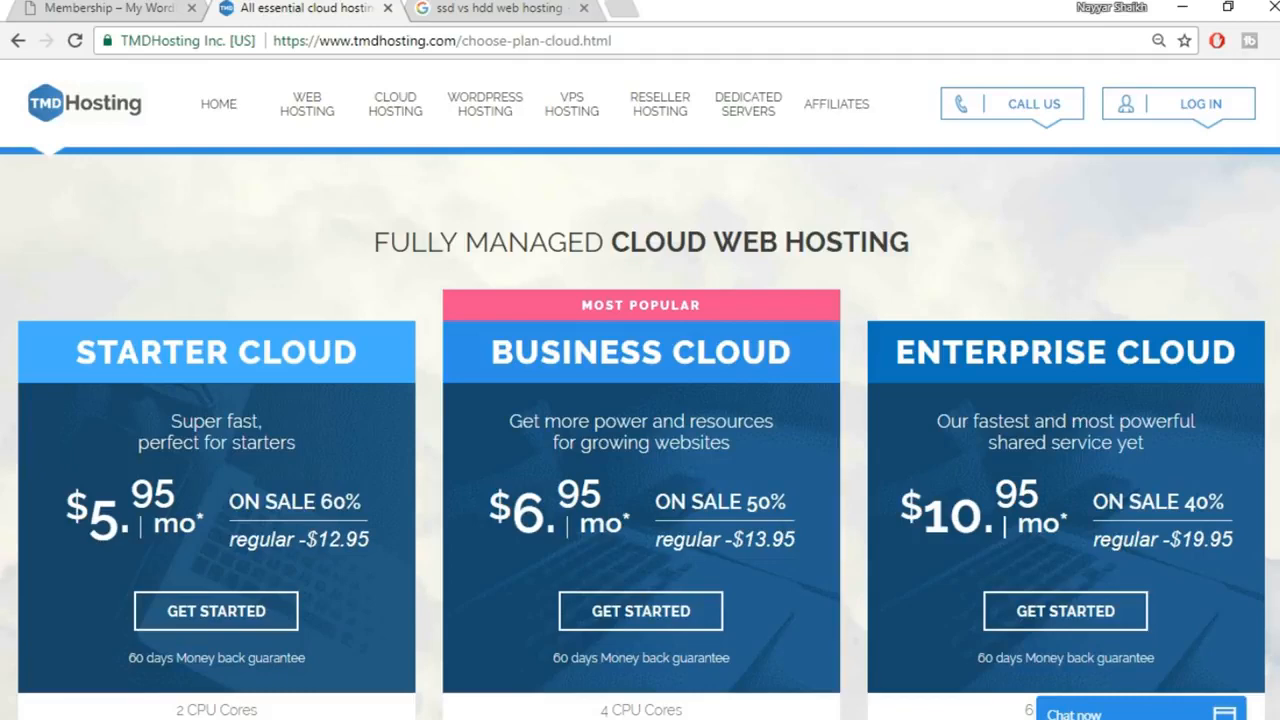
click(160, 8)
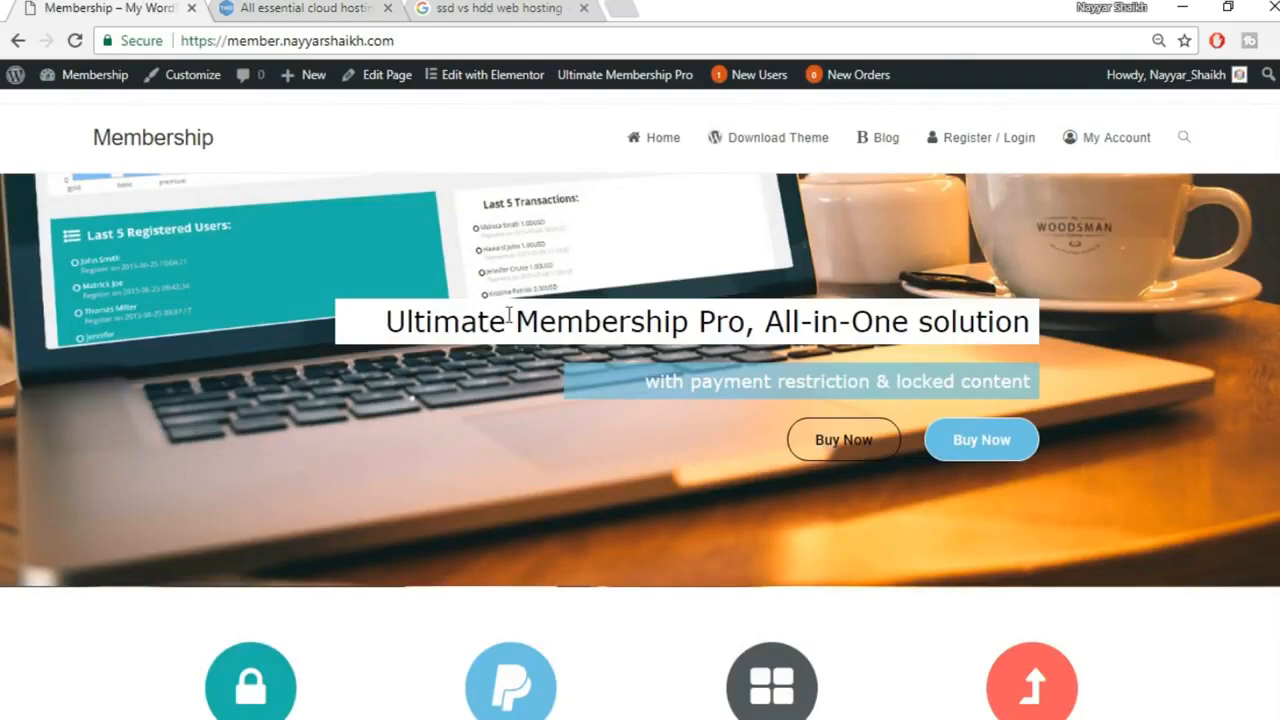
Return to the 'All essential cloud hosting features' tab with TMDHosting's managed cloud plans
scroll(892, 520, down, 2)
scroll(860, 545, up, 2)
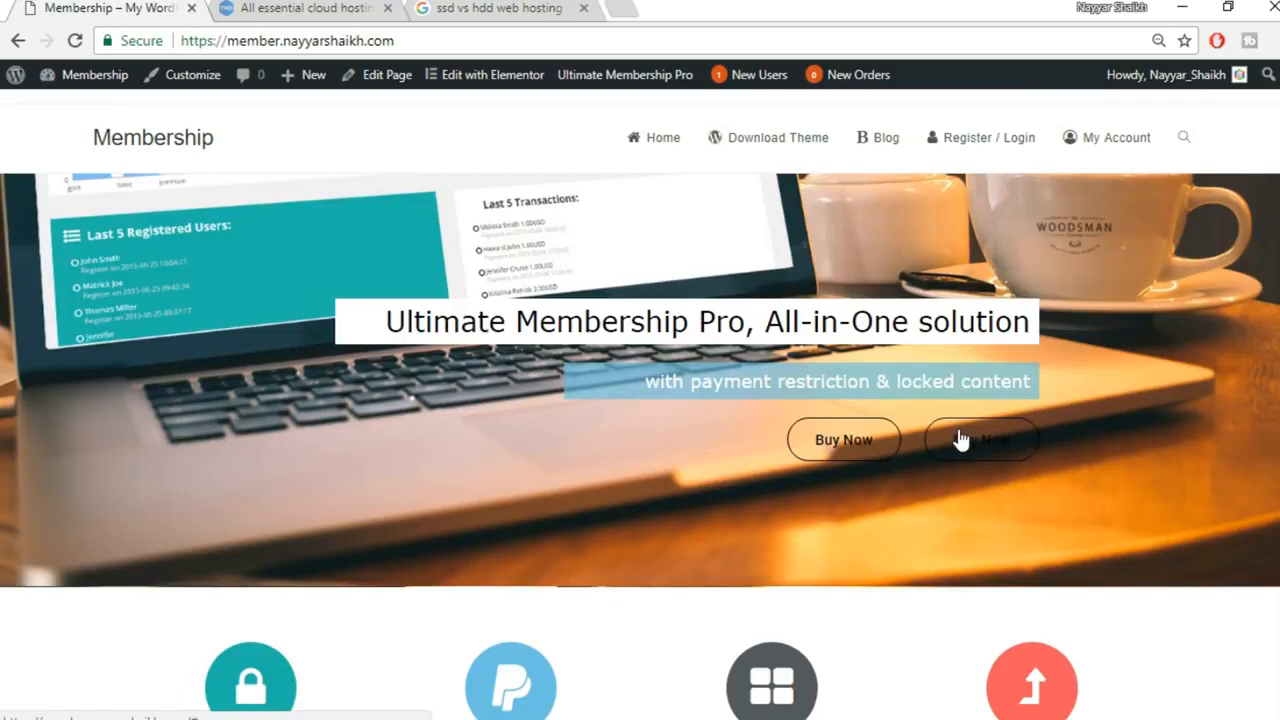
click(310, 7)
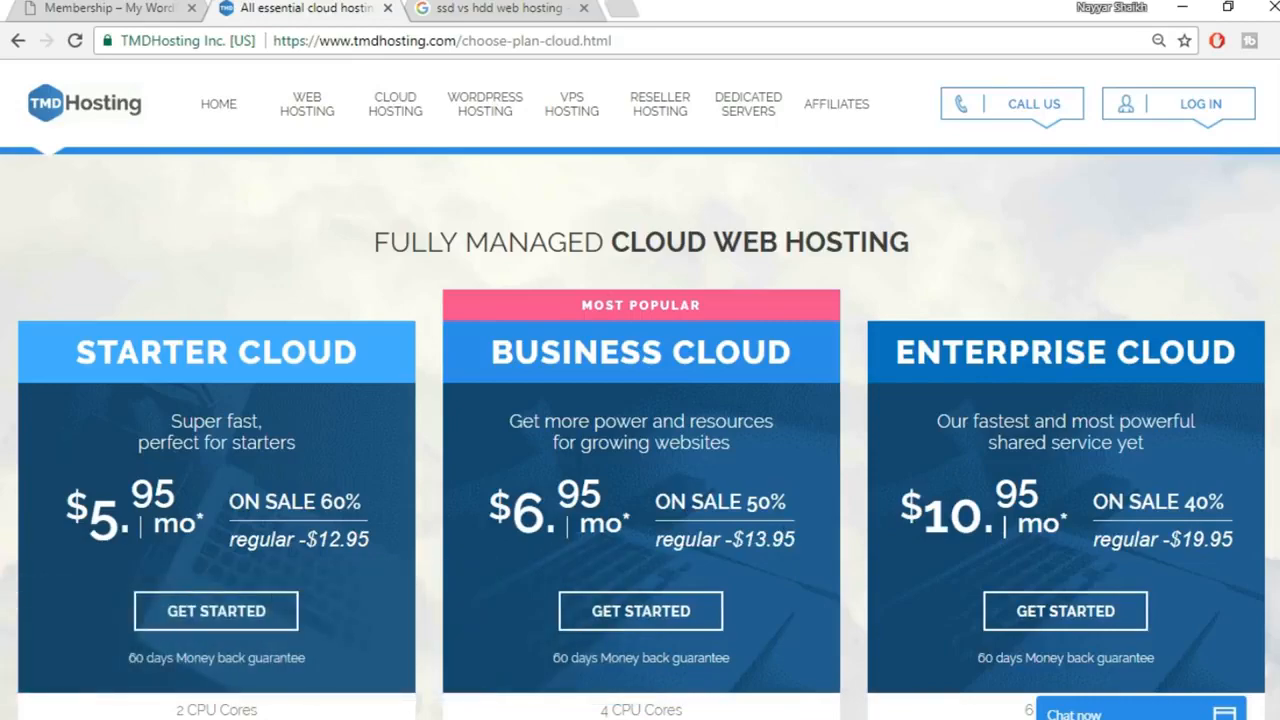
Scroll to the plan features and highlight the Enterprise Cloud's 6 CPU Cores and RAM lines
scroll(640, 390, down, 2)
scroll(640, 390, up, 1)
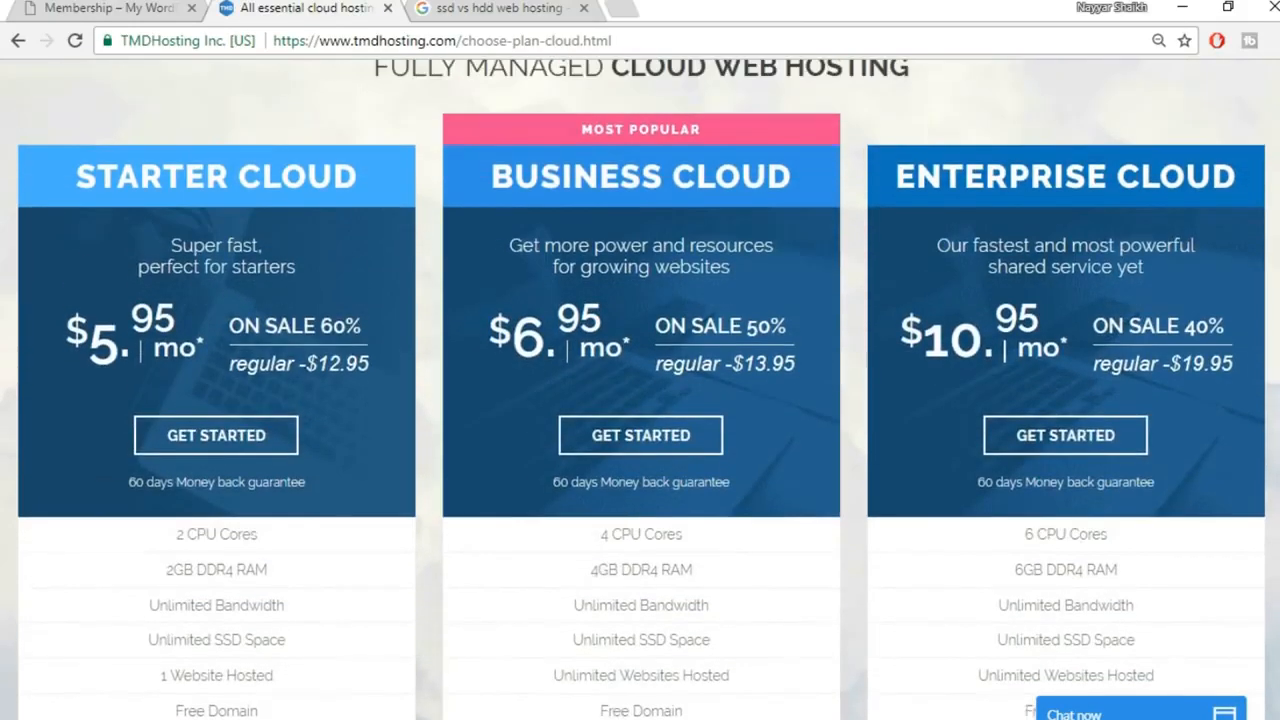
scroll(640, 390, down, 1)
scroll(640, 390, up, 1)
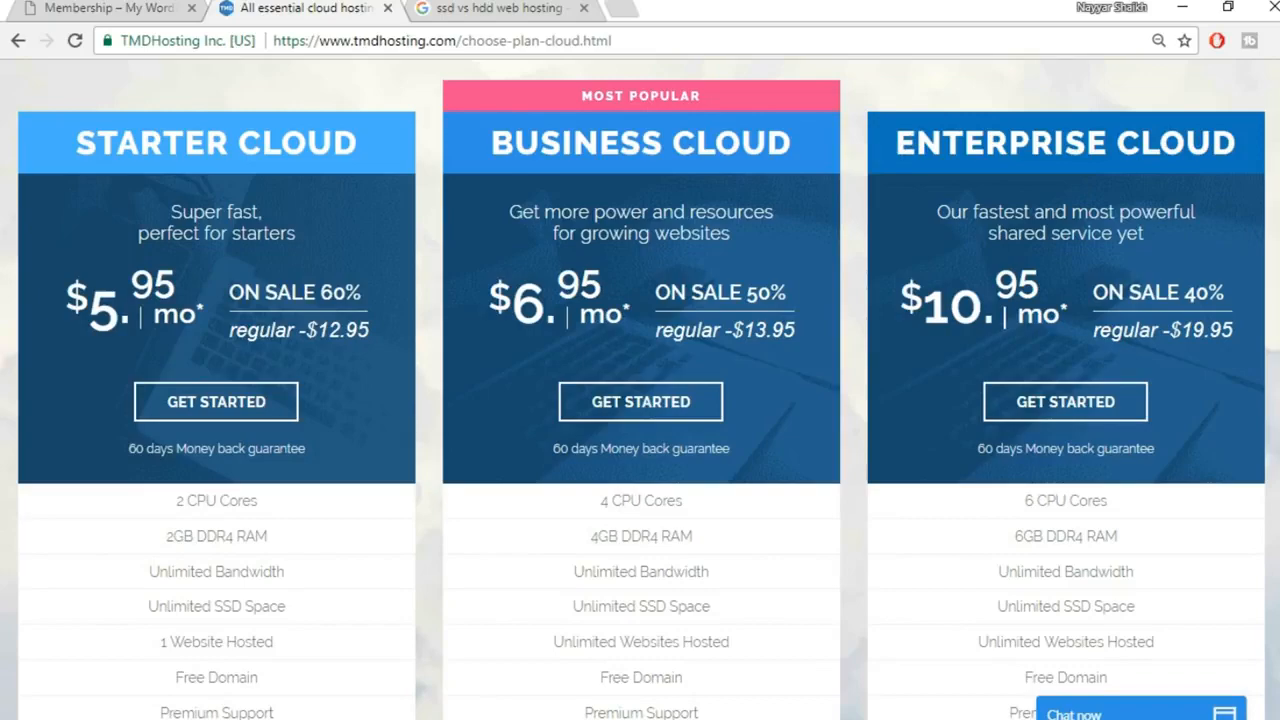
scroll(885, 148, down, 1)
scroll(640, 390, down, 3)
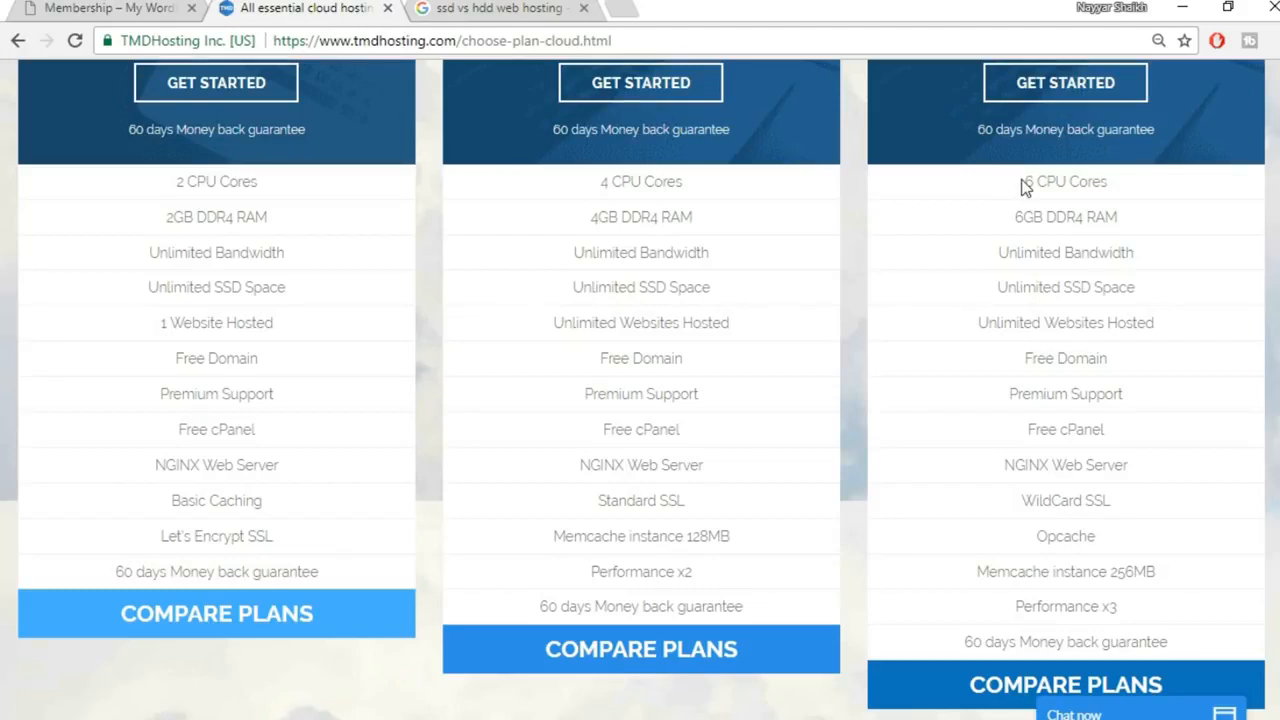
drag(1025, 188, 1131, 219)
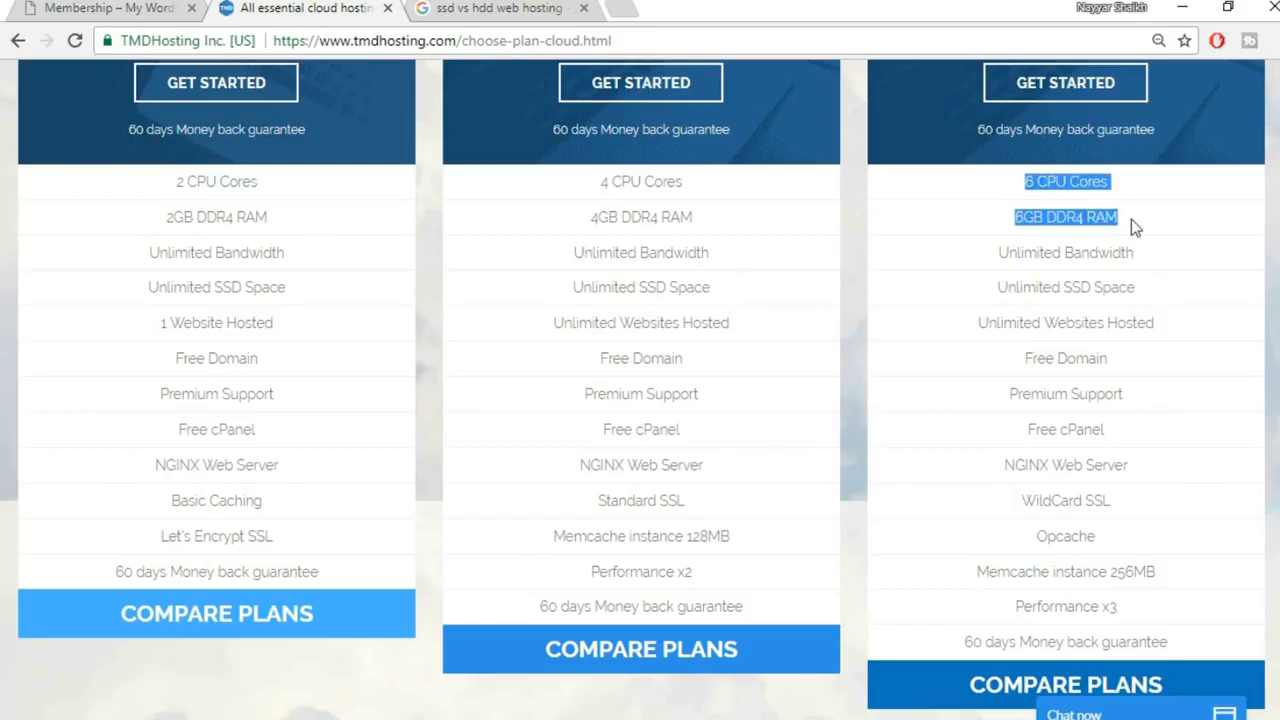
click(1131, 219)
drag(1024, 184, 1128, 181)
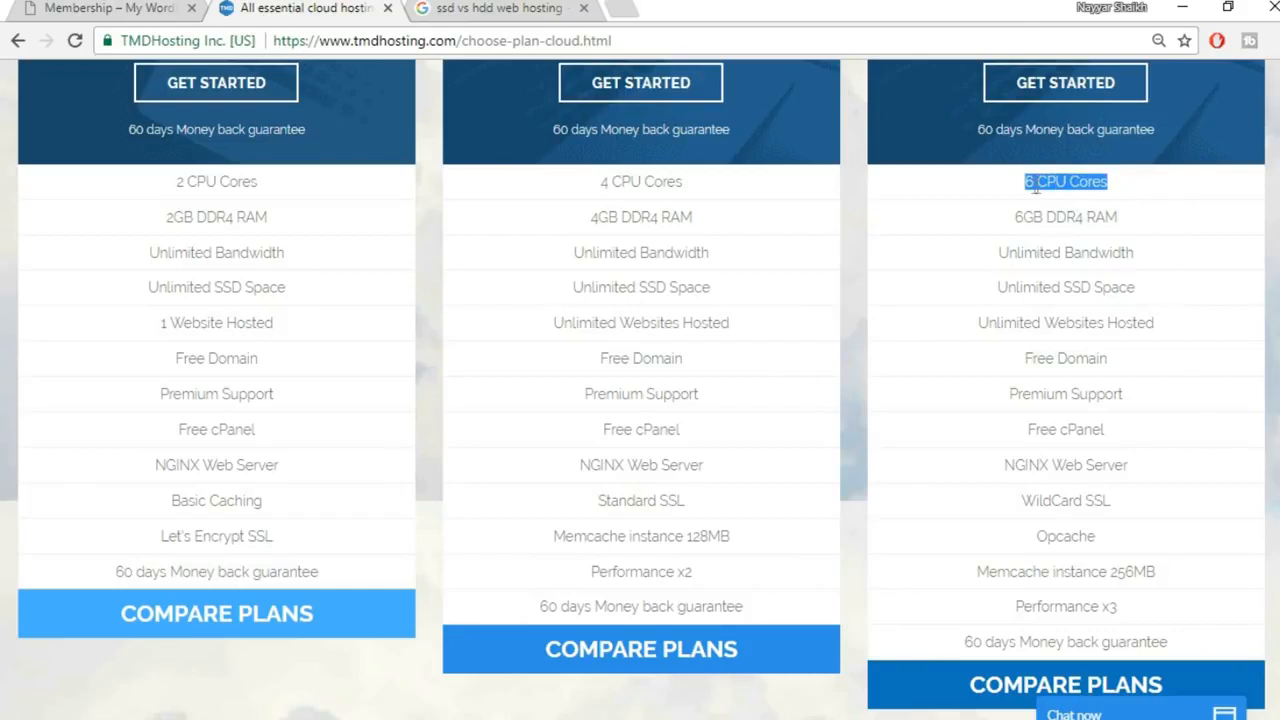
click(1085, 182)
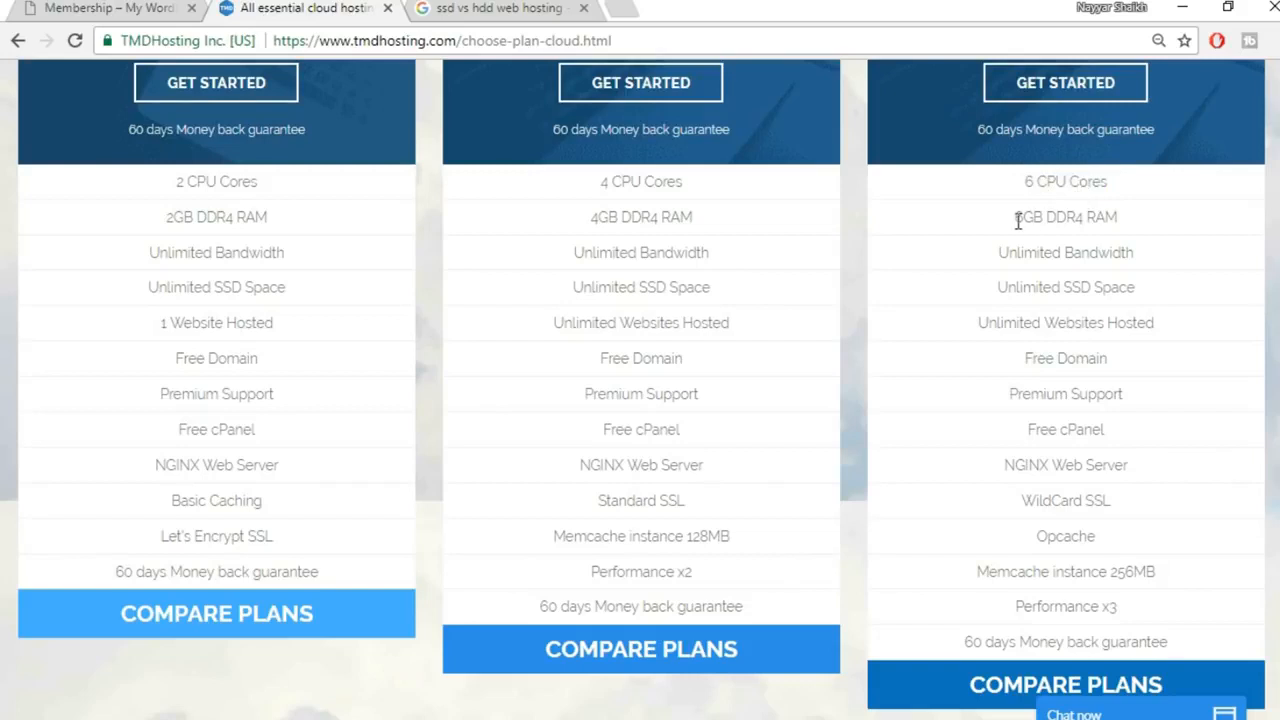
Highlight the 6GB DDR4 RAM, Unlimited Bandwidth and SSD space feature lines
drag(1013, 217, 1137, 221)
click(1093, 236)
drag(1049, 217, 1079, 218)
drag(999, 261, 1137, 258)
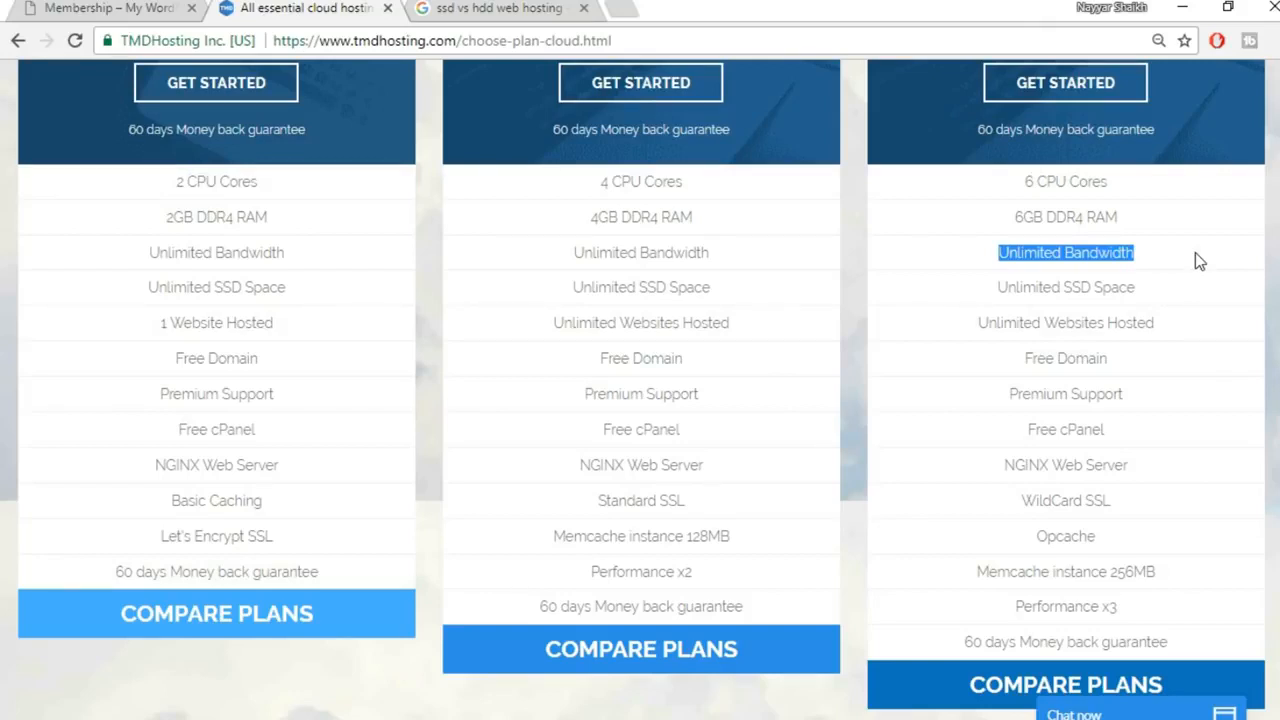
click(1113, 283)
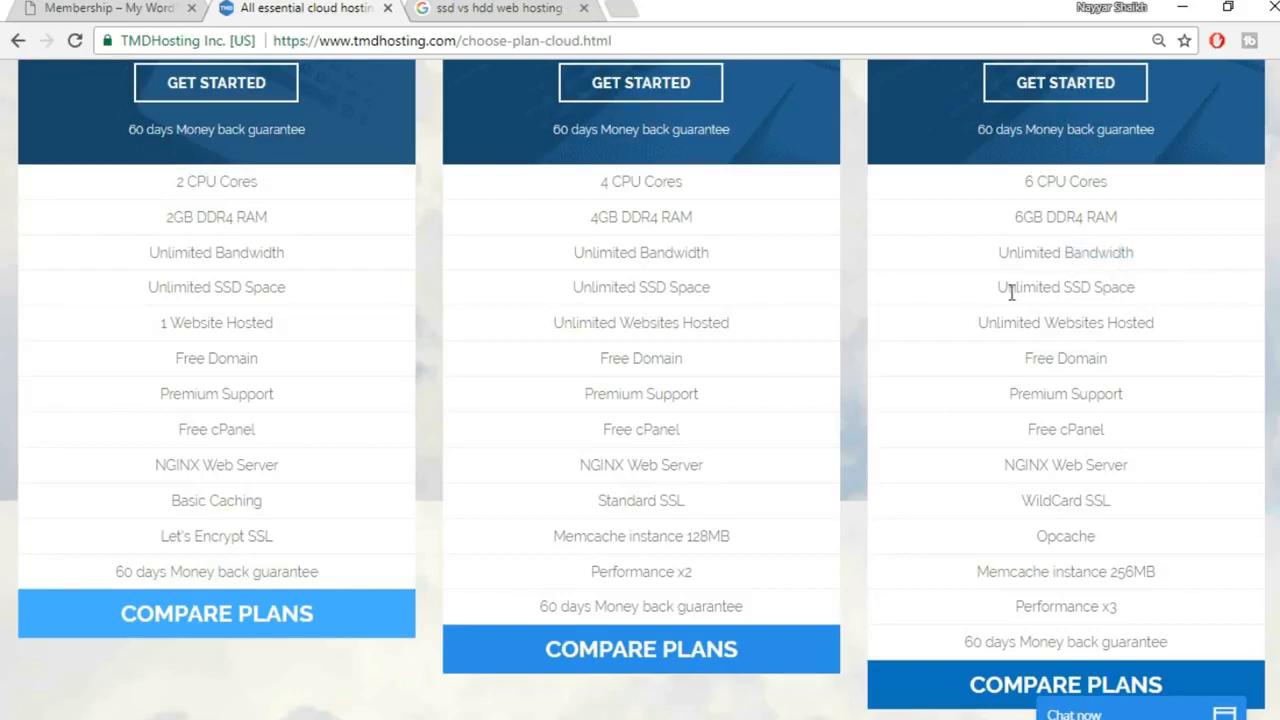
drag(1067, 289, 1127, 289)
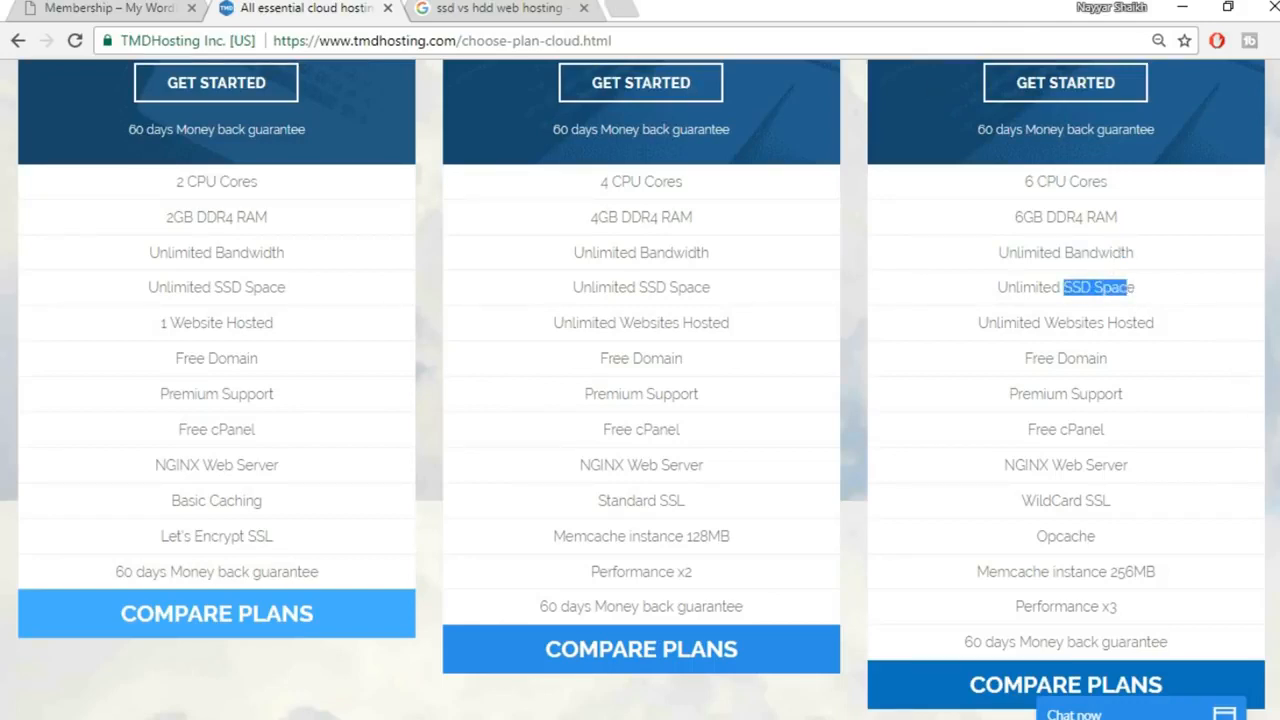
click(1114, 312)
Check the first SSD vs HDD speed chart (540 vs ~150 MB/s) in Google Images, then close that tab
click(488, 8)
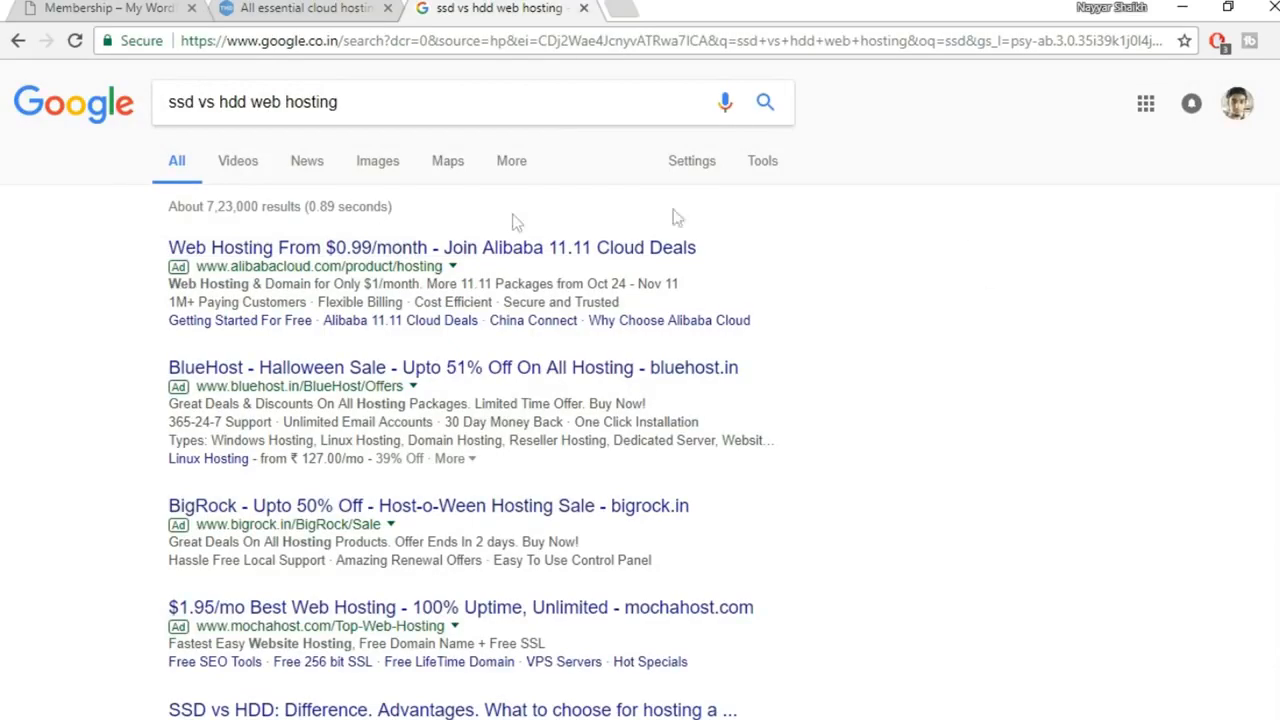
scroll(640, 390, down, 5)
scroll(640, 390, up, 10)
click(378, 164)
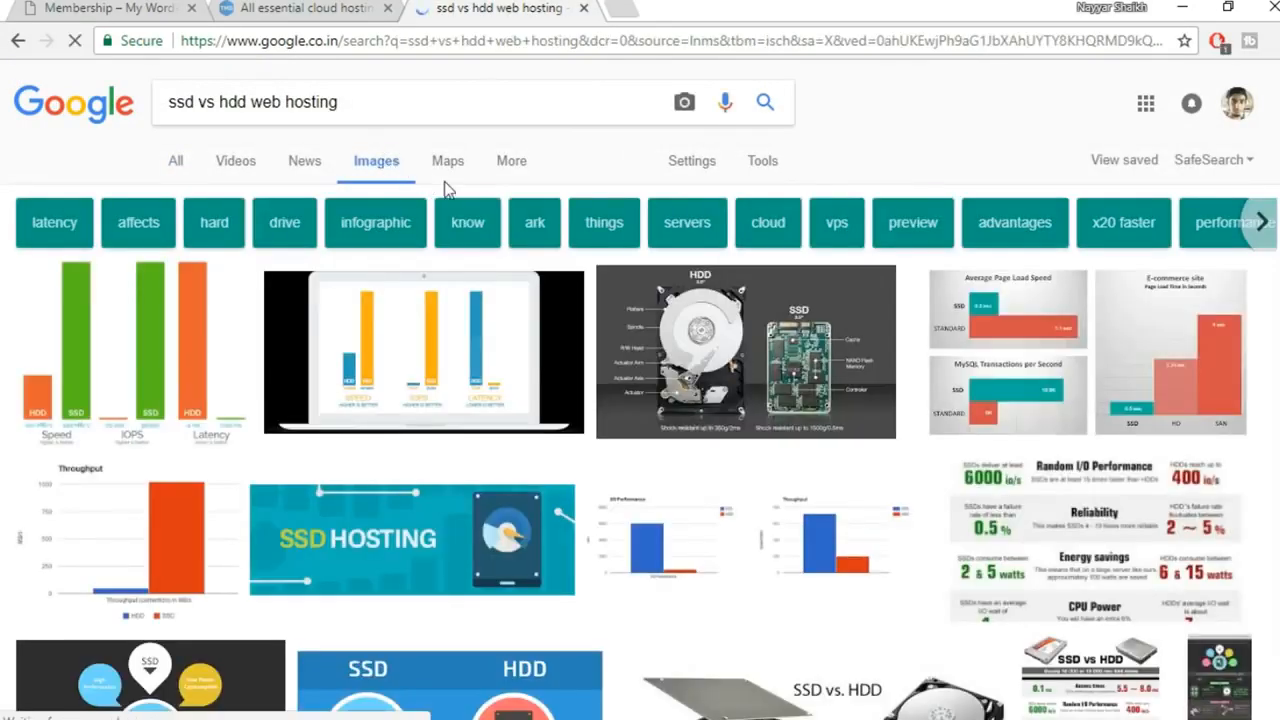
click(128, 309)
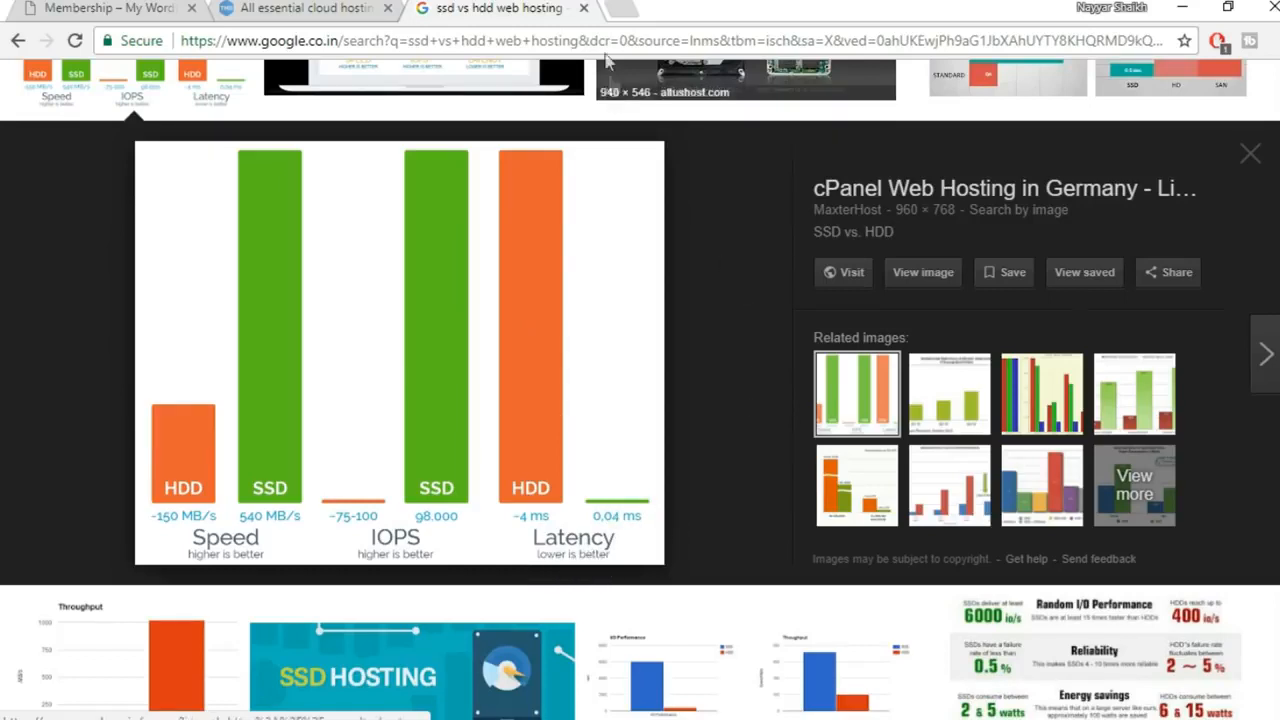
click(584, 8)
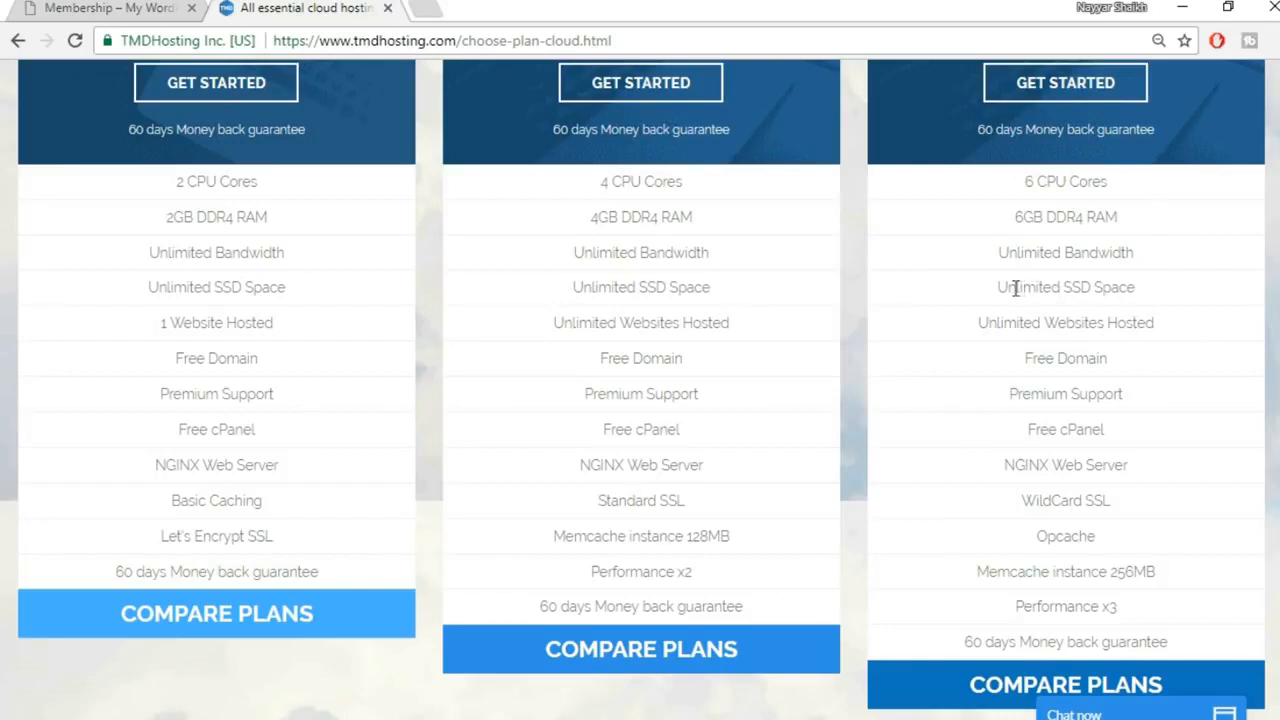
Highlight the Unlimited SSD Space and Unlimited Websites Hosted features of the cloud plans
drag(1001, 287, 1137, 290)
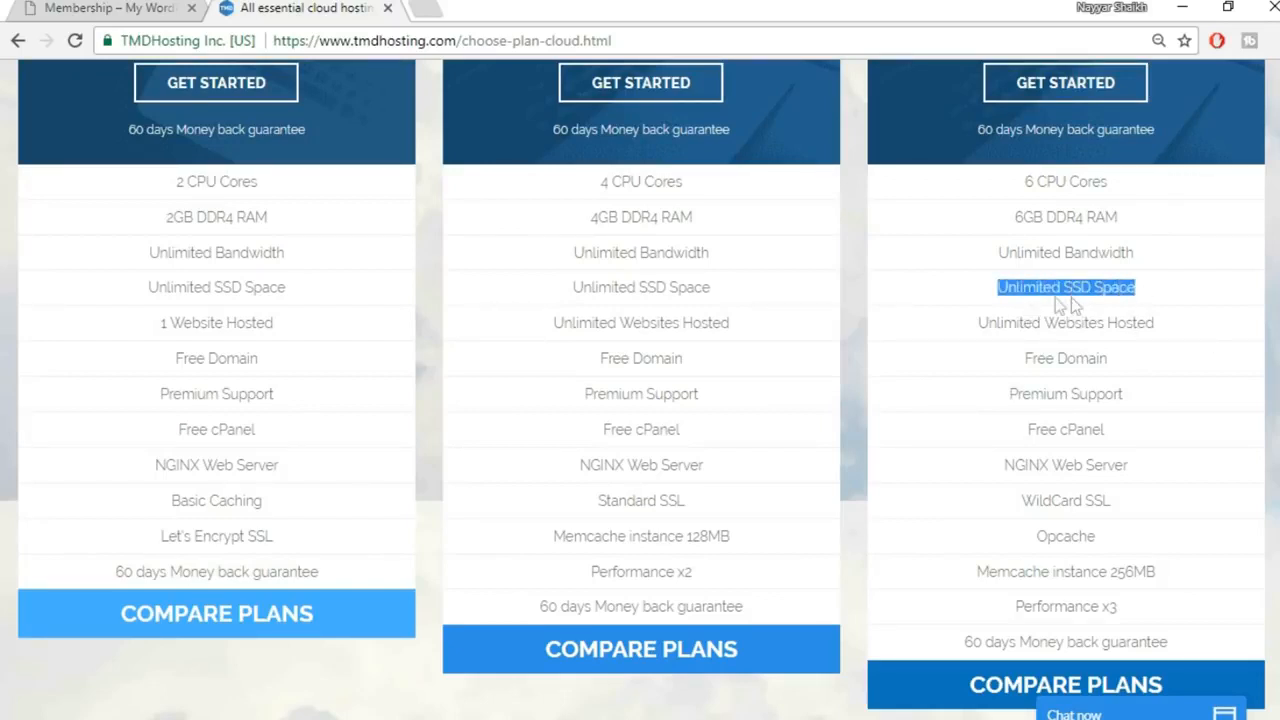
click(1105, 293)
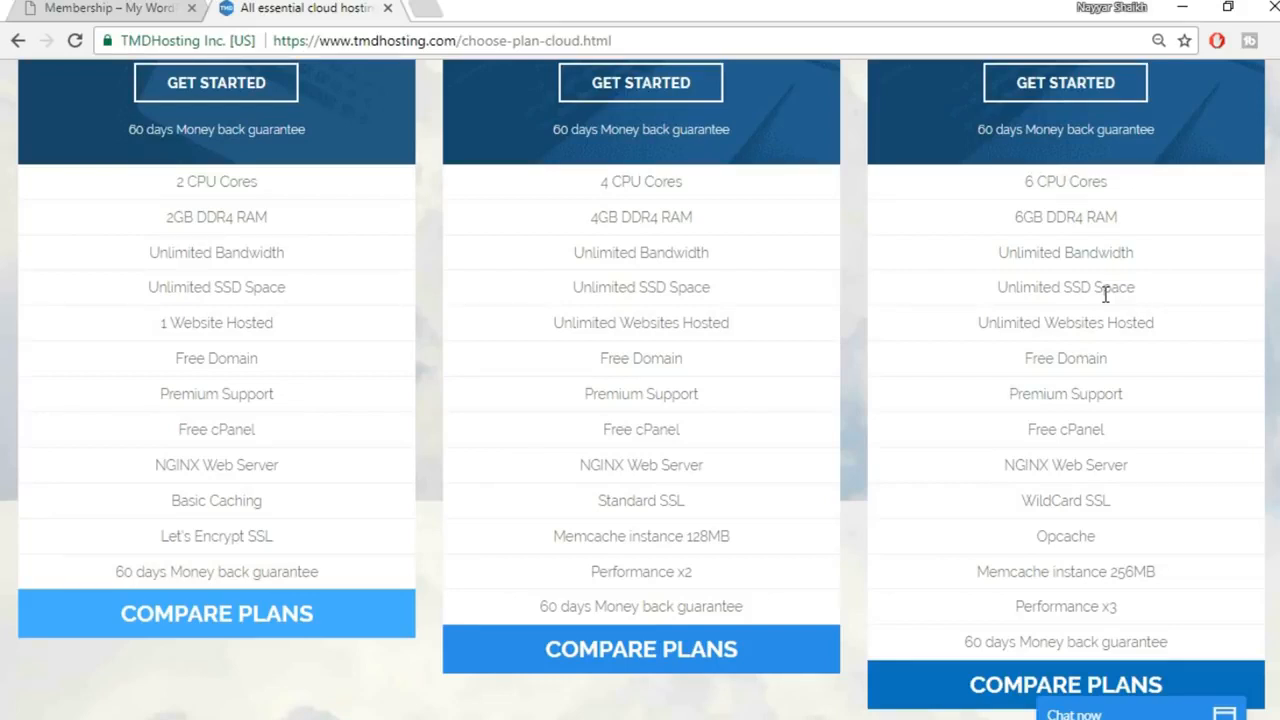
drag(999, 289, 1155, 289)
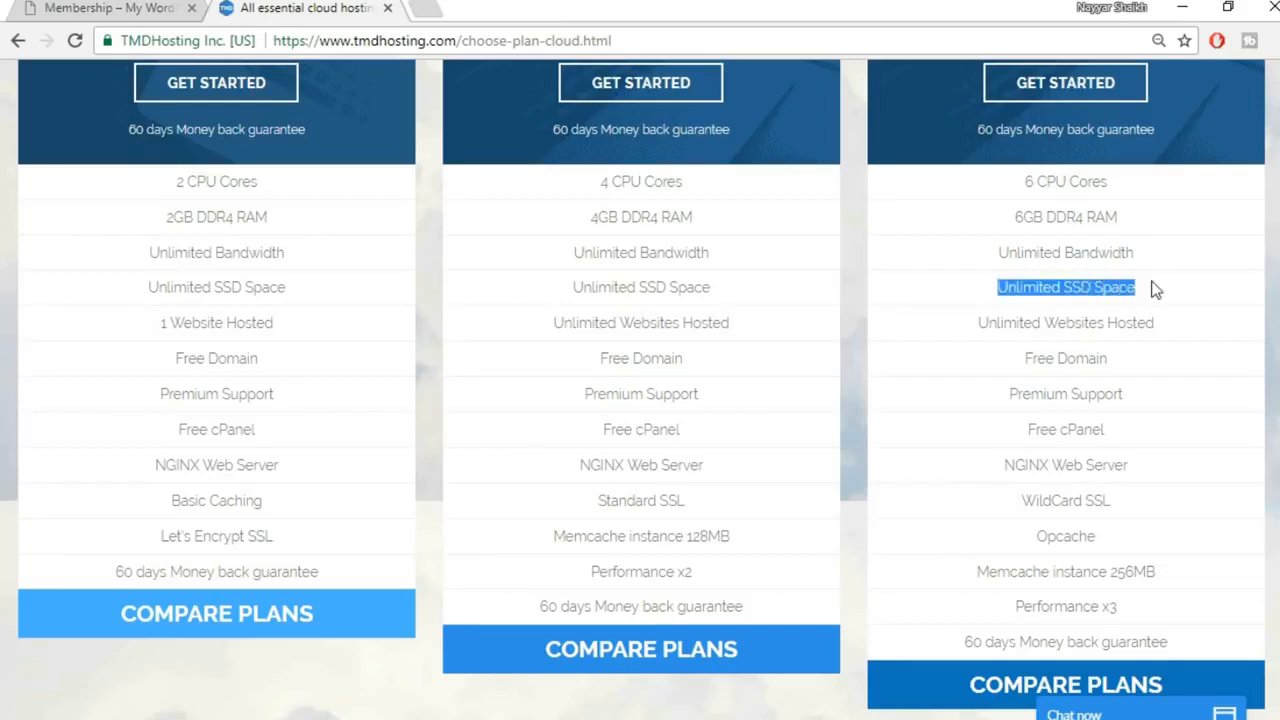
click(1158, 302)
drag(981, 325, 1168, 331)
click(1175, 337)
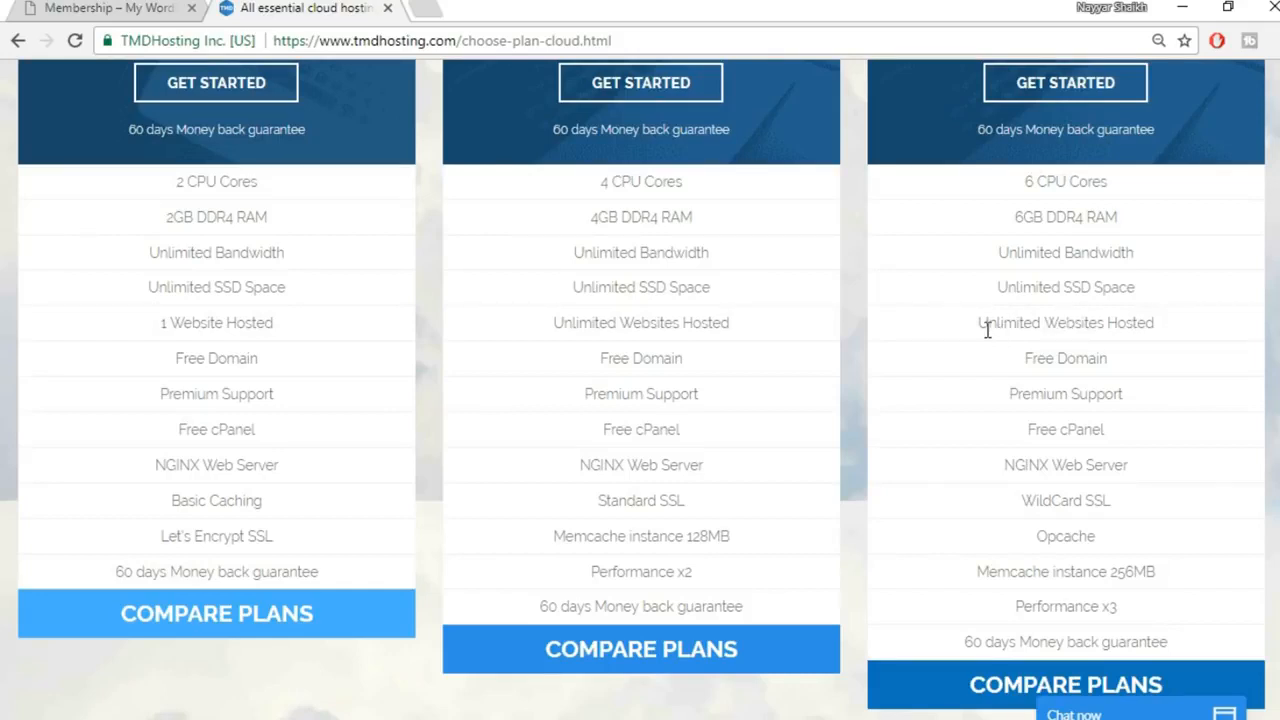
Point out the third plan's WildCard SSL, then switch to the Membership WordPress site
drag(983, 323, 1163, 323)
click(1147, 318)
drag(1020, 508, 1163, 508)
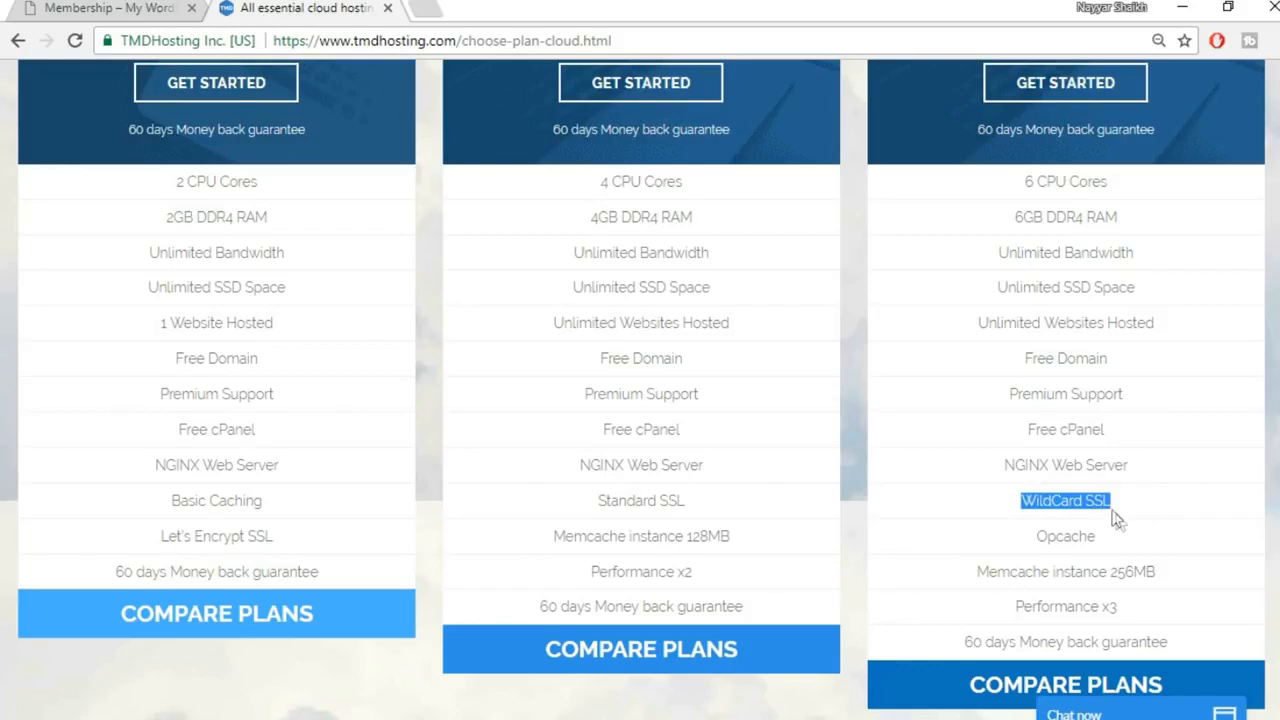
click(150, 8)
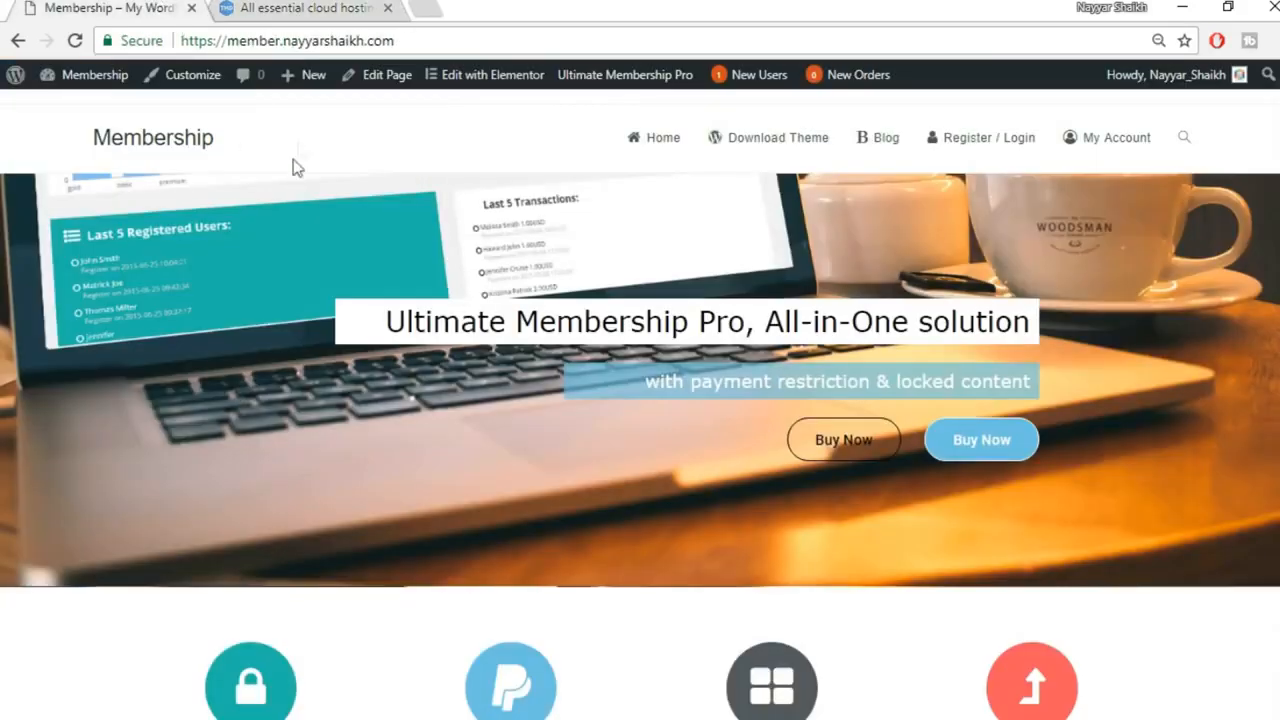
Verify the Membership site's Secure padlock connection details, then switch back to the TMDHosting tab
click(134, 44)
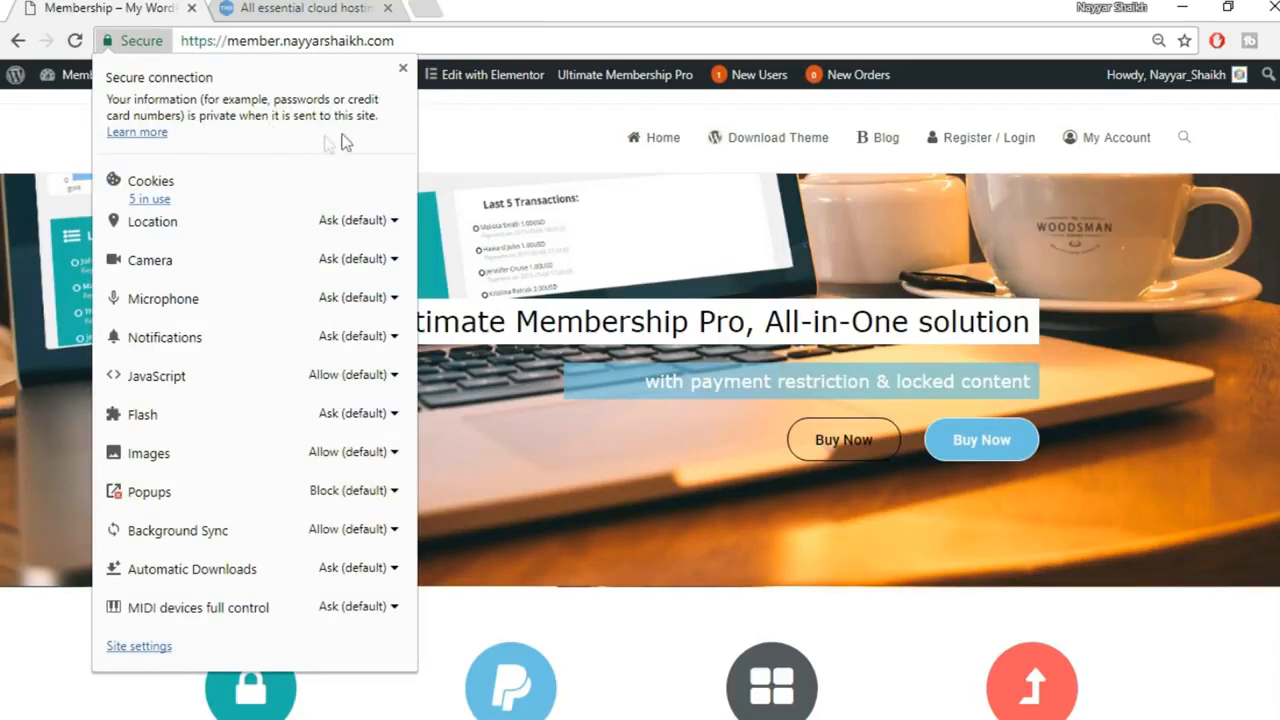
click(403, 68)
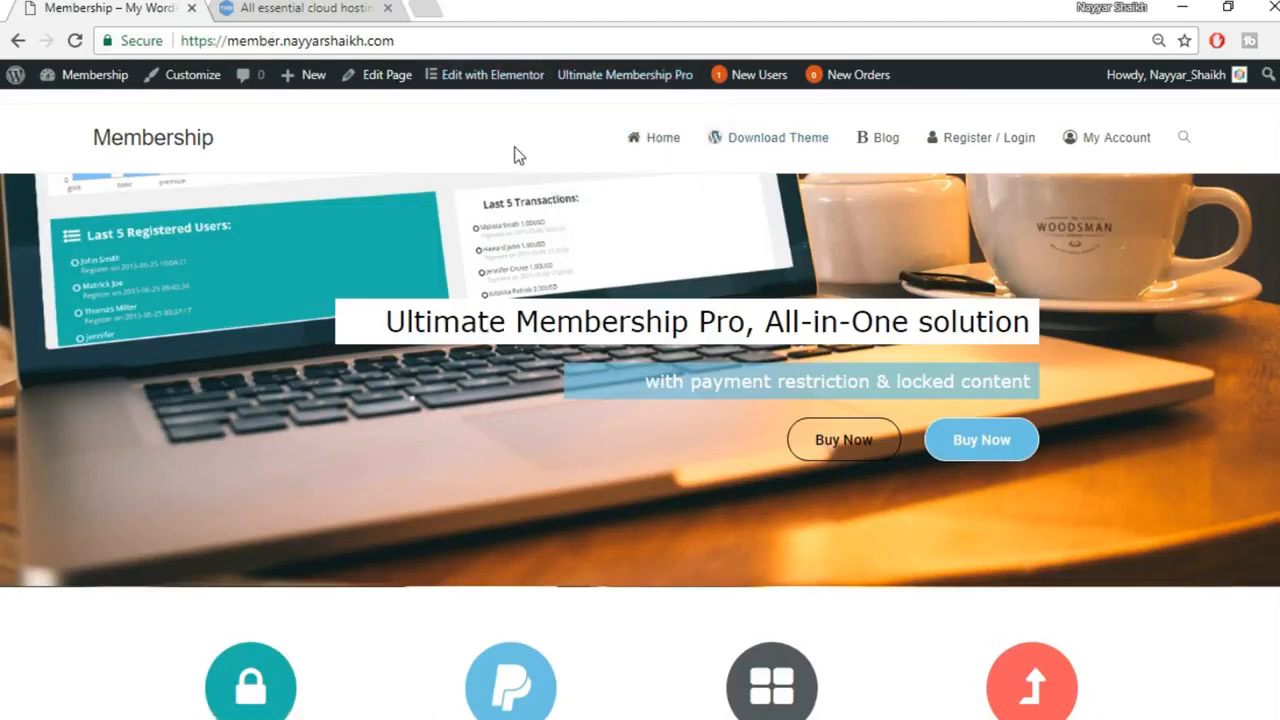
click(237, 5)
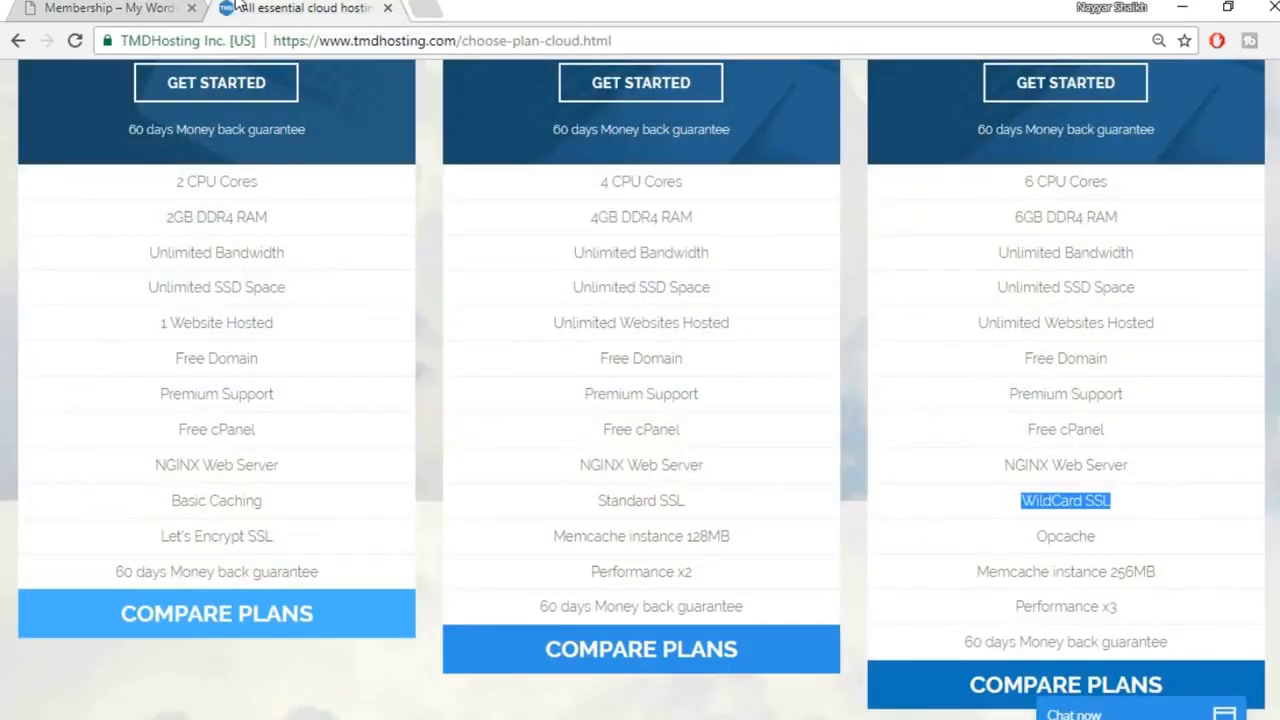
click(1087, 500)
mouse_move(1104, 500)
mouse_down()
mouse_move(1087, 503)
mouse_move(1125, 505)
mouse_up()
click(1037, 502)
click(1172, 493)
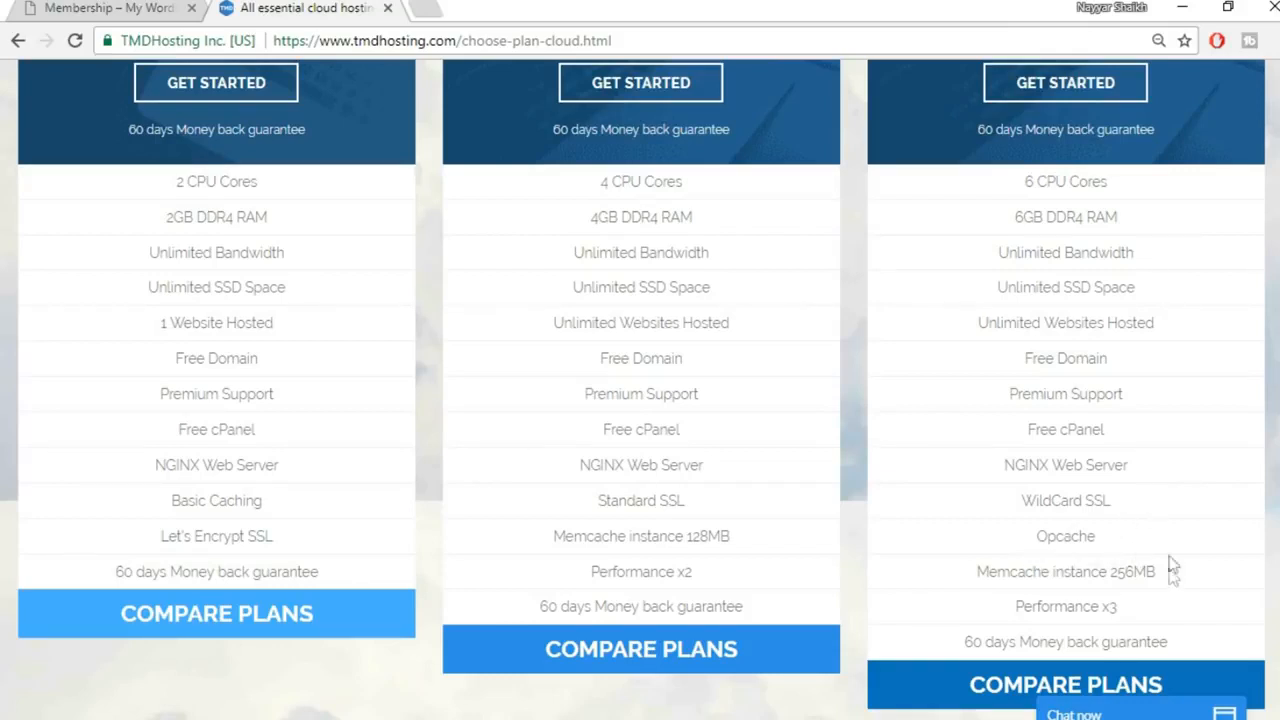
drag(1138, 608, 1015, 600)
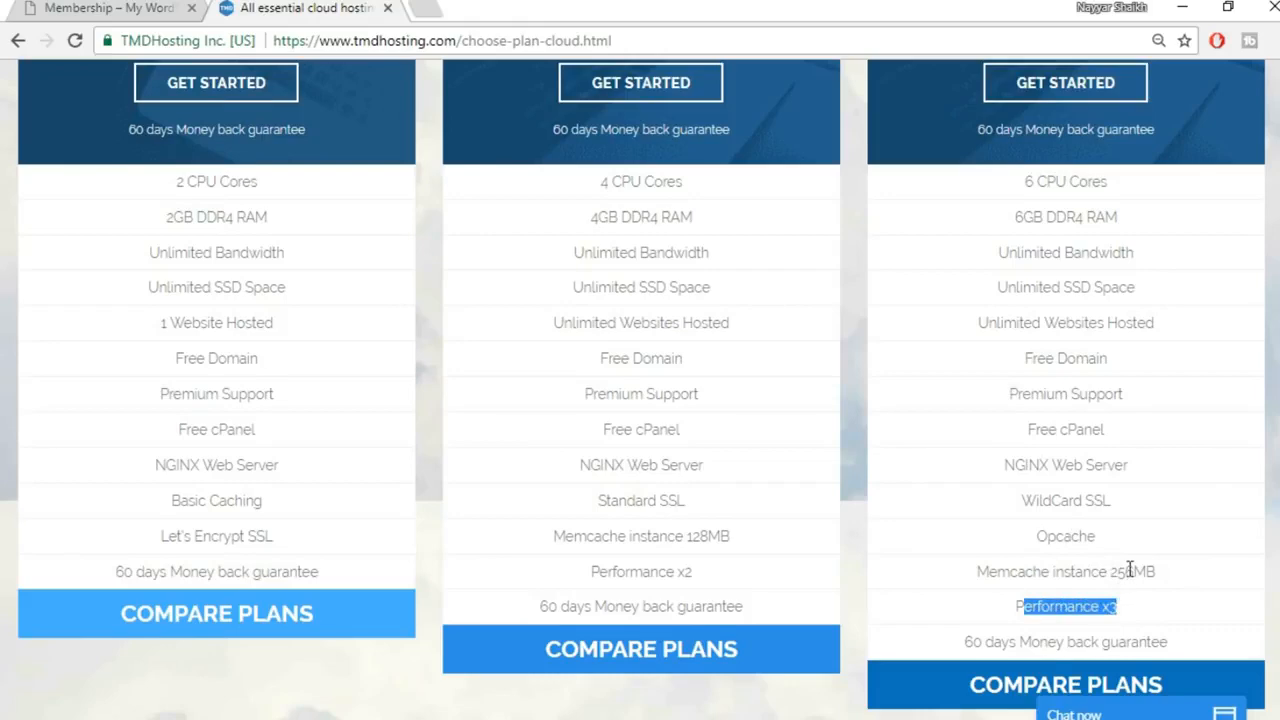
scroll(1116, 575, up, 2)
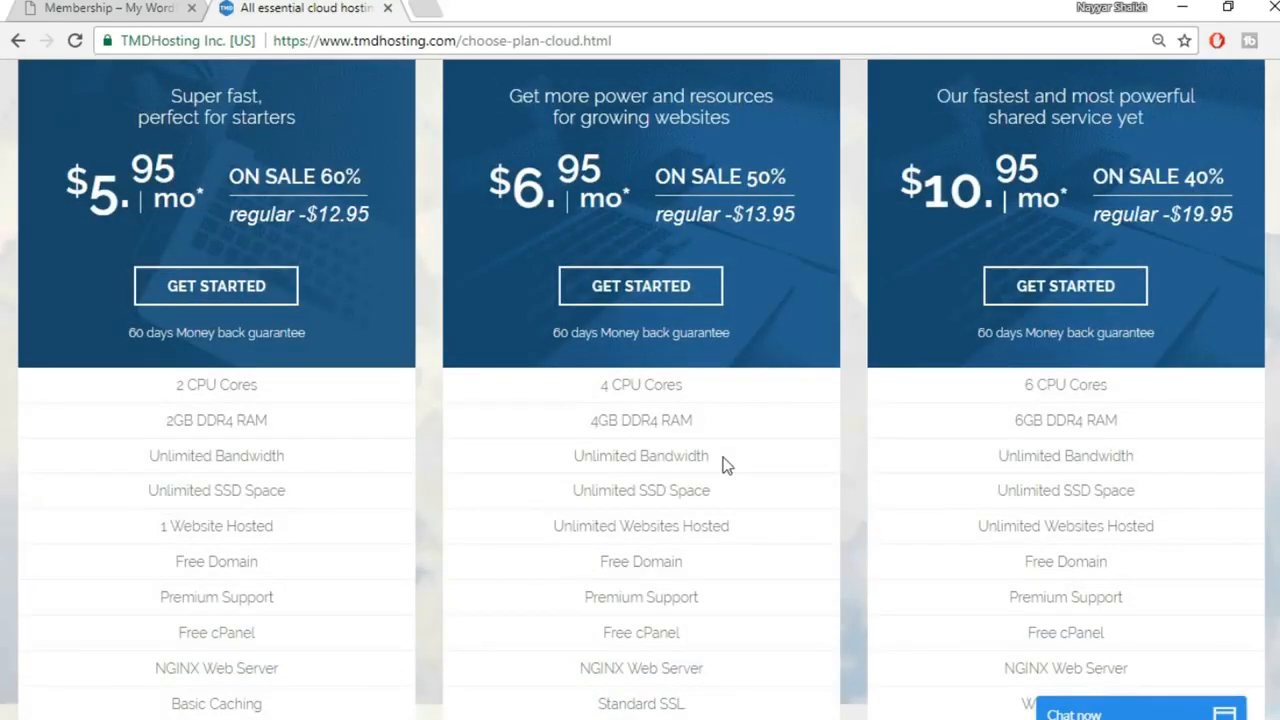
scroll(1174, 519, down, 4)
drag(960, 440, 1176, 455)
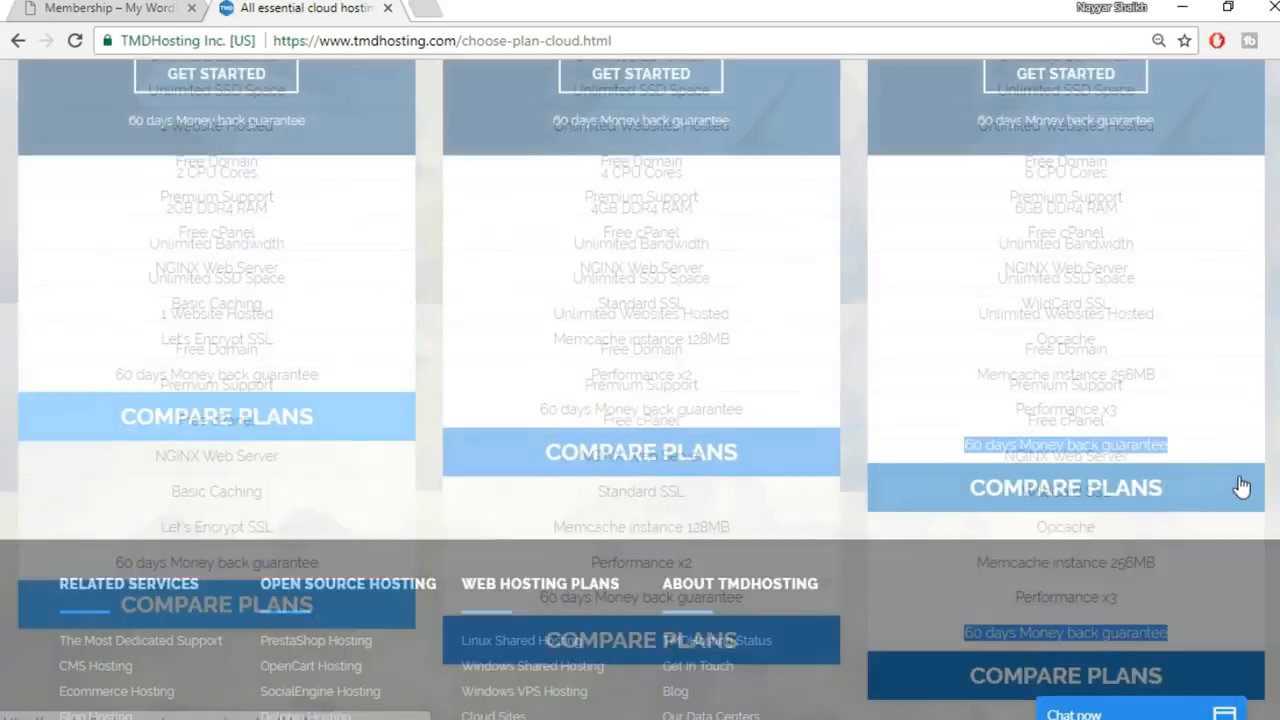
scroll(1237, 475, up, 2)
click(1226, 486)
scroll(1226, 486, up, 3)
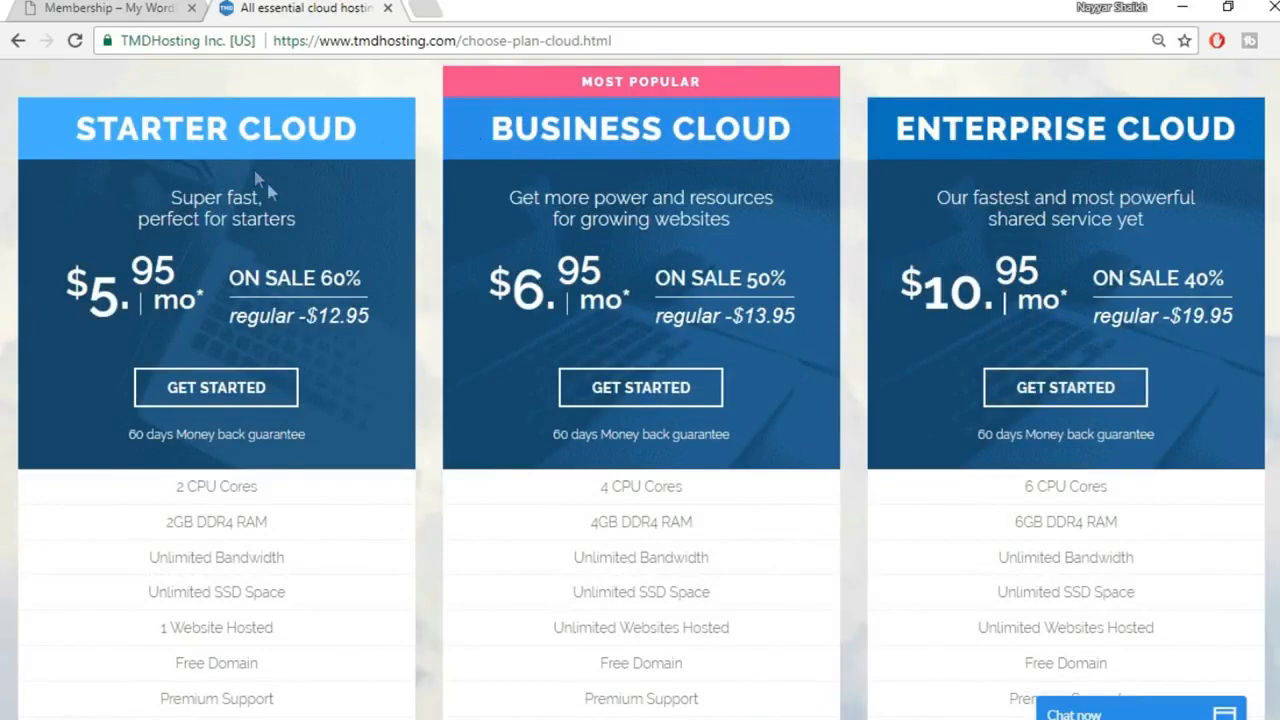
scroll(270, 183, down, 1)
scroll(322, 414, down, 1)
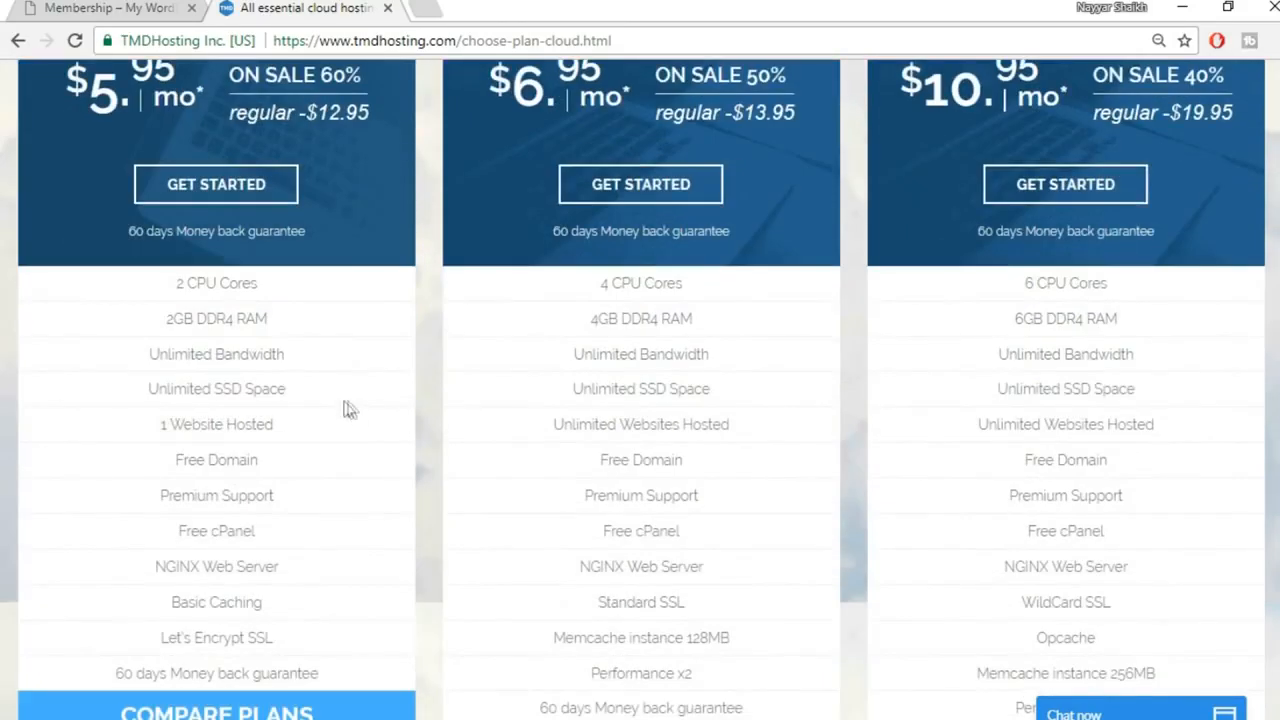
drag(157, 426, 300, 428)
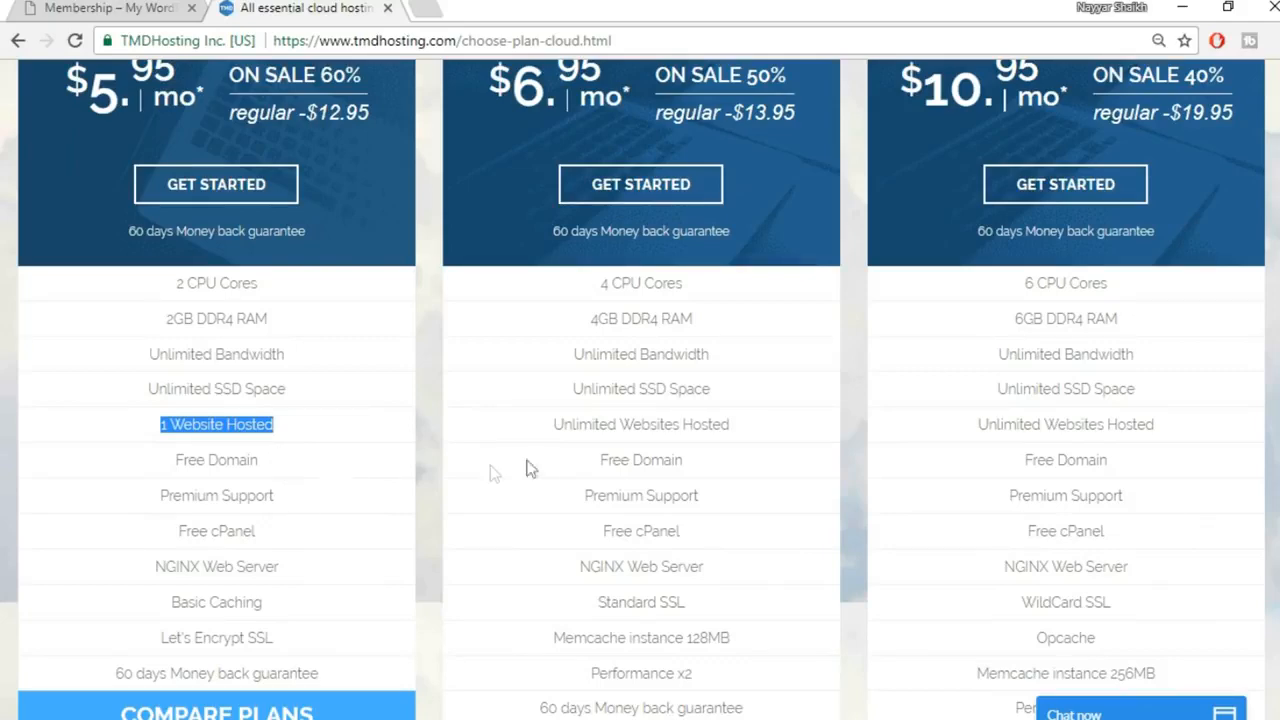
scroll(651, 489, up, 2)
click(686, 200)
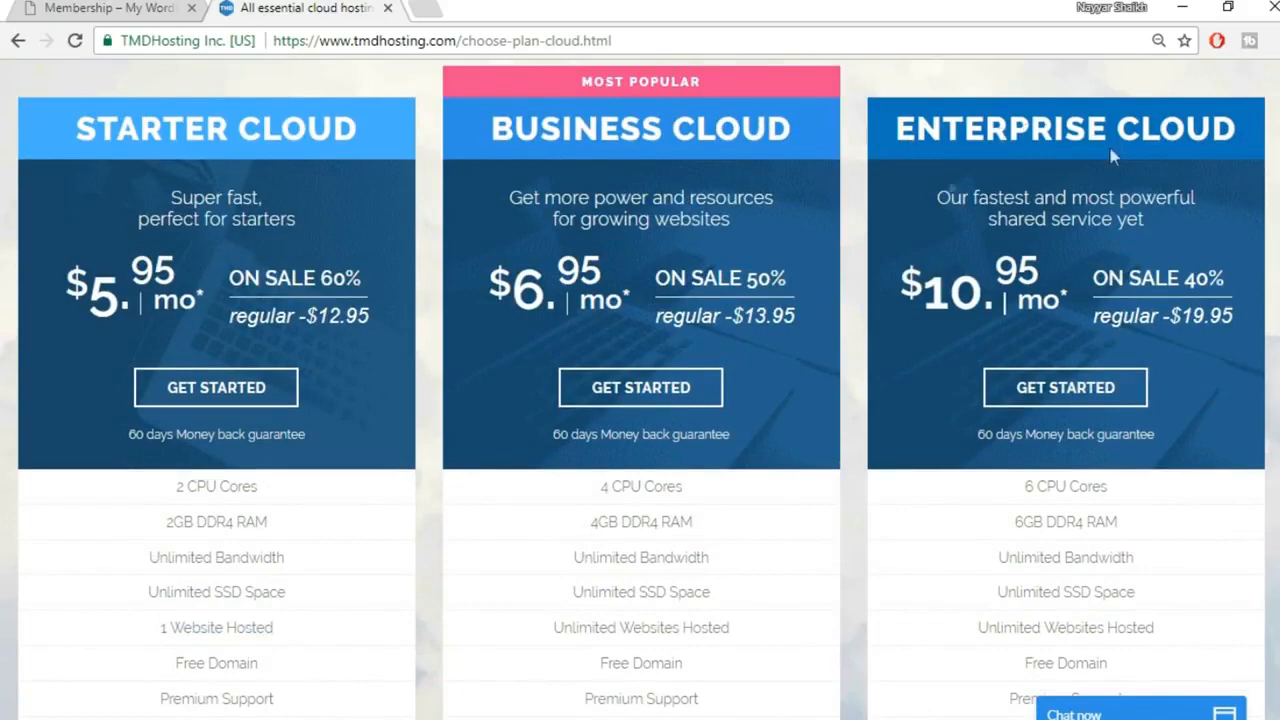
scroll(1260, 220, down, 3)
scroll(1265, 279, up, 2)
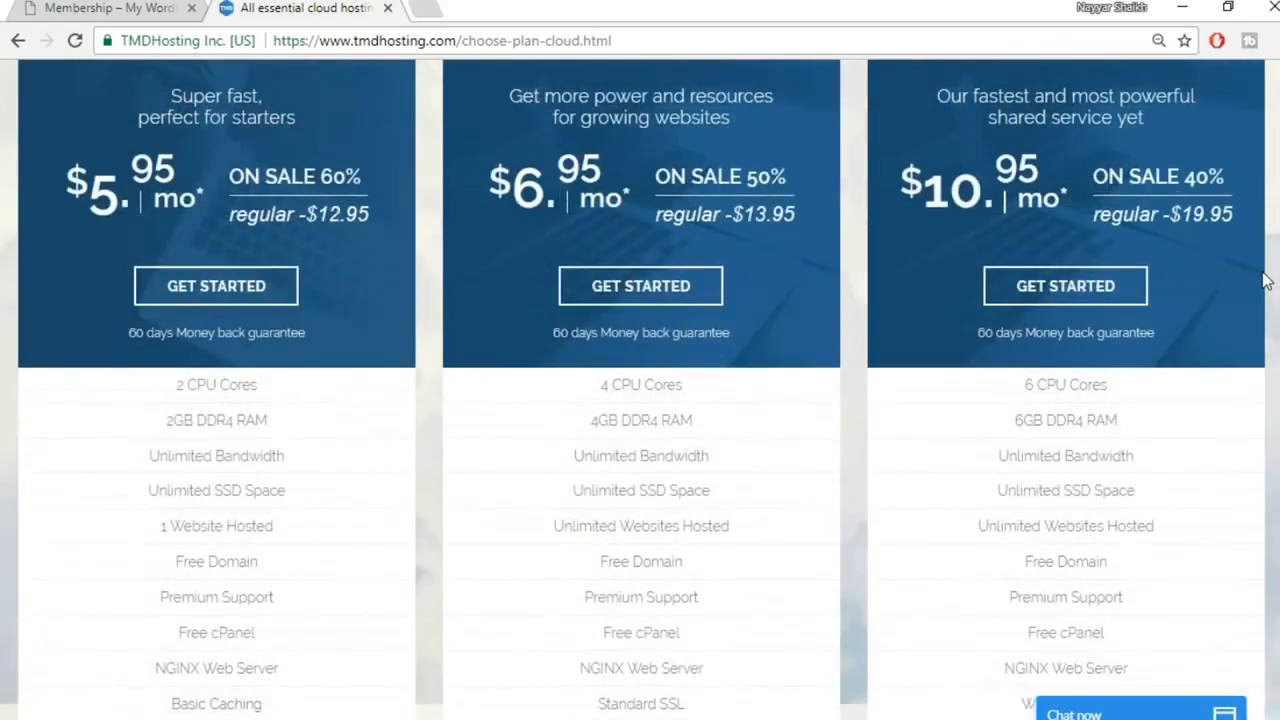
scroll(1230, 273, down, 4)
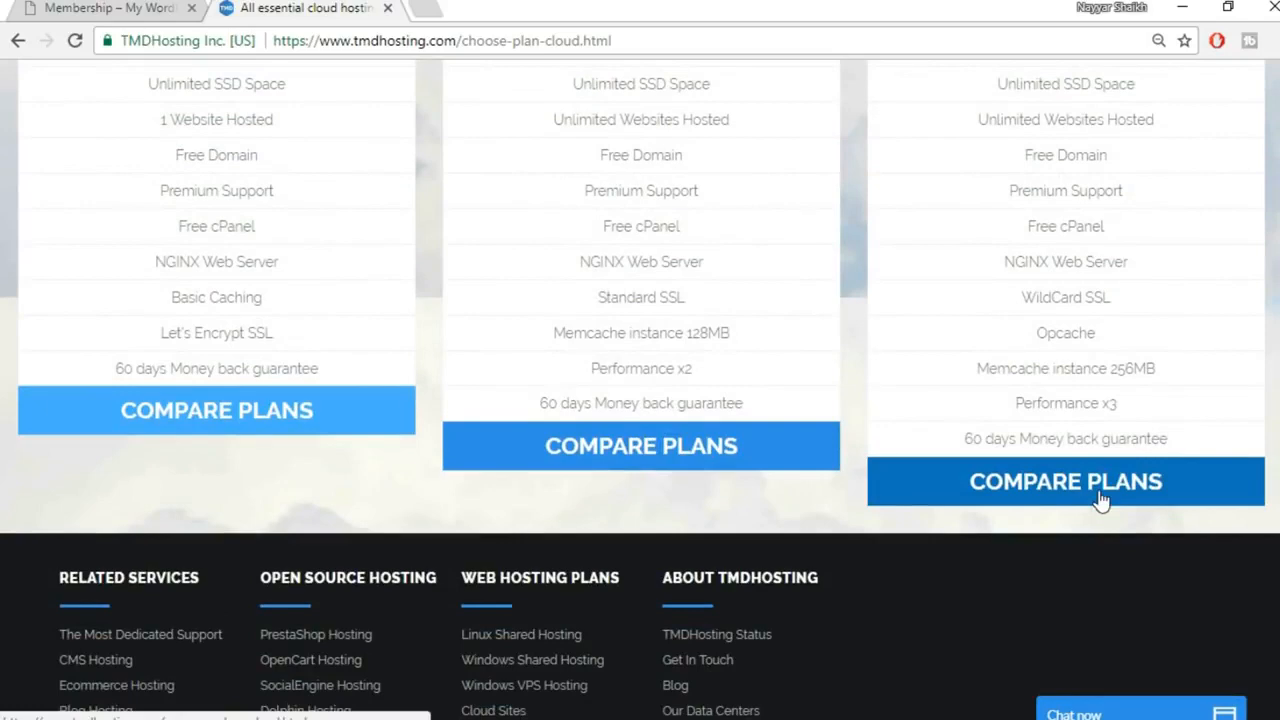
Compare the cloud plans and start ordering the top-tier Enterprise Cloud plan
click(1100, 500)
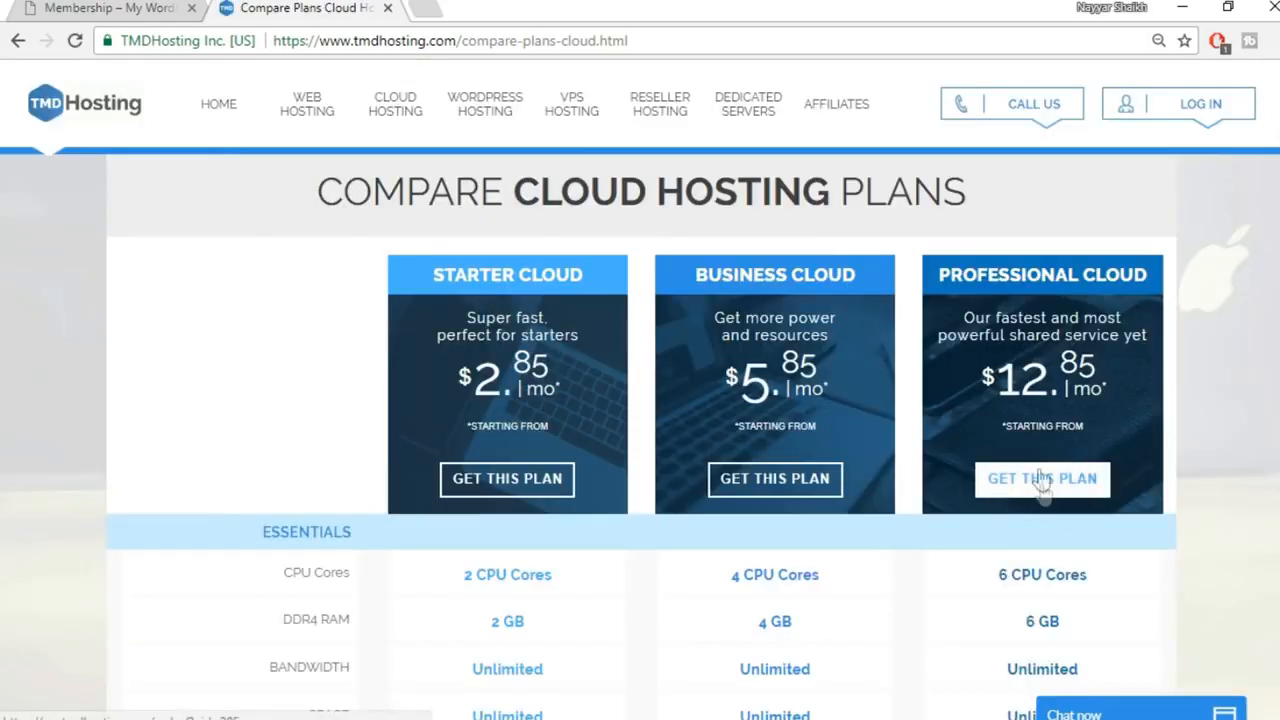
scroll(1155, 493, down, 4)
scroll(1130, 470, up, 2)
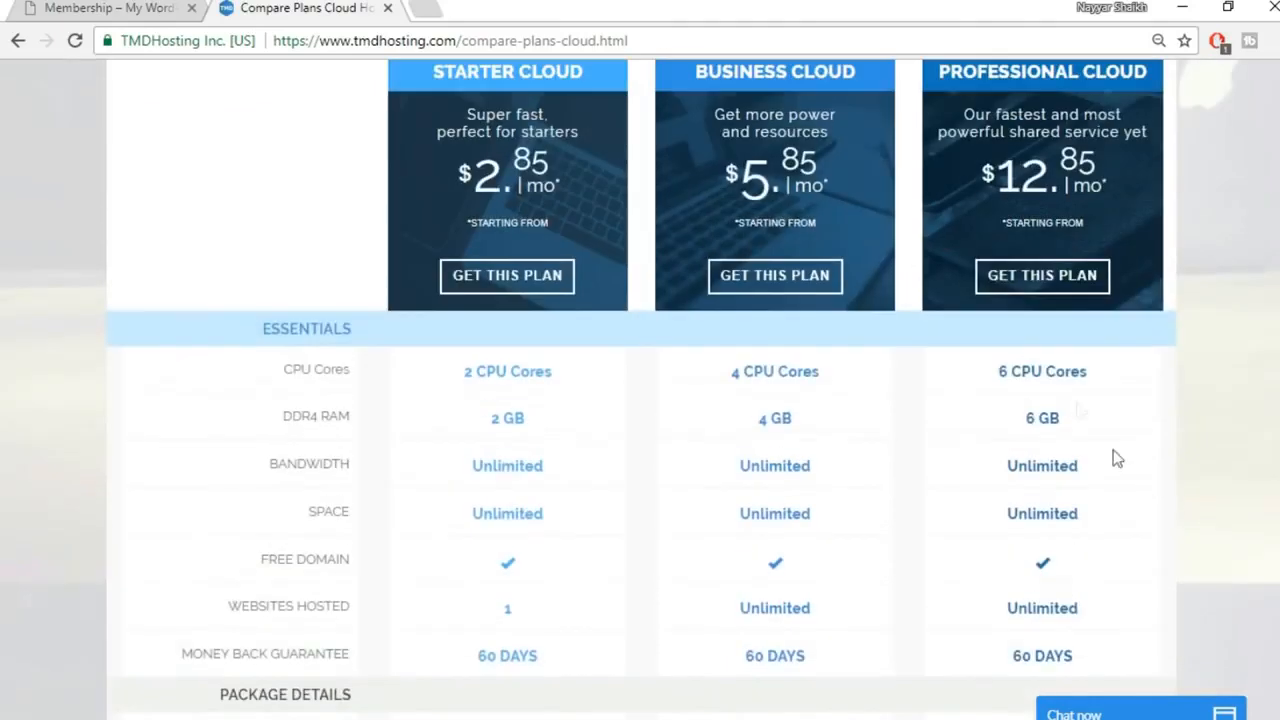
click(1049, 282)
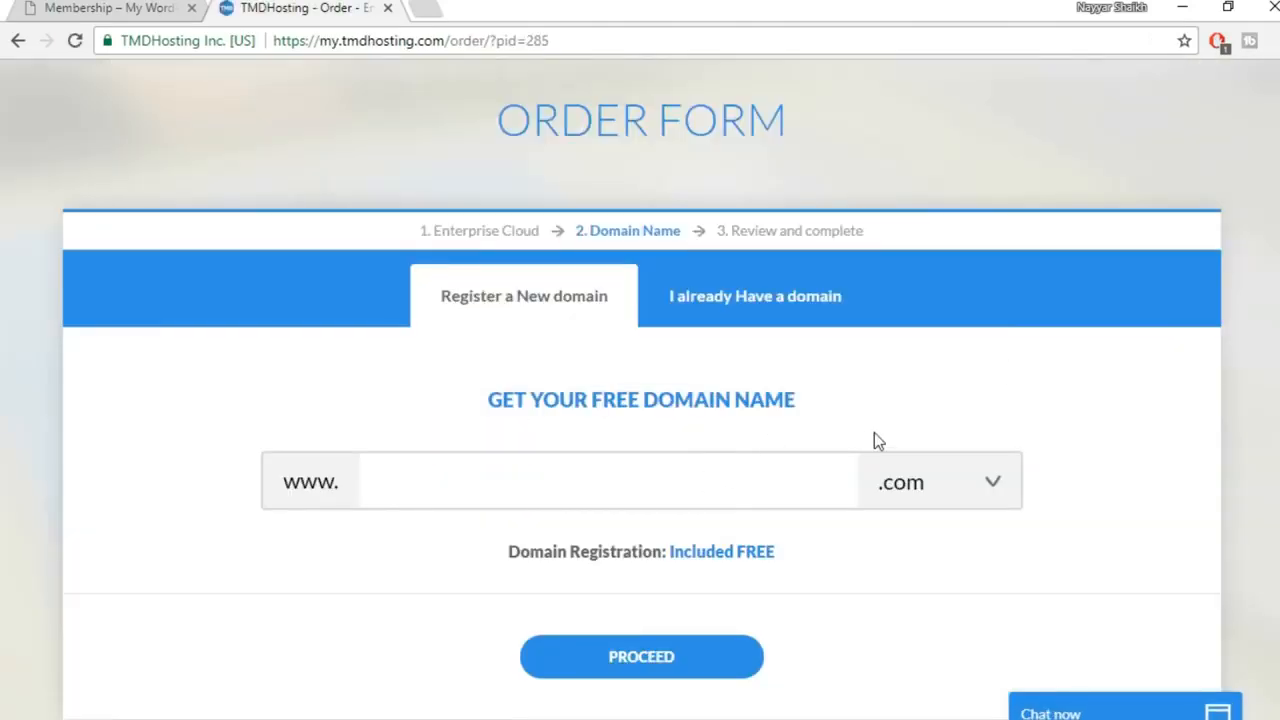
Enter a new domain name, keep the free .com extension, and proceed to contact information
text(nayyarshaikh1)
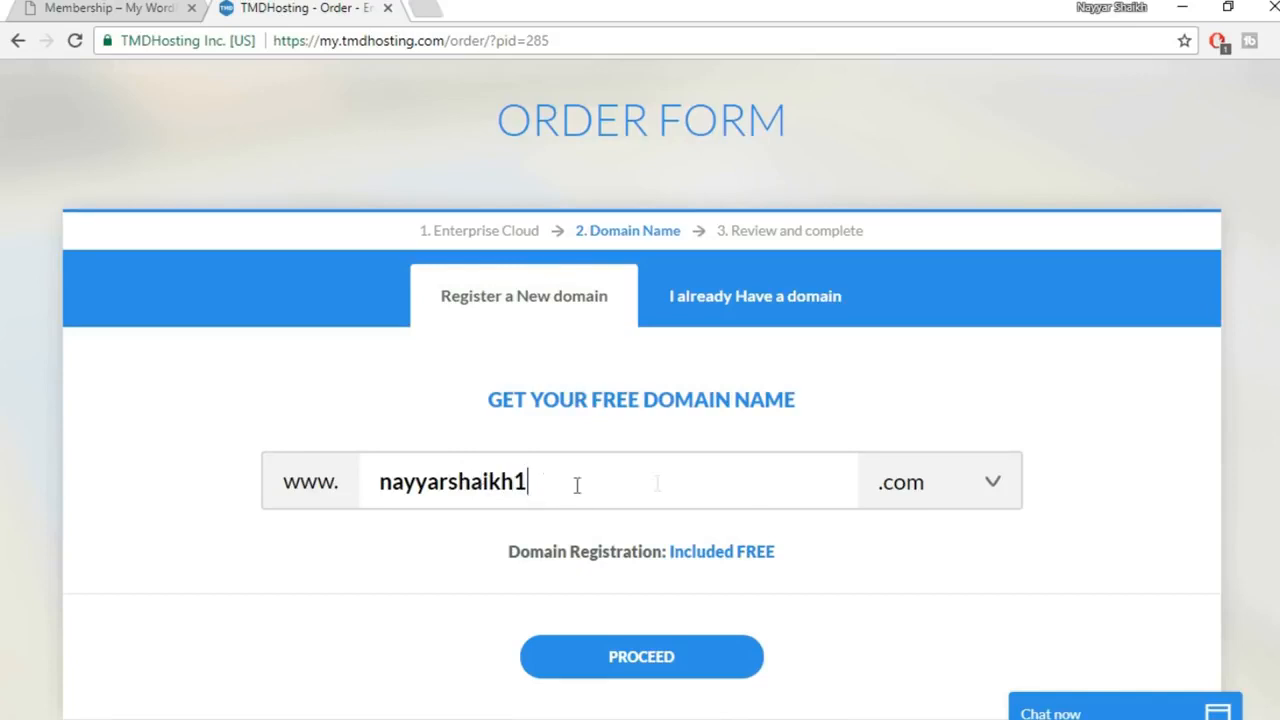
click(948, 483)
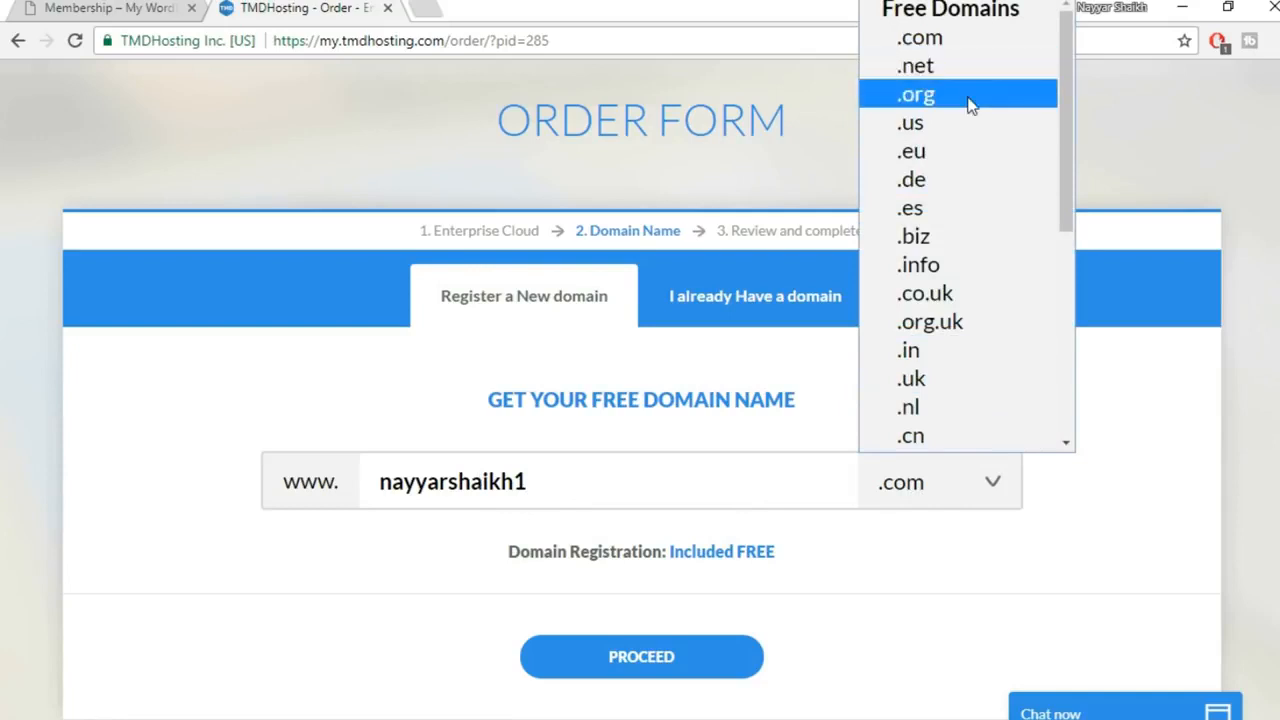
click(957, 40)
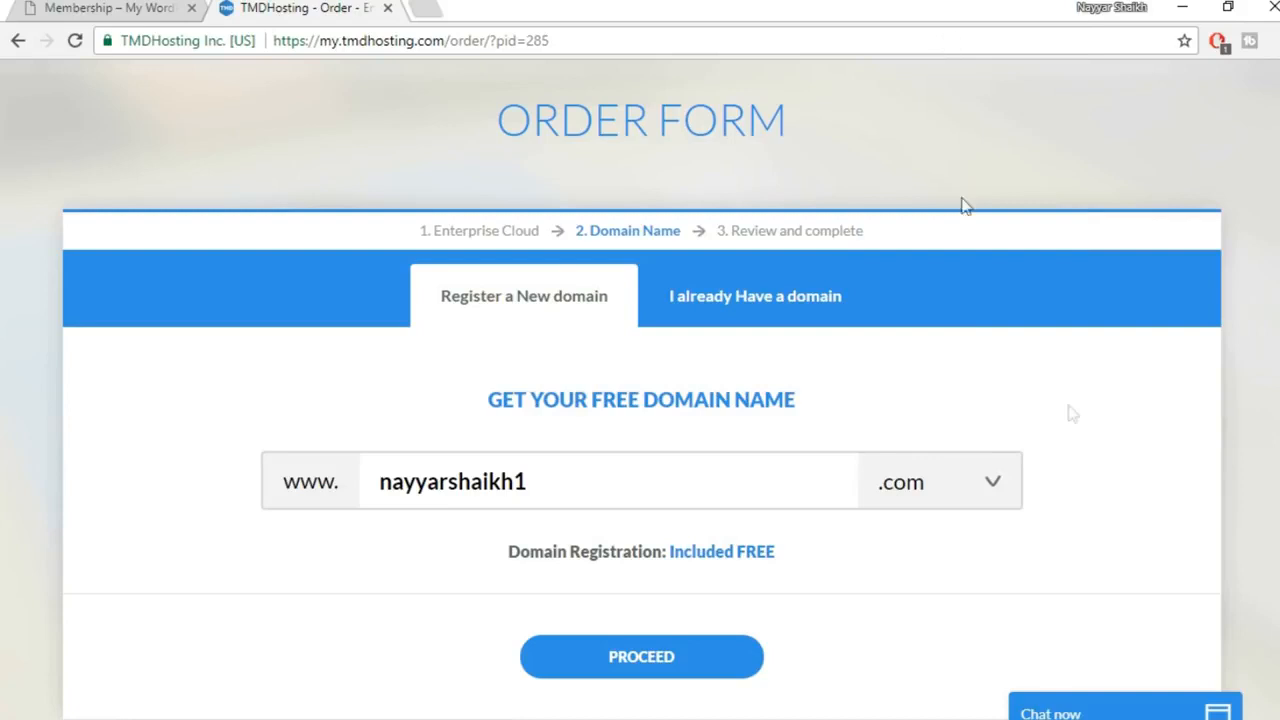
click(669, 662)
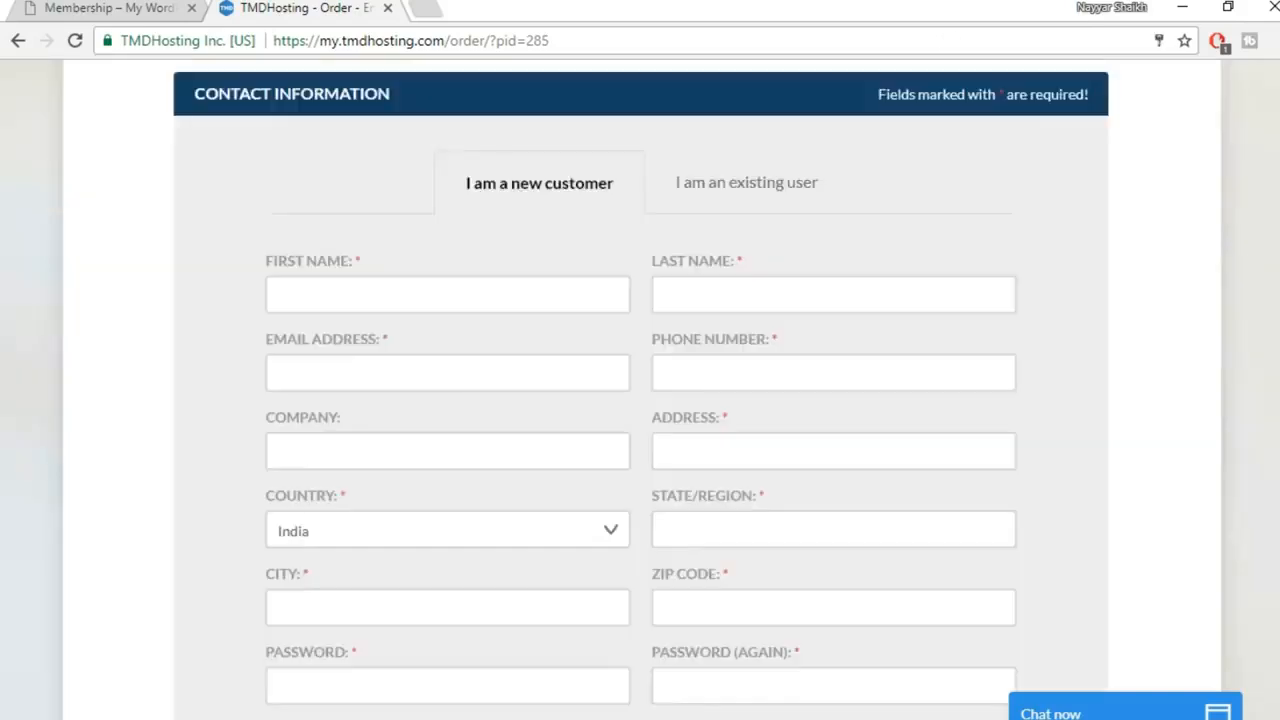
Scroll past Contact Information to the Payment Information section with its Credit Card fields
scroll(640, 390, down, 1)
scroll(640, 390, up, 1)
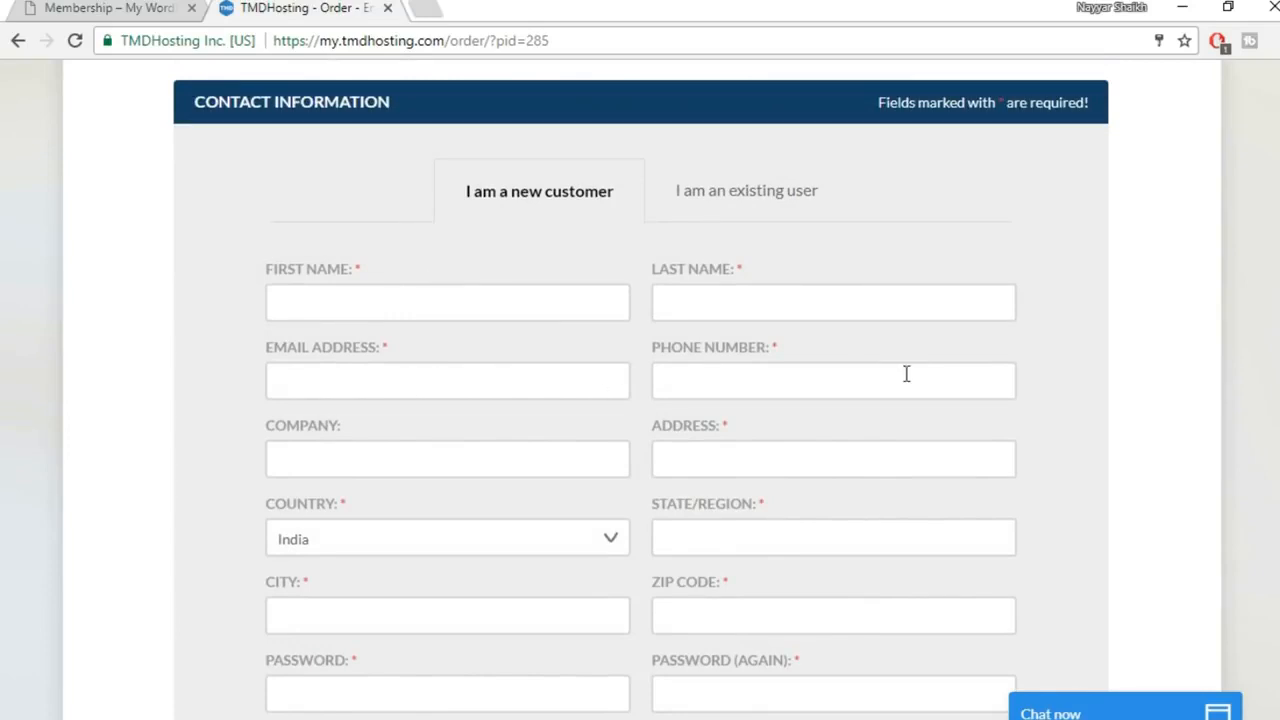
scroll(906, 374, down, 1)
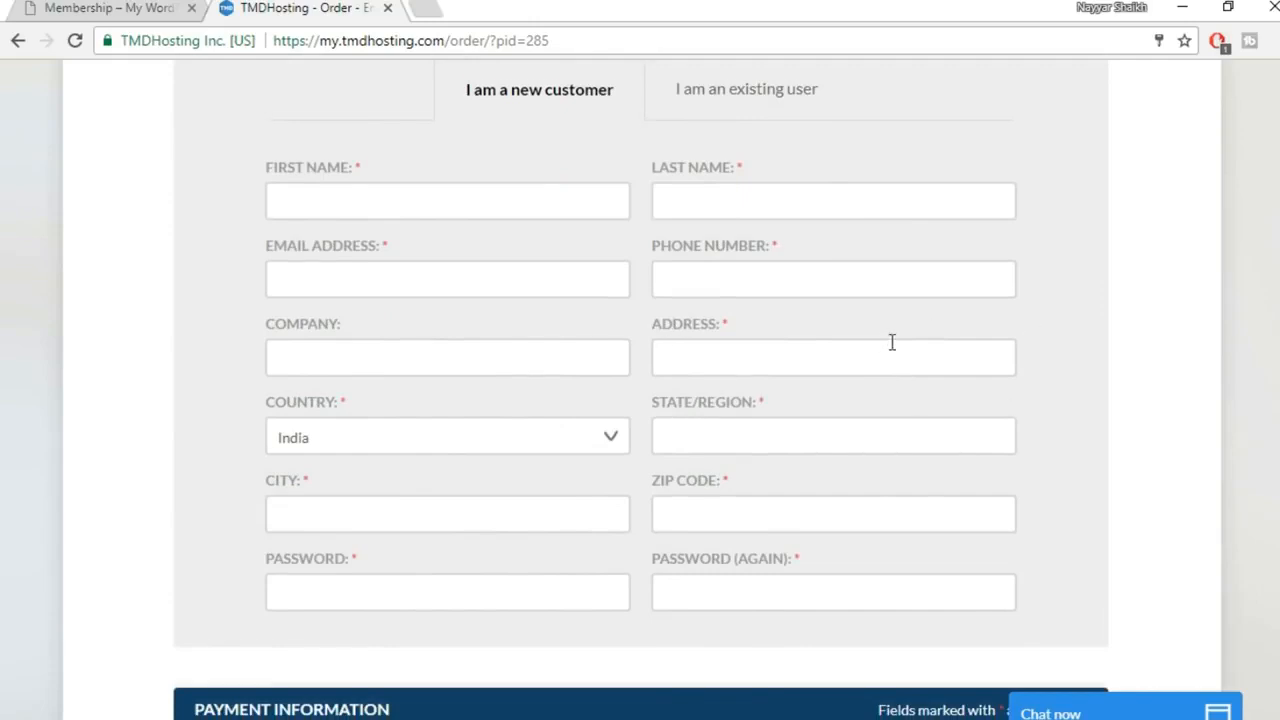
scroll(892, 342, down, 5)
scroll(912, 378, down, 1)
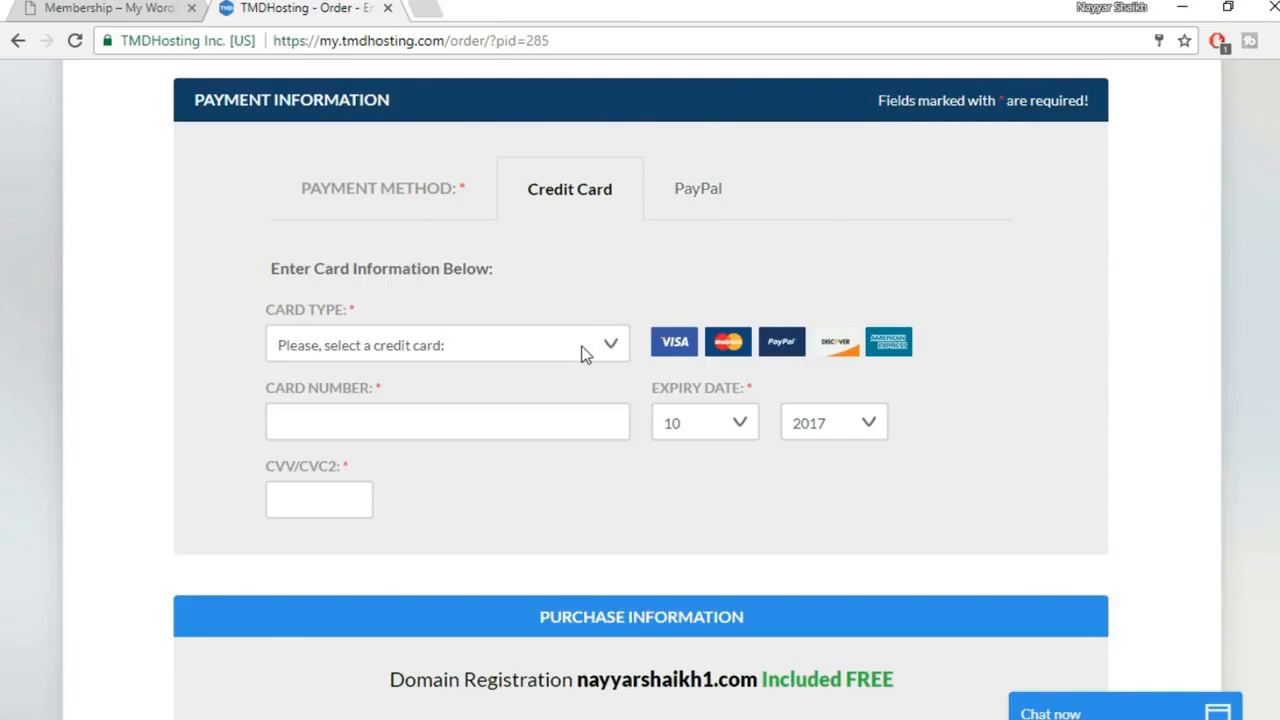
click(520, 352)
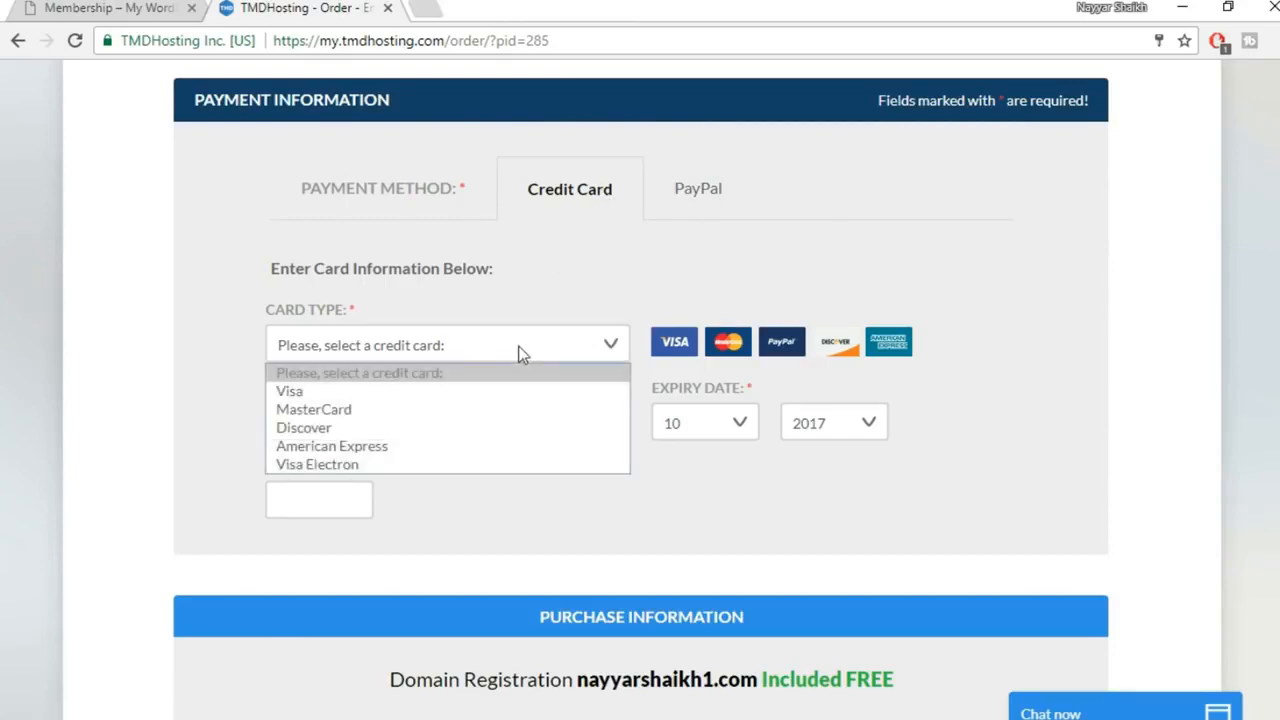
click(411, 488)
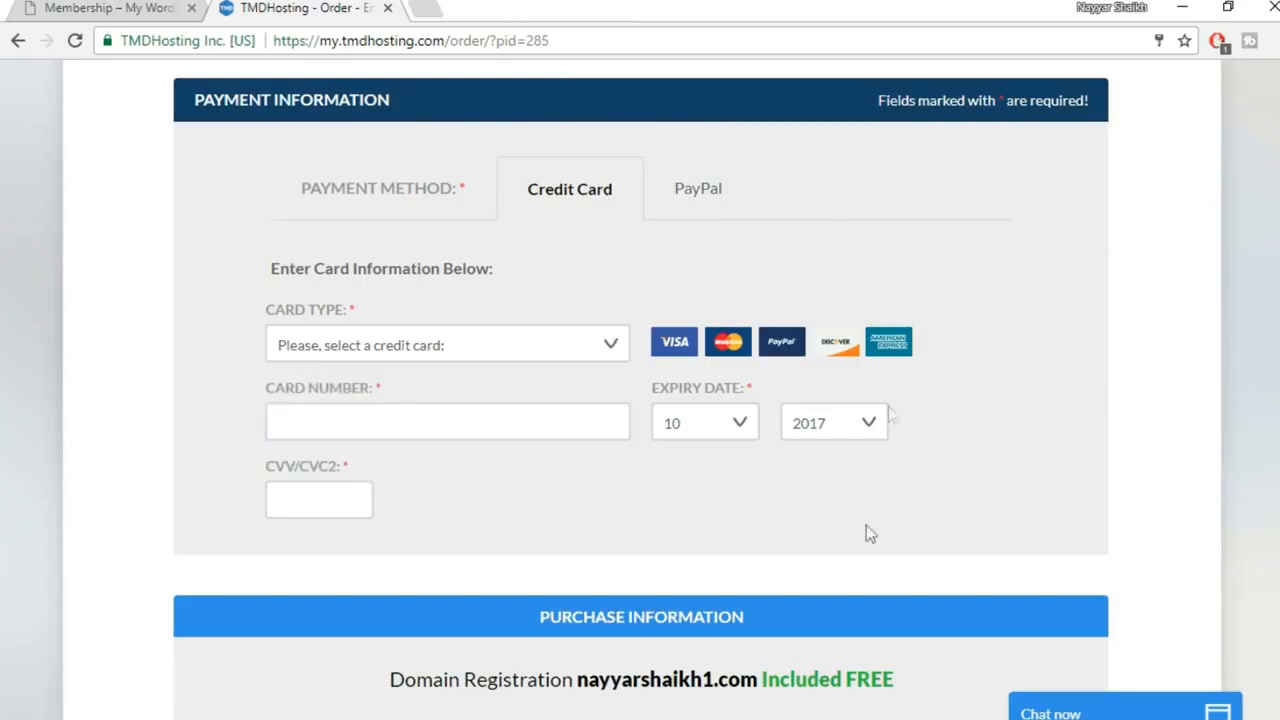
Keep Singapore as the data center location for the cloud plan
scroll(1076, 310, down, 5)
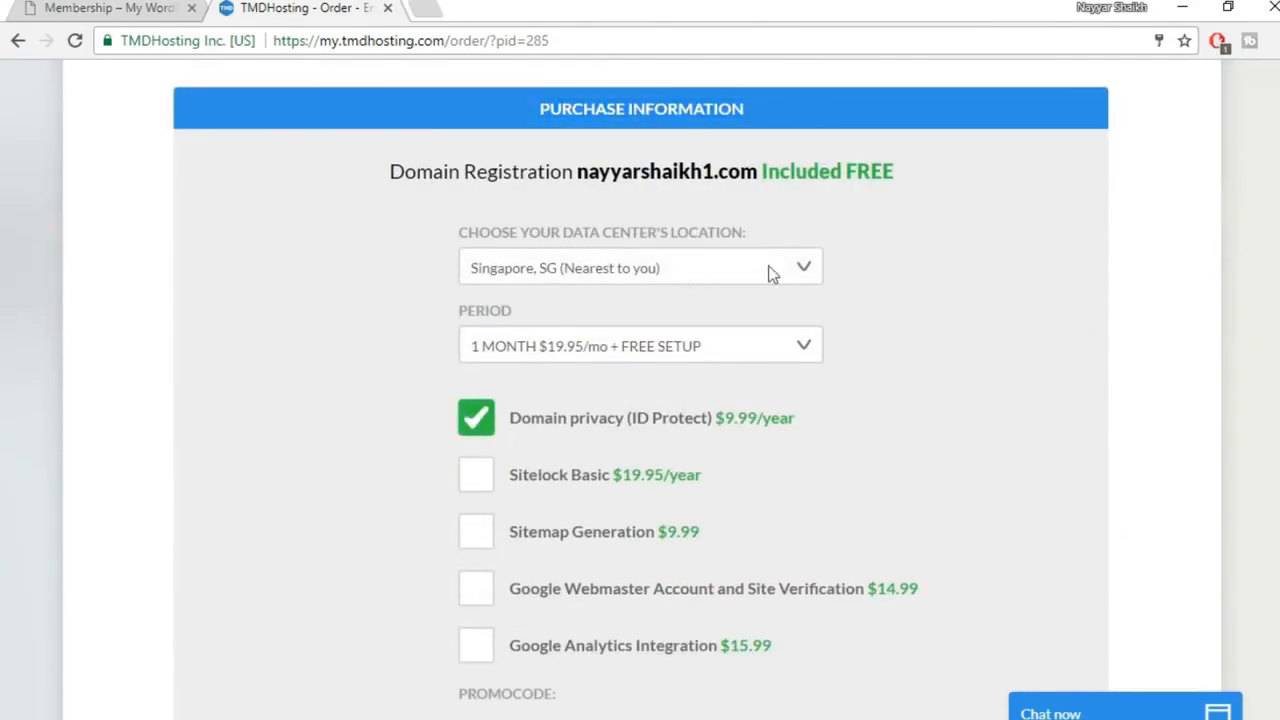
click(735, 279)
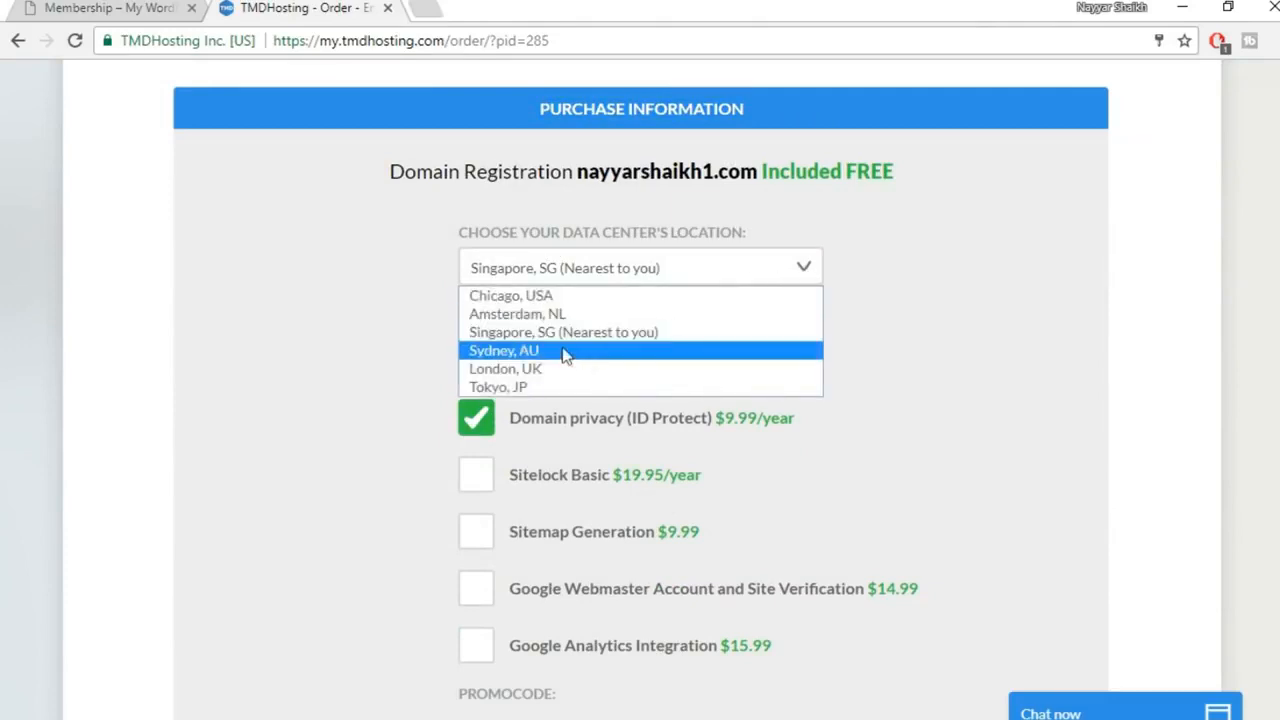
click(662, 344)
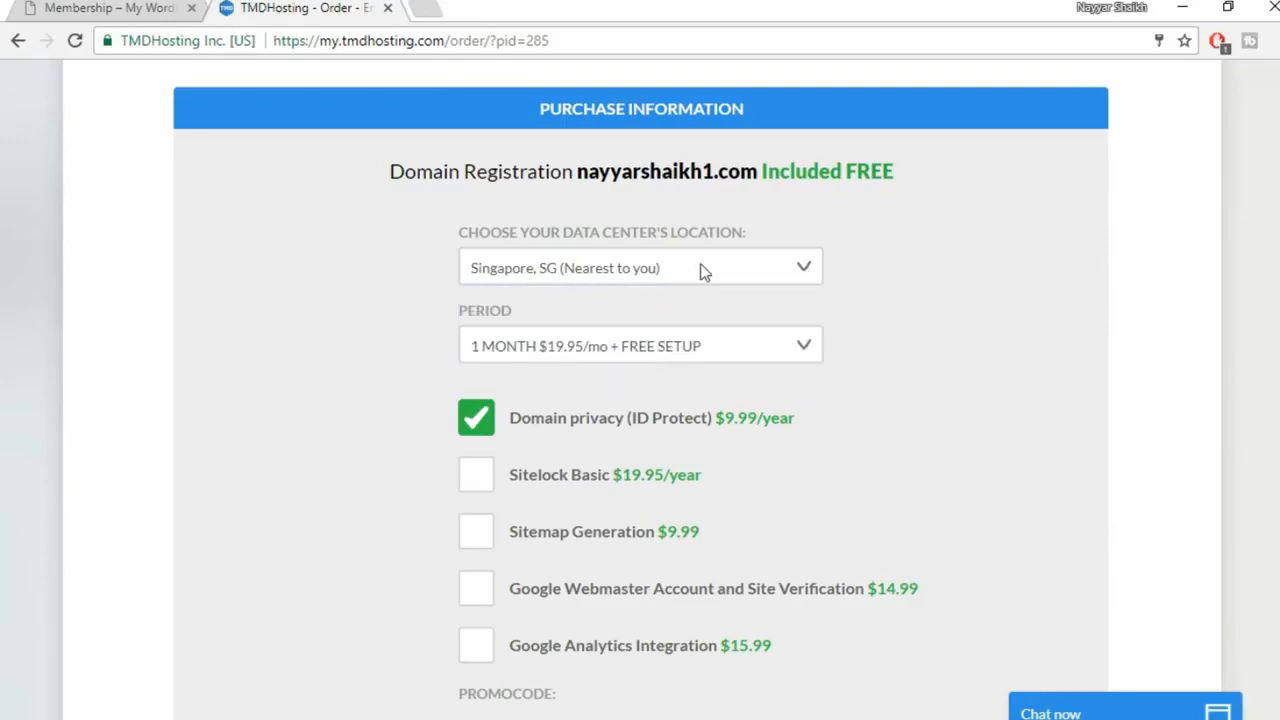
click(706, 273)
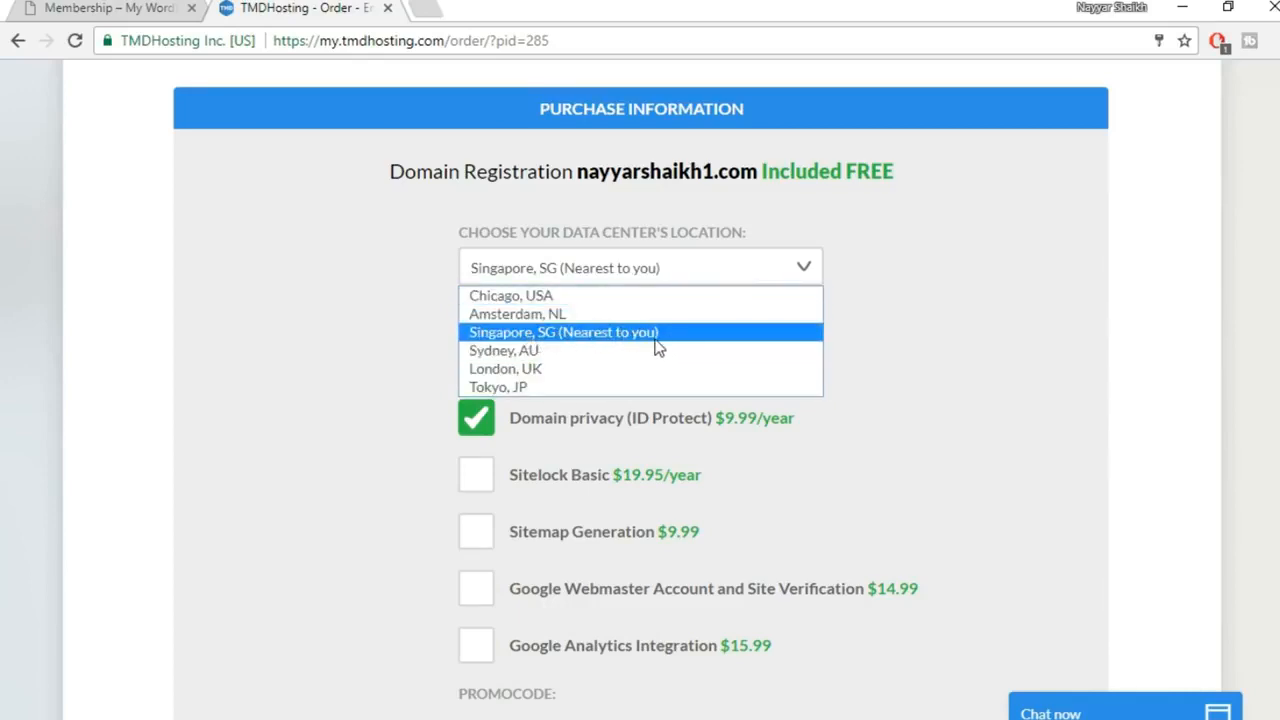
click(656, 338)
Choose 12-month billing and turn off domain privacy, lowering the total to $155.40
scroll(943, 351, down, 1)
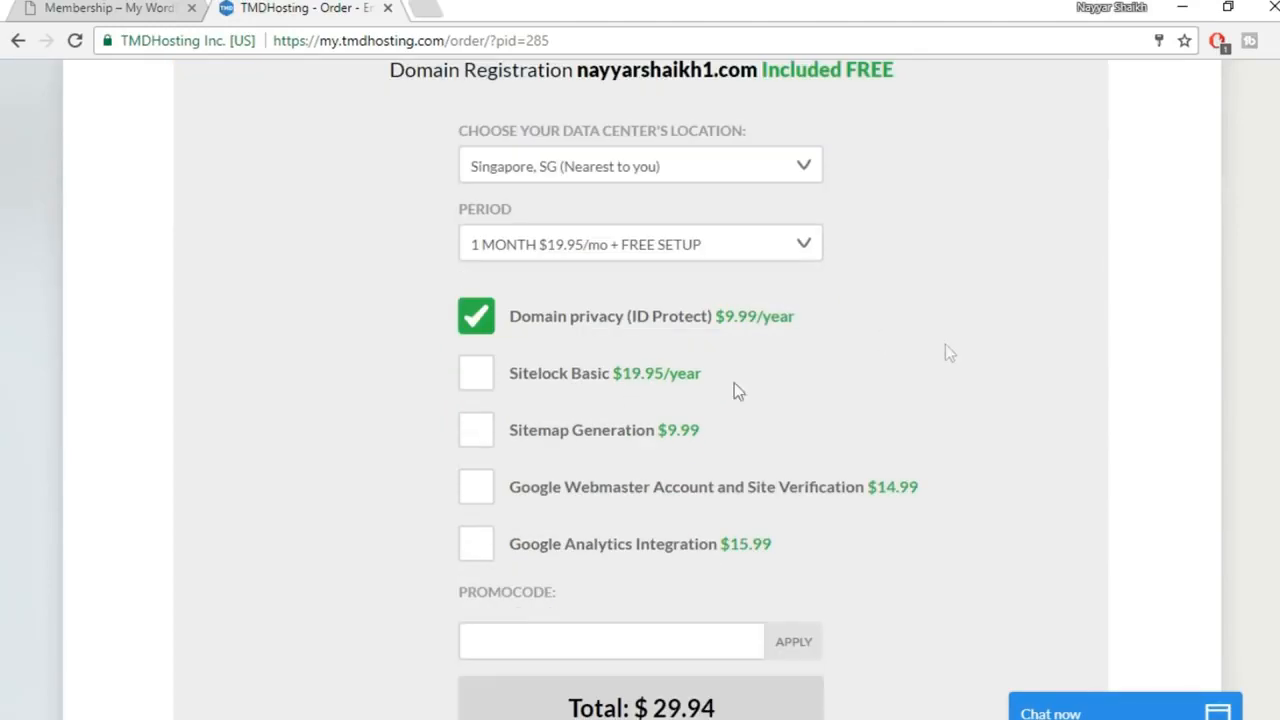
click(569, 252)
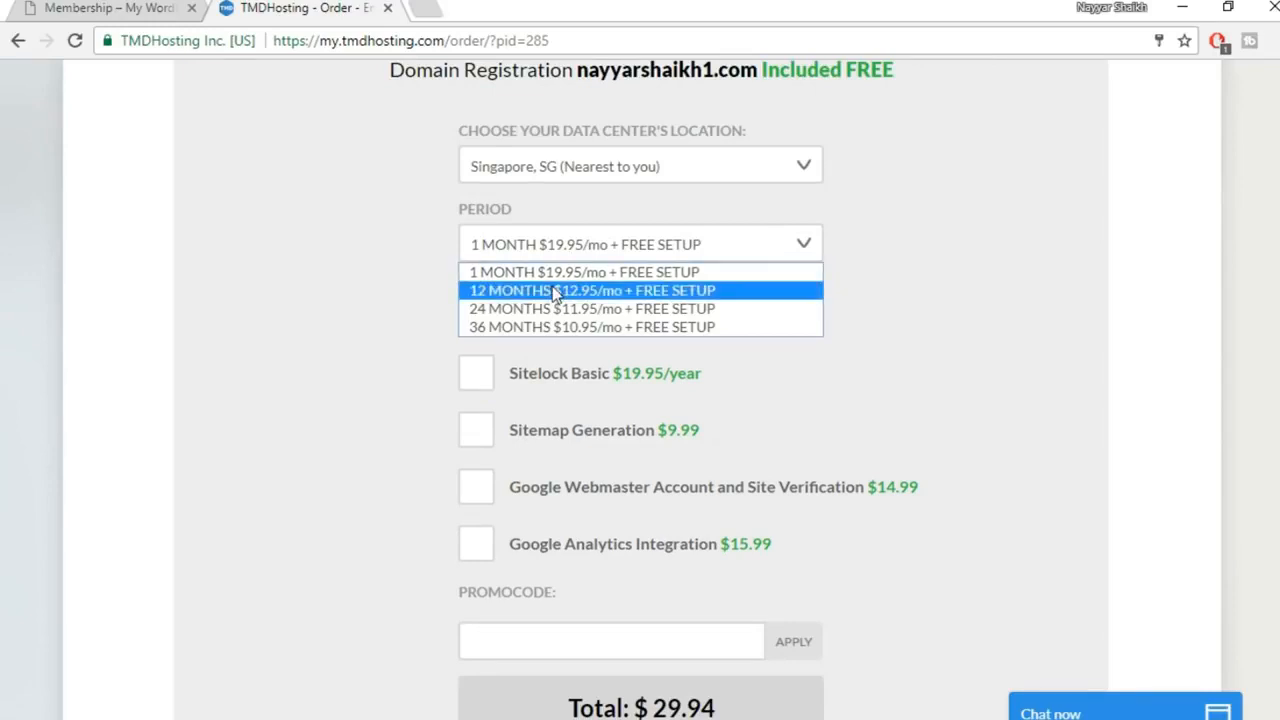
click(547, 292)
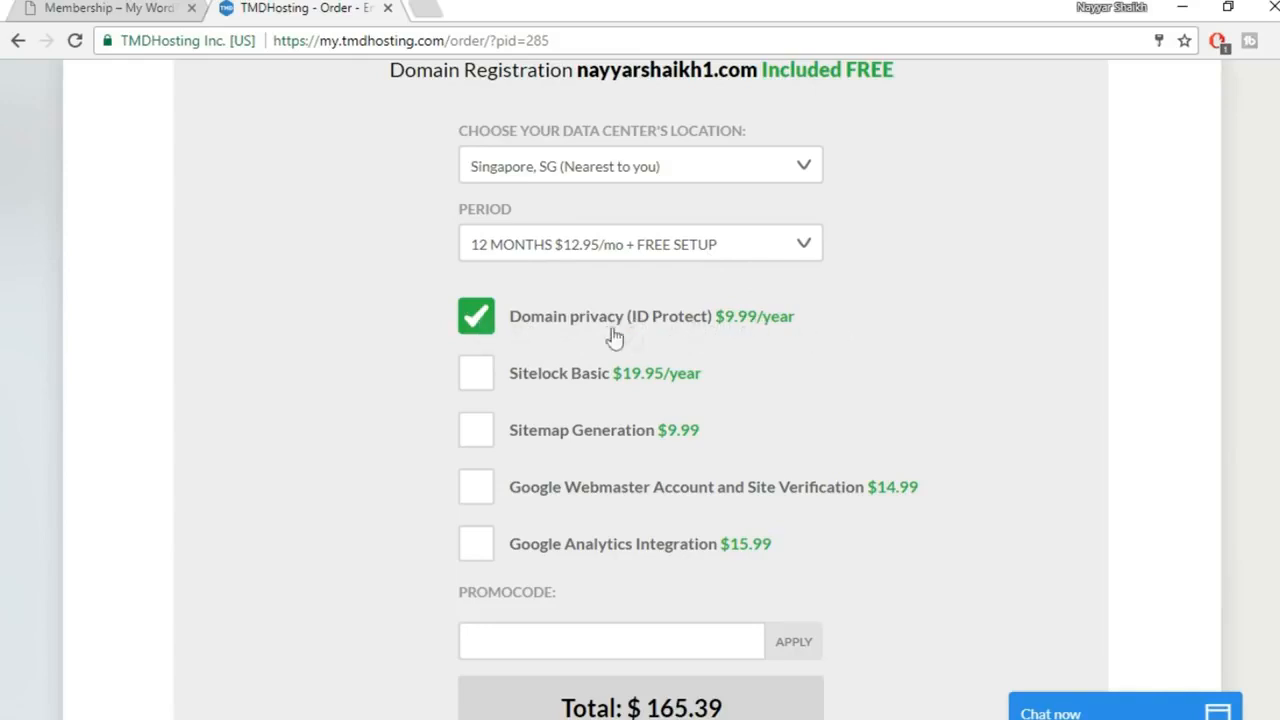
click(475, 320)
click(766, 357)
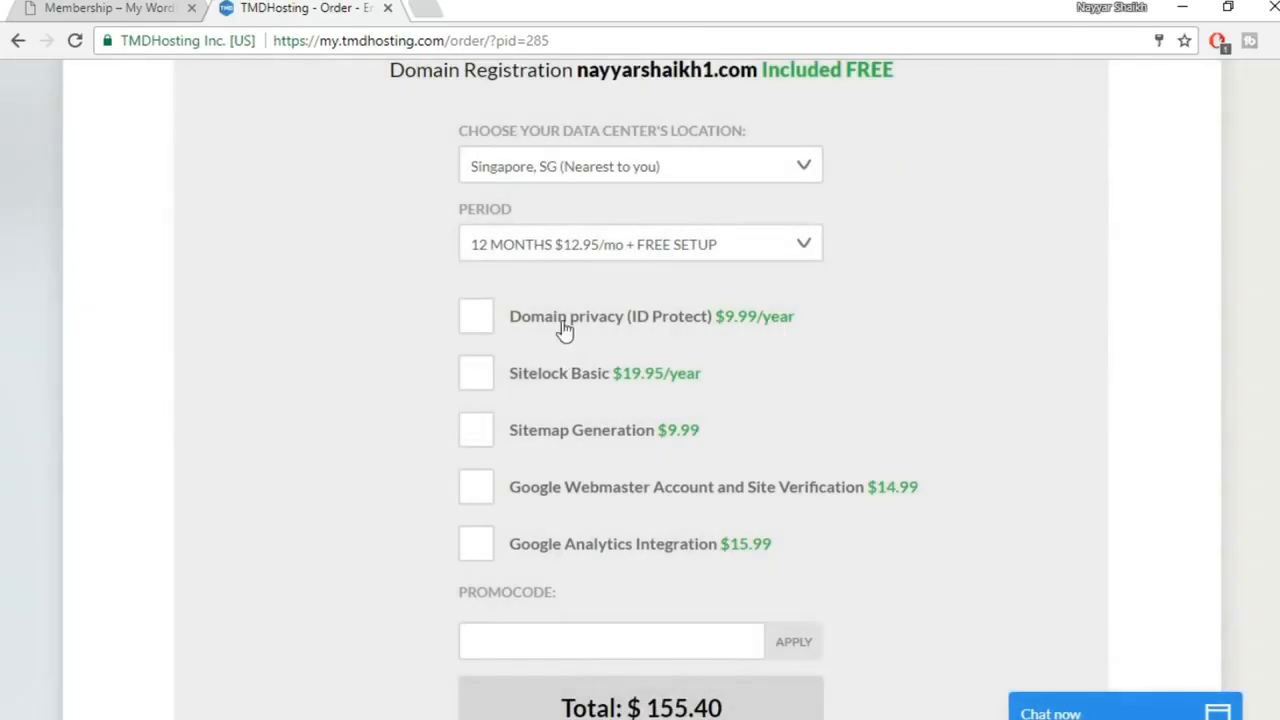
scroll(748, 418, down, 2)
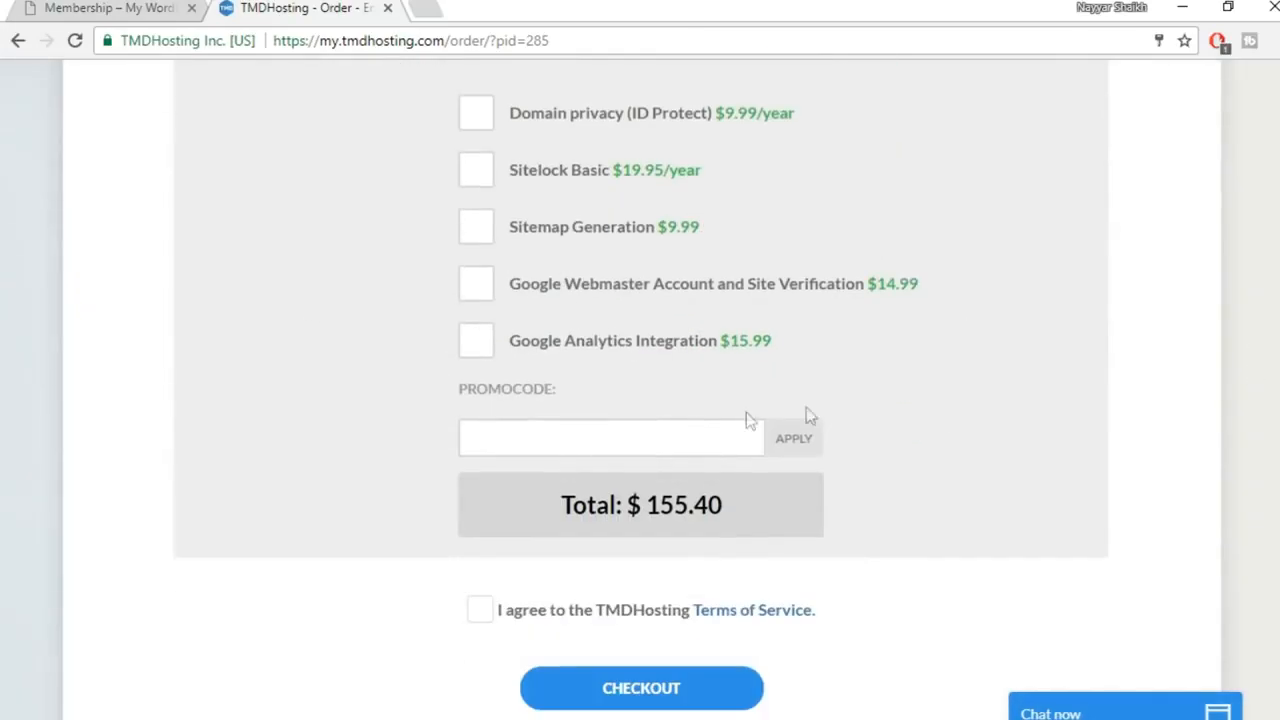
Apply a promo code for 7% off, bringing the total to $144.52
click(674, 440)
scroll(1037, 457, down, 1)
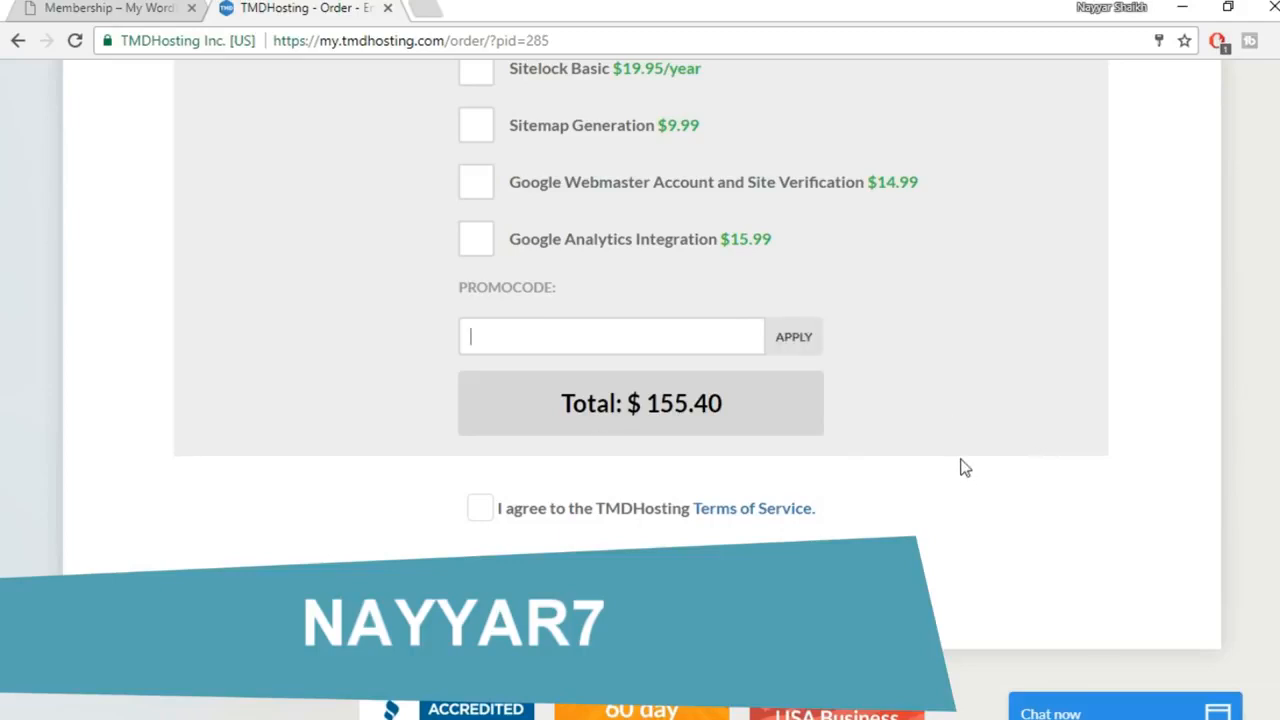
text(NAYYAR7)
click(801, 344)
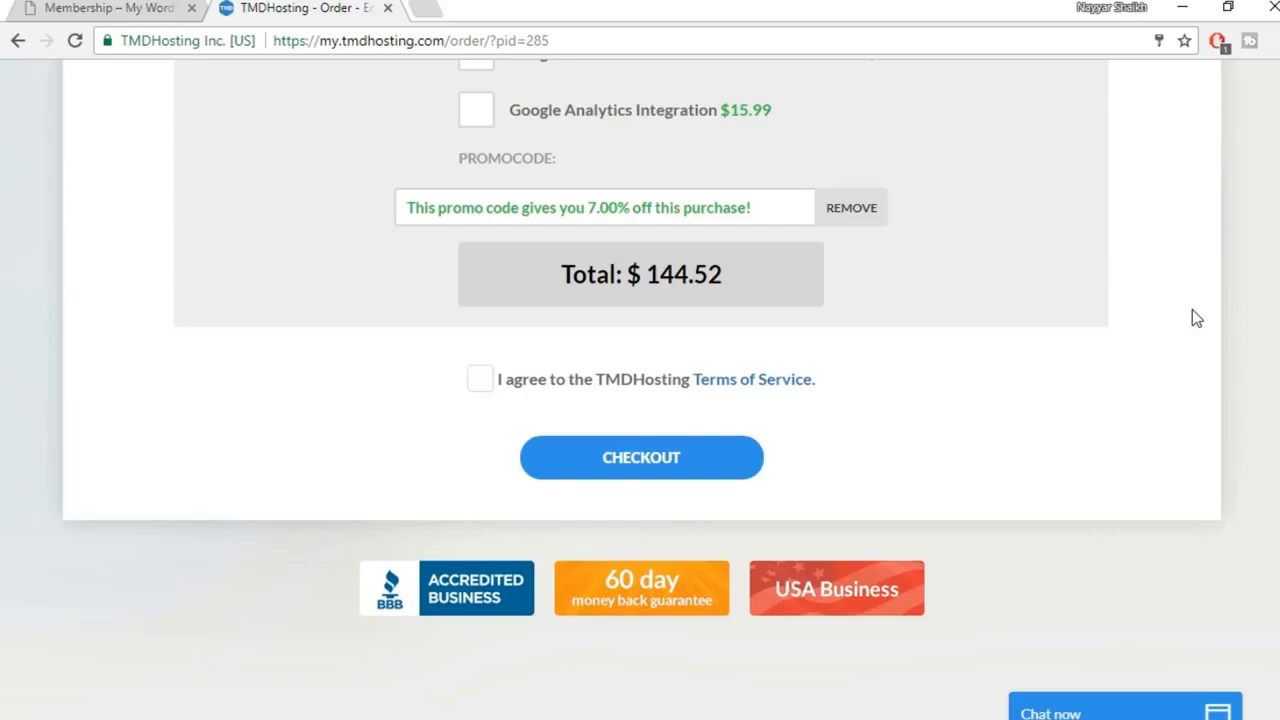
Agree to the TMDHosting Terms of Service
scroll(974, 320, up, 1)
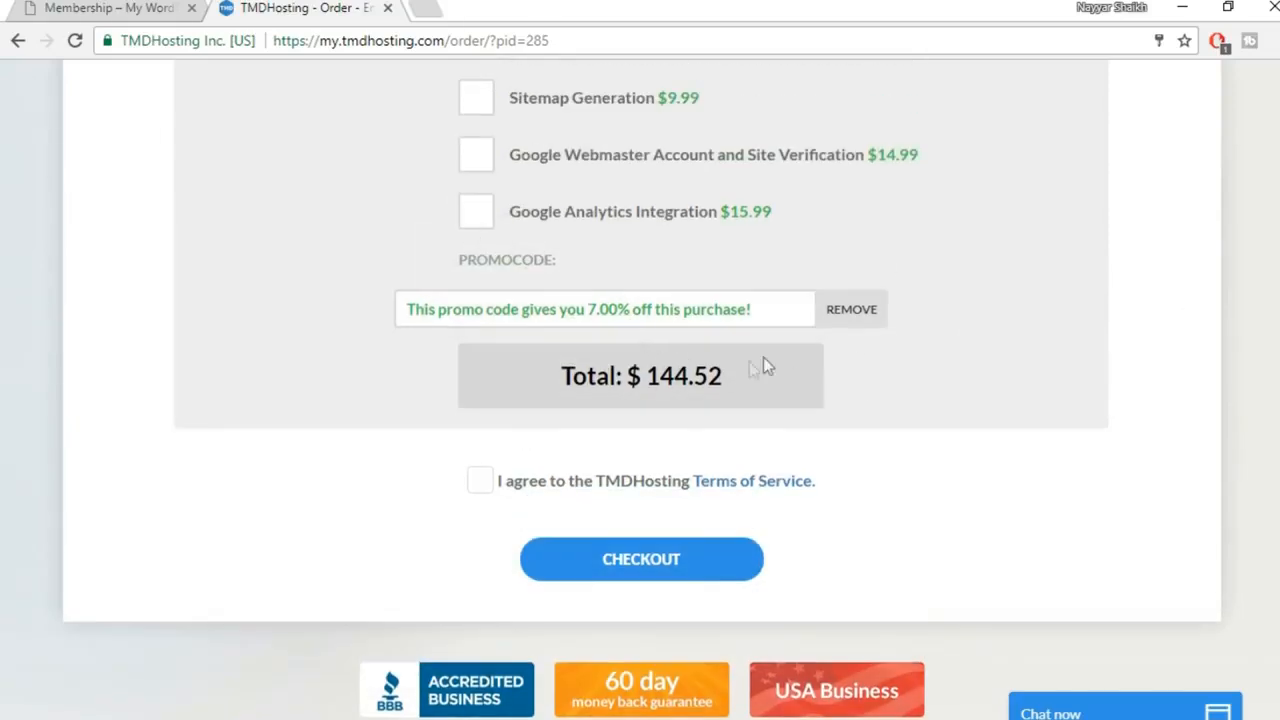
click(481, 481)
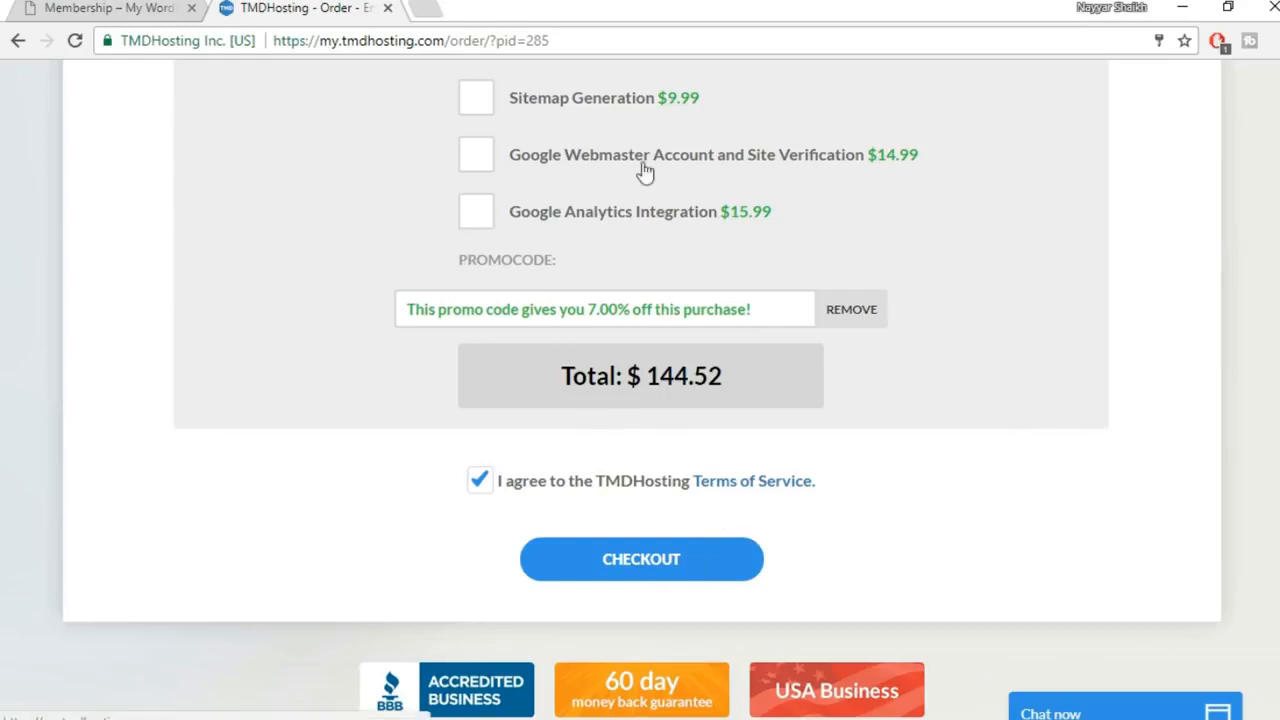
scroll(938, 468, up, 2)
scroll(938, 468, down, 3)
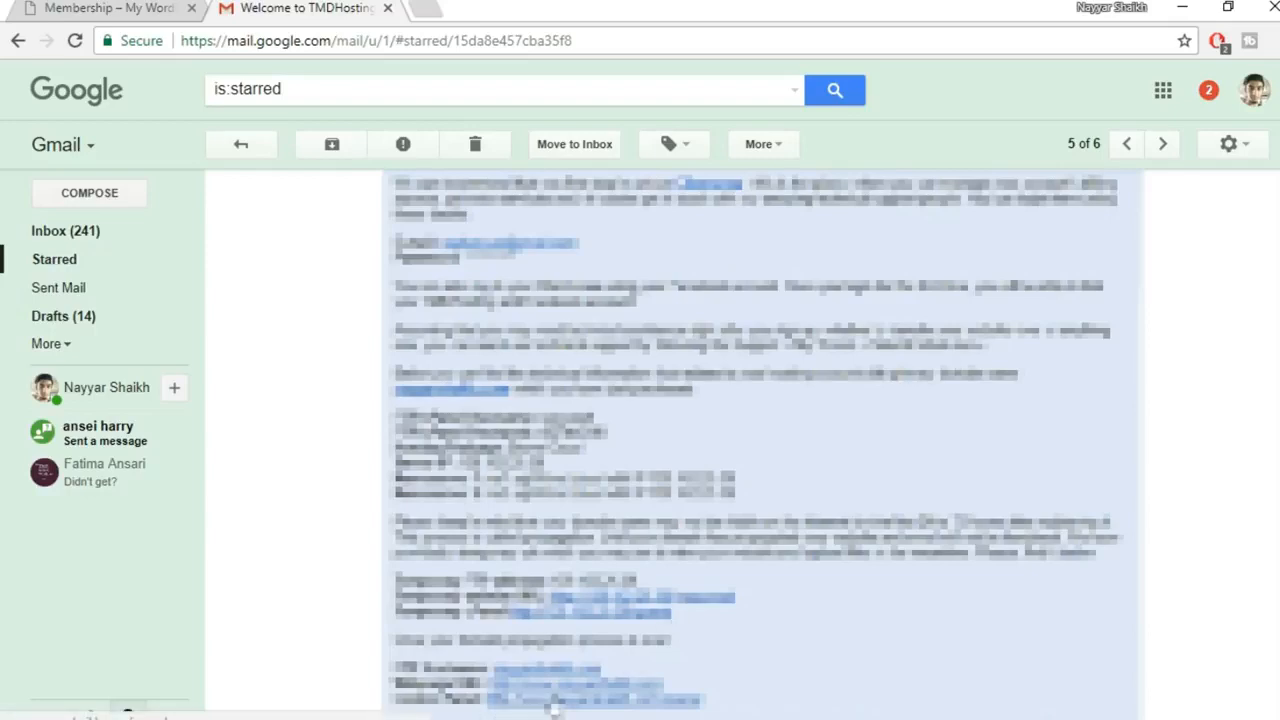
Open the cPanel link from the TMDHosting welcome email in a new tab and switch to it
right_click(592, 708)
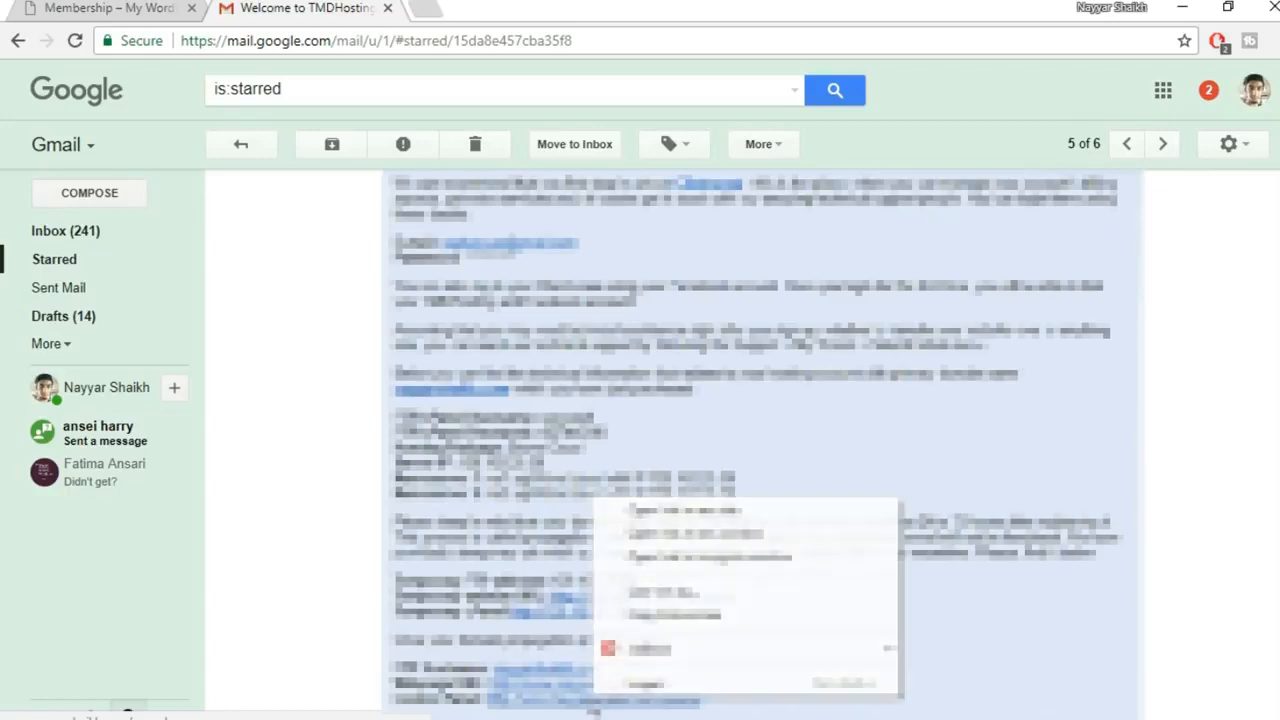
click(712, 508)
click(508, 6)
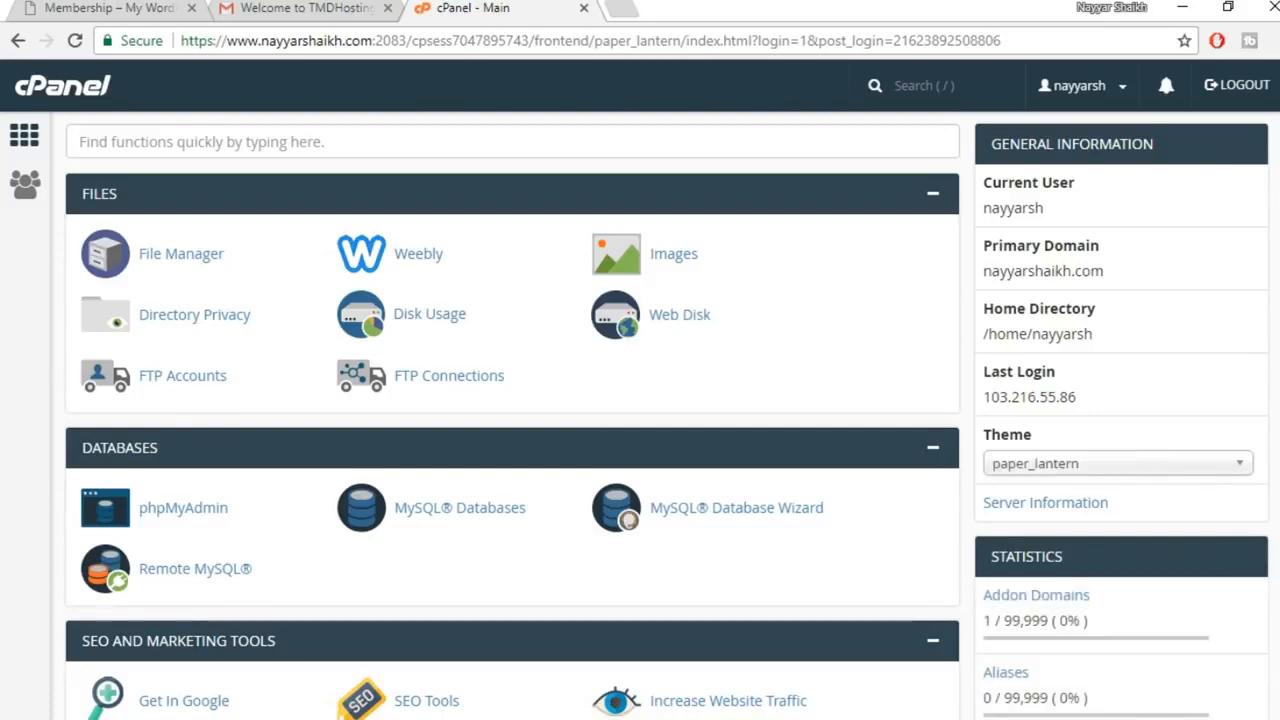
Open the WordPress installer from Softaculous Apps Installer's Scripts section in cPanel
scroll(512, 415, down, 20)
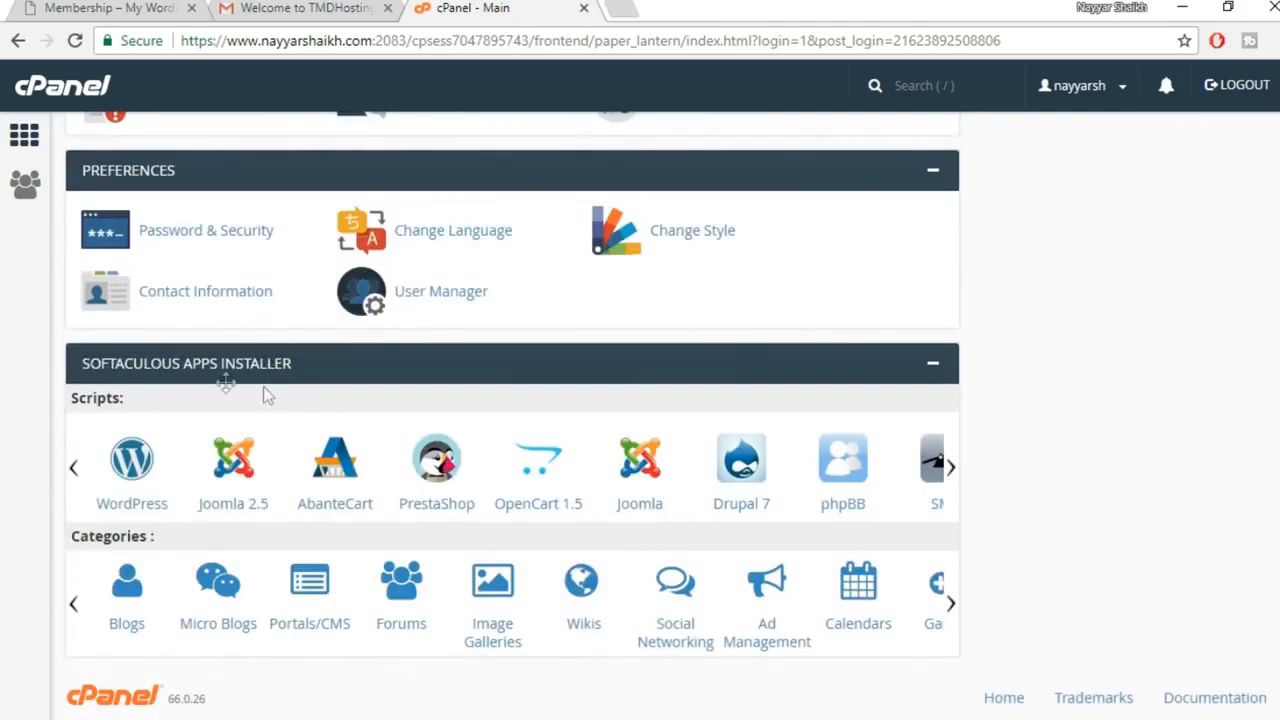
click(137, 462)
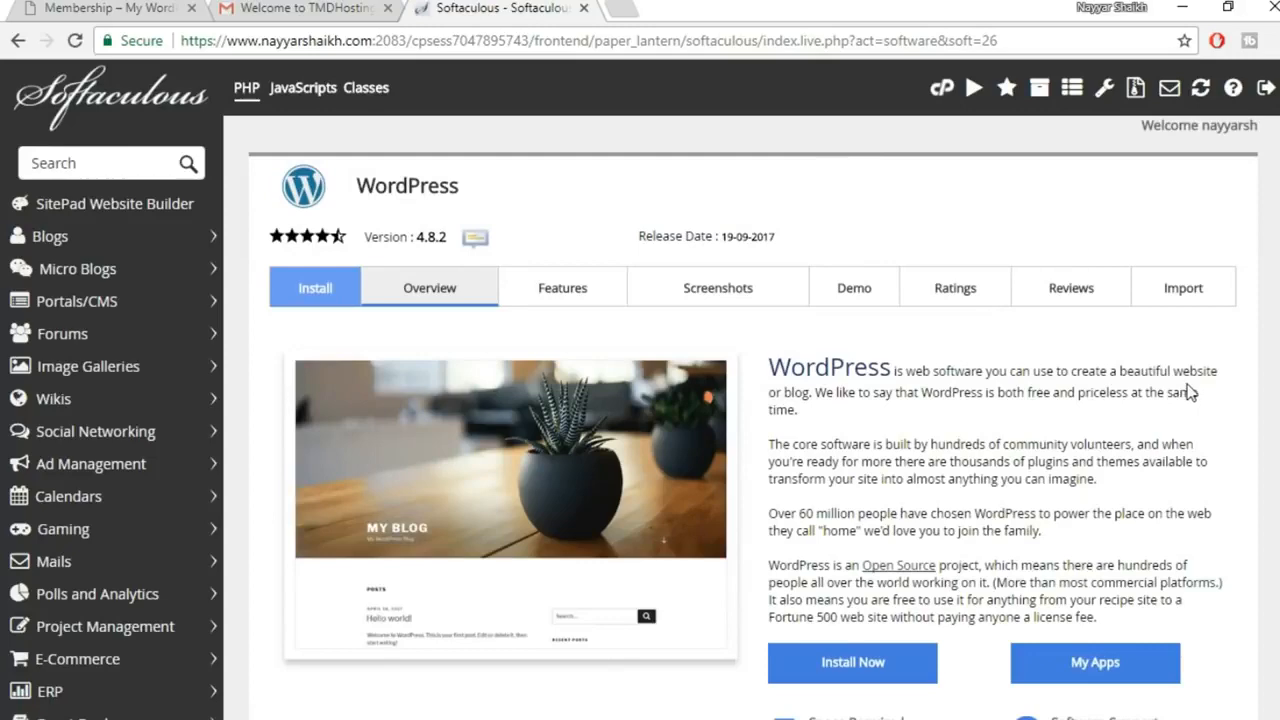
scroll(1187, 399, down, 1)
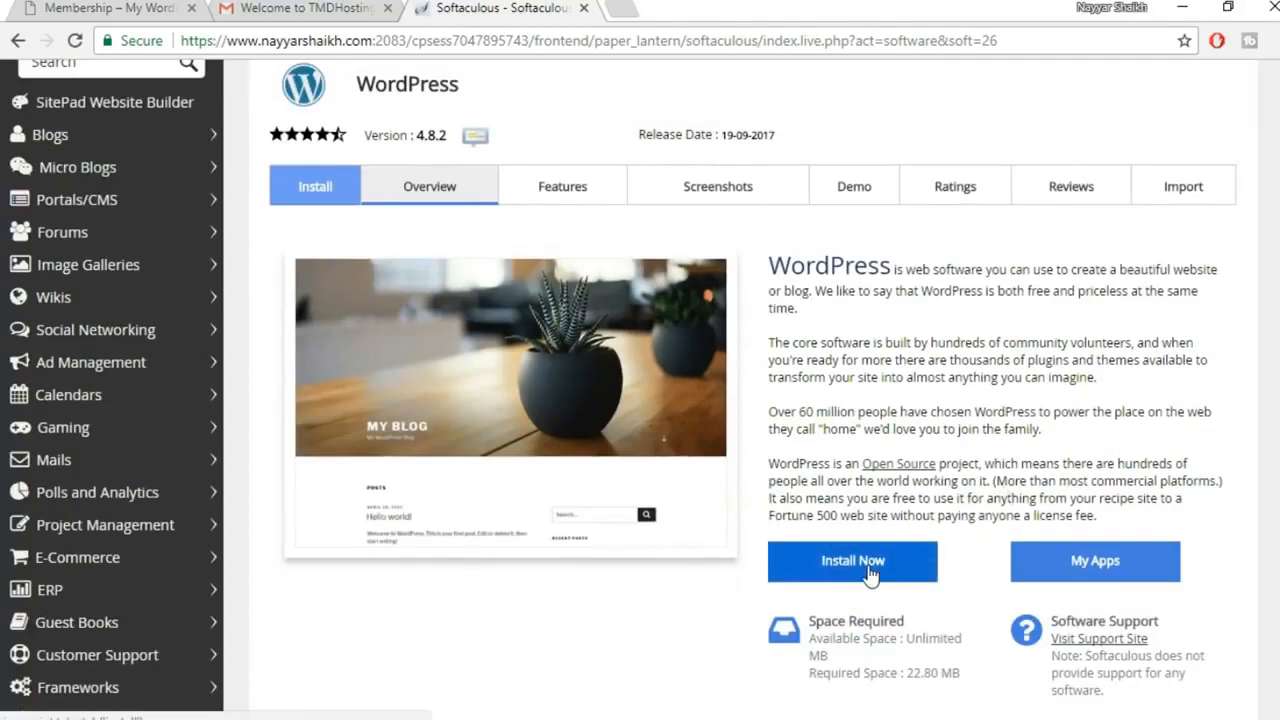
click(852, 561)
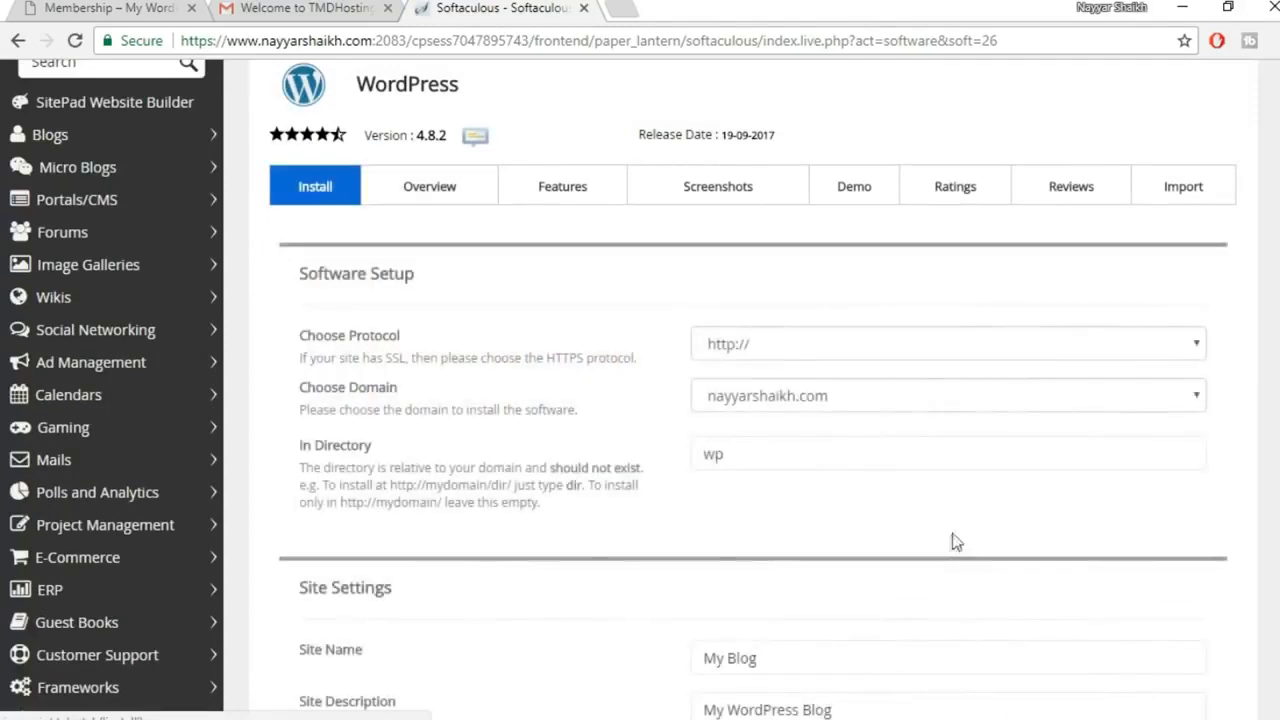
click(822, 350)
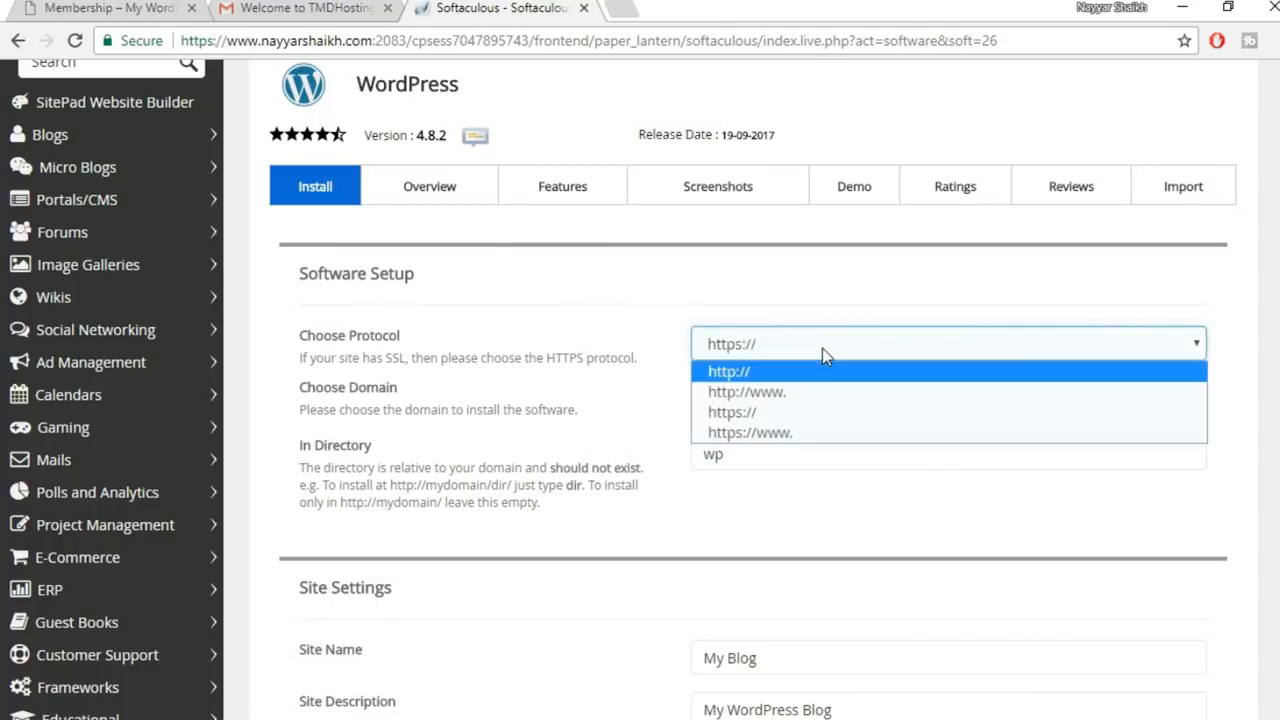
click(789, 416)
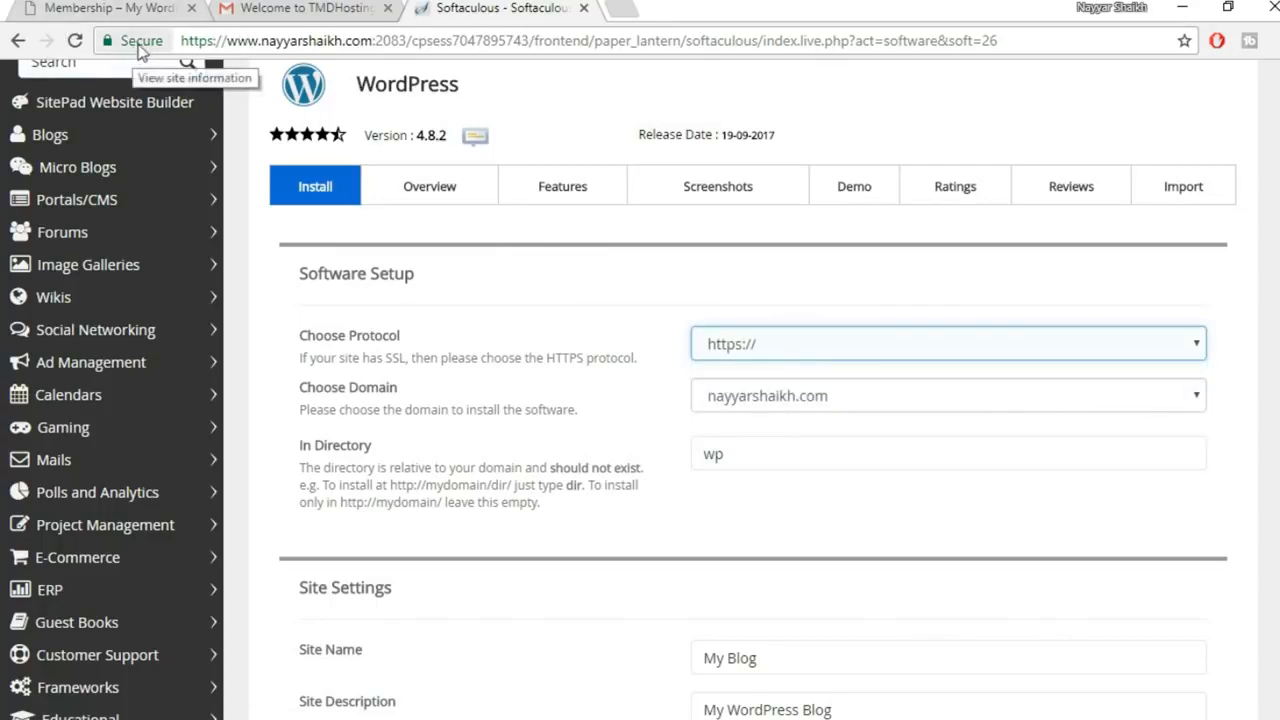
click(794, 349)
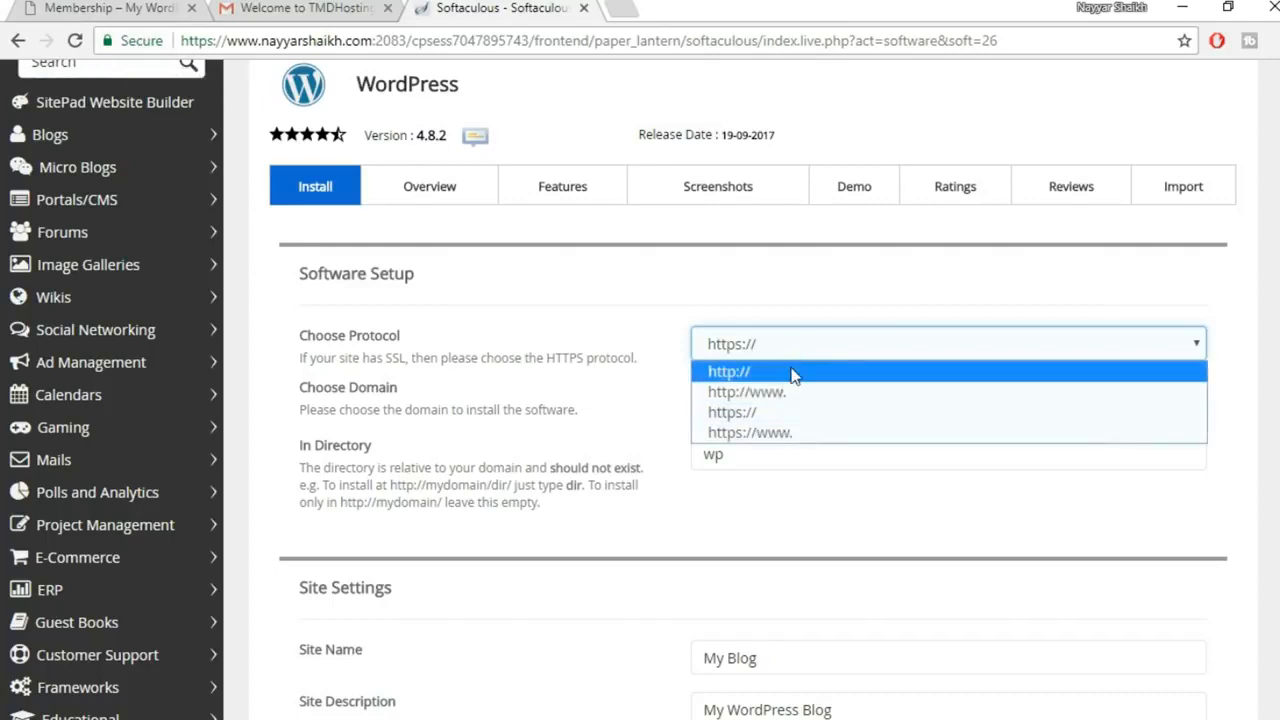
click(794, 372)
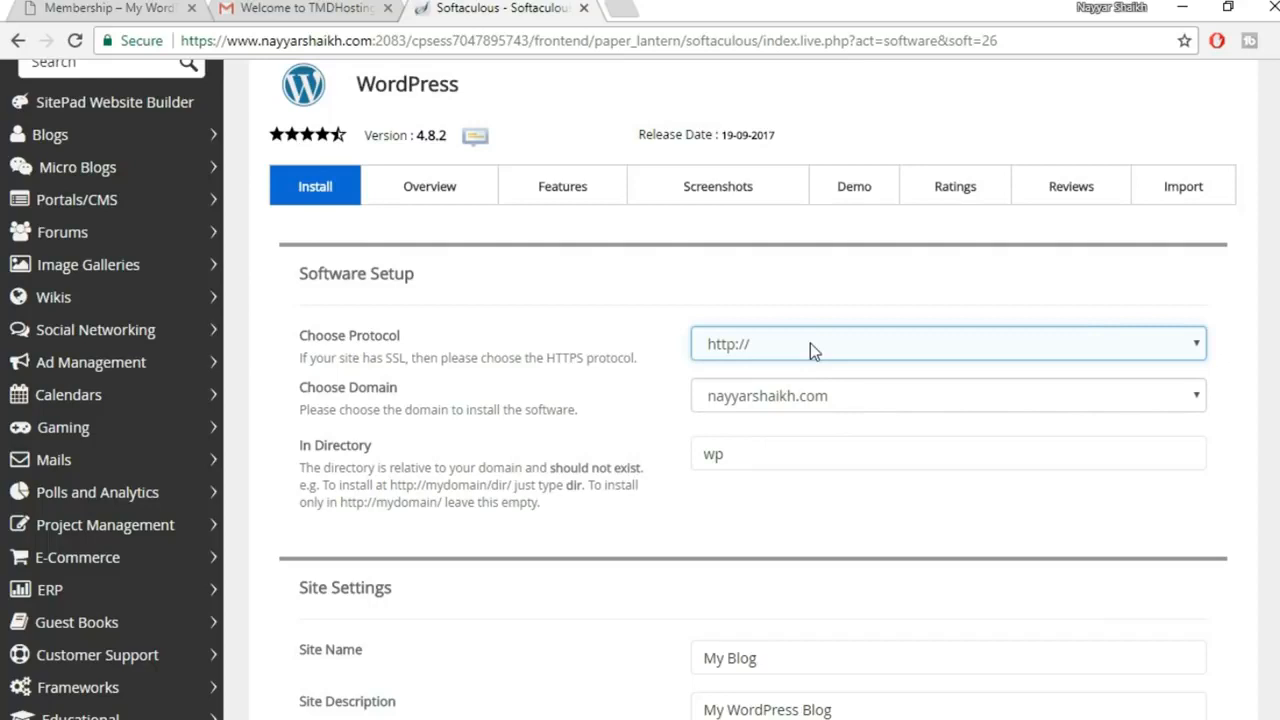
click(810, 343)
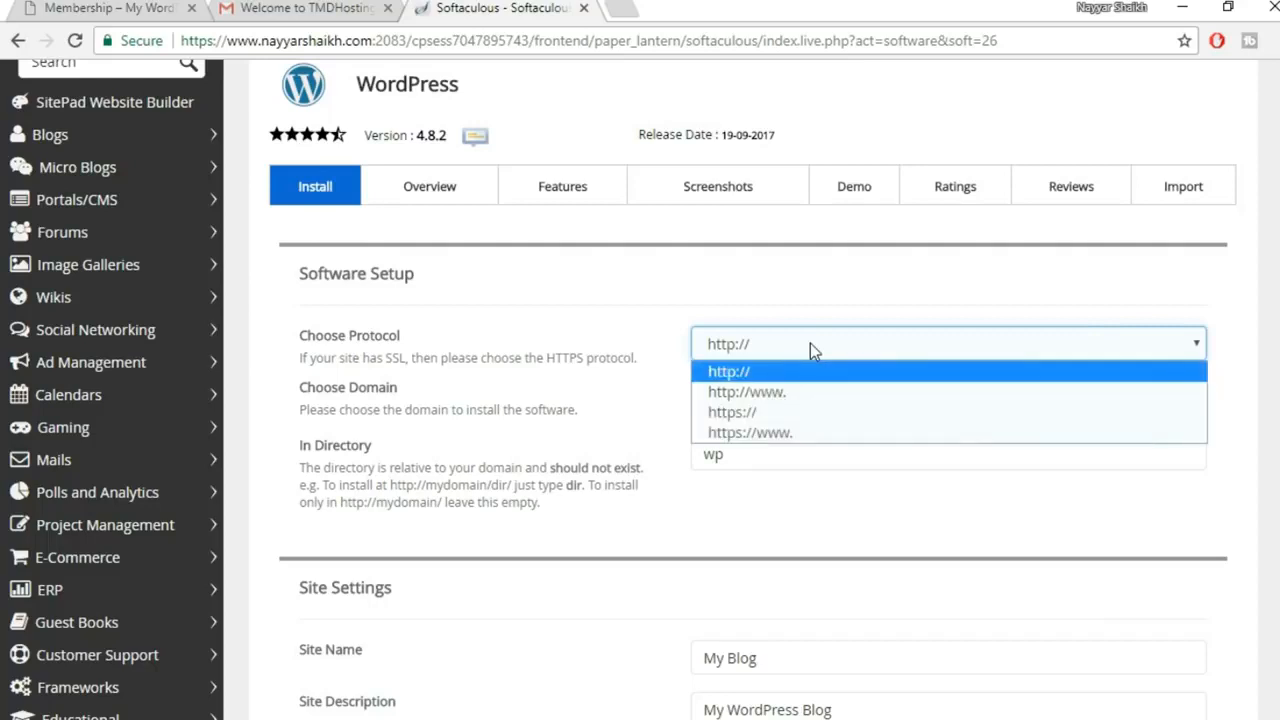
click(789, 436)
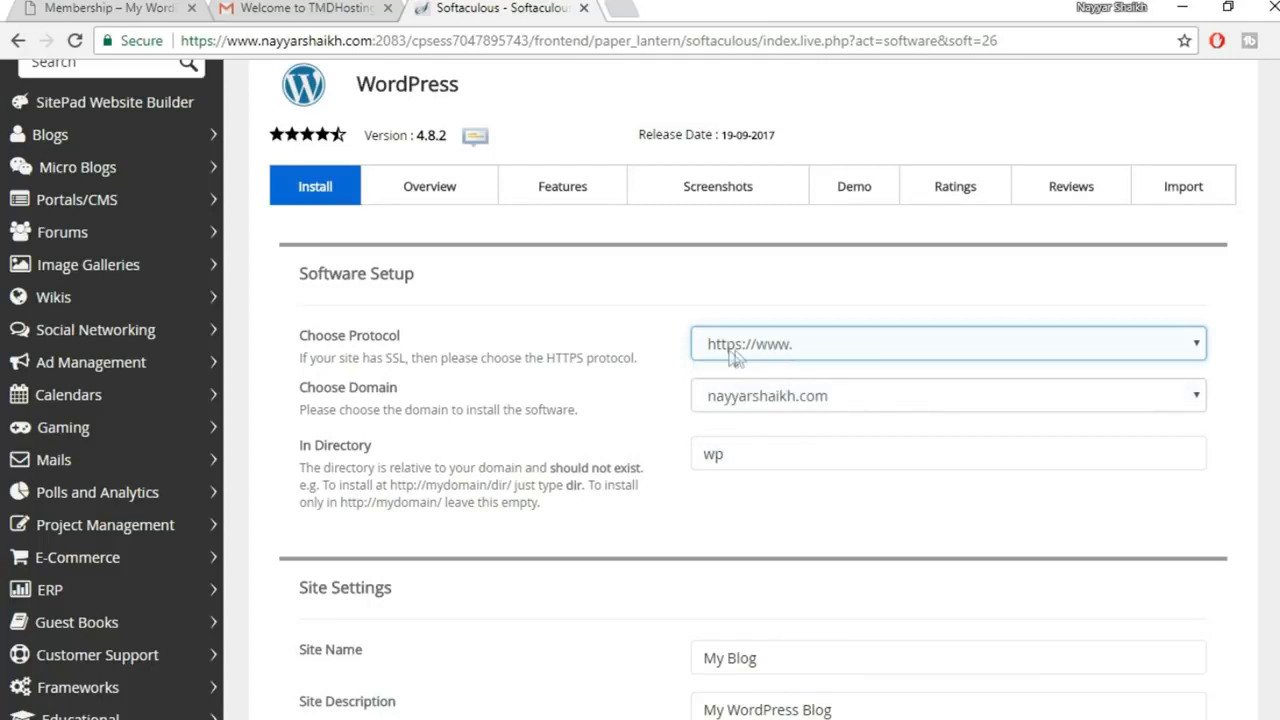
click(737, 456)
drag(766, 453, 677, 460)
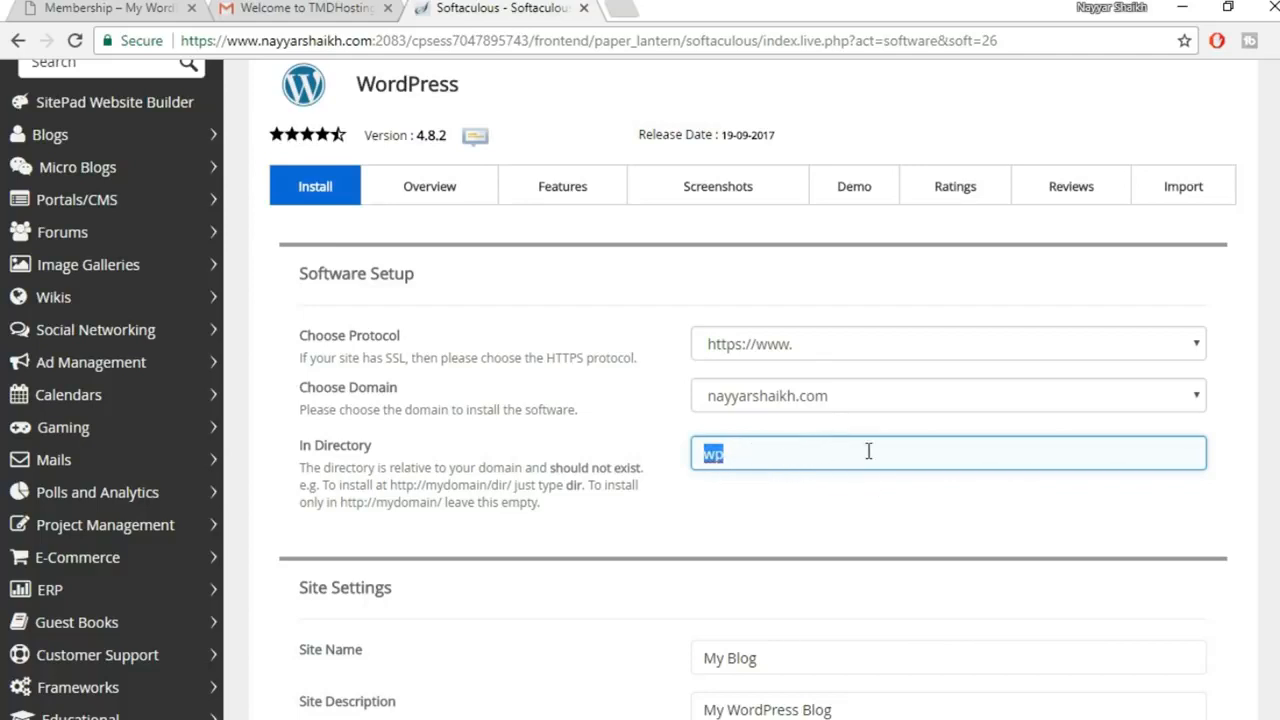
Delete 'wp' from In Directory and choose the member2 subdomain as the install domain
key(BackSpace)
click(840, 398)
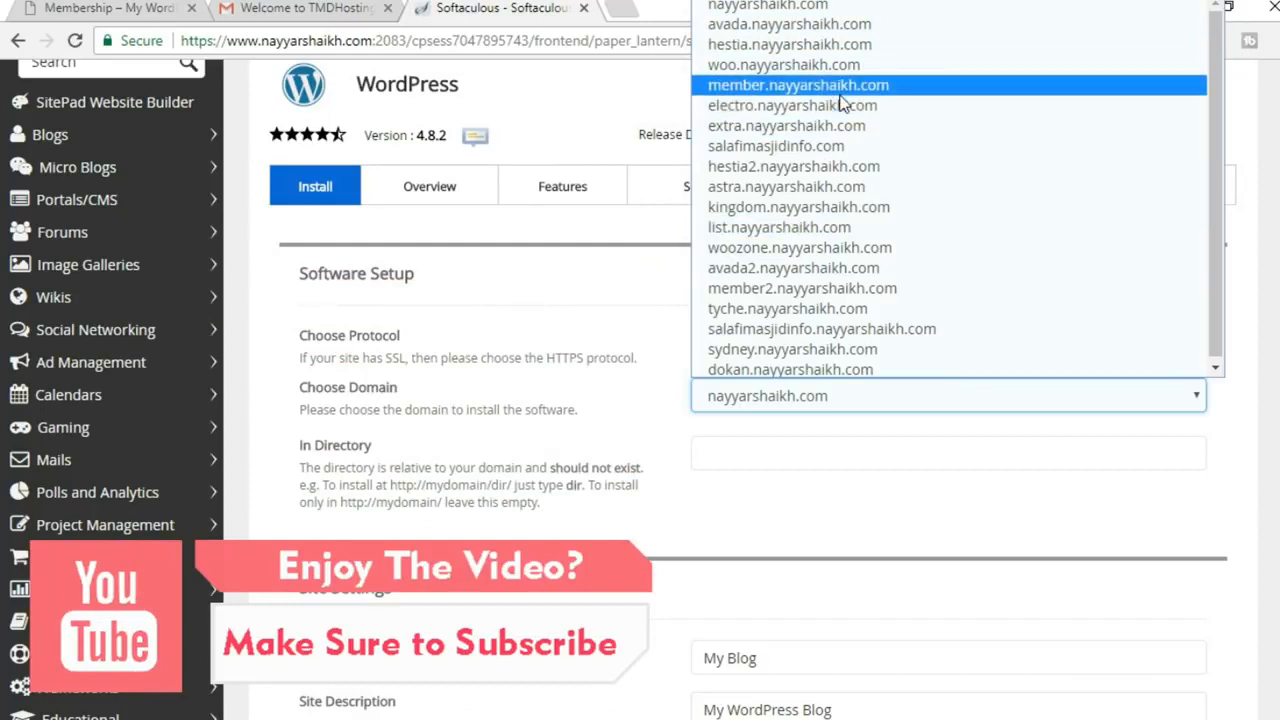
click(840, 288)
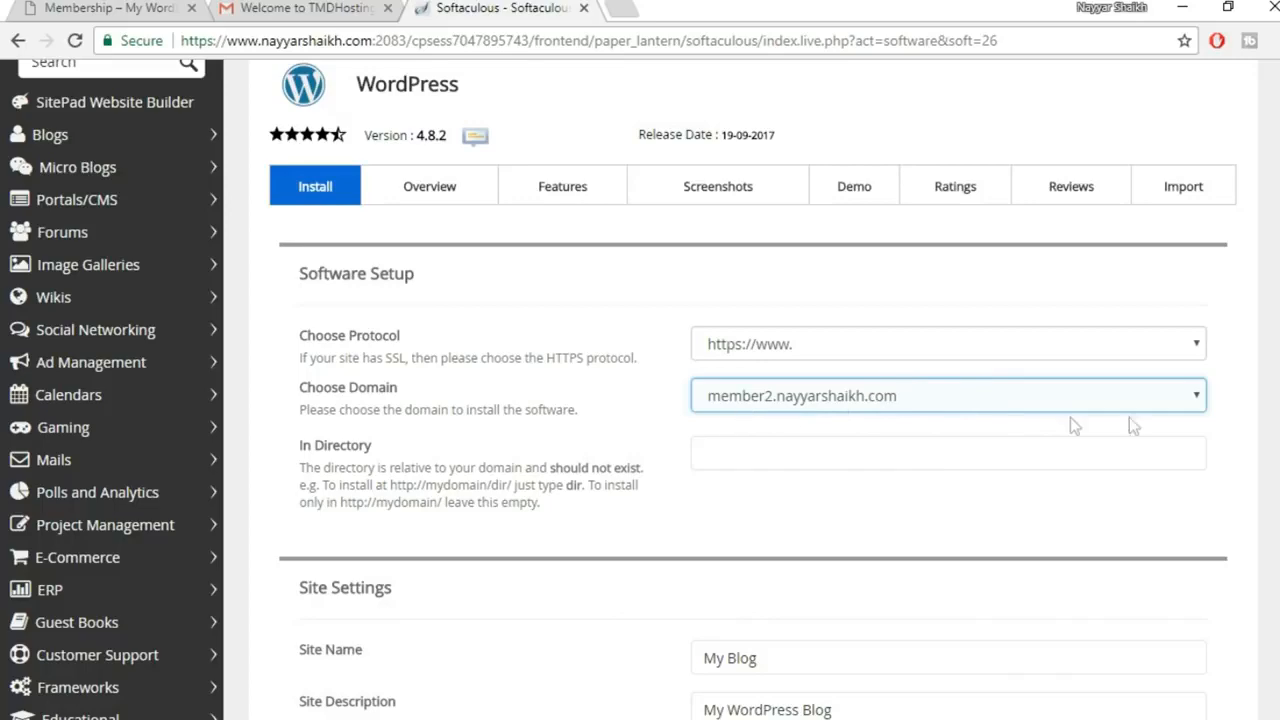
click(1276, 419)
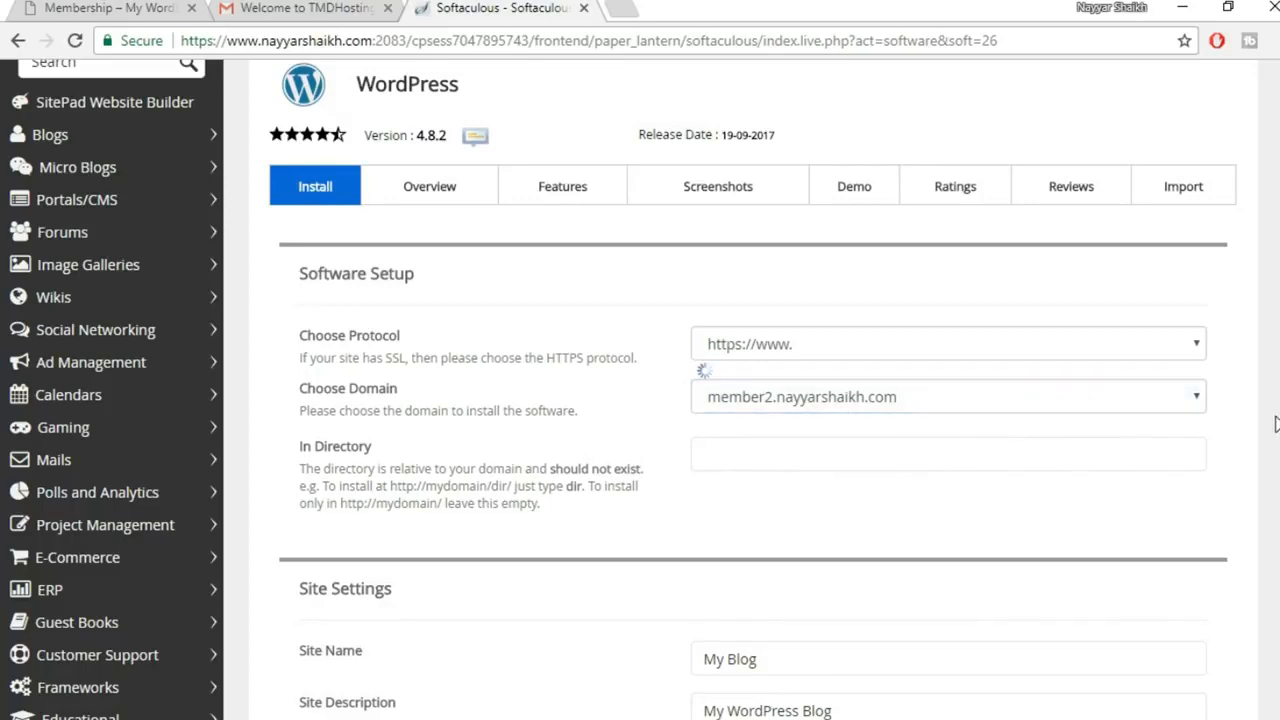
Replace the default admin username with the owner's saved account name from autofill
scroll(1276, 424, down, 2)
scroll(1083, 393, down, 1)
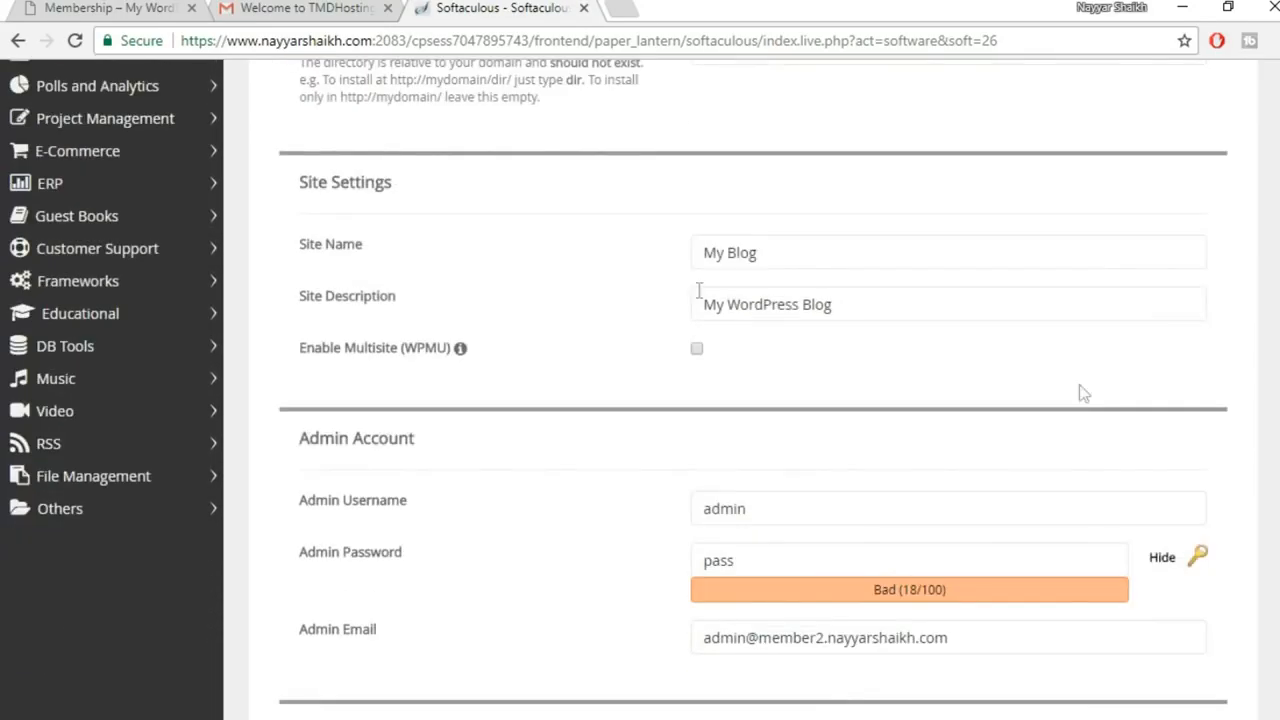
click(811, 263)
click(850, 312)
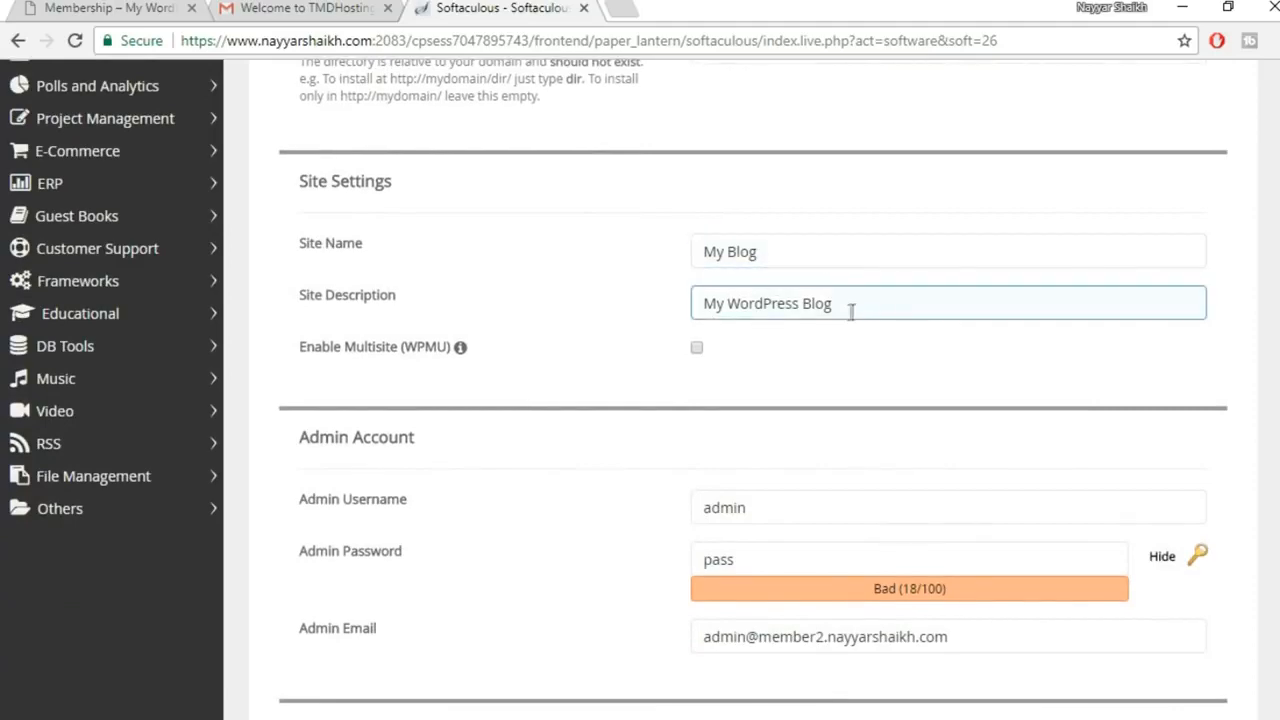
scroll(929, 318, up, 3)
scroll(929, 325, down, 3)
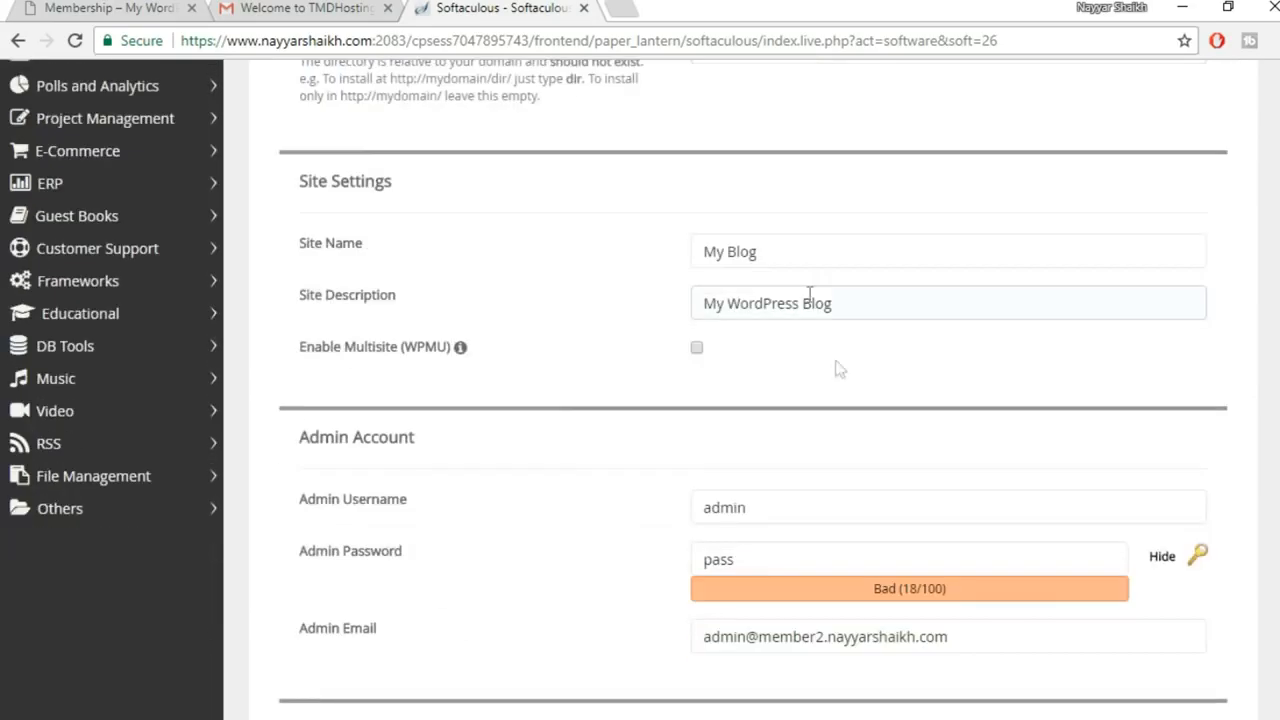
scroll(886, 449, down, 1)
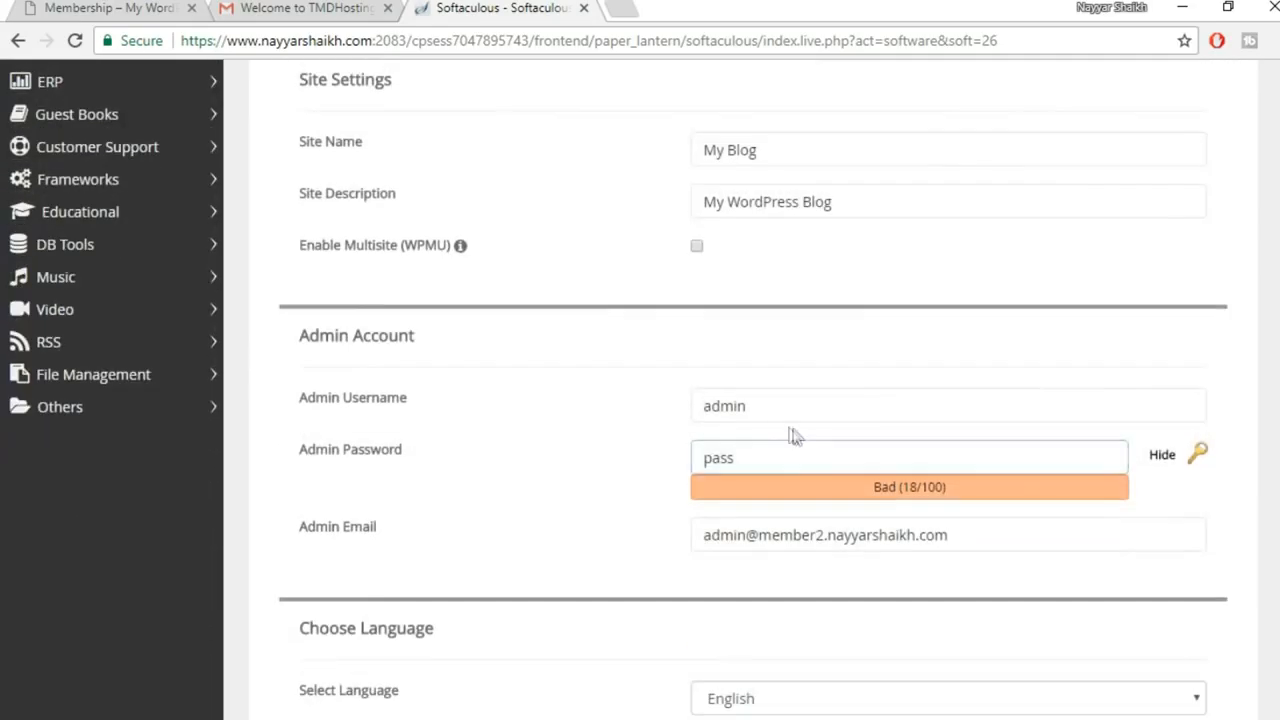
click(777, 409)
double_click(724, 408)
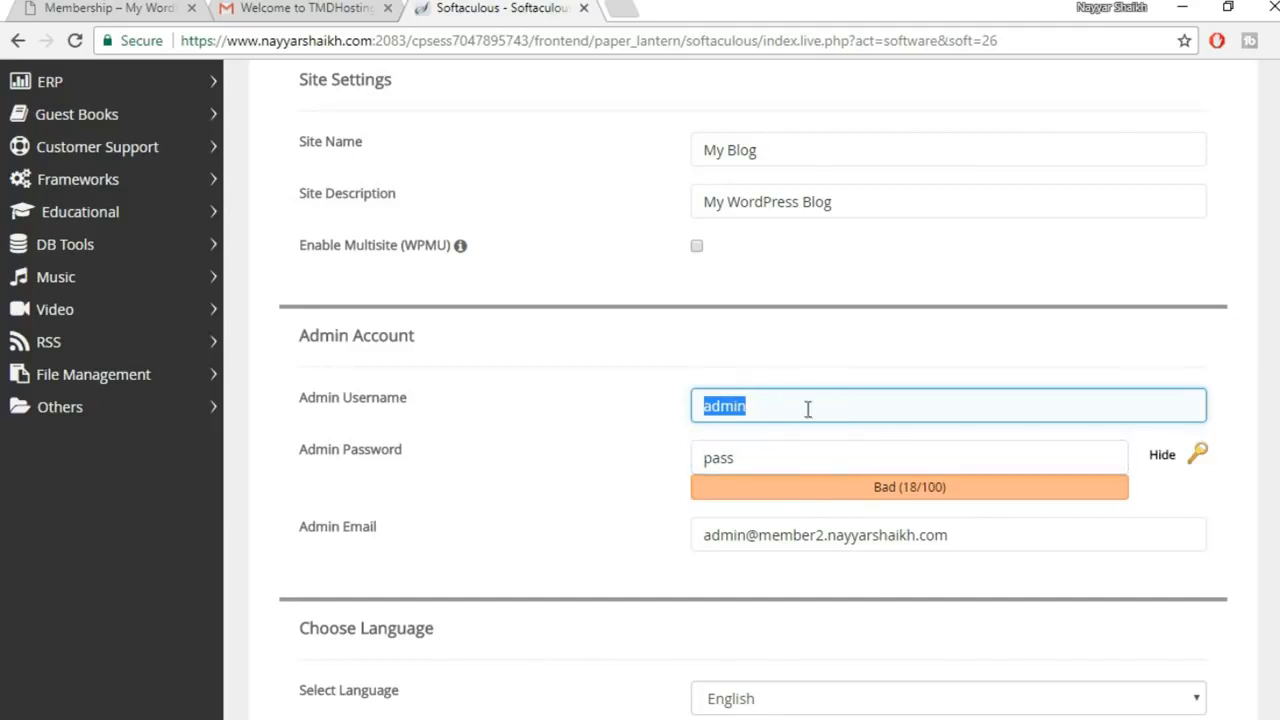
click(808, 404)
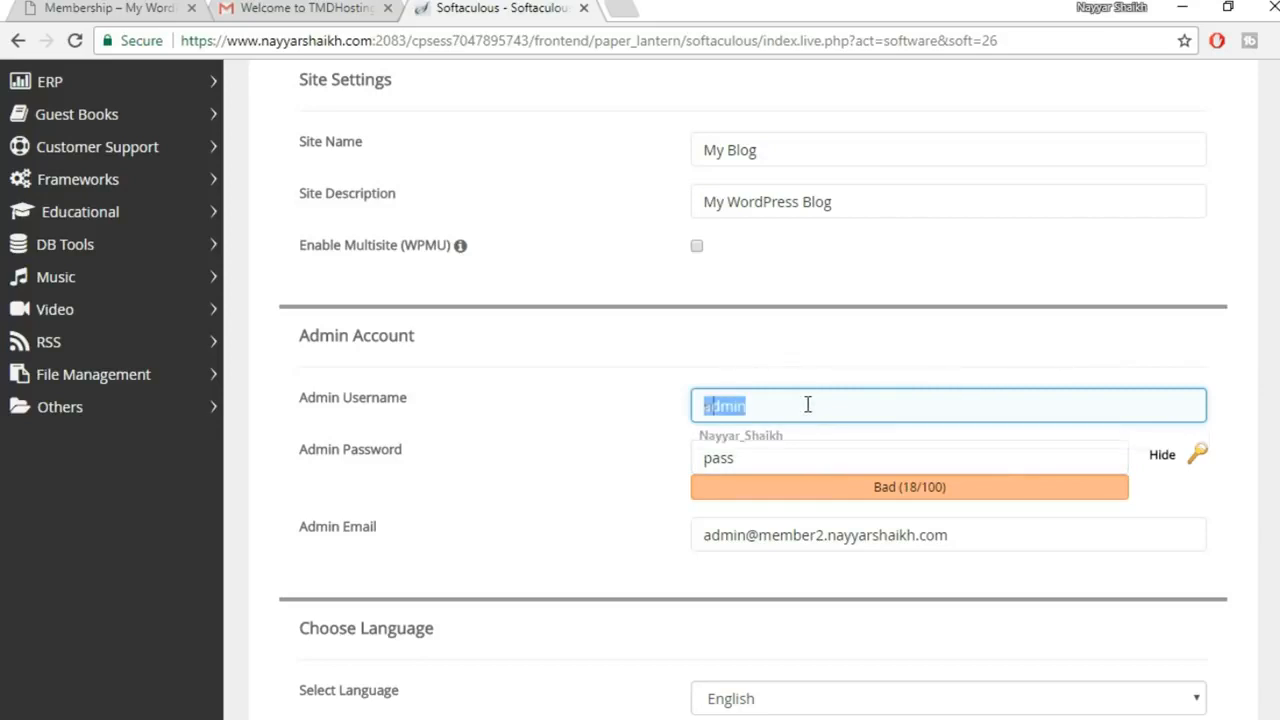
click(802, 433)
Replace the default admin password and fill the admin e-mail from the saved suggestion
double_click(768, 459)
click(1163, 458)
double_click(969, 464)
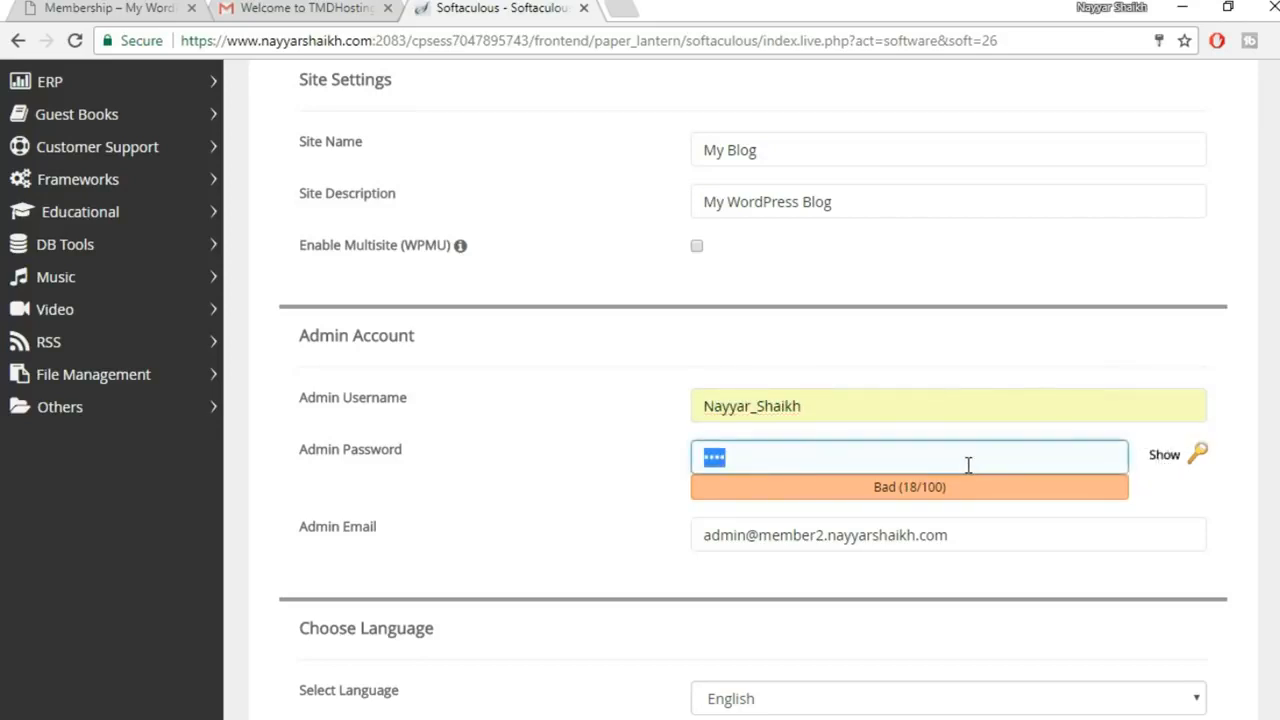
drag(978, 540, 620, 552)
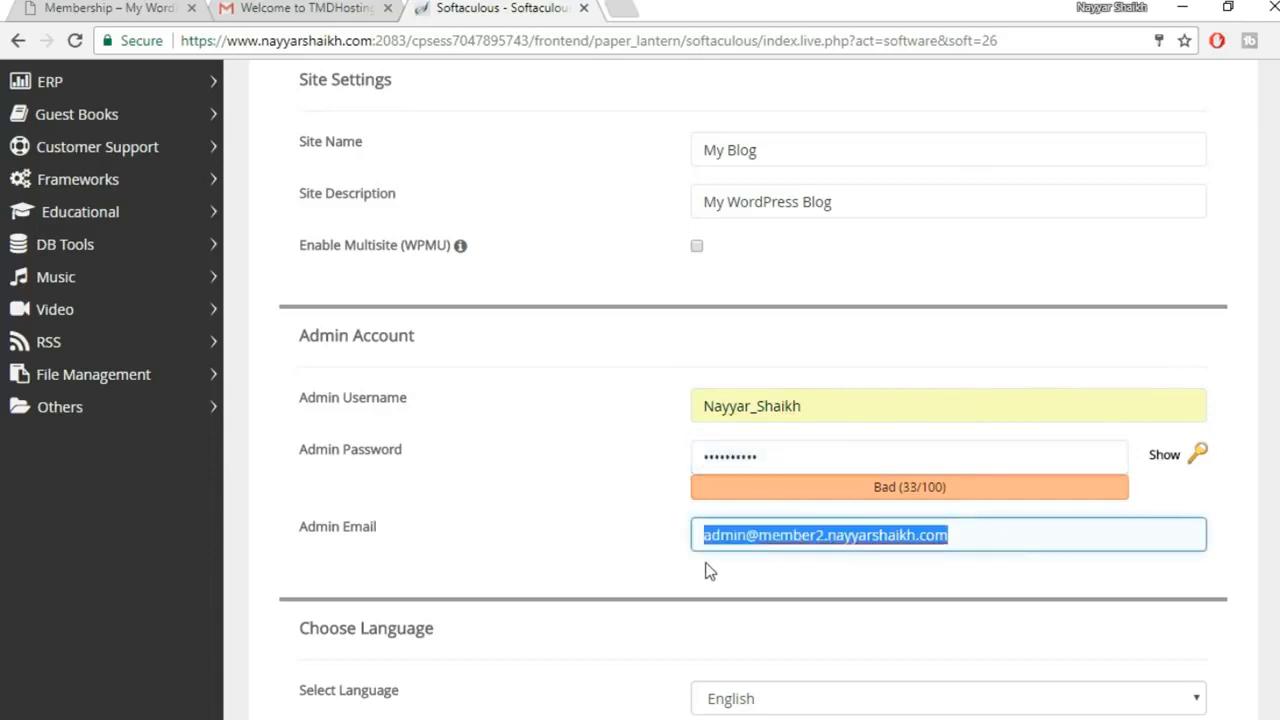
text(re)
click(845, 566)
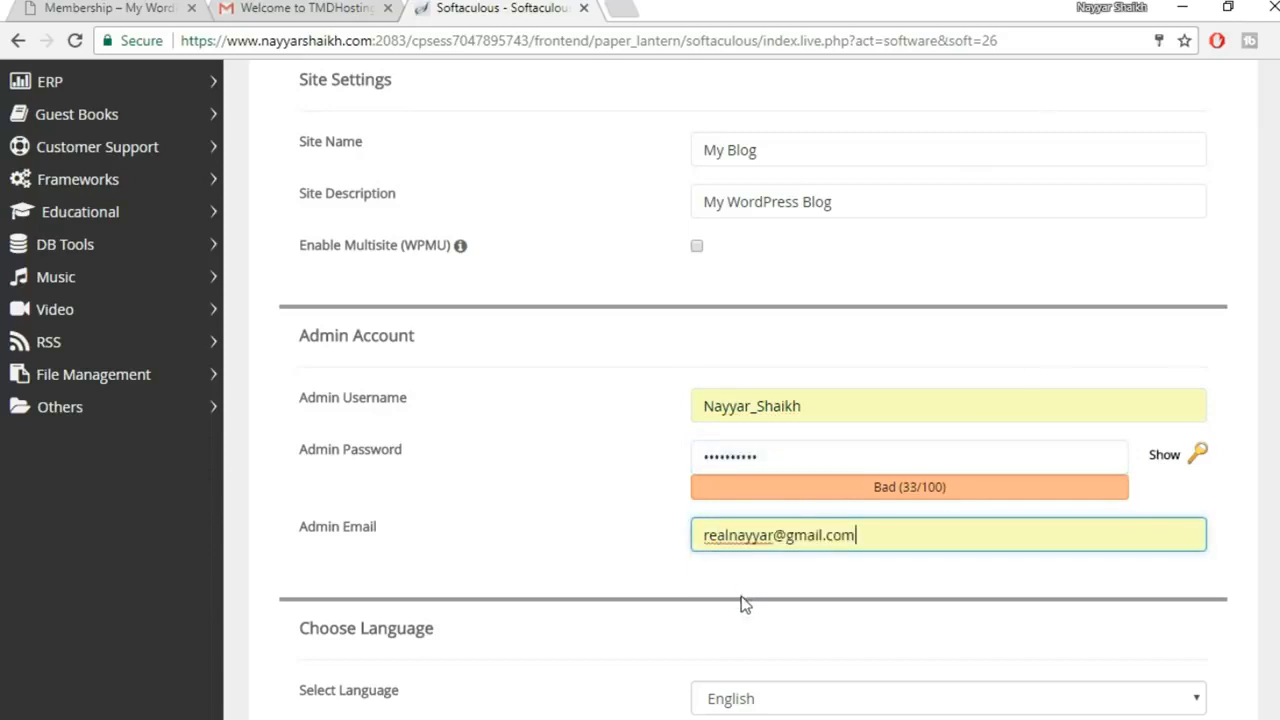
scroll(820, 560, down, 1)
click(707, 443)
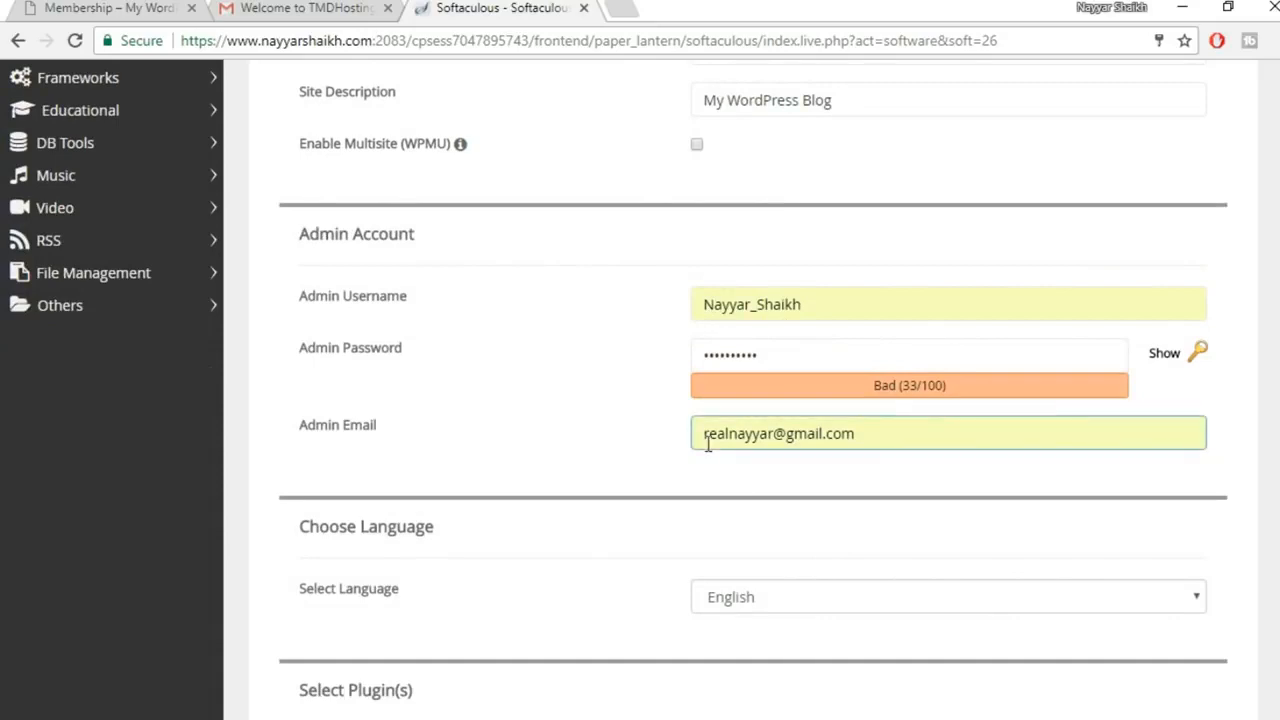
scroll(998, 495, down, 8)
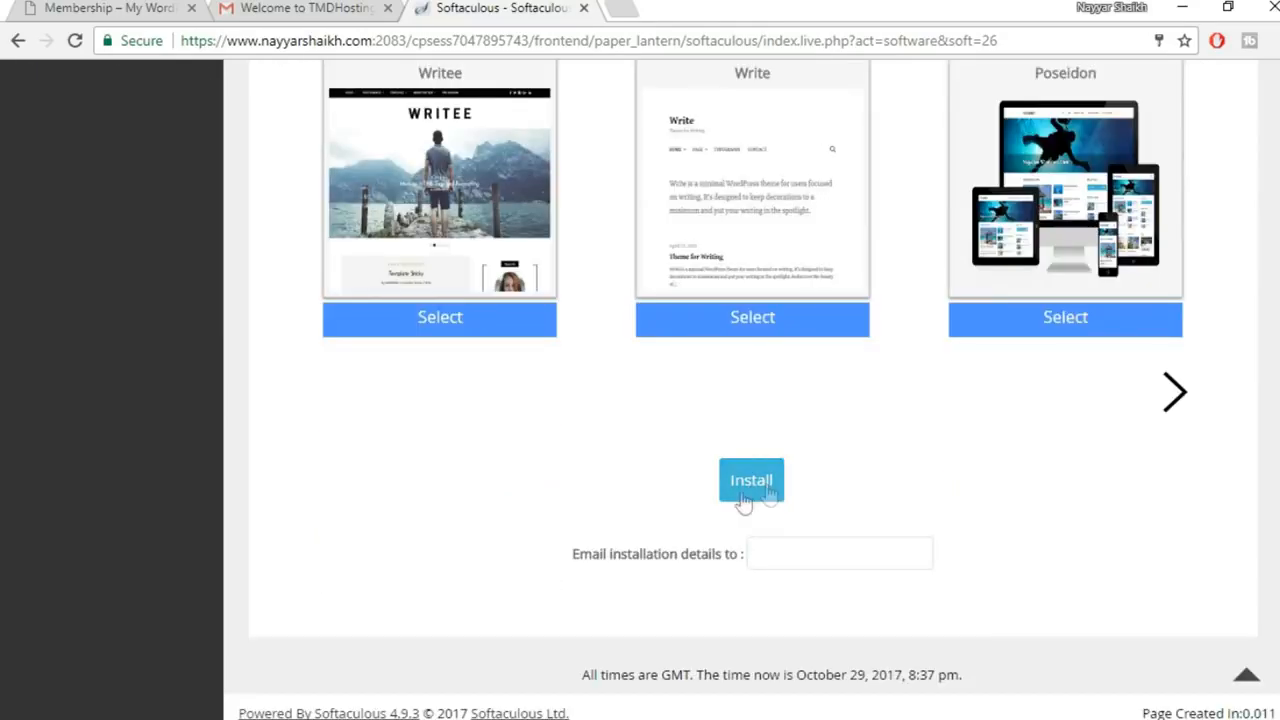
Run the WordPress install on member2 and review the success page's site and wp-admin URLs
click(757, 489)
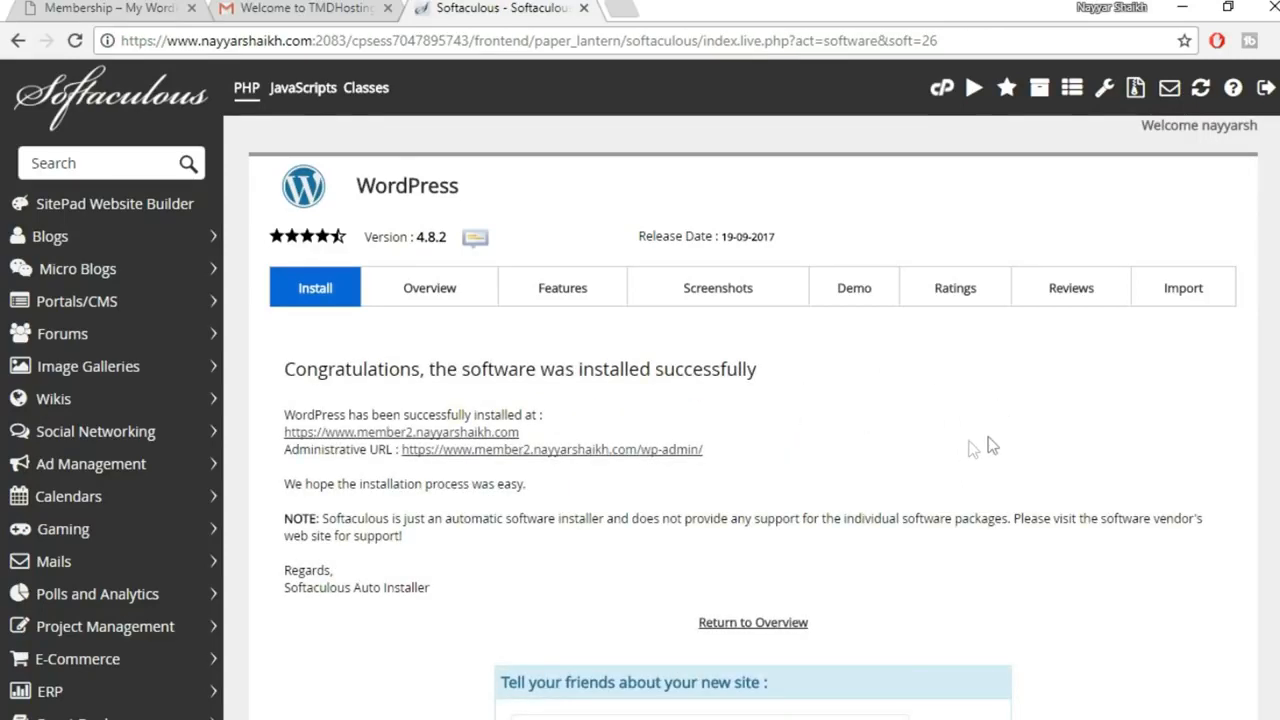
scroll(971, 449, down, 1)
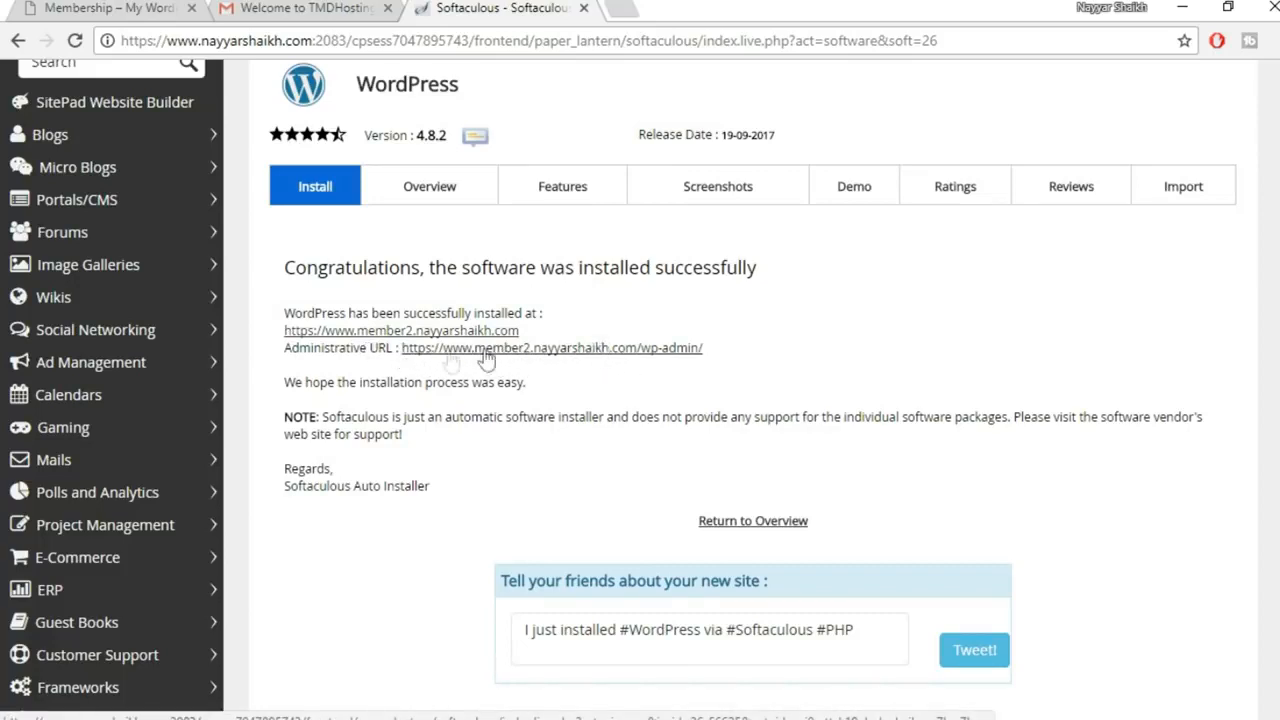
Open the new site's wp-admin, log out to clear the WP Super Cache warning, and view Plugins
click(597, 348)
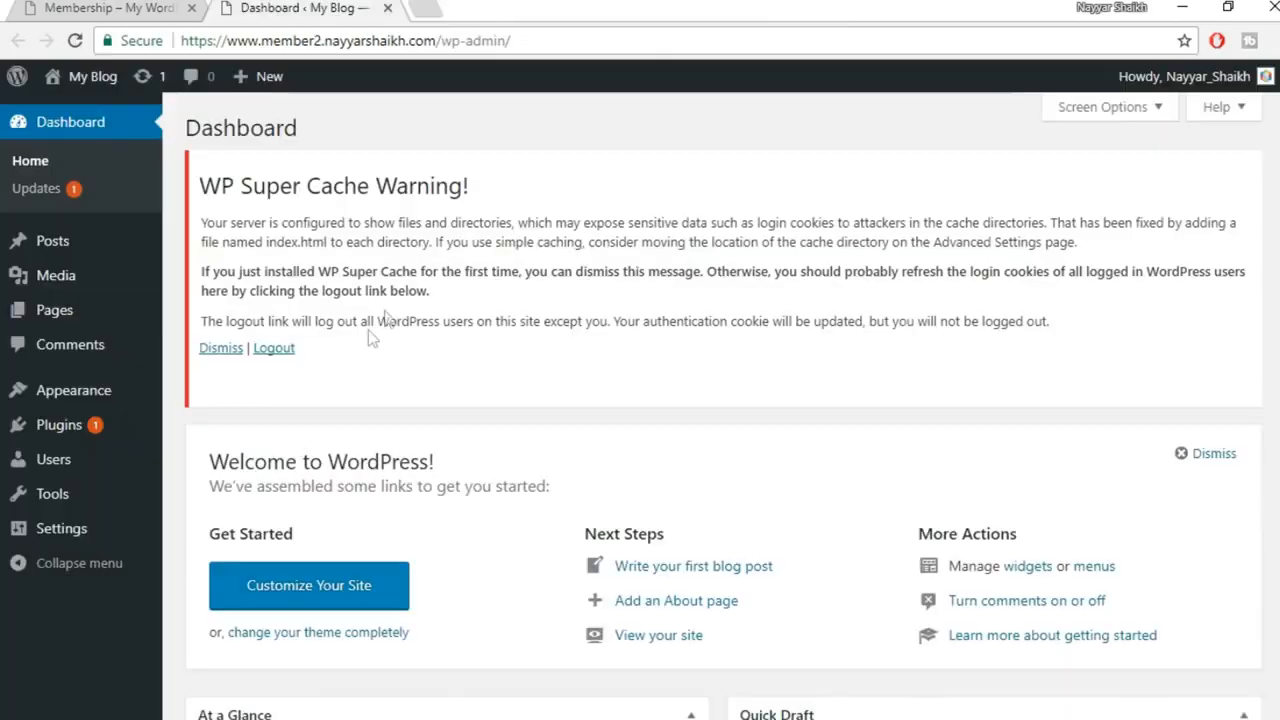
click(279, 350)
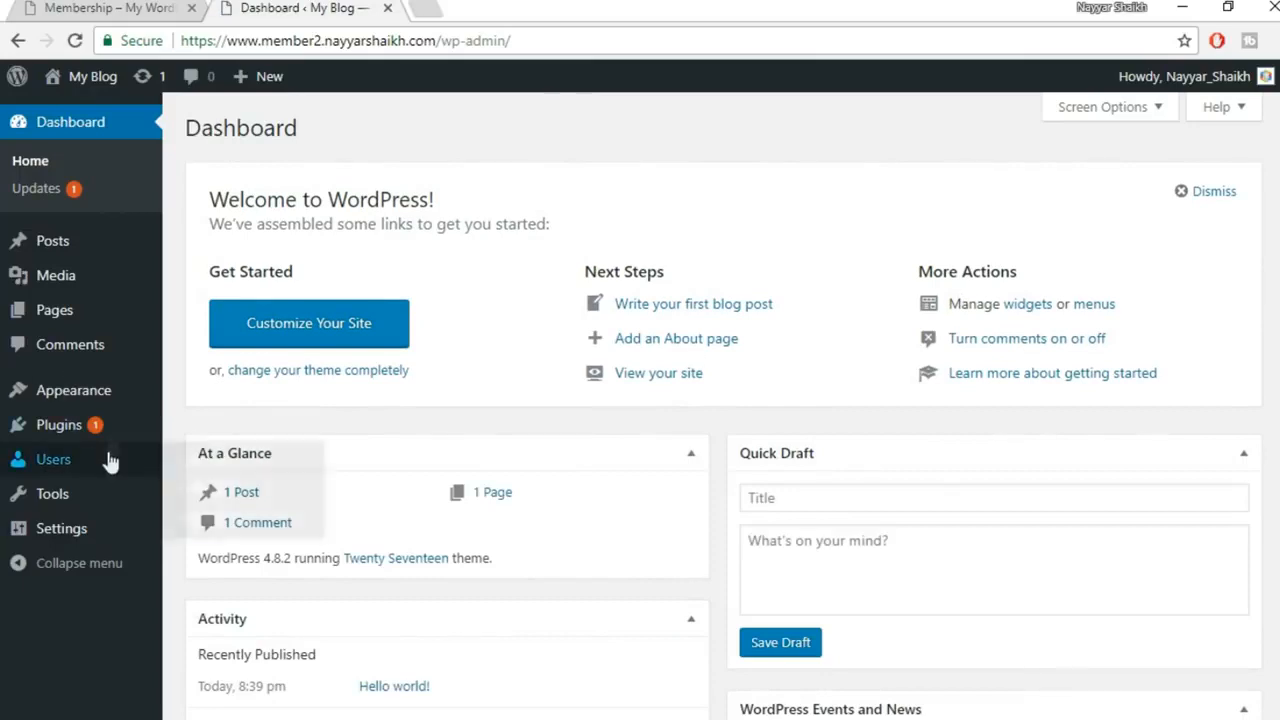
mouse_move(97, 427)
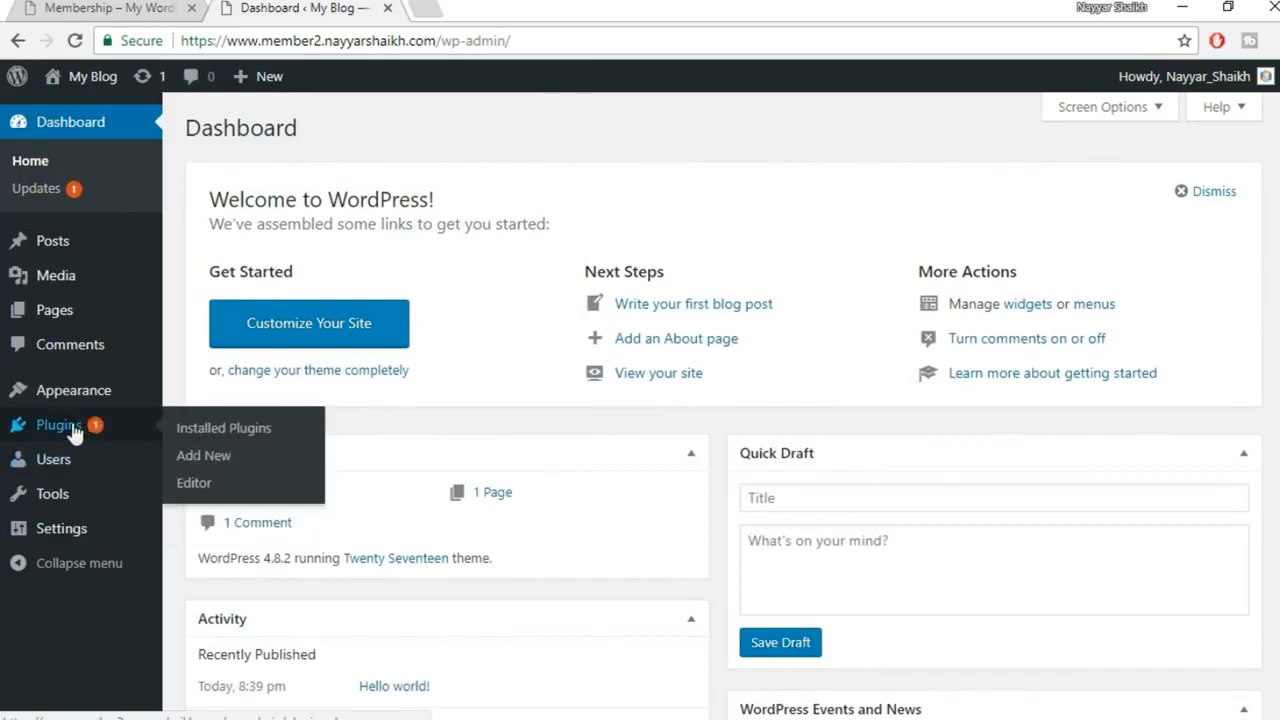
click(60, 428)
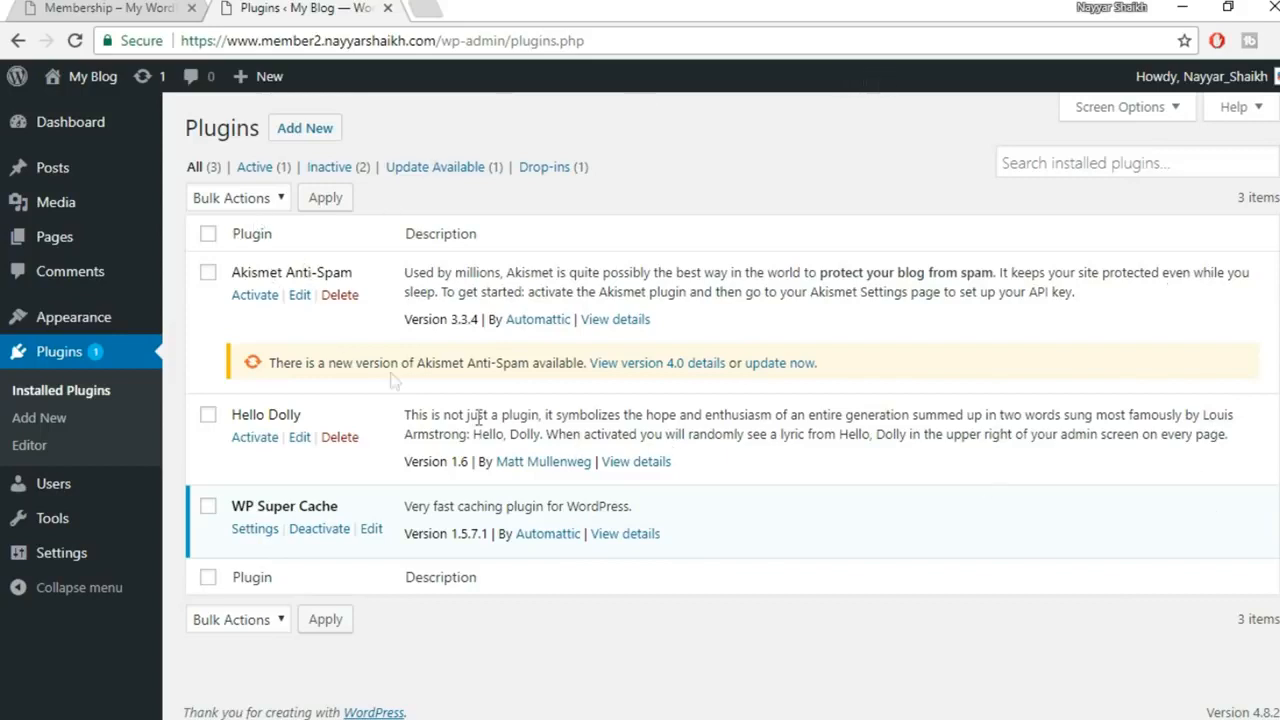
Deactivate WP Super Cache, bulk-delete Akismet, Hello Dolly and WP Super Cache, and open Appearance > Themes
click(331, 533)
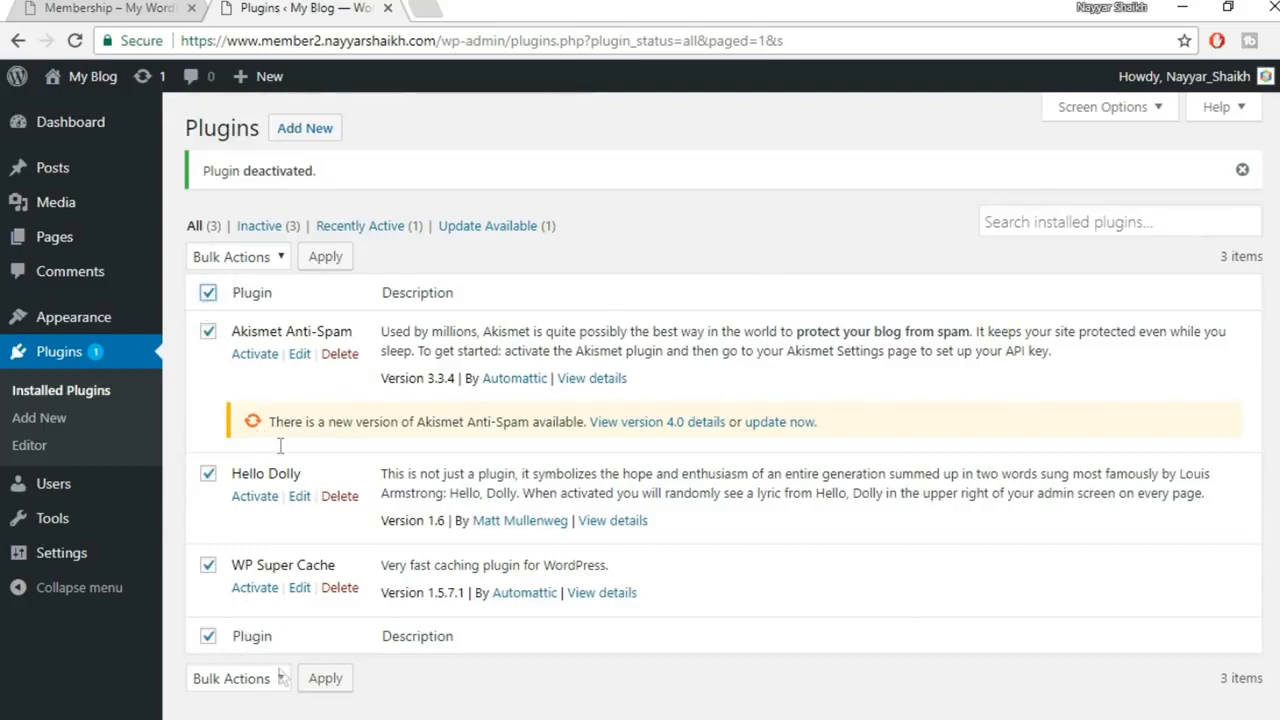
click(240, 260)
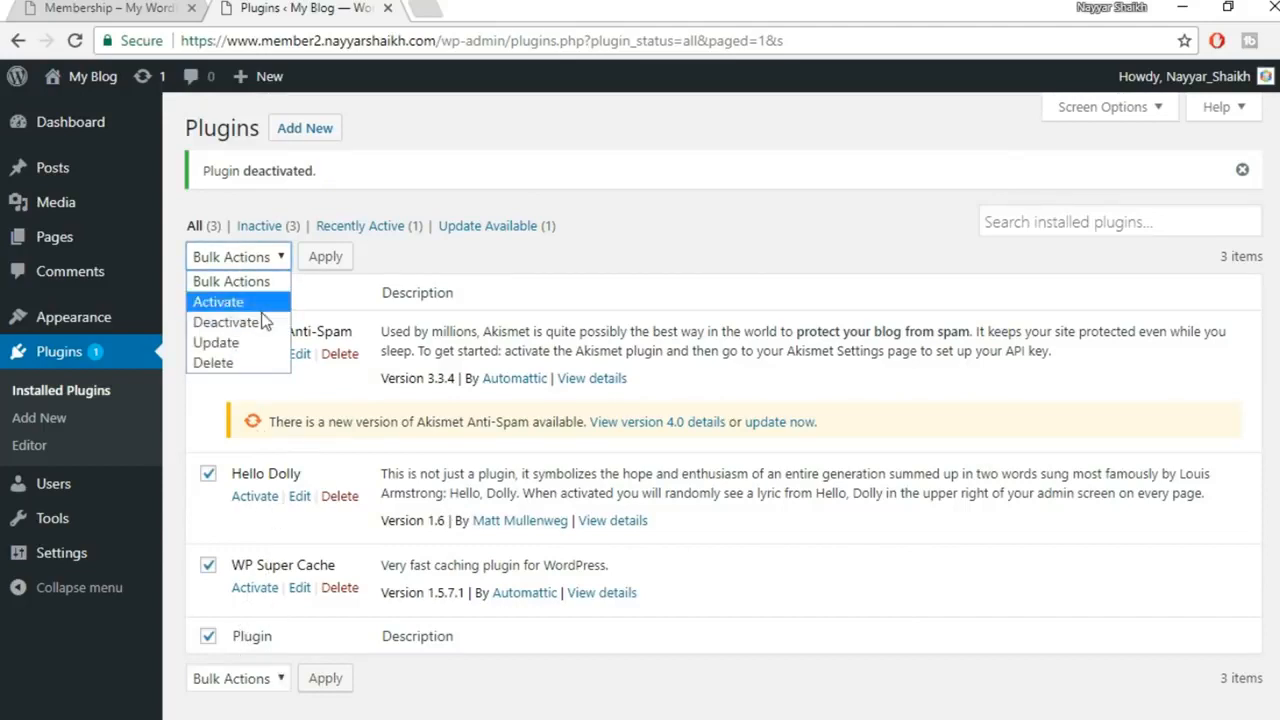
click(213, 363)
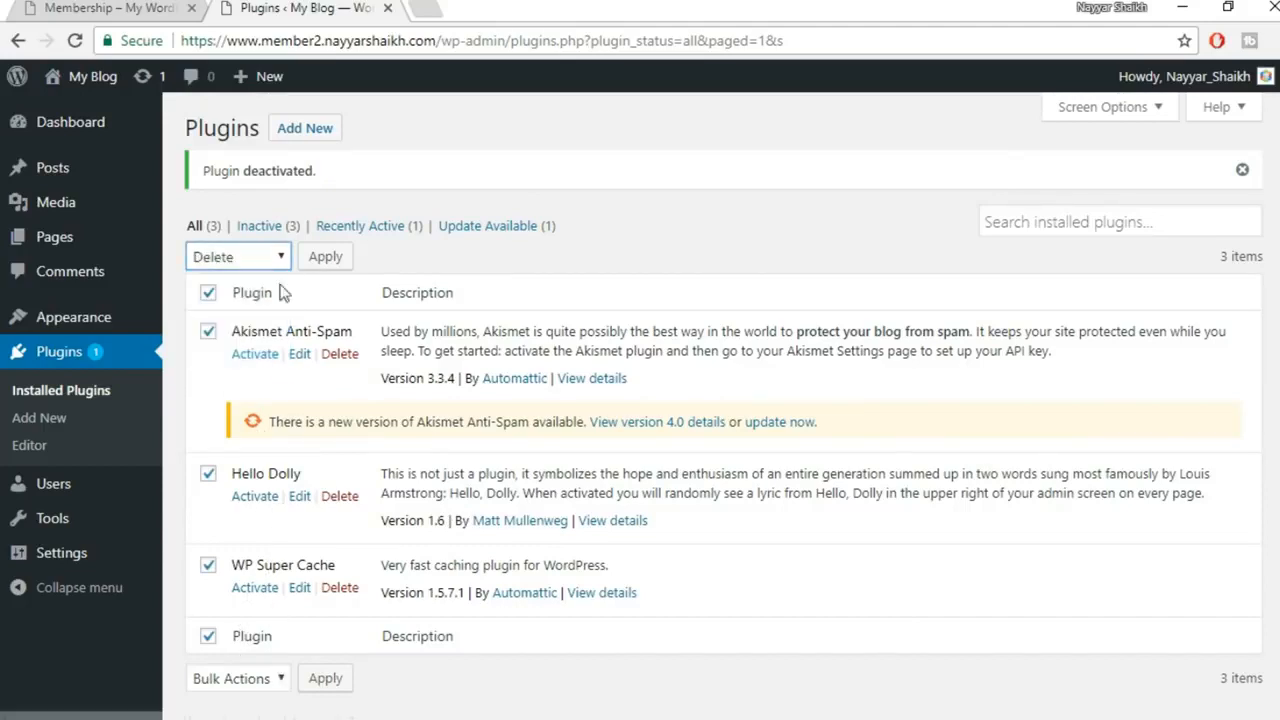
click(325, 257)
click(731, 152)
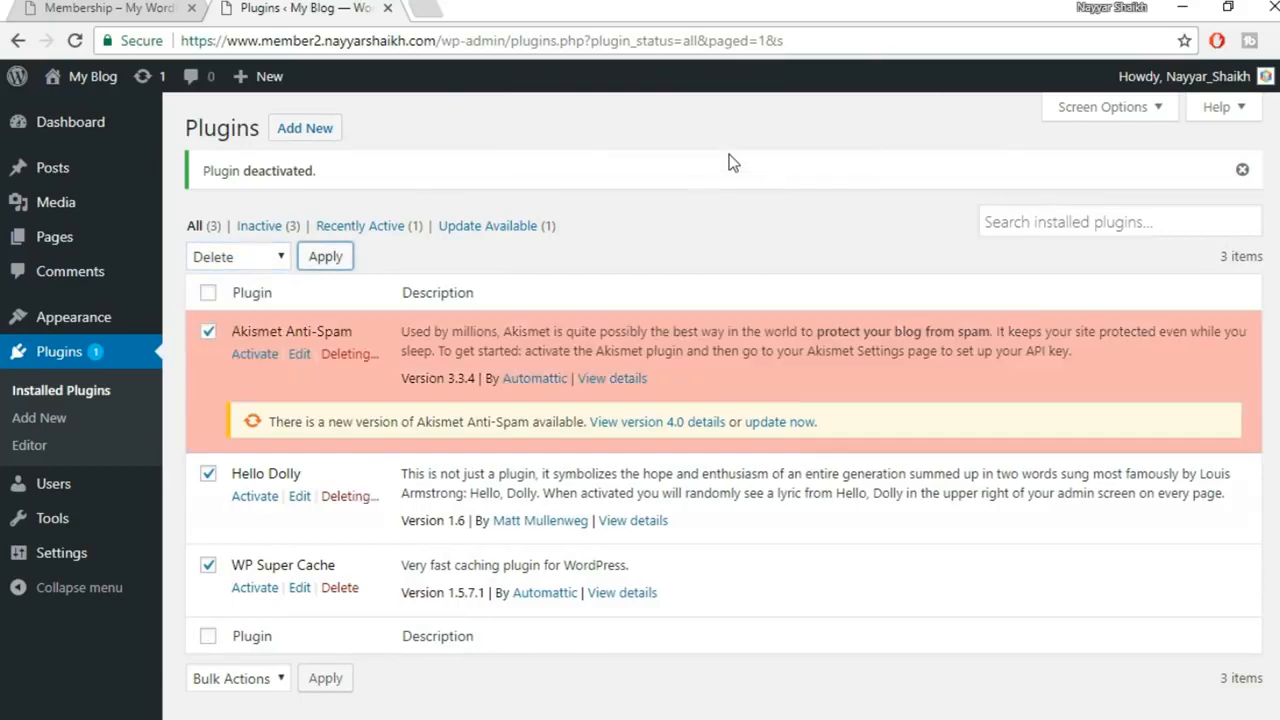
click(91, 320)
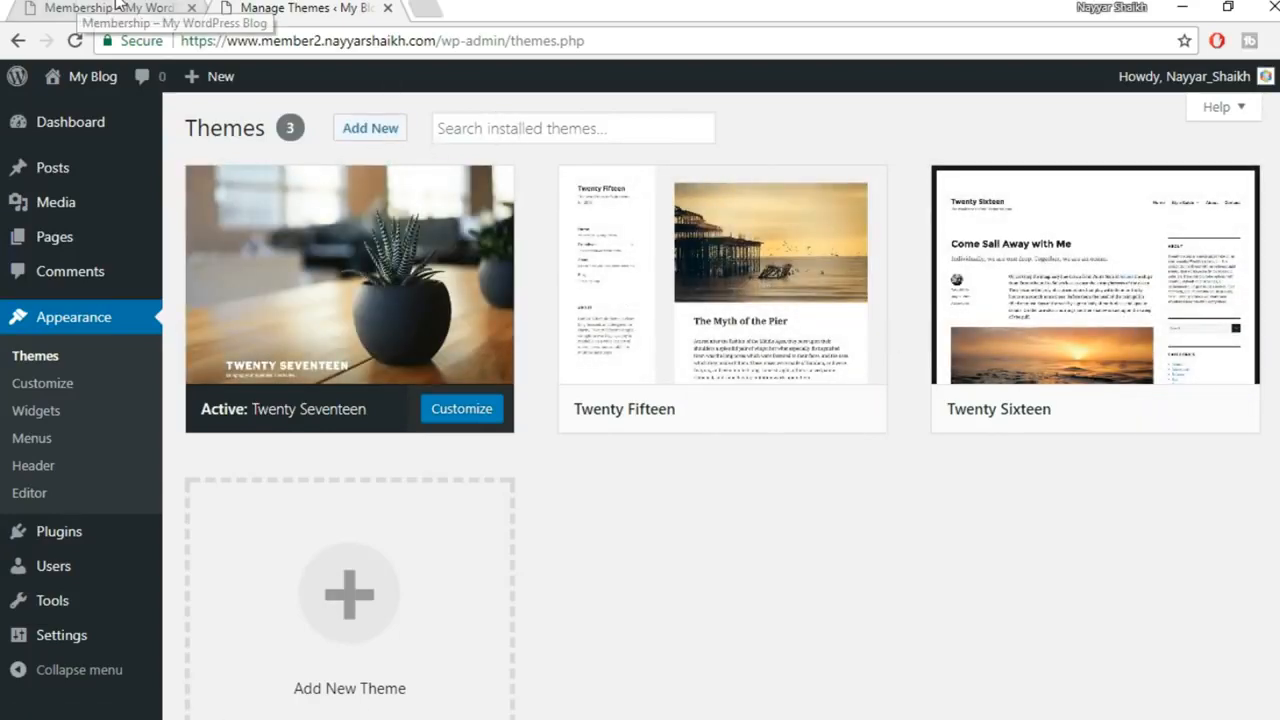
Look over the existing Membership site tab, then return to the member2 Manage Themes page
click(116, 5)
scroll(247, 136, down, 10)
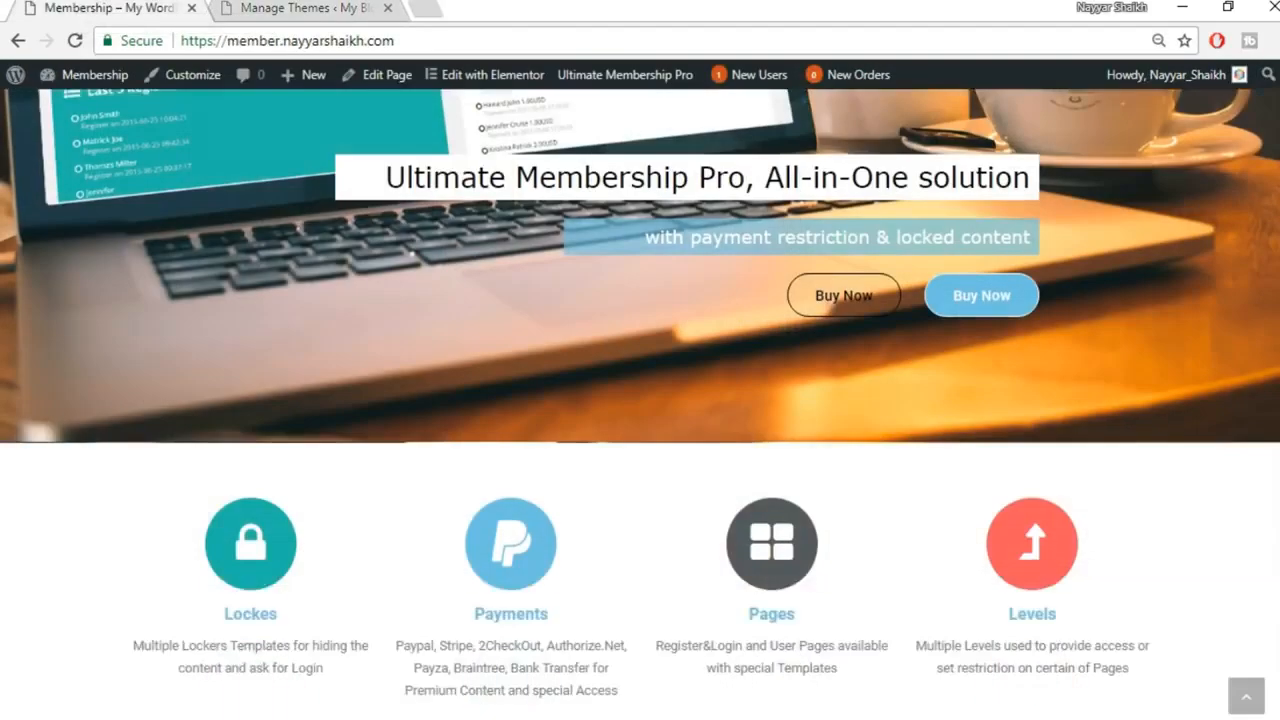
scroll(247, 136, up, 10)
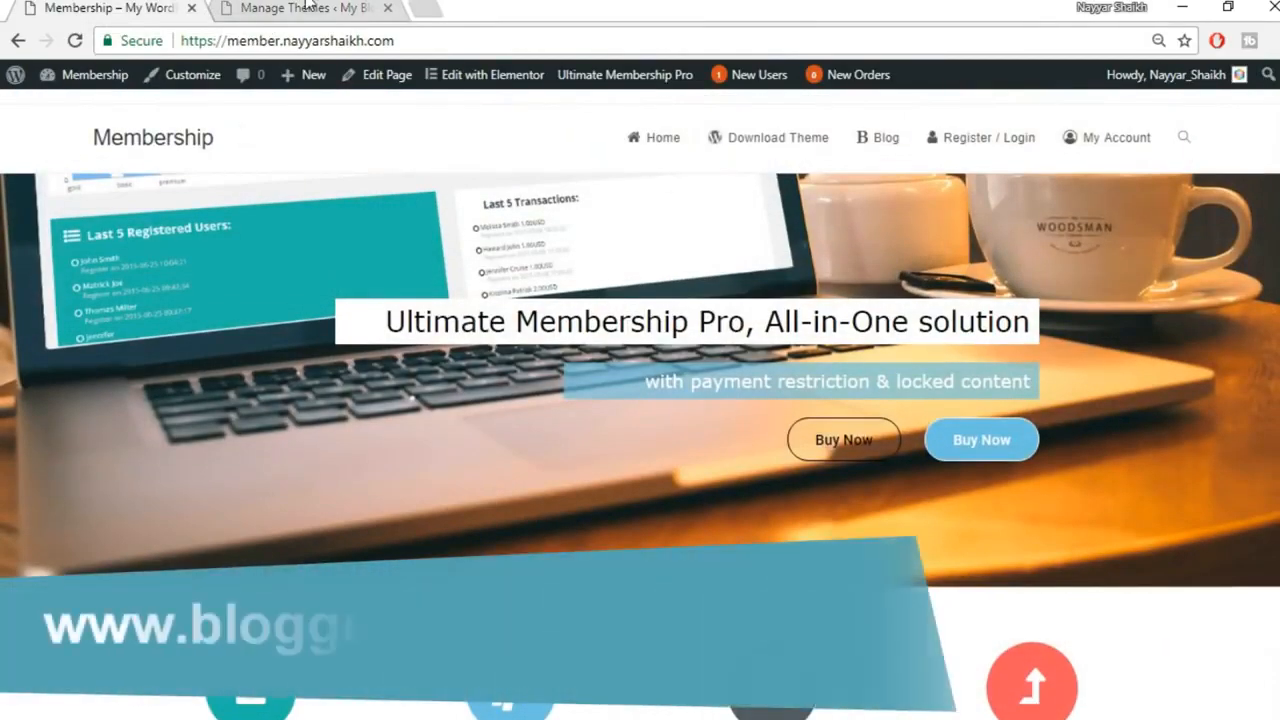
click(313, 7)
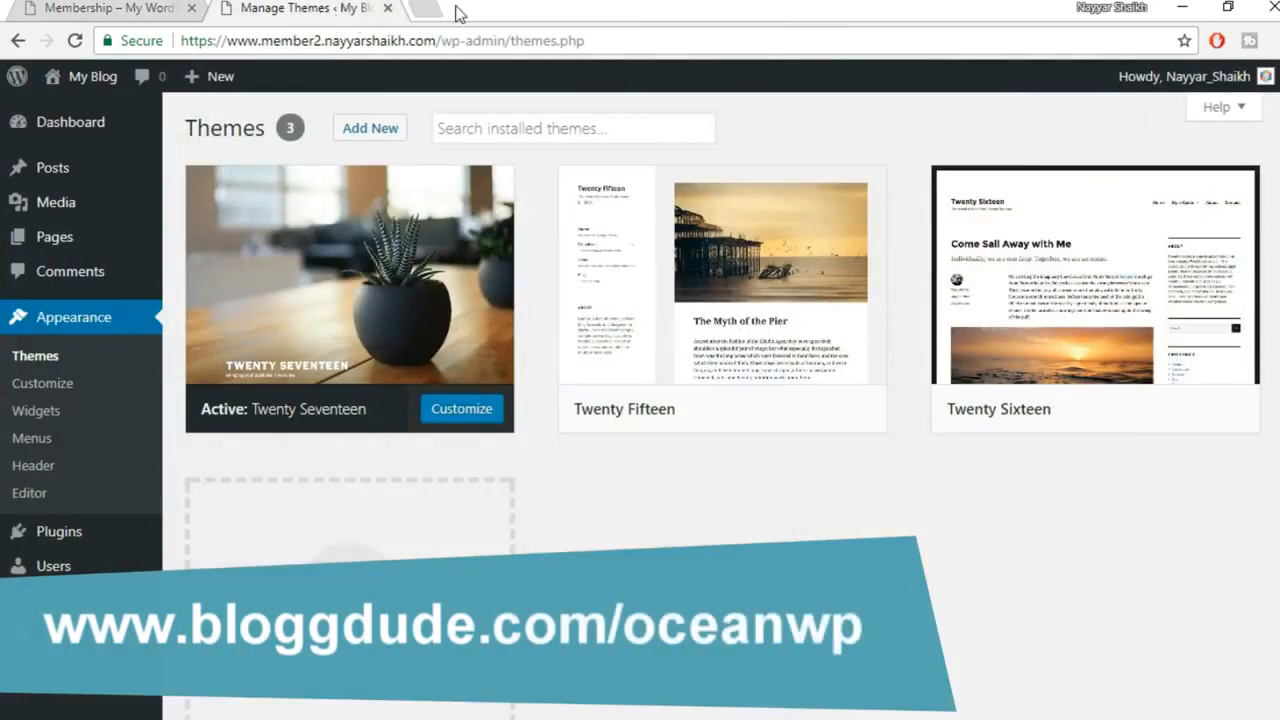
mouse_move(320, 220)
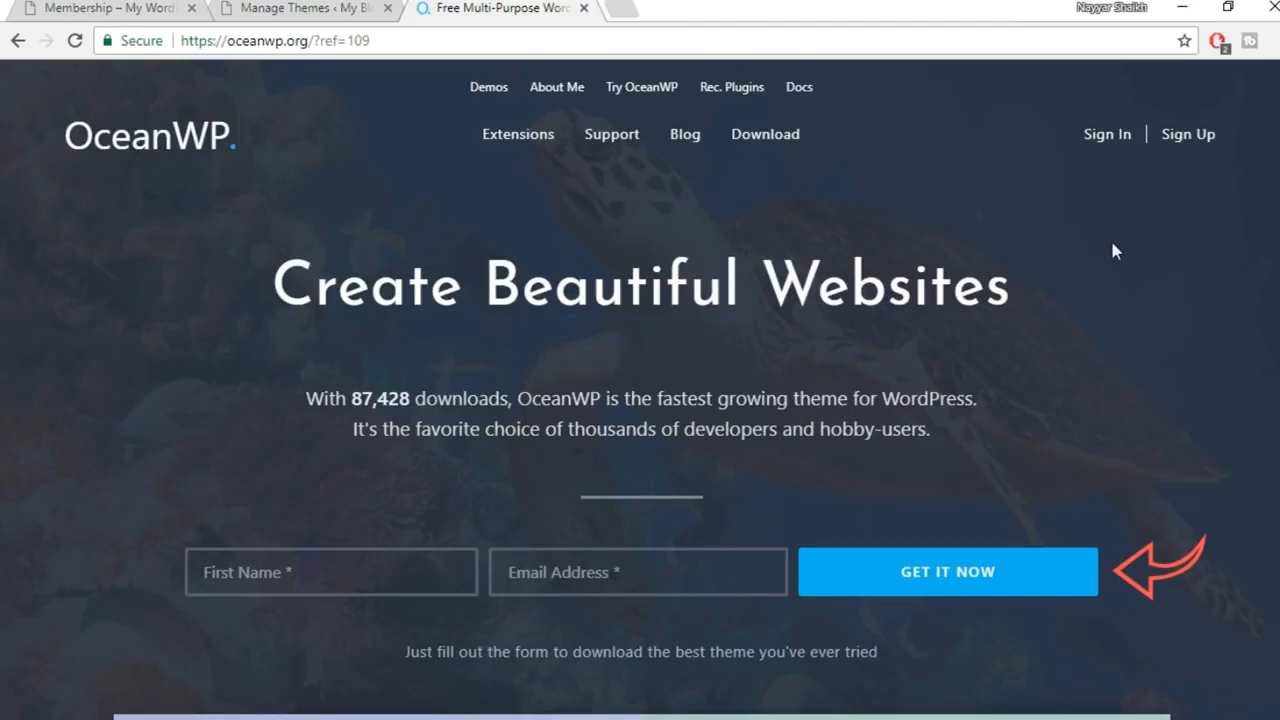
mouse_move(533, 147)
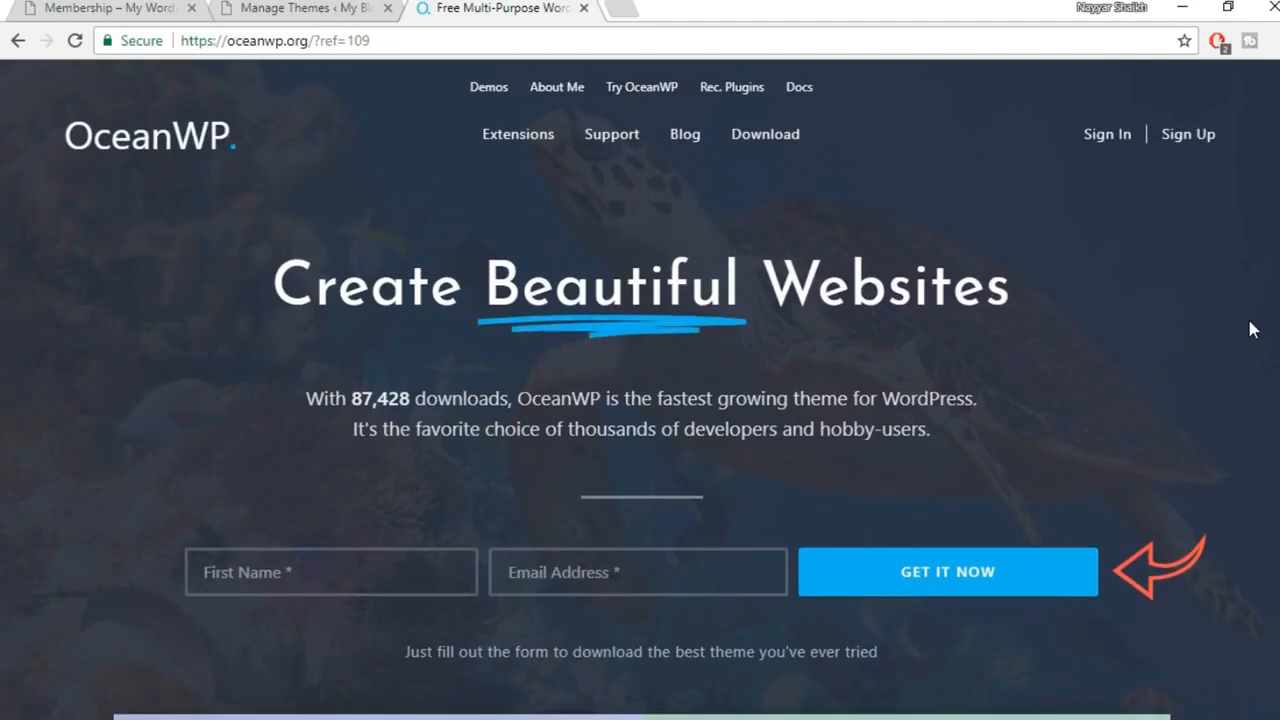
scroll(1249, 322, down, 1)
scroll(1250, 328, down, 2)
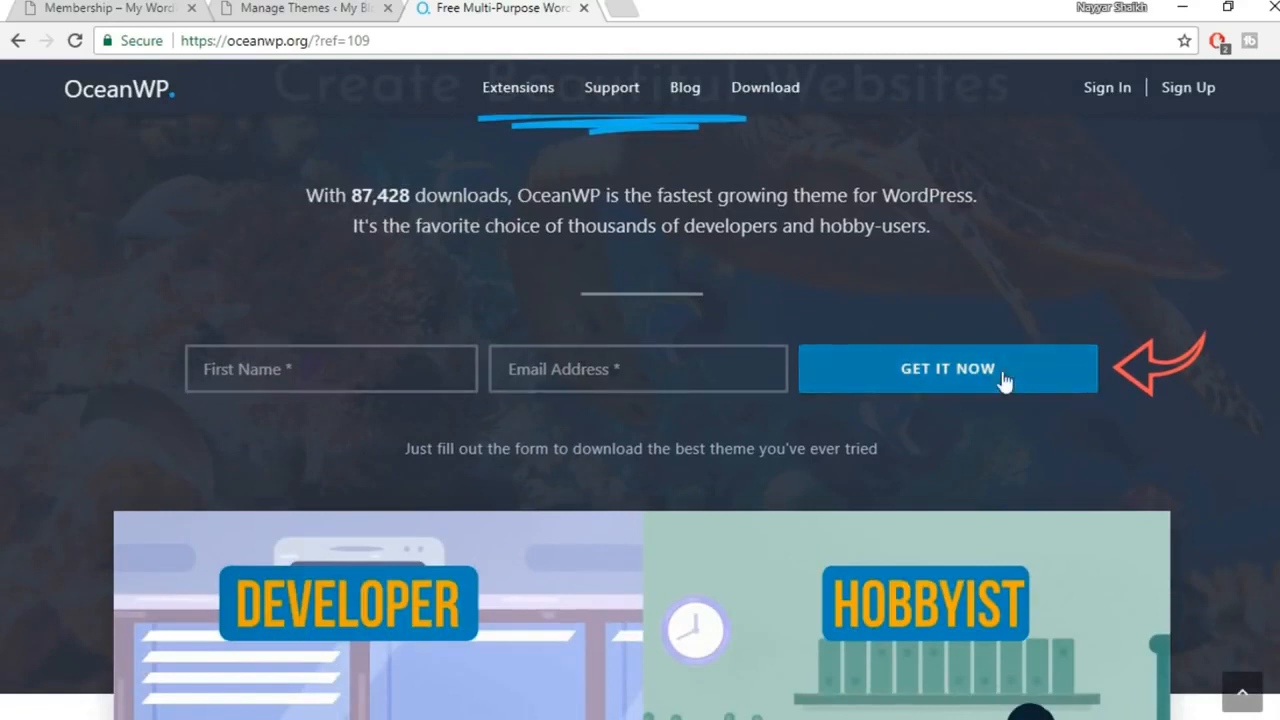
Load gmail.com, read the OceanWP download e-mail, then close the Gmail tab
click(475, 42)
text(gmail.com)
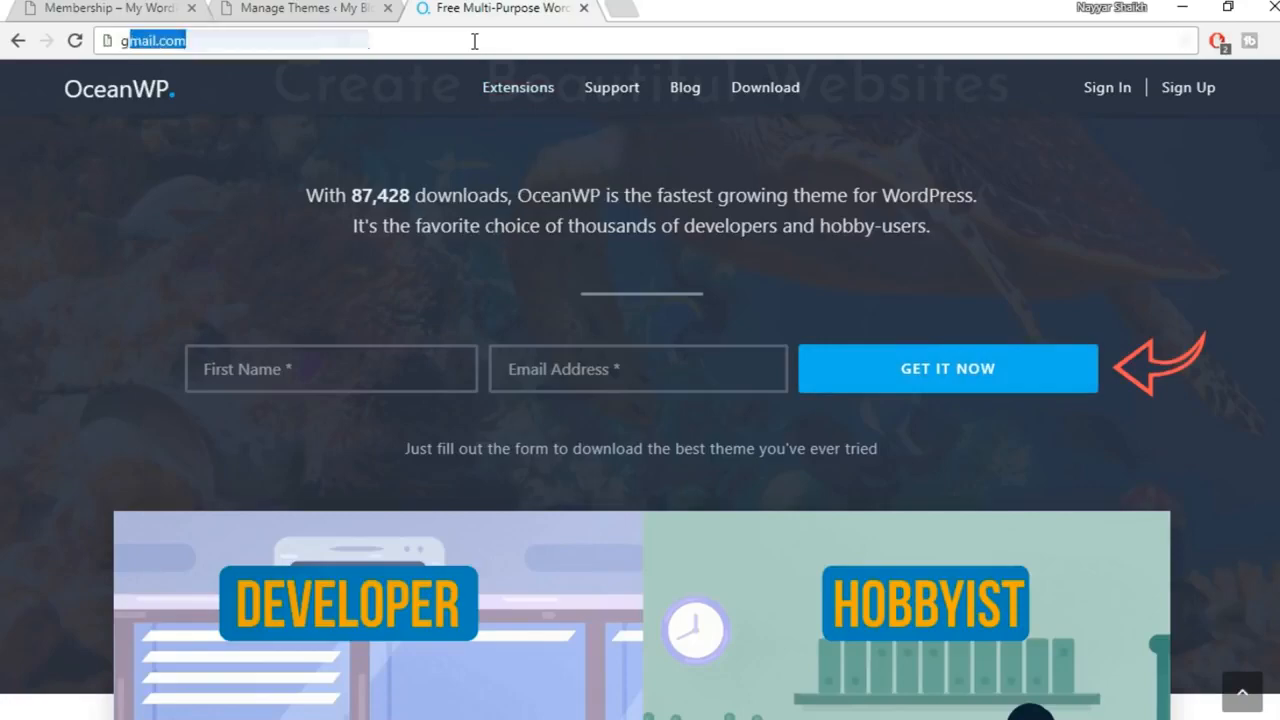
key(Down)
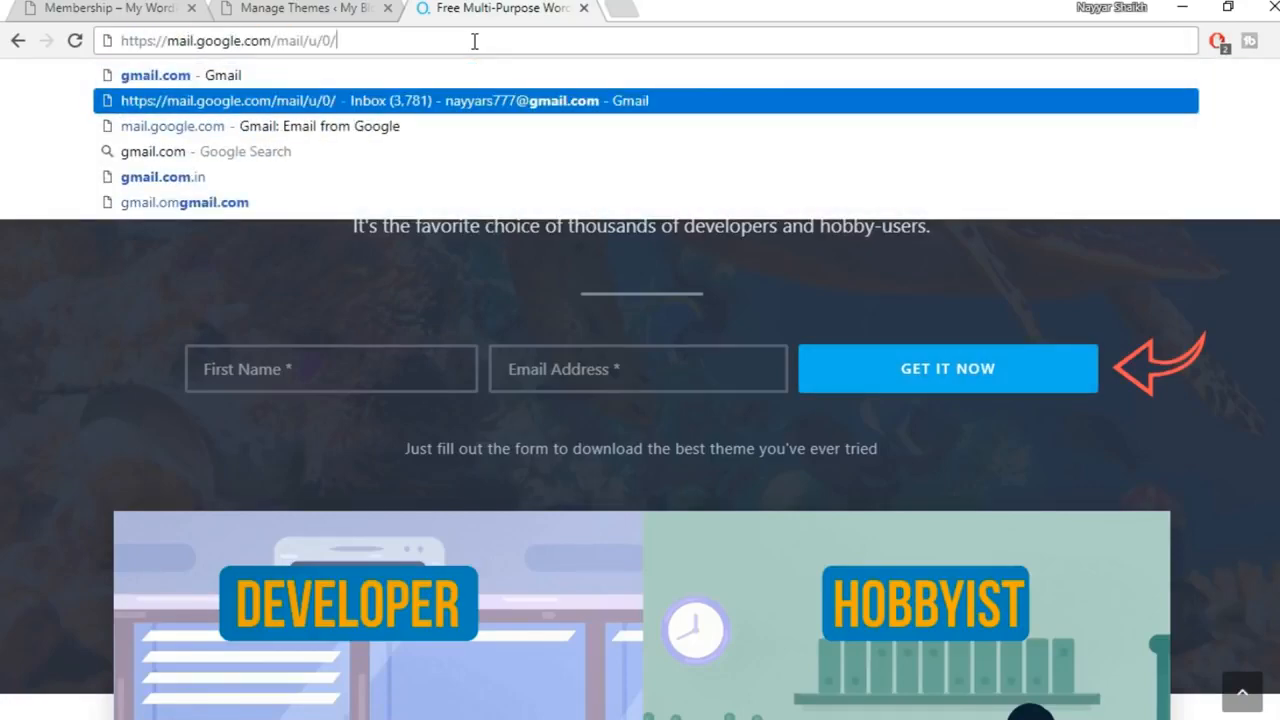
key(Return)
scroll(1010, 402, down, 5)
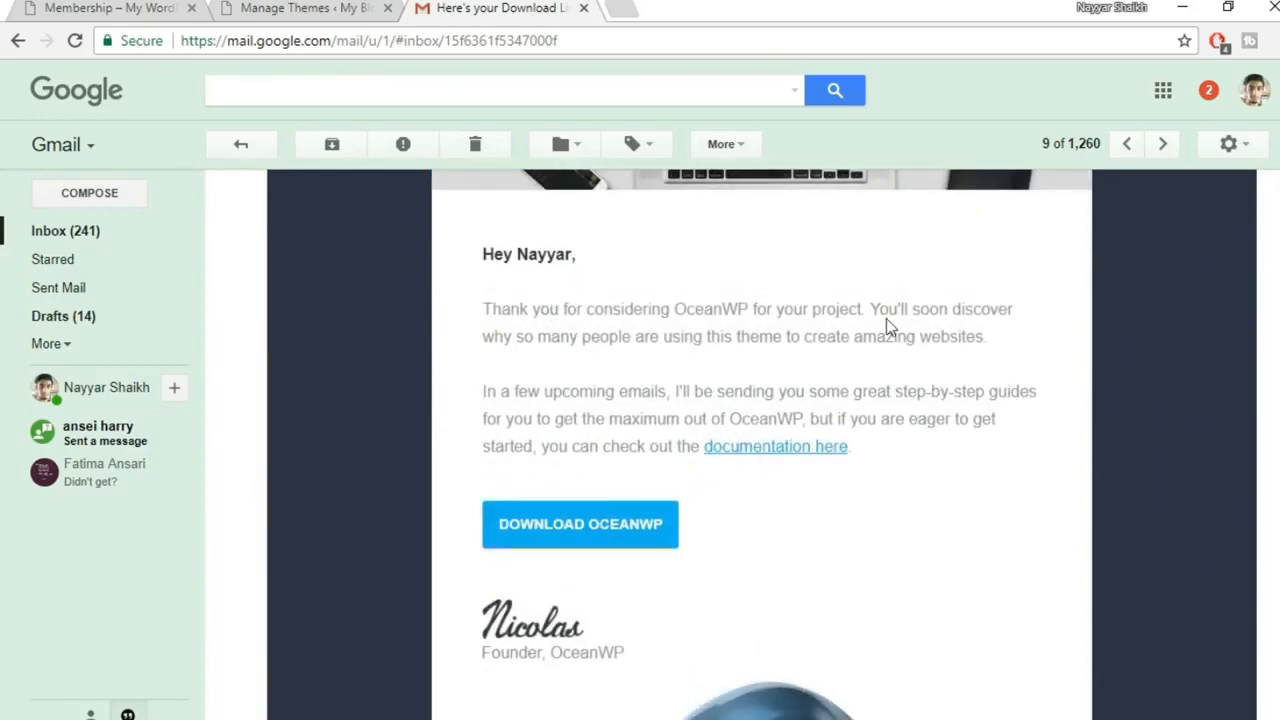
scroll(886, 318, down, 1)
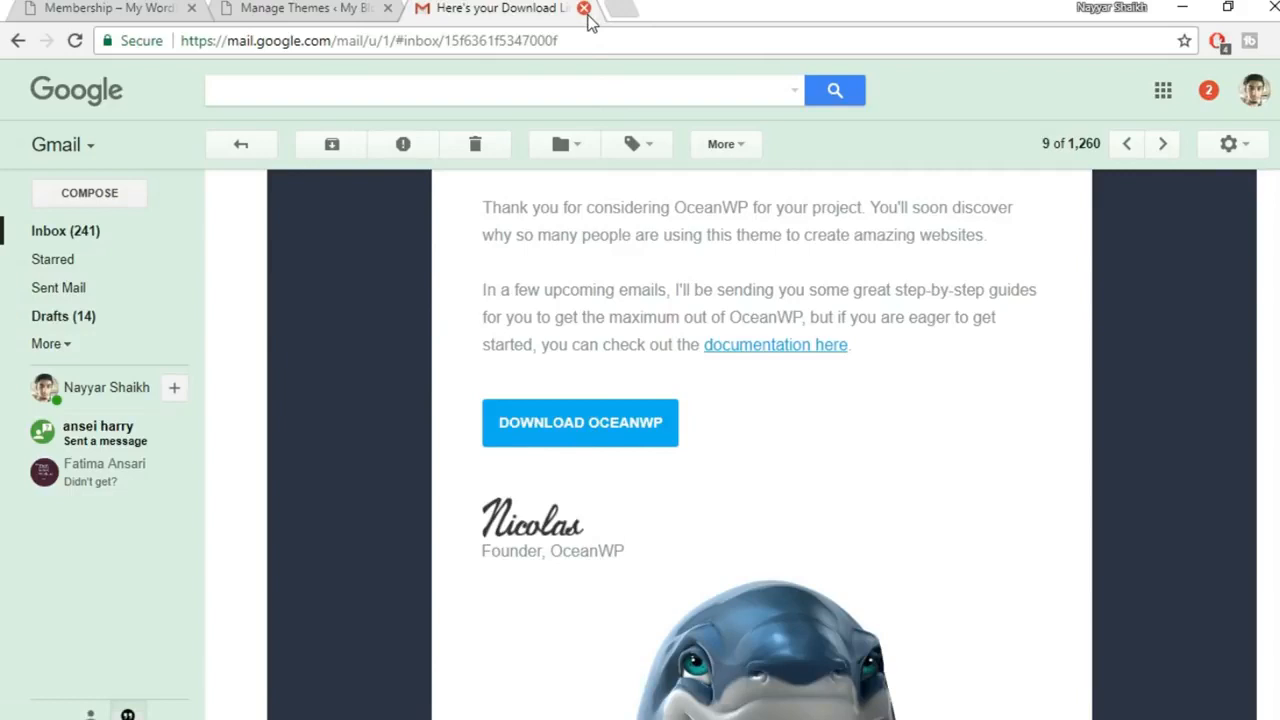
click(585, 9)
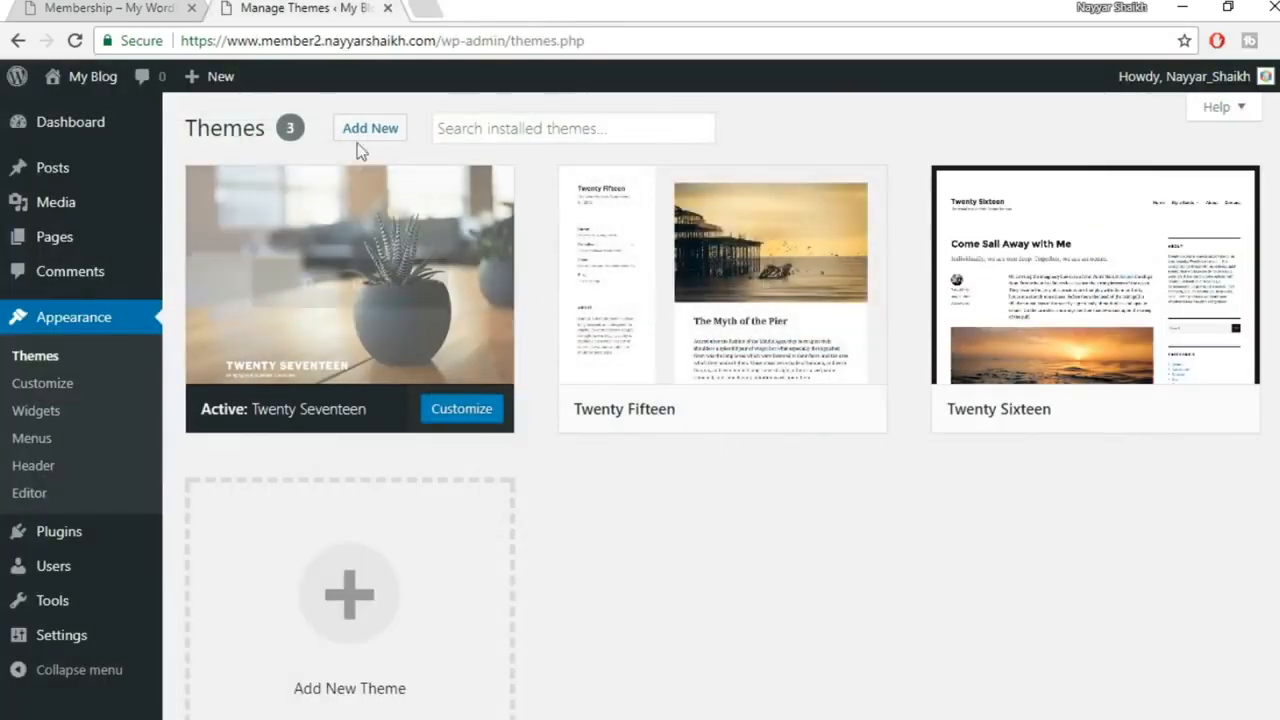
Delete the Twenty Fifteen and Twenty Sixteen themes, keeping Twenty Seventeen, then go to Add Themes
click(722, 284)
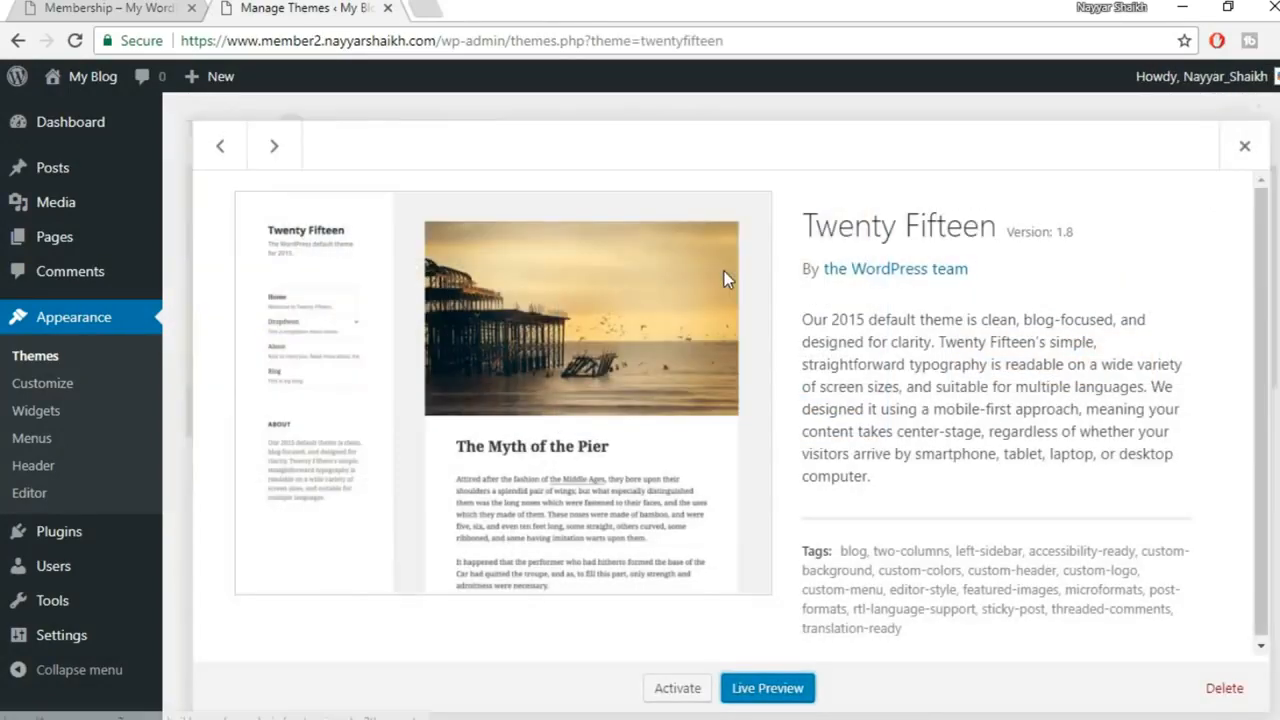
click(1224, 688)
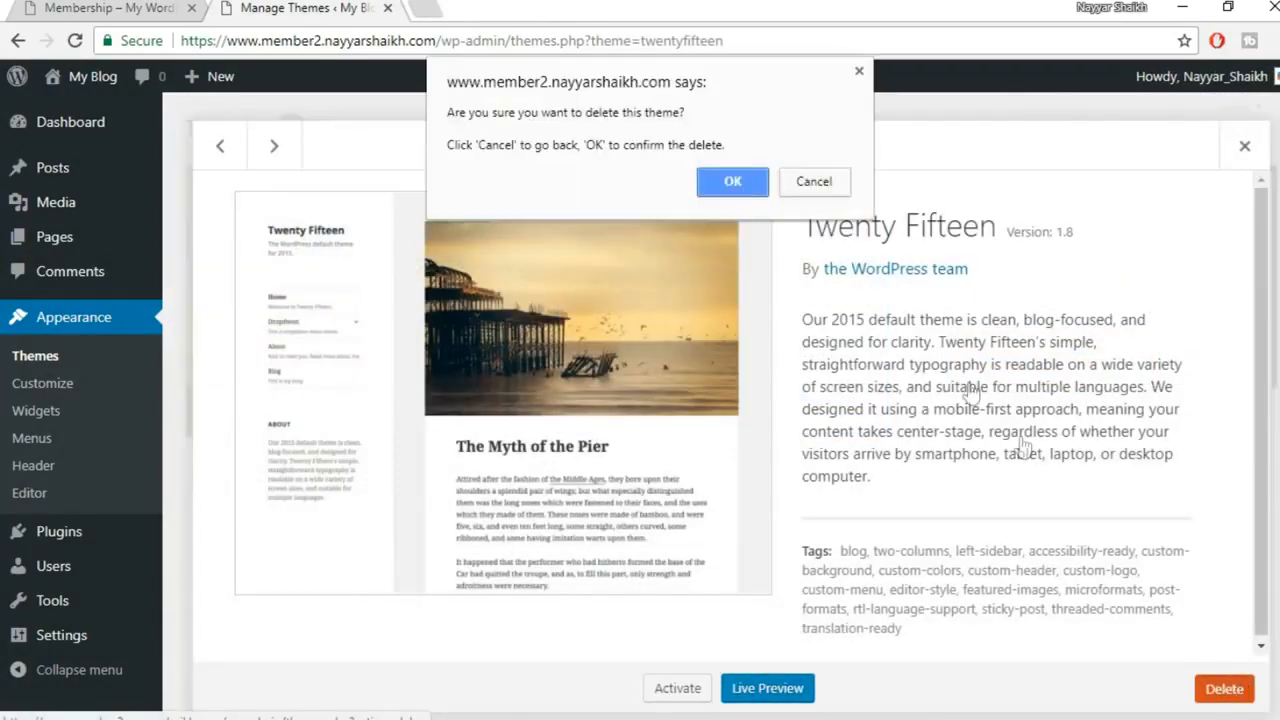
click(735, 170)
click(674, 277)
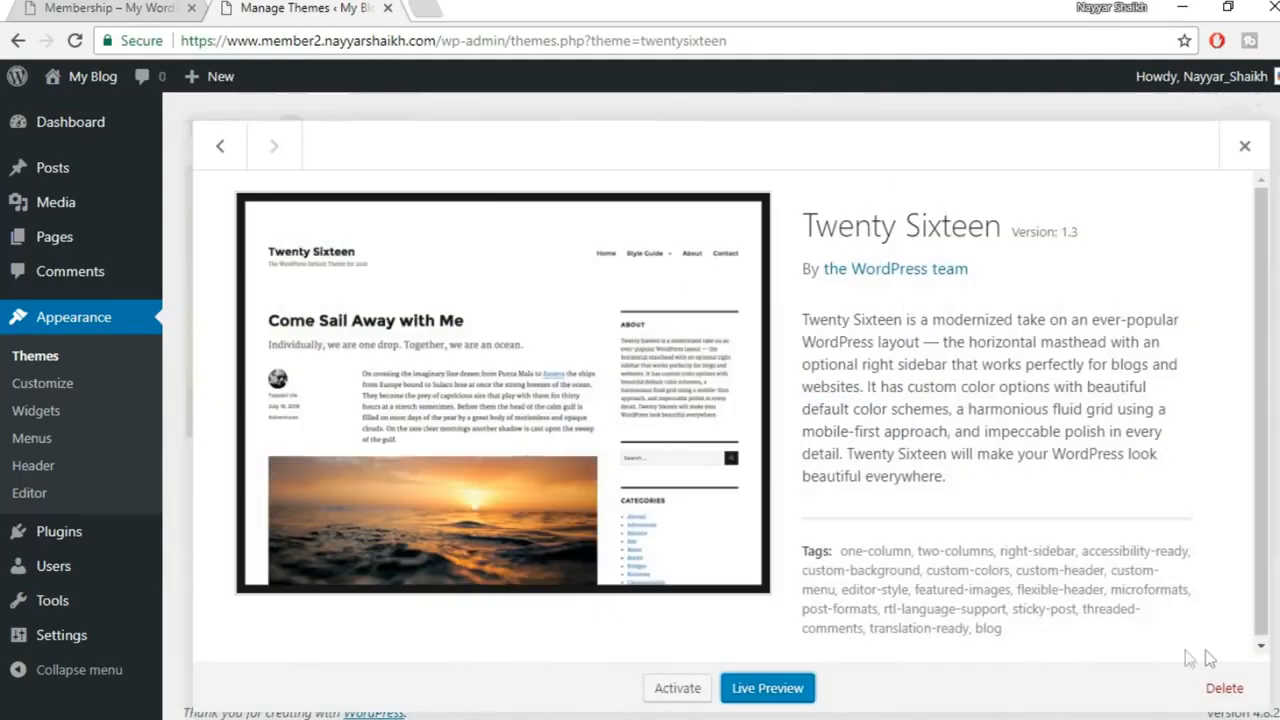
click(1224, 688)
click(732, 178)
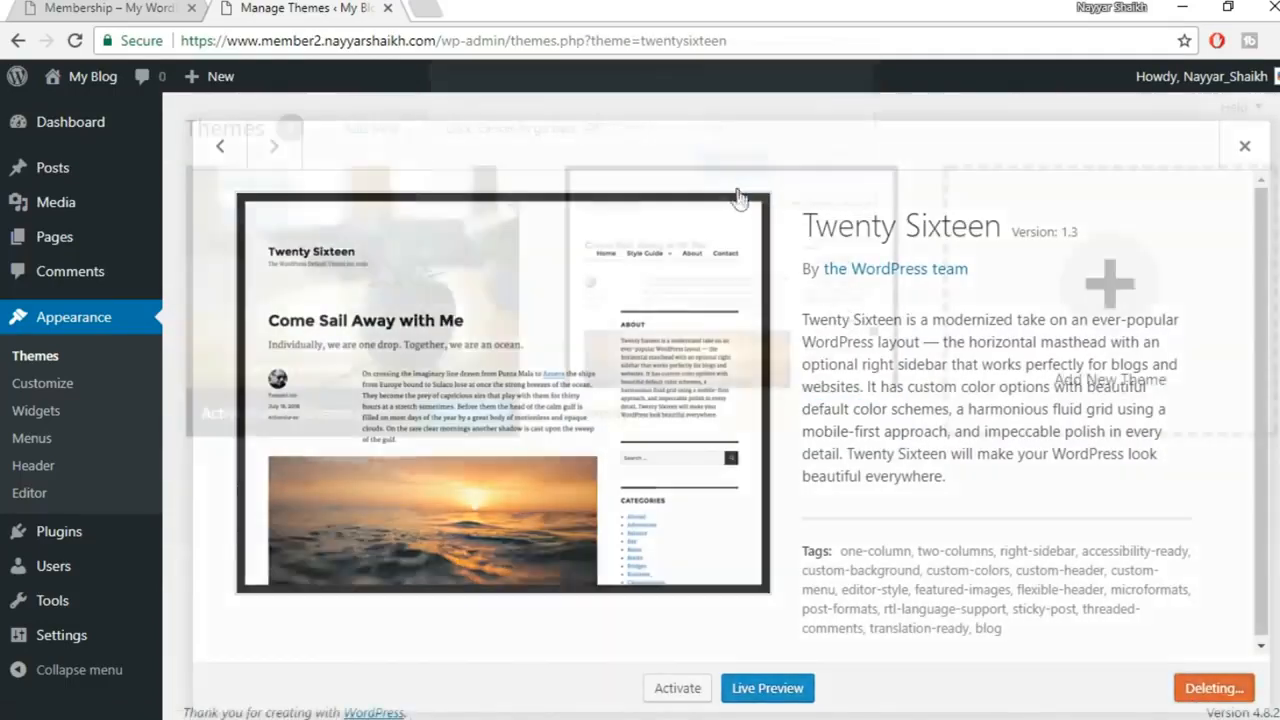
click(378, 131)
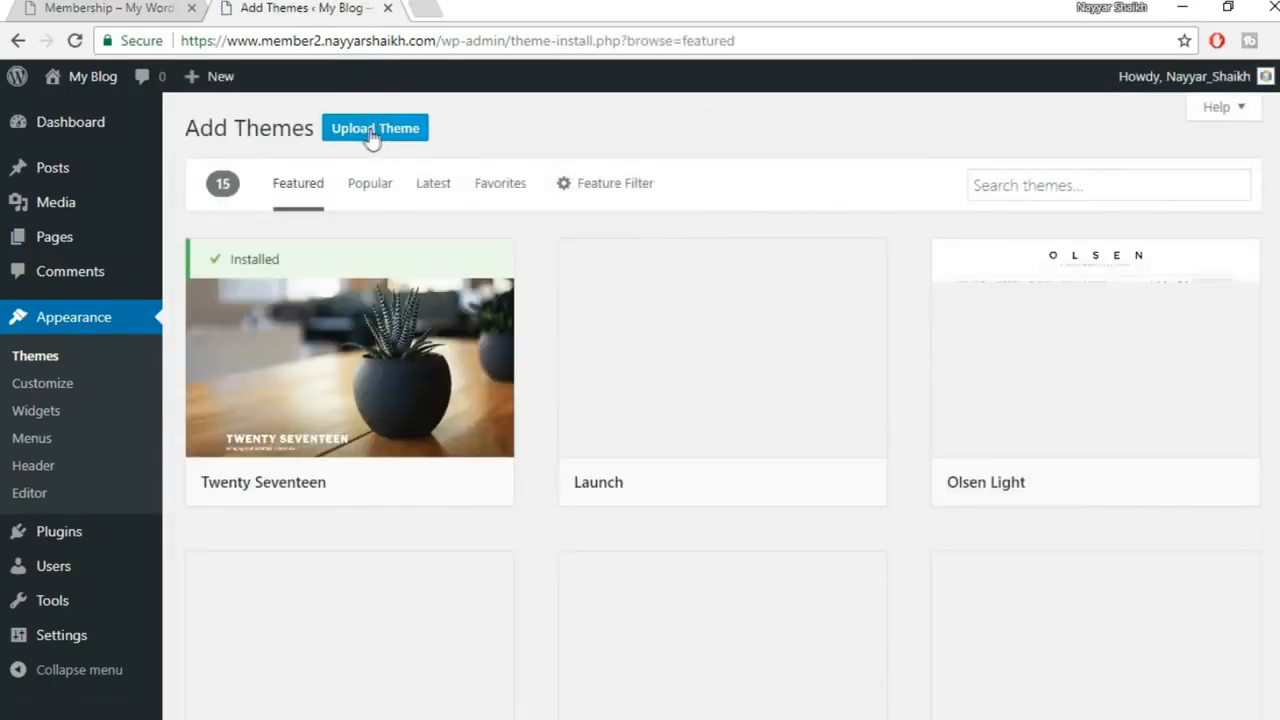
Upload oceanwp.1.4.2.zip from G:\Membership and install the OceanWP theme
click(395, 143)
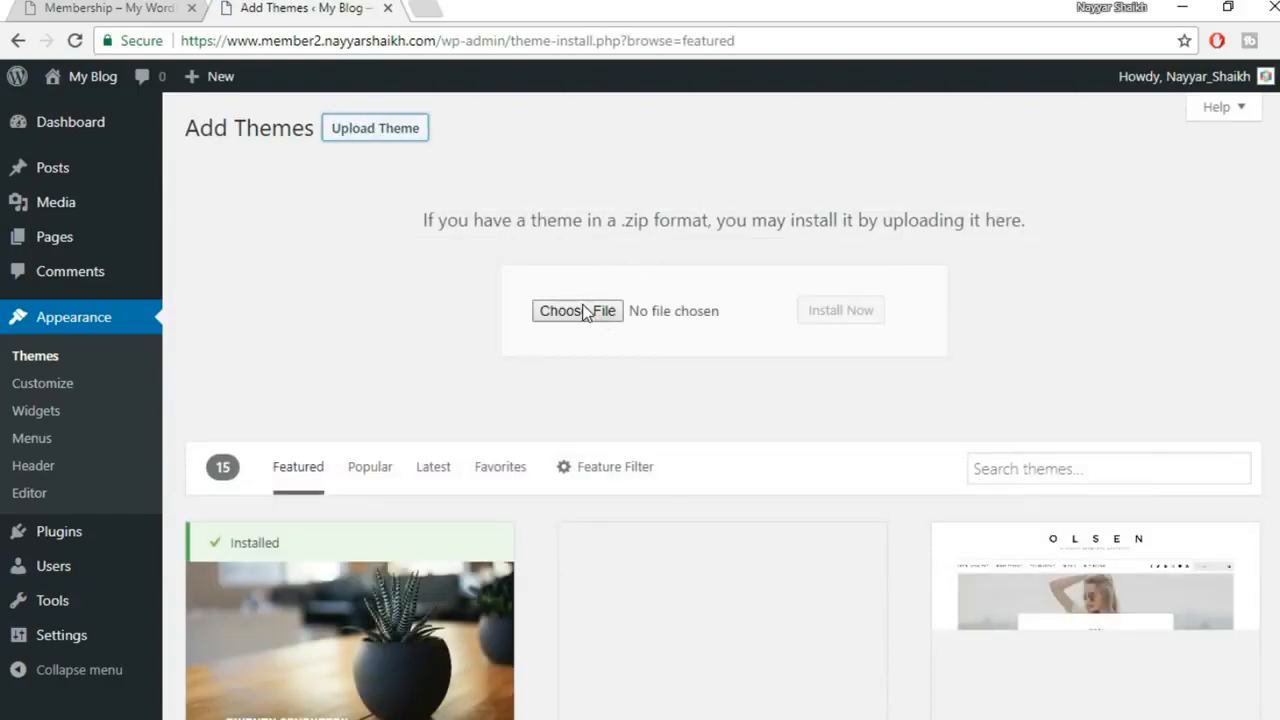
click(585, 312)
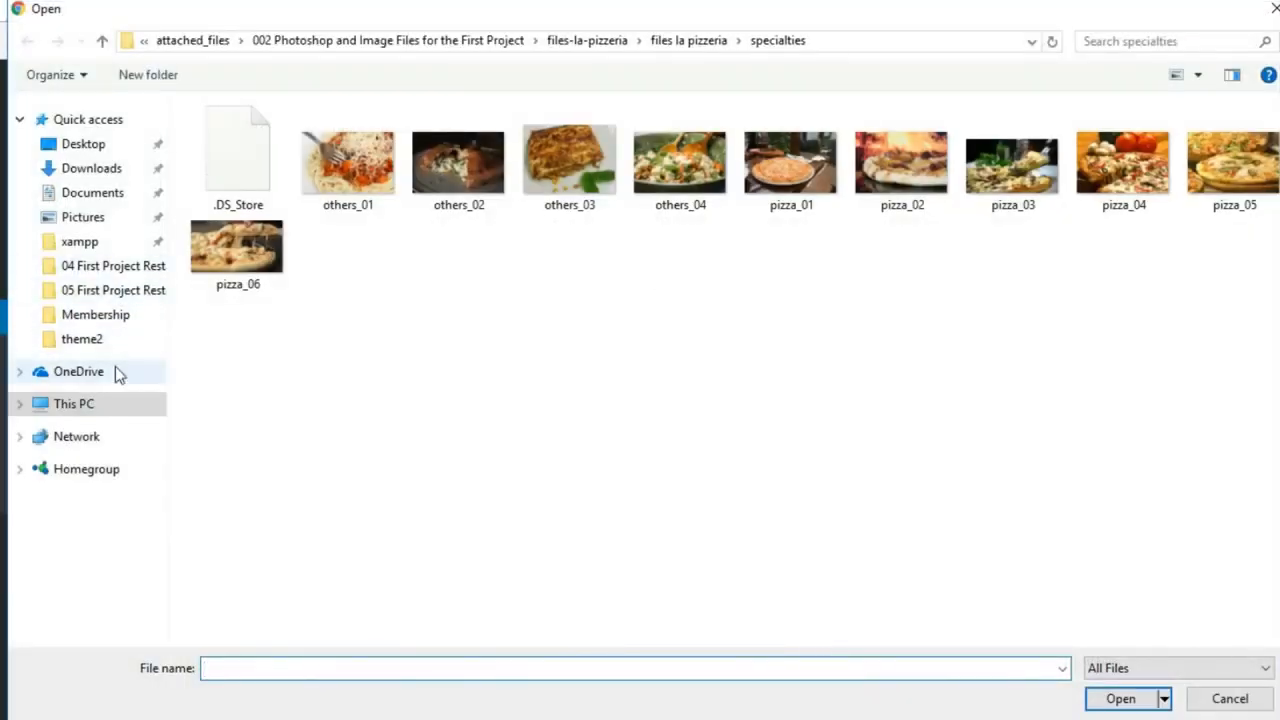
click(90, 407)
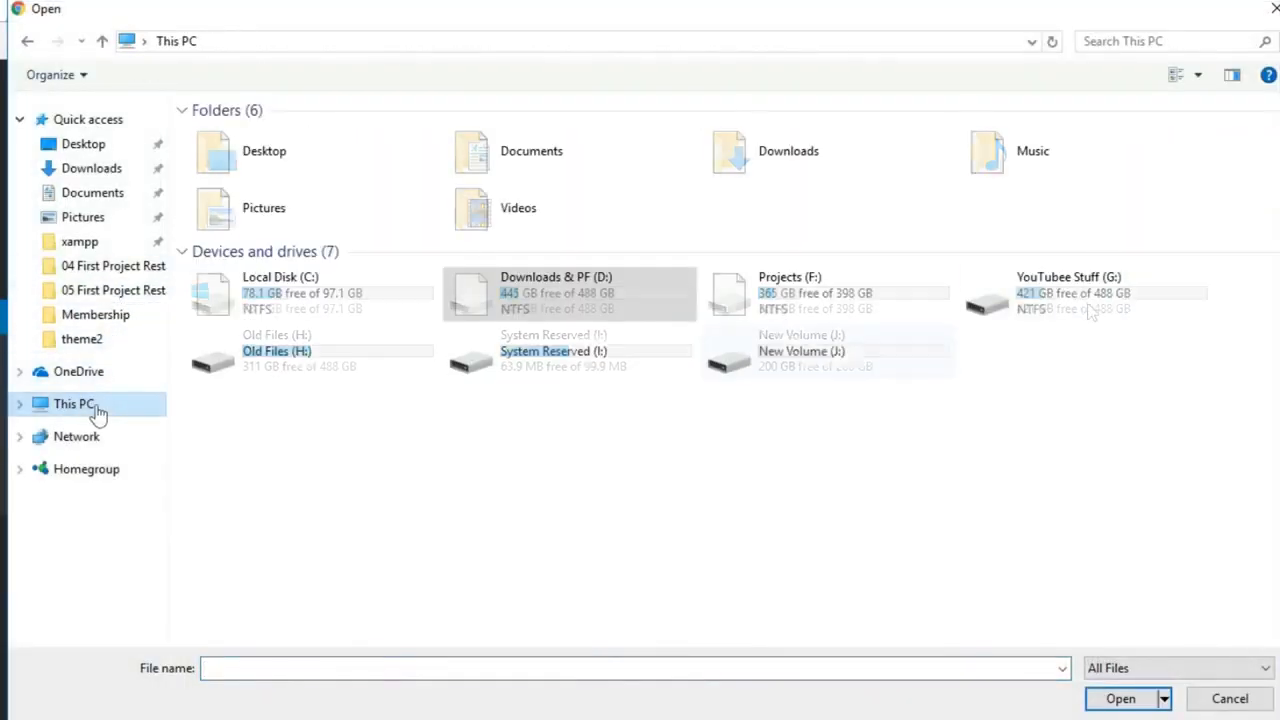
double_click(1077, 298)
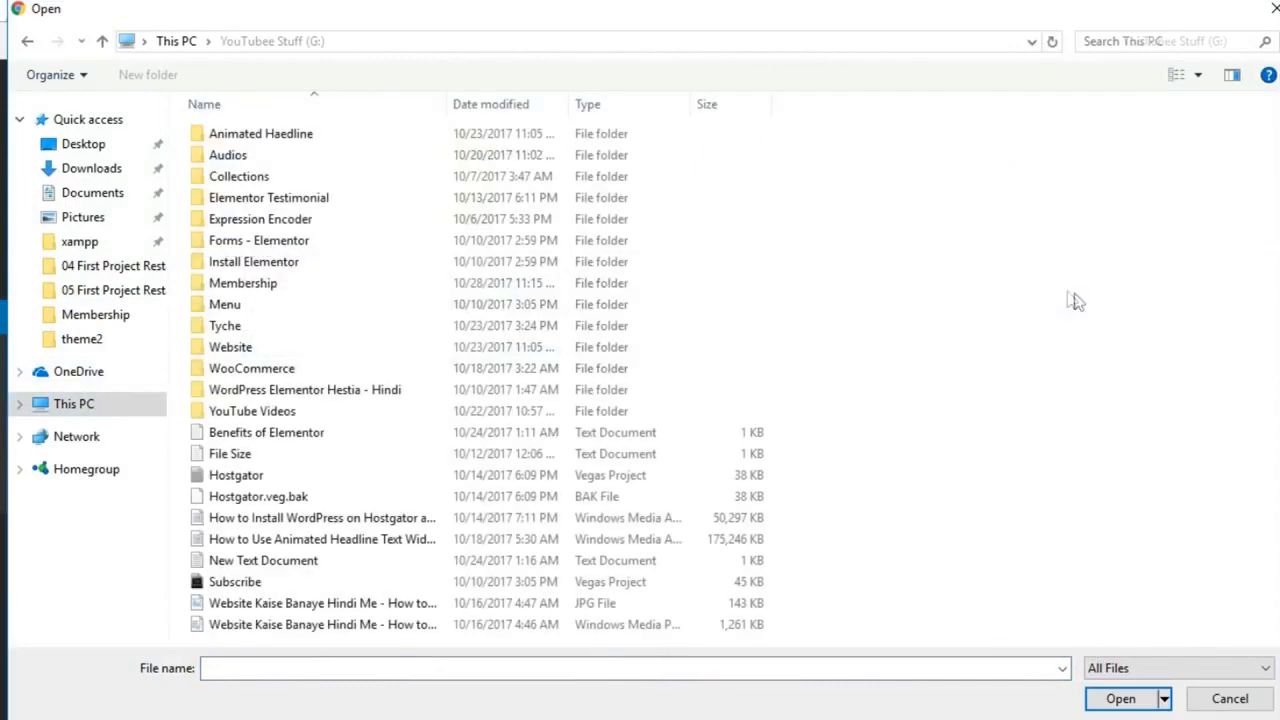
double_click(277, 284)
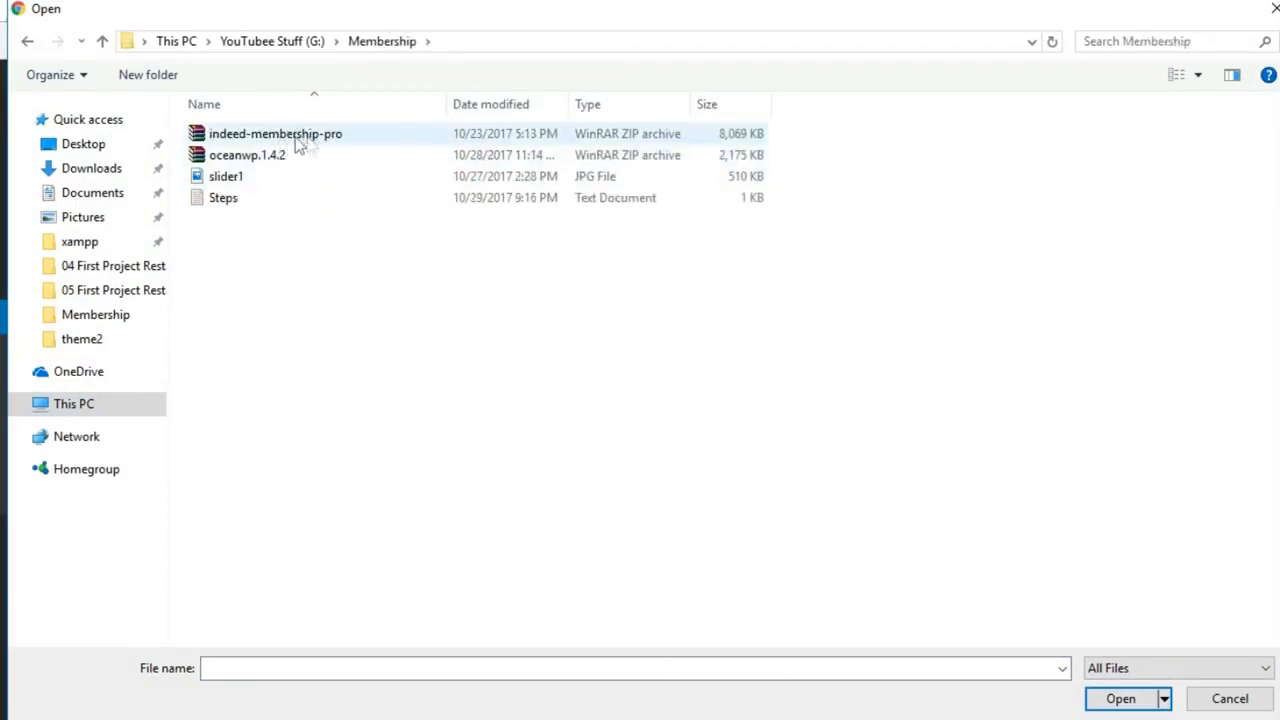
click(310, 143)
click(285, 160)
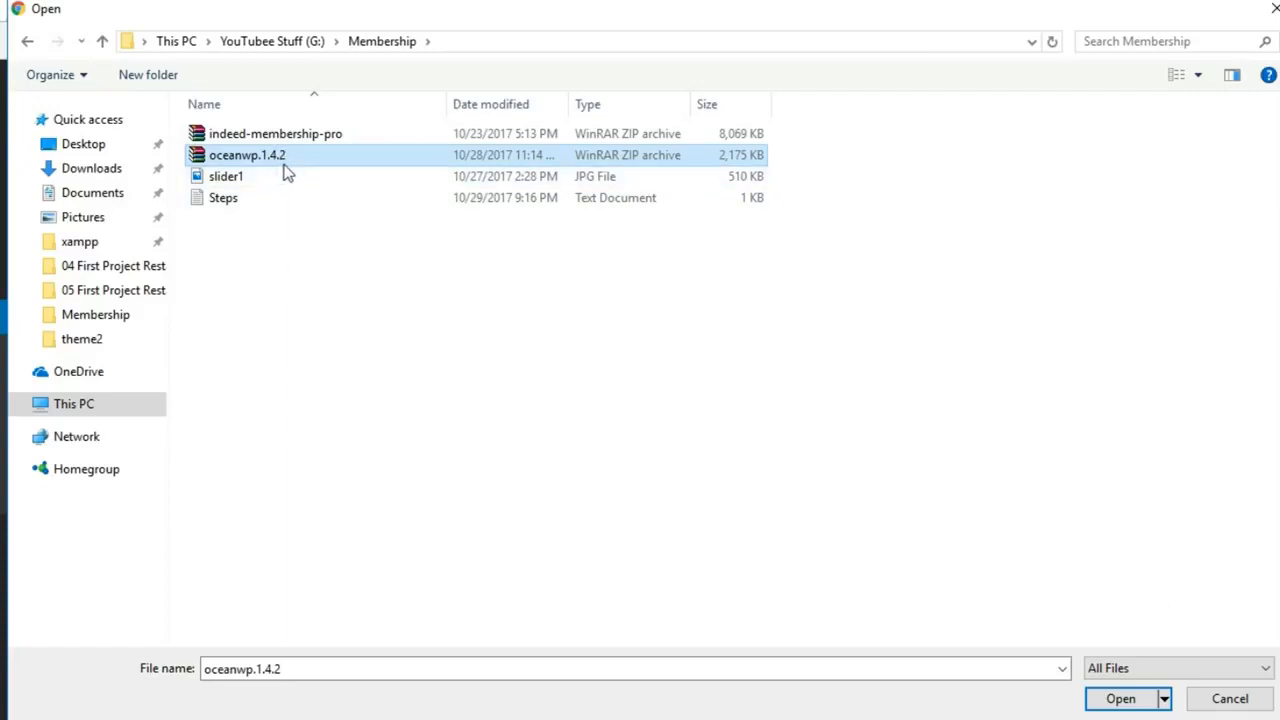
click(1092, 697)
click(838, 313)
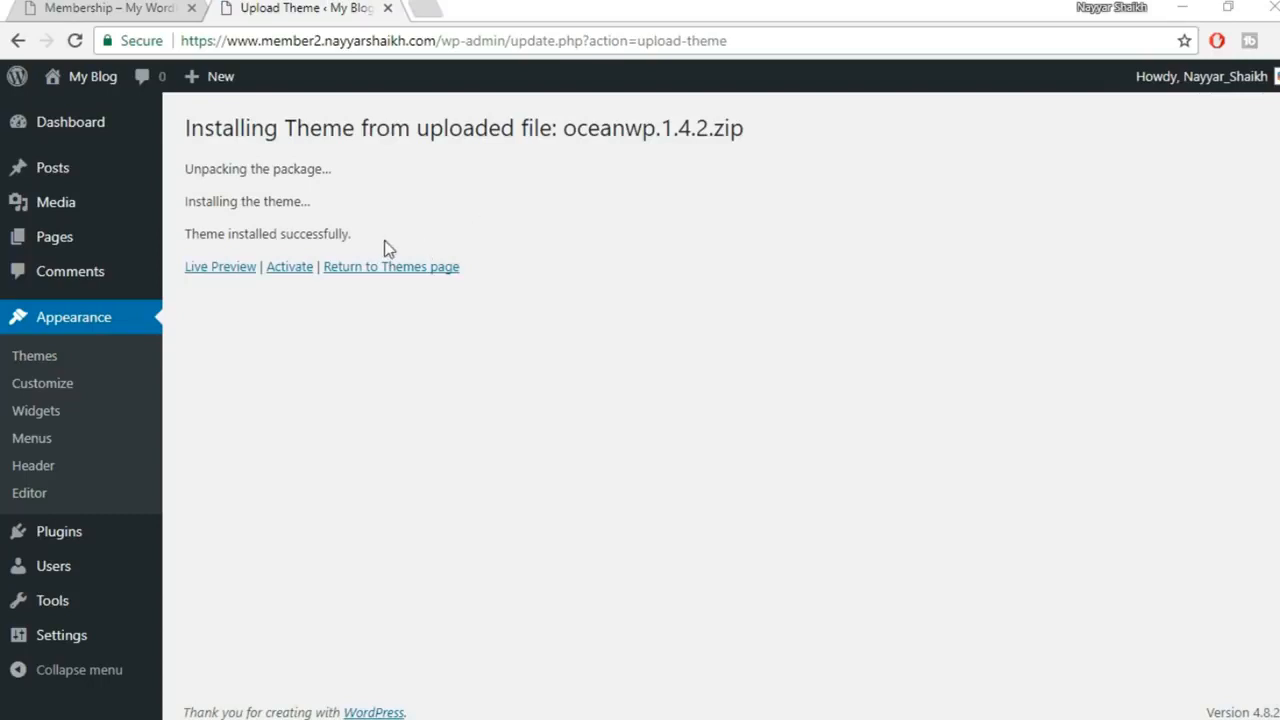
Activate OceanWP and begin installing its recommended Elementor and Ocean Extra plugins
click(289, 268)
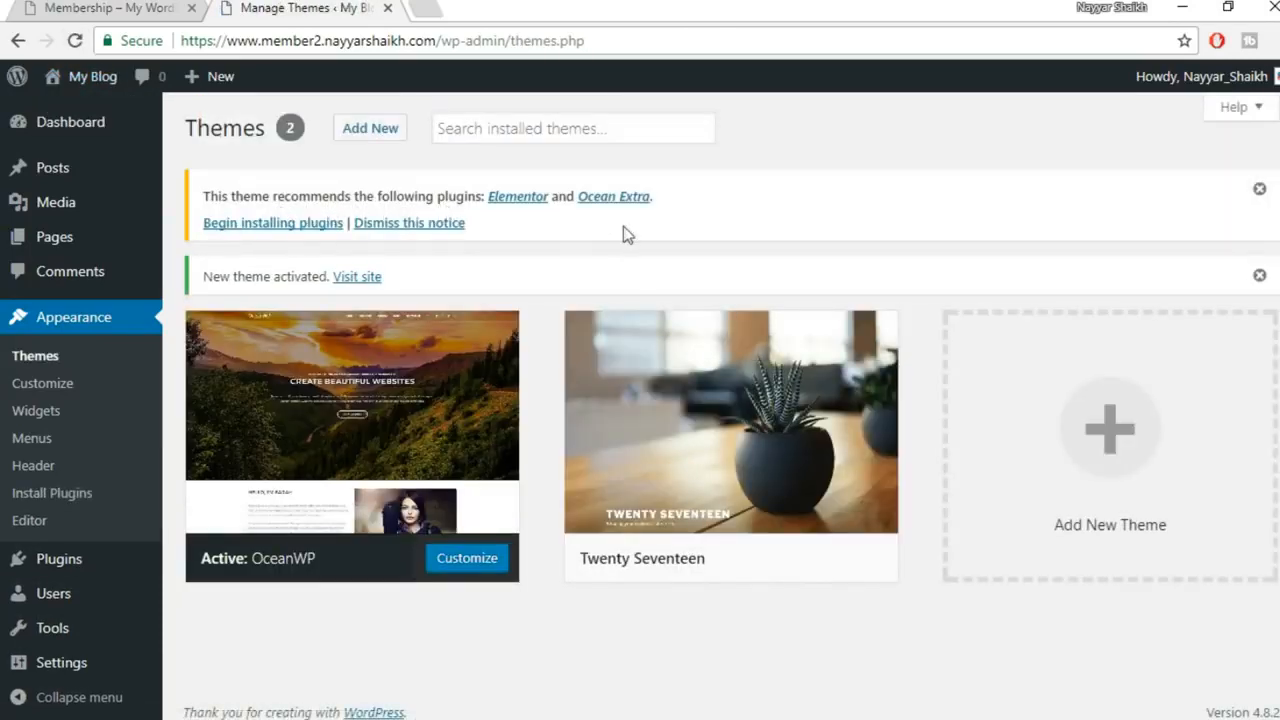
click(310, 227)
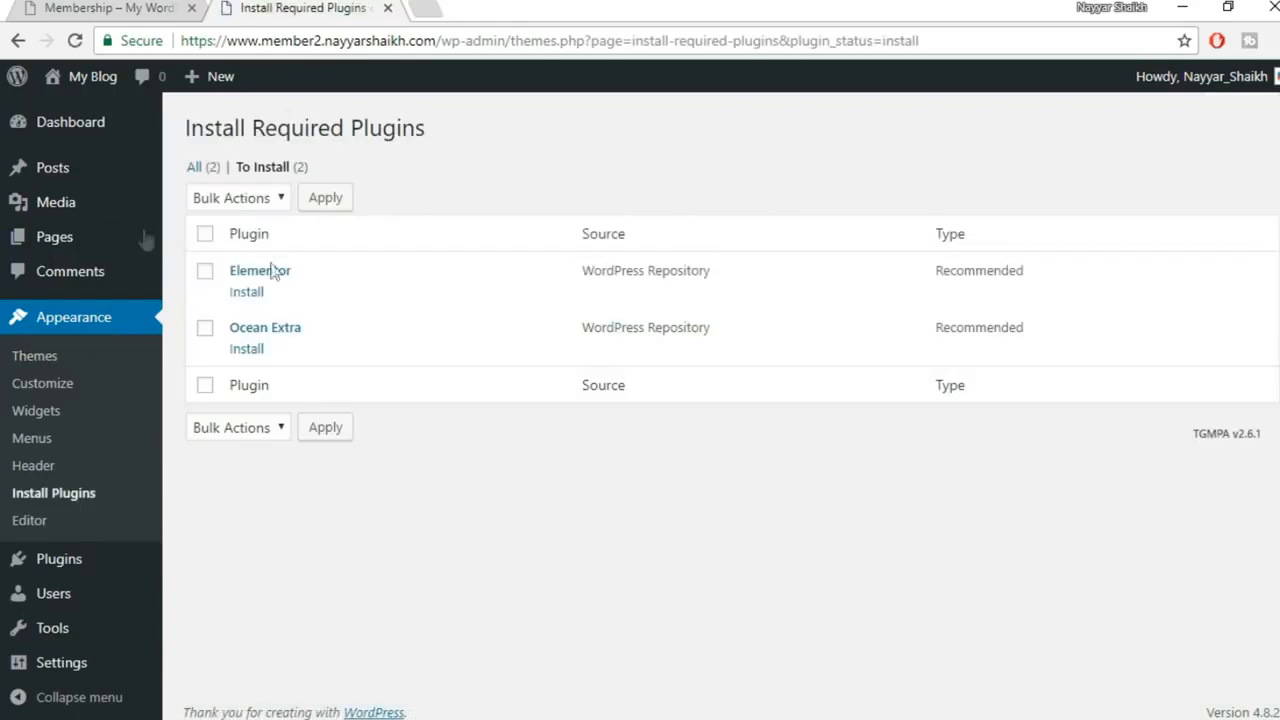
Bulk-install and activate both Elementor and Ocean Extra
click(206, 236)
click(245, 207)
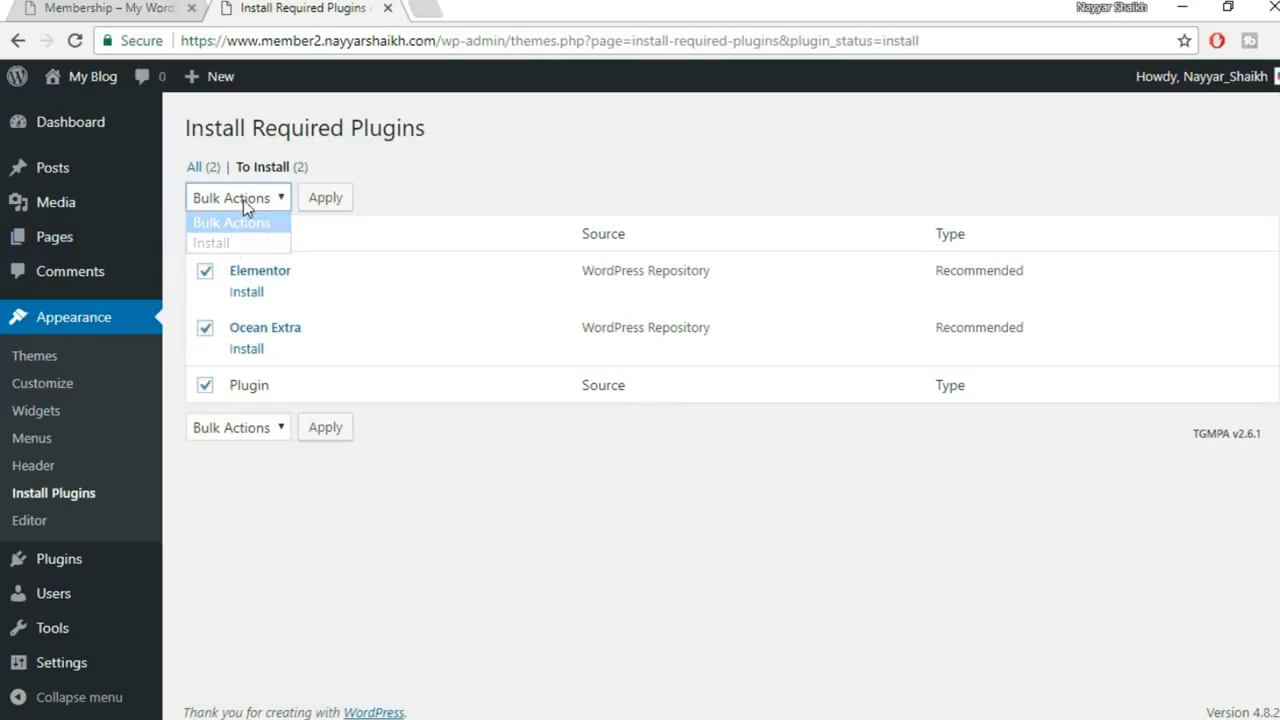
click(238, 243)
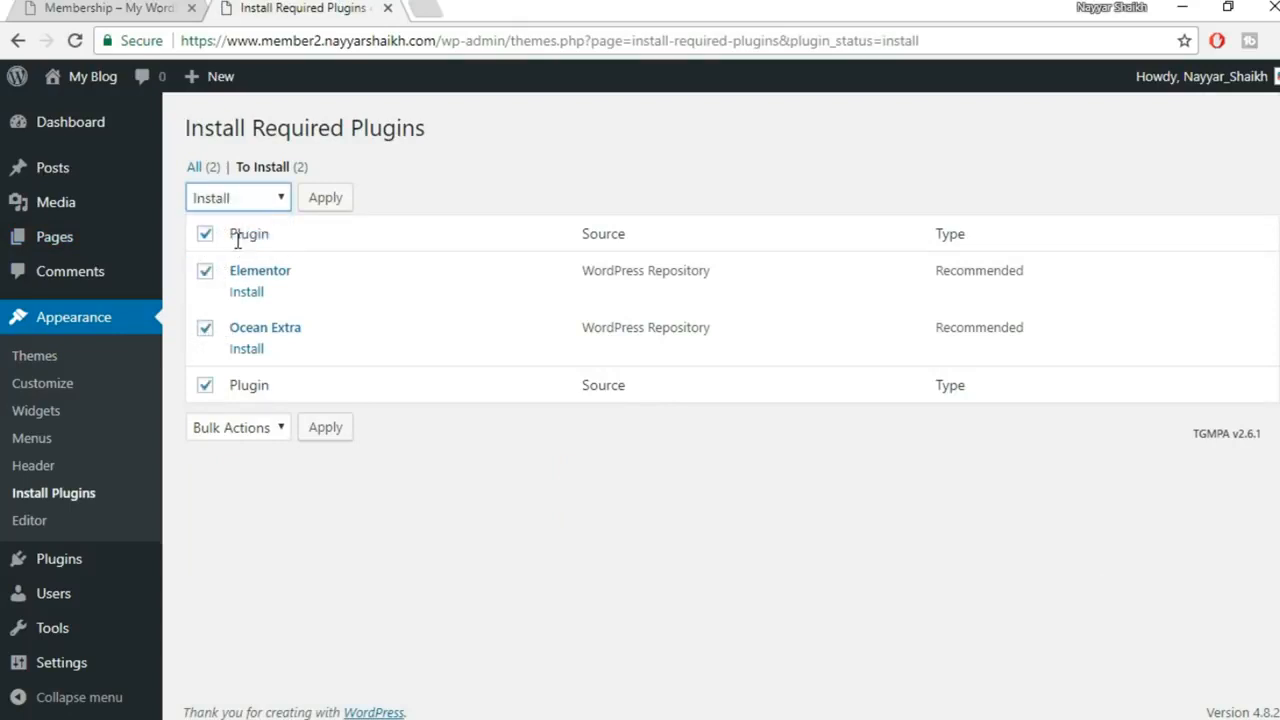
click(323, 198)
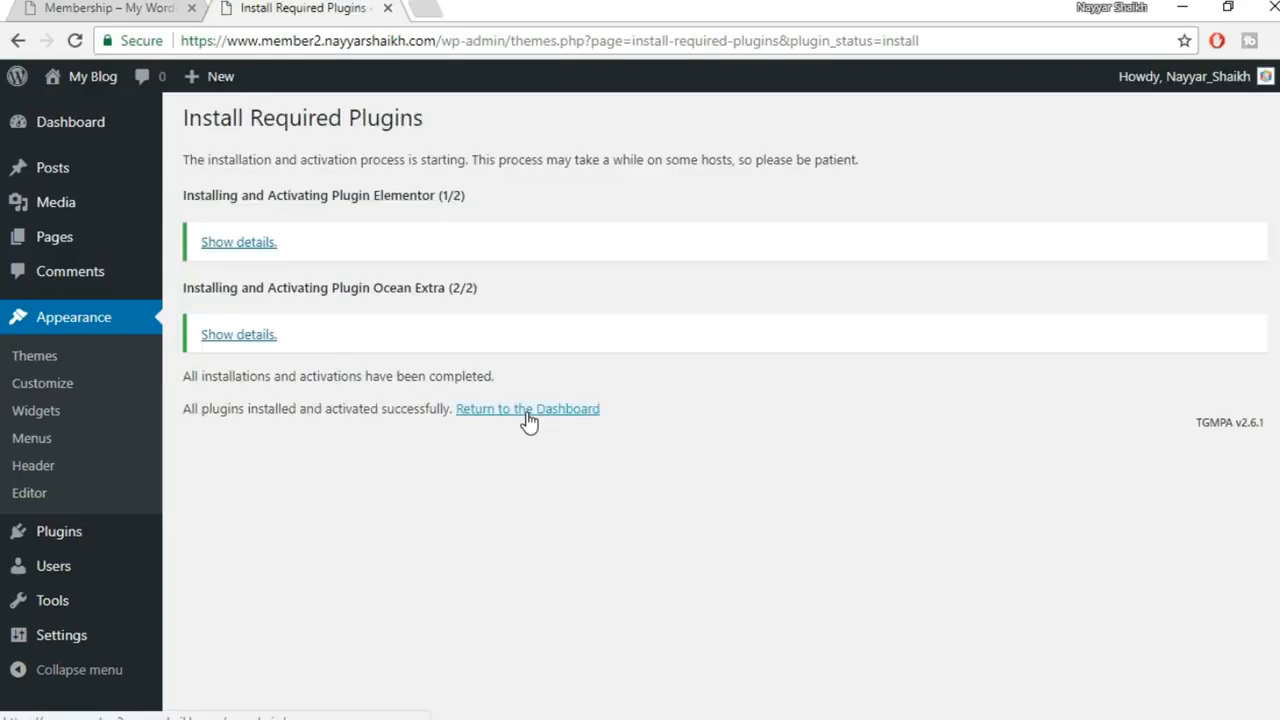
Open the live My Blog site in a new tab from the dashboard
click(527, 409)
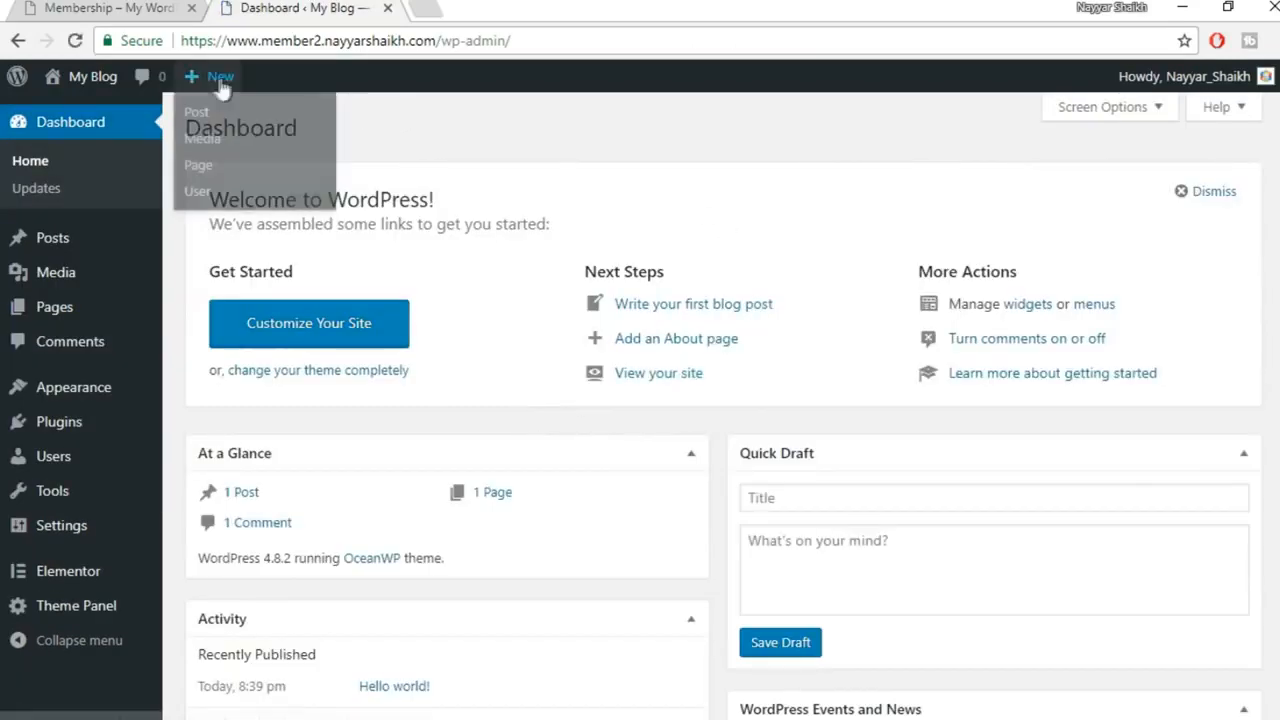
mouse_move(80, 82)
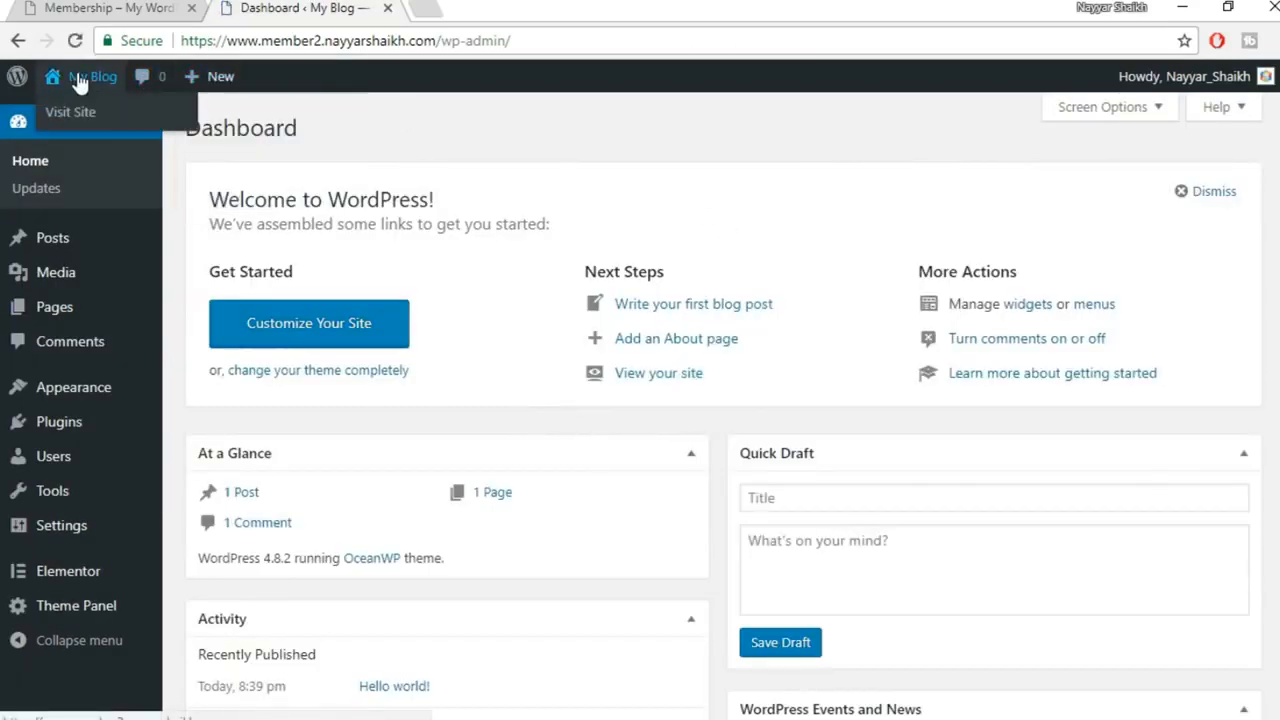
right_click(120, 123)
click(171, 131)
click(505, 8)
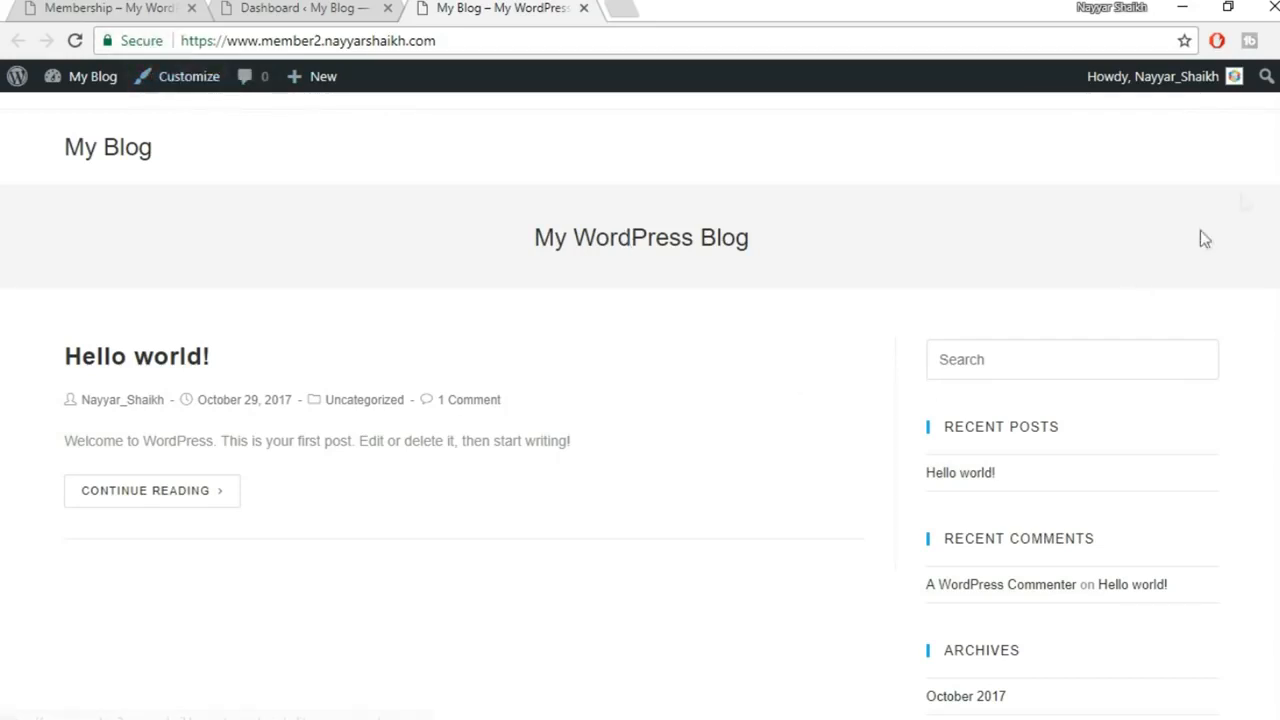
scroll(640, 450, down, 5)
scroll(640, 450, up, 5)
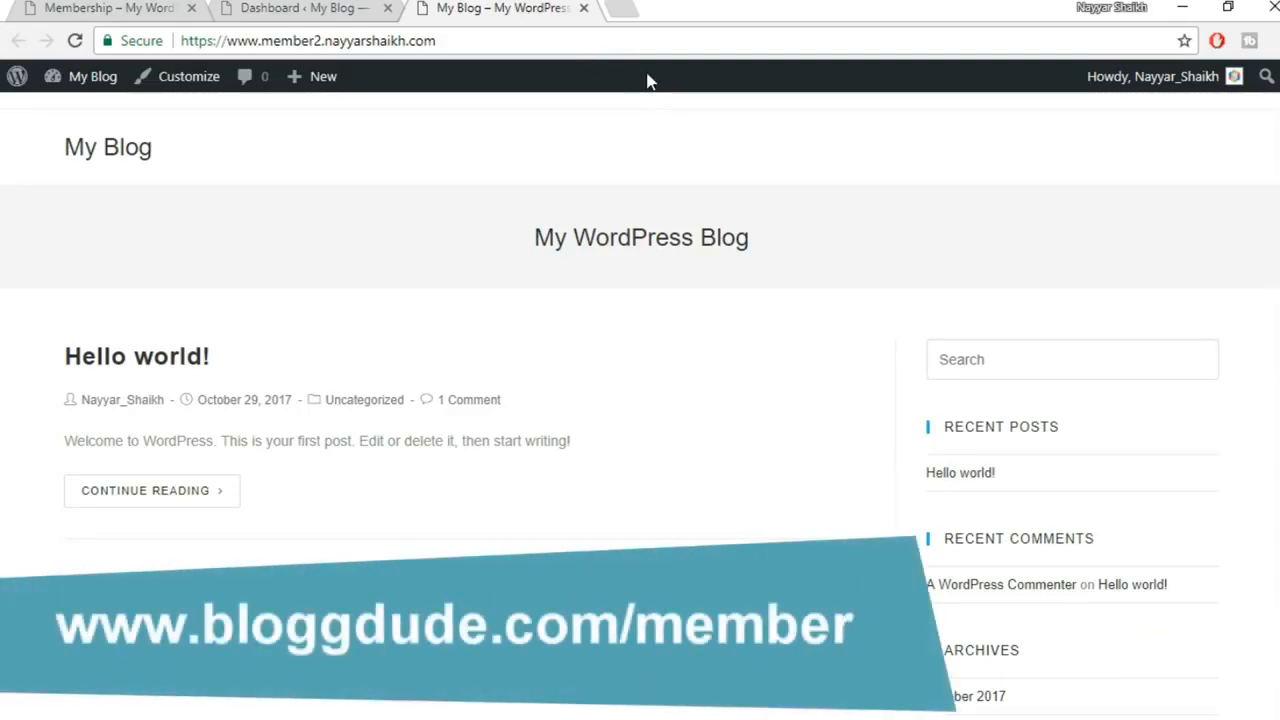
Open the Ultimate Membership Pro product page and note its title and 9,257 sales
click(620, 6)
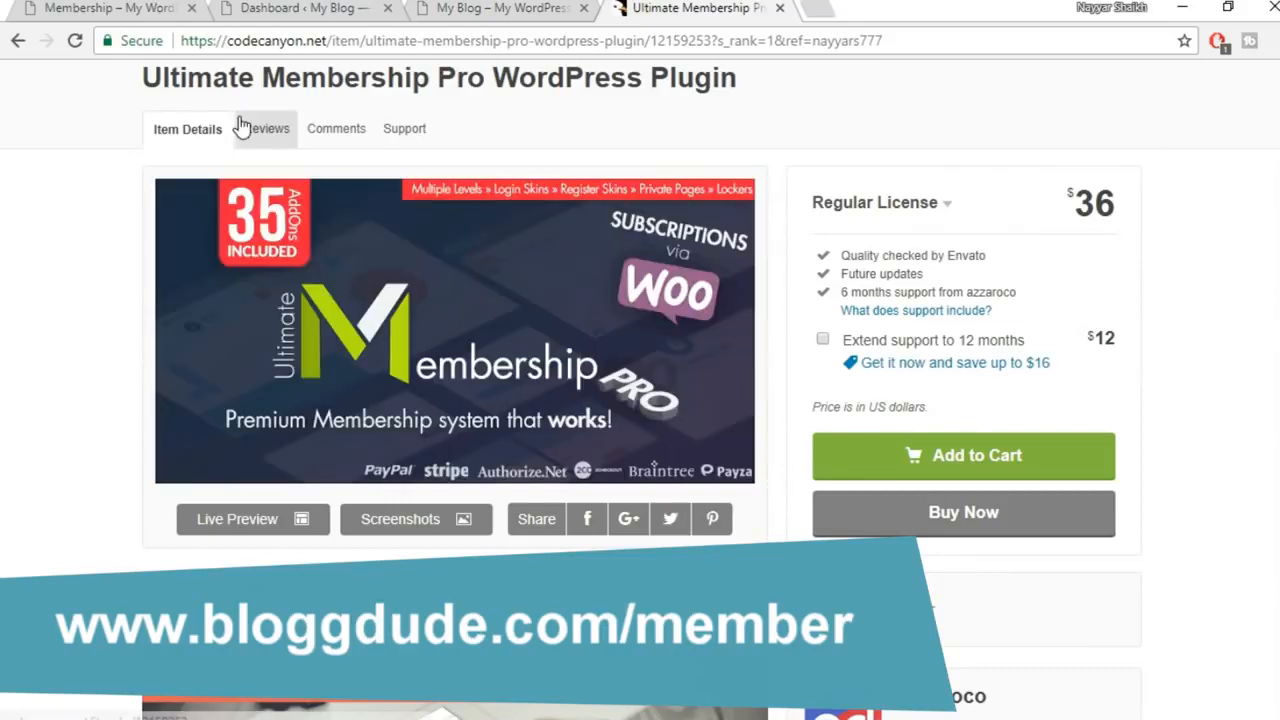
drag(147, 80, 752, 97)
click(750, 89)
scroll(1164, 277, down, 3)
scroll(1164, 277, down, 4)
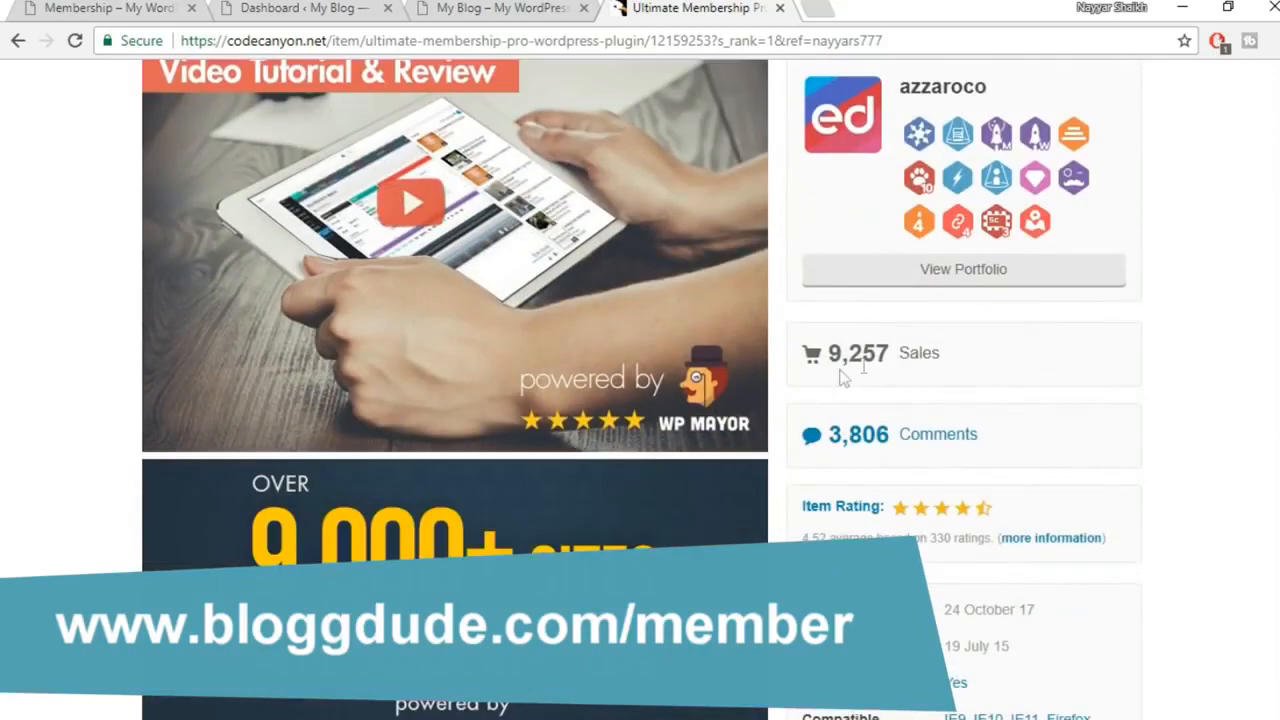
drag(828, 355, 900, 350)
click(1100, 345)
Check the plugin's 4.52 average rating from 330 ratings, then scroll back up
scroll(1157, 371, down, 2)
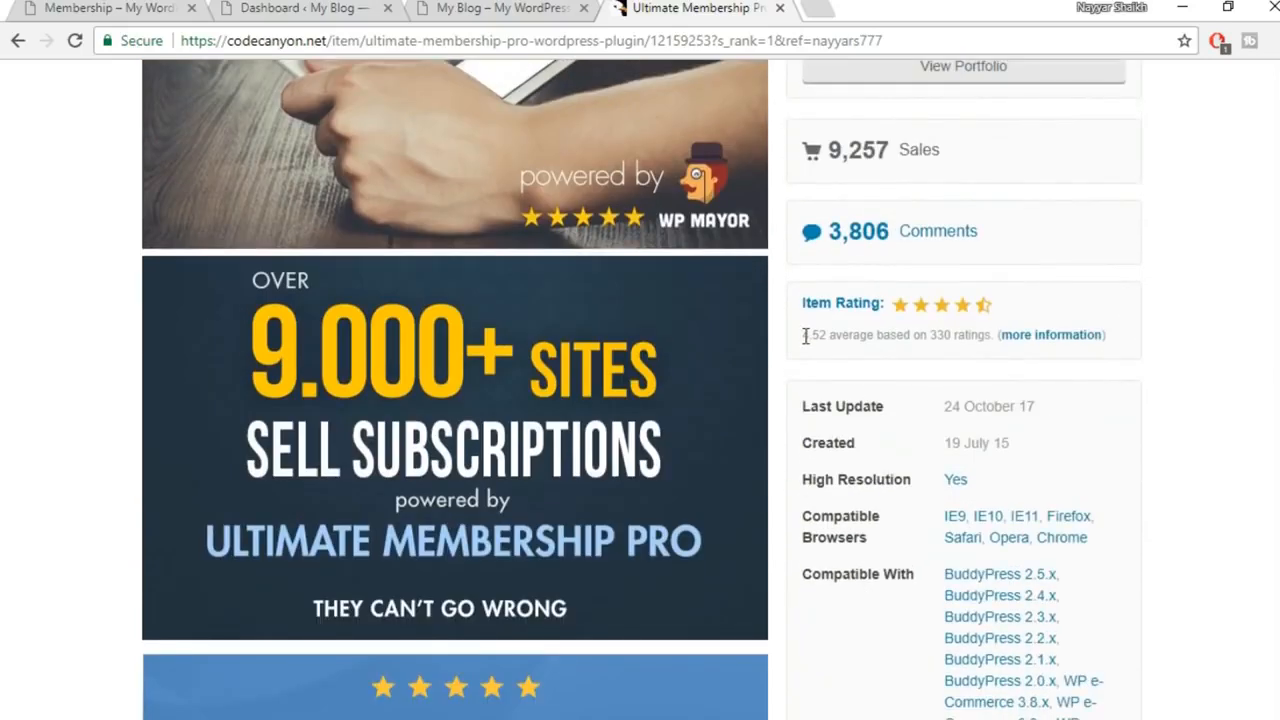
drag(806, 336, 838, 334)
drag(931, 337, 948, 336)
scroll(978, 380, down, 5)
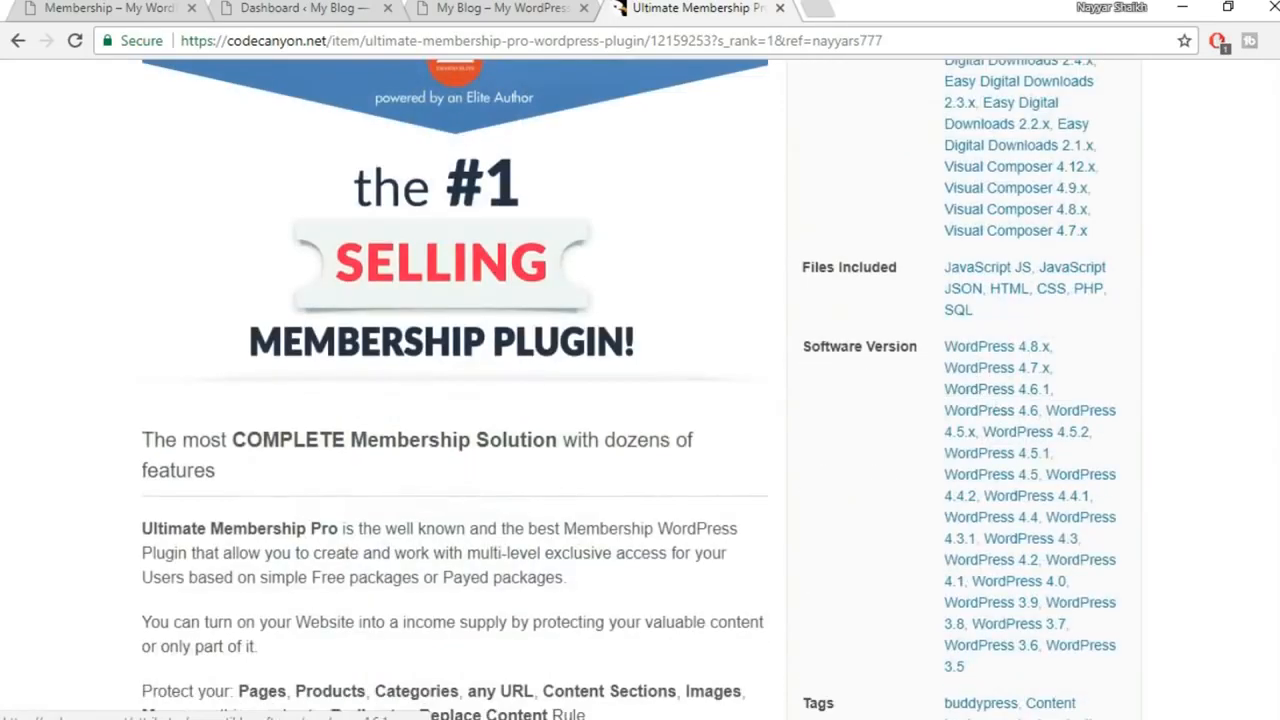
scroll(640, 390, up, 4)
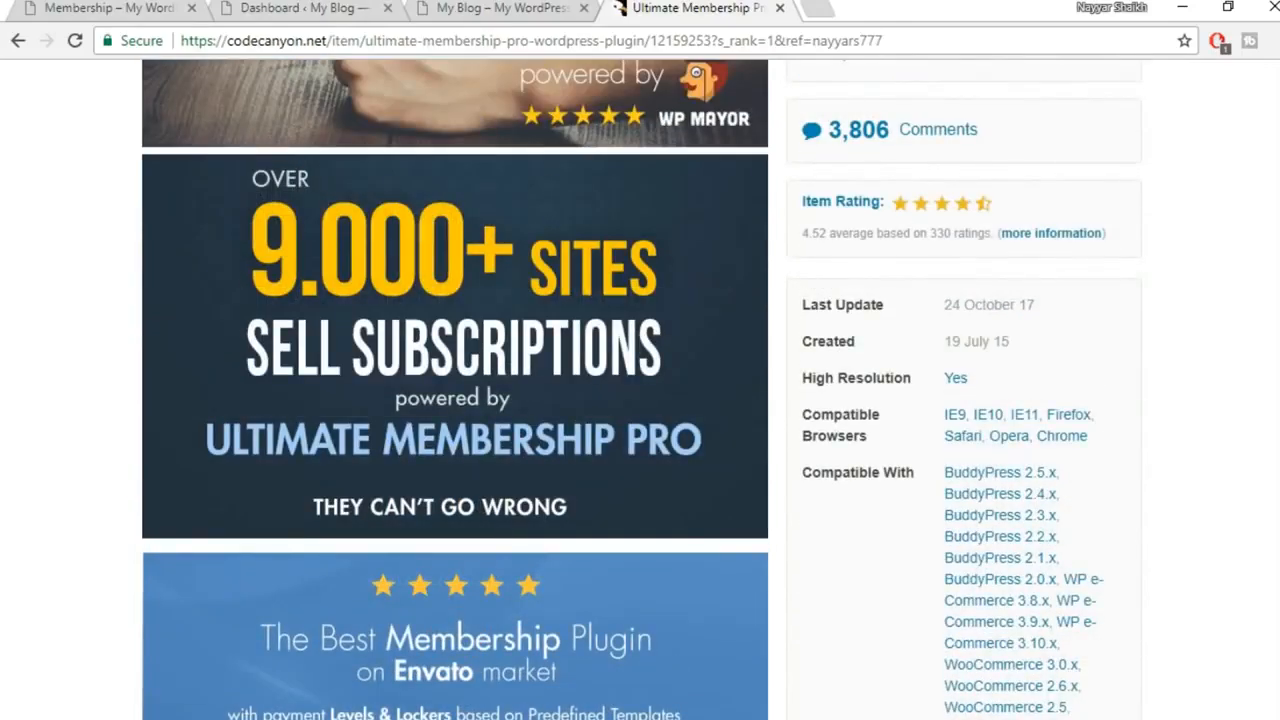
scroll(455, 390, up, 6)
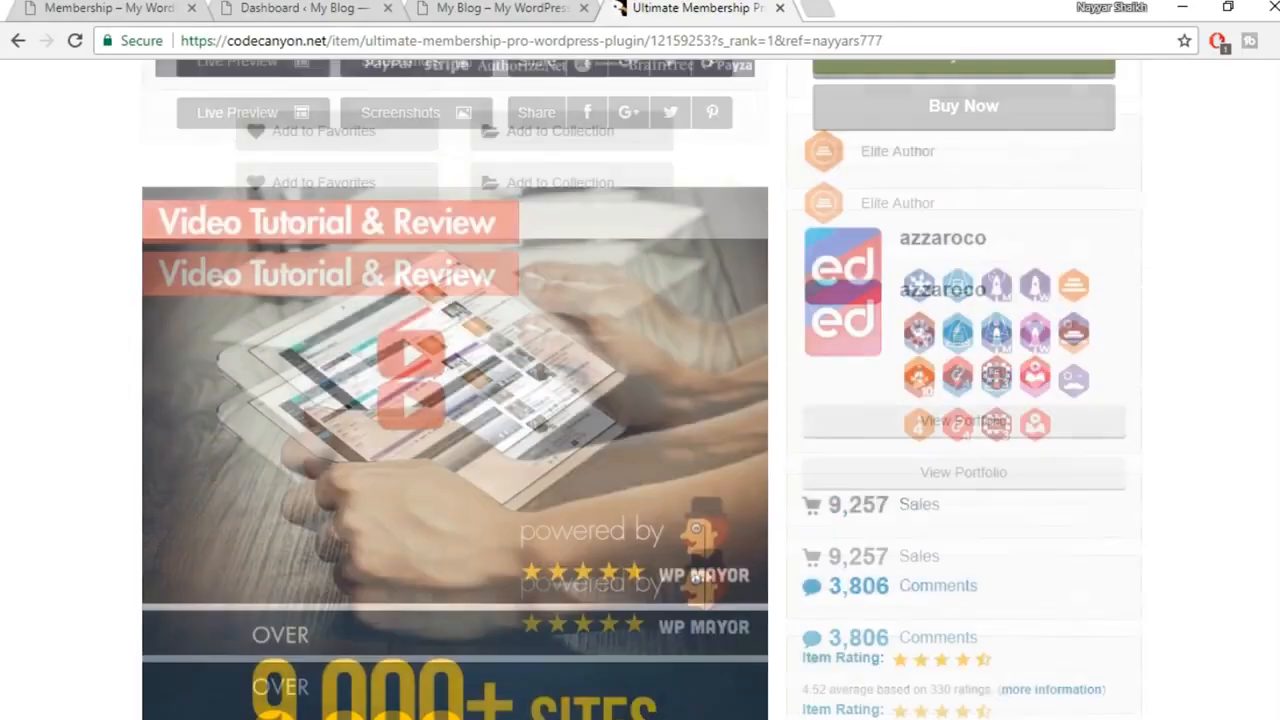
scroll(653, 122, up, 2)
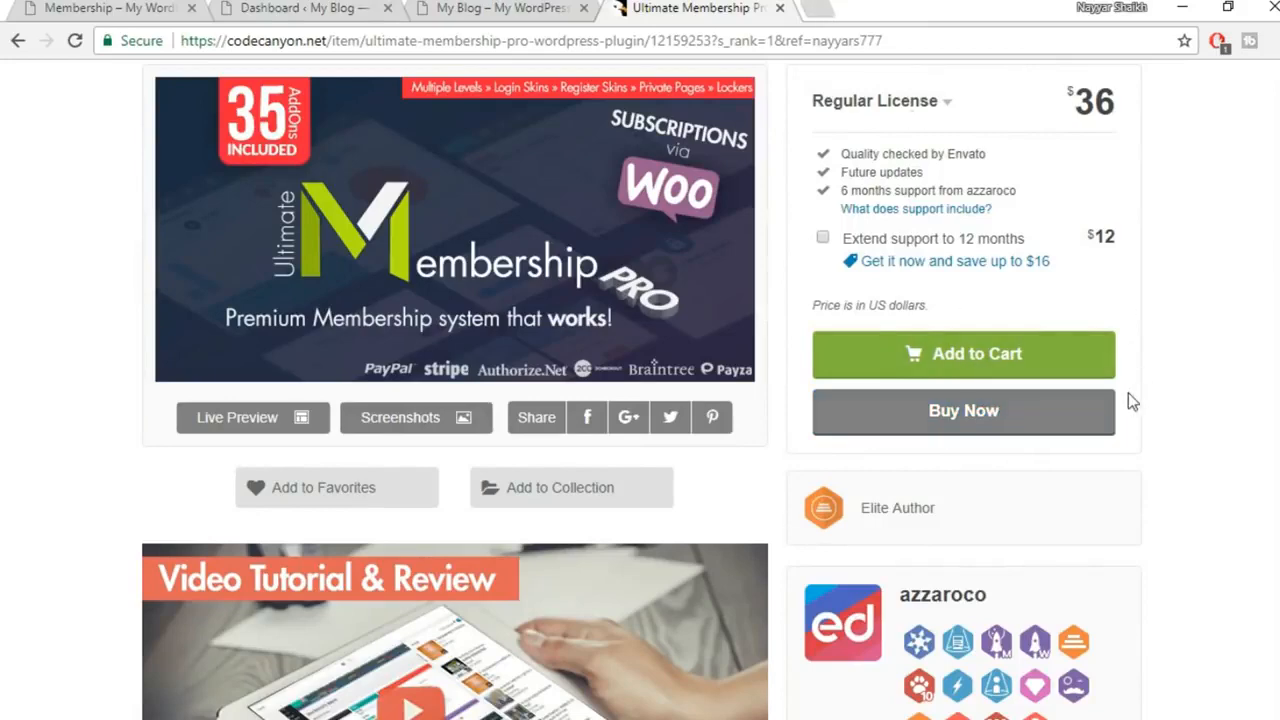
scroll(1128, 393, up, 1)
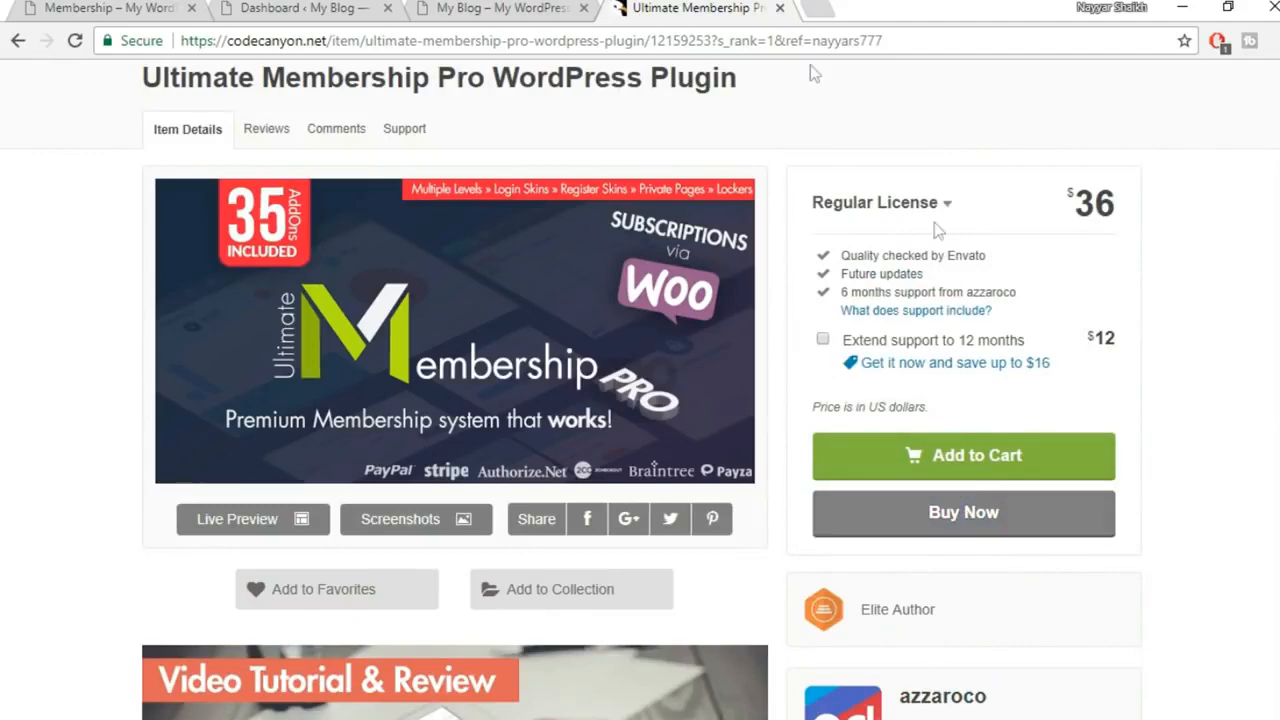
Back in WordPress, upload indeed-membership-pro.zip, install it and activate Ultimate Membership Pro
click(780, 8)
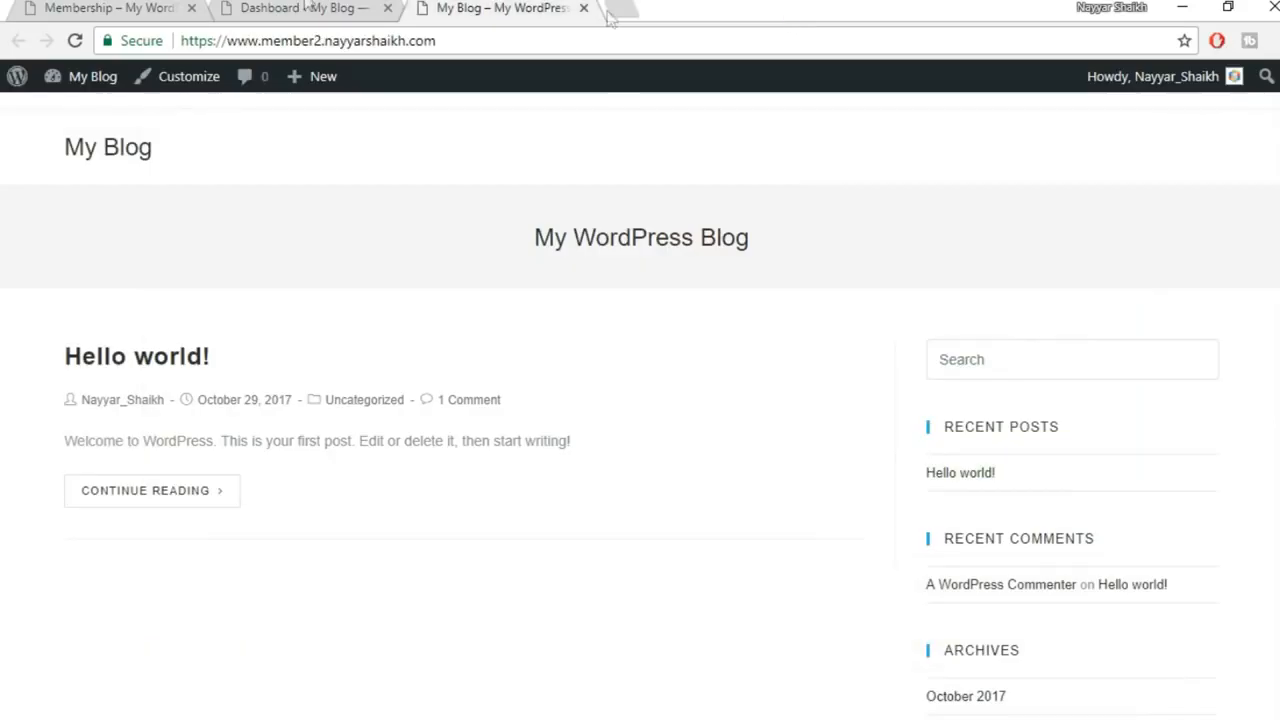
click(300, 8)
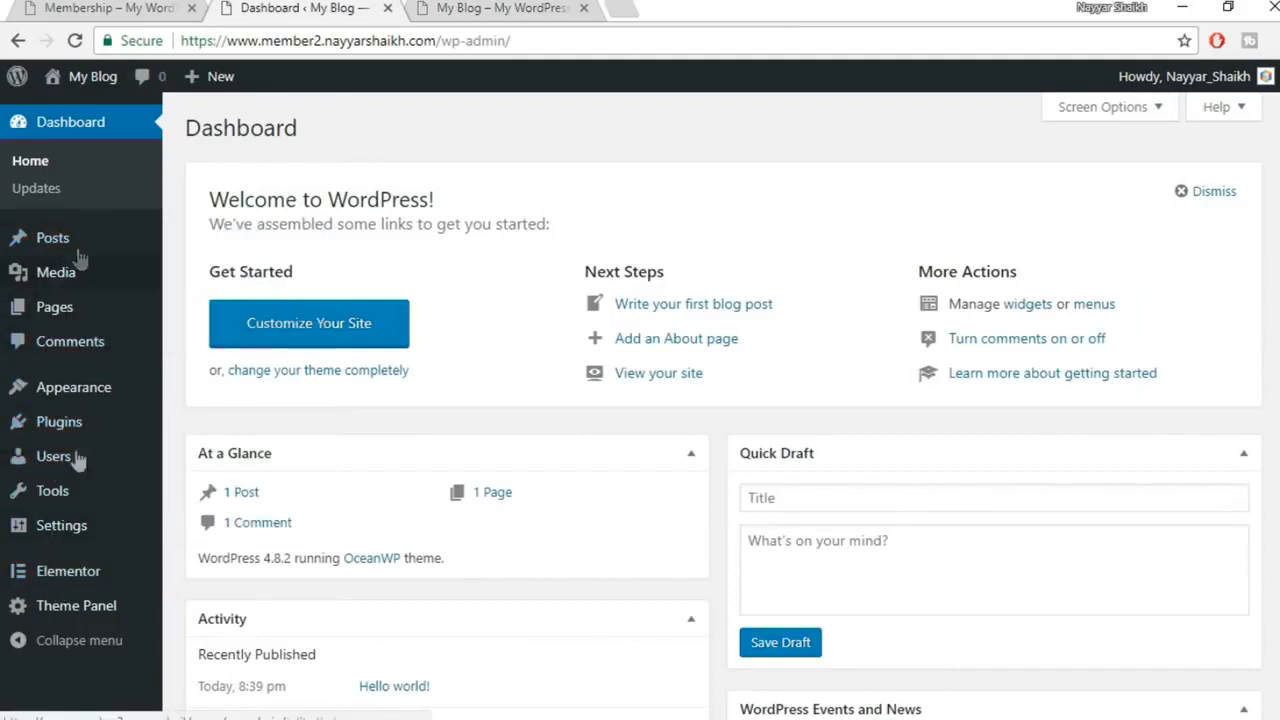
mouse_move(48, 428)
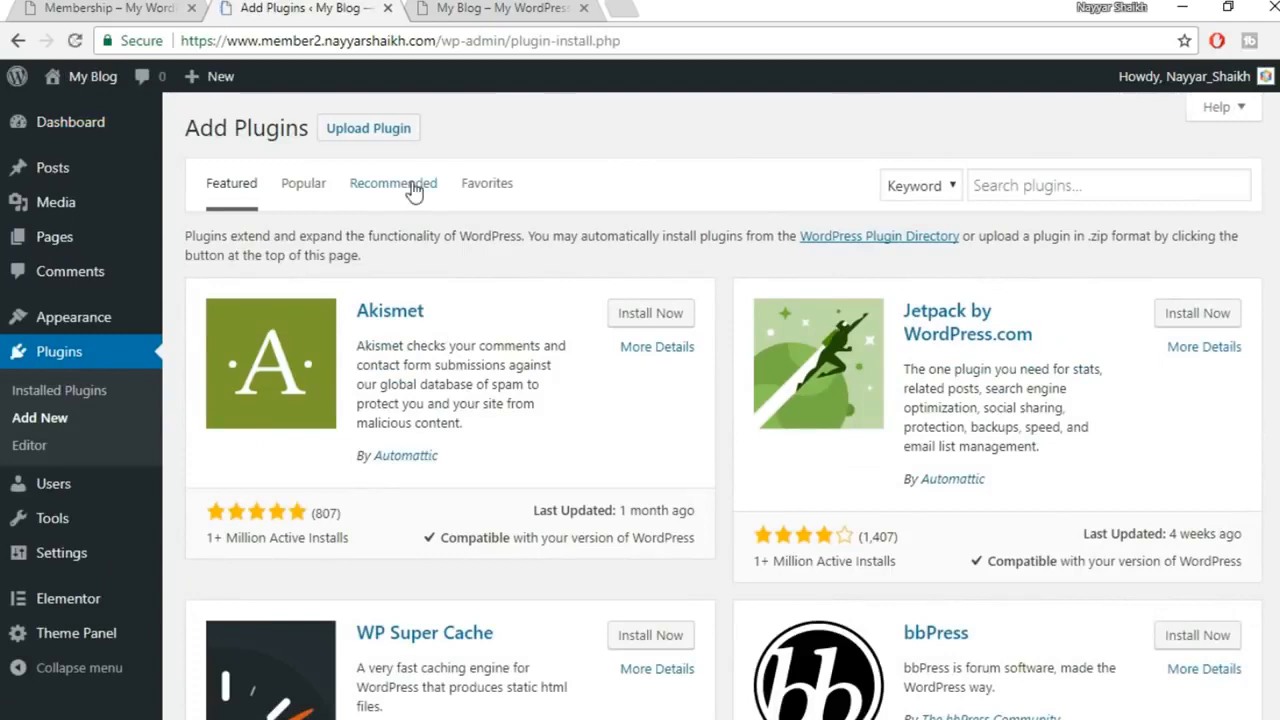
click(369, 128)
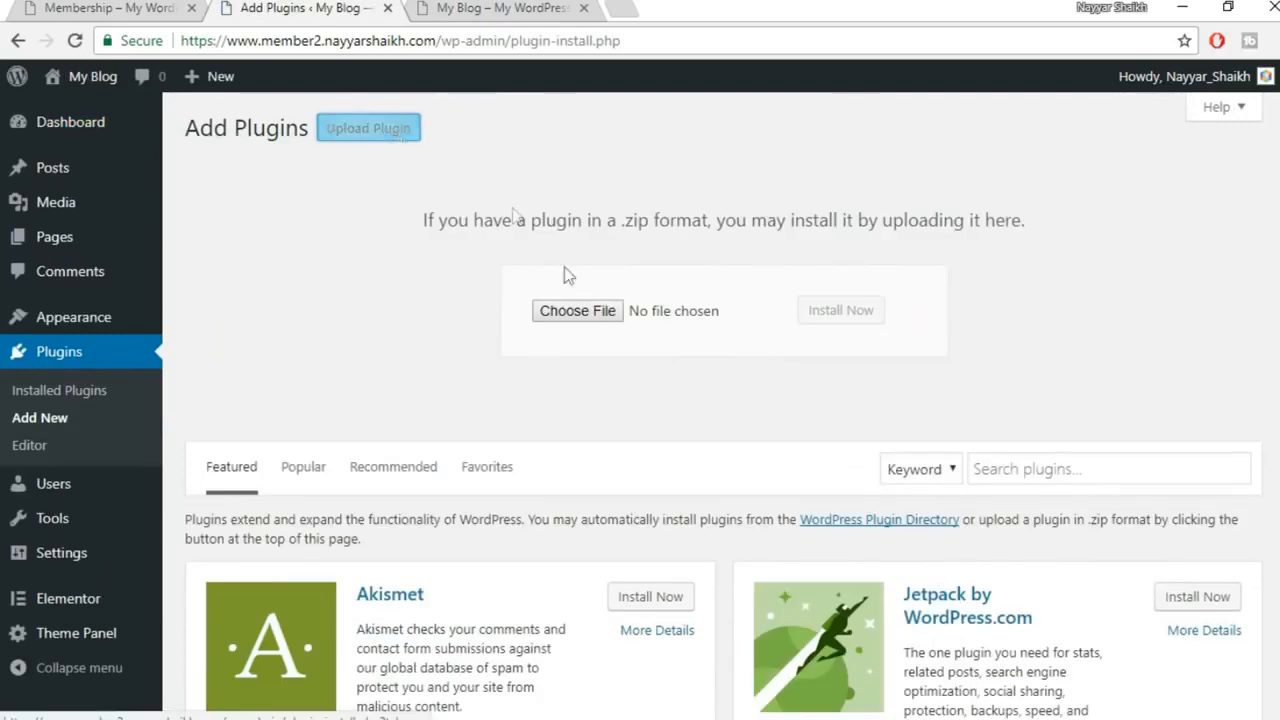
click(591, 323)
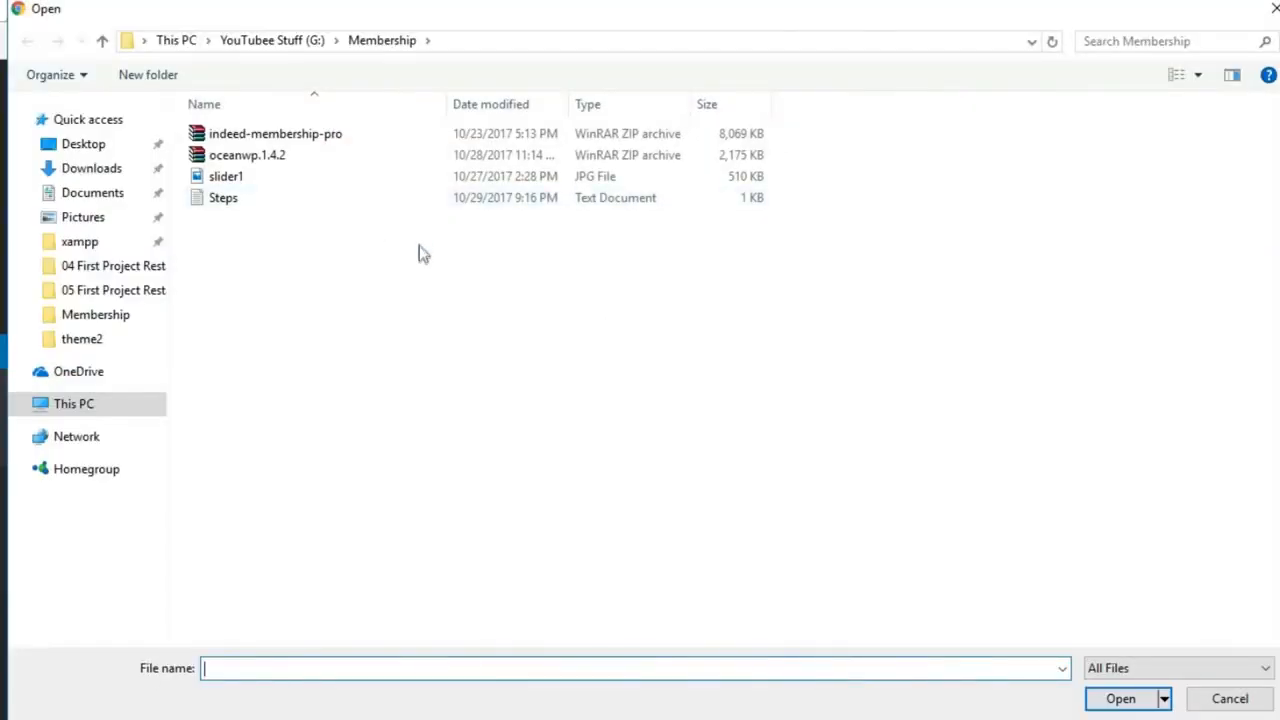
click(298, 140)
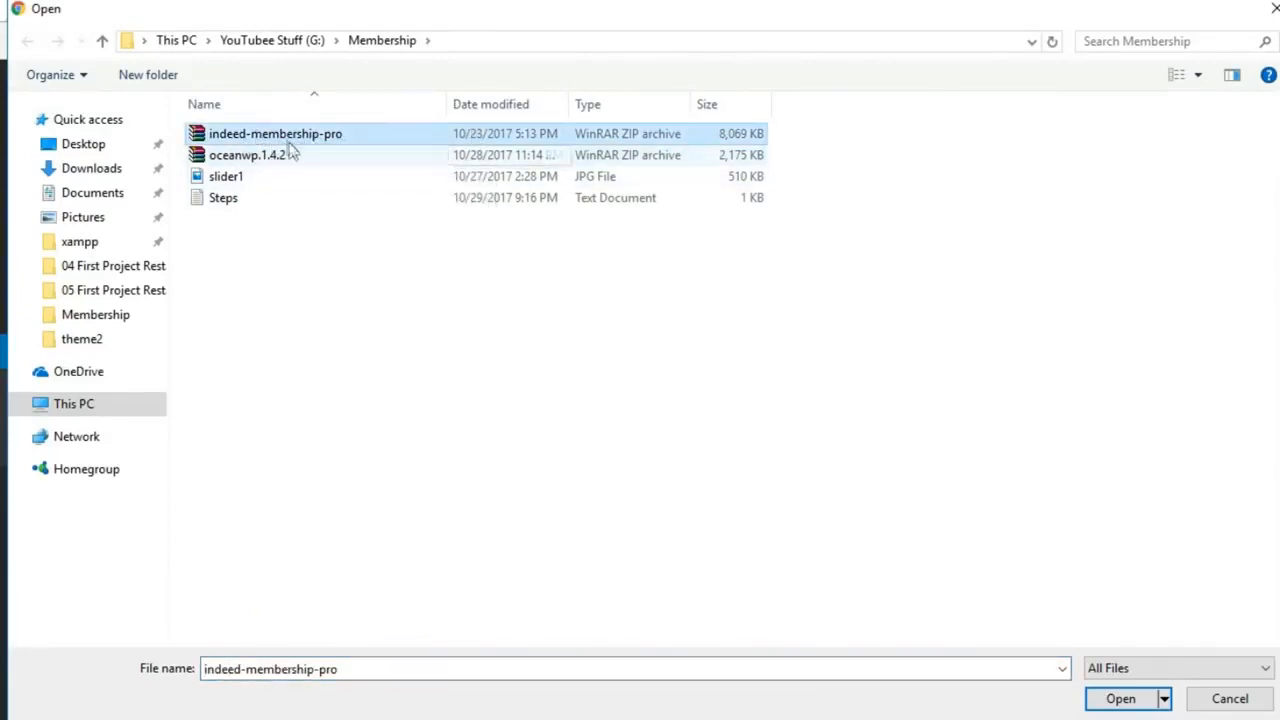
click(1118, 697)
click(822, 326)
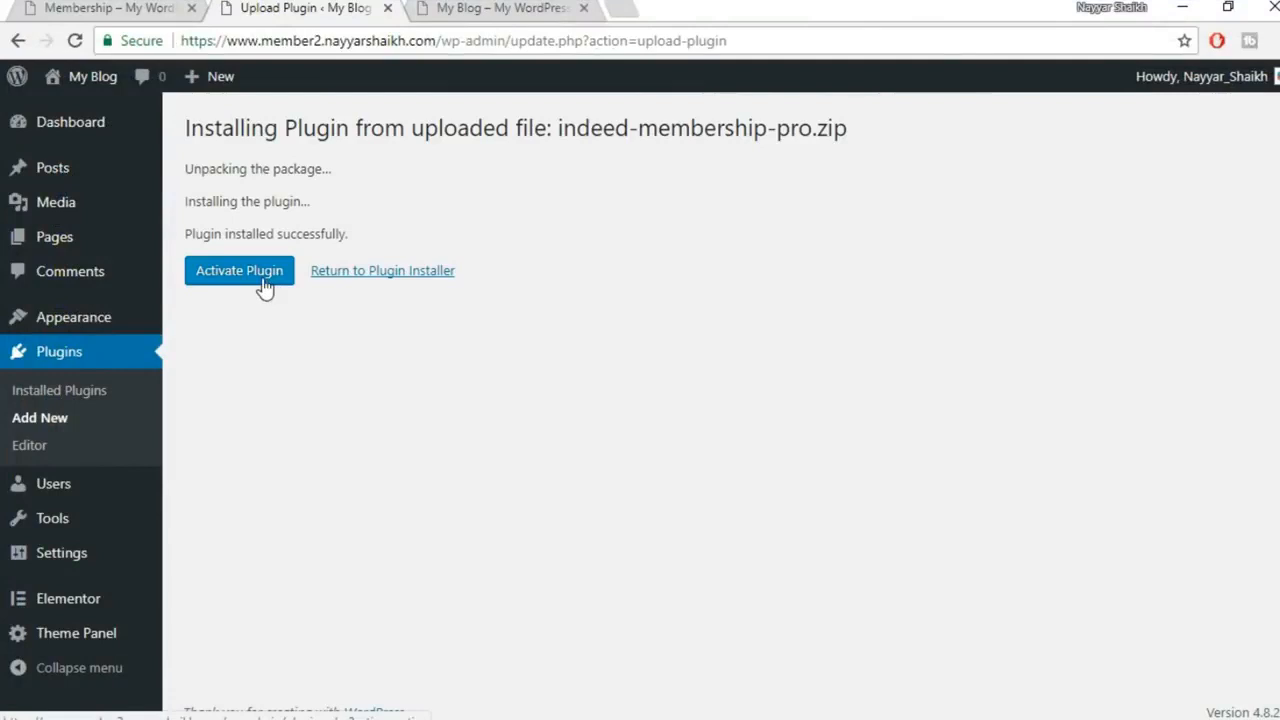
click(264, 281)
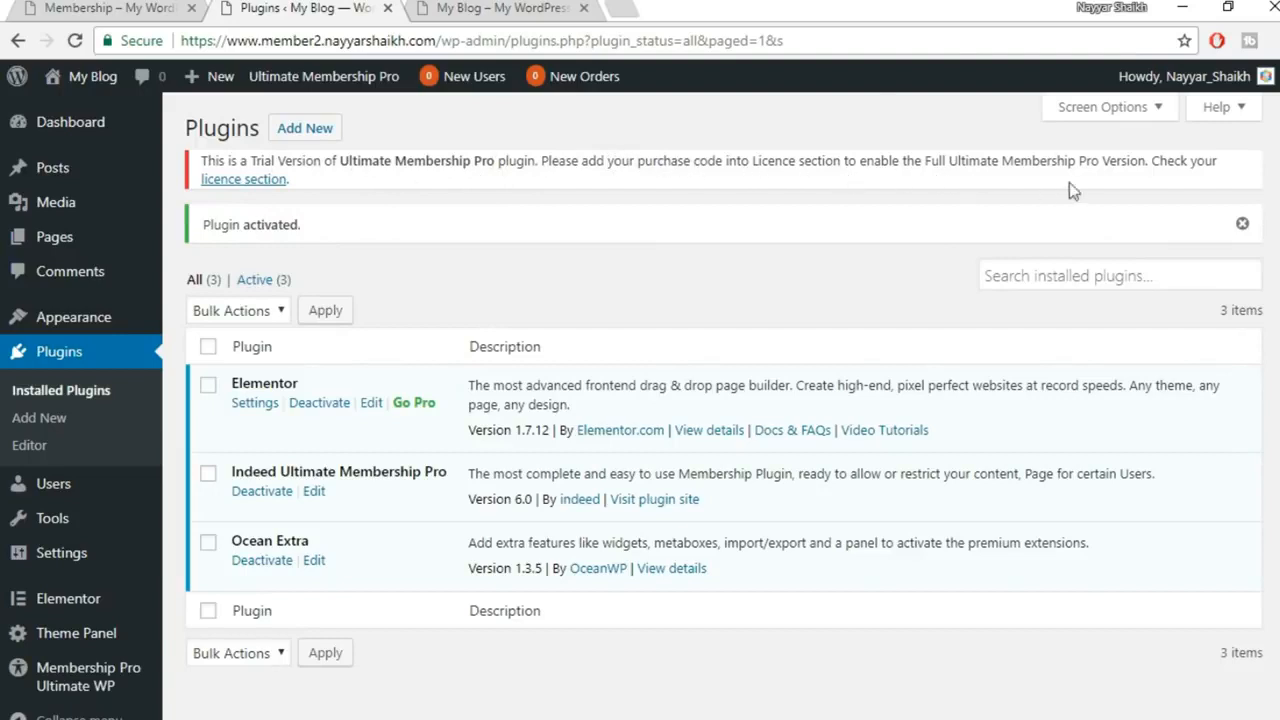
Submit the Ultimate Membership Pro purchase code in its licence section, then return to Dashboard
click(252, 183)
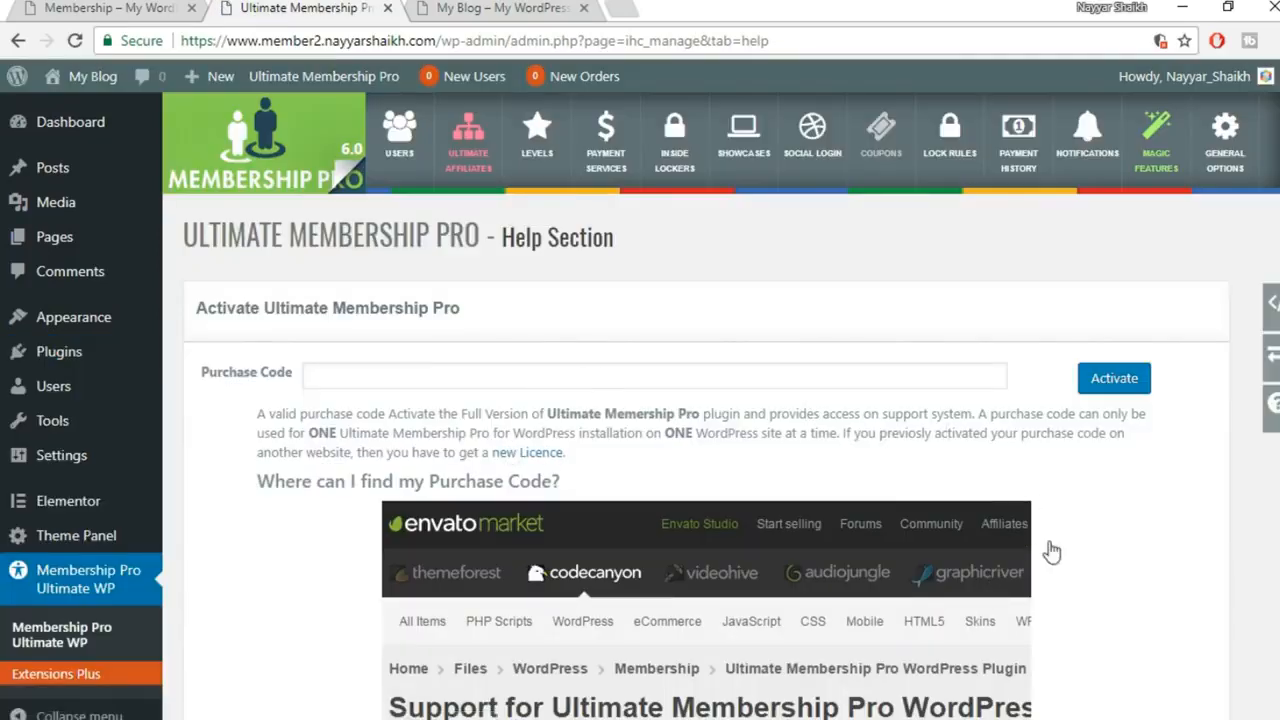
scroll(1052, 552, down, 5)
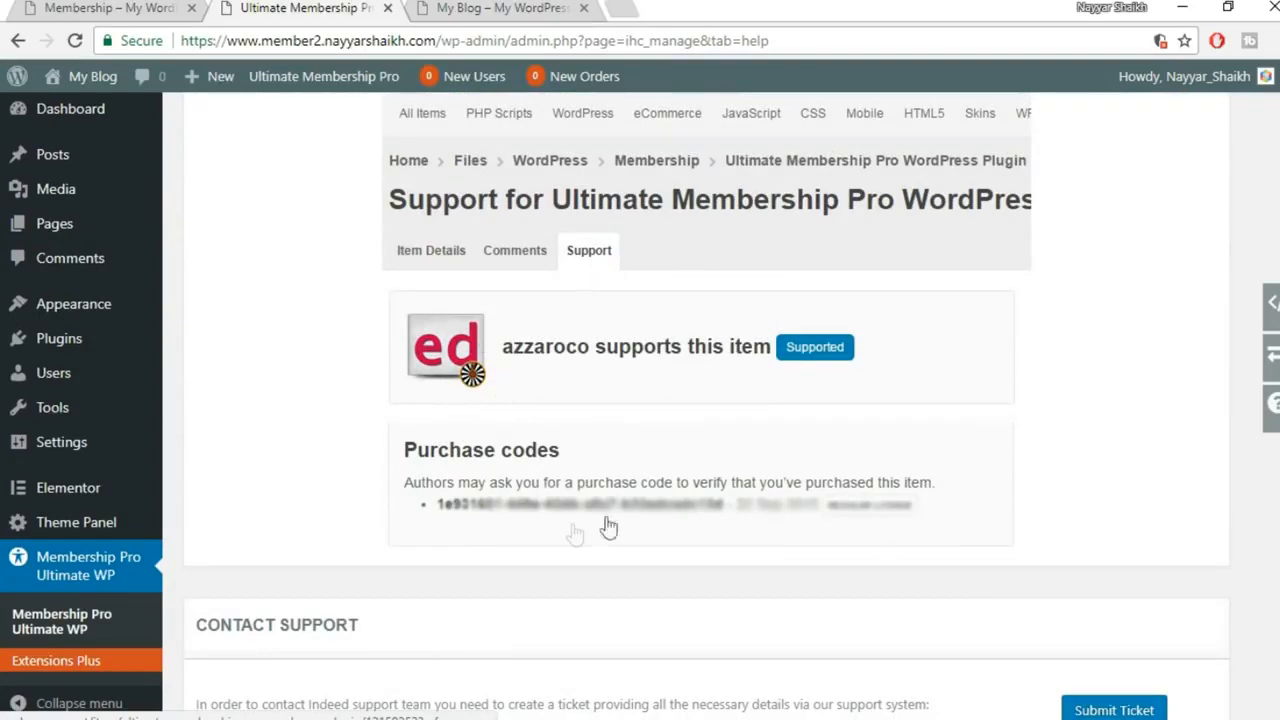
scroll(800, 545, up, 5)
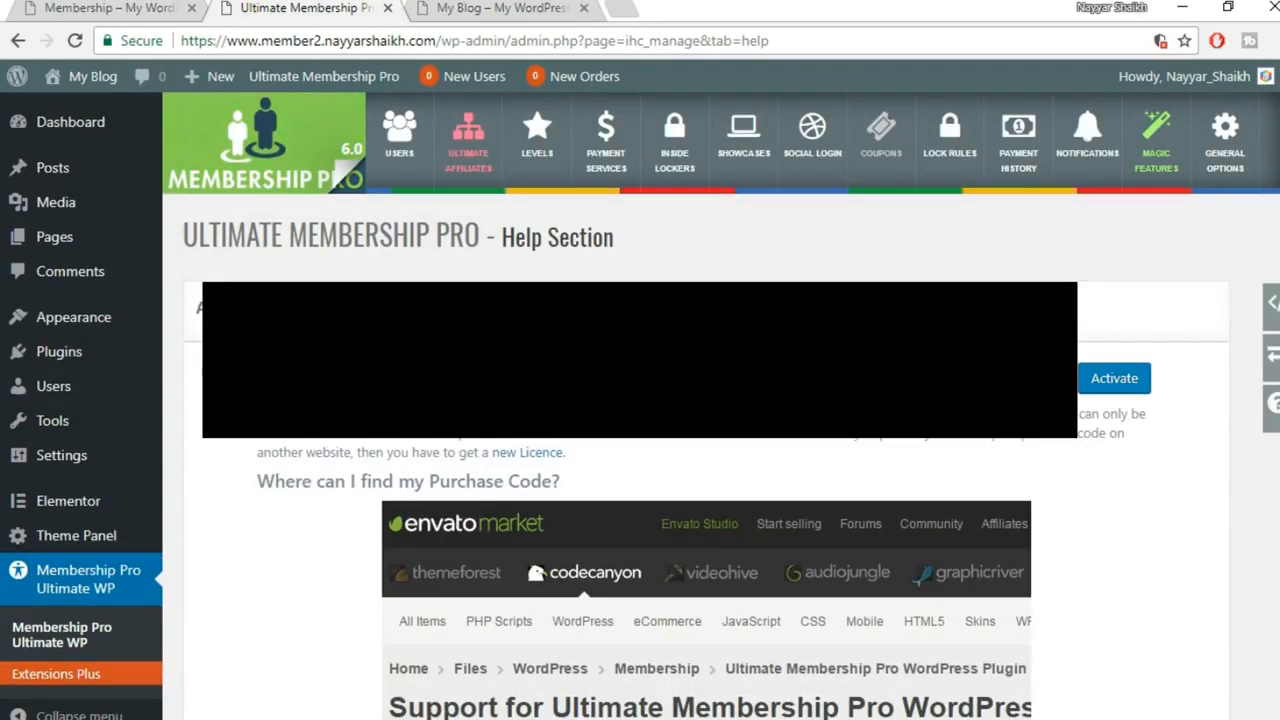
click(1112, 382)
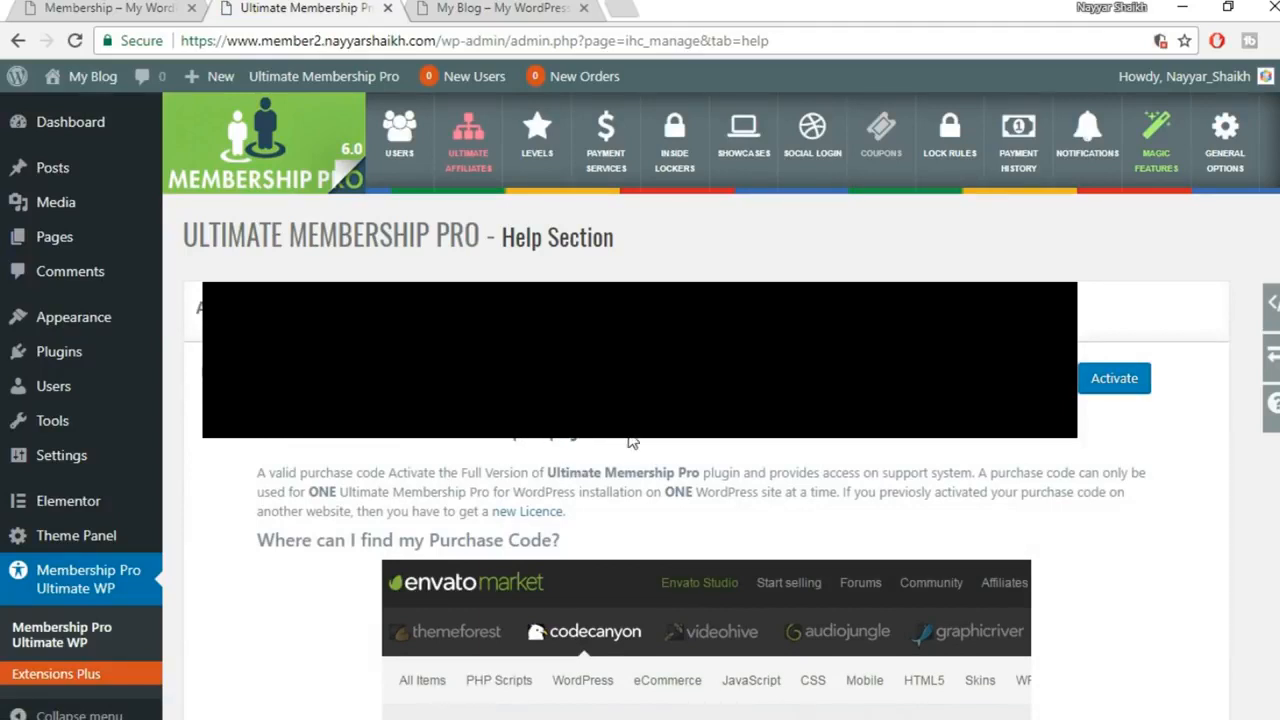
click(65, 121)
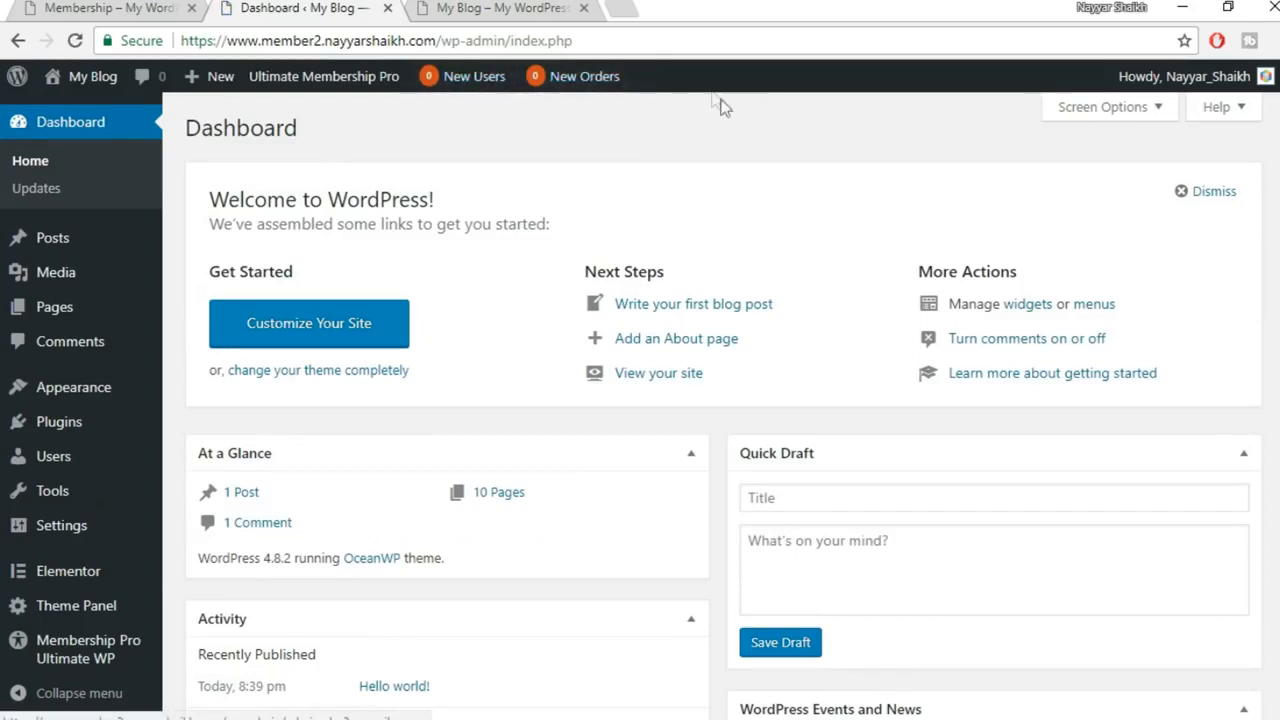
Open Membership Pro Ultimate WP's Dashboard Overall, showing 0 Total Users and 0 USD transactions
mouse_move(94, 668)
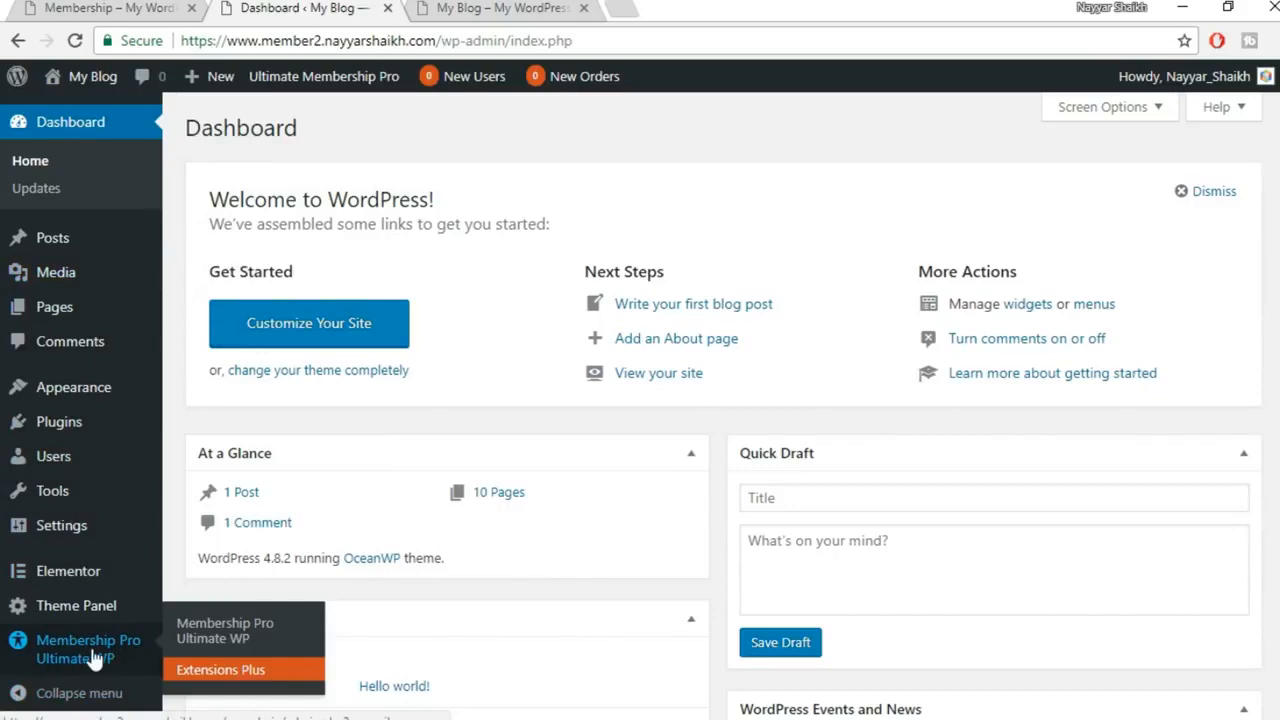
click(113, 651)
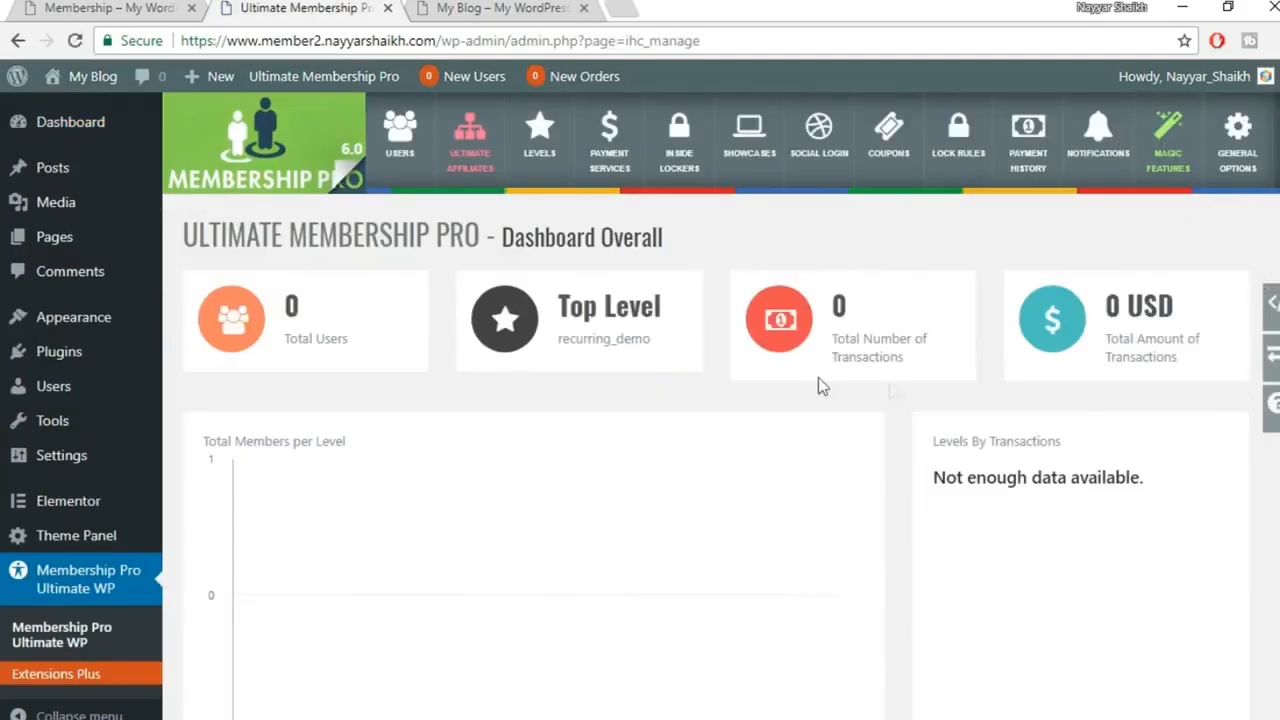
scroll(815, 385, down, 5)
scroll(818, 470, up, 5)
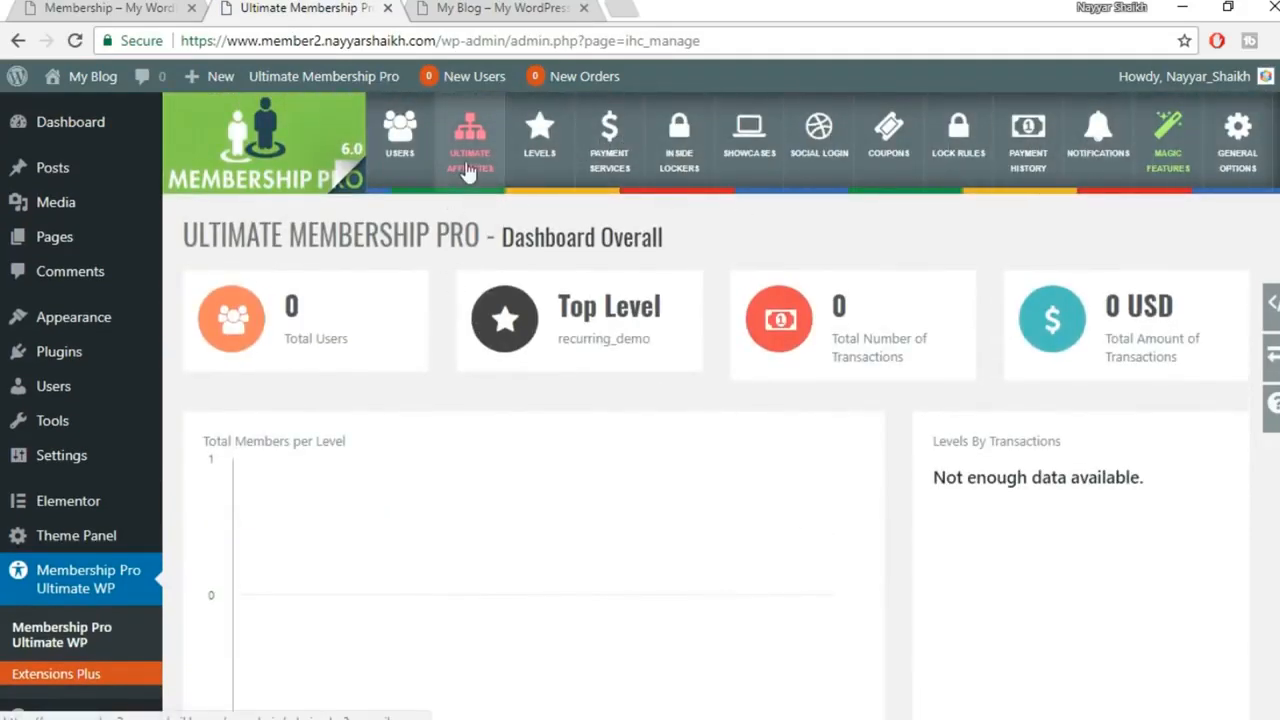
click(475, 20)
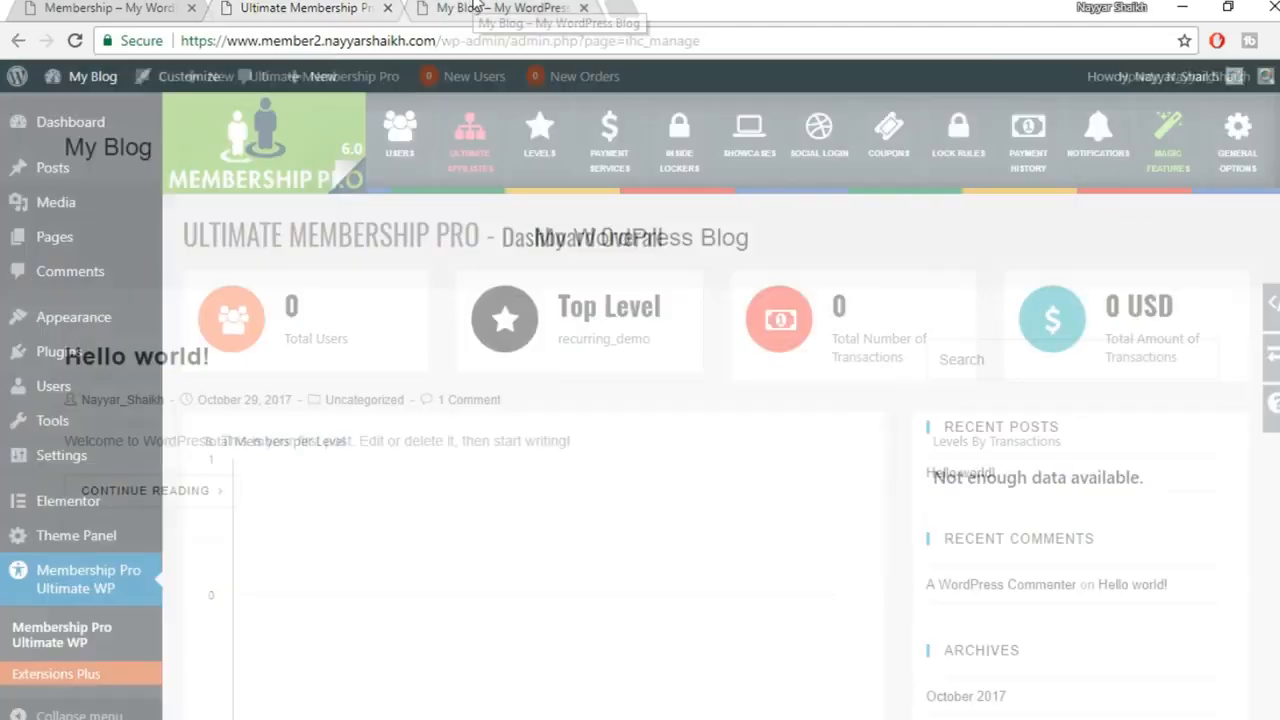
click(74, 40)
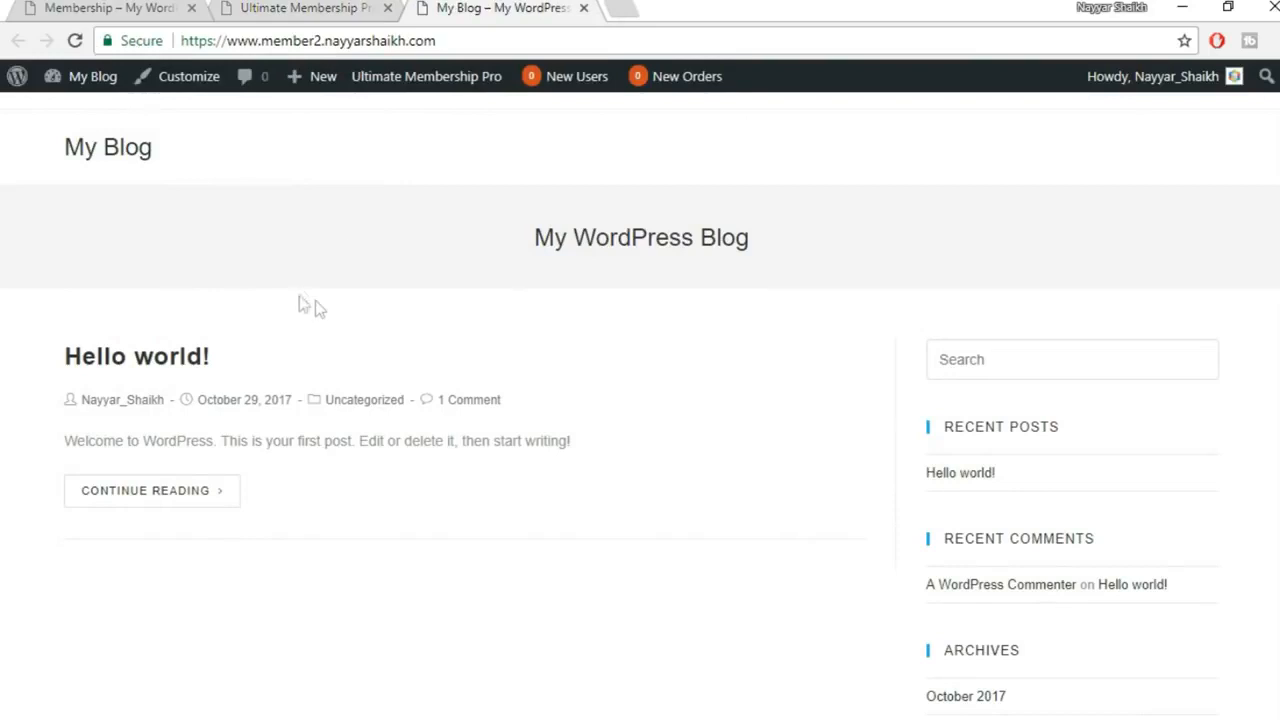
scroll(640, 400, down, 5)
scroll(640, 400, up, 5)
click(329, 7)
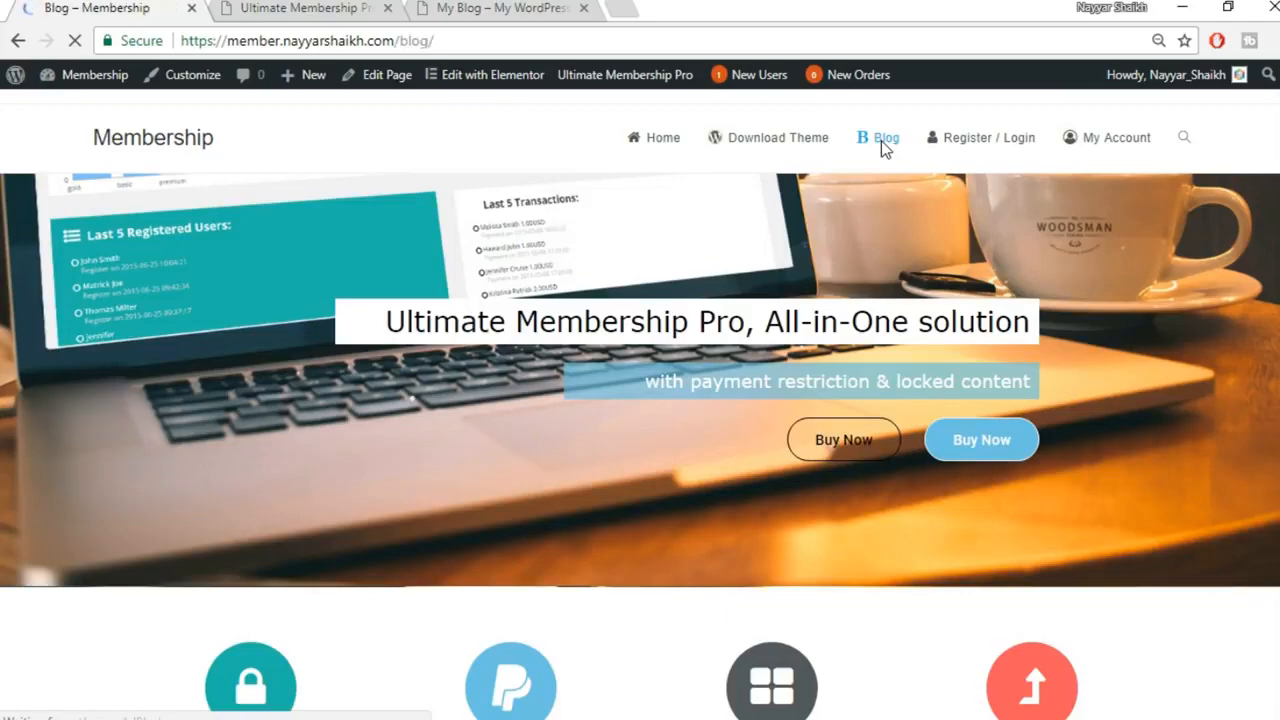
scroll(450, 447, down, 10)
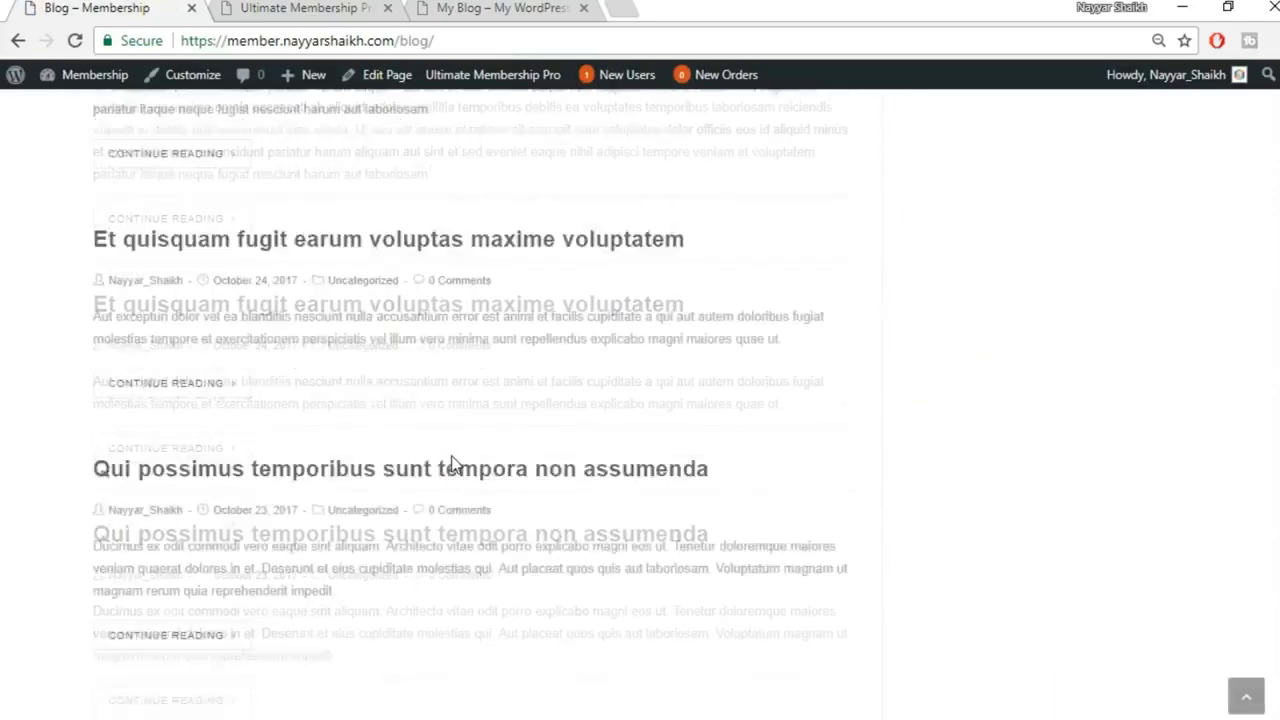
scroll(496, 567, up, 10)
click(307, 8)
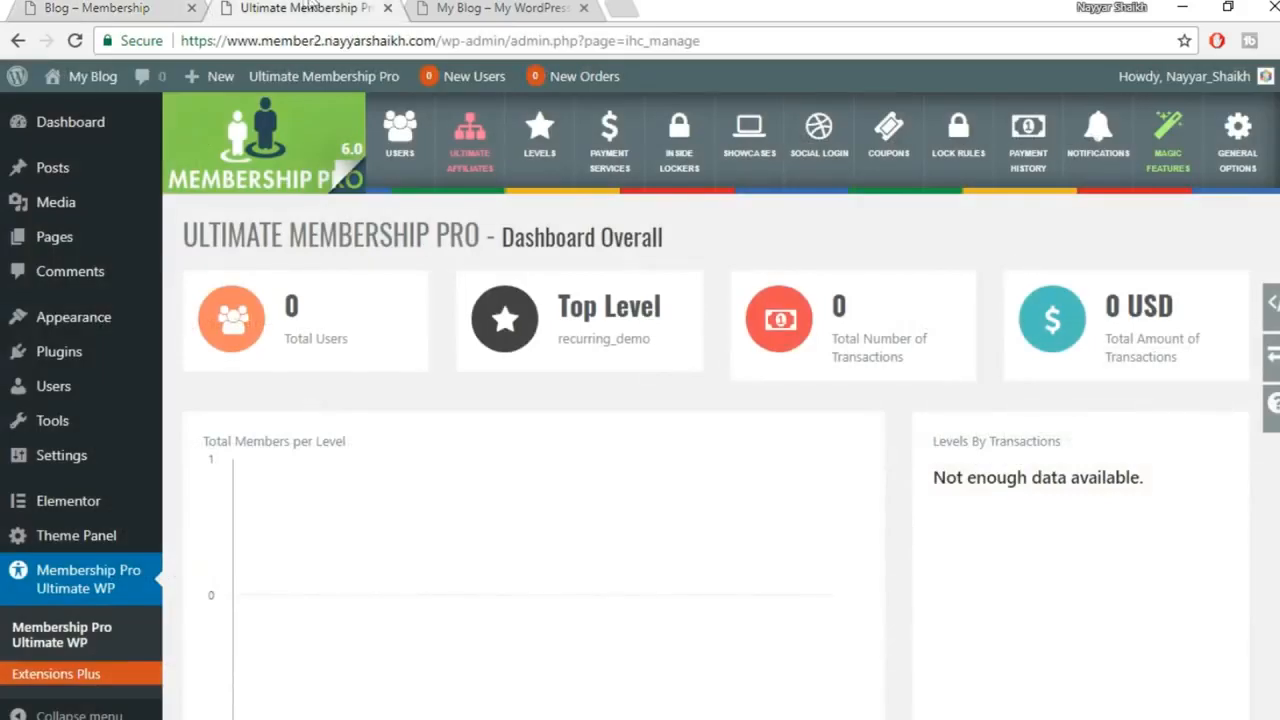
Search the plugin directory for 'fakerpress' and install FakerPress
mouse_move(120, 410)
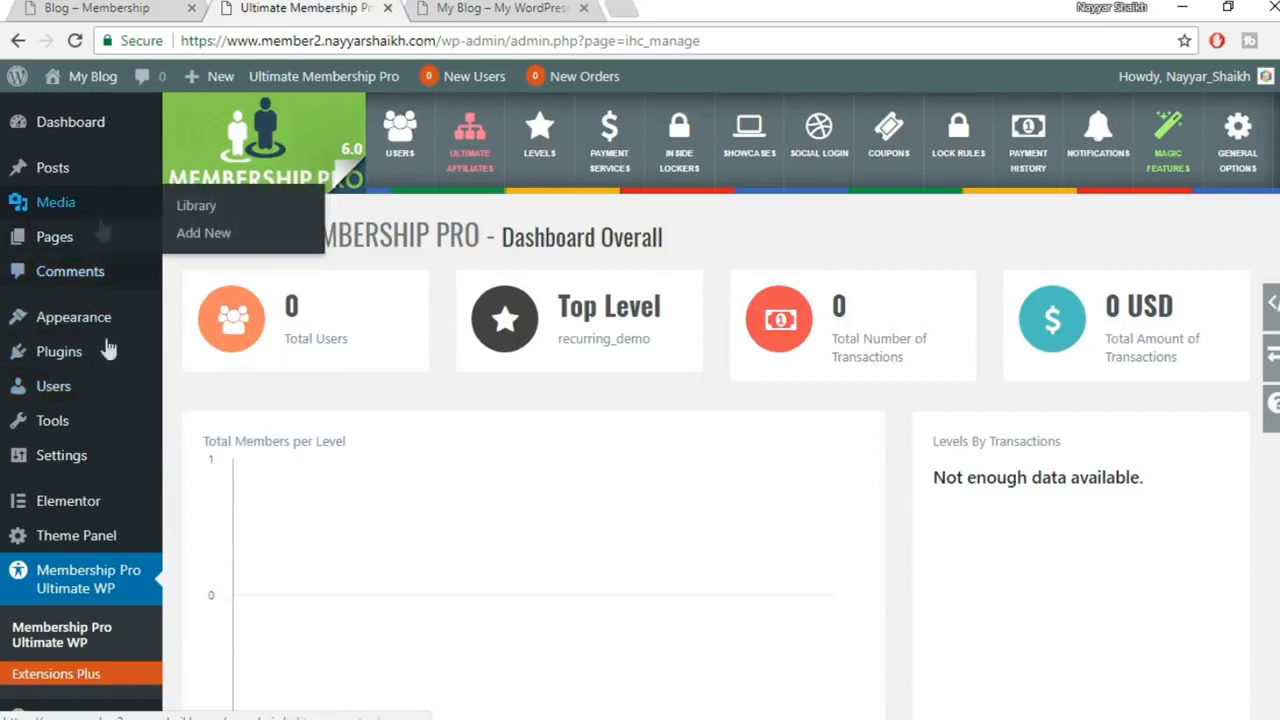
mouse_move(80, 358)
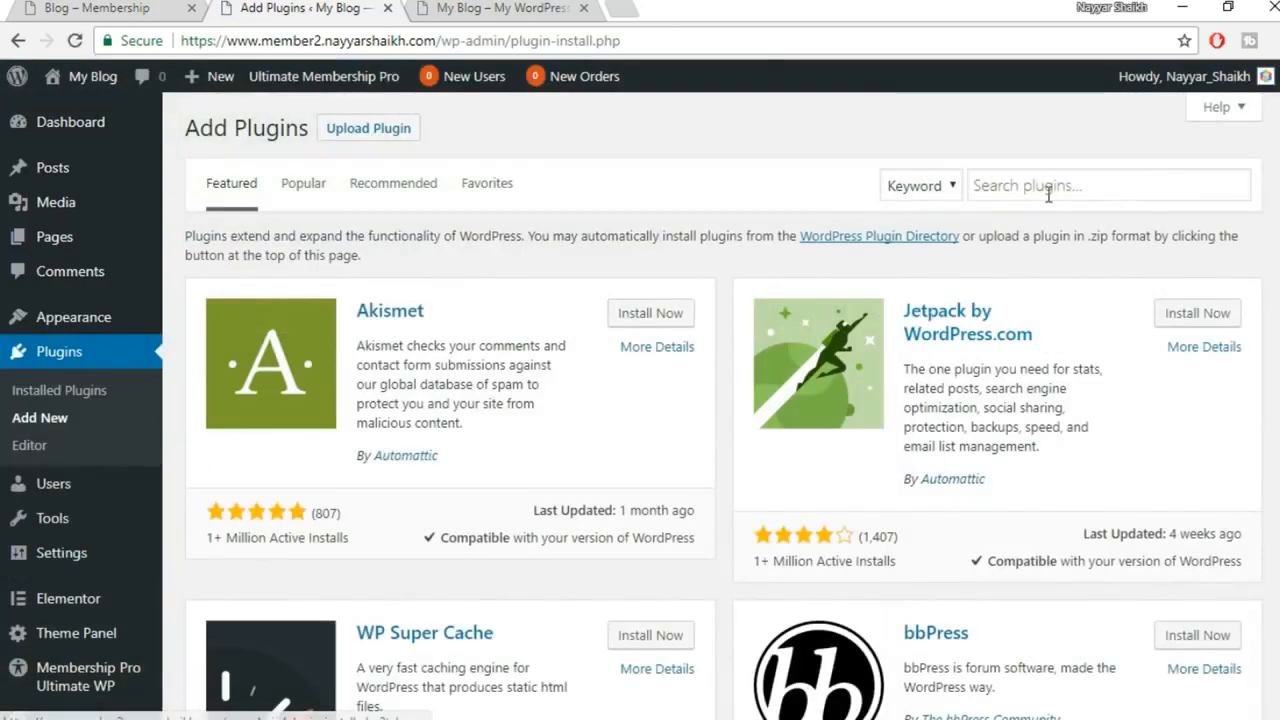
click(1046, 188)
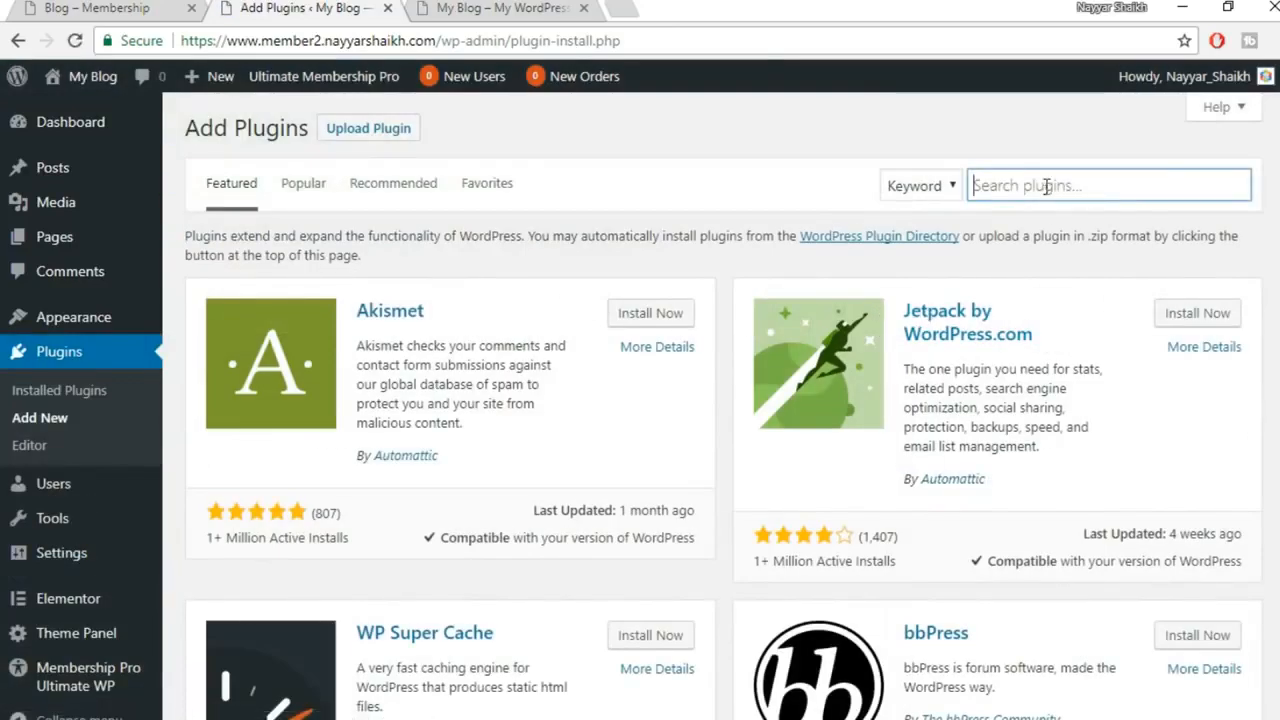
text(fakerpress)
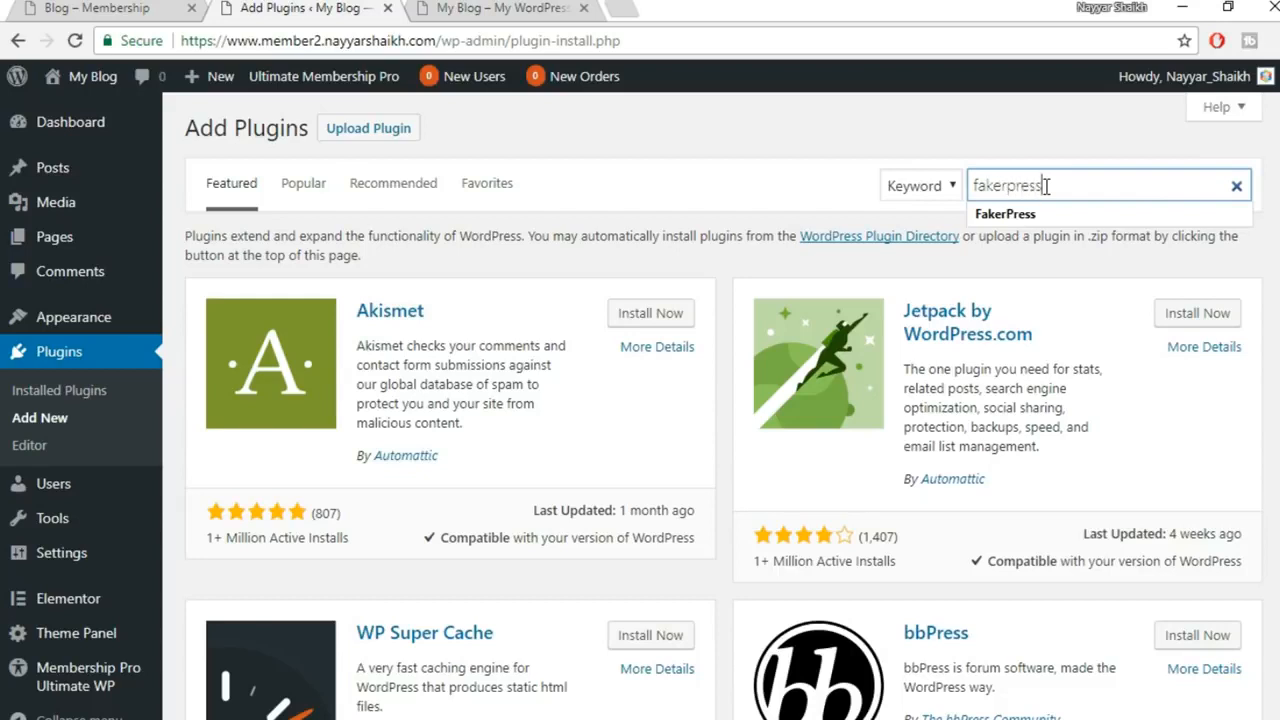
key(Return)
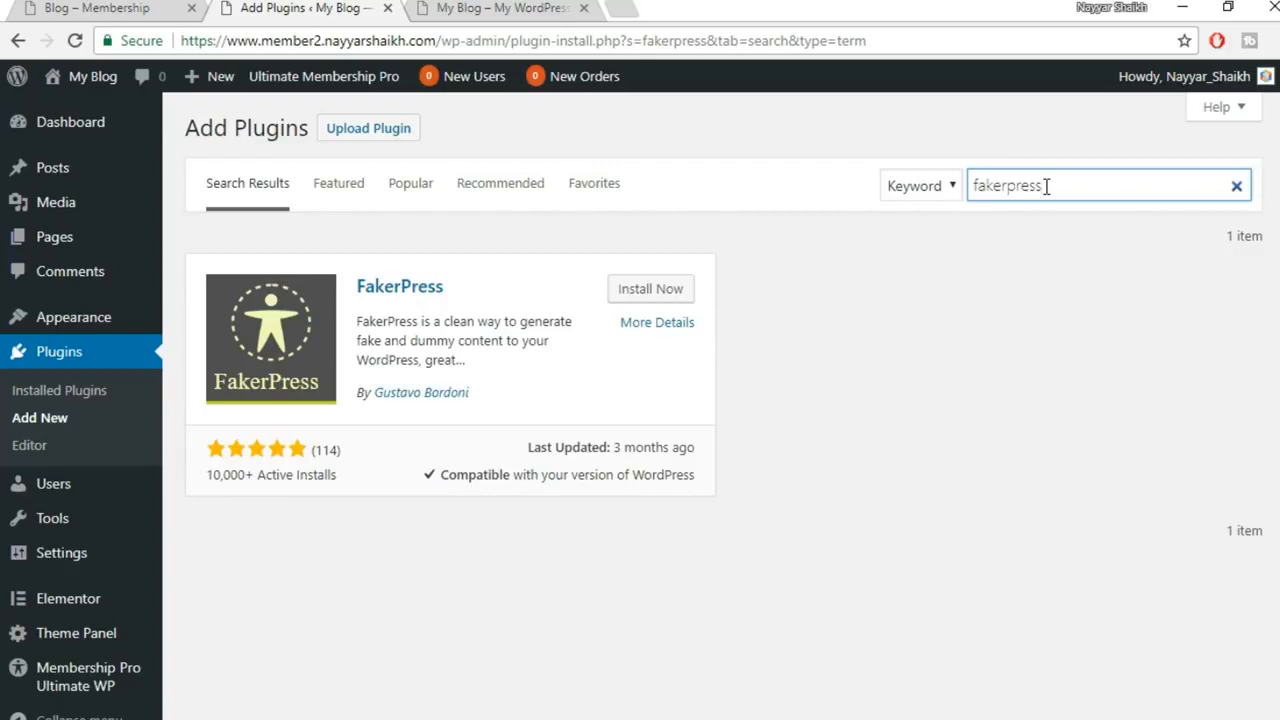
click(675, 292)
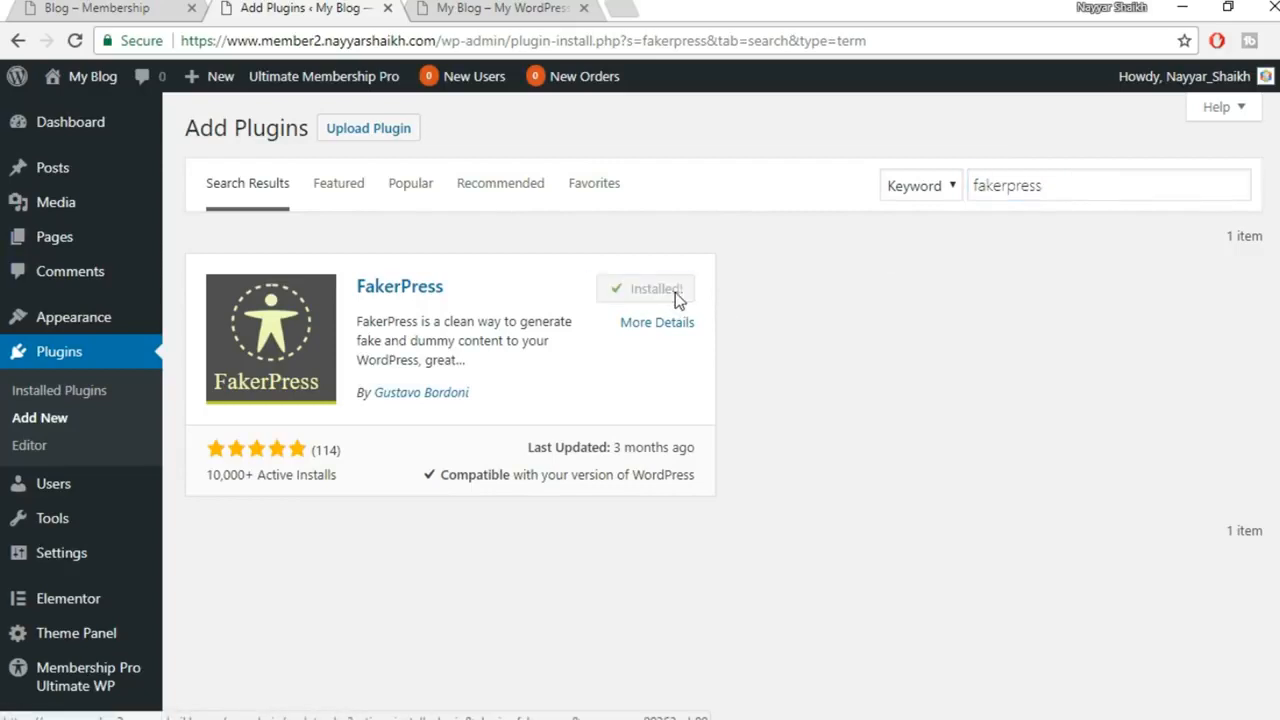
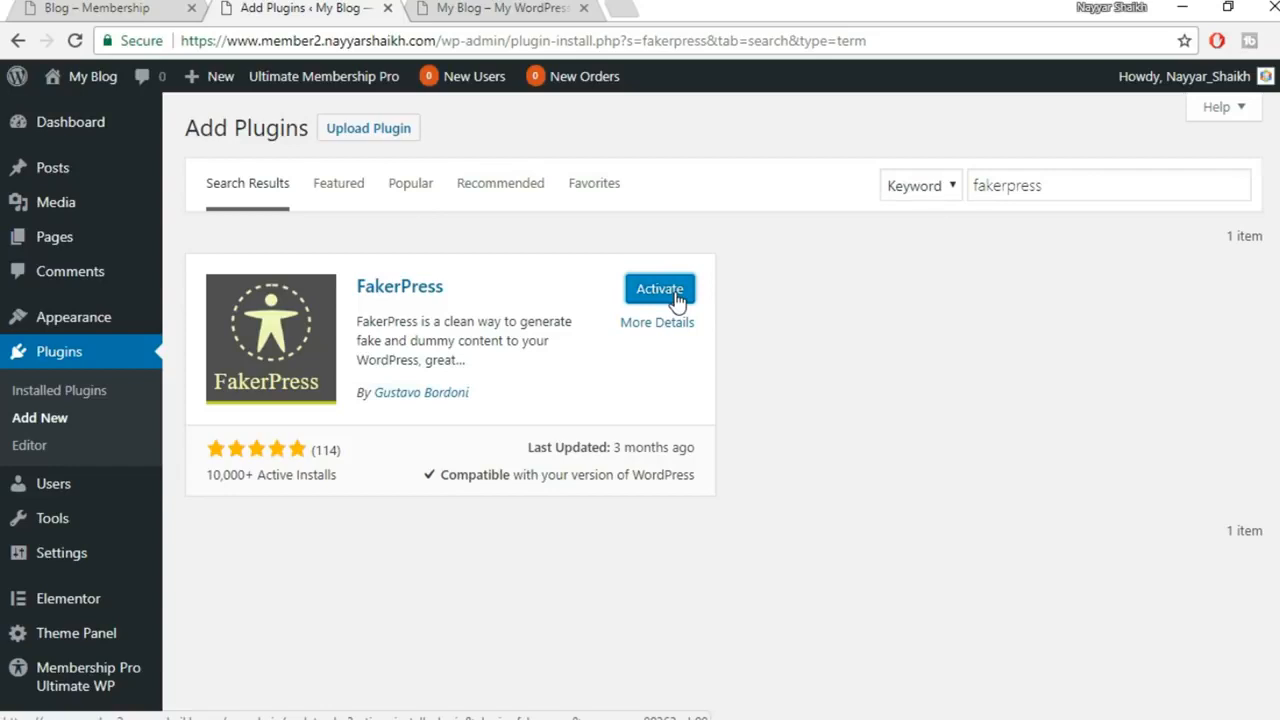
Activate FakerPress, then go through its Settings to the Posts generator page
click(676, 296)
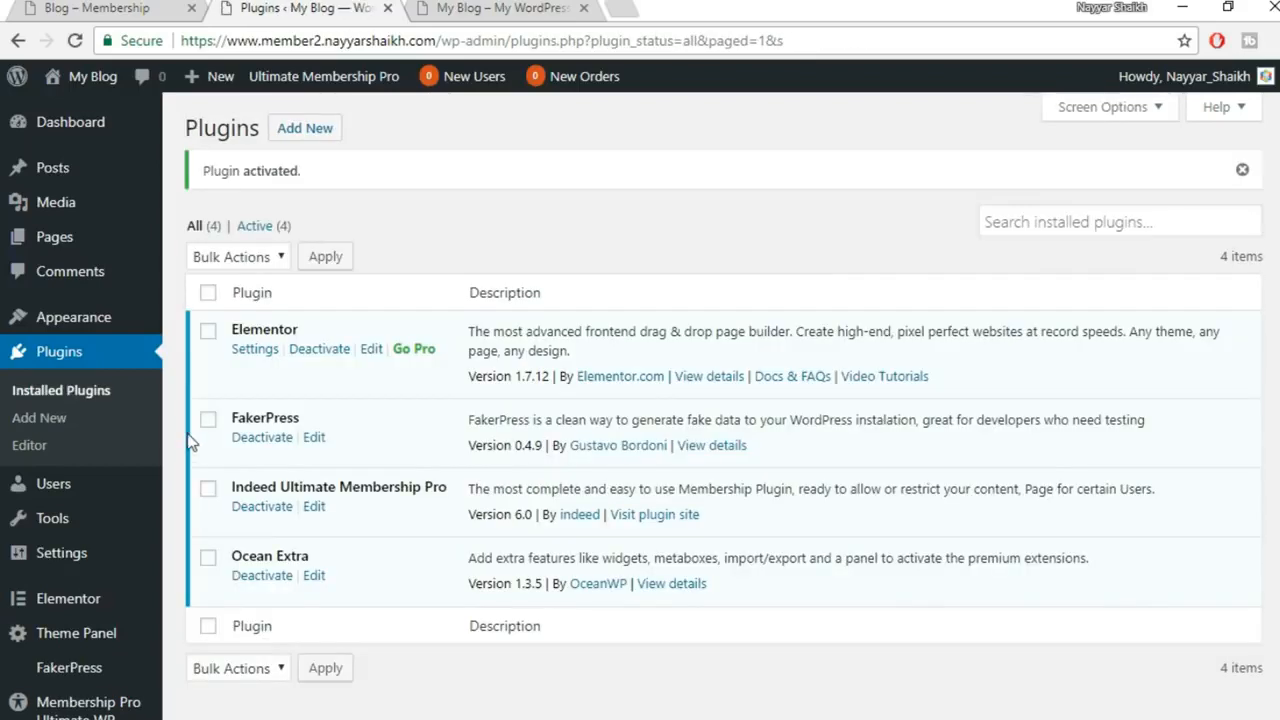
scroll(157, 494, down, 1)
mouse_move(77, 626)
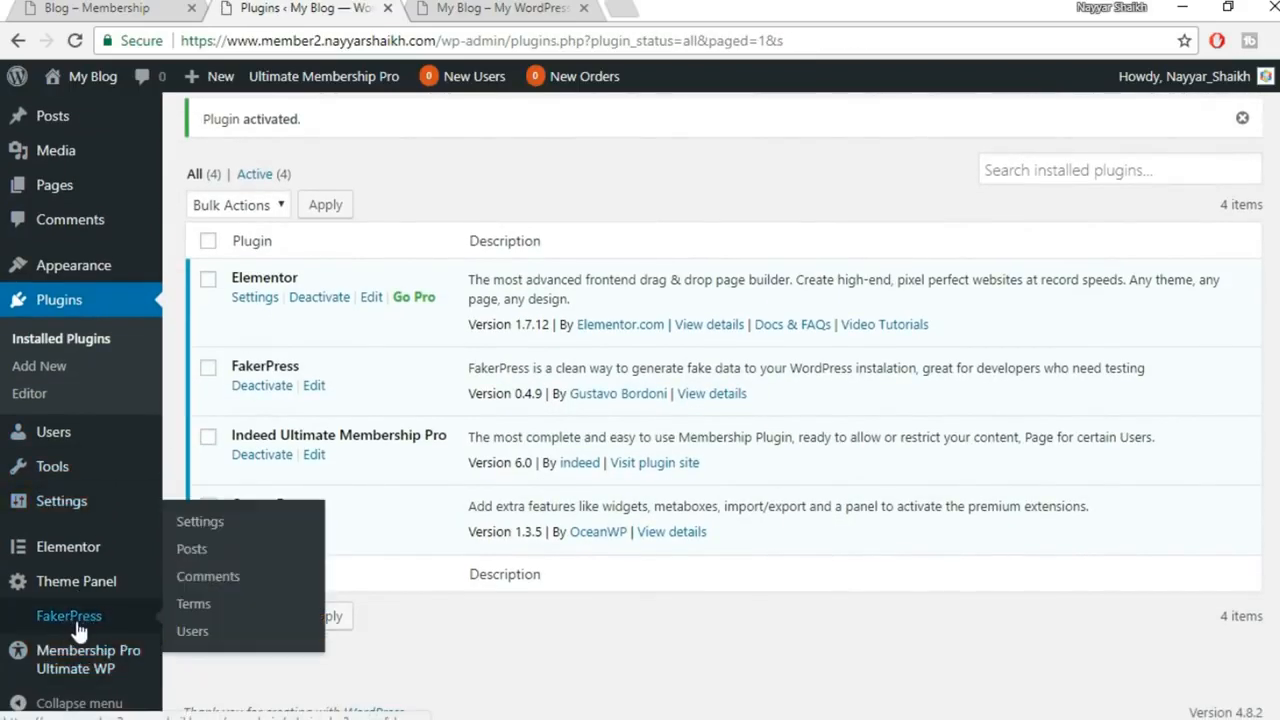
click(83, 622)
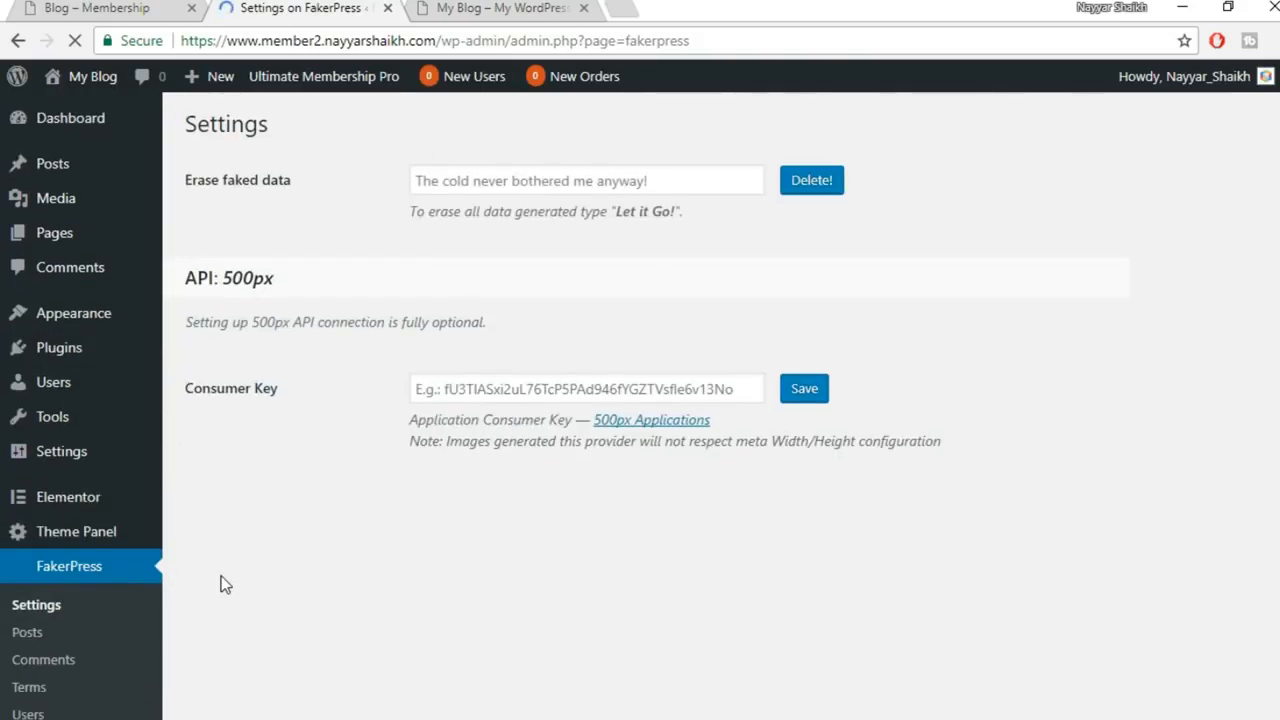
scroll(250, 572, down, 2)
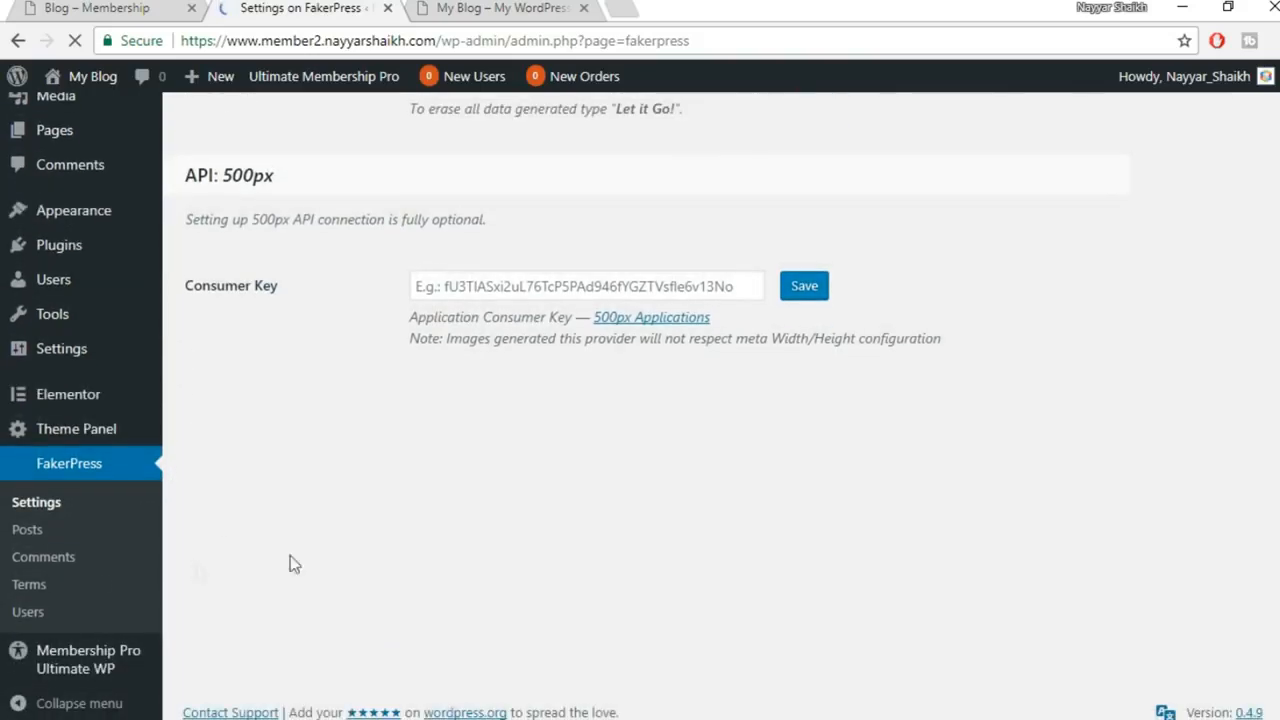
click(34, 537)
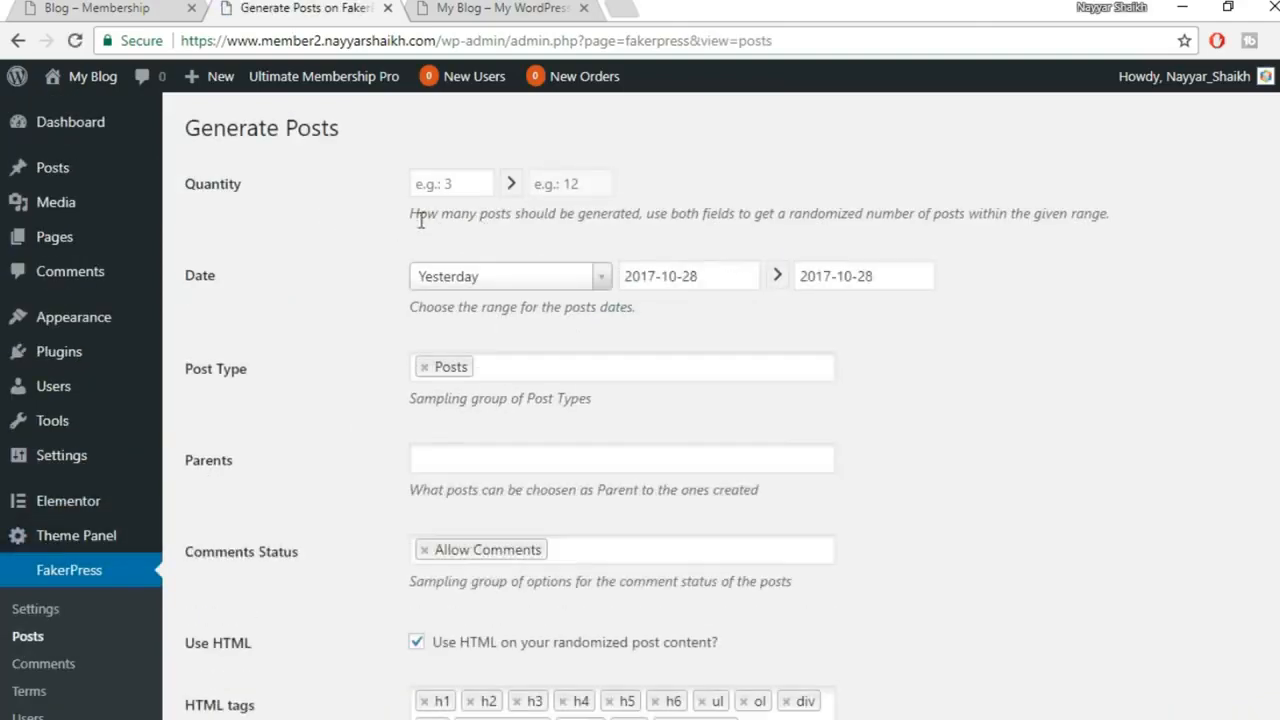
Generate 3 fake posts with FakerPress, dated Today
click(446, 184)
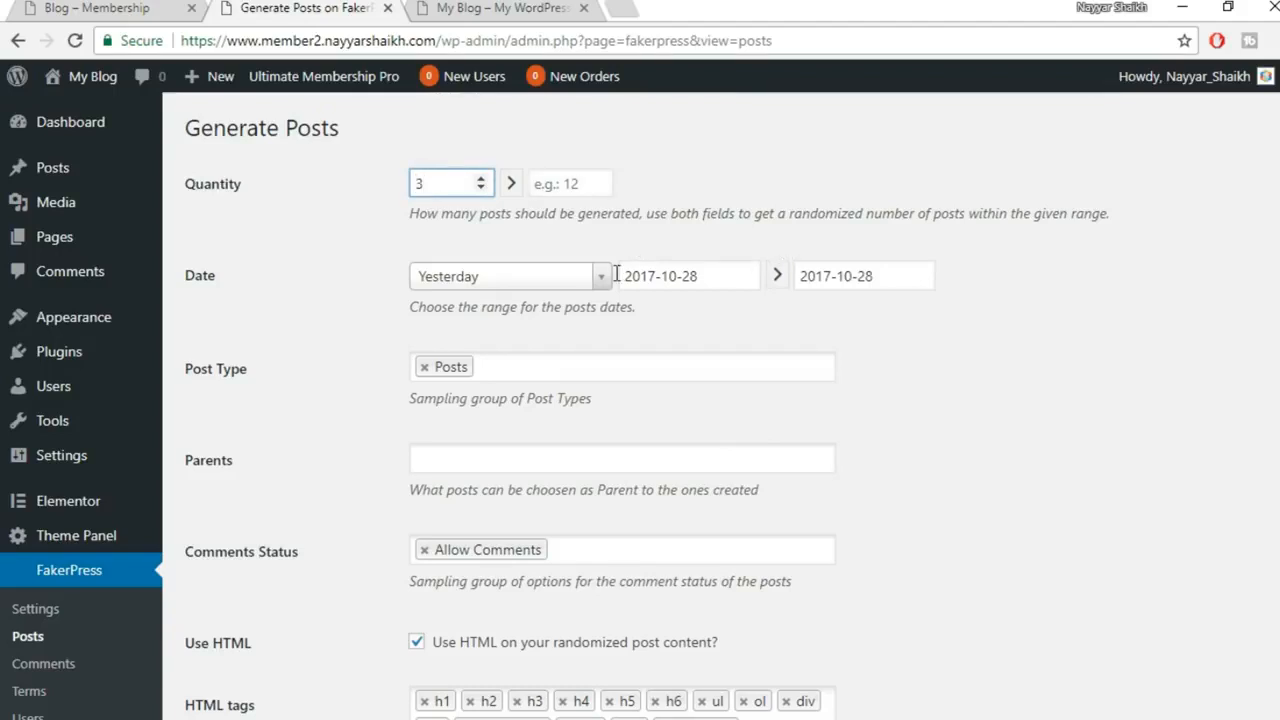
click(545, 276)
click(493, 341)
scroll(924, 338, down, 2)
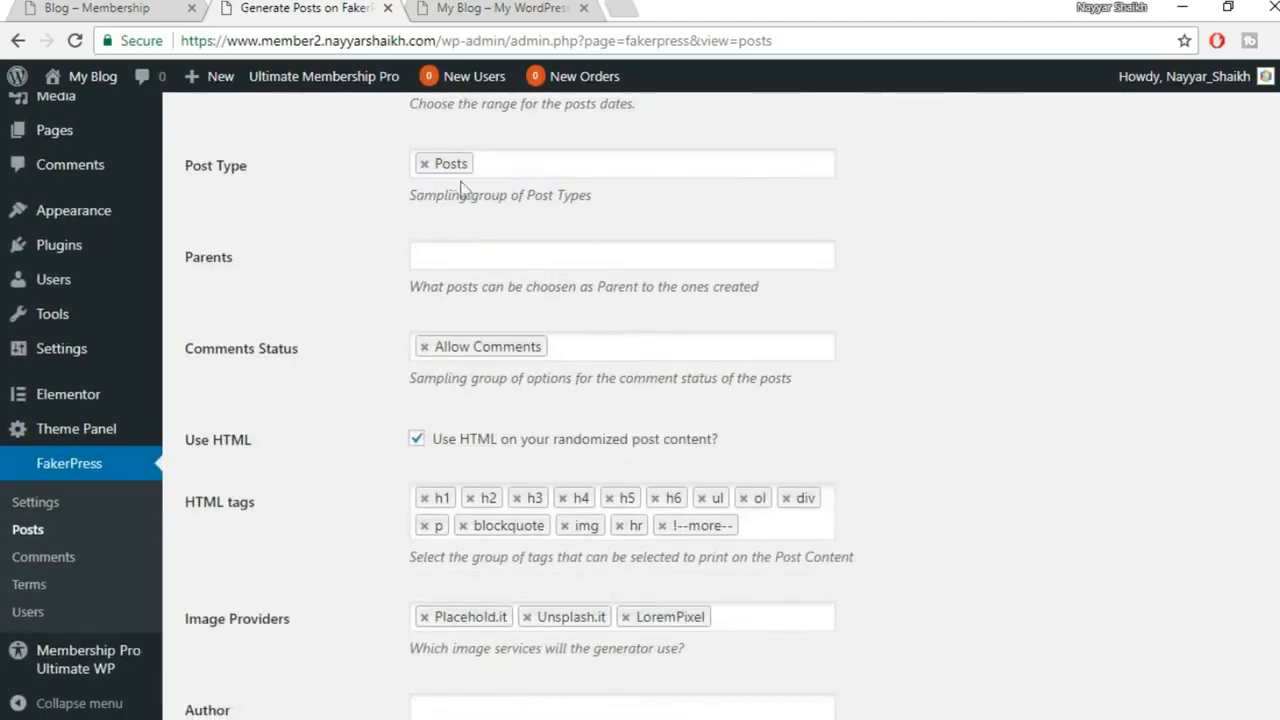
scroll(718, 332, down, 1)
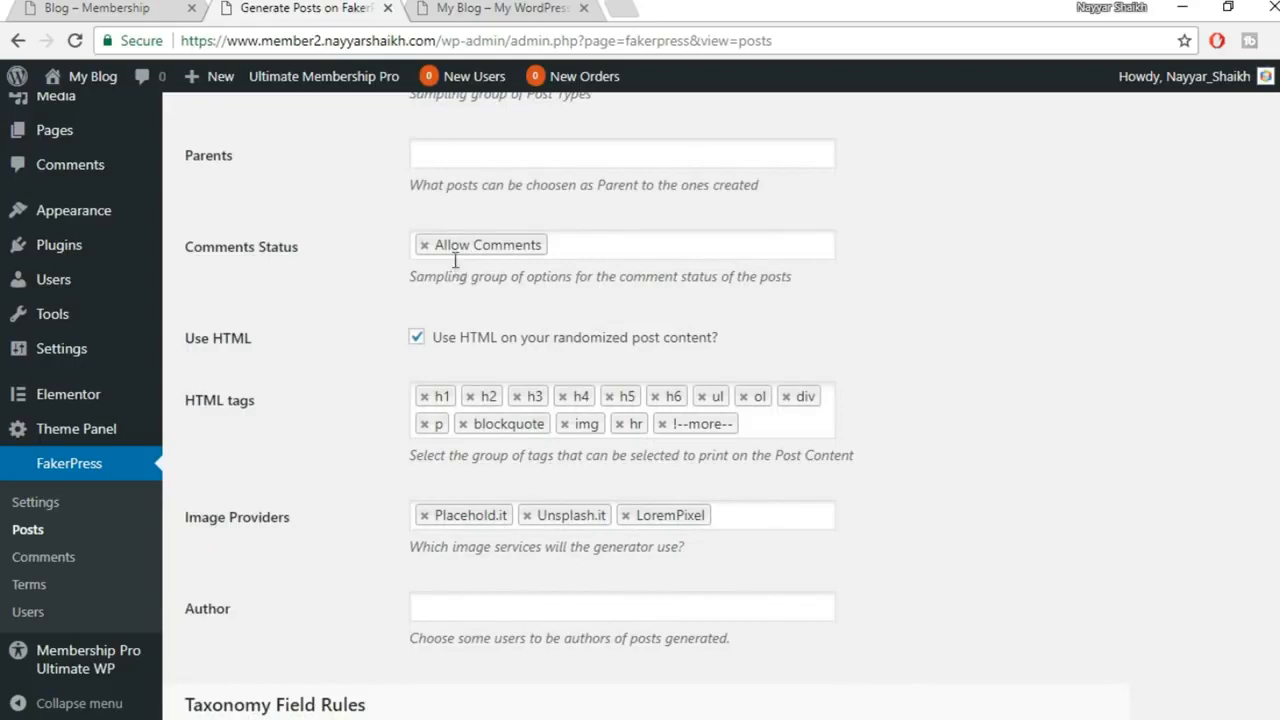
scroll(705, 307, down, 1)
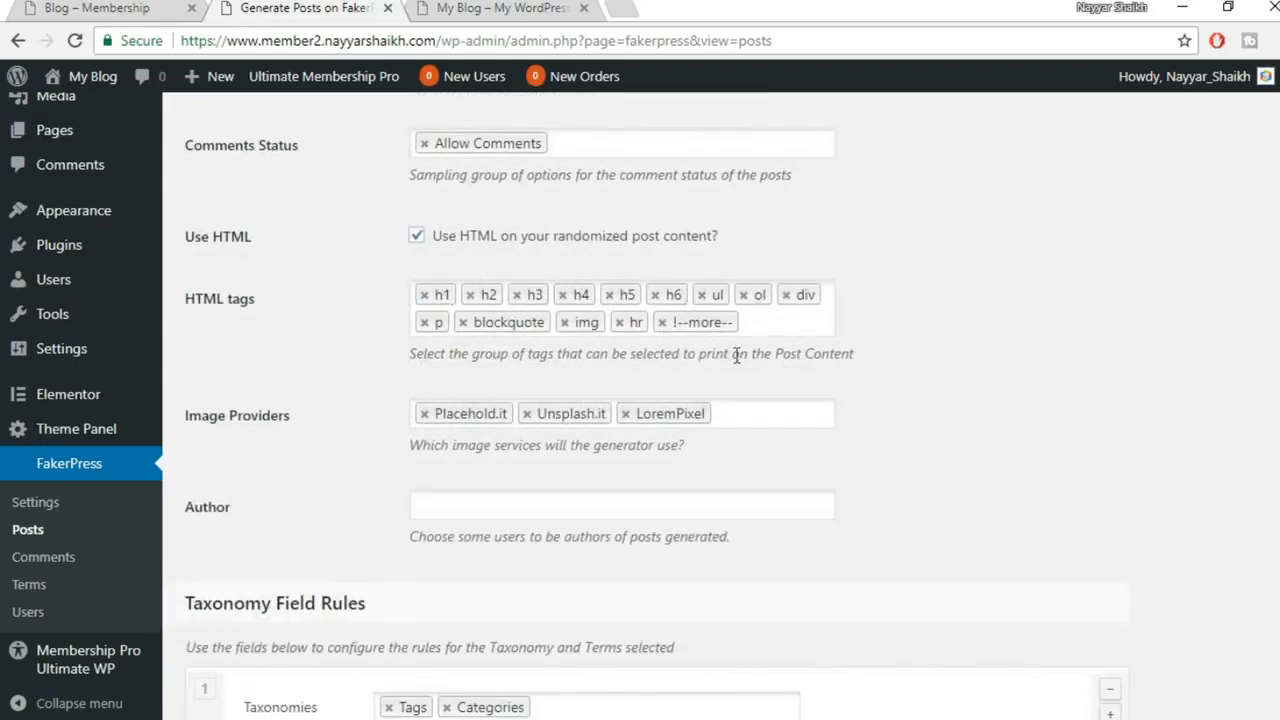
scroll(735, 352, down, 3)
scroll(769, 337, down, 2)
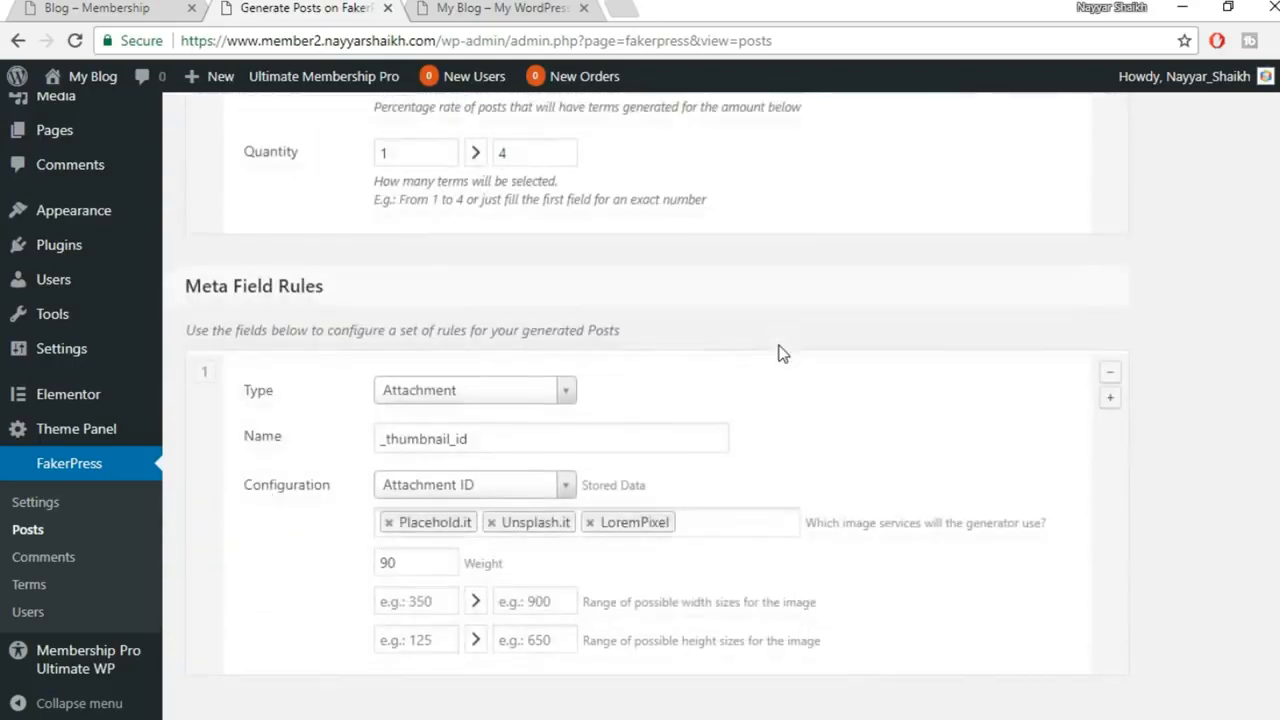
scroll(783, 354, down, 1)
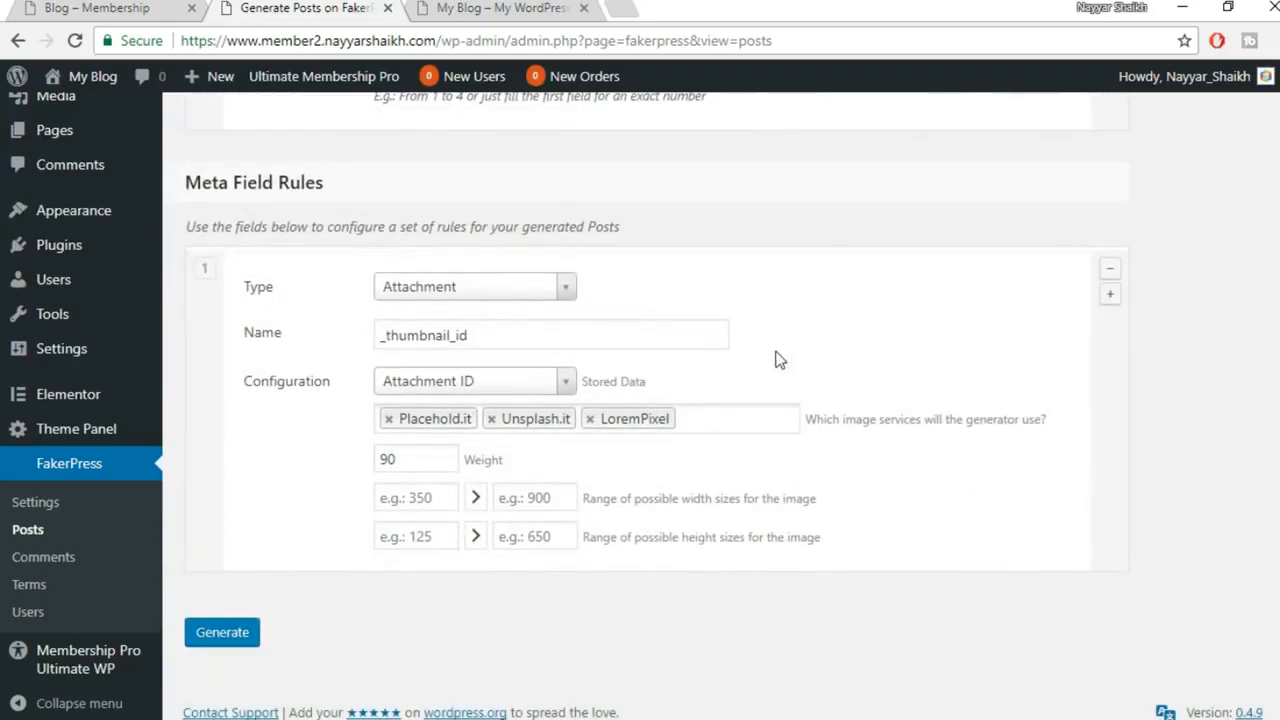
click(235, 643)
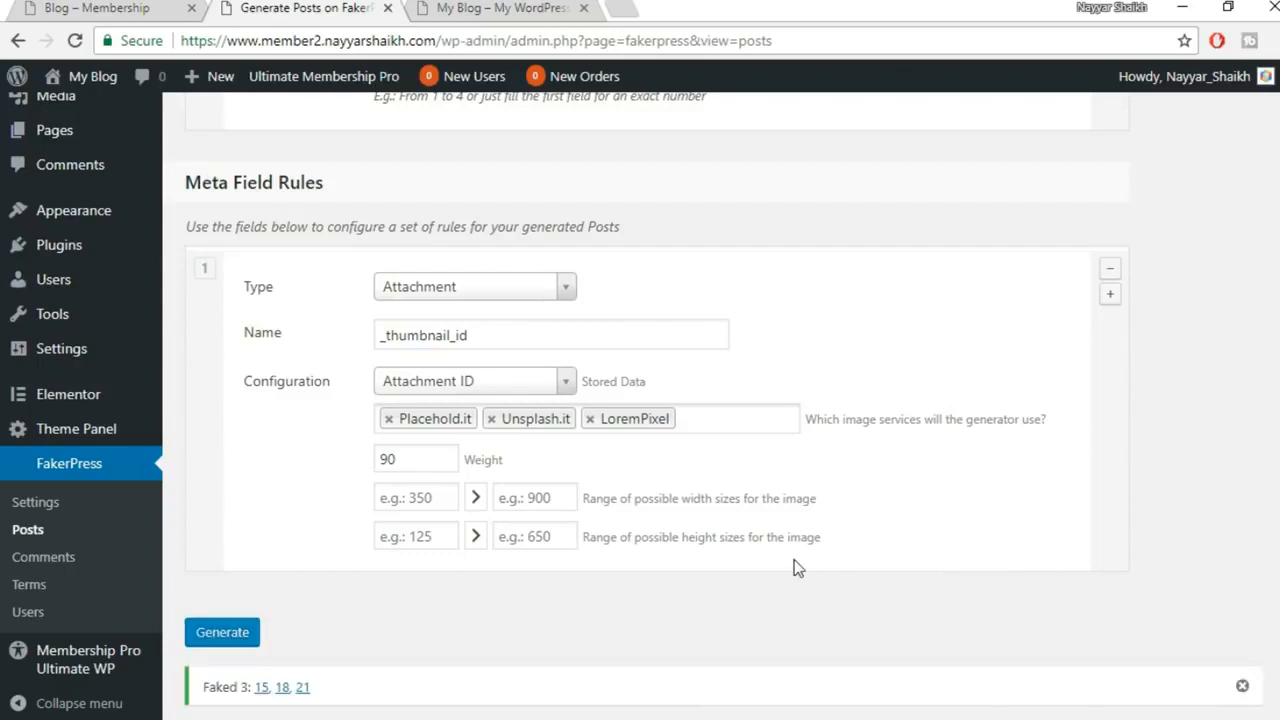
Bring up the All Posts list to see the generated posts
scroll(729, 597, down, 1)
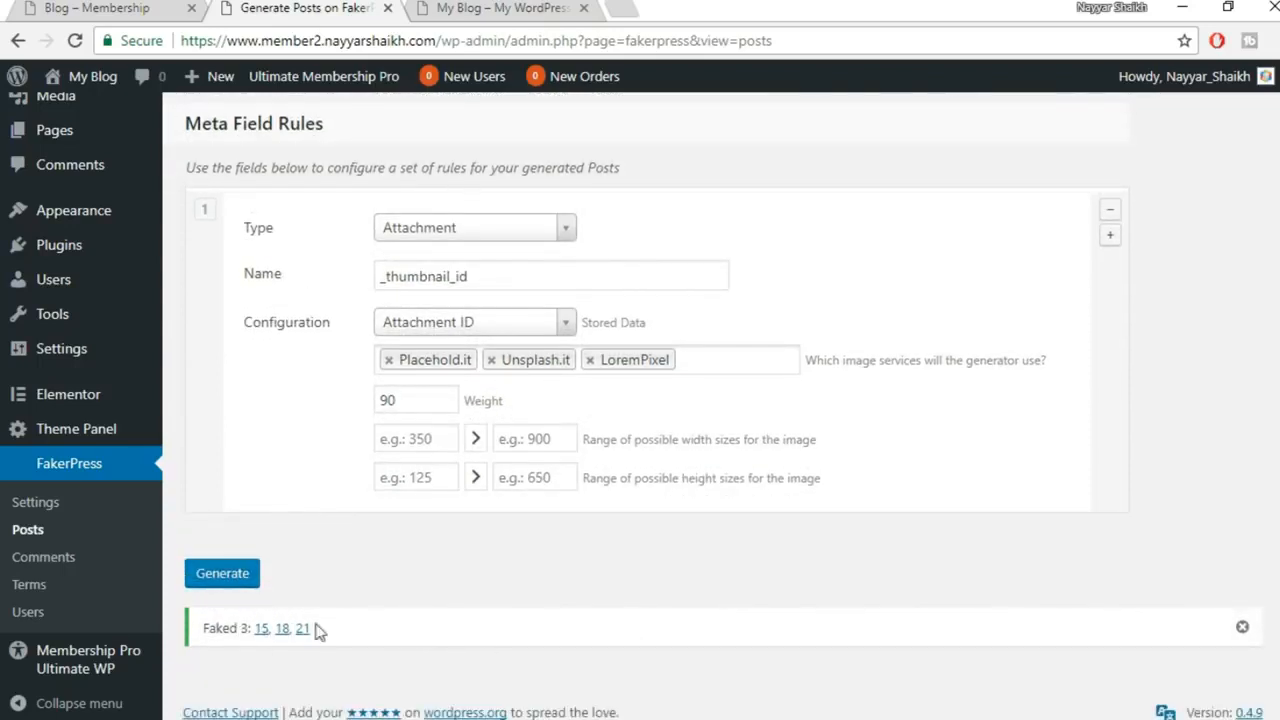
scroll(86, 308, up, 2)
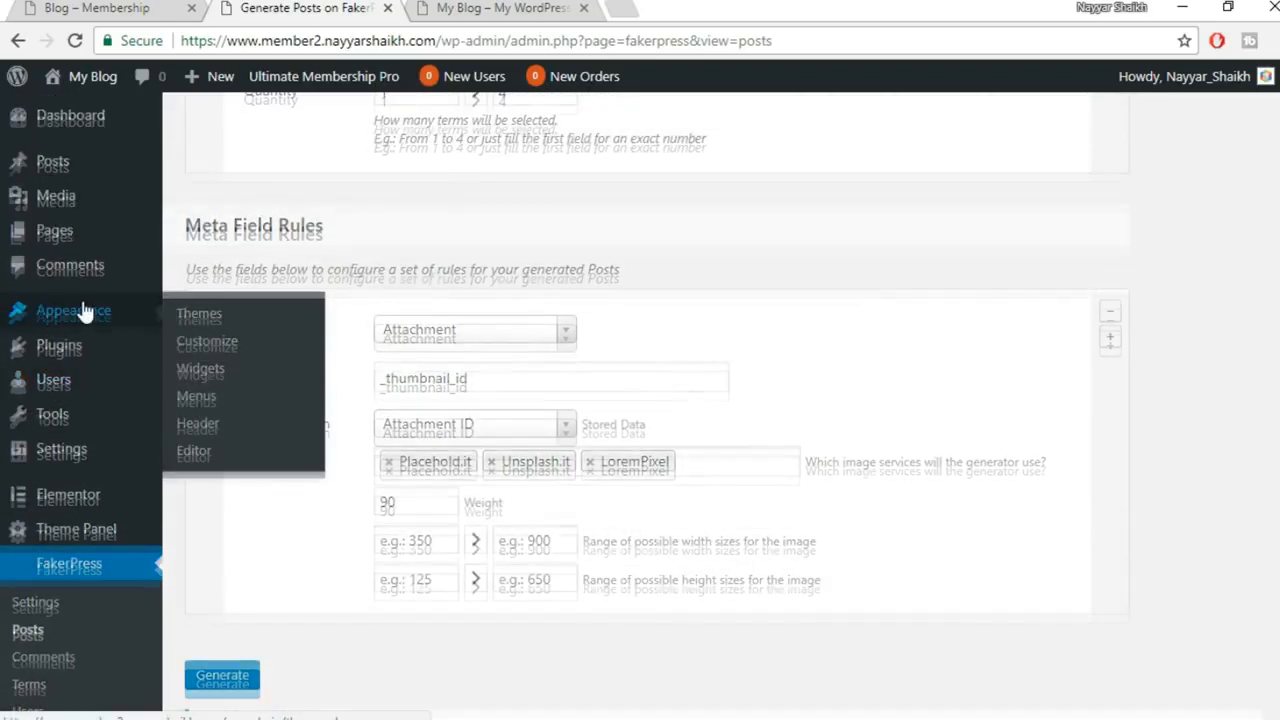
scroll(86, 313, up, 3)
mouse_move(57, 171)
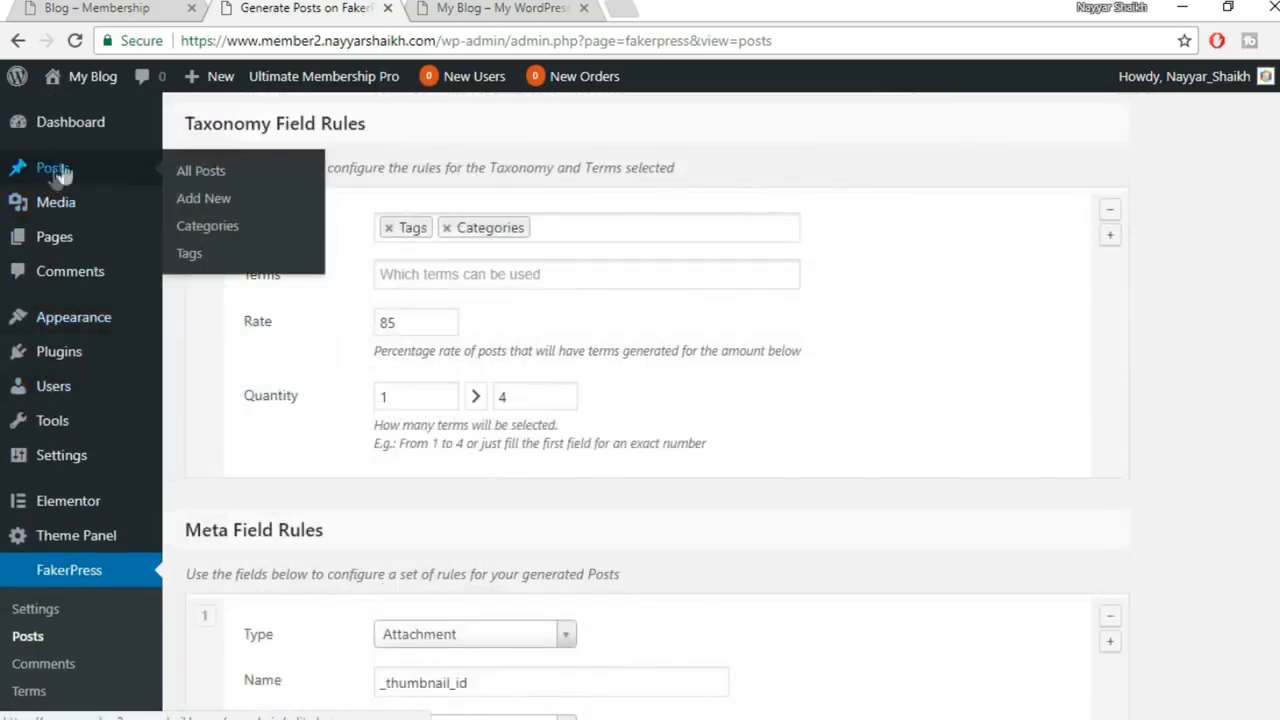
click(75, 170)
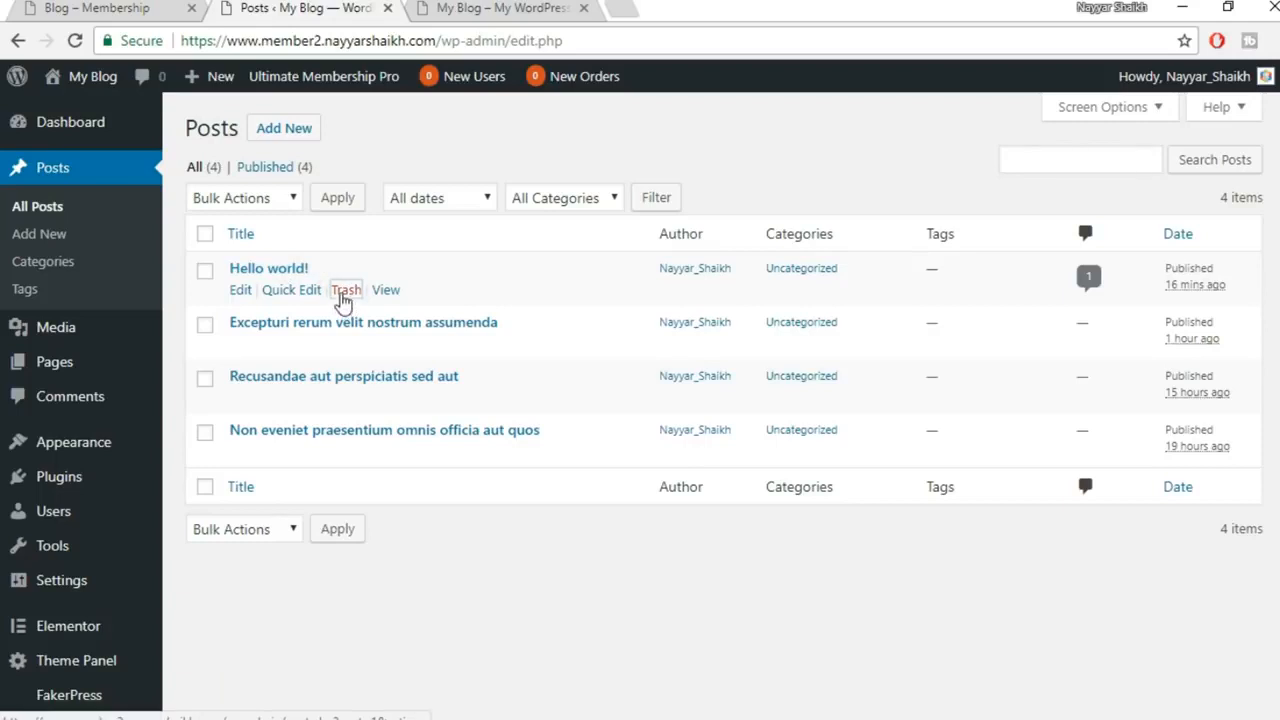
Trash the Hello world! post and reload the live blog to show the generated posts
click(348, 294)
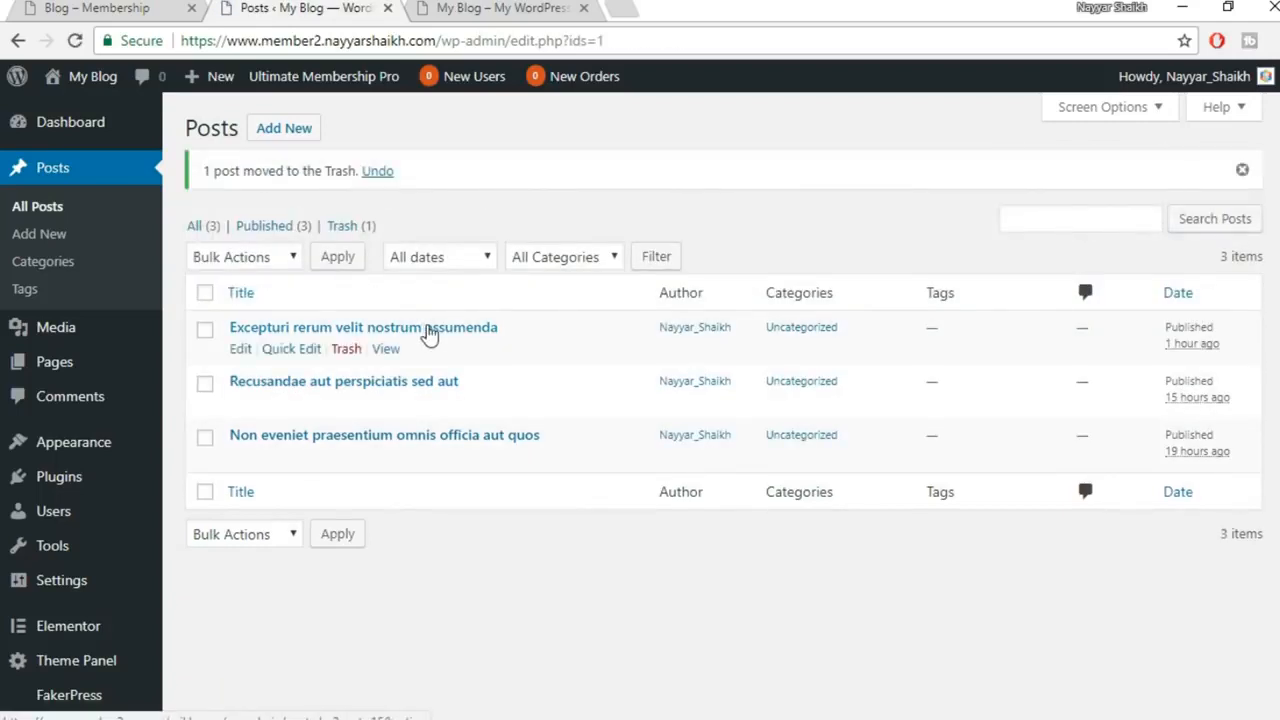
click(500, 8)
click(74, 41)
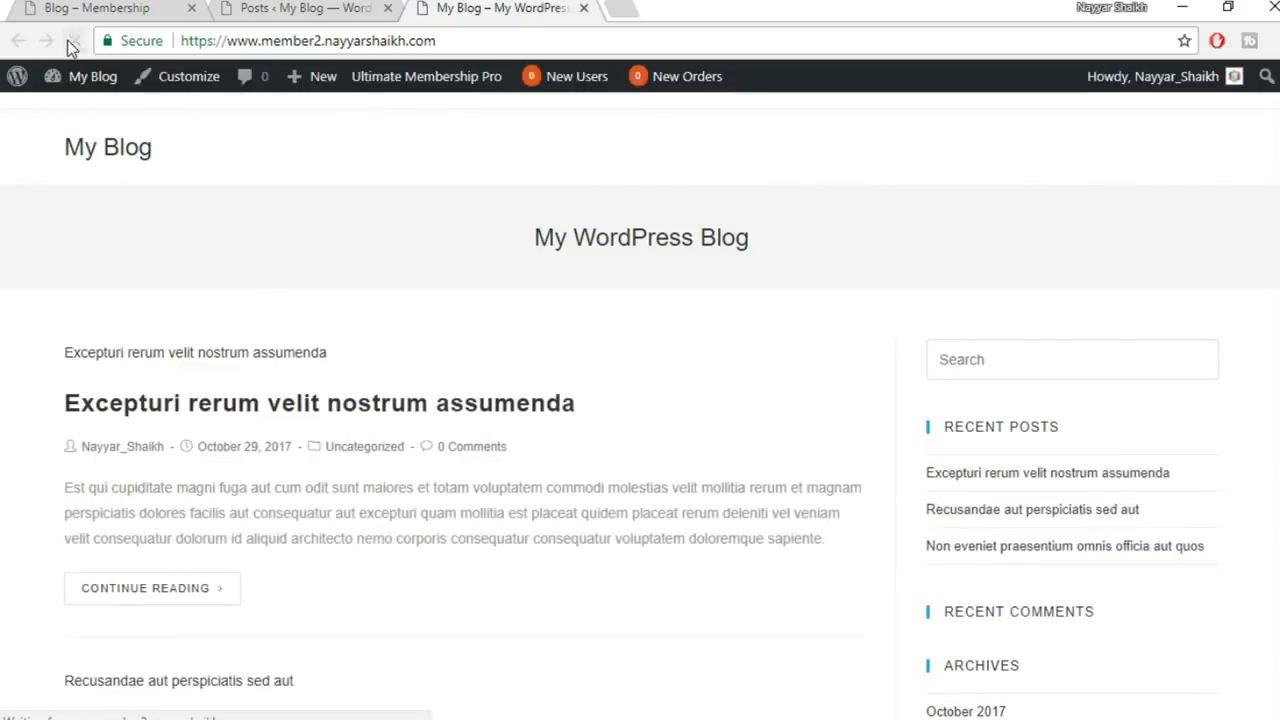
scroll(748, 404, down, 4)
scroll(439, 584, down, 6)
scroll(443, 611, up, 10)
scroll(365, 402, down, 3)
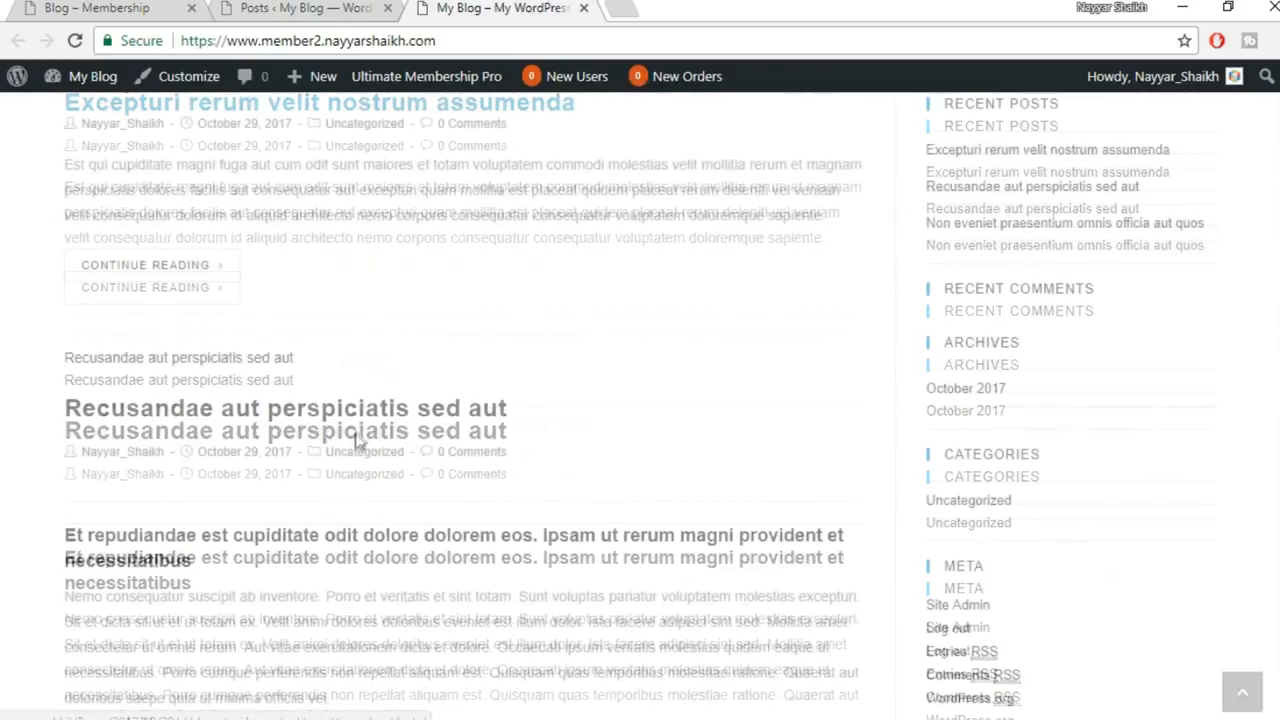
scroll(385, 540, up, 3)
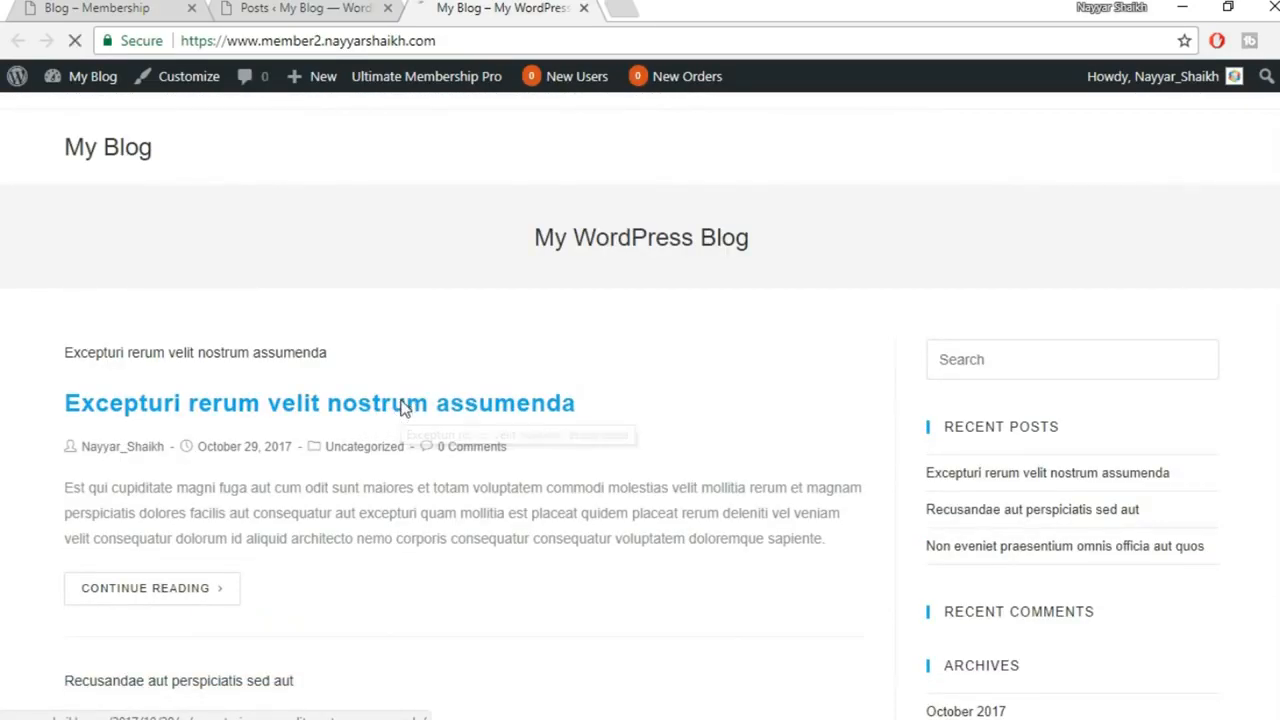
Open the Excepturi rerum velit nostrum assumenda post on the blog, then switch to the IUMP Login window
click(404, 409)
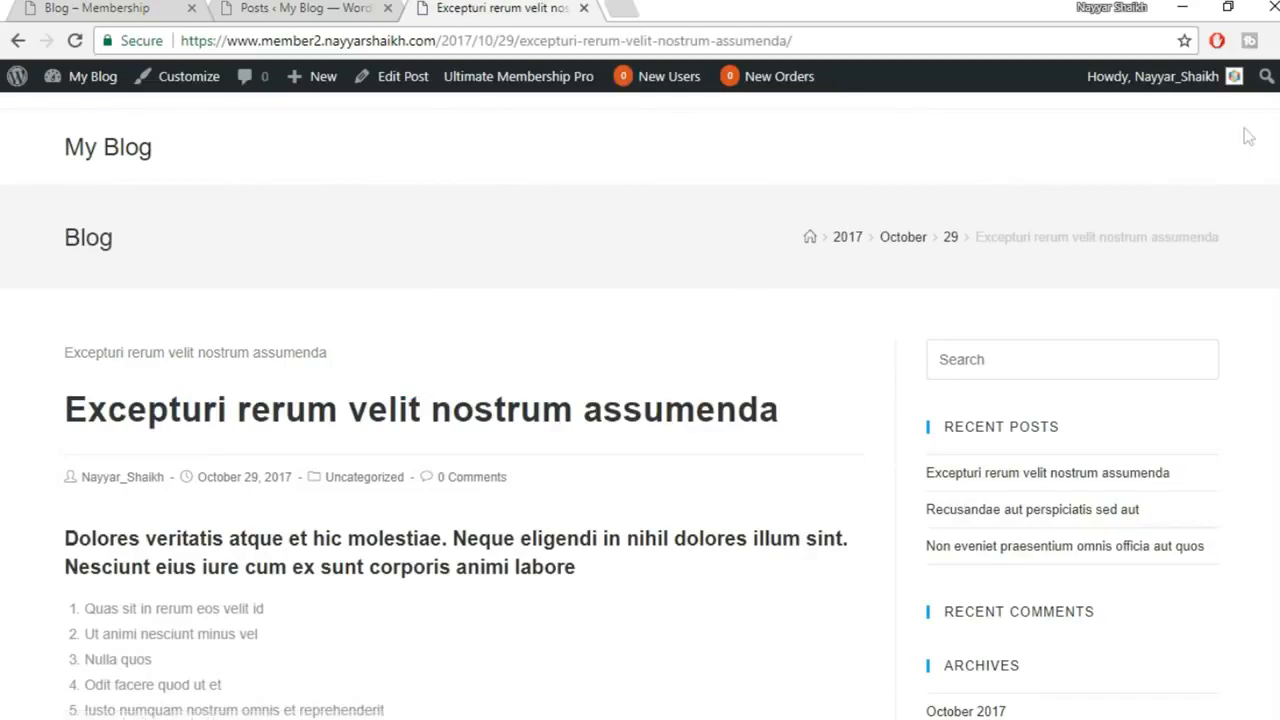
scroll(1248, 136, down, 15)
scroll(640, 405, up, 15)
scroll(897, 376, down, 2)
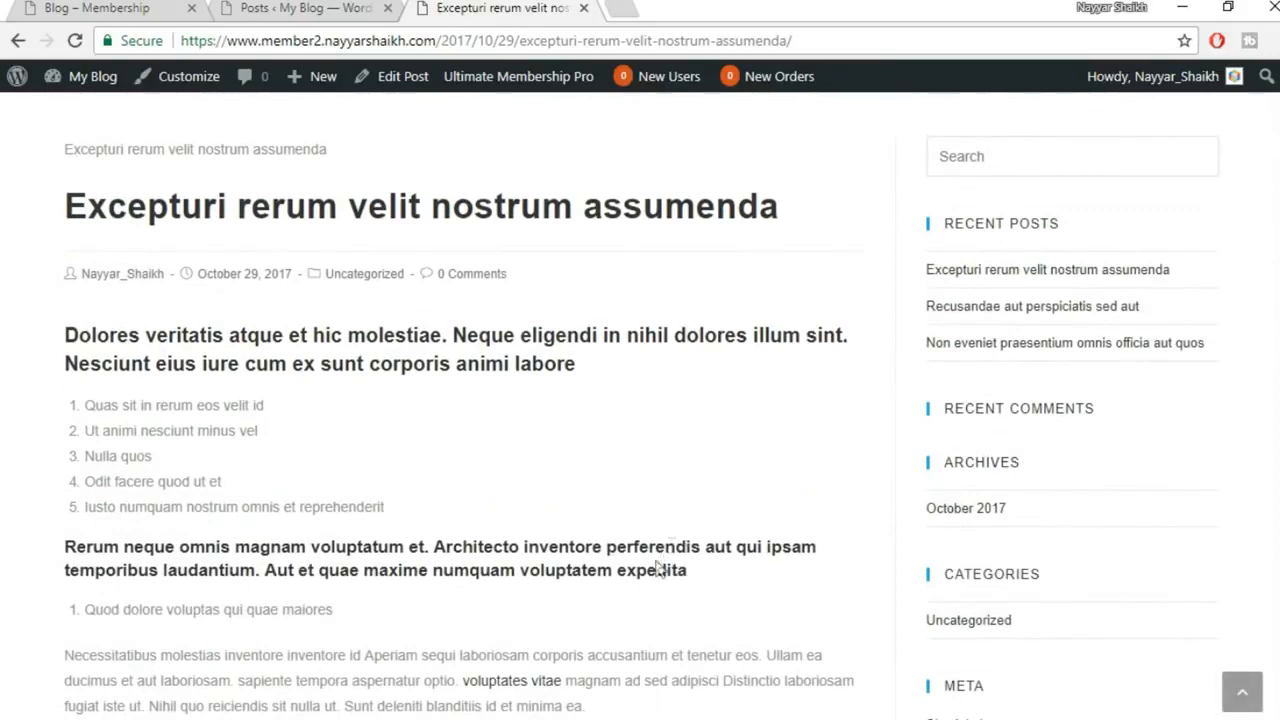
click(627, 663)
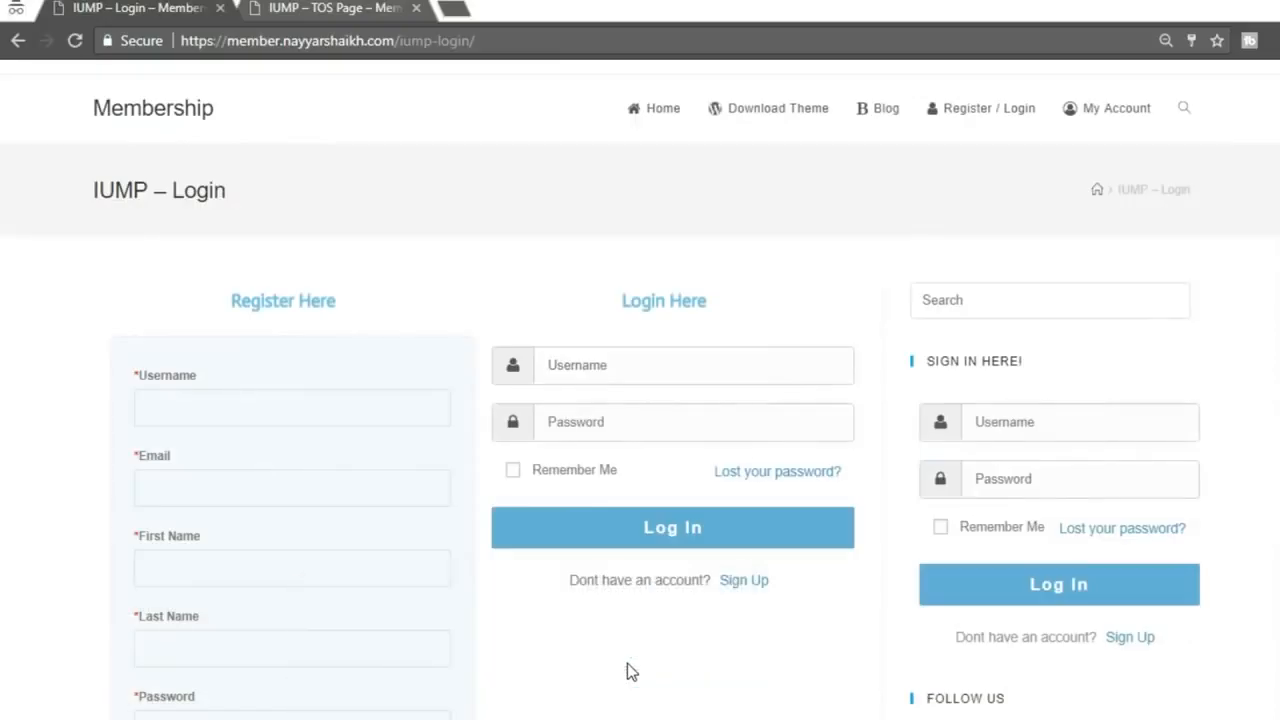
View Impedit iure voluptas sunt's registered-users-only lock via Blog, then return to the Excepturi window
click(865, 110)
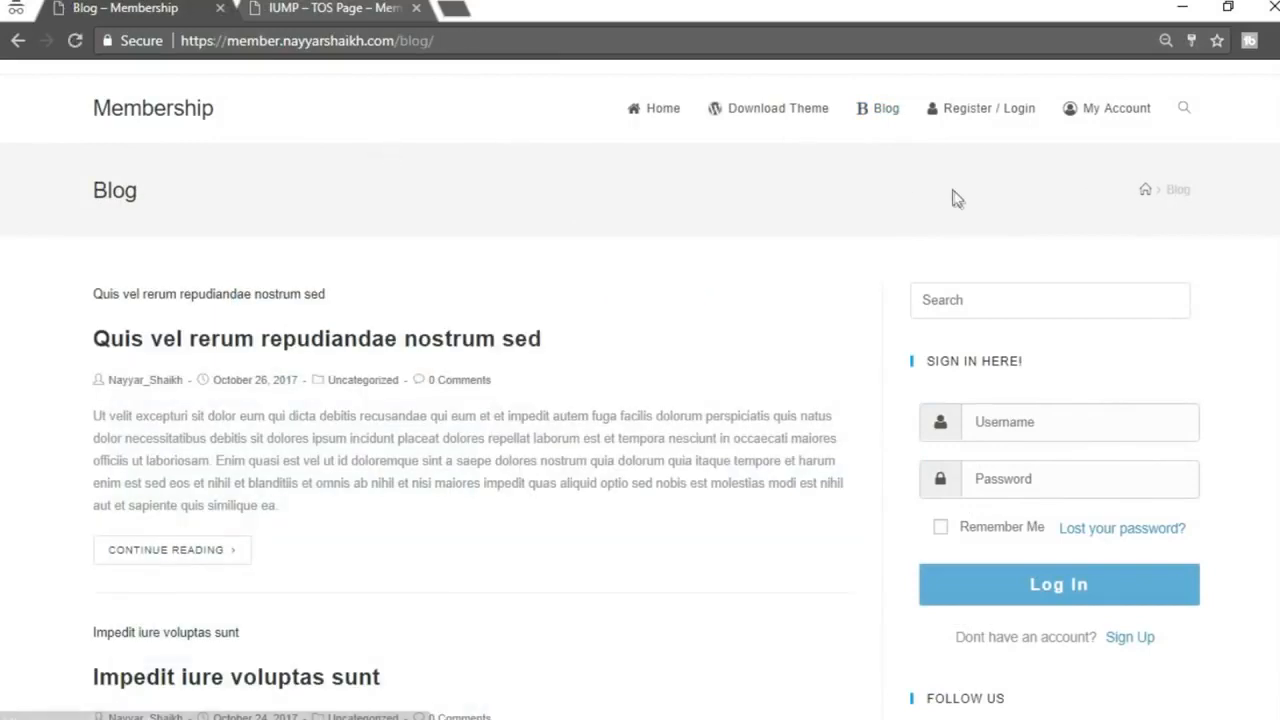
scroll(474, 426, down, 3)
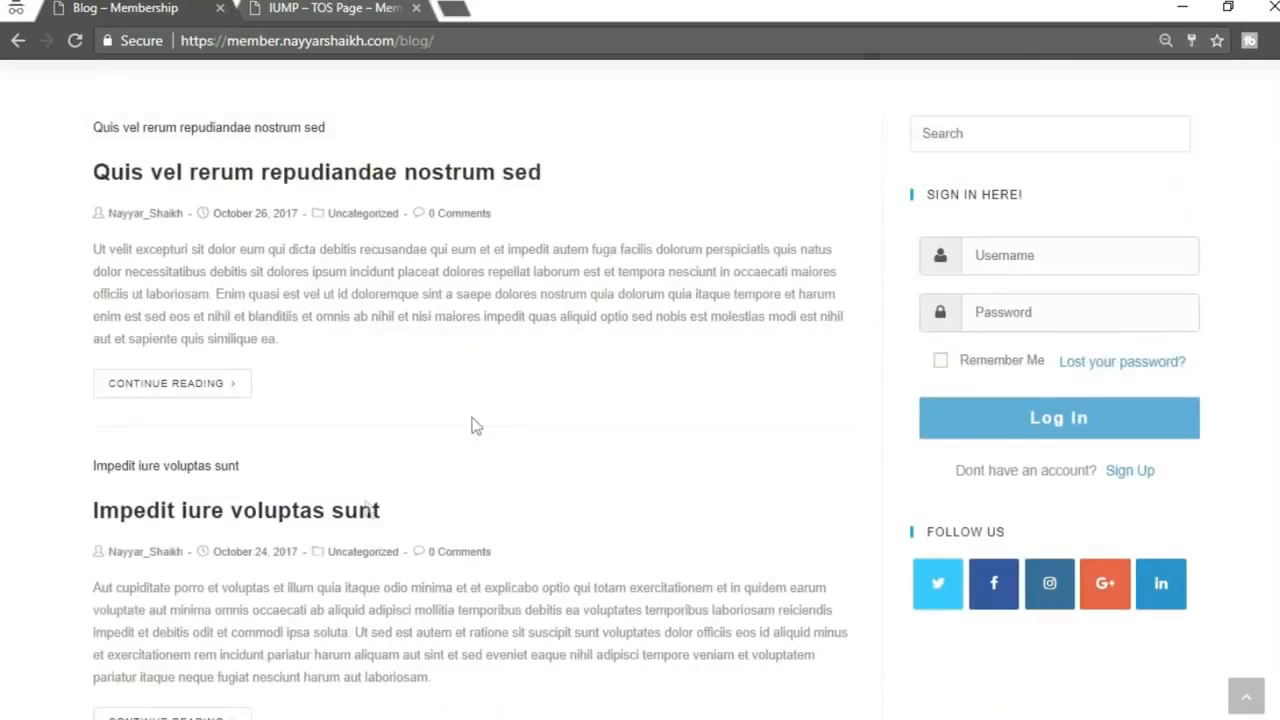
click(350, 512)
scroll(737, 446, down, 4)
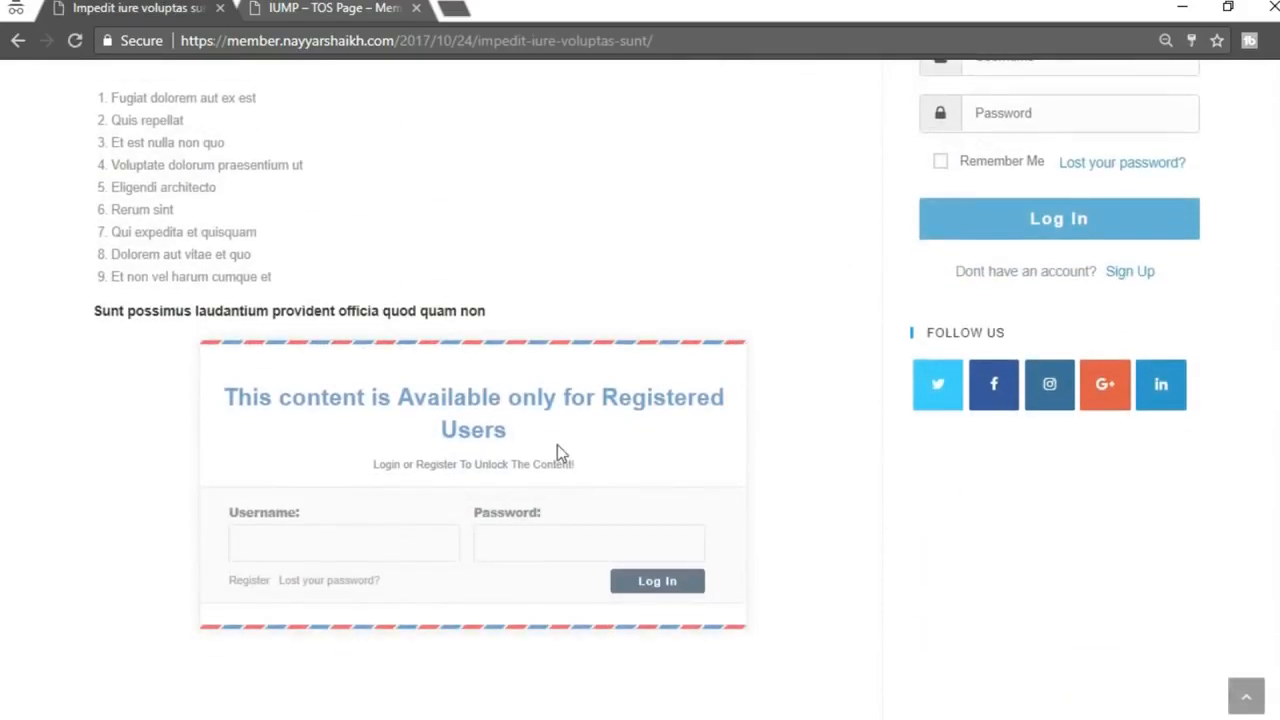
scroll(557, 446, up, 2)
drag(100, 287, 471, 480)
click(317, 420)
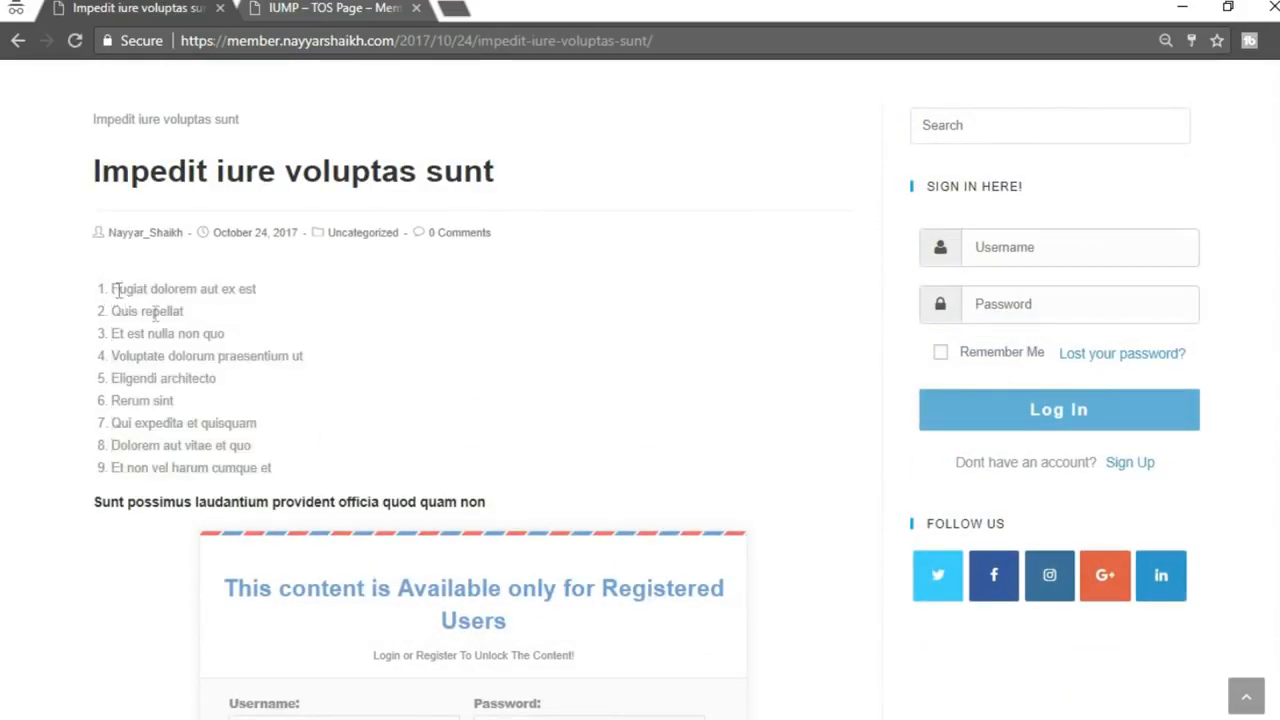
scroll(735, 496, down, 2)
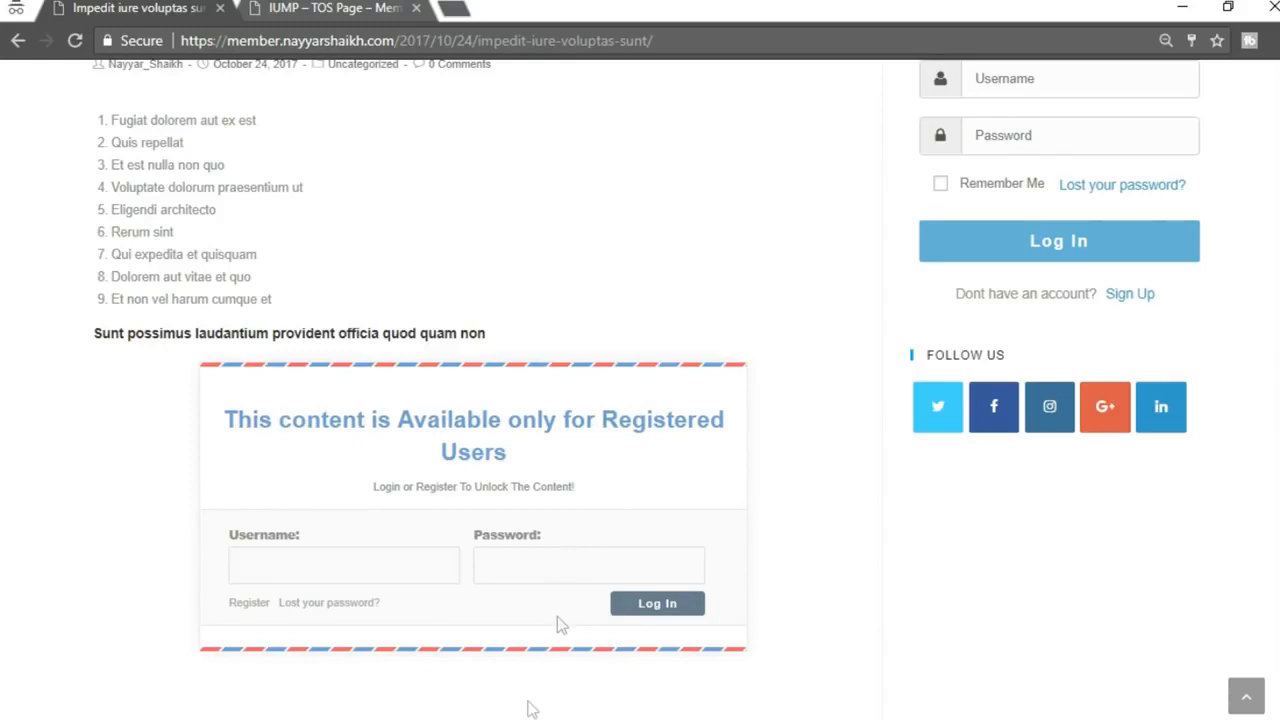
mouse_move(423, 700)
click(455, 640)
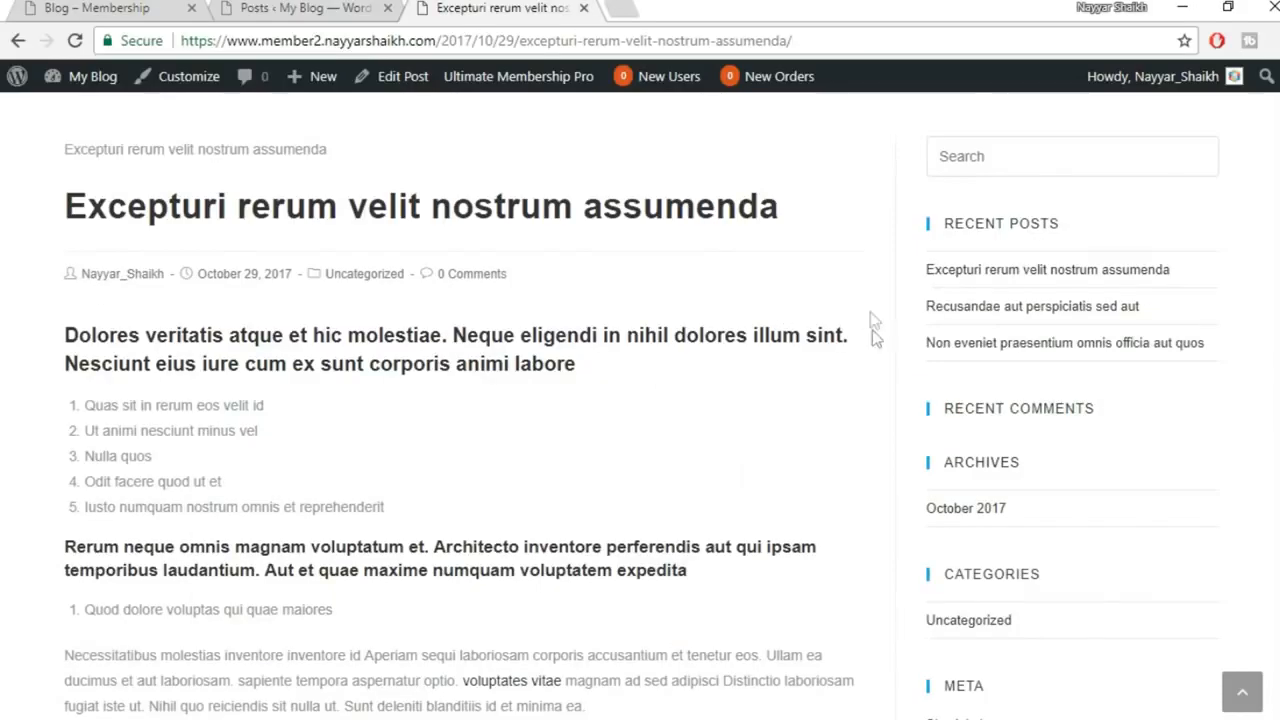
Open the Excepturi post in the editor and compare it with the live post tab
click(285, 6)
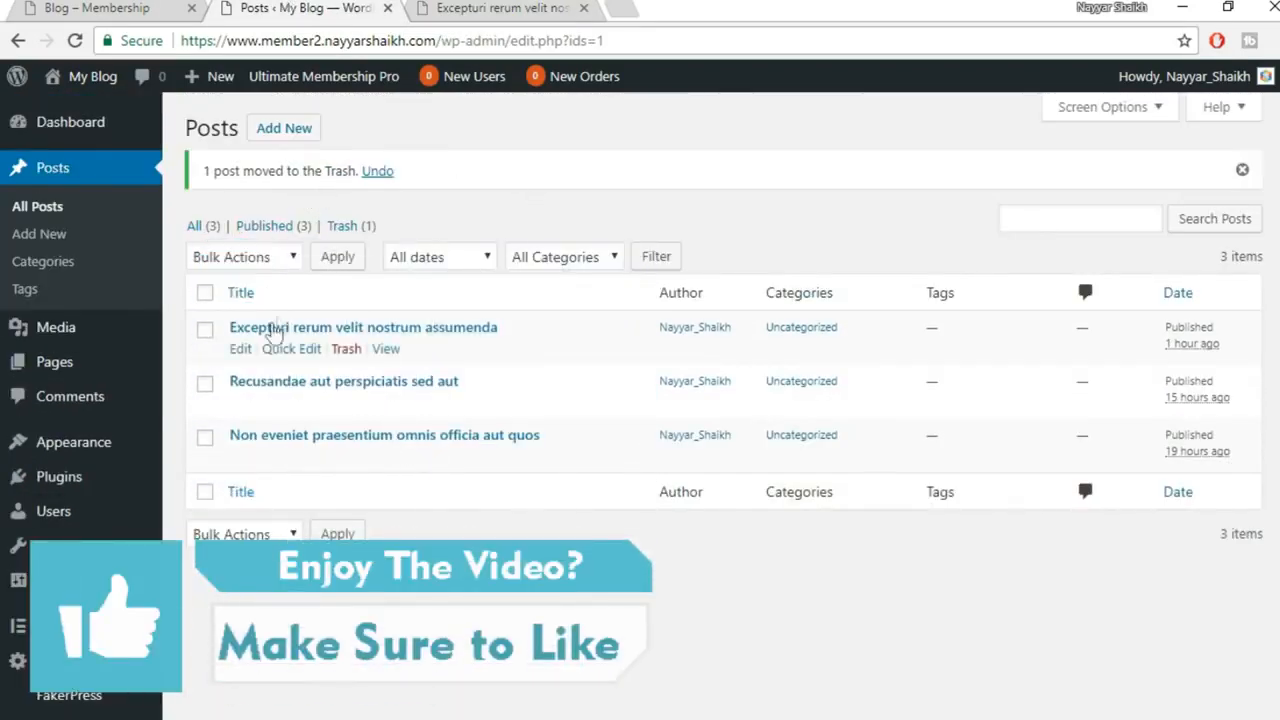
click(241, 351)
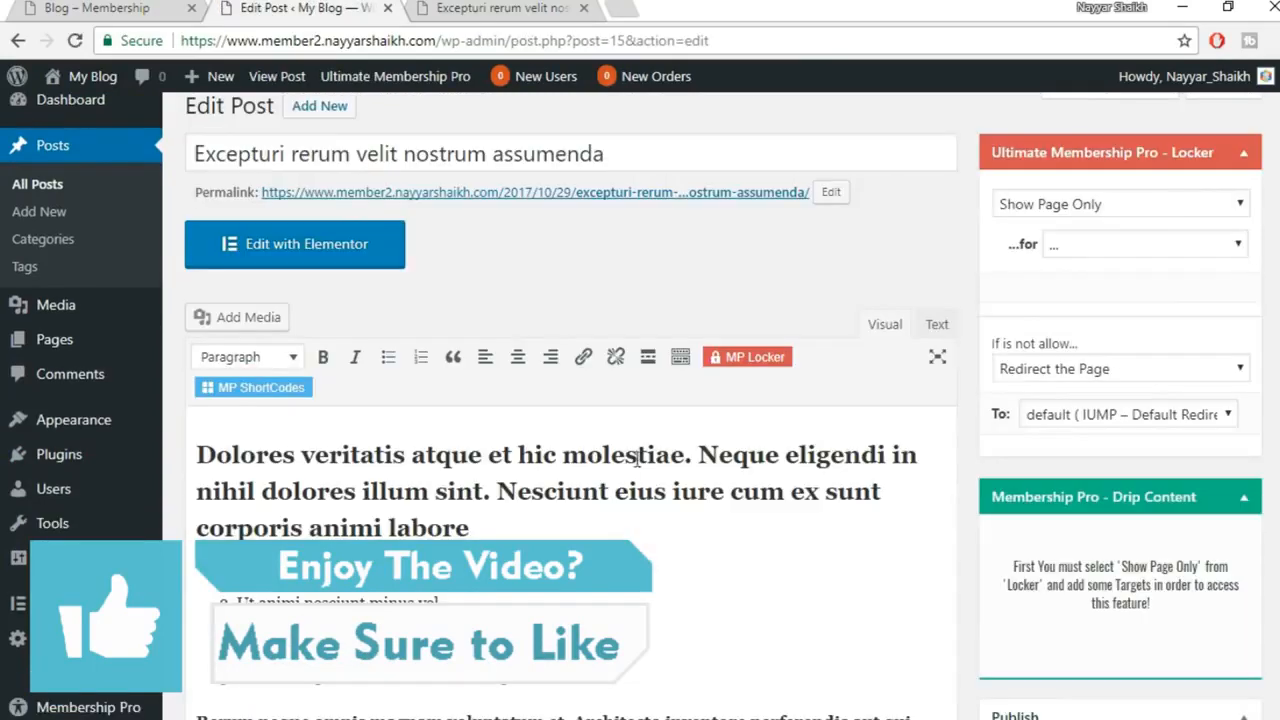
click(505, 7)
click(352, 8)
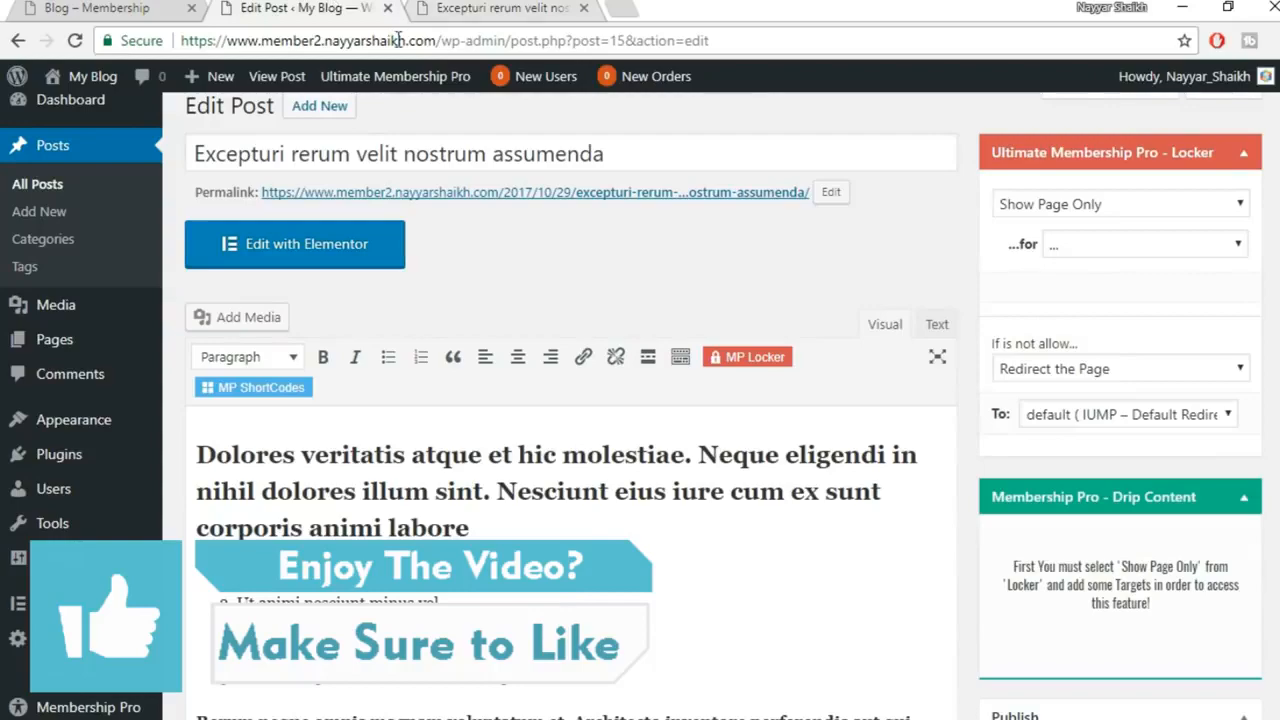
scroll(330, 512, down, 2)
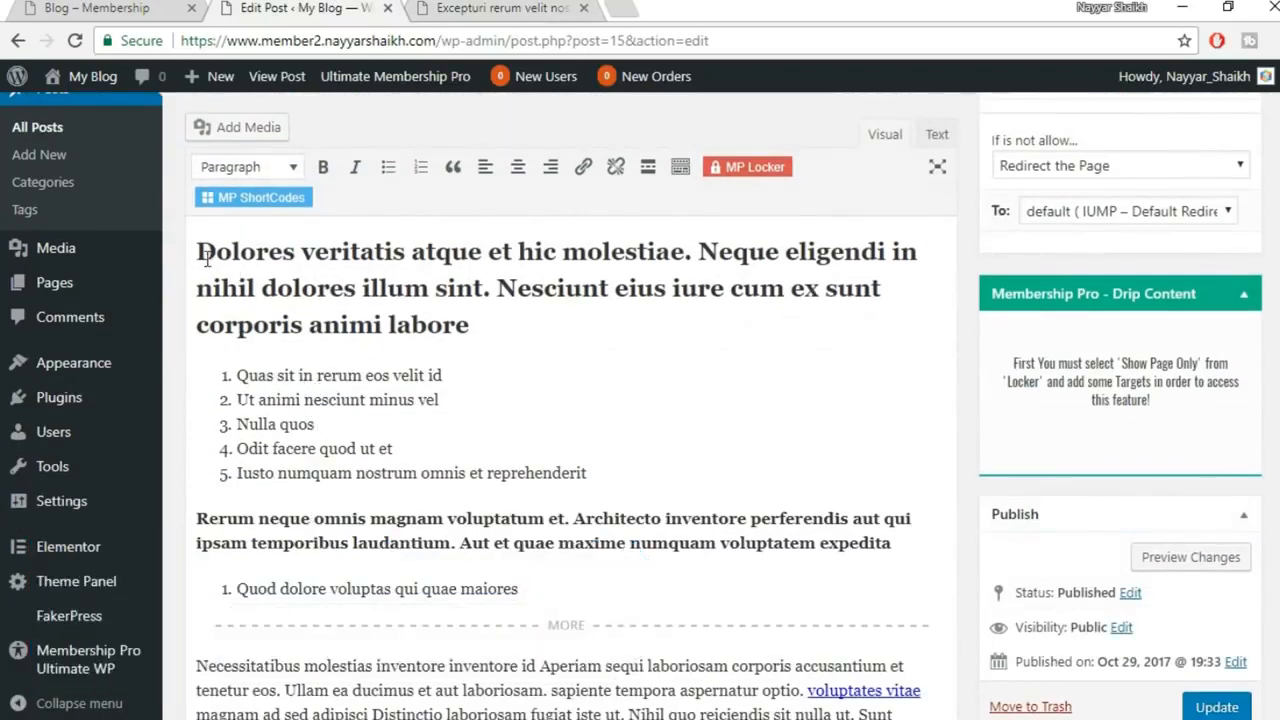
click(535, 7)
scroll(320, 294, up, 1)
scroll(398, 463, down, 2)
scroll(398, 463, down, 10)
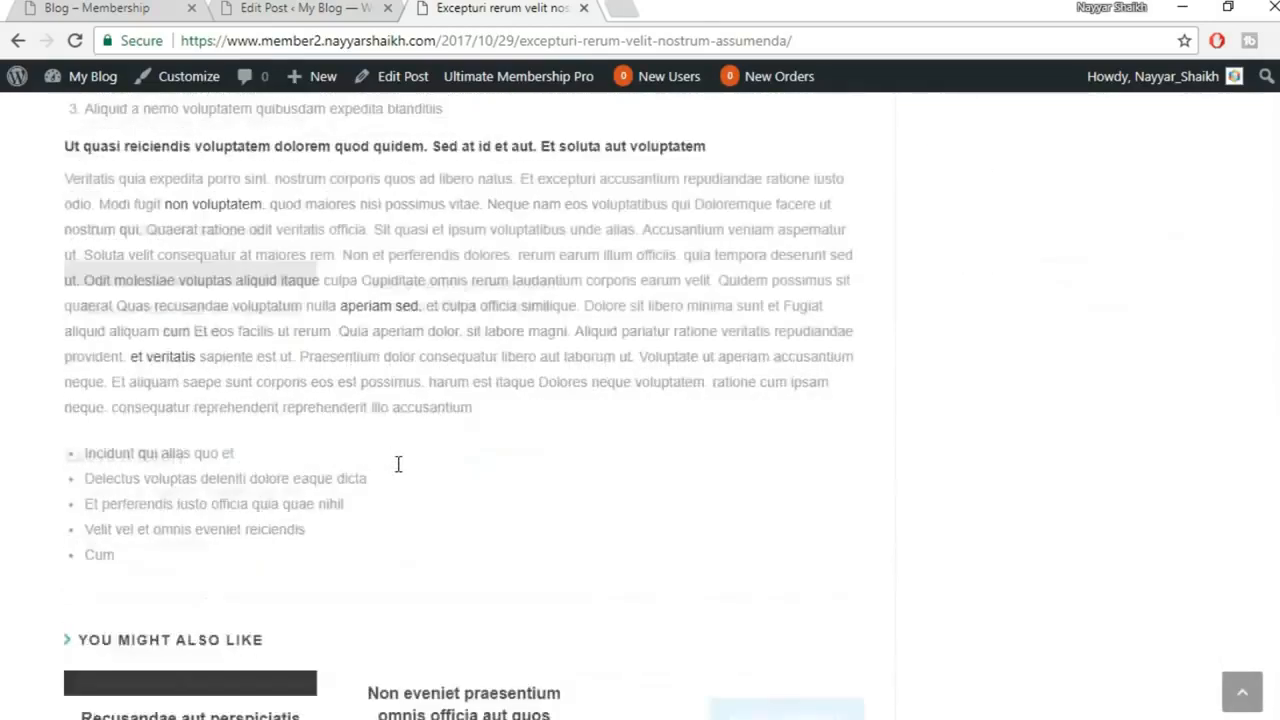
scroll(398, 463, up, 15)
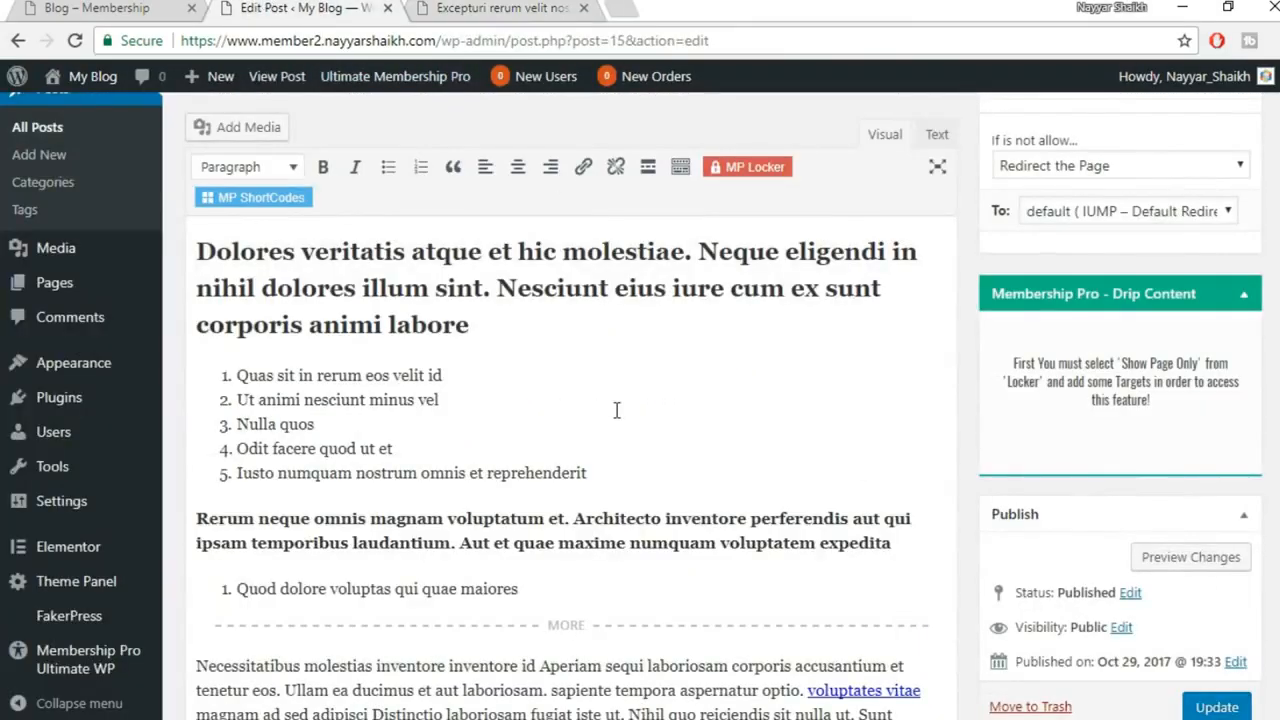
scroll(444, 399, down, 1)
Select the post text from the 'Rerum neque' paragraph through the final bullet list
drag(196, 408, 457, 216)
scroll(686, 580, down, 5)
scroll(720, 310, up, 12)
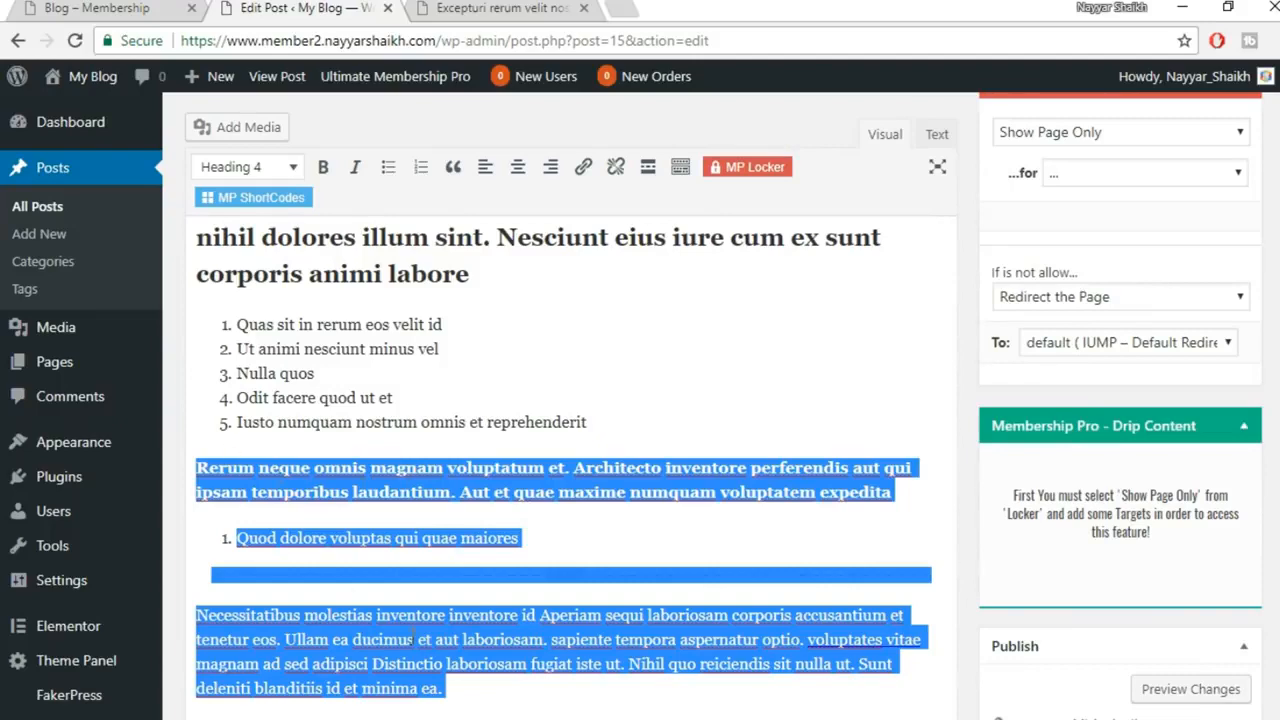
Apply an MP Locker hiding content from Unregistered Users with the 'Loker with Form' template
click(777, 170)
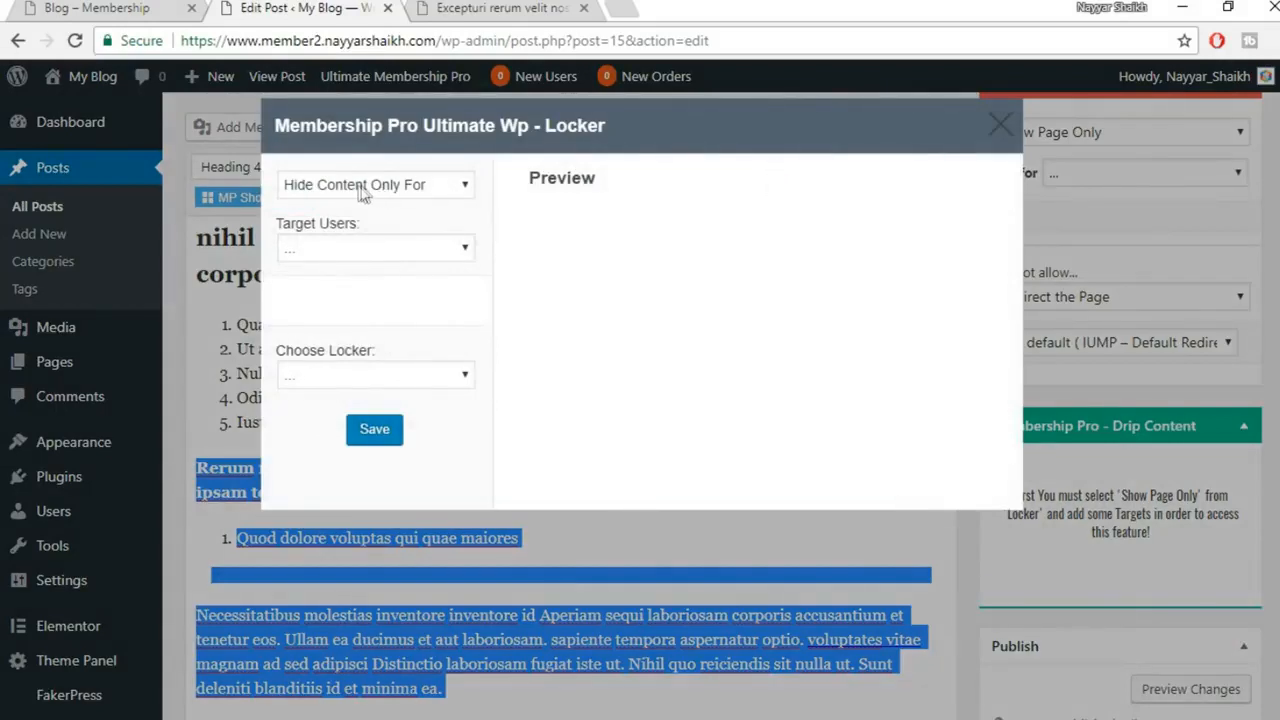
click(427, 188)
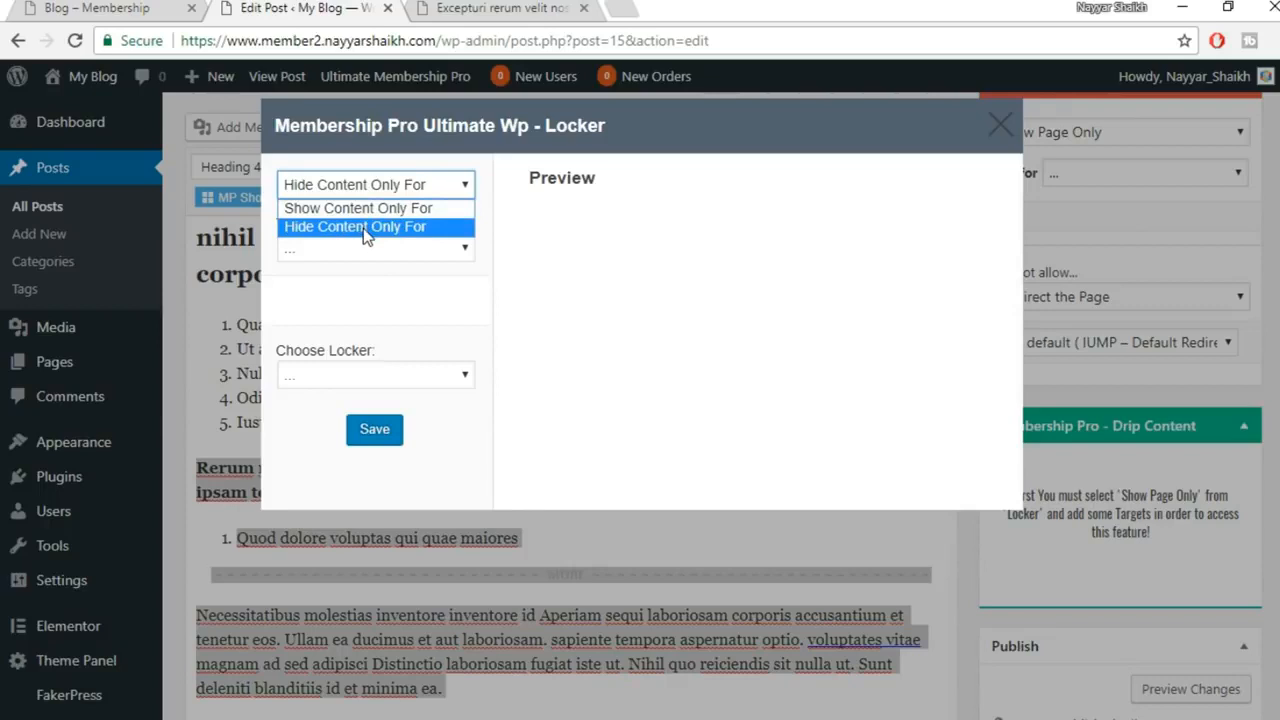
click(378, 208)
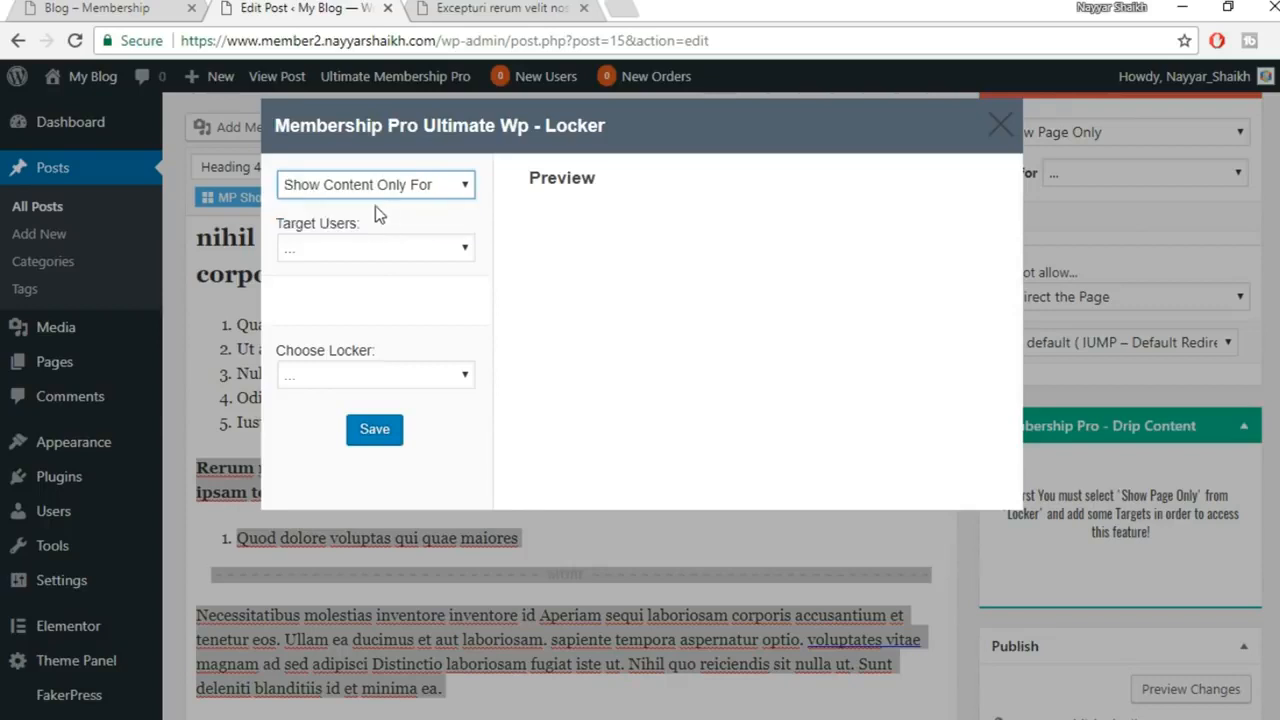
click(413, 252)
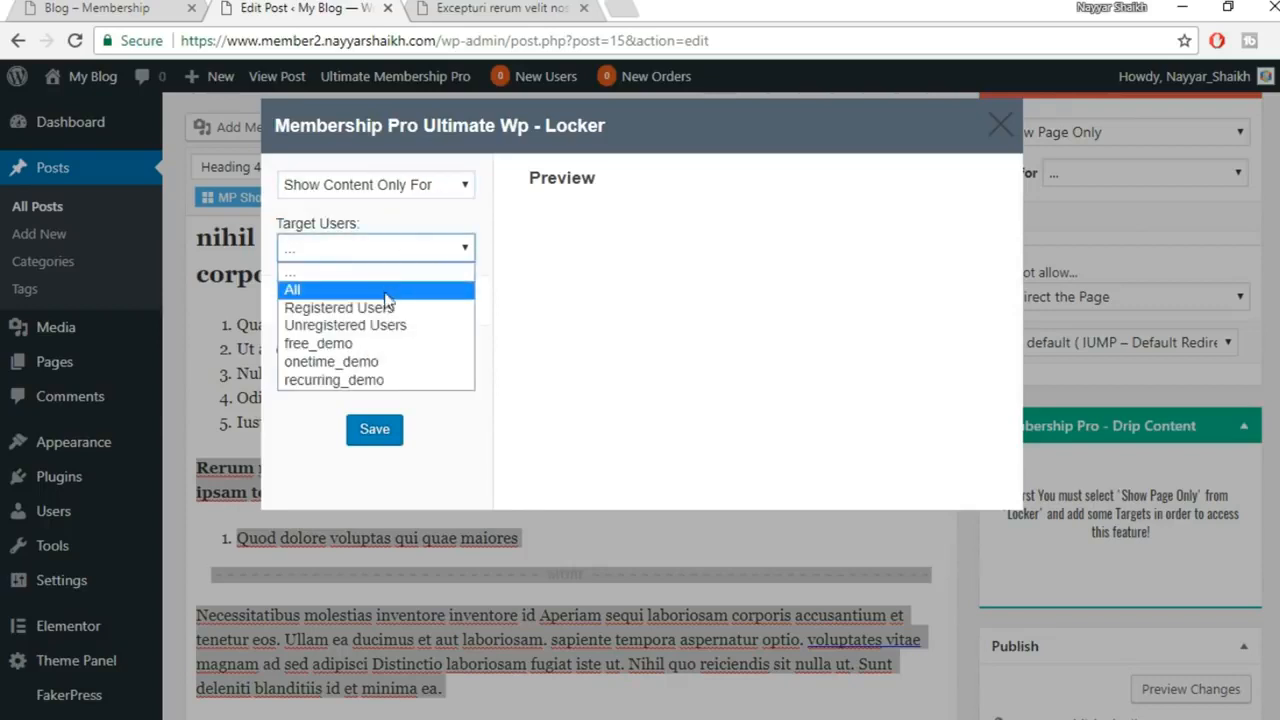
click(409, 230)
click(421, 187)
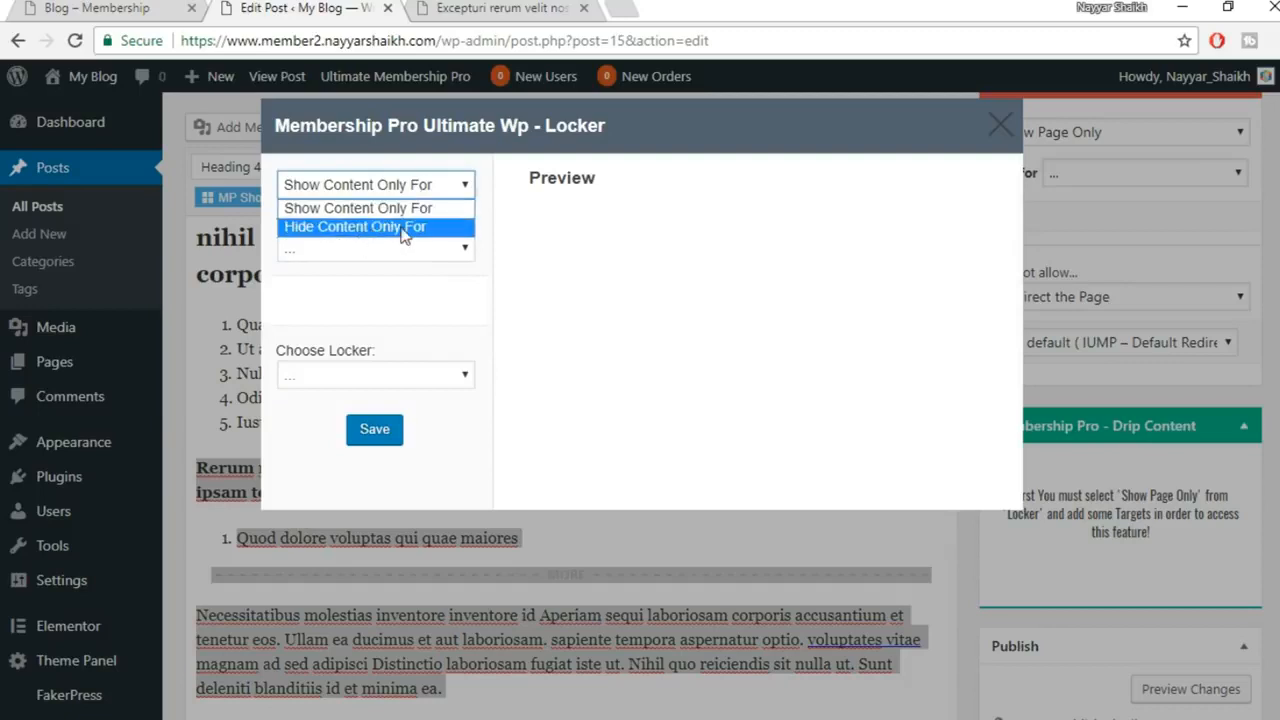
click(403, 228)
click(384, 250)
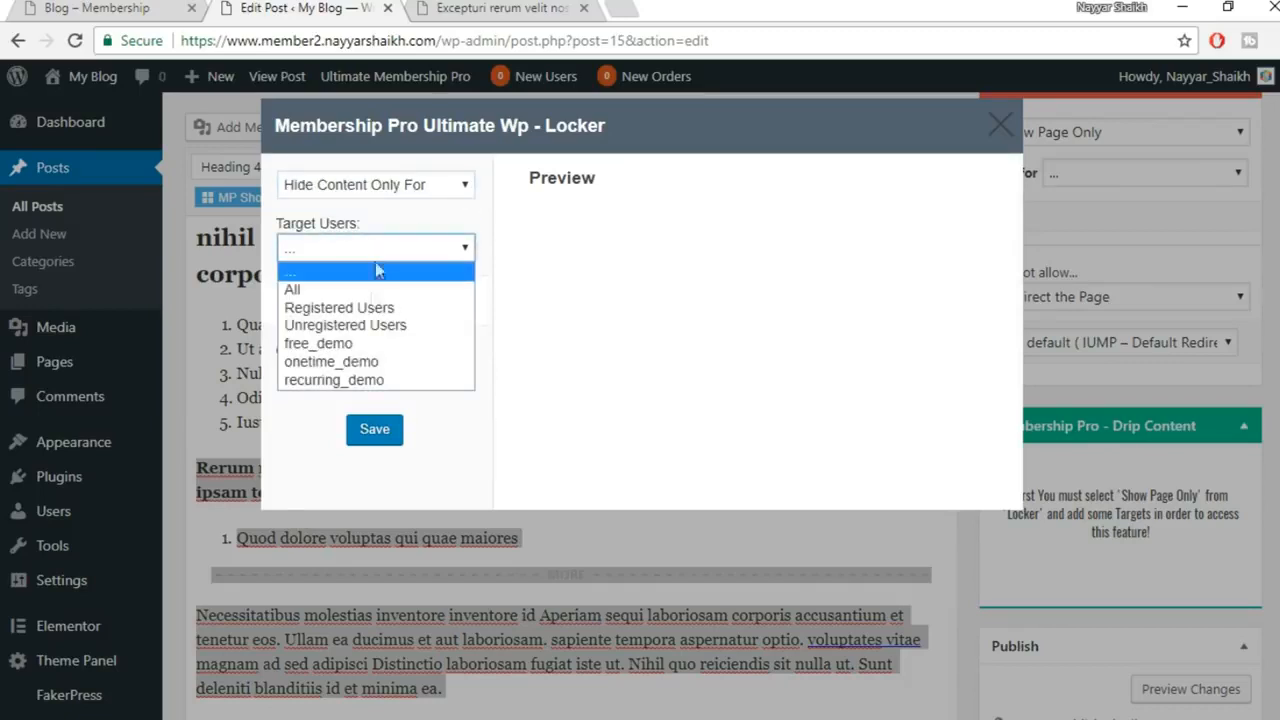
click(383, 326)
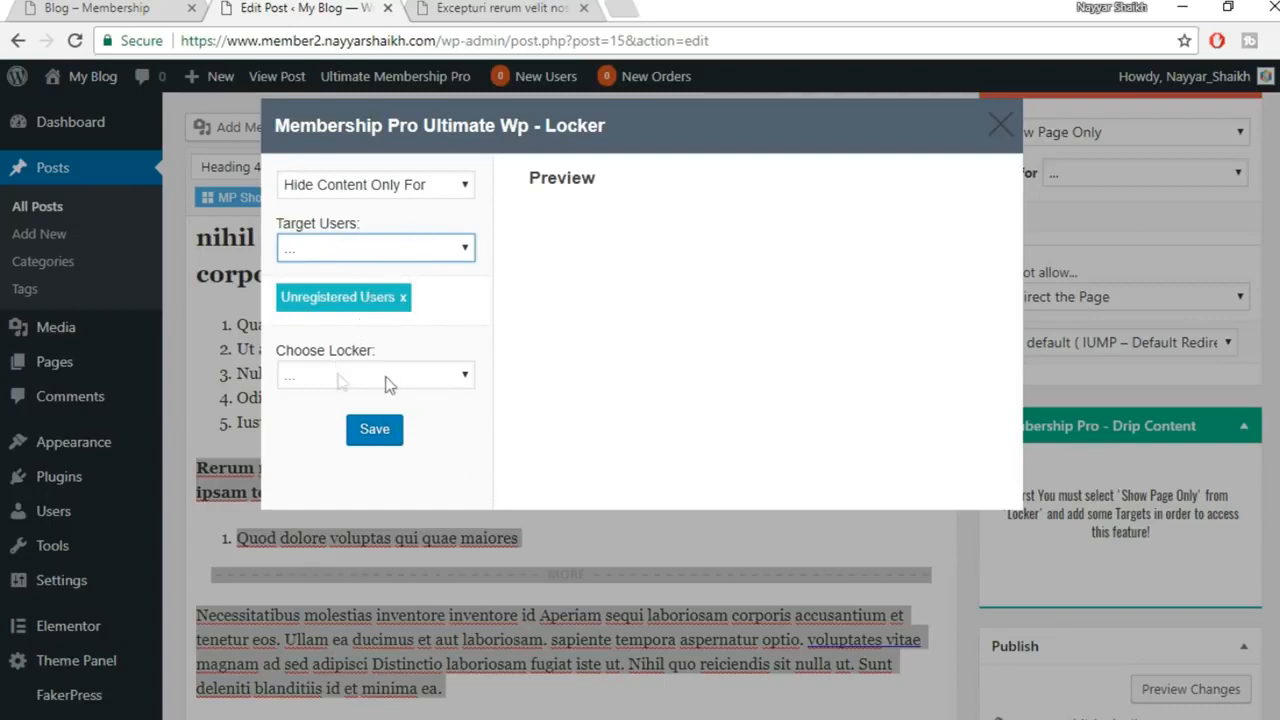
click(416, 378)
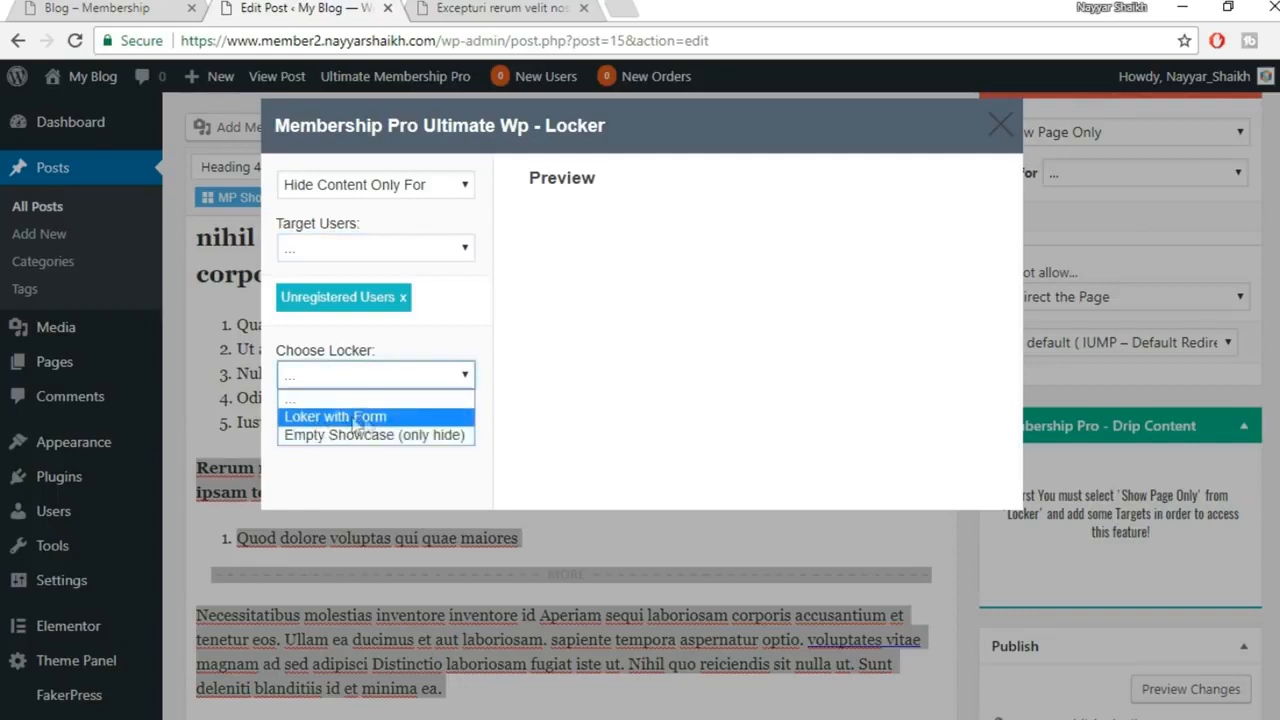
click(416, 420)
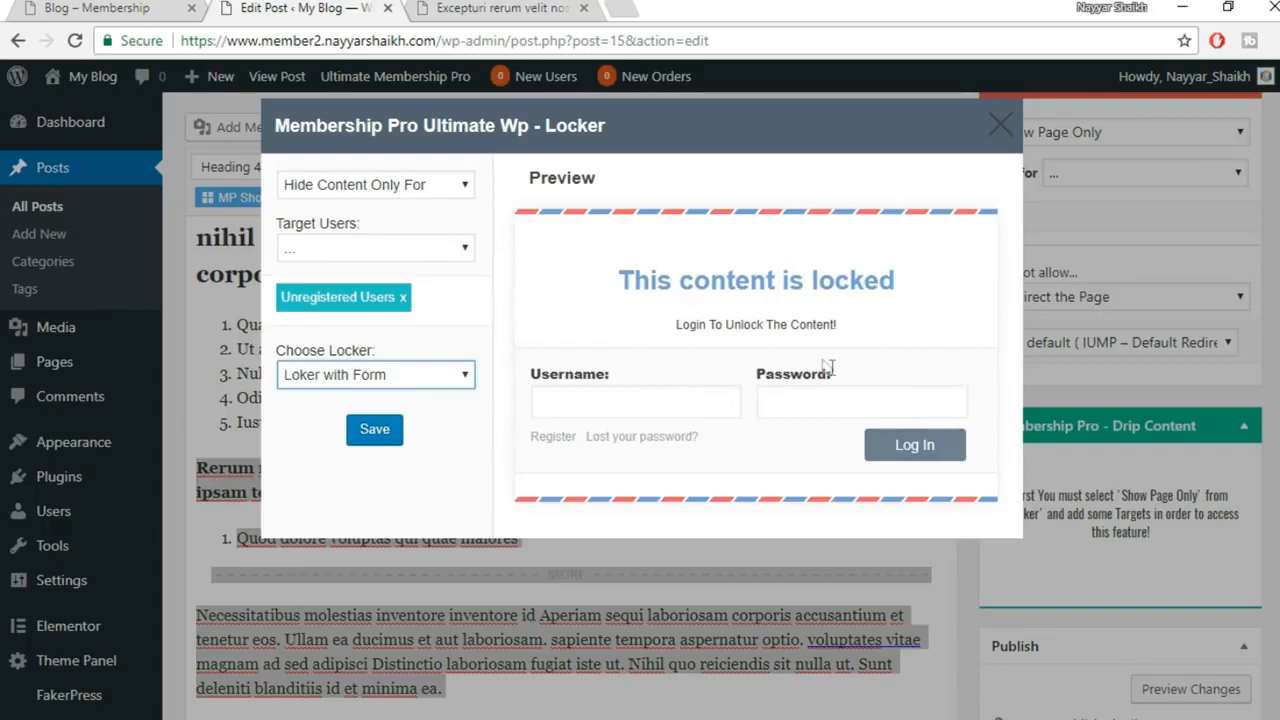
click(374, 428)
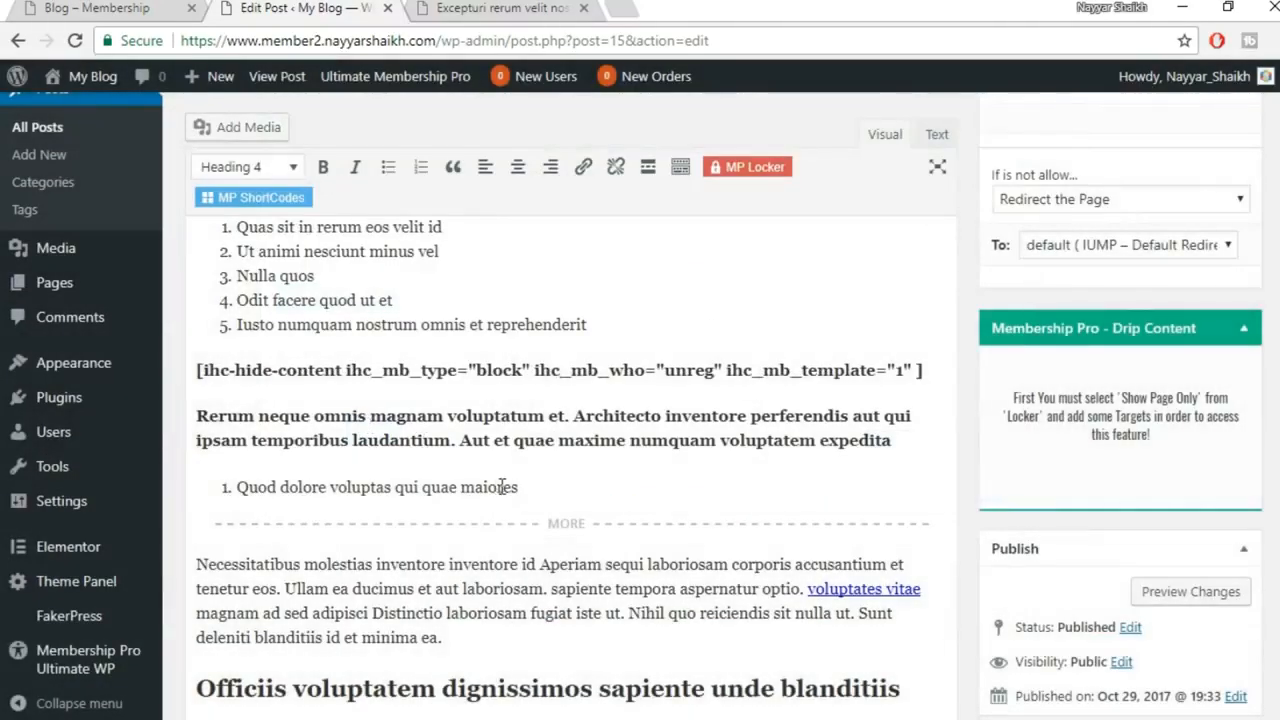
Review the opening and closing ihc-hide-content shortcodes around the Rerum neque section
drag(933, 379, 195, 366)
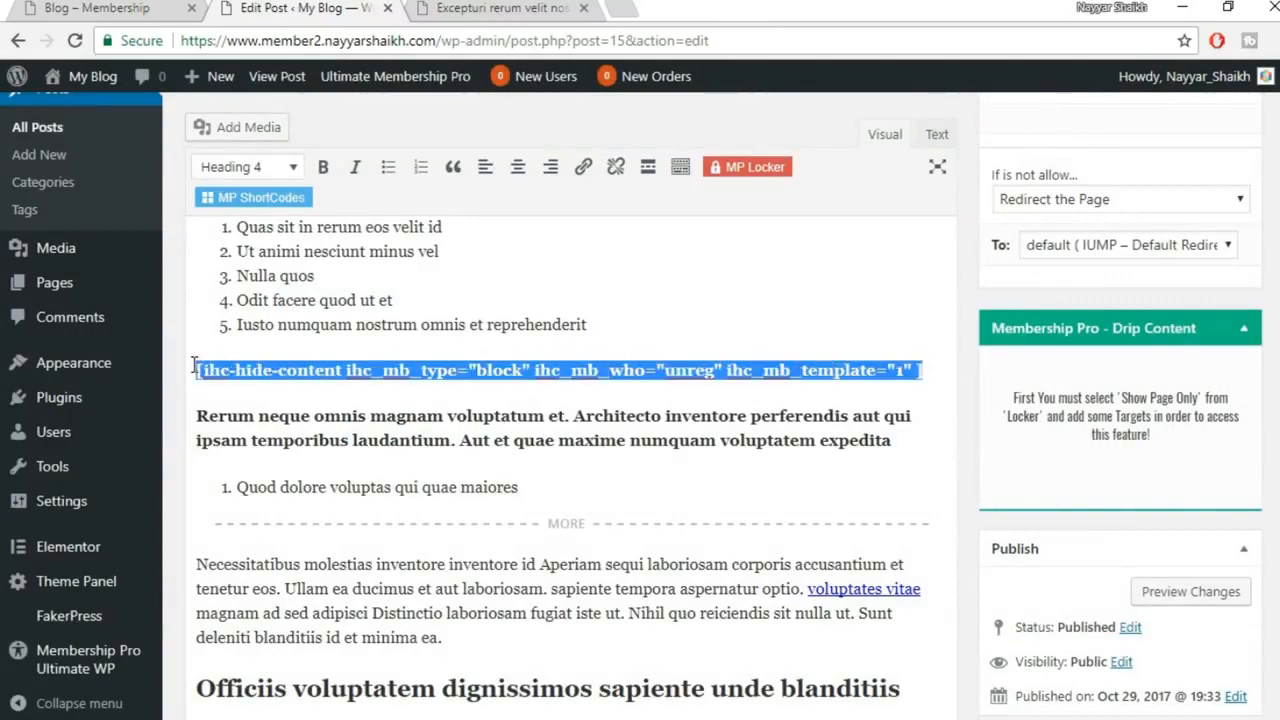
scroll(548, 458, down, 10)
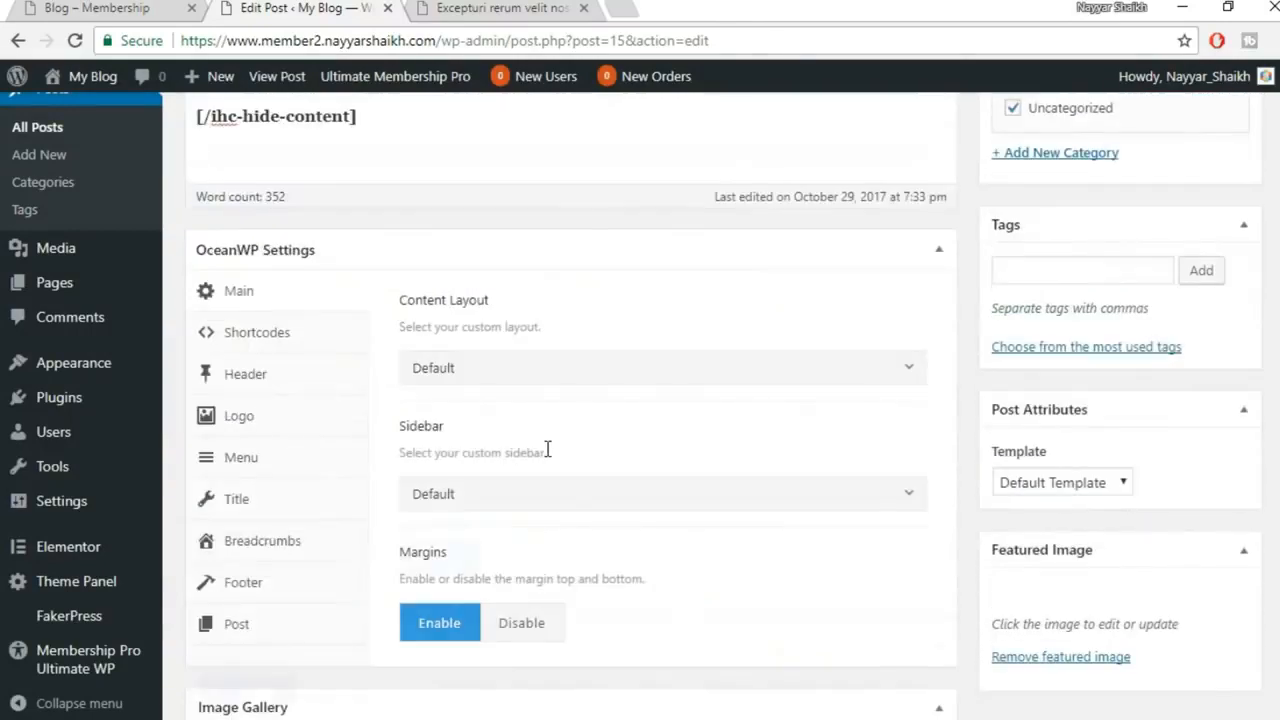
scroll(548, 458, up, 3)
drag(405, 440, 177, 428)
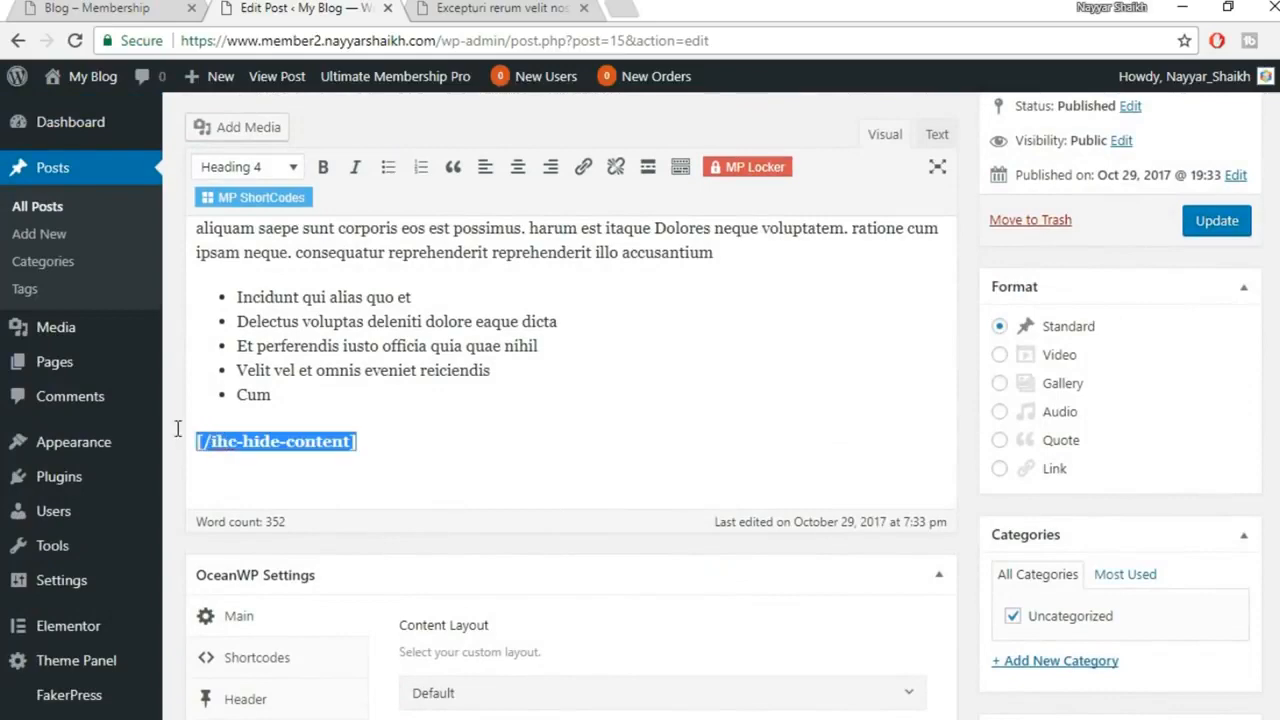
click(637, 454)
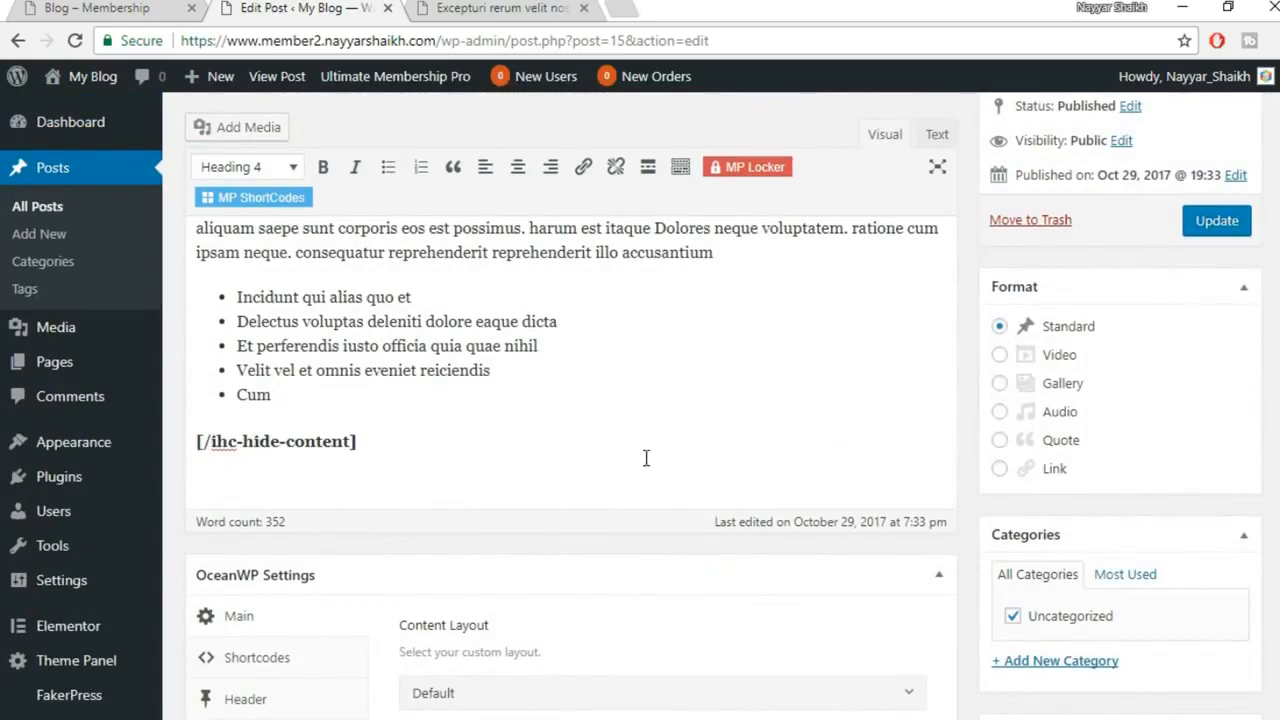
drag(377, 442, 182, 425)
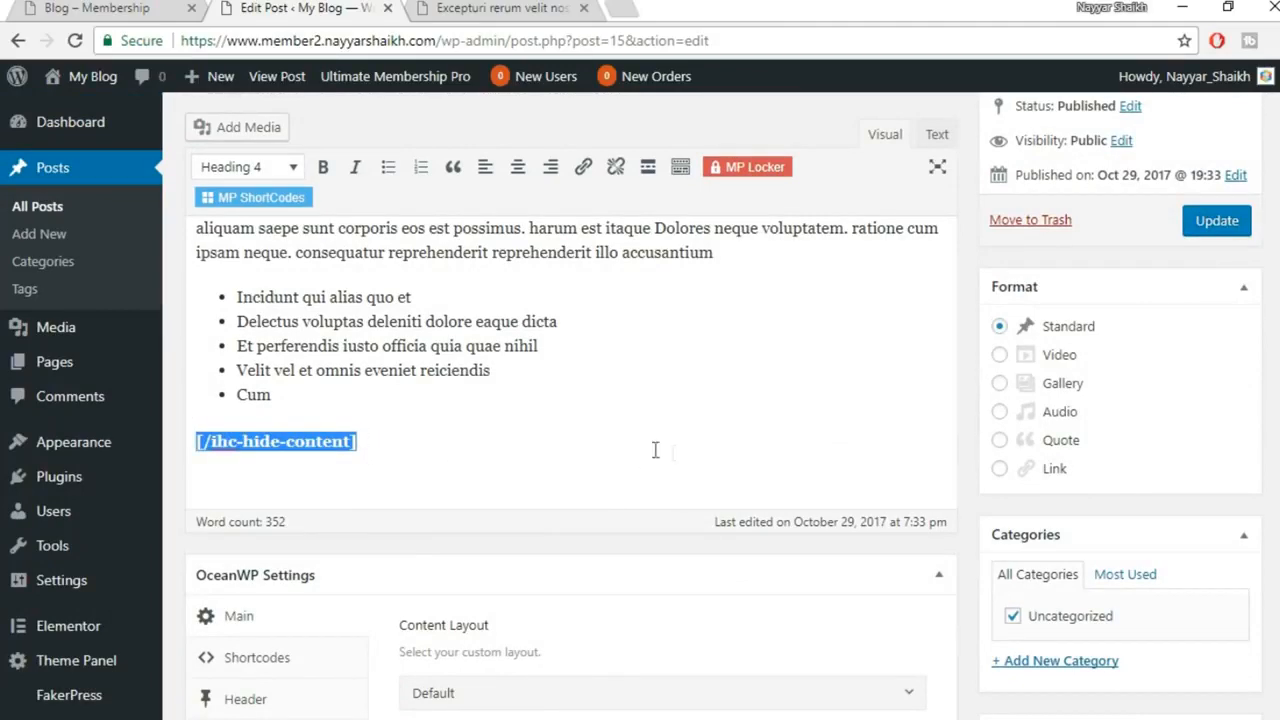
scroll(654, 449, up, 10)
scroll(678, 455, up, 3)
scroll(670, 455, down, 4)
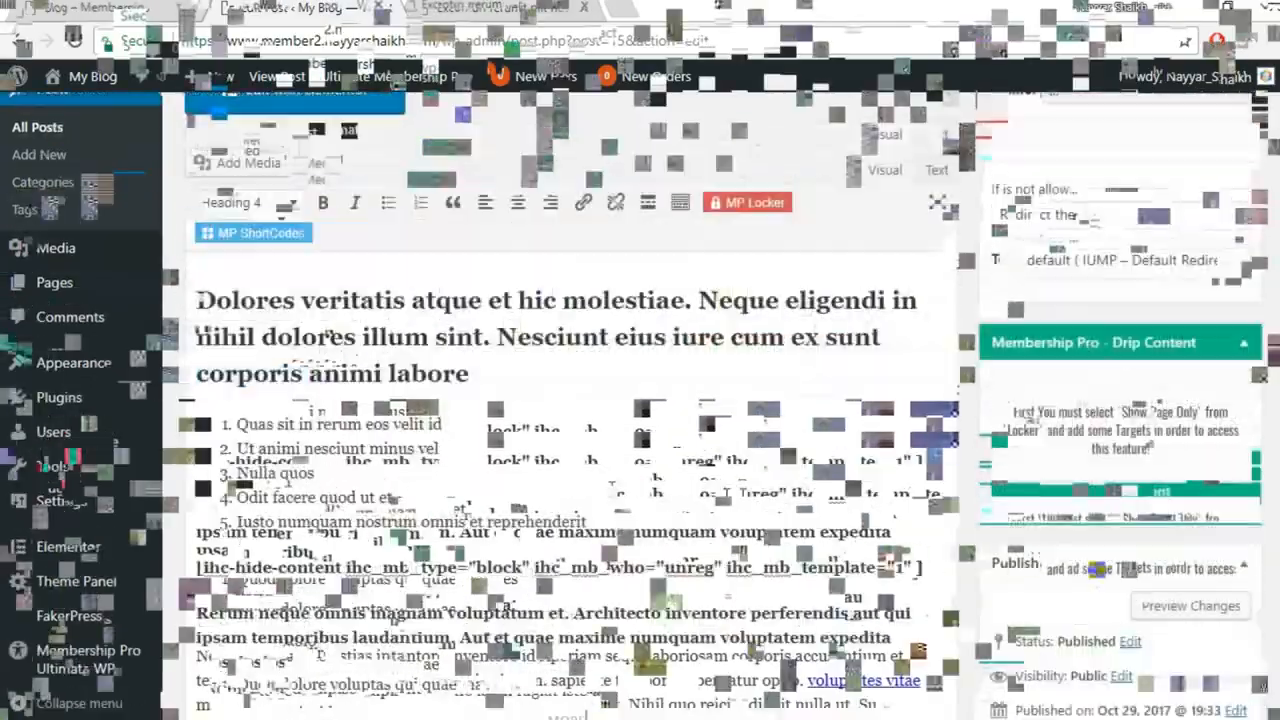
Update the post and switch to its live front-end tab
scroll(600, 370, down, 8)
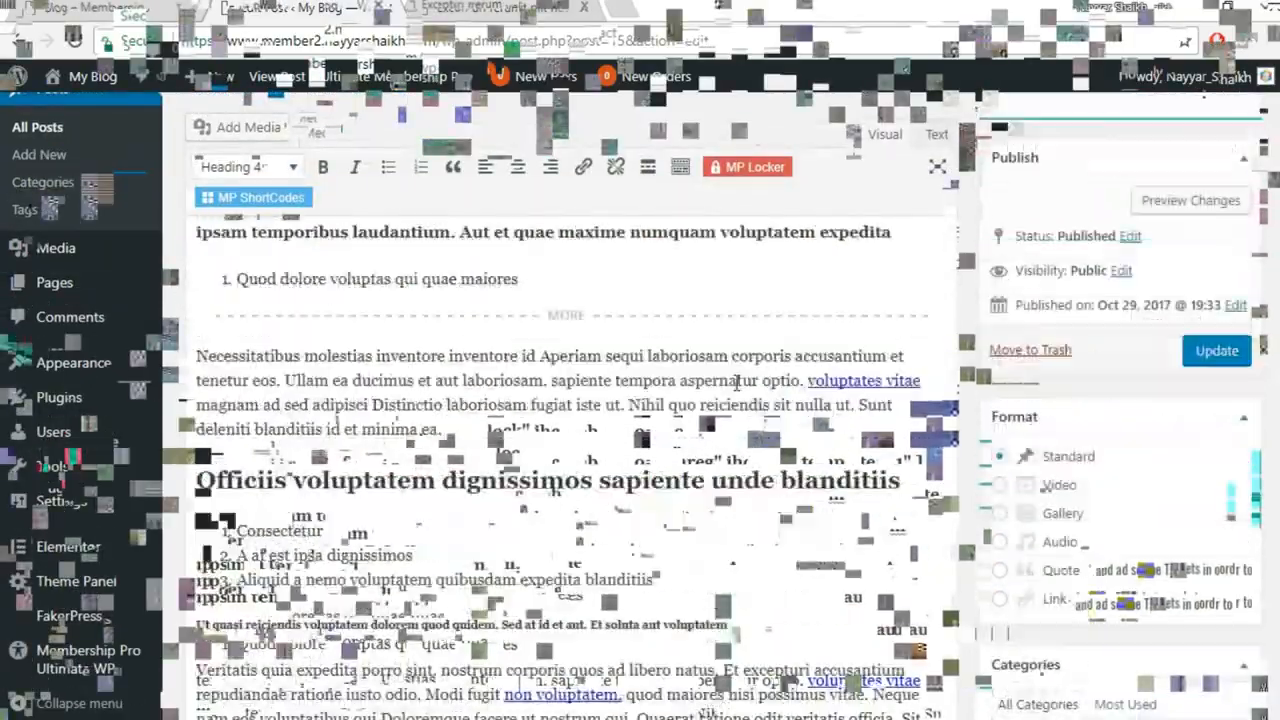
scroll(743, 408, up, 10)
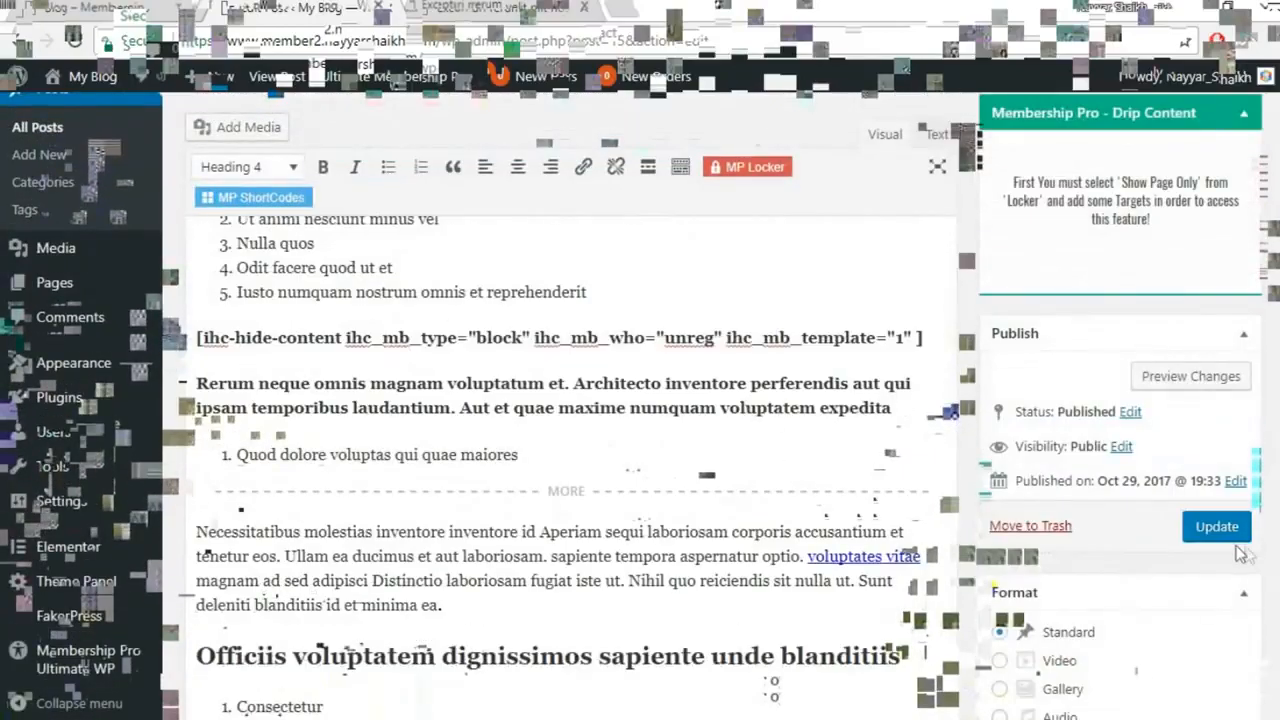
click(1216, 526)
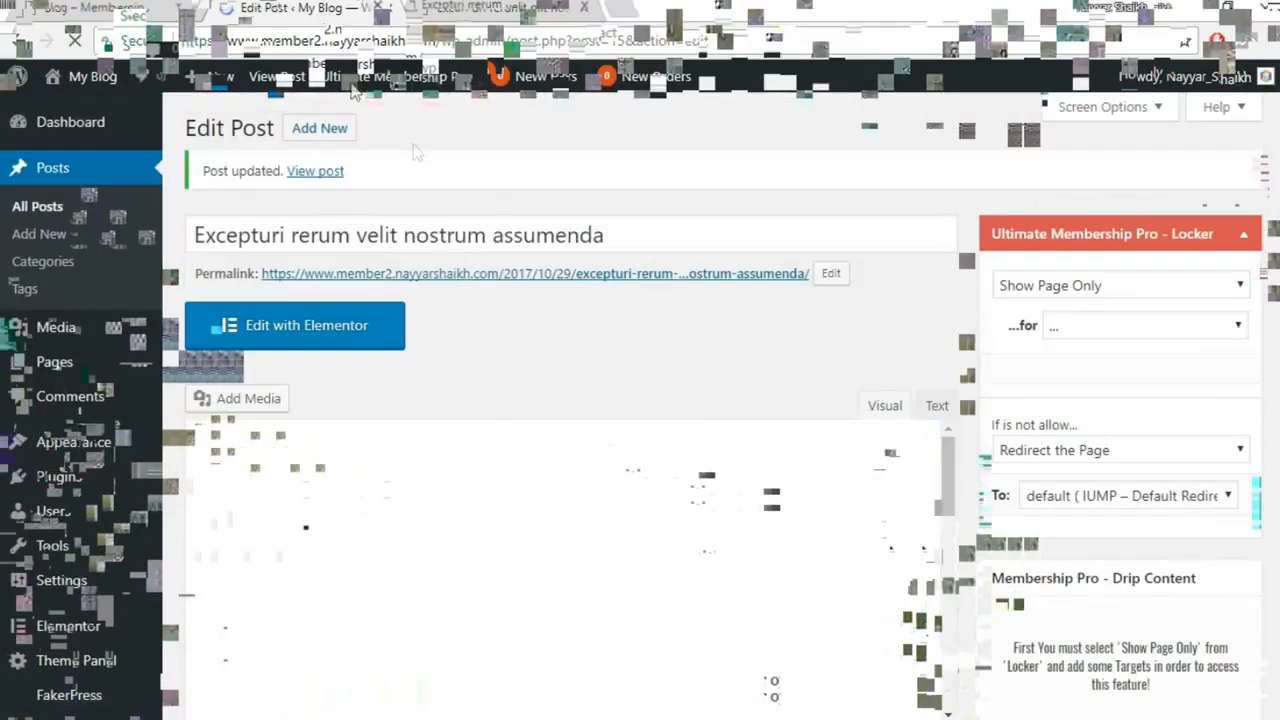
click(495, 8)
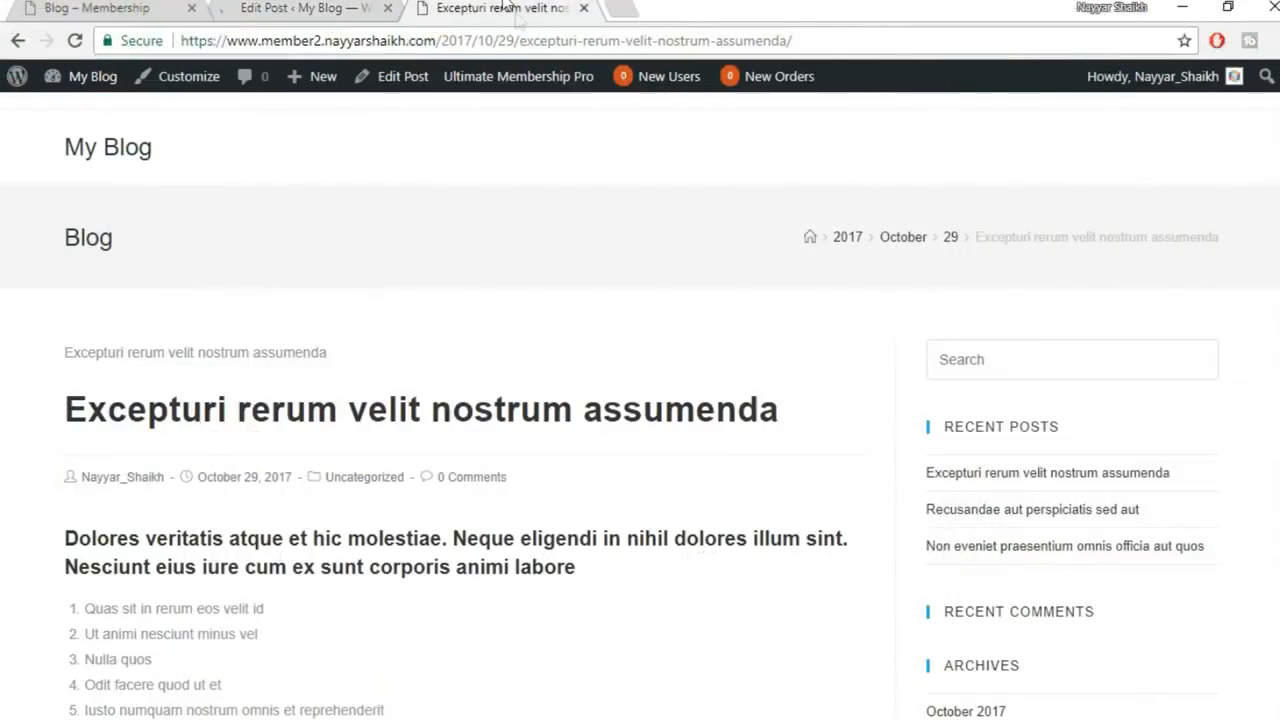
Reload the live post, copy the site's home URL, and switch to the private browsing window
click(75, 44)
scroll(640, 400, down, 7)
scroll(640, 400, up, 7)
drag(438, 40, 144, 42)
key(ctrl+c)
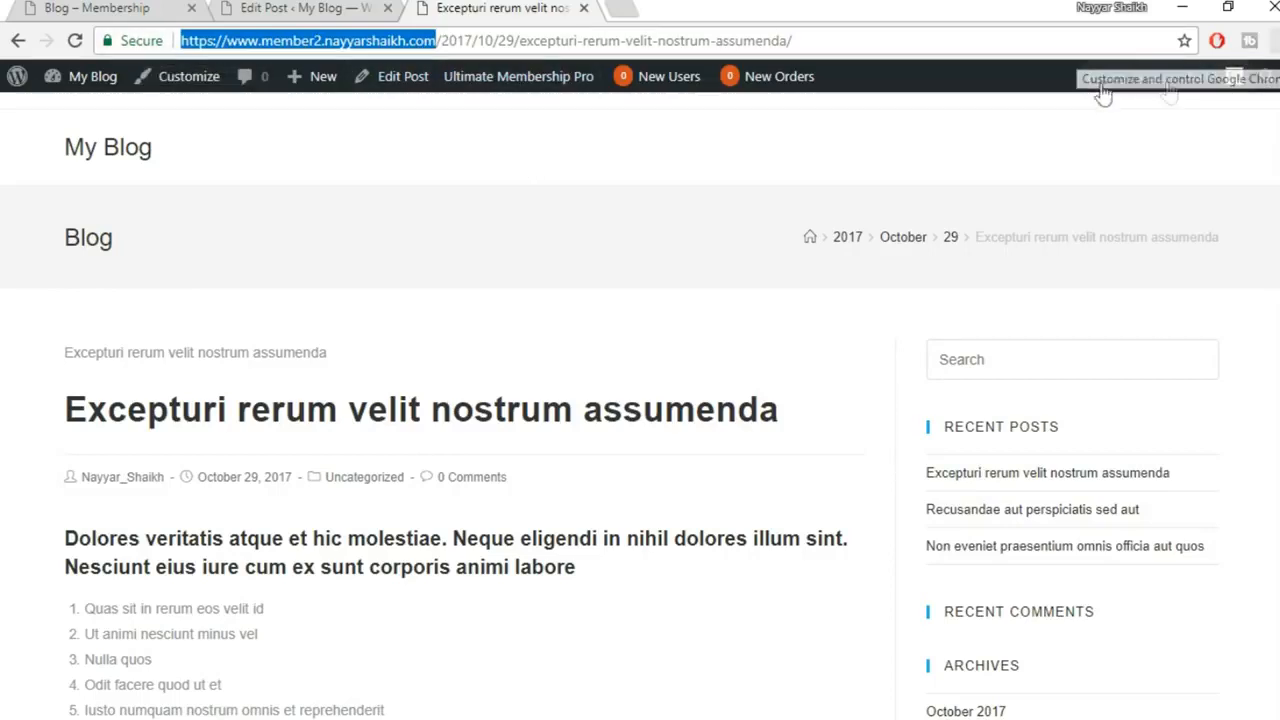
click(1270, 41)
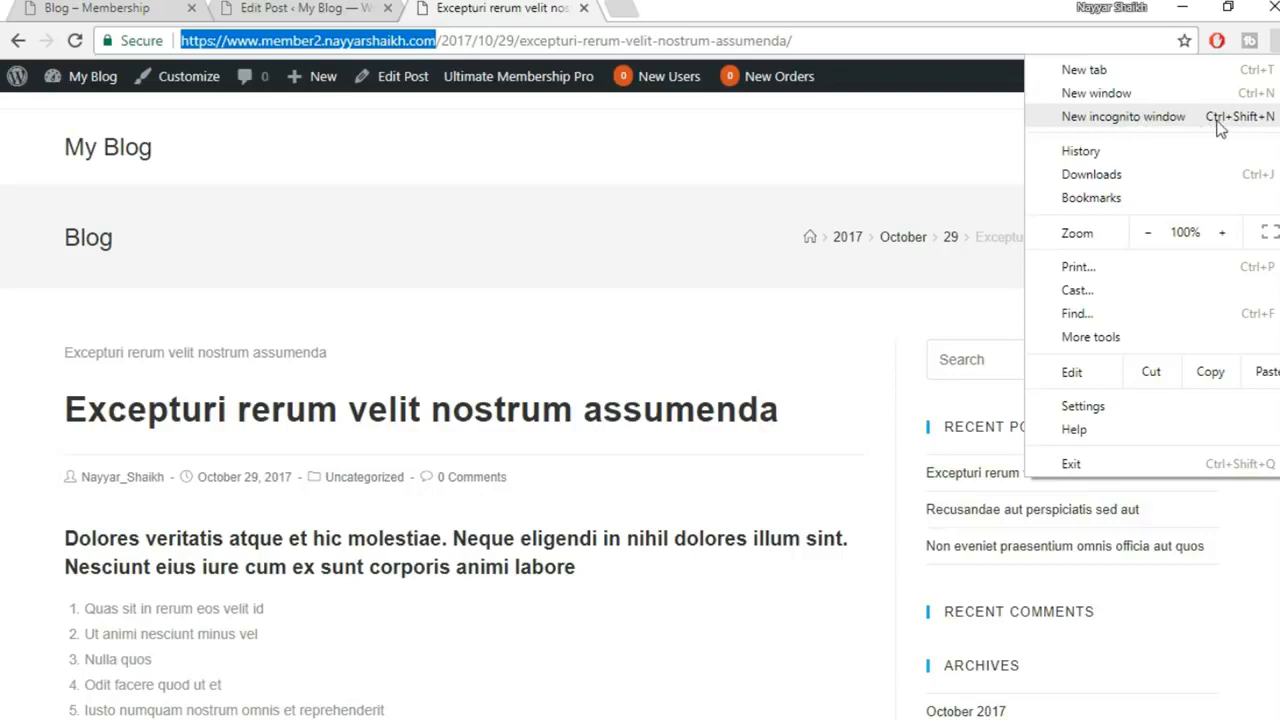
click(690, 692)
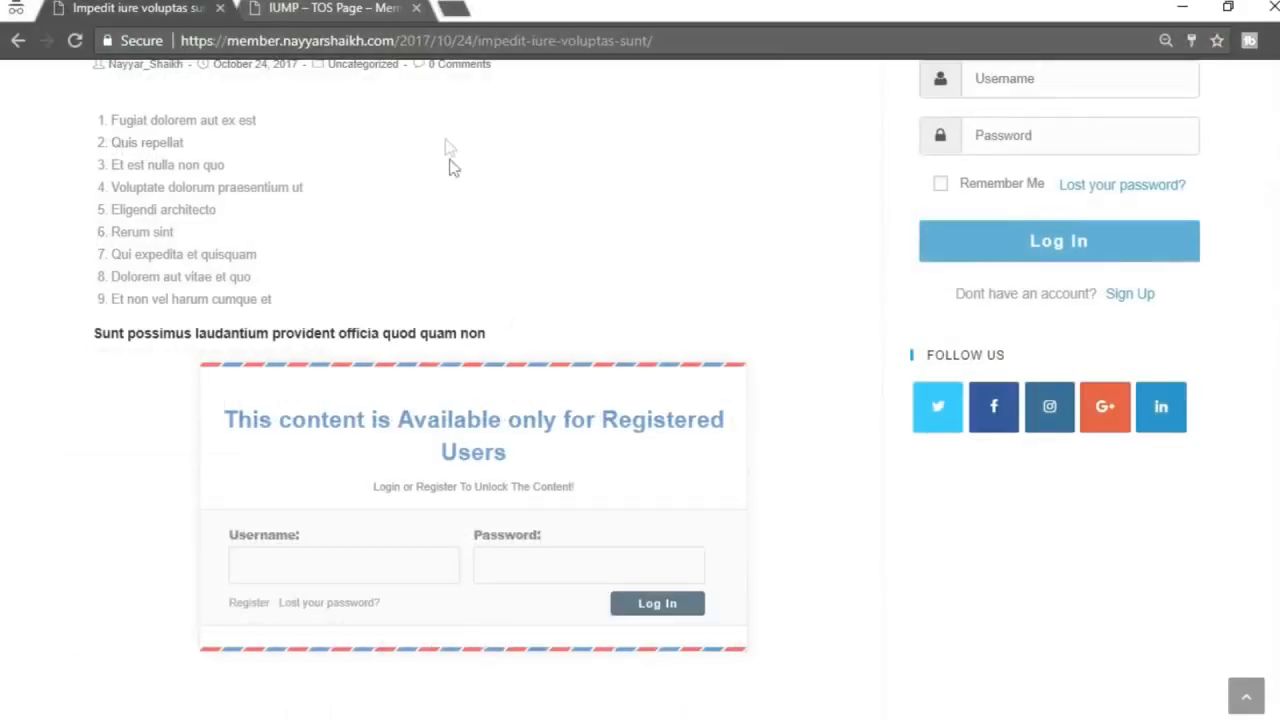
In the private window, load the pasted home URL and open the Excepturi post as a visitor
click(455, 40)
key(ctrl+v)
key(Return)
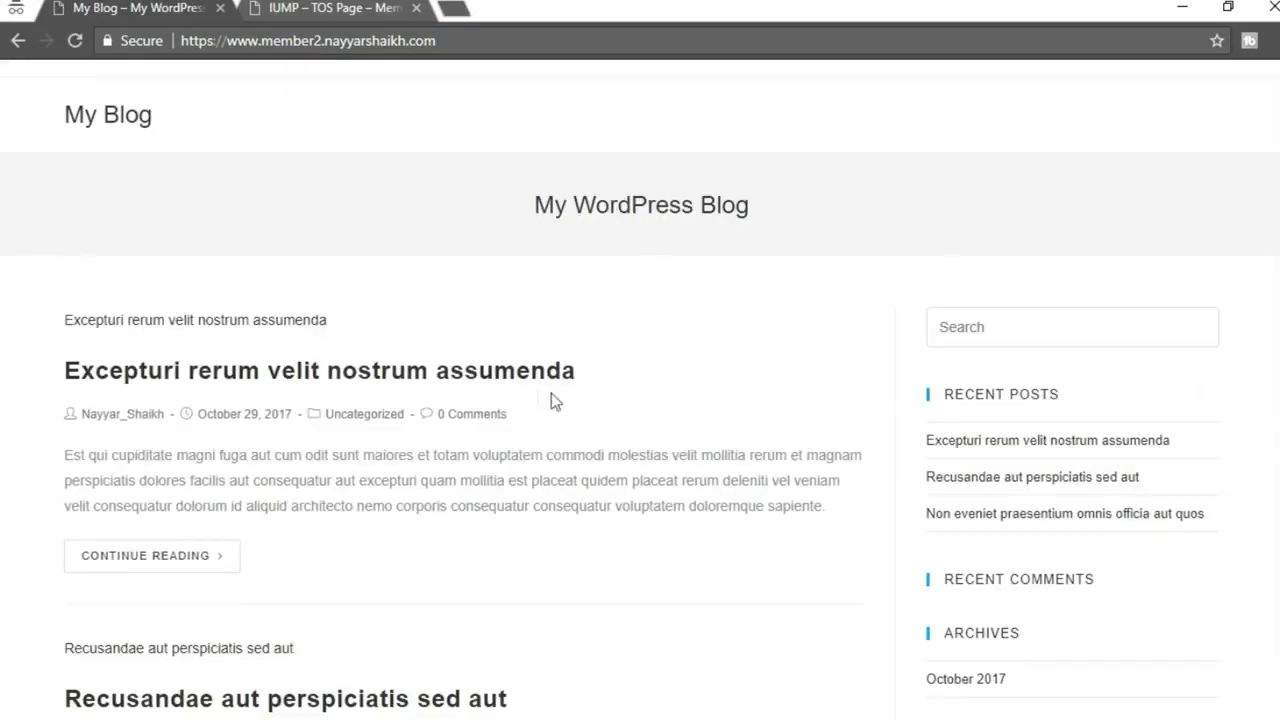
click(506, 372)
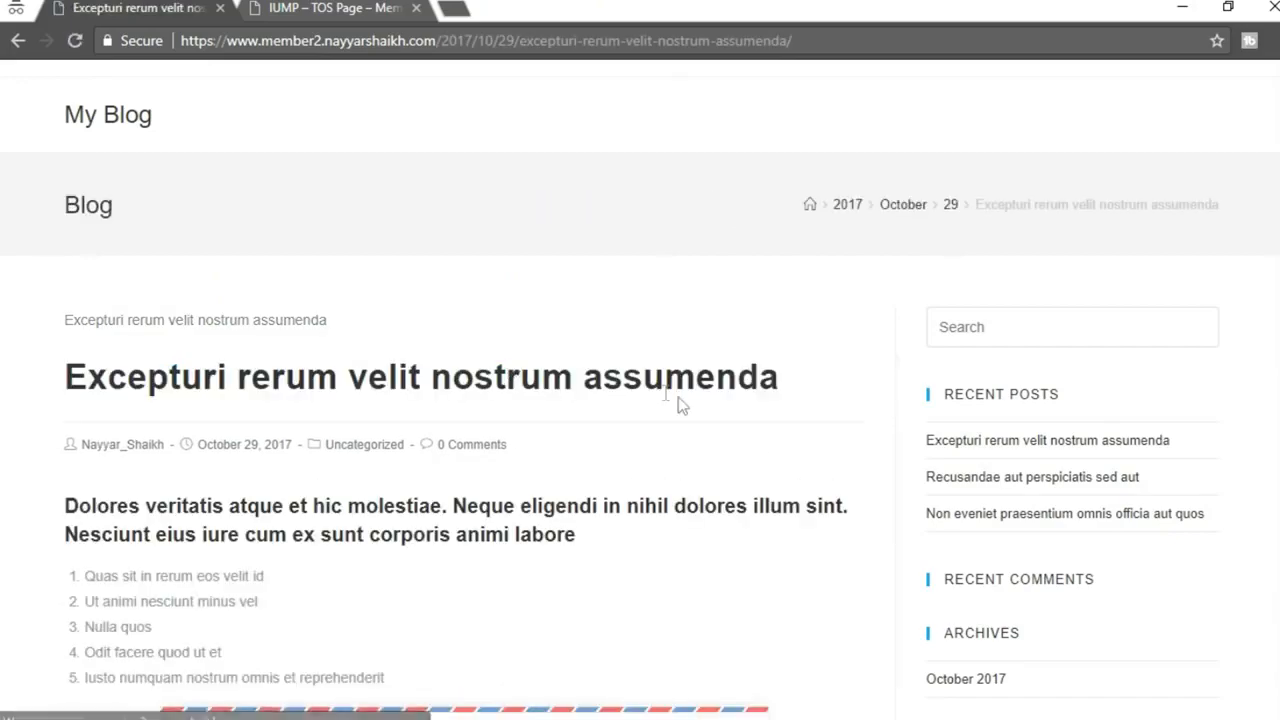
scroll(679, 398, down, 4)
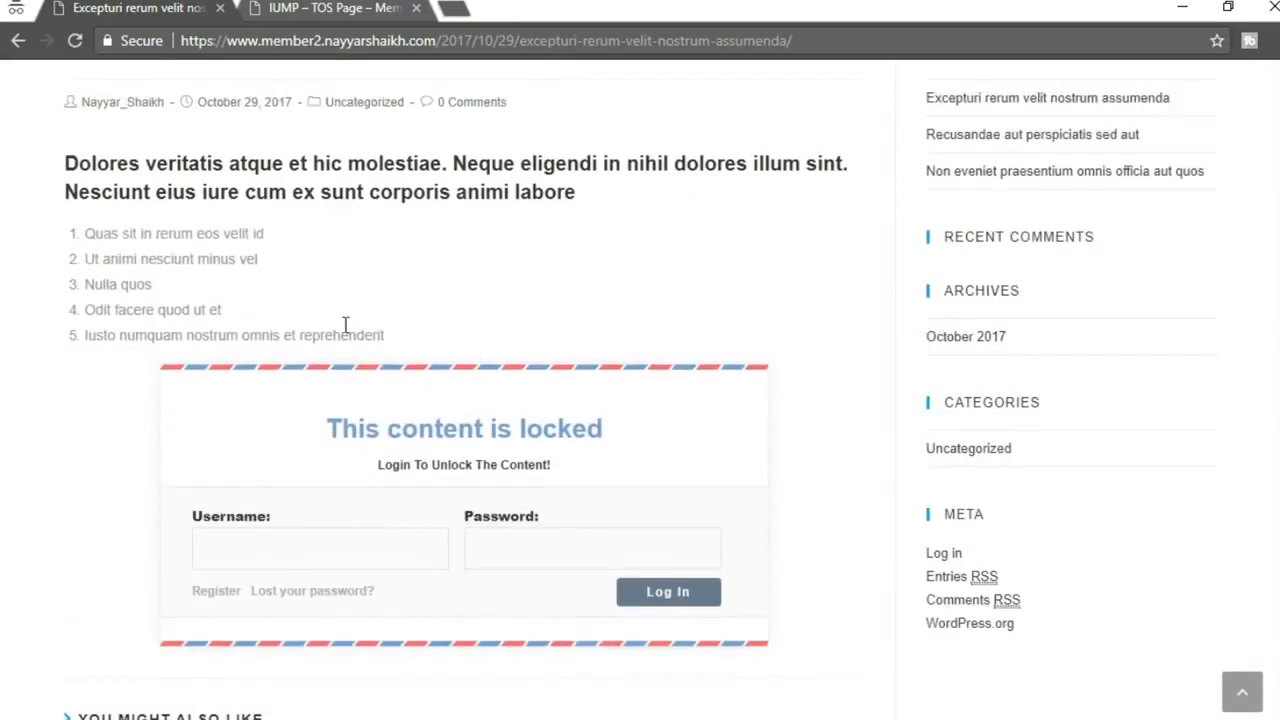
scroll(346, 325, up, 1)
drag(64, 227, 407, 327)
click(450, 371)
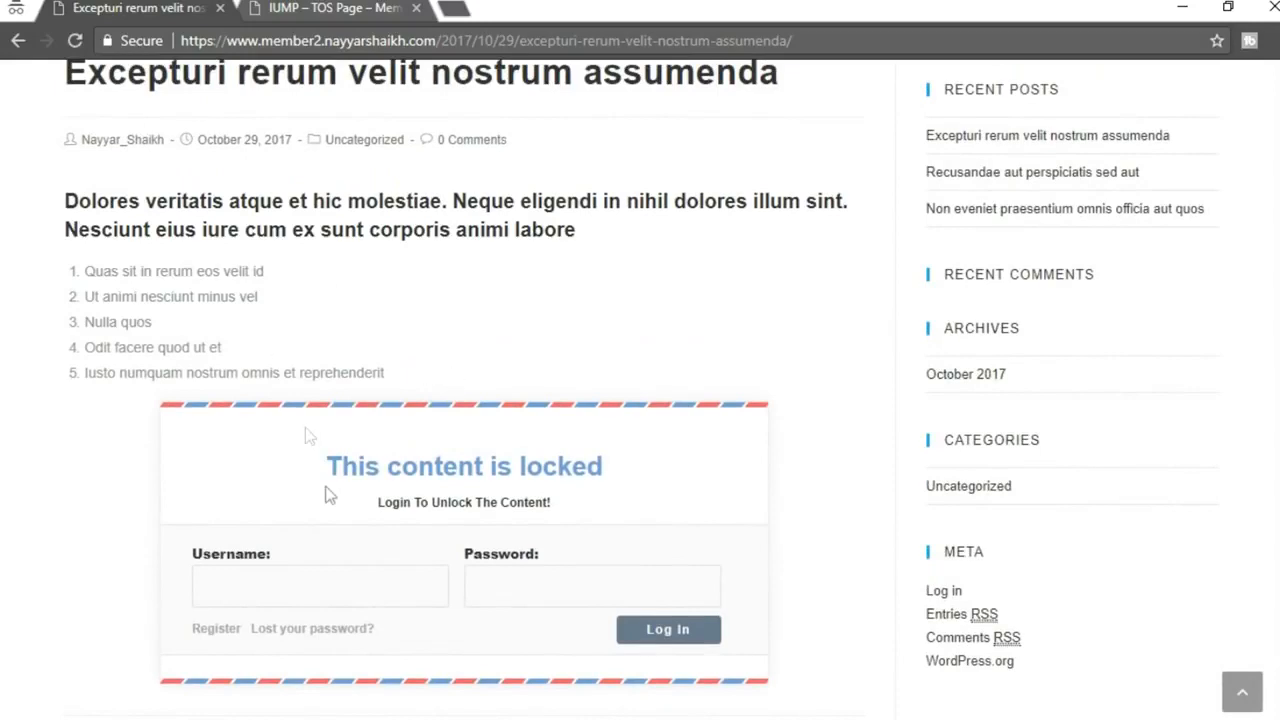
scroll(329, 494, down, 1)
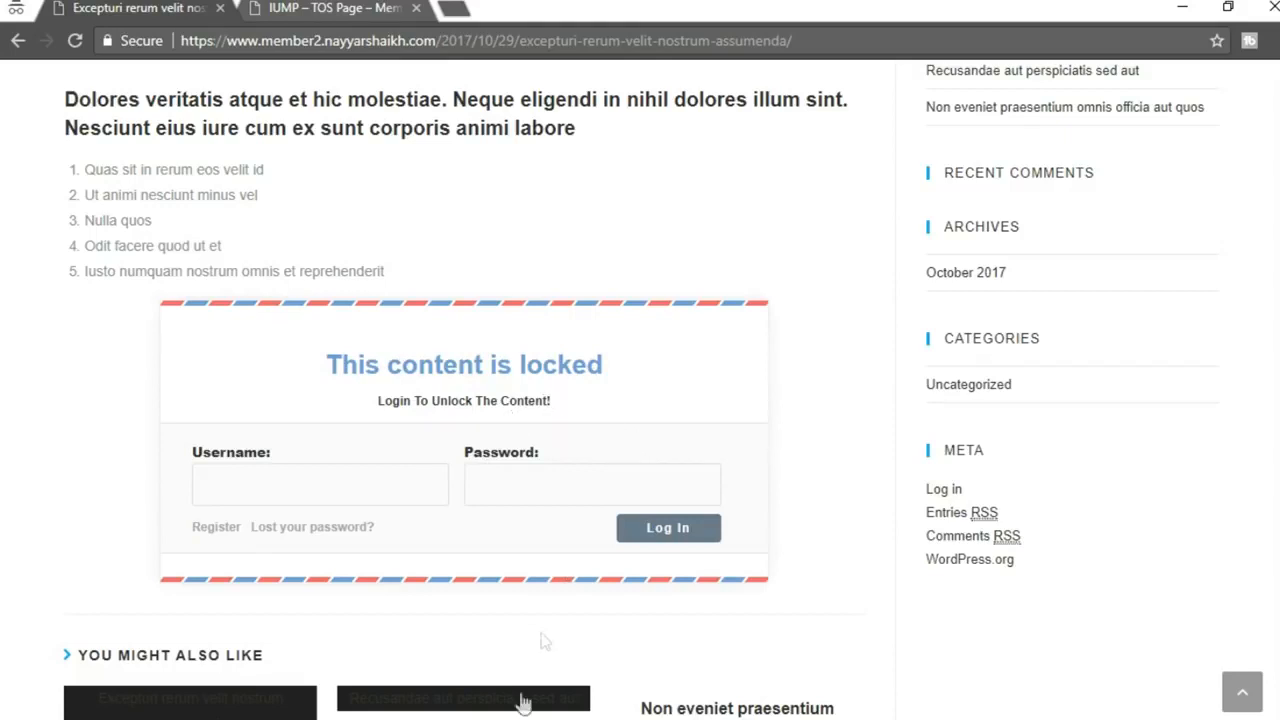
Inspect the visitor's 'This content is locked' login form, then return to the logged-in window
mouse_move(526, 719)
click(440, 677)
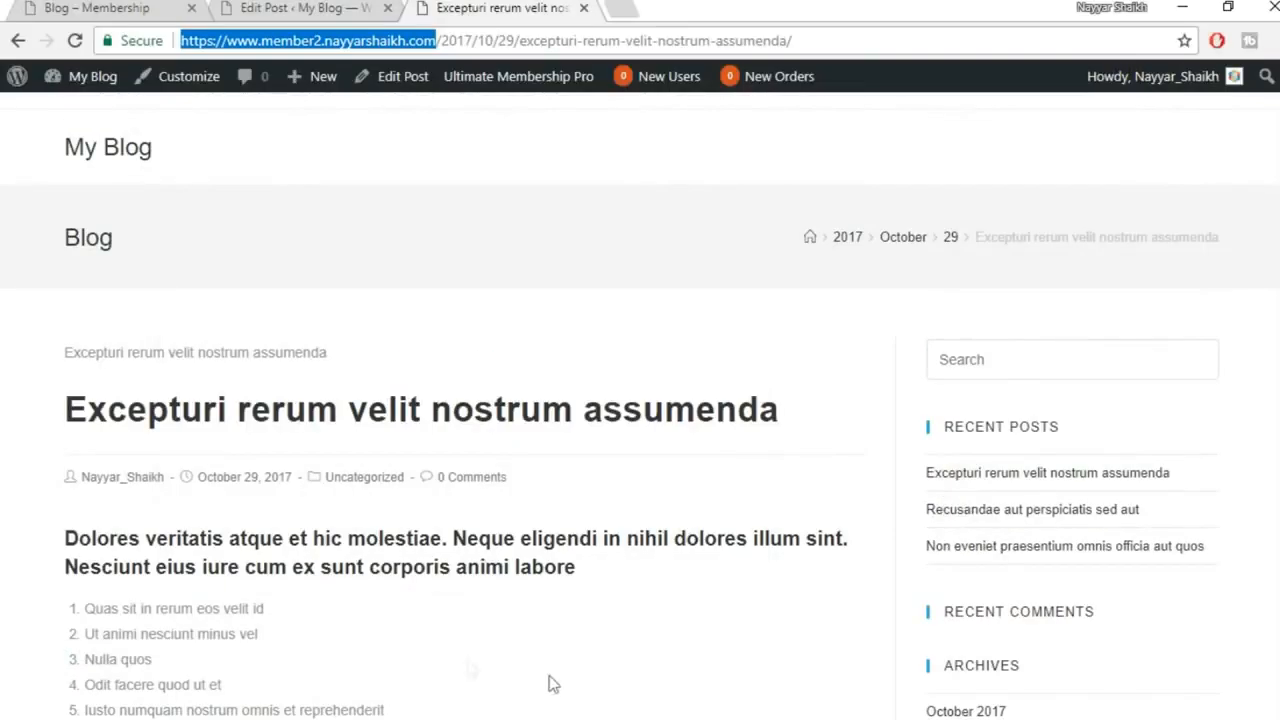
click(586, 617)
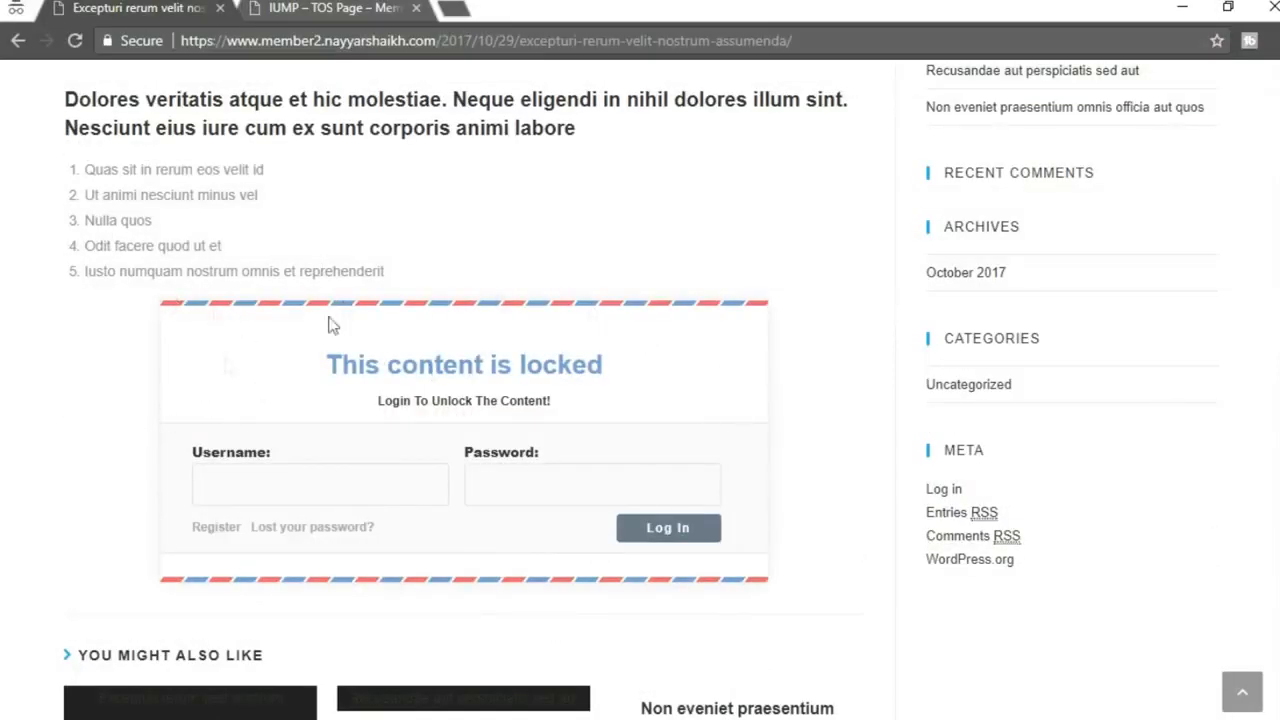
drag(330, 358, 616, 368)
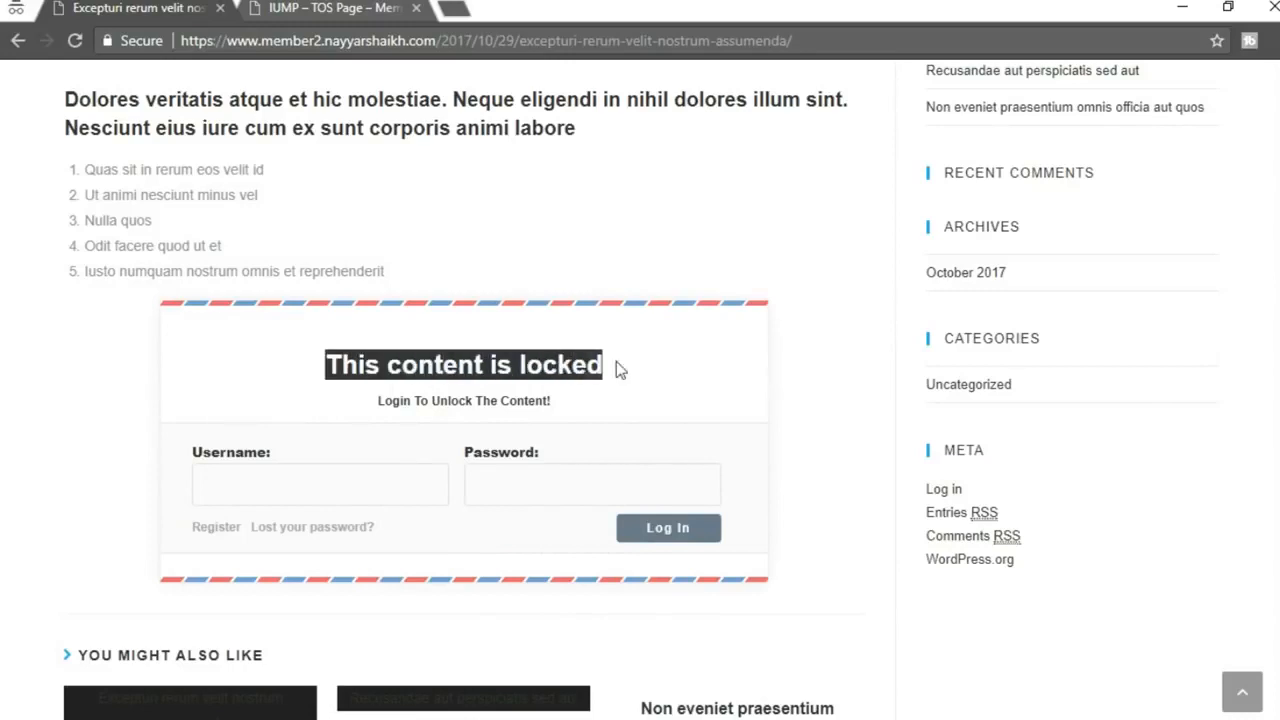
click(544, 356)
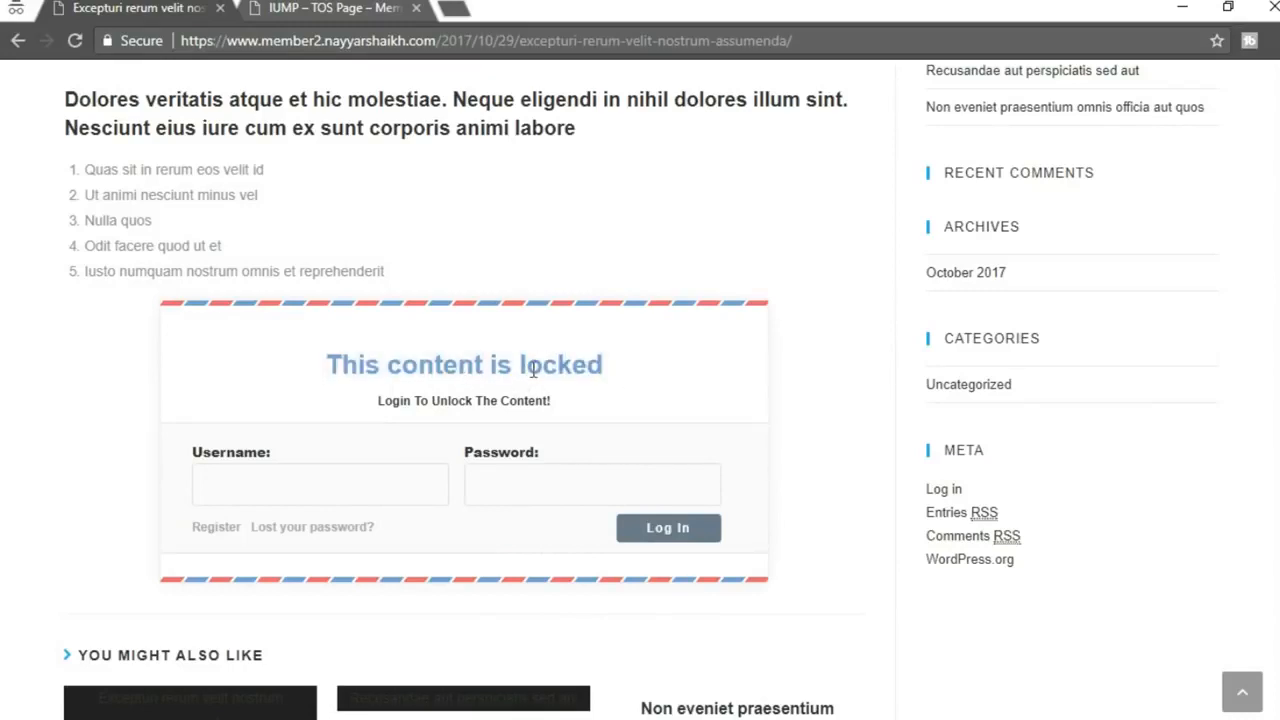
click(414, 690)
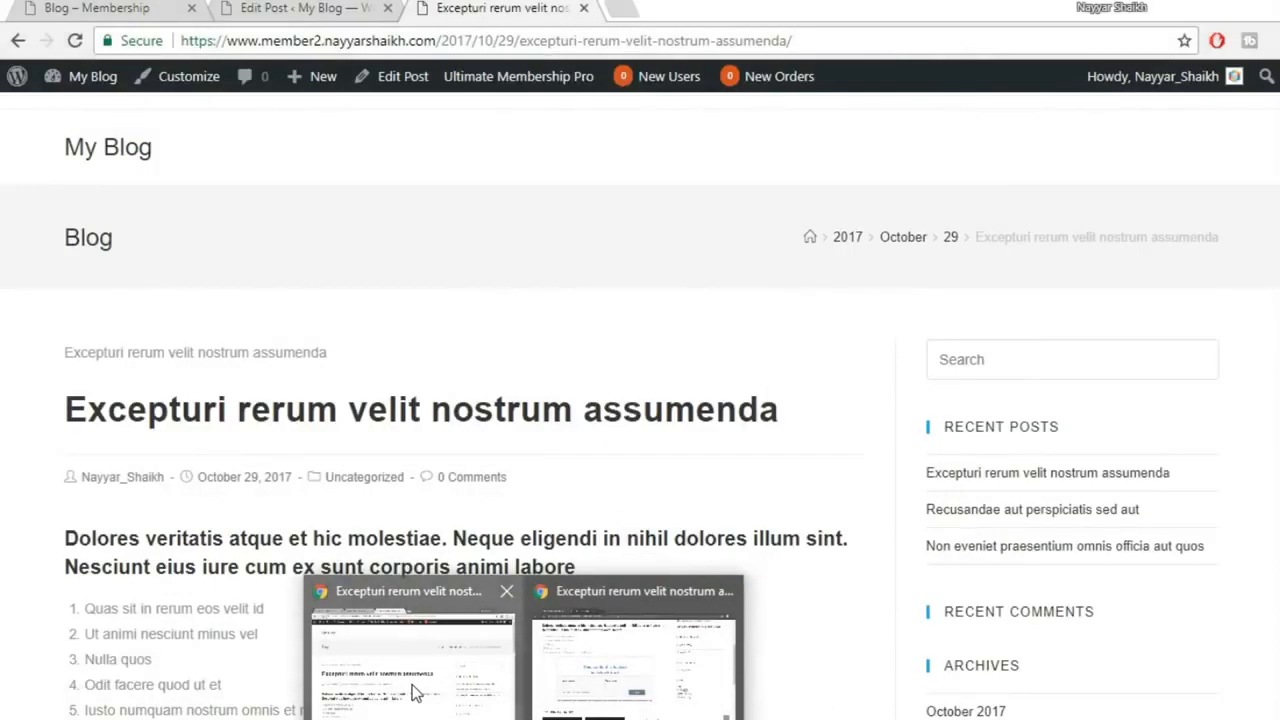
From the Edit Post tab, open Membership Pro Ultimate WP's Inside Lockers page with Loker with Form
click(262, 8)
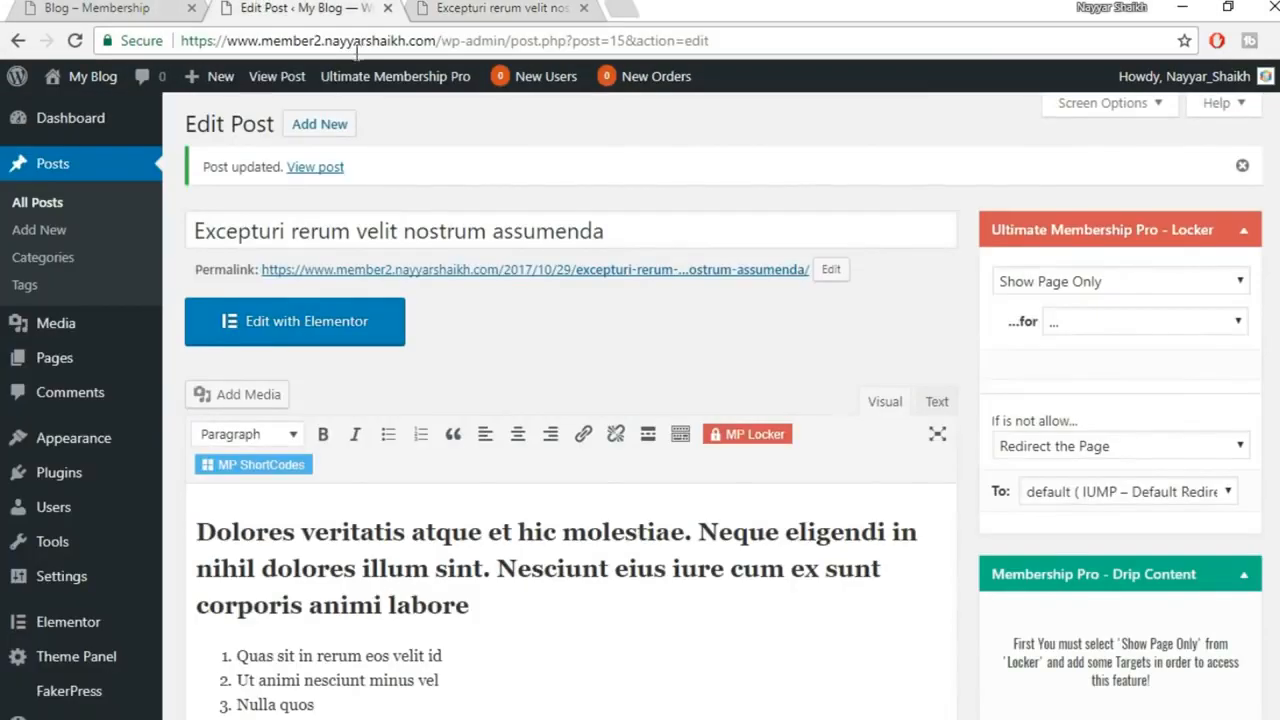
scroll(220, 490, down, 2)
mouse_move(75, 680)
click(113, 678)
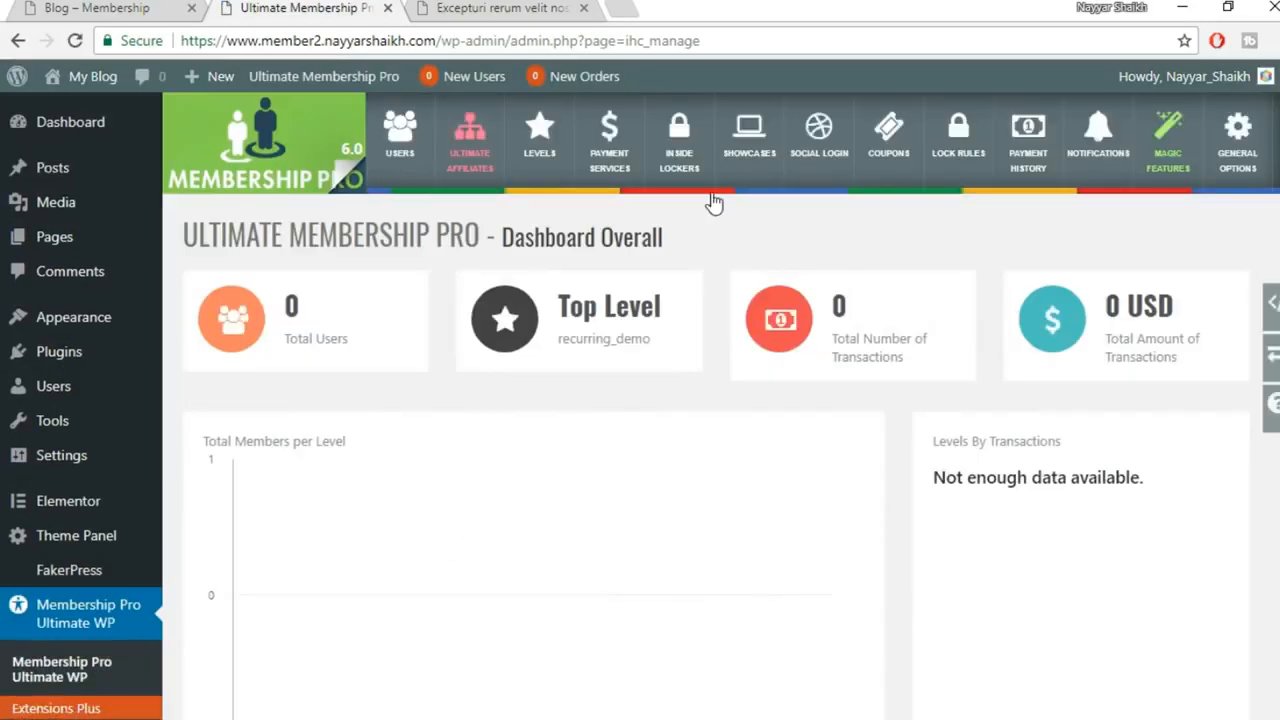
click(690, 160)
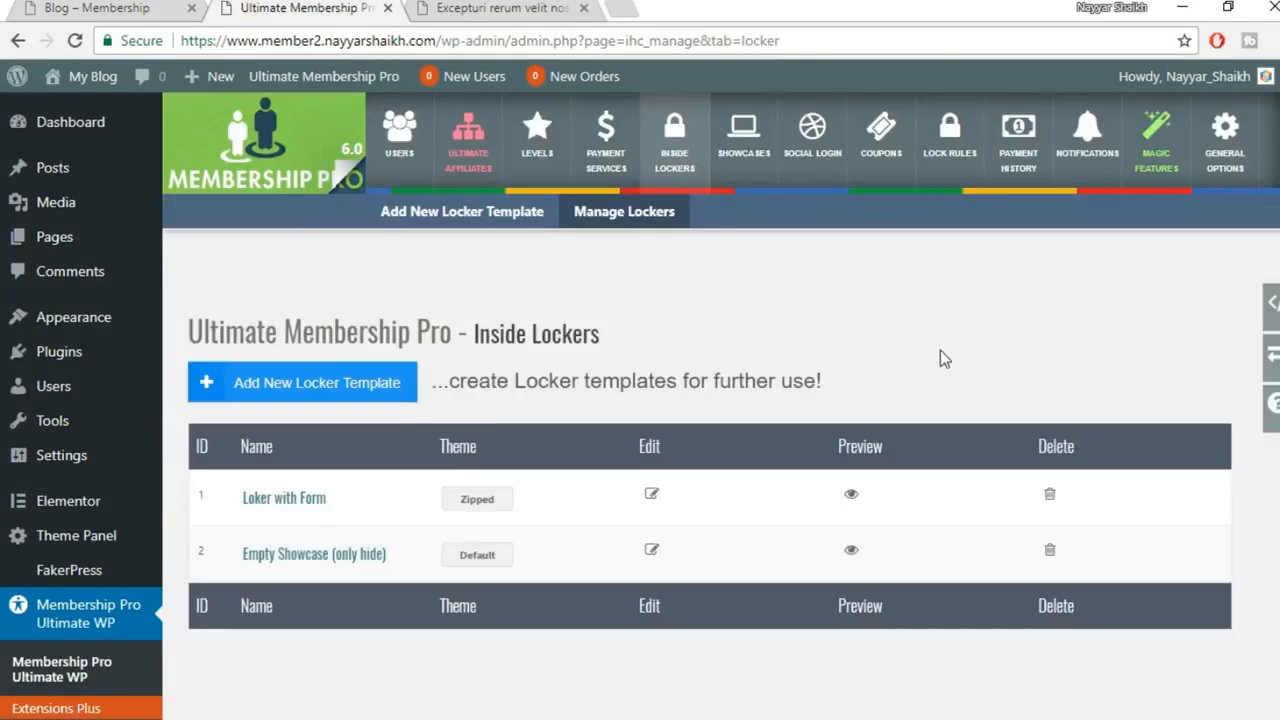
scroll(940, 358, down, 1)
drag(362, 392, 217, 394)
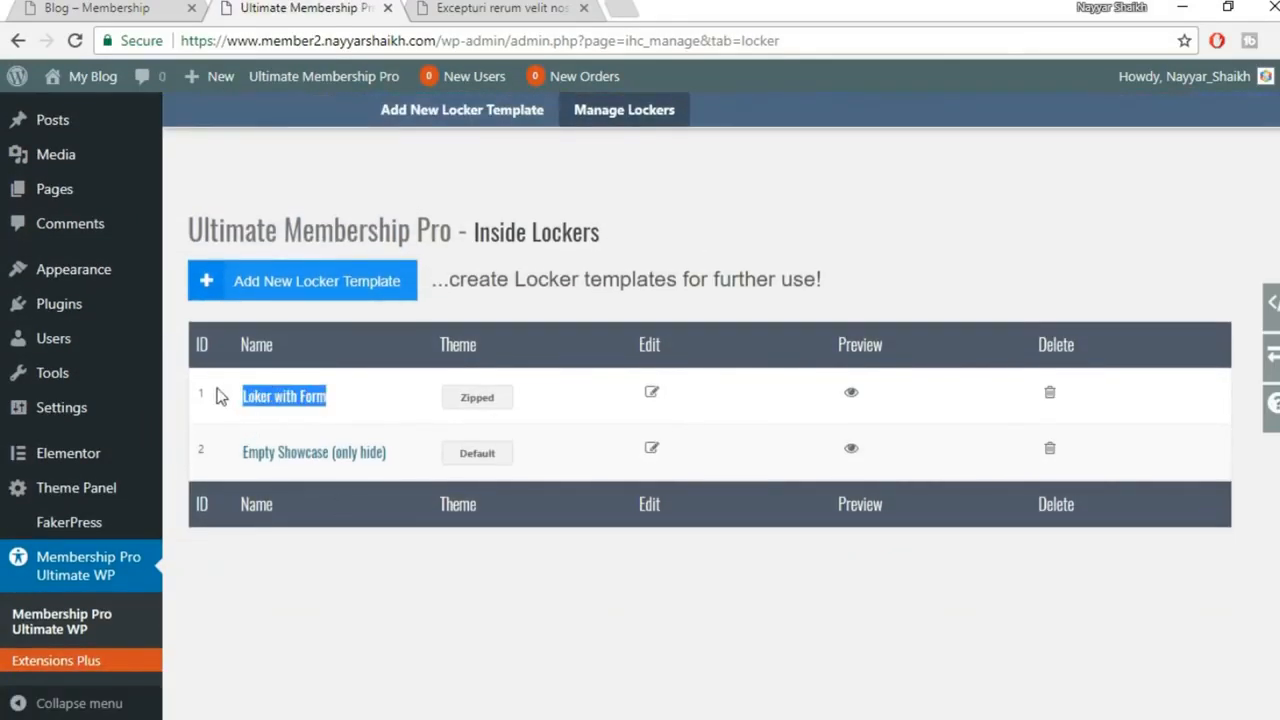
Open the Loker with Form locker for editing and look over its name and settings
click(652, 395)
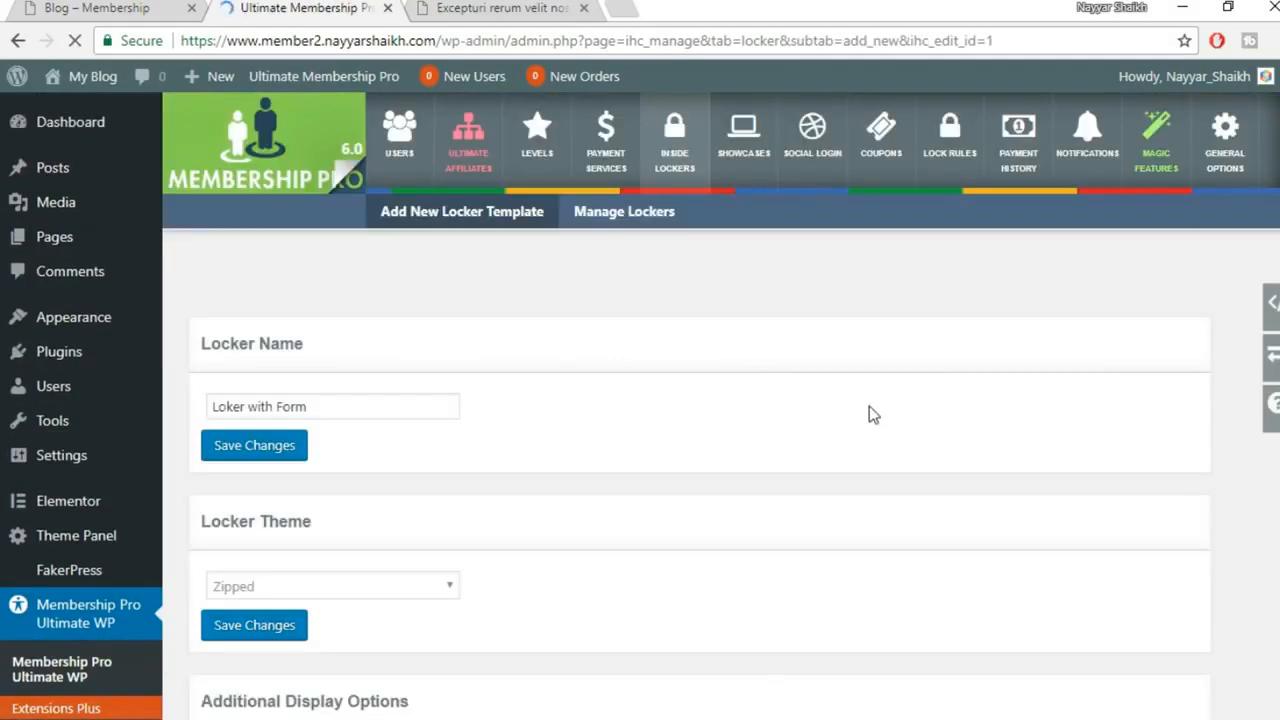
scroll(869, 408, down, 4)
scroll(869, 408, up, 4)
drag(384, 418, 170, 412)
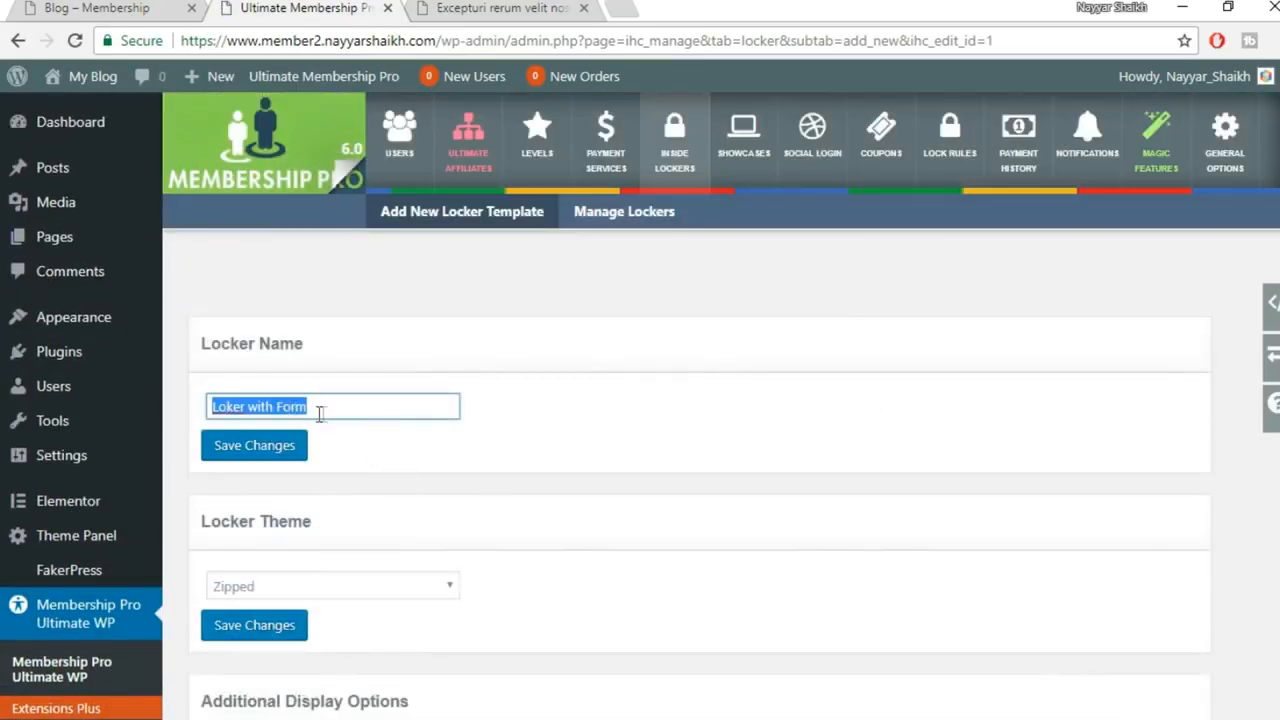
scroll(743, 470, down, 3)
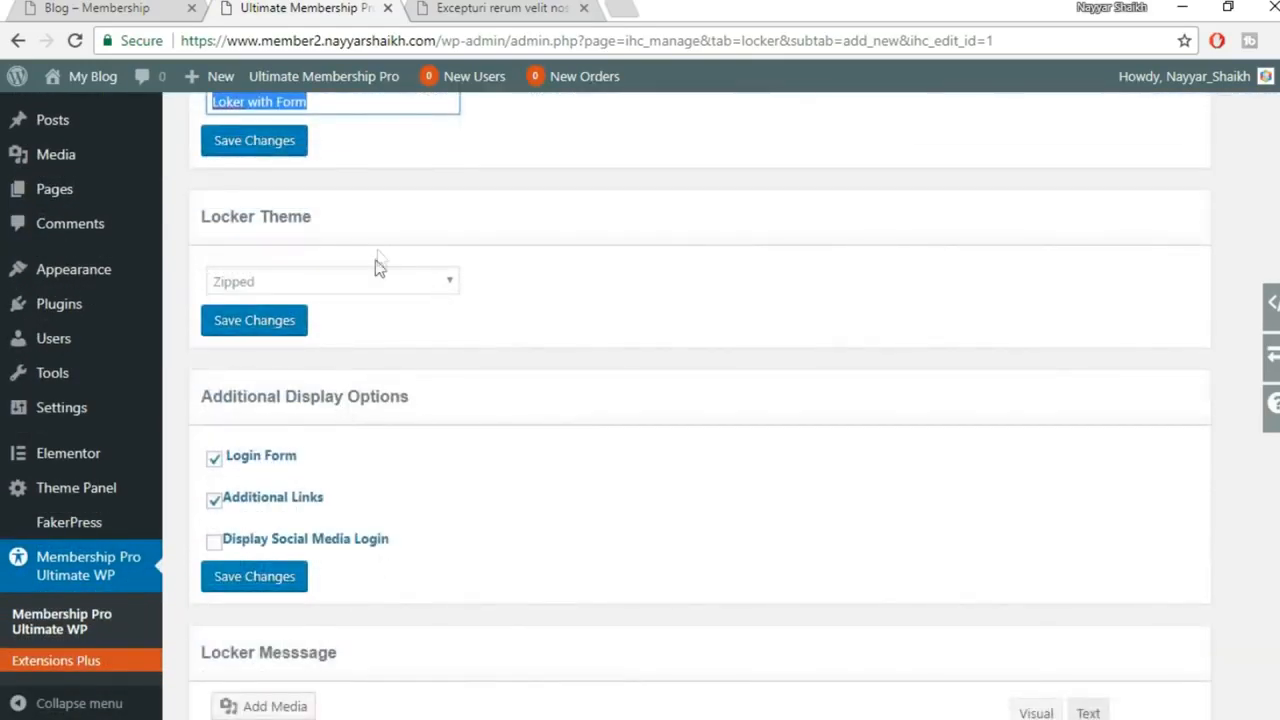
scroll(603, 414, down, 4)
scroll(634, 424, down, 4)
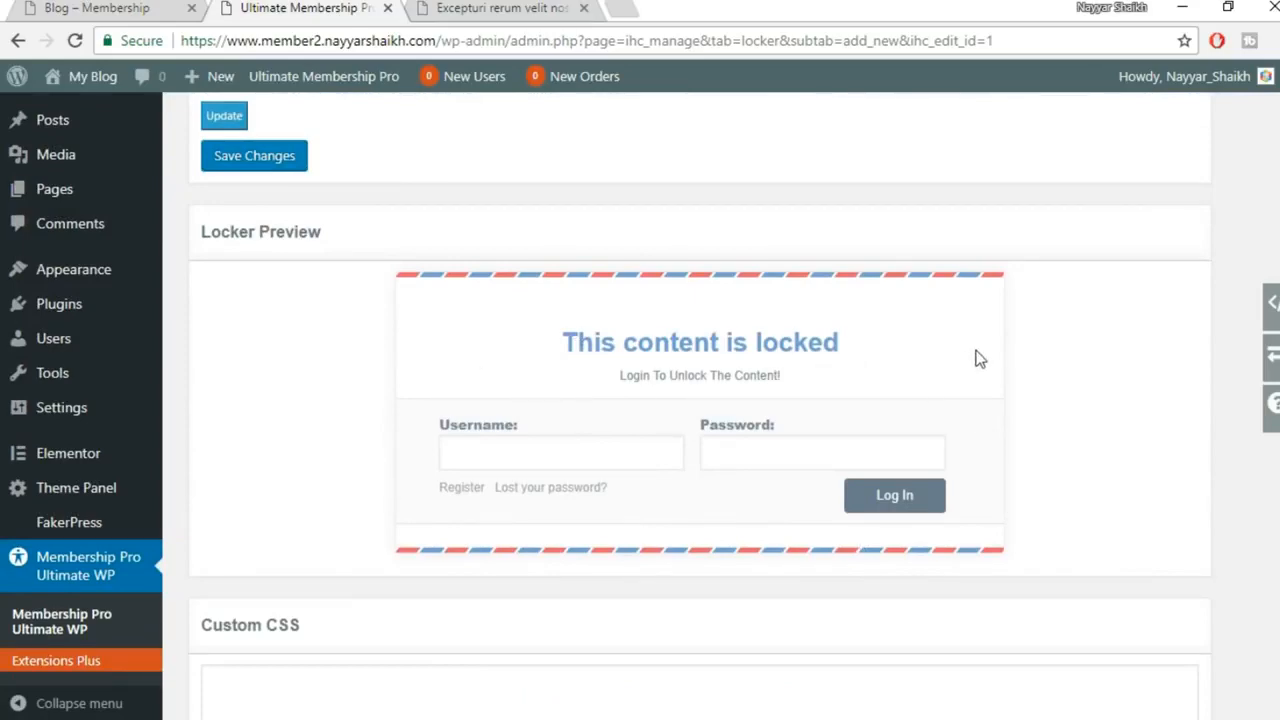
scroll(1062, 482, up, 10)
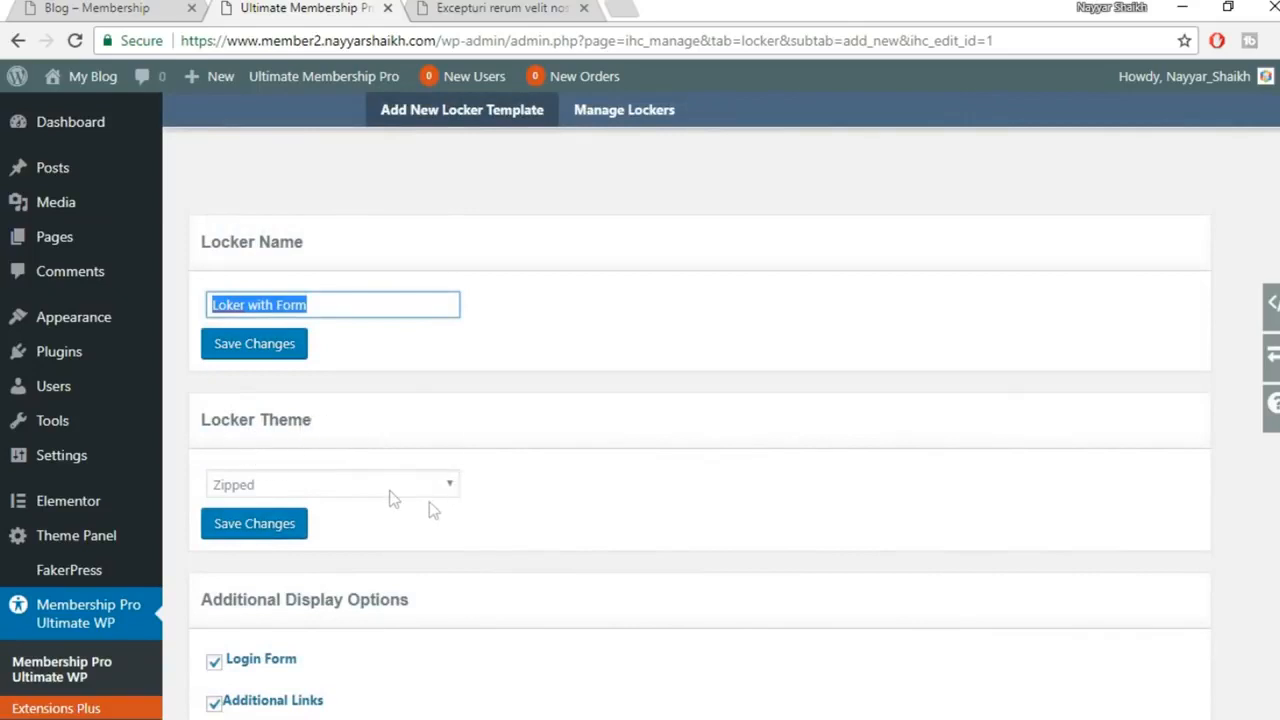
Try the Basic and then the Star locker themes, previewing each
click(392, 492)
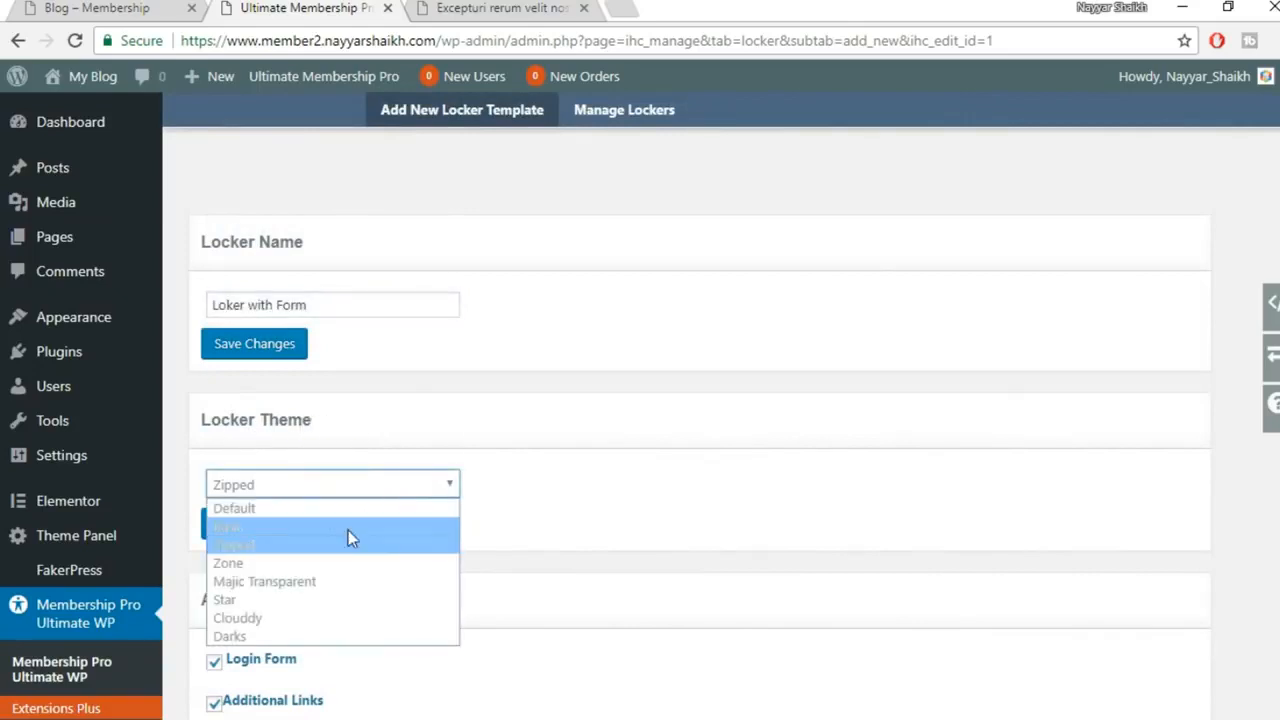
click(300, 532)
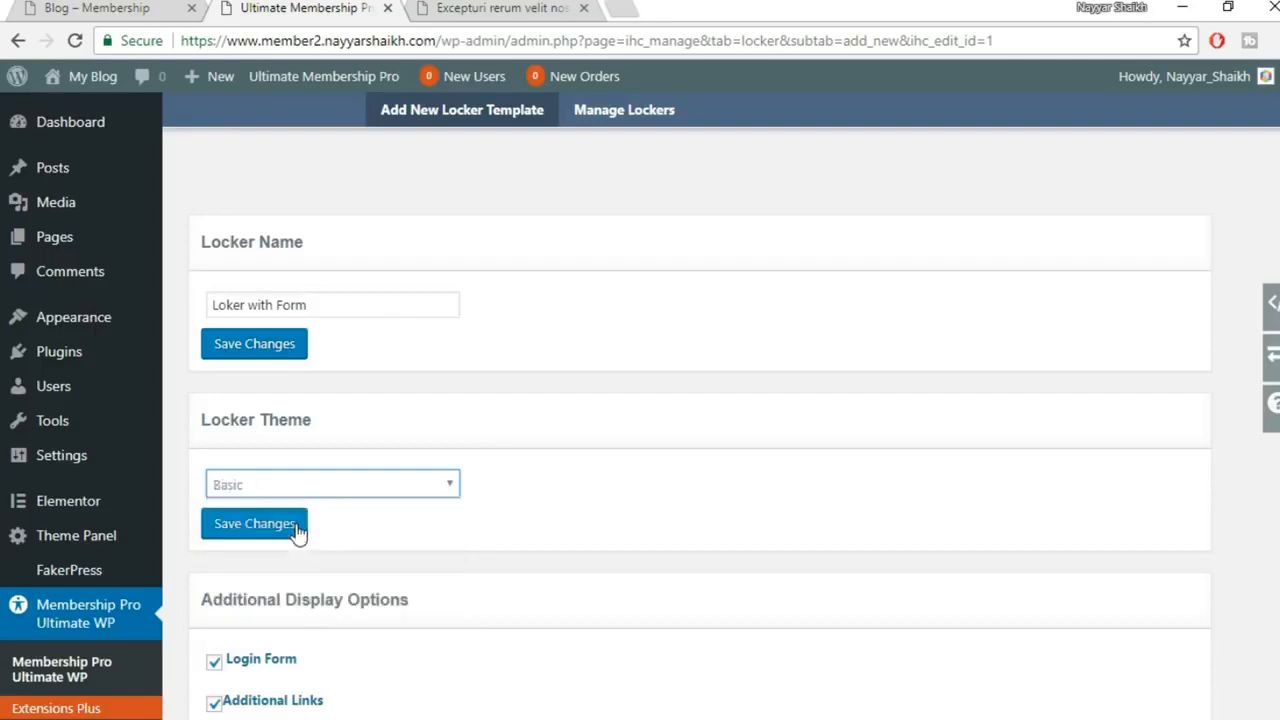
scroll(767, 550, down, 3)
scroll(767, 550, down, 6)
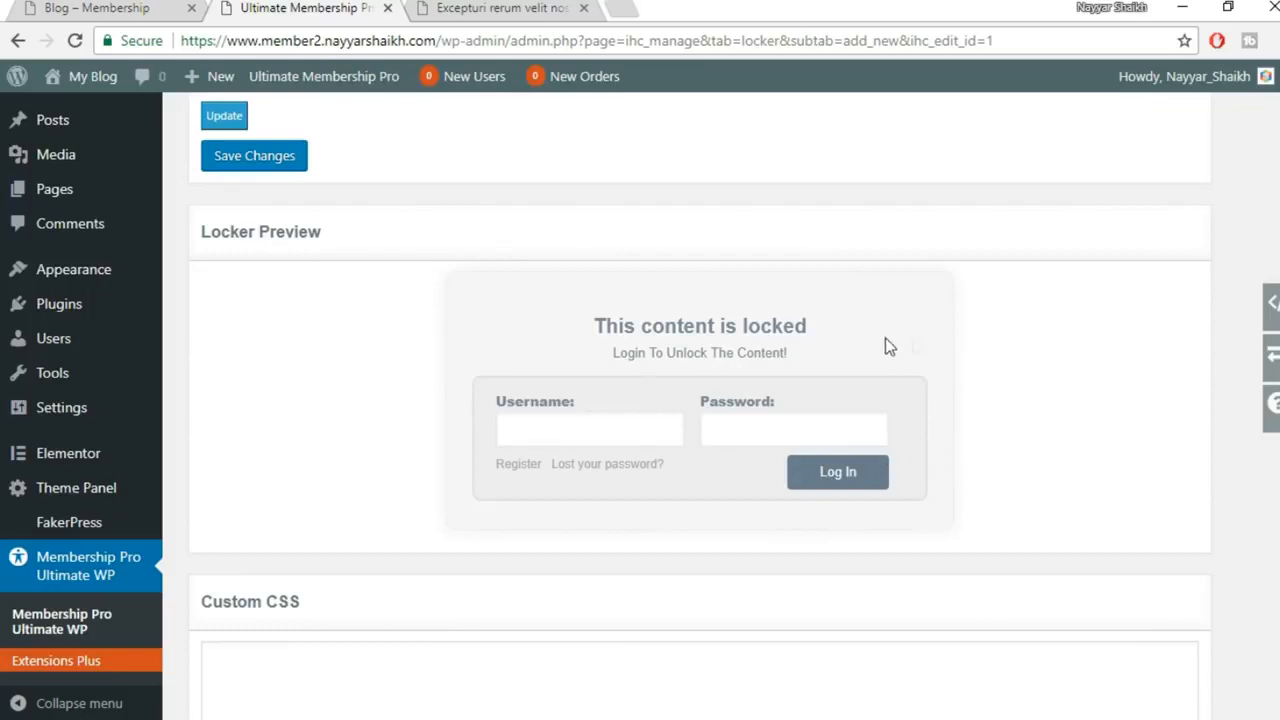
scroll(1005, 452, up, 10)
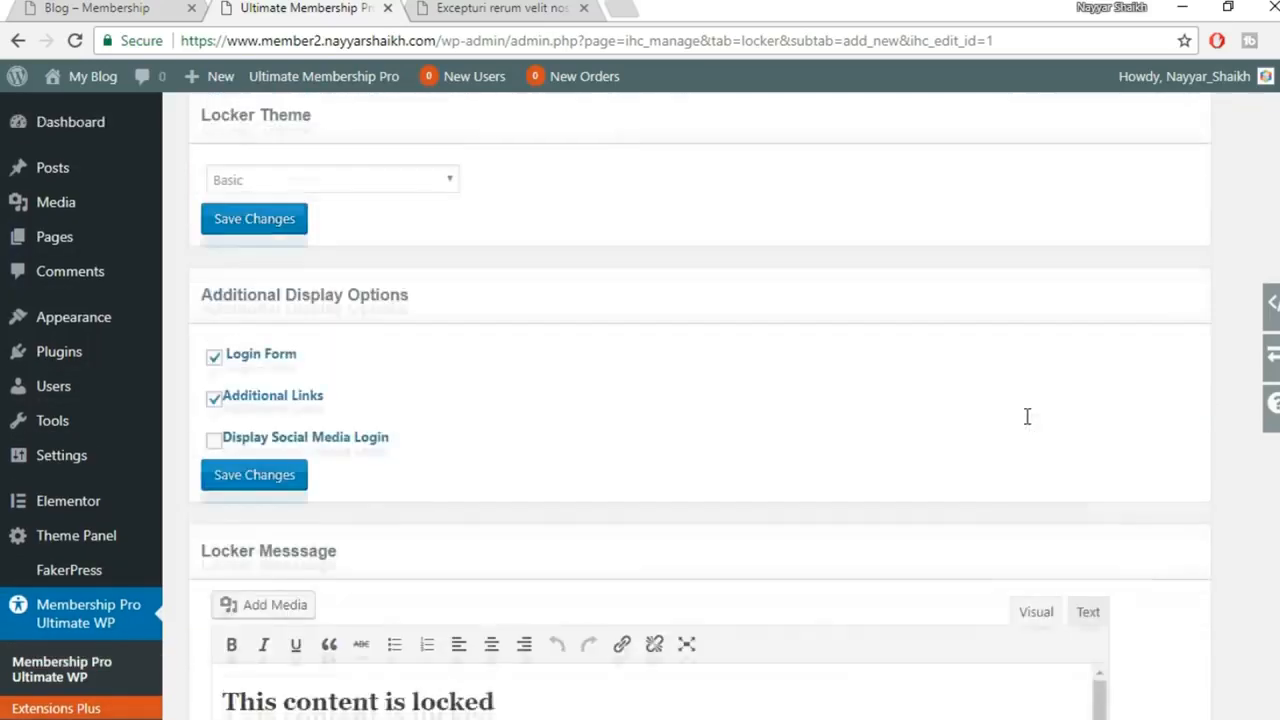
click(427, 385)
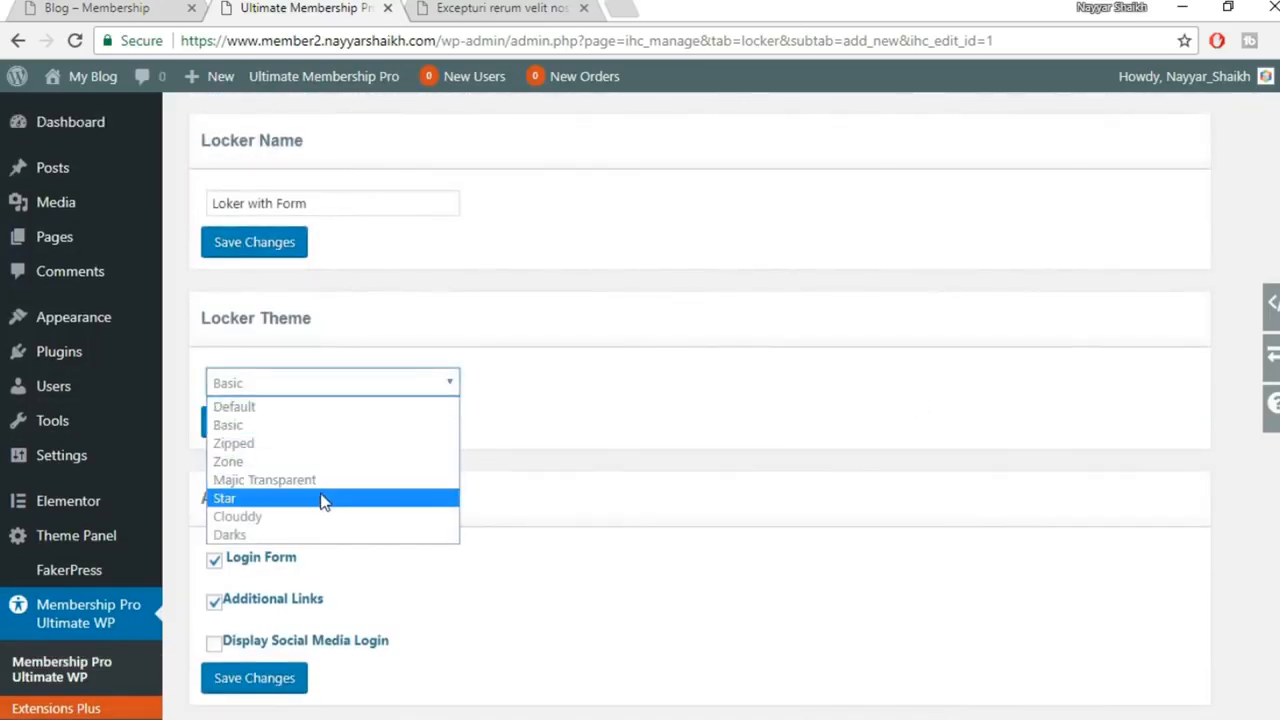
click(316, 498)
scroll(1017, 506, down, 5)
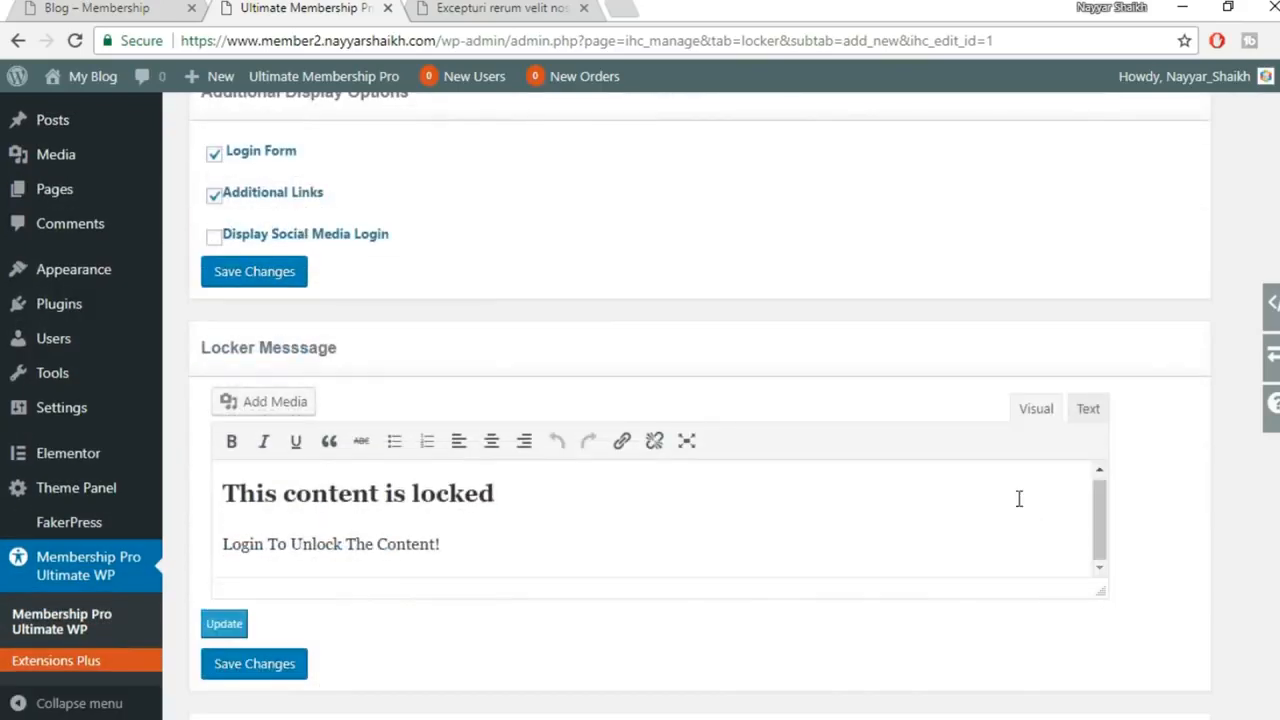
scroll(1204, 488, down, 4)
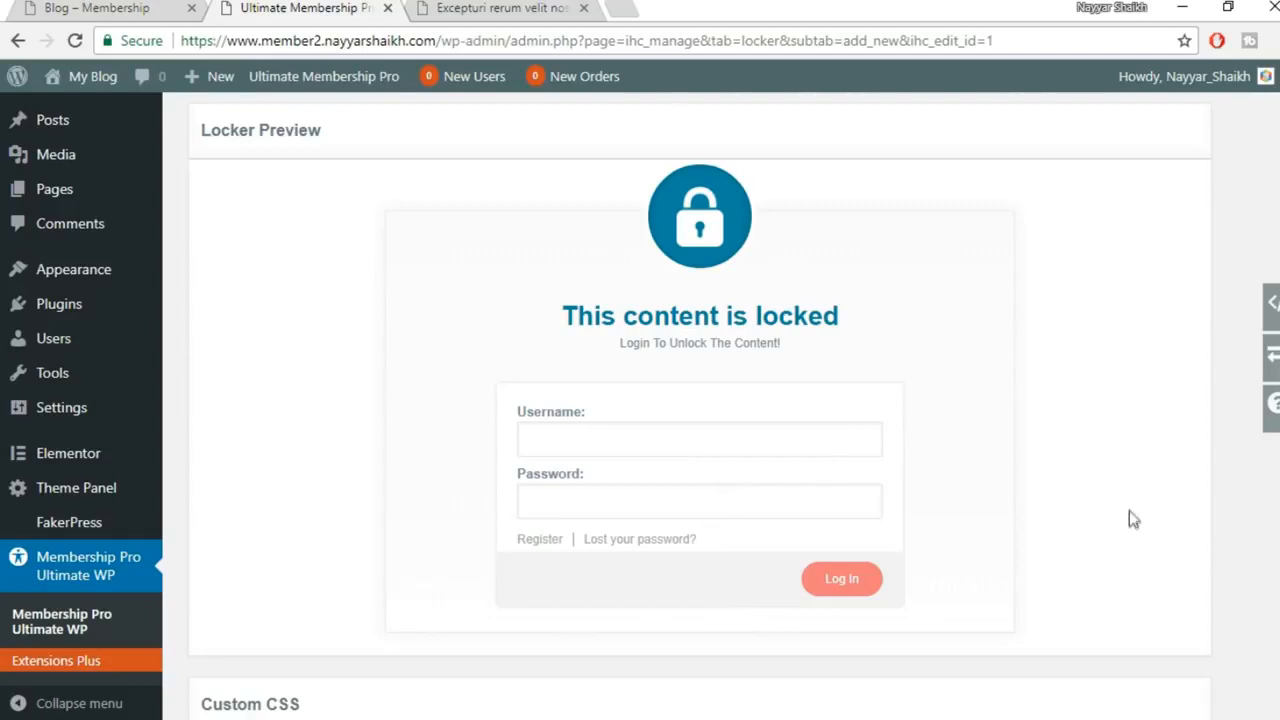
scroll(1128, 515, up, 10)
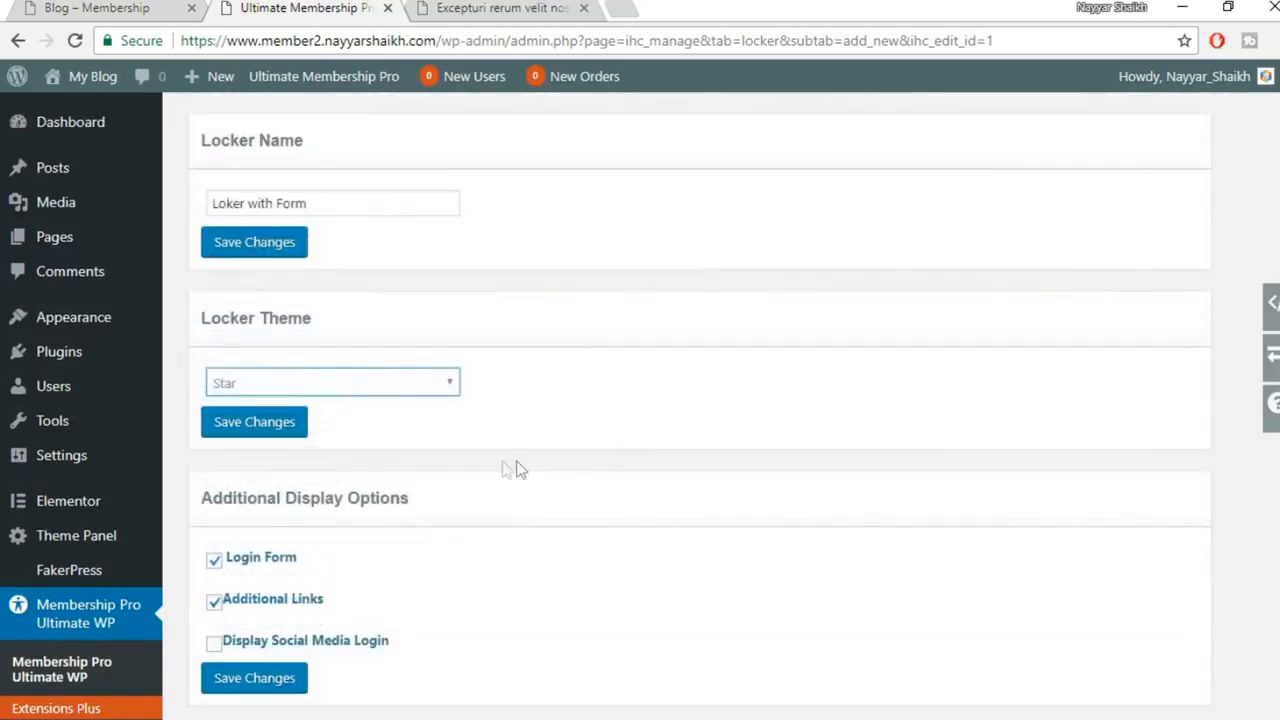
Try Majic Transparent and Star again, then settle on the Default locker theme
click(416, 385)
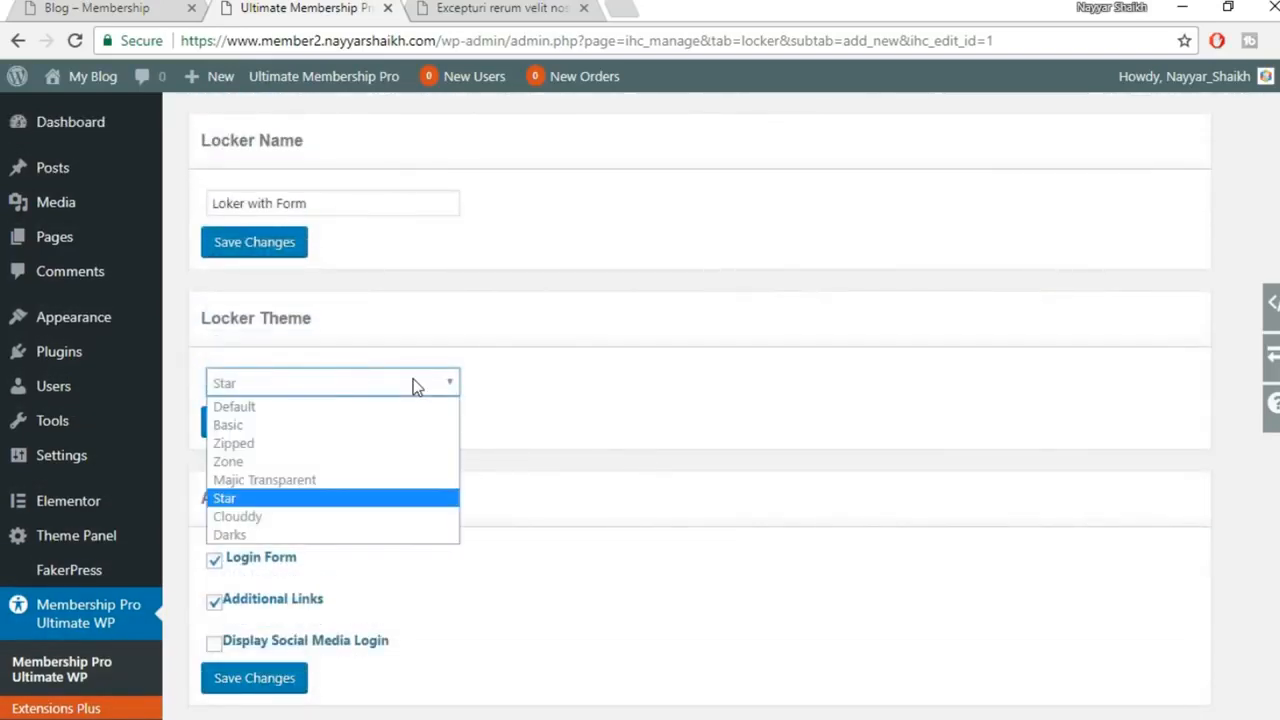
click(318, 482)
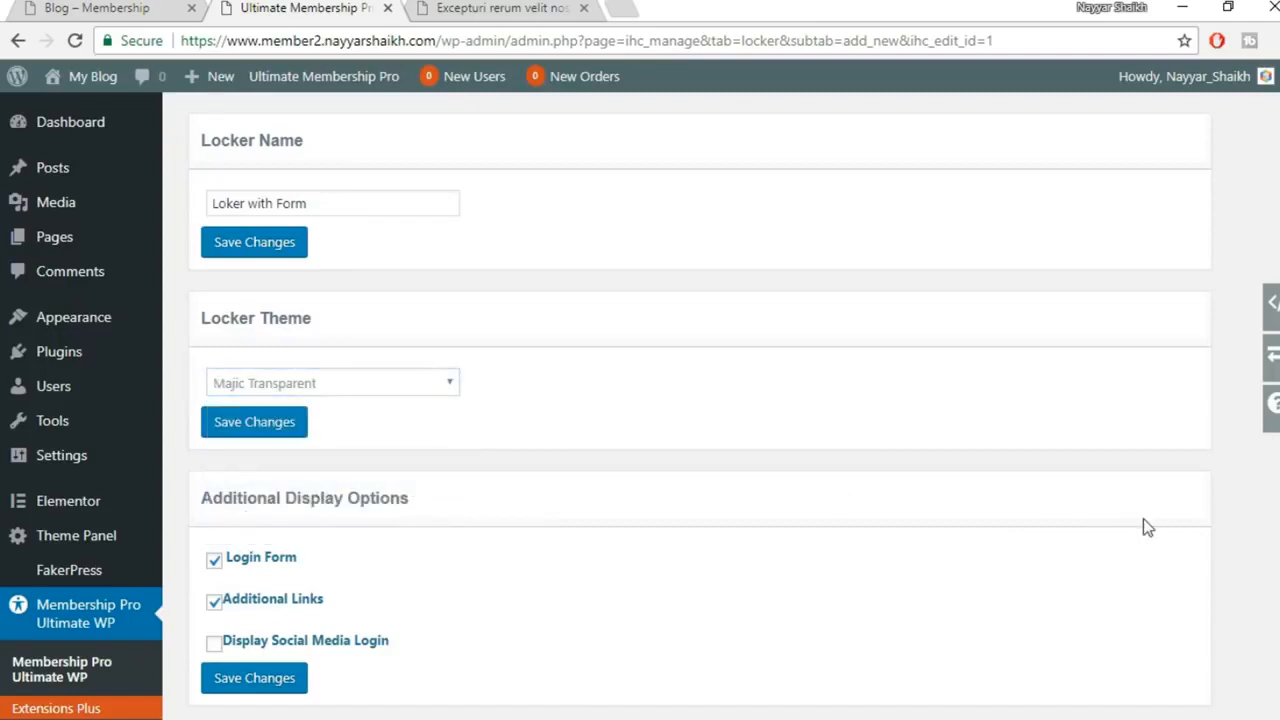
scroll(1145, 520, down, 4)
scroll(1254, 557, down, 6)
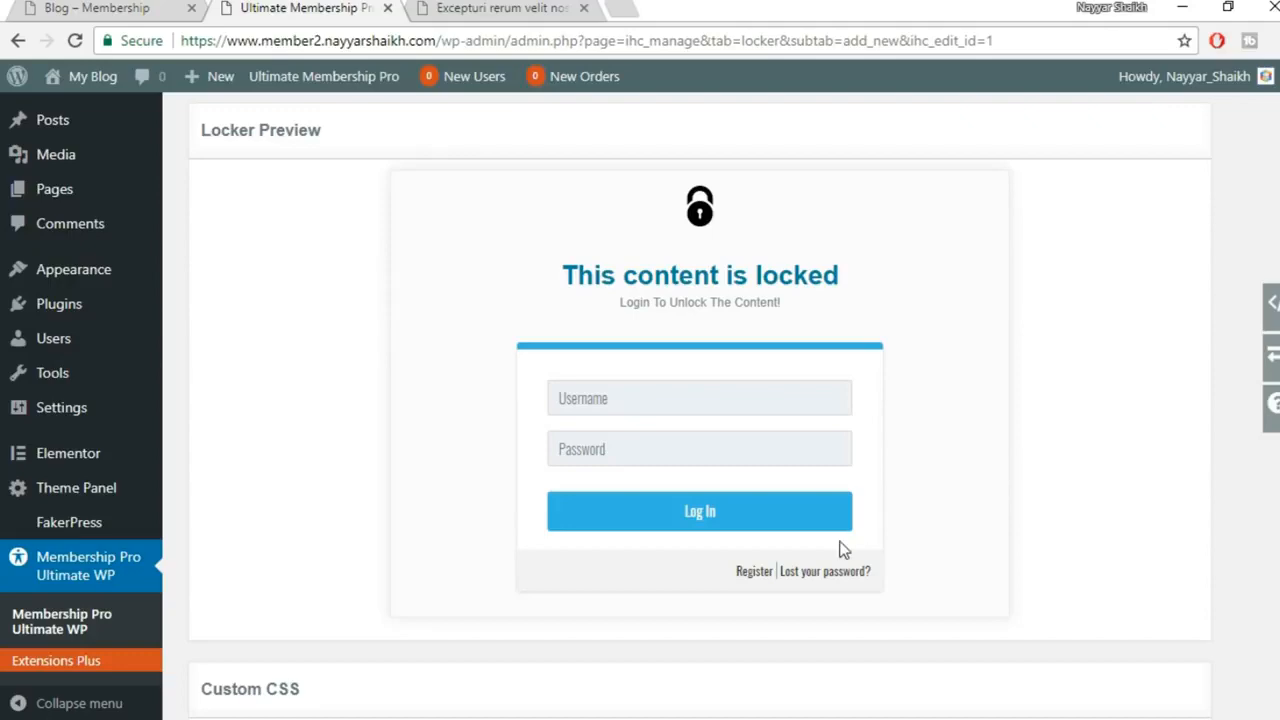
scroll(1037, 511, up, 12)
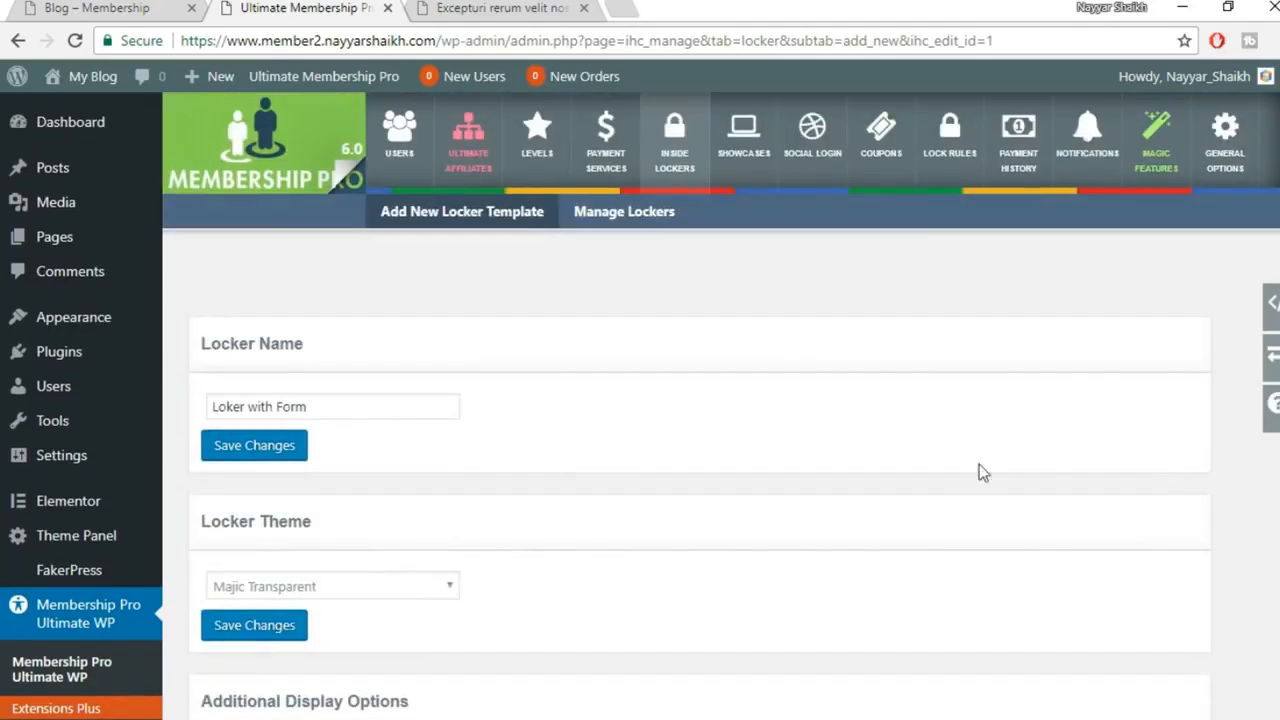
scroll(514, 480, down, 1)
click(452, 485)
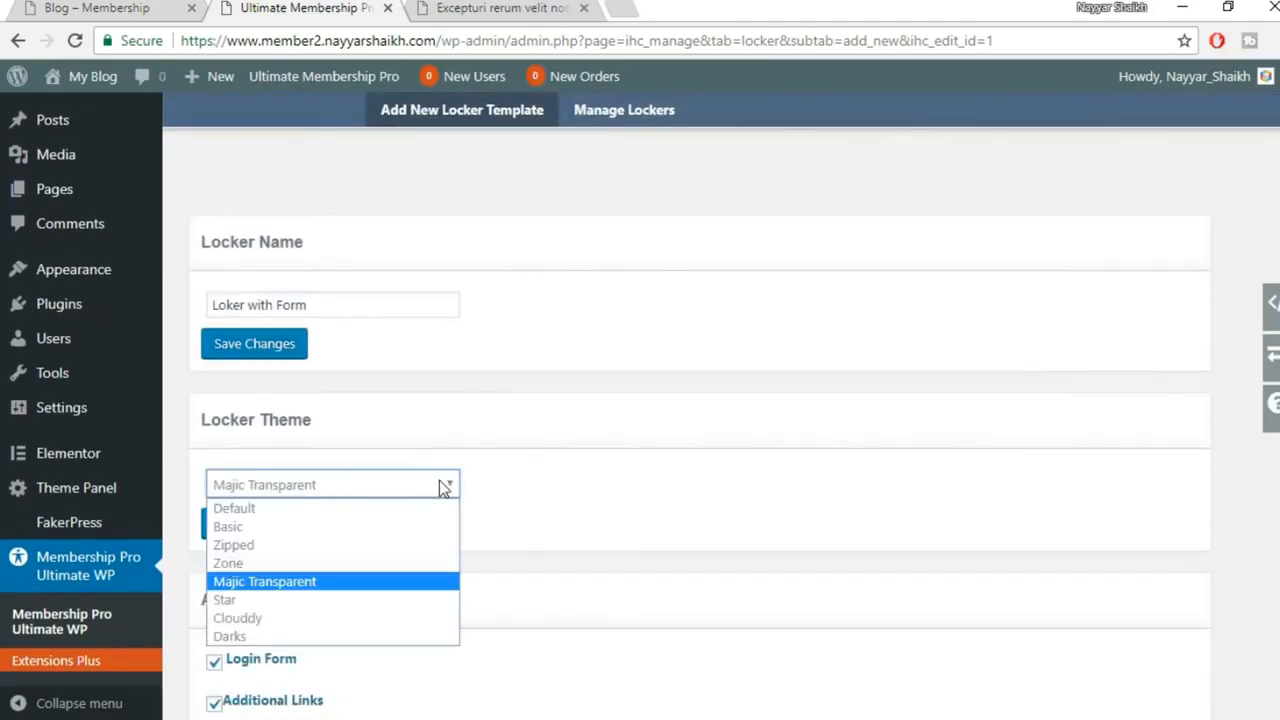
click(341, 608)
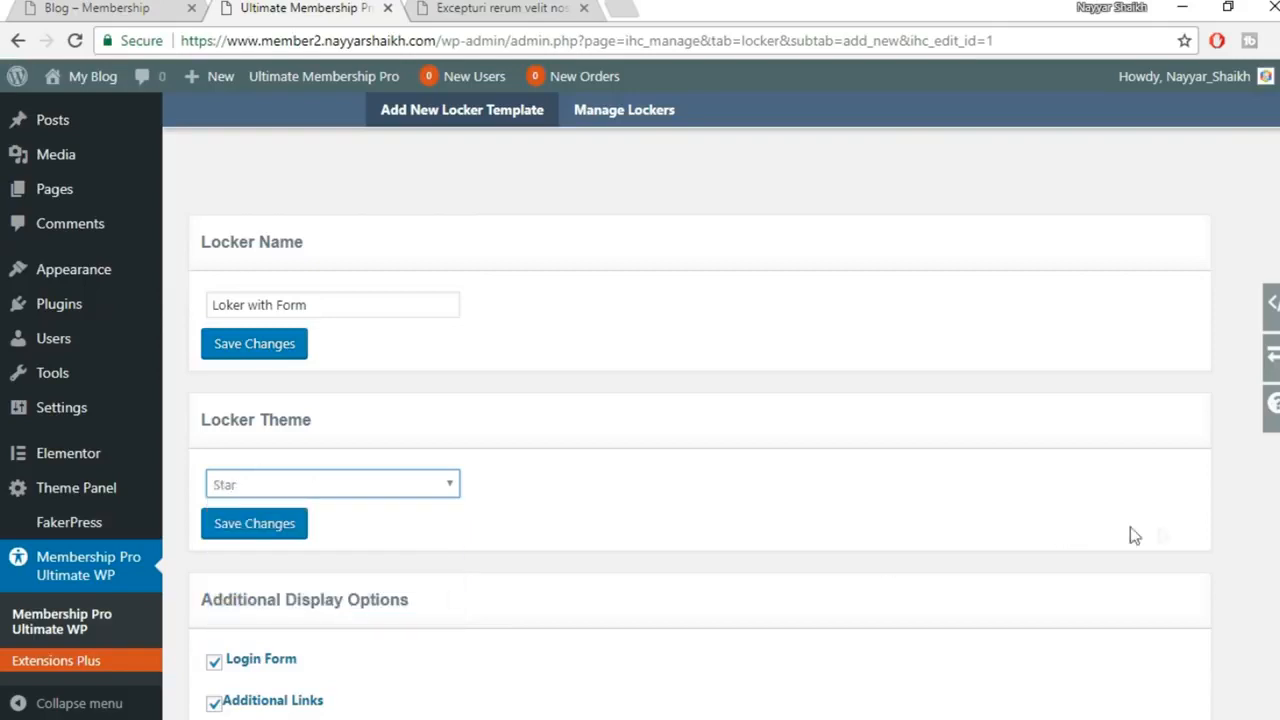
scroll(1140, 533, down, 10)
scroll(609, 486, up, 10)
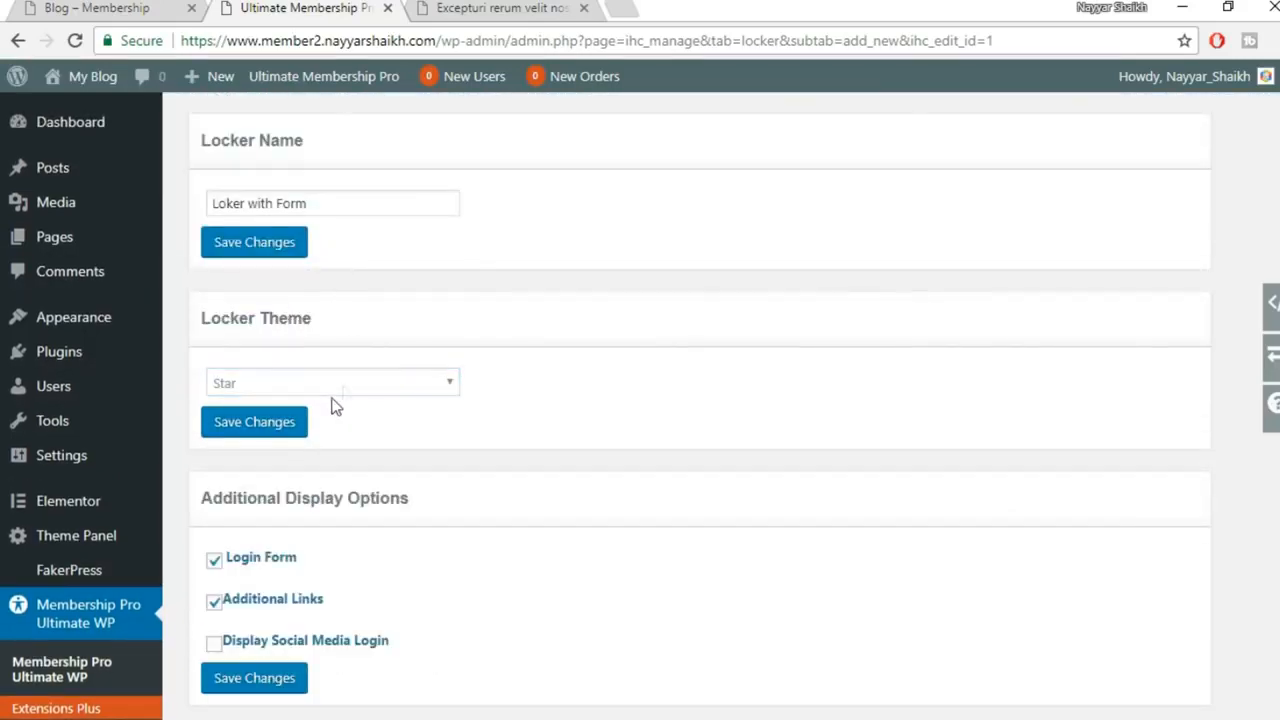
click(340, 386)
click(338, 407)
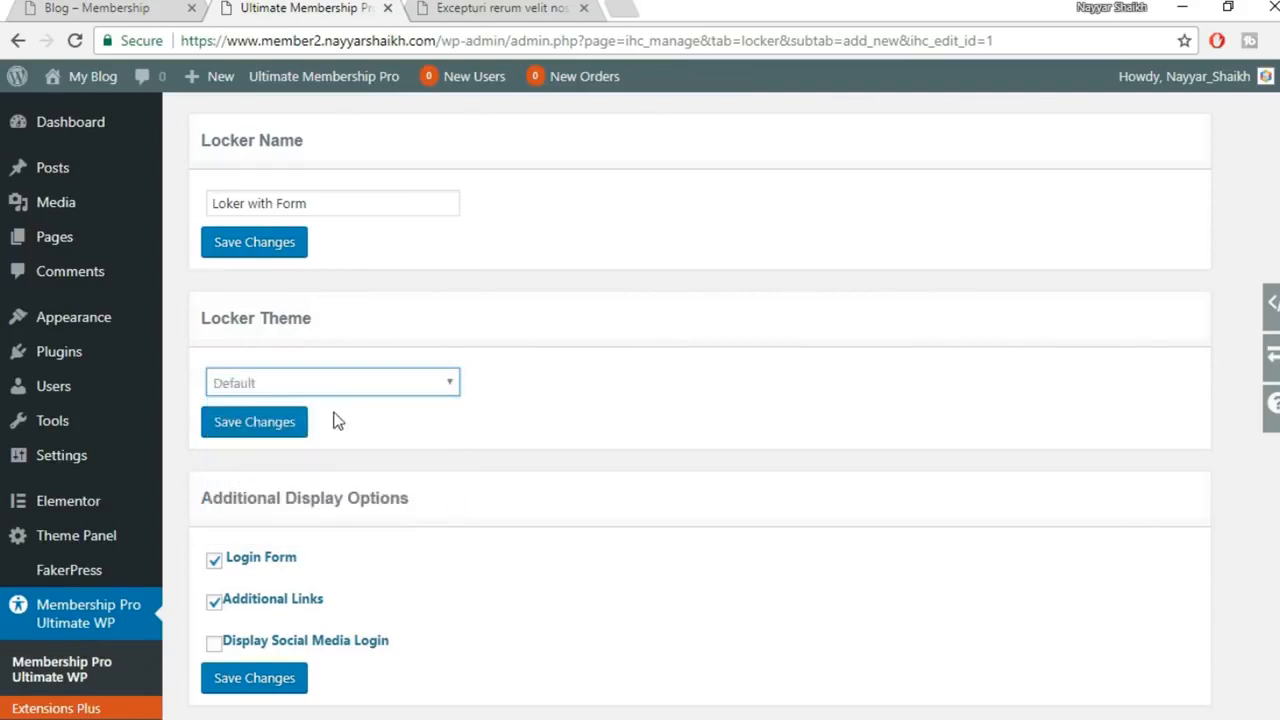
Try the Zone locker theme and preview it
scroll(1121, 468, down, 10)
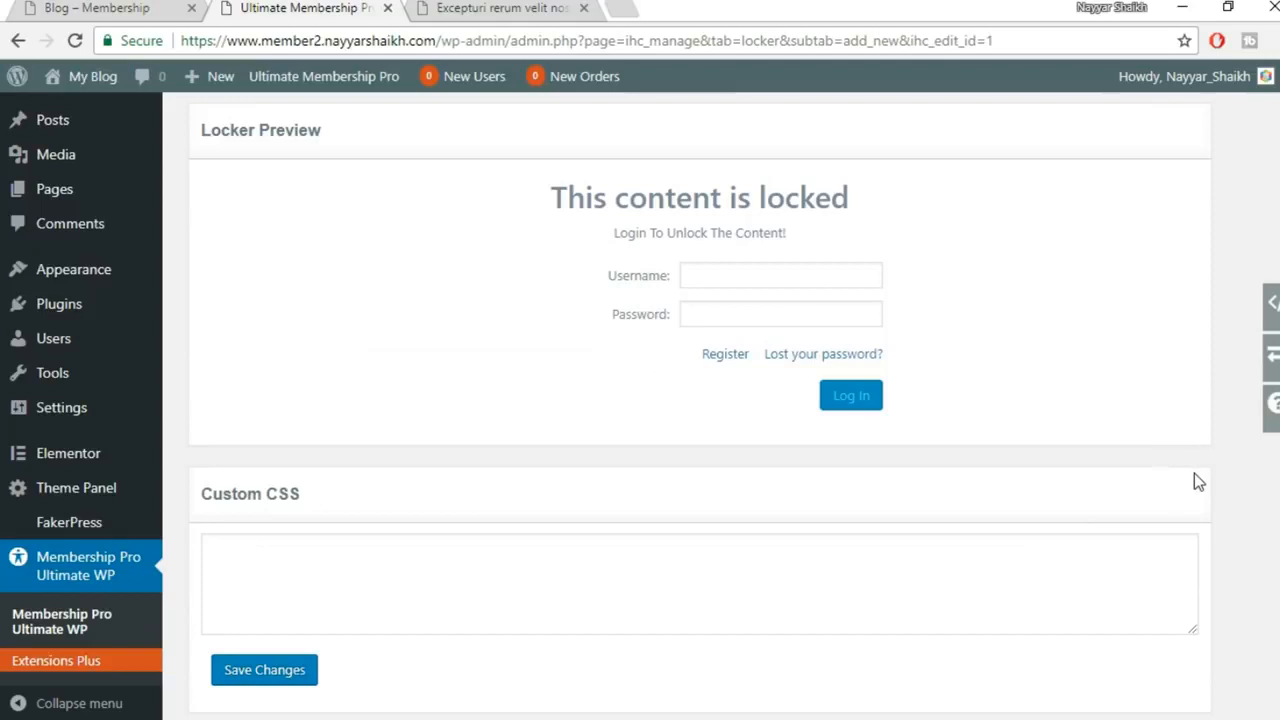
scroll(1108, 462, up, 10)
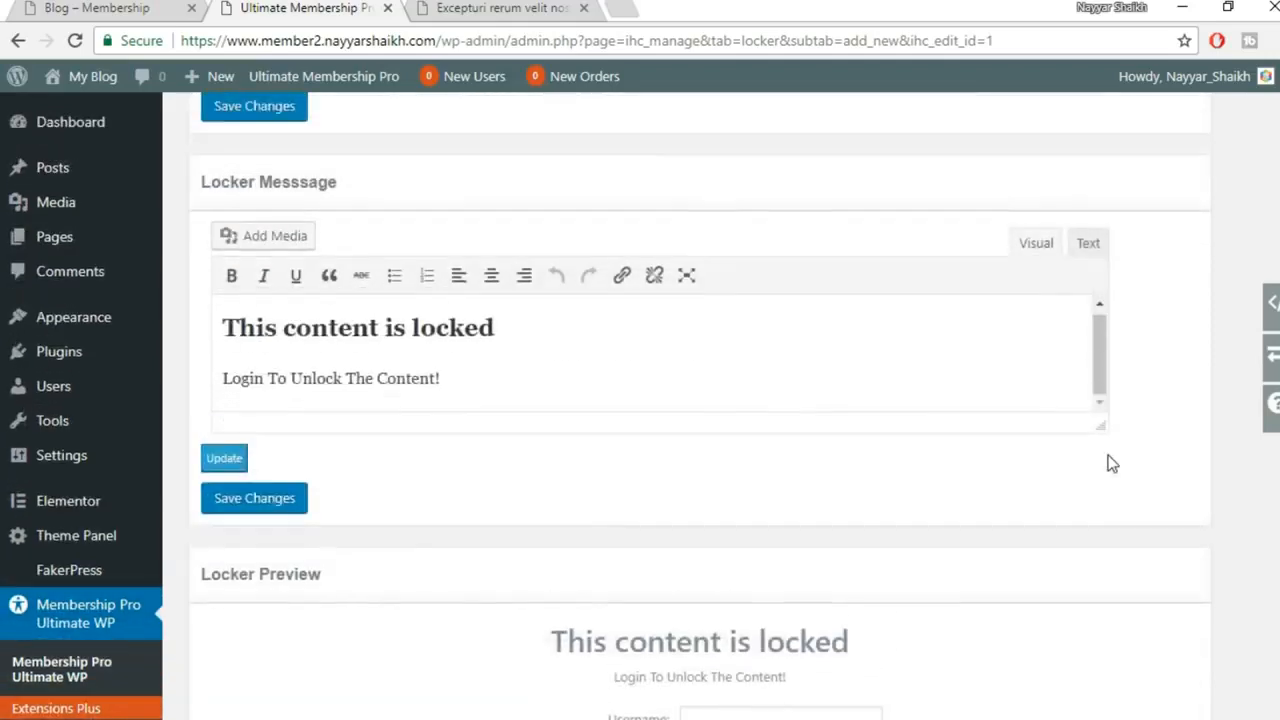
click(314, 380)
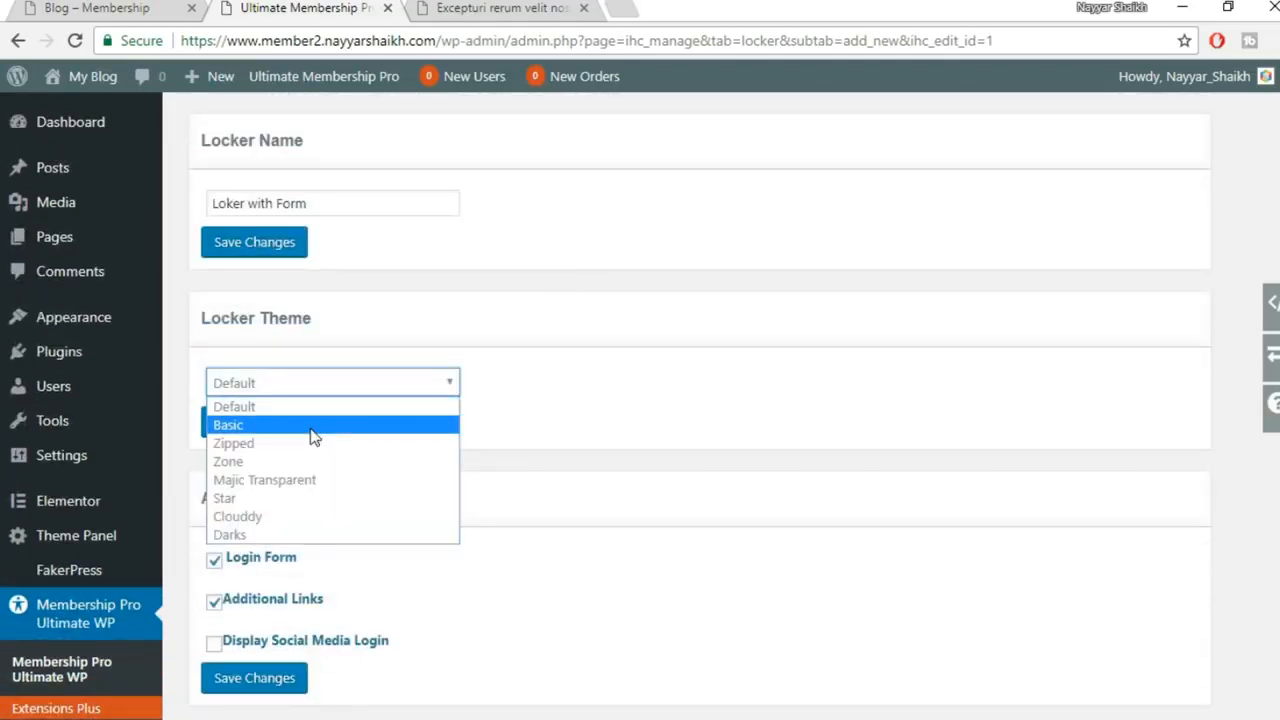
click(300, 462)
scroll(1051, 543, down, 10)
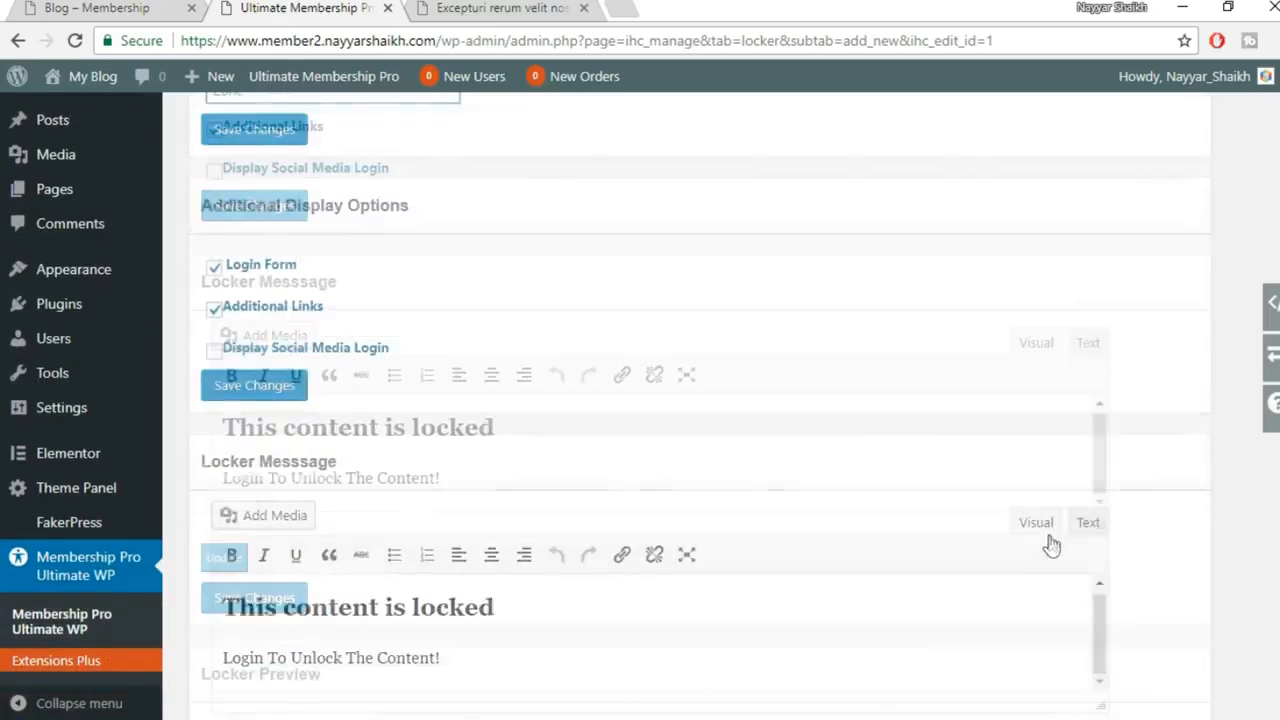
scroll(1053, 540, up, 1)
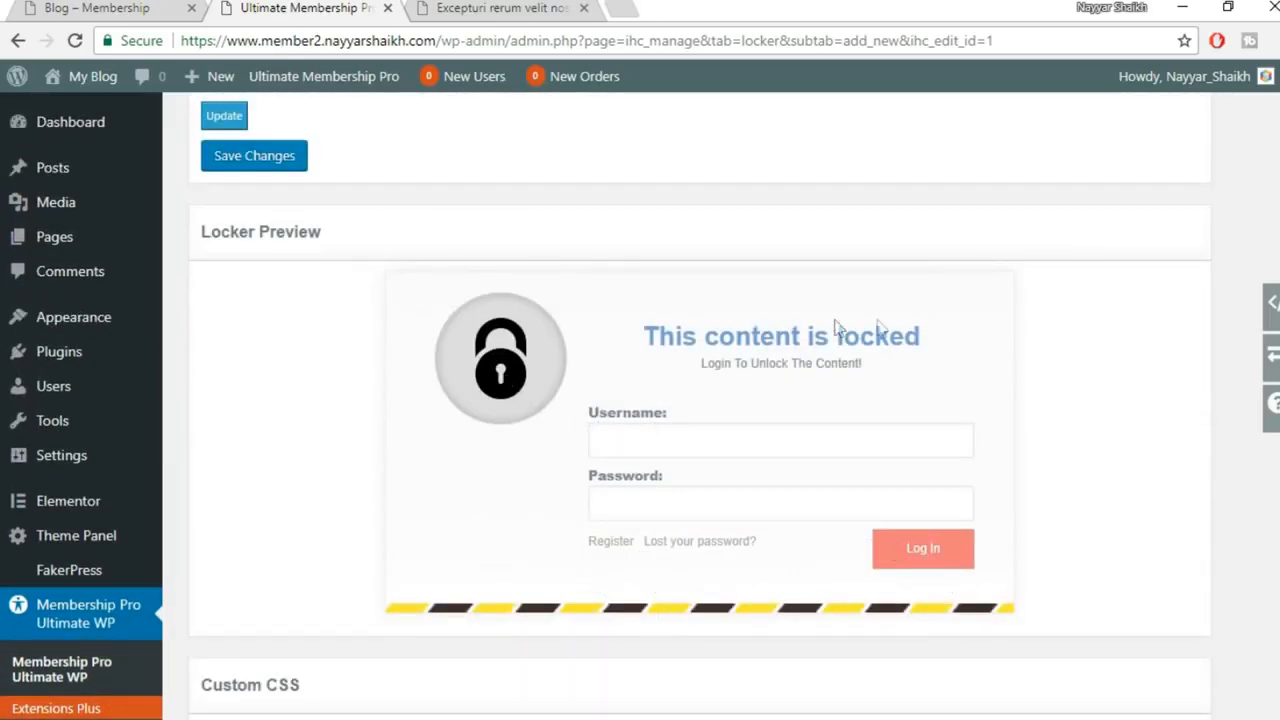
scroll(1046, 434, up, 9)
Switch the locker theme to Majic Transparent and check the Locker Preview
click(311, 283)
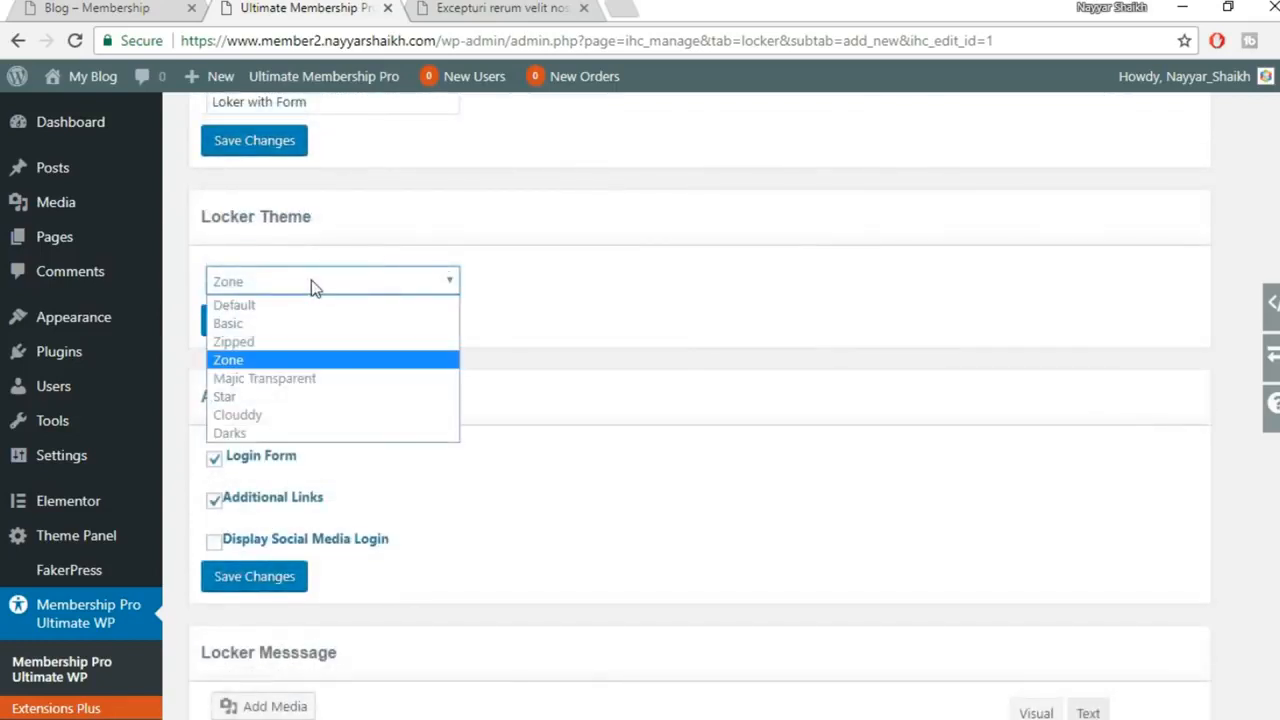
click(299, 381)
scroll(1100, 355, down, 10)
scroll(1100, 400, up, 2)
scroll(986, 603, down, 2)
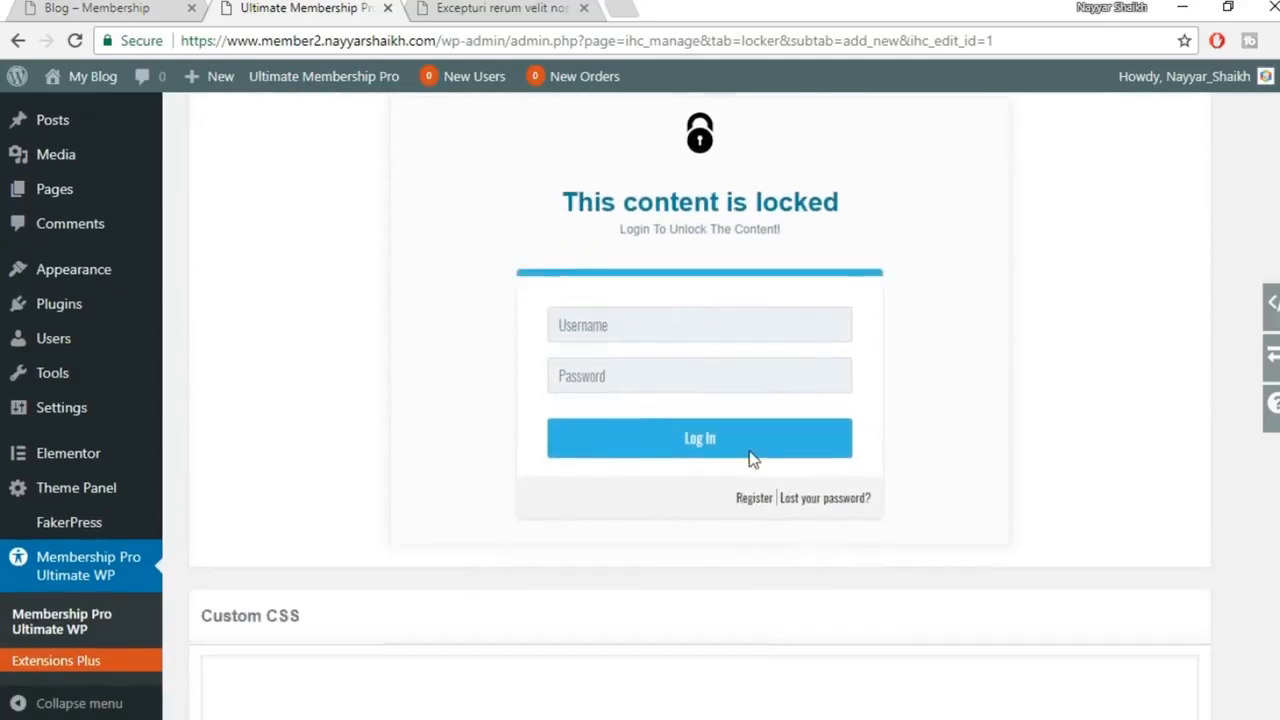
scroll(800, 451, up, 2)
scroll(471, 608, down, 4)
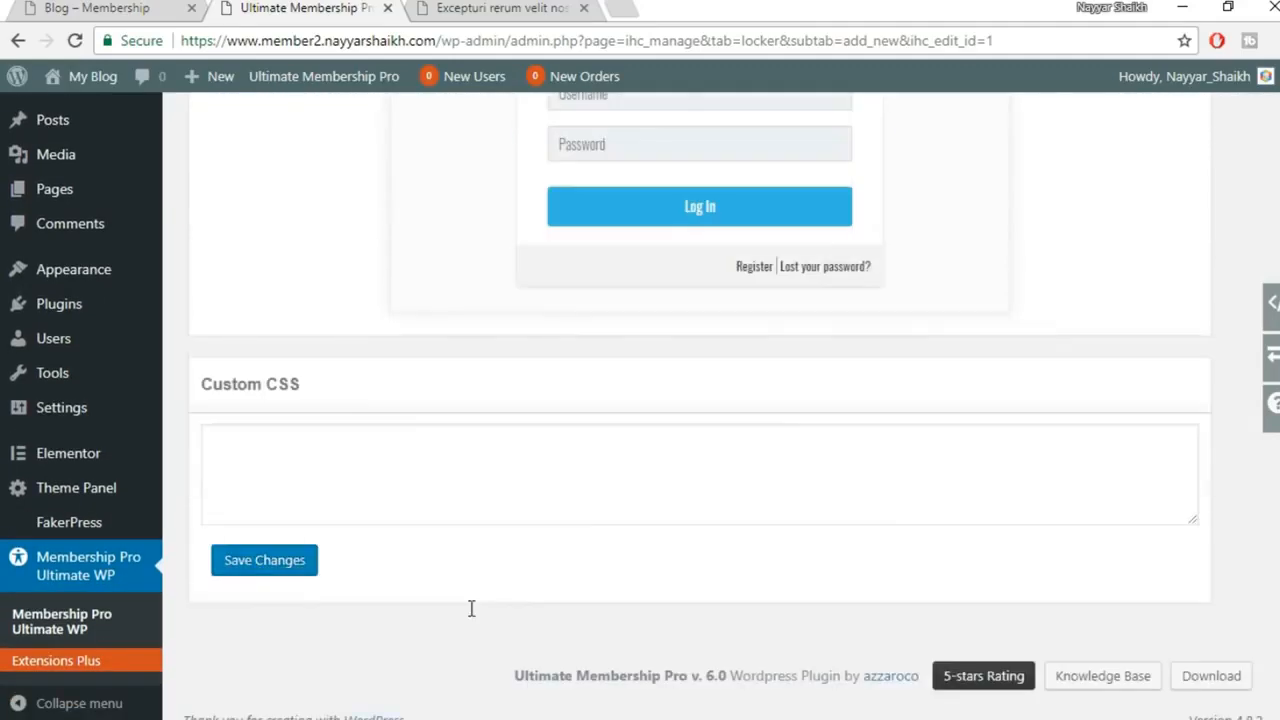
scroll(957, 486, up, 4)
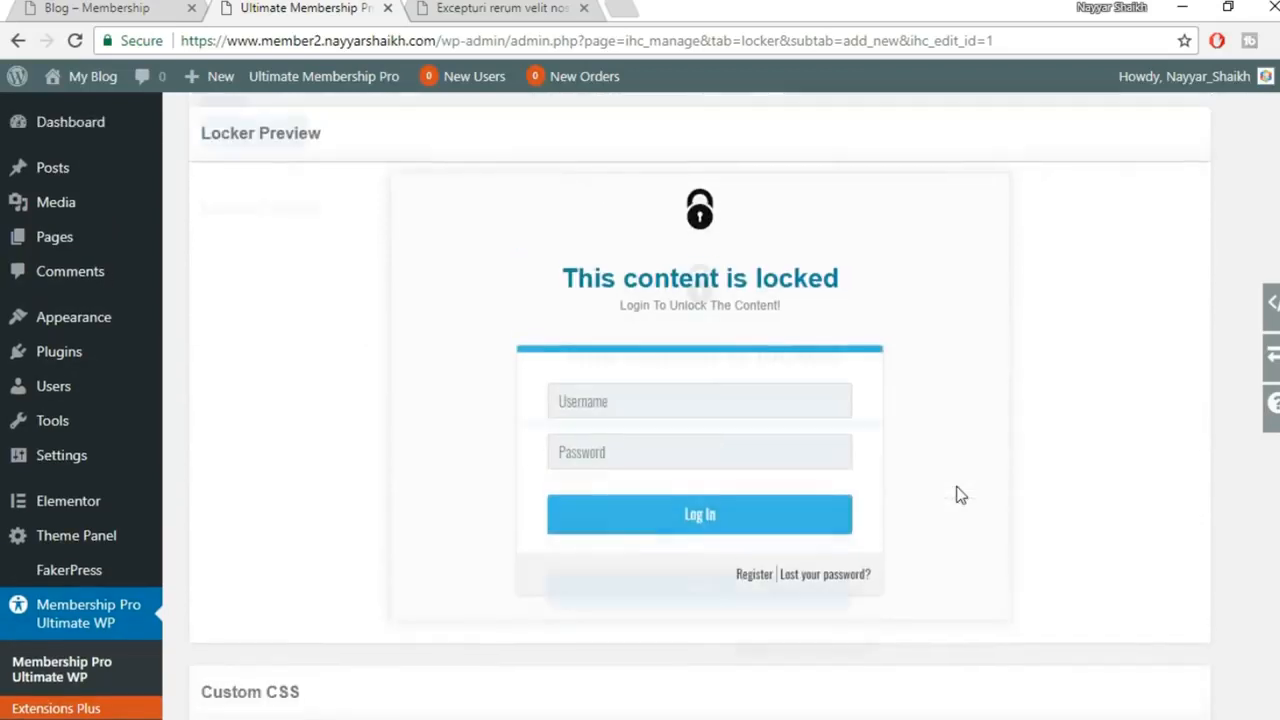
Save the Loker with Form locker with the Majic Transparent theme
drag(580, 373, 851, 360)
click(900, 390)
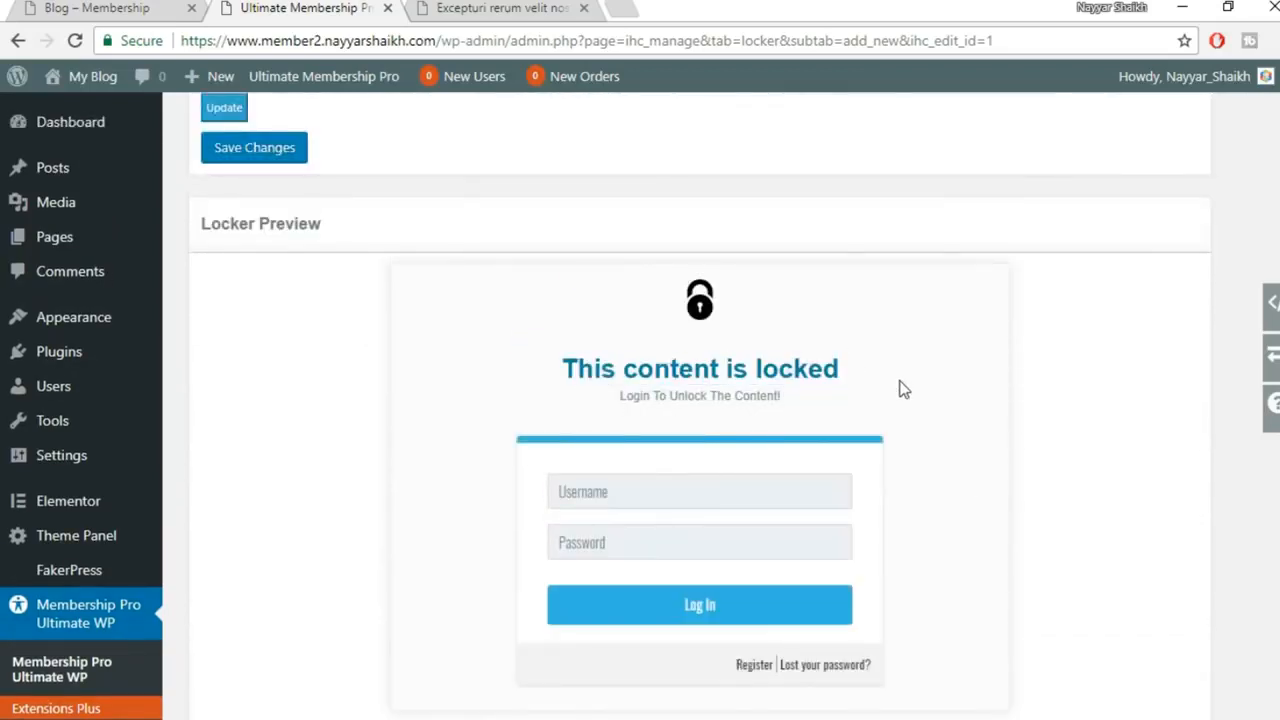
scroll(900, 390, up, 3)
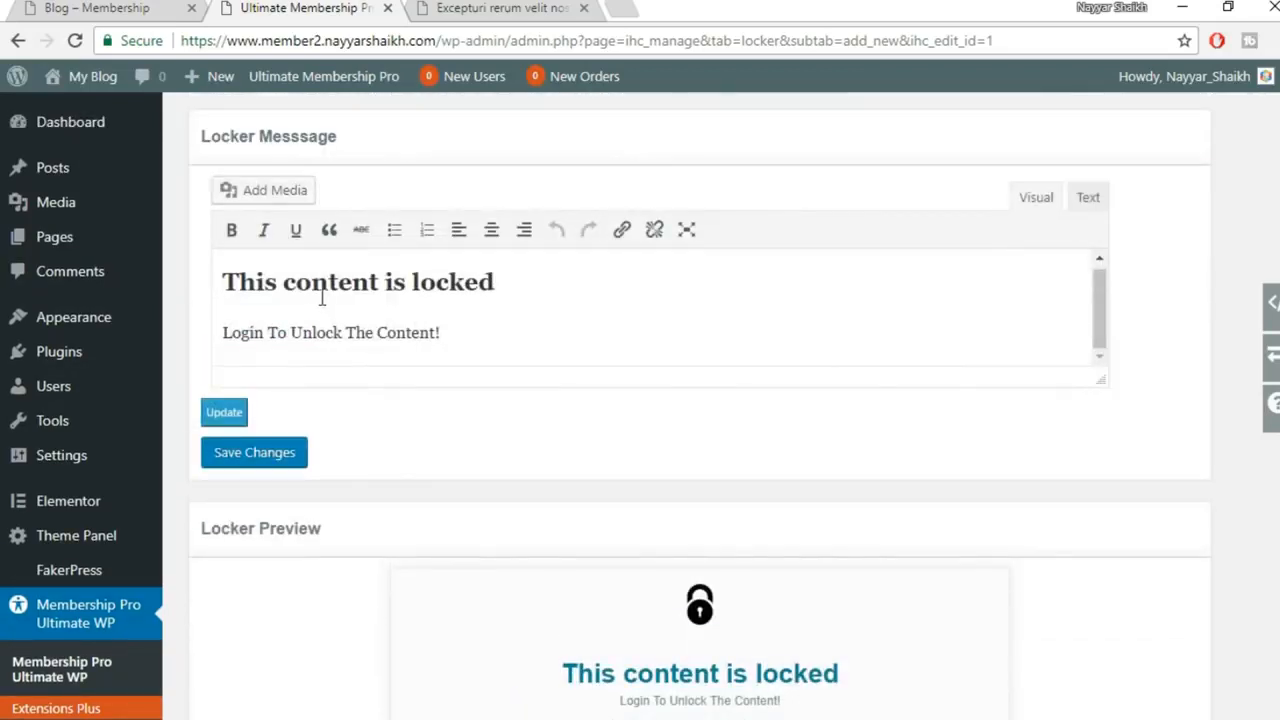
scroll(400, 480, down, 7)
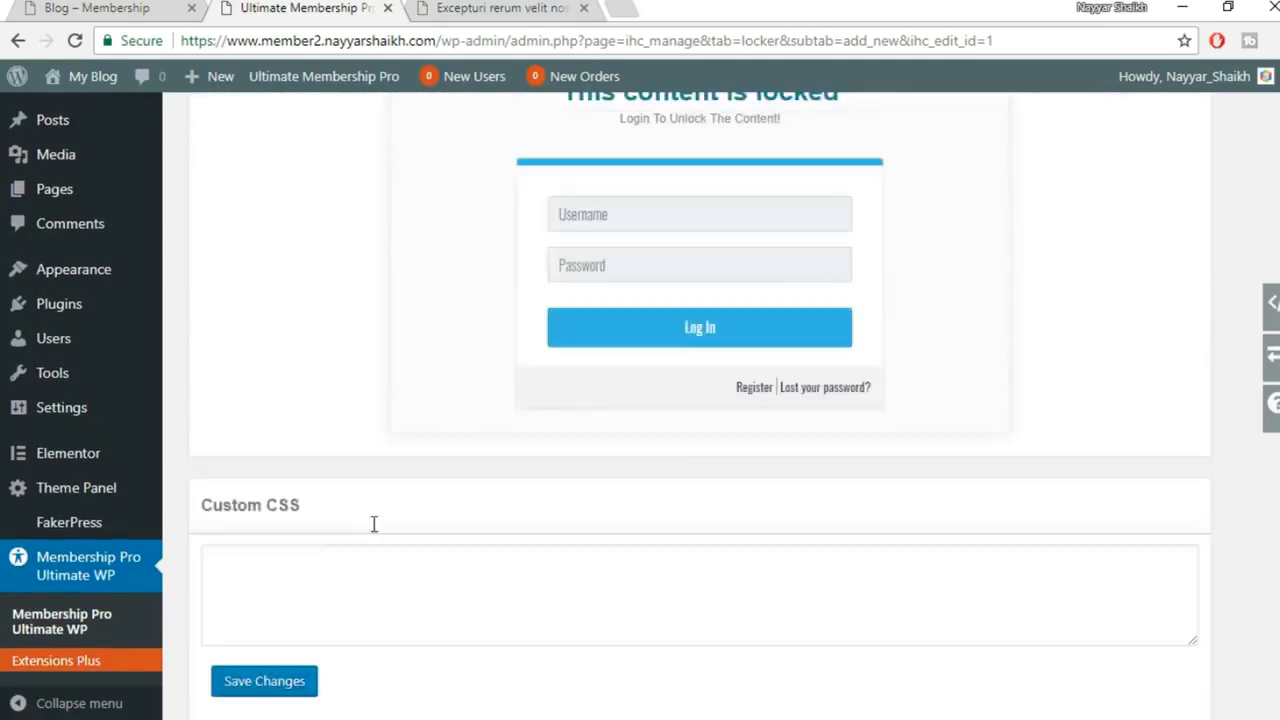
click(322, 550)
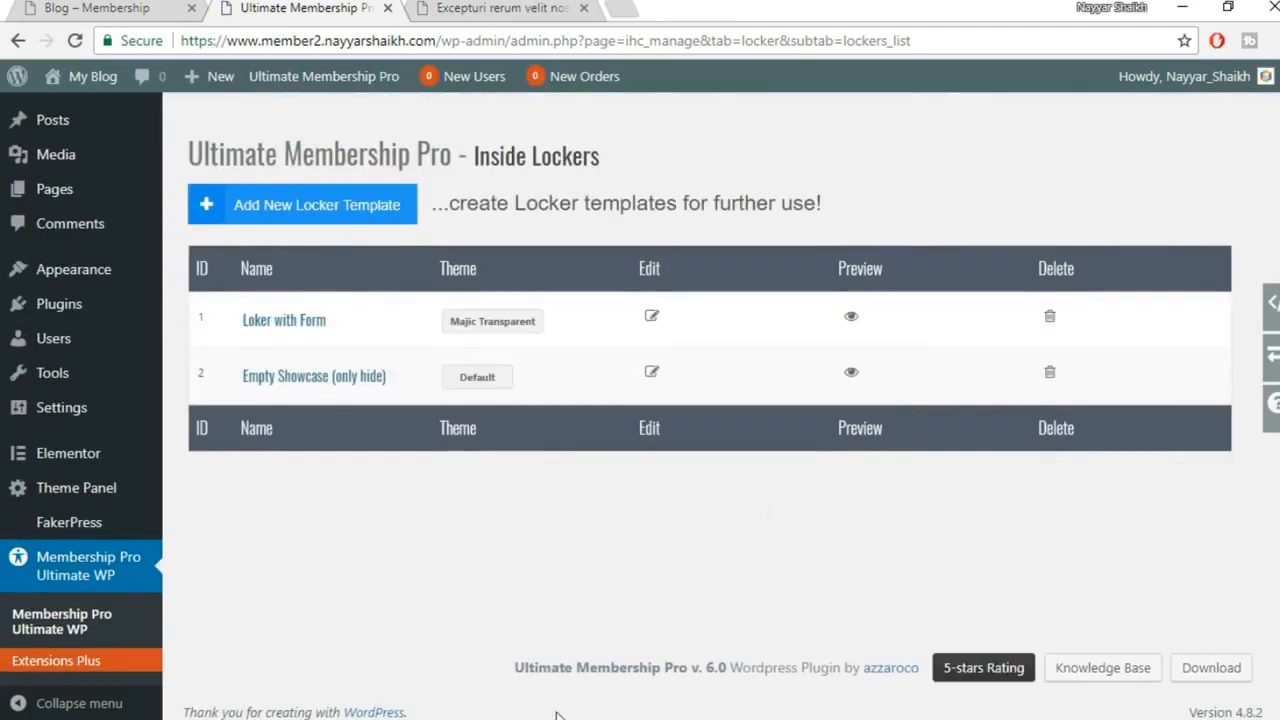
click(670, 605)
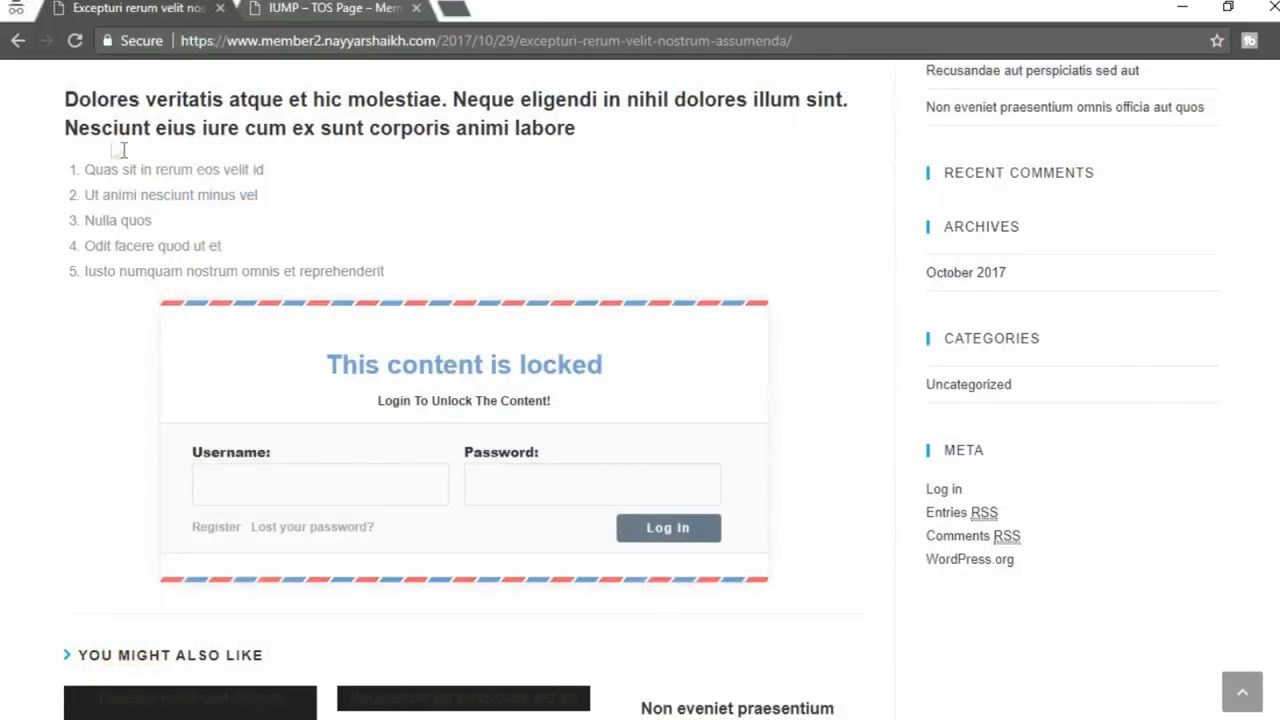
click(74, 40)
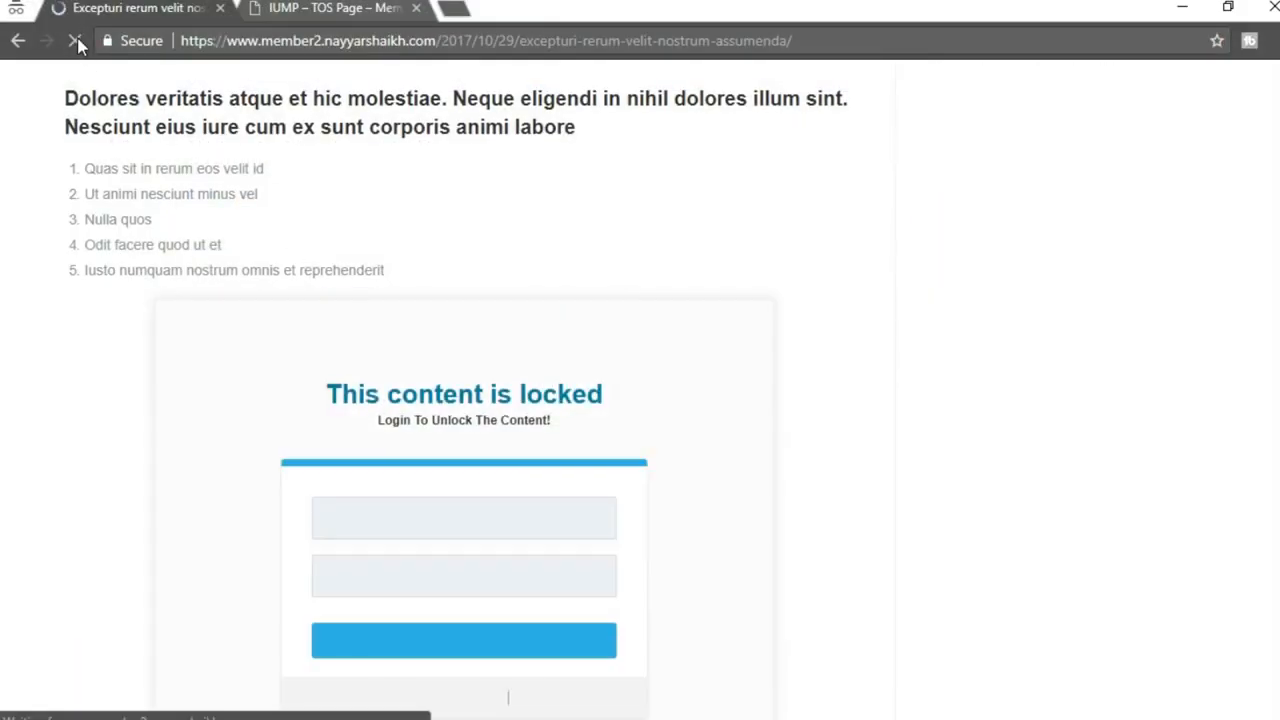
scroll(566, 498, down, 1)
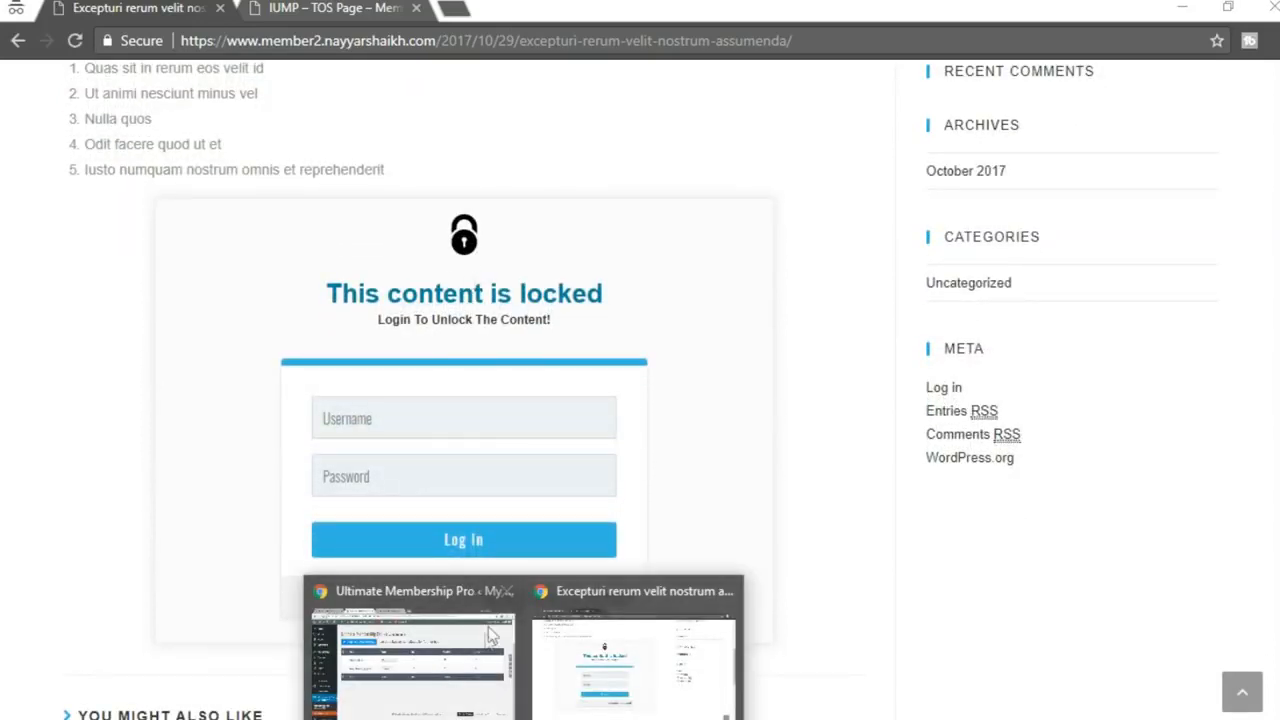
click(488, 626)
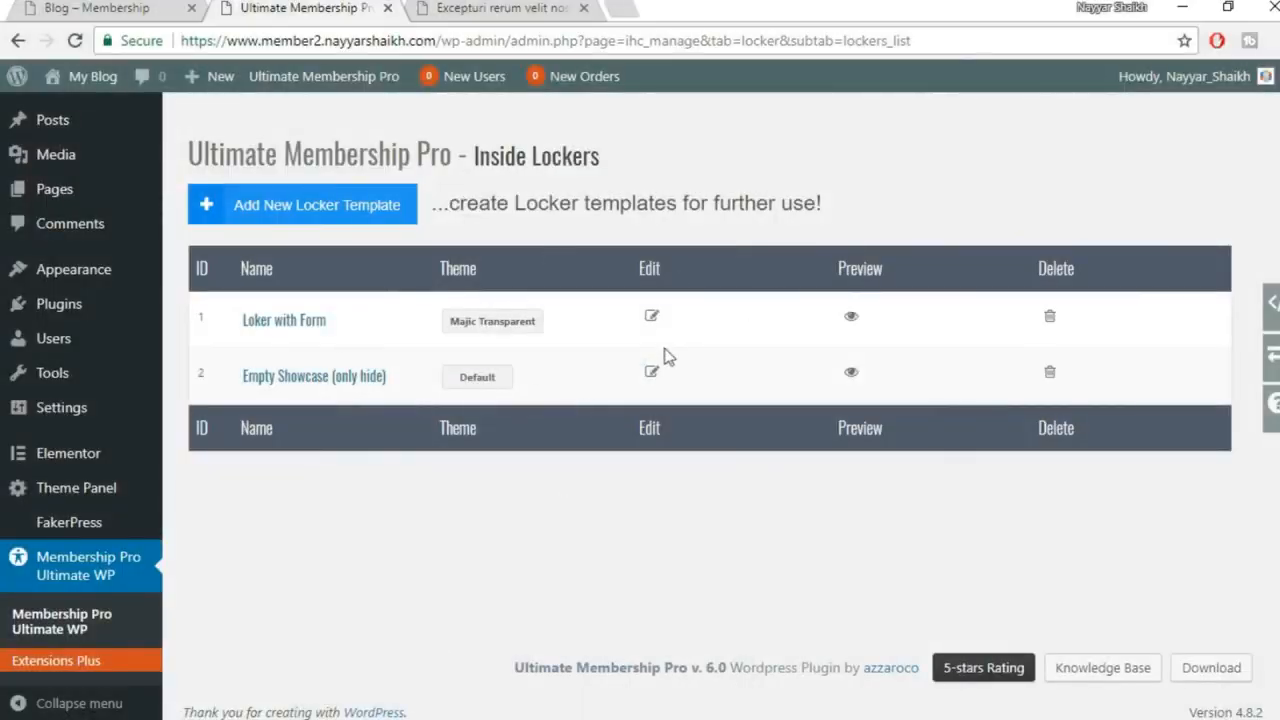
Open Loker with Form and change its heading to 'The content is available only for registered users'
click(651, 316)
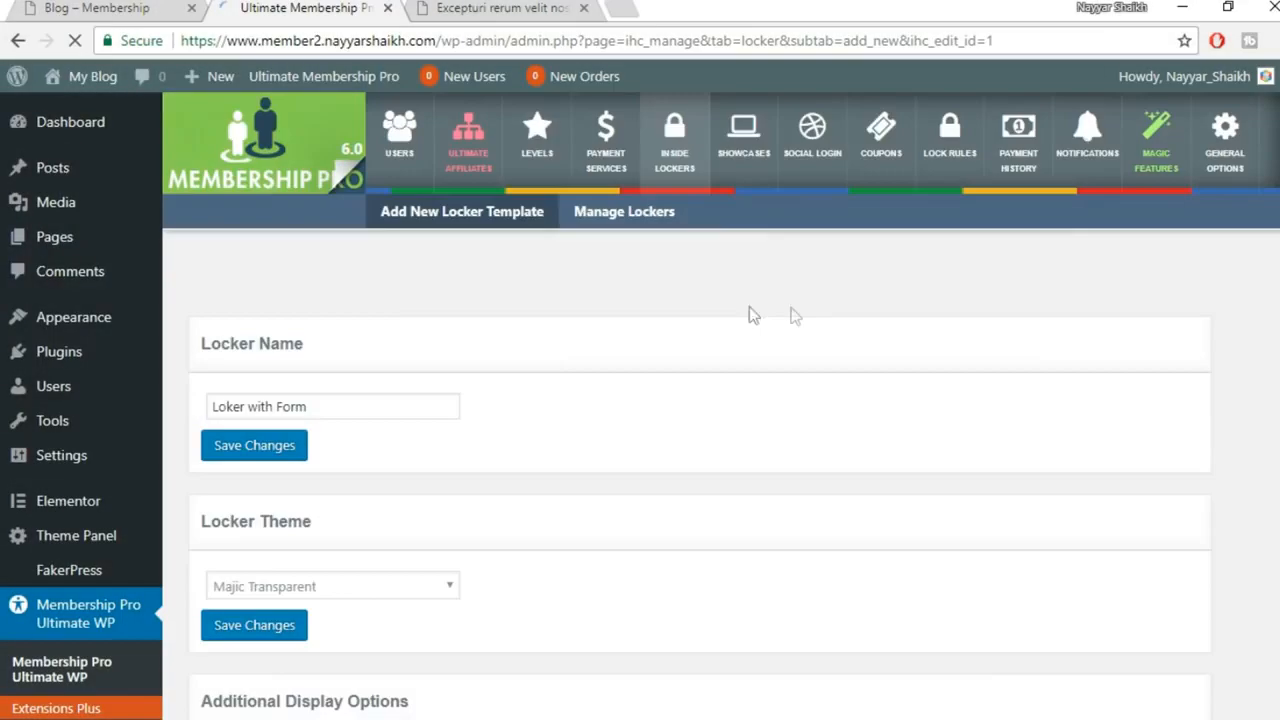
scroll(940, 441, down, 10)
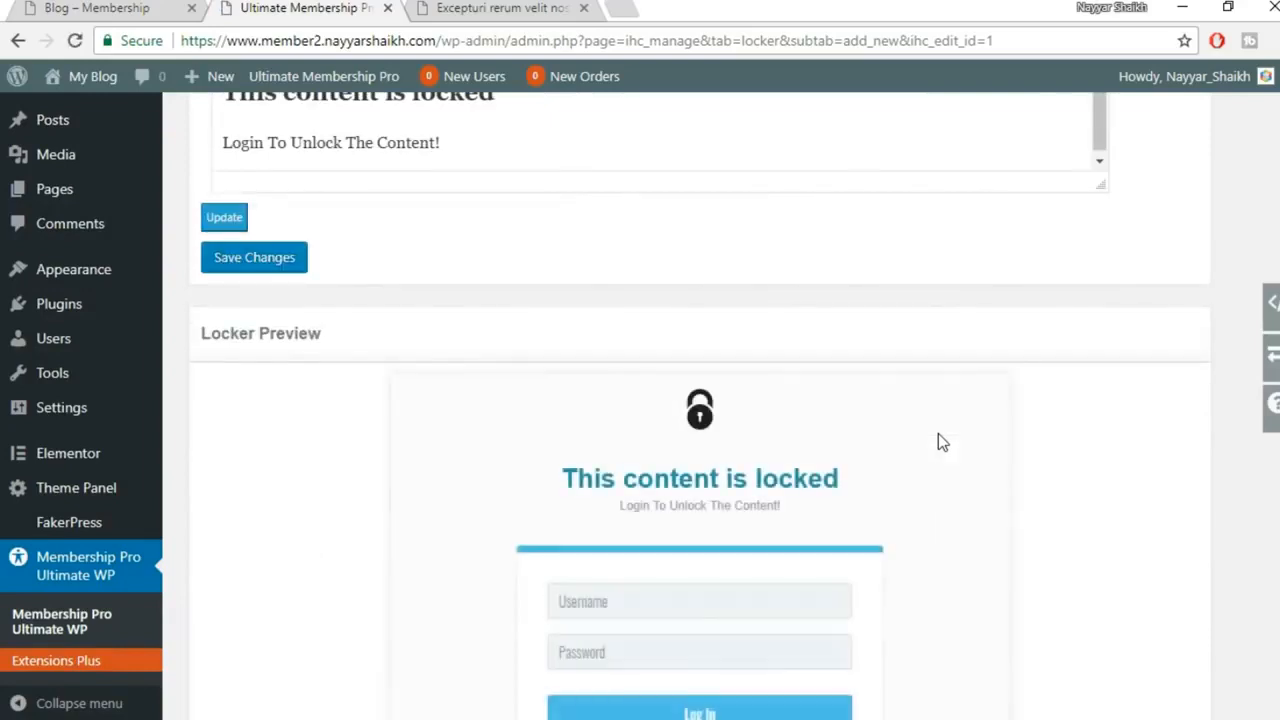
scroll(571, 514, up, 3)
drag(222, 395, 609, 376)
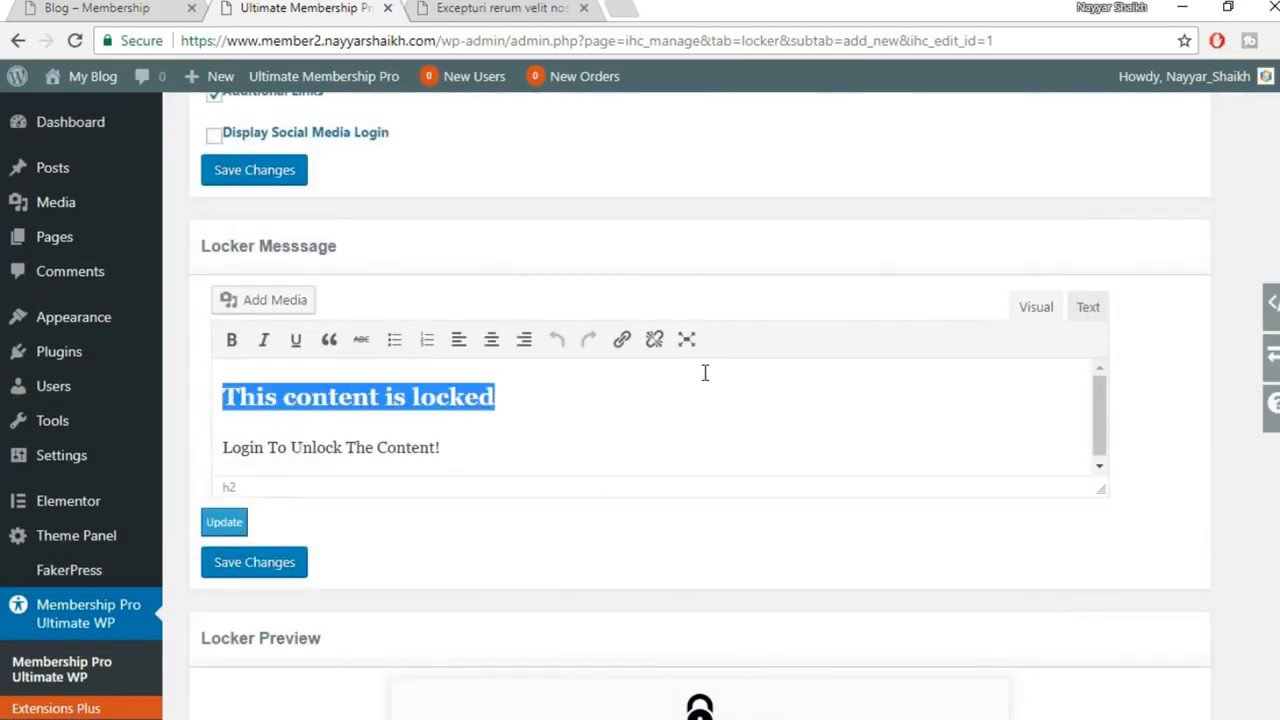
text(T)
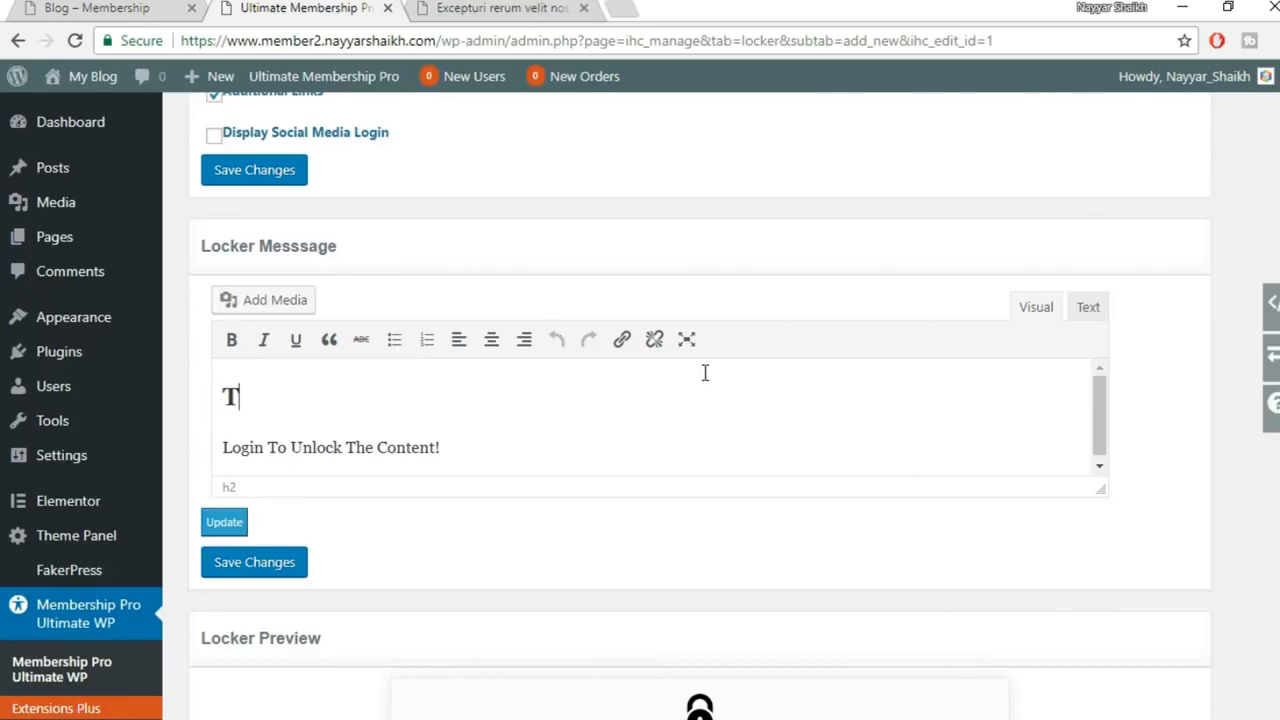
text(he content is availab)
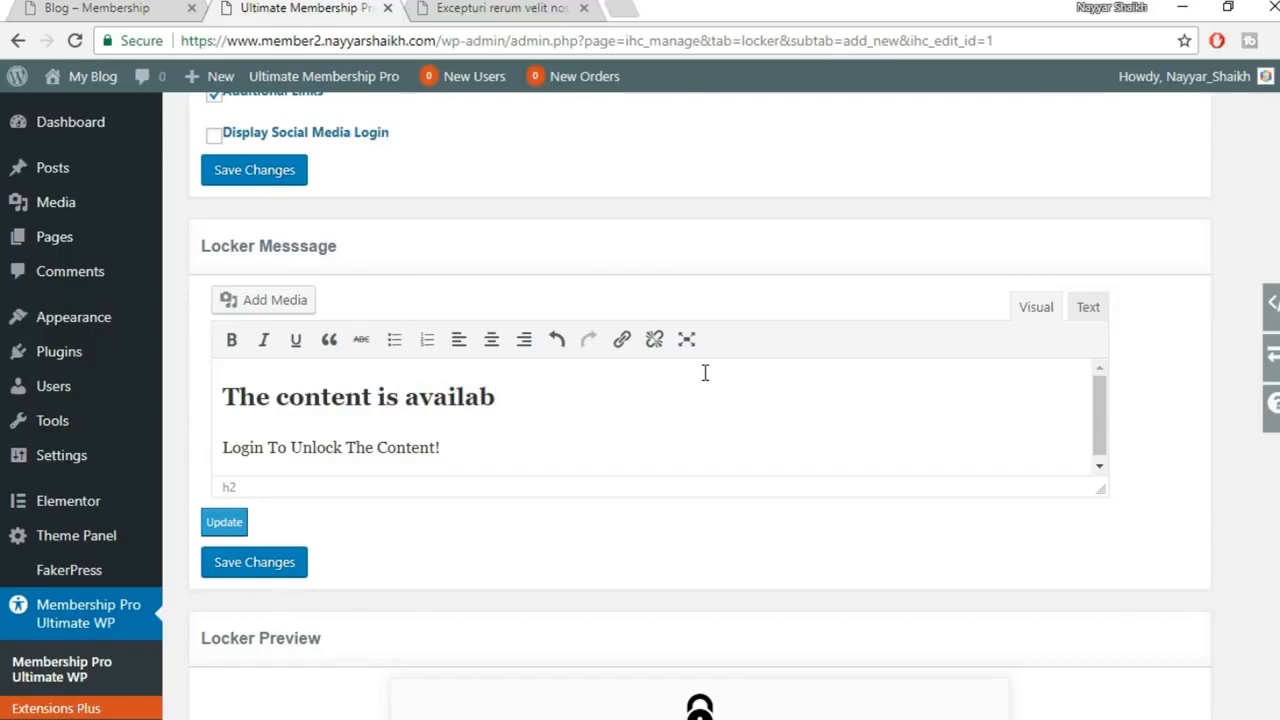
text(le only f)
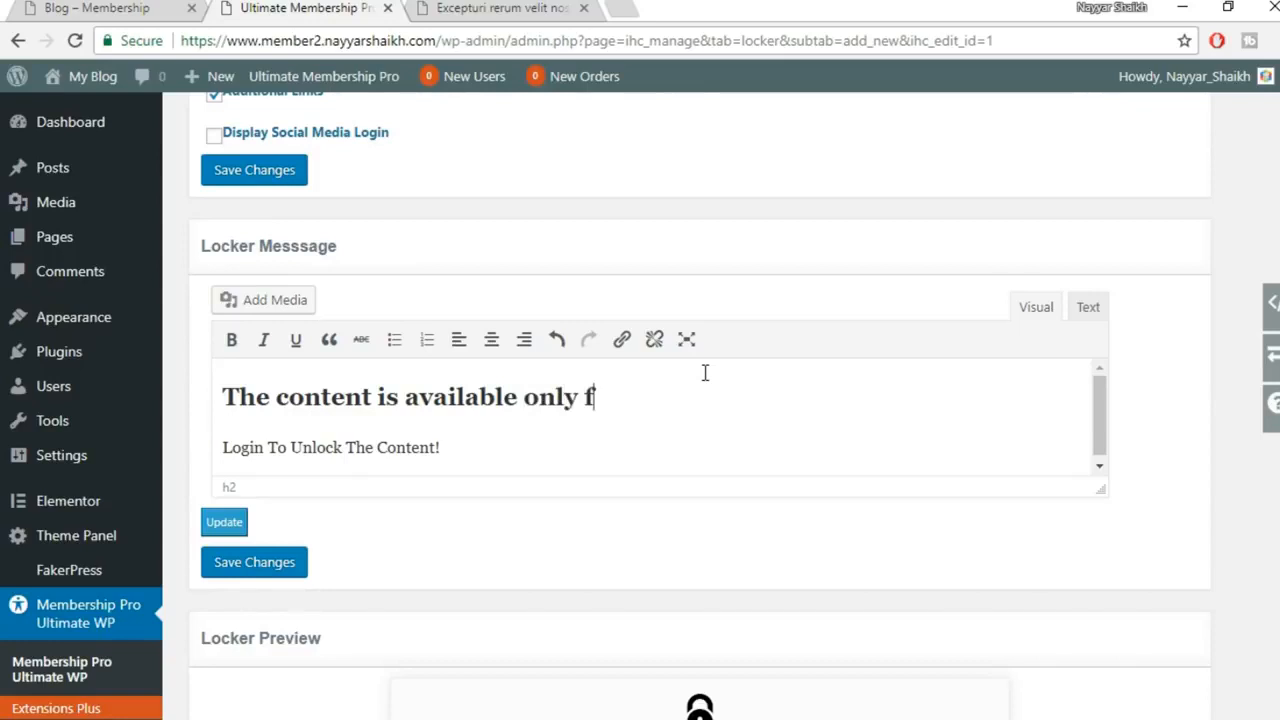
text(or registered users.)
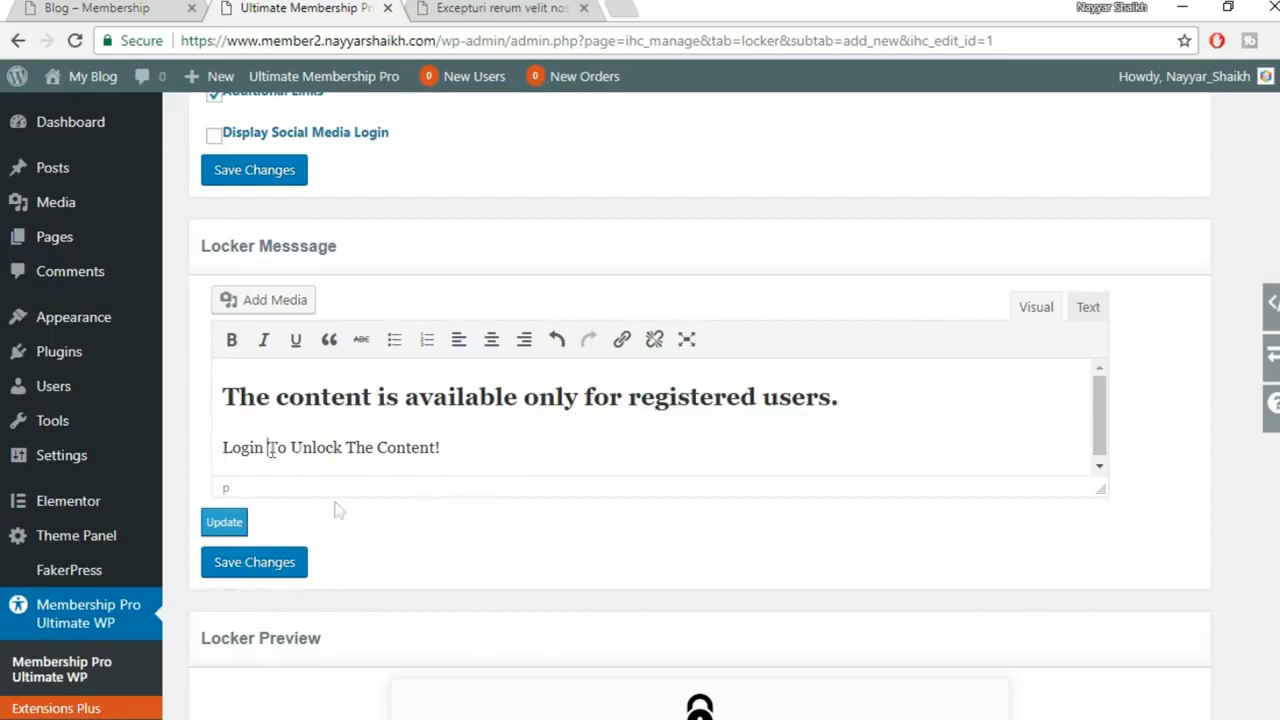
Make the subtitle 'Login or Register To Unlock The Content!', correct 'Register', and save
text(or R)
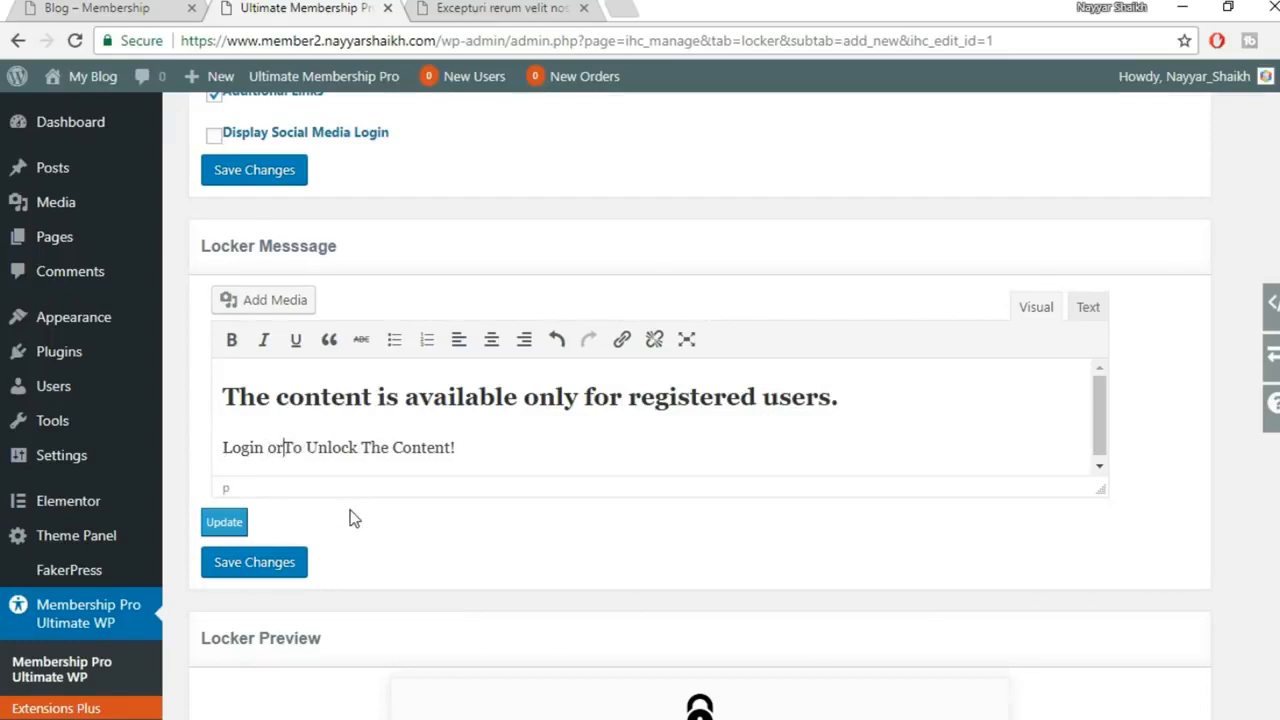
text(egsiter)
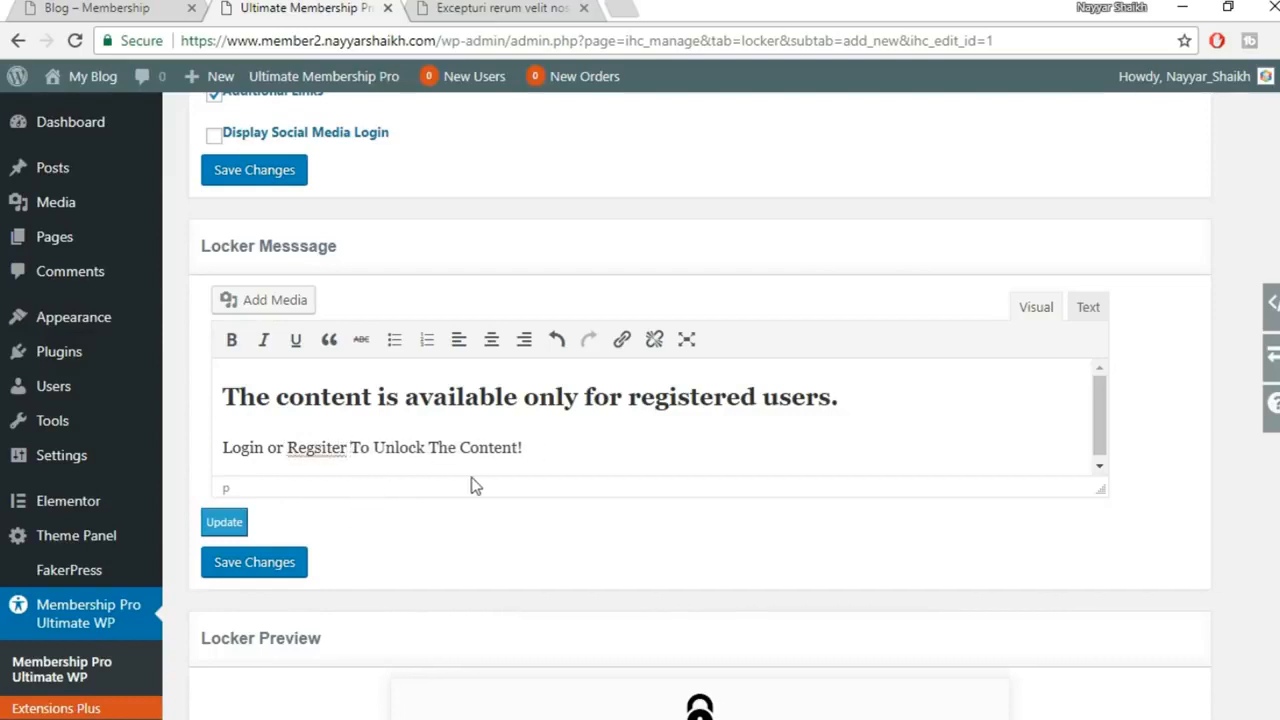
right_click(314, 452)
click(390, 183)
click(277, 566)
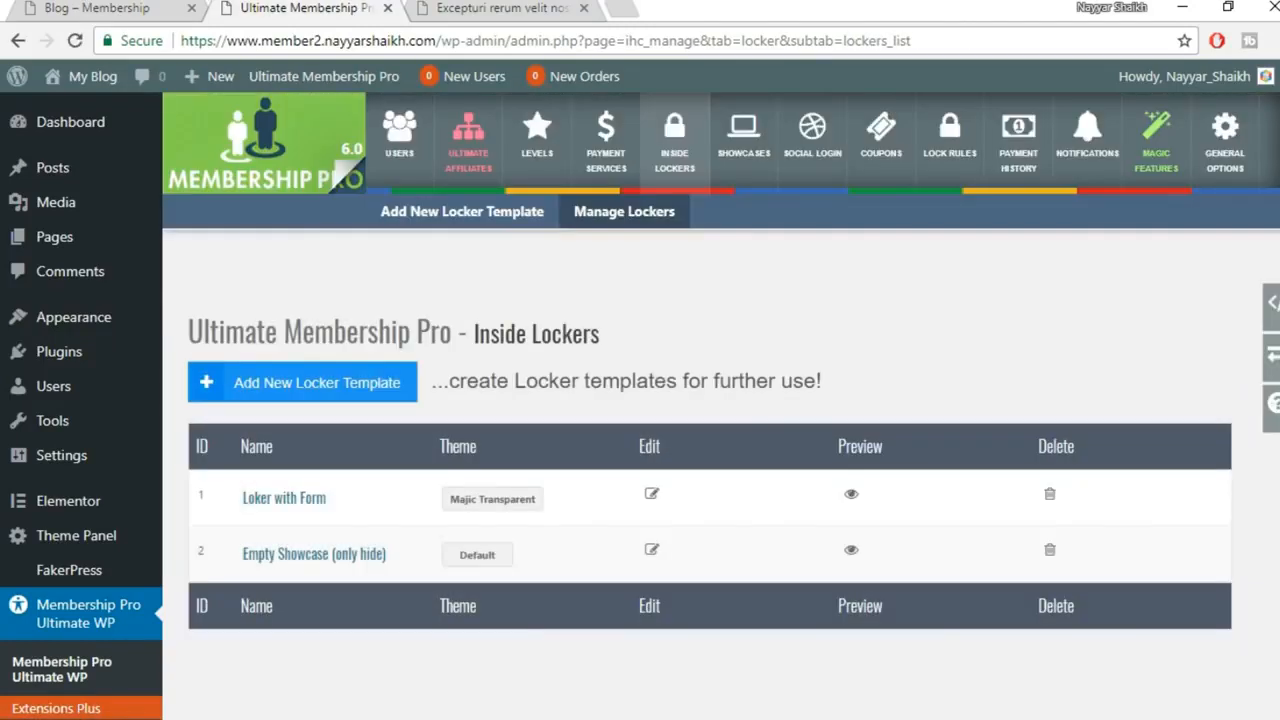
Reload the locked post to see 'The content is available only for registered users.' above the login form
mouse_move(526, 717)
click(609, 680)
click(75, 43)
drag(168, 300, 749, 284)
click(749, 284)
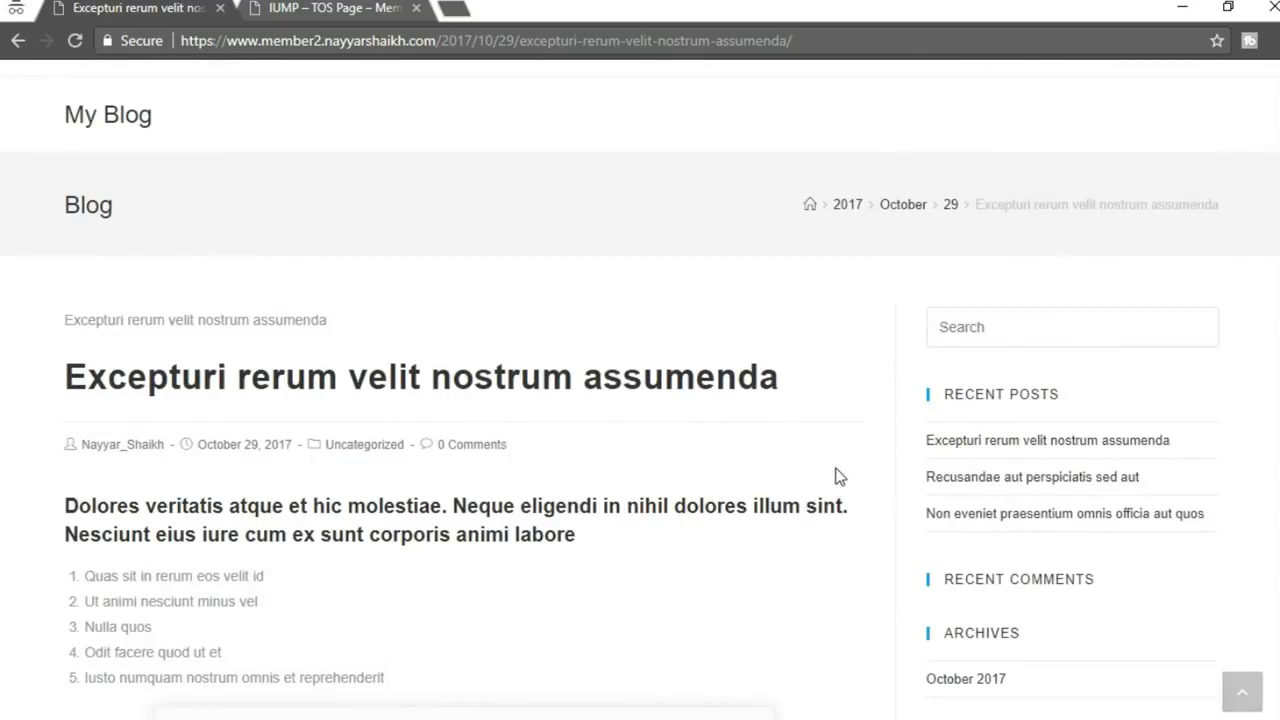
scroll(838, 477, down, 3)
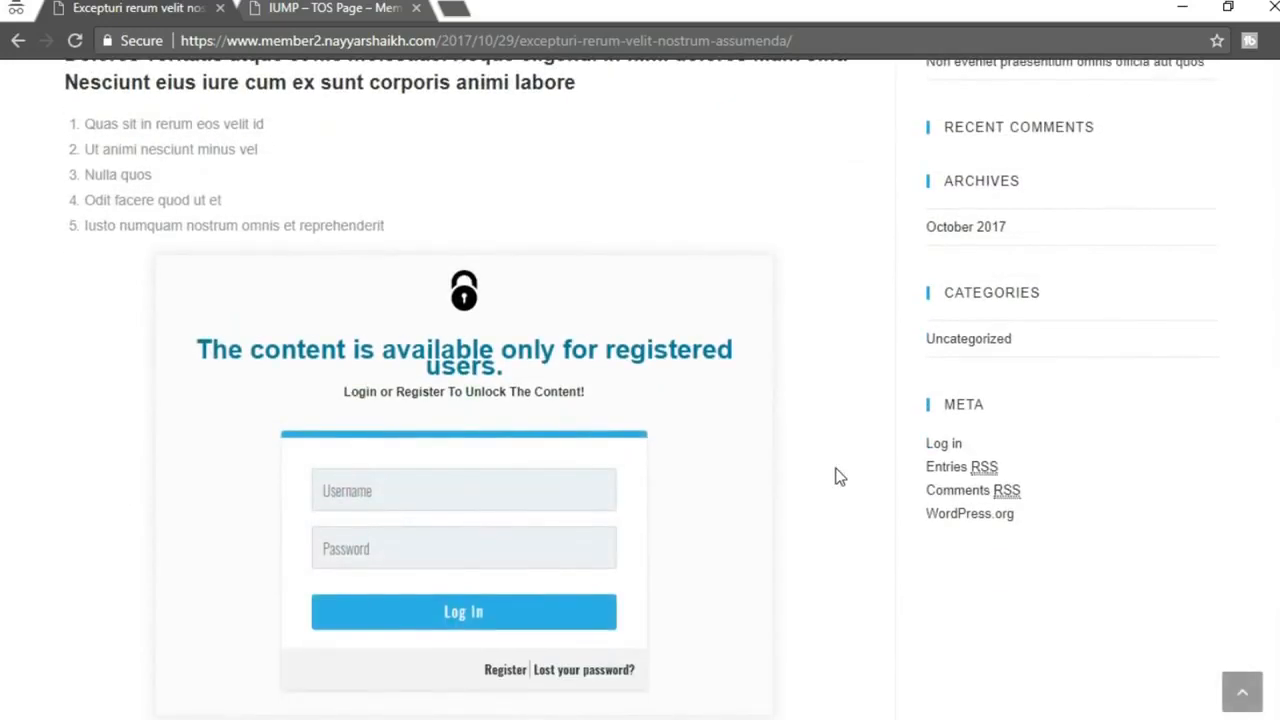
scroll(838, 477, down, 2)
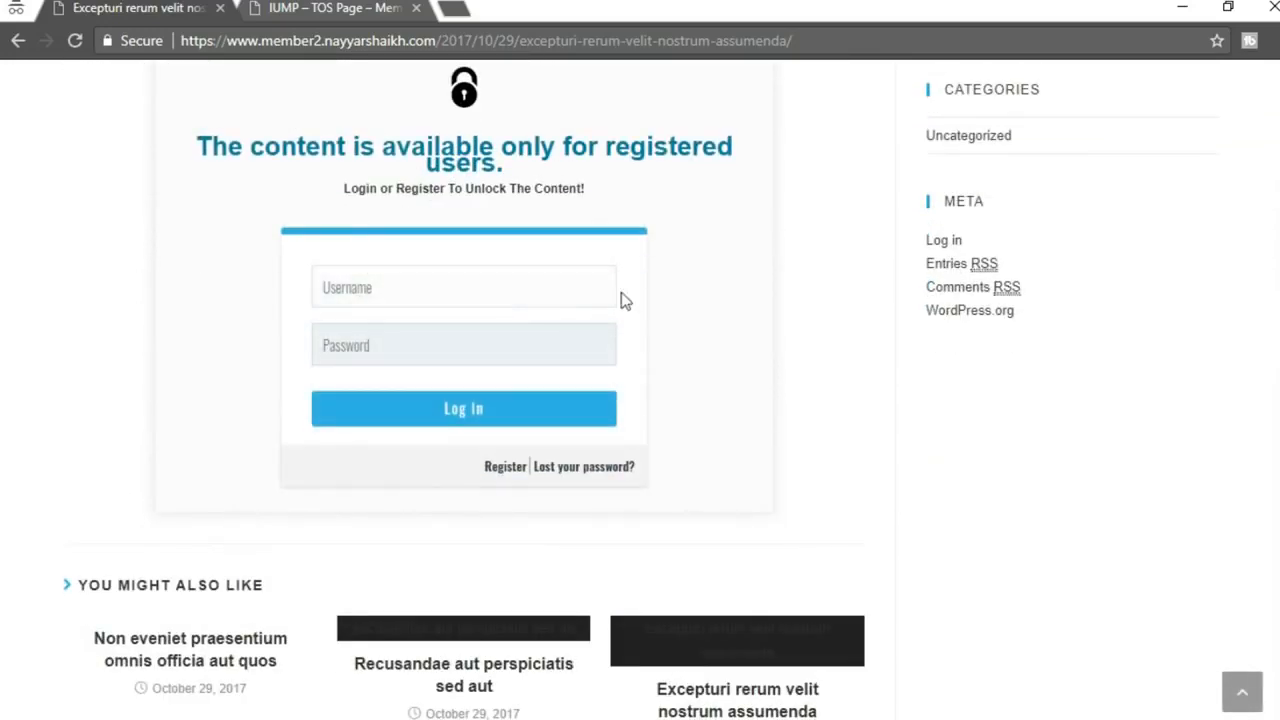
Browse the Free, One Time and Recurring plans on IUMP – Subscription Plan, then return to Inside Lockers
click(506, 470)
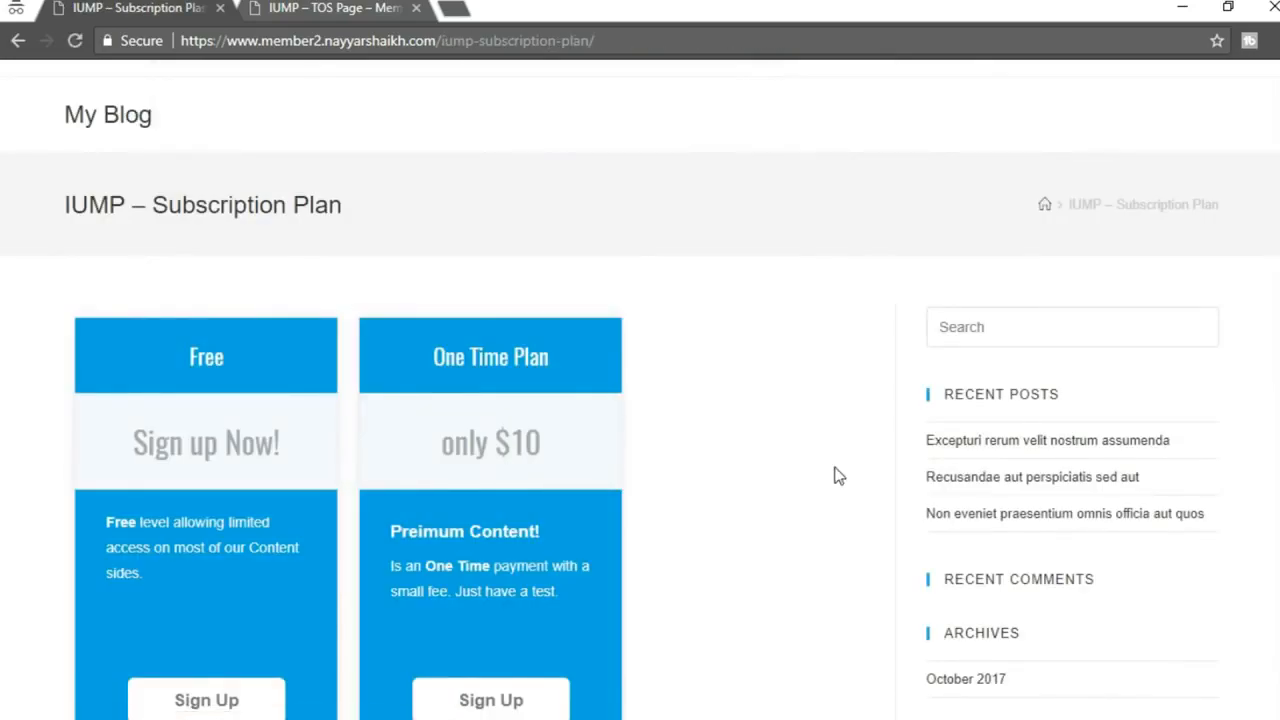
scroll(834, 474, down, 4)
scroll(808, 500, up, 3)
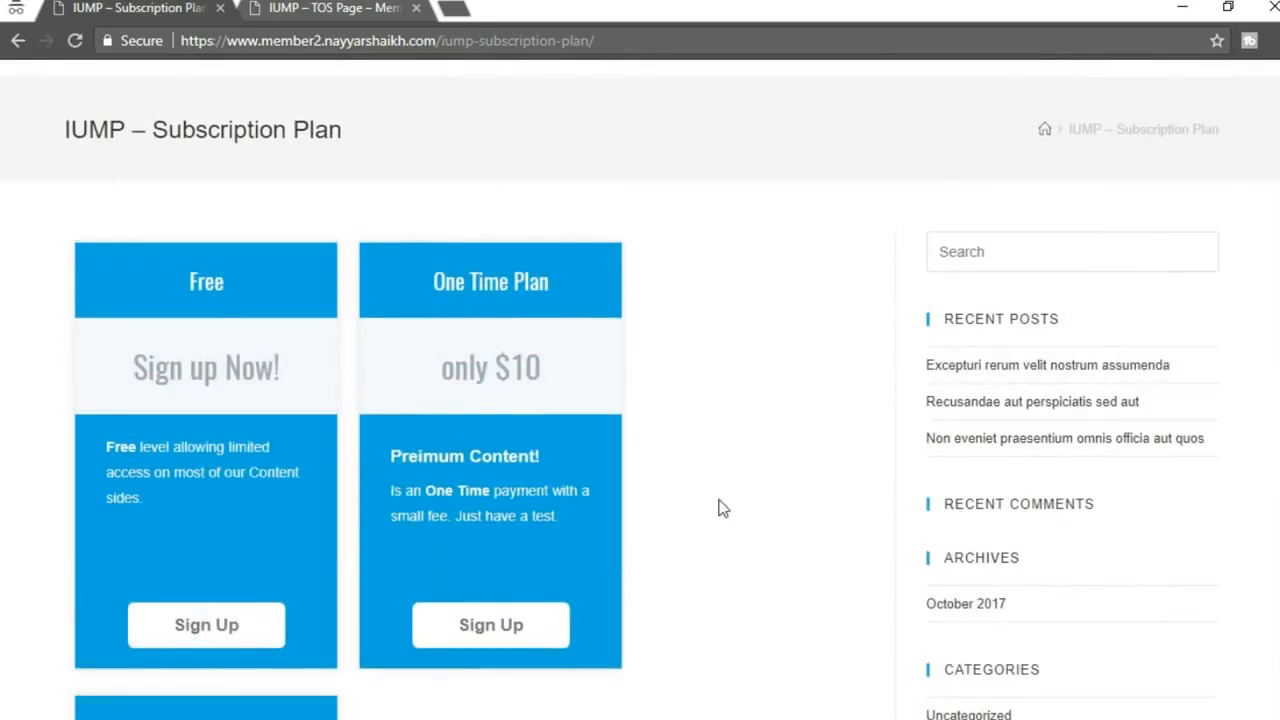
scroll(718, 508, down, 5)
scroll(714, 514, up, 6)
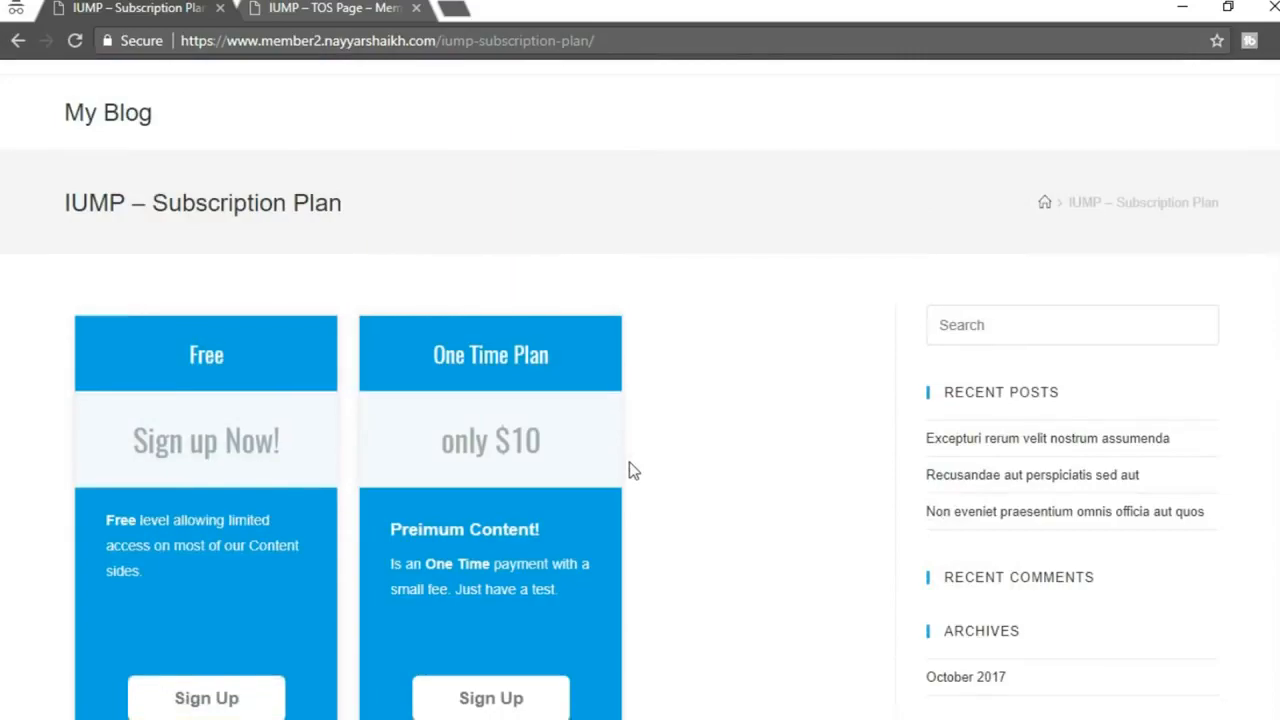
scroll(632, 470, down, 5)
scroll(463, 403, up, 2)
scroll(572, 389, up, 2)
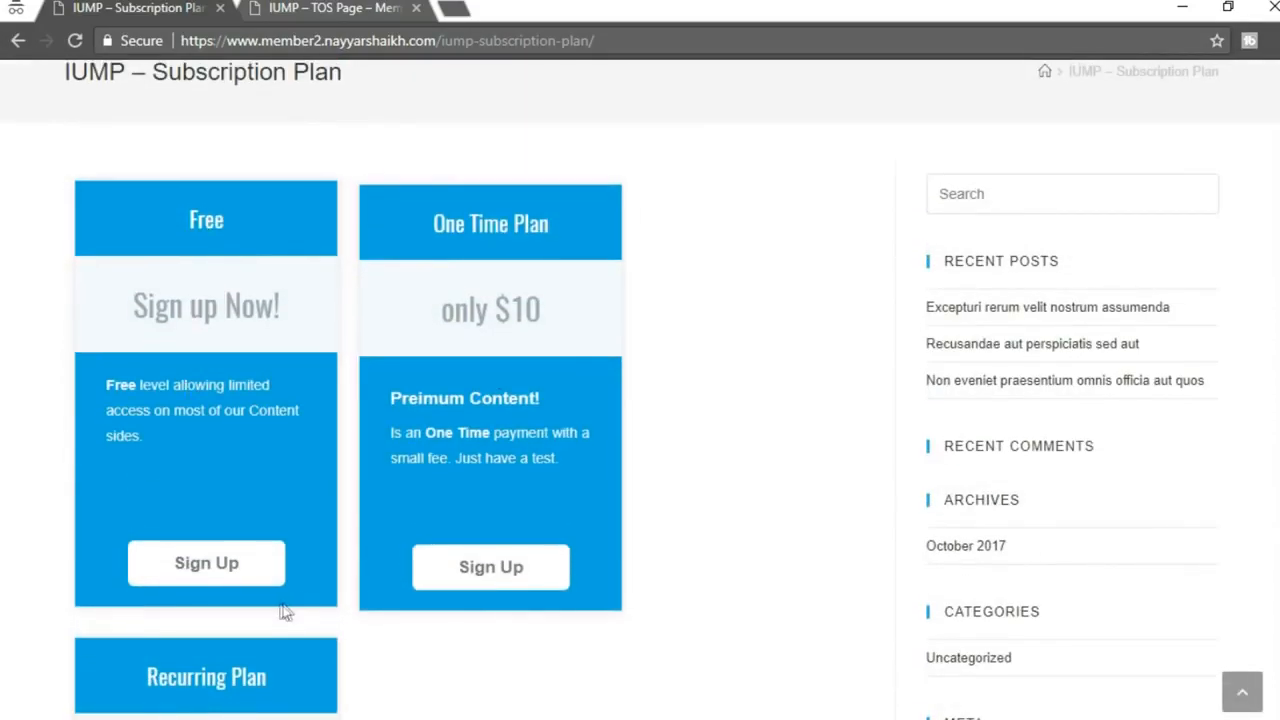
scroll(283, 608, down, 2)
scroll(351, 371, up, 3)
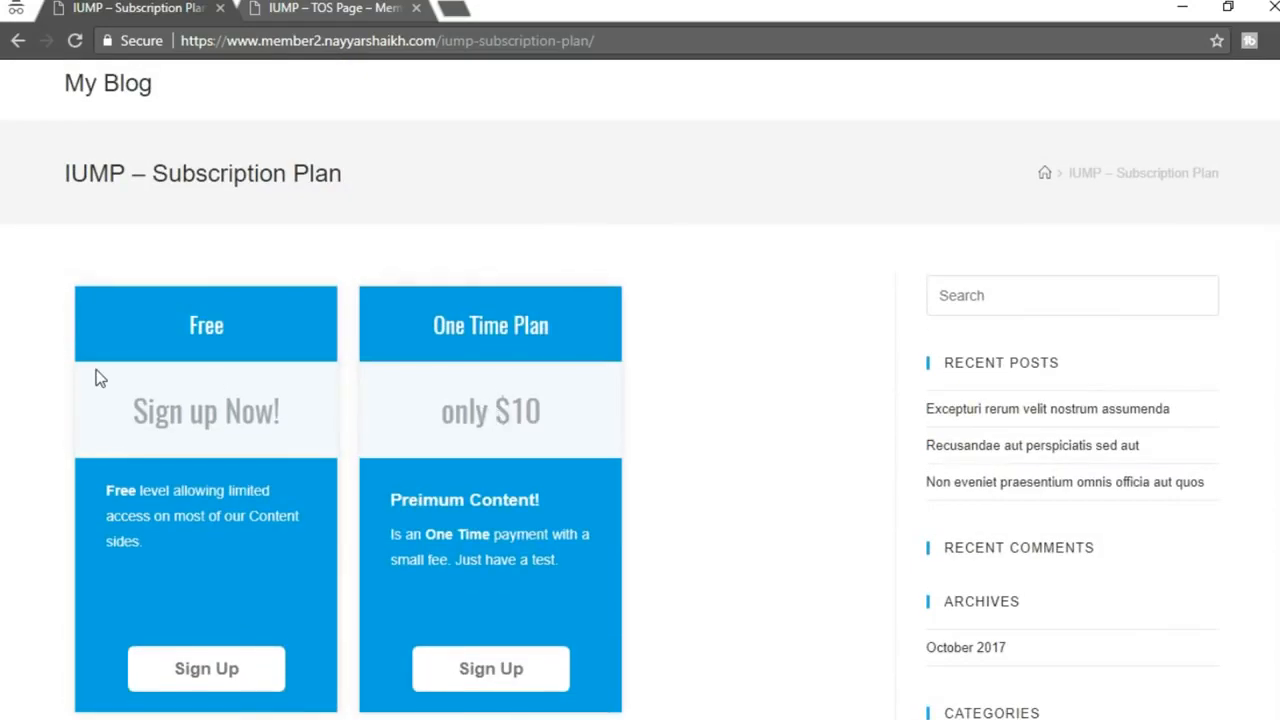
scroll(100, 378, down, 5)
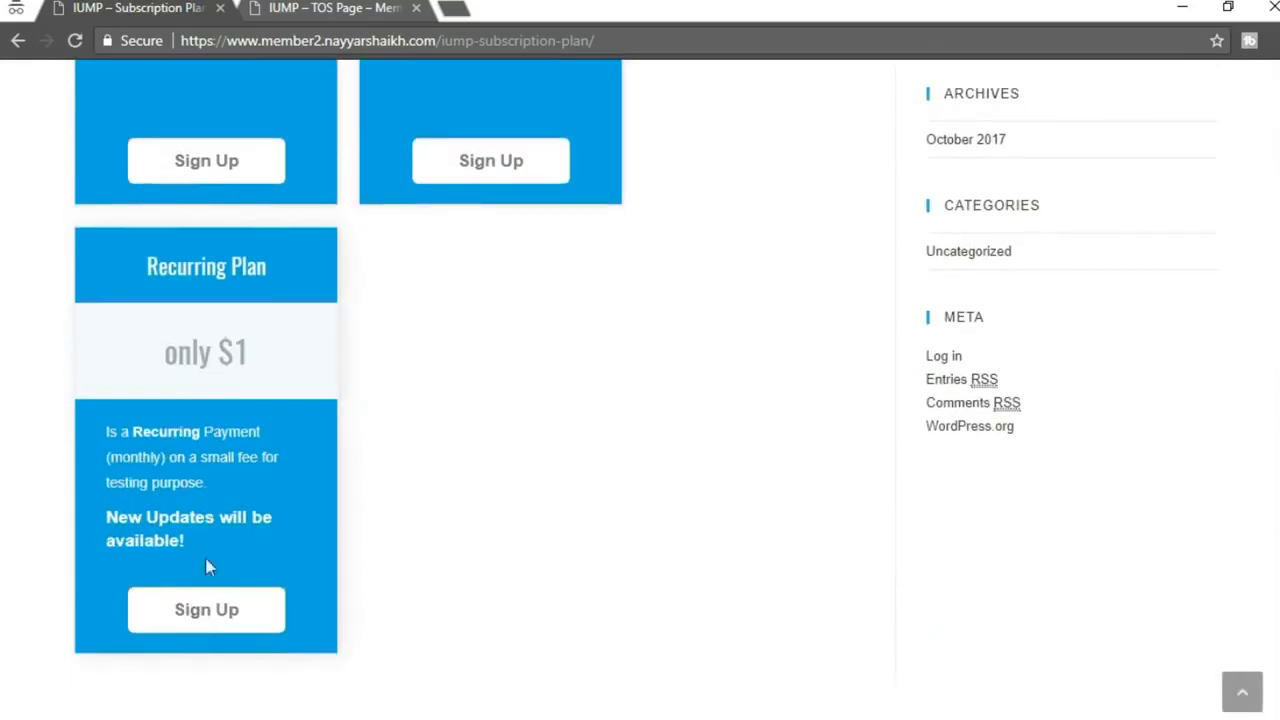
scroll(226, 540, up, 6)
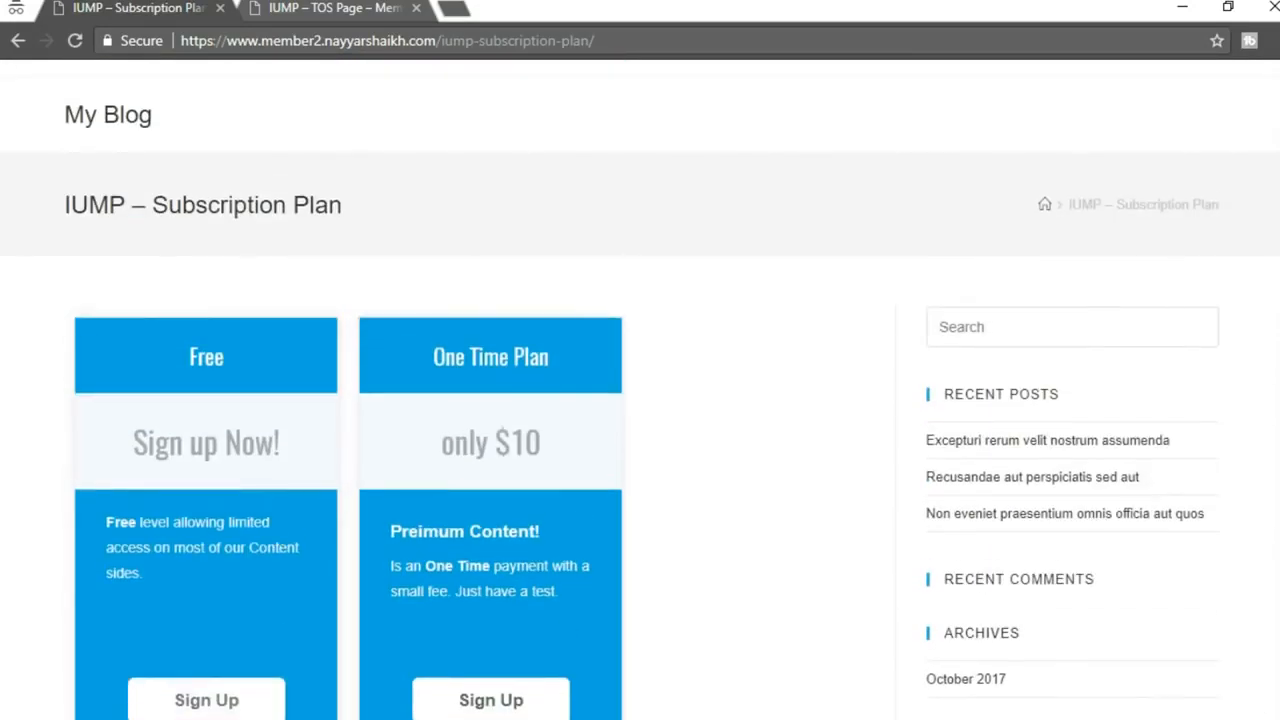
click(425, 680)
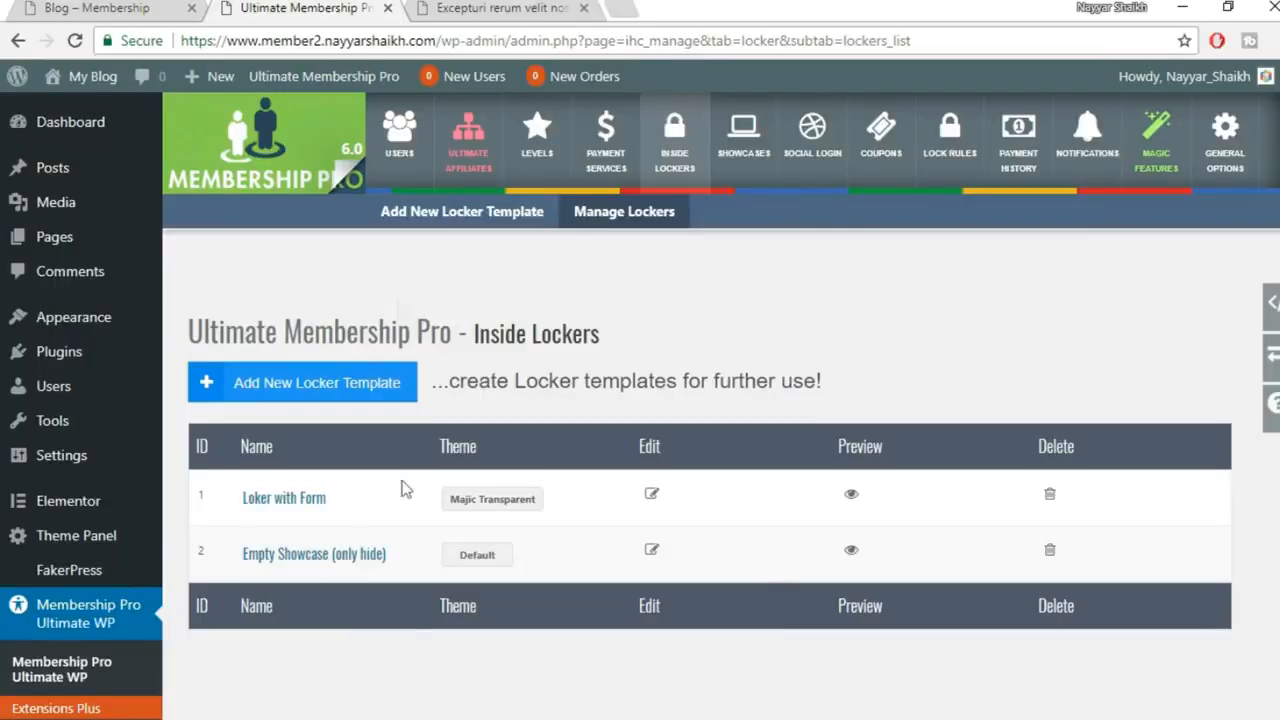
Open Showcases > Subscription Plan, which uses the (#5) Blue Premium Theme template
click(758, 170)
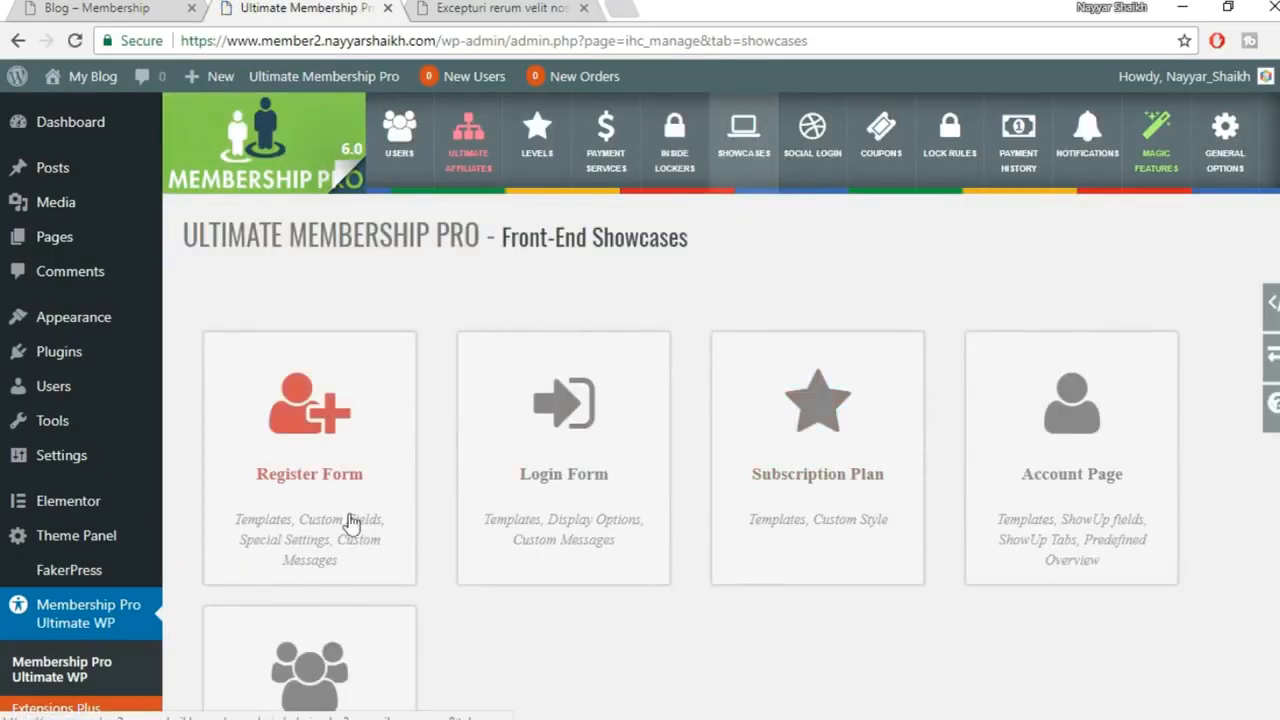
scroll(523, 523, down, 3)
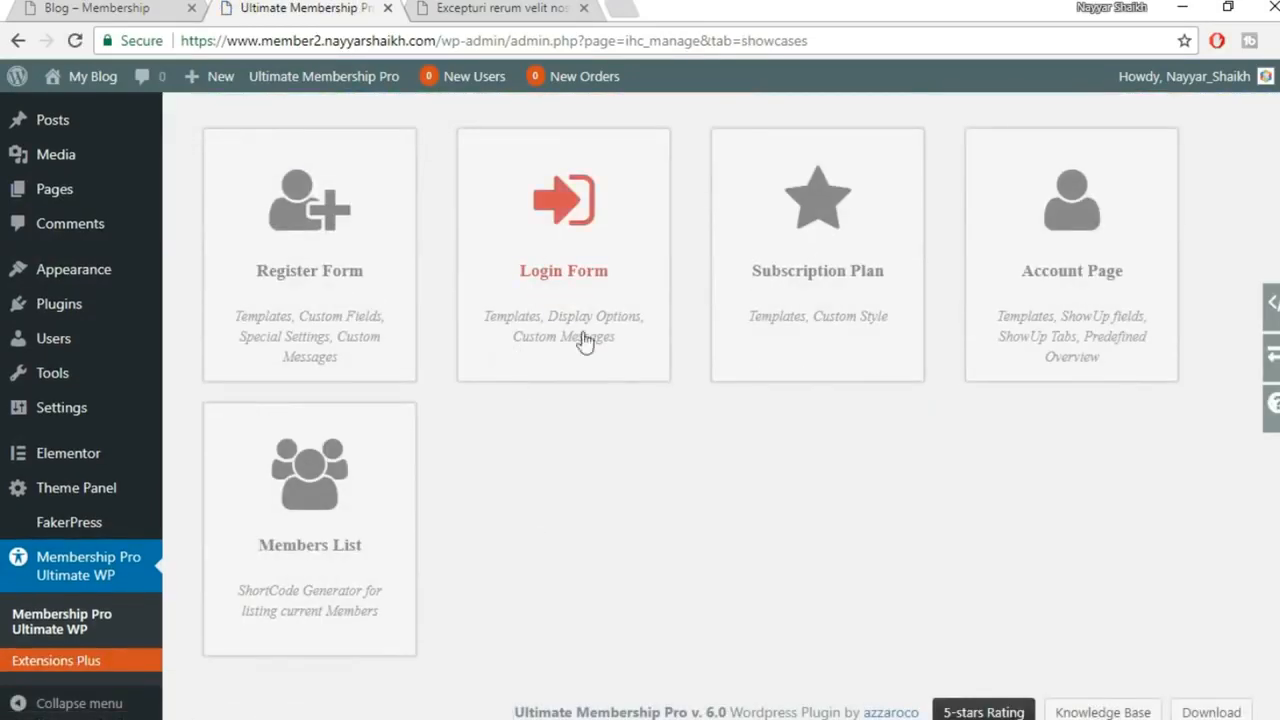
click(855, 277)
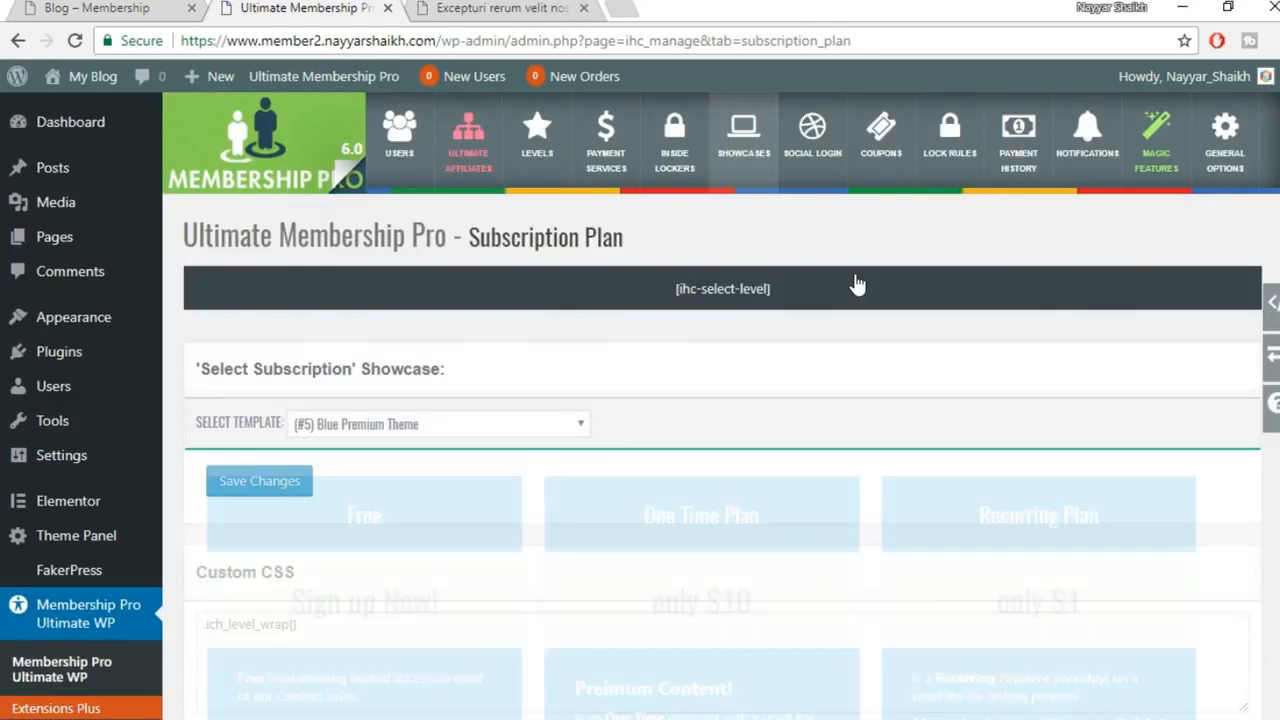
scroll(866, 391, down, 5)
scroll(806, 435, up, 3)
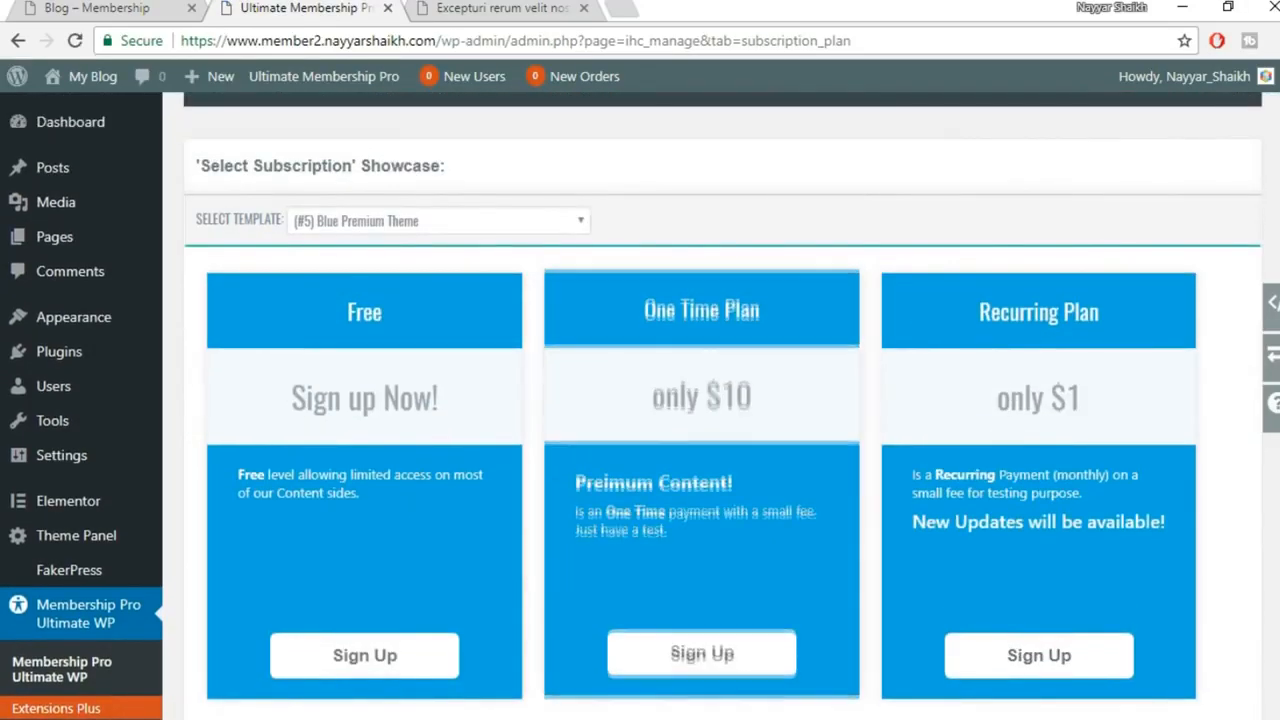
Compare the Subscription Plan showcase settings against the live subscription plan page
mouse_move(525, 715)
click(640, 680)
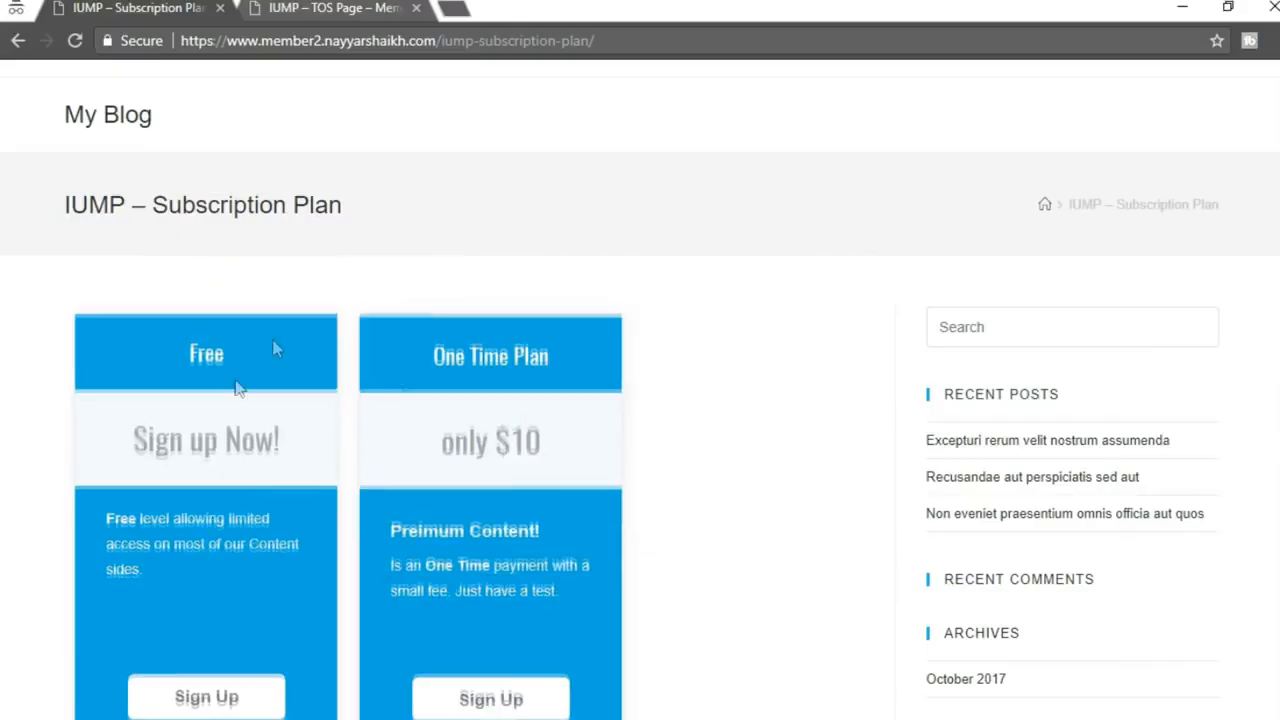
scroll(549, 410, down, 3)
click(497, 695)
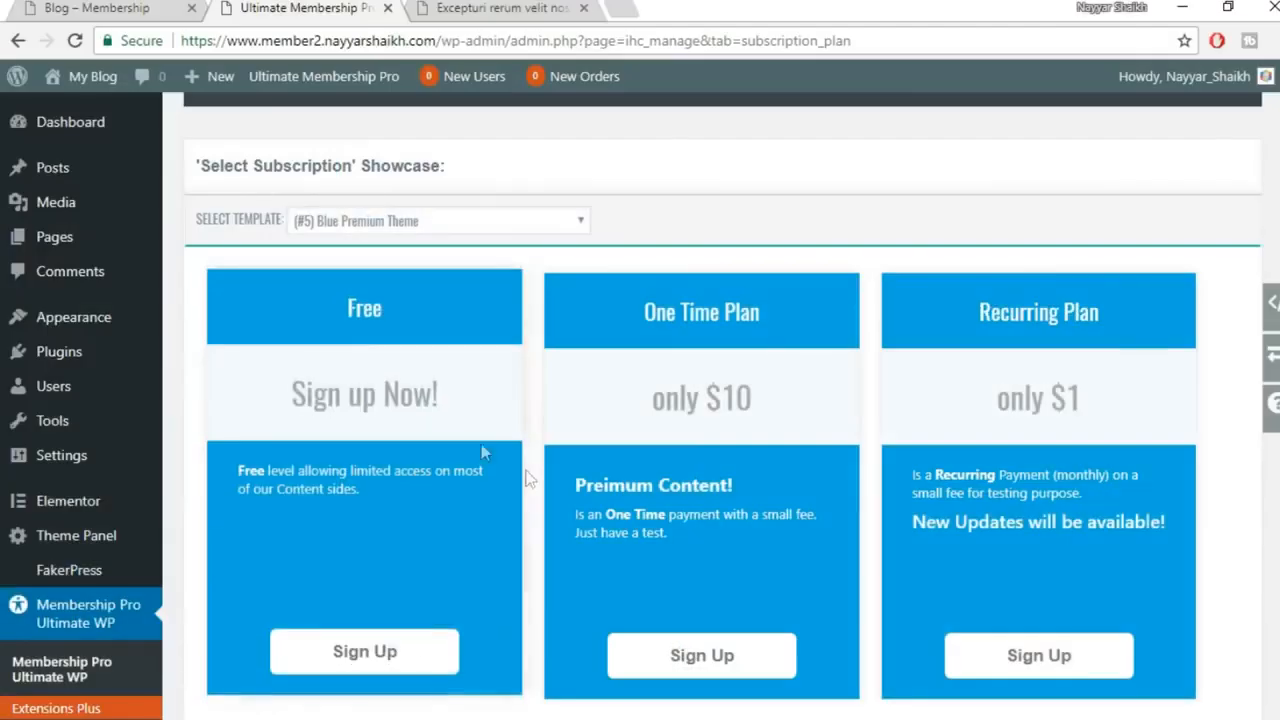
scroll(556, 686, down, 3)
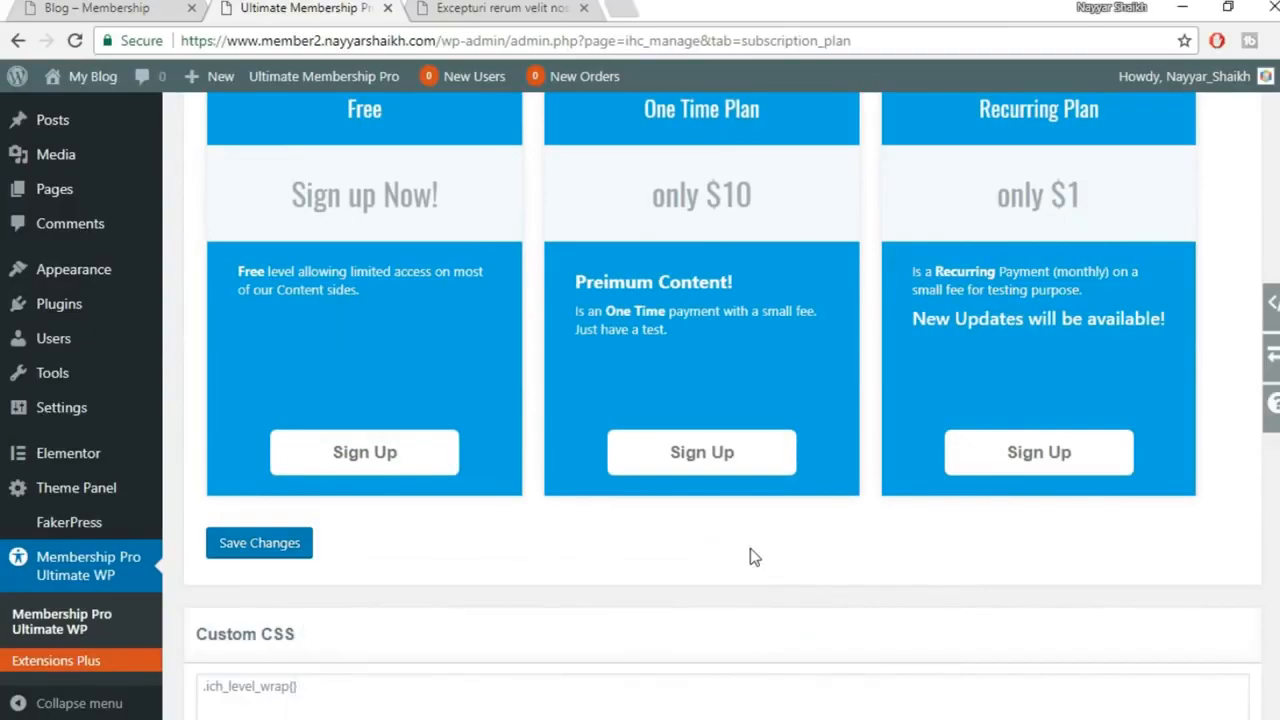
scroll(751, 563, up, 3)
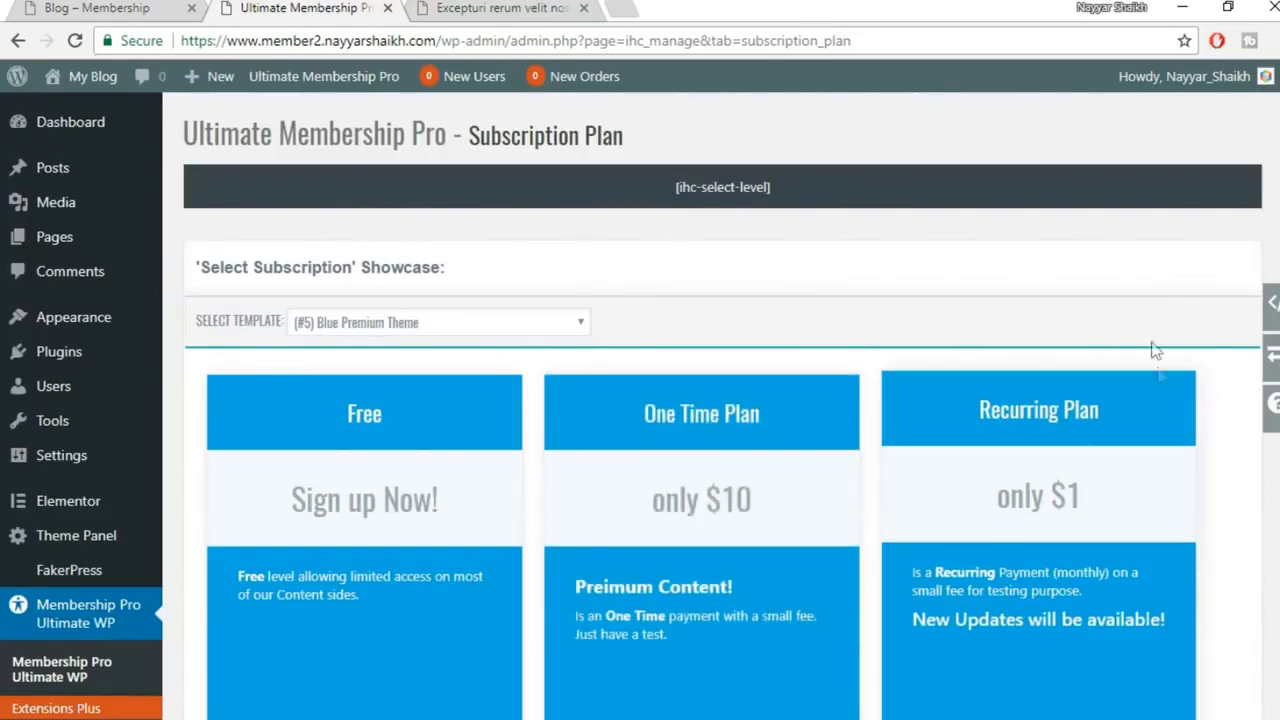
mouse_move(540, 716)
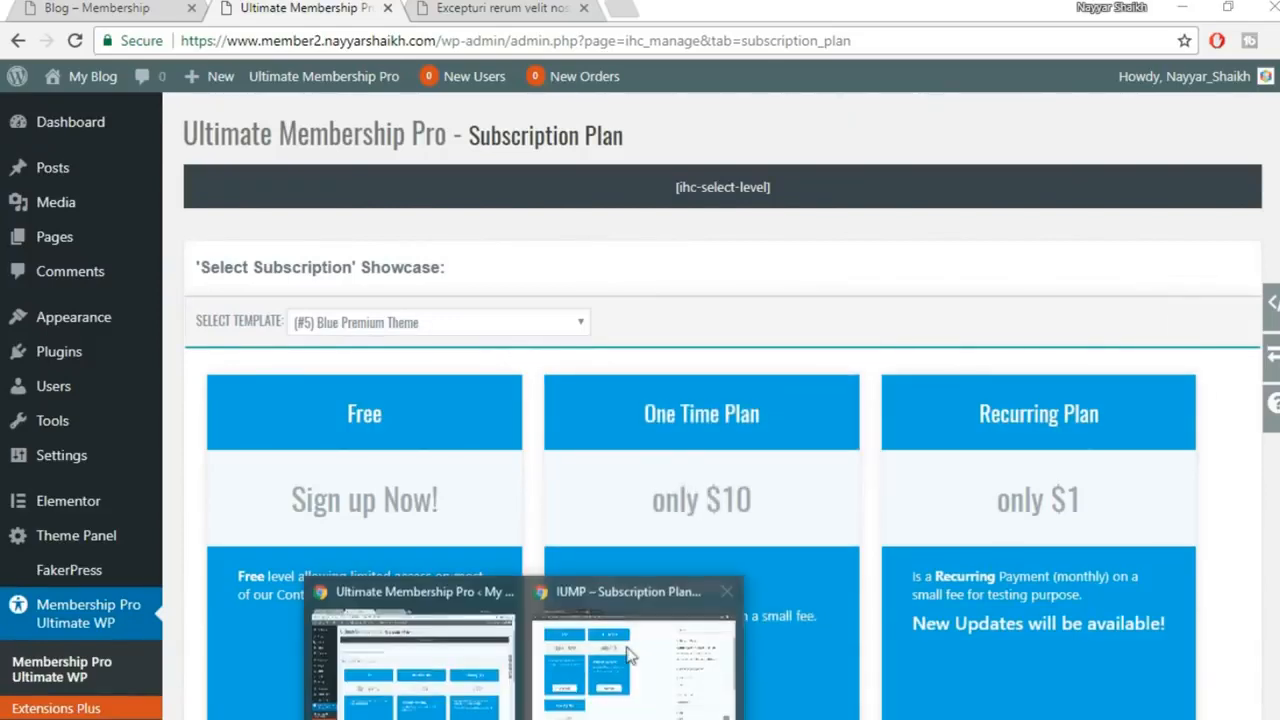
click(630, 655)
scroll(728, 446, up, 2)
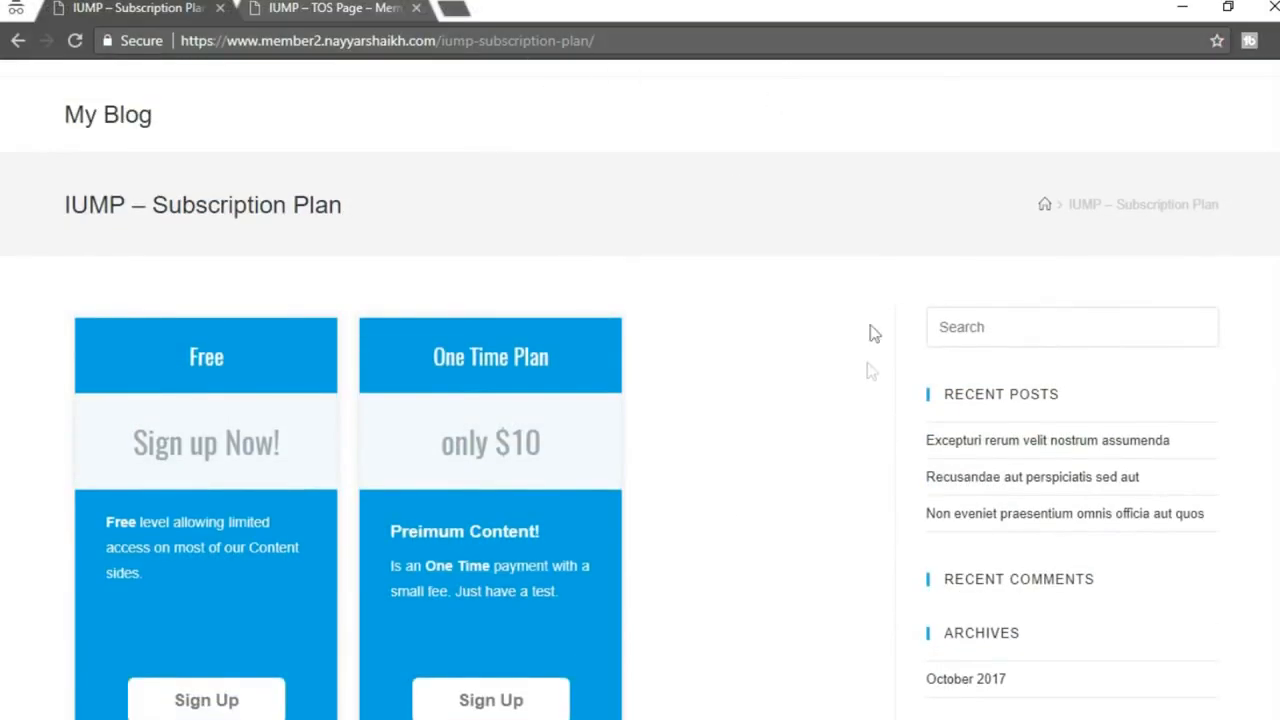
scroll(829, 426, down, 2)
scroll(1131, 411, up, 2)
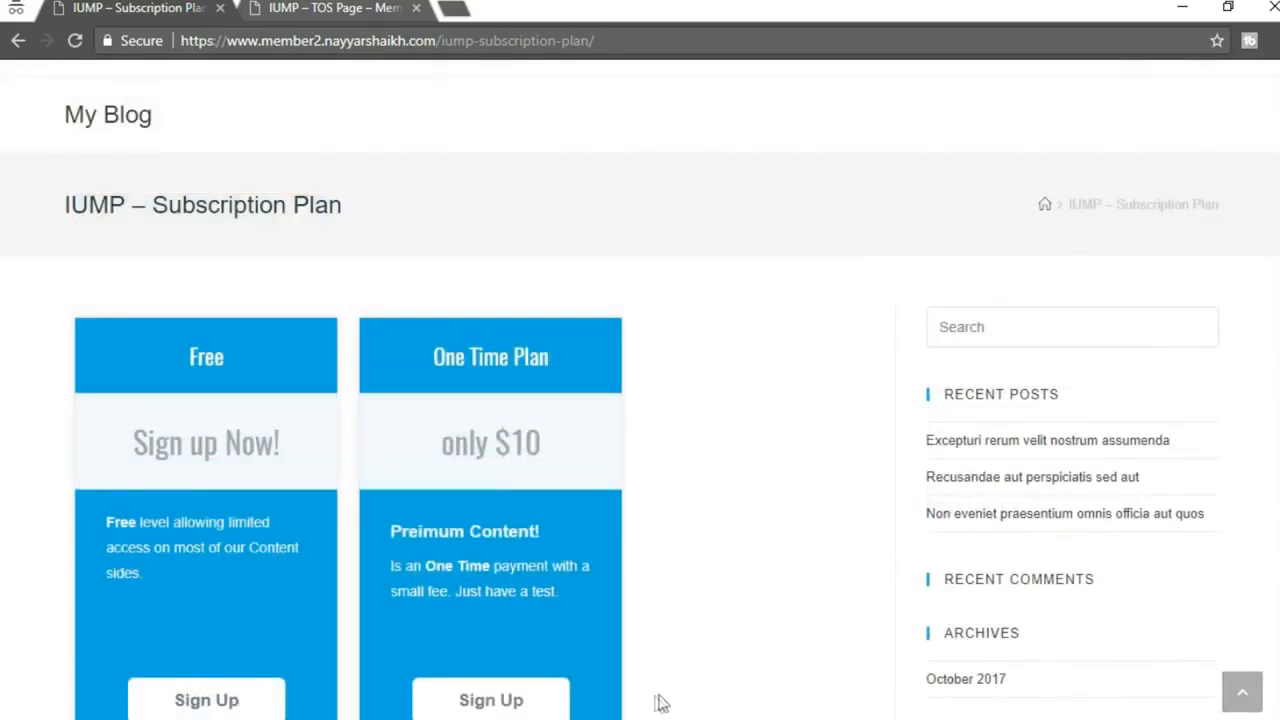
mouse_move(530, 716)
click(414, 650)
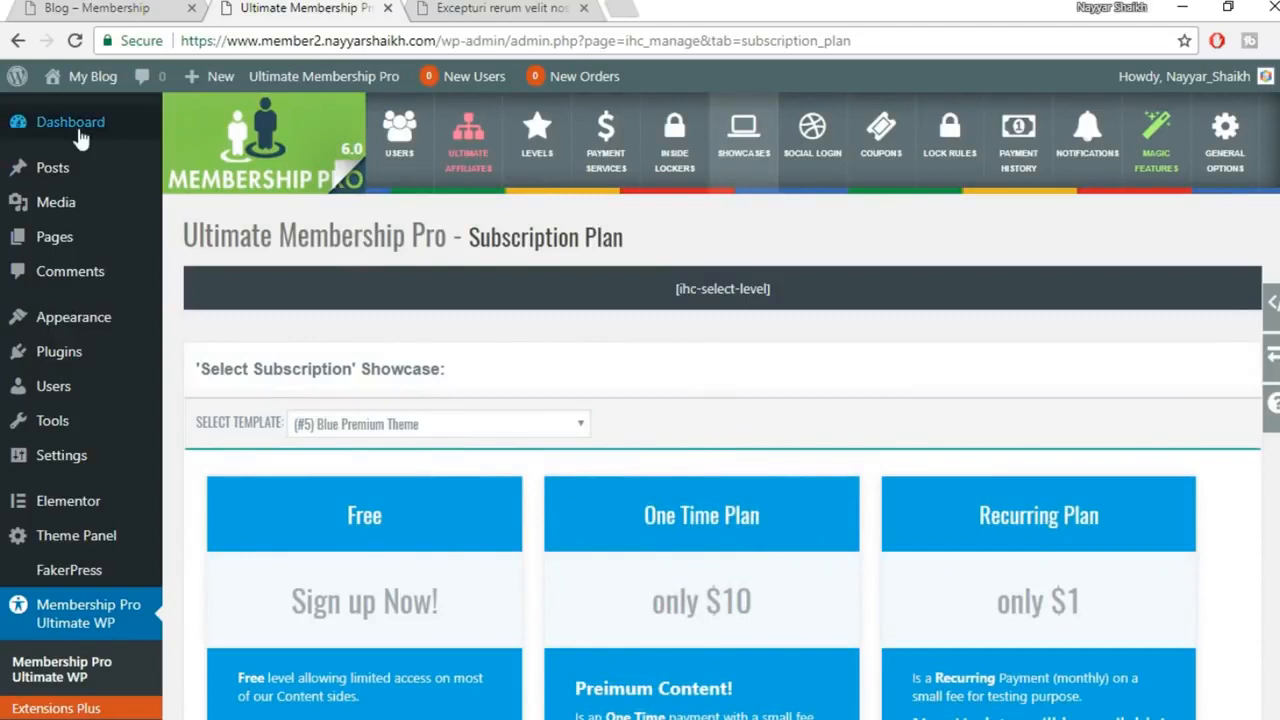
From Pages > All Pages, edit IUMP – Subscription Plan to reveal its [ihc-select-level] shortcode
click(78, 242)
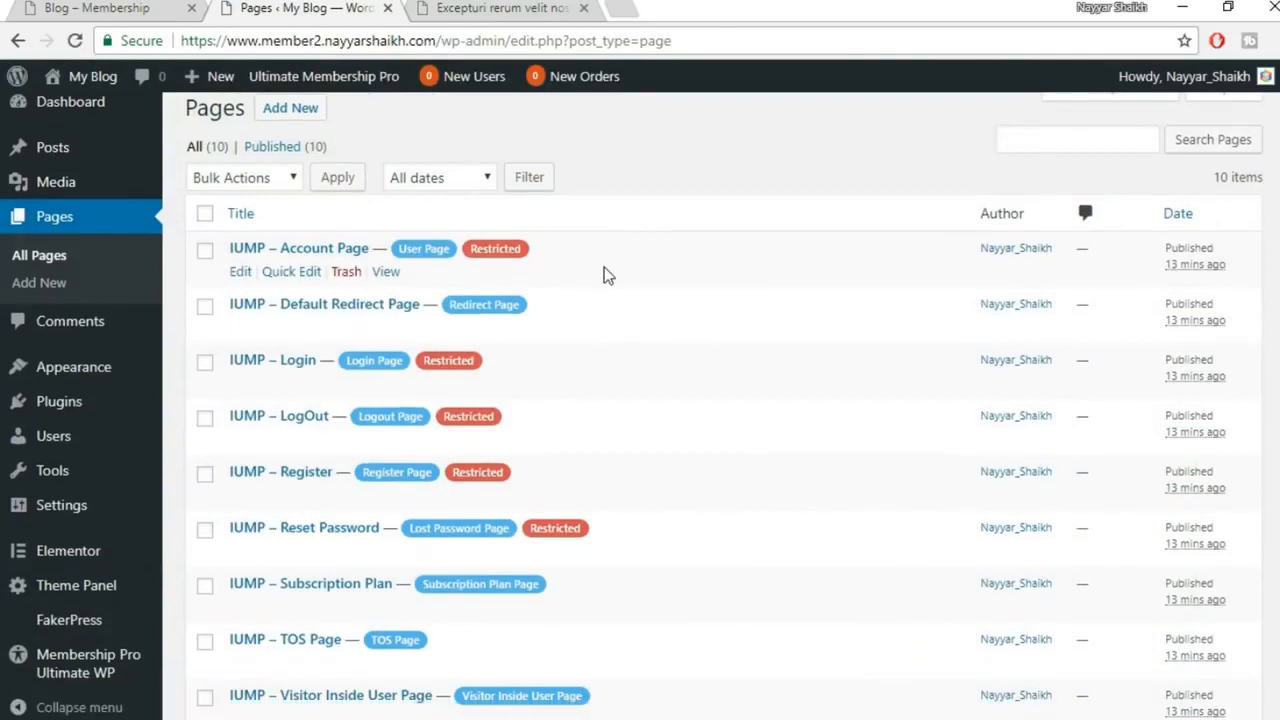
scroll(603, 274, down, 3)
scroll(686, 400, up, 3)
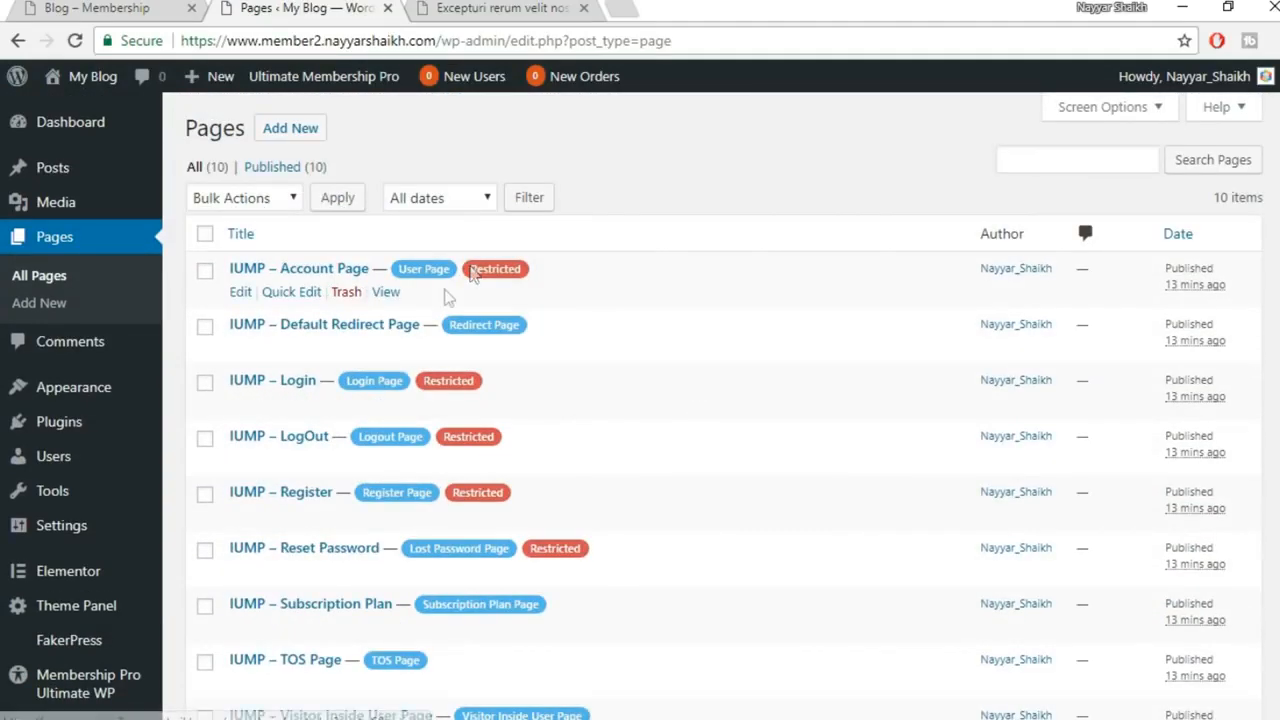
scroll(560, 348, down, 1)
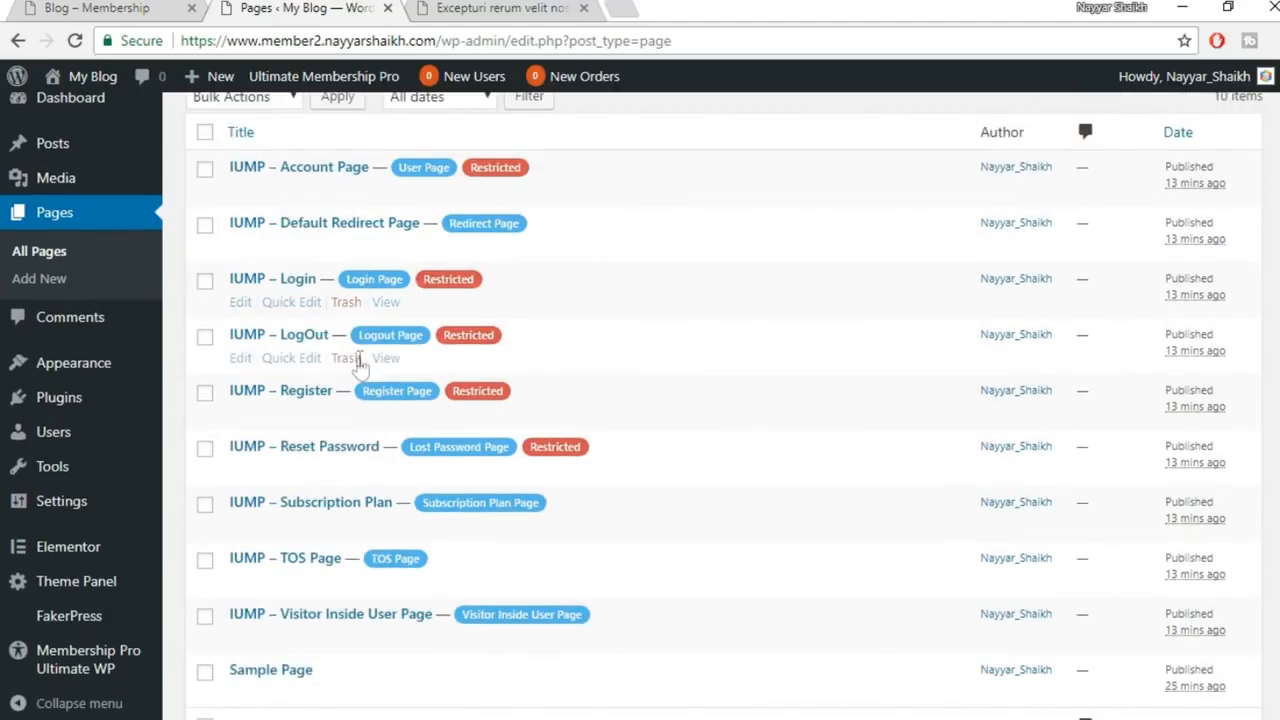
scroll(350, 340, down, 1)
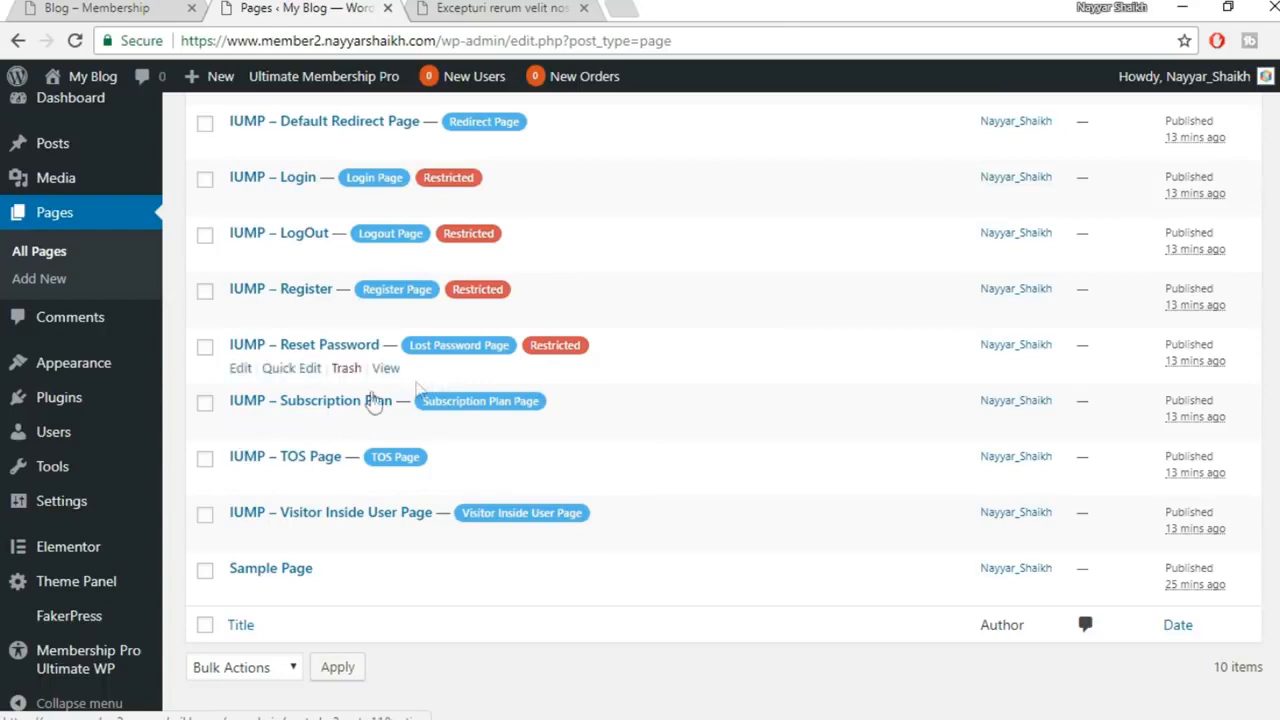
click(243, 424)
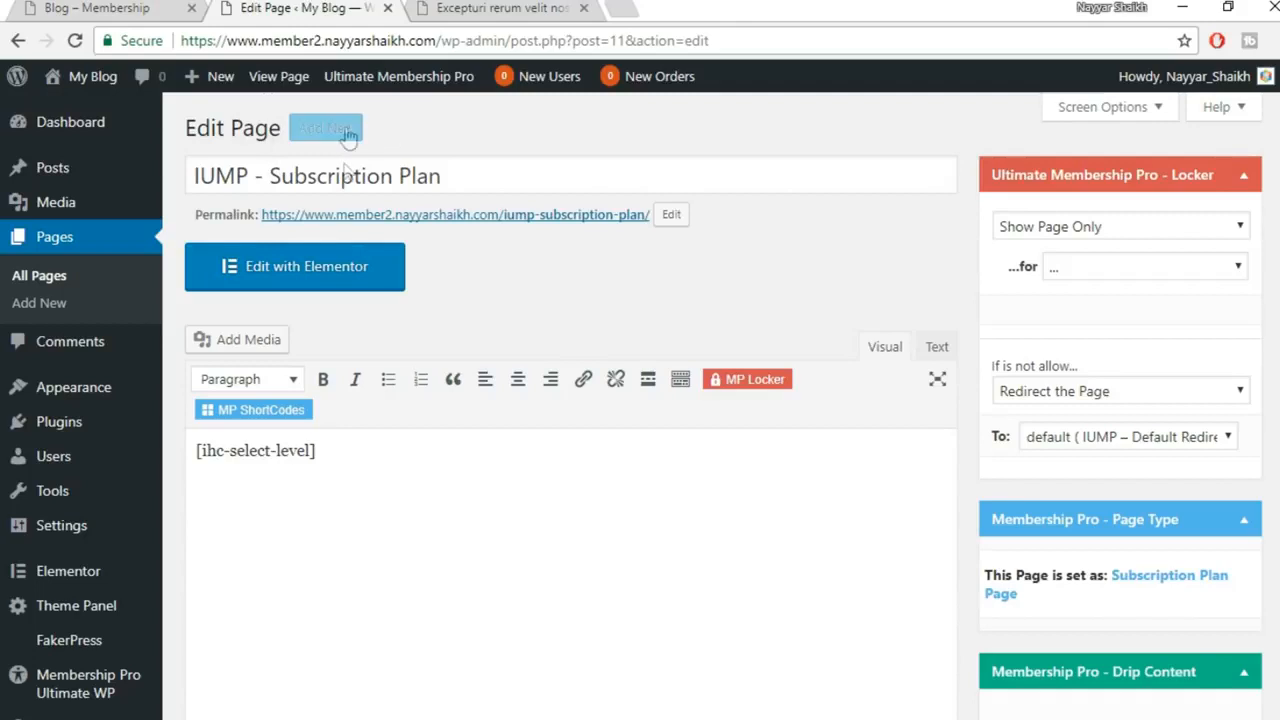
Copy the [ihc-select-level] shortcode into a new page titled 'Different' in a separate tab
triple_click(343, 450)
key(ctrl+c)
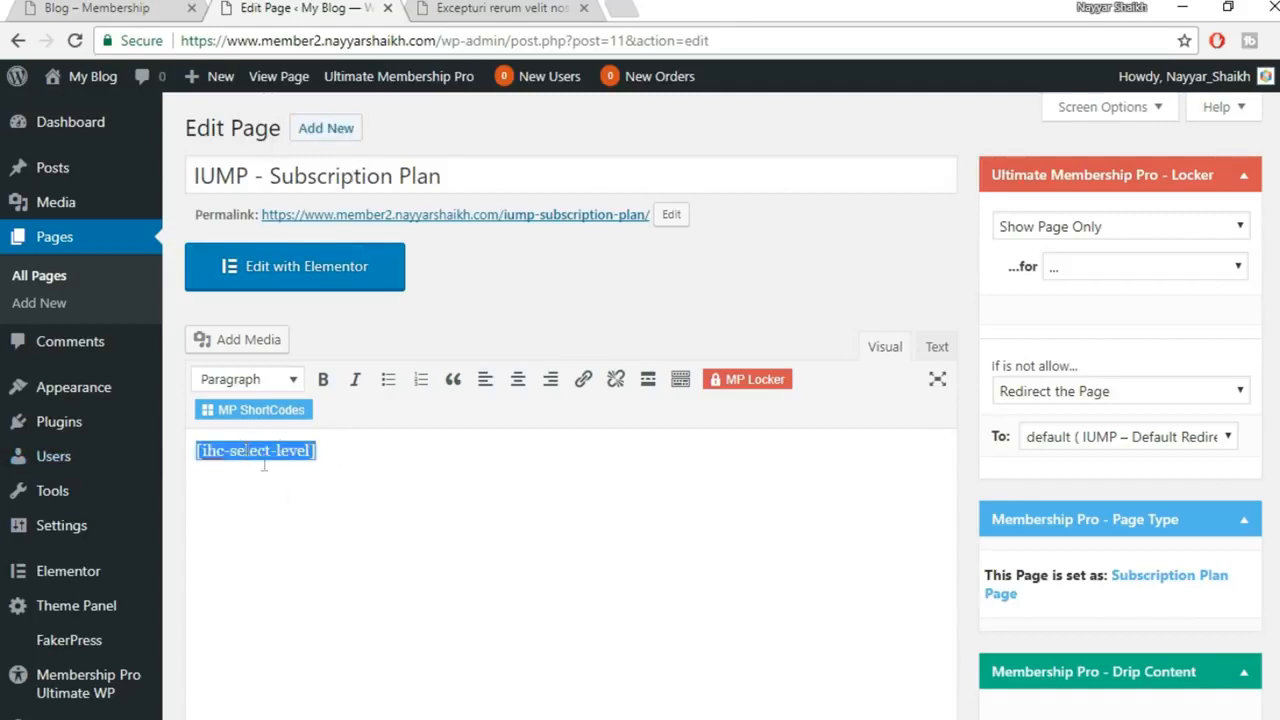
right_click(335, 130)
click(430, 146)
click(462, 9)
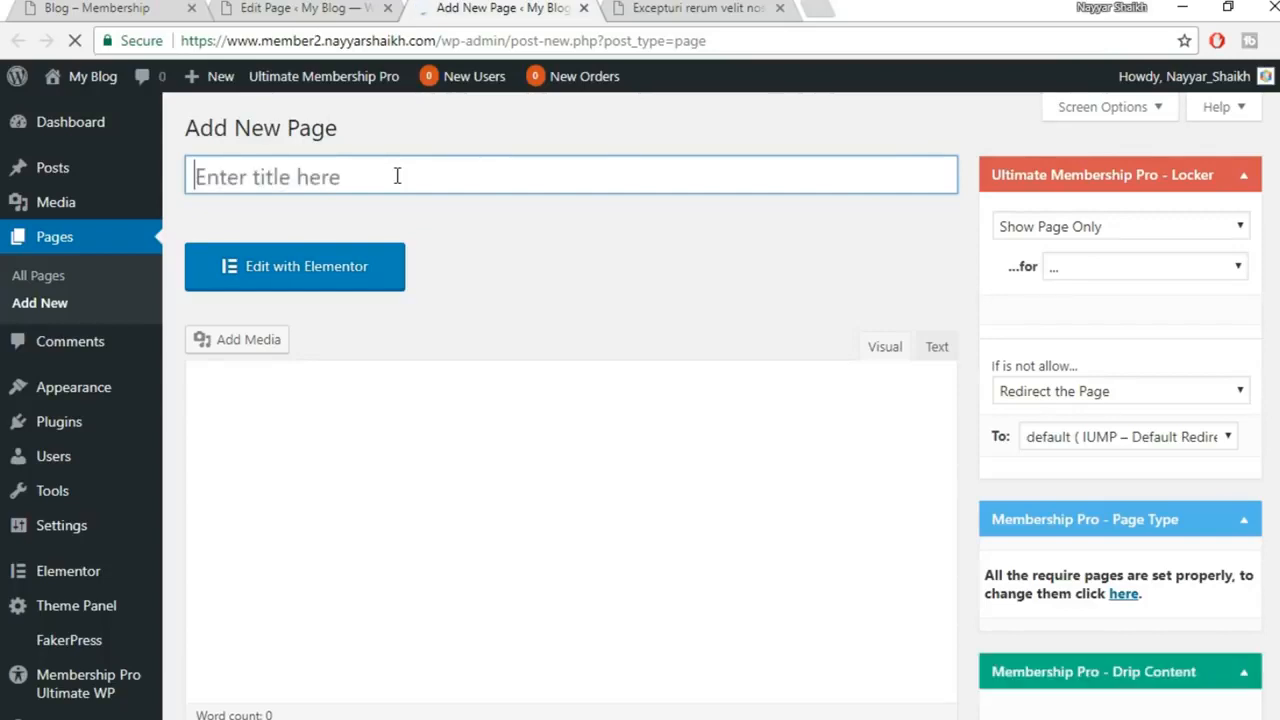
text(Diff)
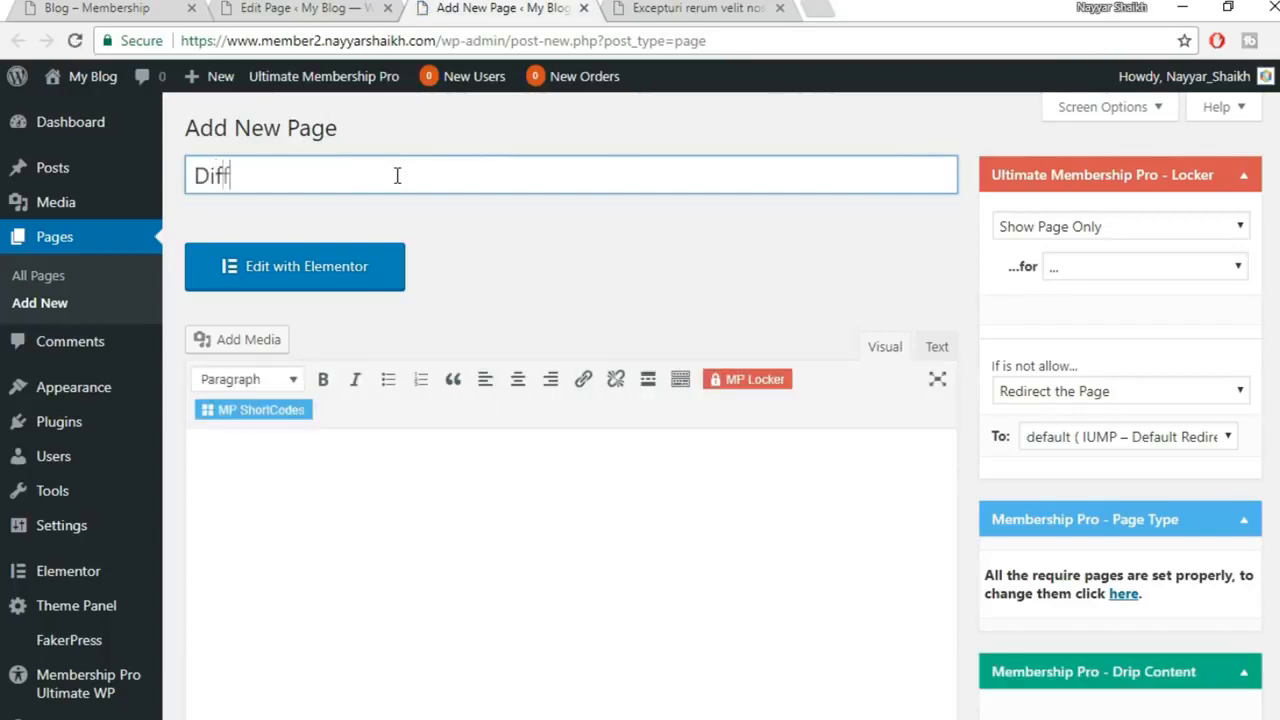
text(erent)
key(Left)
text(e)
click(489, 670)
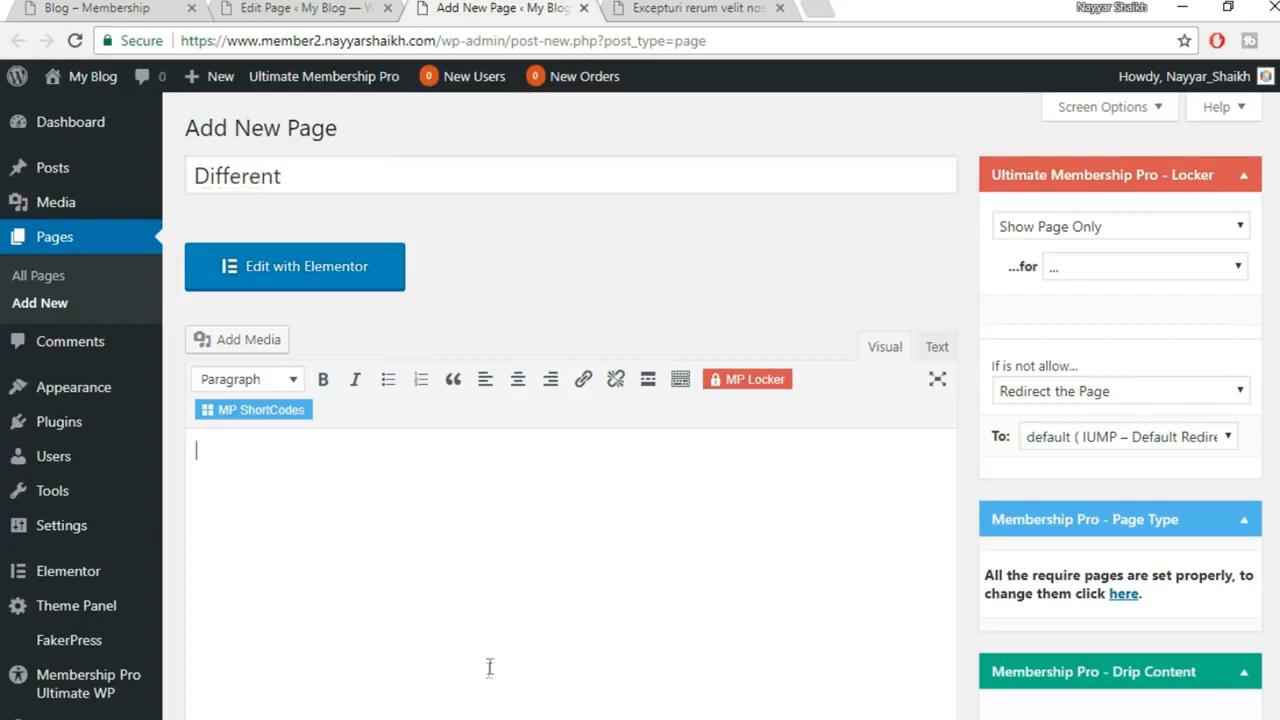
scroll(491, 617, down, 2)
key(ctrl+v)
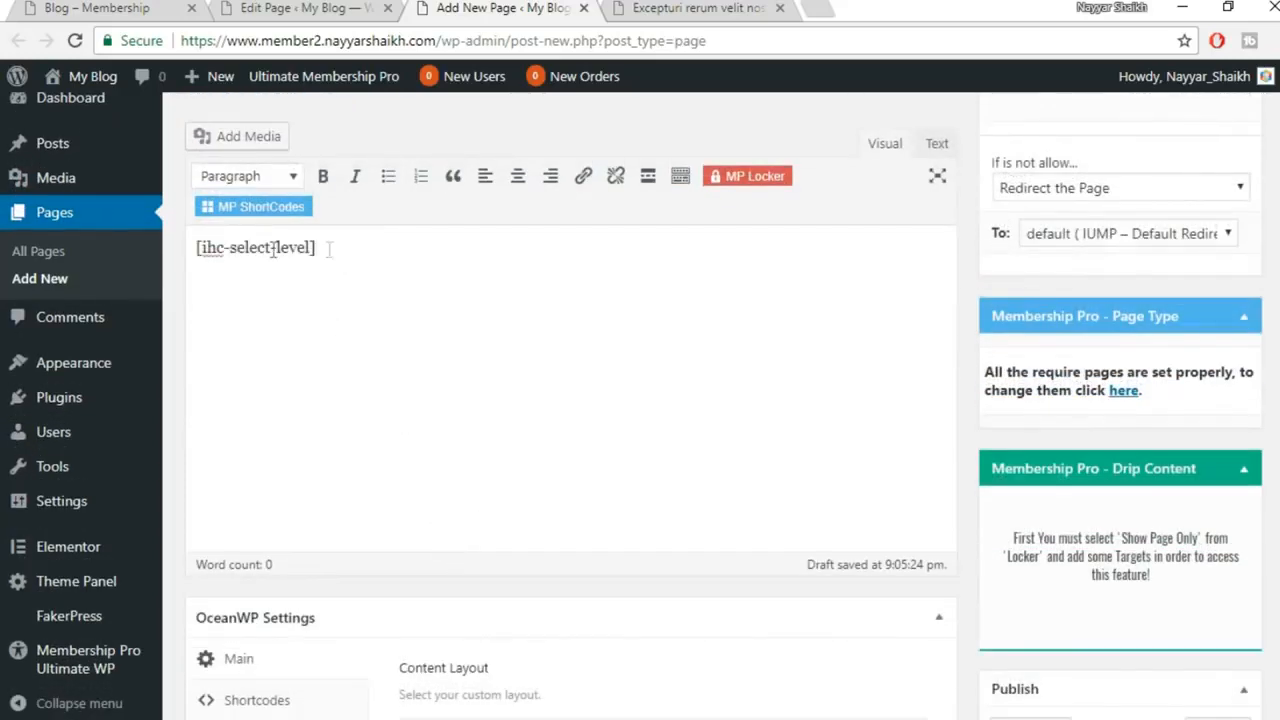
Compare the new page with the Subscription Plan editor, then close the unsaved Different tab
drag(328, 249, 185, 252)
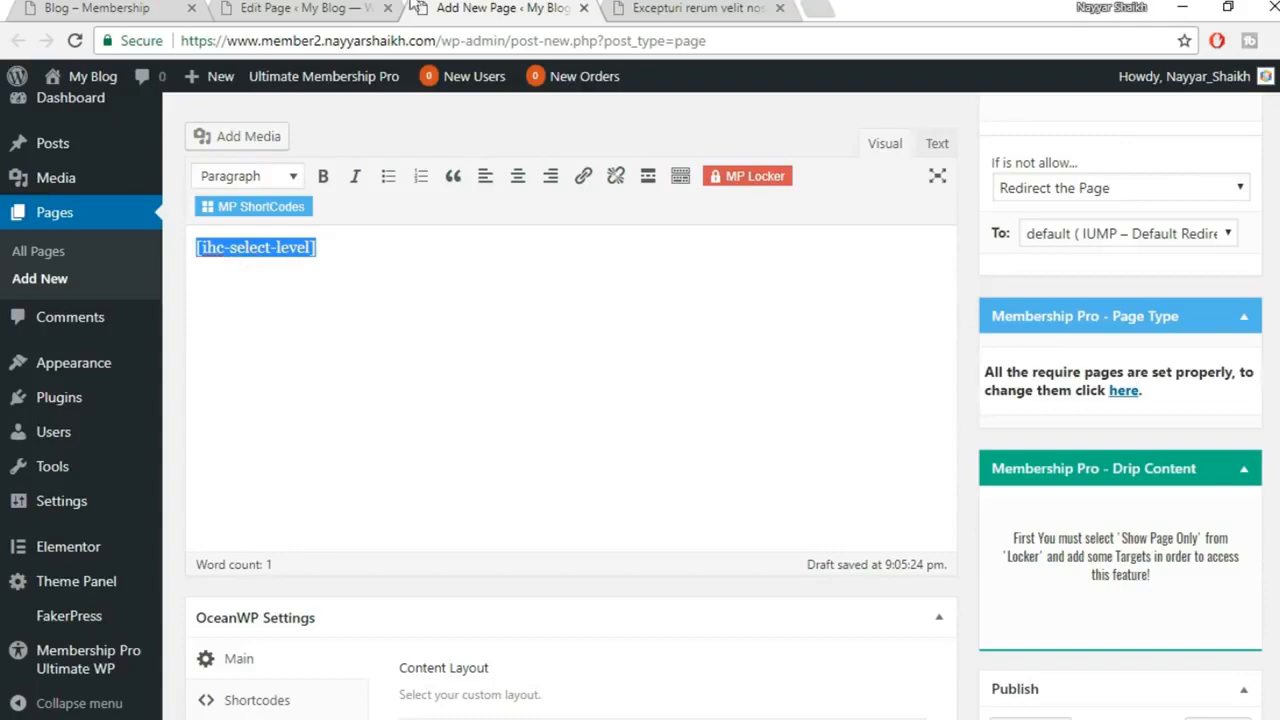
click(345, 6)
click(357, 474)
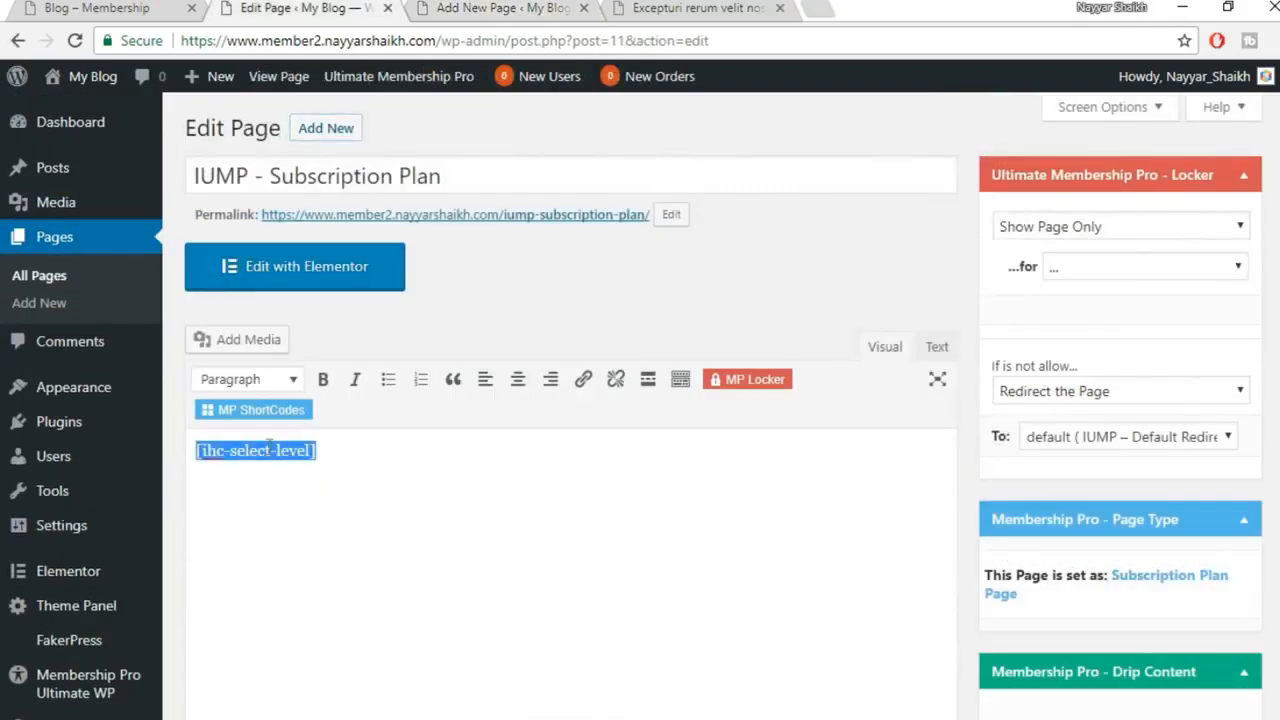
click(525, 5)
scroll(1157, 574, down, 3)
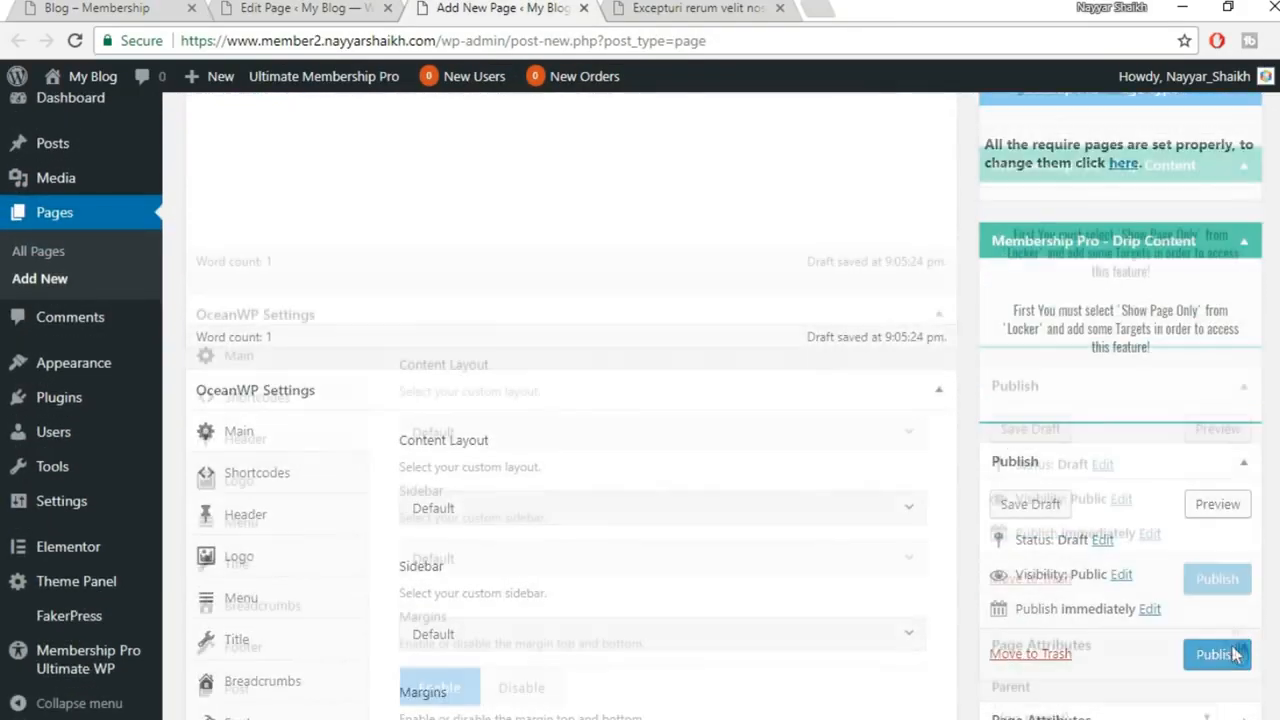
scroll(677, 591, up, 6)
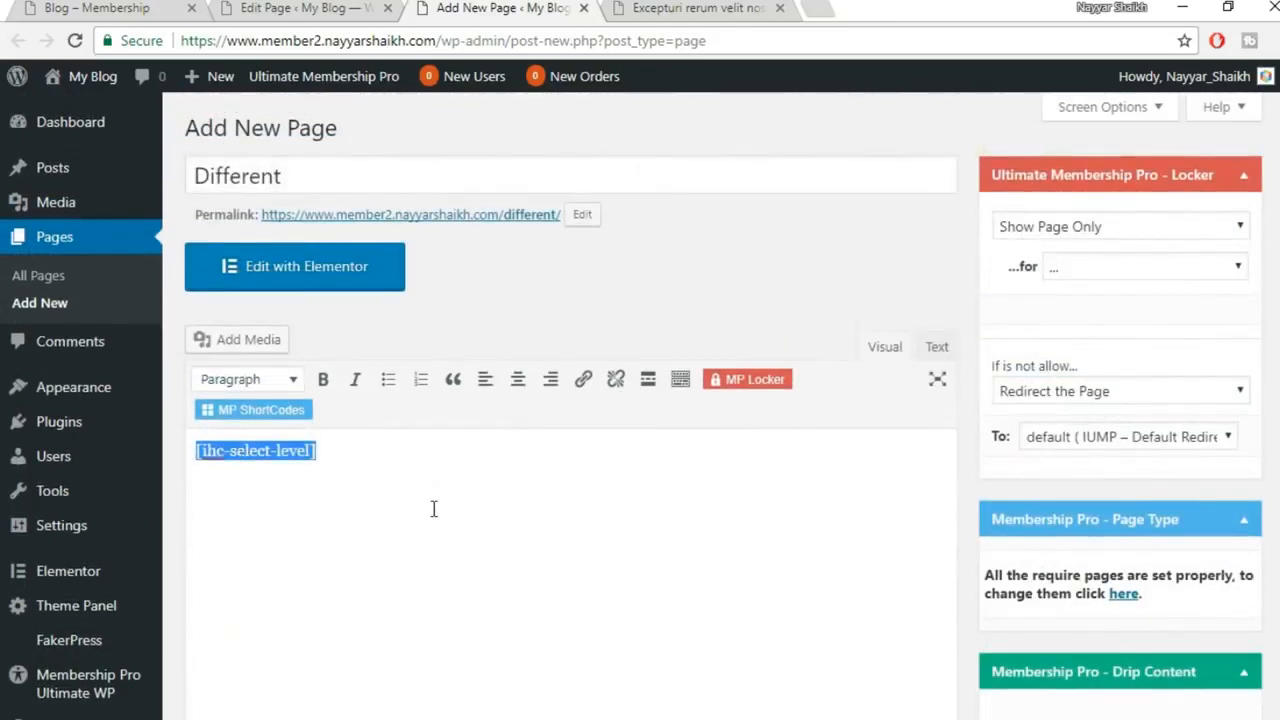
click(718, 533)
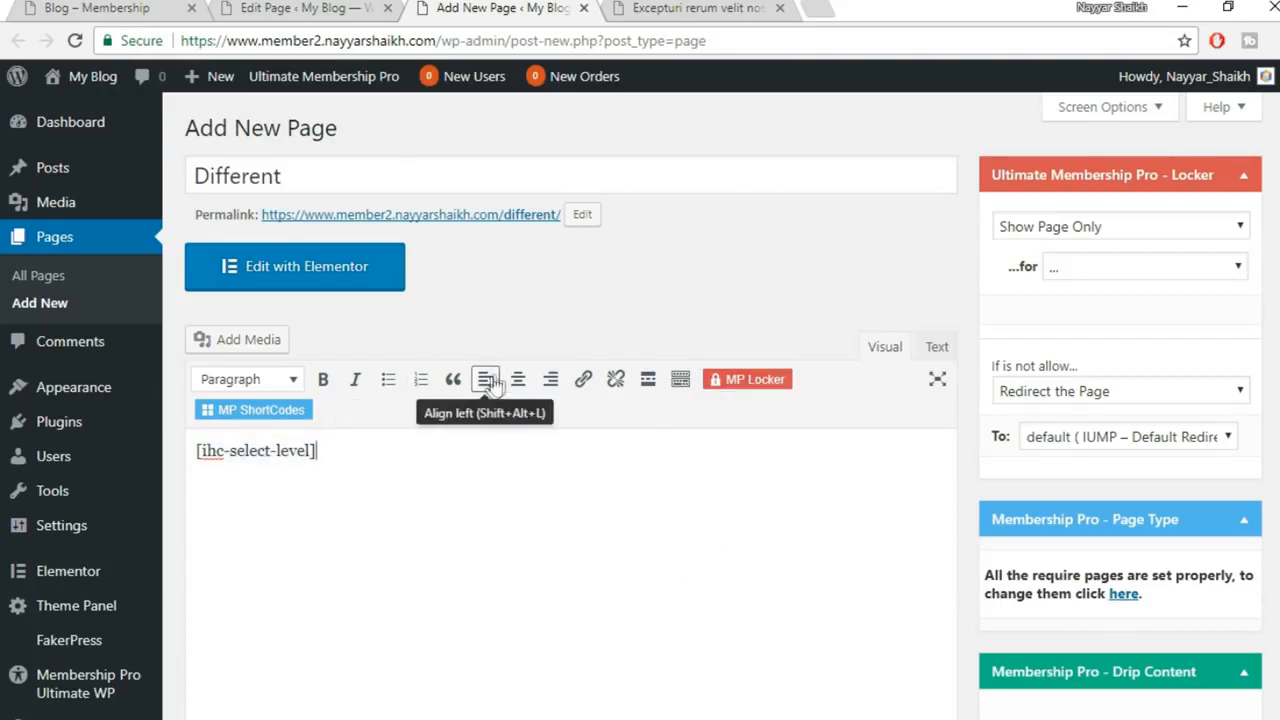
click(584, 8)
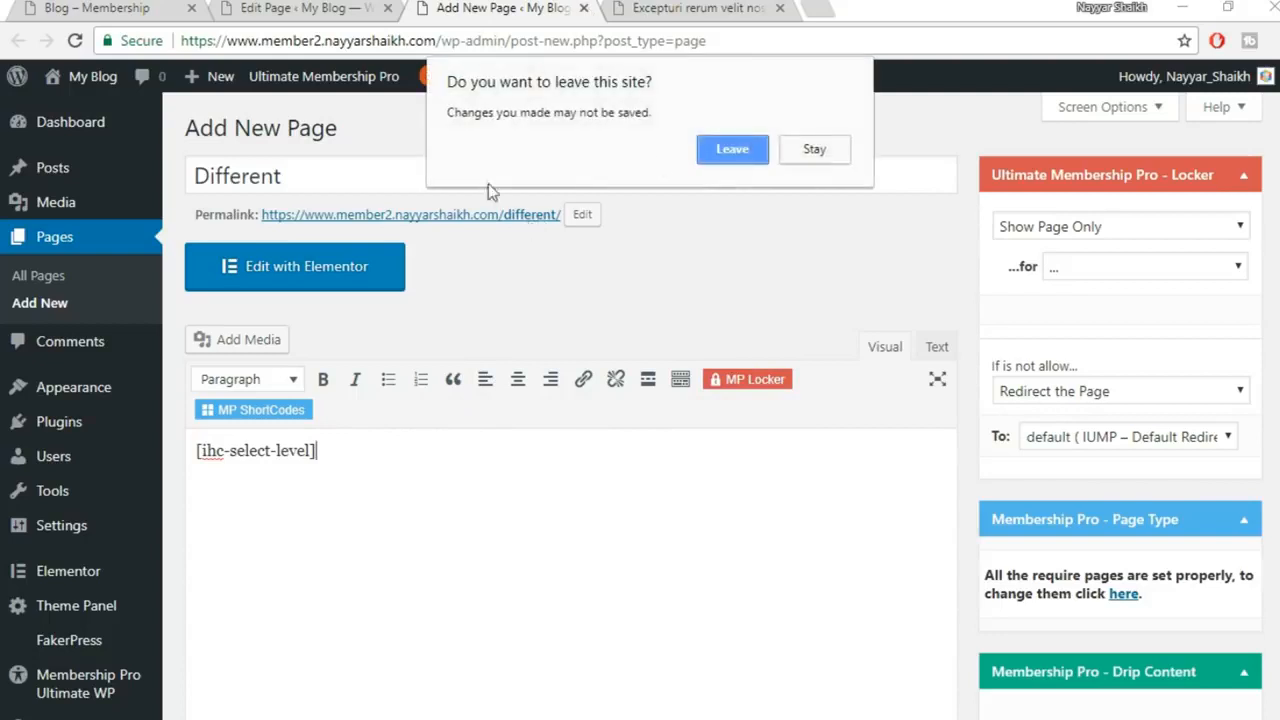
Discard the Different draft and remove 'IUMP - ' from the page title
click(745, 150)
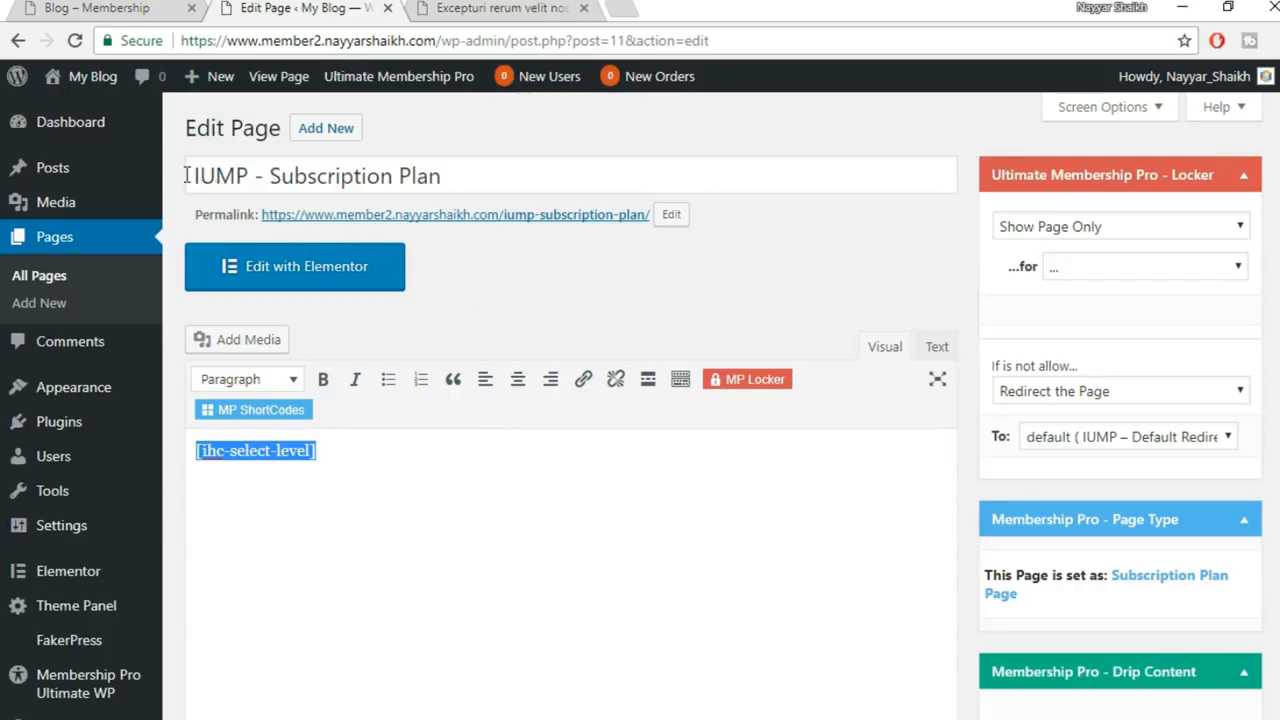
drag(190, 175, 257, 175)
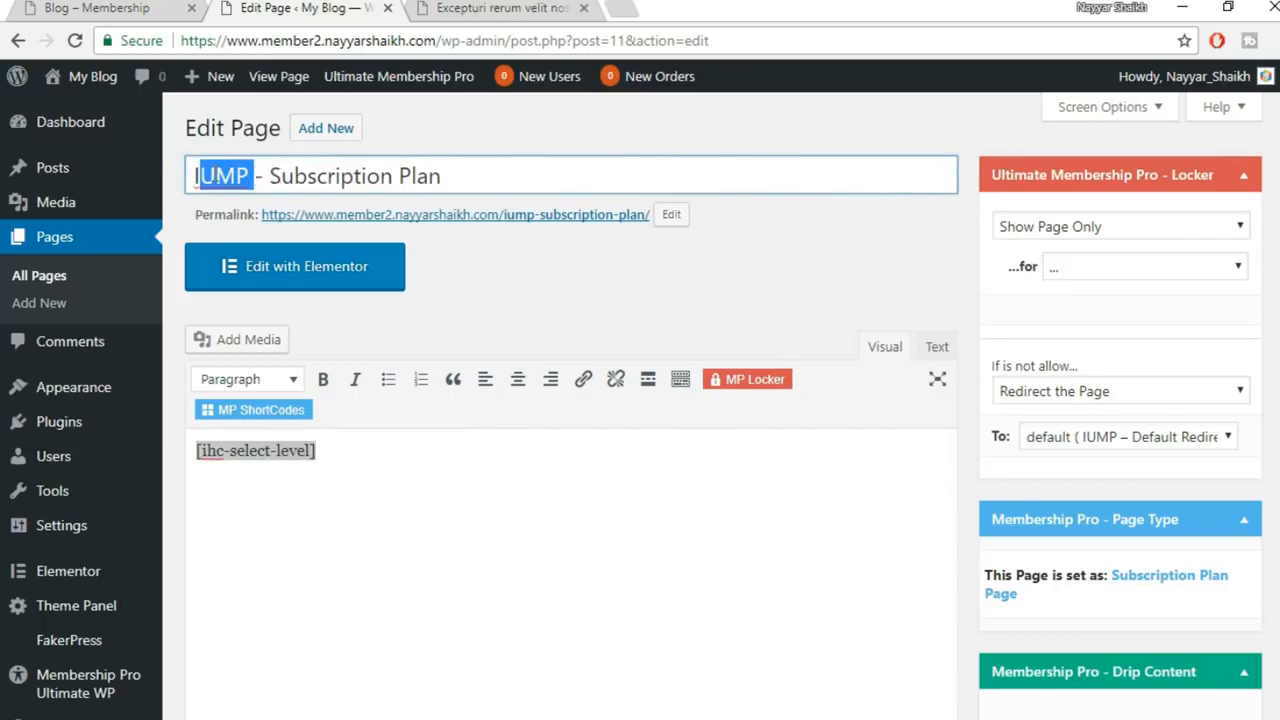
drag(270, 176, 172, 172)
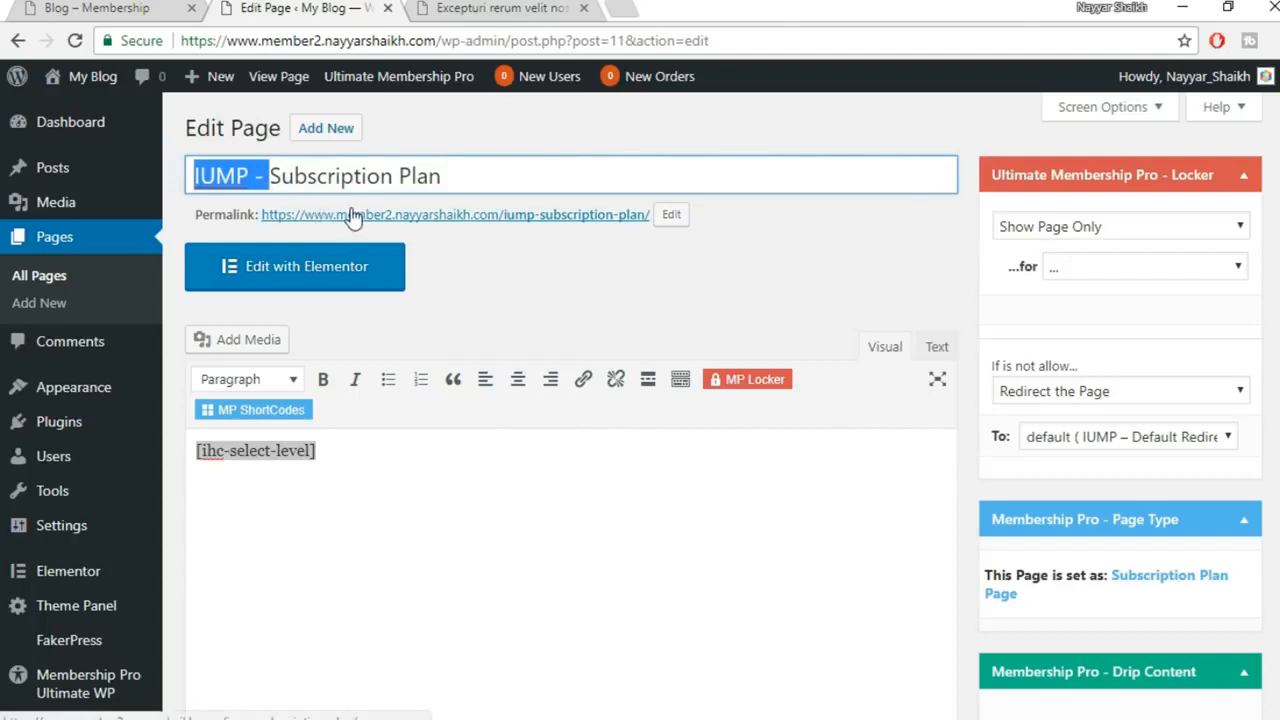
key(BackSpace)
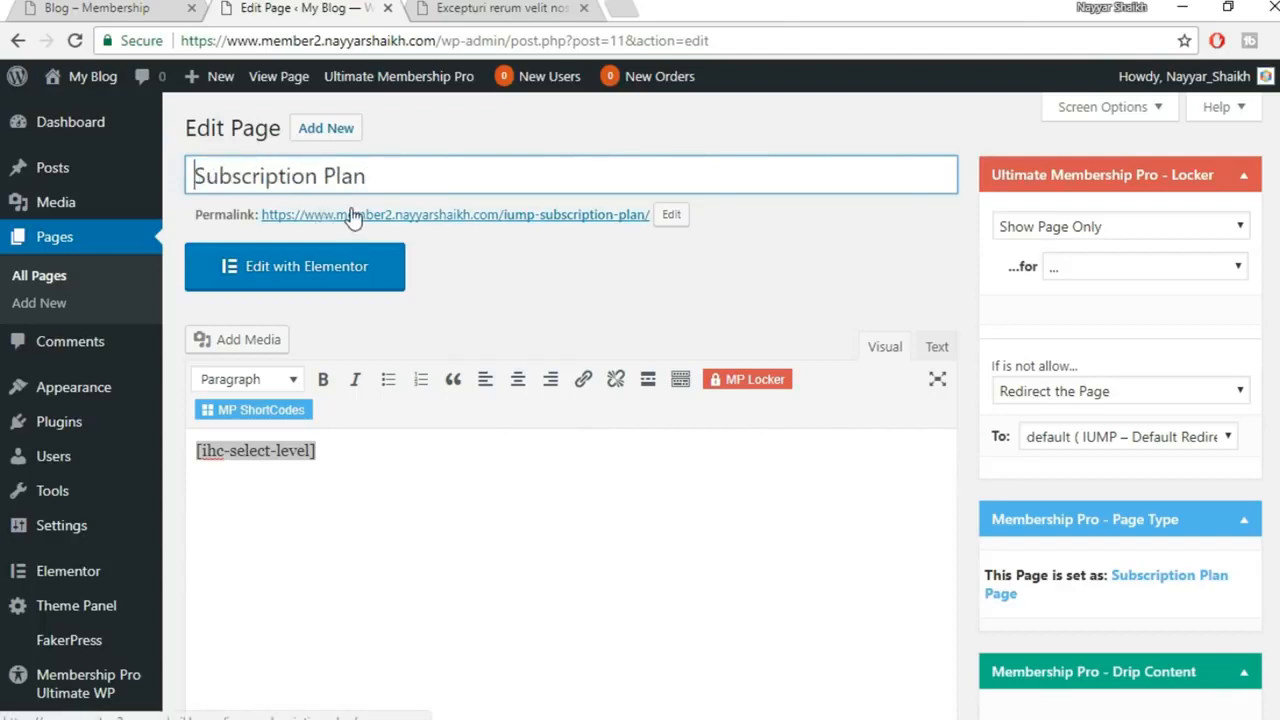
Change the page's permalink slug to subscription-plan
click(672, 215)
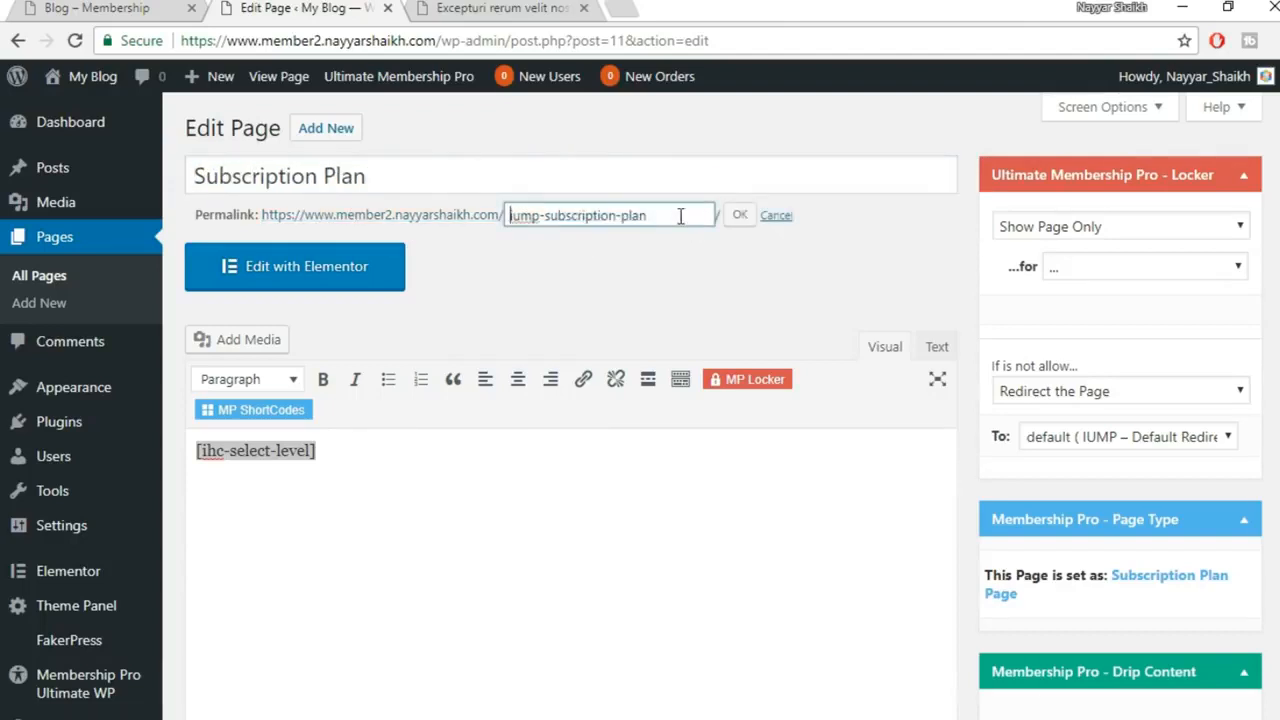
drag(548, 217, 477, 216)
key(BackSpace)
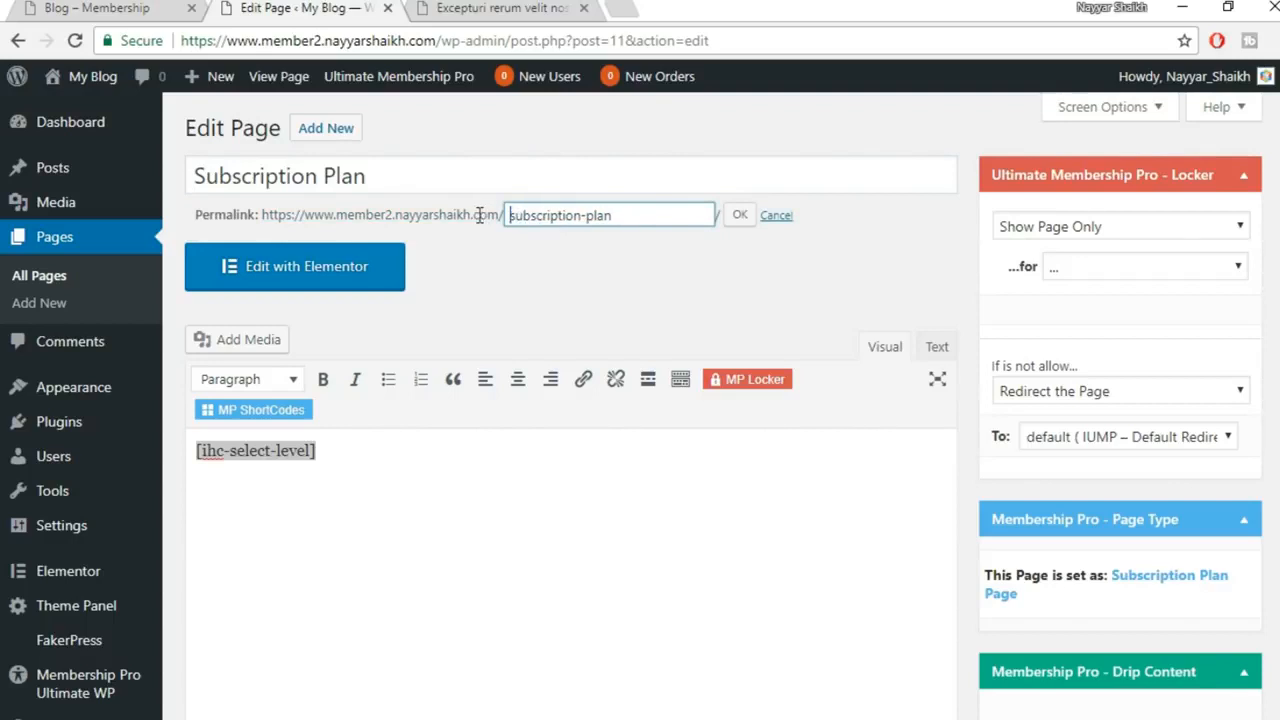
click(738, 219)
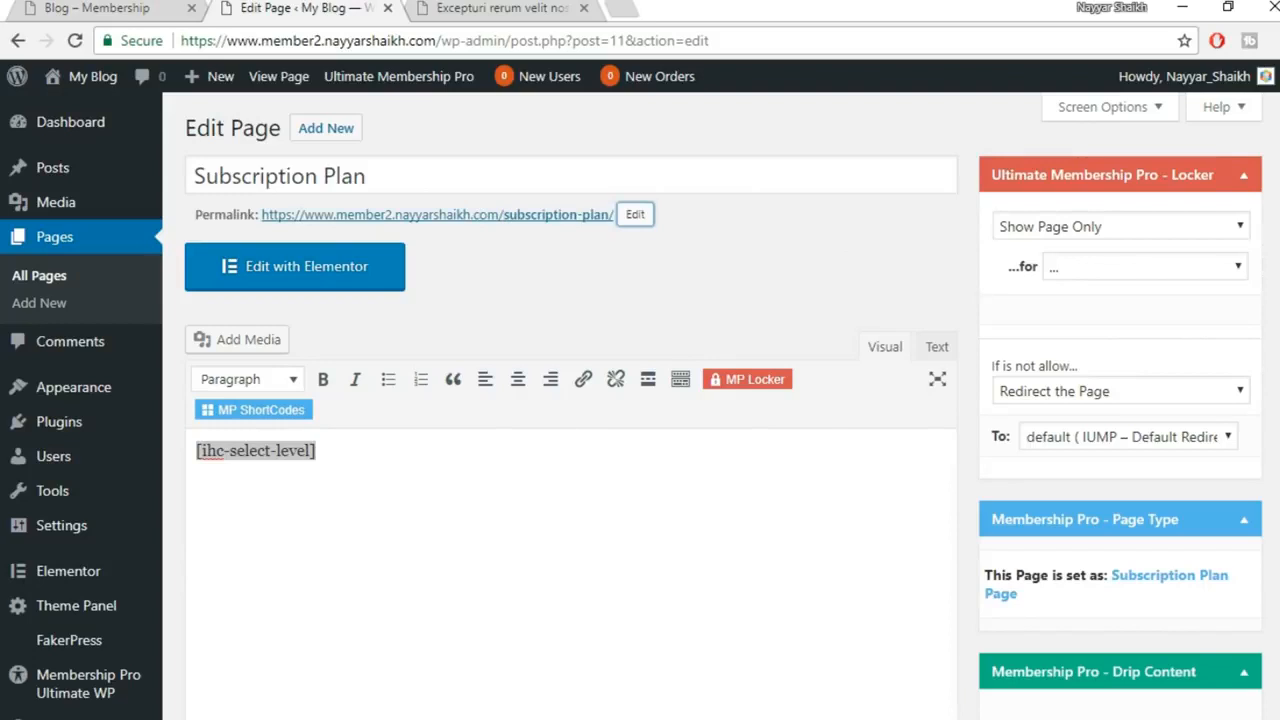
click(631, 657)
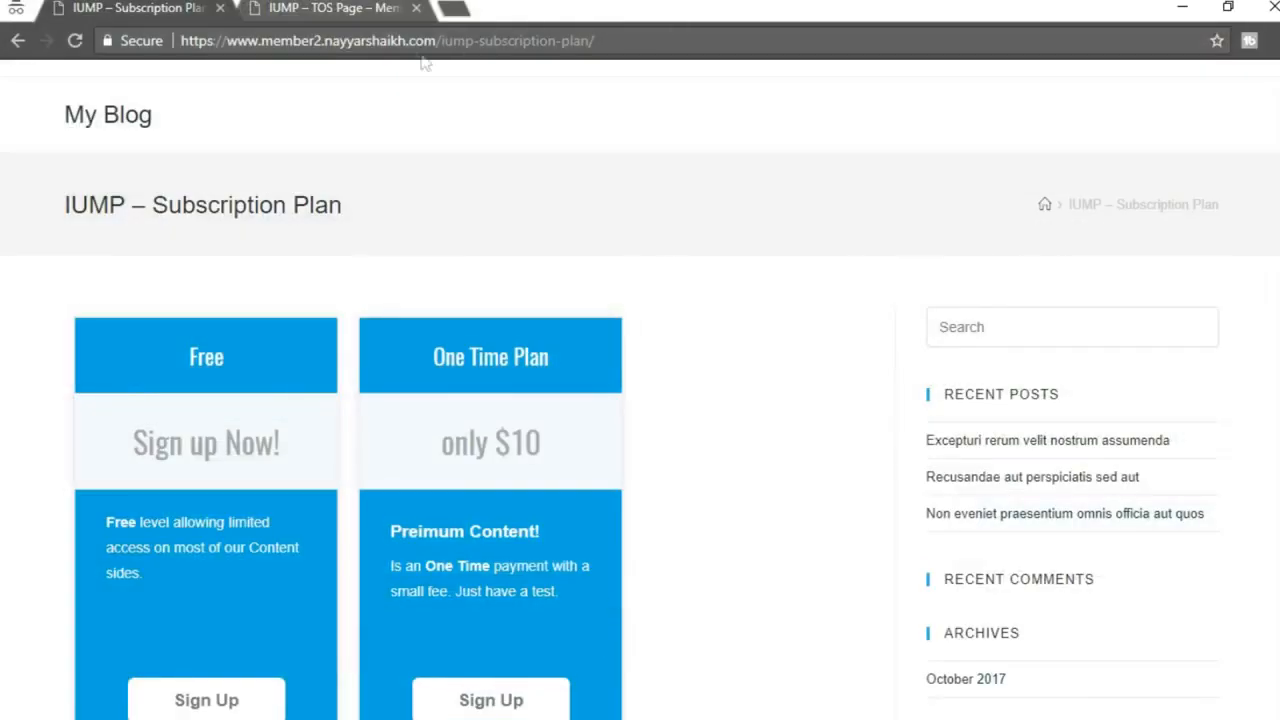
Point out the old URL path and the IUMP title prefix, then scroll through the Free, One Time and Recurring plan cards
mouse_move(436, 40)
mouse_down()
mouse_move(597, 40)
mouse_move(451, 40)
mouse_up()
drag(60, 215, 153, 203)
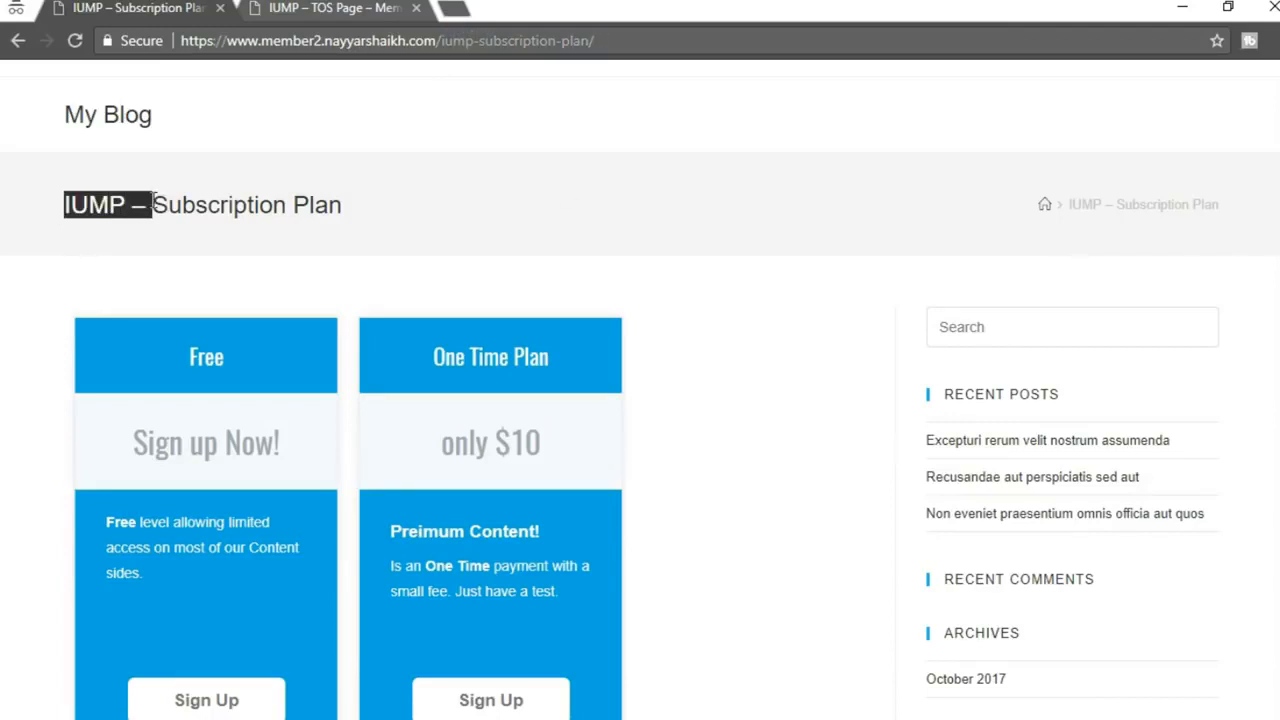
click(272, 205)
scroll(643, 213, down, 2)
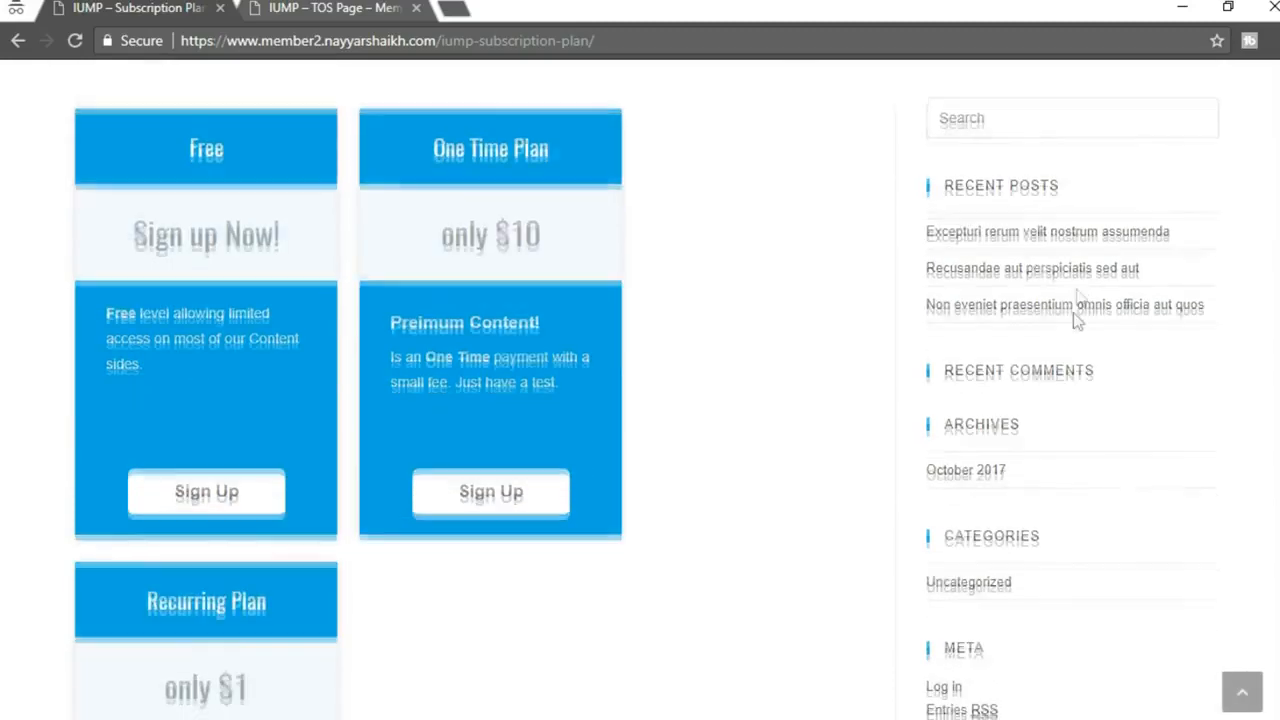
scroll(1078, 380, down, 4)
scroll(1071, 200, up, 6)
scroll(587, 440, down, 2)
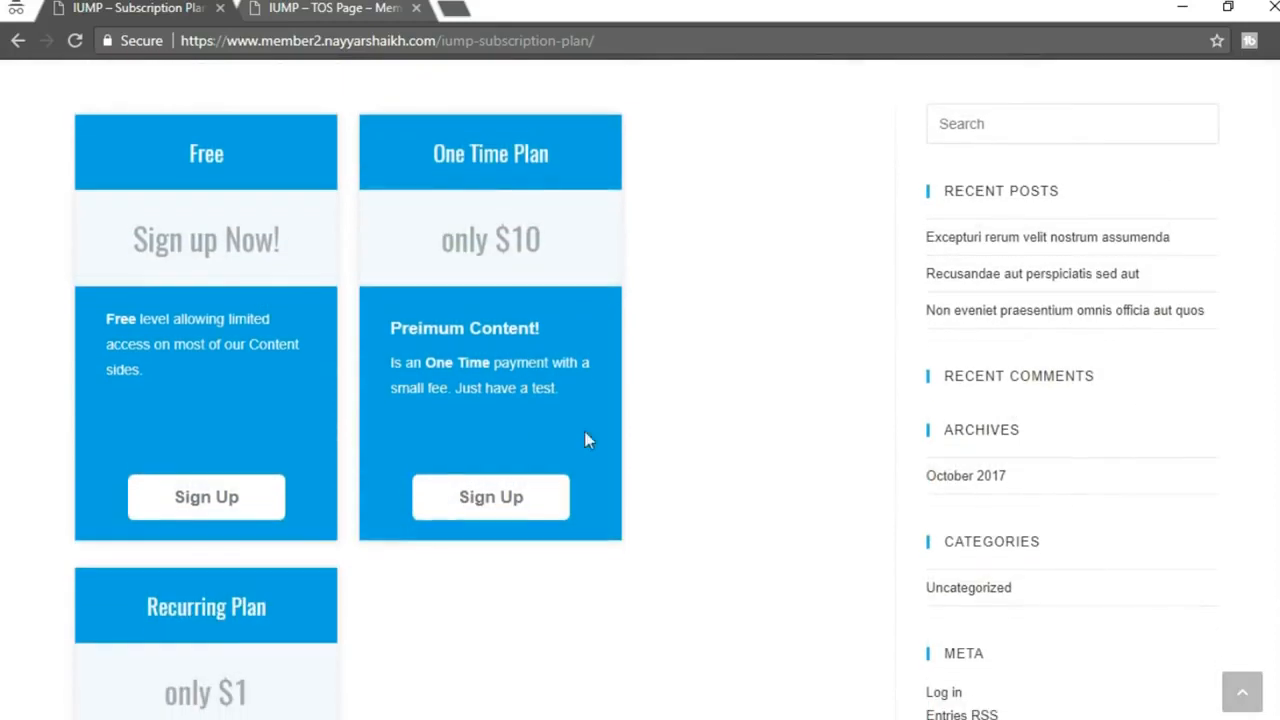
scroll(737, 405, up, 2)
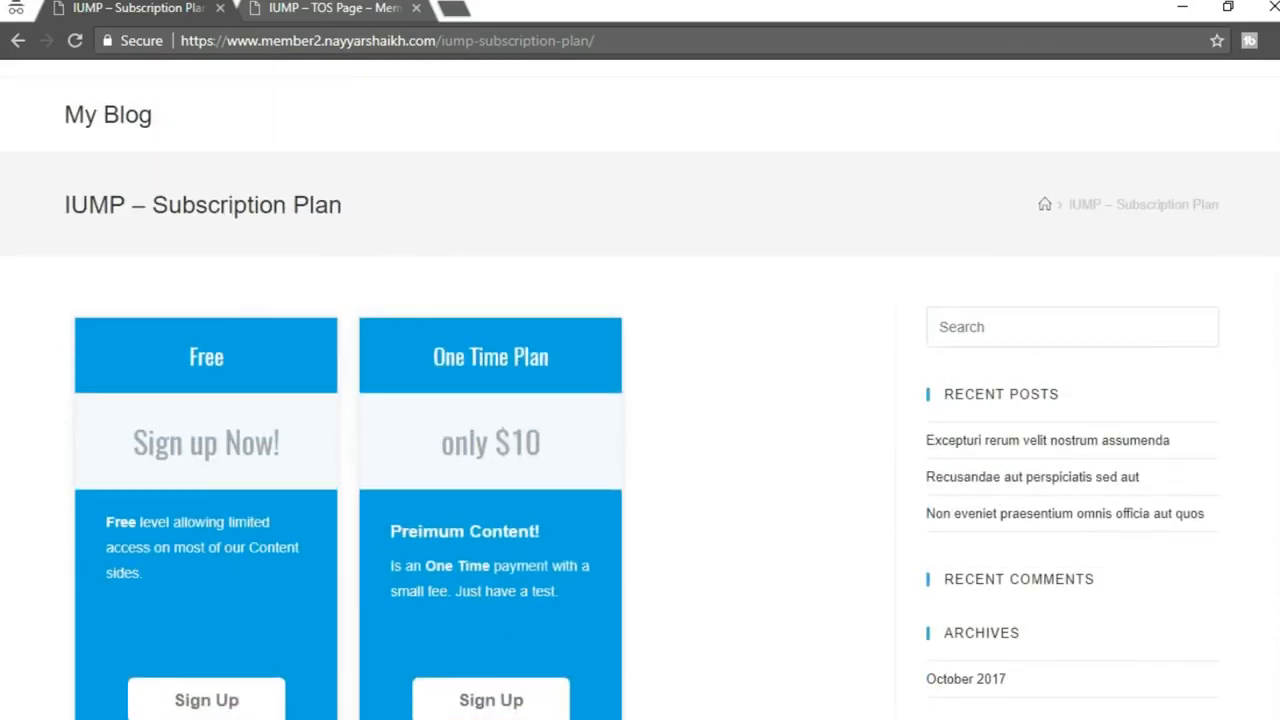
Glance at the TOS page, then open the membership site in a new third tab
click(257, 10)
click(180, 8)
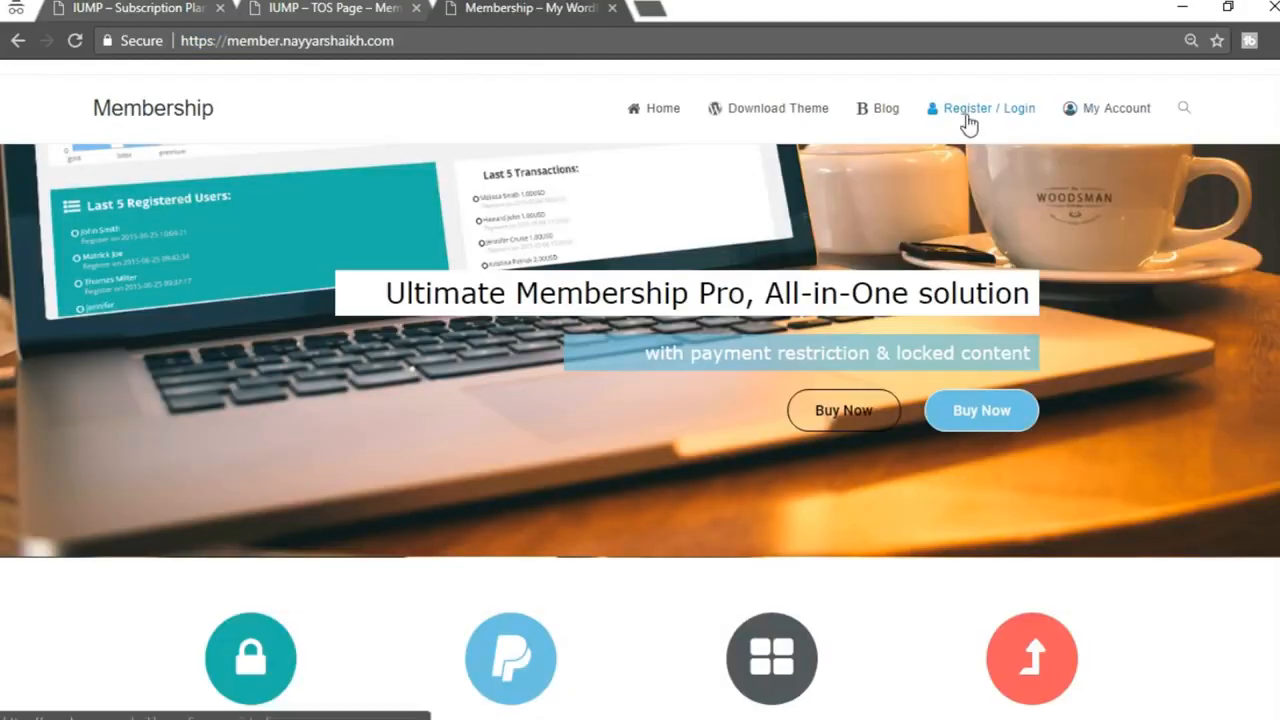
click(983, 112)
scroll(1129, 356, down, 2)
scroll(1129, 356, up, 2)
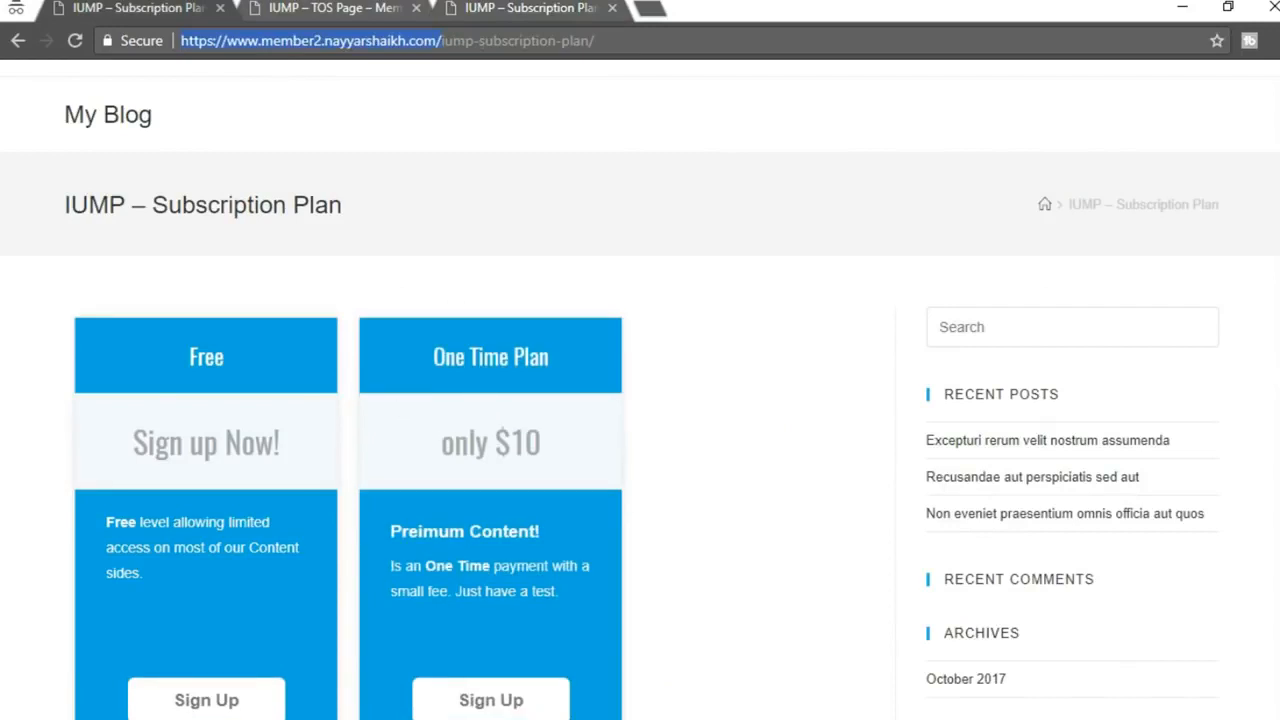
Check the [ihc-select-level] shortcode, then set OceanWP Content Layout to Full Width and update the page
click(444, 673)
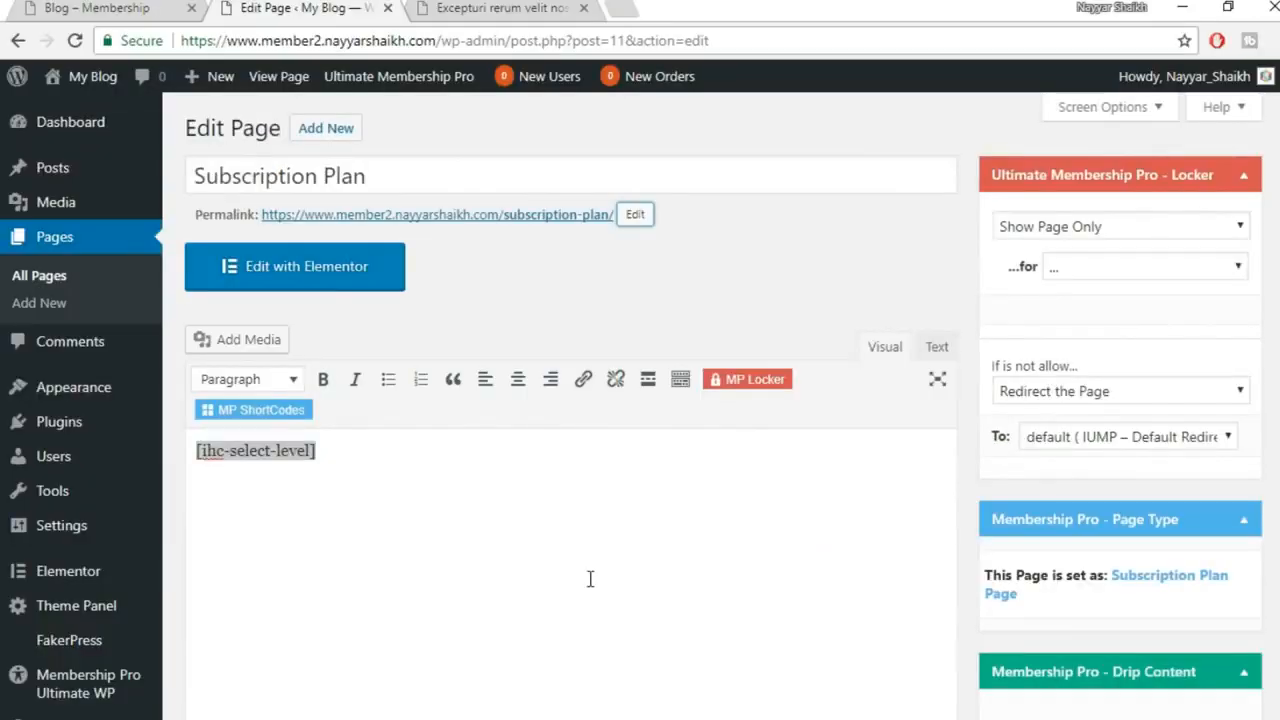
scroll(586, 575, down, 2)
drag(358, 360, 192, 345)
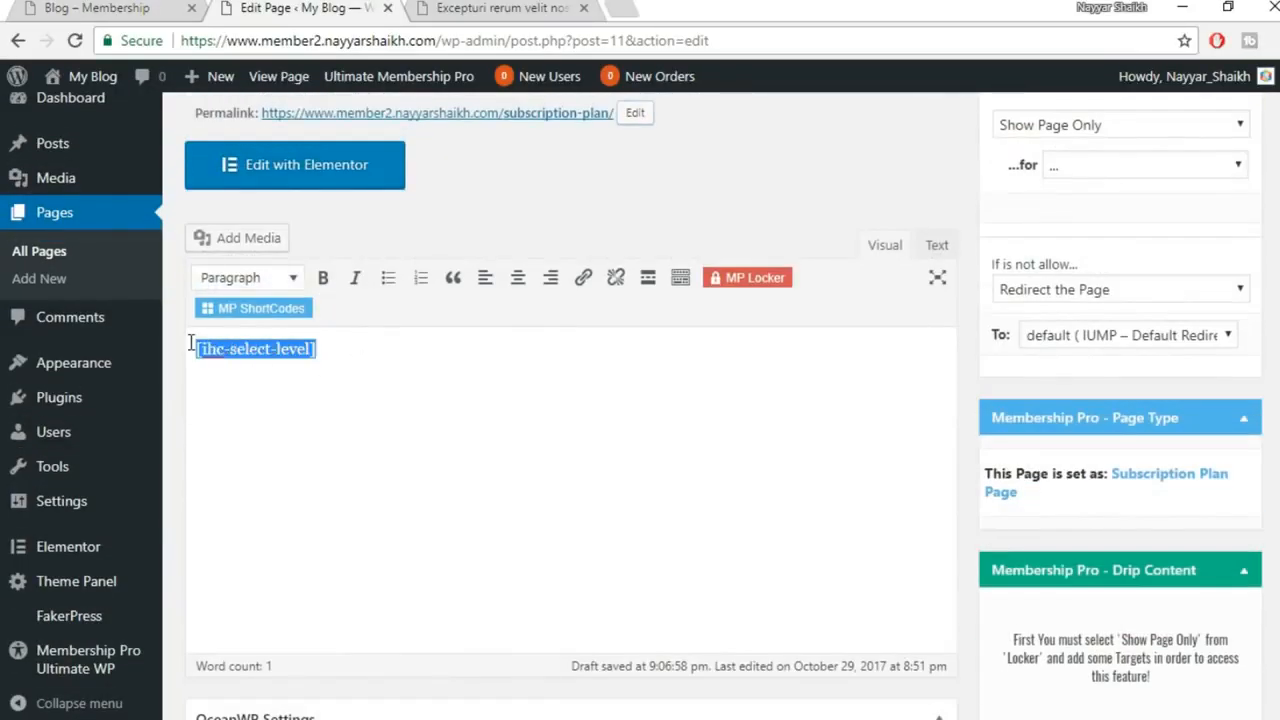
click(340, 366)
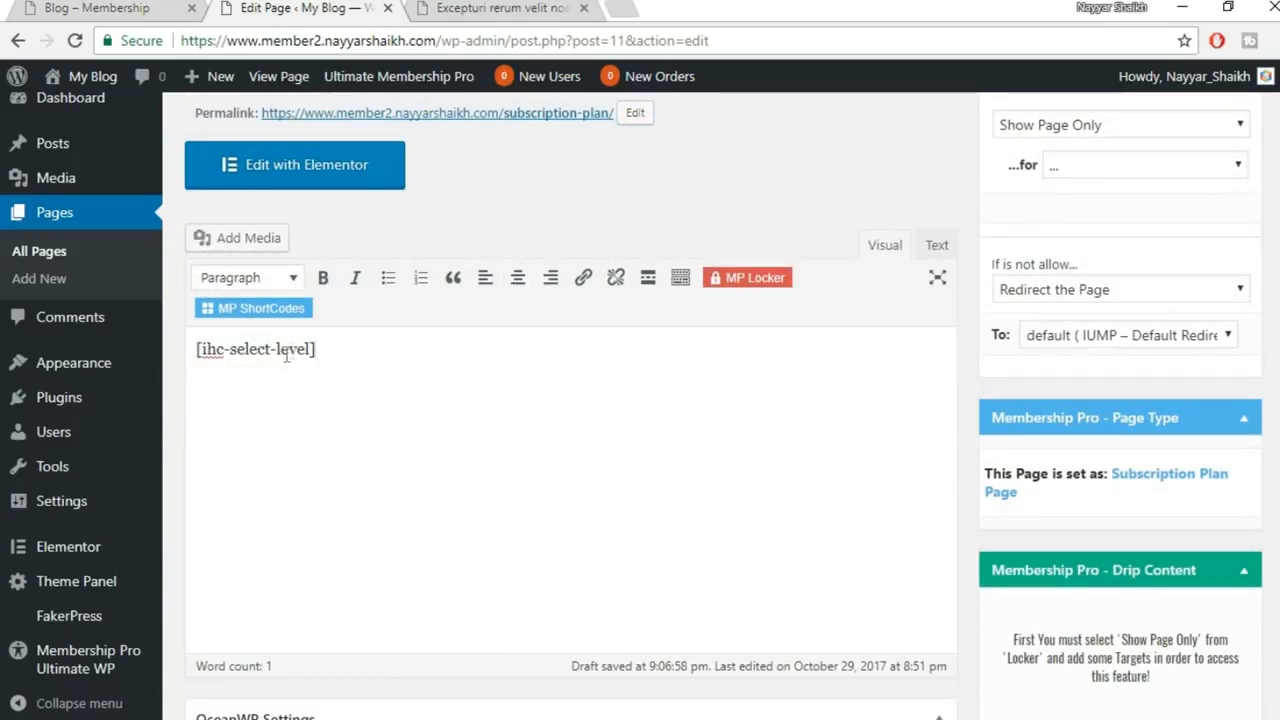
scroll(1160, 330, down, 5)
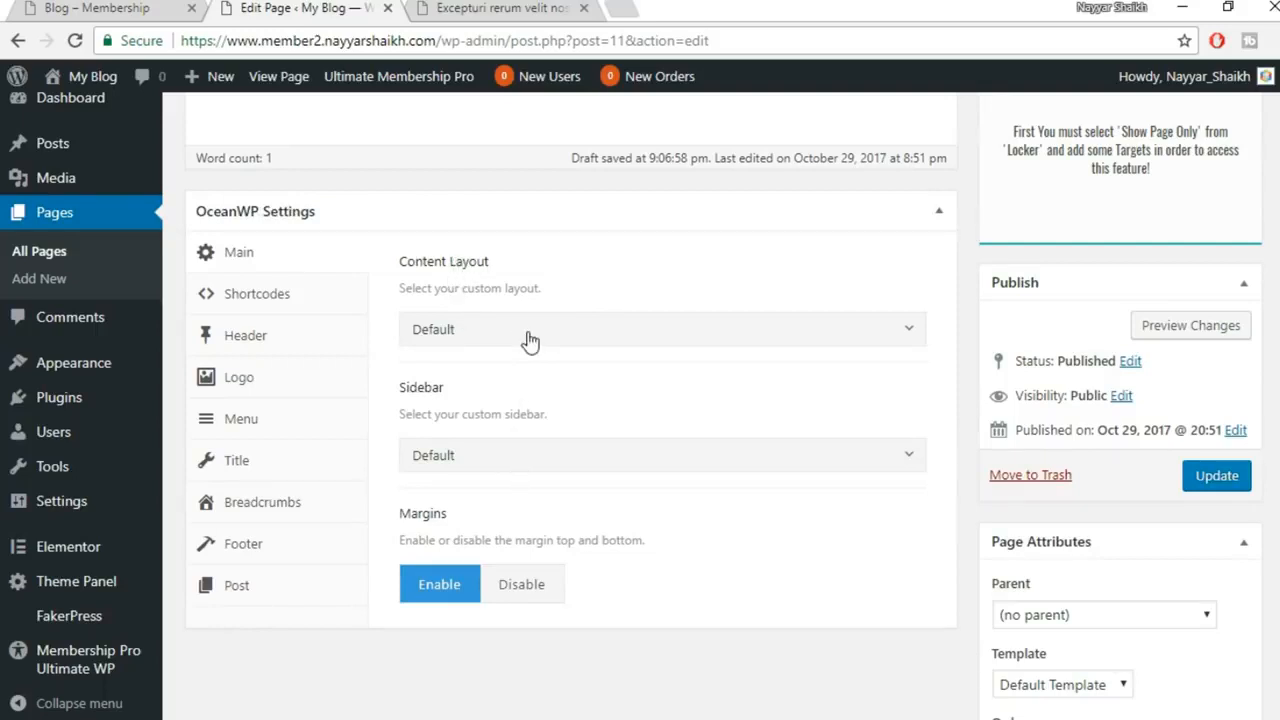
click(580, 338)
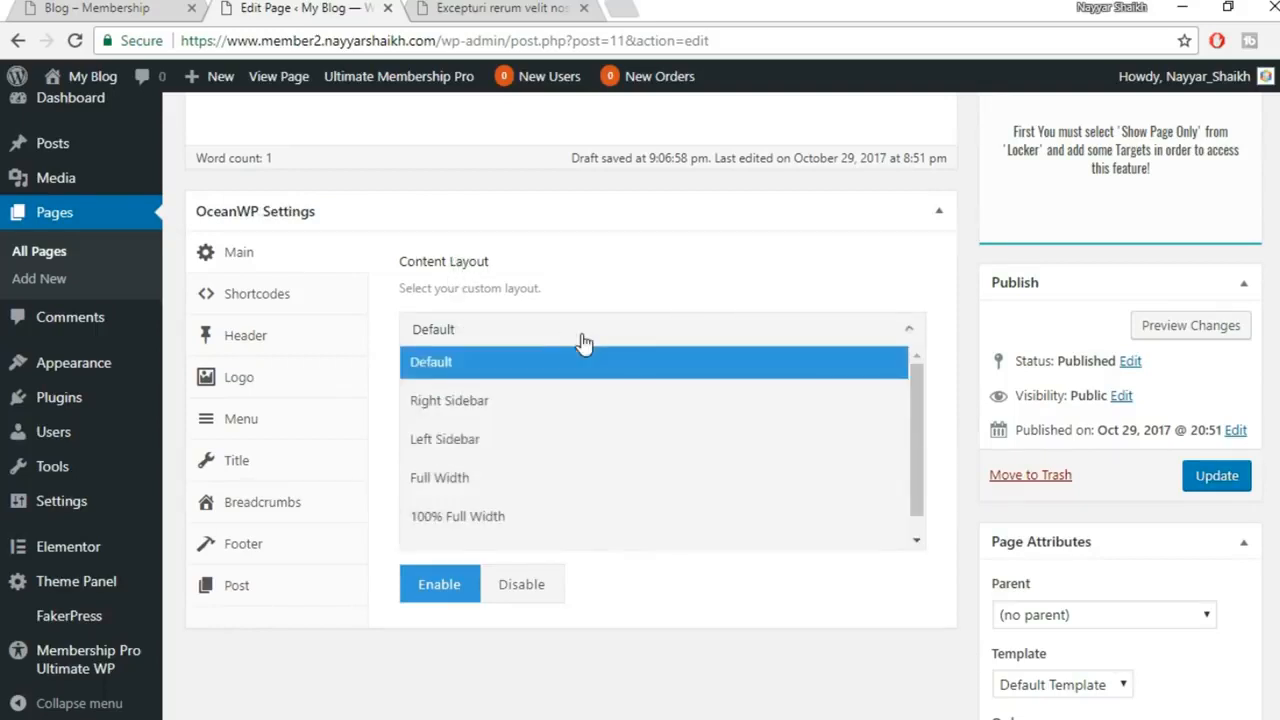
click(516, 478)
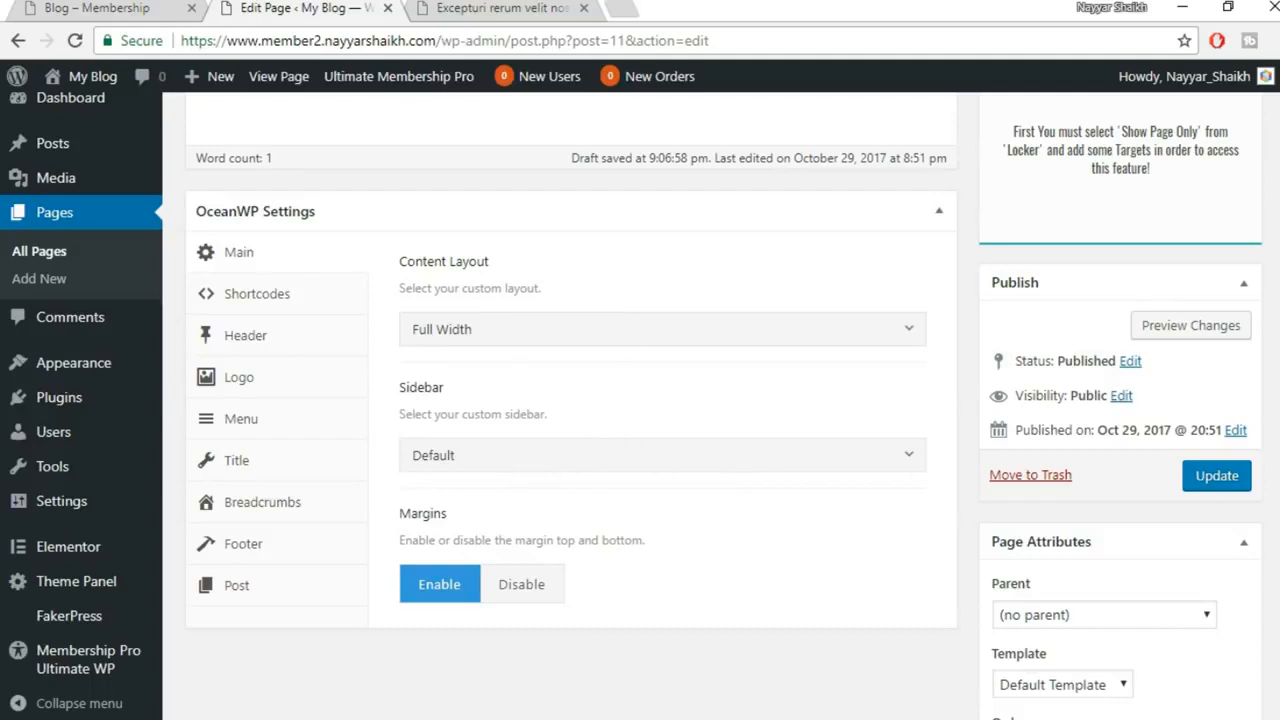
click(1203, 480)
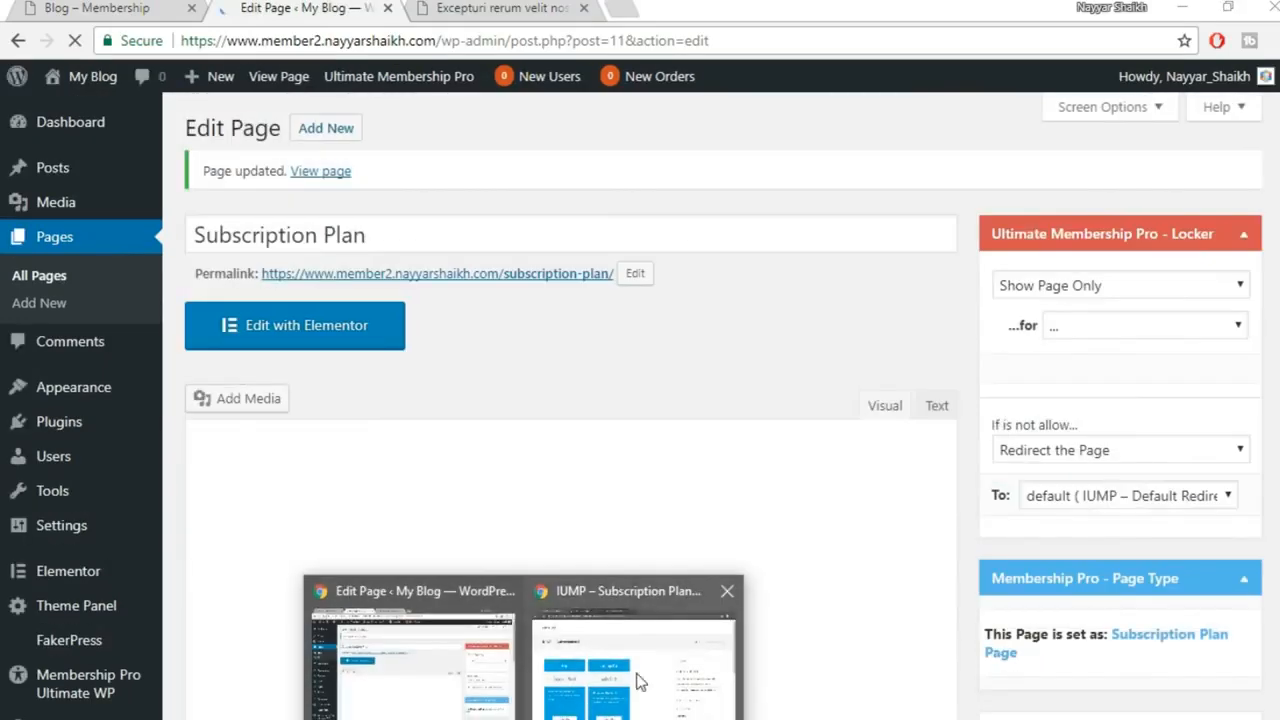
Reload the live page, then follow the locked post's register link to the new subscription-plan URL
click(640, 678)
click(72, 42)
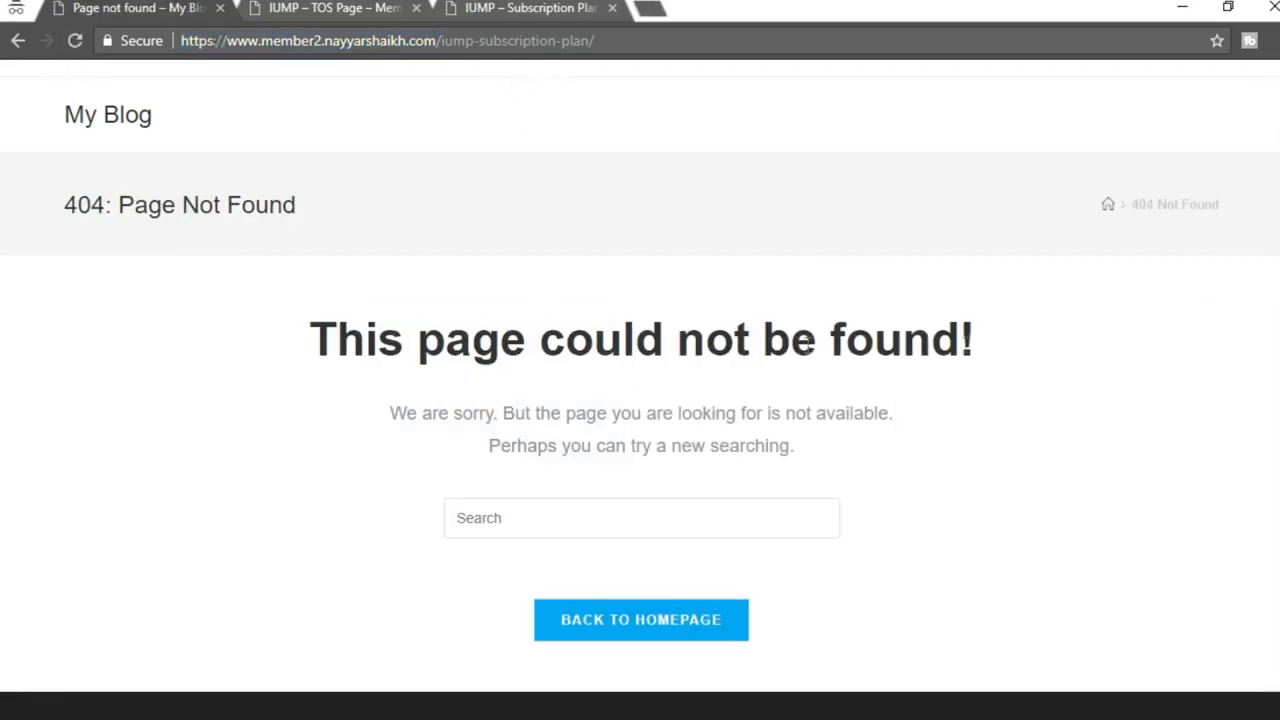
drag(436, 41, 636, 31)
click(676, 117)
click(17, 41)
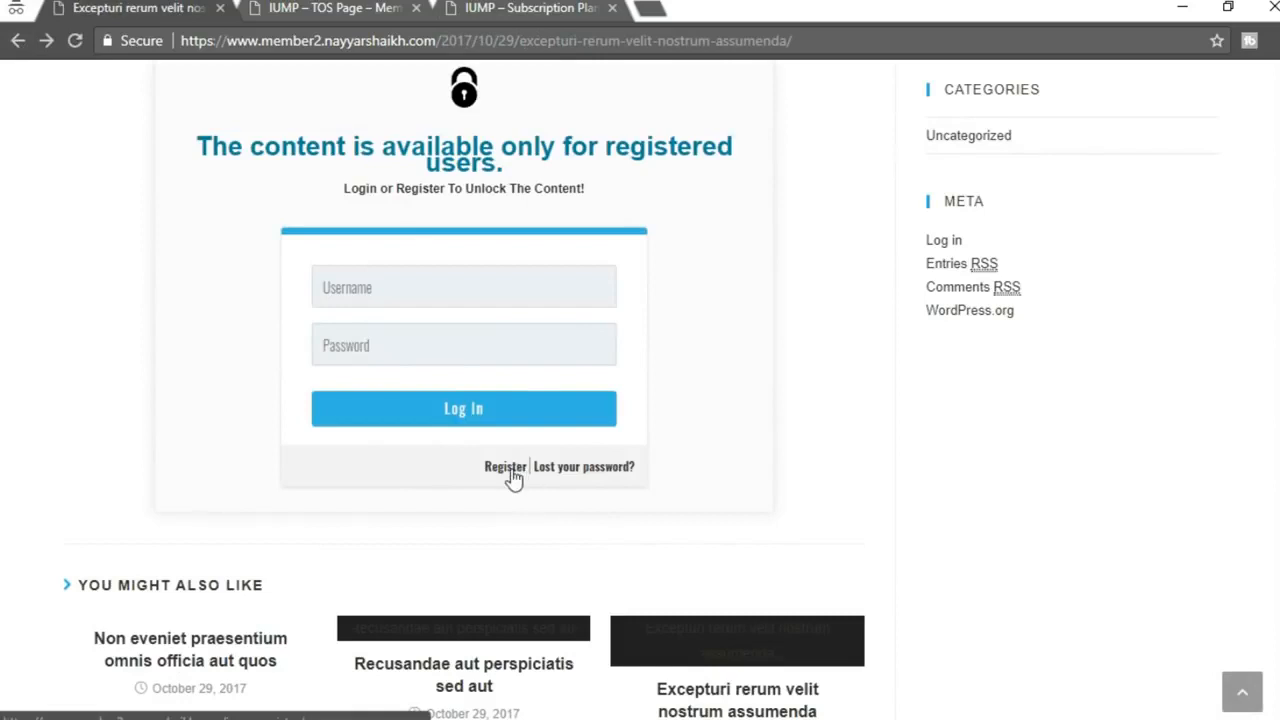
click(506, 468)
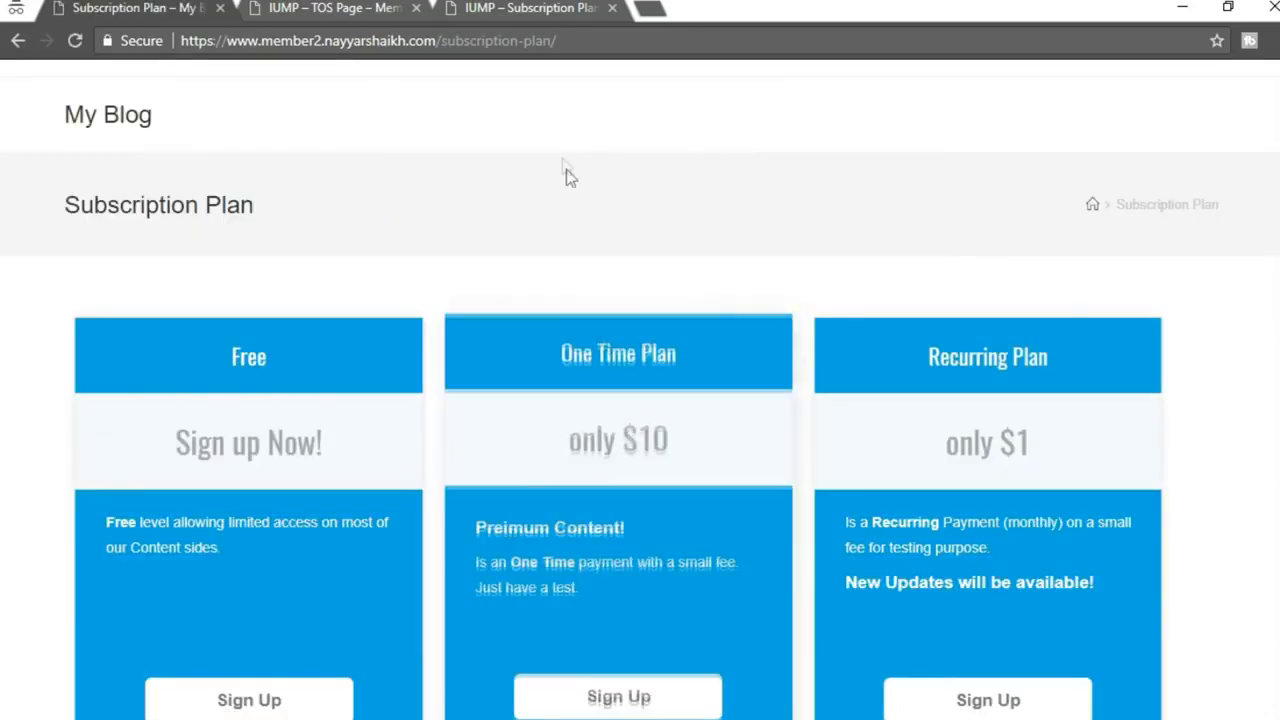
drag(441, 40, 624, 28)
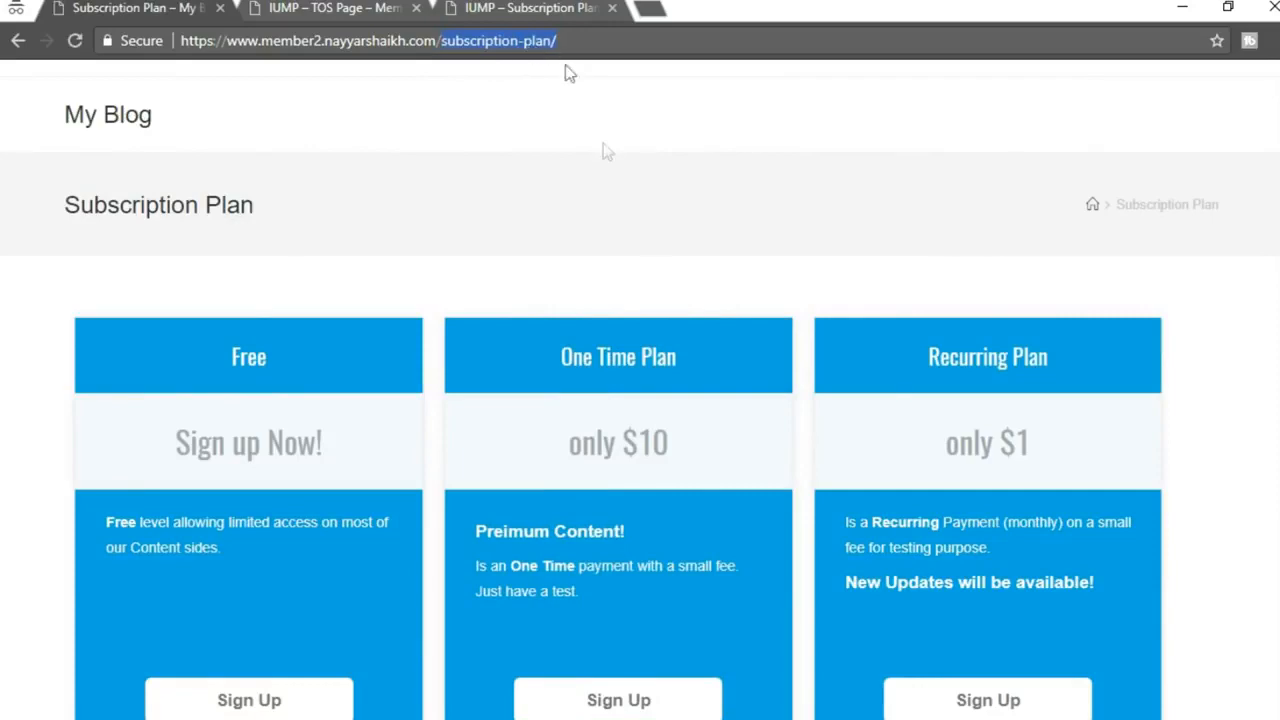
Scroll through the blue Free, One Time and Recurring plan cards, highlighting the One Time Plan heading
scroll(640, 264, down, 2)
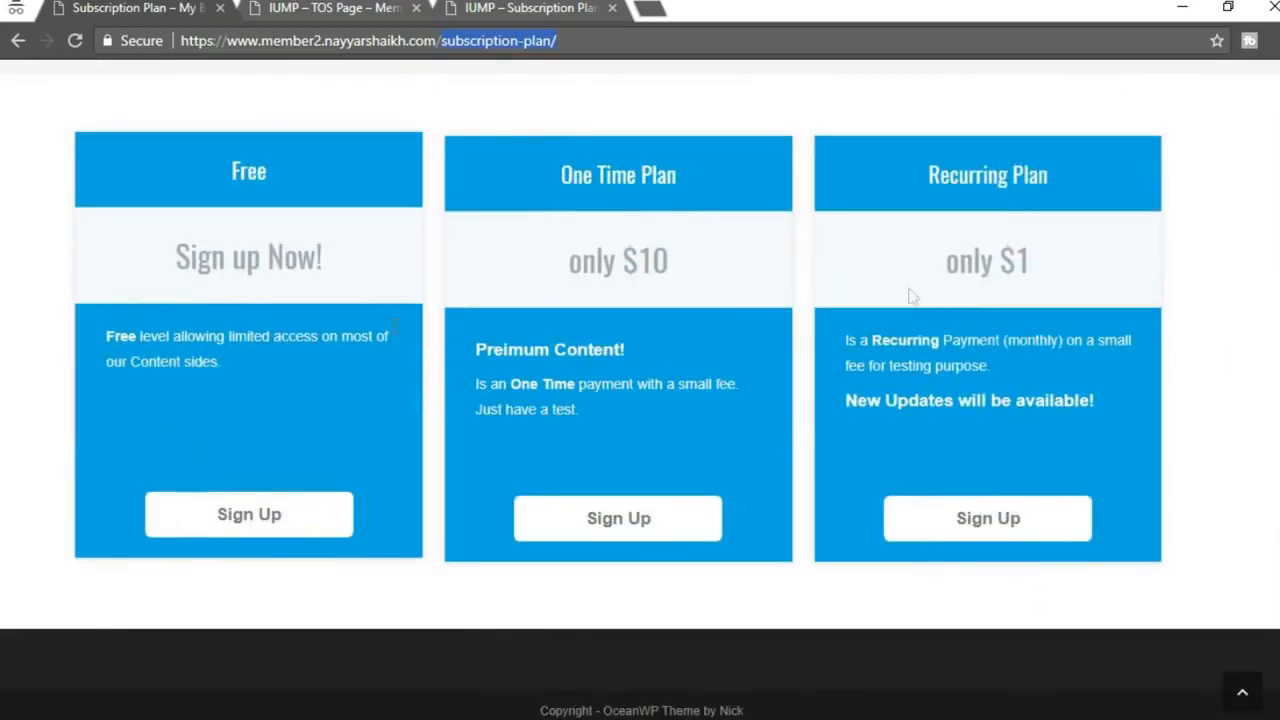
scroll(1049, 374, up, 2)
scroll(1186, 266, down, 2)
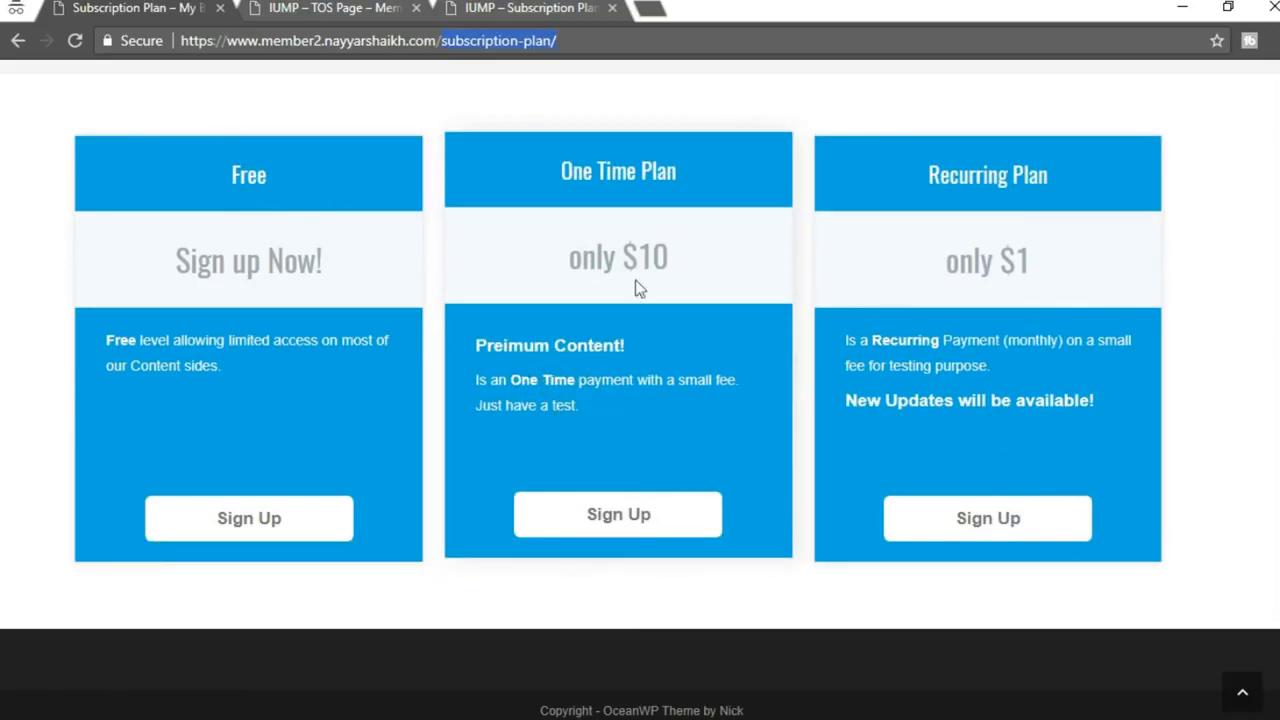
triple_click(680, 188)
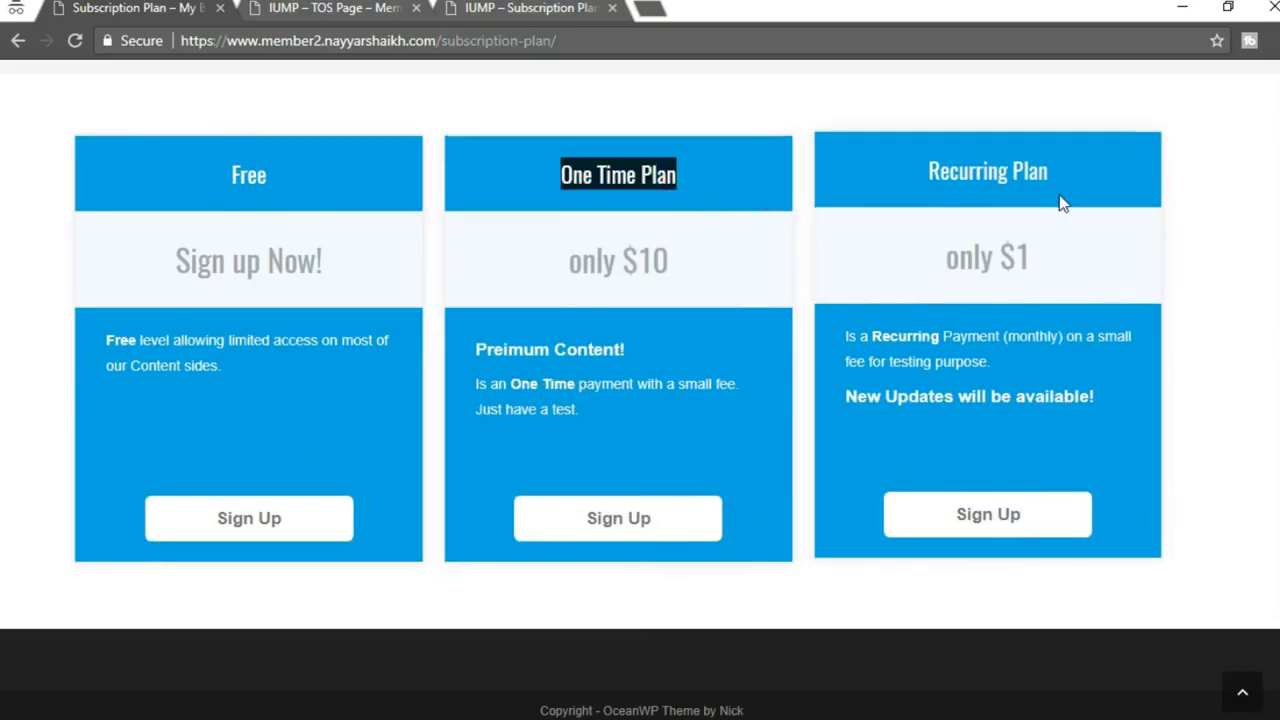
scroll(1190, 395, up, 1)
scroll(963, 557, down, 1)
Compare with the IUMP Subscription Plan tab, then bring the Subscription Plan page editor forward
click(512, 12)
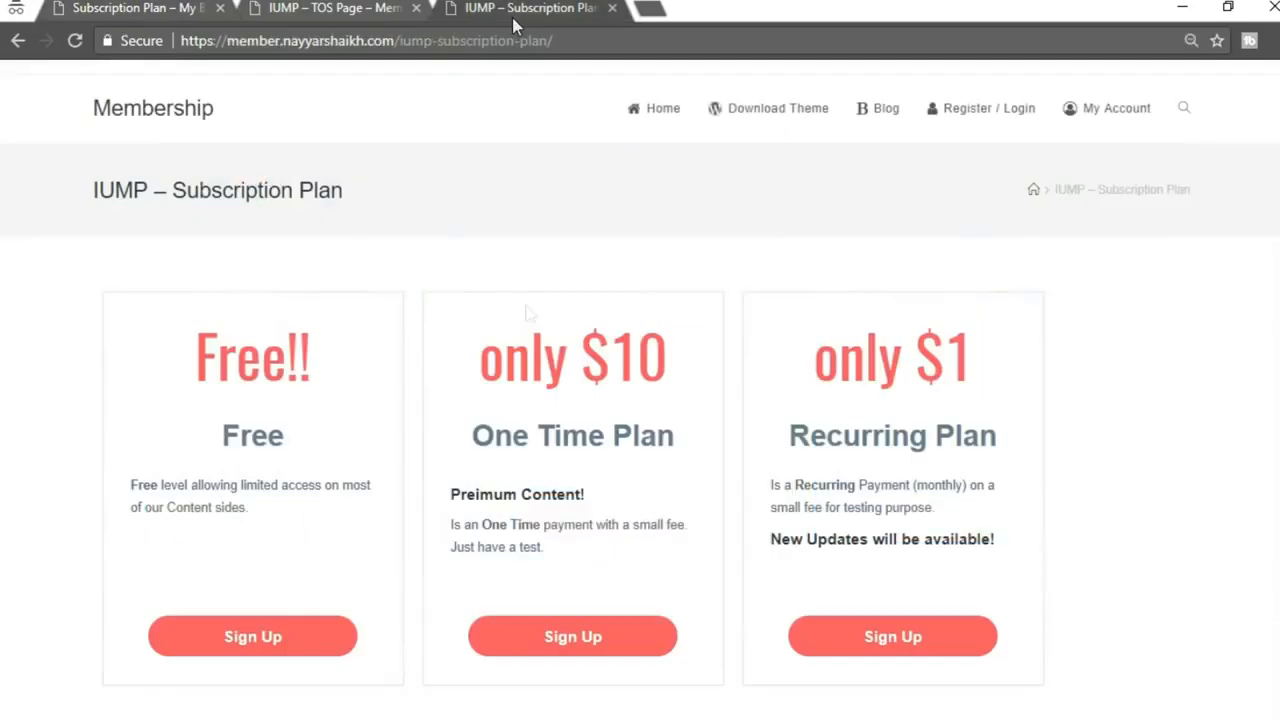
scroll(1086, 414, down, 1)
click(128, 6)
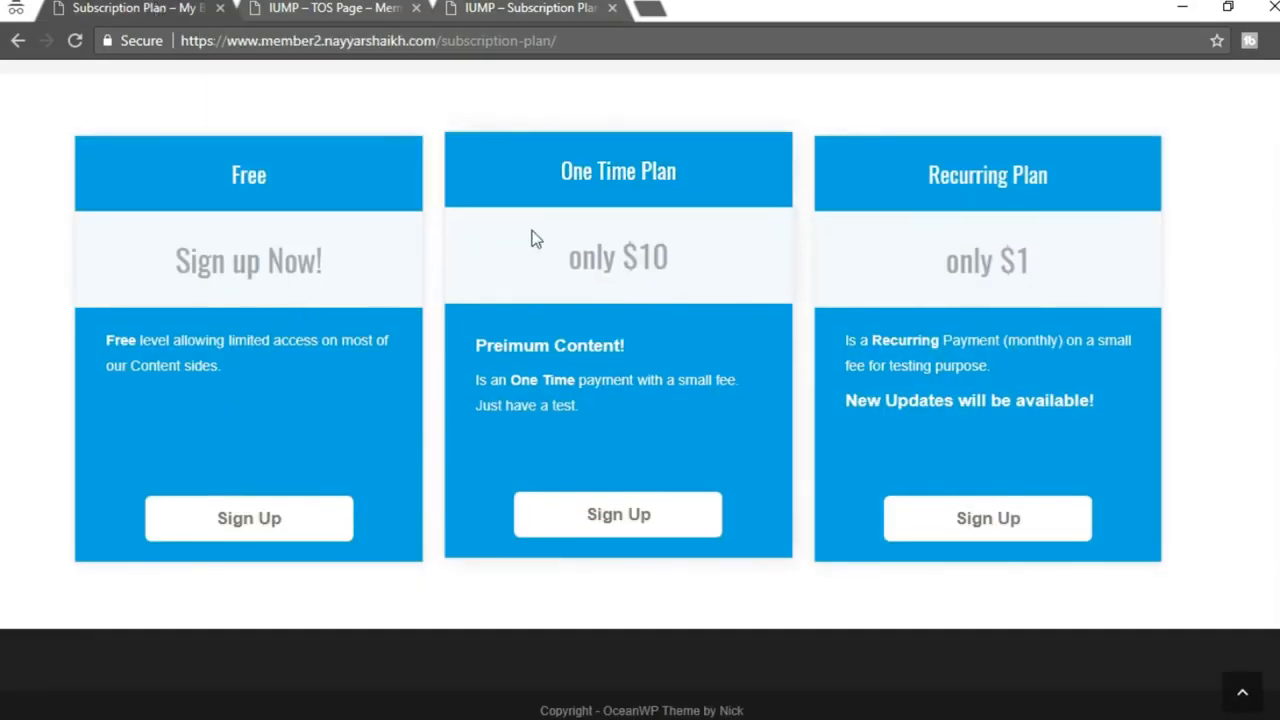
mouse_move(528, 718)
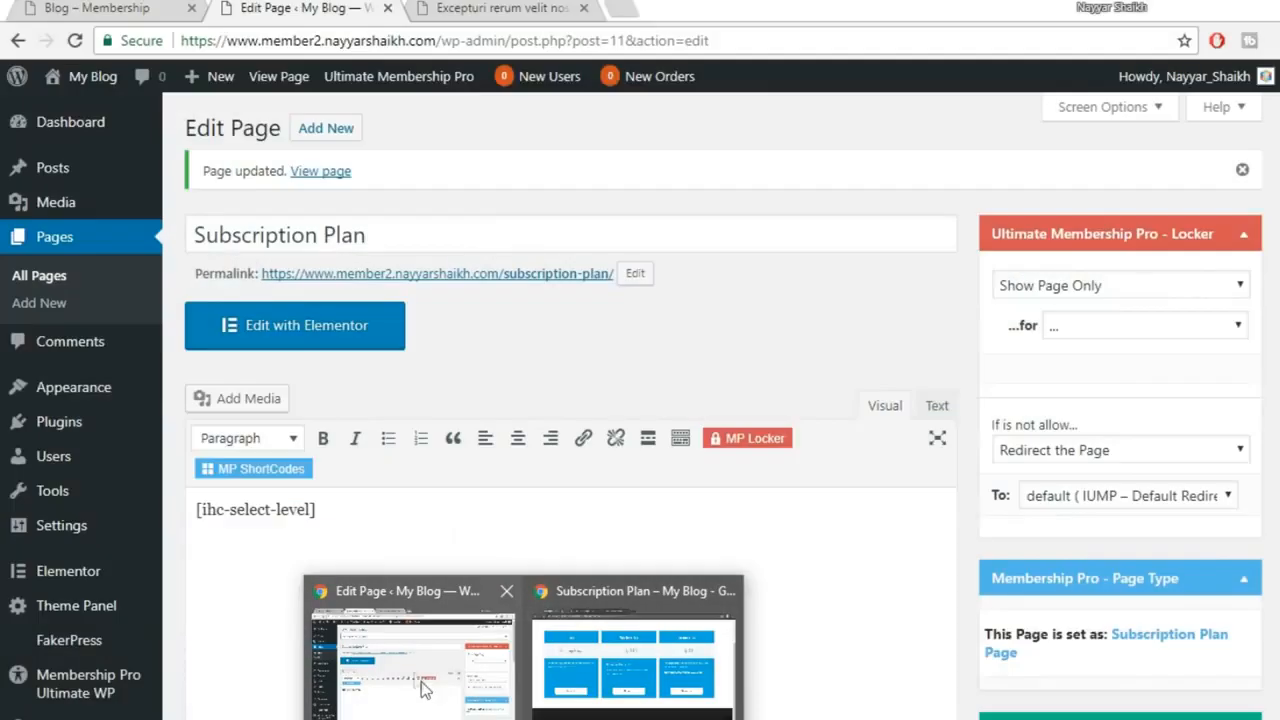
click(422, 688)
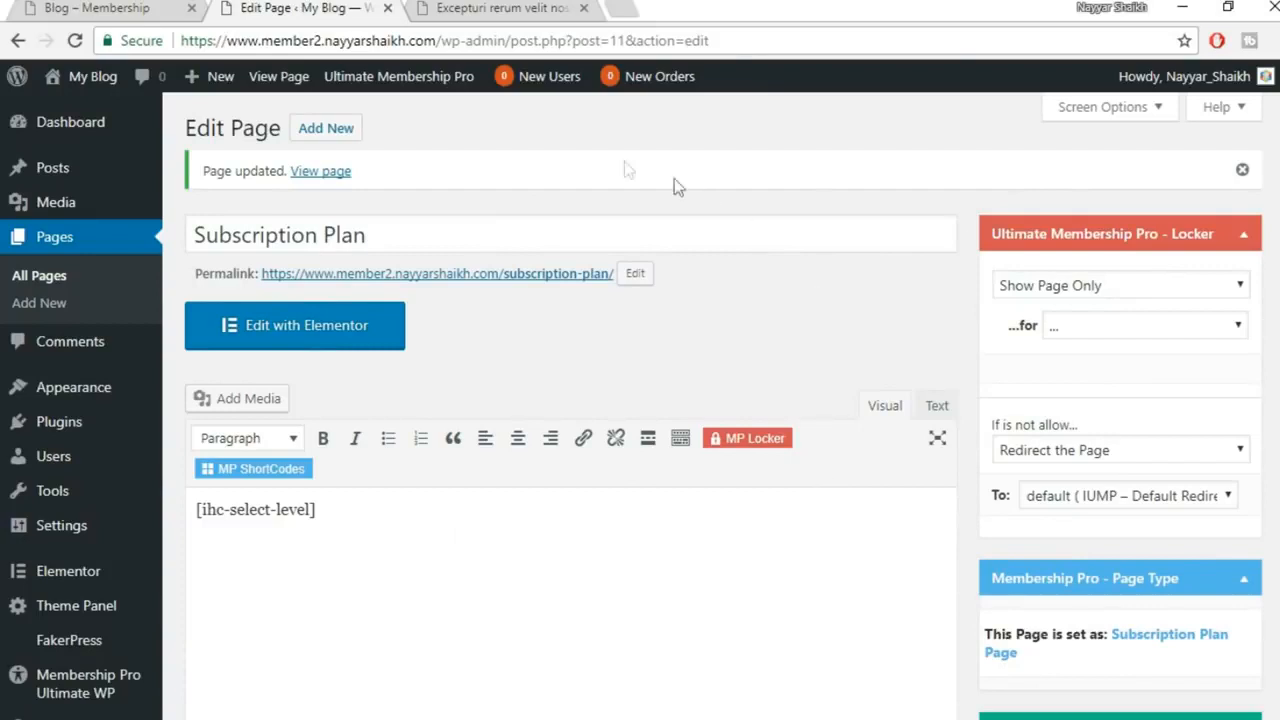
Open Membership Pro's Showcases > Subscription Plan settings
scroll(391, 449, down, 3)
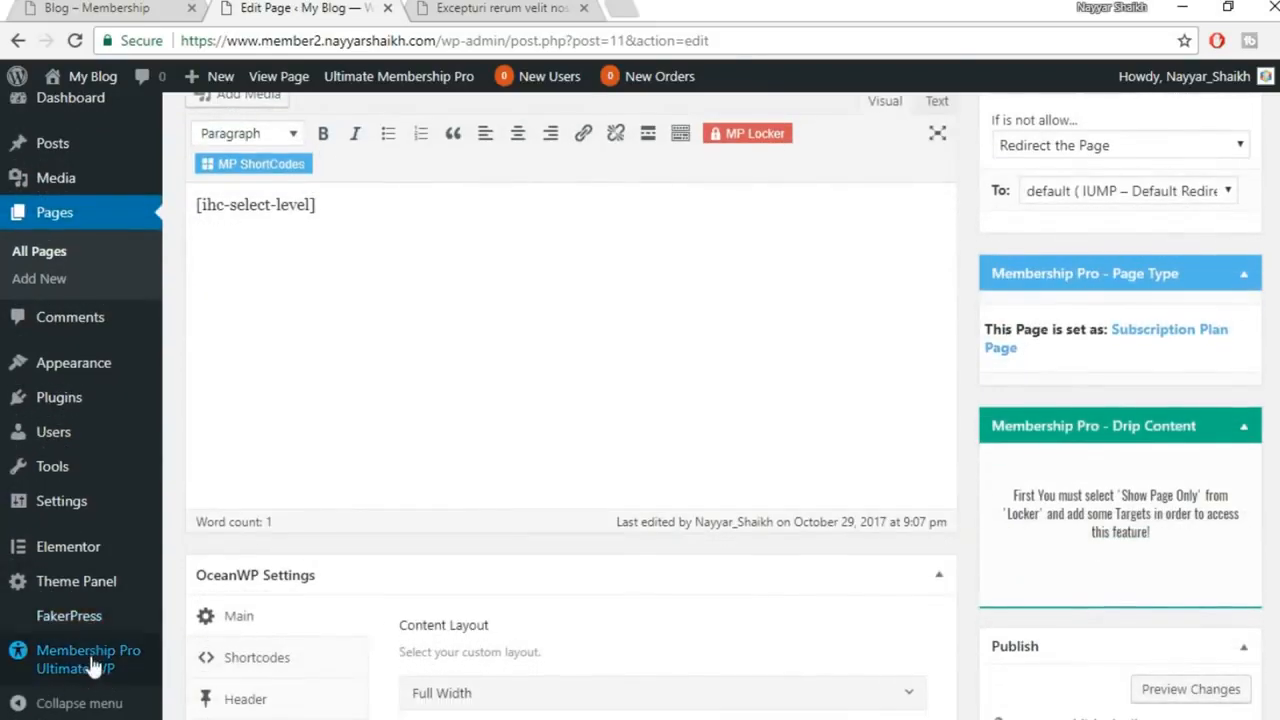
click(88, 664)
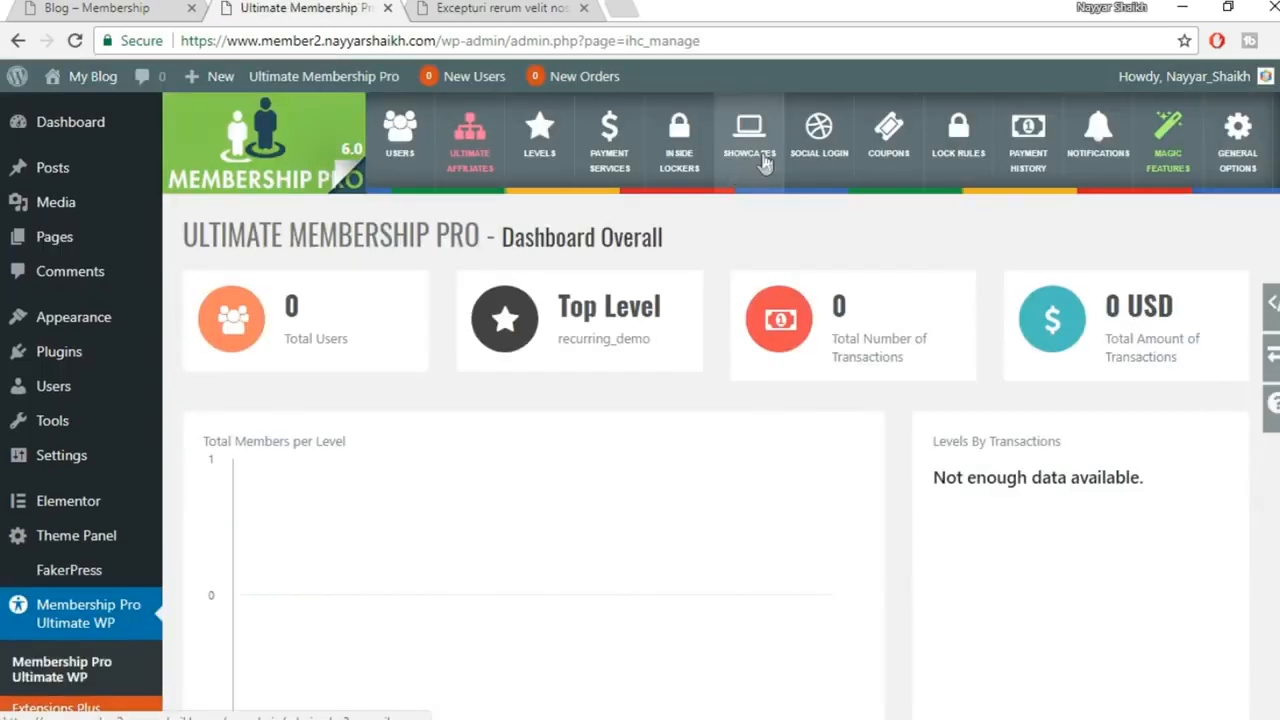
click(765, 162)
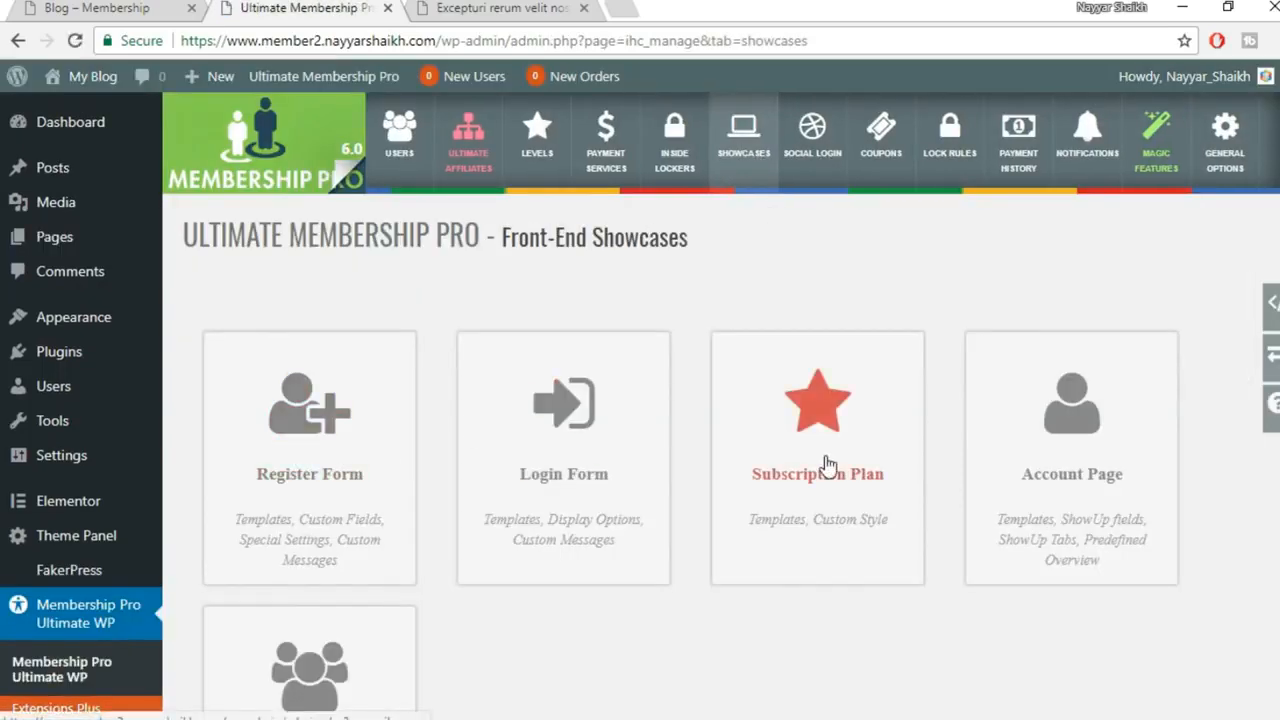
click(825, 456)
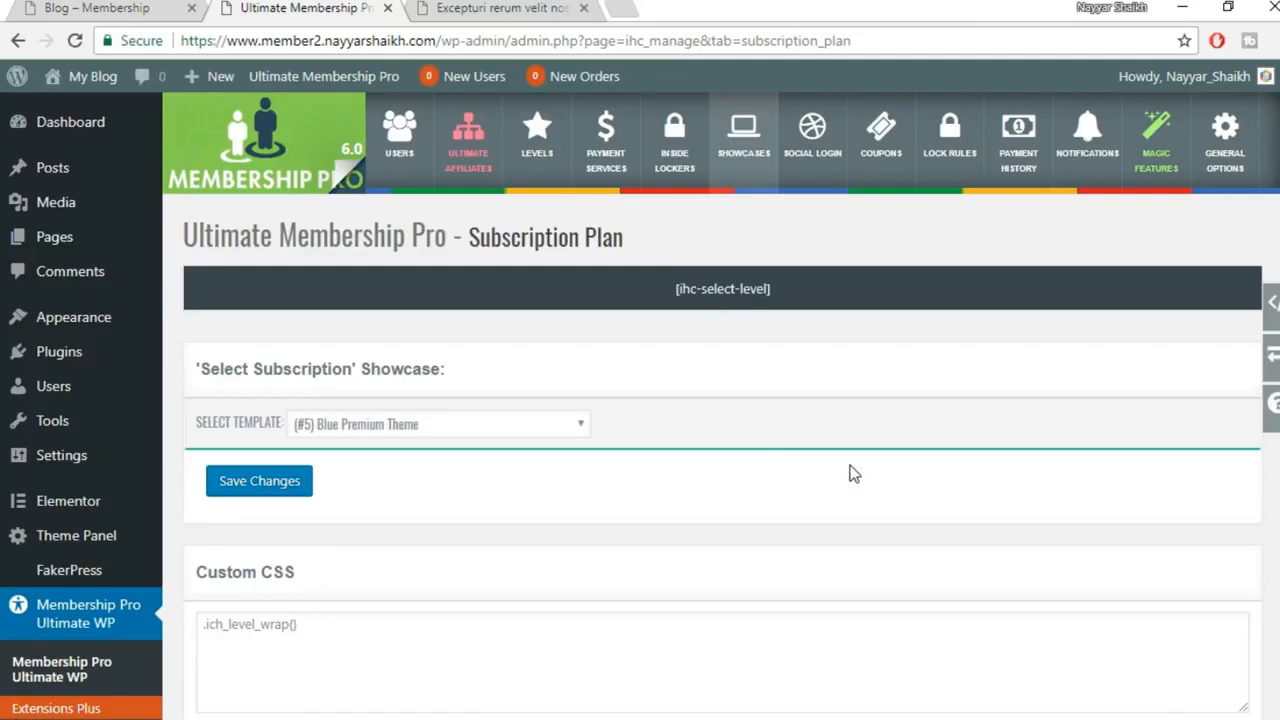
scroll(850, 465, down, 2)
scroll(850, 465, down, 3)
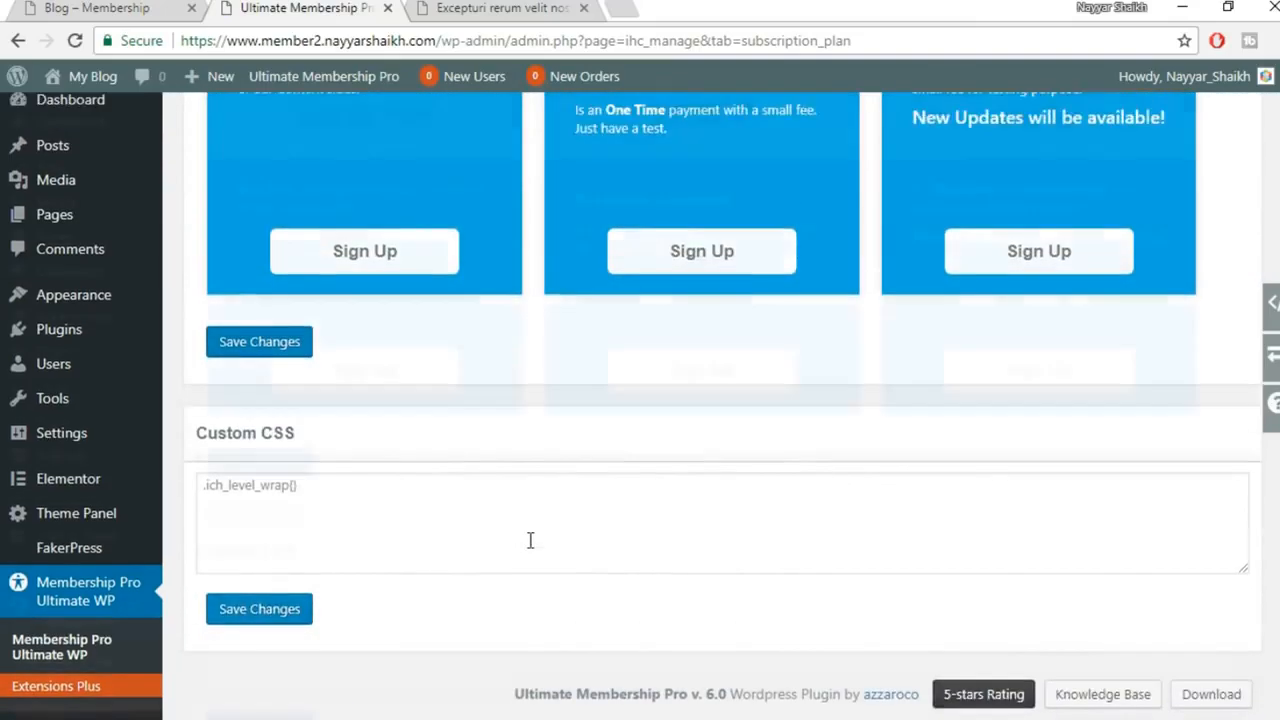
scroll(529, 537, up, 3)
scroll(530, 548, up, 2)
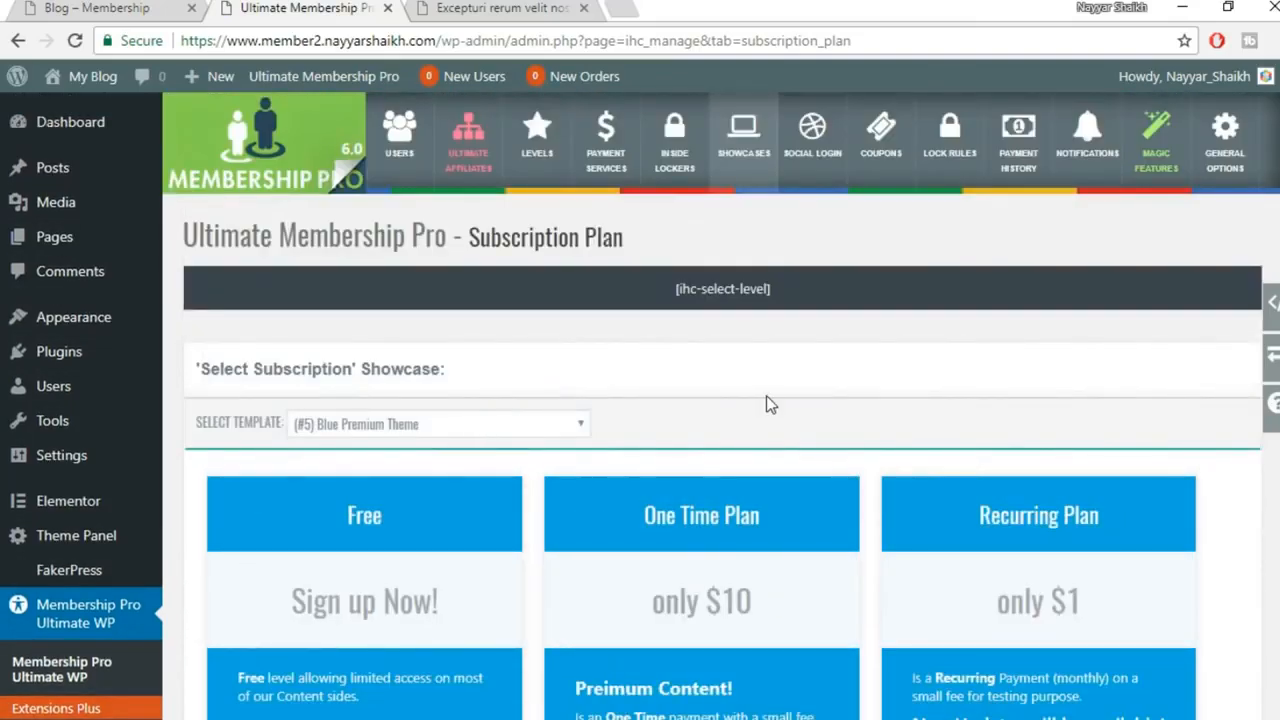
scroll(766, 404, down, 2)
Preview the Block Box, Business, Sample, Serious, Blue Premium and Effect Premium plan templates
click(448, 220)
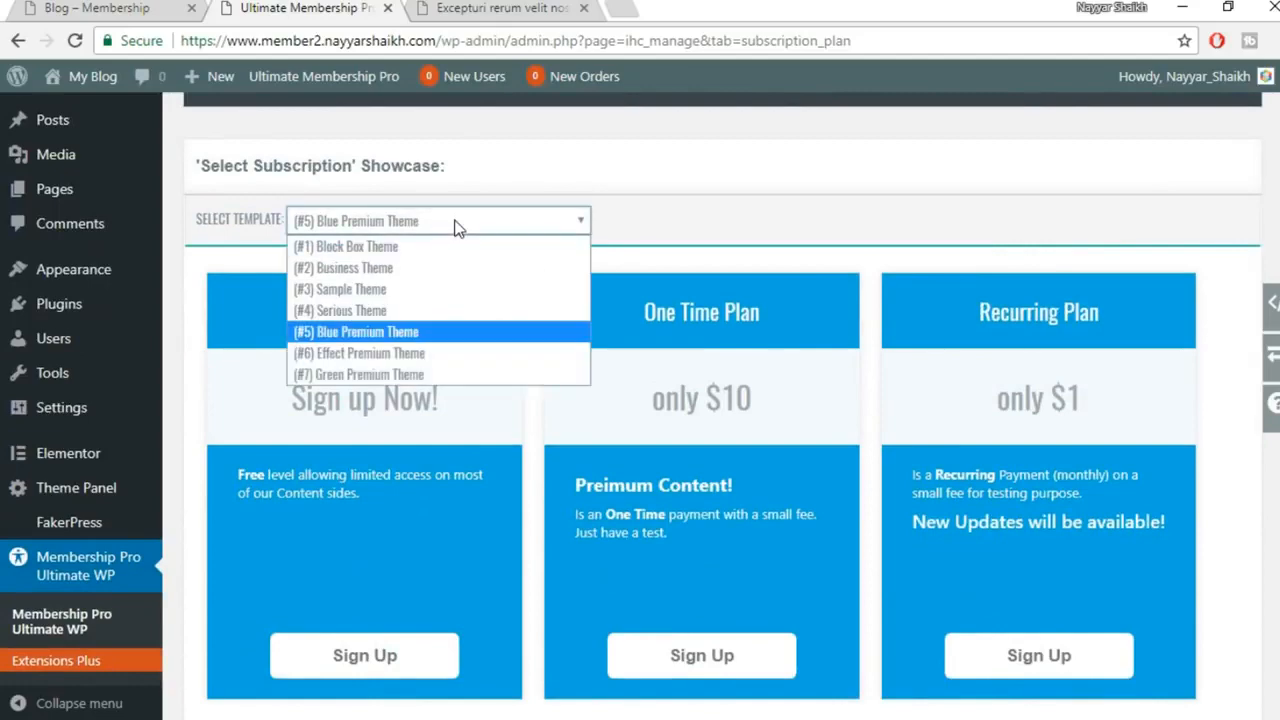
click(405, 257)
scroll(345, 420, down, 2)
scroll(369, 523, down, 2)
scroll(369, 523, up, 3)
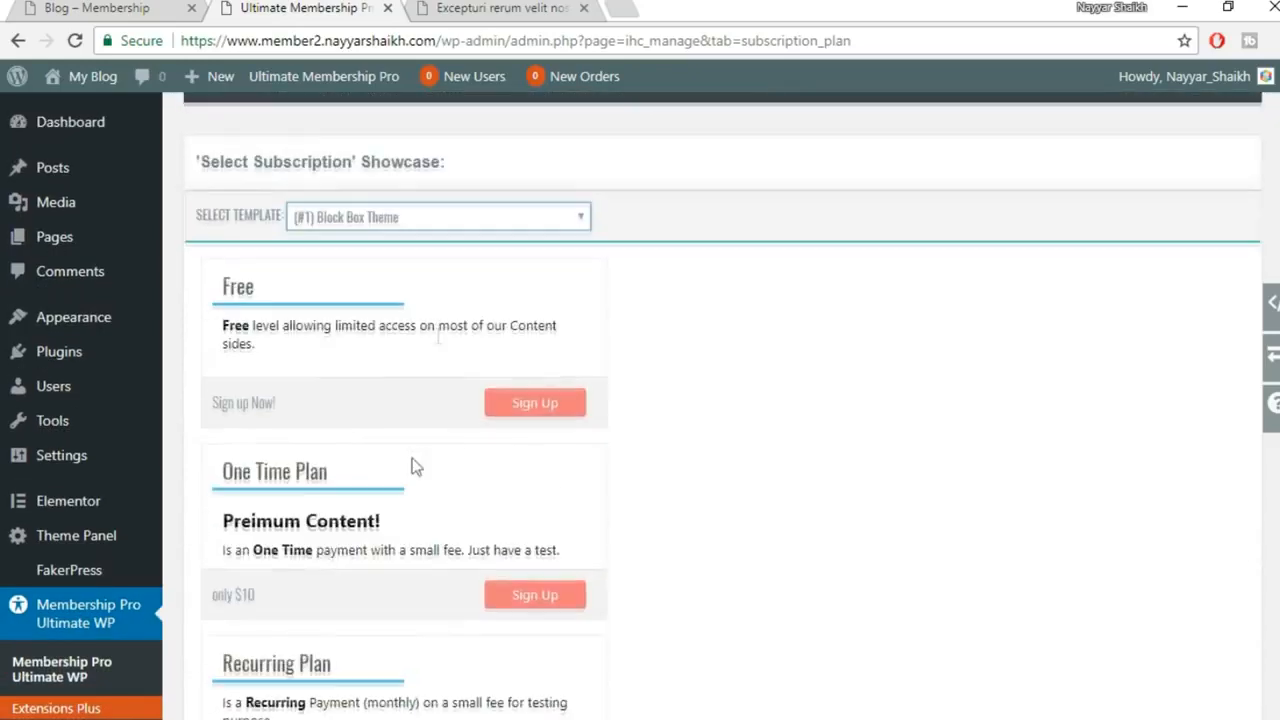
click(443, 222)
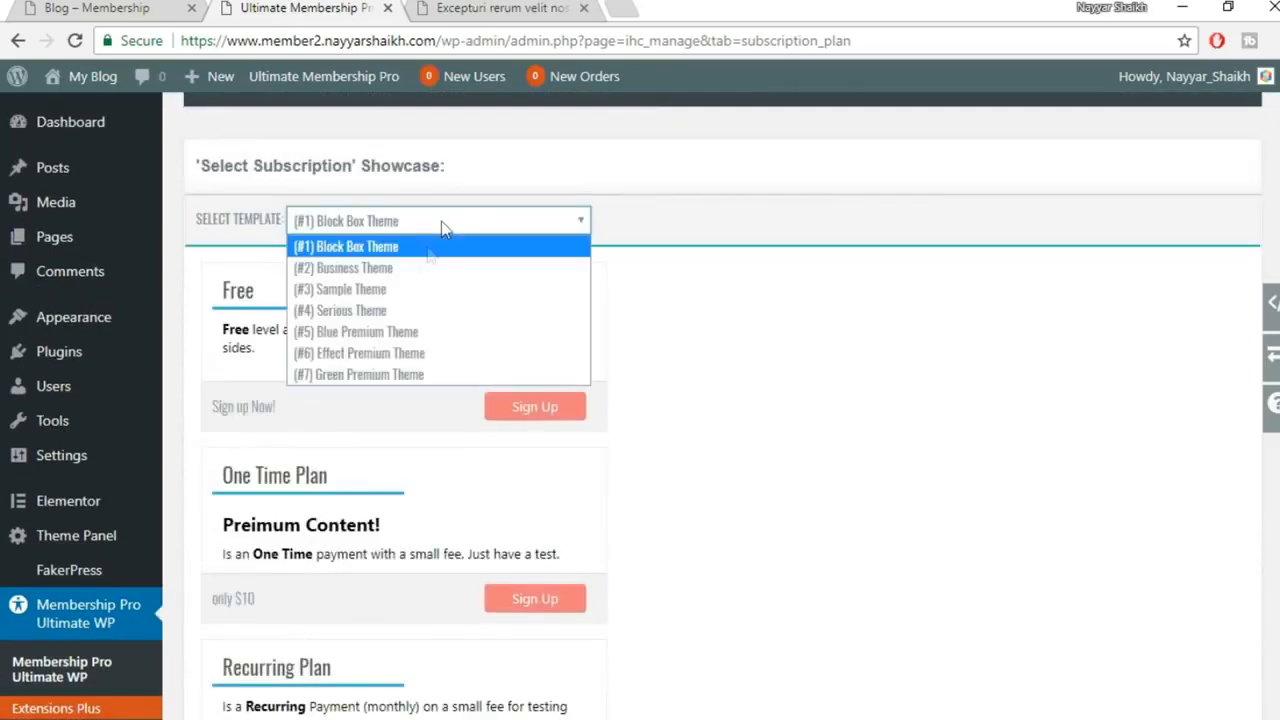
click(418, 270)
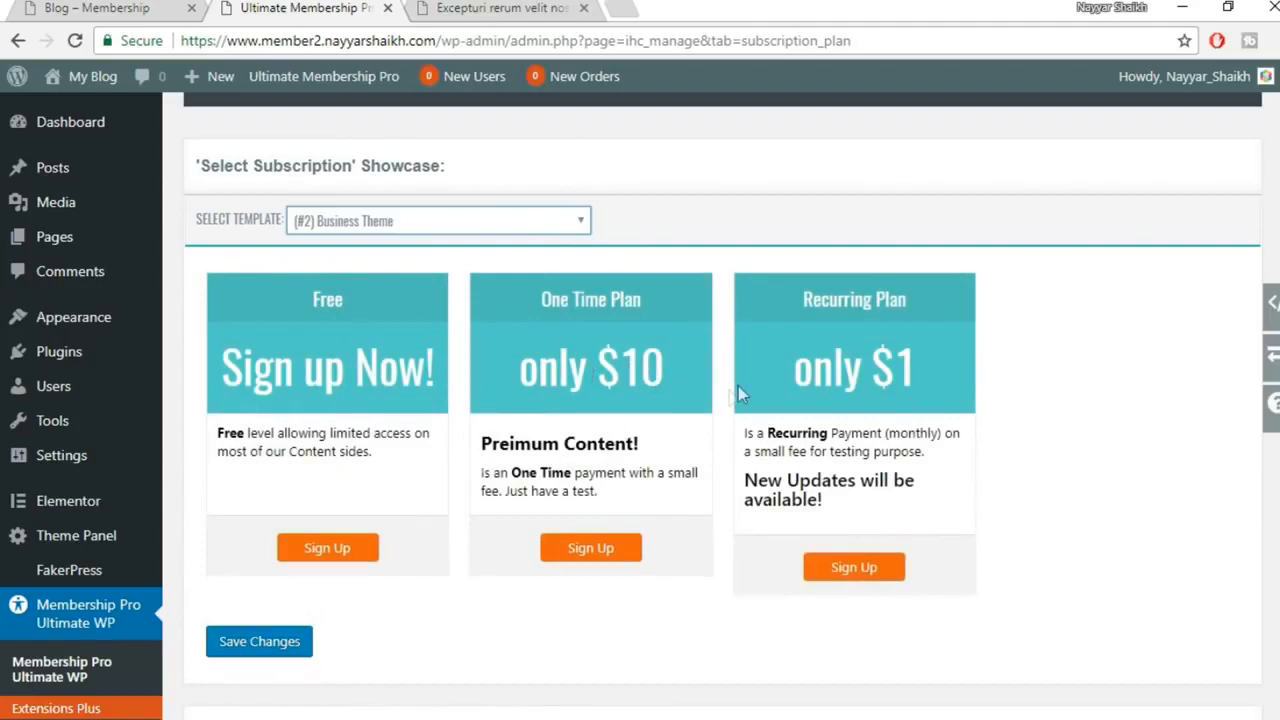
click(496, 226)
click(437, 291)
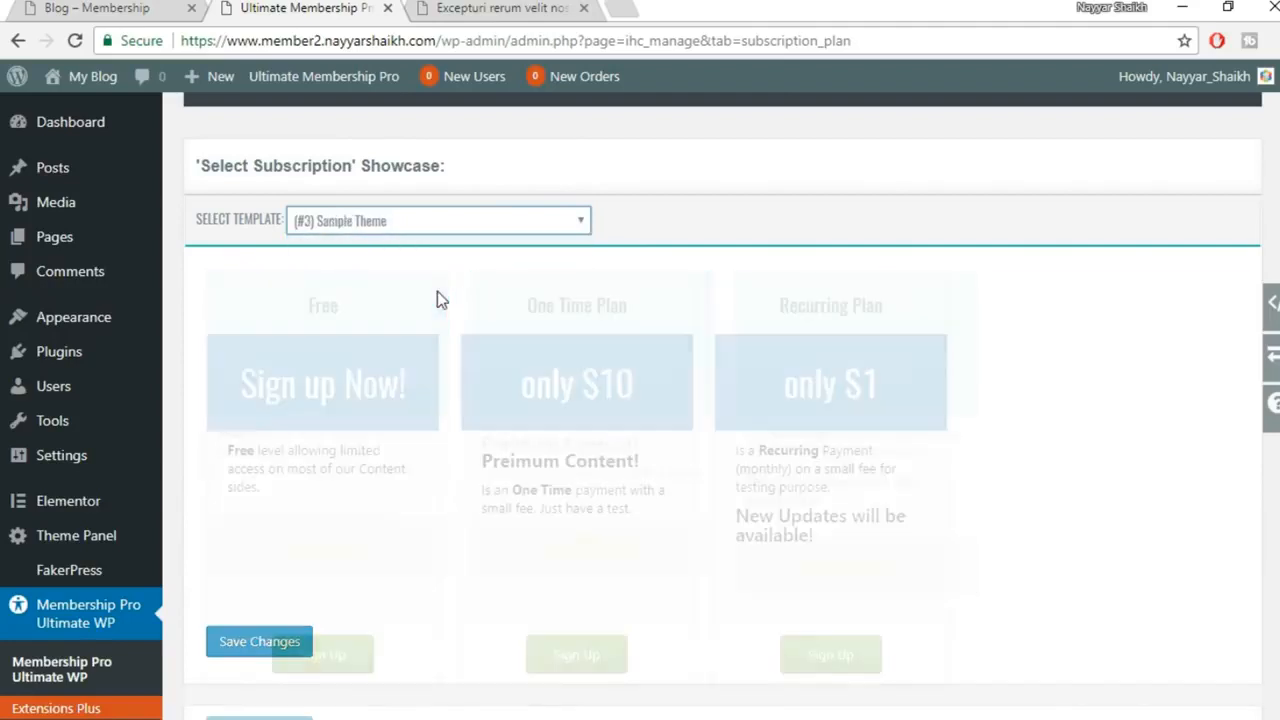
click(480, 226)
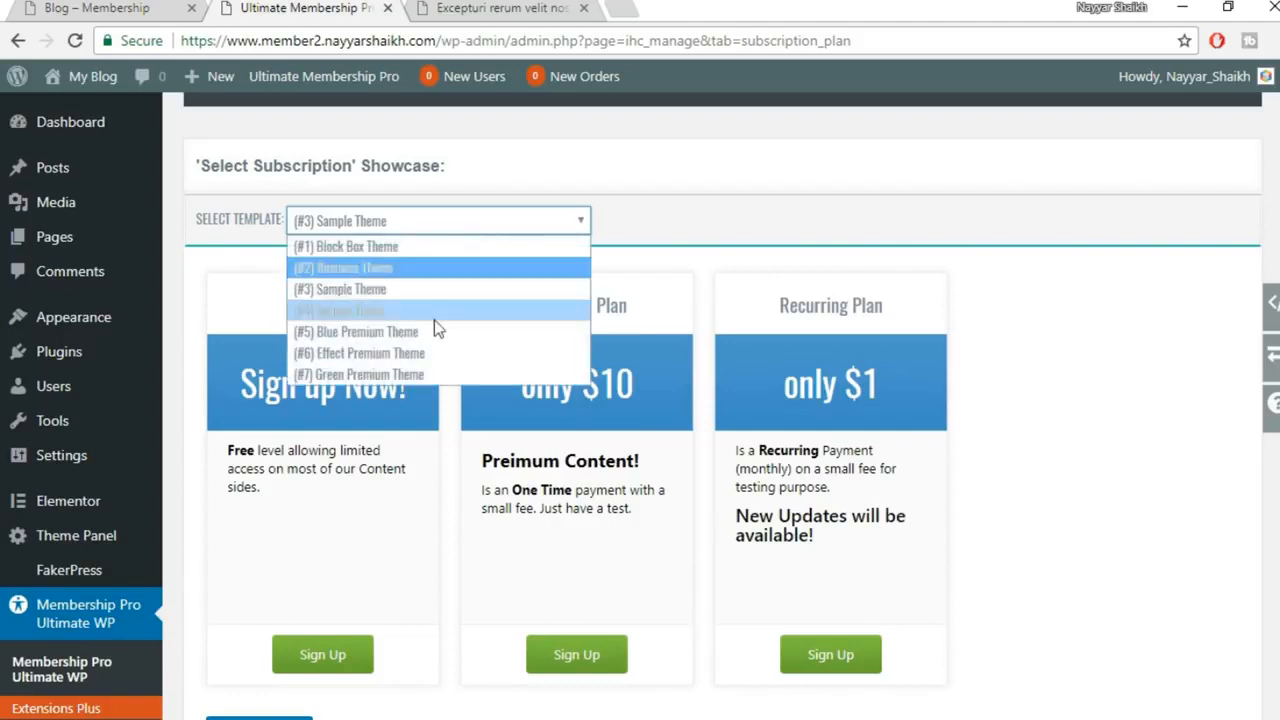
click(435, 310)
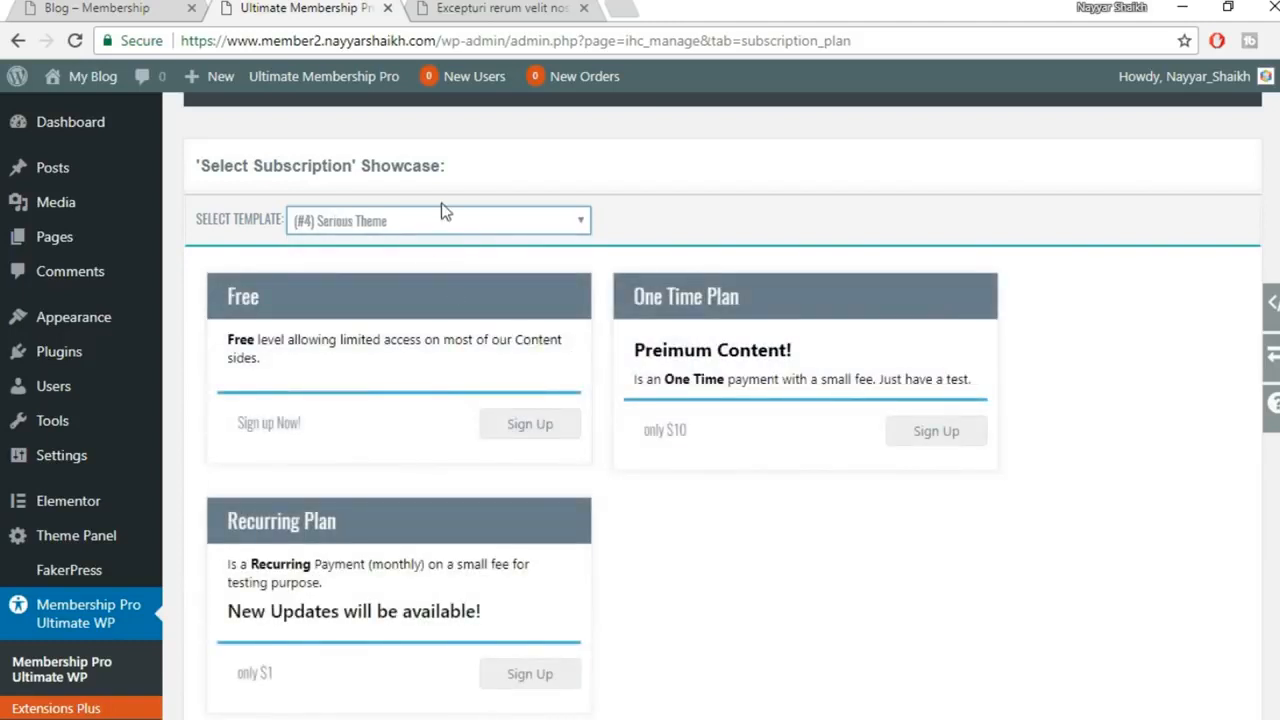
click(445, 232)
click(440, 331)
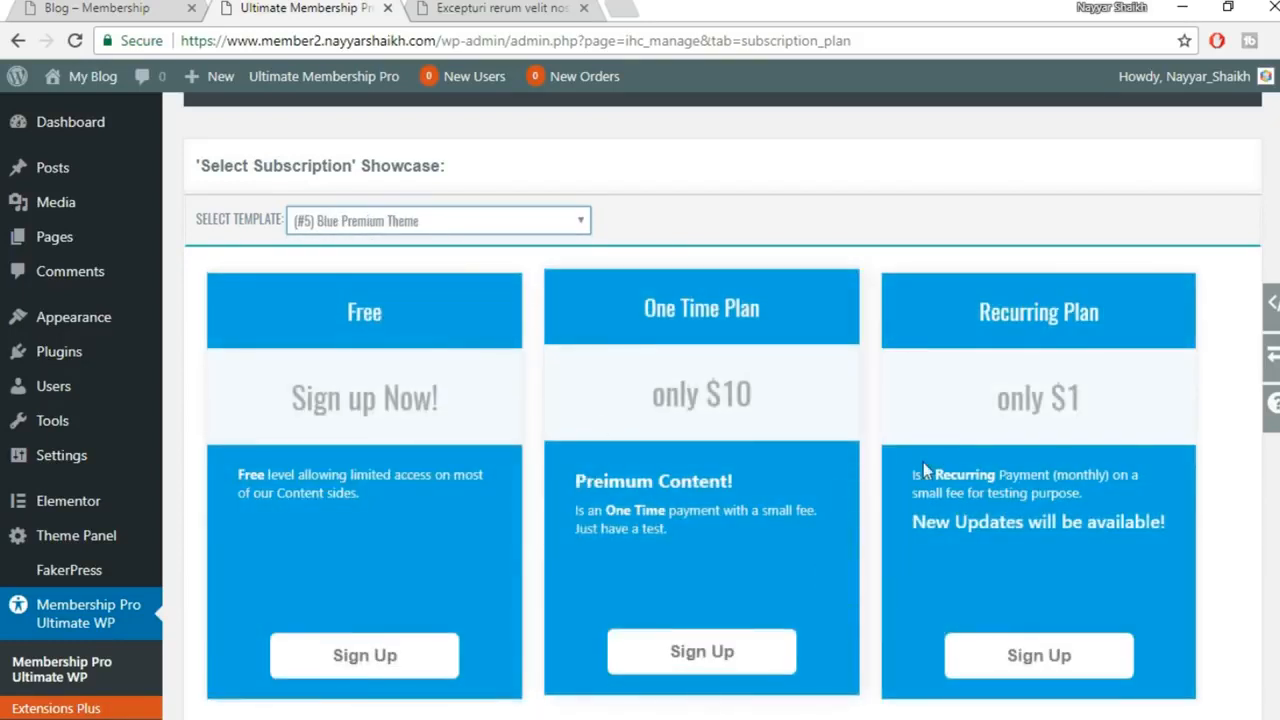
click(530, 225)
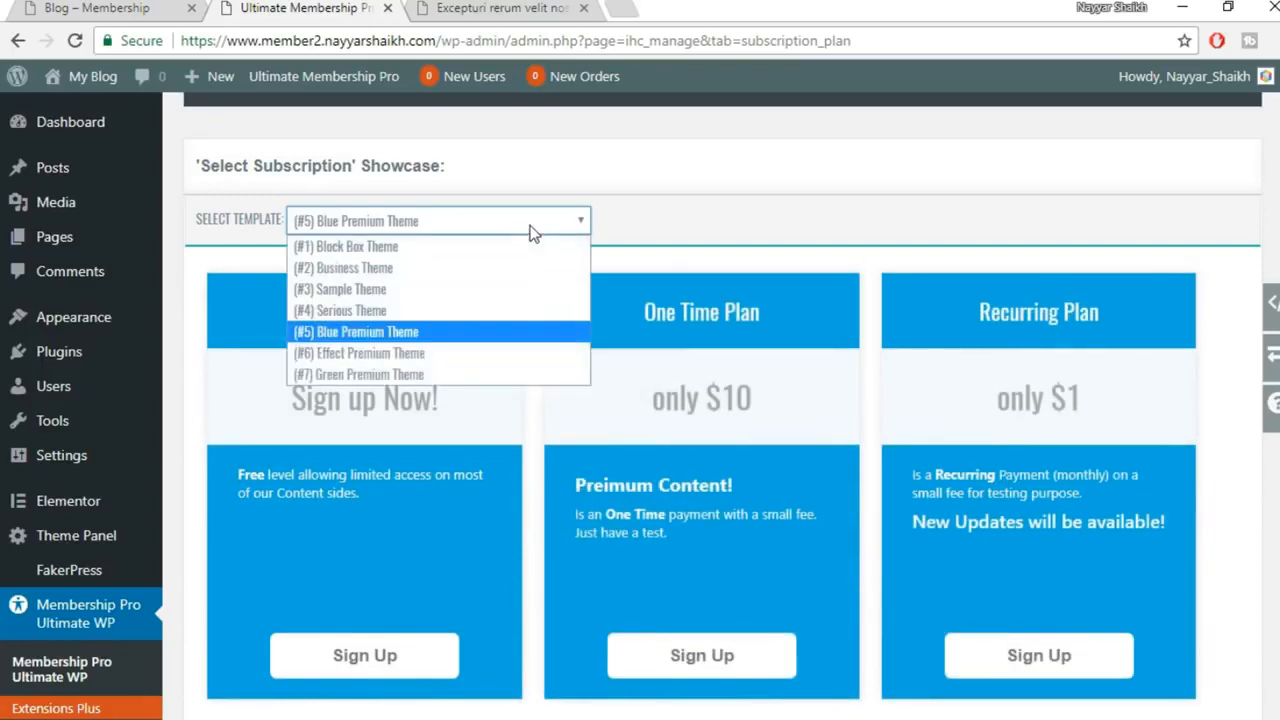
click(506, 356)
scroll(810, 440, down, 1)
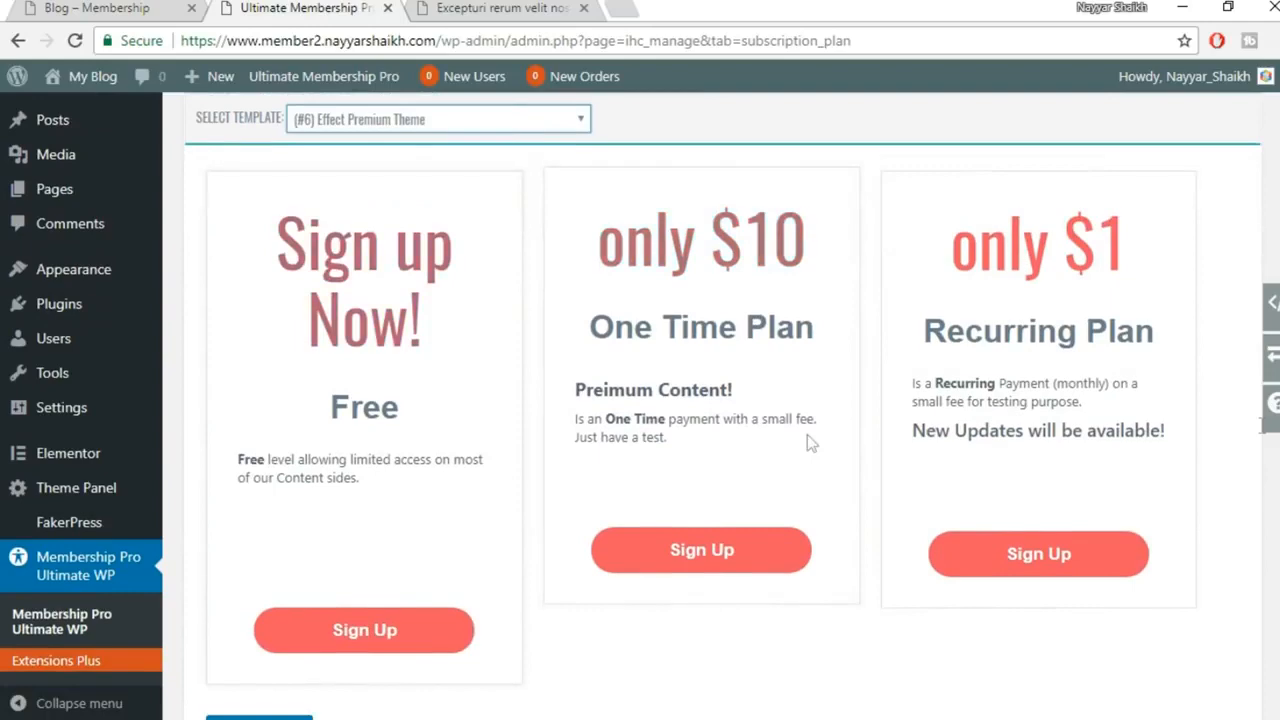
scroll(807, 434, down, 2)
scroll(1100, 448, up, 3)
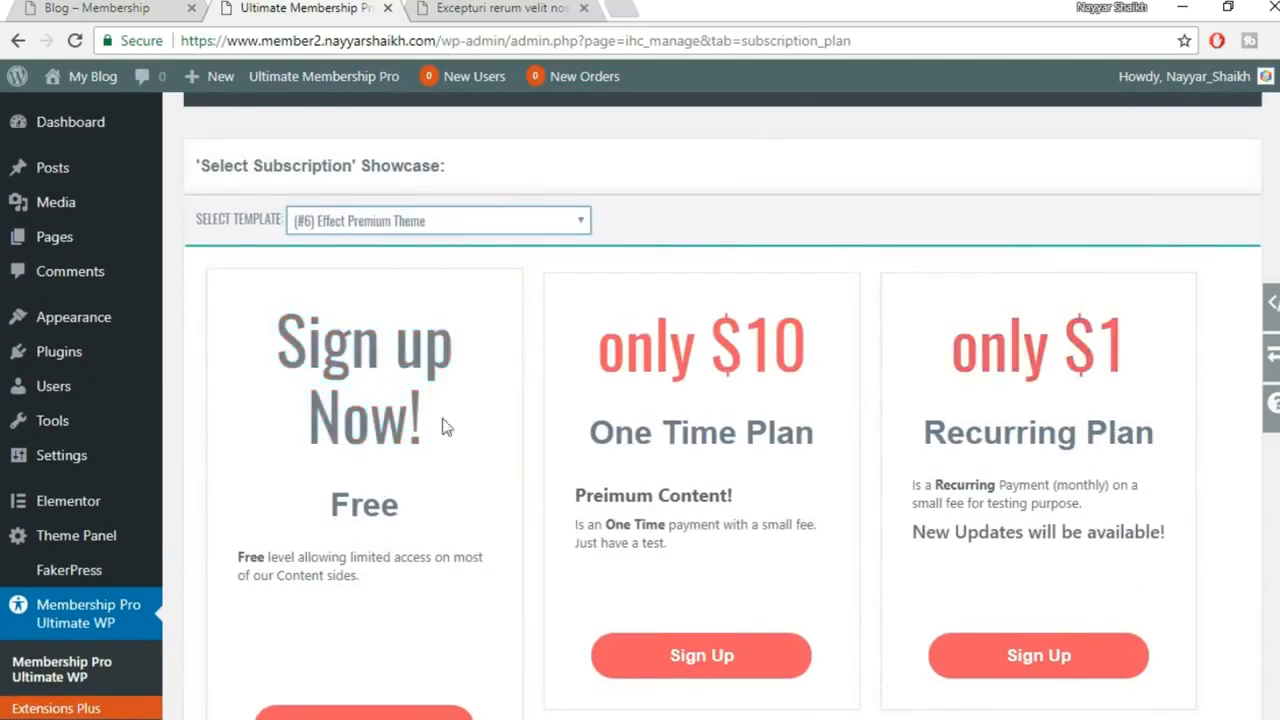
Compare Green Premium against Effect Premium, then choose (#7) Green Premium Theme and save
click(475, 223)
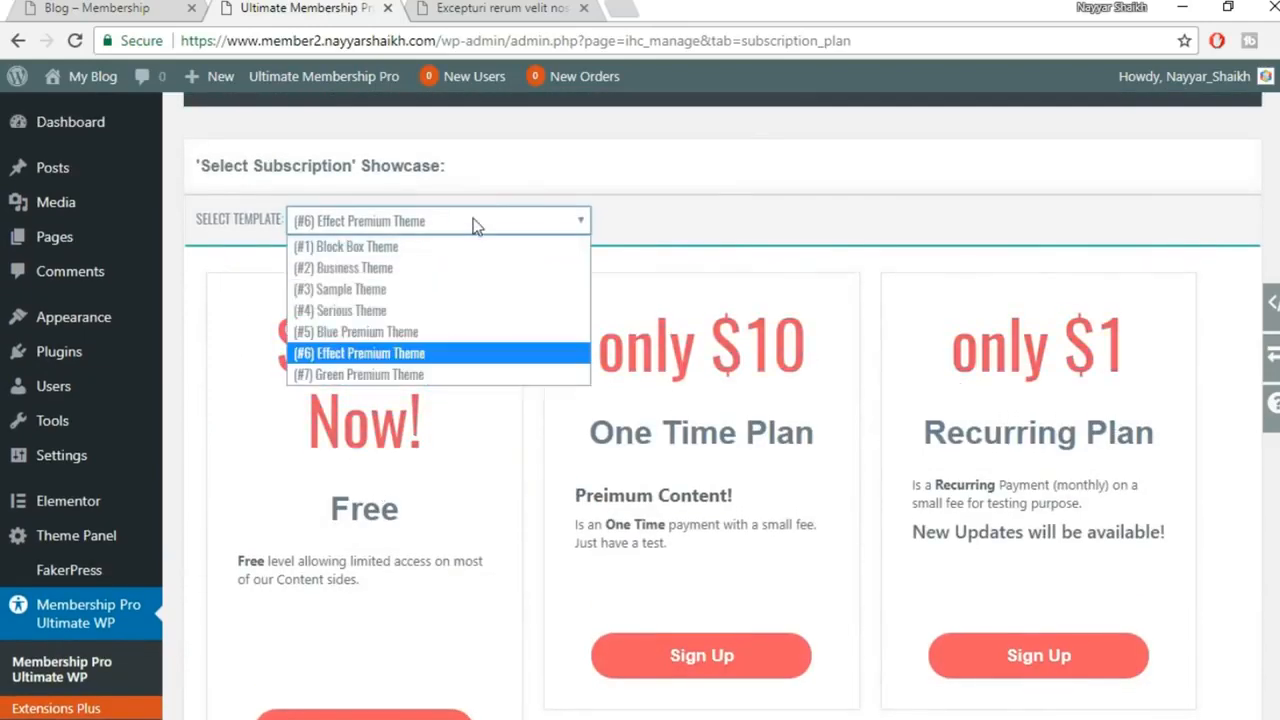
click(425, 375)
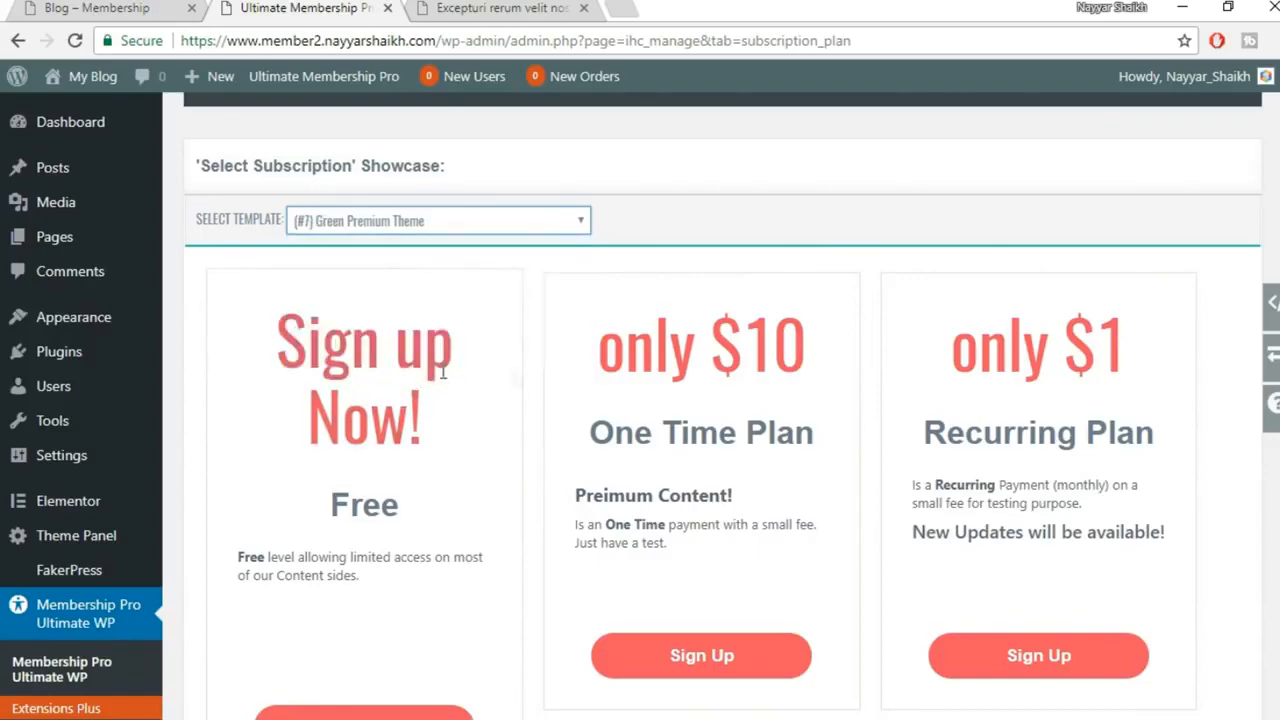
scroll(767, 470, down, 2)
scroll(766, 486, up, 3)
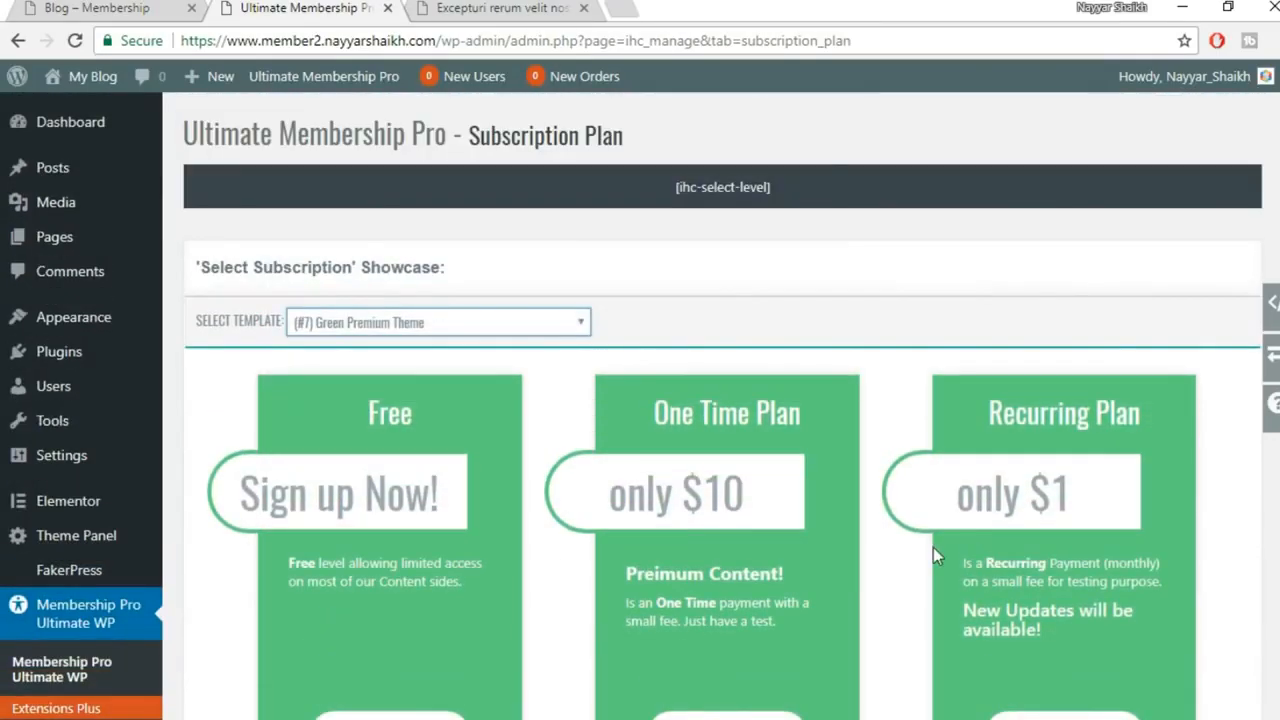
scroll(634, 548, down, 2)
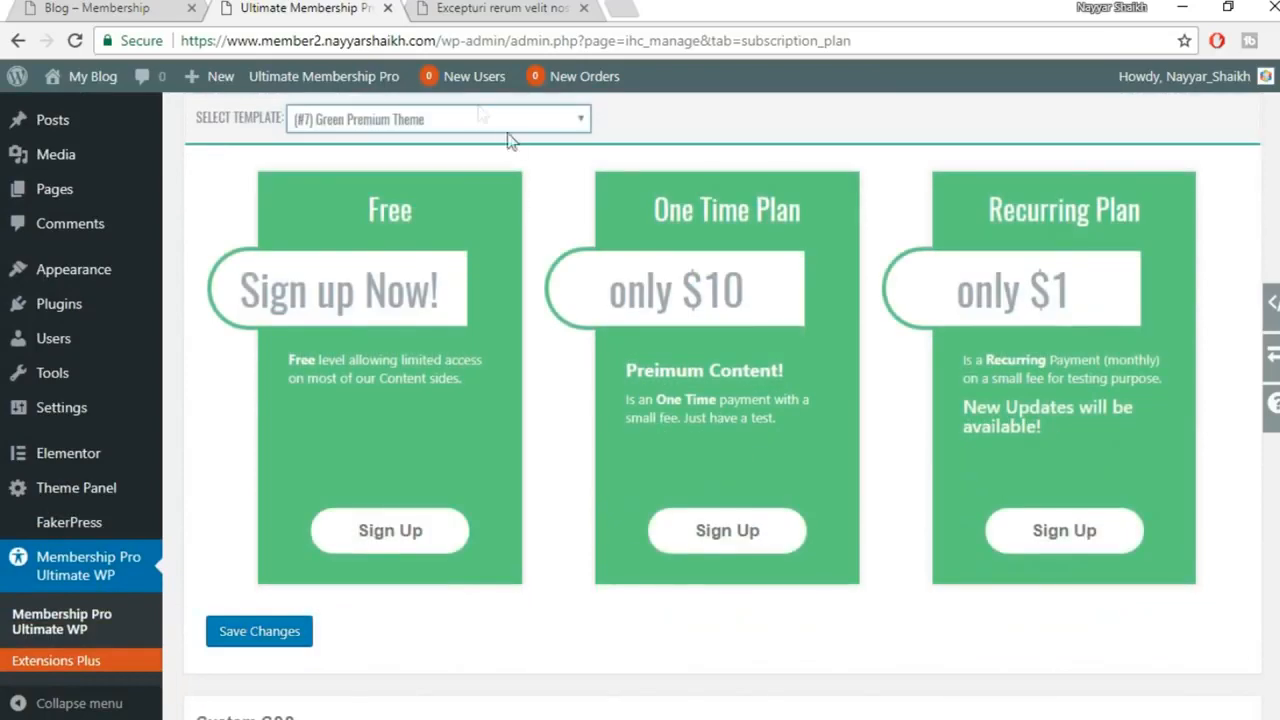
click(440, 120)
click(402, 252)
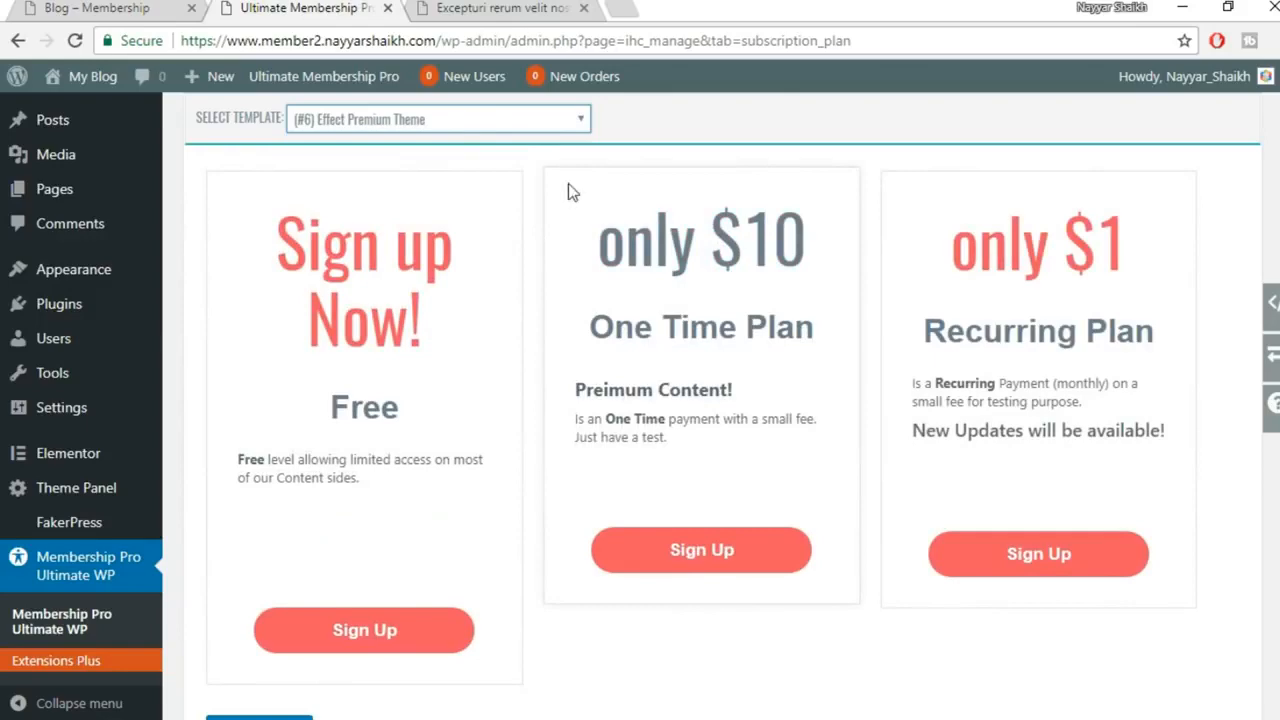
click(512, 118)
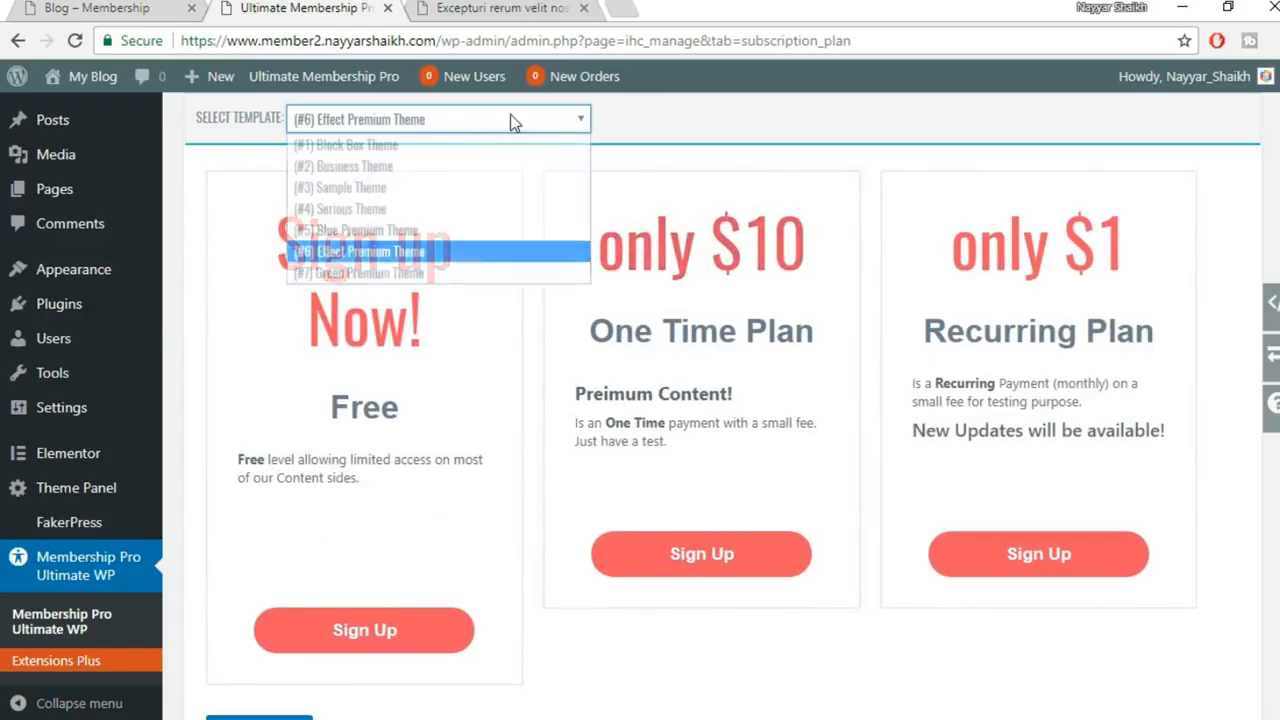
click(415, 274)
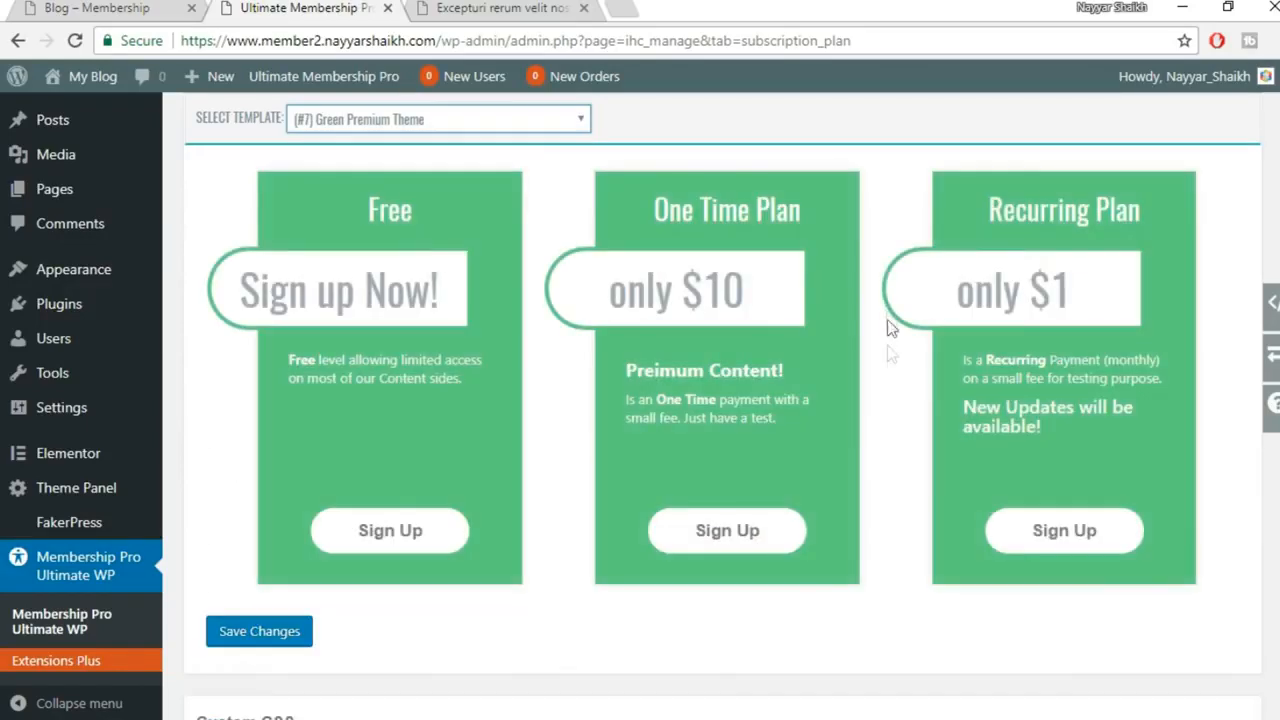
scroll(887, 360, up, 2)
scroll(771, 420, down, 3)
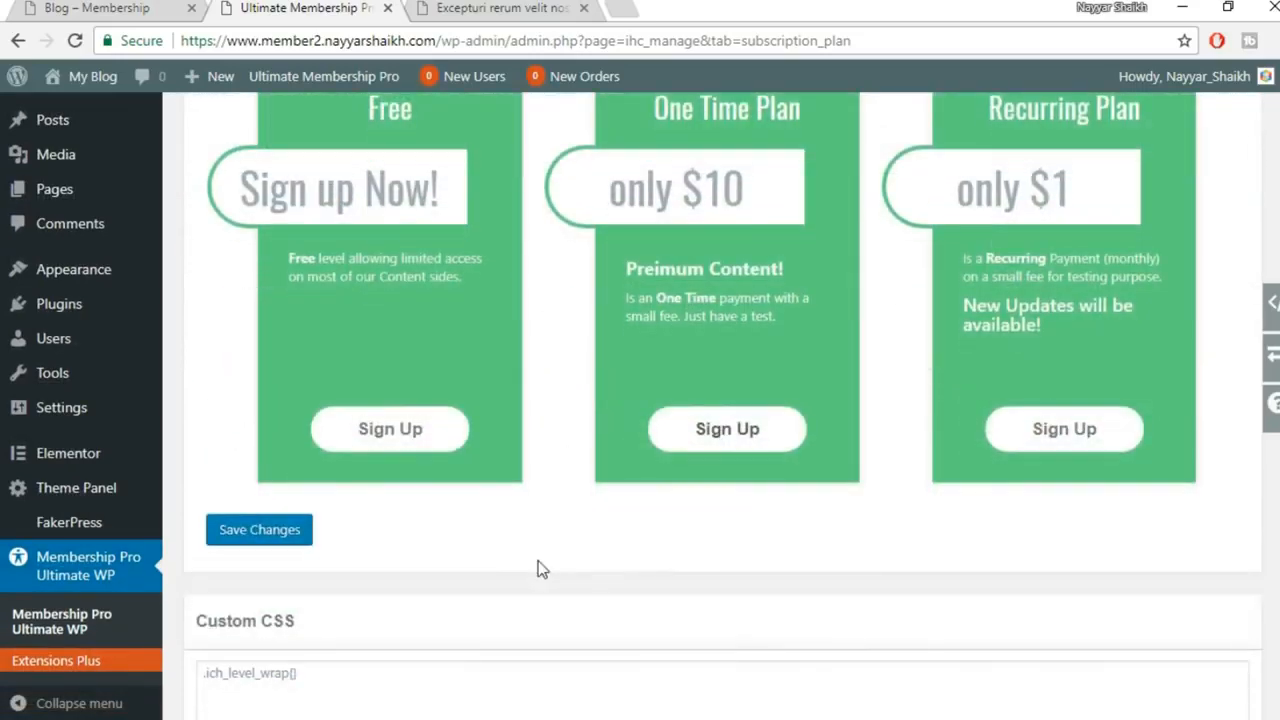
click(290, 545)
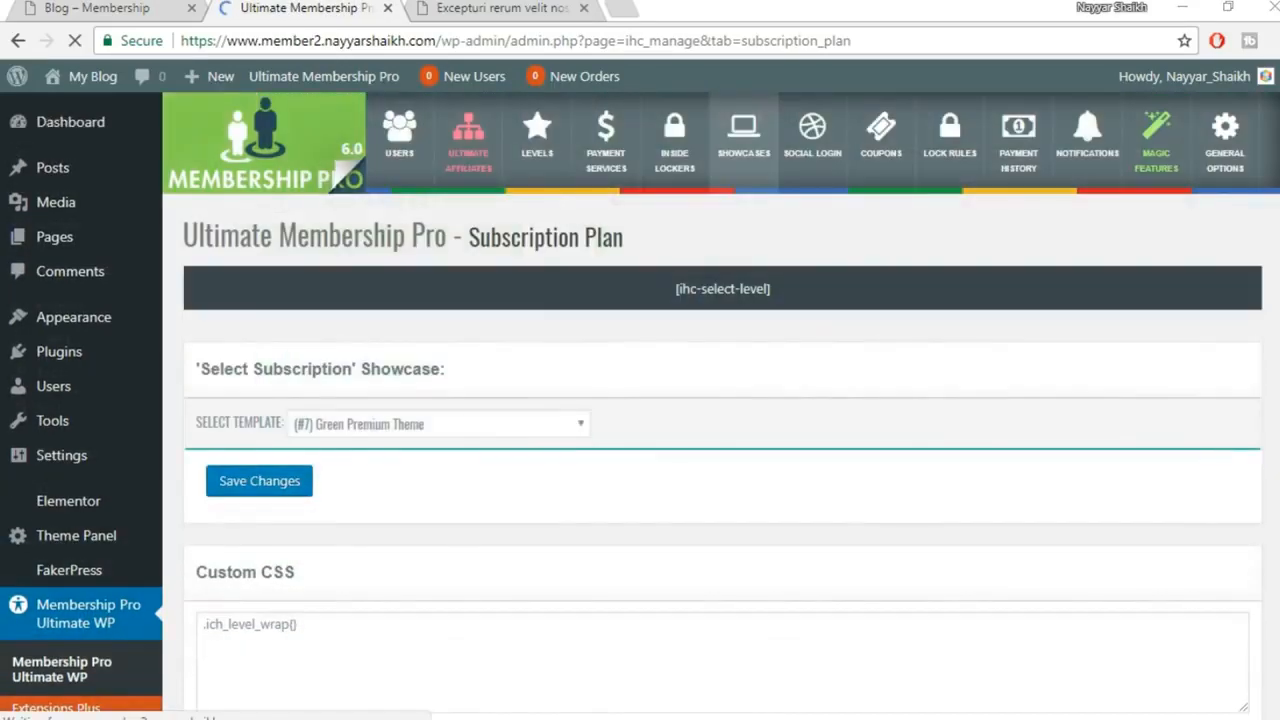
Refresh the public Subscription Plan page to check the green One Time Plan card, then return to admin
mouse_move(526, 718)
click(634, 686)
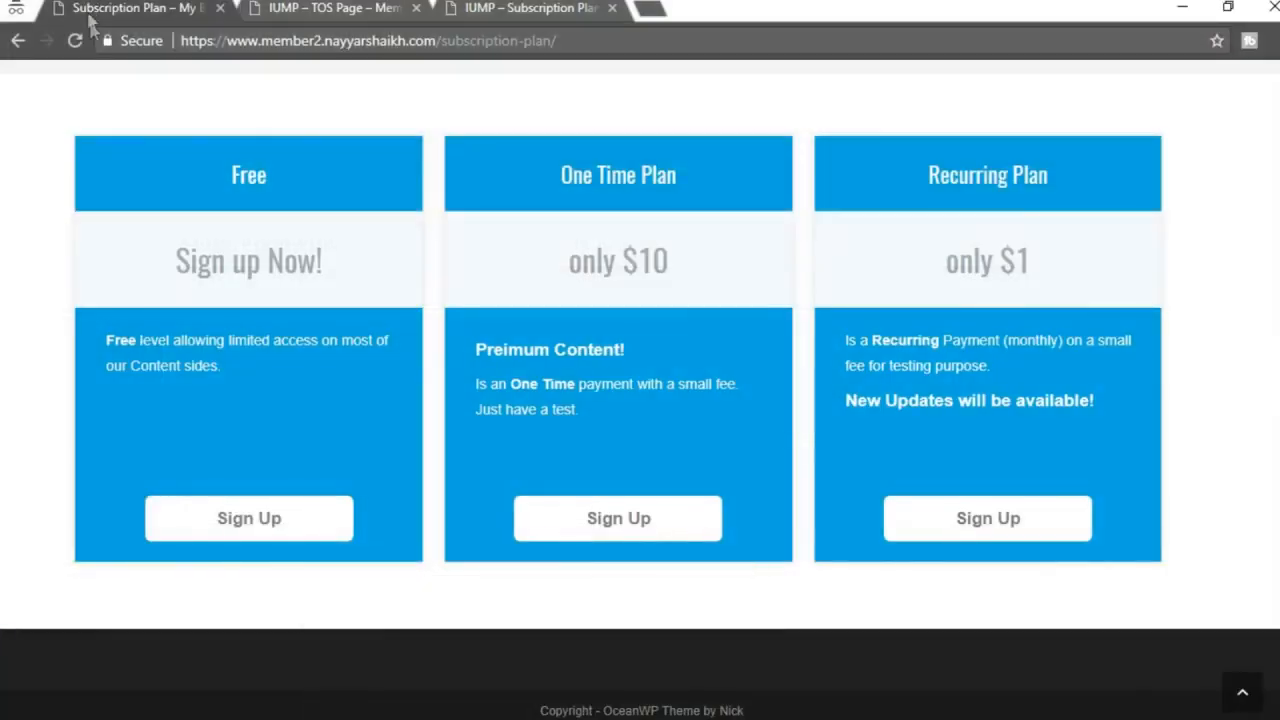
click(74, 42)
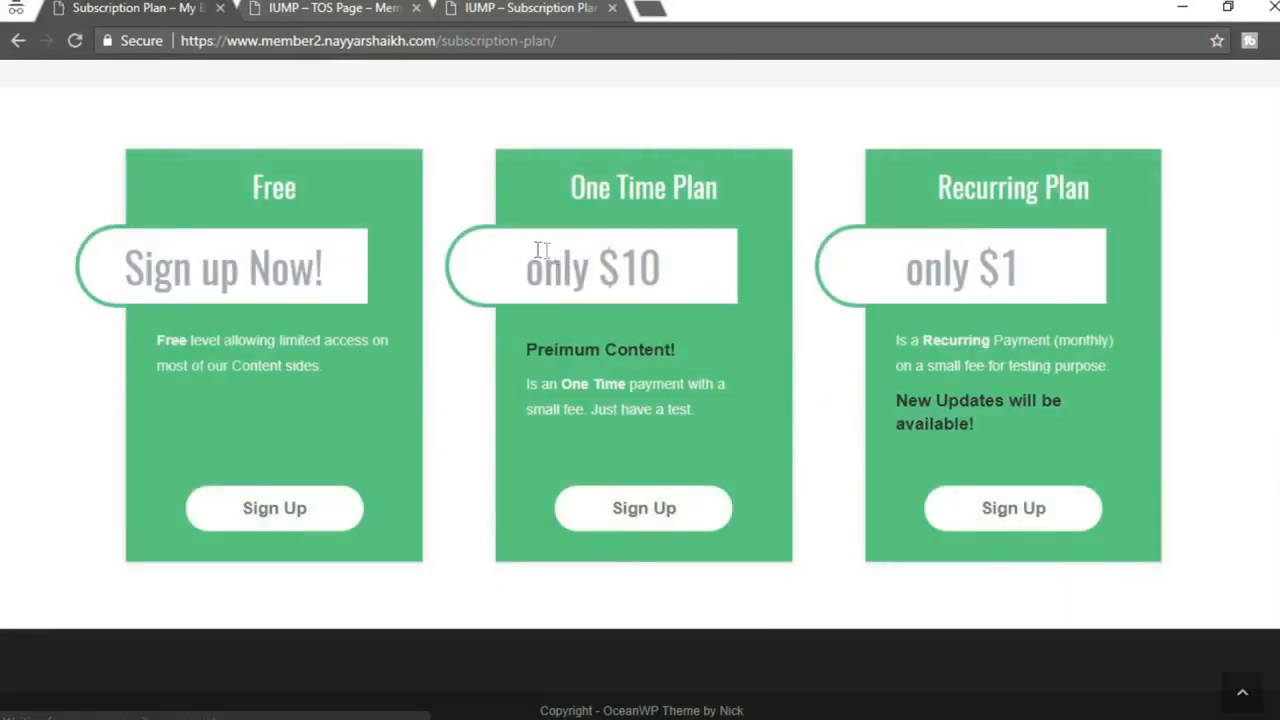
scroll(625, 336, up, 2)
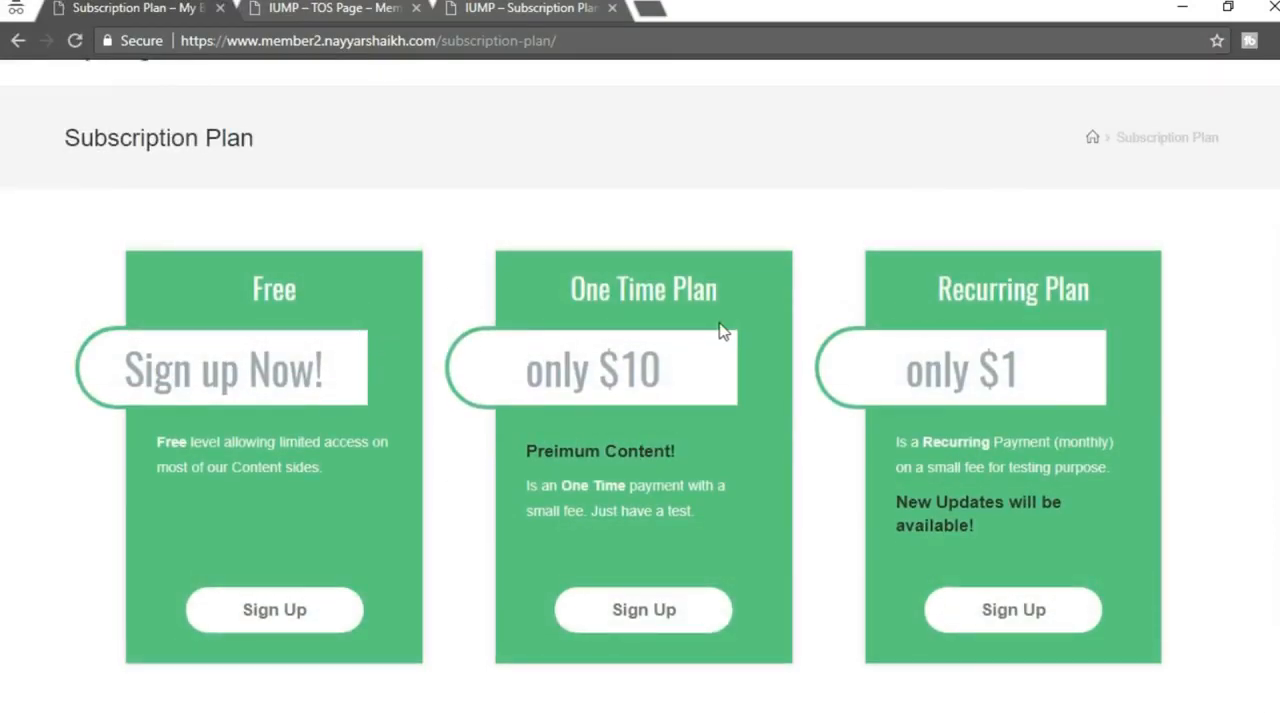
triple_click(612, 289)
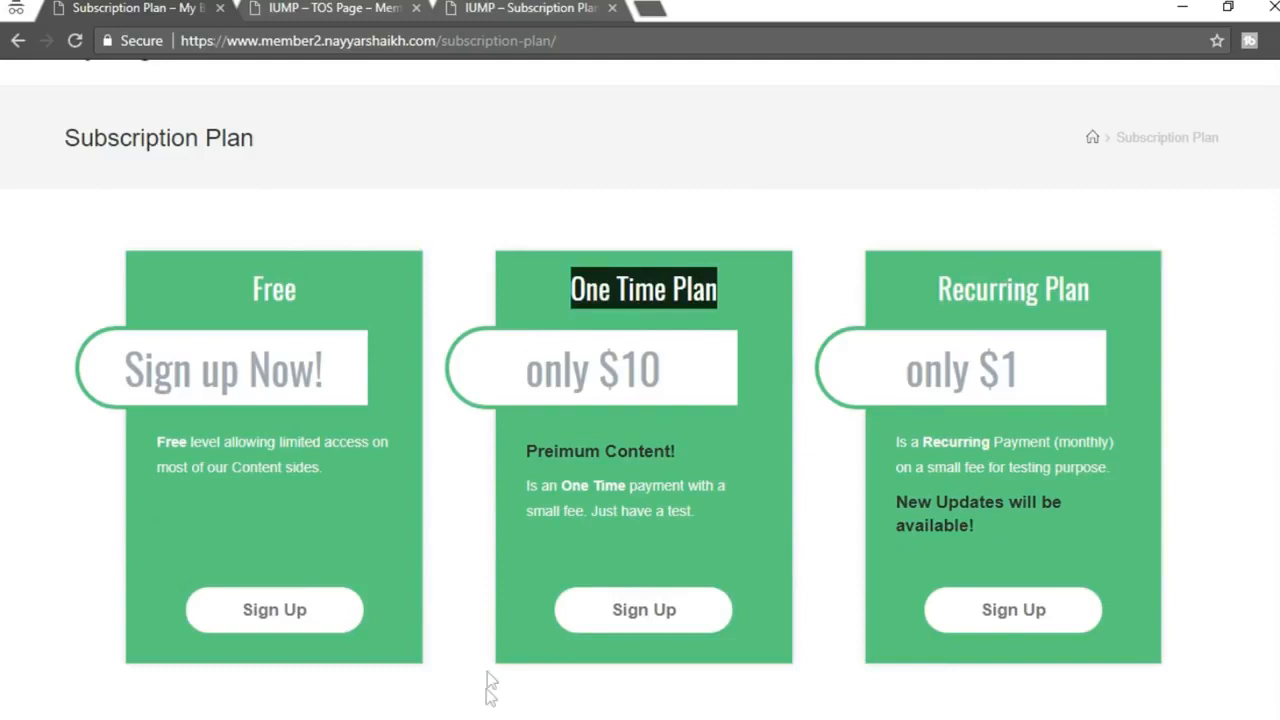
click(642, 290)
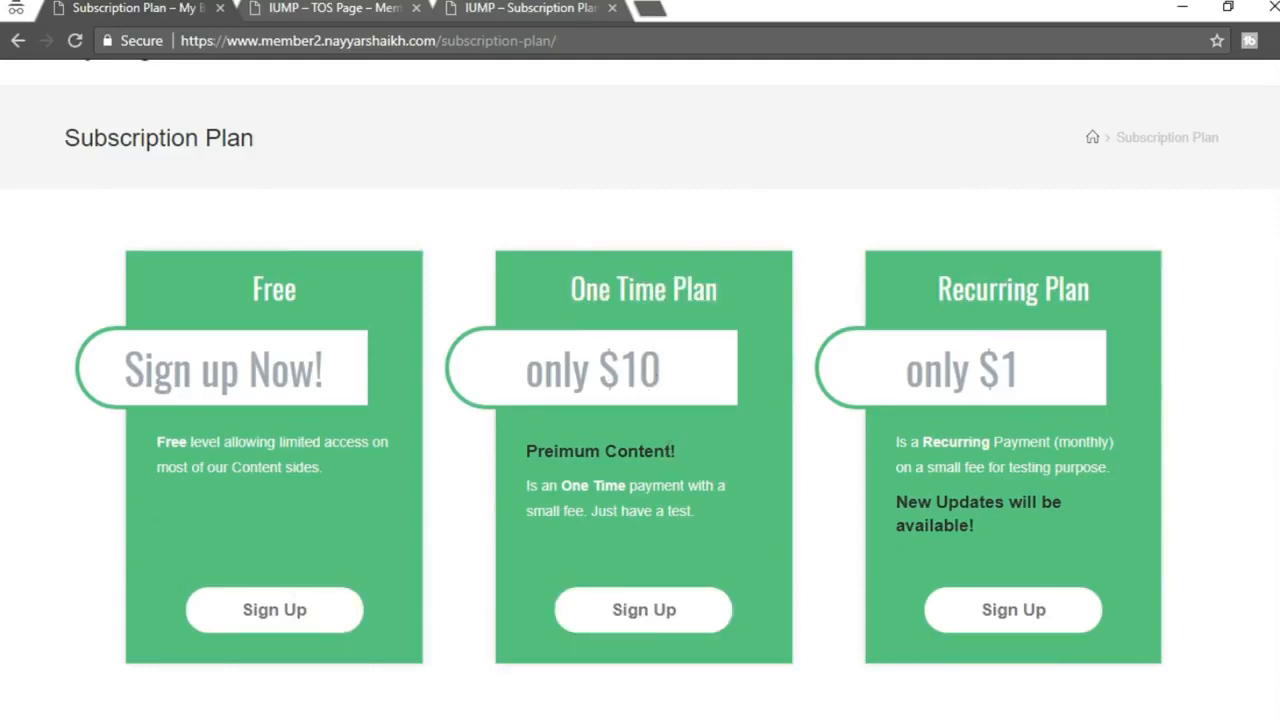
click(400, 675)
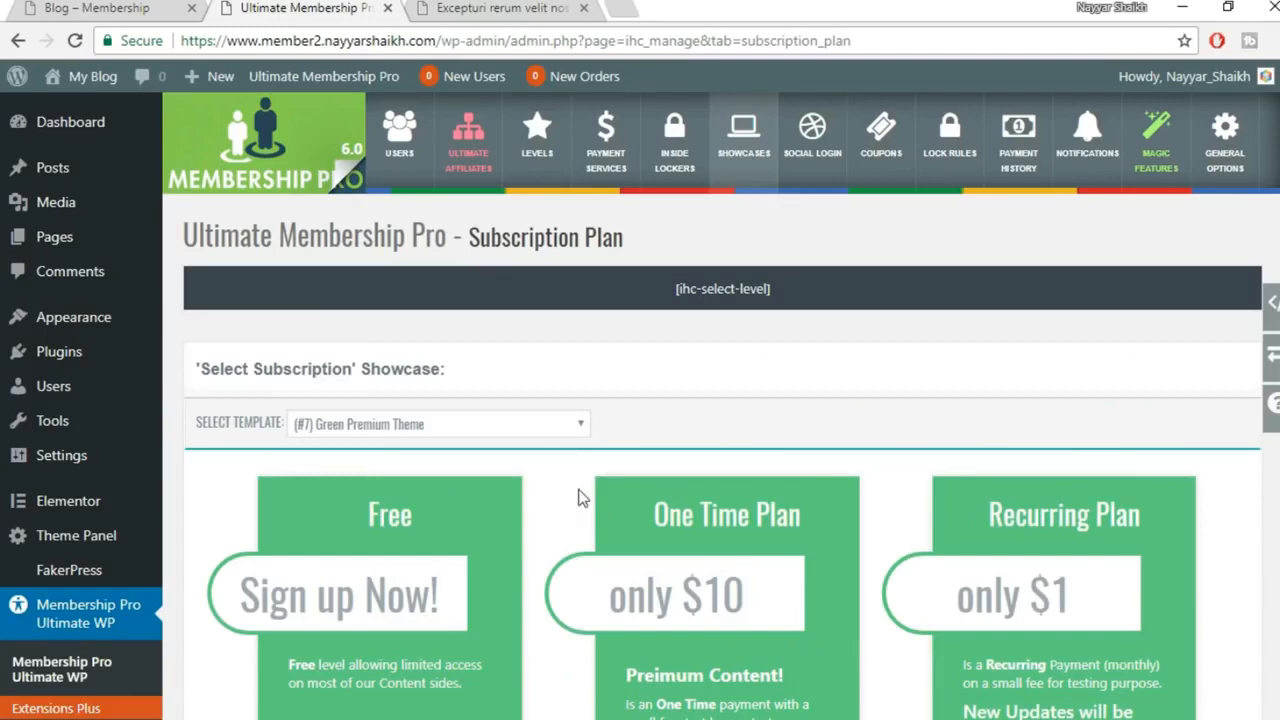
Open the Levels list and review the existing One Time Plan, Free and Recurring levels
click(548, 158)
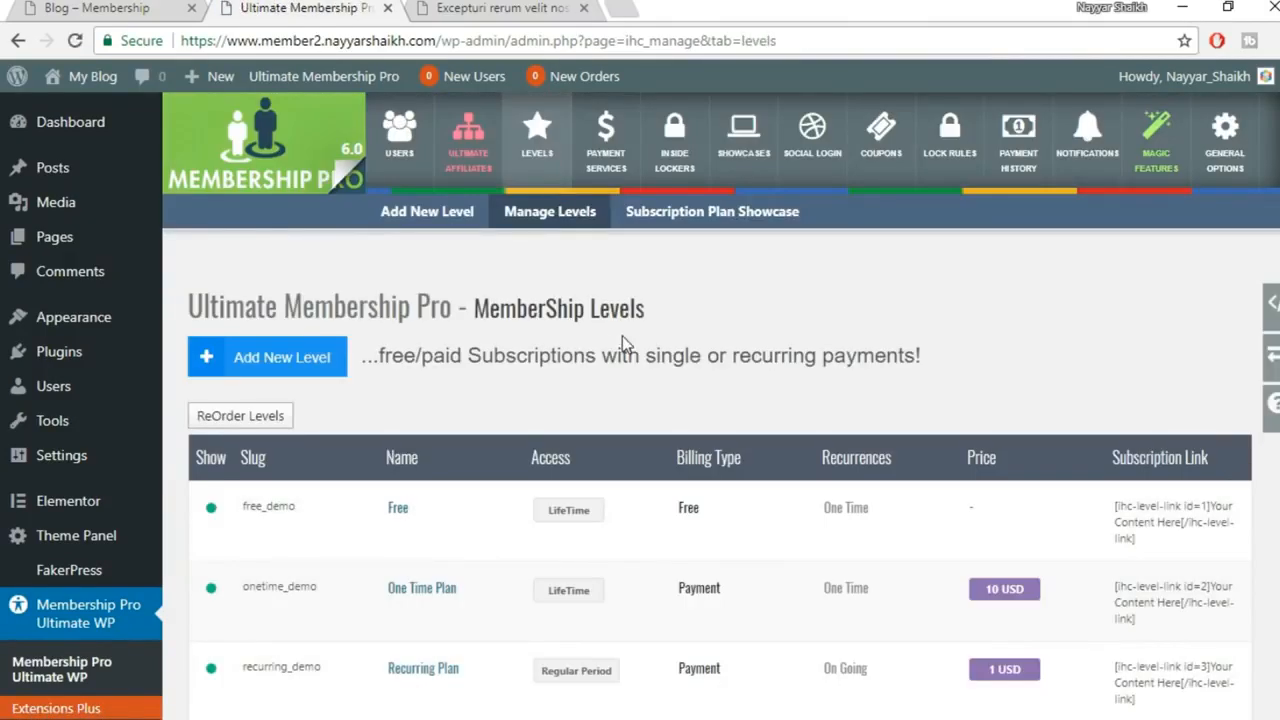
scroll(300, 482, down, 1)
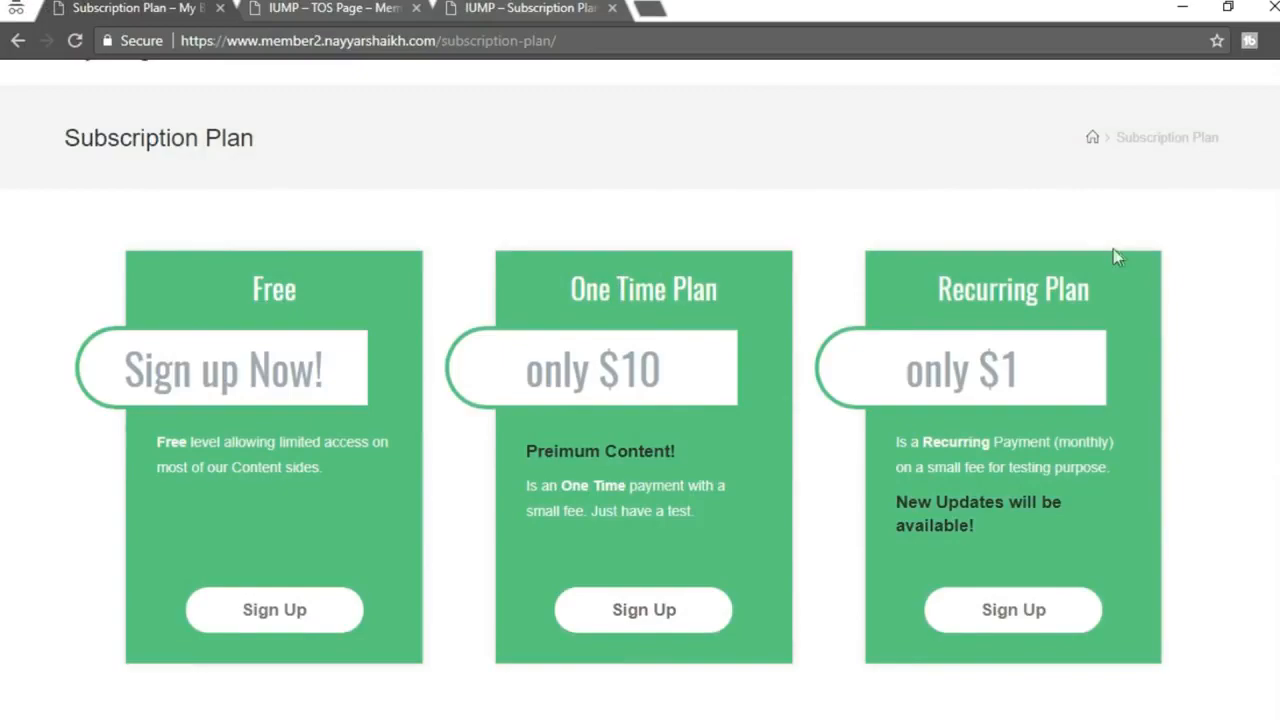
click(405, 655)
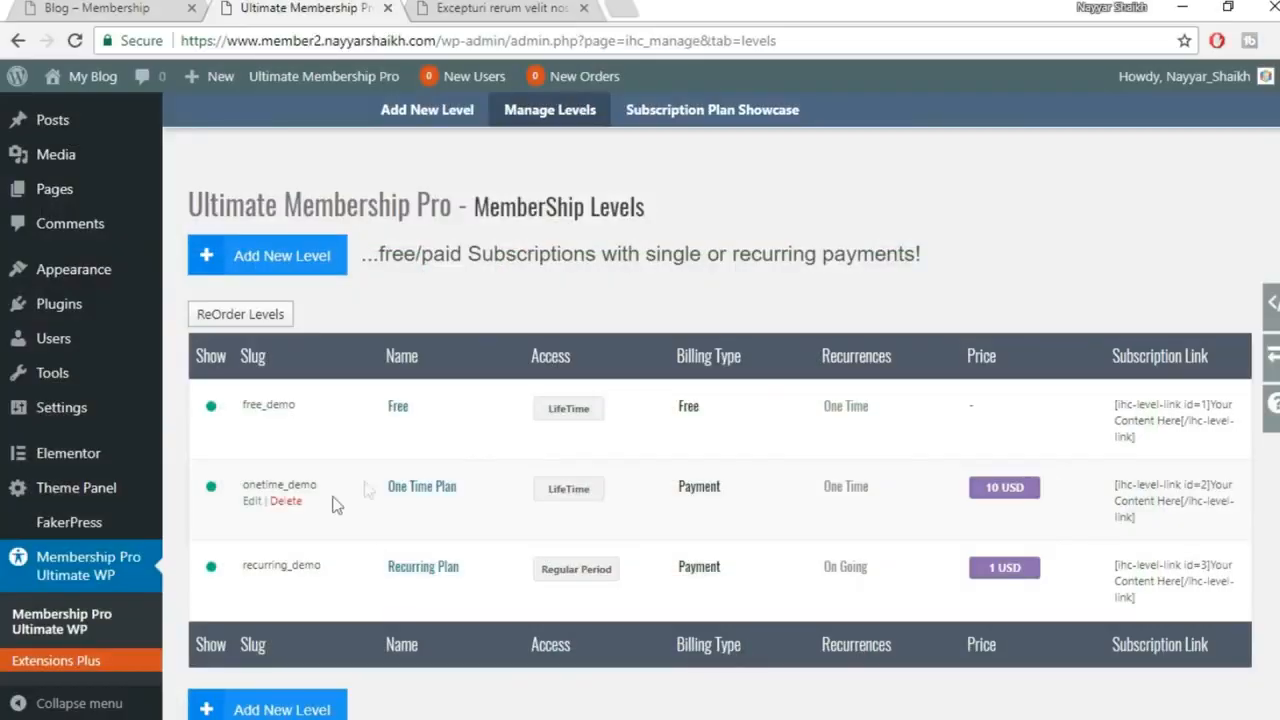
drag(447, 492, 395, 496)
click(433, 567)
Delete the recurring_demo, free_demo and onetime_demo levels, confirming each deletion
click(286, 581)
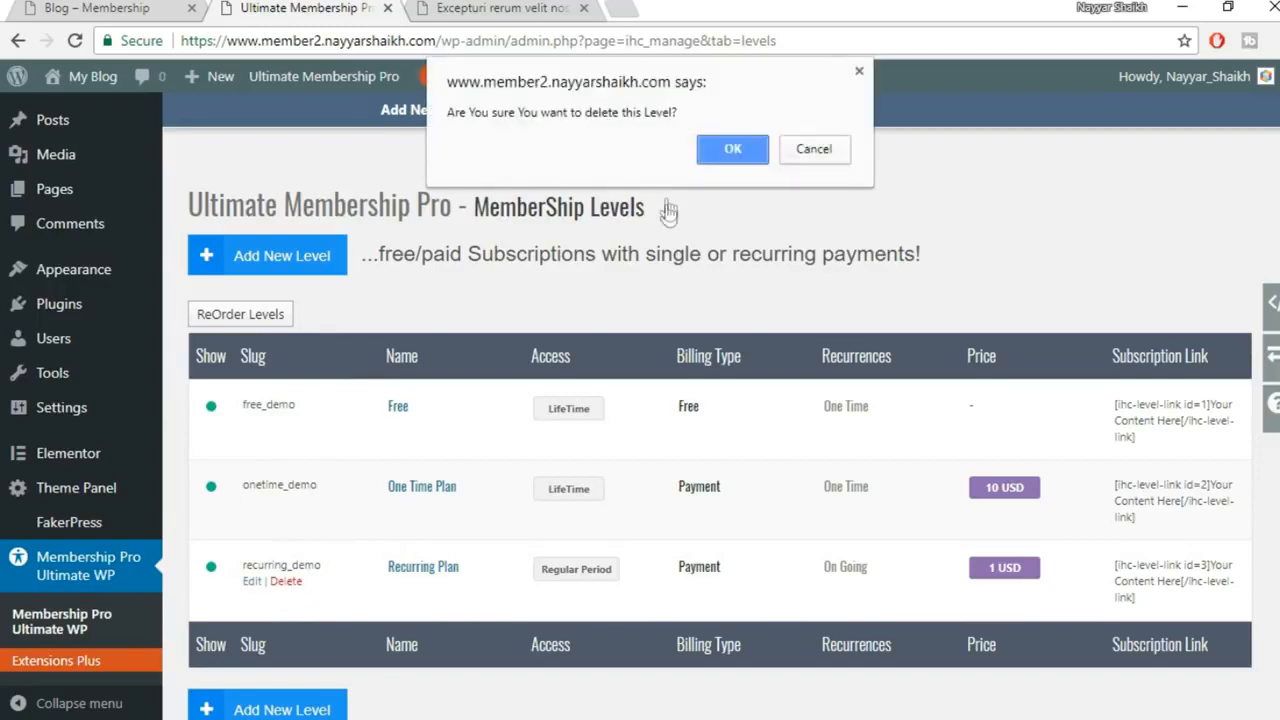
click(725, 152)
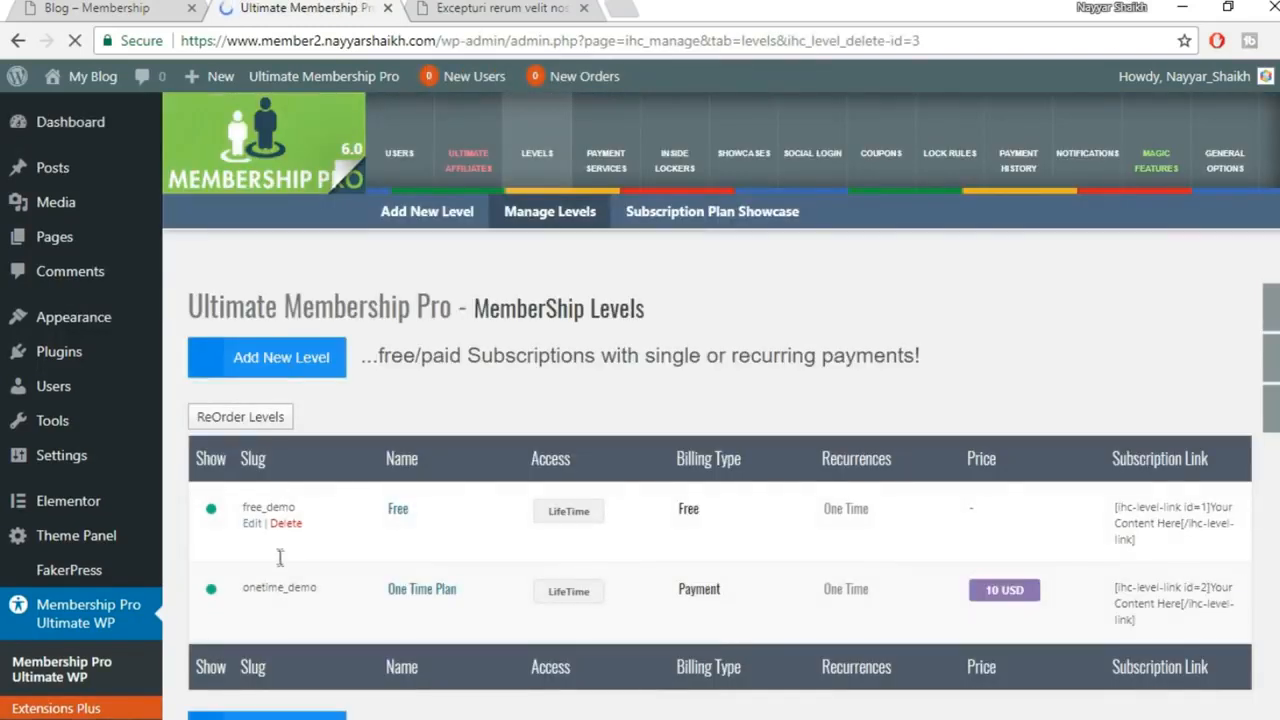
click(288, 523)
click(703, 157)
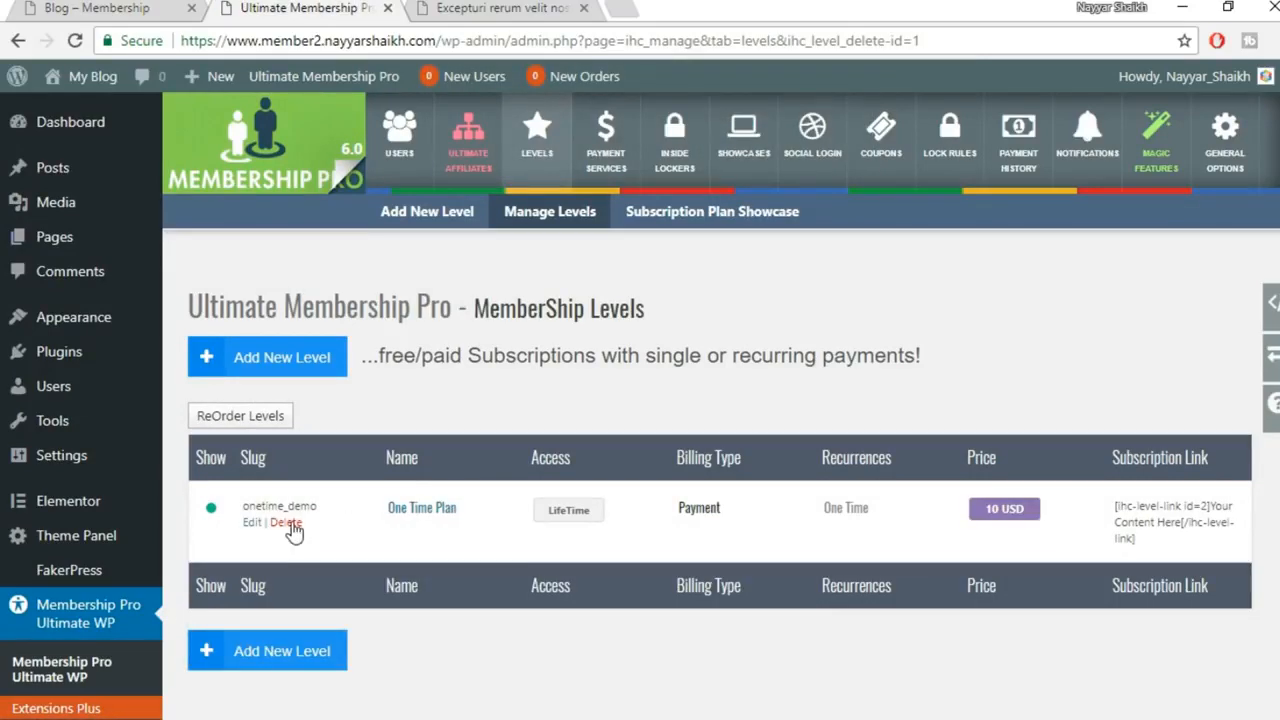
click(288, 523)
click(736, 148)
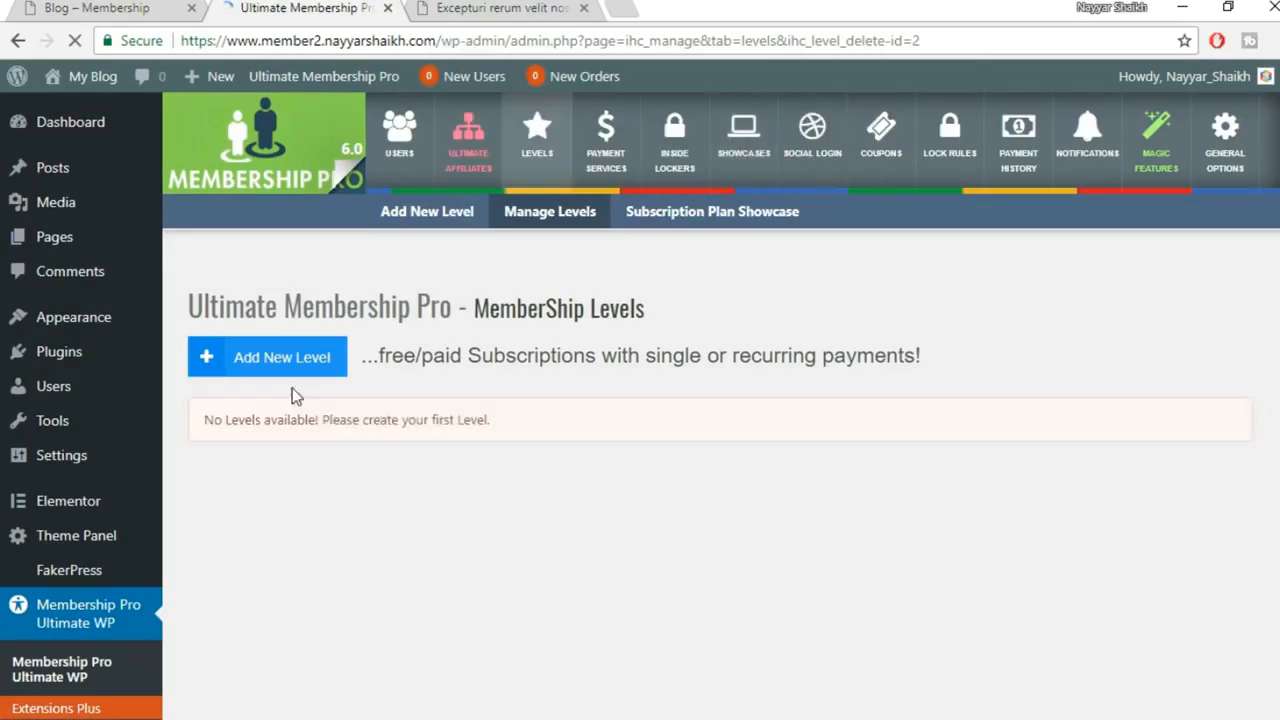
click(285, 365)
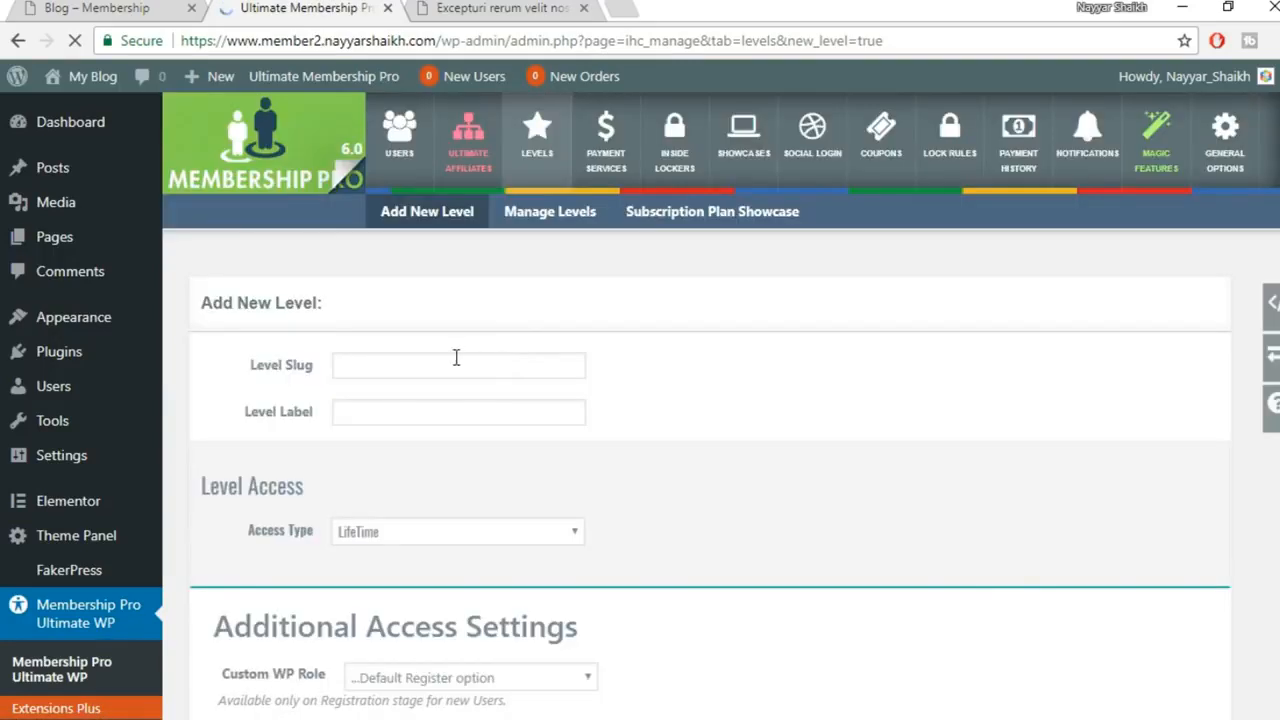
Fill in the level slug and start the label 'Free', checking the plan title's wording
click(456, 358)
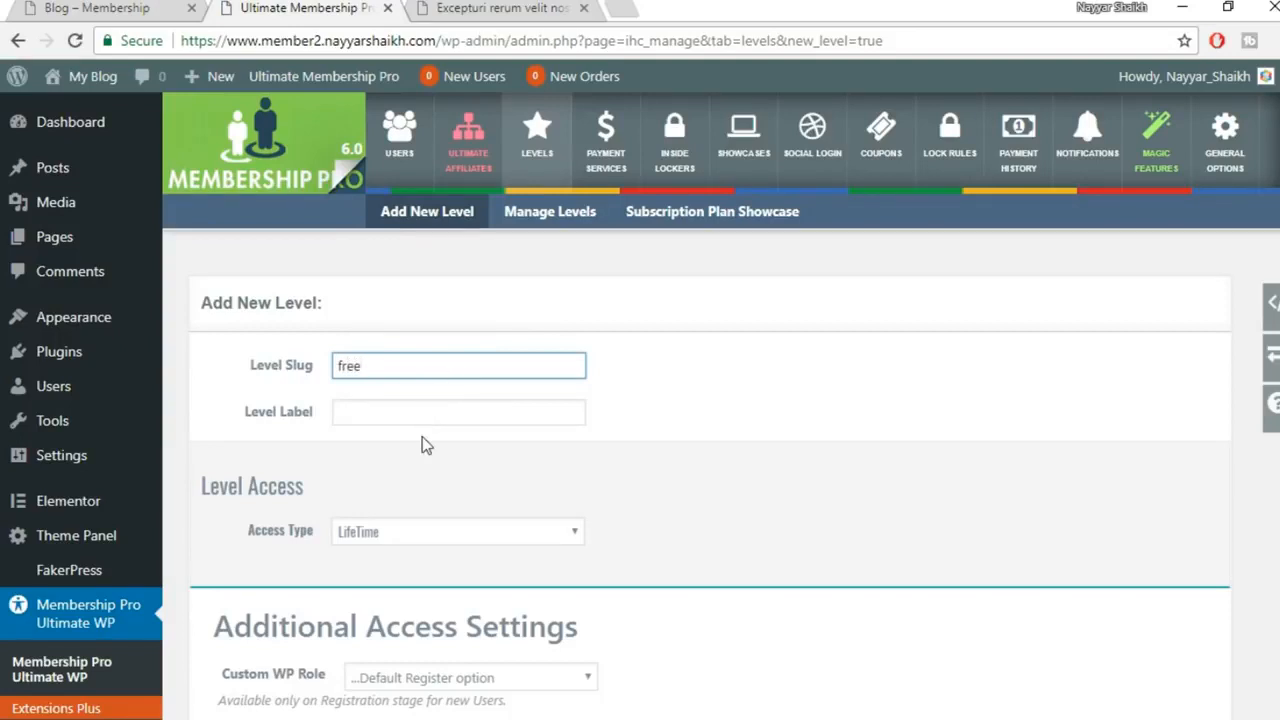
click(430, 411)
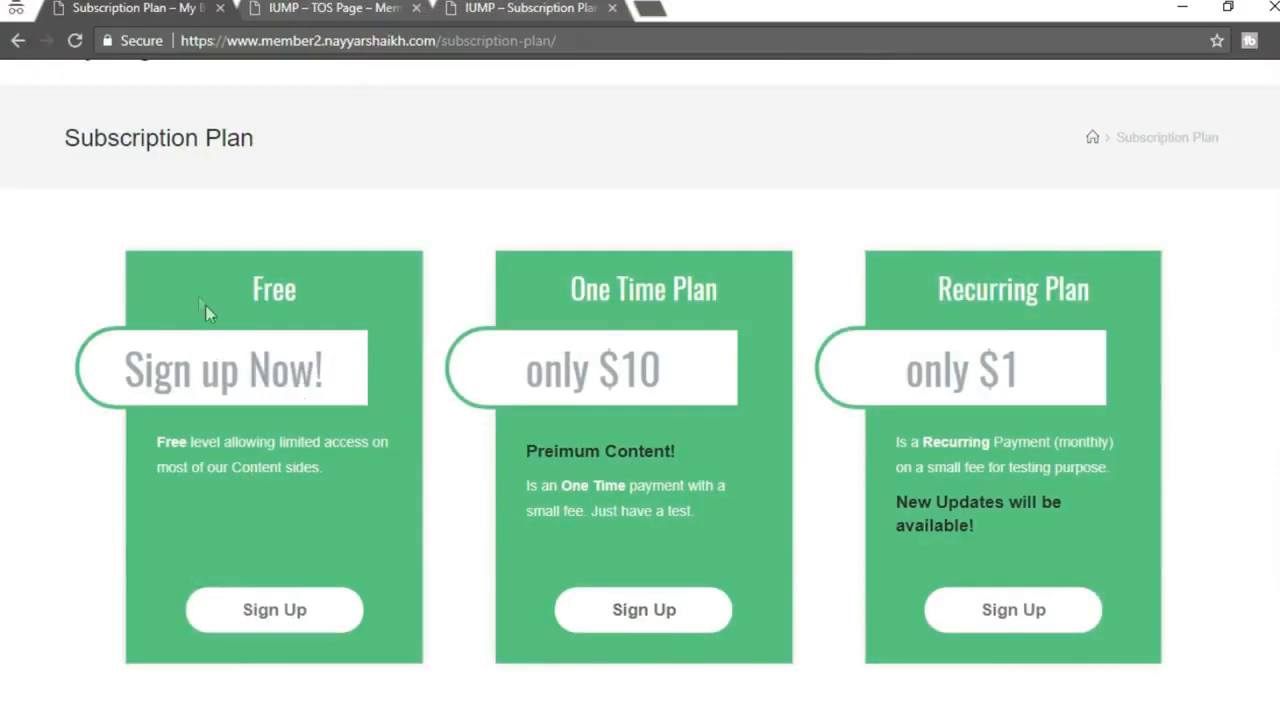
double_click(268, 290)
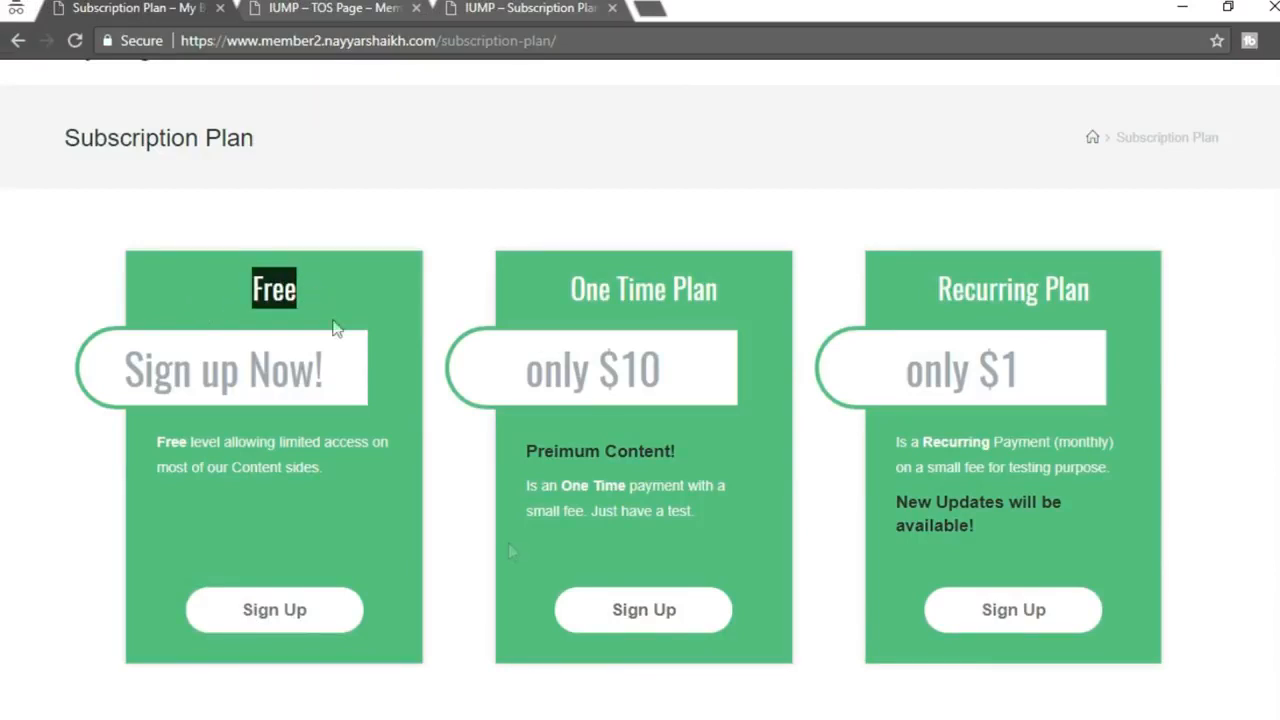
mouse_move(521, 719)
click(474, 694)
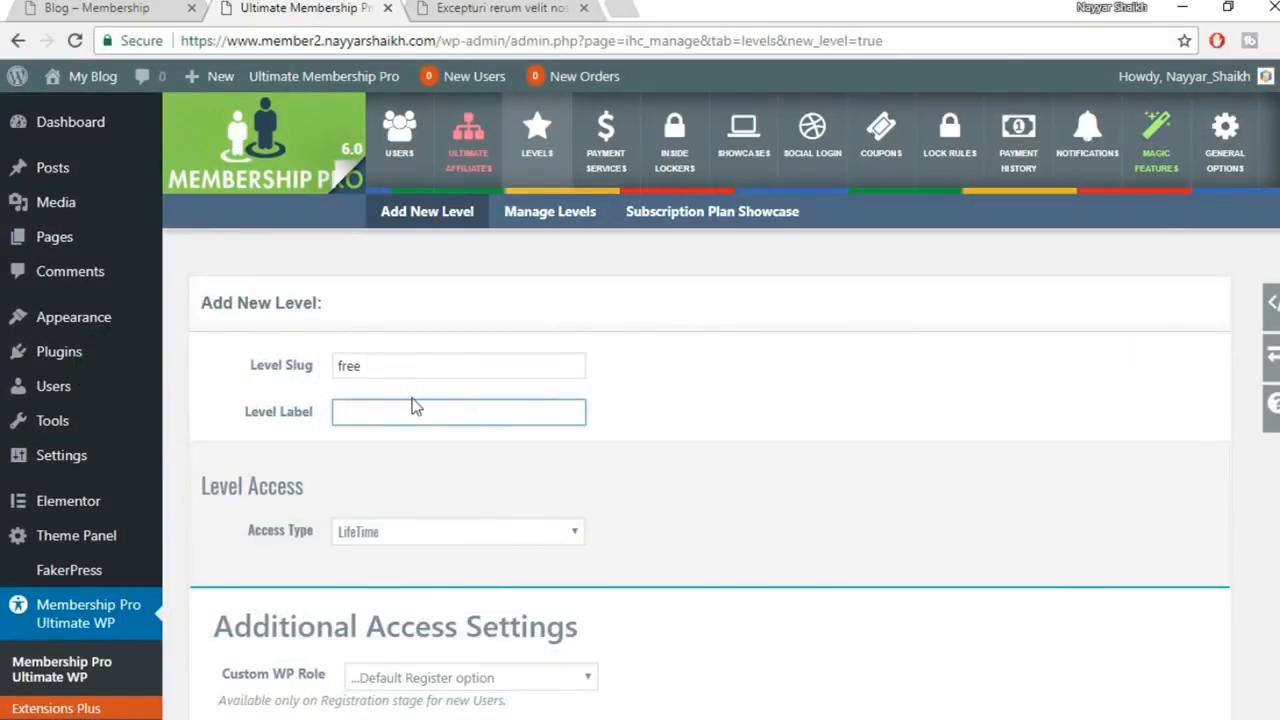
text(Free)
Keep LifeTime access and, after trying Pending, leave the role on Default Register option
scroll(562, 478, down, 2)
click(398, 335)
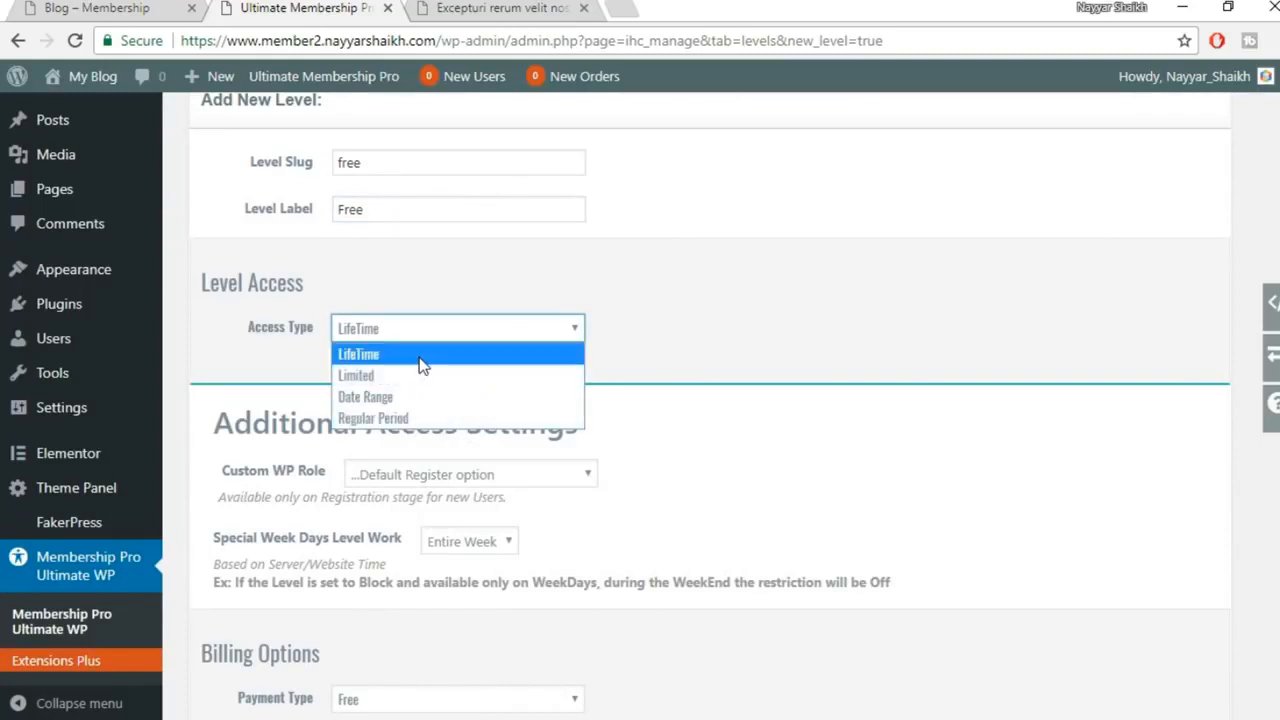
click(420, 356)
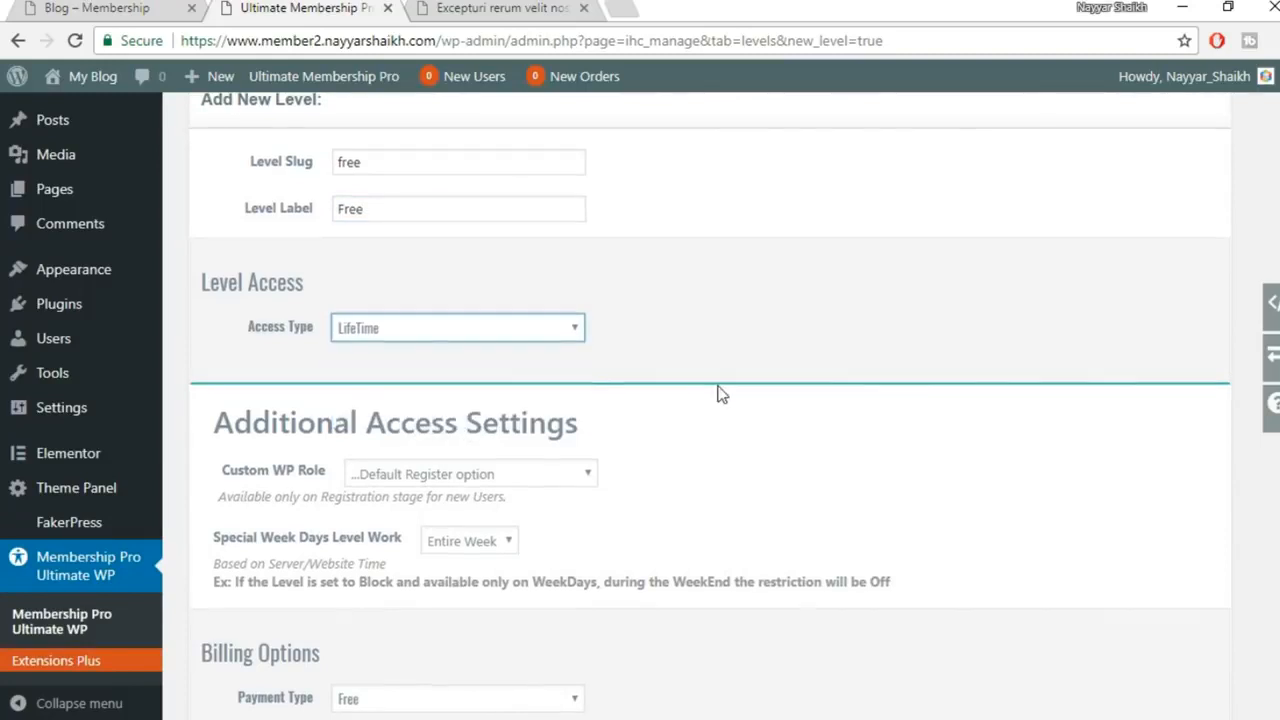
scroll(718, 395, down, 2)
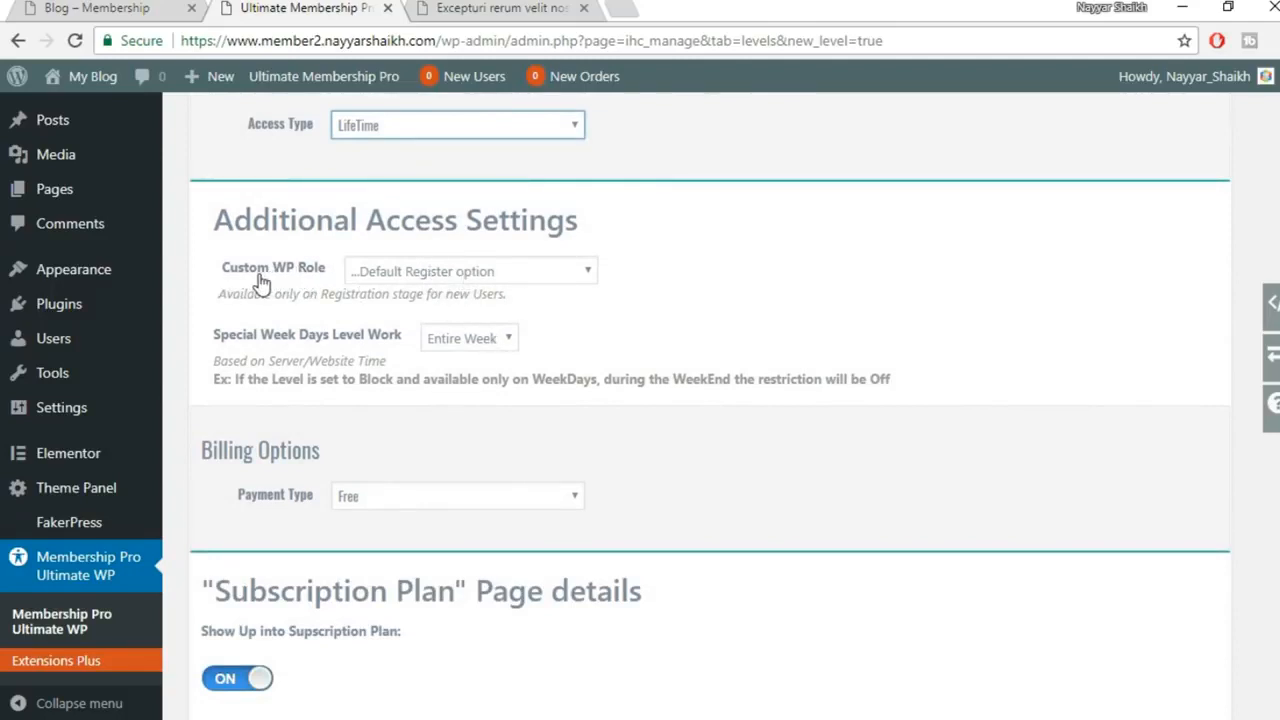
click(403, 273)
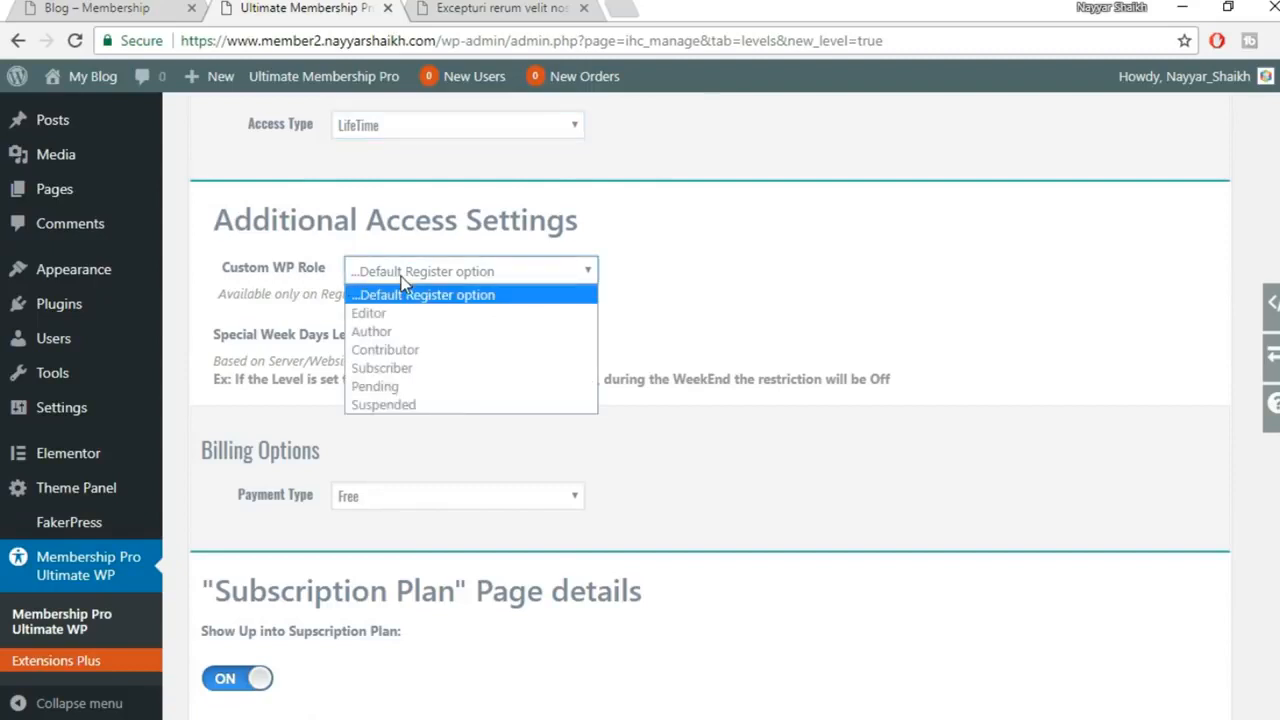
click(487, 298)
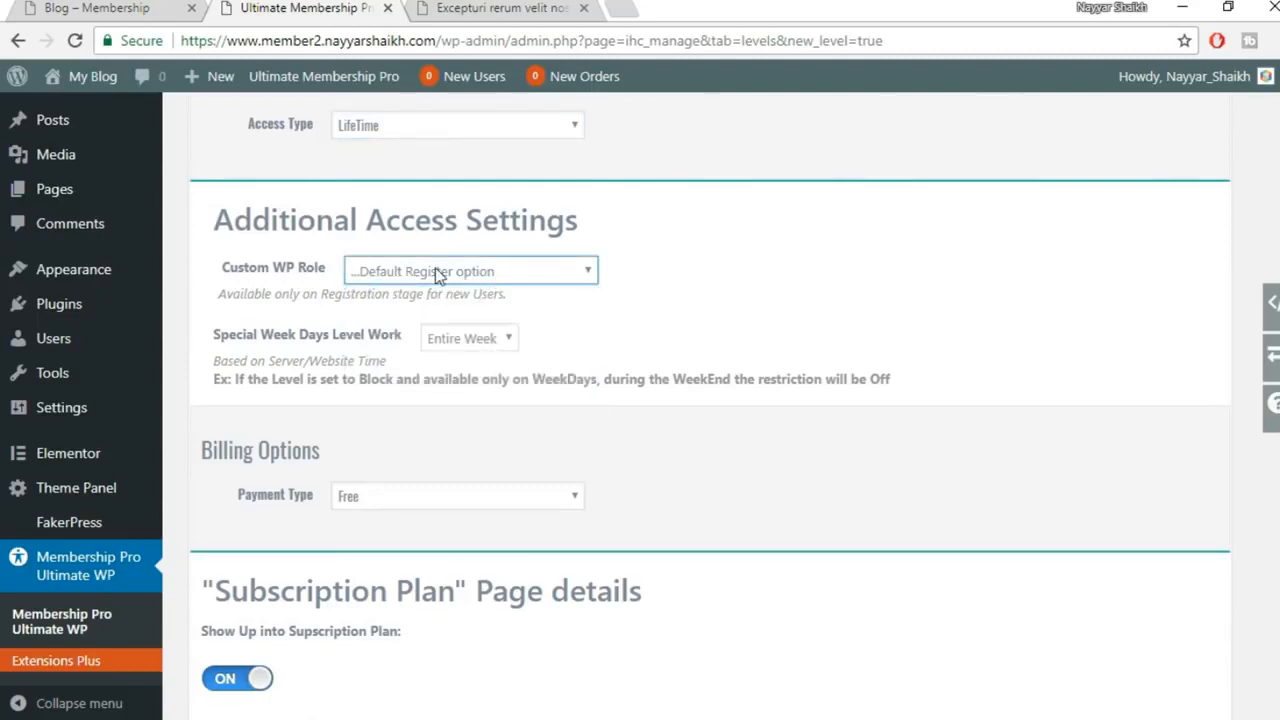
click(435, 272)
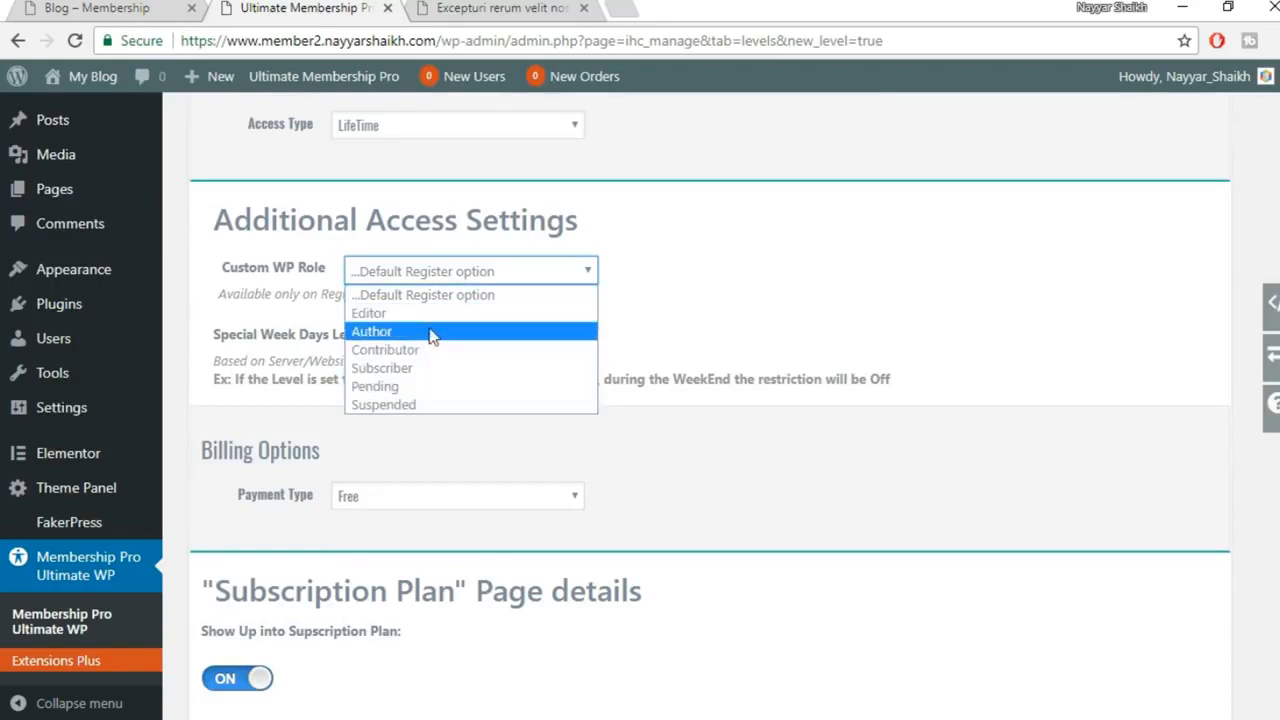
click(420, 387)
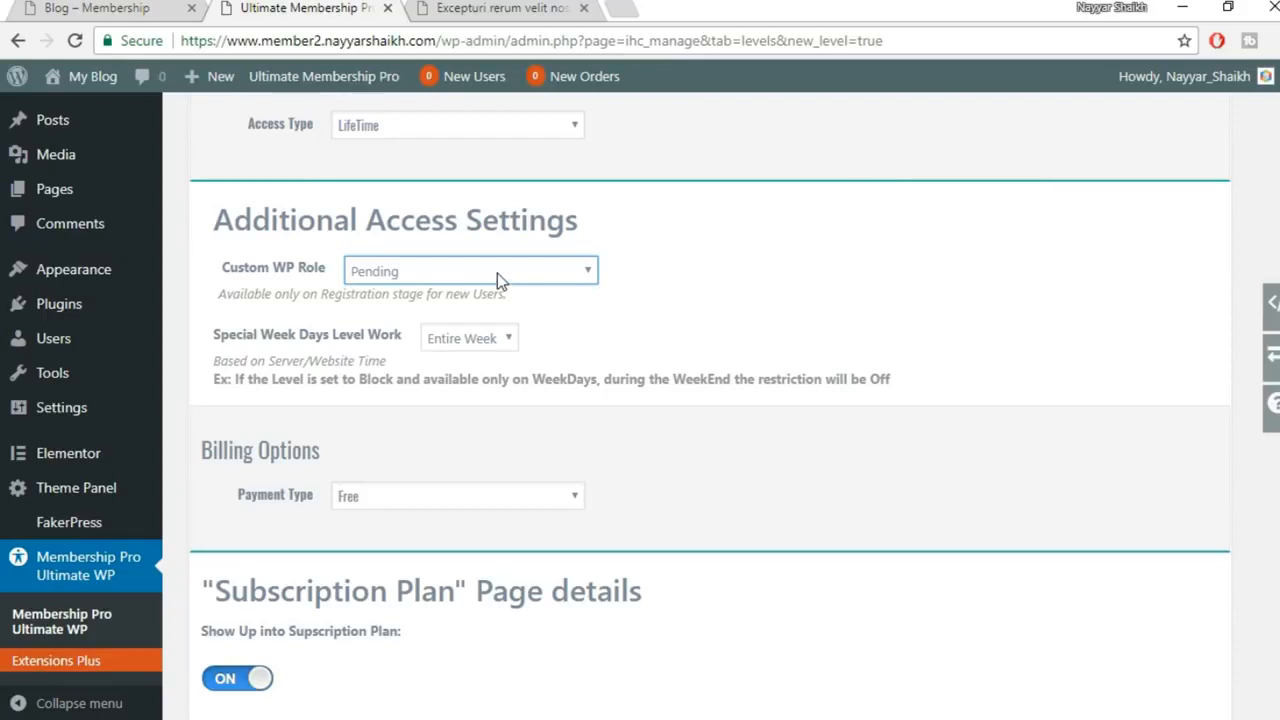
click(497, 273)
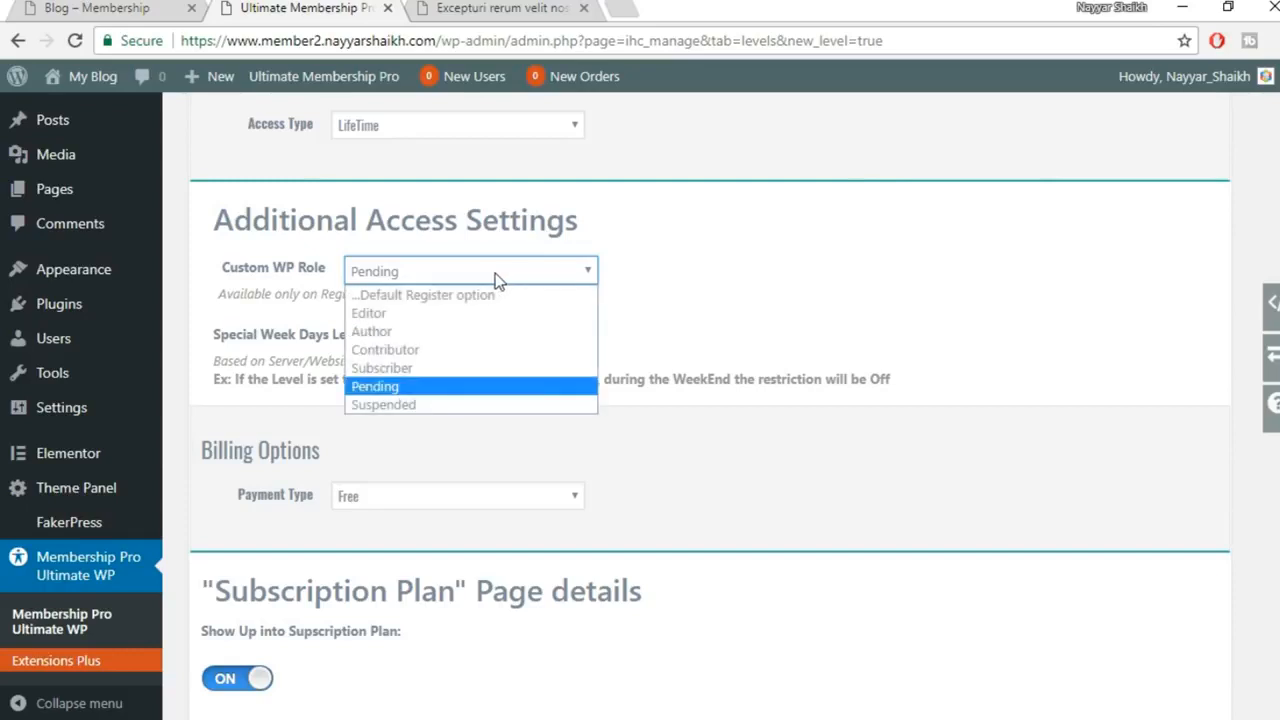
click(437, 295)
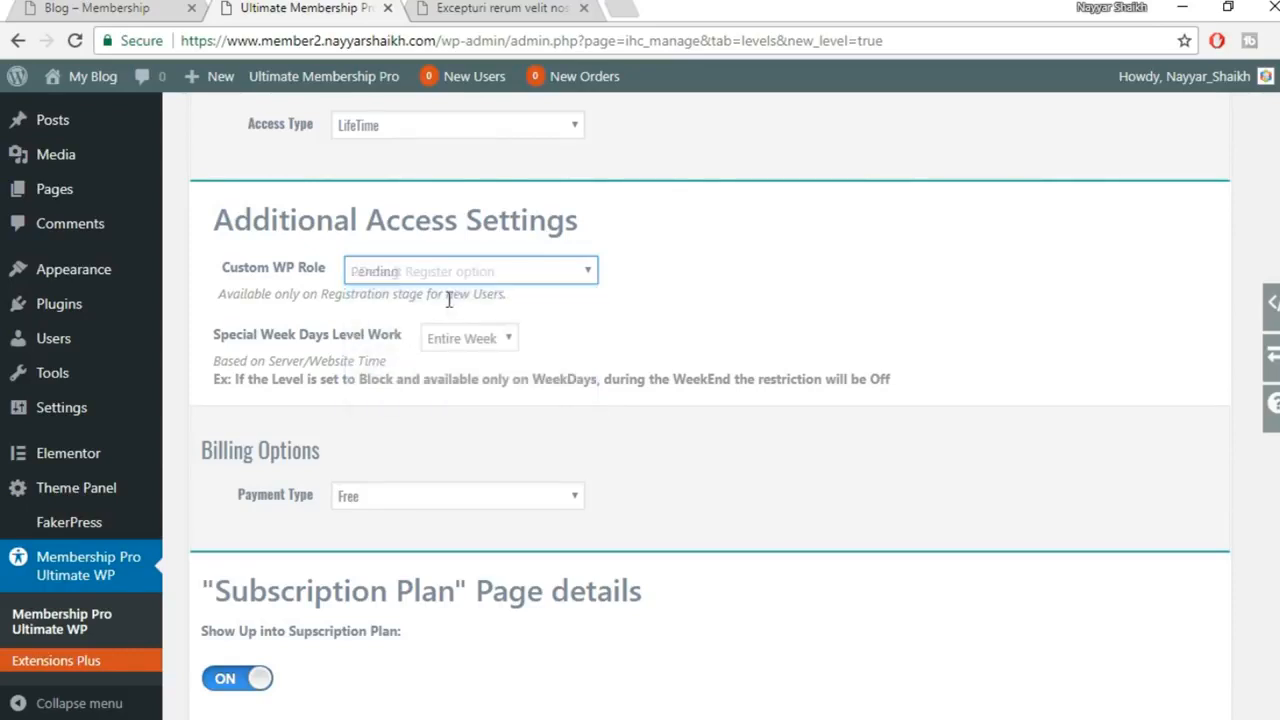
Keep Entire Week for the special week days setting
scroll(720, 320, down, 1)
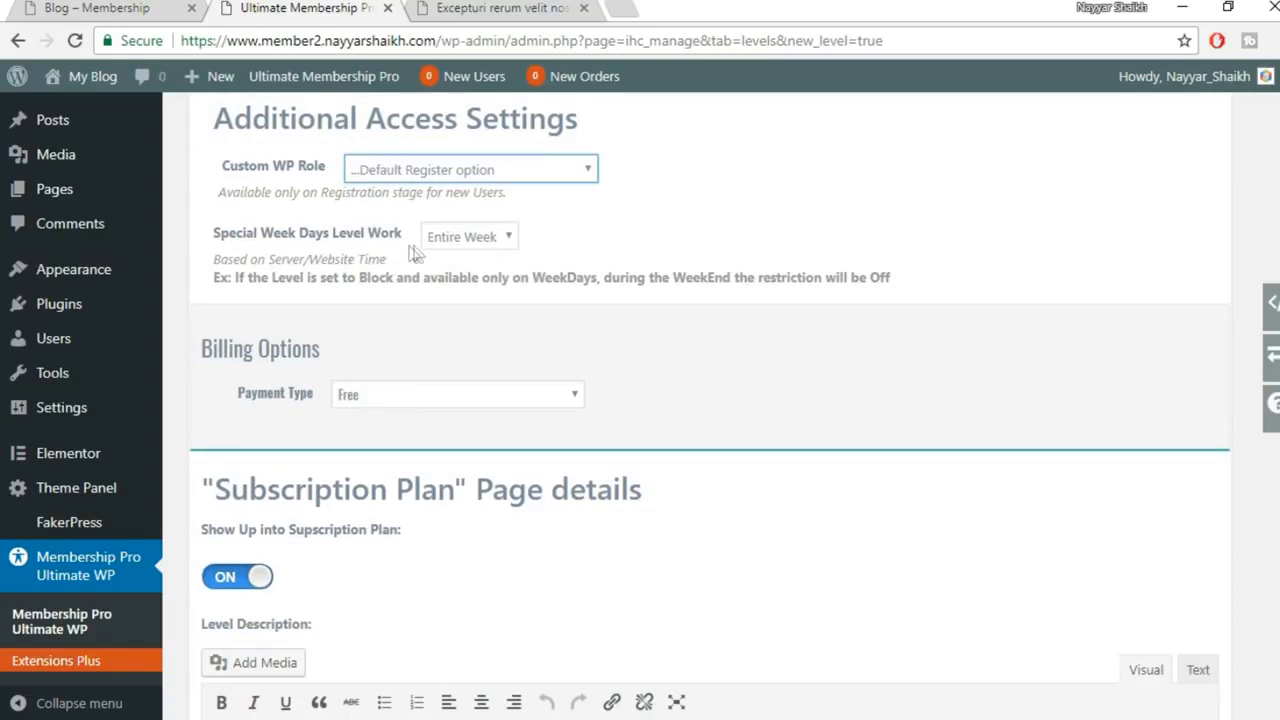
click(462, 248)
click(470, 260)
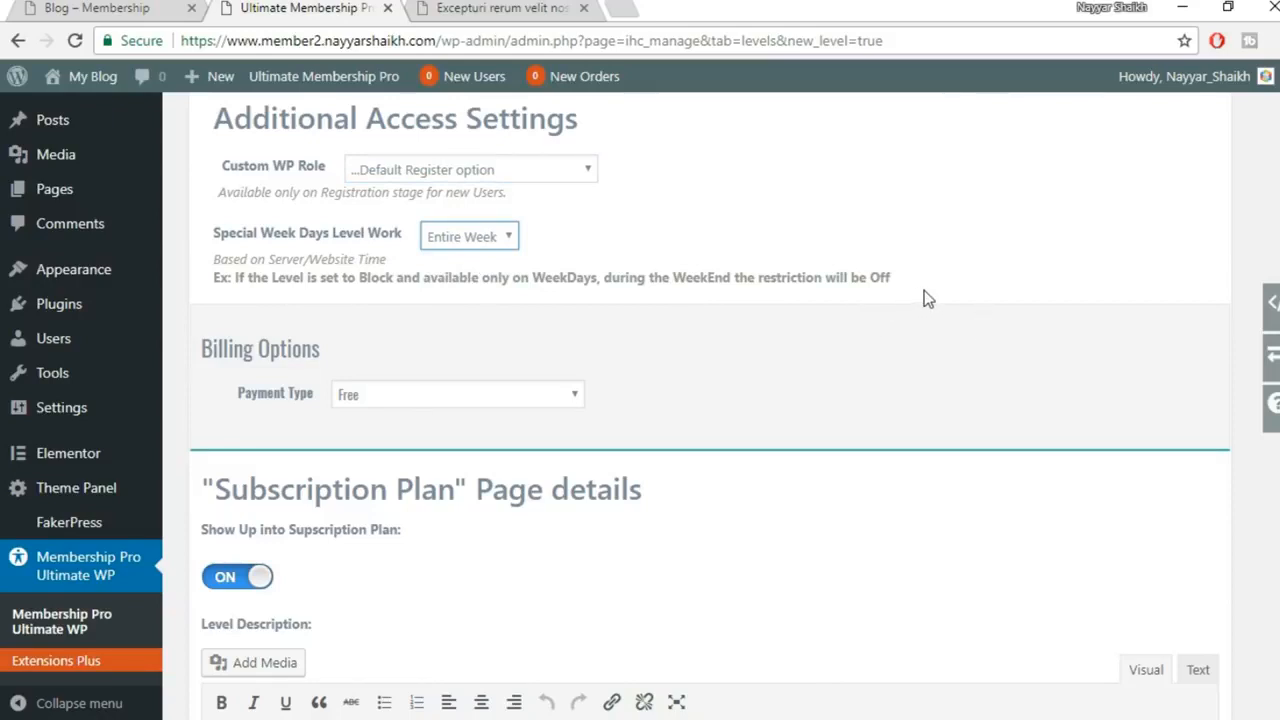
scroll(905, 300, up, 1)
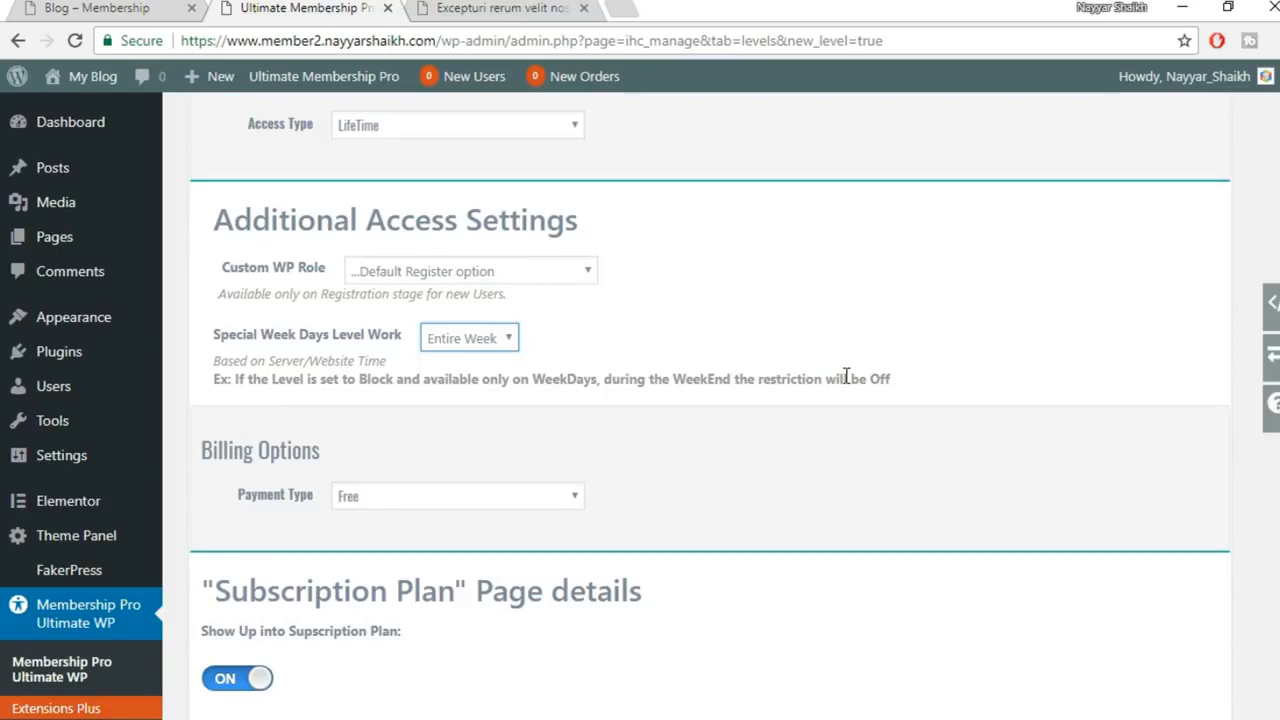
Try Weekends for special week days, then restore Entire Week and keep the payment type Free
click(482, 346)
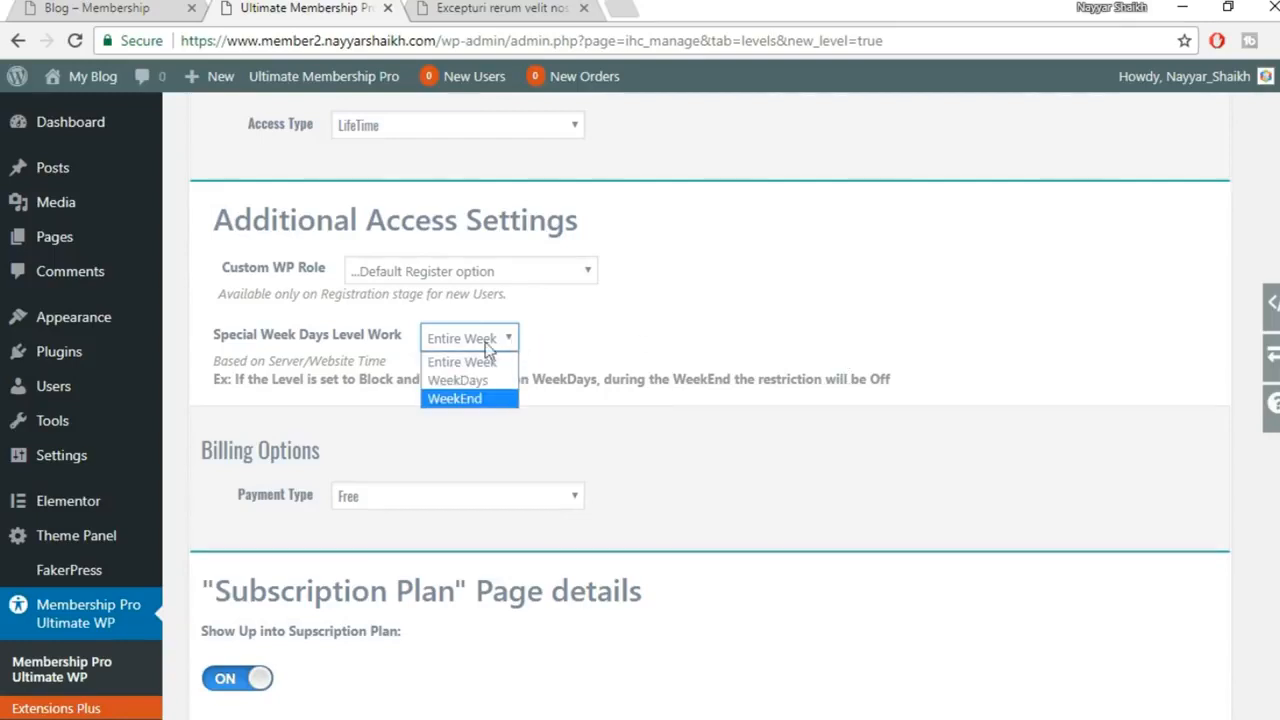
click(482, 410)
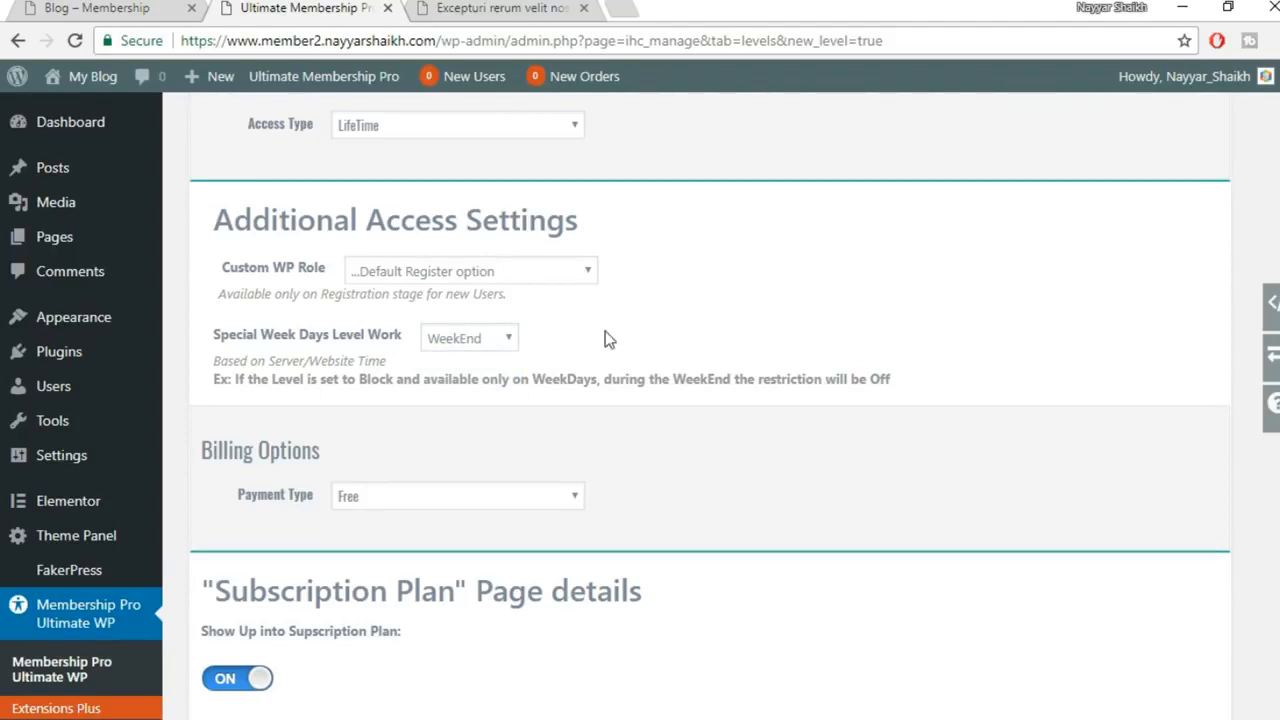
click(499, 346)
click(657, 350)
click(468, 339)
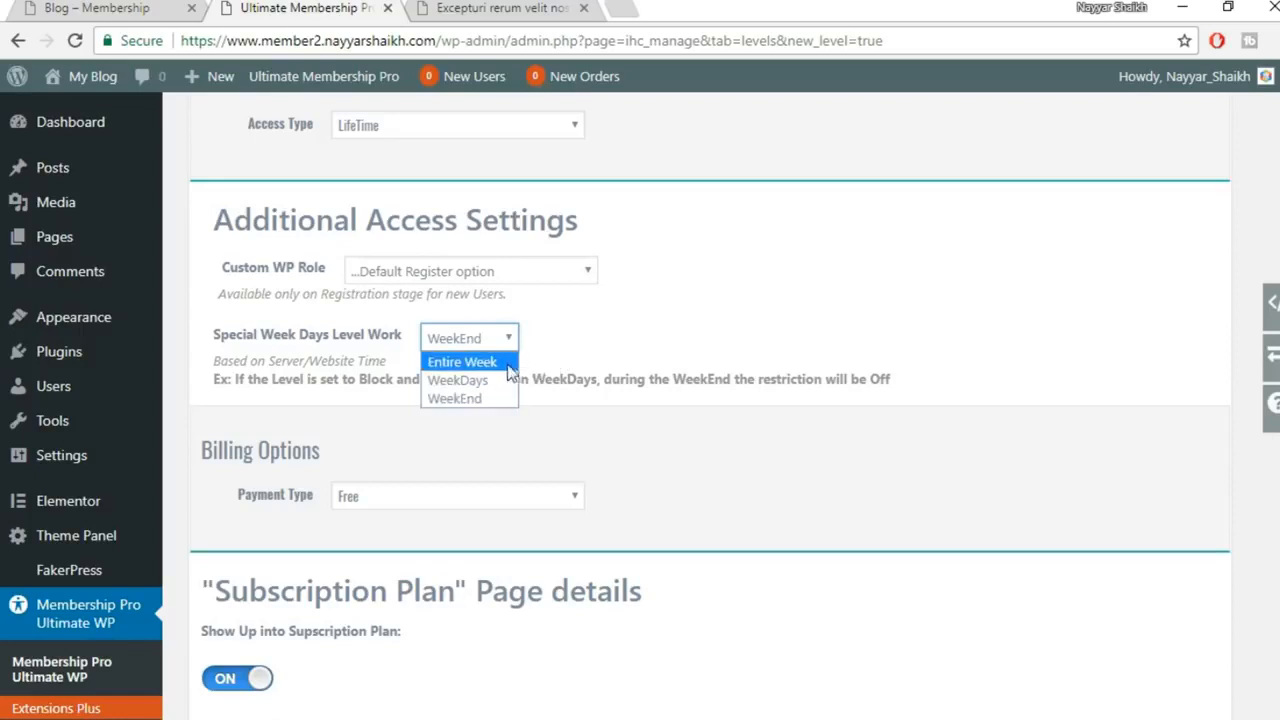
click(462, 362)
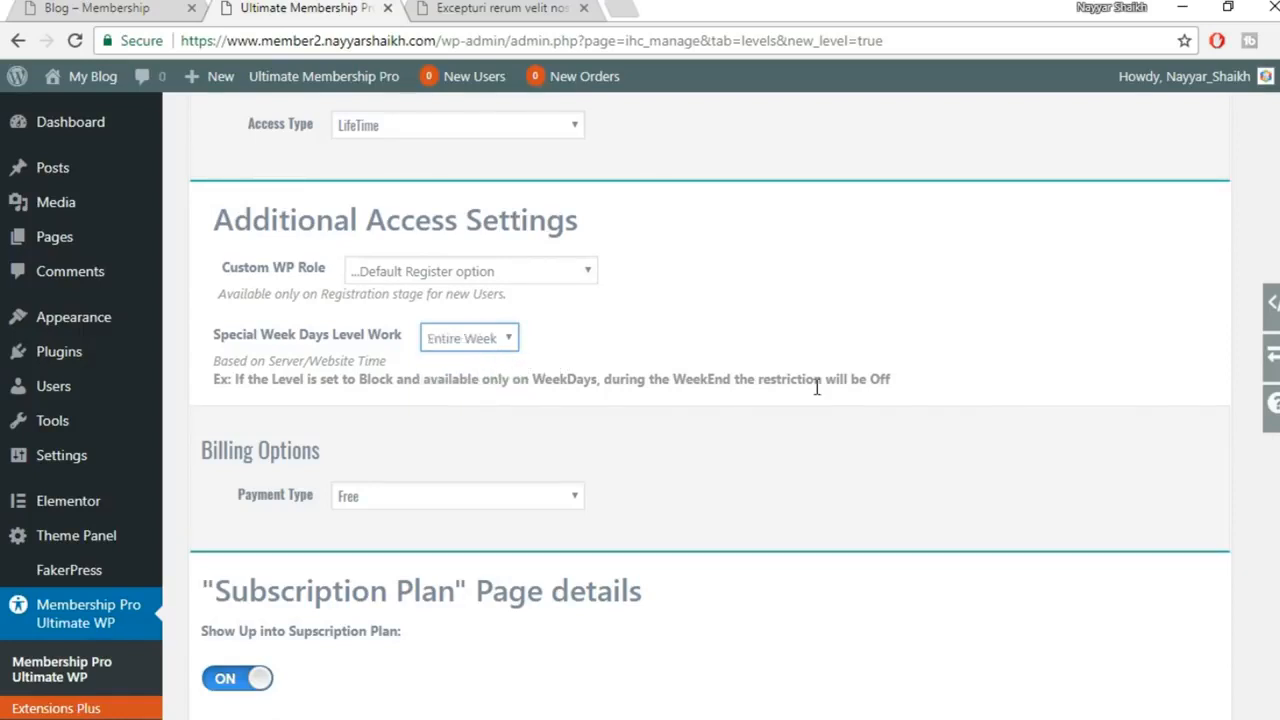
scroll(817, 388, down, 1)
click(404, 405)
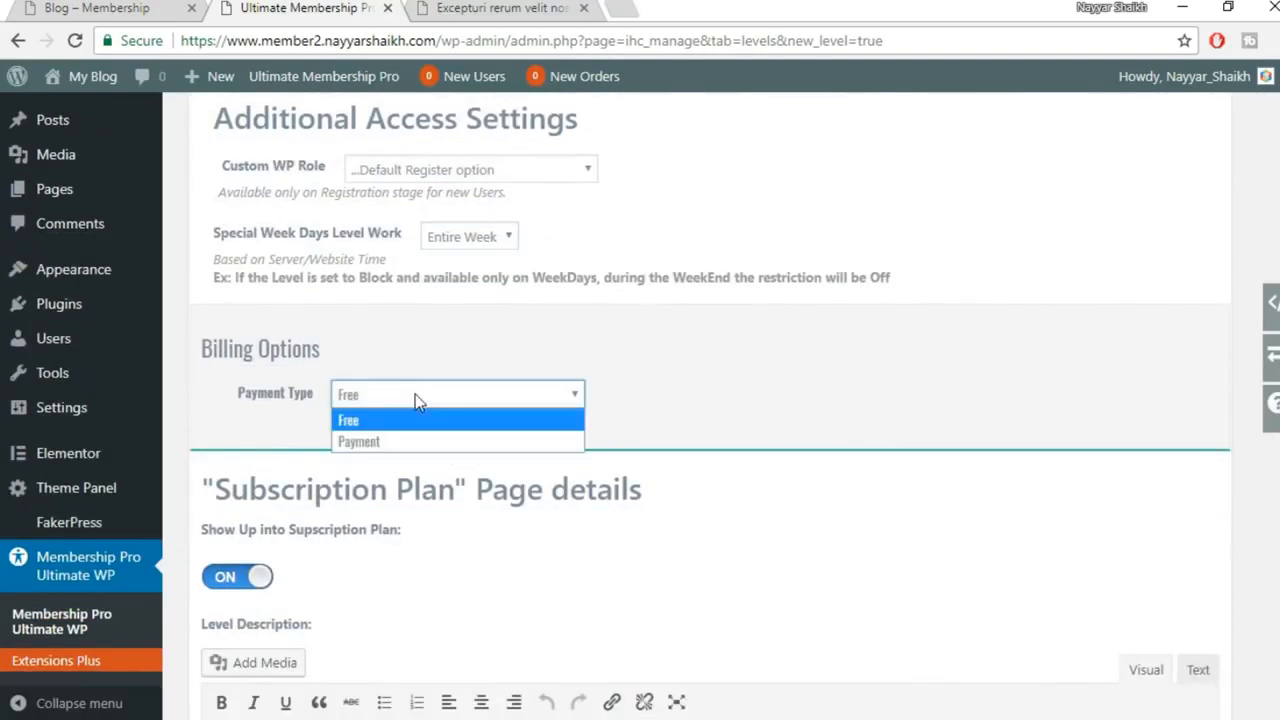
click(460, 392)
scroll(958, 383, down, 2)
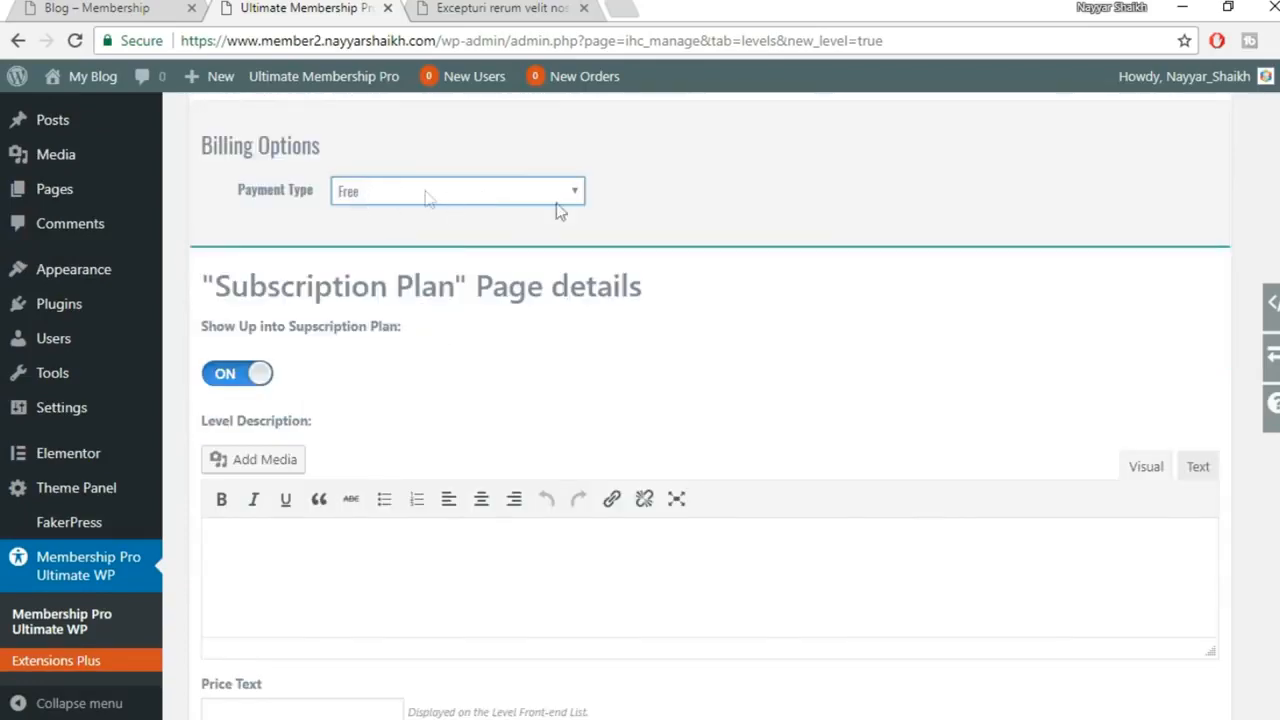
scroll(920, 314, down, 2)
Paste the Free plan's description into Level Description using the Text (HTML) view
click(428, 433)
scroll(428, 433, up, 1)
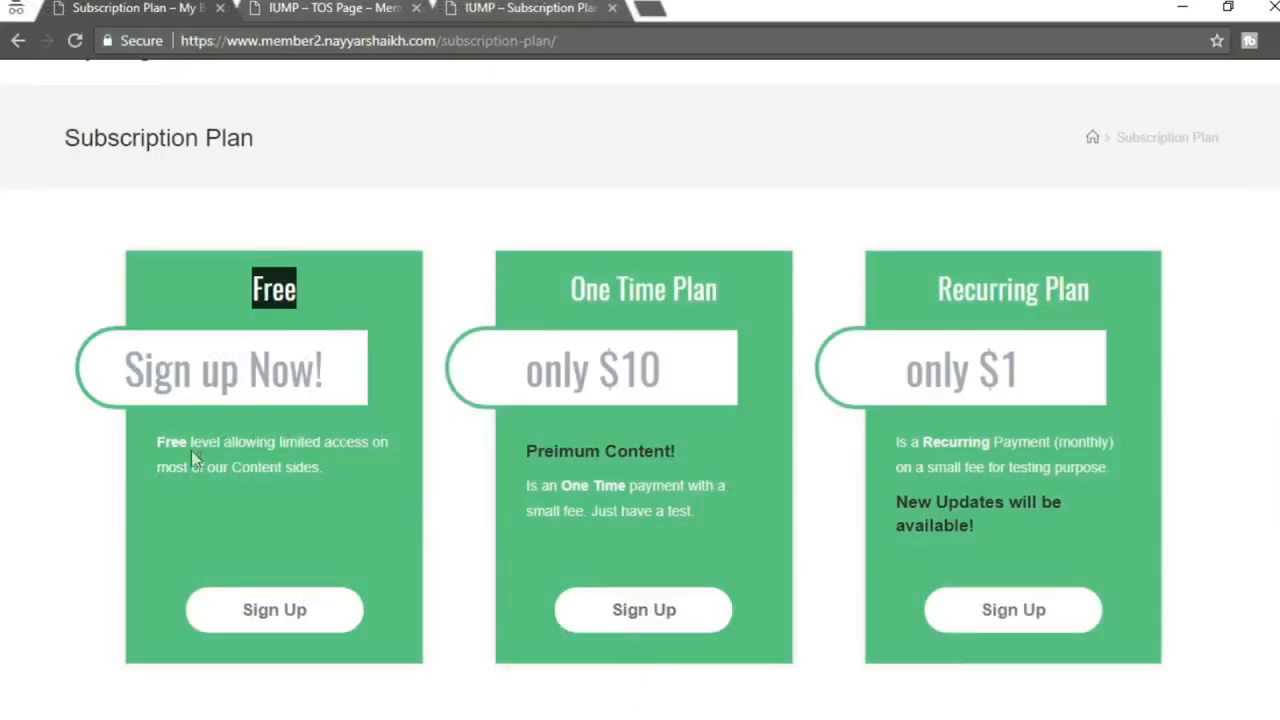
drag(156, 443, 334, 467)
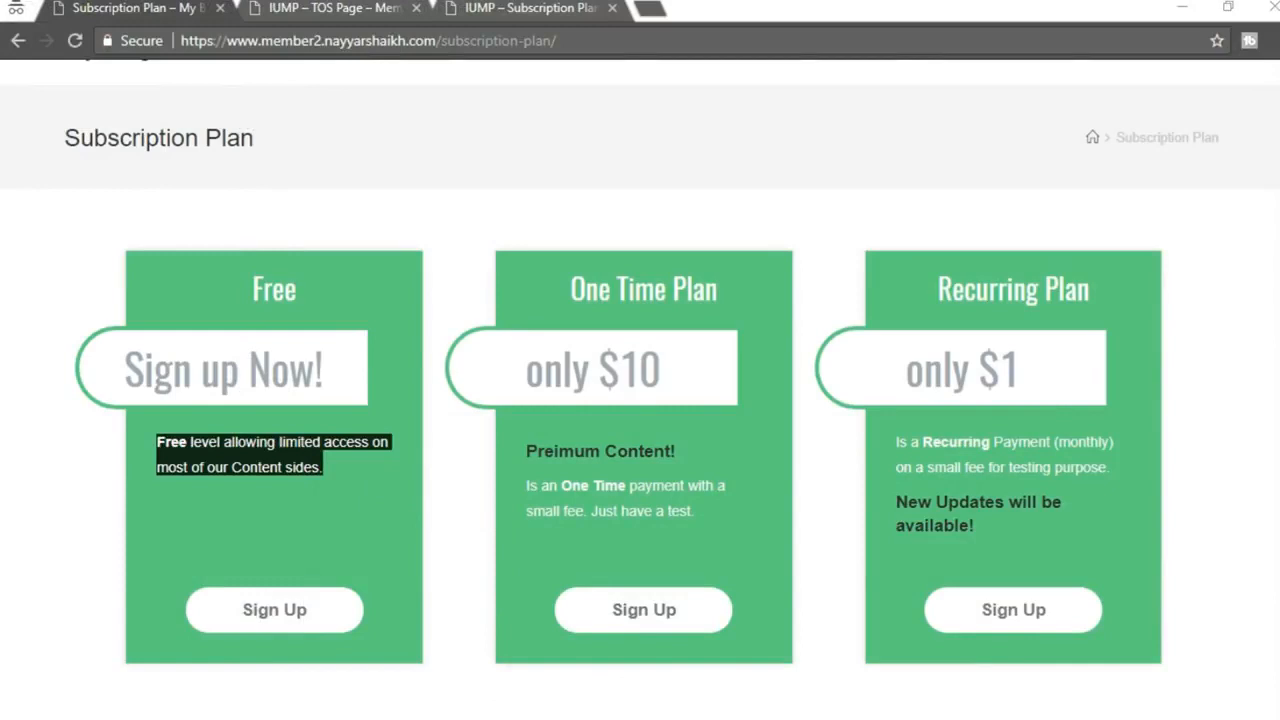
click(298, 487)
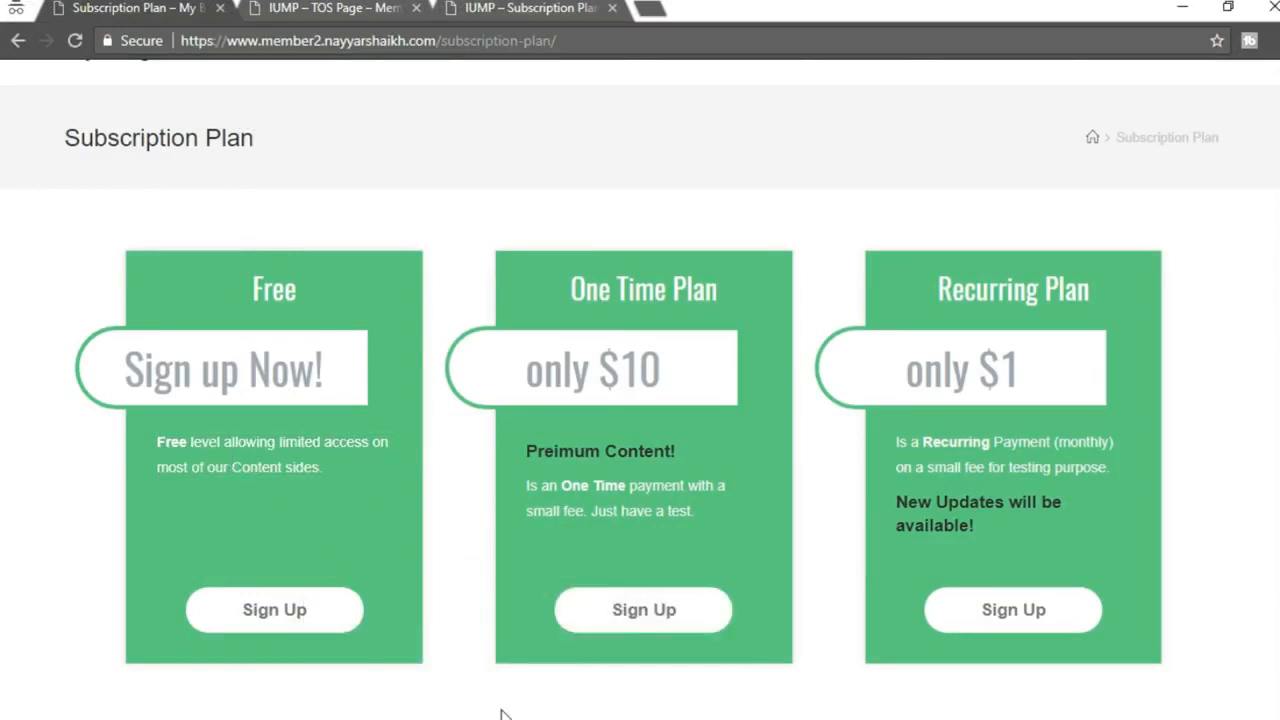
drag(158, 441, 322, 467)
key(ctrl+c)
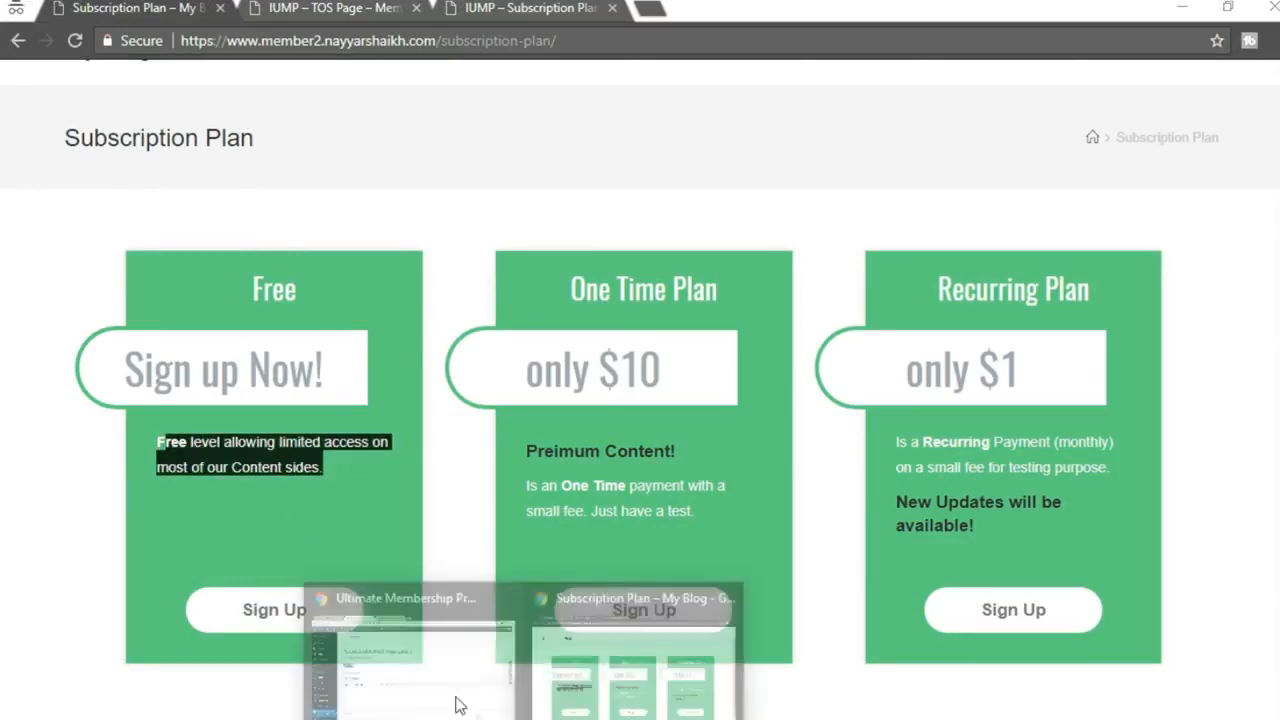
click(457, 700)
key(ctrl+v)
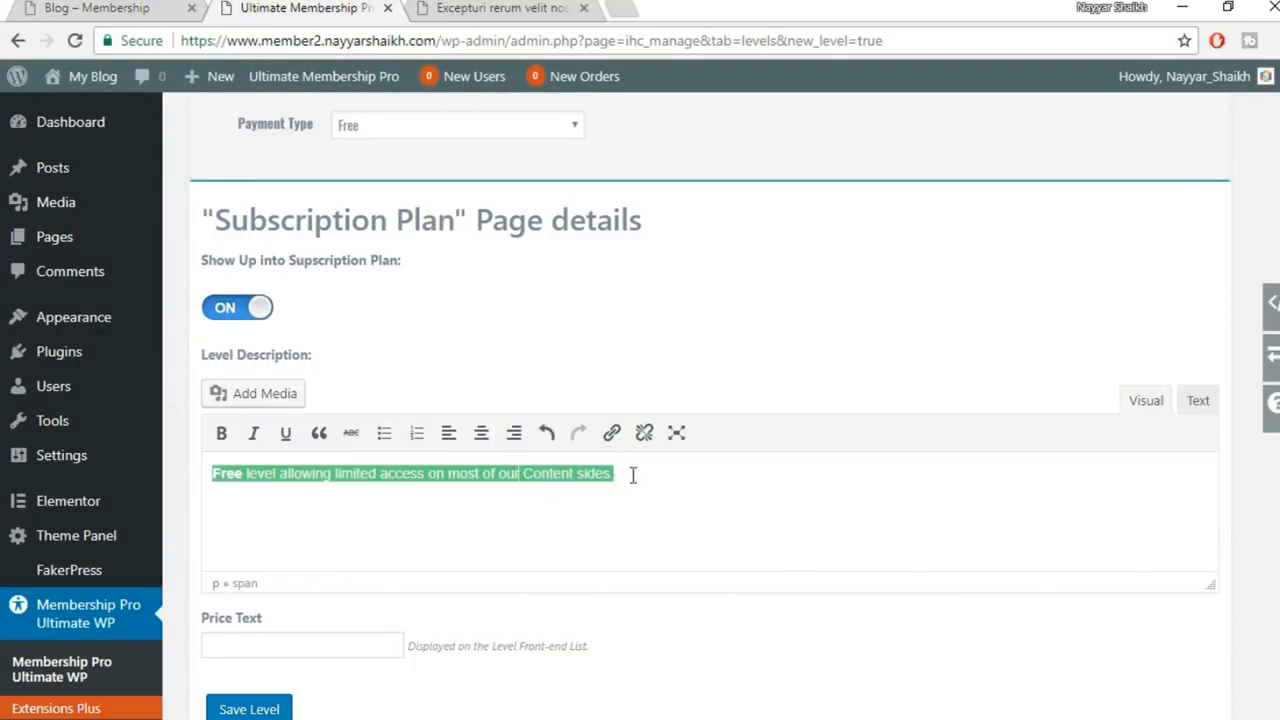
drag(634, 478, 205, 472)
key(ctrl+c)
click(1198, 400)
key(ctrl+a)
key(ctrl+v)
click(1148, 402)
Copy 'Sign up Now!' from the Free card into Price Text and save the level
scroll(745, 550, down, 1)
click(268, 543)
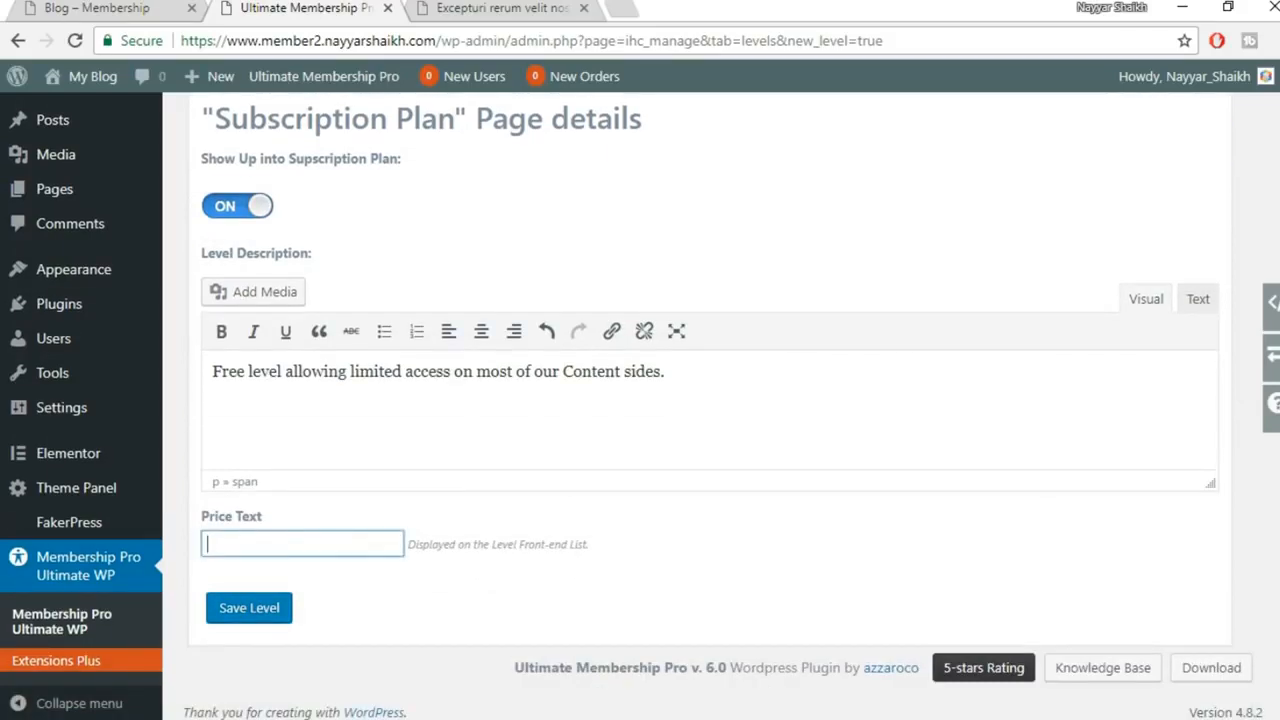
click(305, 543)
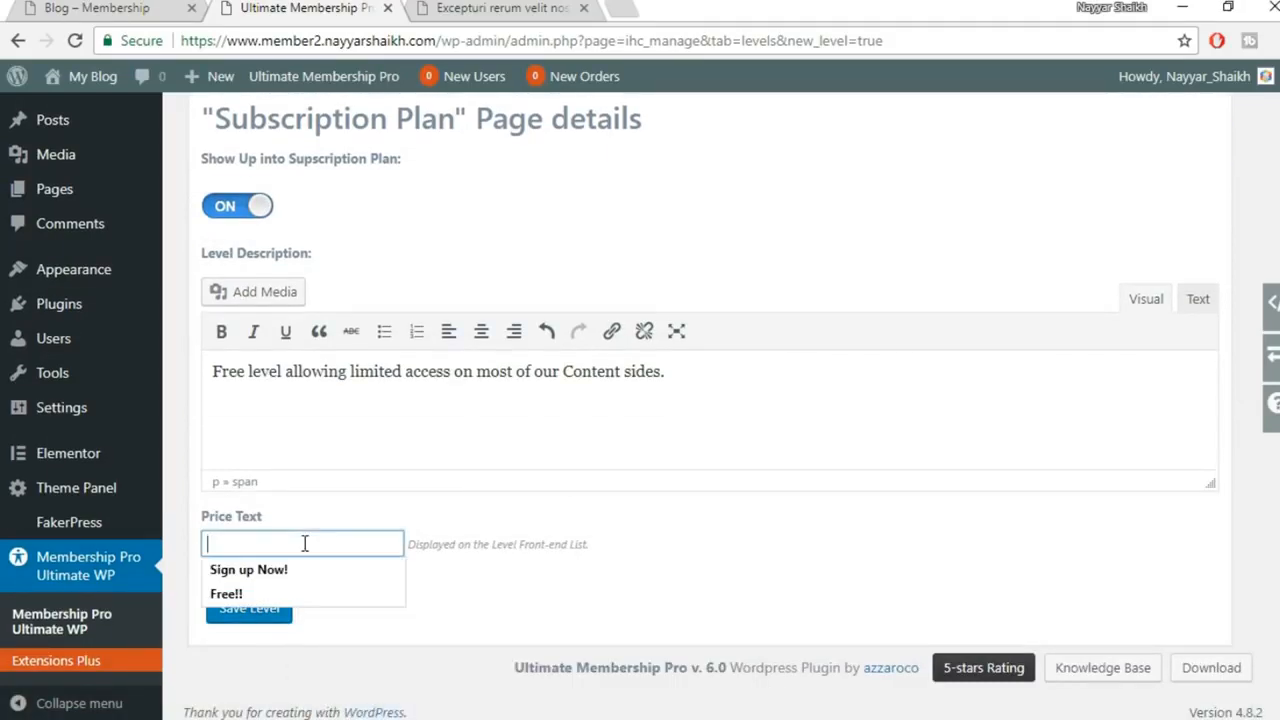
click(631, 634)
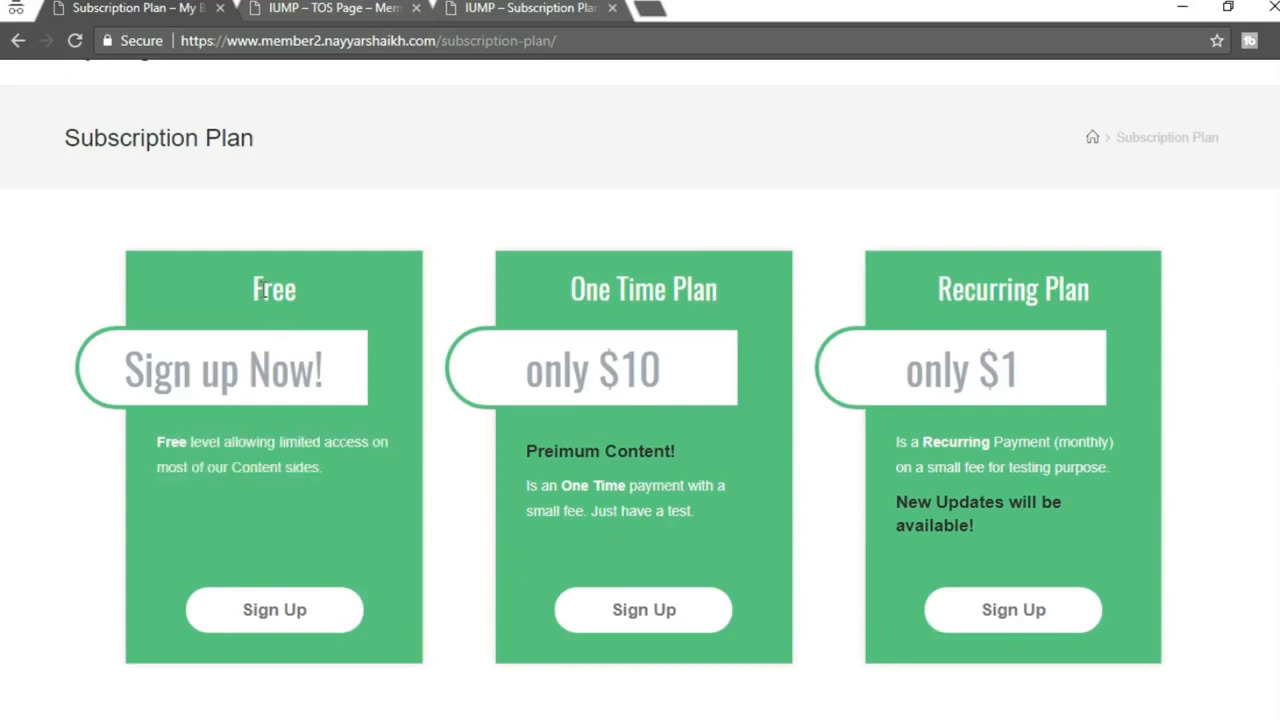
drag(256, 285, 333, 294)
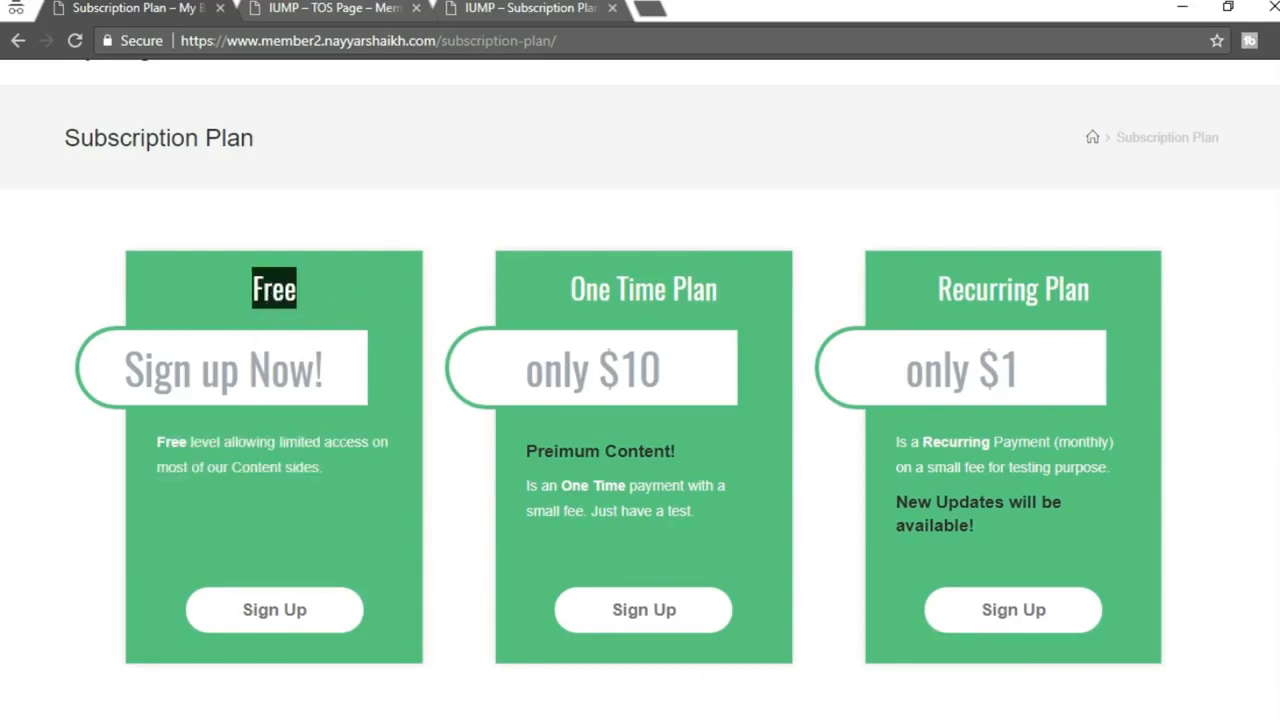
click(307, 378)
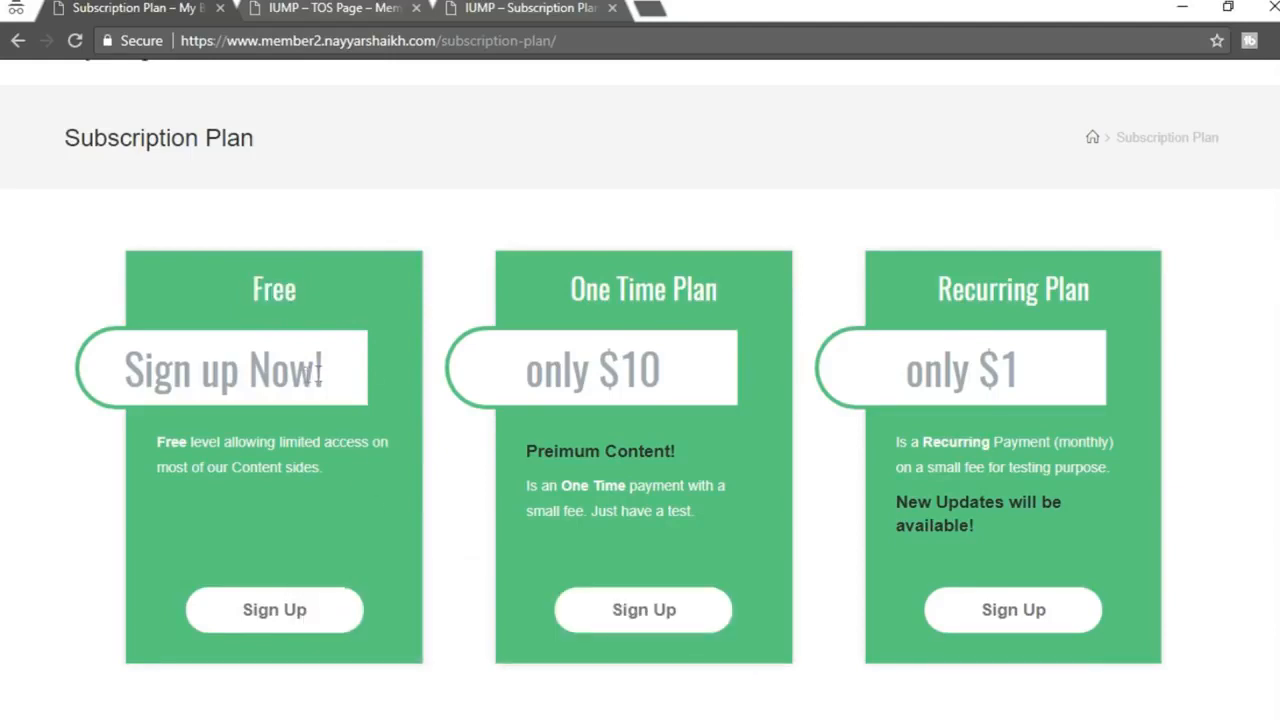
drag(350, 366, 114, 380)
key(ctrl+c)
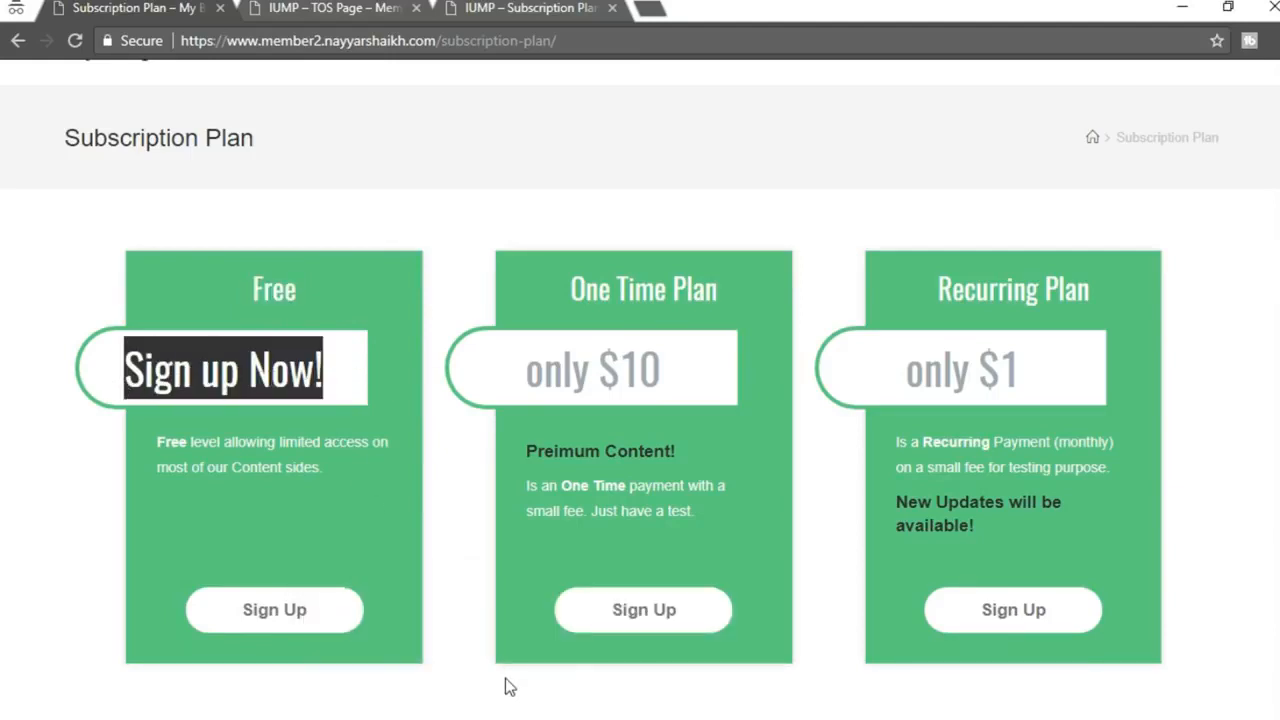
mouse_move(510, 718)
click(407, 633)
key(ctrl+v)
click(263, 618)
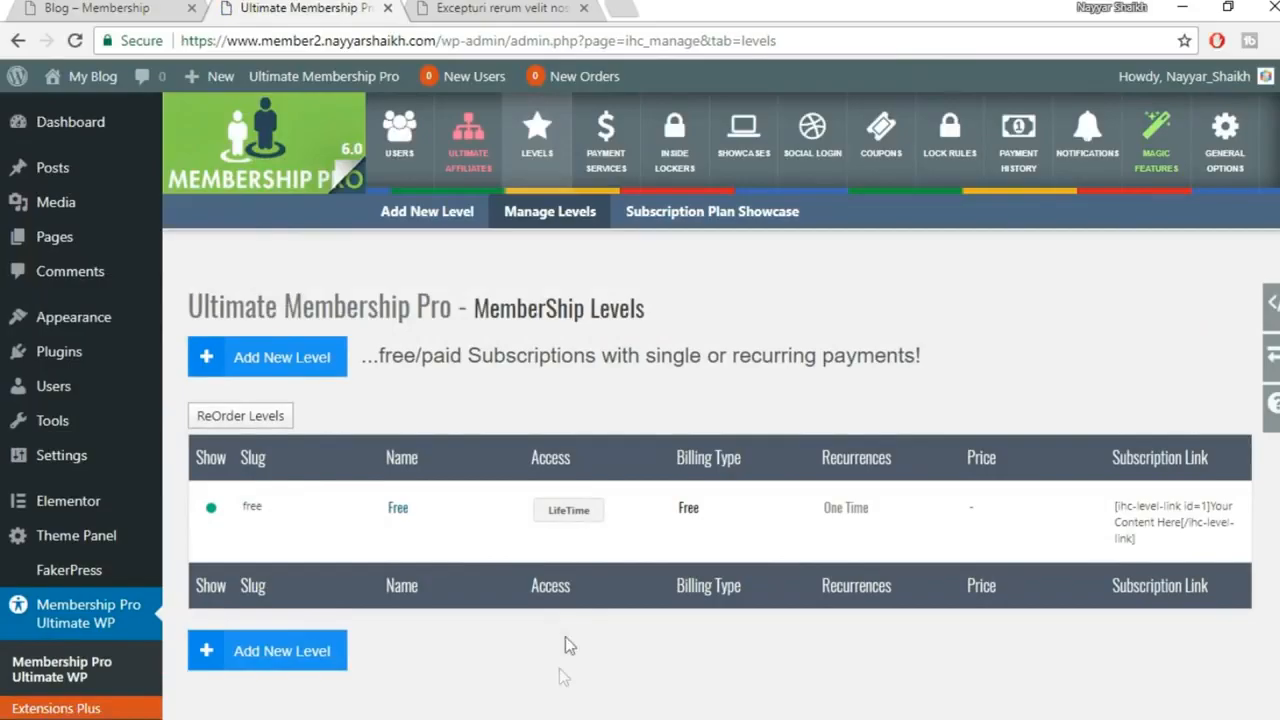
Reload the Subscription Plan page to check the Free plan, then go back to Manage Levels
mouse_move(560, 718)
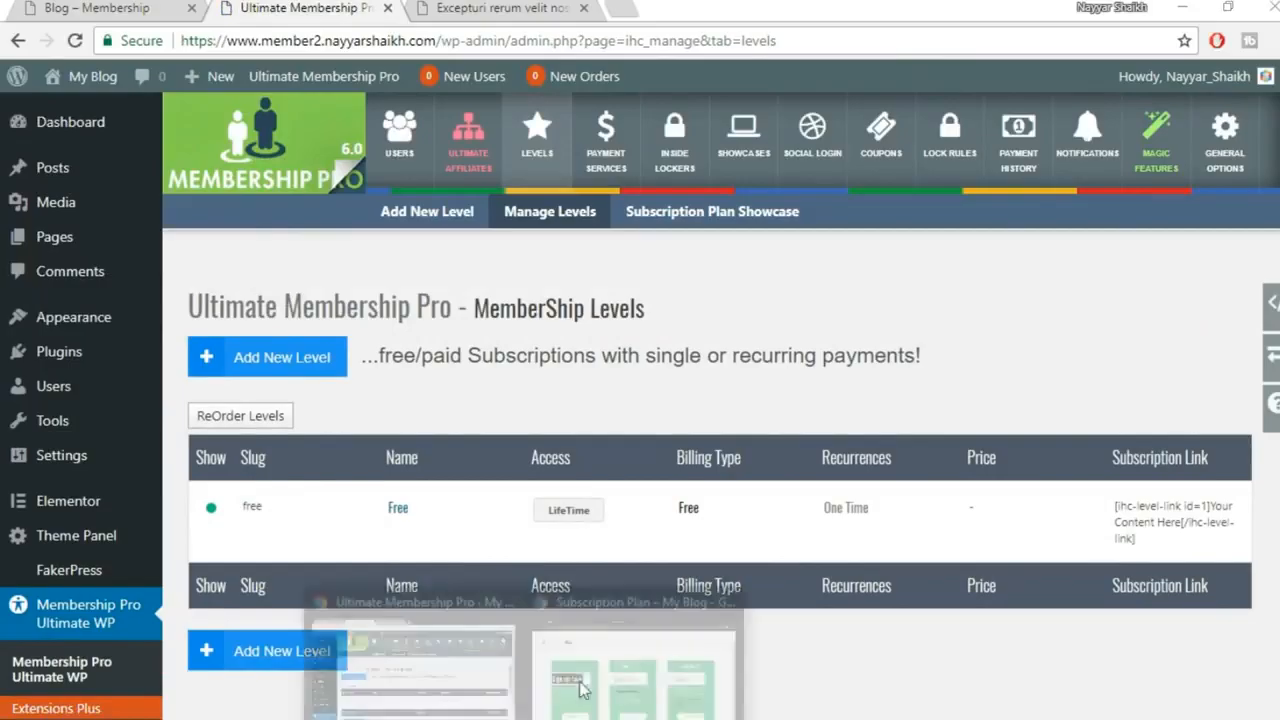
click(620, 668)
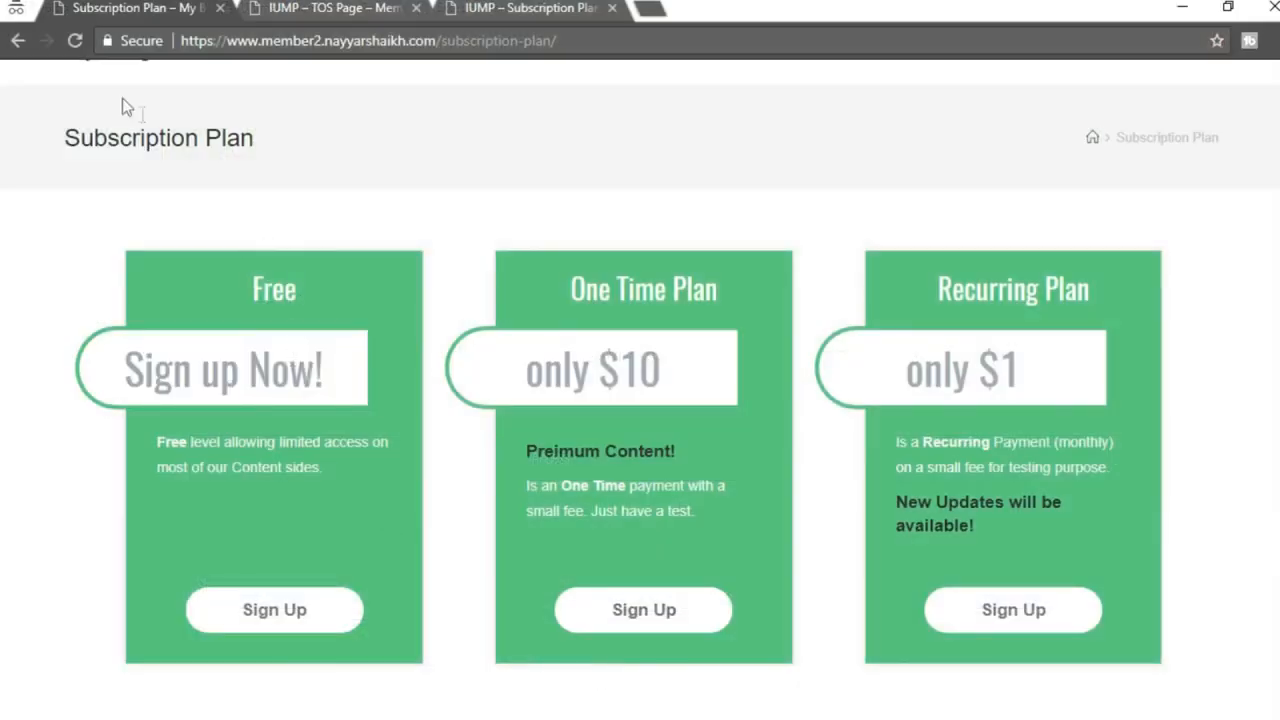
click(74, 41)
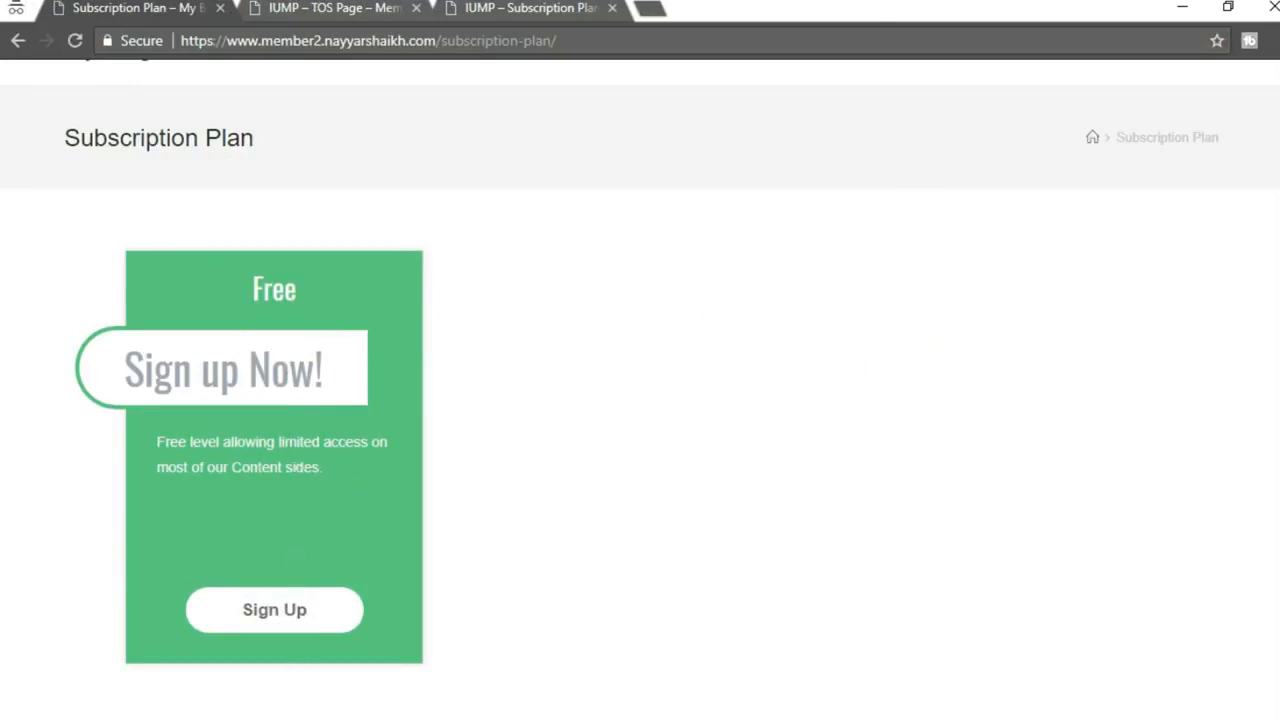
click(443, 697)
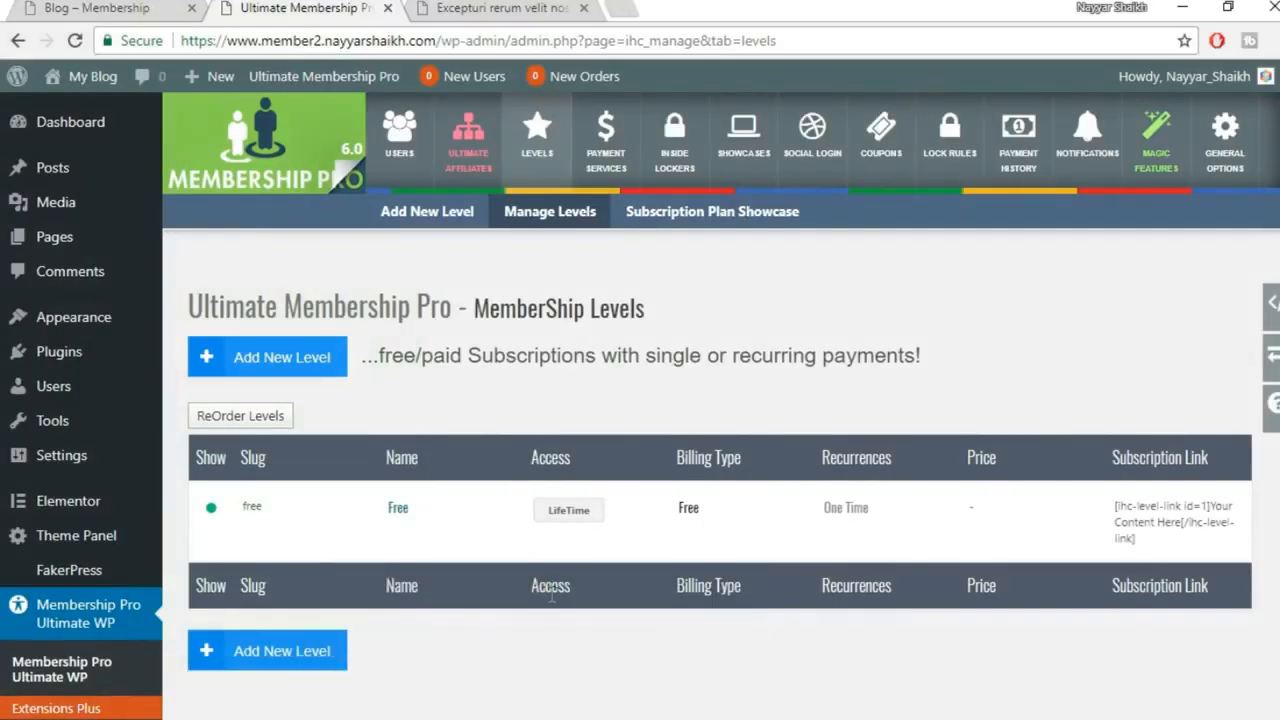
Start another membership level and fill in its slug and One Time Paymet label
click(280, 364)
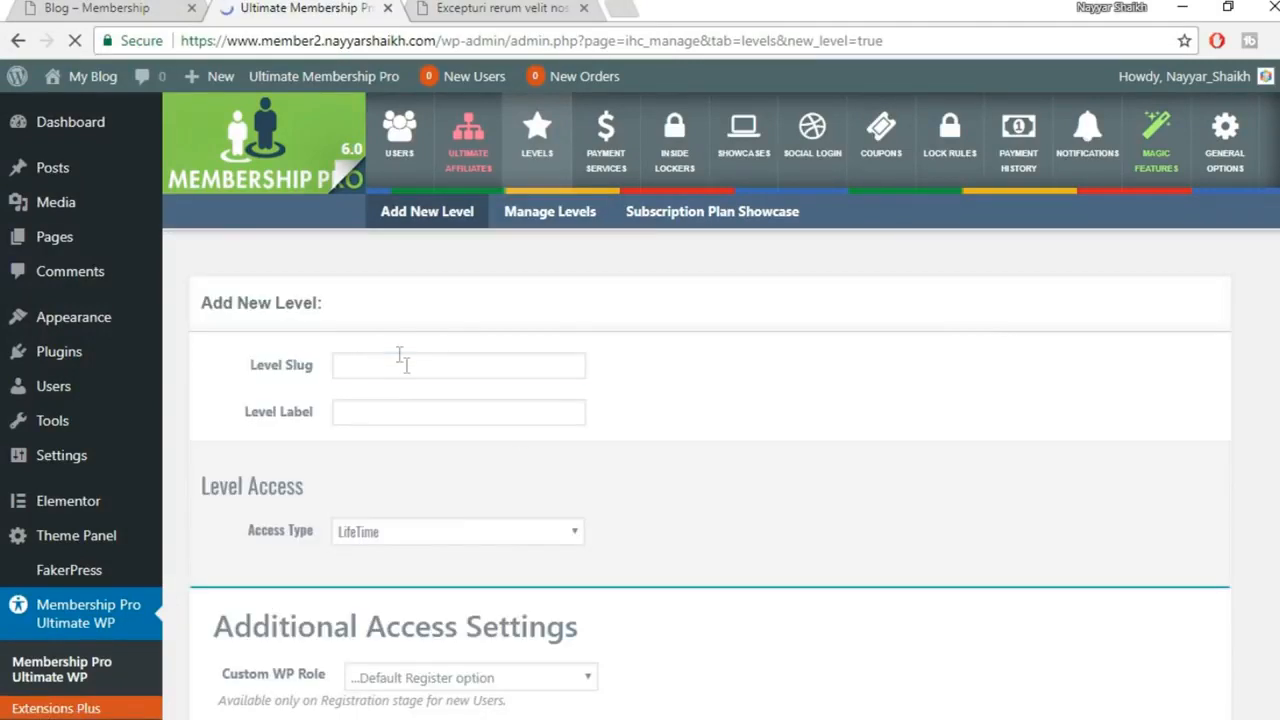
click(398, 366)
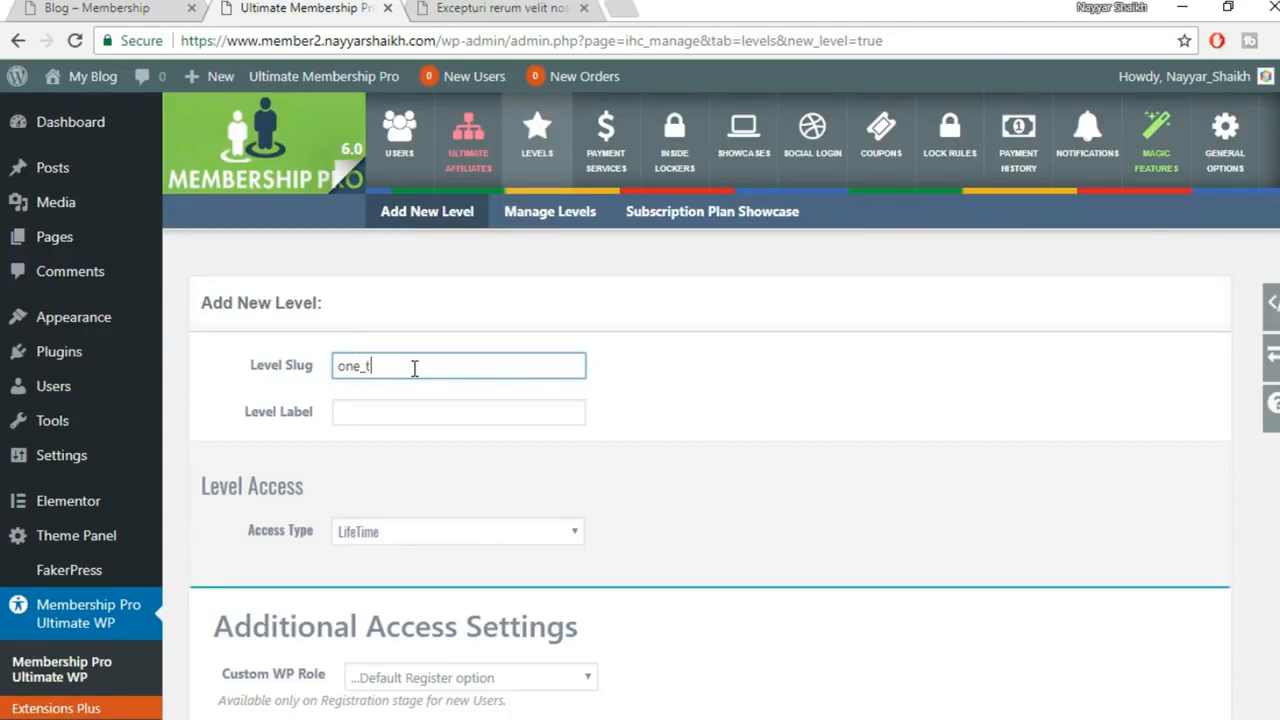
click(400, 410)
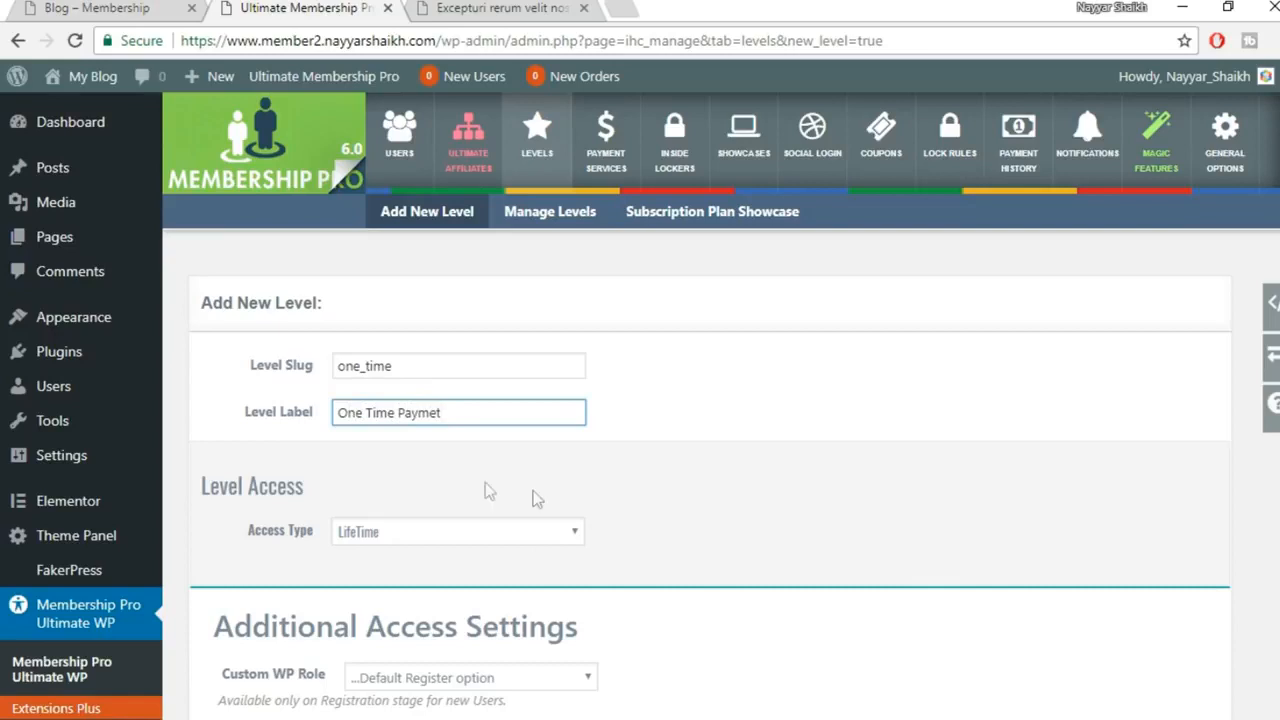
scroll(600, 495, down, 2)
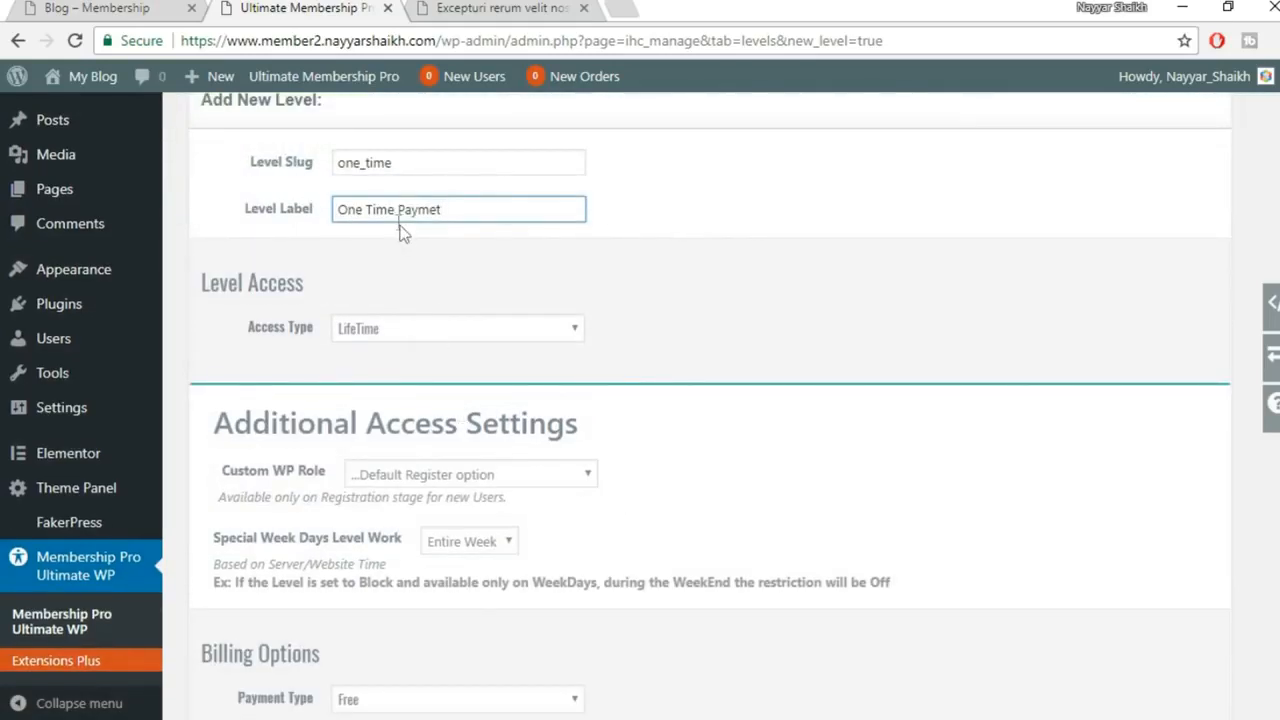
click(576, 268)
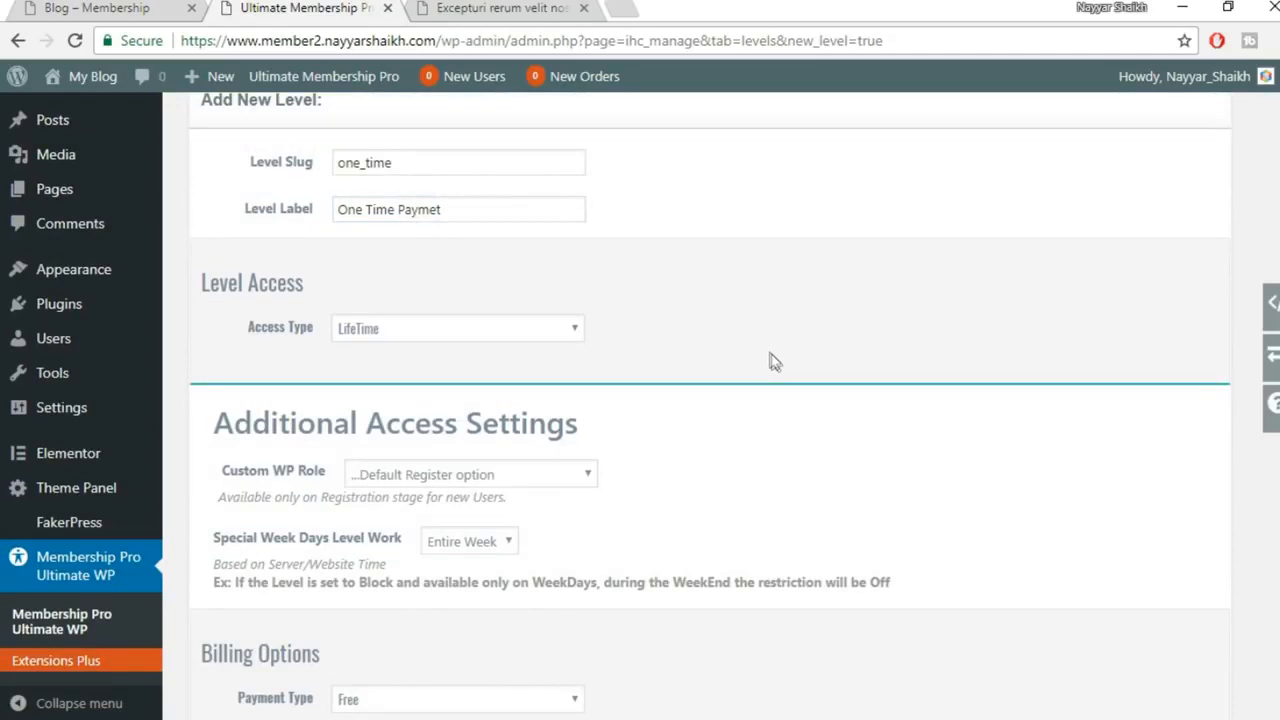
Try the Limited (Days) and Date Range access type options
click(493, 331)
click(452, 377)
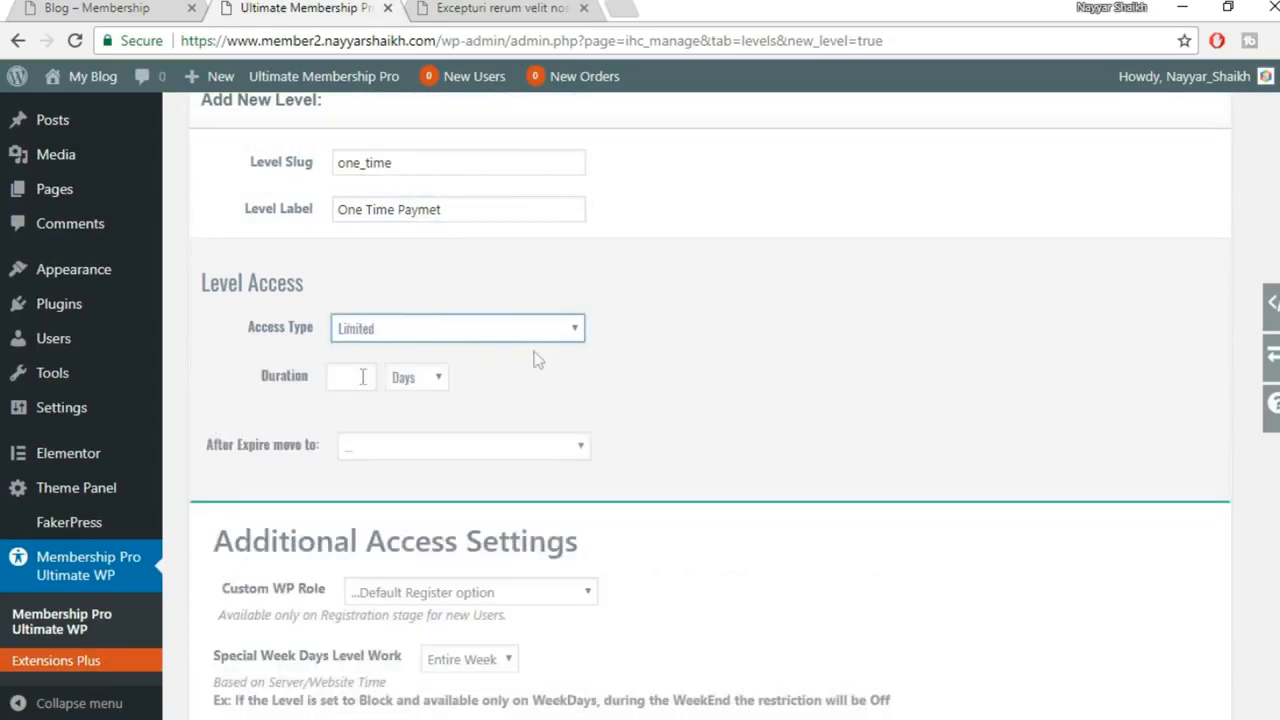
click(418, 381)
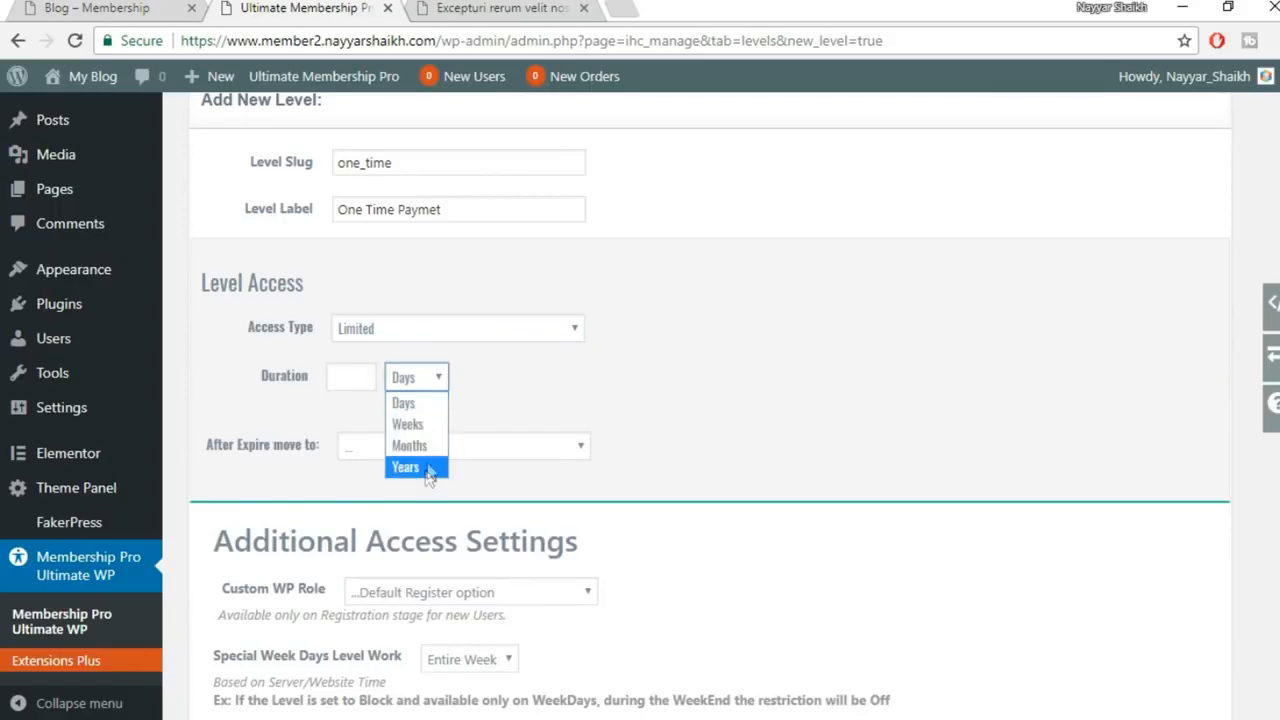
click(393, 400)
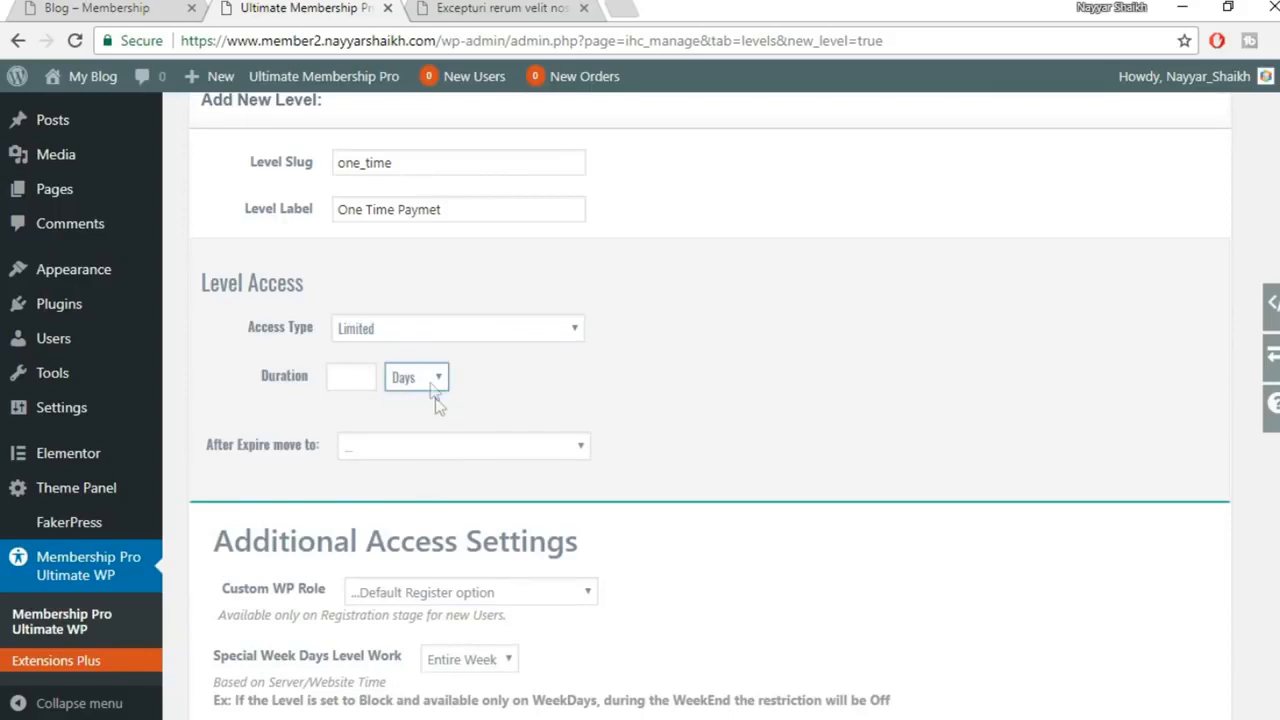
click(416, 334)
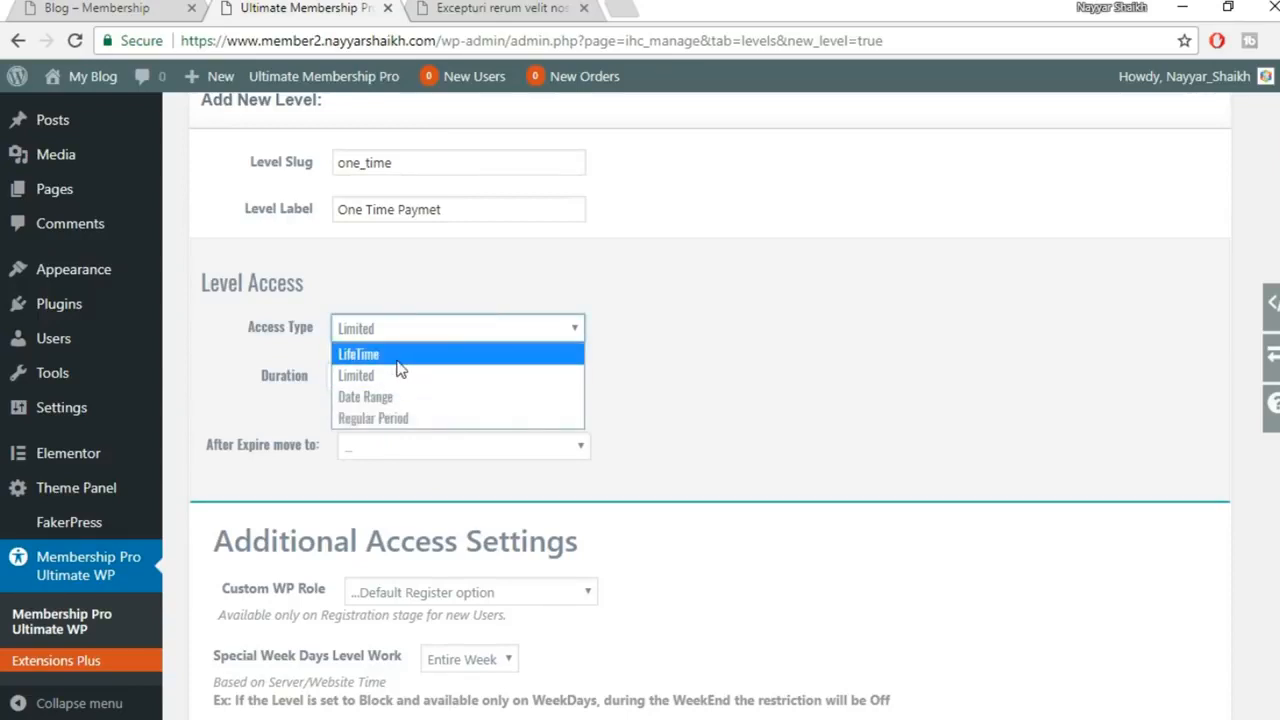
click(405, 398)
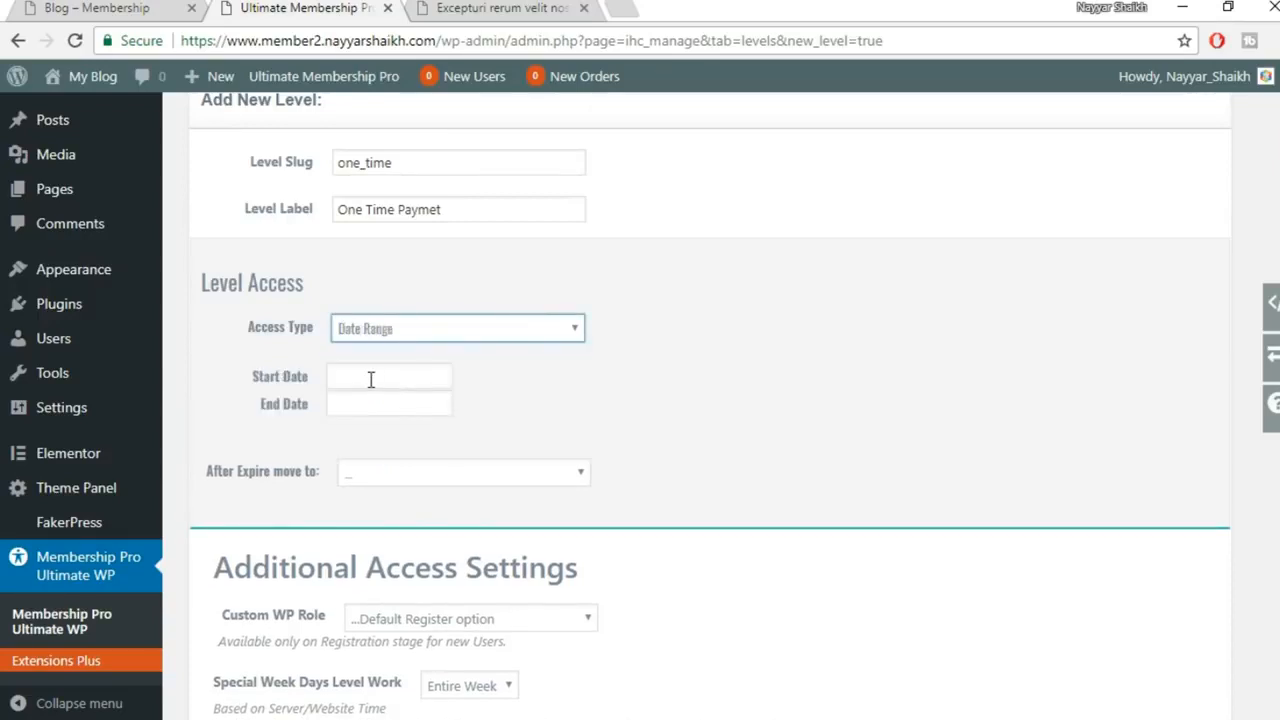
click(371, 380)
click(549, 362)
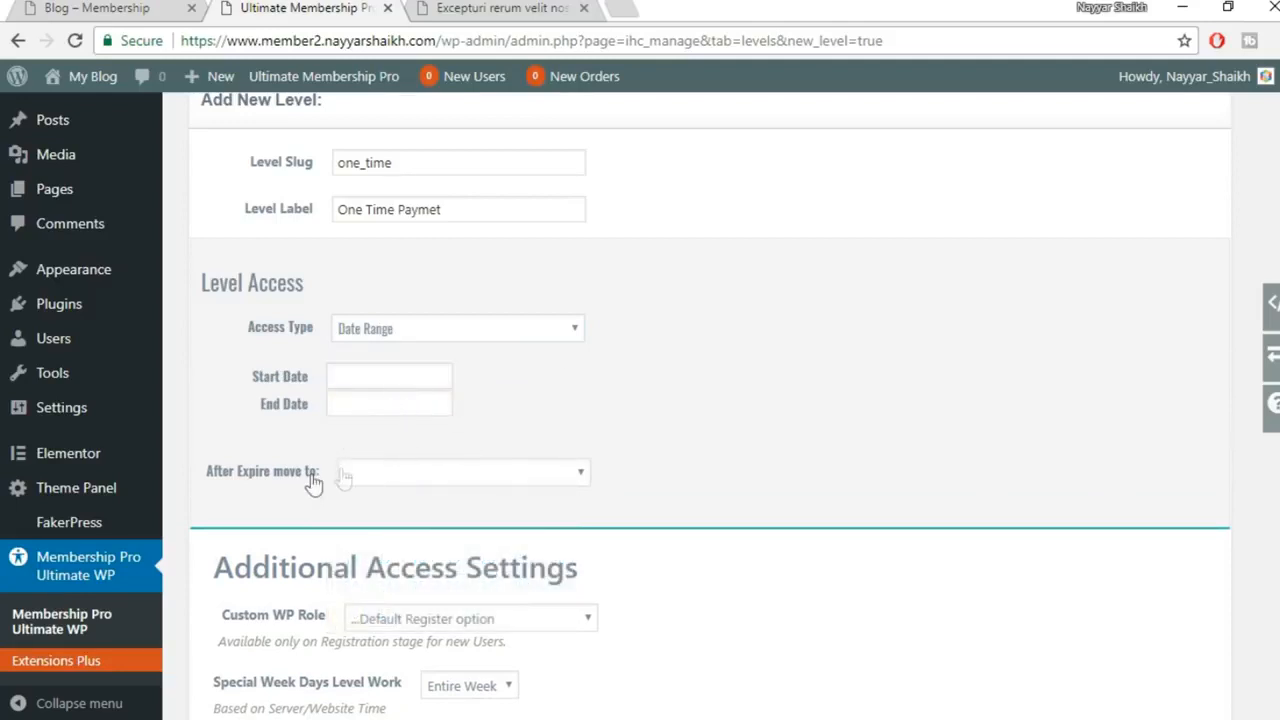
Leave the after-expiry level unchanged and settle the access type on LifeTime
click(378, 475)
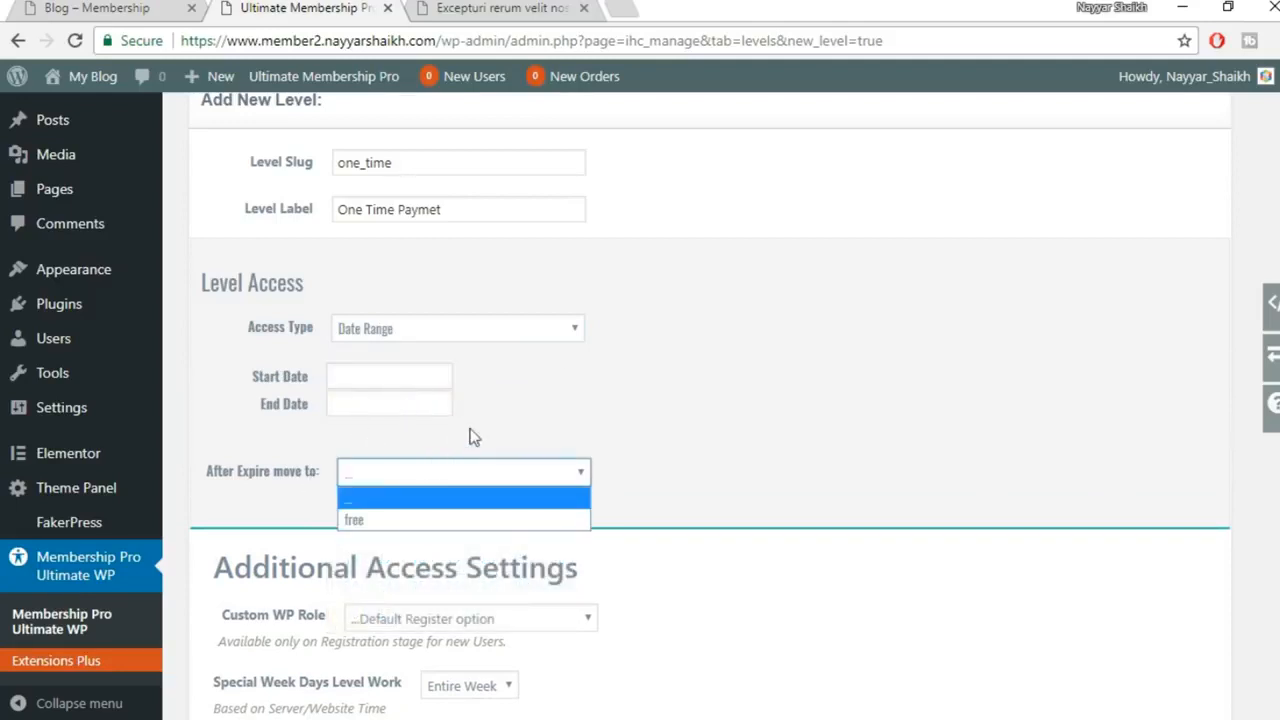
click(477, 383)
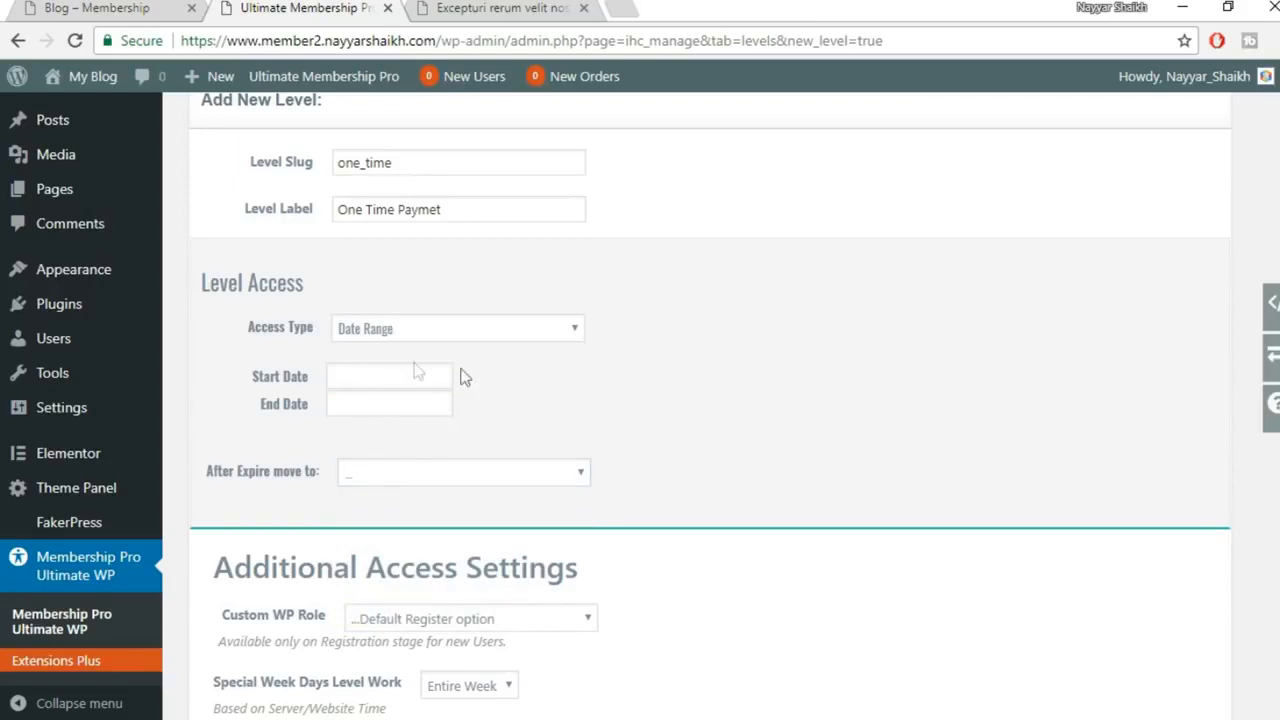
click(419, 470)
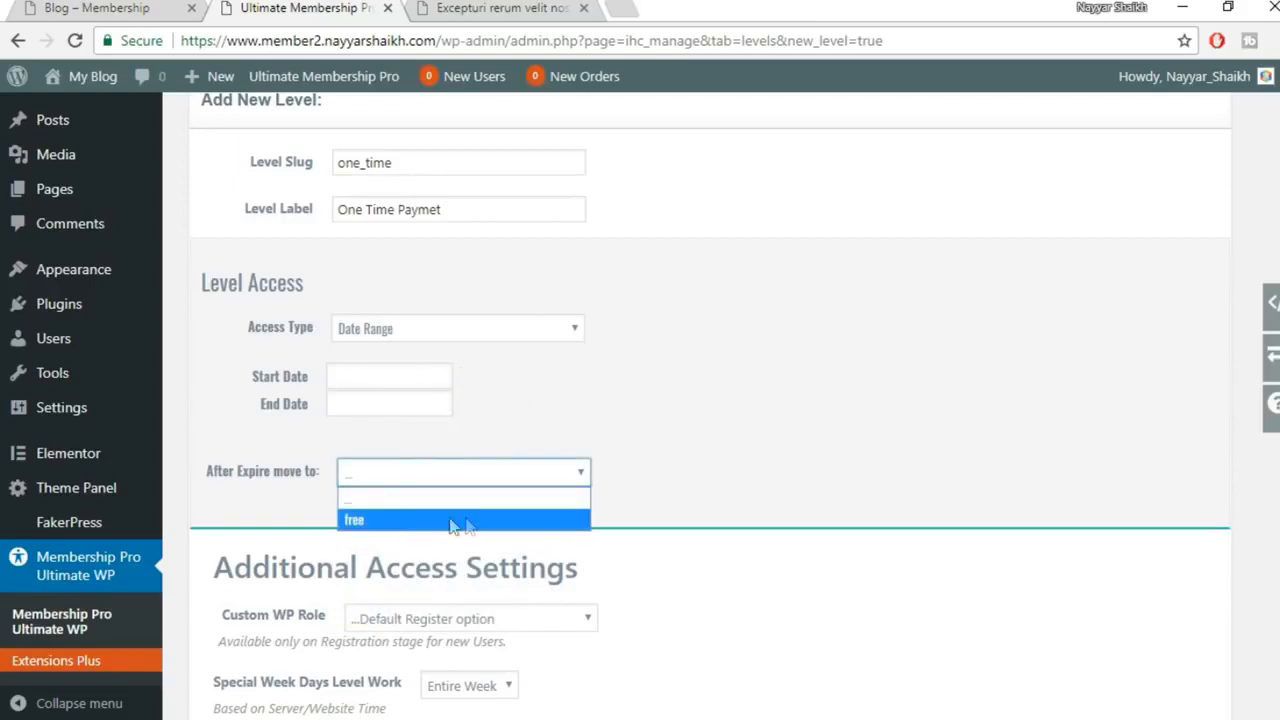
click(522, 410)
click(486, 328)
click(440, 417)
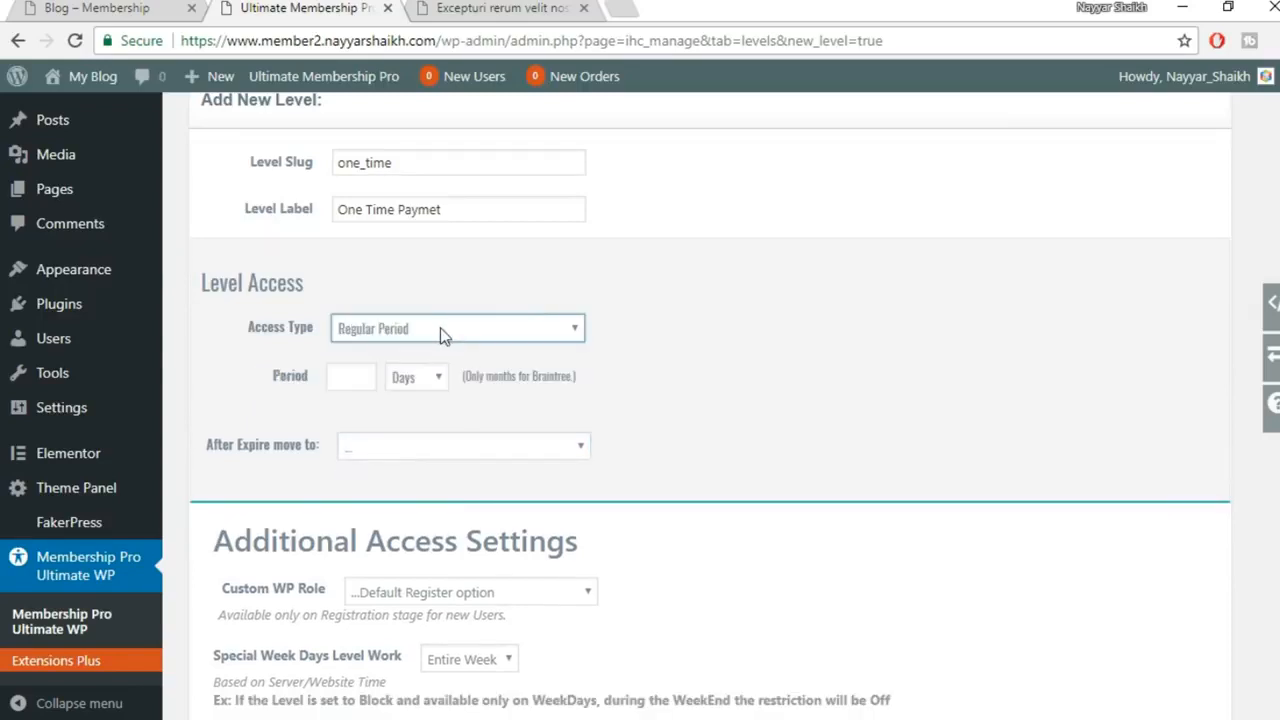
click(440, 330)
click(404, 350)
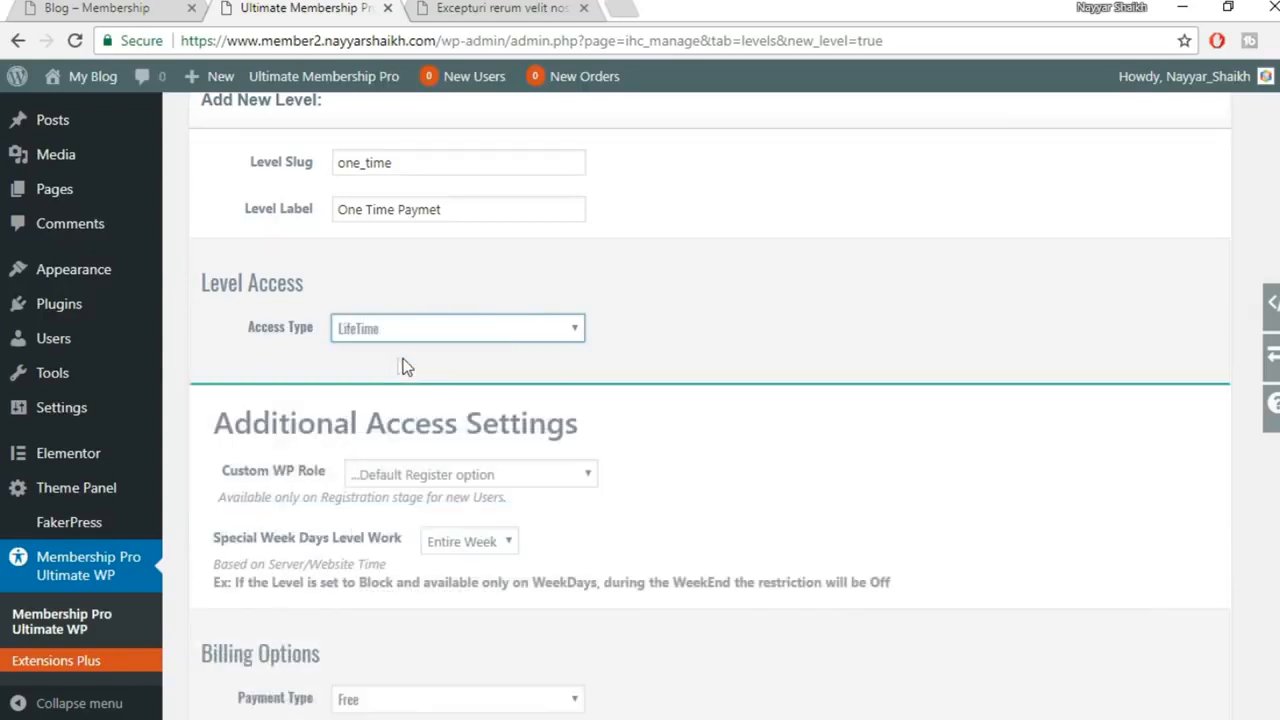
Set the payment type to Payment with a level price of 100 USD
scroll(550, 340, up, 2)
drag(504, 311, 277, 319)
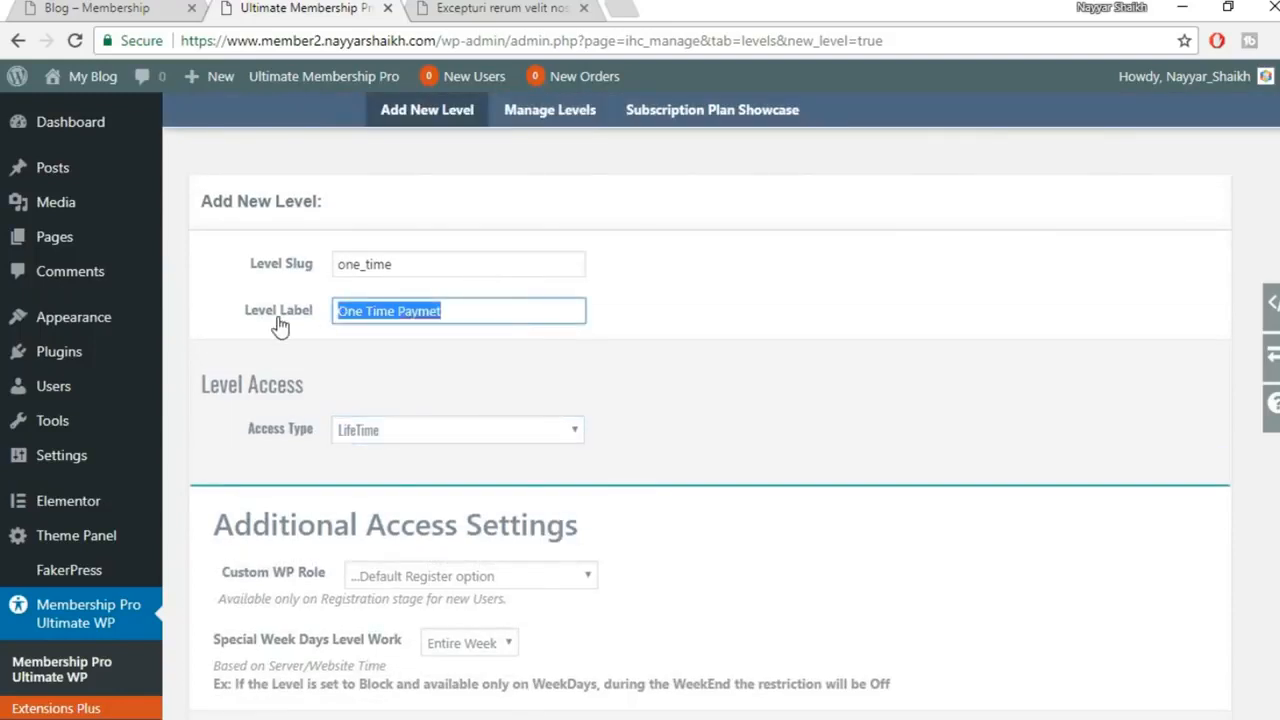
click(721, 399)
scroll(723, 399, down, 2)
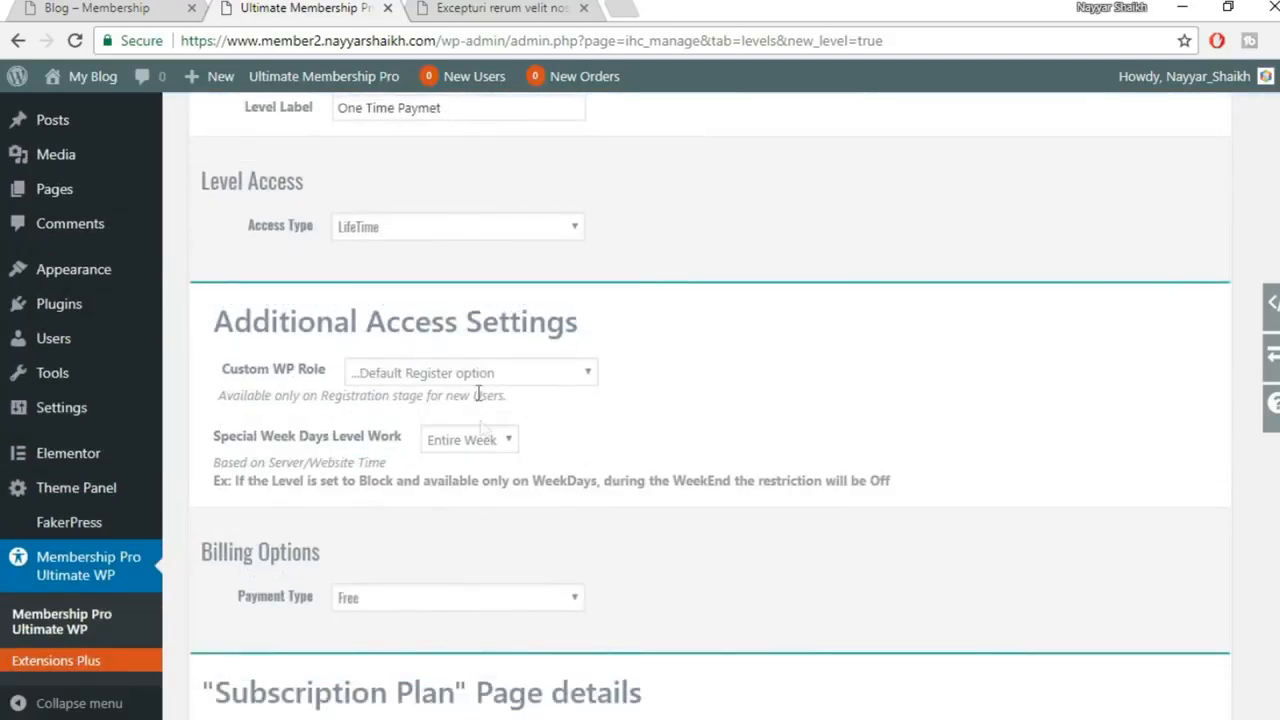
scroll(506, 440, down, 3)
click(409, 296)
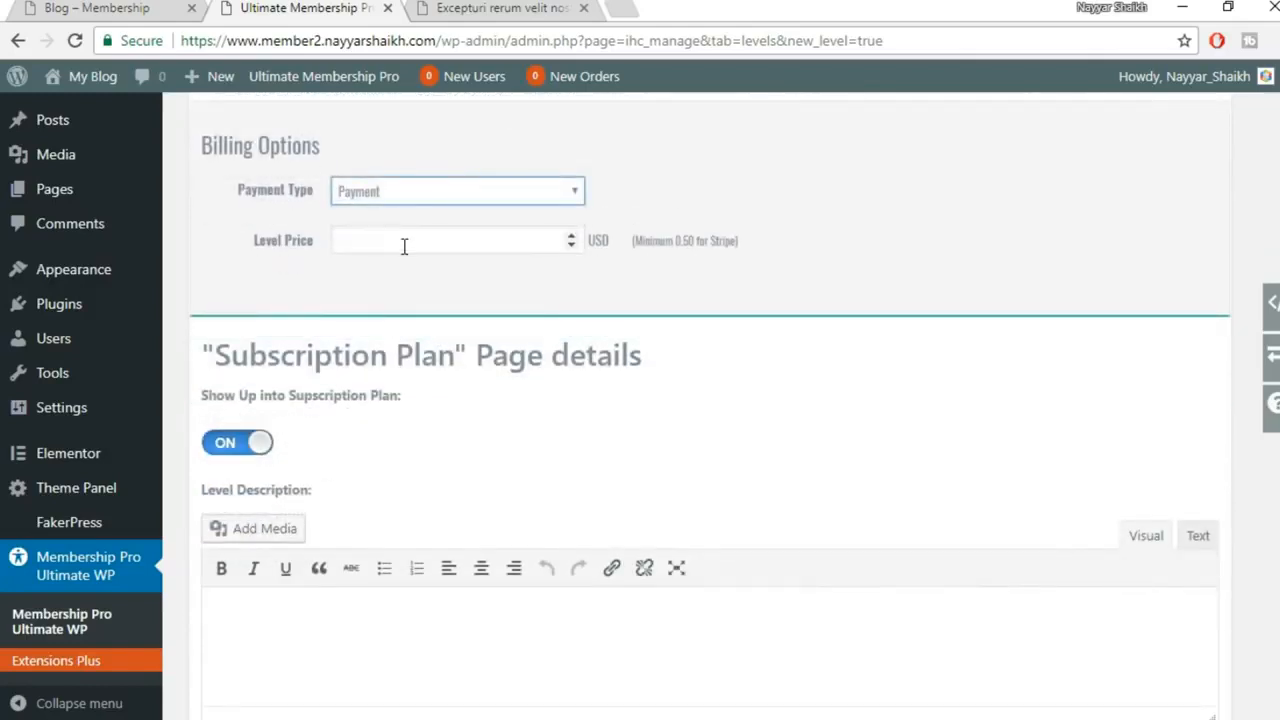
click(403, 246)
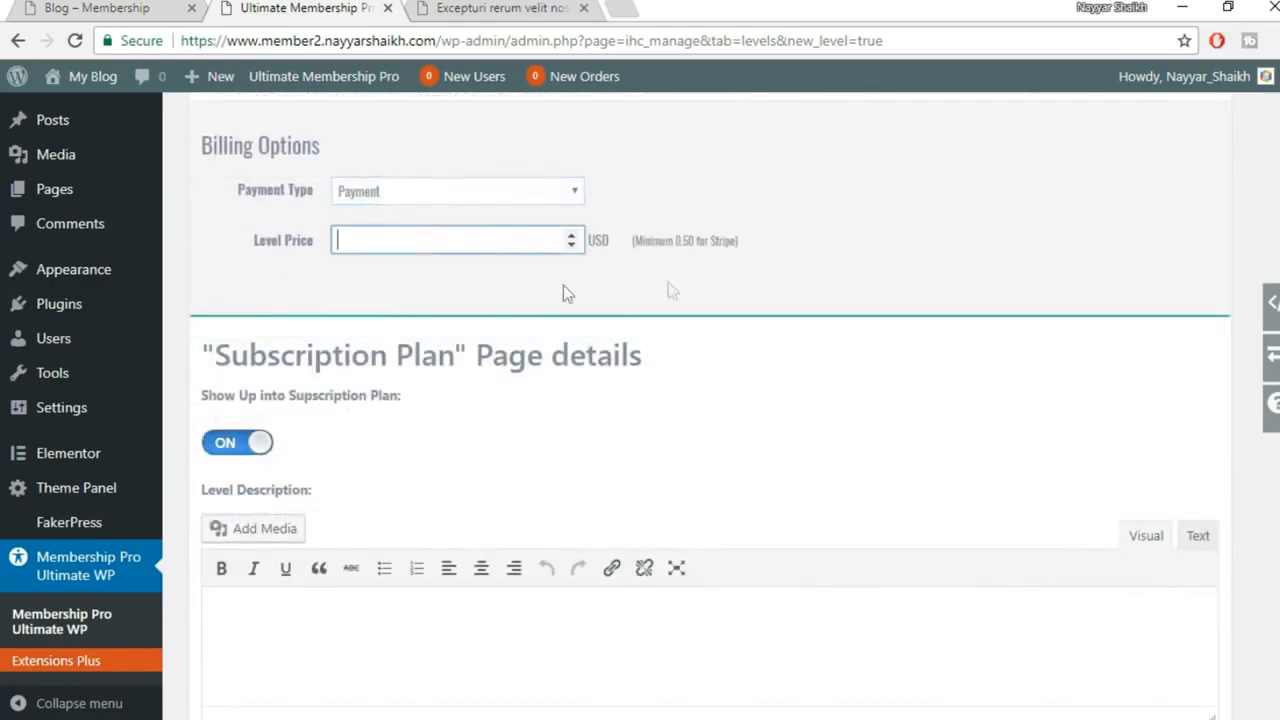
click(795, 248)
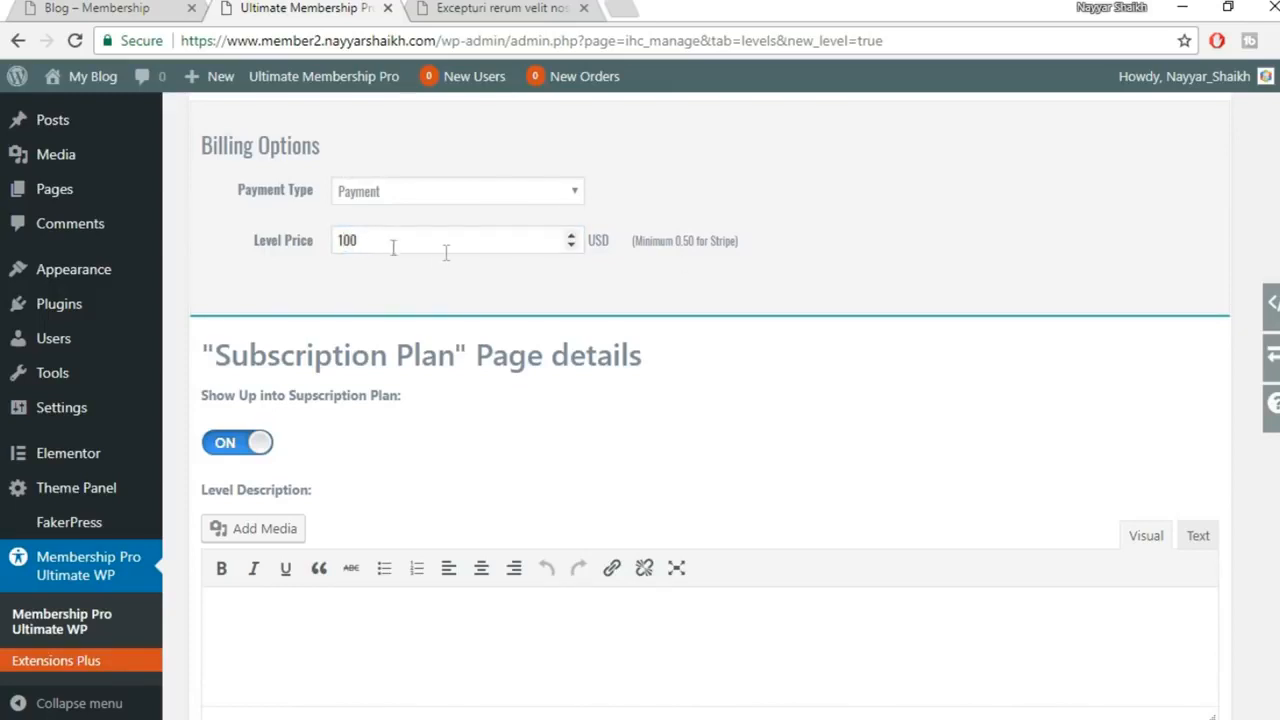
Paste the One Time Plan description from the pricing page into Level Description
scroll(686, 451, down, 3)
click(347, 406)
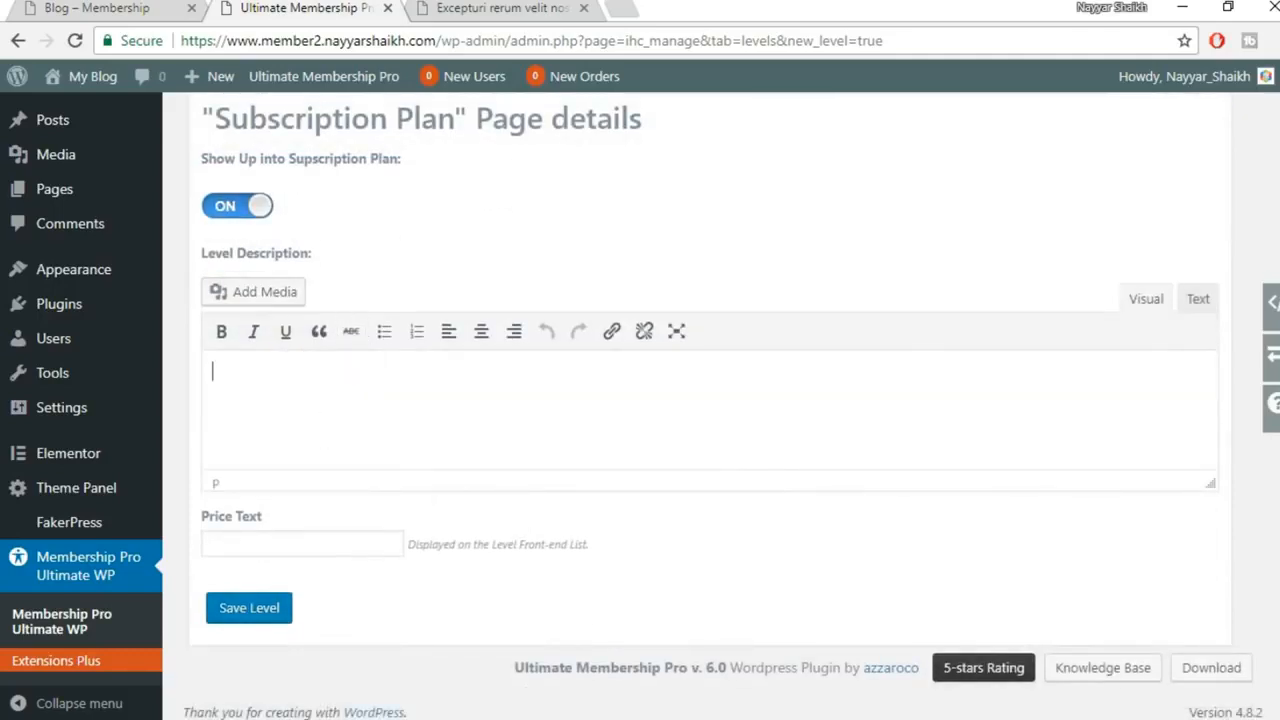
click(618, 666)
click(525, 8)
drag(451, 388, 640, 451)
key(ctrl+c)
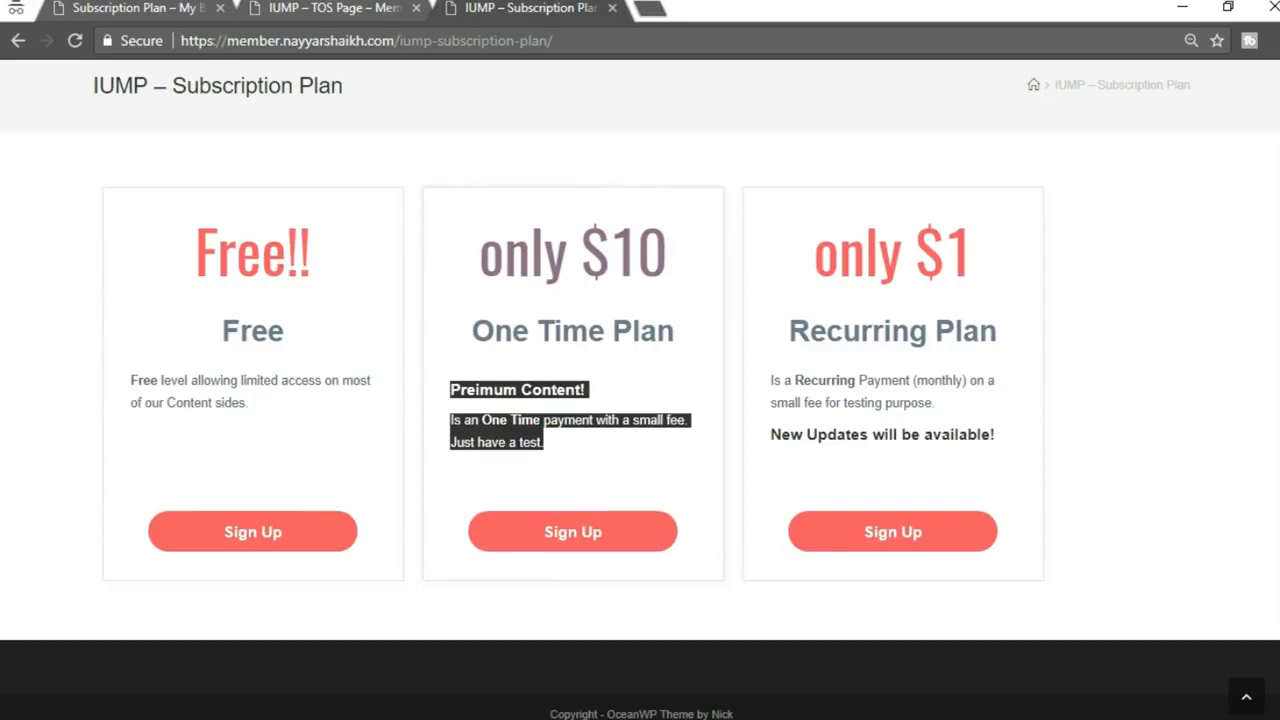
key(alt+Tab)
click(1198, 299)
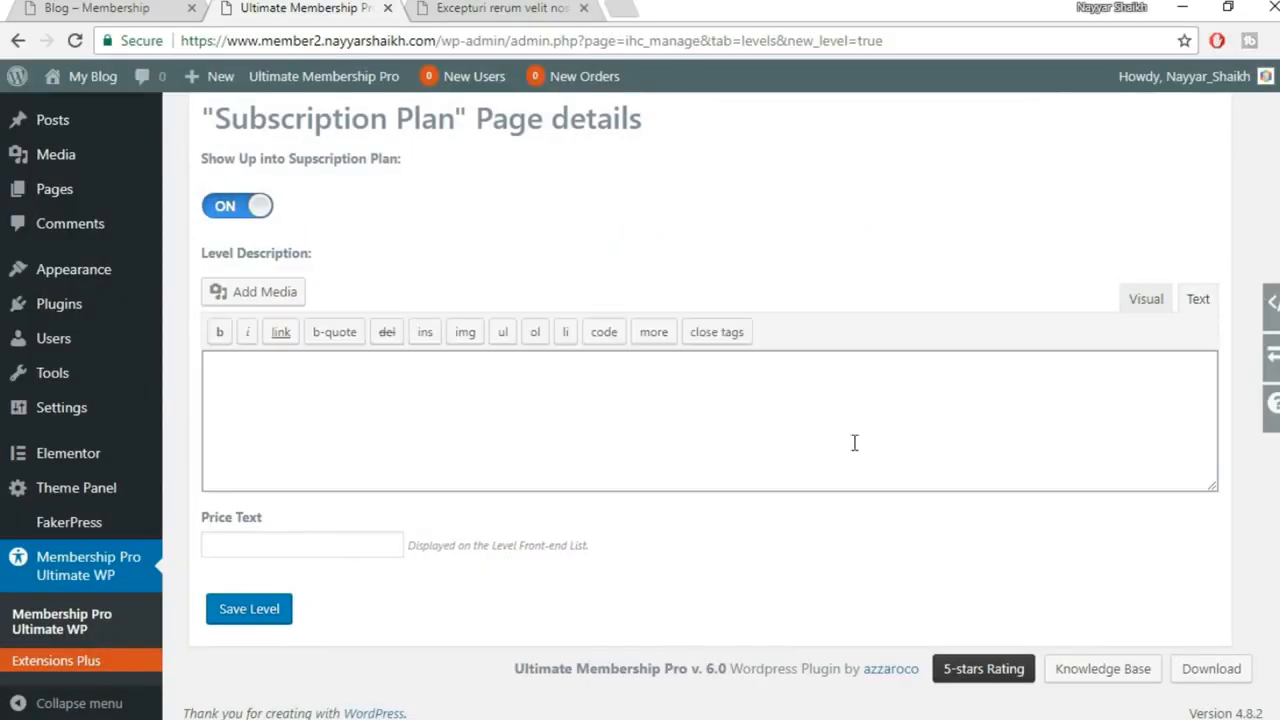
click(854, 443)
key(ctrl+v)
click(1143, 302)
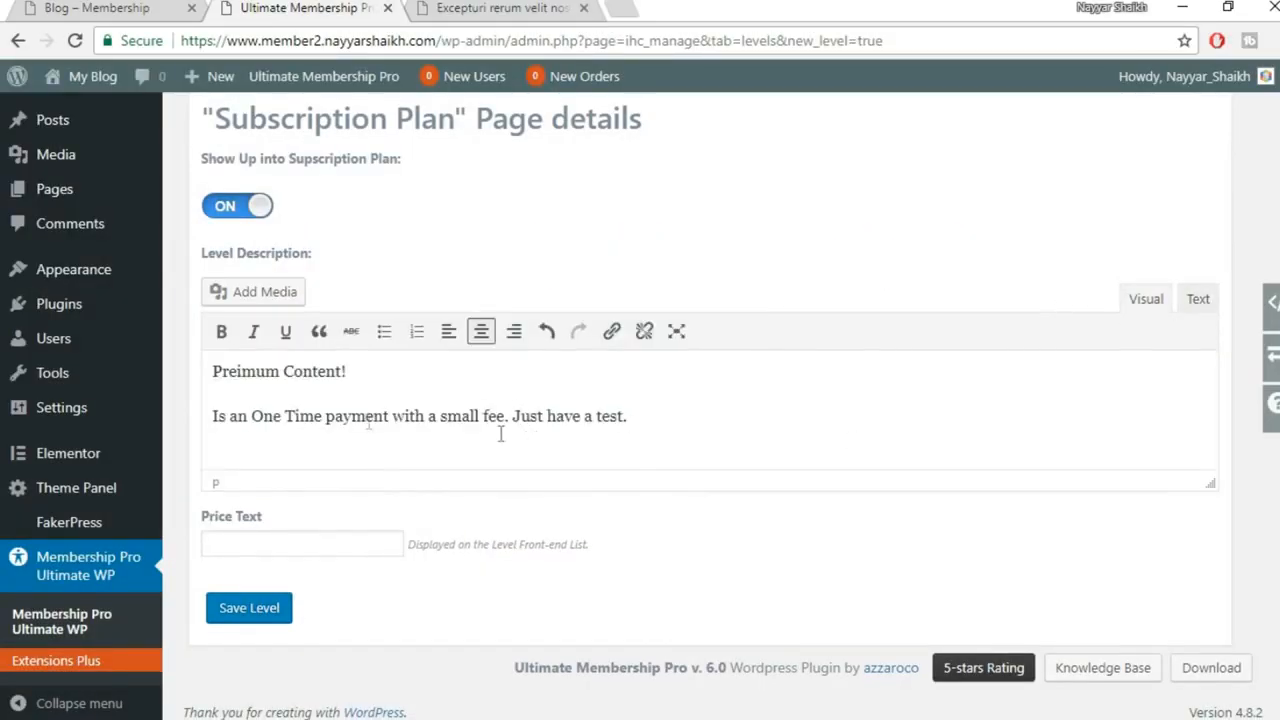
Centre both description paragraphs and make the 'Preimum Content!' line bold
drag(210, 373, 705, 408)
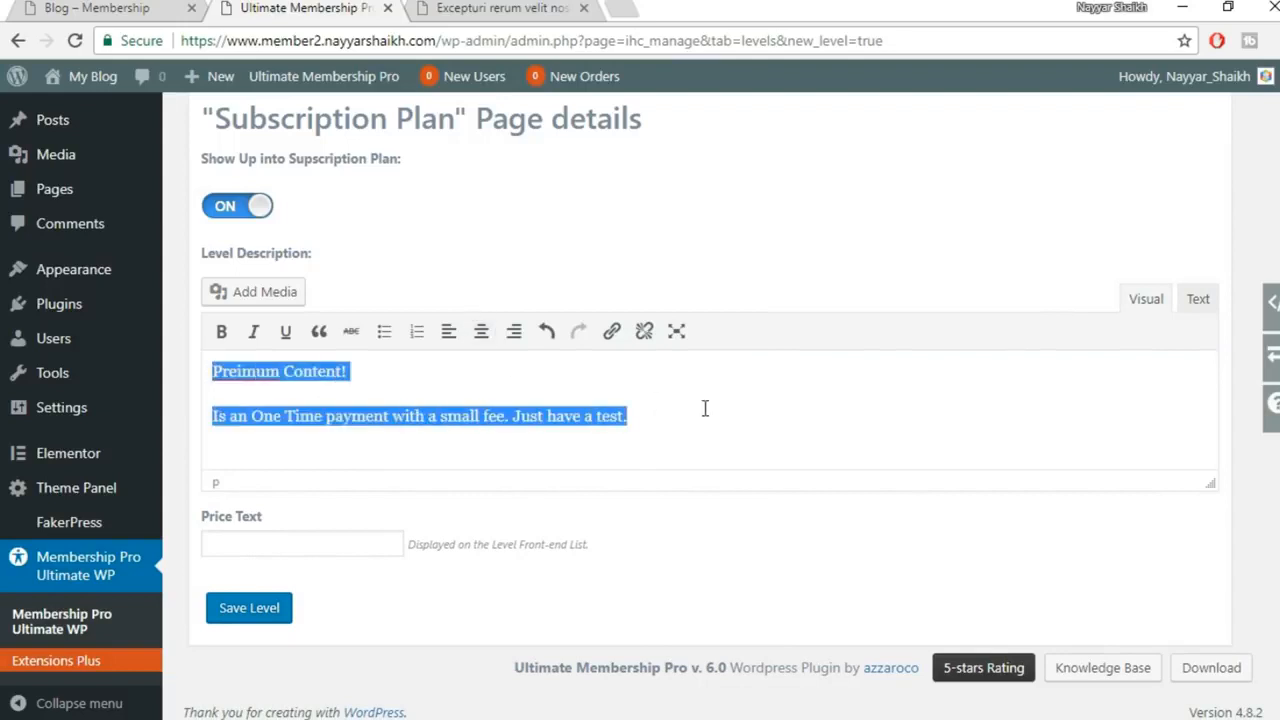
click(481, 332)
click(590, 372)
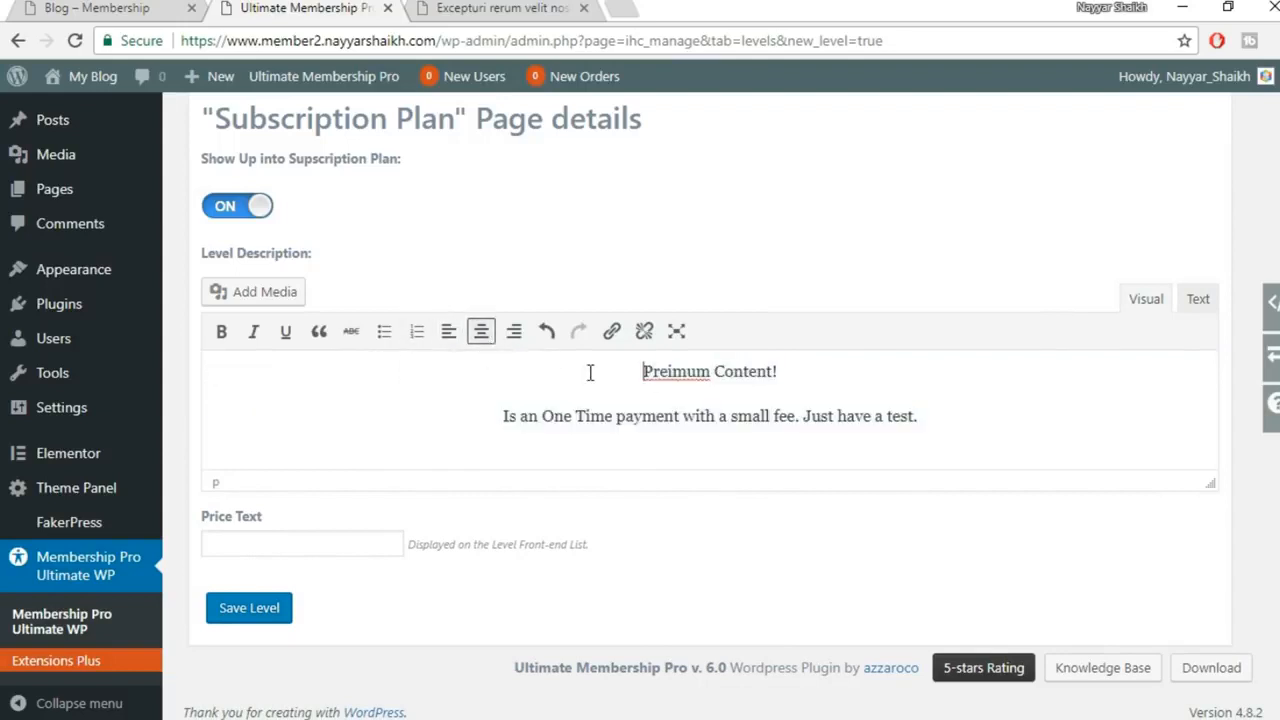
drag(643, 372, 813, 372)
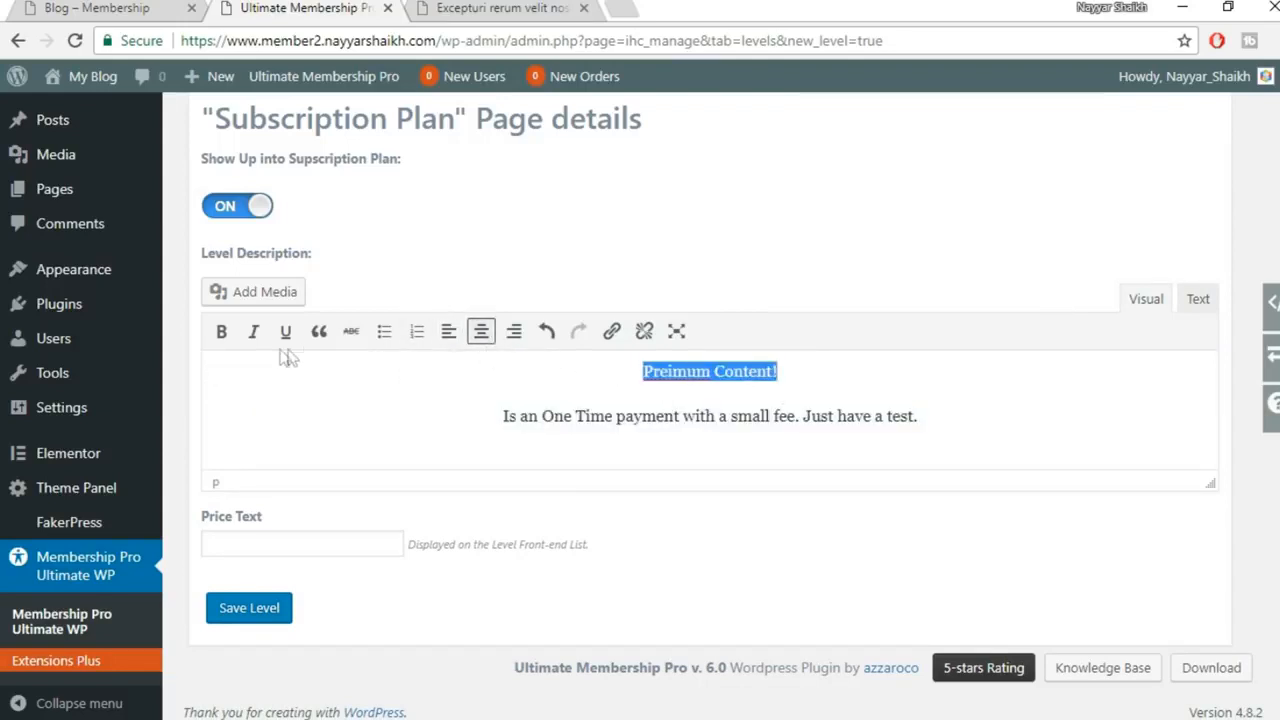
click(221, 331)
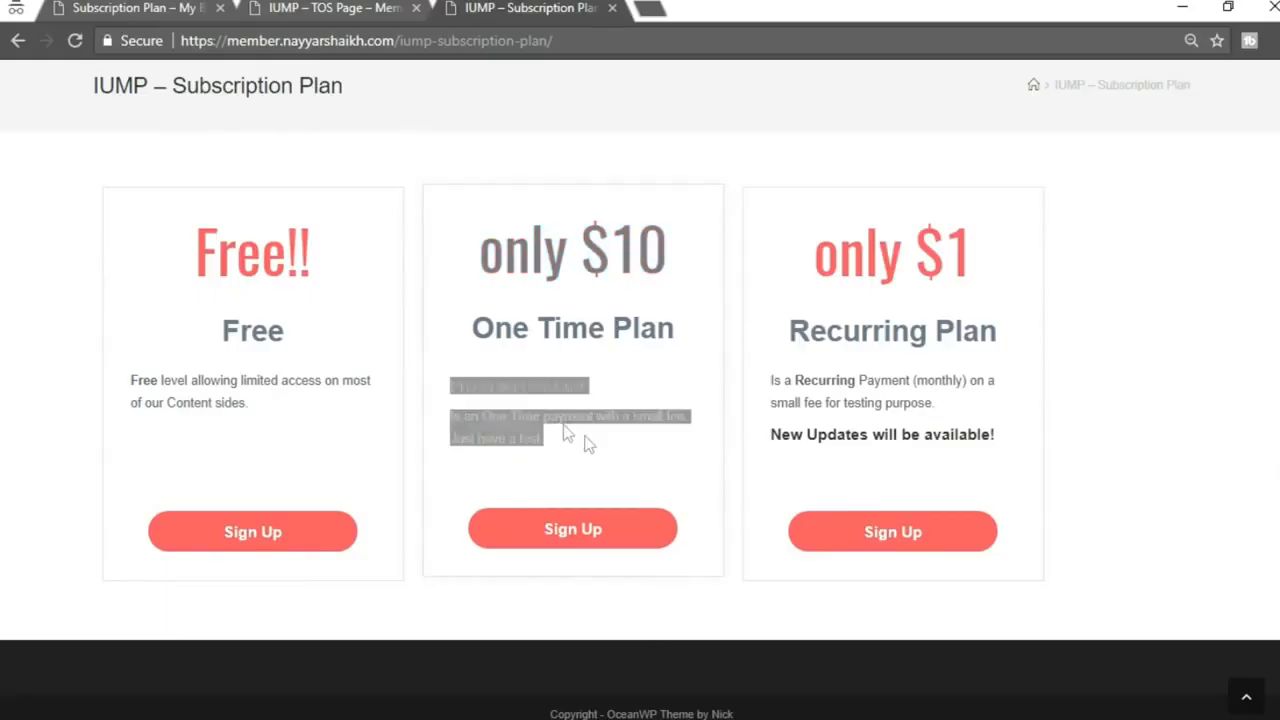
Compare the 'Preimum Content!' styling on the pricing page and begin the price text
drag(452, 383, 603, 392)
click(604, 394)
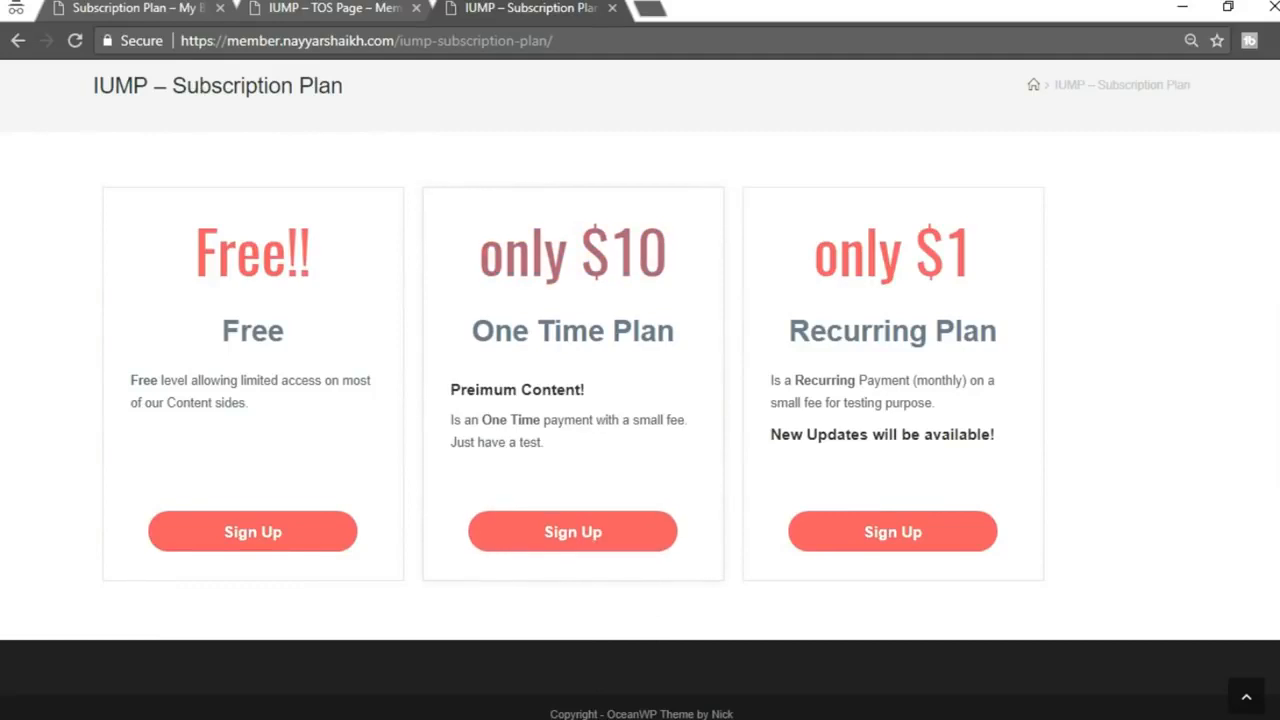
click(526, 718)
click(438, 685)
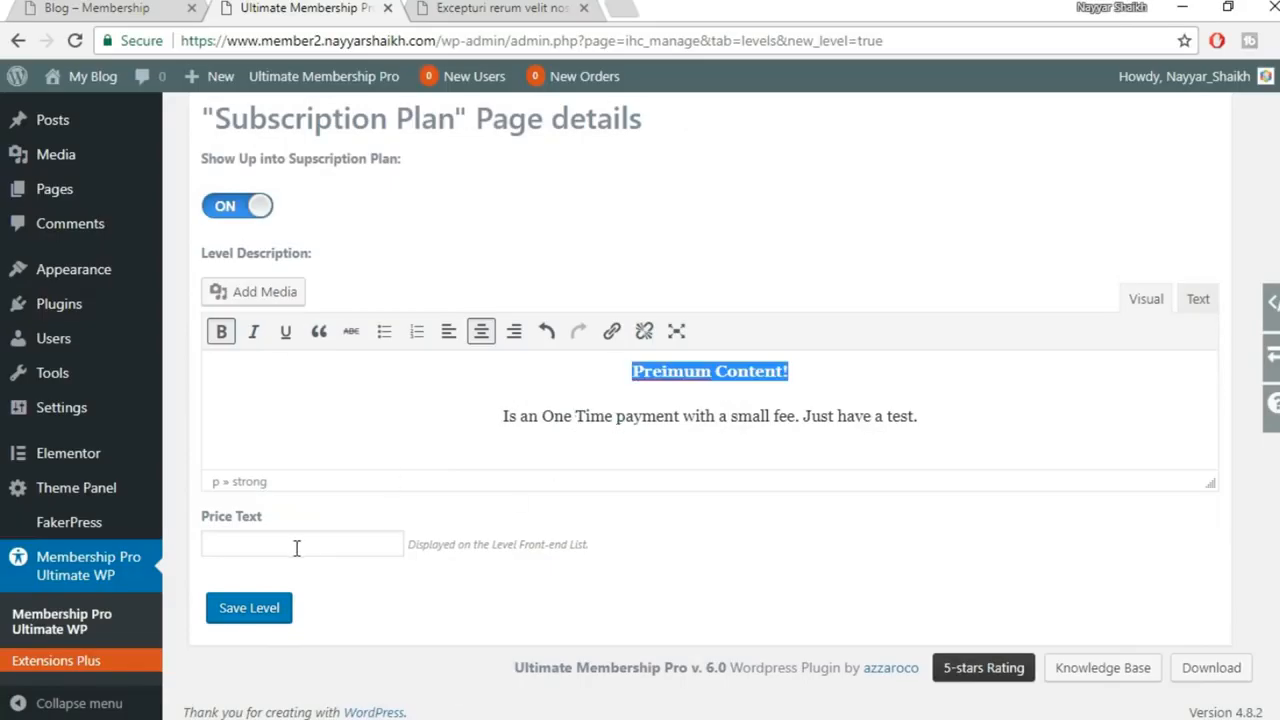
click(264, 532)
click(524, 718)
click(576, 690)
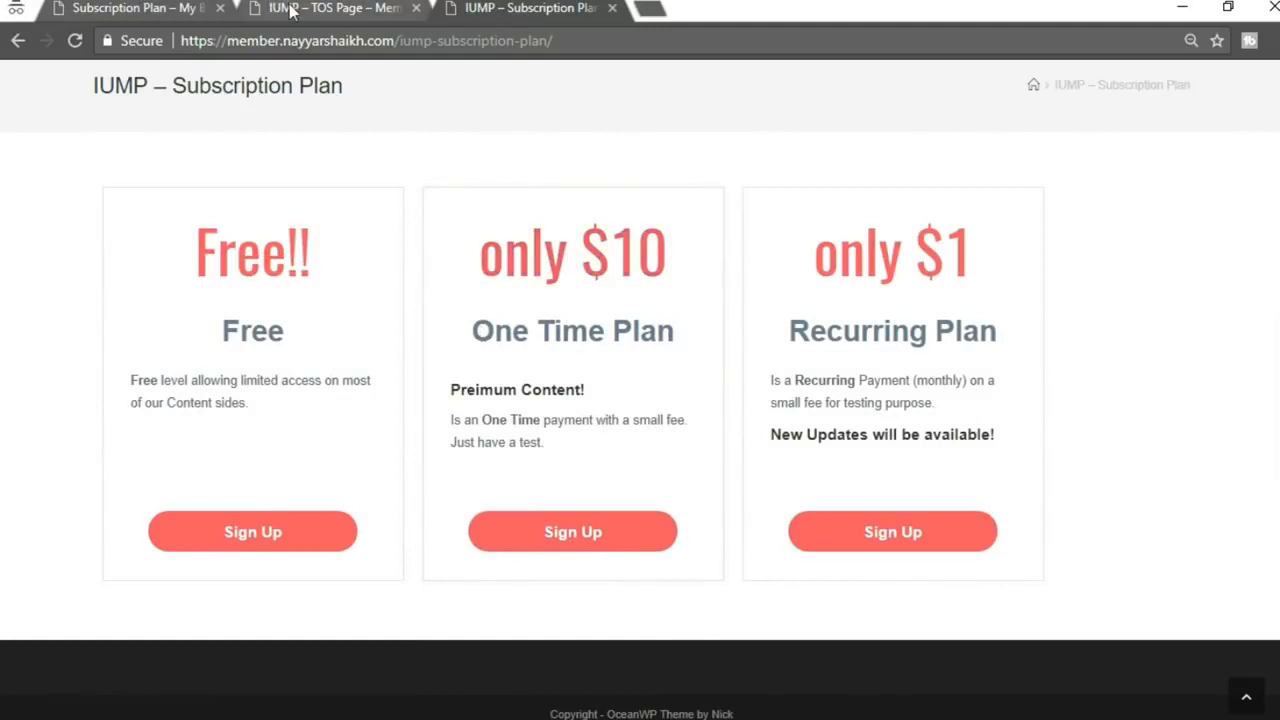
Copy the 'Sign up Now!' price text and save the One Time Paymet level
click(100, 12)
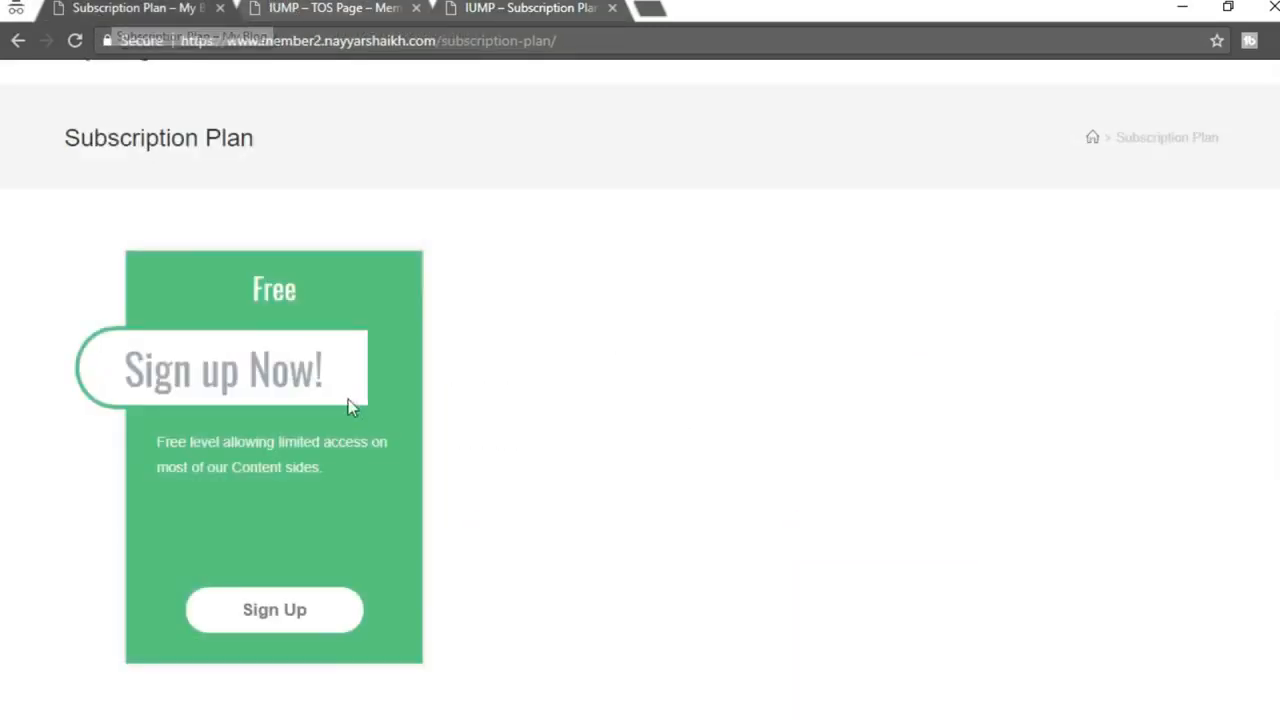
drag(338, 371, 152, 370)
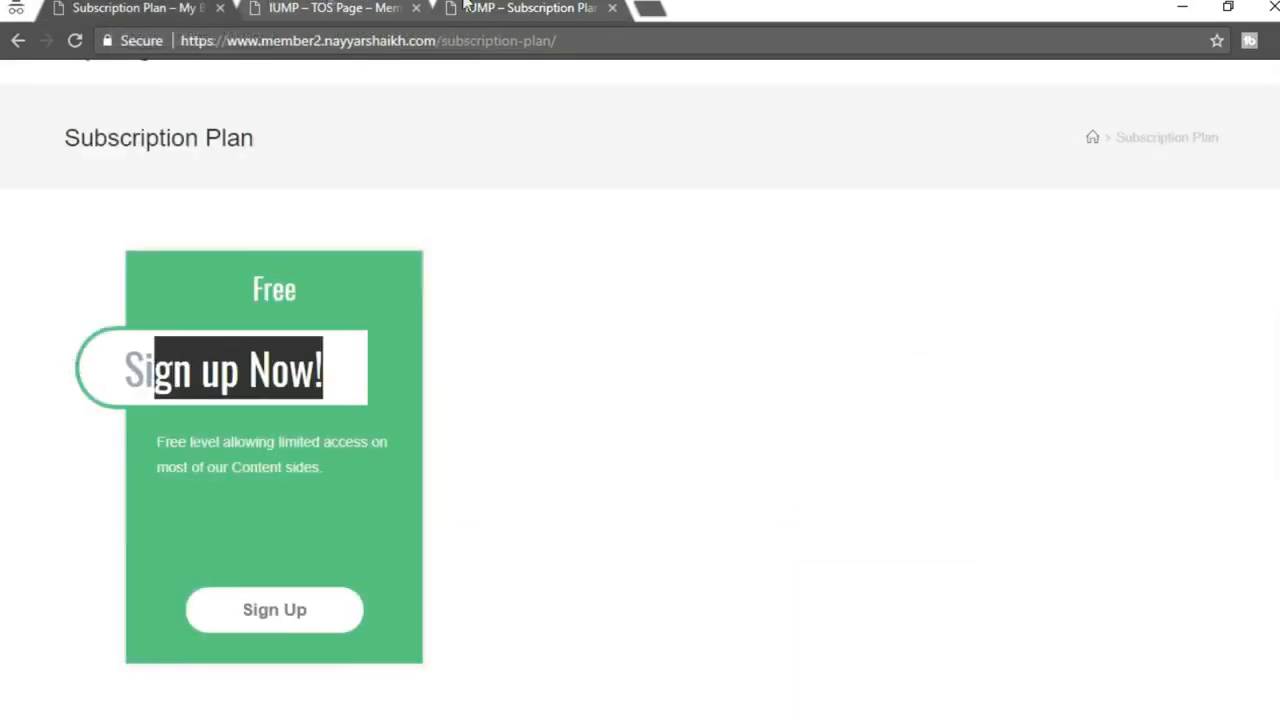
click(348, 12)
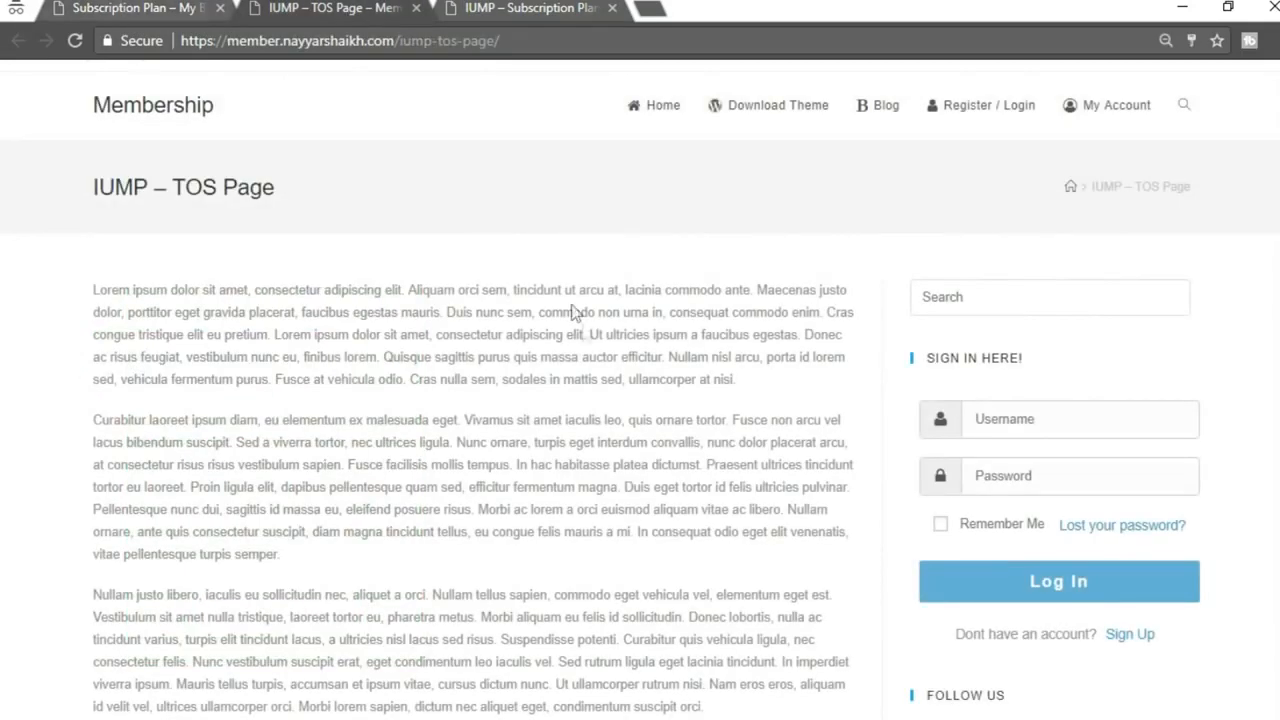
click(505, 12)
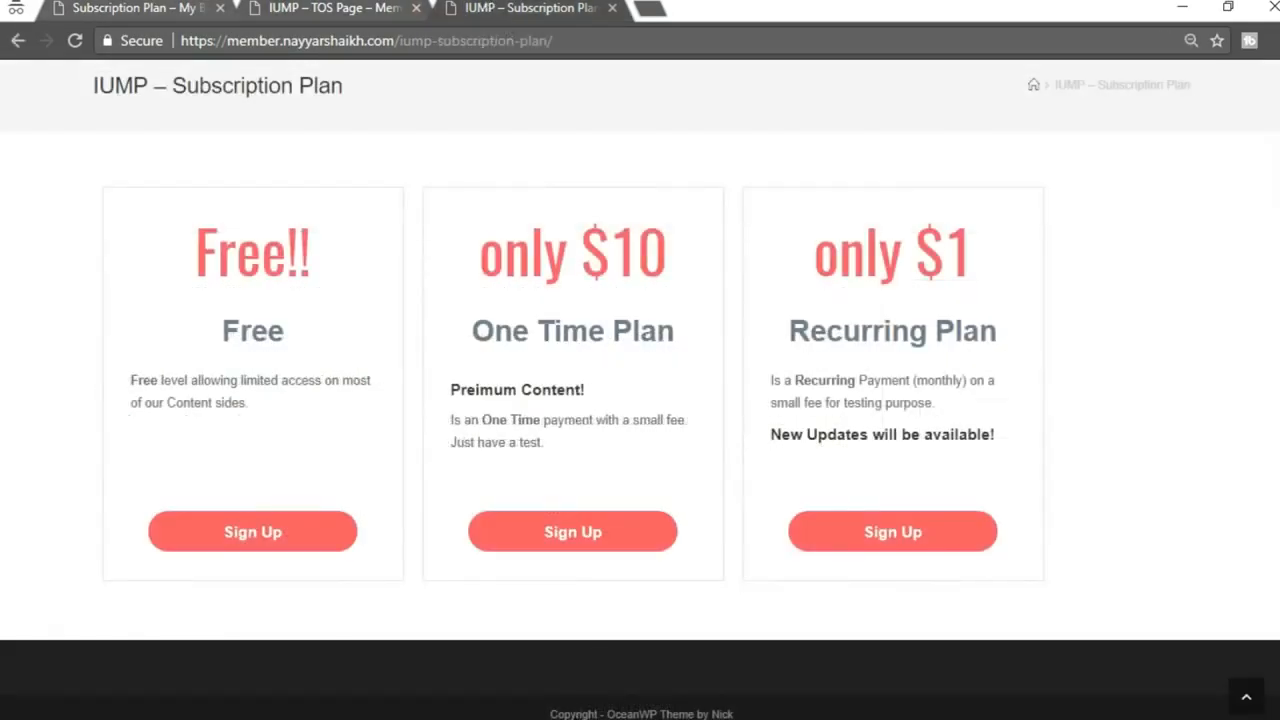
click(443, 694)
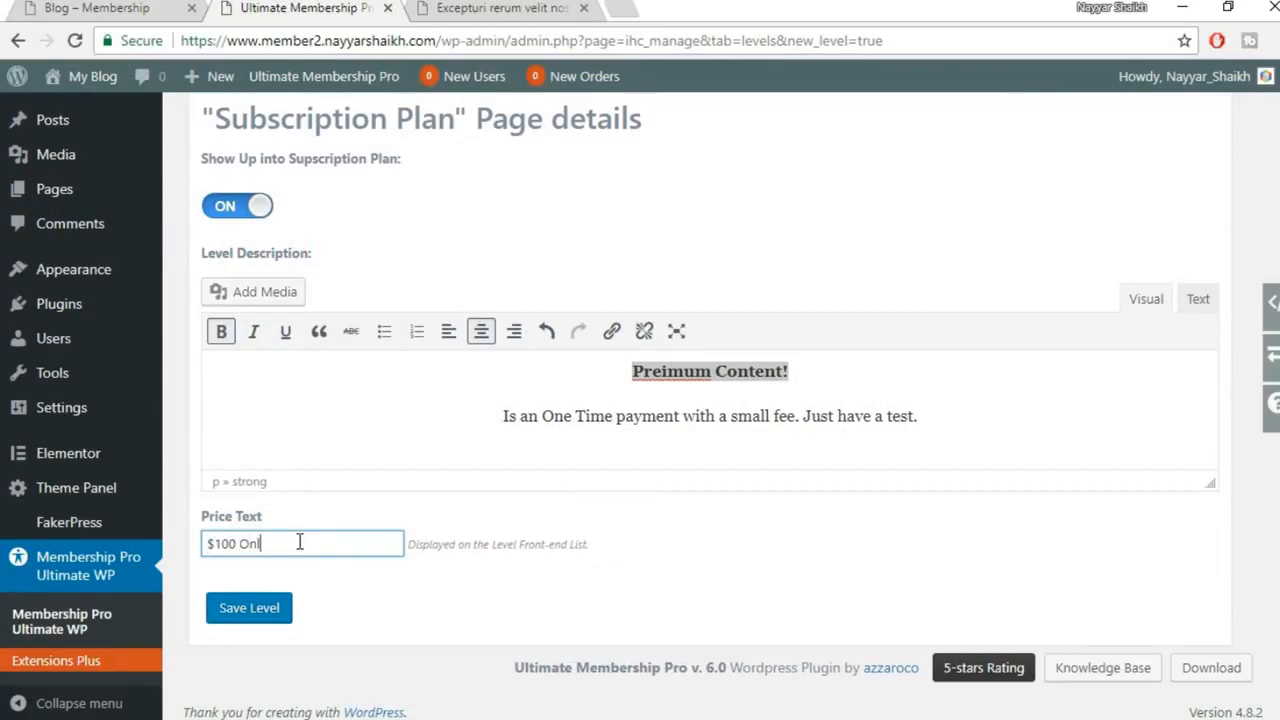
click(241, 619)
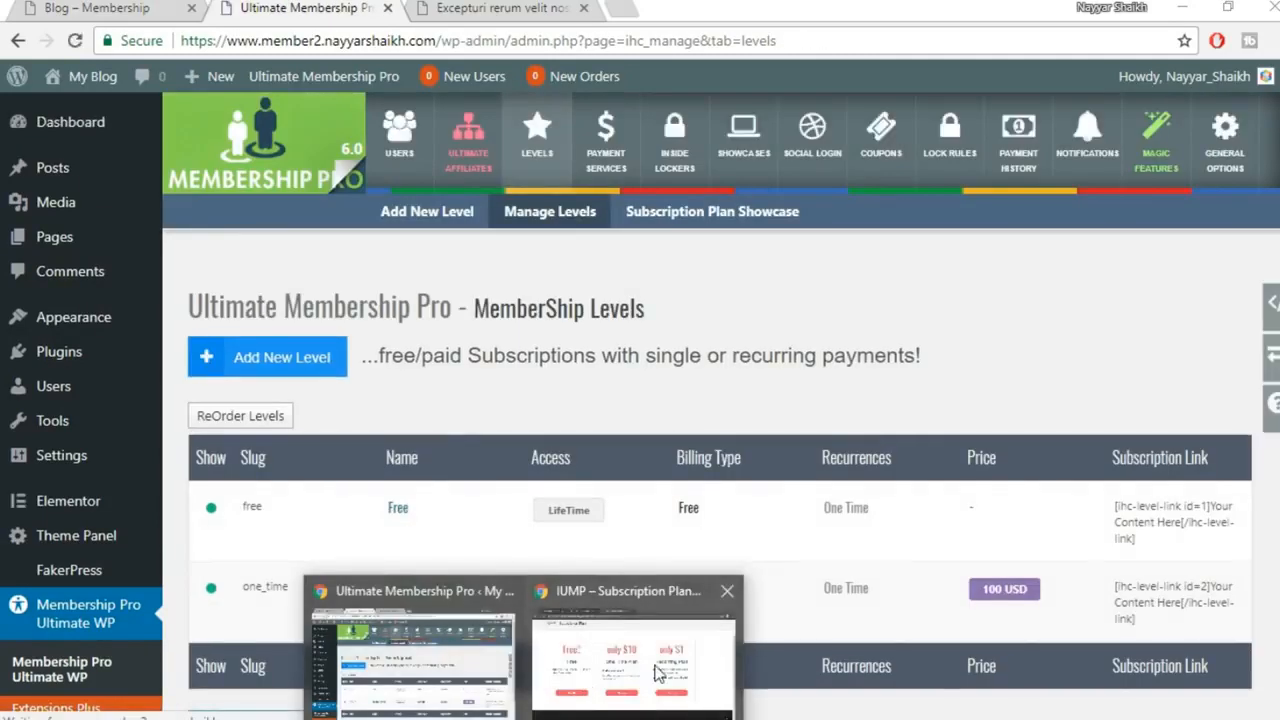
Reload the subscription plan page to inspect the new One Time Paymet card, then add a new level
click(650, 655)
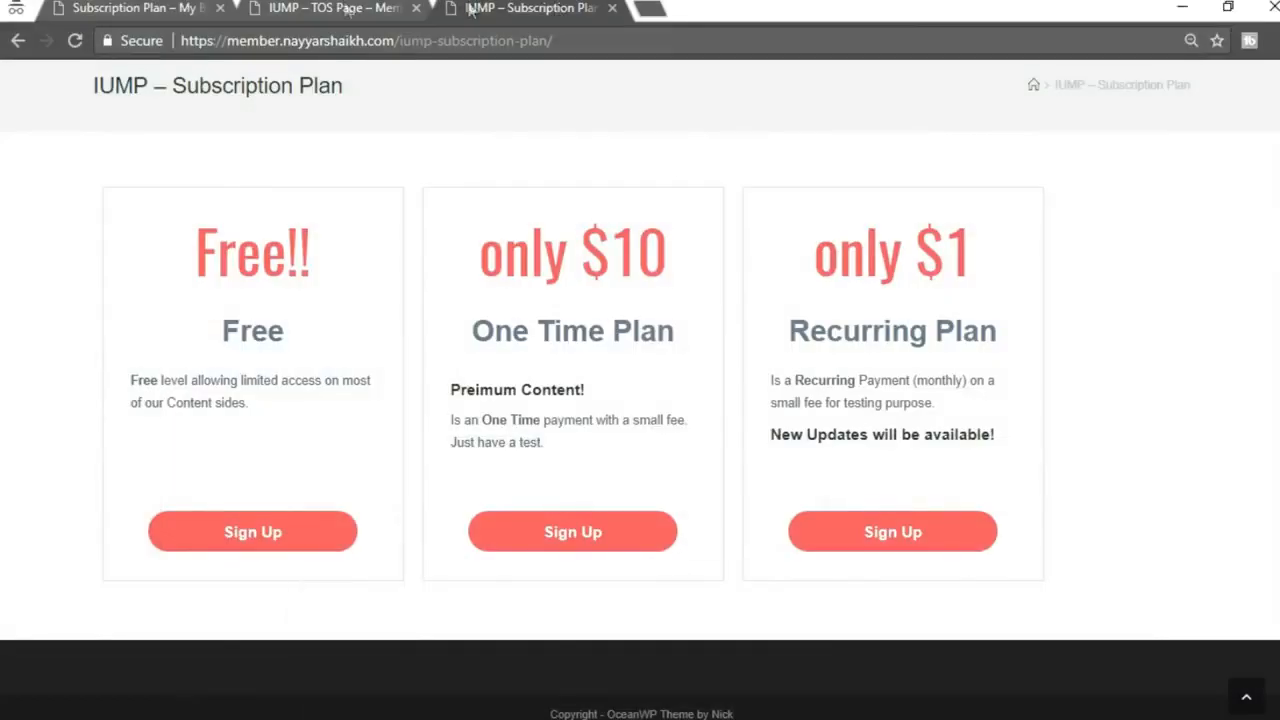
click(134, 10)
click(75, 40)
scroll(906, 451, down, 1)
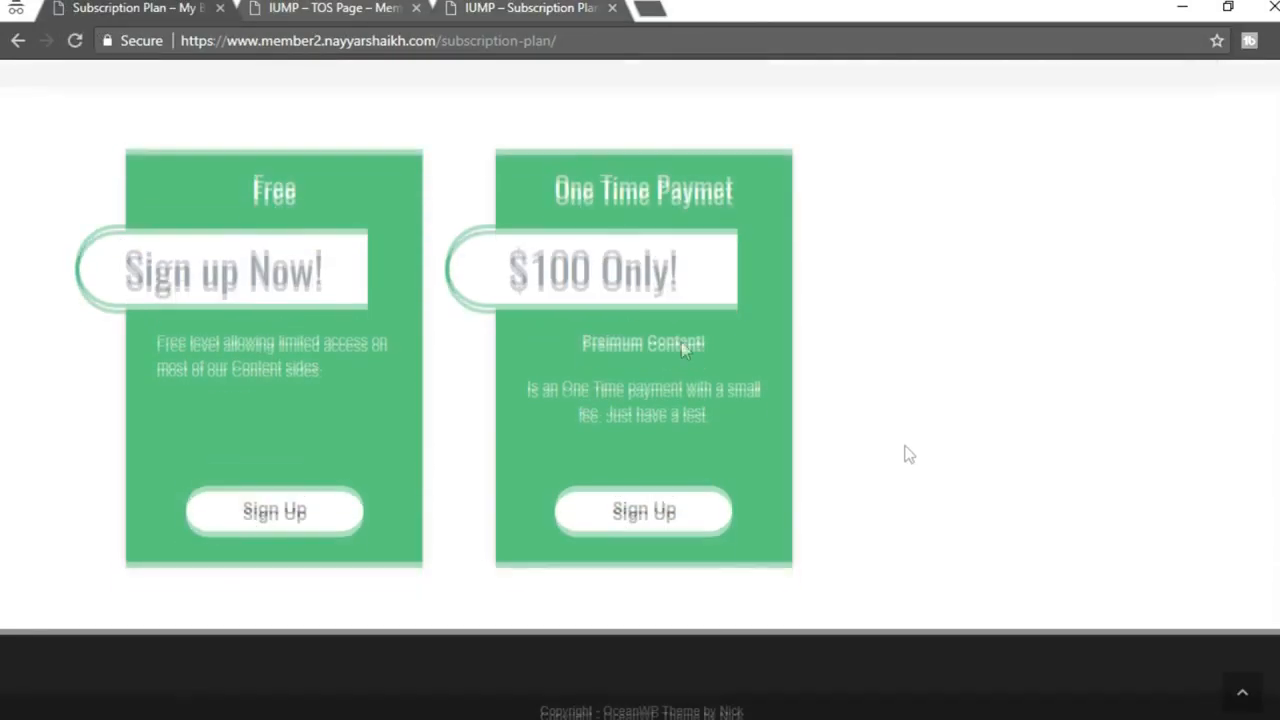
drag(502, 269, 685, 271)
click(693, 280)
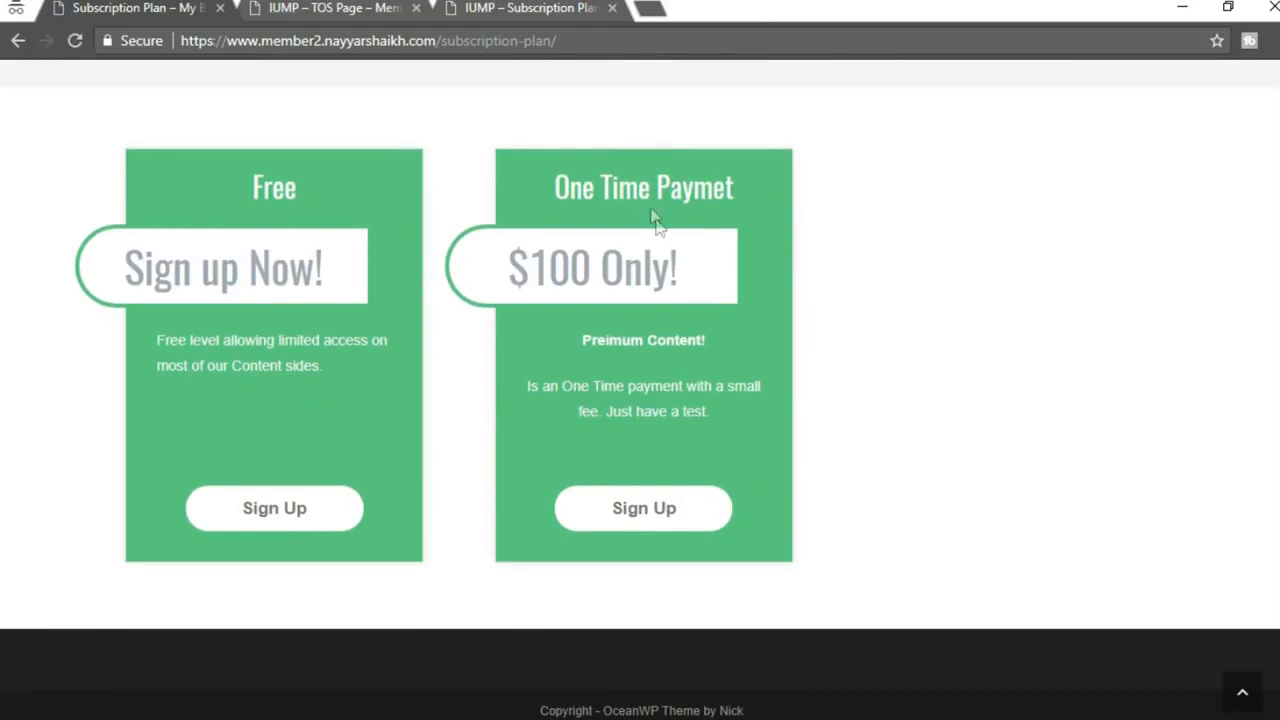
drag(590, 341, 706, 341)
click(589, 404)
drag(526, 393, 708, 414)
click(717, 425)
mouse_move(535, 708)
click(430, 700)
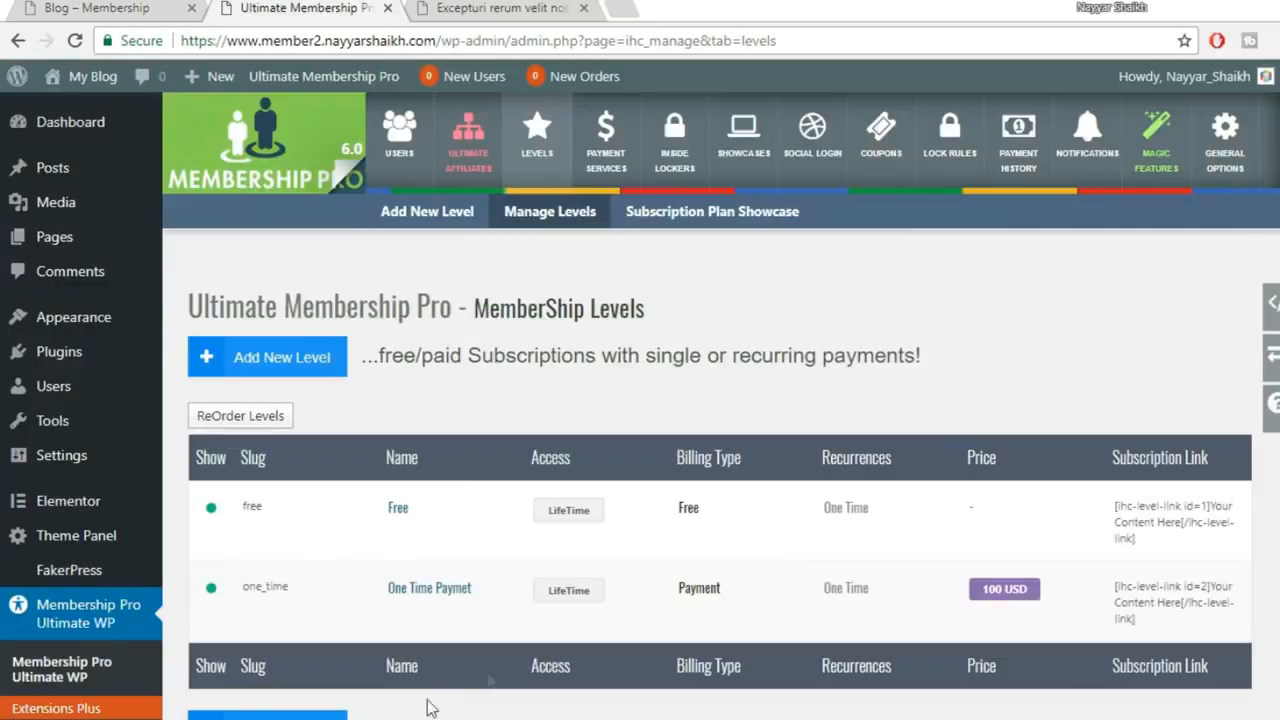
click(300, 360)
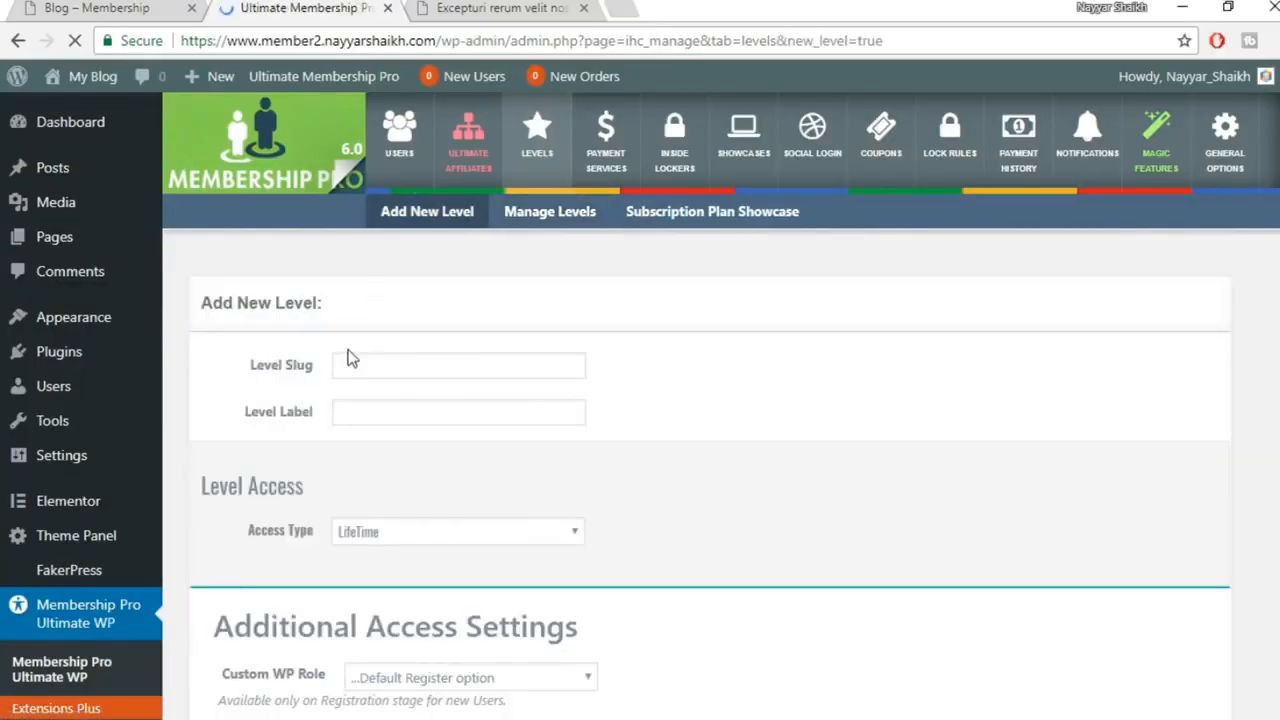
Enter the slug 'recurring' and the label 'Recurring Level'
click(403, 366)
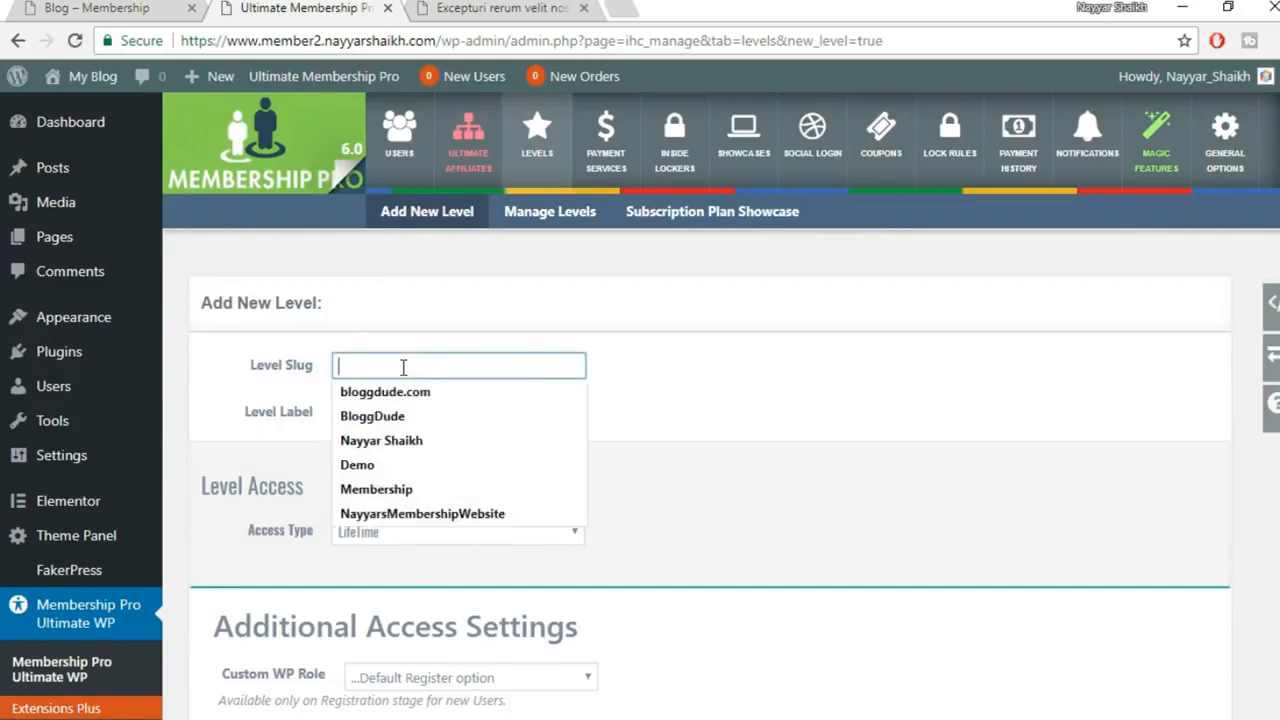
text(recurrni)
key(BackSpace)
key(BackSpace)
text(ing)
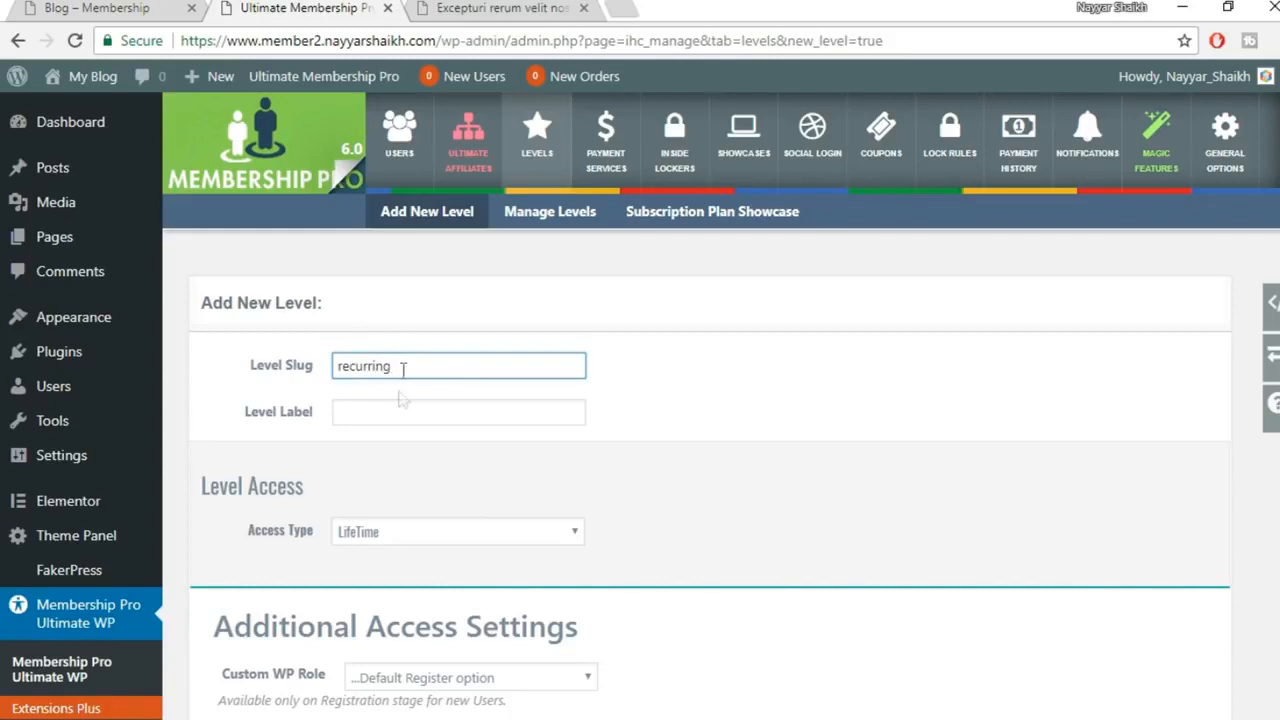
click(391, 422)
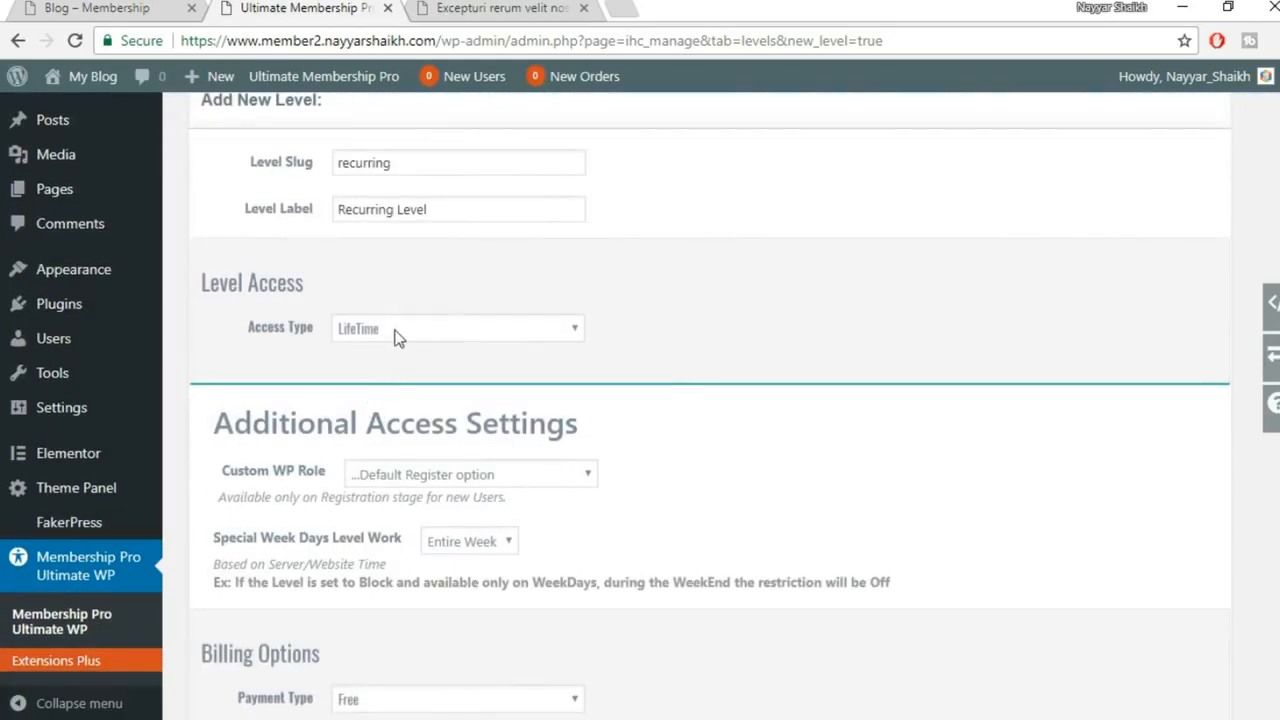
Set the access type to Regular Period lasting 1 Months
click(394, 337)
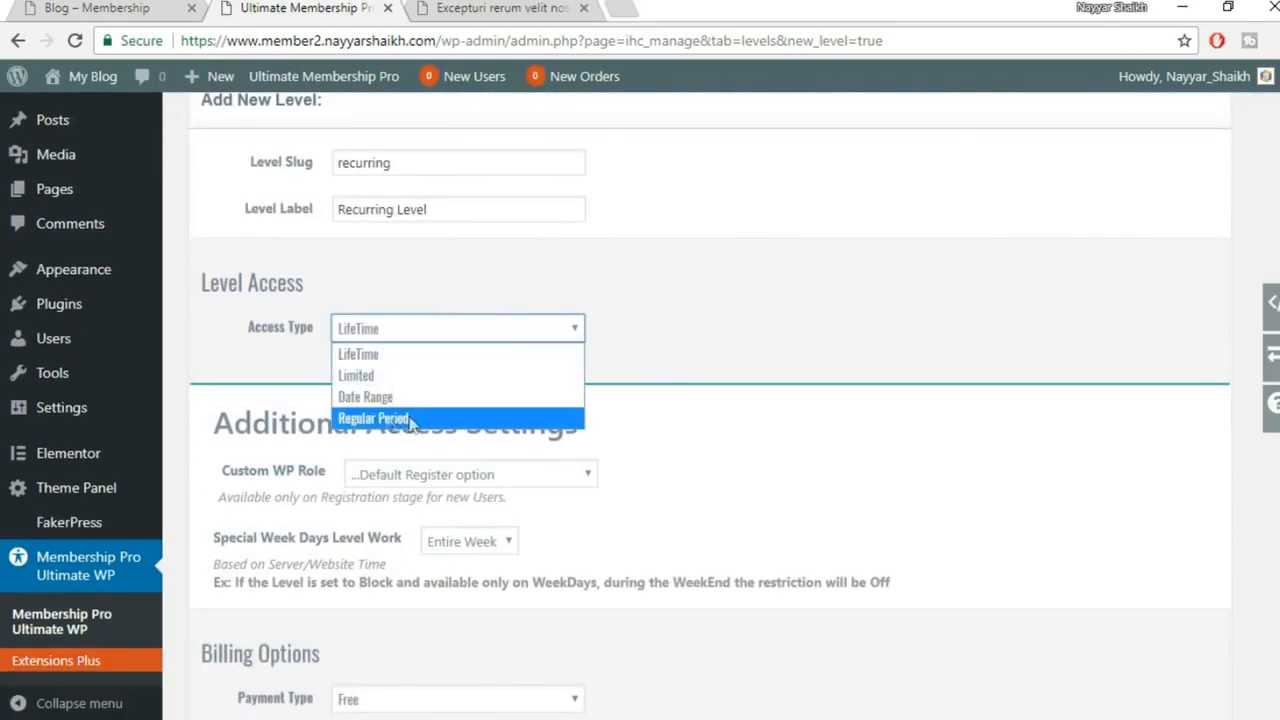
click(354, 419)
click(338, 379)
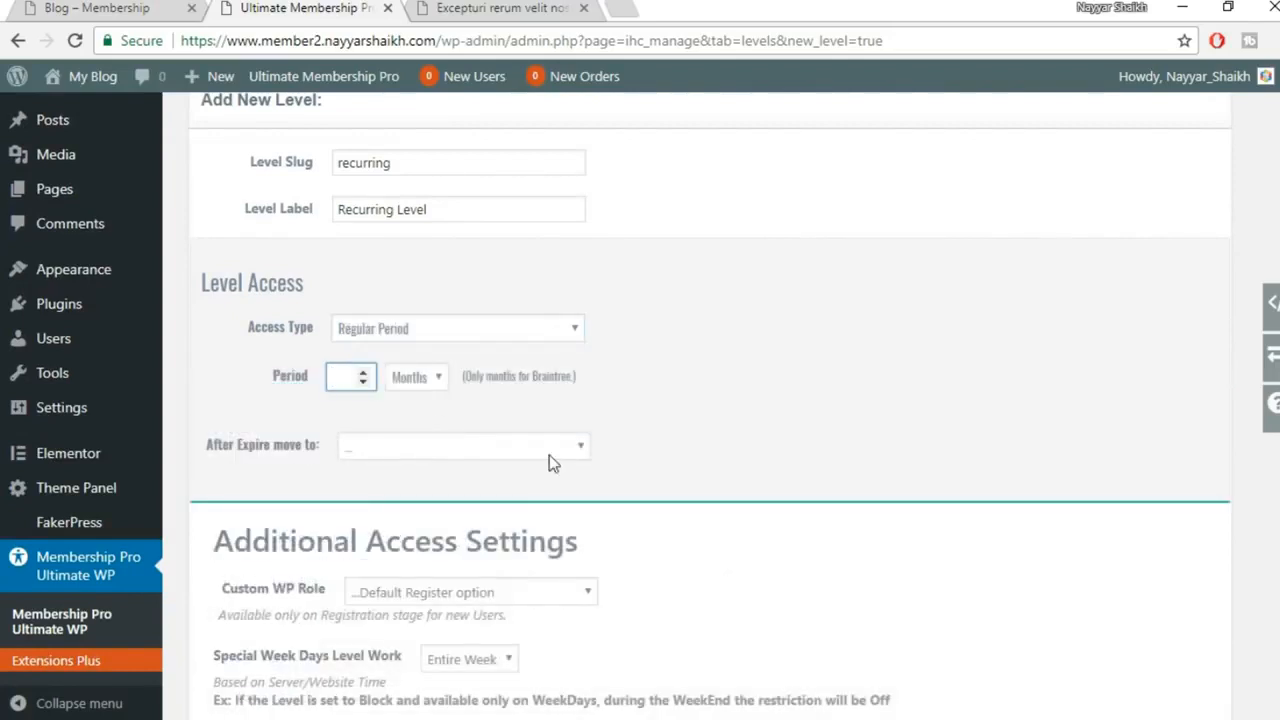
text(1)
click(431, 387)
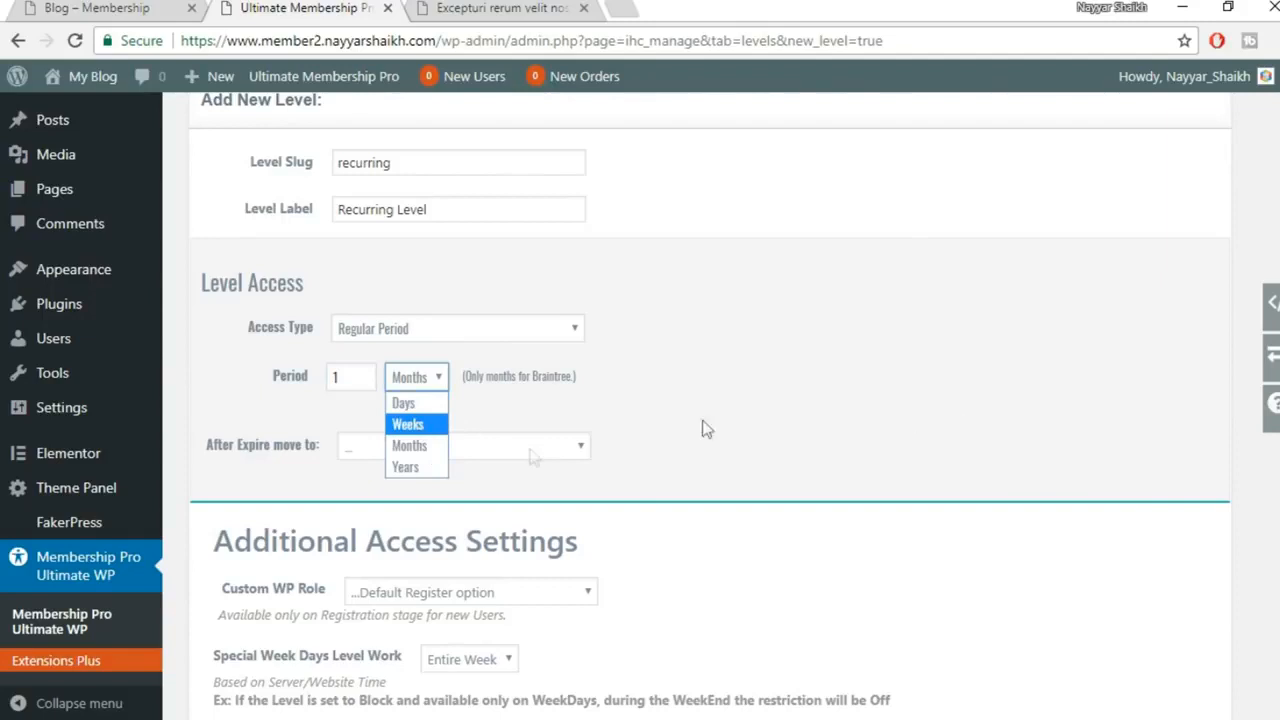
click(424, 446)
click(819, 370)
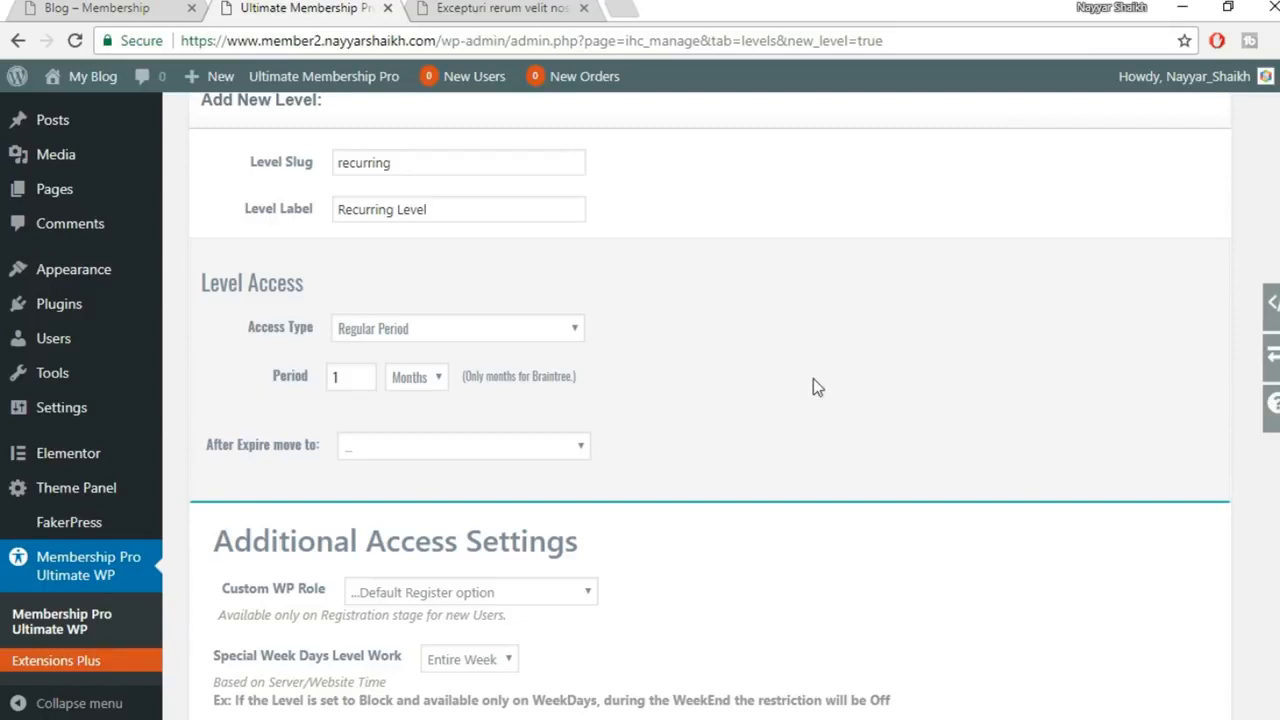
scroll(814, 388, down, 3)
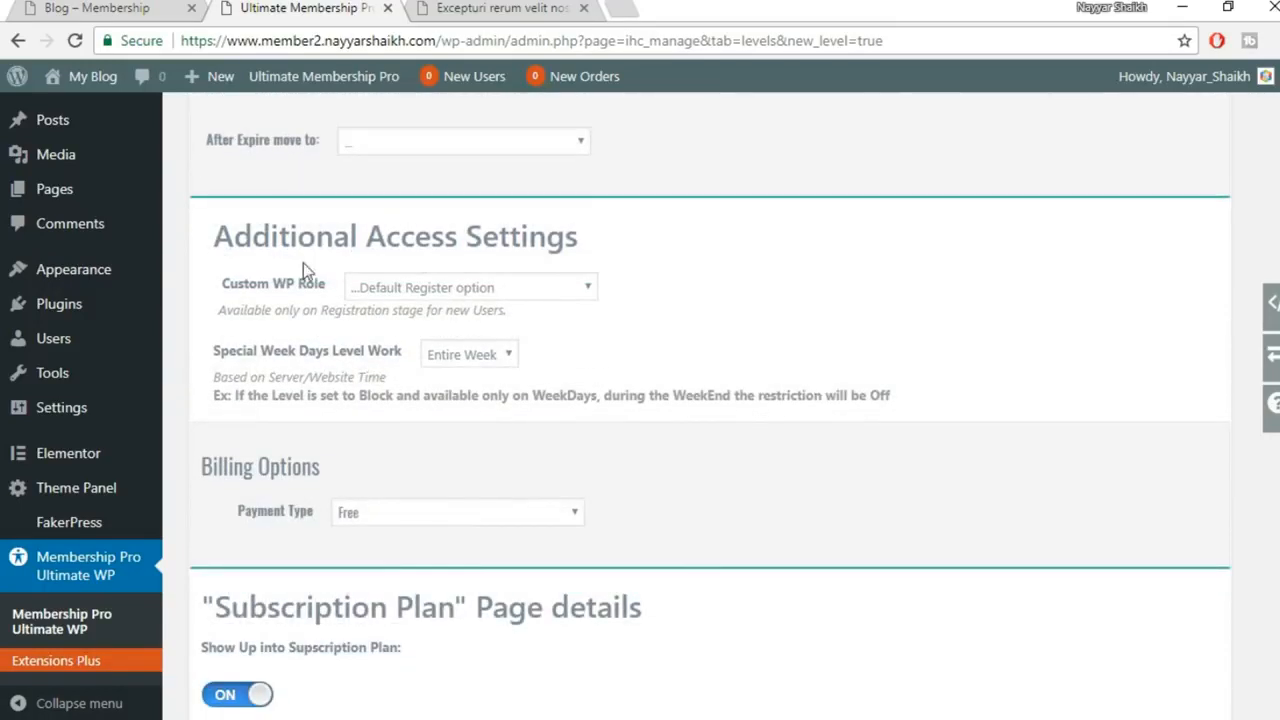
Leave the Recurring Level with no level to move to after expiry
scroll(462, 277, up, 2)
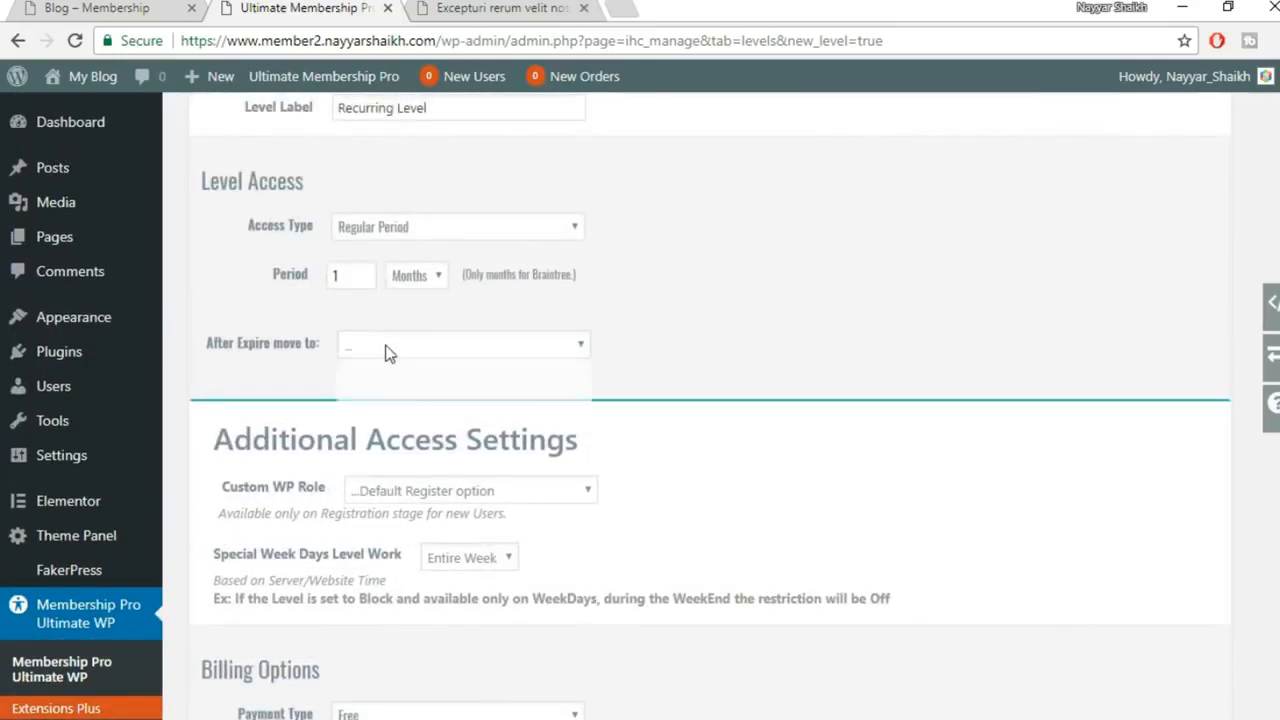
click(388, 350)
click(378, 372)
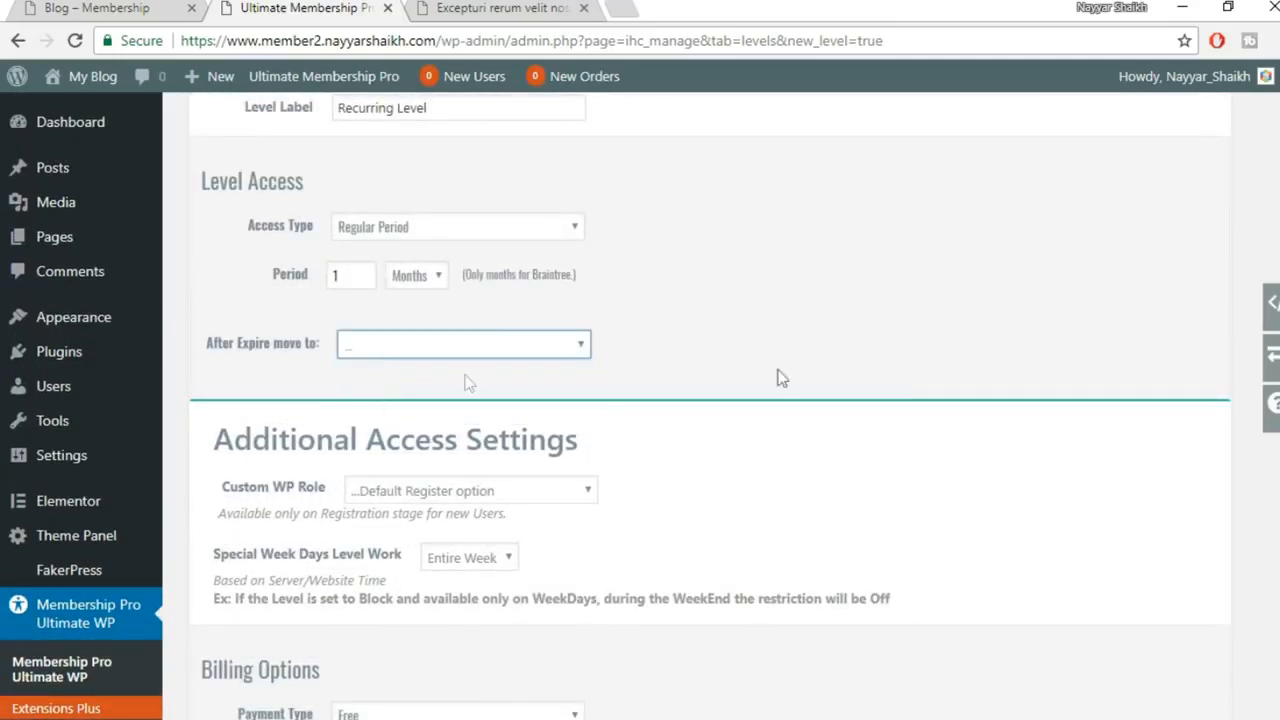
Make the level a paid Payment type with a level price of 10
scroll(832, 380, down, 3)
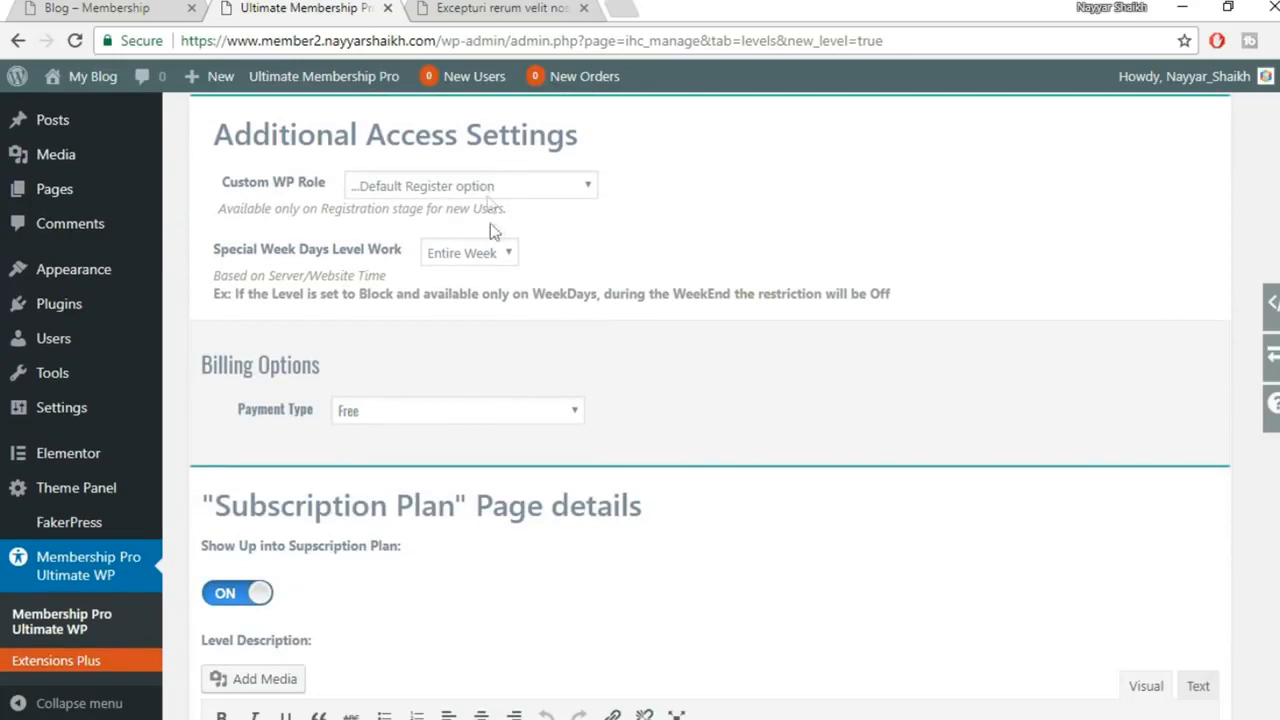
scroll(605, 318, down, 1)
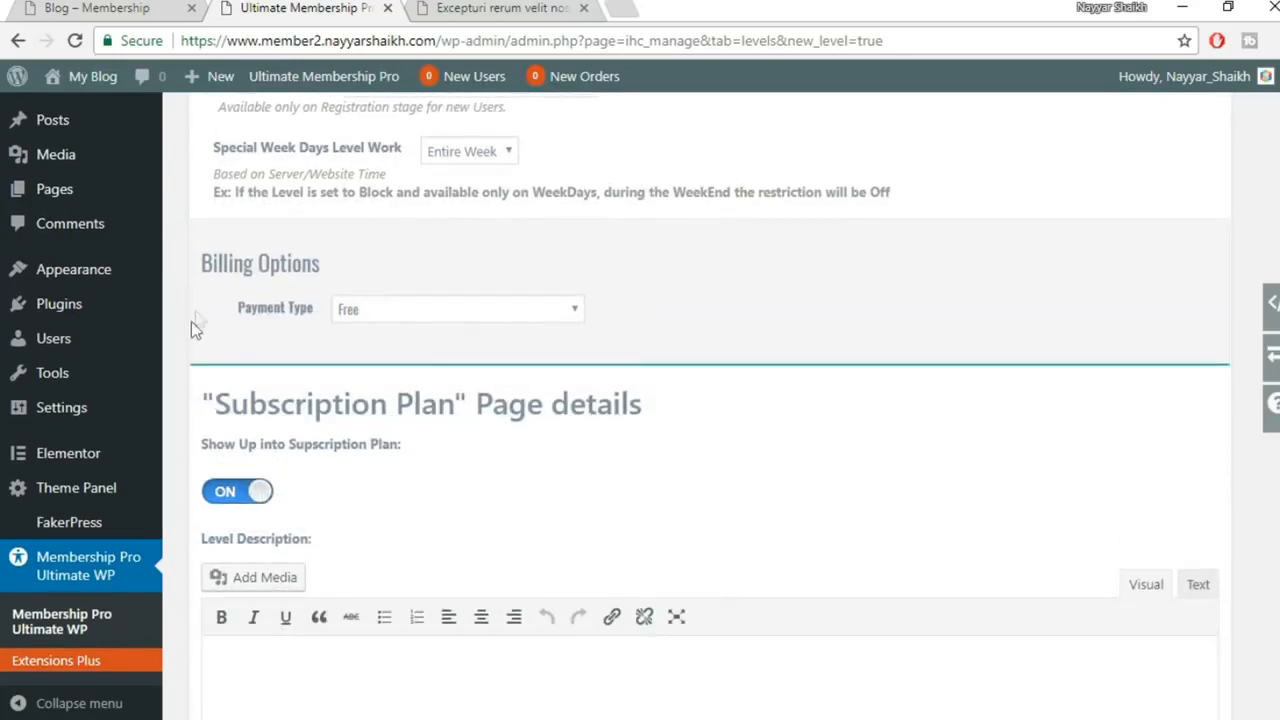
click(430, 312)
click(405, 358)
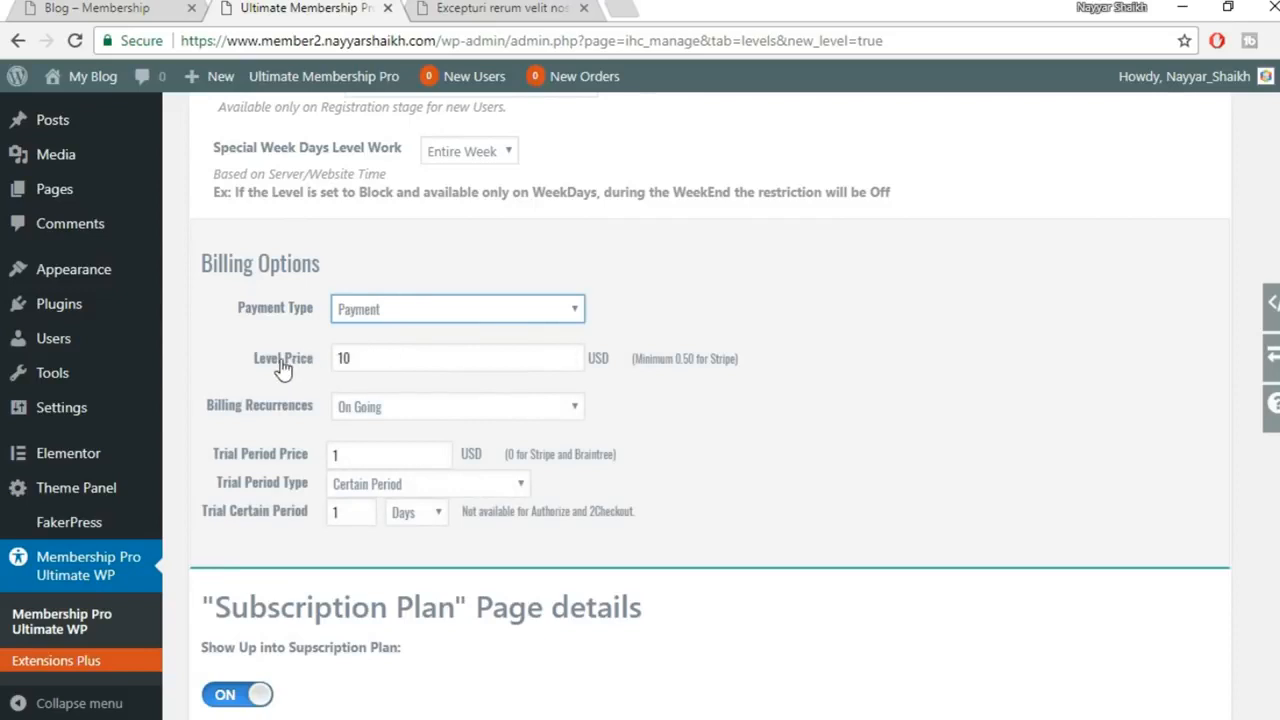
drag(396, 351, 302, 360)
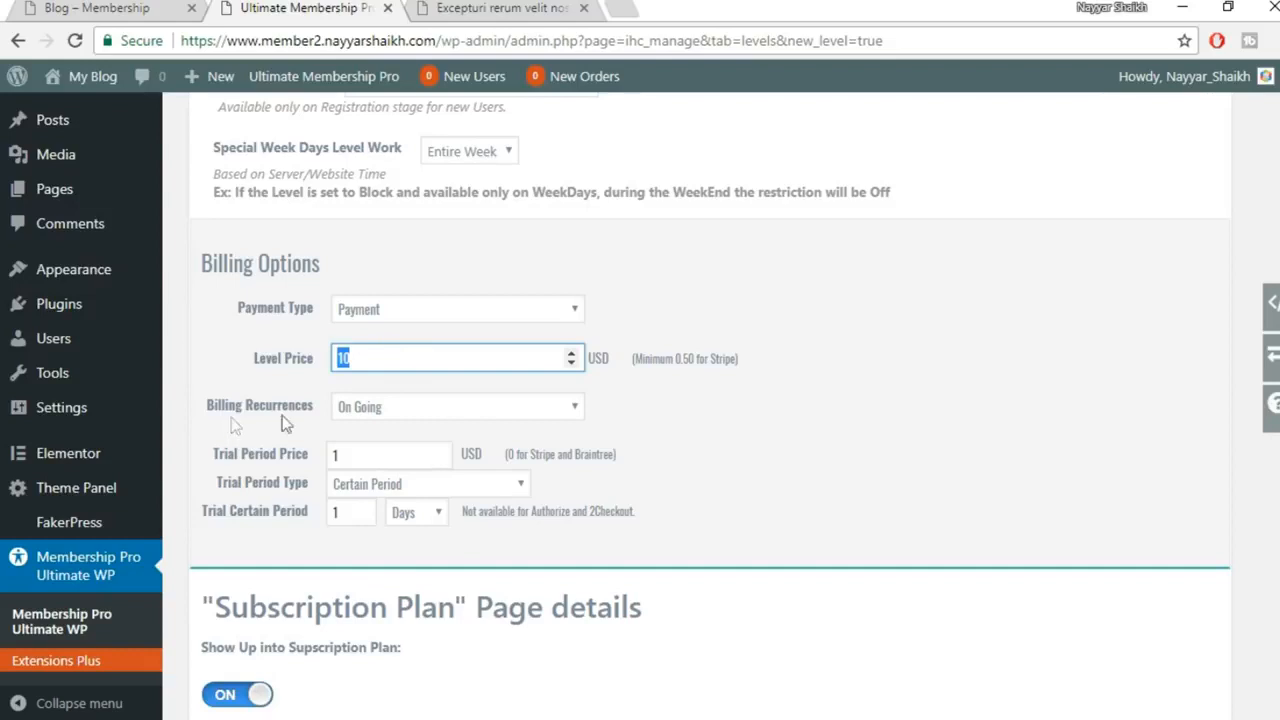
Set Billing Recurrences to On Going after briefly trying Limited
click(415, 415)
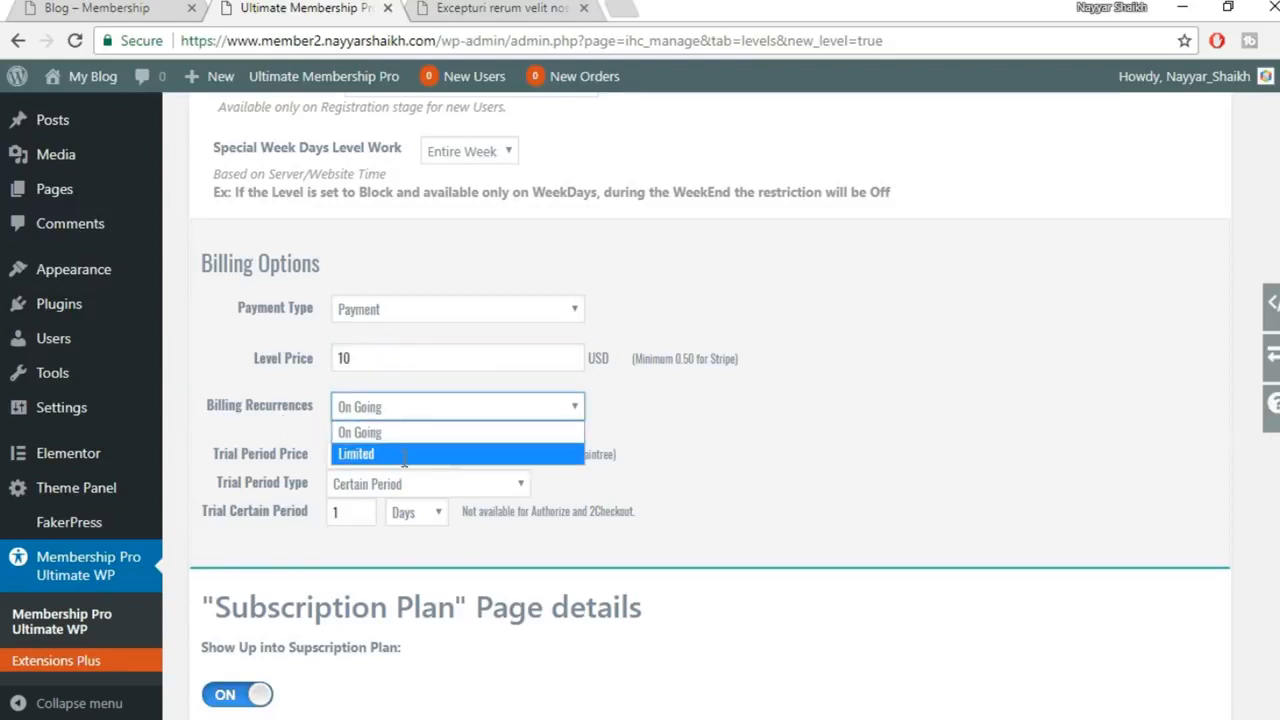
click(406, 458)
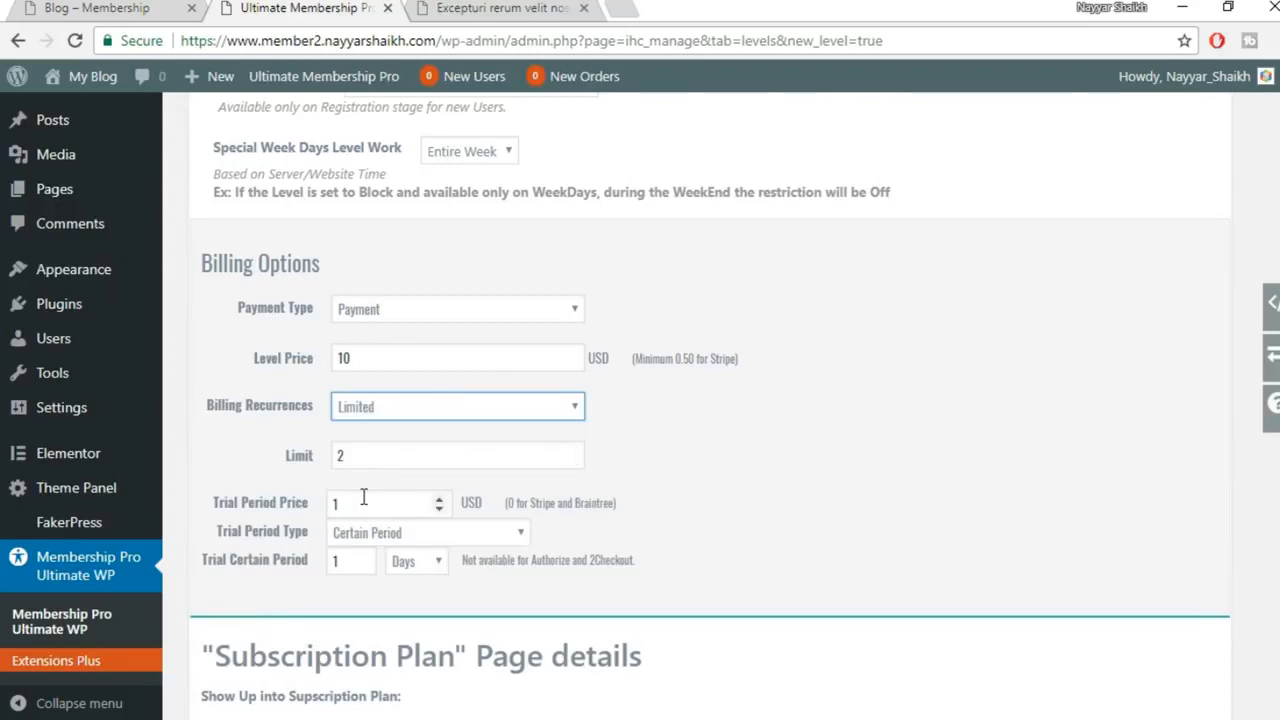
click(420, 400)
click(391, 434)
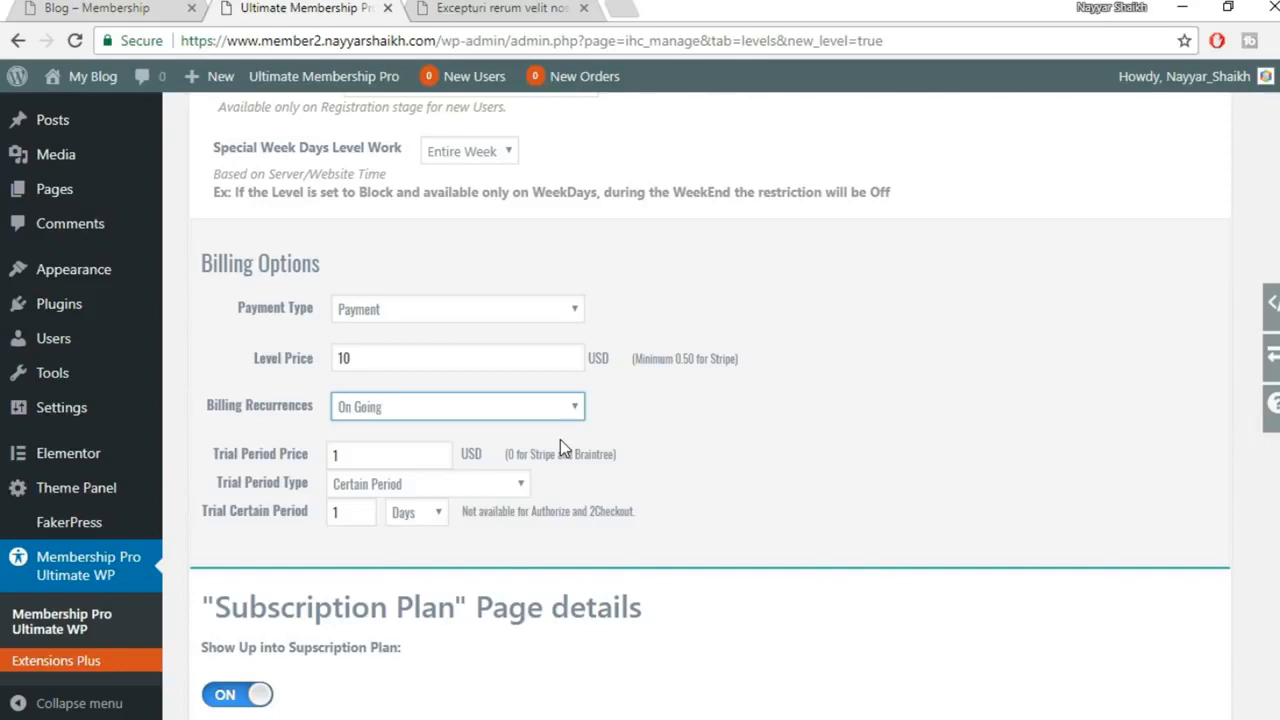
Give the level a 3 USD trial period lasting 3 Days
double_click(335, 456)
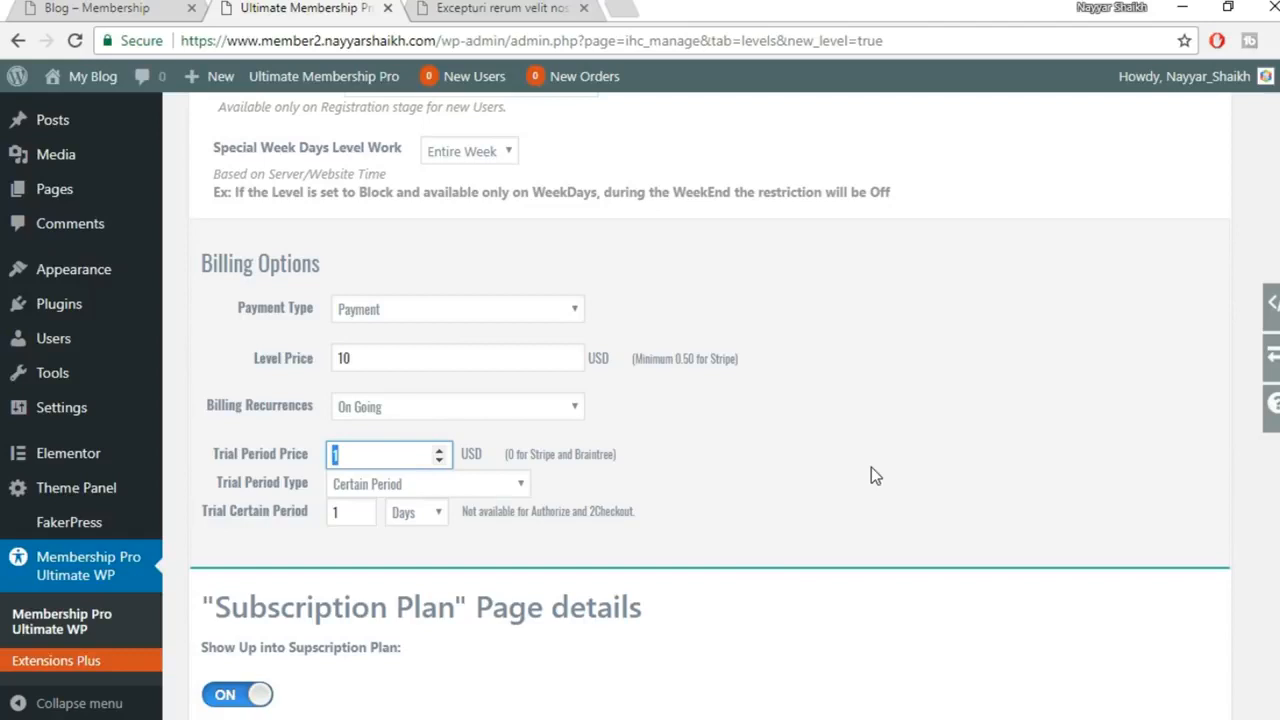
double_click(330, 512)
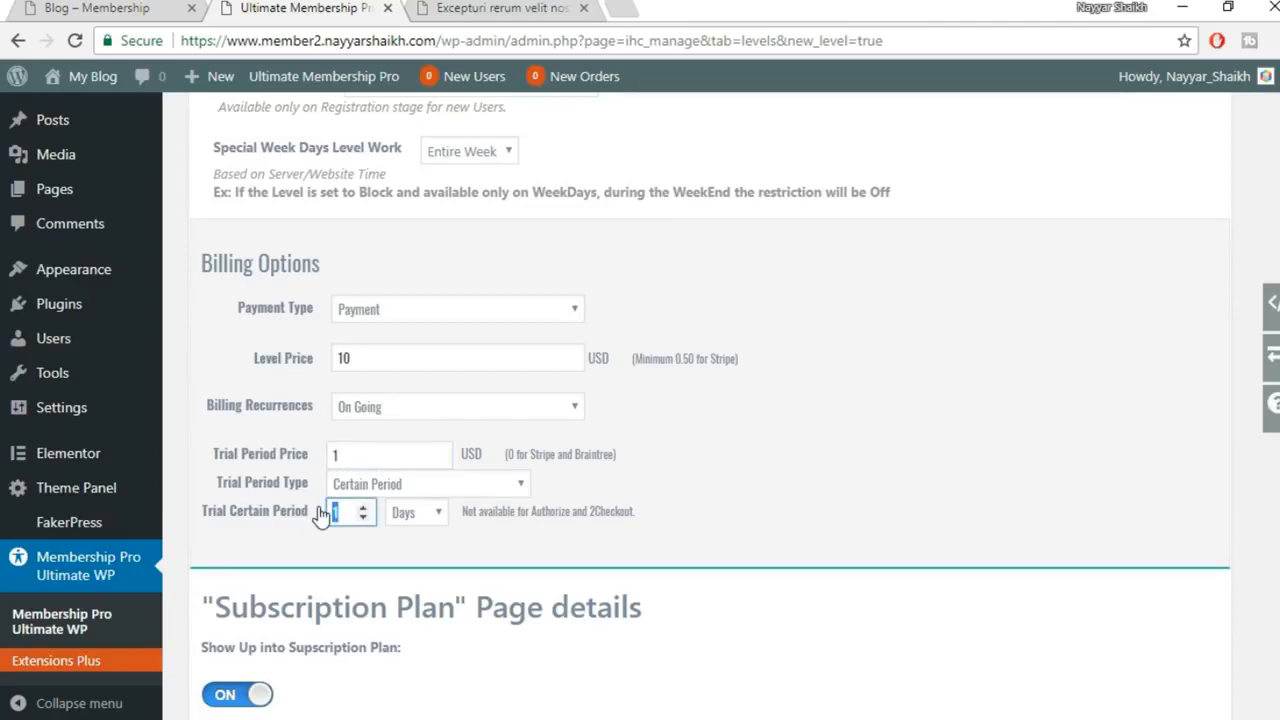
click(434, 513)
click(418, 539)
double_click(340, 455)
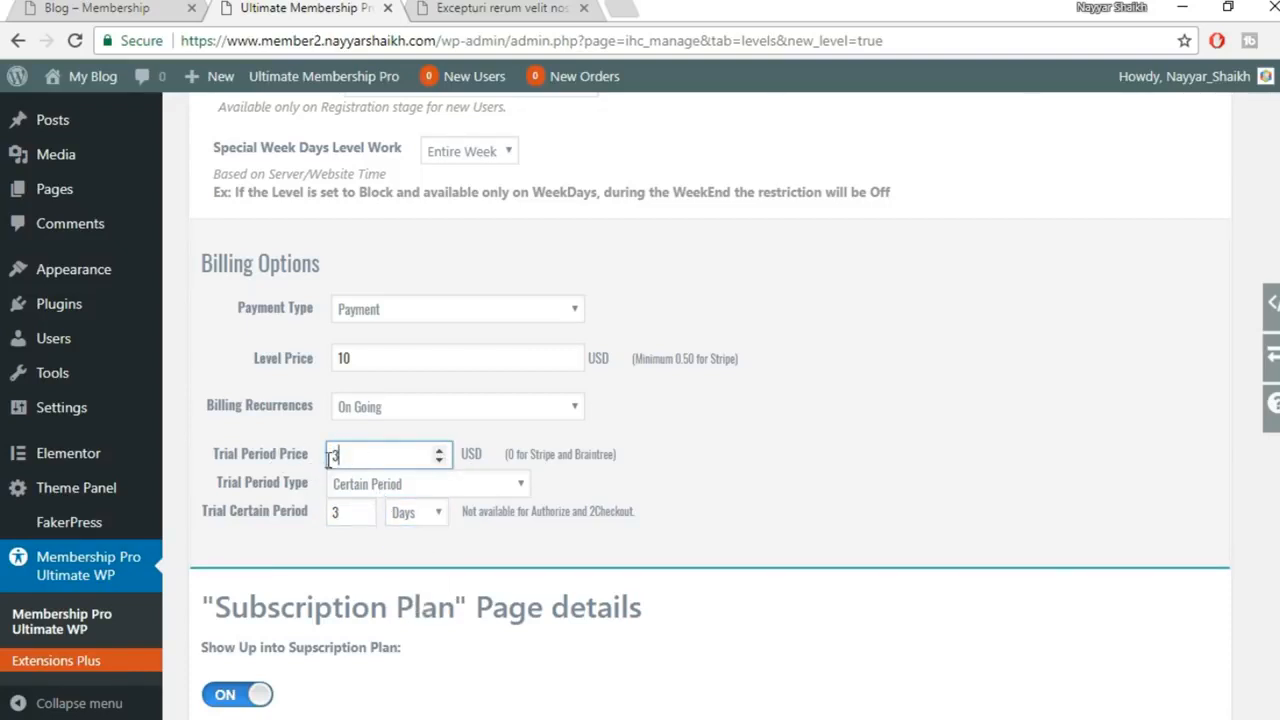
double_click(335, 512)
click(357, 548)
Recheck the 10 USD level price before moving down the form
double_click(352, 358)
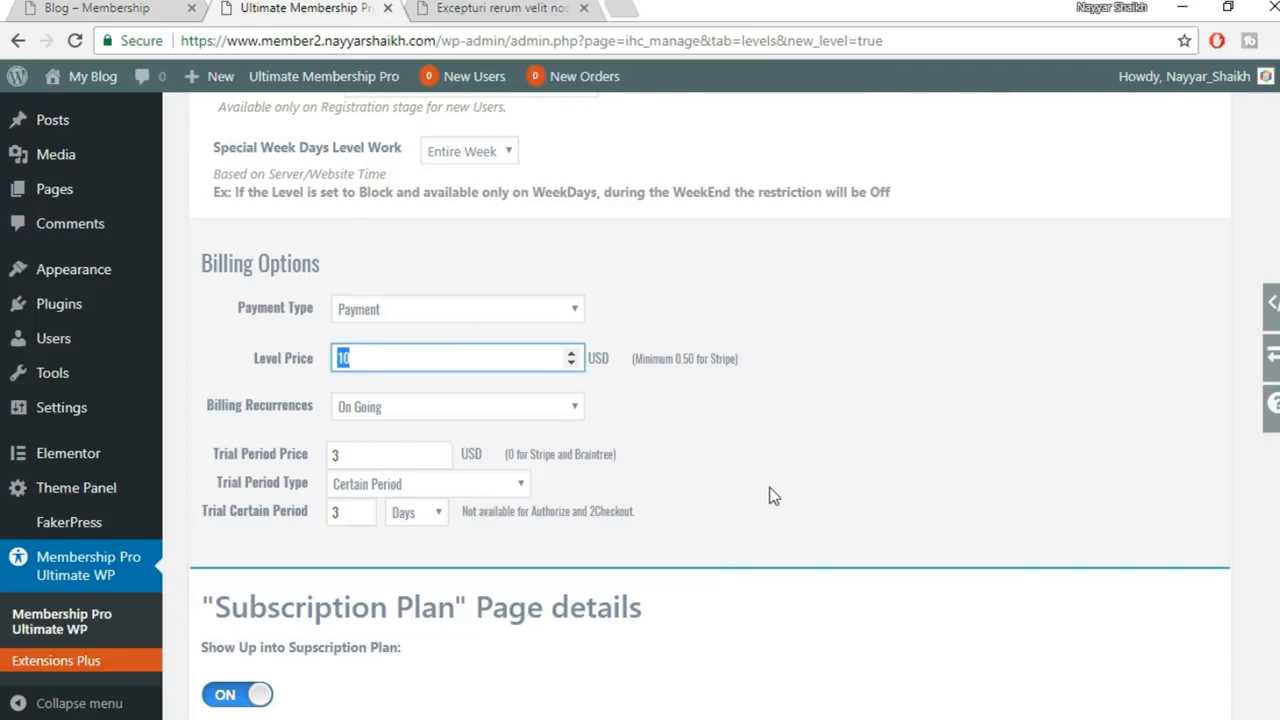
click(736, 452)
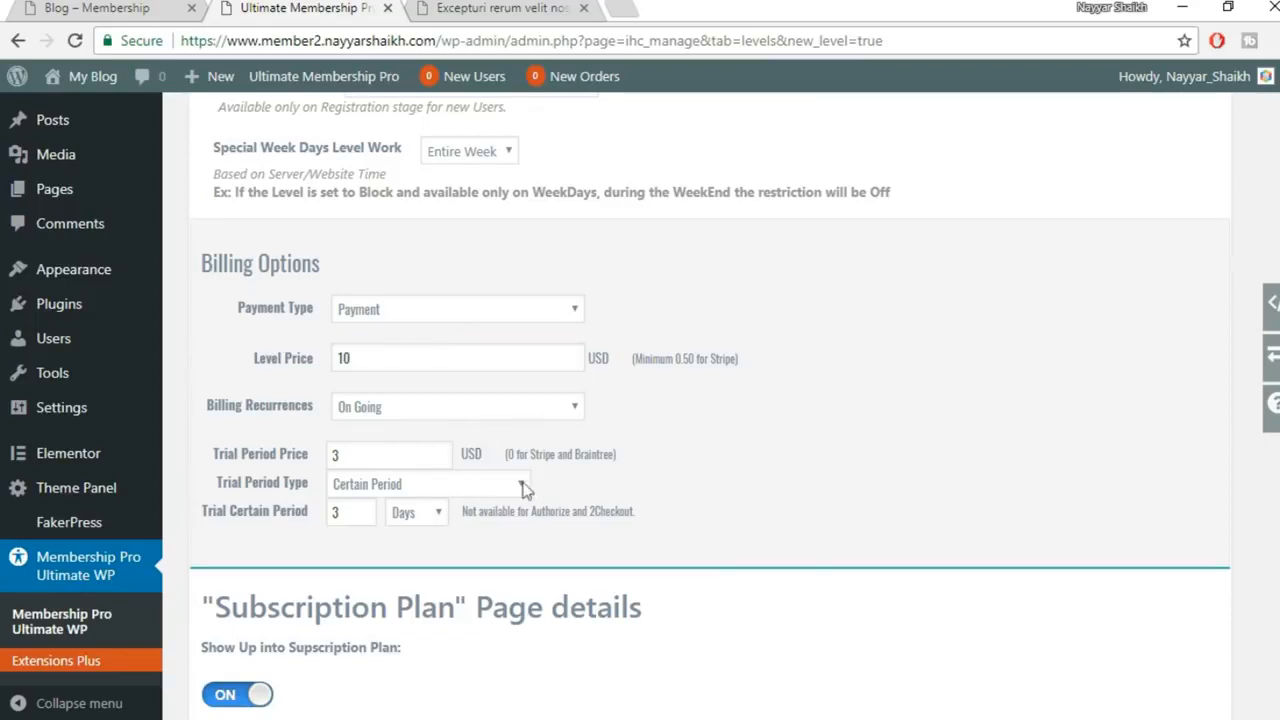
scroll(823, 434, down, 1)
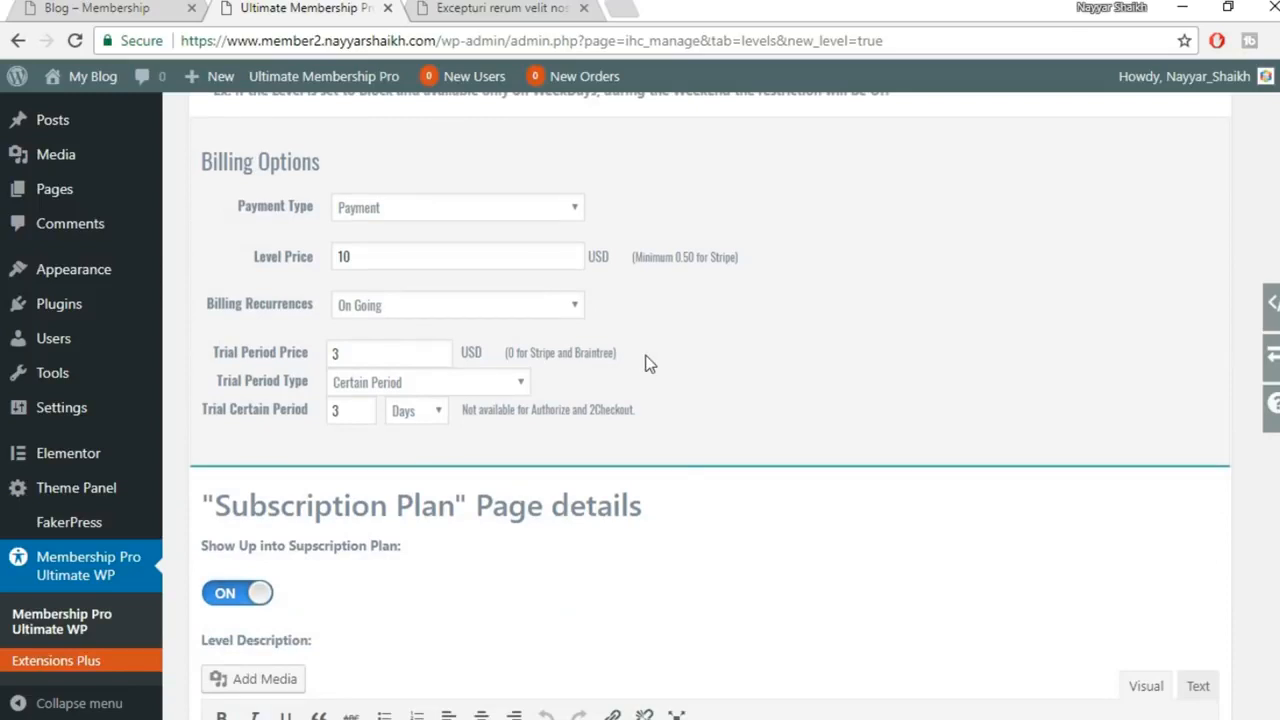
scroll(786, 414, down, 4)
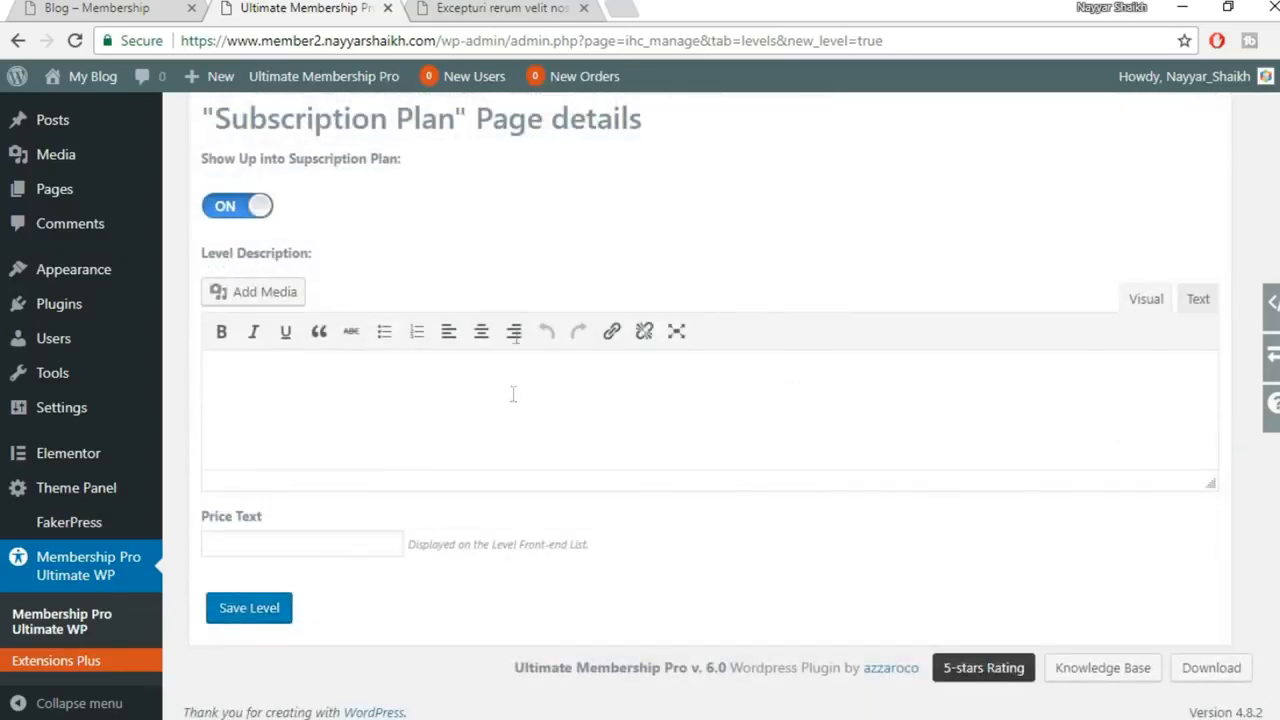
Copy the Recurring Plan description from the live Subscription Plan page into Level Description
click(476, 389)
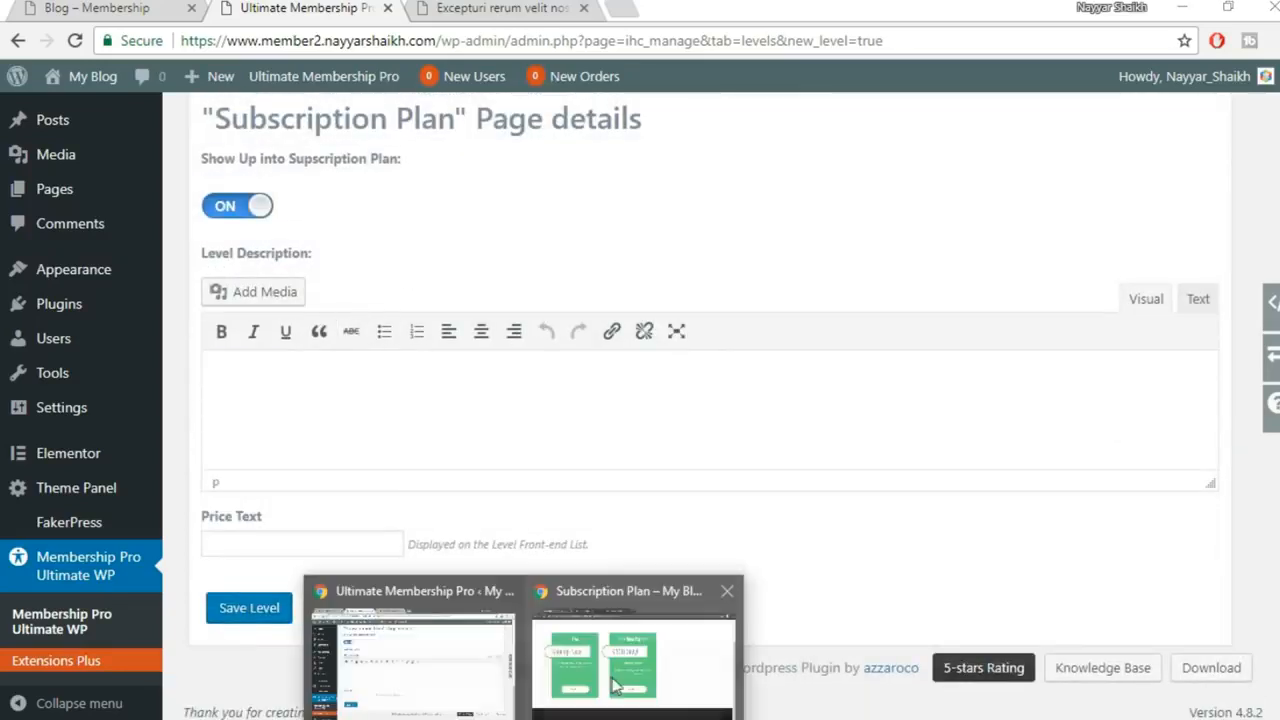
click(625, 669)
click(528, 14)
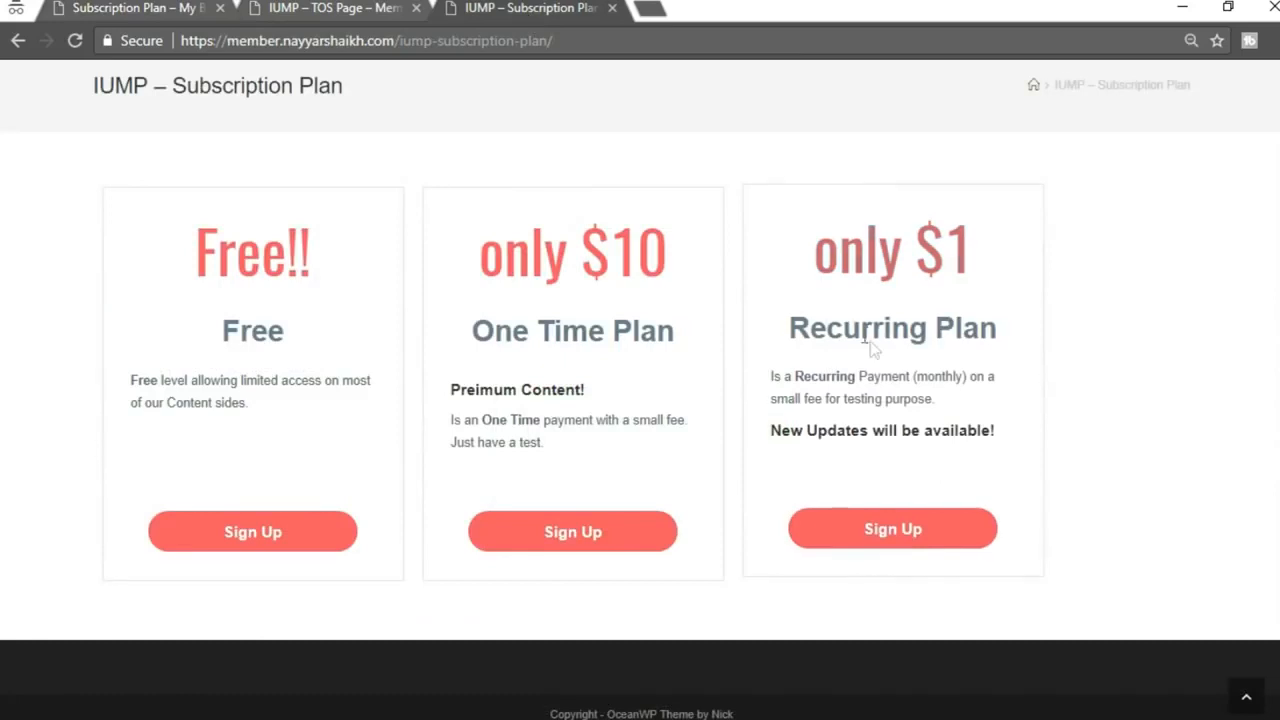
drag(771, 375, 1042, 435)
key(ctrl+c)
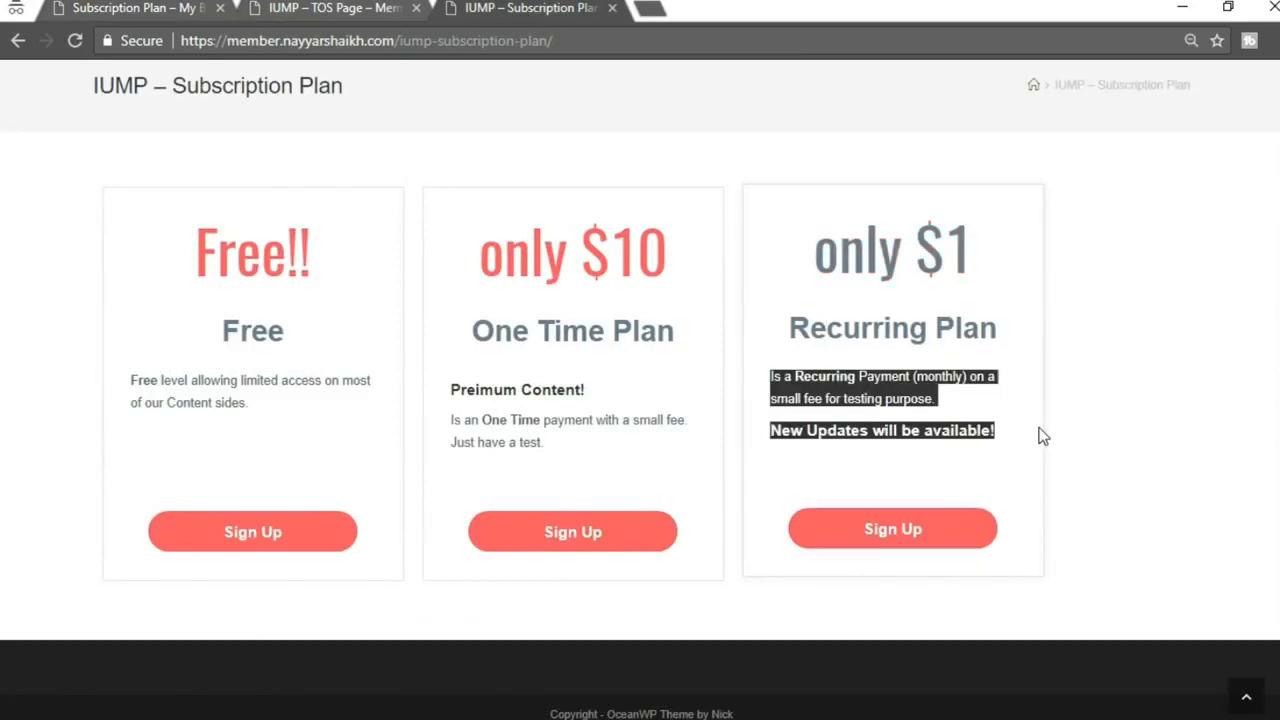
click(450, 650)
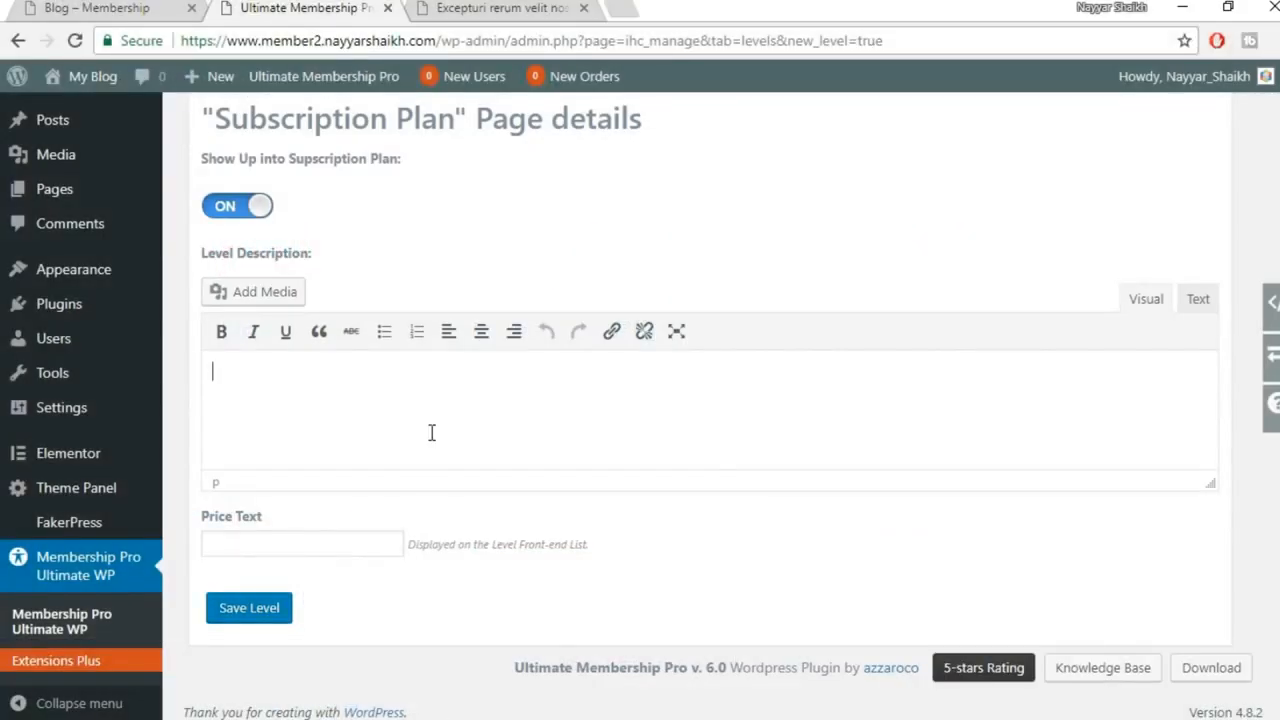
key(ctrl+v)
Enter '$10 Only!' as the price text and save the level
click(249, 546)
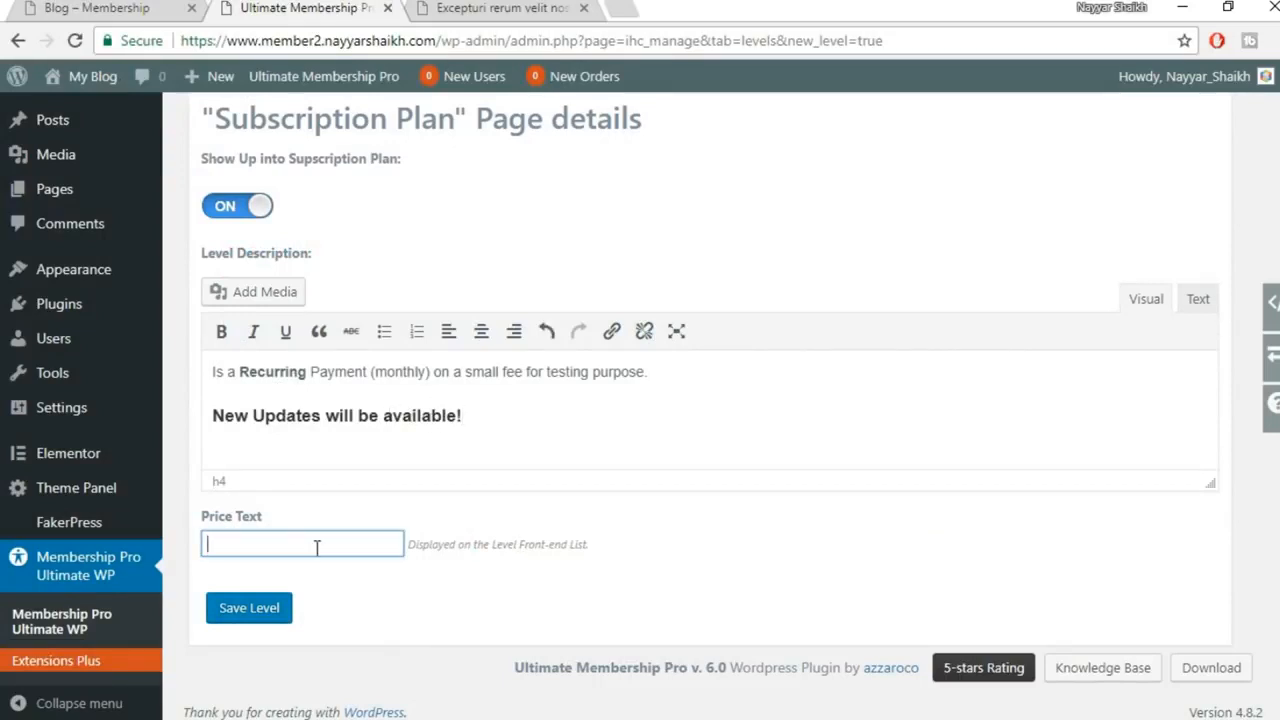
text($10 Only!)
click(290, 610)
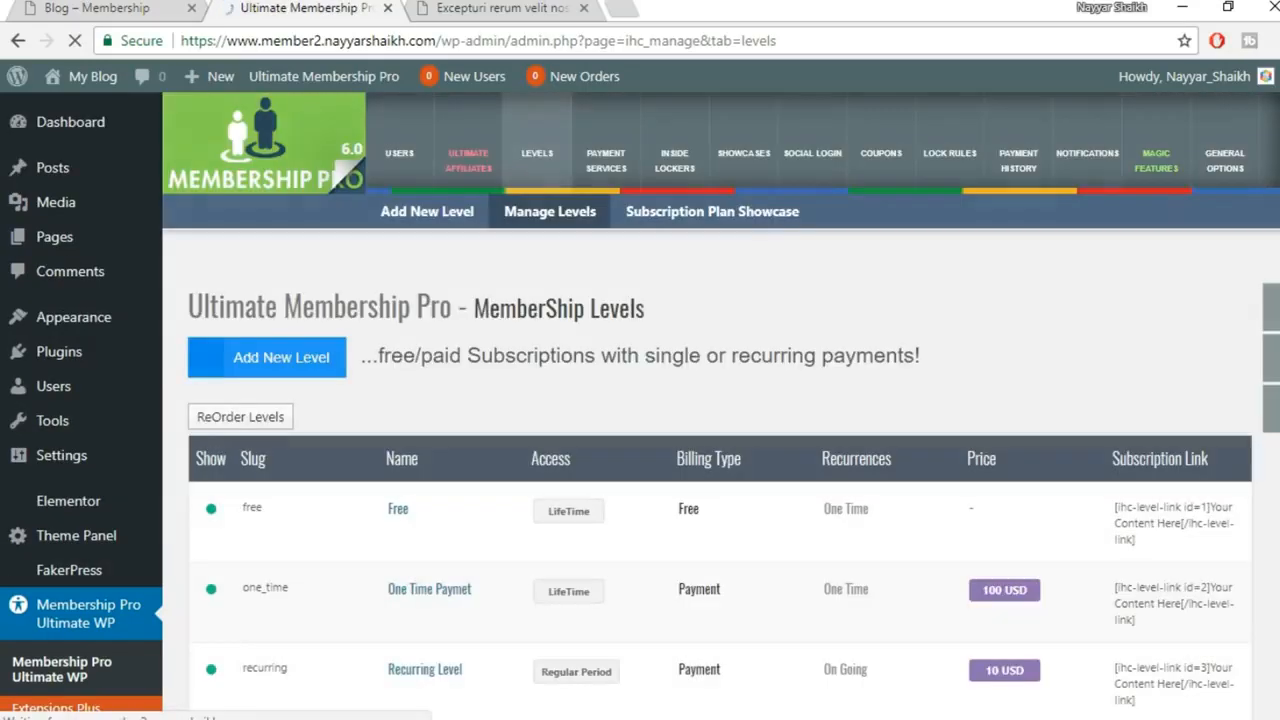
mouse_move(522, 718)
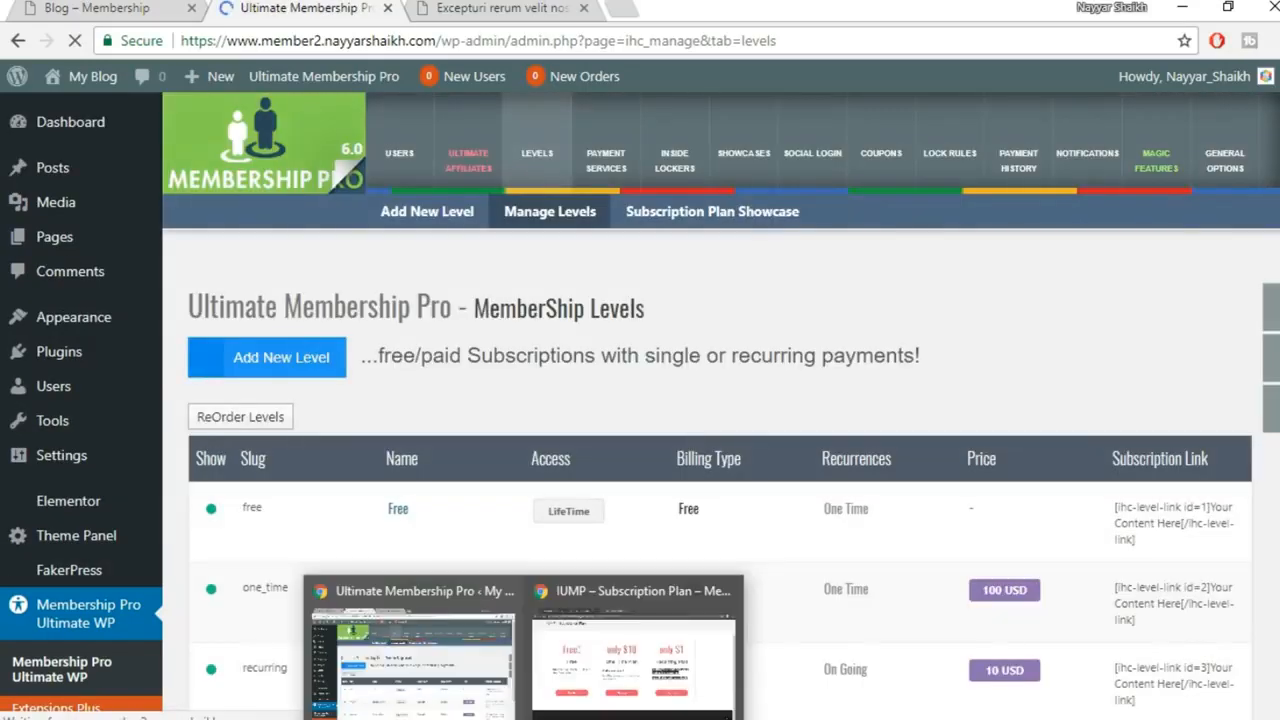
click(711, 683)
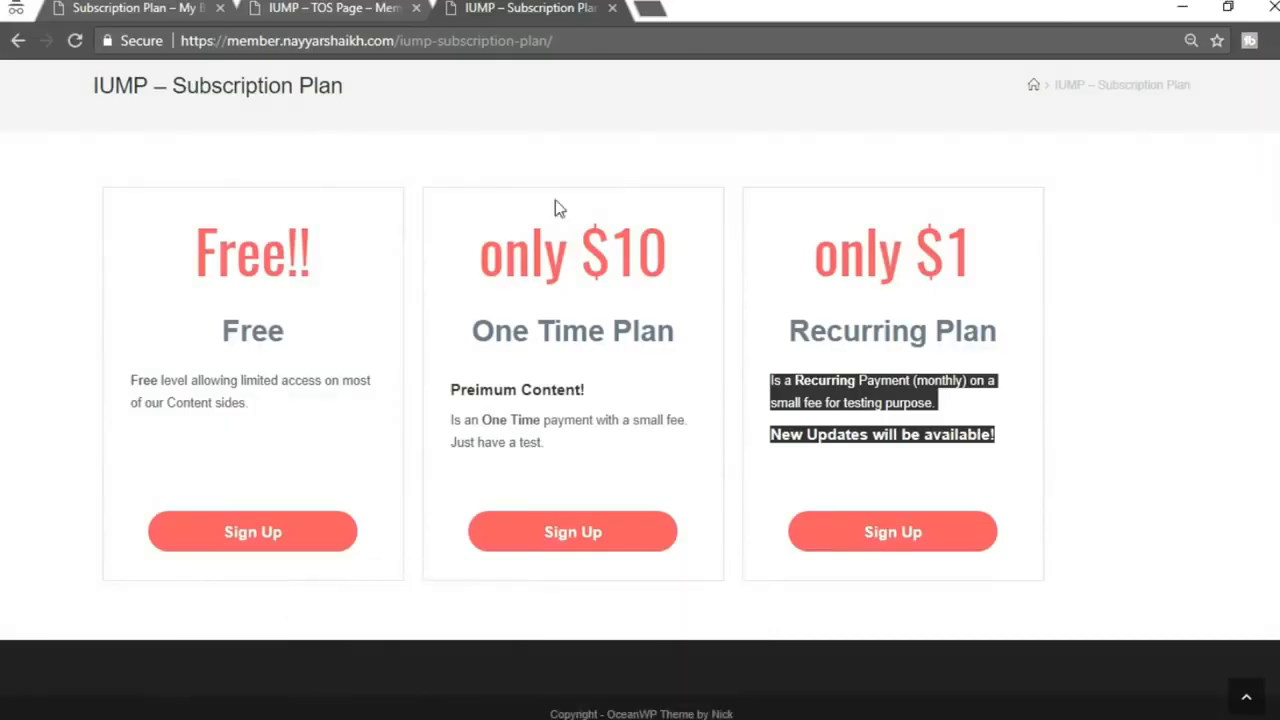
click(190, 14)
click(74, 40)
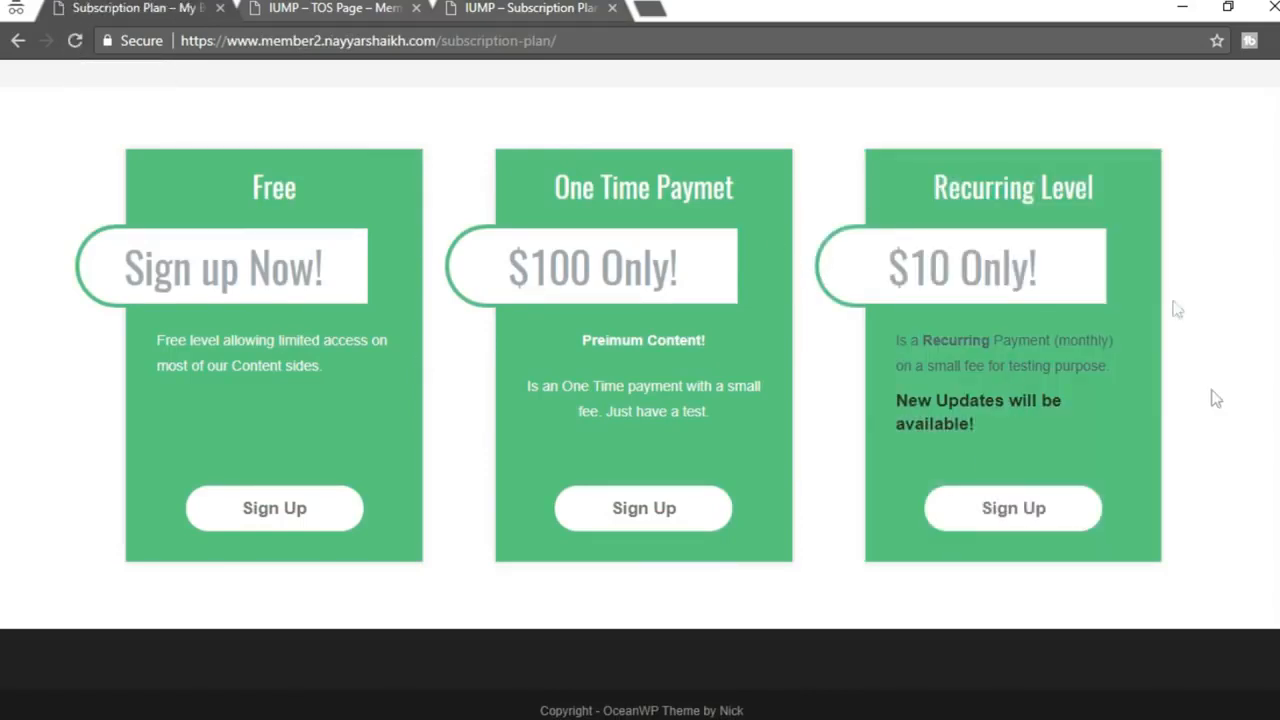
mouse_move(899, 340)
mouse_down()
mouse_move(996, 434)
mouse_move(898, 338)
mouse_up()
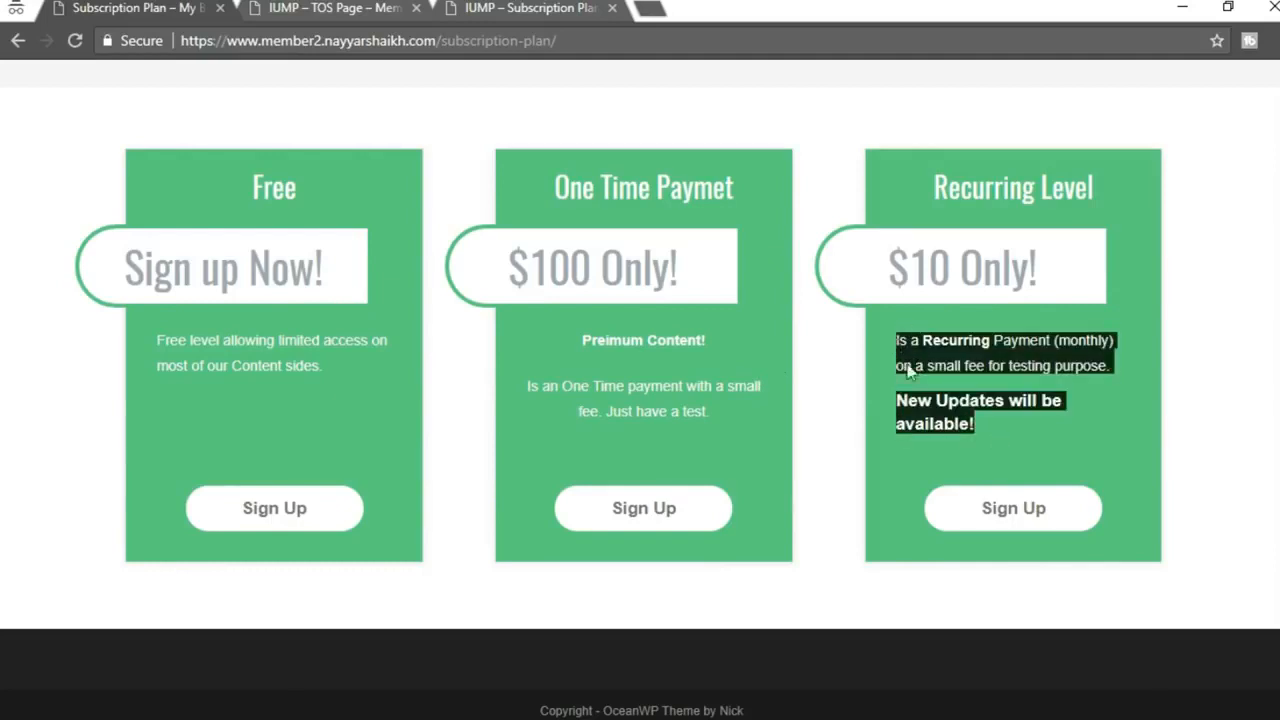
click(909, 370)
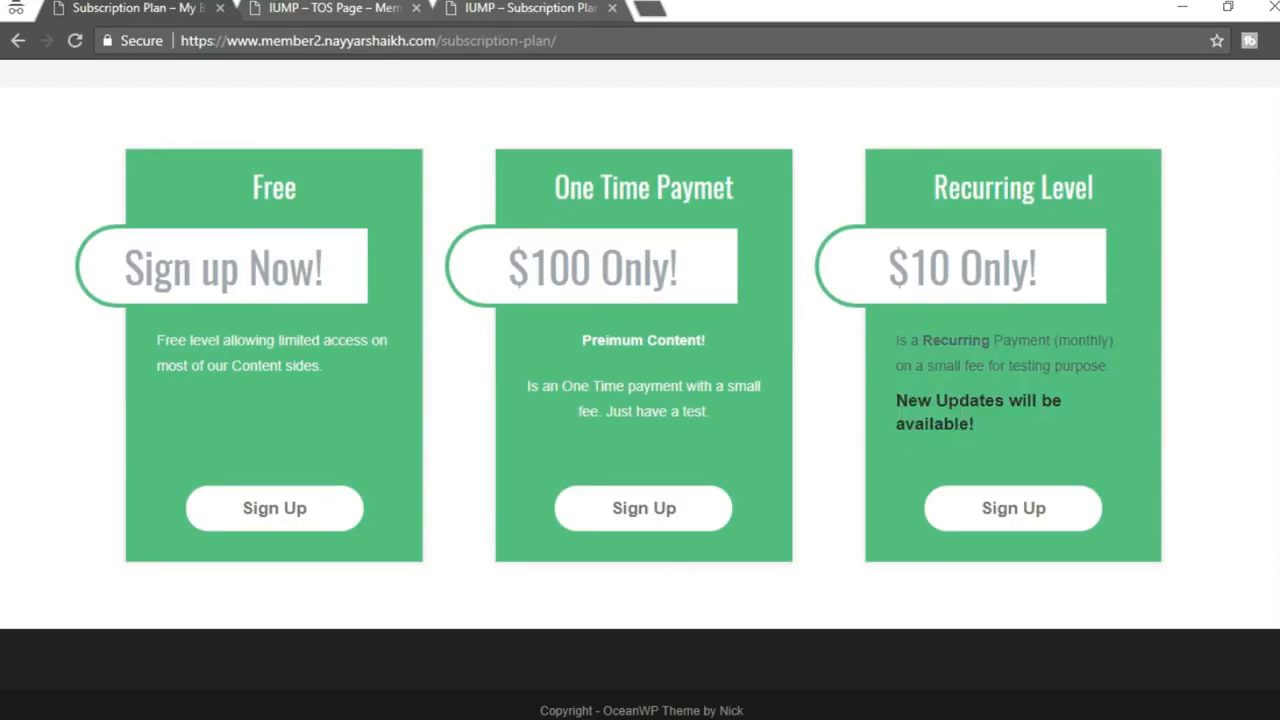
drag(985, 425, 895, 341)
click(925, 398)
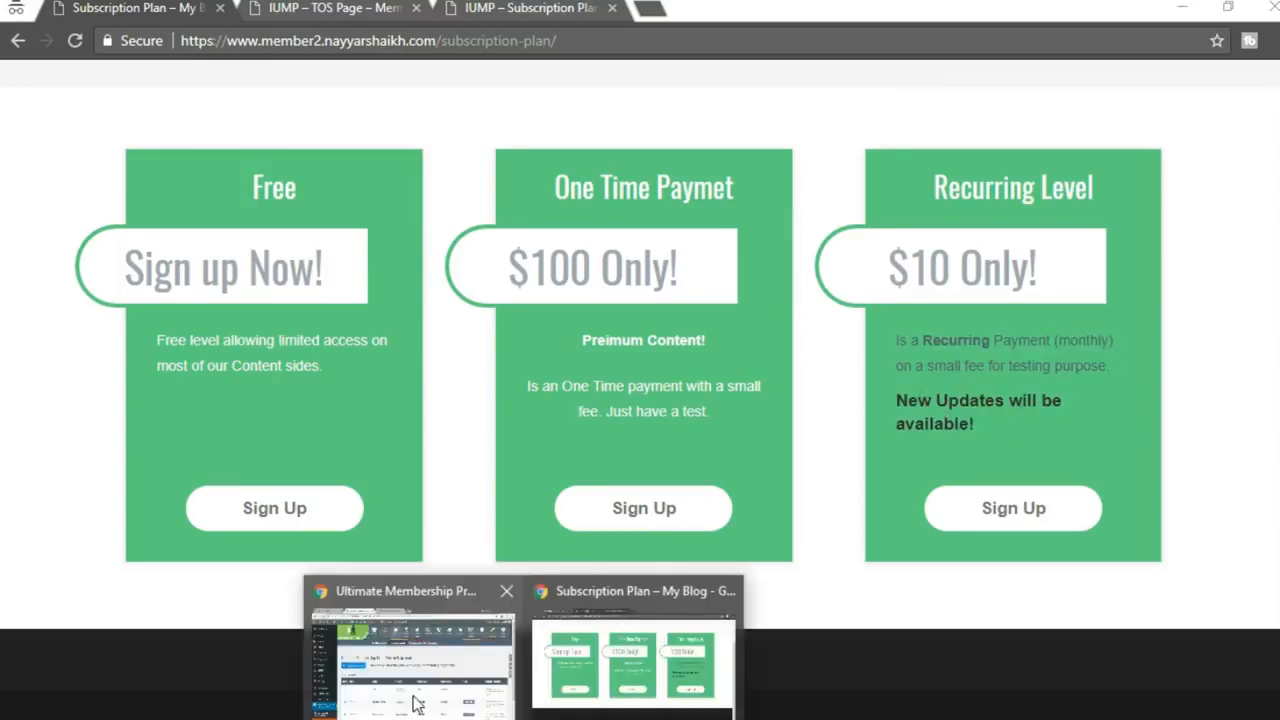
click(414, 697)
scroll(358, 521, down, 2)
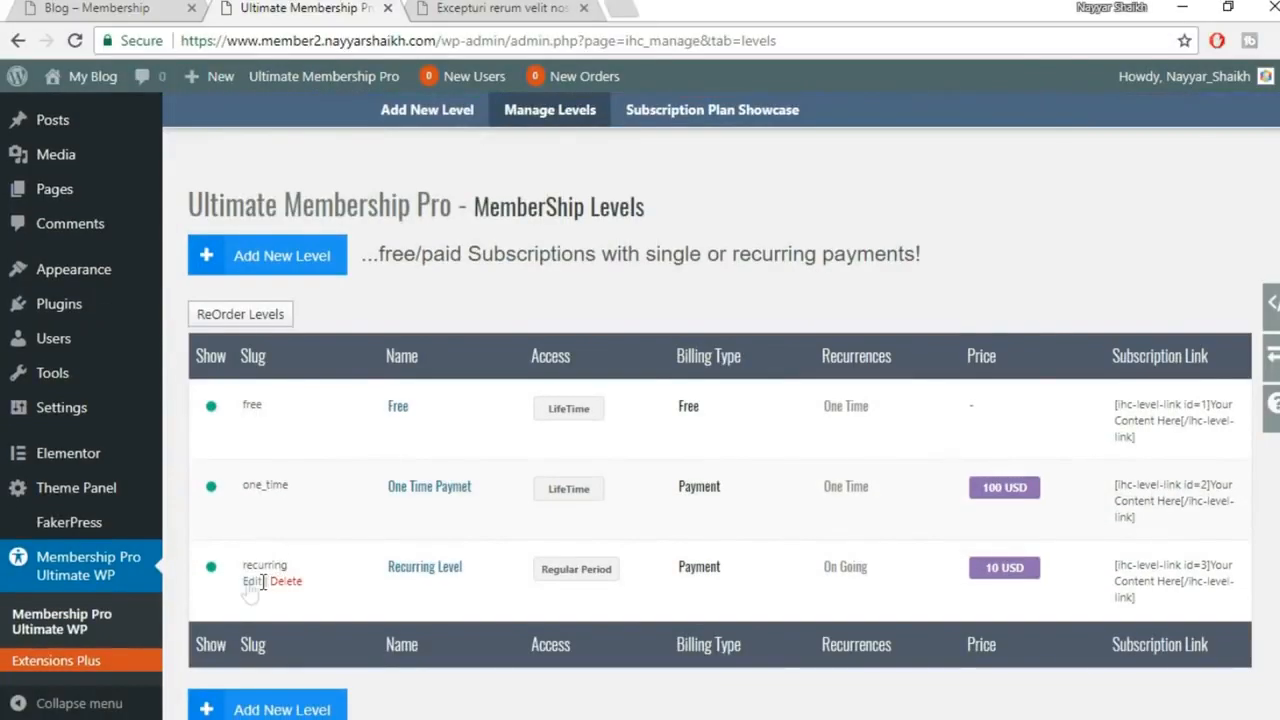
Replace the Recurring Level description with the same text pasted in the Text tab
click(251, 580)
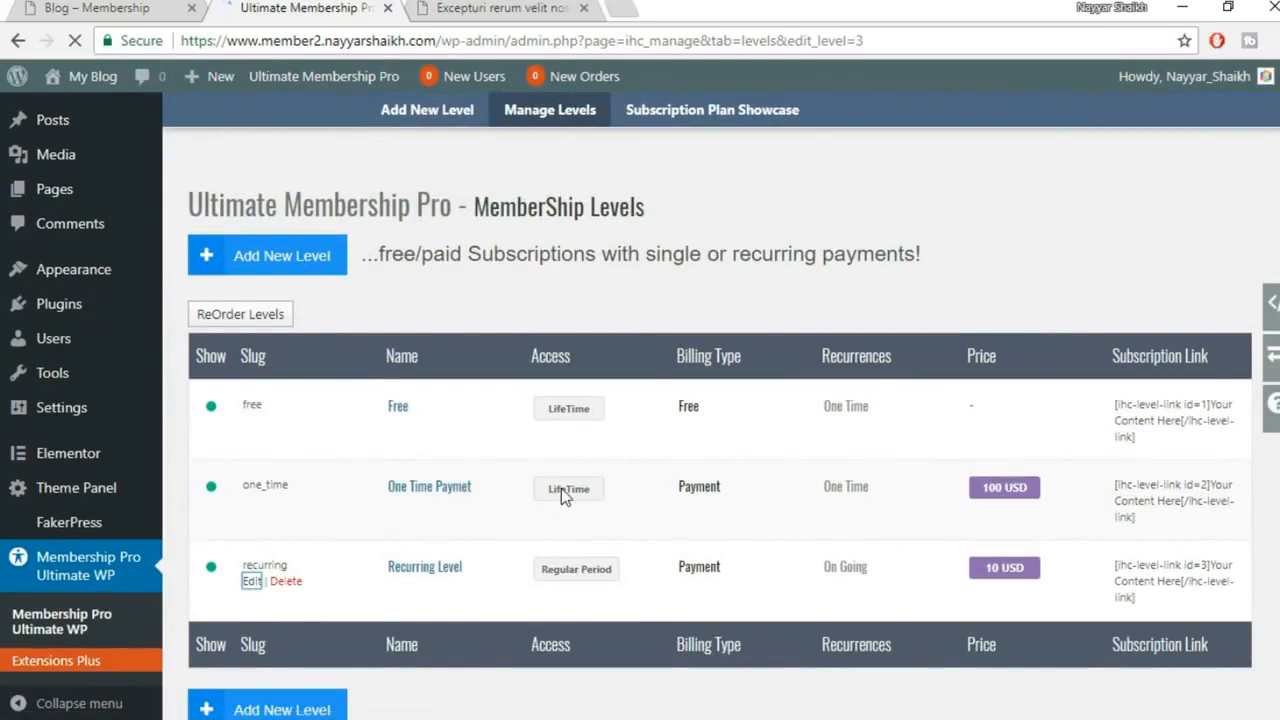
scroll(595, 494, down, 4)
scroll(595, 494, down, 5)
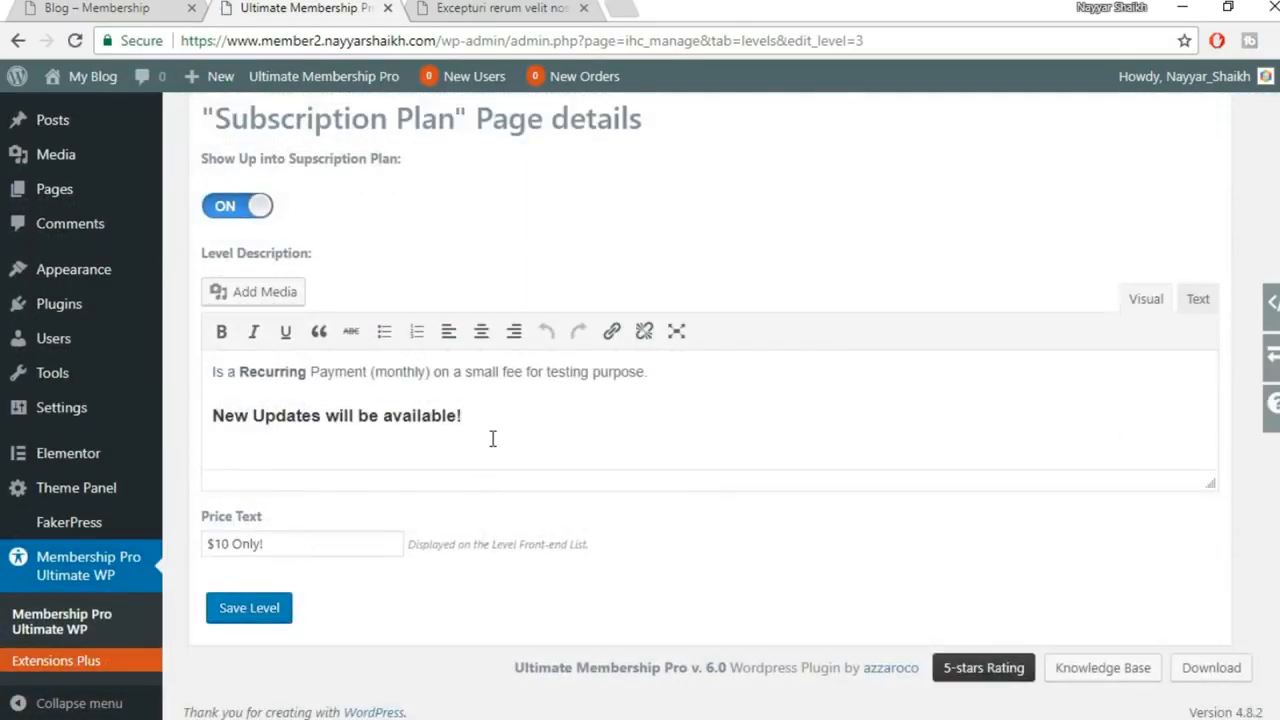
drag(491, 437, 193, 372)
key(ctrl+c)
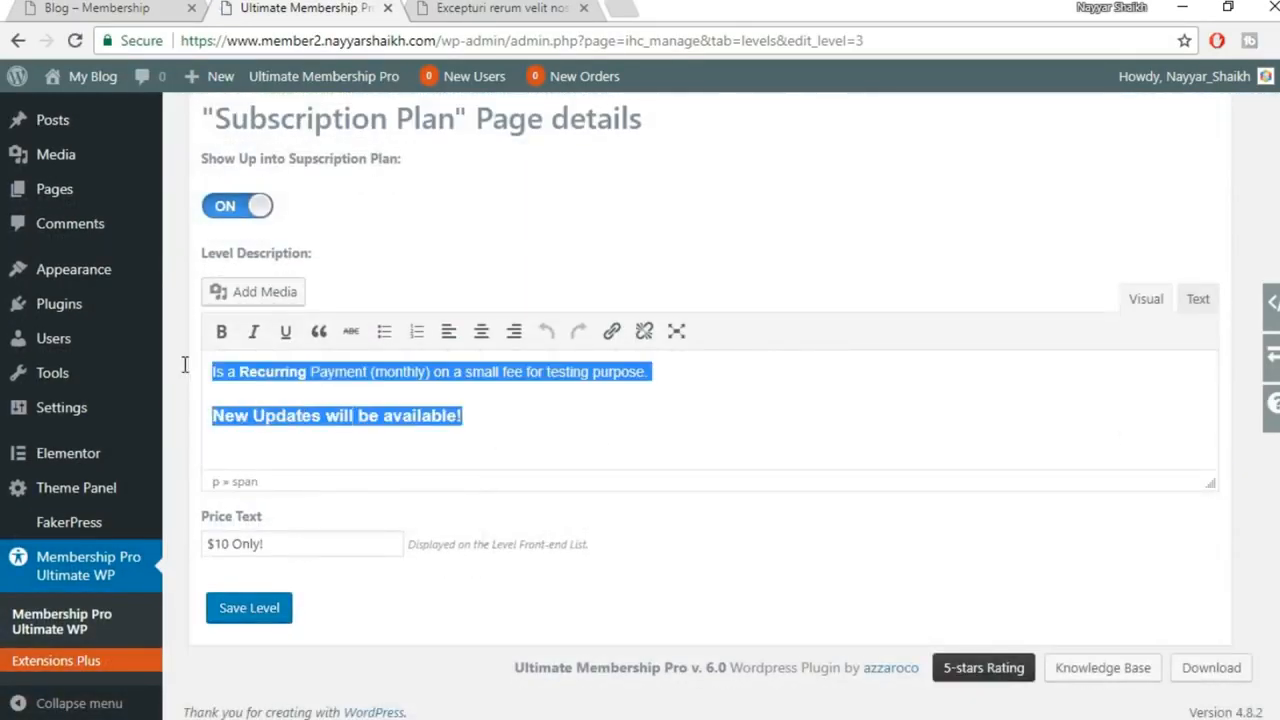
key(BackSpace)
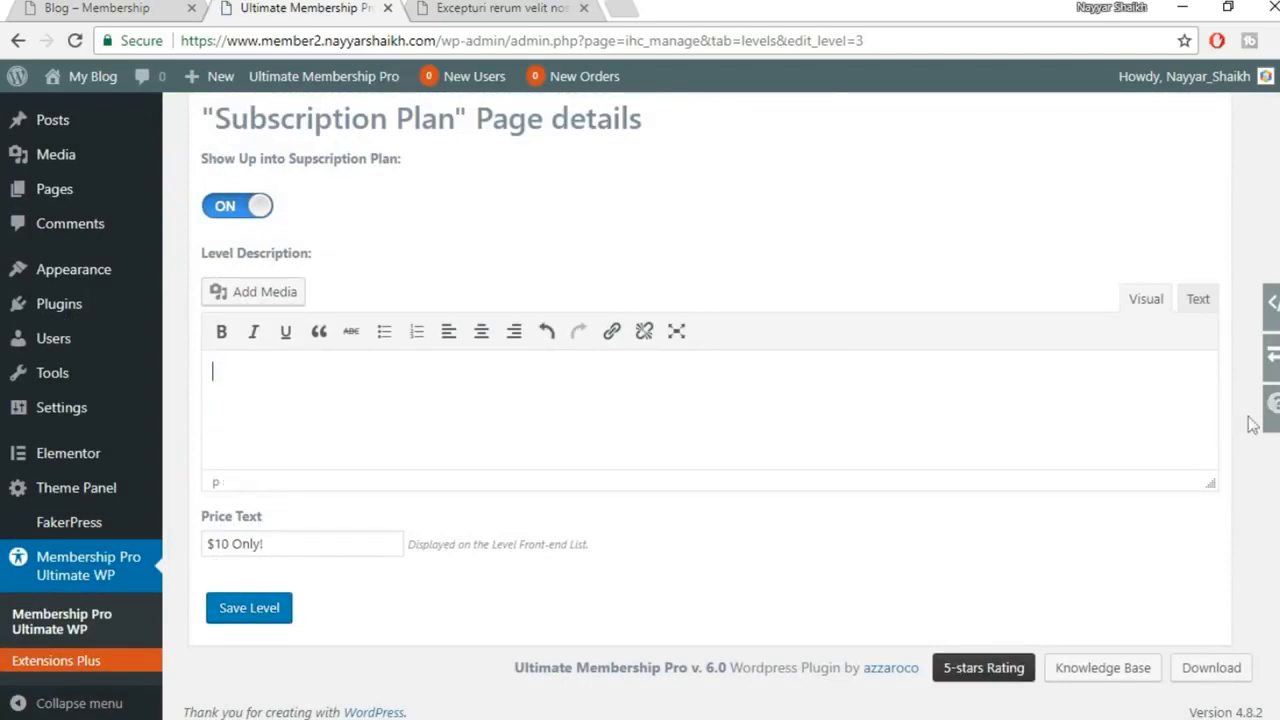
click(1195, 302)
key(ctrl+v)
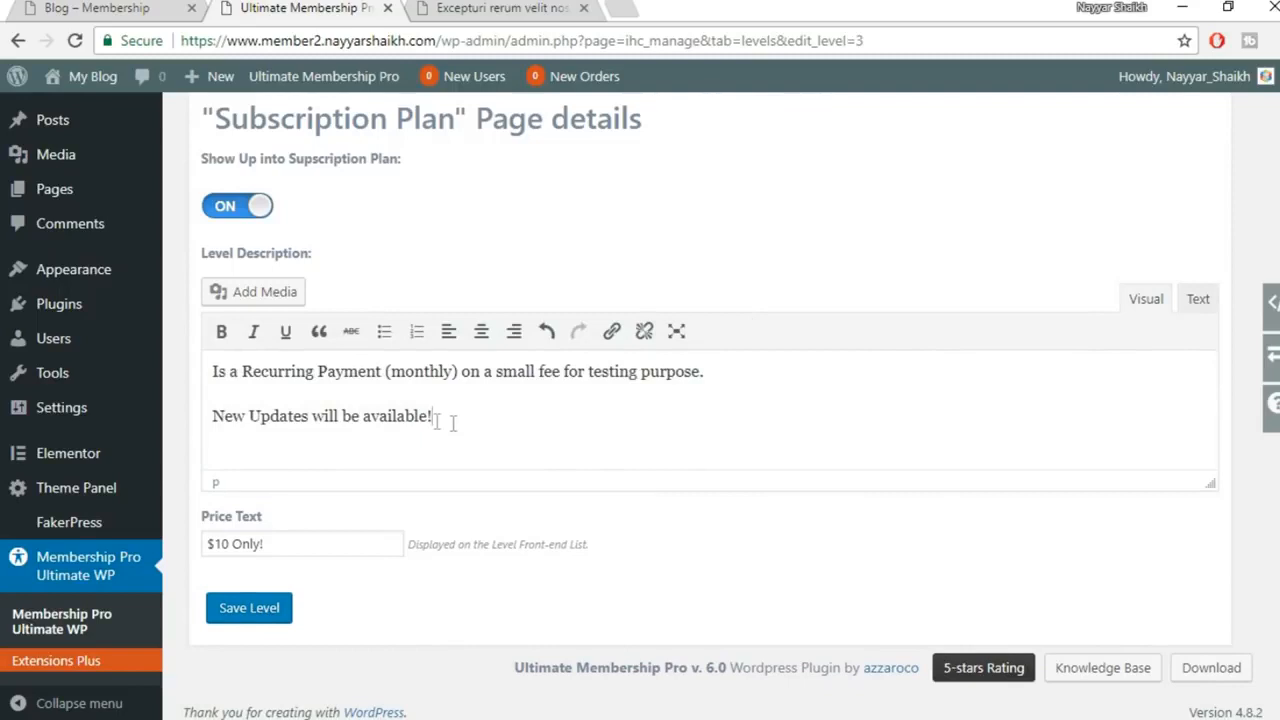
Bold only 'New Updates will be available!' and save the level
drag(452, 423, 180, 421)
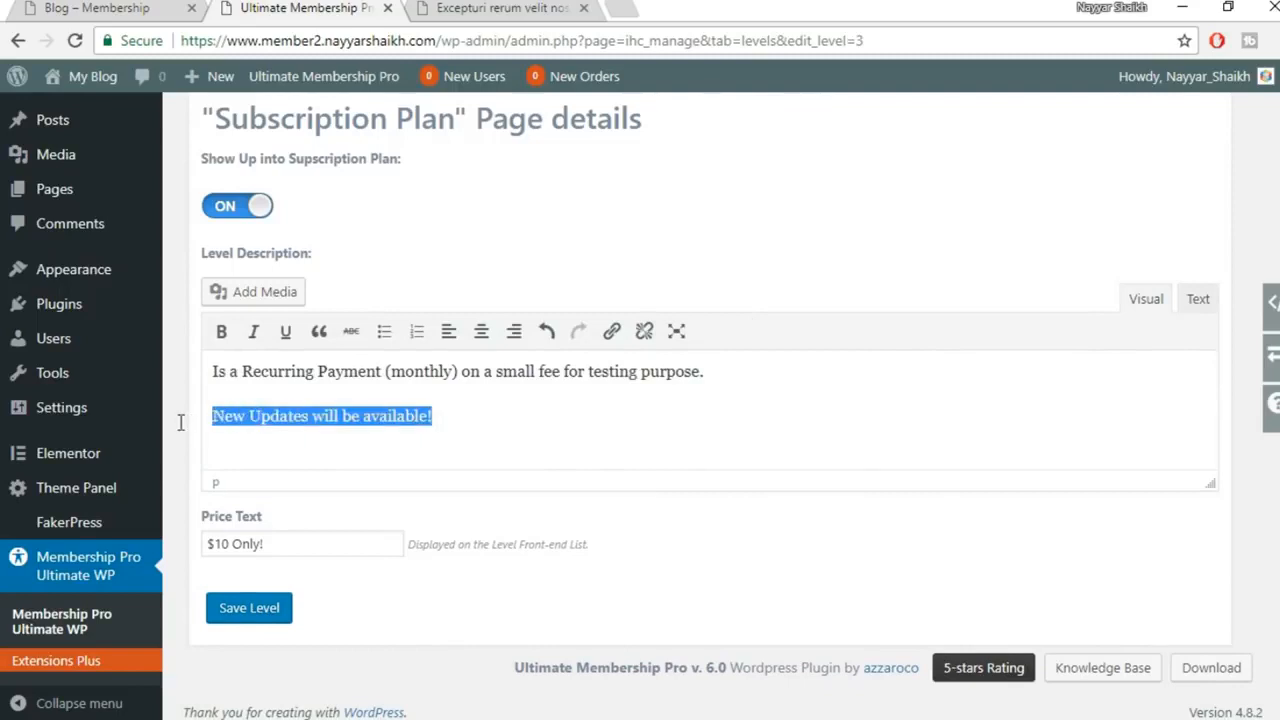
click(221, 331)
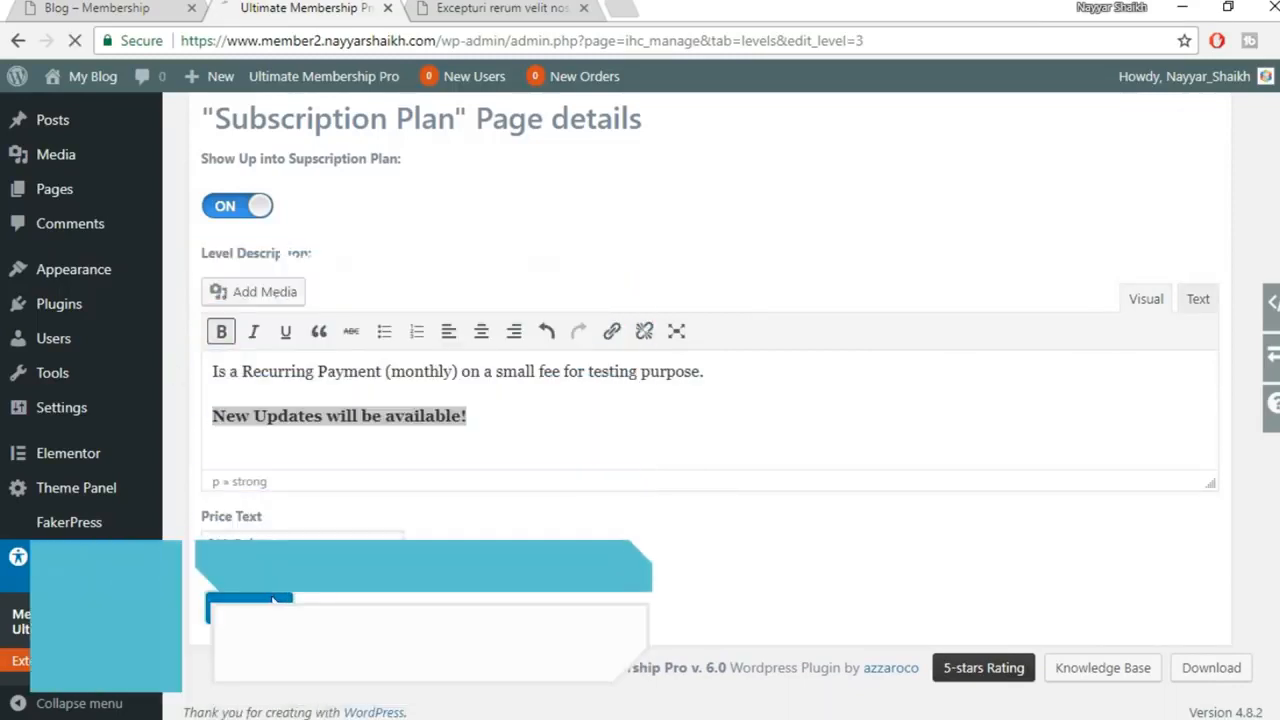
click(271, 601)
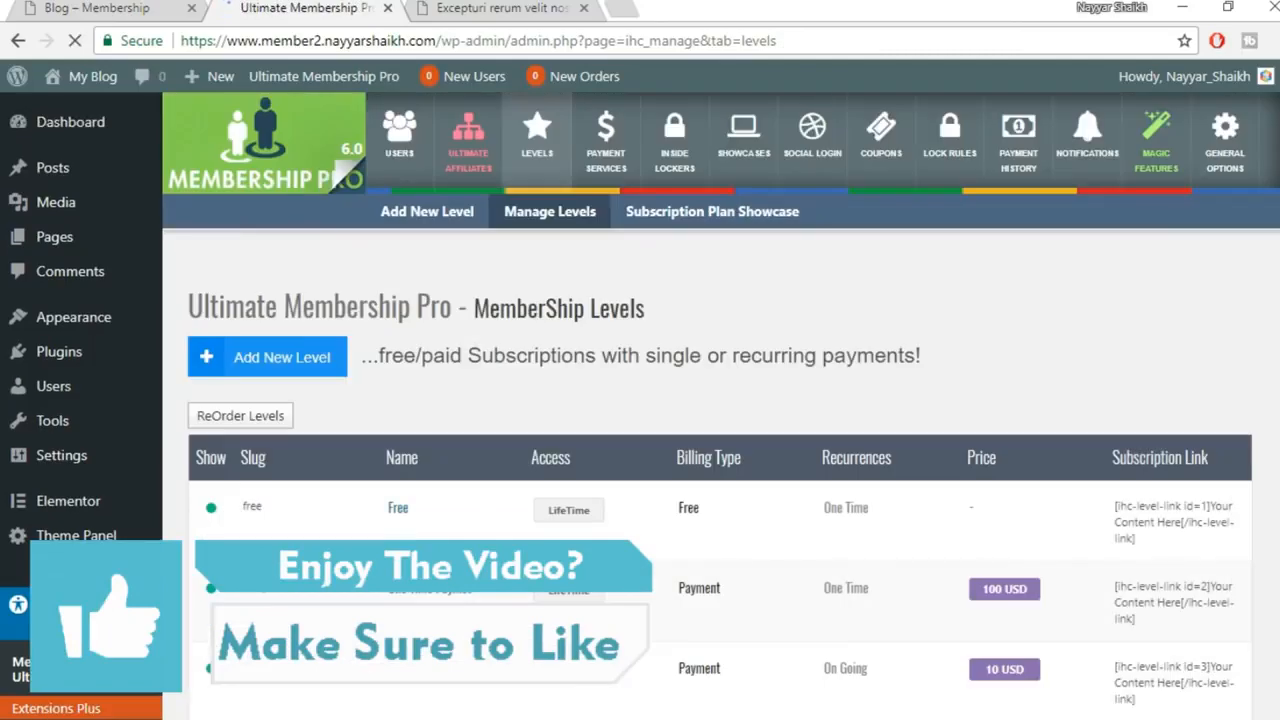
Reload the live Subscription Plan page and review the Recurring Level card's bold update line
mouse_move(522, 718)
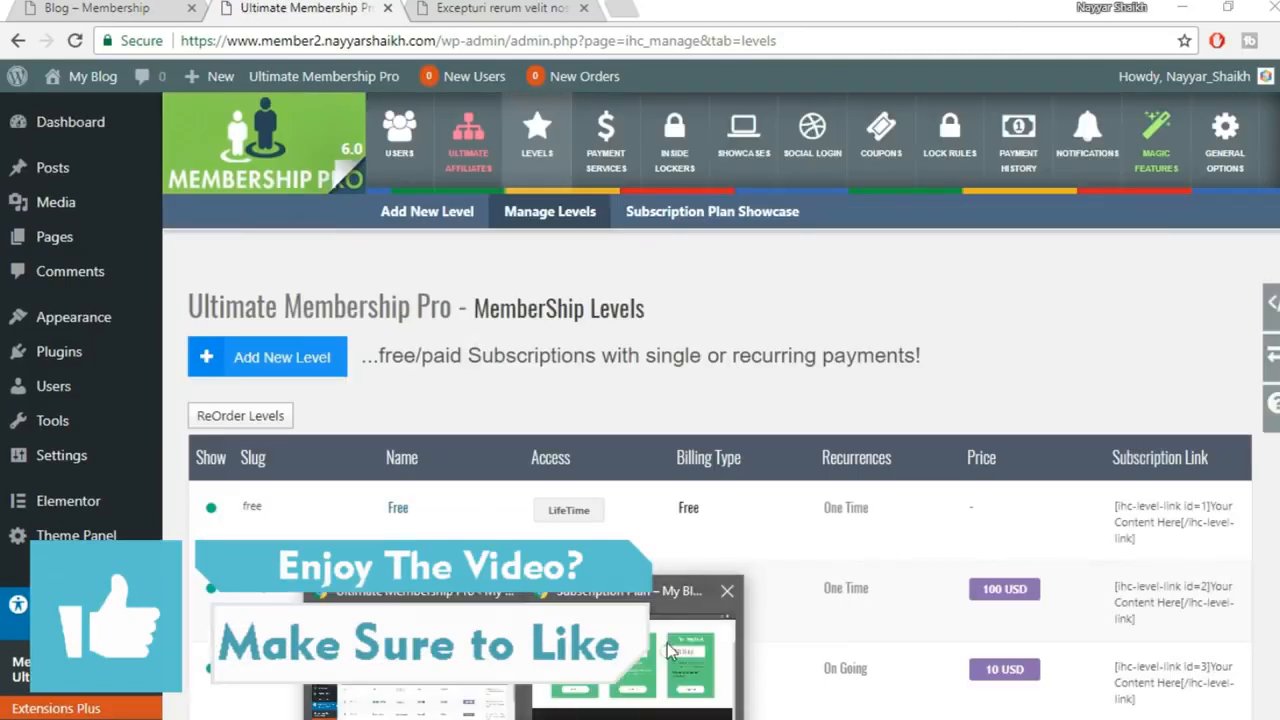
click(622, 668)
click(75, 41)
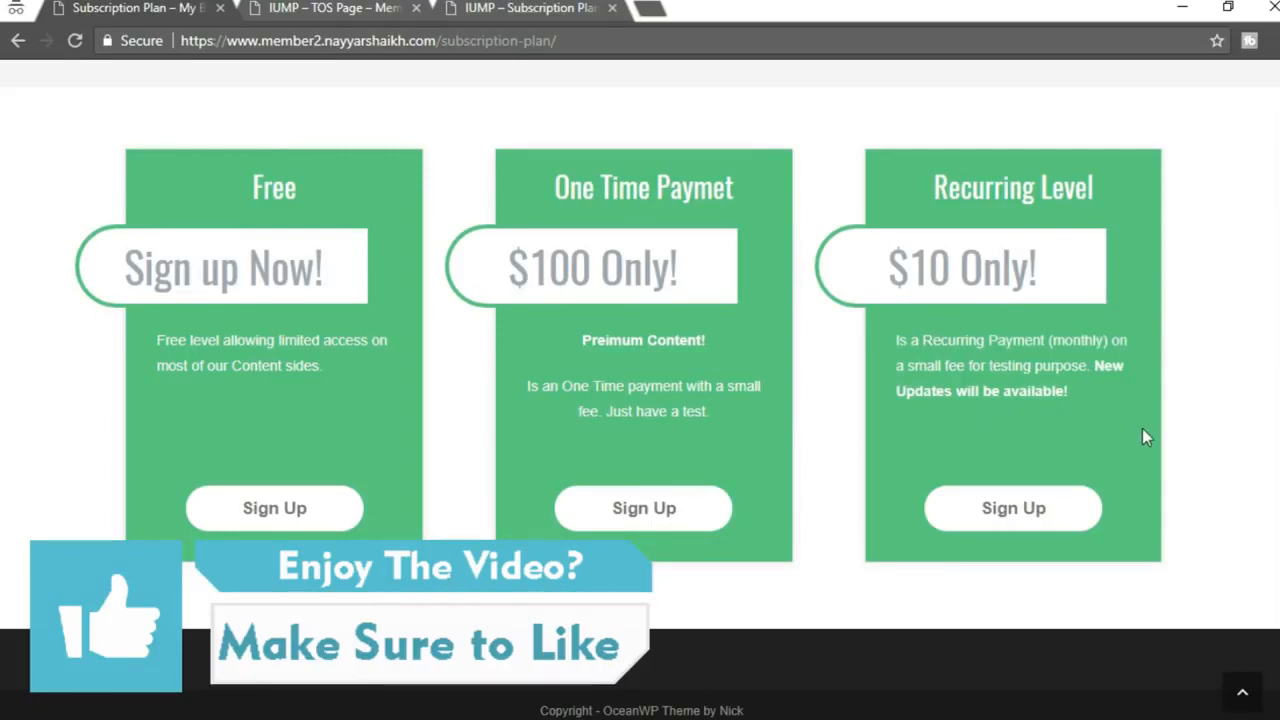
scroll(1142, 428, up, 2)
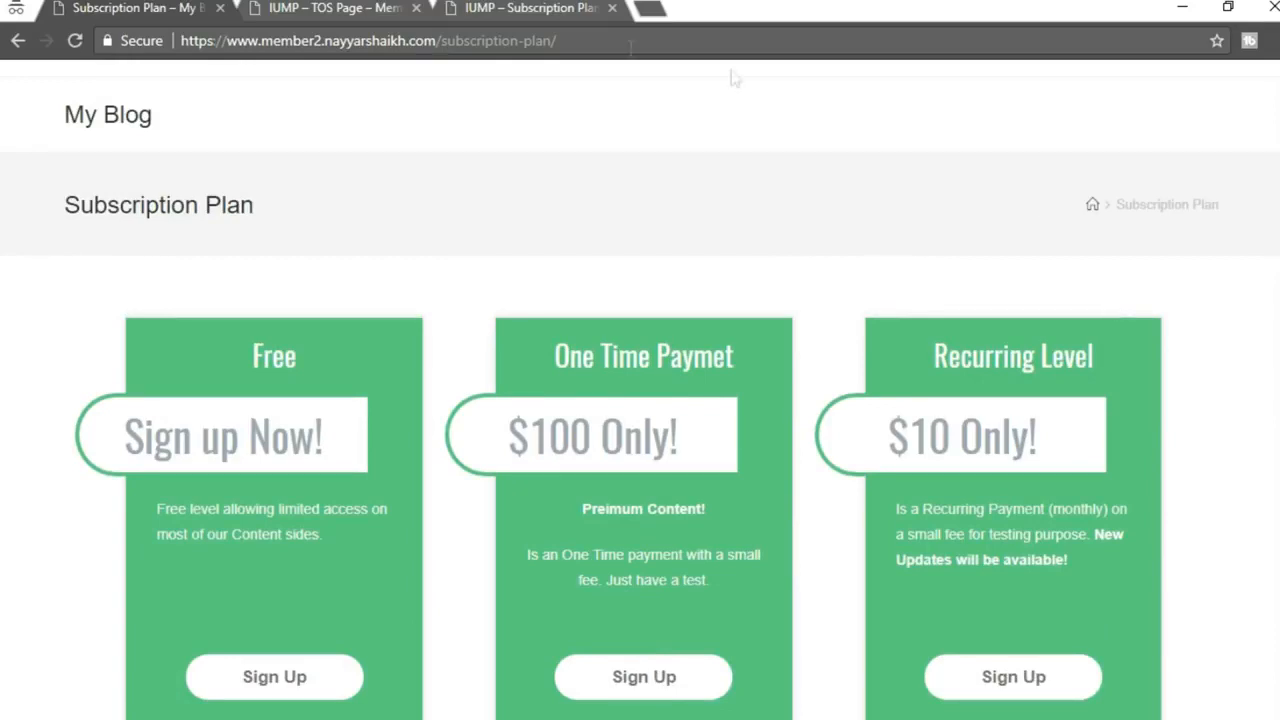
drag(441, 41, 636, 43)
click(650, 102)
drag(46, 207, 228, 208)
click(357, 284)
scroll(397, 335, down, 1)
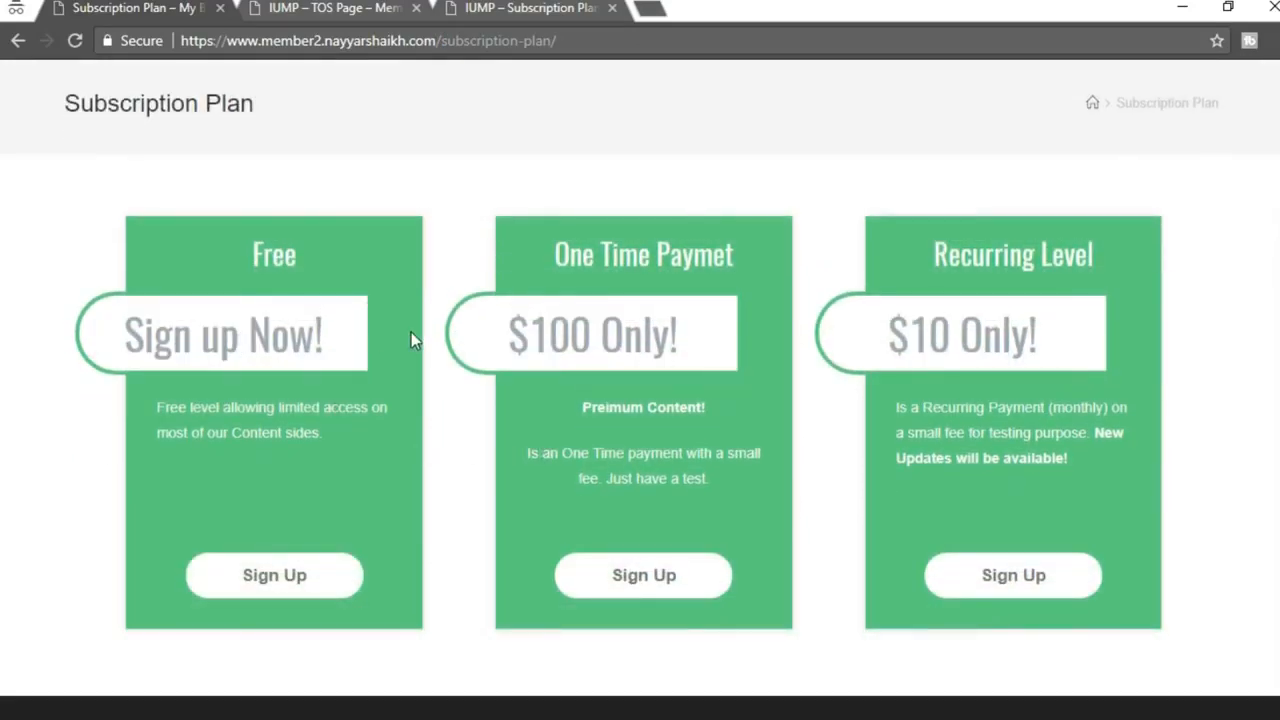
Open the Free plan's registration page and inspect its Register title and form
click(310, 586)
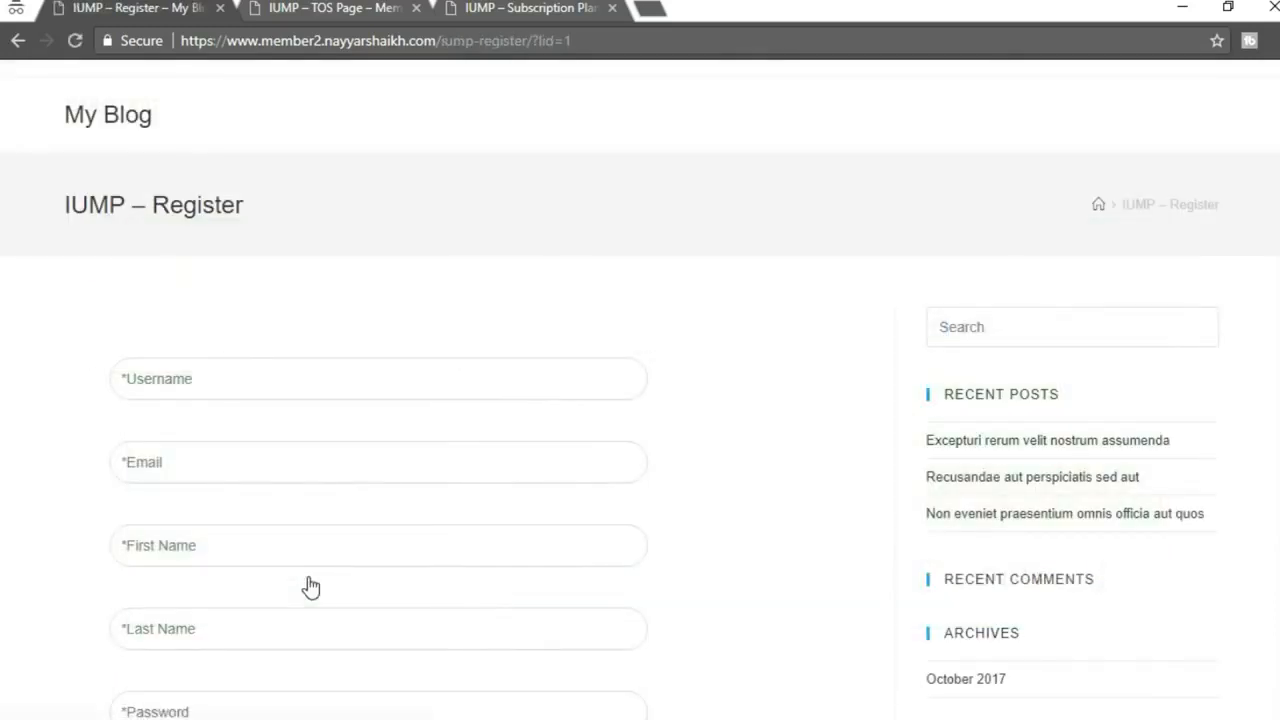
click(412, 546)
scroll(623, 463, down, 8)
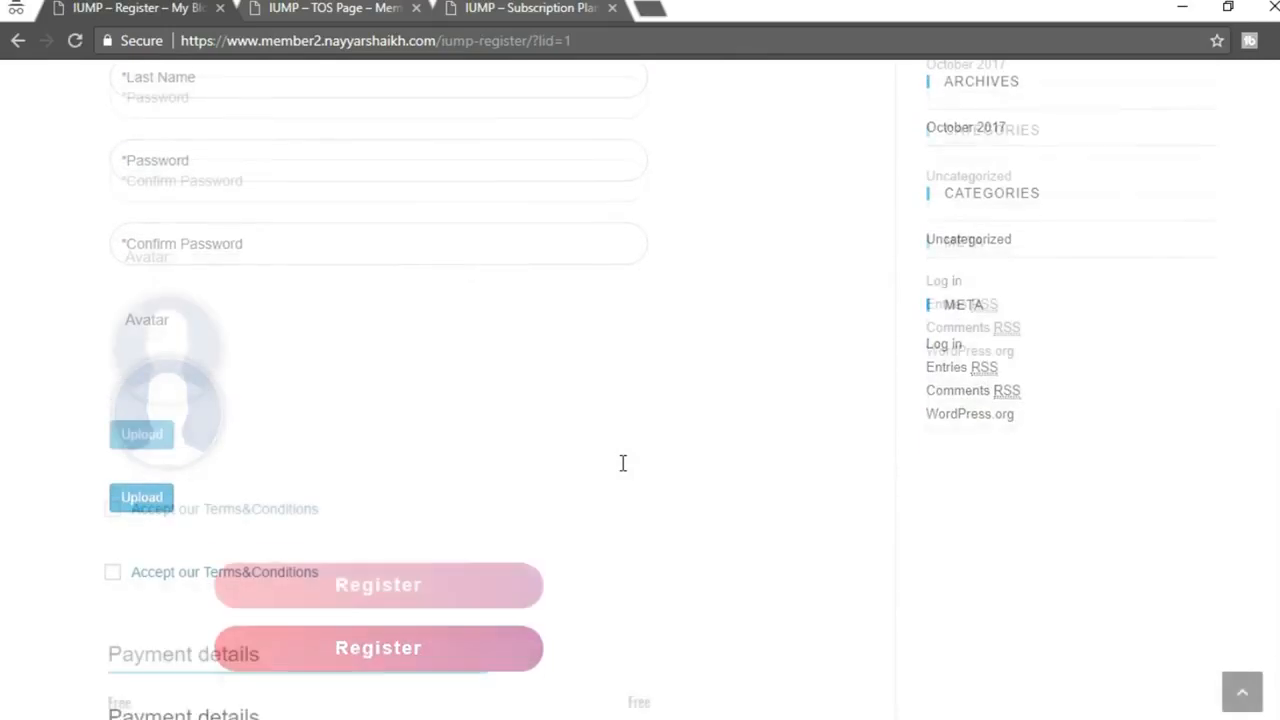
scroll(634, 505, up, 6)
scroll(636, 500, up, 3)
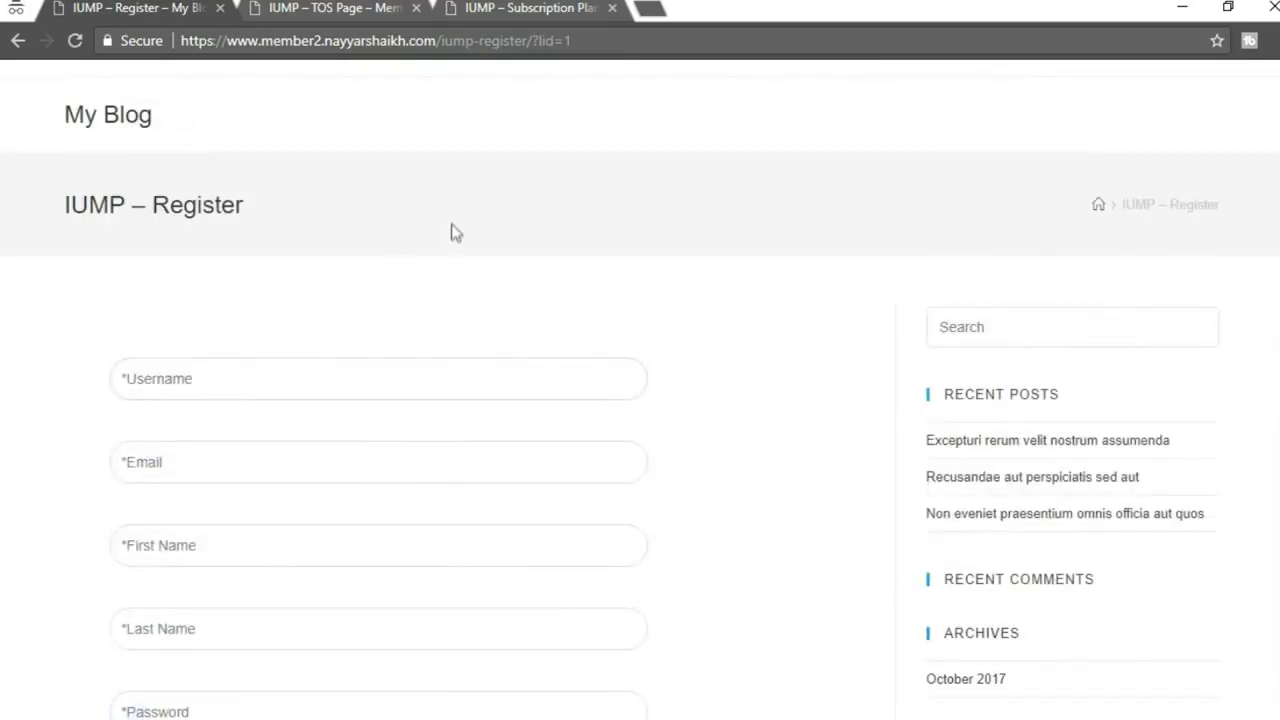
drag(155, 200, 403, 198)
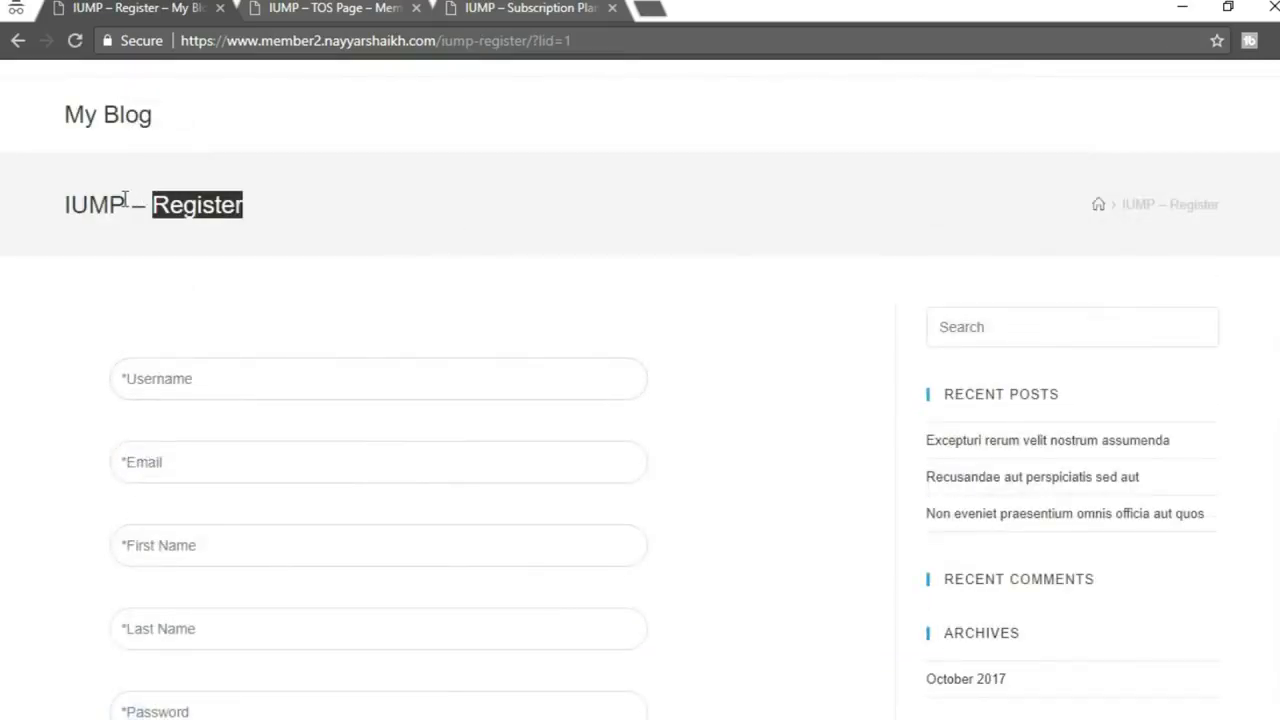
drag(50, 210, 294, 191)
click(455, 295)
scroll(474, 316, down, 4)
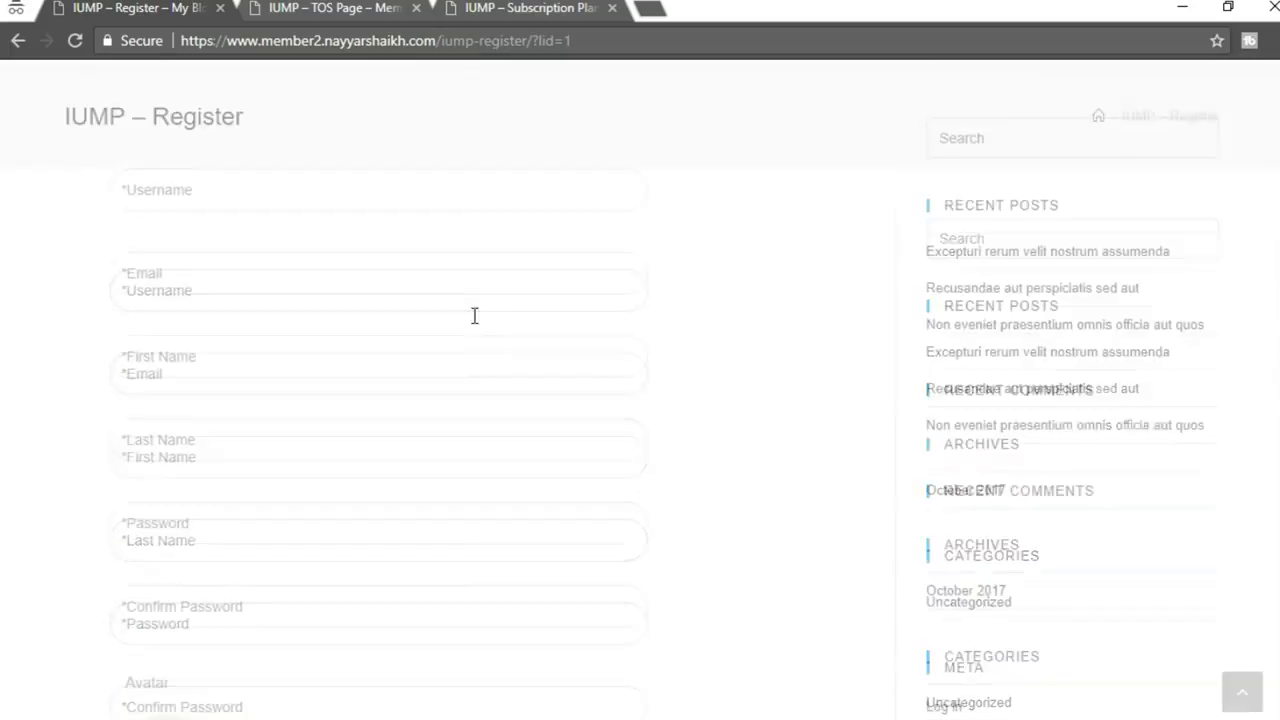
scroll(484, 492, down, 4)
scroll(369, 420, up, 7)
scroll(363, 412, down, 7)
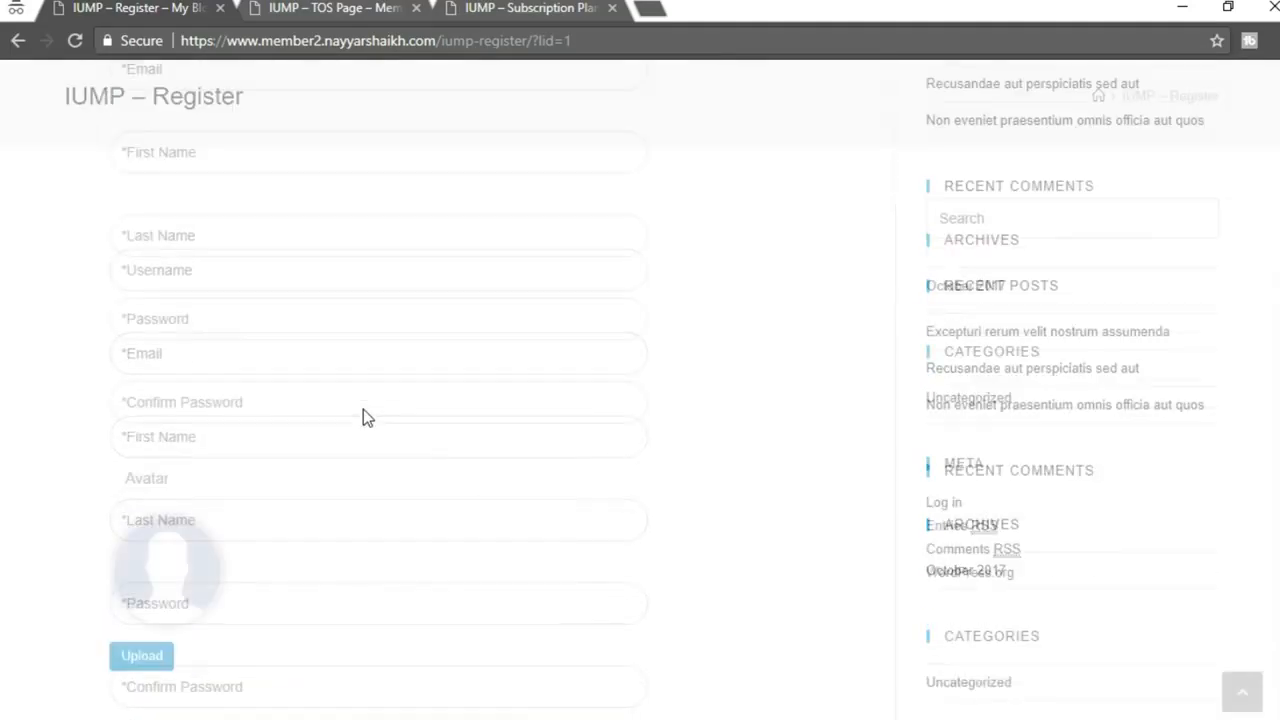
scroll(609, 497, up, 10)
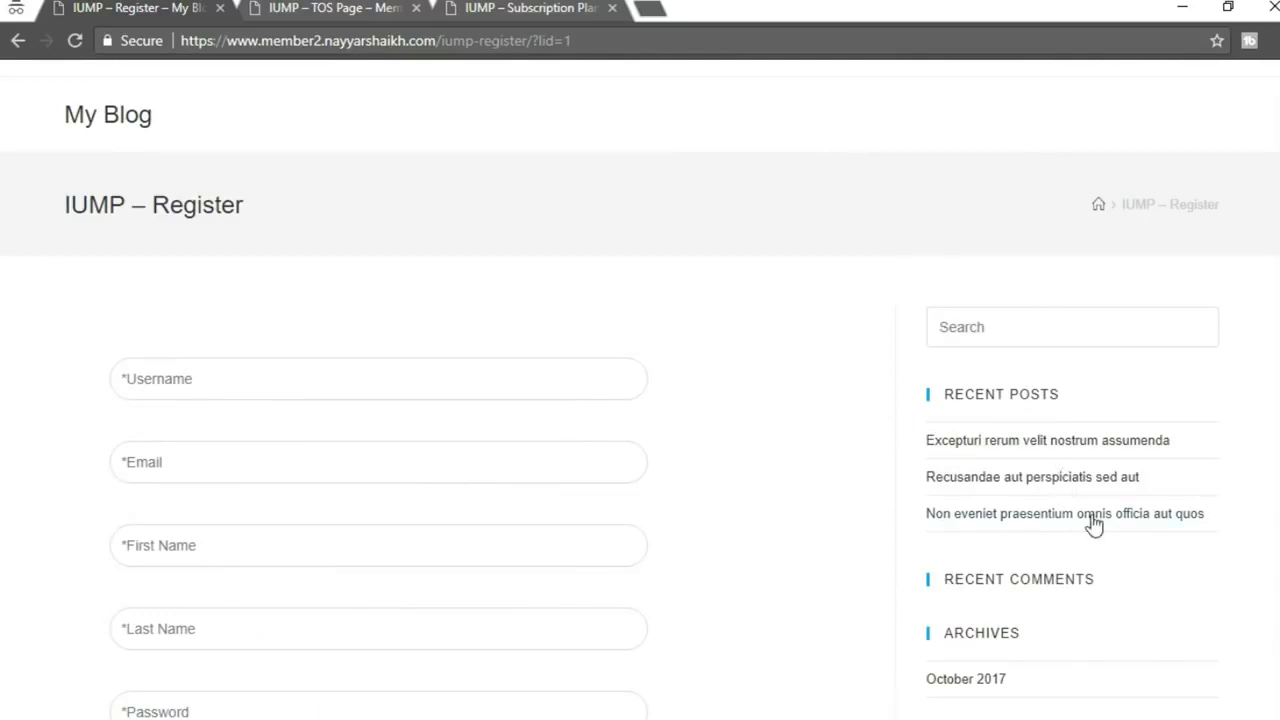
Sign up for the Free plan on the original IUMP site to compare its register page
click(530, 10)
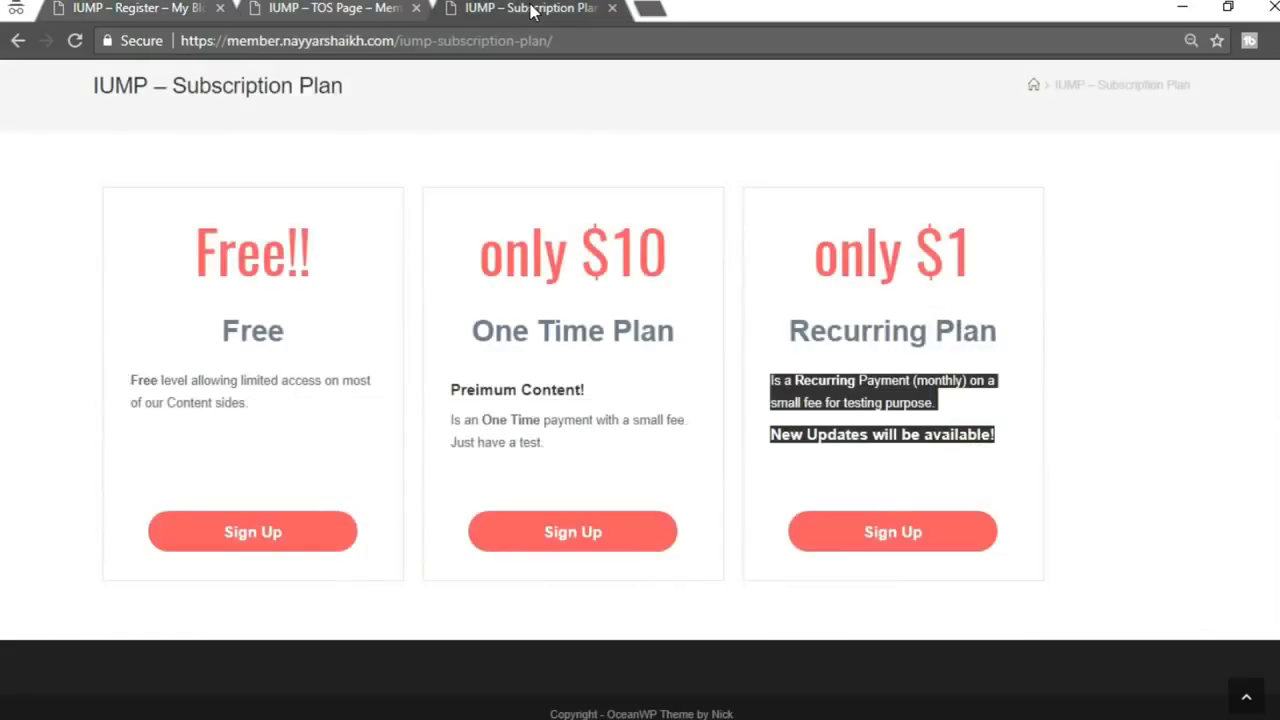
click(1275, 452)
scroll(1275, 452, up, 1)
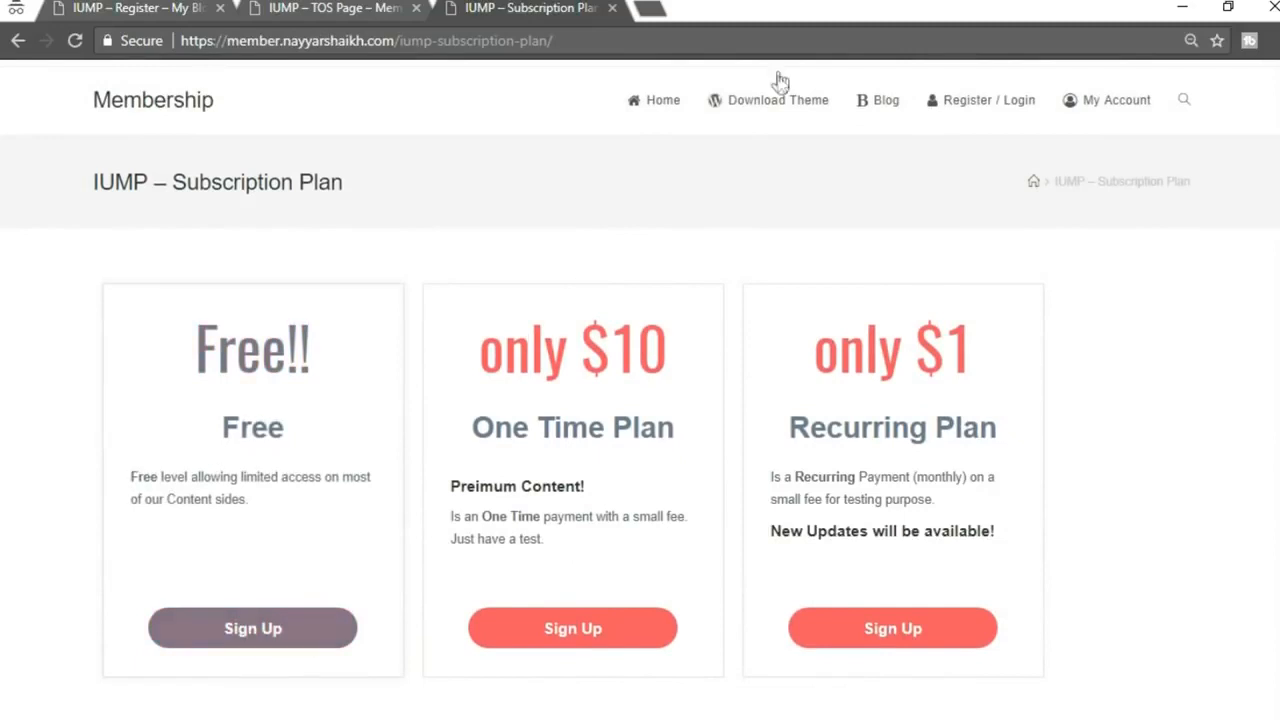
click(279, 628)
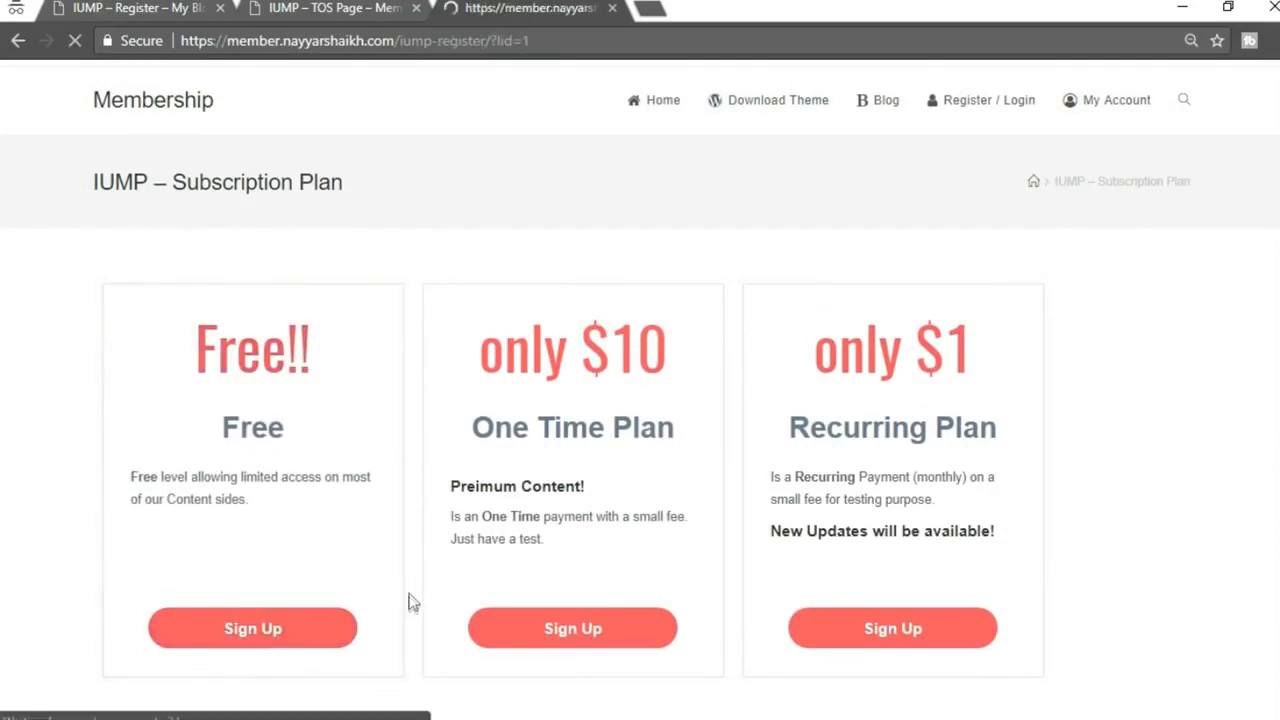
scroll(975, 440, down, 8)
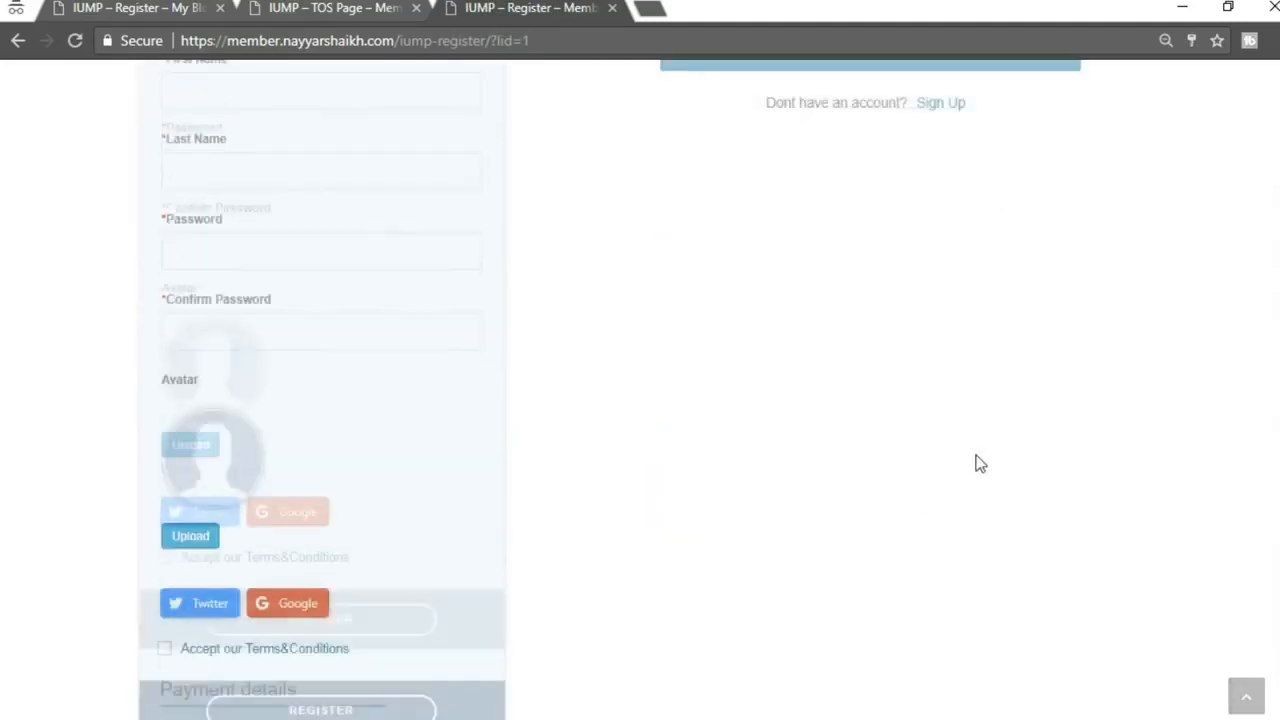
scroll(981, 480, up, 10)
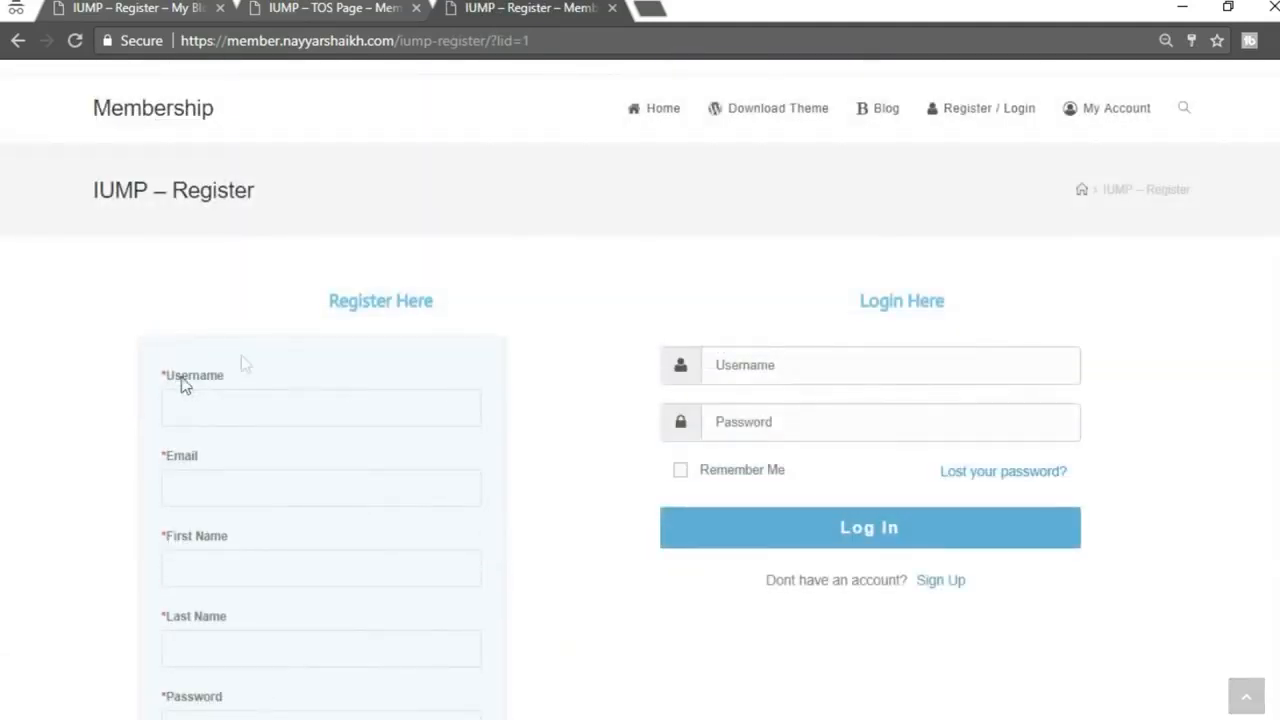
scroll(449, 529, down, 8)
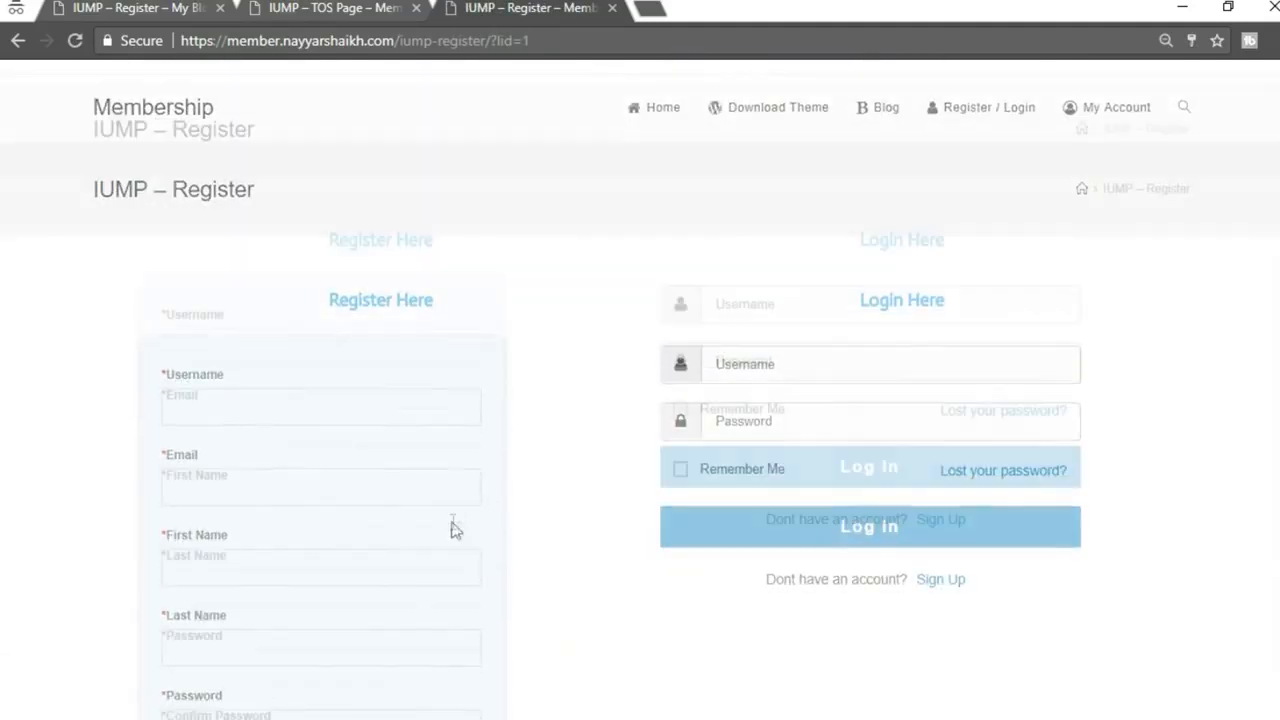
scroll(449, 529, up, 8)
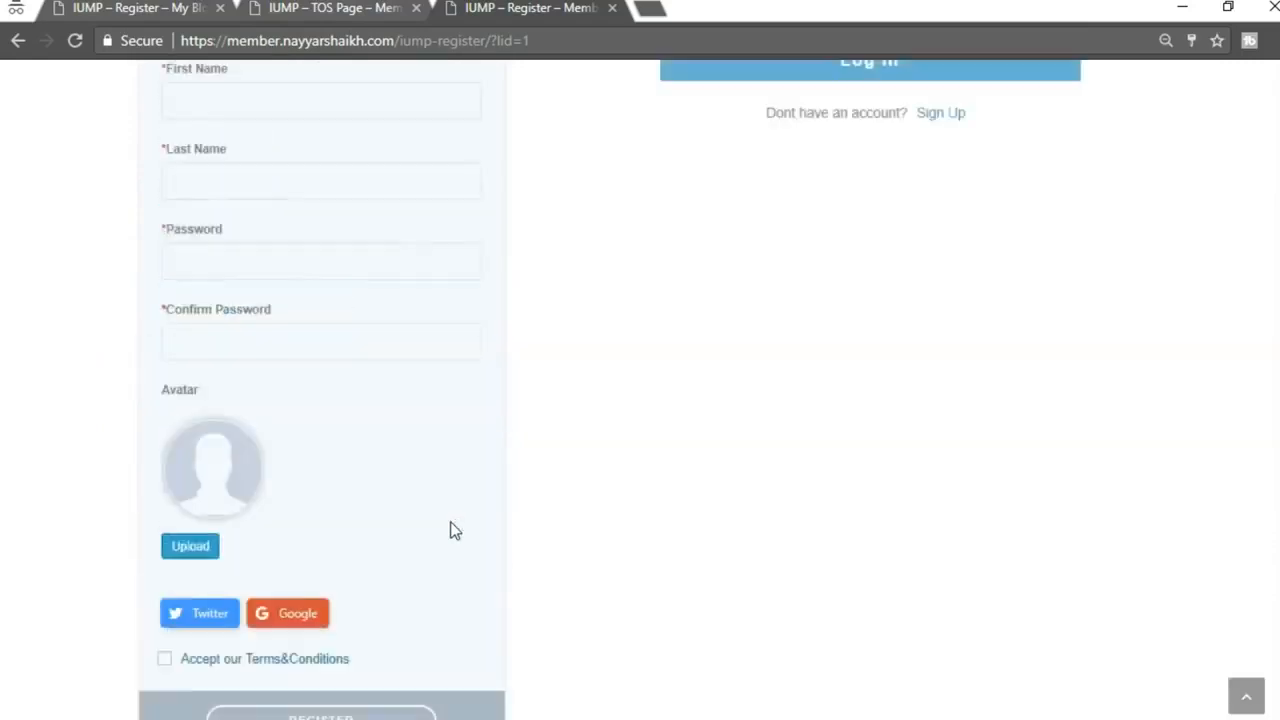
scroll(921, 462, down, 3)
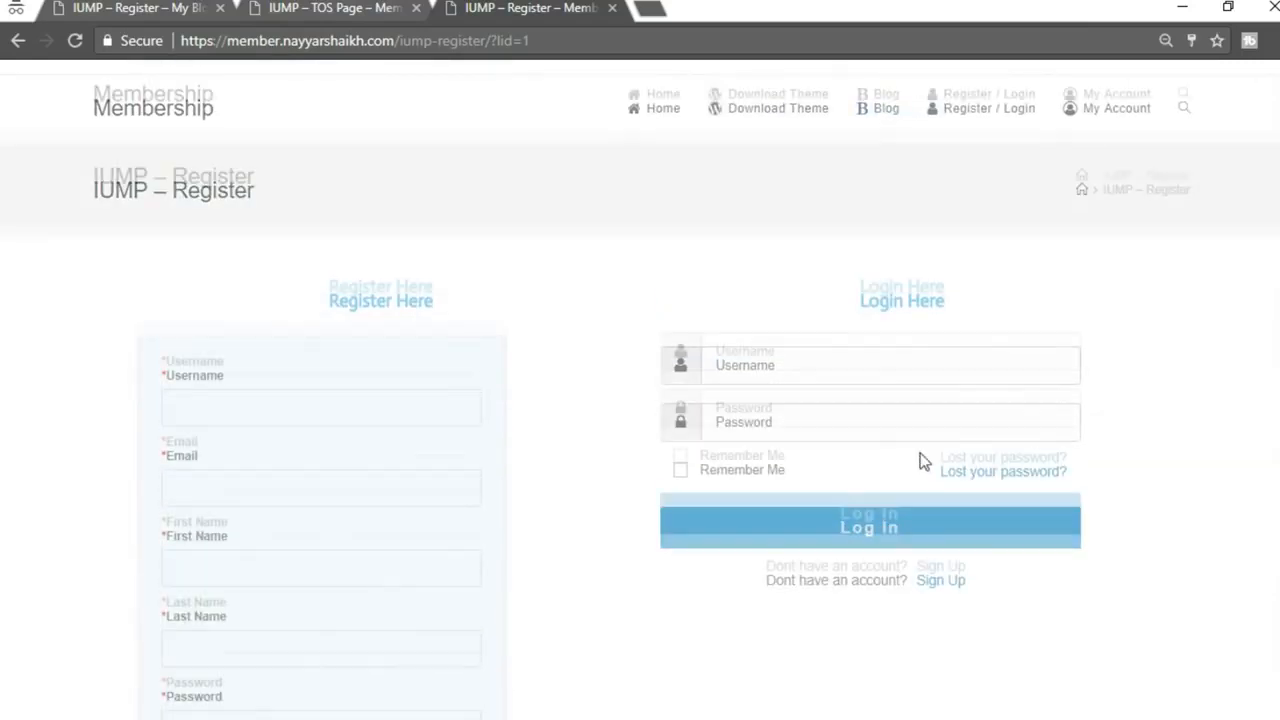
Close the IUMP – TOS Page tab and return to the Membership Pro admin
click(325, 7)
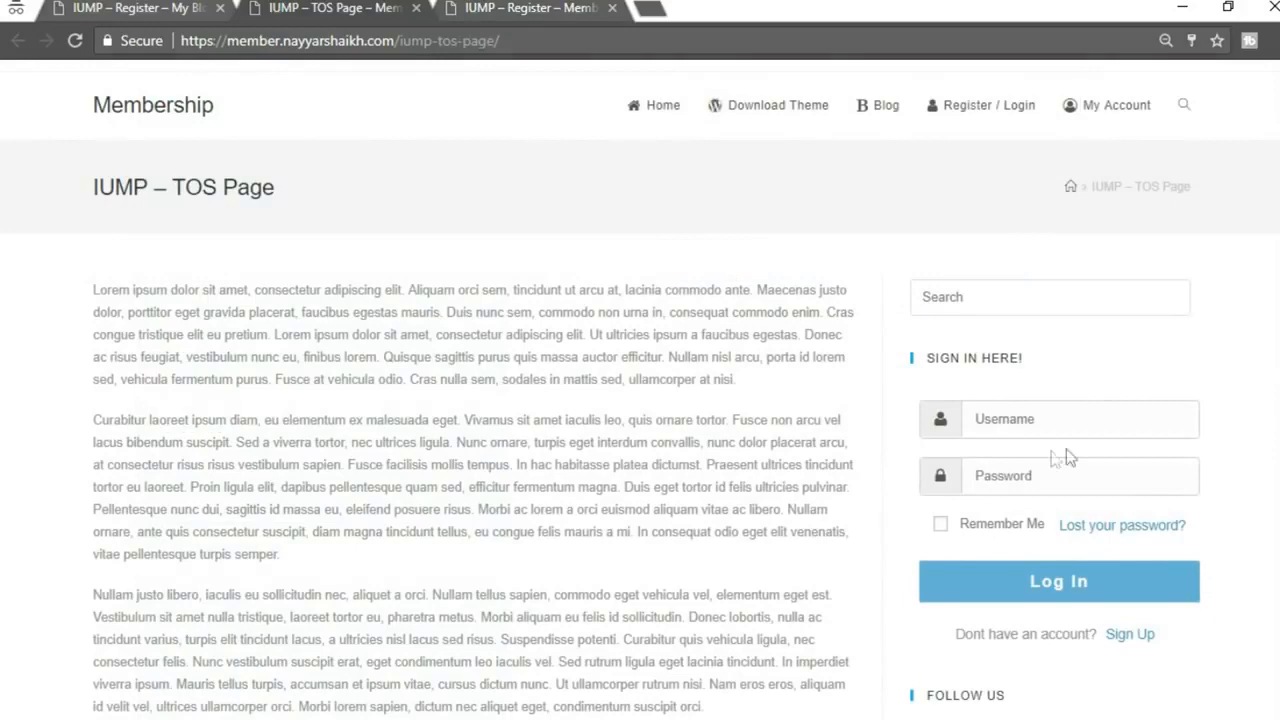
click(145, 10)
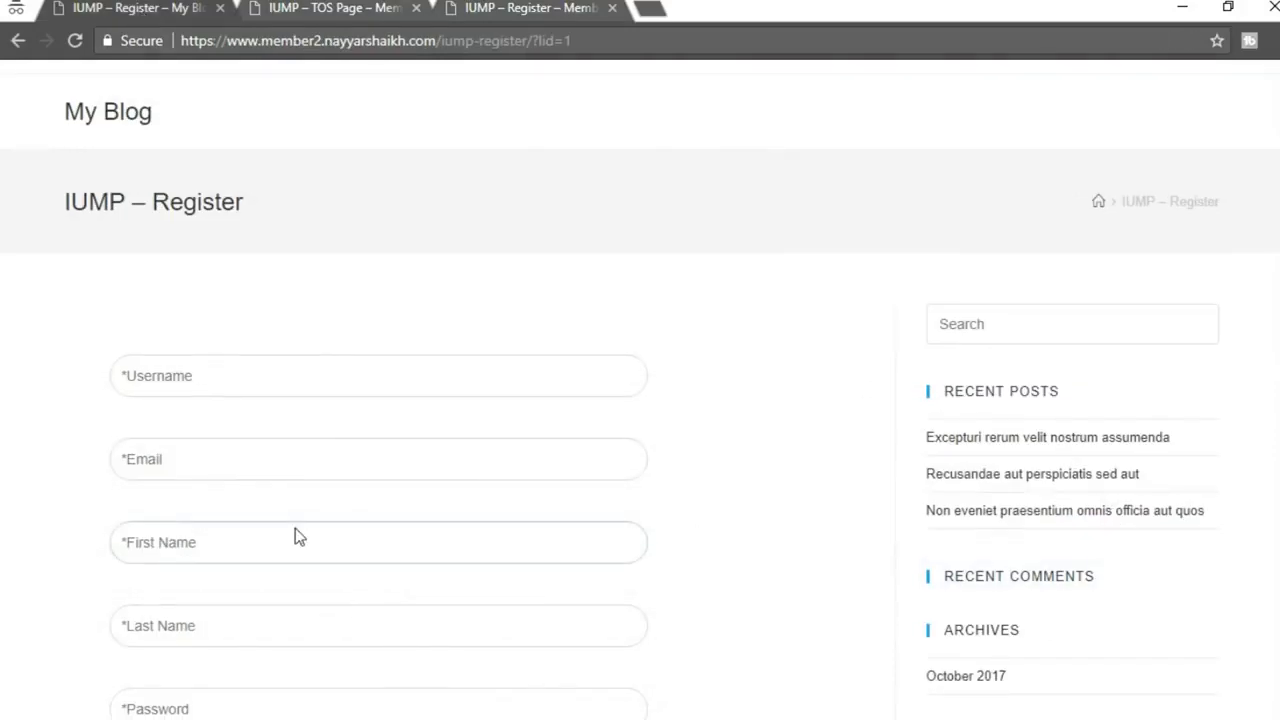
scroll(294, 534, down, 8)
scroll(407, 498, up, 3)
scroll(407, 498, up, 5)
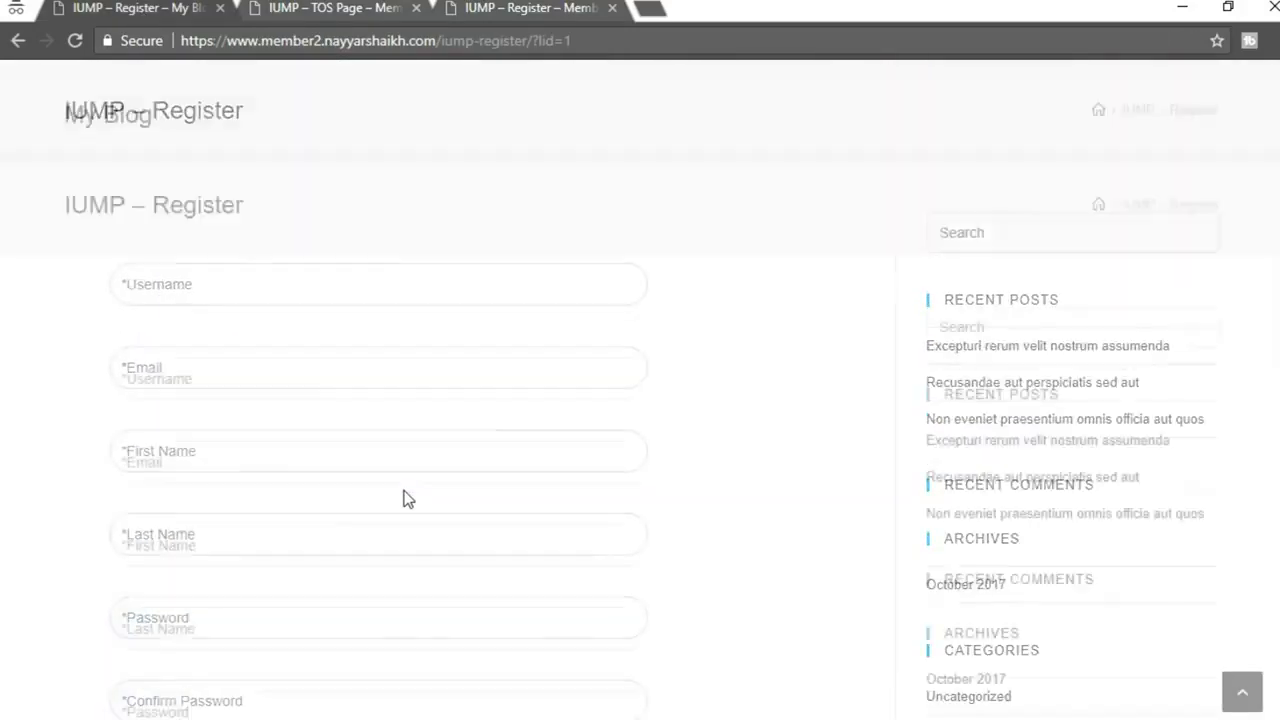
click(416, 8)
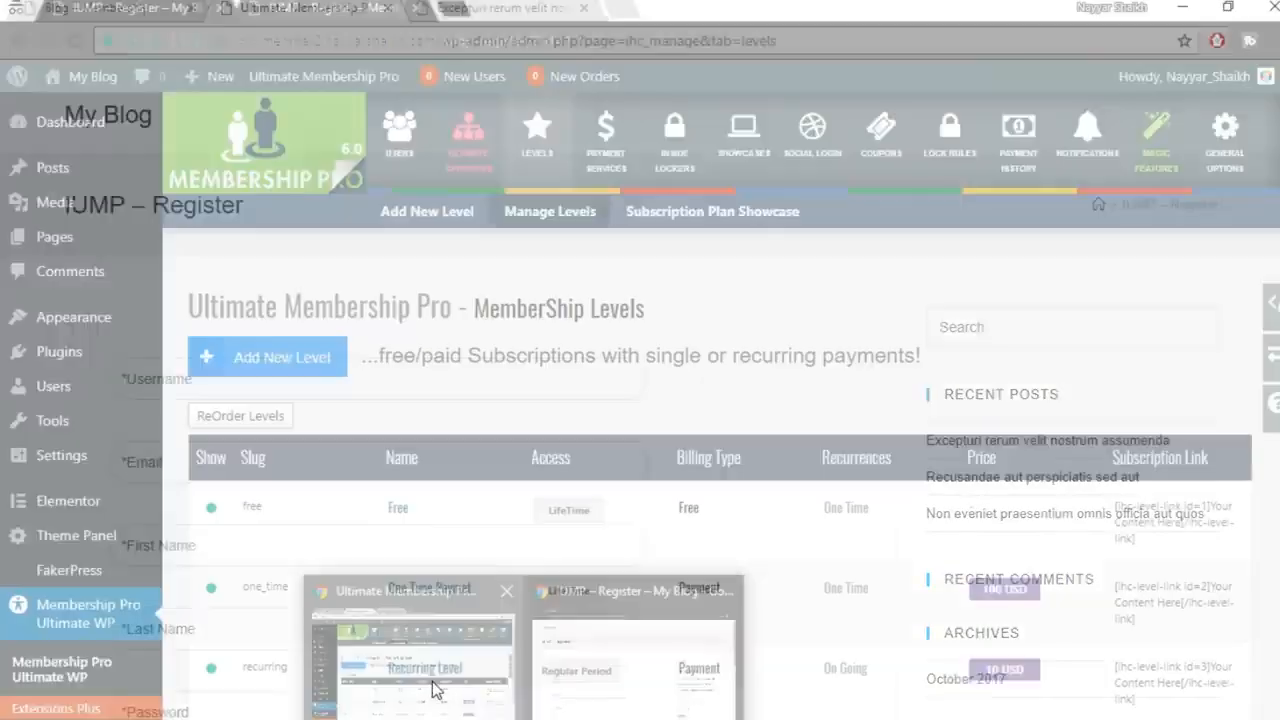
click(420, 660)
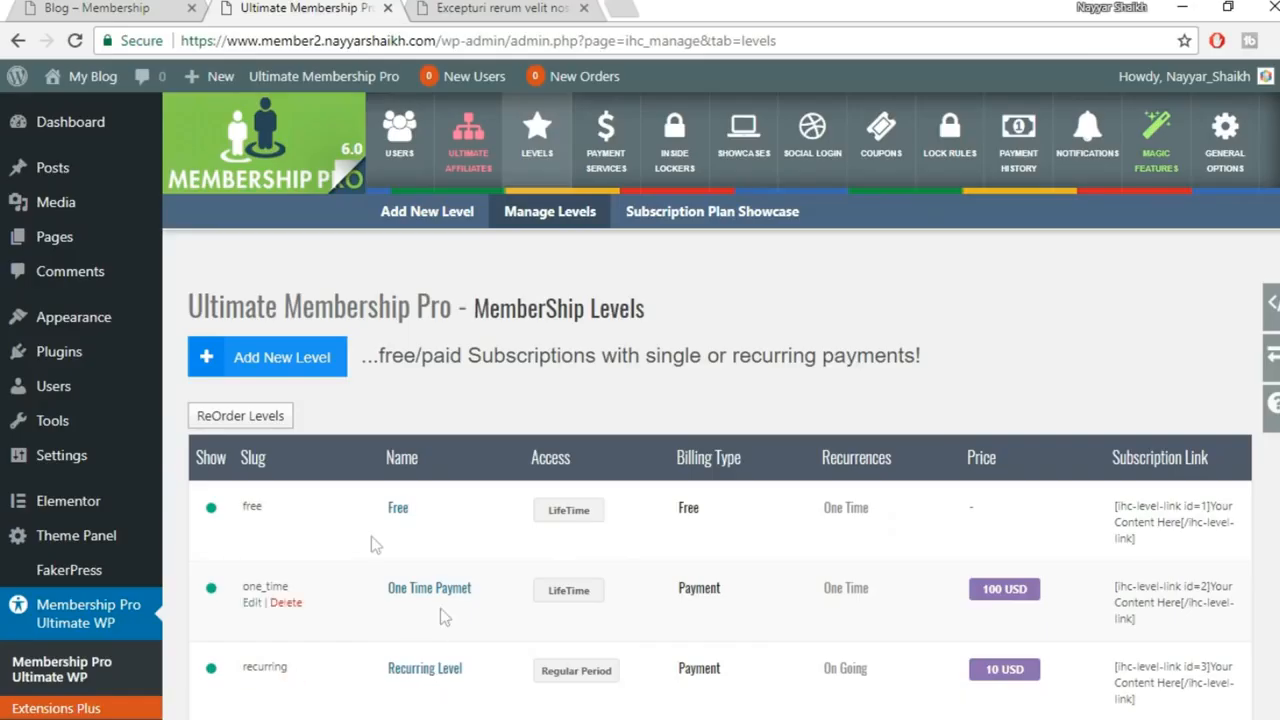
Find IUMP – Register in the Pages list and open it in the editor
click(57, 247)
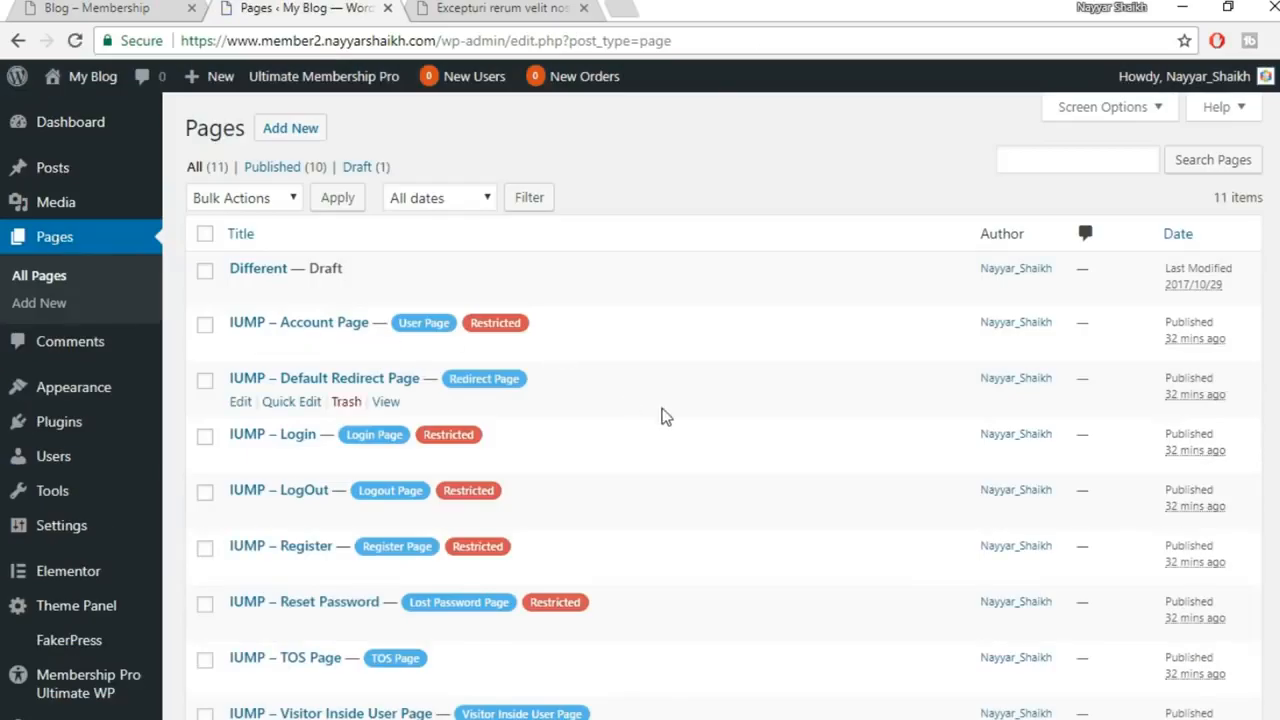
scroll(450, 440, down, 1)
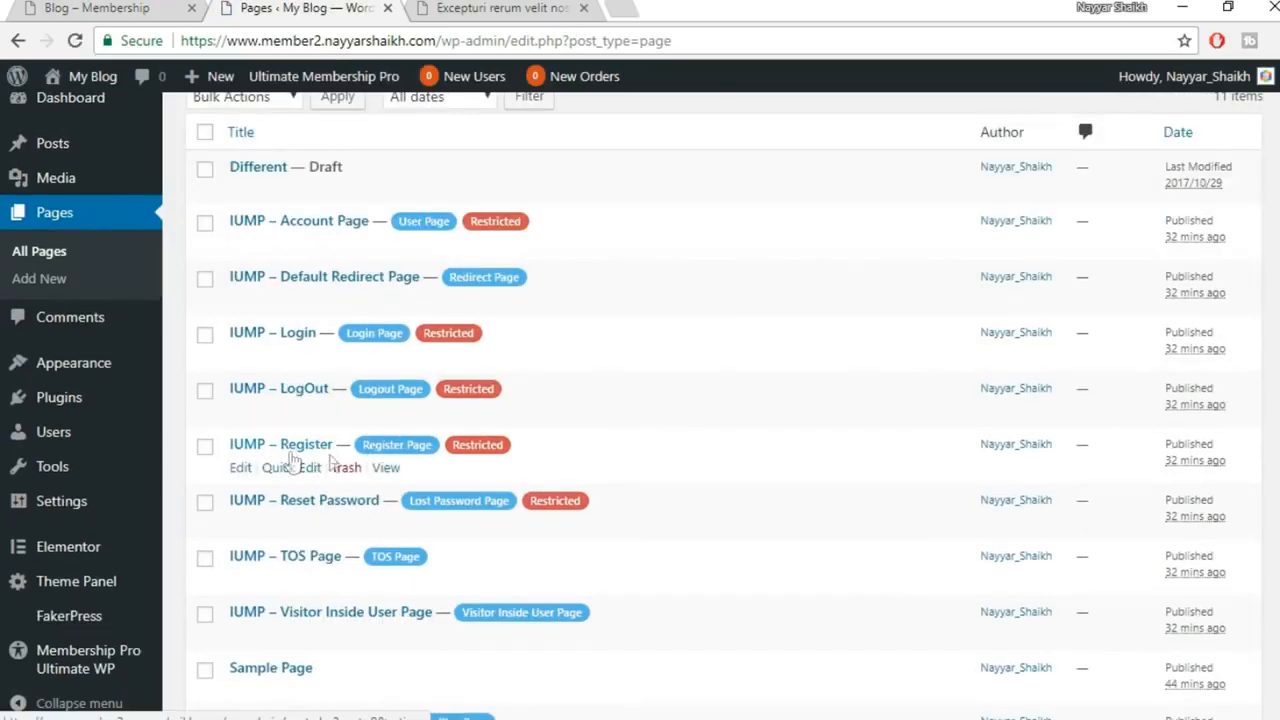
drag(438, 448, 372, 456)
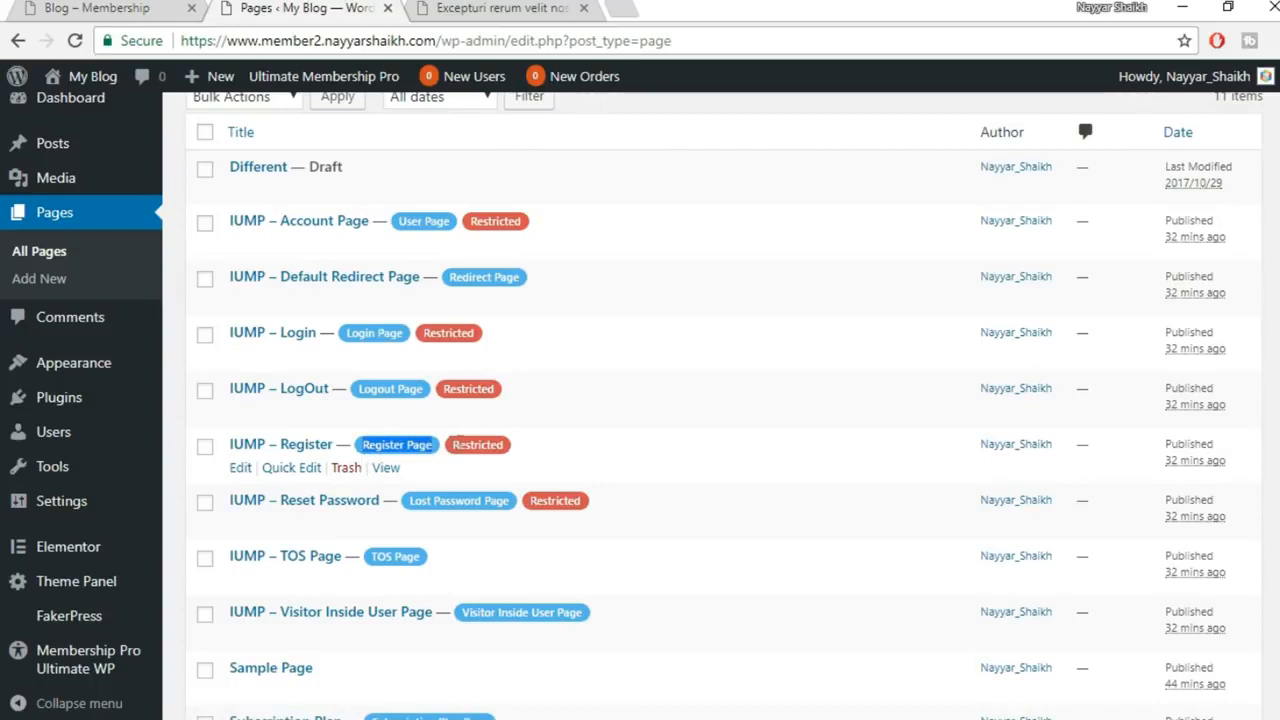
click(241, 470)
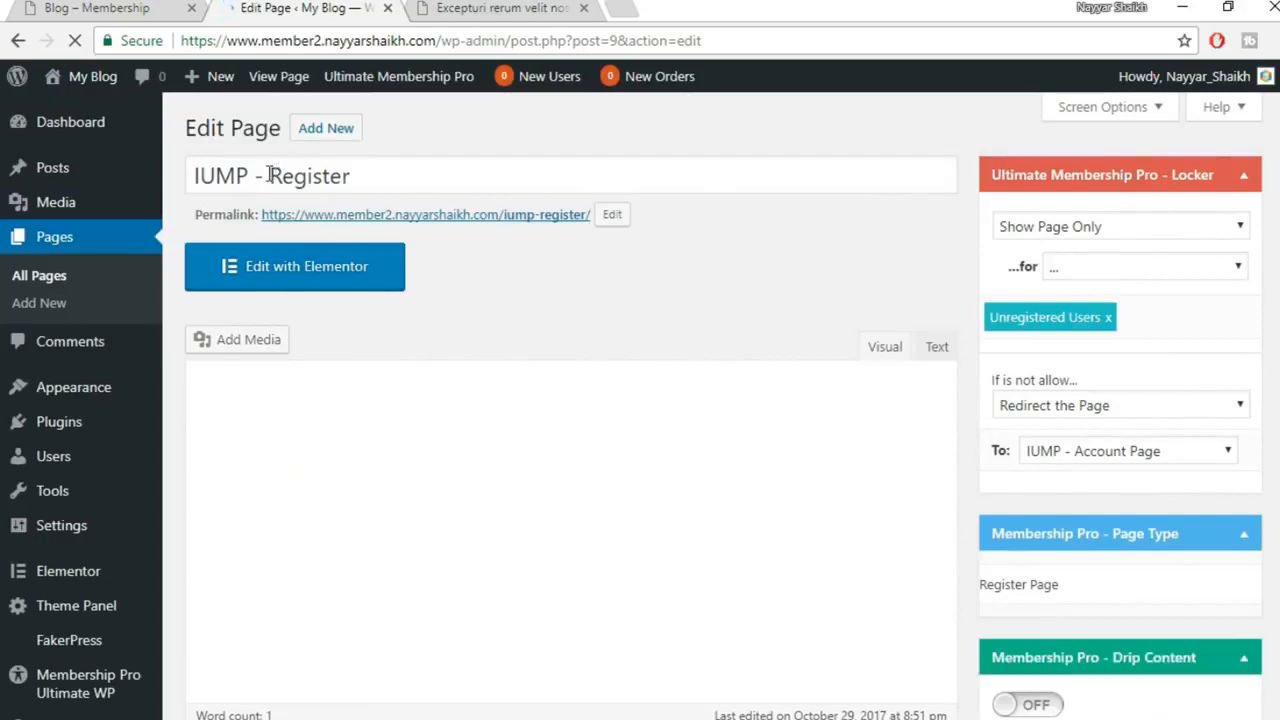
Retitle the page 'Register' and shorten its permalink slug to register
drag(192, 177, 268, 178)
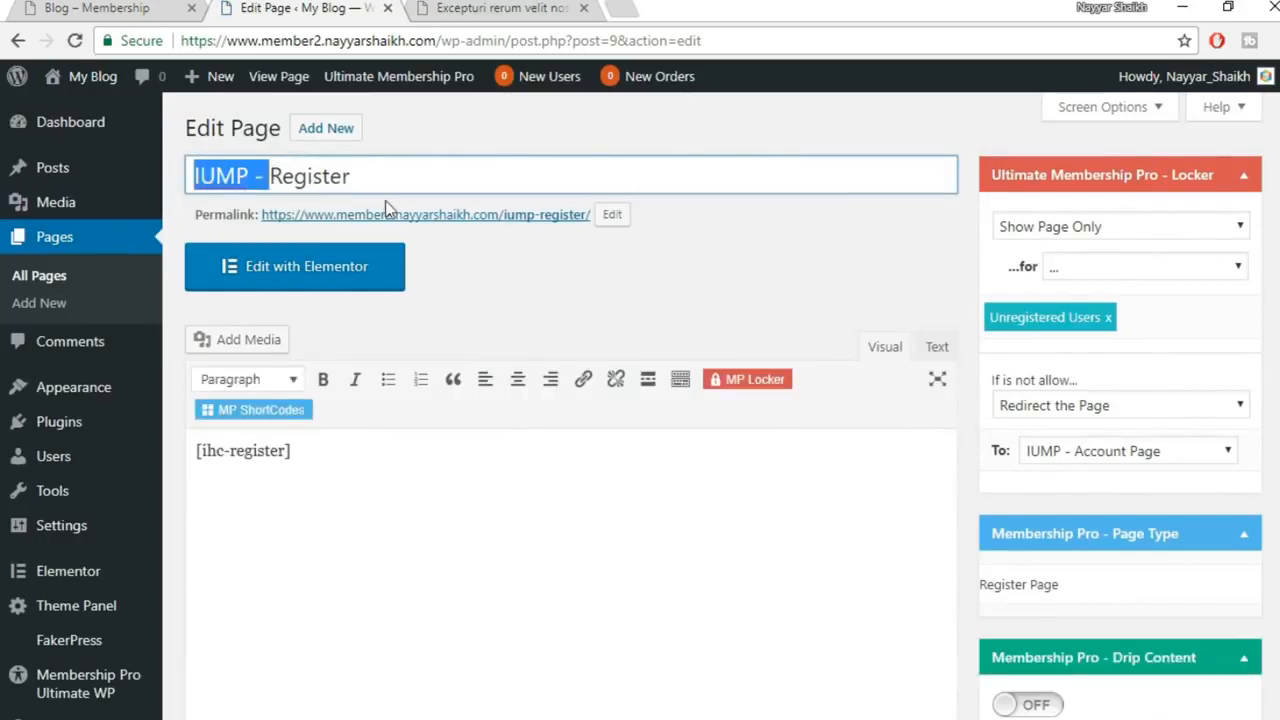
key(BackSpace)
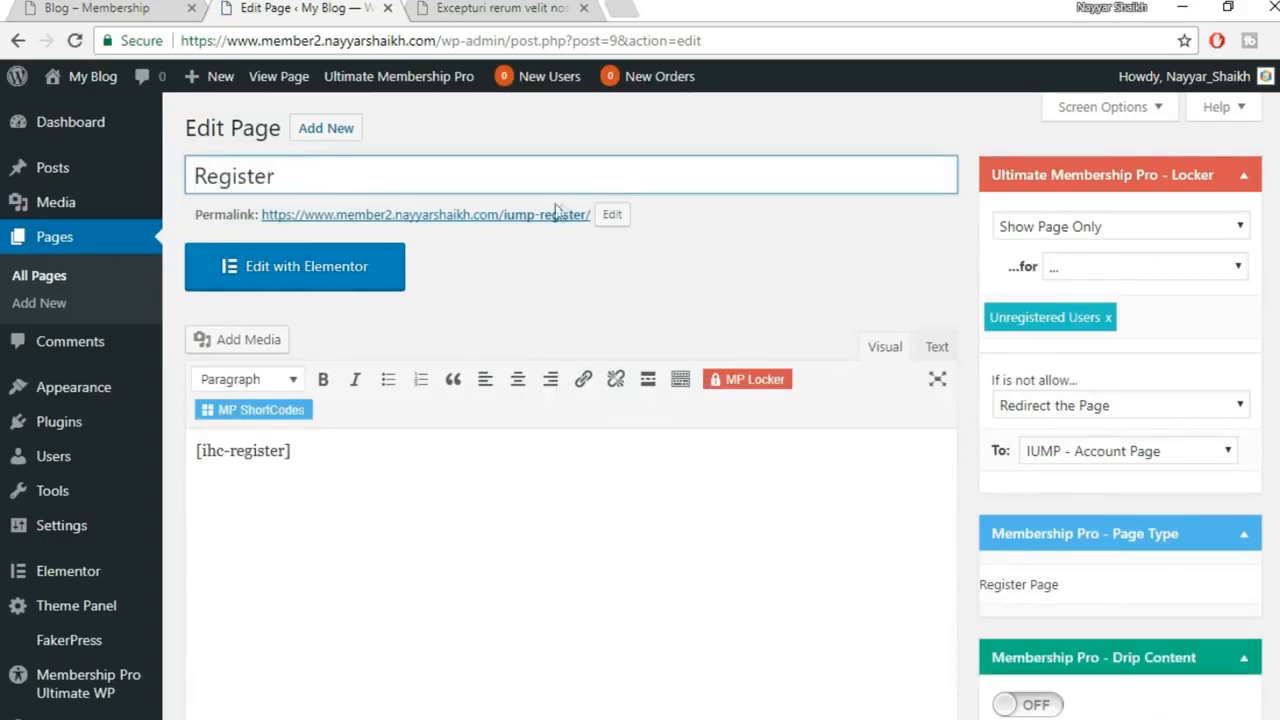
click(612, 214)
drag(463, 214, 447, 214)
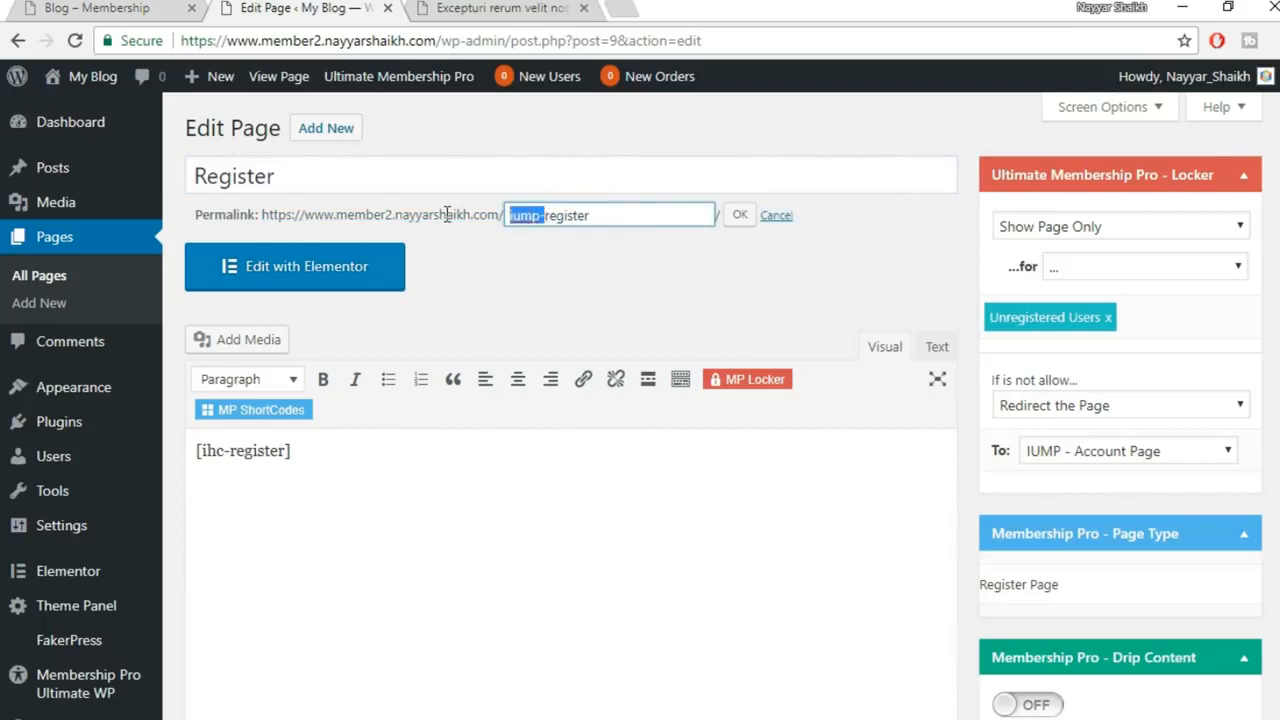
key(BackSpace)
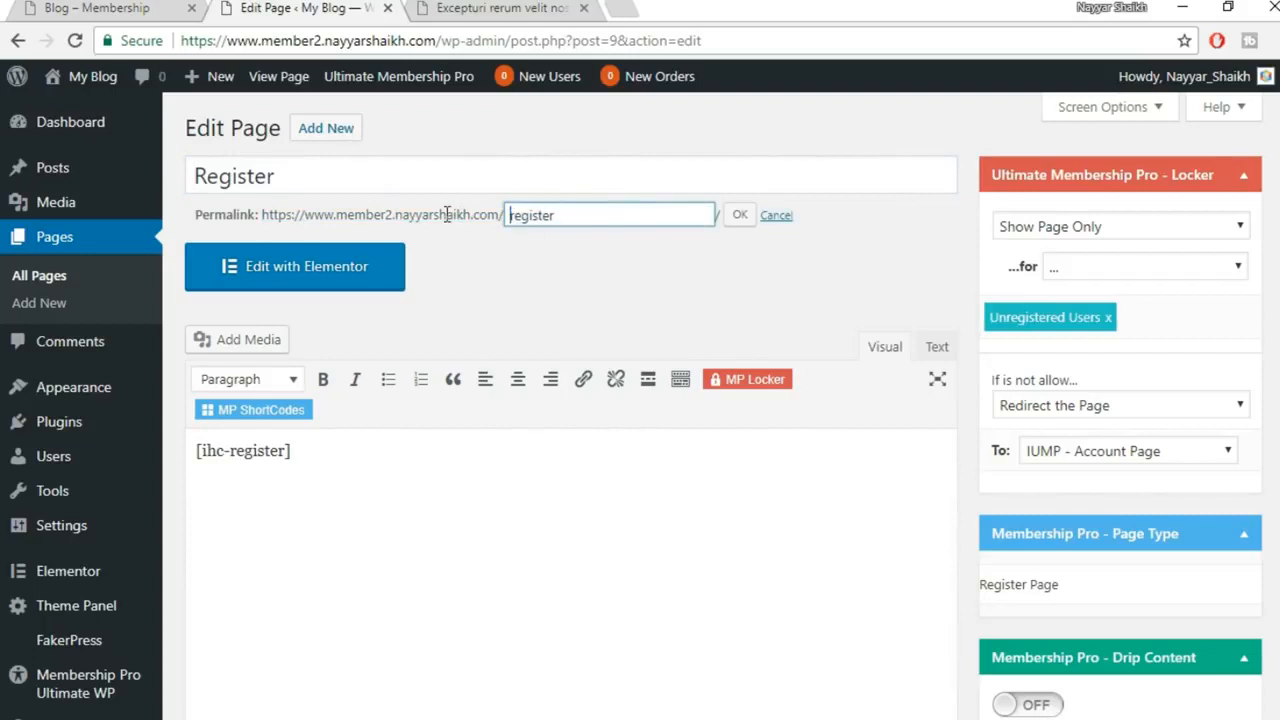
click(740, 215)
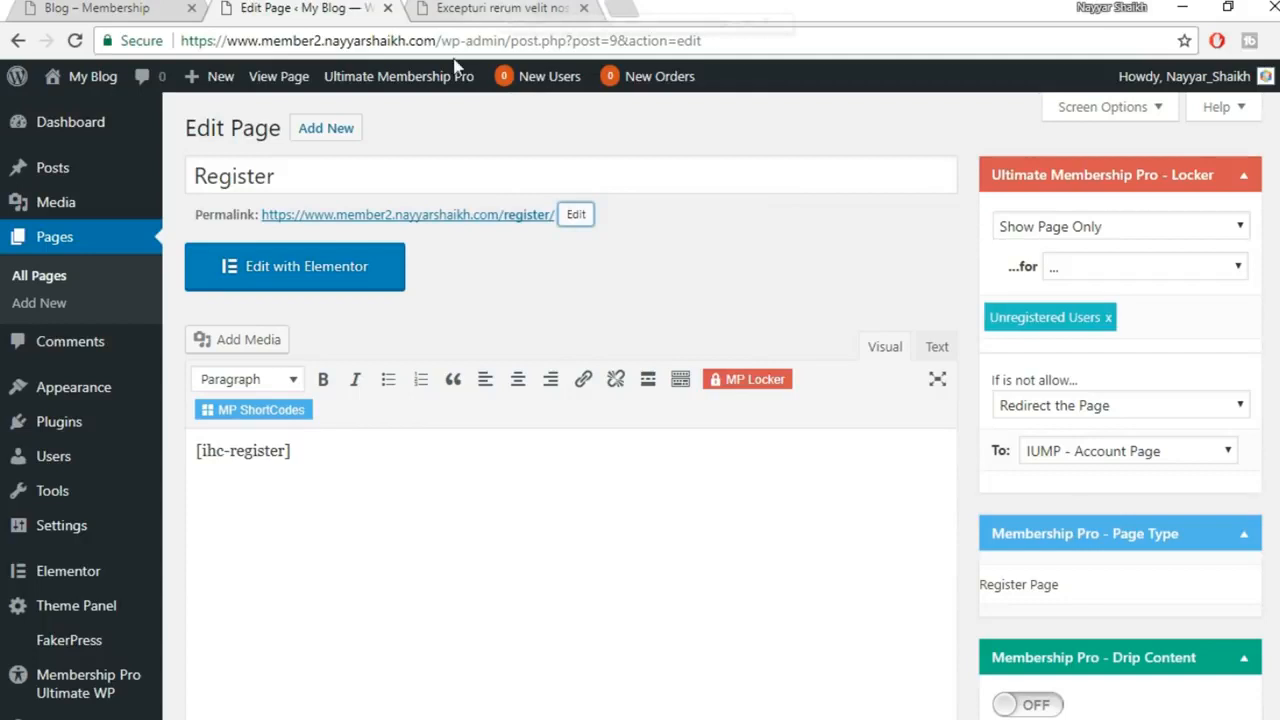
Check the web address of the live register page
mouse_move(524, 712)
click(632, 697)
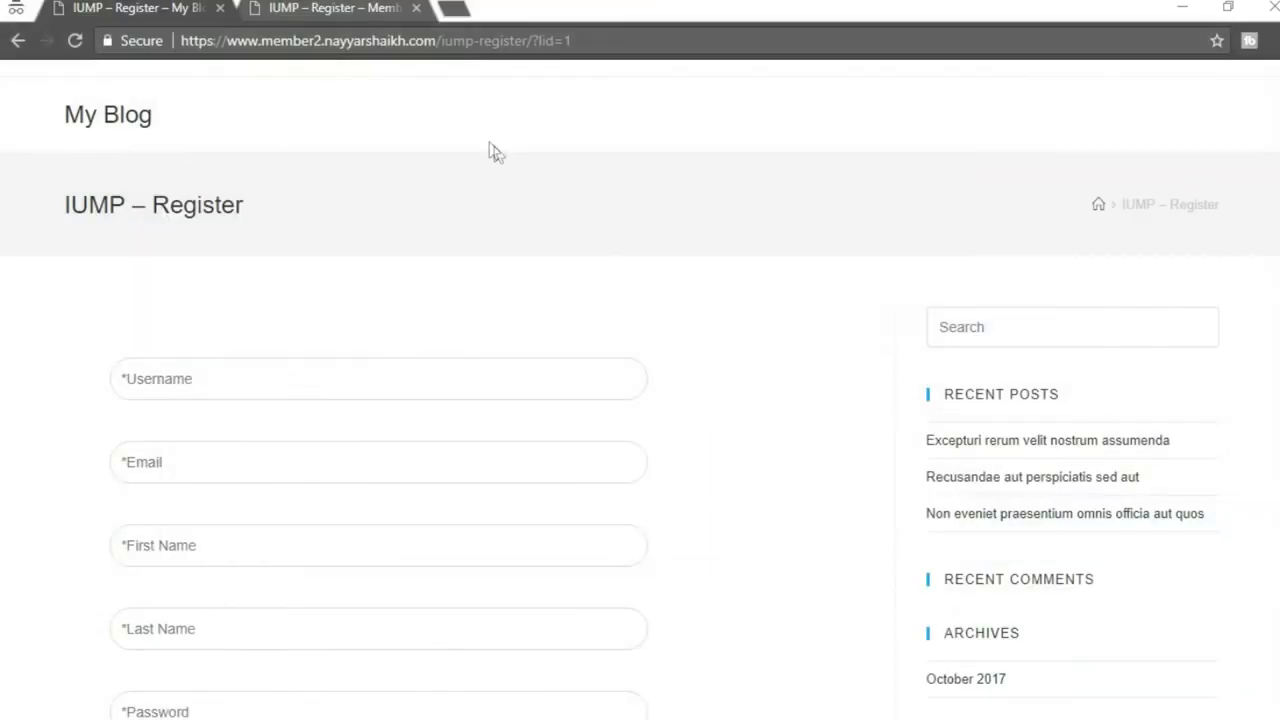
drag(442, 40, 603, 26)
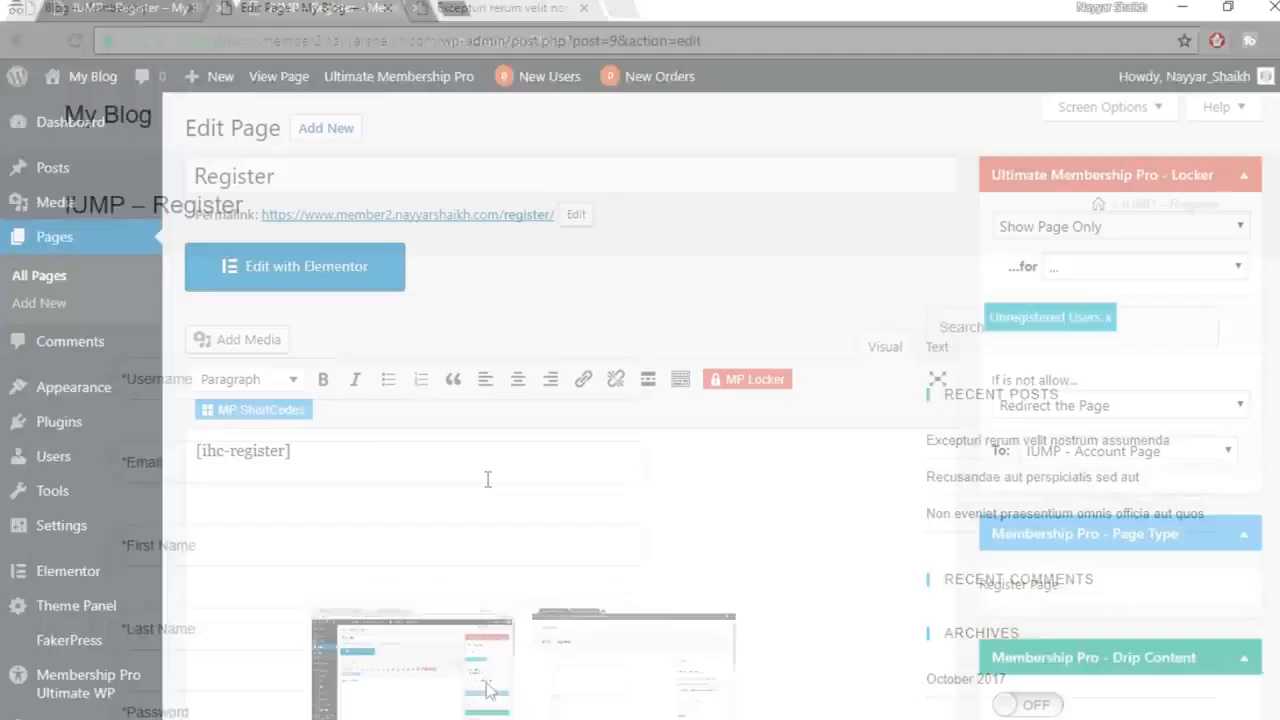
click(491, 691)
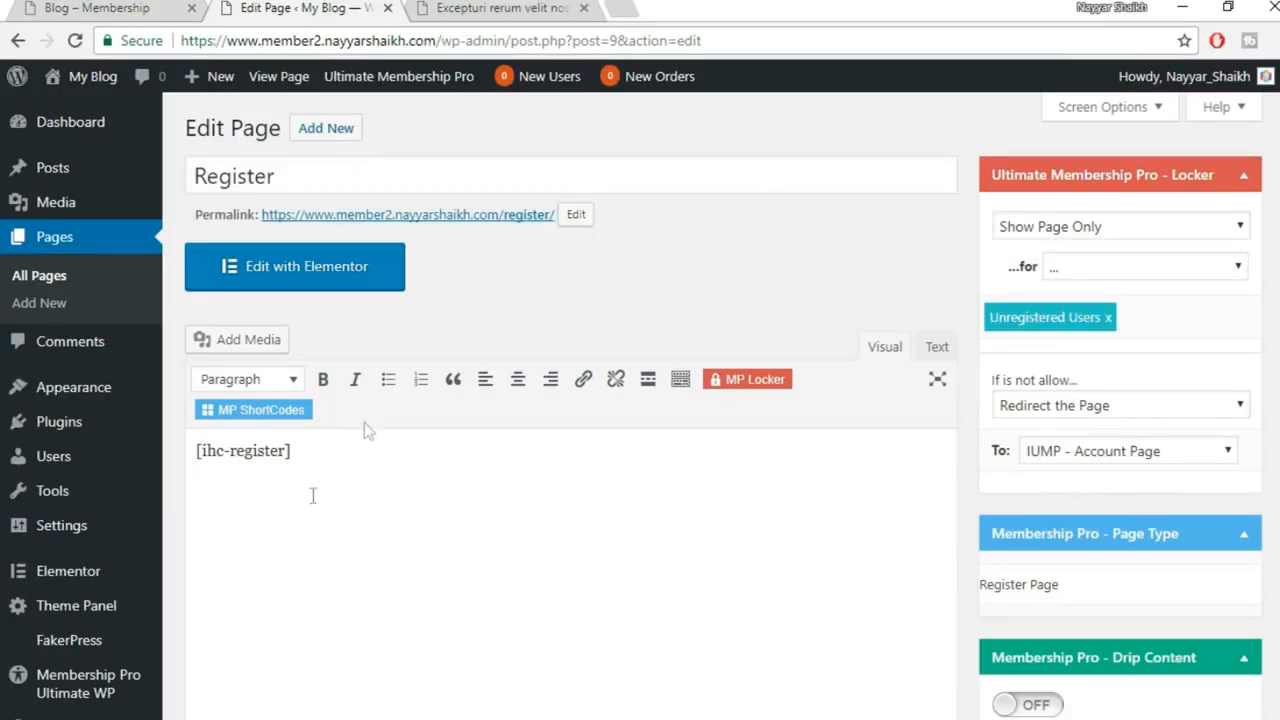
Copy the [ihc-register] shortcode and compare with the reference site's register and login page
drag(292, 451, 265, 451)
click(683, 509)
drag(318, 446, 164, 450)
key(ctrl+c)
click(523, 718)
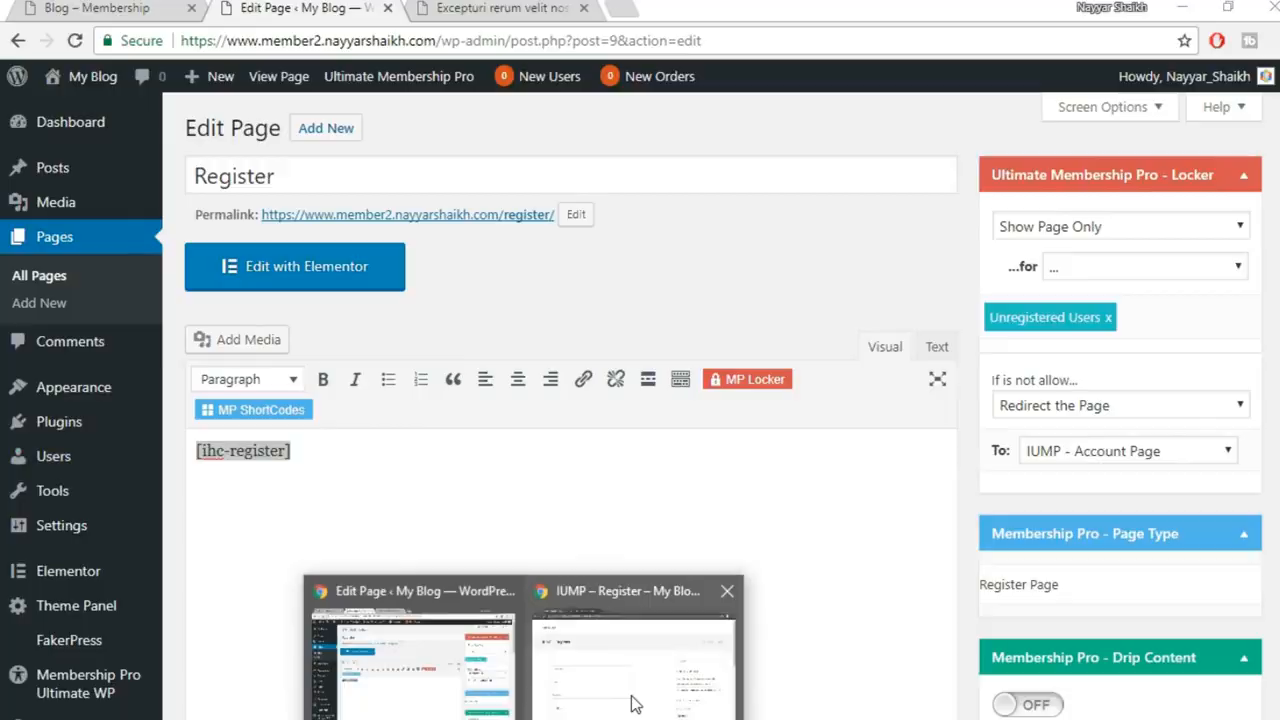
click(634, 704)
click(343, 12)
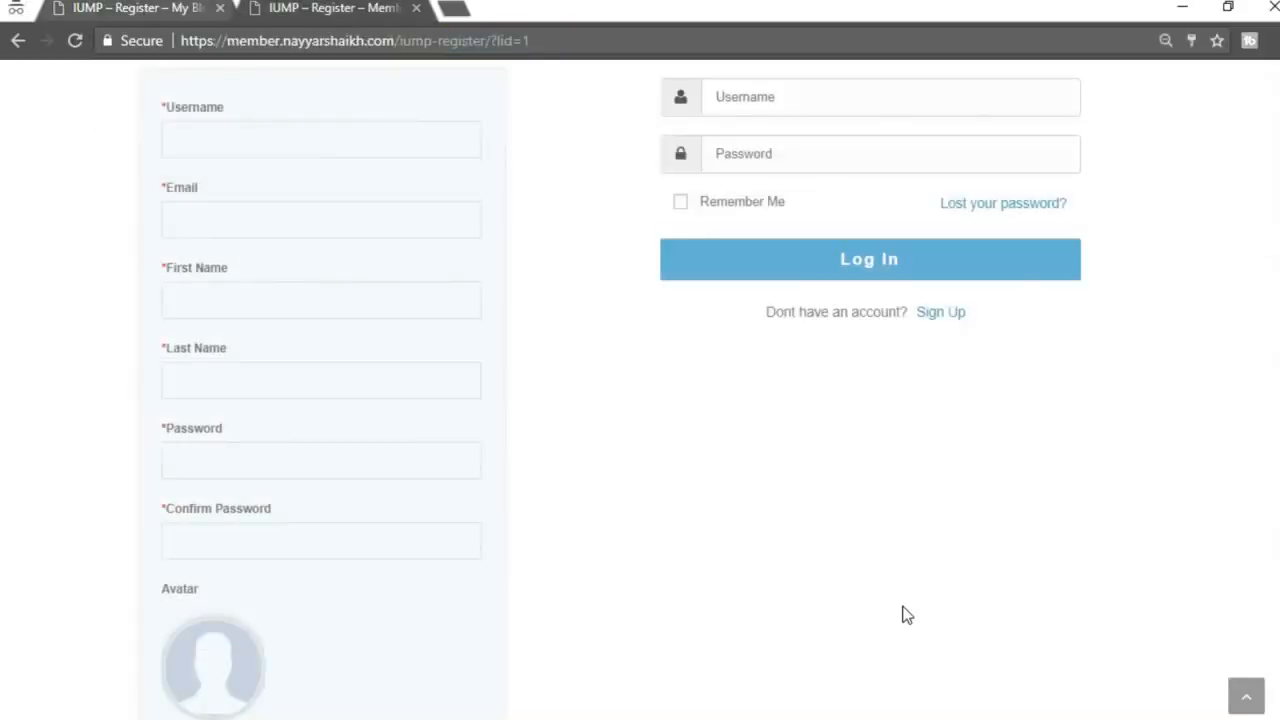
scroll(850, 480, up, 3)
scroll(608, 537, down, 2)
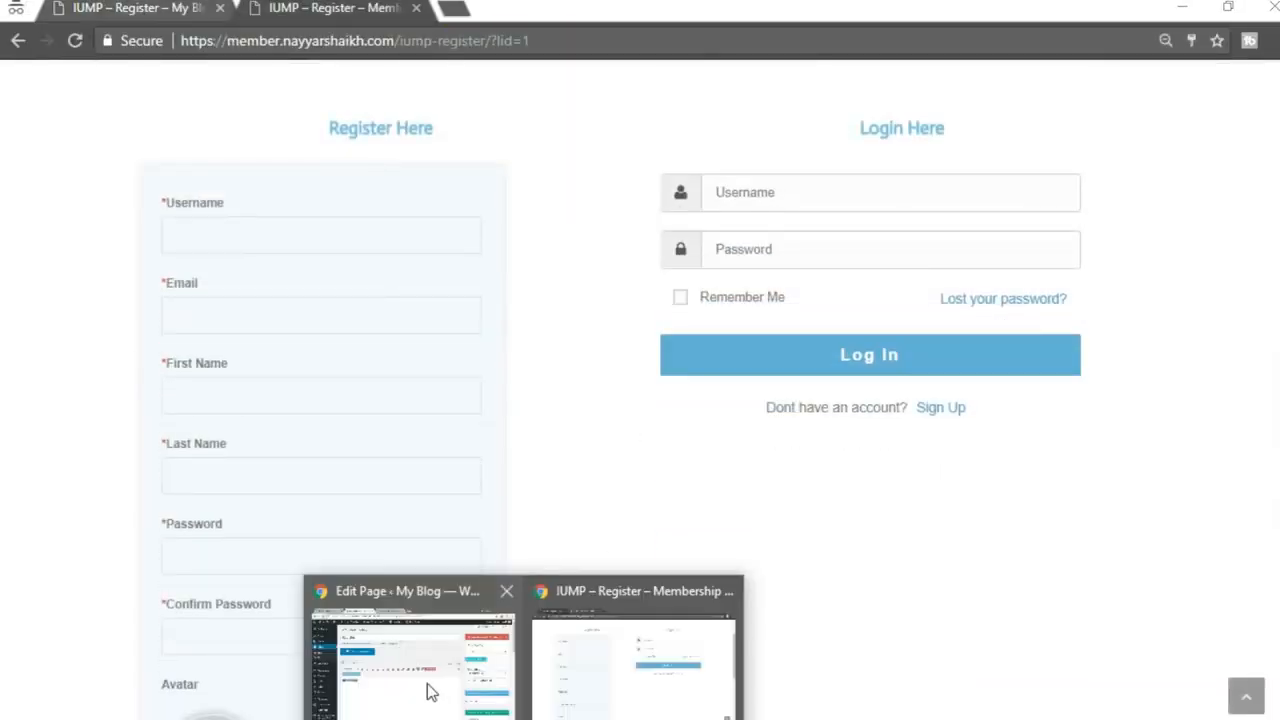
click(430, 690)
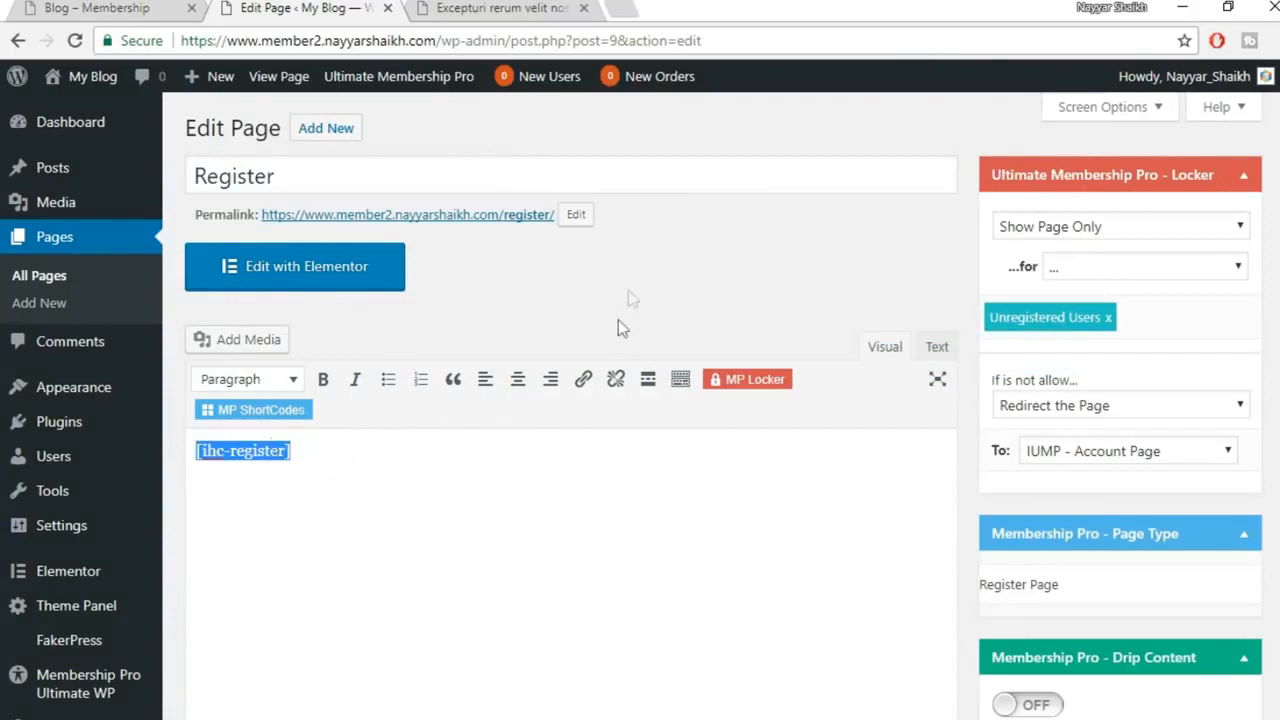
Search Google for [ihc-register] in a new tab
click(645, 17)
key(ctrl+v)
key(Return)
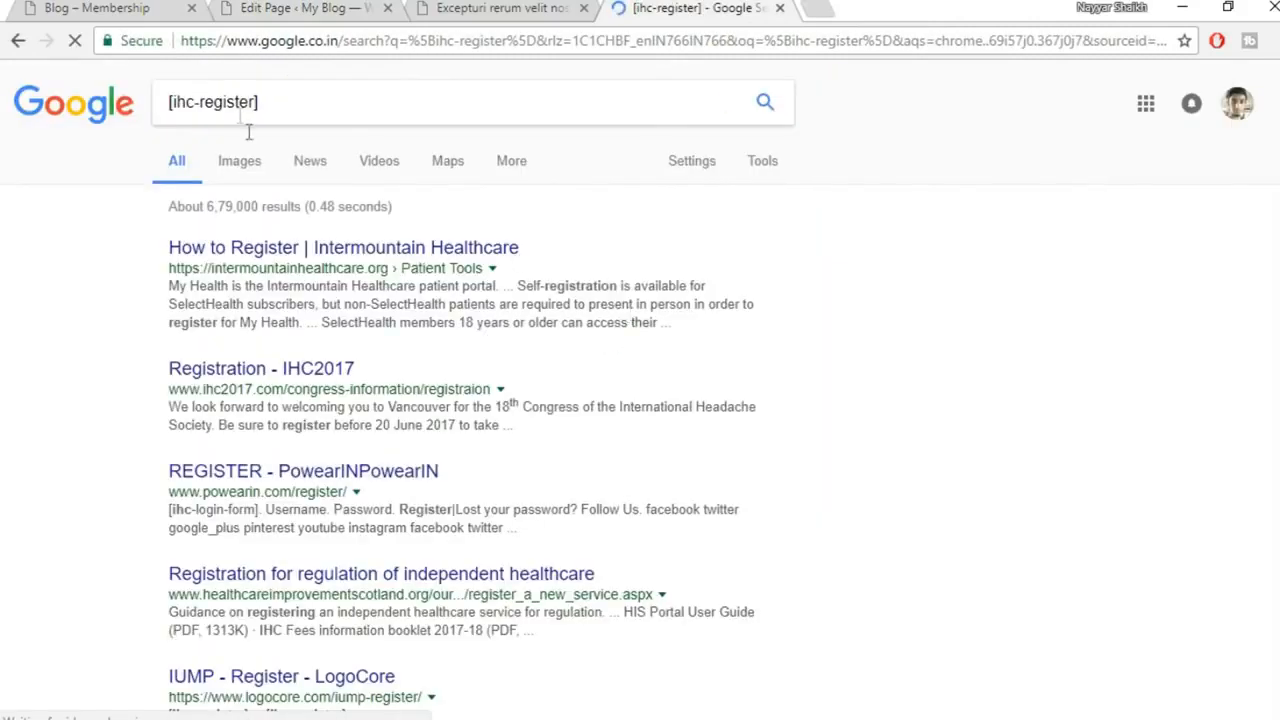
triple_click(240, 103)
click(360, 94)
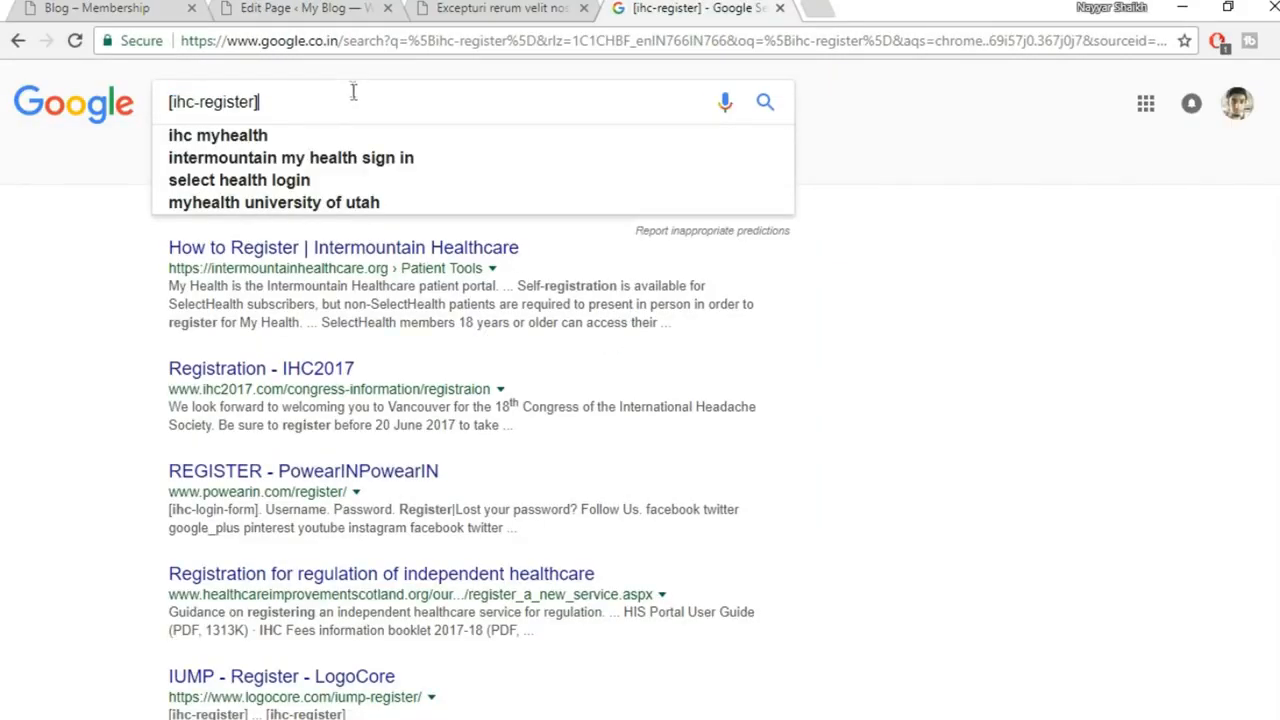
Update the Register page with its new title and /register/ permalink
click(155, 7)
click(300, 8)
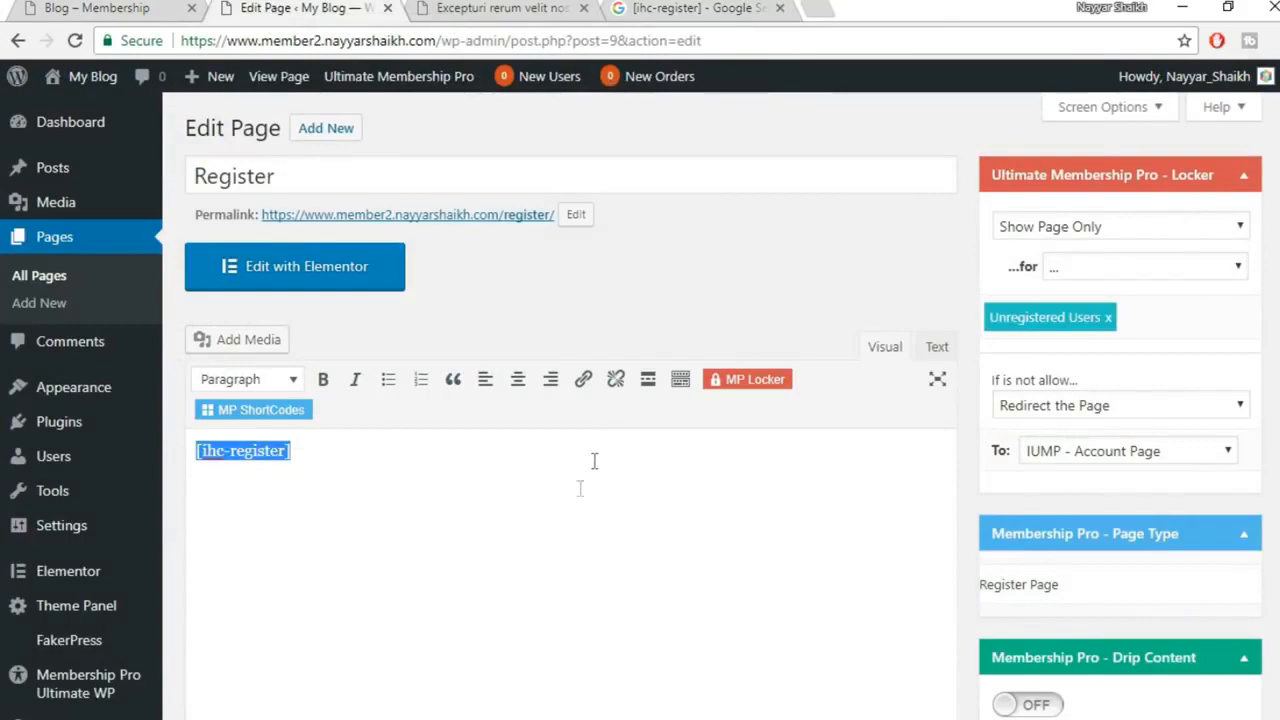
click(563, 500)
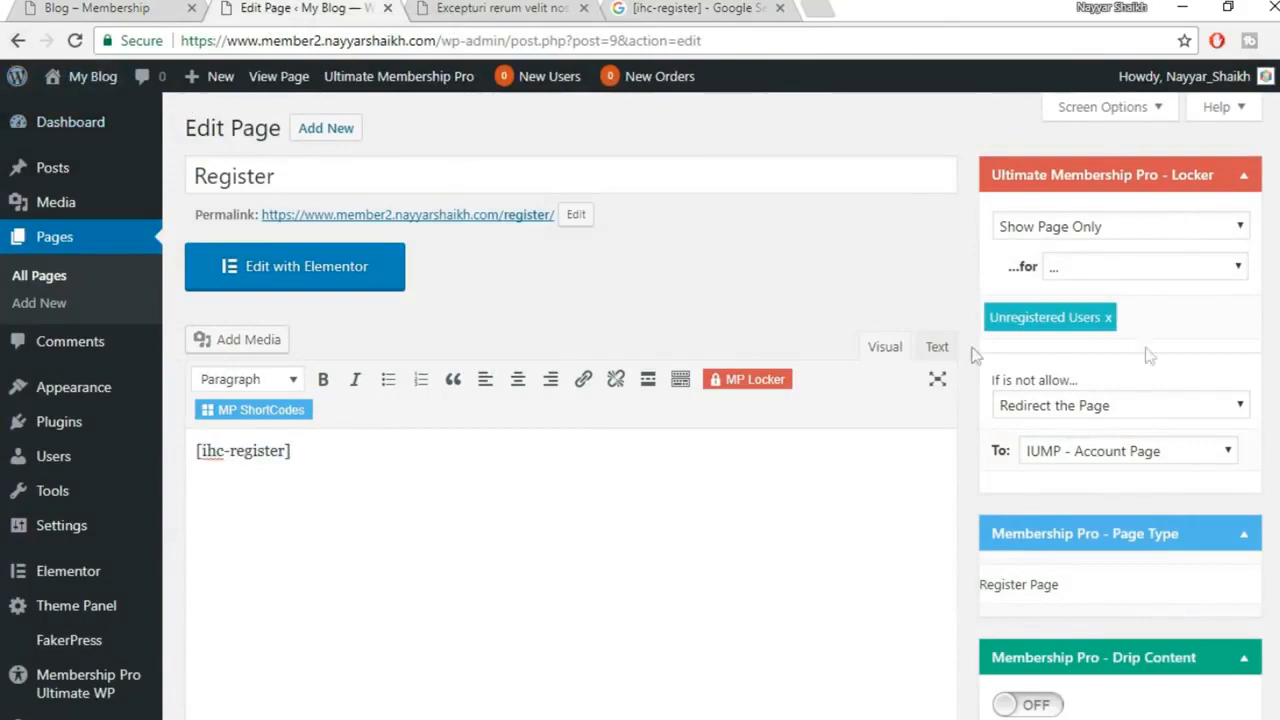
scroll(1150, 370, down, 6)
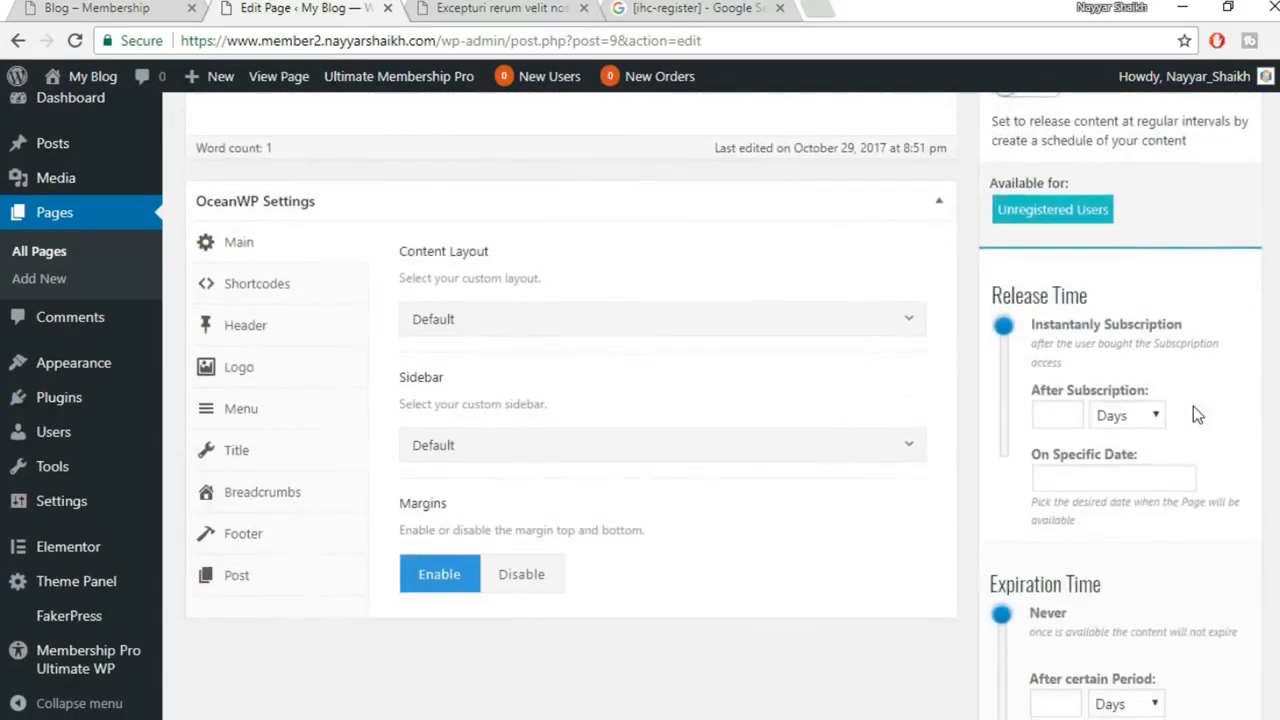
scroll(1197, 414, down, 4)
click(1232, 685)
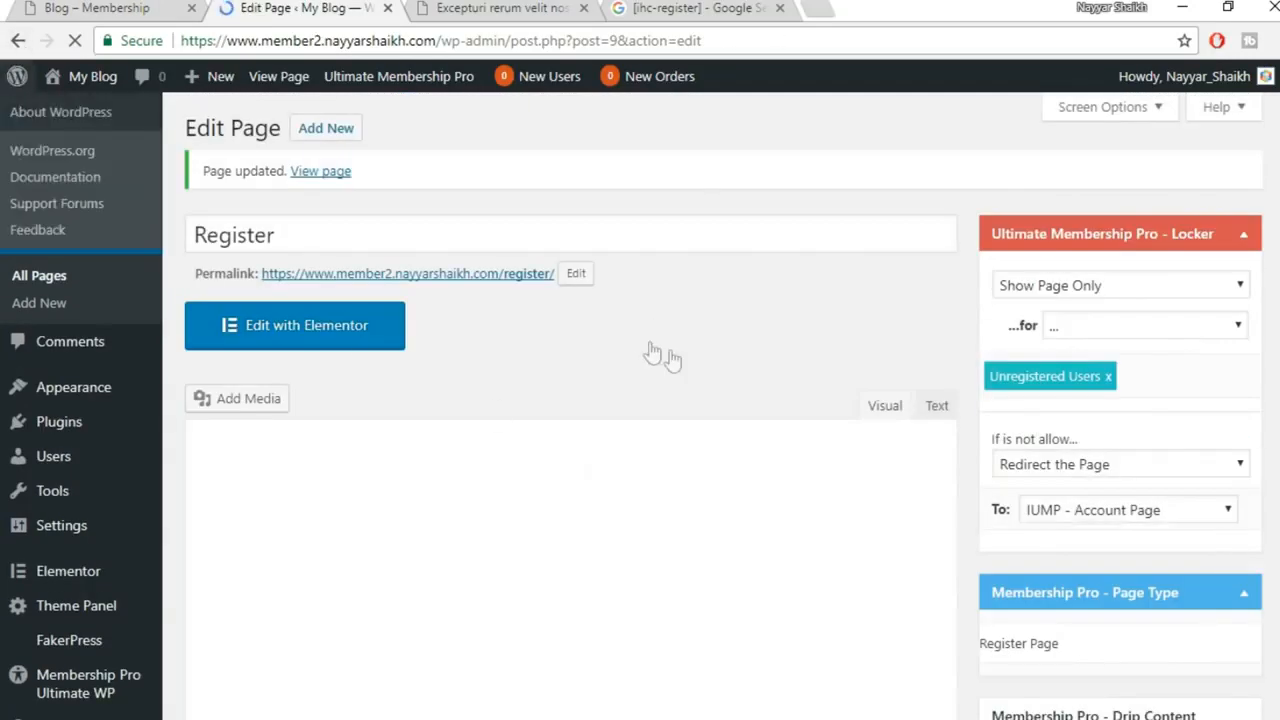
Copy the [ihc-login-form] shortcode from the IUMP – Login page into the Google search
click(42, 285)
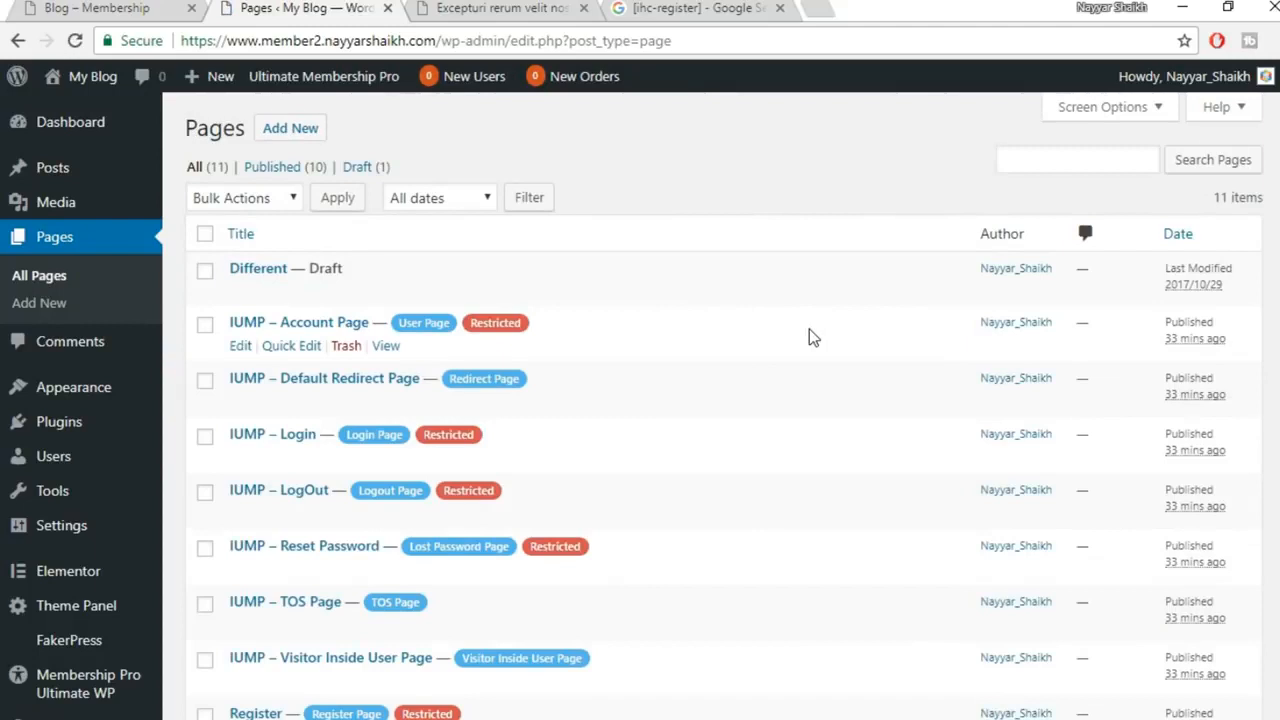
scroll(811, 337, down, 2)
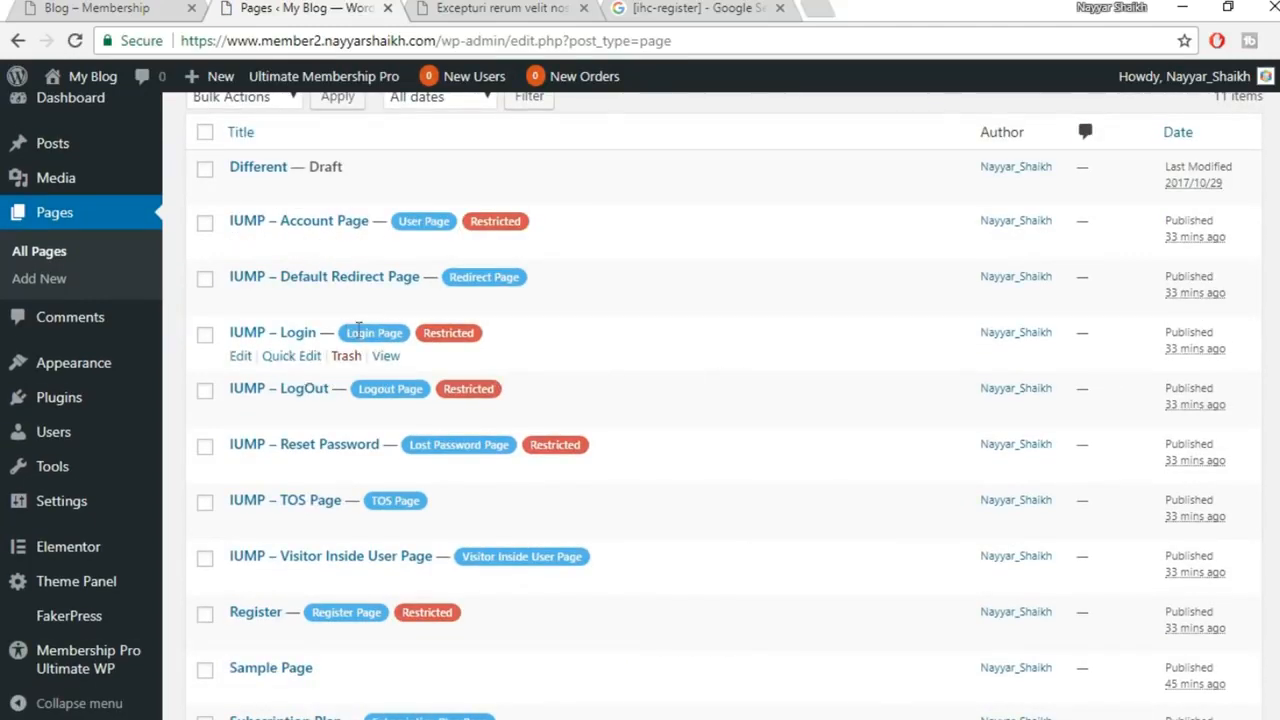
click(241, 359)
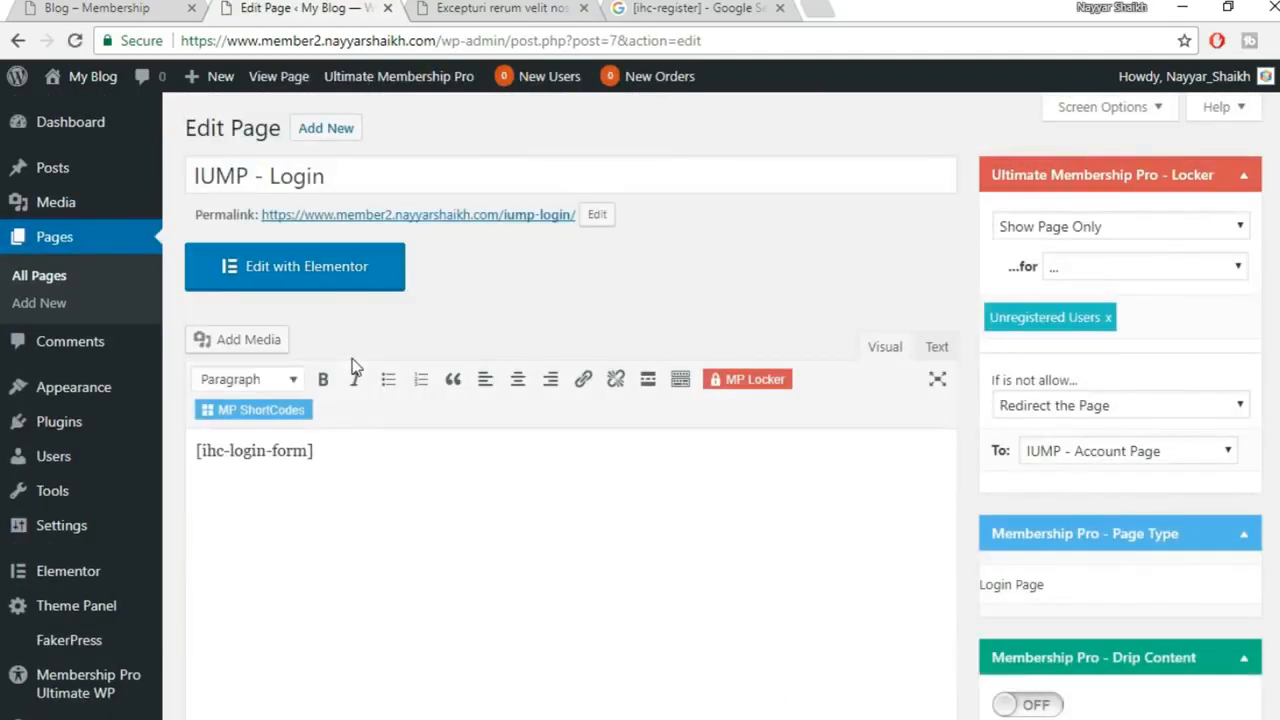
drag(340, 457, 177, 450)
key(ctrl+c)
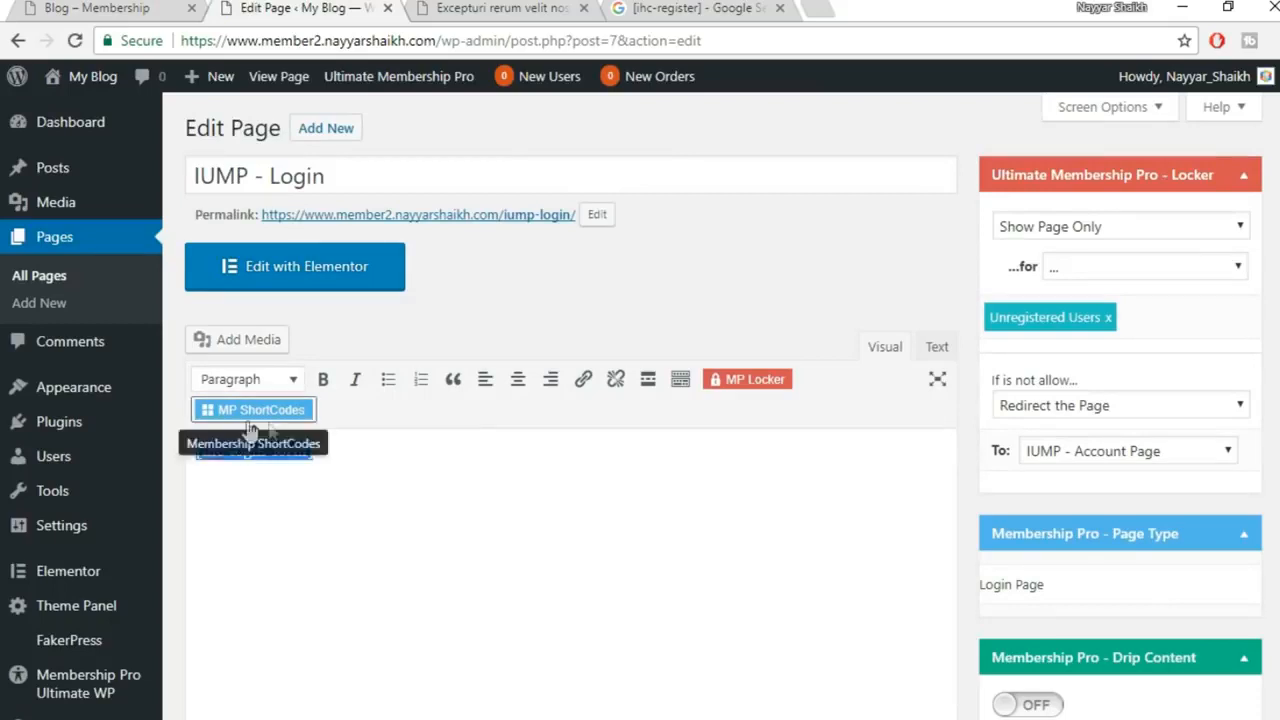
click(693, 8)
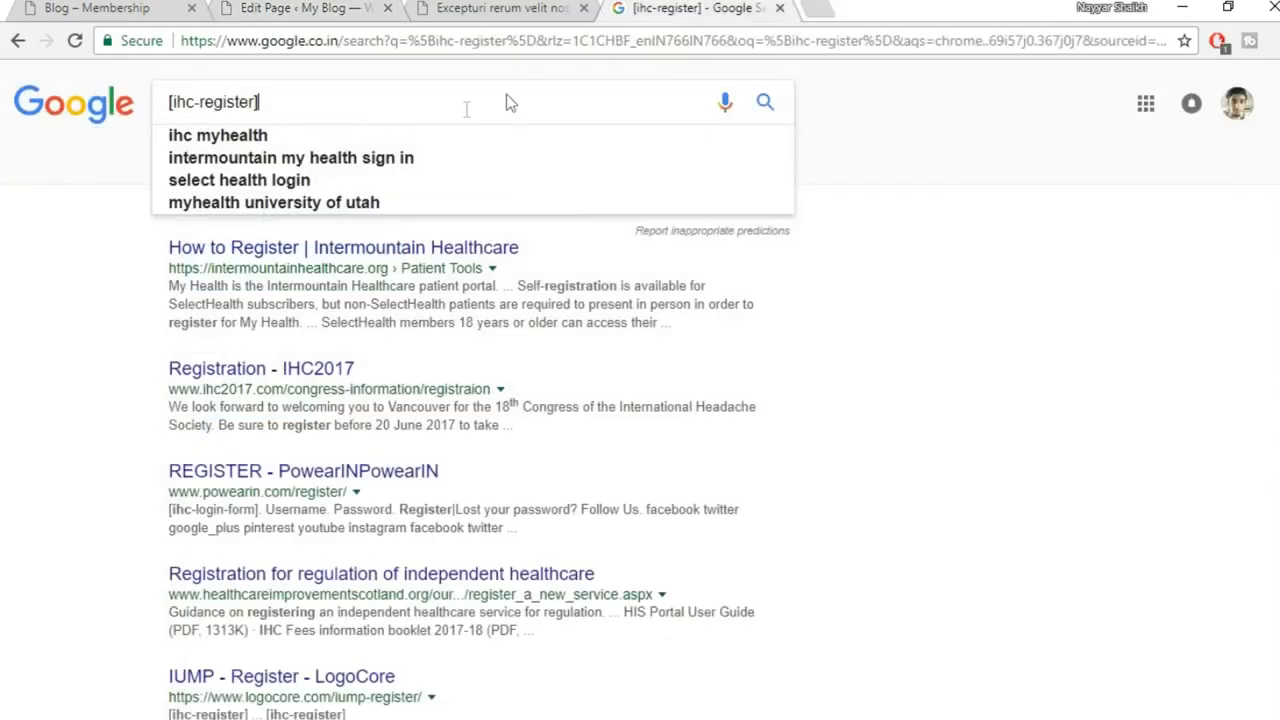
key(ctrl+v)
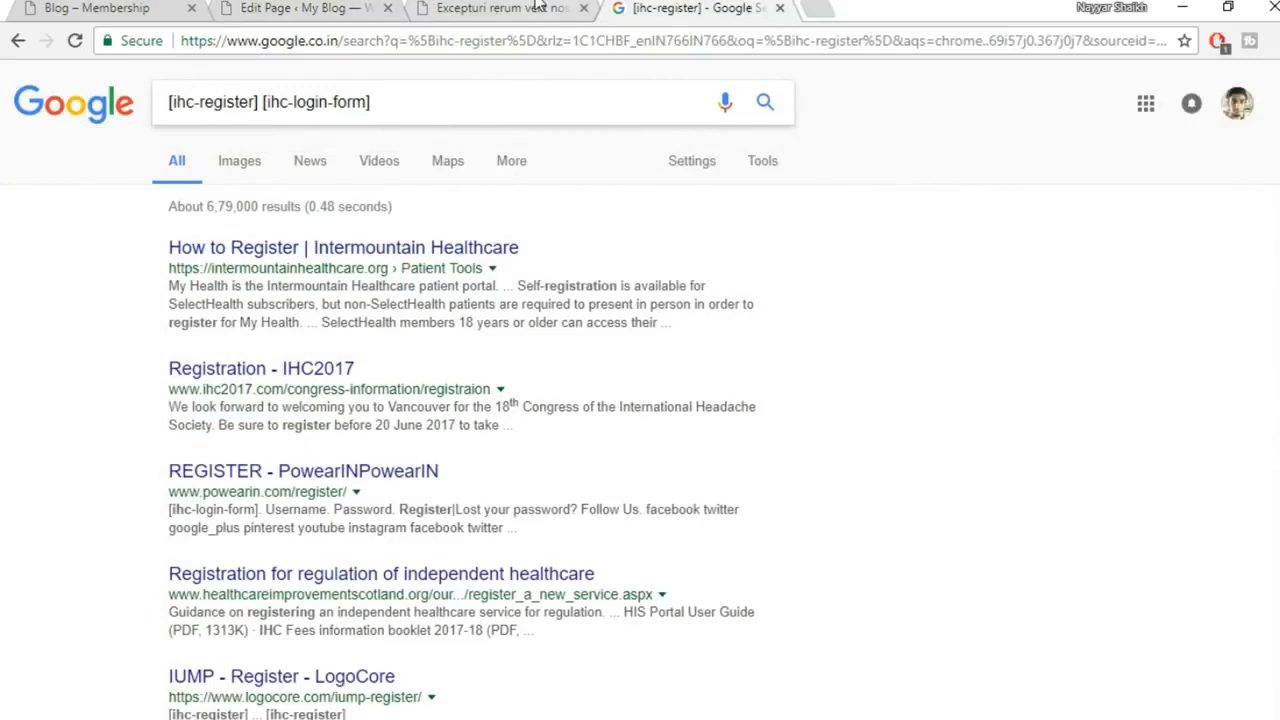
Open the Register page for editing from All Pages
click(293, 7)
click(60, 239)
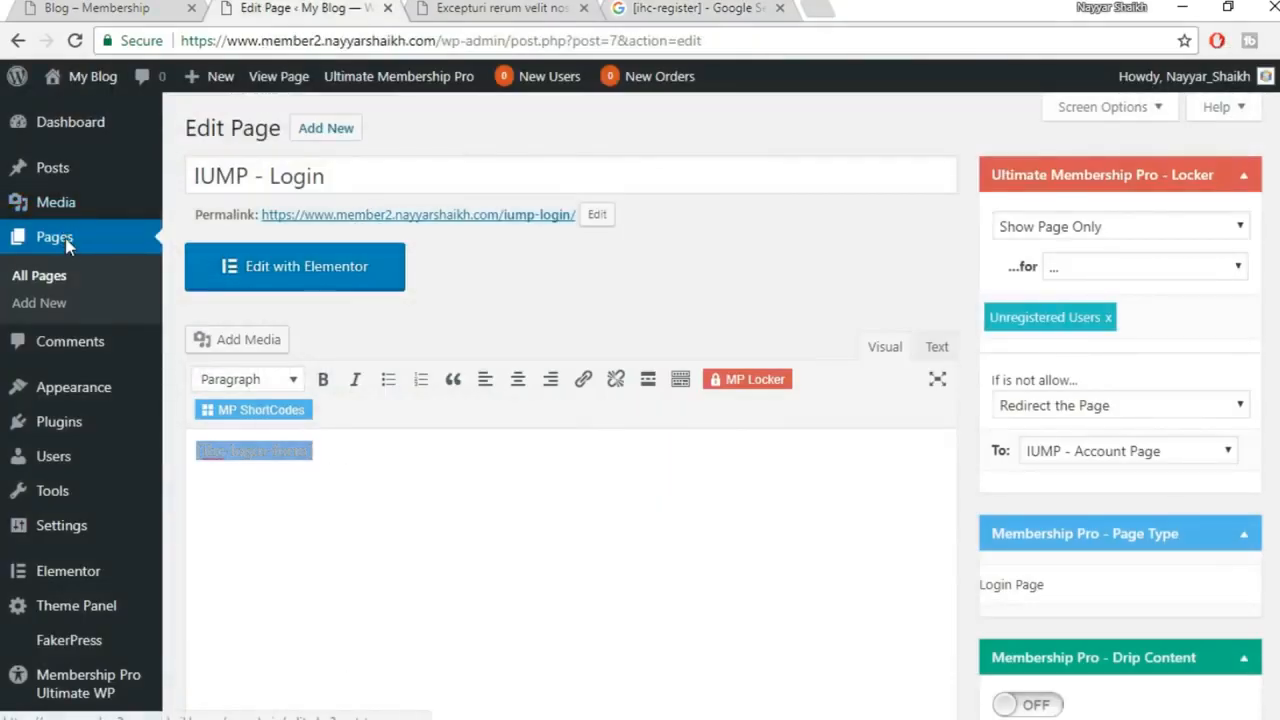
scroll(378, 465, down, 3)
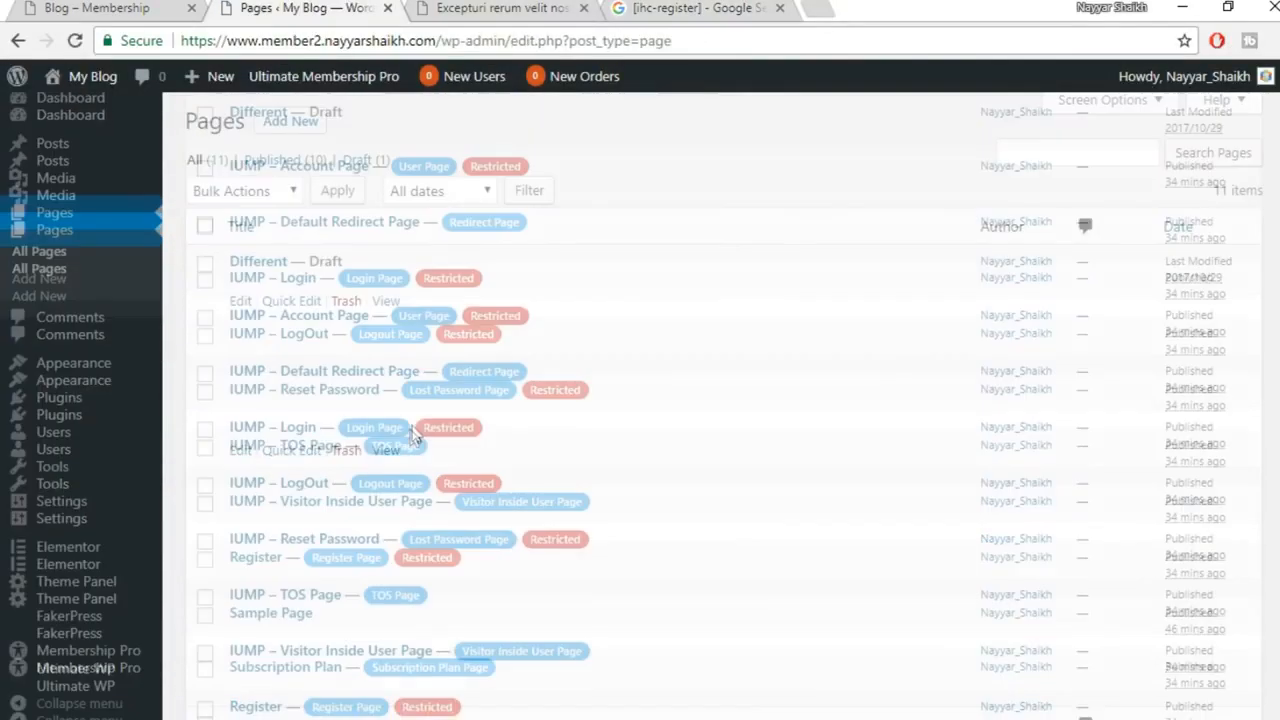
click(240, 535)
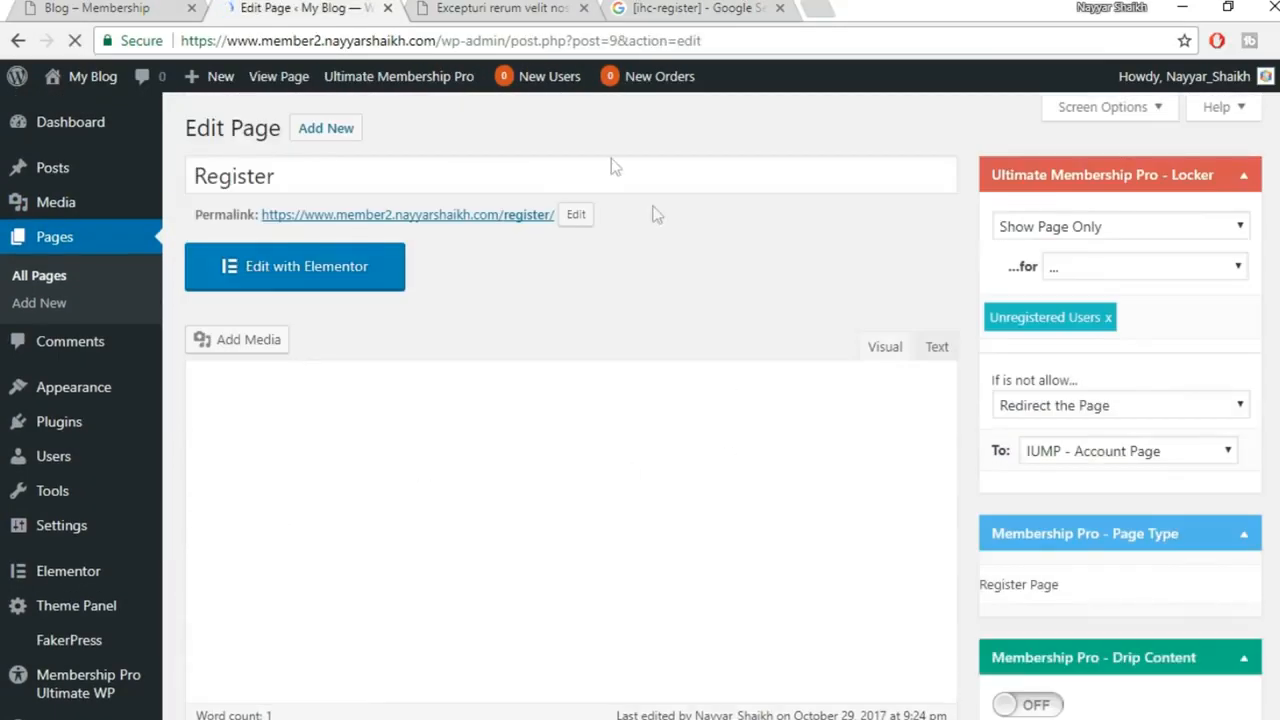
mouse_move(475, 700)
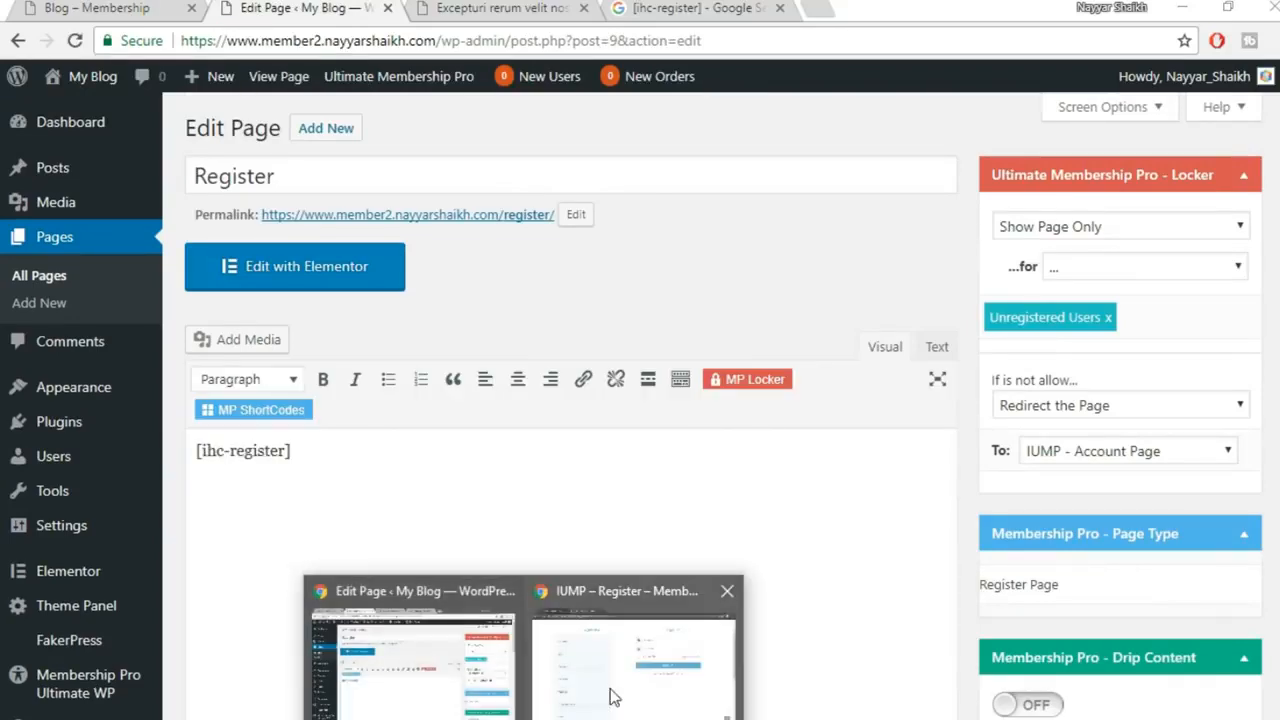
click(614, 697)
scroll(1037, 468, up, 3)
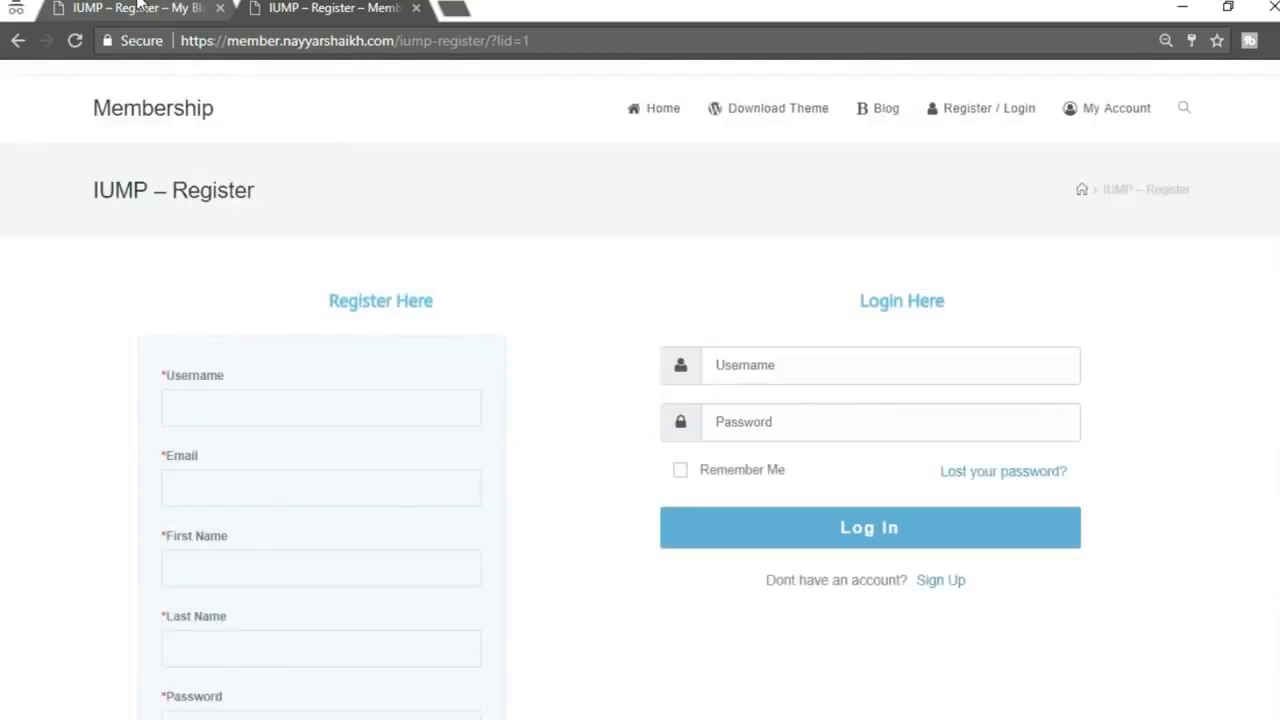
click(139, 5)
scroll(1033, 424, down, 2)
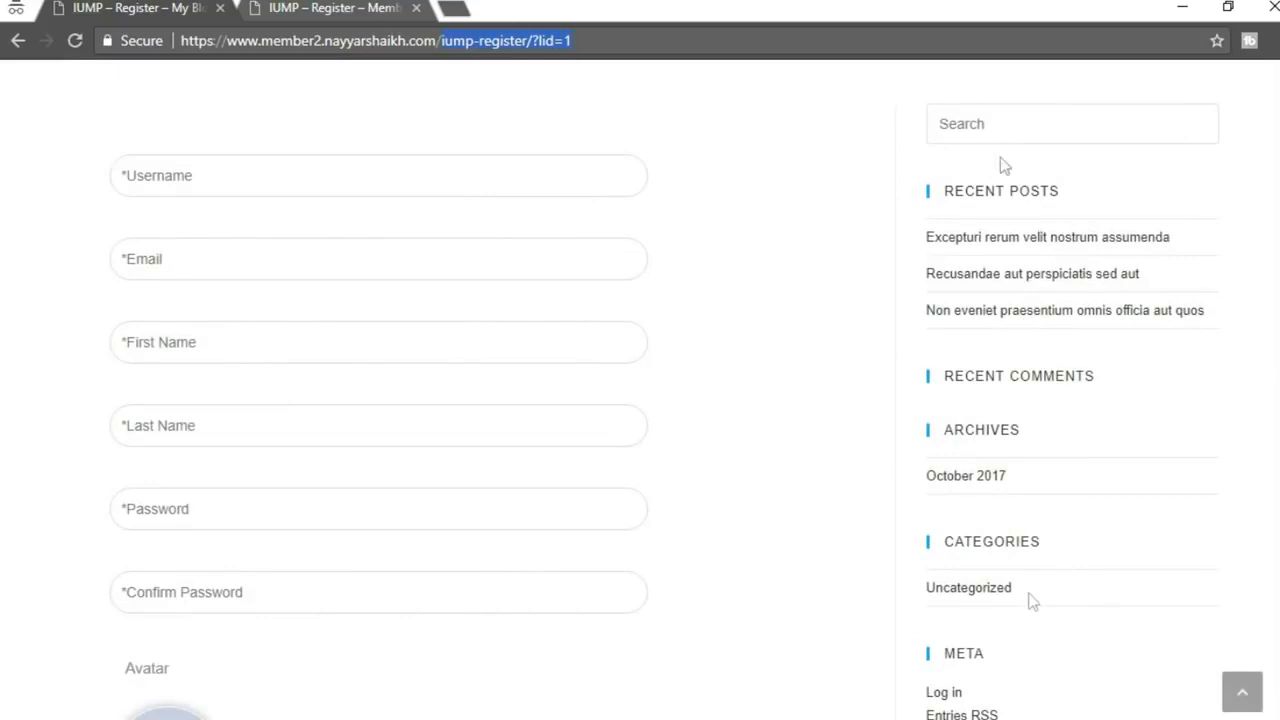
scroll(1060, 551, up, 2)
click(343, 18)
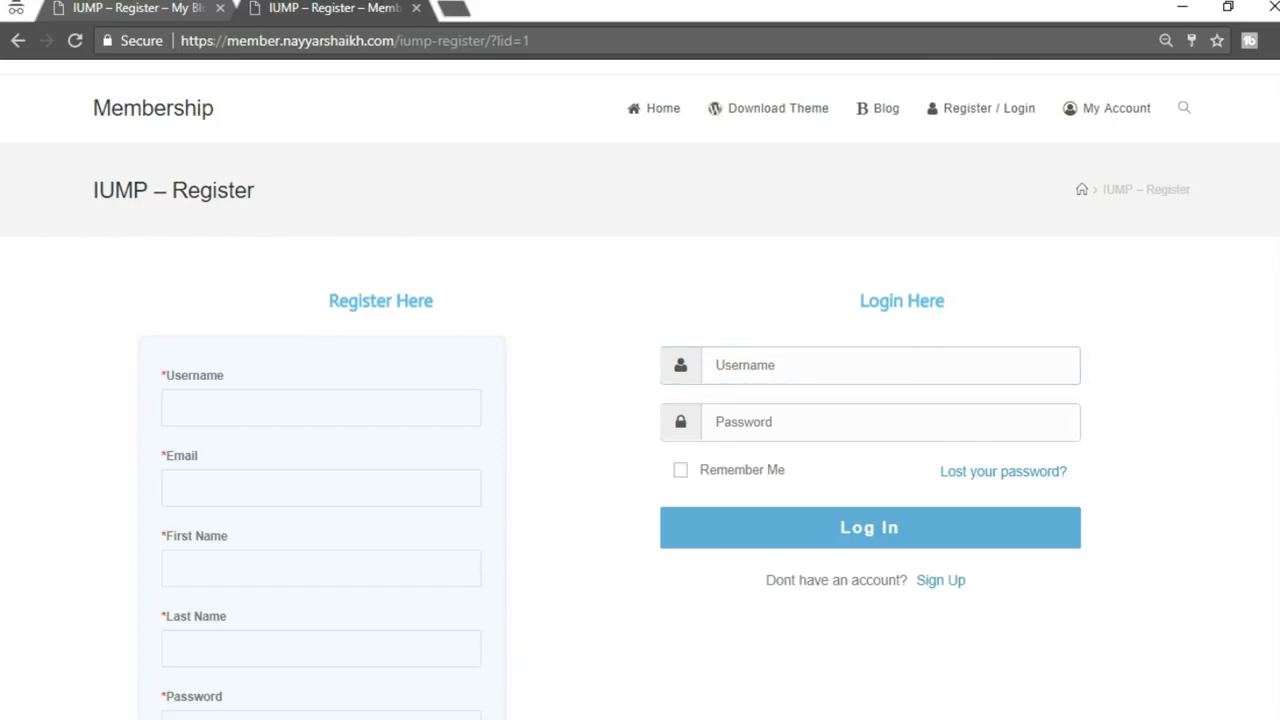
click(443, 694)
scroll(745, 558, down, 5)
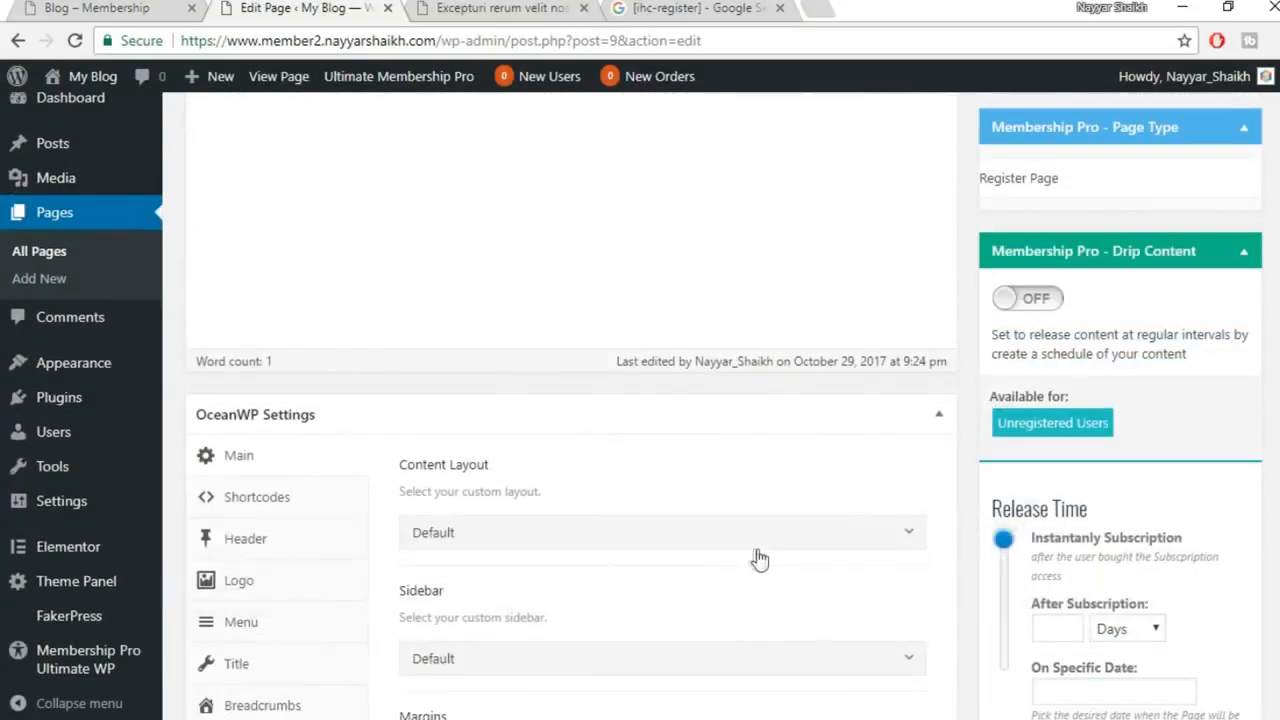
Set the Register page's OceanWP content layout to Full Width and update the page
scroll(339, 333, down, 1)
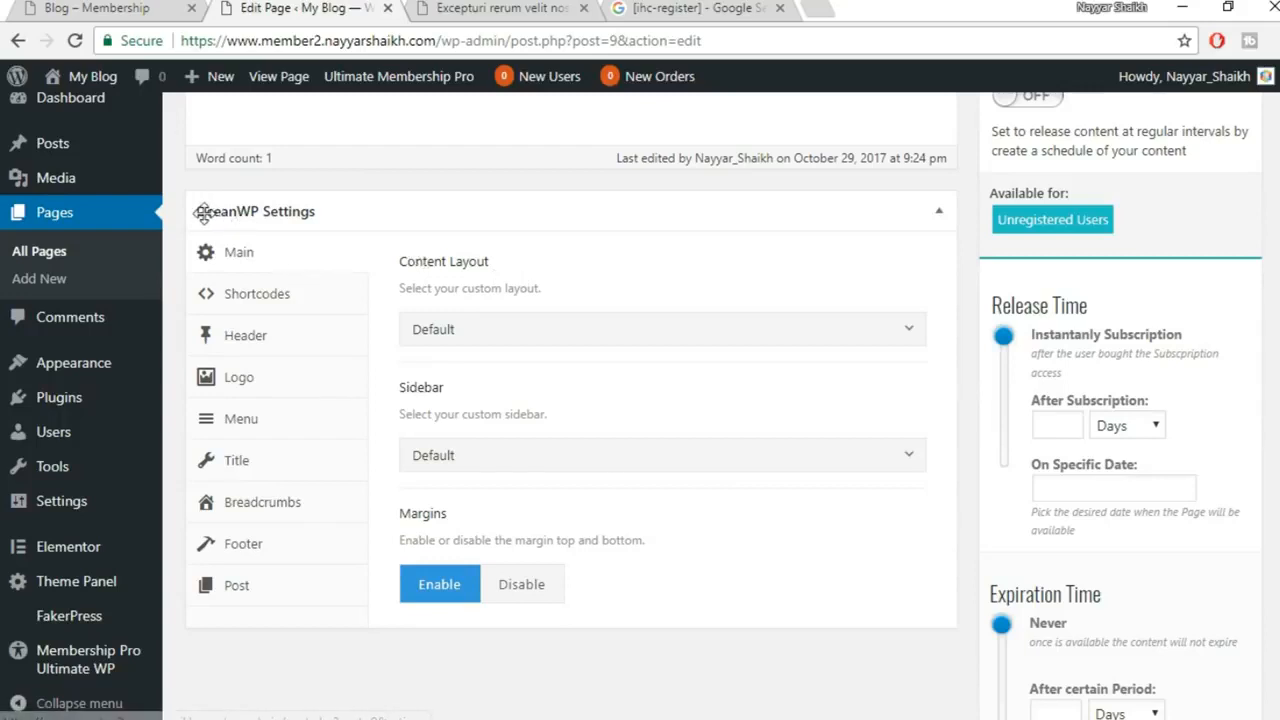
click(559, 329)
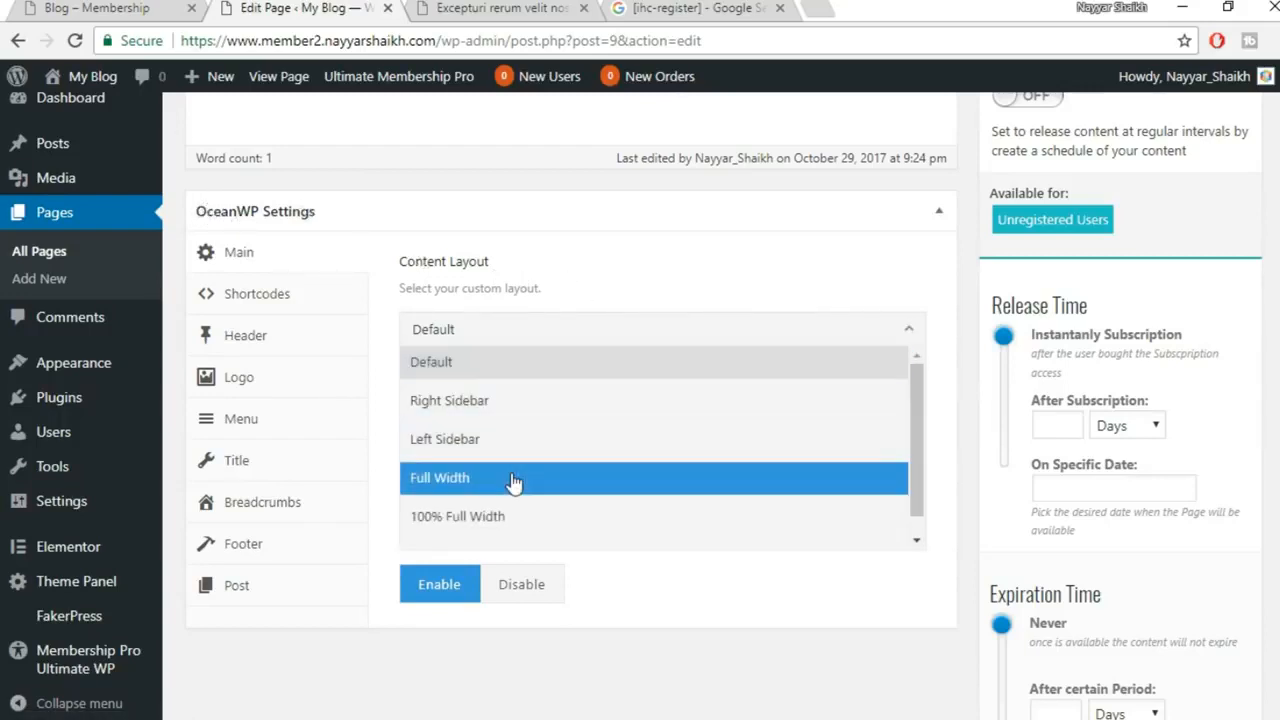
click(478, 486)
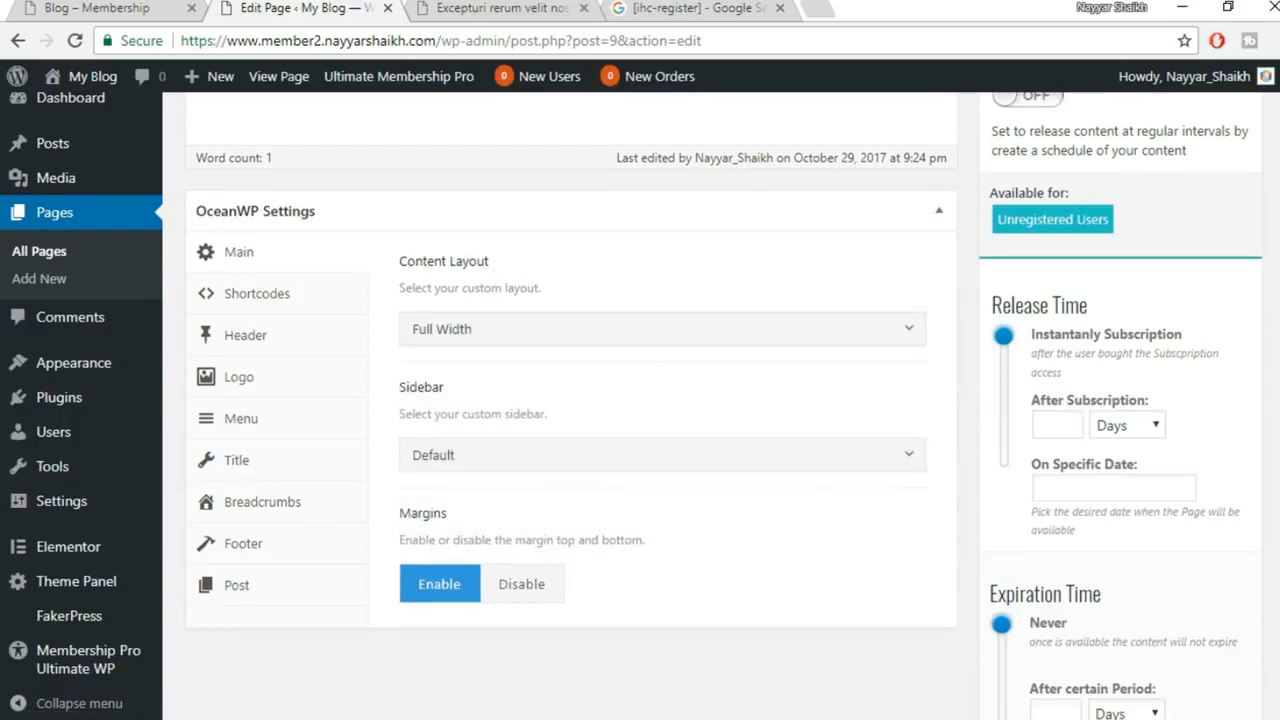
scroll(1080, 430, down, 6)
click(1217, 479)
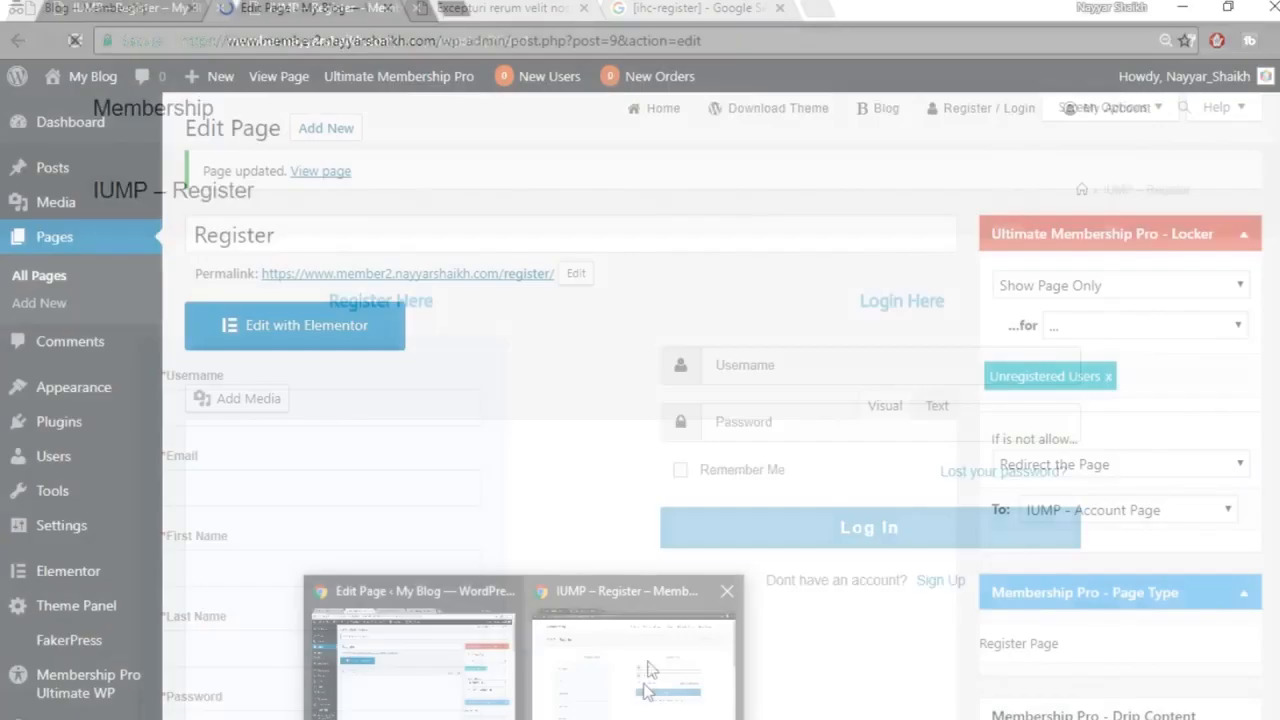
click(651, 680)
Reload the site preview and change its address path to /register
click(76, 43)
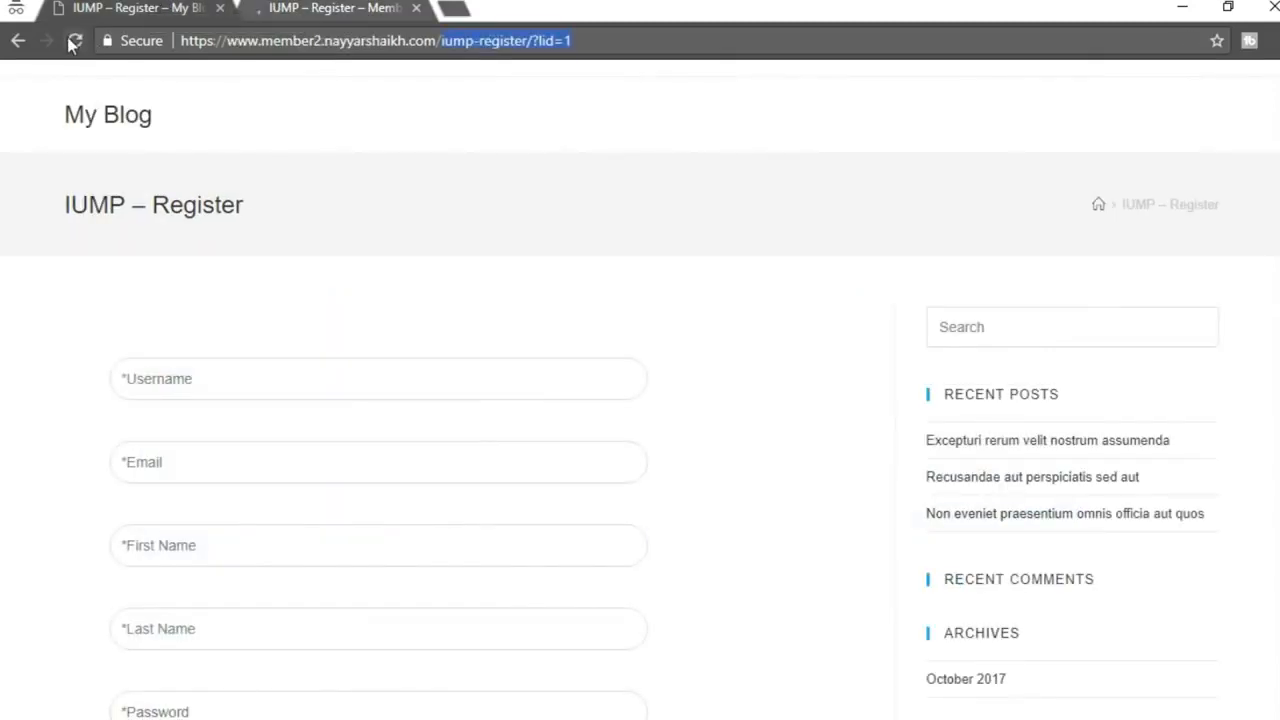
click(70, 41)
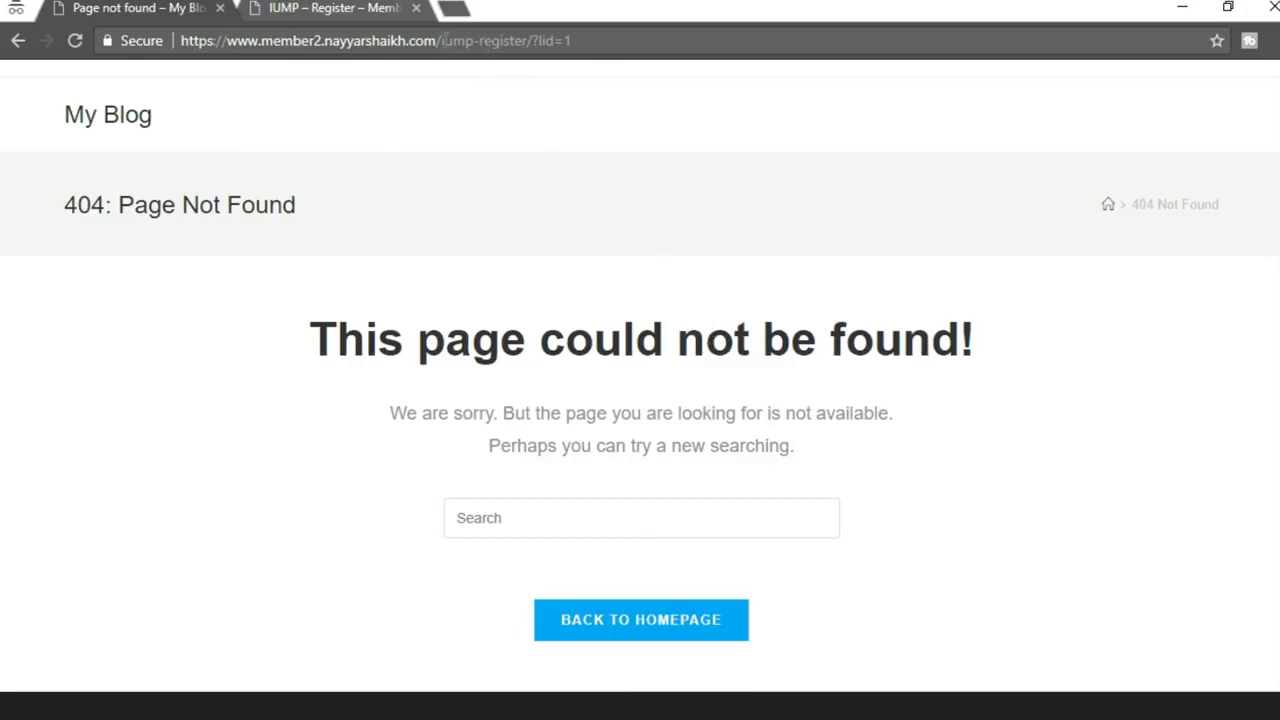
drag(440, 41, 840, 8)
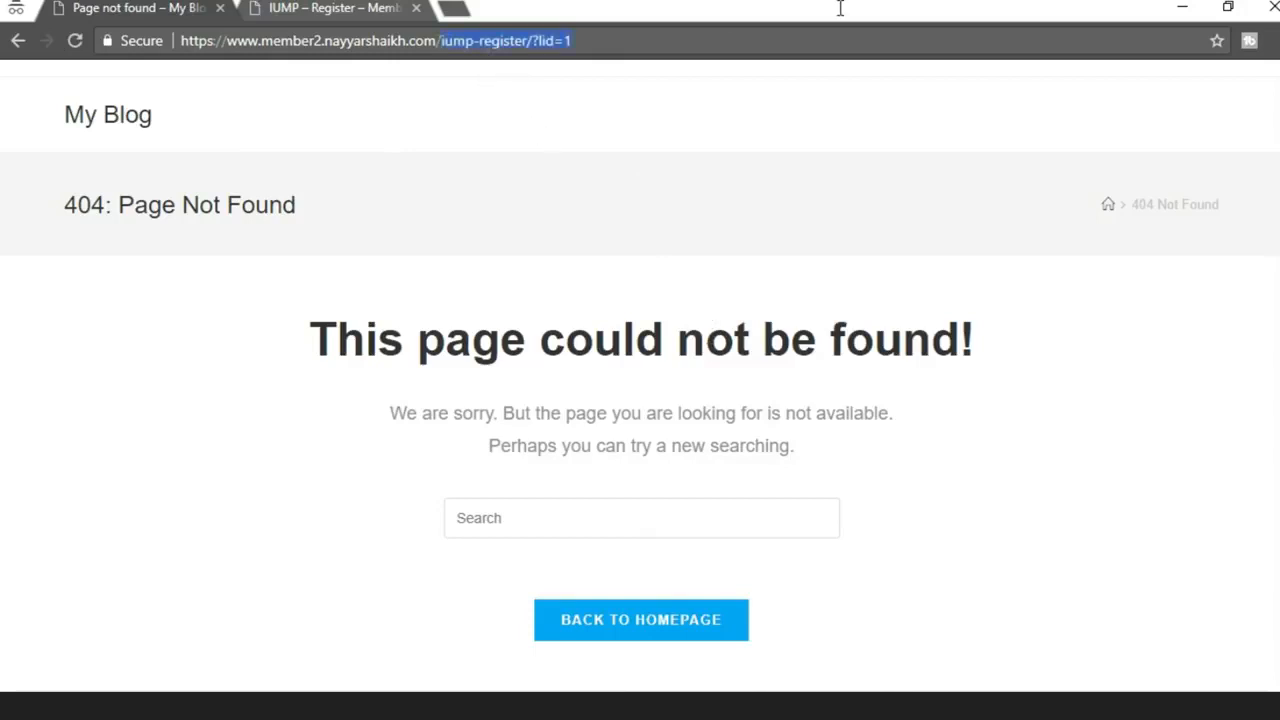
text(register)
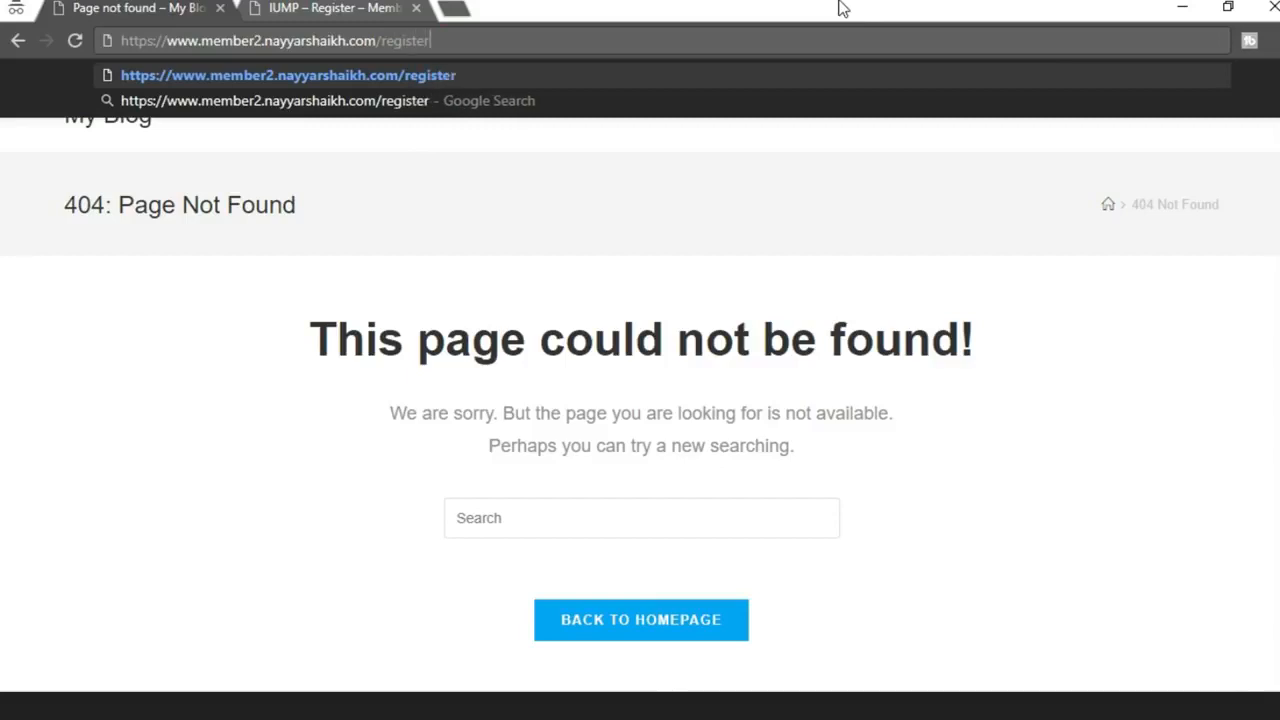
key(Return)
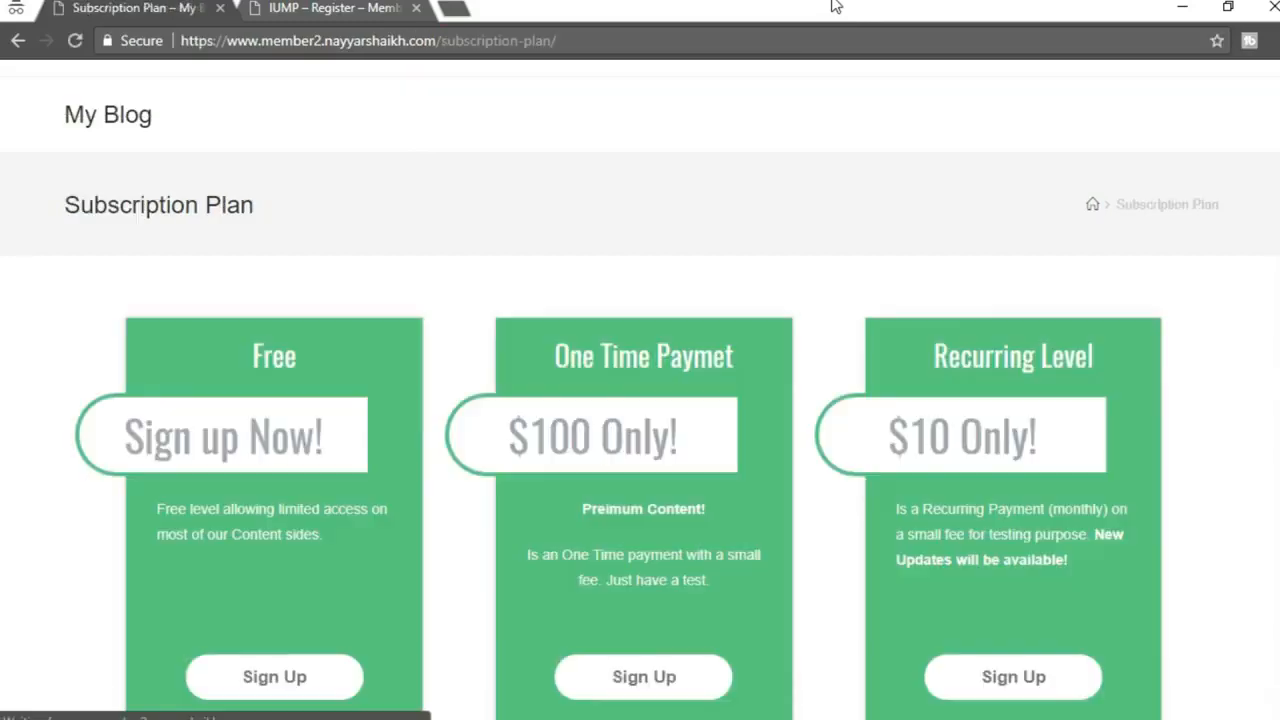
Open the register form from the Free plan's Sign Up, compare it with the reference page, and return to the editor
scroll(519, 403, down, 2)
click(271, 508)
scroll(640, 404, down, 6)
scroll(802, 378, up, 6)
scroll(549, 217, down, 5)
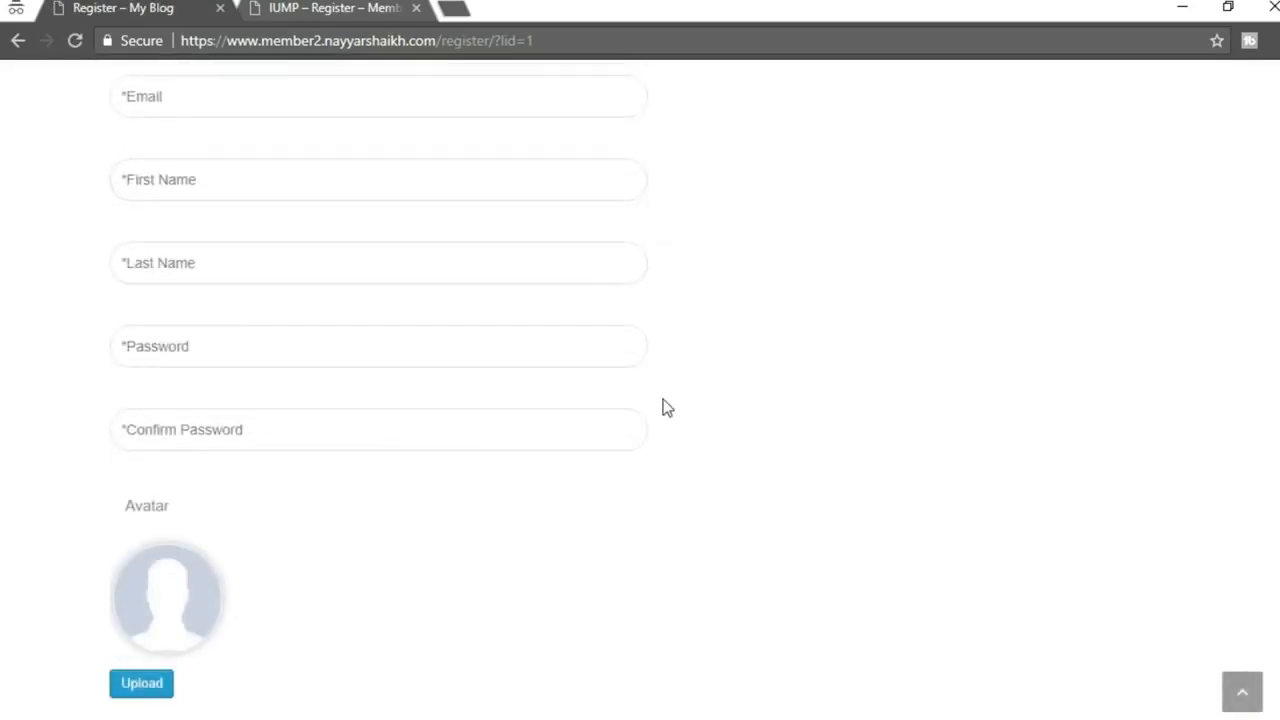
scroll(236, 329, up, 4)
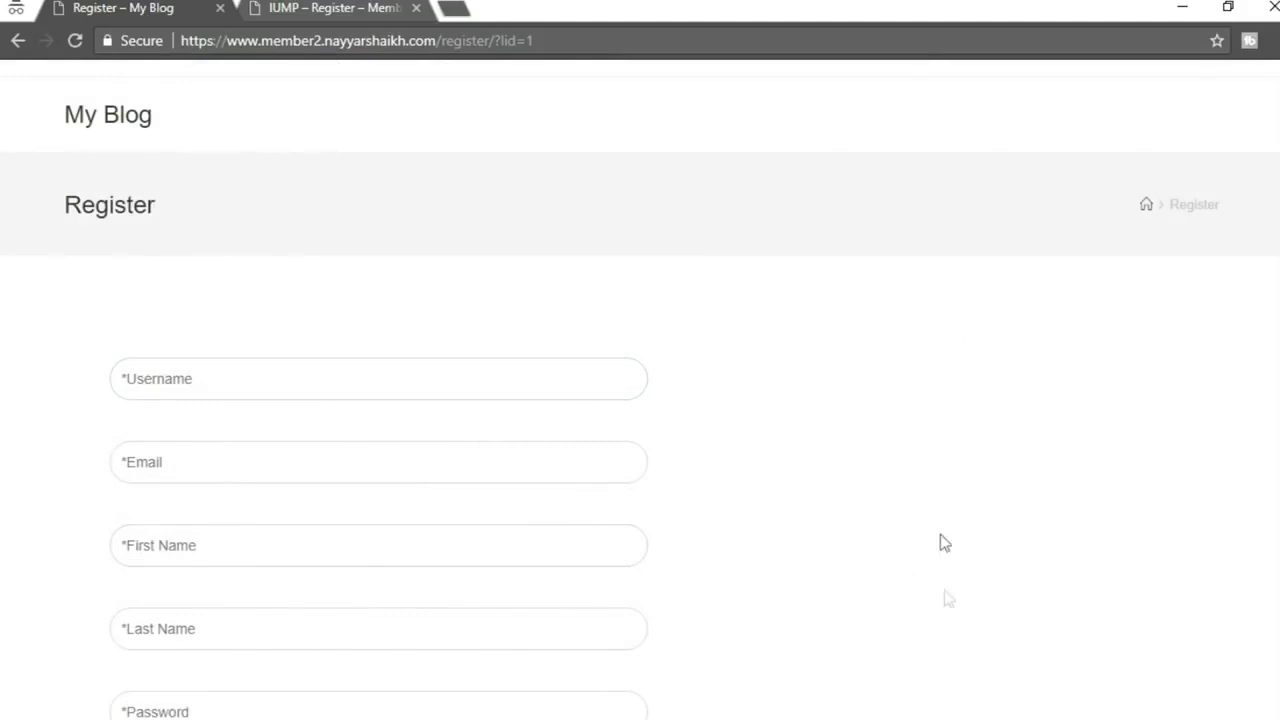
click(322, 10)
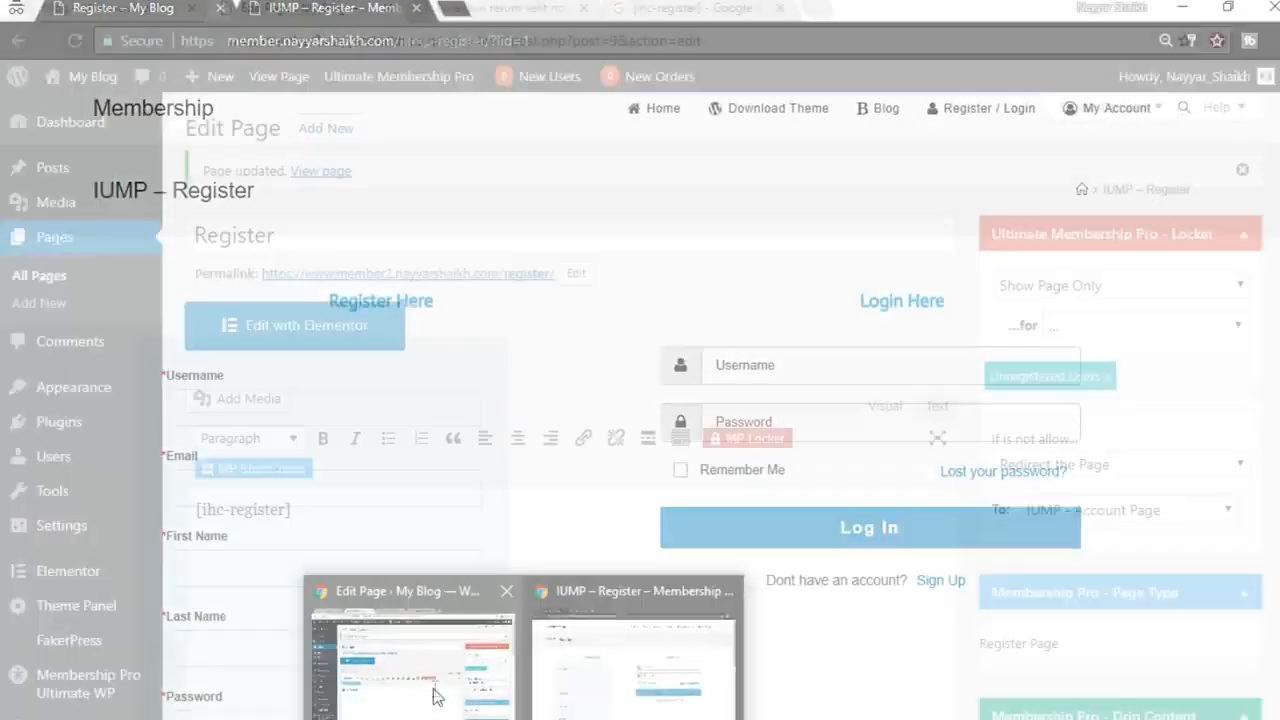
click(435, 695)
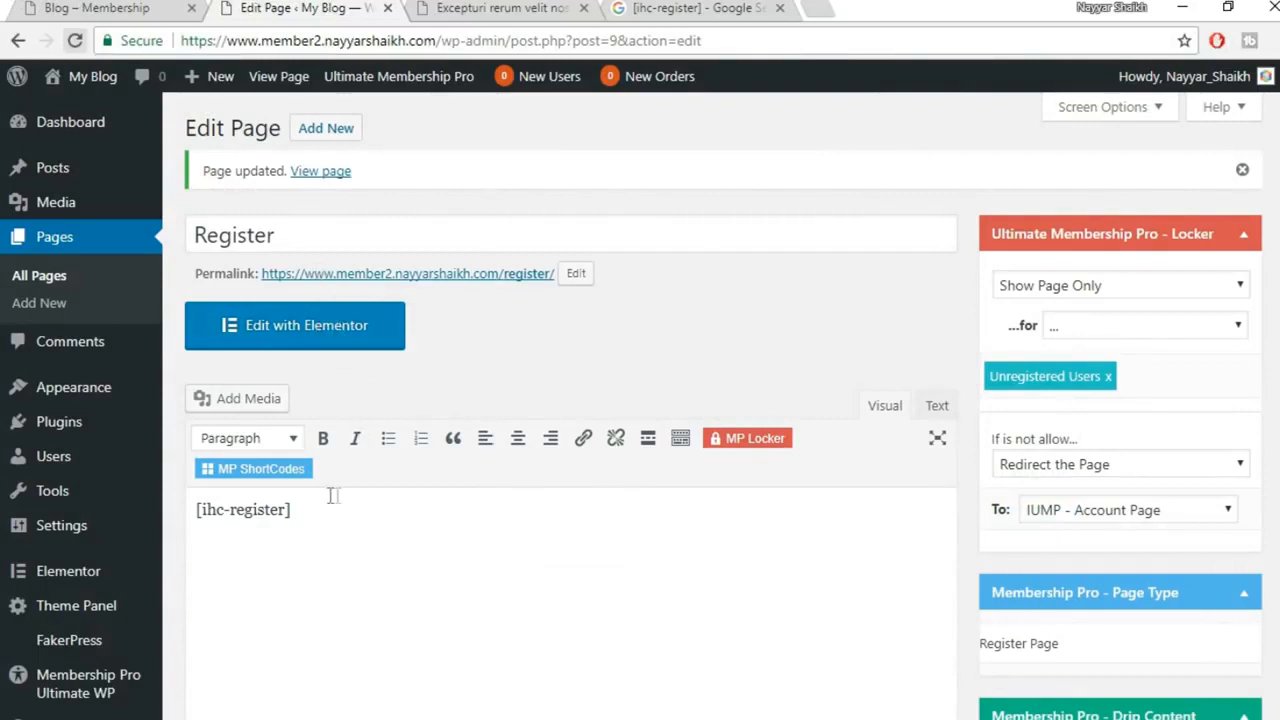
Launch Edit with Elementor on the Register page to reach its [ihc-register] section
click(322, 345)
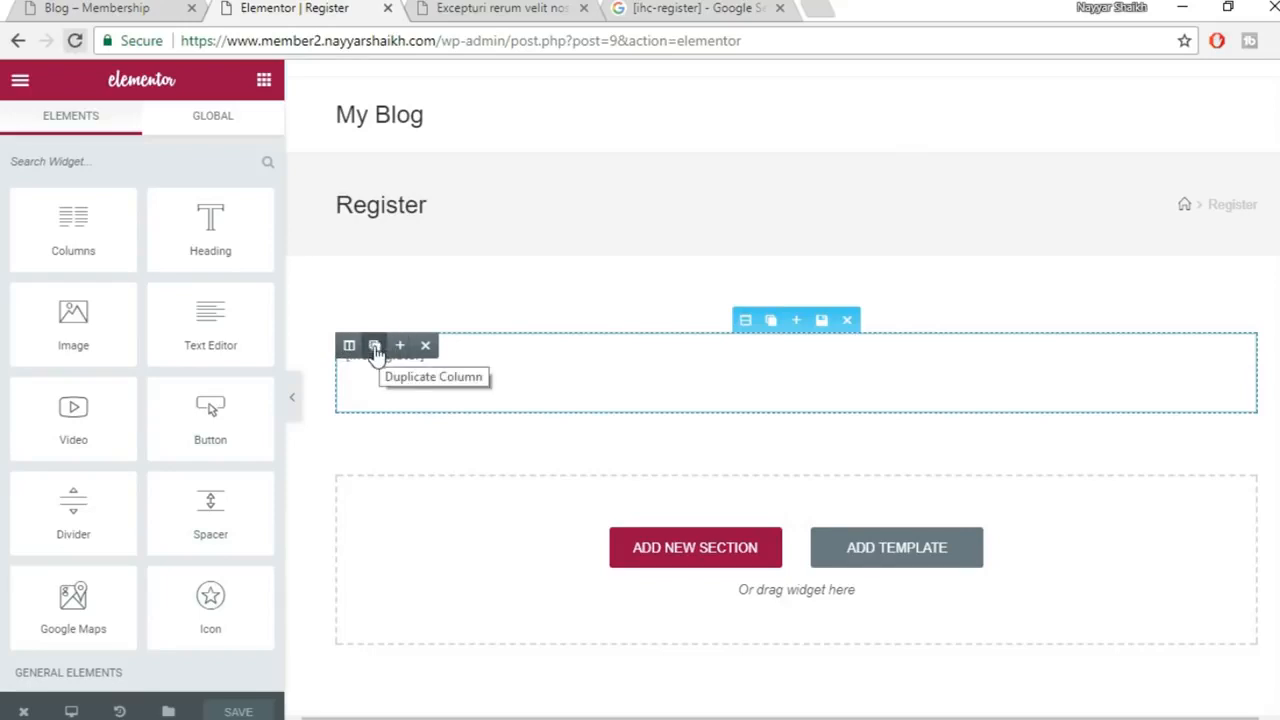
Duplicate the [ihc-register] column and replace the copy's text with [ihc-login-form] copied from Google
click(375, 346)
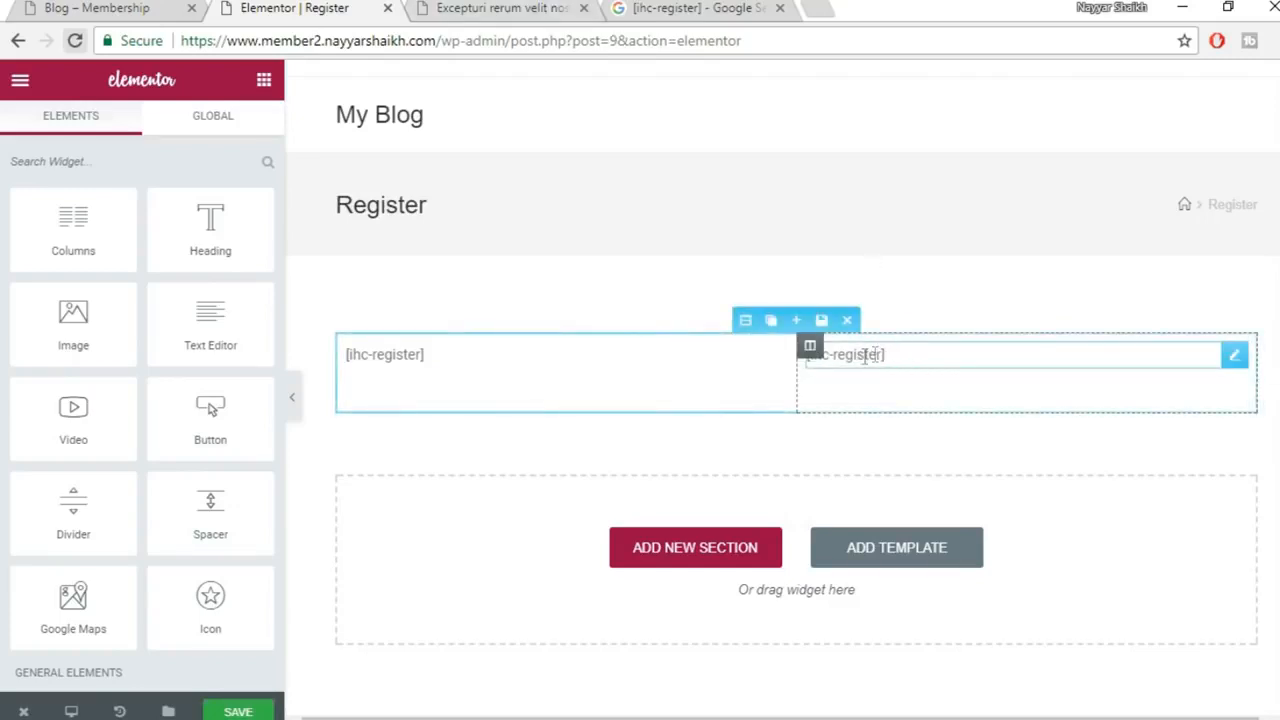
click(905, 357)
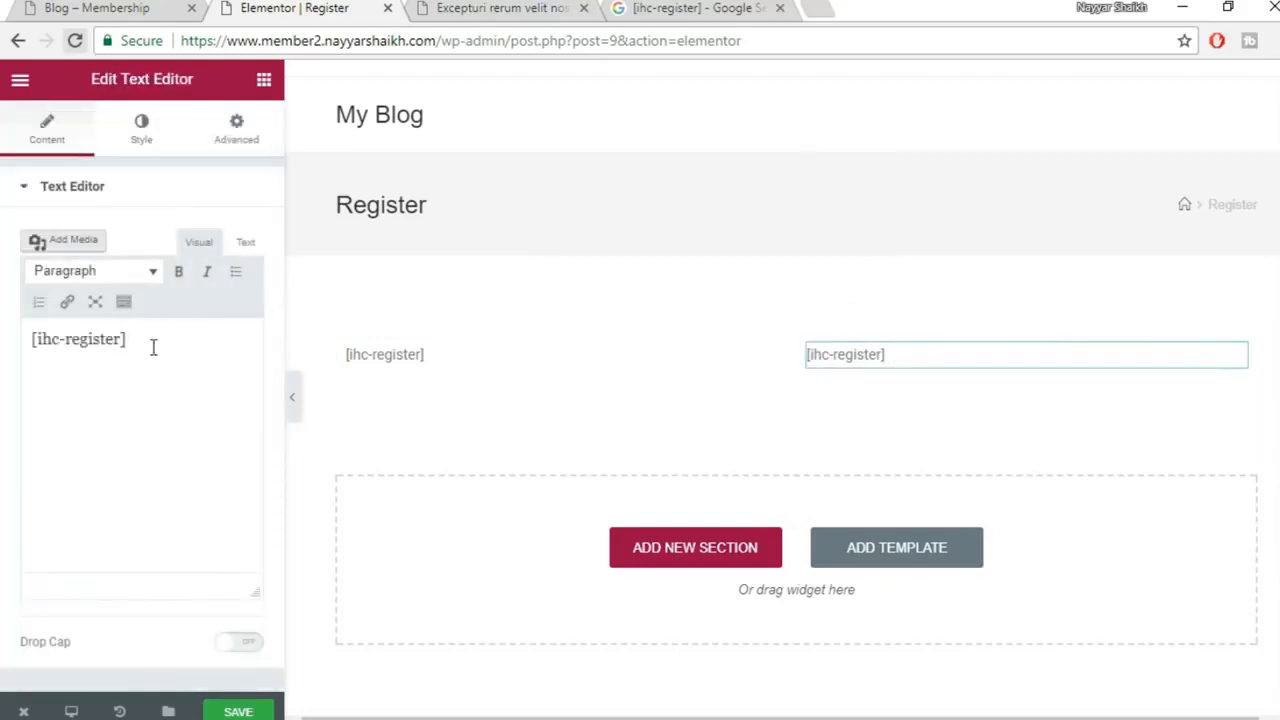
drag(153, 346, 6, 335)
click(465, 7)
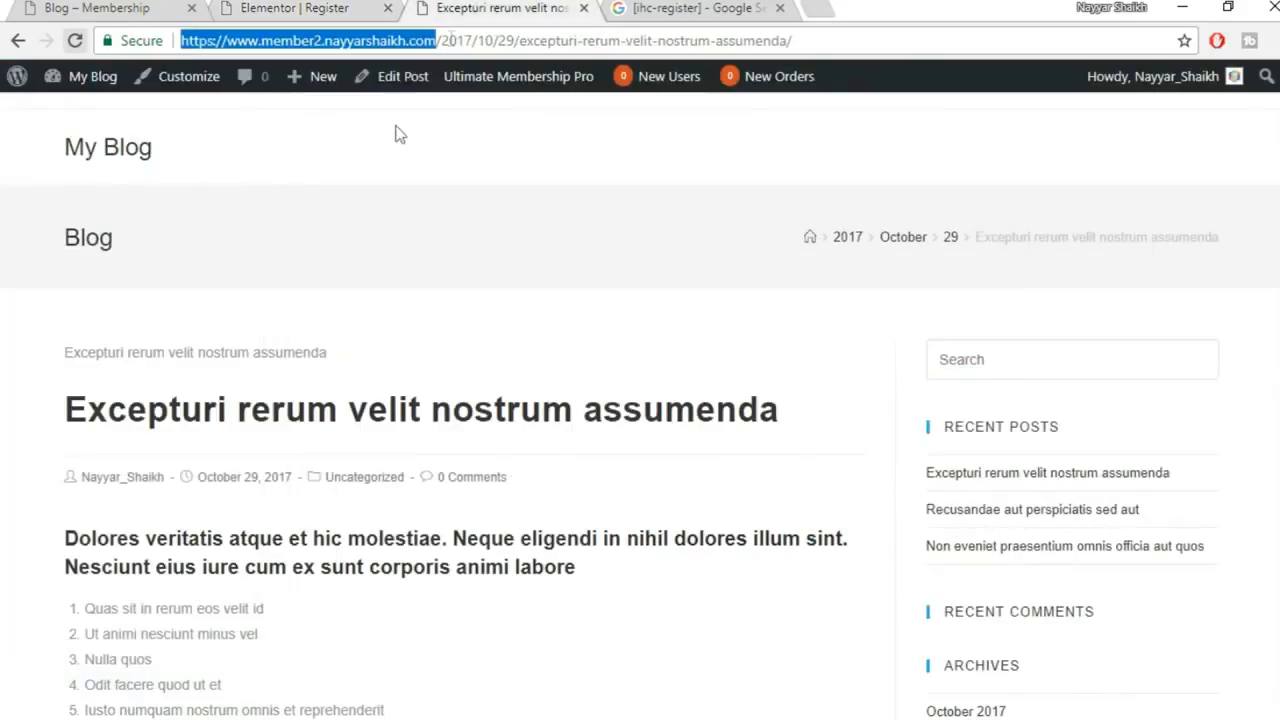
key(ctrl+Tab)
drag(392, 101, 267, 110)
key(ctrl+c)
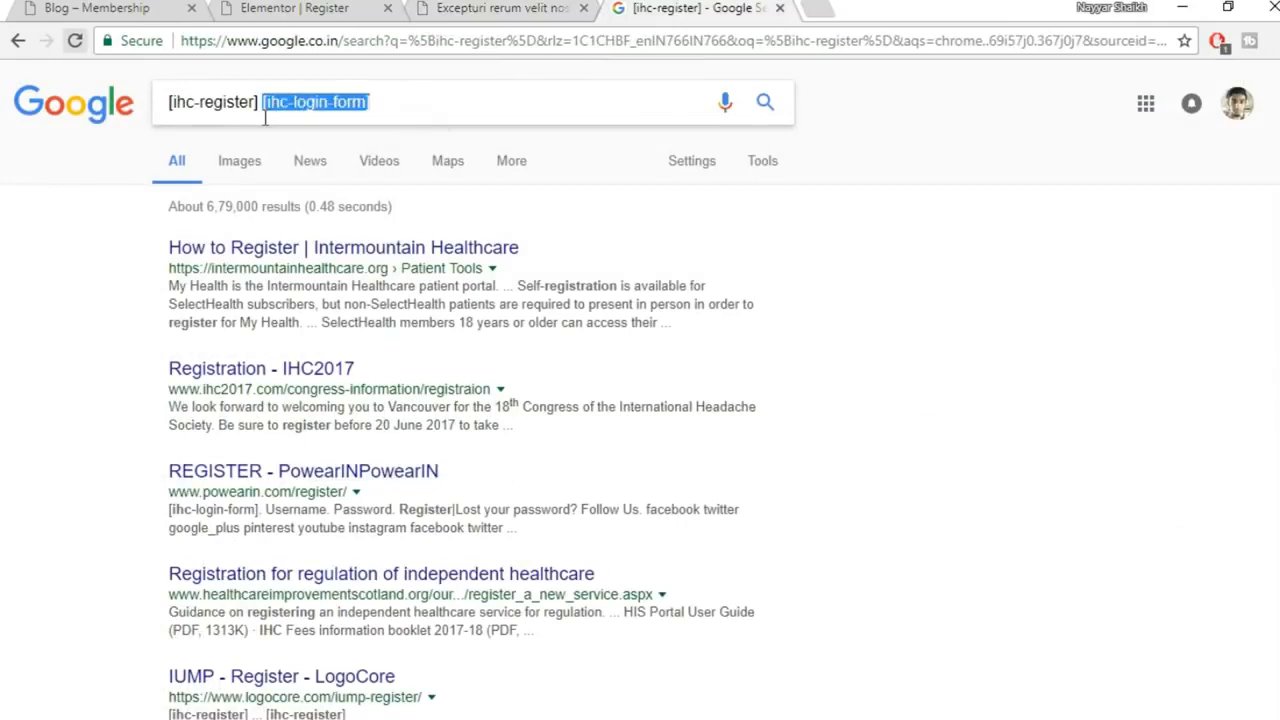
click(313, 7)
key(ctrl+v)
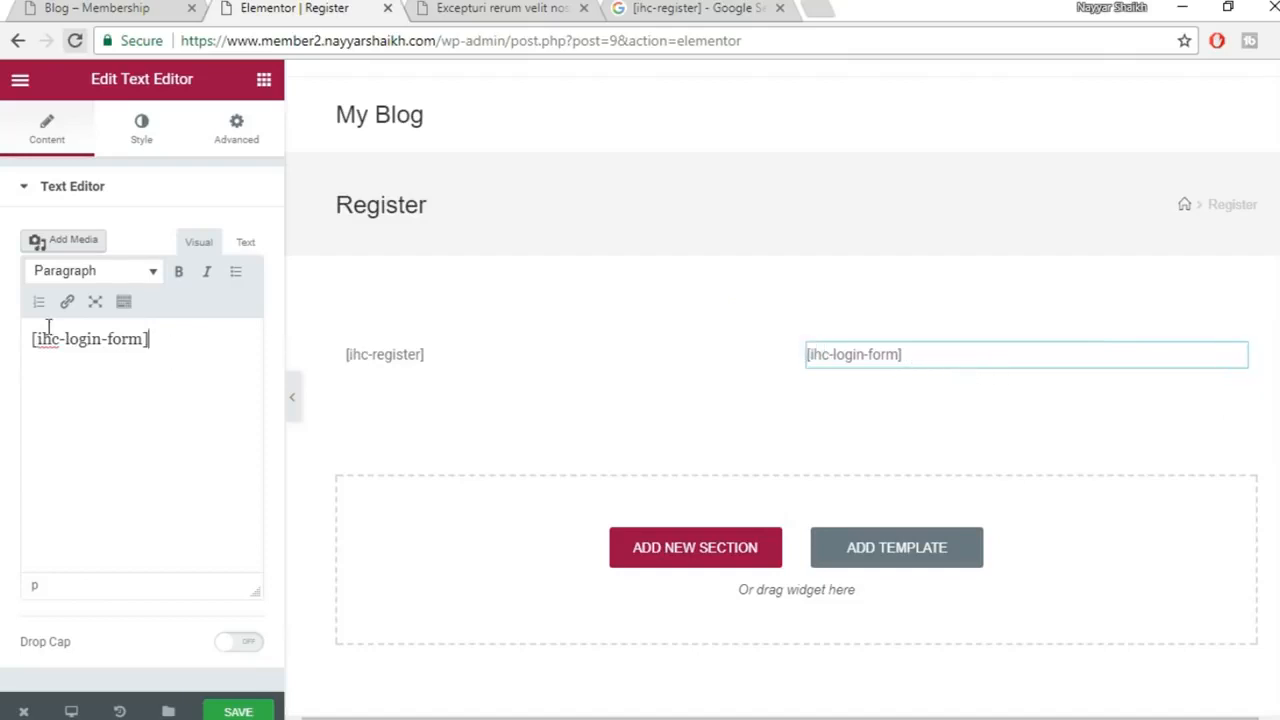
Centre-align the [ihc-login-form] and [ihc-register] shortcode text in their columns
drag(174, 344, 4, 322)
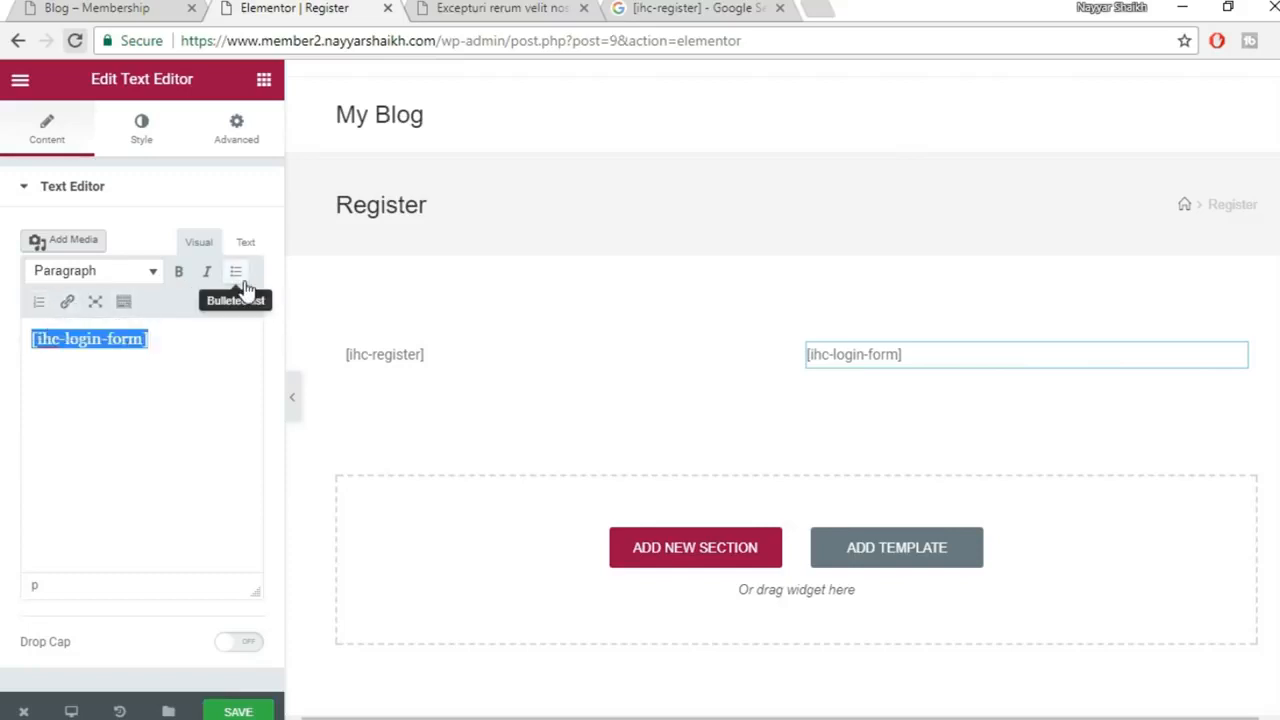
click(125, 304)
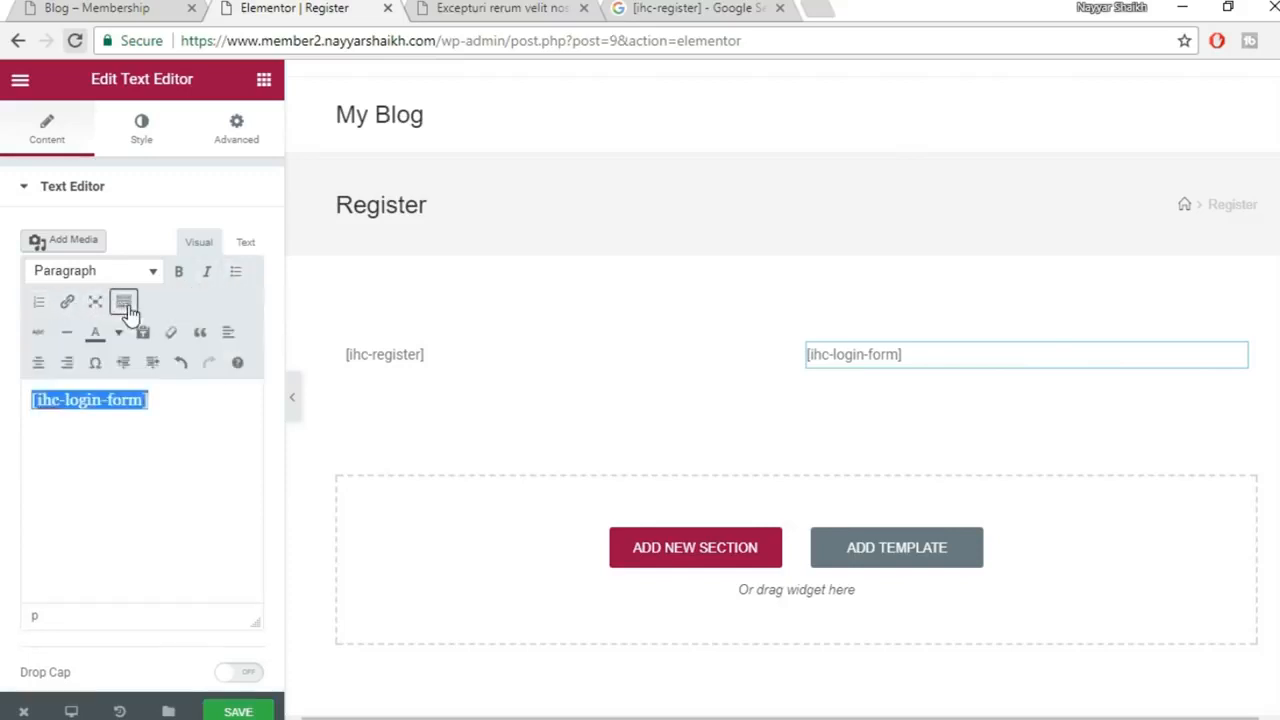
click(68, 366)
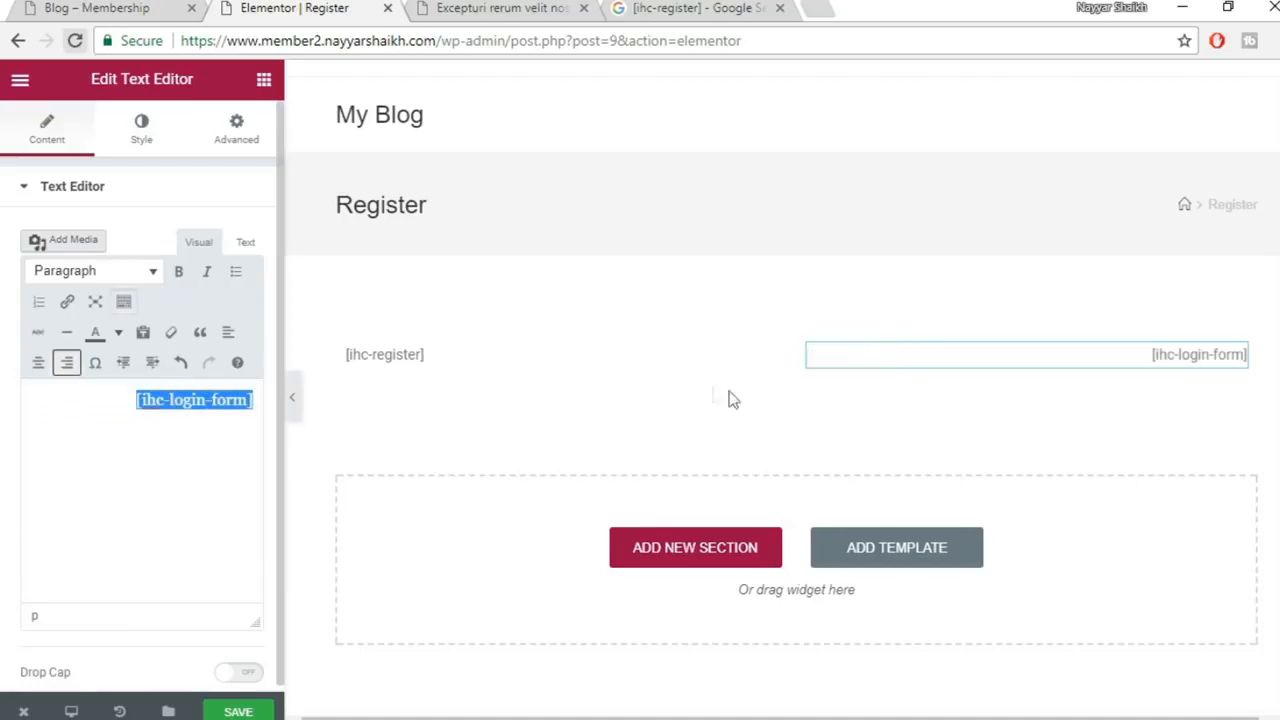
click(36, 372)
click(394, 364)
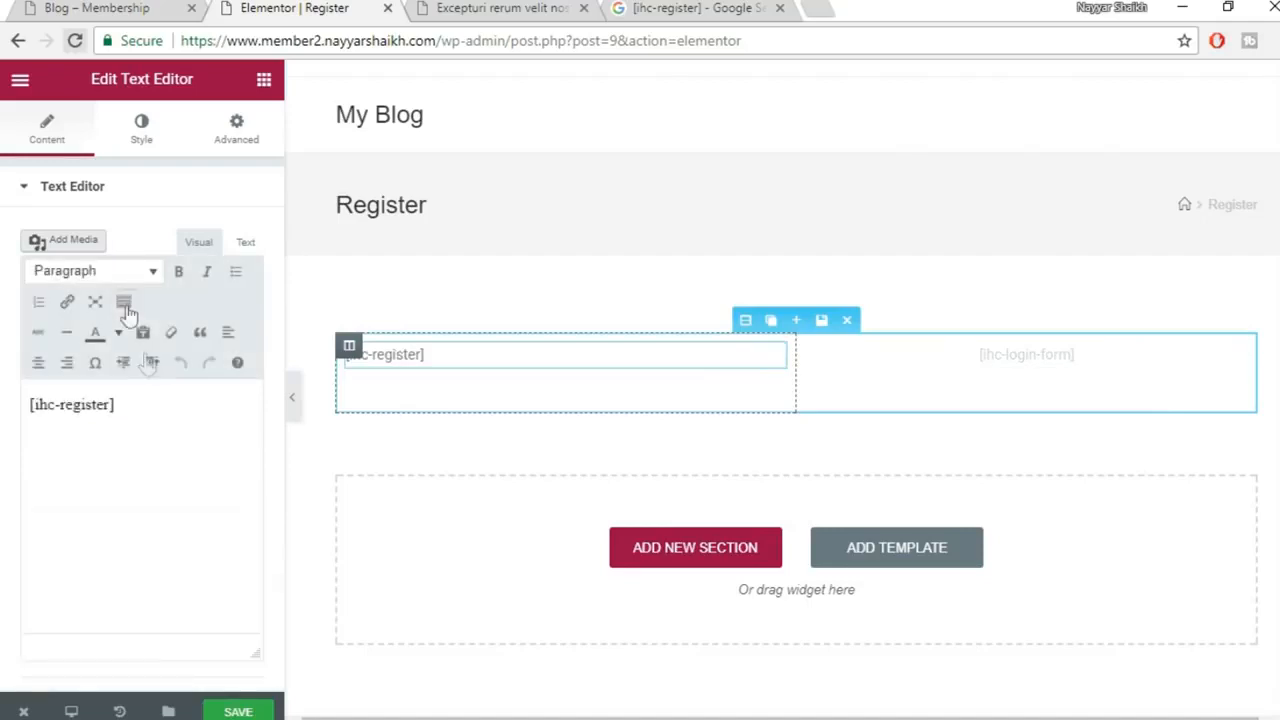
click(39, 363)
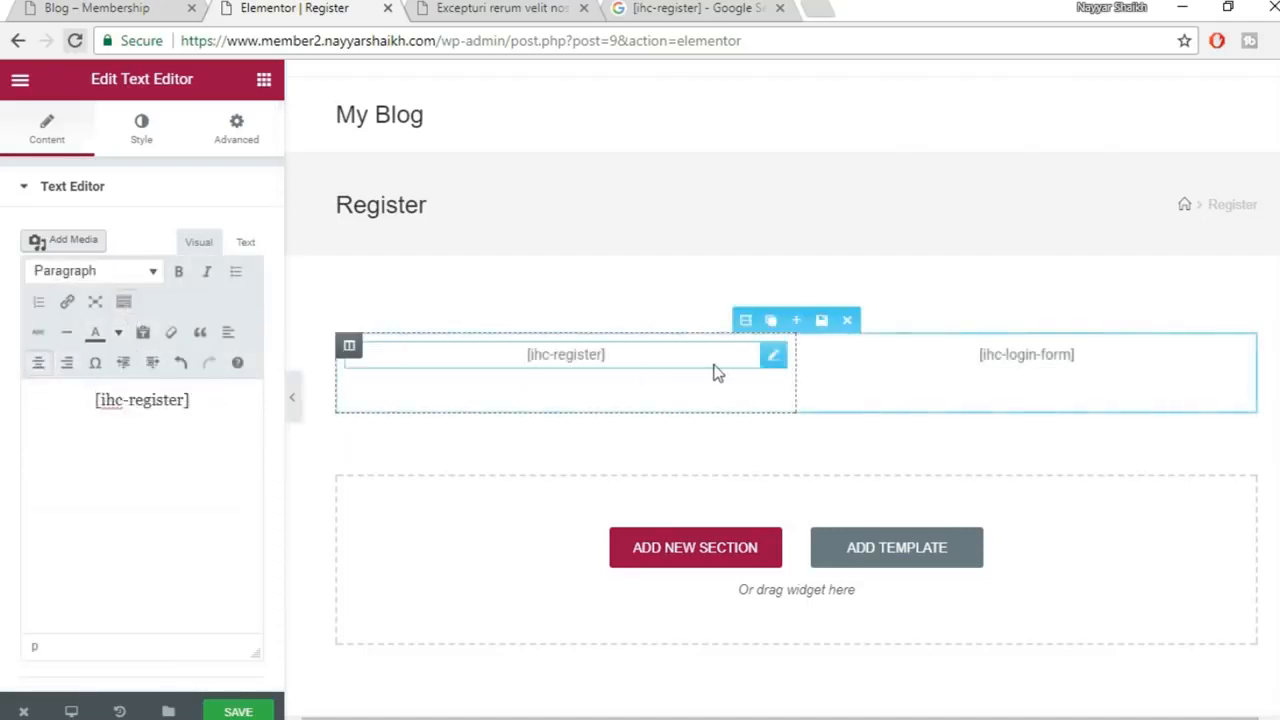
Check the reference page's Register Here heading, then bring up Elementor's widget list
click(611, 689)
mouse_move(326, 311)
mouse_down()
mouse_move(469, 312)
mouse_move(328, 307)
mouse_up()
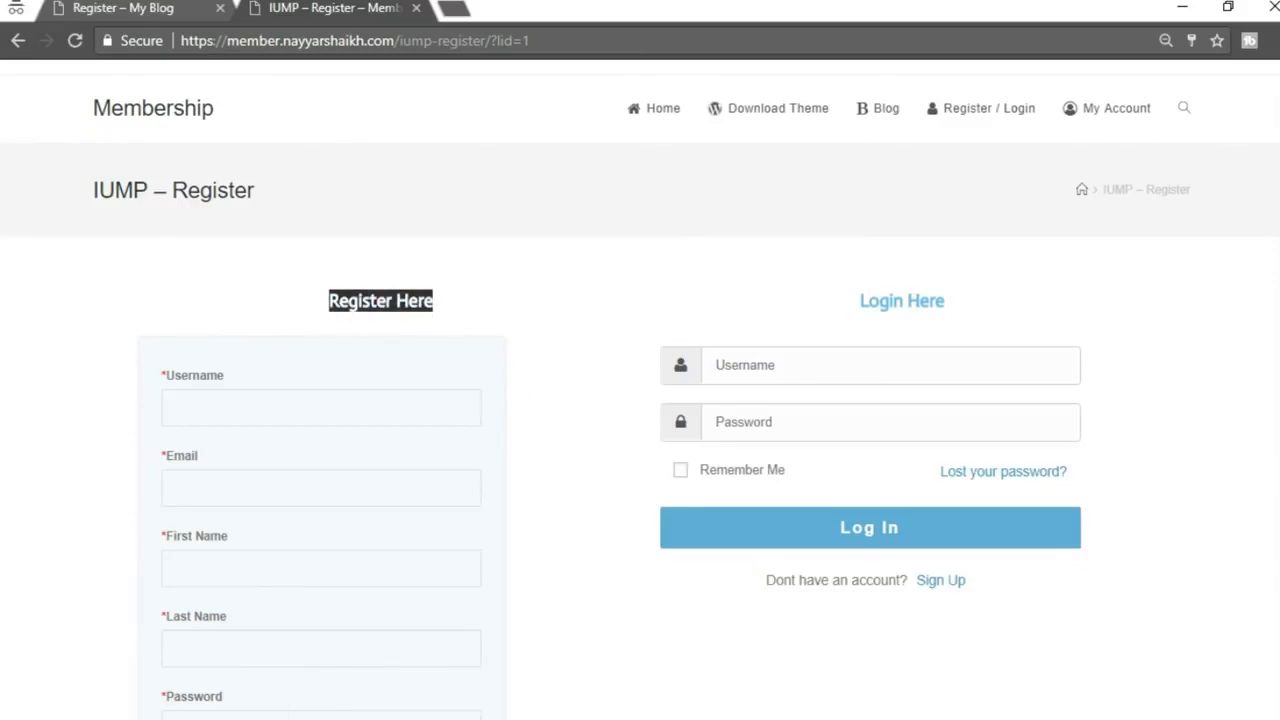
click(420, 615)
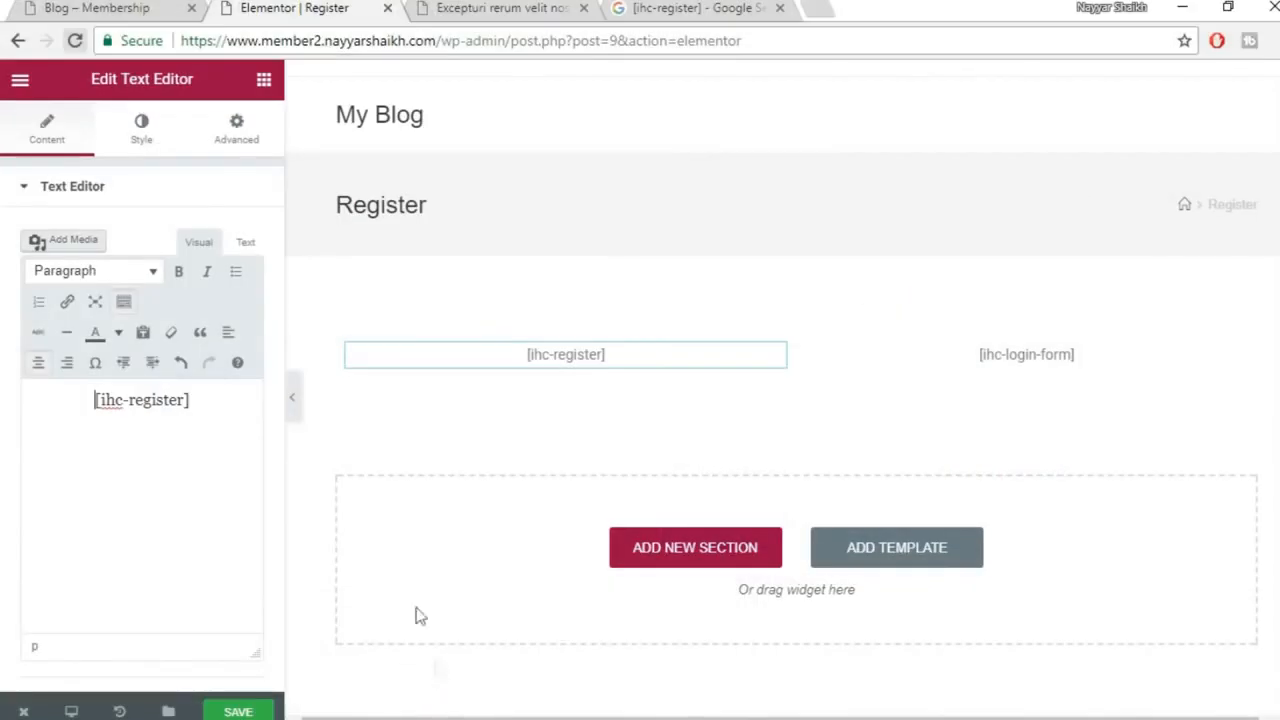
click(264, 84)
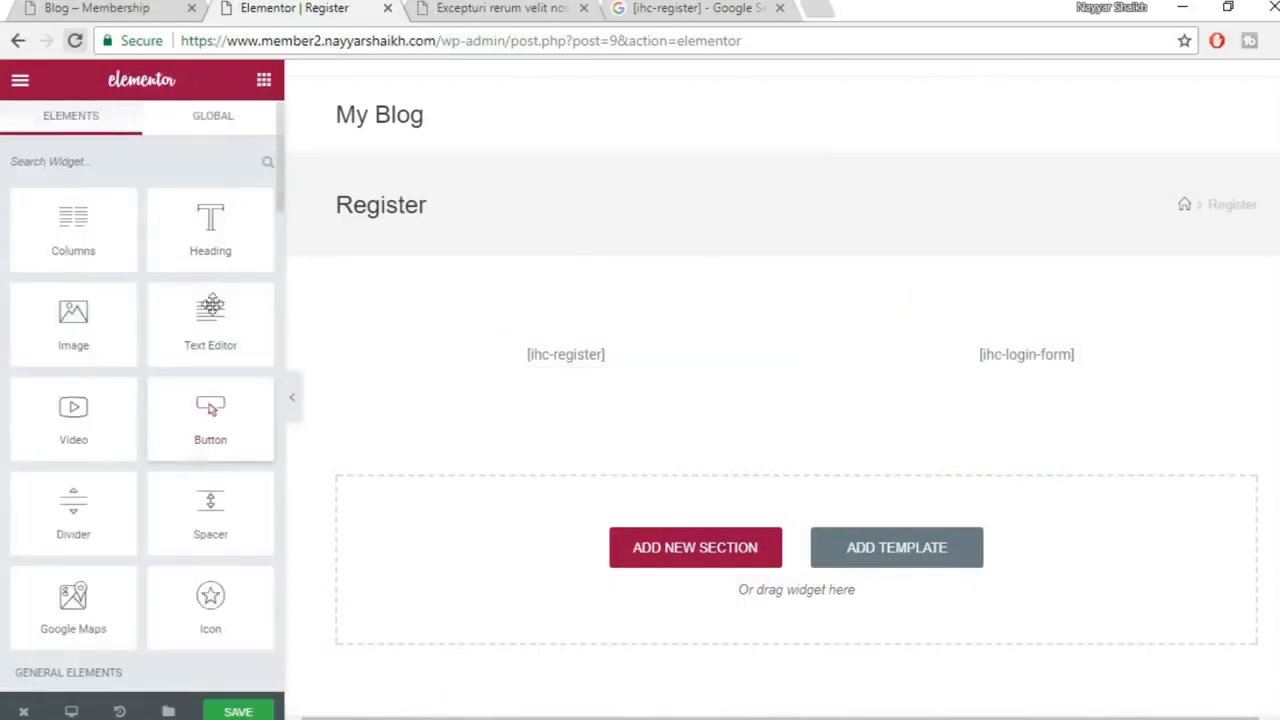
Add a centred Heading widget titled 'Register Here' above [ihc-register]
drag(191, 226, 626, 371)
click(215, 265)
drag(215, 265, 3, 275)
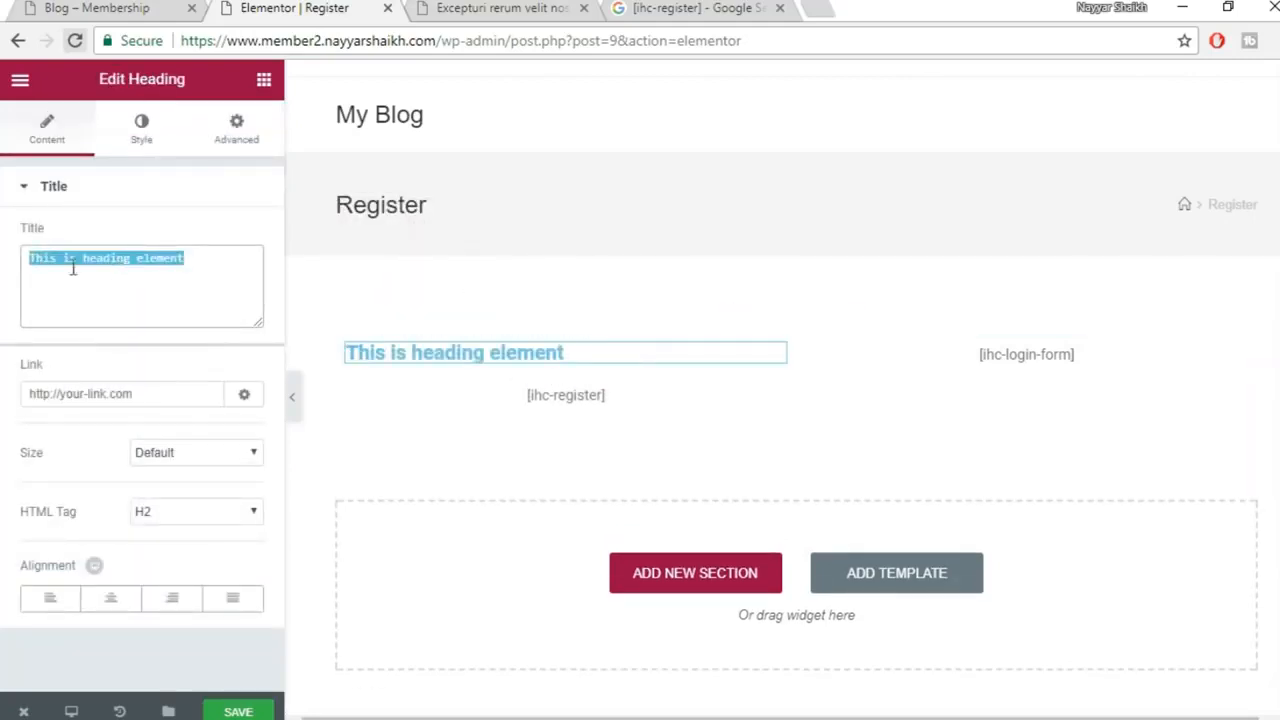
text(Register Here)
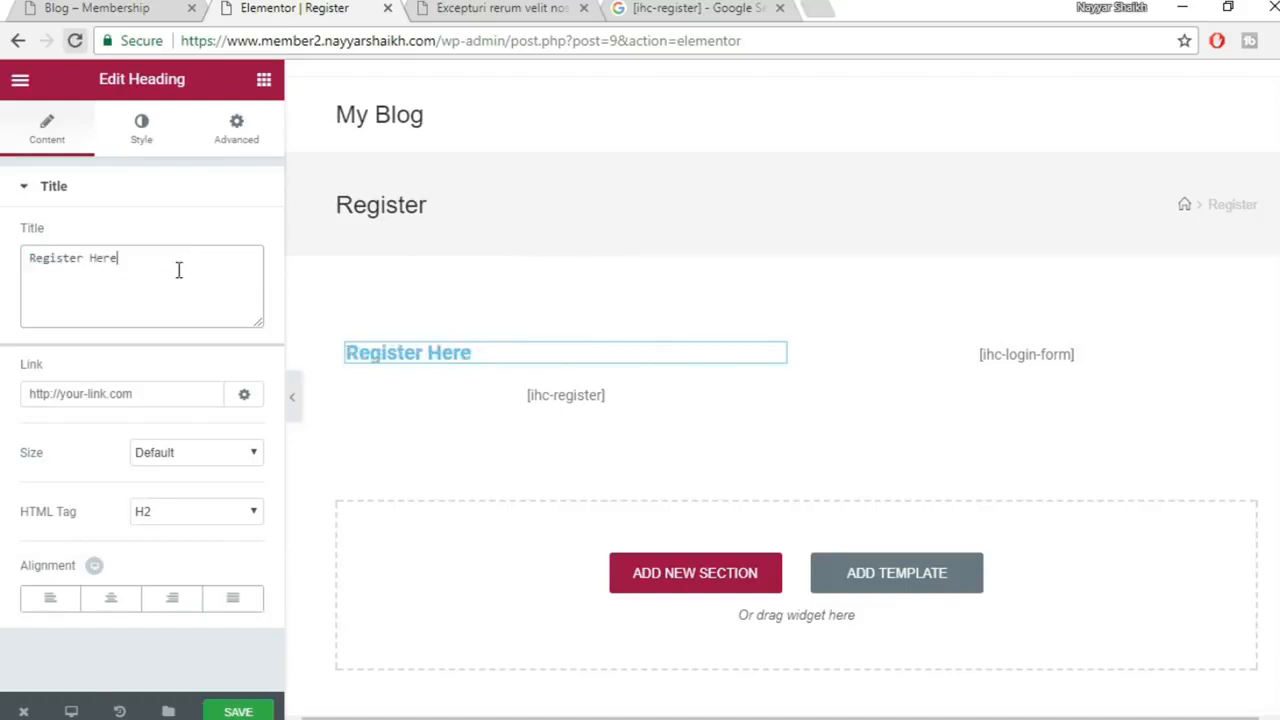
click(107, 603)
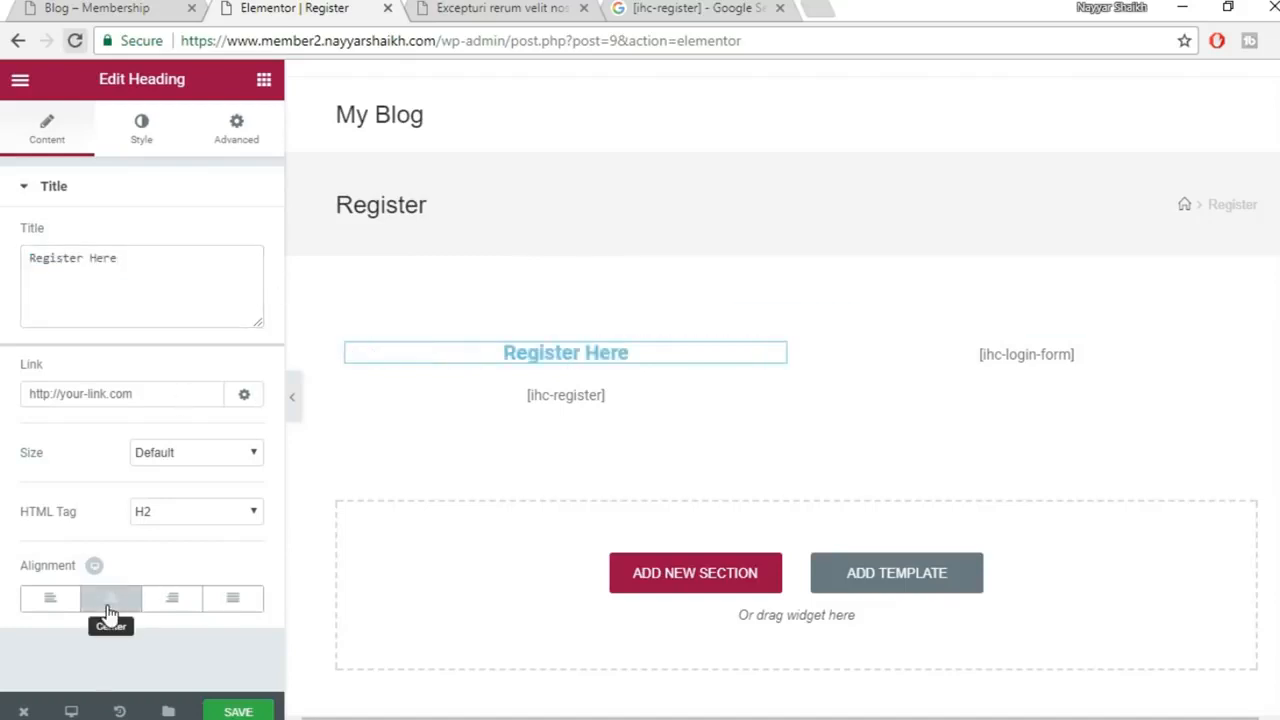
Colour the Register Here heading text light blue (#6ec1e4)
click(143, 145)
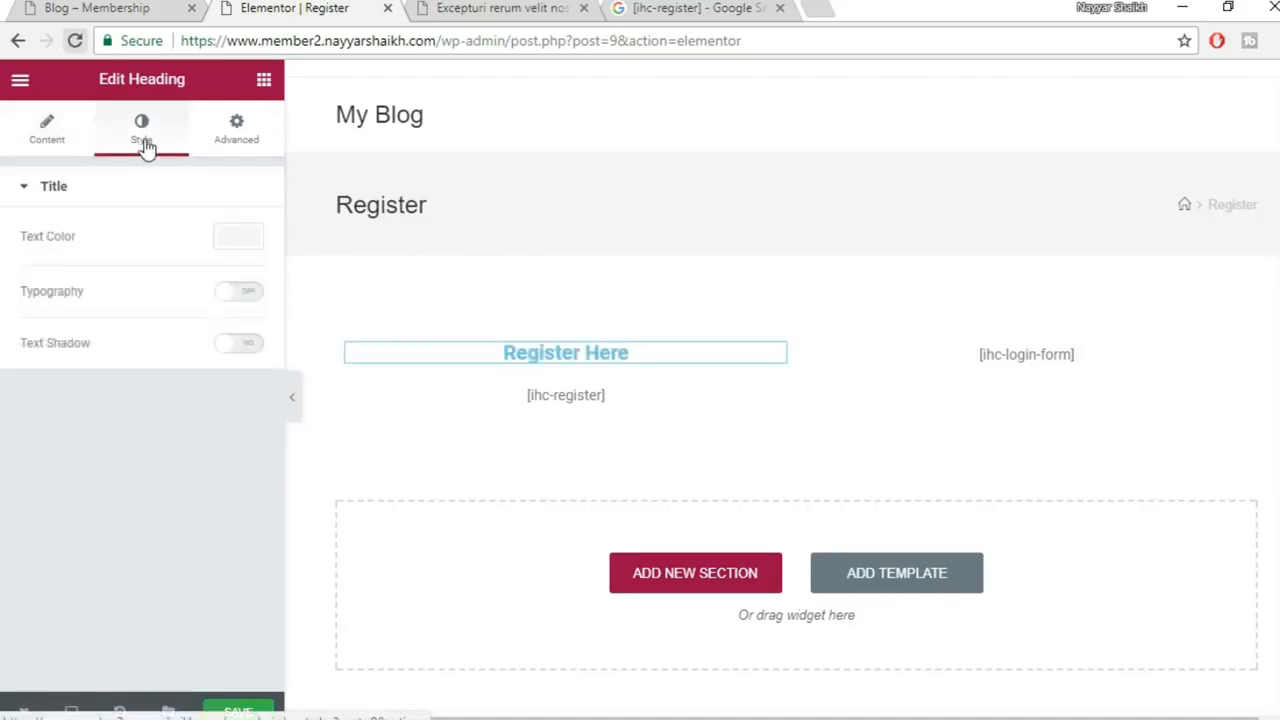
click(241, 240)
click(60, 460)
click(101, 458)
click(147, 458)
click(171, 459)
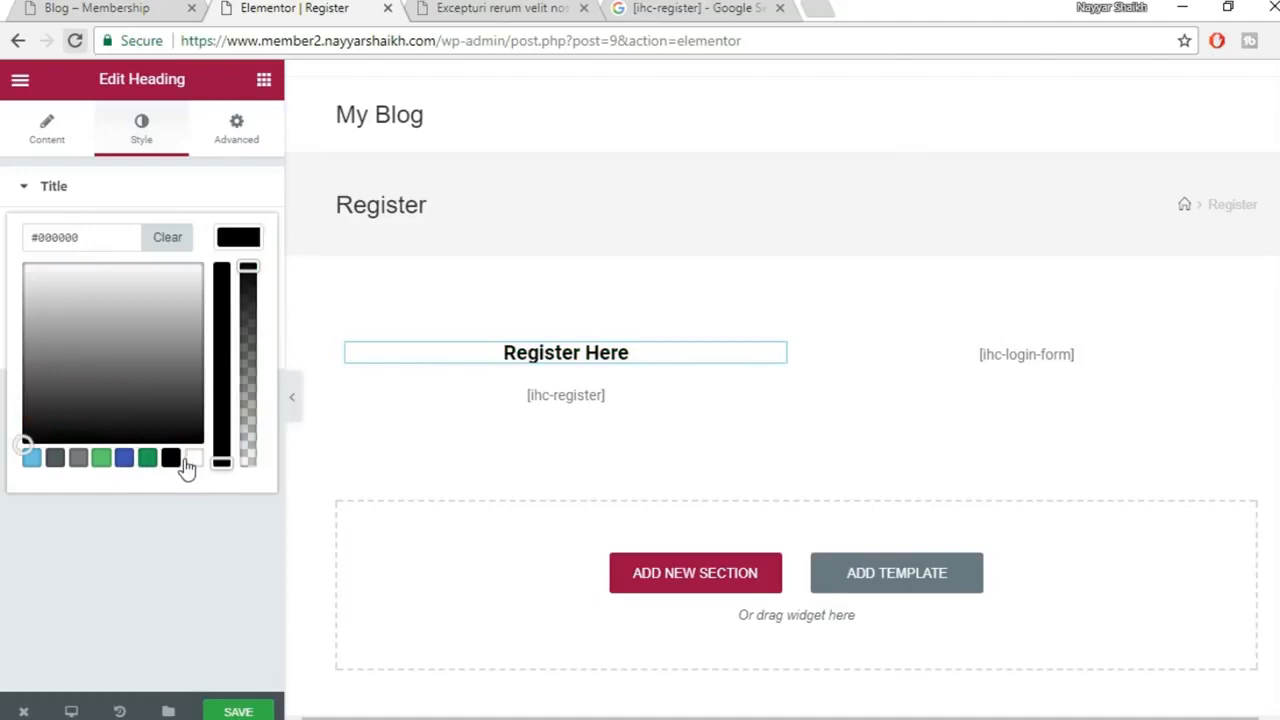
click(192, 459)
click(32, 459)
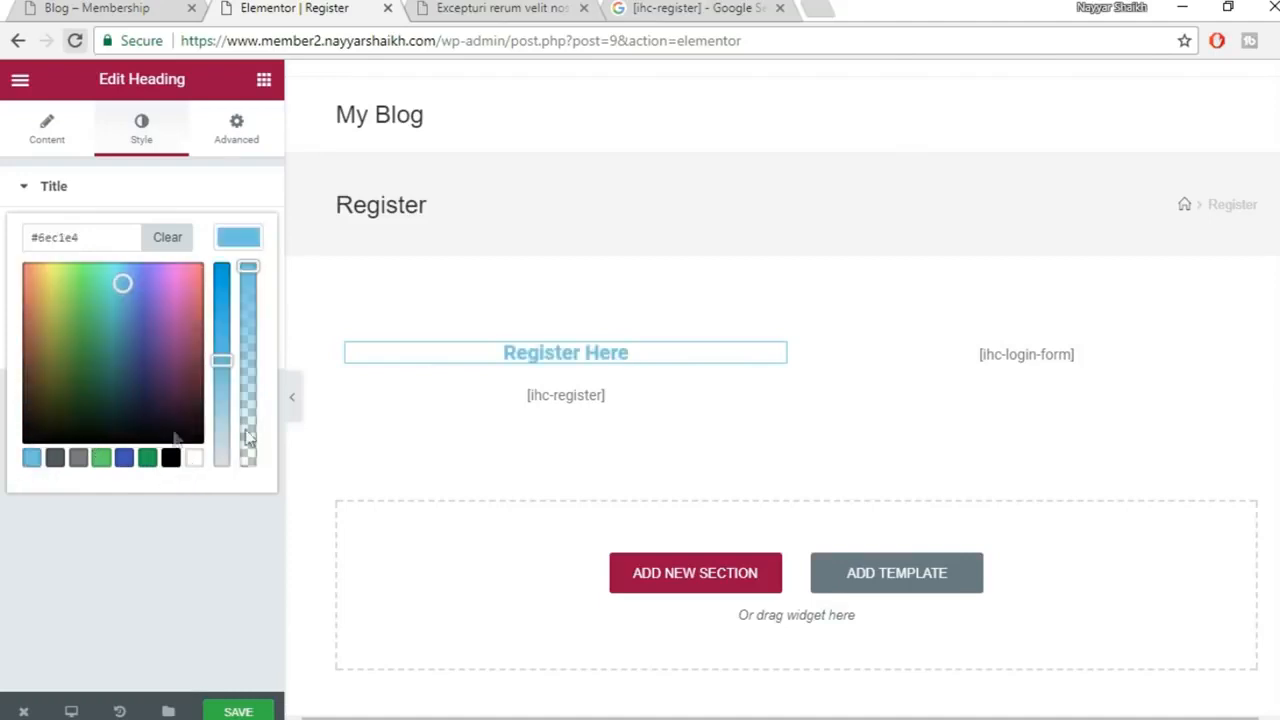
click(237, 238)
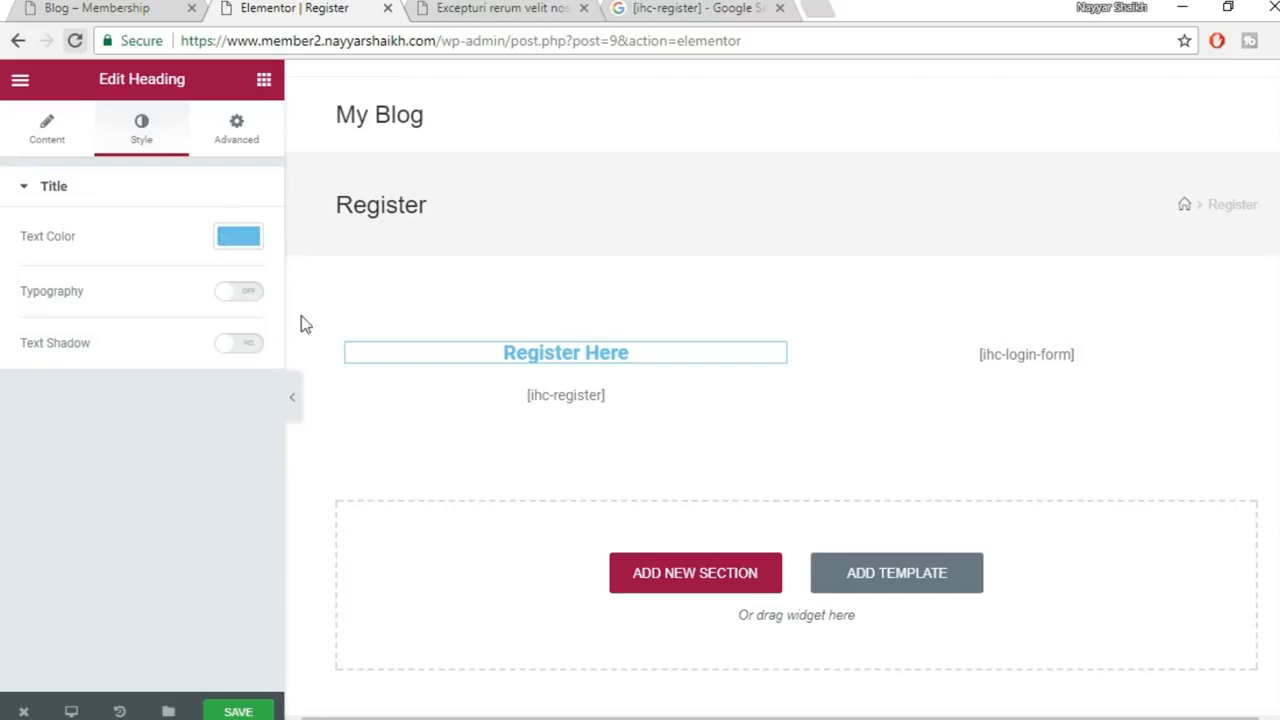
Load YouTube in a new tab, page through the channel's Uploads row, then go back to Elementor
click(812, 6)
key(Return)
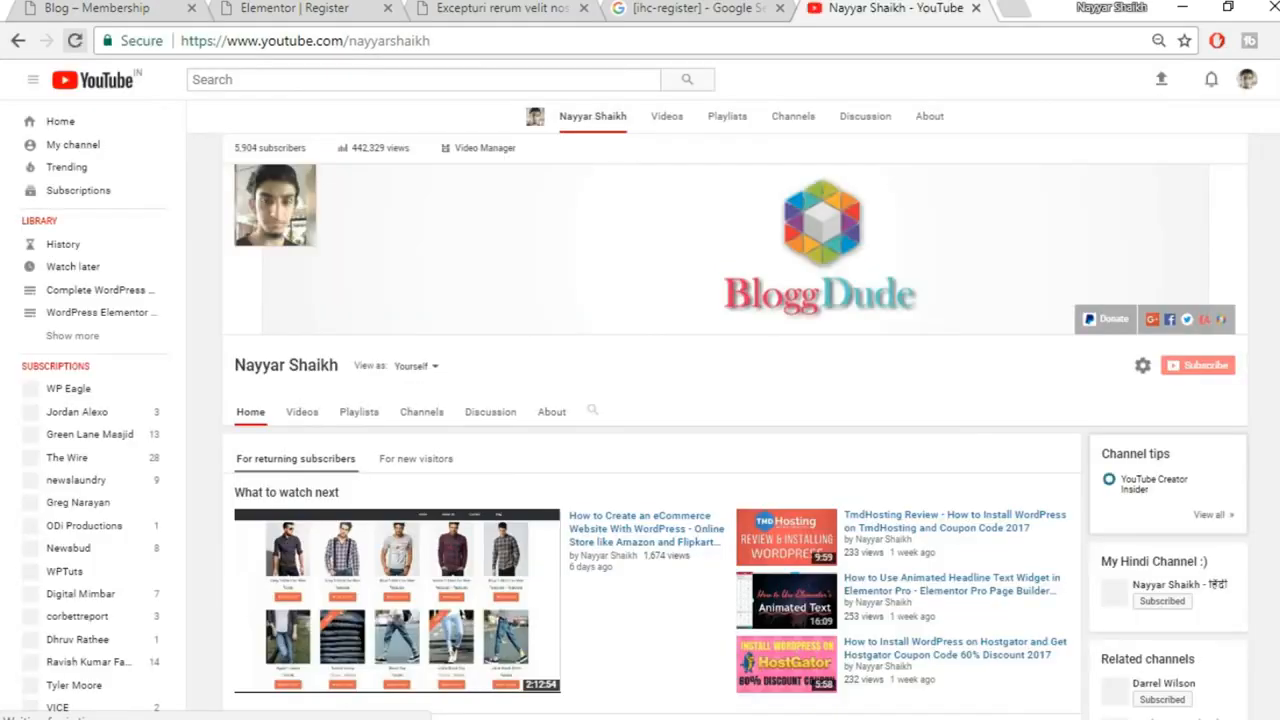
scroll(650, 420, down, 7)
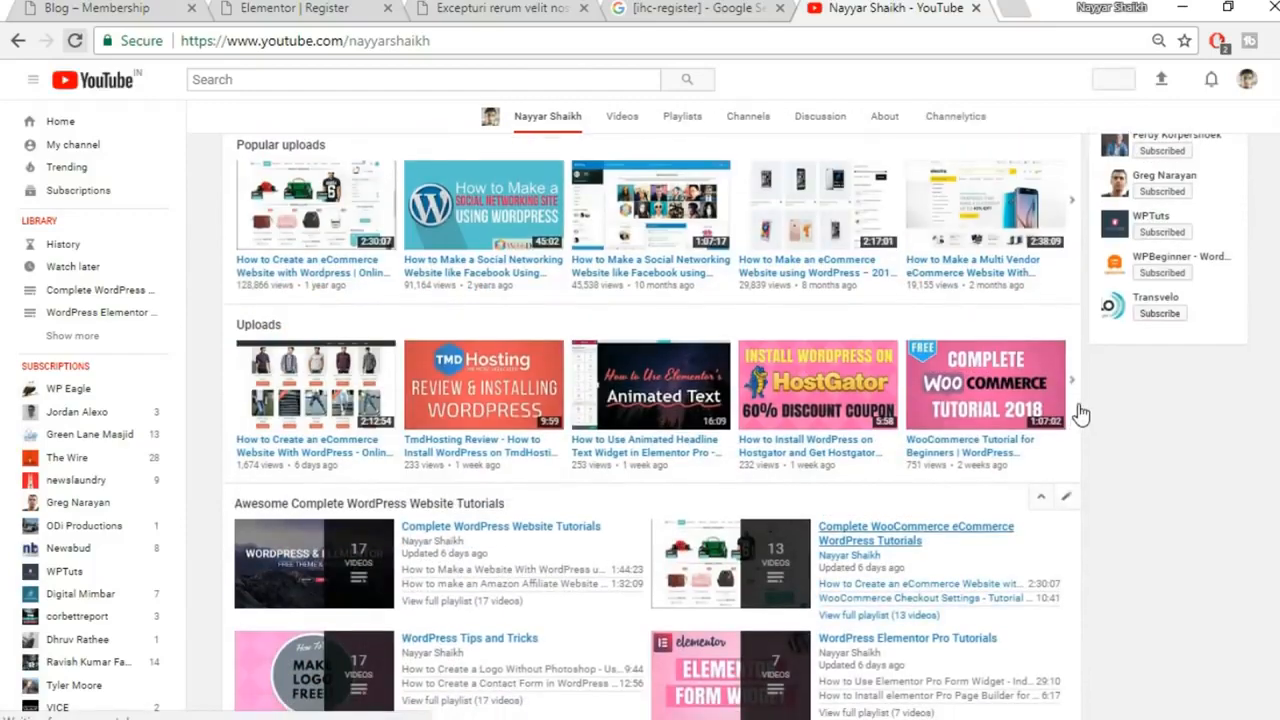
click(1080, 406)
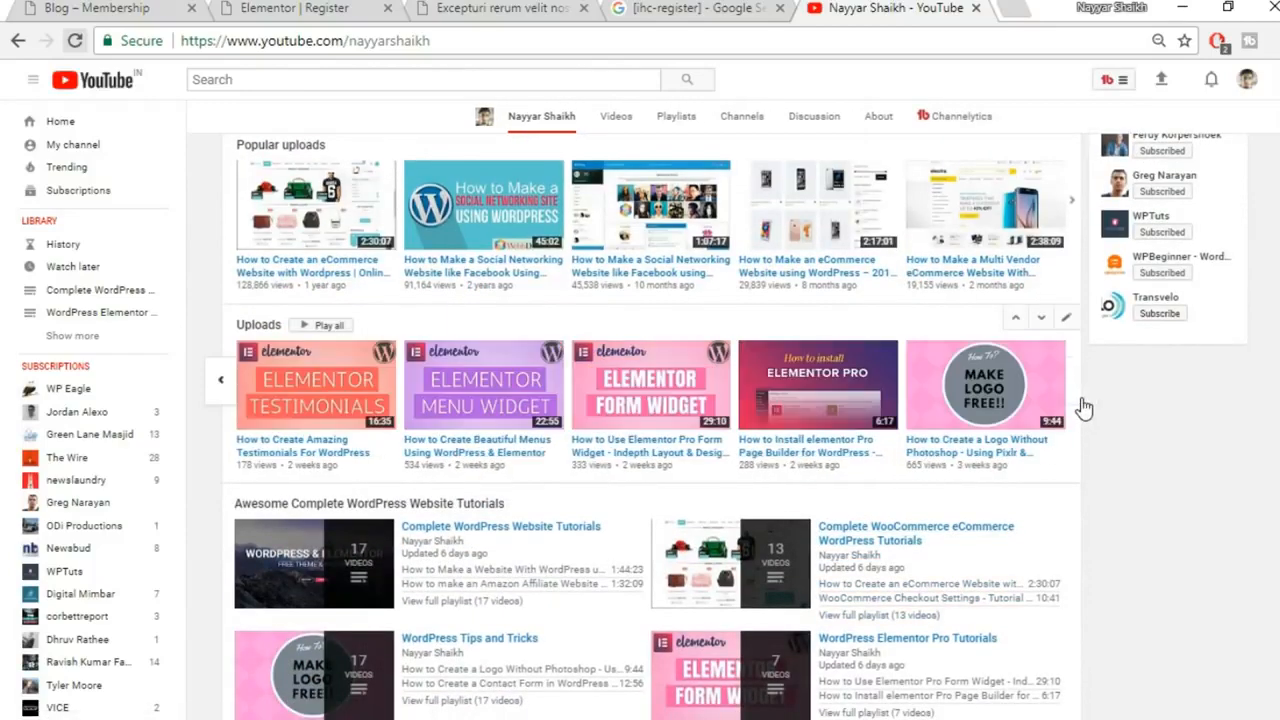
click(1083, 407)
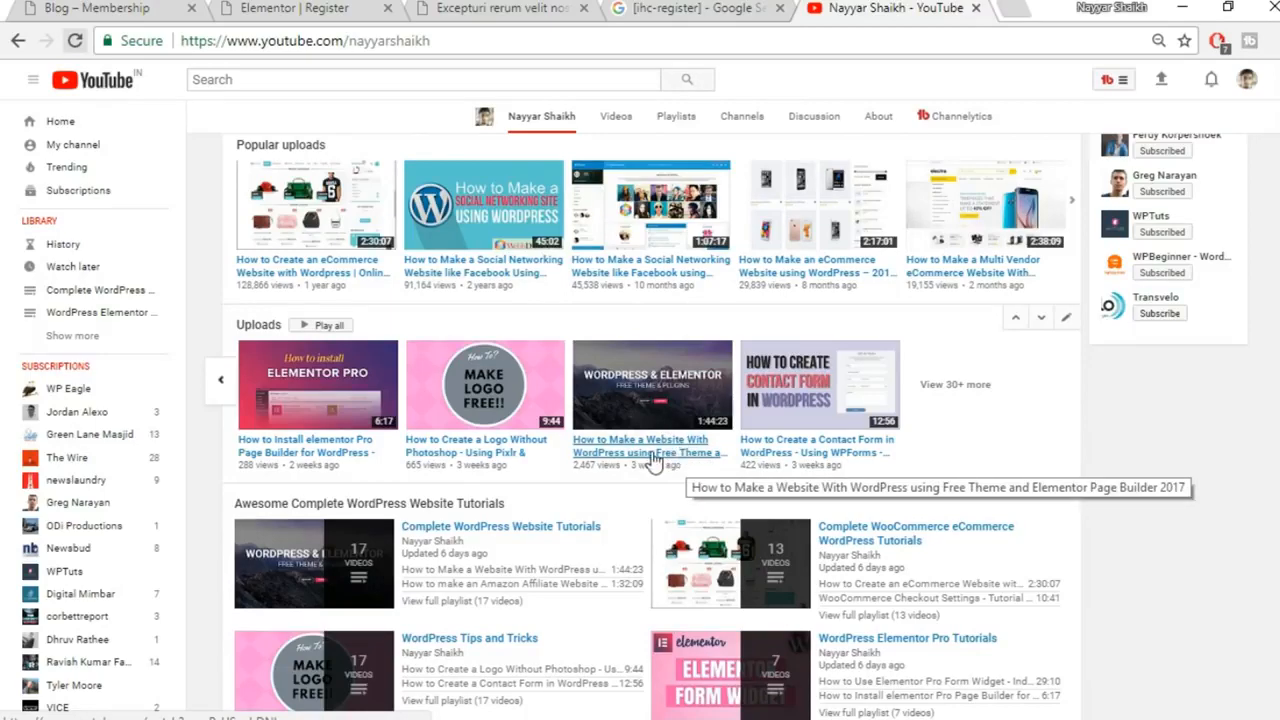
click(215, 390)
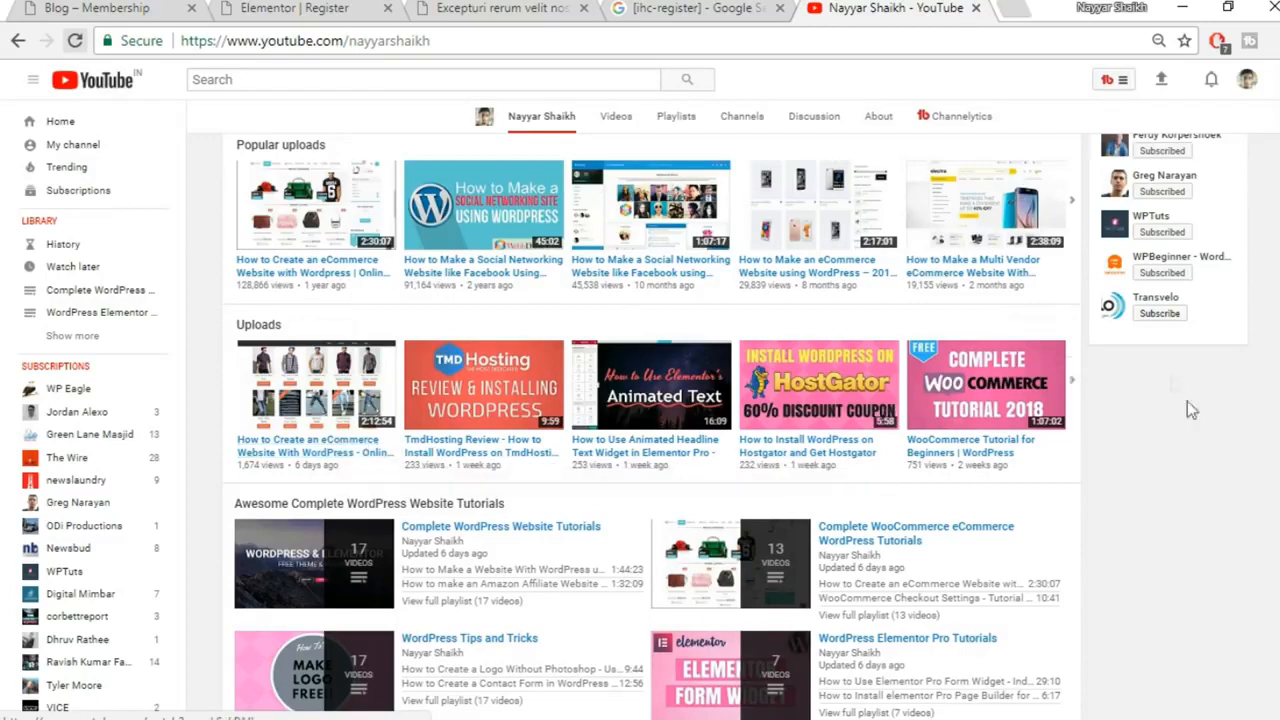
scroll(1220, 414, up, 3)
click(157, 7)
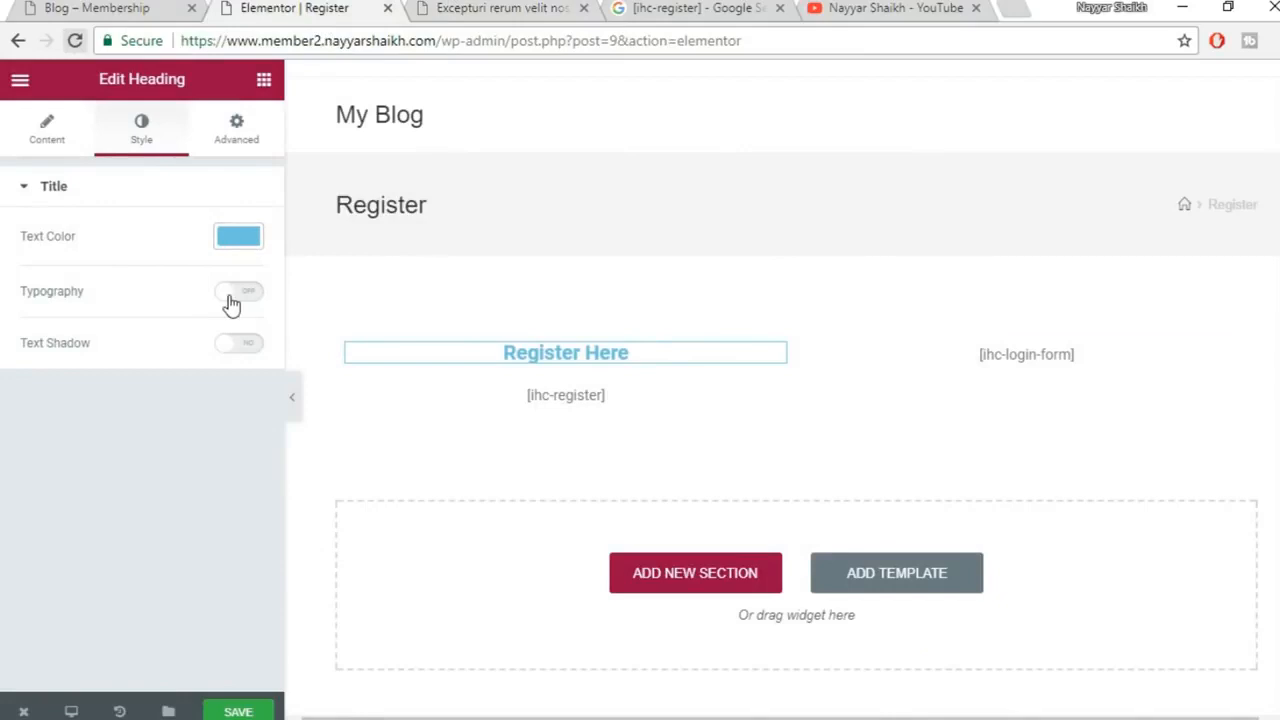
Set the heading's typography to the Actor font at 36 px and save the page
click(233, 291)
scroll(210, 370, down, 1)
click(221, 332)
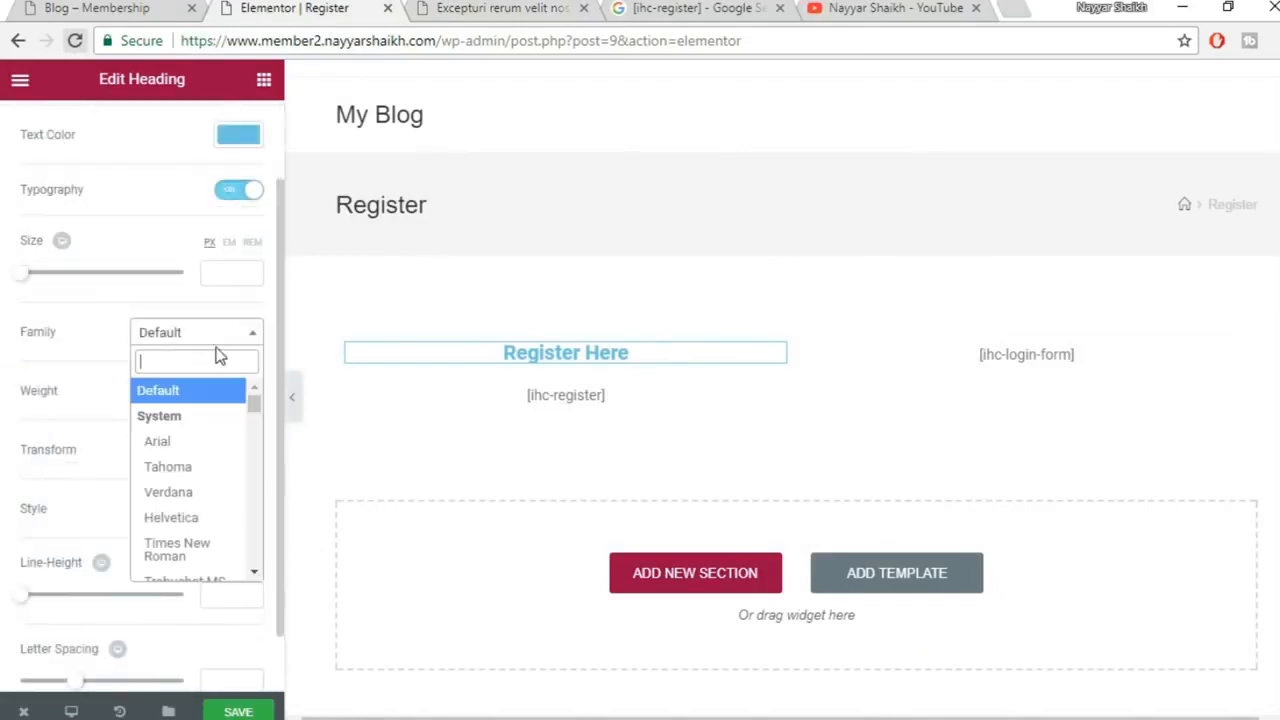
scroll(195, 500, down, 4)
click(197, 507)
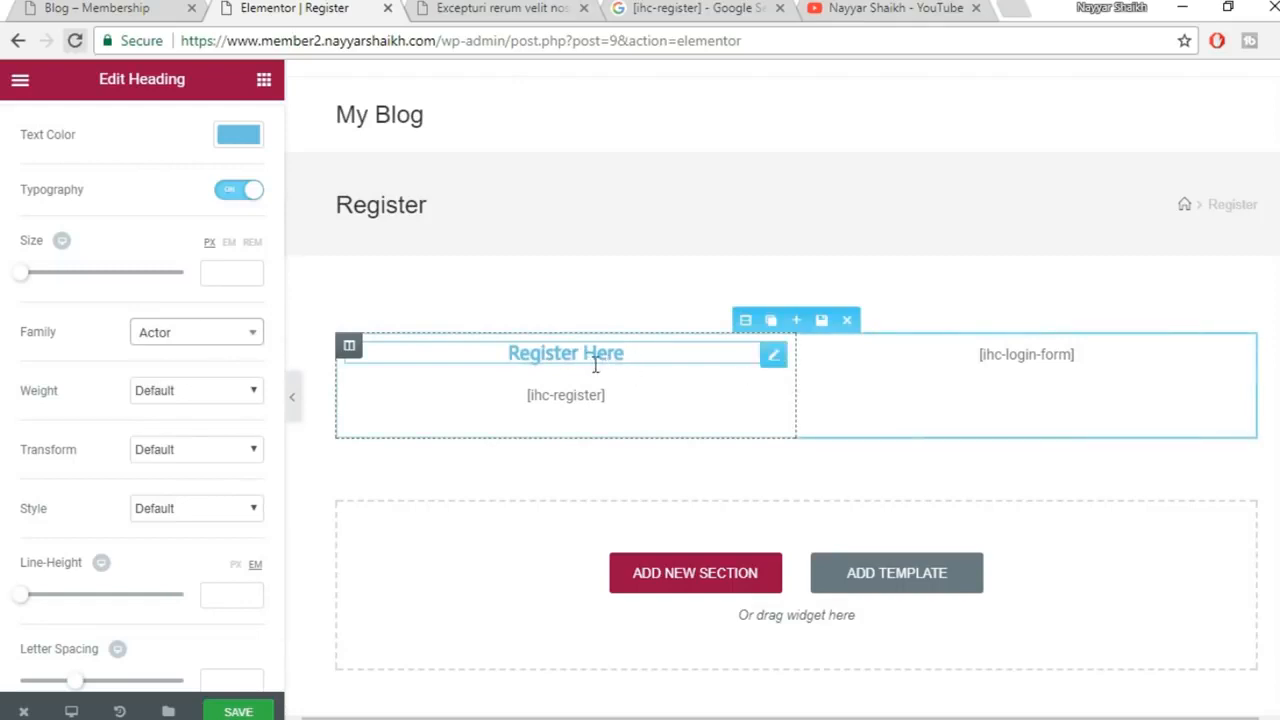
drag(22, 280, 49, 281)
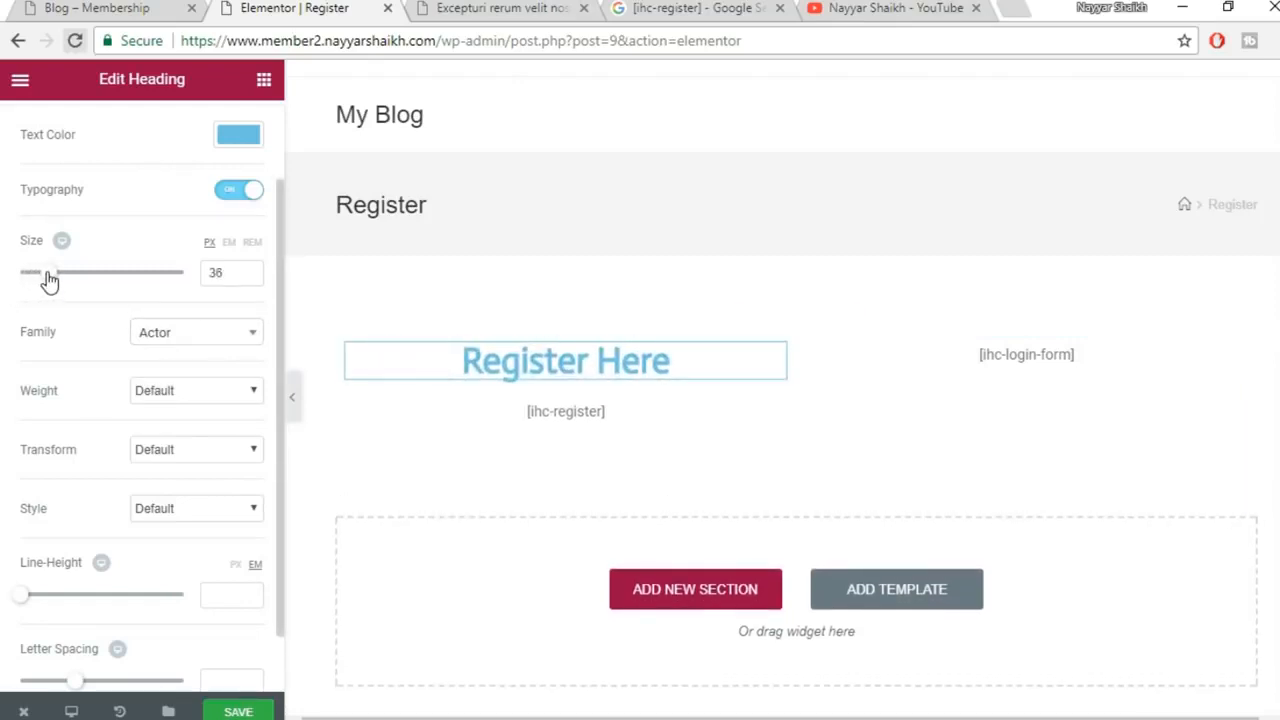
scroll(98, 477, down, 1)
click(240, 711)
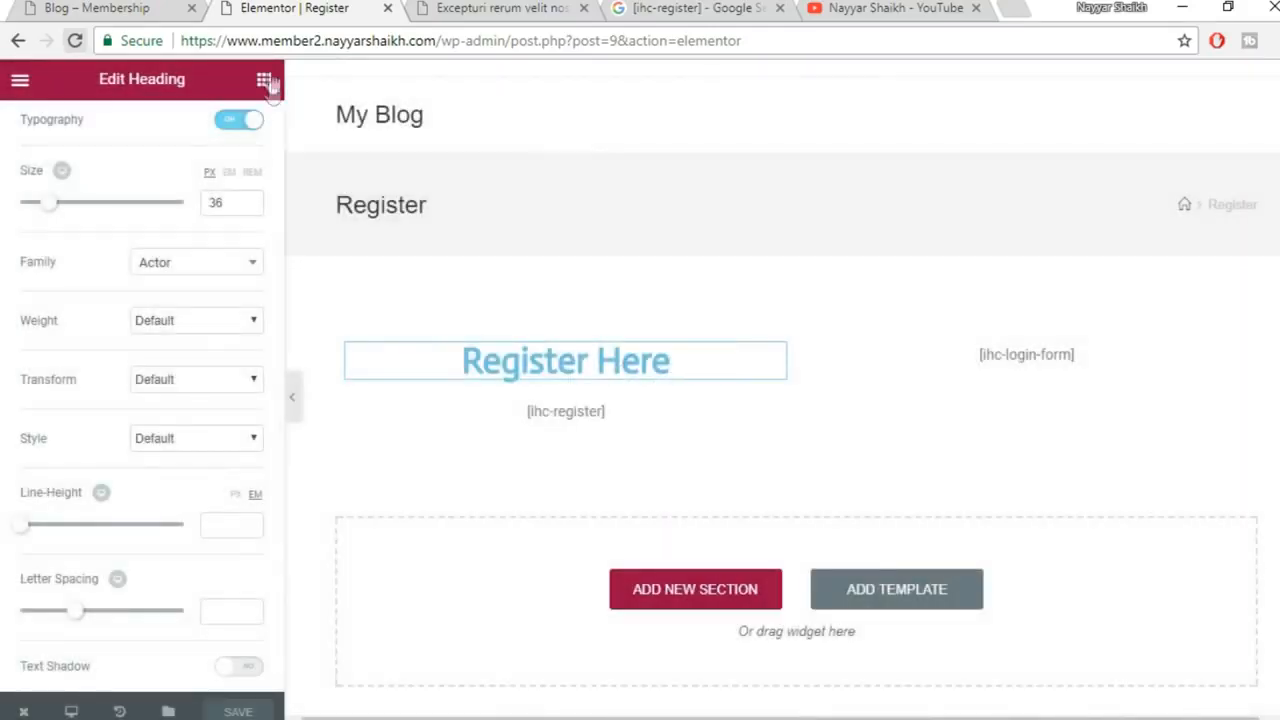
Duplicate the Register Here heading and move the copy above [ihc-login-form]
click(265, 81)
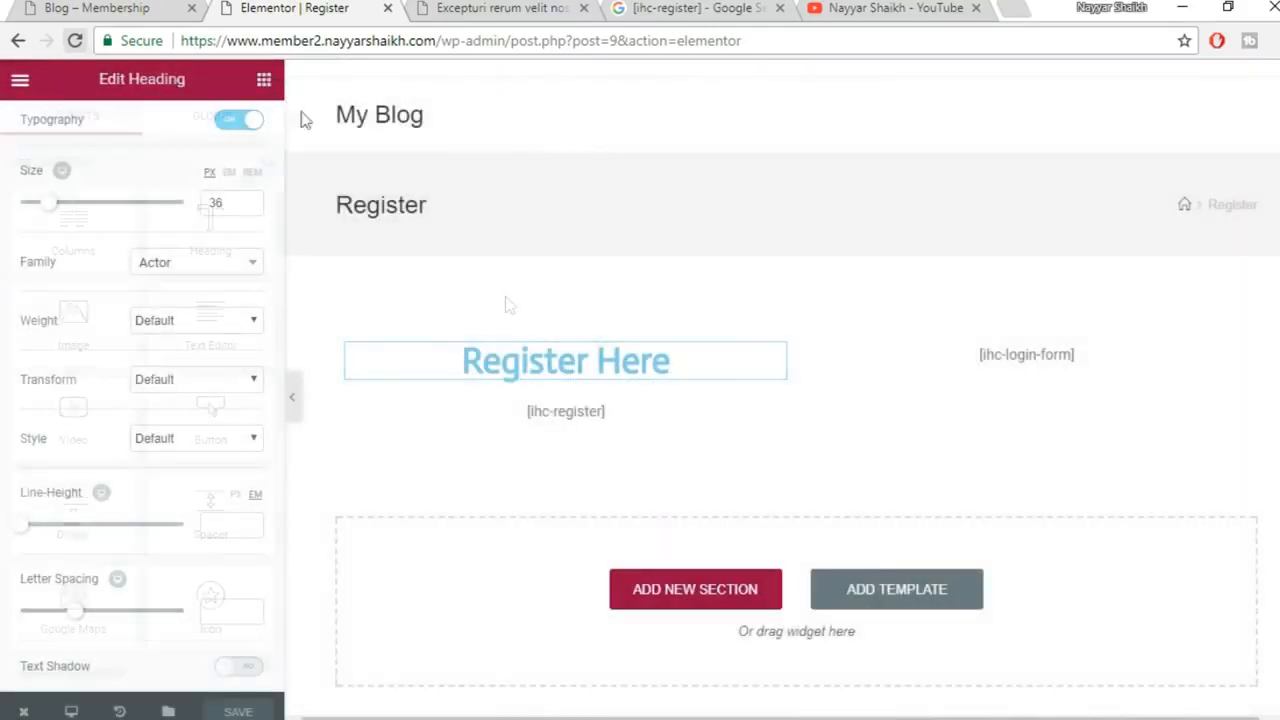
click(750, 356)
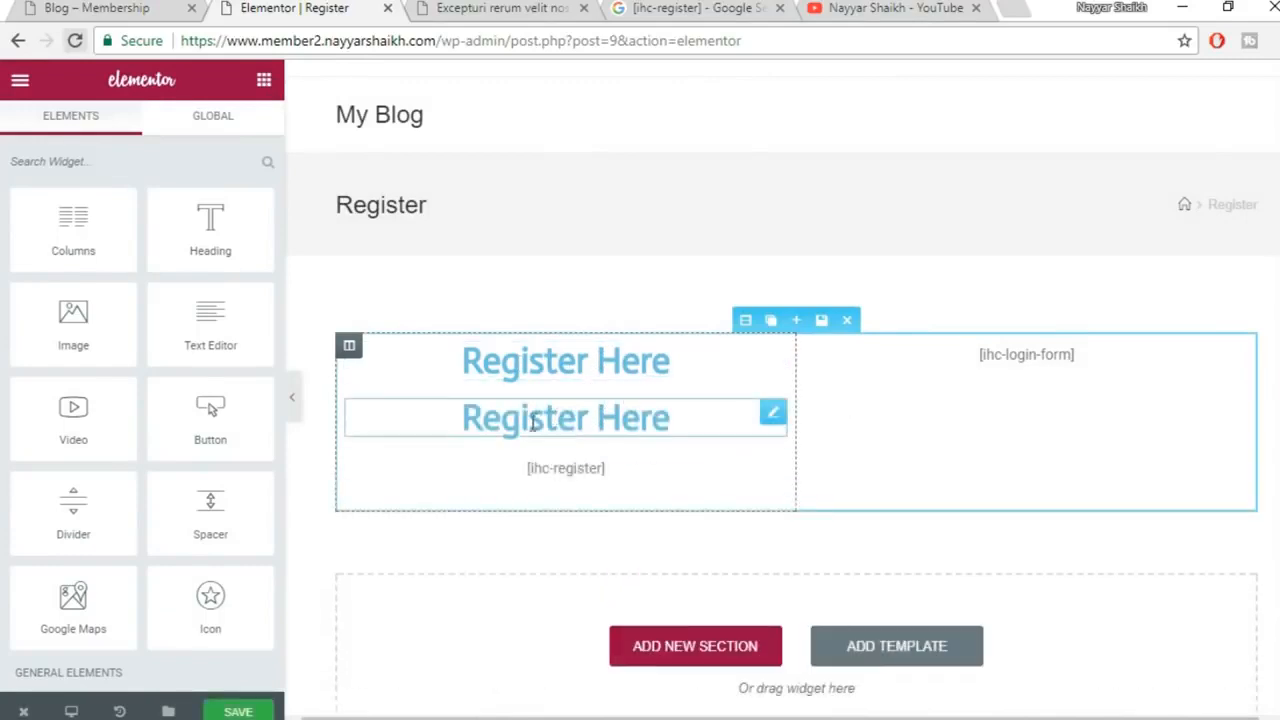
drag(474, 418, 945, 340)
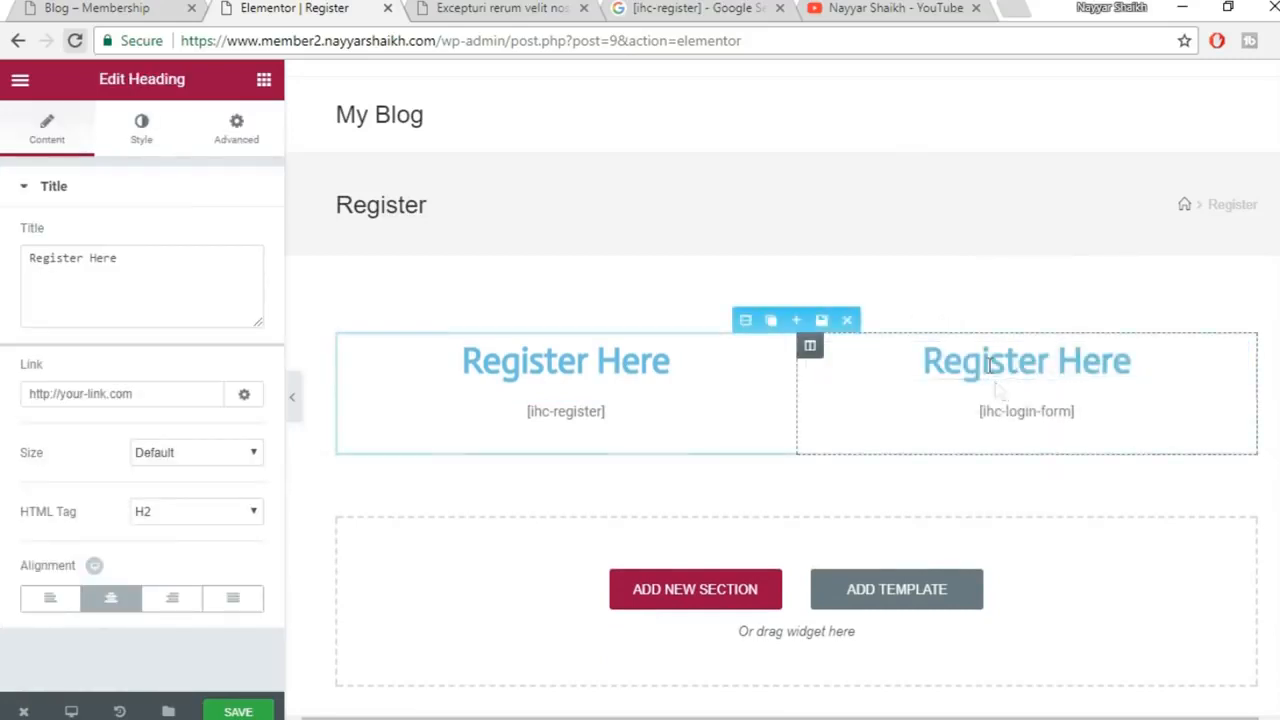
Retitle the copied heading 'Login Here', save the page, and switch to the IUMP – Register window
triple_click(152, 263)
click(84, 262)
drag(86, 260, 3, 265)
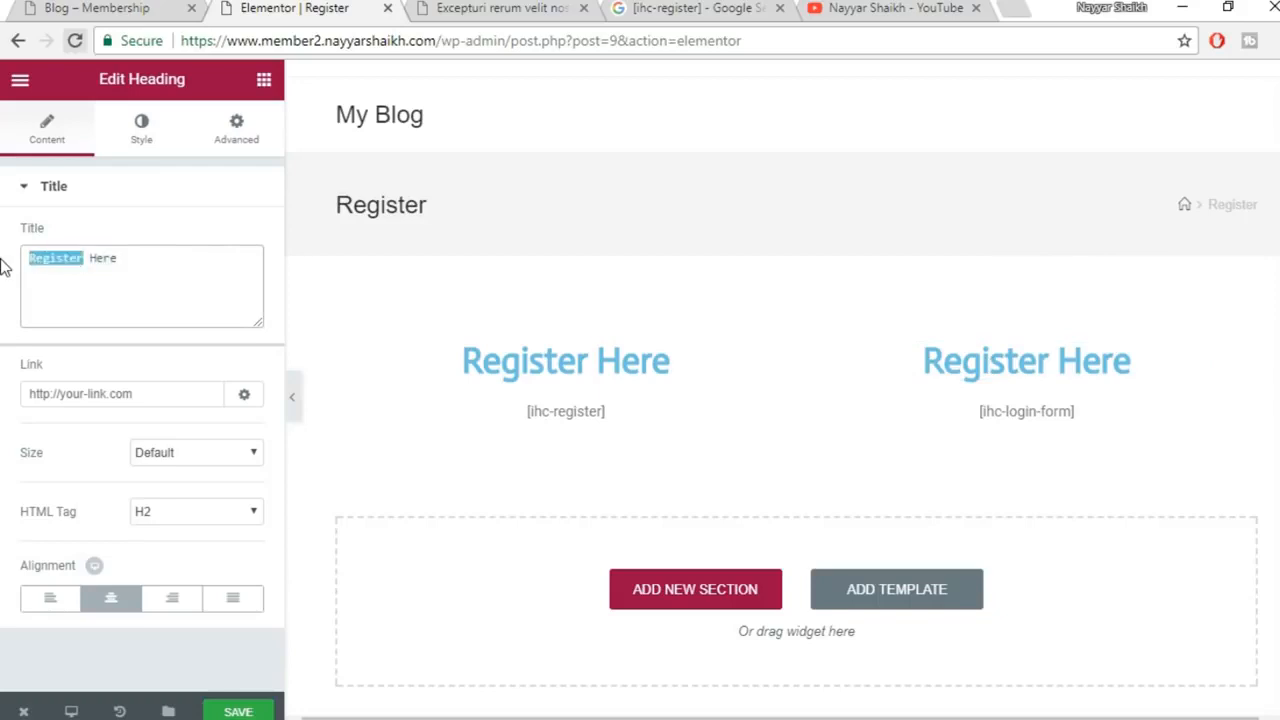
text(Login)
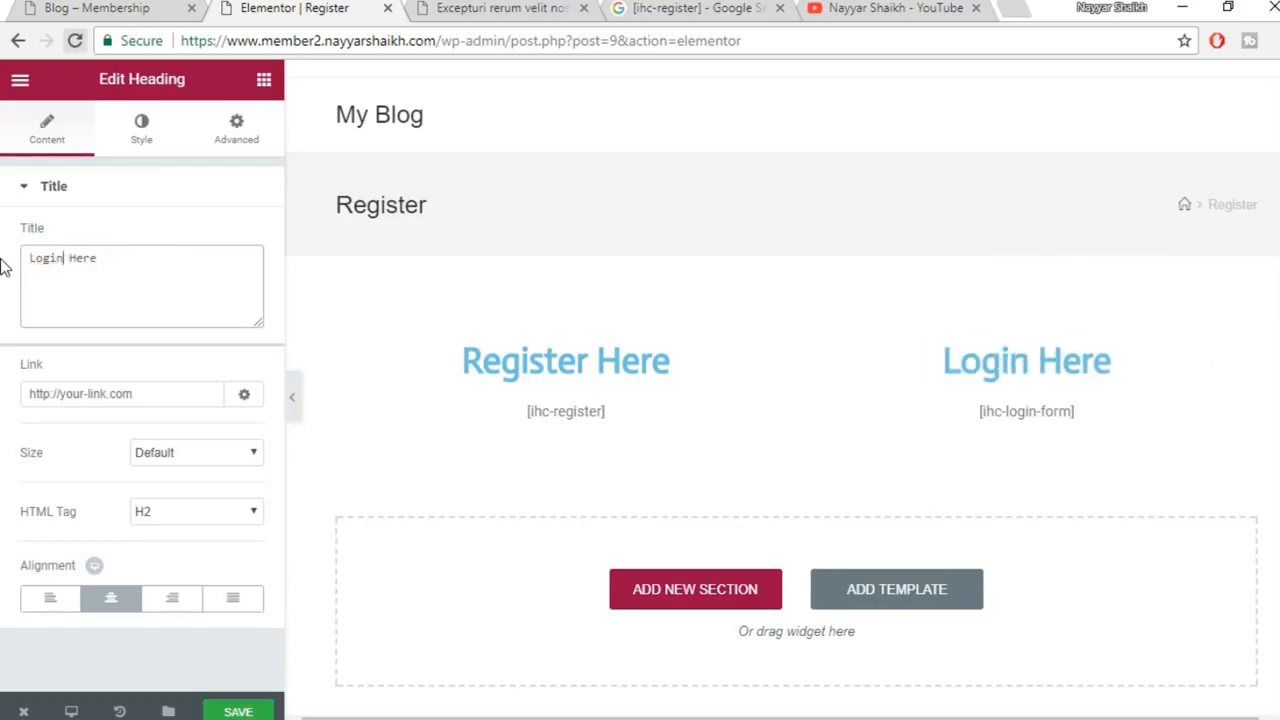
click(254, 712)
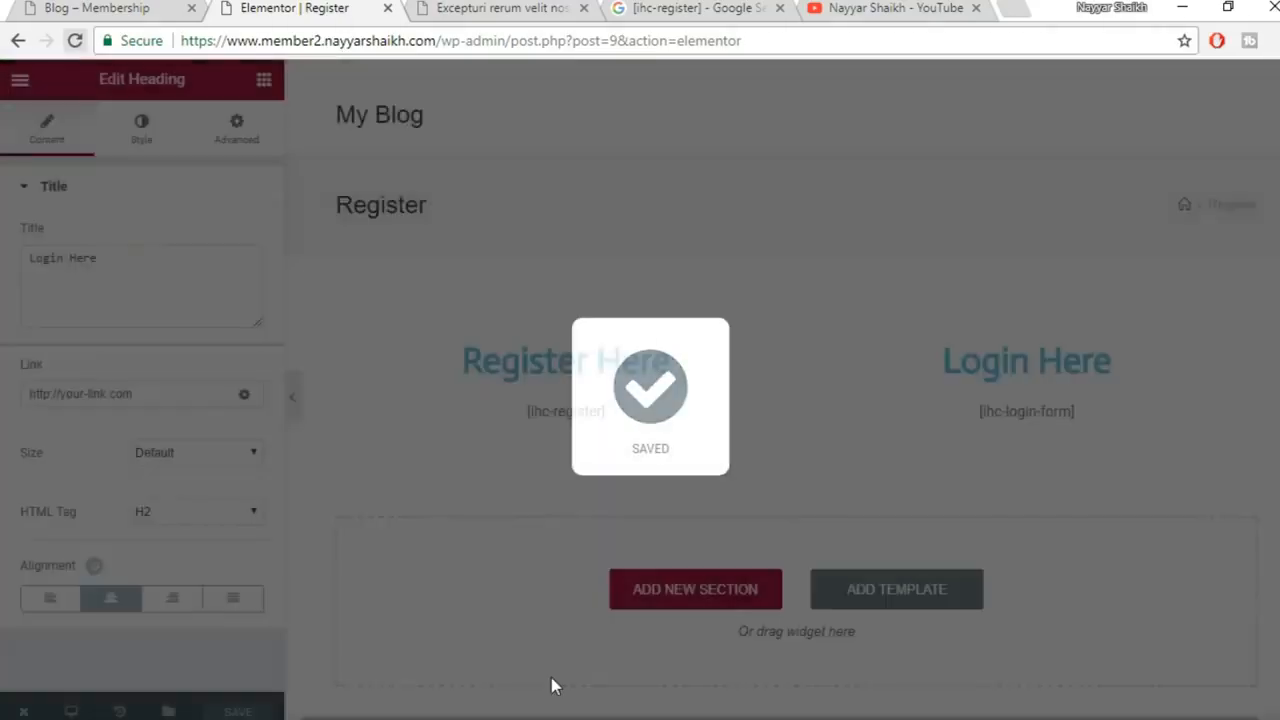
mouse_move(551, 719)
click(634, 691)
Reload the live Register page and review its Register Here and Login Here forms
click(590, 364)
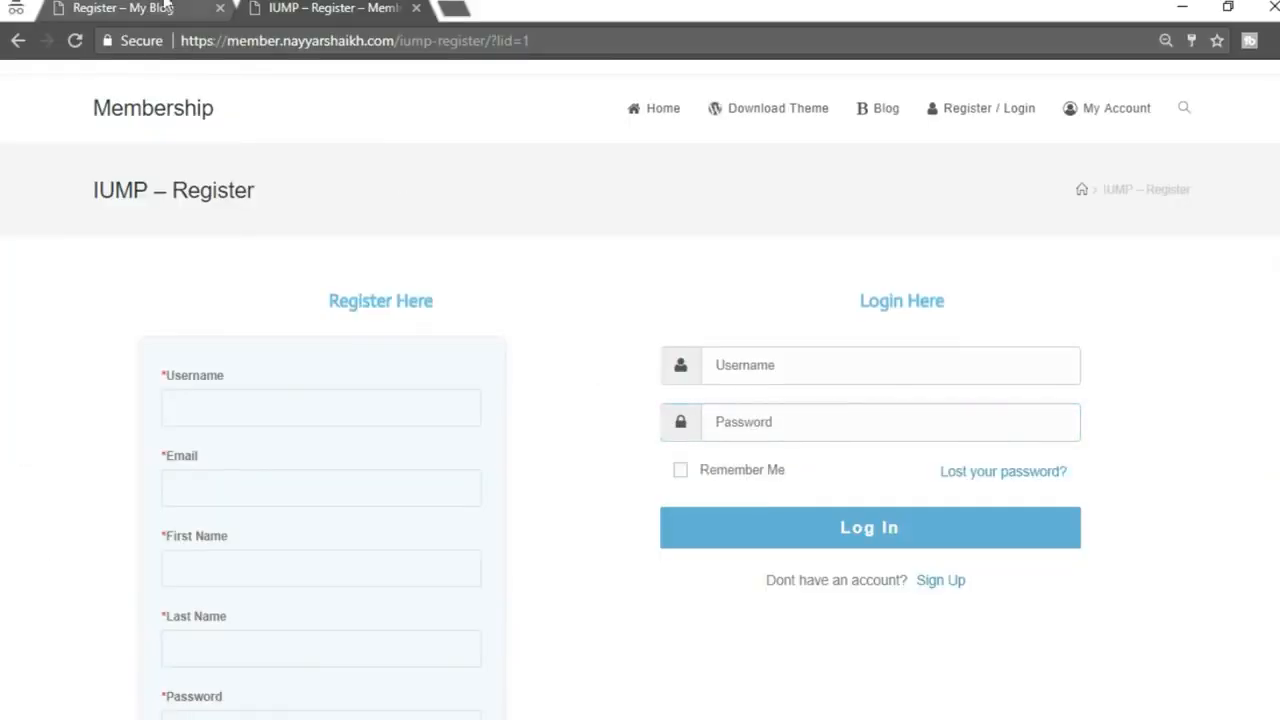
click(144, 14)
click(74, 40)
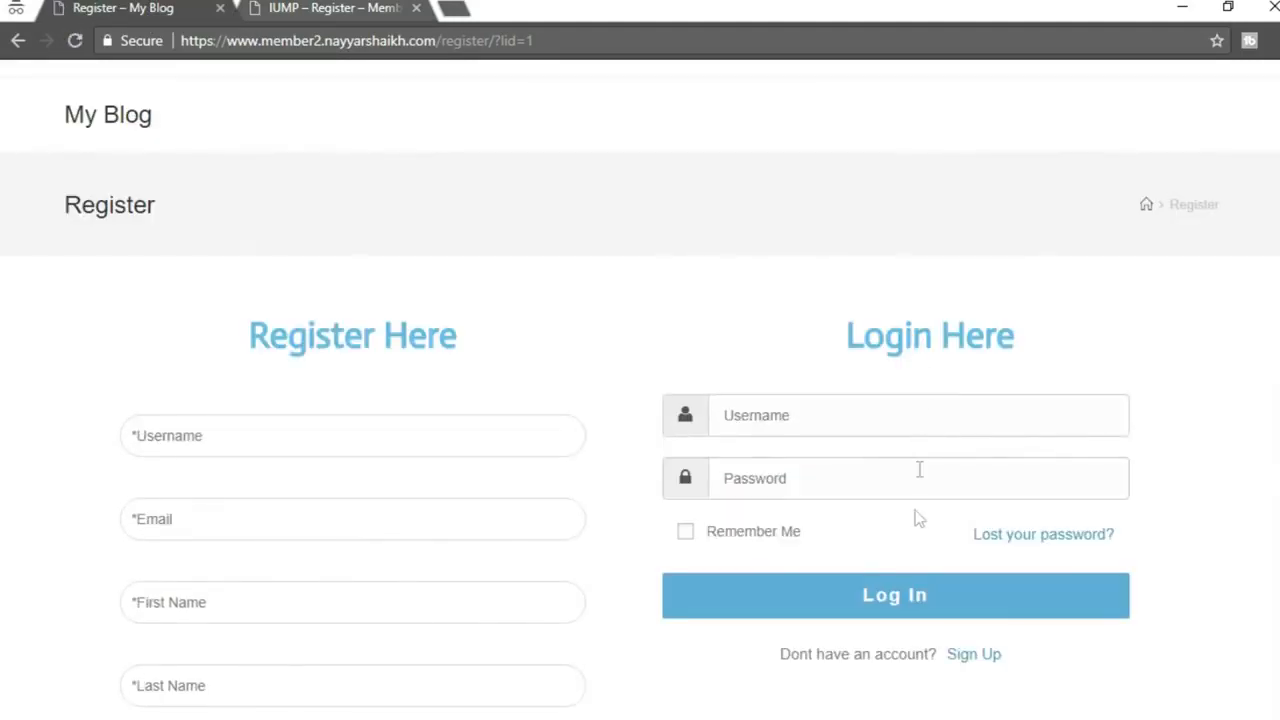
click(936, 464)
scroll(432, 388, down, 6)
scroll(420, 497, up, 3)
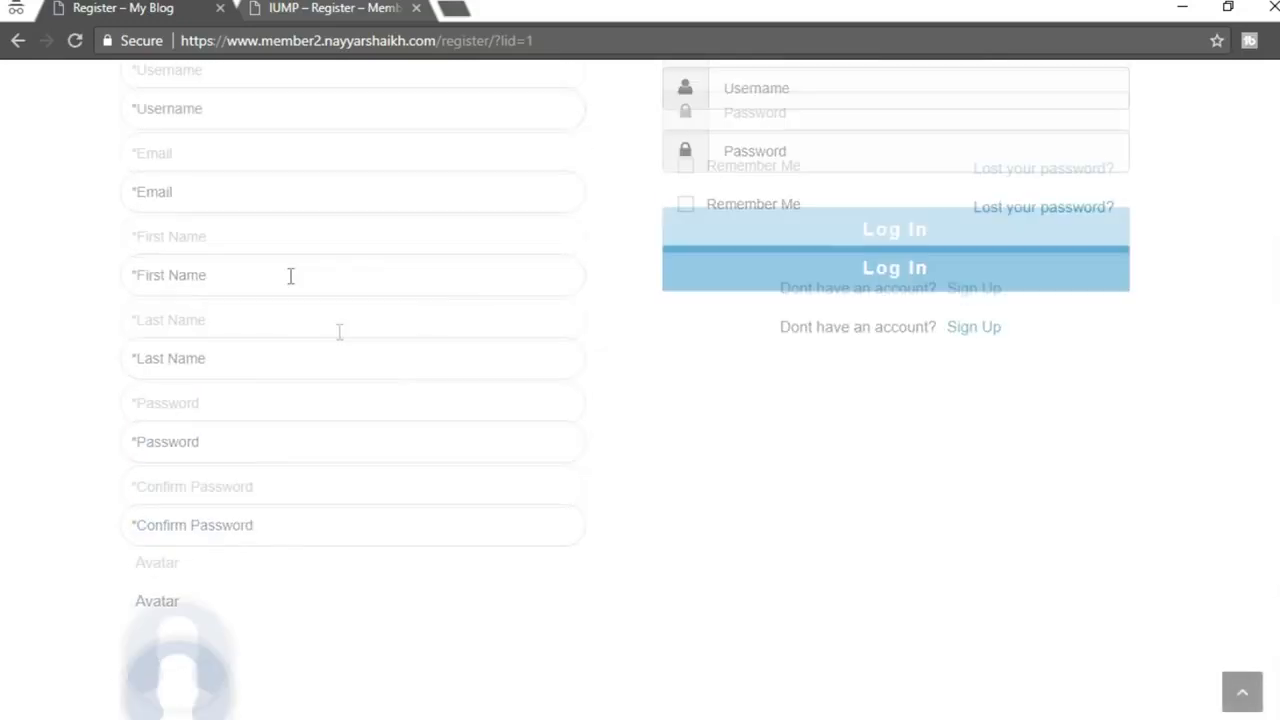
scroll(291, 434, up, 2)
scroll(317, 486, down, 3)
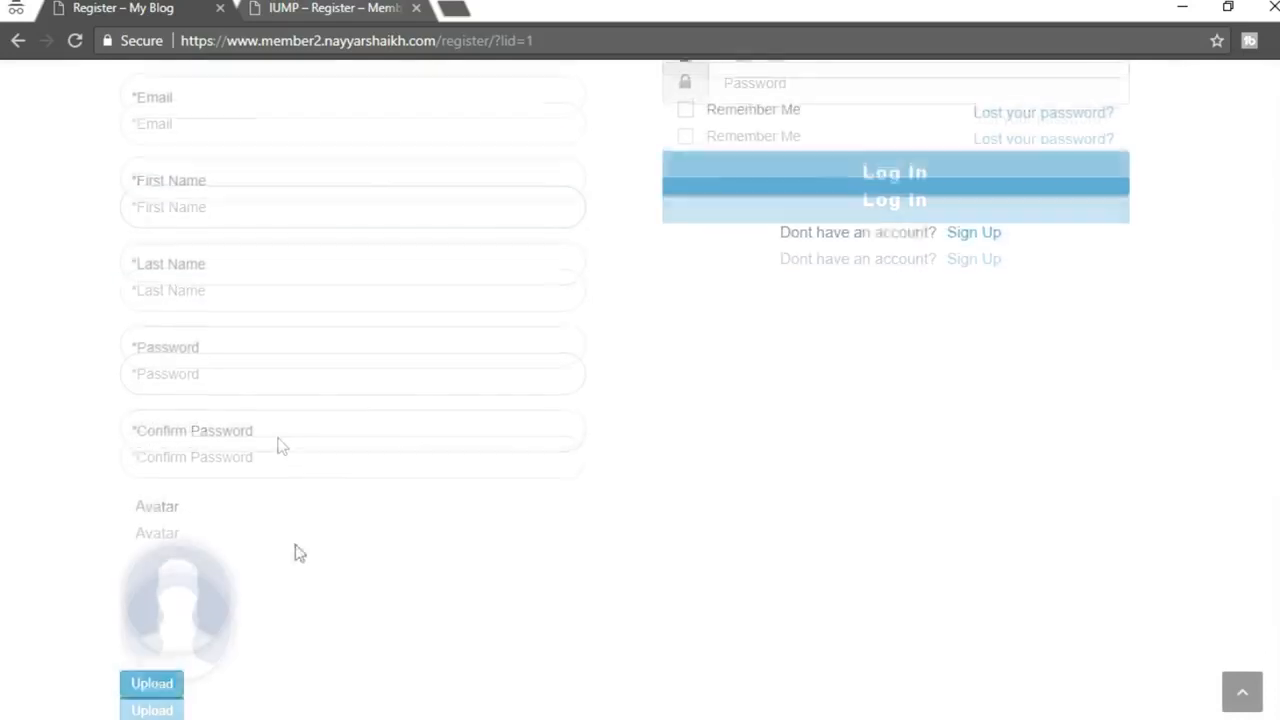
scroll(297, 534, down, 5)
Compare it against the IUMP demo register page, then return to the Elementor editor
click(300, 40)
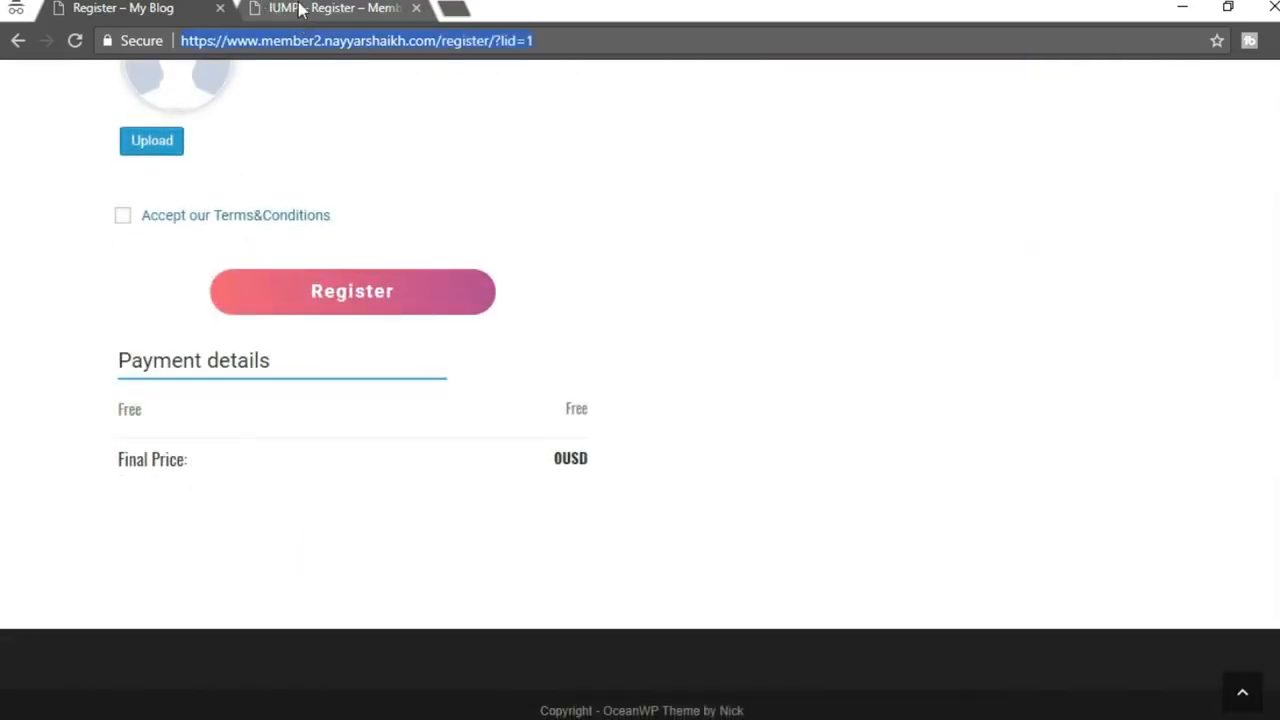
click(300, 9)
scroll(306, 497, down, 10)
scroll(318, 586, up, 10)
click(97, 9)
scroll(260, 354, up, 10)
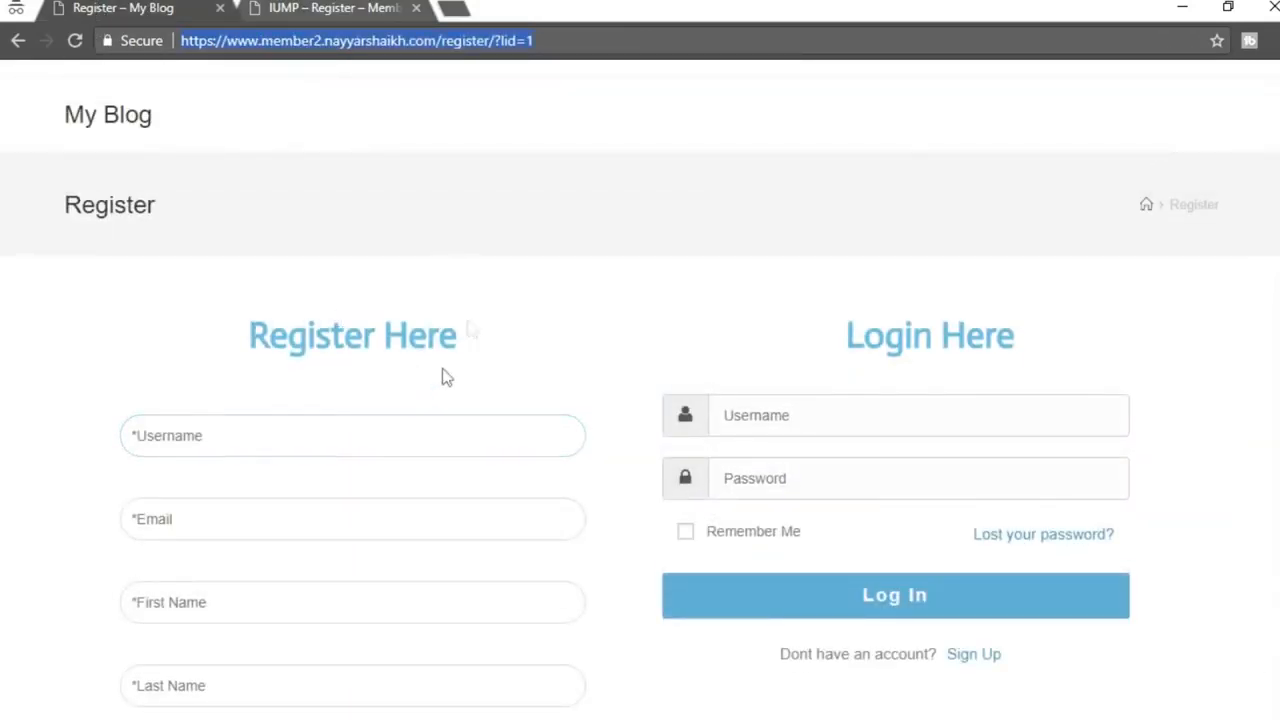
mouse_move(530, 716)
click(447, 697)
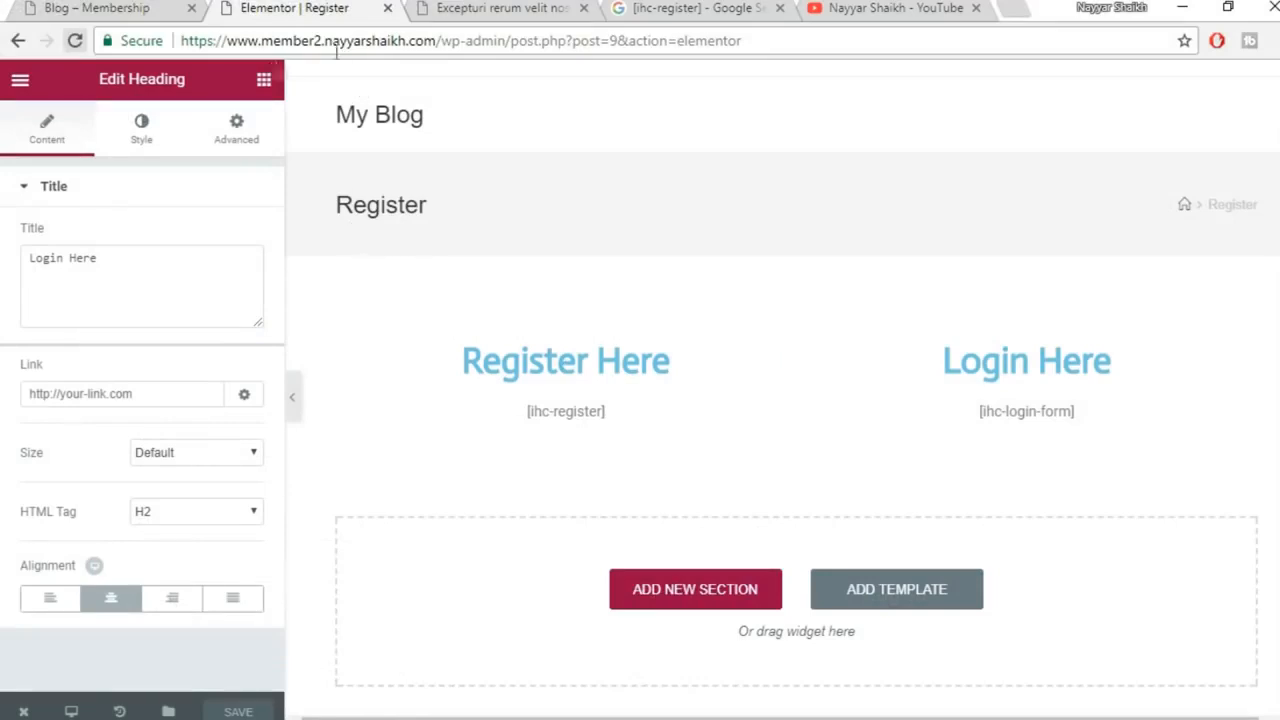
Go to /wp-admin and open Membership Pro's Showcases > Register Form, using the (#9) Radius Theme template
drag(507, 40, 952, 32)
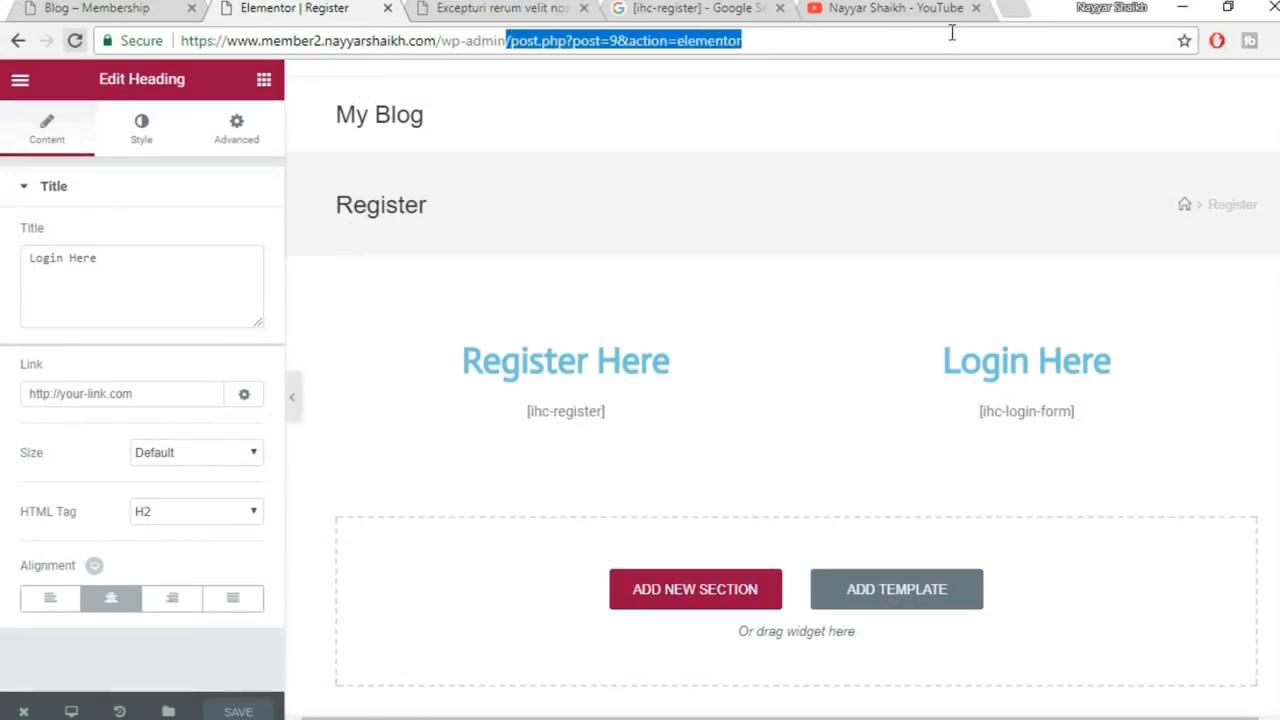
key(BackSpace)
key(Return)
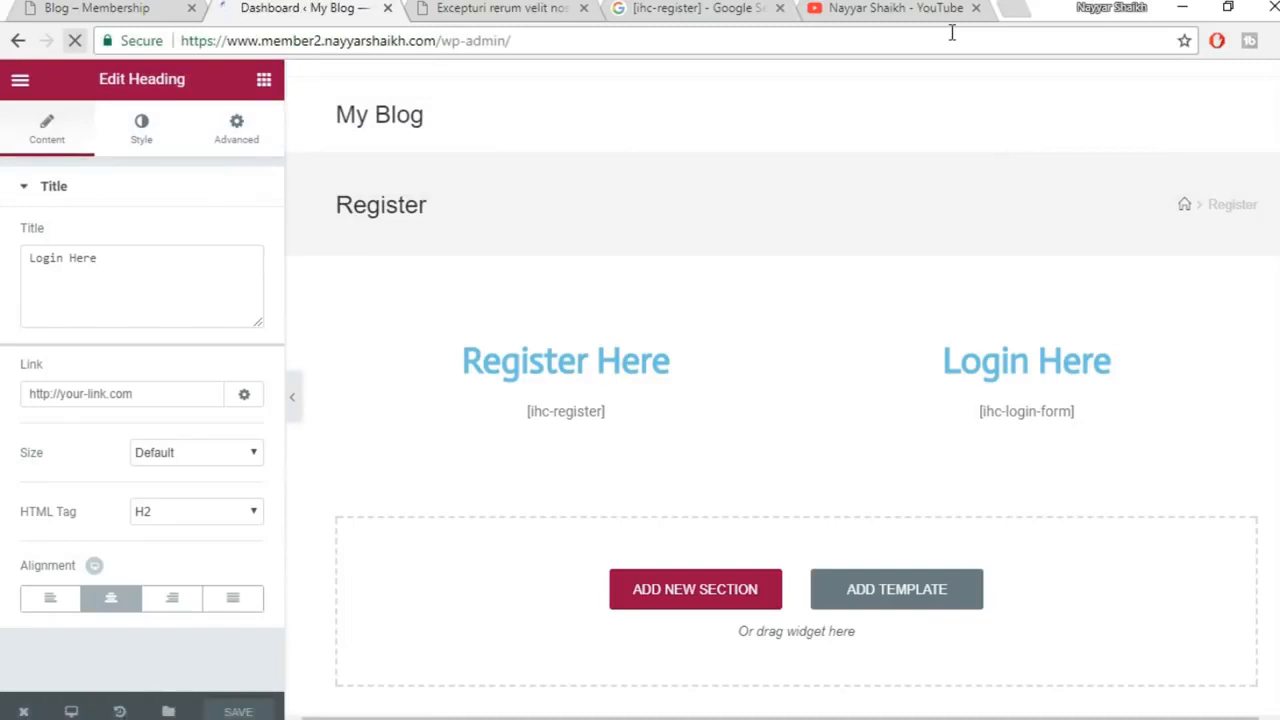
scroll(119, 540, down, 4)
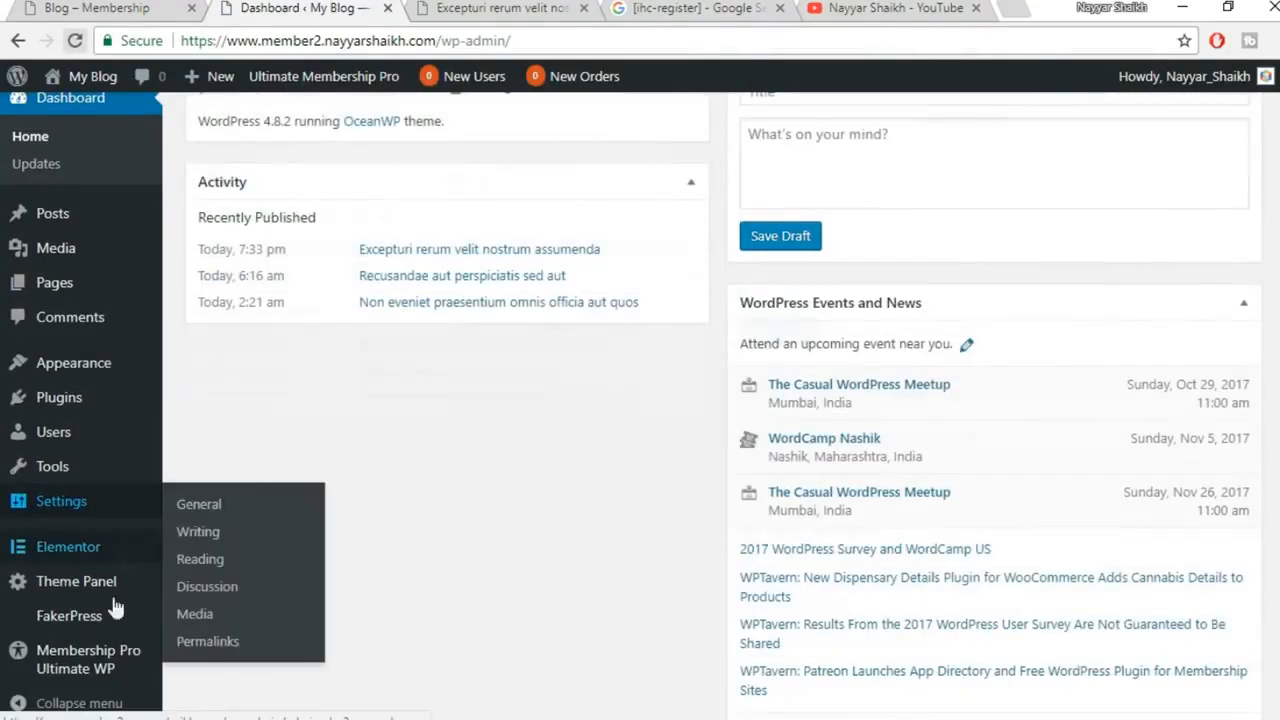
click(87, 672)
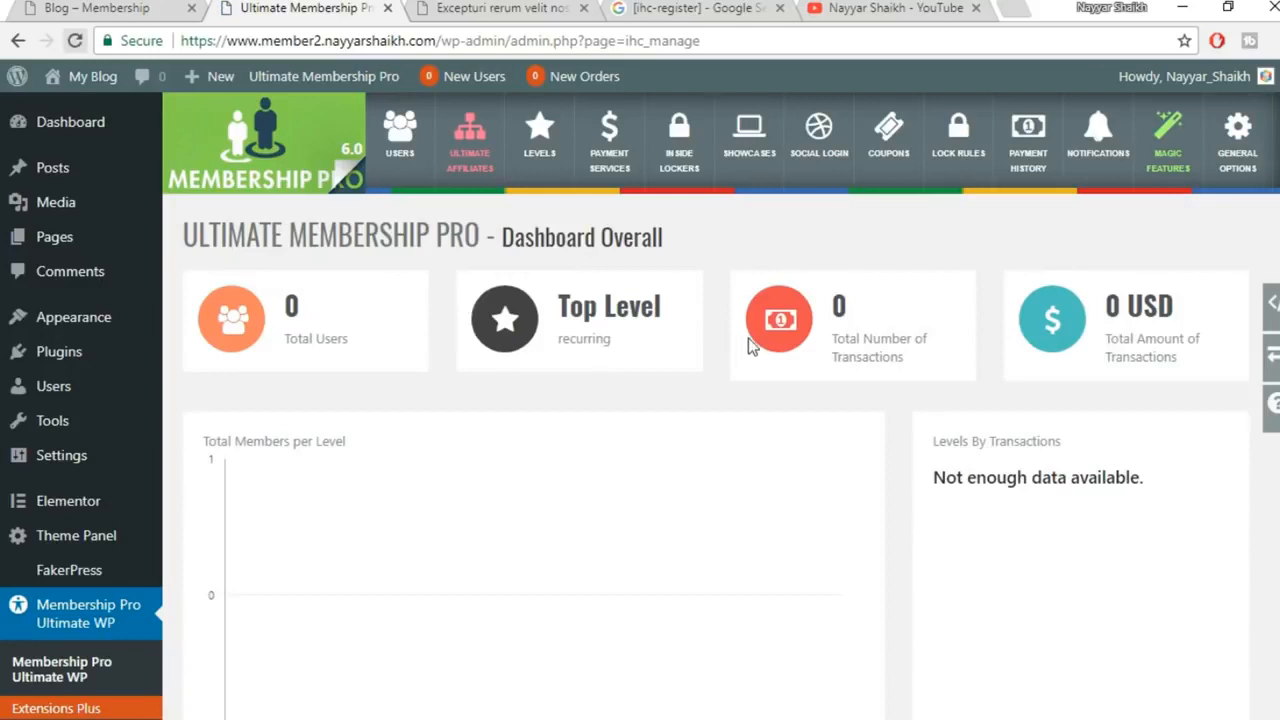
click(735, 172)
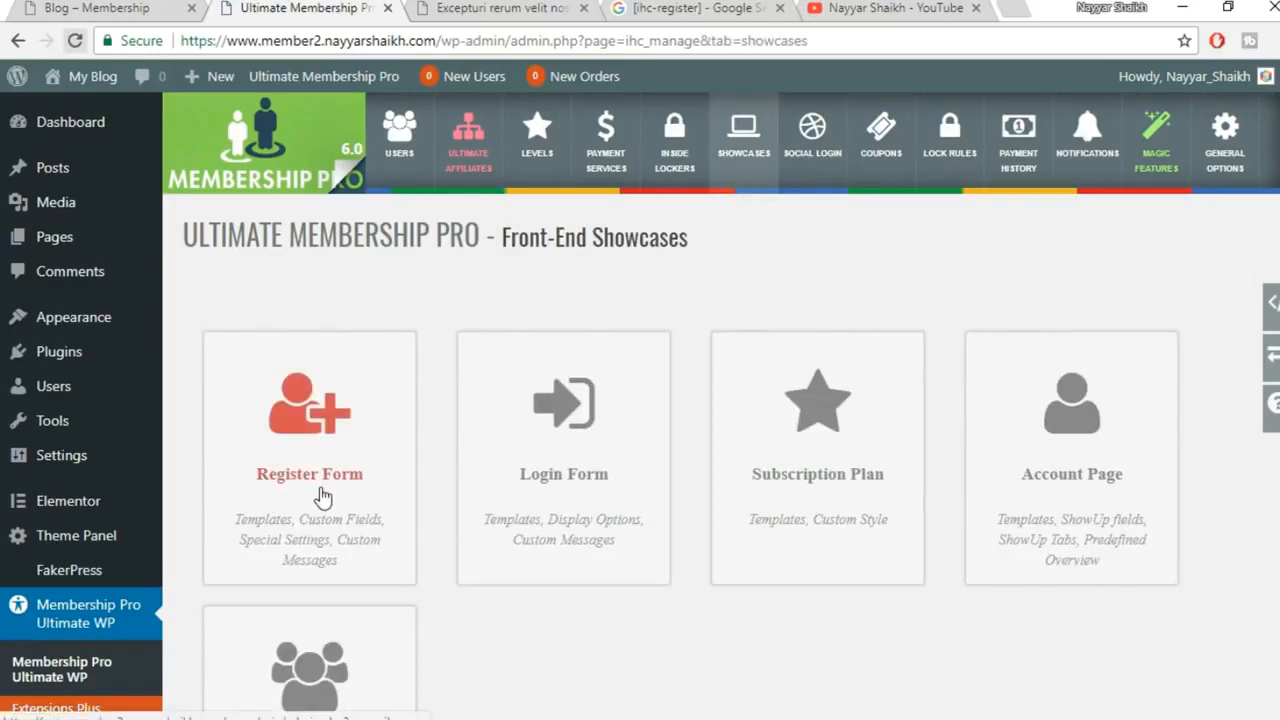
click(322, 497)
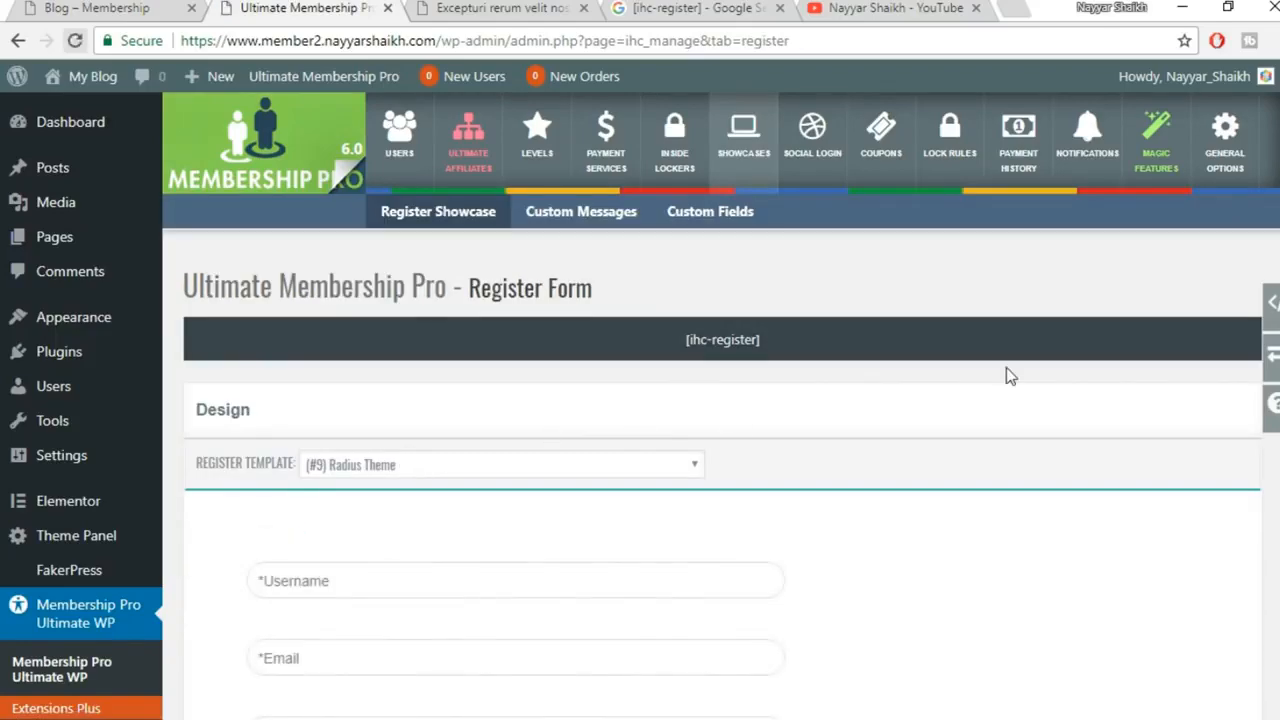
Preview the register form with the Standard Theme, then the Basic Theme
scroll(1006, 370, down, 10)
scroll(1006, 446, up, 8)
scroll(485, 407, up, 3)
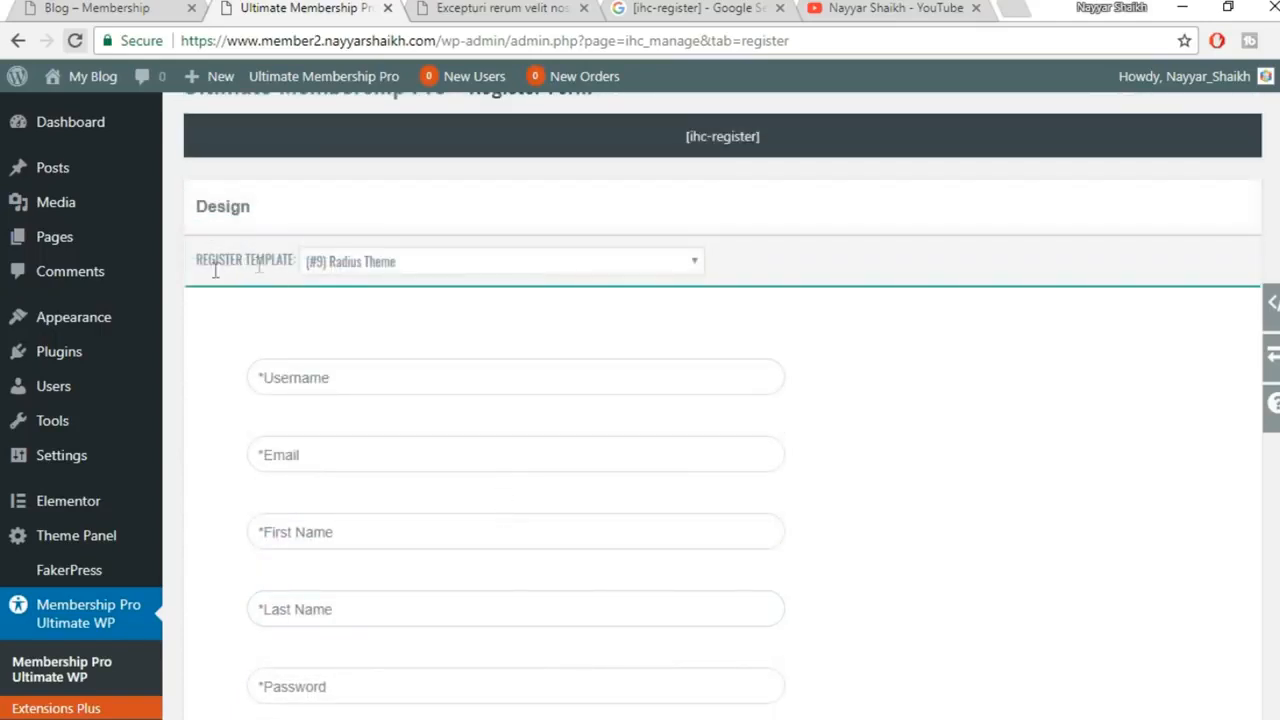
click(361, 259)
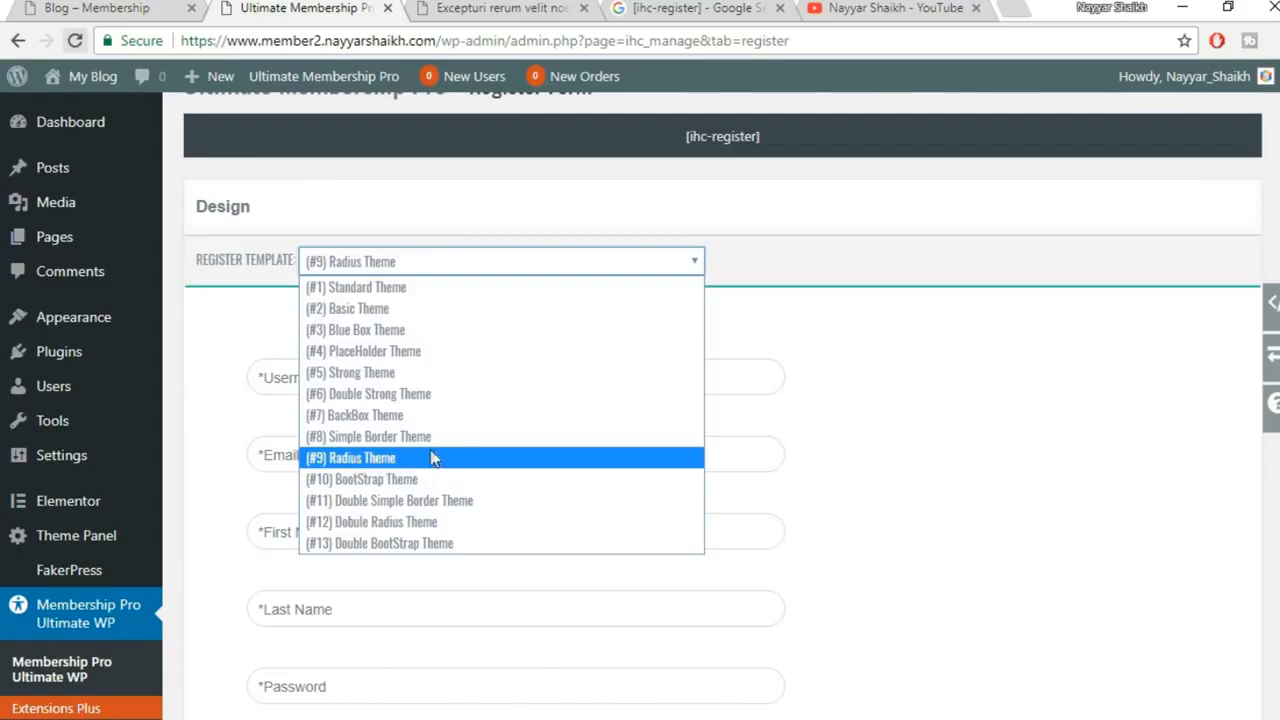
click(425, 292)
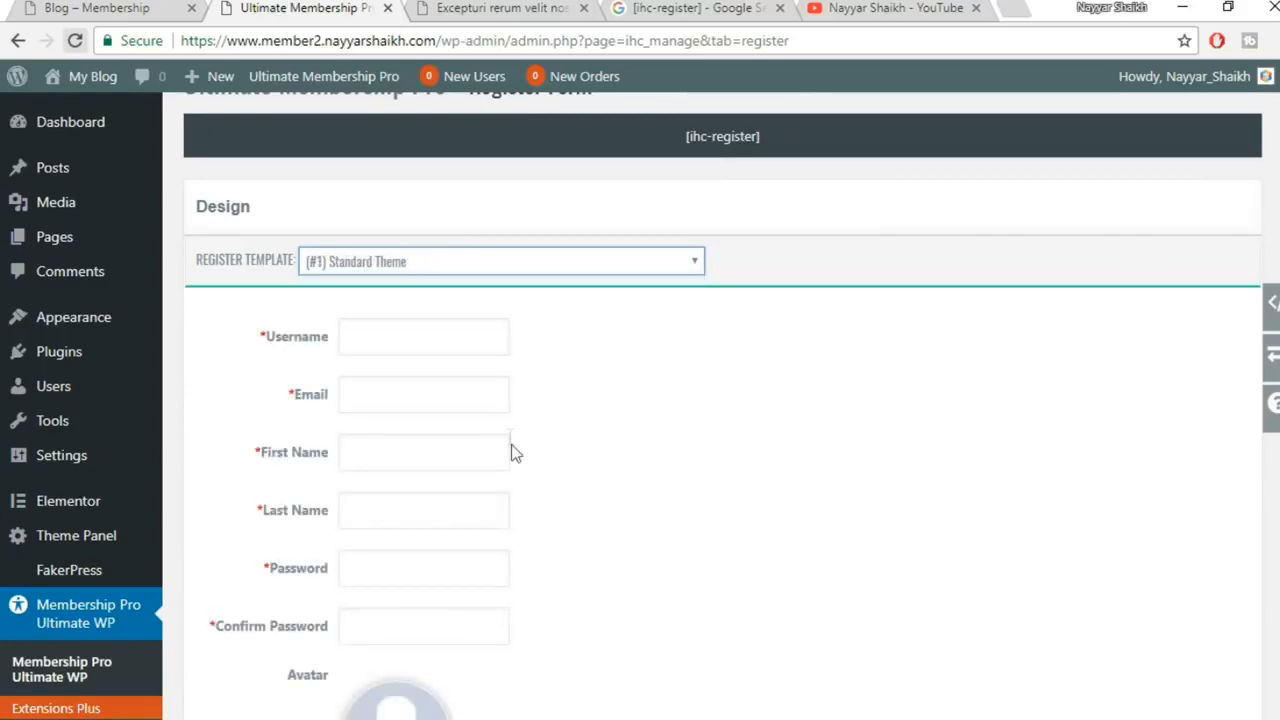
scroll(511, 449, down, 4)
scroll(511, 449, up, 5)
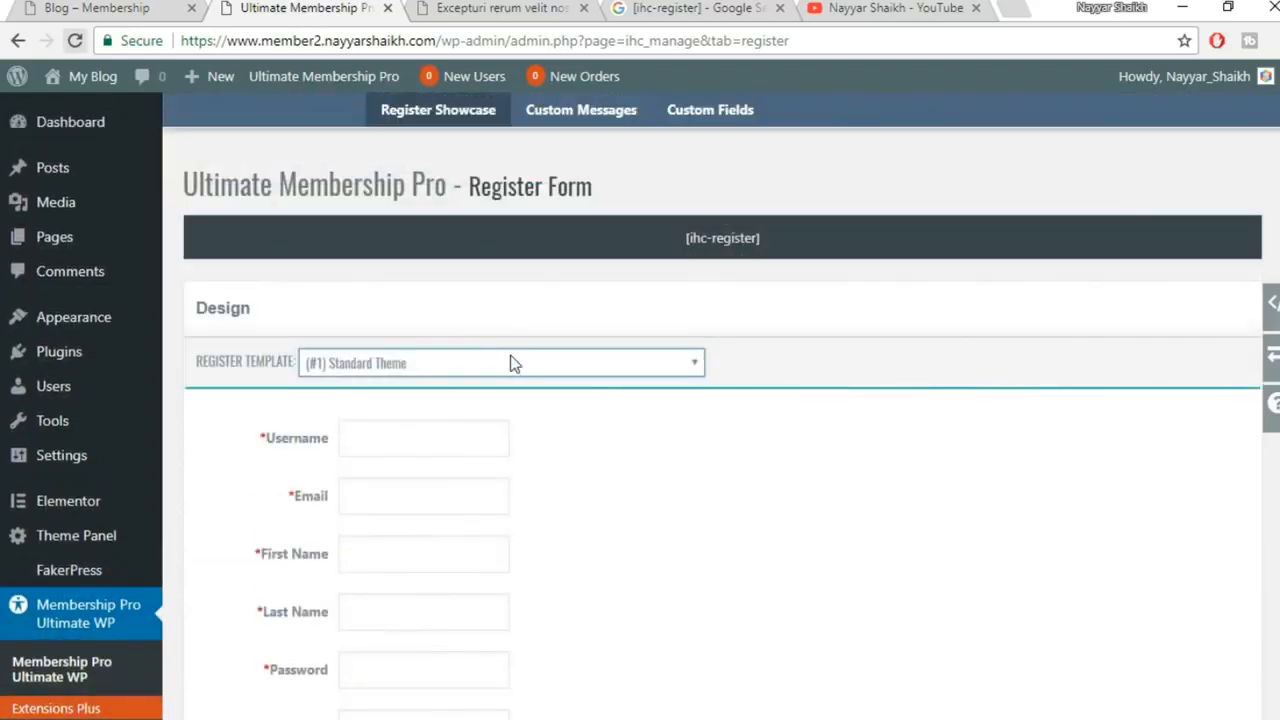
click(513, 363)
click(480, 409)
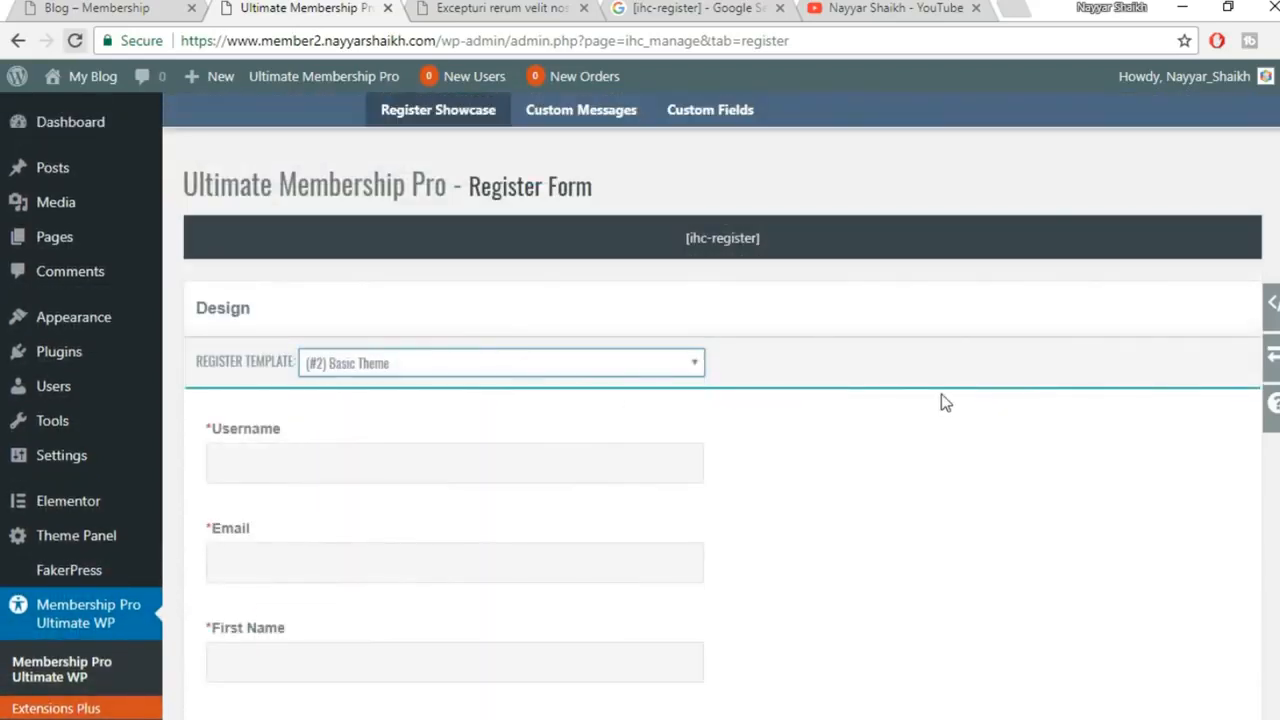
Preview the register form with the Blue Box Theme, then the PlaceHolder Theme
scroll(945, 402, down, 5)
scroll(945, 402, up, 5)
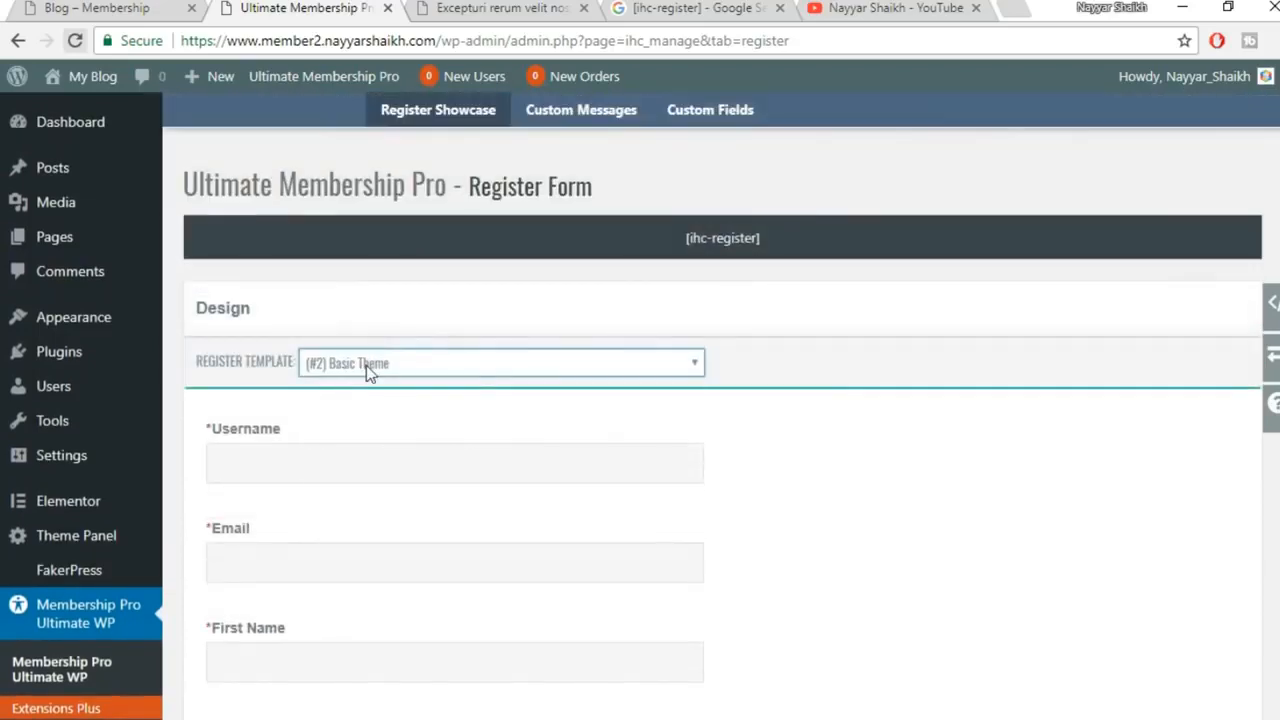
click(366, 363)
click(475, 433)
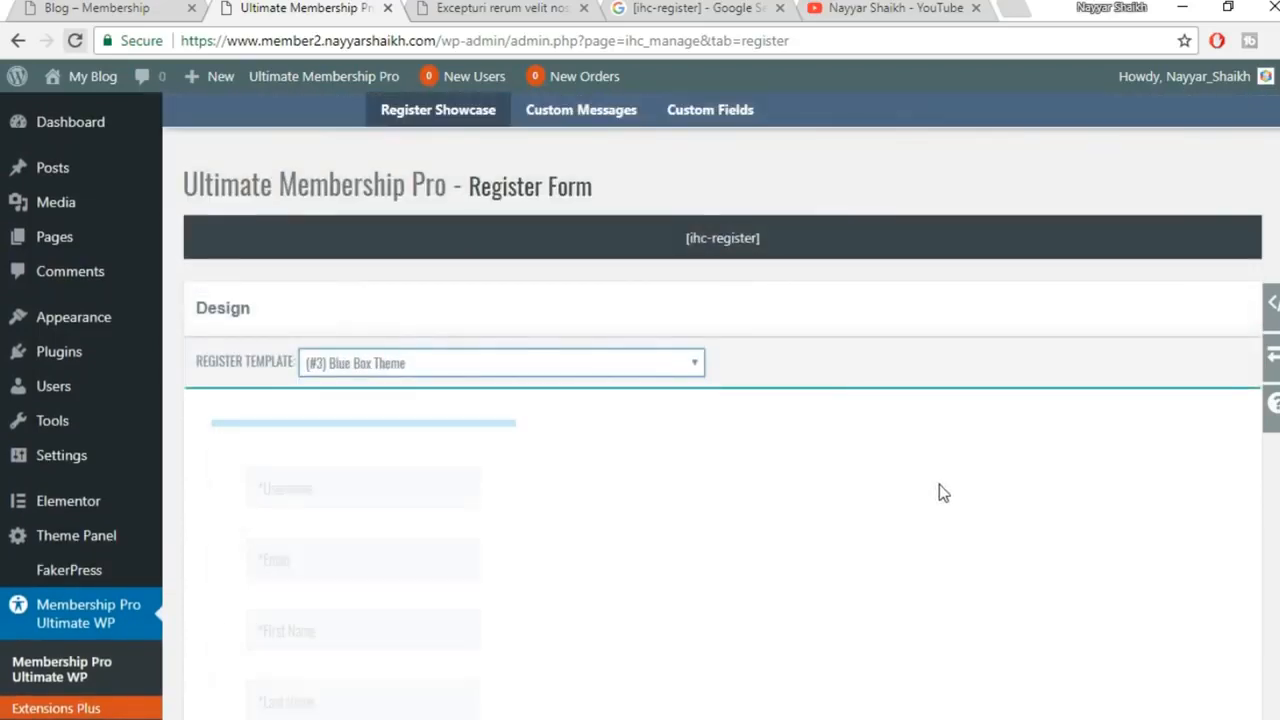
scroll(534, 471, down, 7)
scroll(561, 520, up, 7)
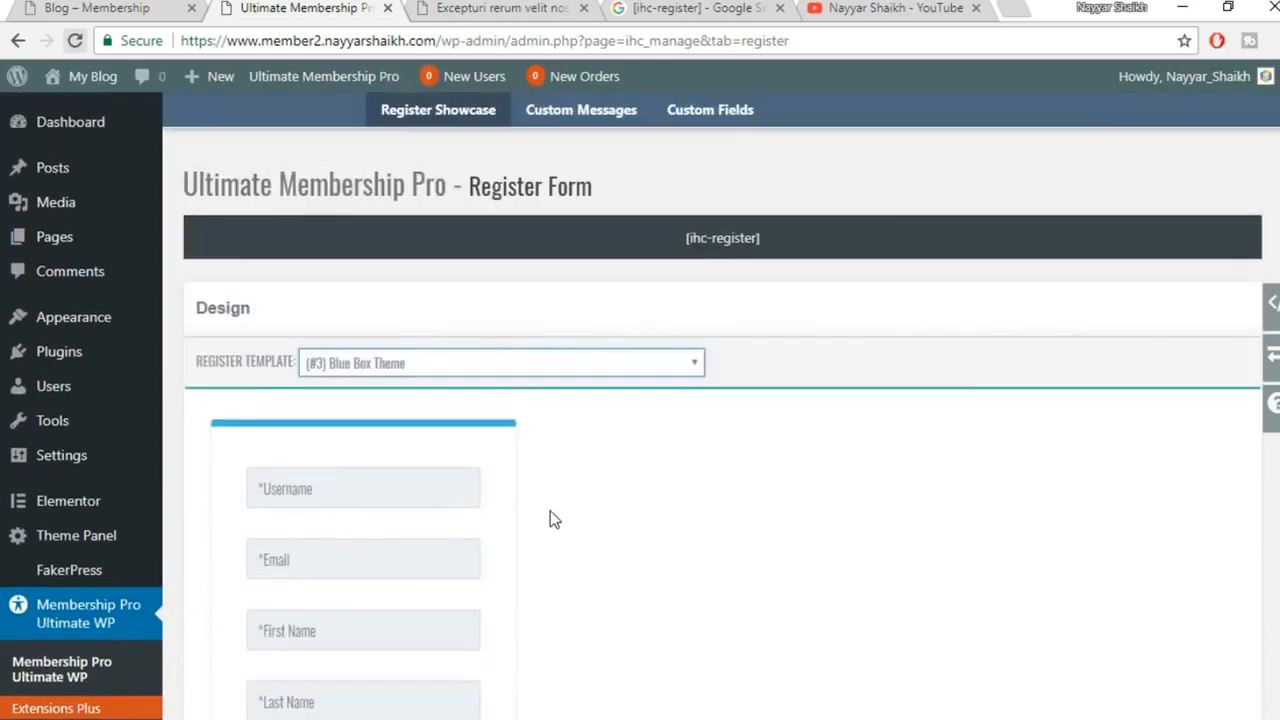
click(548, 366)
click(479, 458)
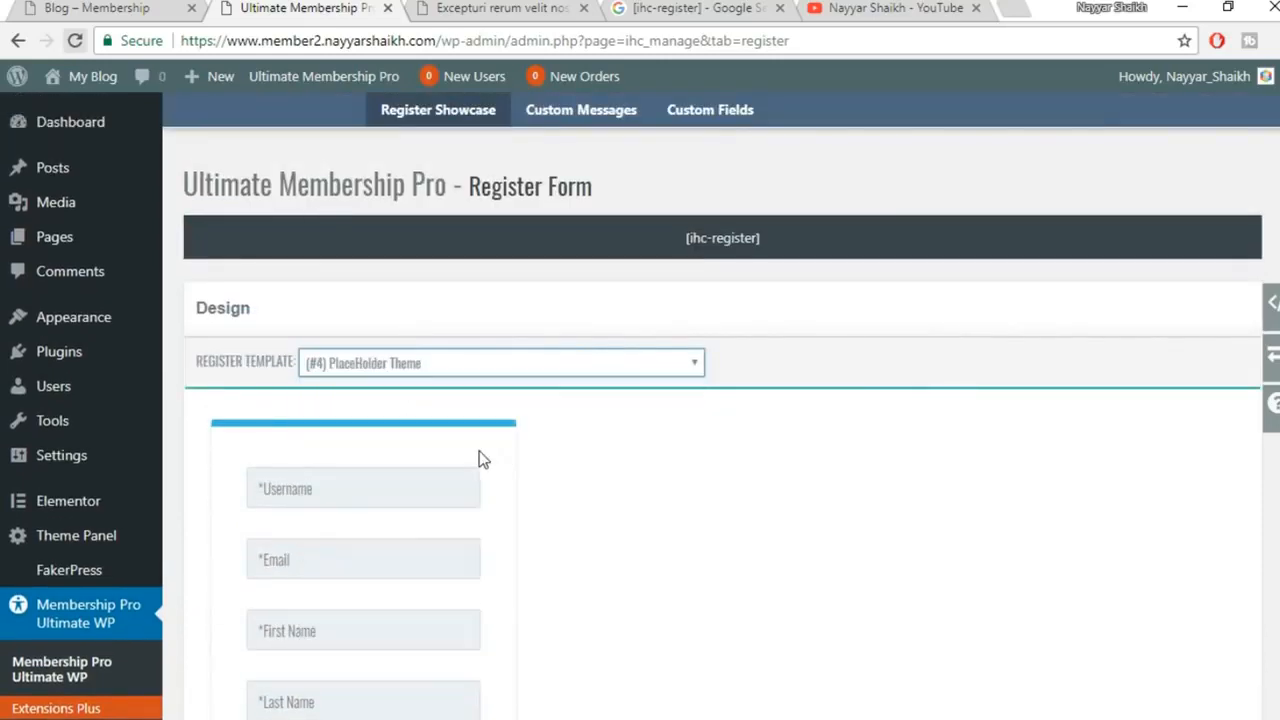
Try the Strong Theme, then switch the register template to the Double Strong Theme
scroll(965, 466, down, 3)
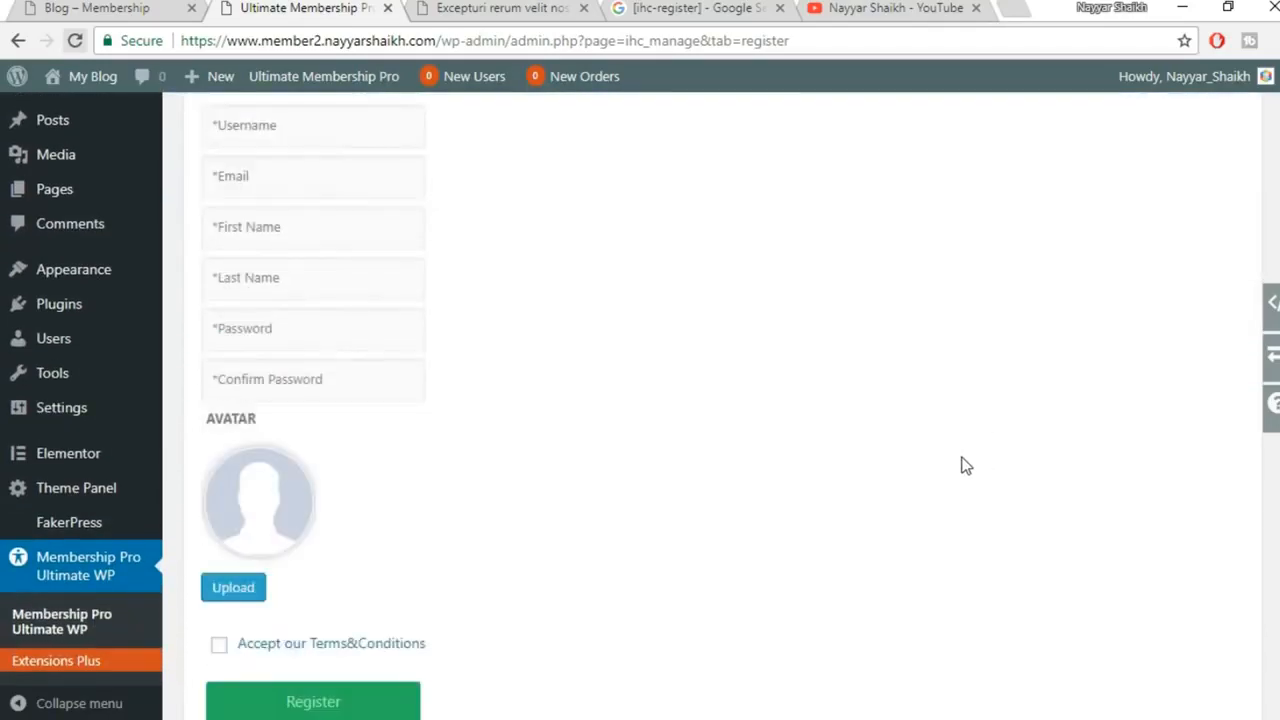
scroll(965, 466, up, 3)
click(466, 365)
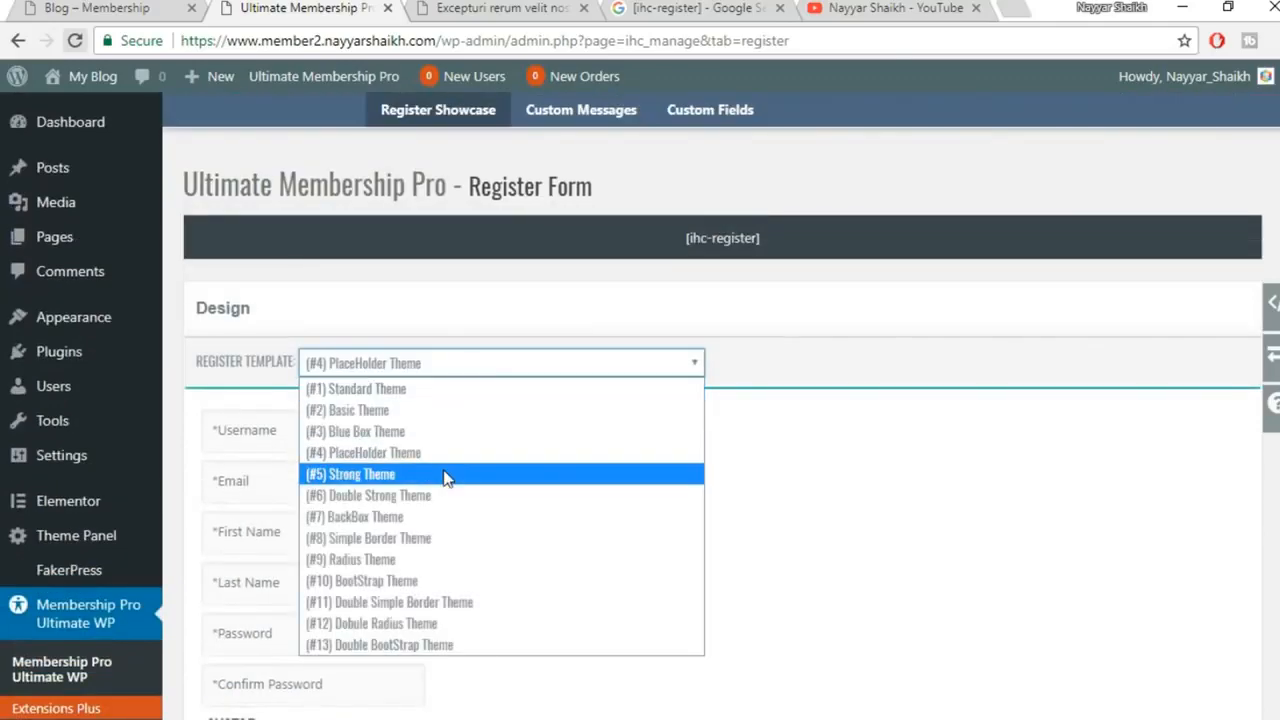
click(445, 476)
scroll(949, 406, down, 3)
scroll(951, 402, down, 1)
scroll(700, 370, up, 5)
click(489, 366)
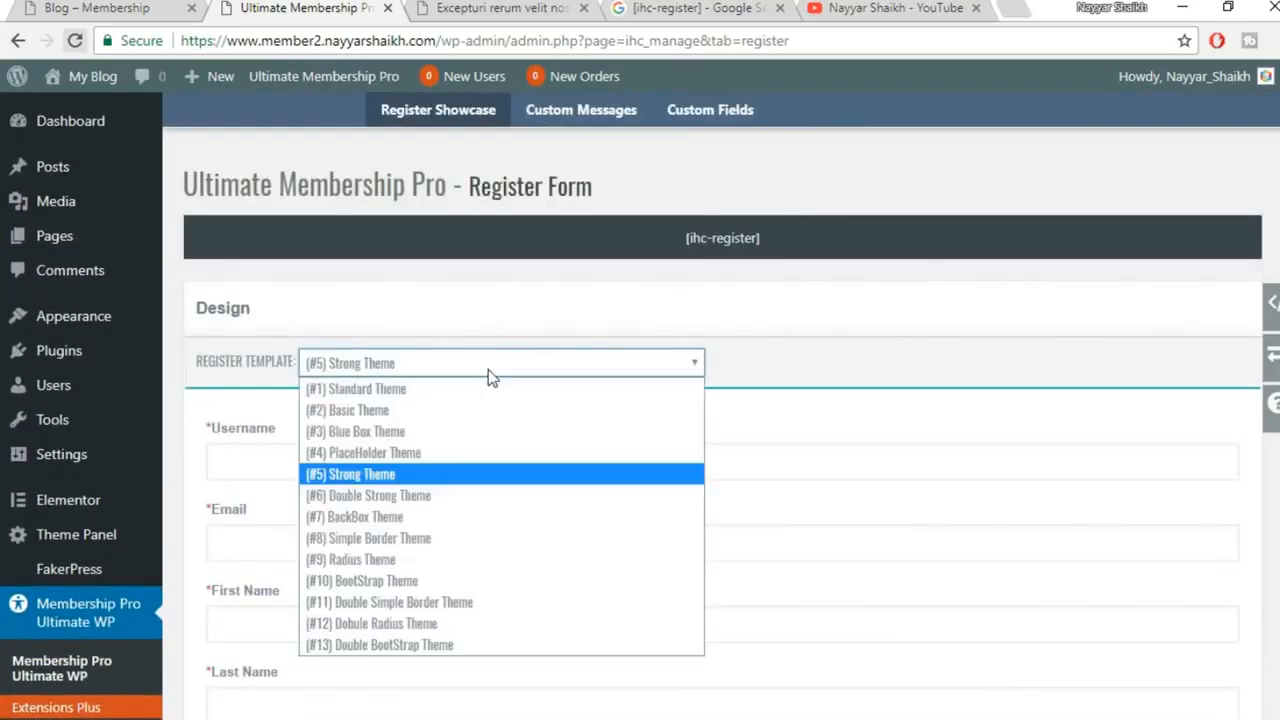
click(459, 497)
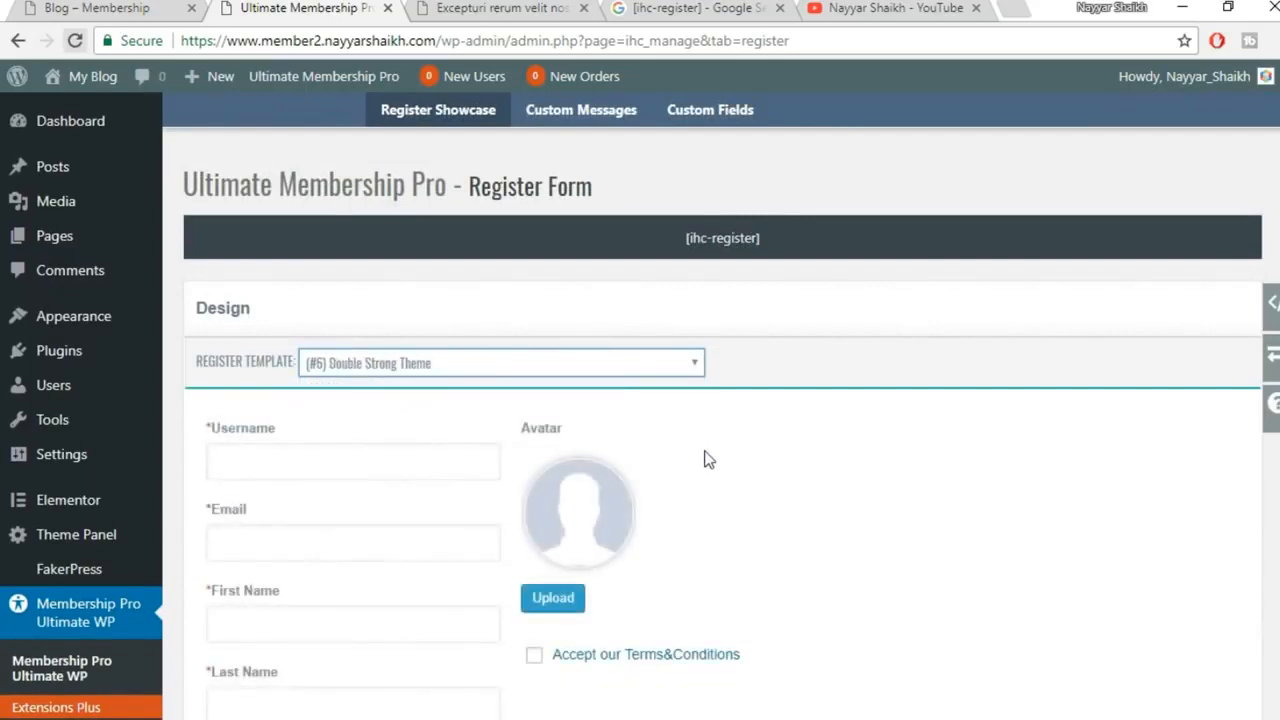
Review the register form preview, keeping (#6) Double Strong Theme as the template
scroll(704, 459, down, 3)
scroll(462, 522, up, 1)
click(512, 160)
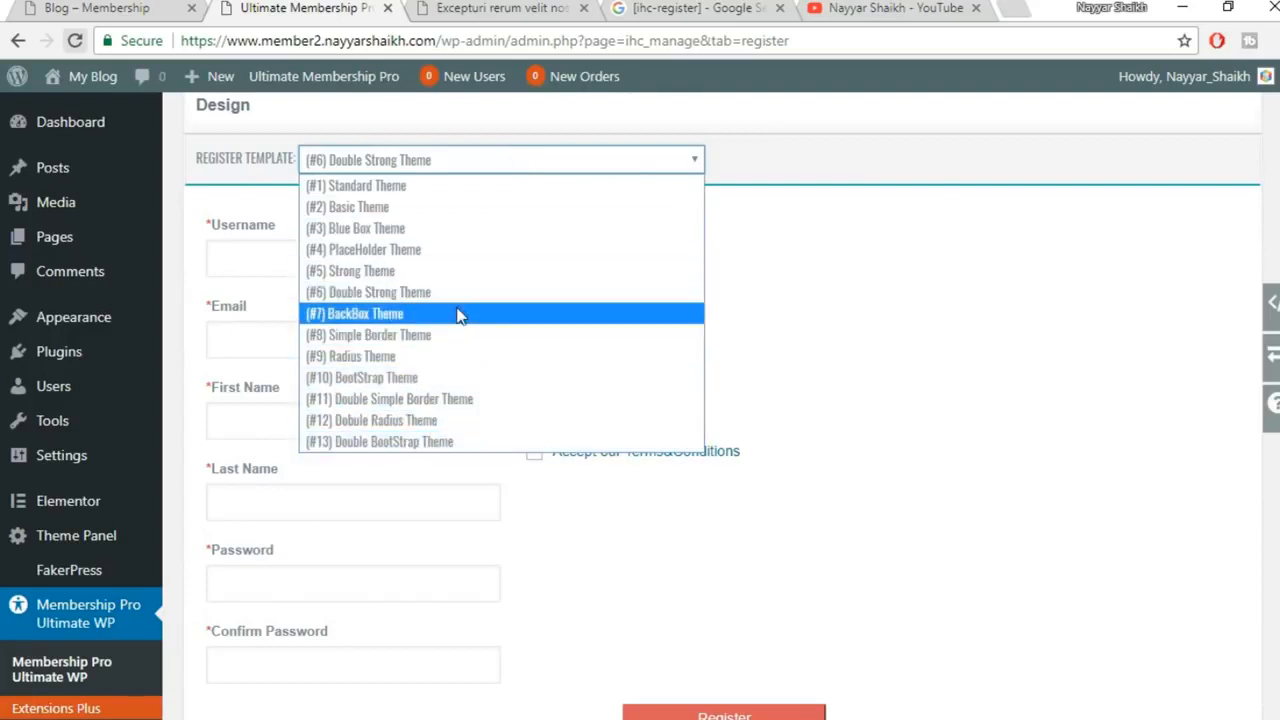
click(935, 271)
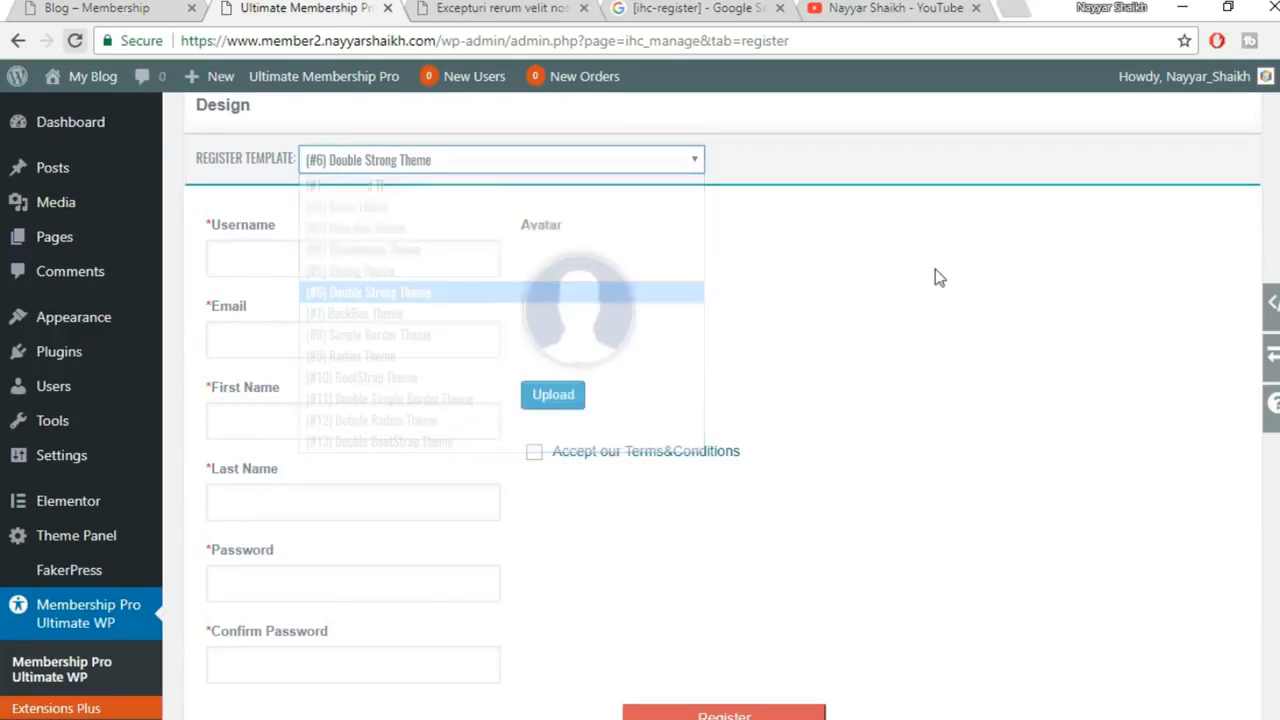
scroll(854, 241, down, 1)
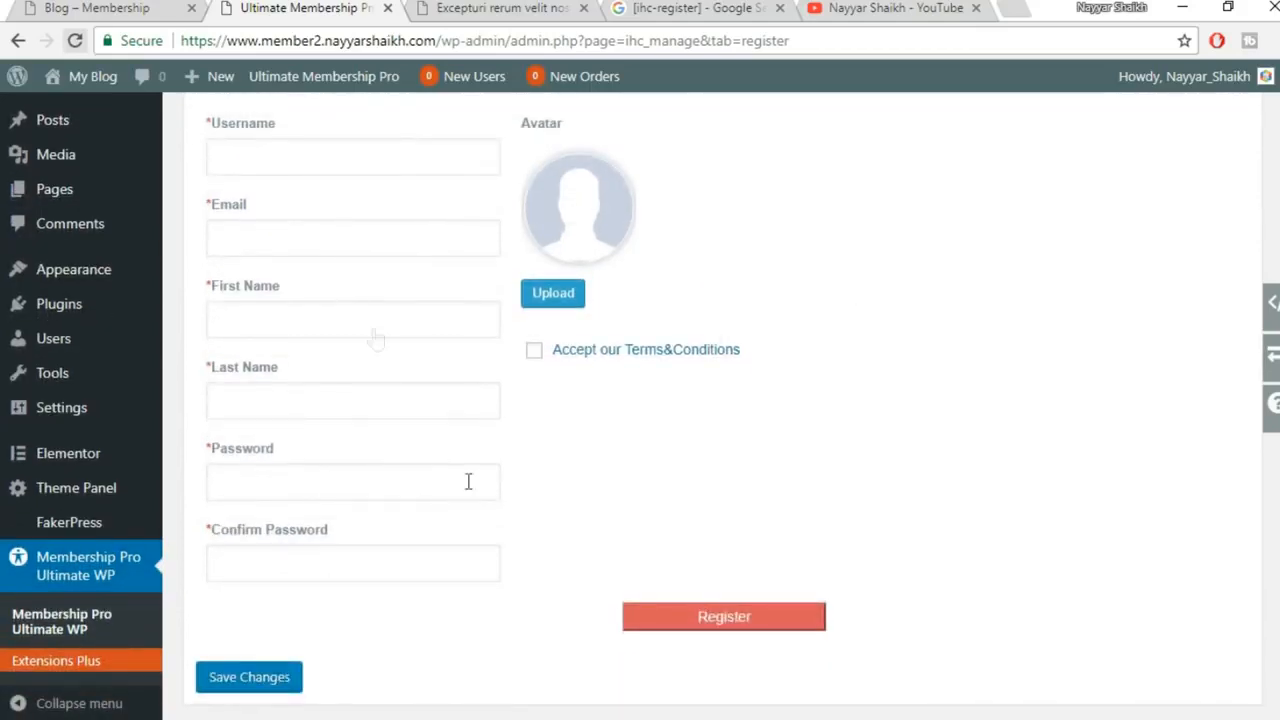
scroll(387, 291, up, 1)
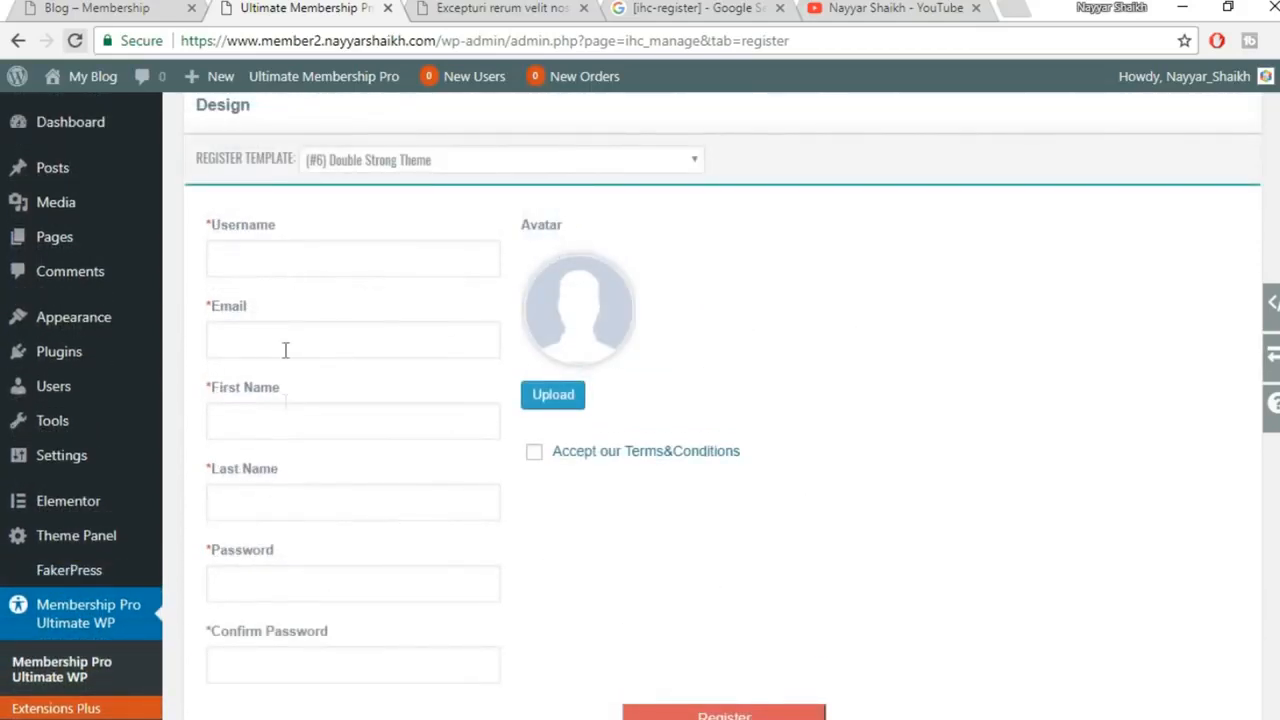
scroll(360, 630, down, 3)
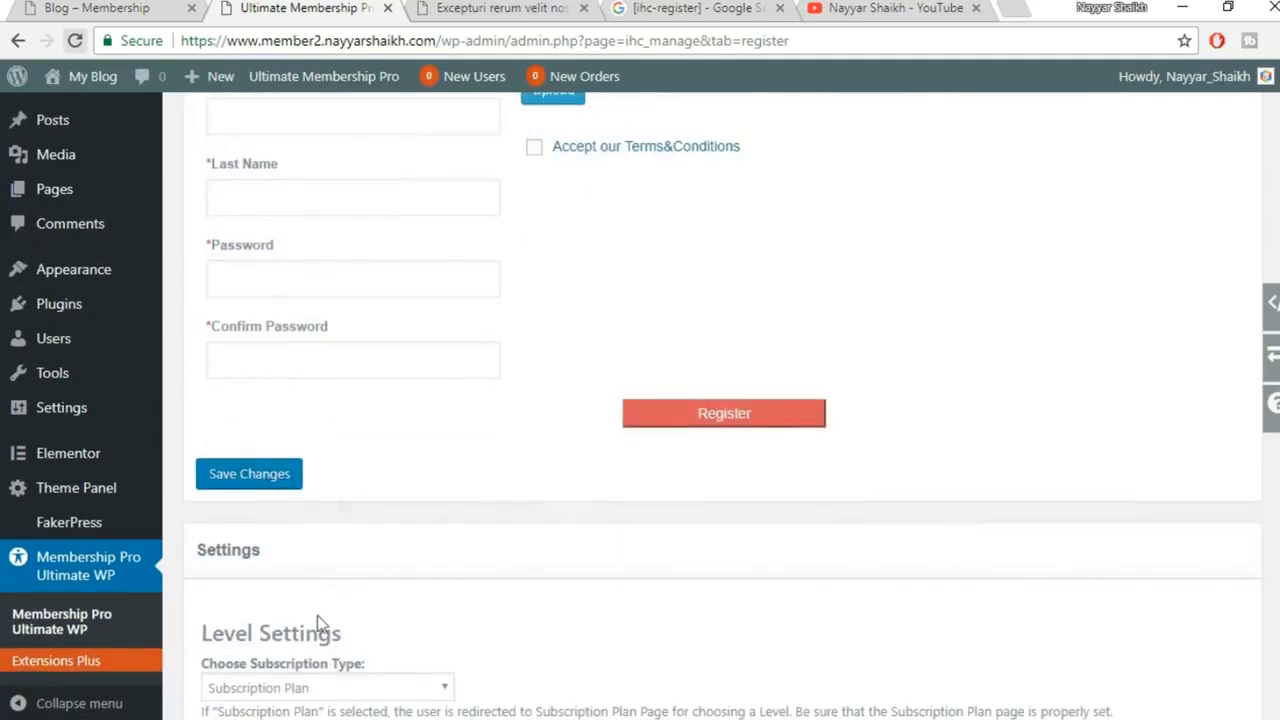
scroll(326, 546, up, 4)
scroll(672, 460, down, 2)
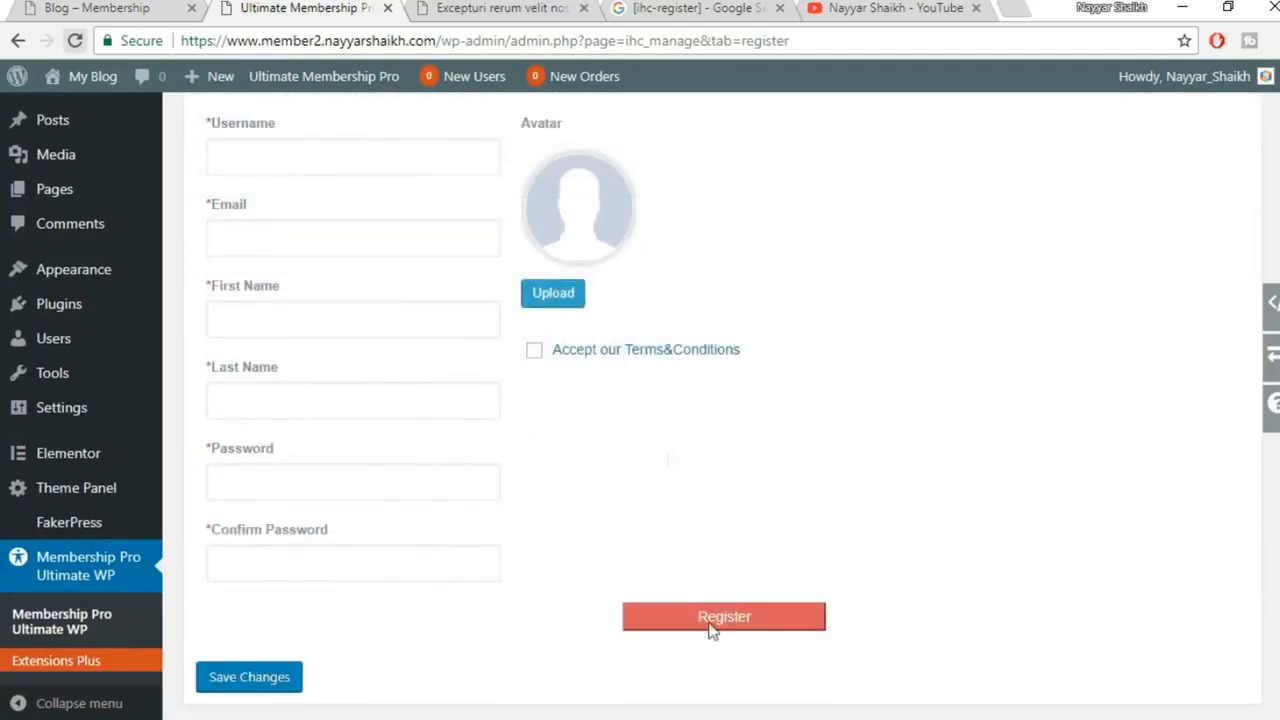
scroll(666, 514, up, 3)
click(489, 362)
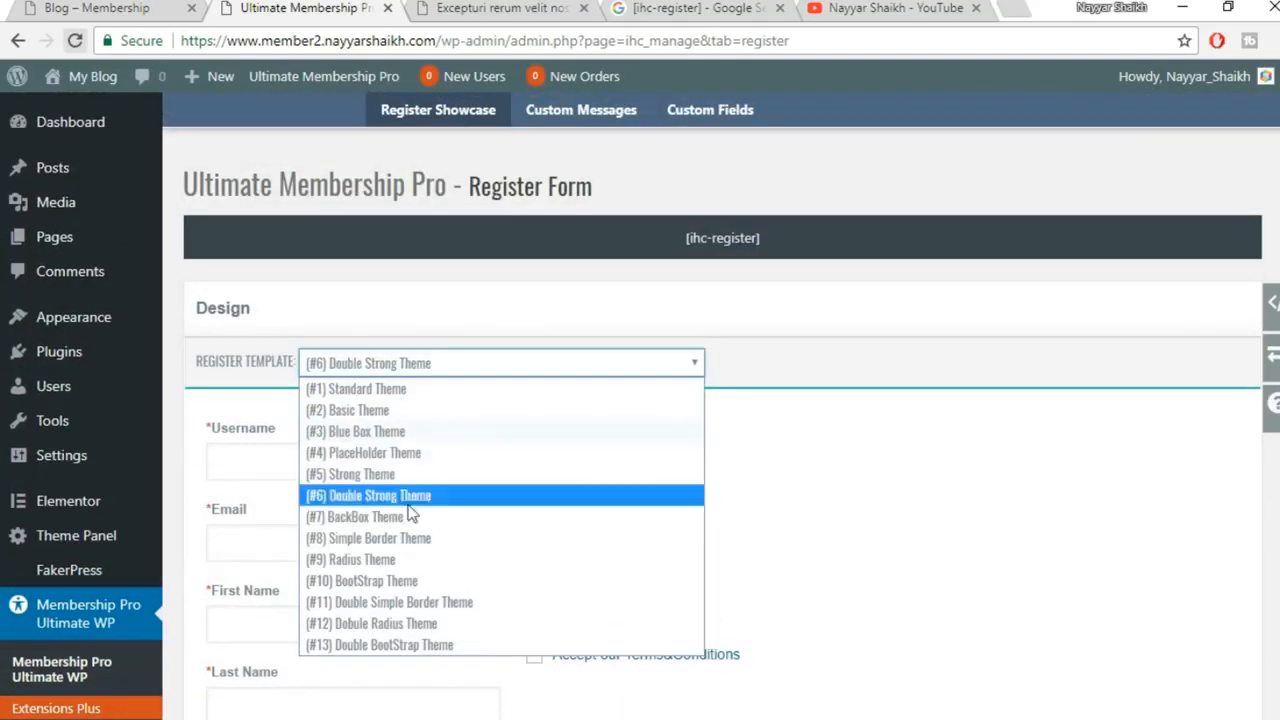
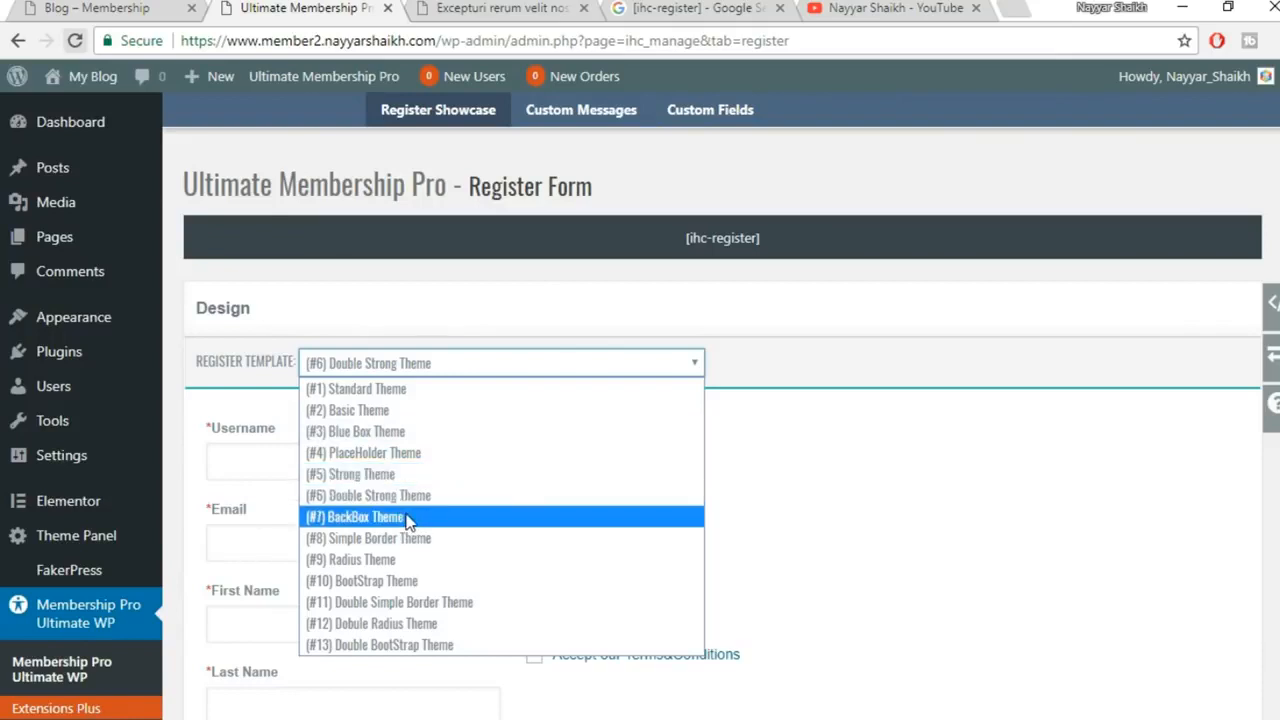
Apply the BackBox template, then preview the Simple Border and BootStrap register themes
click(408, 522)
scroll(920, 474, down, 6)
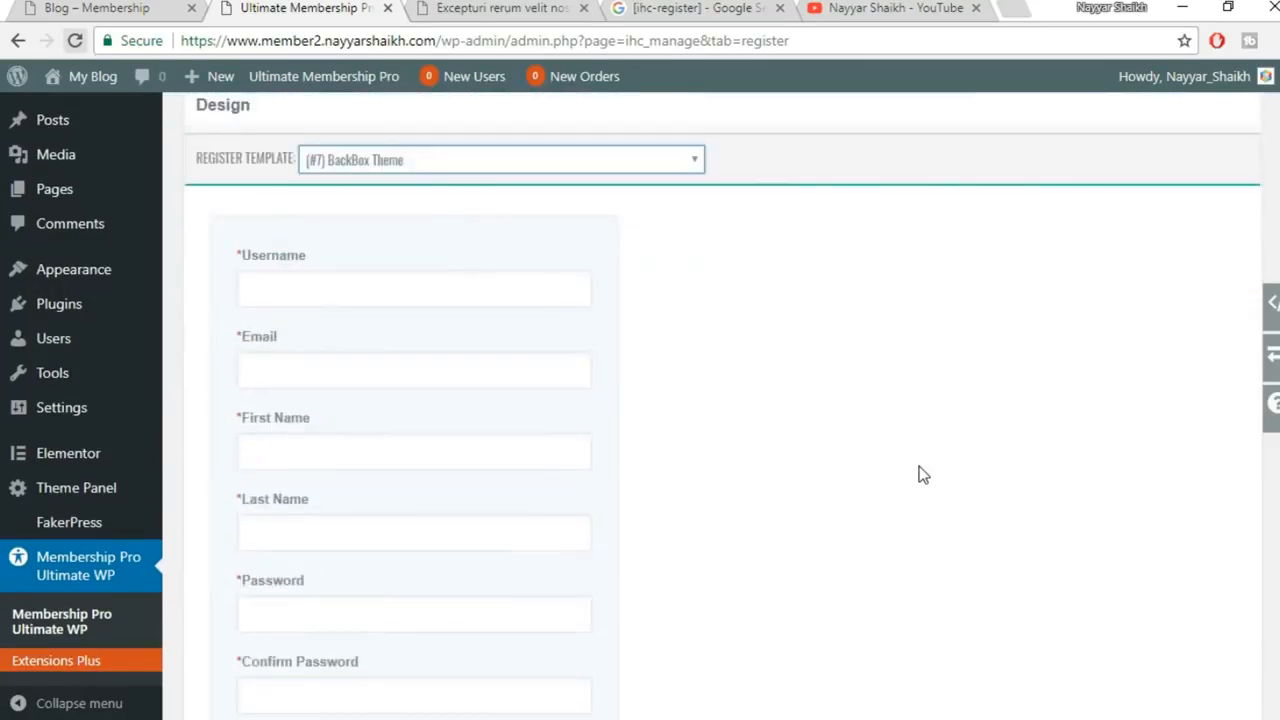
scroll(533, 490, up, 5)
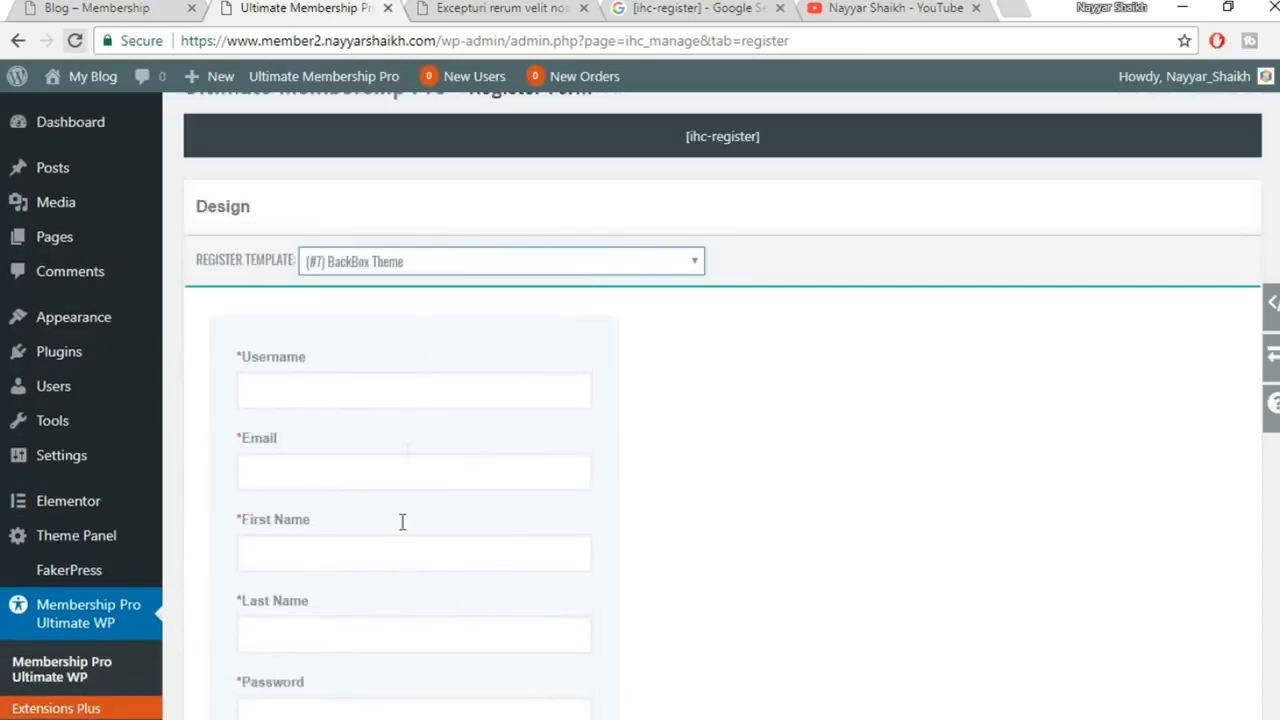
click(494, 269)
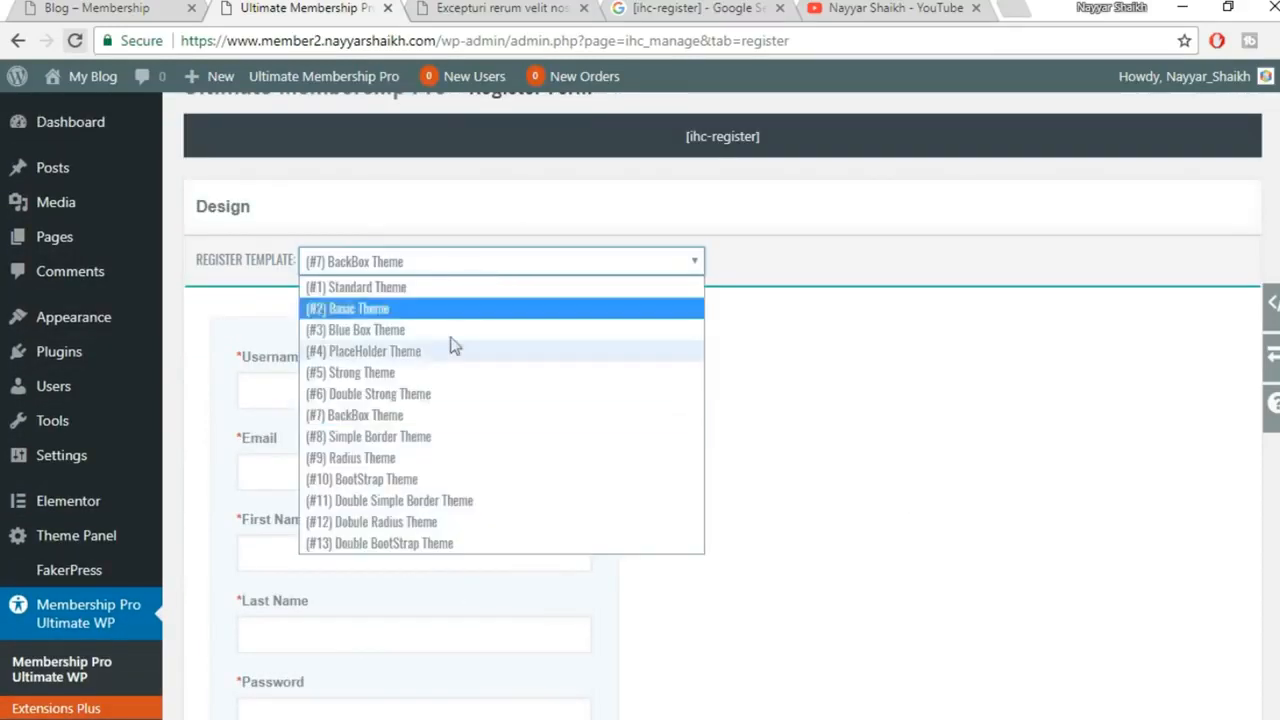
click(437, 437)
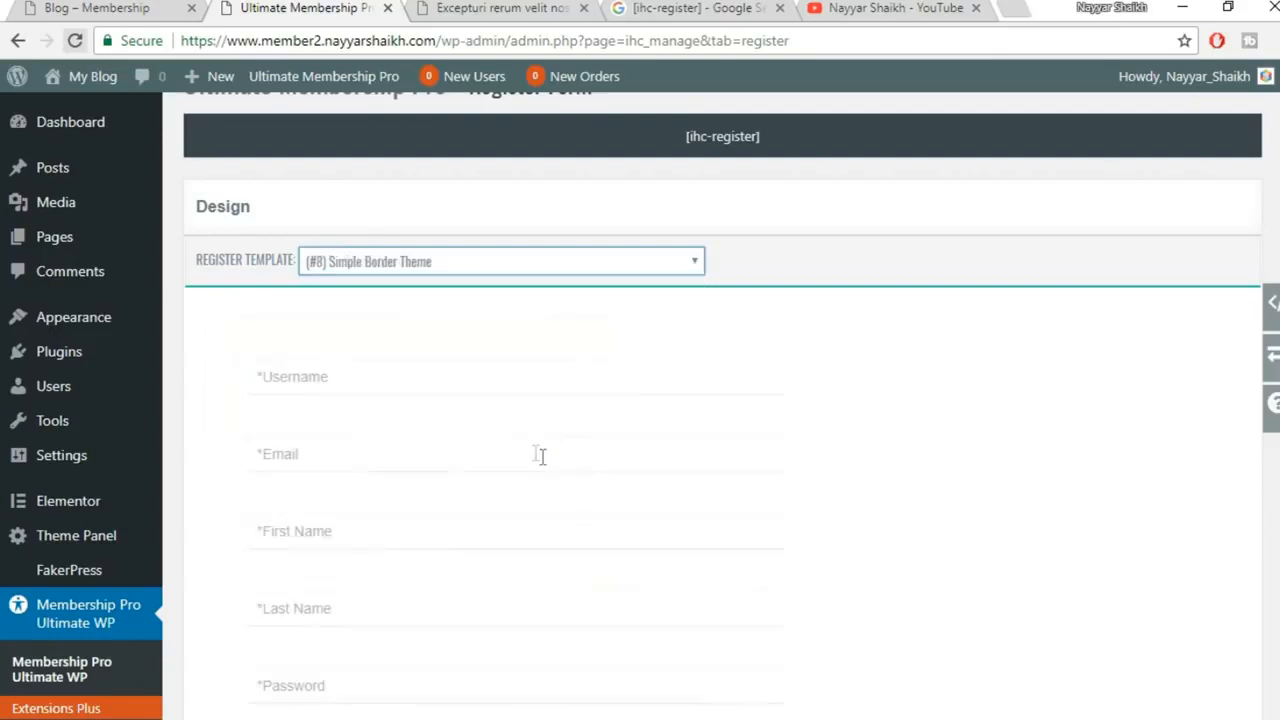
click(583, 262)
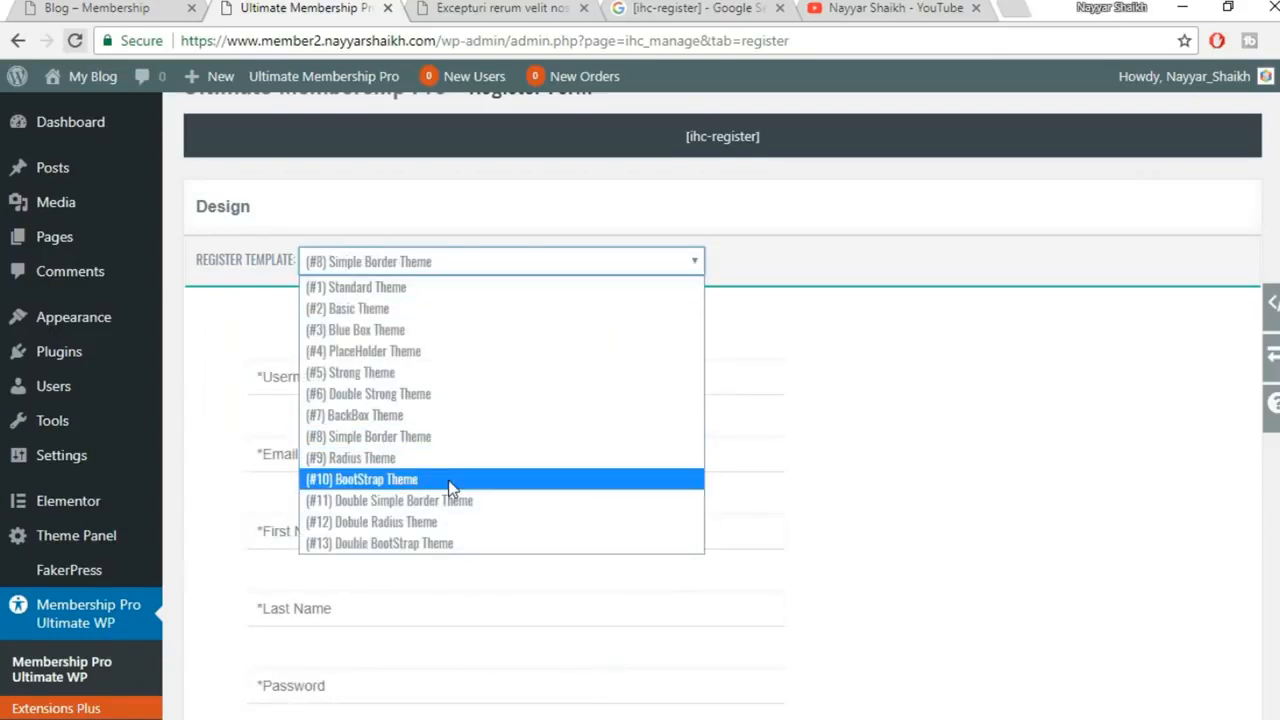
click(533, 480)
scroll(897, 435, down, 5)
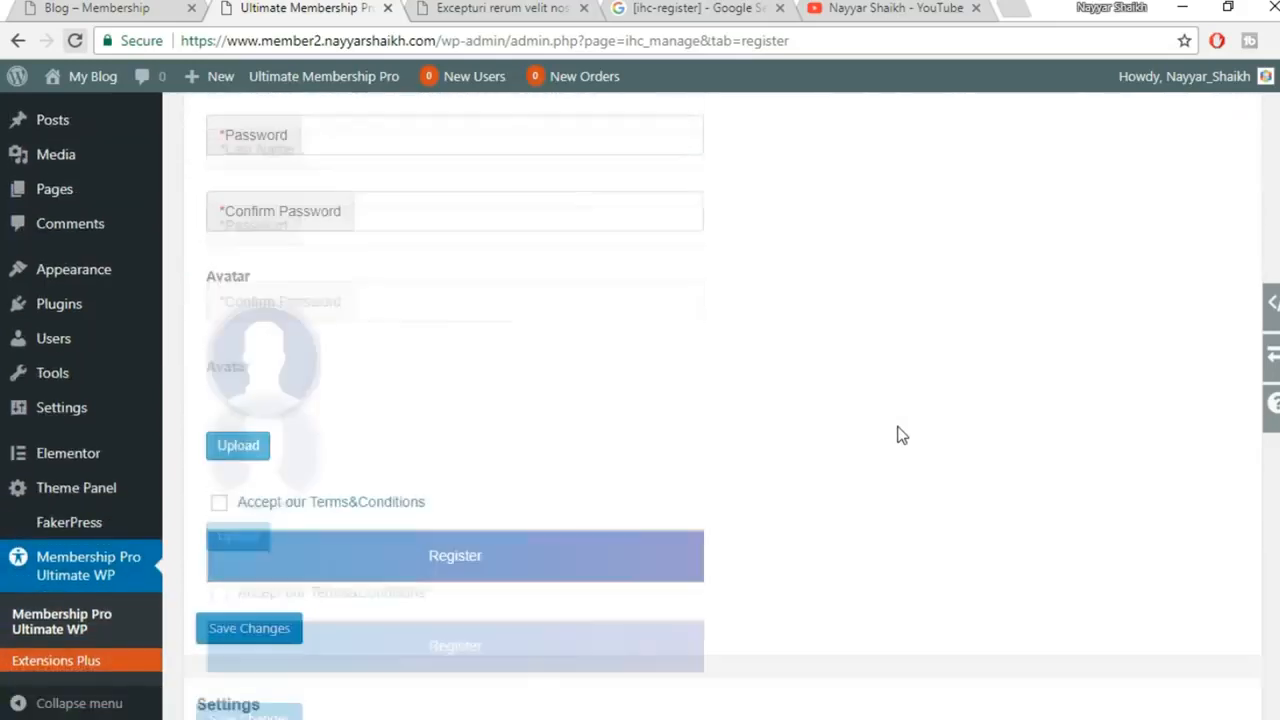
scroll(527, 512, up, 5)
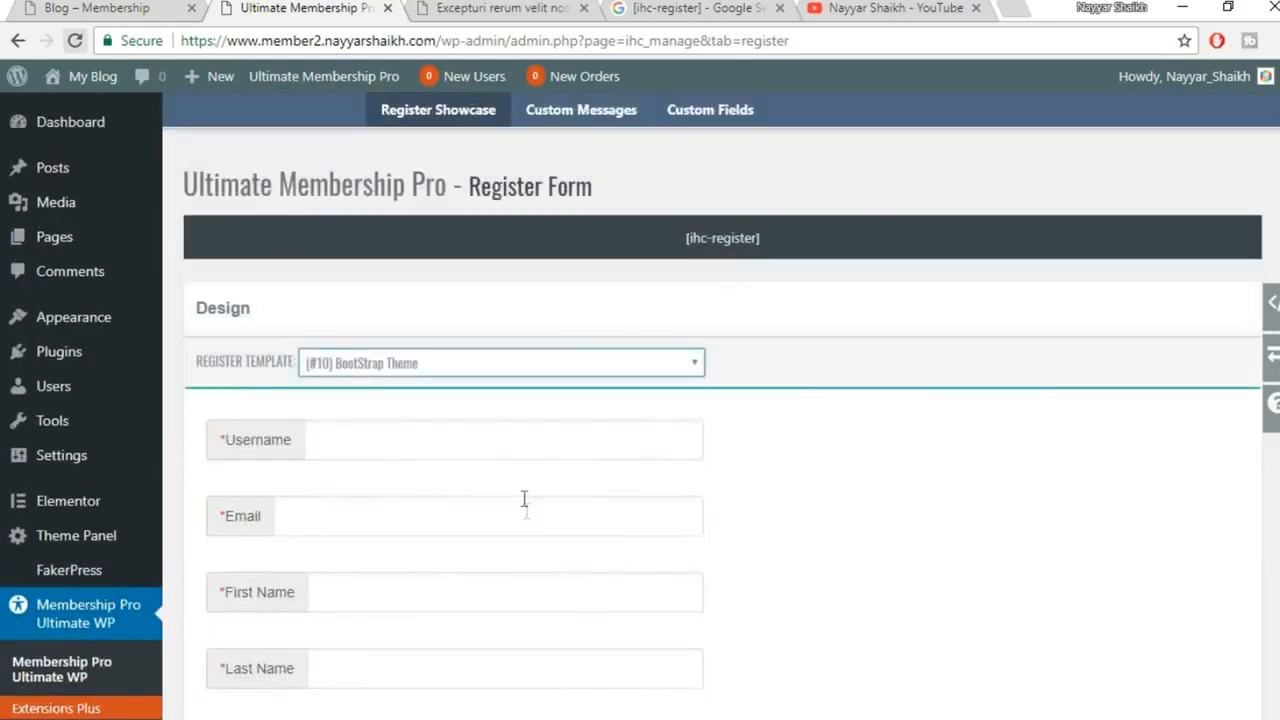
Preview the Double Simple Border Theme, then settle on (#7) BackBox Theme
click(476, 360)
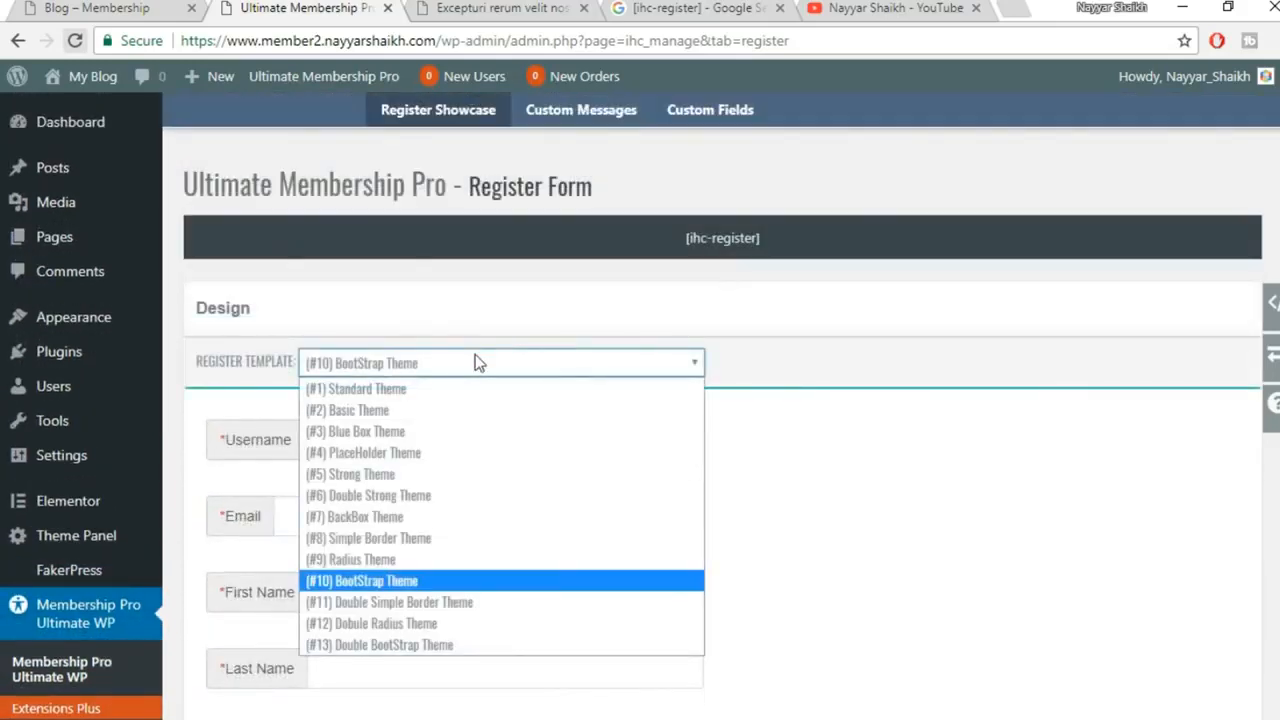
click(474, 608)
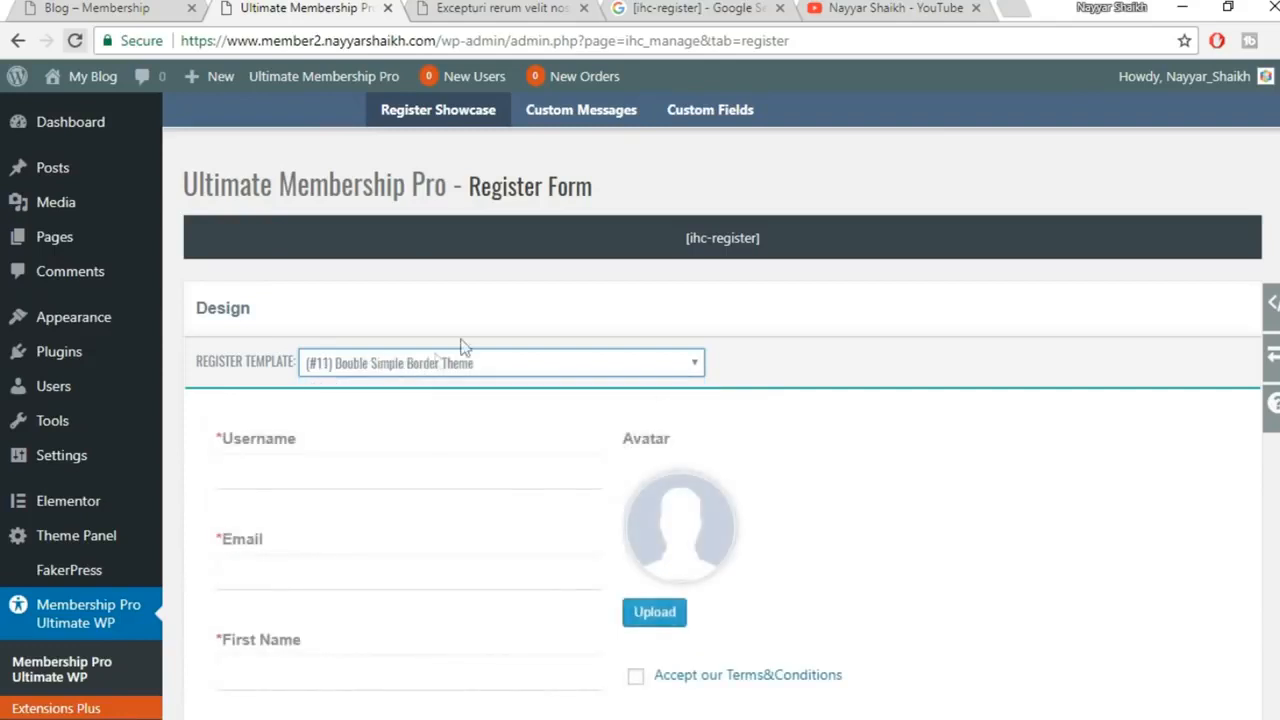
click(483, 360)
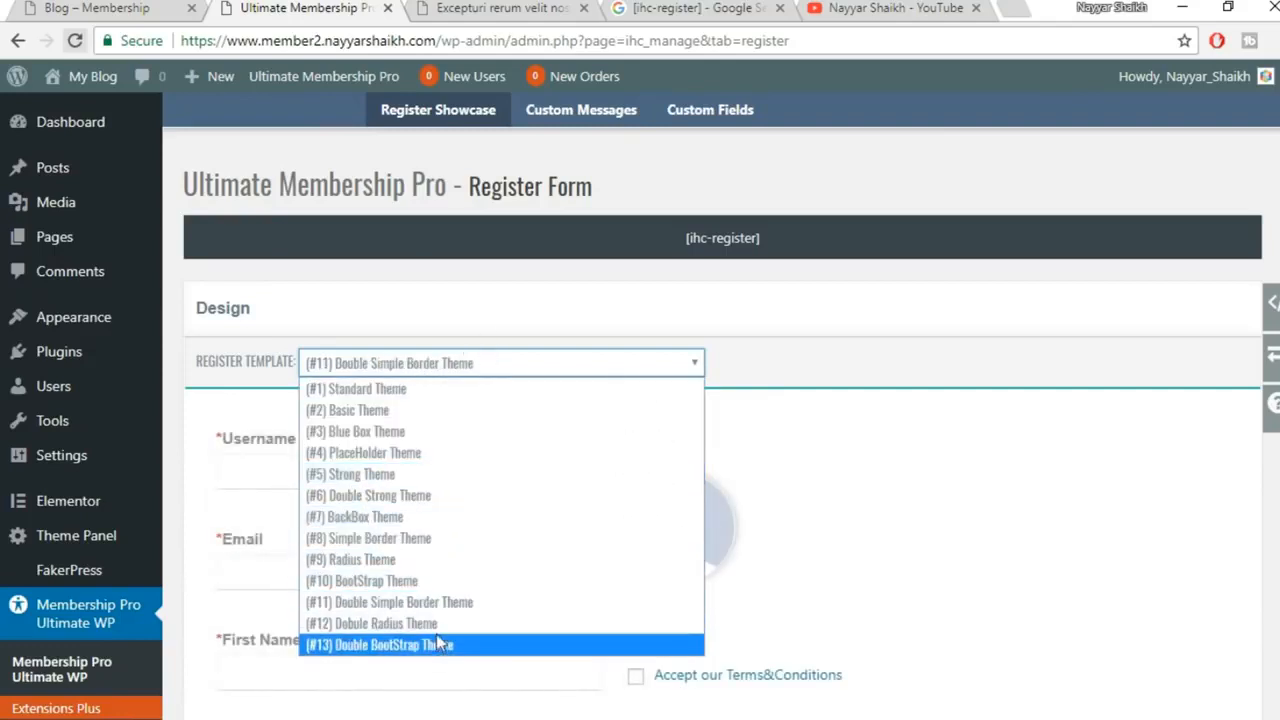
click(400, 516)
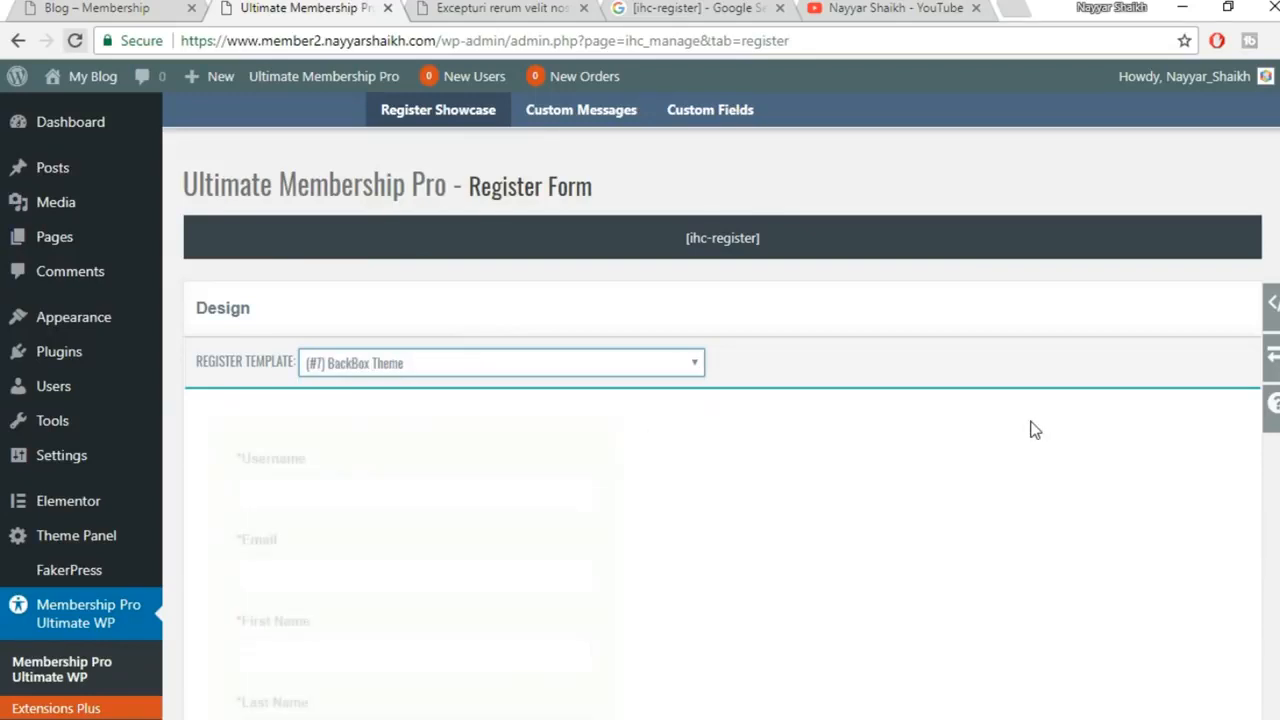
scroll(459, 467, down, 2)
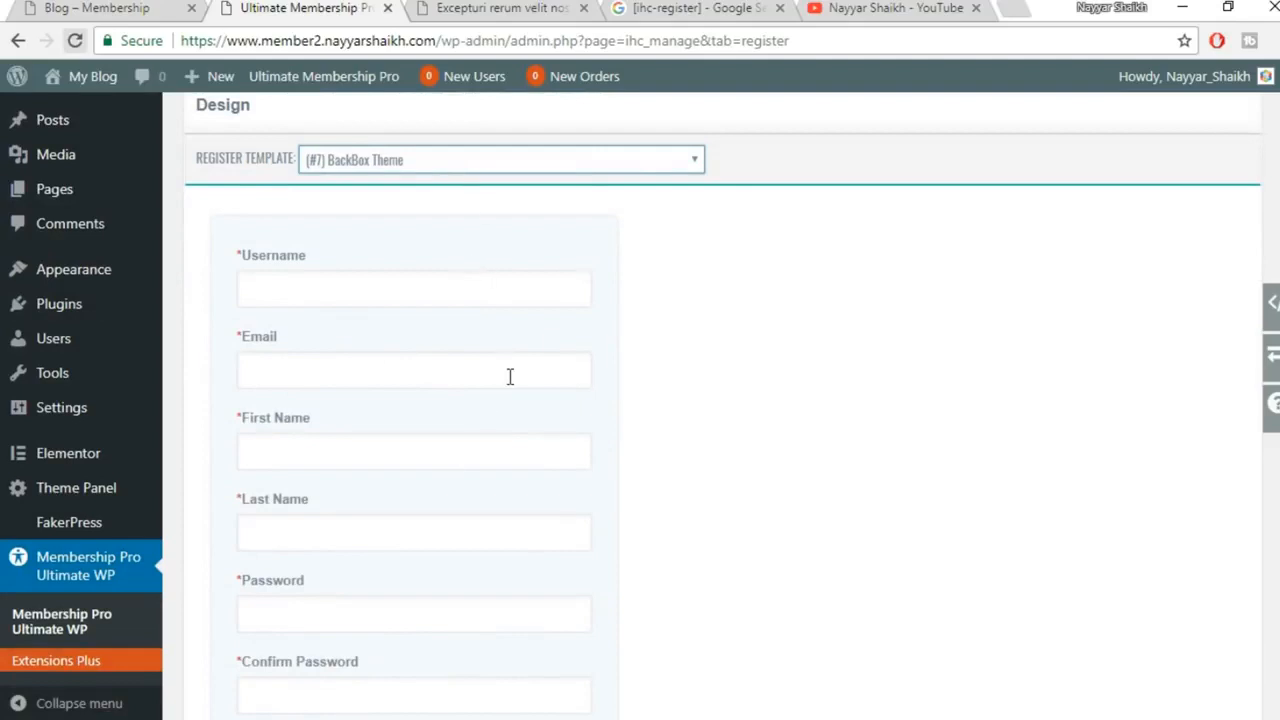
scroll(509, 372, down, 8)
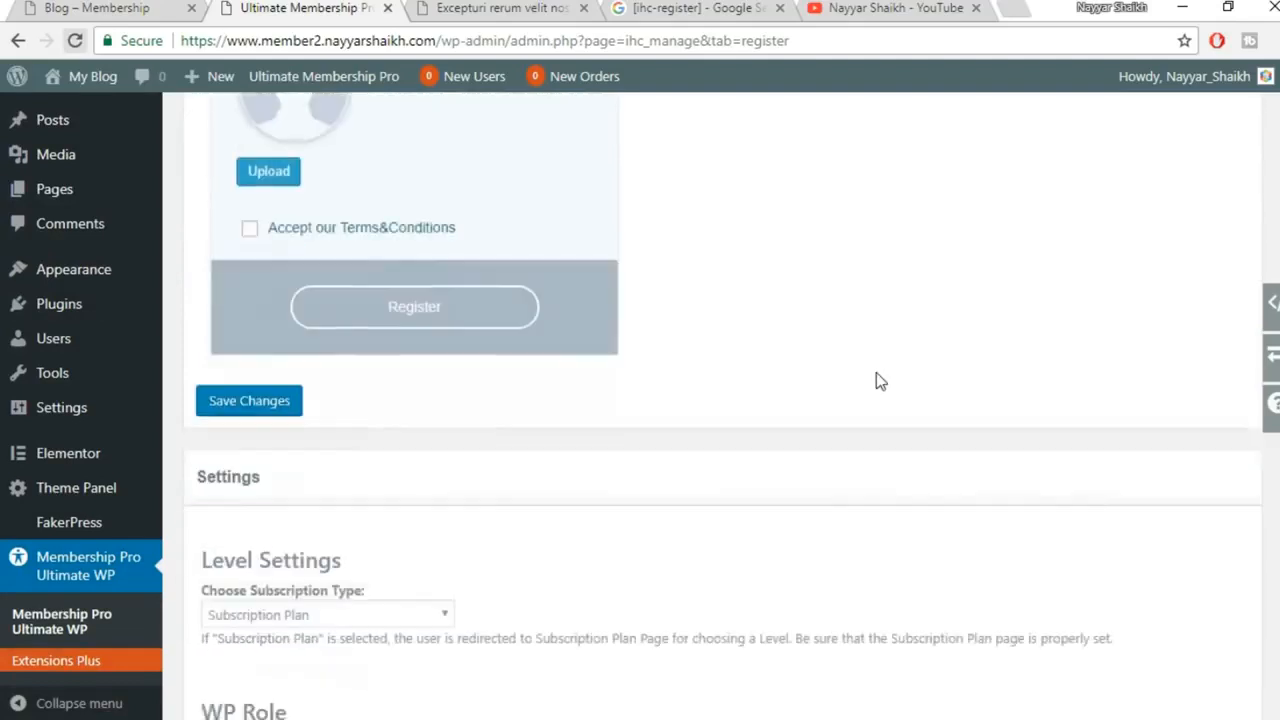
Check the Subscription Type choices, keeping Subscription Plan
scroll(876, 381, down, 3)
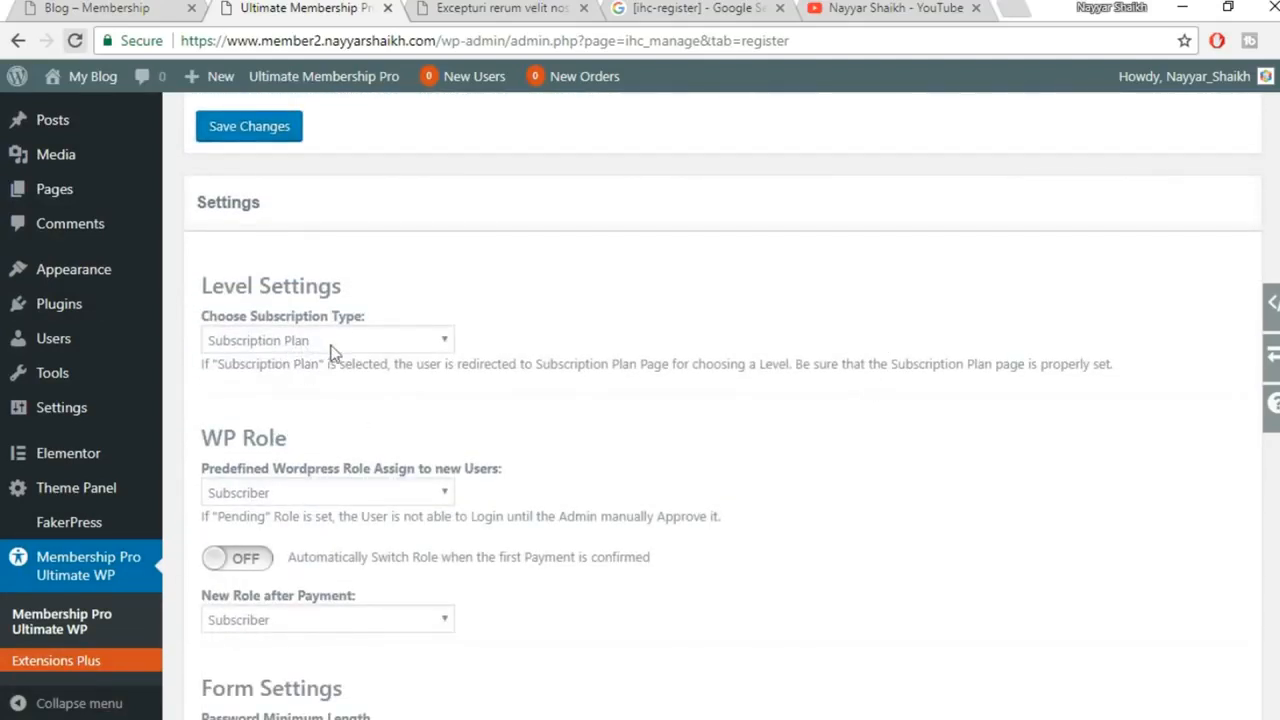
scroll(540, 360, down, 1)
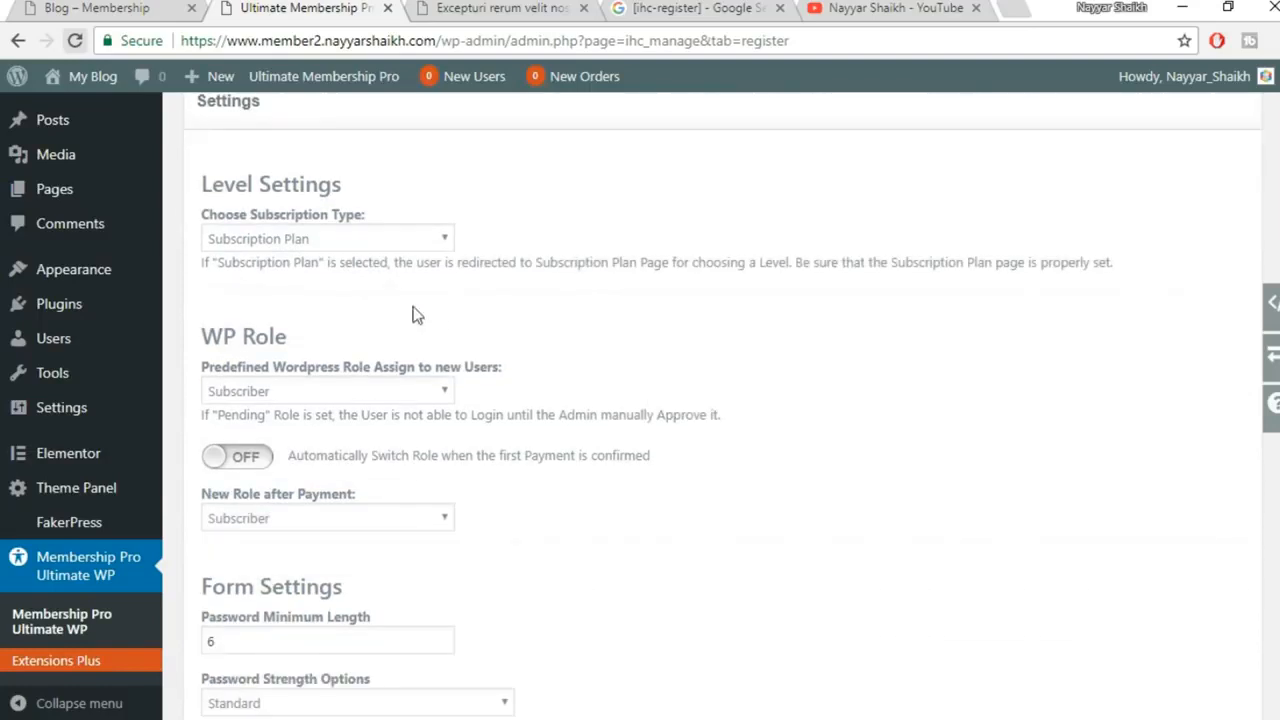
click(330, 240)
click(321, 280)
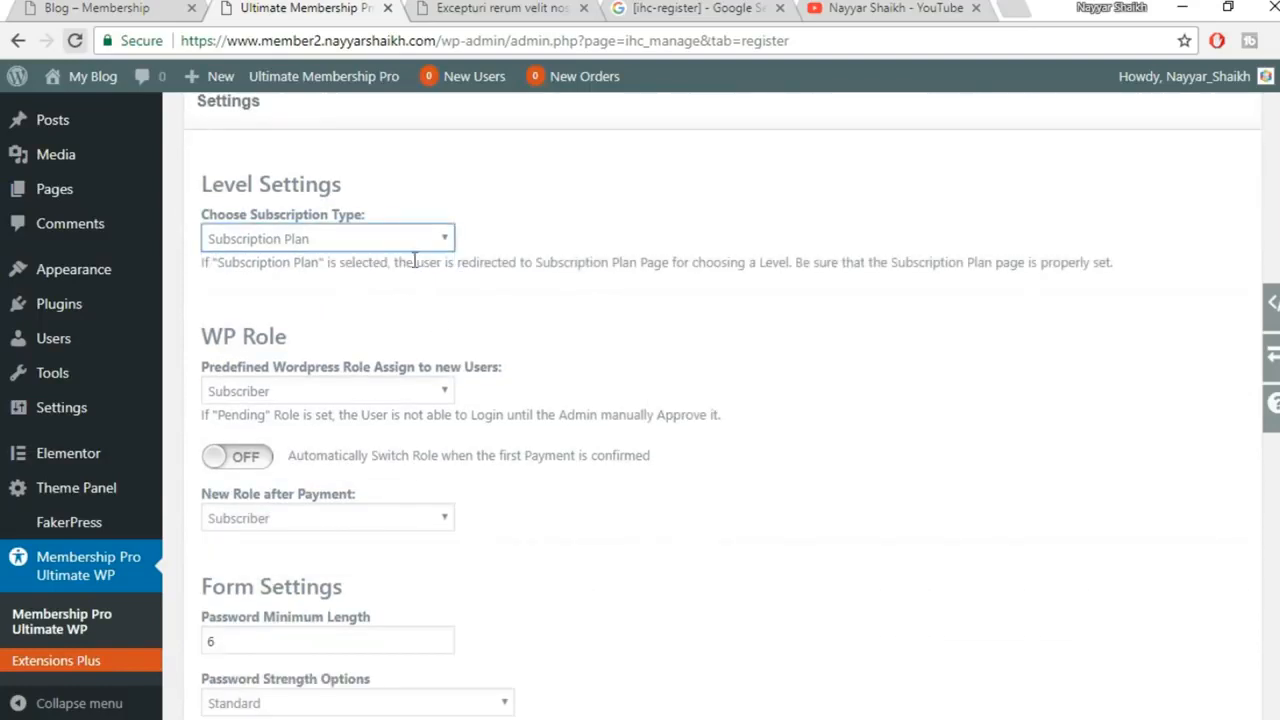
scroll(700, 340, down, 1)
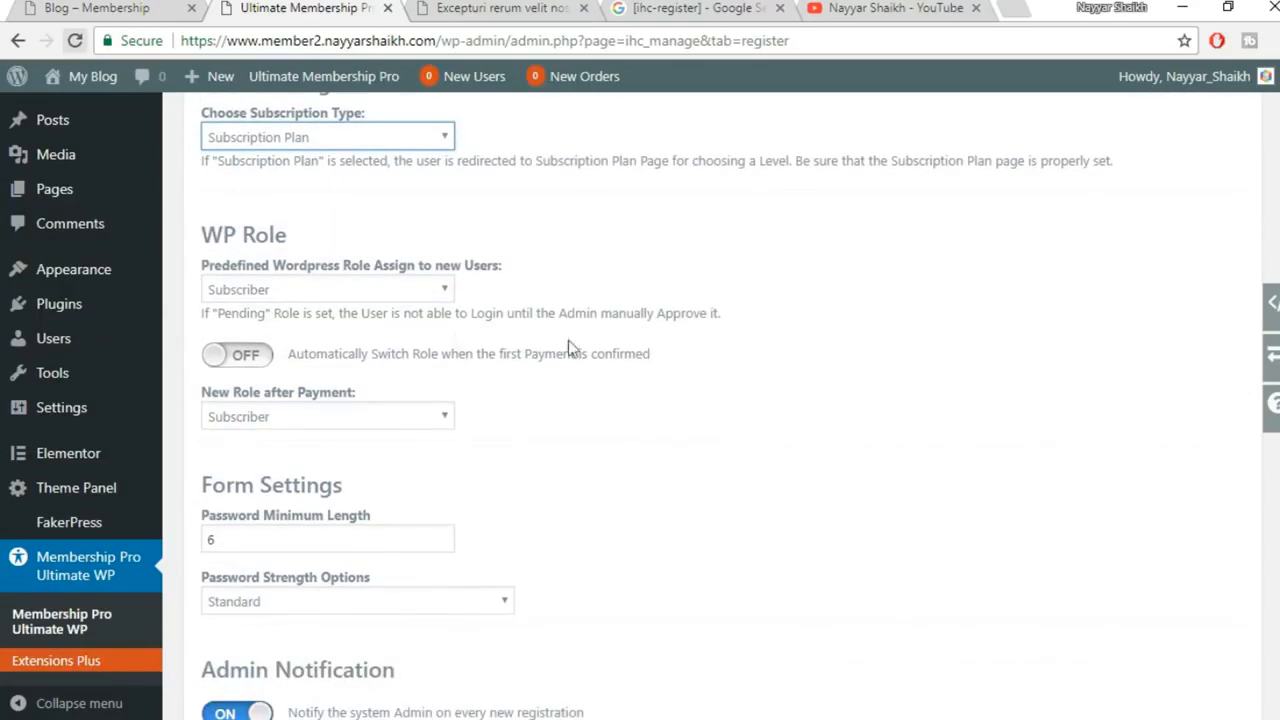
Check the new-user WP Role, keeping Subscriber, and scroll down to the TOS Label
click(343, 289)
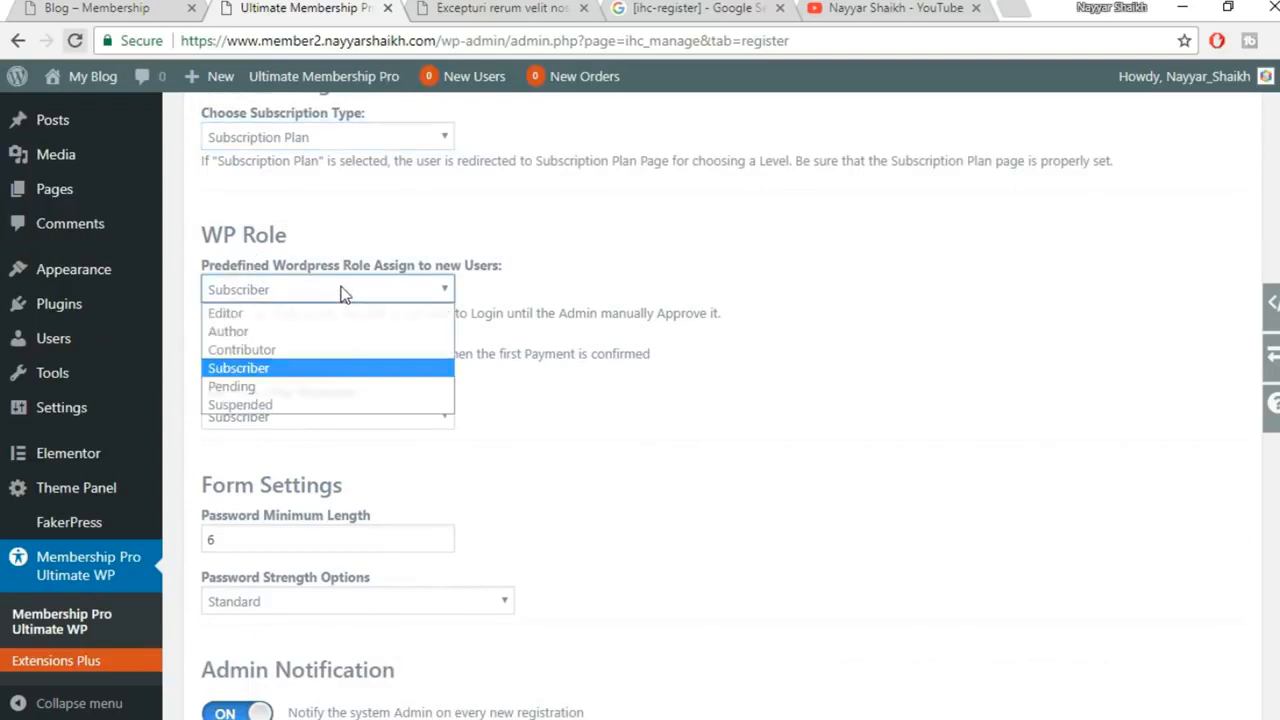
click(343, 289)
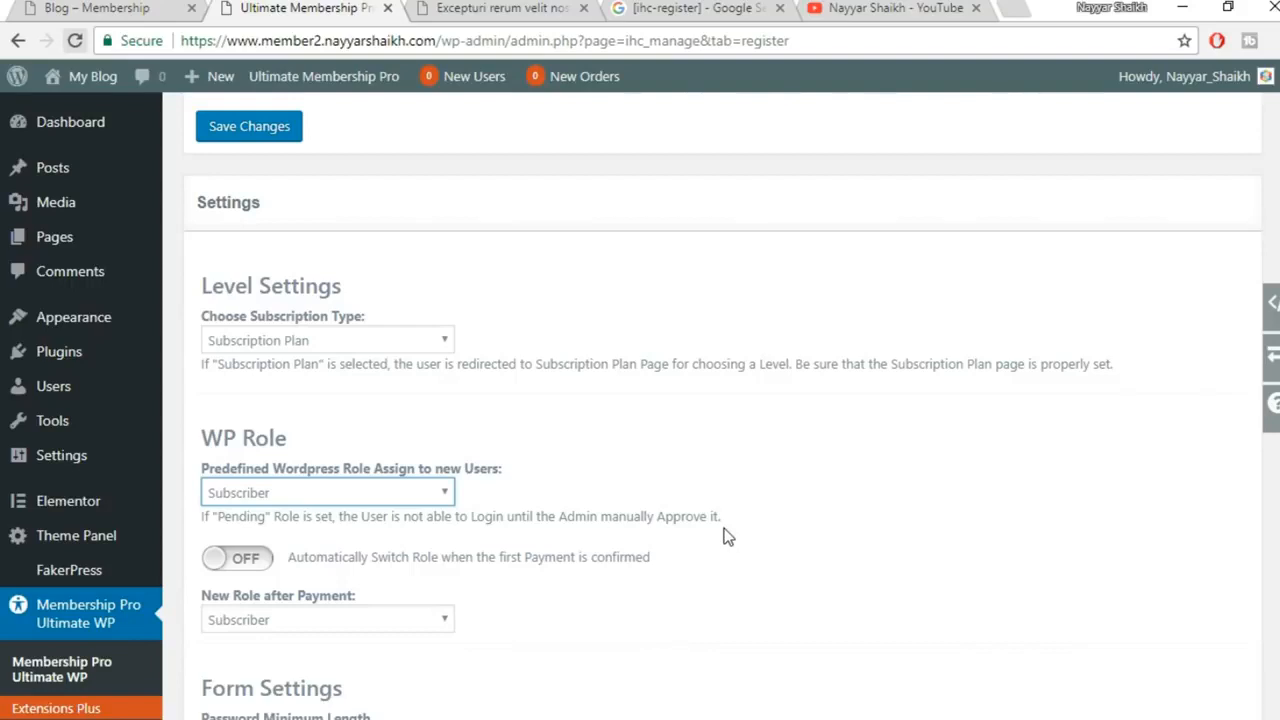
click(314, 490)
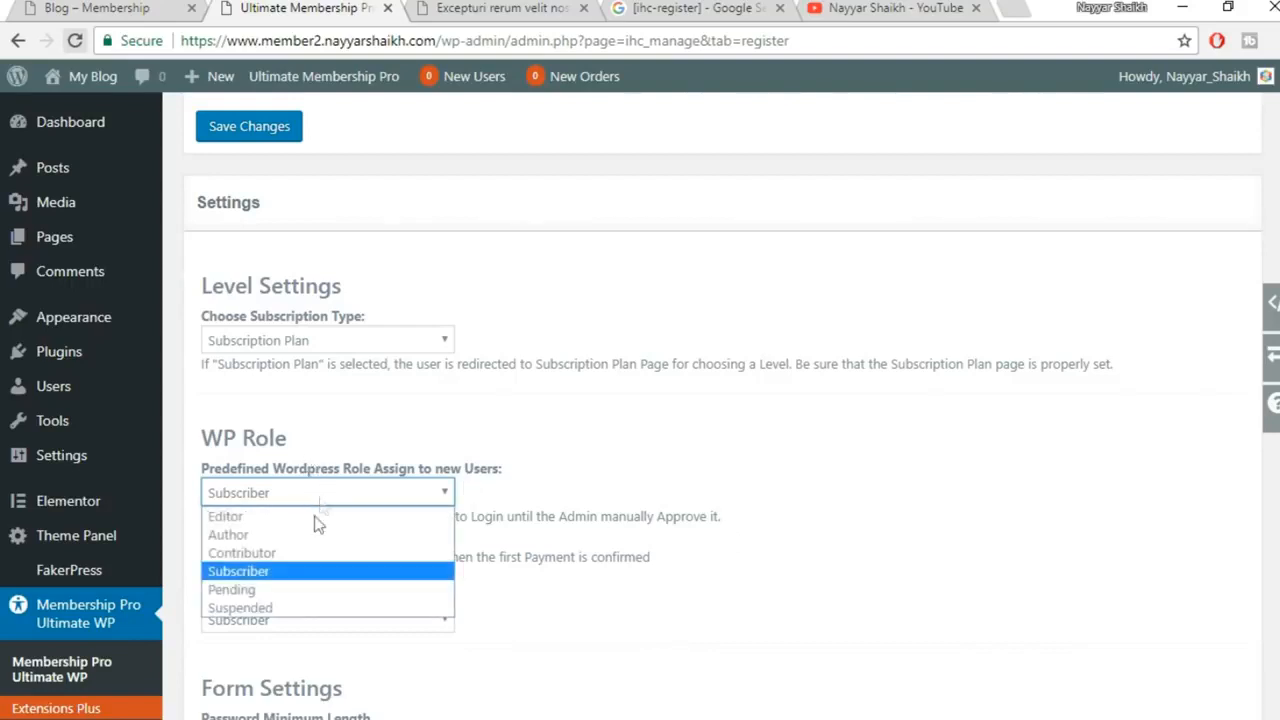
click(304, 573)
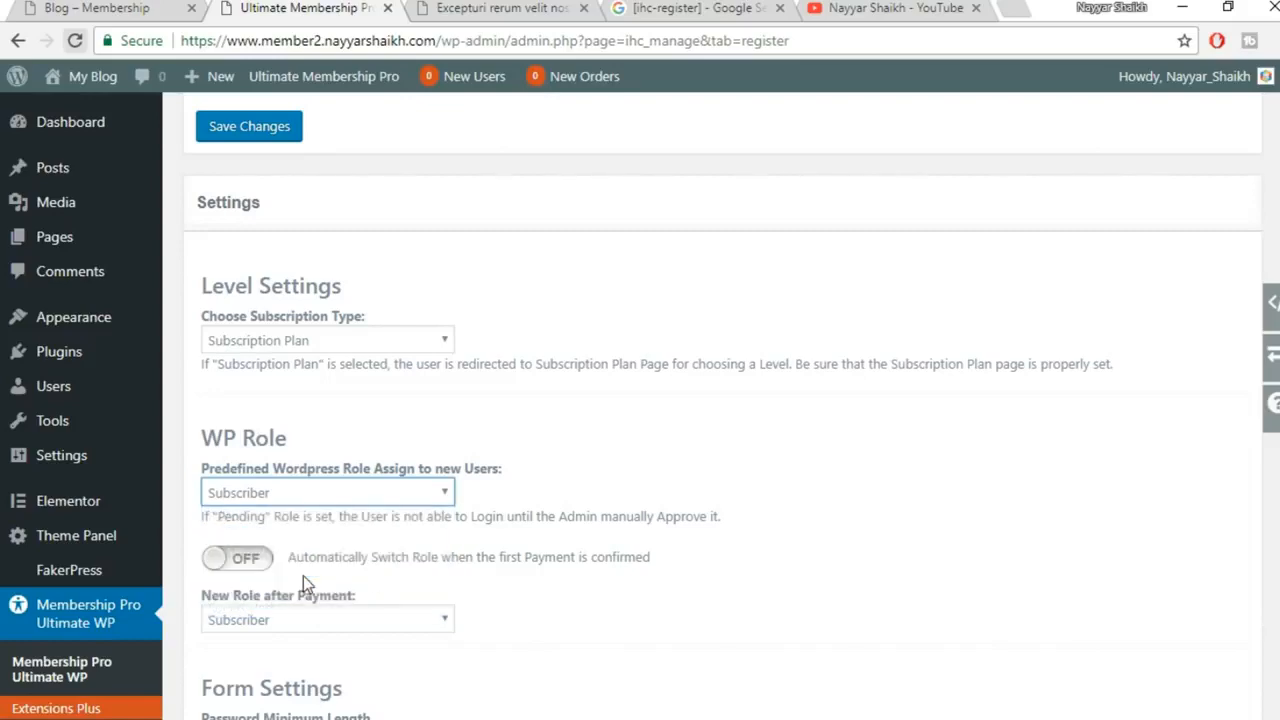
scroll(703, 520, down, 3)
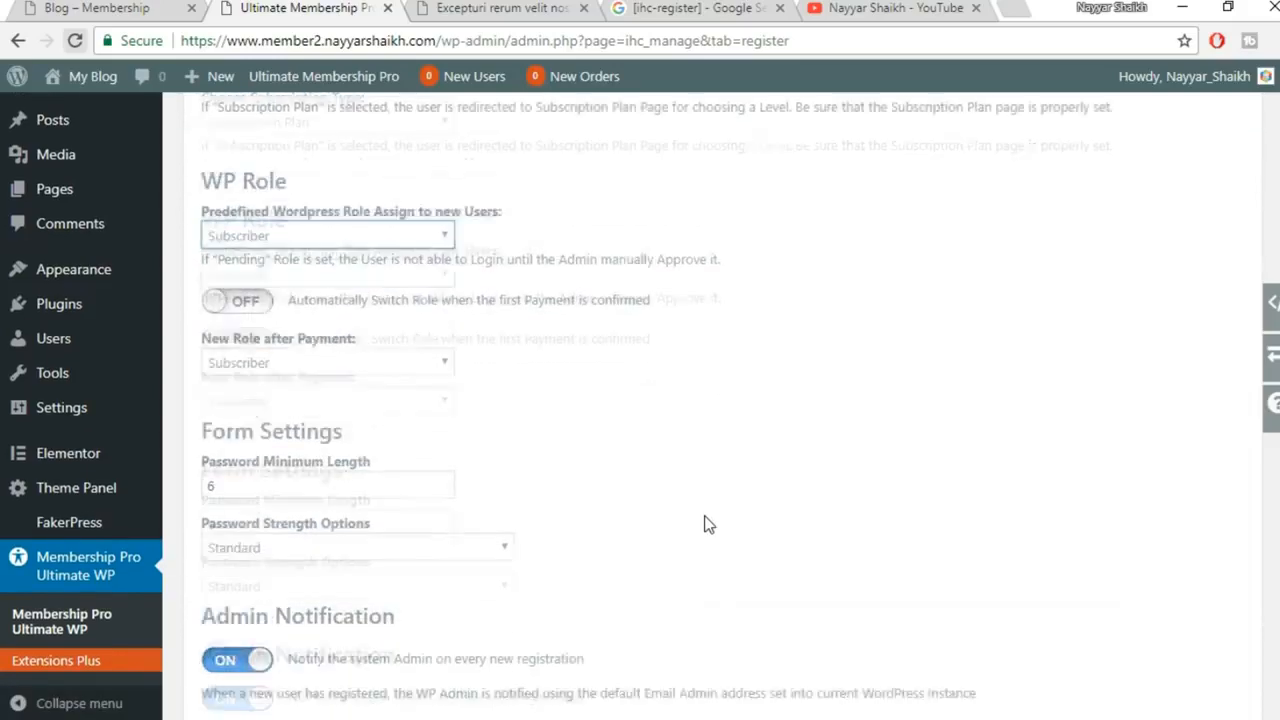
scroll(483, 424, down, 11)
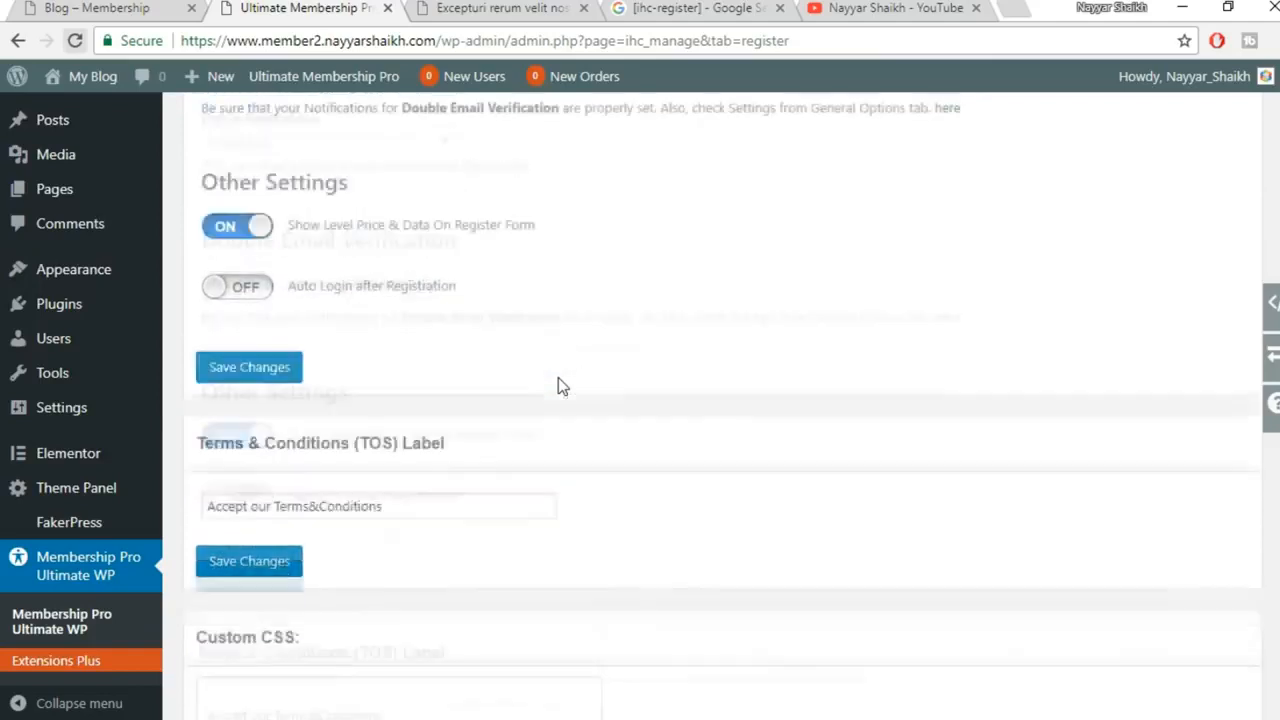
scroll(562, 464, down, 1)
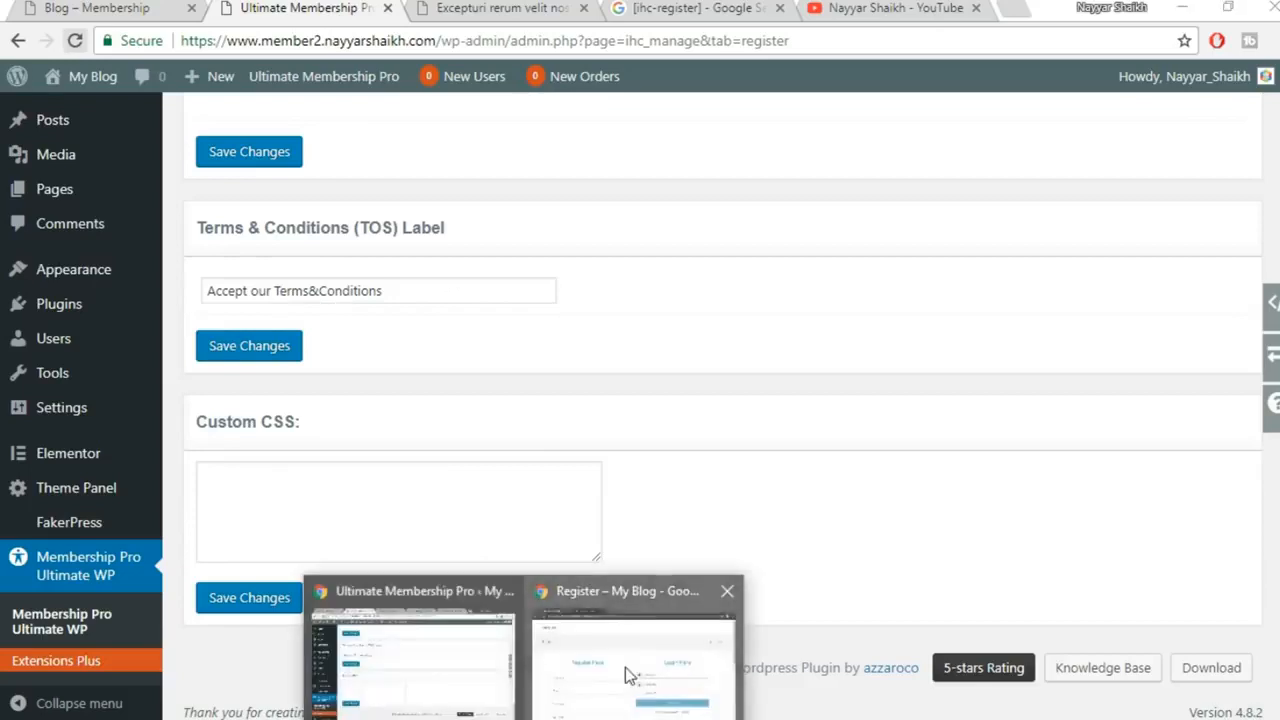
Replace 'Conditions' so the TOS label reads 'Accept our Terms of Services' and save
click(625, 667)
scroll(440, 474, down, 8)
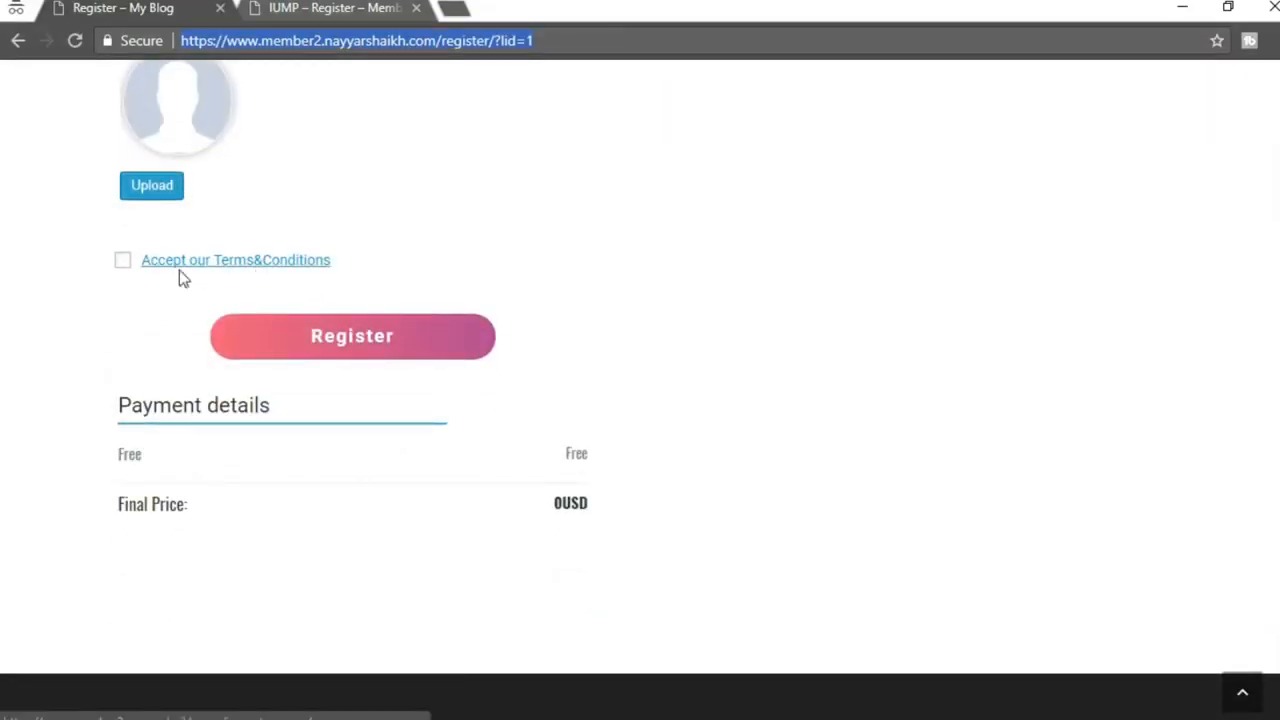
click(437, 694)
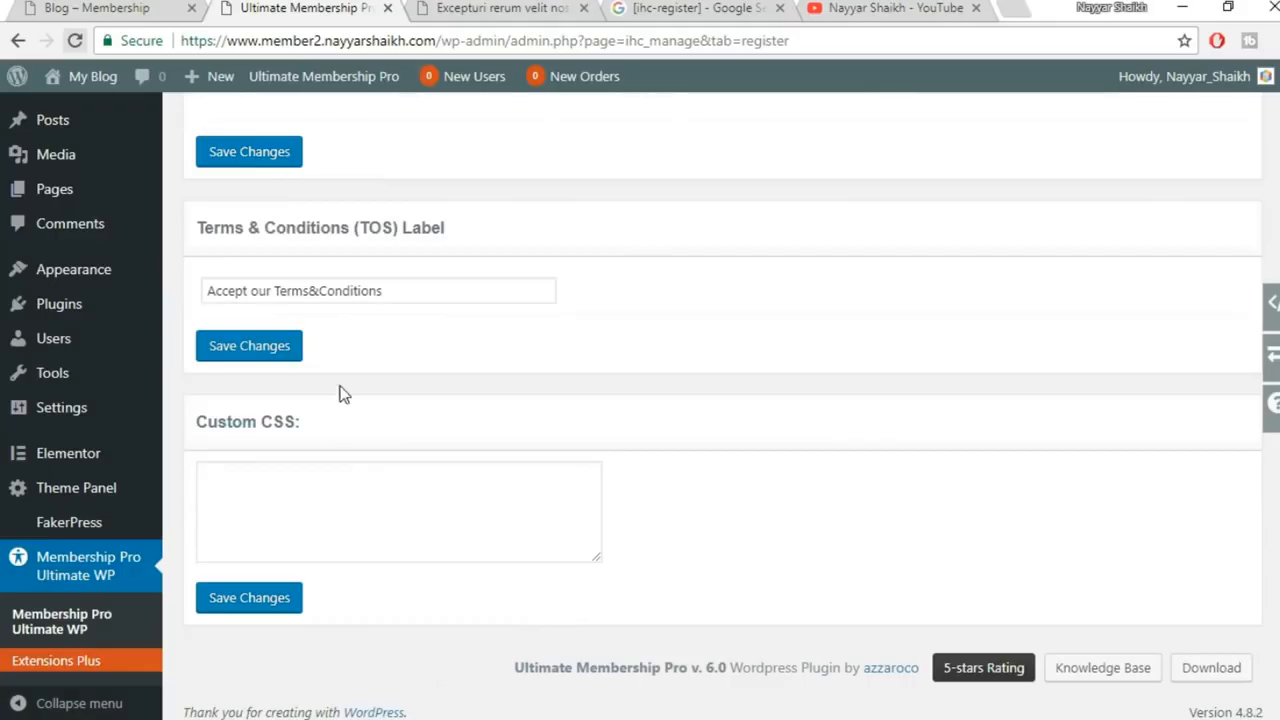
click(311, 291)
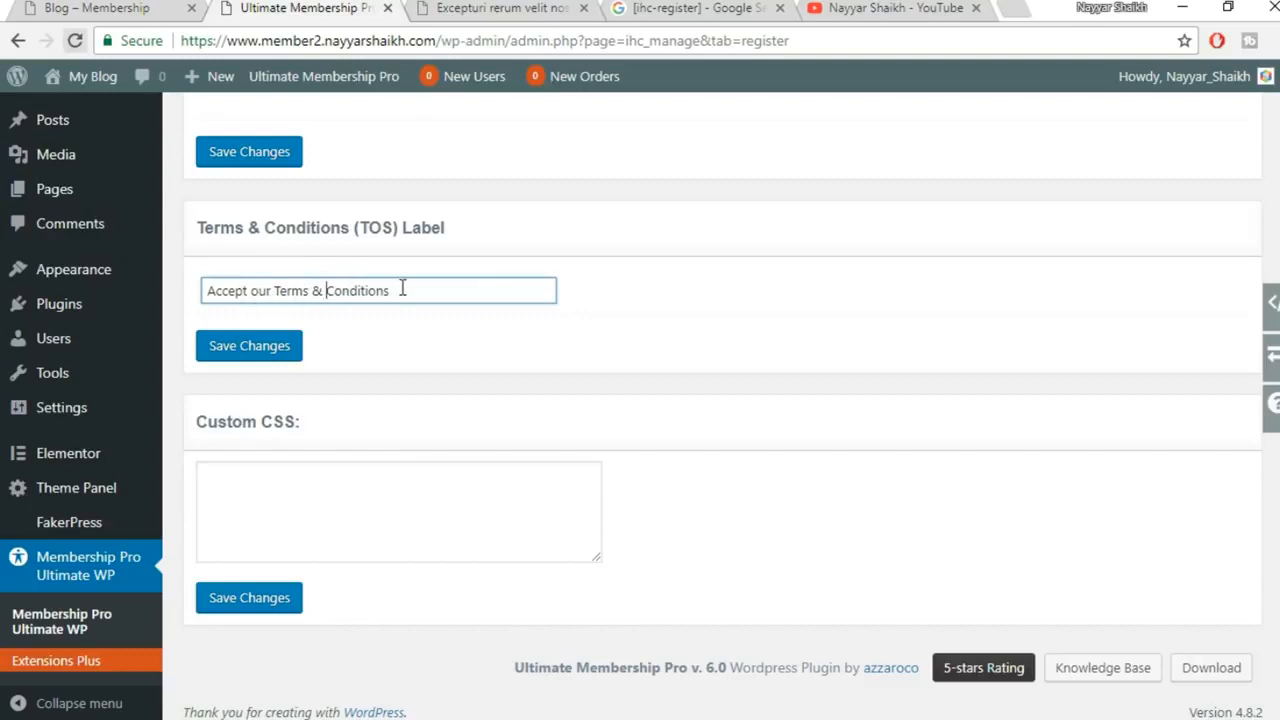
drag(407, 290, 328, 297)
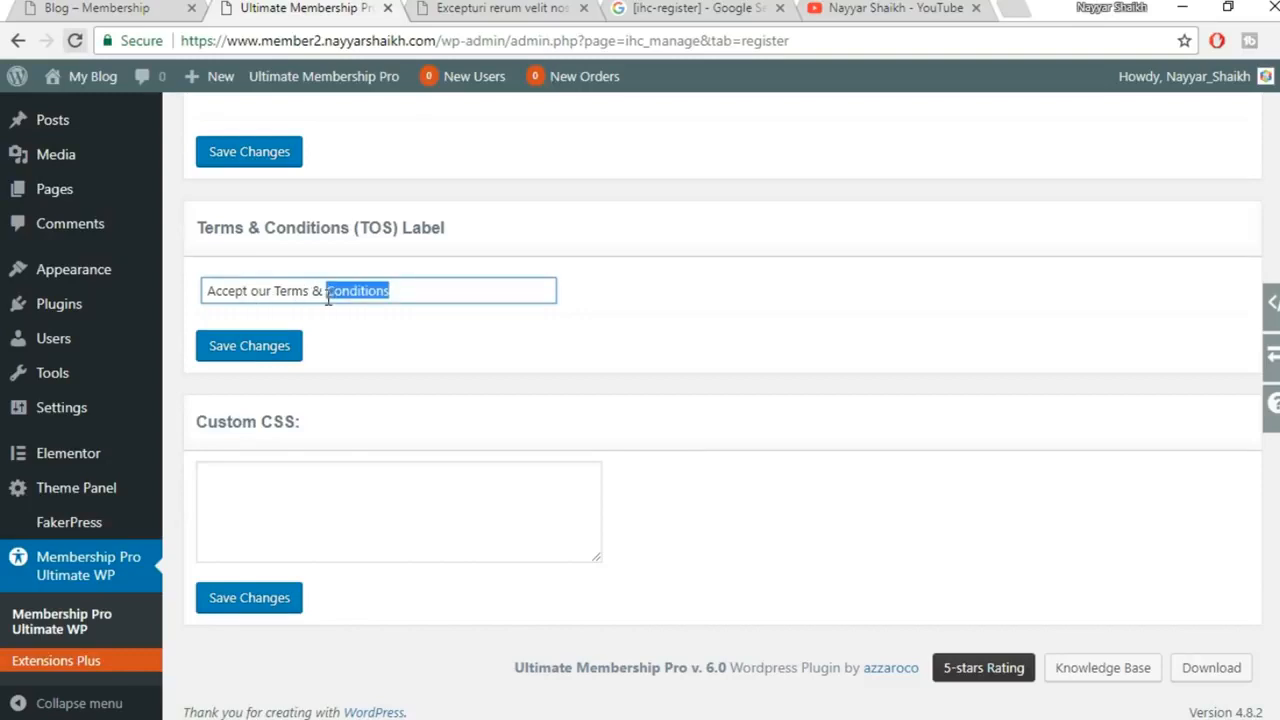
text(Pervi)
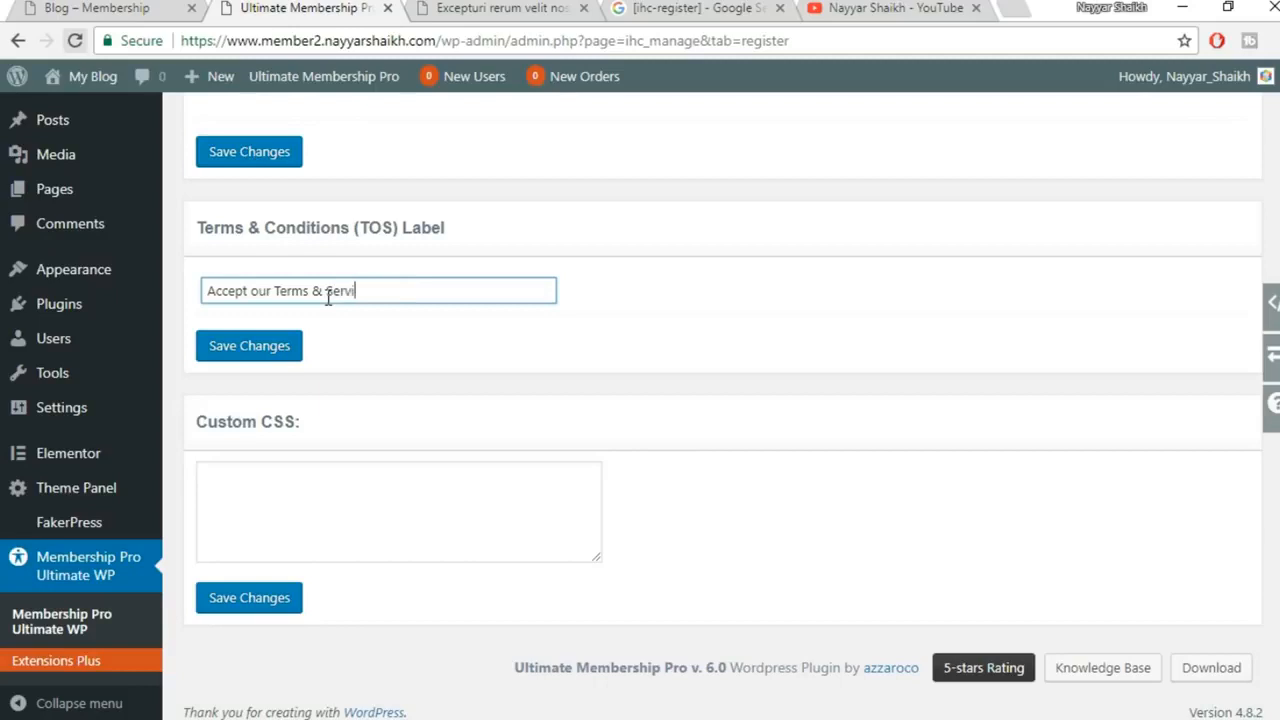
text(ces)
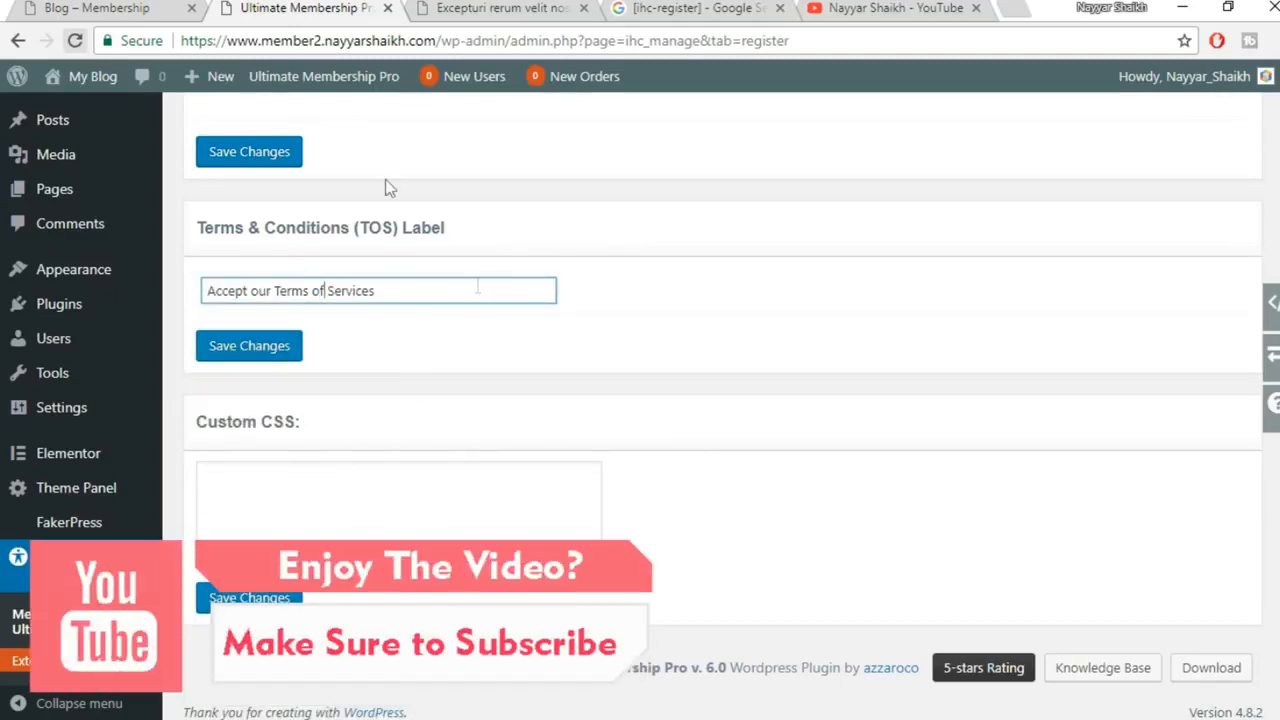
click(277, 597)
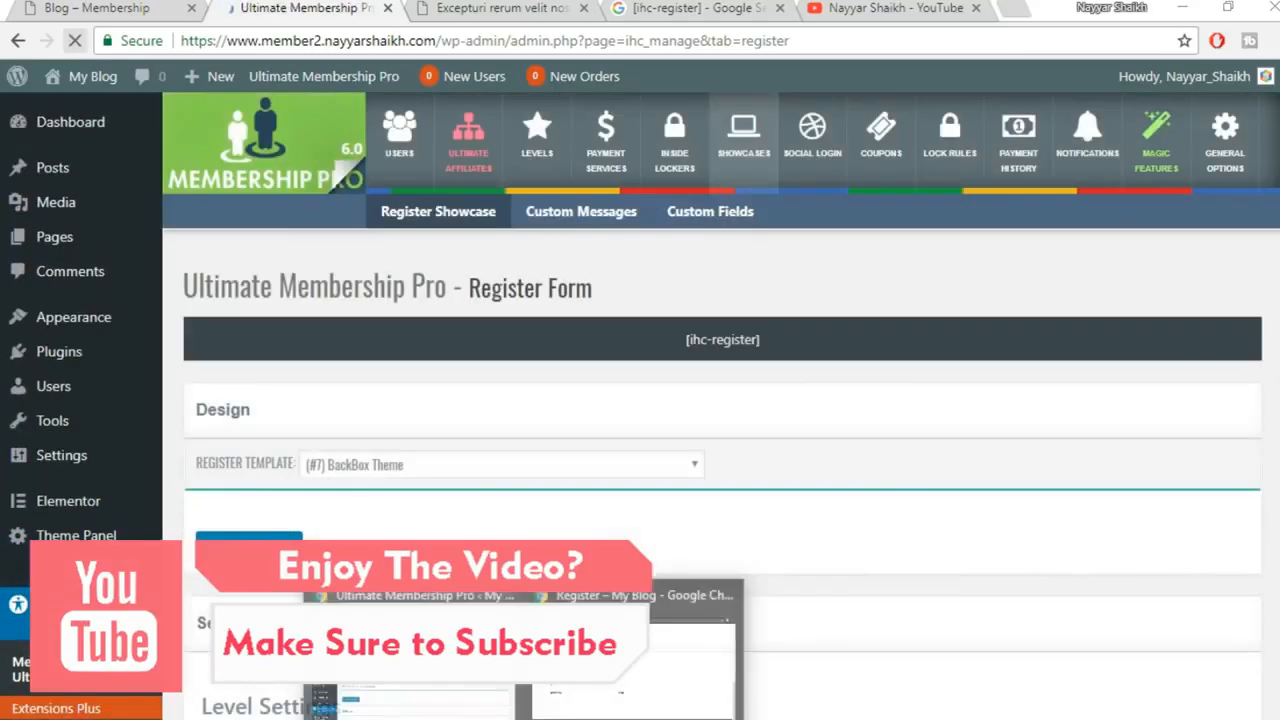
click(654, 691)
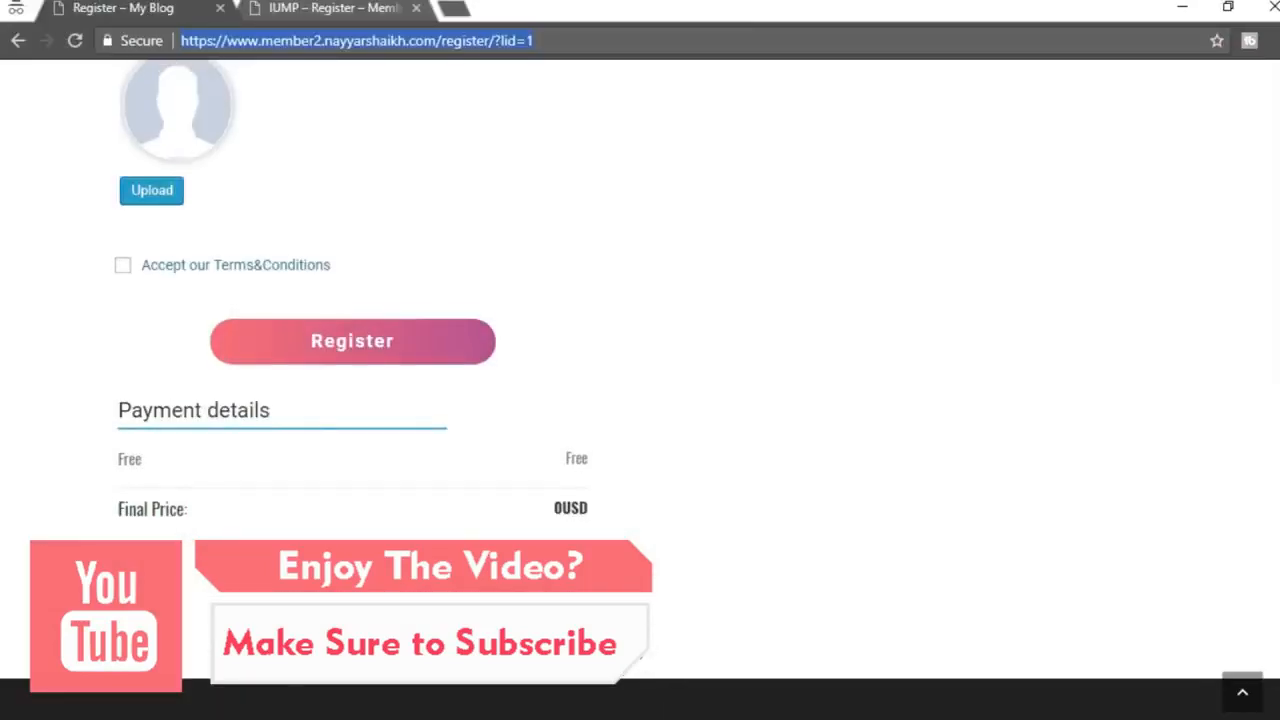
Reload the live register page, check the Terms of Services link and test Register
scroll(654, 691, up, 10)
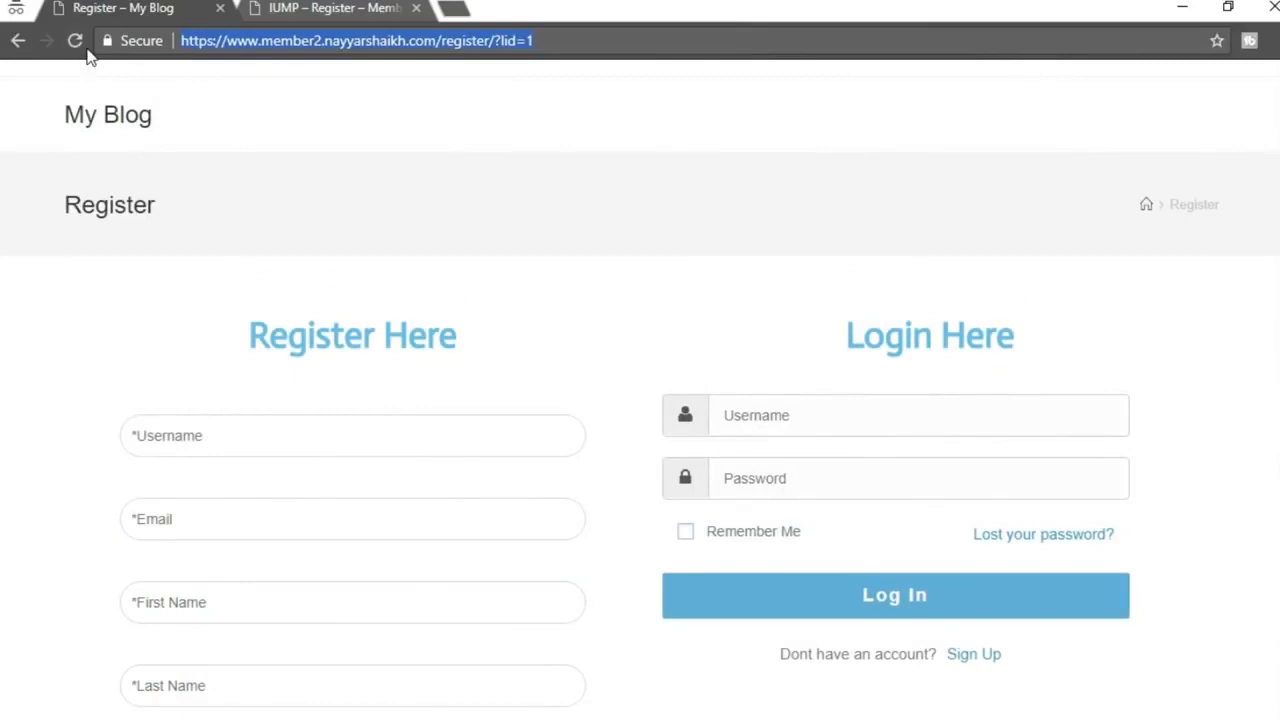
click(80, 44)
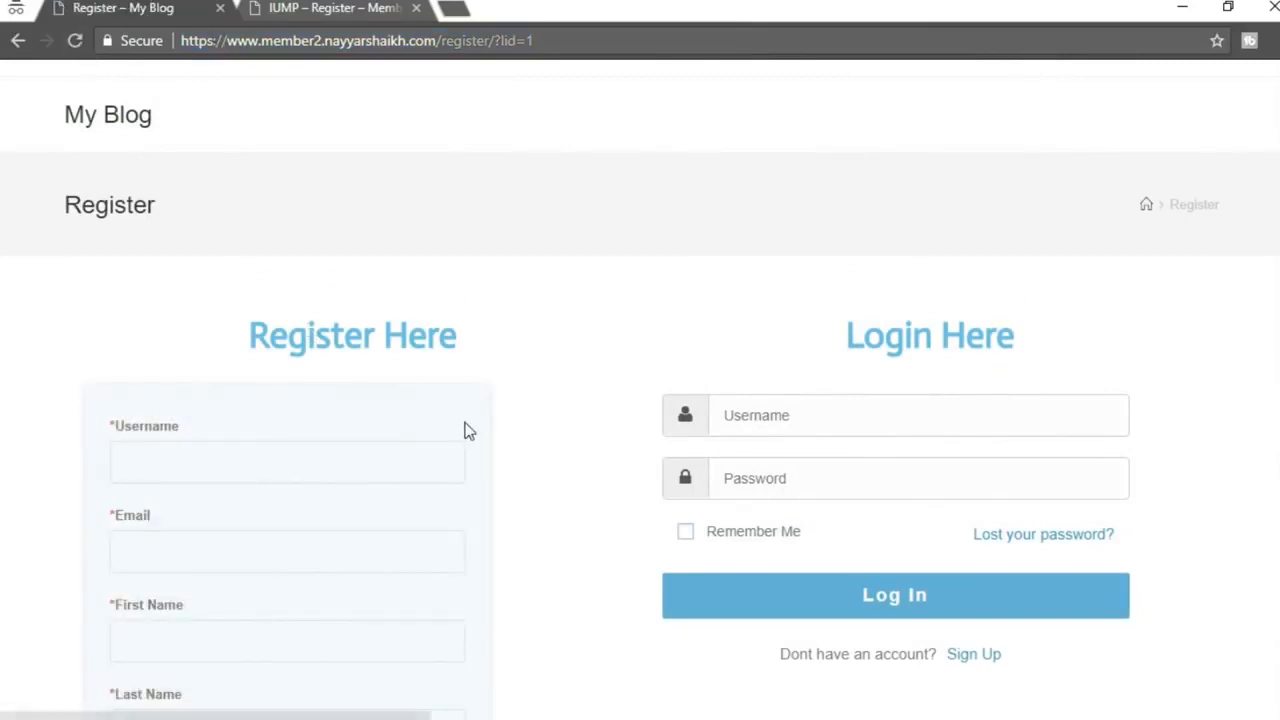
scroll(334, 366, down, 6)
scroll(314, 429, down, 3)
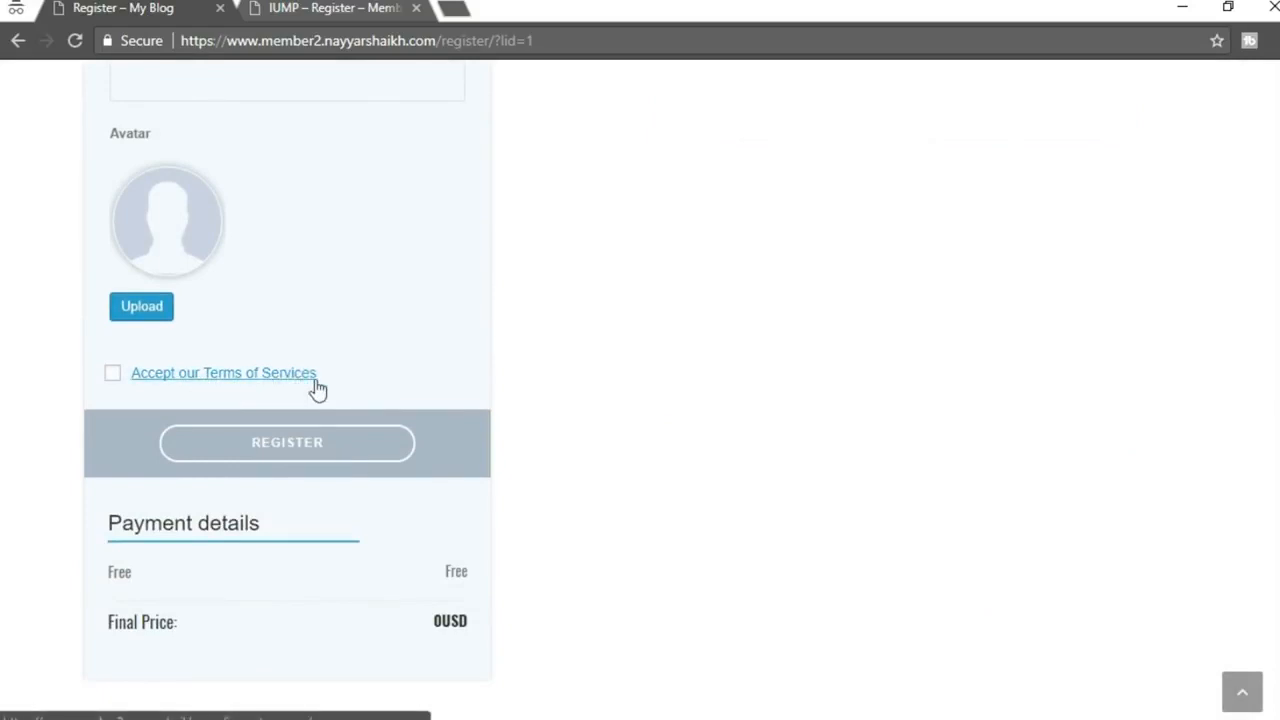
click(356, 474)
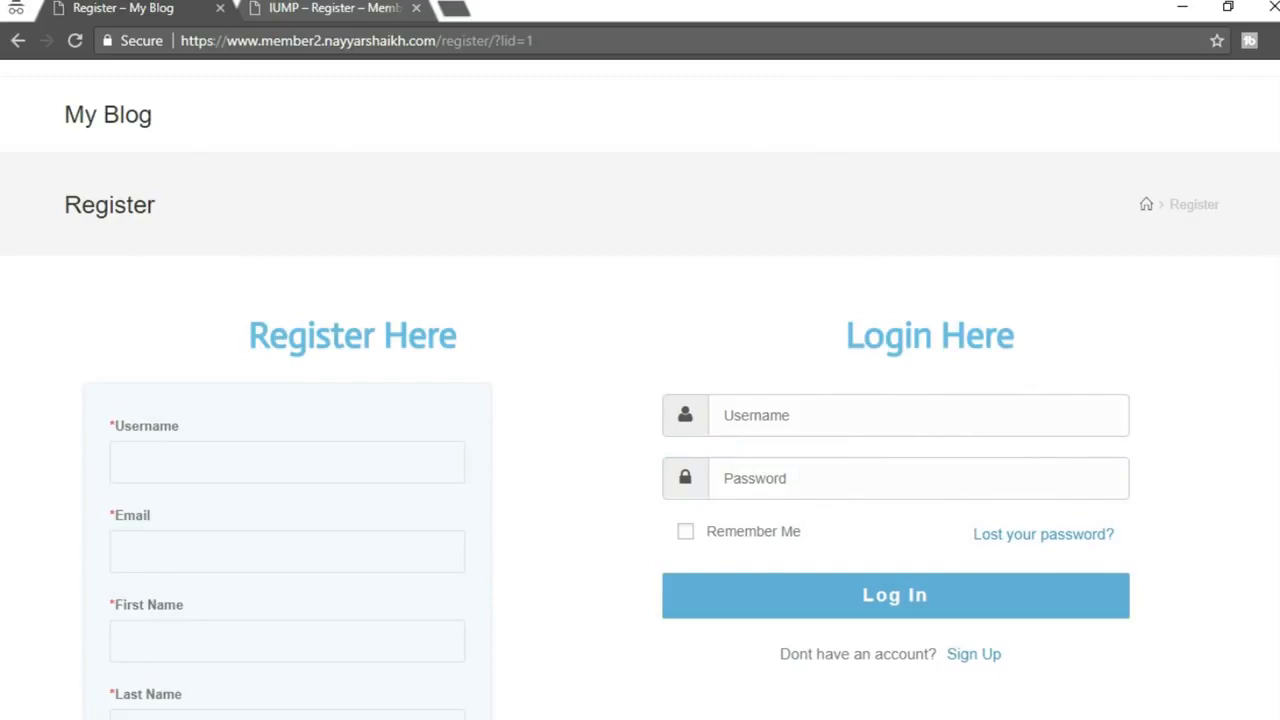
mouse_move(528, 719)
click(438, 645)
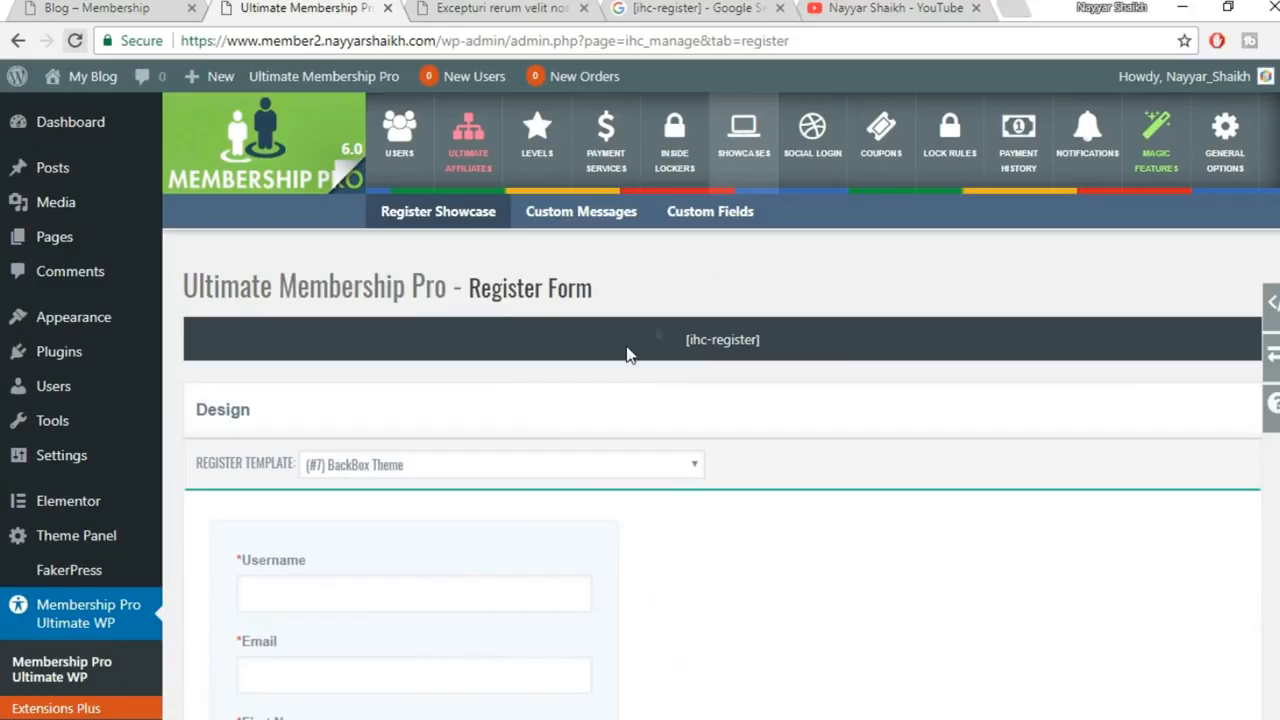
In Login Showcase, turn Show ReCaptcha on and then back off
click(745, 177)
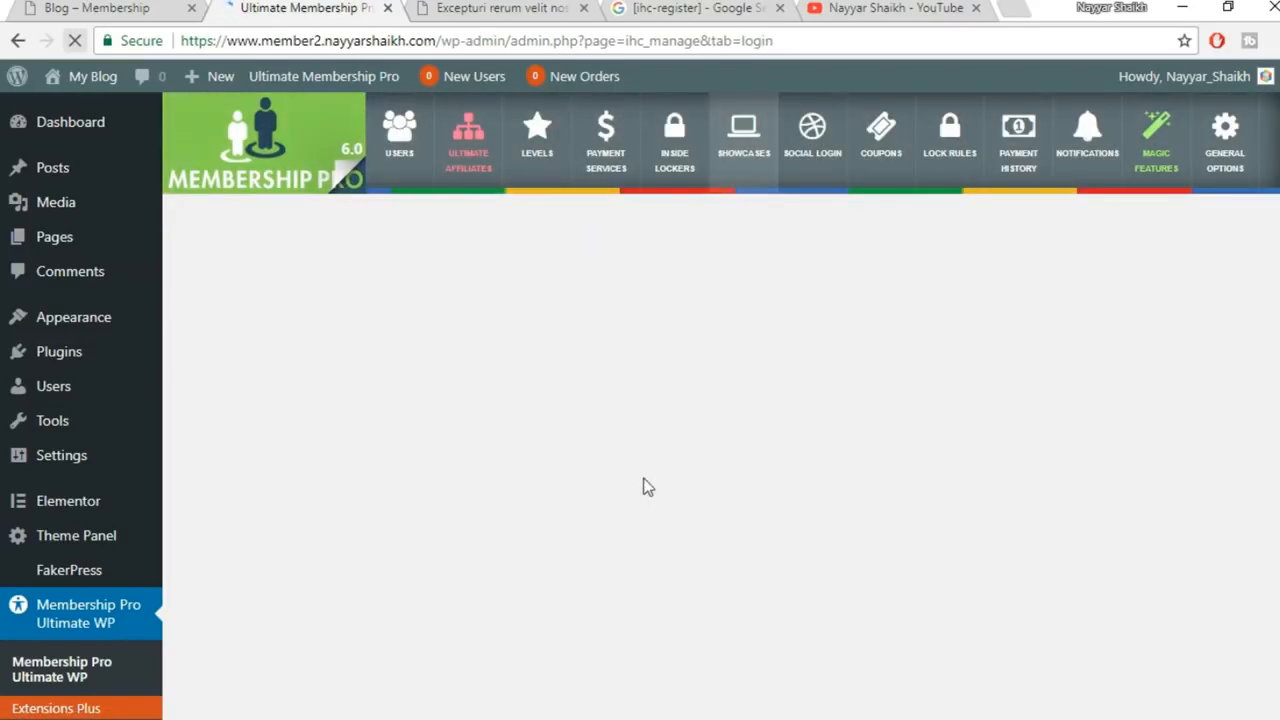
scroll(655, 472, down, 1)
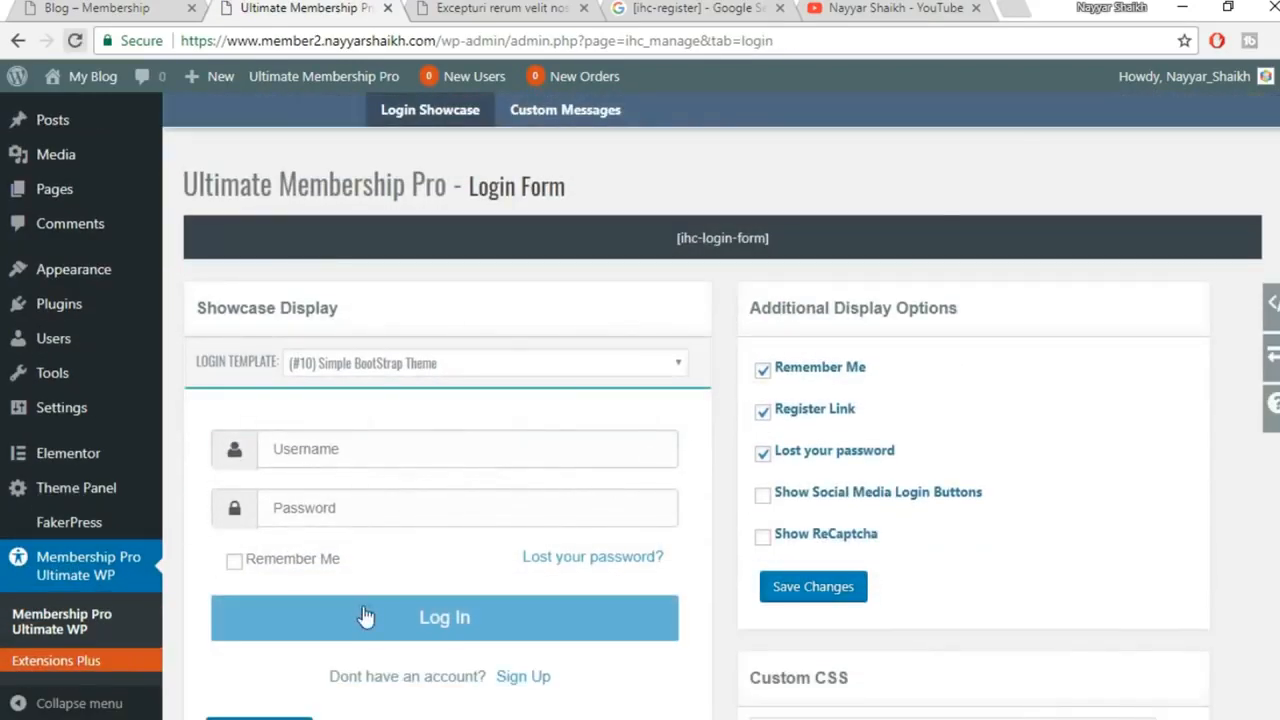
scroll(365, 615, down, 2)
scroll(428, 575, up, 1)
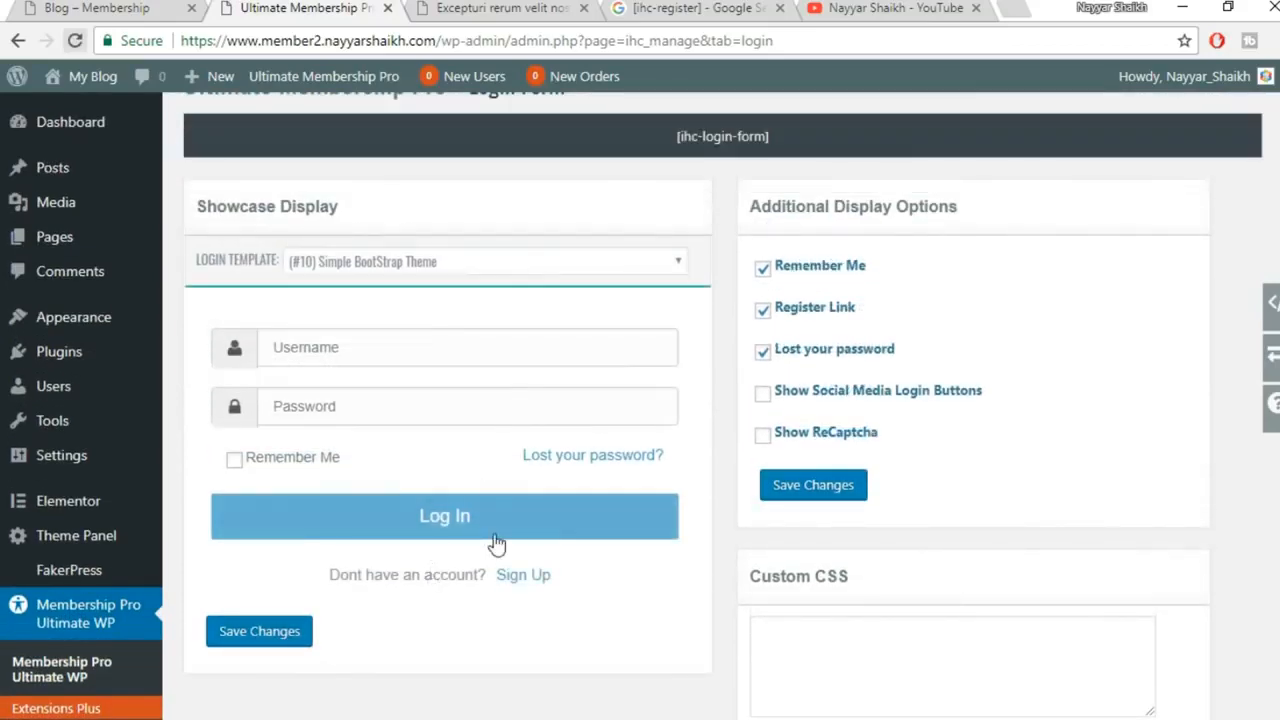
click(763, 438)
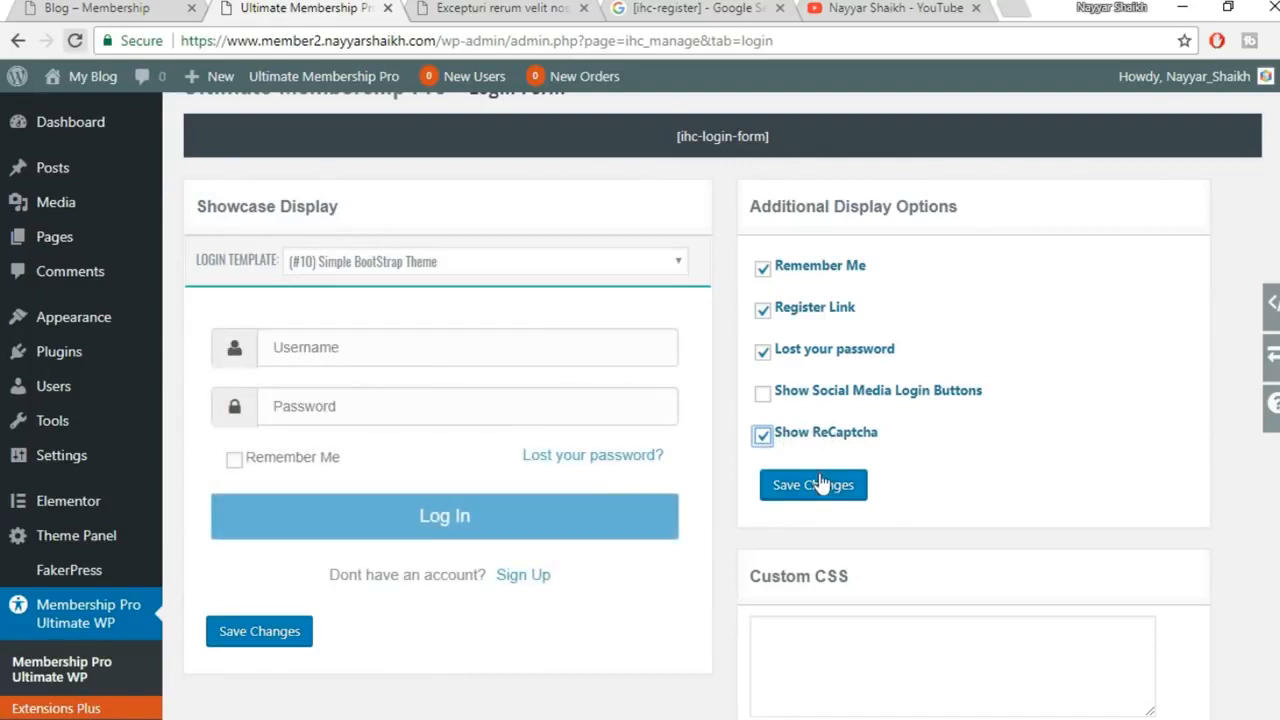
scroll(819, 478, down, 2)
scroll(676, 508, up, 1)
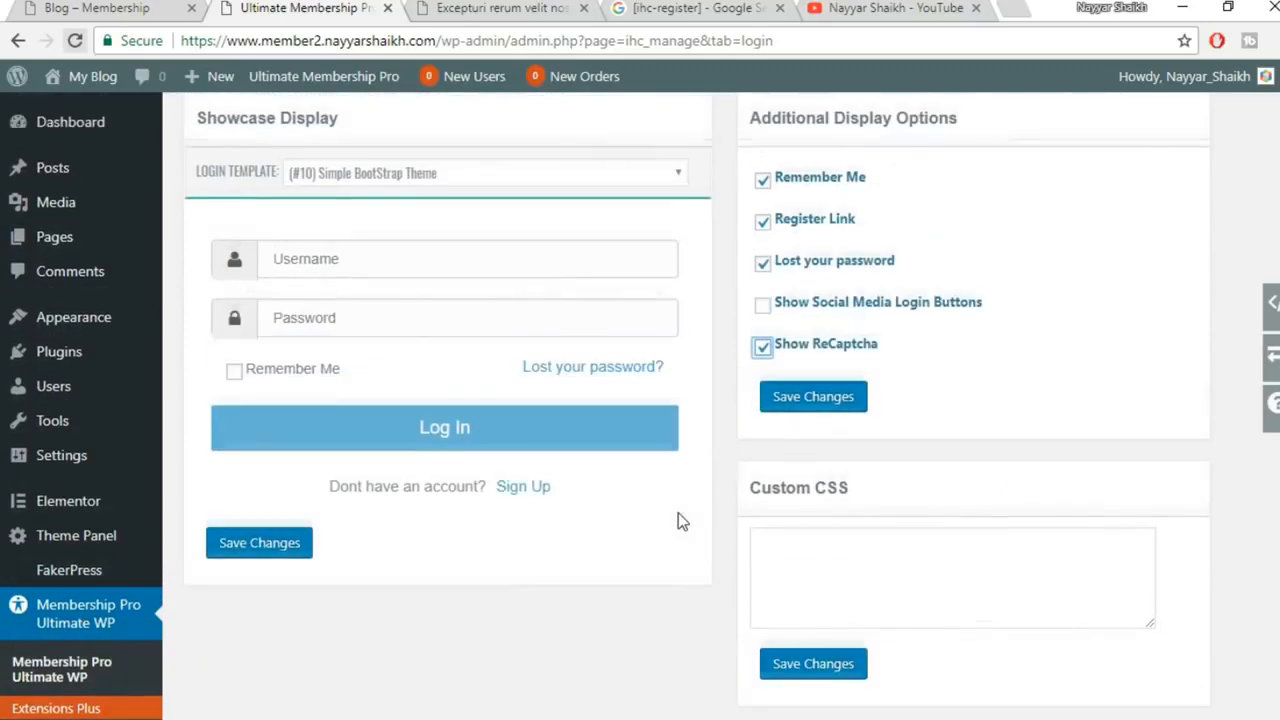
click(764, 358)
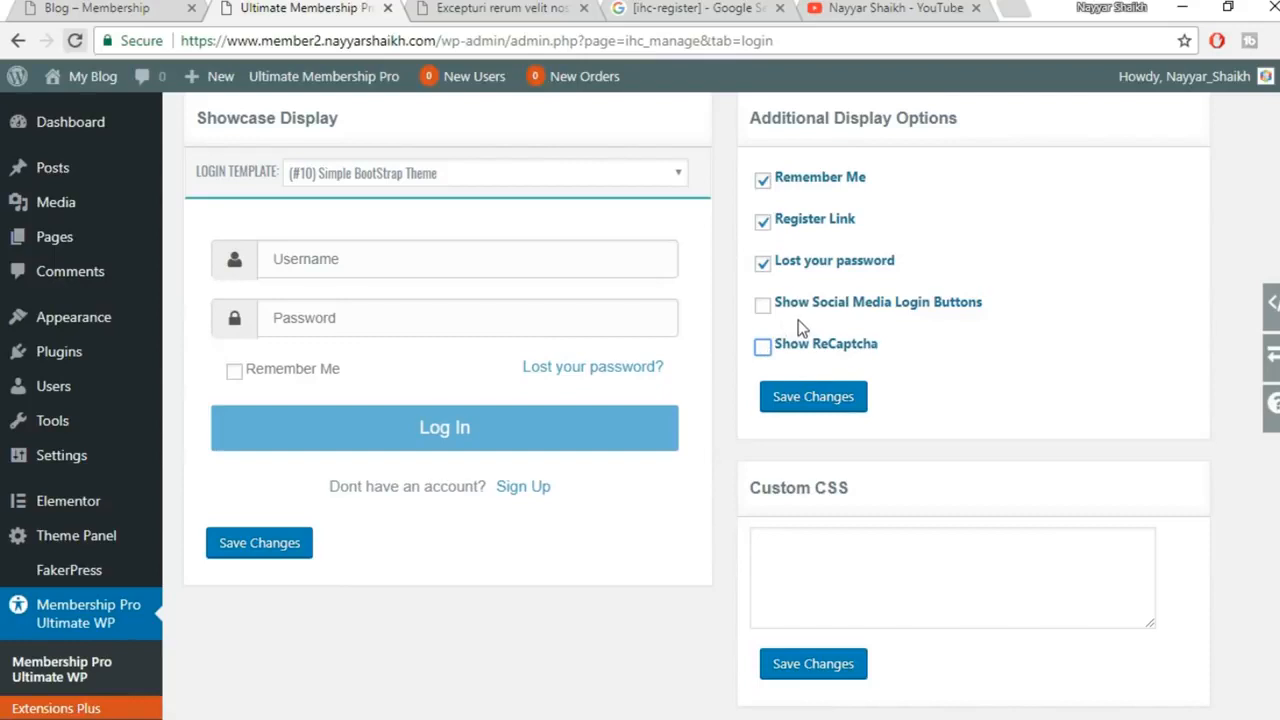
Tick Show Social Media Login Buttons on the login form
click(763, 308)
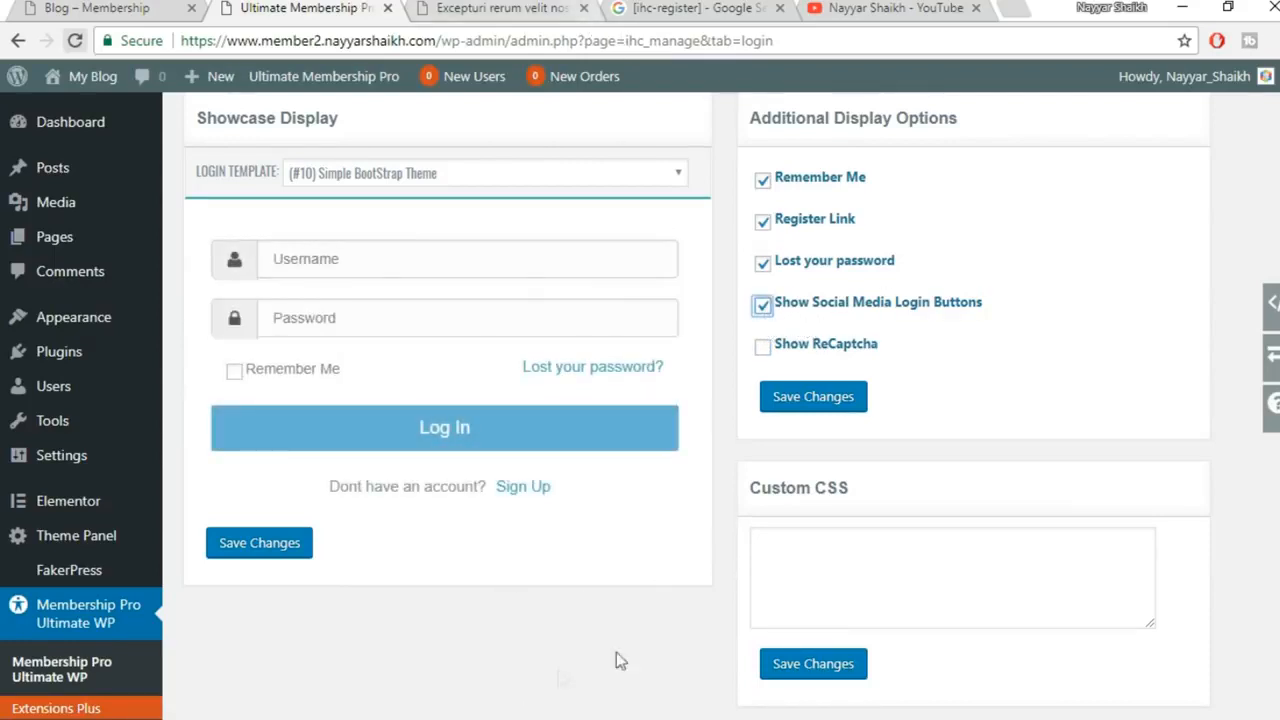
mouse_move(524, 718)
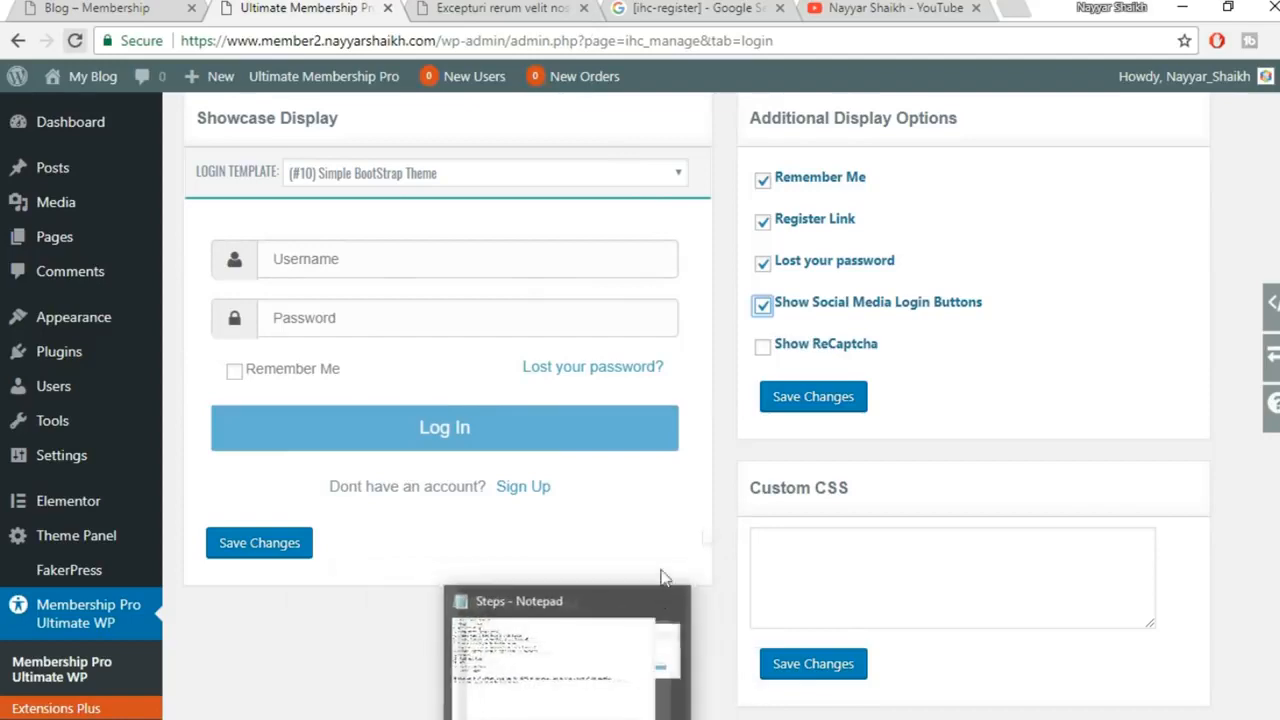
scroll(728, 560, down, 1)
scroll(724, 600, up, 2)
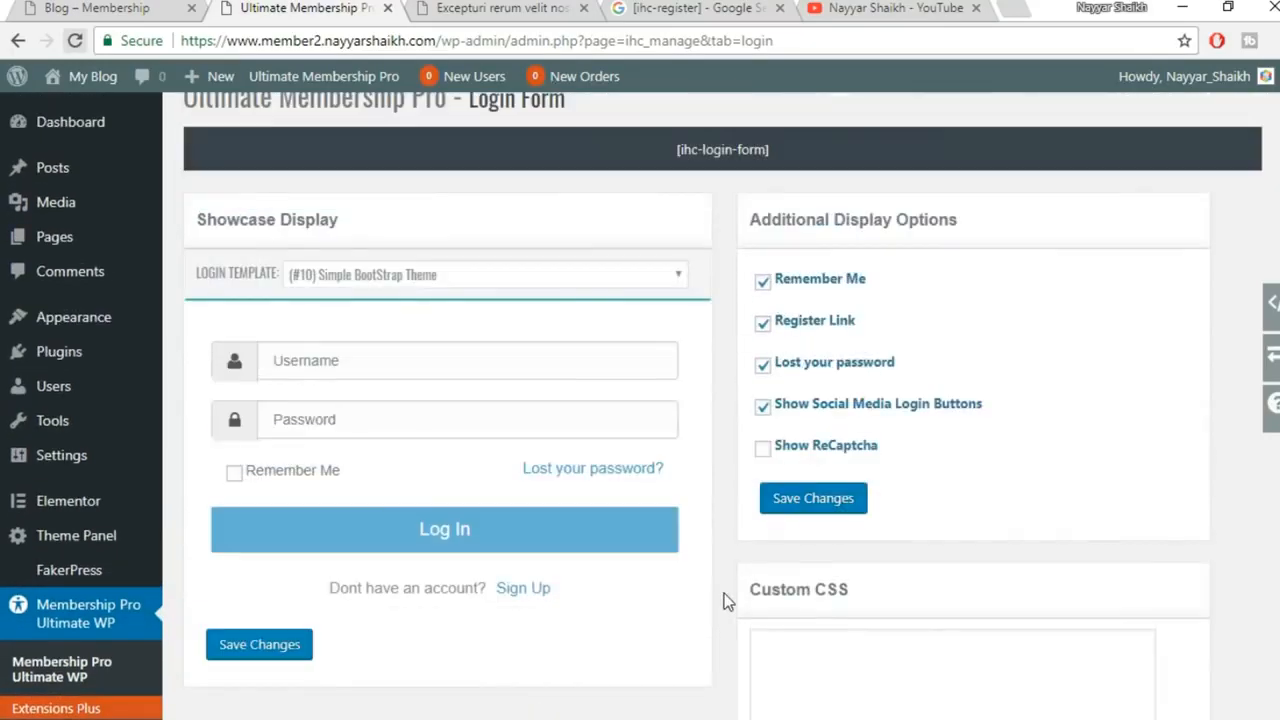
Preview the Standard, Basic, BlueBox, Simple Green and Labels login templates
click(497, 281)
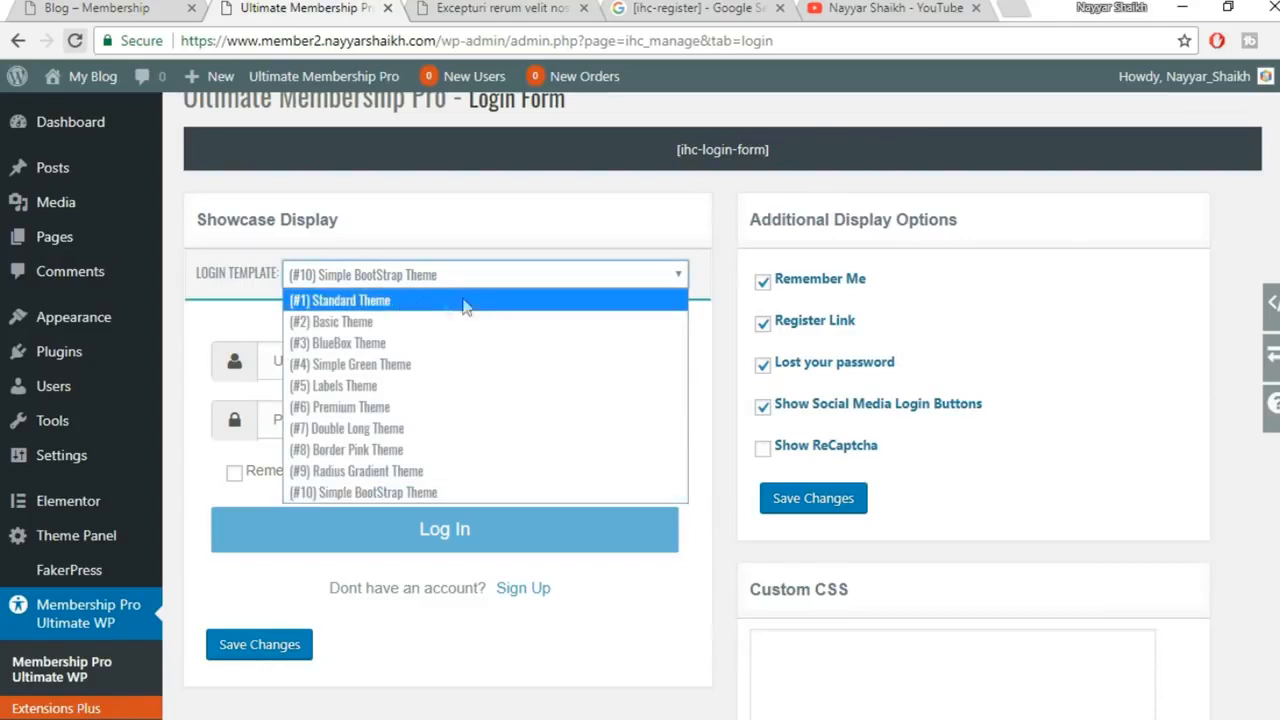
click(414, 303)
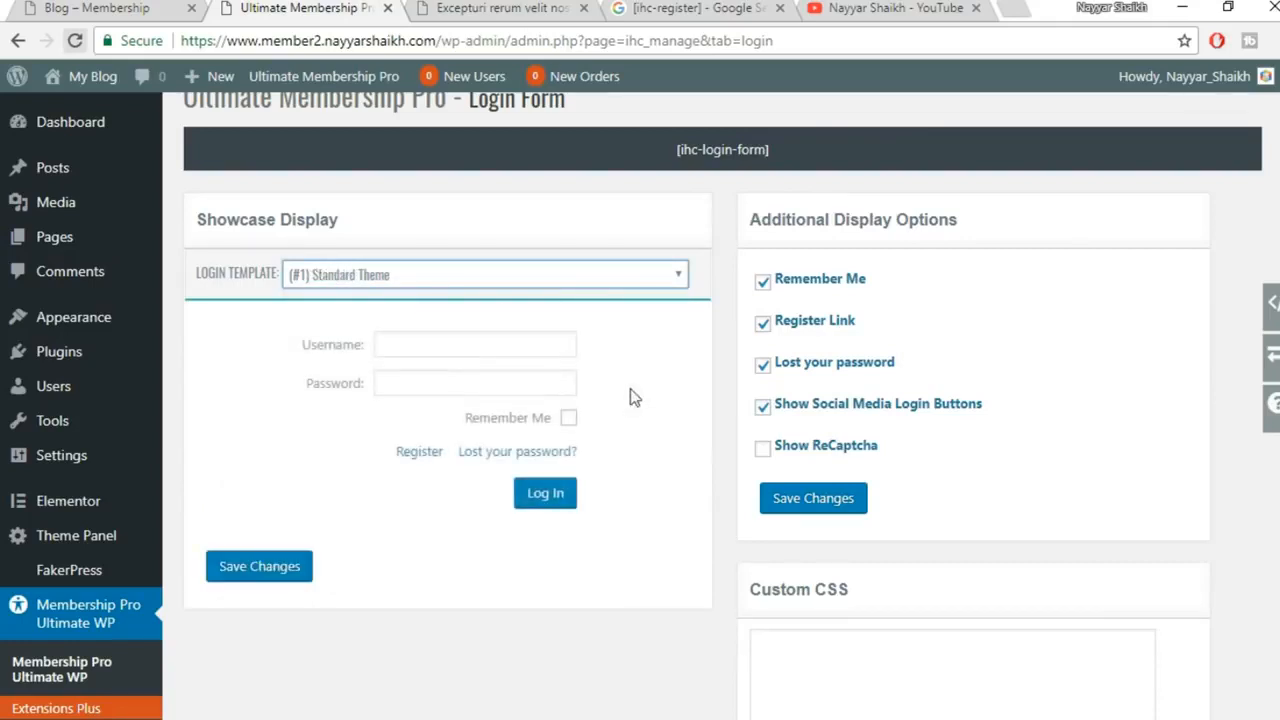
click(478, 287)
click(431, 325)
click(518, 281)
click(429, 343)
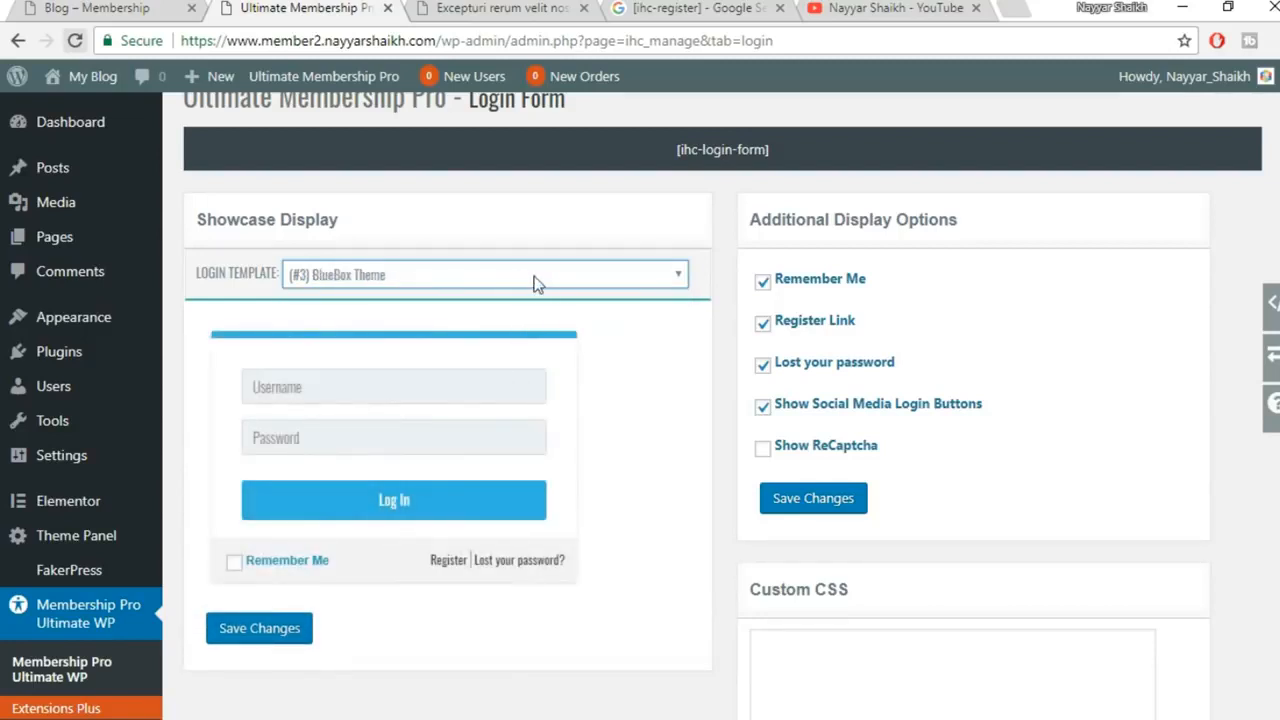
click(518, 279)
click(457, 364)
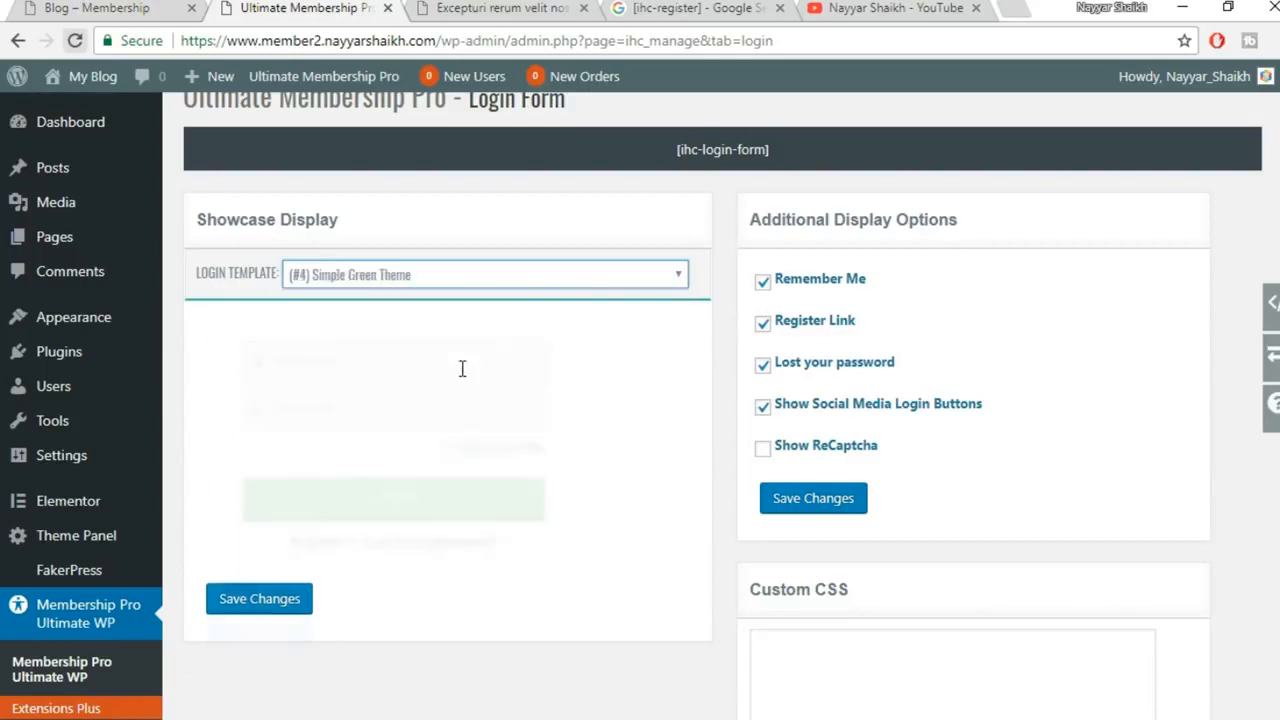
click(554, 280)
click(473, 391)
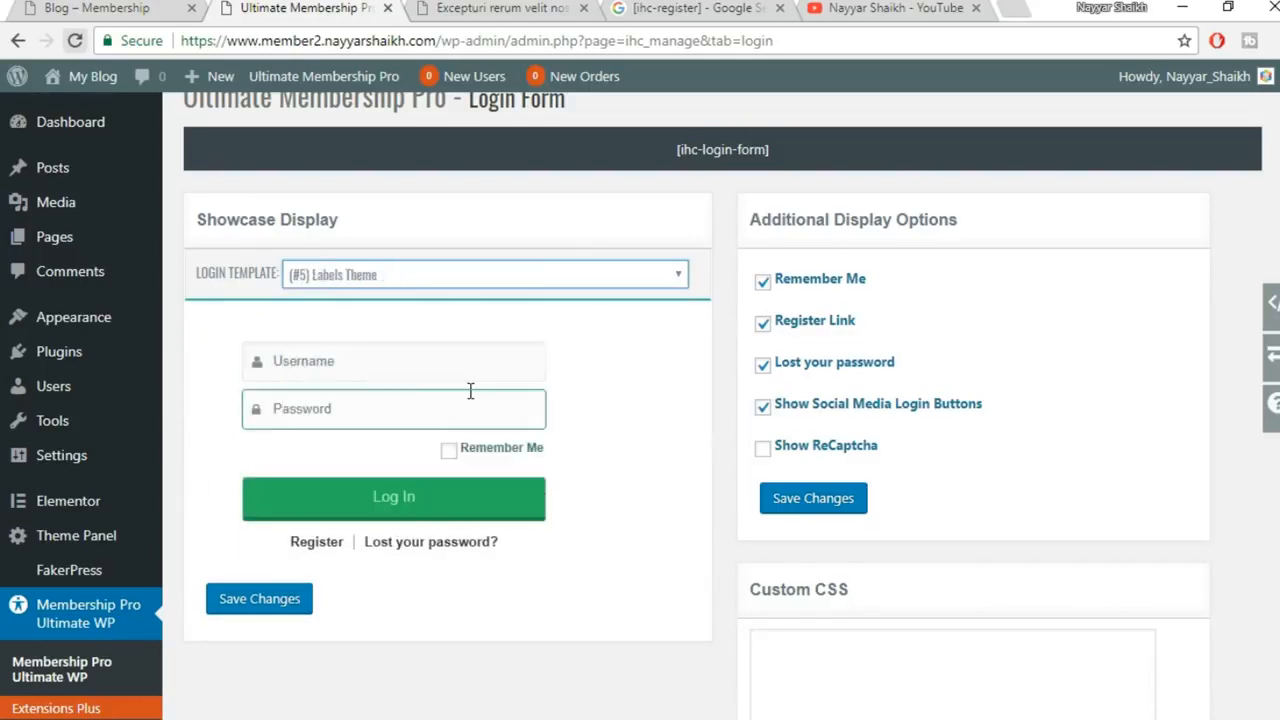
Preview Premium, Double Long, Border Pink and Radius Gradient, then save with (#10) Simple BootStrap Theme
click(531, 270)
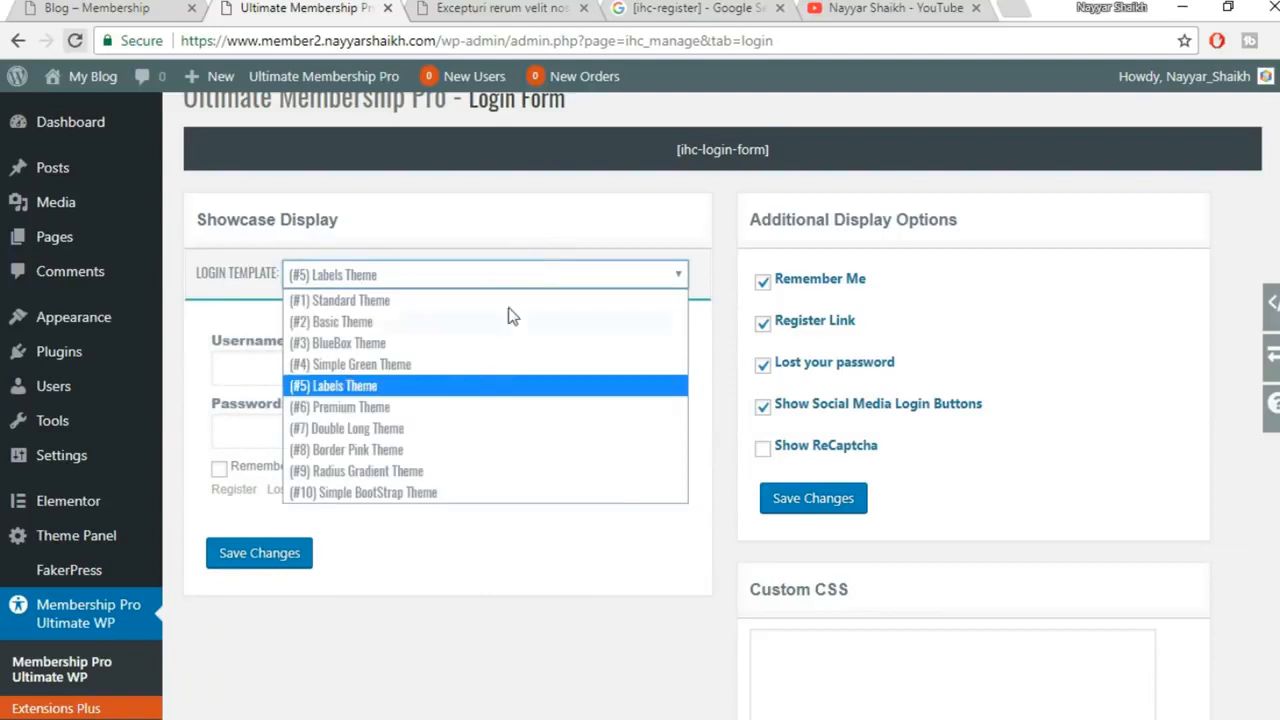
click(465, 409)
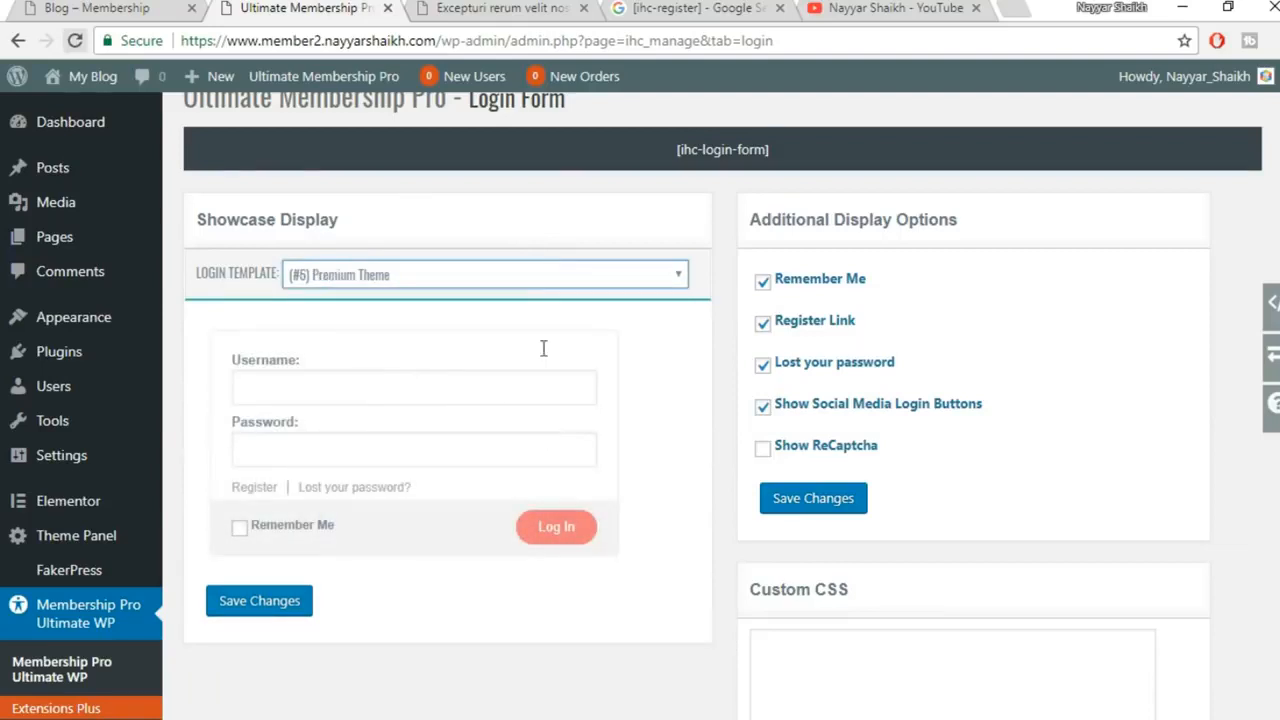
click(519, 282)
click(457, 429)
click(522, 272)
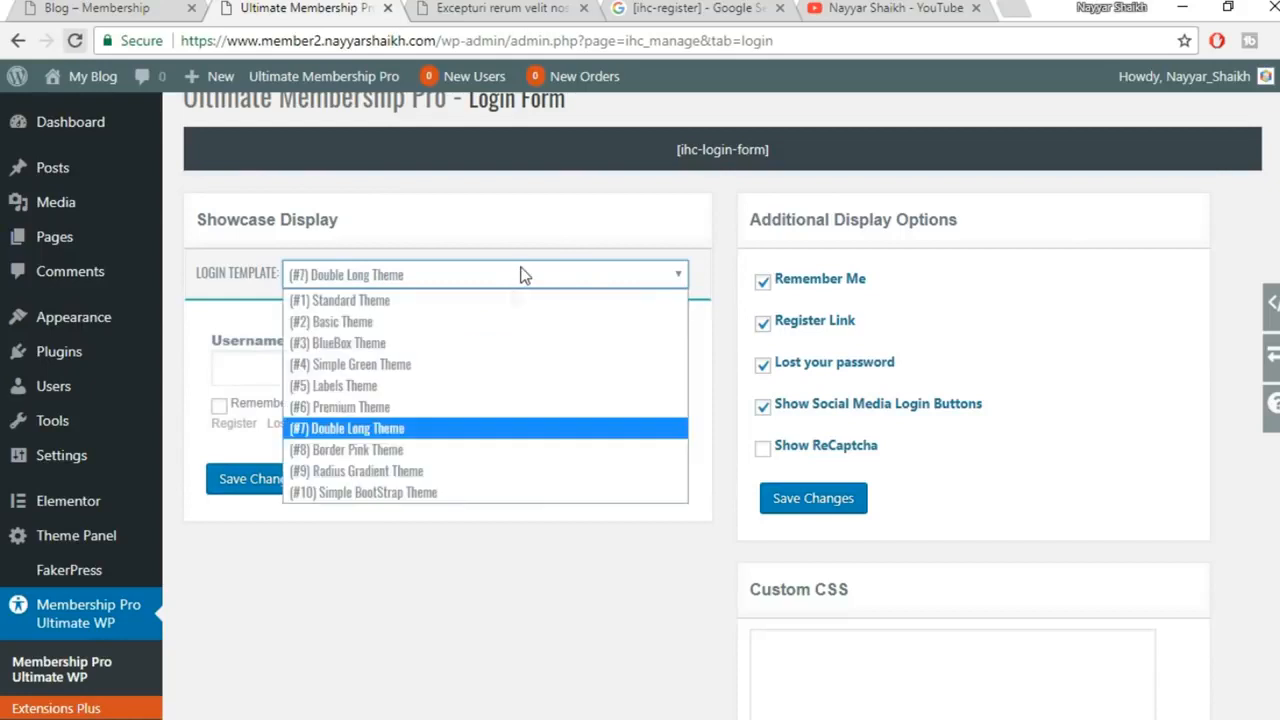
click(450, 458)
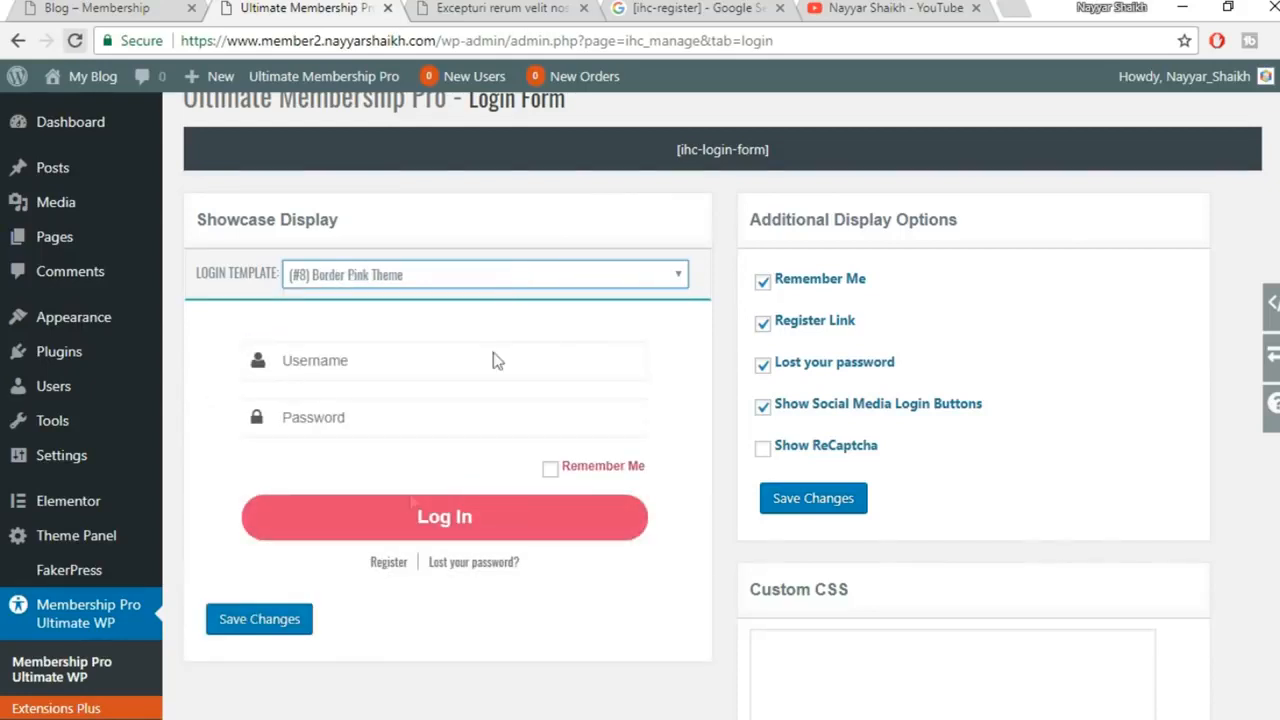
click(529, 278)
click(466, 471)
click(490, 274)
click(400, 493)
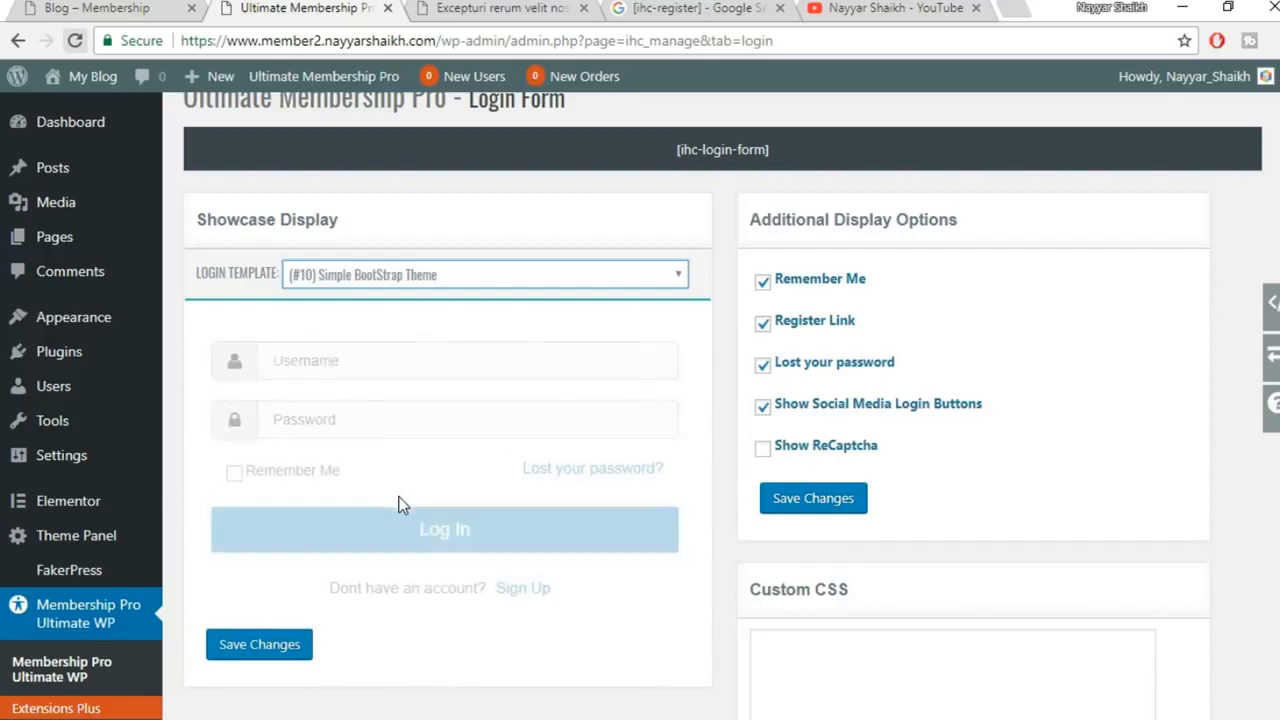
click(280, 647)
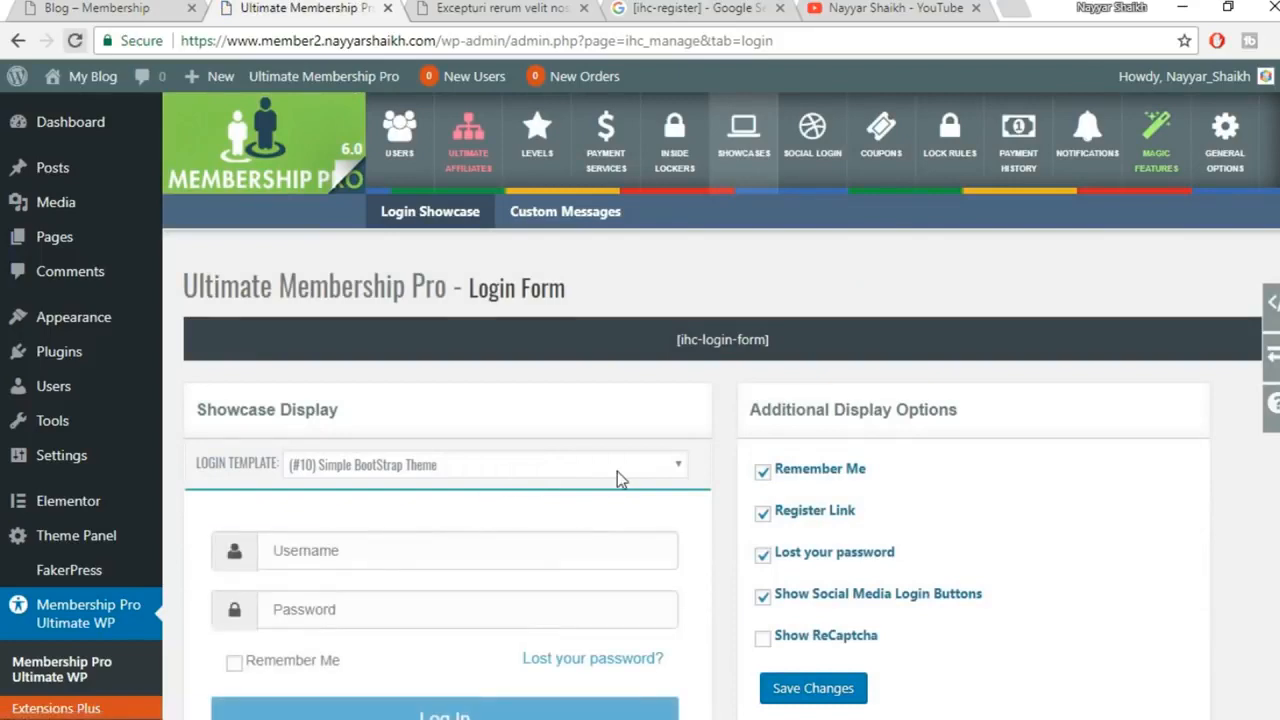
scroll(592, 580, down, 3)
click(716, 657)
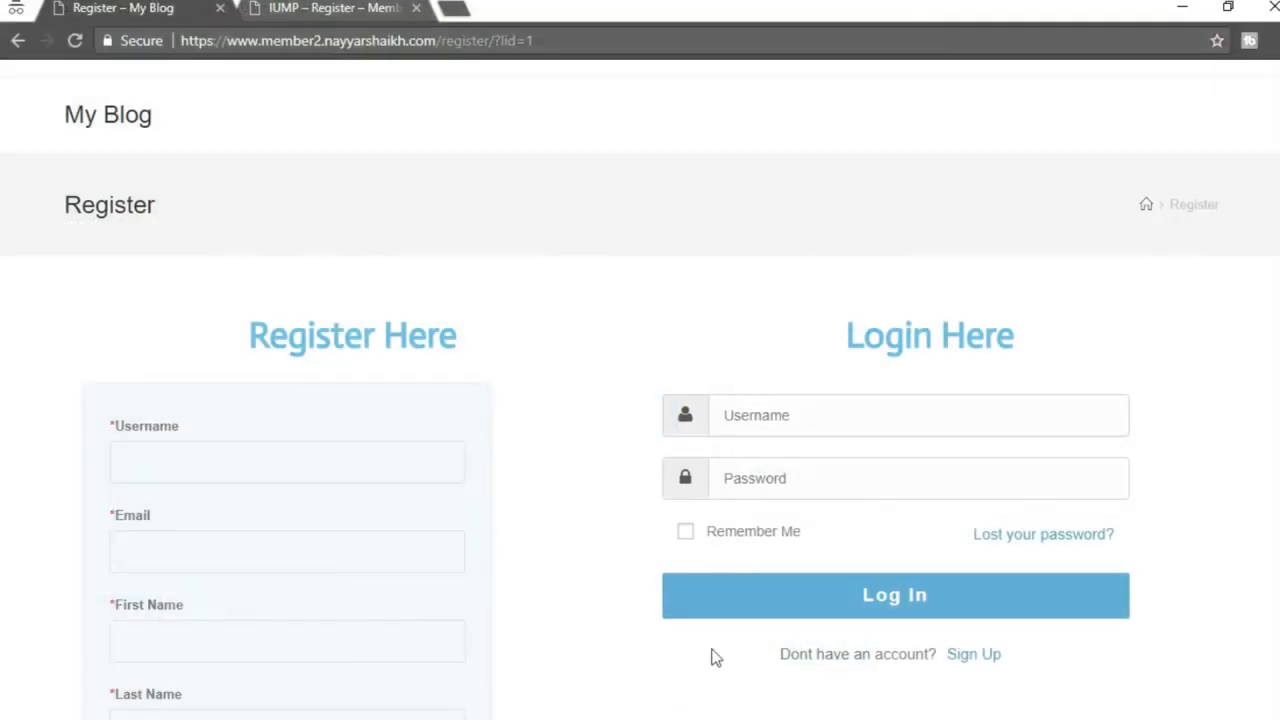
click(80, 42)
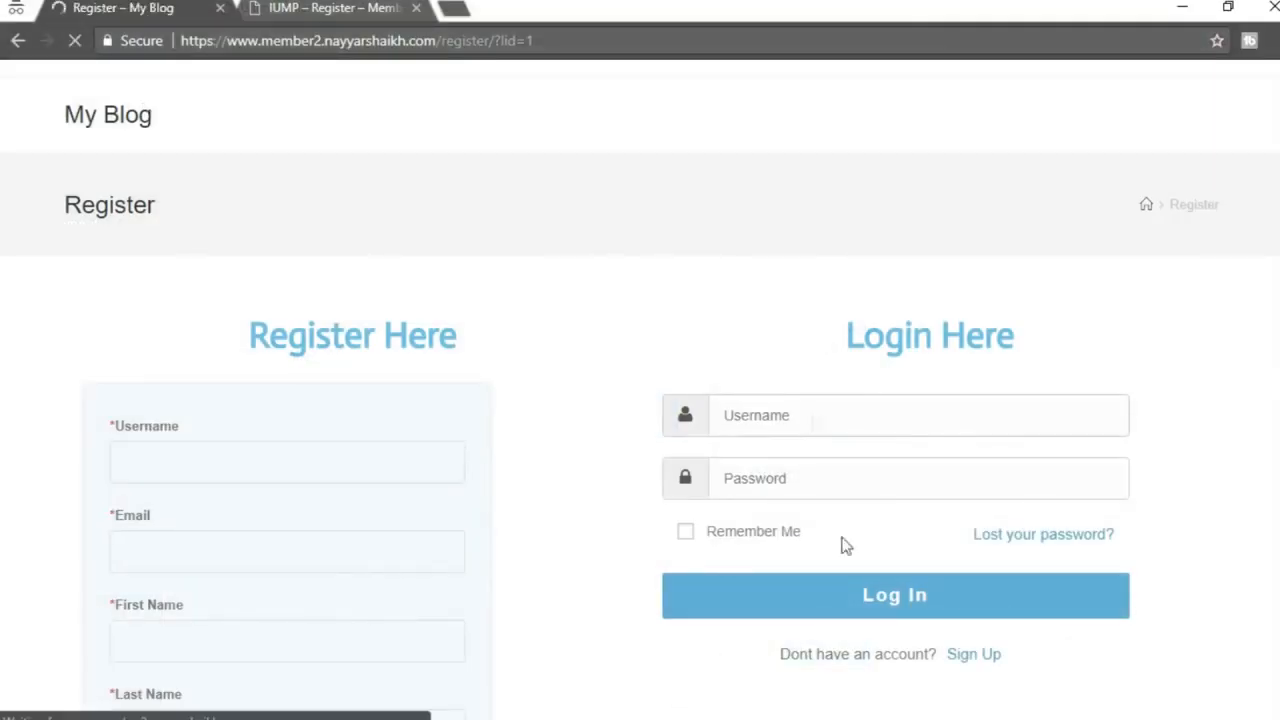
scroll(945, 493, down, 10)
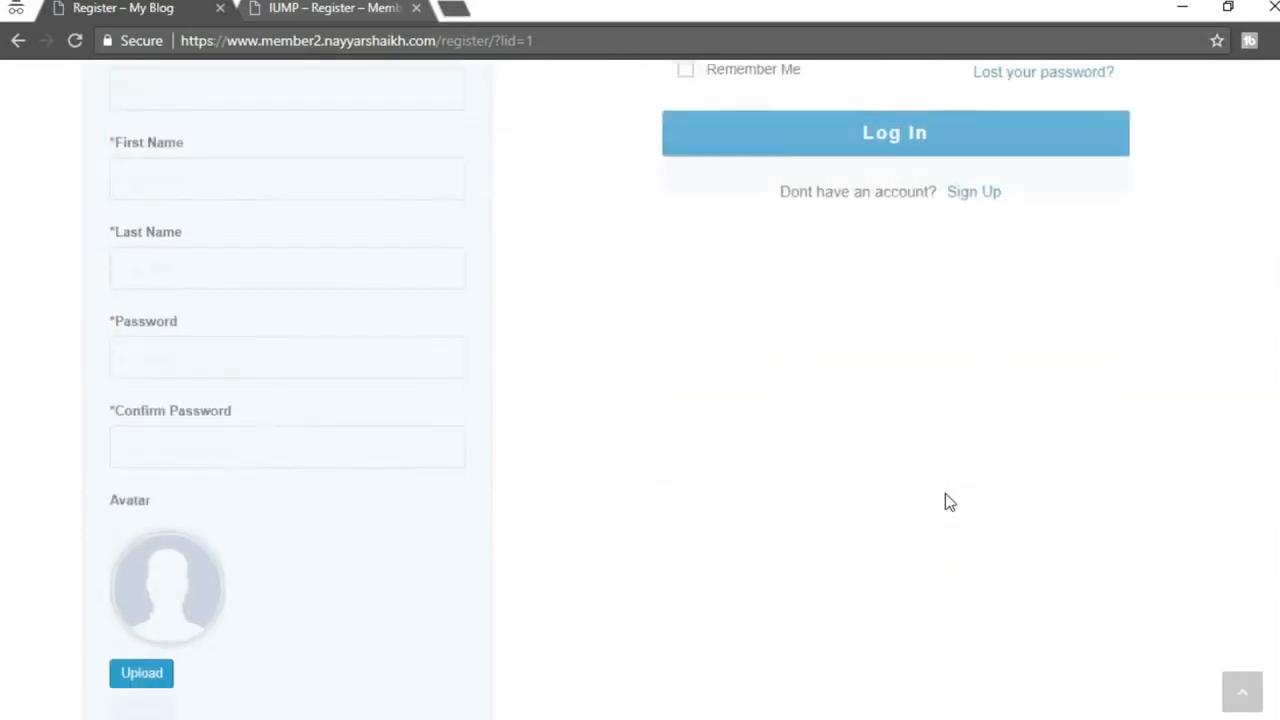
scroll(946, 500, up, 2)
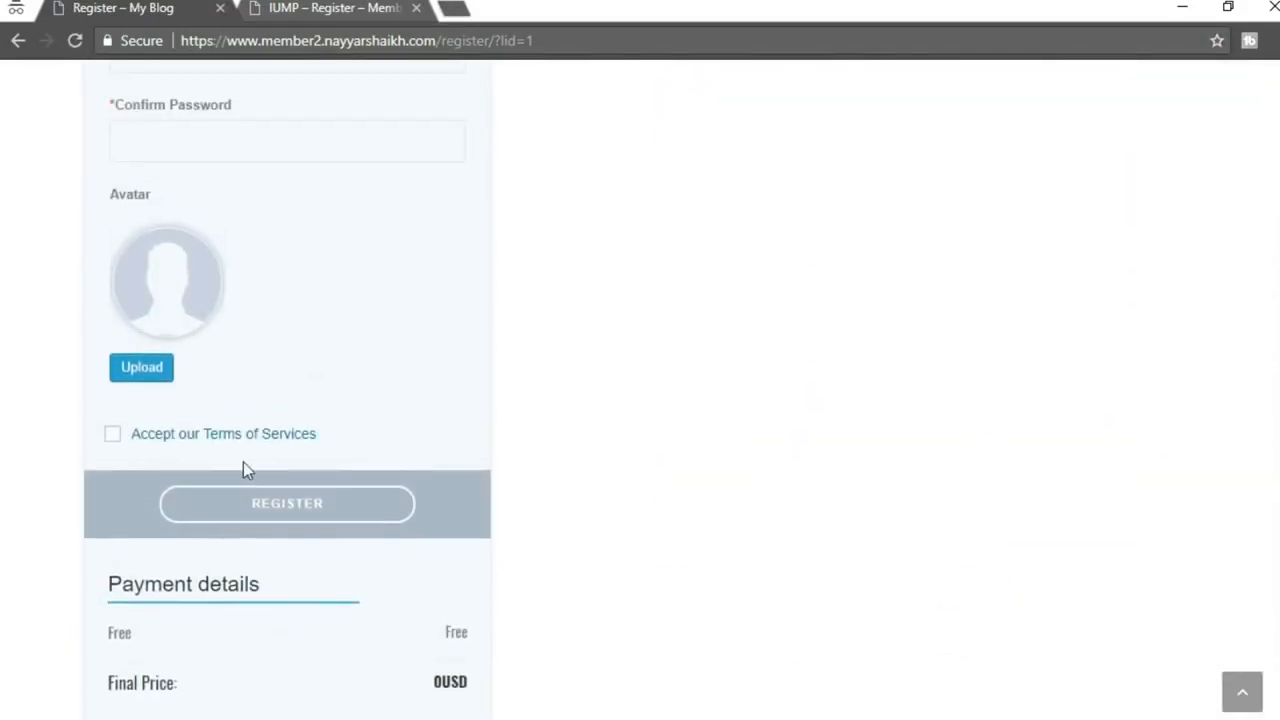
click(340, 6)
scroll(686, 420, down, 5)
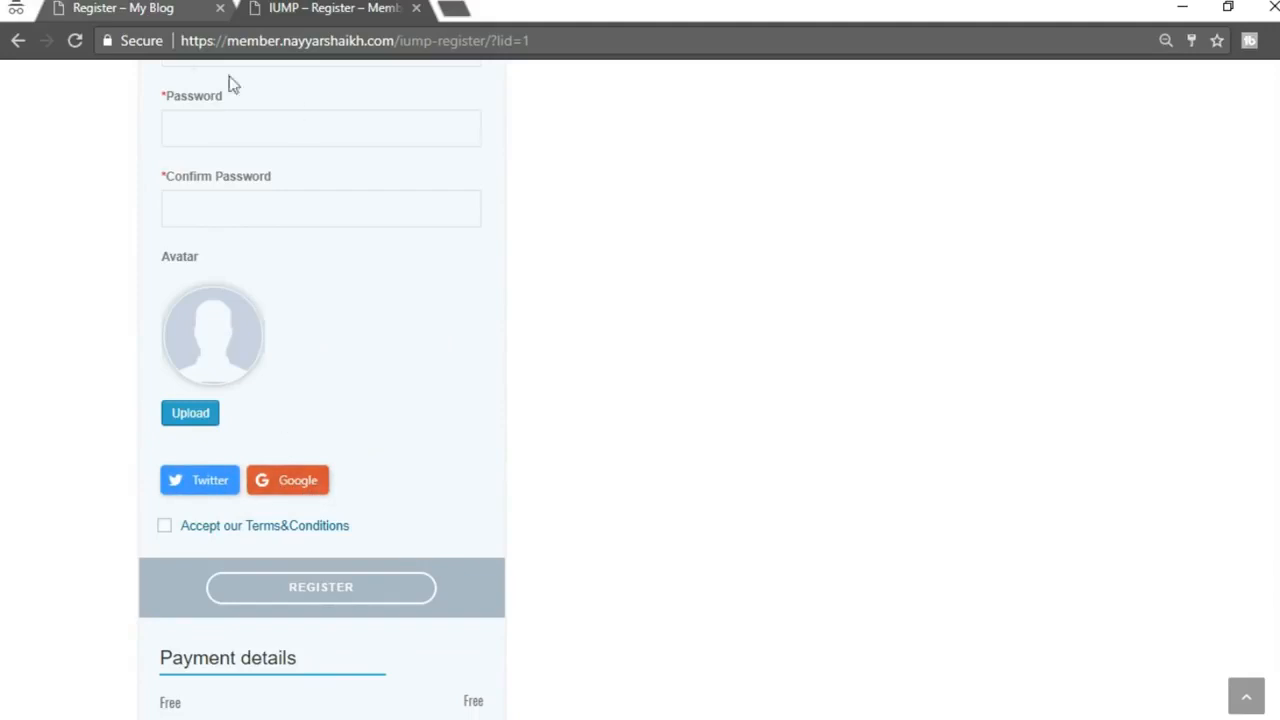
click(142, 7)
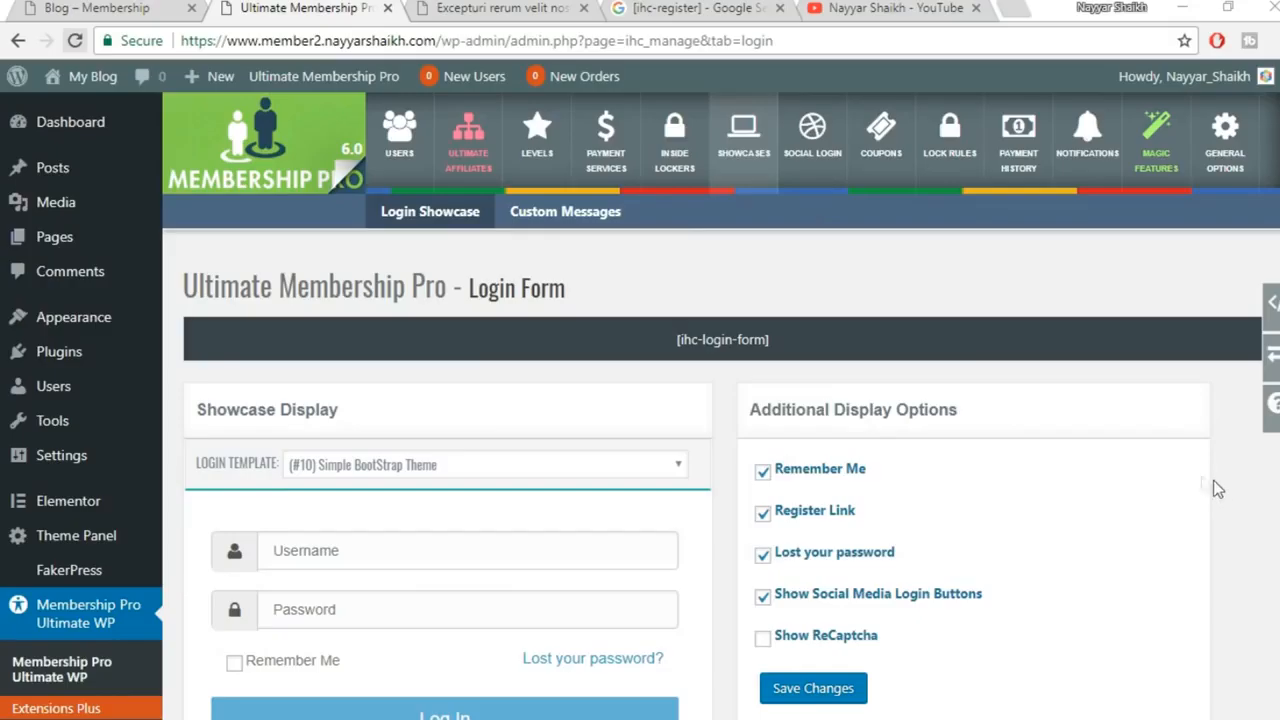
Open the Social Login settings and the Twitter login card
scroll(60, 600, down, 3)
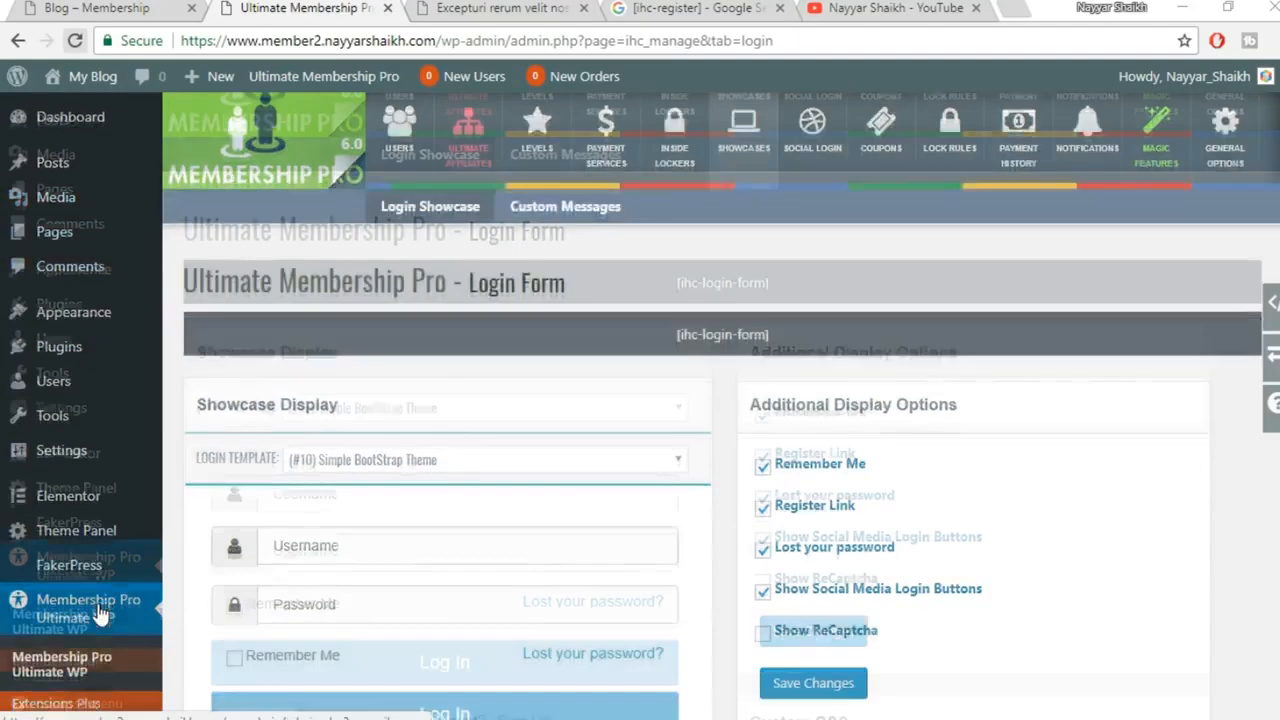
scroll(55, 585, up, 3)
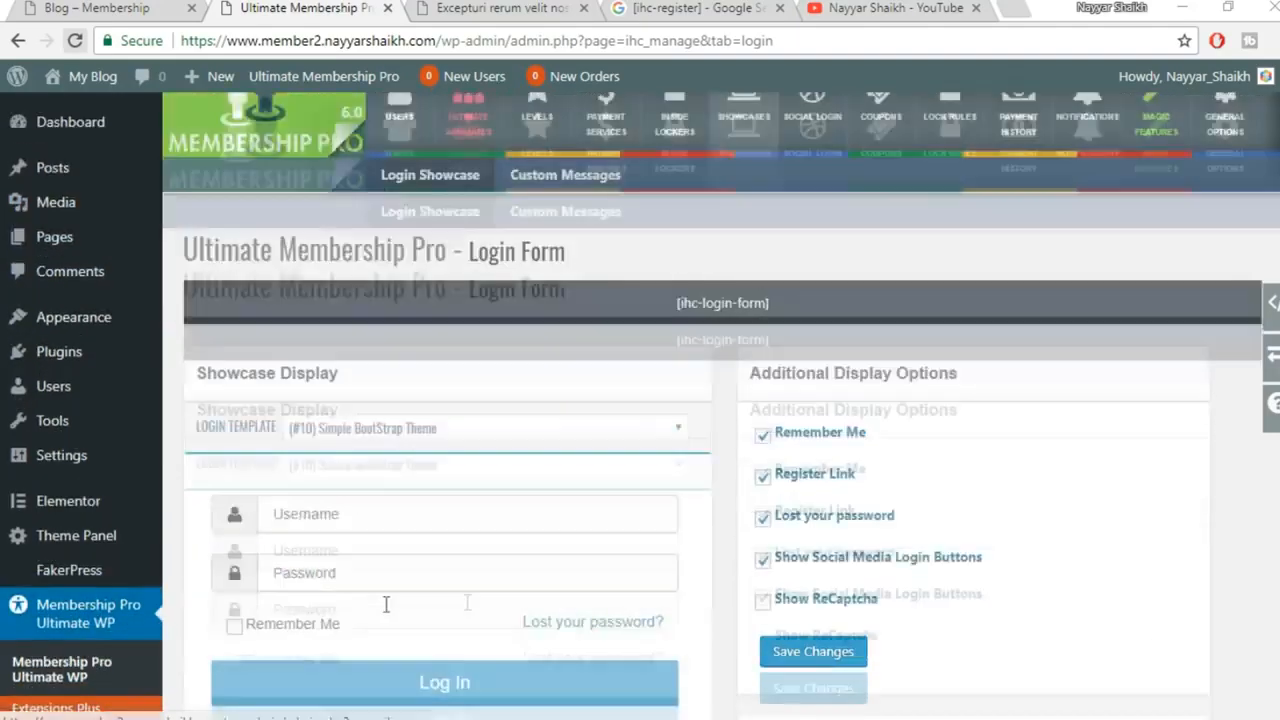
click(816, 170)
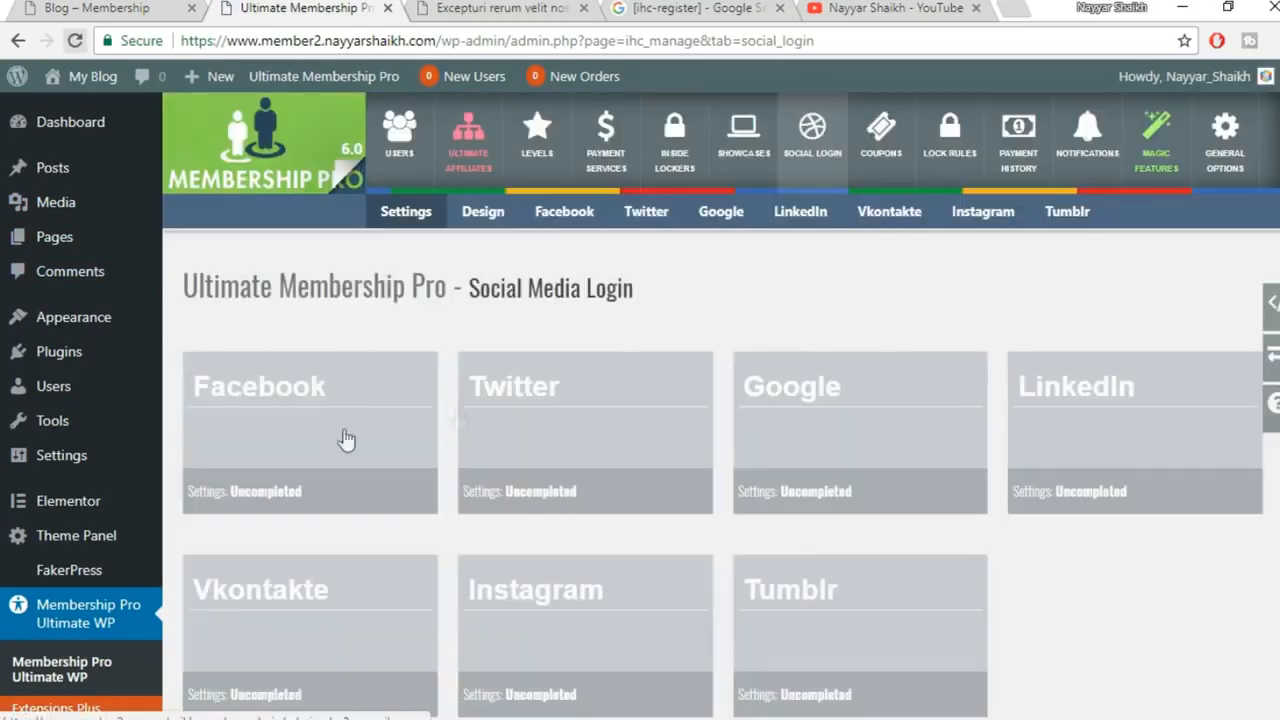
scroll(689, 414, down, 1)
scroll(689, 414, down, 1)
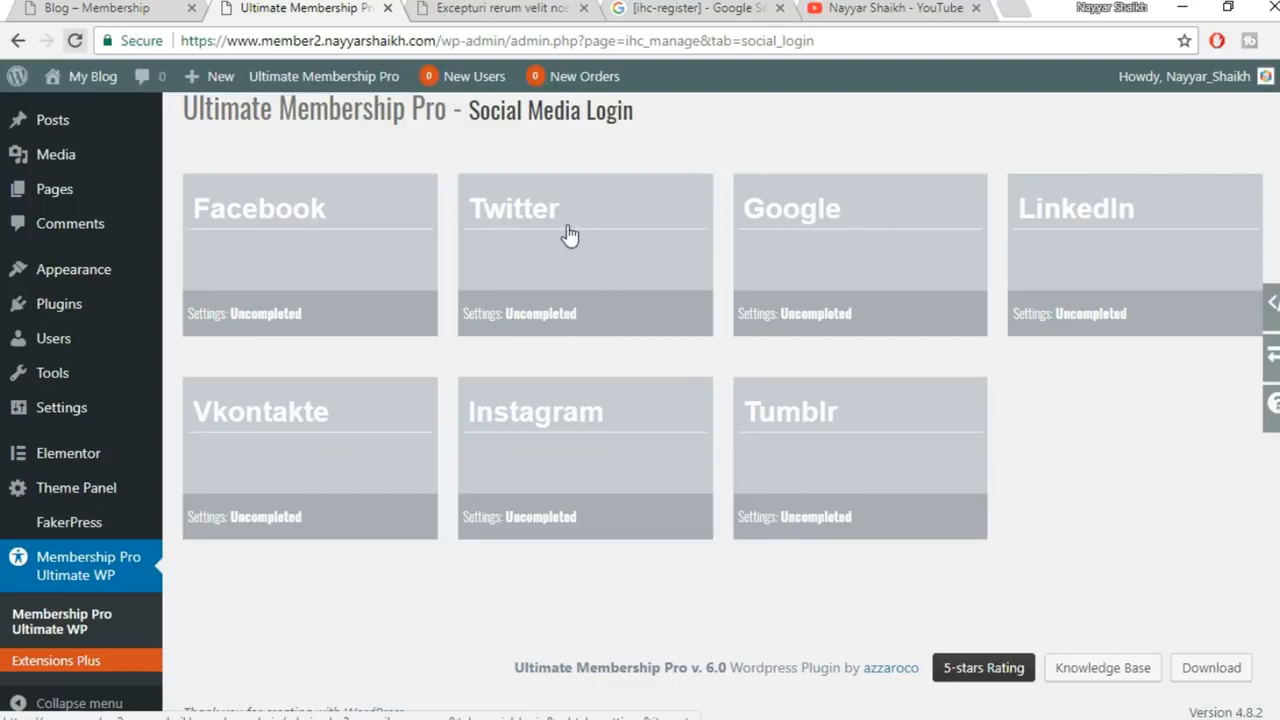
click(600, 266)
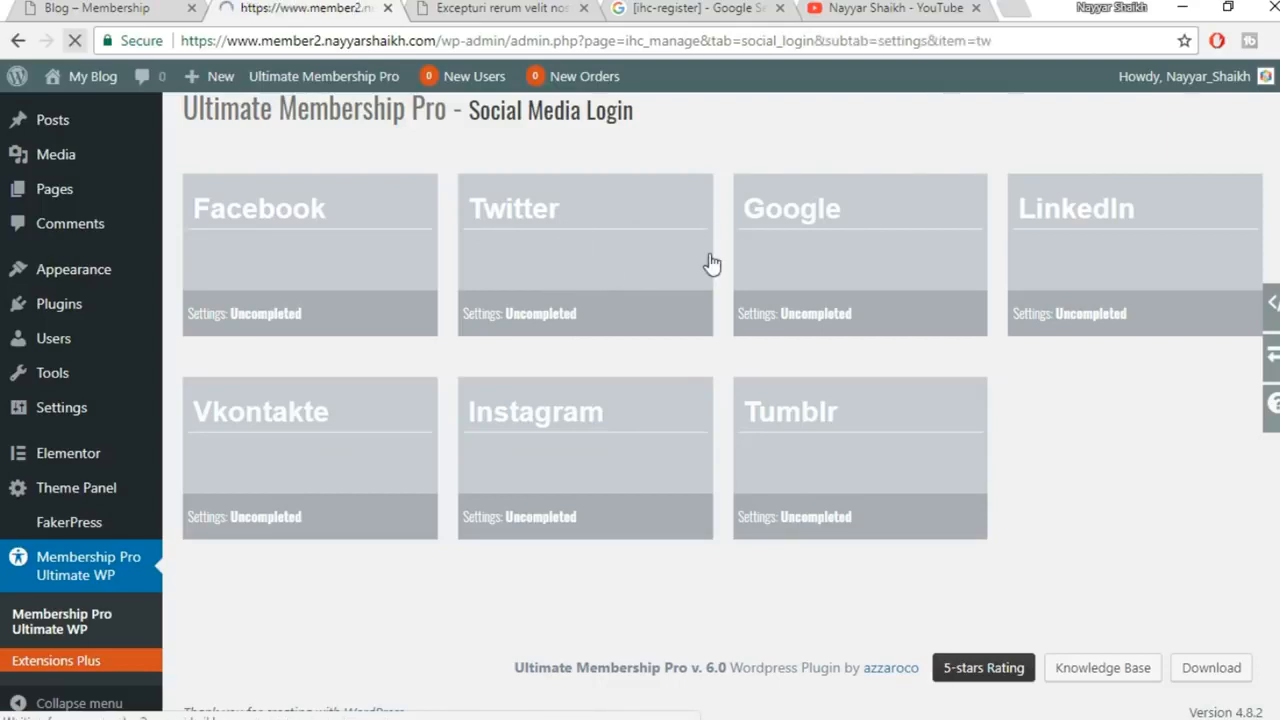
scroll(903, 329, down, 3)
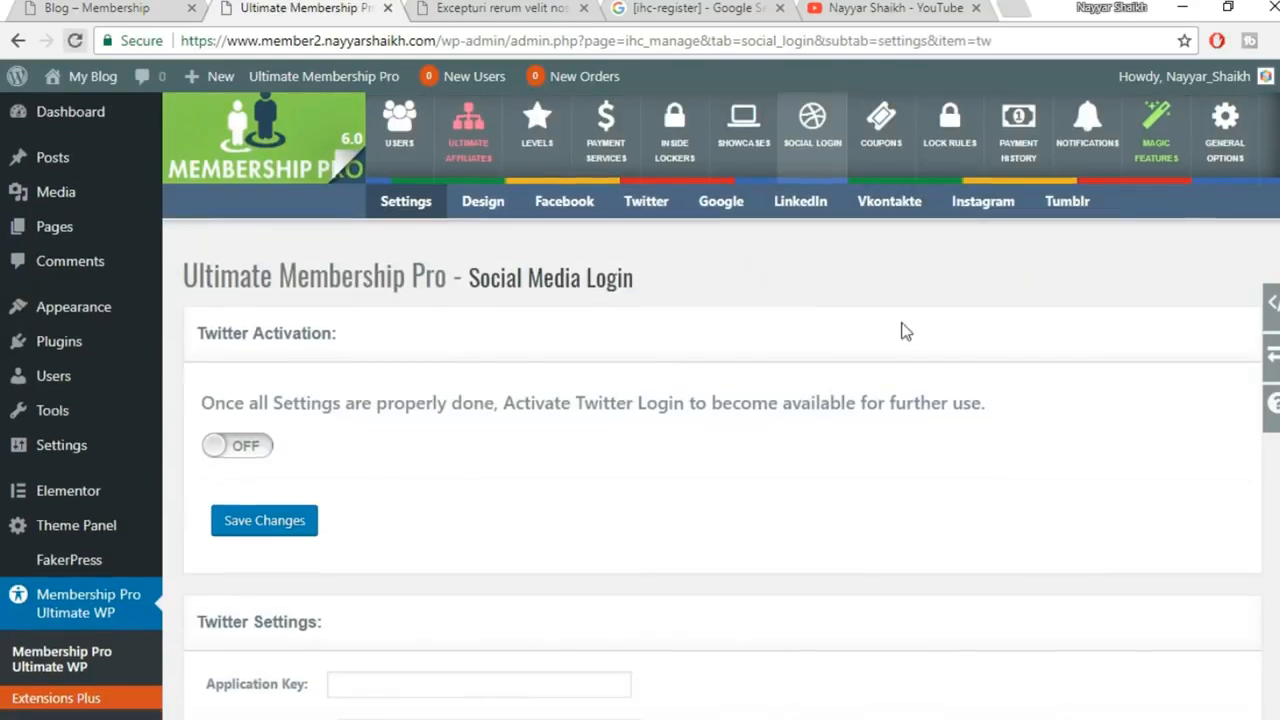
scroll(903, 322, down, 2)
scroll(903, 331, up, 3)
scroll(903, 331, down, 3)
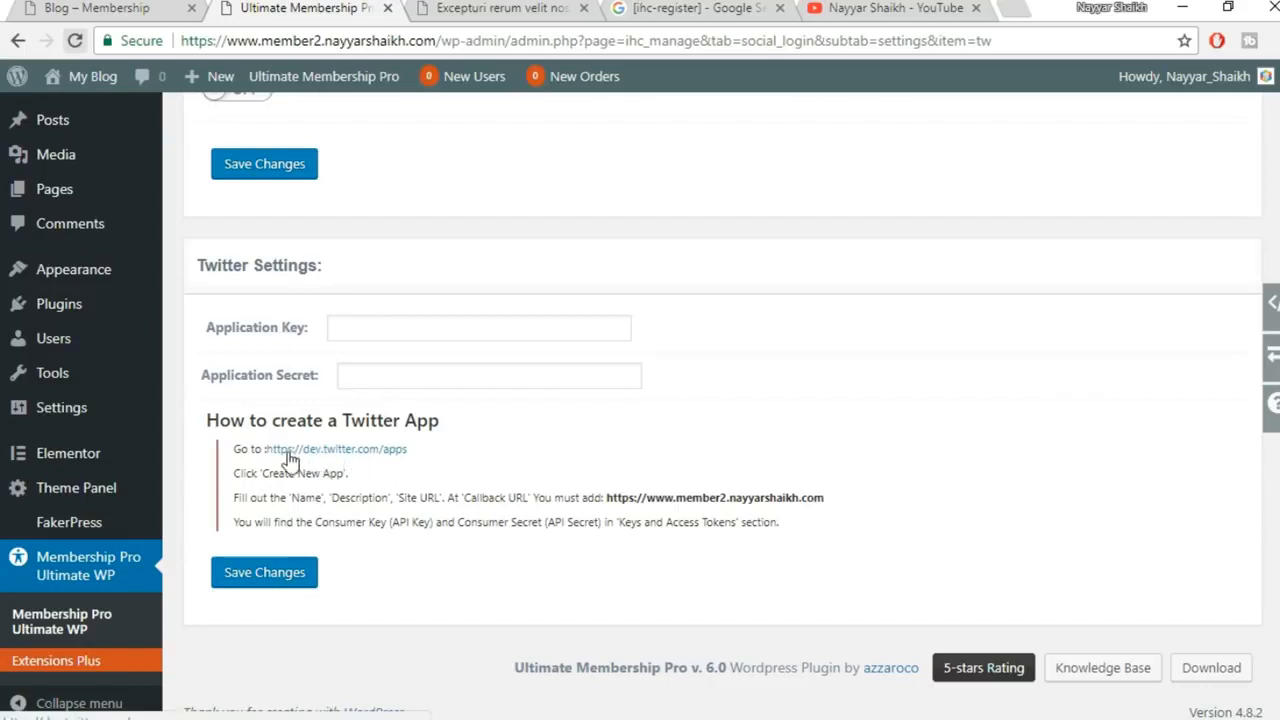
Open the dev.twitter.com link in a new tab, closing the Google and YouTube tabs
drag(206, 420, 572, 517)
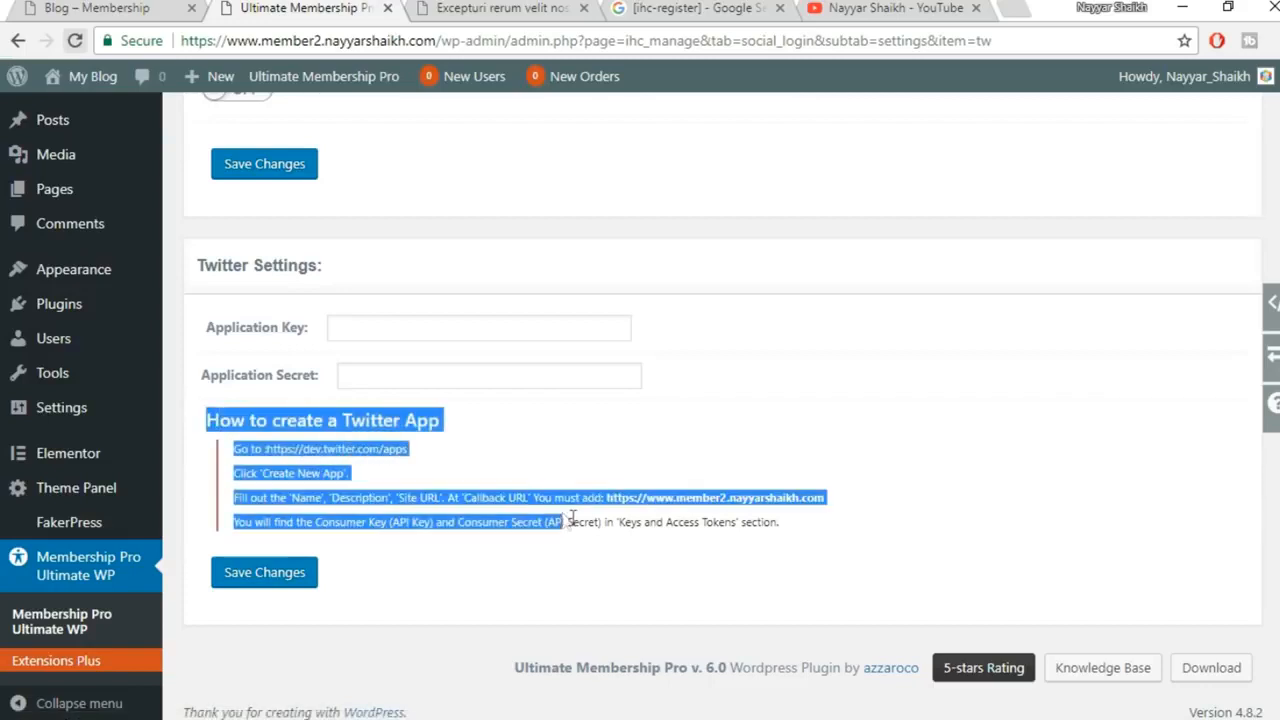
click(583, 521)
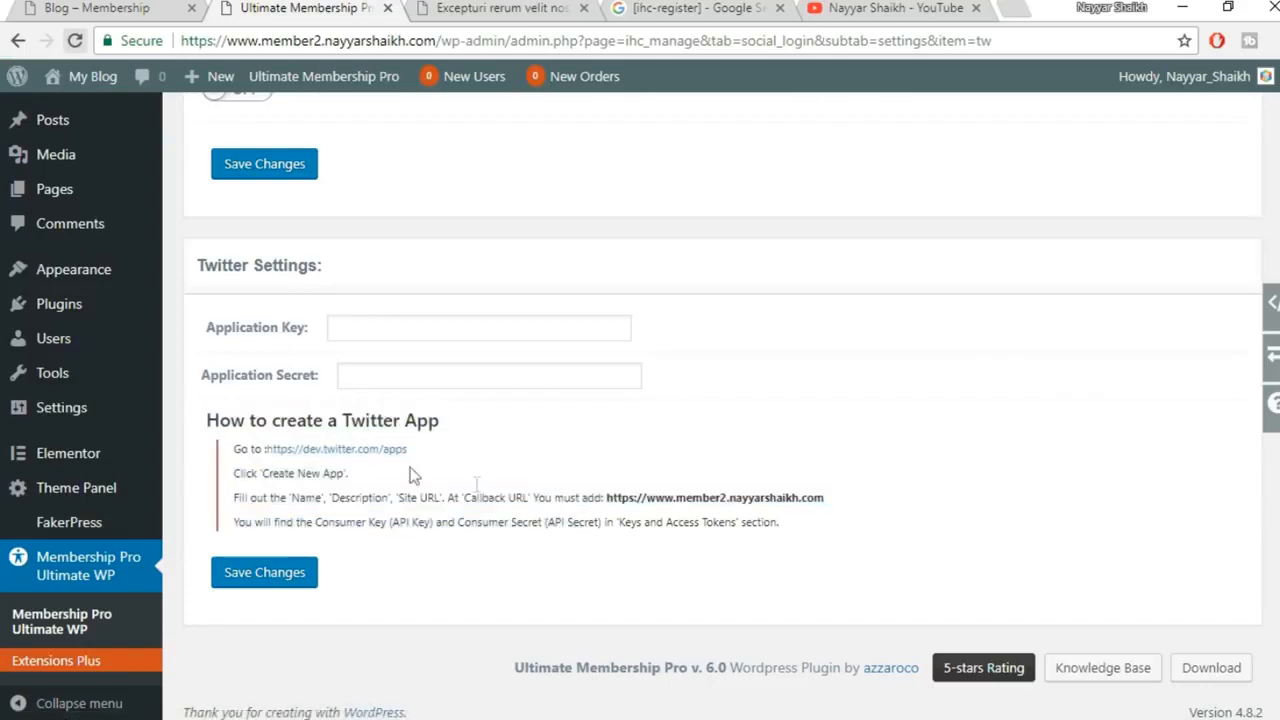
right_click(355, 457)
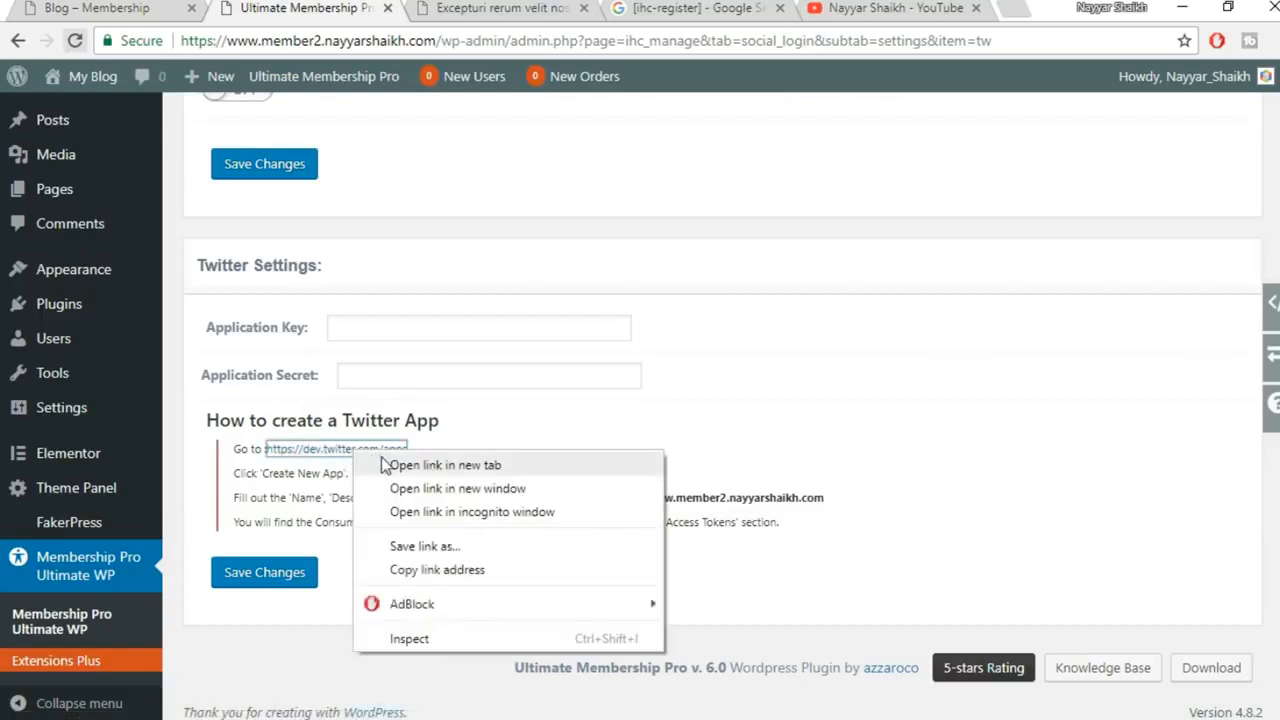
click(425, 463)
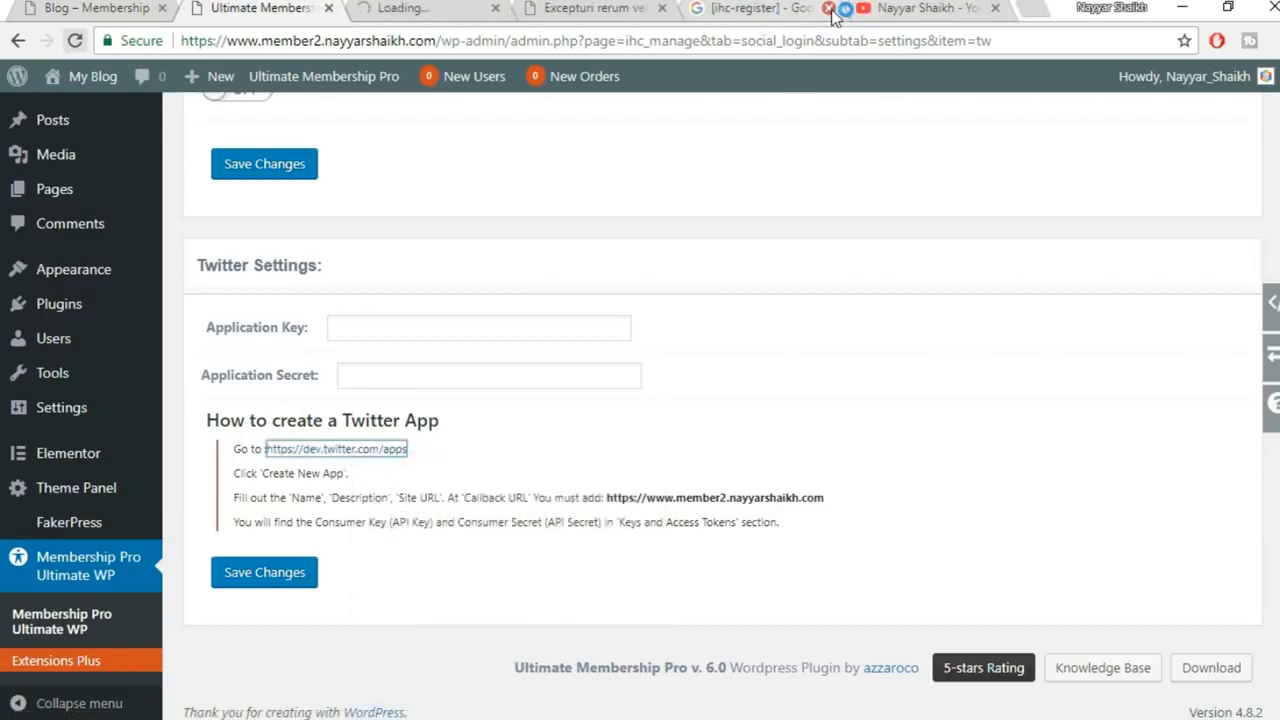
click(828, 8)
click(828, 8)
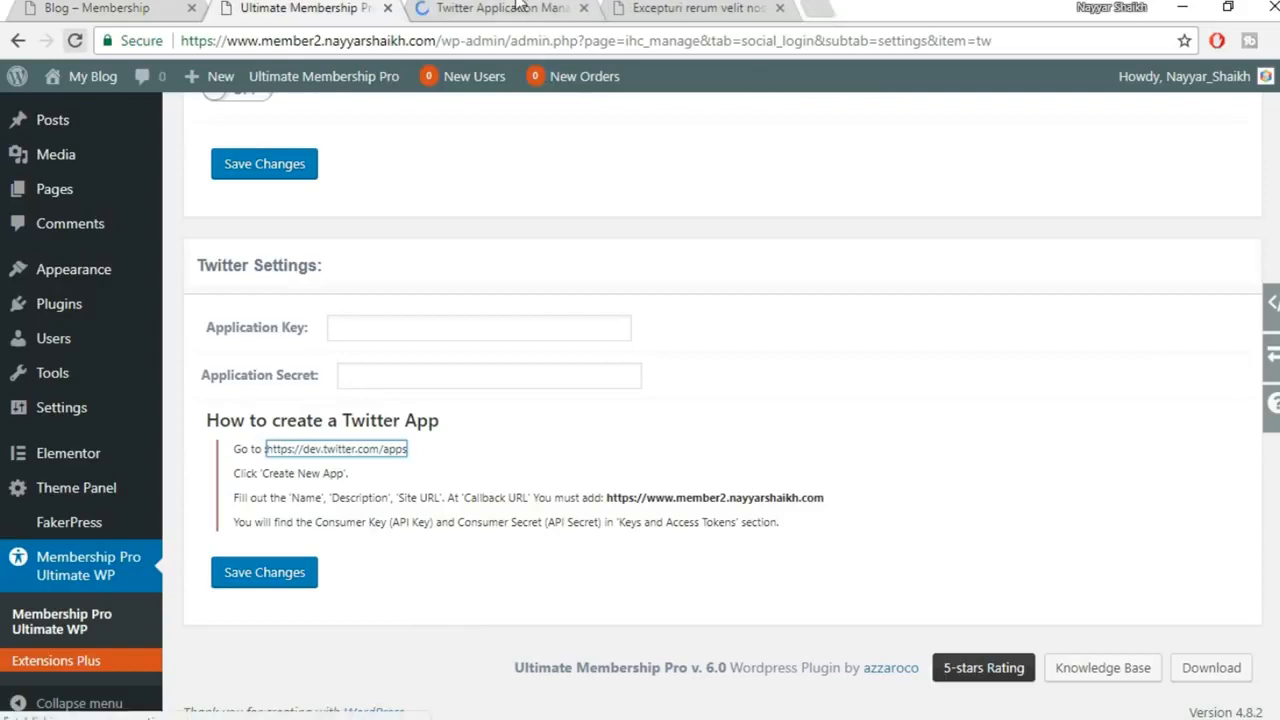
click(516, 7)
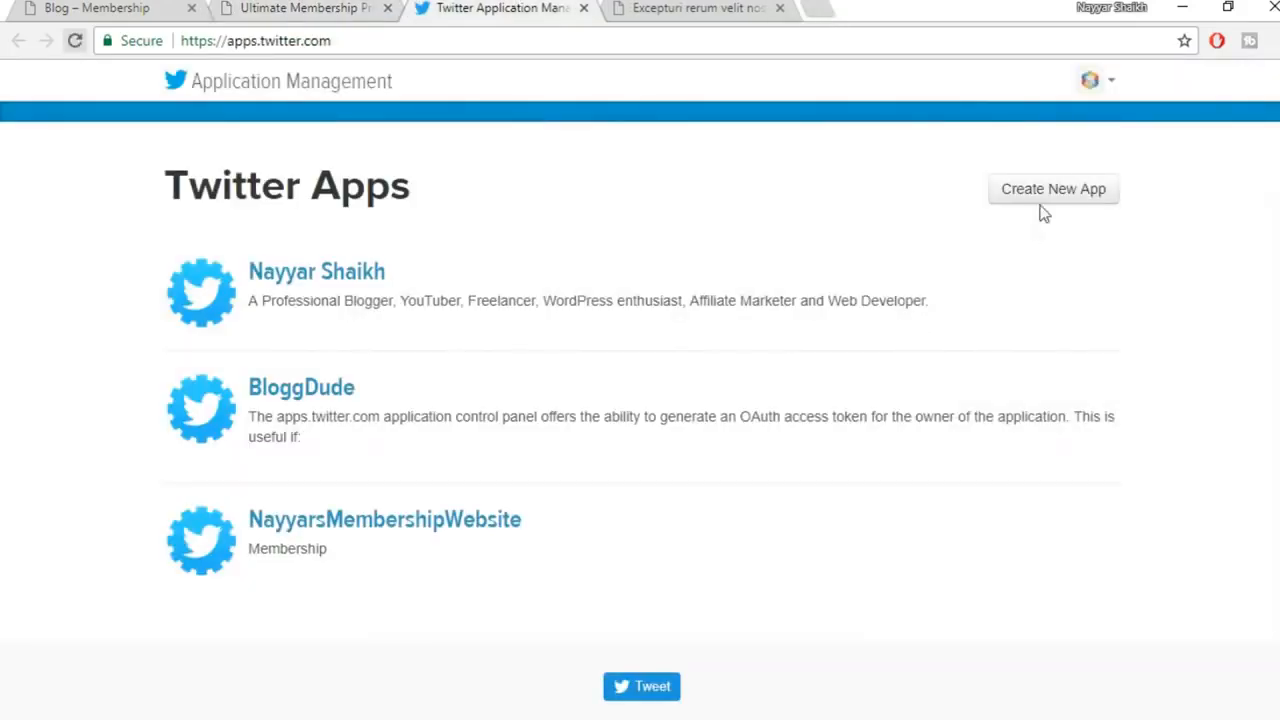
Check the Twitter account menu, then go back to the Twitter apps list
click(1108, 81)
click(1004, 265)
click(1105, 93)
click(1043, 297)
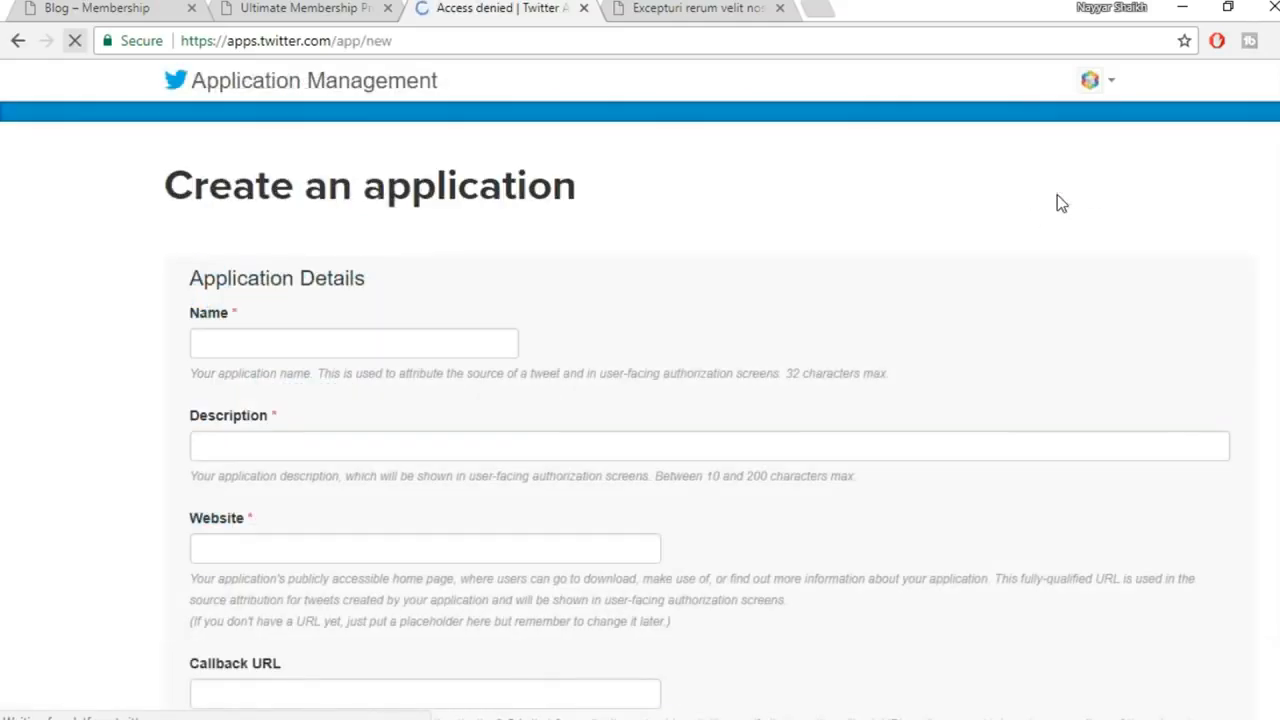
click(17, 41)
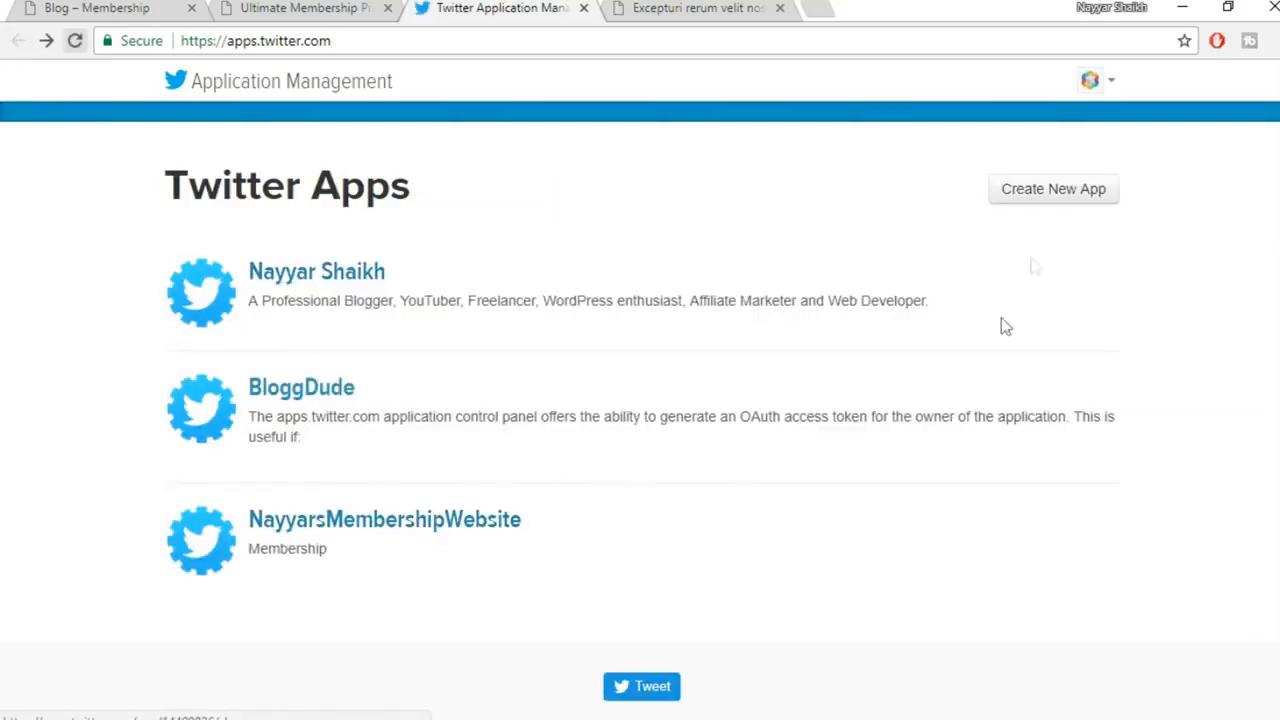
Start a new Twitter app named NayyarsMembers with description Membership
click(1063, 207)
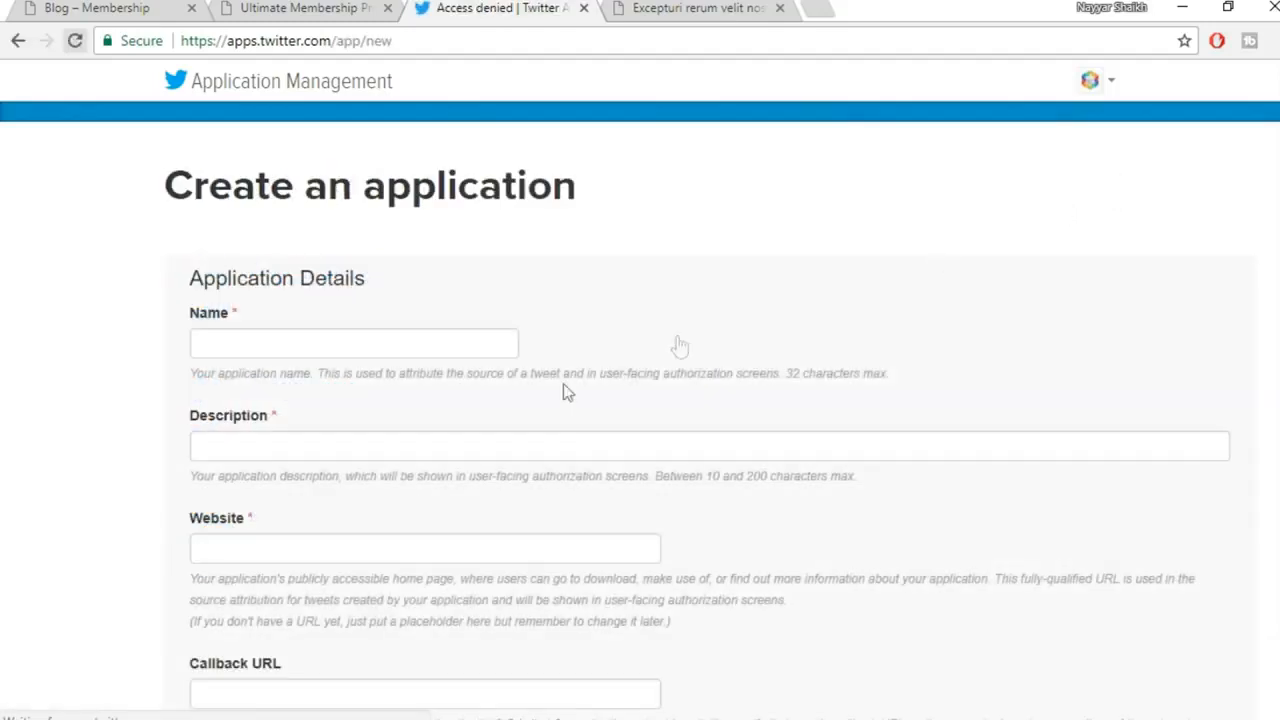
click(364, 347)
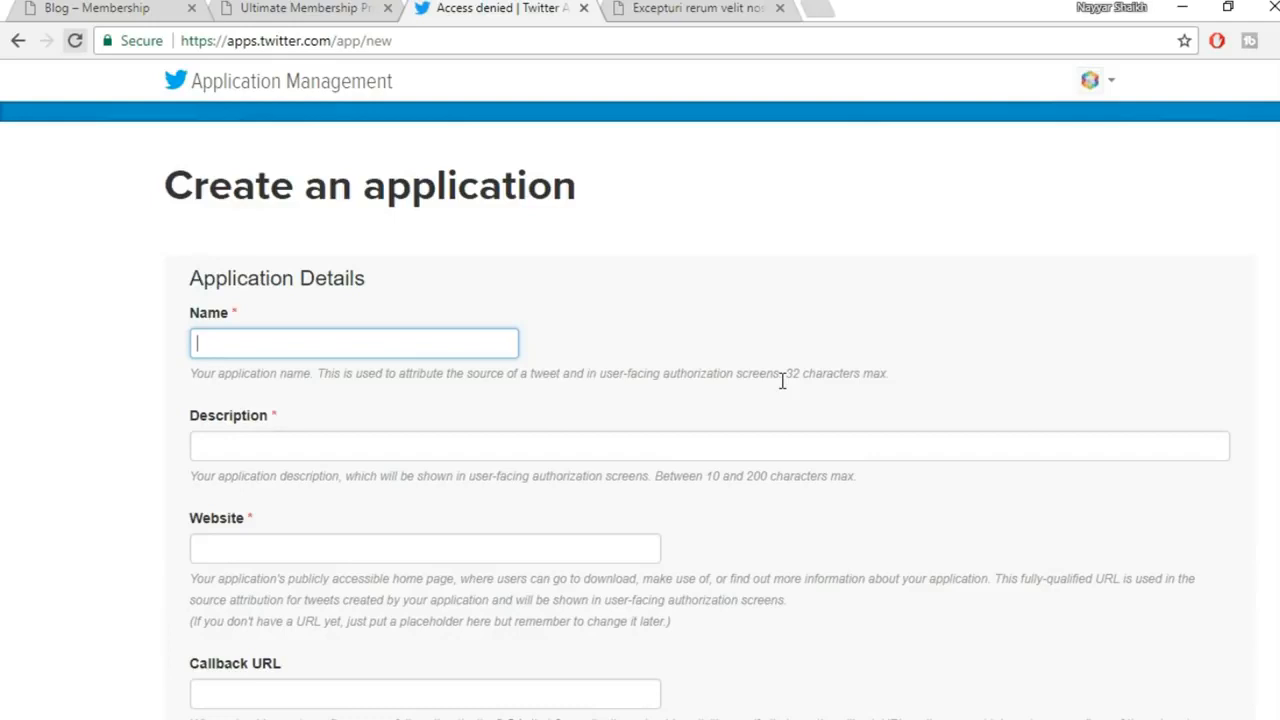
text(Nayyar)
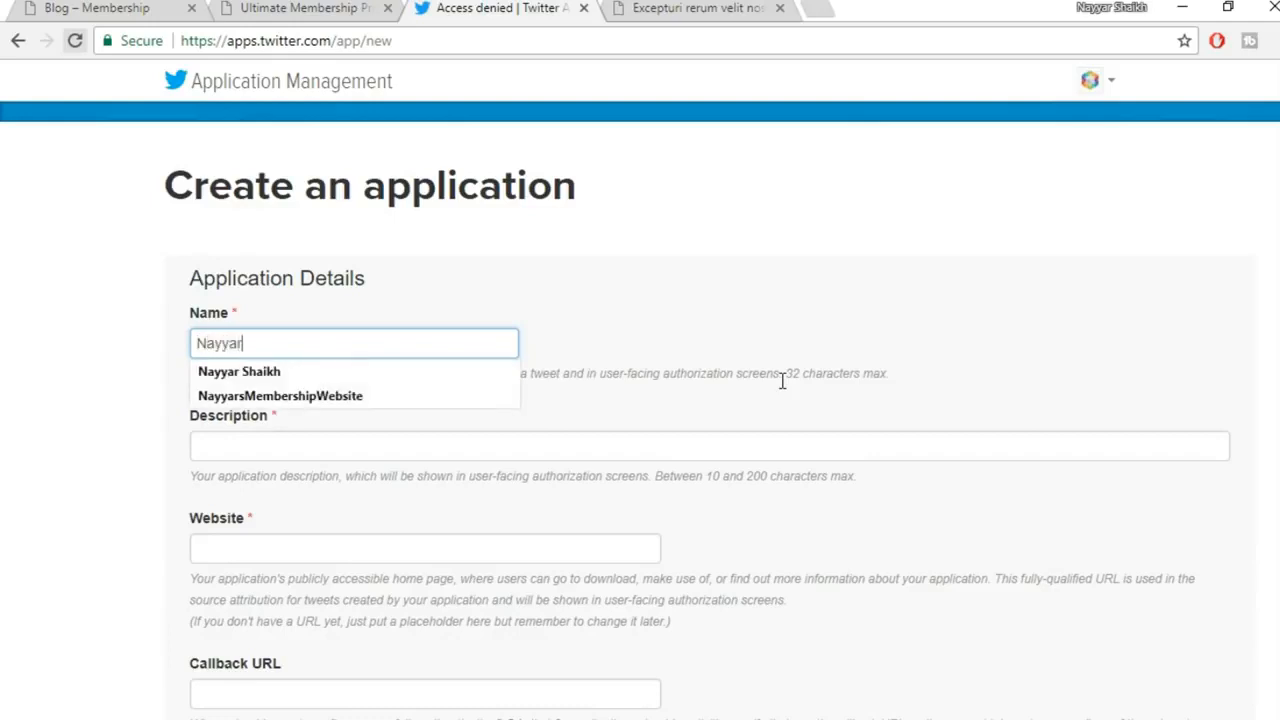
text(sMemeb)
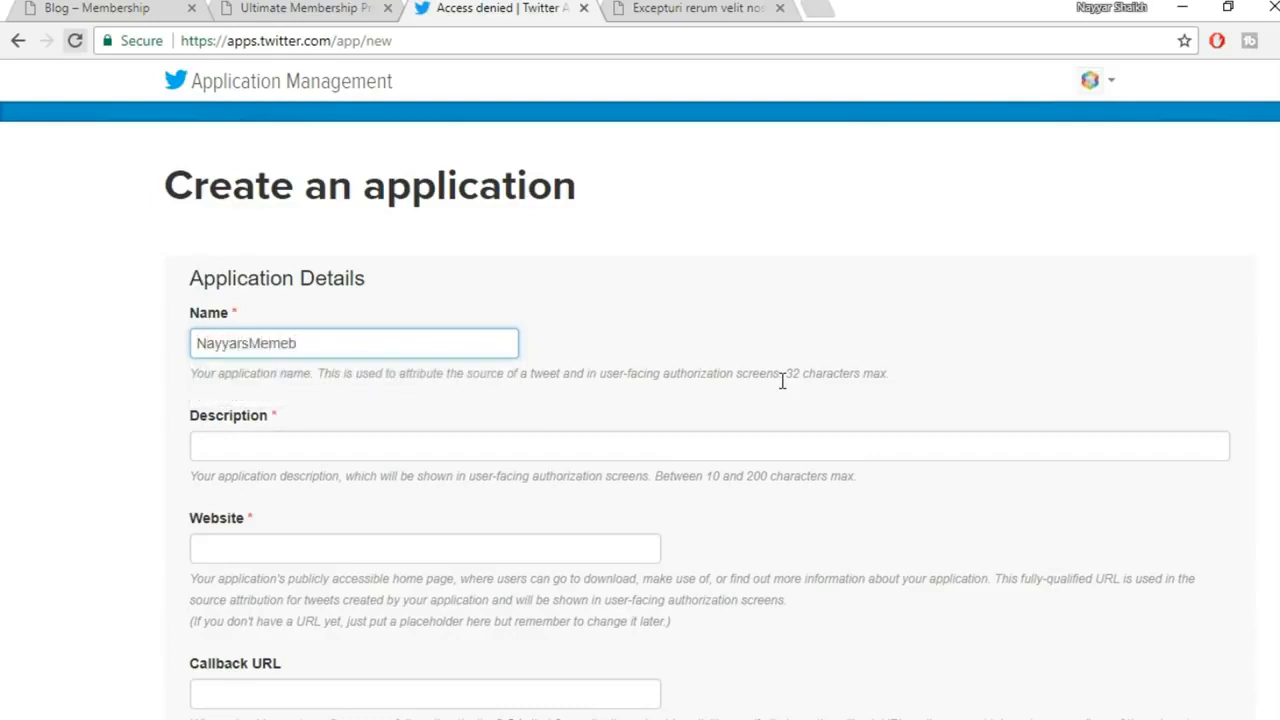
key(BackSpace)
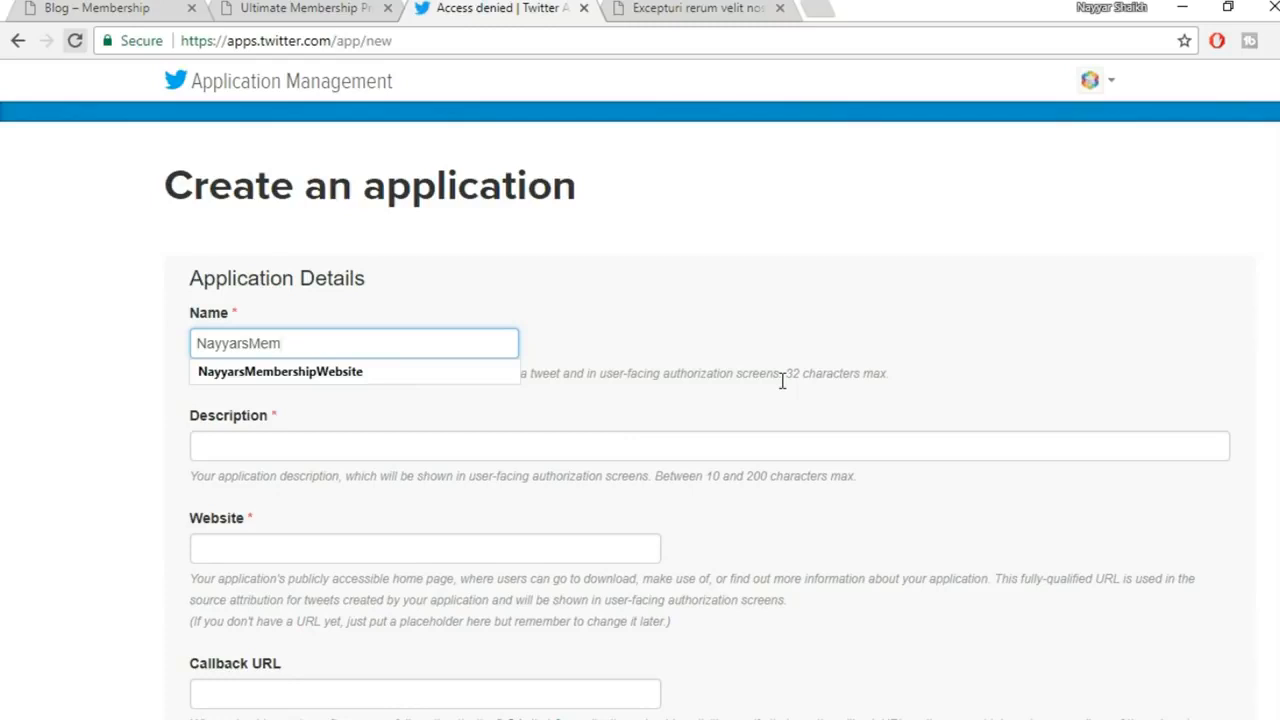
text(bers)
drag(371, 249, 74, 242)
click(354, 342)
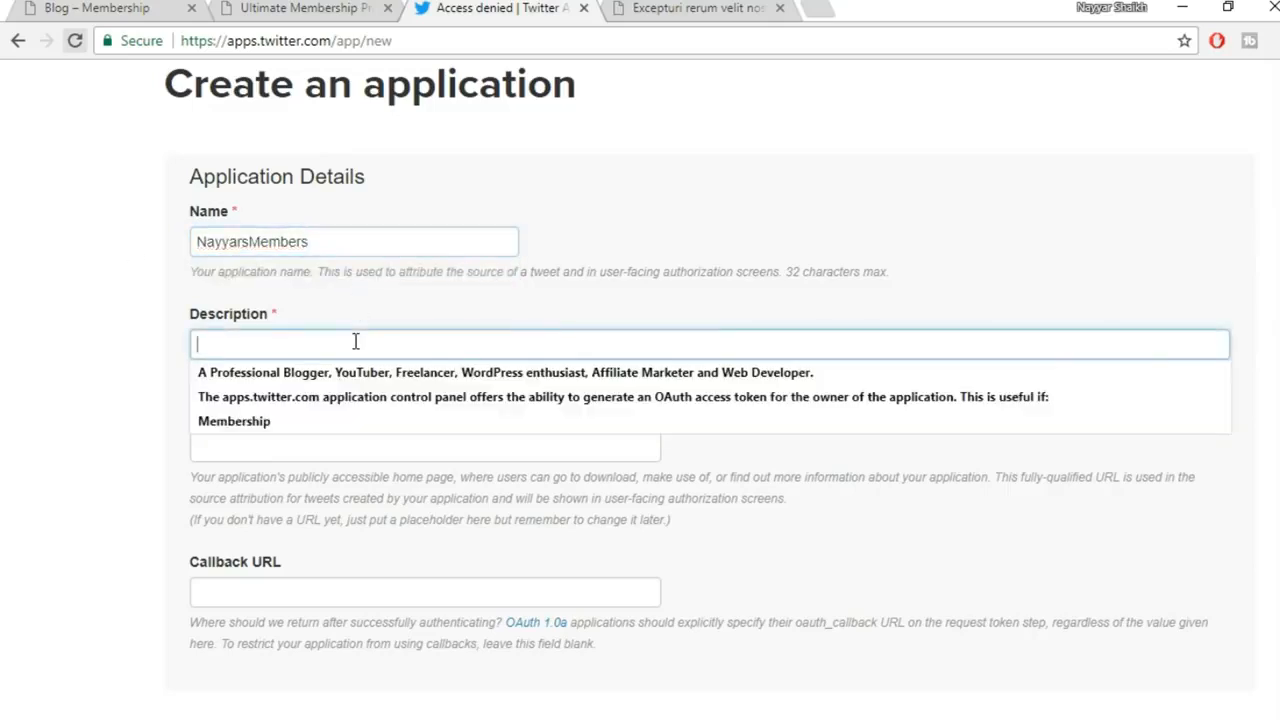
click(352, 418)
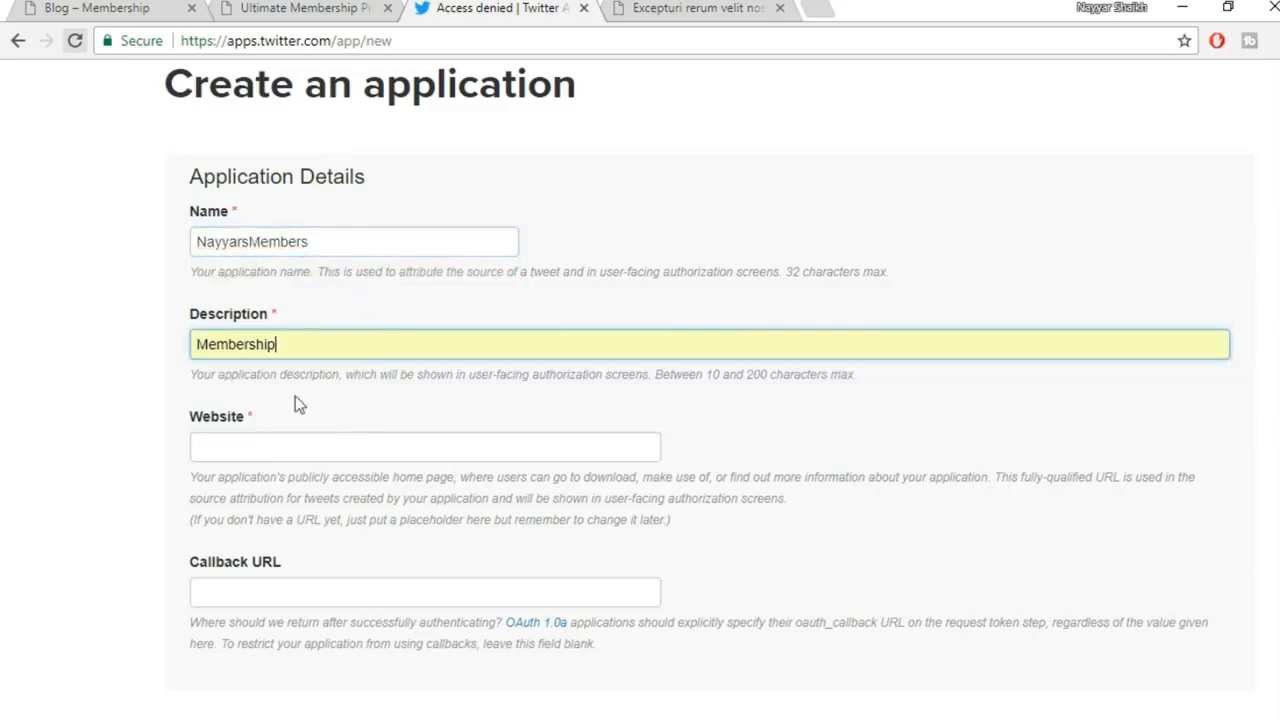
Copy the site address from the Membership Pro tab and paste it as the Website
scroll(545, 392, down, 2)
click(336, 243)
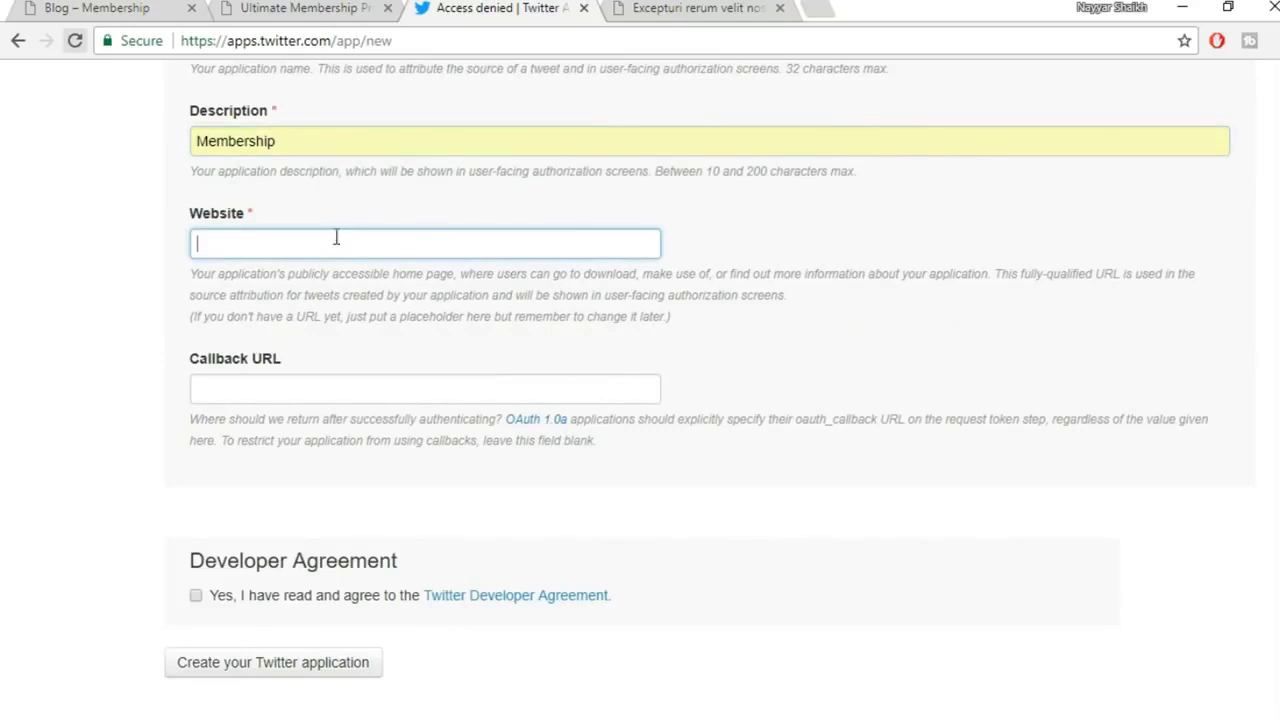
click(115, 9)
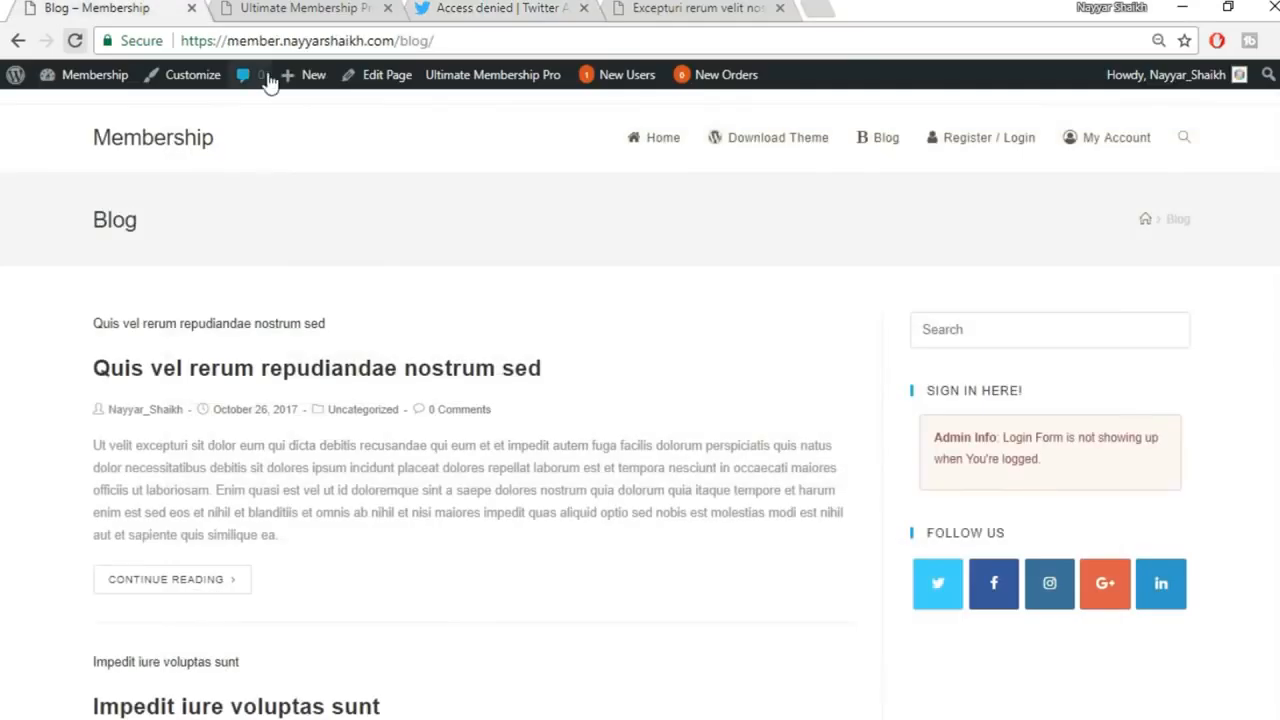
click(257, 7)
drag(440, 41, 70, 48)
key(ctrl+c)
click(680, 8)
click(500, 8)
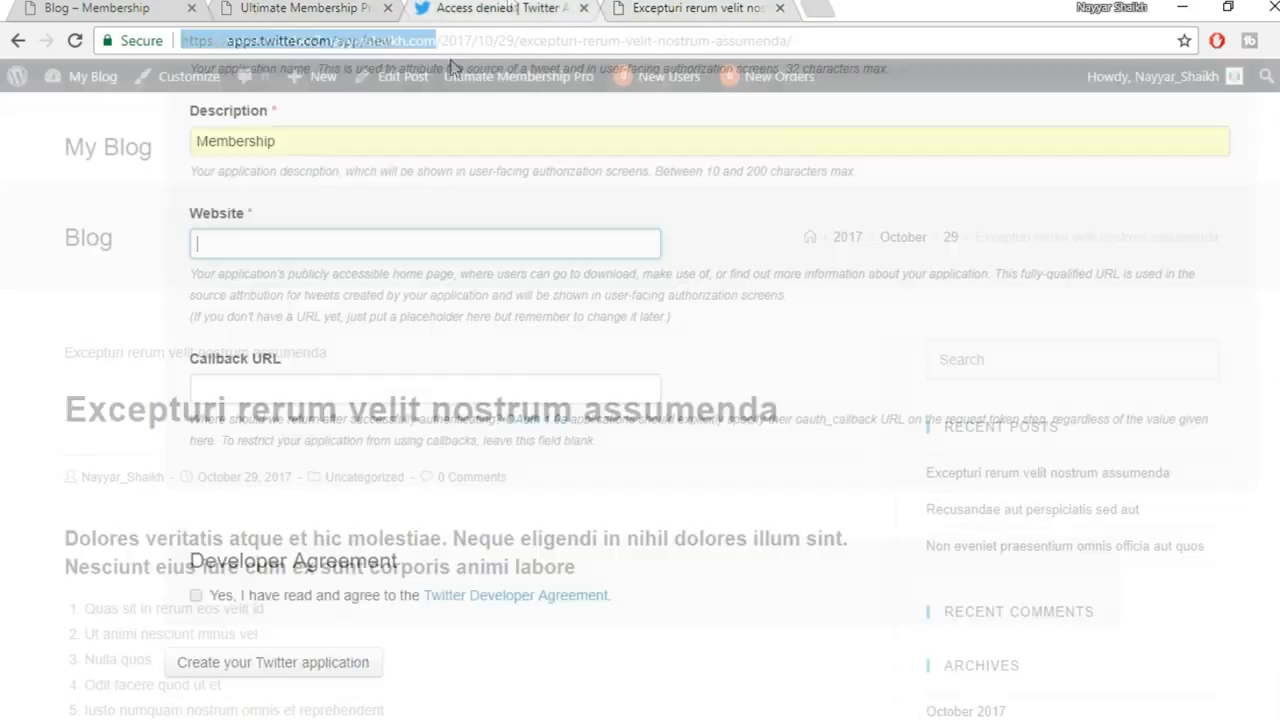
key(ctrl+v)
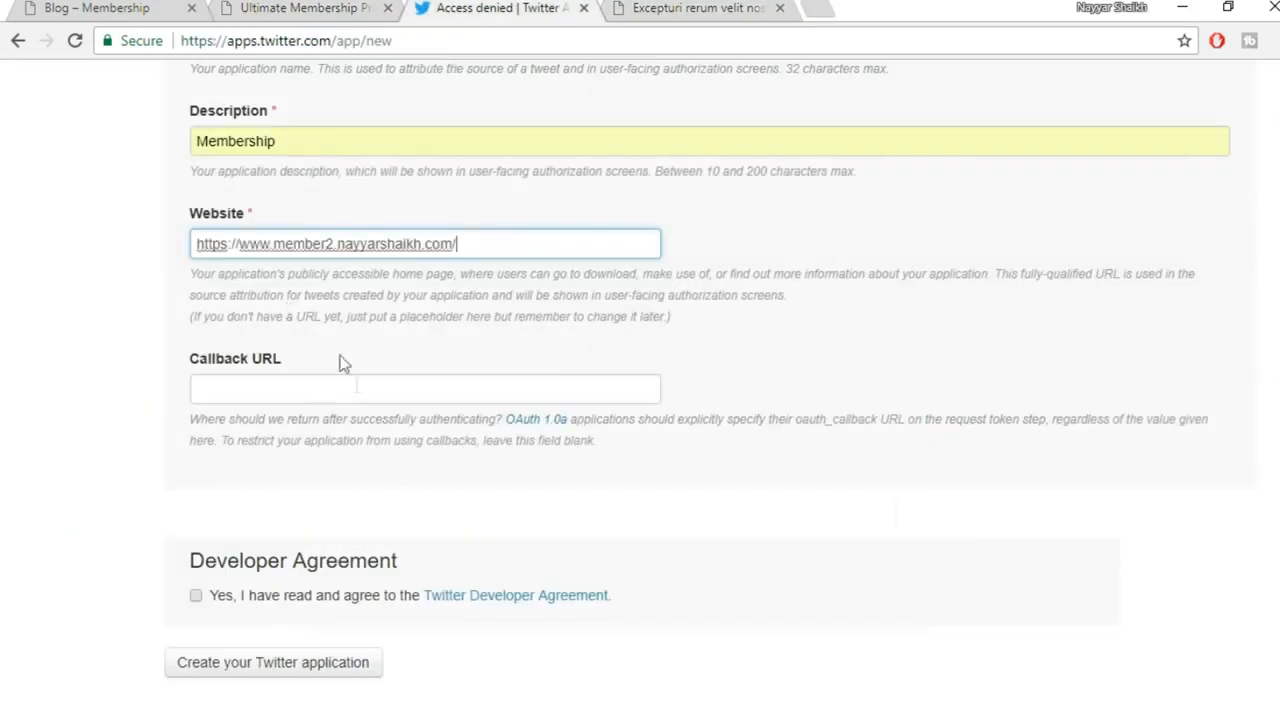
Paste the site address as Callback URL, accept the Developer Agreement and create the app
scroll(728, 450, down, 1)
click(371, 290)
key(ctrl+v)
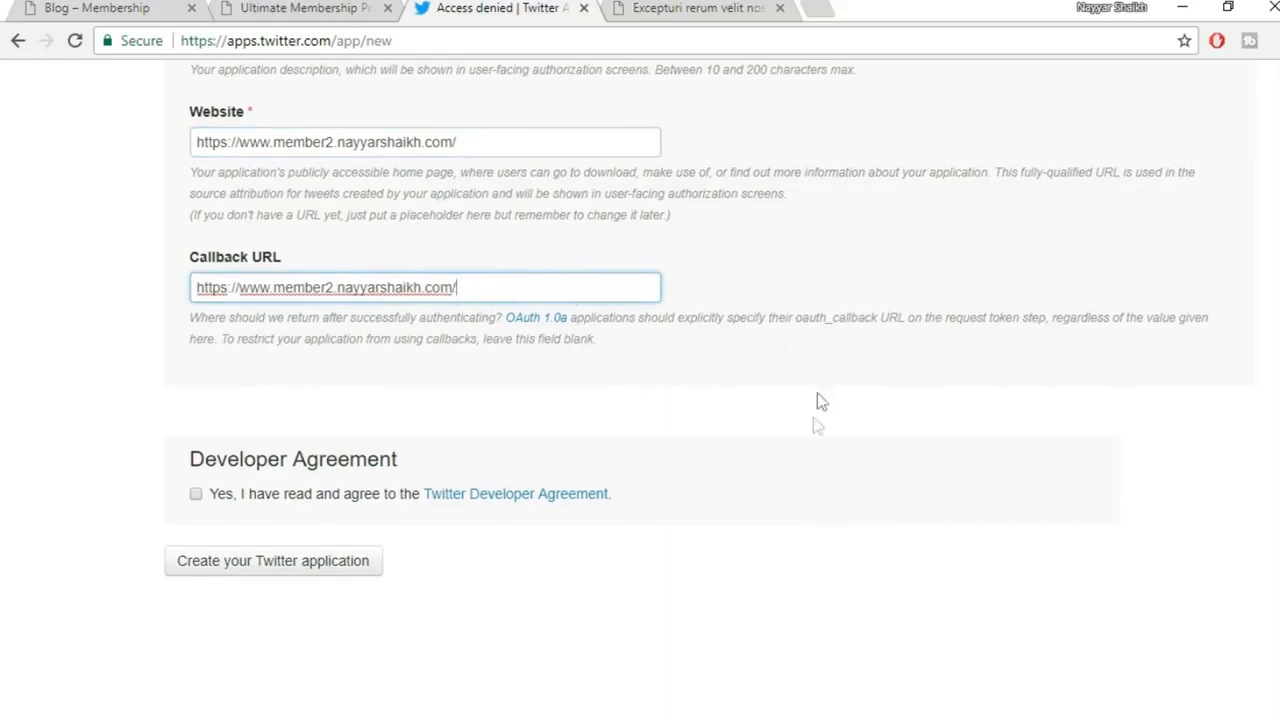
click(197, 495)
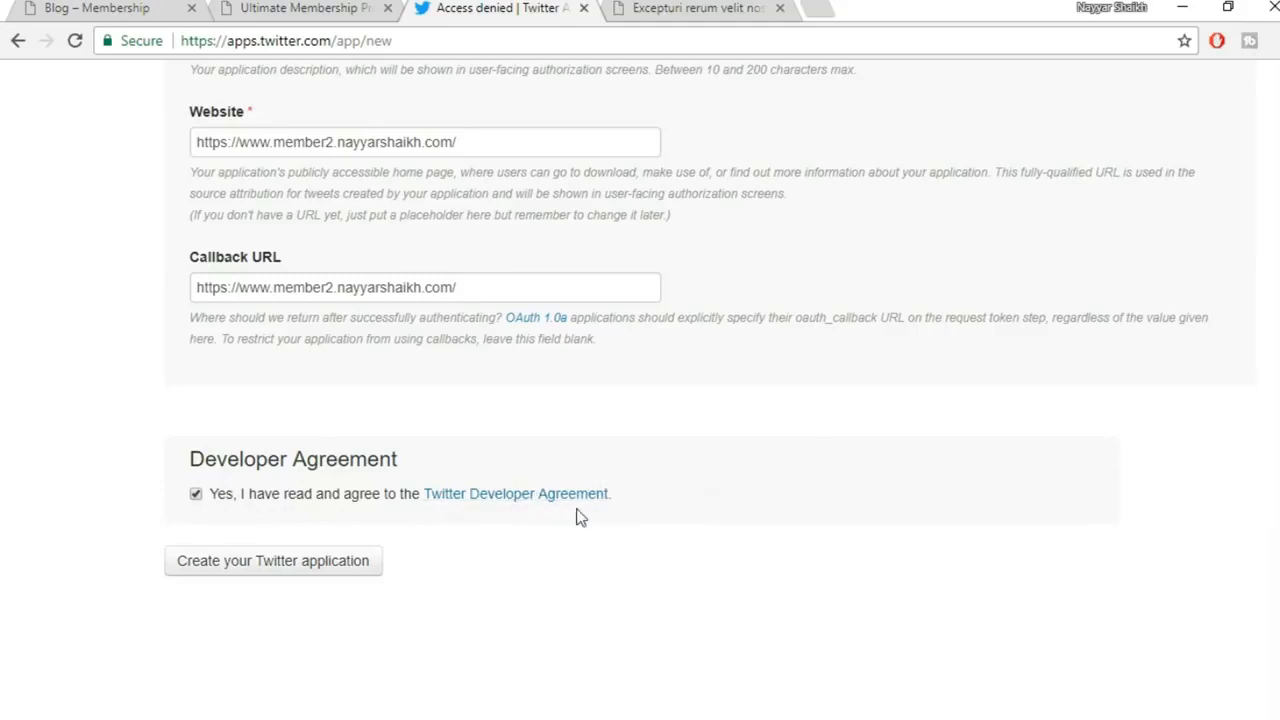
click(252, 577)
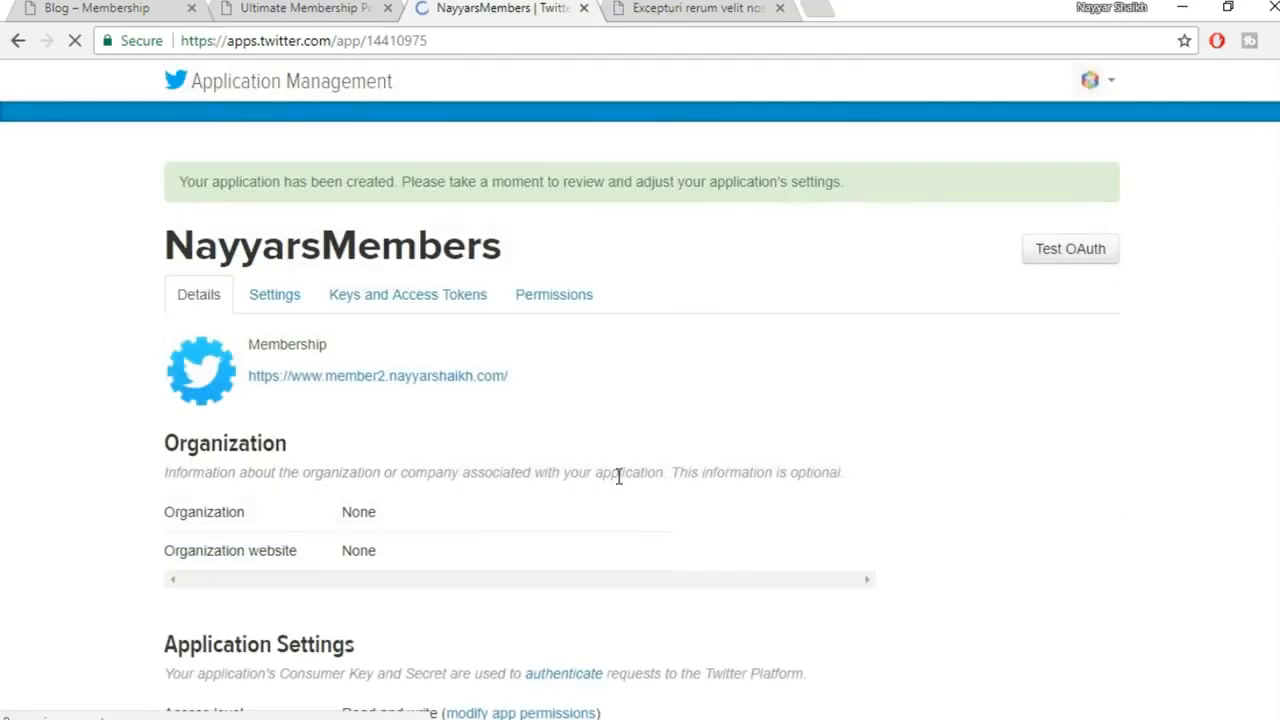
Review the new app's details, glancing back at the Membership Pro Twitter settings
scroll(750, 345, down, 6)
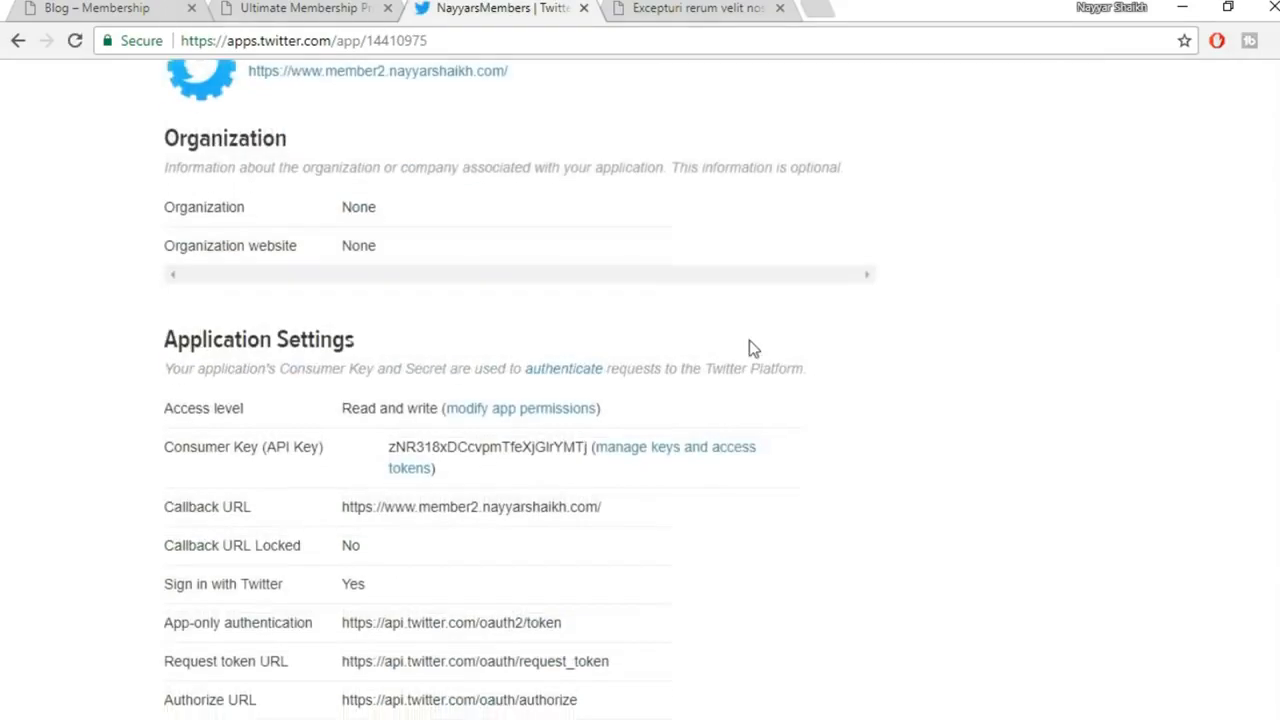
scroll(757, 384, up, 1)
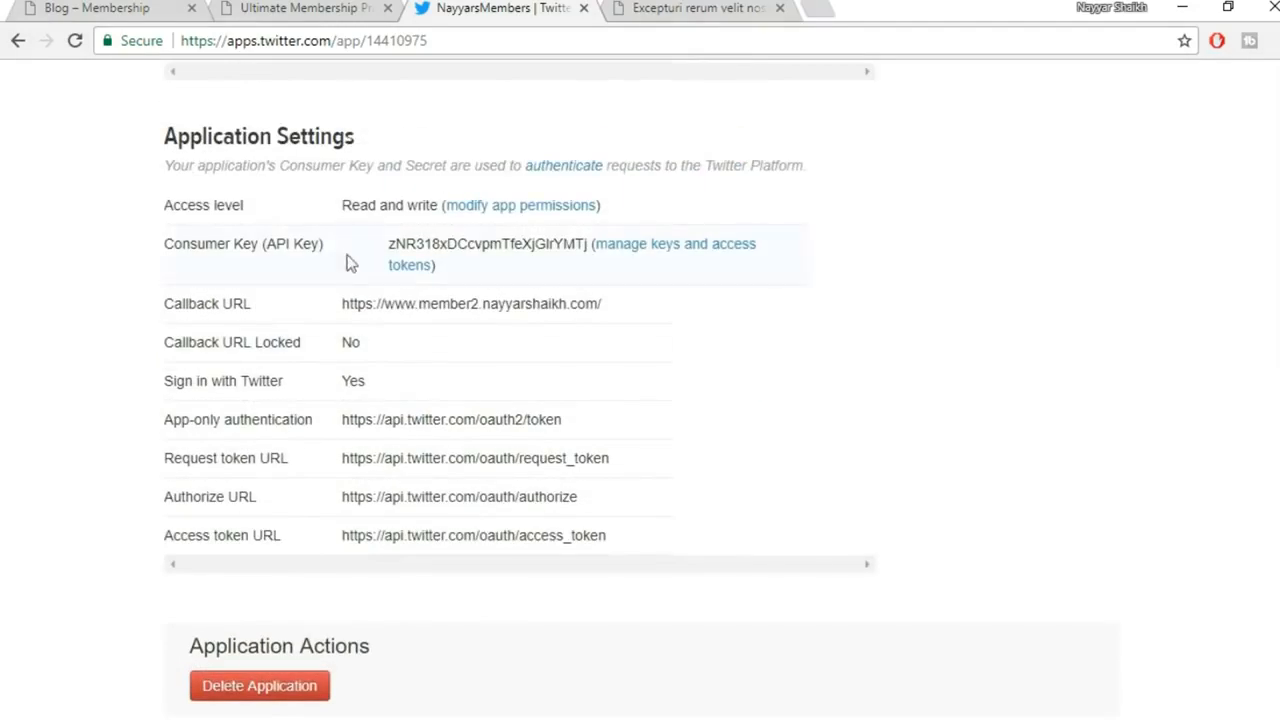
click(295, 8)
click(495, 8)
scroll(355, 578, up, 2)
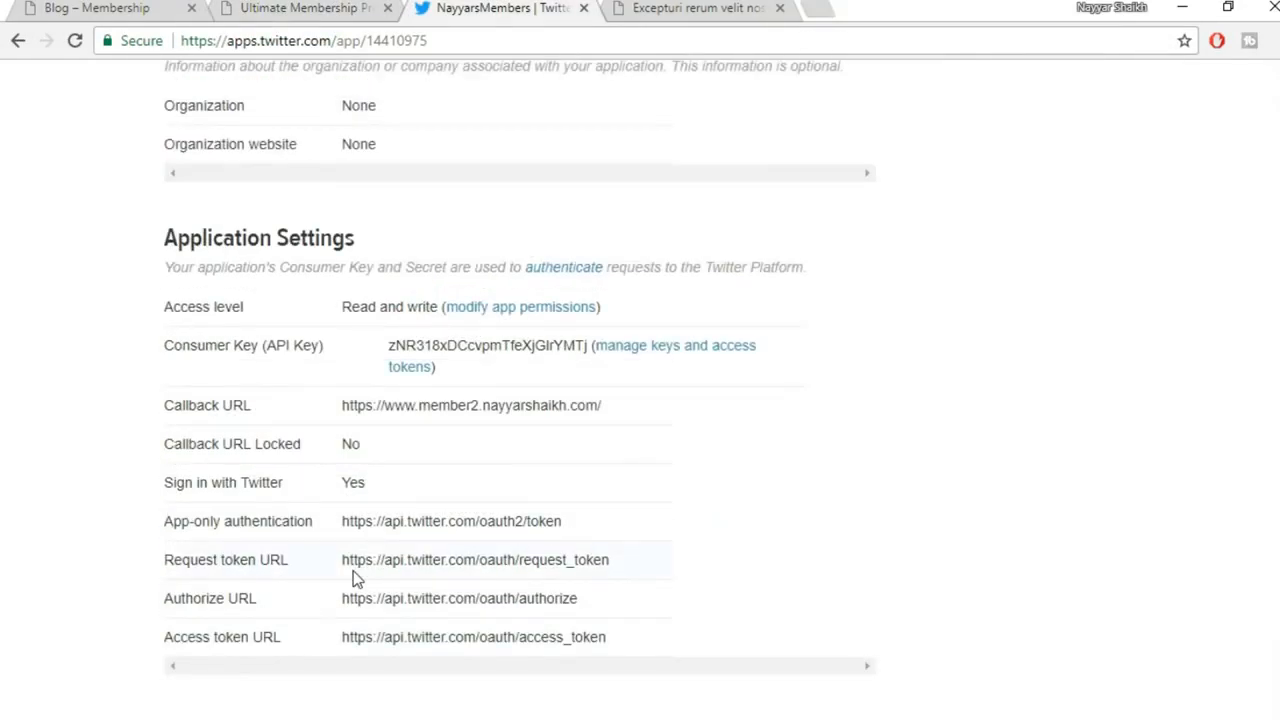
scroll(244, 436, down, 1)
scroll(441, 539, up, 4)
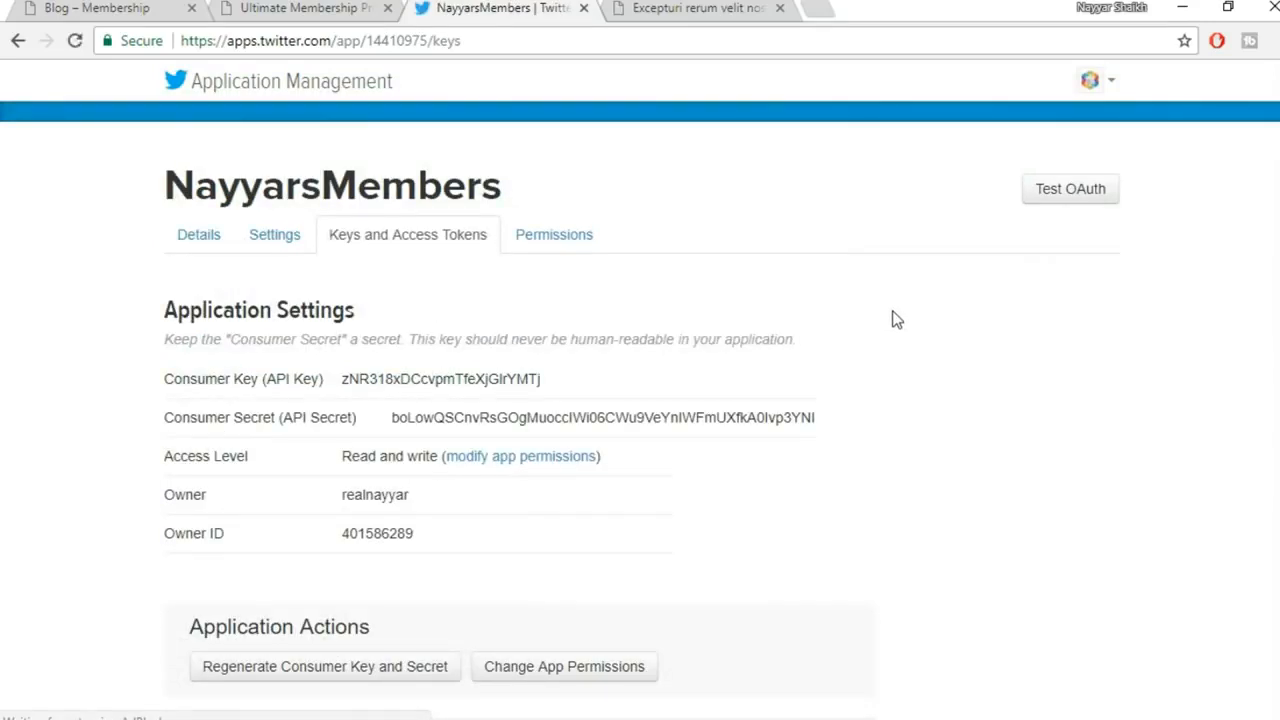
scroll(896, 315, down, 1)
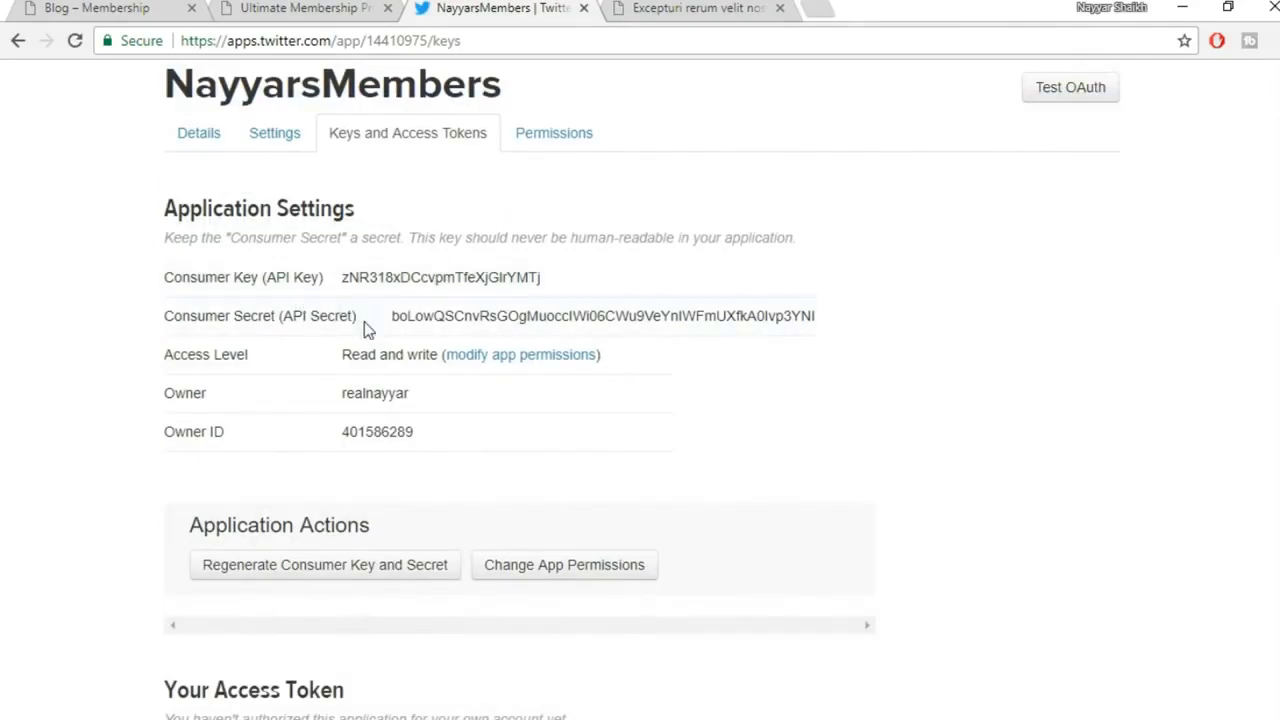
scroll(365, 330, down, 4)
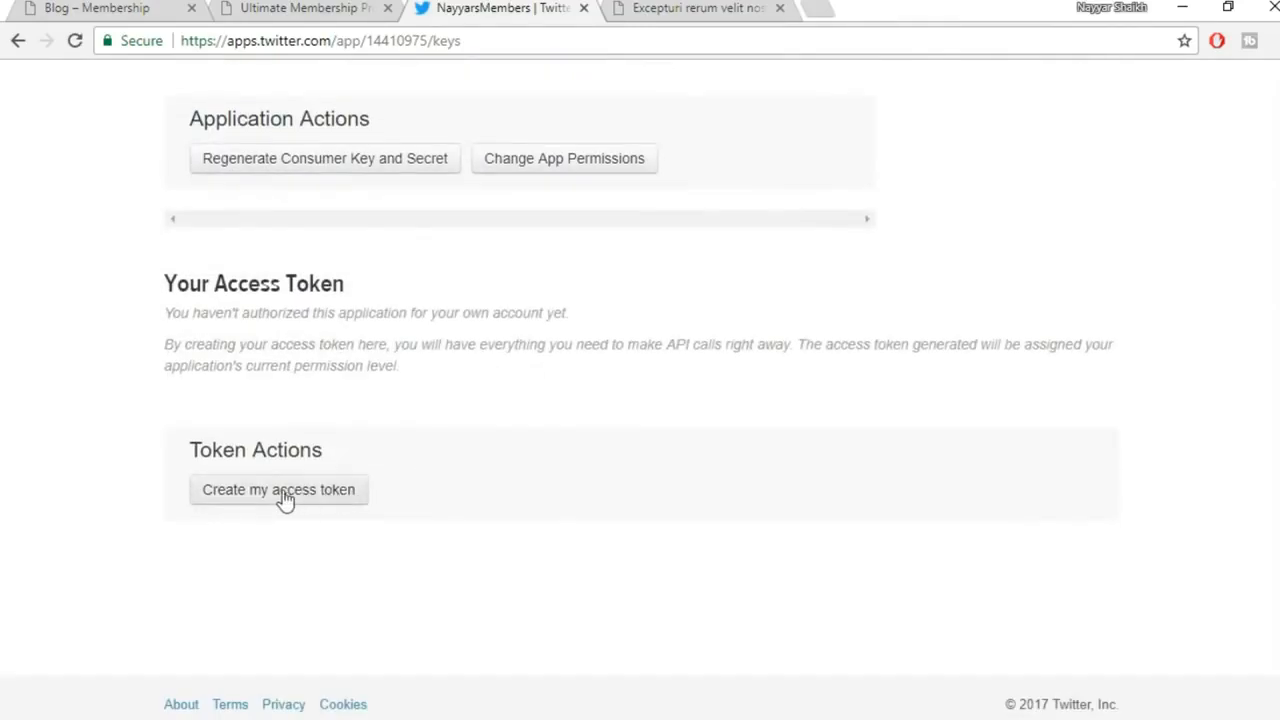
Create the app's access token and select the Consumer Key value
drag(160, 292, 443, 295)
click(443, 295)
click(283, 500)
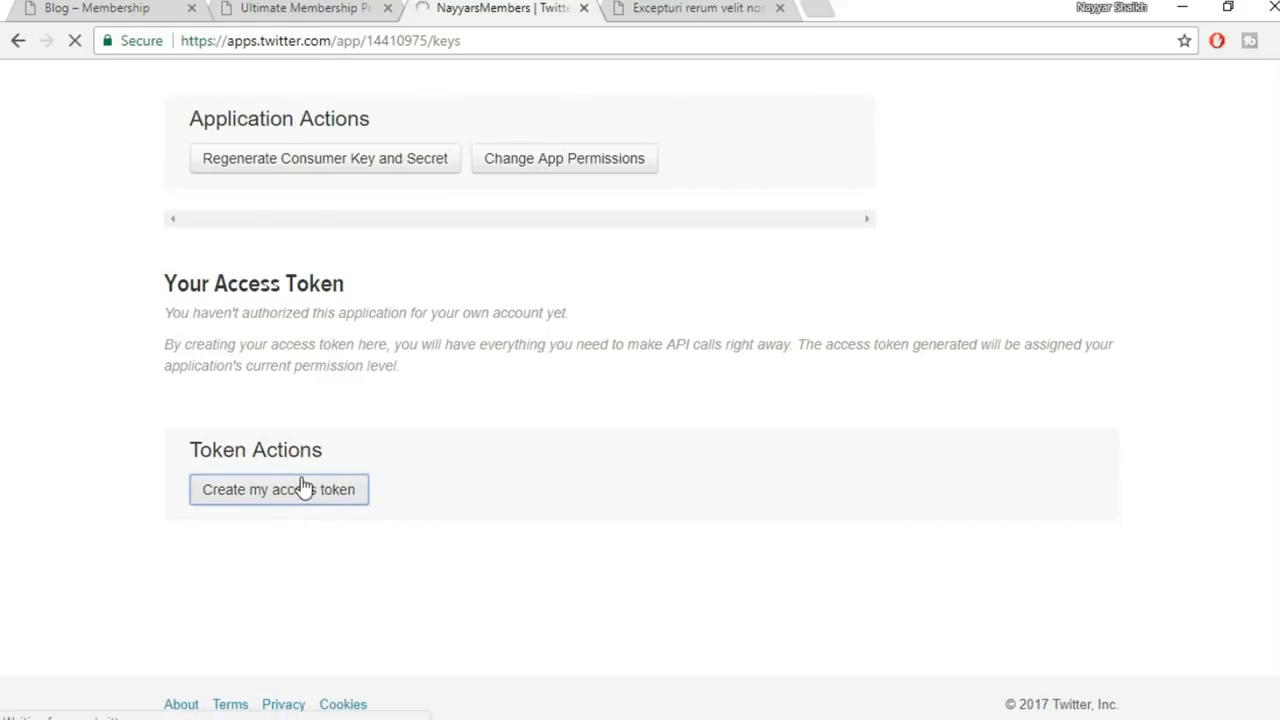
scroll(704, 449, down, 1)
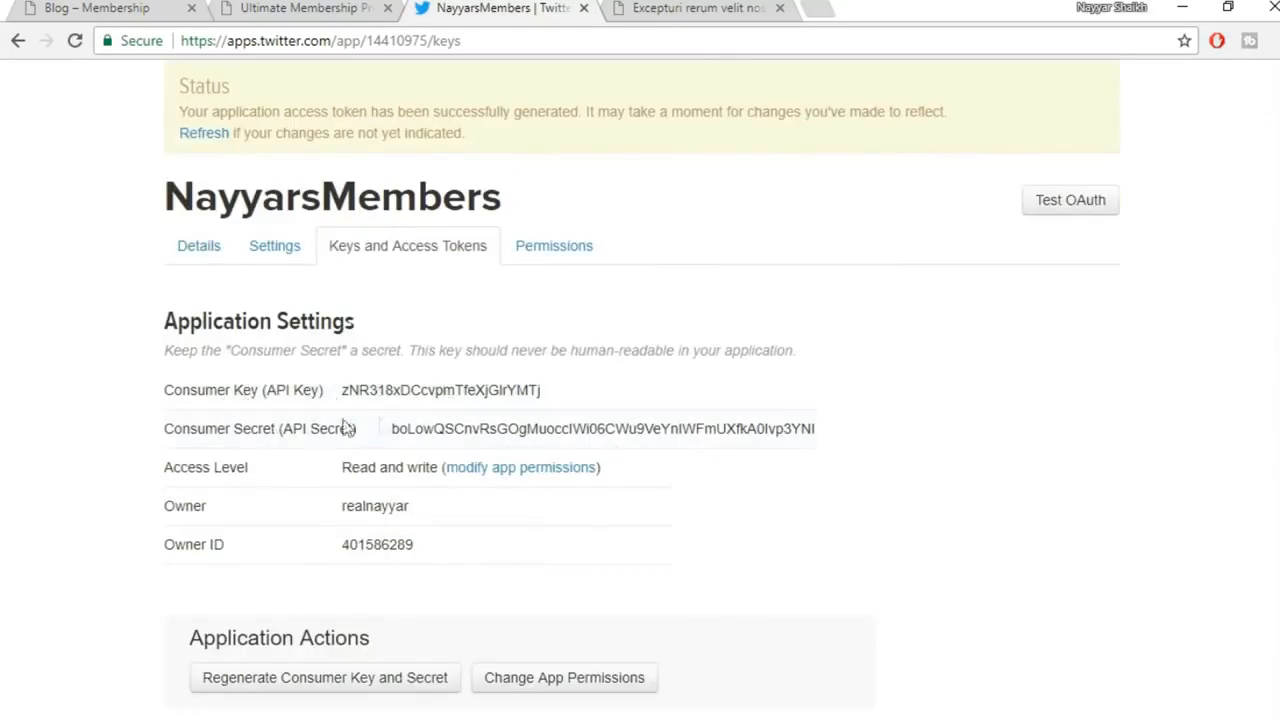
drag(586, 395, 342, 385)
key(ctrl+c)
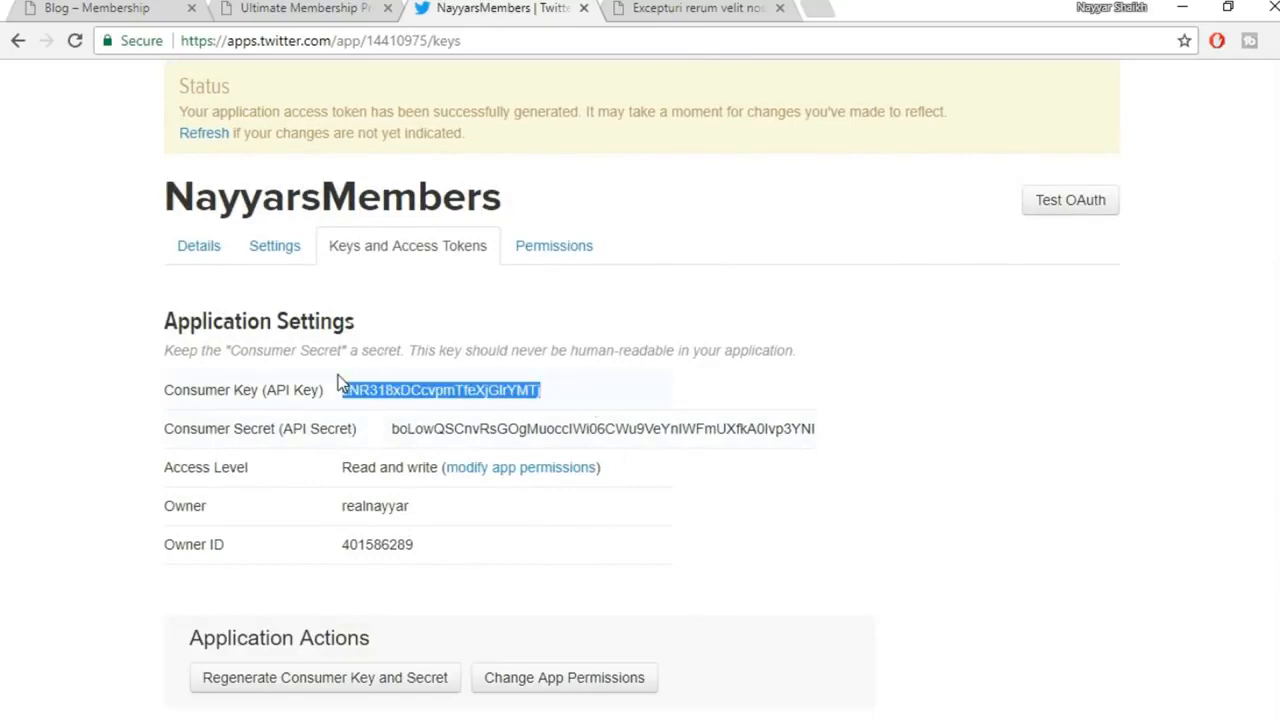
Paste the Twitter Consumer Key into Application Key and strip its leading spaces
click(328, 5)
click(463, 330)
key(ctrl+v)
click(515, 5)
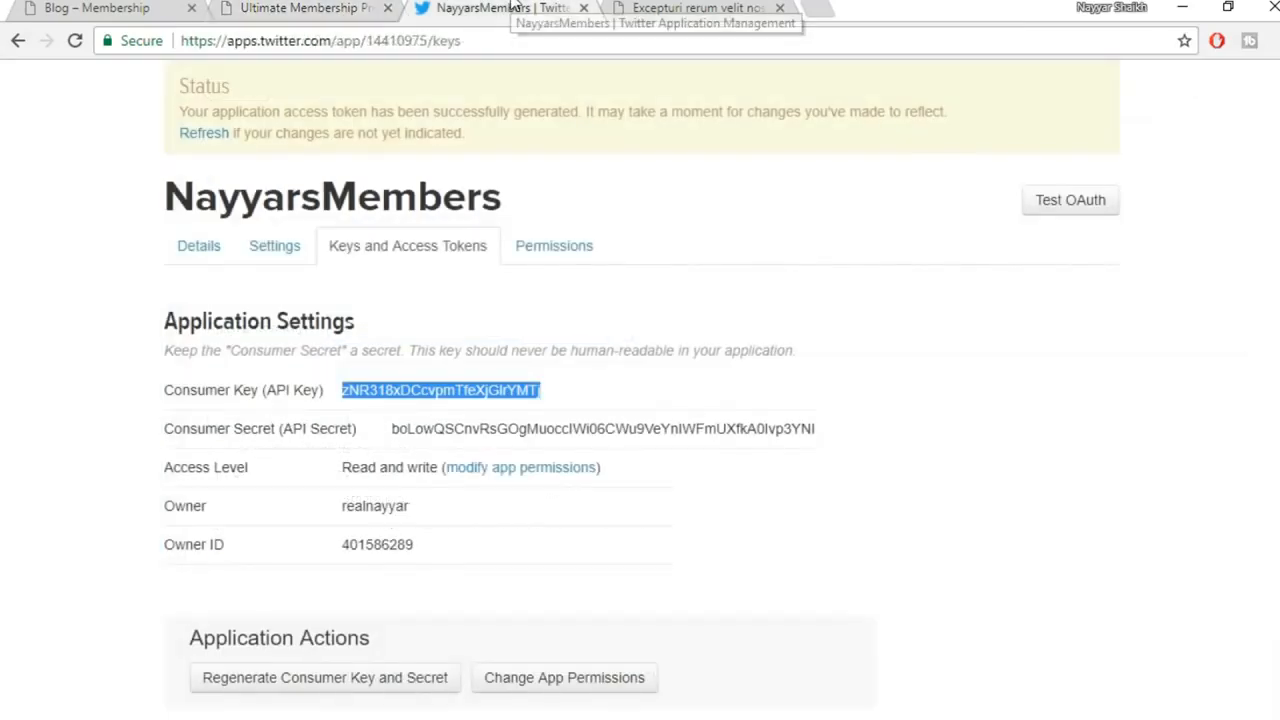
click(316, 8)
drag(362, 330, 215, 337)
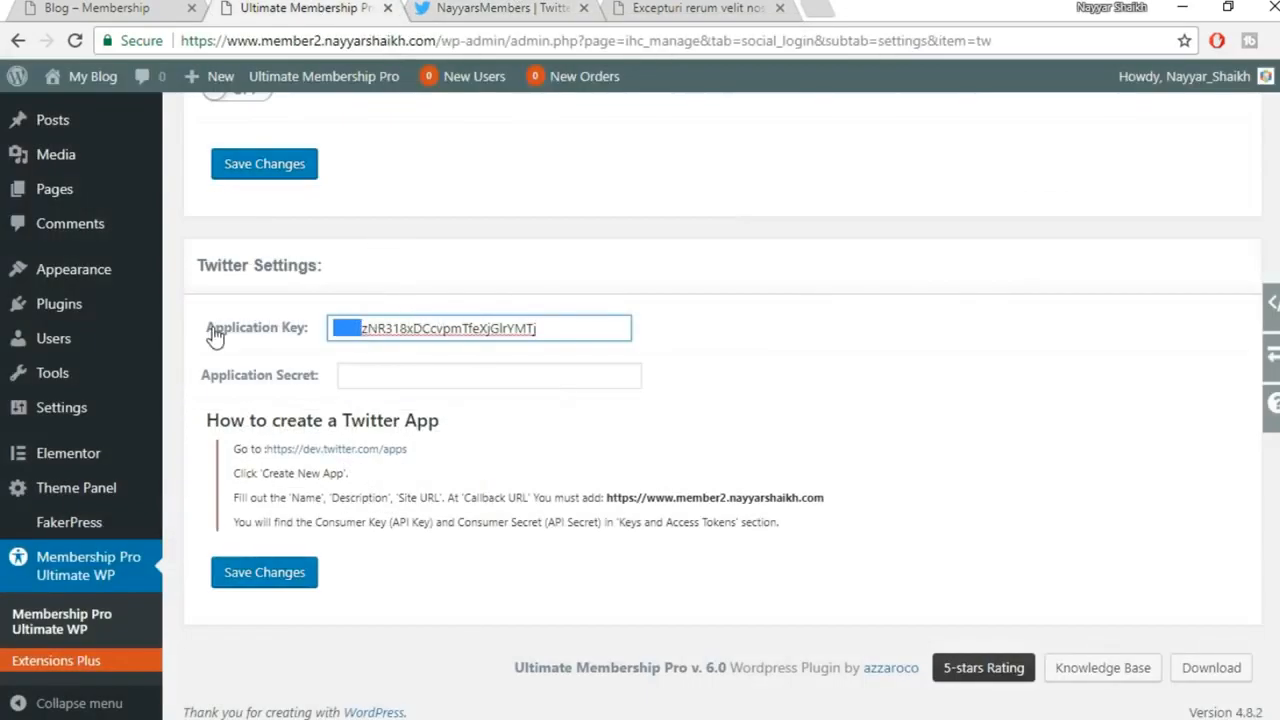
key(BackSpace)
Copy the Consumer Secret into Application Secret and save the Twitter settings
click(463, 8)
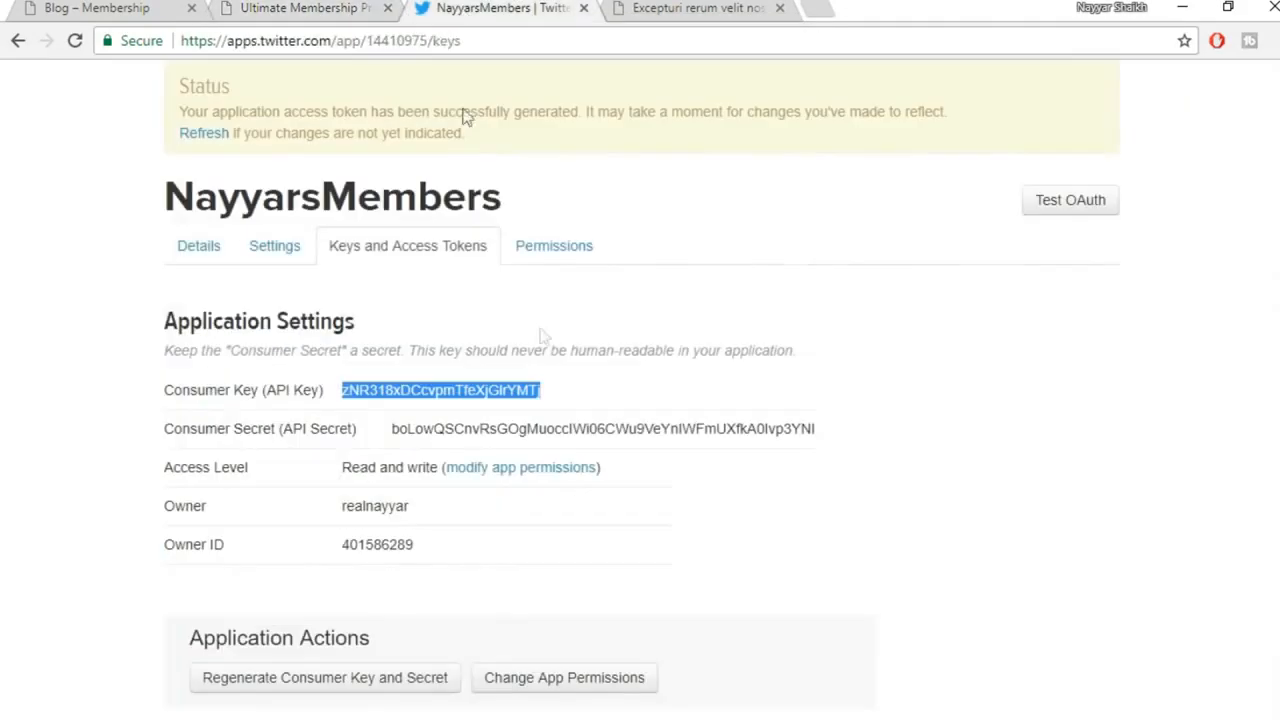
drag(825, 428, 383, 430)
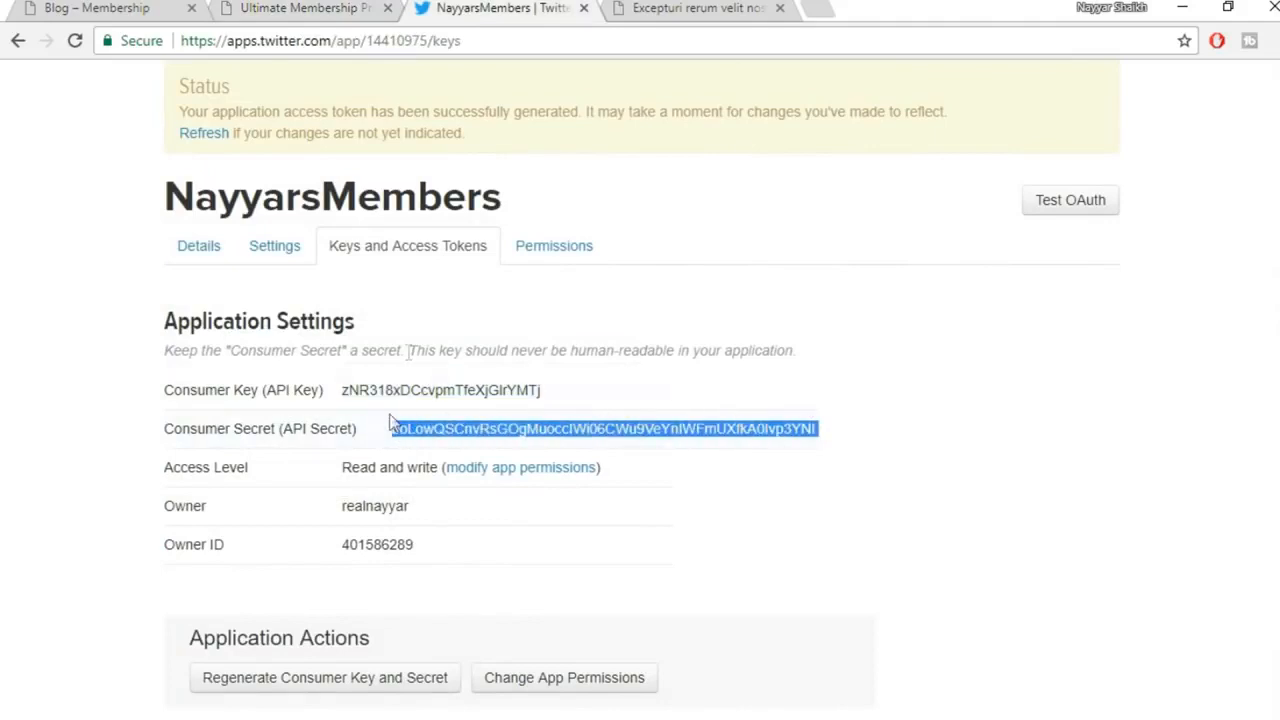
click(362, 8)
click(449, 386)
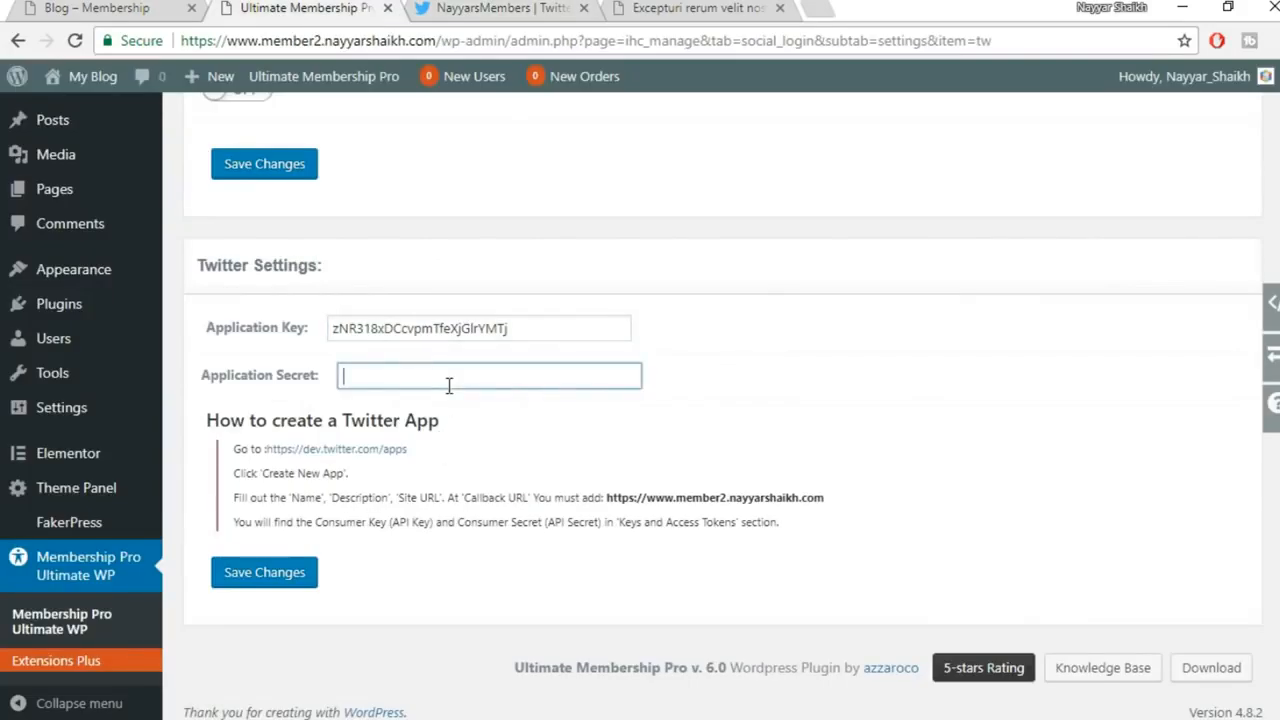
key(ctrl+v)
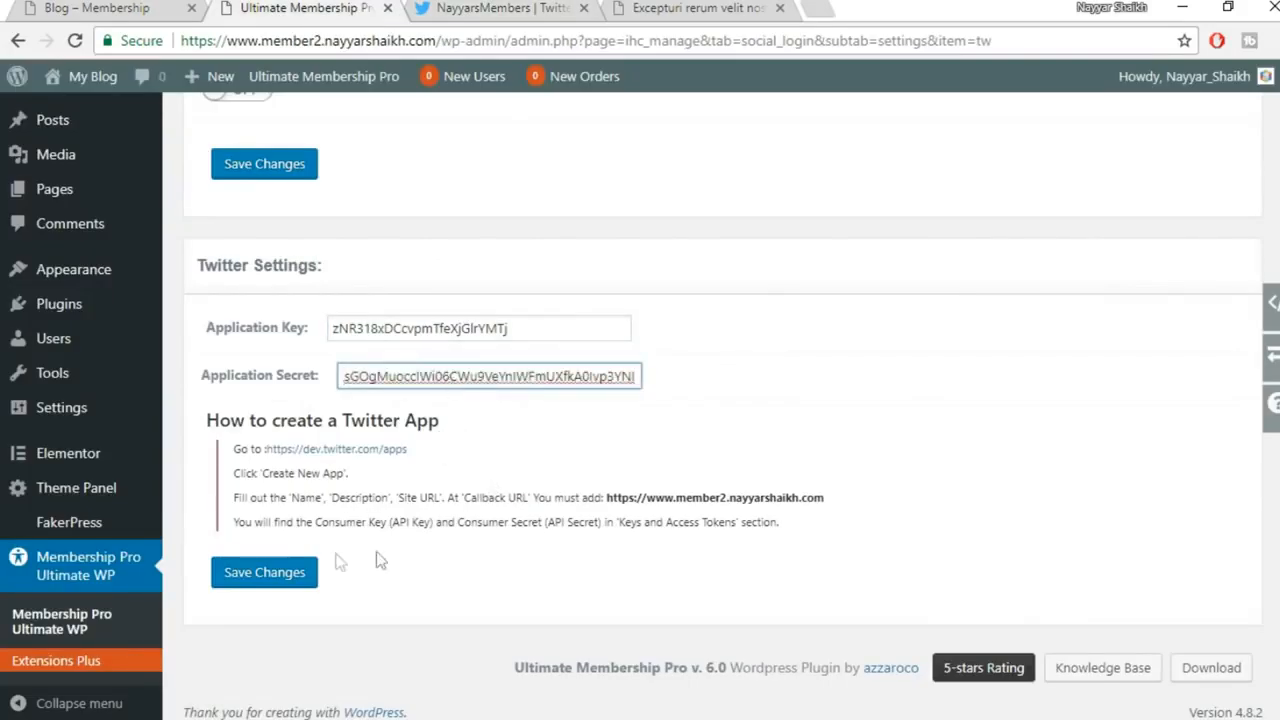
click(264, 588)
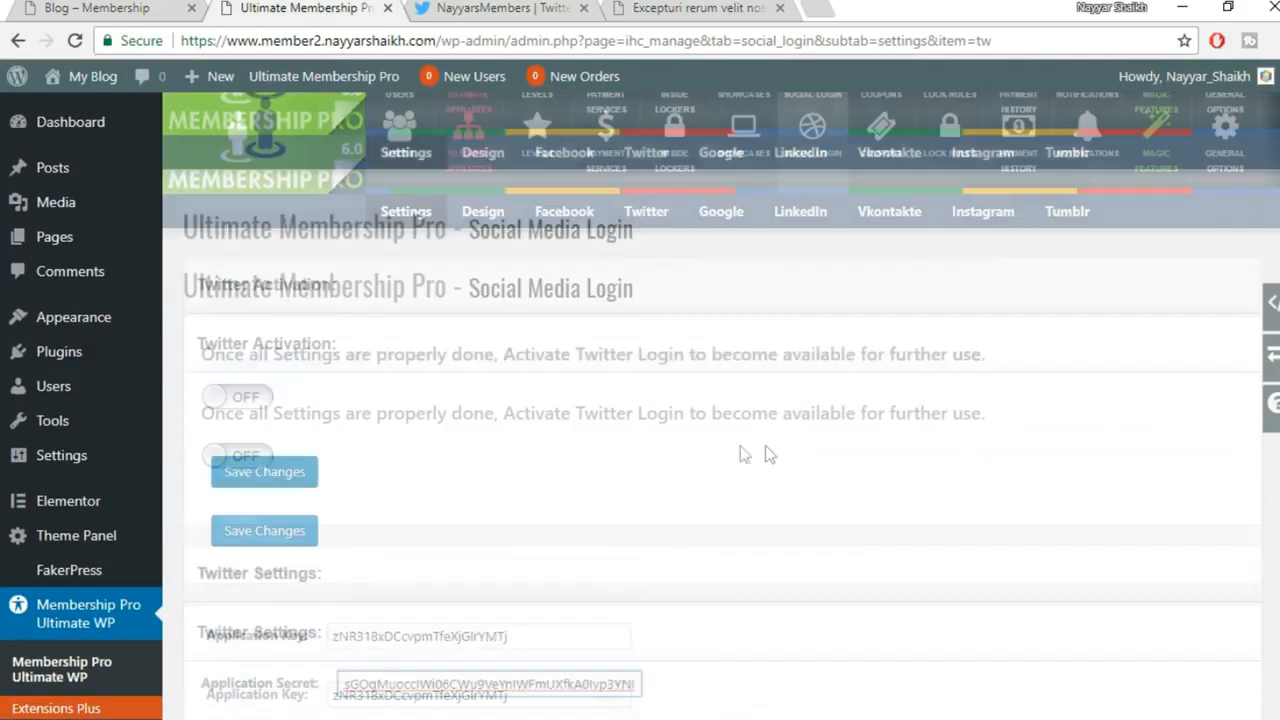
Switch Twitter login activation on and save
click(255, 456)
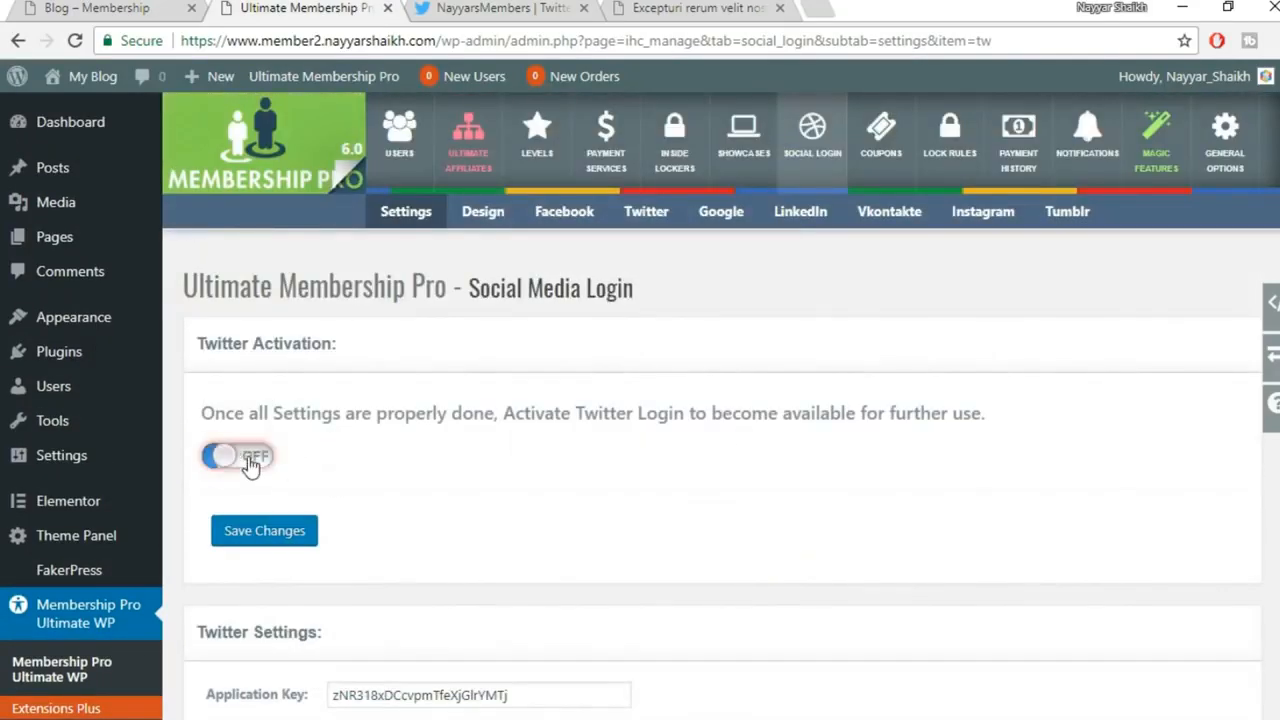
scroll(614, 543, down, 4)
click(265, 572)
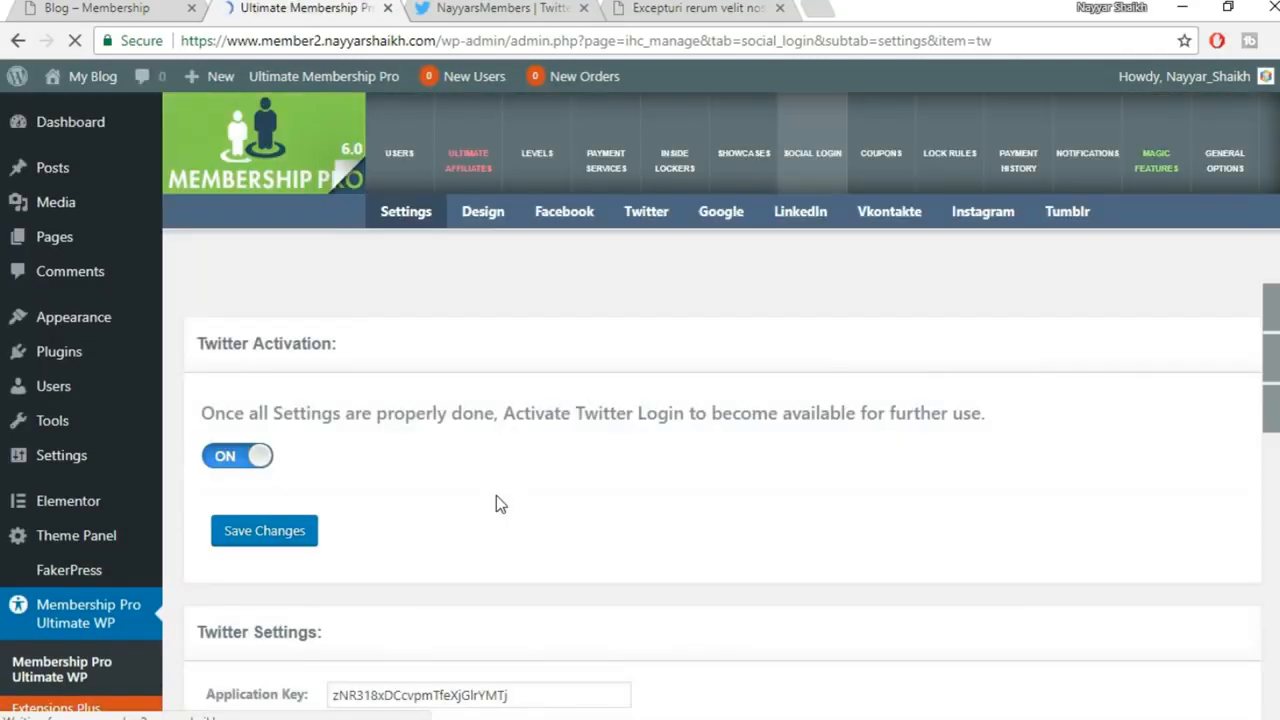
Delete the leading blanks from Application Secret and save the Twitter settings again
scroll(496, 502, down, 3)
click(371, 440)
drag(280, 452, 155, 452)
key(BackSpace)
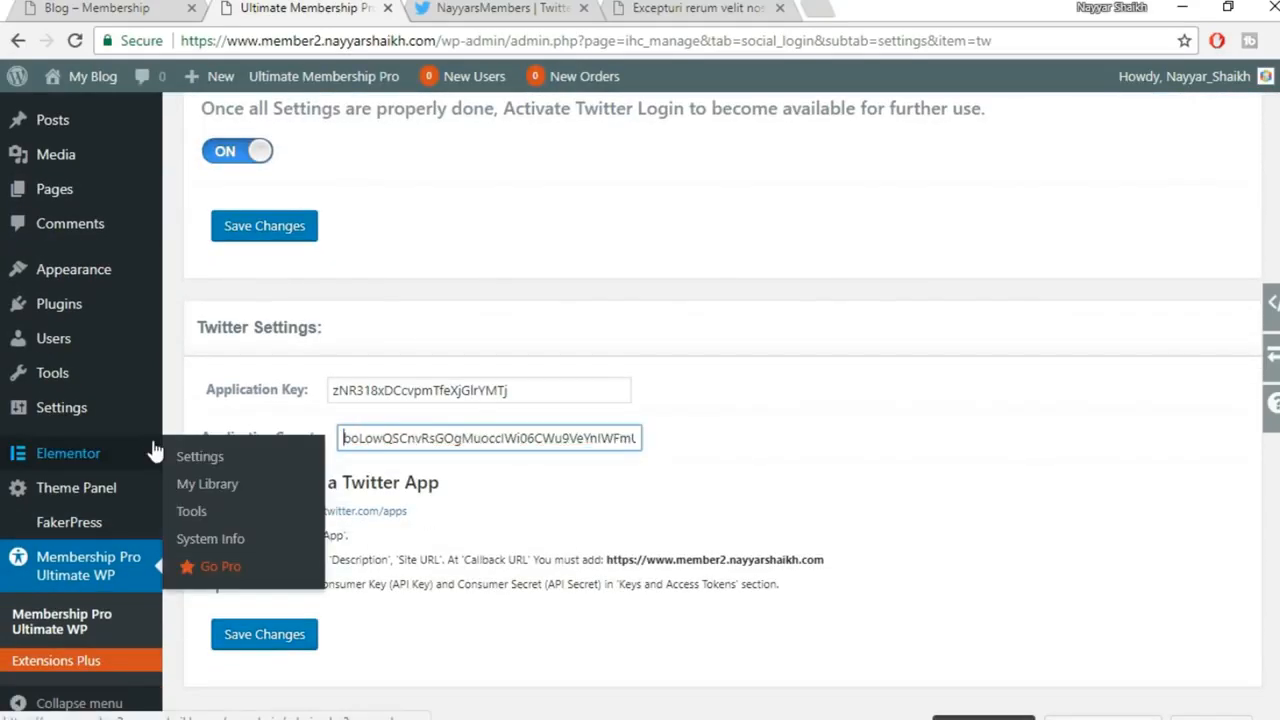
click(316, 645)
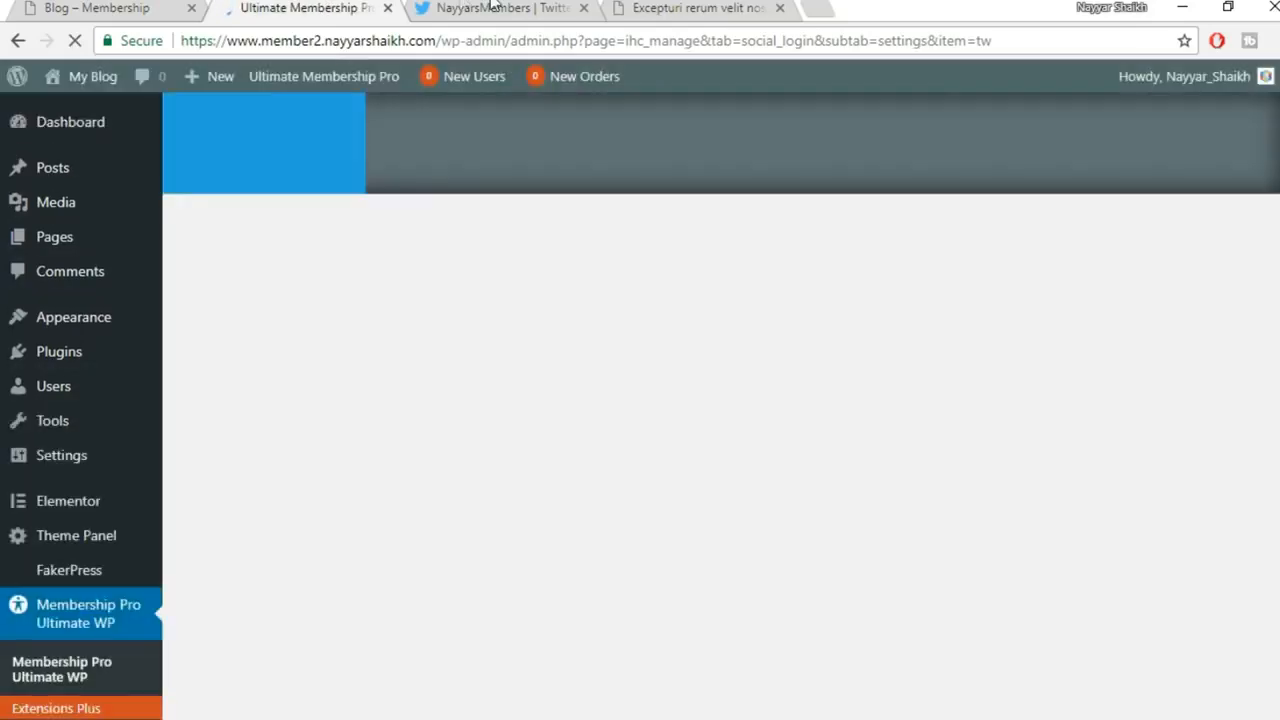
Compare the saved keys against the Twitter app page, then return to Membership Pro
click(492, 7)
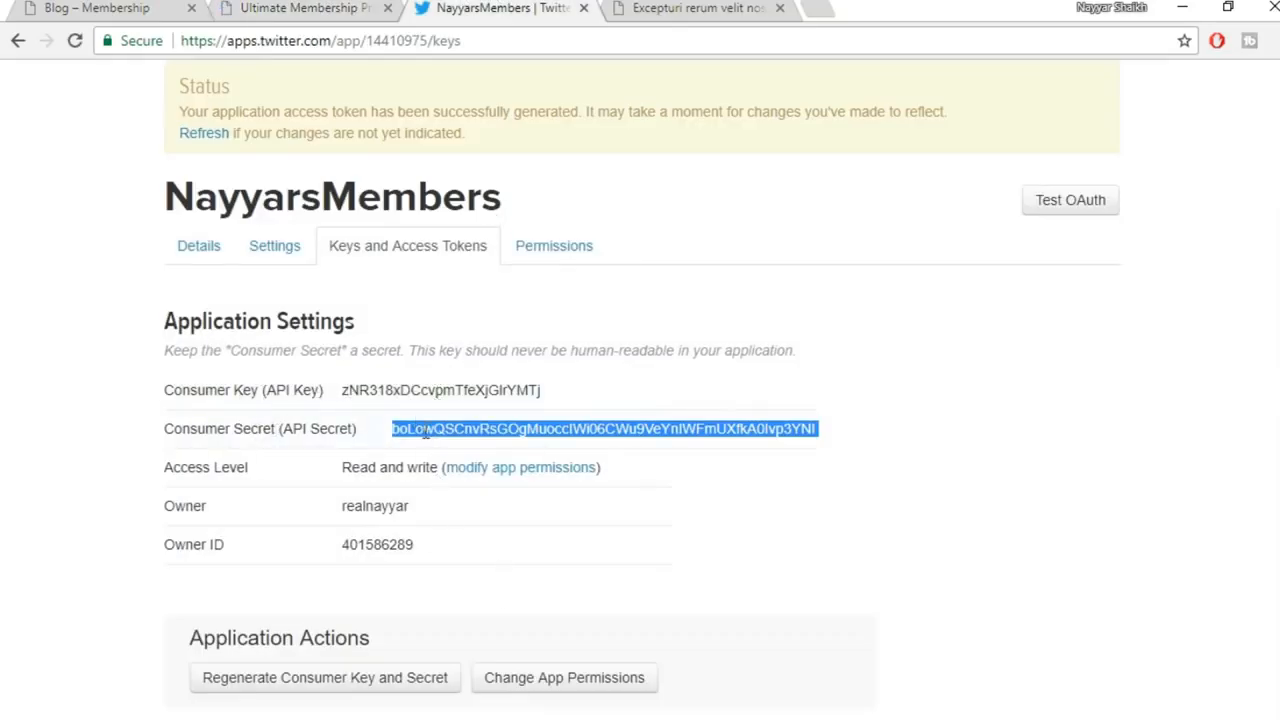
click(292, 10)
scroll(543, 486, down, 3)
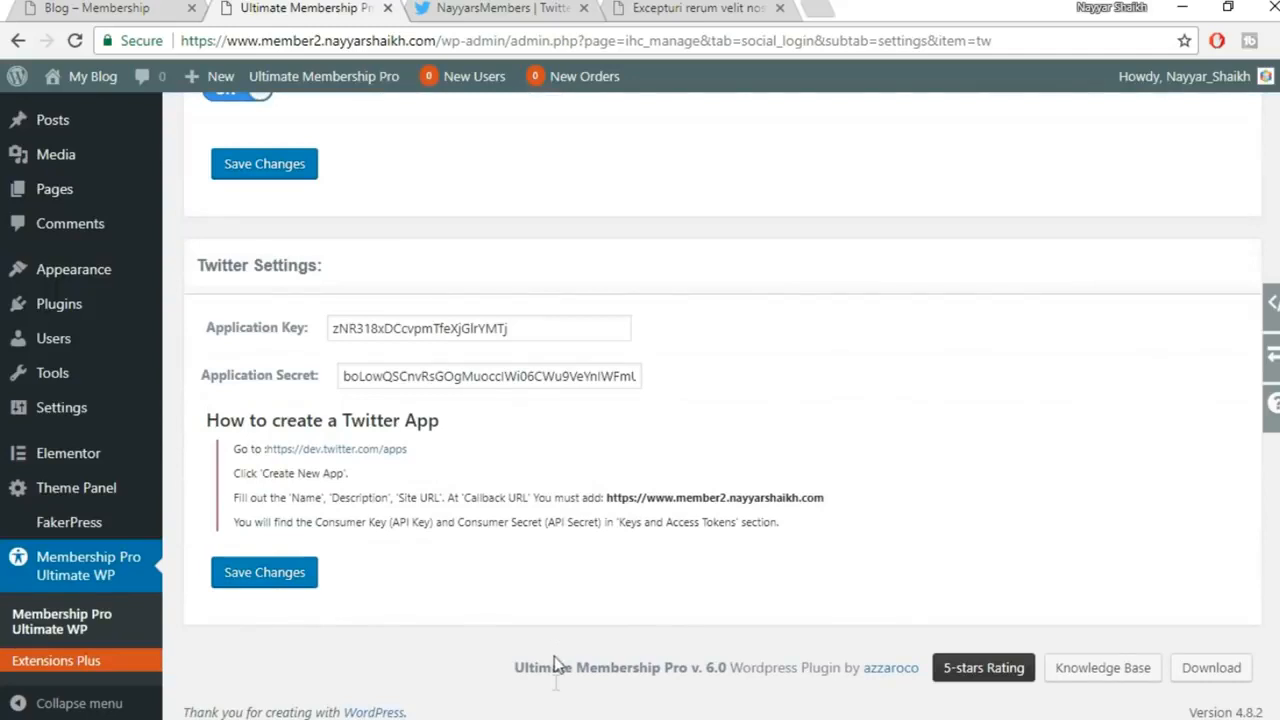
mouse_move(530, 716)
click(660, 640)
scroll(680, 647, up, 3)
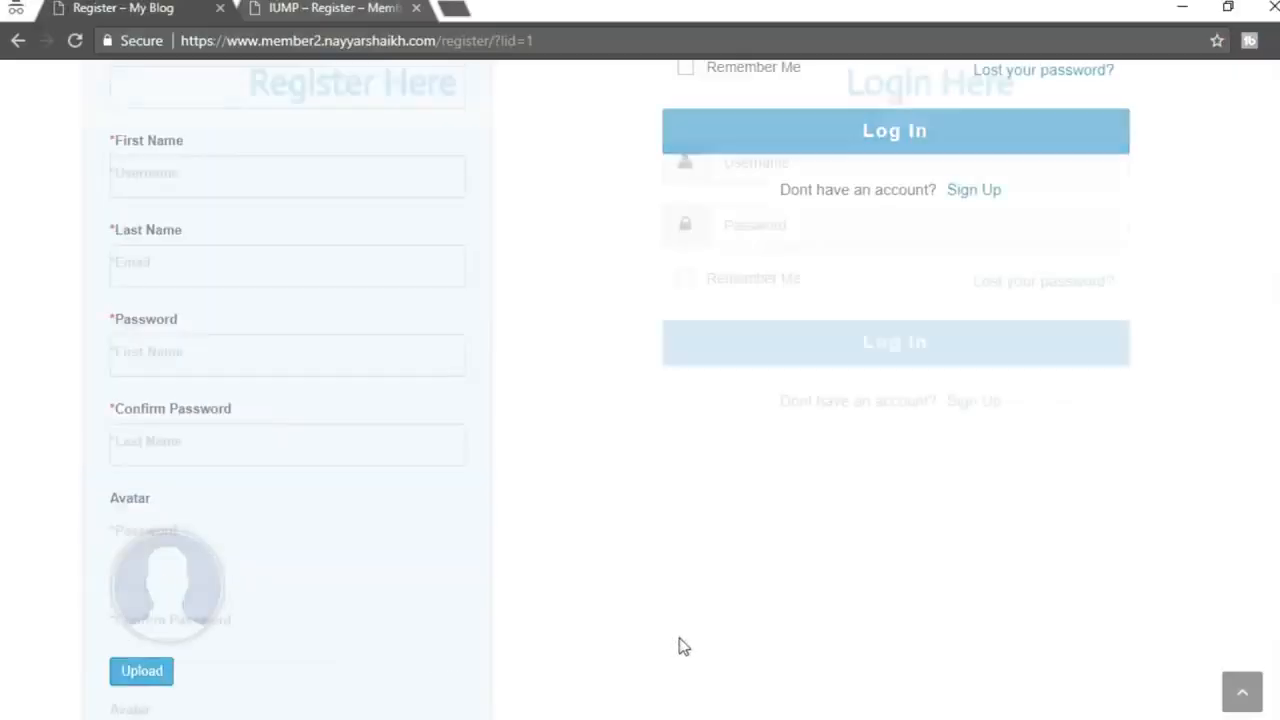
scroll(680, 647, up, 5)
click(74, 40)
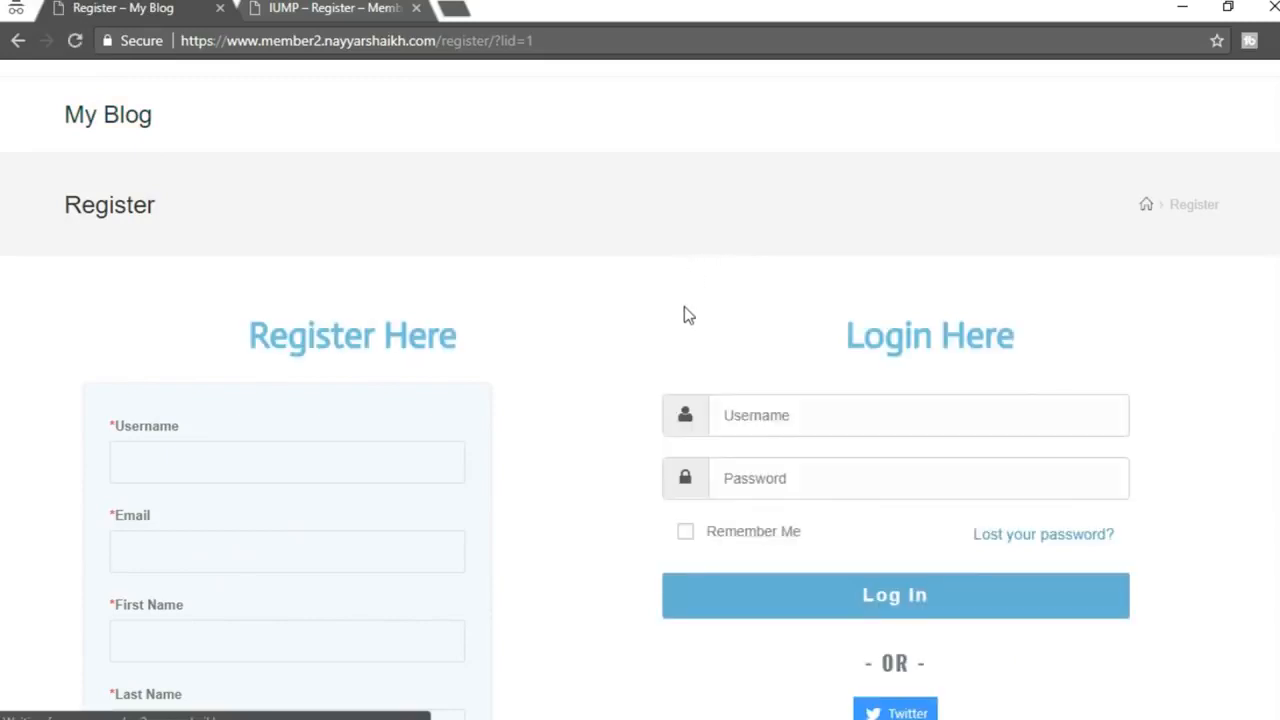
scroll(684, 312, down, 10)
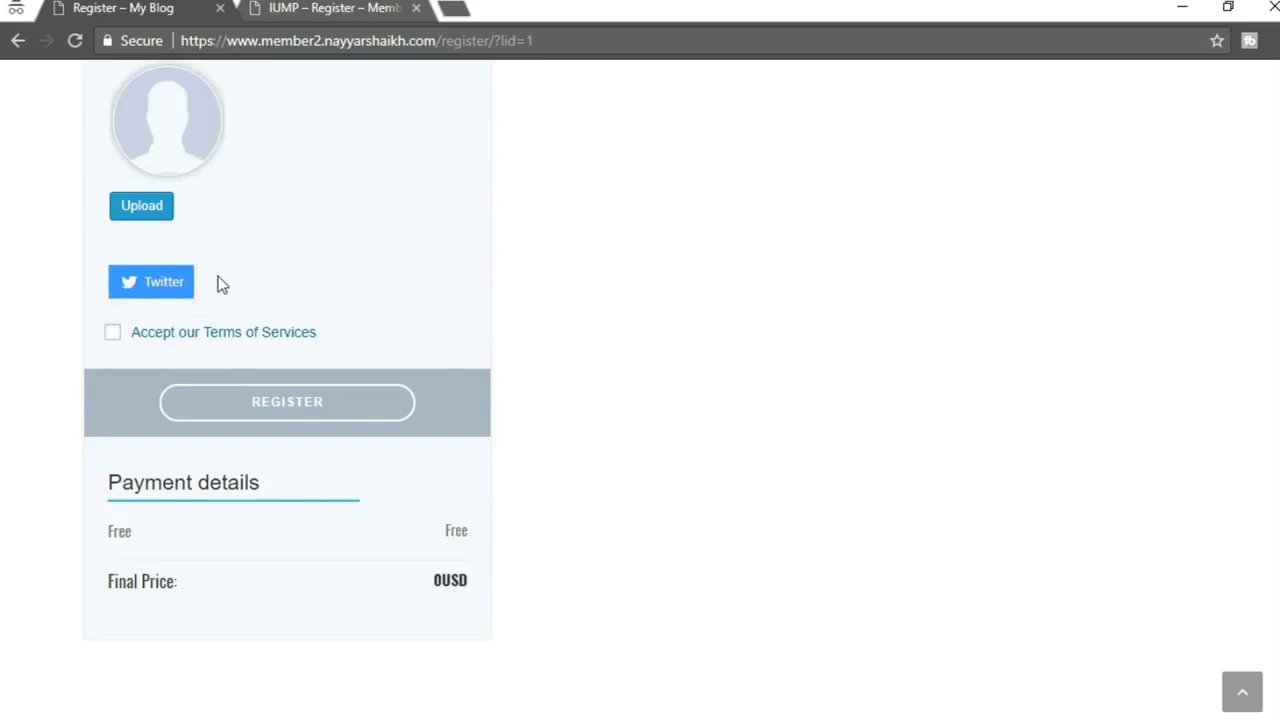
click(315, 7)
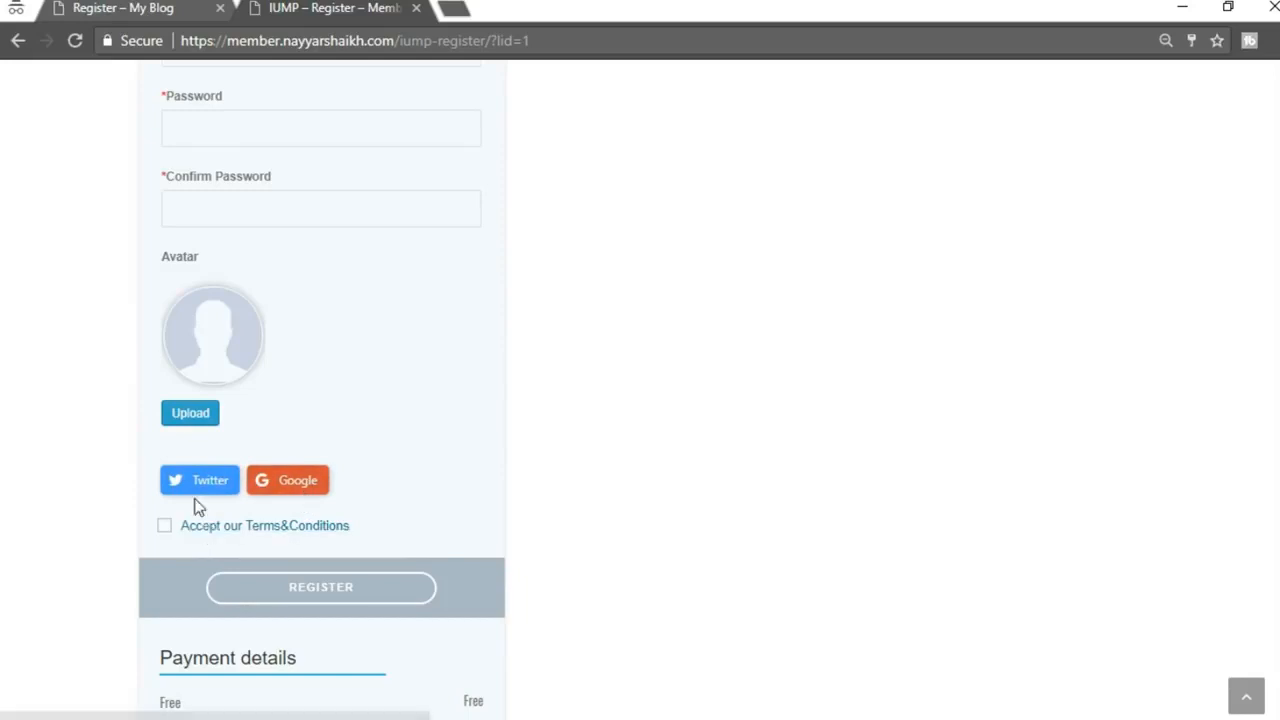
click(129, 6)
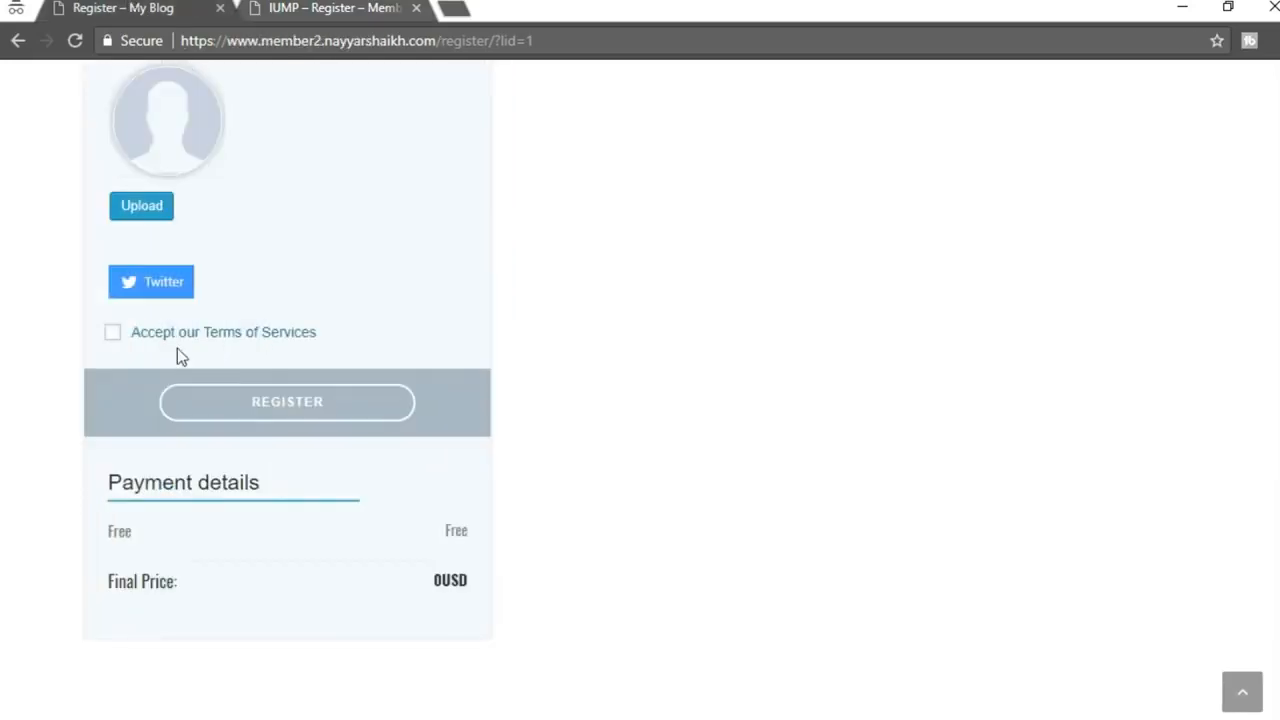
scroll(369, 345, up, 2)
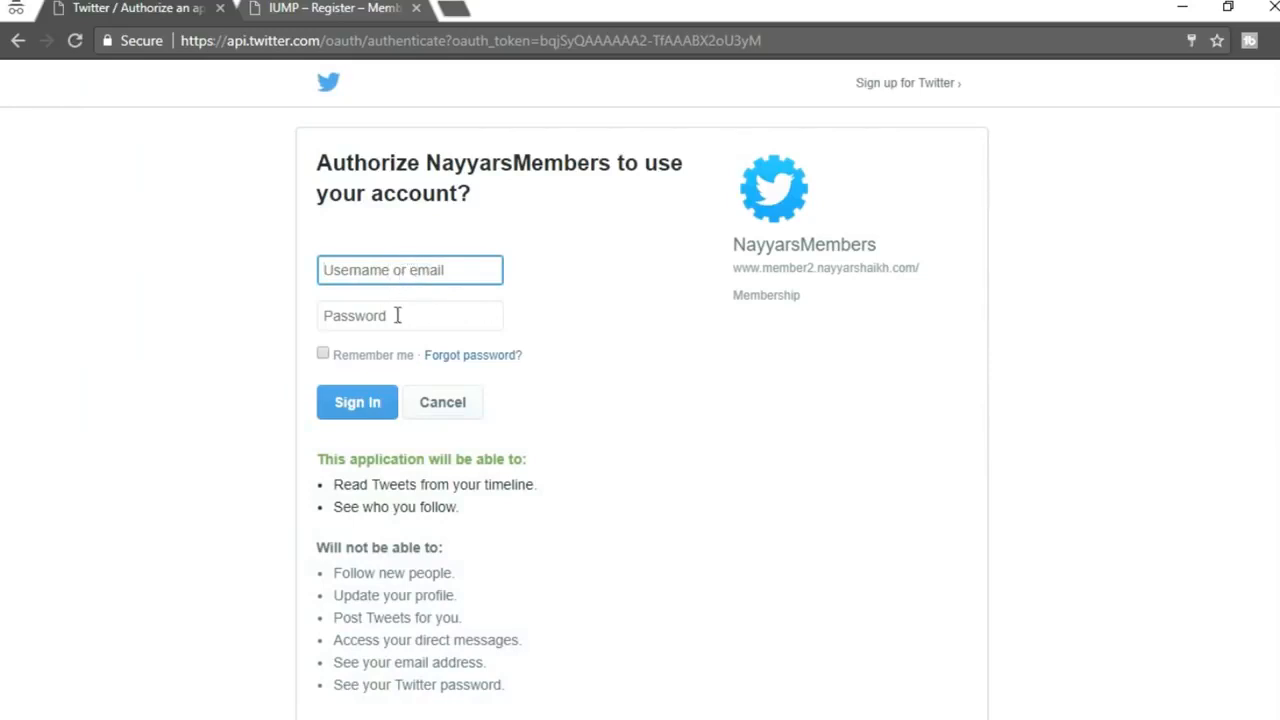
click(12, 42)
scroll(594, 323, down, 5)
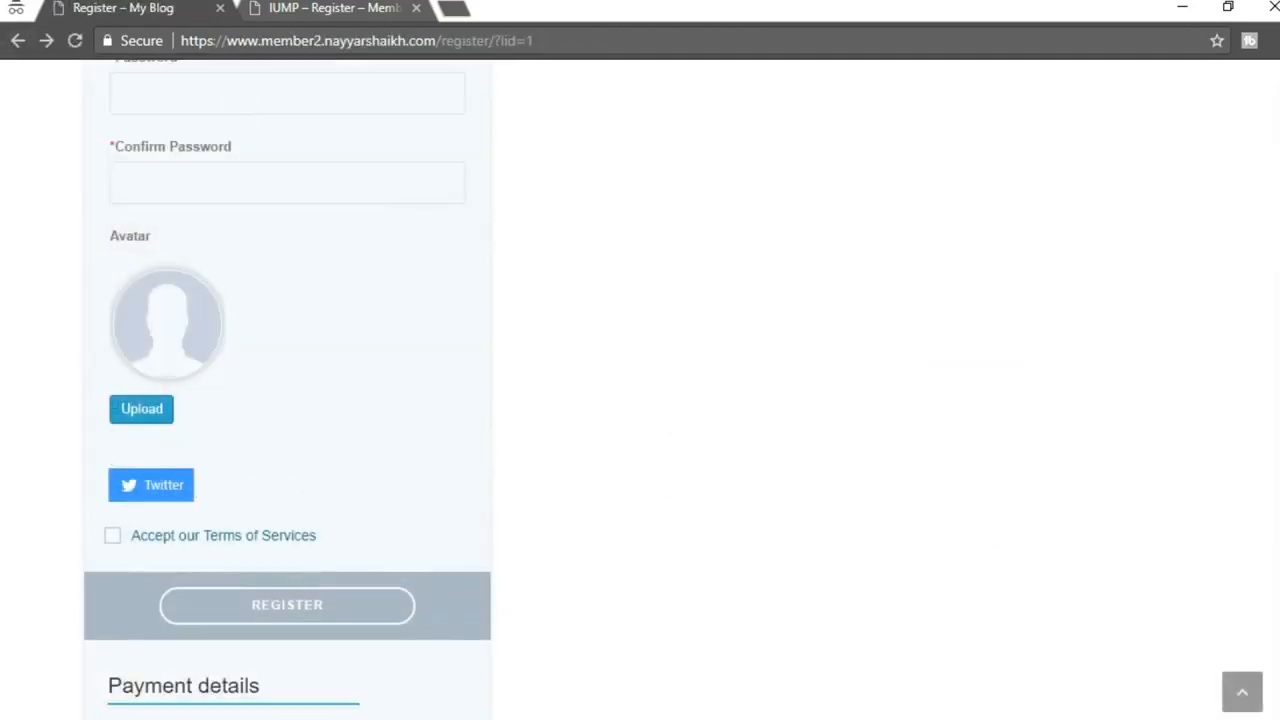
click(408, 692)
scroll(617, 440, up, 3)
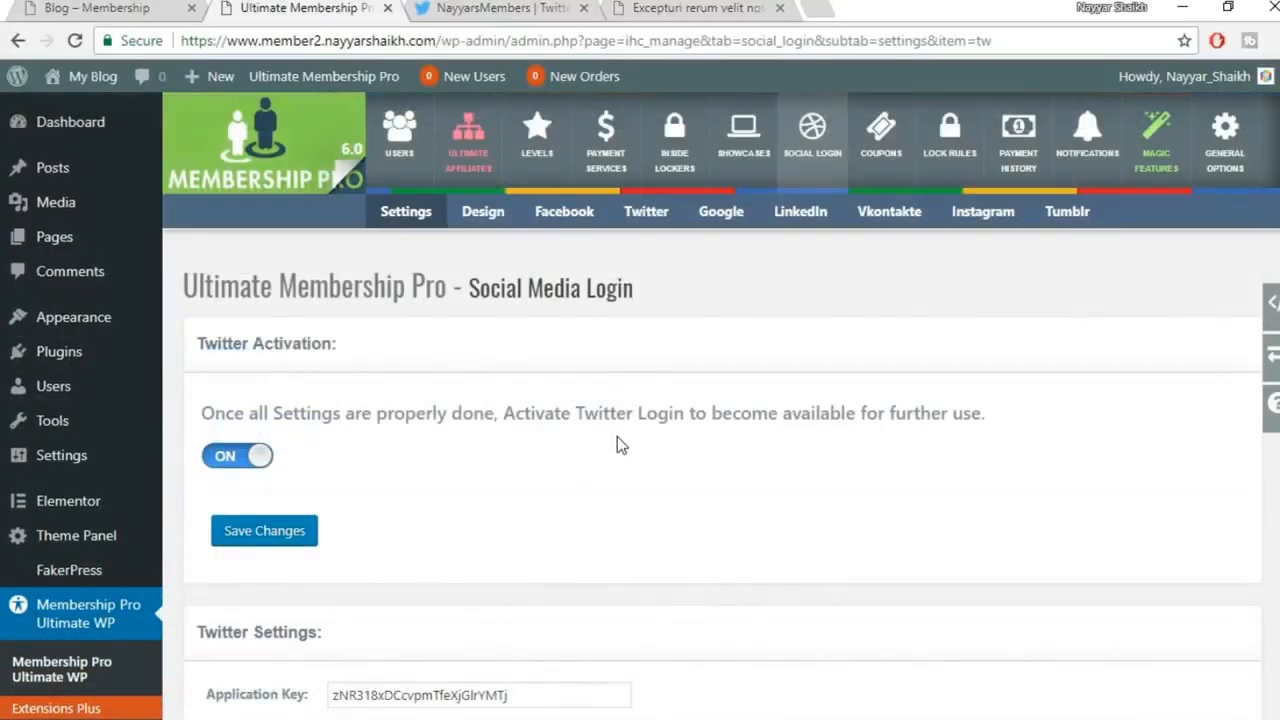
Open Membership Pro's Google login settings and switch Google login on
click(817, 160)
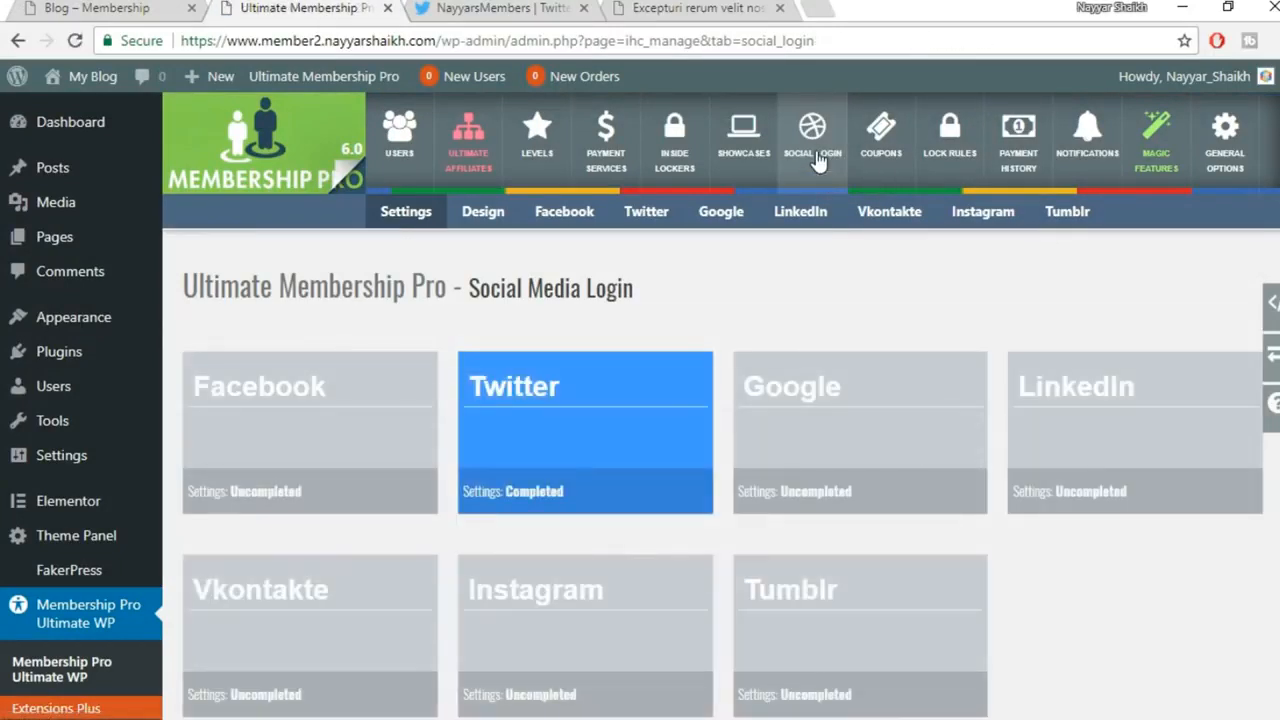
click(824, 440)
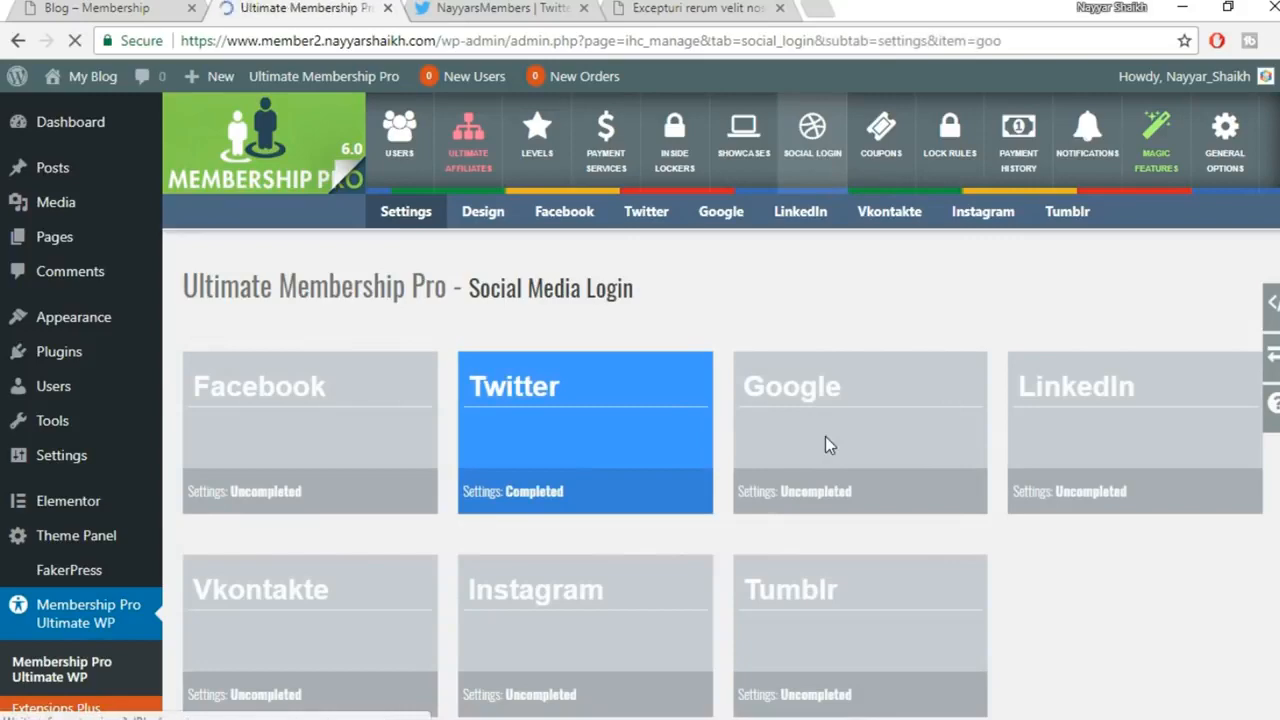
scroll(423, 460, down, 3)
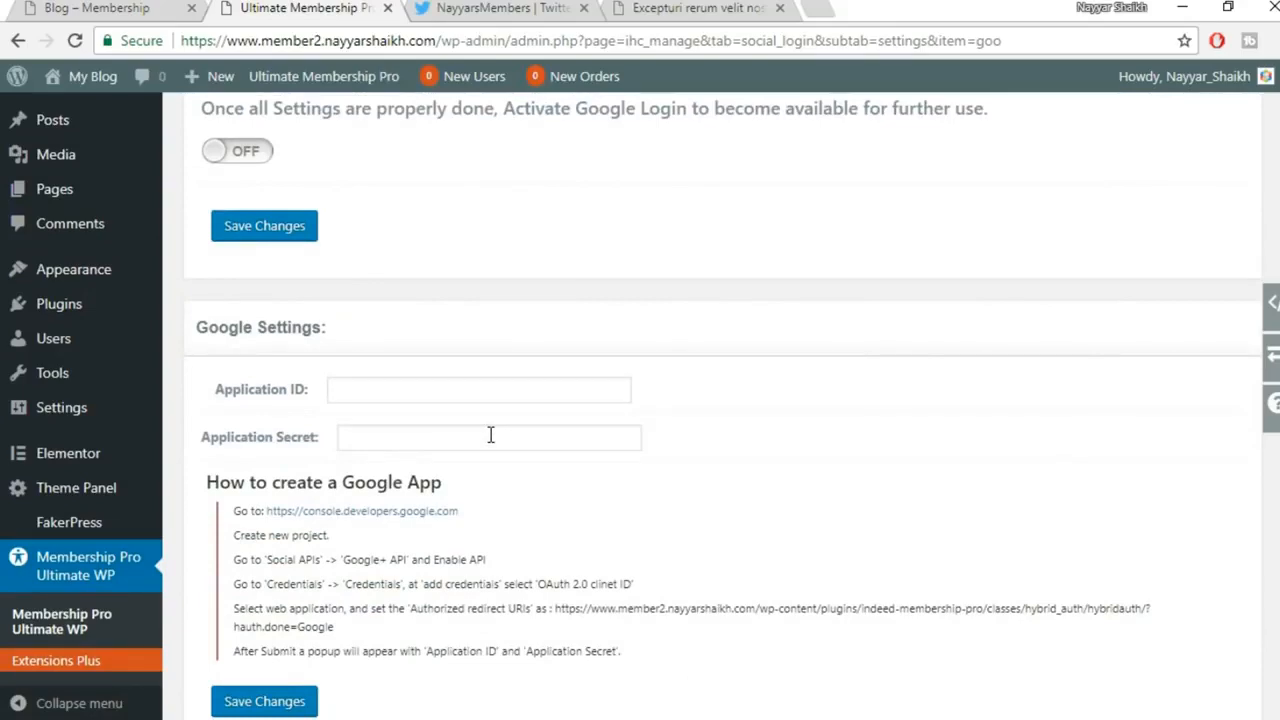
scroll(490, 435, up, 2)
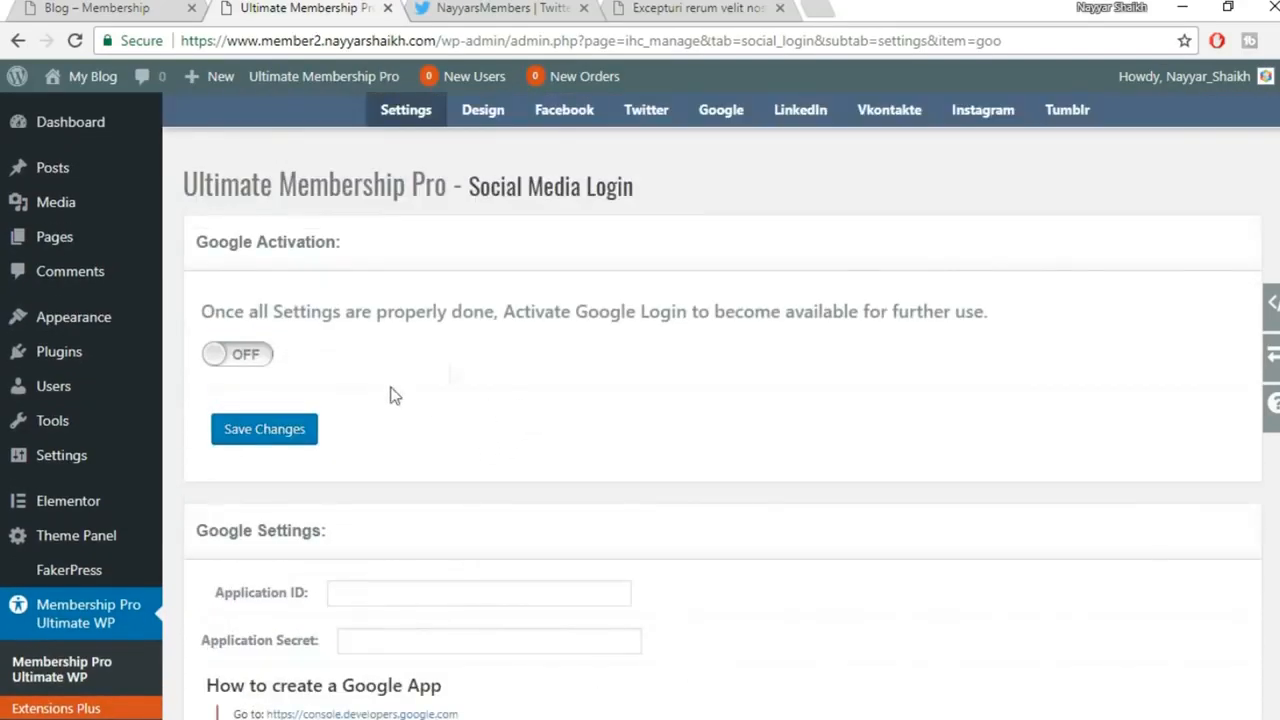
scroll(775, 411, down, 2)
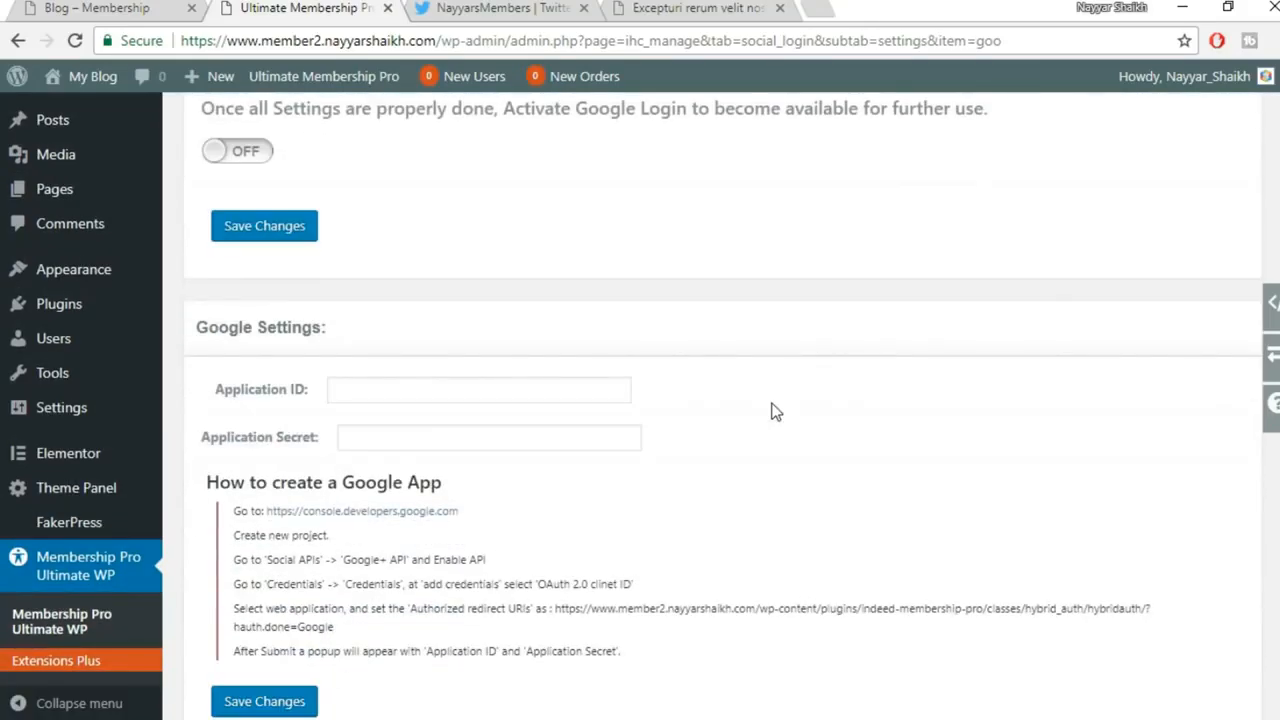
scroll(507, 385, up, 1)
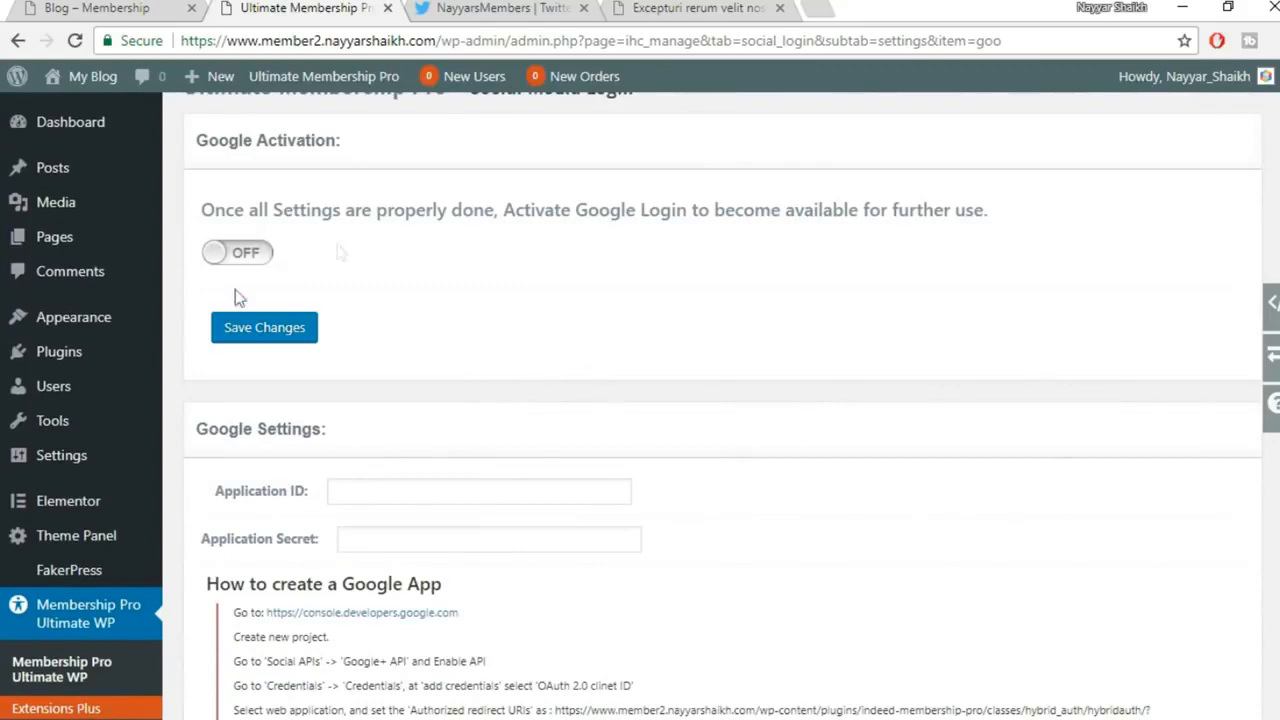
click(255, 257)
scroll(869, 366, down, 2)
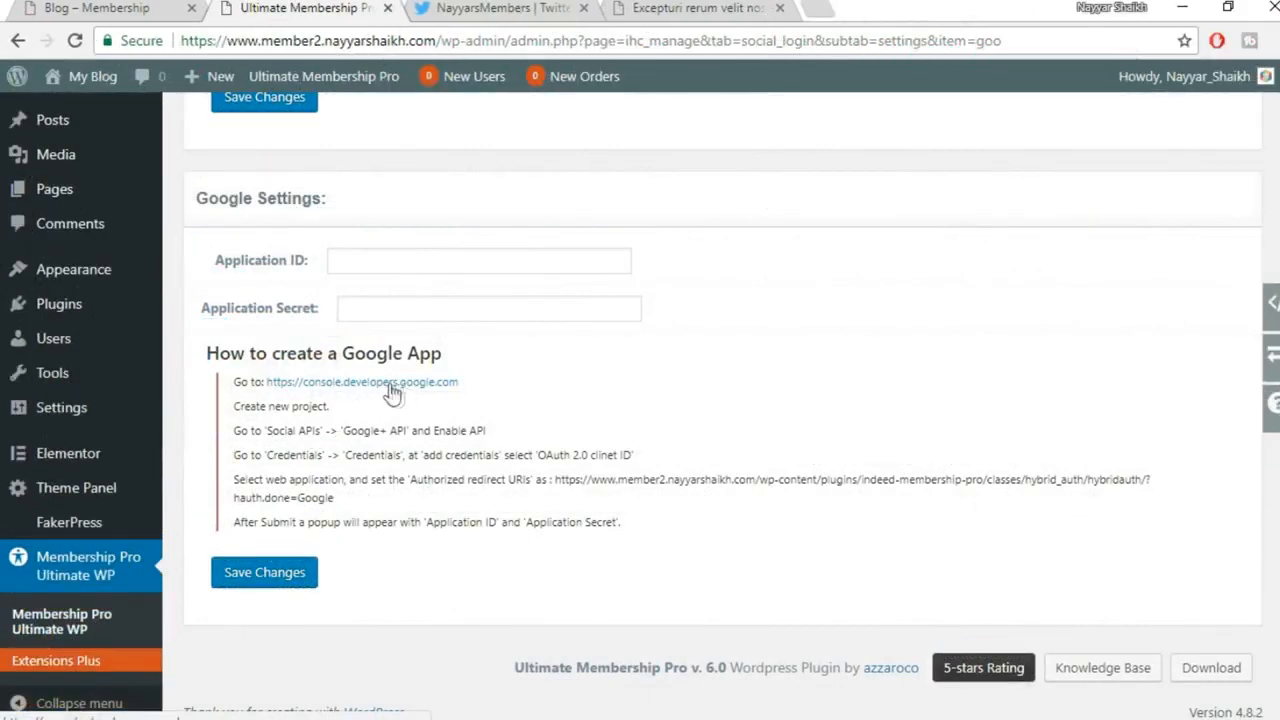
Open the console.developers.google.com link in a new tab and close the Twitter tab
right_click(399, 390)
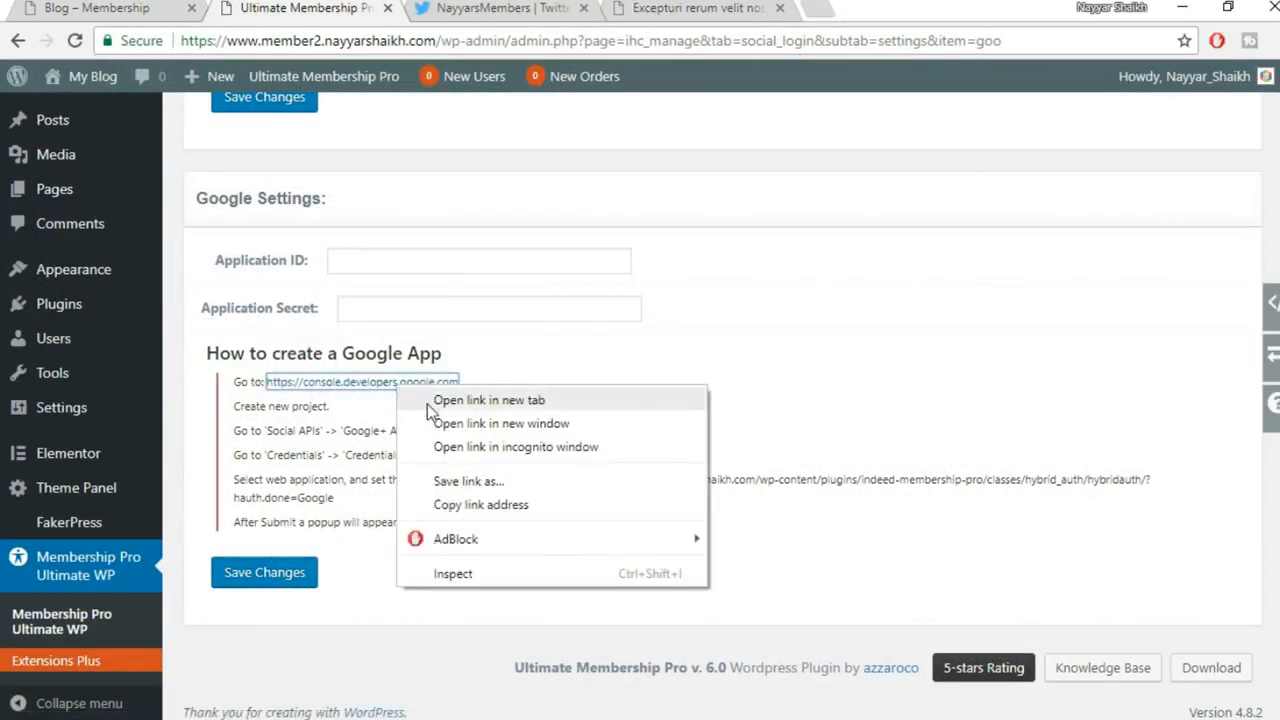
click(432, 402)
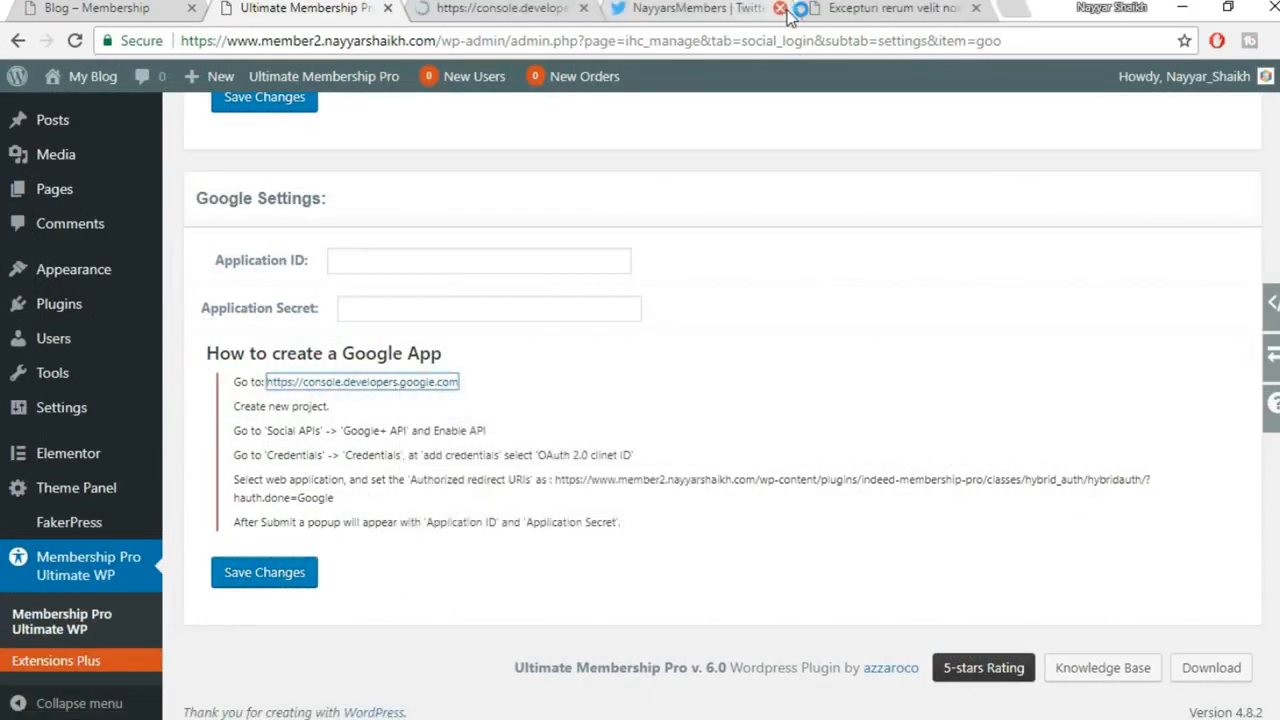
click(781, 9)
Close the lorem ipsum tab and review the Google Settings setup steps for creating a project
click(781, 9)
click(510, 7)
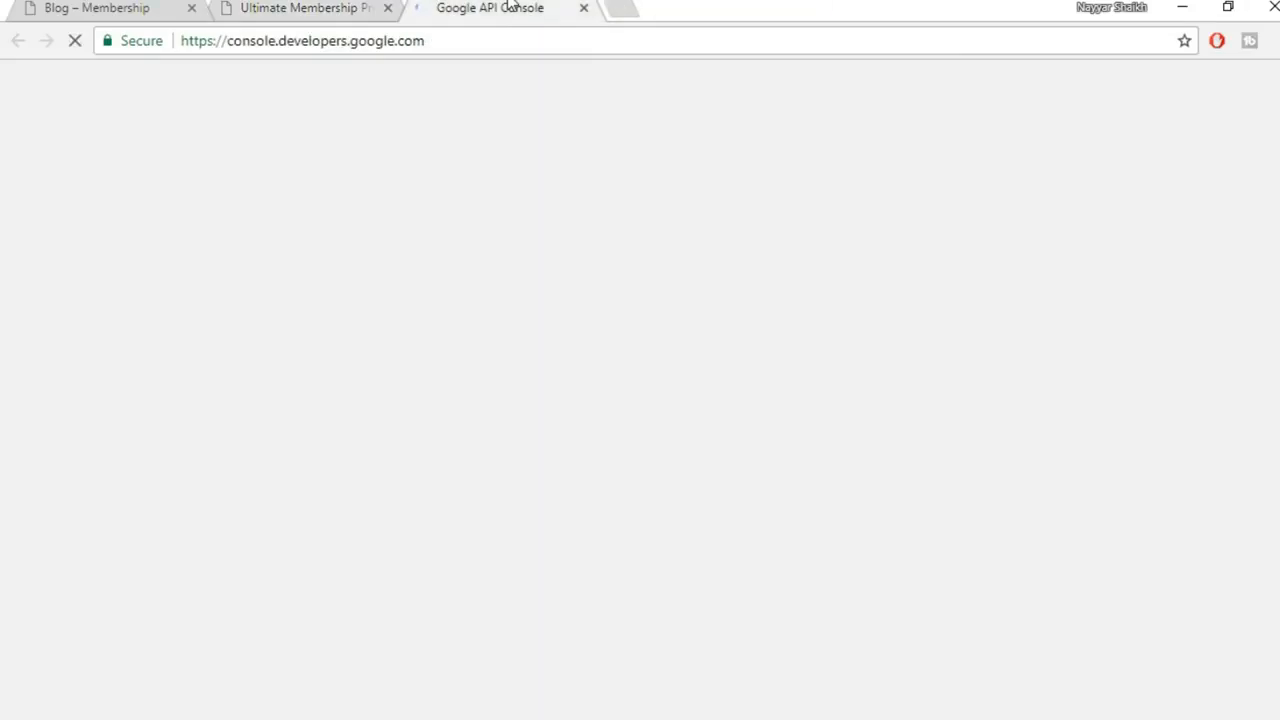
click(340, 7)
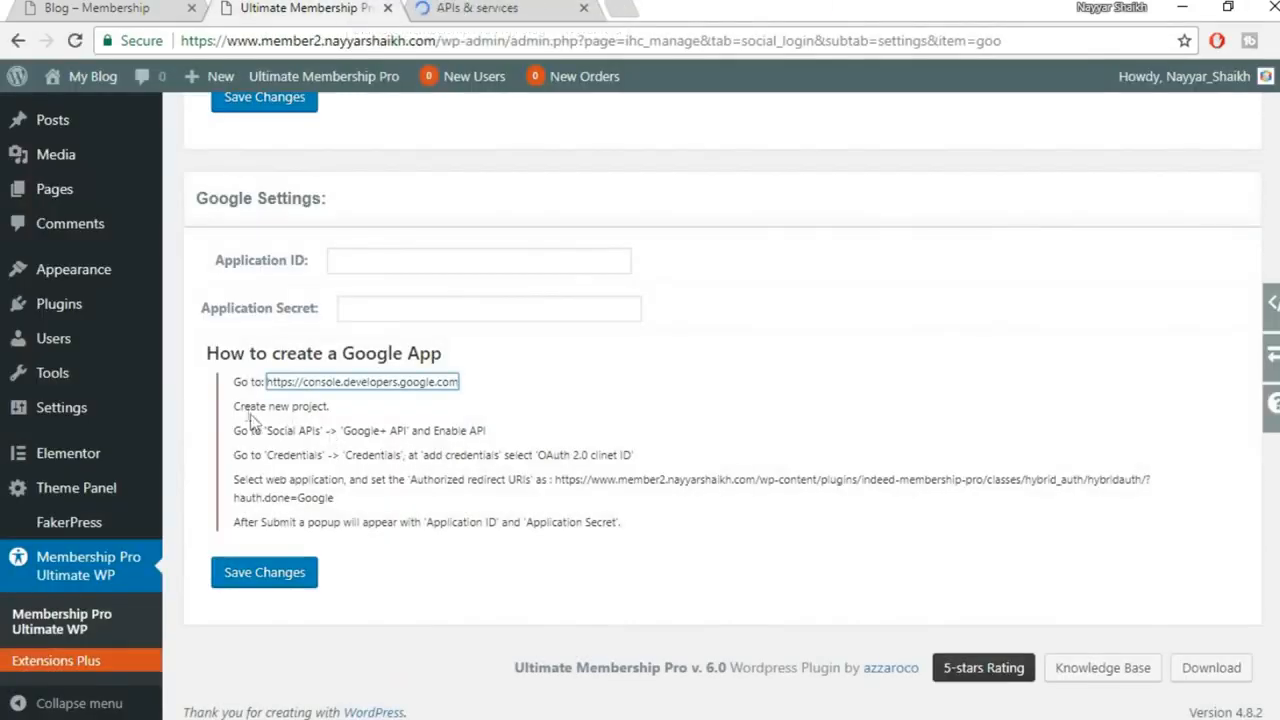
drag(240, 406, 561, 492)
click(561, 492)
drag(319, 407, 233, 406)
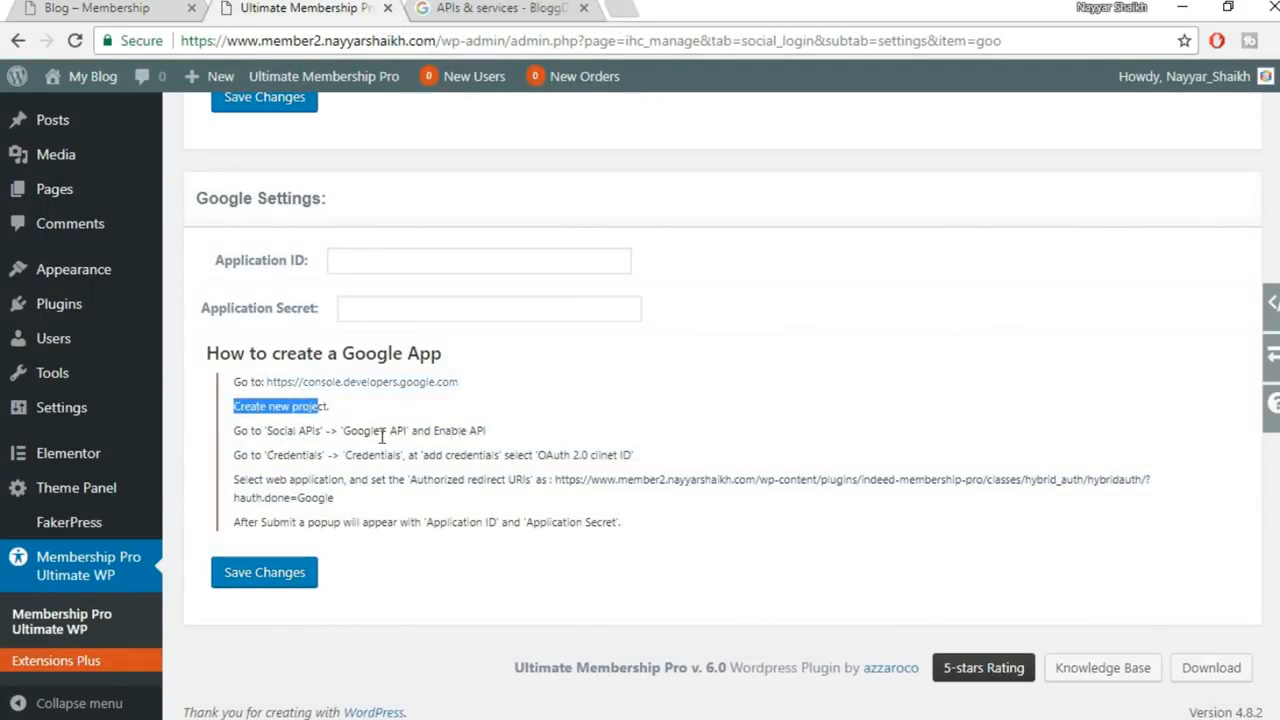
drag(341, 431, 513, 436)
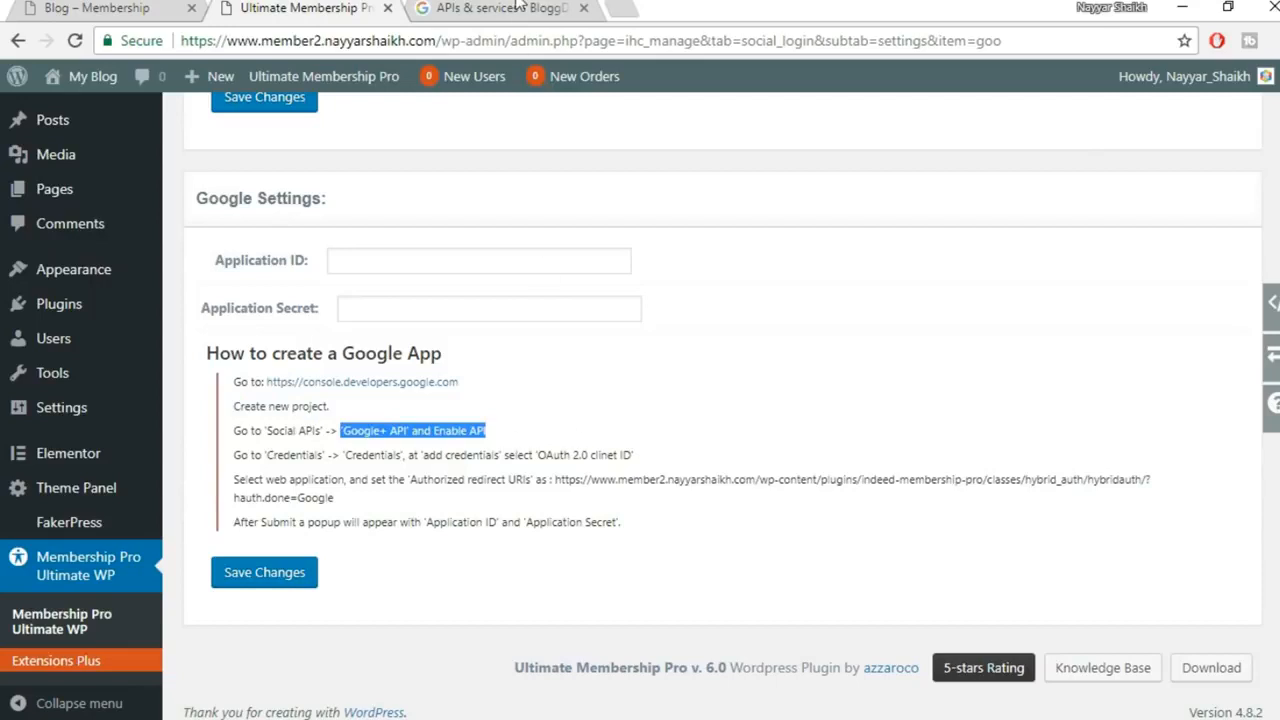
drag(292, 427, 343, 459)
click(380, 458)
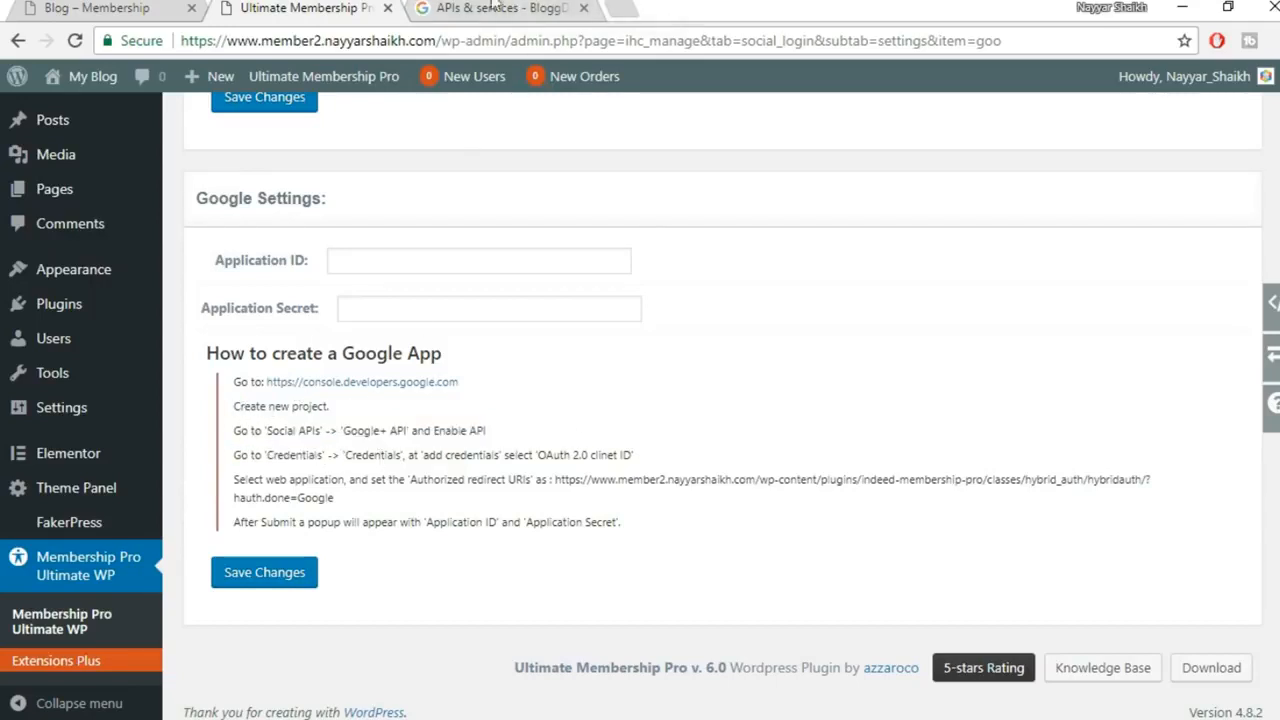
click(490, 7)
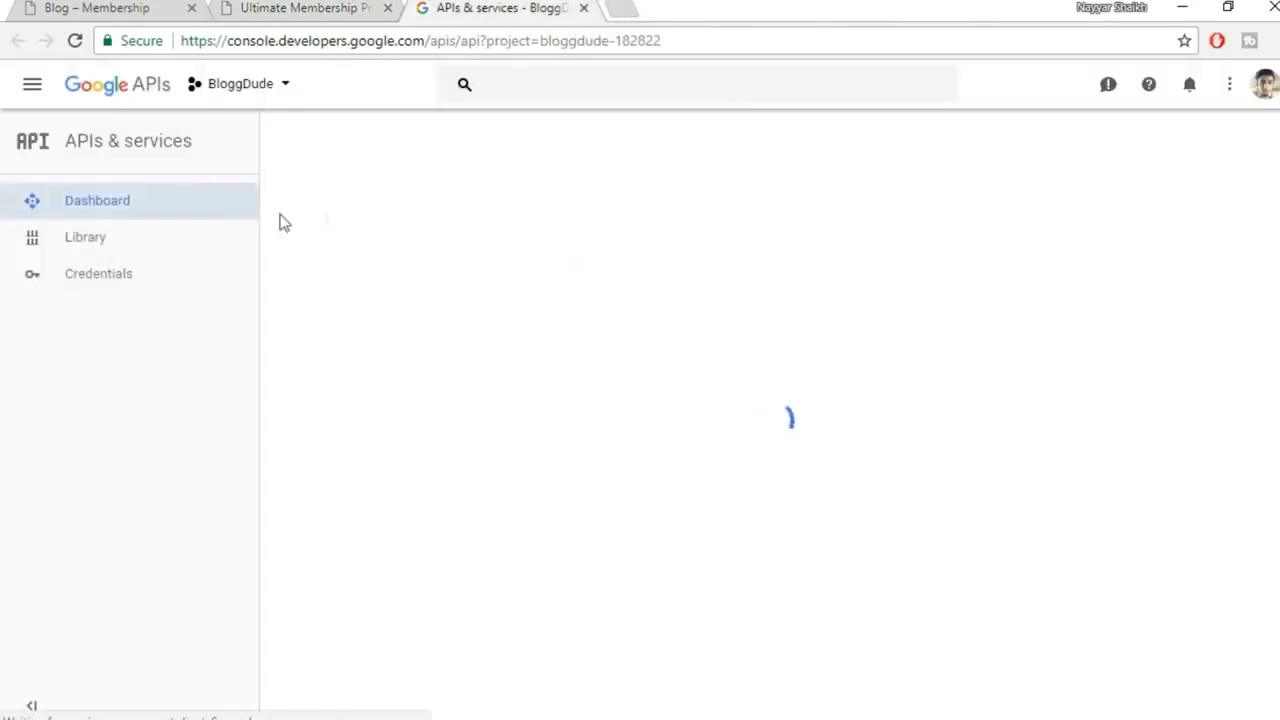
drag(329, 410, 236, 407)
click(510, 8)
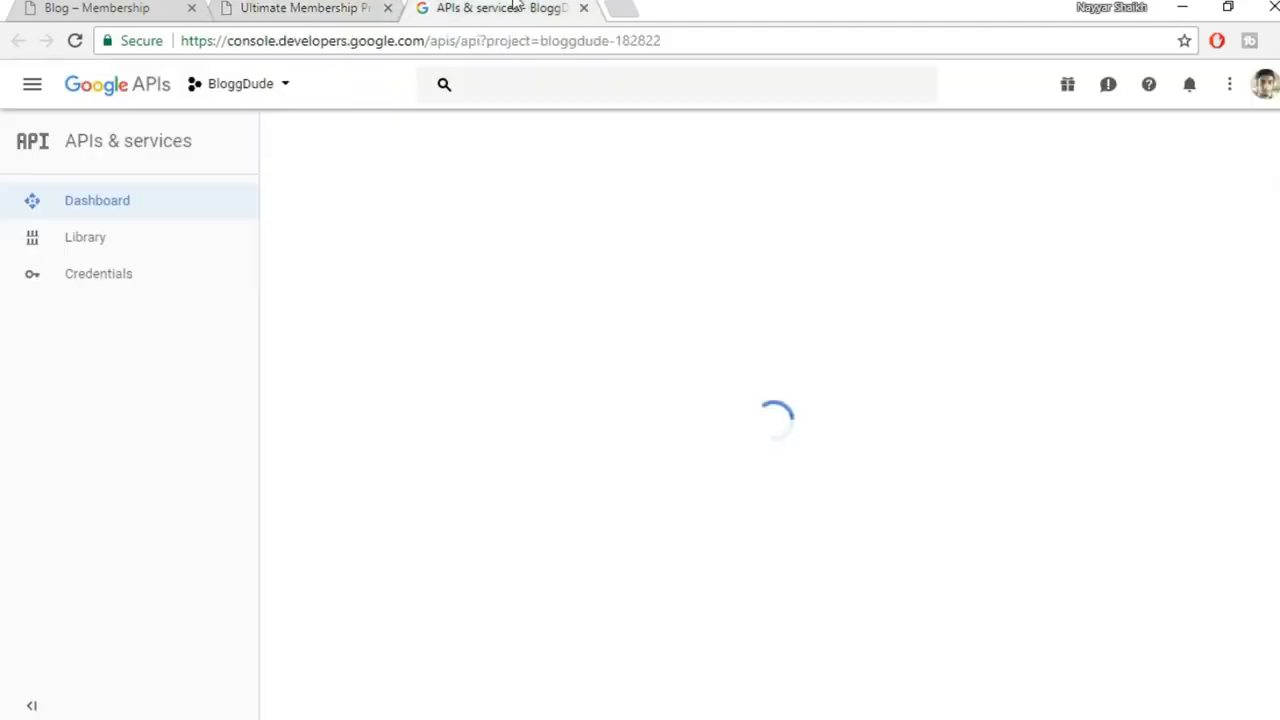
Create a new Google API project with the default name 'My Project 81085'
click(284, 88)
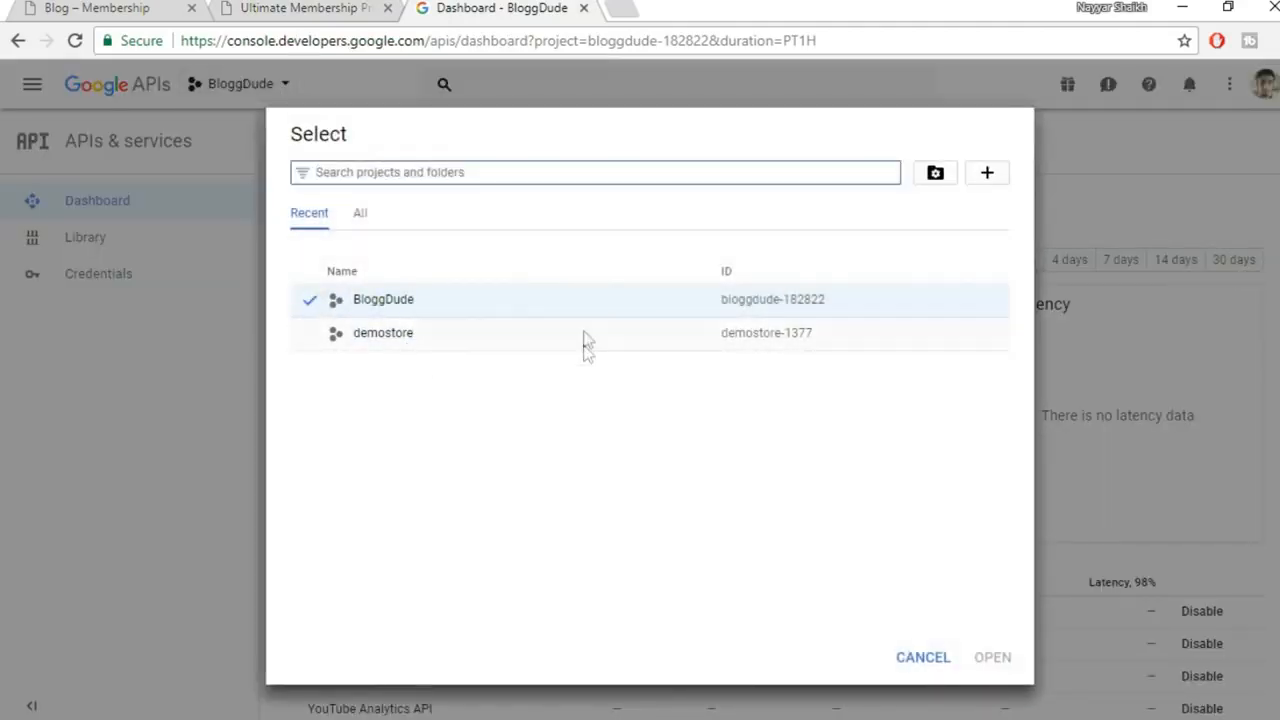
click(988, 175)
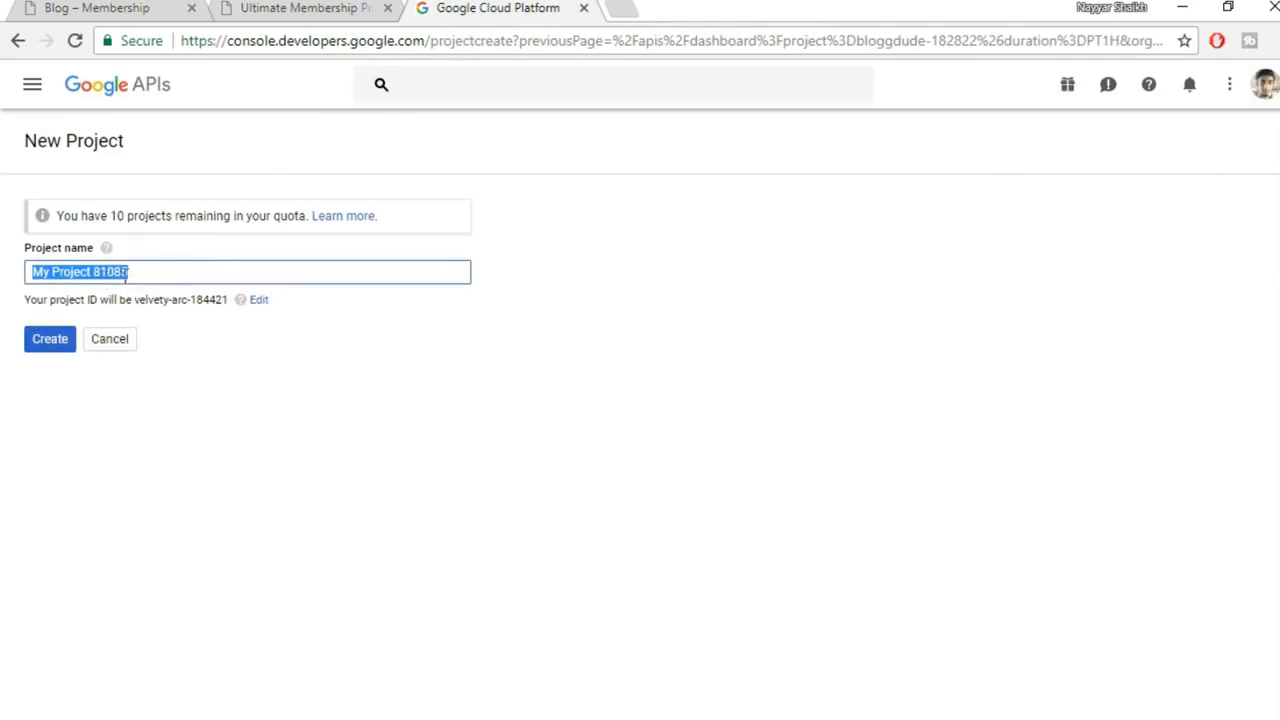
click(55, 350)
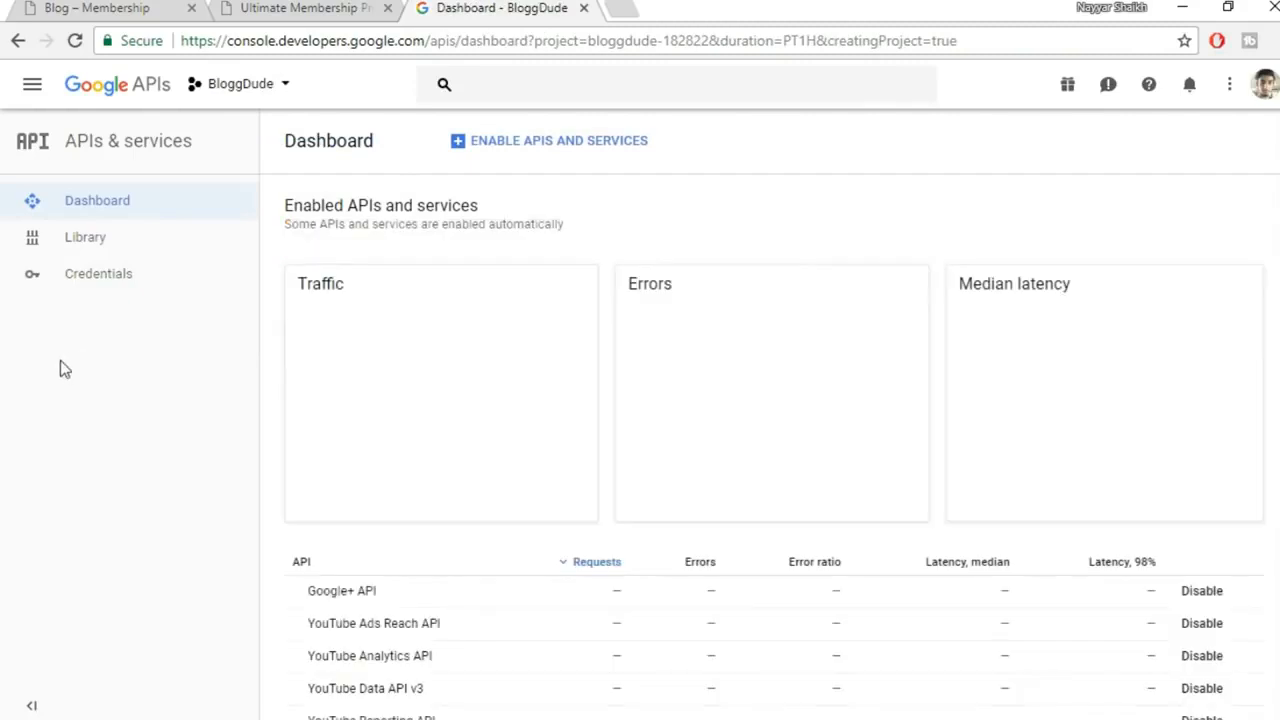
click(297, 12)
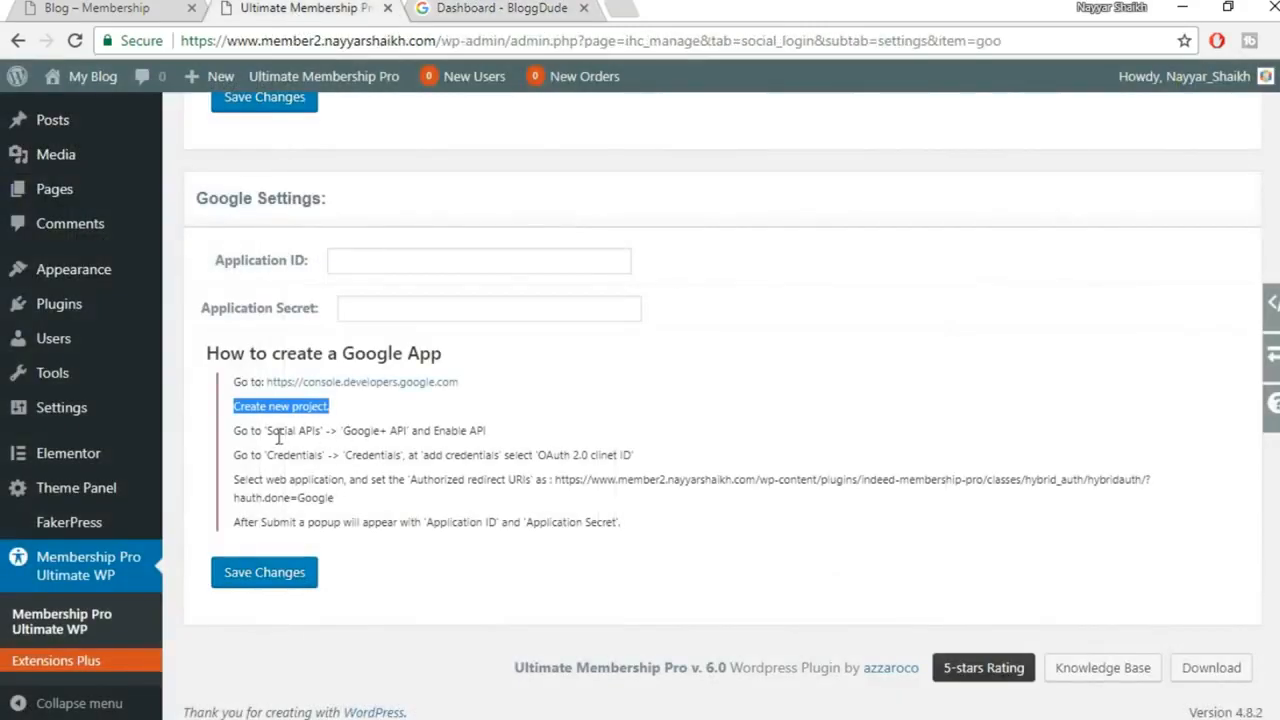
click(490, 8)
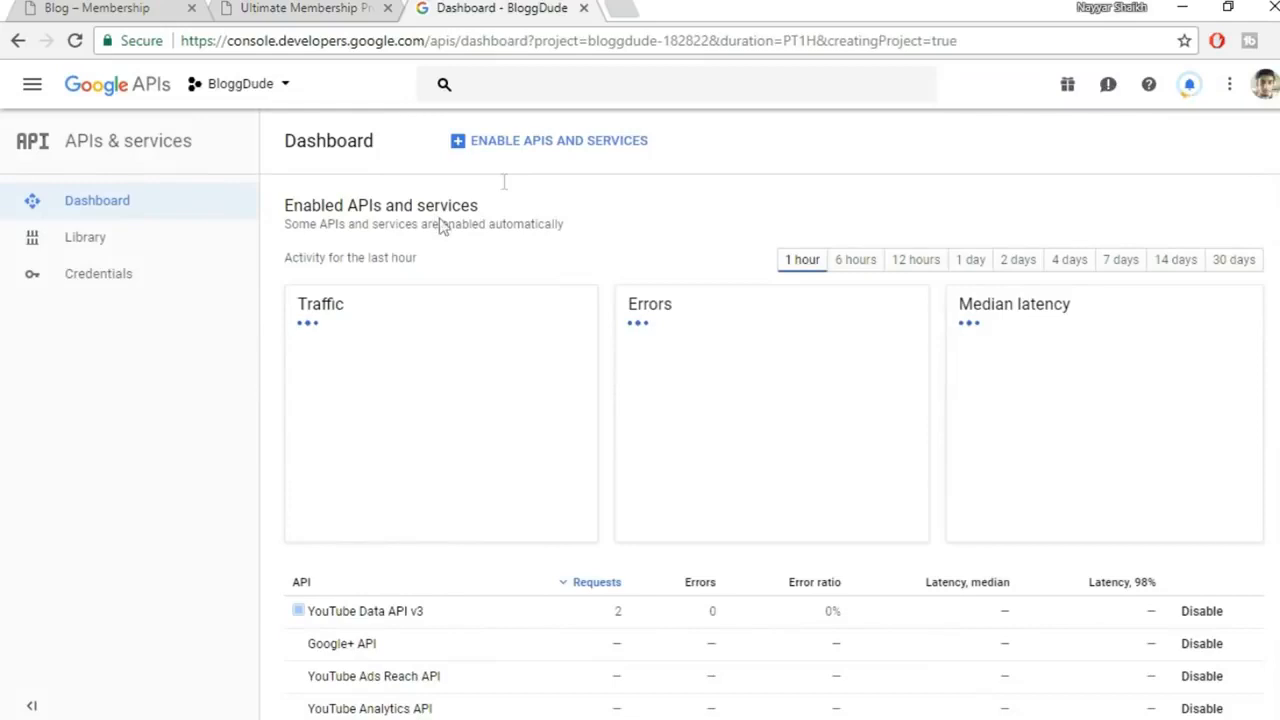
Search the API Library for 'Google+ API' and confirm it is enabled
click(541, 148)
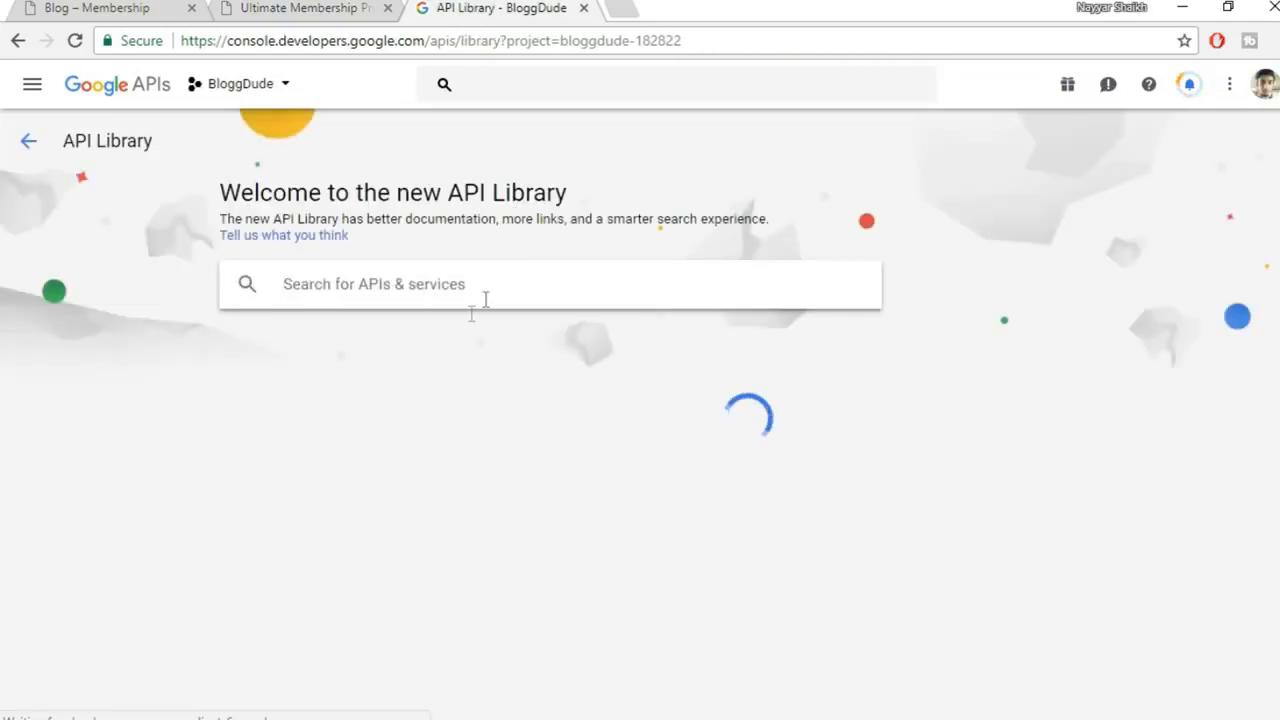
click(245, 8)
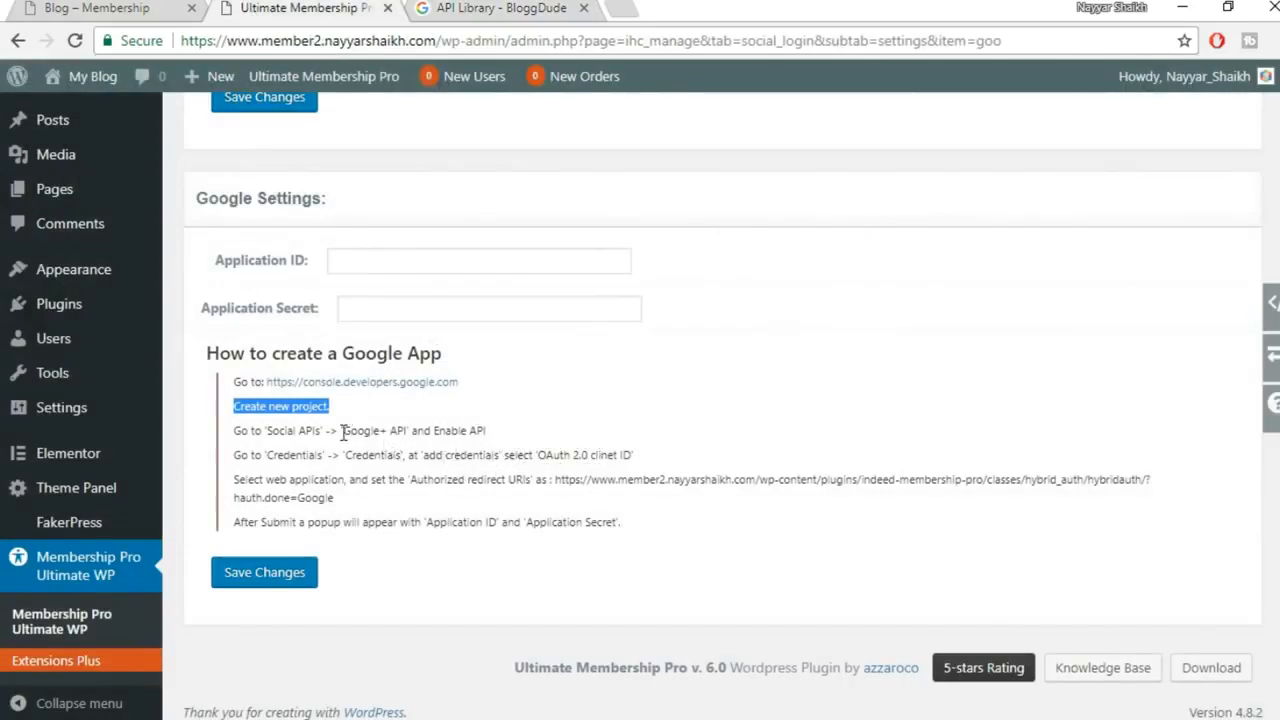
drag(342, 431, 409, 430)
key(ctrl+c)
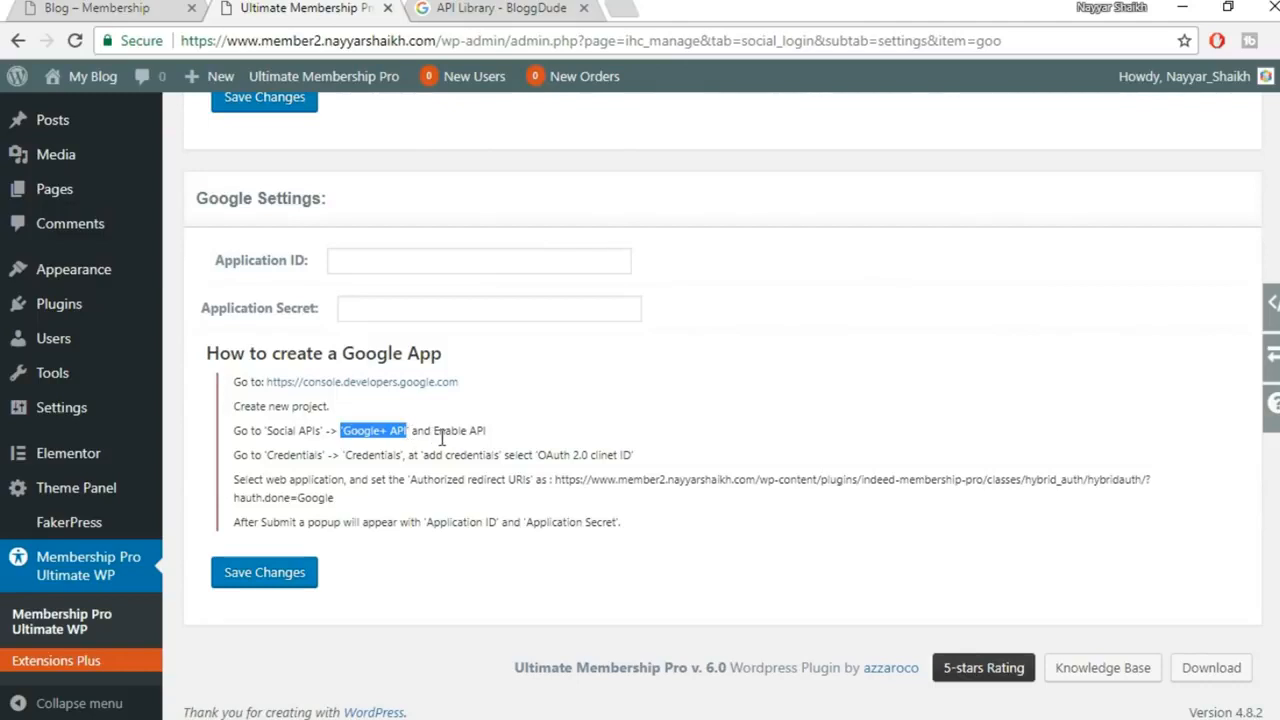
click(475, 8)
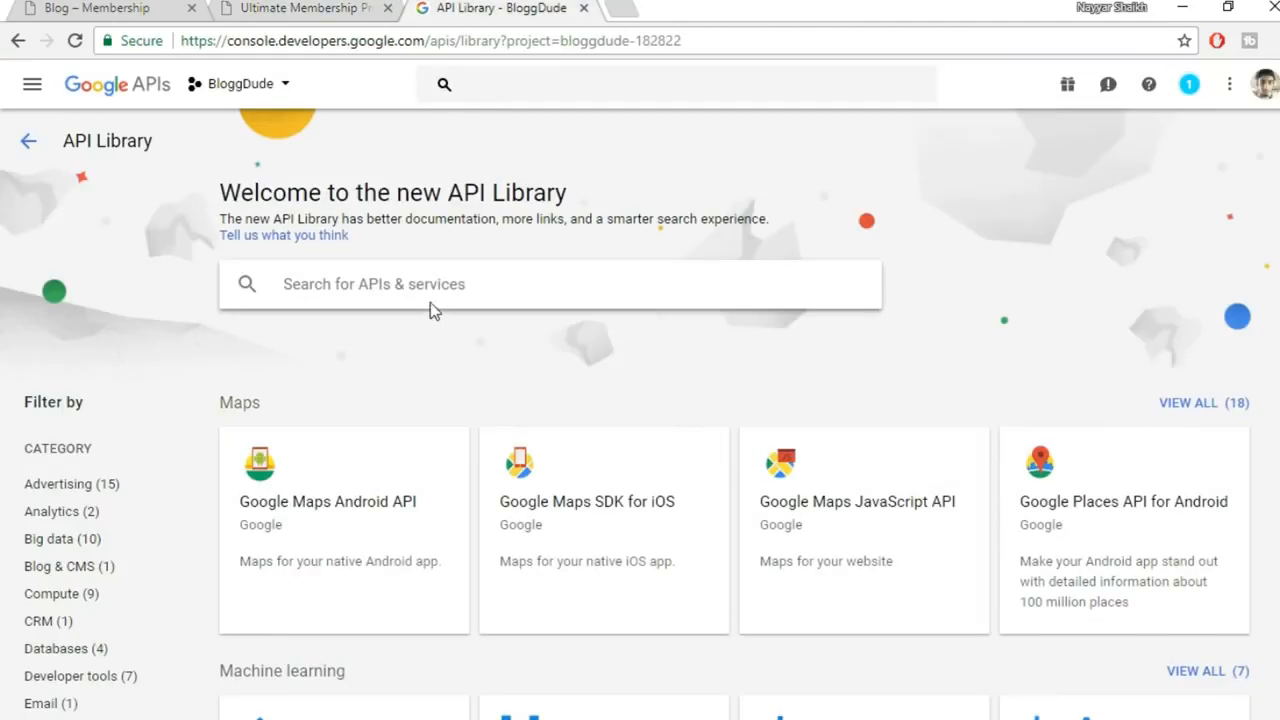
key(ctrl+v)
key(Return)
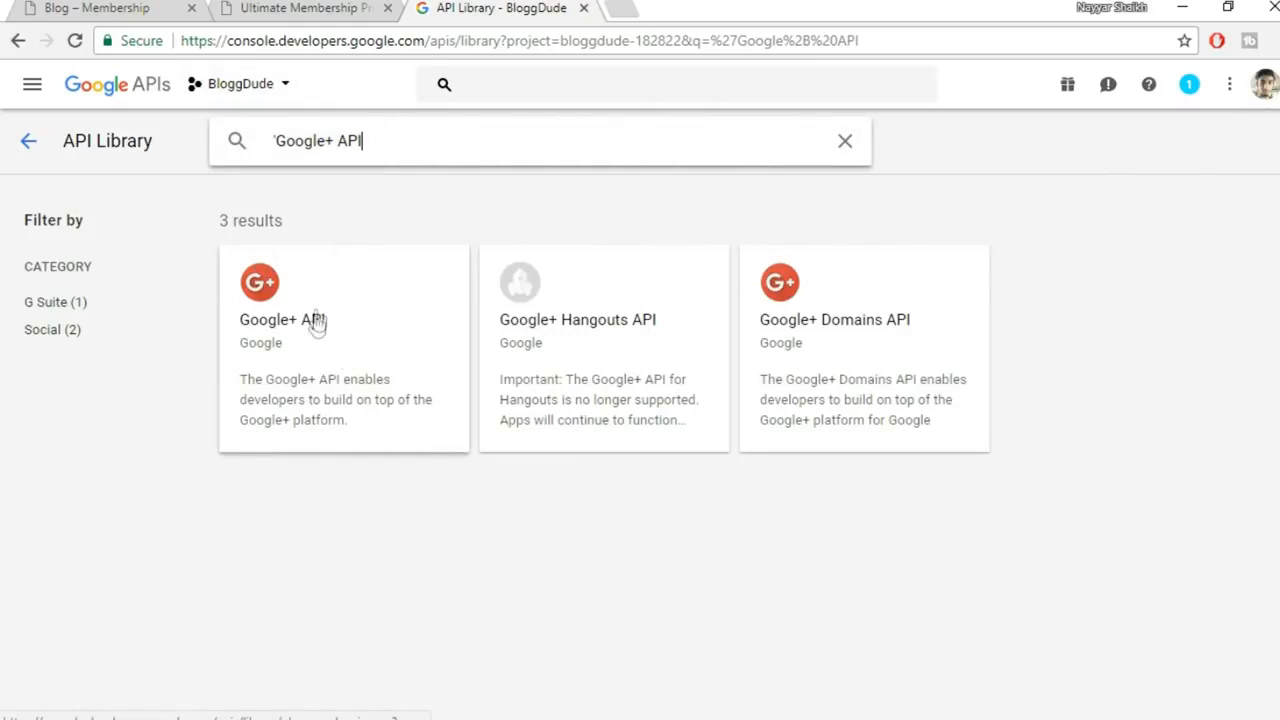
click(328, 335)
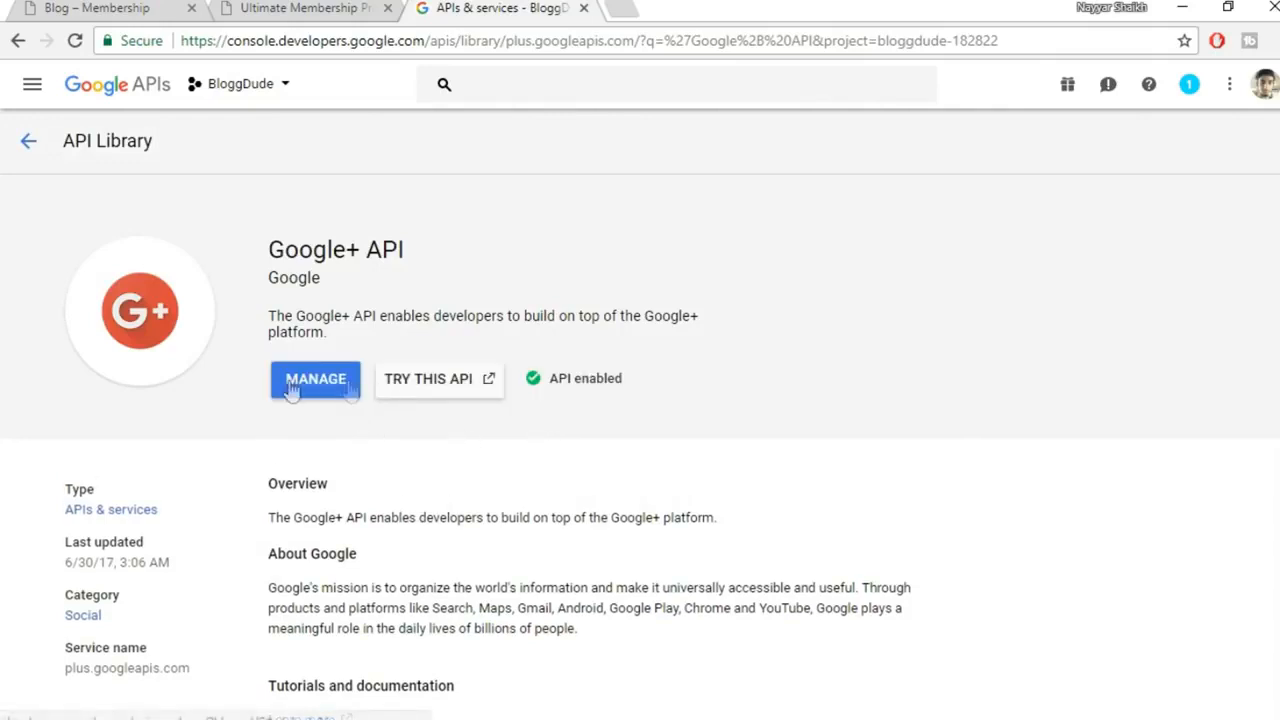
drag(673, 381, 557, 379)
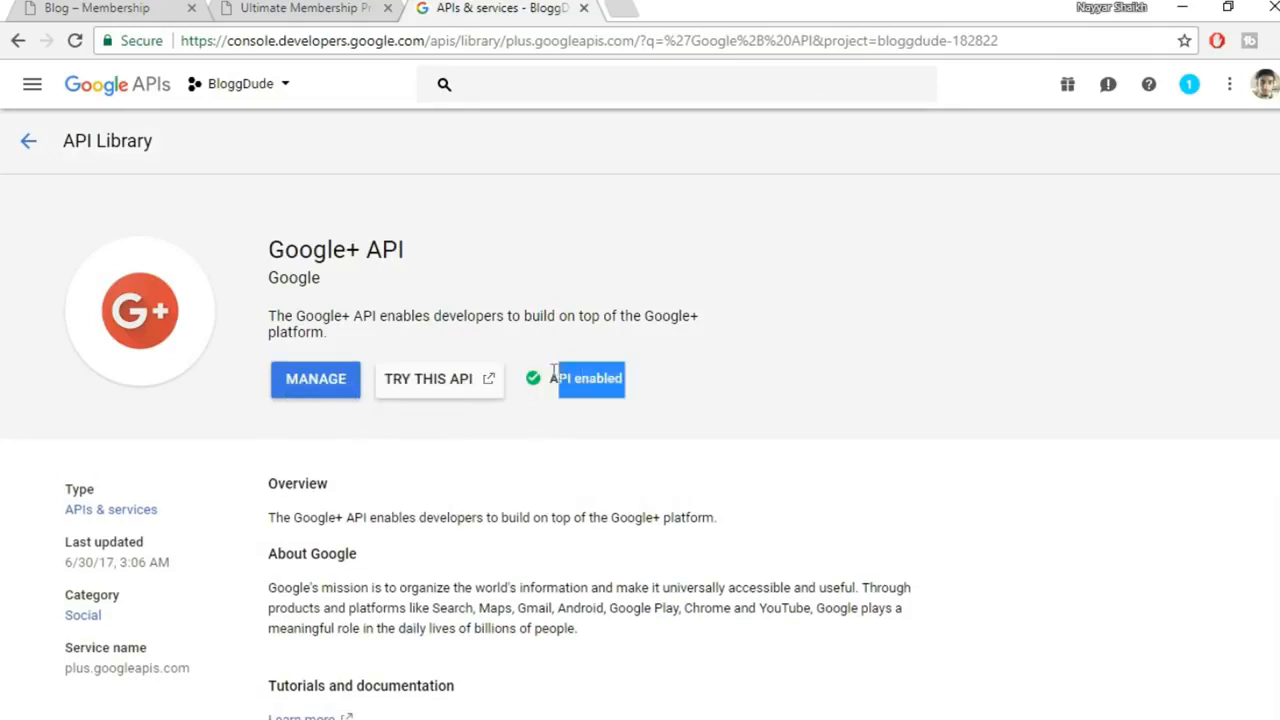
click(624, 382)
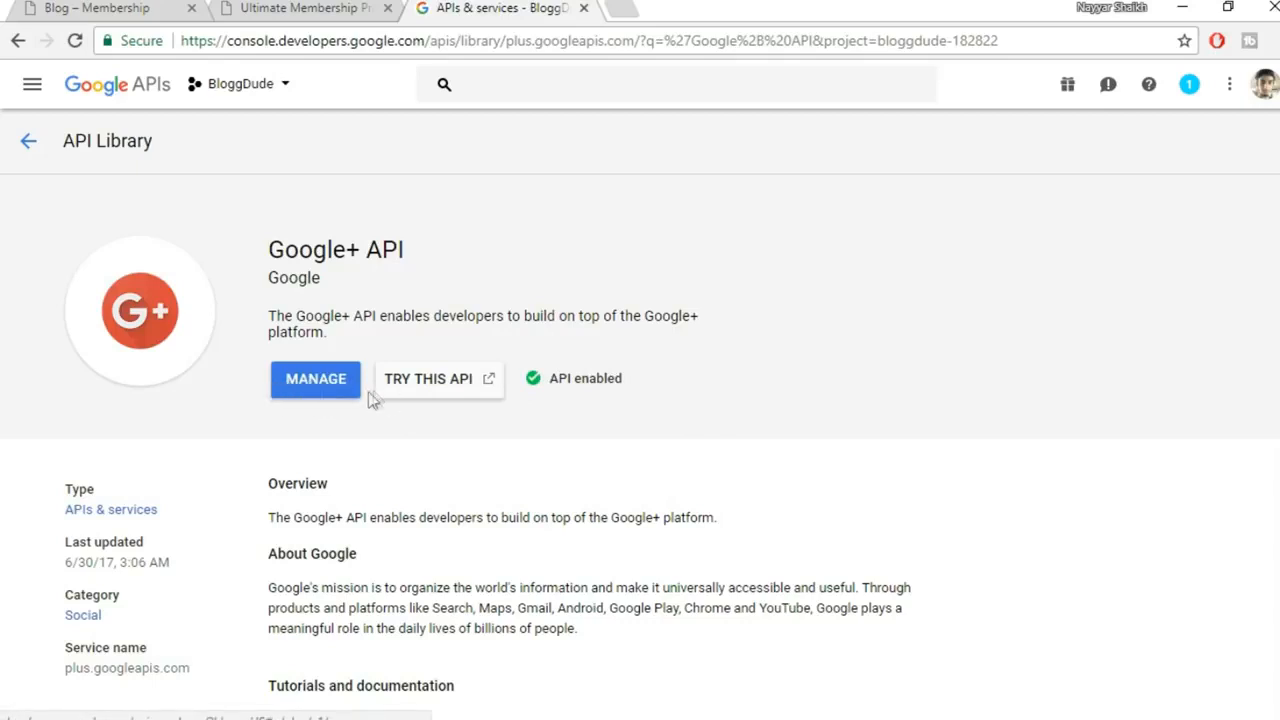
Review the Credentials step in WordPress's Google Settings instructions
click(259, 12)
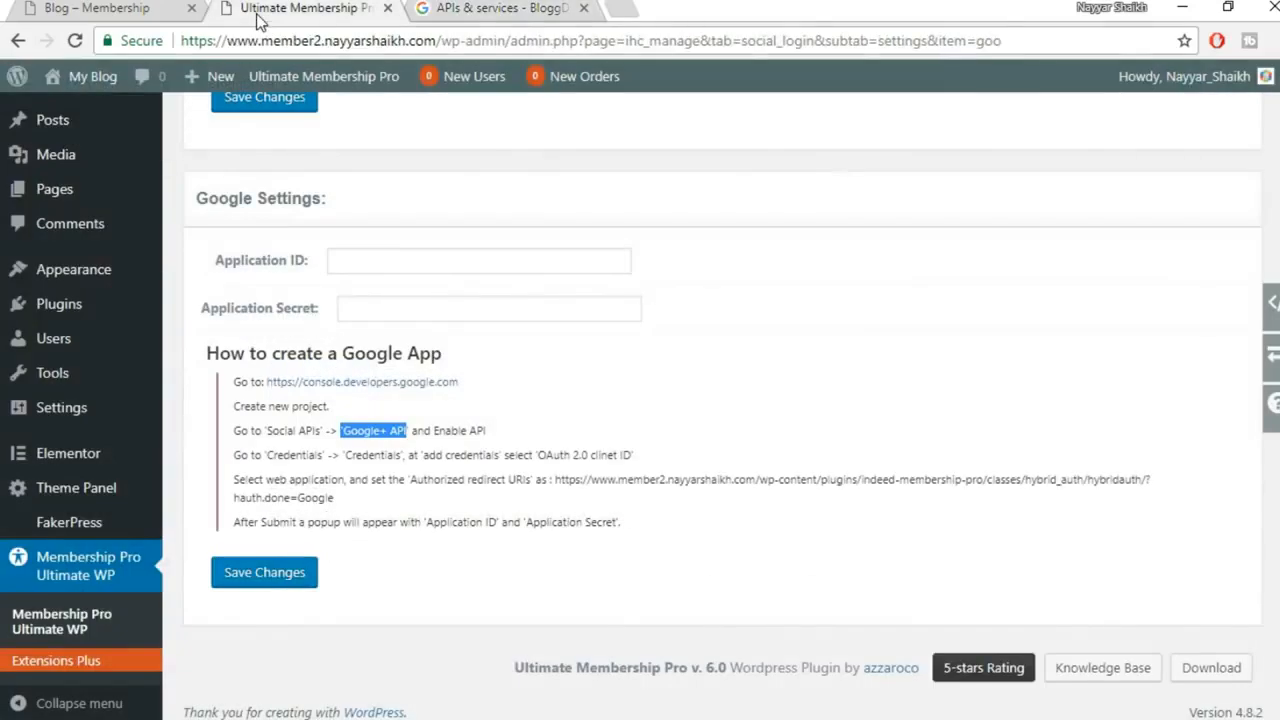
click(623, 406)
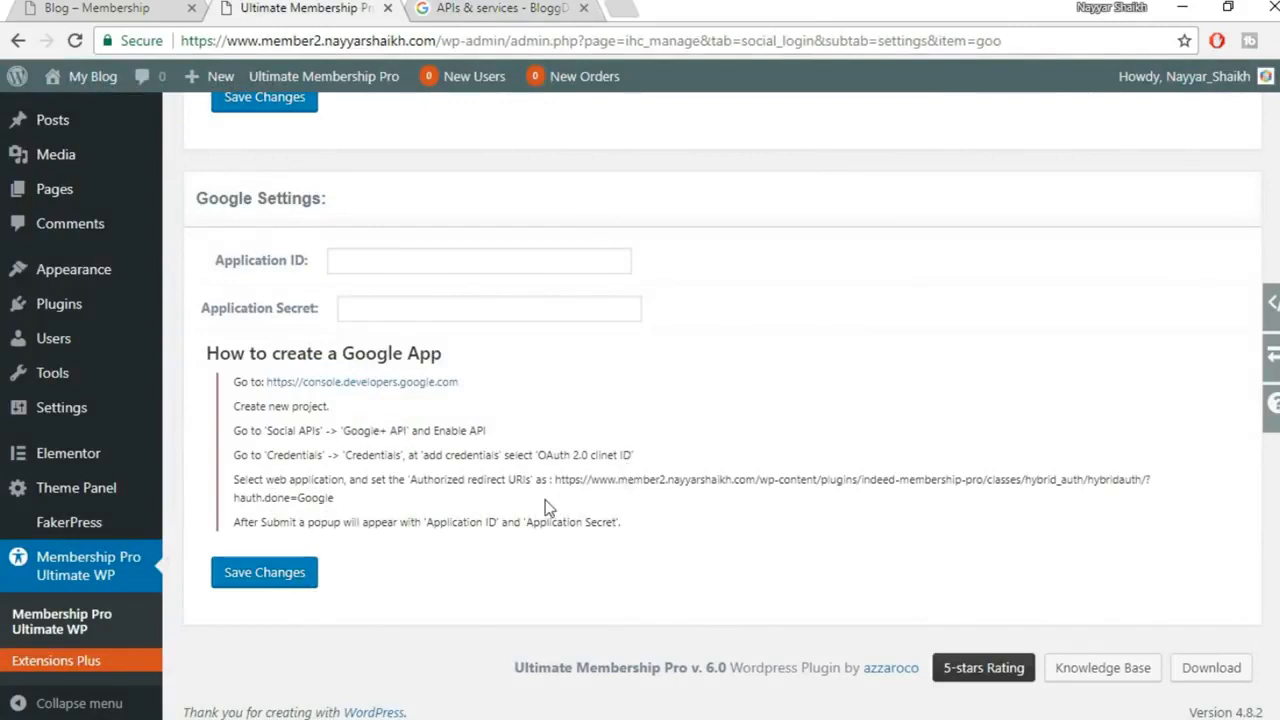
drag(241, 455, 645, 460)
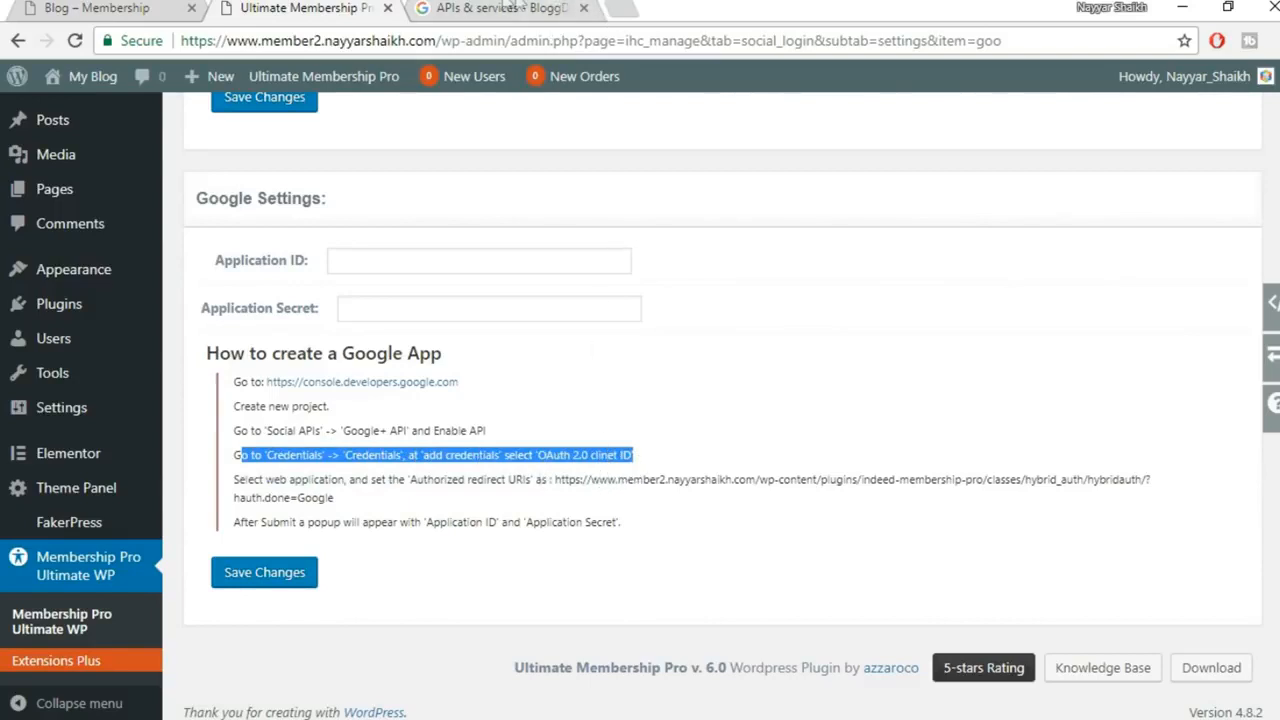
click(505, 8)
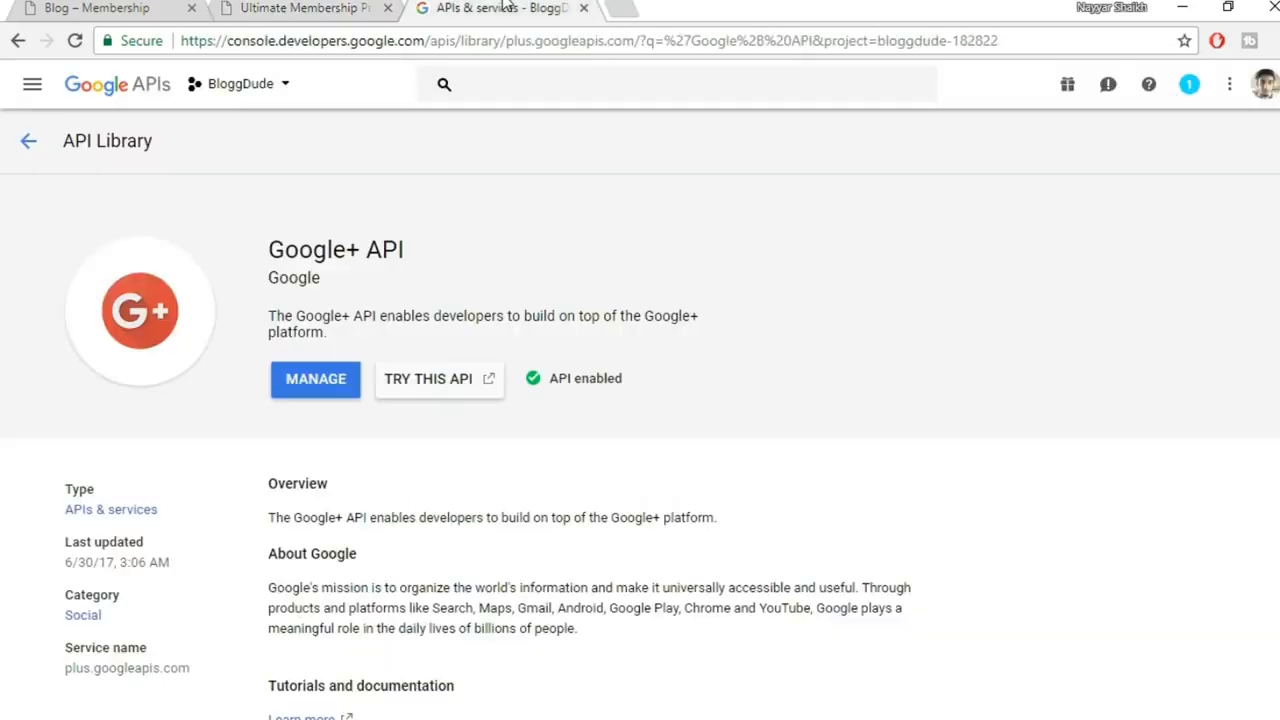
Start a new OAuth client ID of type Web application under Credentials
click(100, 93)
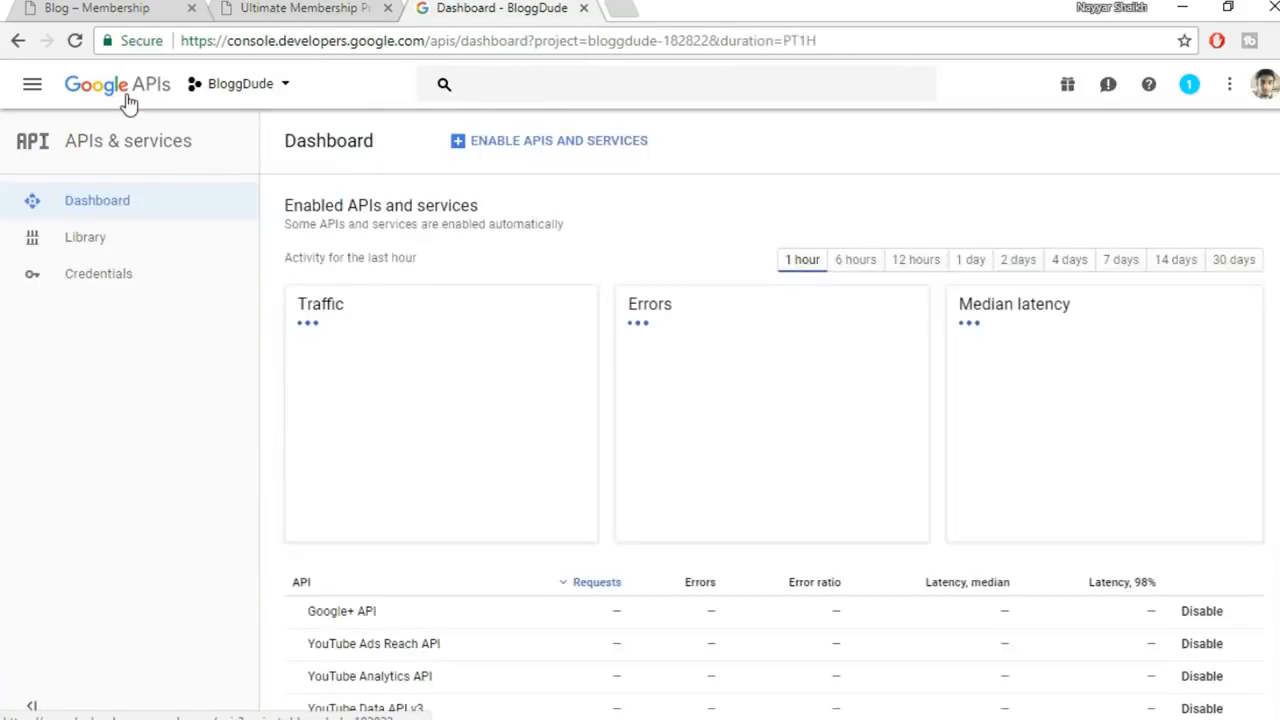
click(113, 279)
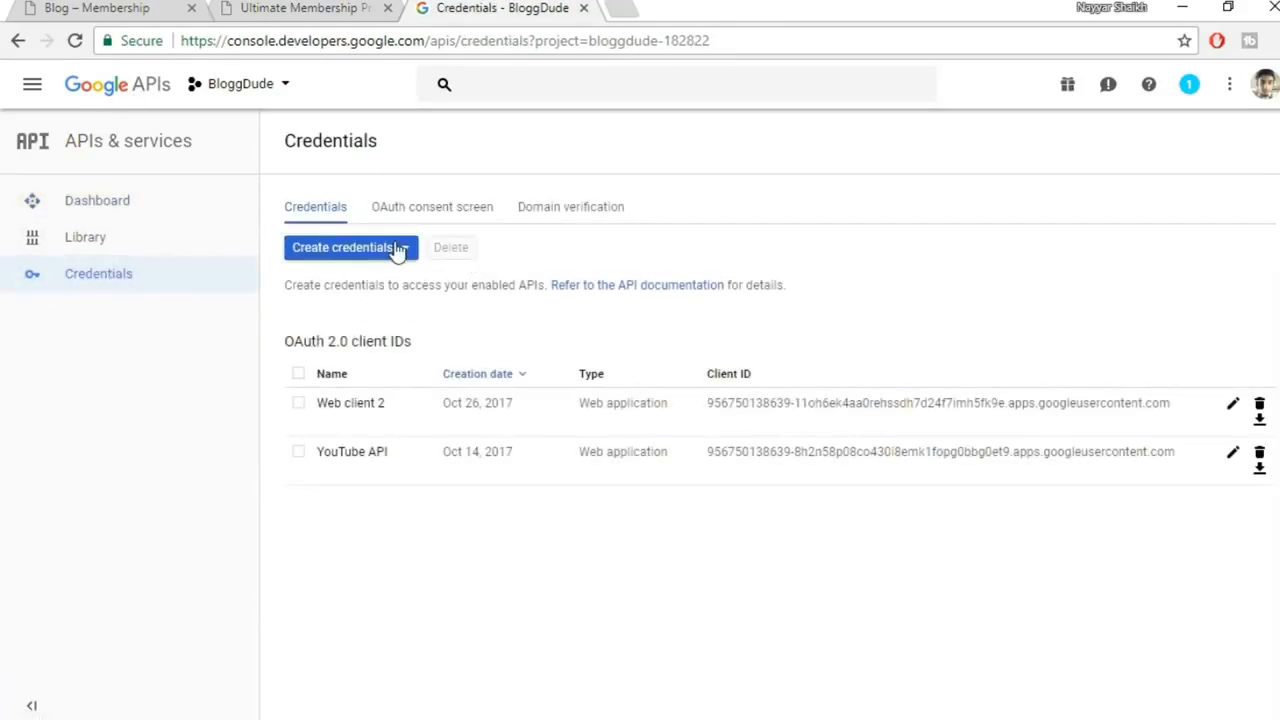
click(390, 258)
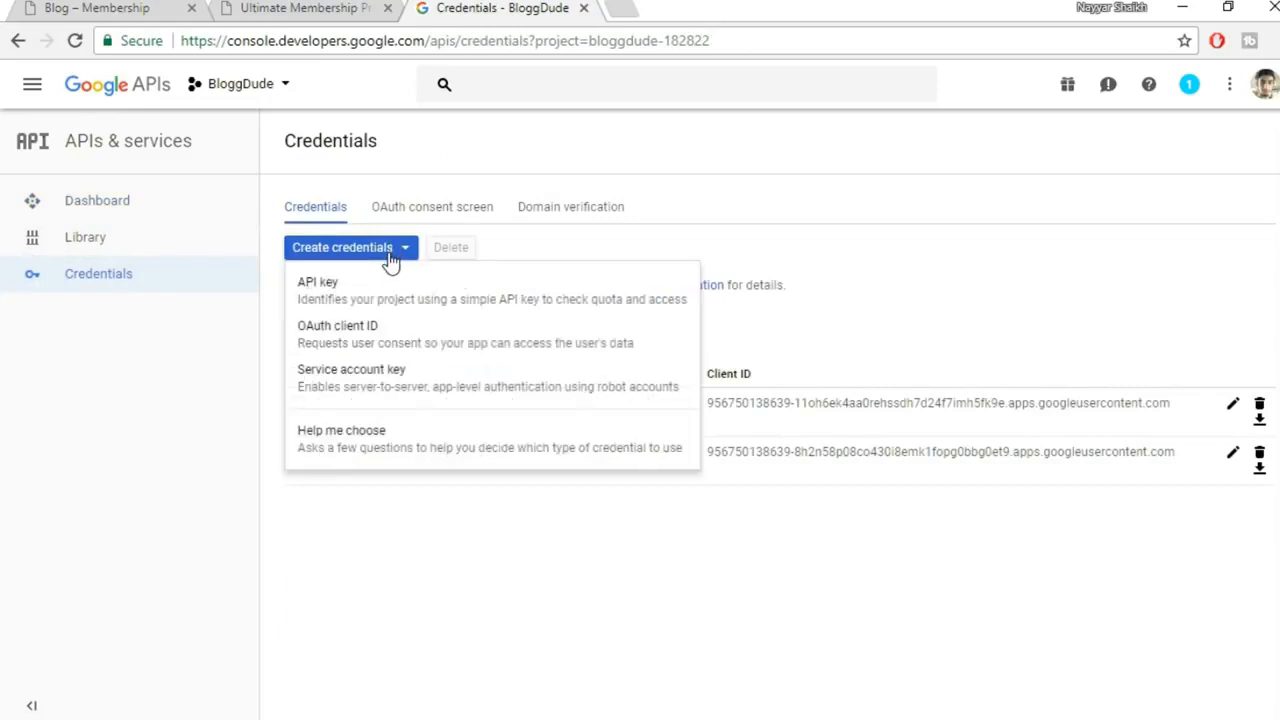
click(424, 343)
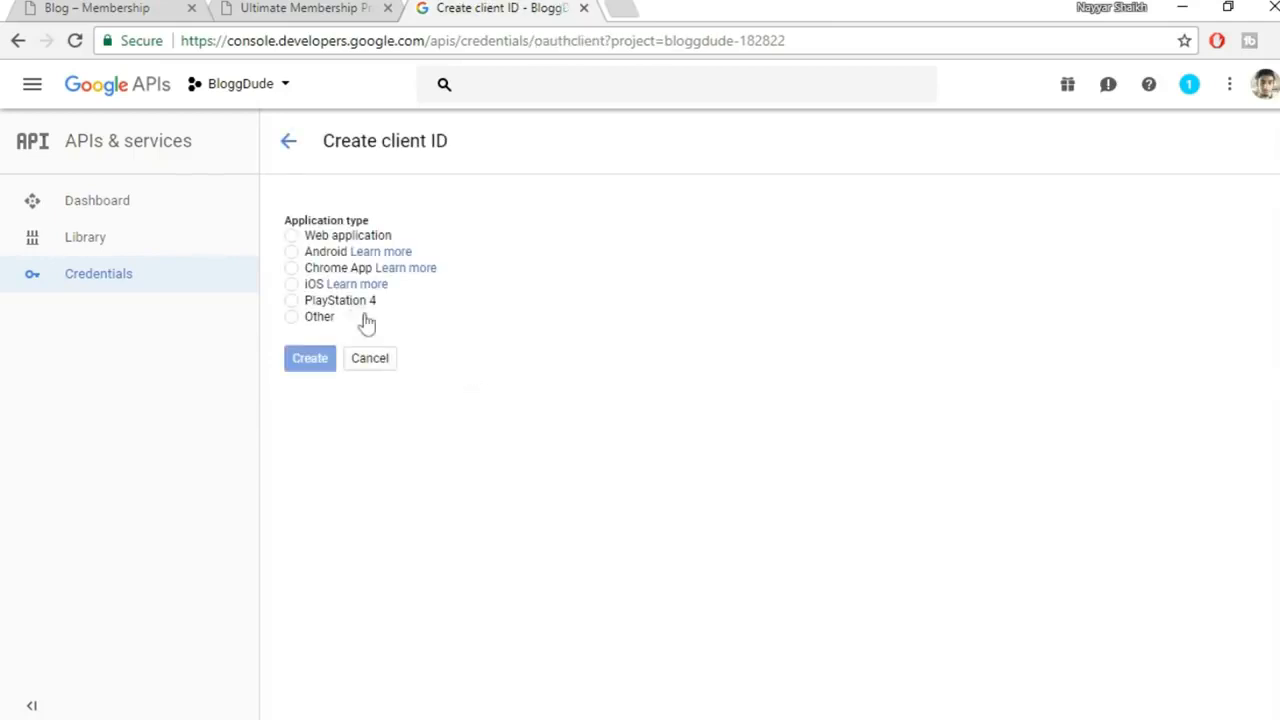
click(340, 240)
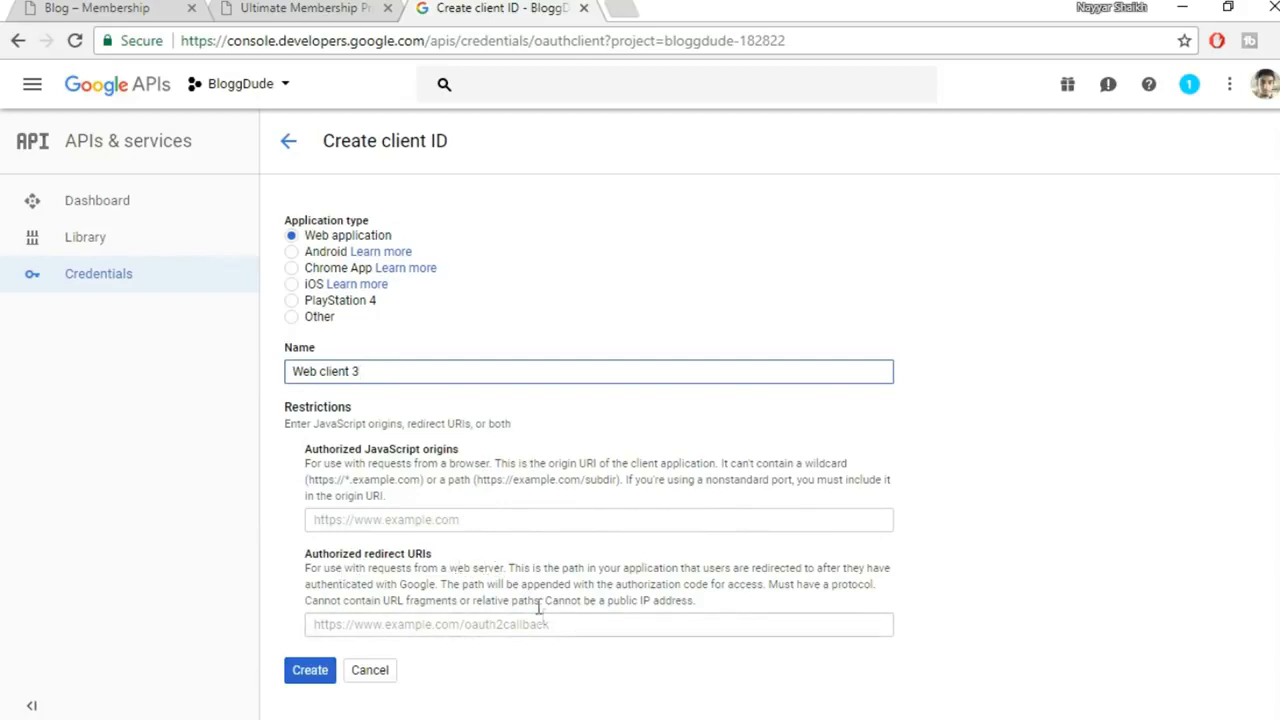
Add the plugin's redirect URL as an Authorized redirect URI and create the client
click(352, 12)
click(553, 483)
drag(555, 486, 546, 510)
key(ctrl+c)
click(580, 487)
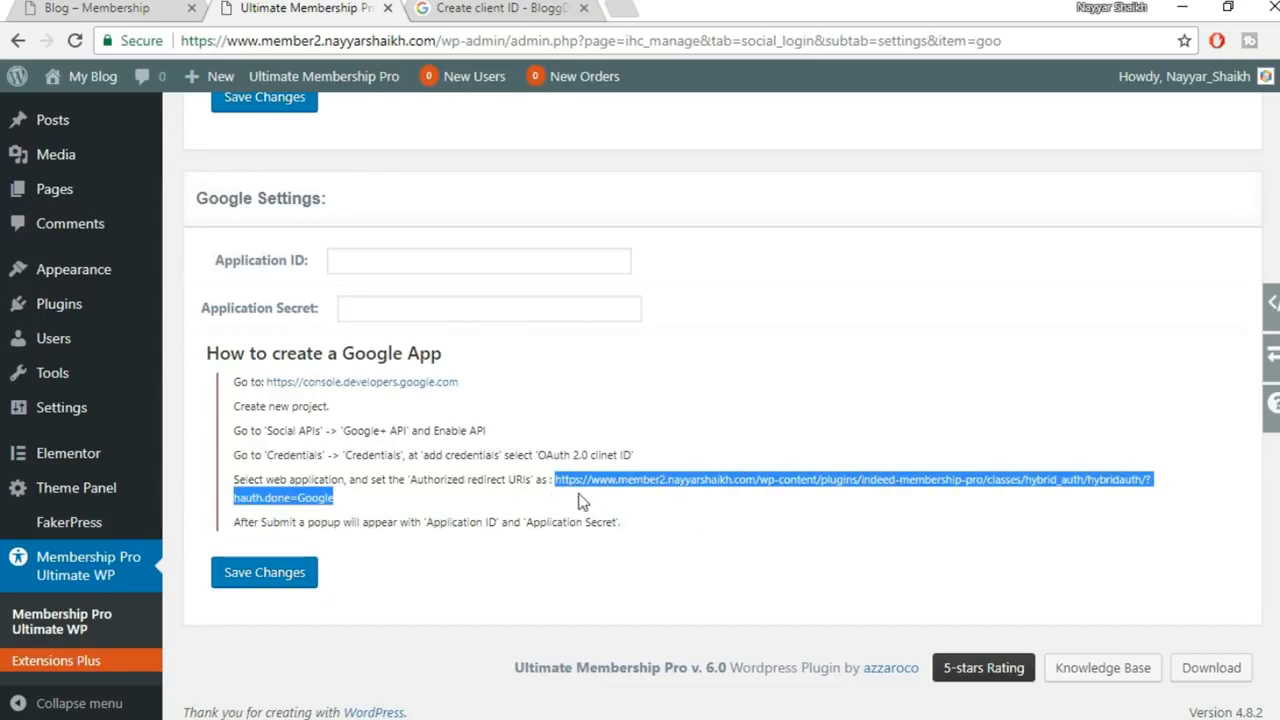
click(478, 8)
click(440, 623)
key(ctrl+v)
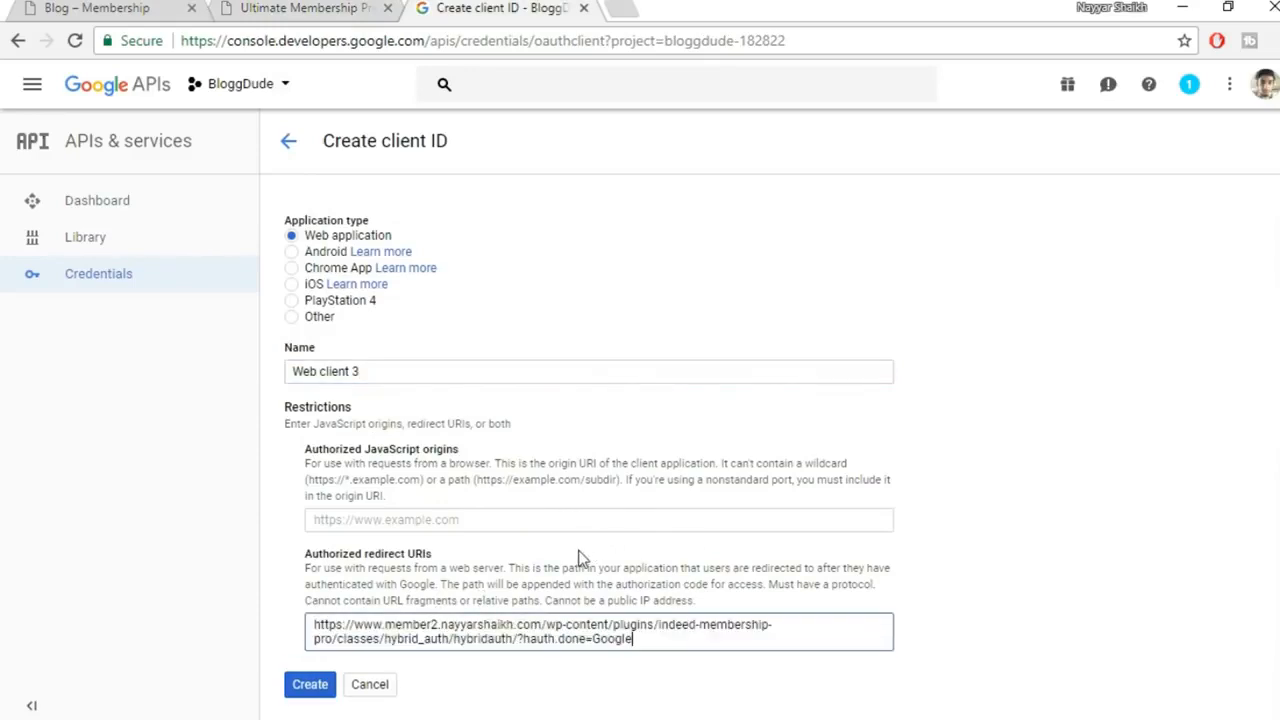
click(334, 696)
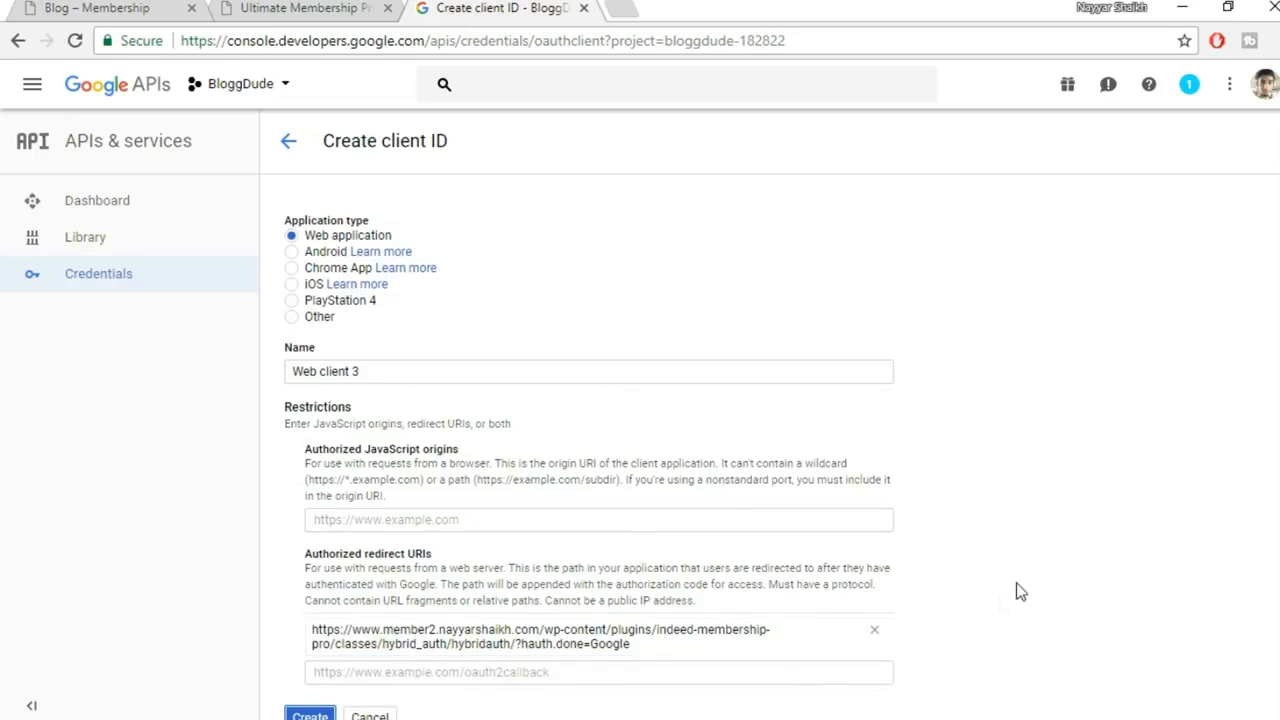
click(310, 716)
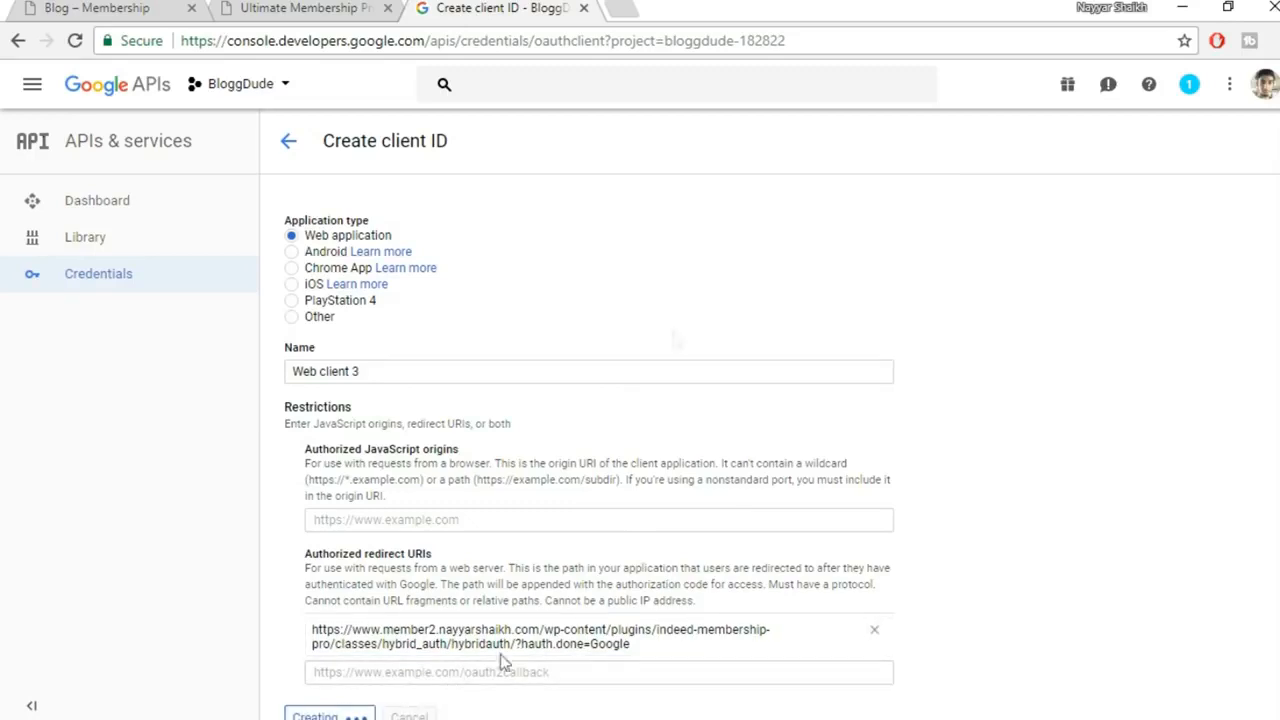
Read the plugin's note about the credentials popup in Google Settings
click(300, 6)
click(407, 537)
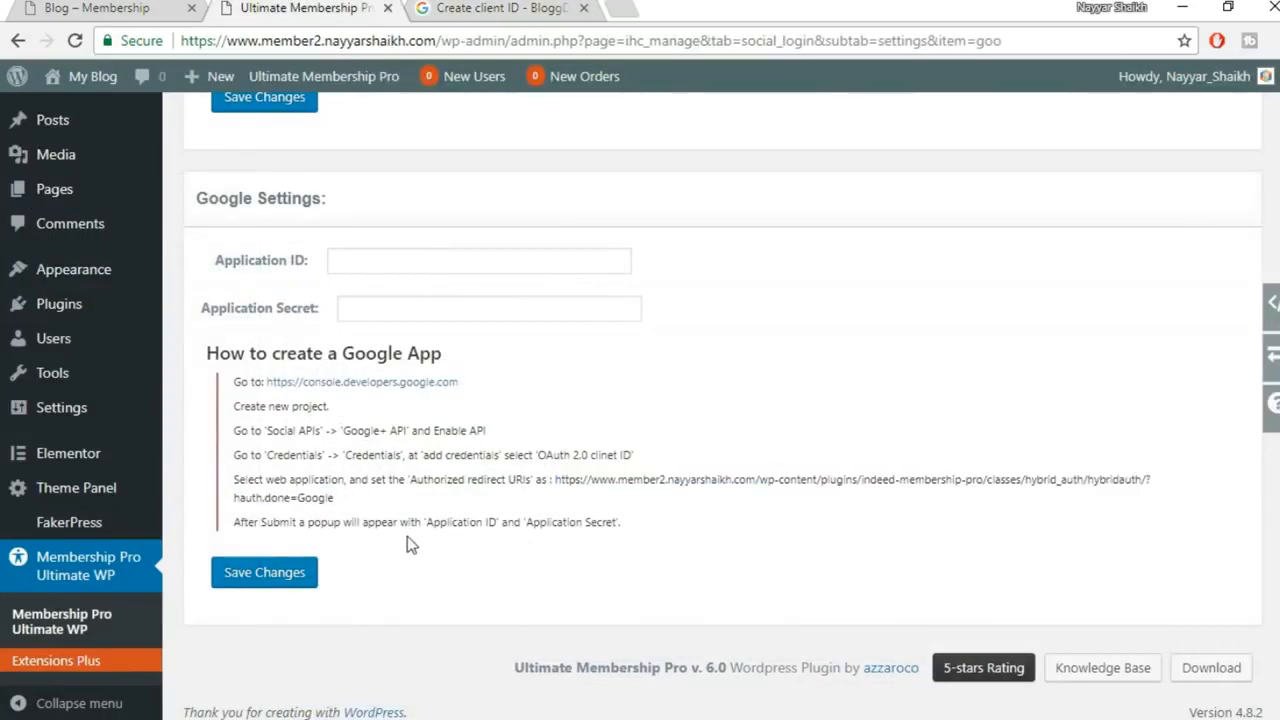
drag(261, 524, 640, 533)
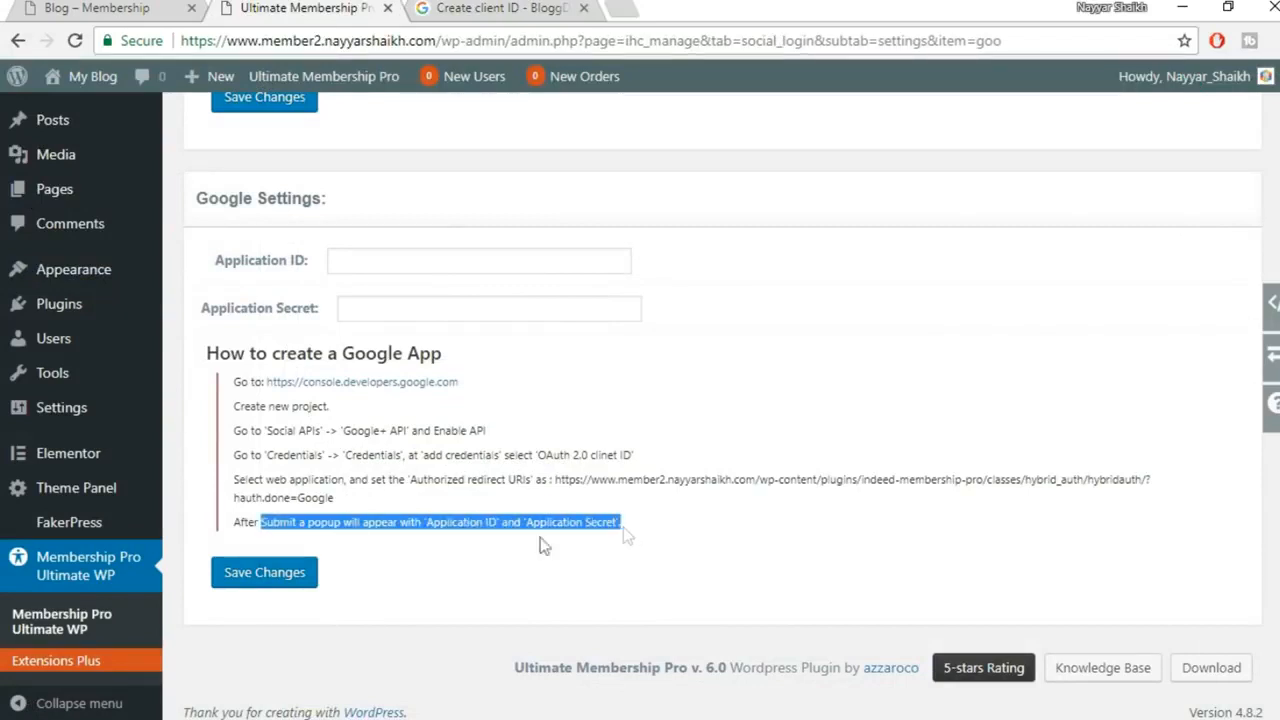
click(483, 533)
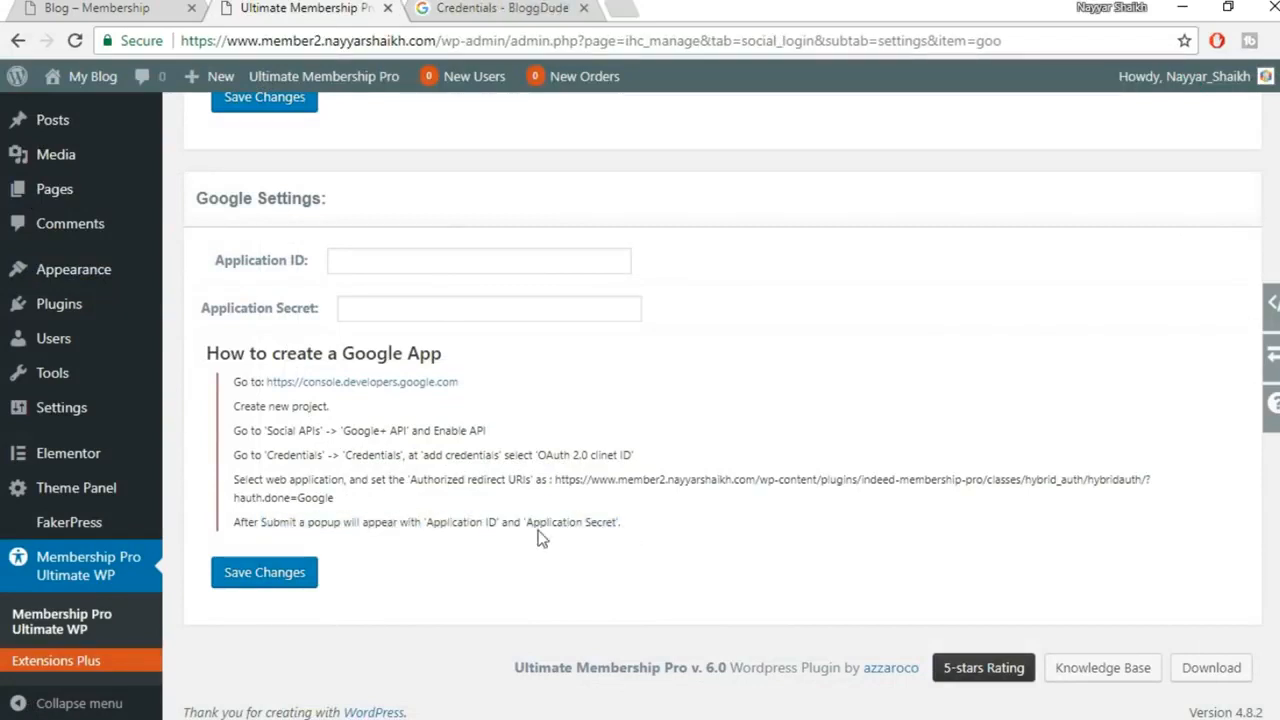
Copy the new client ID into Membership Pro's Application ID field
click(466, 7)
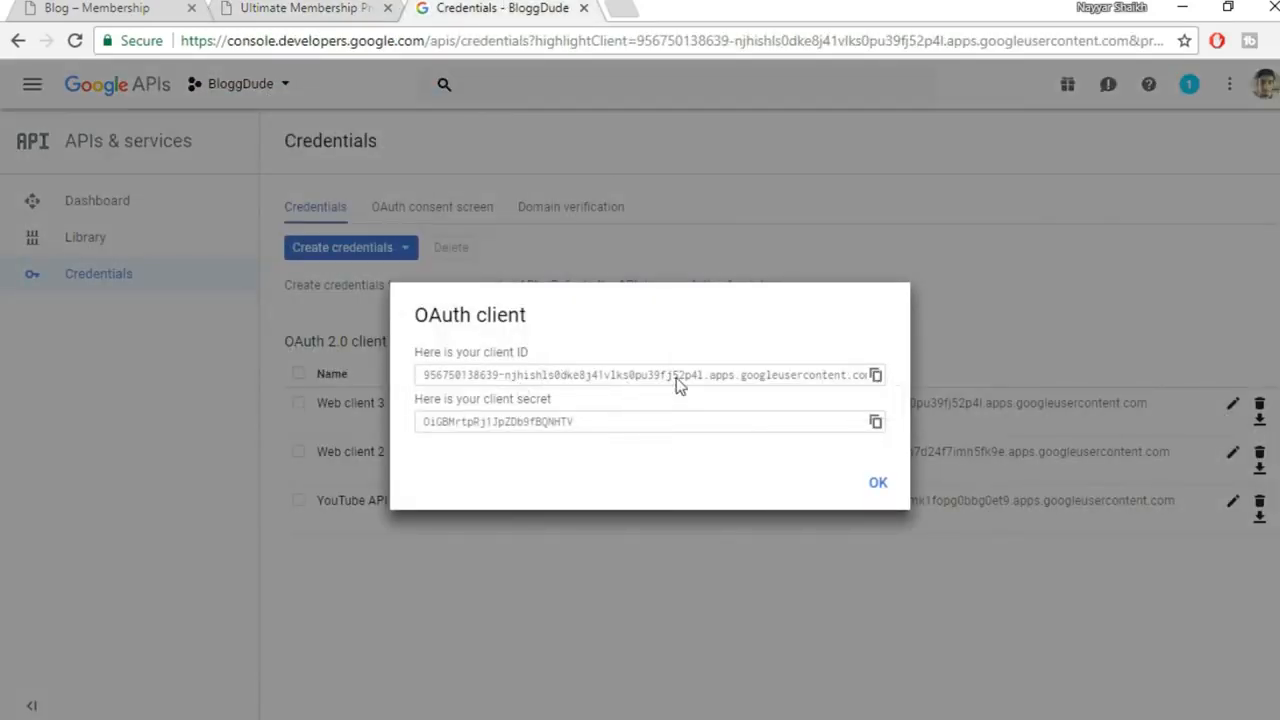
click(877, 377)
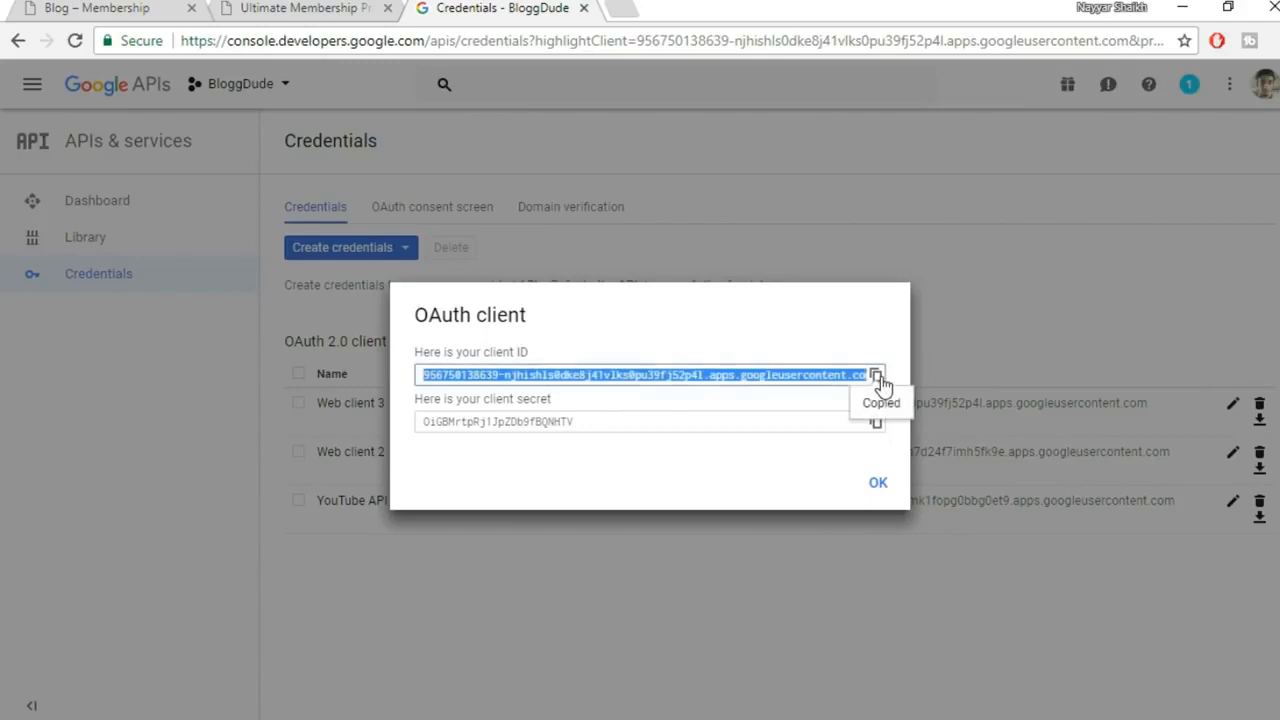
click(362, 7)
click(451, 260)
key(ctrl+v)
Copy the client secret into Application Secret and save the Google settings
click(507, 10)
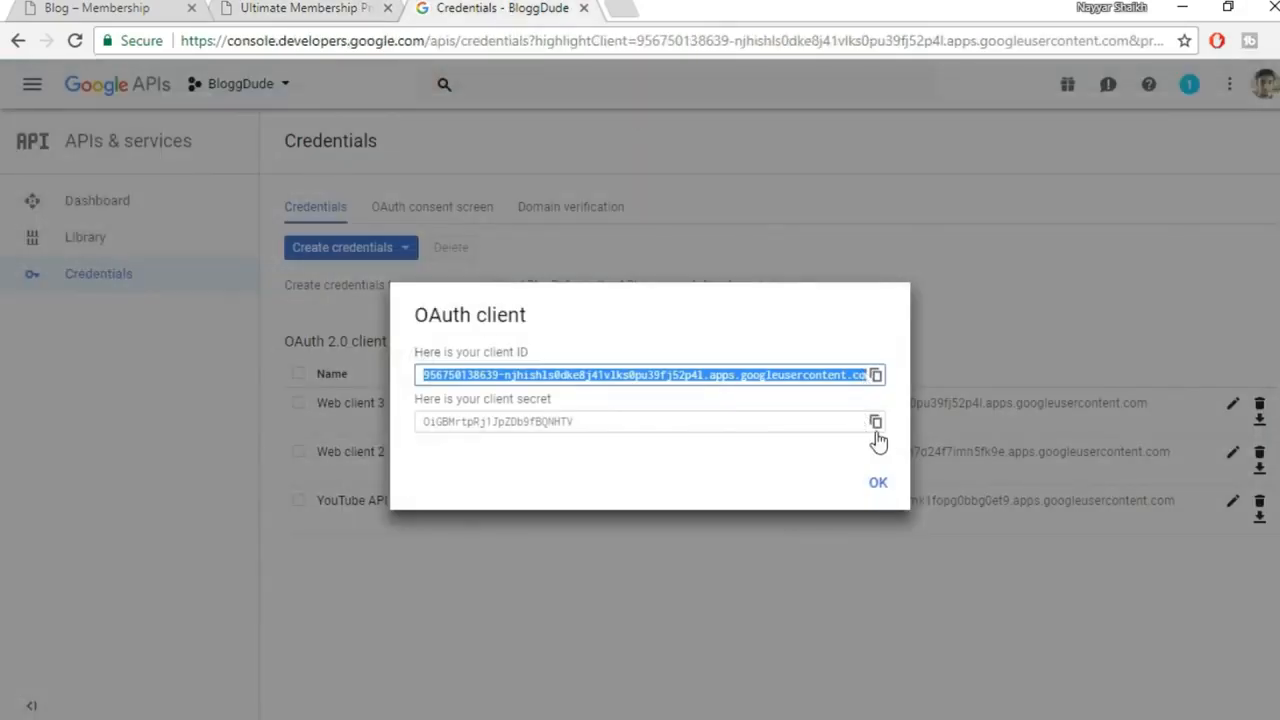
click(875, 423)
click(237, 7)
click(459, 305)
key(ctrl+v)
click(285, 590)
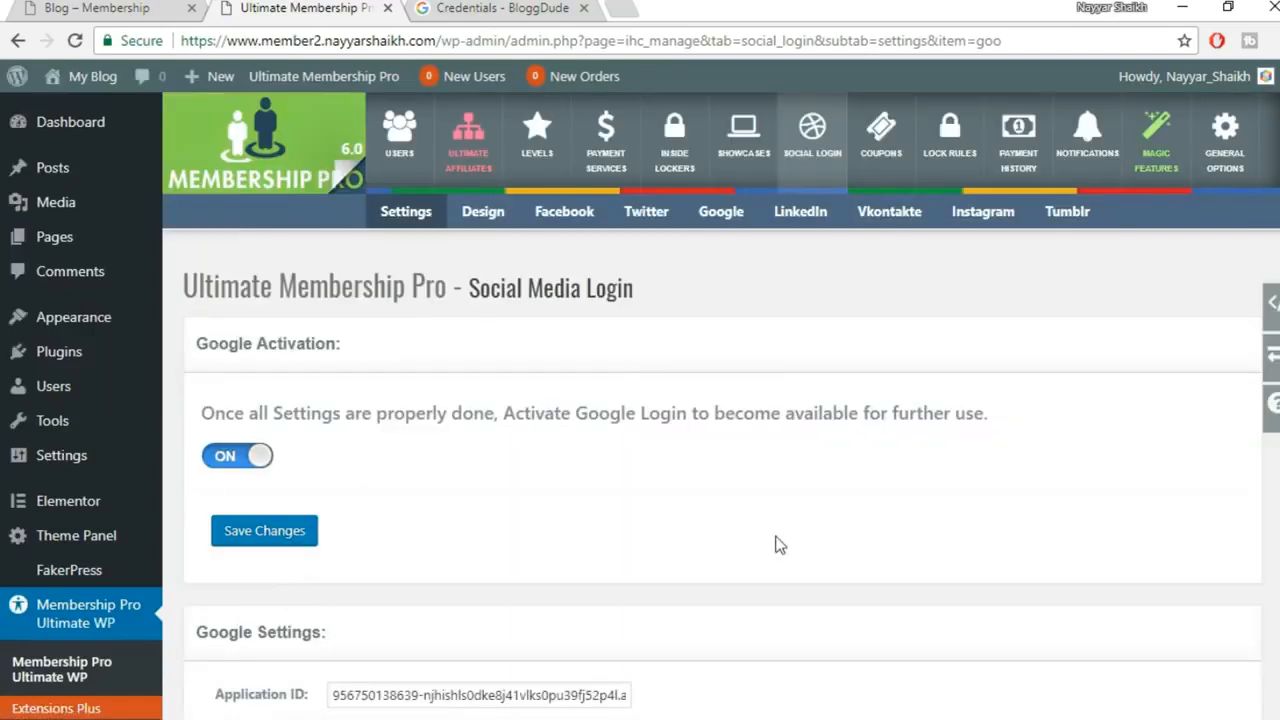
Reload the register page, try the Google button, then go back
click(523, 718)
click(668, 662)
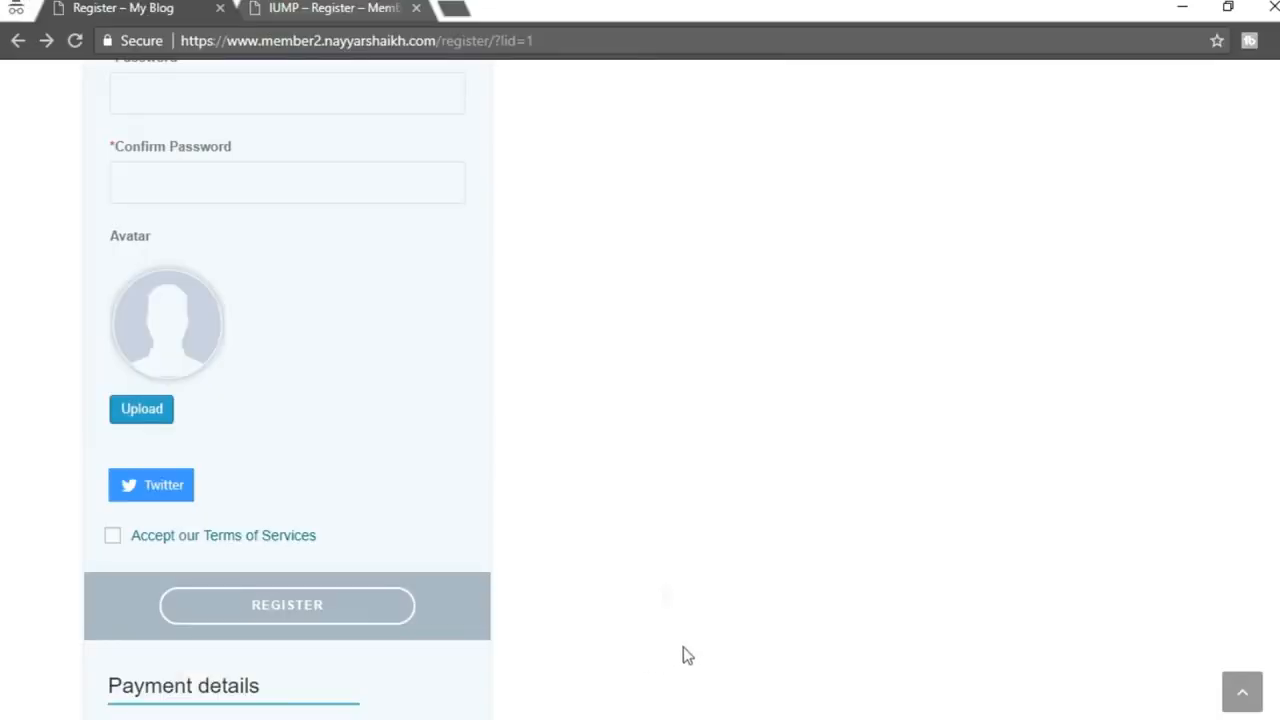
click(80, 41)
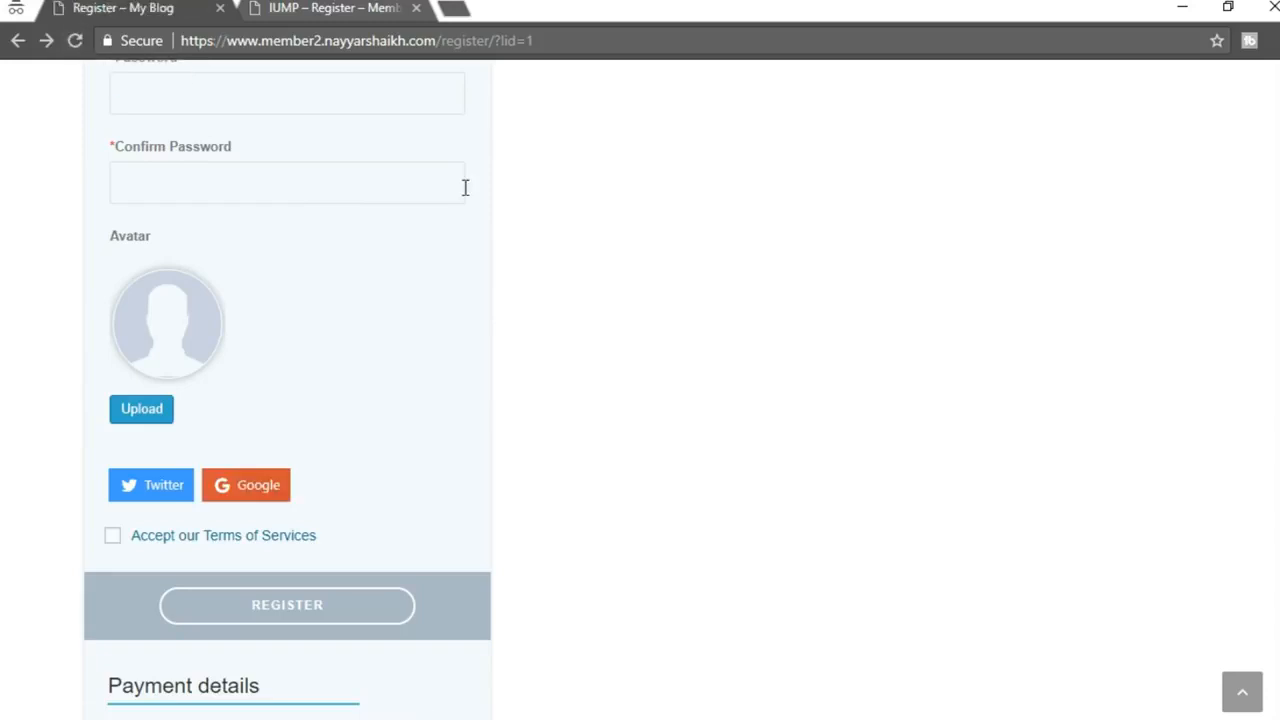
click(265, 497)
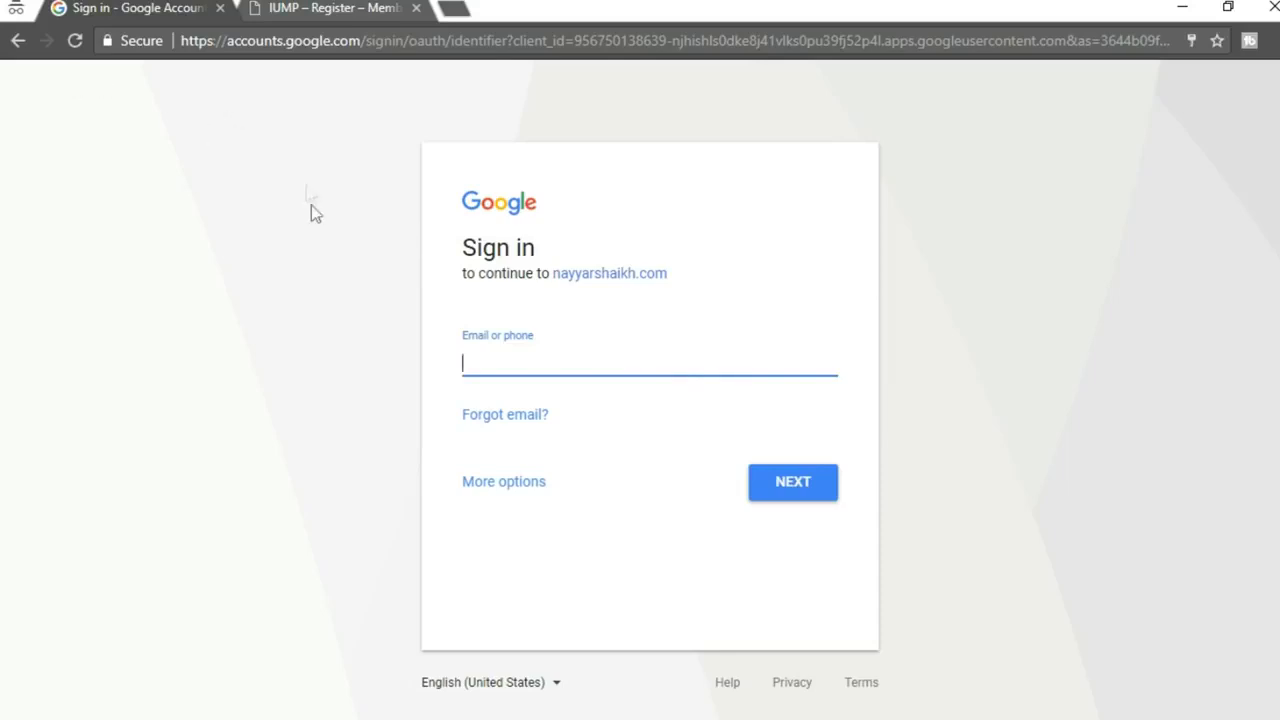
click(17, 41)
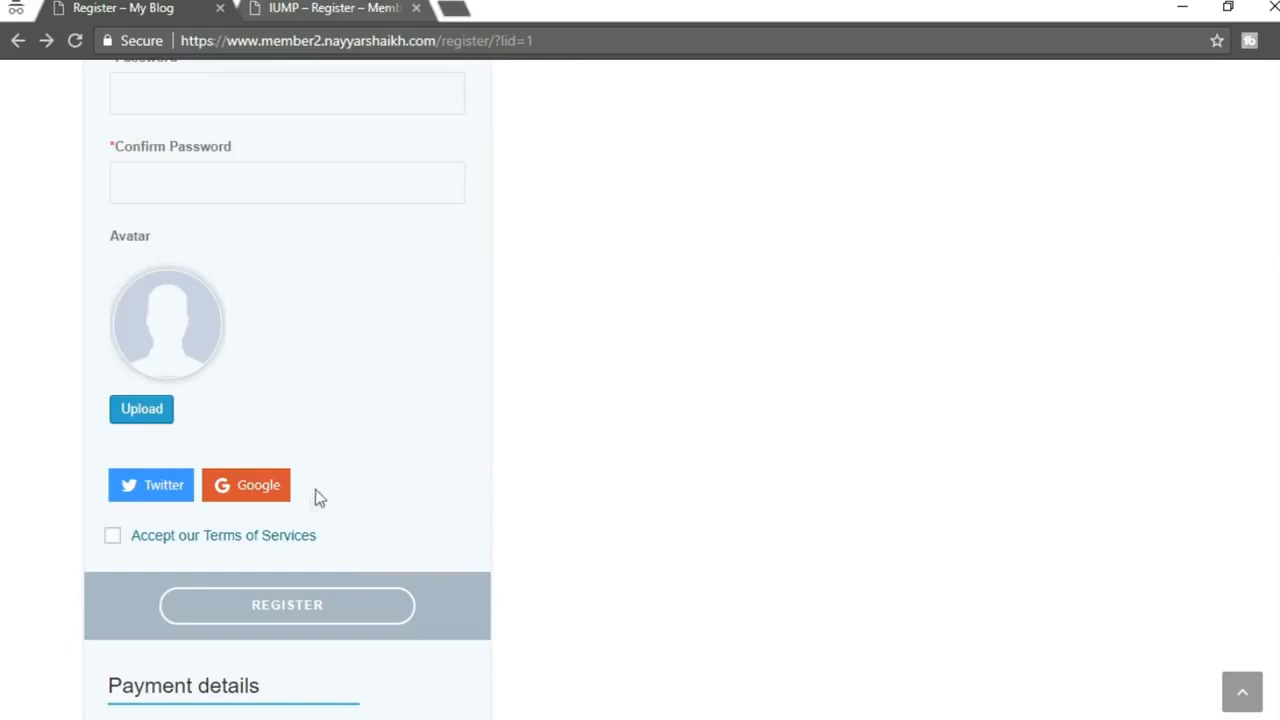
Return to the admin window's Social Login overview
mouse_move(494, 706)
click(440, 630)
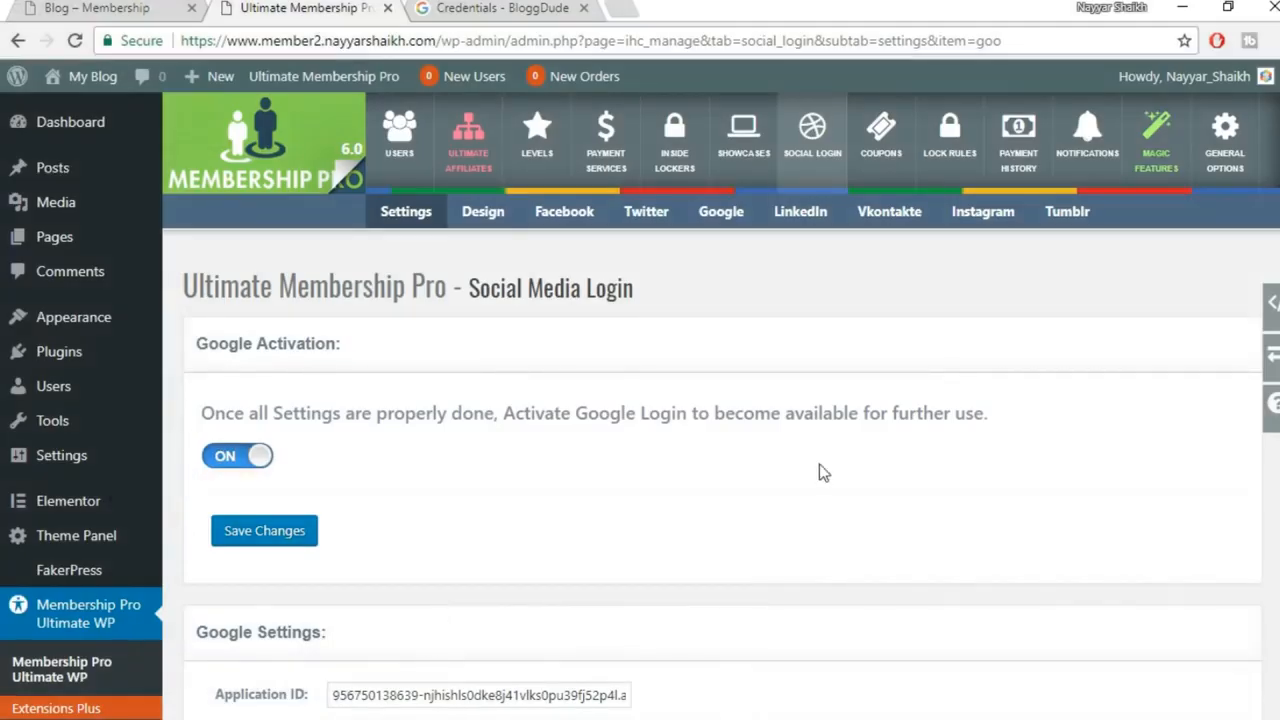
click(820, 158)
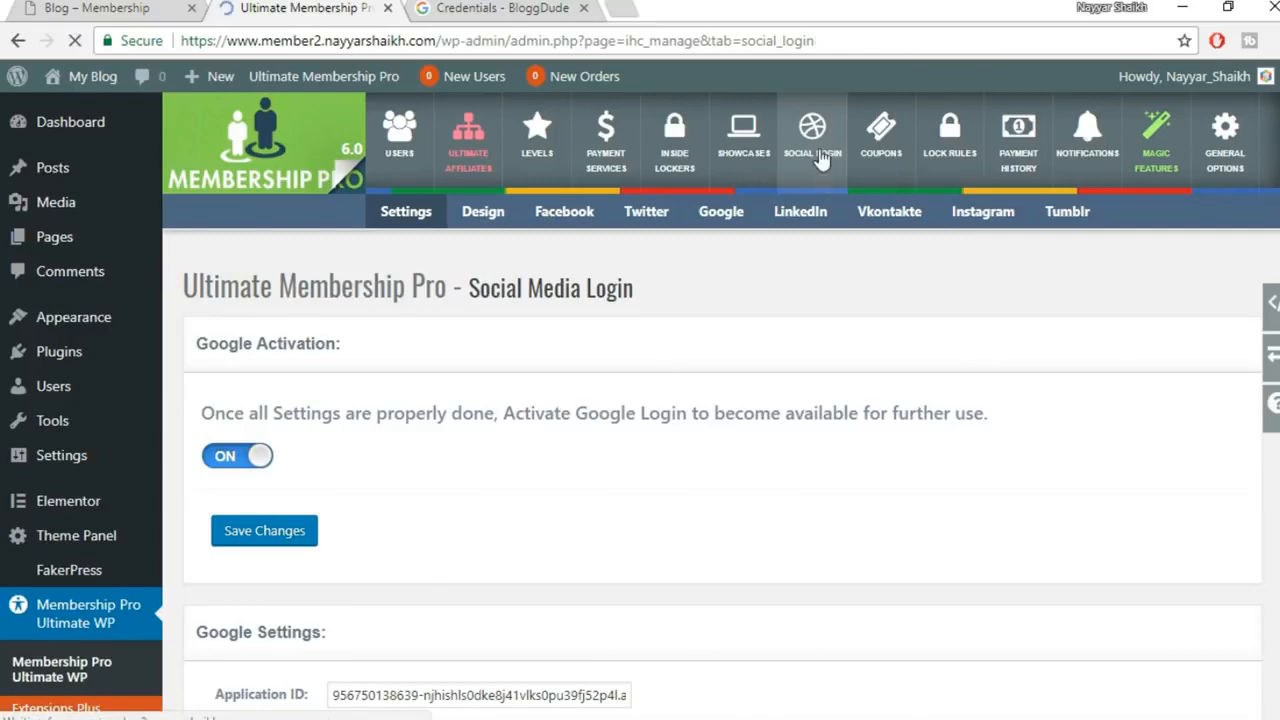
Choose Split Box Template in the social login Design settings and save
scroll(1037, 517, down, 2)
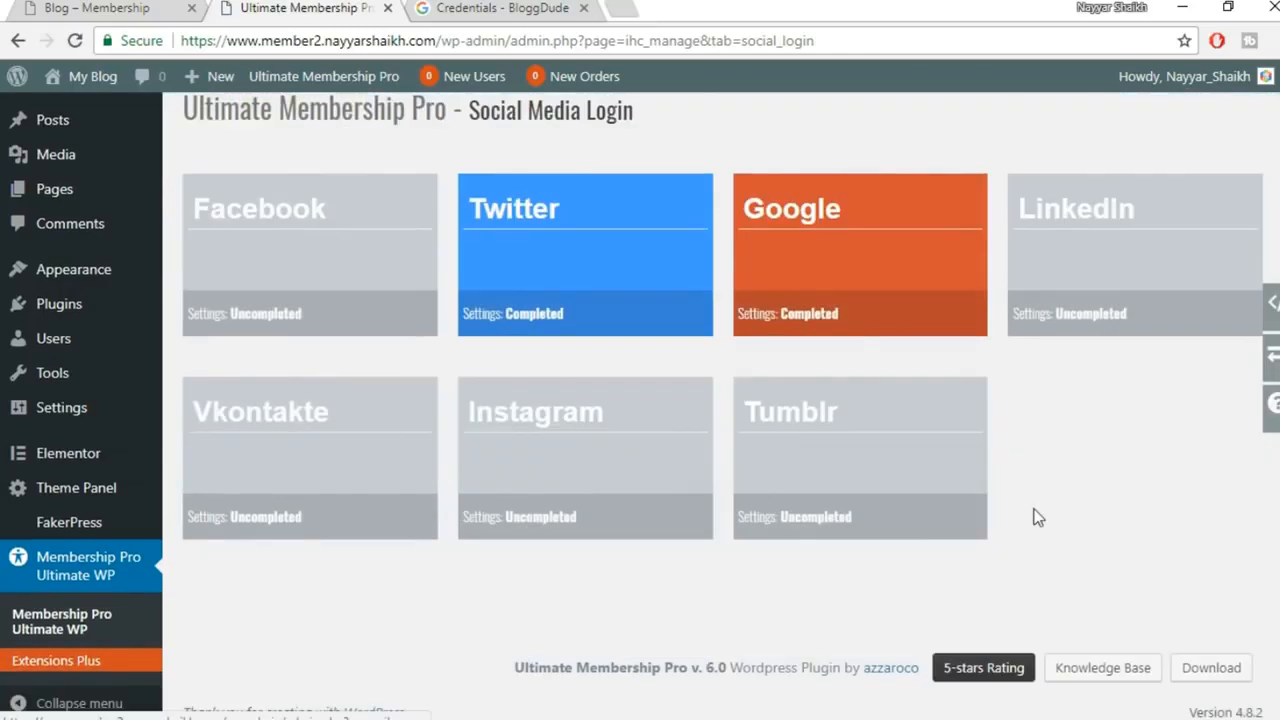
scroll(1054, 545, up, 2)
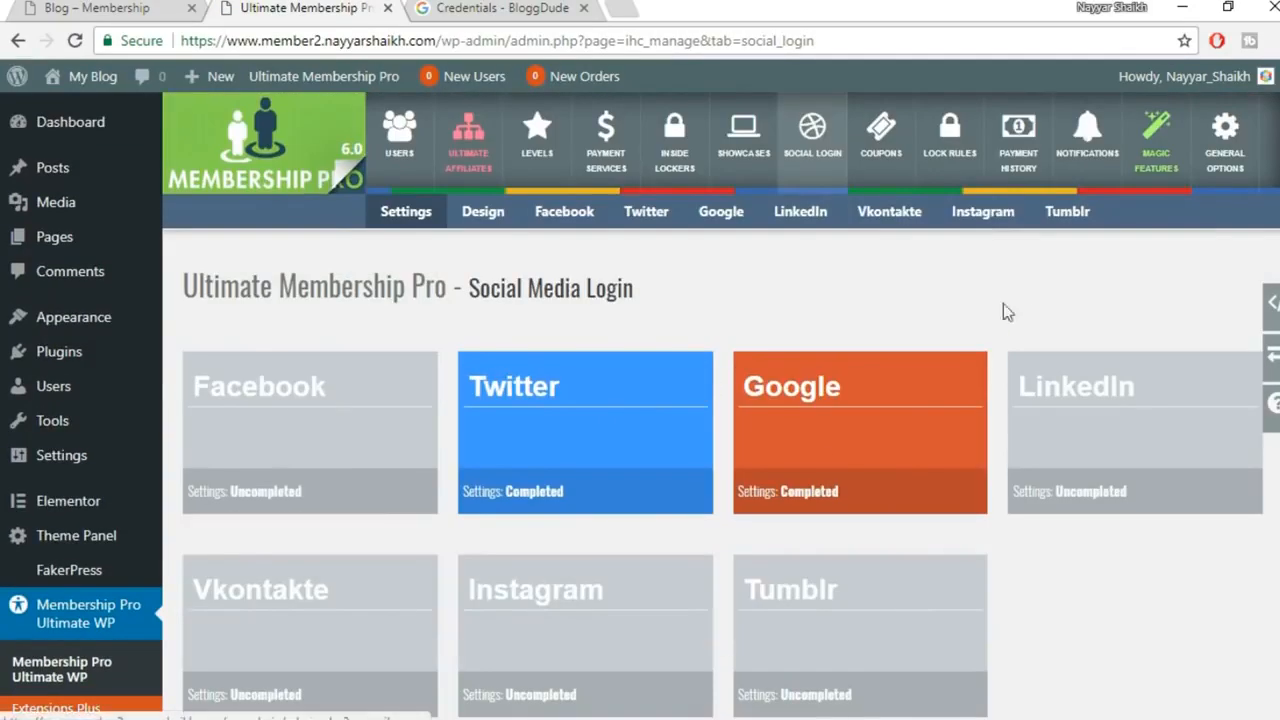
click(479, 223)
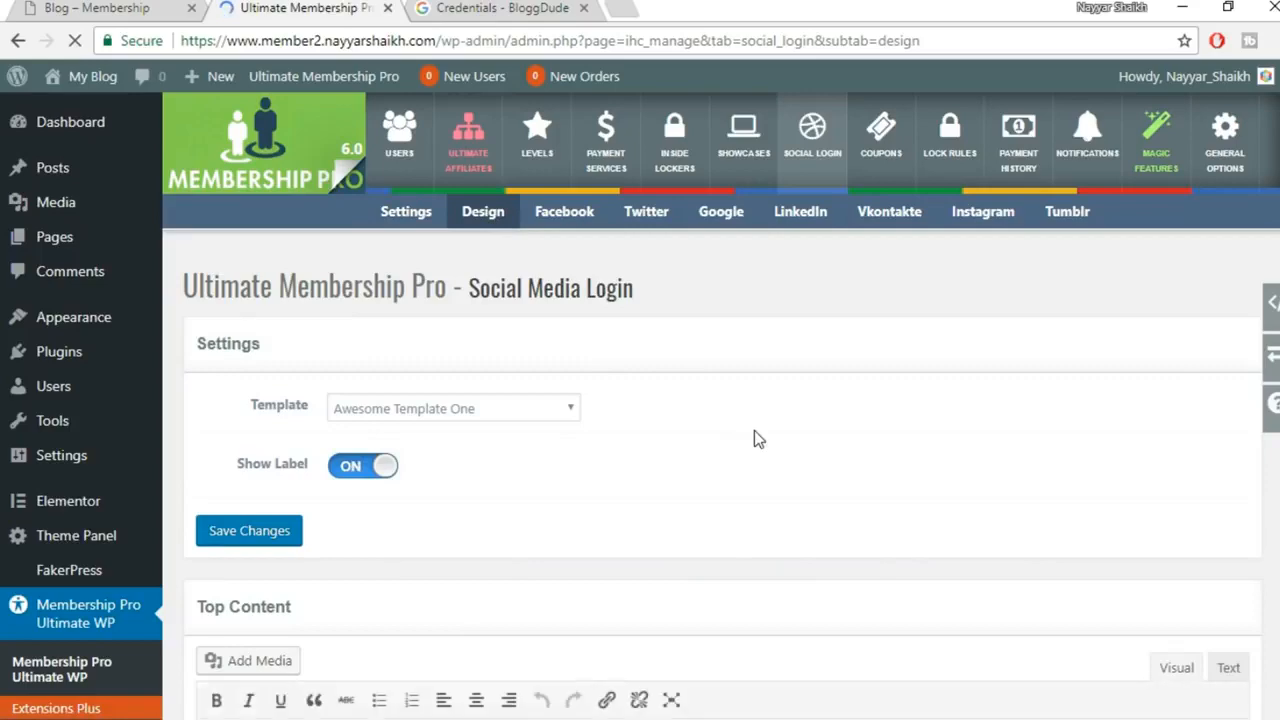
scroll(754, 431, down, 2)
scroll(748, 430, up, 1)
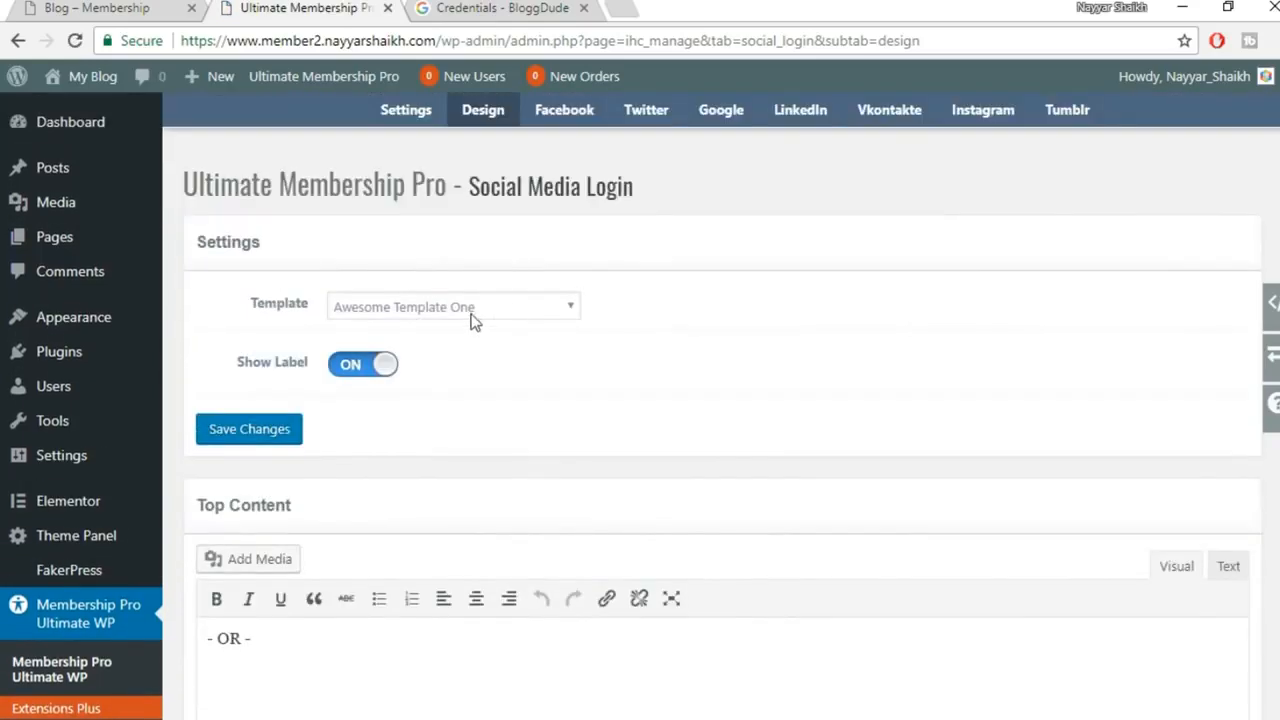
scroll(699, 352, down, 8)
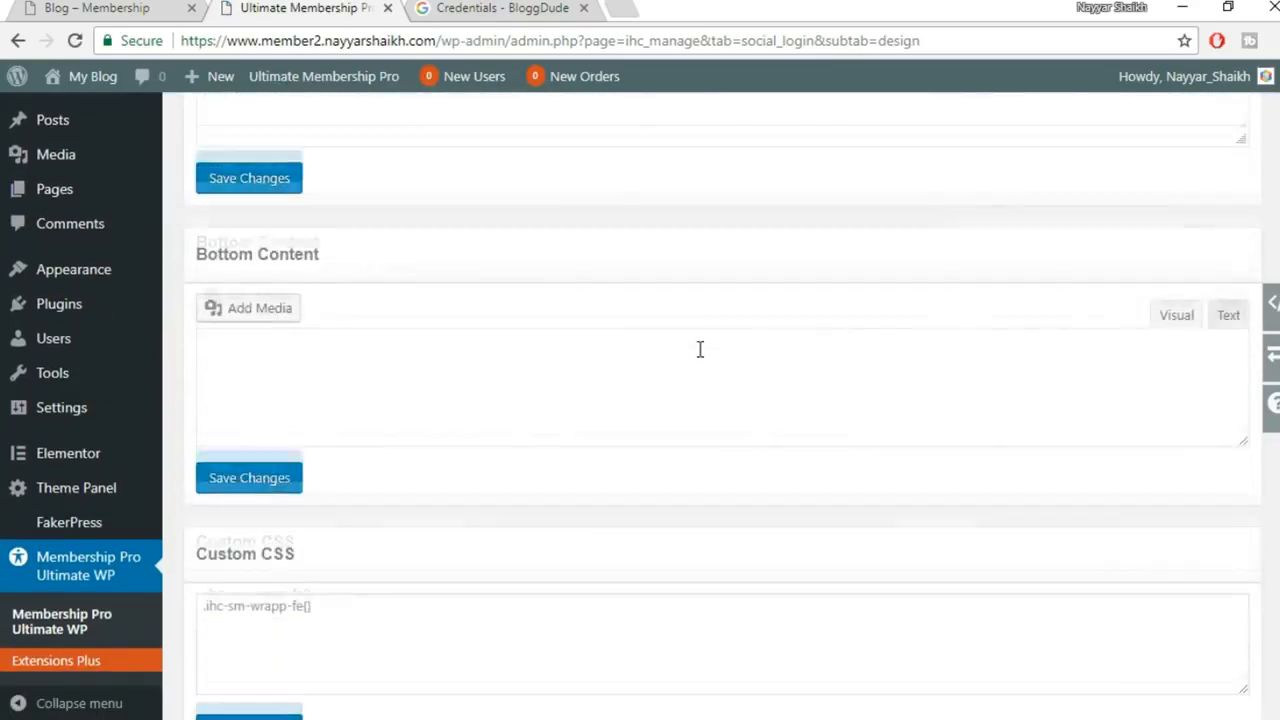
scroll(699, 358, up, 10)
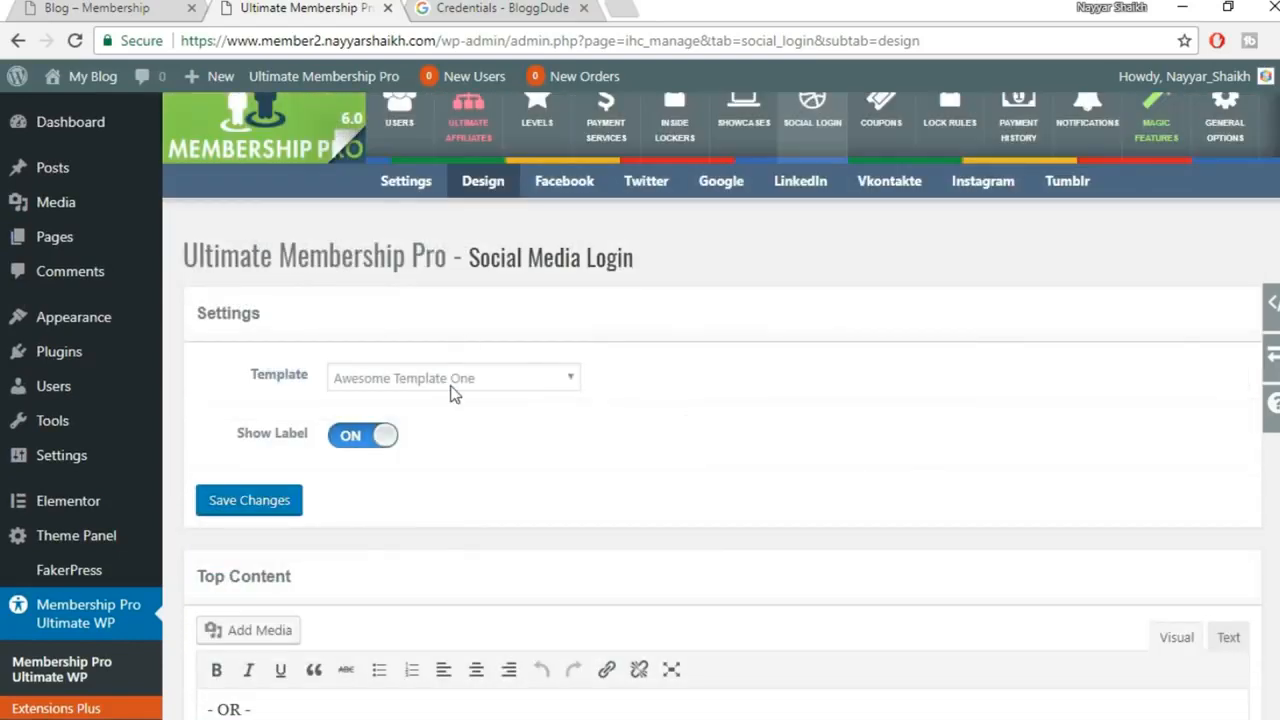
click(451, 380)
click(447, 420)
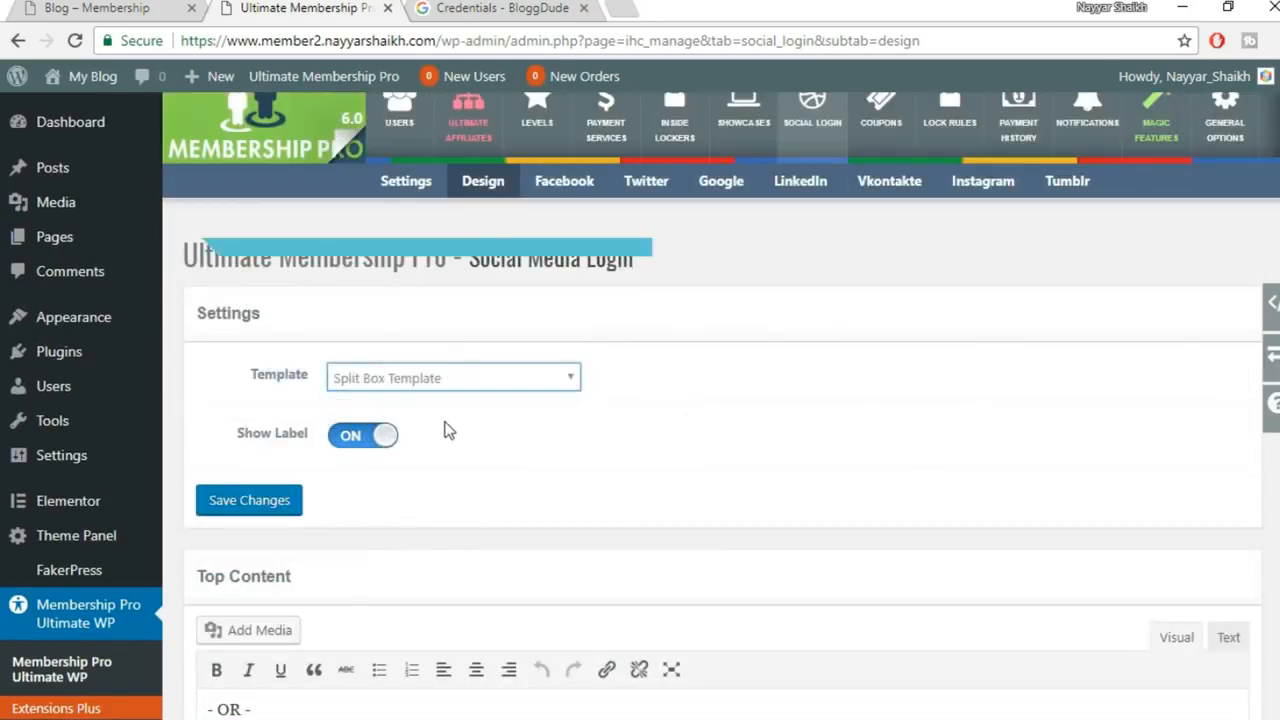
click(296, 502)
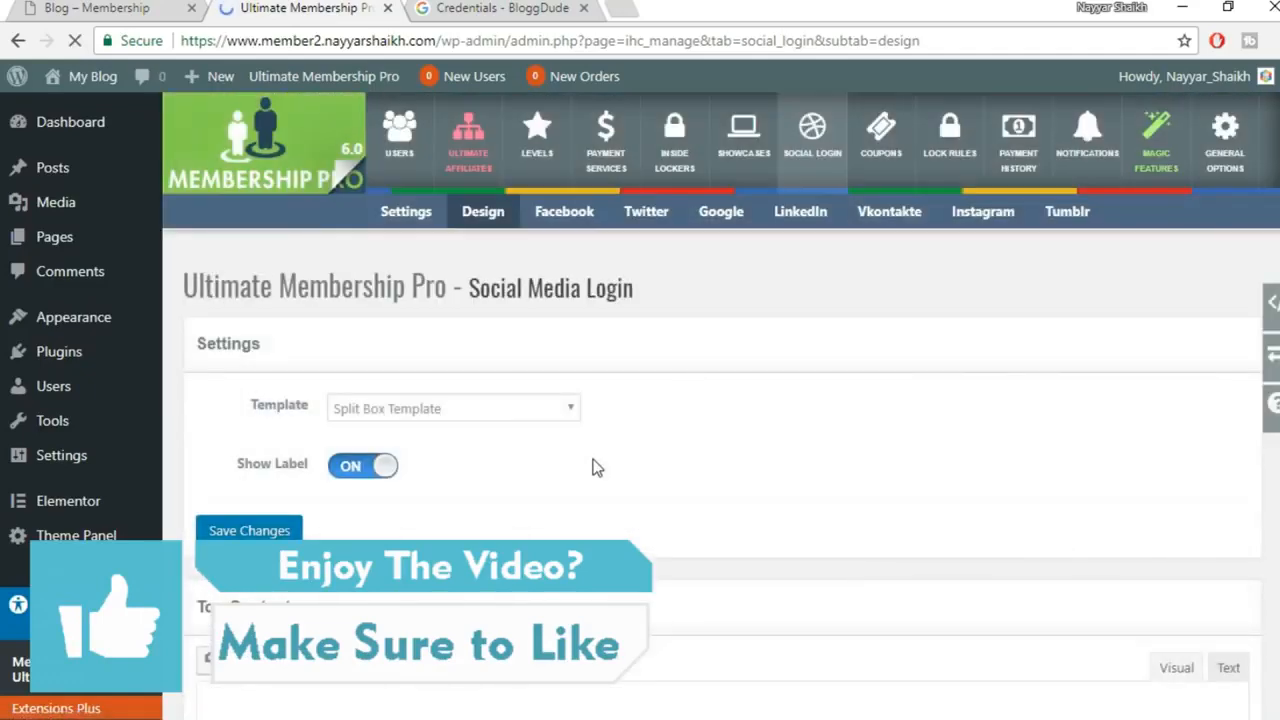
Reload the register page to view the restyled buttons, then reopen the Template list
scroll(593, 467, down, 8)
scroll(593, 467, up, 8)
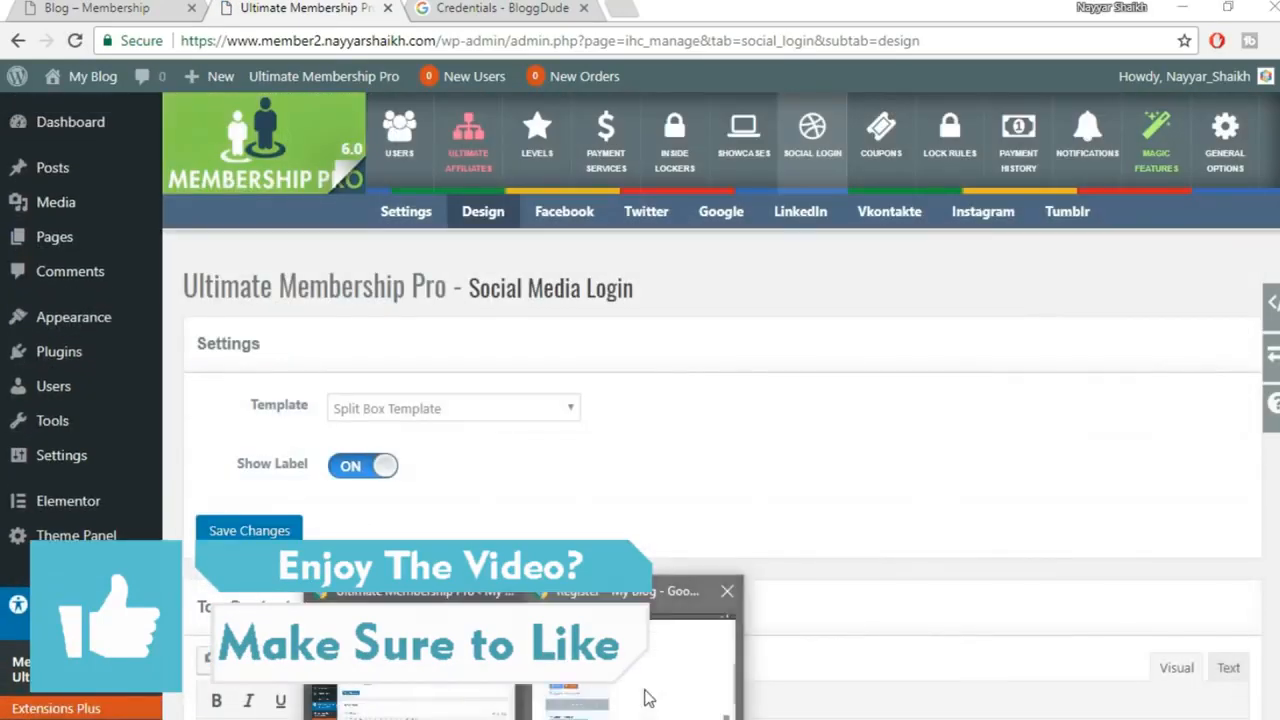
click(645, 697)
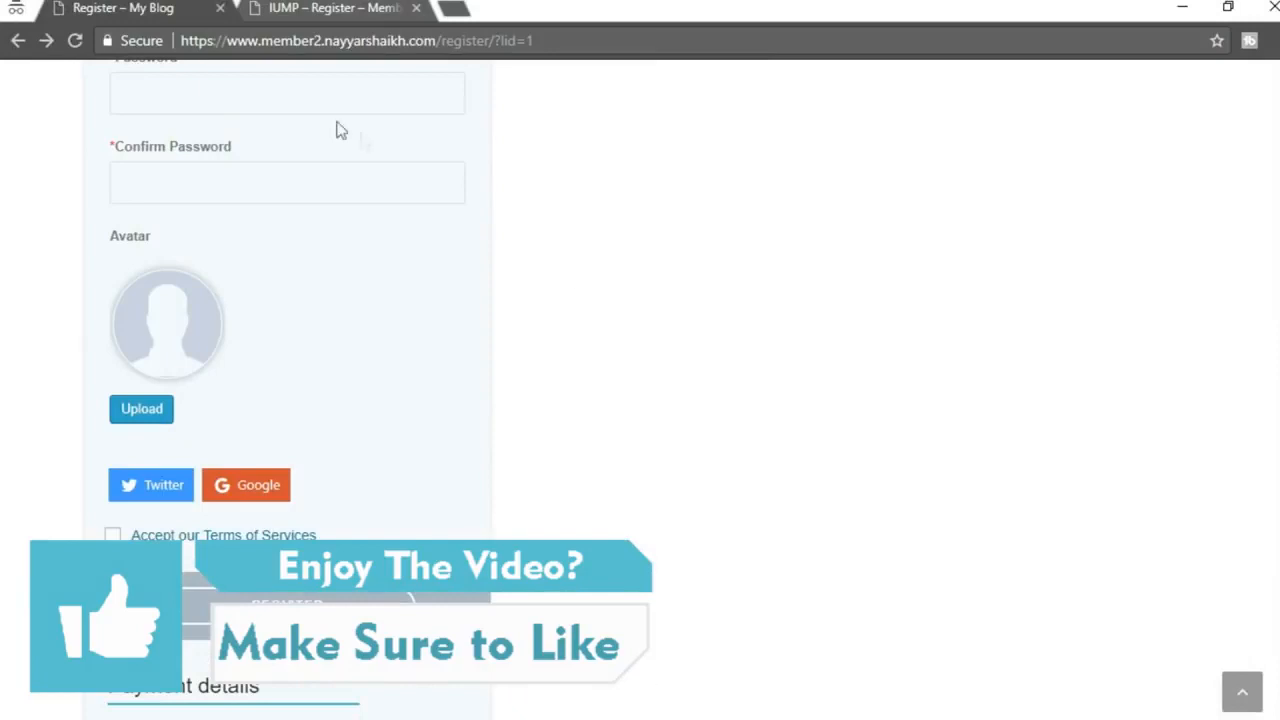
click(78, 41)
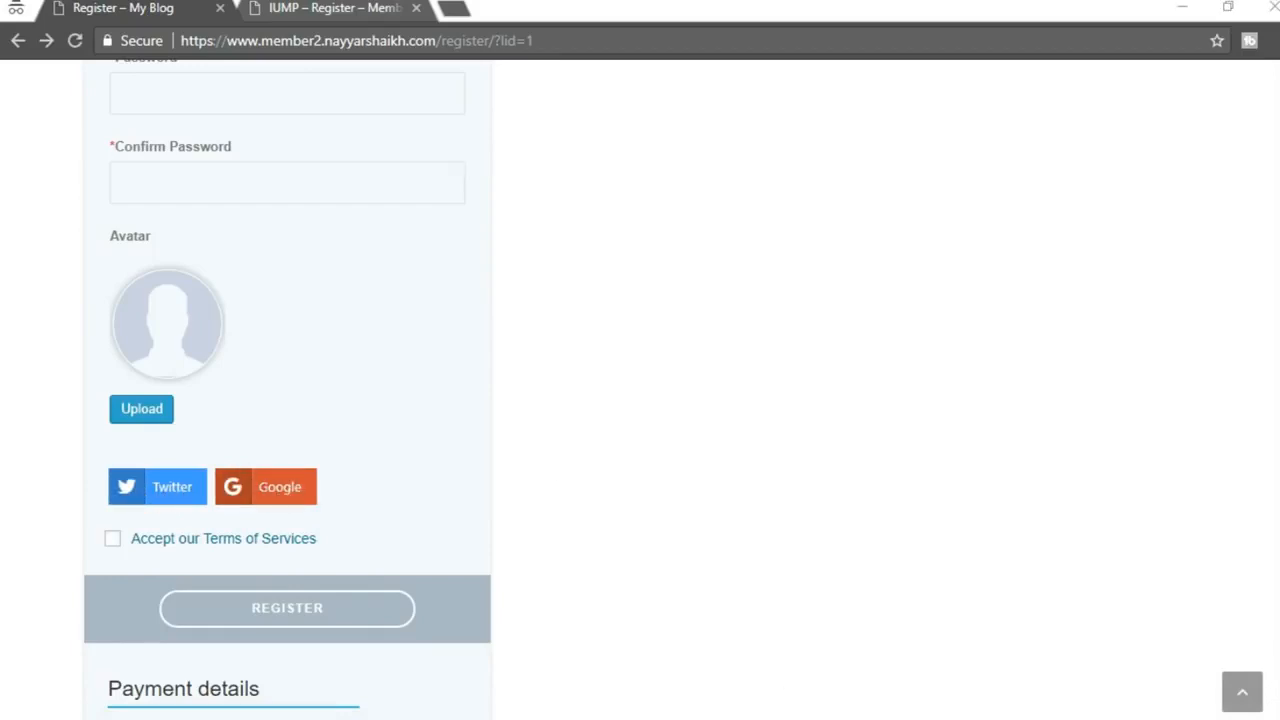
click(457, 677)
click(455, 406)
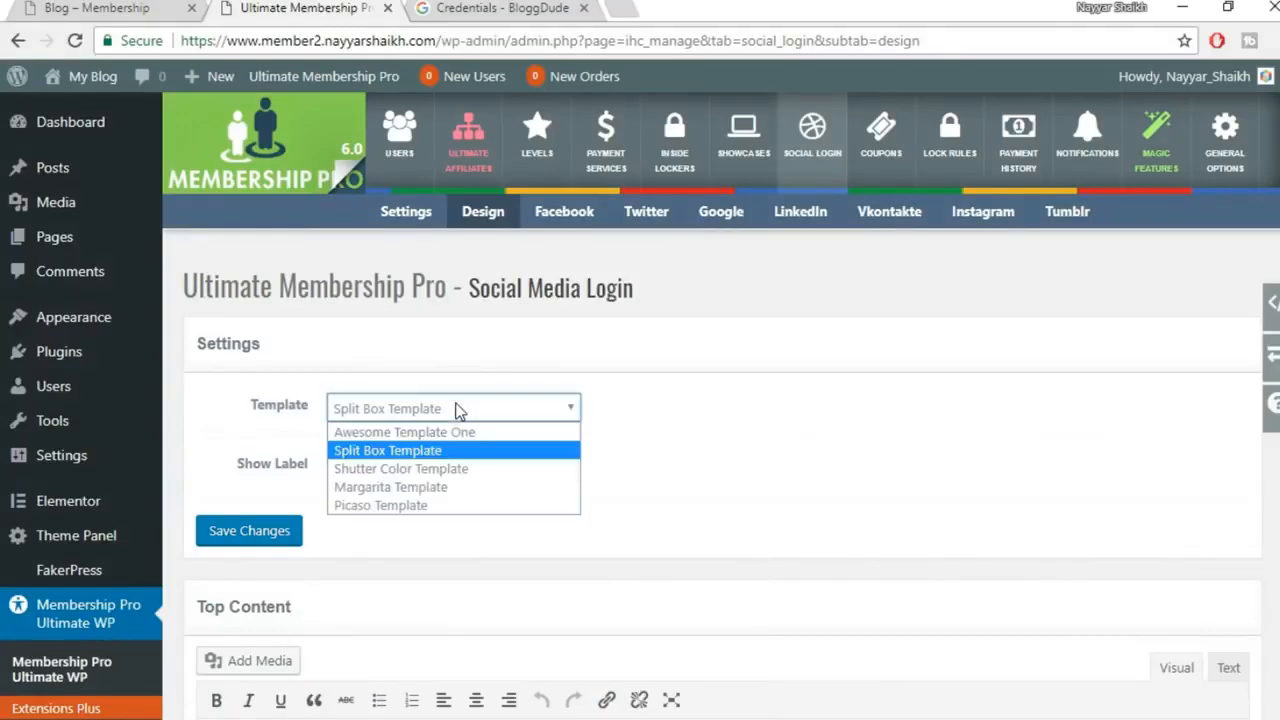
Try the Shutter Color and Margarita button templates, previewing each on the reloaded register page
click(466, 469)
click(262, 531)
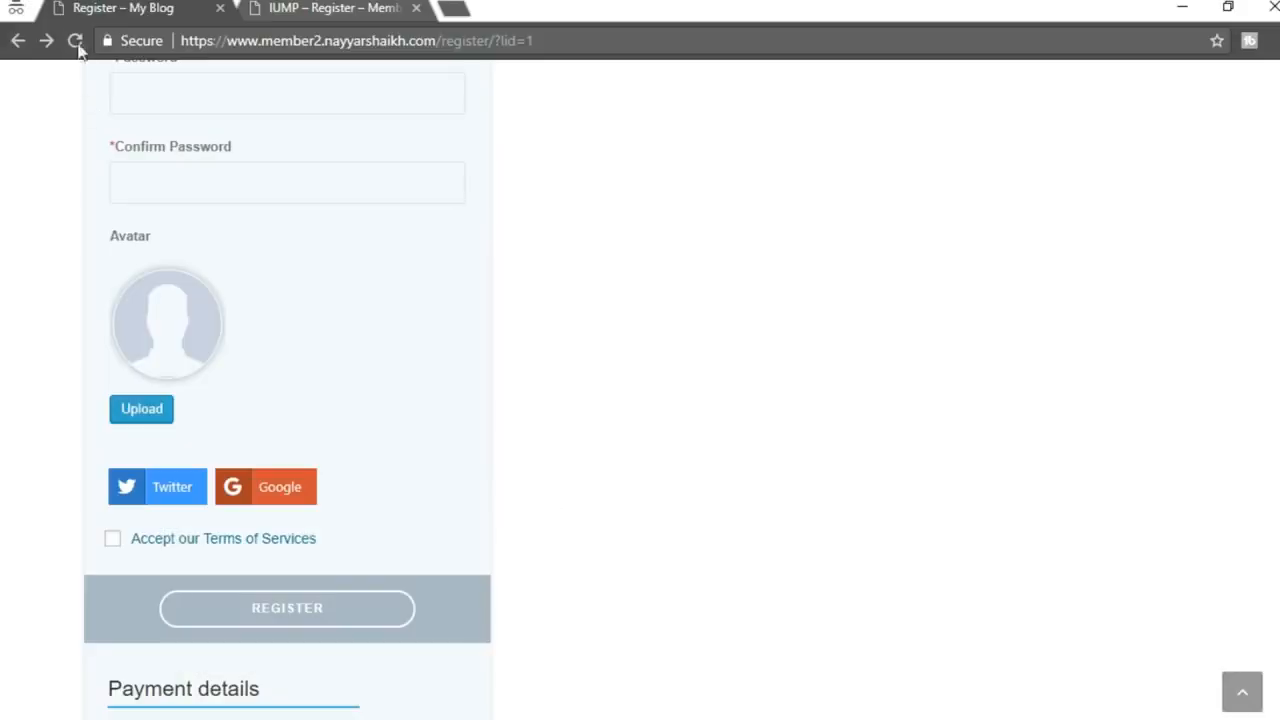
click(76, 42)
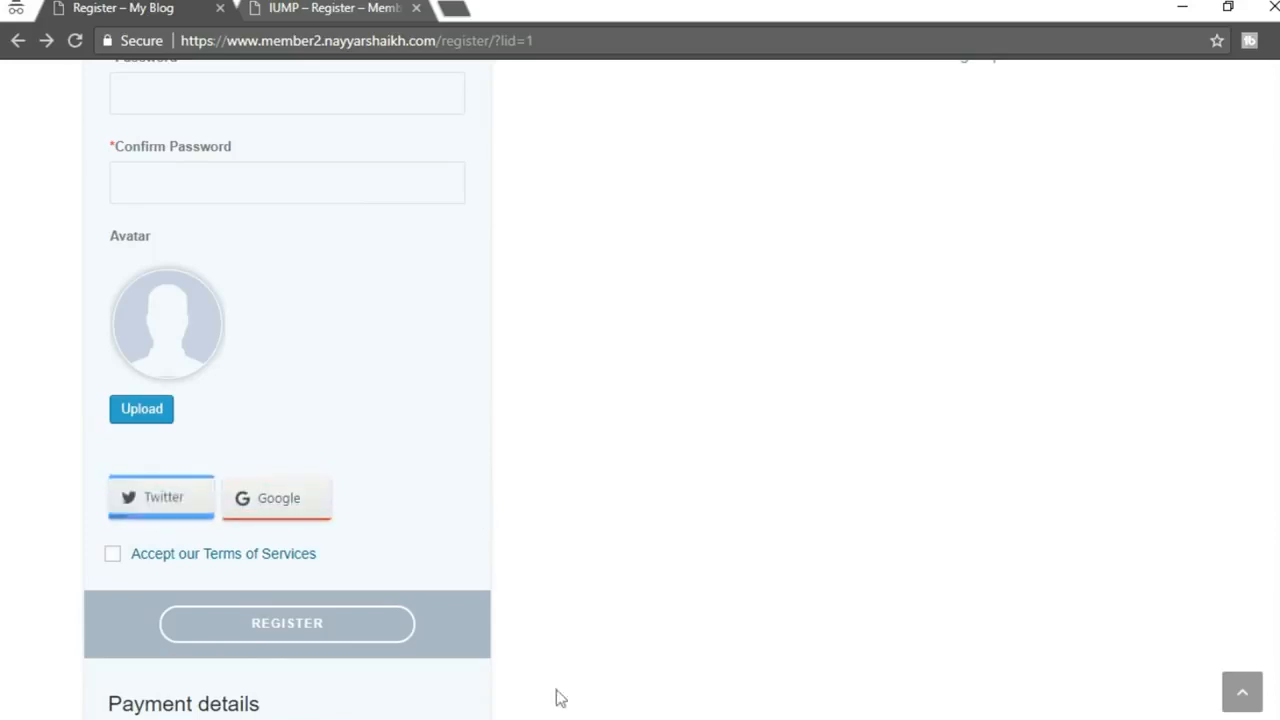
click(405, 668)
click(423, 410)
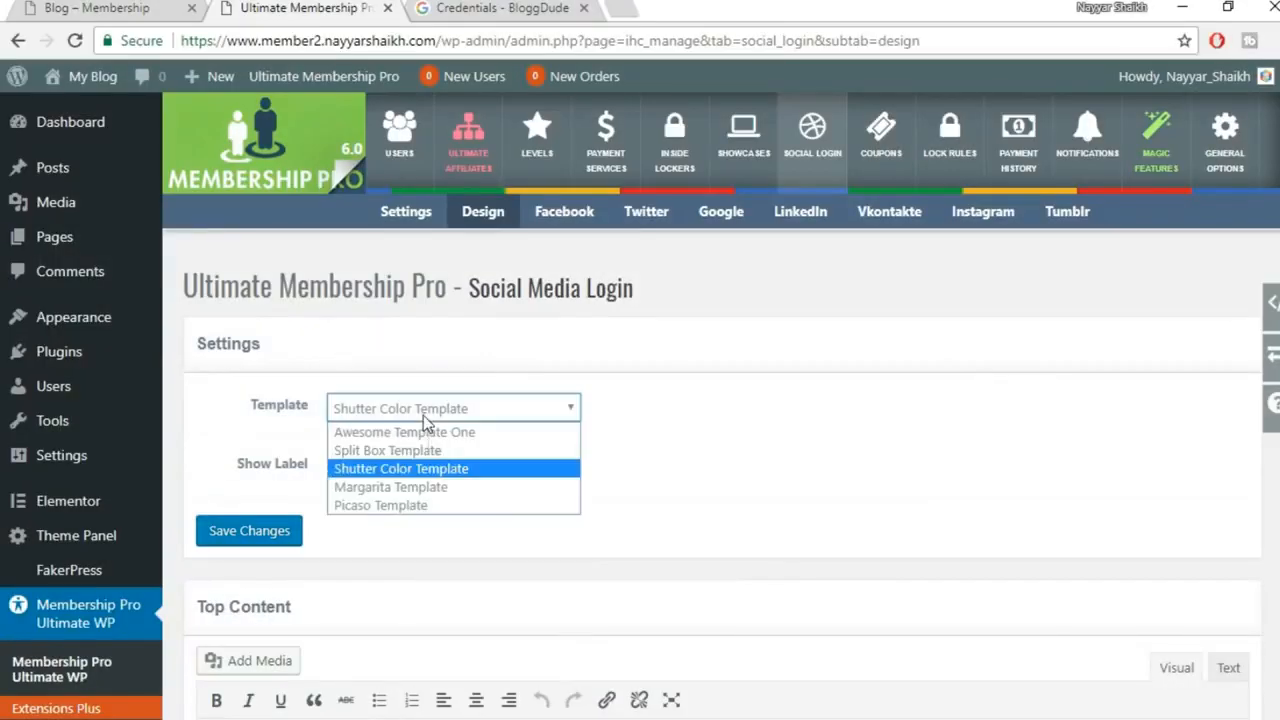
click(425, 487)
click(268, 528)
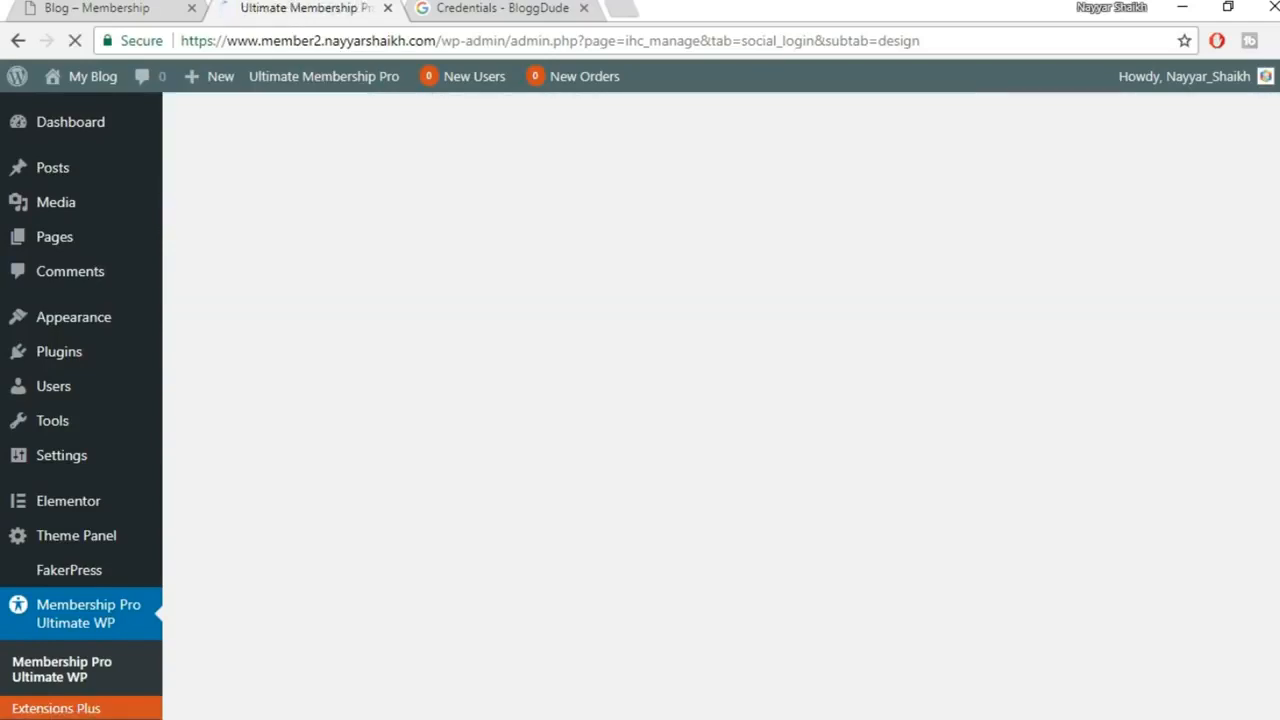
mouse_move(627, 712)
click(630, 650)
click(75, 40)
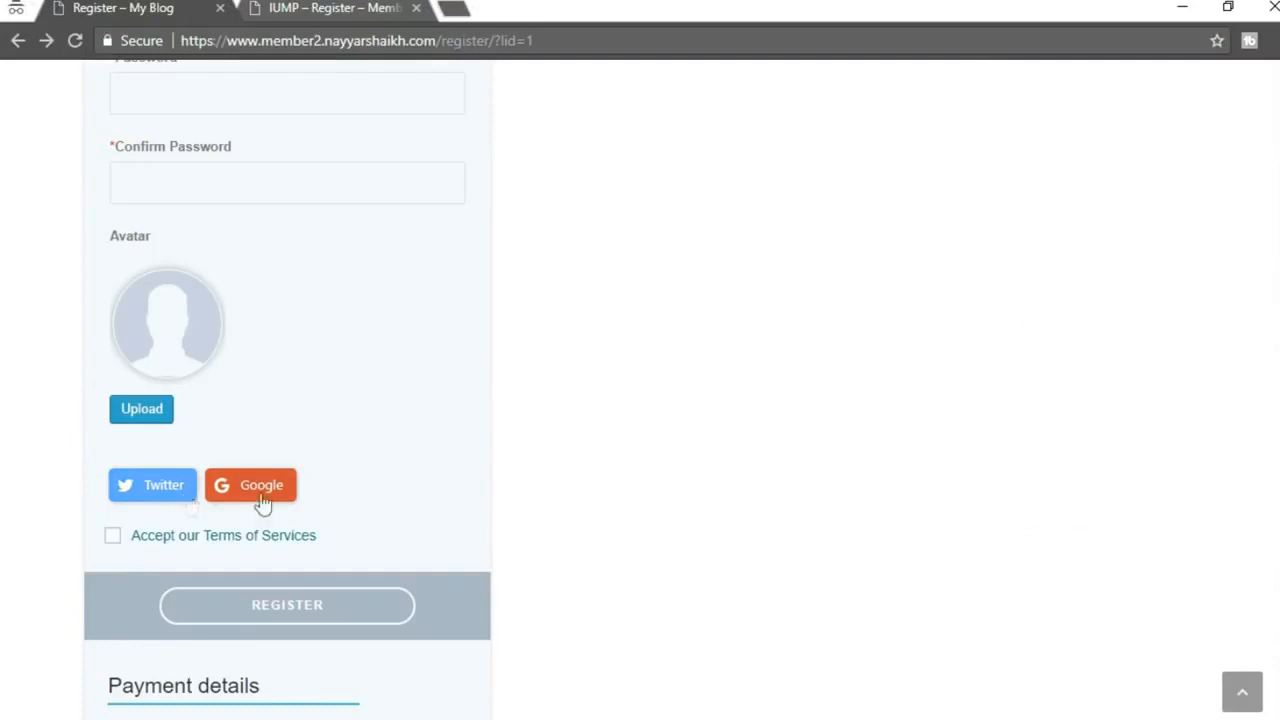
Save the Picaso Template for the social login buttons and preview it on the register page
mouse_move(521, 712)
click(440, 660)
click(513, 427)
click(450, 505)
click(249, 530)
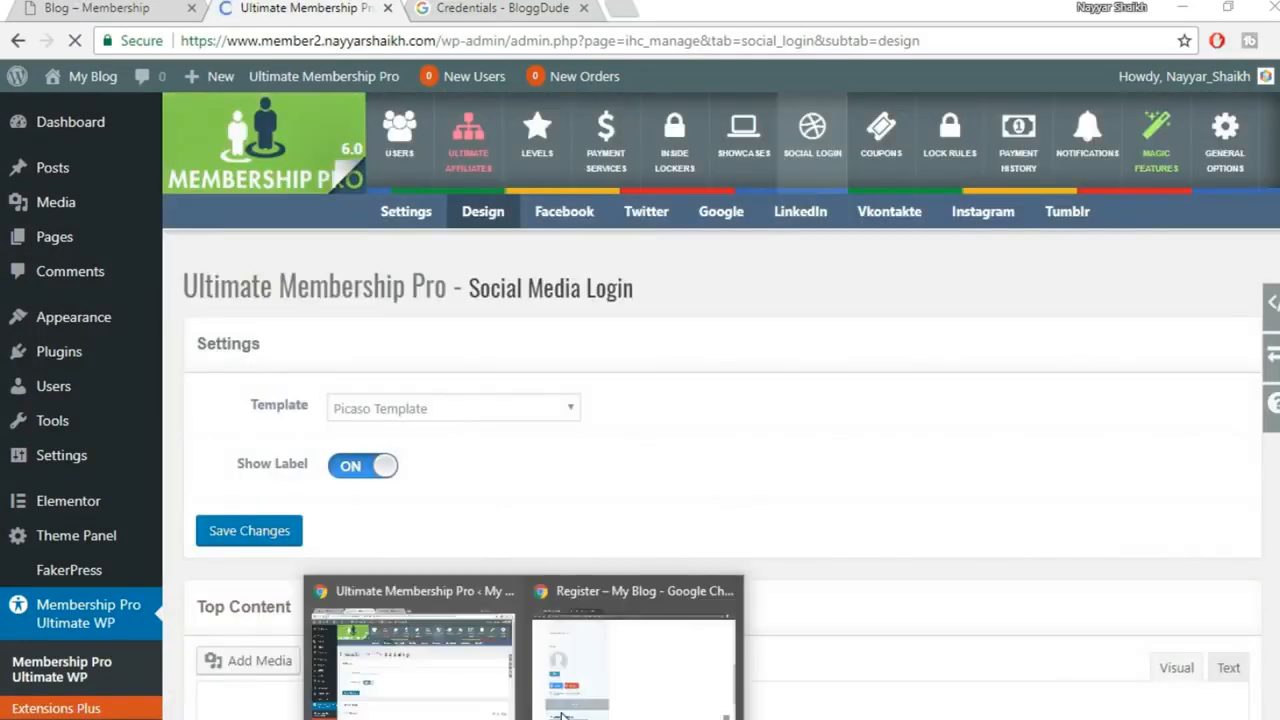
click(562, 712)
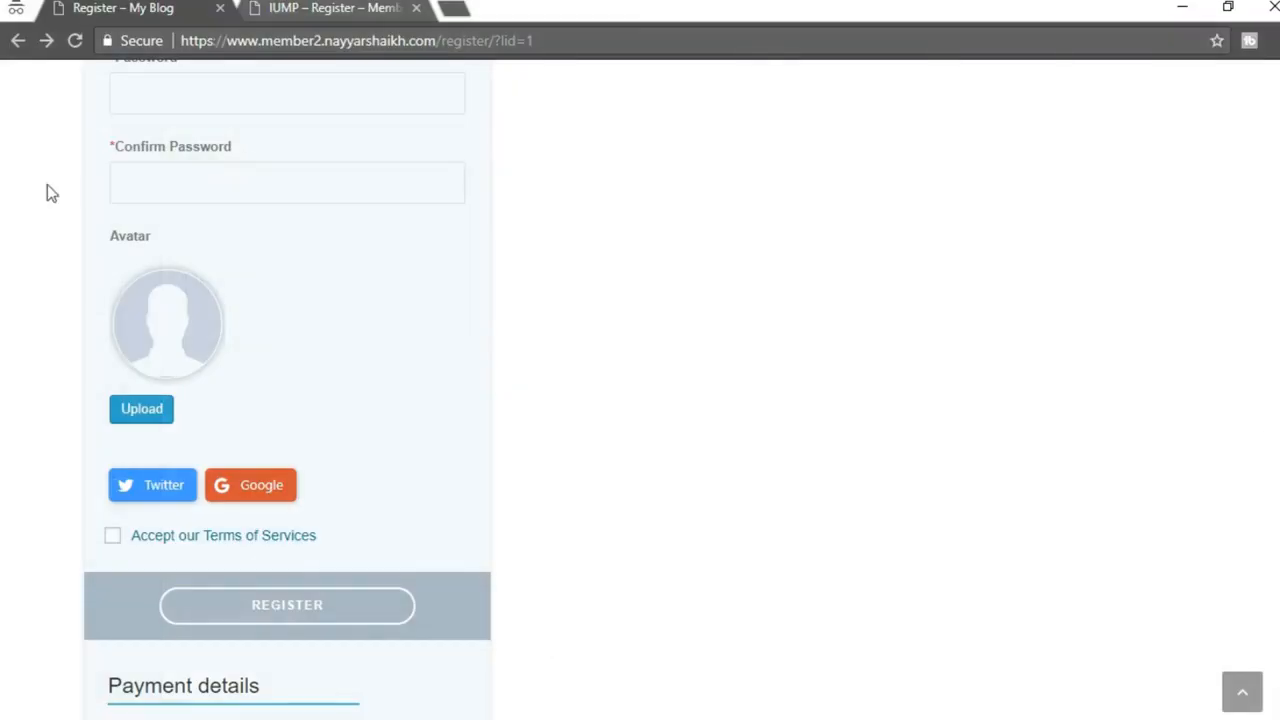
click(74, 42)
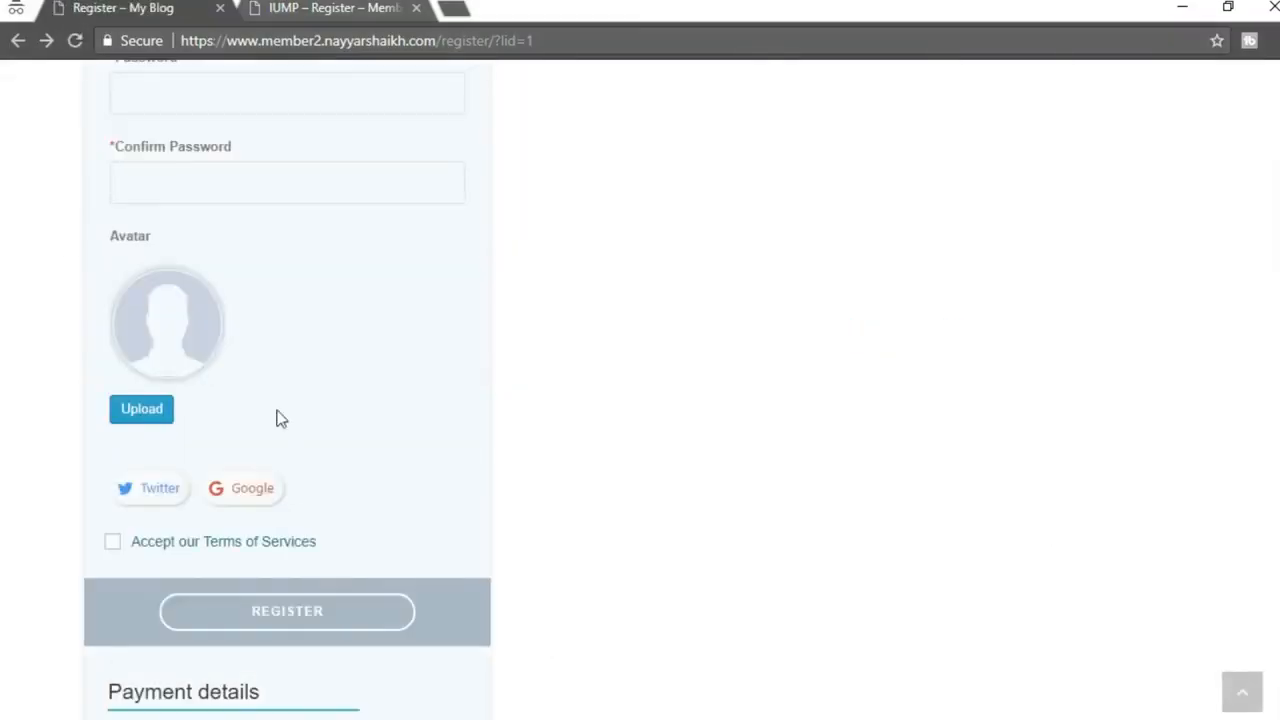
Save the Split Box Template and reload the register page to see the matching Twitter and Google buttons
mouse_move(562, 716)
click(478, 692)
click(421, 414)
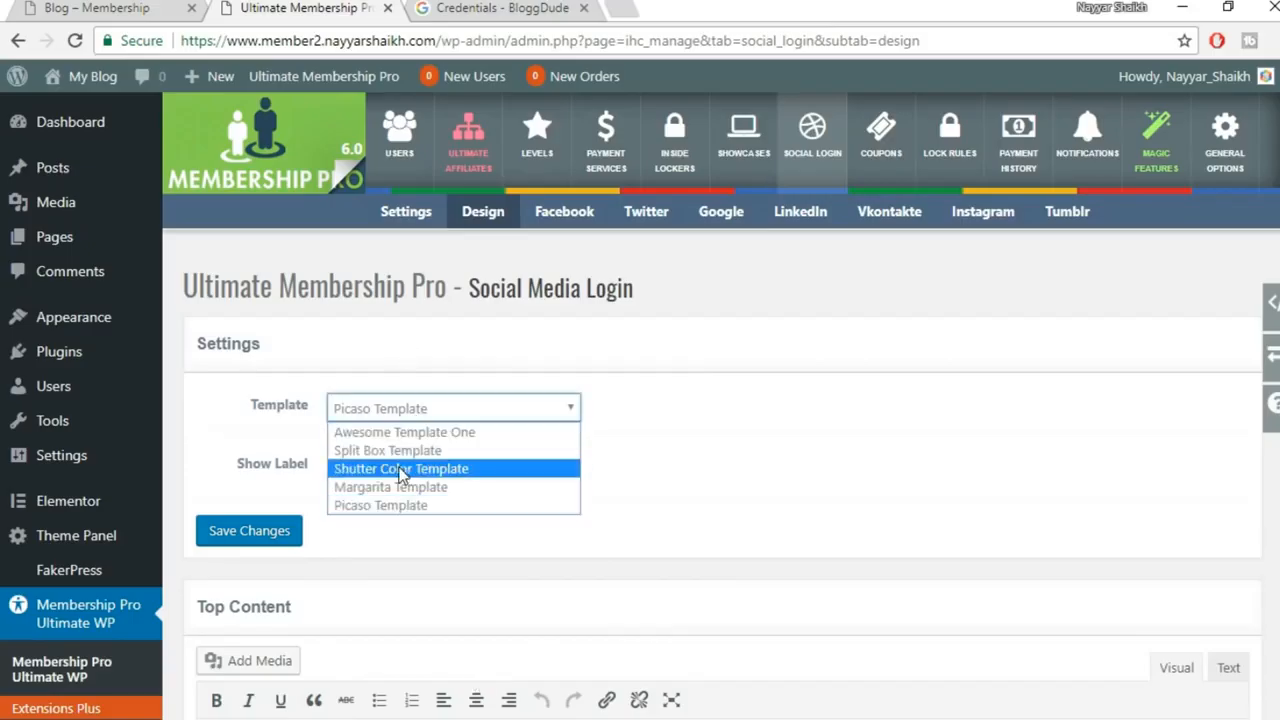
click(436, 452)
click(298, 532)
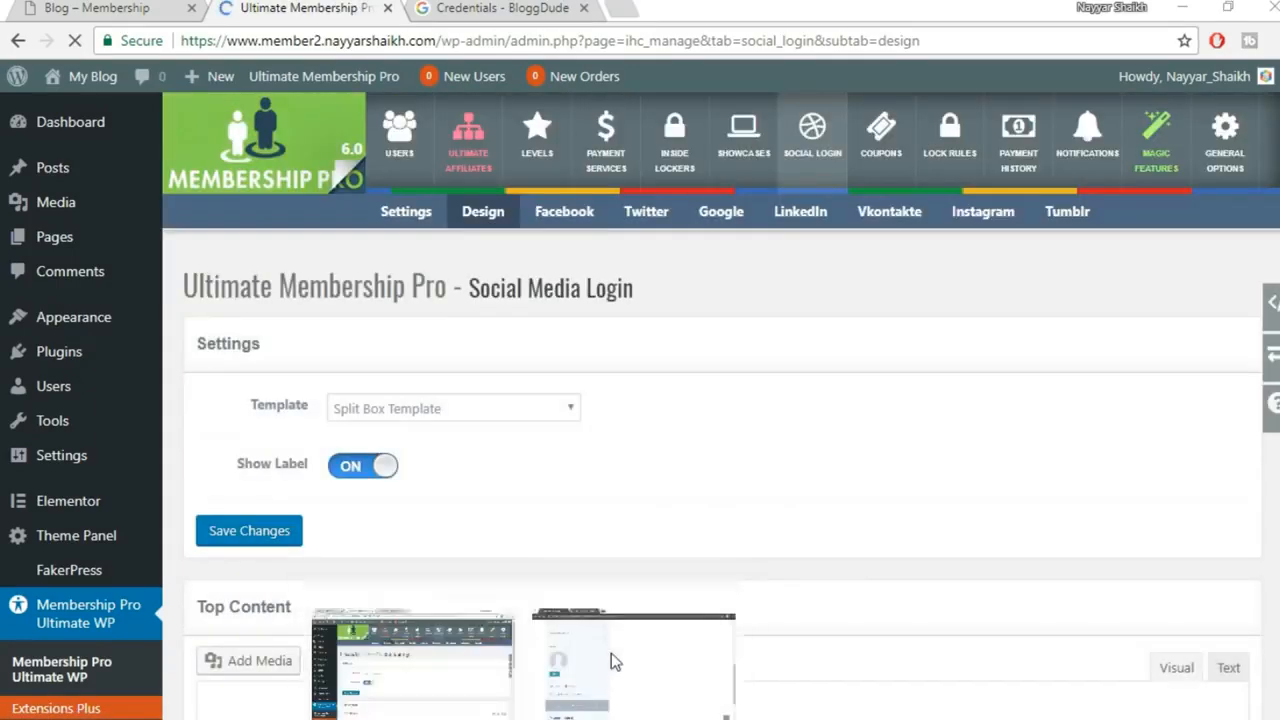
click(634, 643)
click(78, 42)
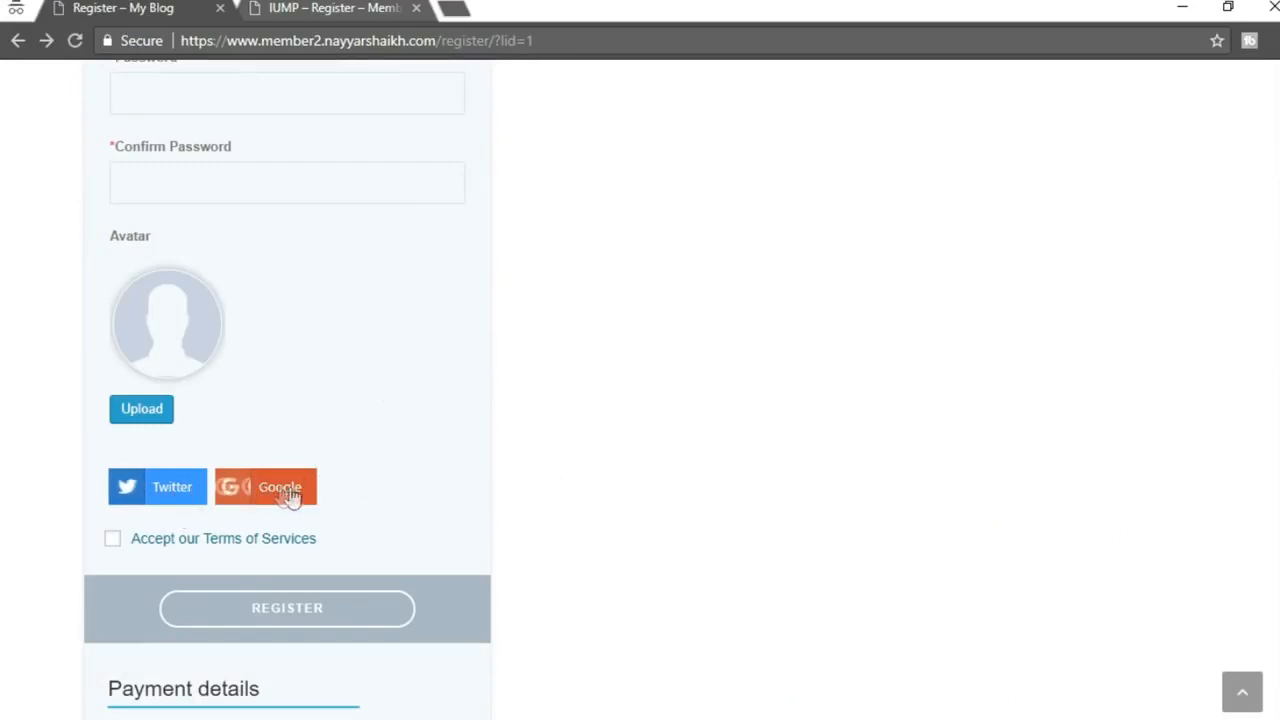
Follow the register form's Terms of Services link and review the IUMP – TOS Page
mouse_move(527, 715)
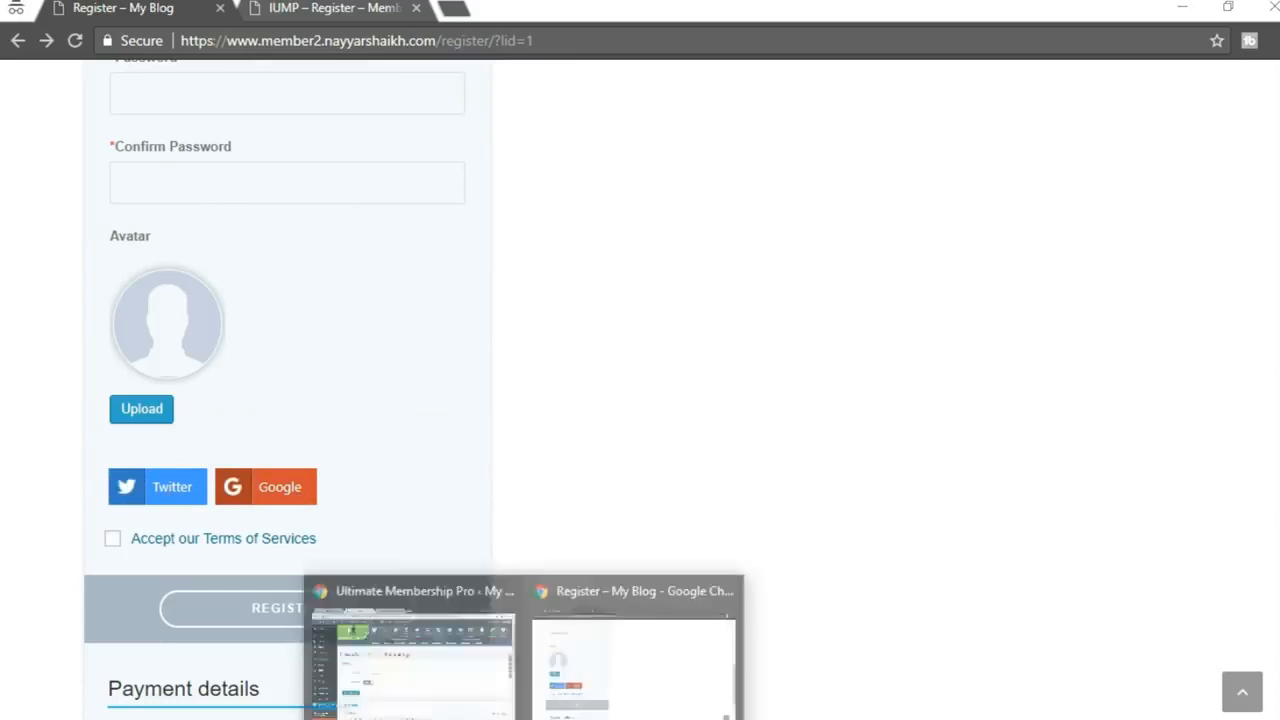
click(433, 668)
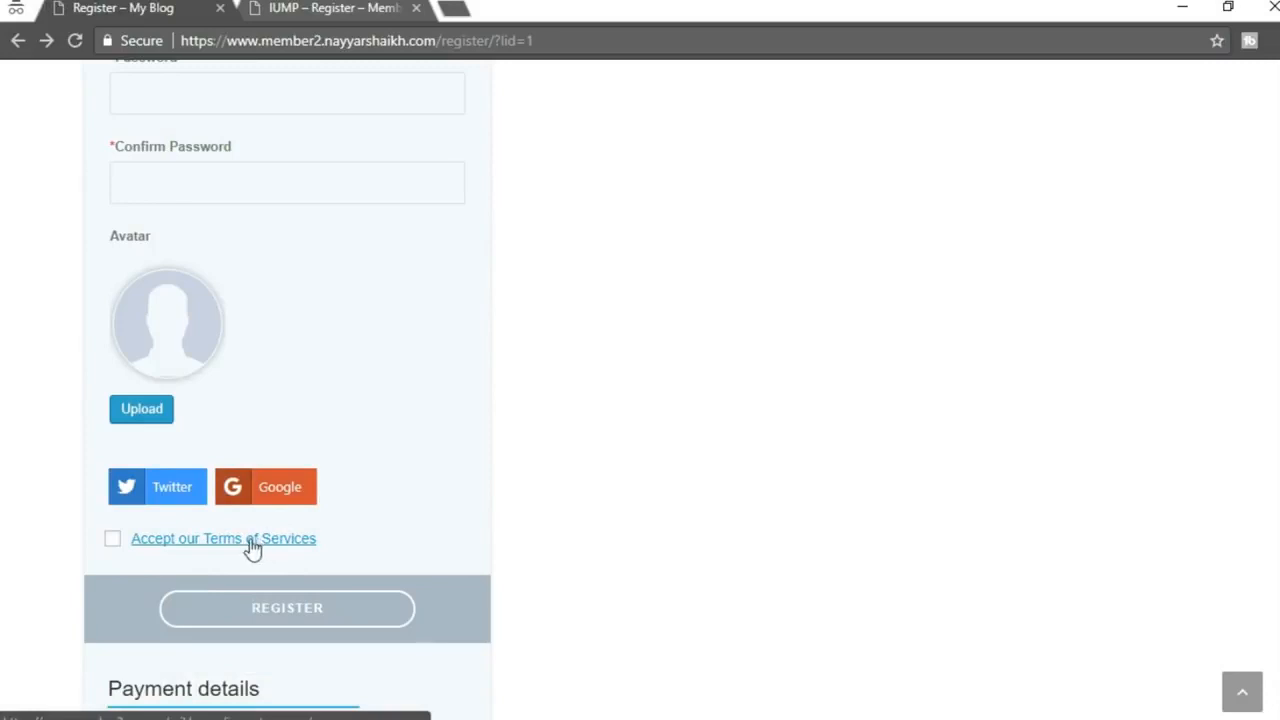
click(230, 540)
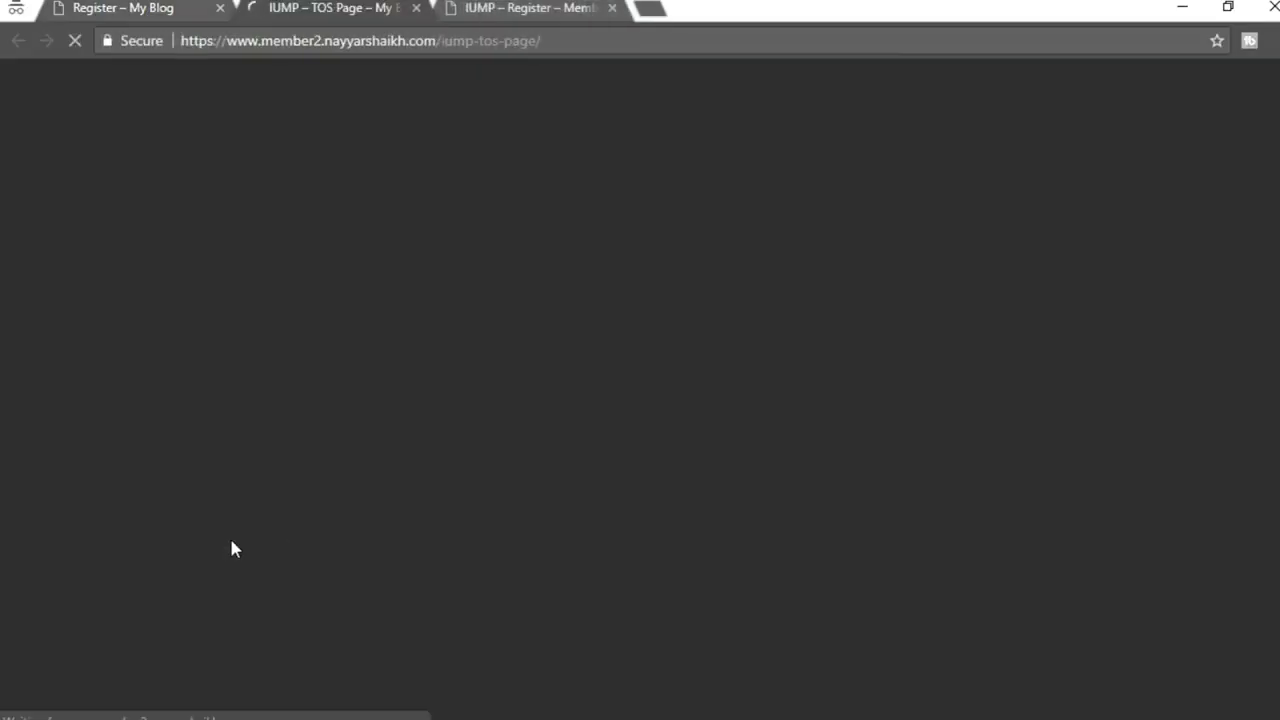
scroll(290, 412, down, 2)
scroll(294, 414, up, 2)
scroll(711, 420, down, 4)
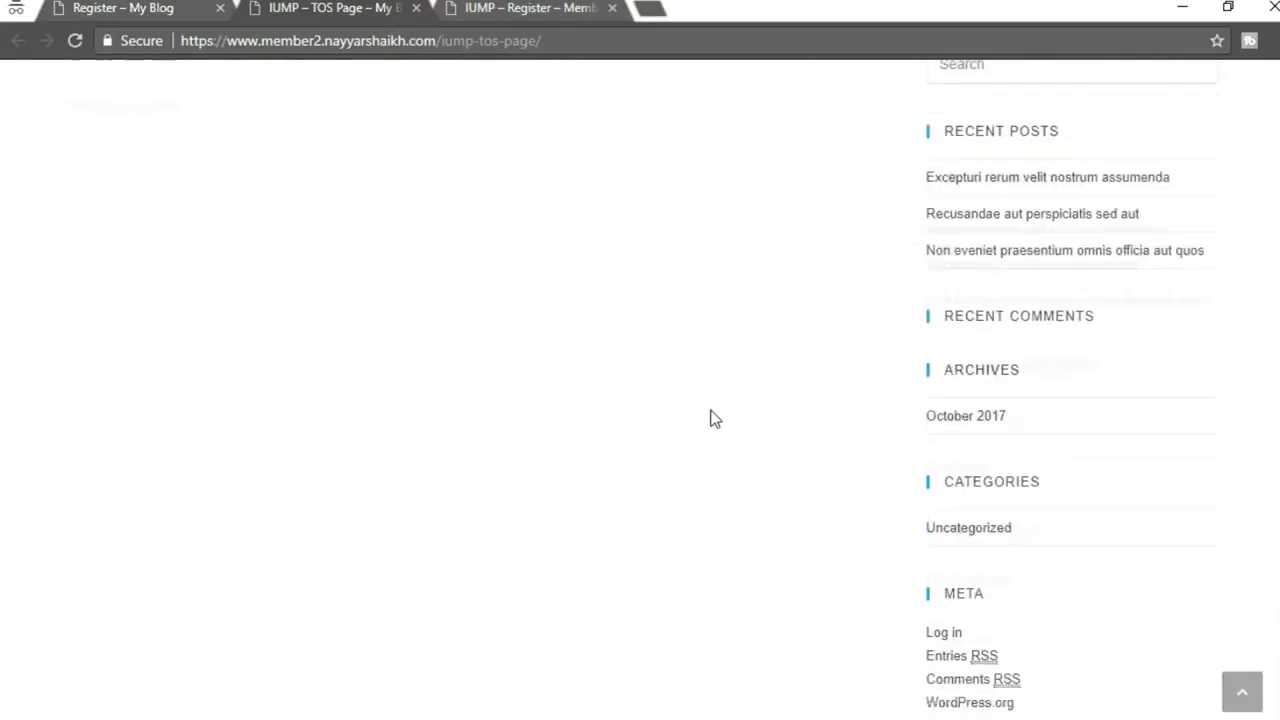
scroll(711, 466, up, 4)
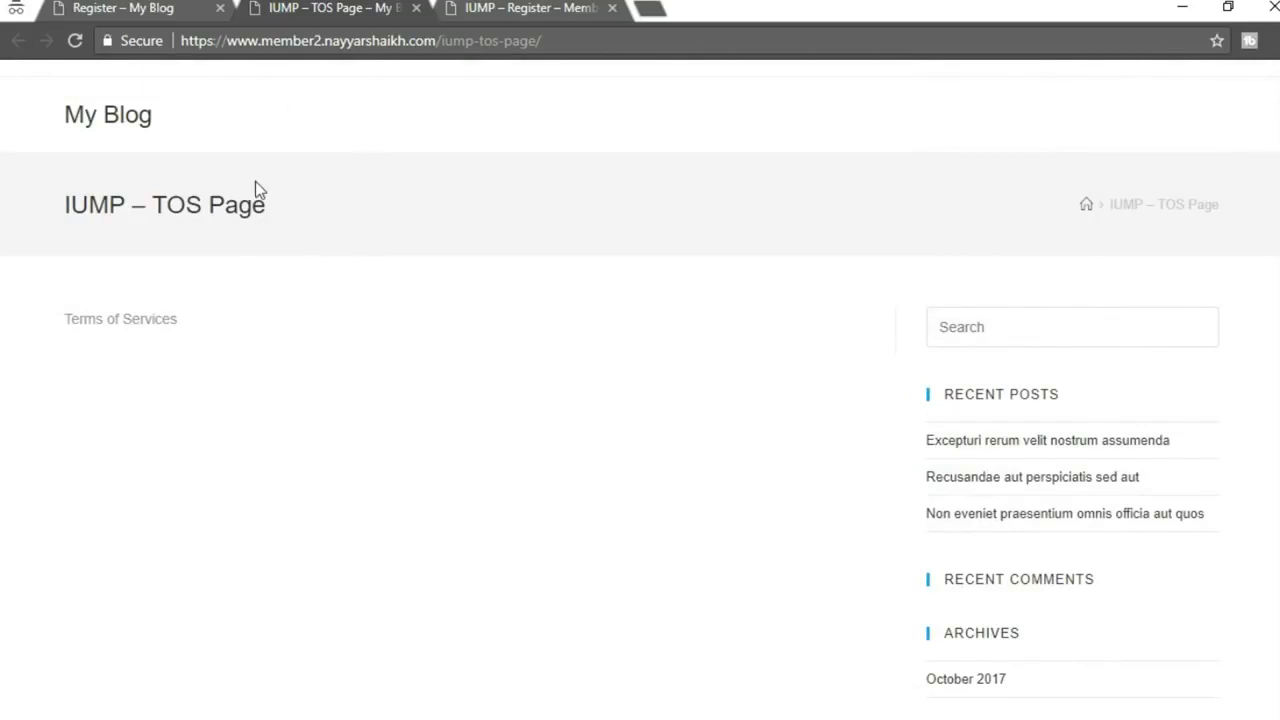
drag(170, 196, 3, 192)
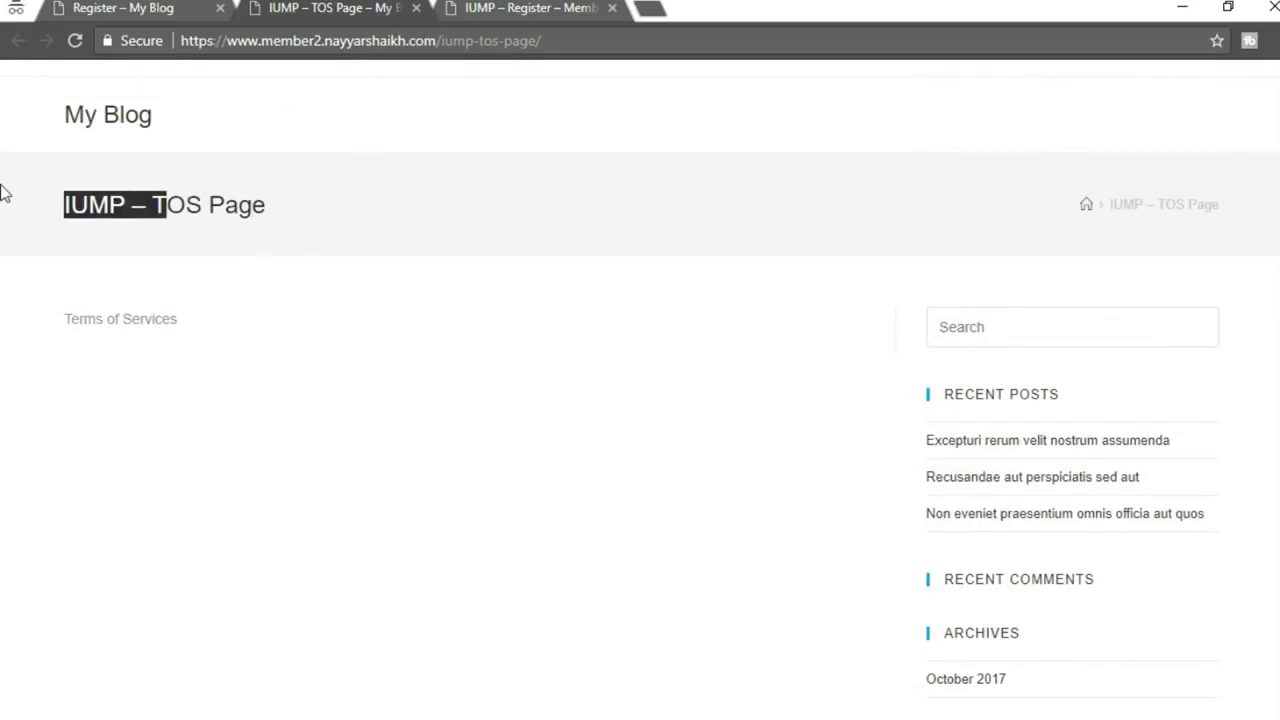
click(120, 207)
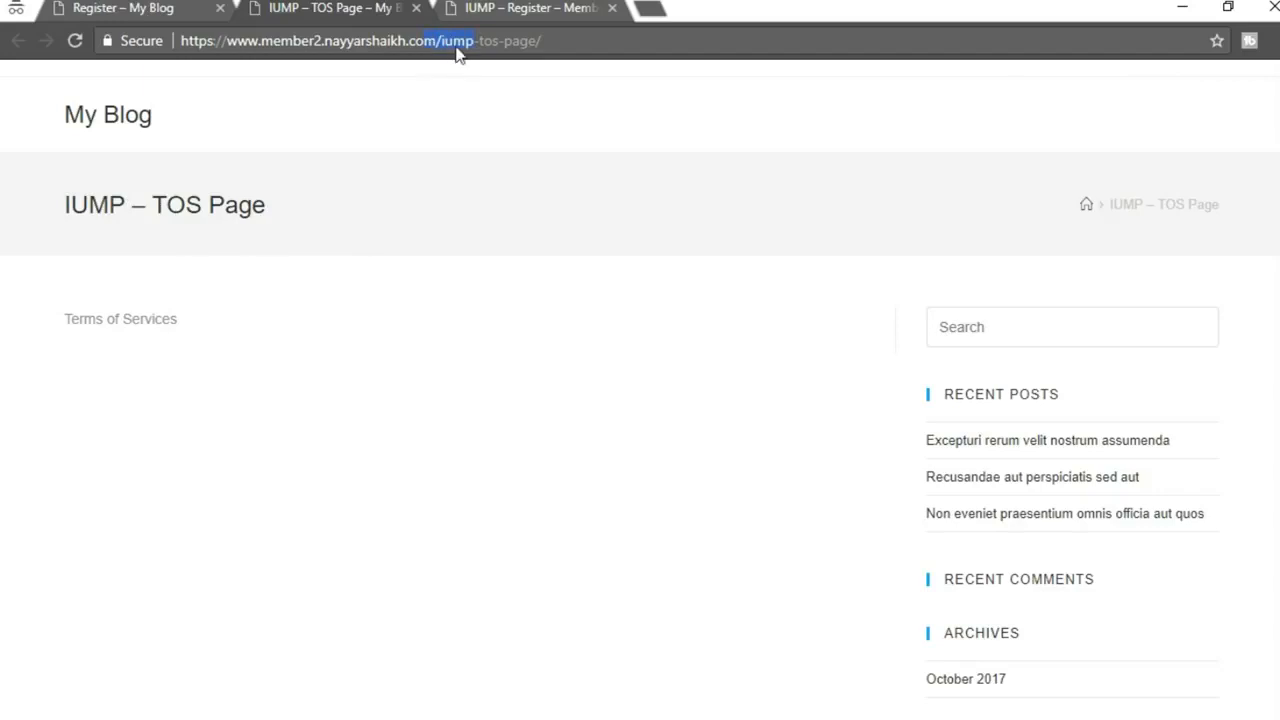
Show the All Pages list in the WordPress admin
click(451, 694)
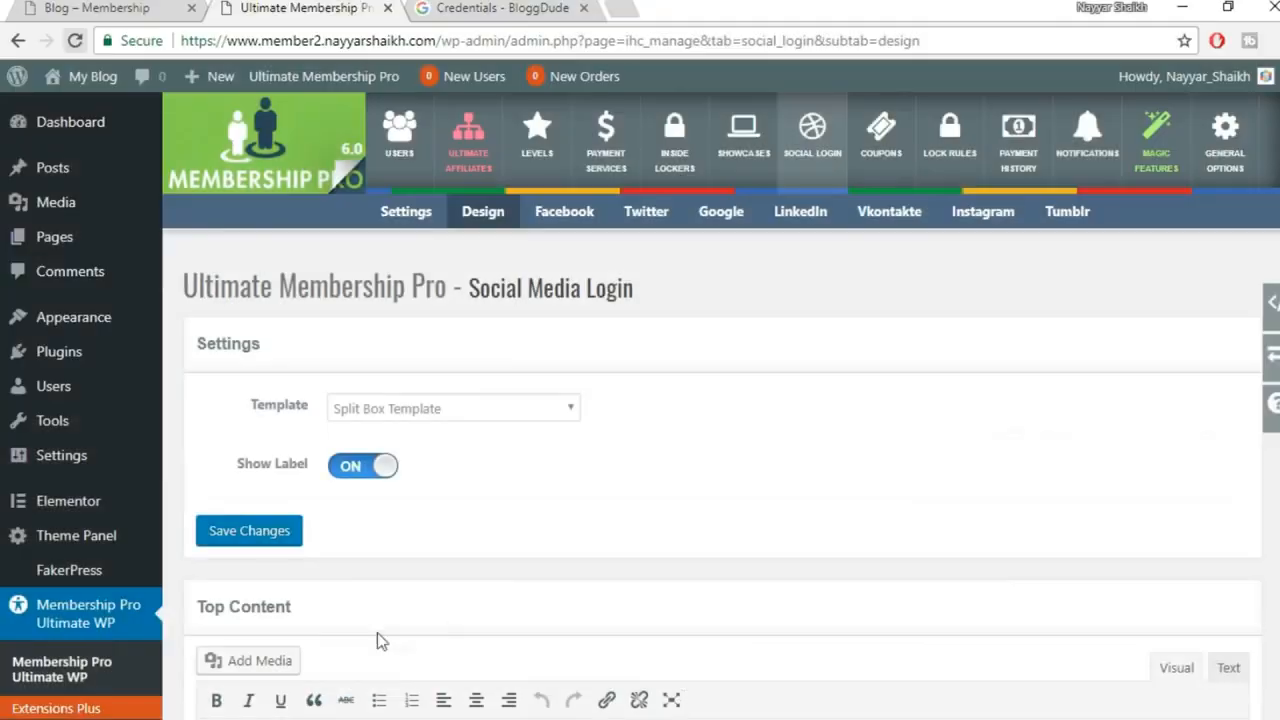
click(75, 241)
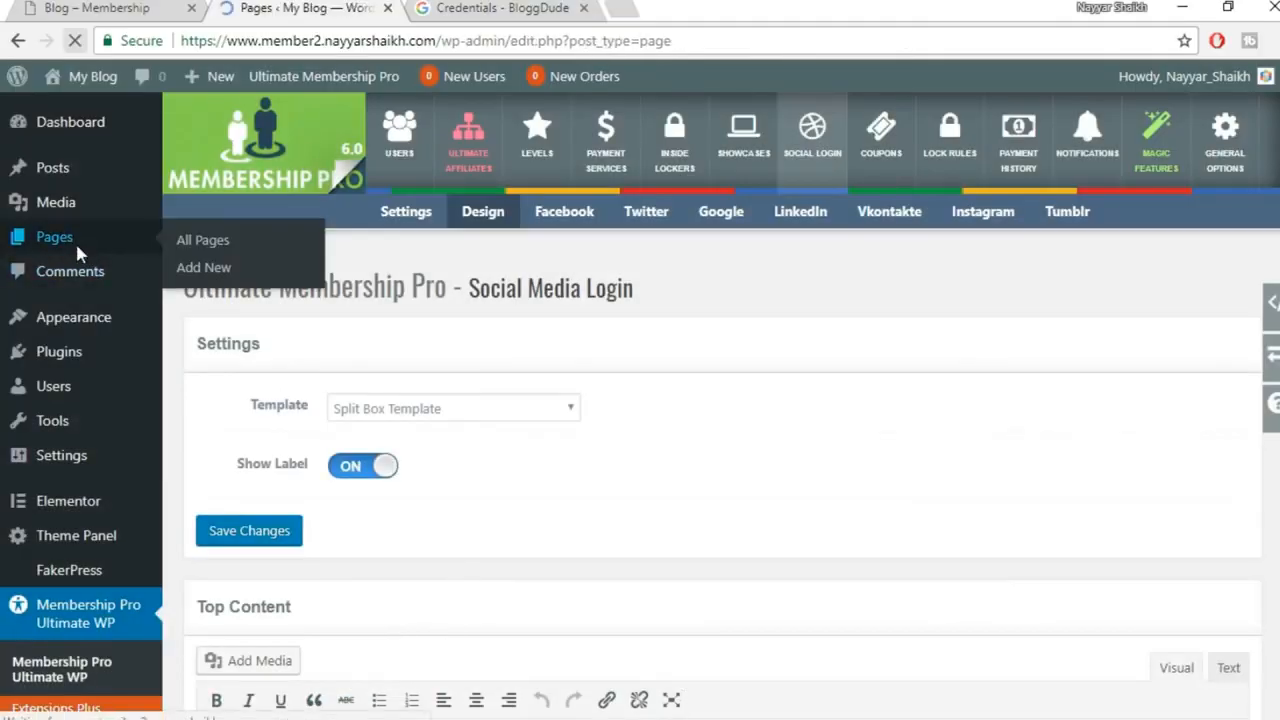
scroll(523, 377, down, 2)
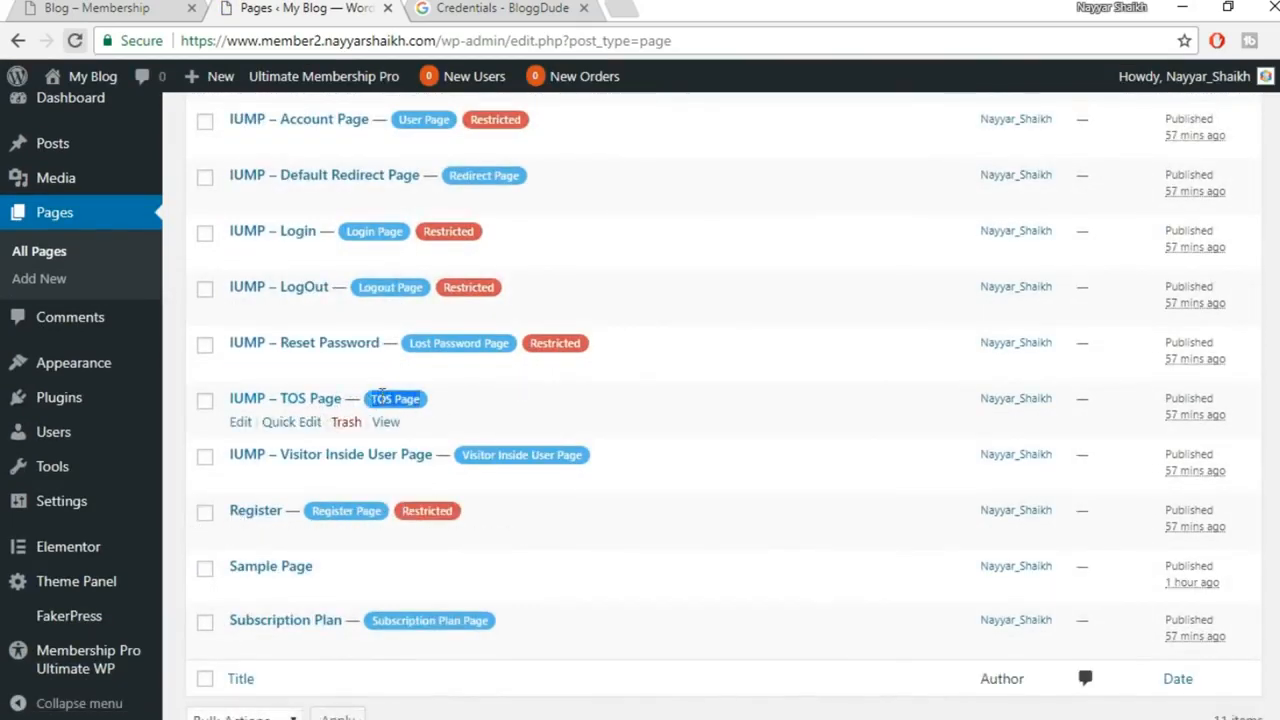
Open the TOS page editor, then select five Lorem Ipsum paragraphs on lipsum.com
click(240, 422)
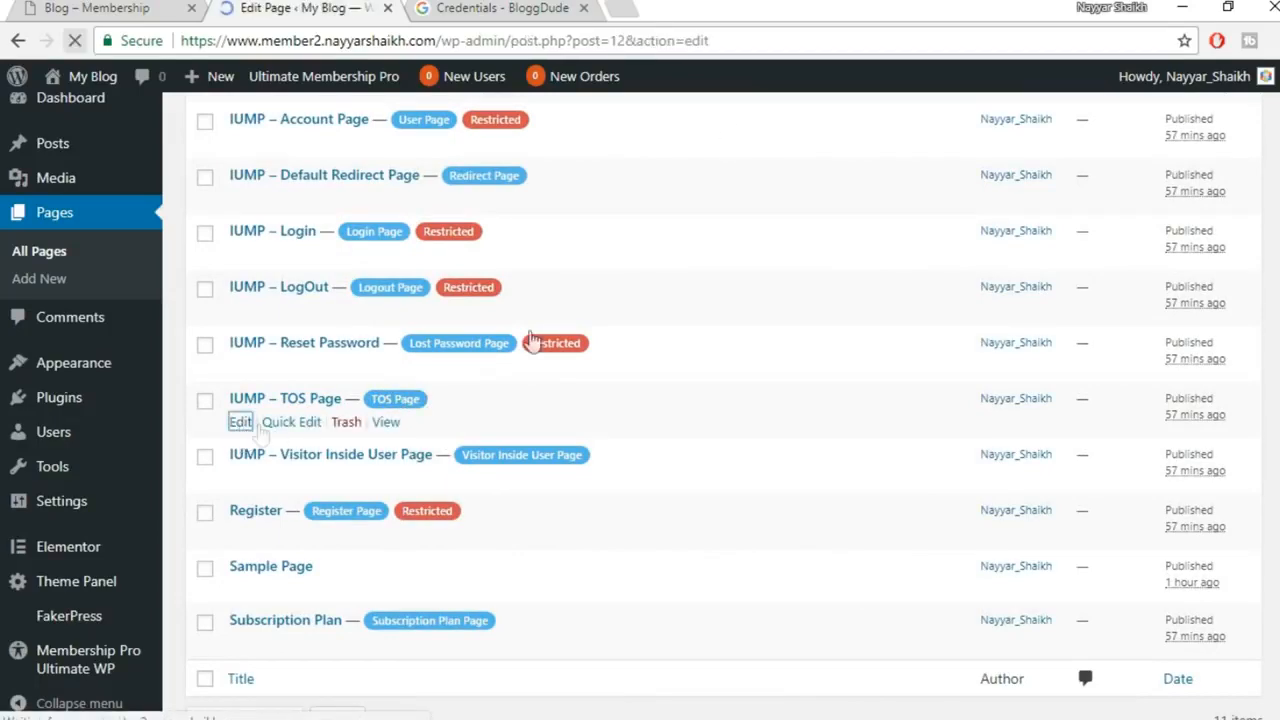
click(622, 8)
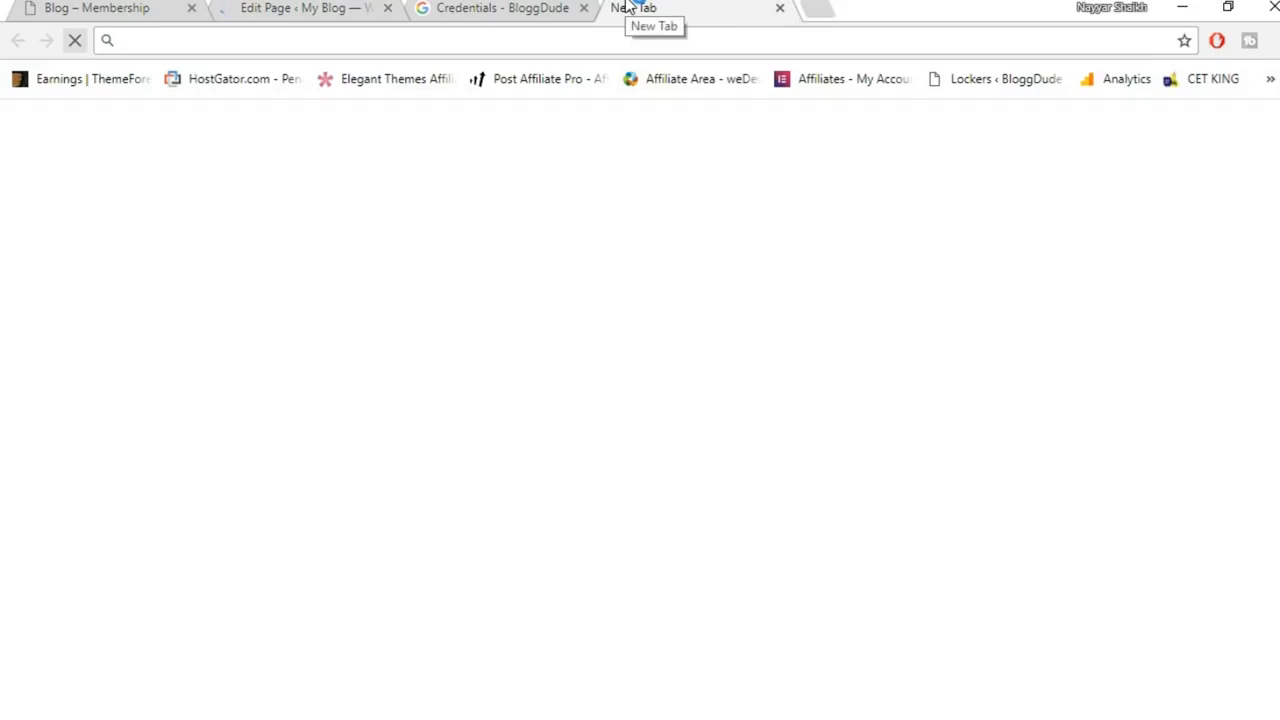
text(lips)
key(Return)
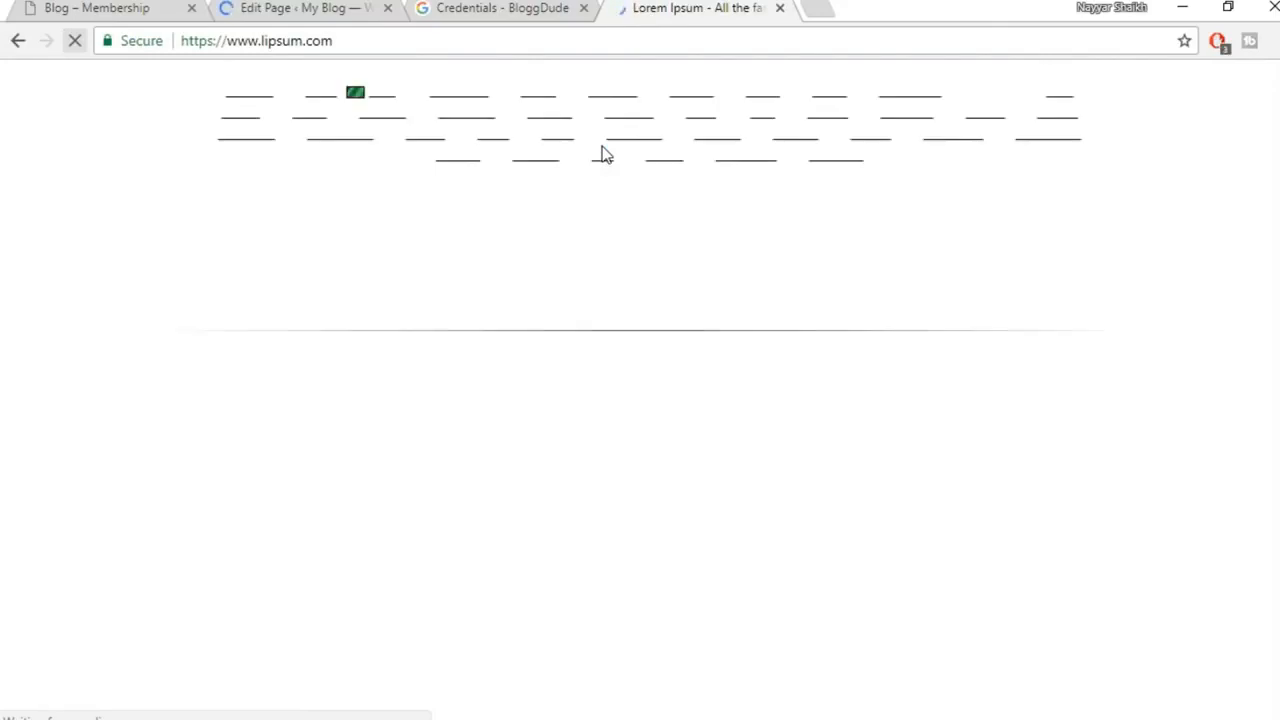
scroll(1016, 335, down, 6)
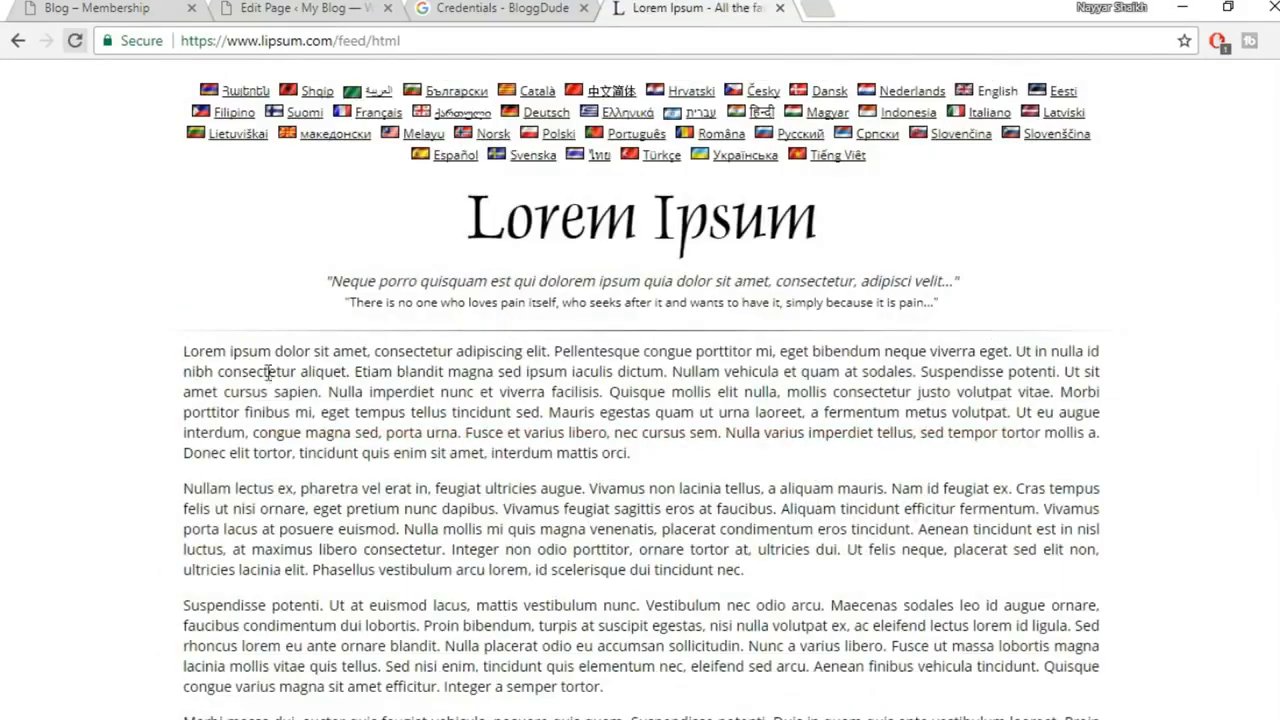
drag(182, 352, 757, 630)
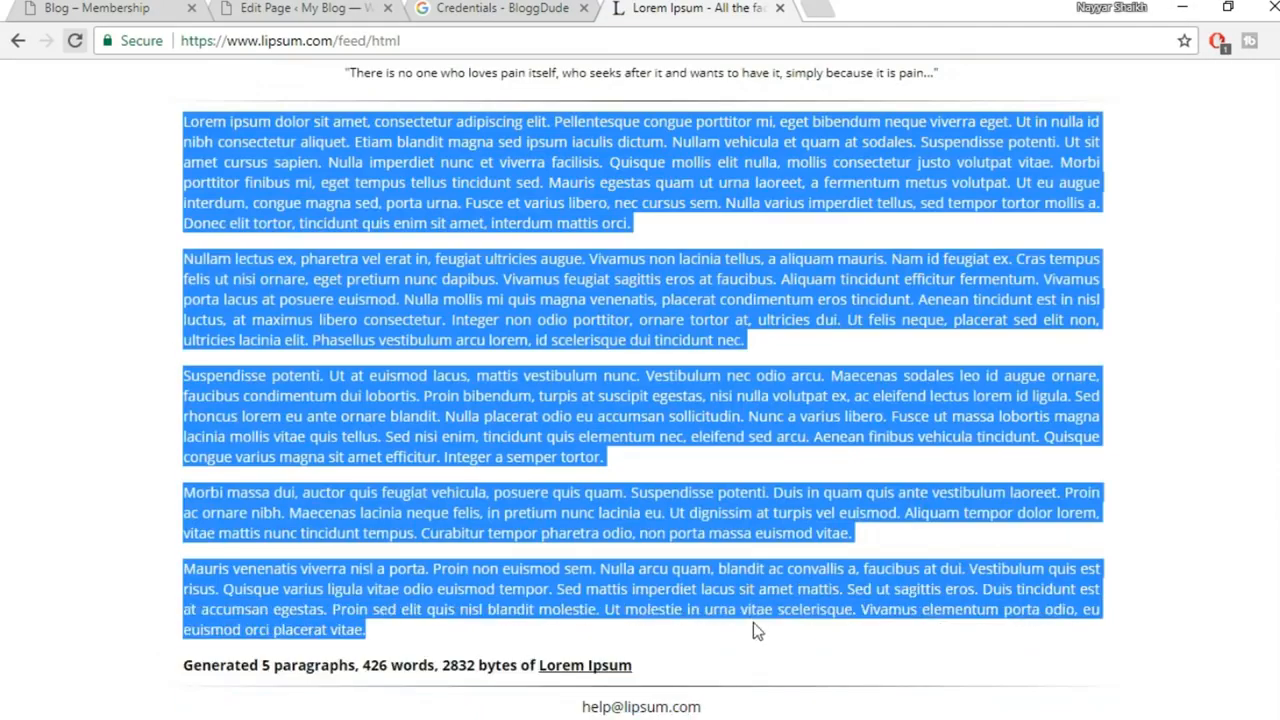
Replace the TOS page's existing body text with the pasted Lorem Ipsum paragraphs
click(318, 7)
key(ctrl+a)
key(ctrl+v)
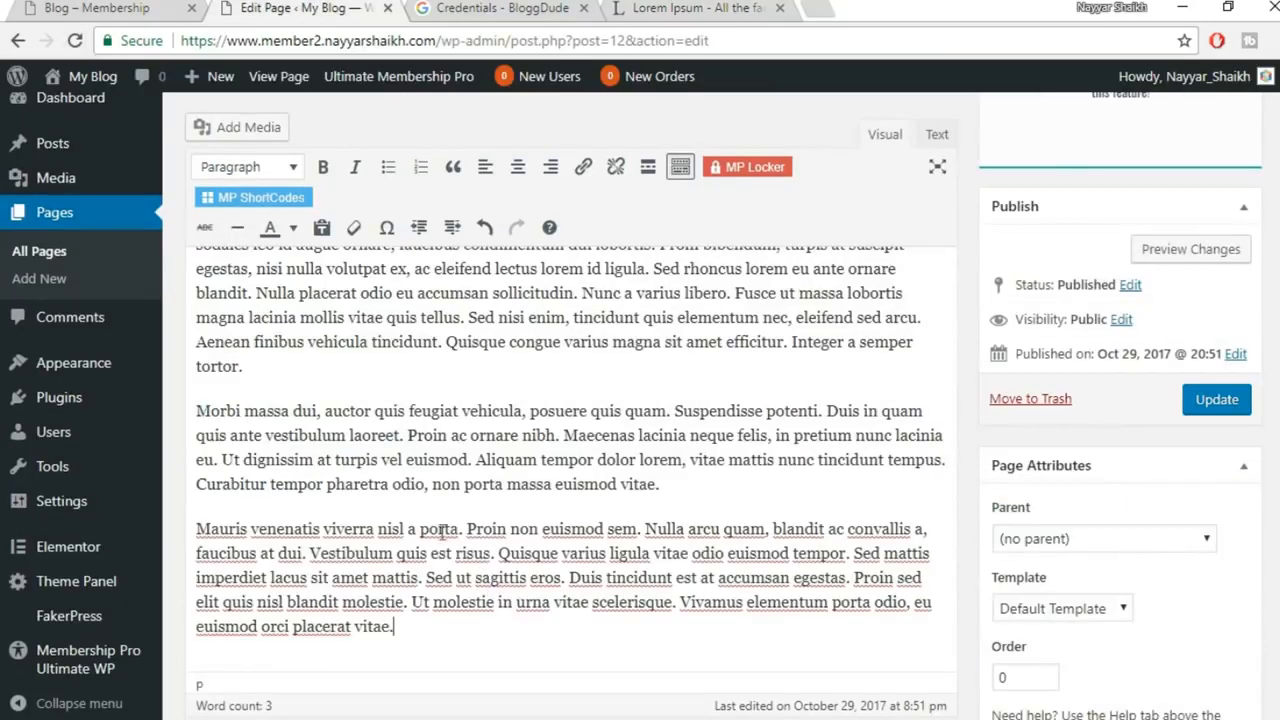
Replace the 'IUMP – TOS Page' title with a Terms of Services title
scroll(488, 520, up, 2)
scroll(488, 520, up, 5)
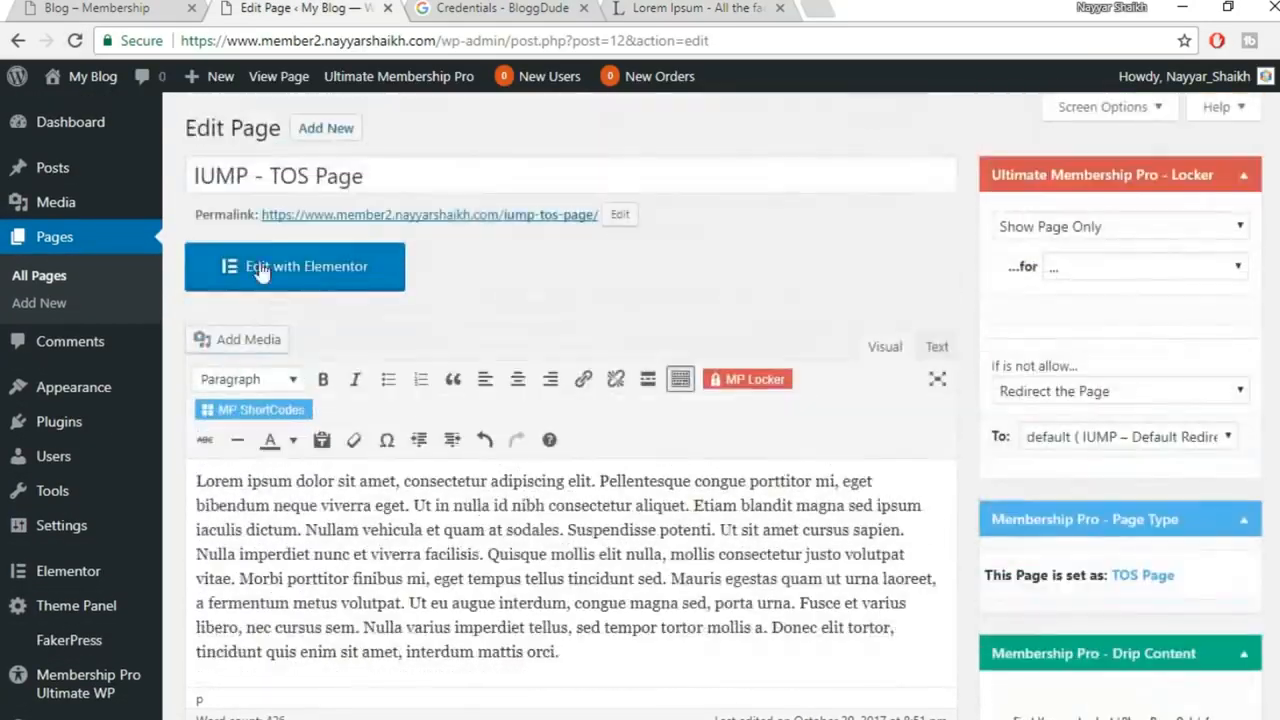
click(260, 177)
drag(260, 177, 168, 188)
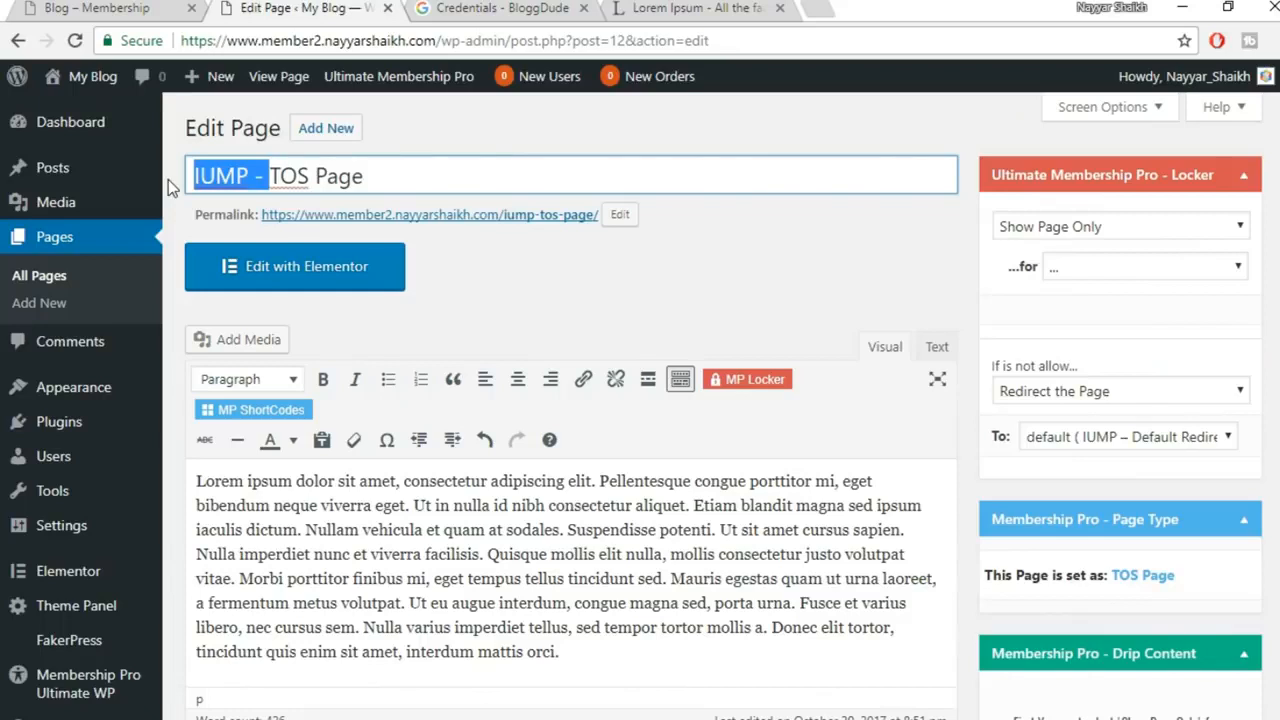
key(BackSpace)
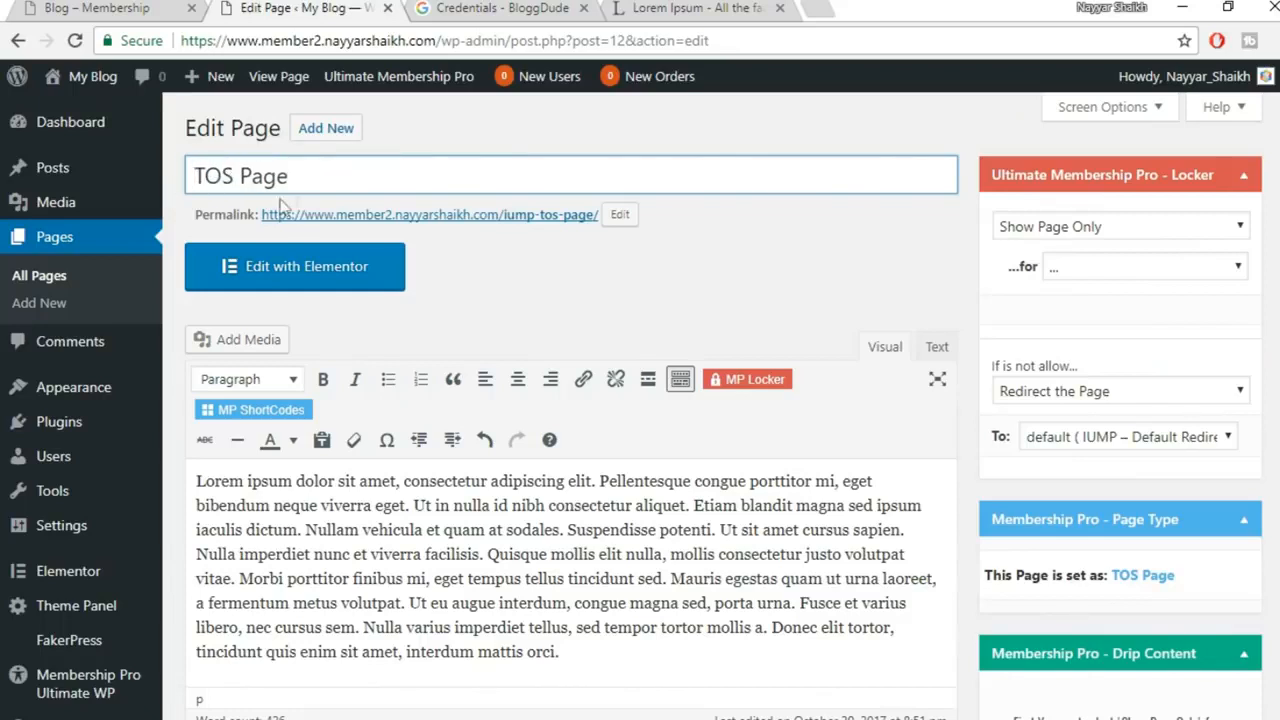
mouse_move(56, 181)
key(ctrl+a)
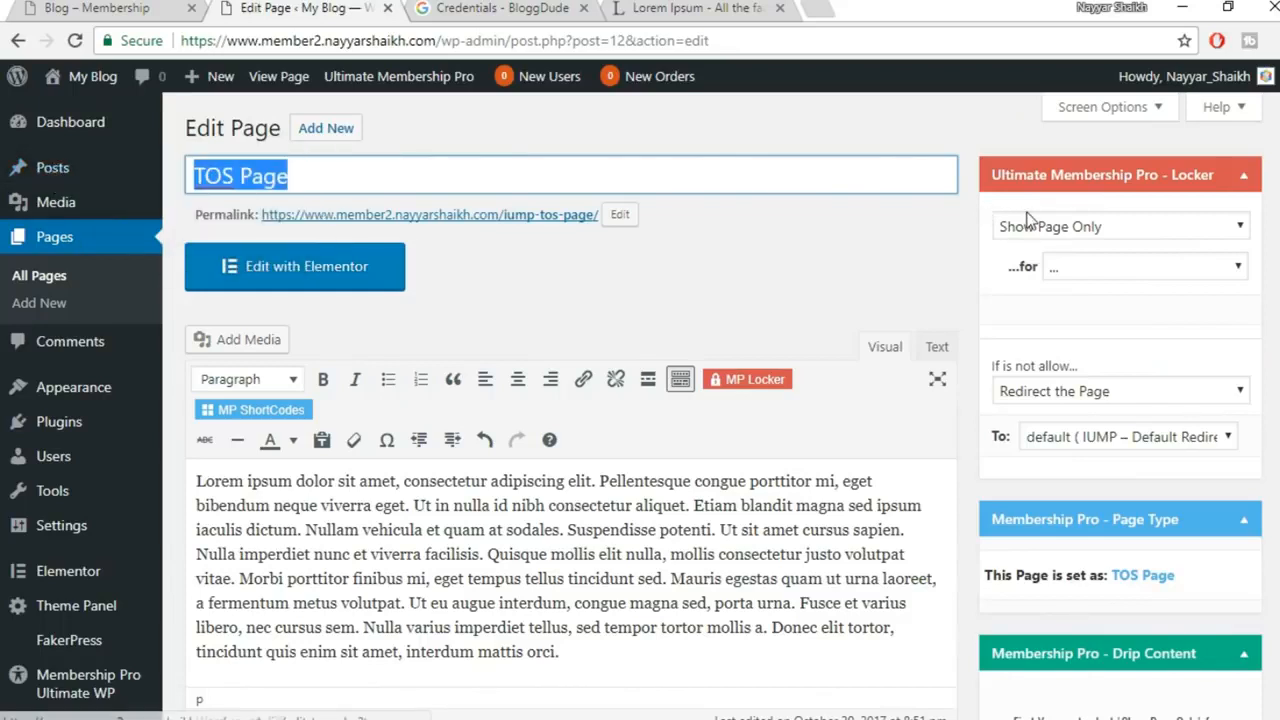
text(Te)
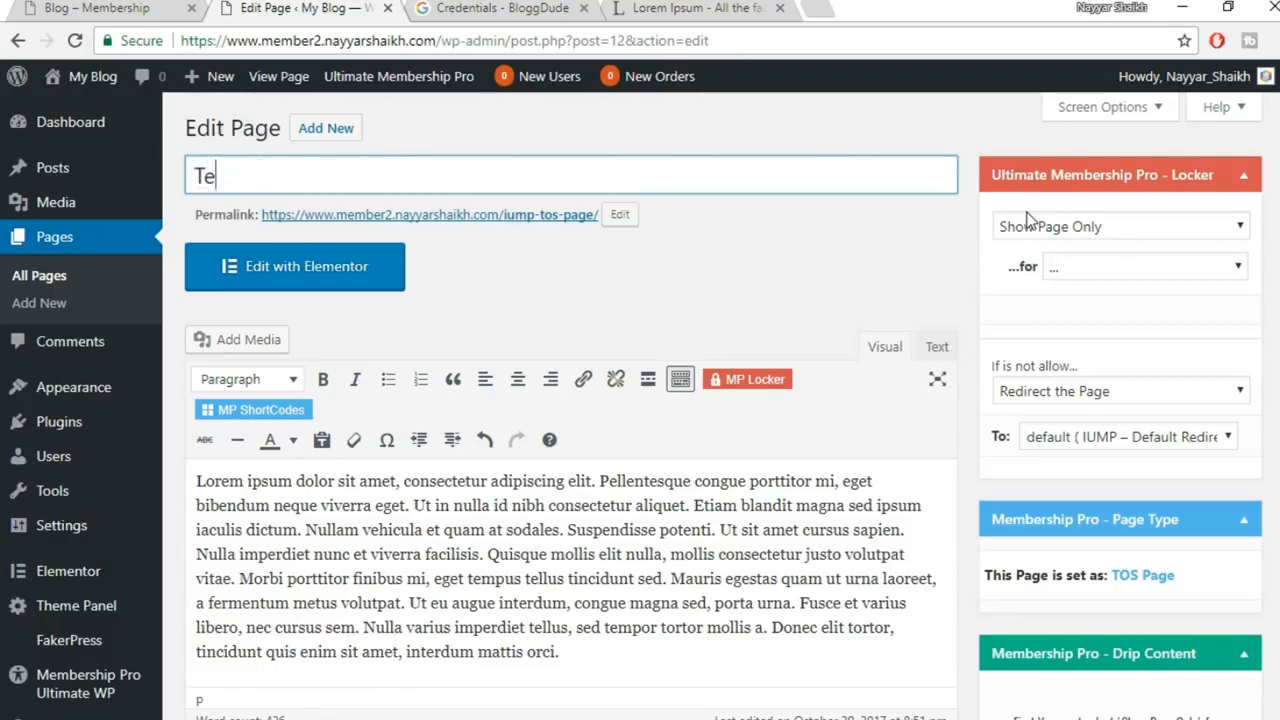
text(ems of Services)
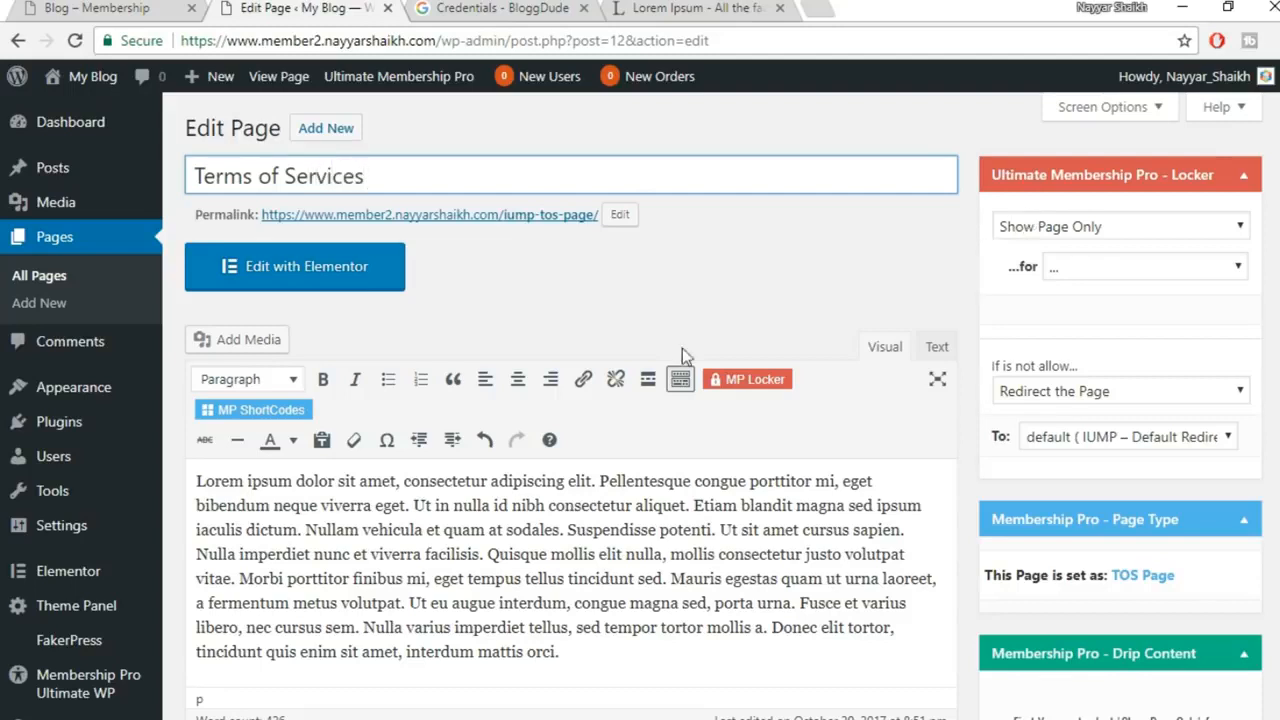
Replace the iump-tos-page permalink slug with the new title and confirm it
click(618, 216)
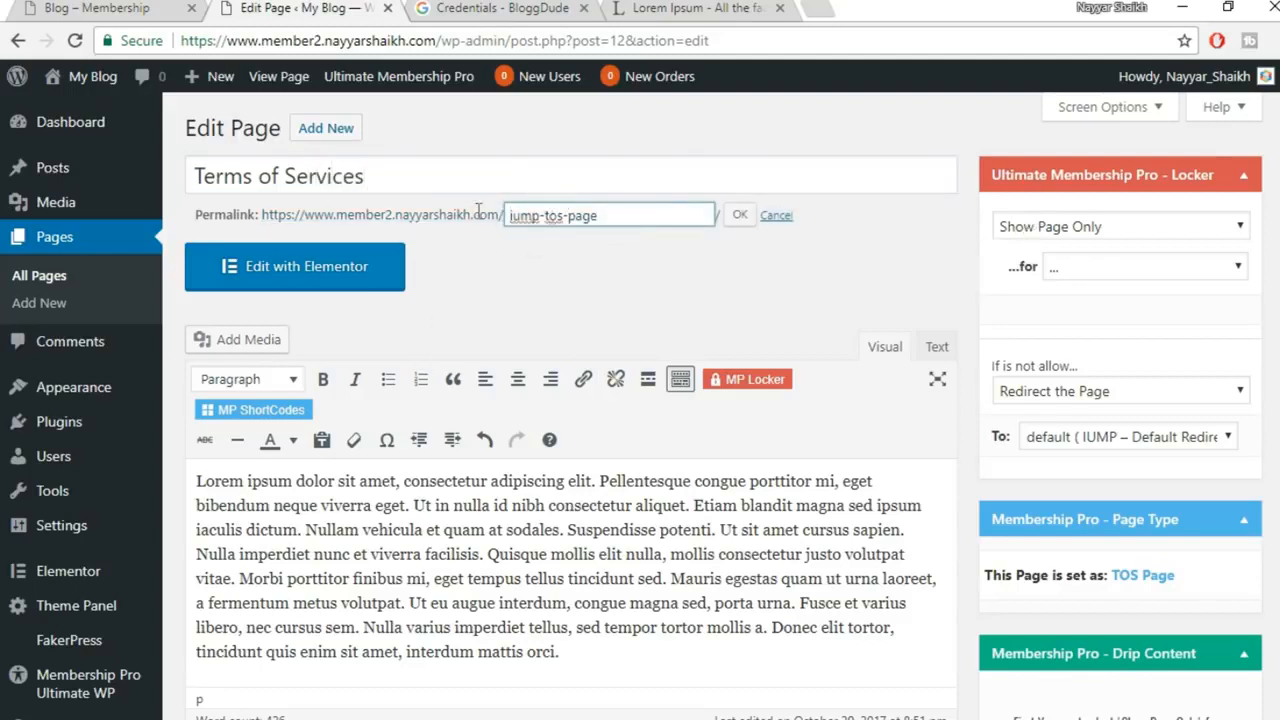
drag(611, 221, 179, 147)
key(ctrl+c)
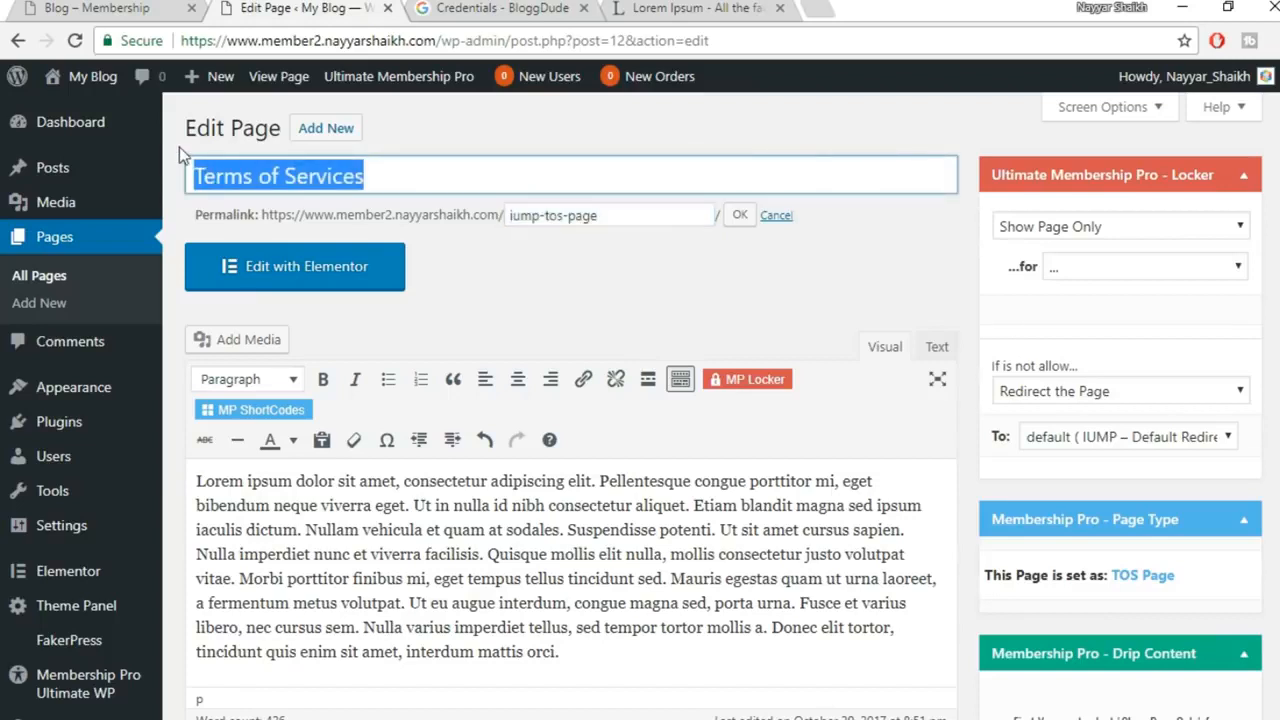
drag(622, 218, 378, 207)
key(ctrl+v)
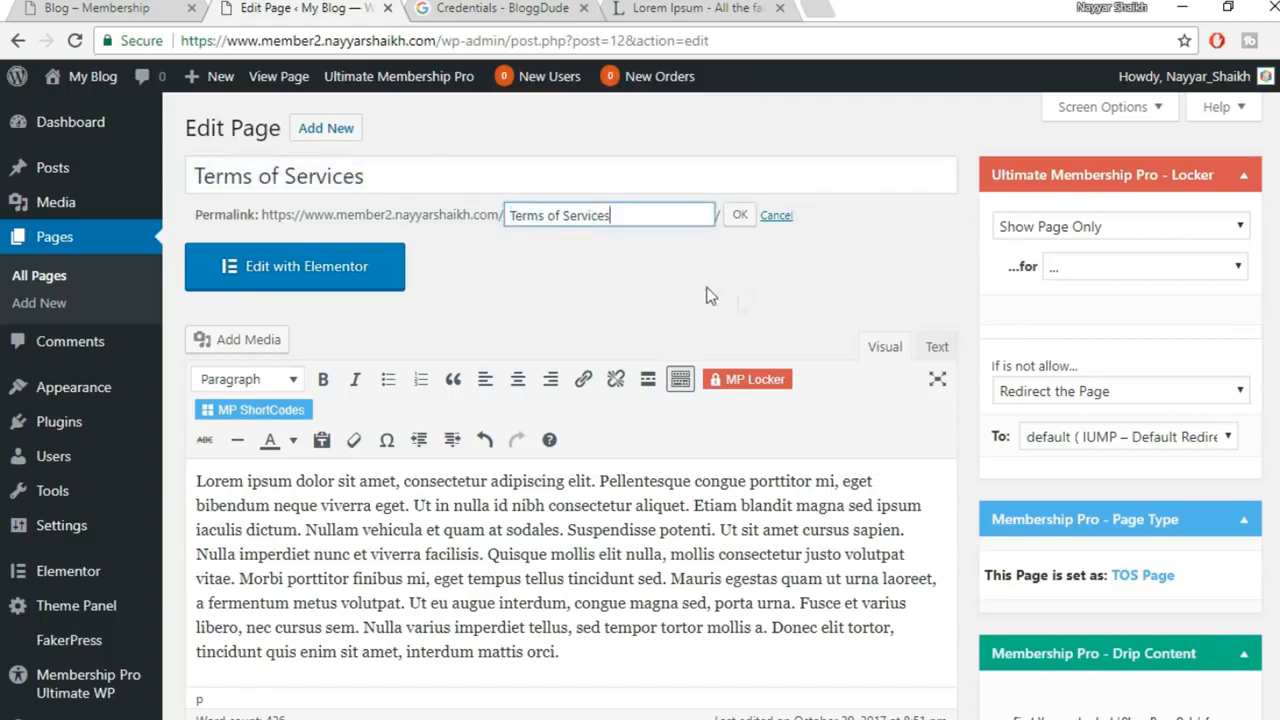
click(738, 219)
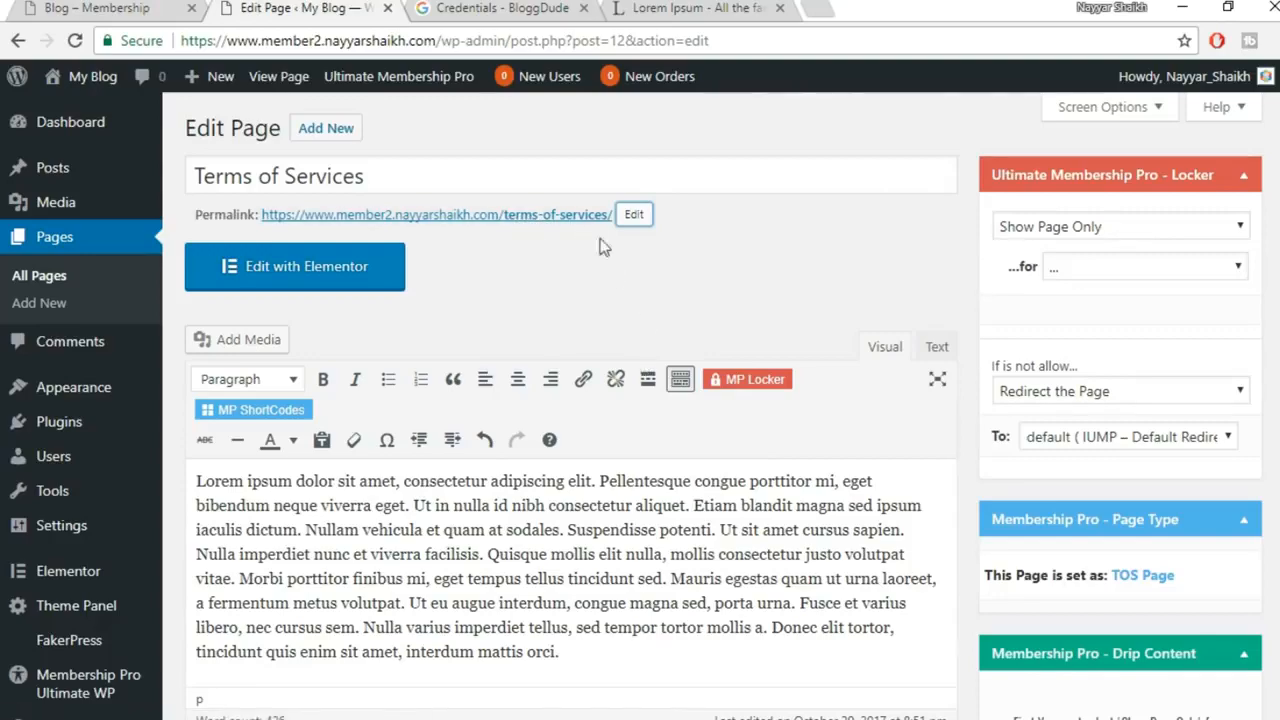
Check the old TOS page, then Update the page to save the new permalink
scroll(687, 350, down, 10)
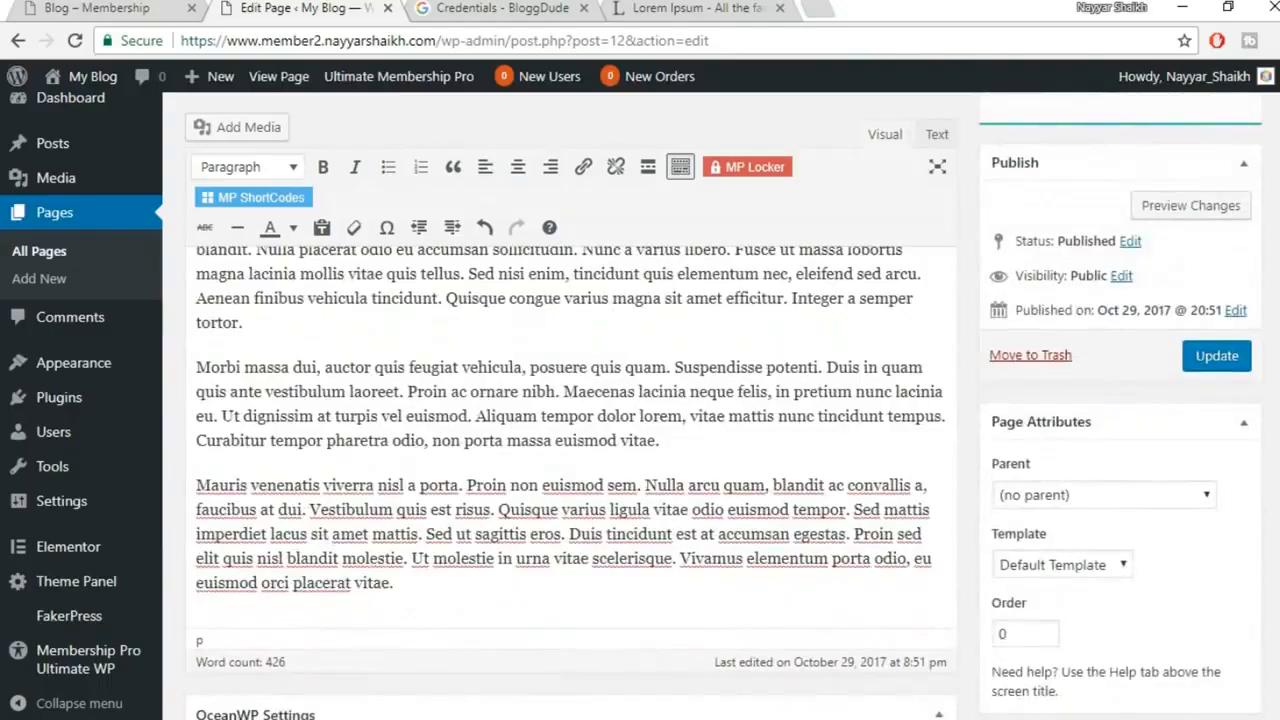
click(627, 682)
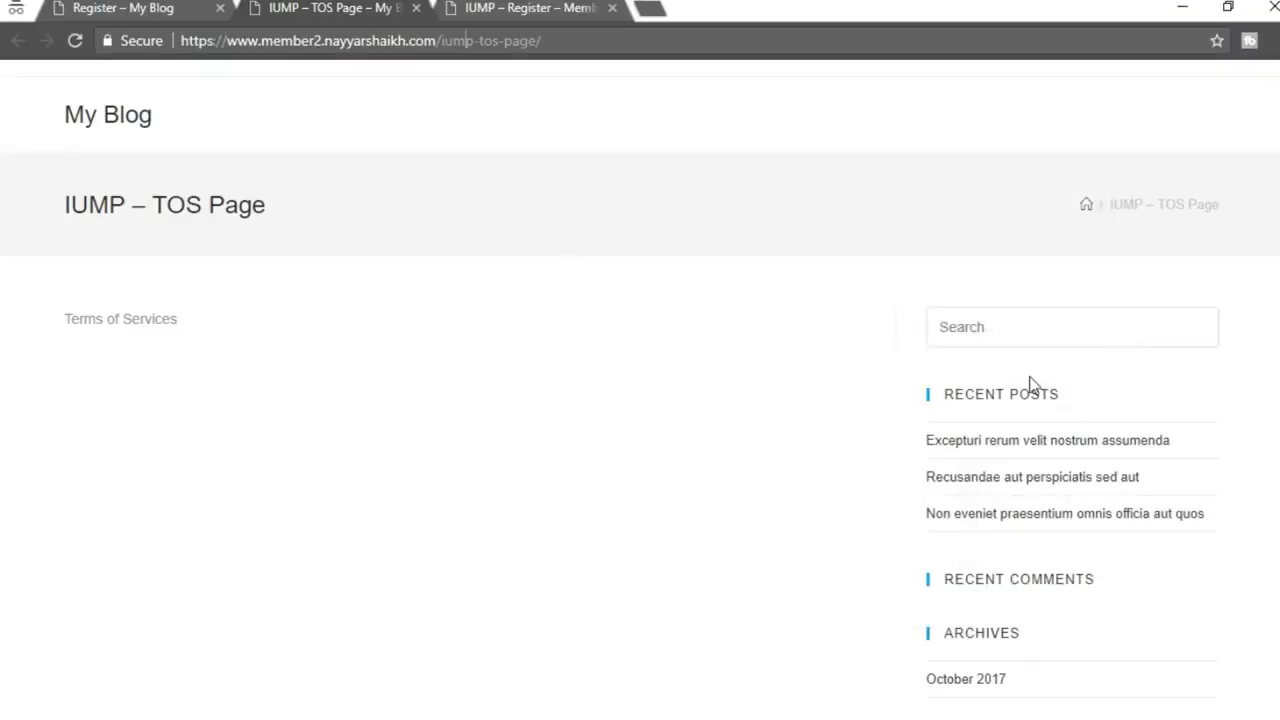
scroll(1054, 449, down, 5)
scroll(1054, 449, up, 5)
mouse_move(525, 716)
click(440, 680)
scroll(680, 500, down, 5)
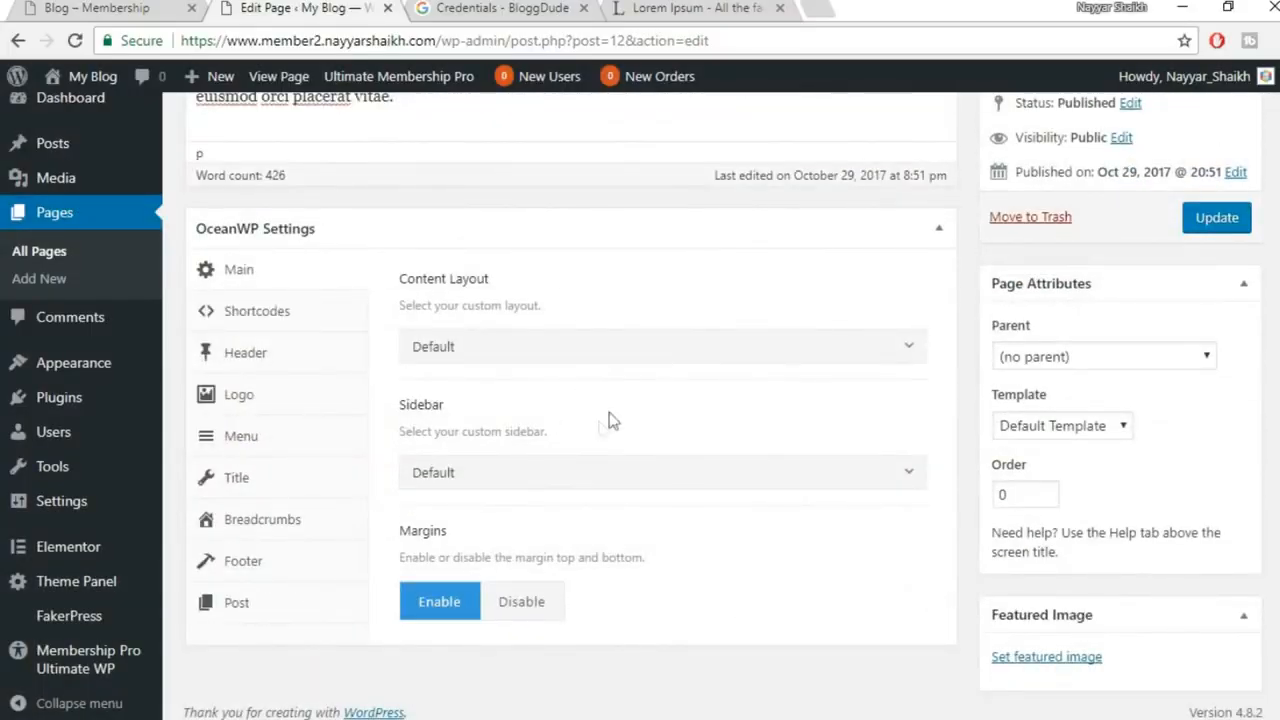
click(1233, 220)
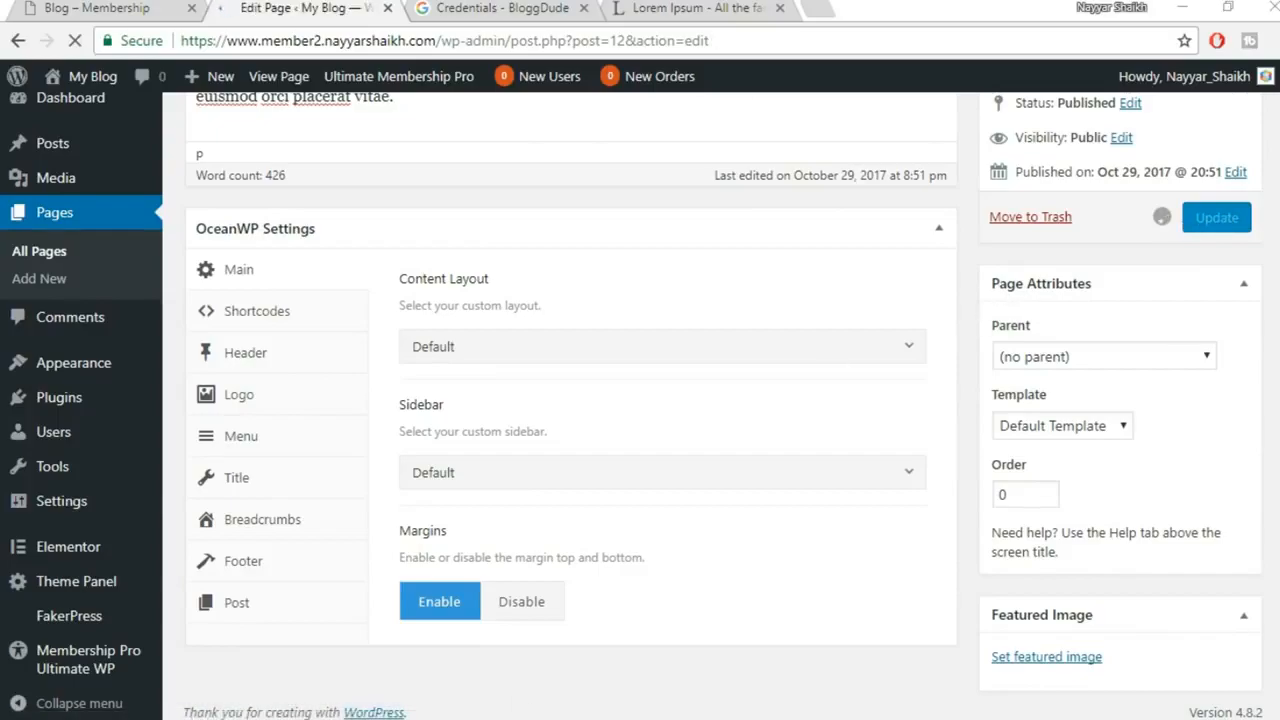
mouse_move(522, 716)
click(603, 631)
Reload the old TOS address, see the 404, and close the page-not-found tabs
click(74, 54)
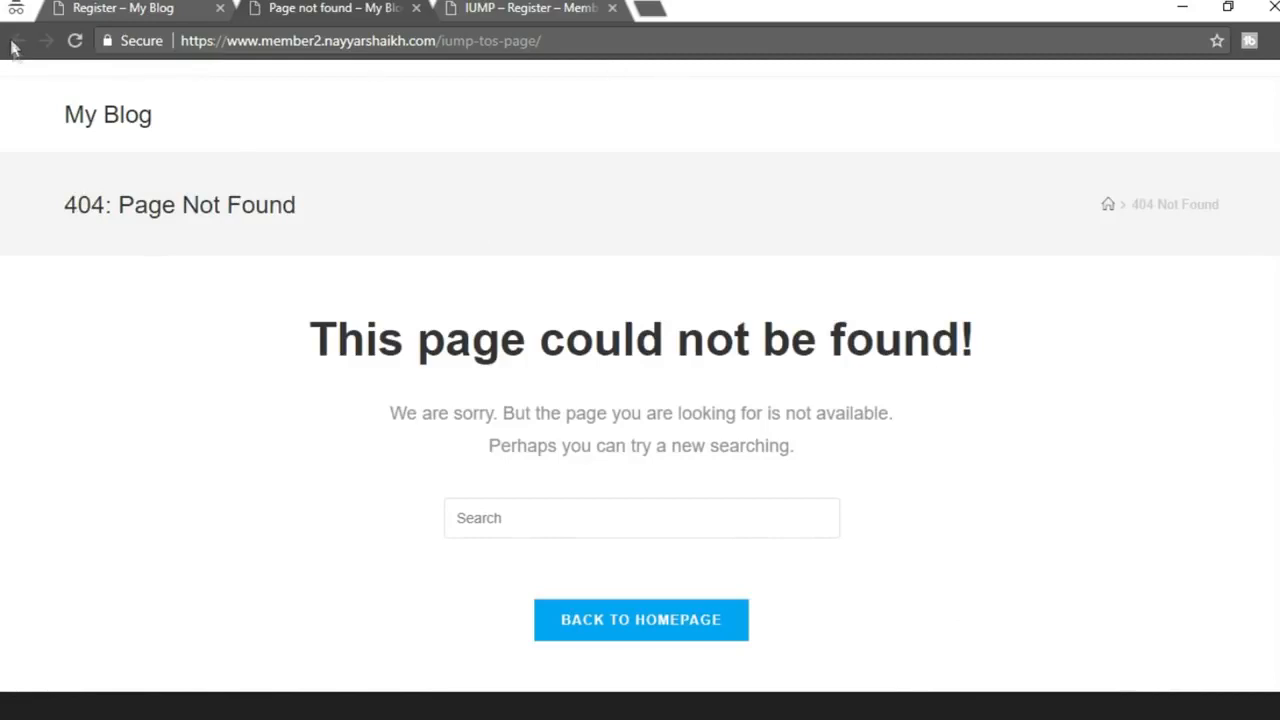
click(190, 6)
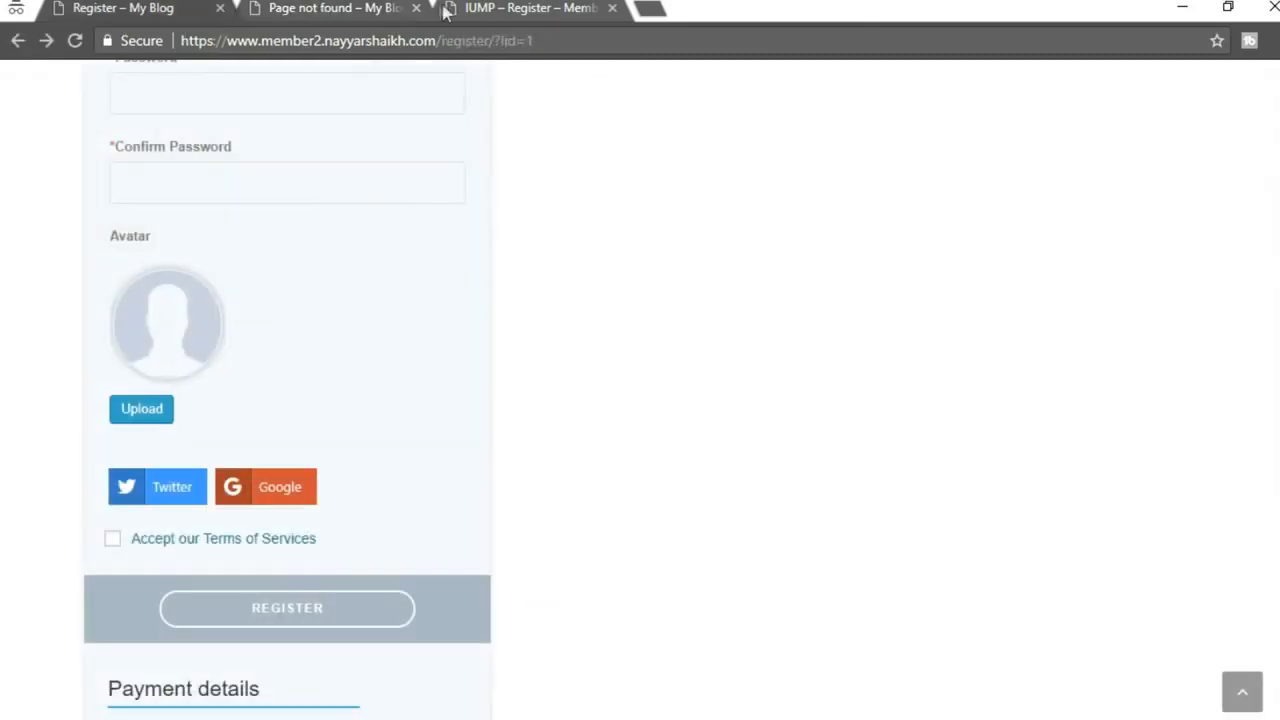
click(416, 8)
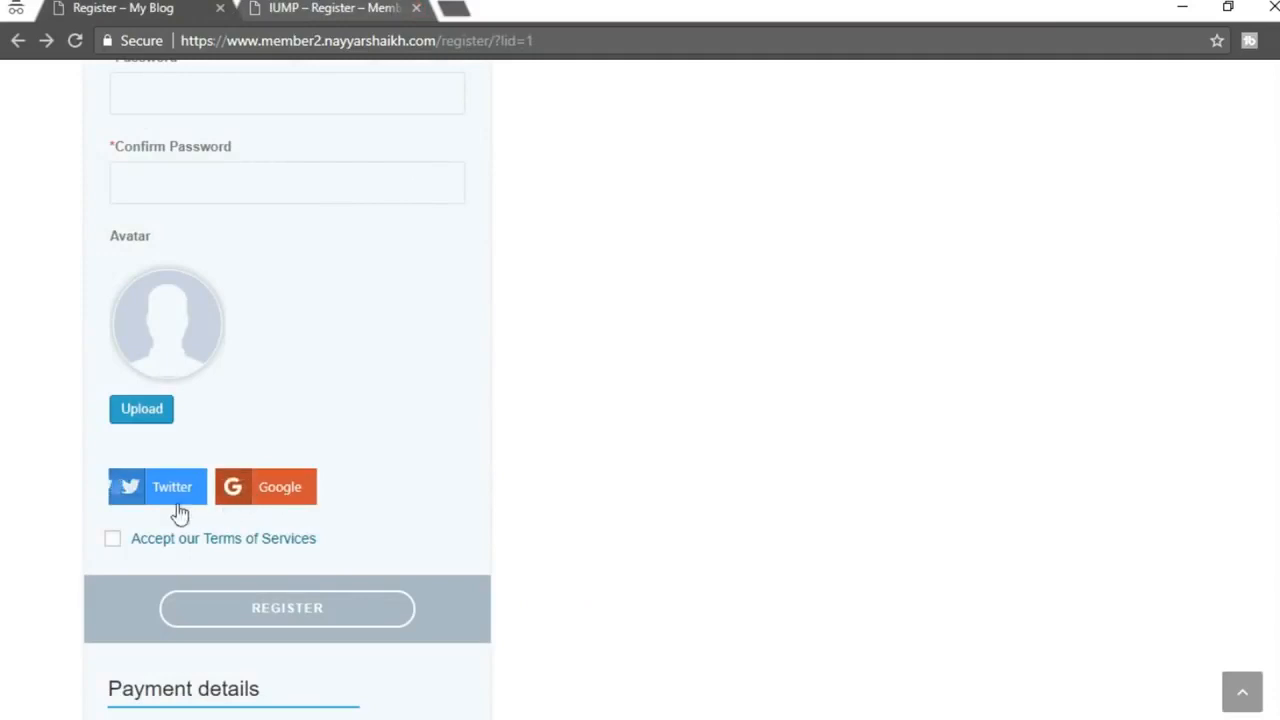
click(263, 546)
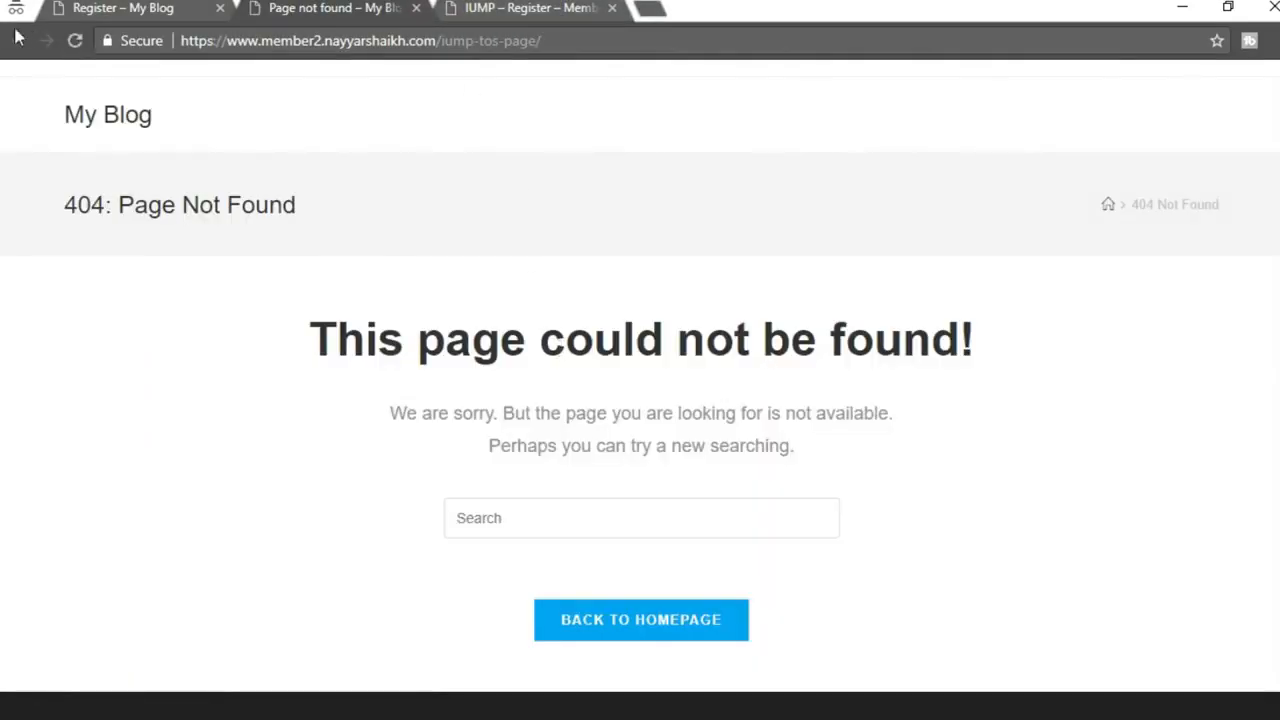
click(416, 8)
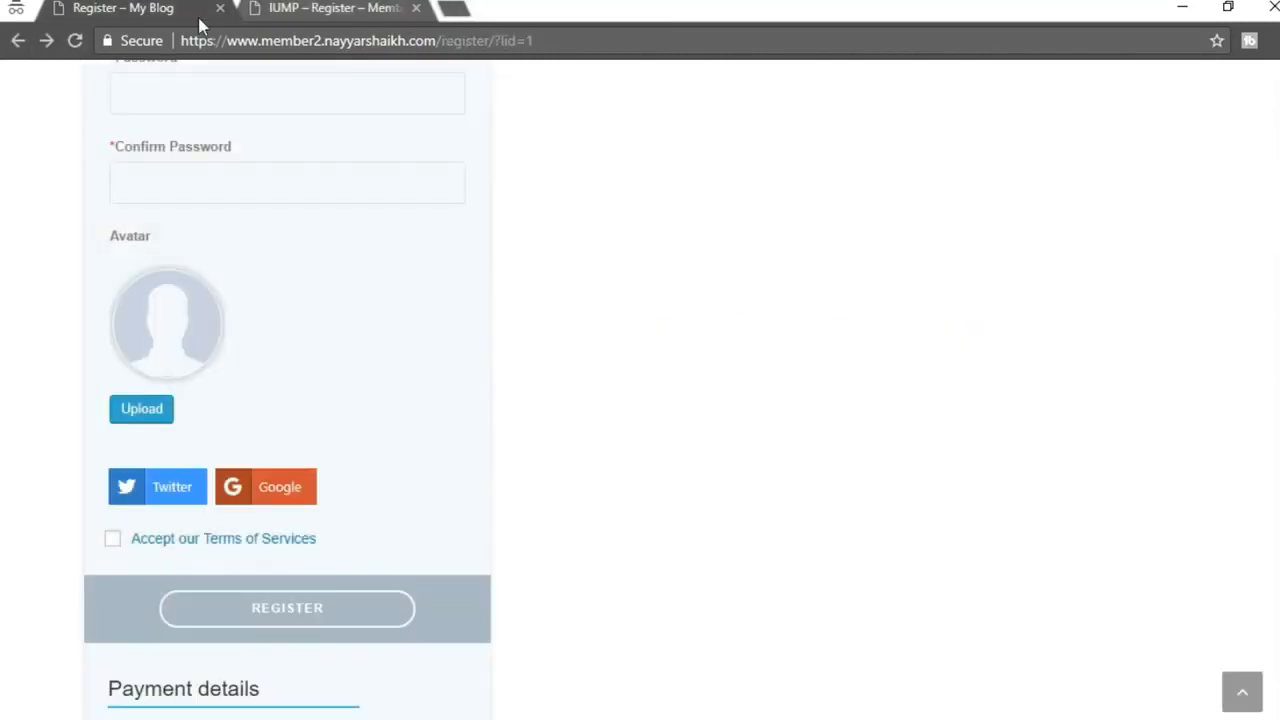
Reload the register page and verify its Terms of Services link shows the new Lorem Ipsum text
click(74, 40)
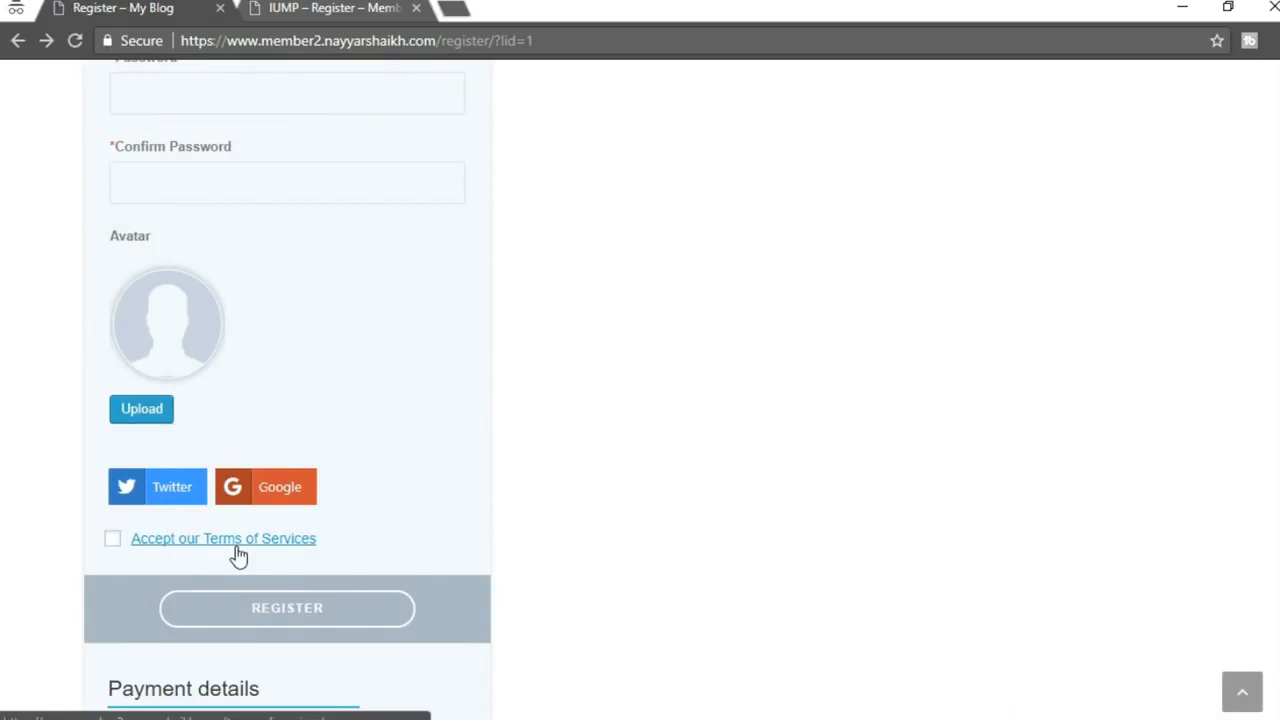
click(277, 554)
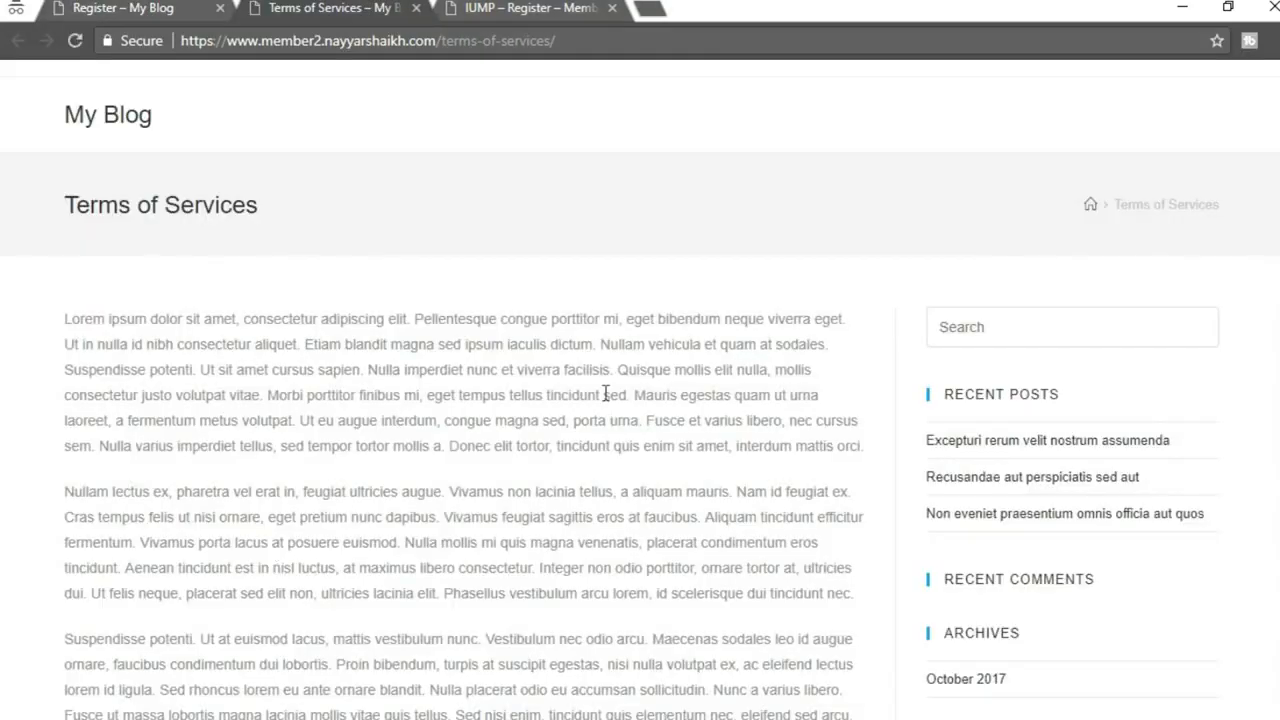
scroll(565, 480, down, 10)
scroll(571, 491, up, 10)
drag(292, 205, 5, 182)
click(166, 231)
drag(8, 318, 668, 690)
click(668, 690)
scroll(668, 650, down, 10)
scroll(1229, 594, up, 9)
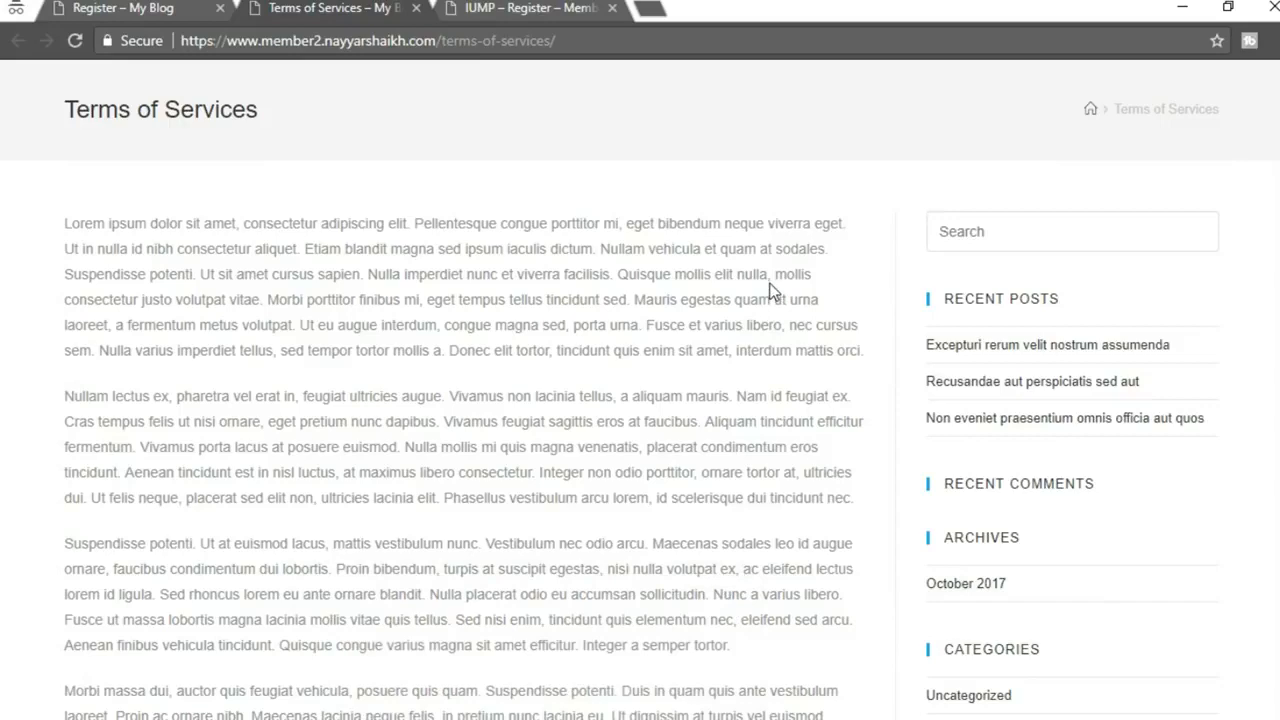
Review the register form once more, then return to the Terms of Services page editor
click(128, 6)
scroll(374, 457, up, 10)
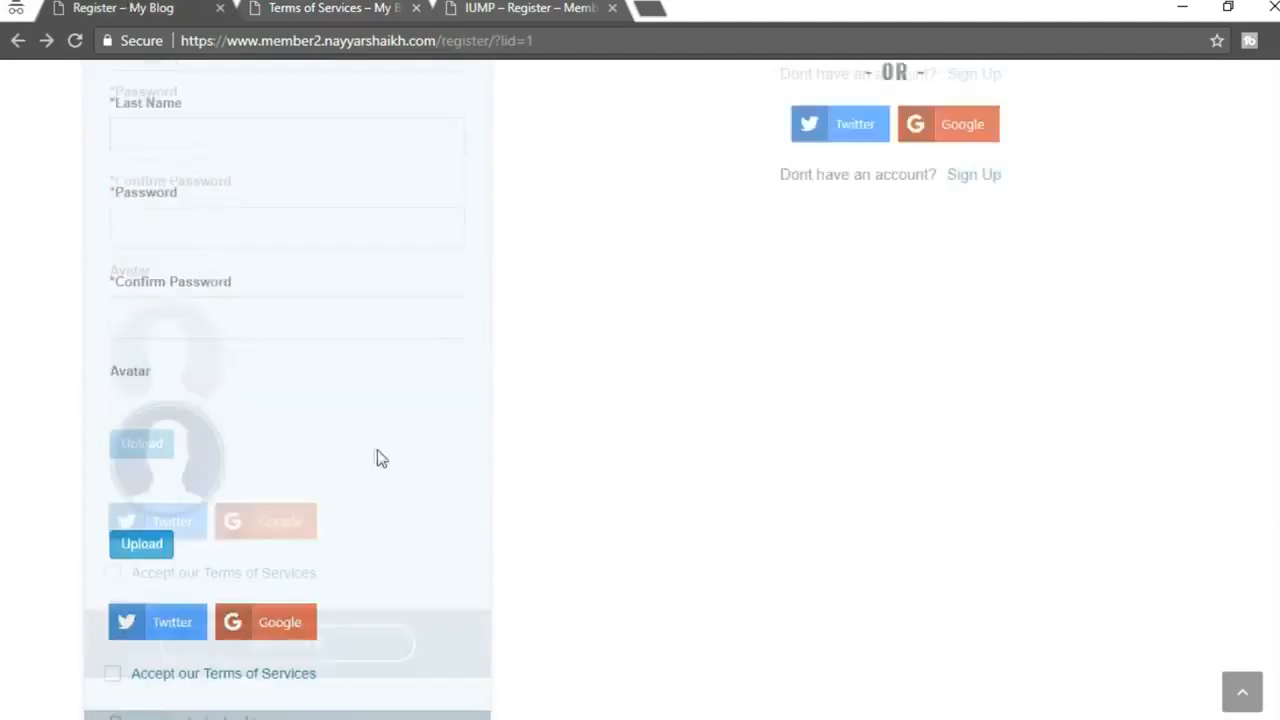
scroll(434, 403, down, 3)
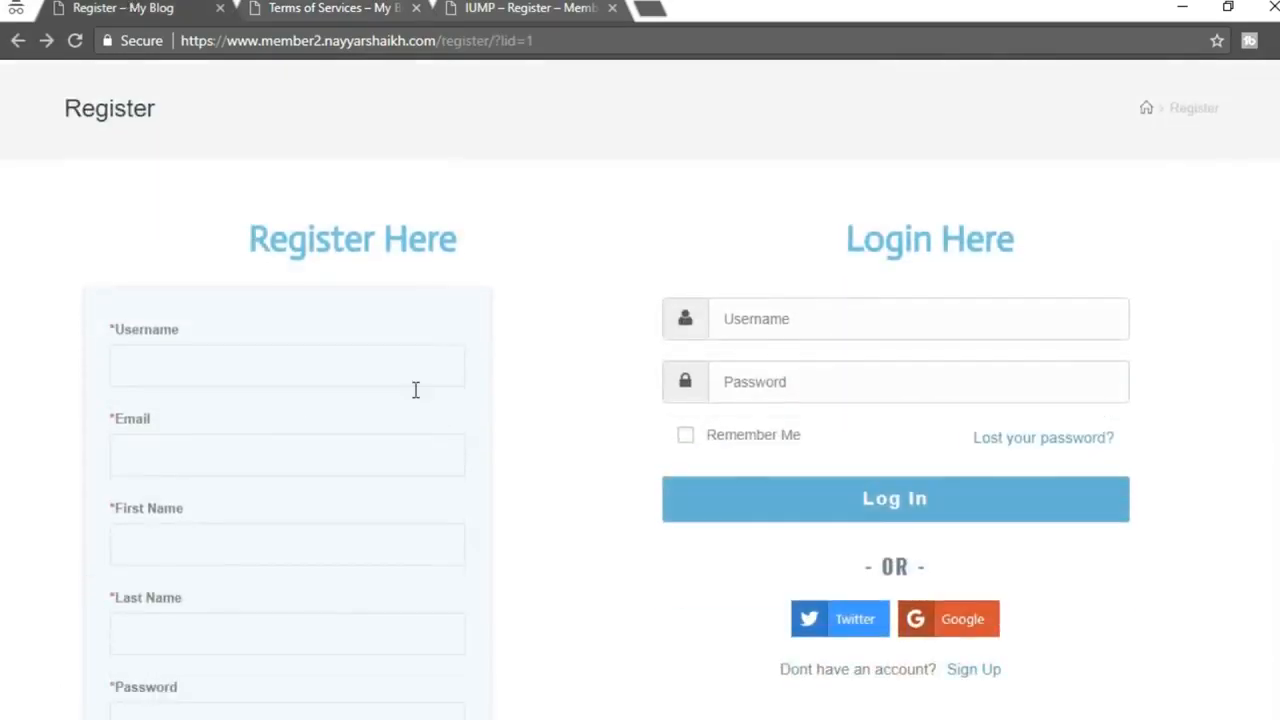
scroll(1028, 200, down, 5)
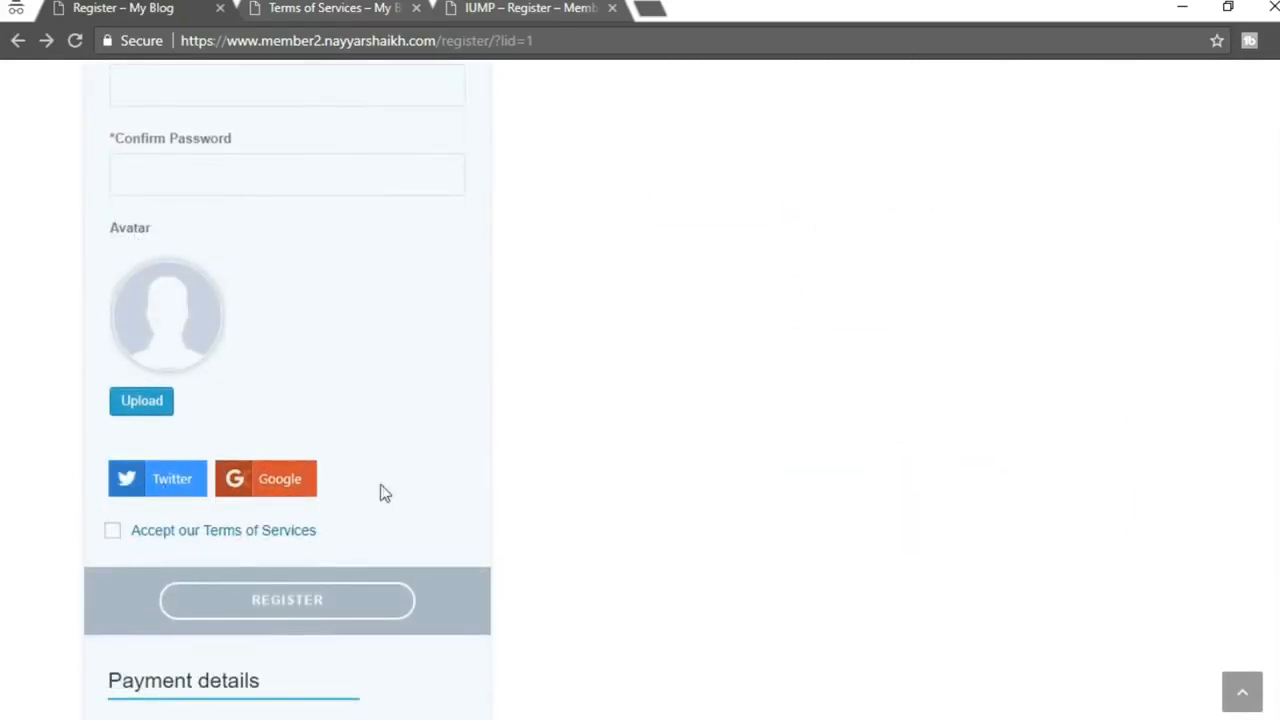
scroll(305, 540, down, 1)
scroll(302, 533, down, 2)
drag(106, 384, 424, 485)
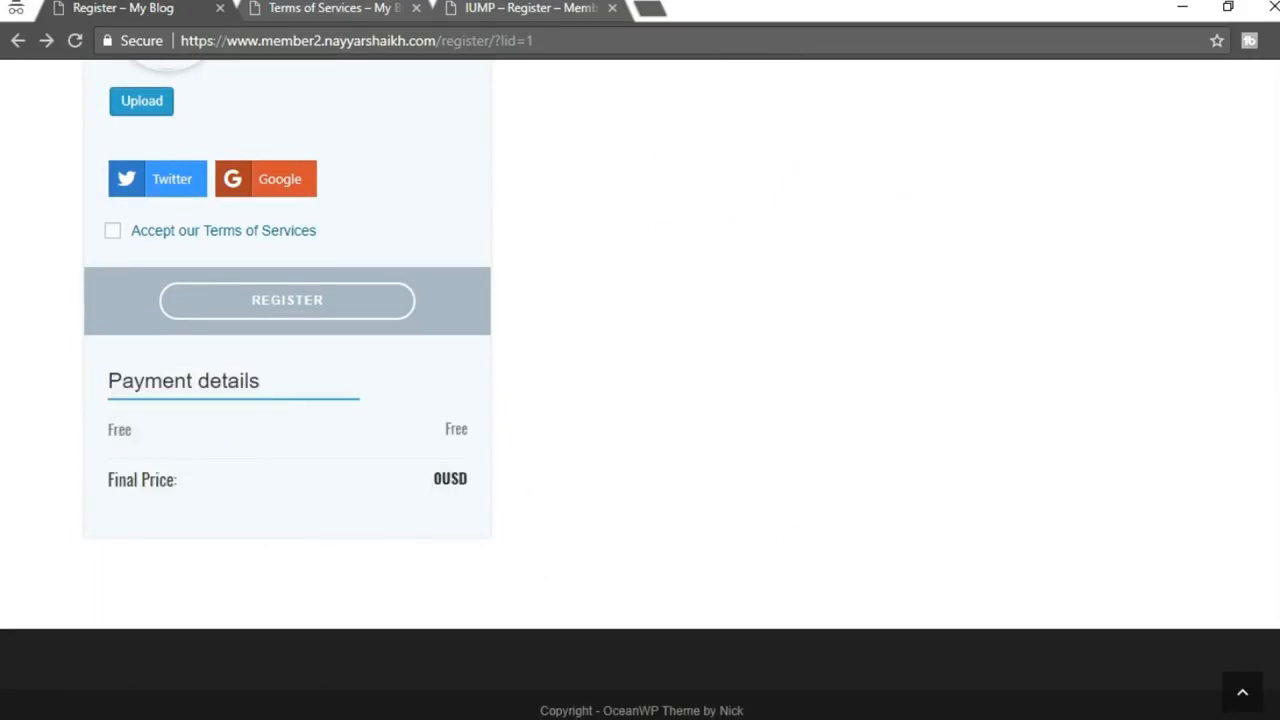
click(358, 664)
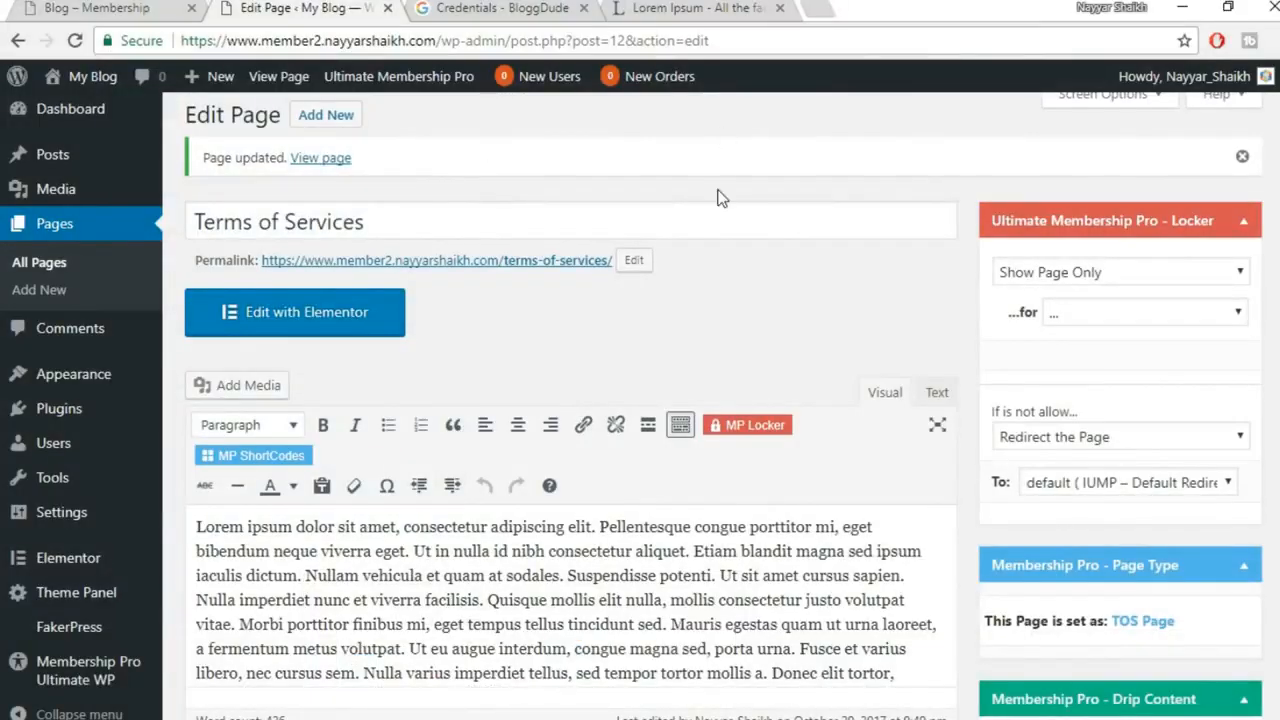
Open the Bank Transfer gateway settings under Ultimate Membership Pro Payment Services
scroll(720, 197, down, 5)
click(104, 668)
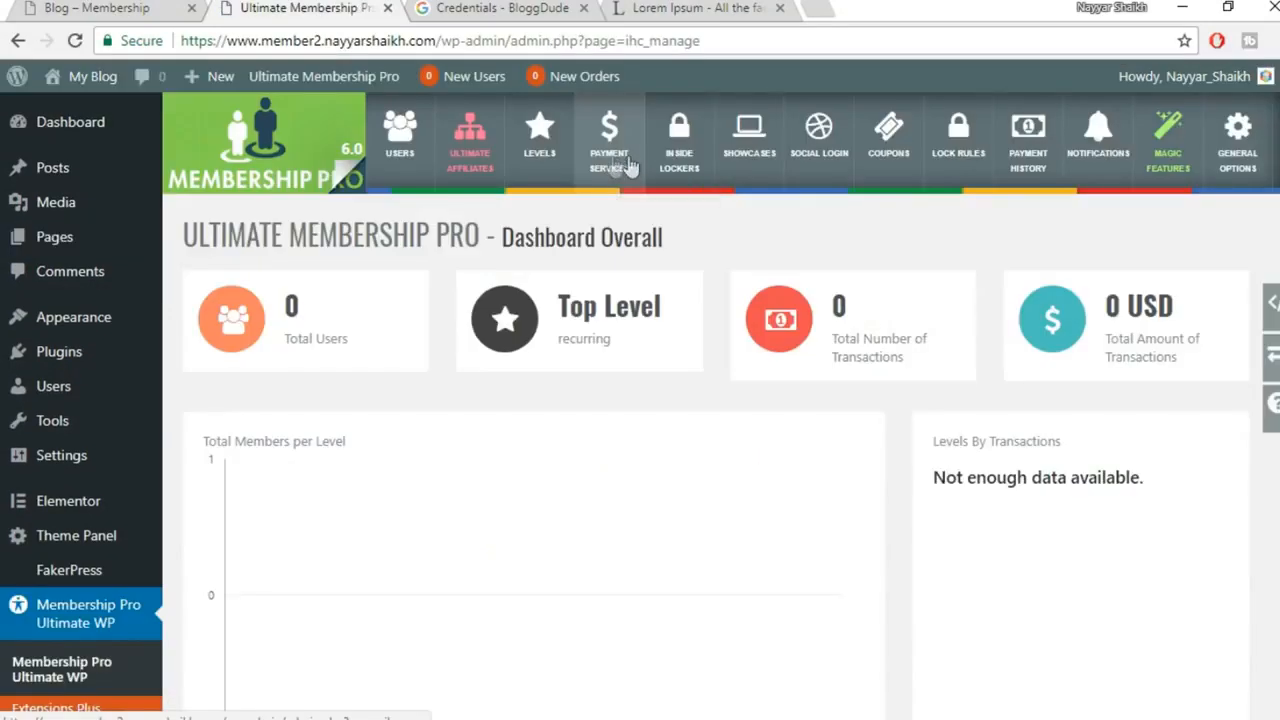
click(629, 165)
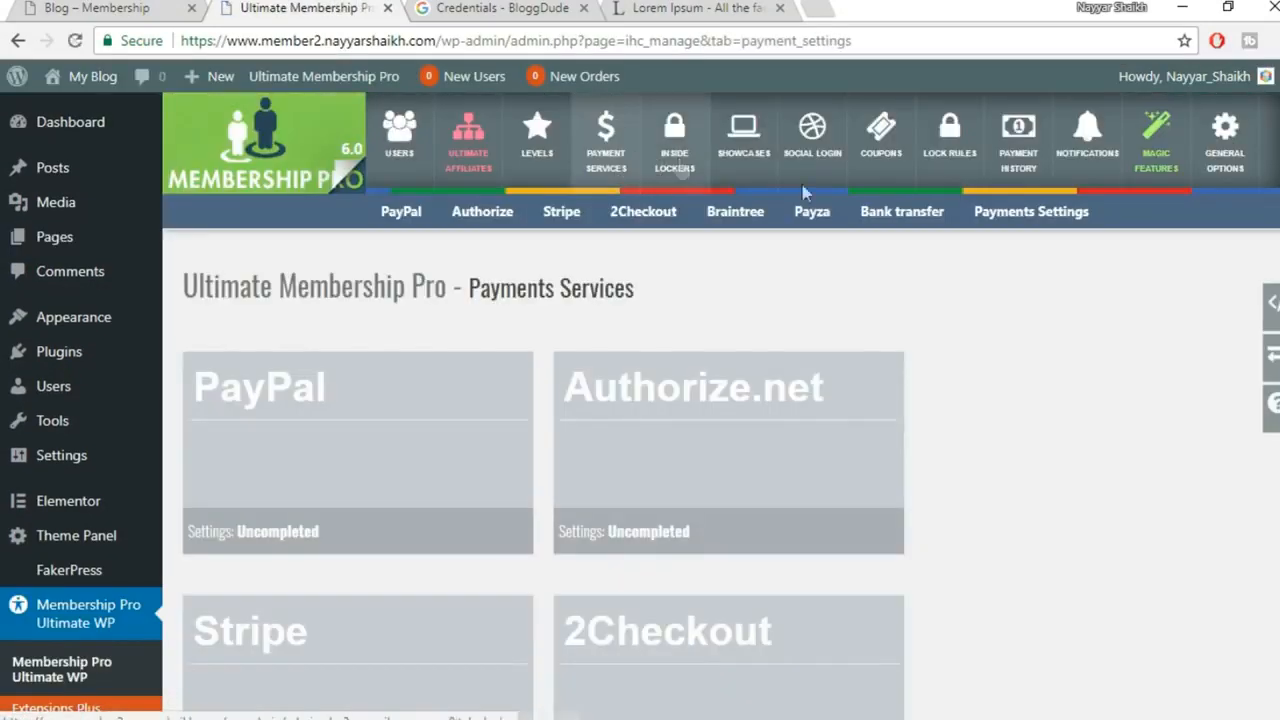
scroll(1062, 400, down, 7)
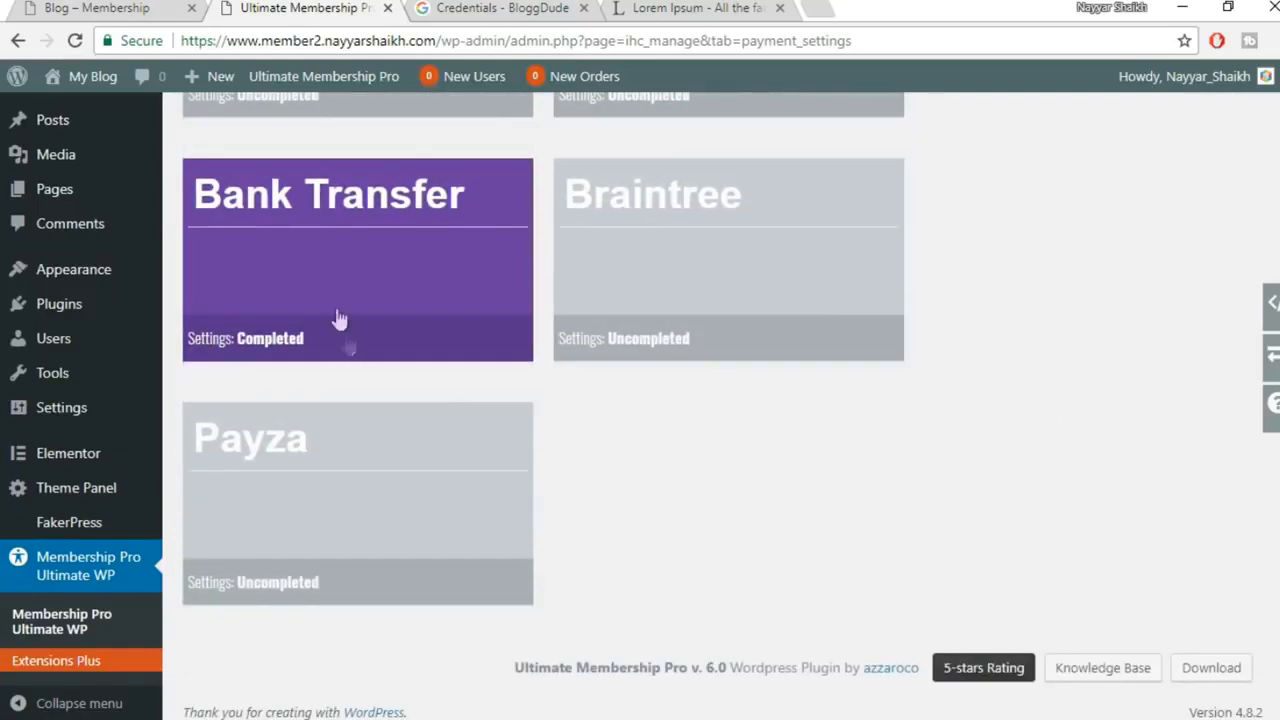
click(375, 266)
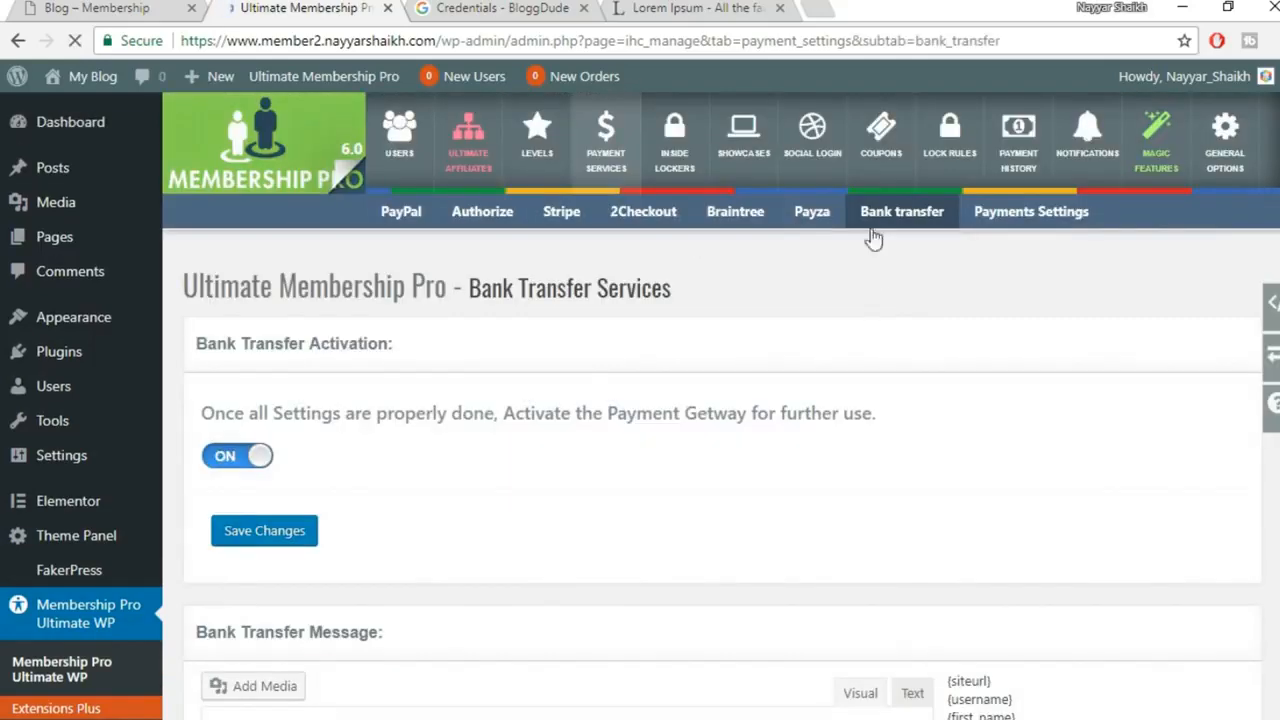
Deactivate Bank Transfer, save, and view the PayPal, Authorize.net, Stripe and 2Checkout overview
scroll(651, 480, down, 1)
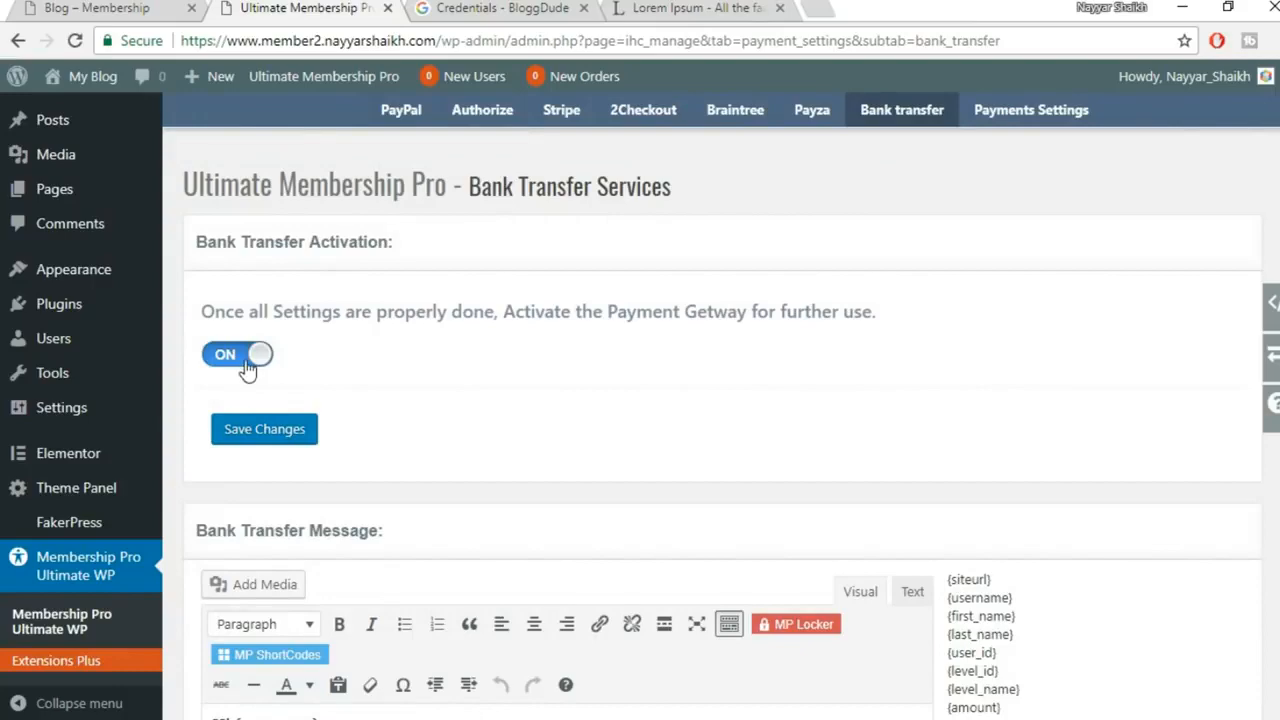
click(240, 356)
scroll(563, 437, down, 10)
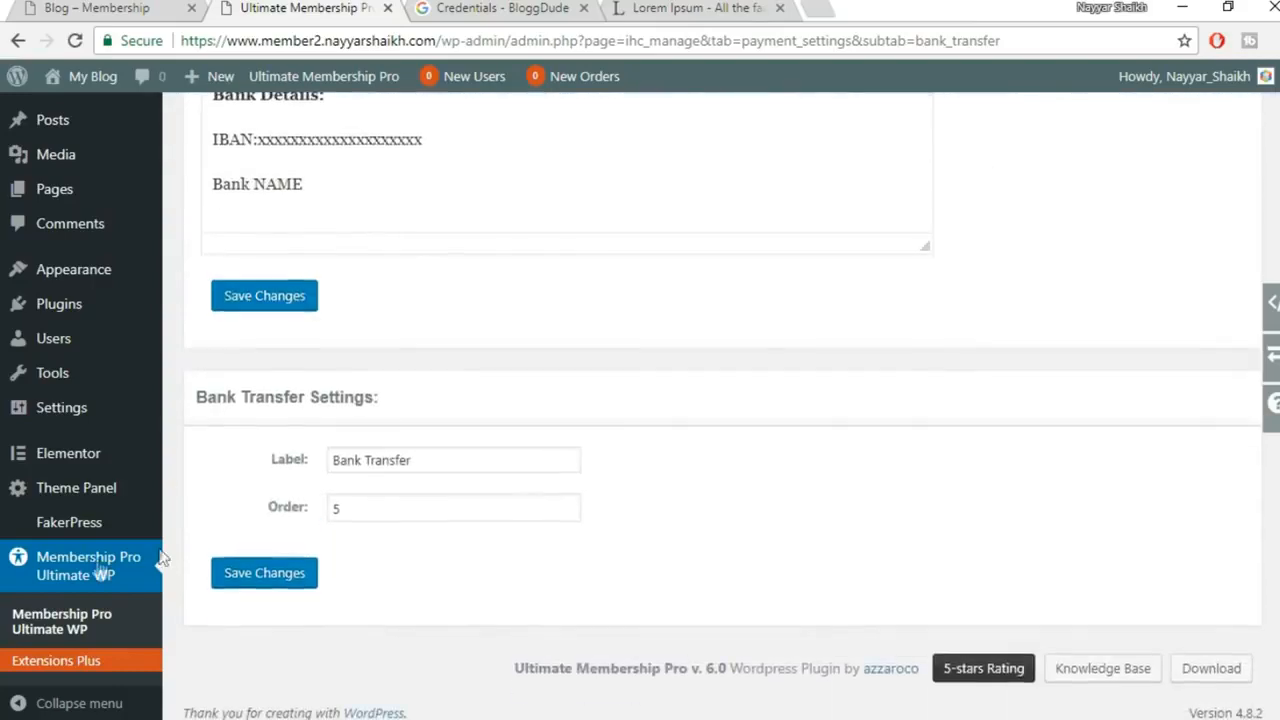
click(284, 305)
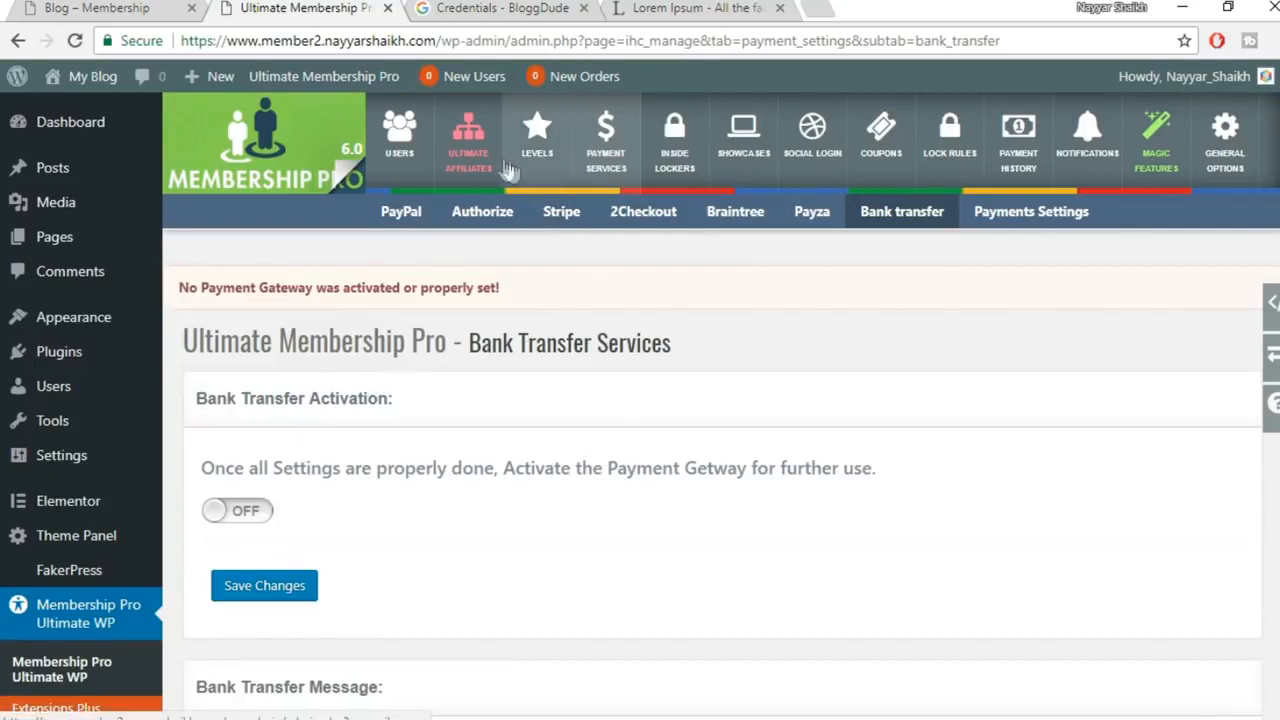
click(622, 161)
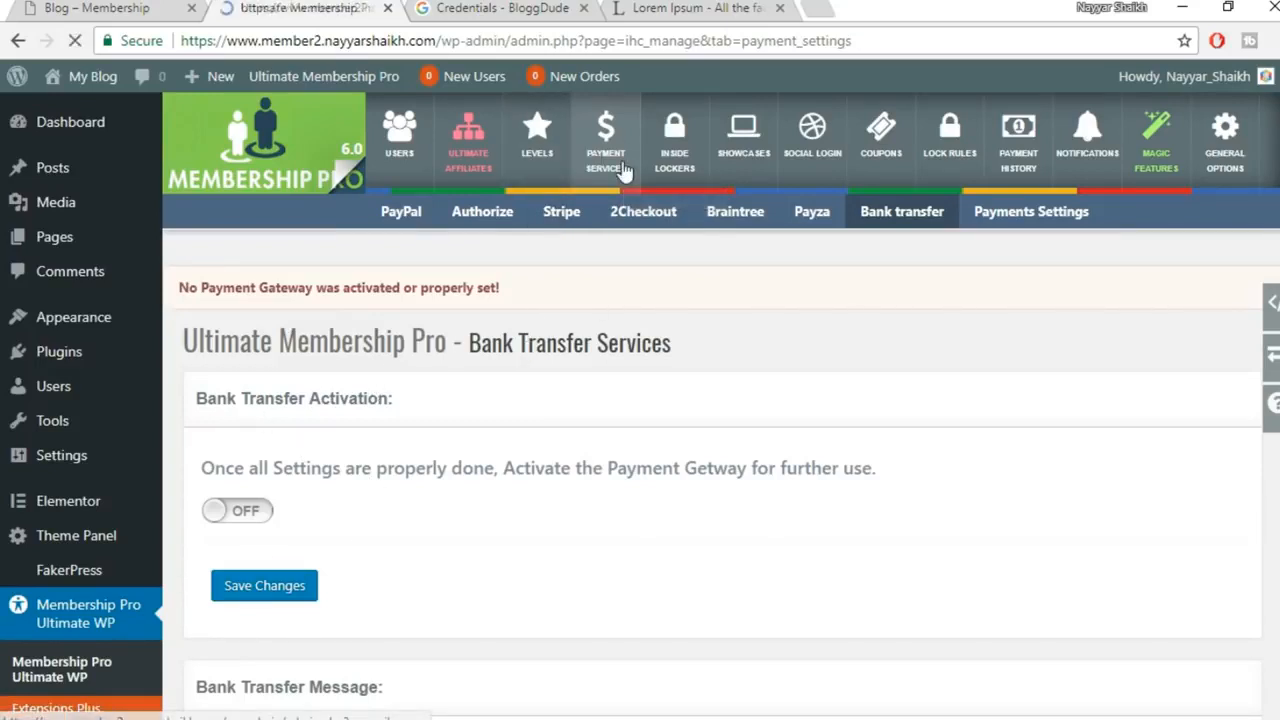
scroll(620, 485, down, 3)
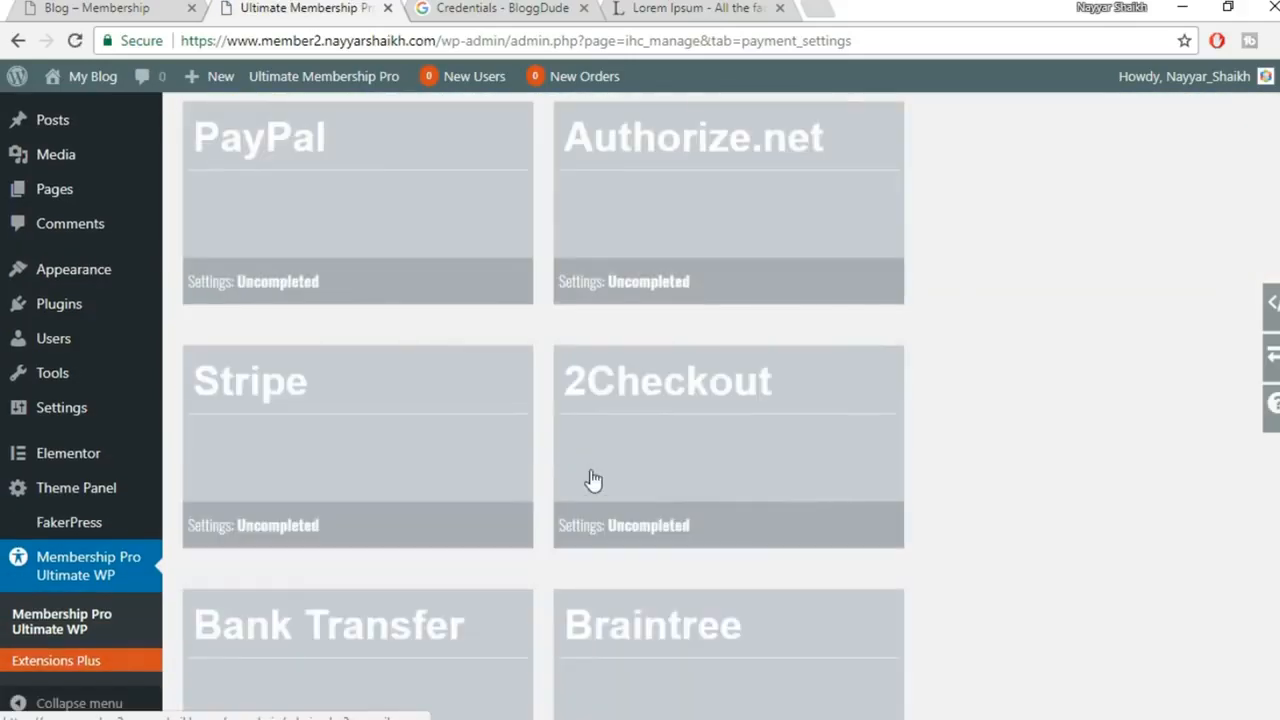
scroll(366, 342, up, 1)
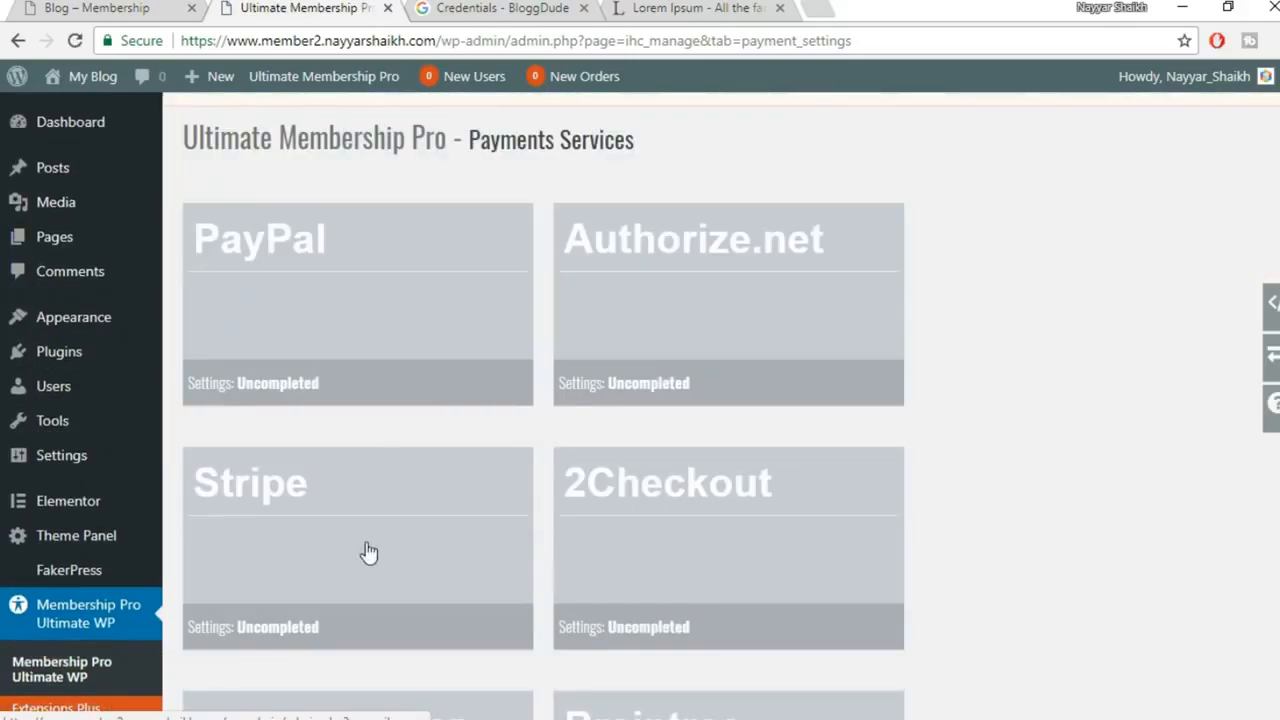
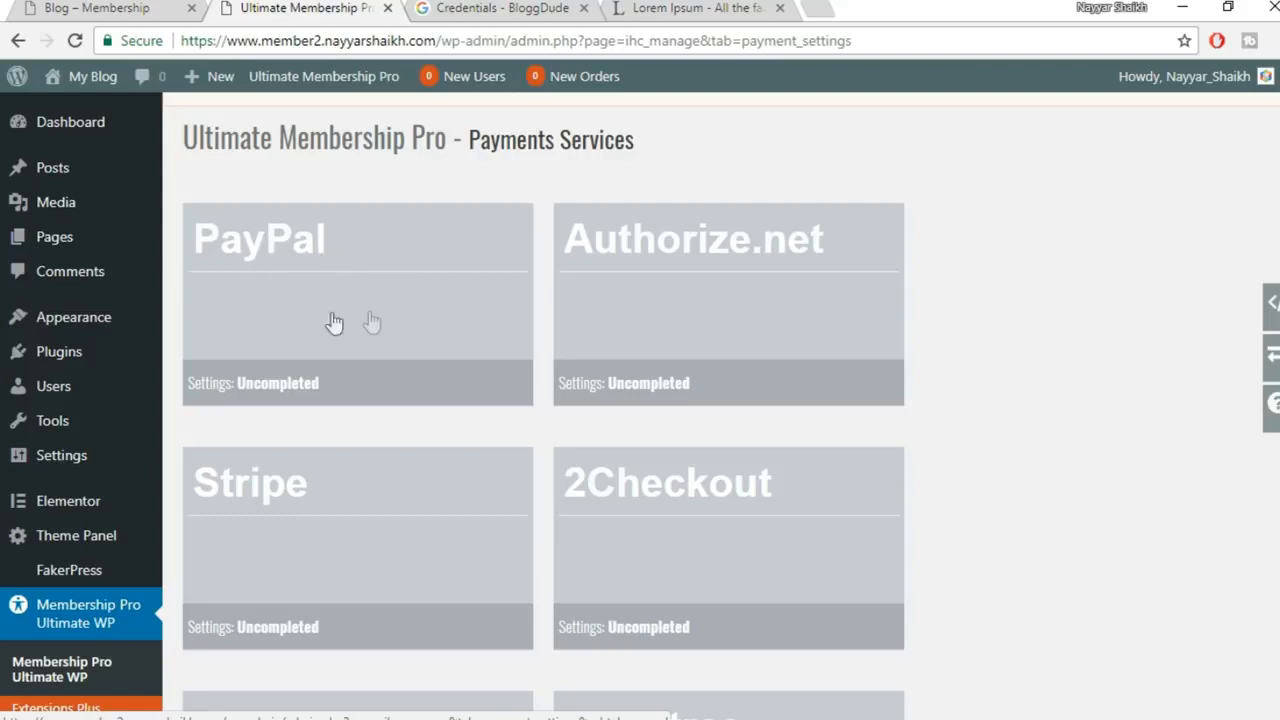
Open the PayPal card's settings on the Payment Services page
click(330, 306)
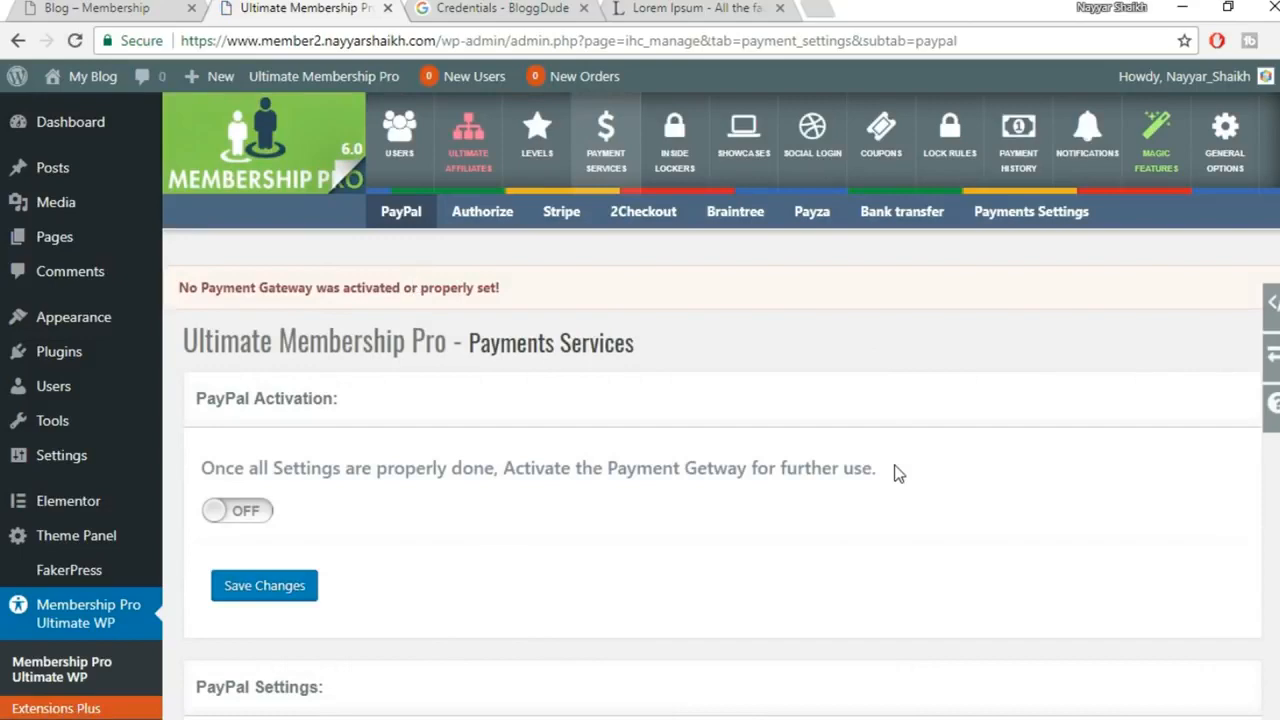
Switch PayPal Activation on and enter the PayPal account e-mail address
scroll(449, 466, down, 1)
click(236, 411)
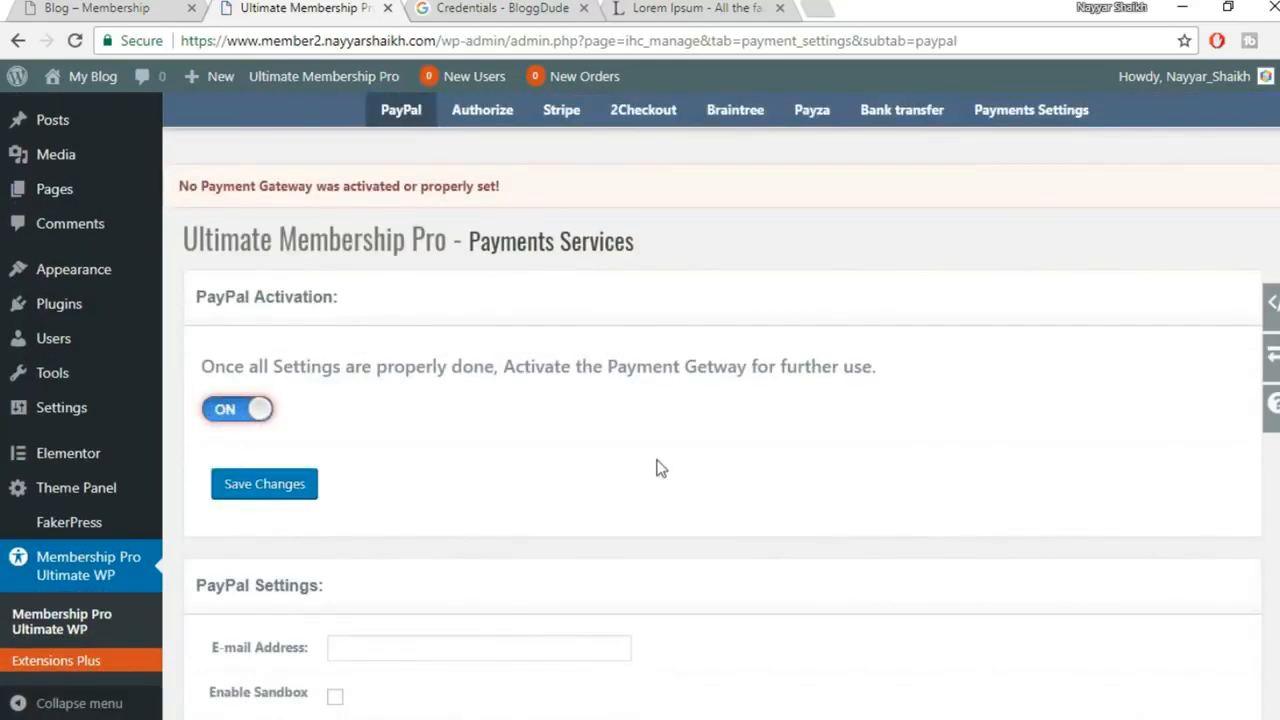
scroll(657, 467, down, 4)
click(451, 241)
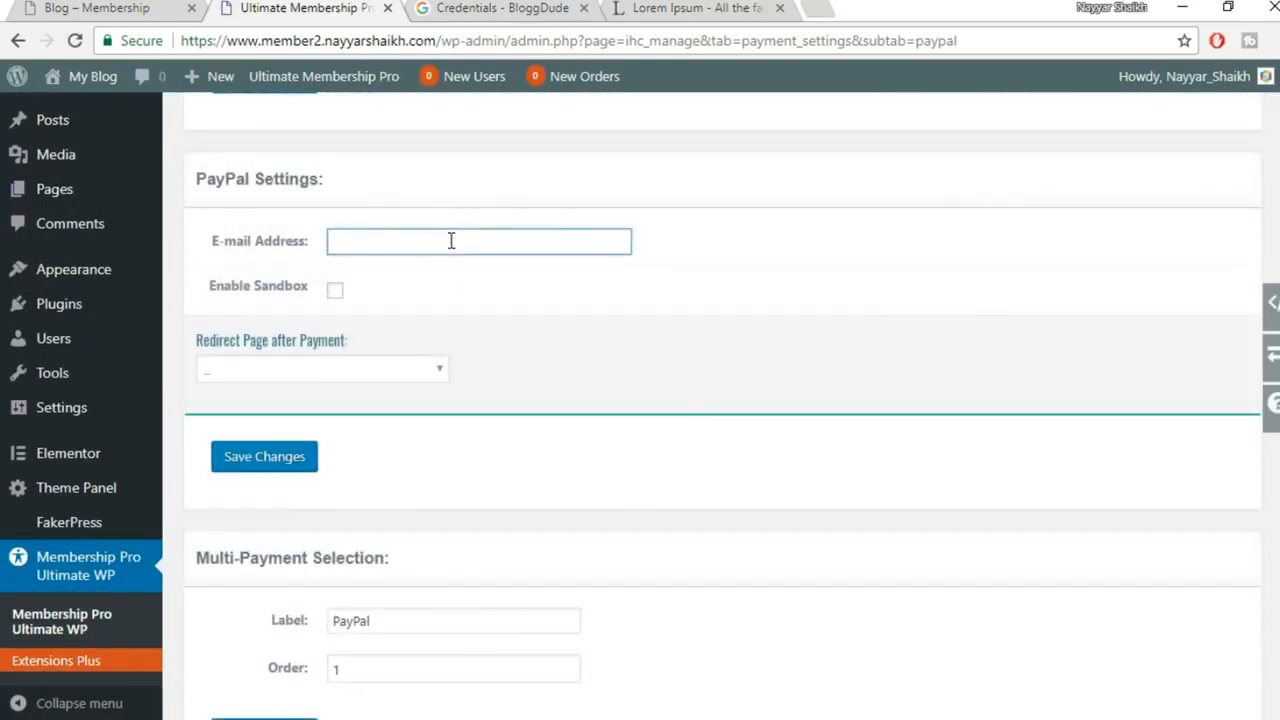
text(re)
click(439, 263)
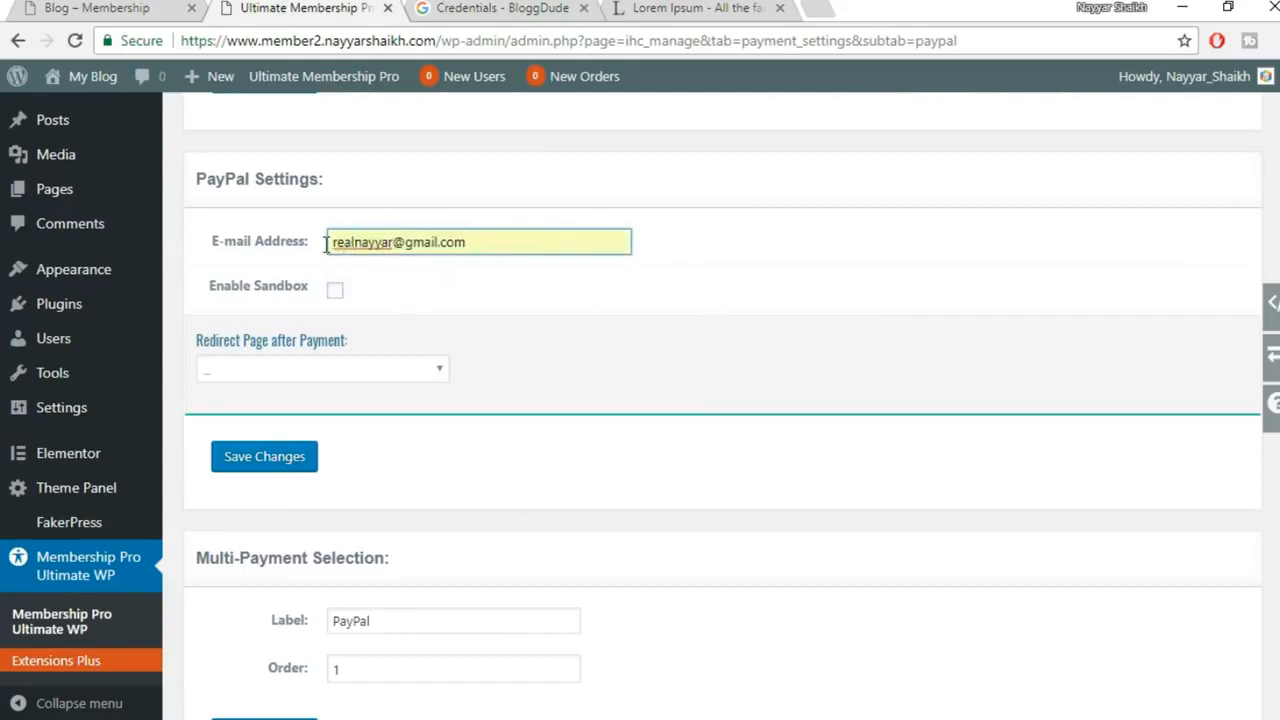
drag(330, 242, 478, 240)
click(478, 240)
click(524, 262)
click(728, 256)
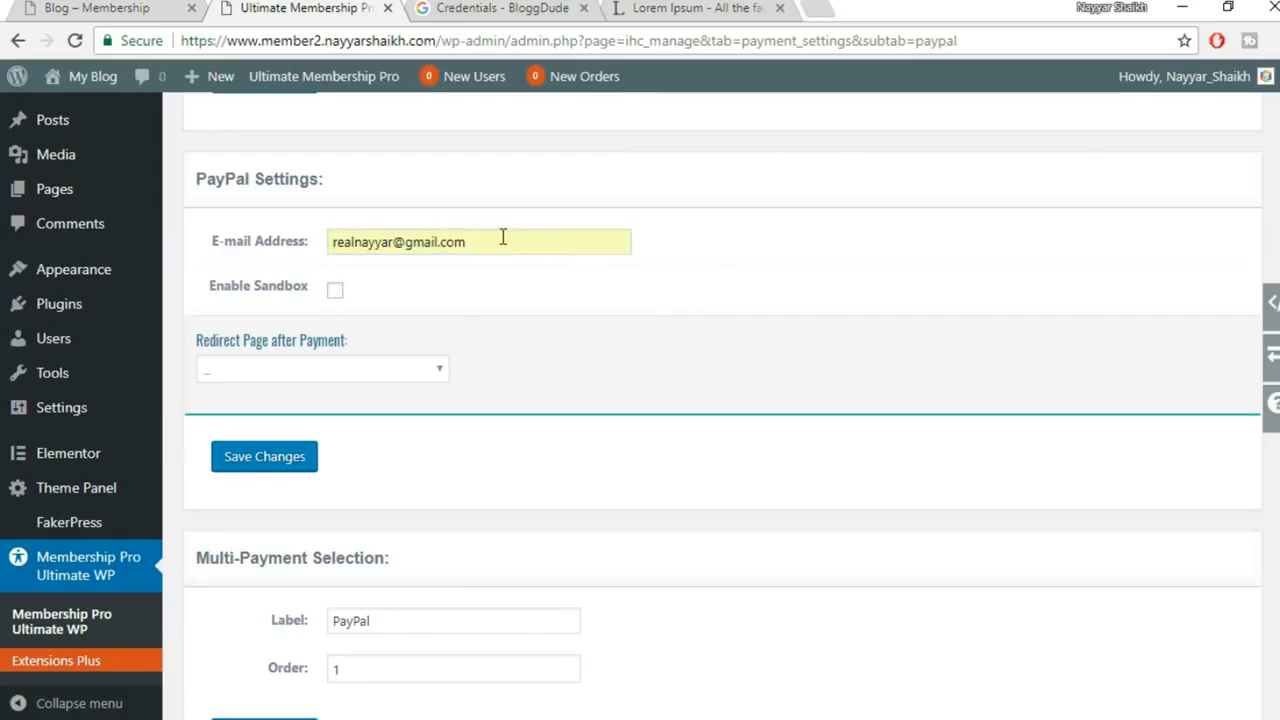
drag(488, 236, 320, 251)
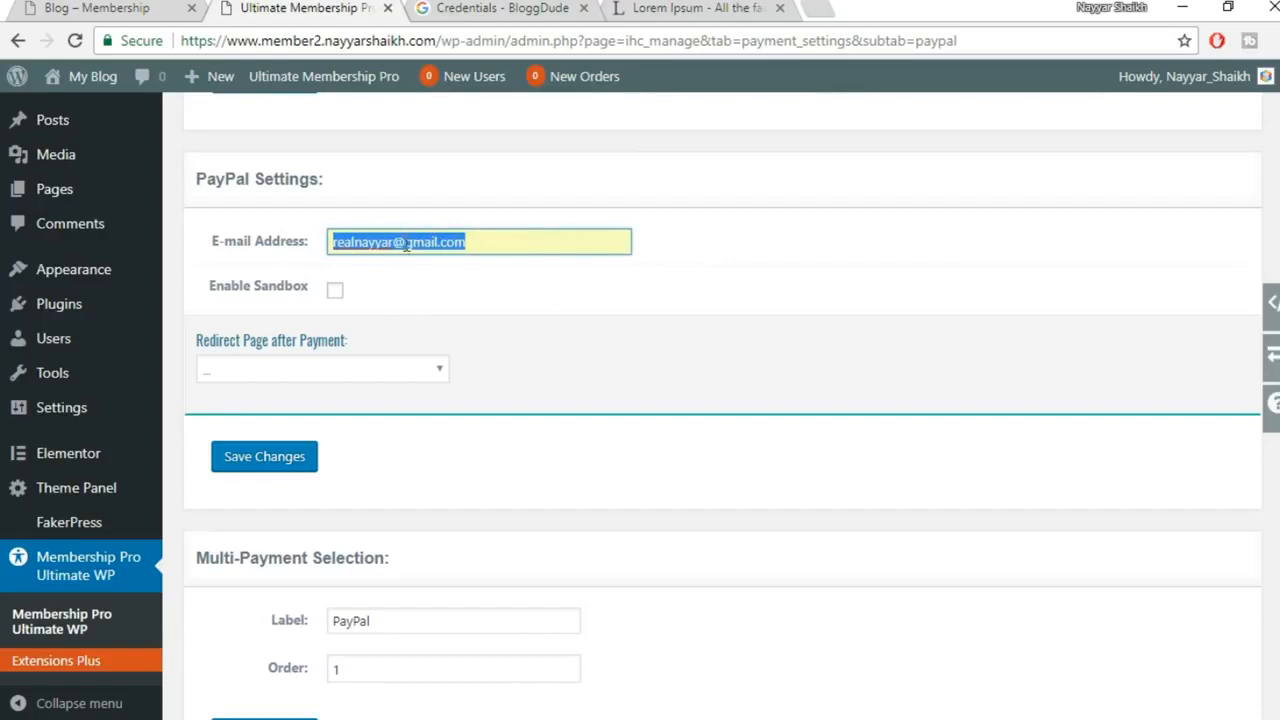
scroll(570, 280, down, 2)
scroll(481, 332, up, 1)
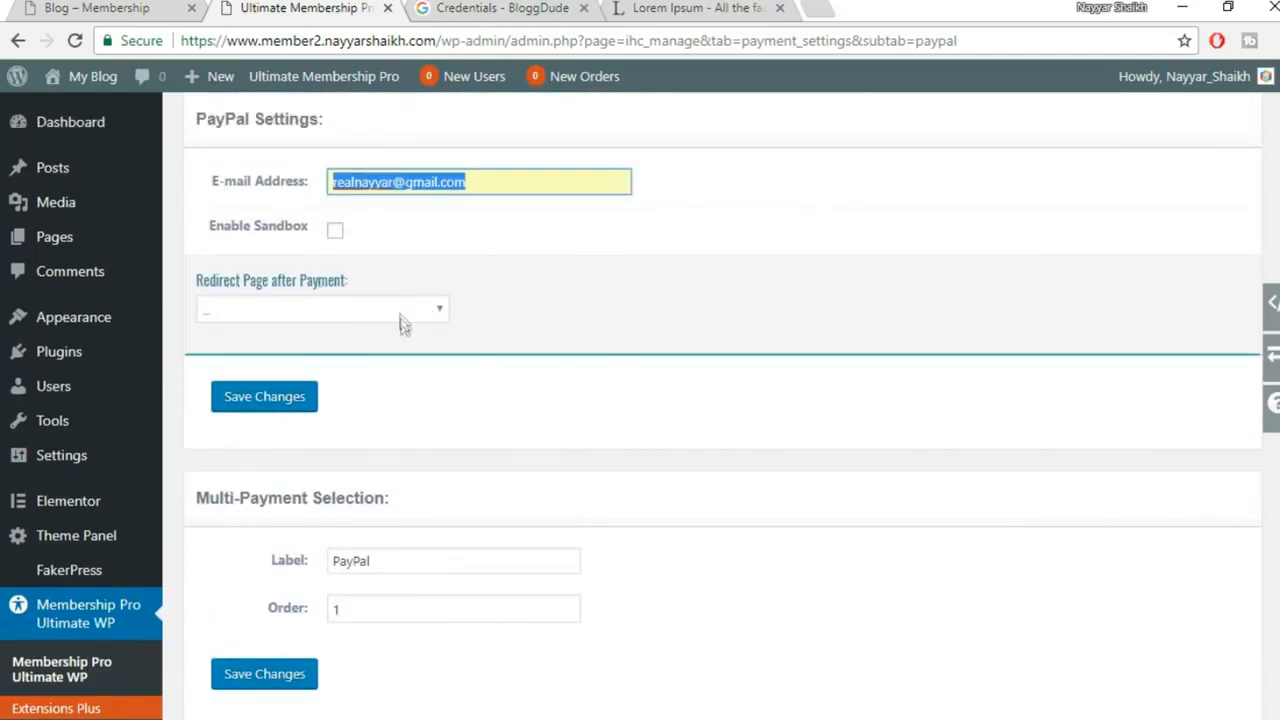
Leave the post-payment redirect page unset after browsing its choices
click(400, 316)
click(511, 300)
click(374, 306)
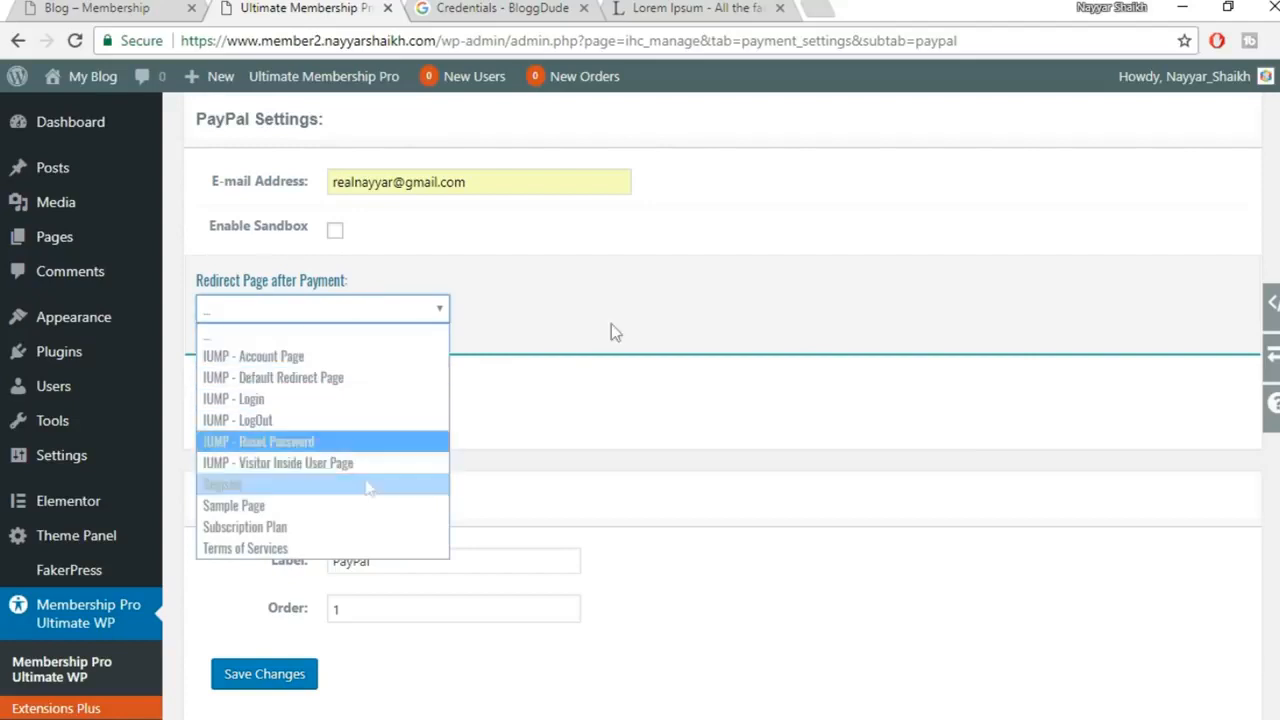
click(565, 297)
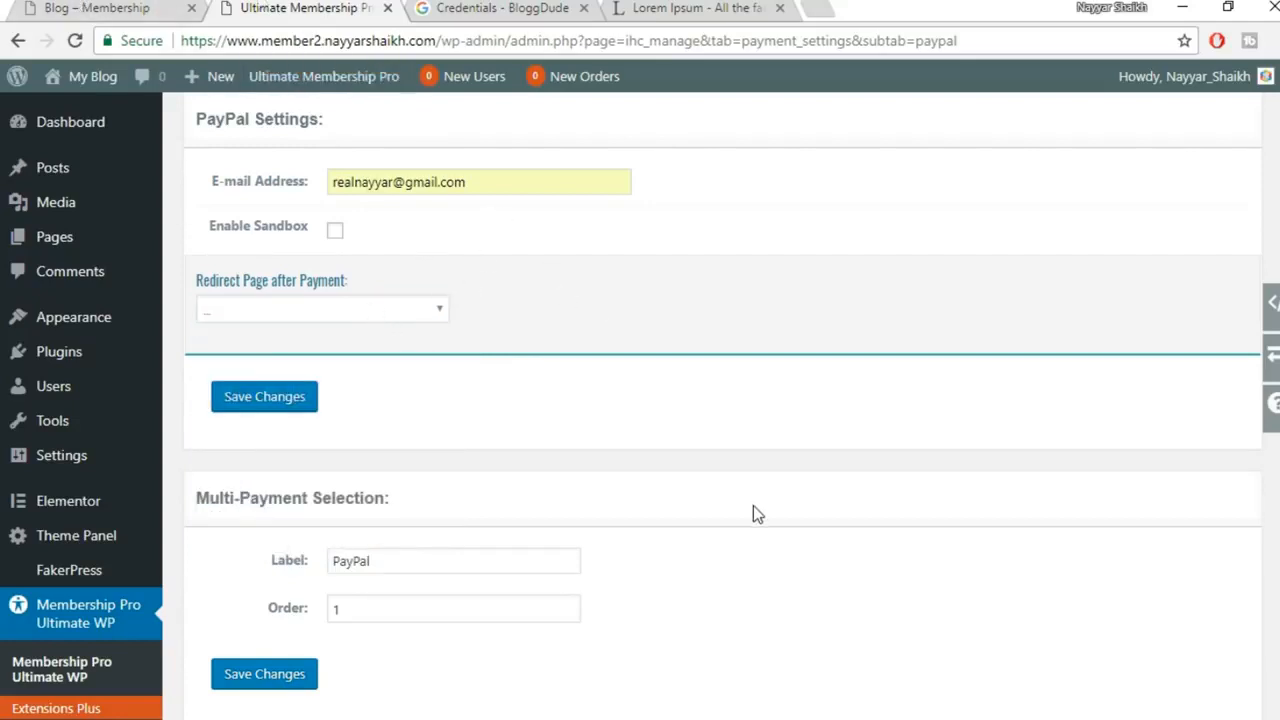
click(368, 312)
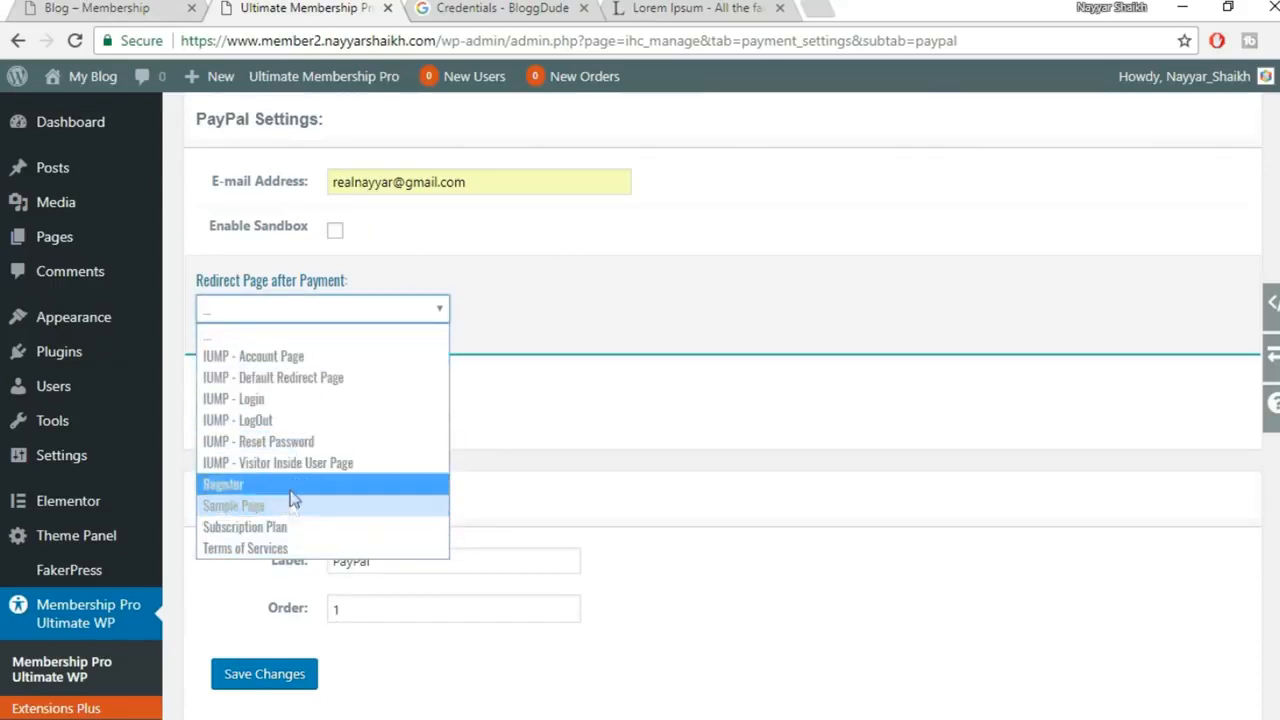
click(617, 326)
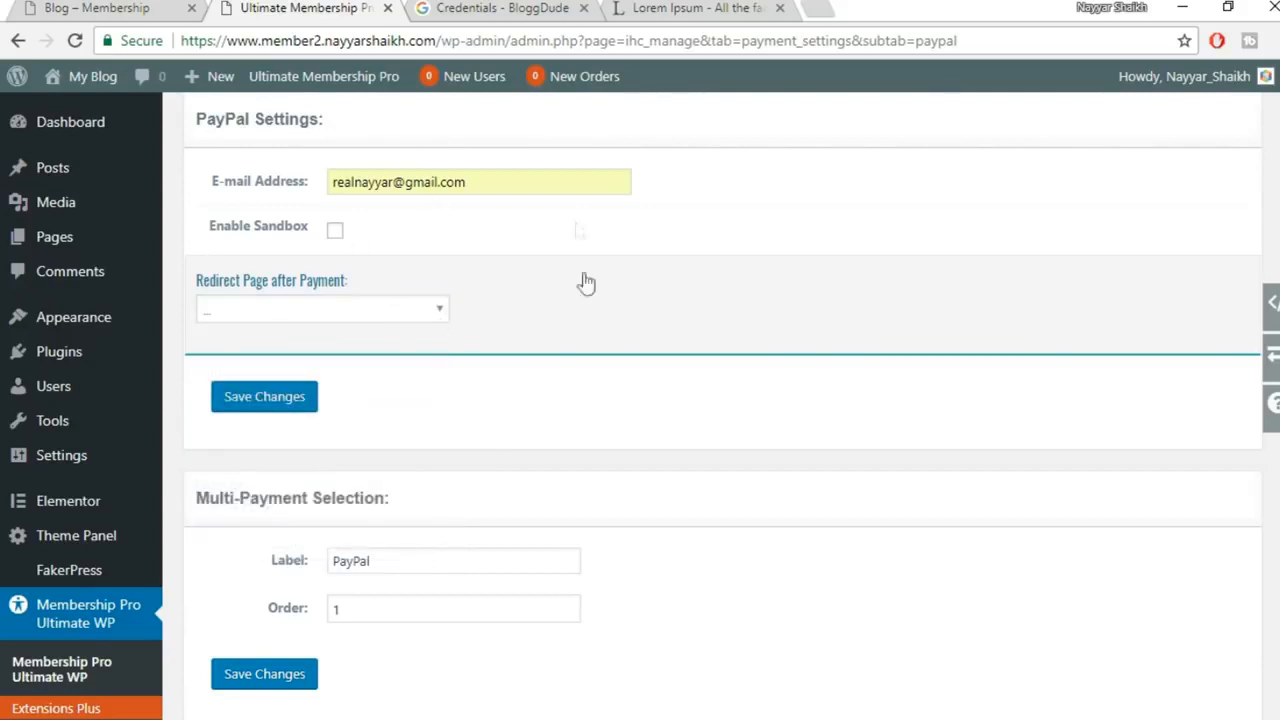
click(380, 312)
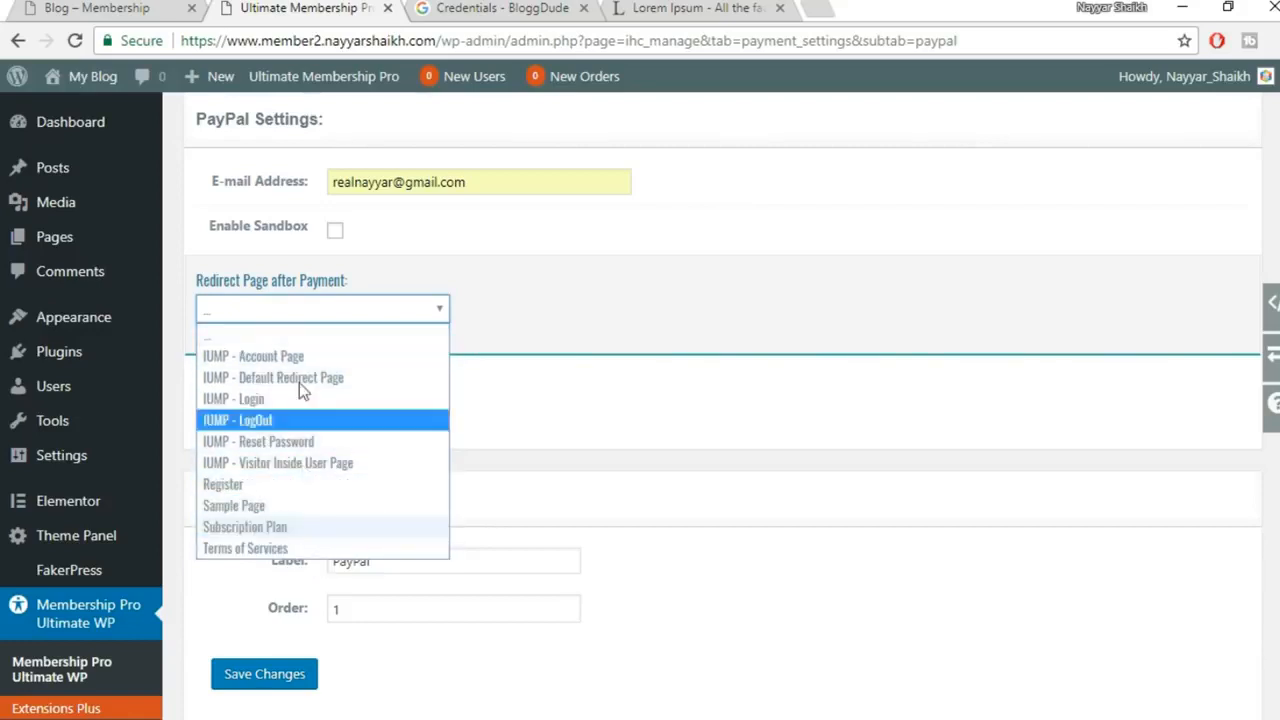
click(390, 338)
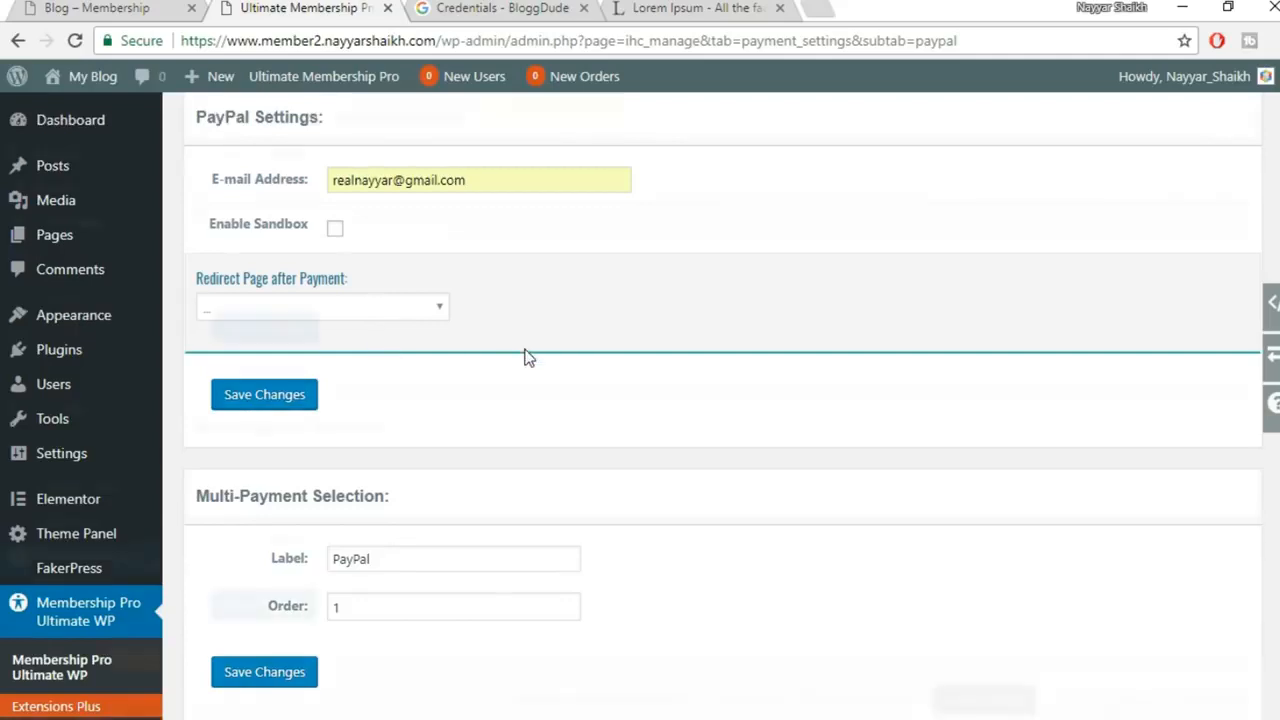
Save the PayPal settings and review the default-gateway warning
scroll(526, 357, down, 2)
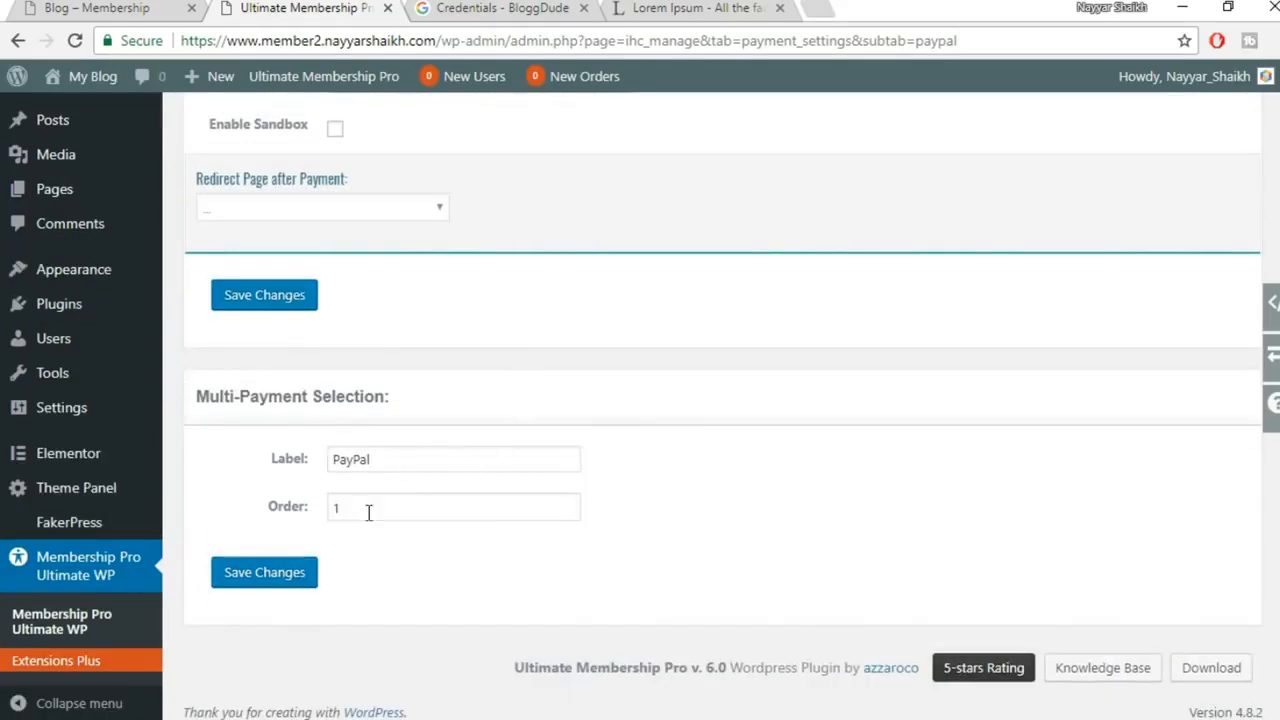
click(289, 588)
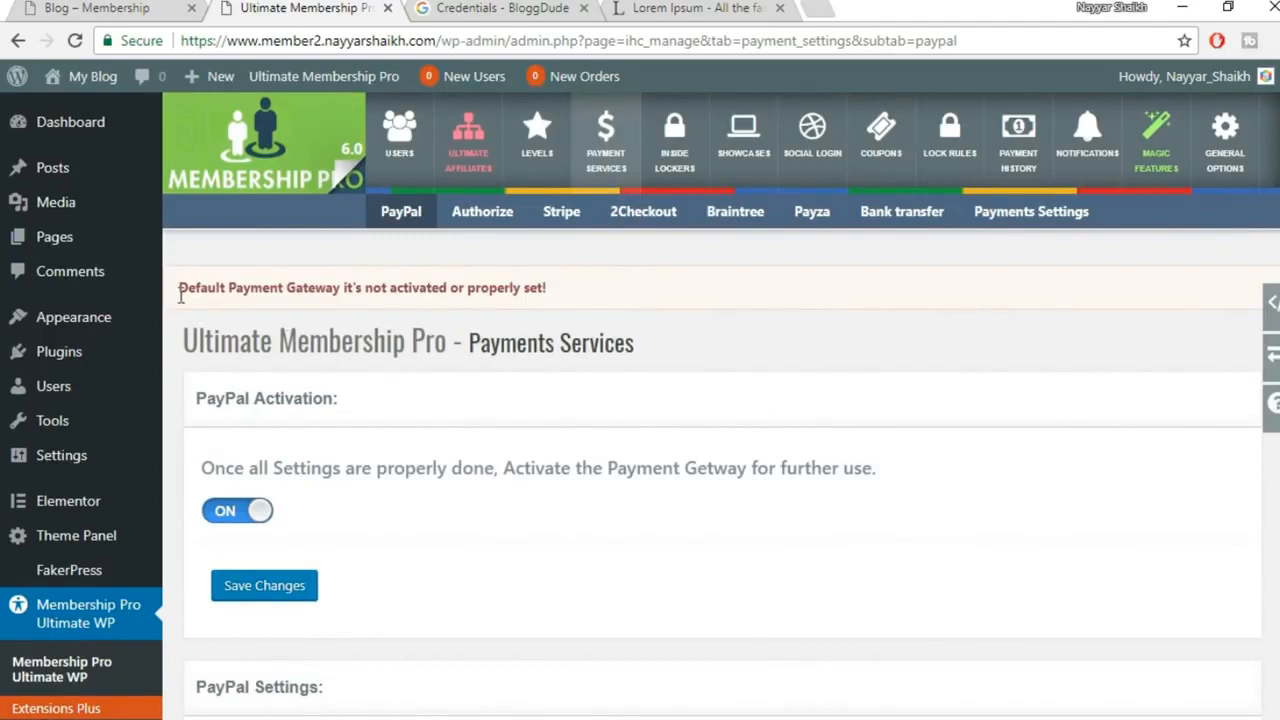
drag(241, 288, 552, 296)
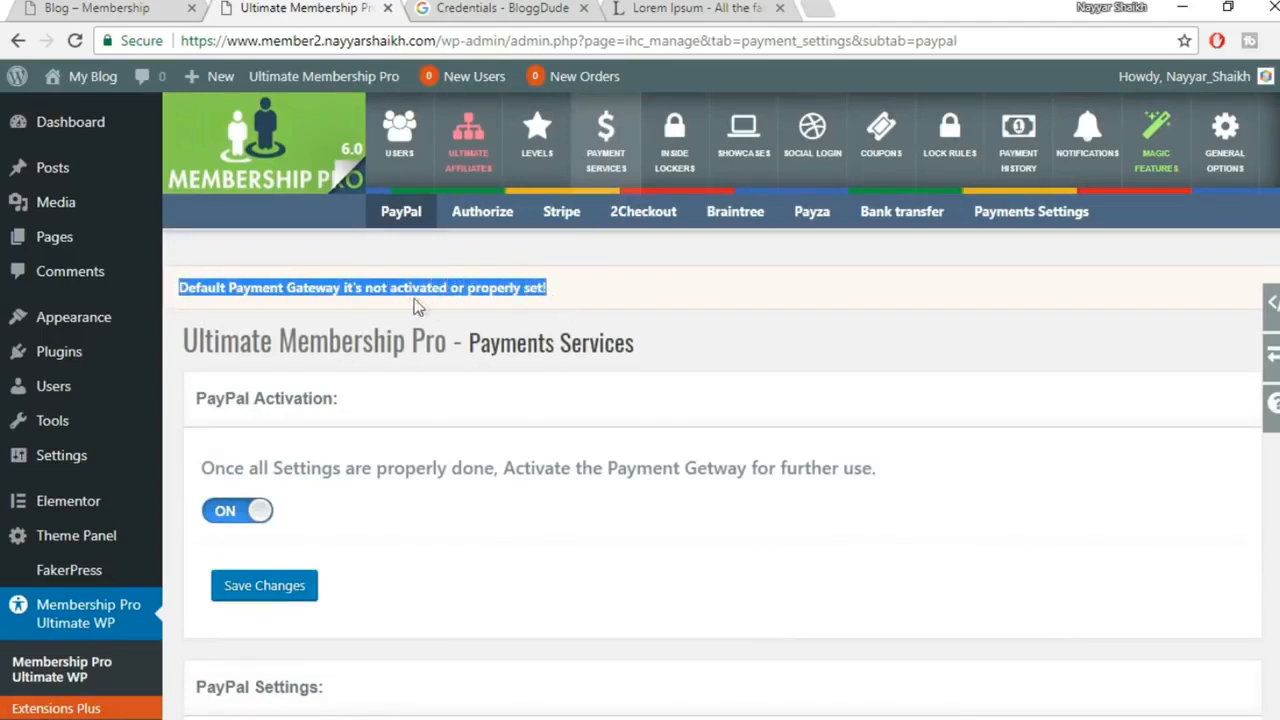
click(558, 292)
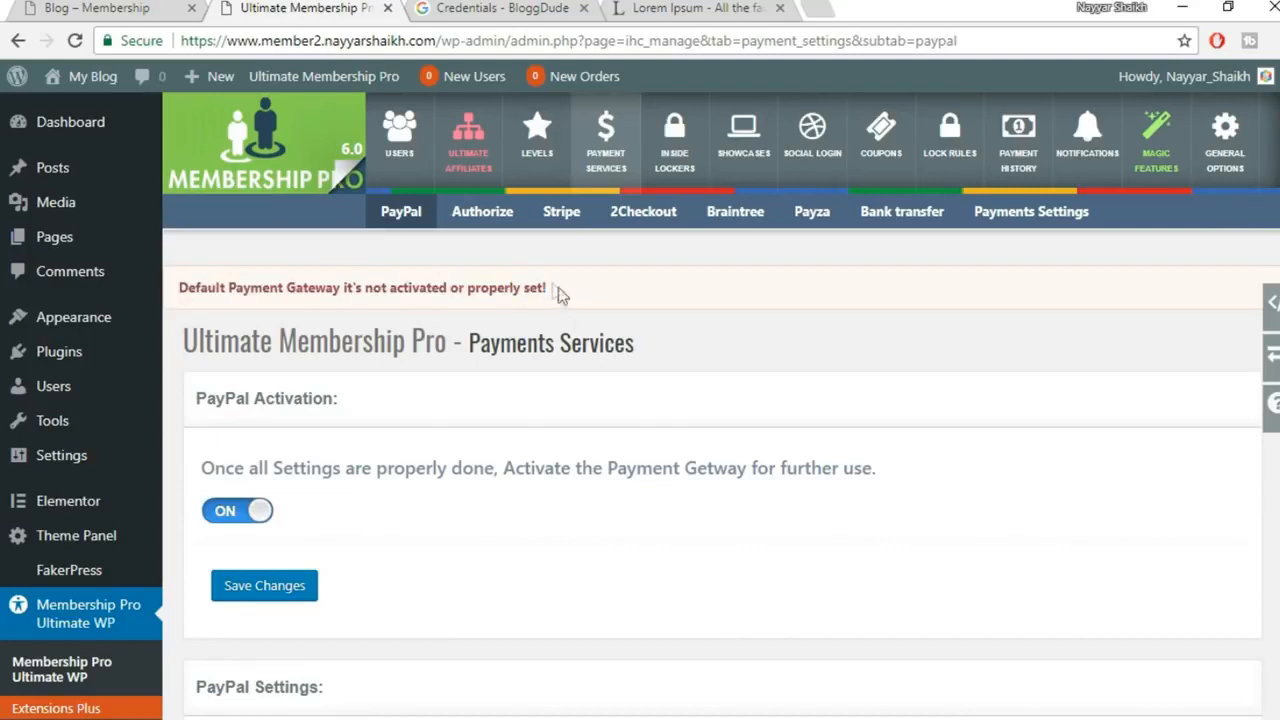
In Payments Settings, keep U.S. Dollar as currency, placed before the price
click(1041, 228)
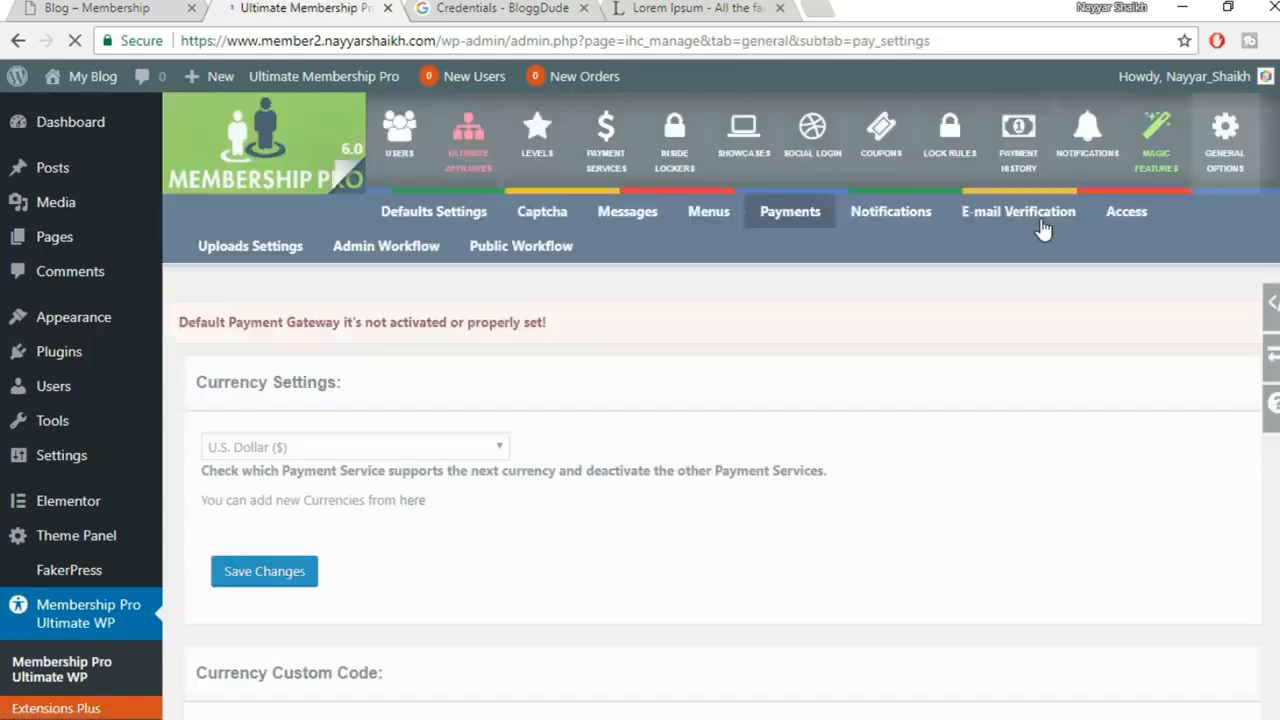
scroll(797, 378, down, 2)
click(316, 240)
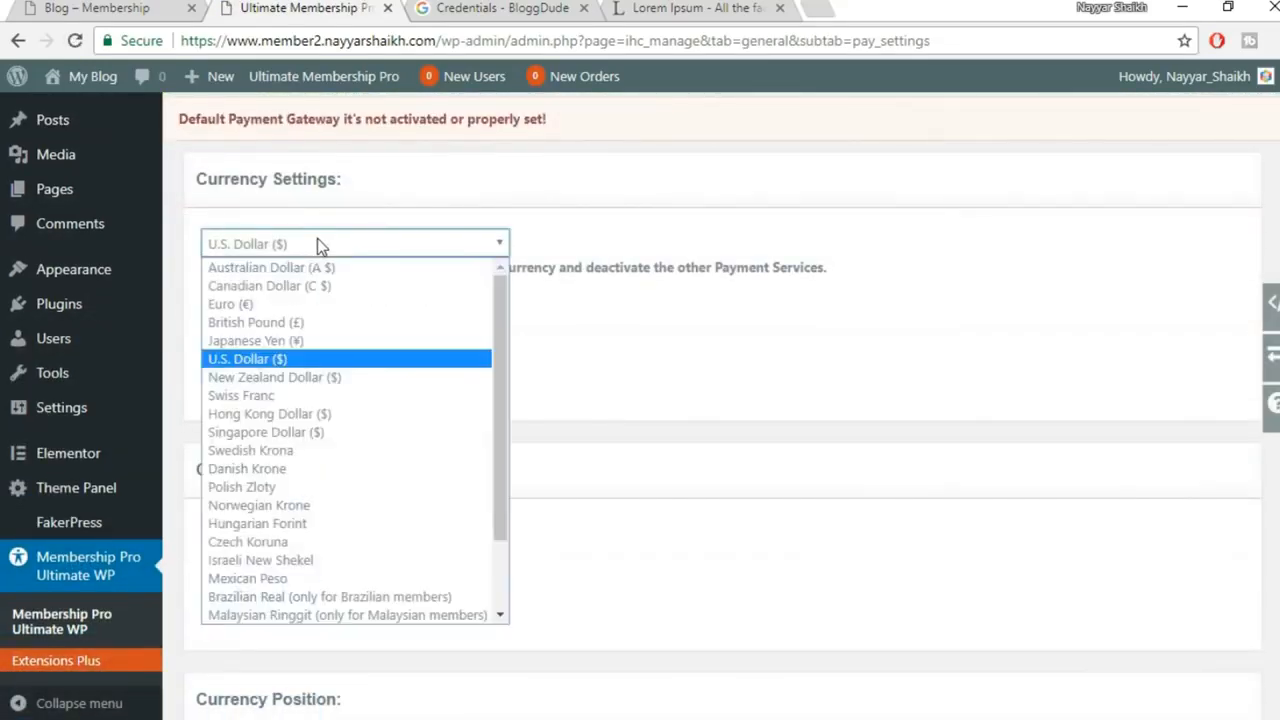
click(290, 358)
scroll(560, 329, down, 1)
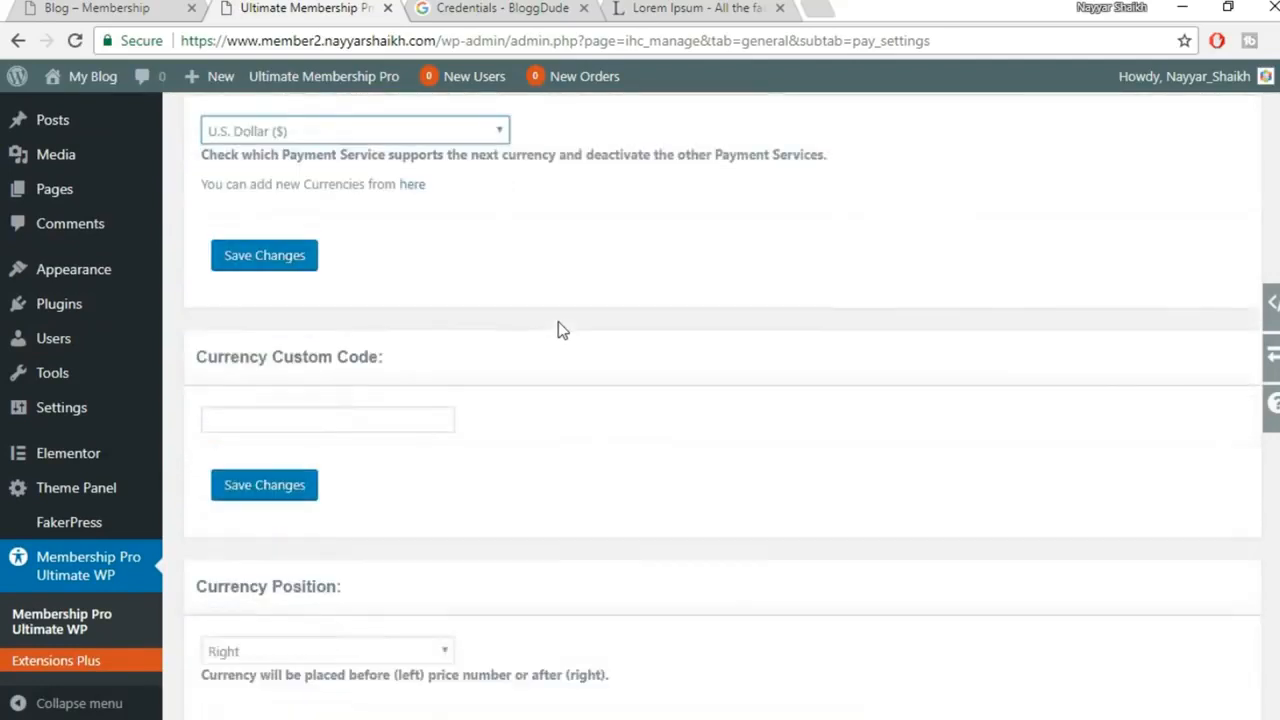
click(334, 337)
scroll(738, 395, down, 2)
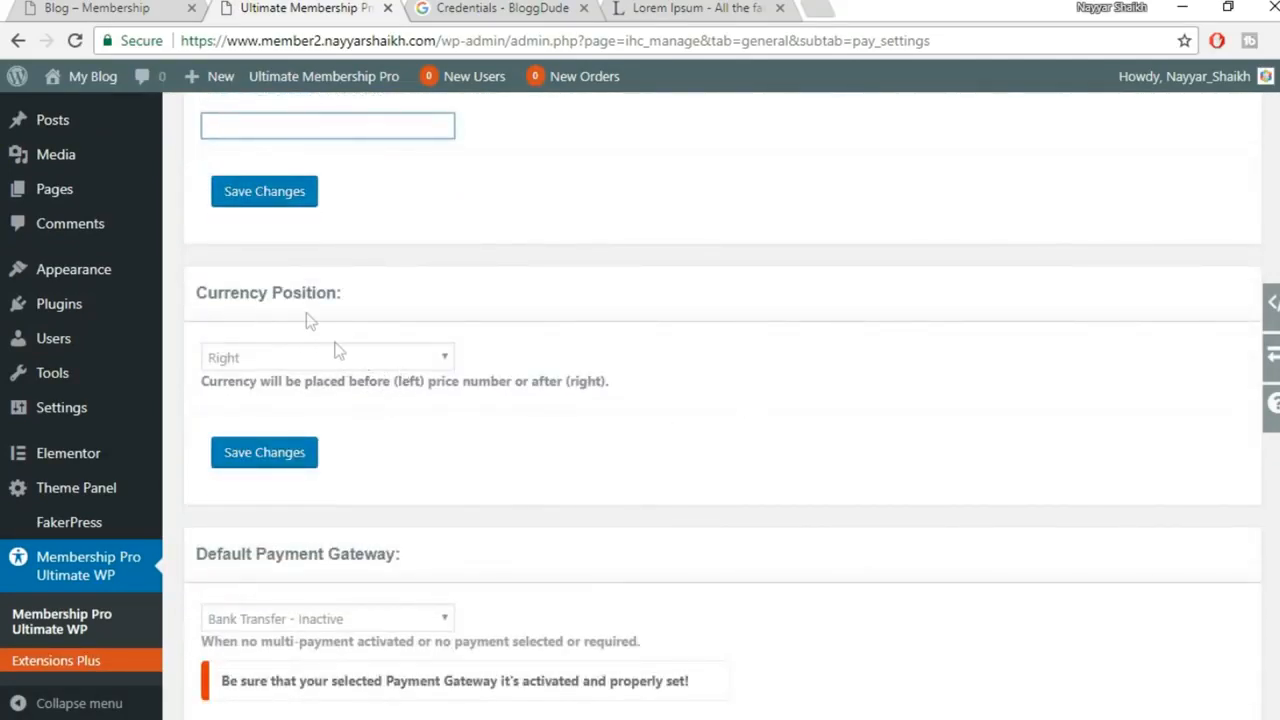
click(336, 364)
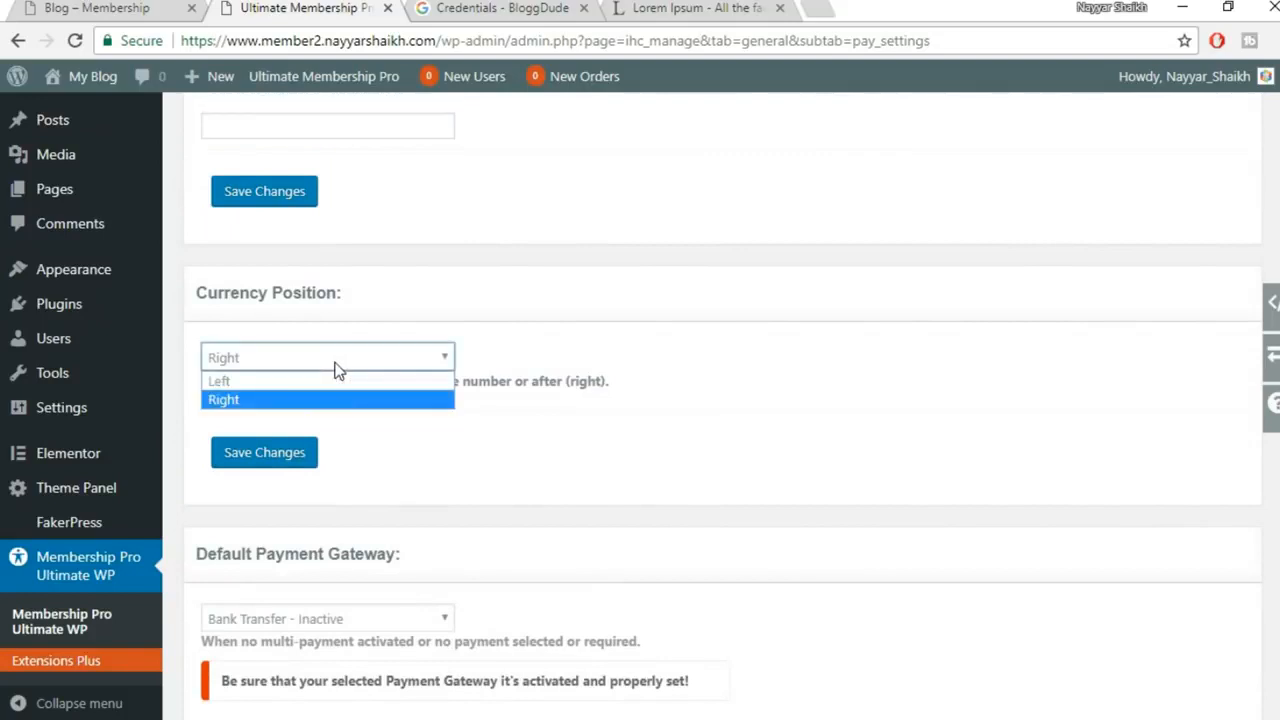
click(268, 381)
scroll(748, 416, down, 3)
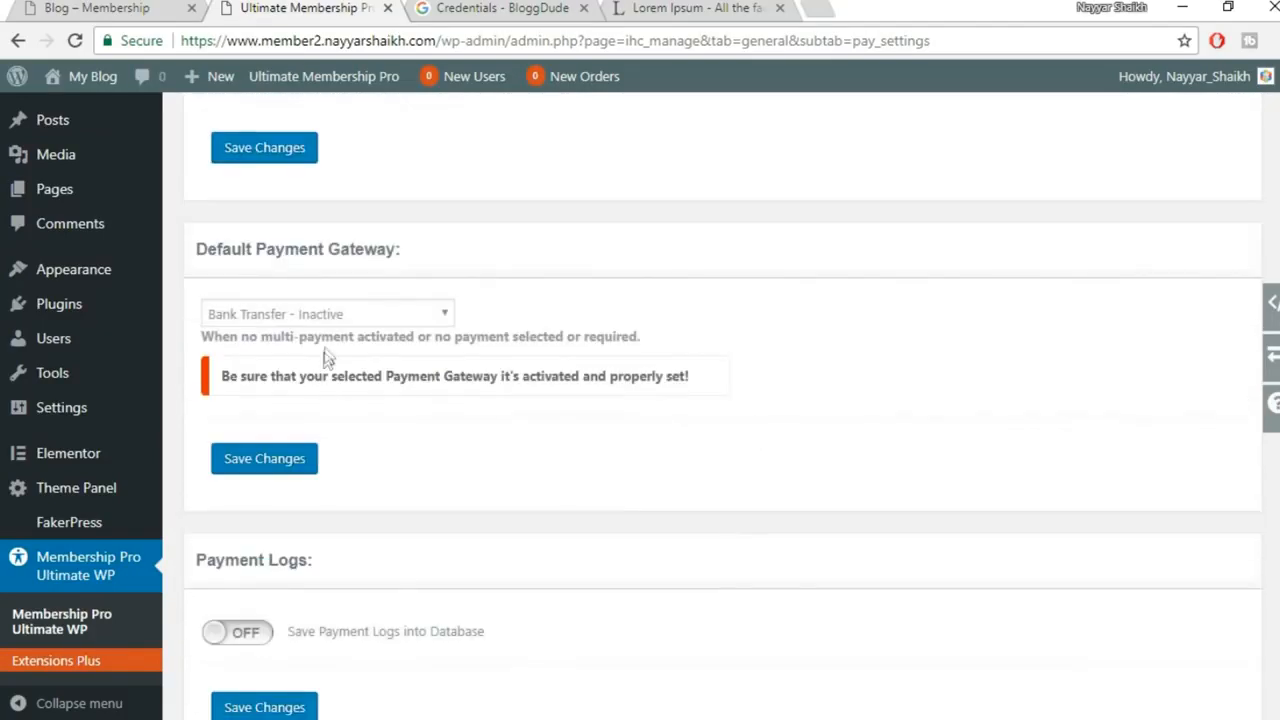
Make PayPal - Active the default gateway, enable payment logs, and save
click(334, 316)
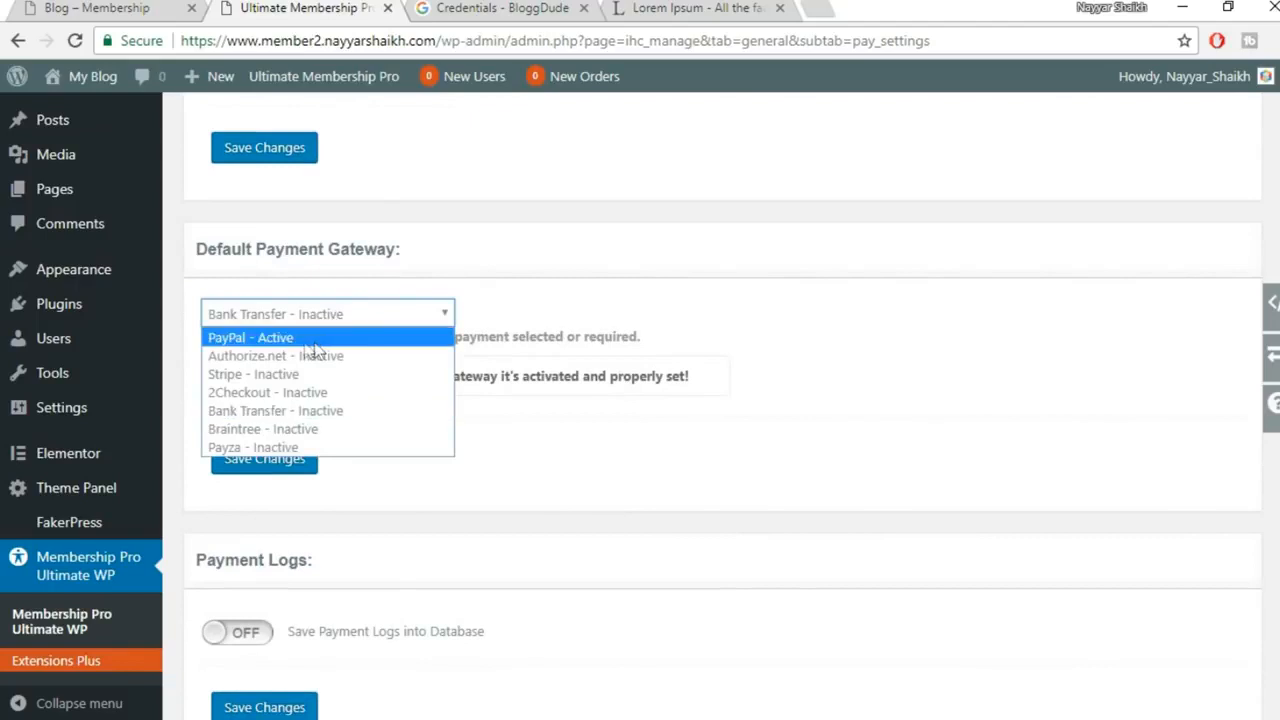
click(322, 338)
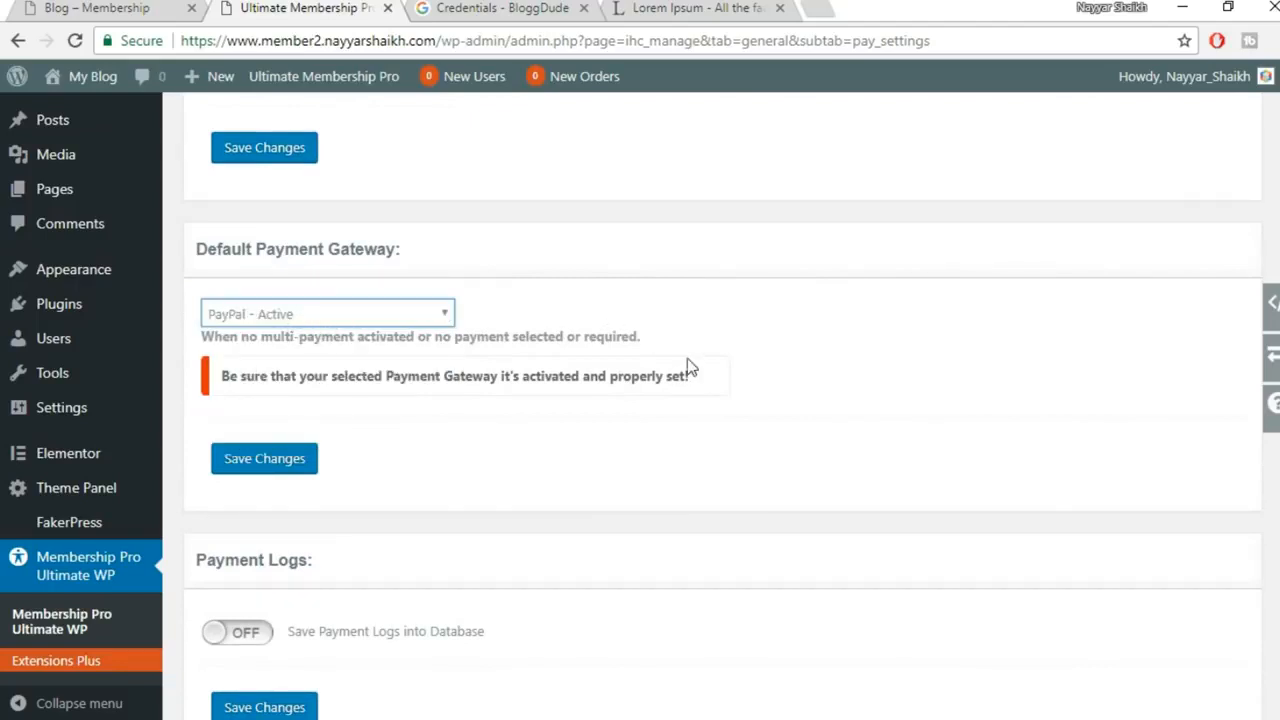
scroll(688, 360, down, 2)
click(247, 499)
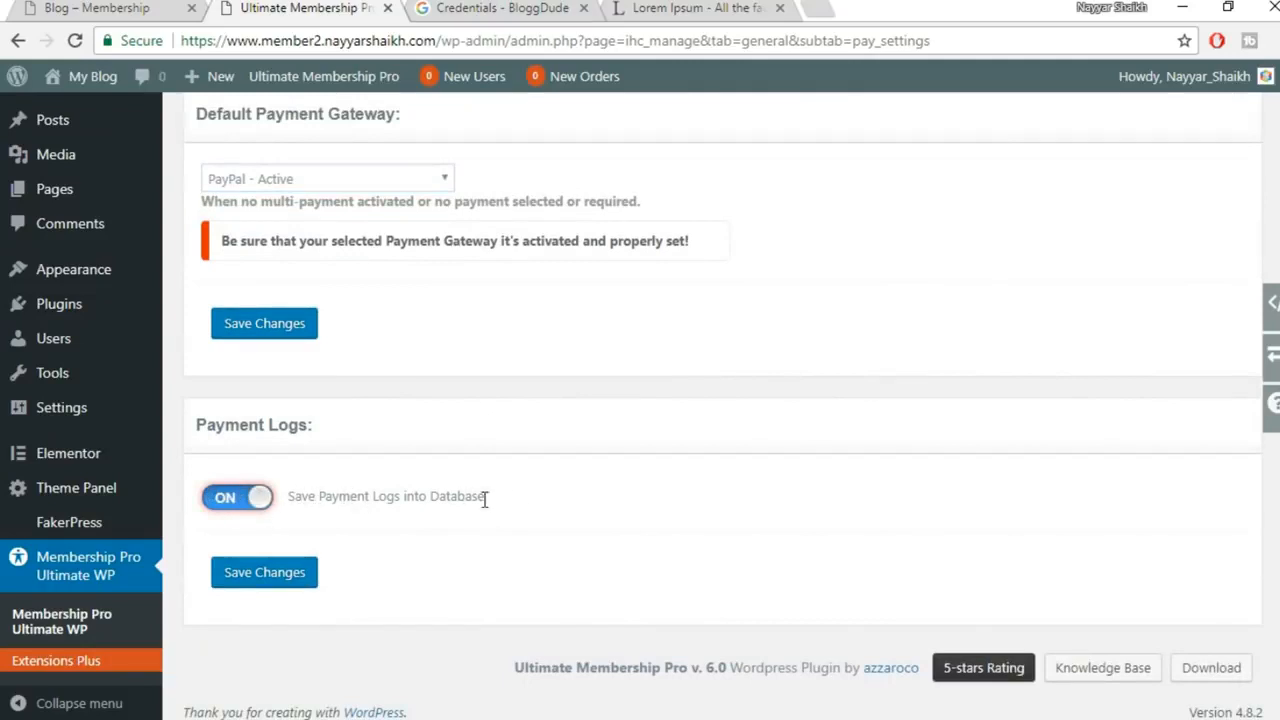
click(265, 586)
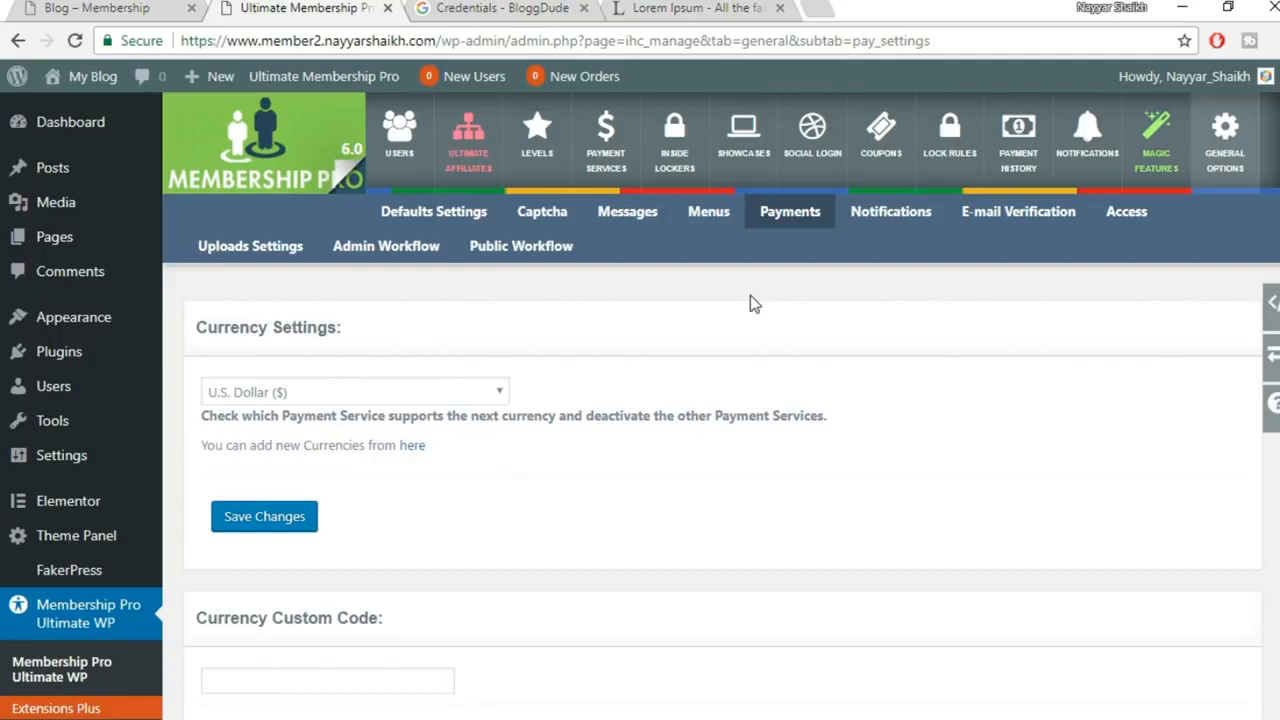
click(614, 162)
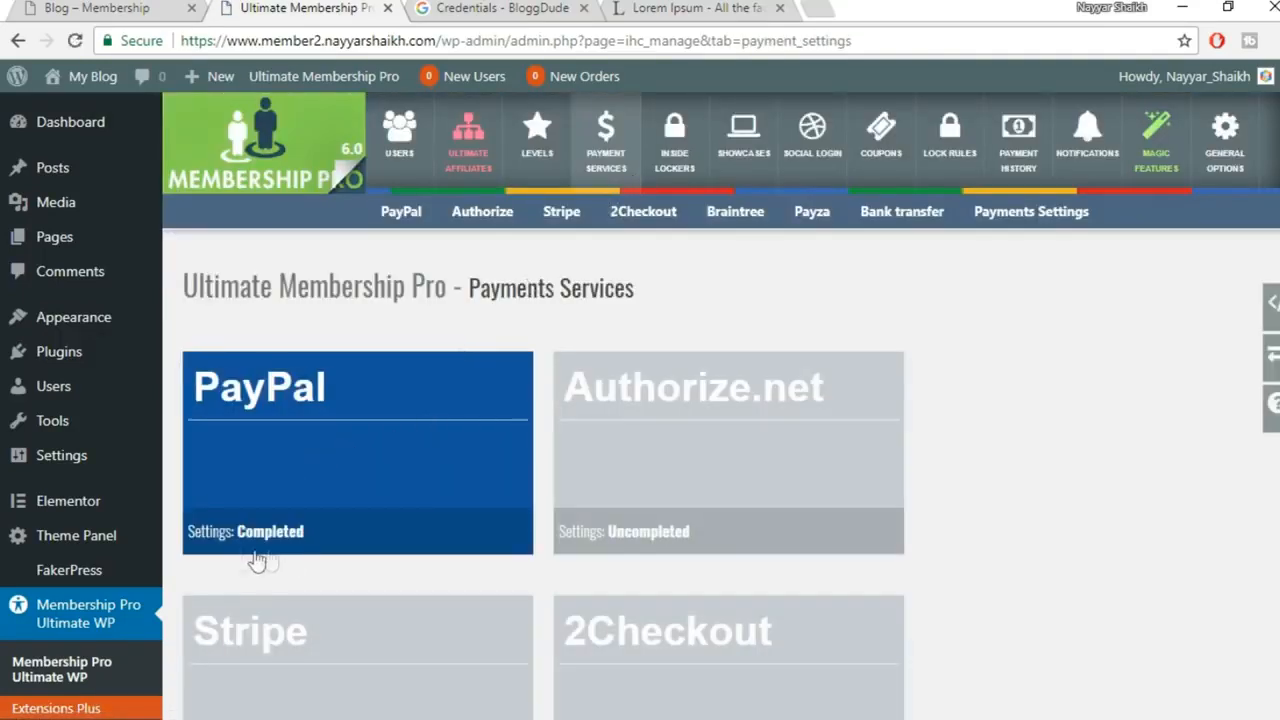
scroll(480, 498, down, 1)
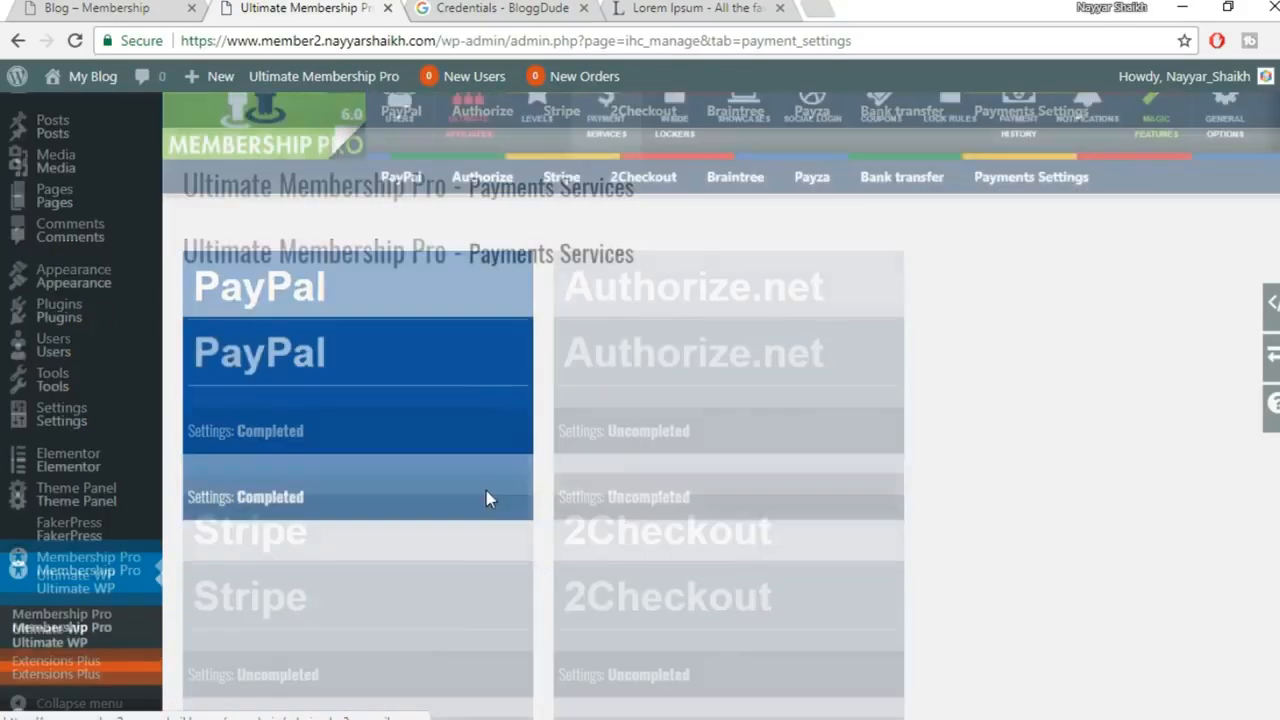
scroll(857, 363, down, 2)
scroll(857, 363, up, 2)
scroll(928, 341, down, 1)
scroll(846, 471, down, 2)
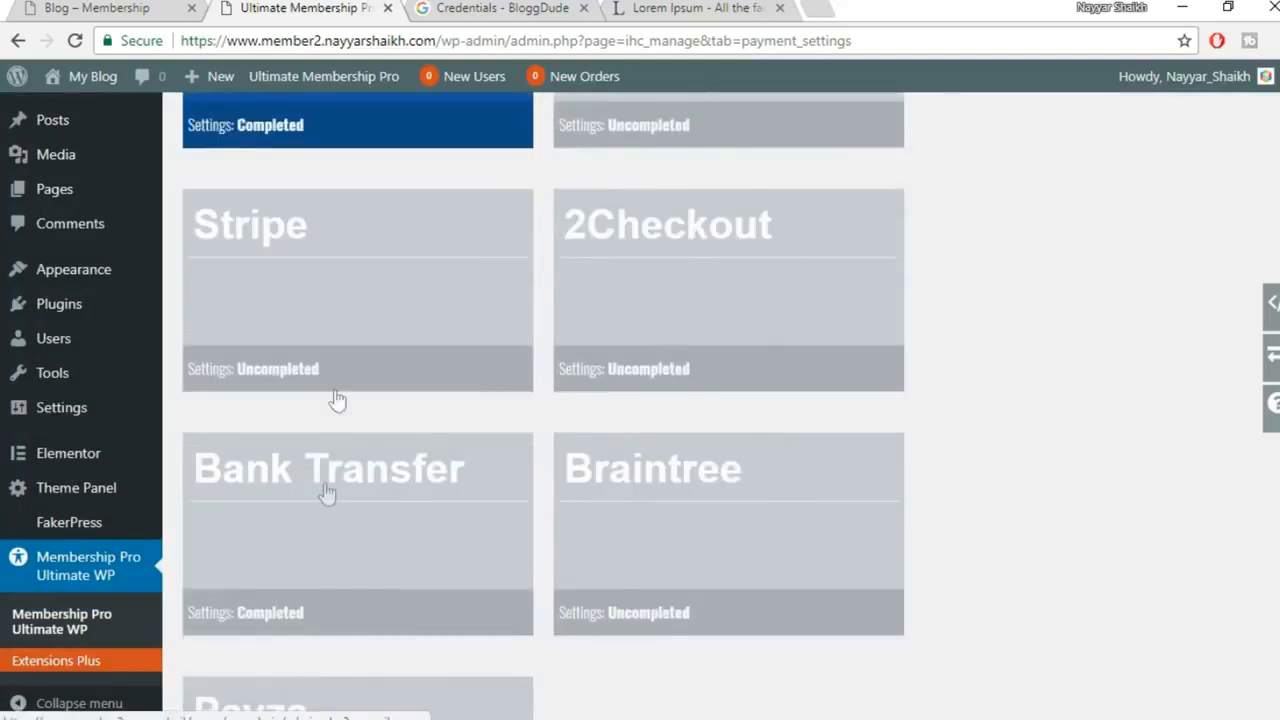
scroll(800, 549, down, 3)
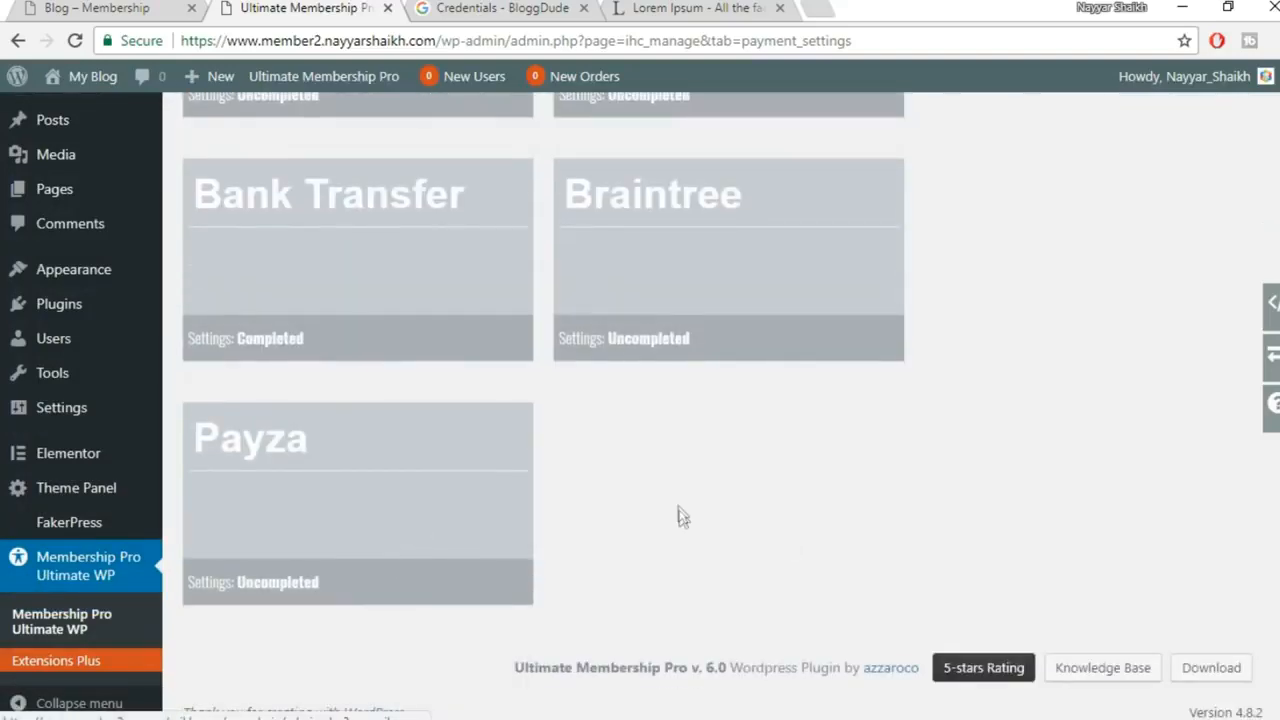
scroll(660, 520, up, 7)
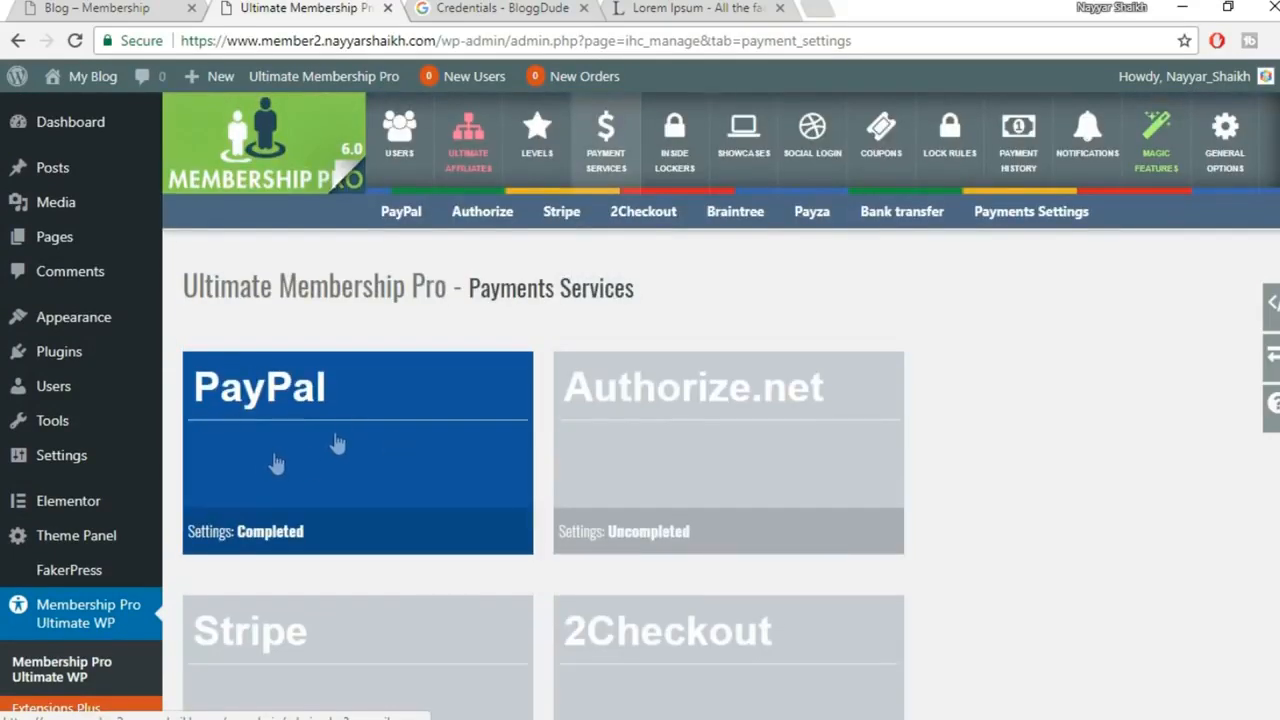
scroll(840, 440, down, 3)
scroll(486, 423, up, 2)
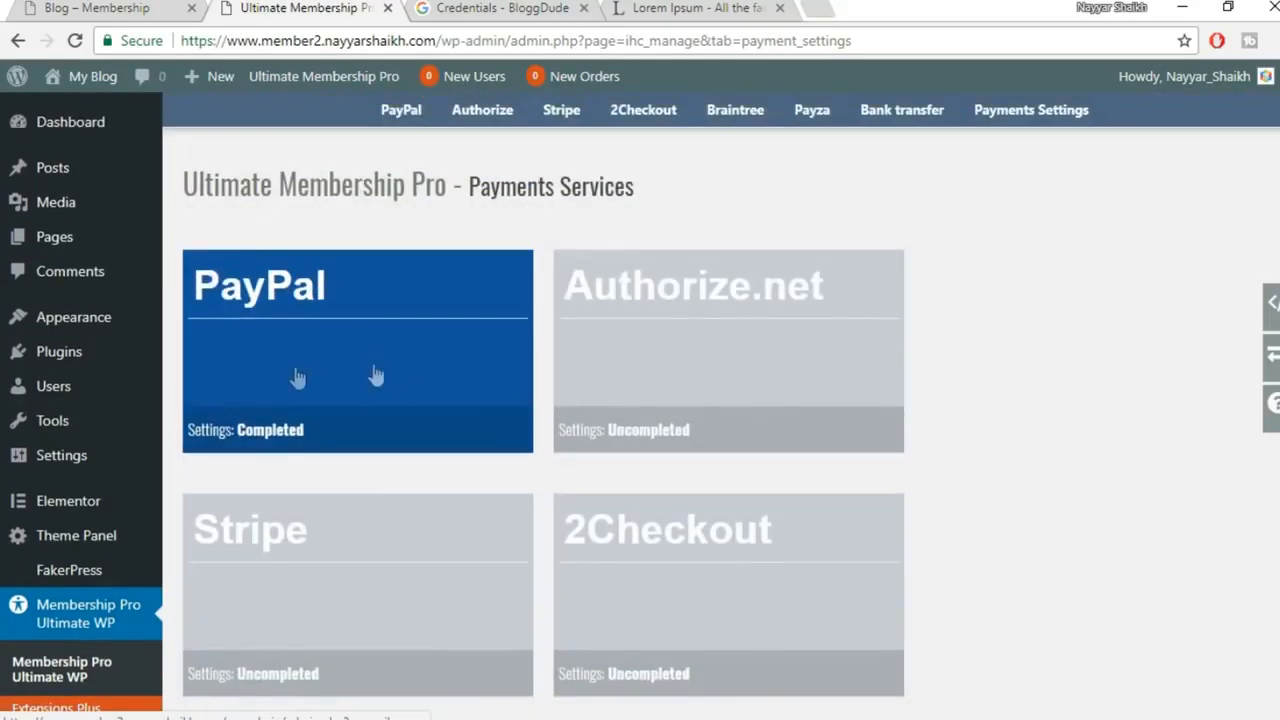
scroll(731, 483, down, 1)
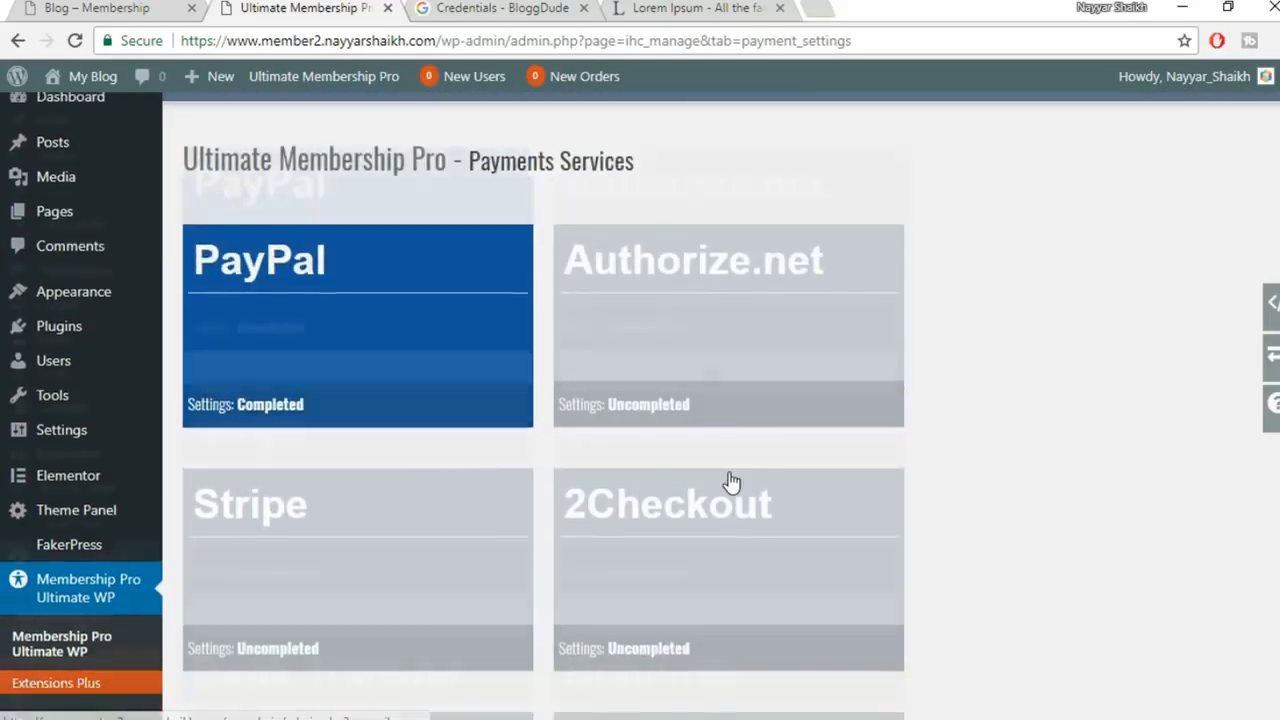
scroll(731, 483, down, 2)
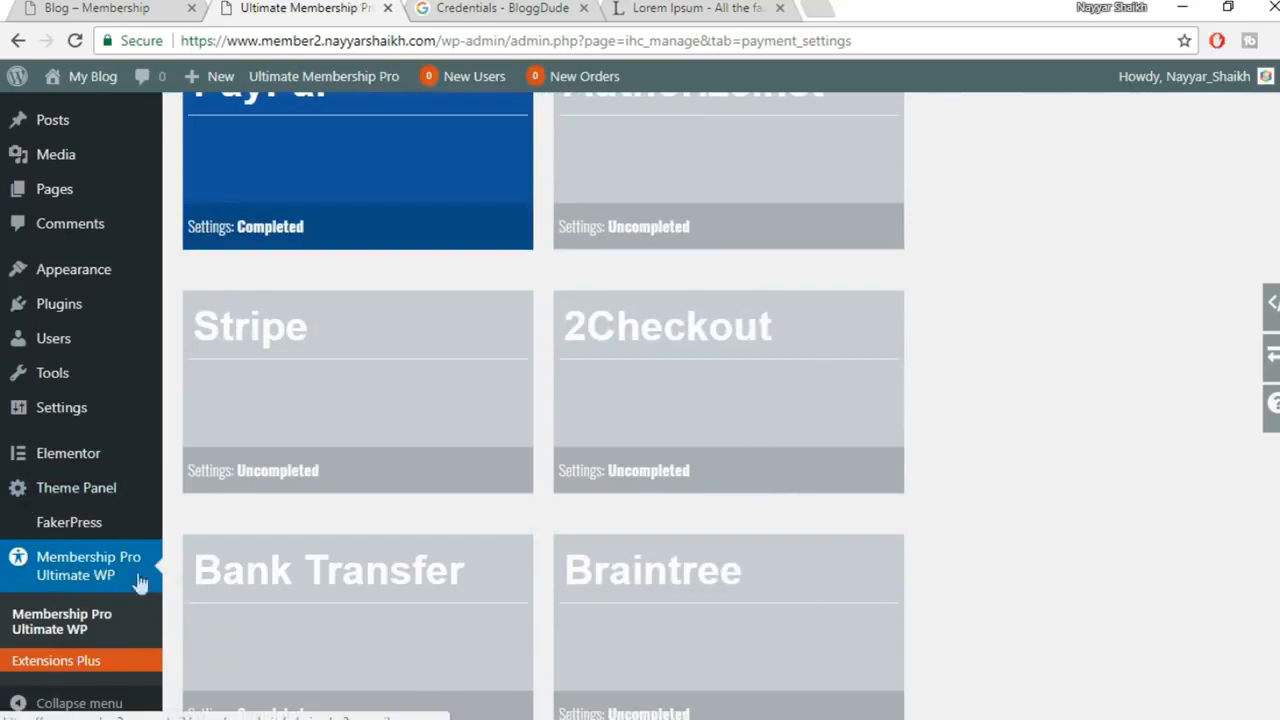
scroll(917, 426, up, 3)
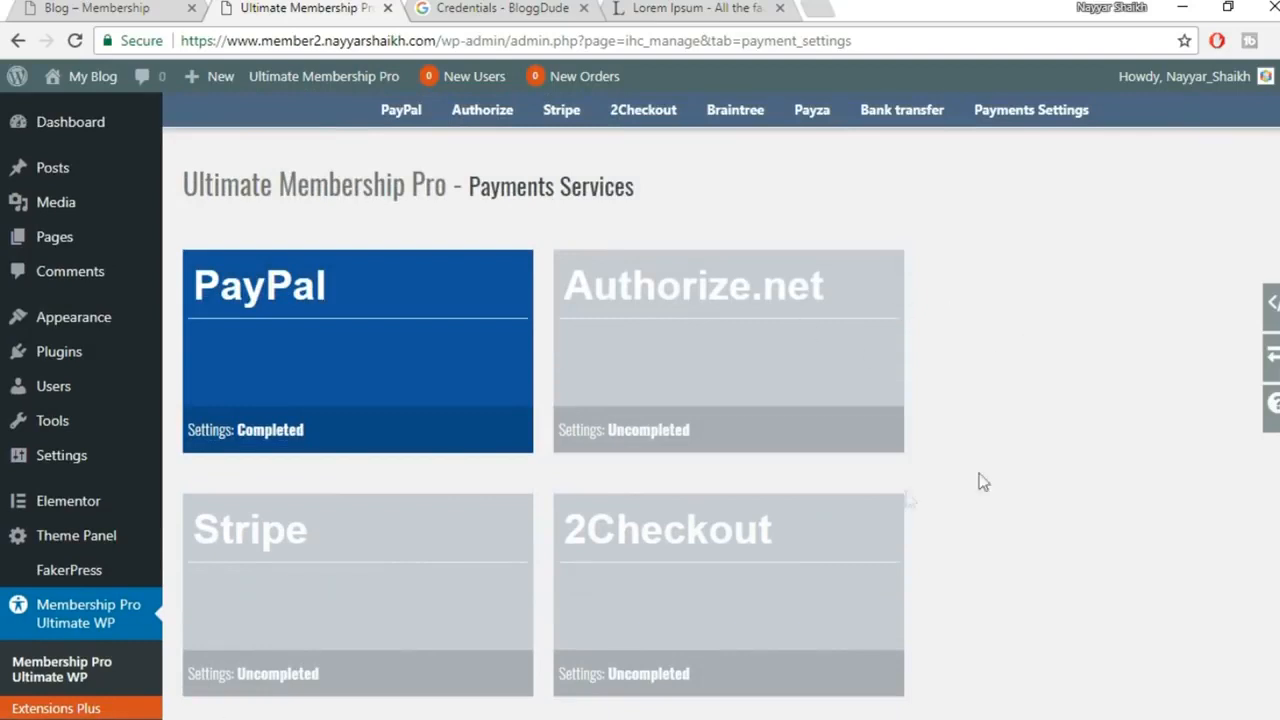
scroll(905, 503, up, 1)
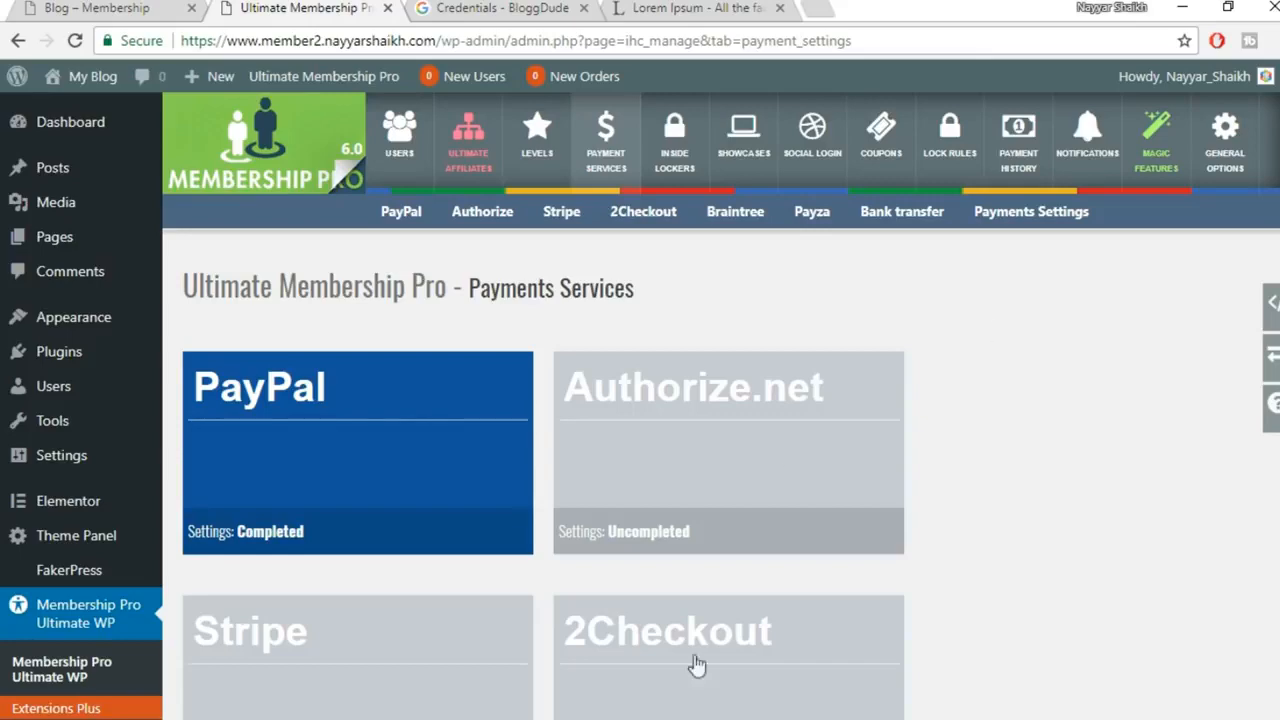
mouse_move(690, 705)
click(623, 680)
scroll(815, 540, up, 15)
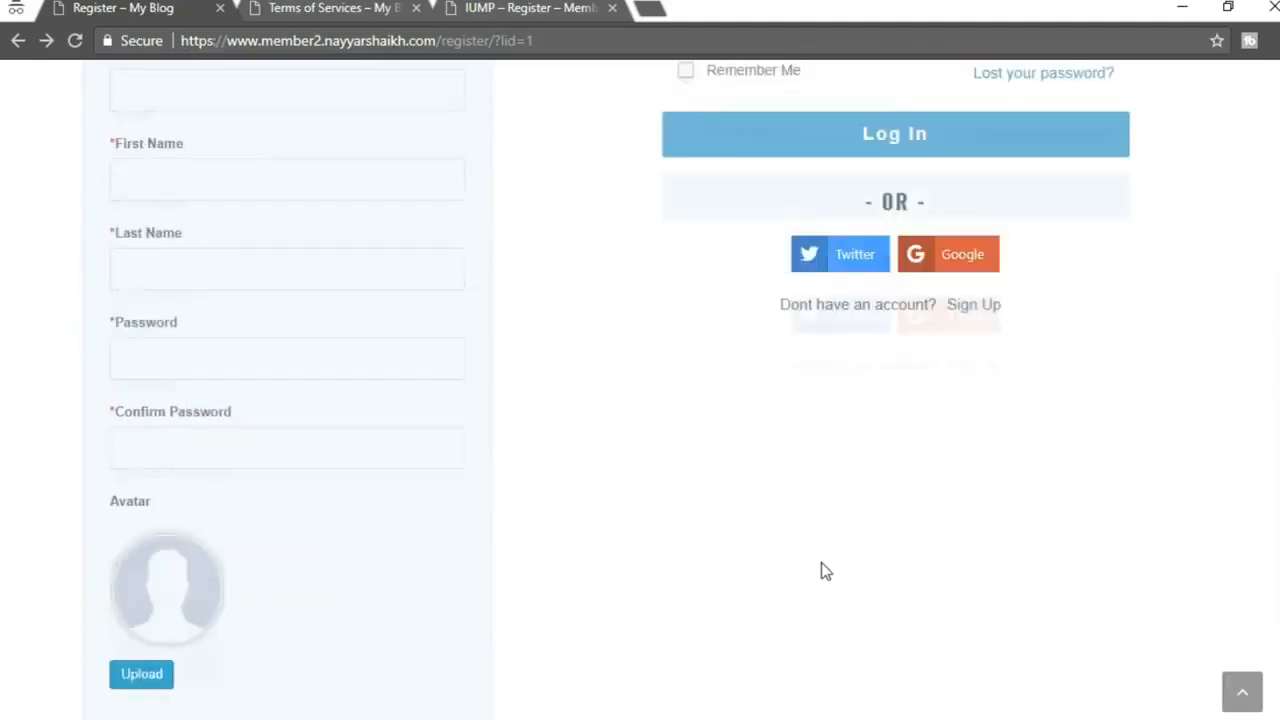
click(505, 7)
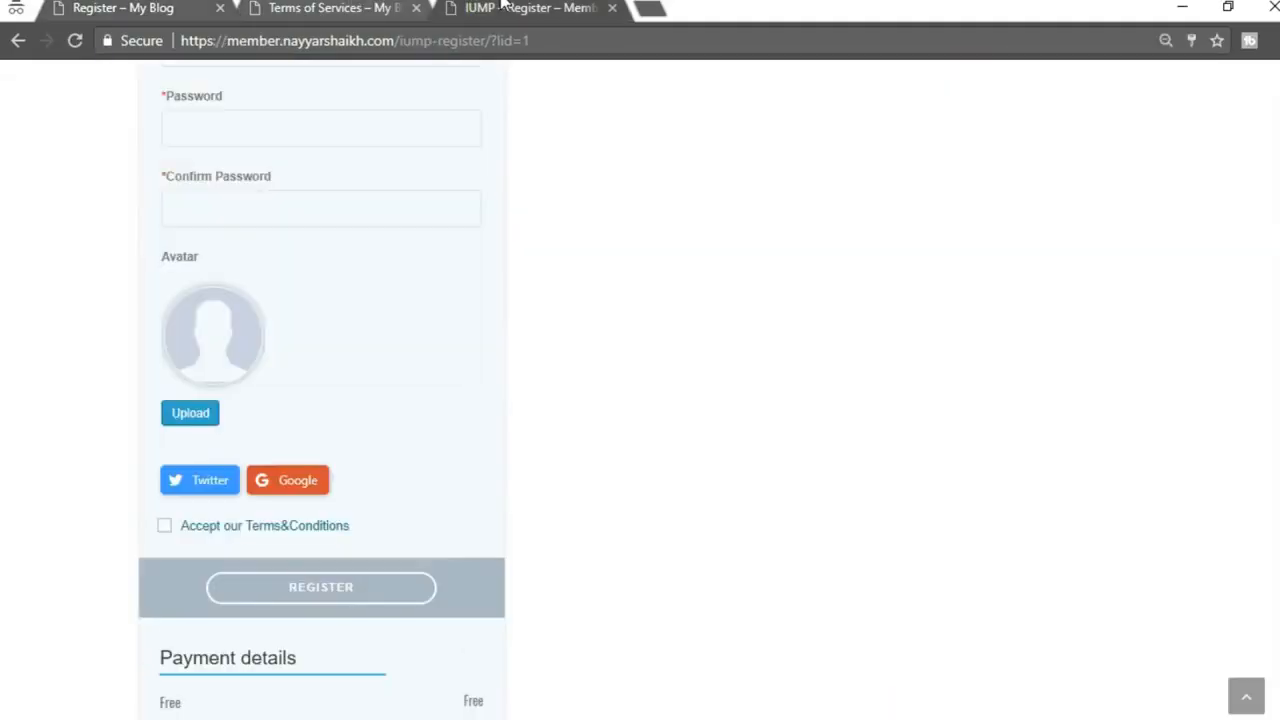
scroll(840, 412, up, 6)
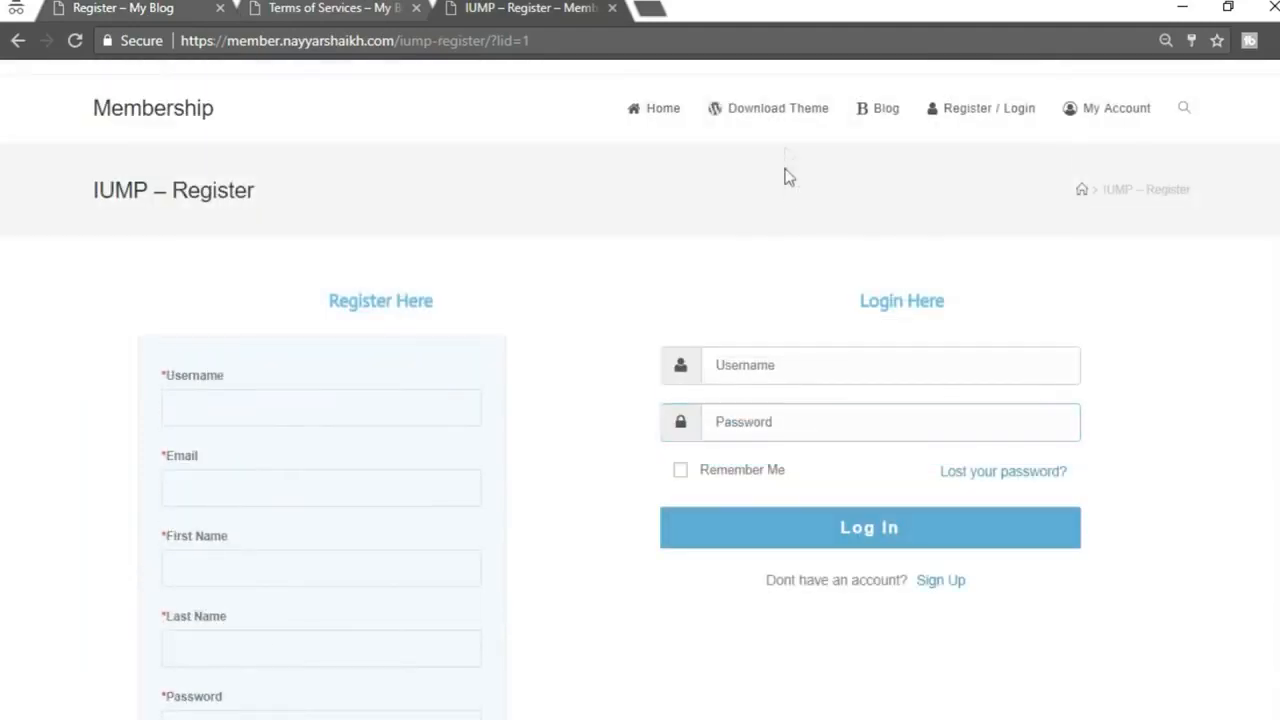
click(770, 120)
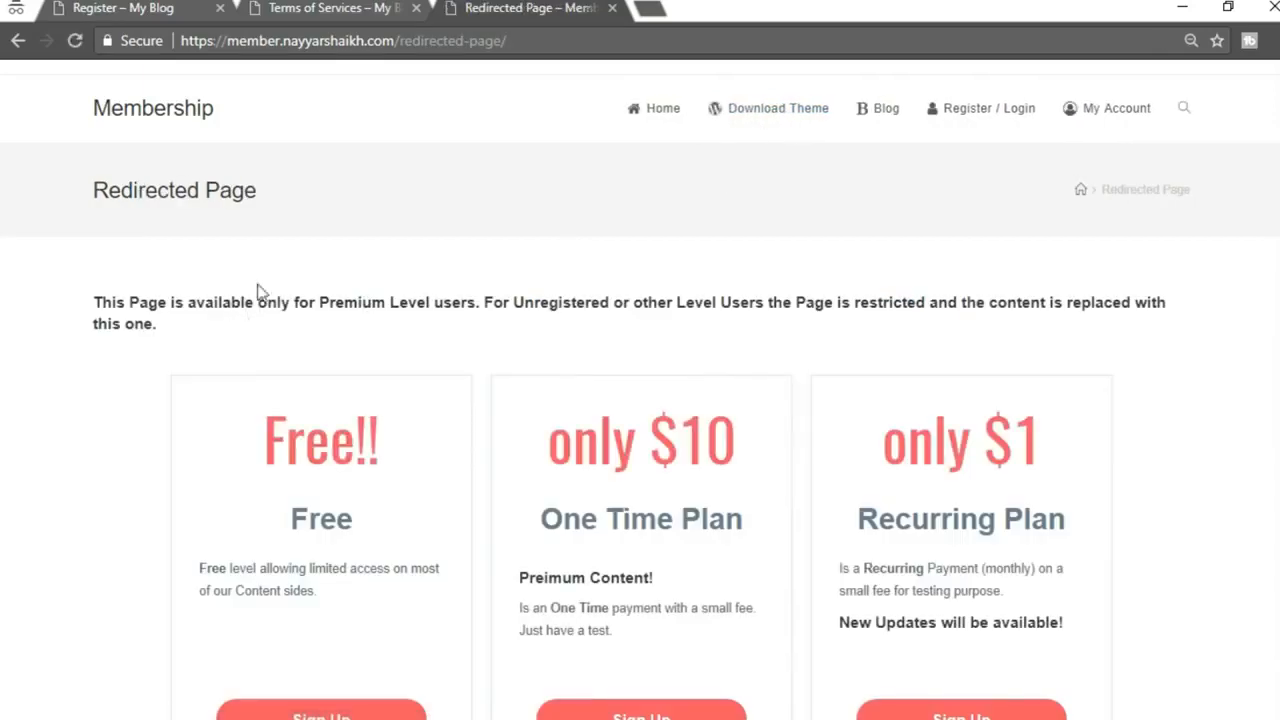
drag(86, 306, 277, 346)
click(277, 346)
scroll(1196, 410, down, 2)
scroll(1200, 417, up, 2)
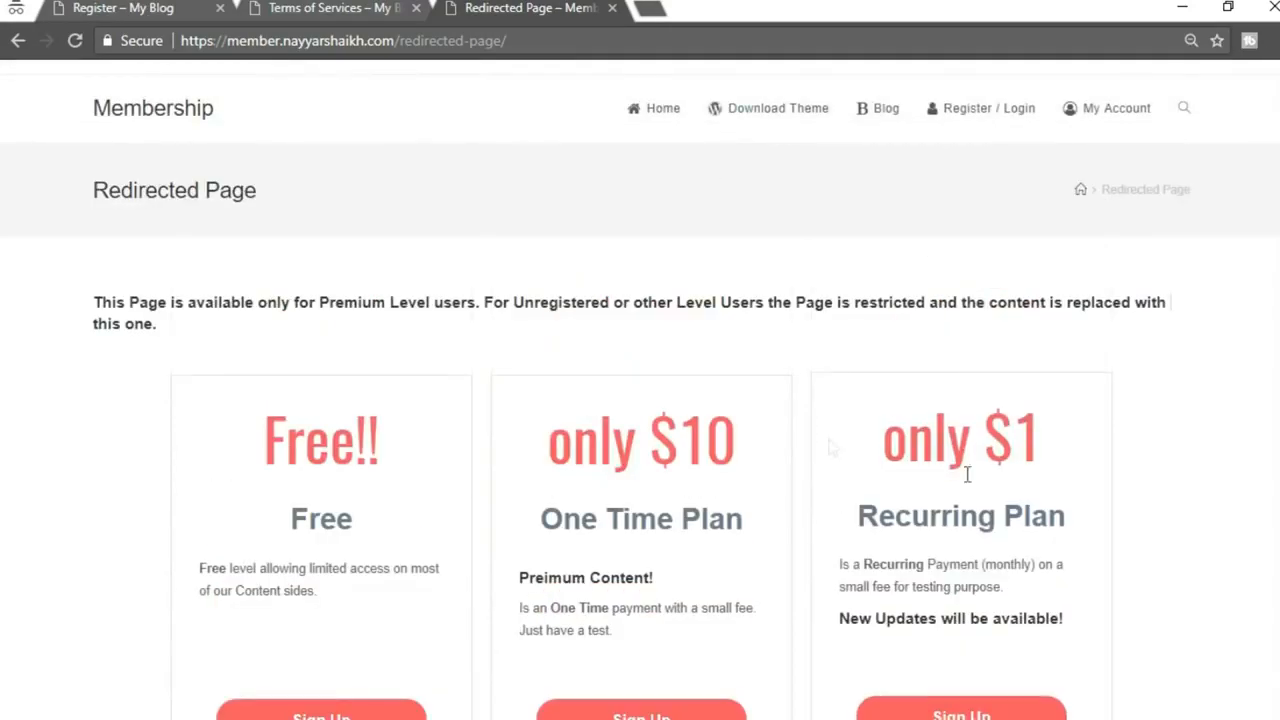
key(alt+Tab)
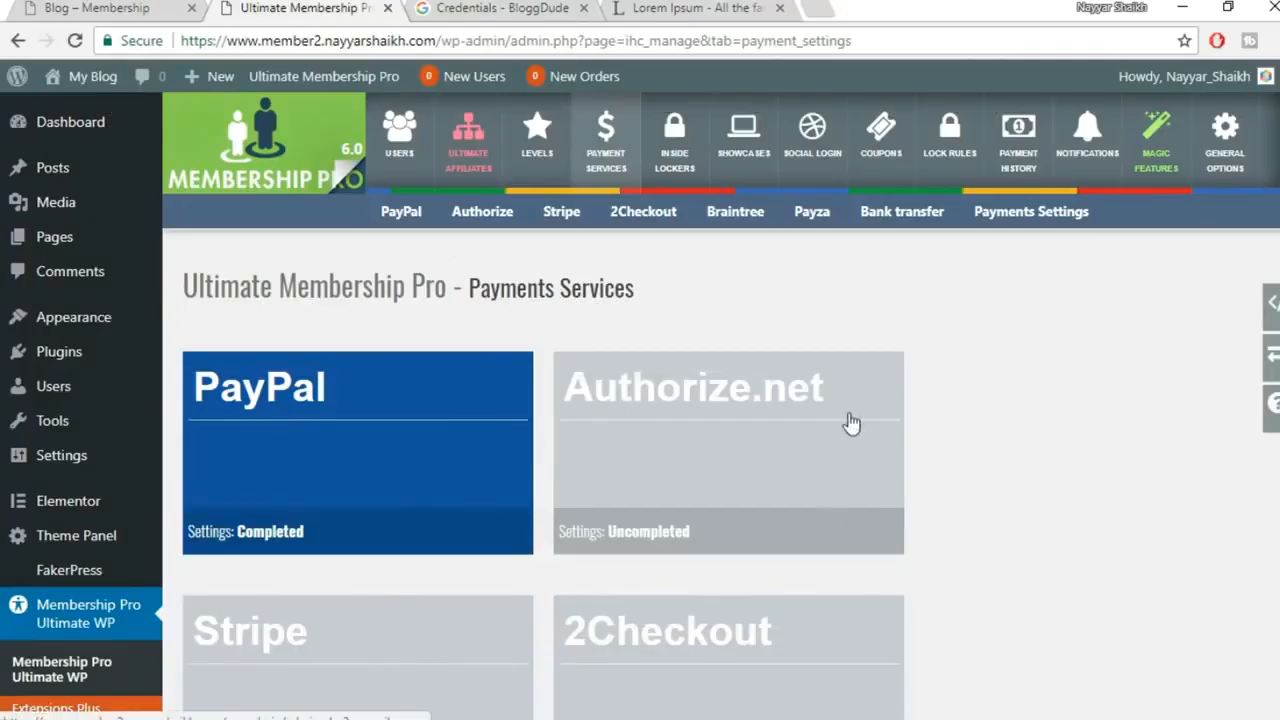
Edit the redirect page and remove the 'IUMP - ' prefix so it's titled Default Redirect Page
click(65, 249)
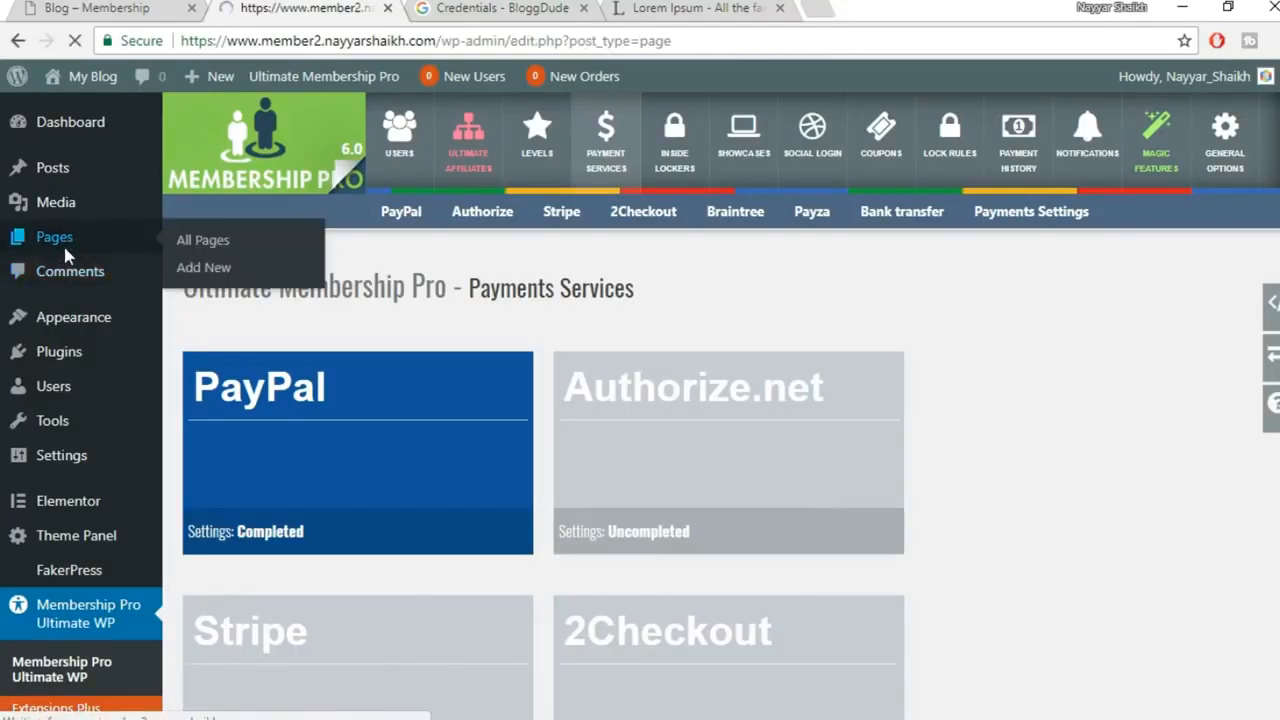
scroll(846, 320, down, 2)
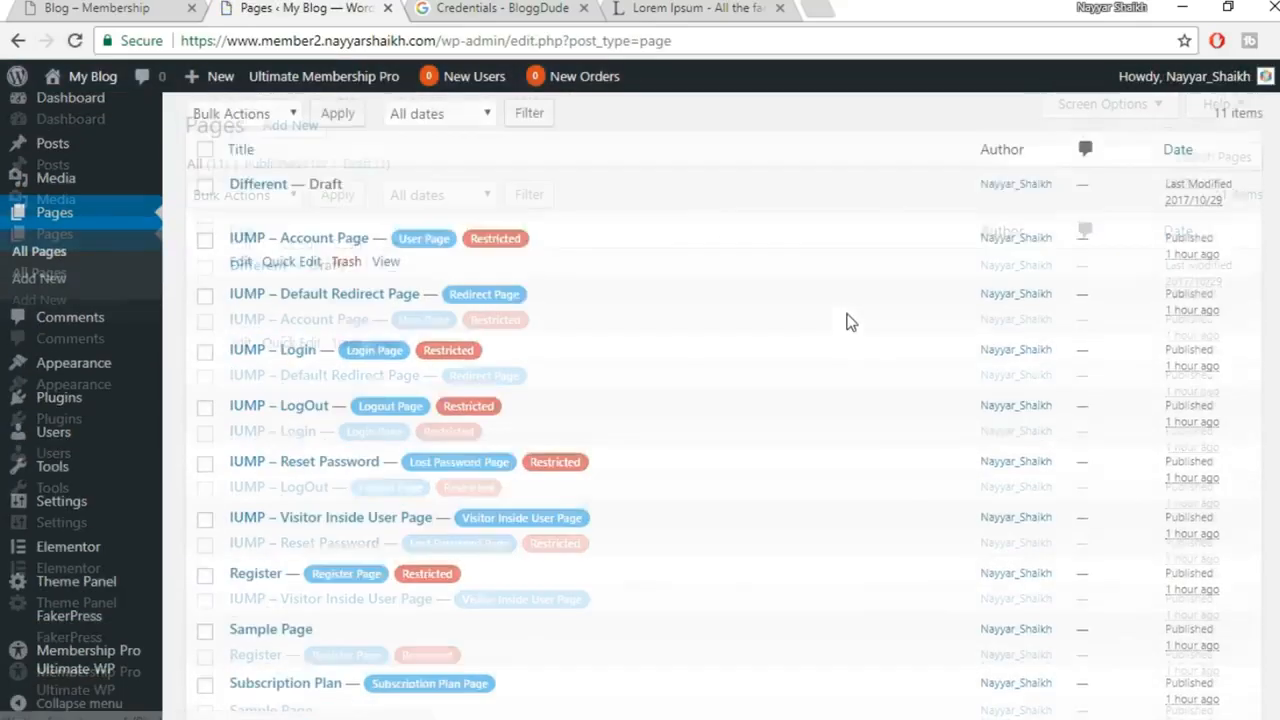
scroll(517, 397, down, 1)
scroll(364, 405, up, 1)
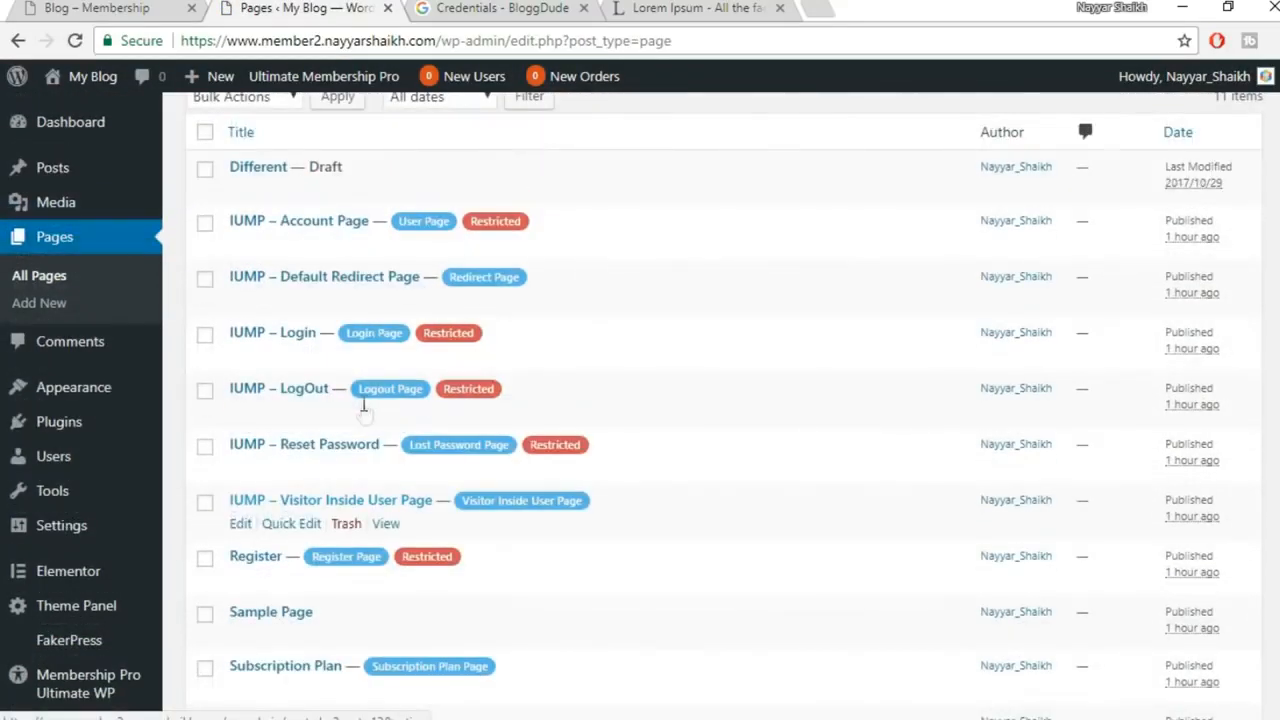
scroll(365, 340, down, 3)
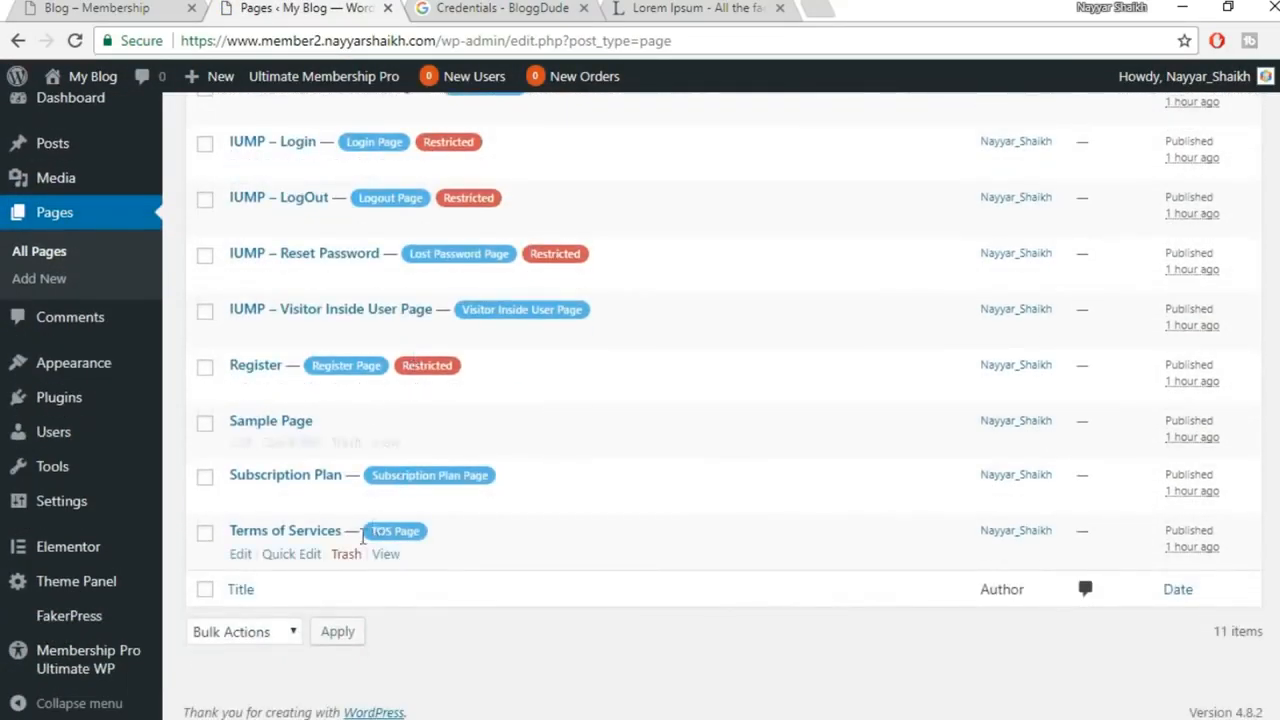
scroll(438, 467, up, 1)
scroll(412, 326, up, 1)
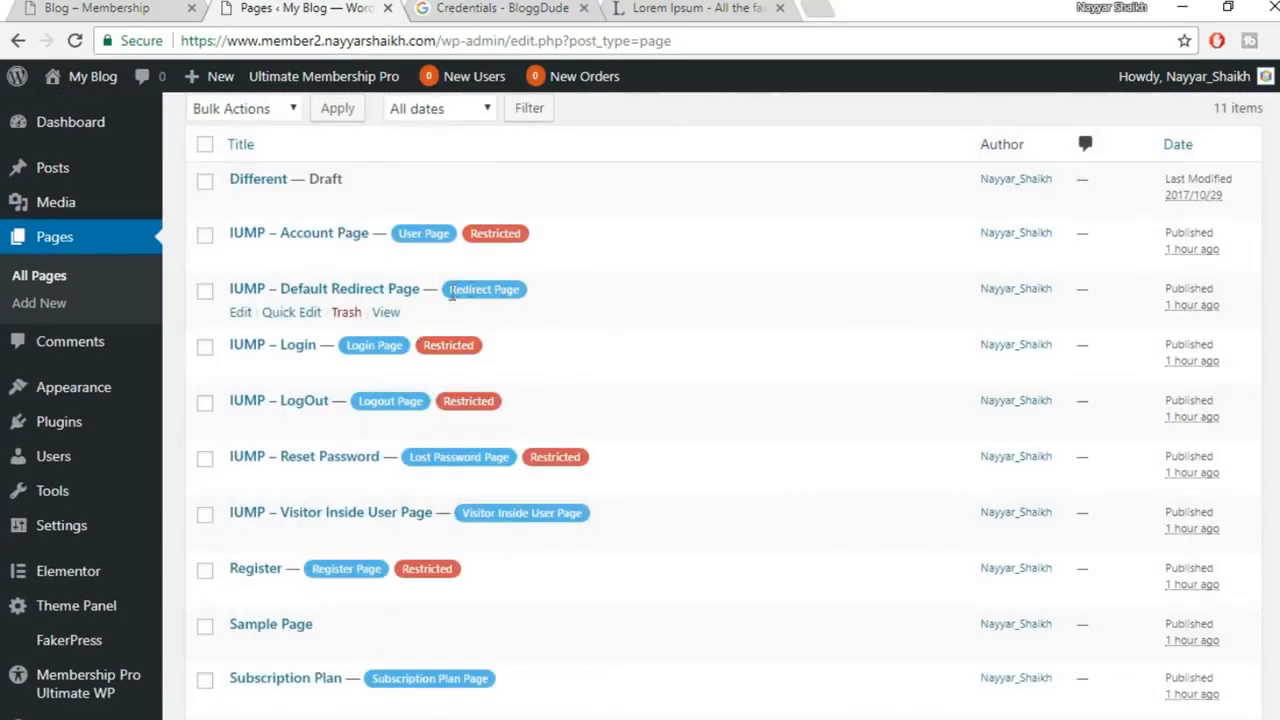
click(238, 318)
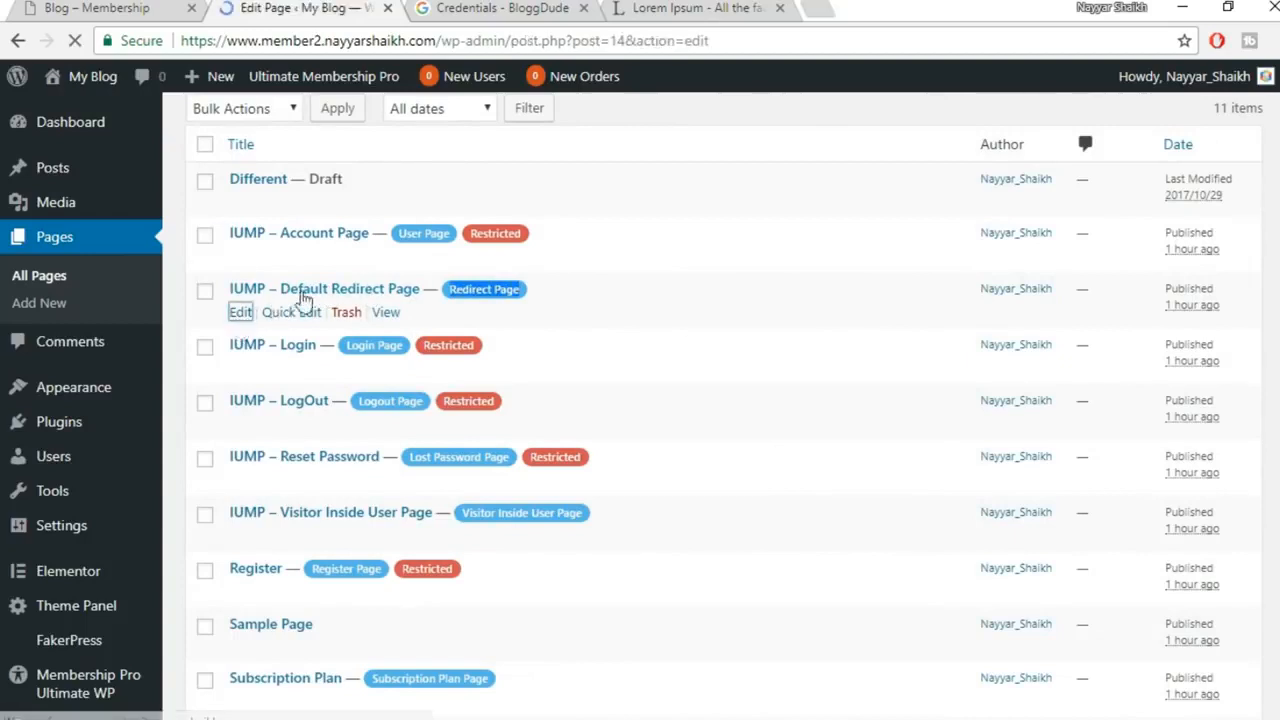
drag(270, 175, 126, 170)
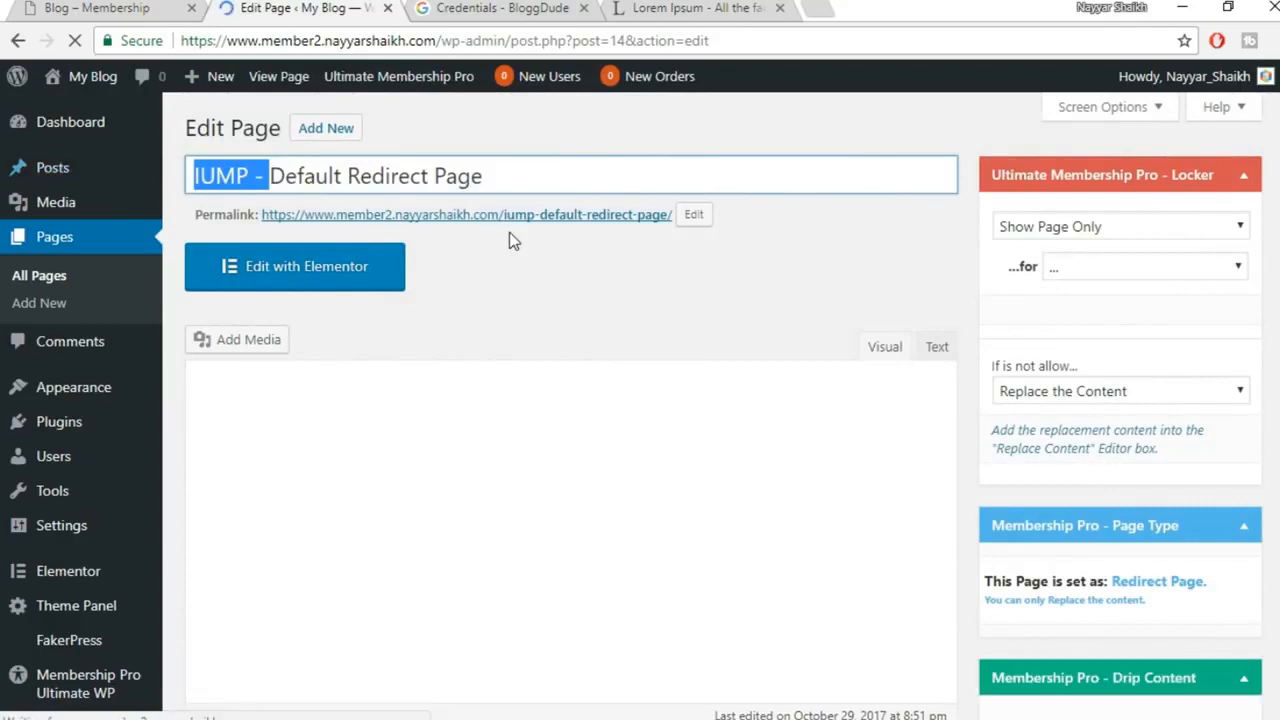
key(BackSpace)
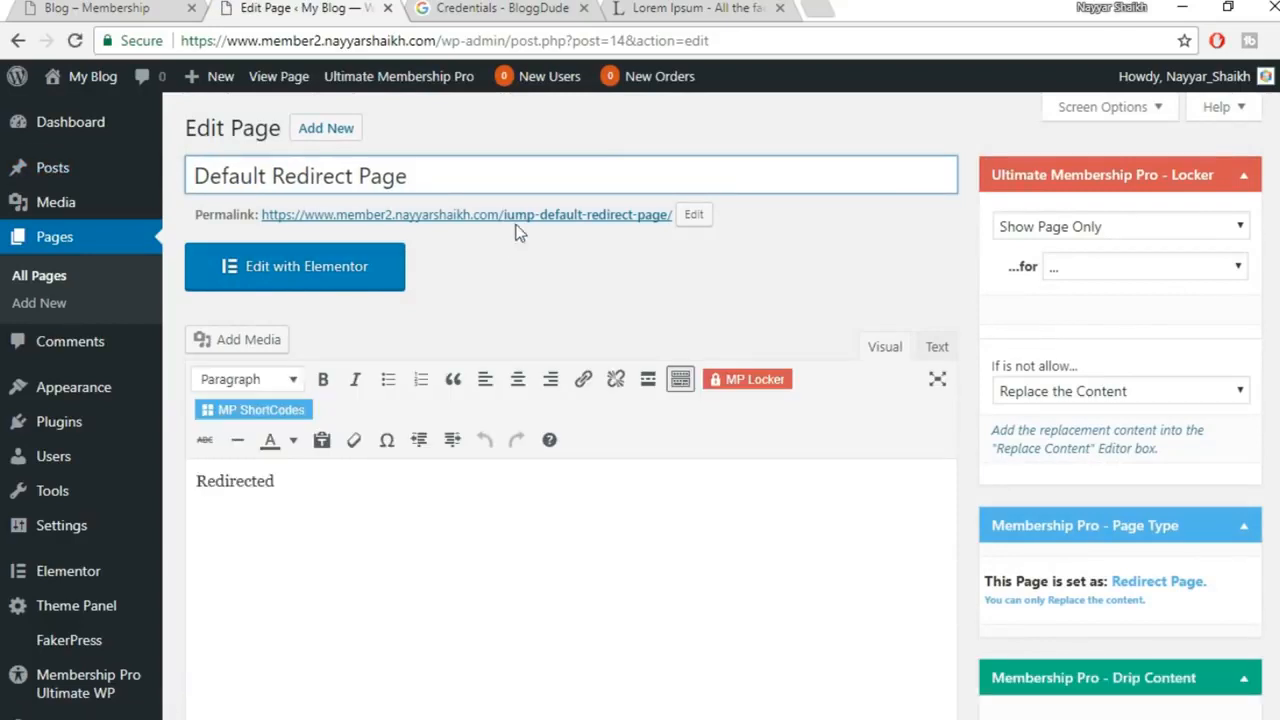
drag(410, 176, 302, 158)
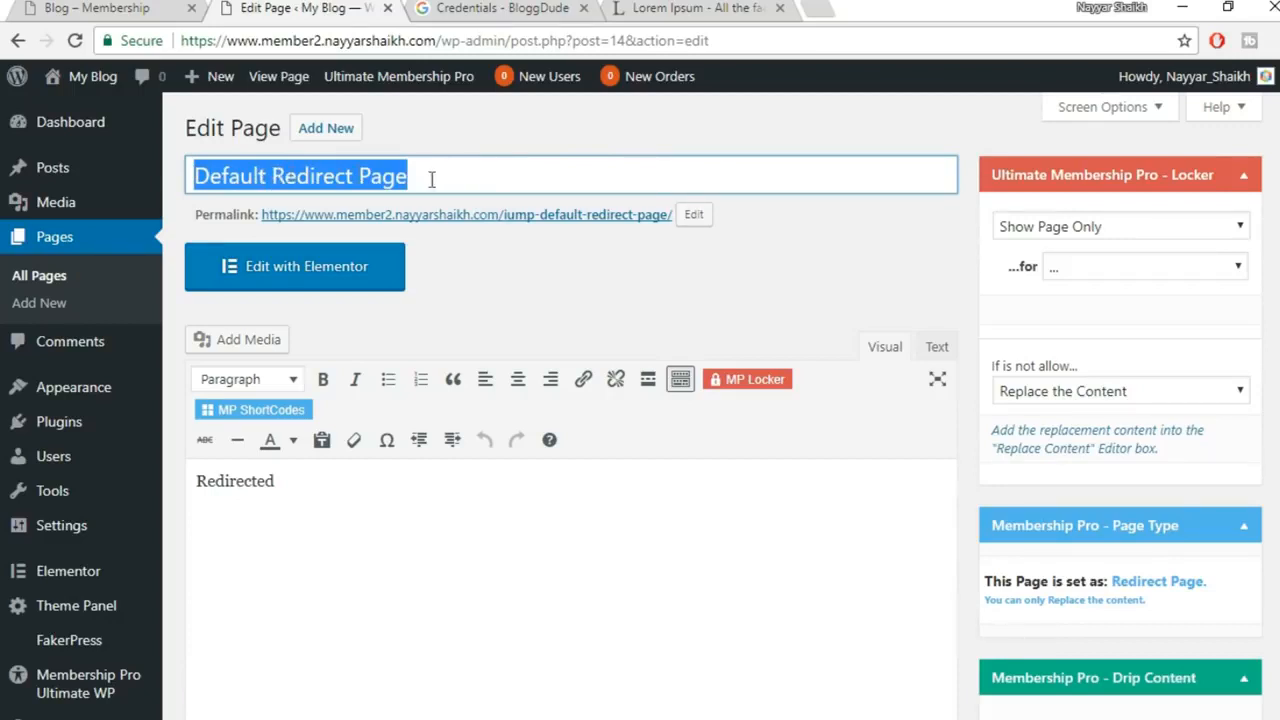
Change the slug to default-redirect-page and delete 'Redirected' from the body
click(694, 214)
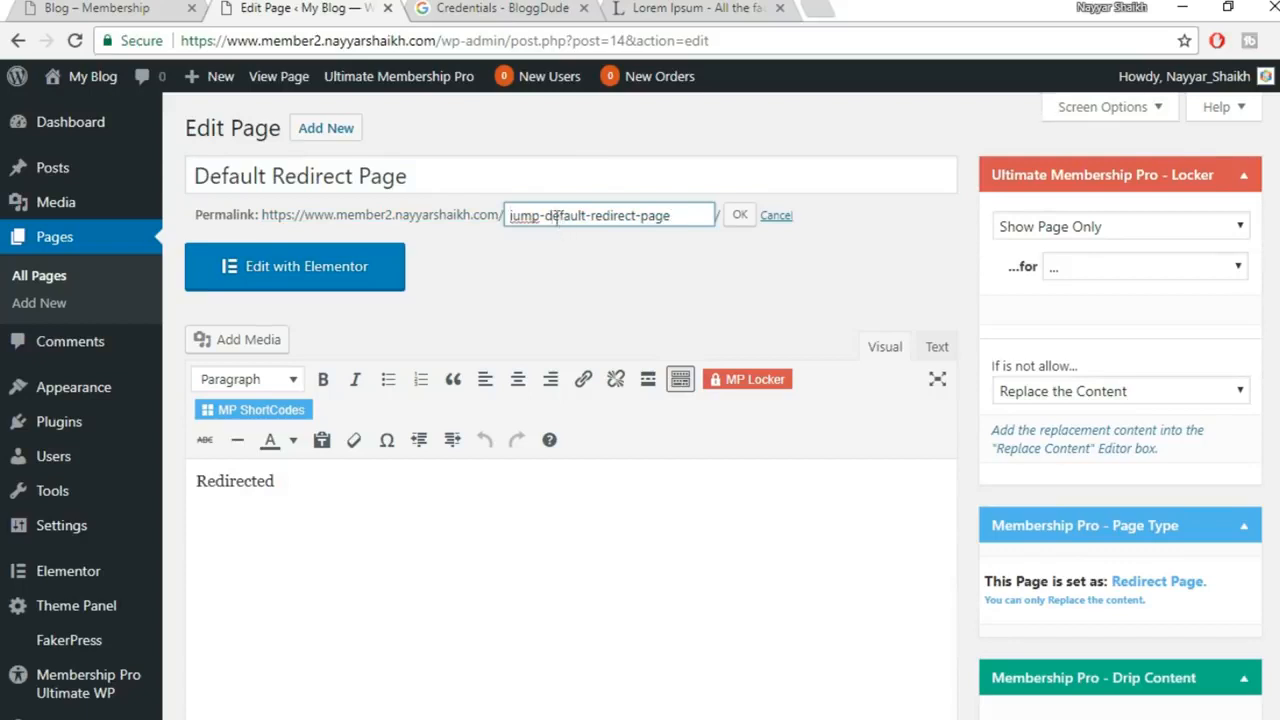
key(shift+Home)
key(Left)
drag(545, 220, 441, 220)
key(BackSpace)
click(737, 220)
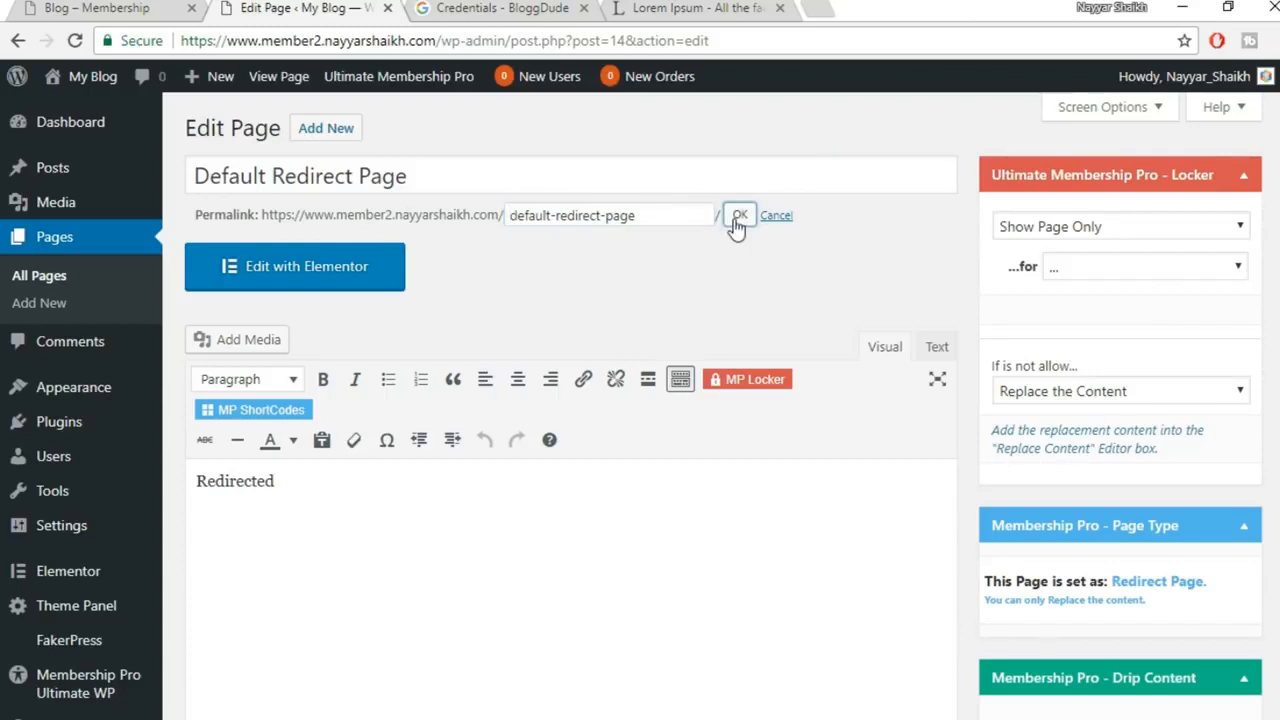
scroll(280, 450, down, 1)
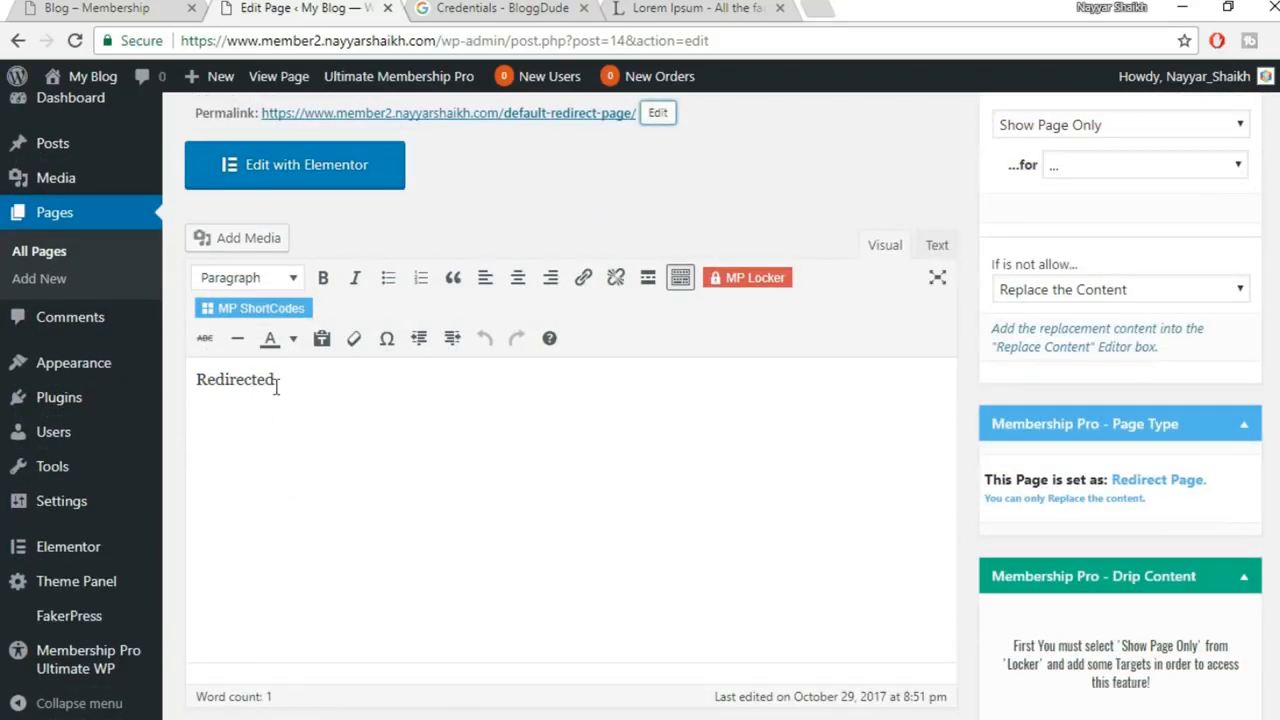
drag(276, 387, 187, 388)
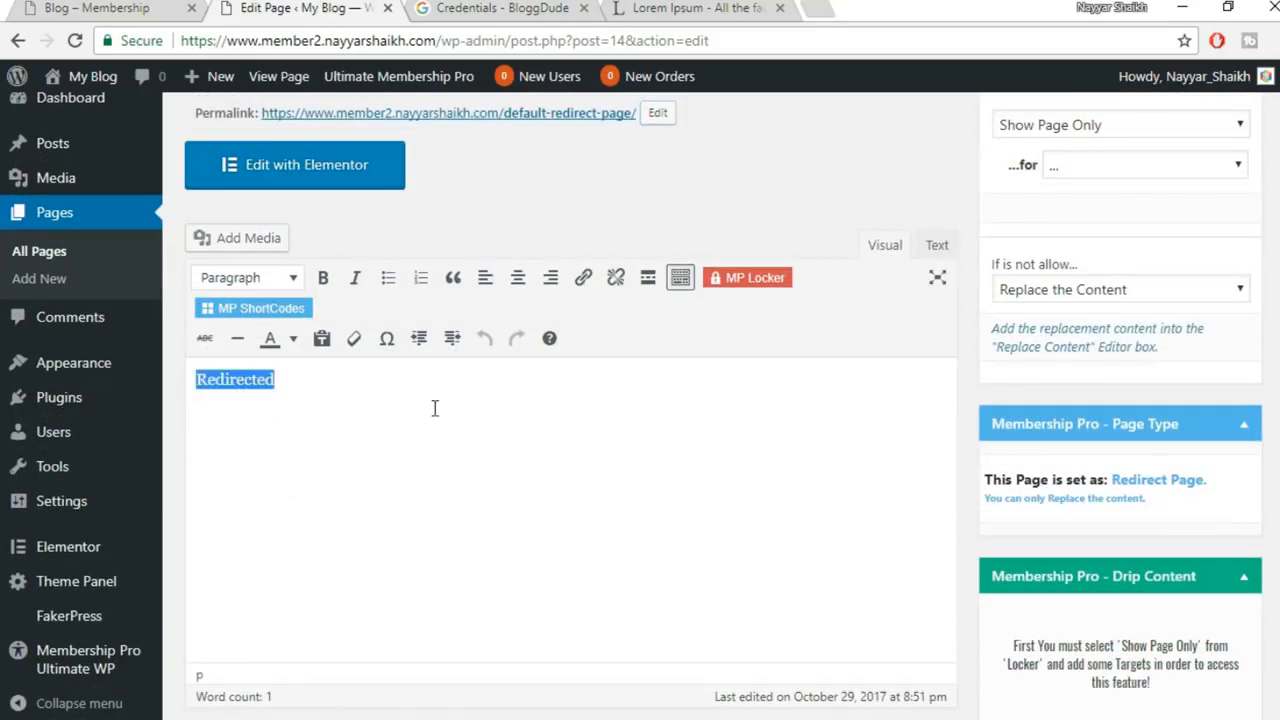
key(BackSpace)
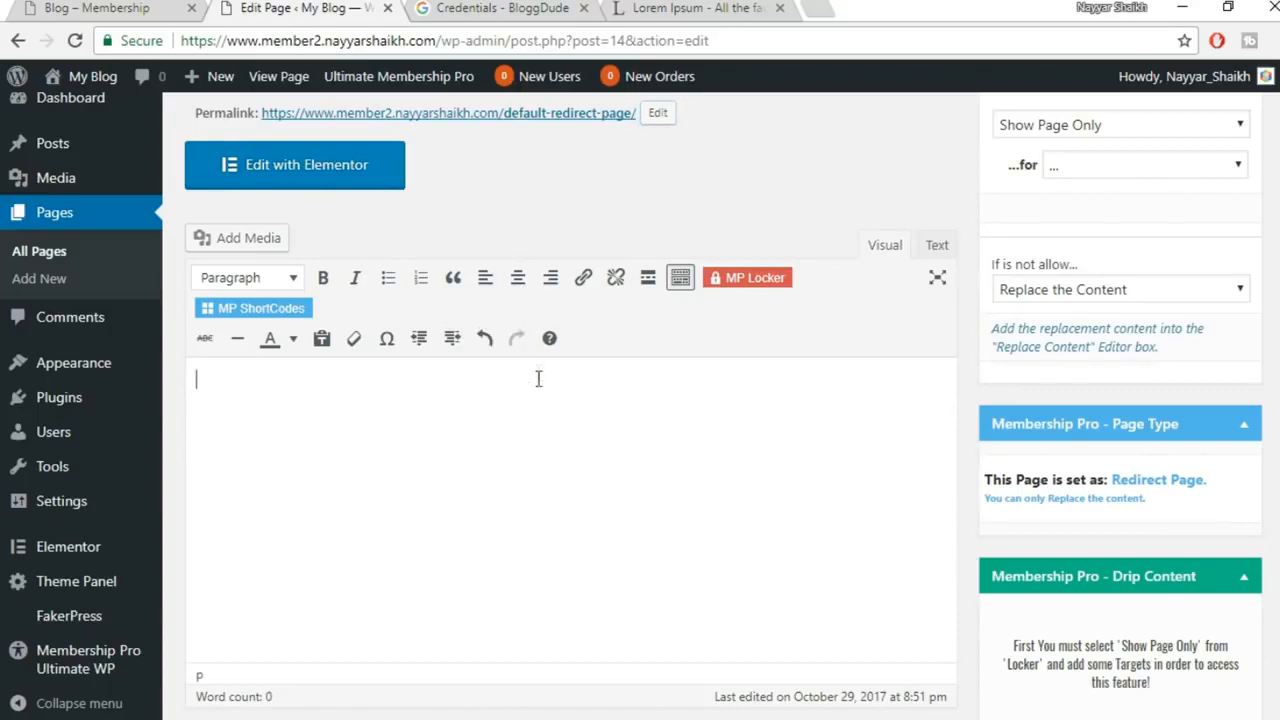
Paste the live page's restriction notice into the body, changing 'Premium Level' to 'One Time Payment'
mouse_move(524, 718)
click(589, 686)
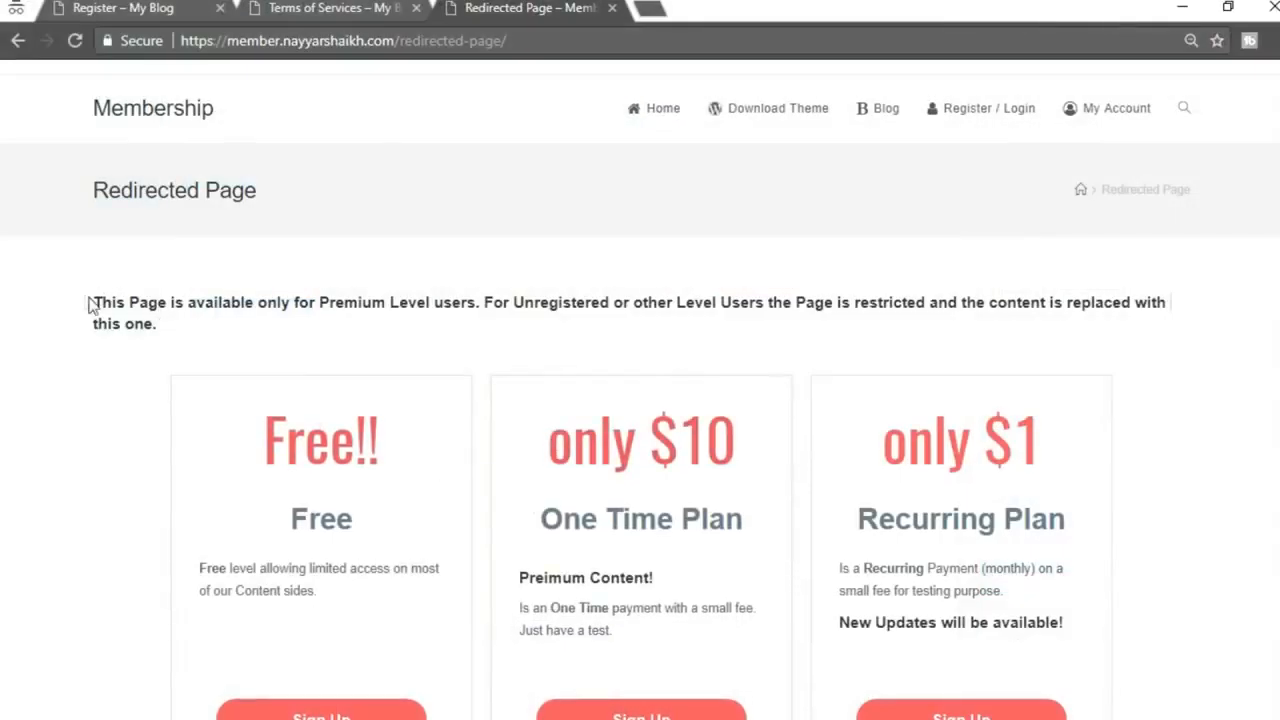
drag(91, 303, 206, 328)
key(ctrl+c)
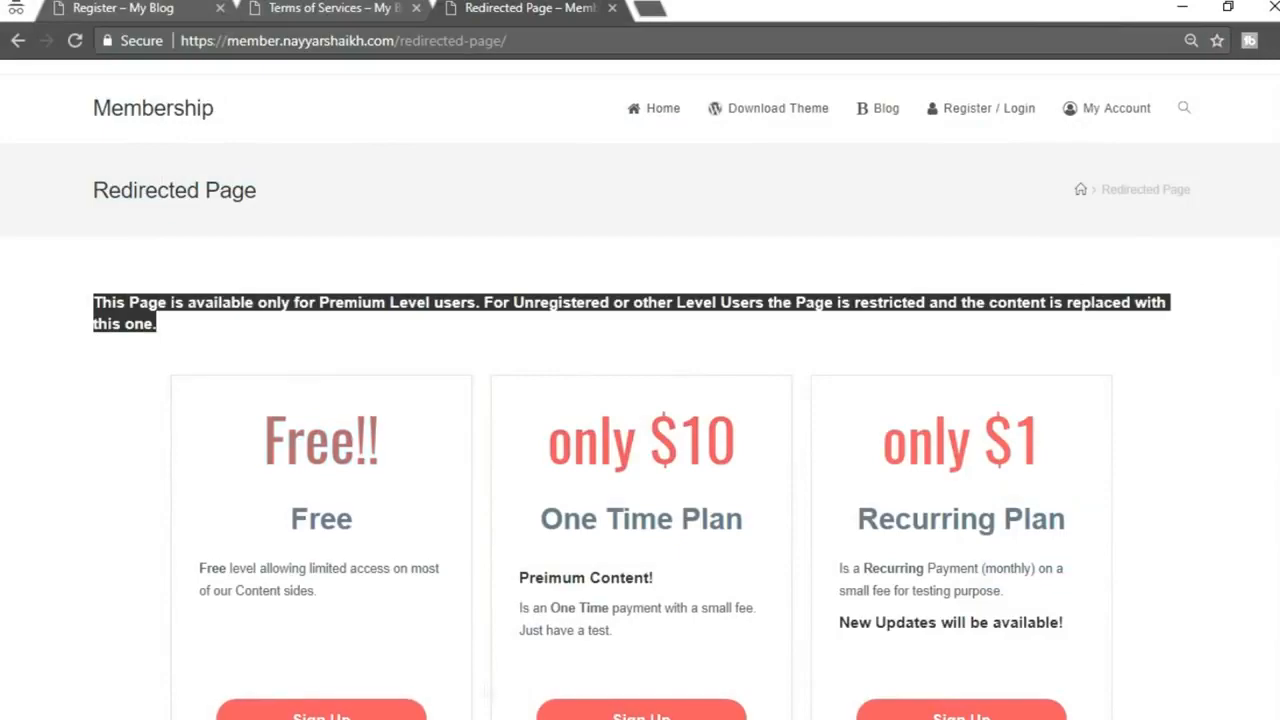
mouse_move(526, 718)
click(415, 670)
key(ctrl+v)
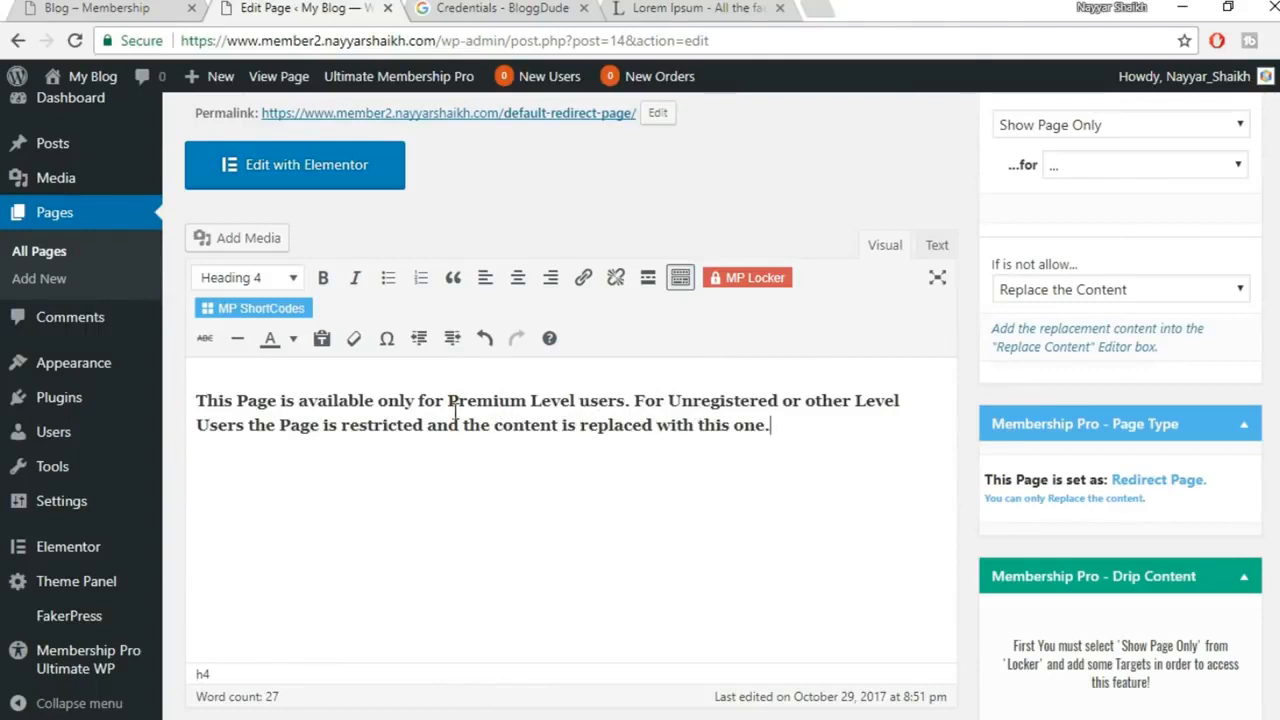
drag(448, 400, 579, 402)
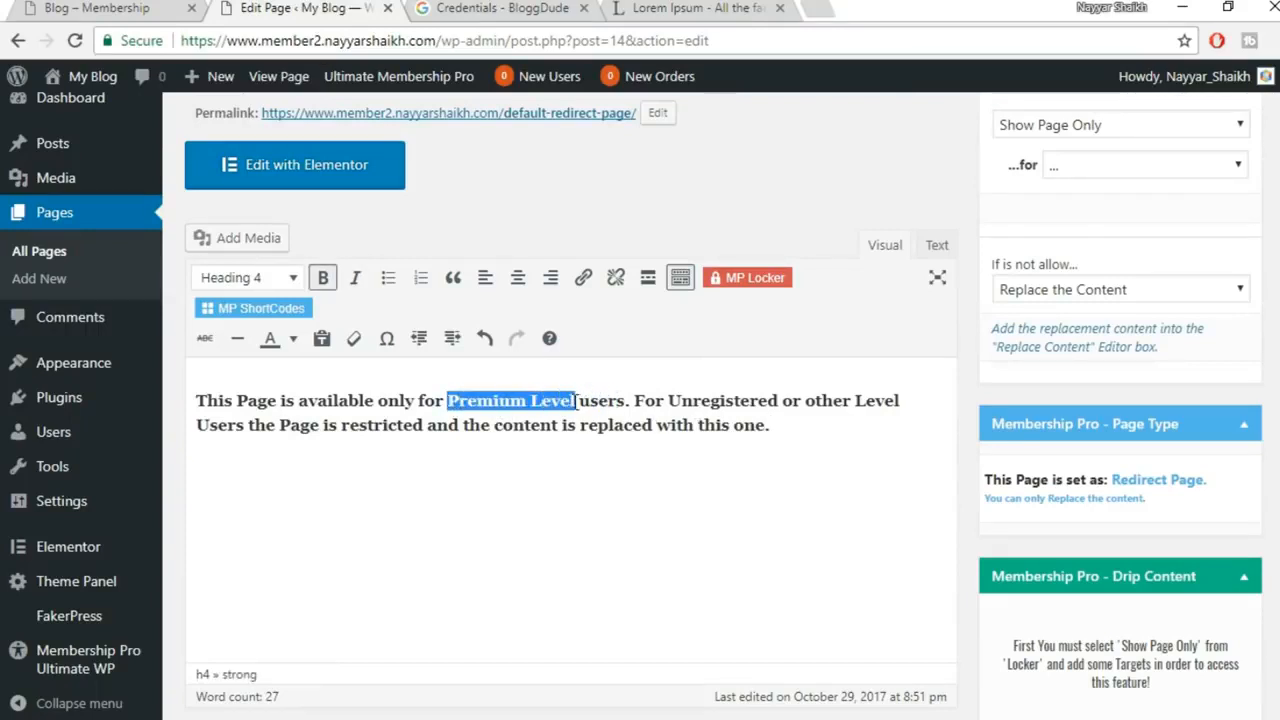
text(One Tim)
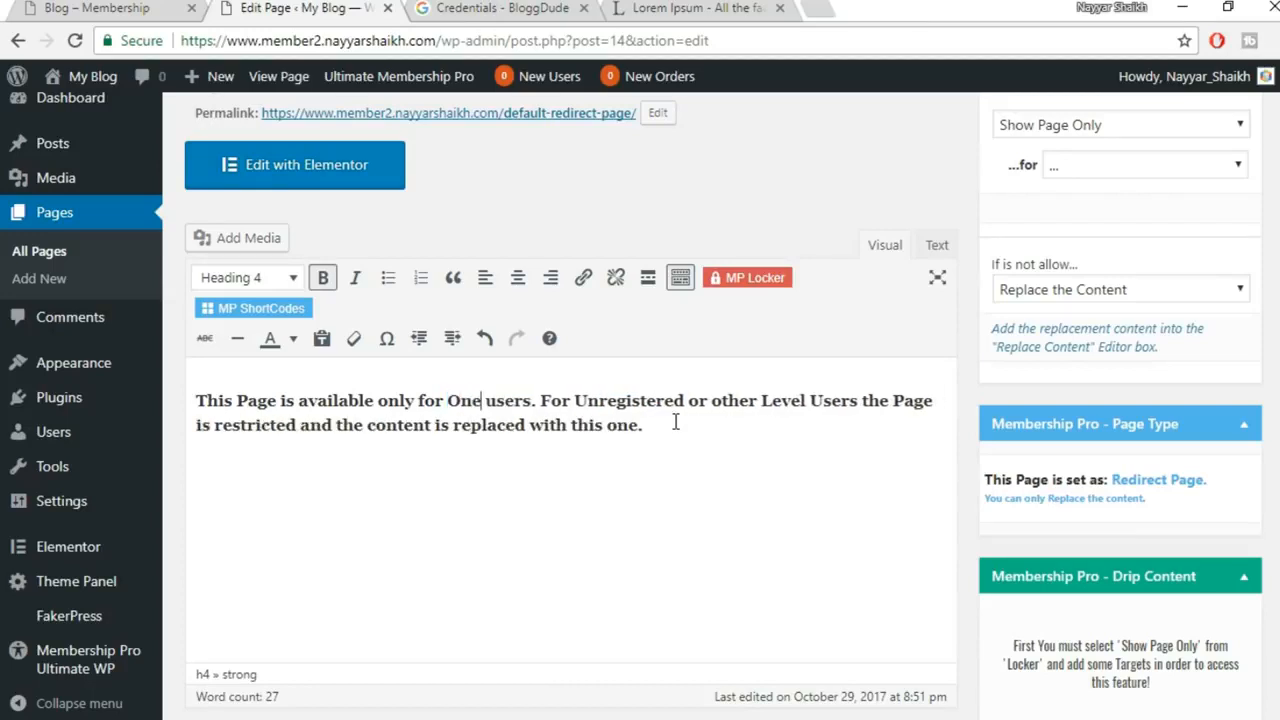
text(e Payme)
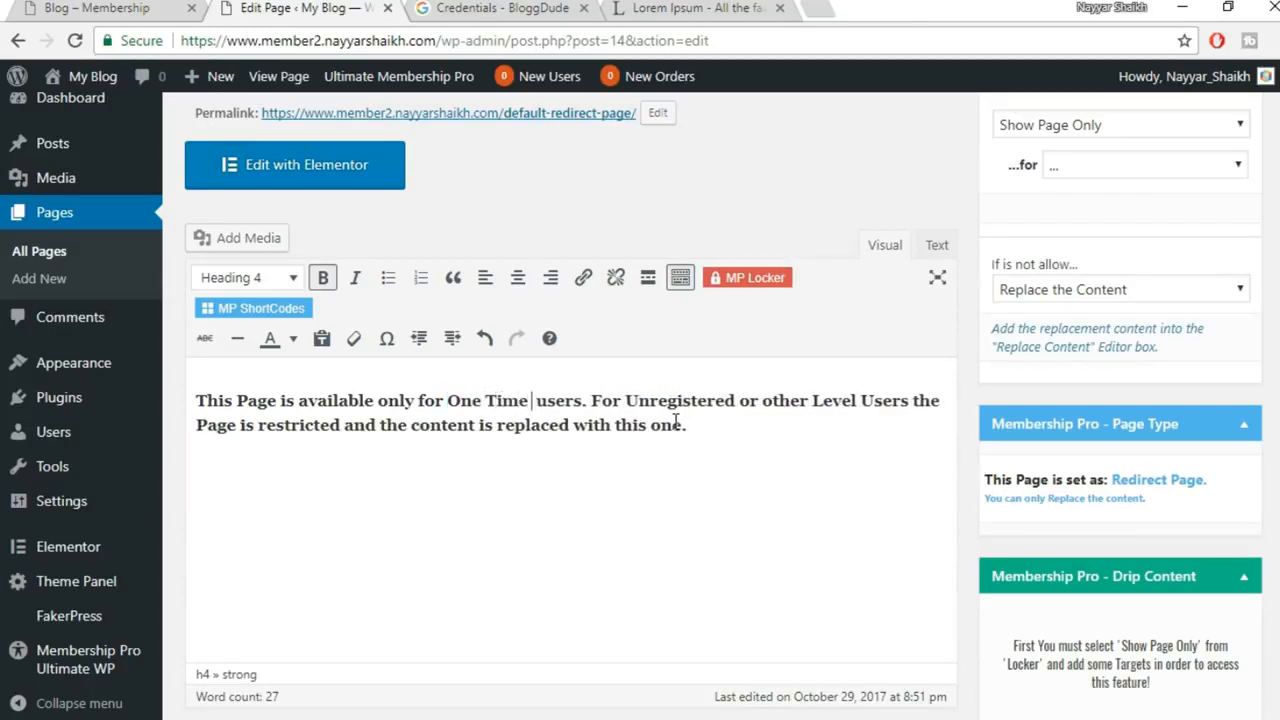
text(nt)
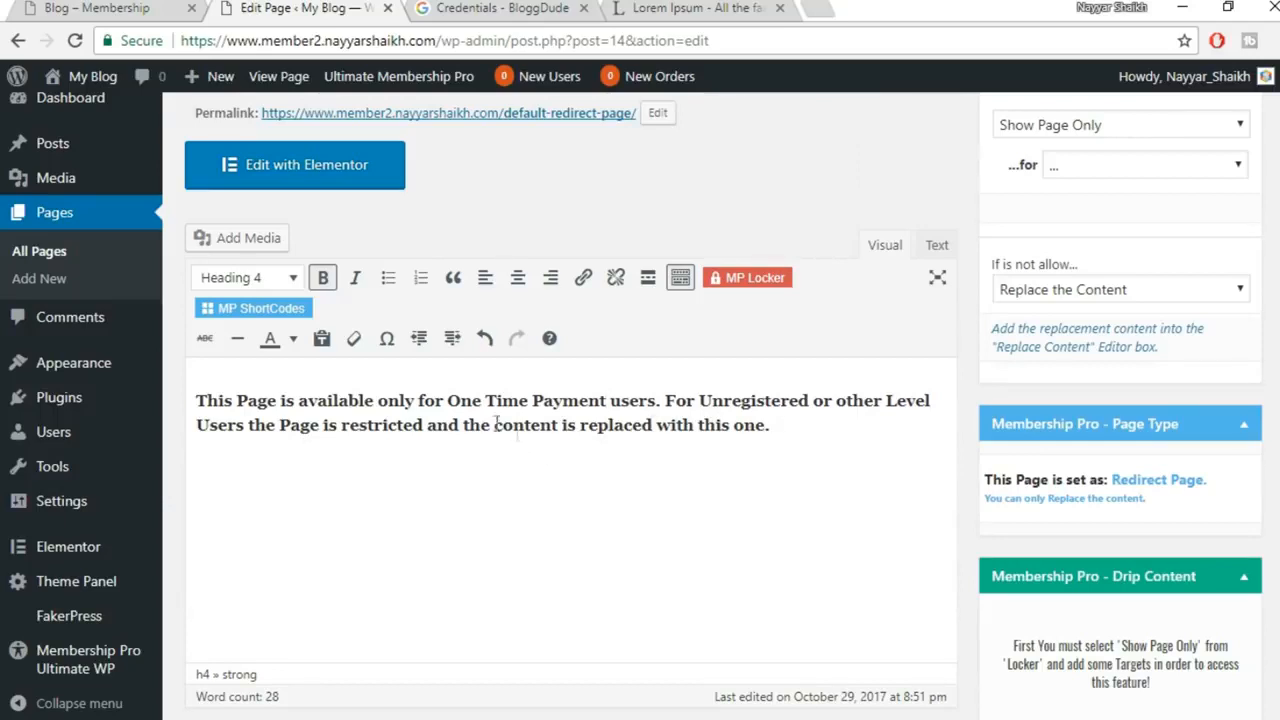
Delete the clause about content being replaced, then view the live Redirected Page
drag(428, 428, 768, 433)
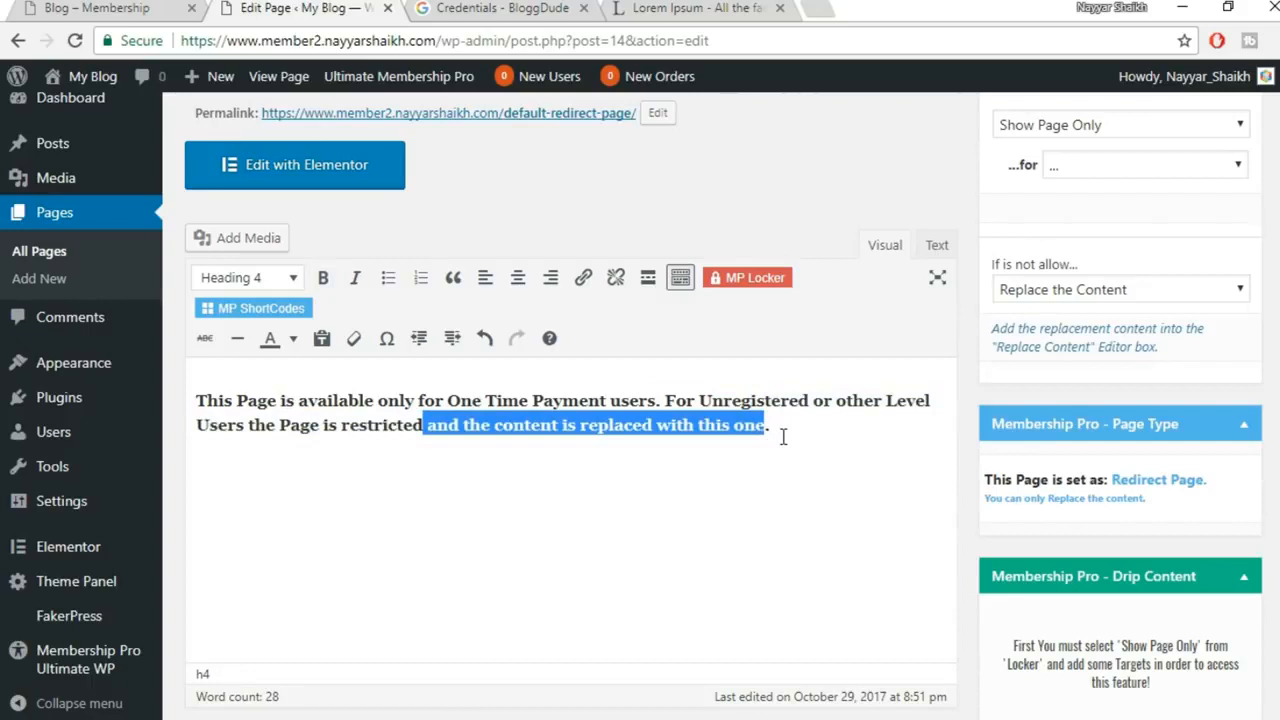
key(BackSpace)
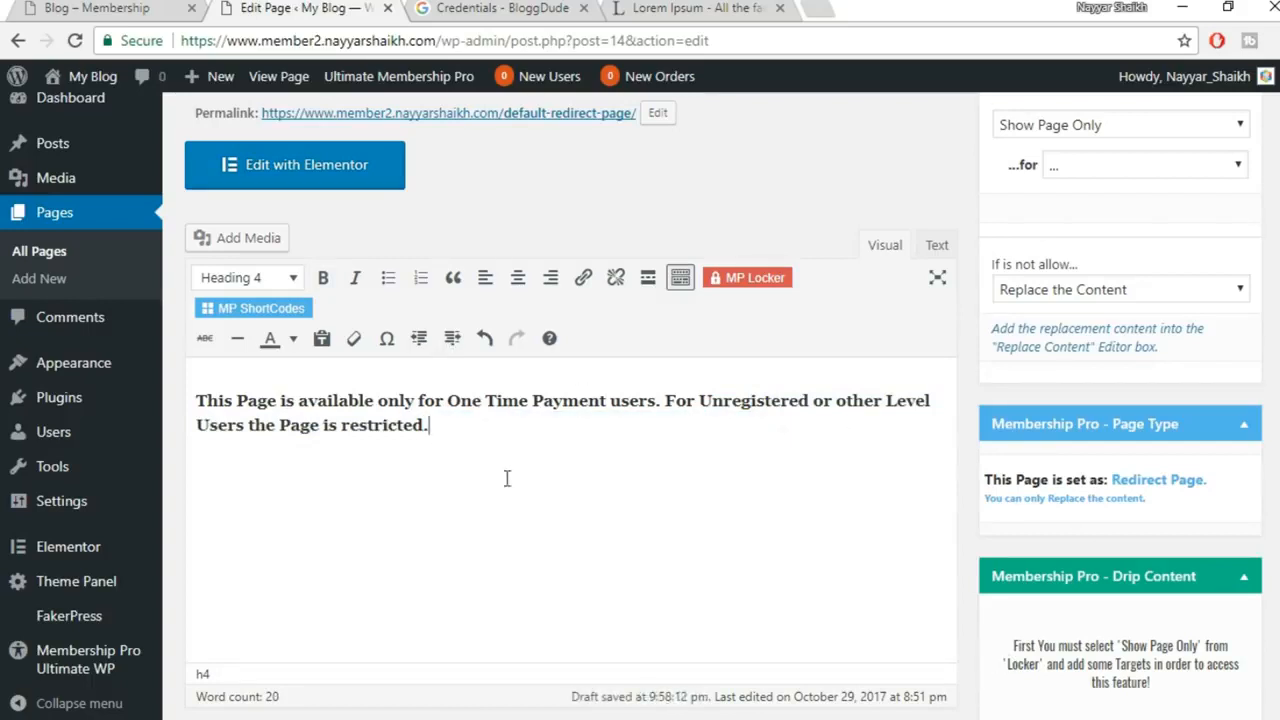
mouse_move(526, 718)
click(590, 704)
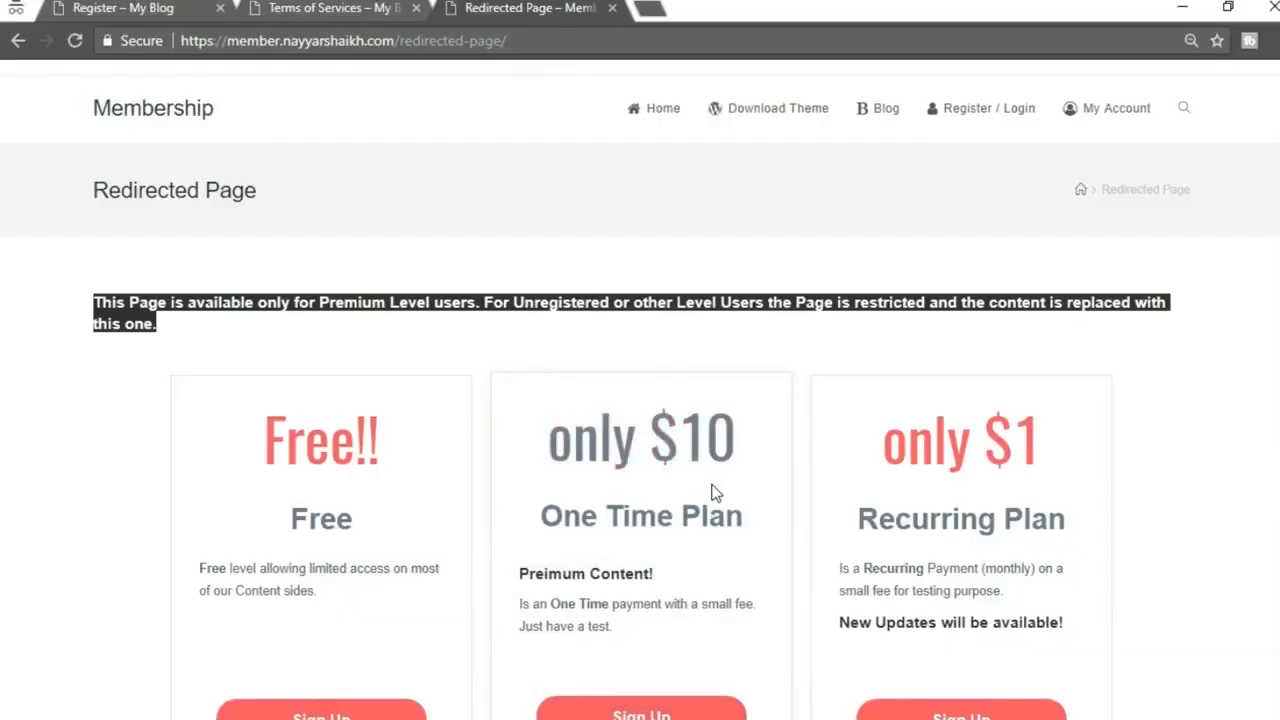
Scroll through the live page's restriction message and pricing plans, then go back to the editor
scroll(714, 492, down, 3)
click(1168, 405)
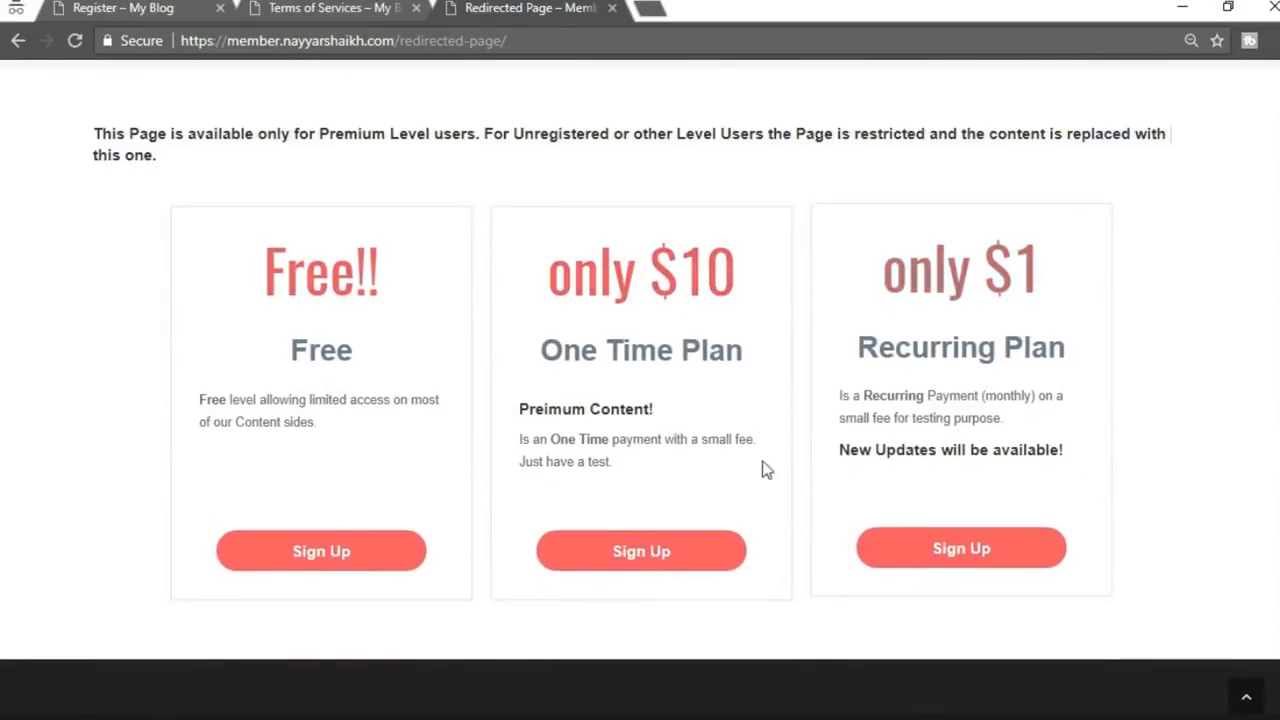
scroll(727, 420, up, 3)
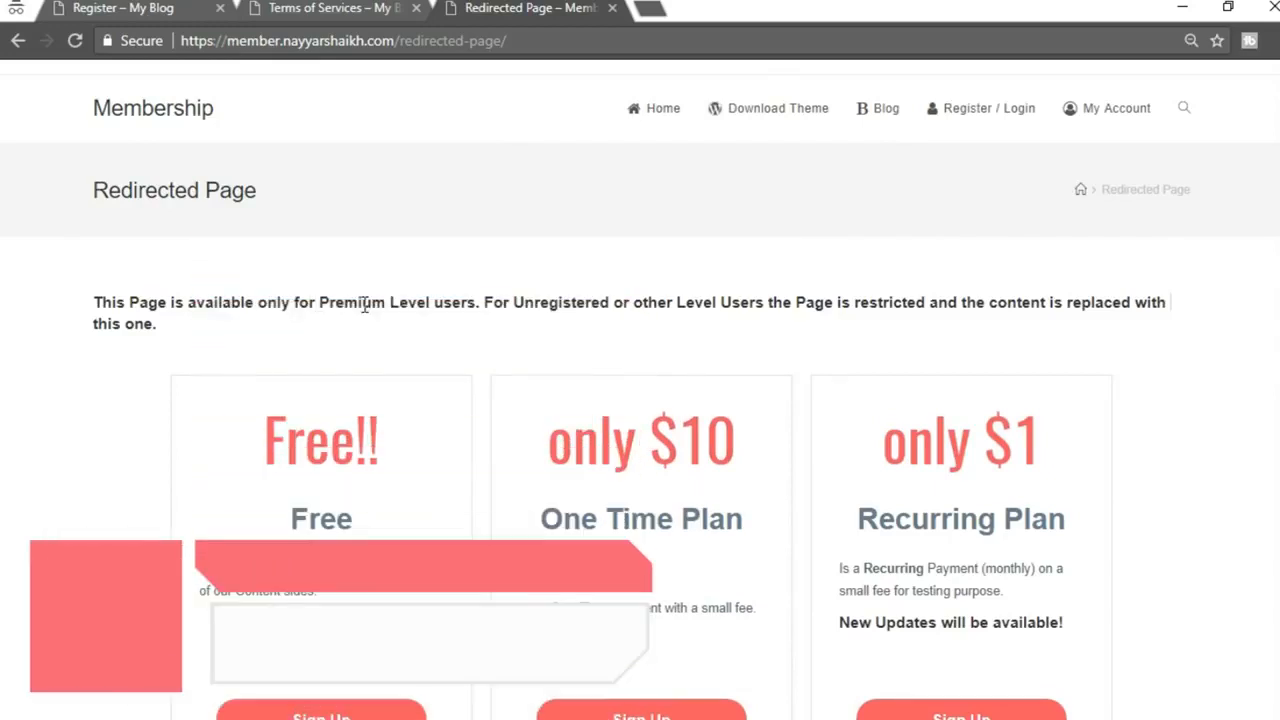
scroll(588, 344, down, 2)
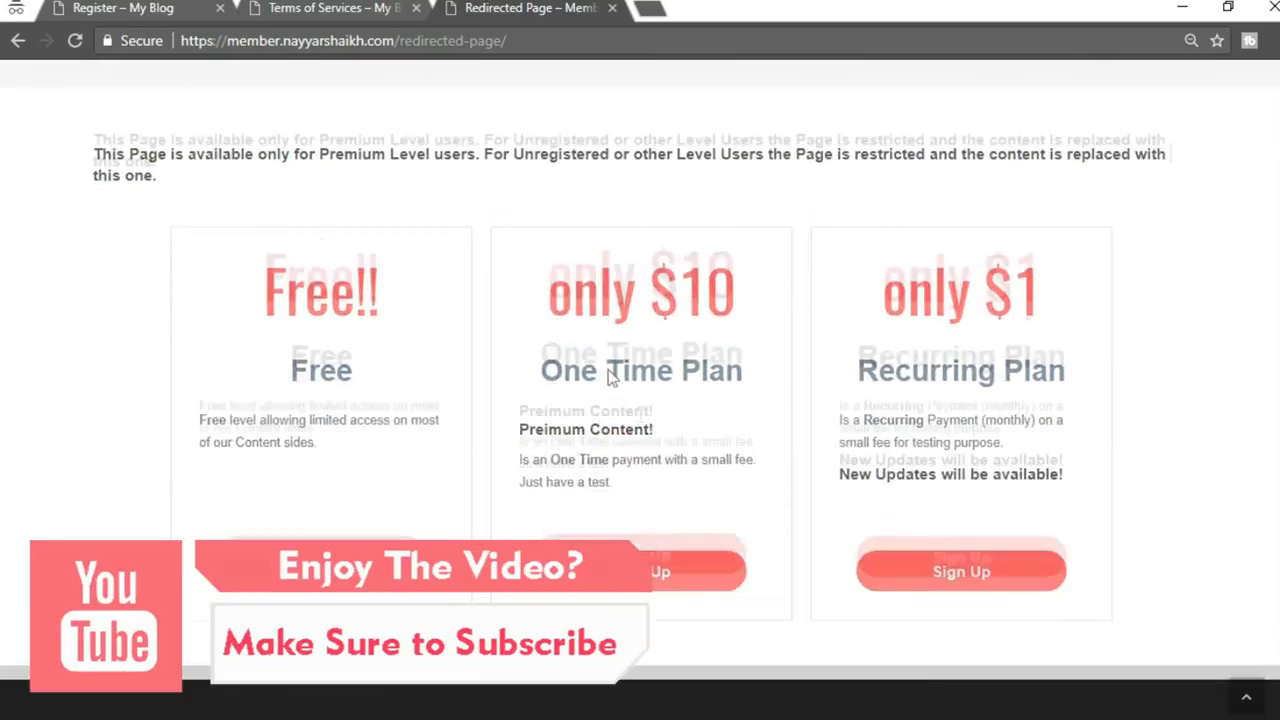
drag(320, 136, 388, 136)
click(391, 136)
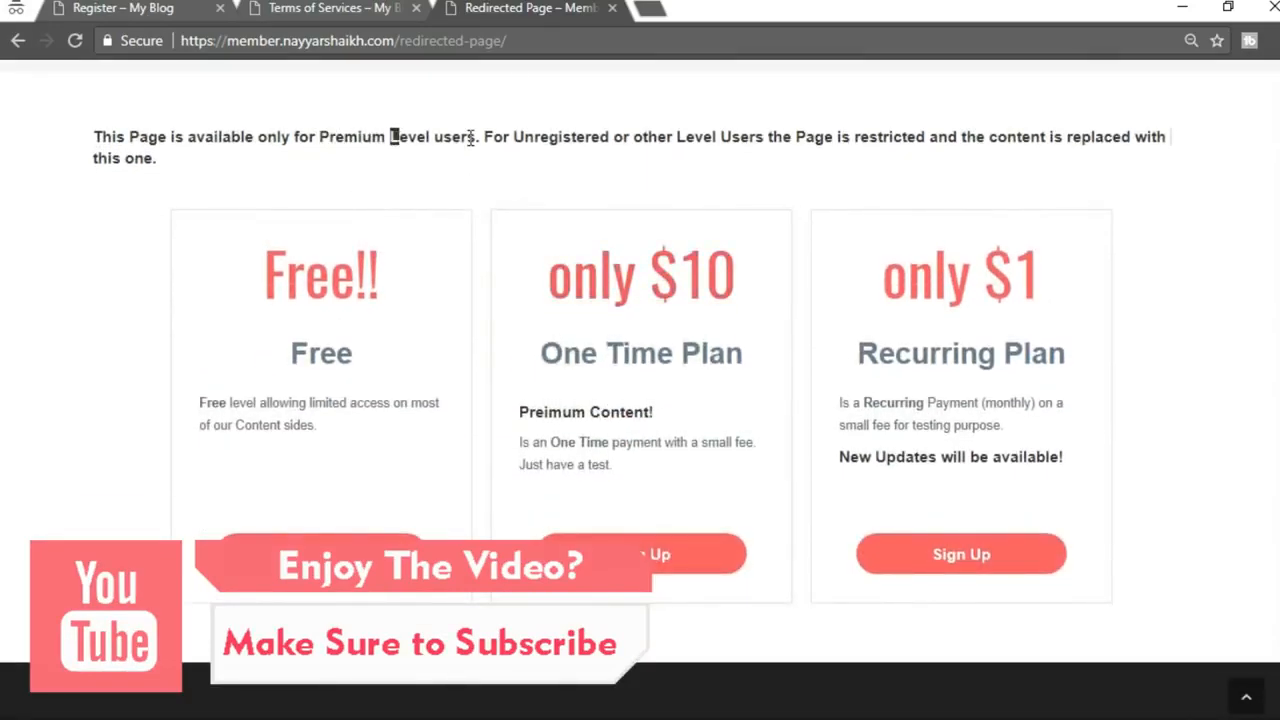
scroll(571, 189, up, 1)
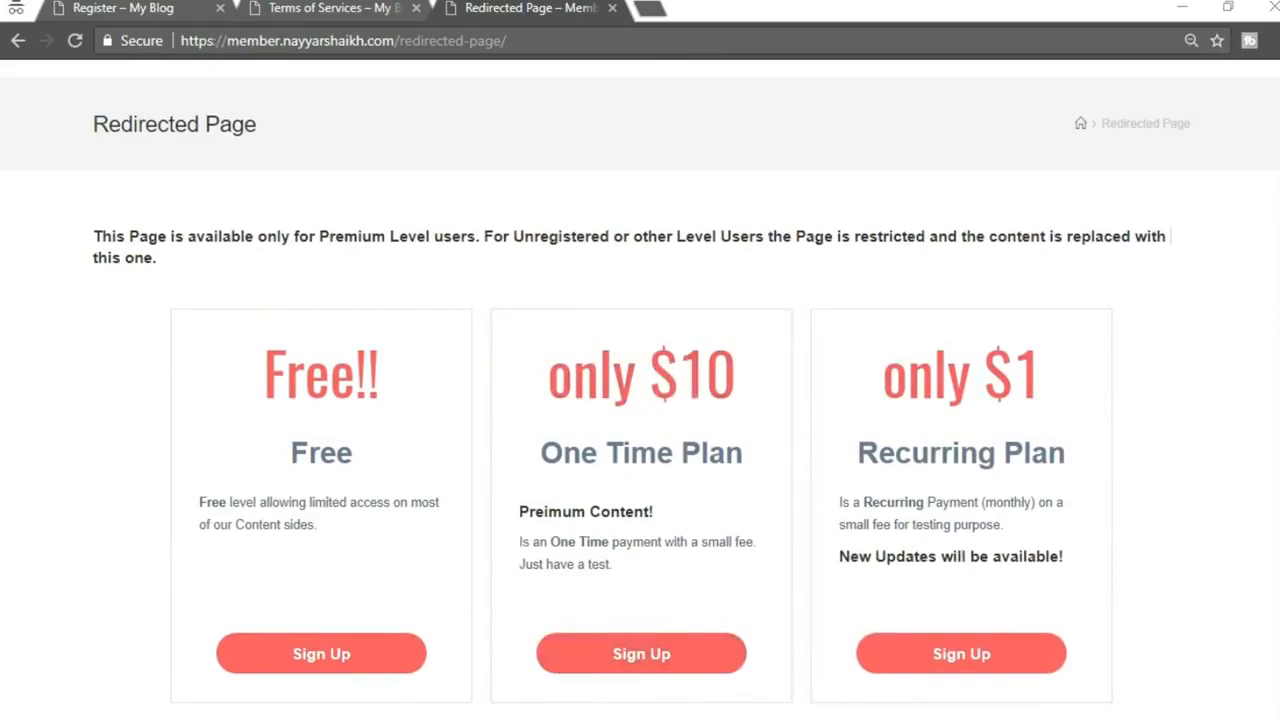
click(448, 643)
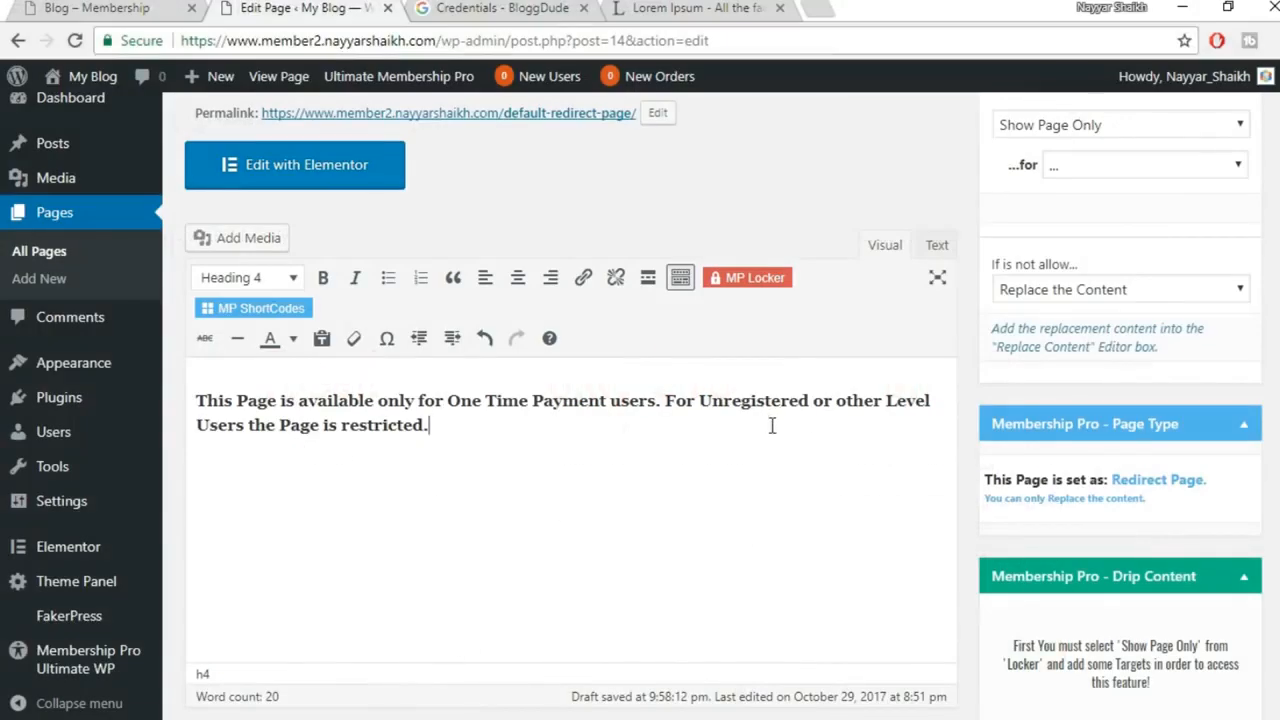
Set the OceanWP Content Layout to Full Width, update the page, and check it live
scroll(772, 425, down, 6)
click(575, 273)
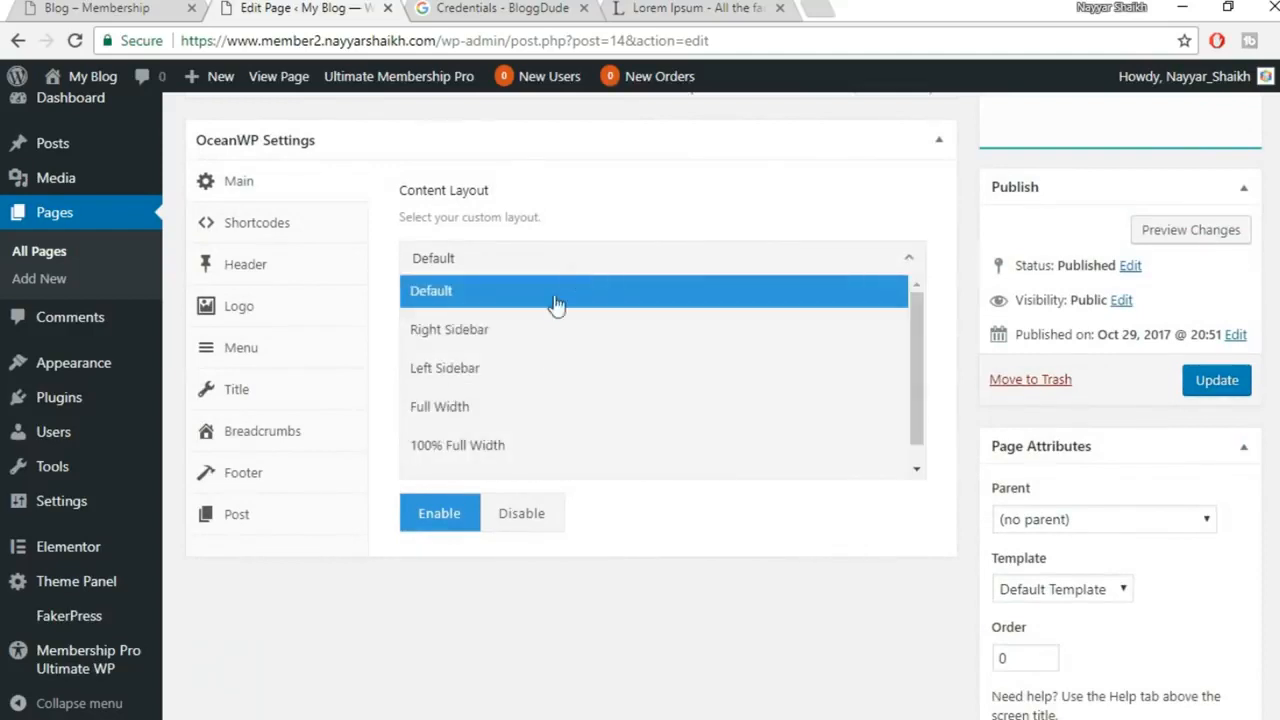
click(534, 409)
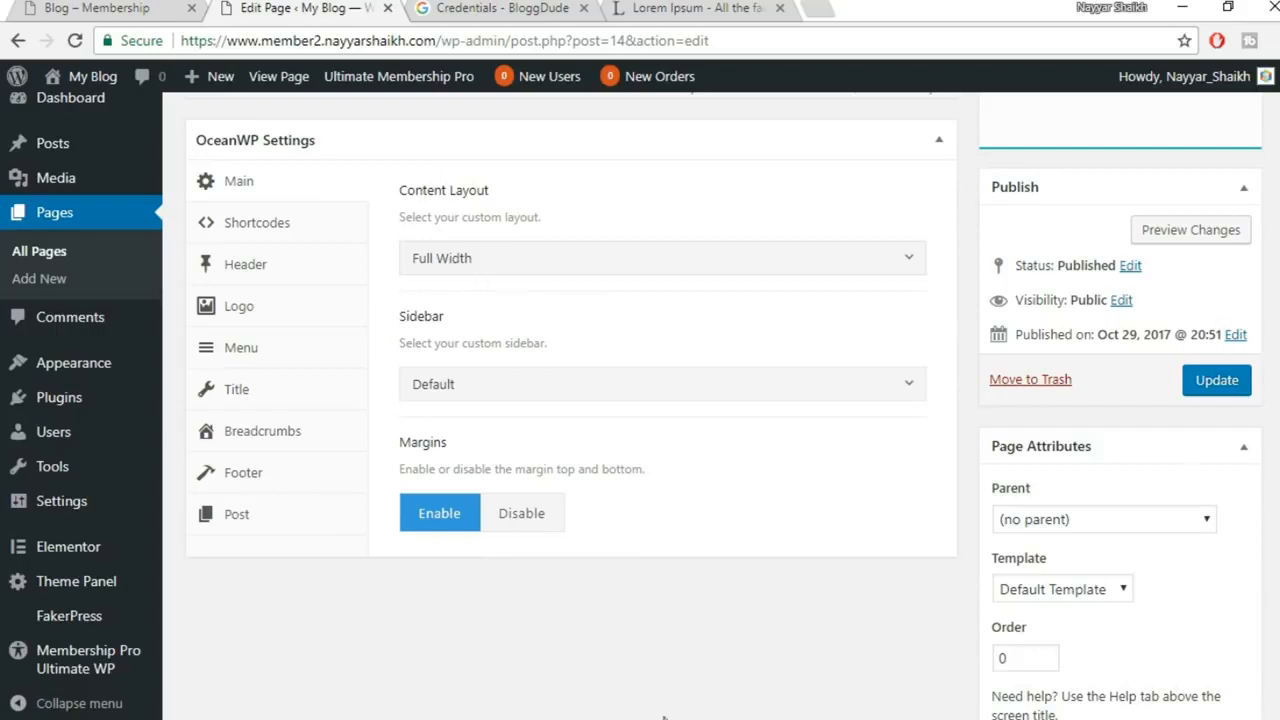
mouse_move(526, 718)
click(568, 697)
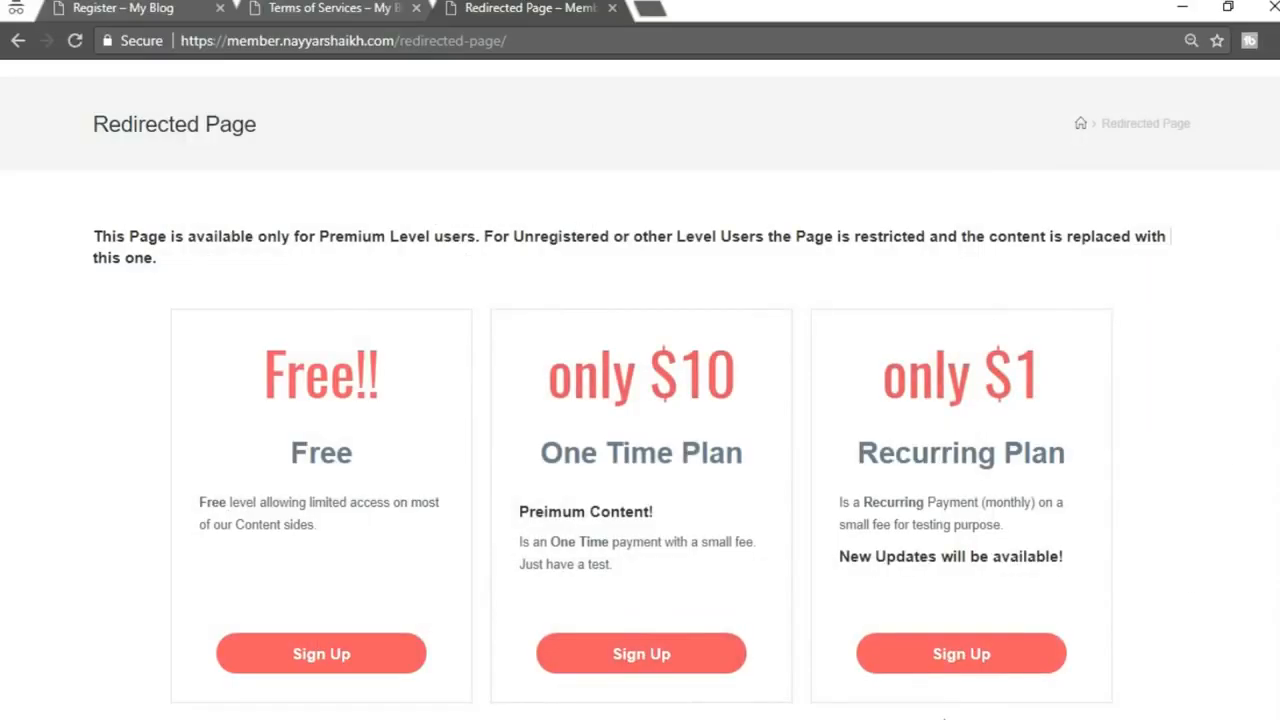
click(651, 628)
click(1215, 380)
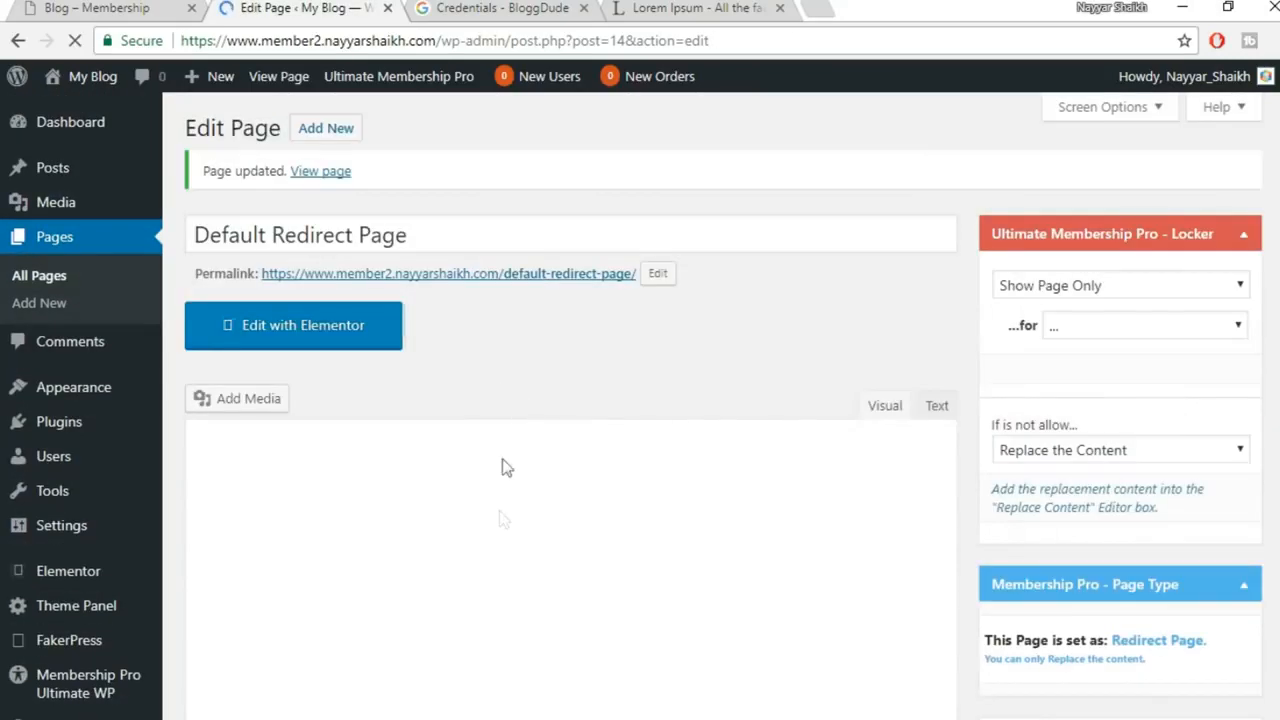
click(632, 628)
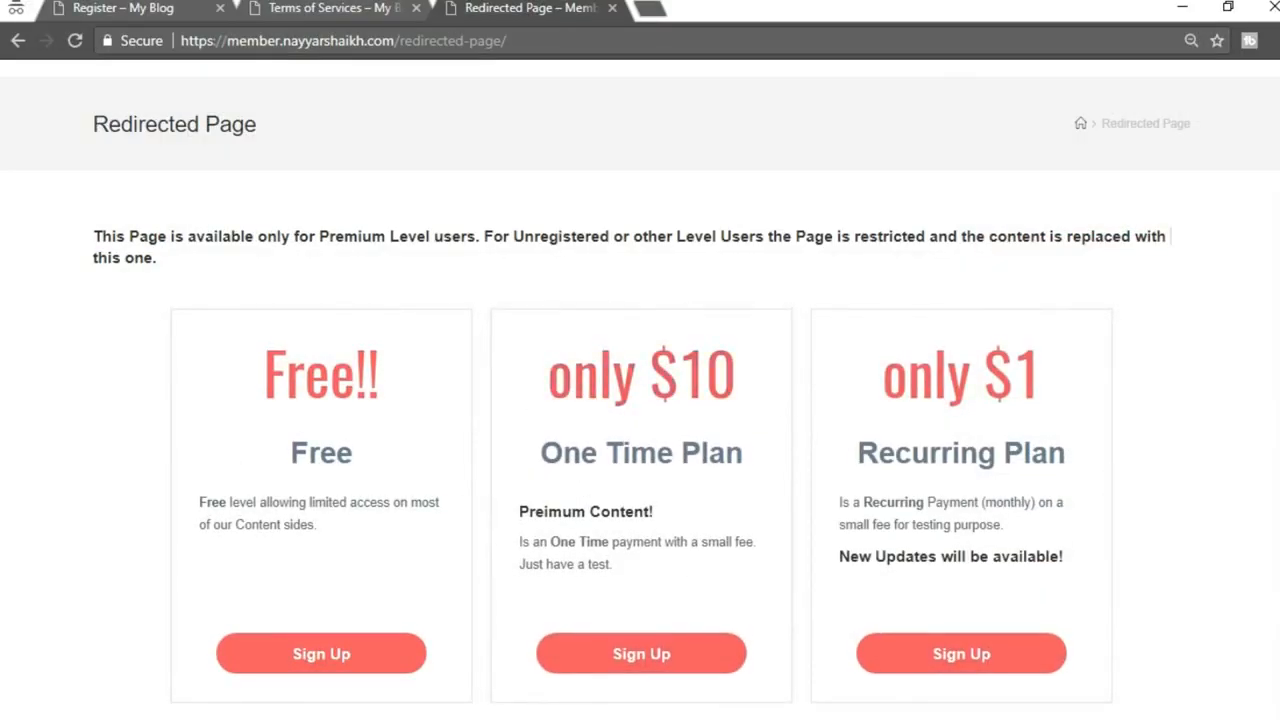
click(415, 650)
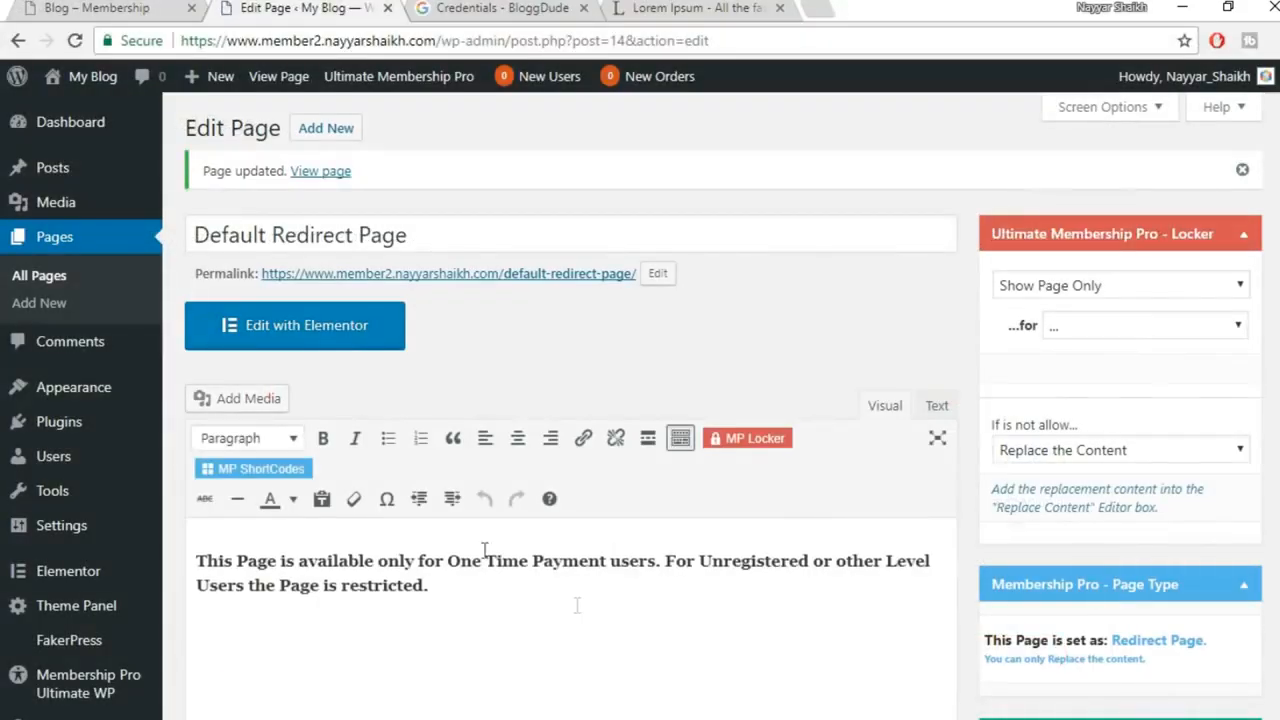
Copy the [ihc-select-level] shortcode from the Subscription Plan page
click(55, 280)
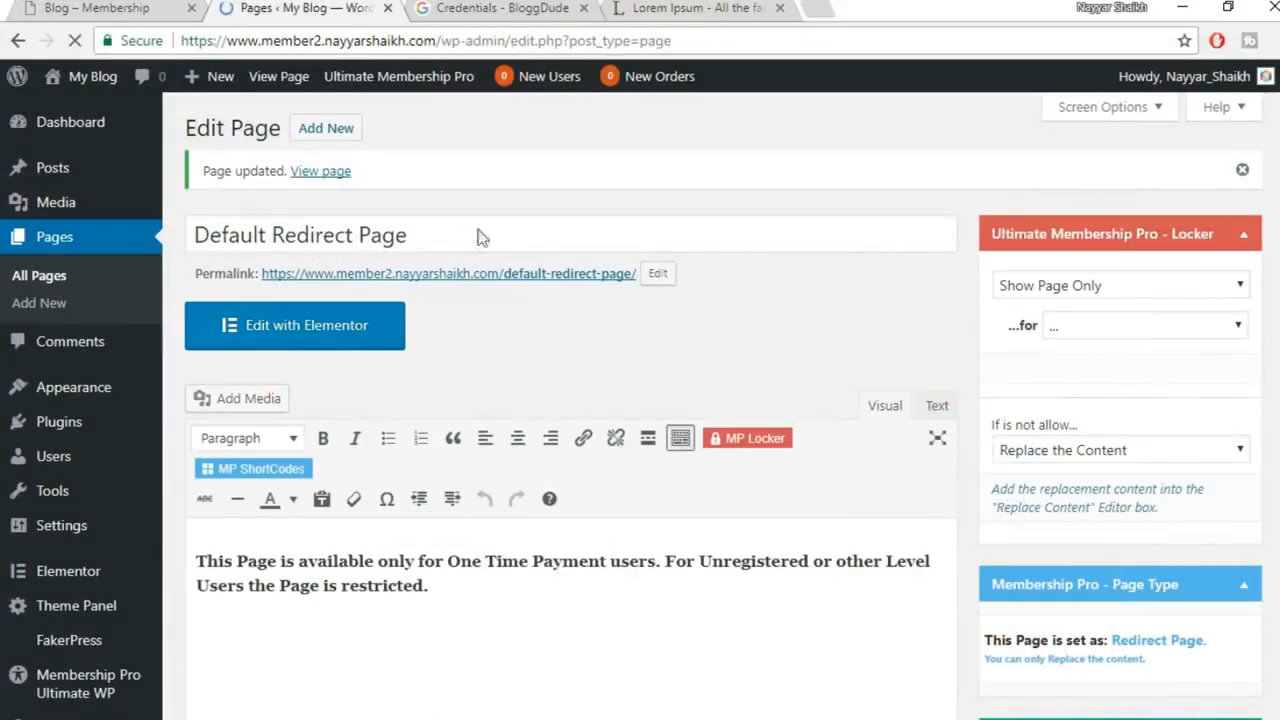
scroll(640, 335, down, 3)
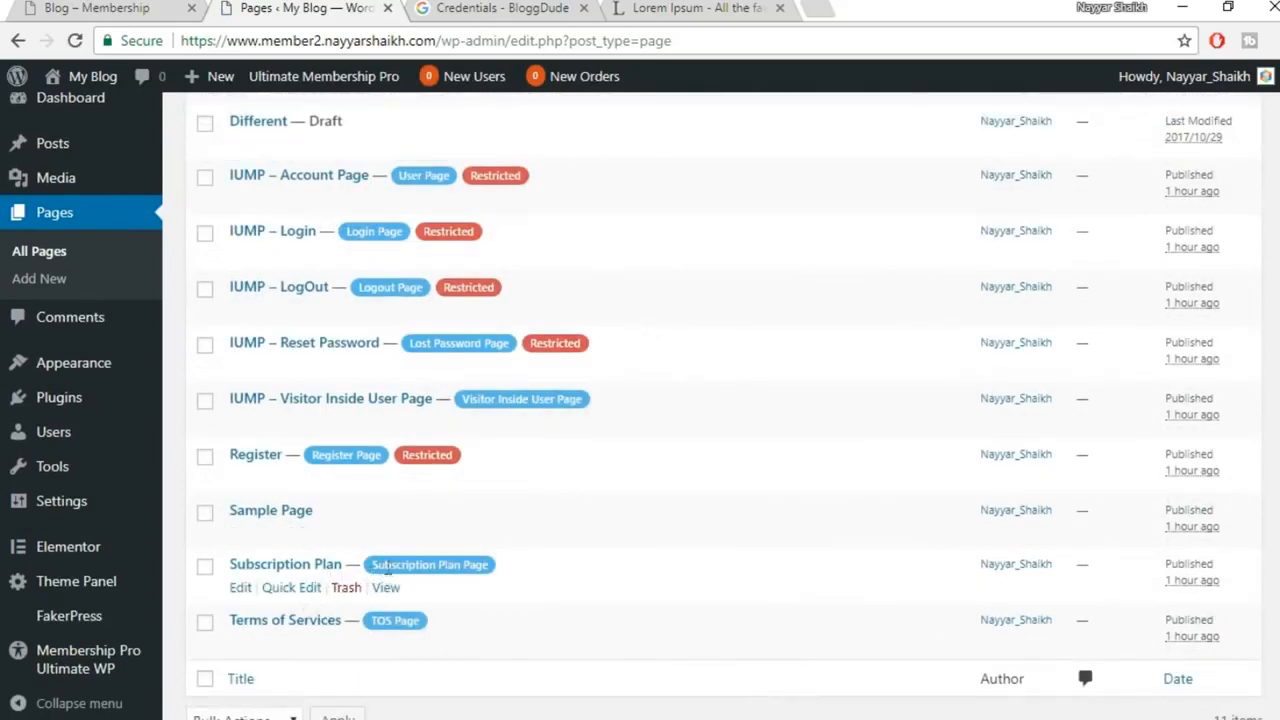
click(237, 588)
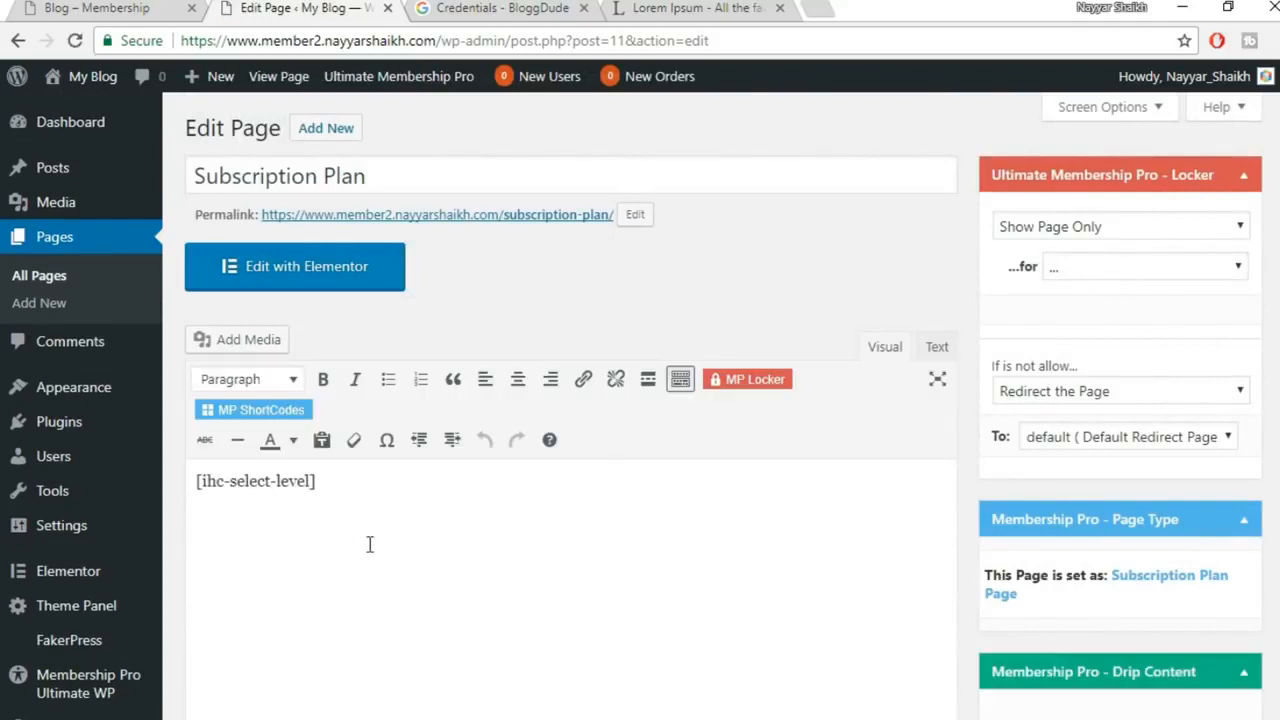
drag(328, 473, 188, 473)
key(ctrl+c)
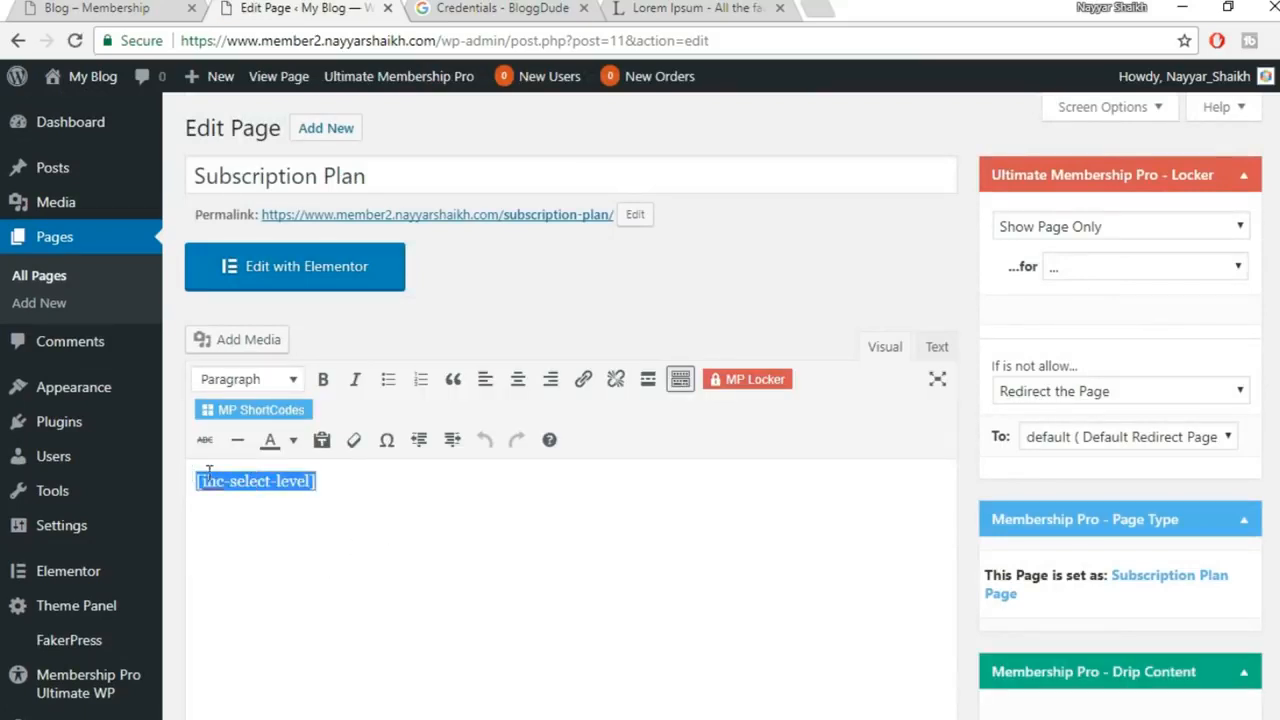
Paste the shortcode on a new centered line below the Default Redirect Page message
click(64, 272)
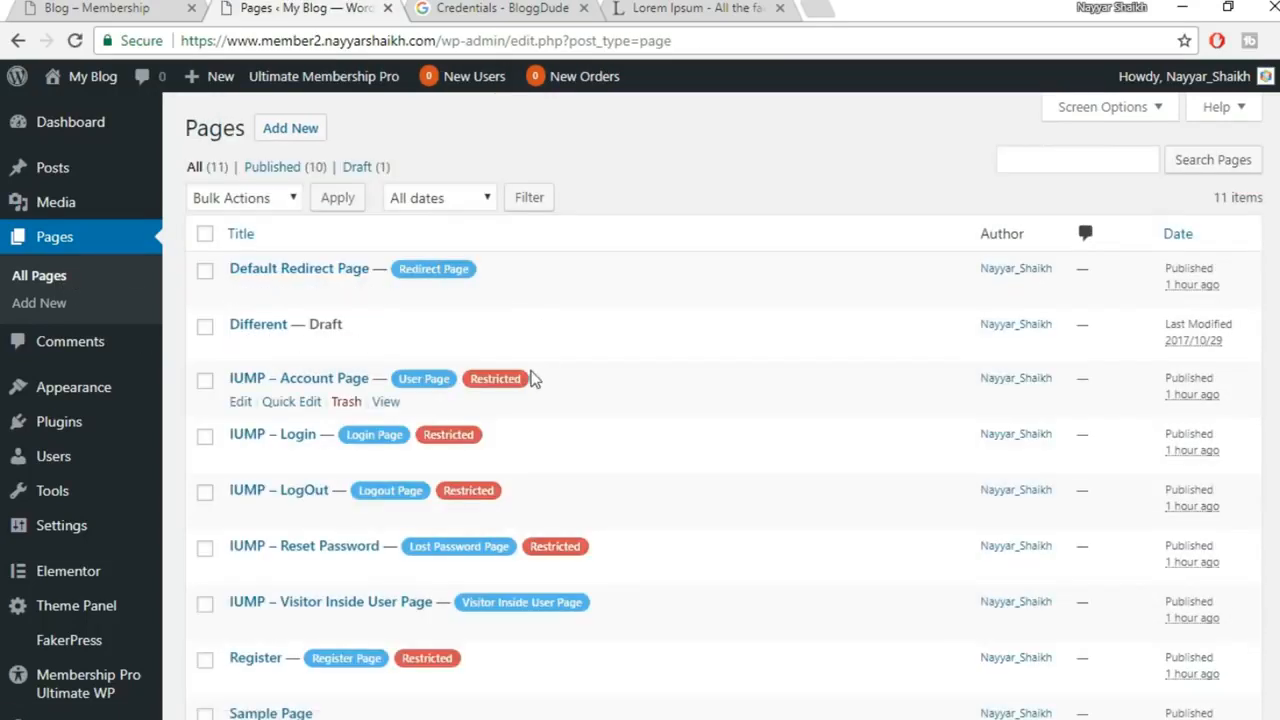
click(240, 292)
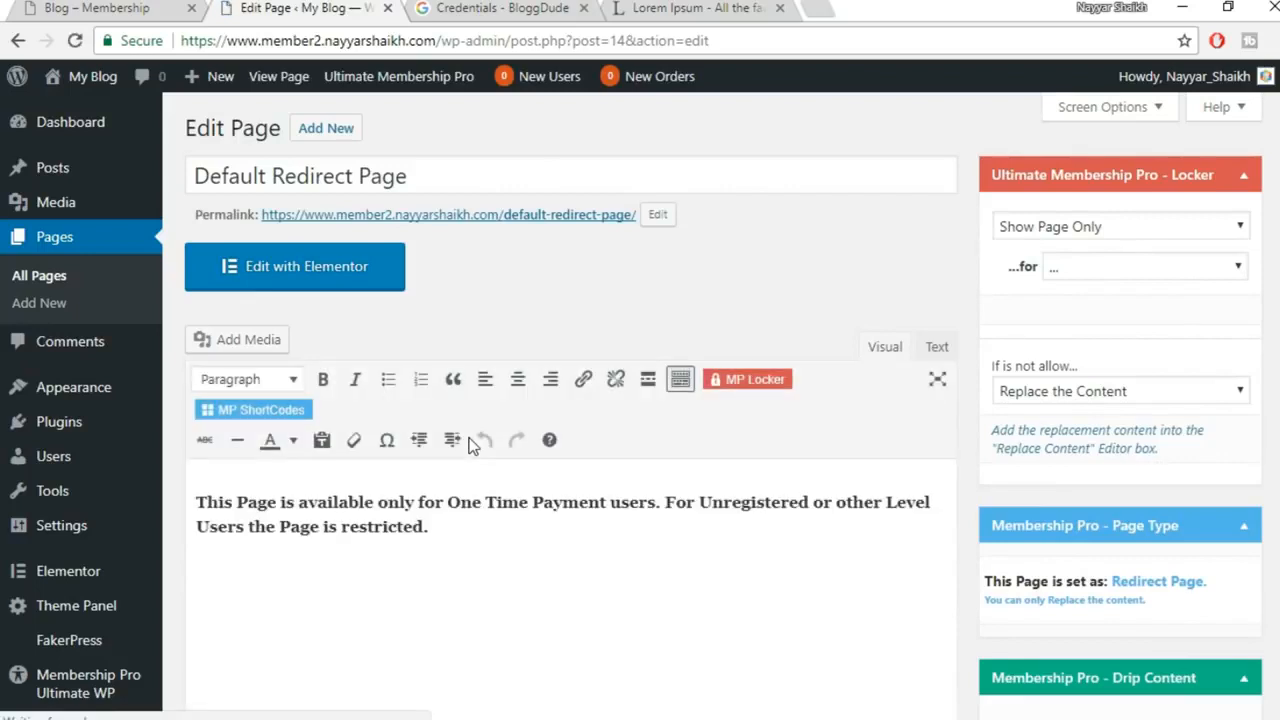
click(583, 542)
key(Return)
key(ctrl+v)
drag(320, 573, 200, 556)
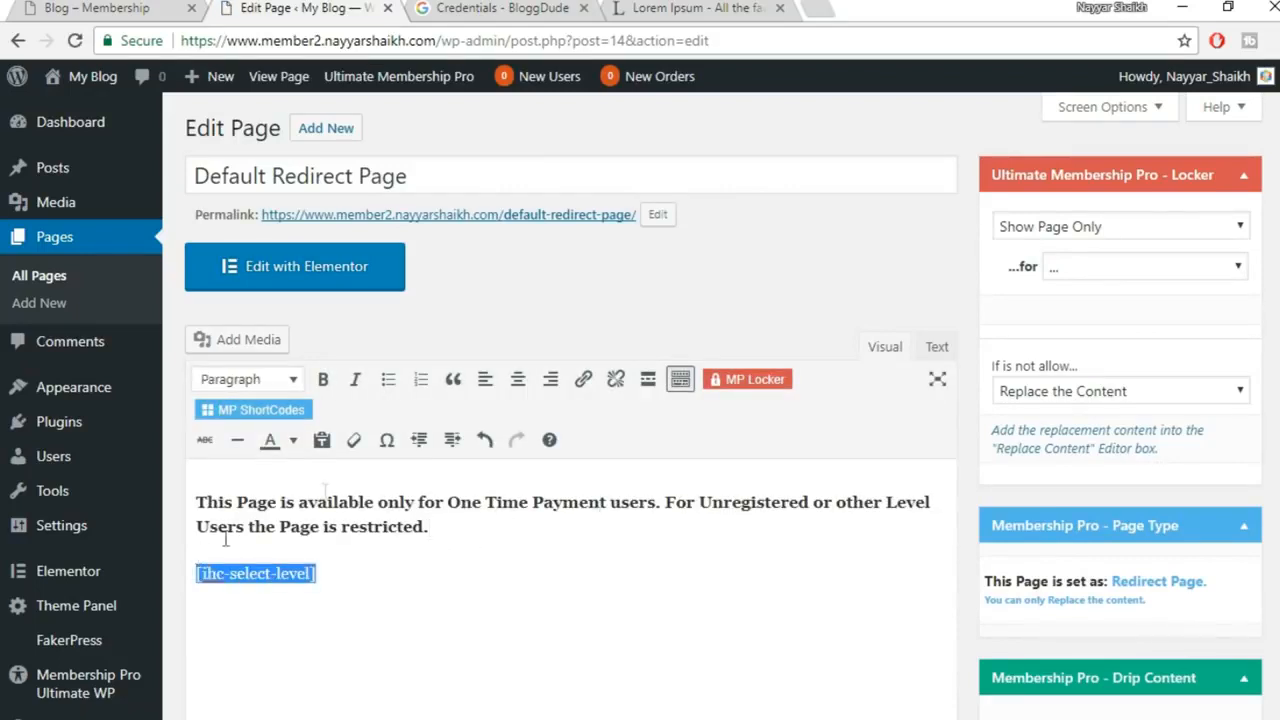
click(515, 379)
scroll(729, 557, down, 2)
scroll(800, 530, up, 2)
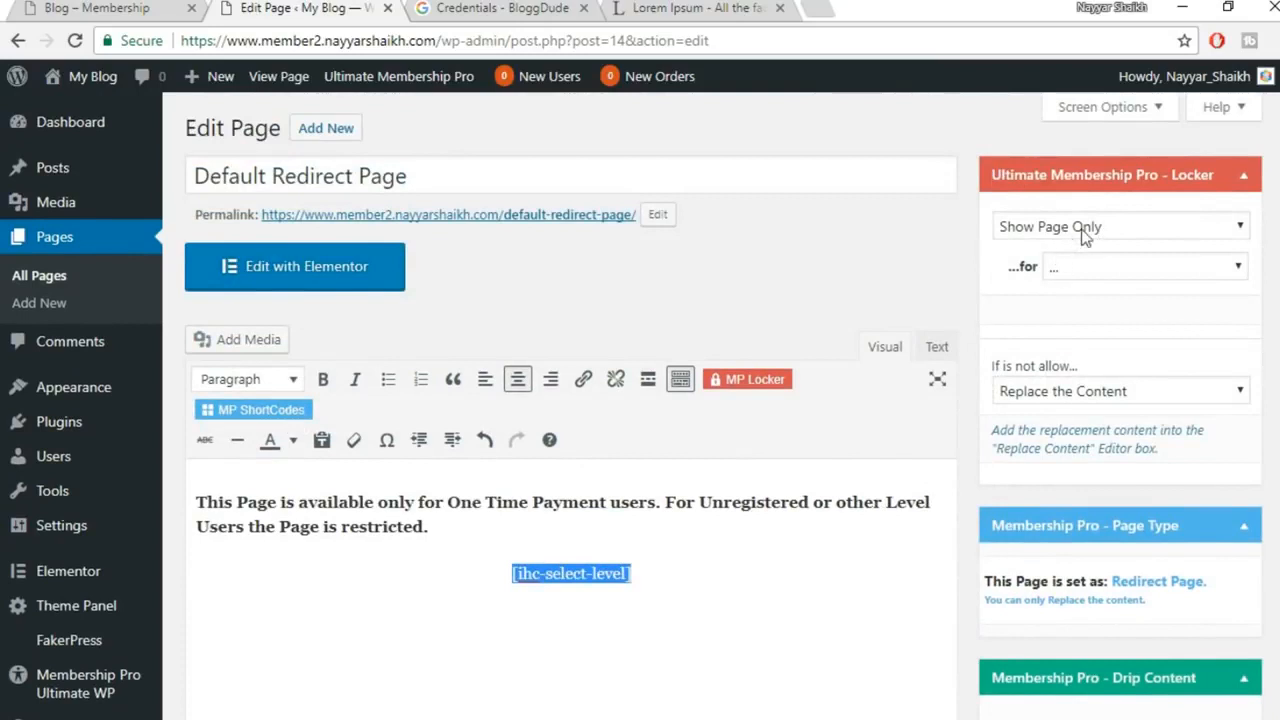
In the Membership Locker, show the page to chosen levels and try the one_time and recurring levels
click(1131, 223)
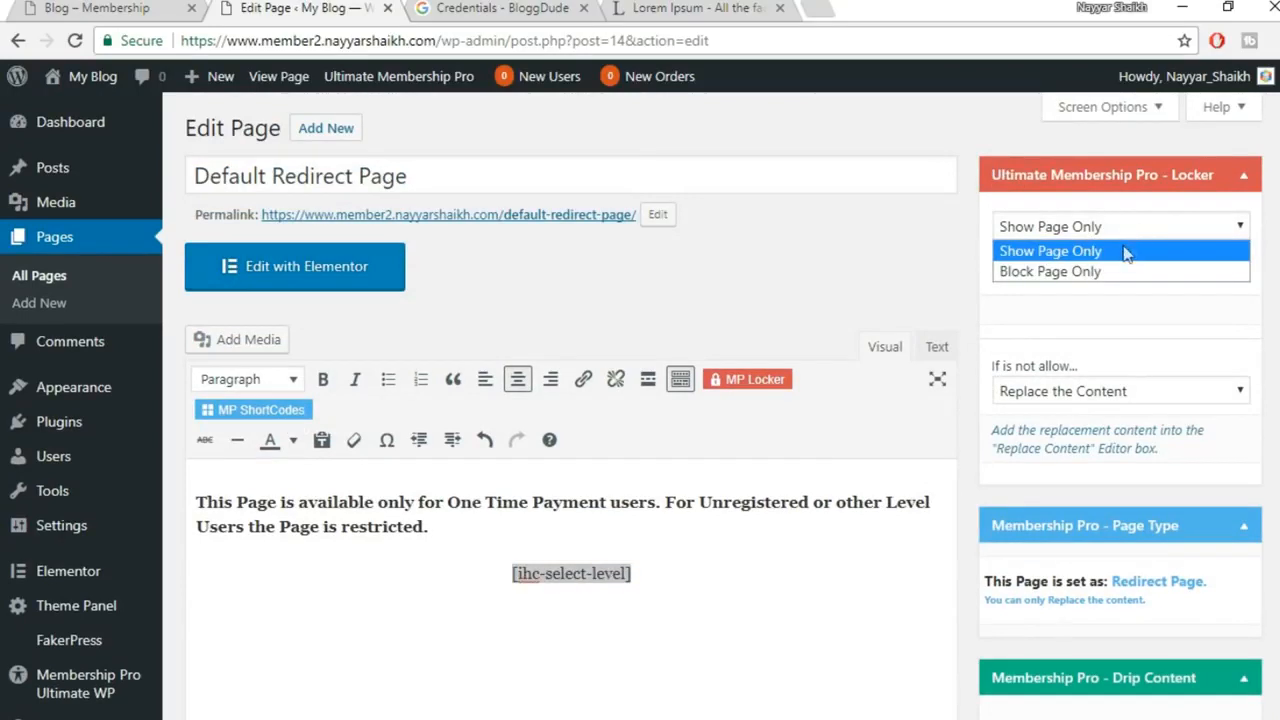
click(1065, 252)
click(1120, 266)
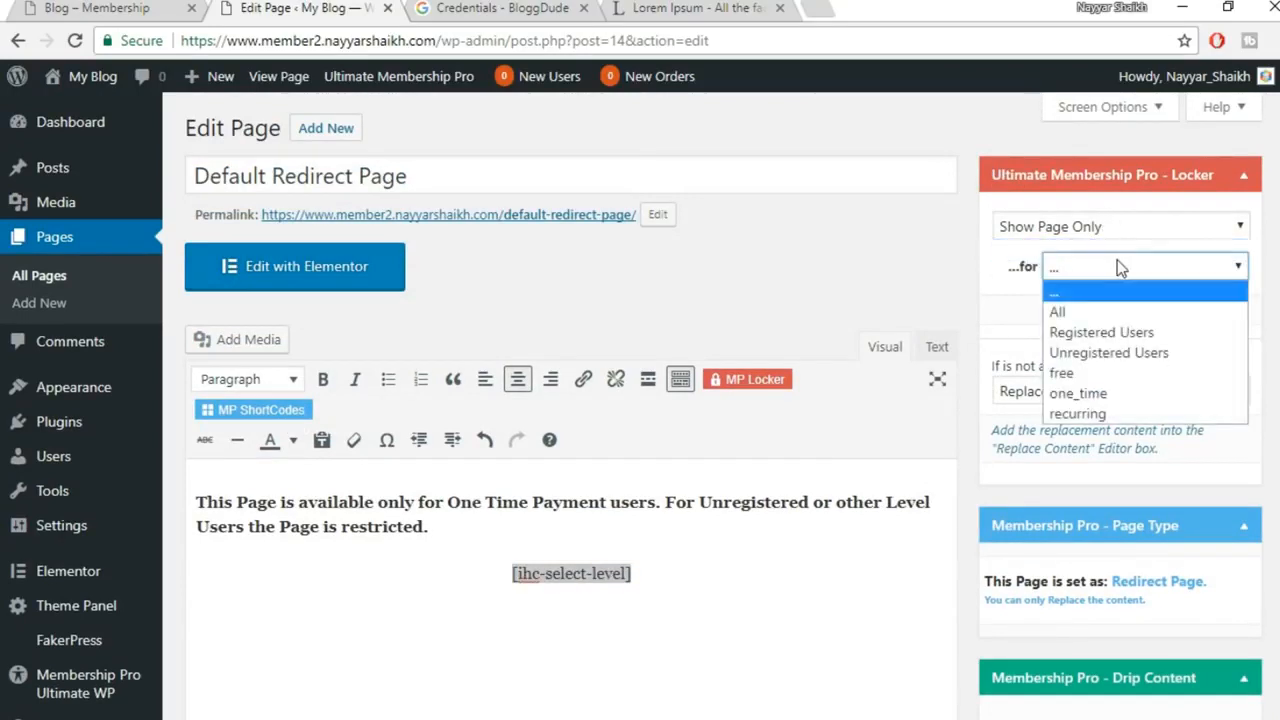
click(1113, 393)
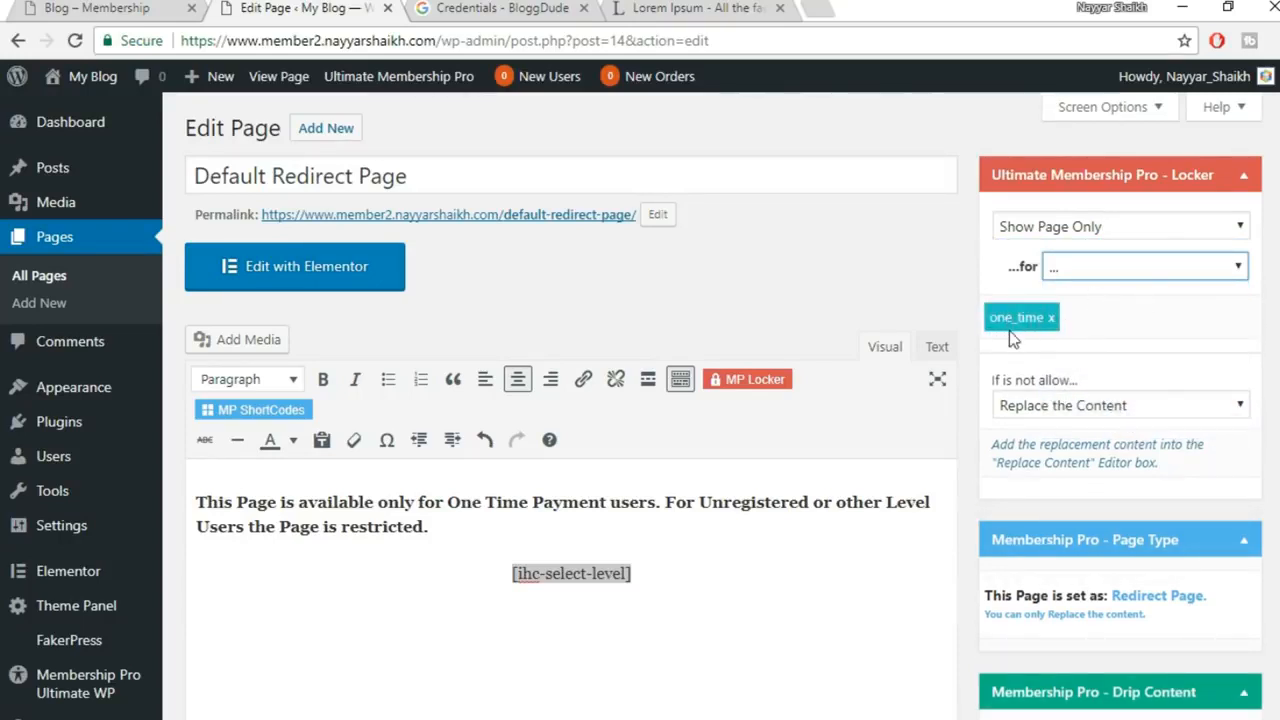
click(1090, 268)
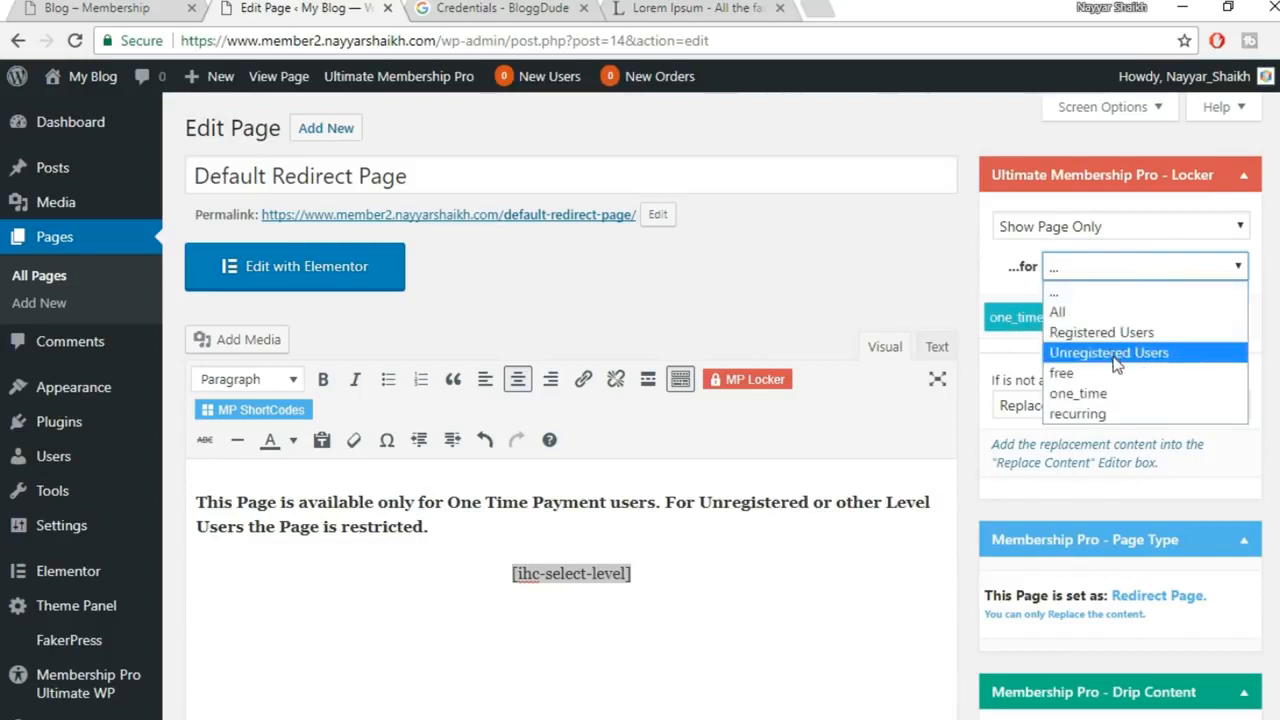
click(1115, 420)
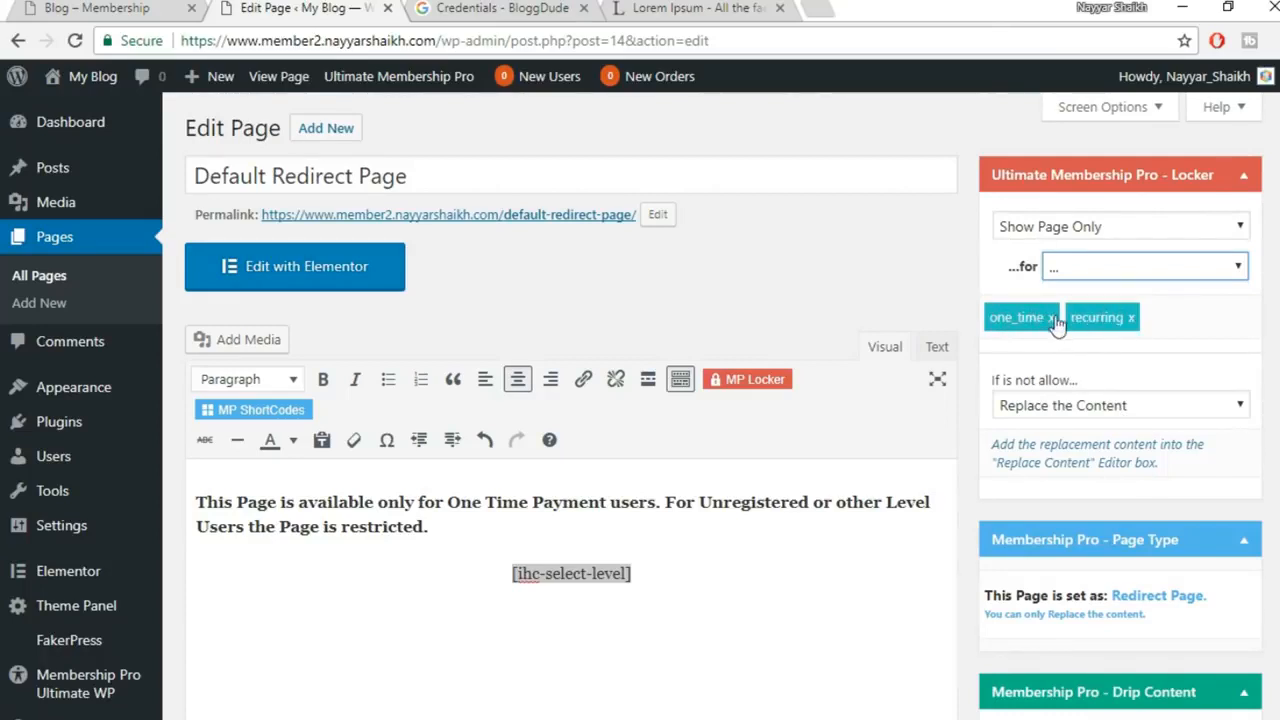
click(1131, 318)
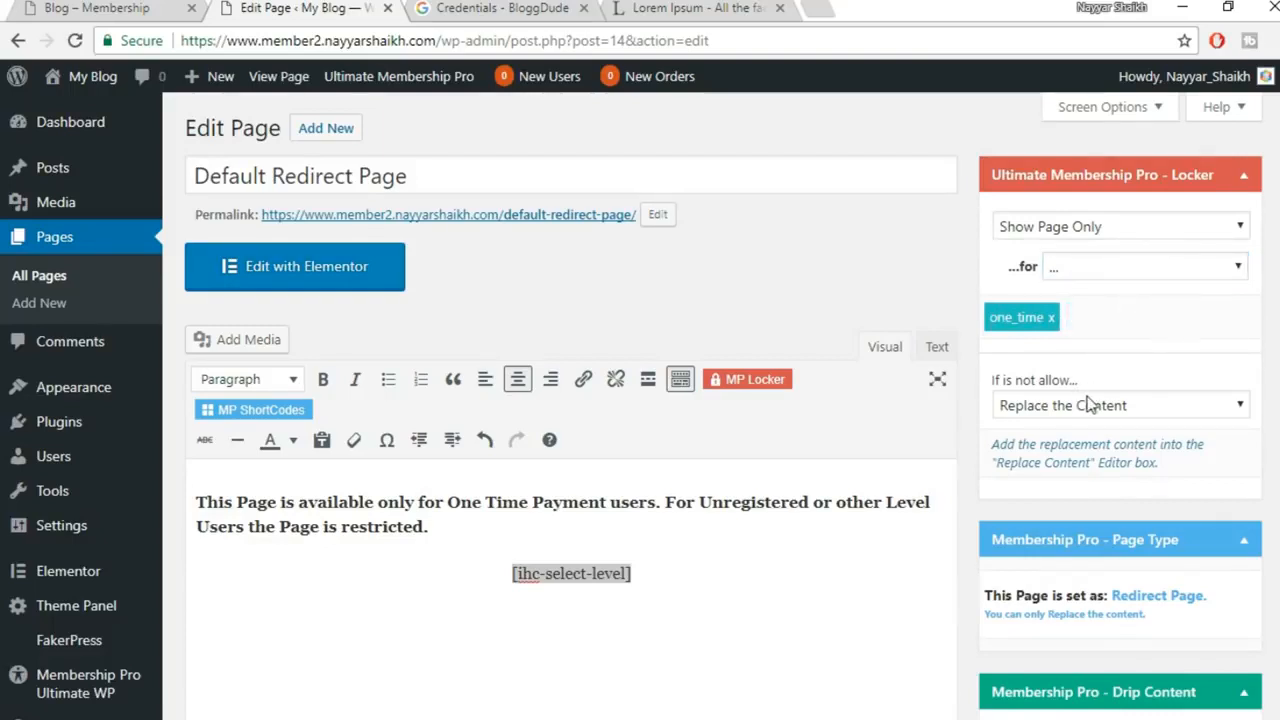
Remove the one_time level so the locker lists no levels
scroll(1088, 403, down, 1)
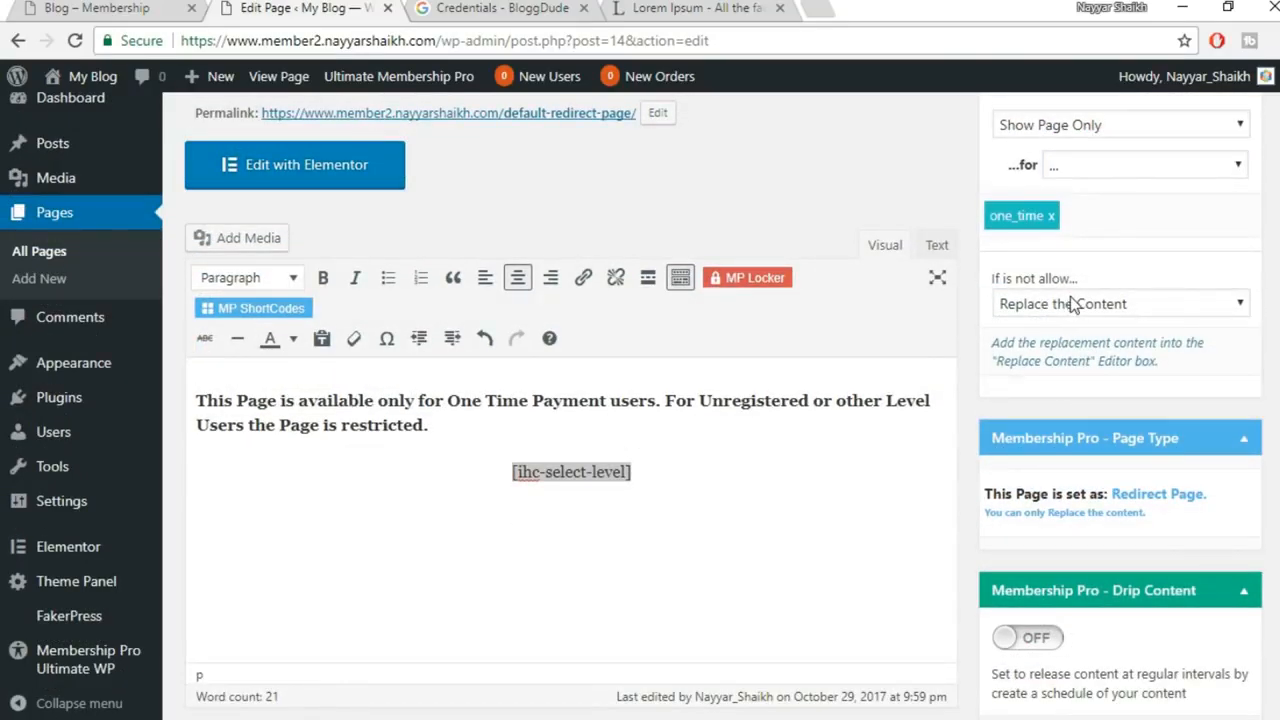
triple_click(721, 469)
scroll(1248, 353, up, 1)
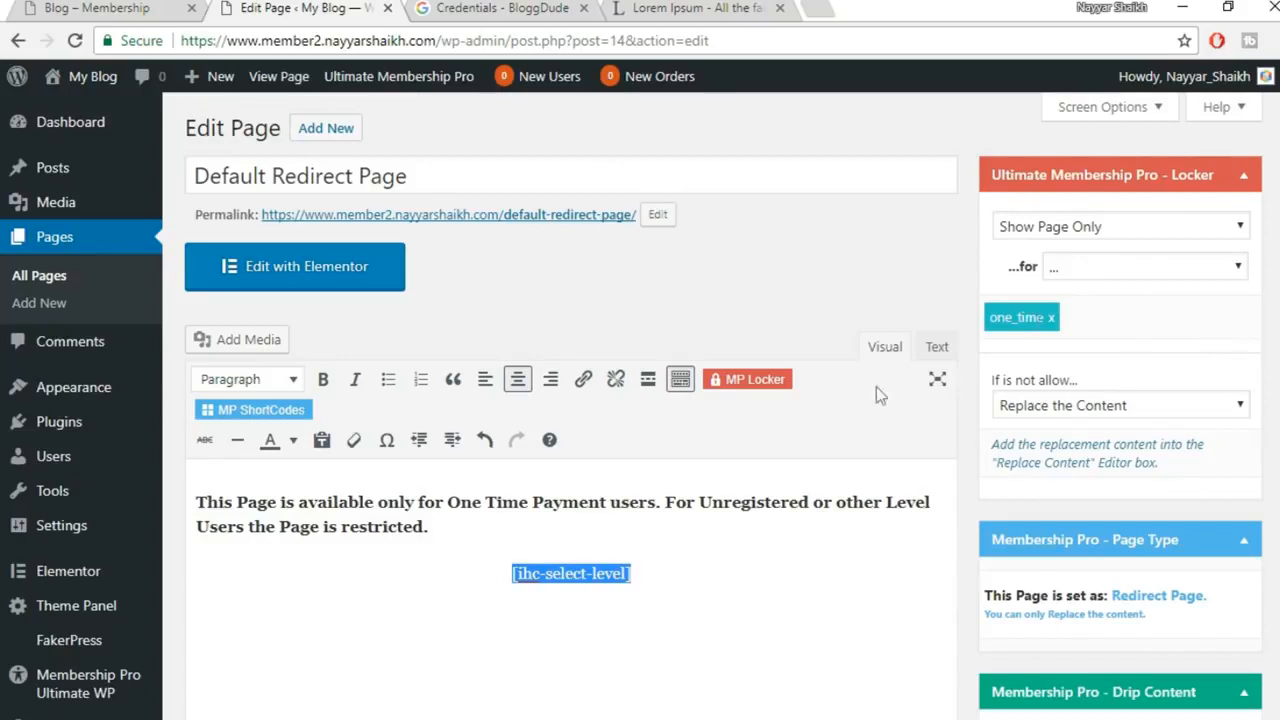
click(760, 532)
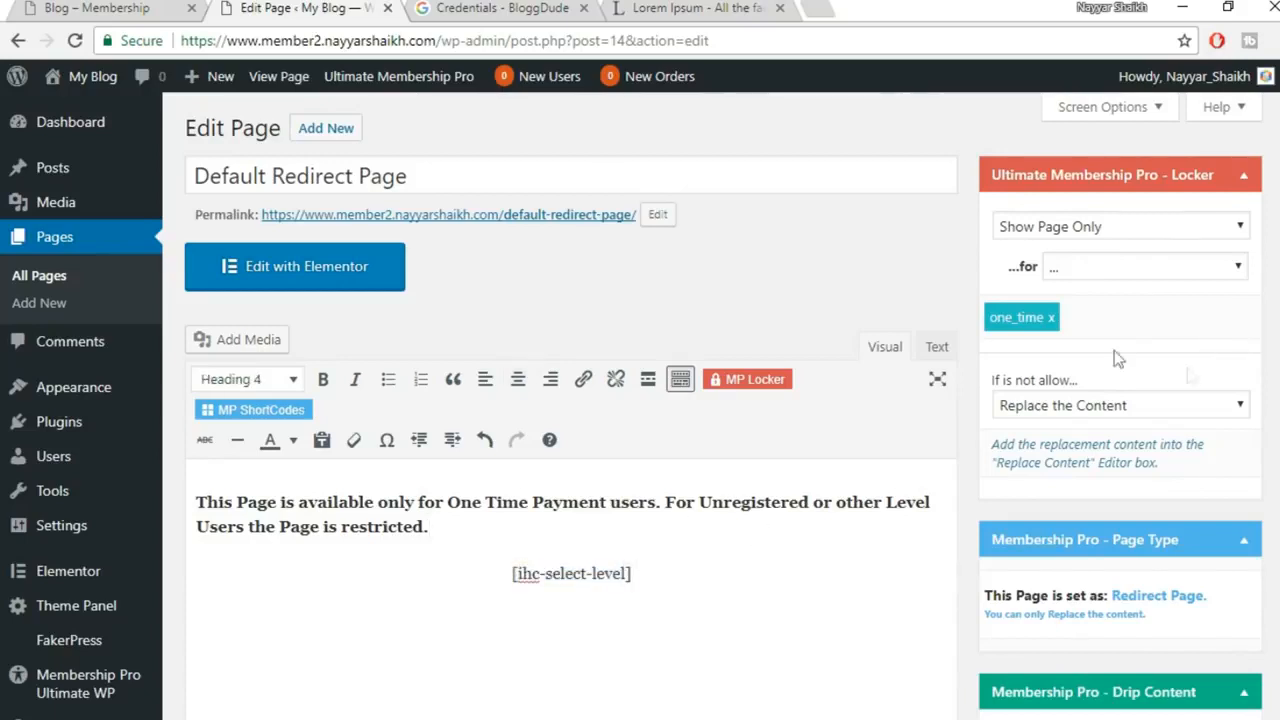
click(1051, 318)
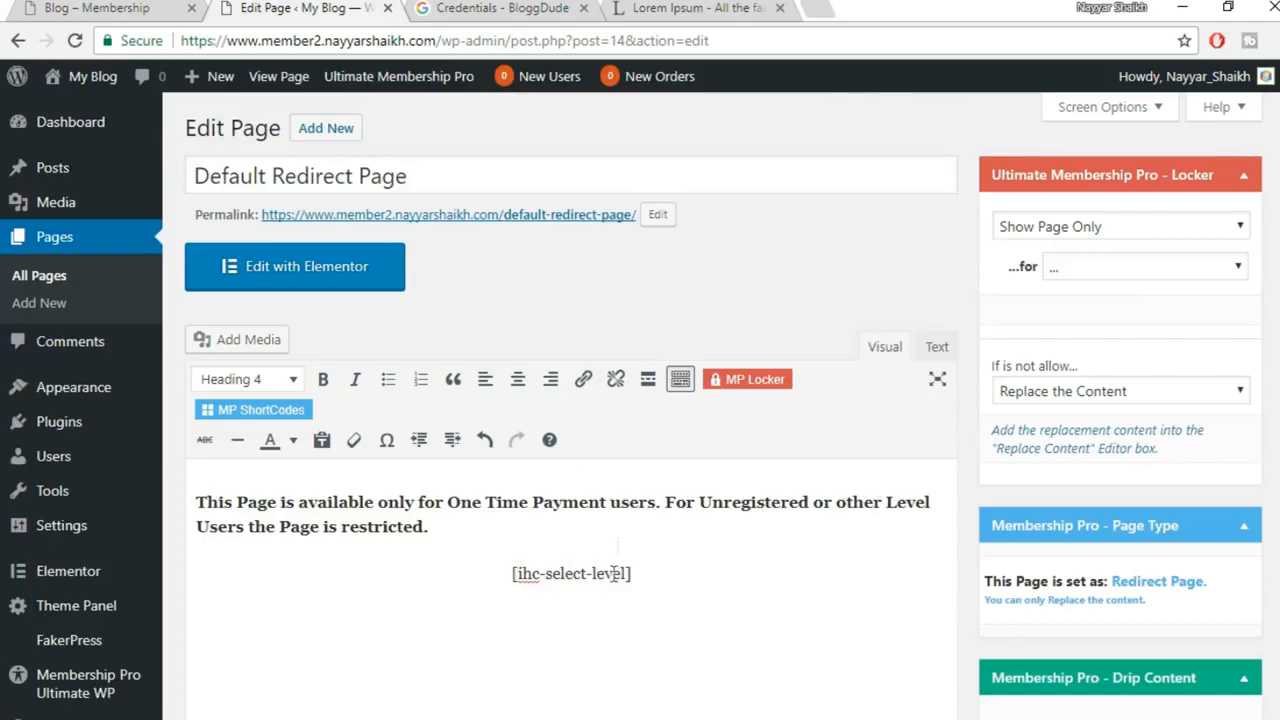
scroll(797, 495, down, 5)
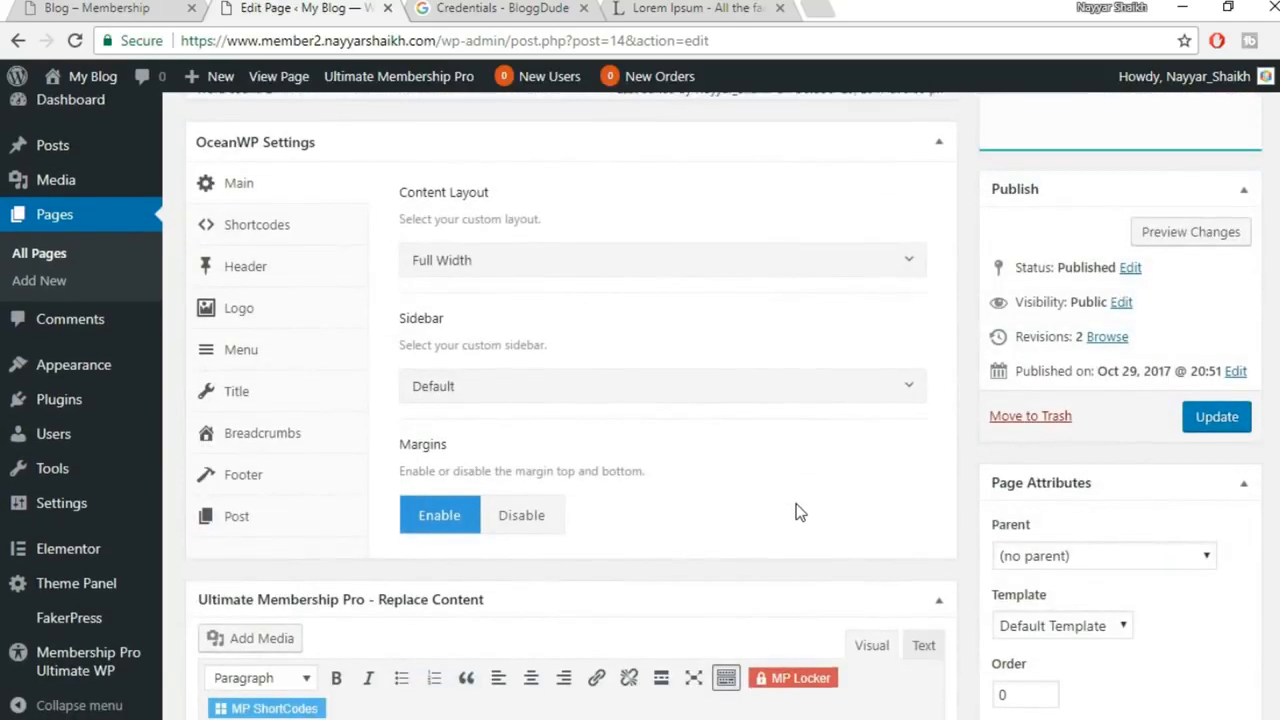
Update the Default Redirect Page and open its View page link in a new tab
scroll(797, 512, up, 1)
click(1217, 517)
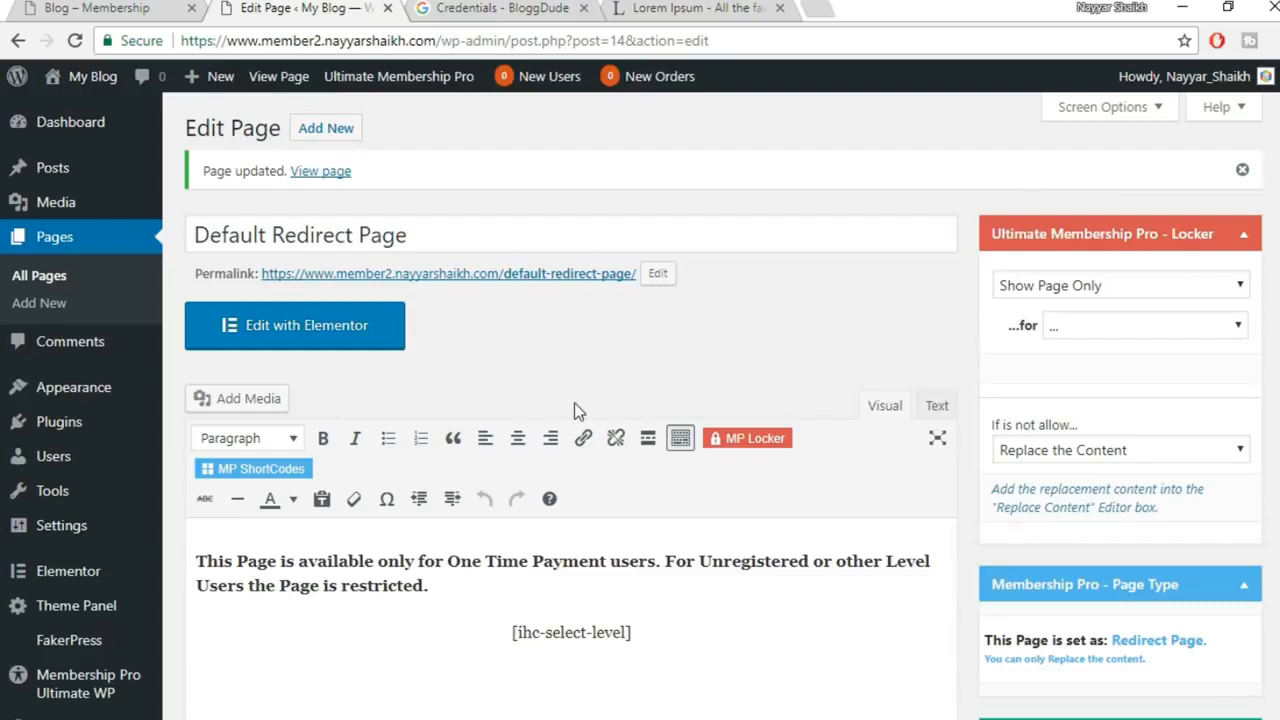
right_click(328, 175)
click(355, 192)
click(488, 8)
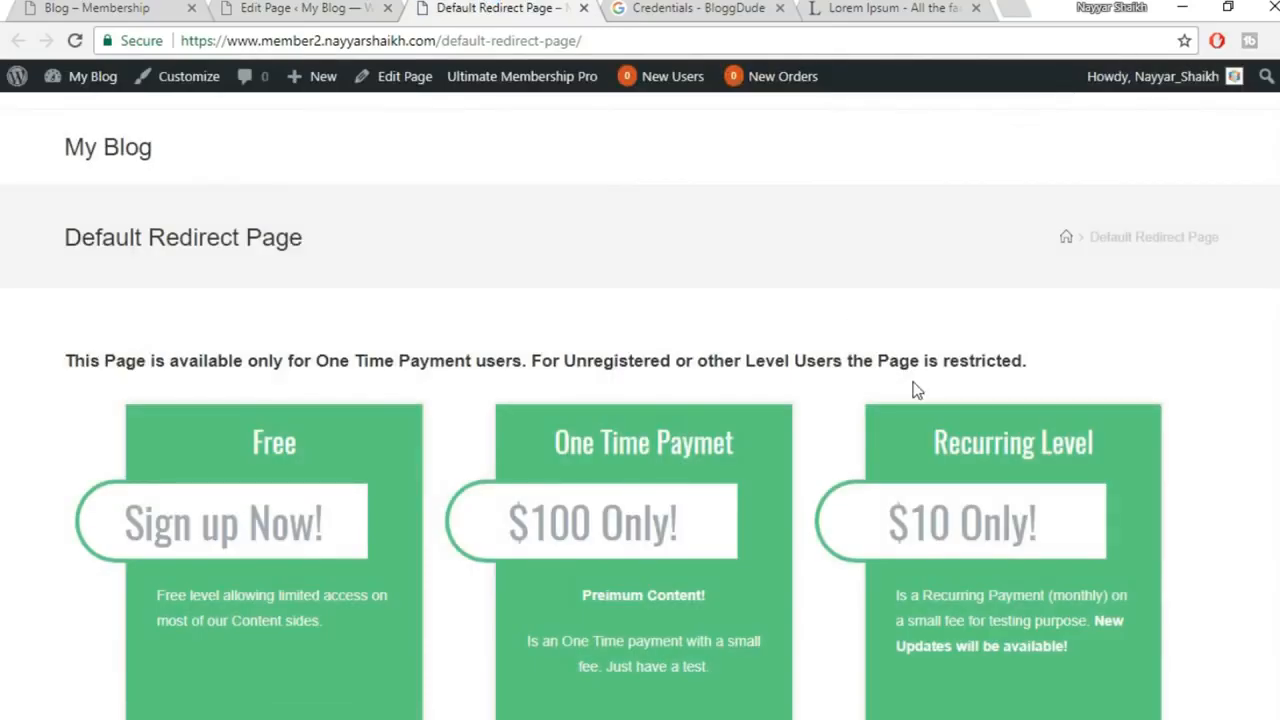
Review the live Default Redirect Page's Free, $100 and $10 plans, then close that tab
scroll(914, 385, down, 2)
scroll(914, 382, up, 2)
scroll(1134, 397, down, 3)
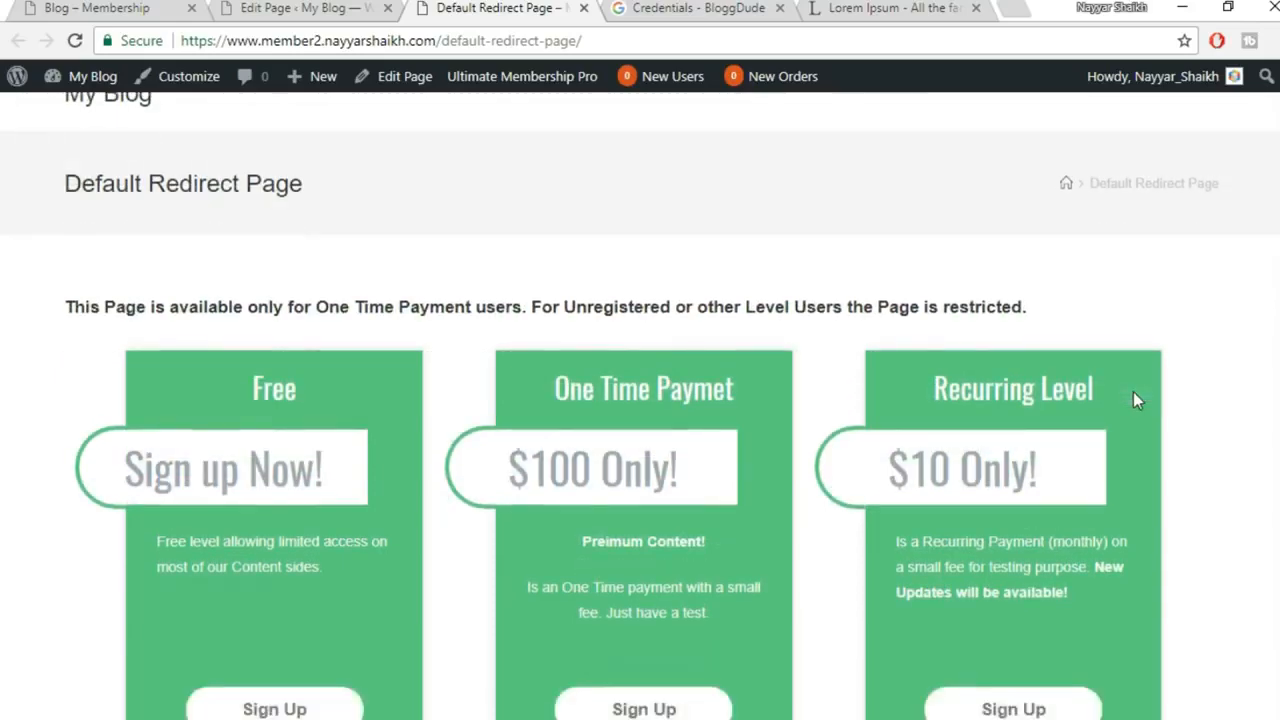
scroll(837, 466, up, 3)
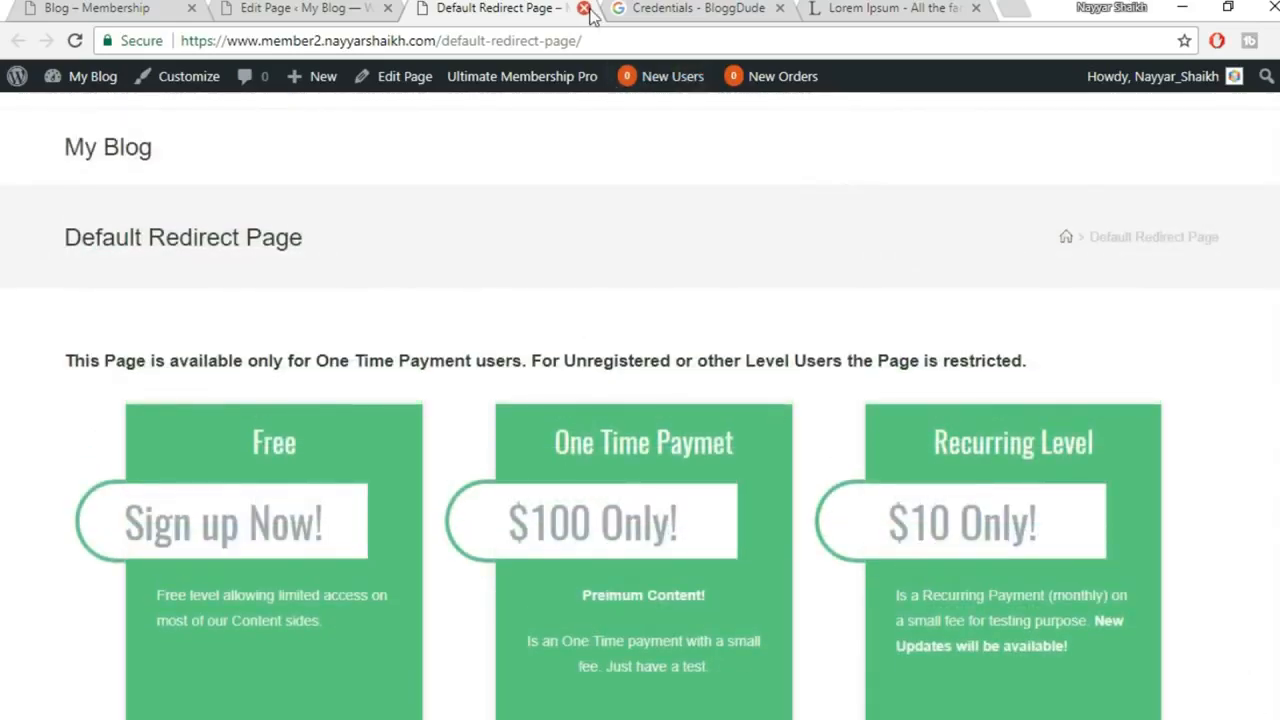
click(584, 8)
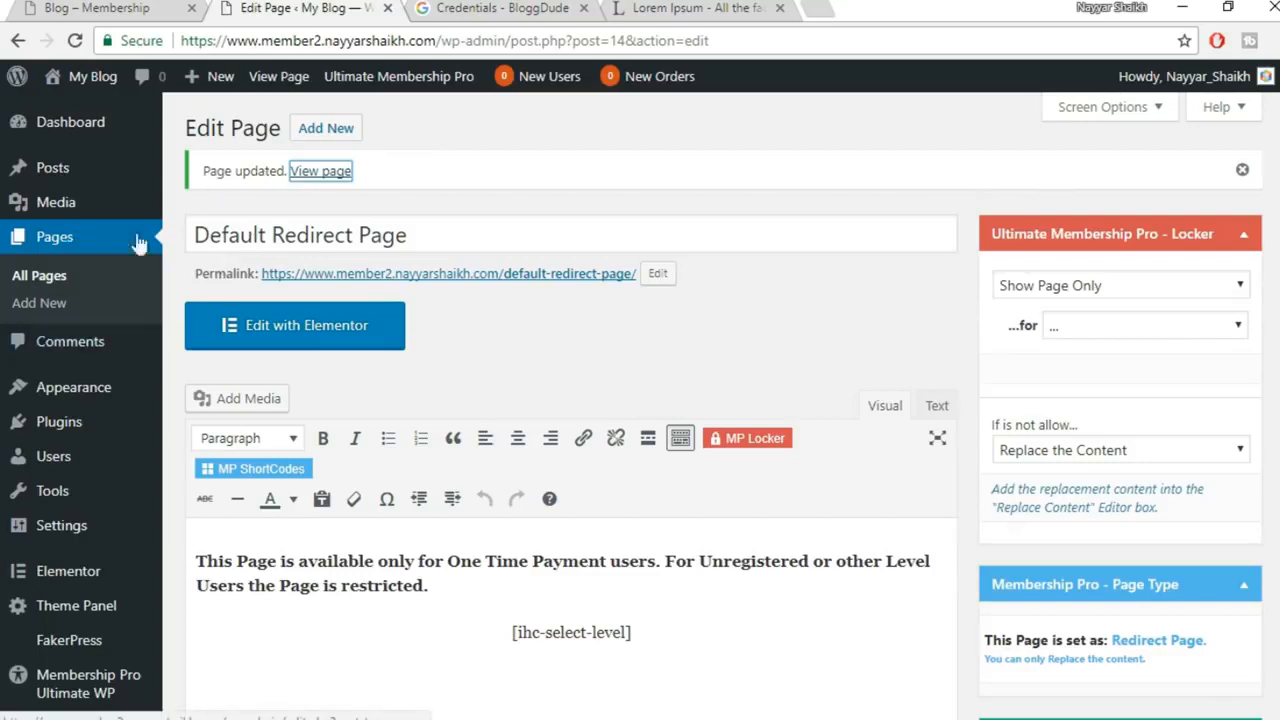
Start a new page titled 'Download Theme' and place the cursor in its body
click(336, 135)
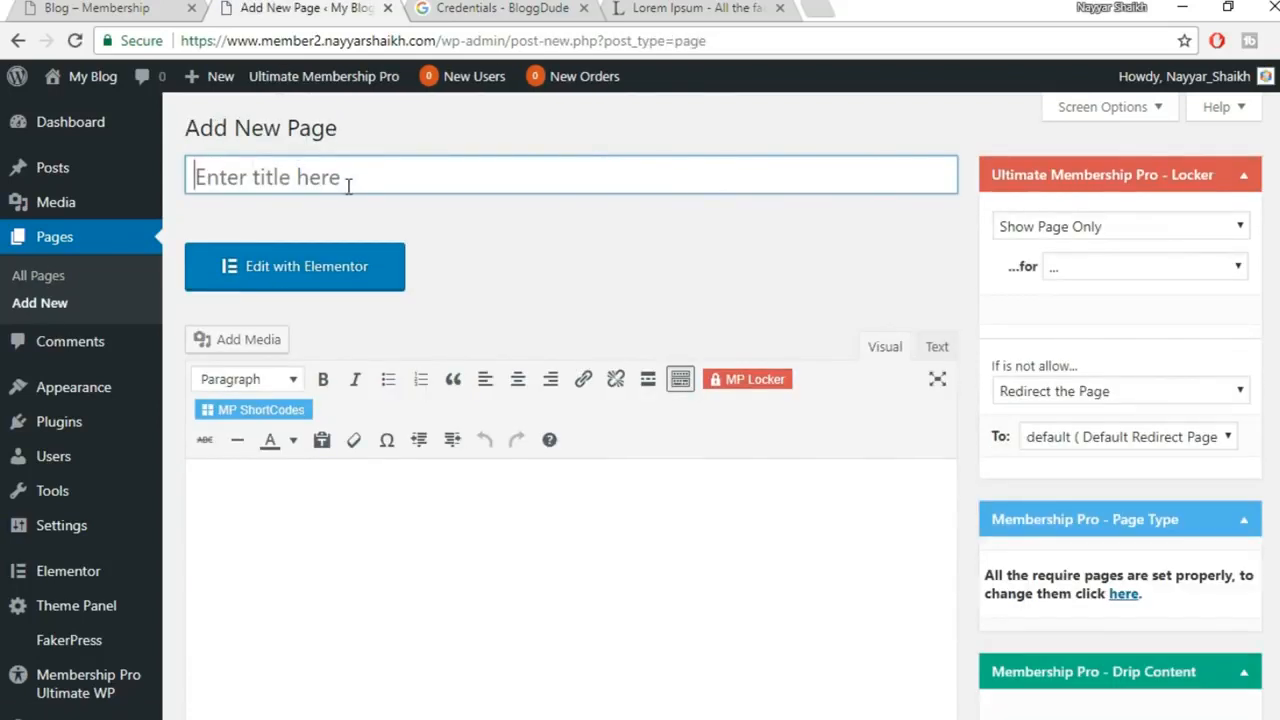
text(Donwl)
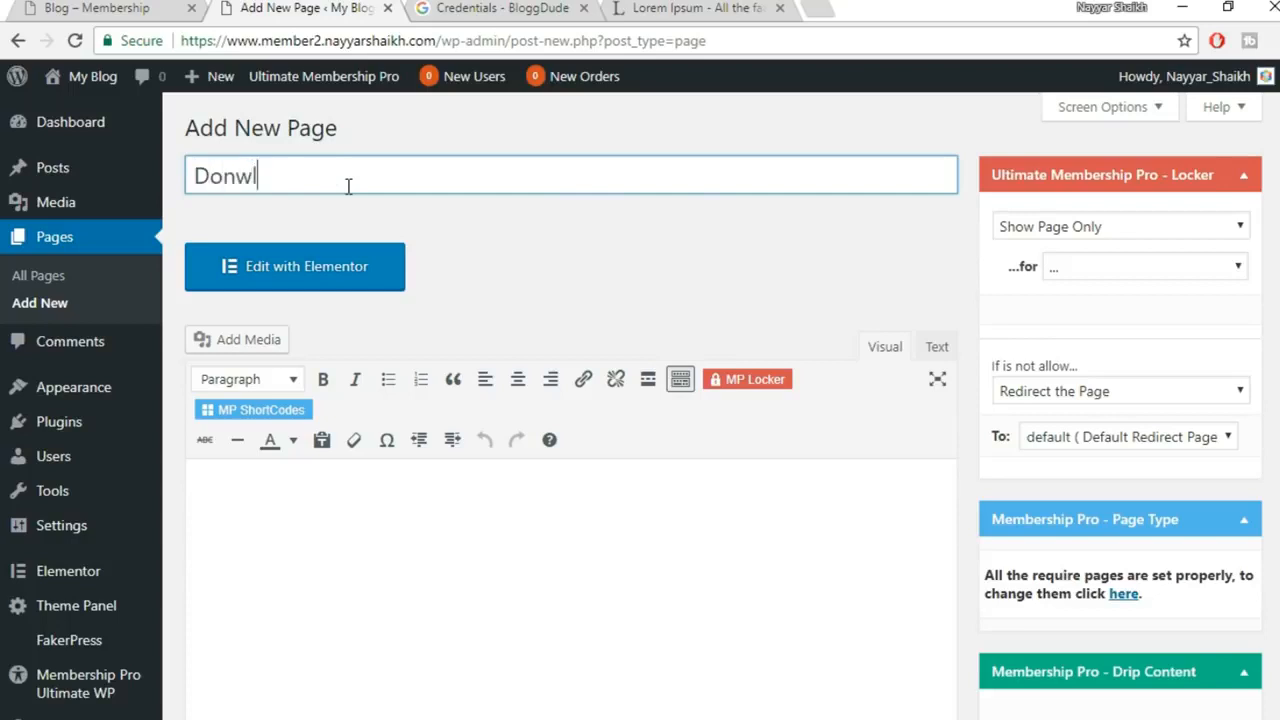
text(oad Theme)
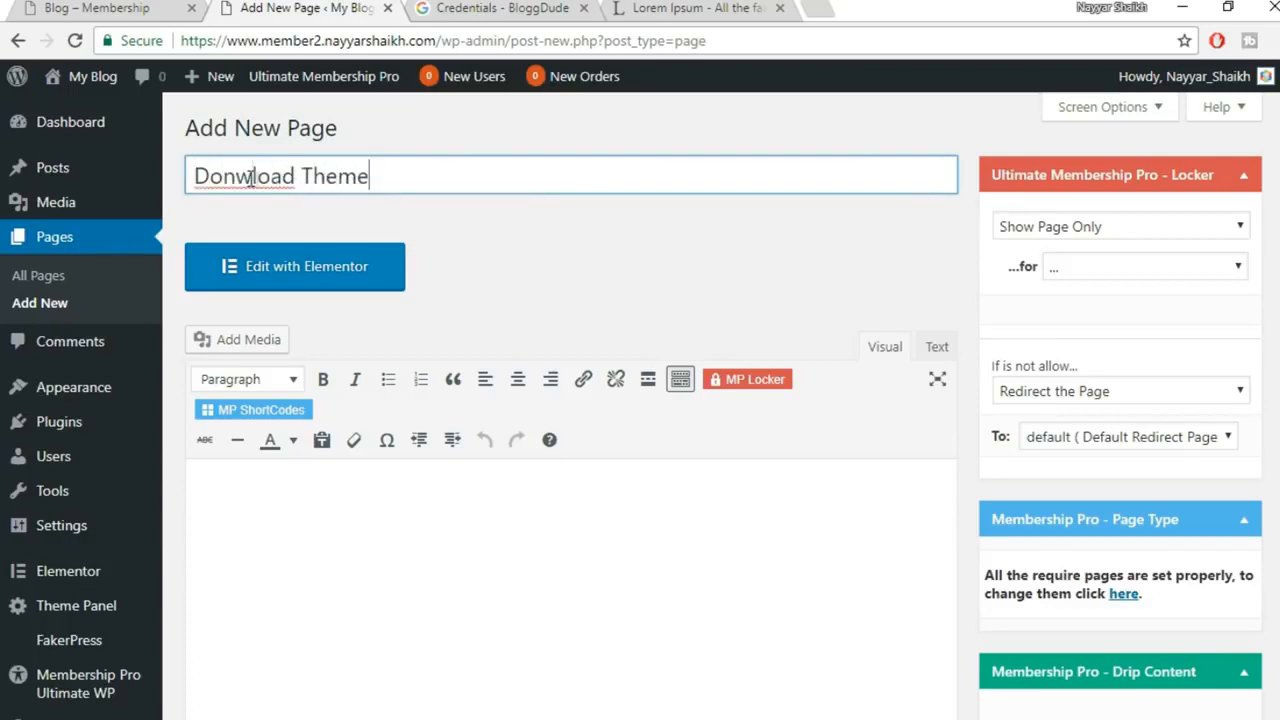
key(BackSpace)
key(BackSpace)
text(wn)
scroll(548, 191, down, 2)
click(509, 346)
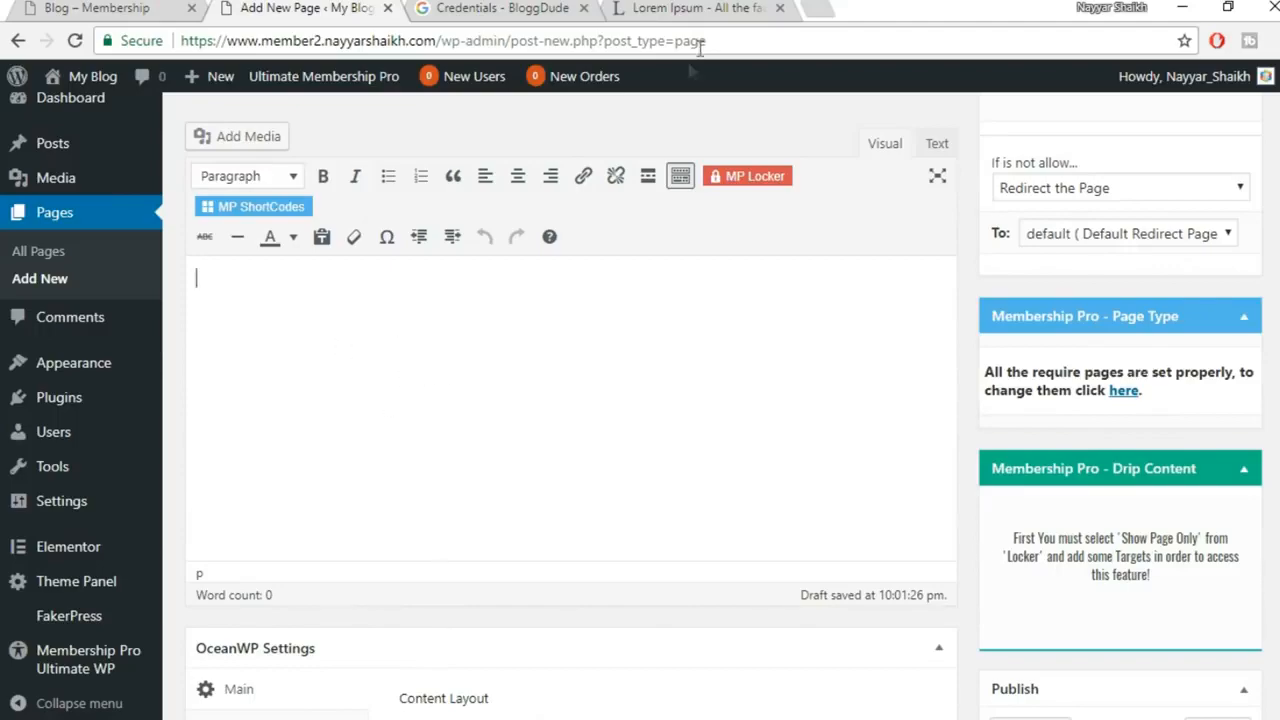
Copy two Lorem Ipsum paragraphs into the page body and close the Credentials tab
click(698, 10)
click(239, 296)
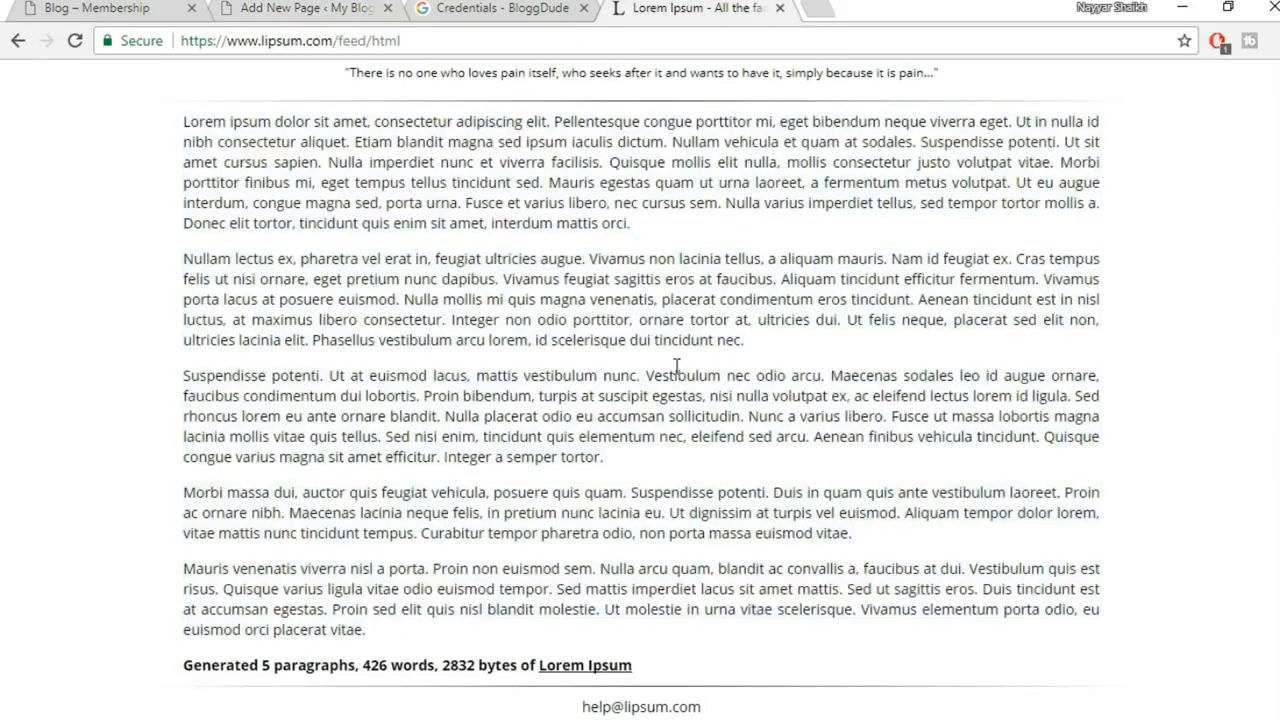
scroll(239, 296, up, 3)
drag(172, 330, 790, 548)
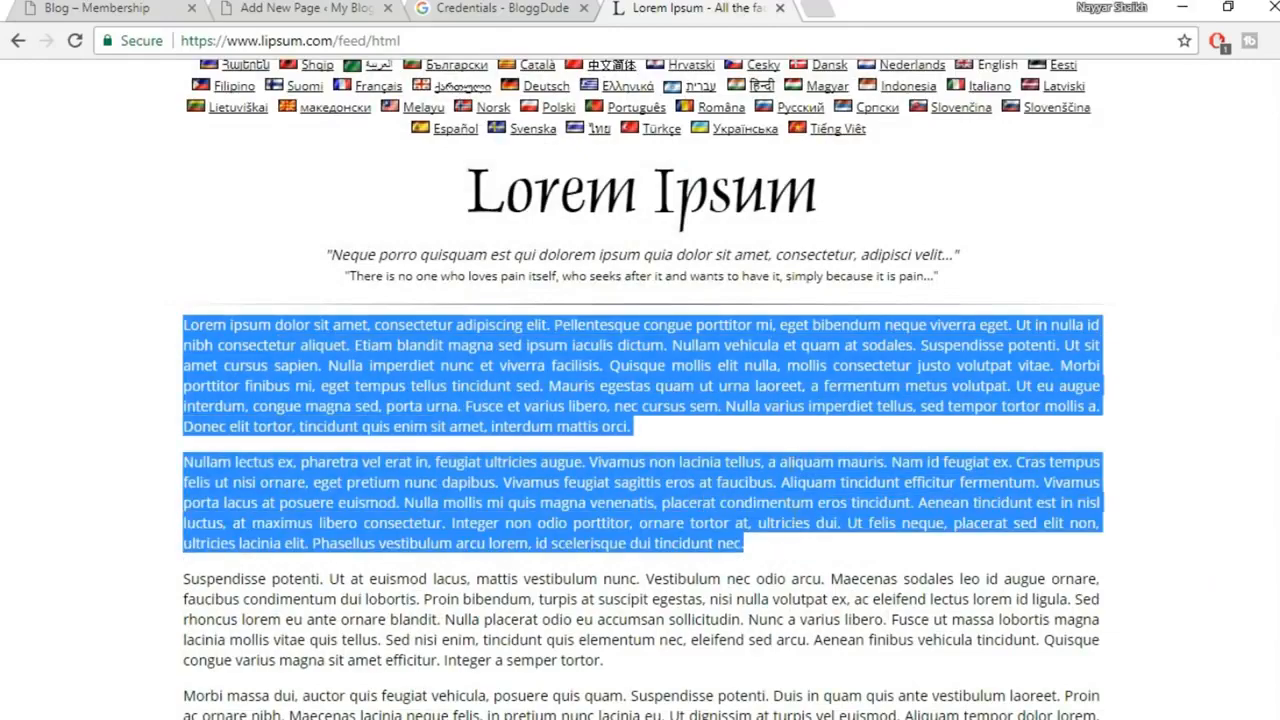
key(ctrl+c)
key(ctrl+shift+Tab)
key(ctrl+shift+Tab)
key(ctrl+v)
click(591, 8)
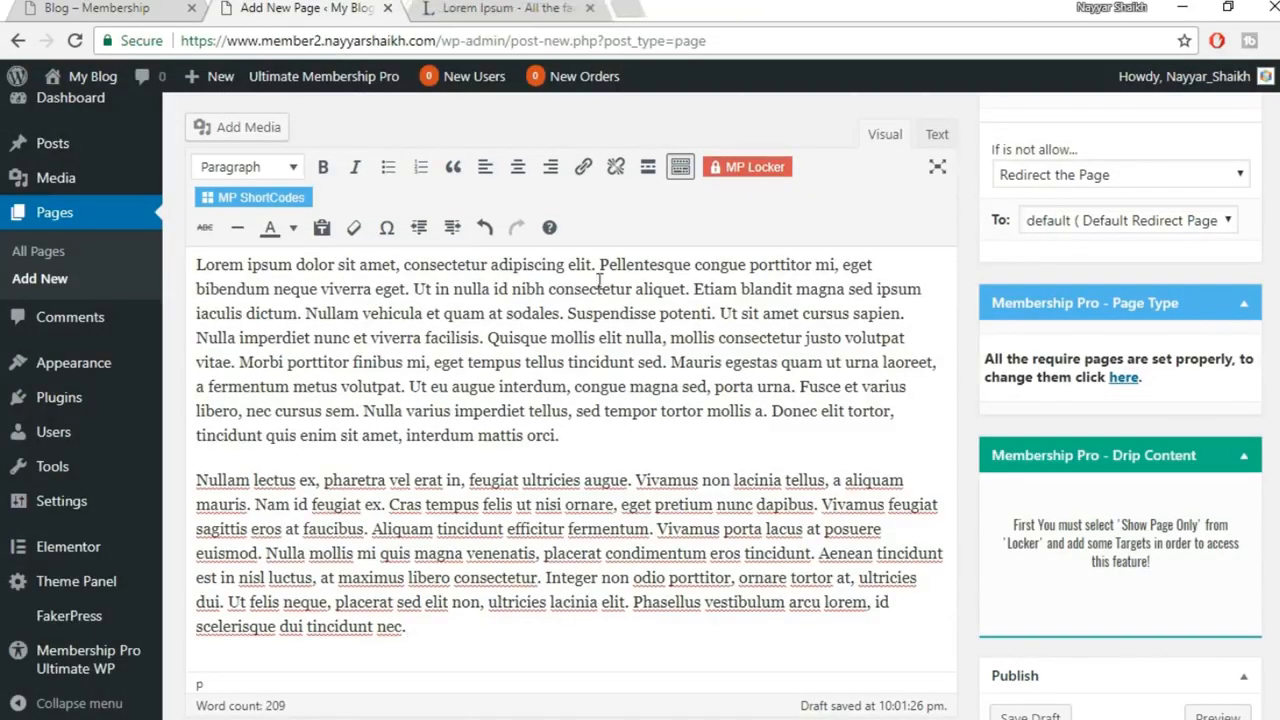
Look over the draft and briefly open the content layout choices without changing them
scroll(741, 422, up, 3)
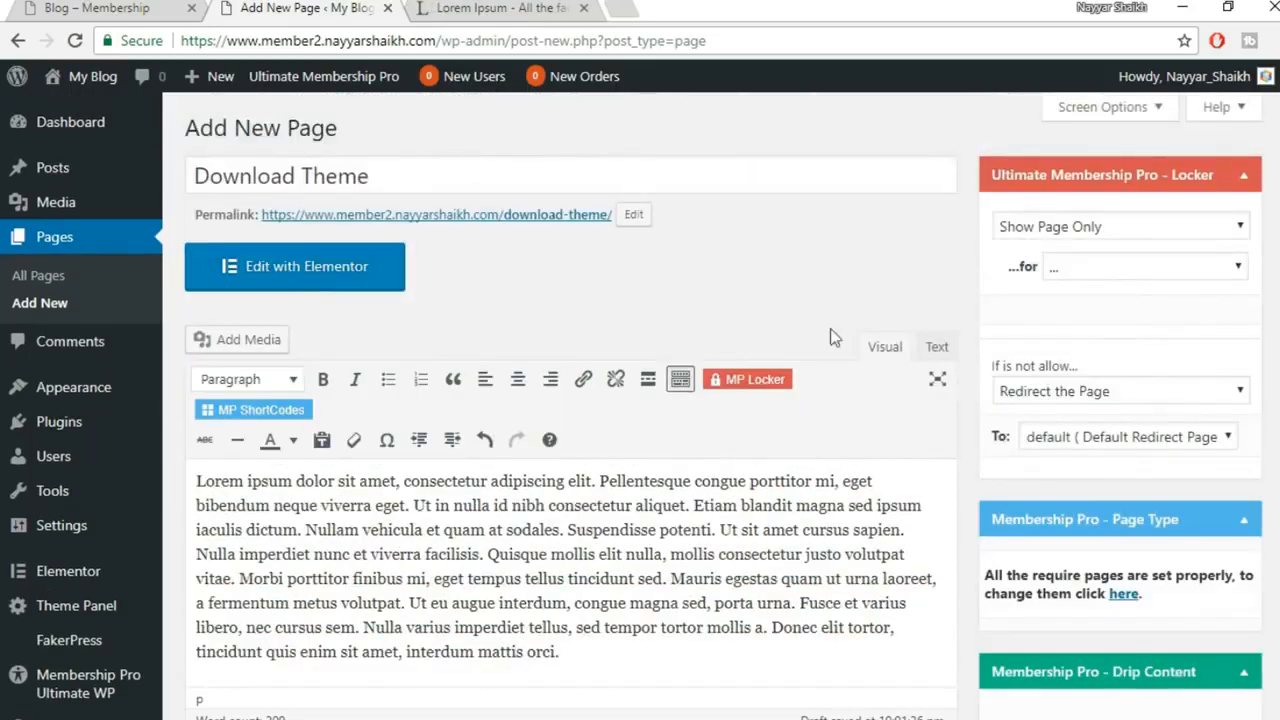
scroll(786, 473, down, 4)
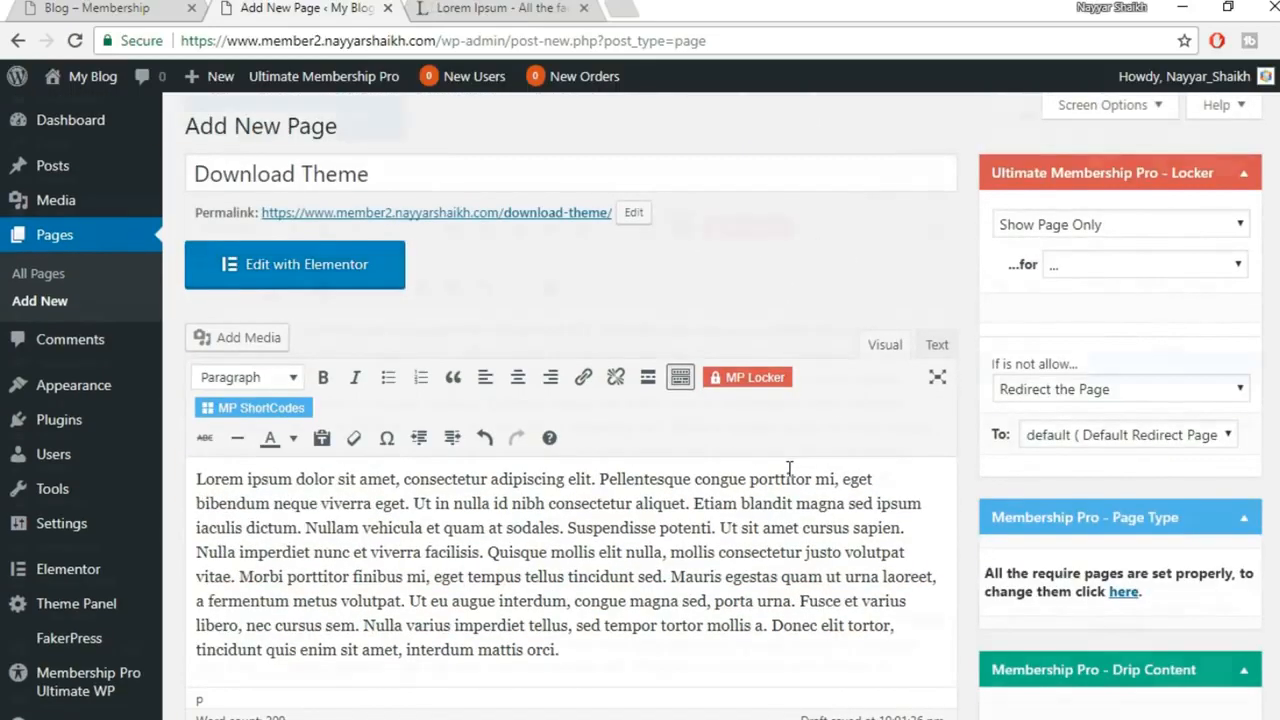
scroll(790, 478, down, 1)
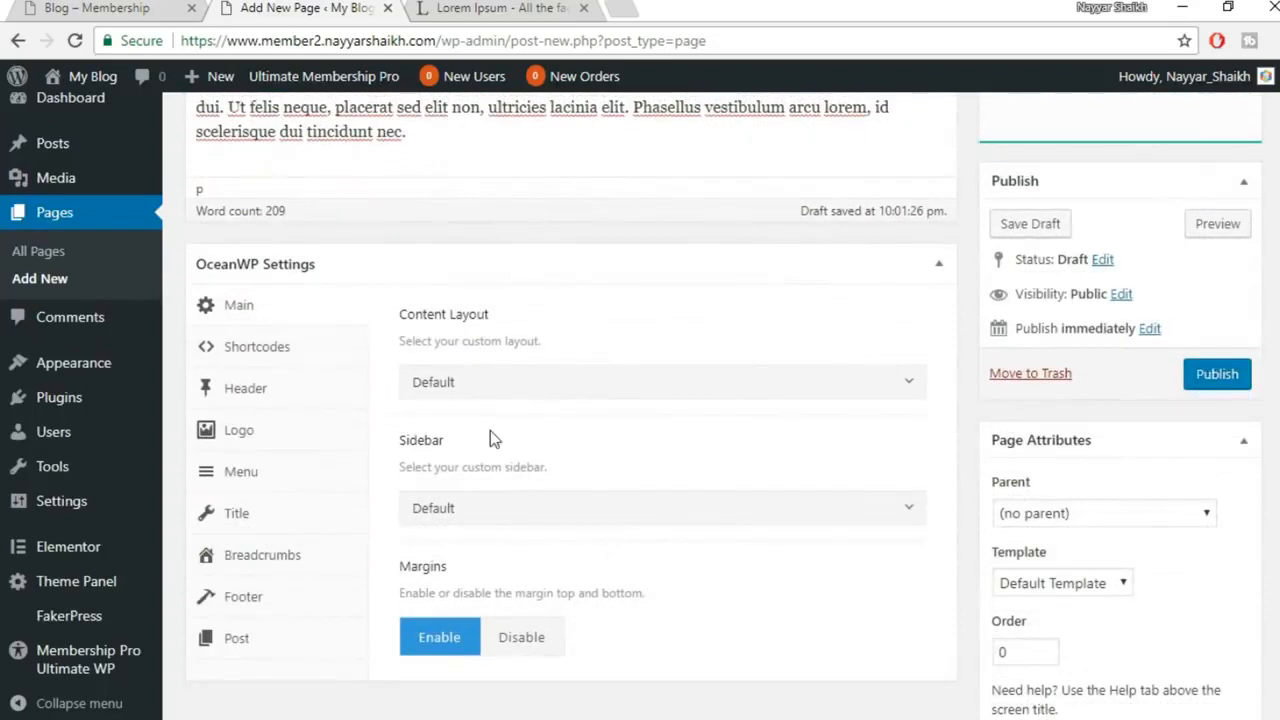
click(502, 385)
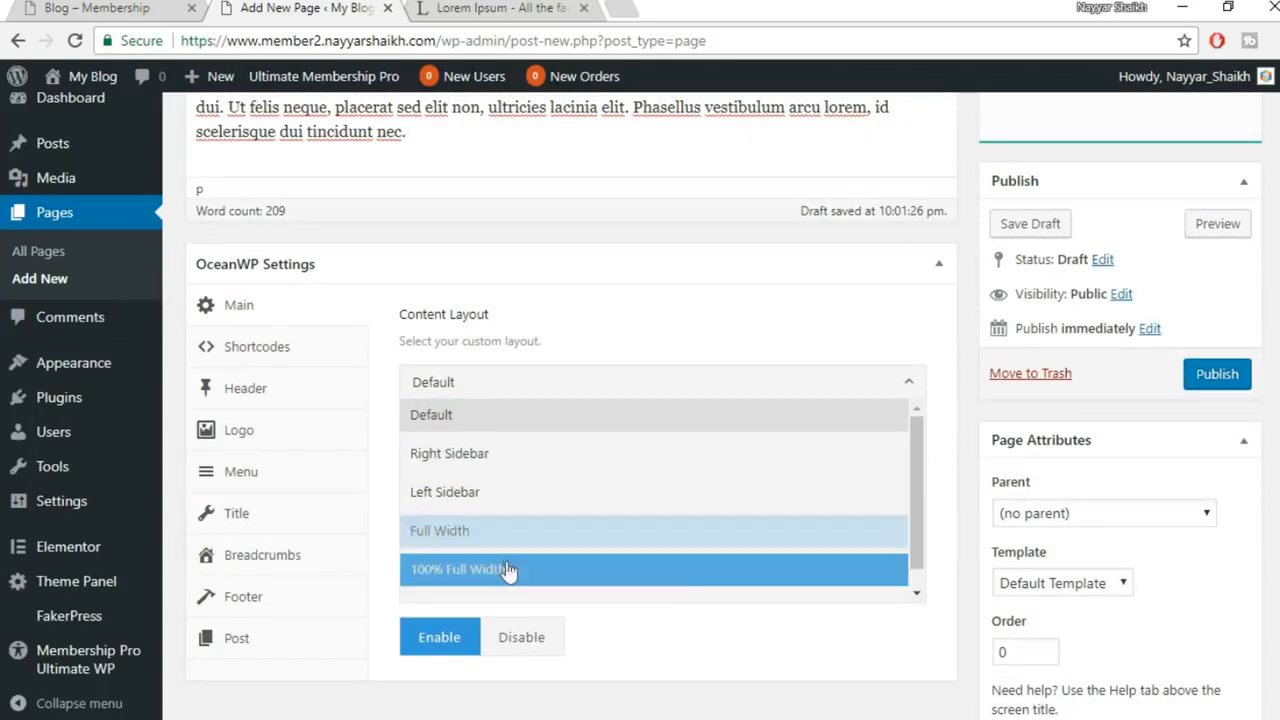
click(680, 292)
scroll(771, 394, up, 5)
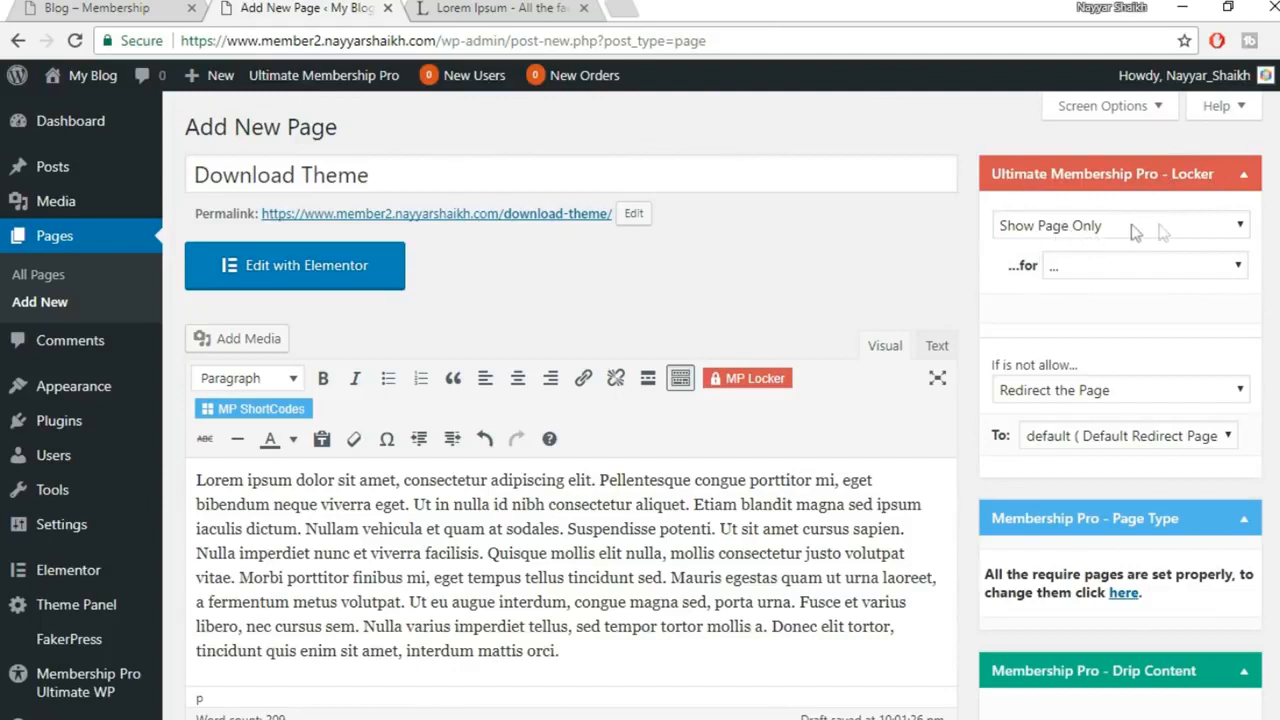
Restrict the Download Theme page to the one_time membership level only
click(1108, 268)
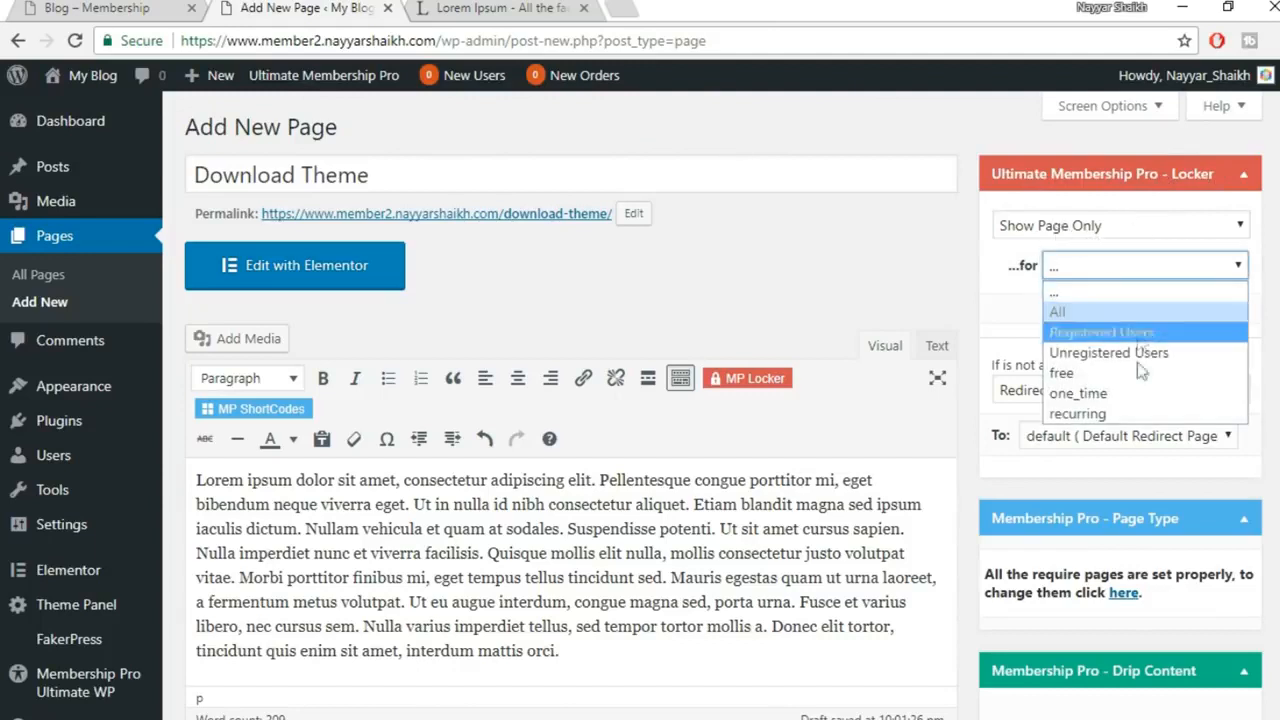
click(1123, 396)
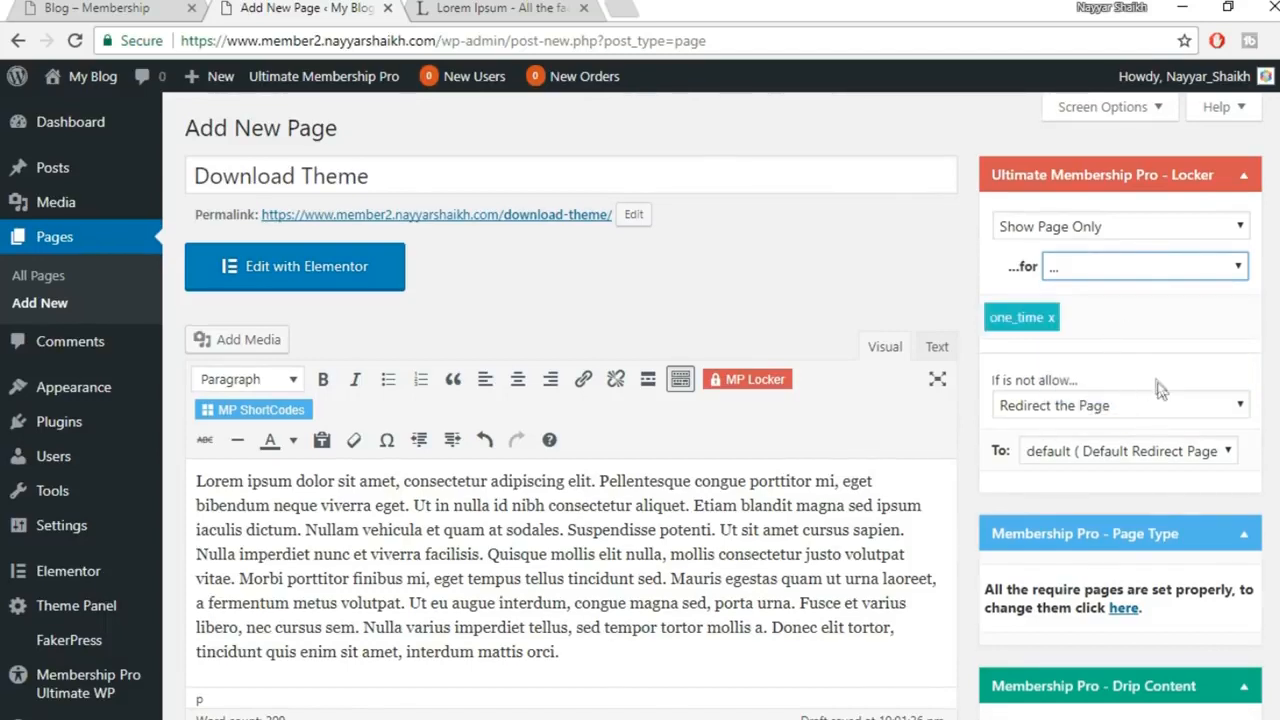
click(1135, 272)
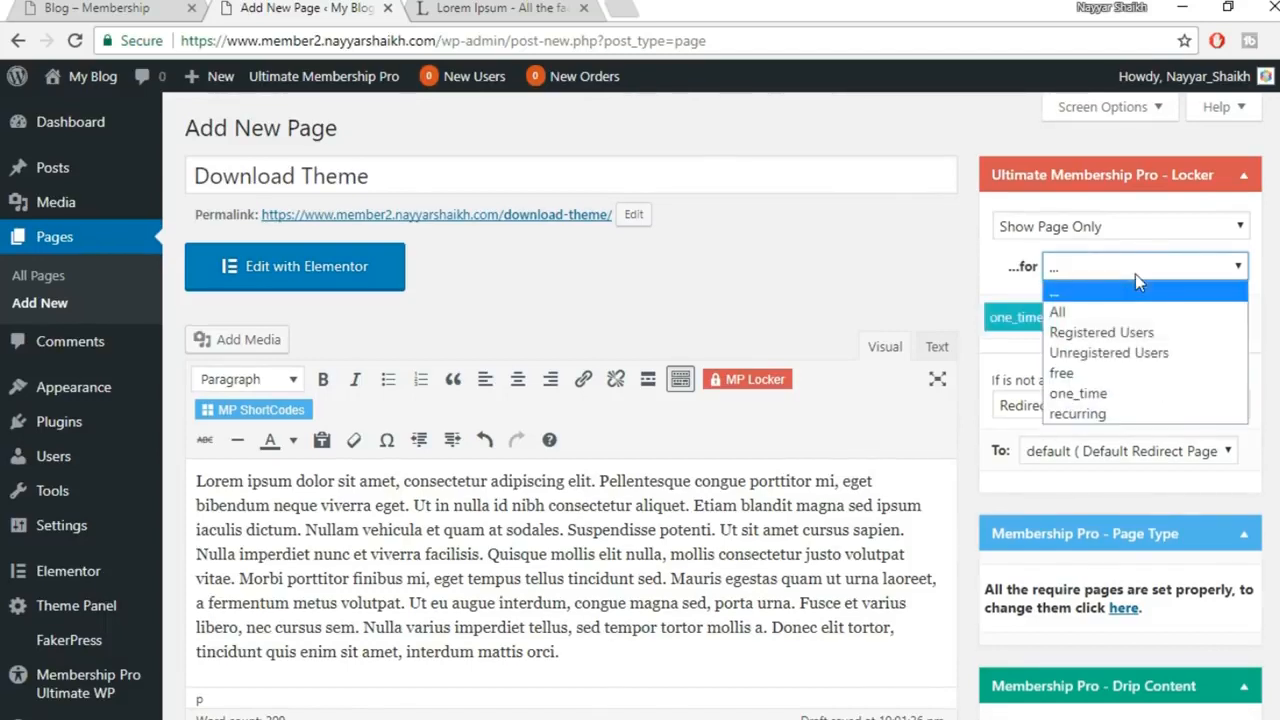
click(1120, 414)
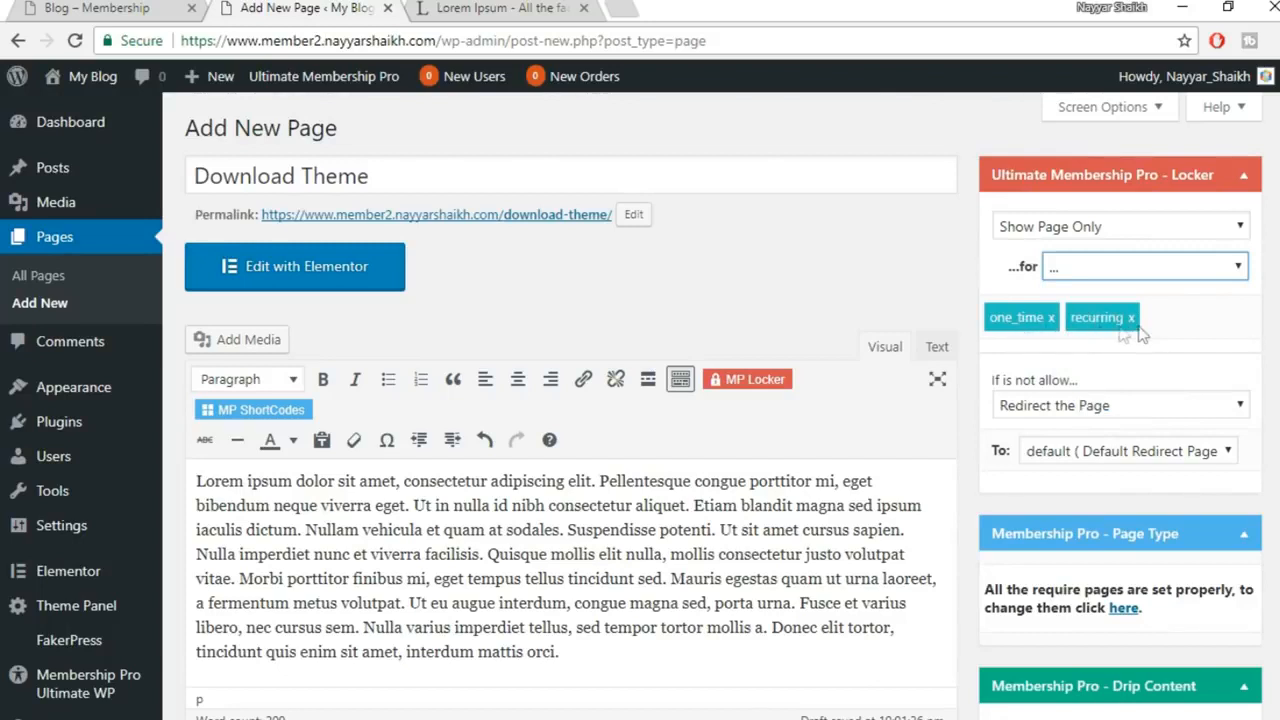
click(1131, 318)
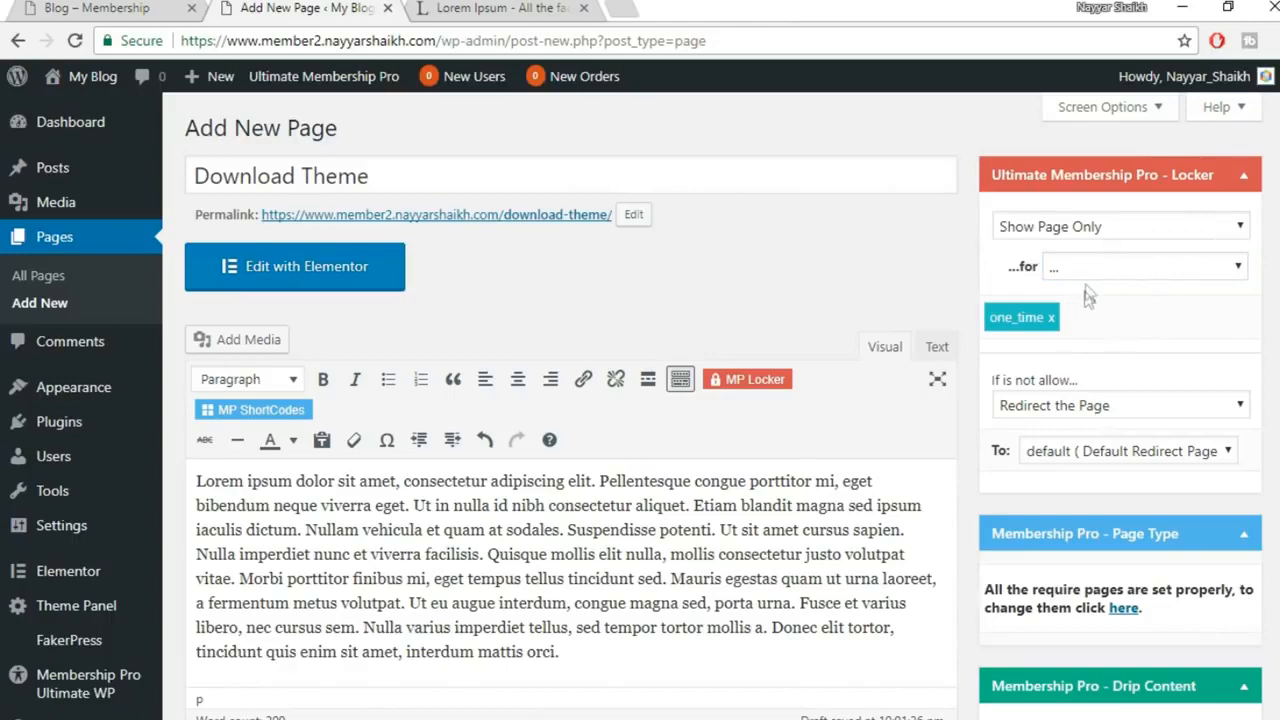
scroll(1178, 336, down, 2)
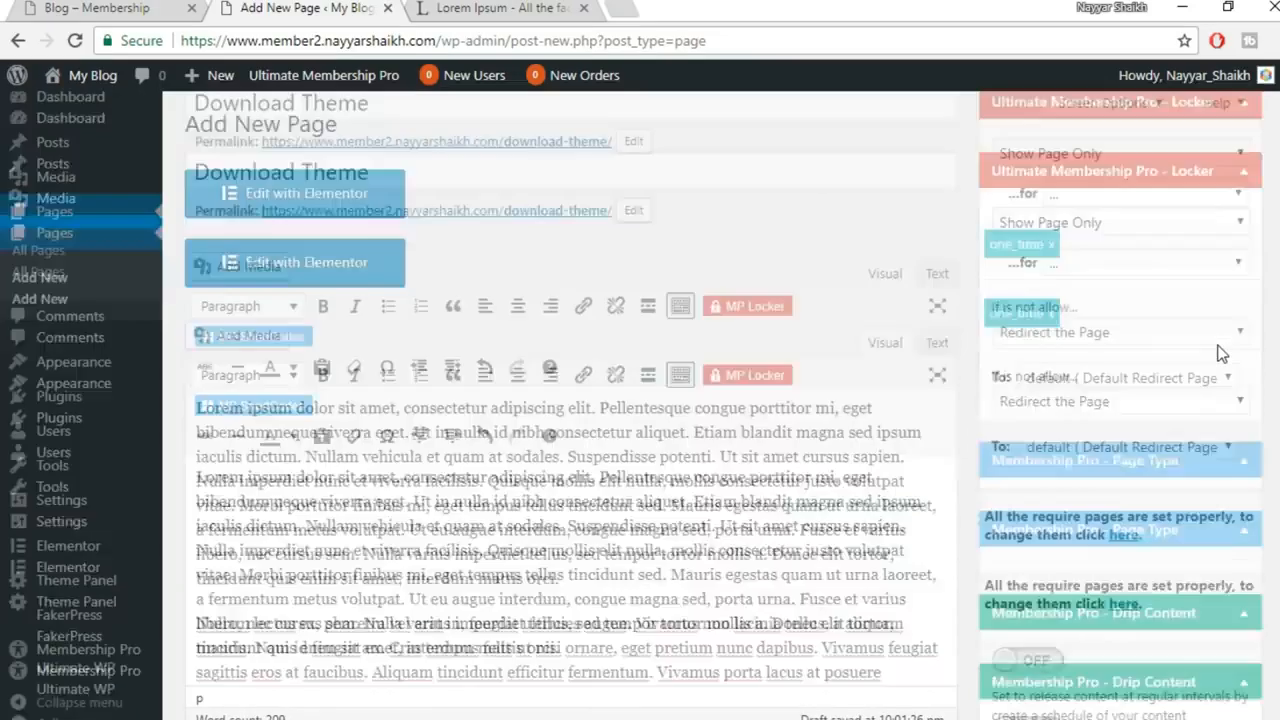
scroll(1117, 272, up, 1)
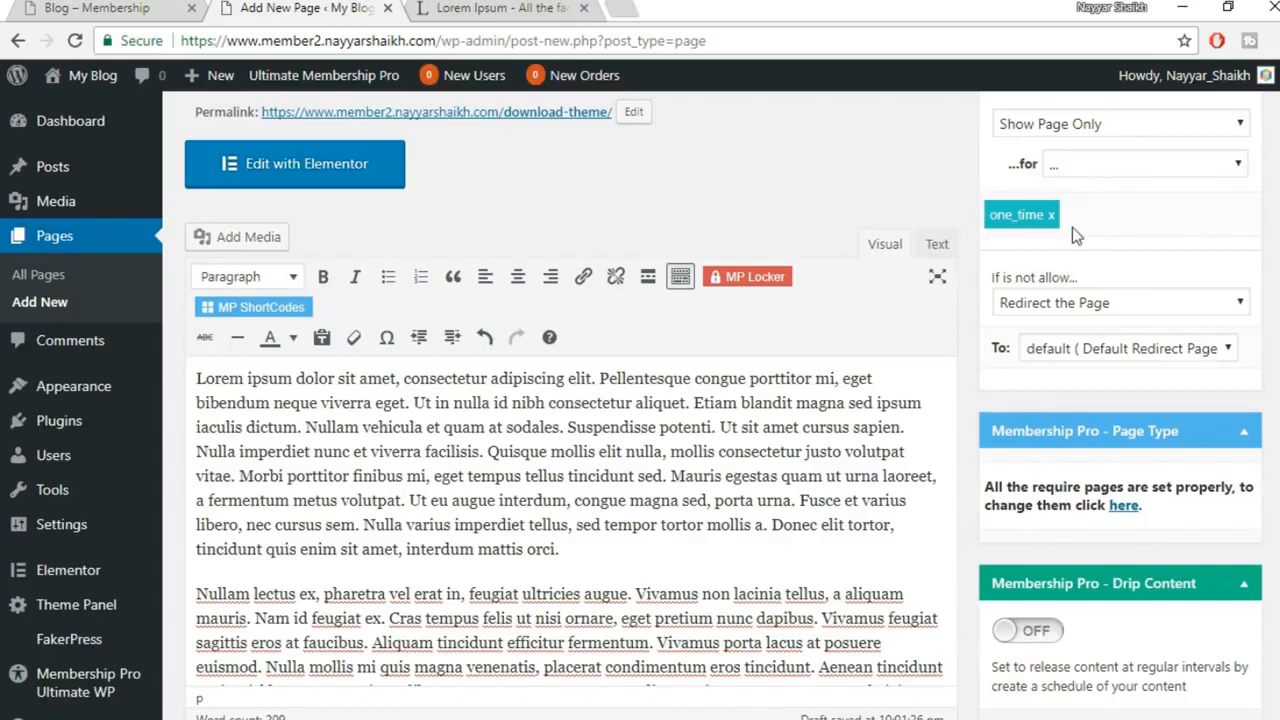
Redirect blocked visitors to the Default Redirect Page
click(1157, 302)
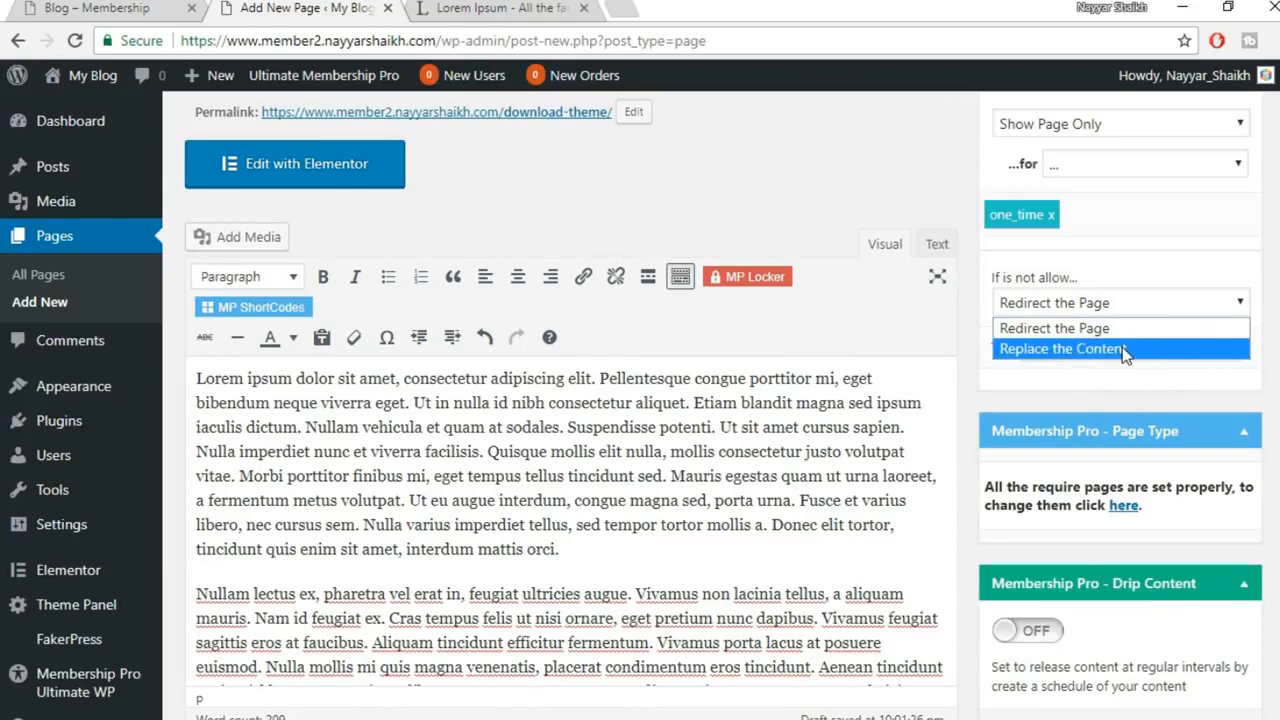
click(1122, 347)
click(1129, 298)
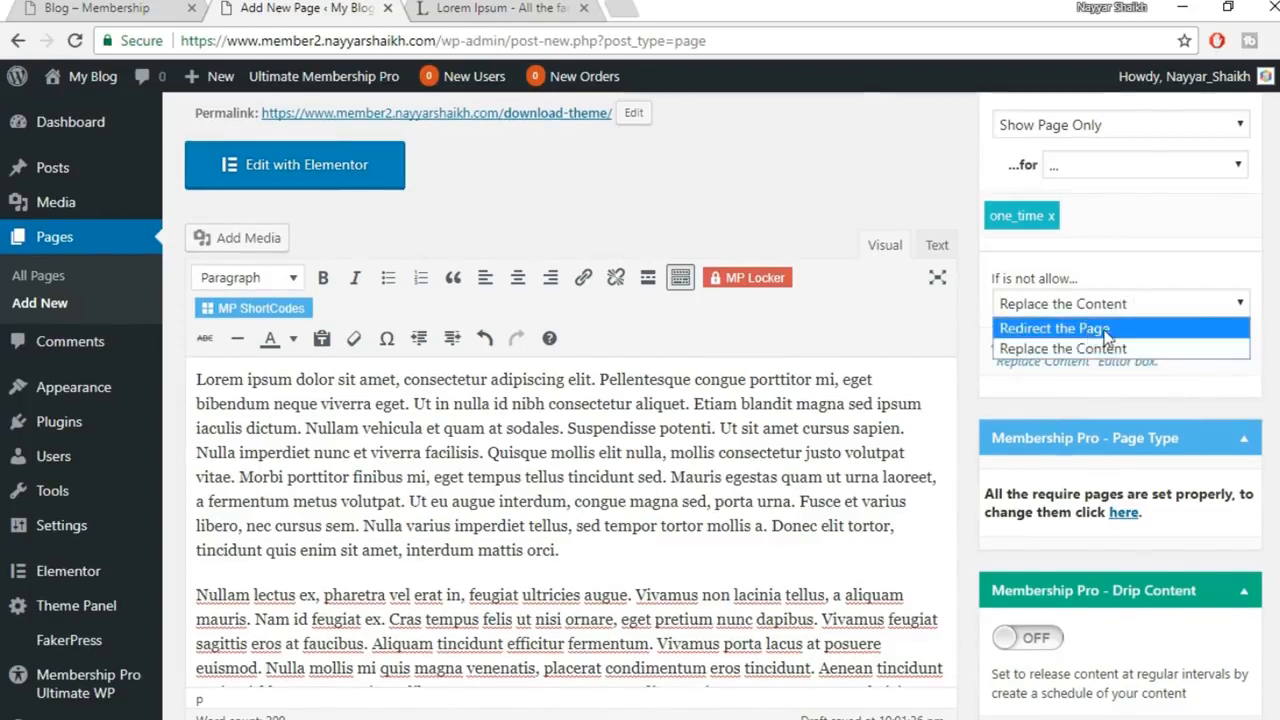
click(1120, 330)
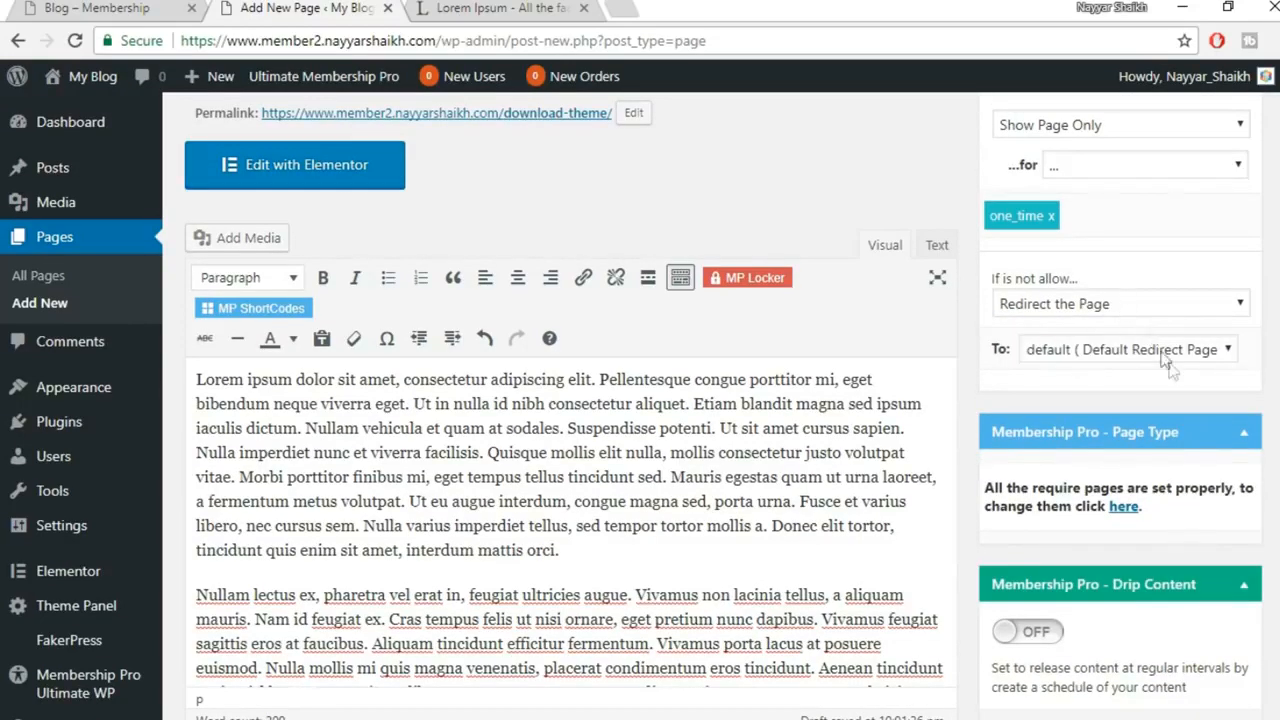
click(1157, 352)
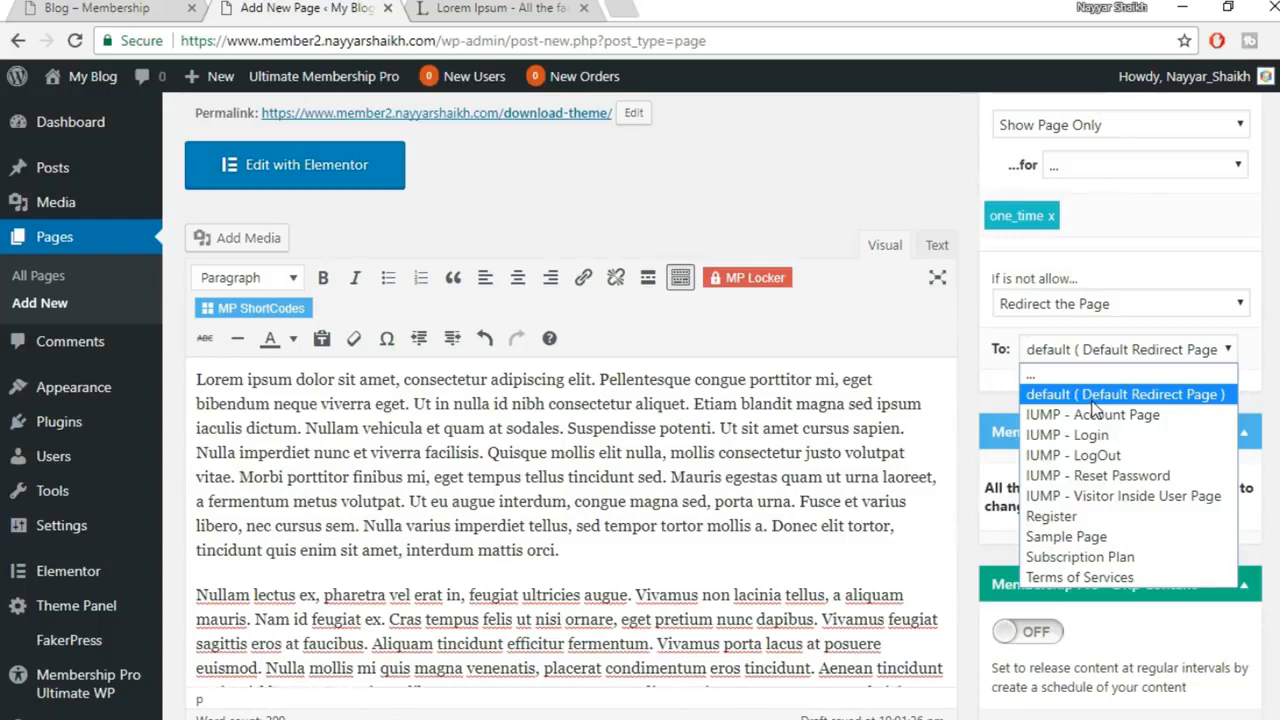
click(1212, 395)
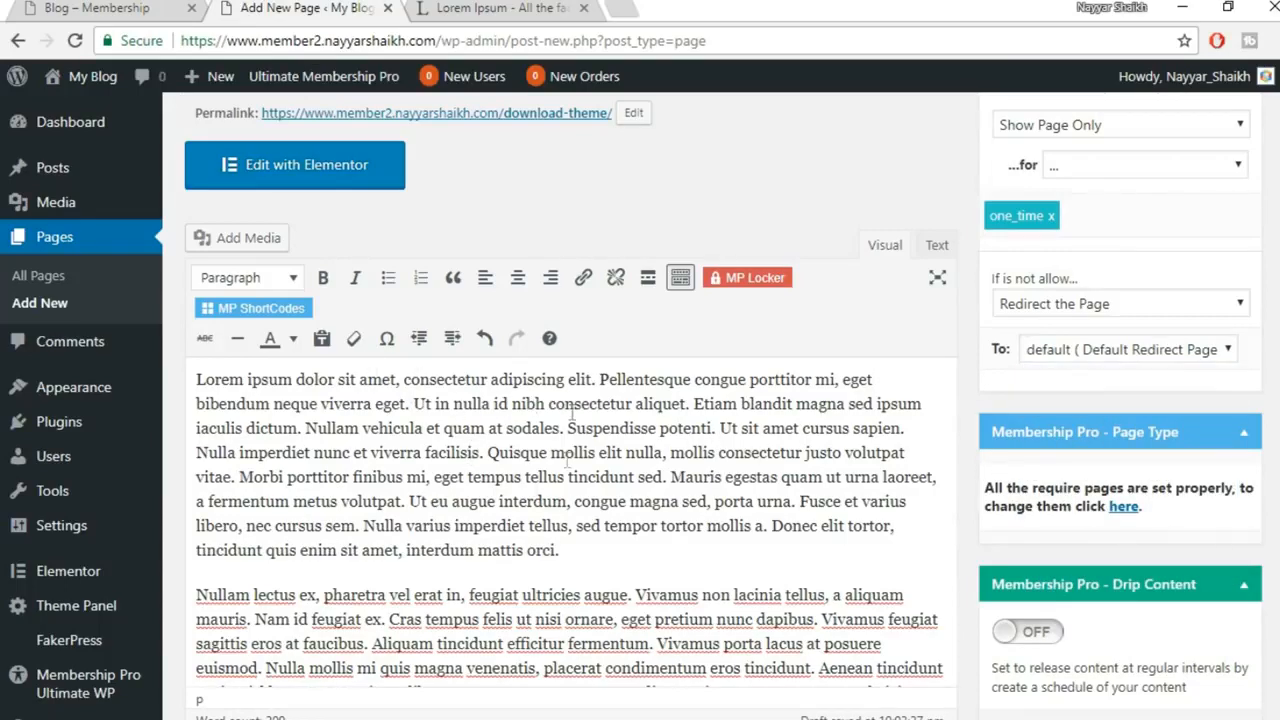
scroll(589, 517, up, 1)
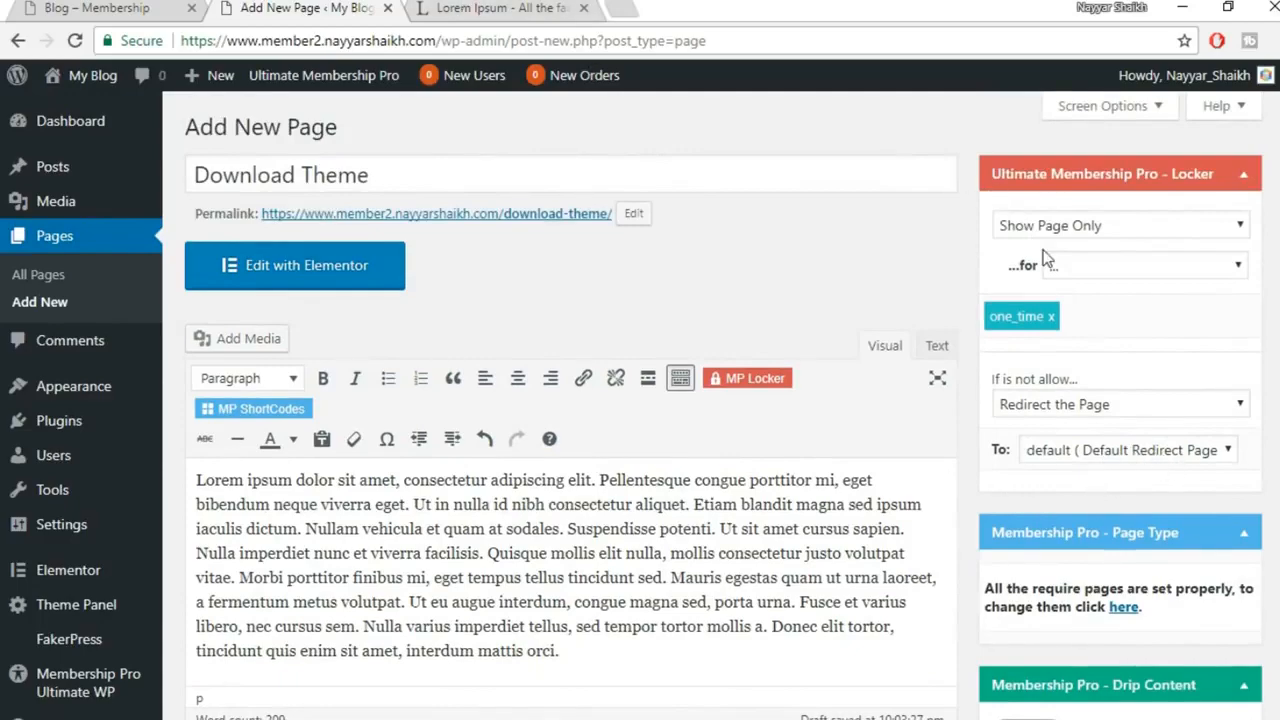
scroll(1142, 373, down, 4)
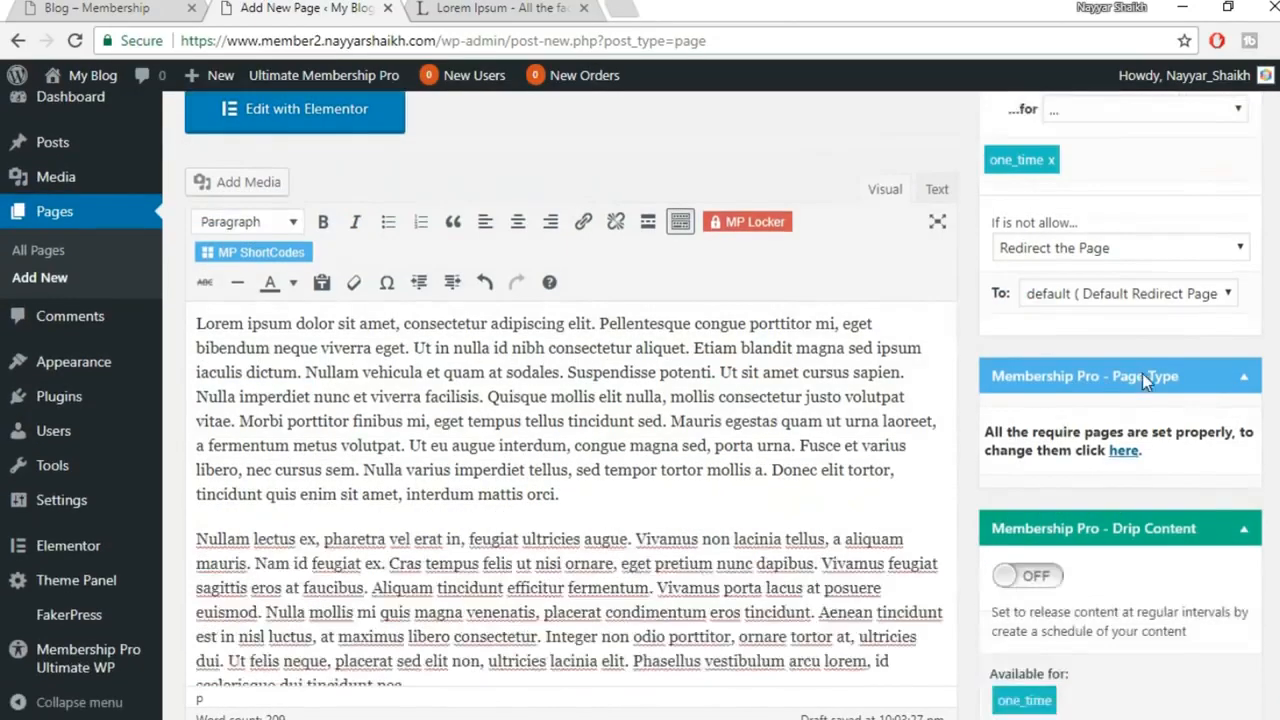
Publish the Download Theme page from the Publish box
scroll(1199, 501, down, 9)
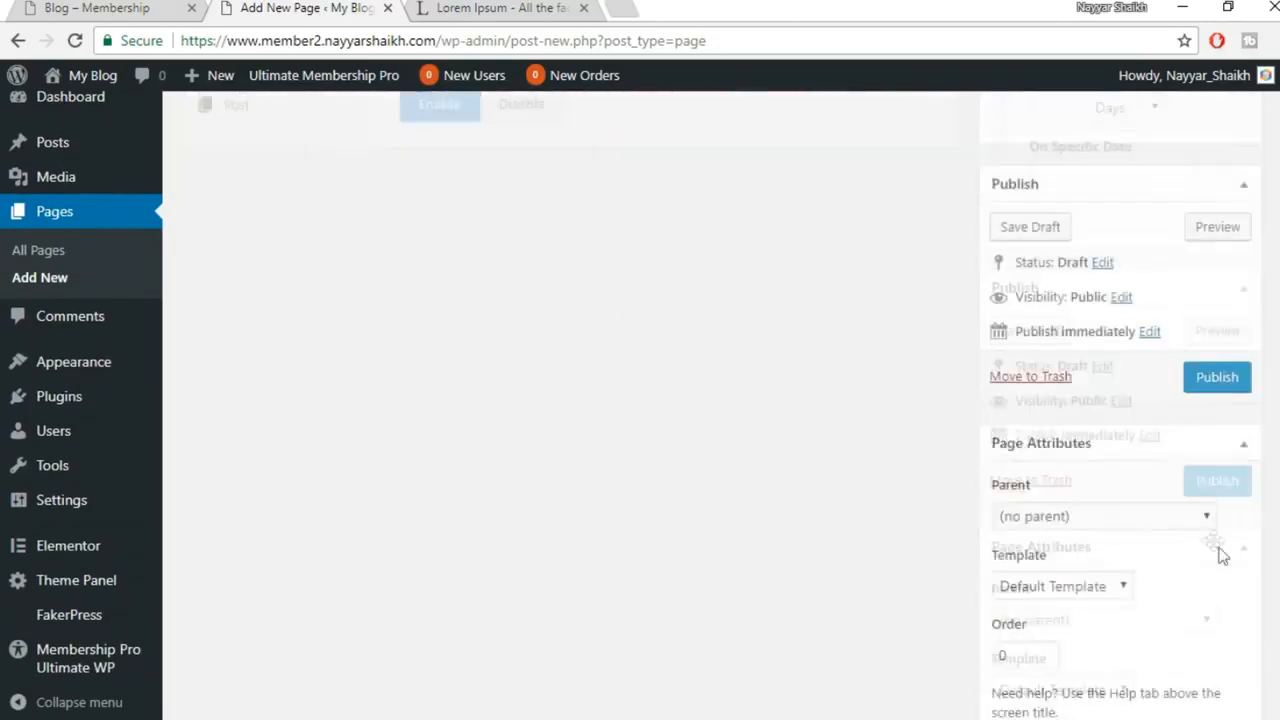
click(1228, 303)
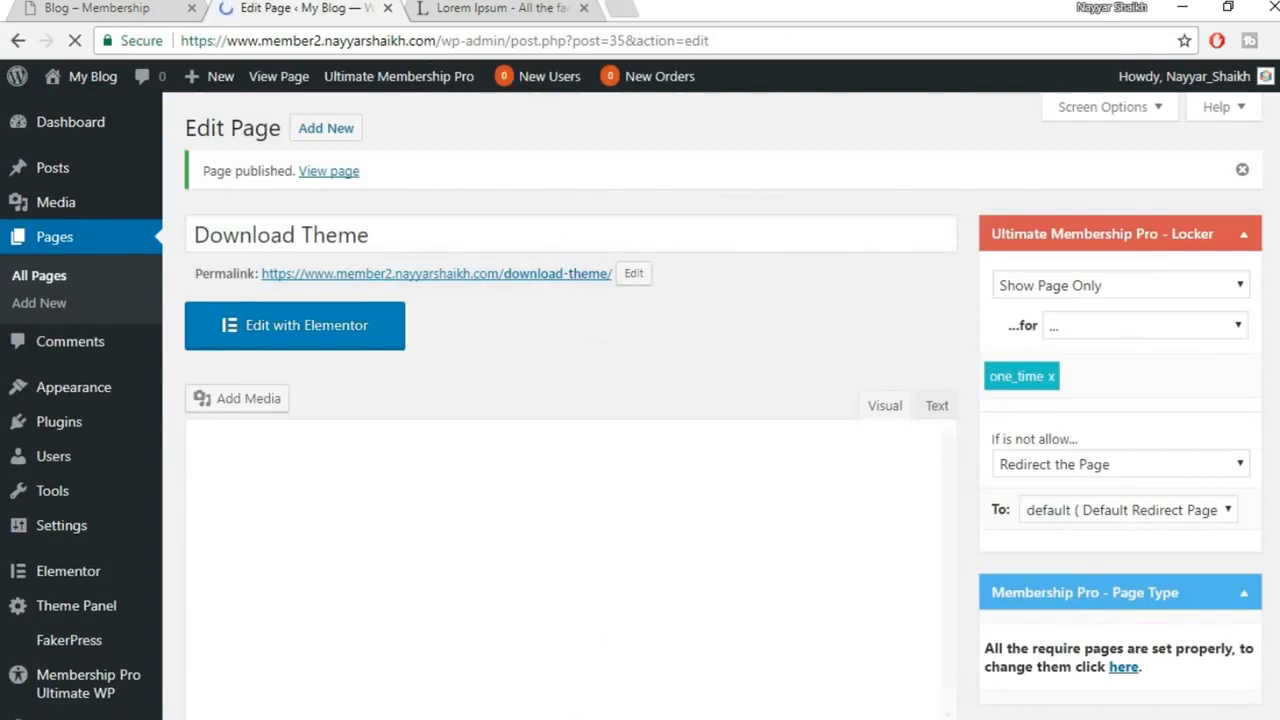
Glance at the live Redirected Page window, then go to Appearance > Menus
mouse_move(523, 719)
mouse_move(637, 621)
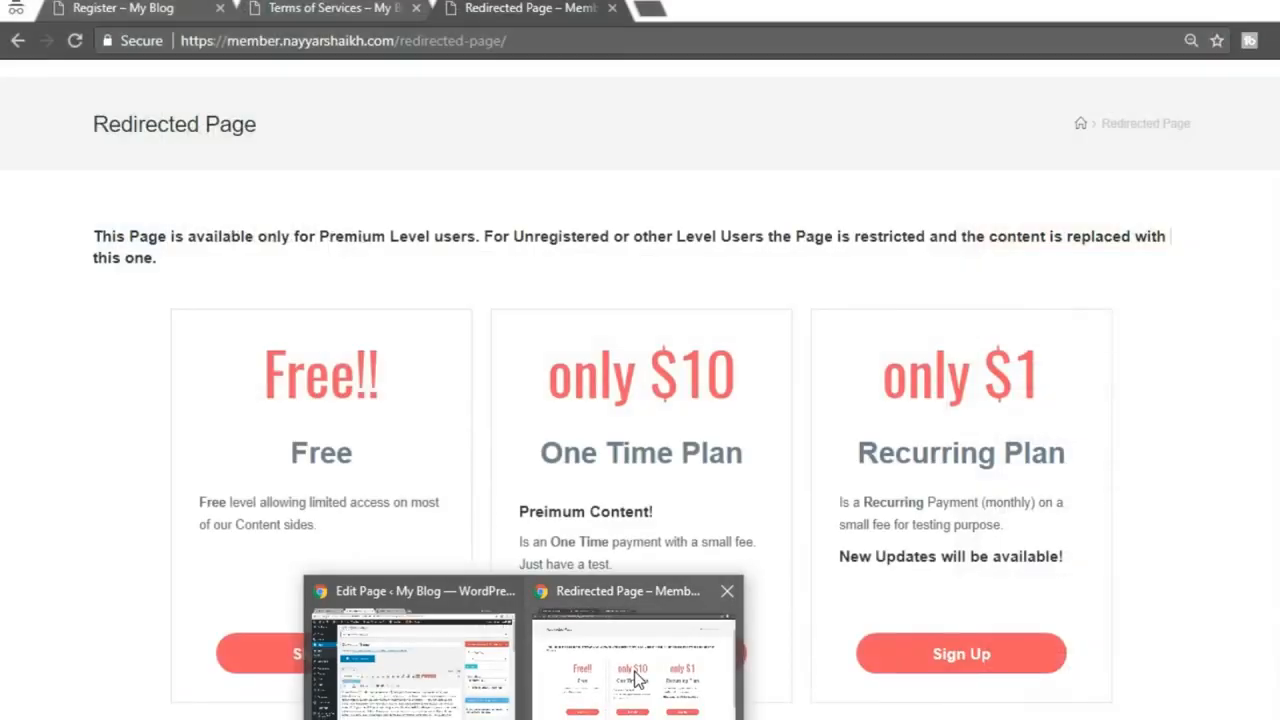
click(637, 680)
scroll(991, 531, up, 1)
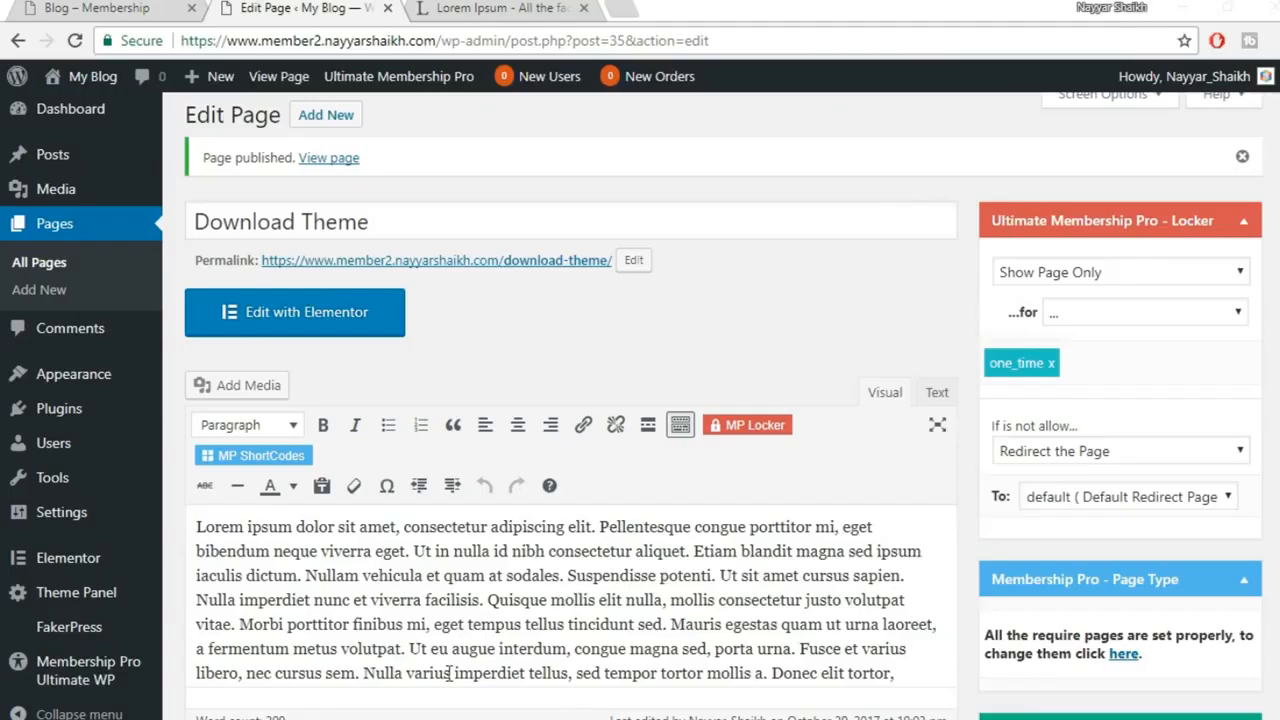
scroll(60, 560, down, 2)
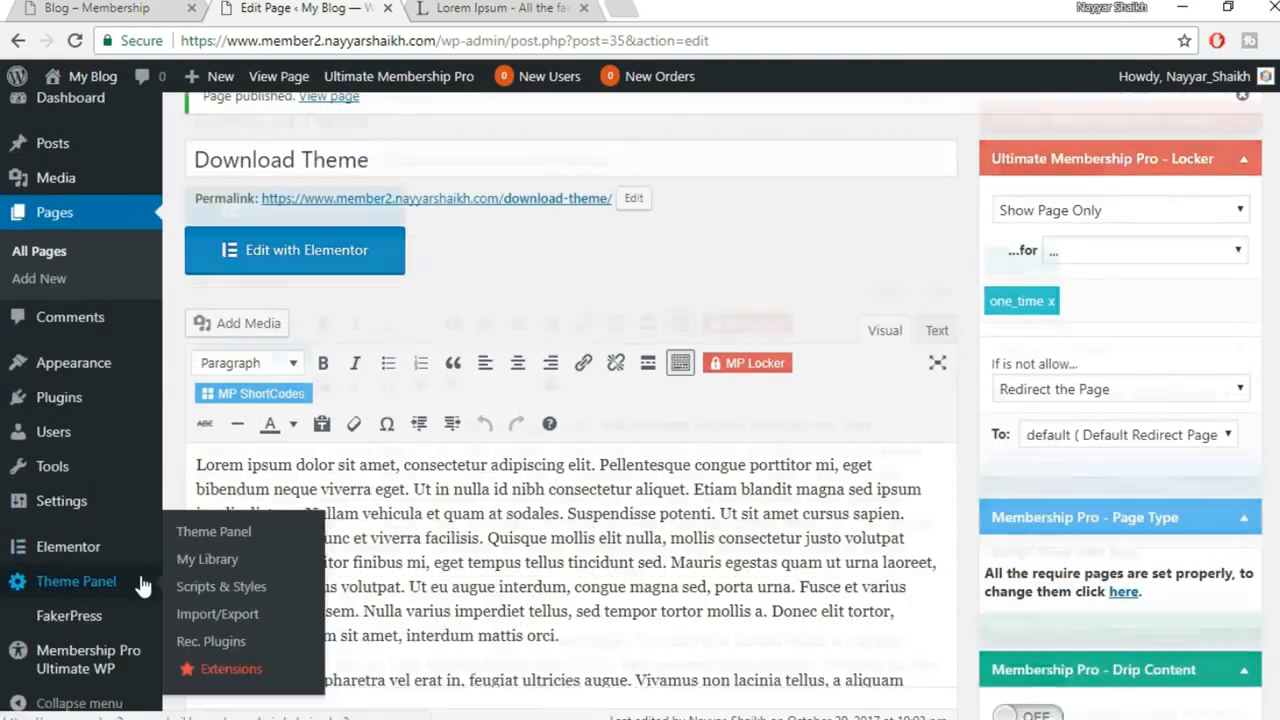
mouse_move(30, 364)
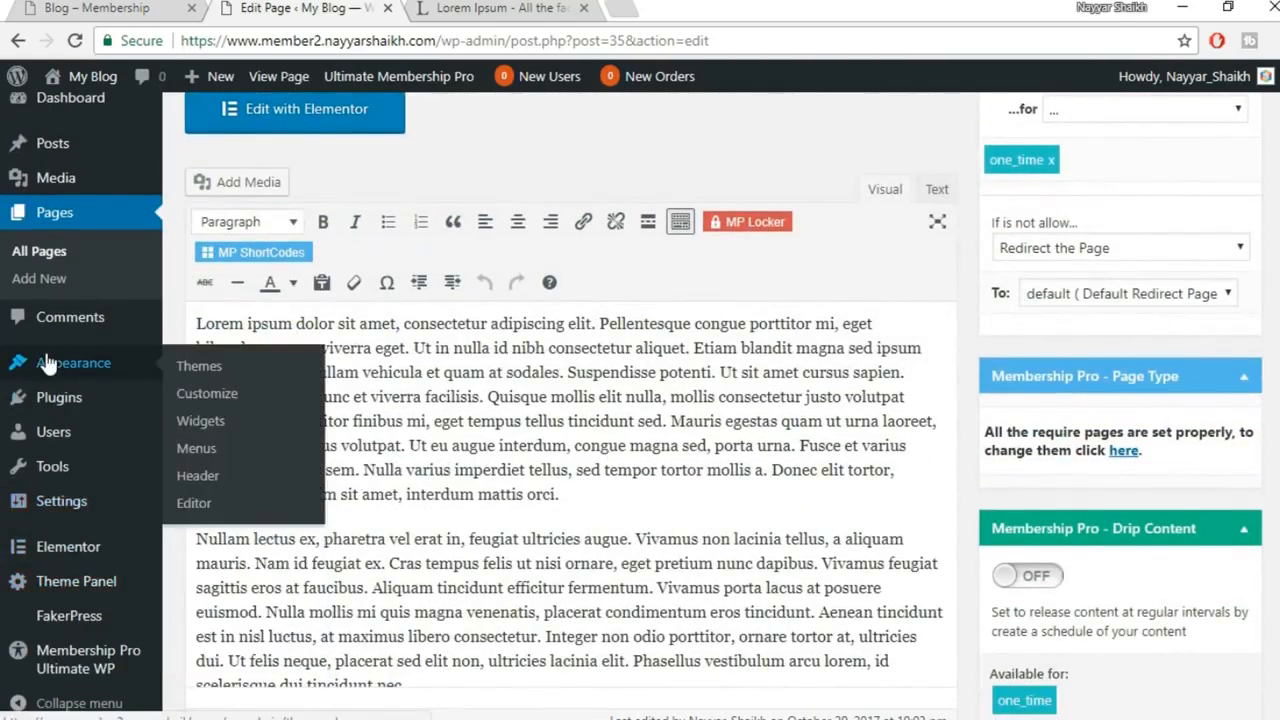
click(197, 449)
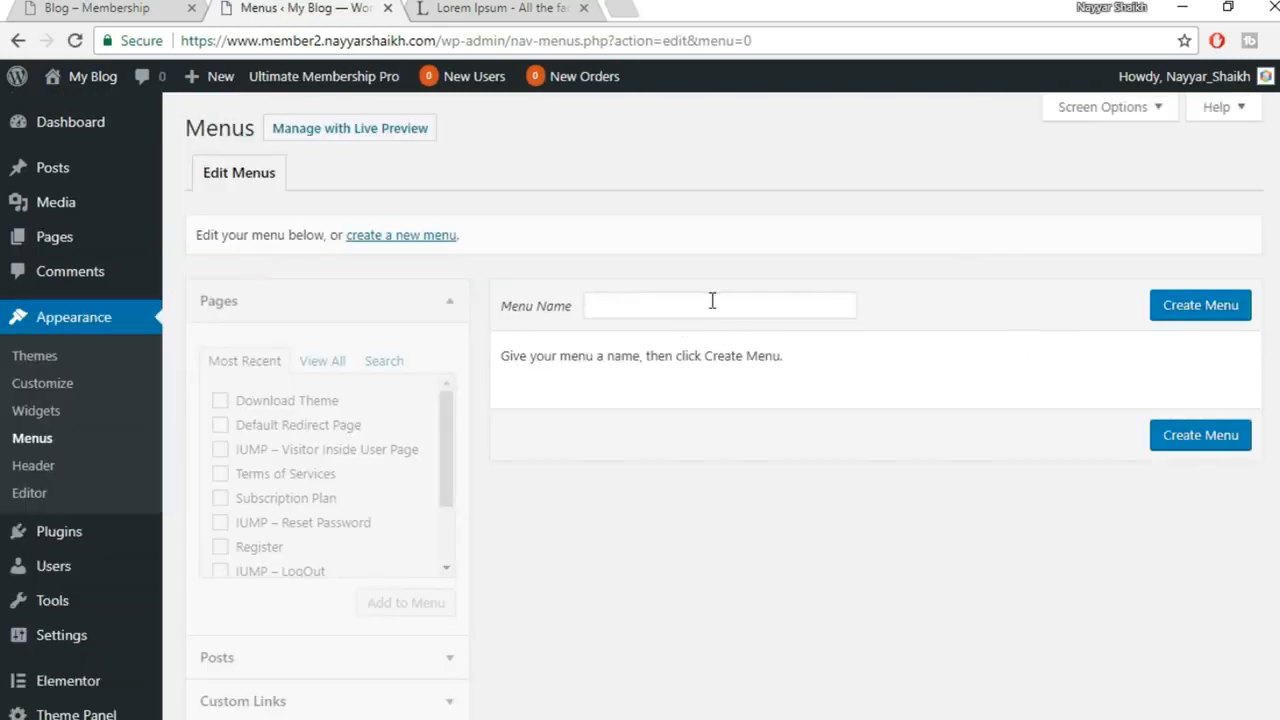
Create a new menu named MainMenu
click(704, 307)
text(M)
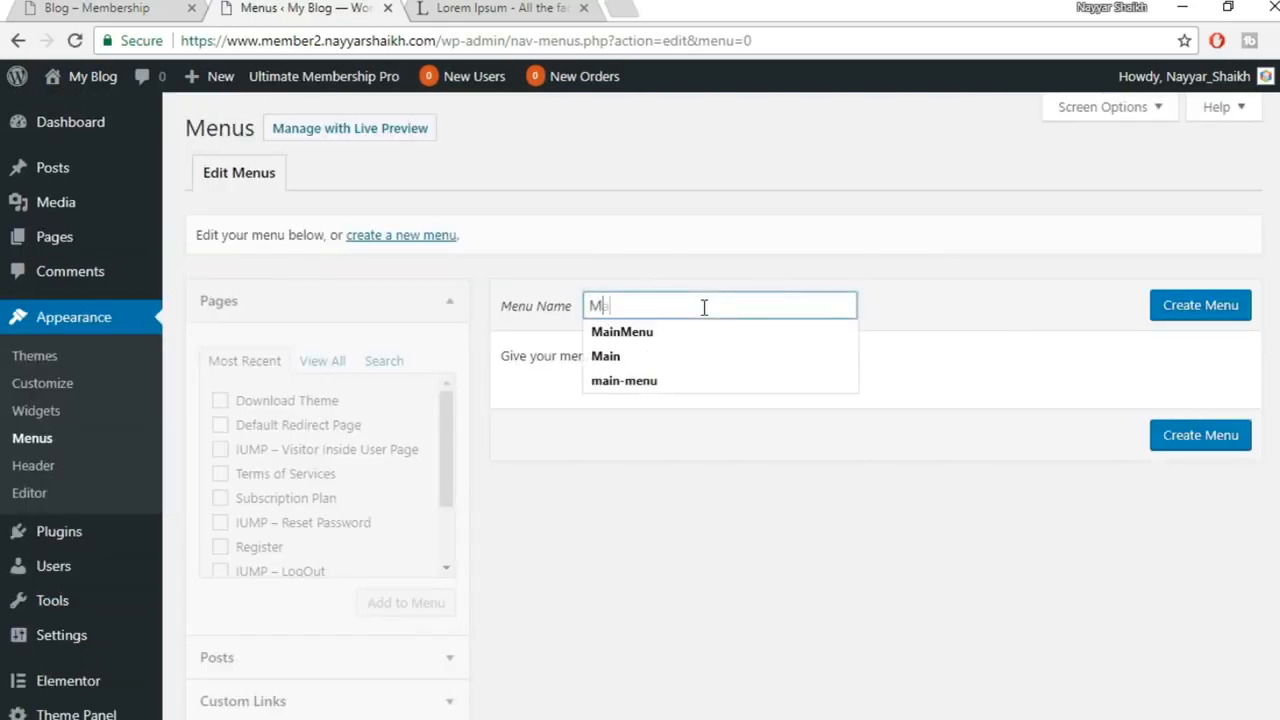
text(ain)
click(699, 333)
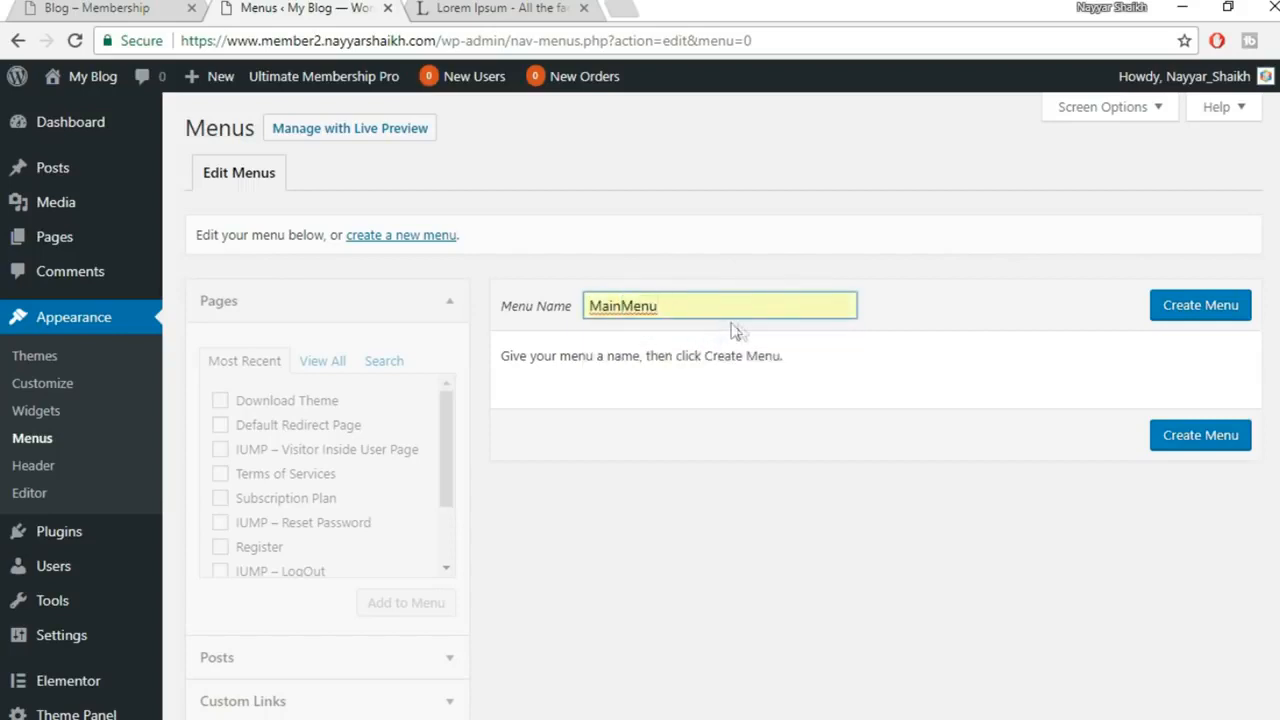
click(1193, 308)
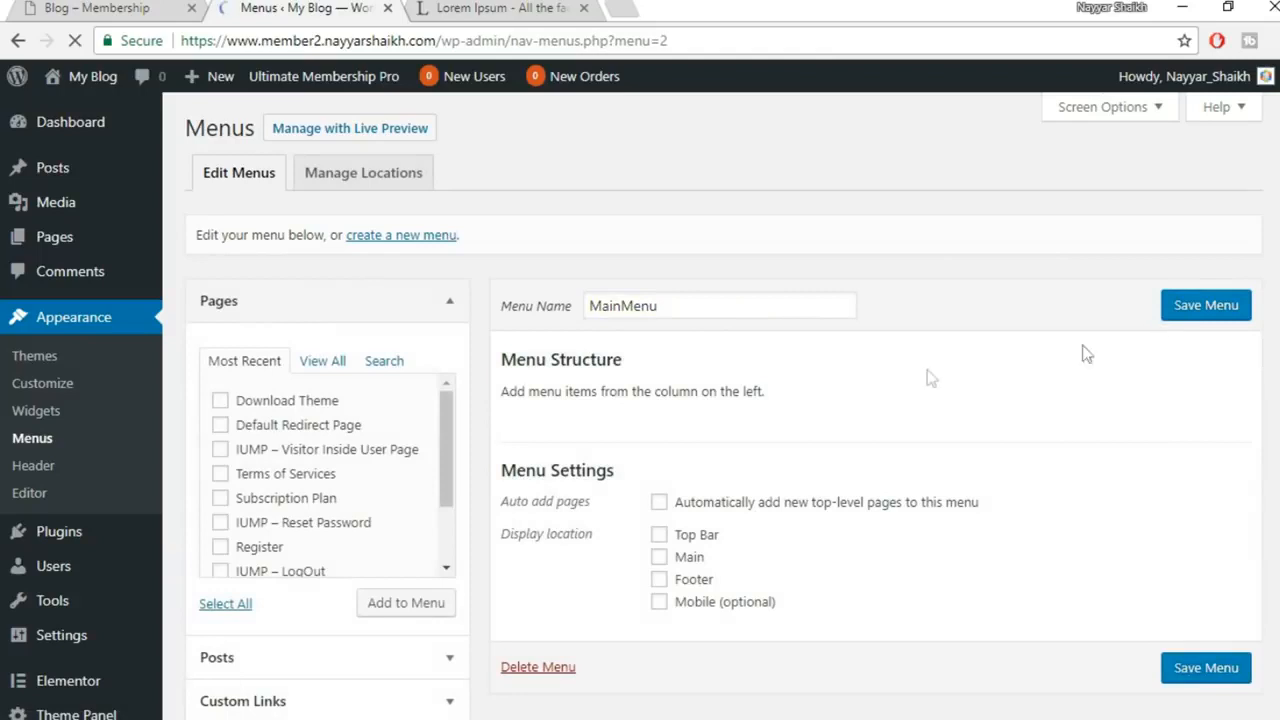
Assign MainMenu to the Main display location and save, then compare with the reference site's header
scroll(797, 510, down, 3)
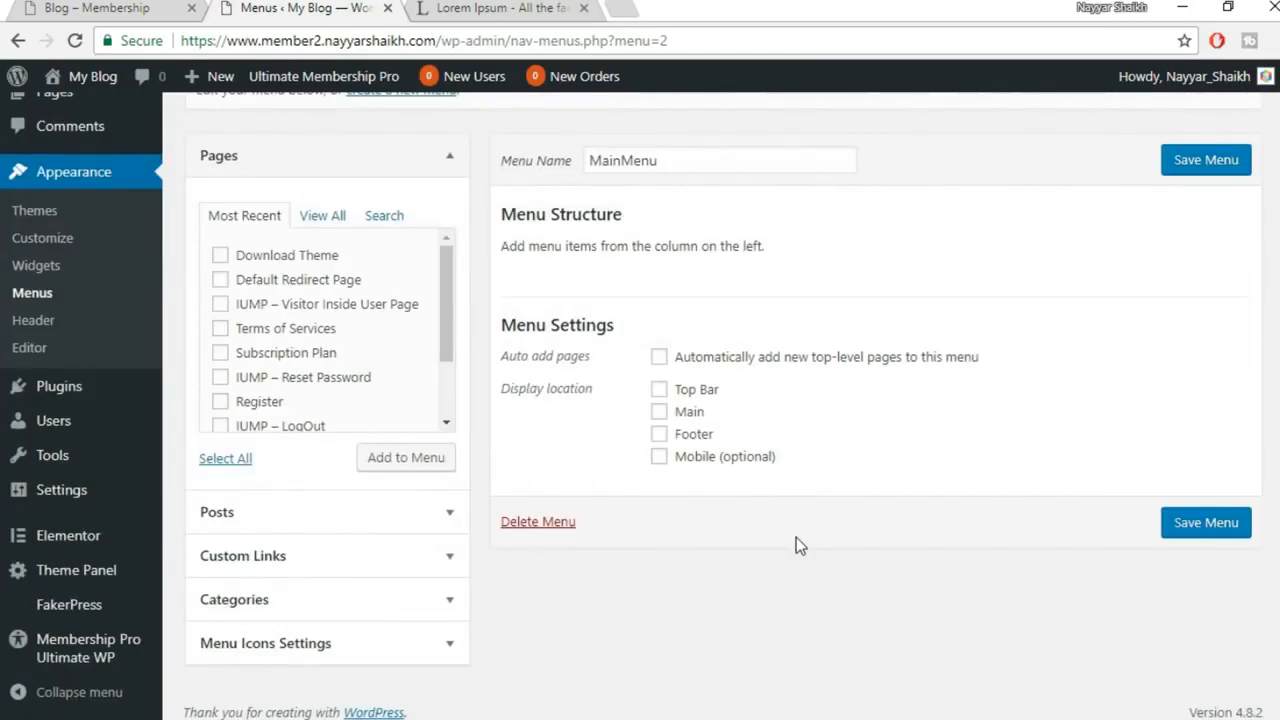
click(685, 413)
click(1206, 526)
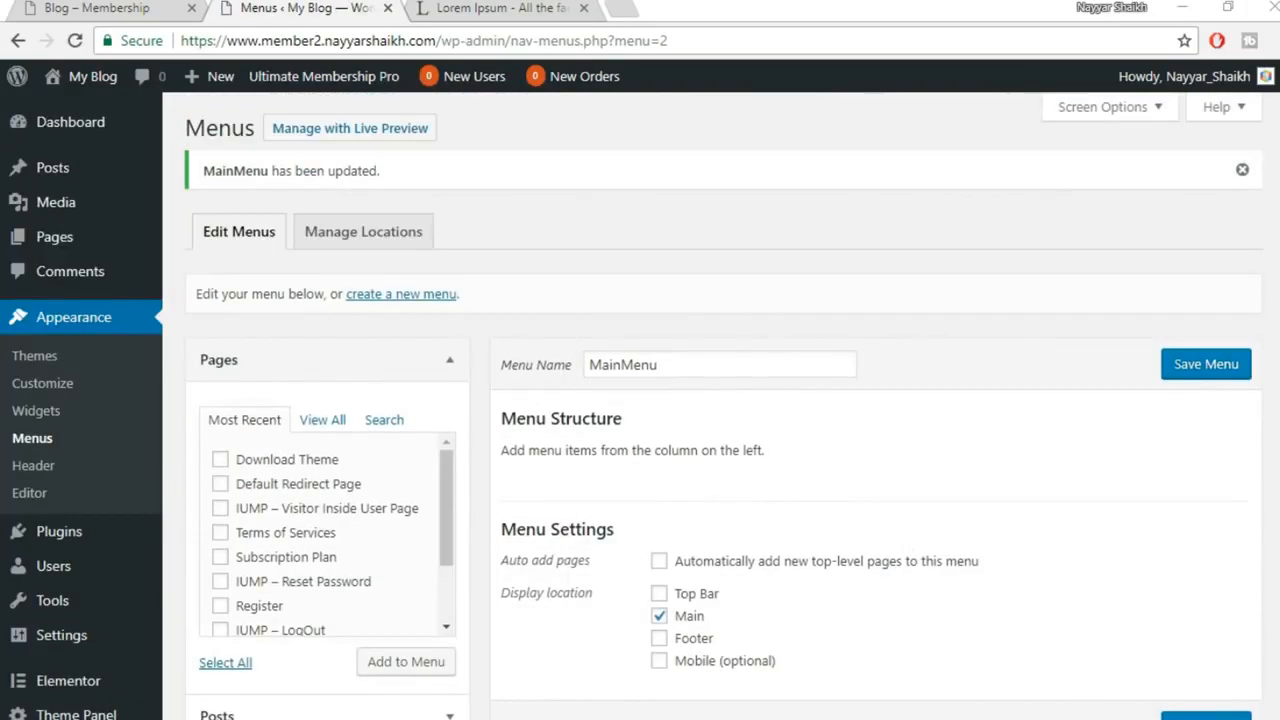
click(673, 693)
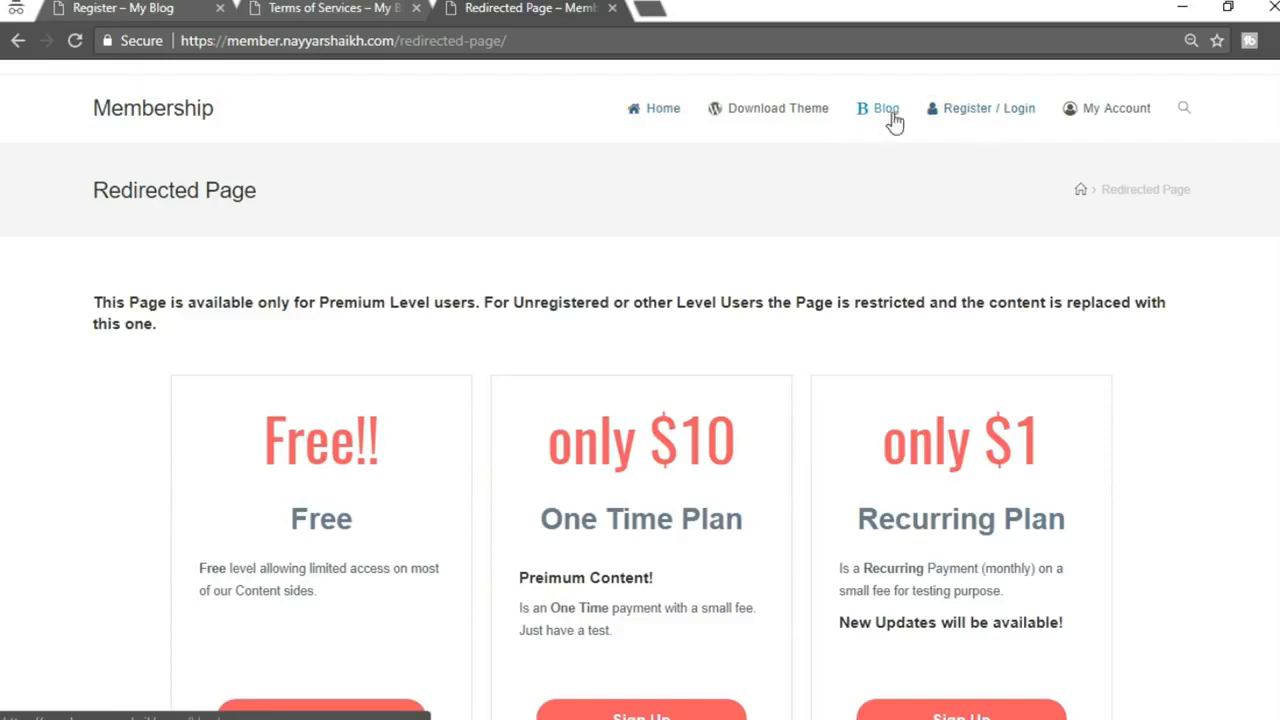
click(482, 680)
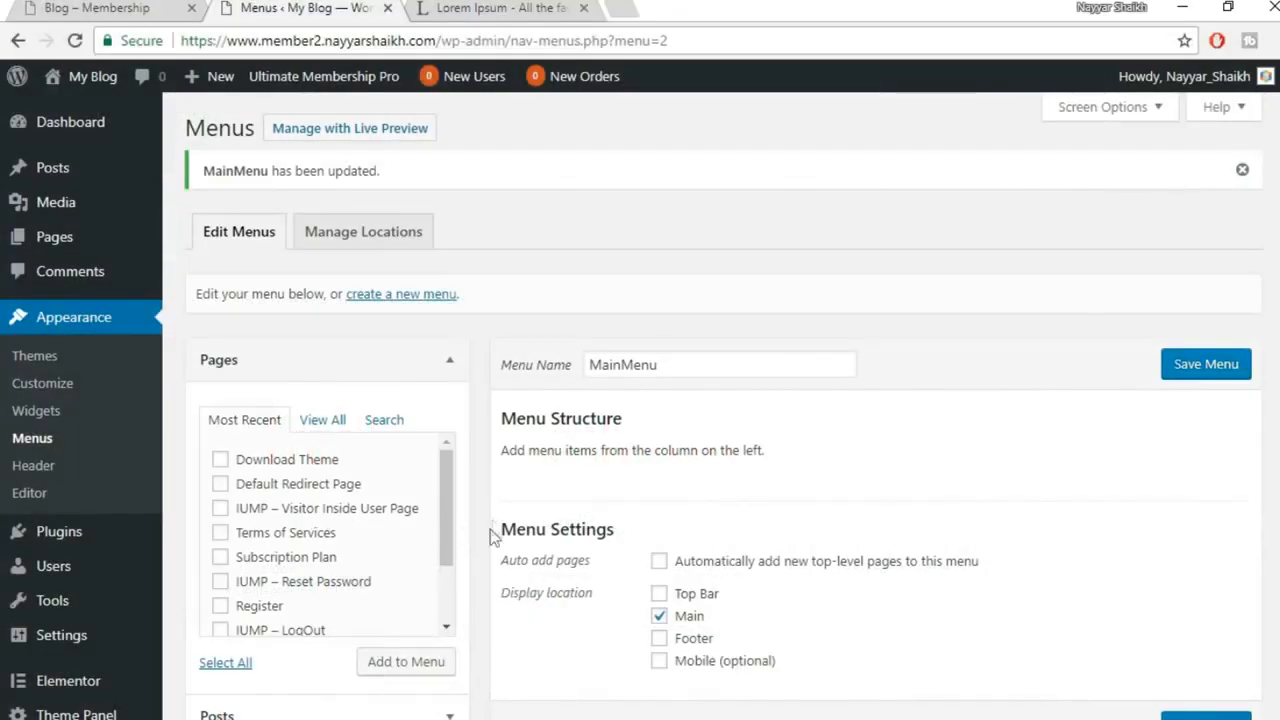
Create and publish a new empty page titled Home
mouse_move(57, 232)
click(255, 272)
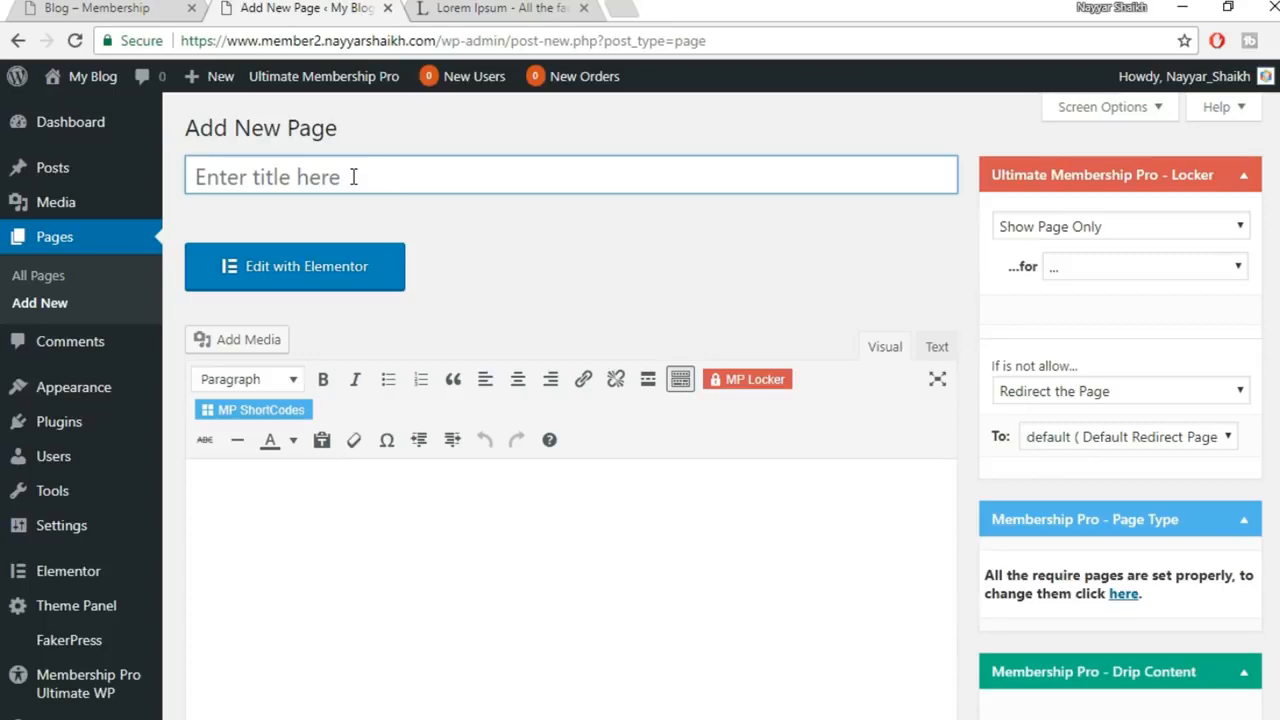
click(353, 177)
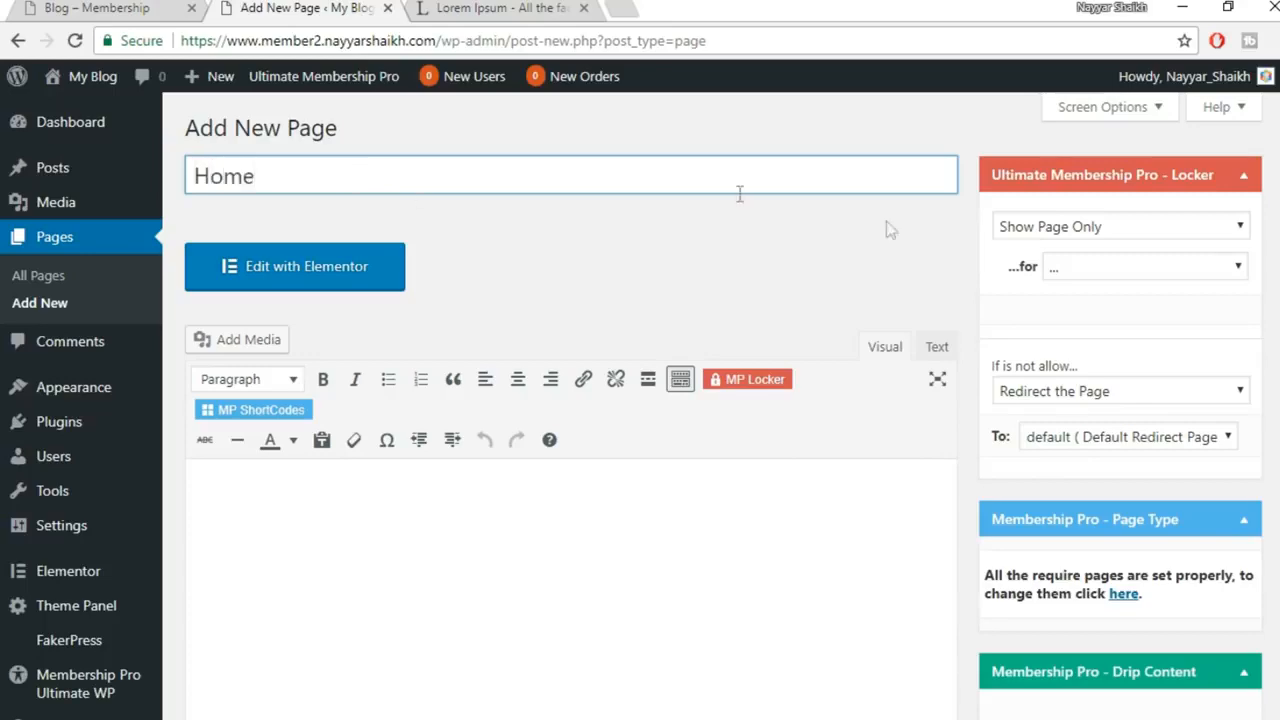
scroll(740, 193, down, 6)
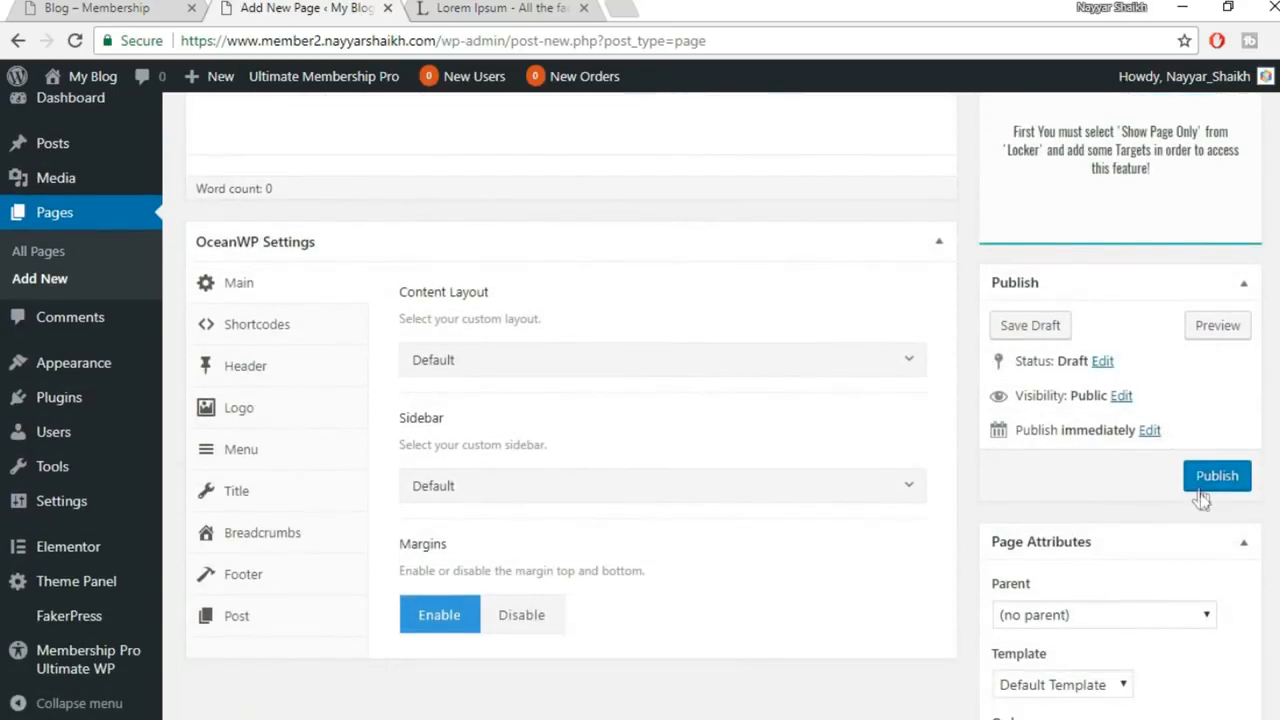
click(1199, 492)
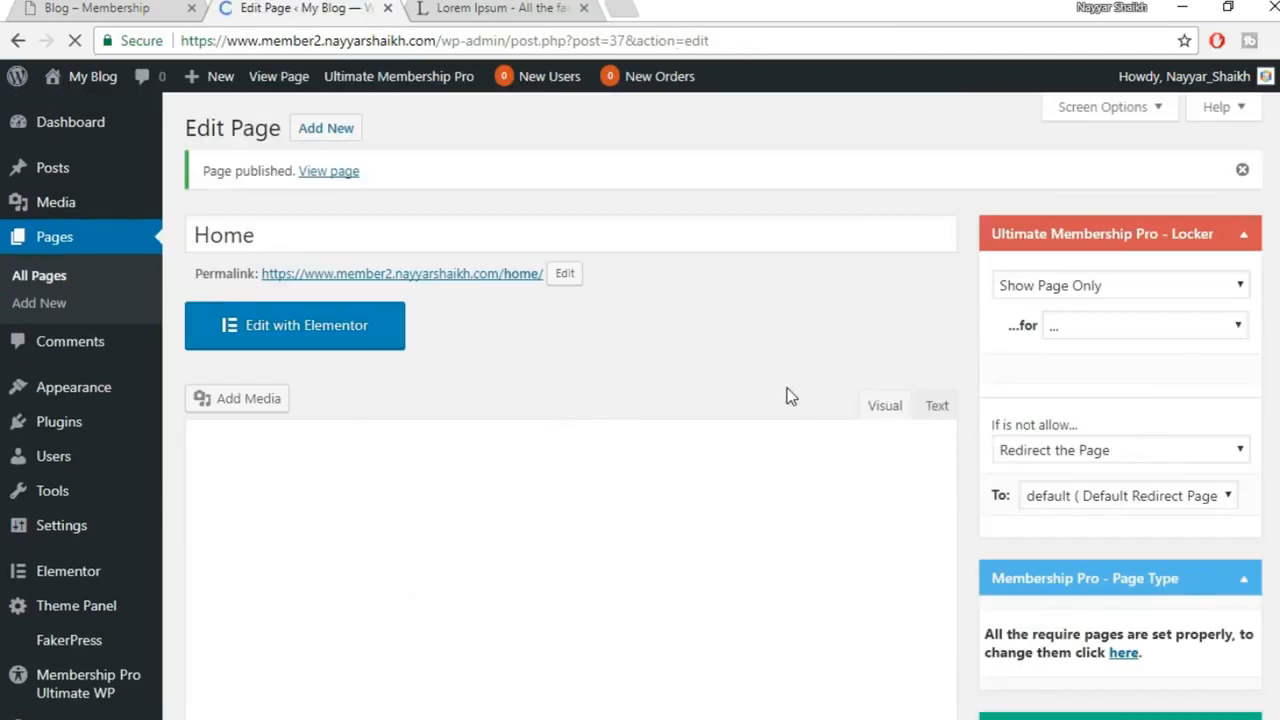
Set the Home page's content layout to Full Width and update it
scroll(789, 392, down, 7)
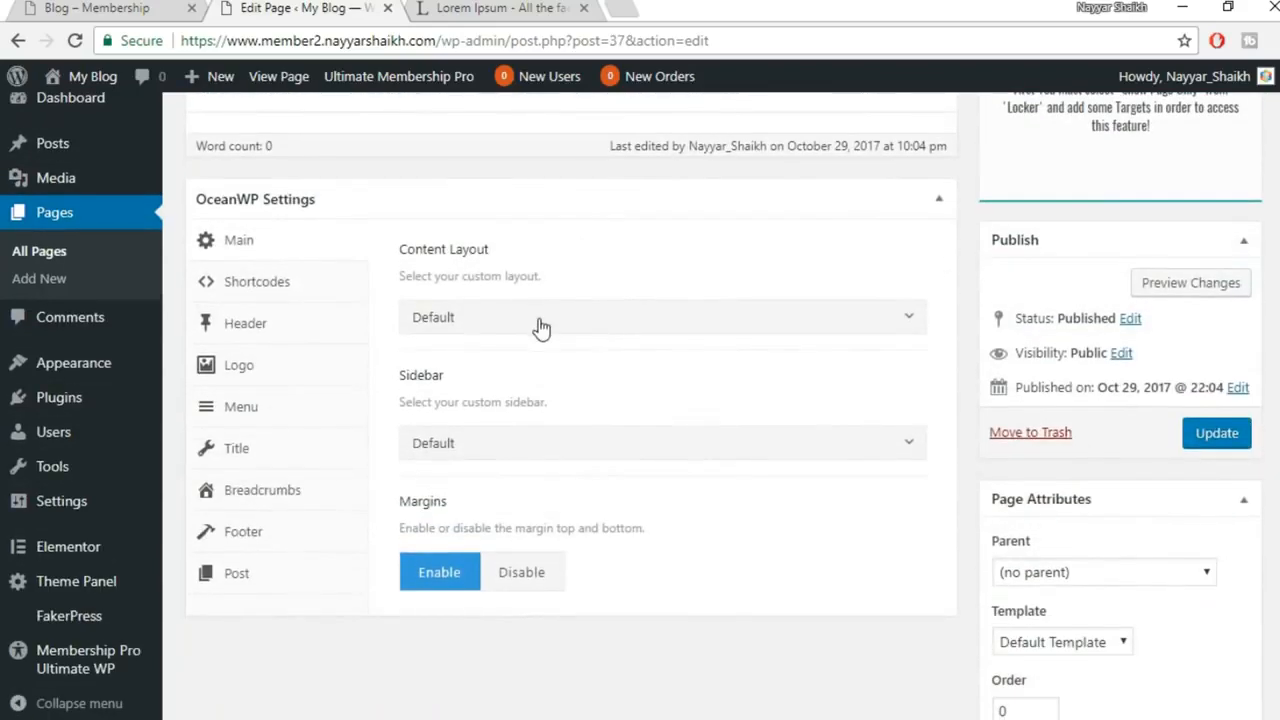
click(540, 327)
click(505, 470)
click(1215, 440)
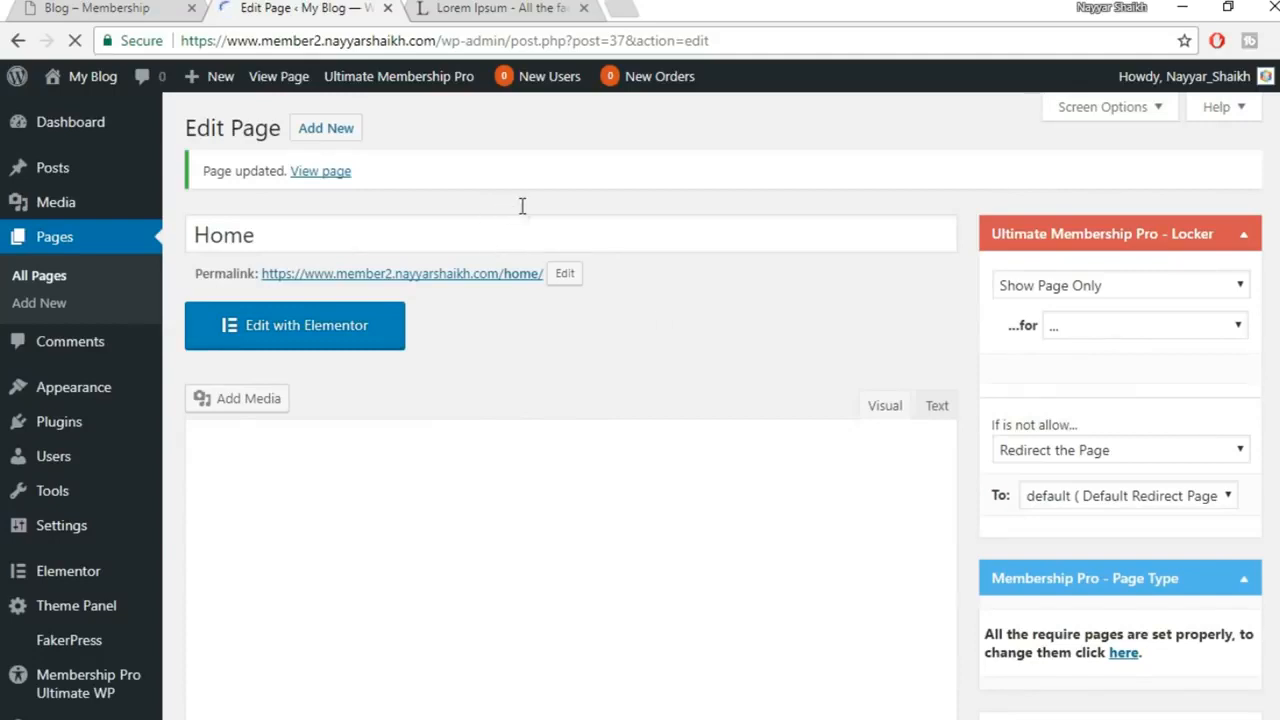
Create and publish a new empty page titled Blog
click(343, 137)
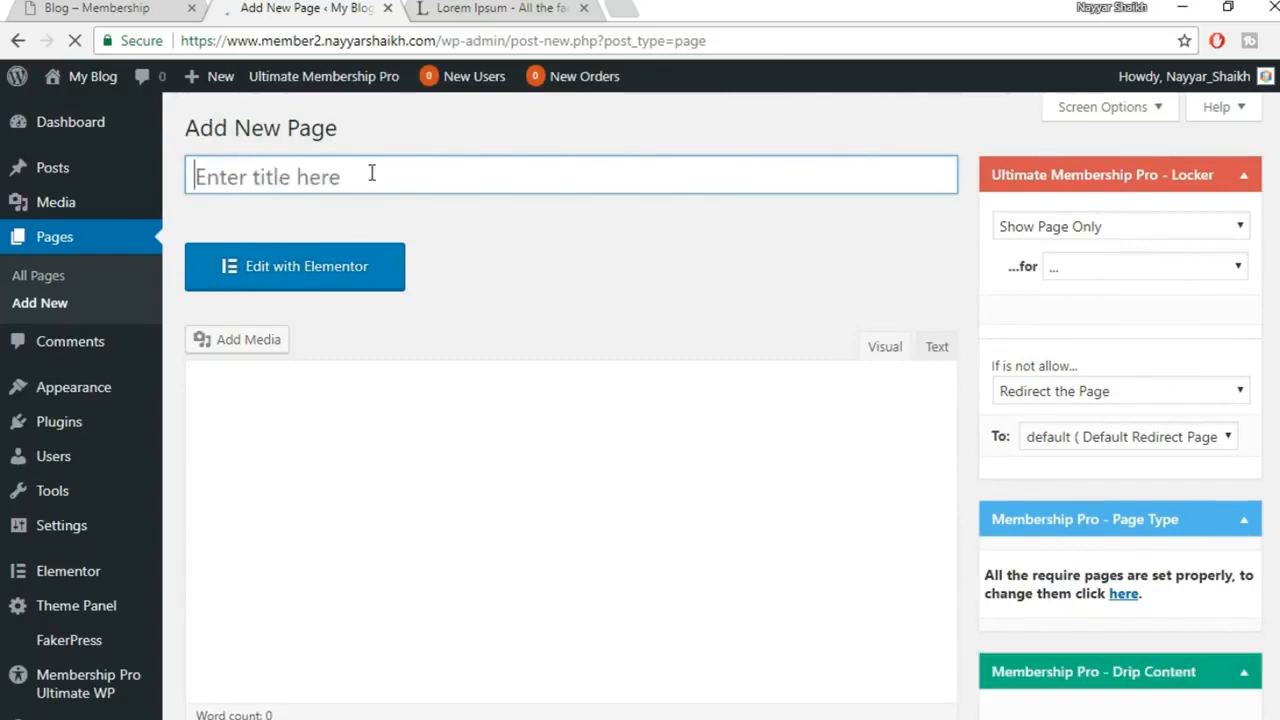
text(Blog)
scroll(1094, 223, down, 8)
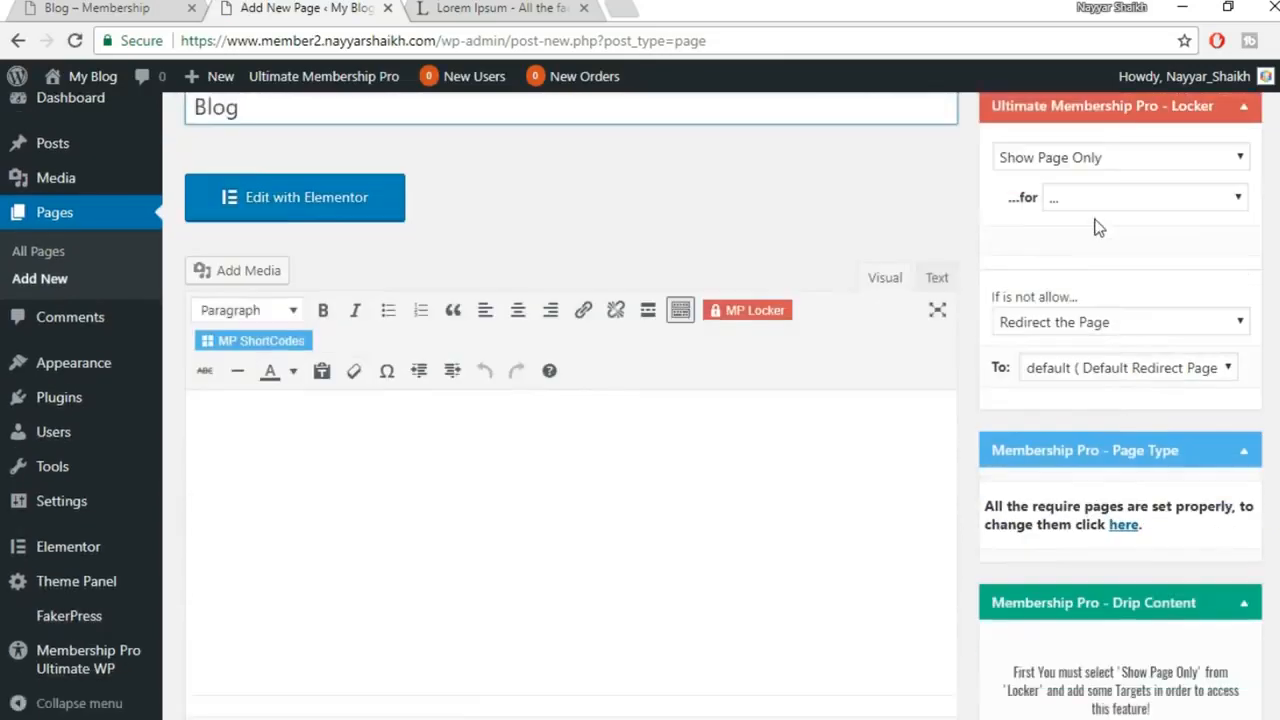
click(1229, 384)
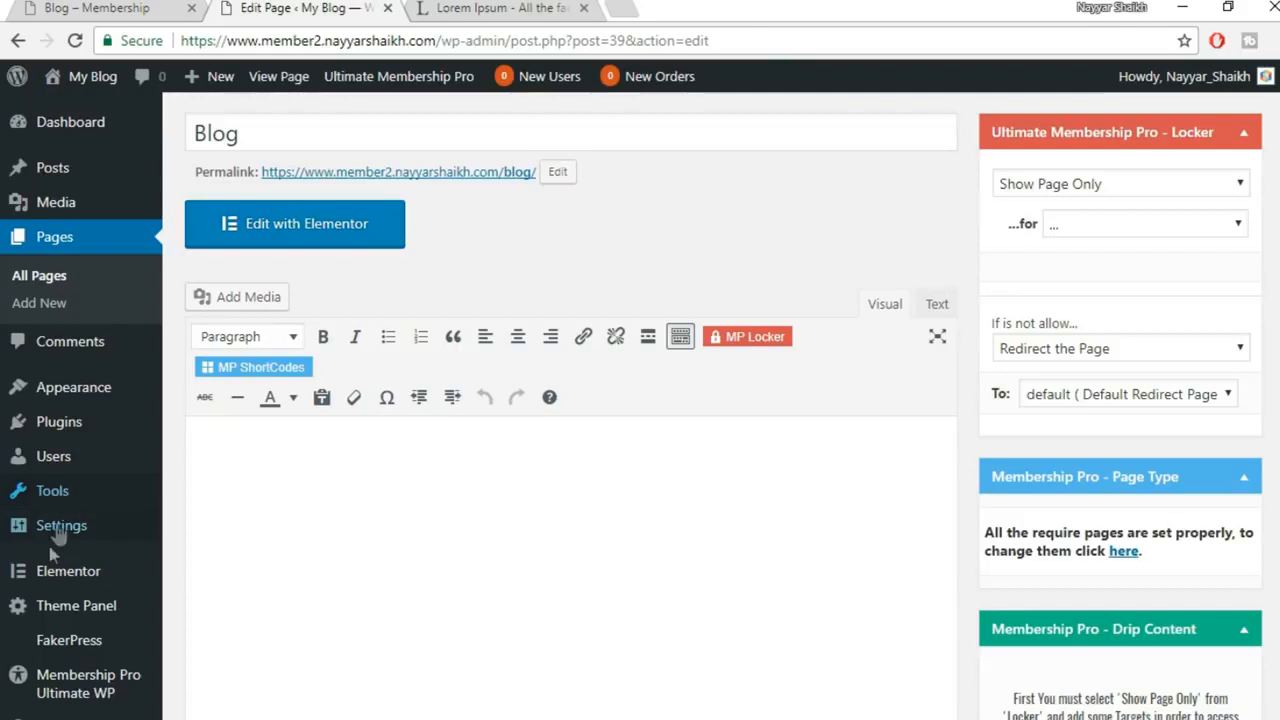
In Appearance > Menus, select the Home and Download Theme pages
mouse_move(60, 610)
mouse_move(82, 402)
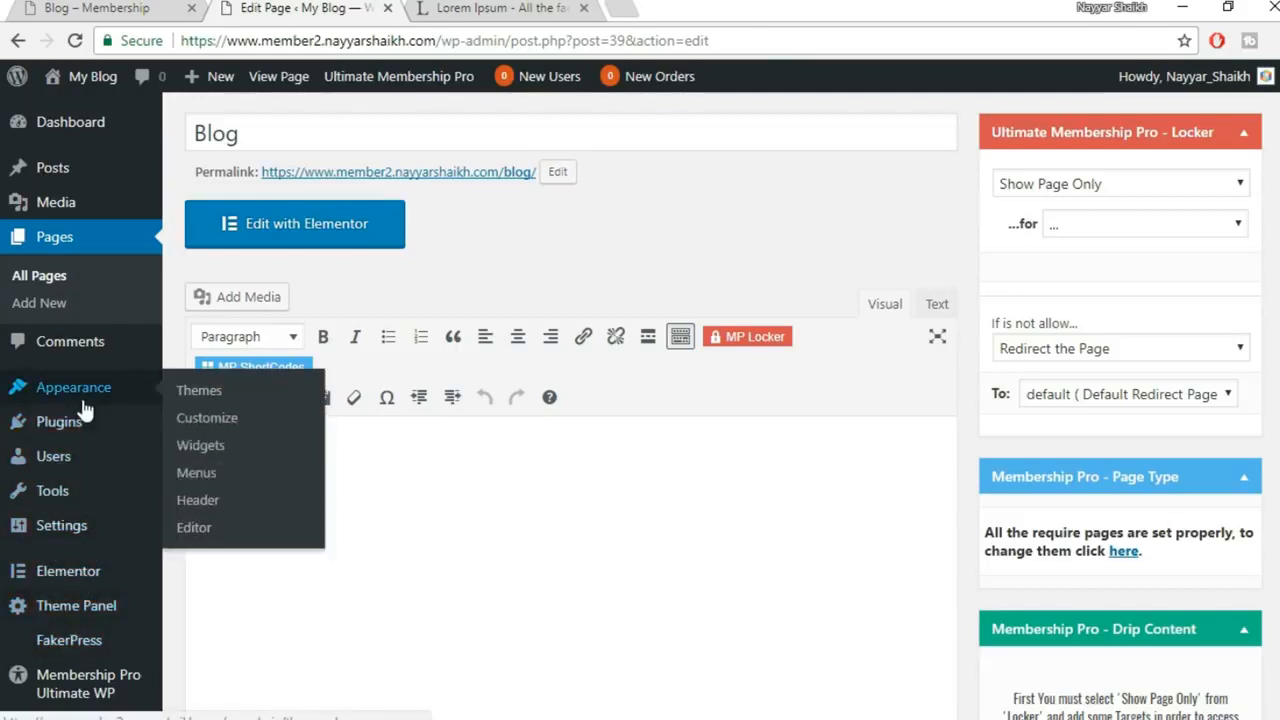
click(227, 472)
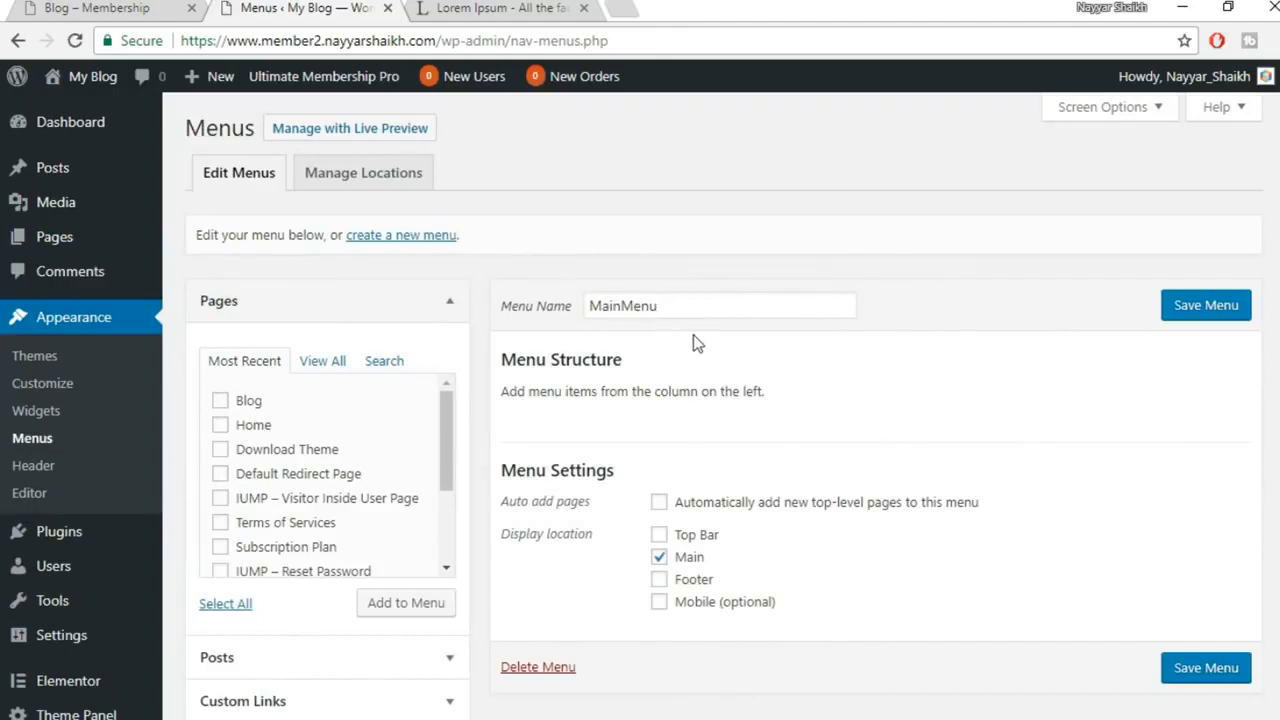
click(250, 428)
click(307, 455)
Also select Register and IUMP – Account Page, add them to MainMenu, and view the reference site
scroll(361, 550, down, 2)
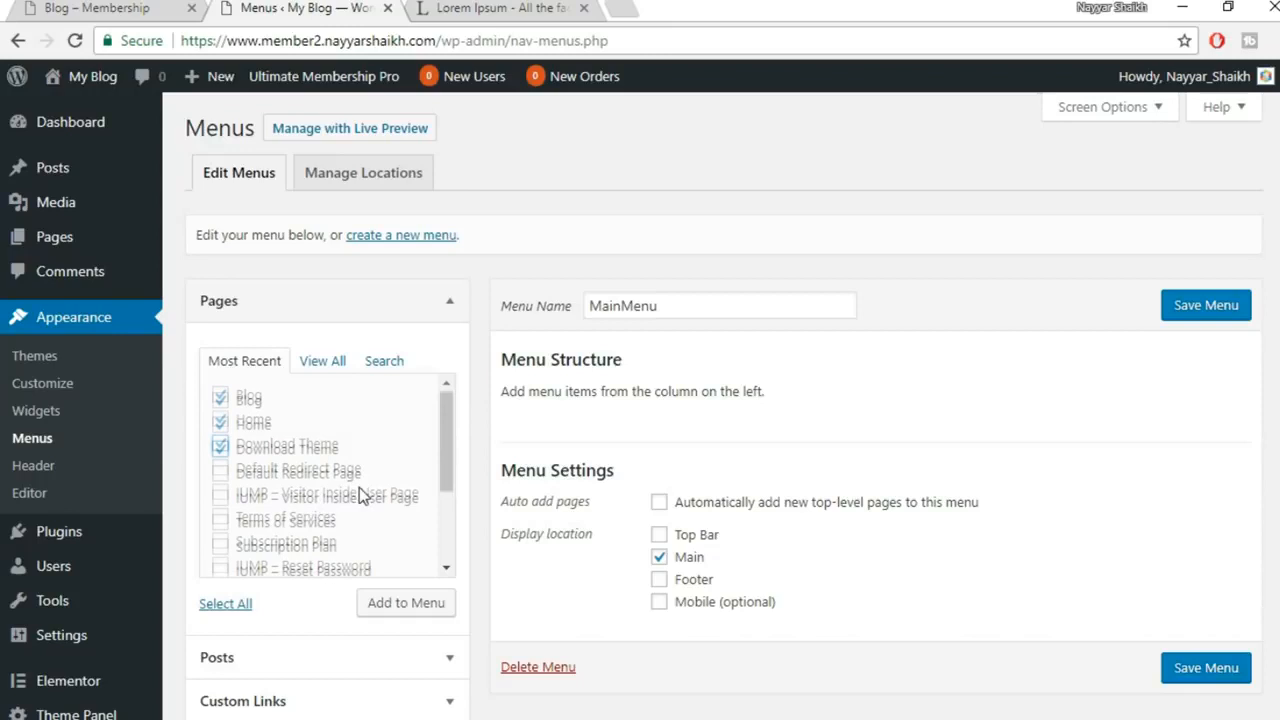
click(297, 540)
scroll(345, 546, down, 1)
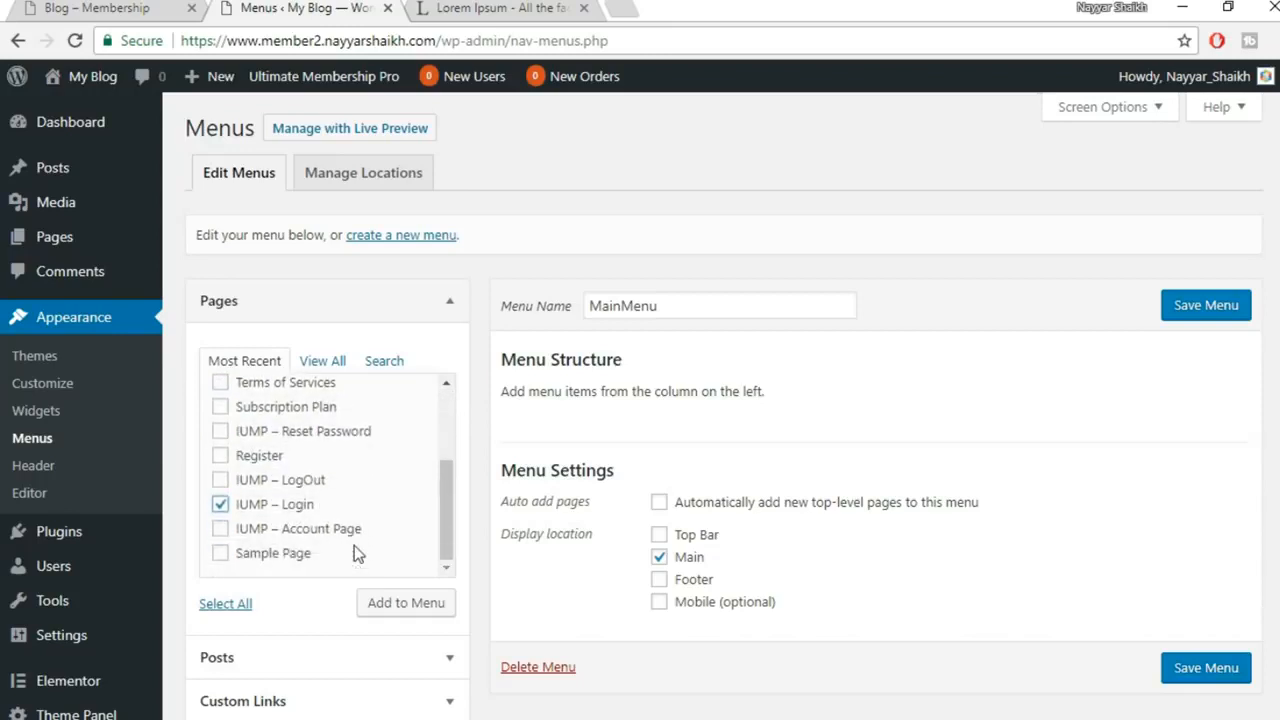
click(300, 508)
click(257, 462)
click(300, 532)
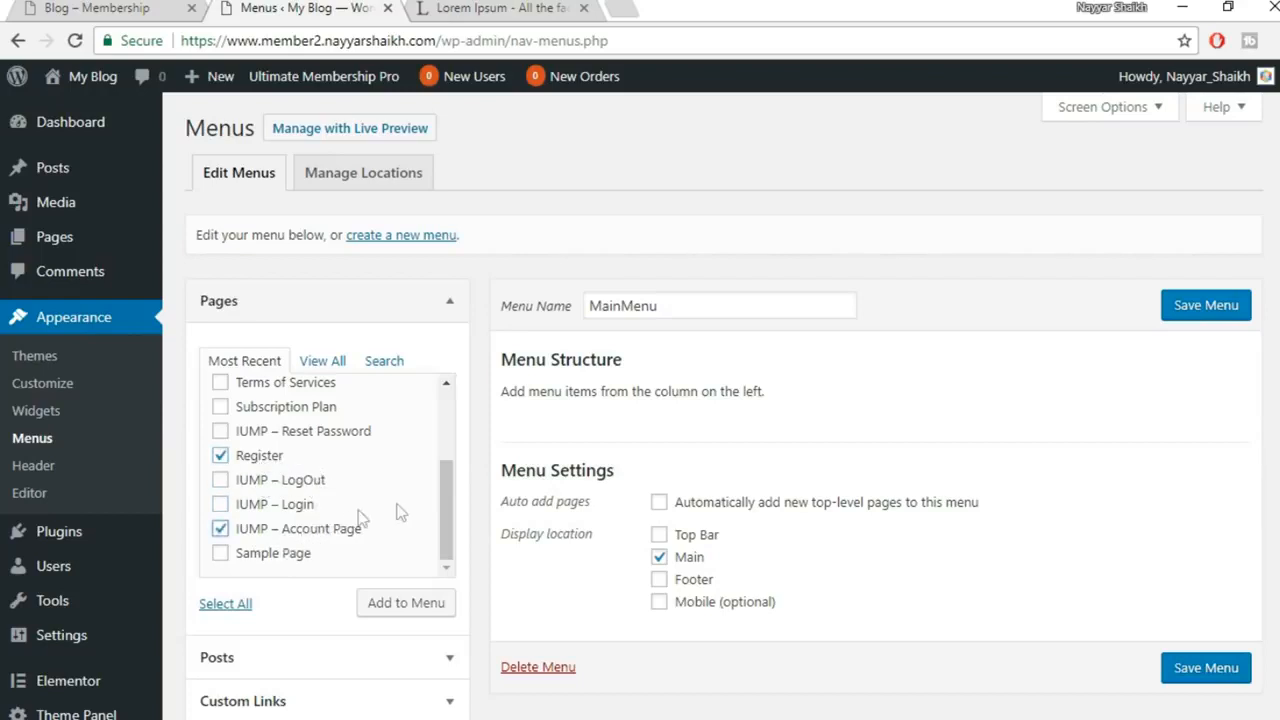
click(442, 610)
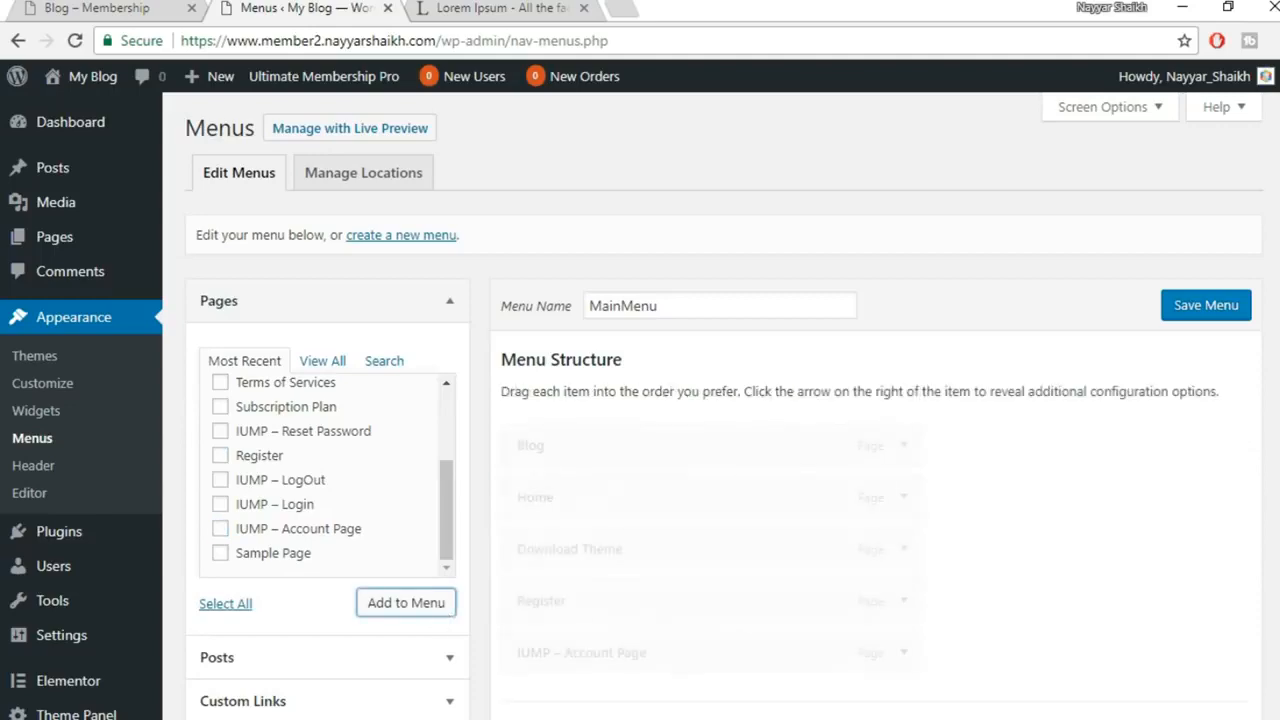
mouse_move(526, 718)
click(627, 708)
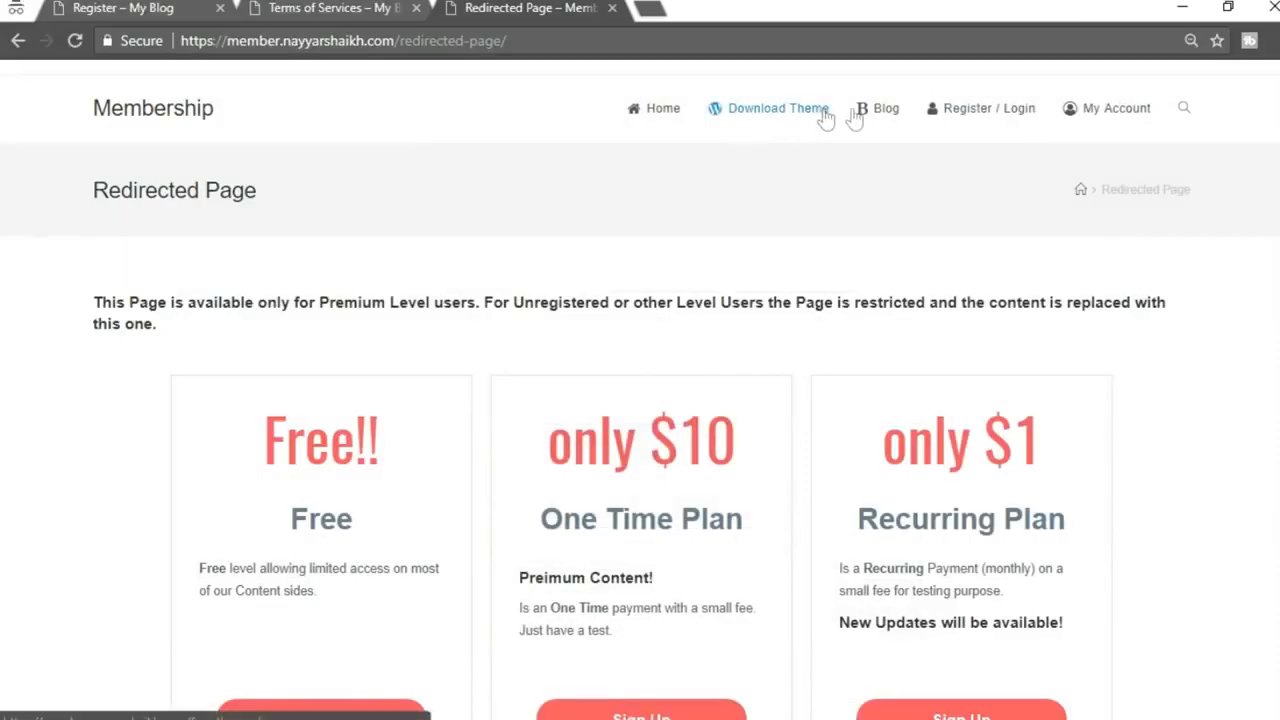
Reorder MainMenu so Home and Download Theme come before Blog
click(478, 712)
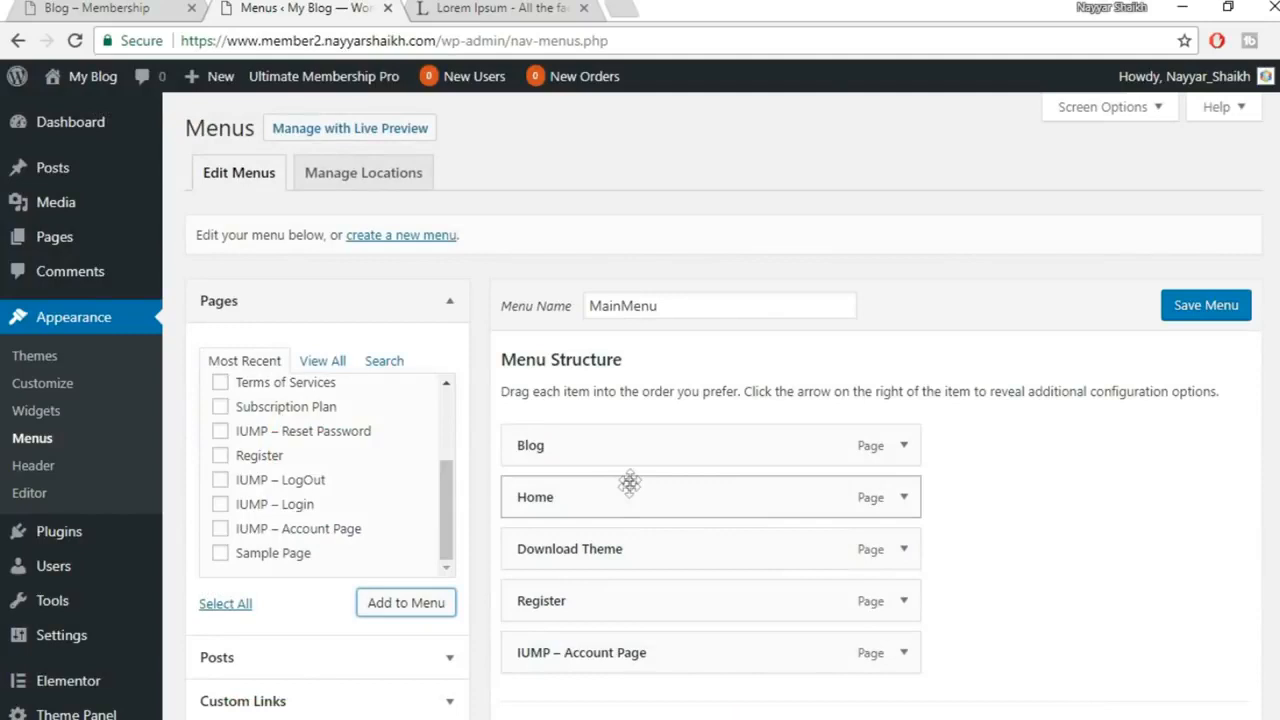
scroll(640, 550, down, 1)
drag(650, 383, 648, 335)
drag(651, 446, 677, 402)
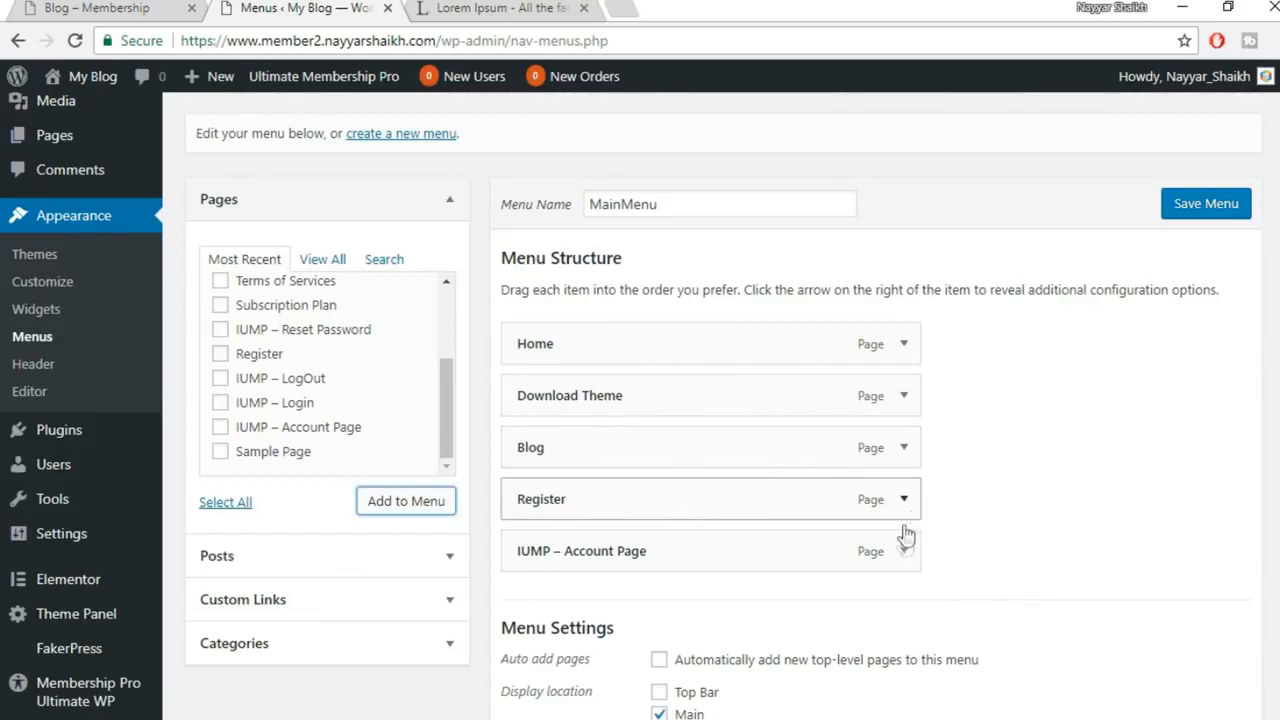
Relabel the IUMP – Account Page menu item as 'My Account'
scroll(950, 500, down, 2)
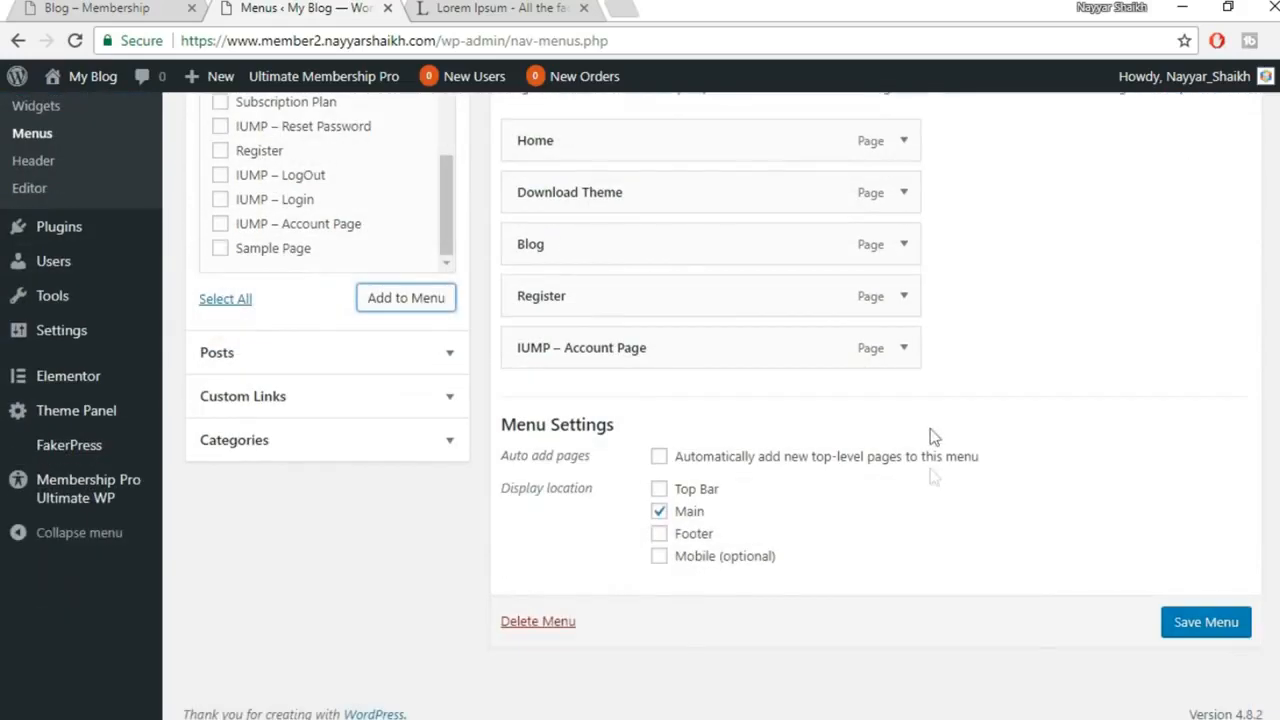
click(902, 348)
click(567, 420)
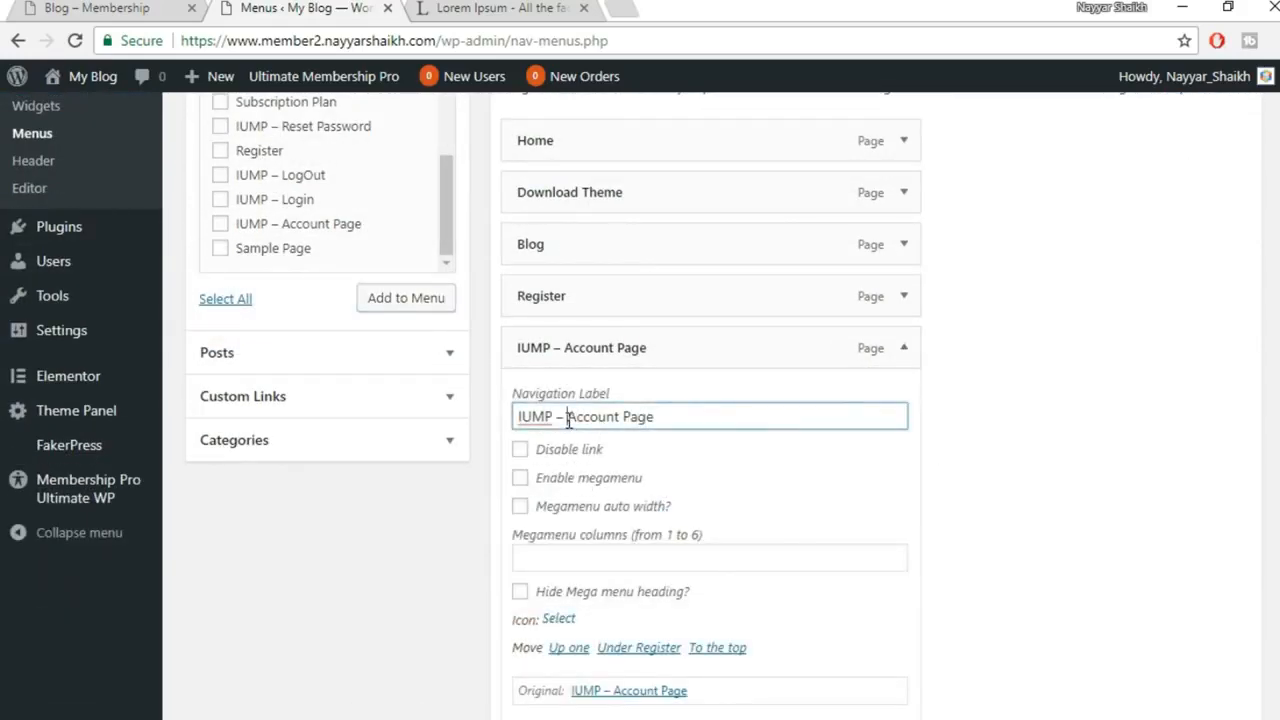
key(ctrl+a)
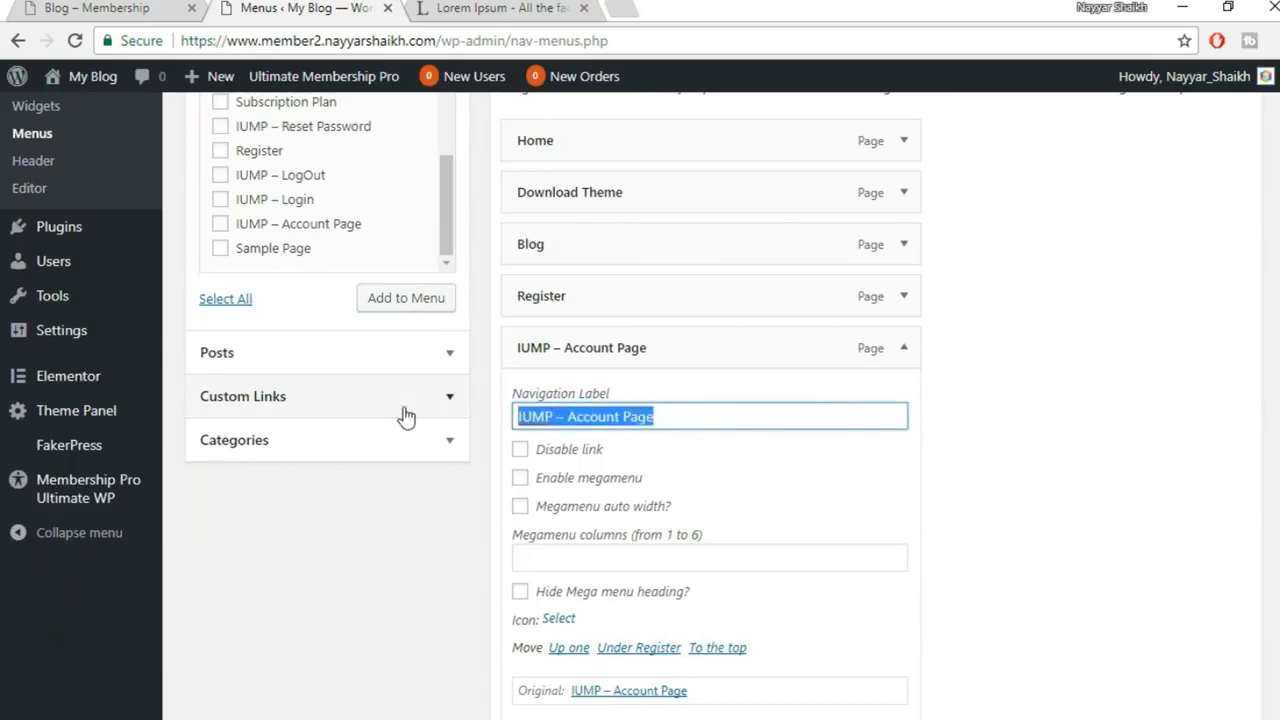
text(My Account)
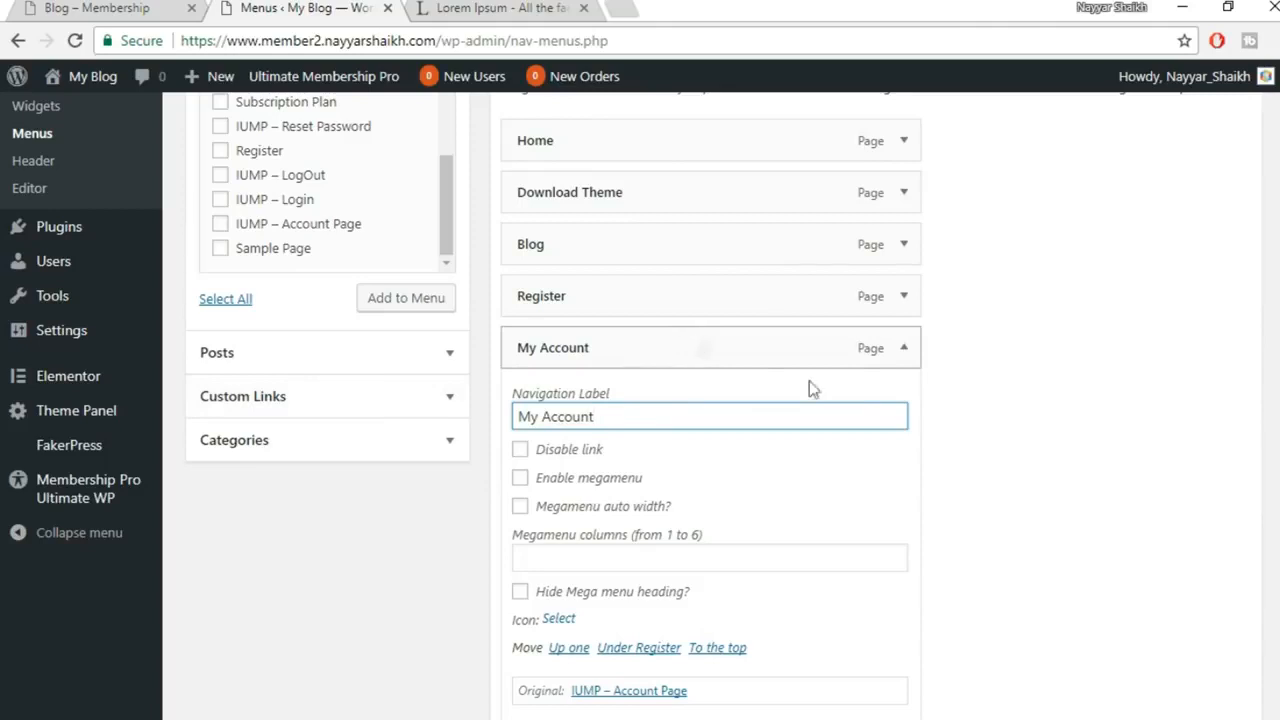
click(905, 352)
Relabel the Register item 'Register / Login' and compare the menu with the live site
click(903, 300)
click(641, 366)
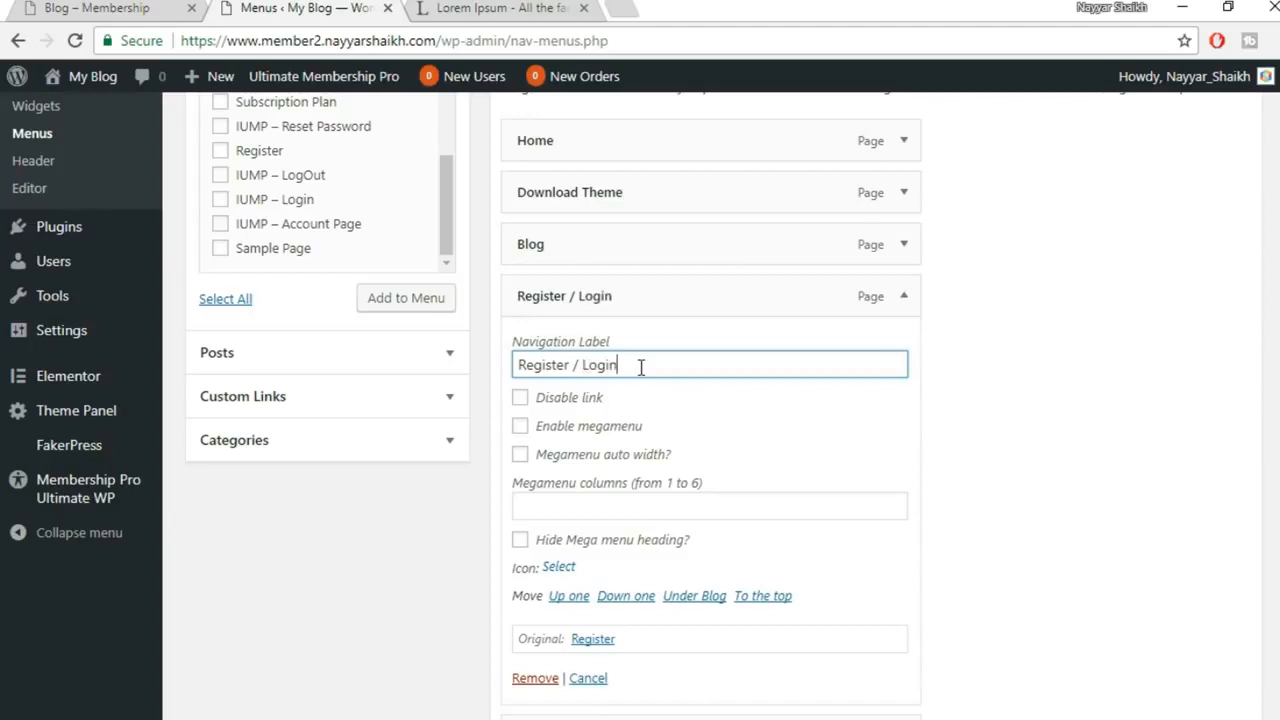
click(915, 310)
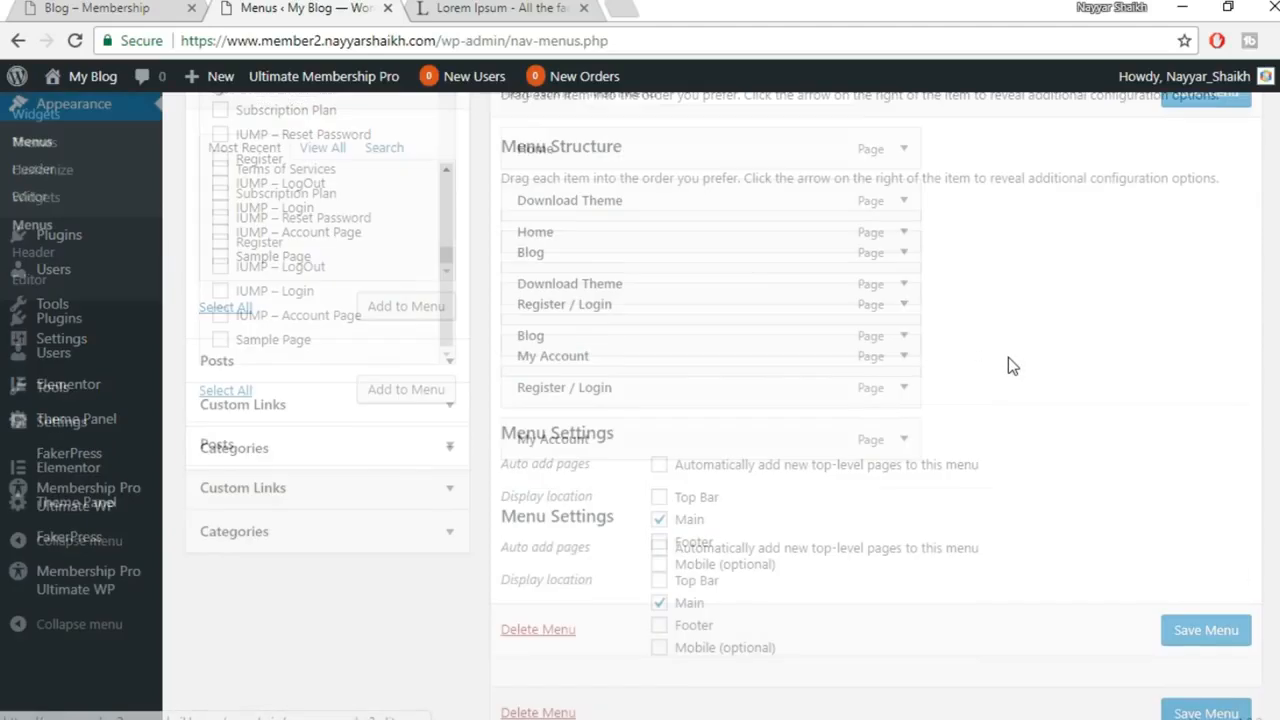
mouse_move(530, 718)
click(606, 708)
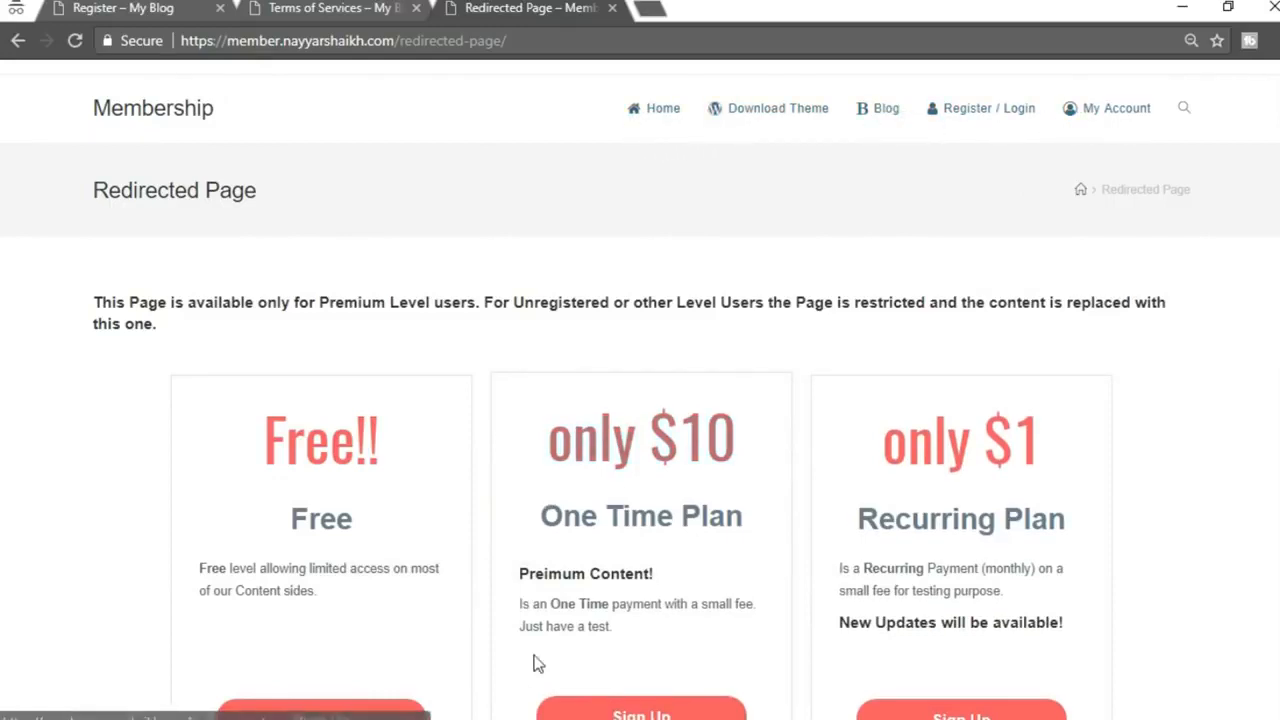
mouse_move(530, 718)
click(362, 655)
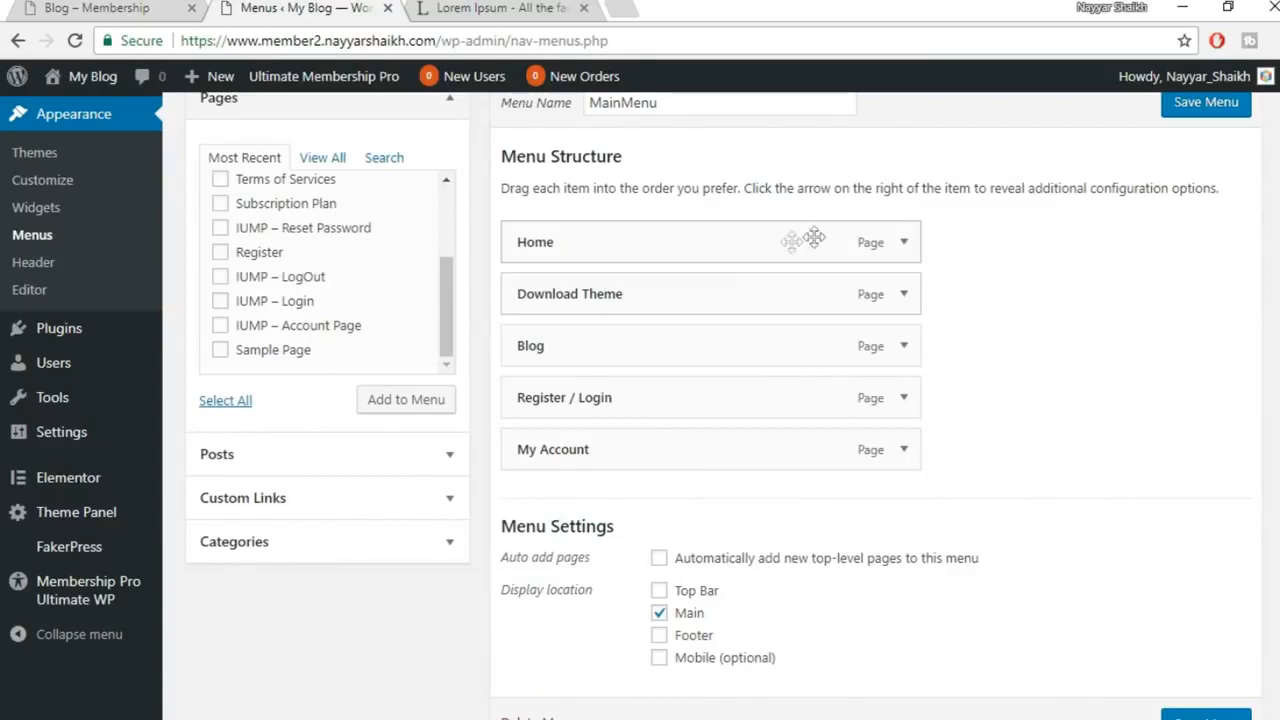
Give the Home menu item the house icon
click(906, 242)
scroll(621, 477, down, 1)
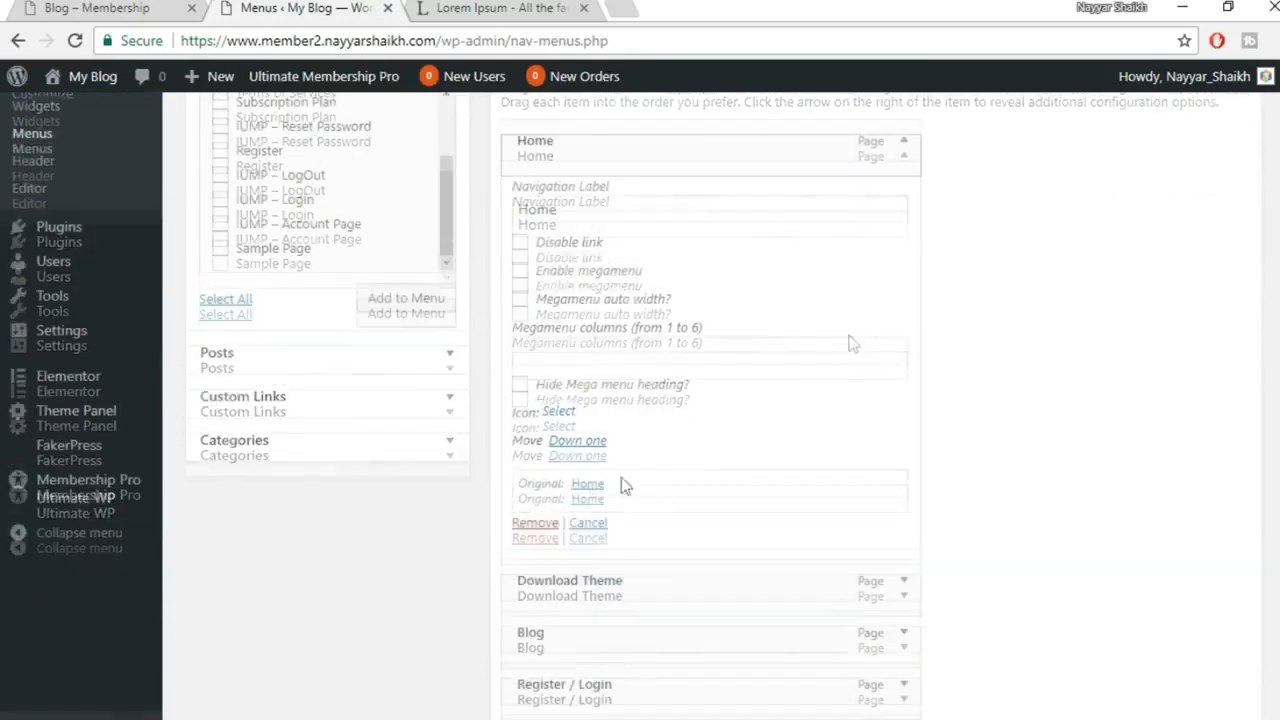
click(558, 411)
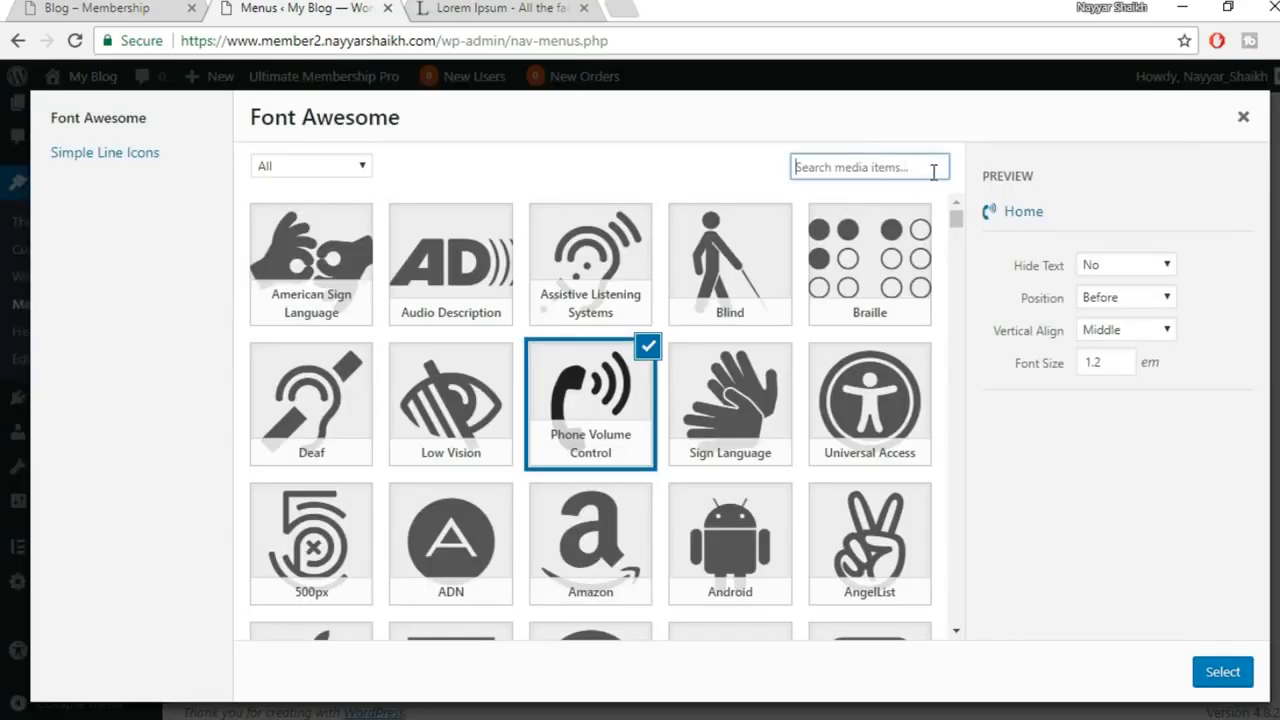
text(home)
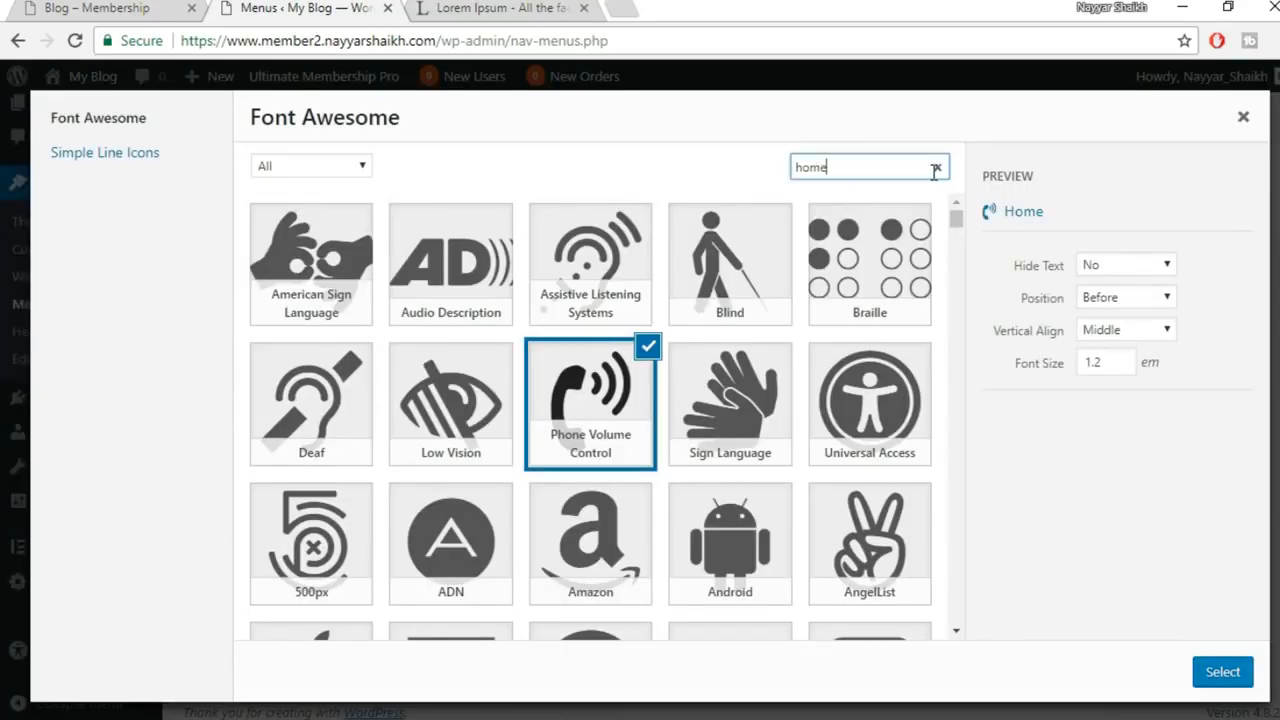
click(326, 300)
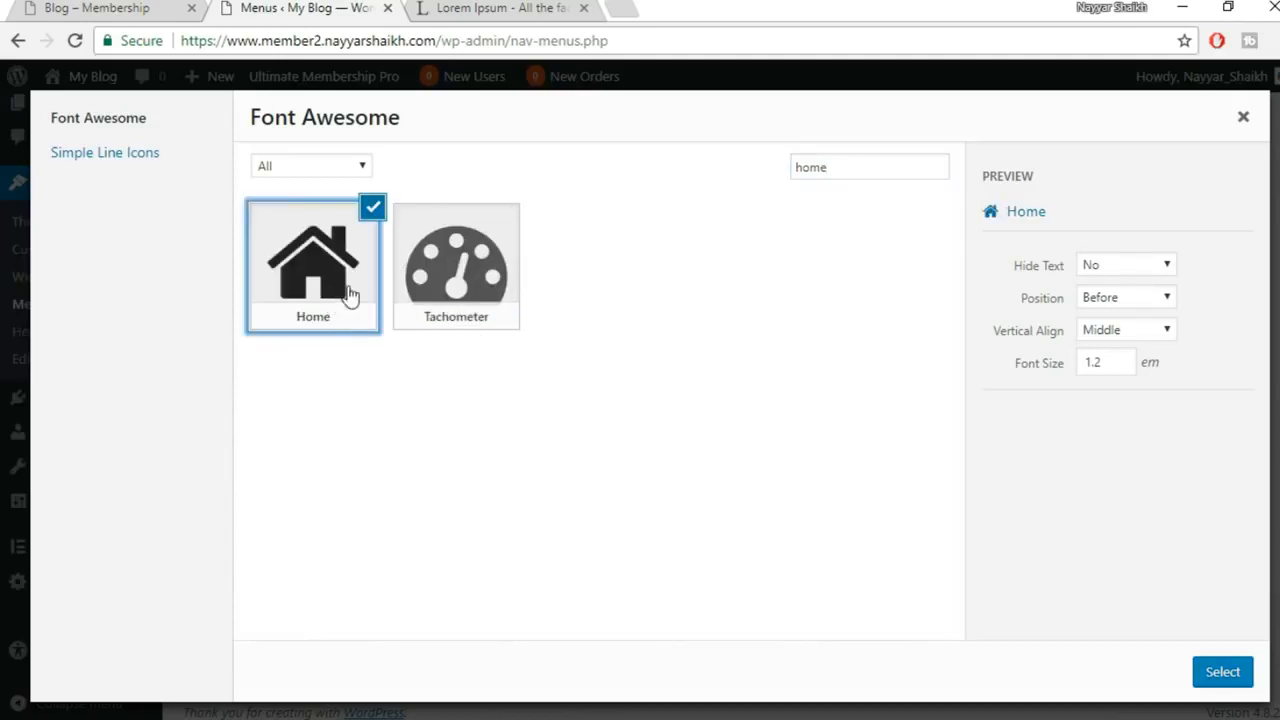
click(1225, 676)
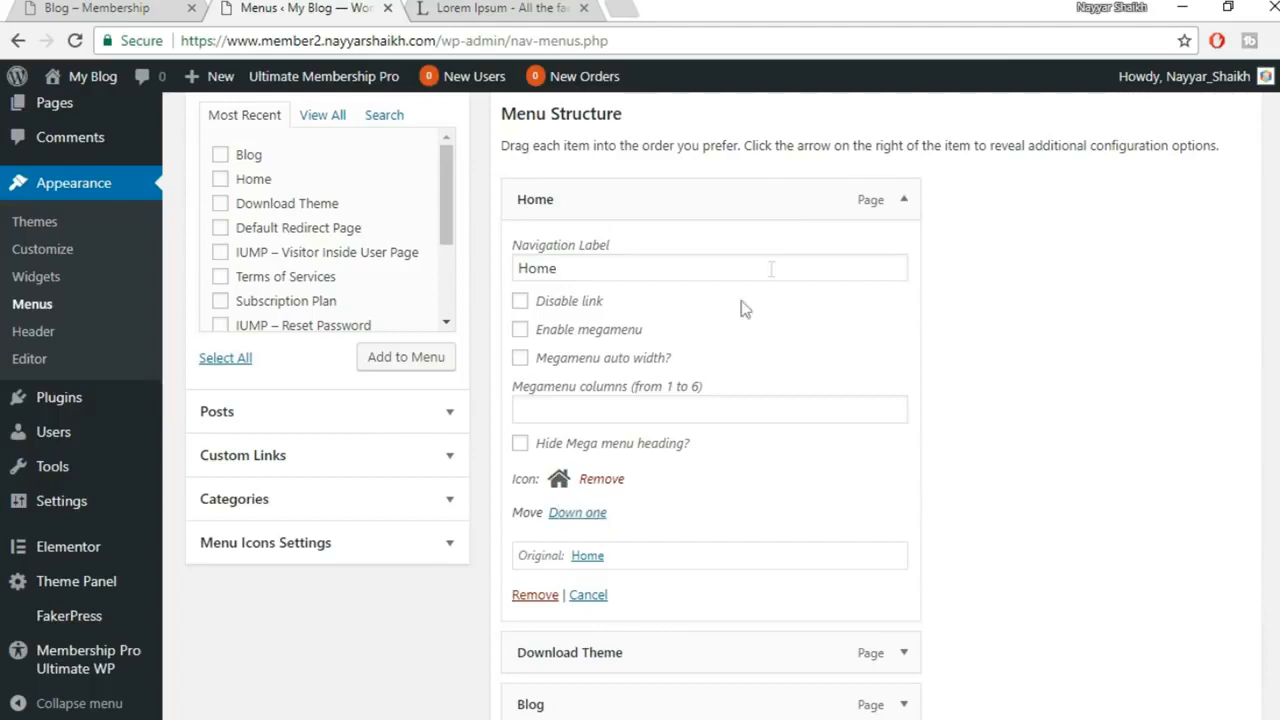
click(900, 199)
Give the Download Theme menu item the WordPress icon
click(905, 255)
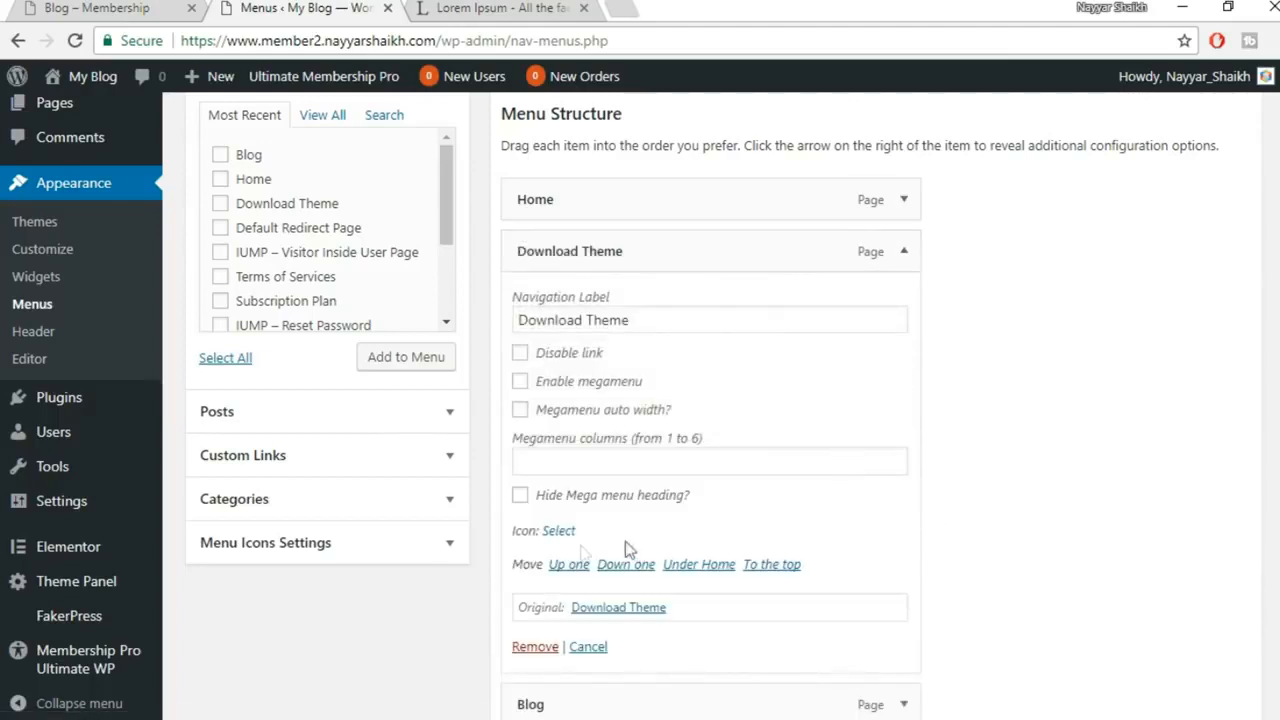
click(559, 532)
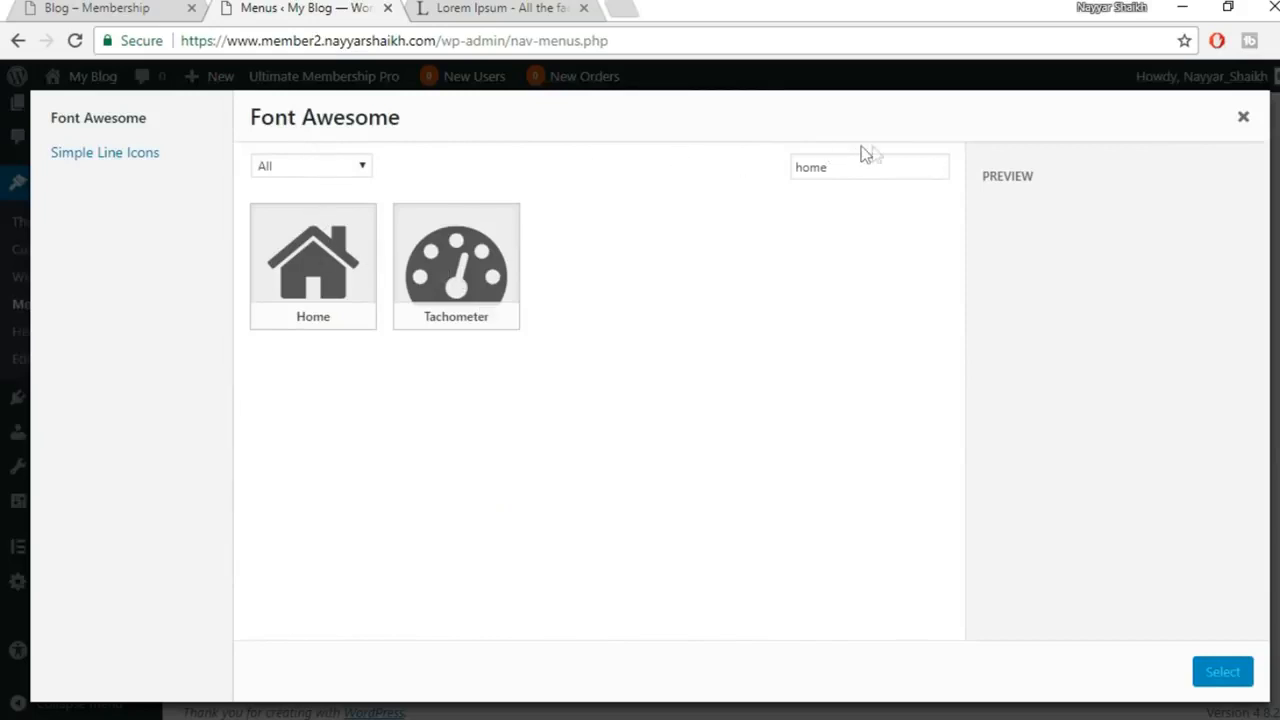
drag(871, 158, 751, 160)
text(word)
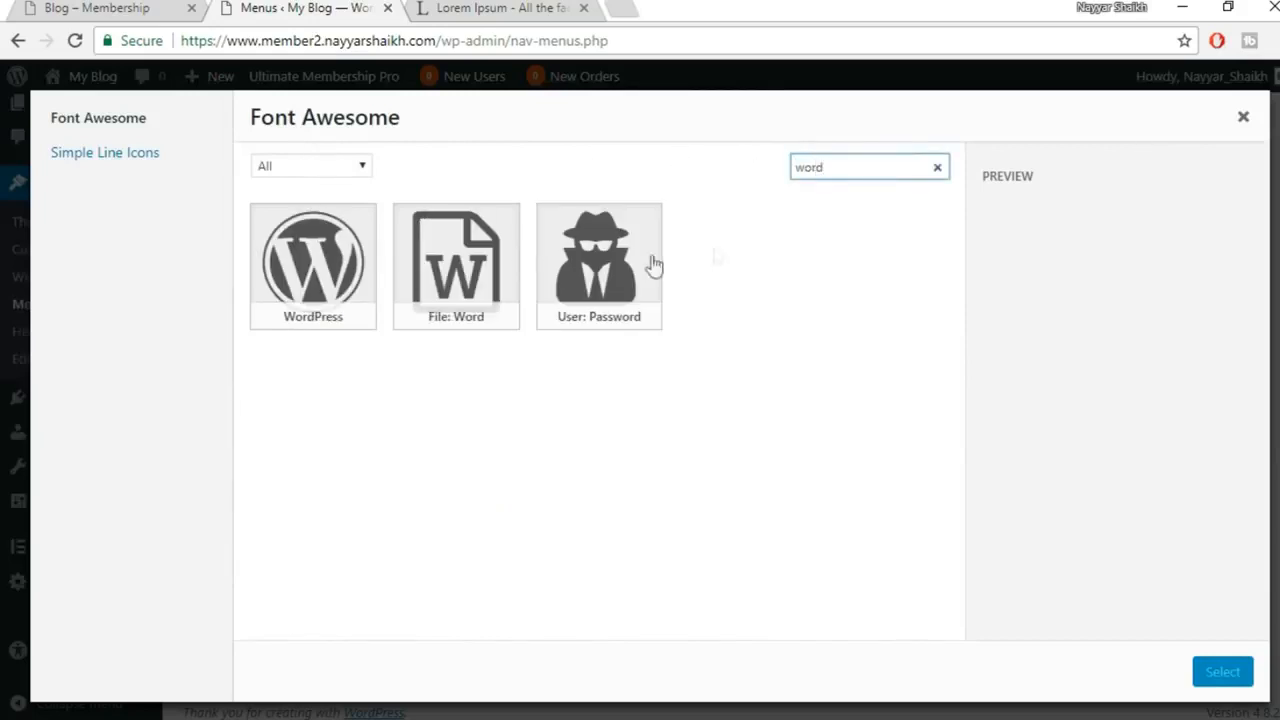
click(340, 292)
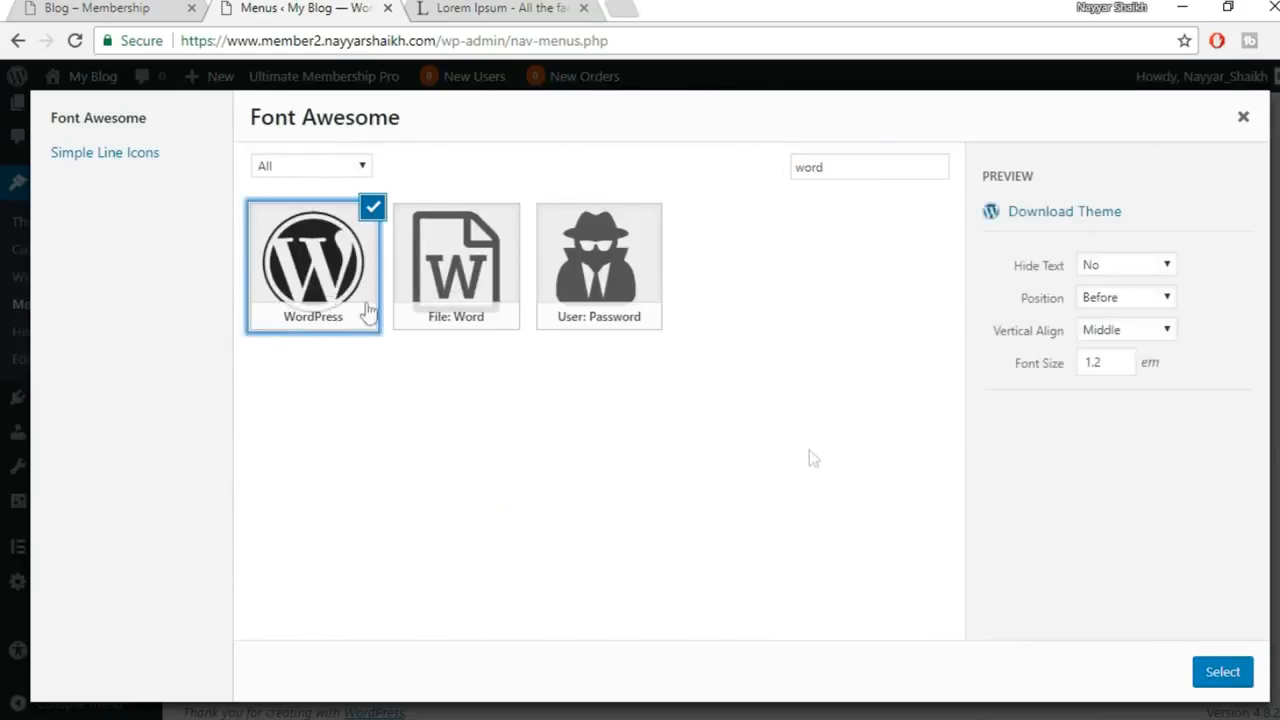
click(1222, 667)
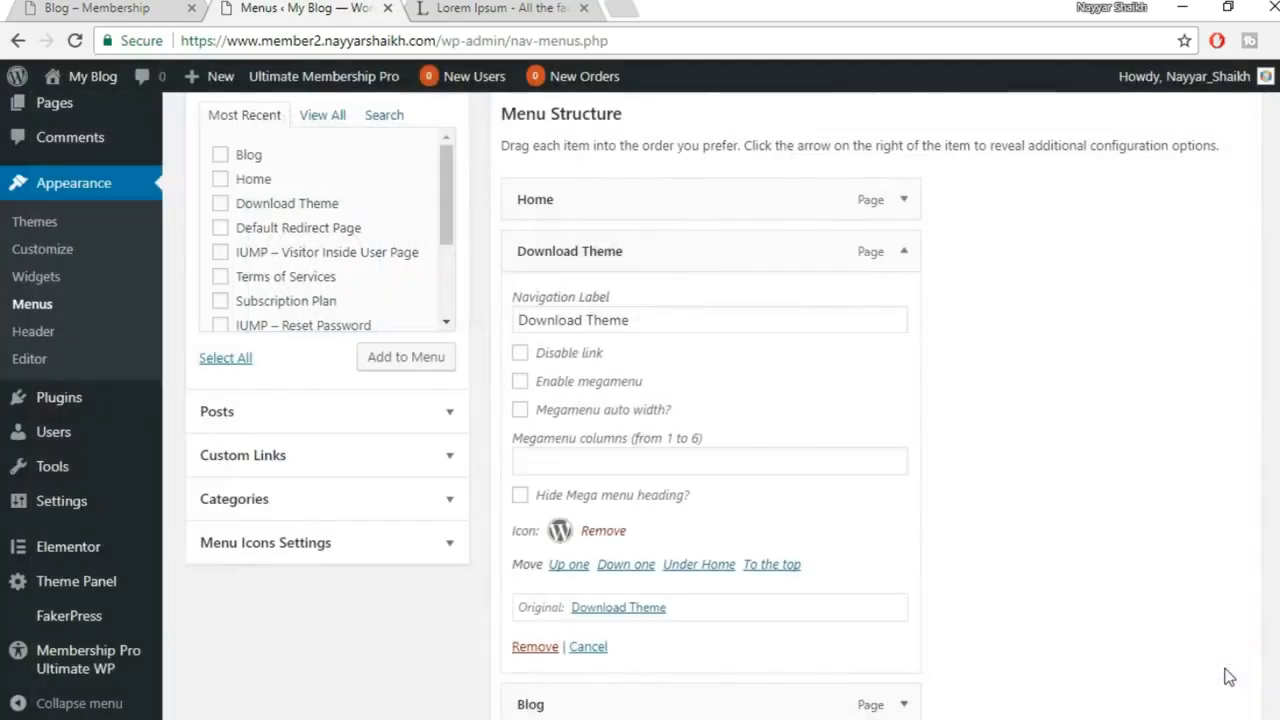
click(903, 253)
Give the Blog menu item the Bold B icon
click(904, 305)
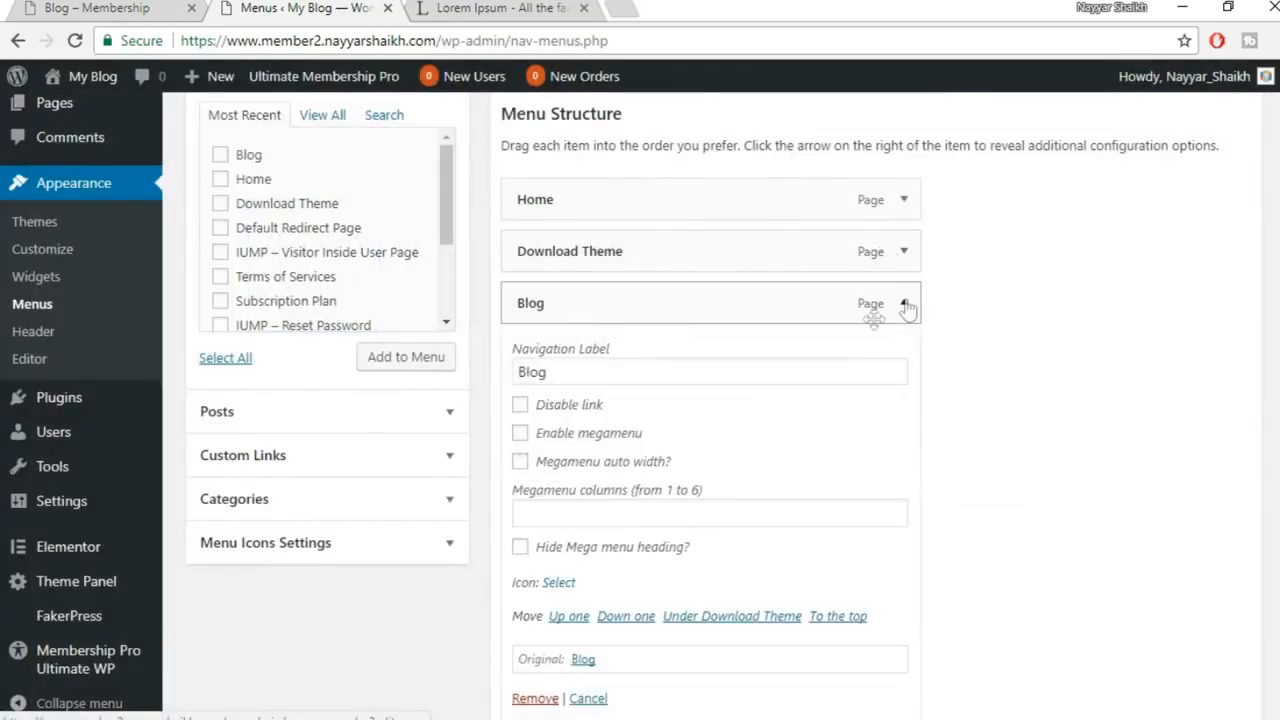
click(559, 584)
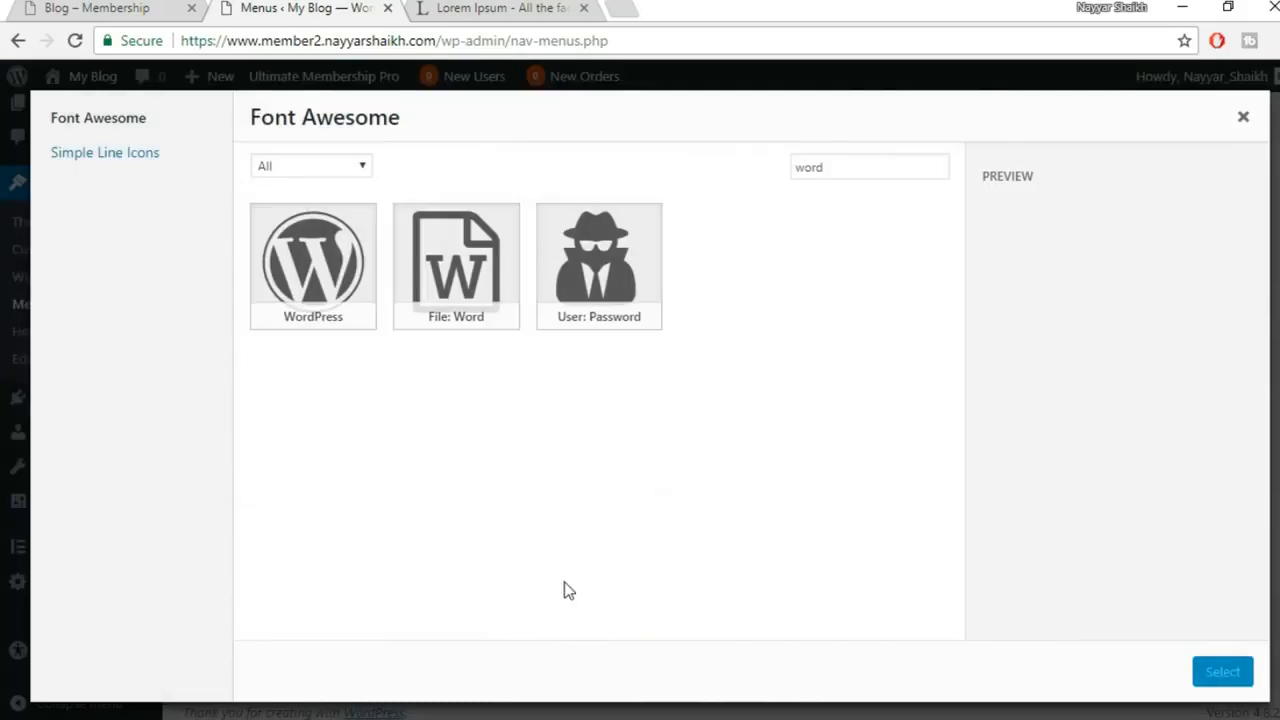
click(891, 167)
key(ctrl+a)
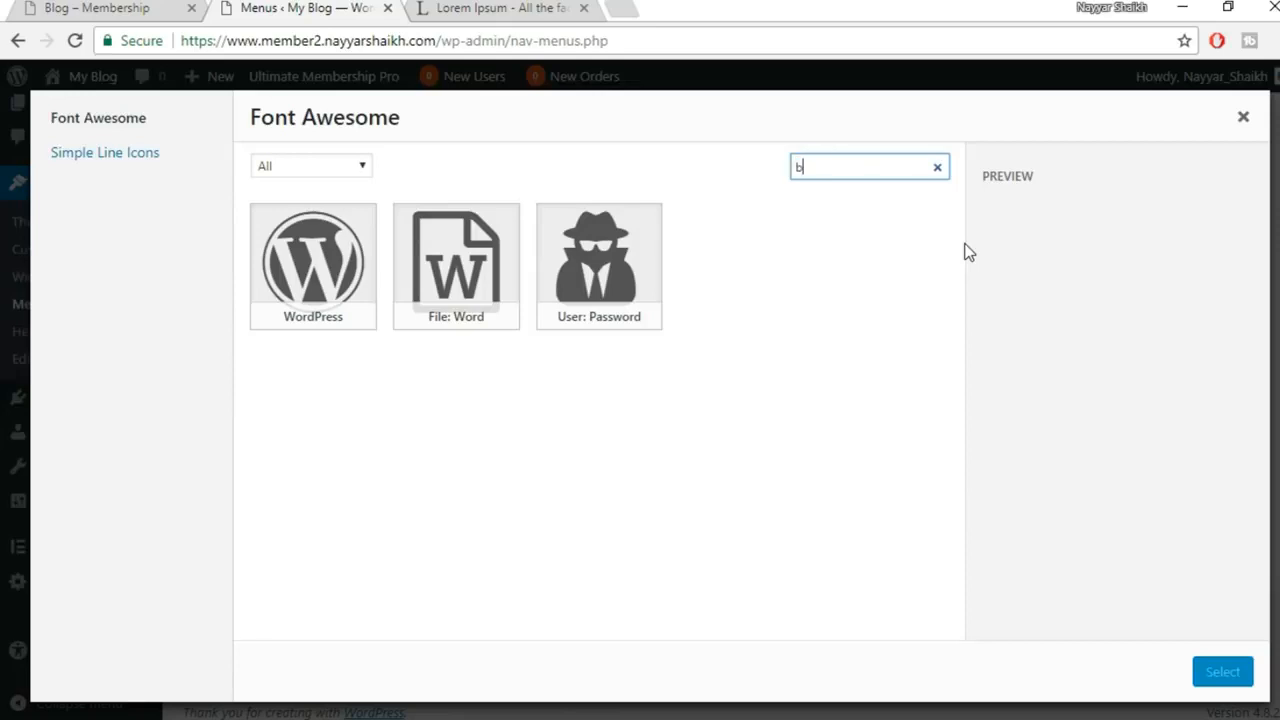
scroll(931, 349, down, 6)
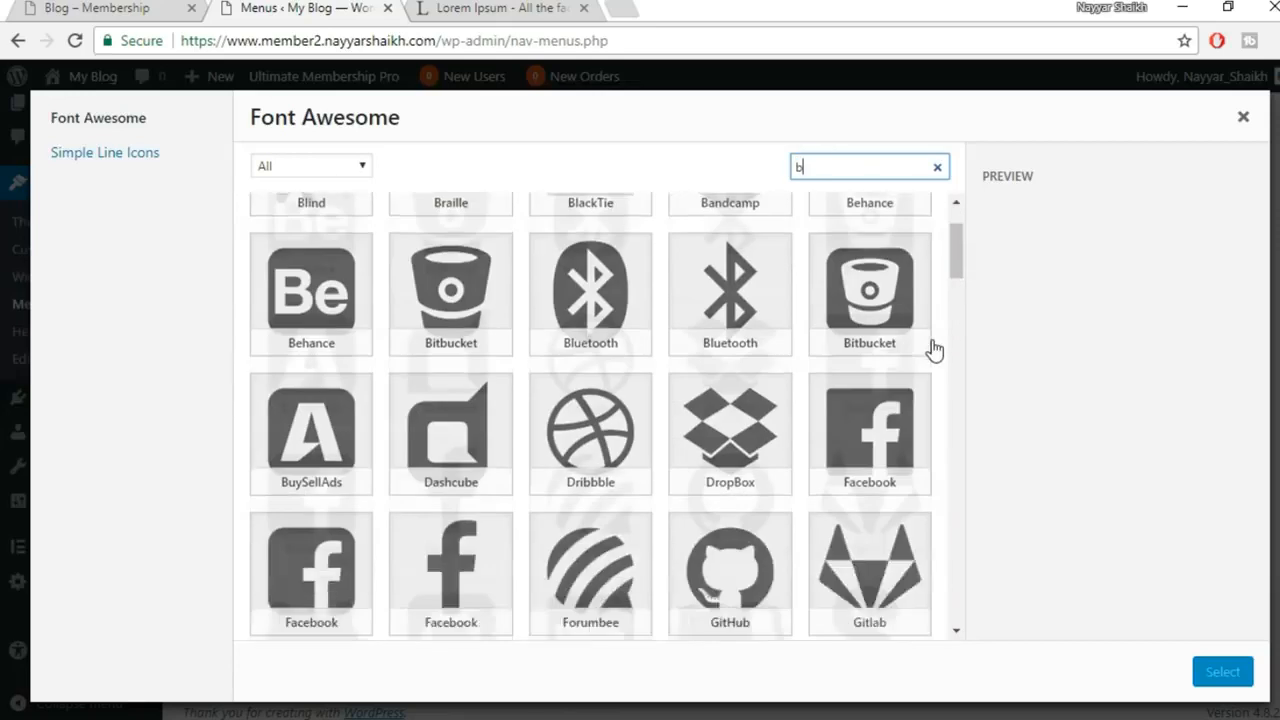
scroll(931, 349, down, 3)
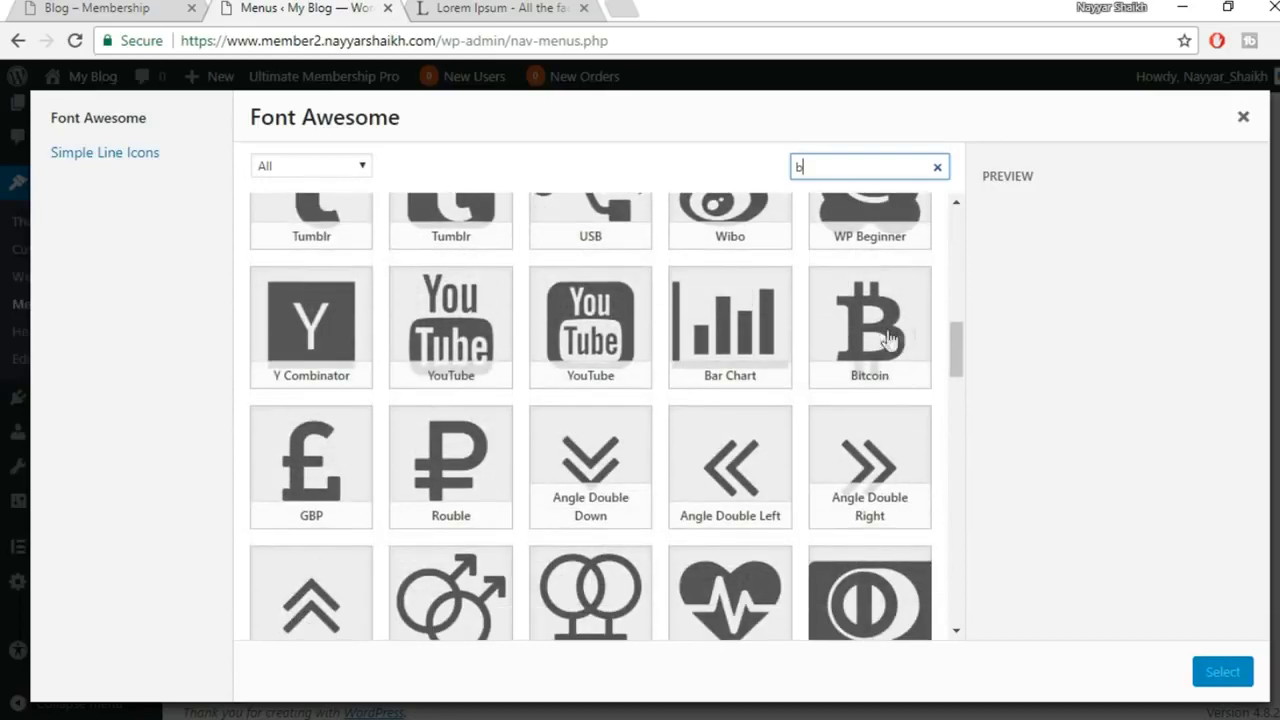
scroll(906, 368, down, 4)
scroll(906, 370, down, 2)
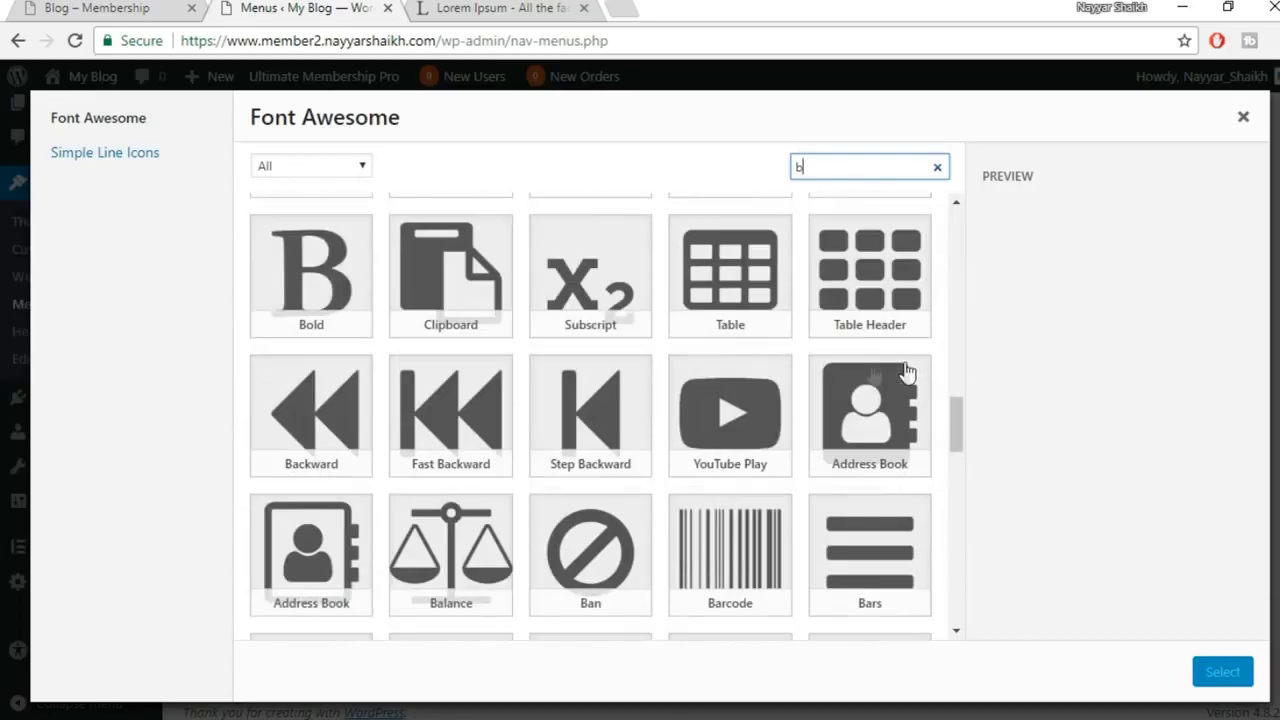
click(340, 298)
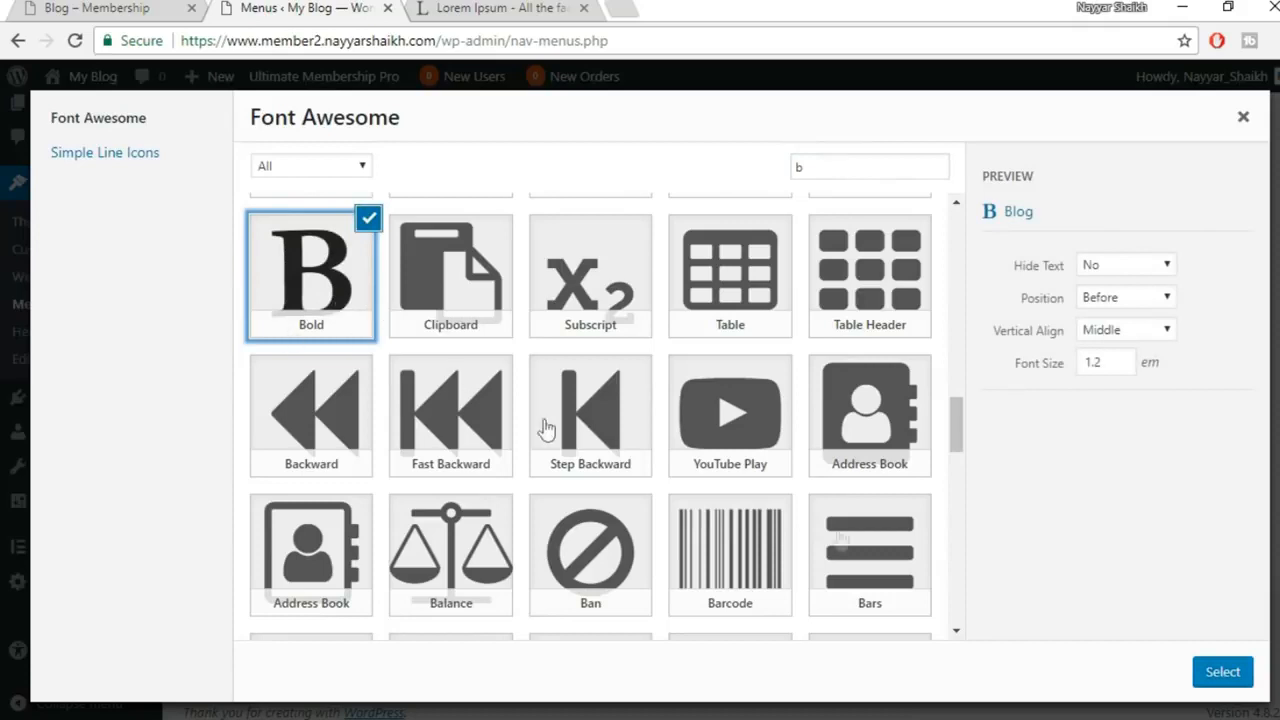
click(1222, 673)
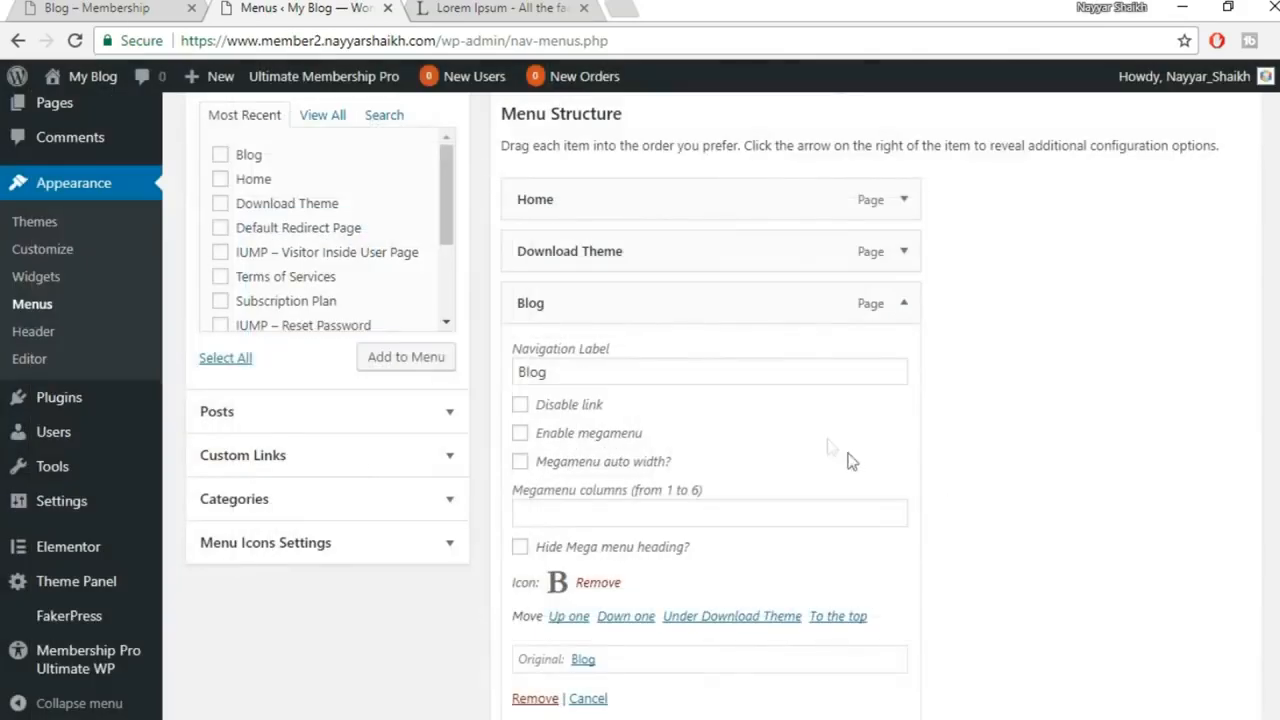
click(905, 306)
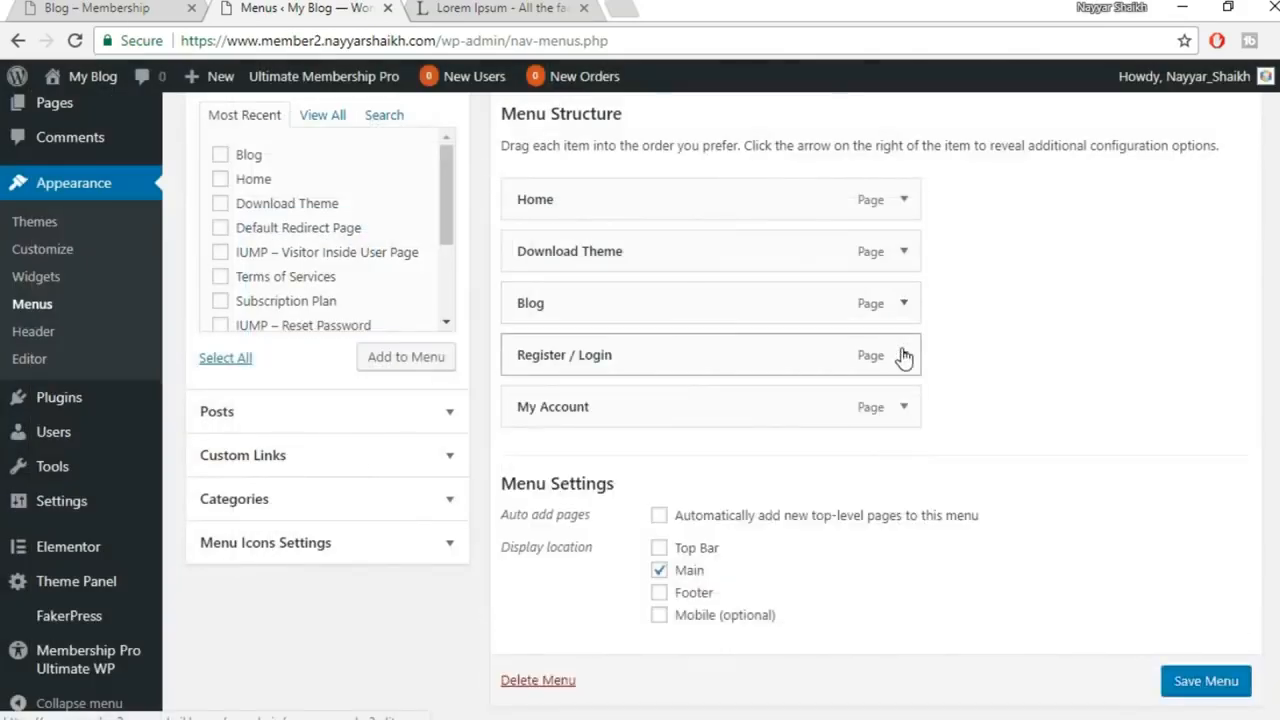
Search 'user' and assign a User icon to the Register / Login item
click(904, 355)
scroll(1050, 371, down, 1)
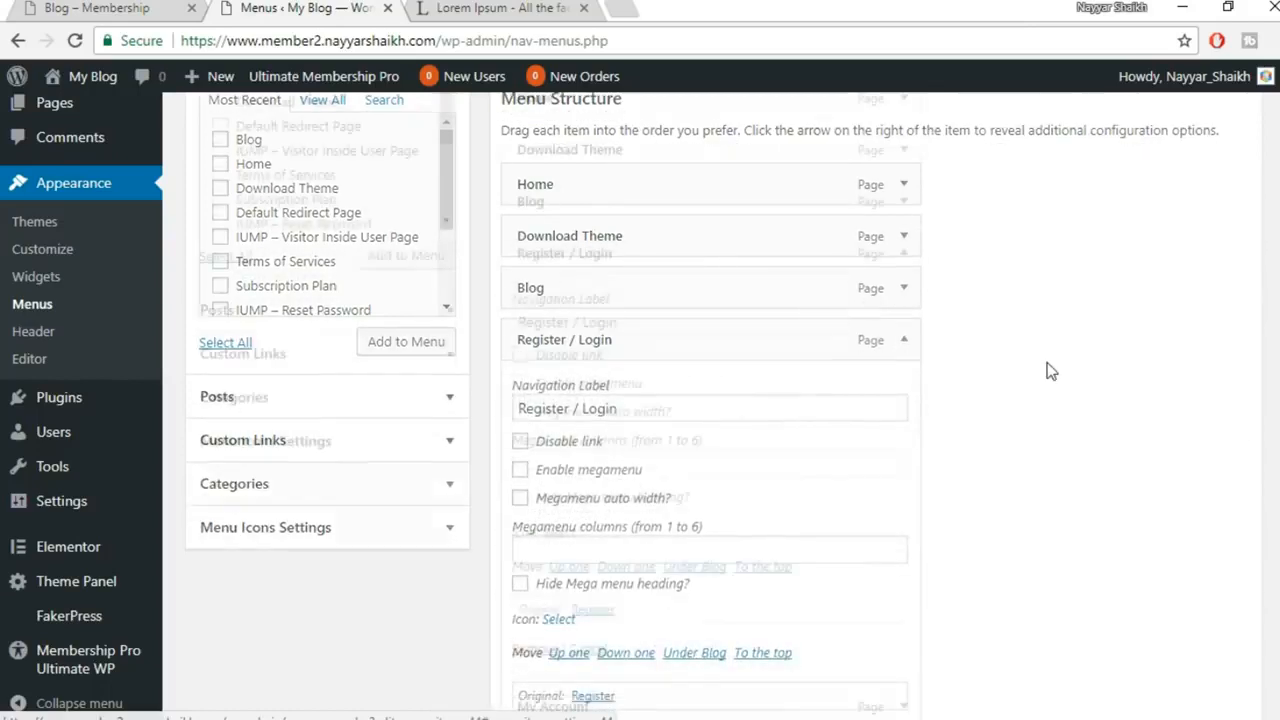
scroll(1050, 371, down, 3)
click(568, 331)
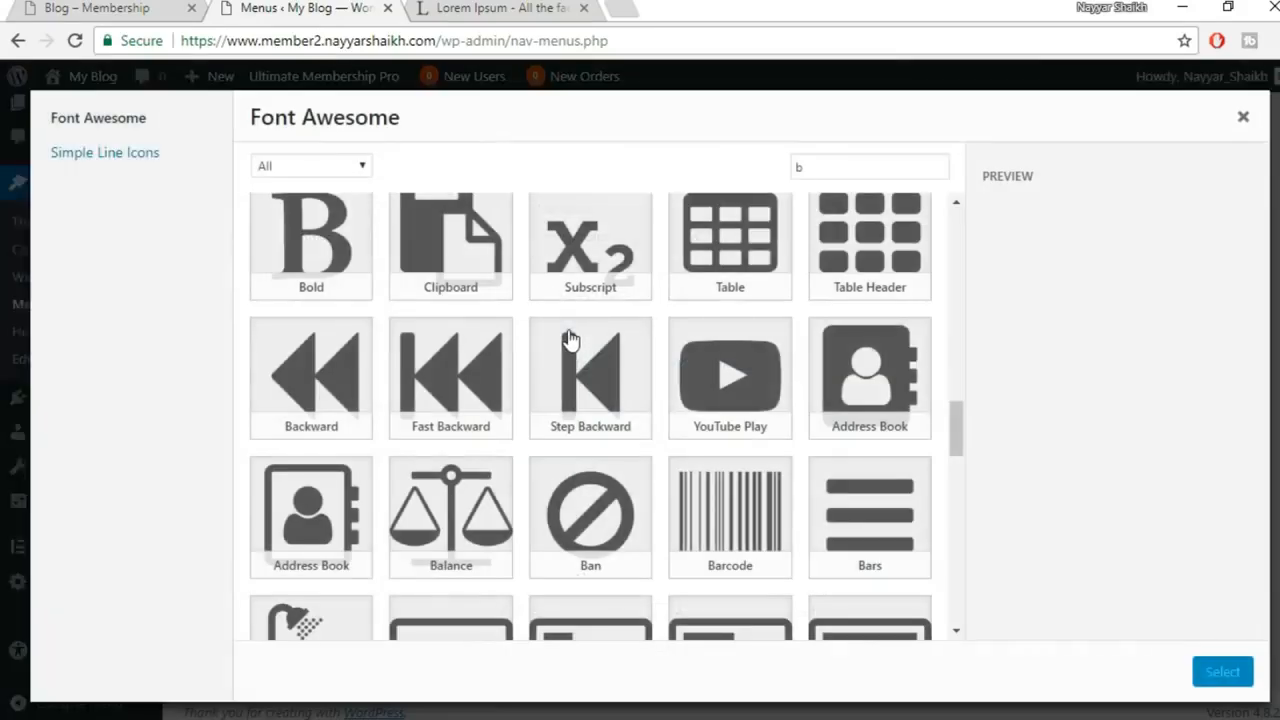
click(857, 166)
key(ctrl+a)
text(user)
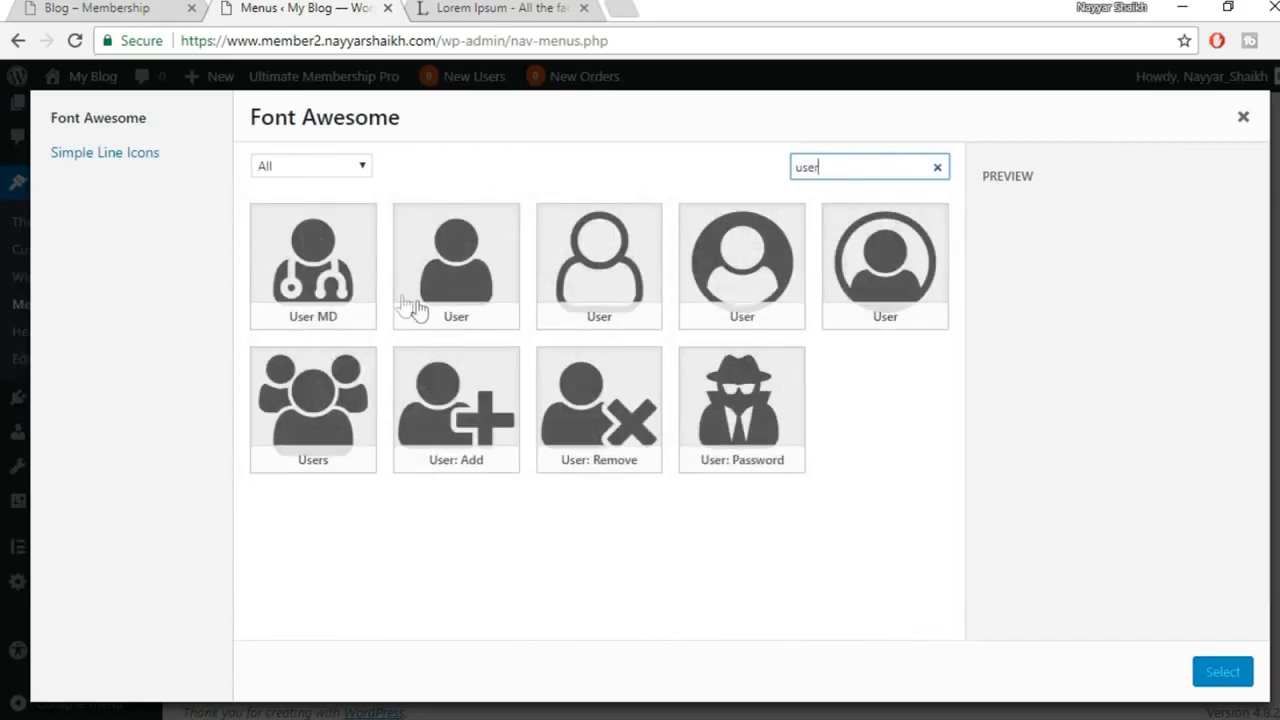
click(463, 266)
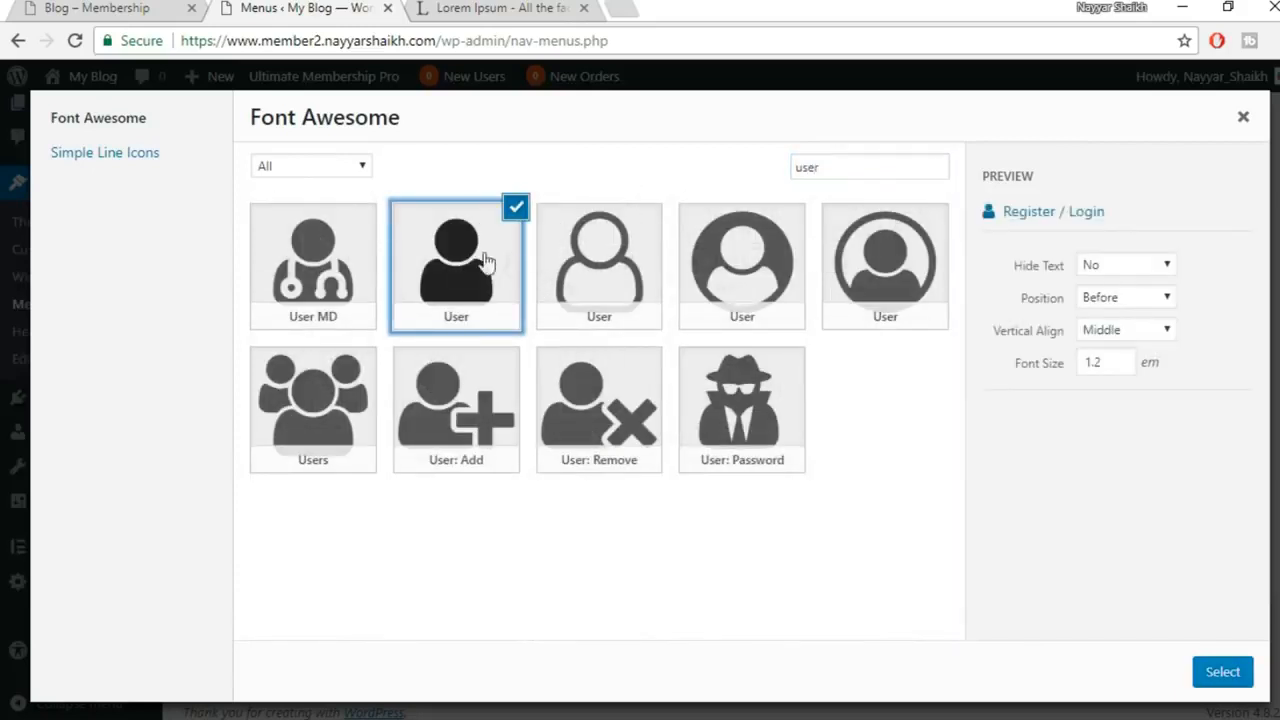
click(1237, 673)
scroll(897, 330, up, 1)
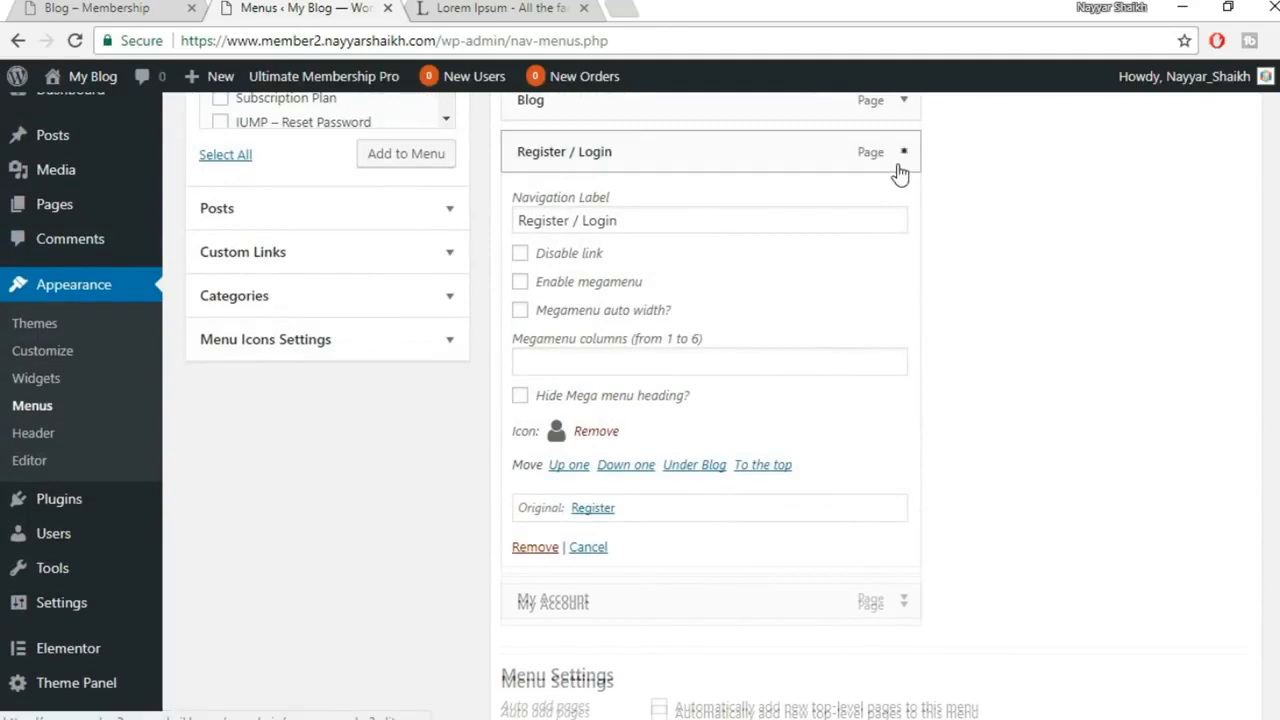
click(898, 168)
Give My Account the circled user icon and save the menu
click(903, 204)
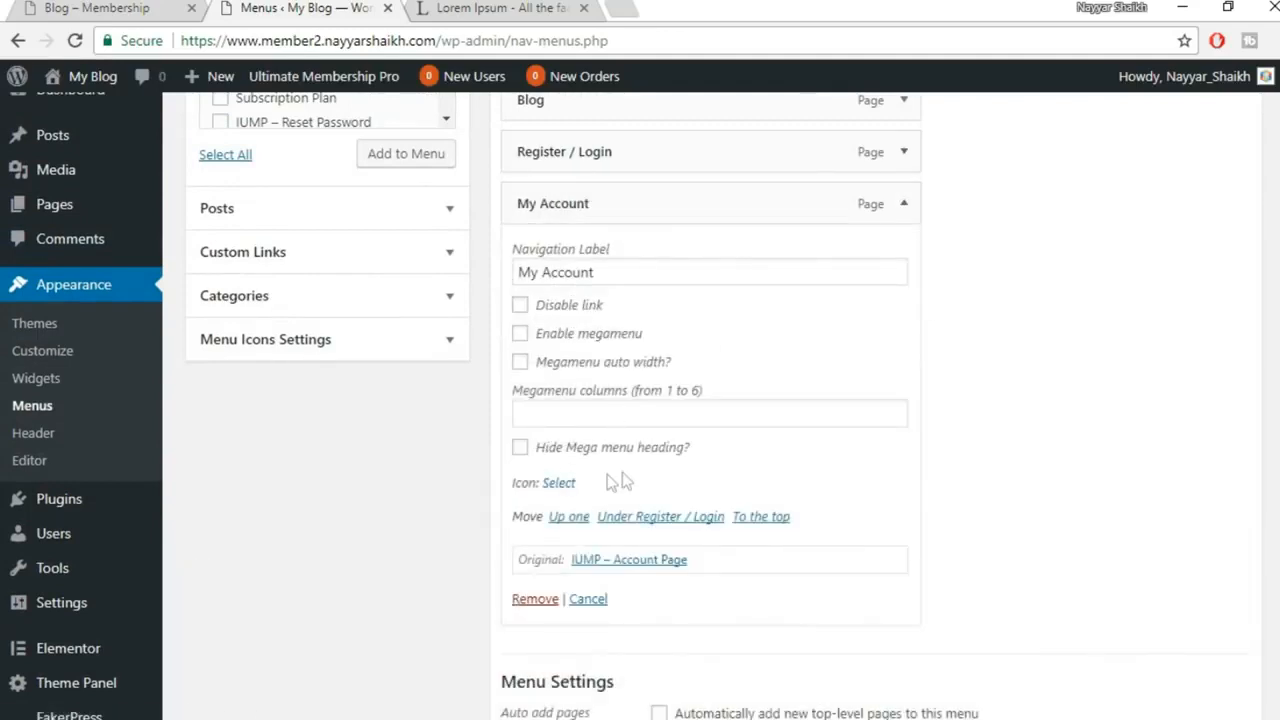
click(560, 483)
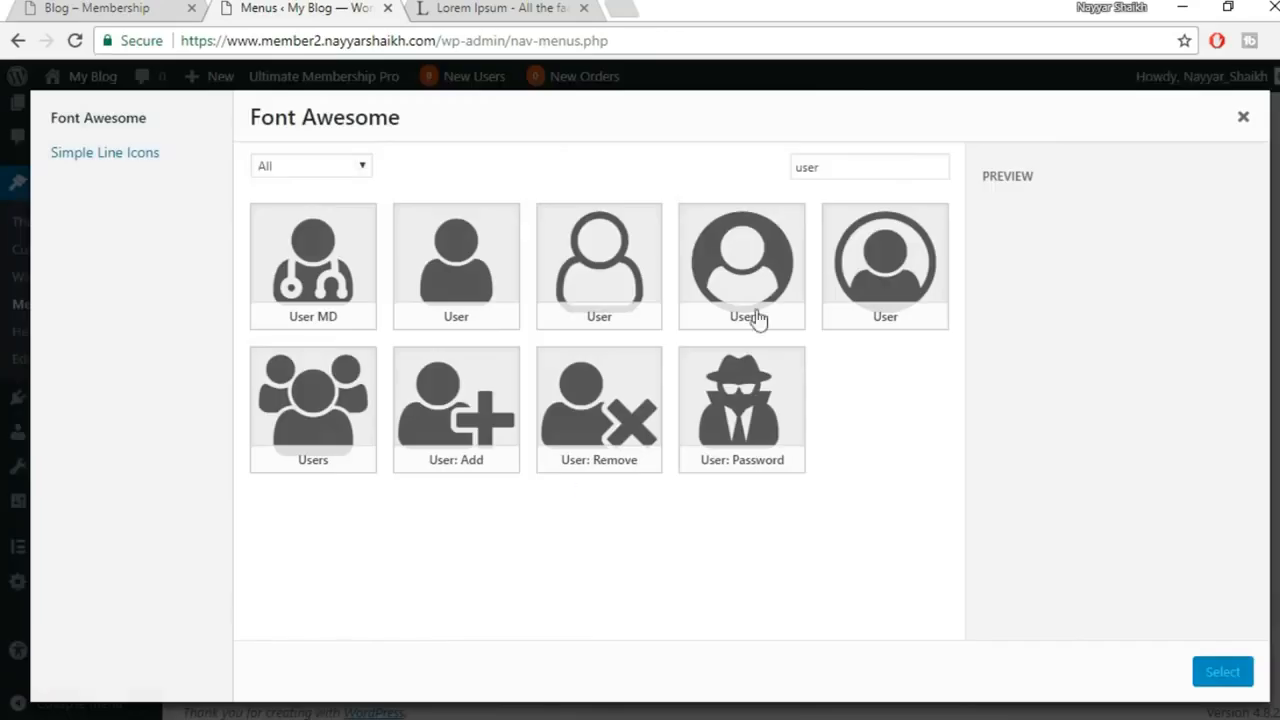
click(905, 280)
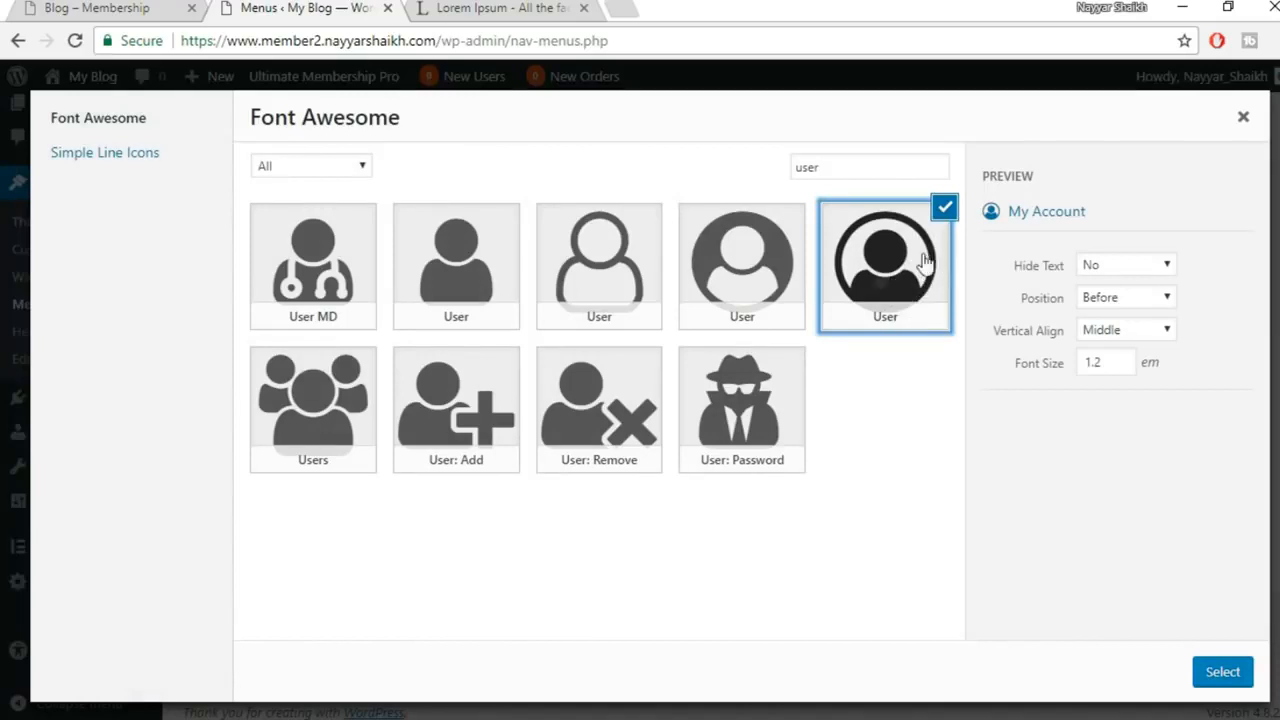
click(1199, 686)
scroll(1200, 650, down, 2)
click(1214, 622)
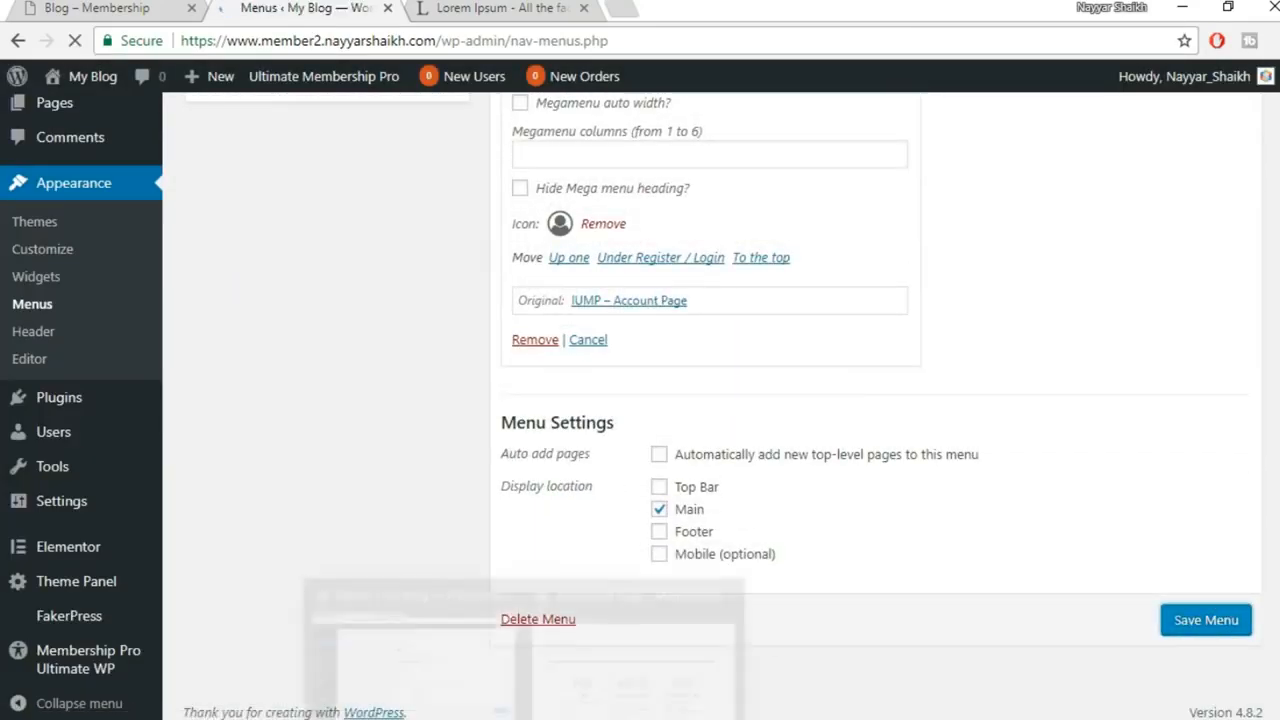
Reload the live site's Register page and go to its Home page
click(643, 683)
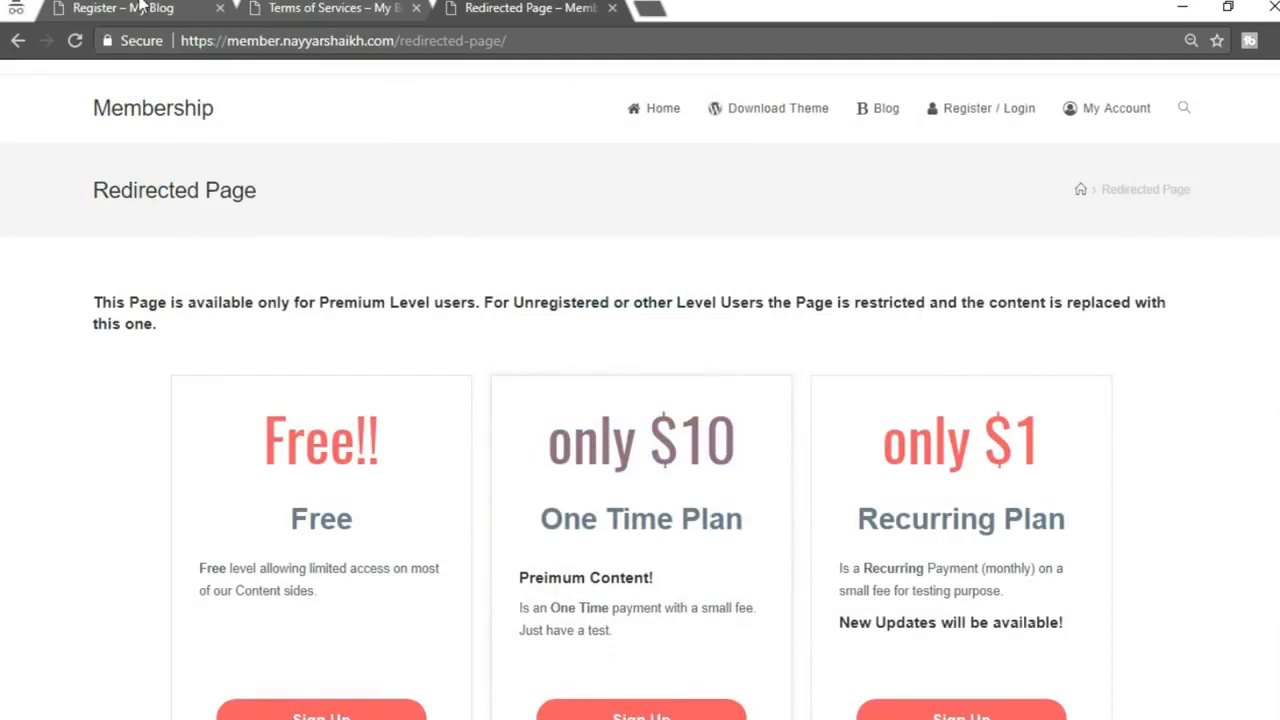
click(146, 8)
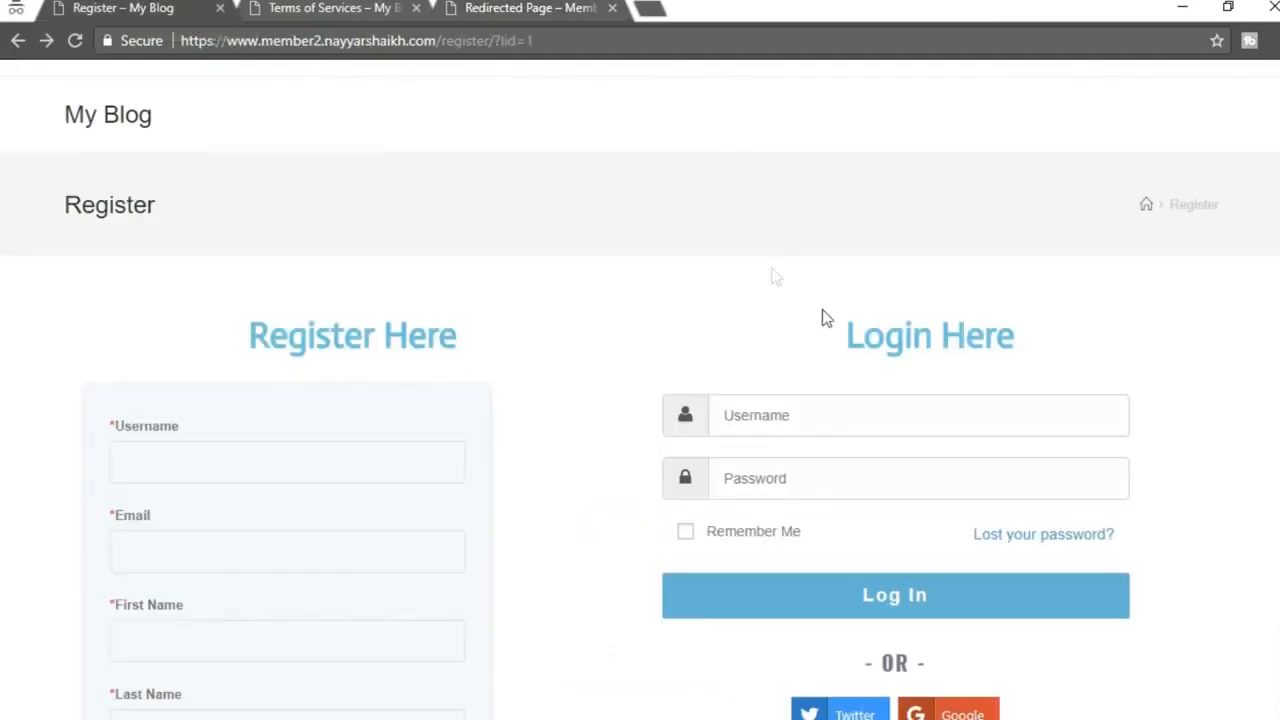
click(74, 42)
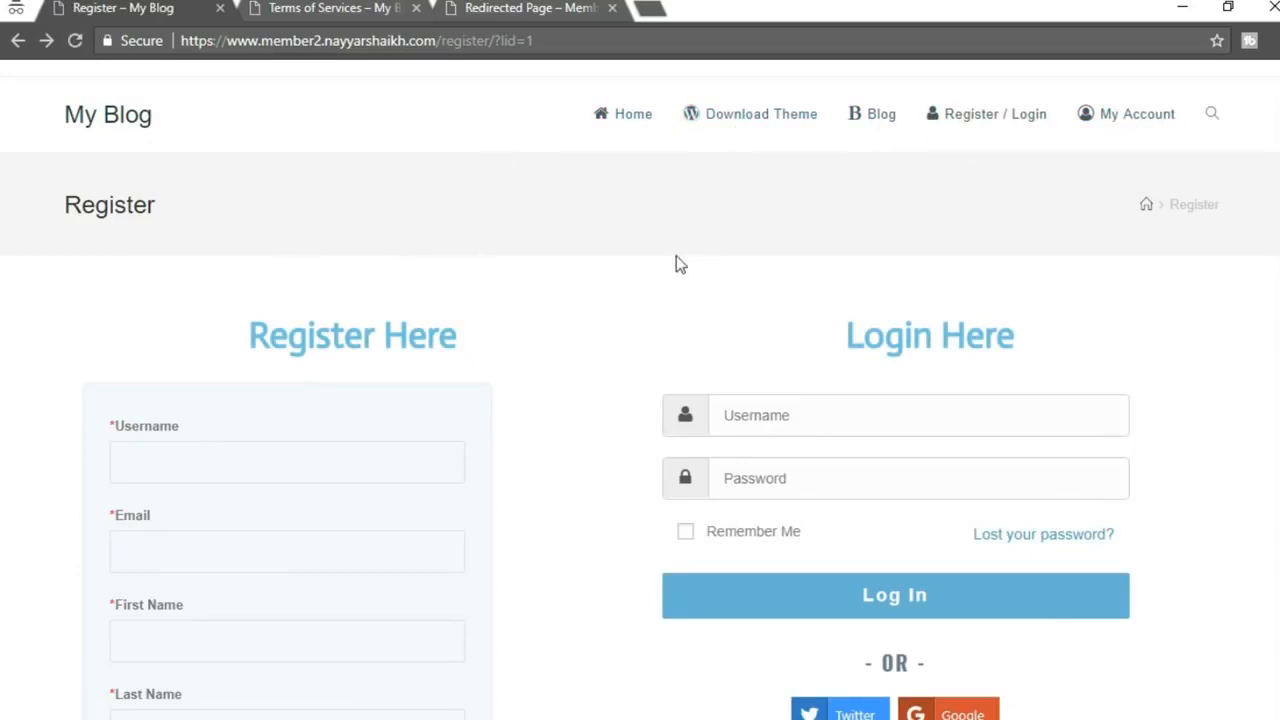
click(634, 121)
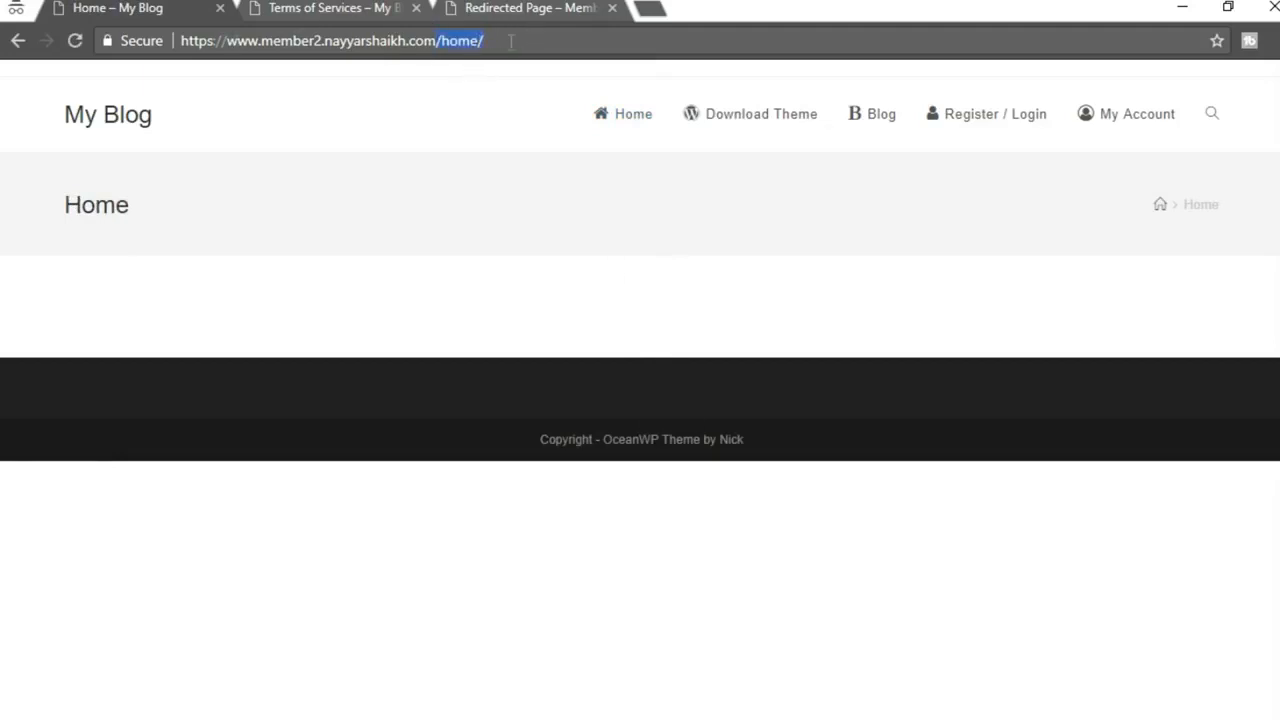
Open the Membership site's home page in the other tab
click(503, 117)
click(521, 8)
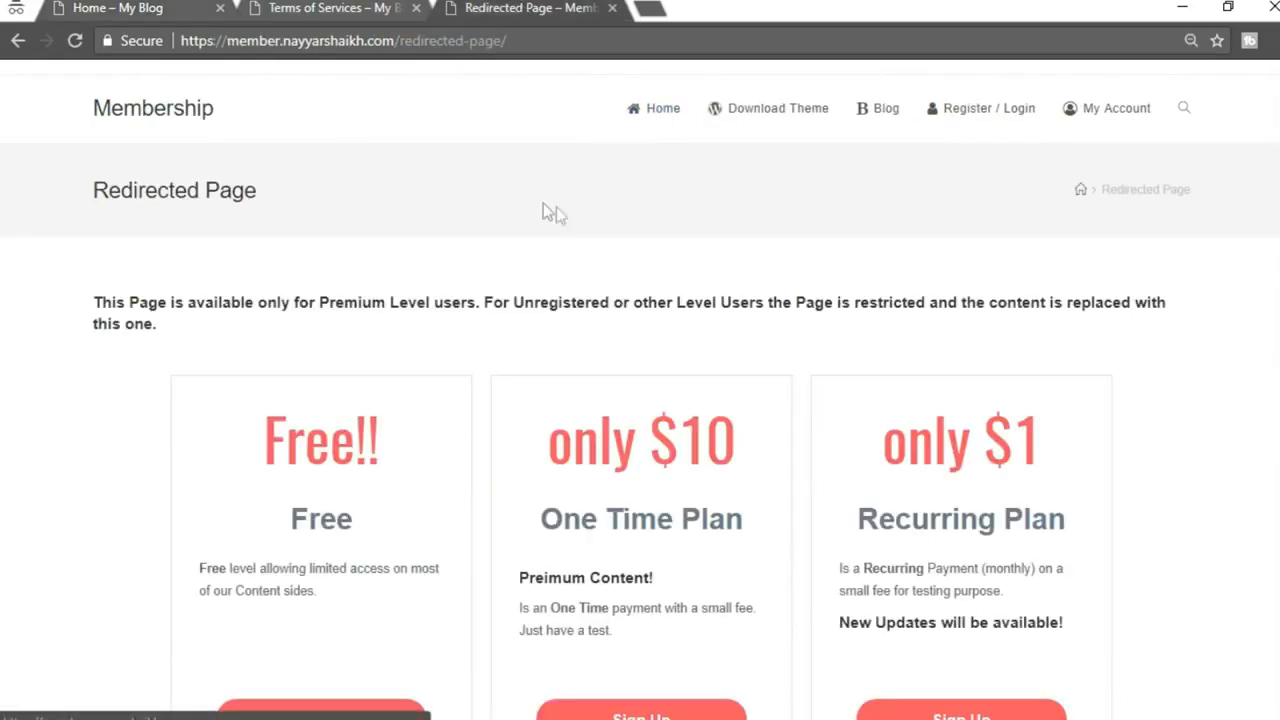
click(651, 117)
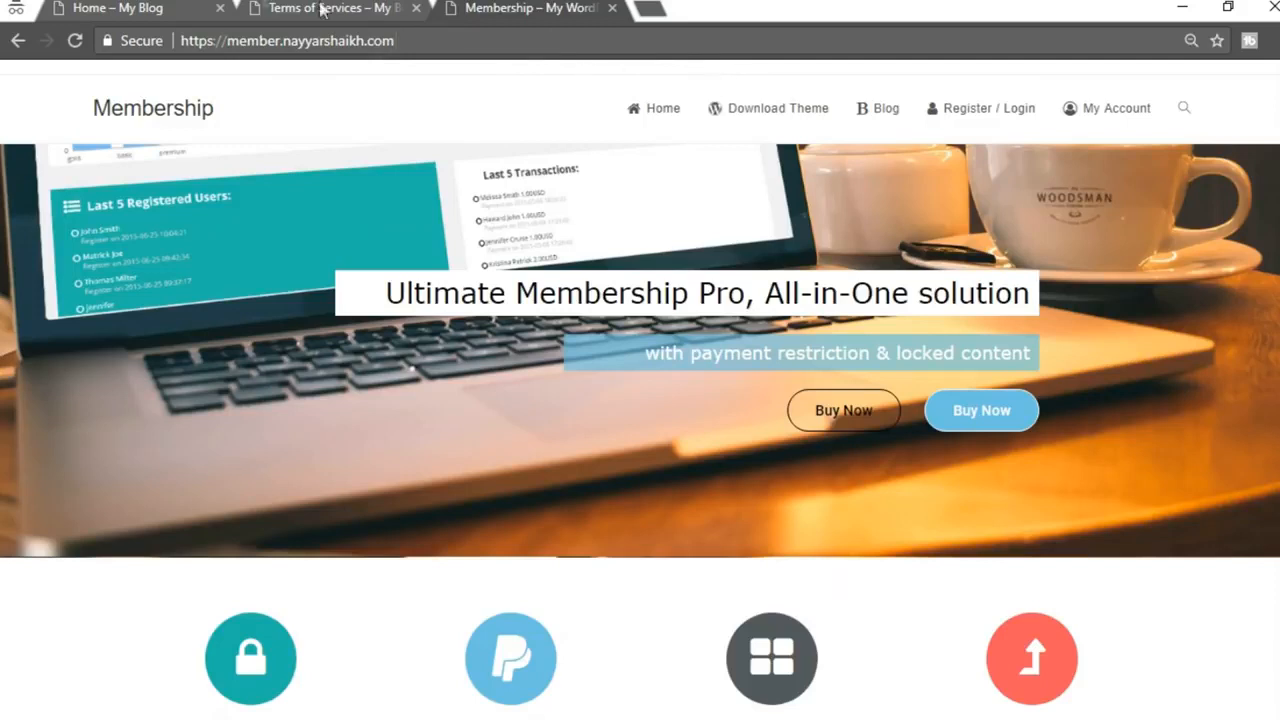
Return to the My Blog site and open its Blog page to check the icons
click(187, 7)
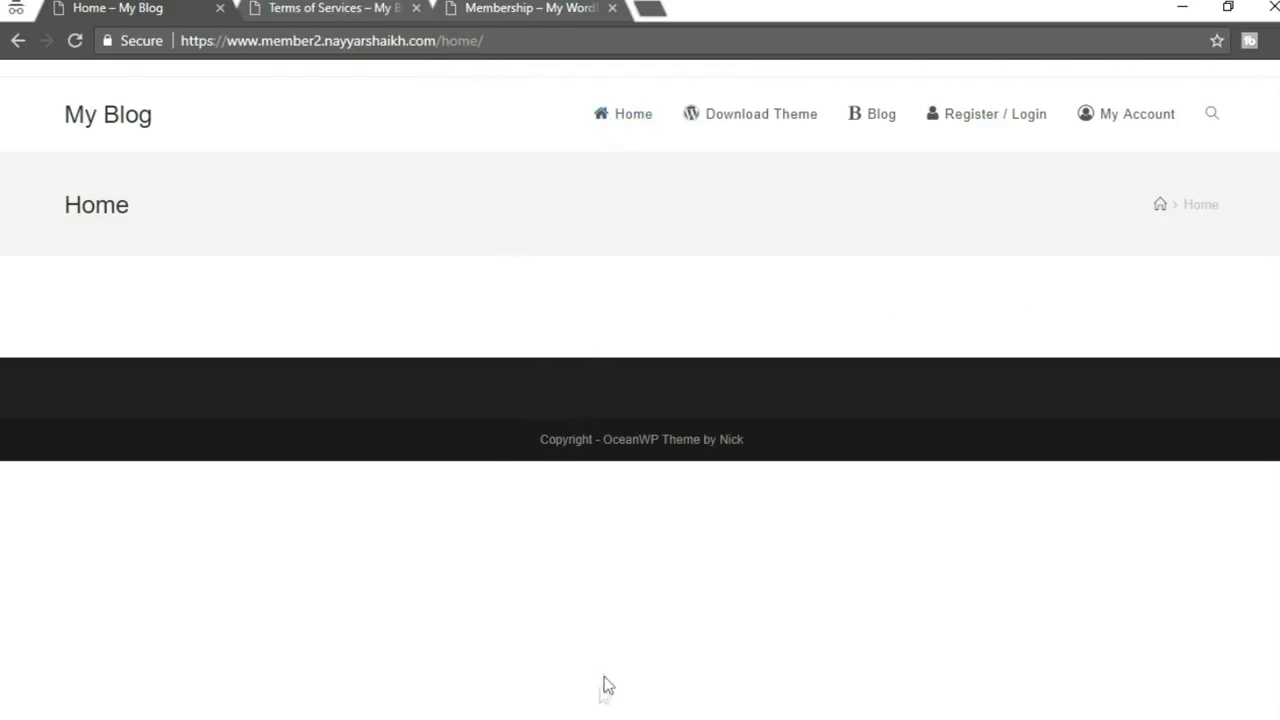
click(885, 130)
scroll(351, 493, down, 4)
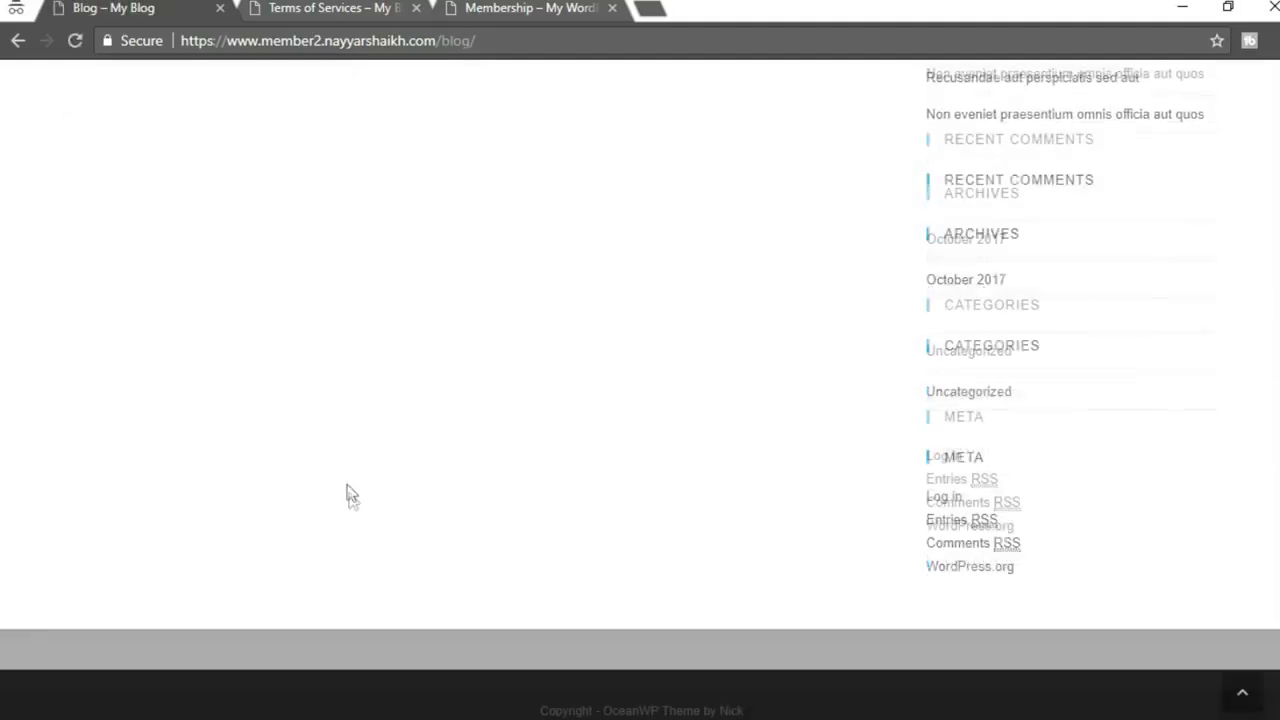
scroll(363, 530, up, 5)
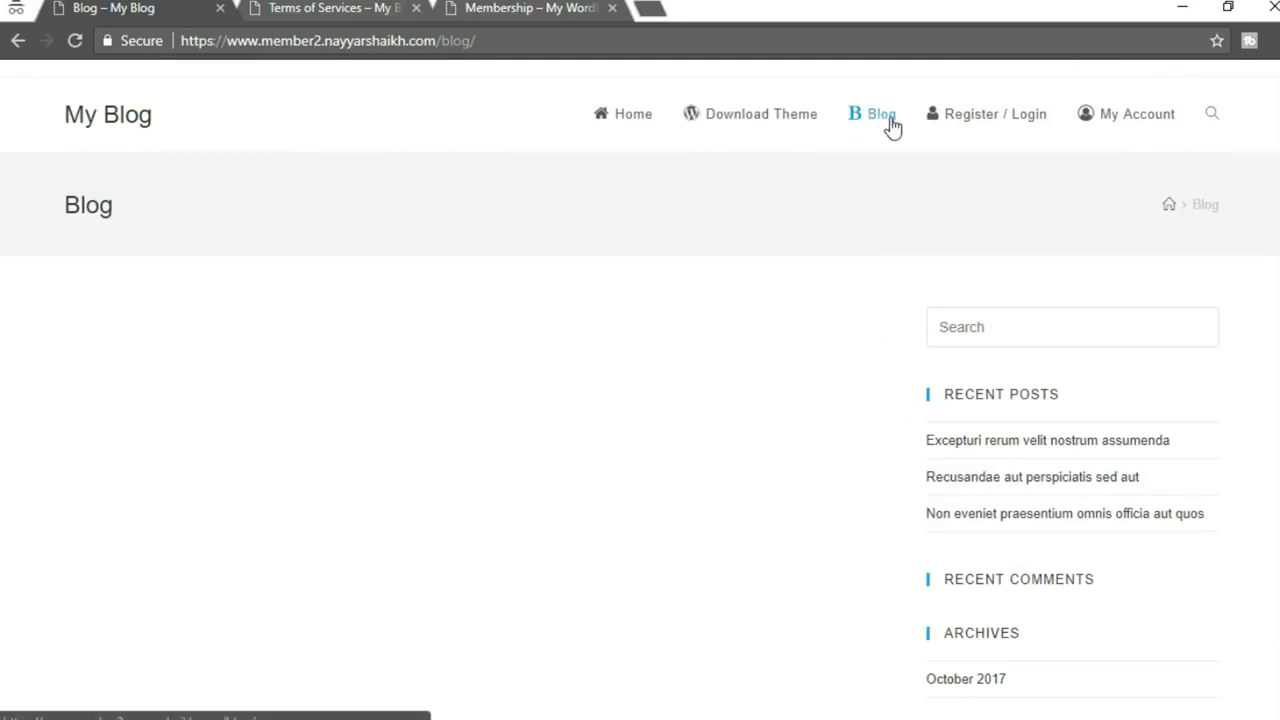
scroll(457, 246, down, 5)
scroll(474, 500, up, 5)
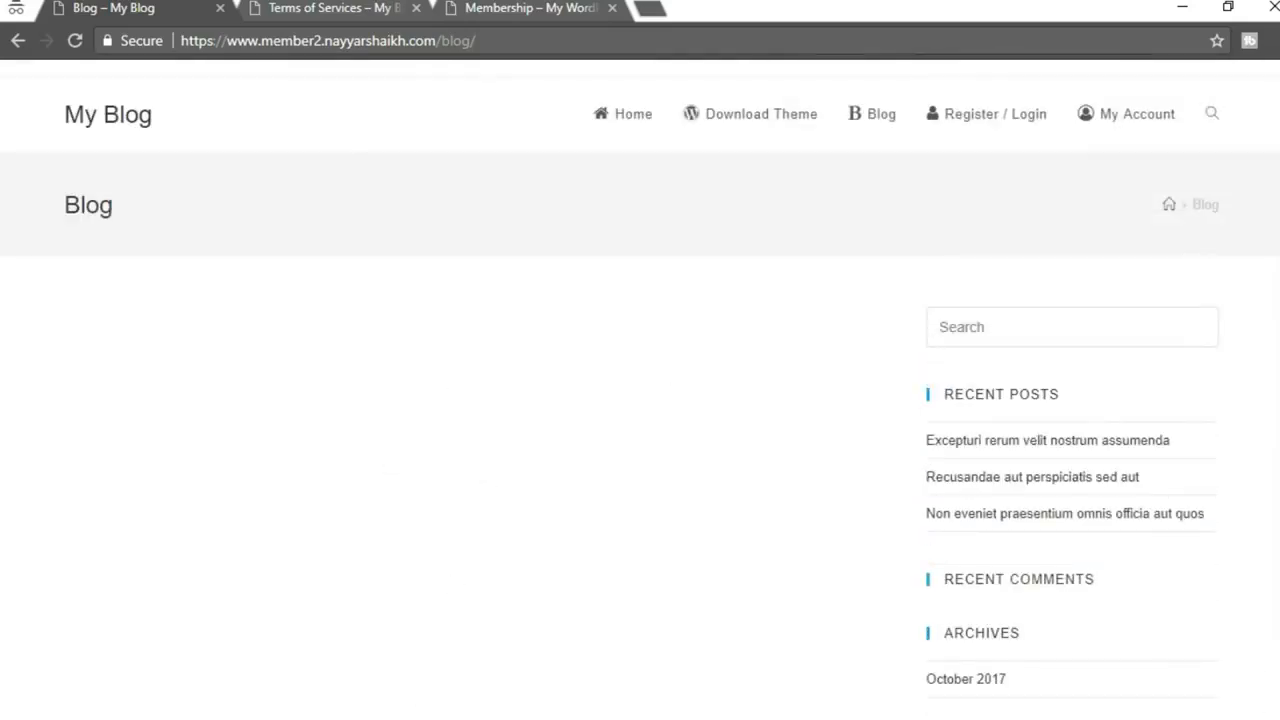
Open Reading Settings and choose a static page for the homepage
click(430, 628)
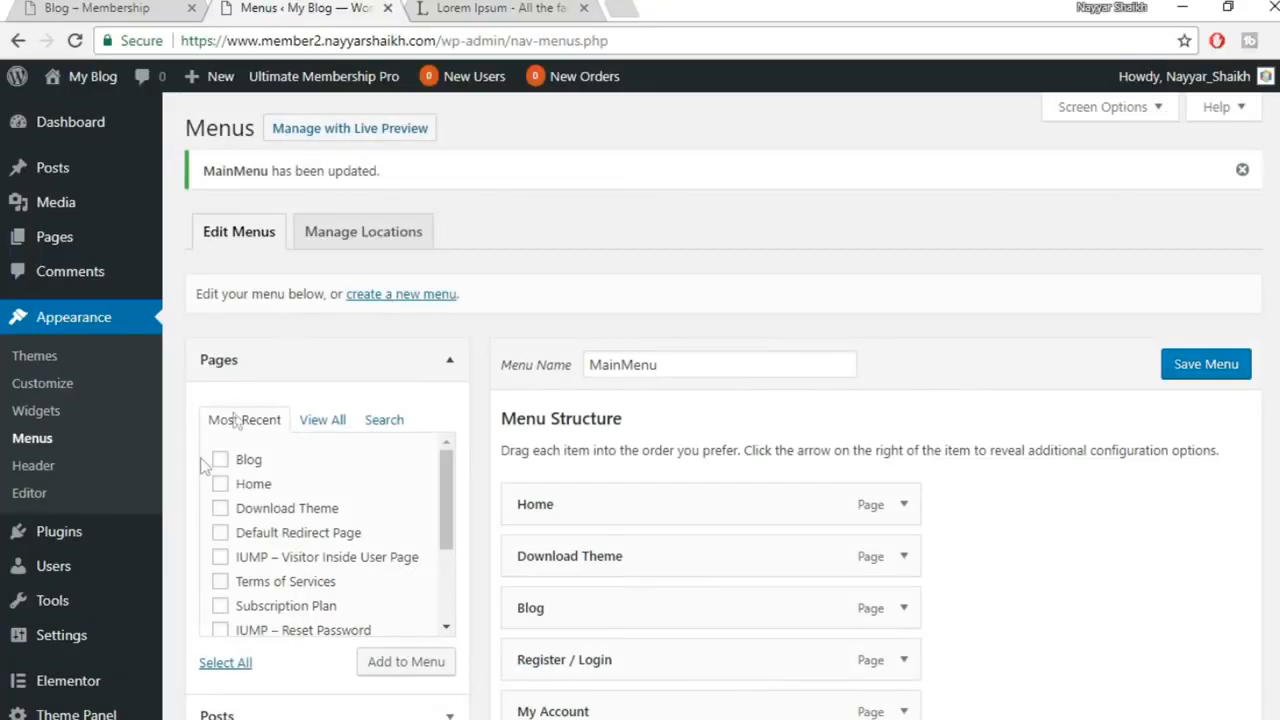
scroll(220, 470, down, 4)
mouse_move(62, 502)
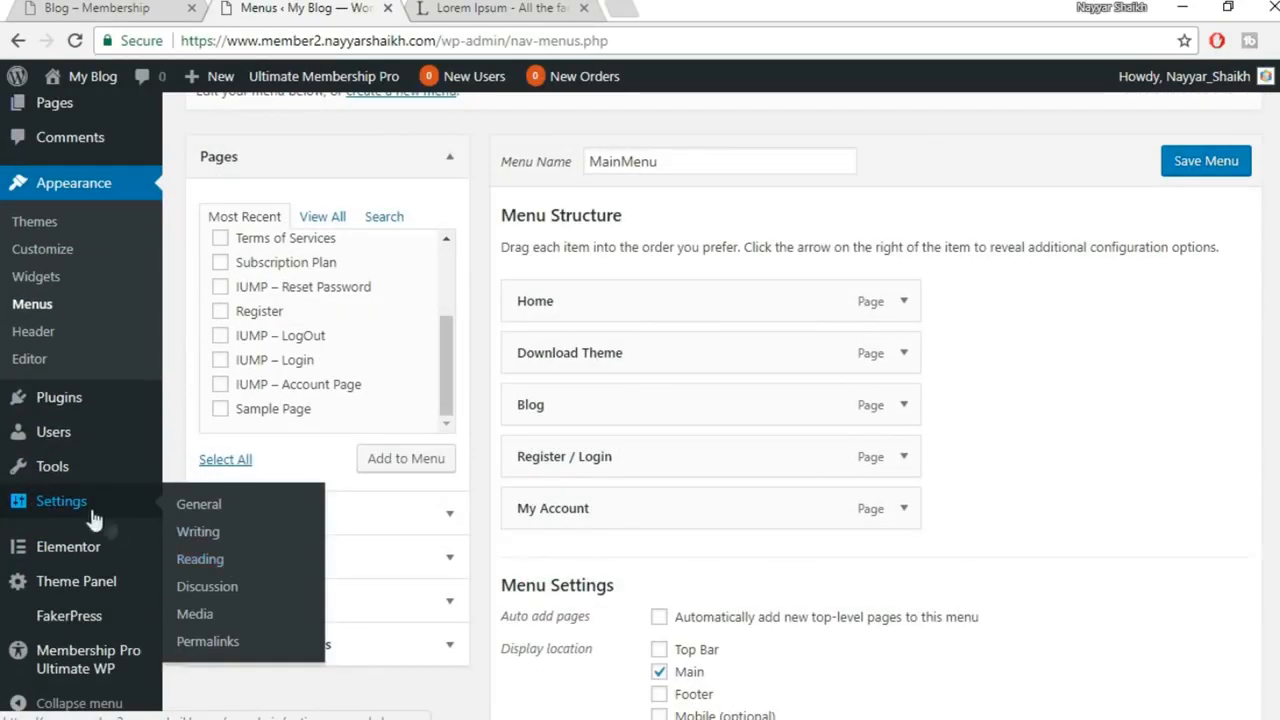
click(213, 566)
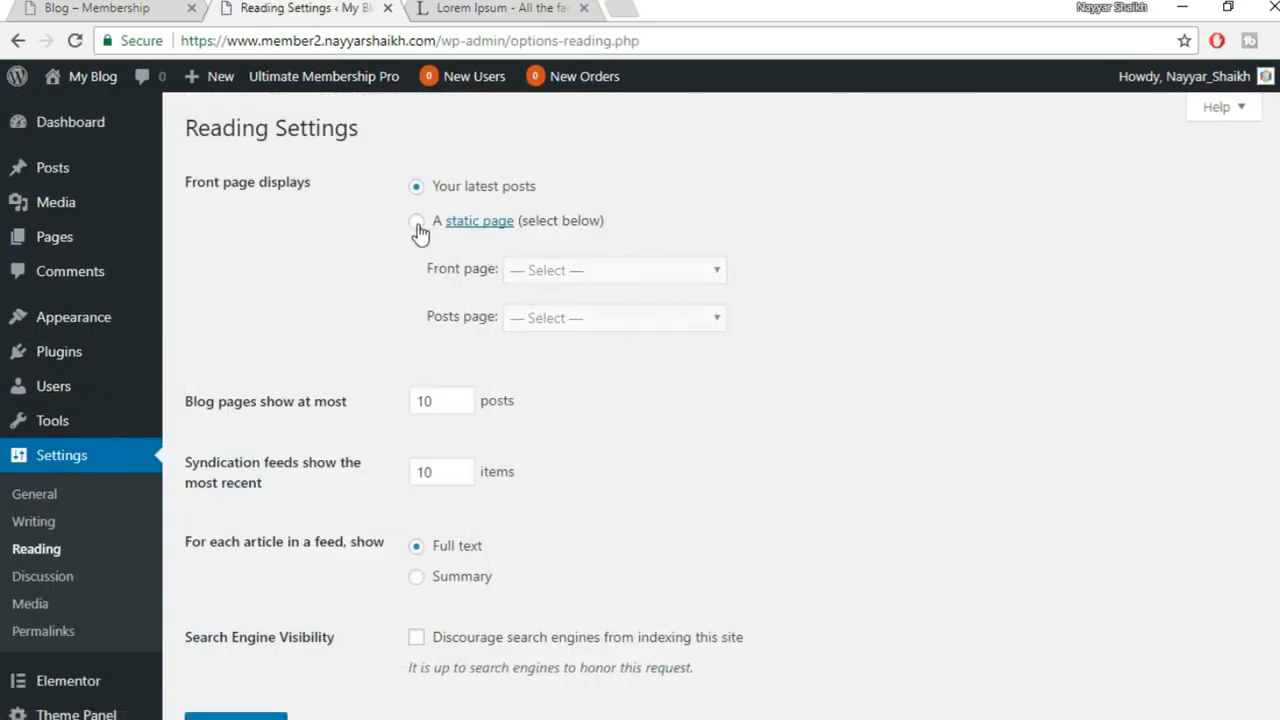
click(417, 222)
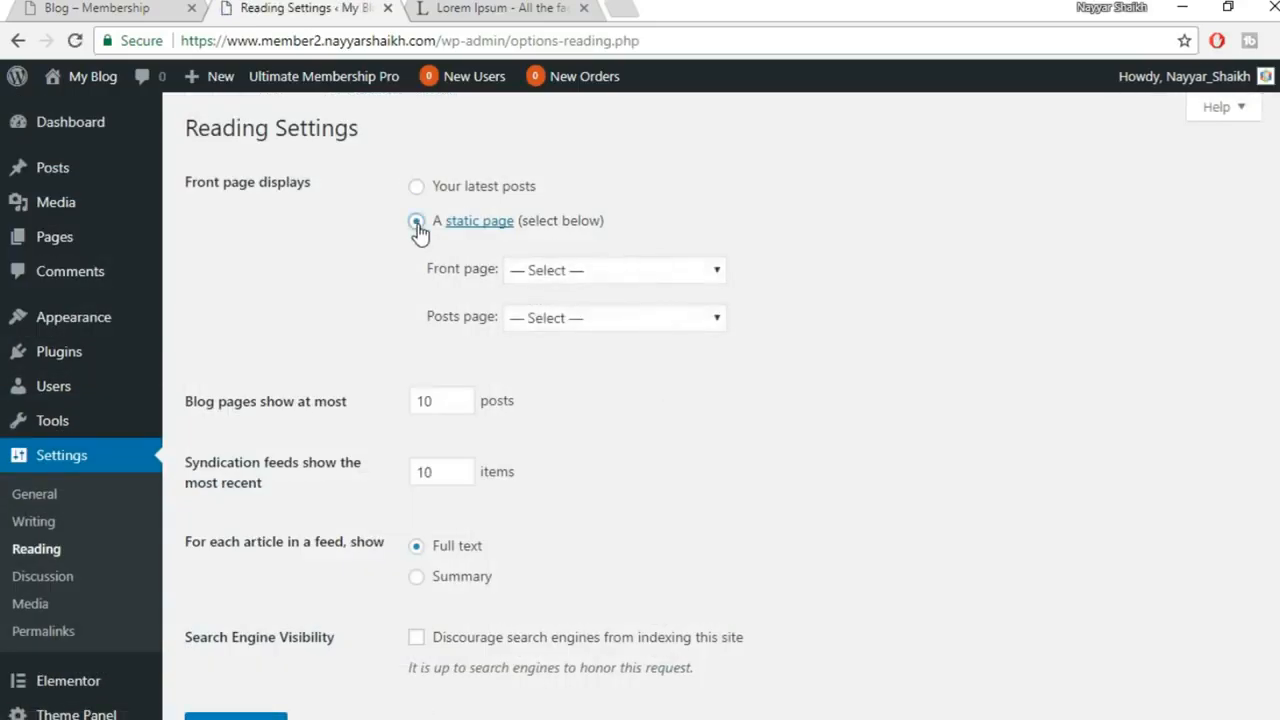
Set Front page to Home and Posts page to Blog, then save
click(570, 271)
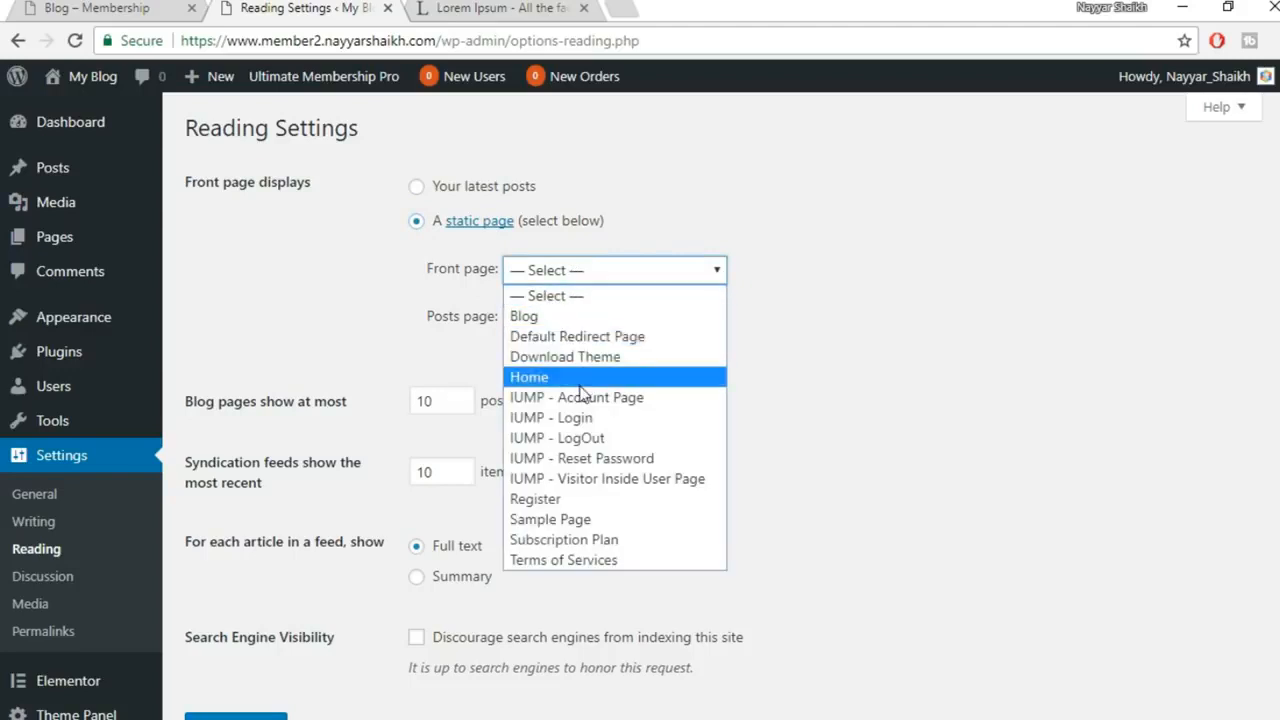
click(580, 382)
click(619, 318)
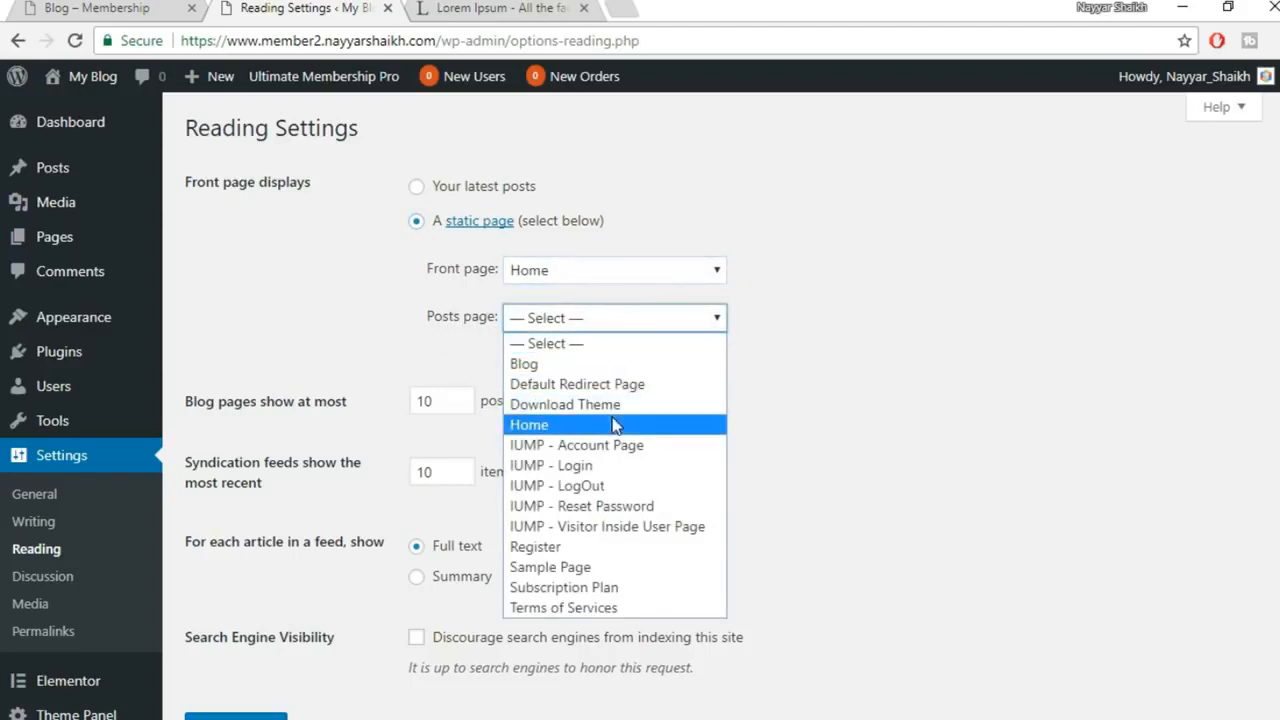
click(585, 365)
scroll(346, 600, down, 2)
click(232, 605)
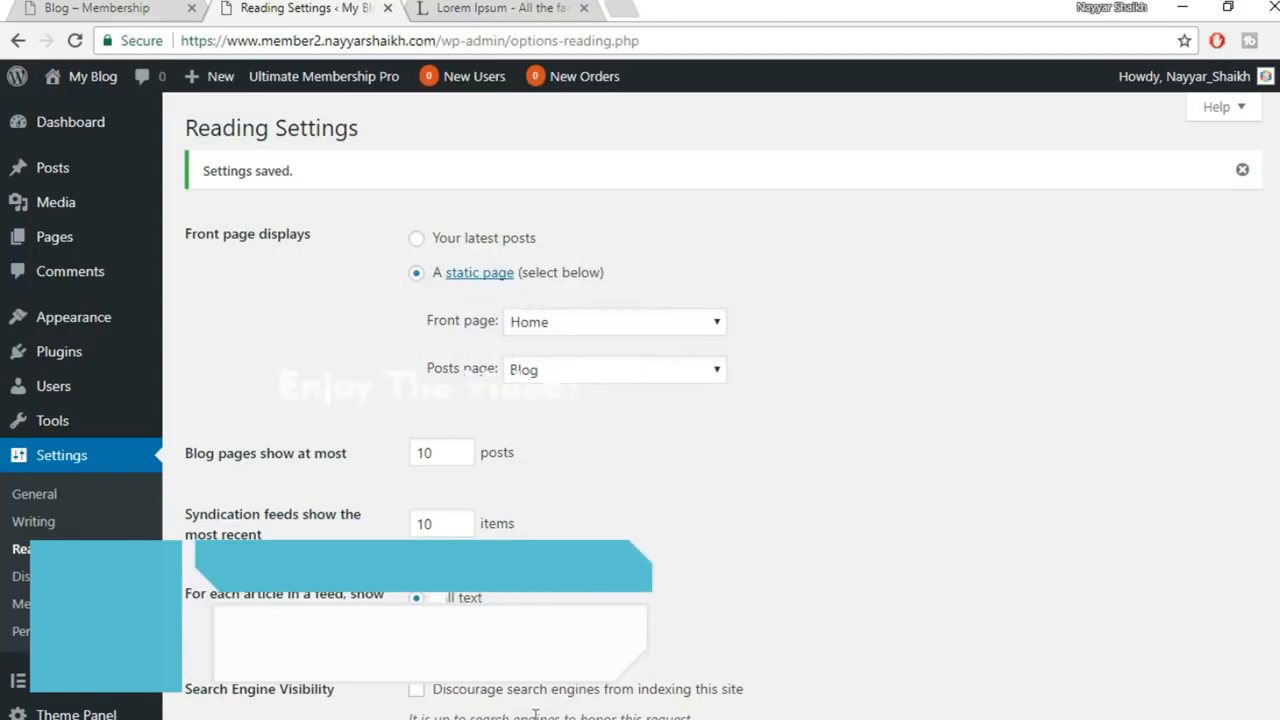
Reload the live Blog page to see its posts listed, then go to Home
click(703, 621)
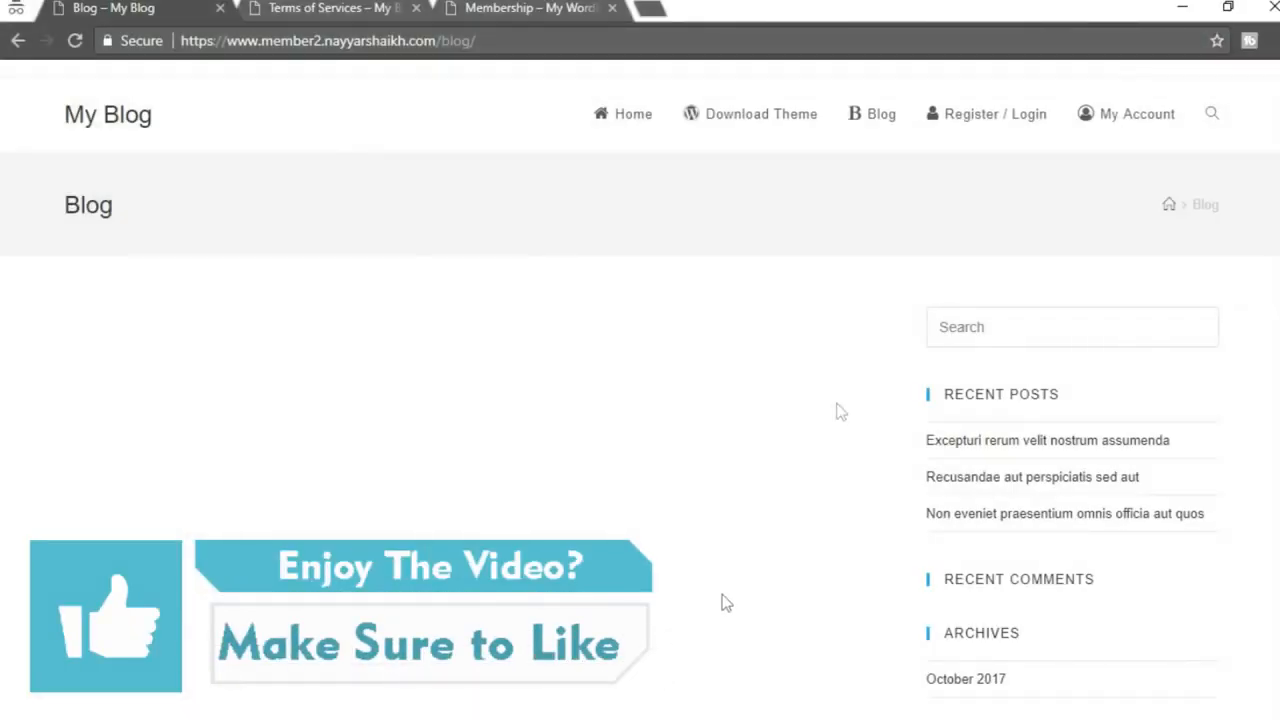
click(74, 40)
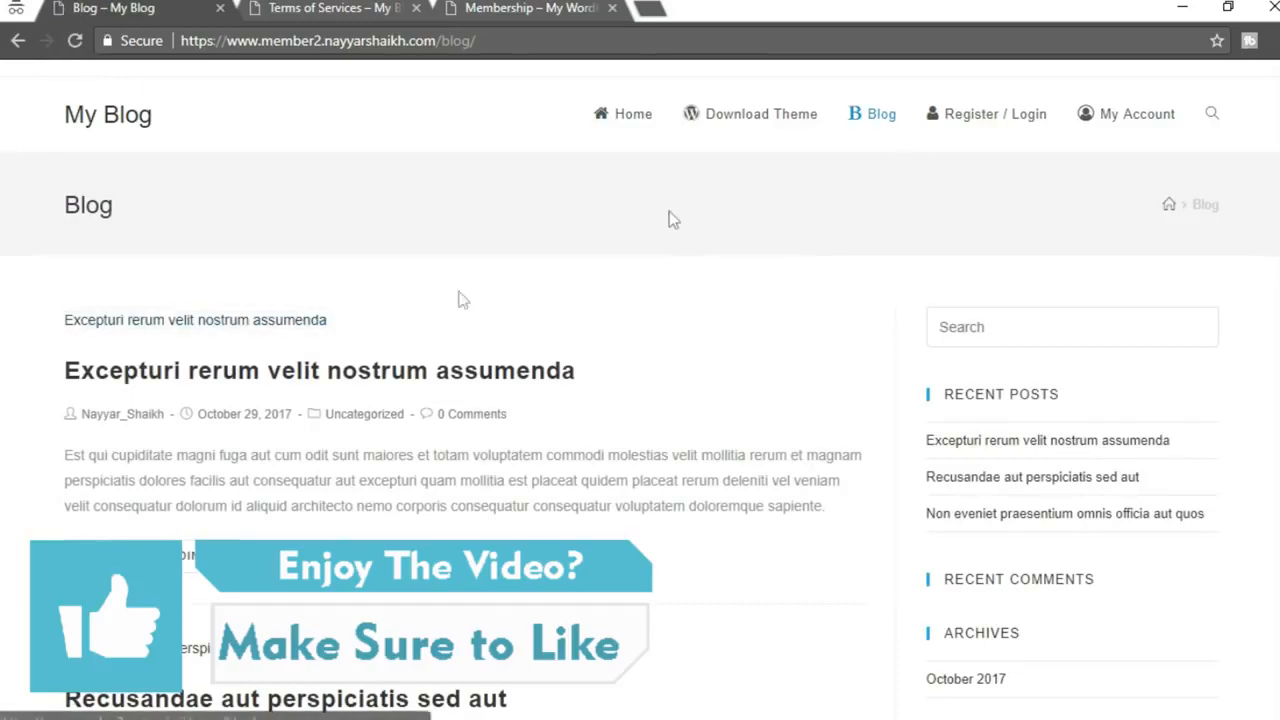
scroll(405, 440, down, 3)
scroll(413, 468, down, 4)
scroll(517, 312, up, 10)
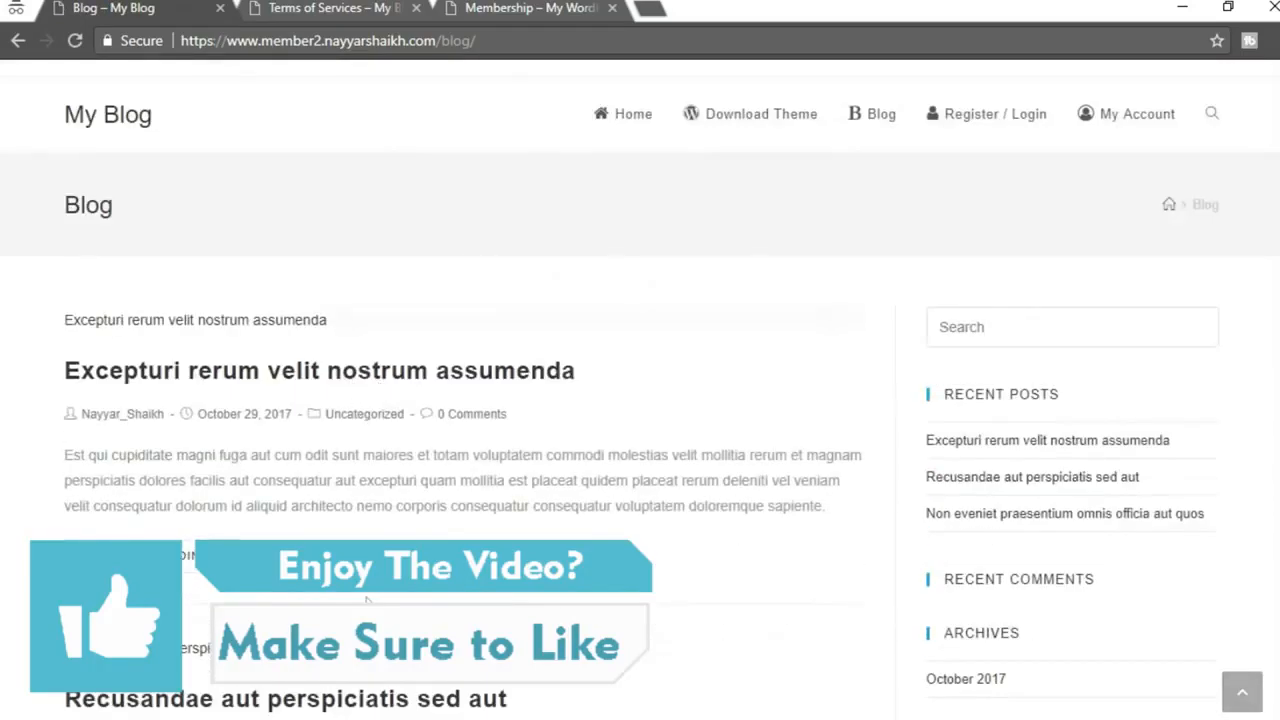
click(620, 118)
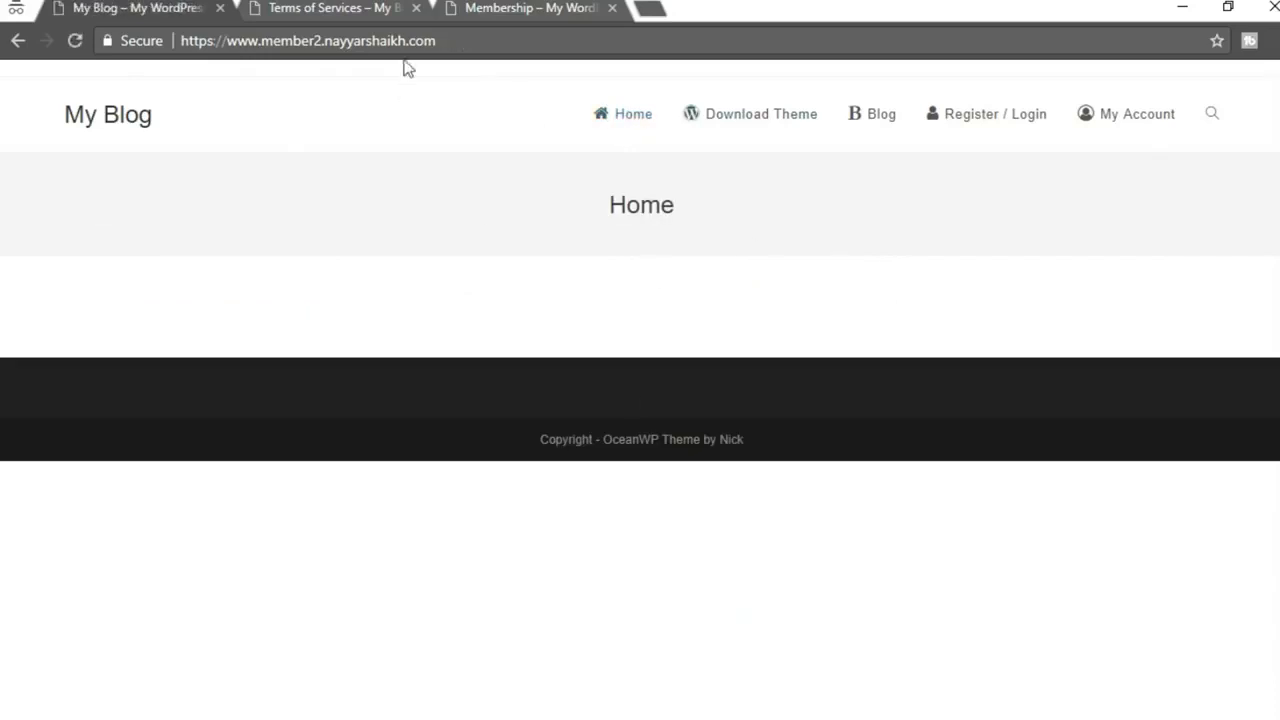
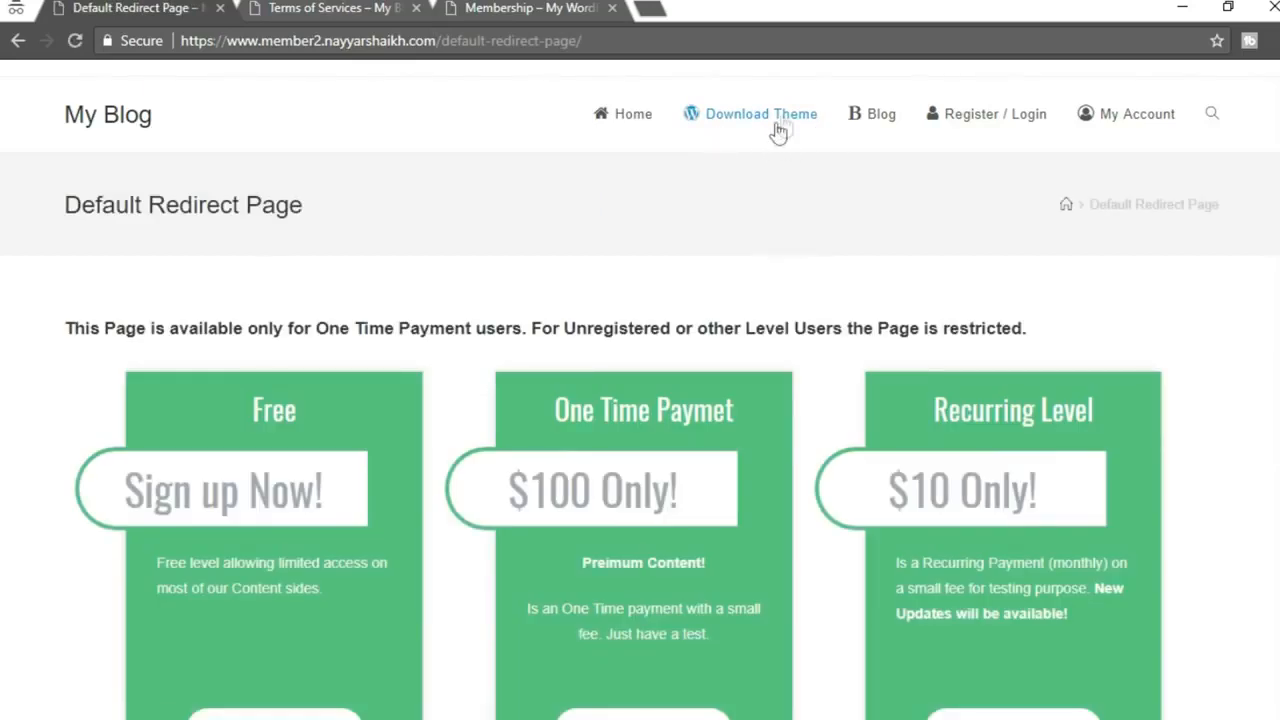
Look over the Default Redirect Page, then go to the Register / Login page
scroll(600, 280, down, 1)
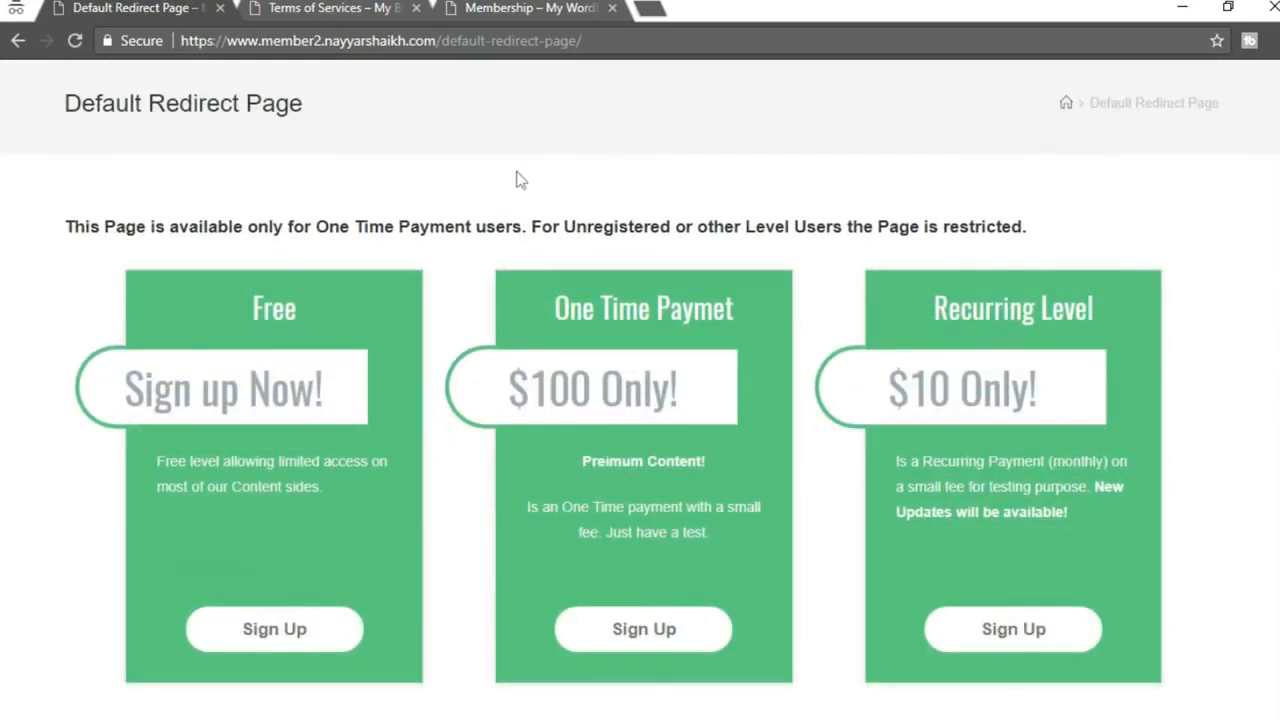
drag(442, 40, 676, 34)
click(651, 140)
scroll(711, 216, up, 1)
scroll(711, 216, down, 1)
scroll(720, 250, down, 1)
scroll(734, 473, up, 2)
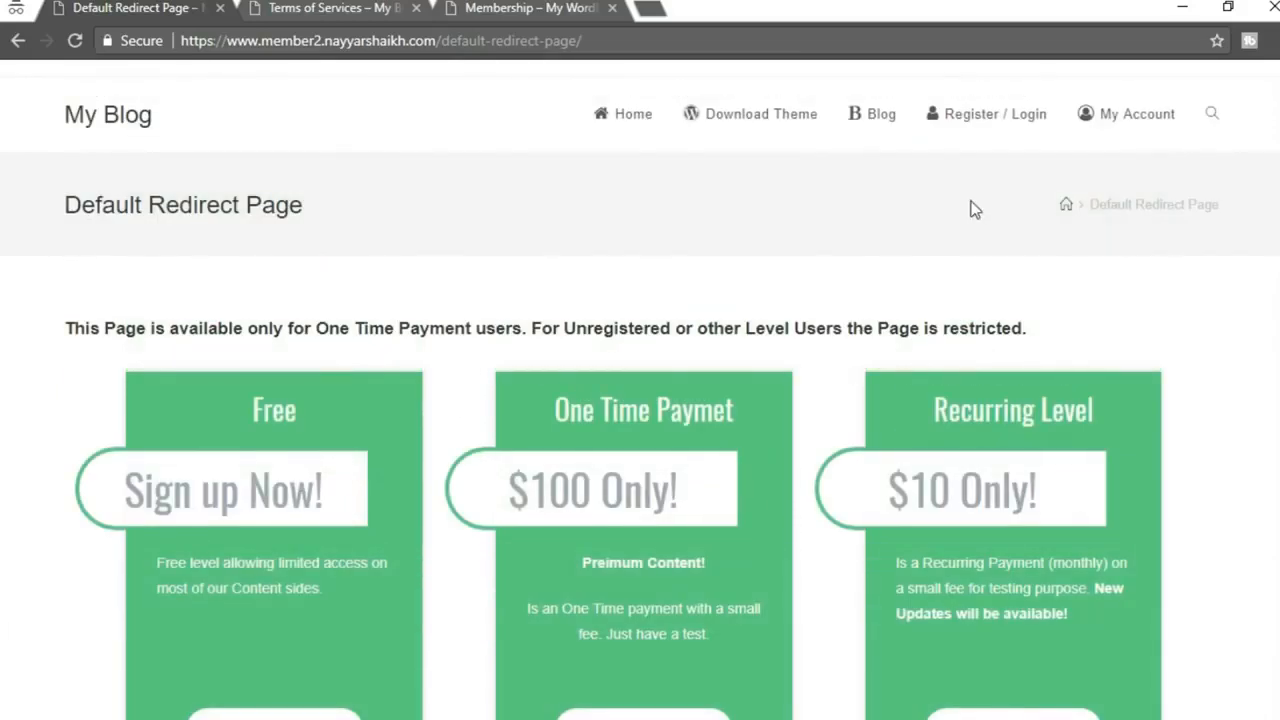
click(983, 130)
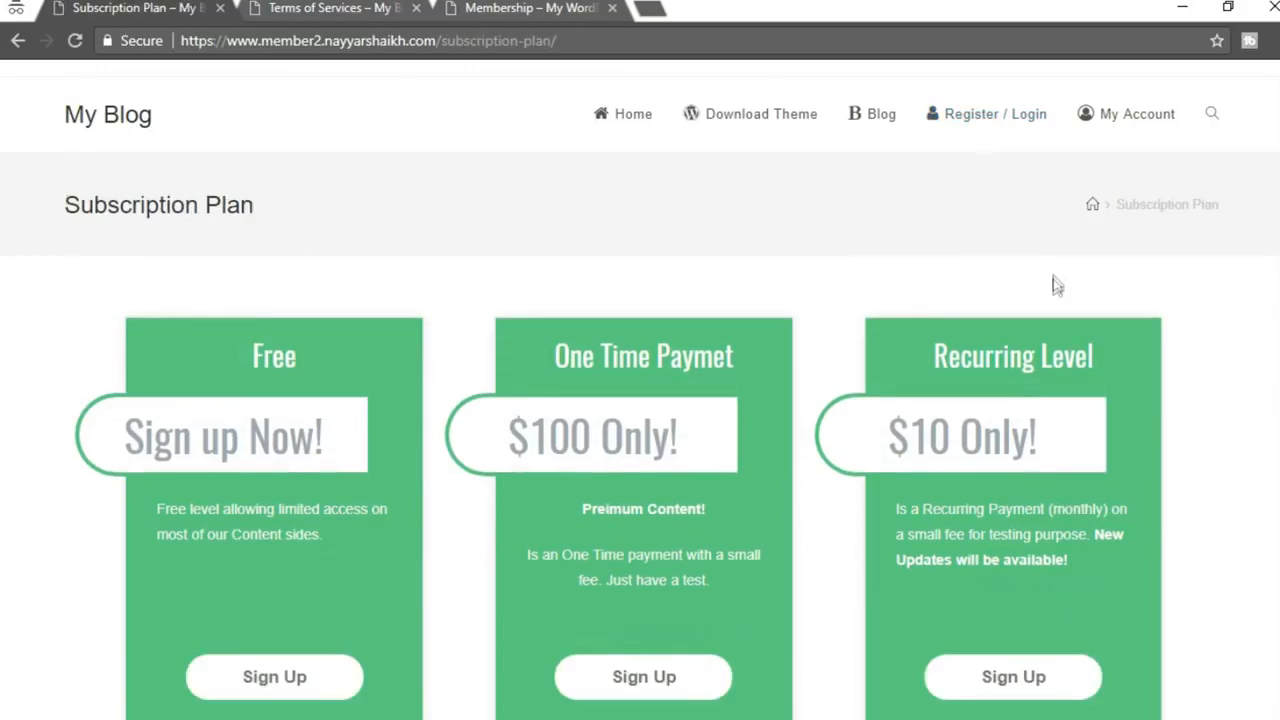
Sign up for the Free subscription plan and scroll the resulting Register page
scroll(484, 567, down, 3)
scroll(337, 531, up, 2)
scroll(251, 537, down, 2)
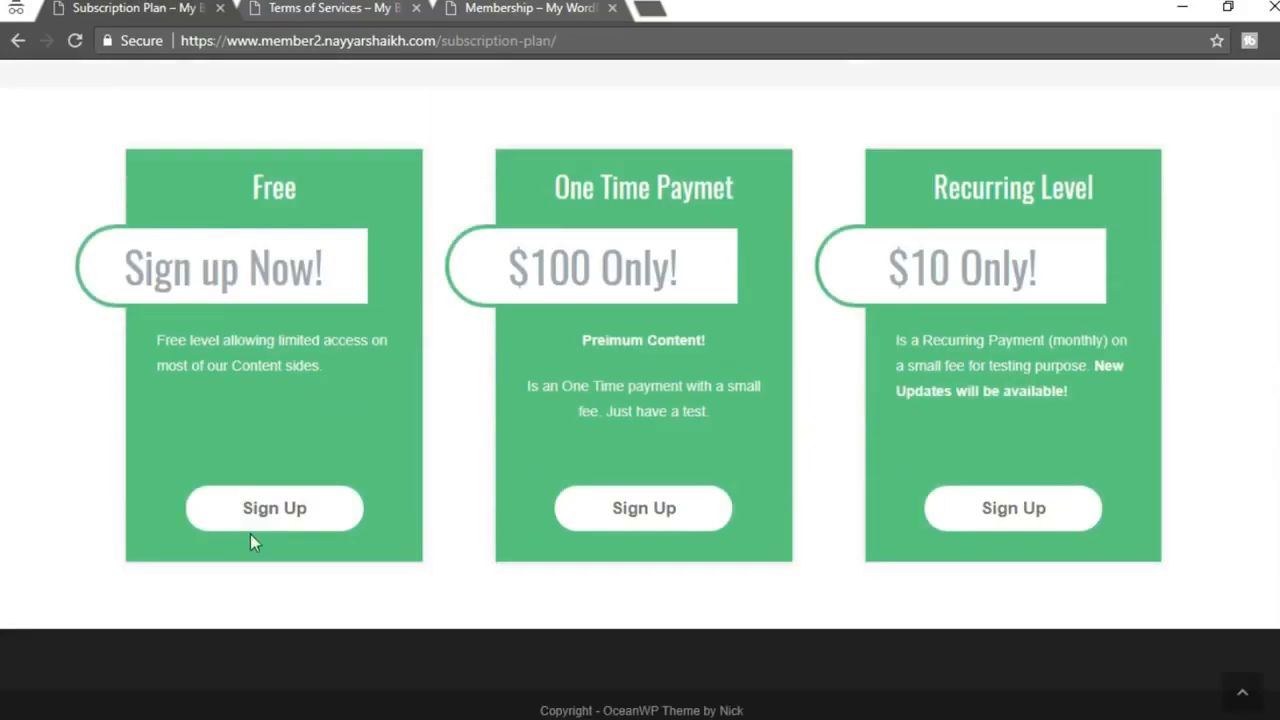
click(257, 521)
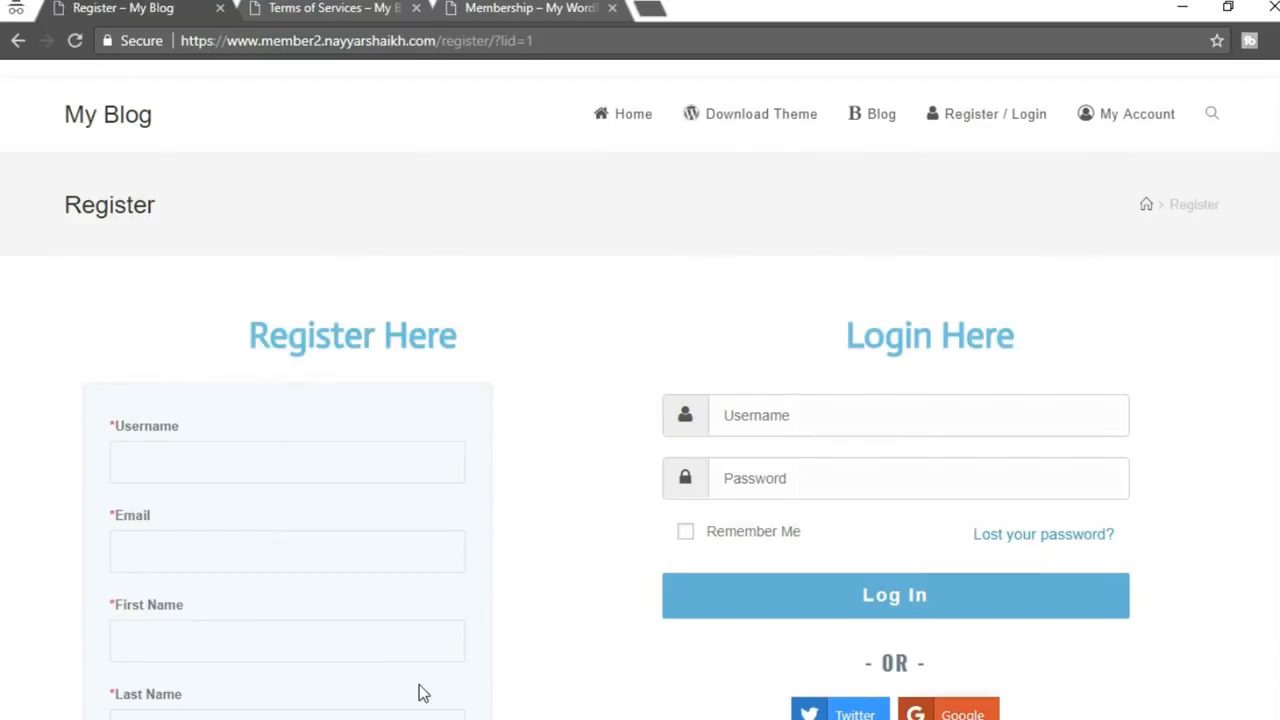
scroll(420, 690, down, 6)
scroll(422, 686, up, 5)
scroll(1009, 523, up, 1)
scroll(1009, 557, down, 2)
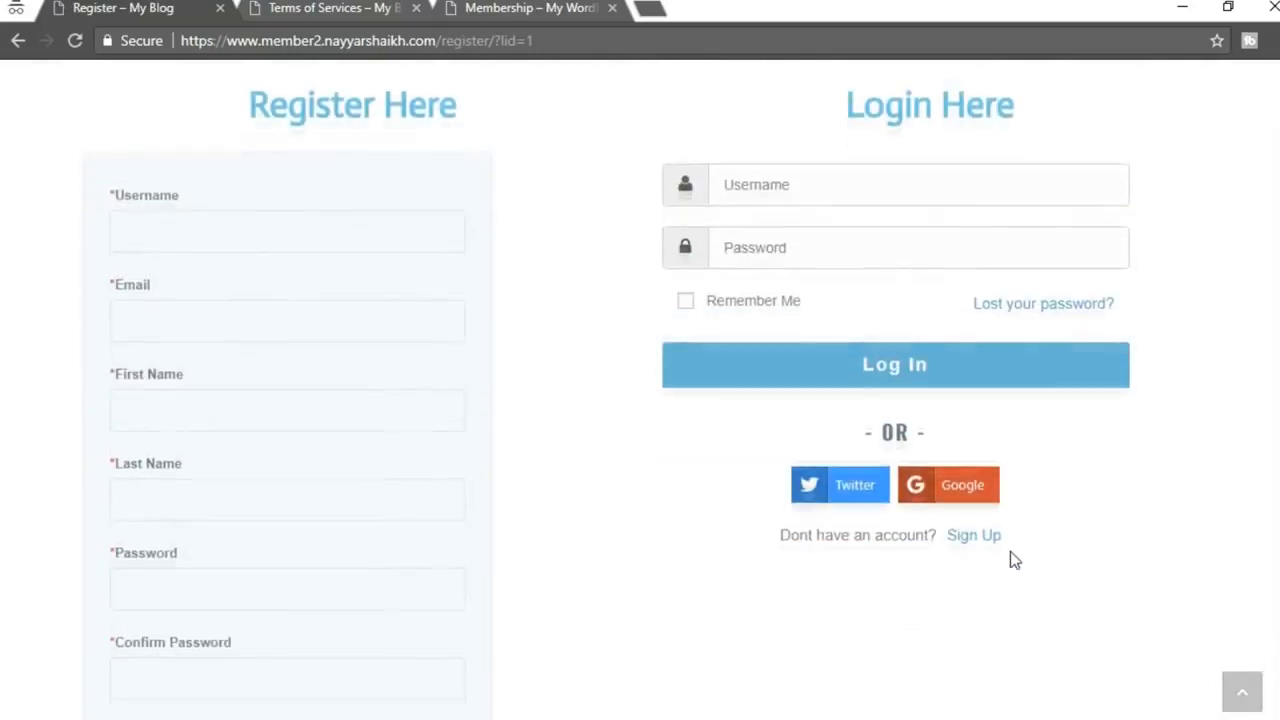
scroll(1009, 554, up, 3)
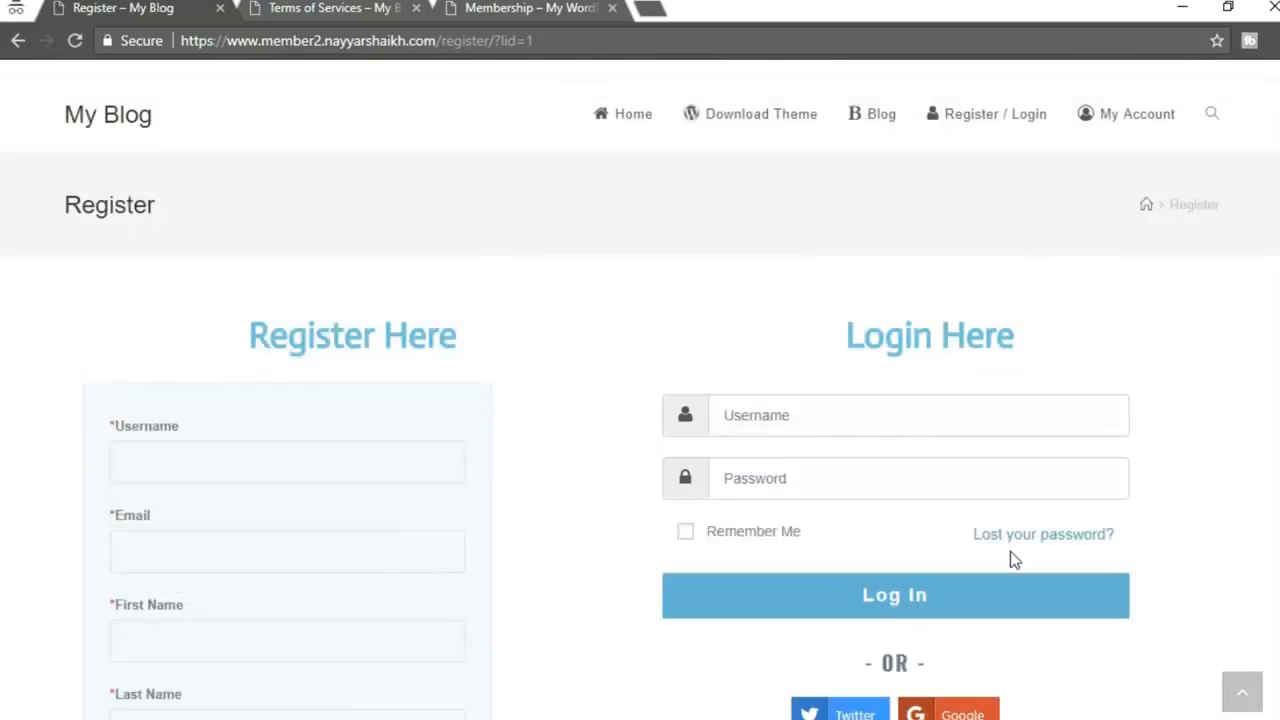
Go to Home, then My Account, and focus the IUMP – Login form's Username field
click(637, 120)
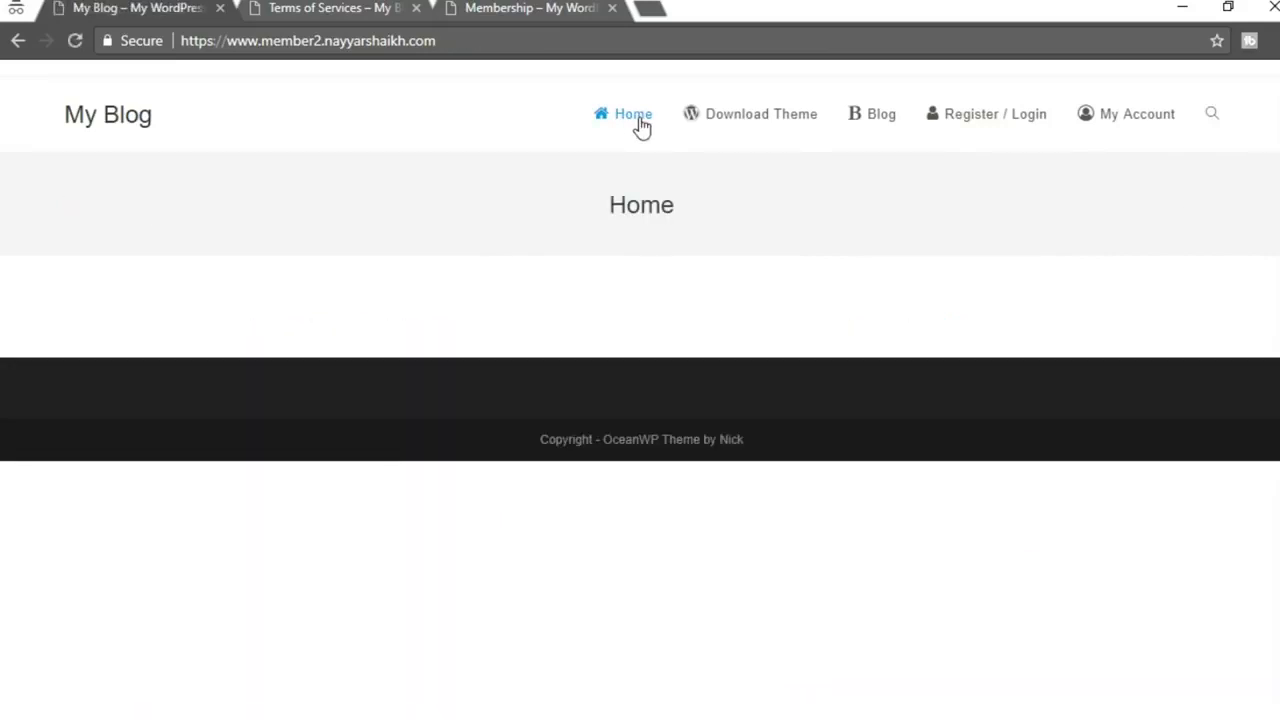
click(1147, 122)
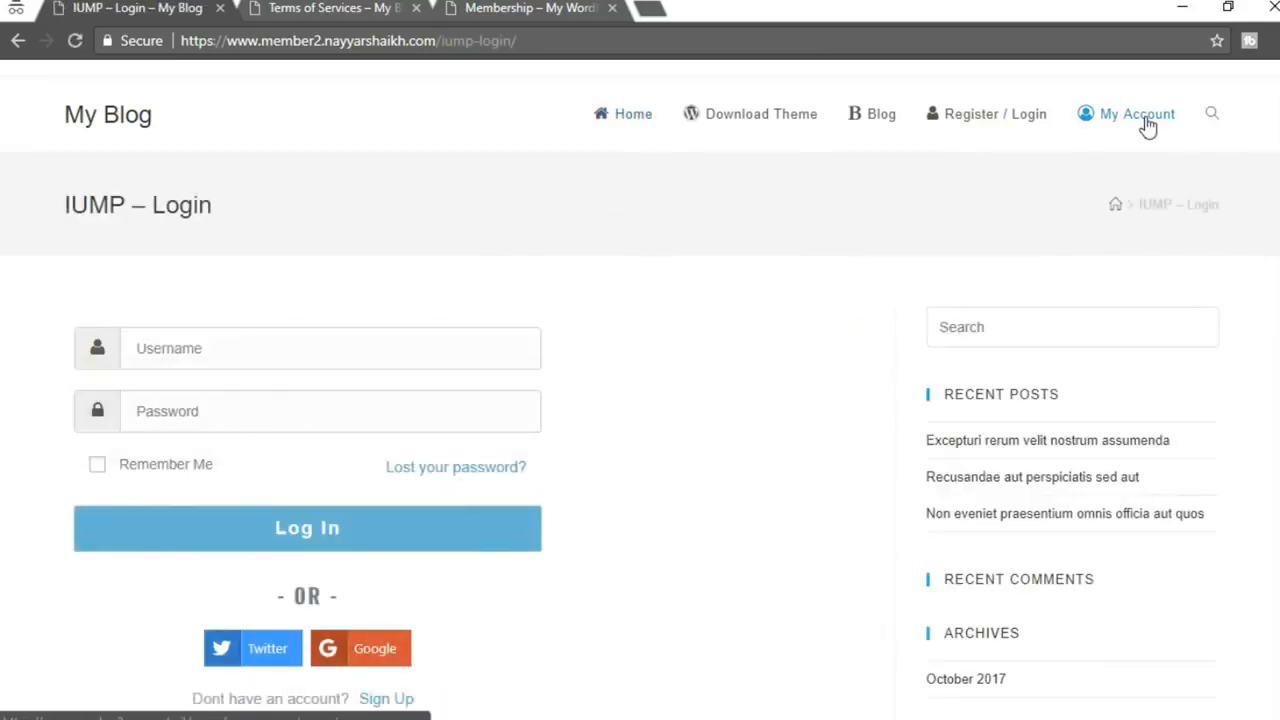
scroll(874, 469, down, 3)
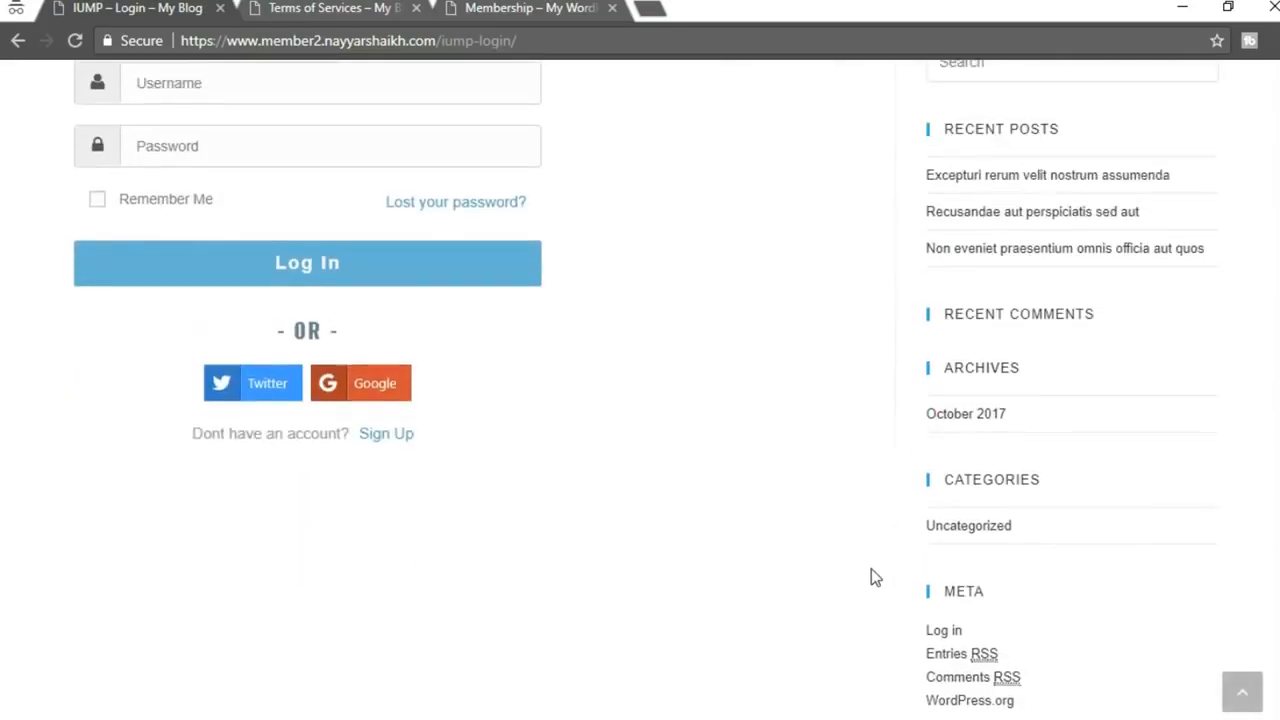
scroll(874, 574, up, 3)
click(270, 360)
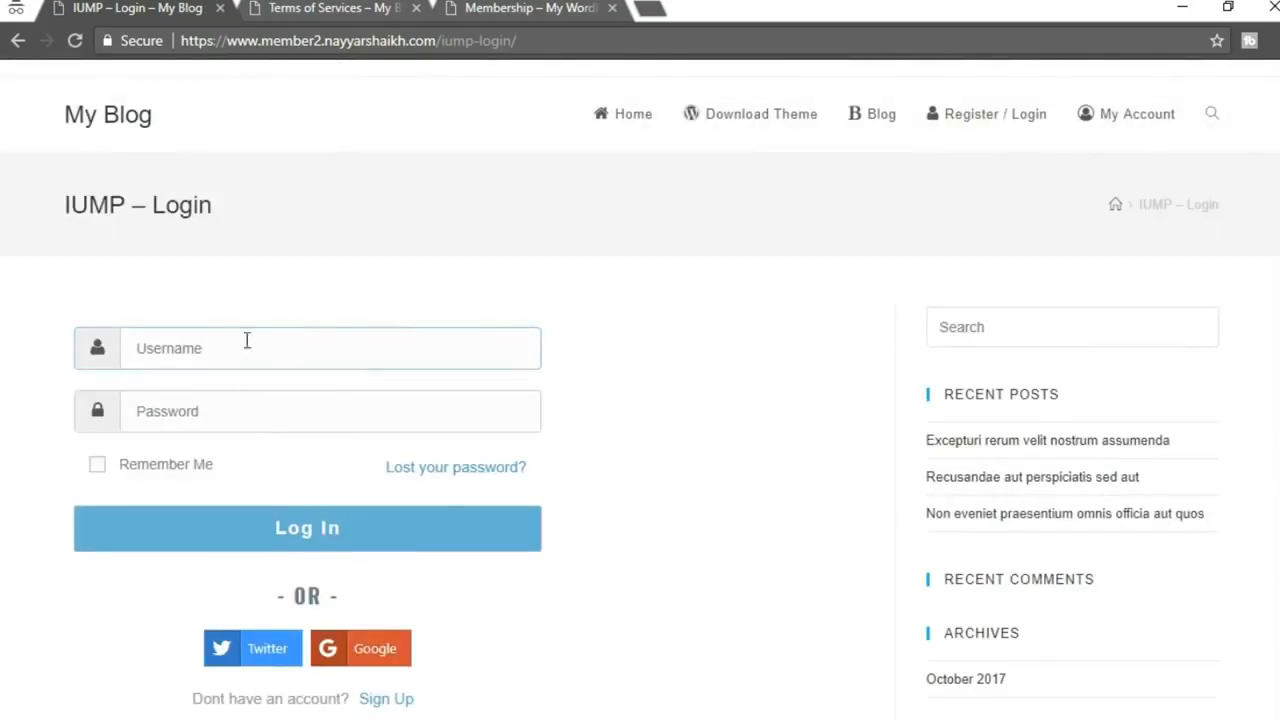
click(255, 342)
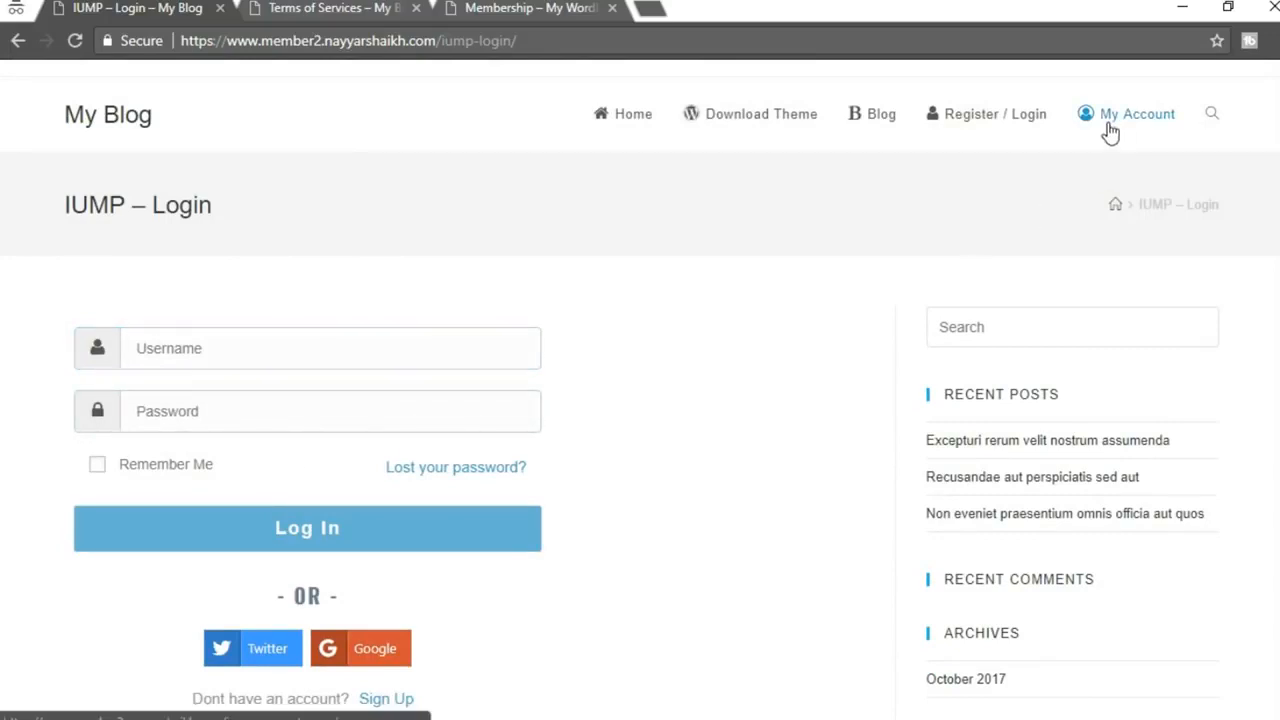
Open My Blog's front end in a new tab from the Visit Site link
click(413, 678)
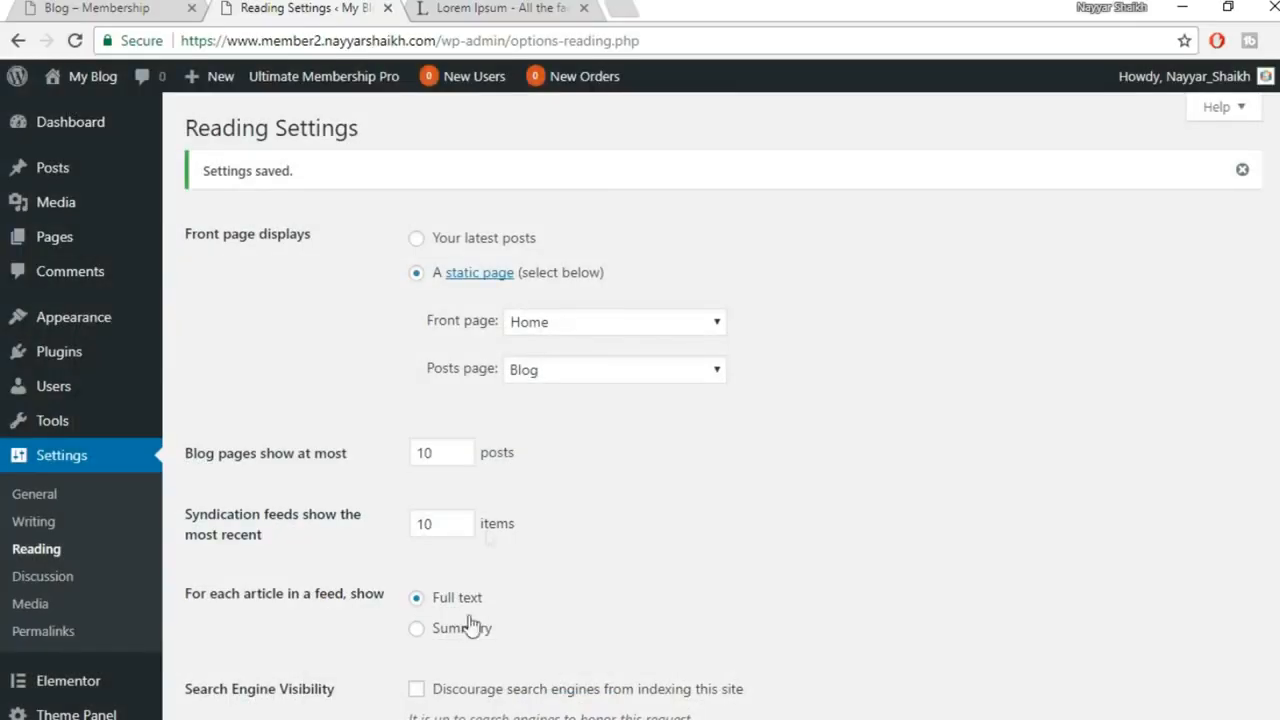
click(127, 8)
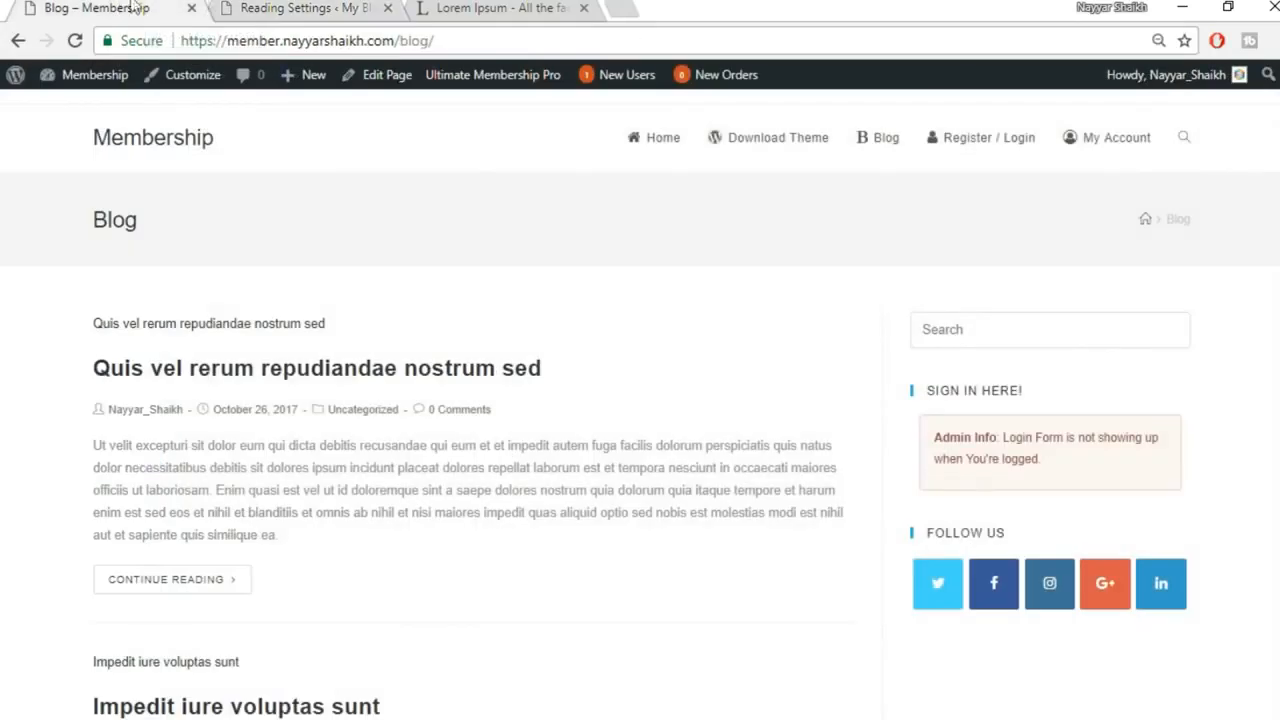
click(363, 5)
mouse_move(95, 76)
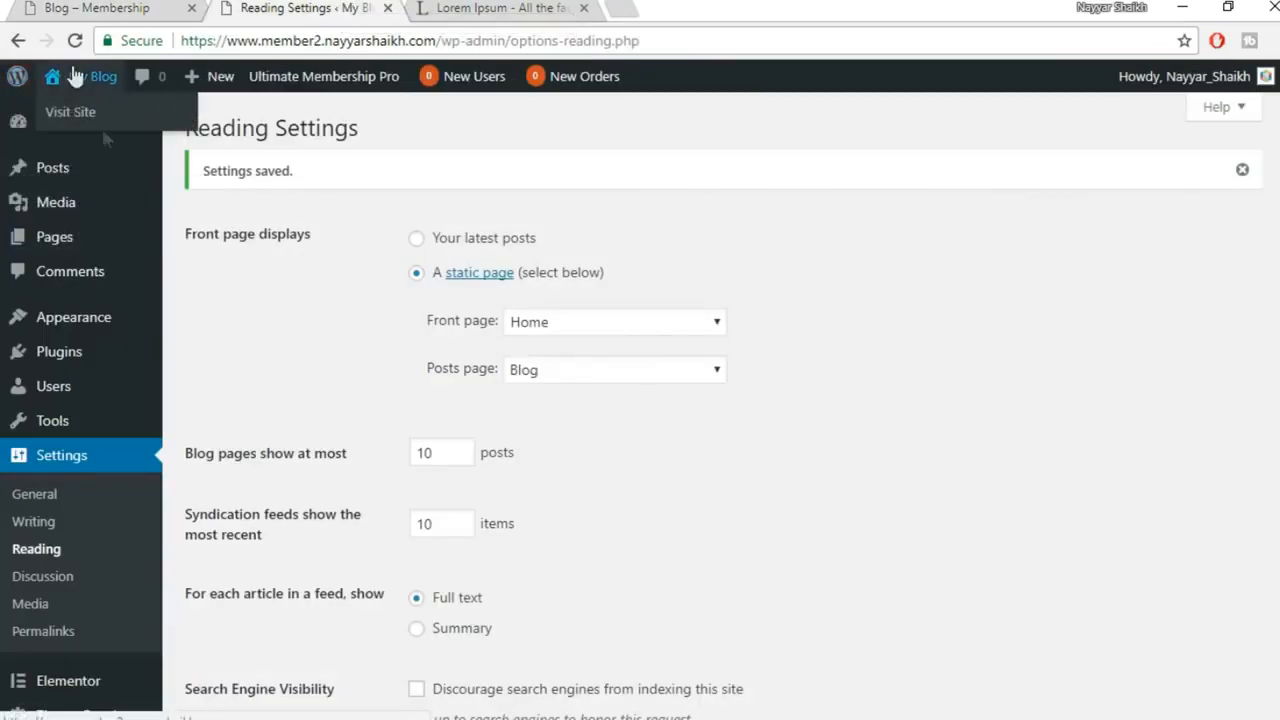
right_click(117, 112)
click(170, 118)
click(490, 8)
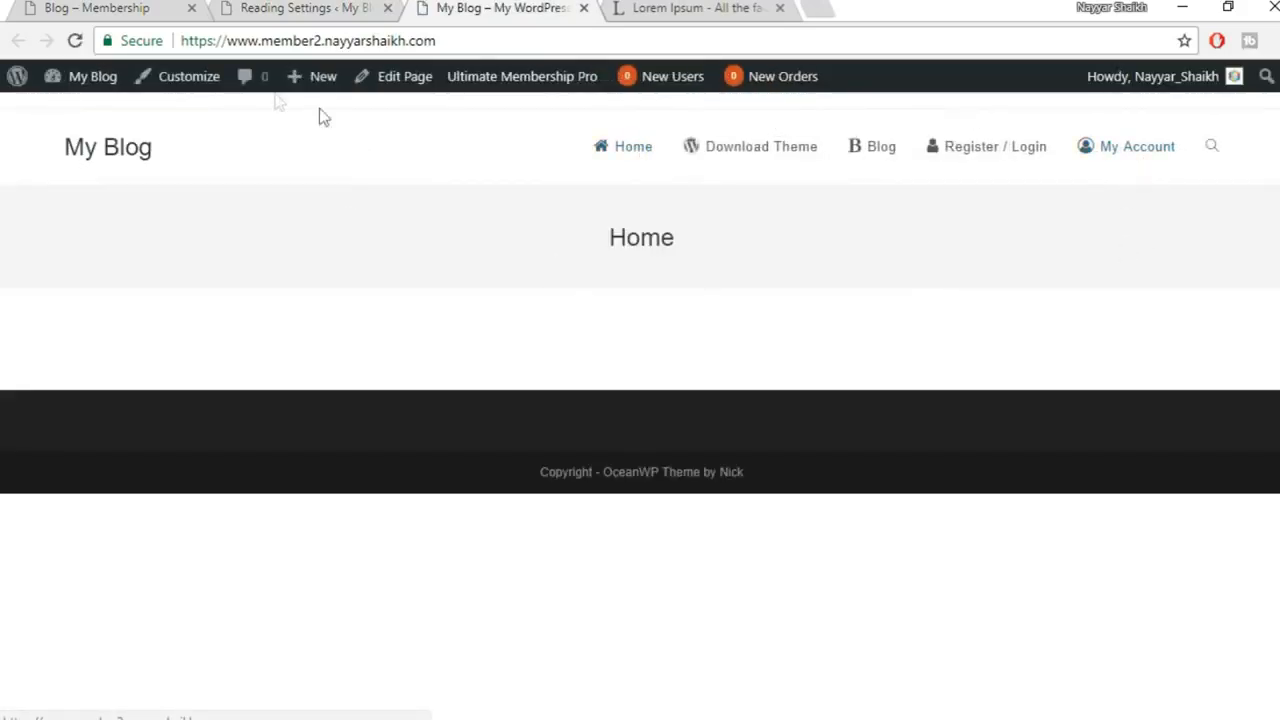
Open My Blog's My Account page and scroll through it
click(1127, 146)
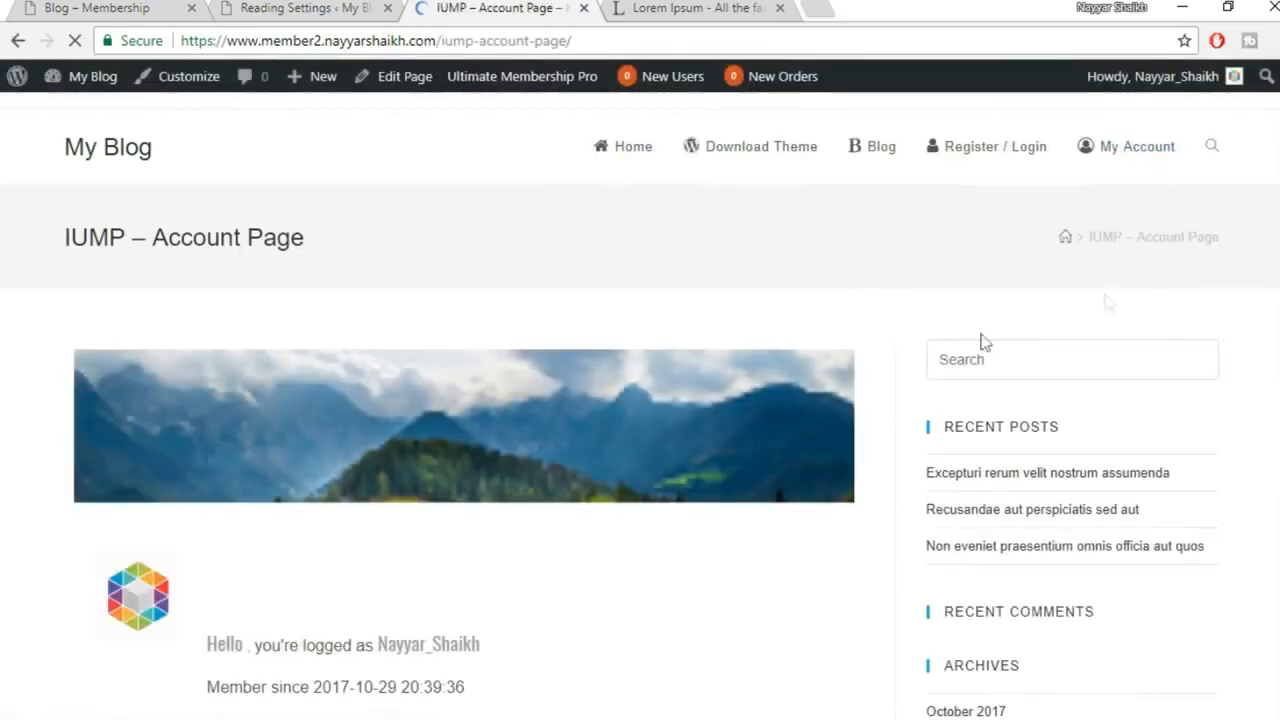
scroll(632, 406, down, 6)
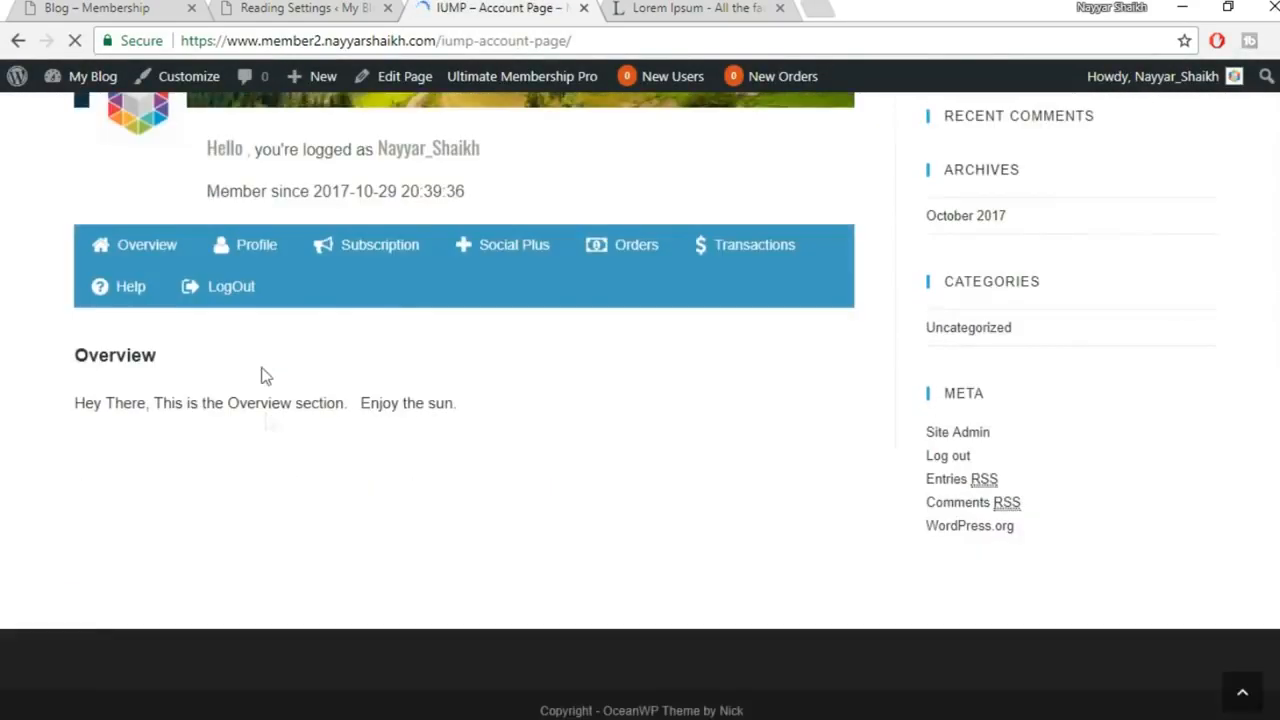
scroll(825, 570, up, 5)
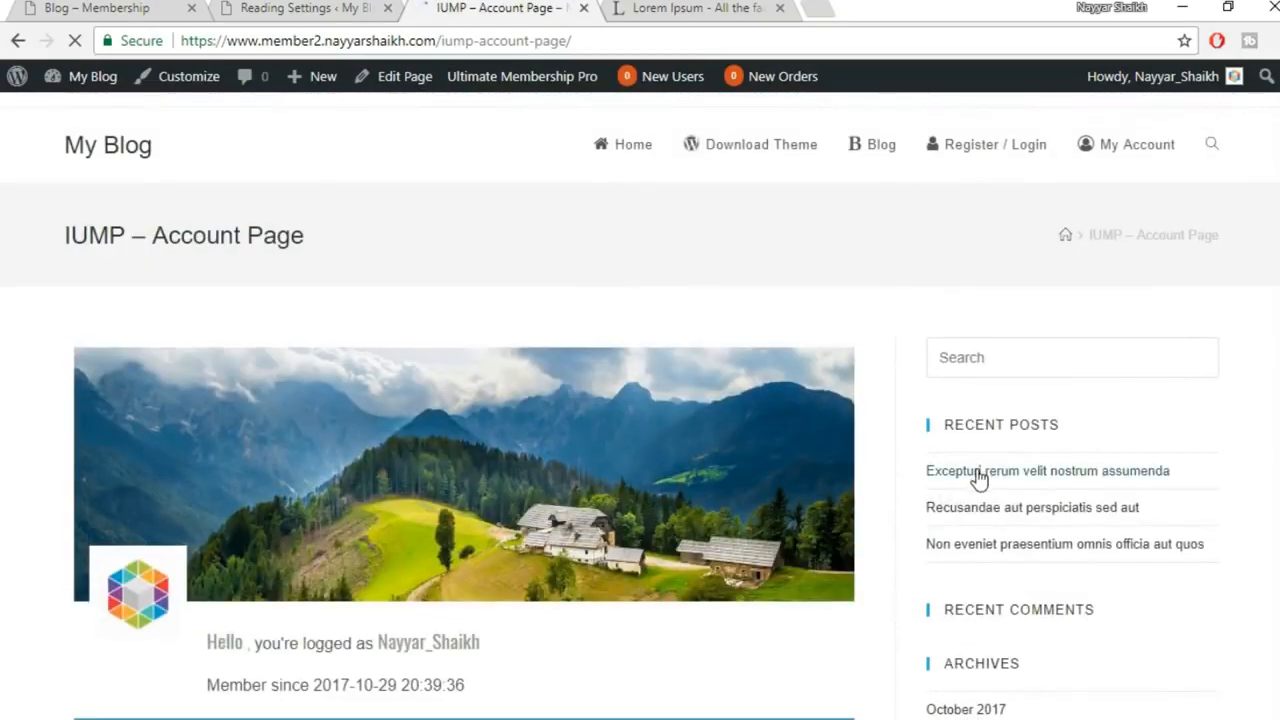
scroll(980, 477, down, 3)
scroll(671, 434, up, 1)
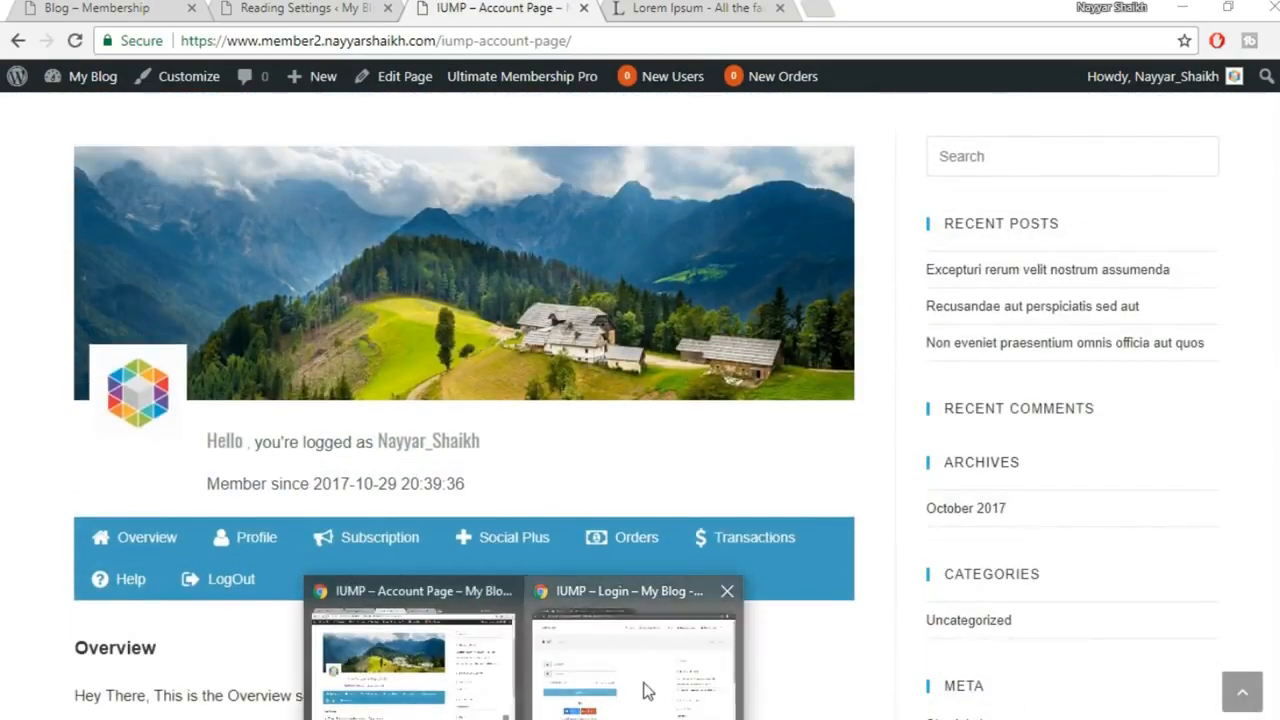
Open the Blog – Membership site's My Account page for comparison
click(646, 686)
click(517, 9)
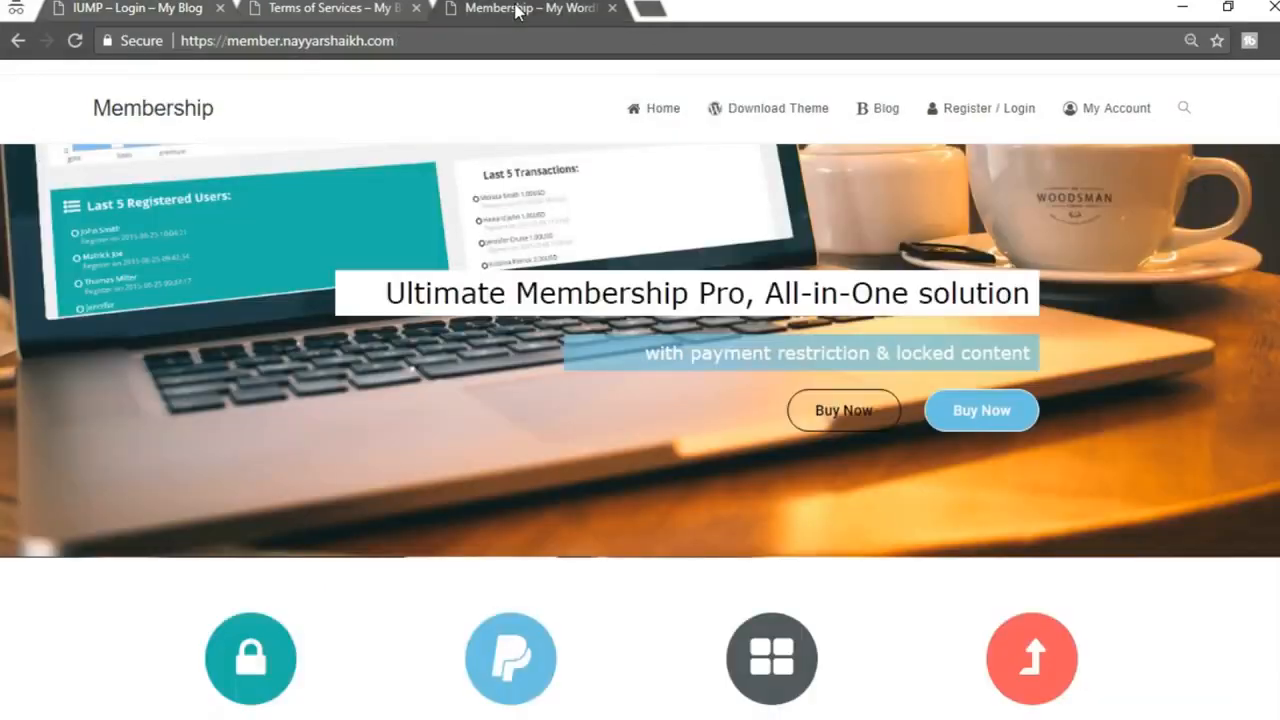
mouse_move(531, 716)
click(451, 694)
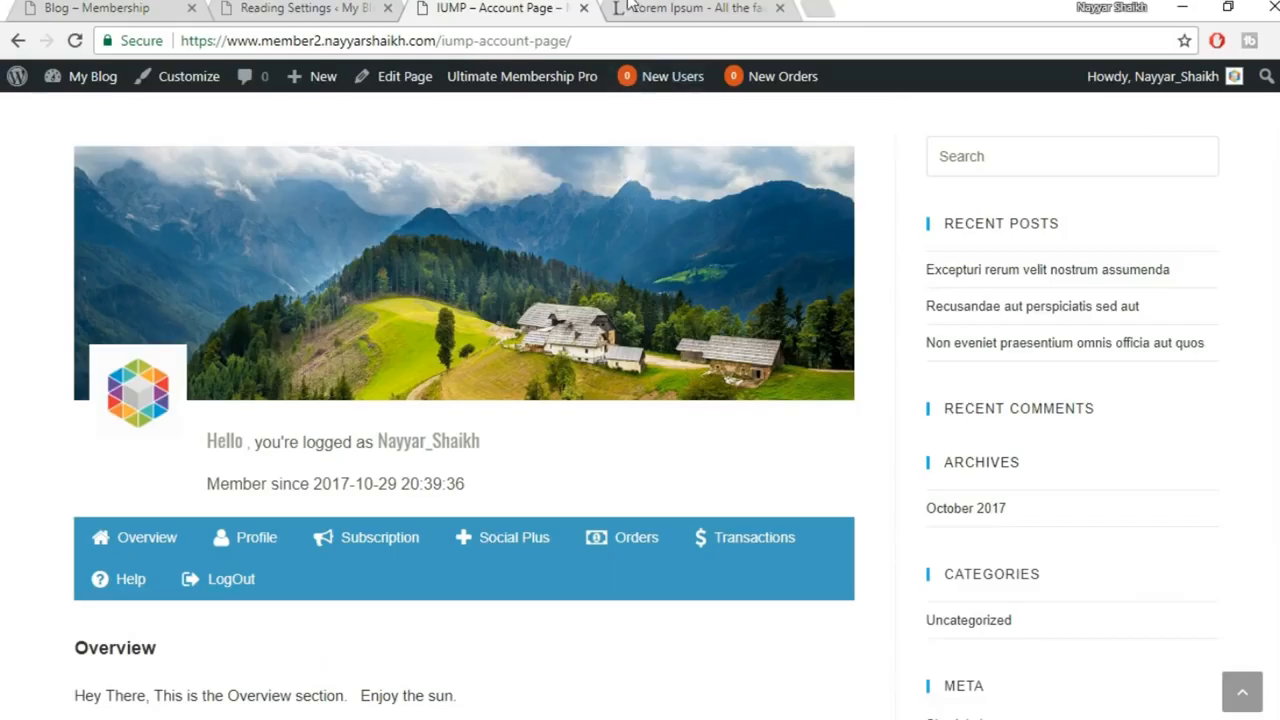
click(144, 8)
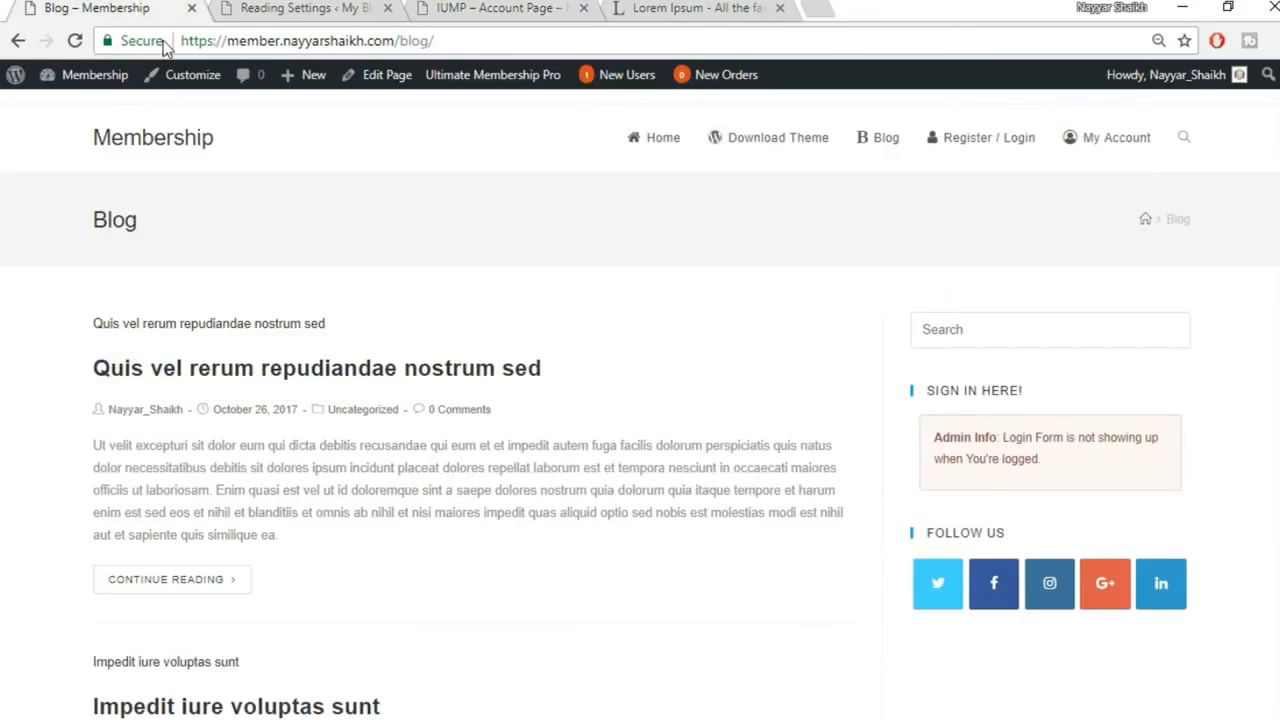
click(1105, 155)
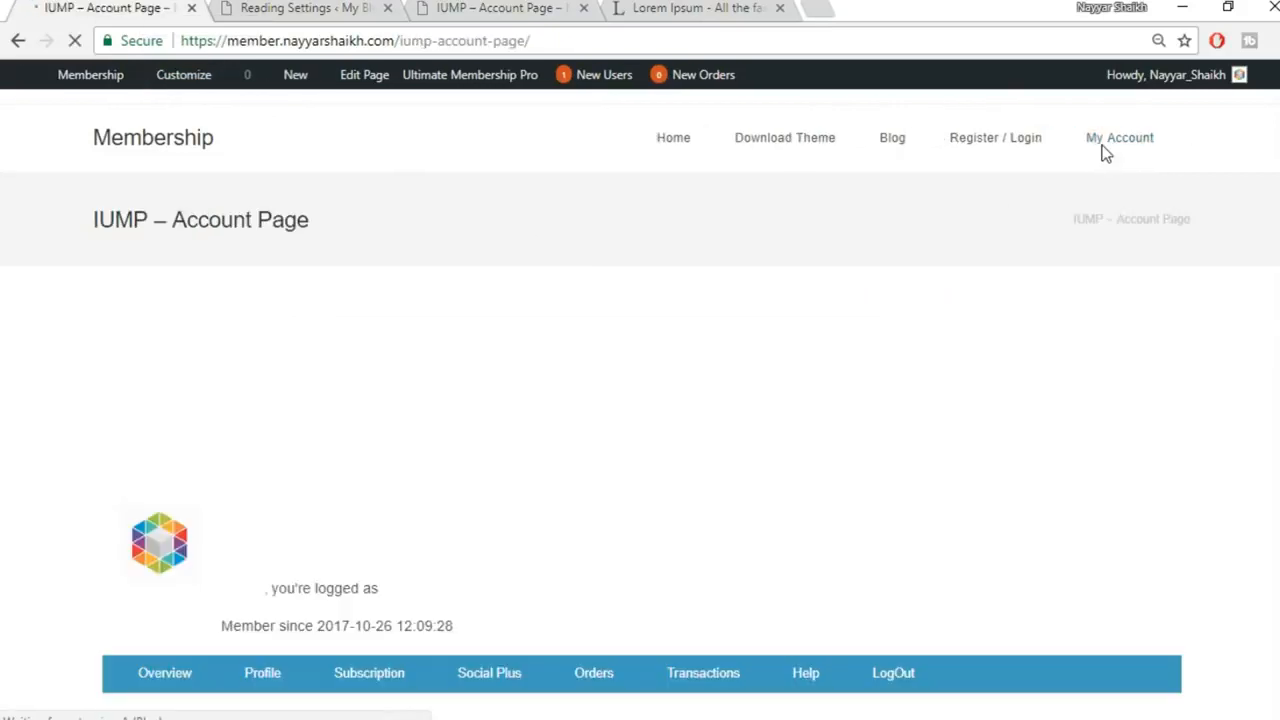
scroll(922, 405, down, 3)
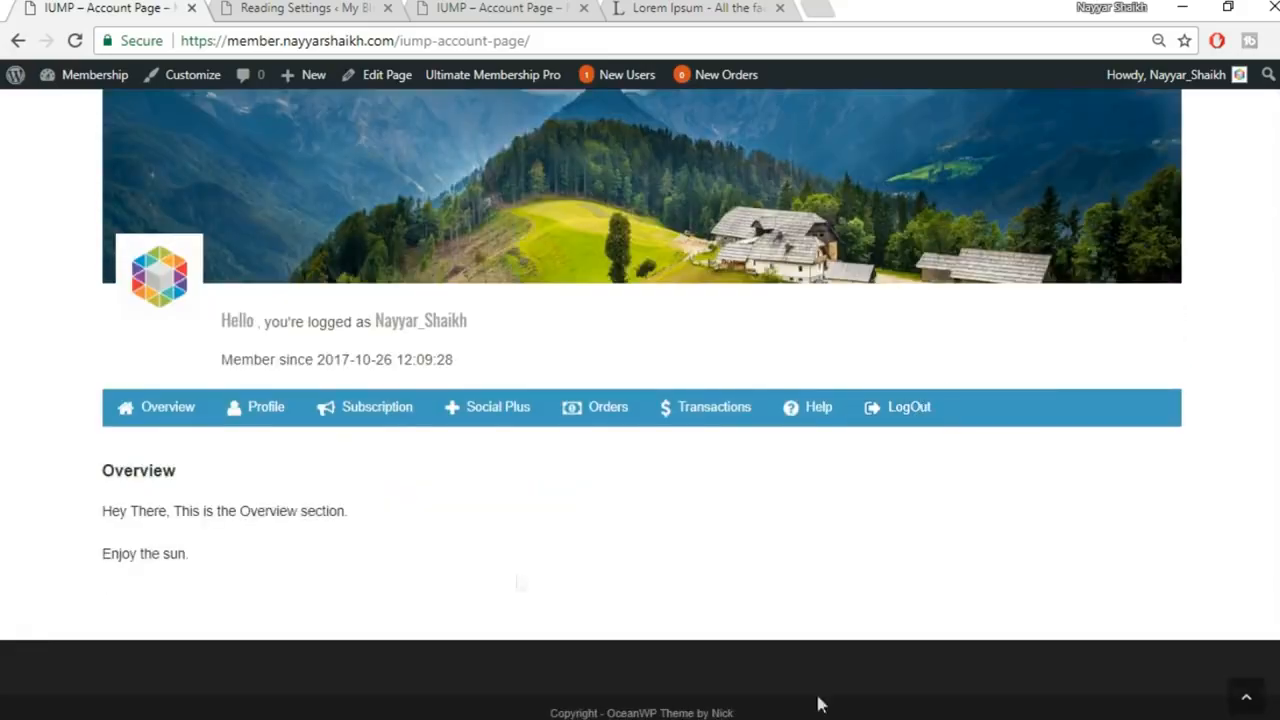
scroll(831, 505, up, 2)
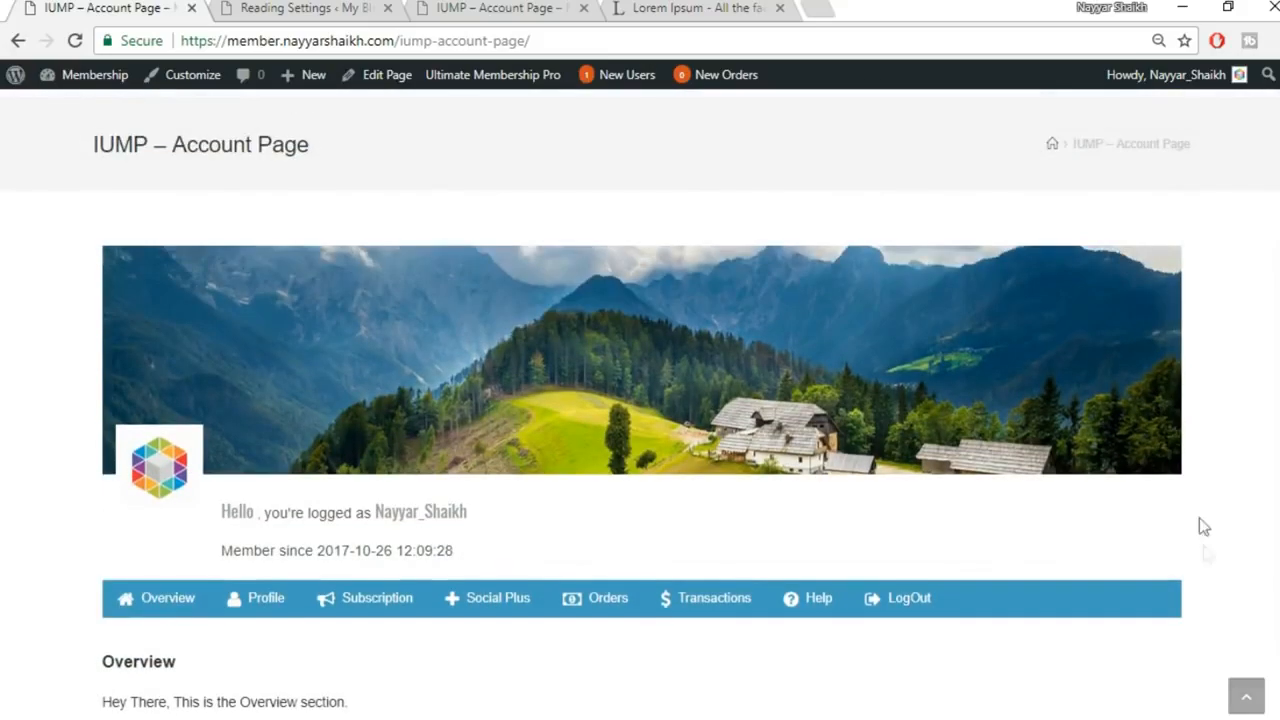
click(447, 7)
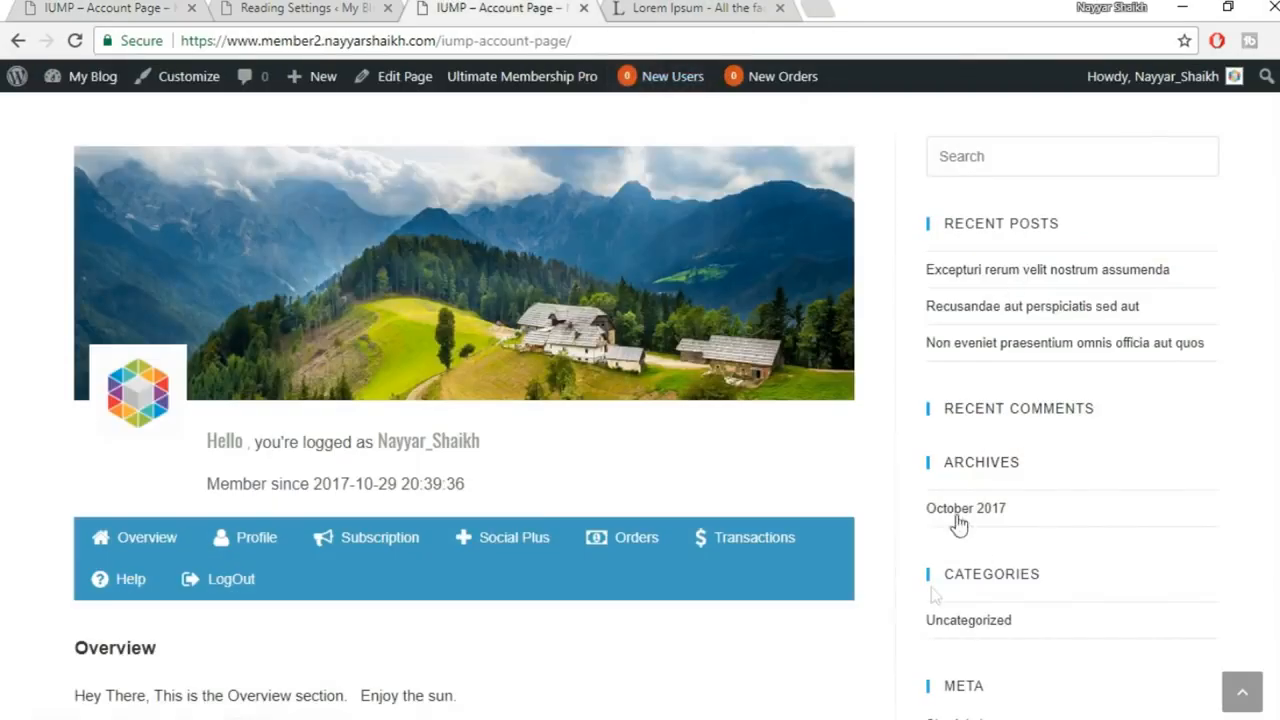
scroll(561, 566, down, 2)
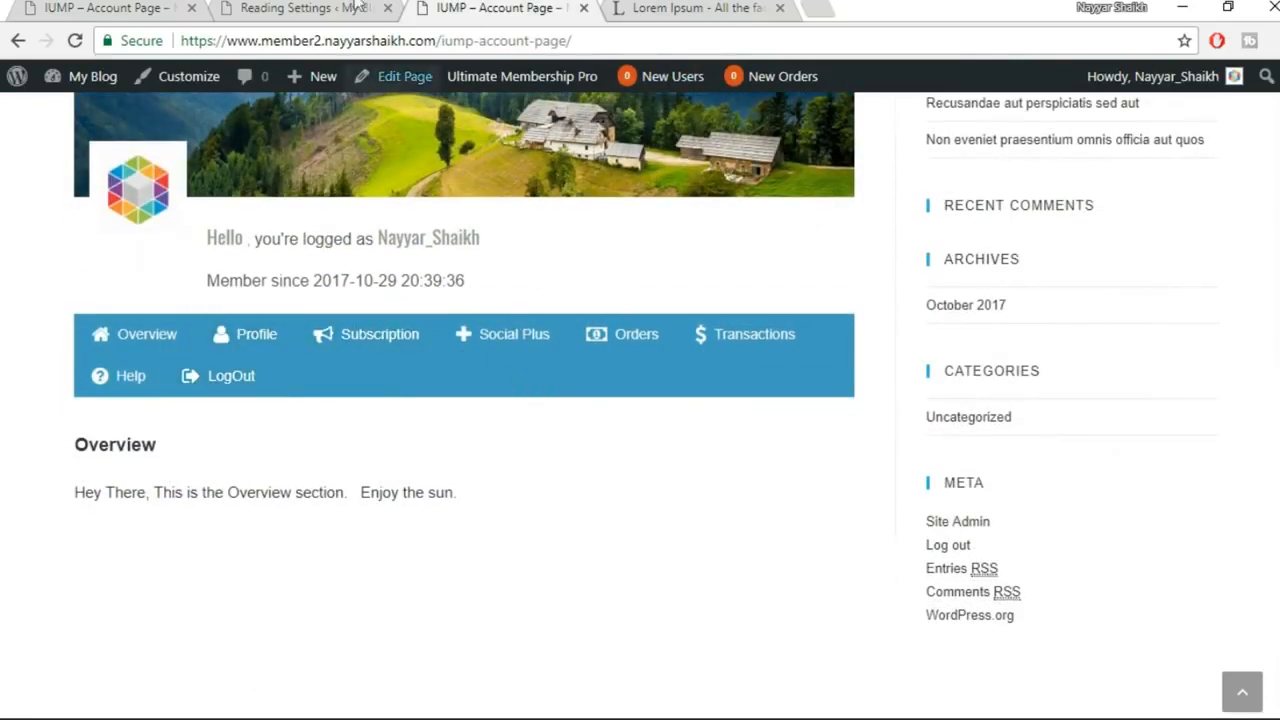
click(322, 8)
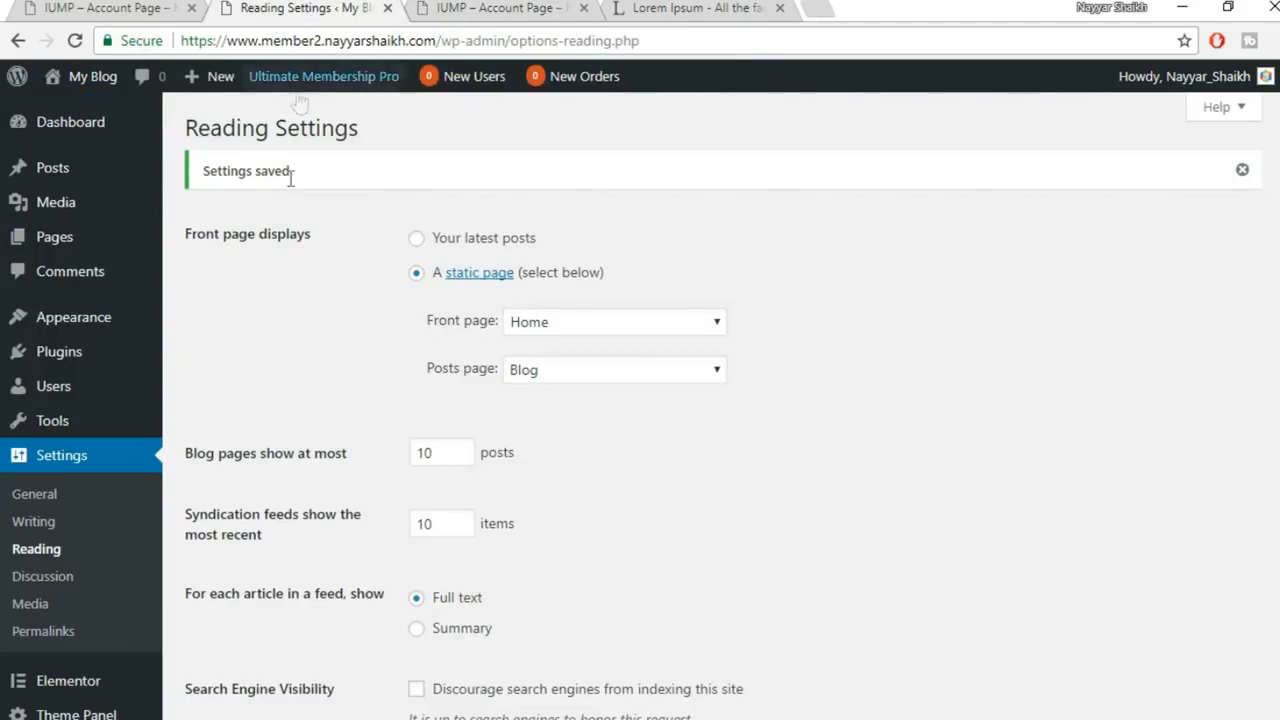
scroll(788, 310, down, 2)
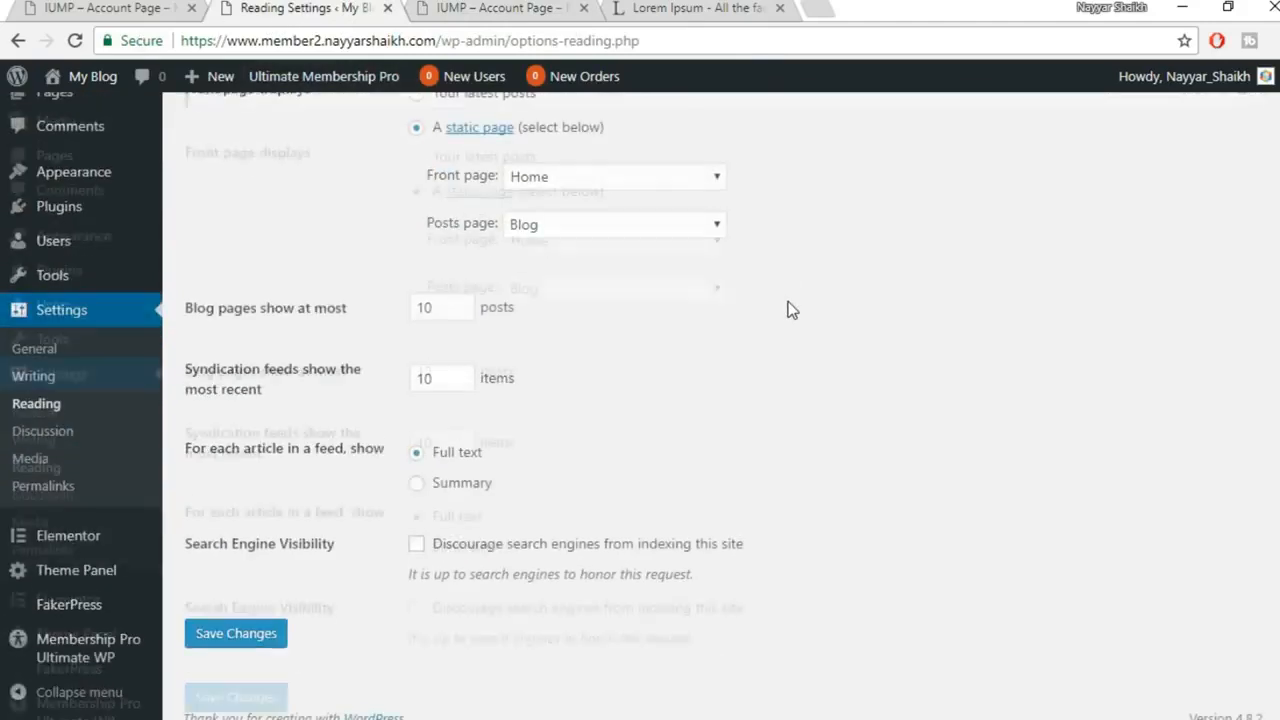
scroll(790, 310, up, 2)
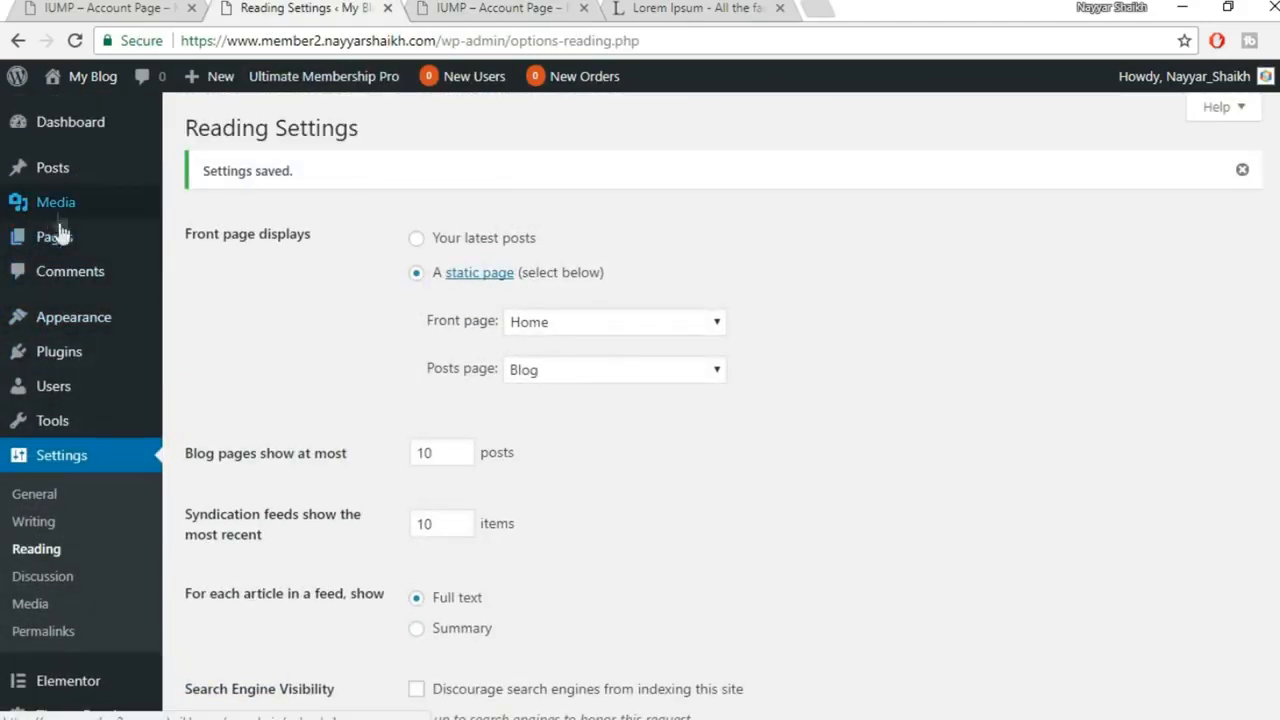
Open All Pages and scroll the 14 pages, with Home as Front Page and Blog as Posts Page
click(55, 237)
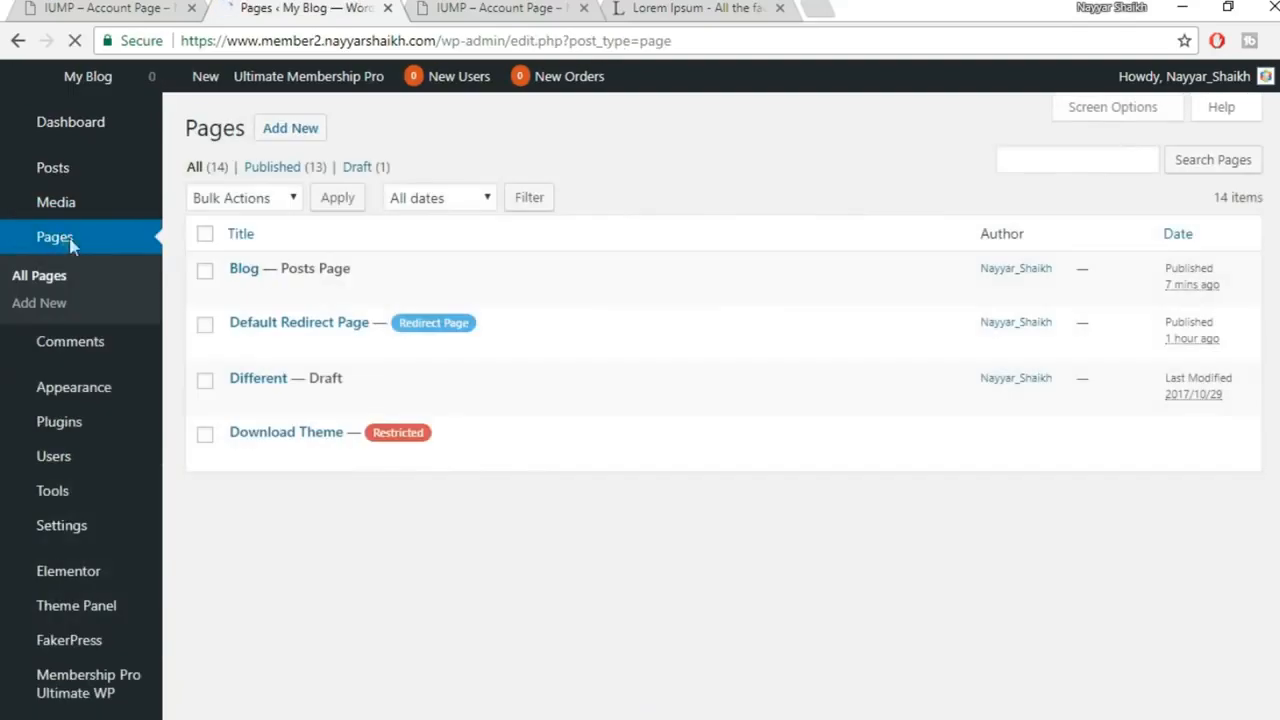
scroll(622, 291, down, 3)
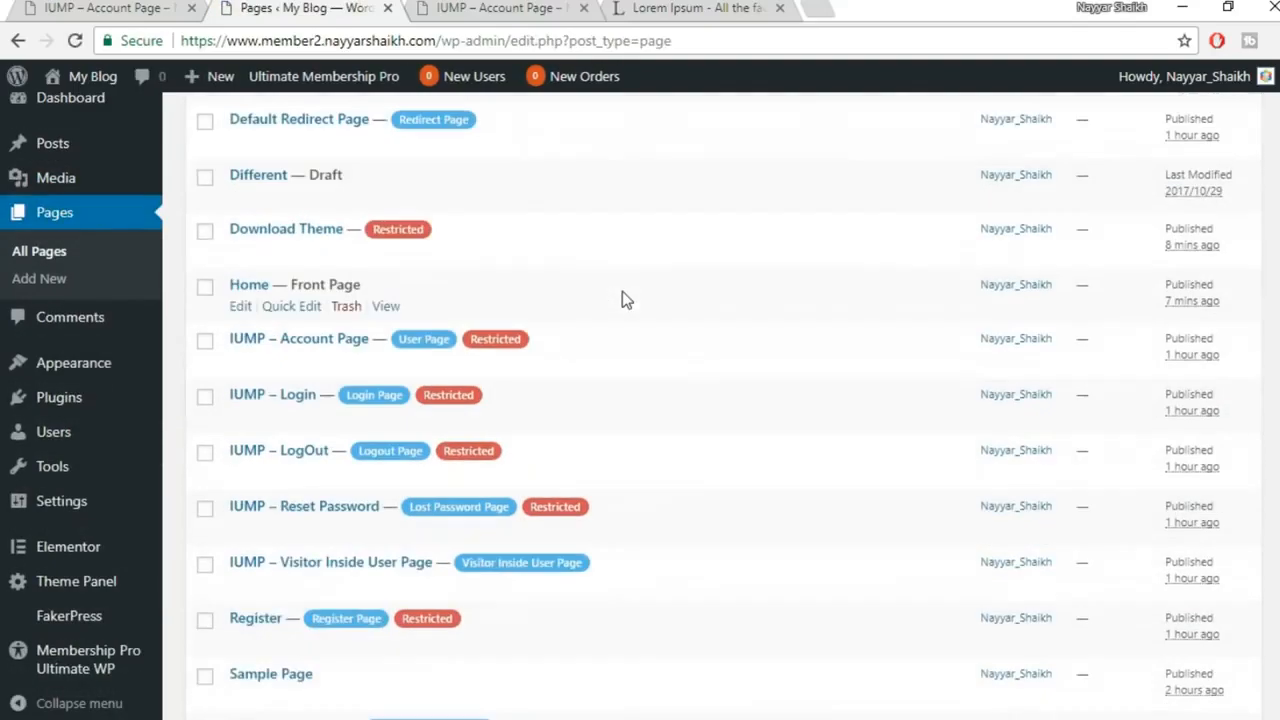
scroll(638, 394, down, 1)
scroll(638, 394, up, 2)
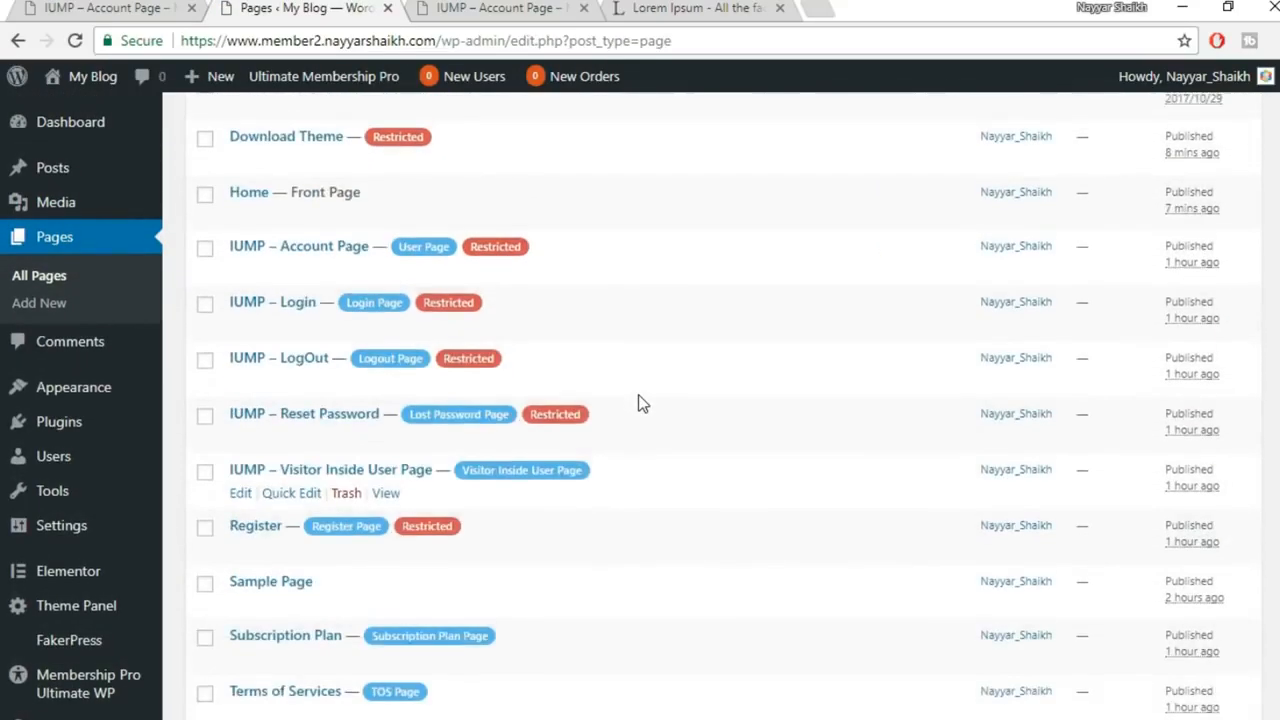
scroll(565, 357, up, 2)
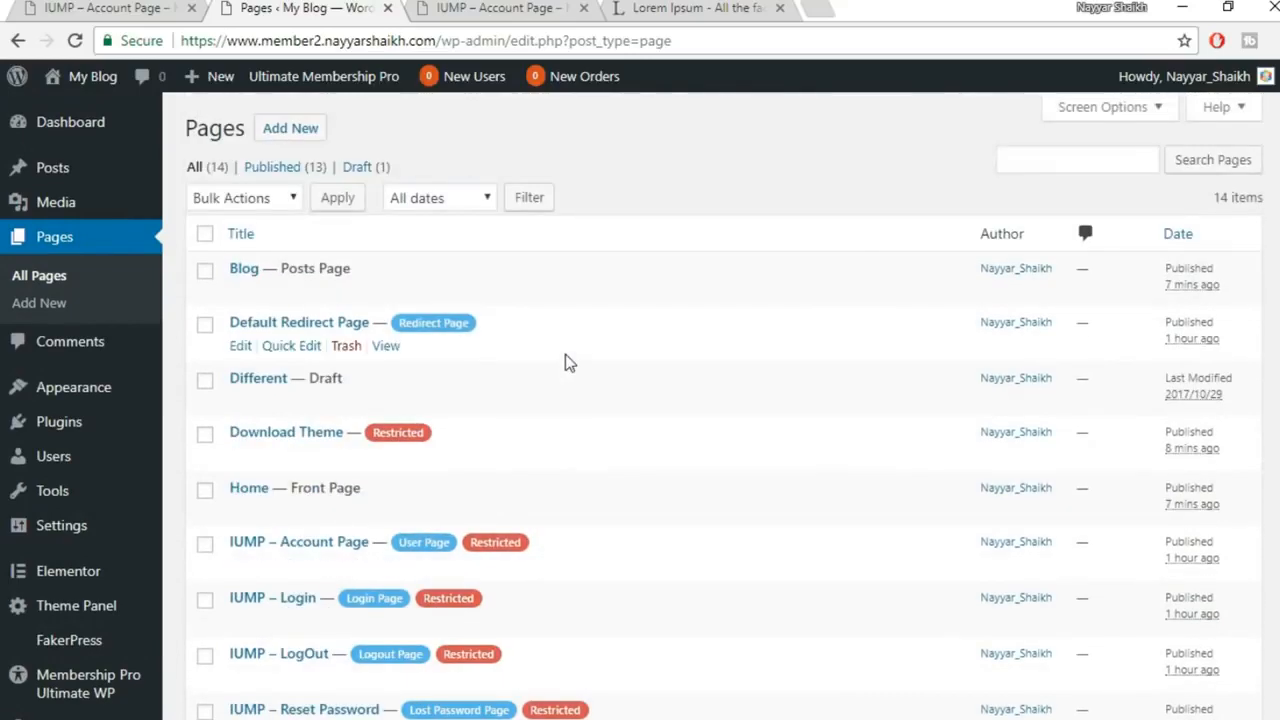
scroll(554, 346, down, 2)
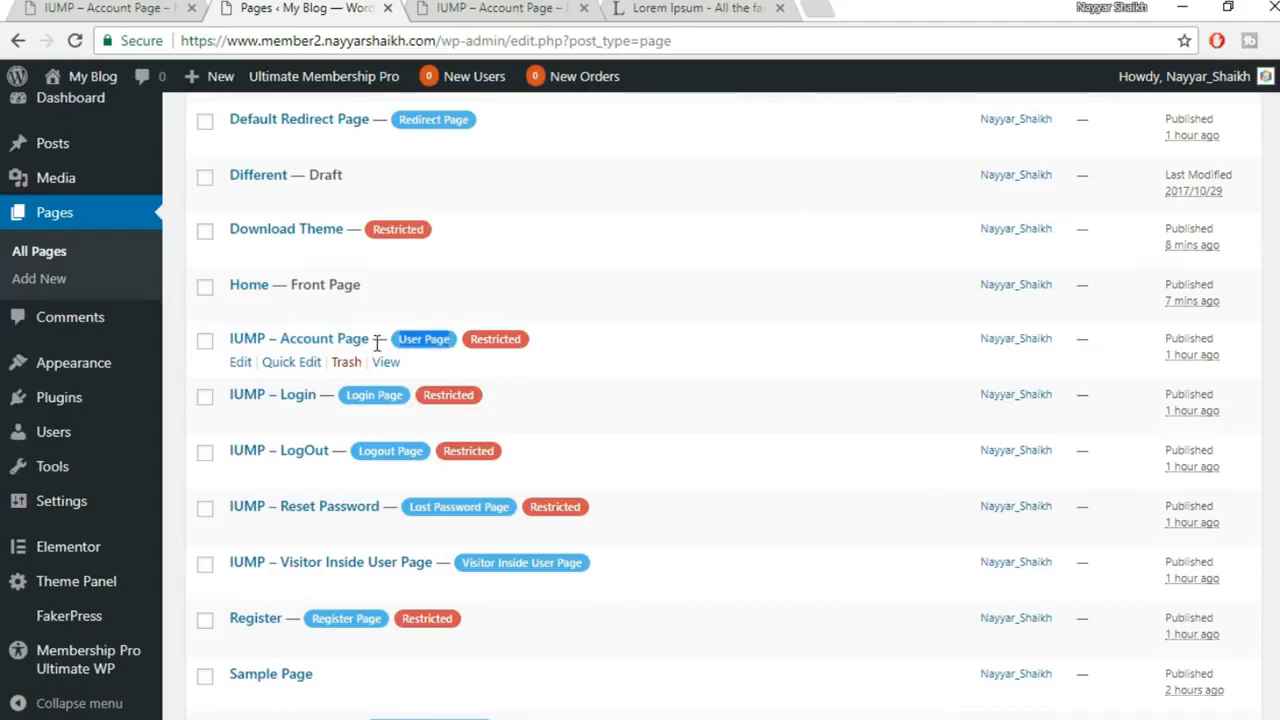
Edit IUMP – Account Page and delete the 'IUMP - ' prefix from its title
click(242, 362)
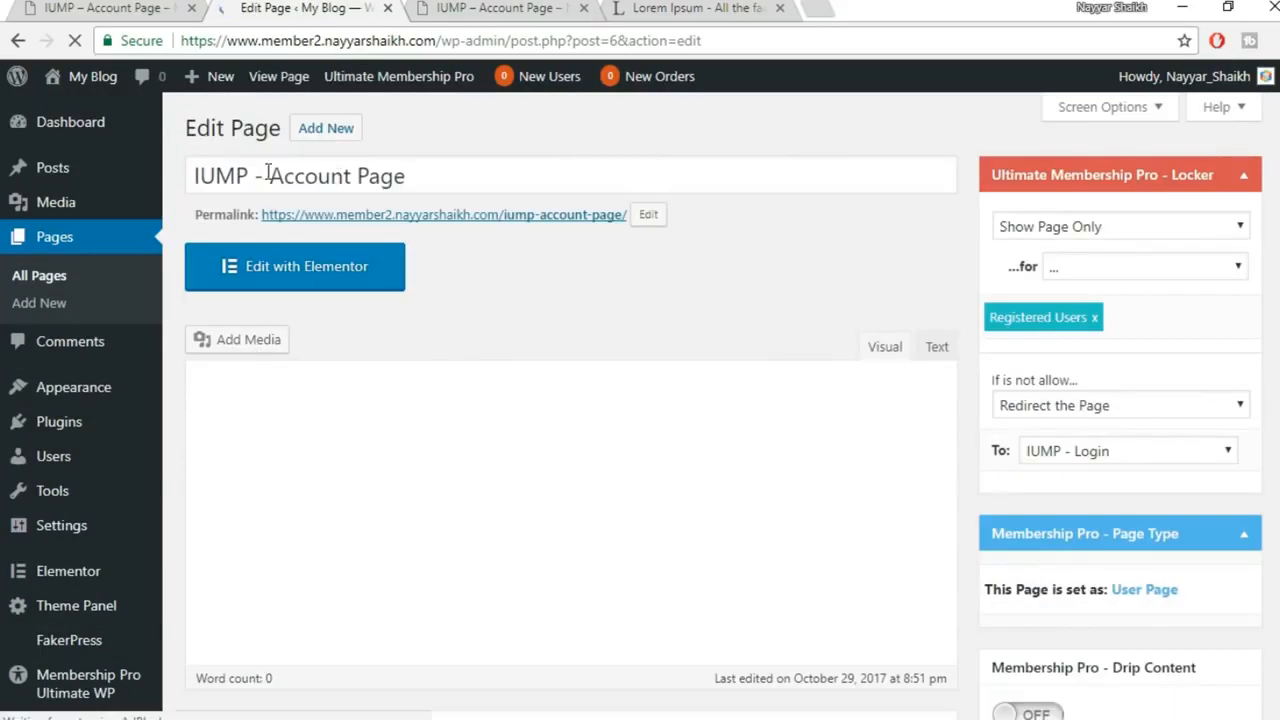
drag(264, 175, 104, 168)
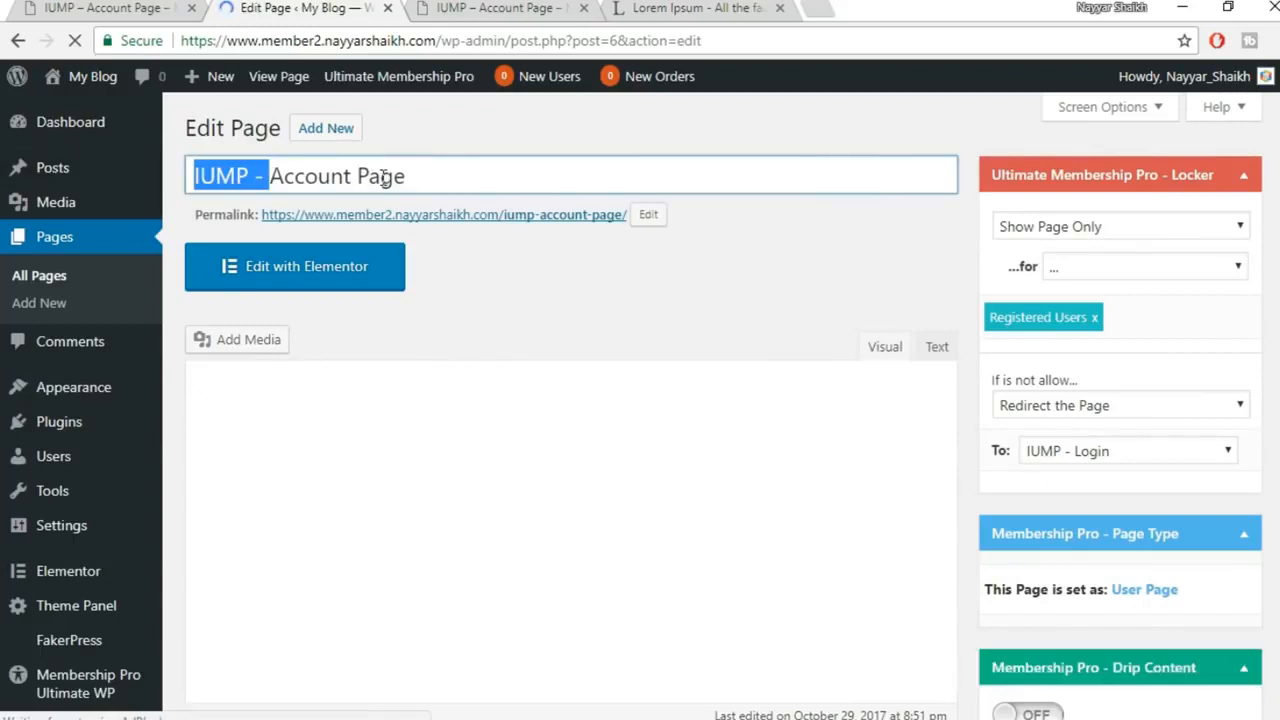
click(262, 177)
drag(262, 177, 188, 183)
key(BackSpace)
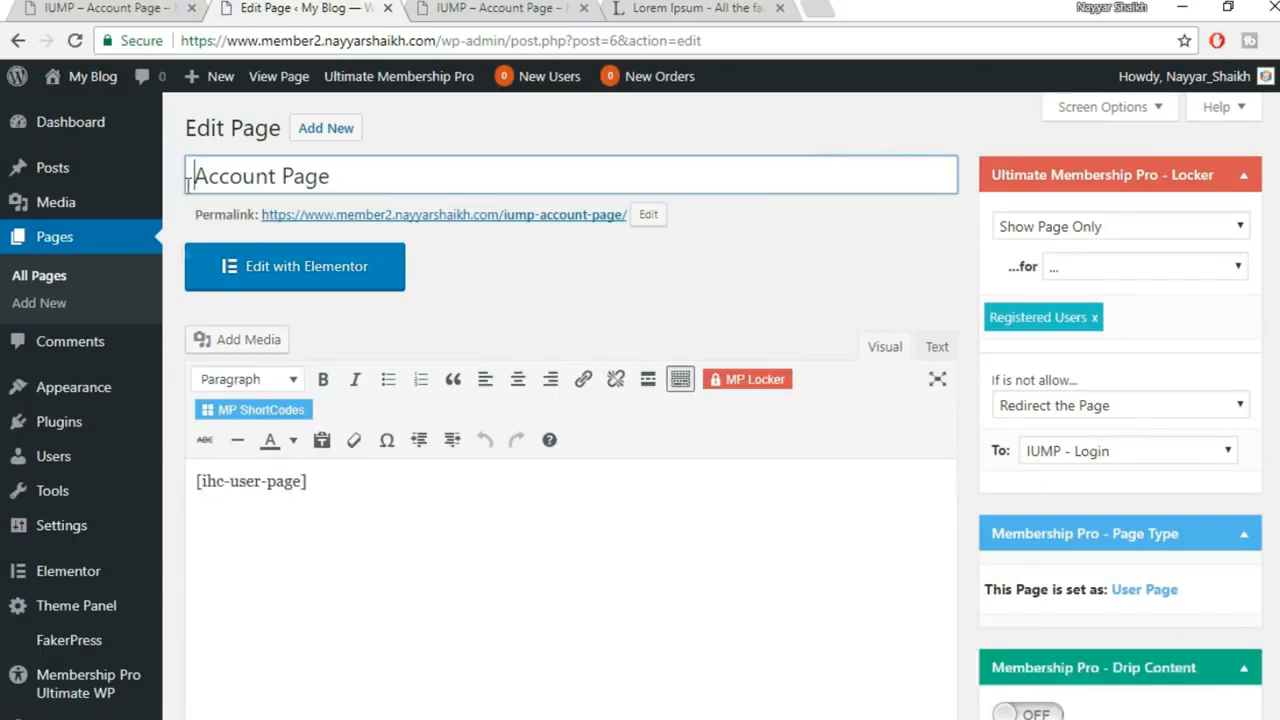
Change the permalink slug to my-account and glance at the front-end page
click(646, 215)
drag(545, 219, 422, 222)
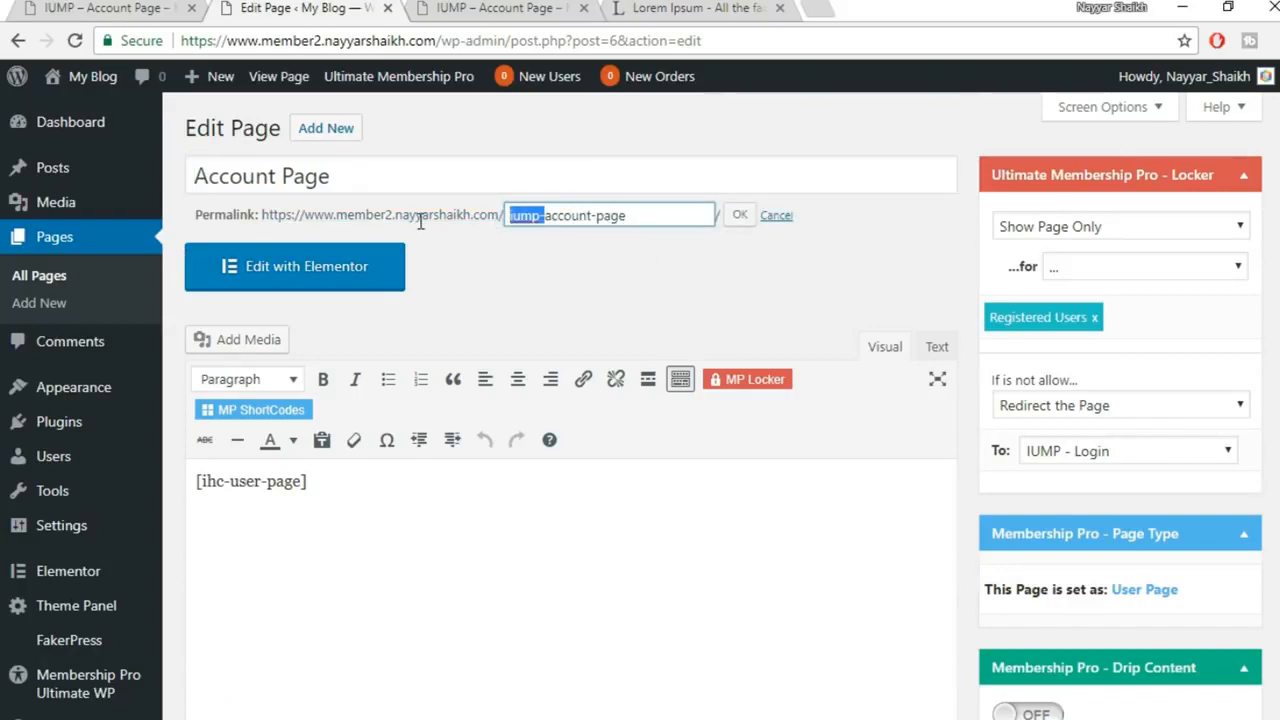
drag(673, 208, 480, 216)
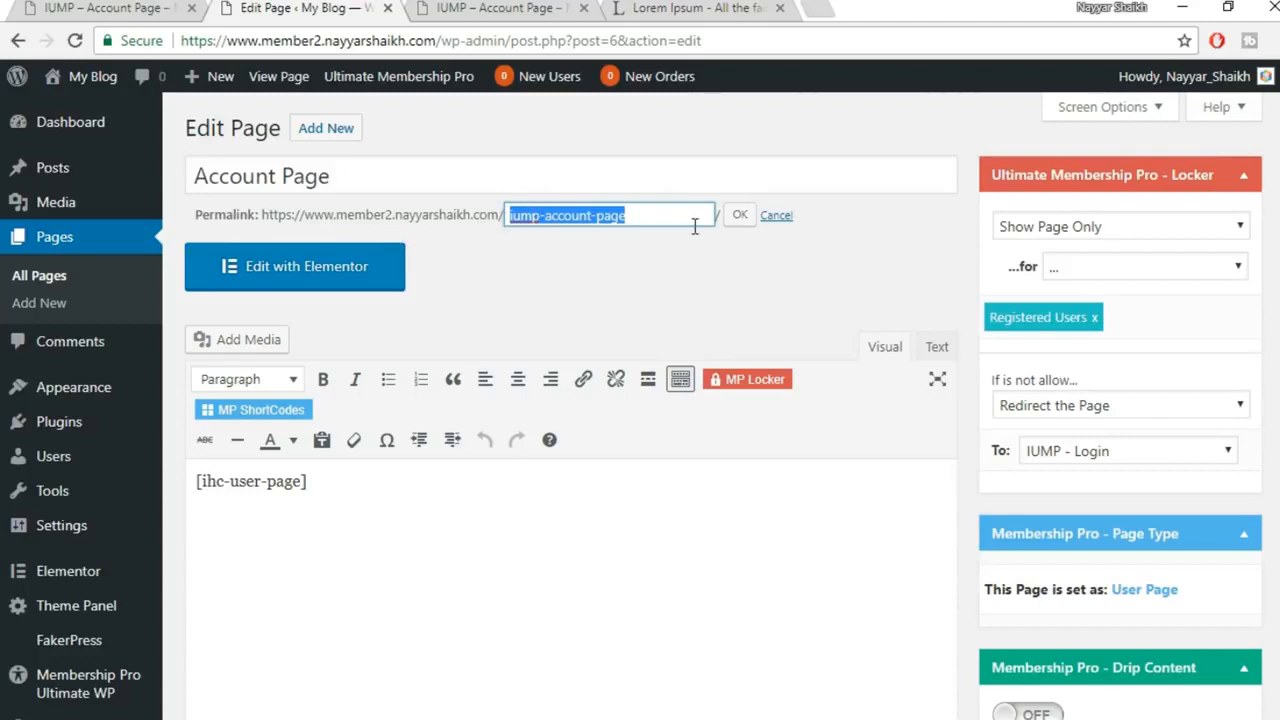
text(my)
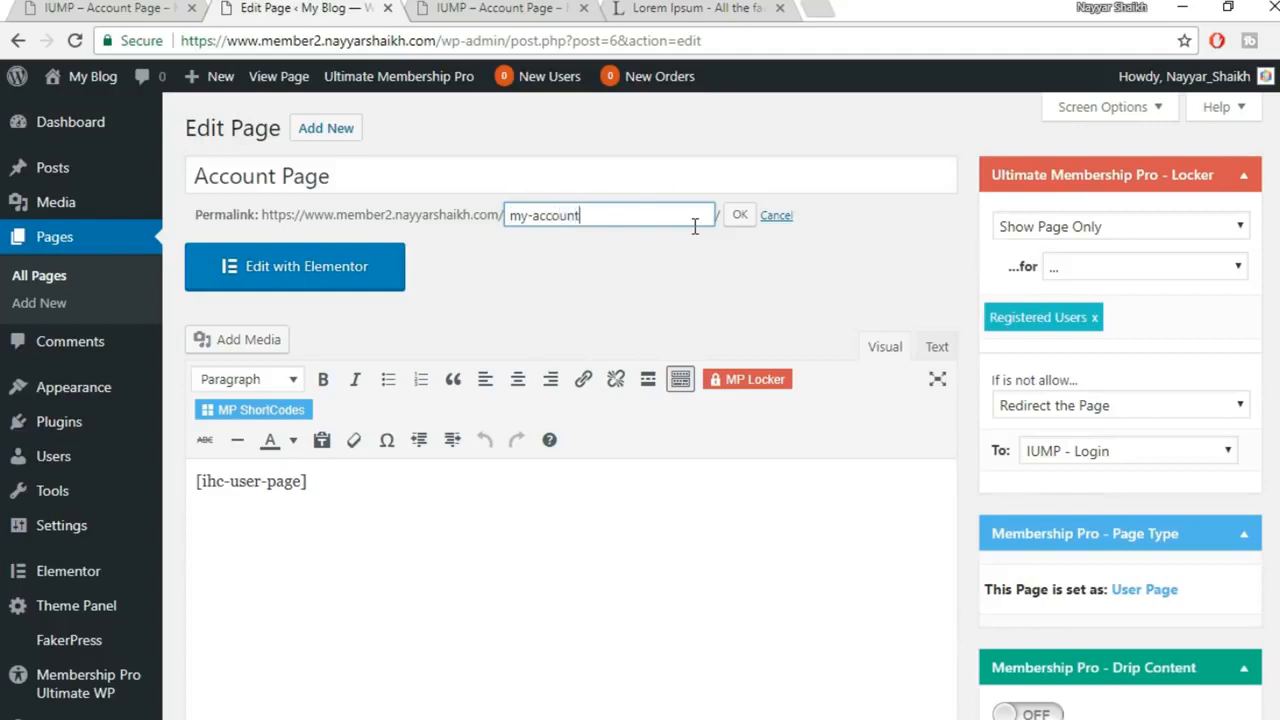
click(735, 220)
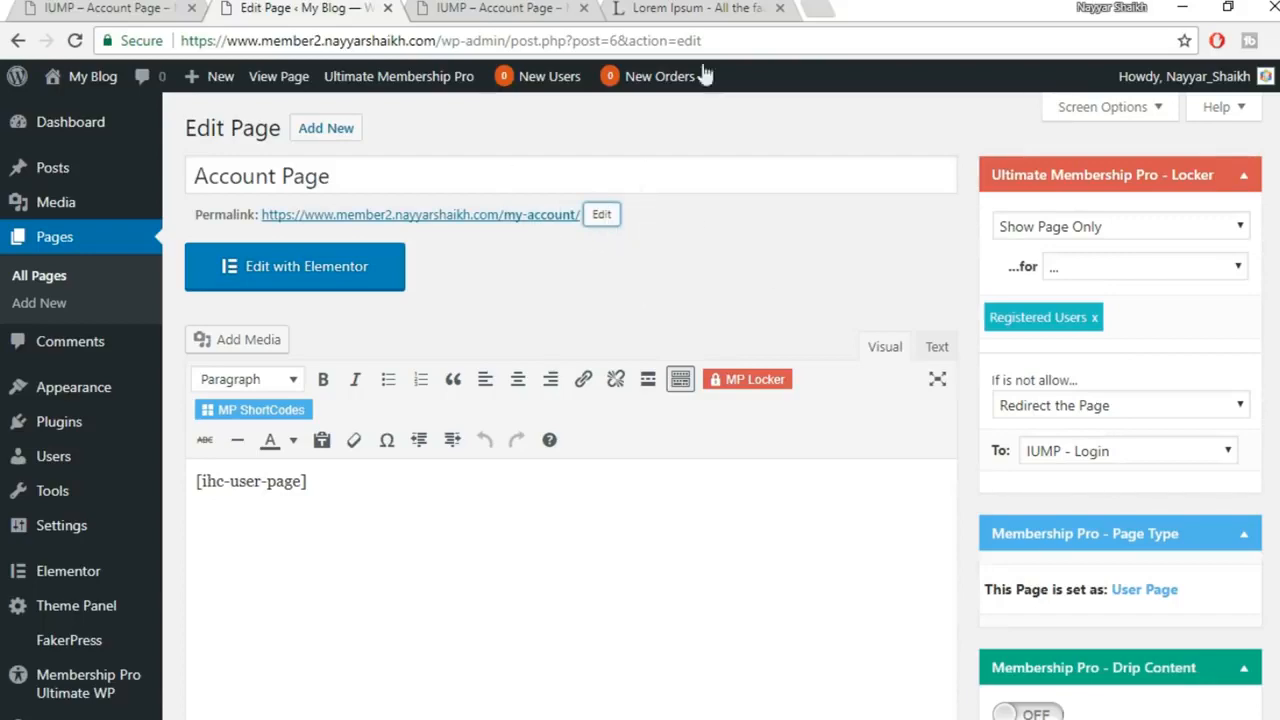
click(441, 8)
scroll(520, 386, up, 4)
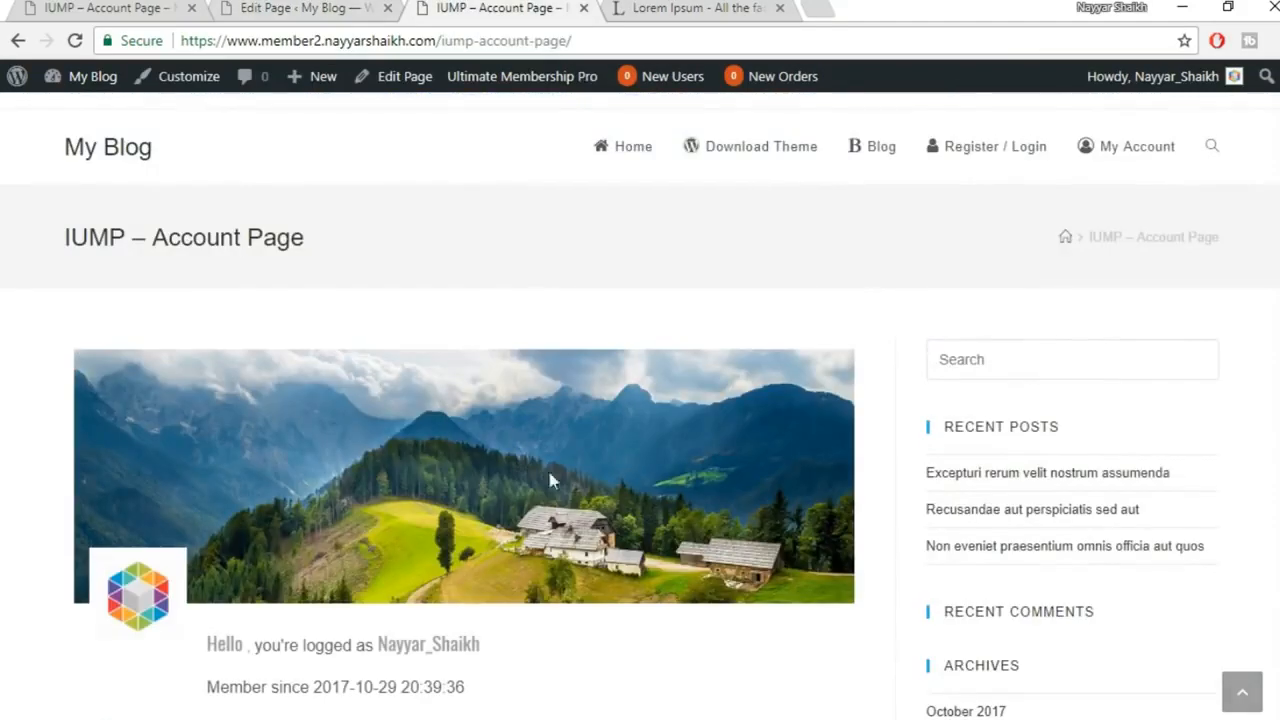
click(328, 8)
Set the Content Layout to Full Width and update the page
scroll(785, 425, down, 1)
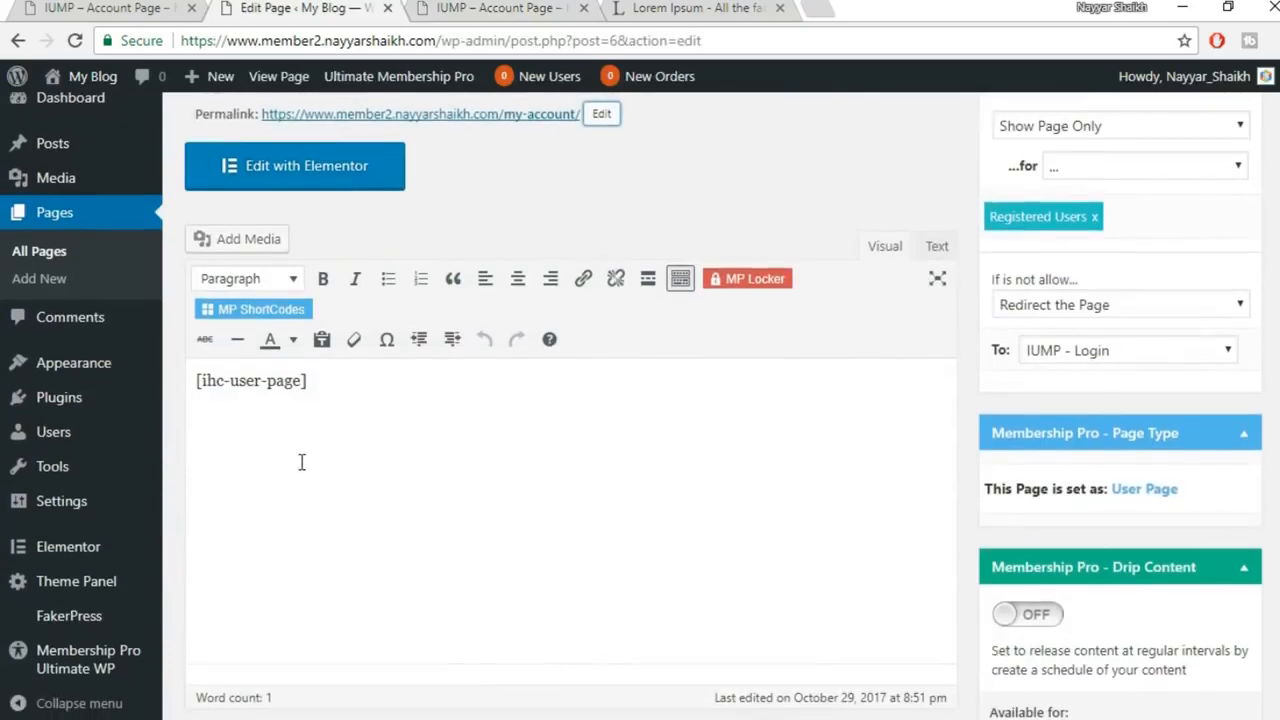
drag(306, 380, 197, 385)
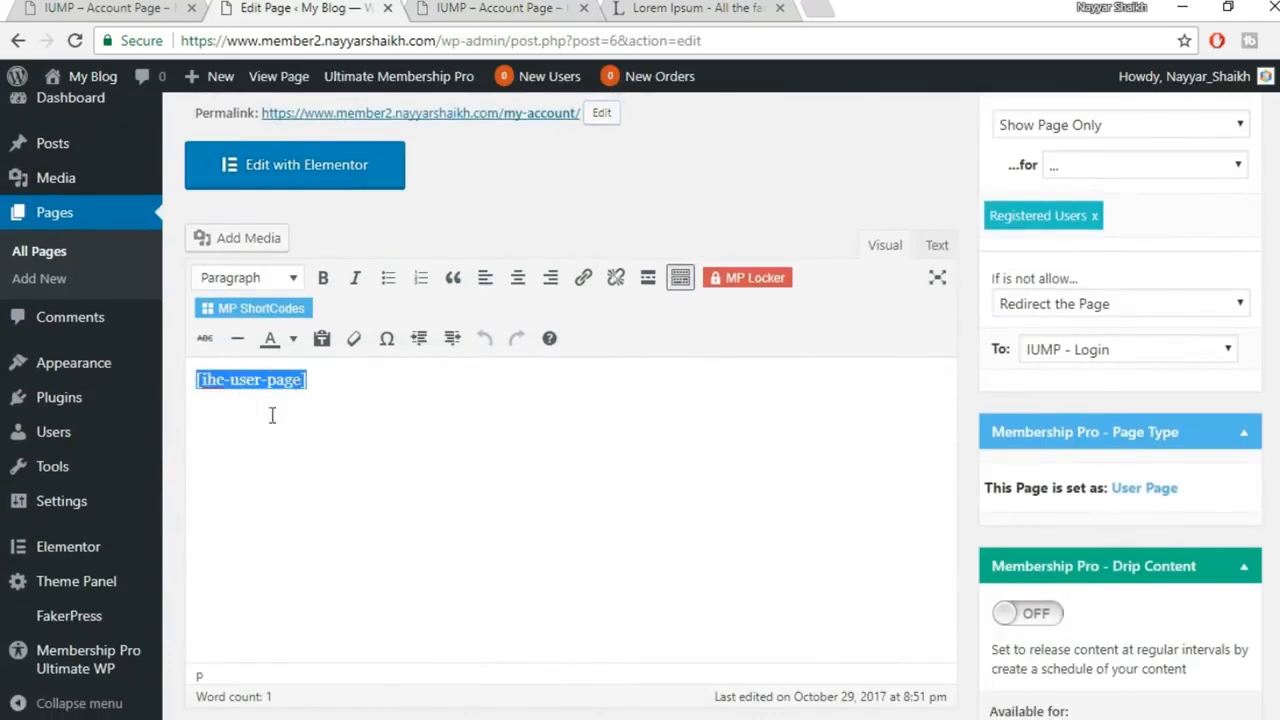
scroll(494, 479, down, 8)
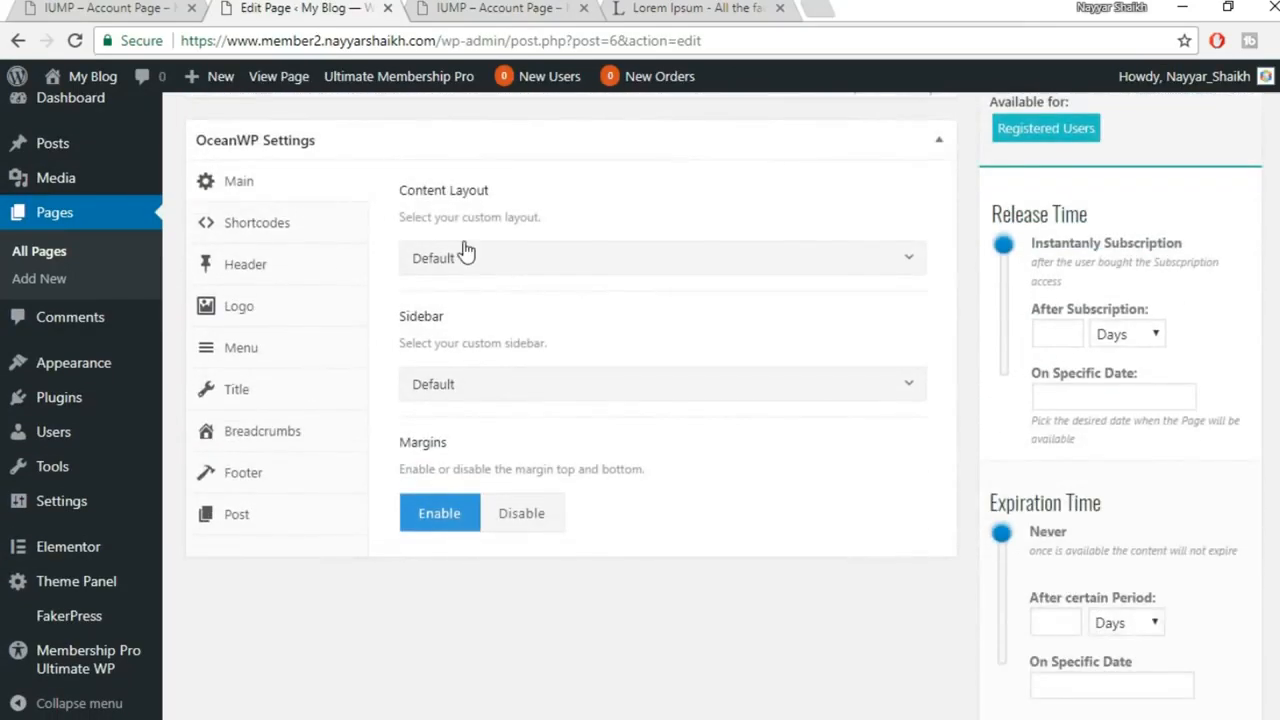
click(466, 252)
click(506, 406)
scroll(783, 437, up, 7)
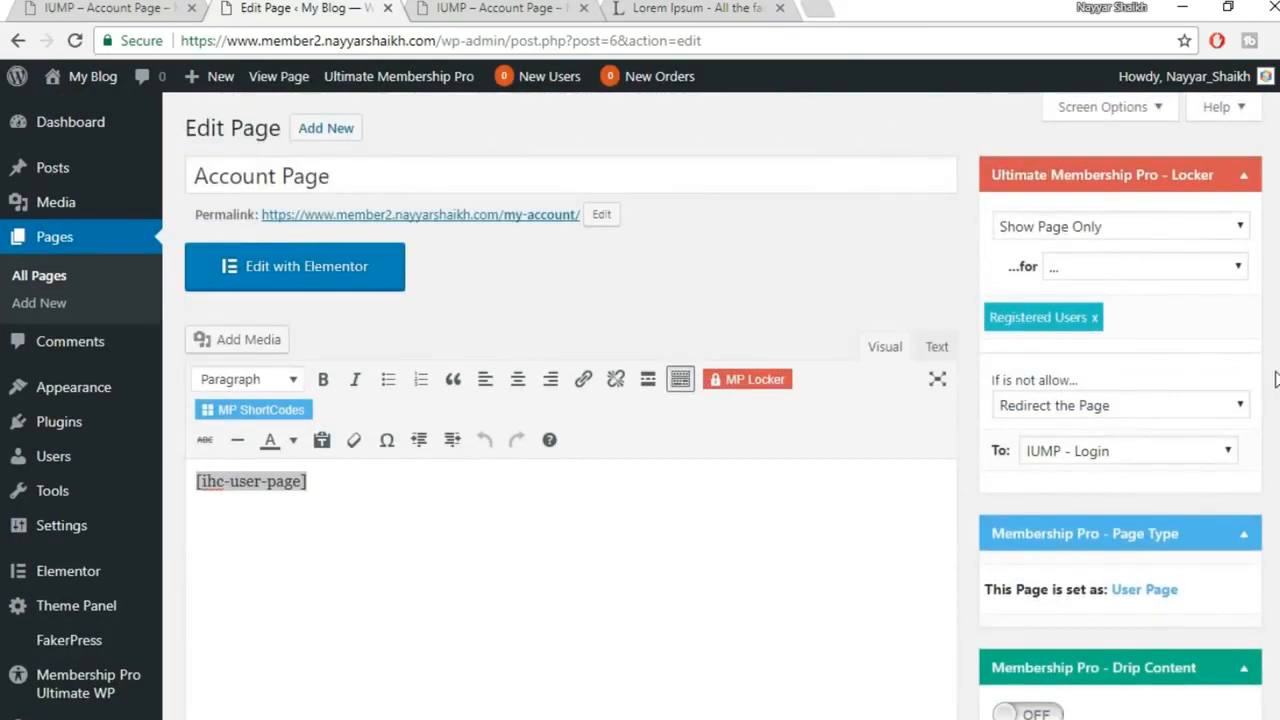
scroll(1252, 290, down, 10)
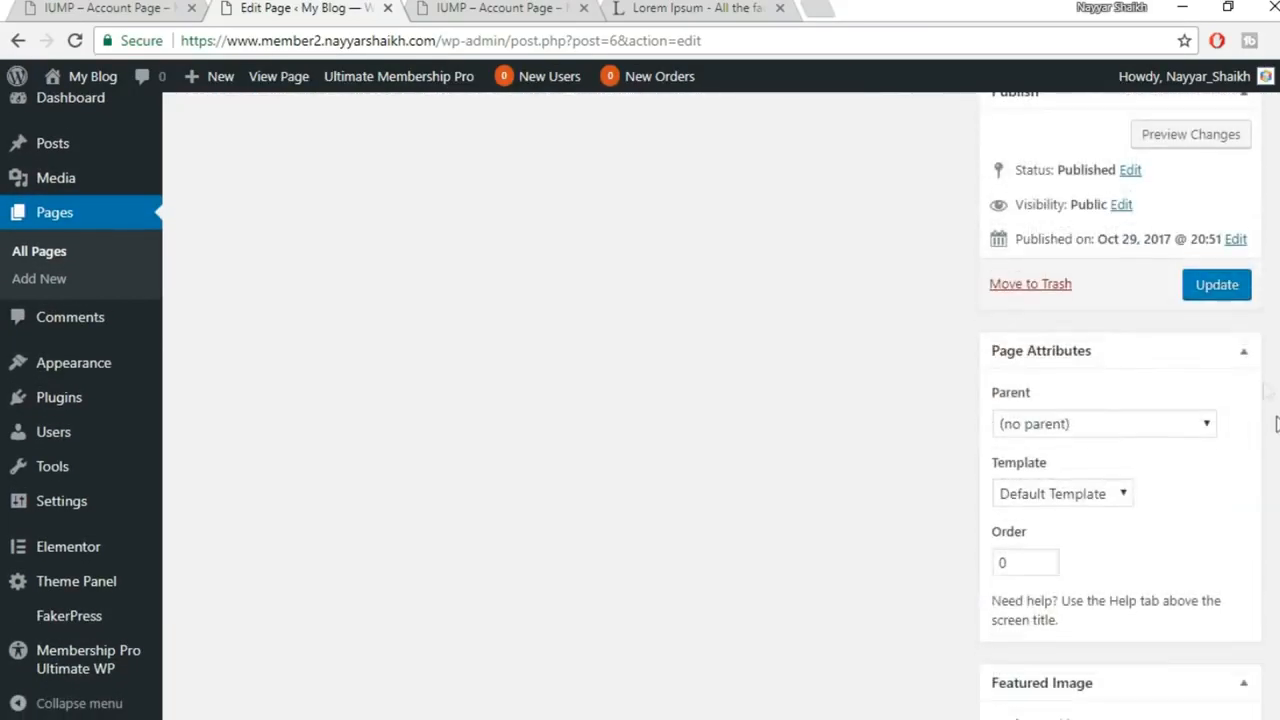
click(1251, 289)
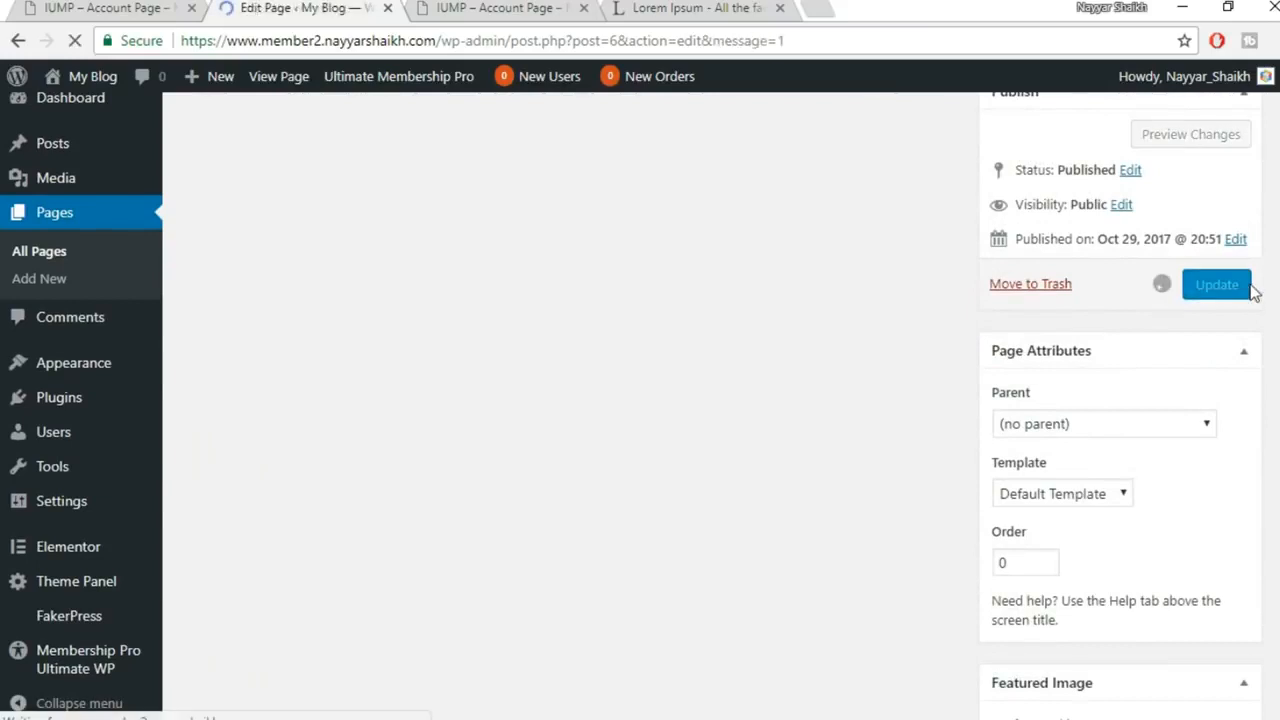
click(500, 8)
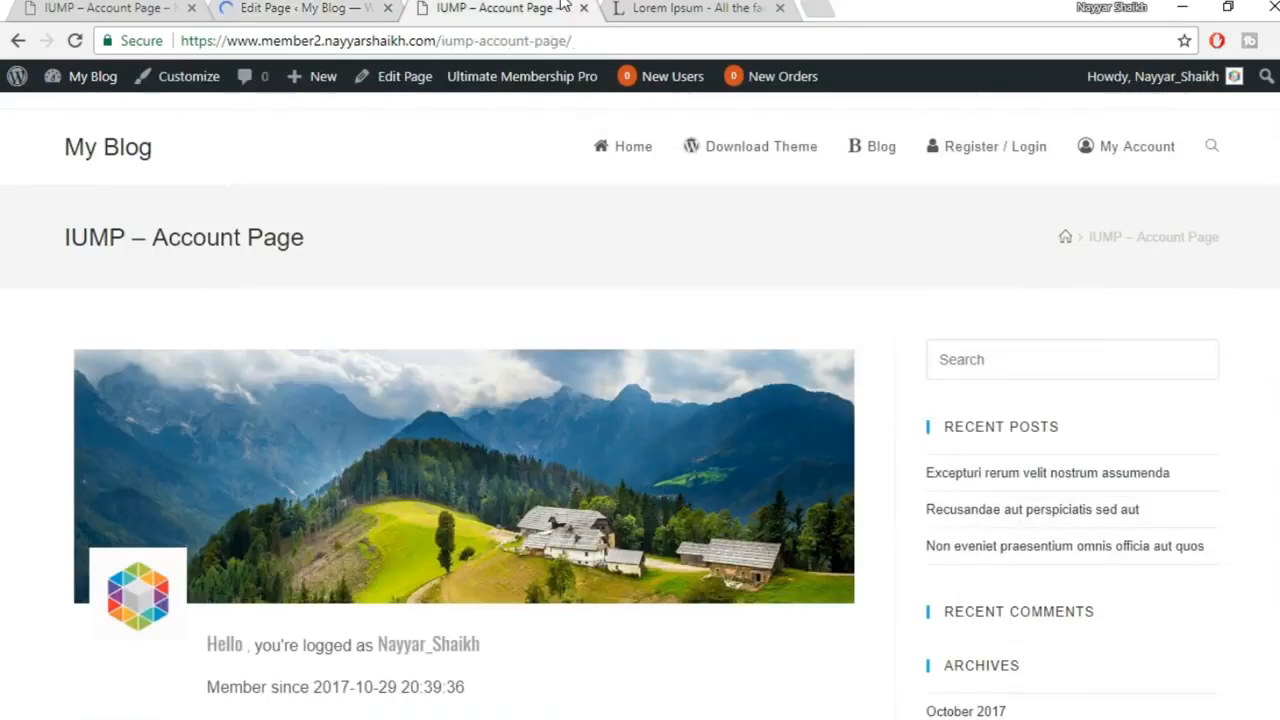
Reload and confirm /my-account/ shows the Account Page heading, then go back to the editor
click(68, 43)
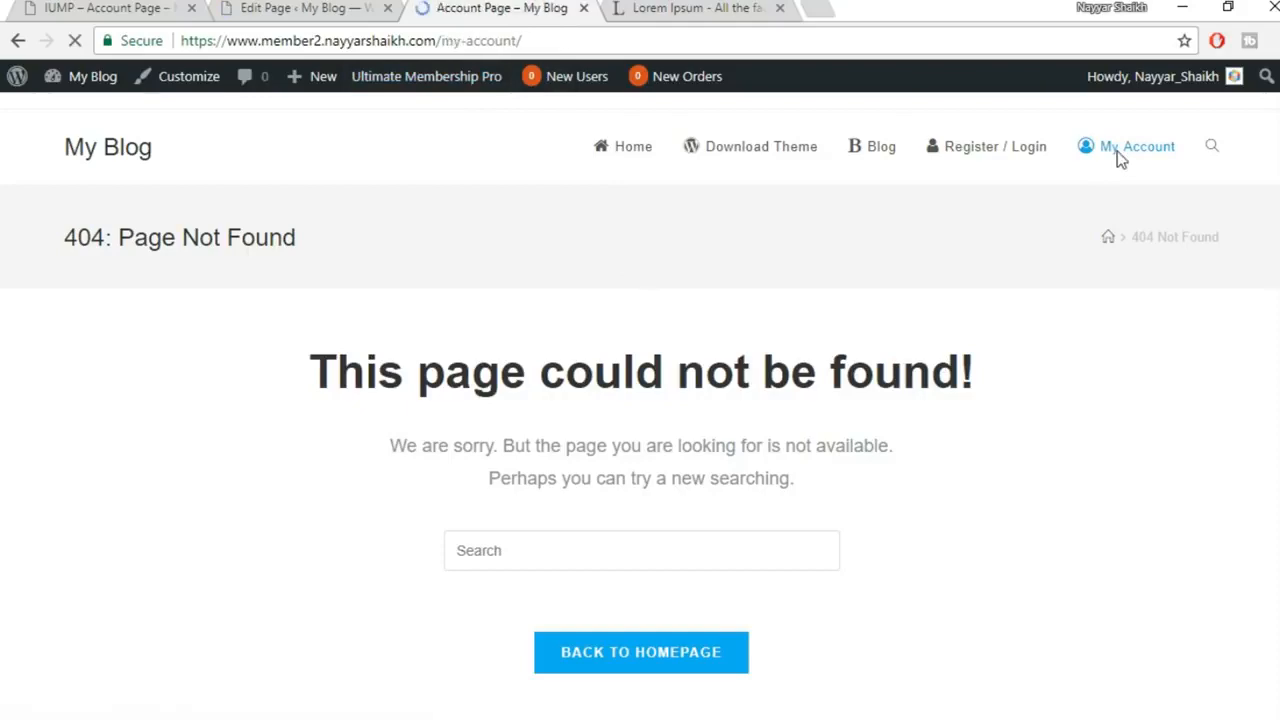
scroll(958, 610, down, 1)
scroll(958, 610, down, 3)
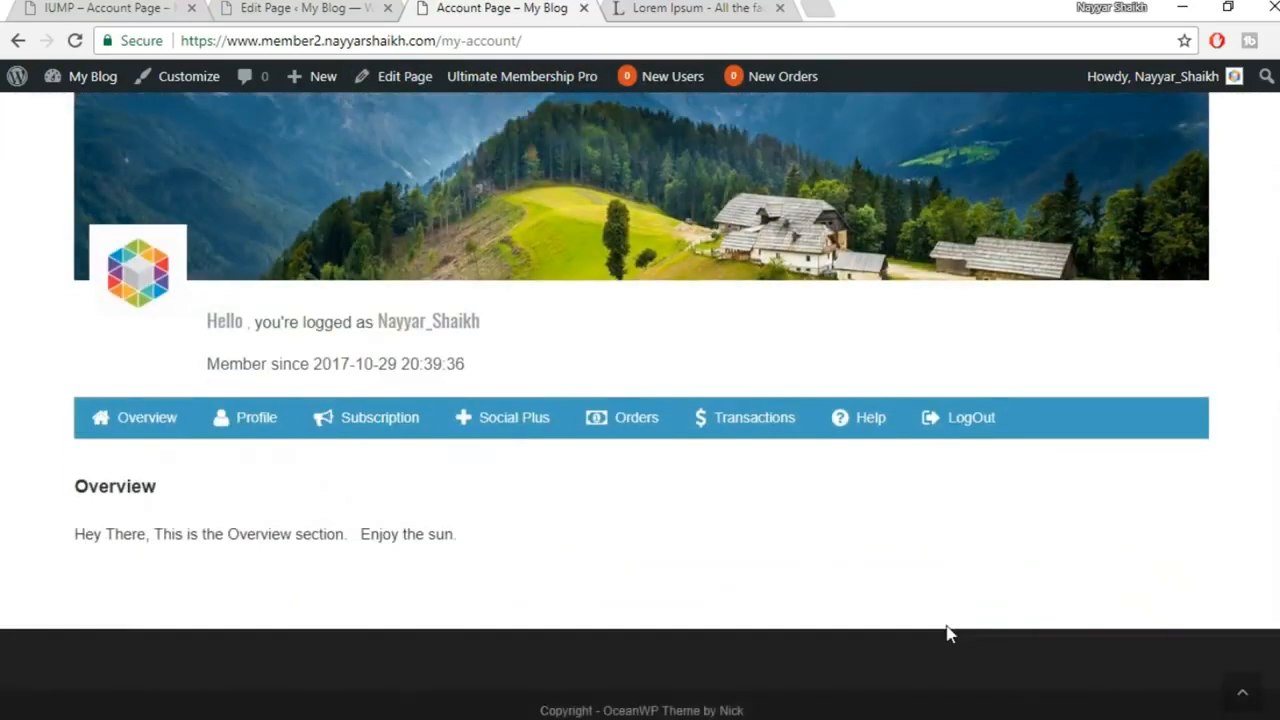
scroll(949, 631, up, 4)
drag(441, 40, 521, 41)
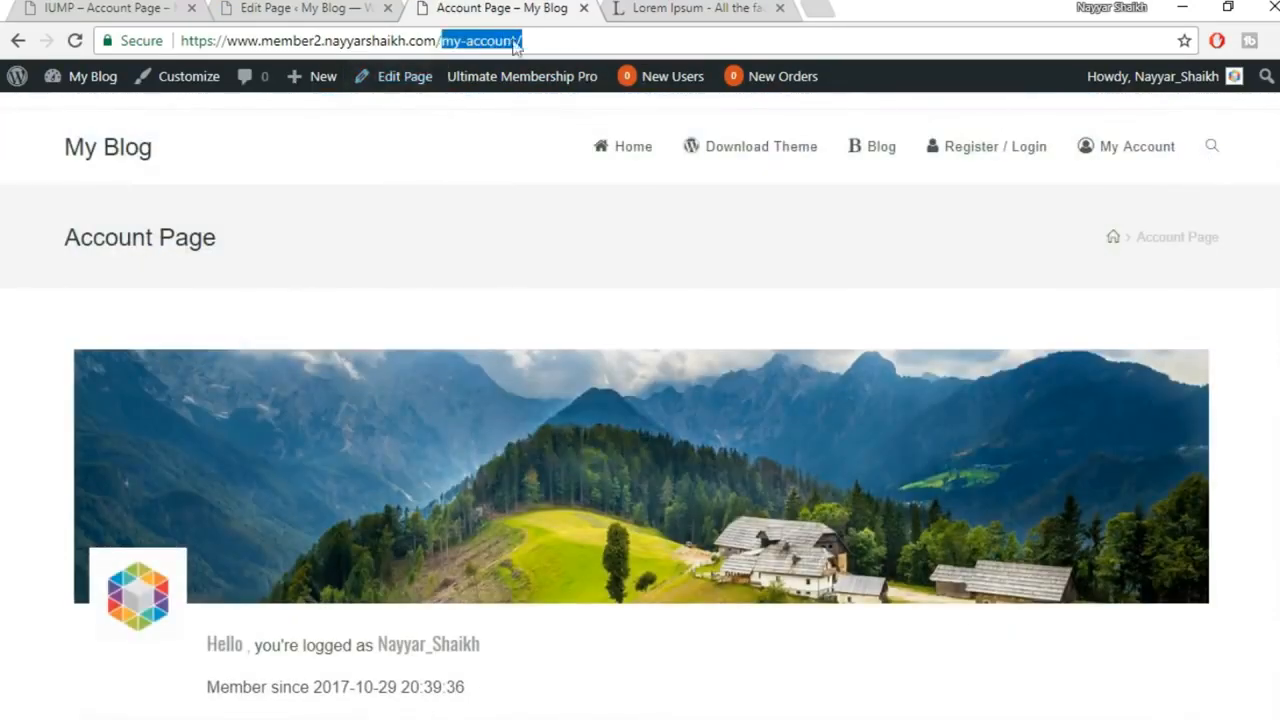
drag(228, 224, 21, 224)
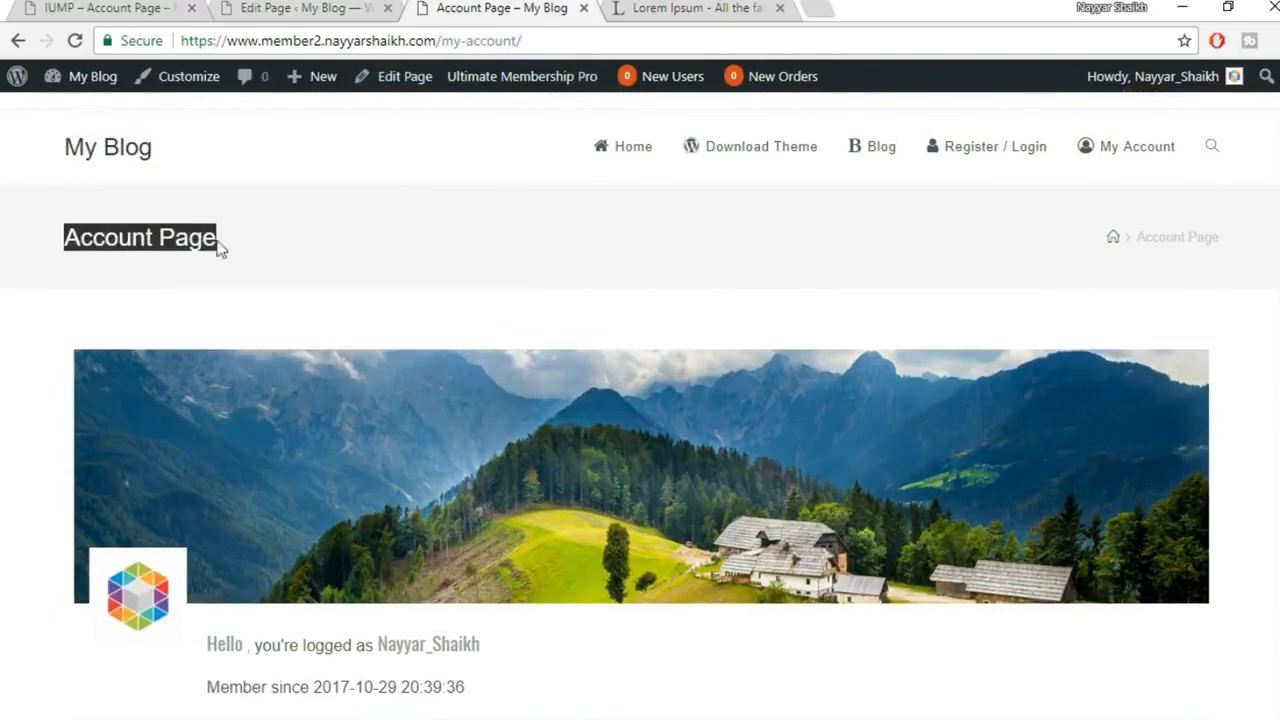
scroll(240, 254, down, 3)
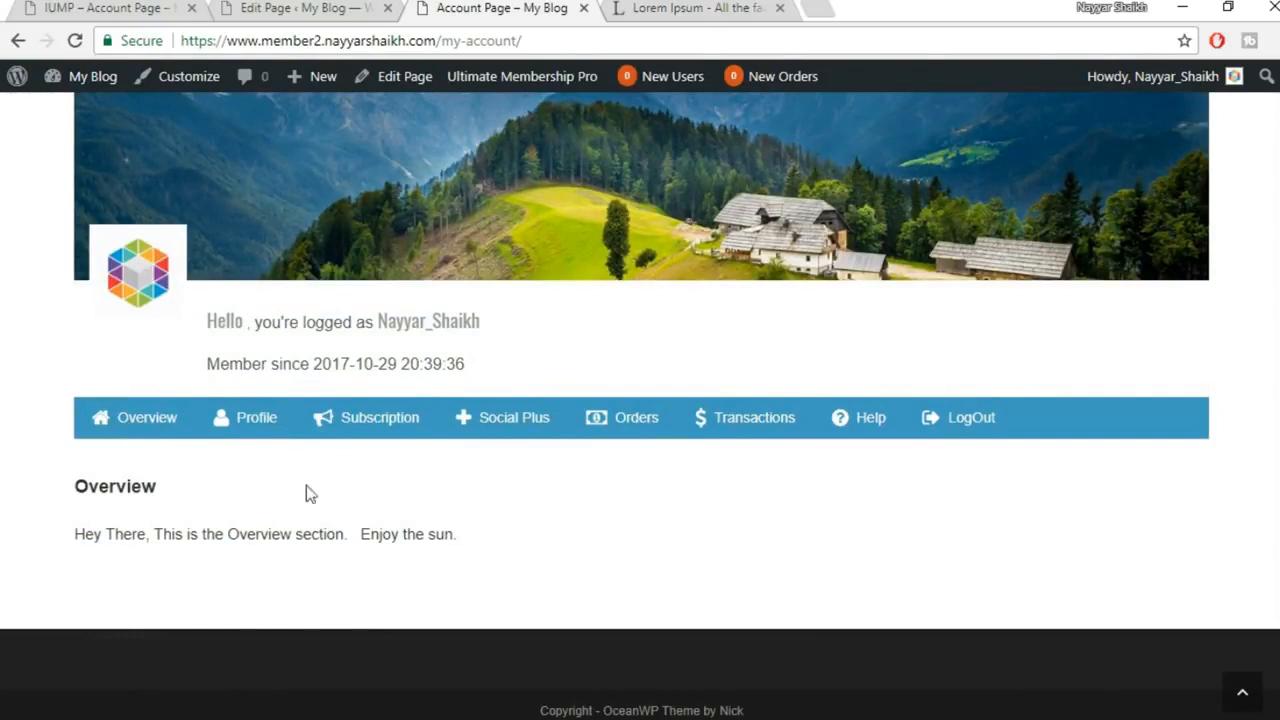
click(301, 7)
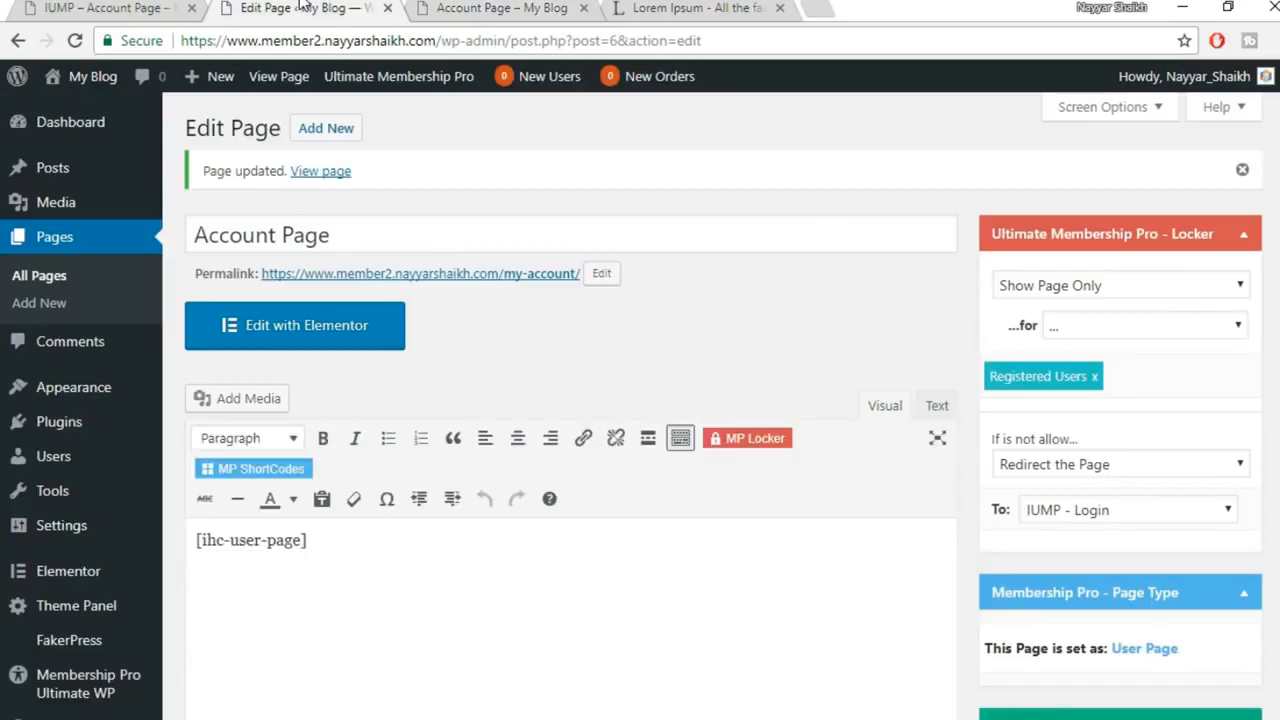
scroll(110, 680, down, 2)
Open Ultimate Membership Pro's Account Page showcase settings
mouse_move(110, 670)
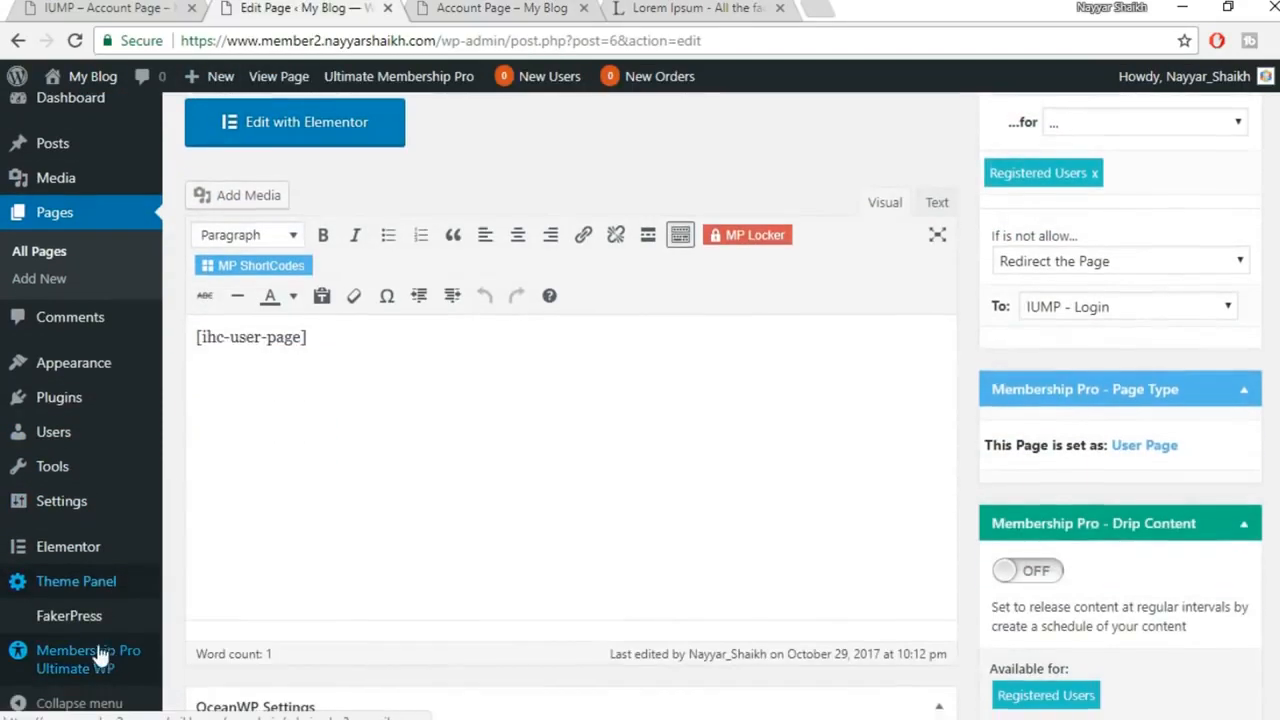
click(110, 668)
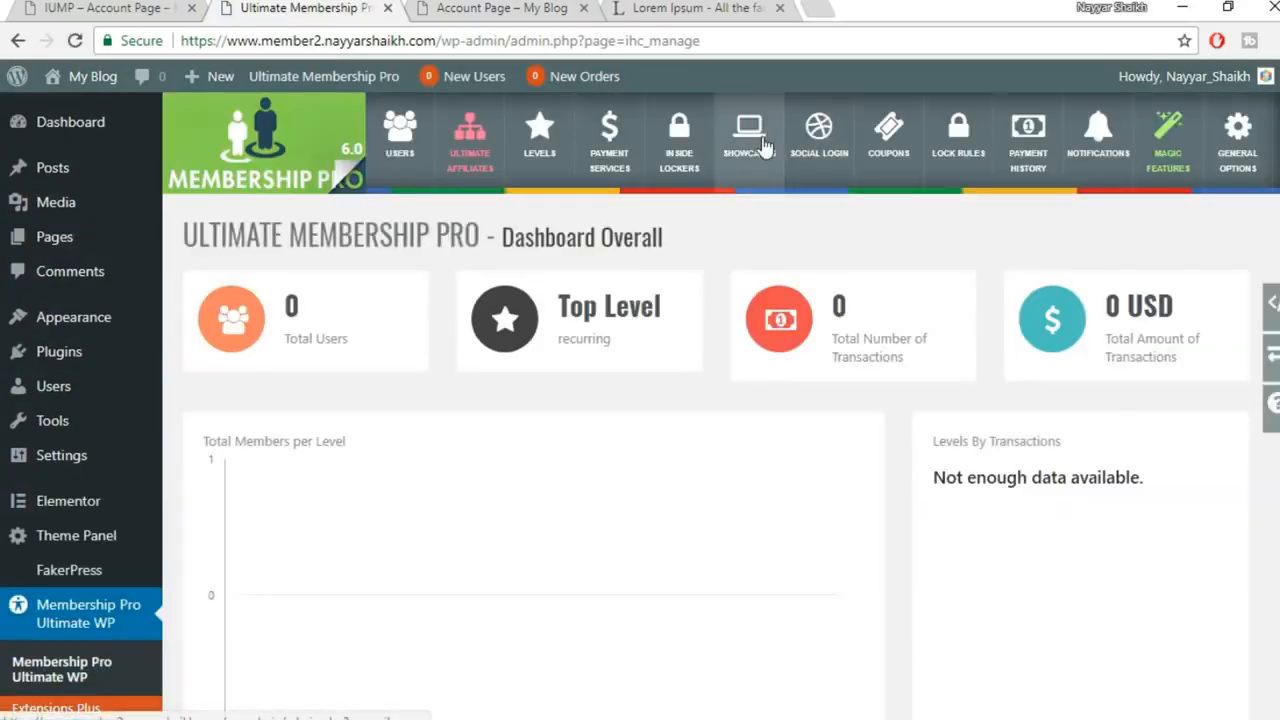
click(757, 147)
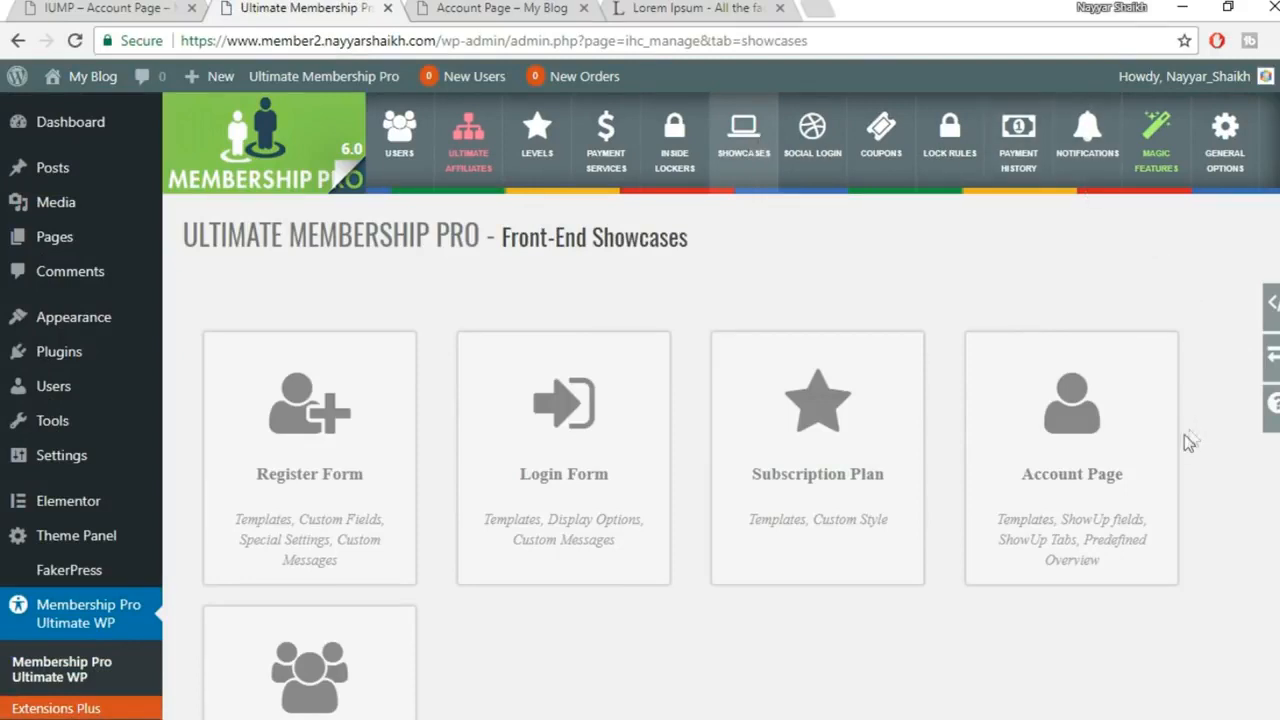
click(1107, 462)
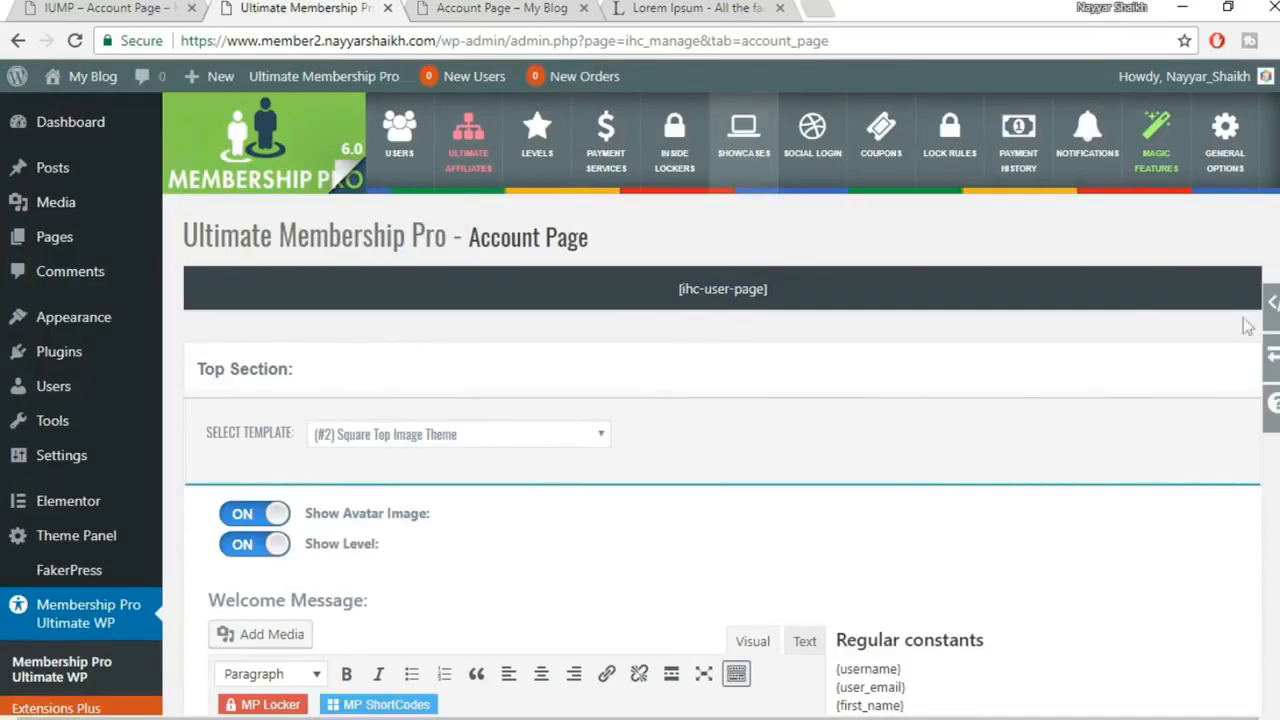
scroll(720, 400, down, 20)
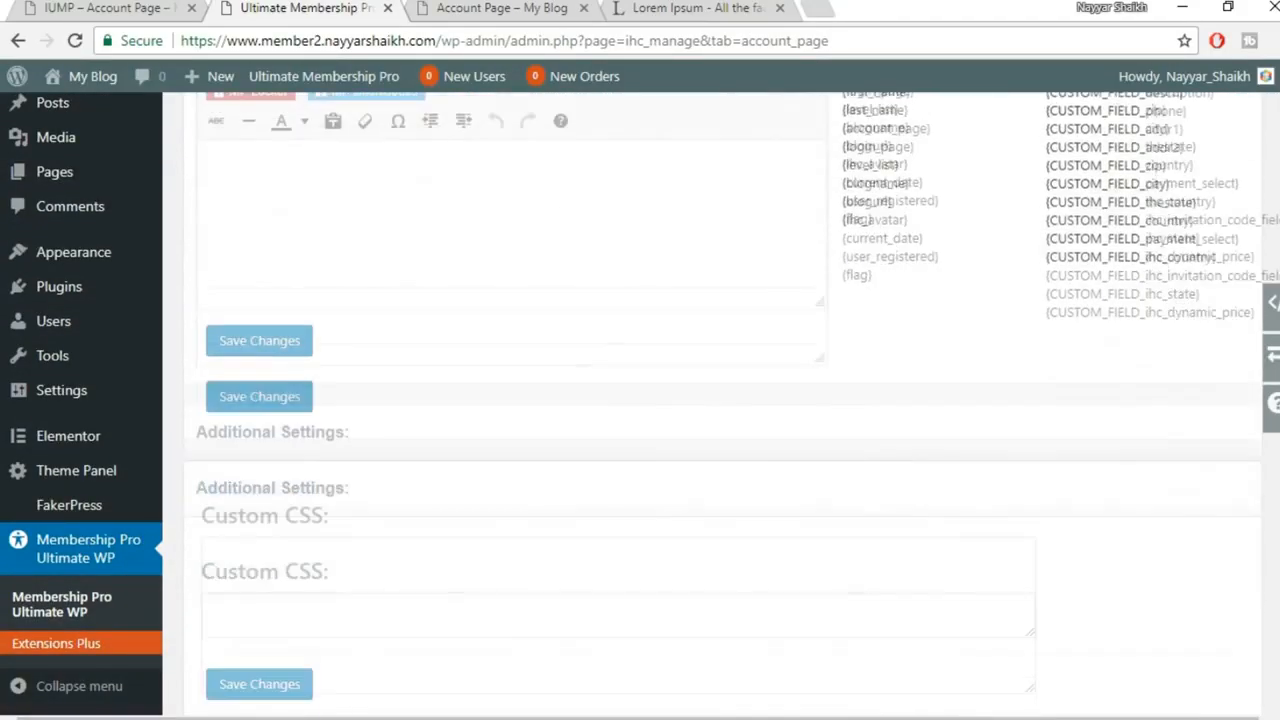
scroll(720, 400, up, 20)
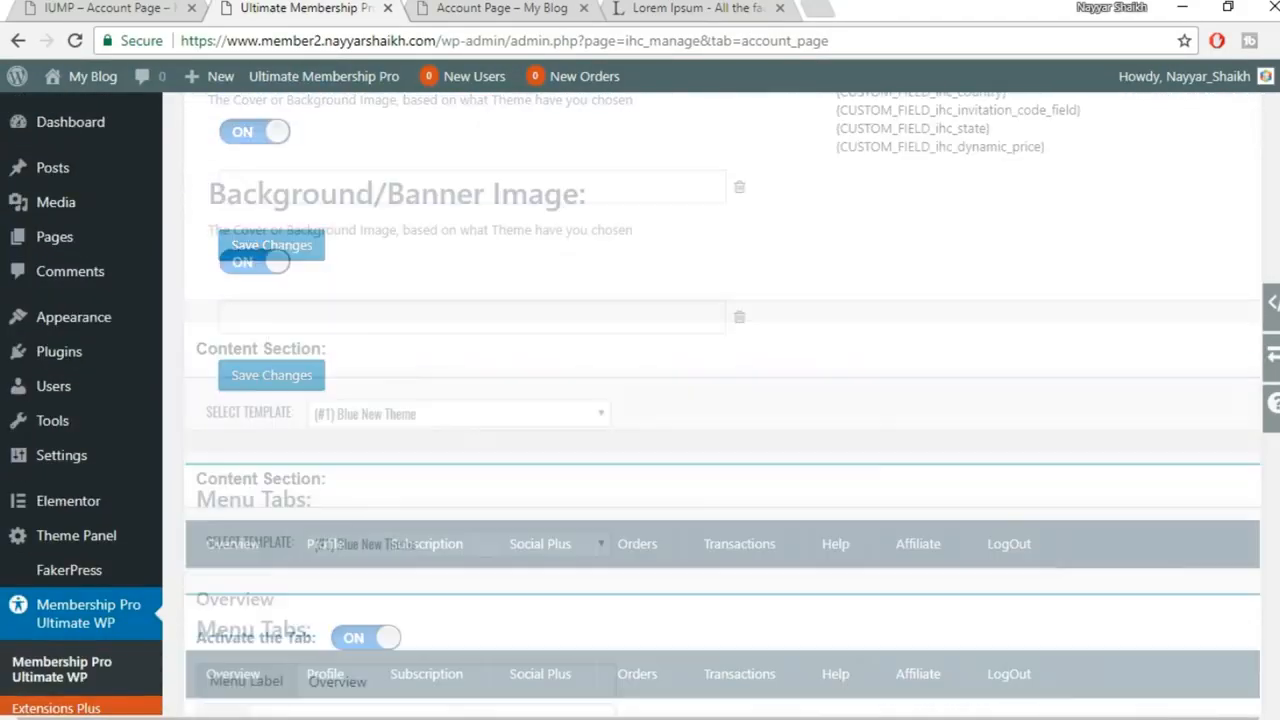
scroll(668, 450, up, 5)
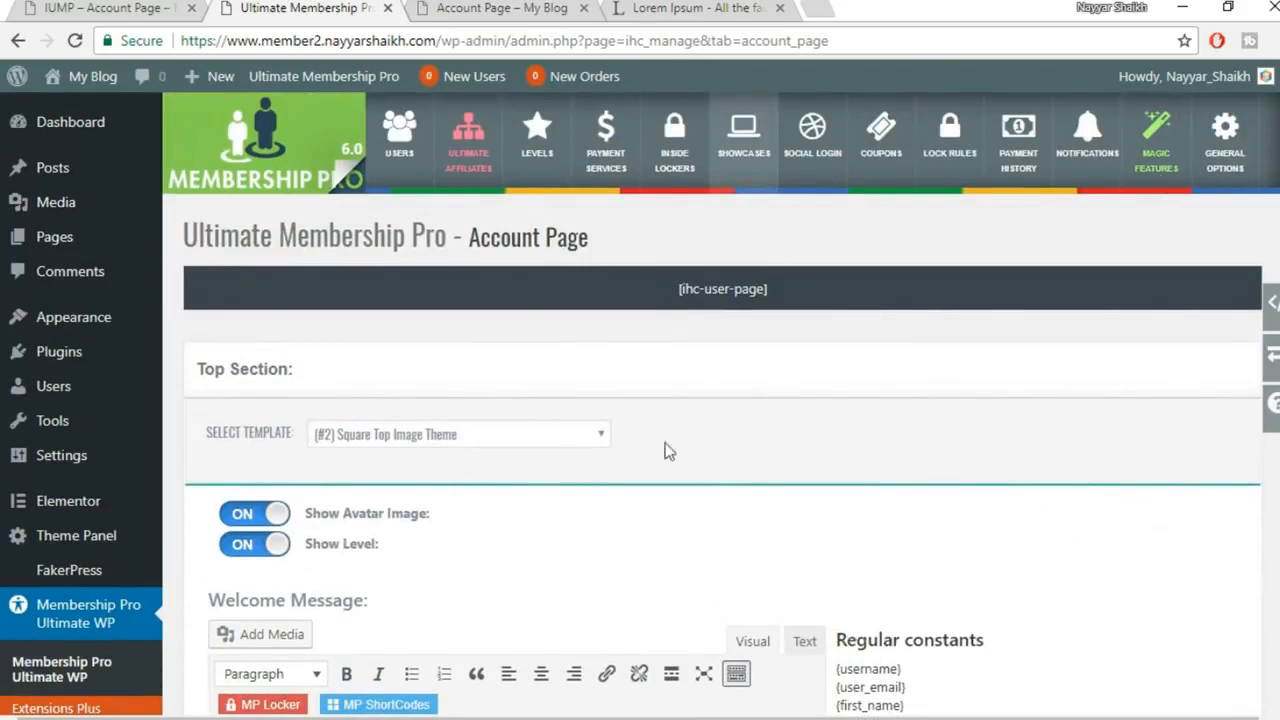
Choose the '(#1) Basic Full Background Theme' top-section template and save the changes
click(460, 438)
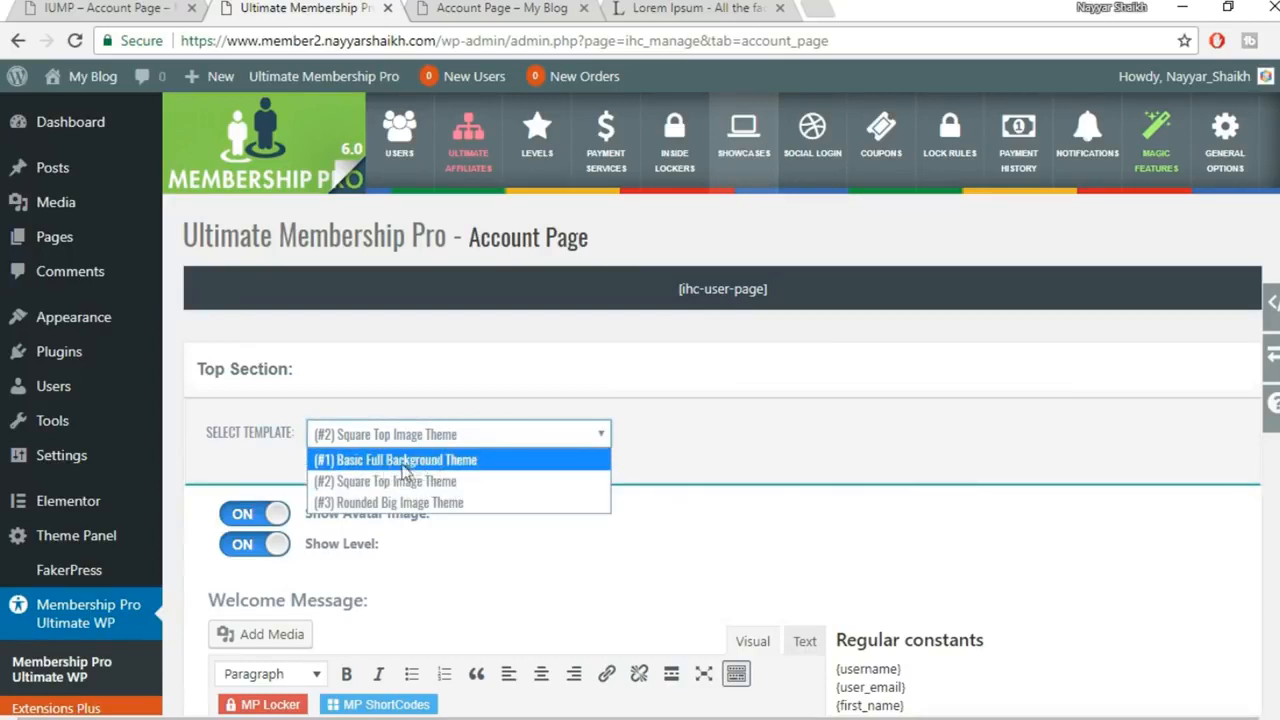
click(428, 464)
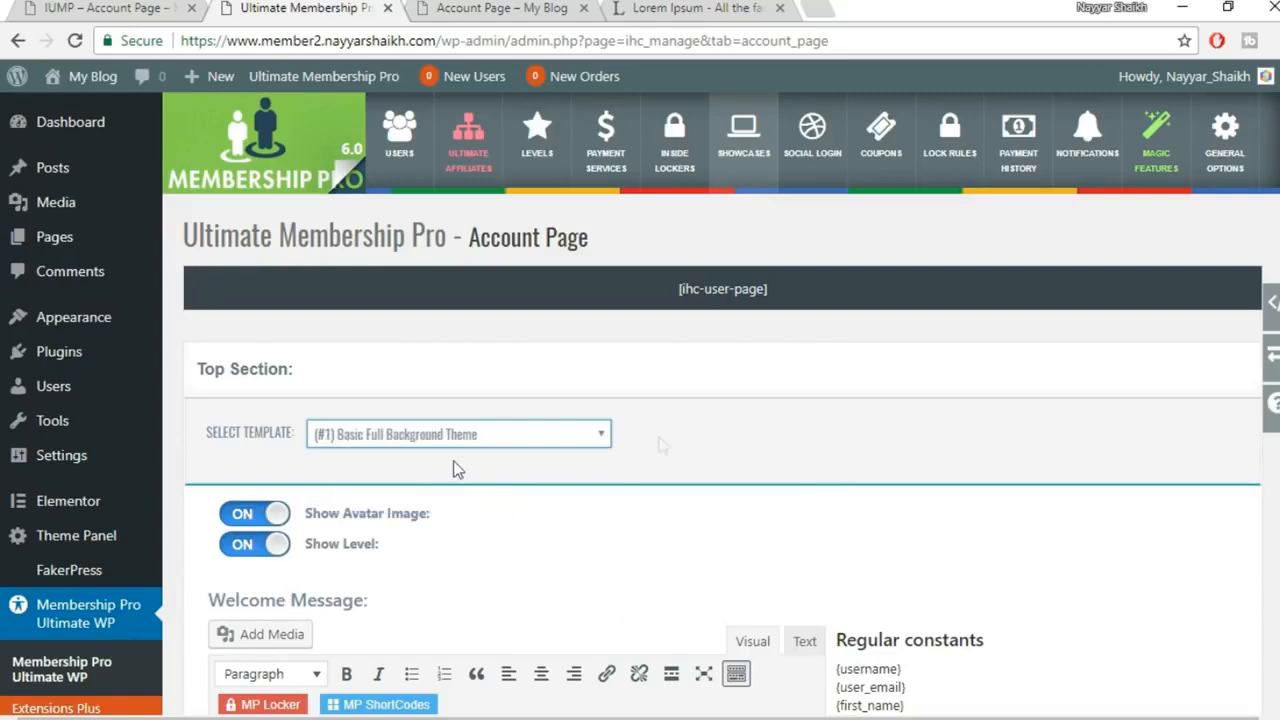
scroll(1130, 611, down, 15)
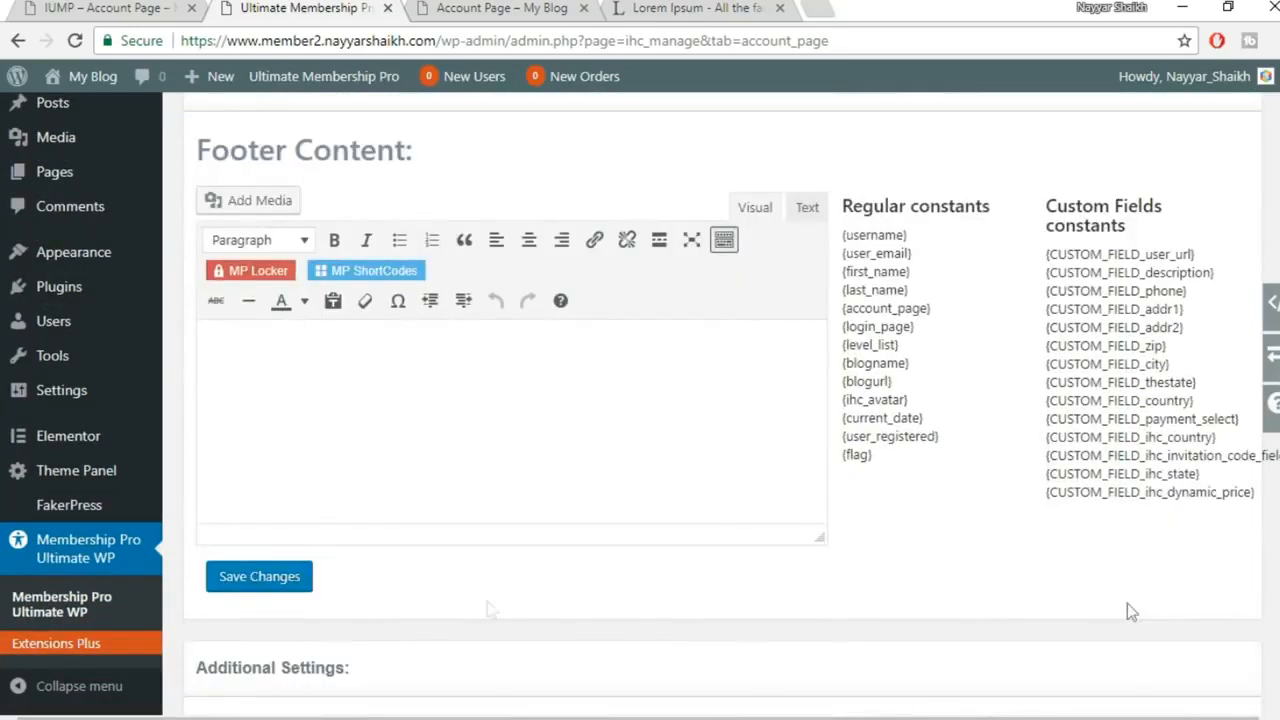
click(288, 576)
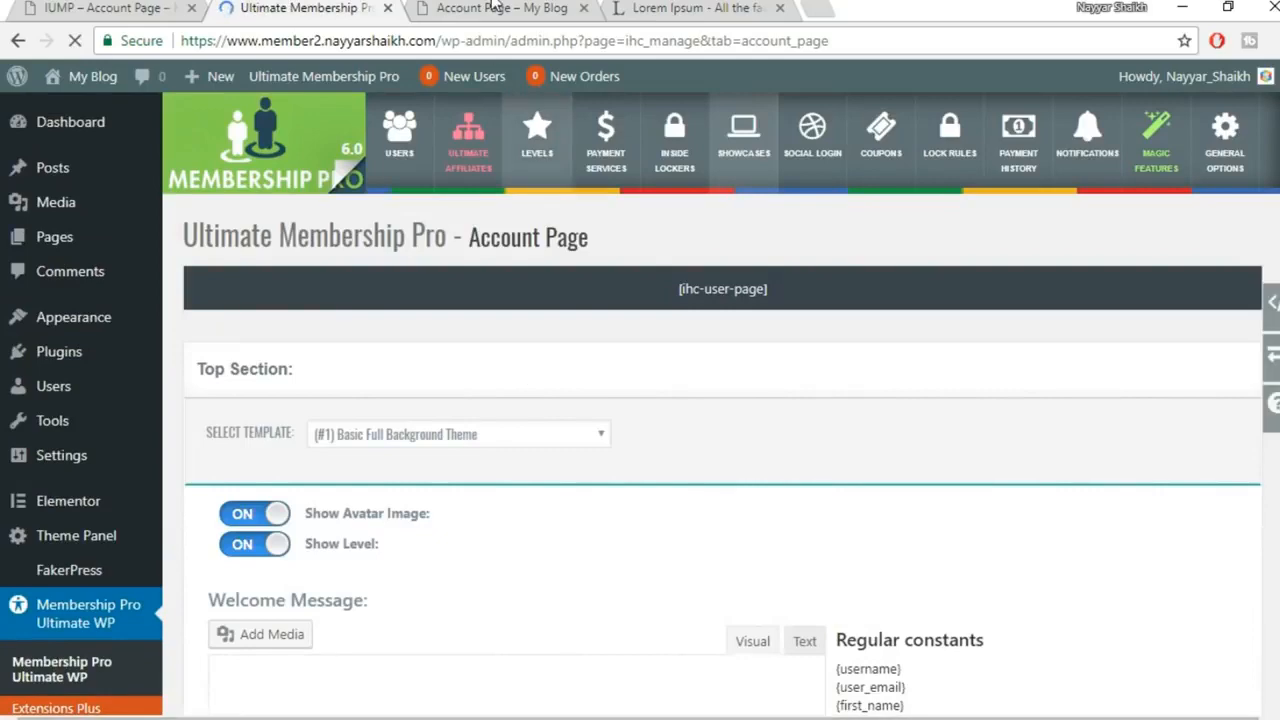
click(491, 9)
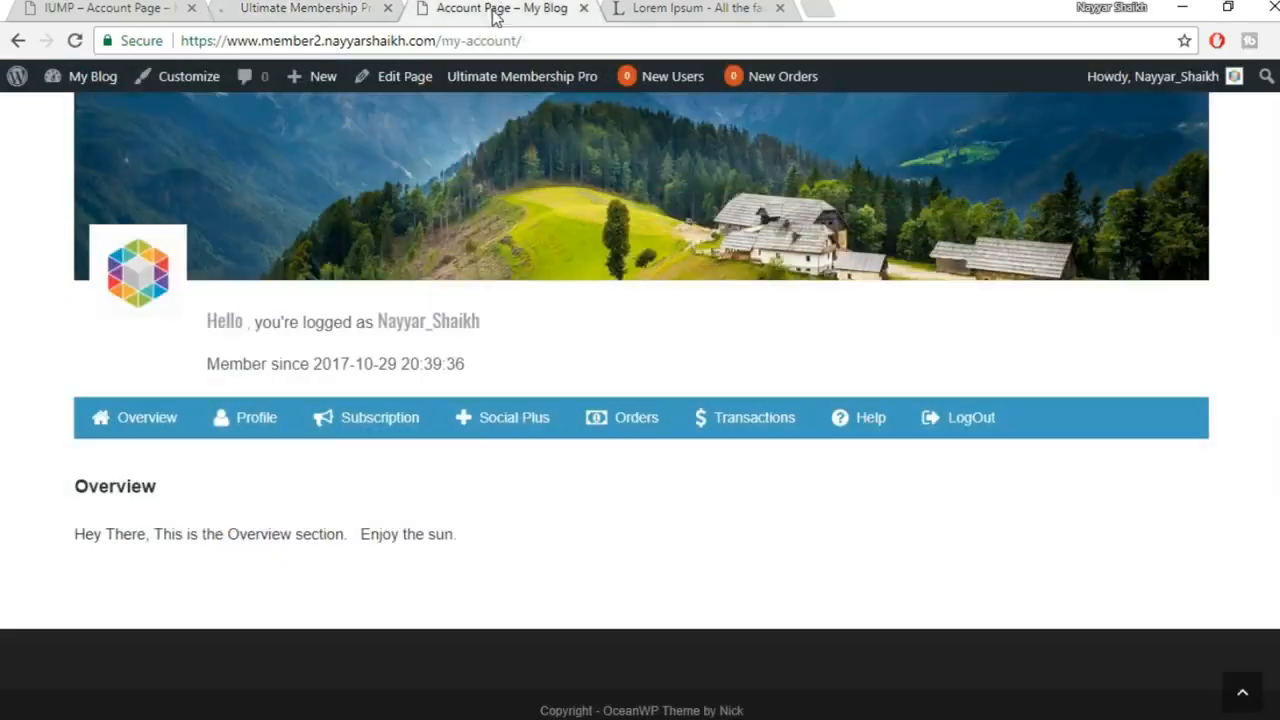
Reload the account page and review the greeting, Member since, Overview and 'Enjoy the sun.' text
click(74, 42)
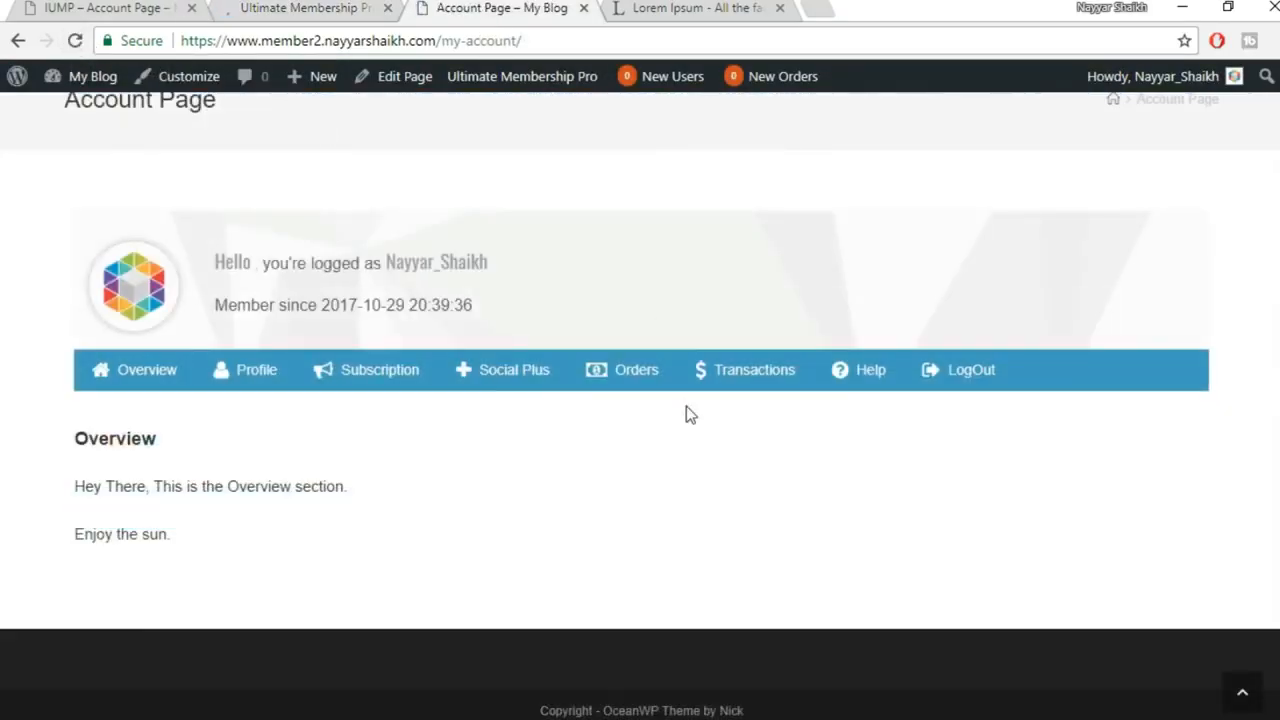
scroll(750, 300, down, 3)
drag(217, 262, 543, 270)
click(543, 270)
drag(214, 313, 545, 318)
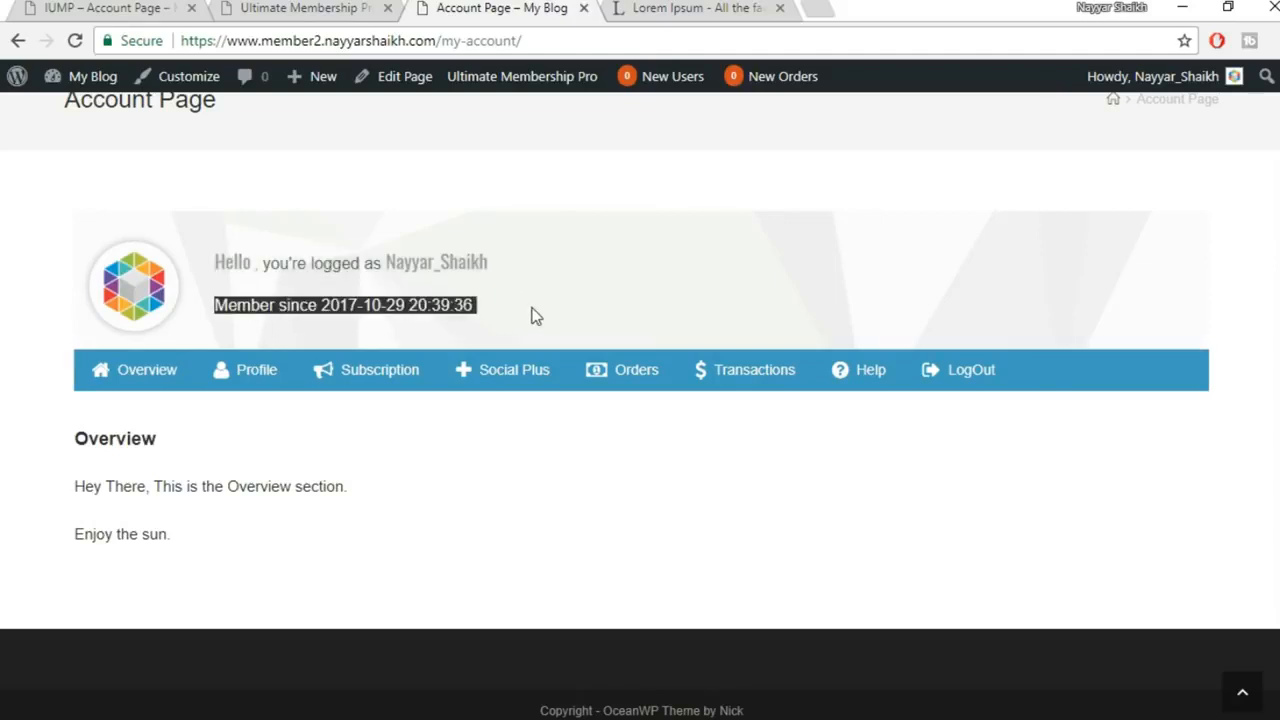
click(533, 316)
drag(74, 440, 225, 447)
click(110, 495)
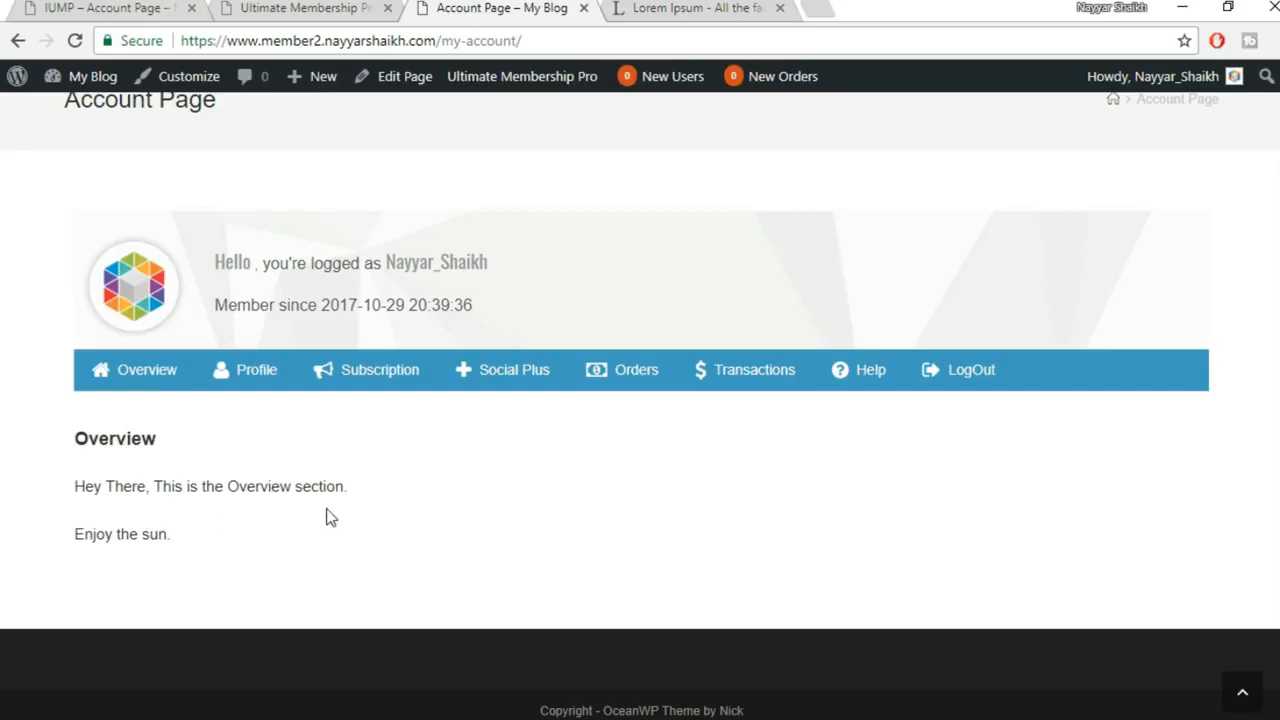
drag(38, 543, 299, 543)
click(299, 543)
click(292, 8)
scroll(546, 403, down, 2)
Apply the '(#3) Rounded Big Image Theme' top-section template, save, and preview it on the live account page
click(466, 234)
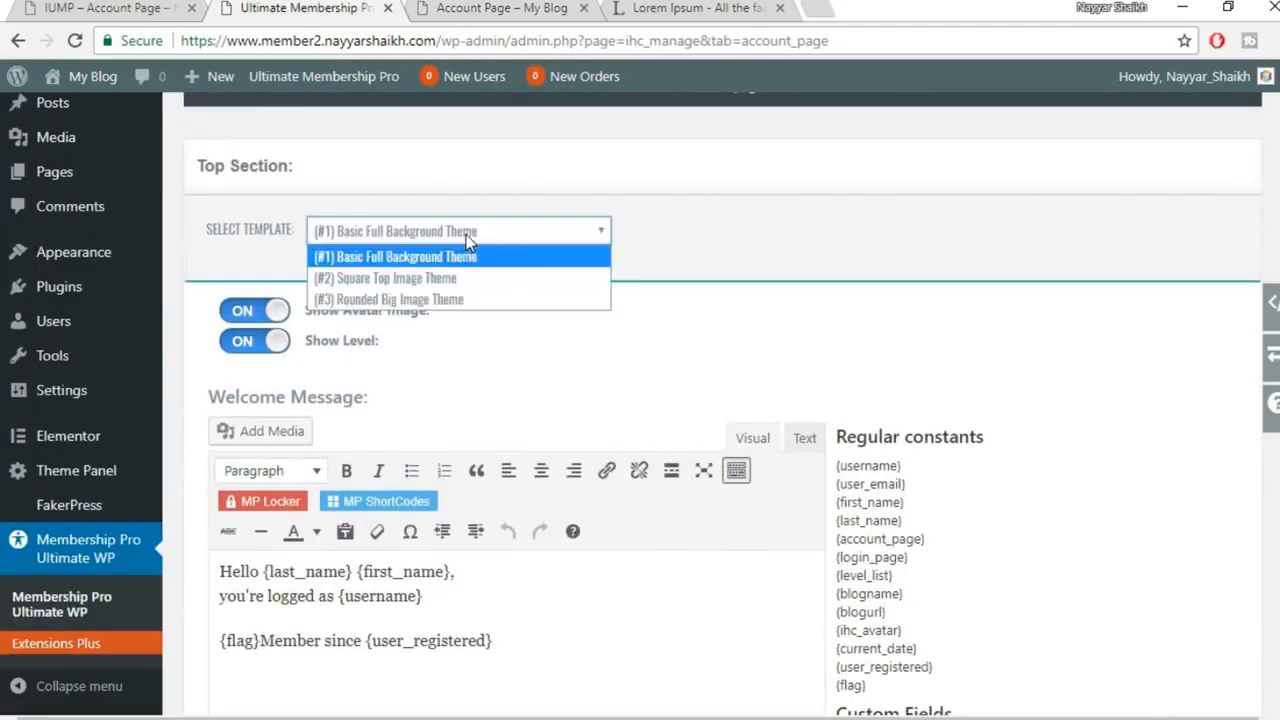
click(458, 303)
scroll(848, 293, down, 1)
scroll(848, 293, down, 7)
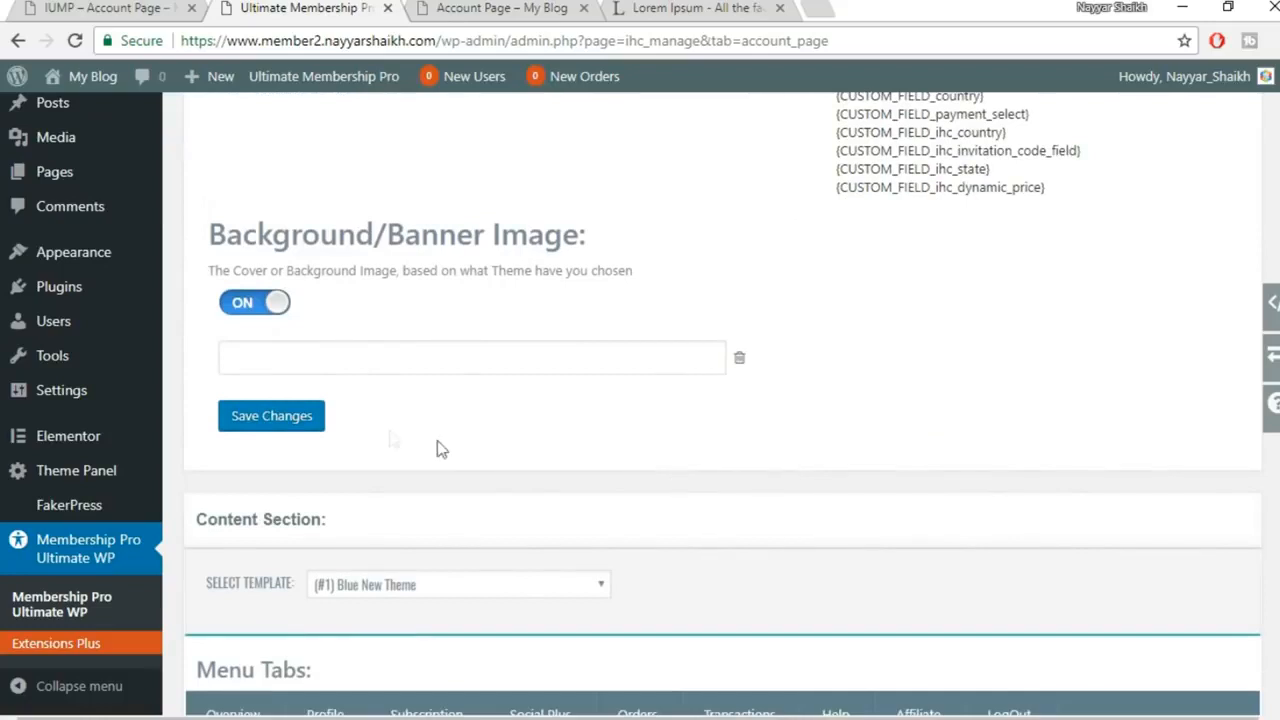
click(298, 424)
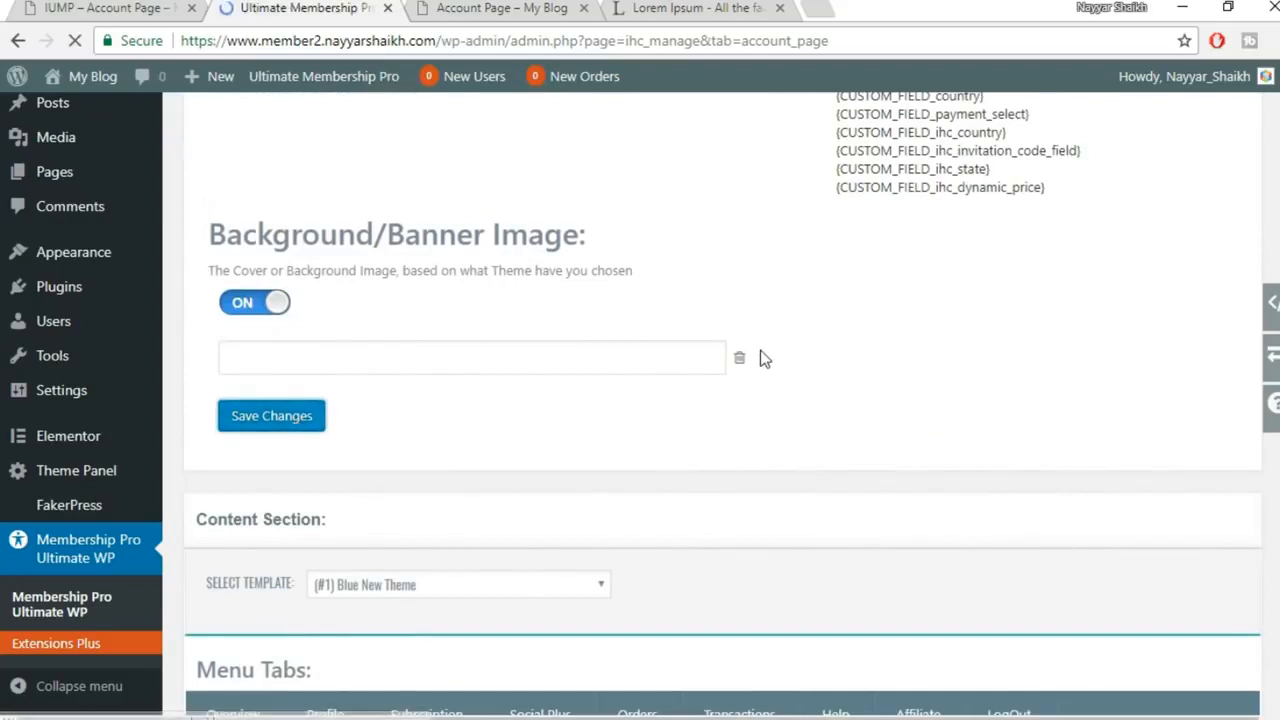
click(528, 9)
click(74, 40)
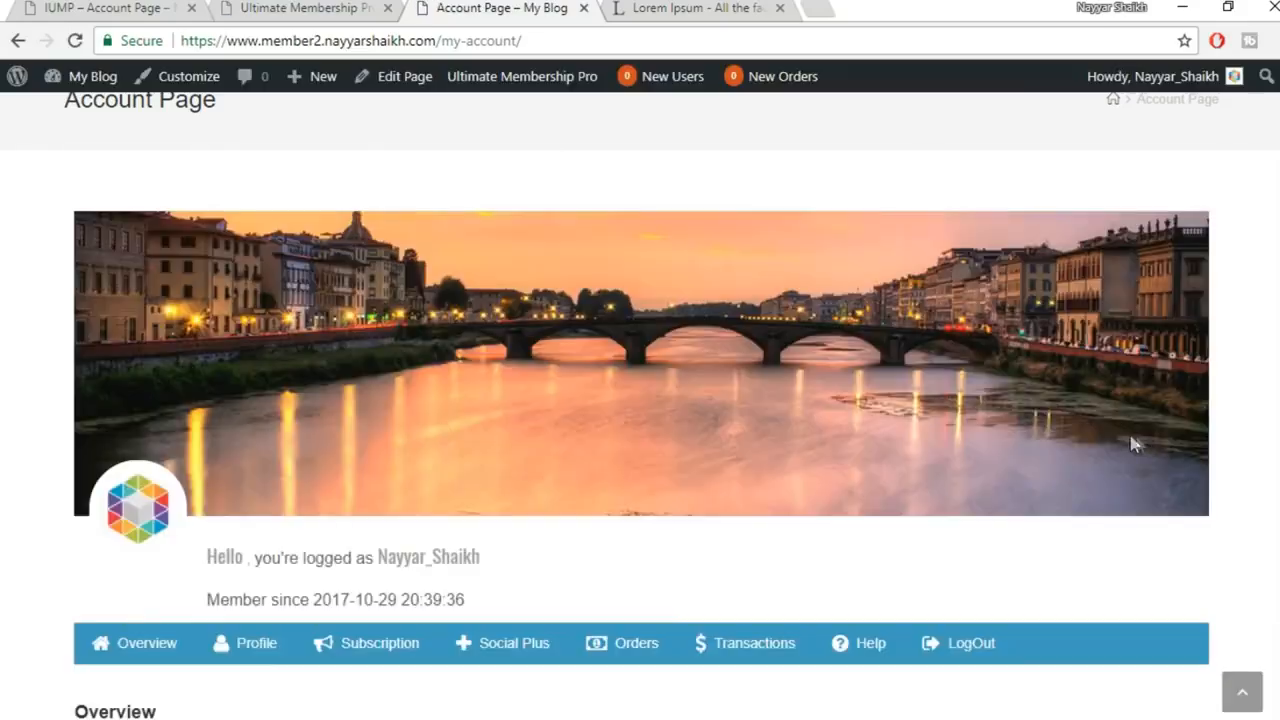
scroll(1094, 401, down, 3)
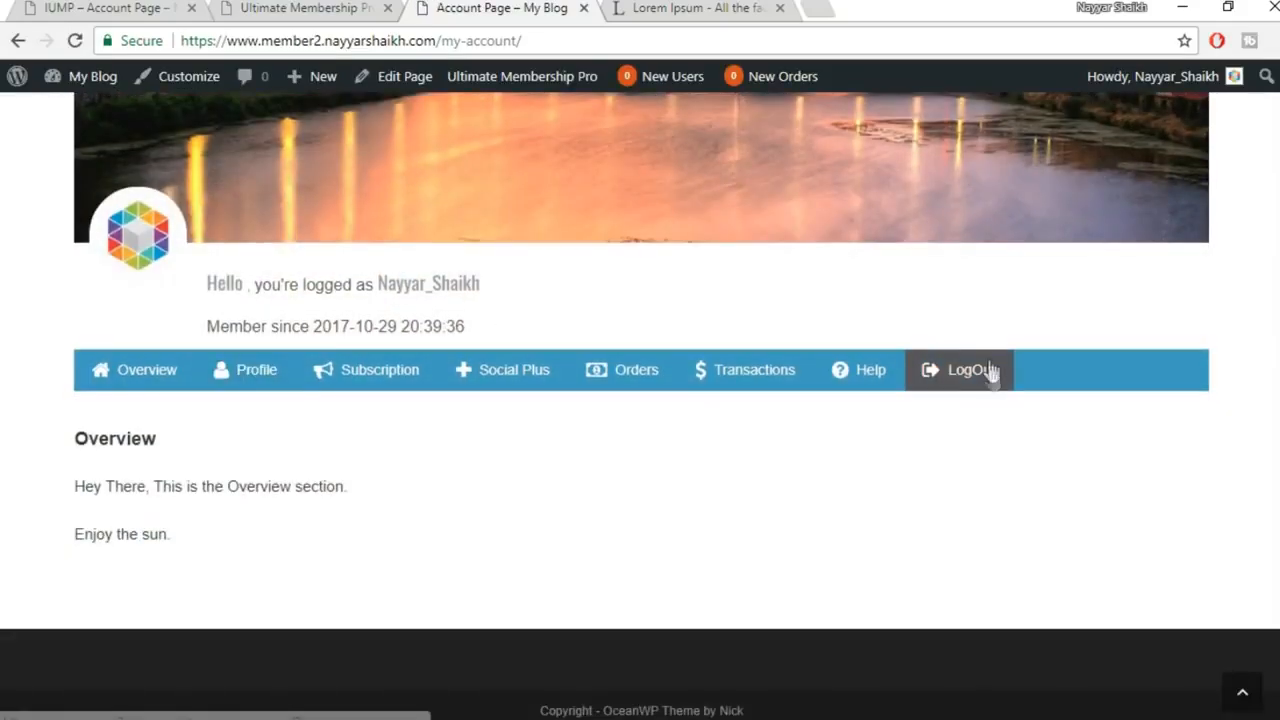
scroll(990, 448, up, 4)
Scroll through the Account Page settings and the live account page to check the new template
click(340, 9)
scroll(934, 406, down, 3)
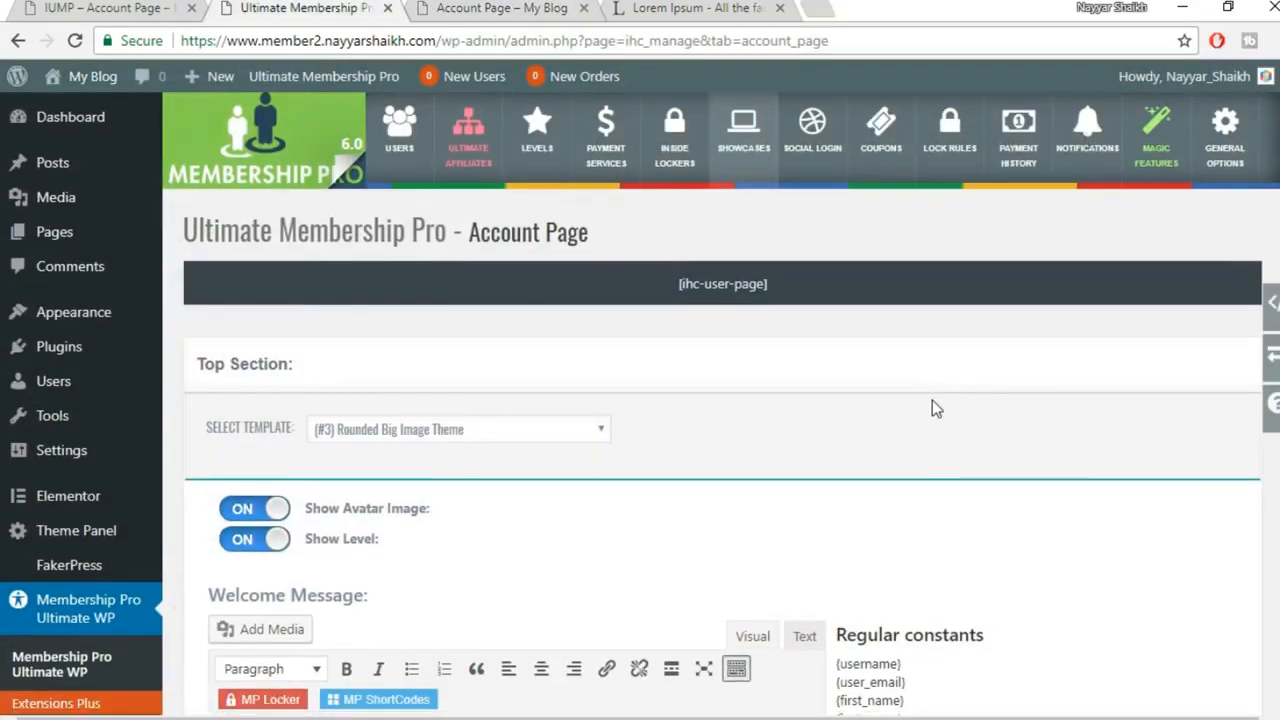
scroll(840, 375, down, 1)
scroll(740, 346, up, 2)
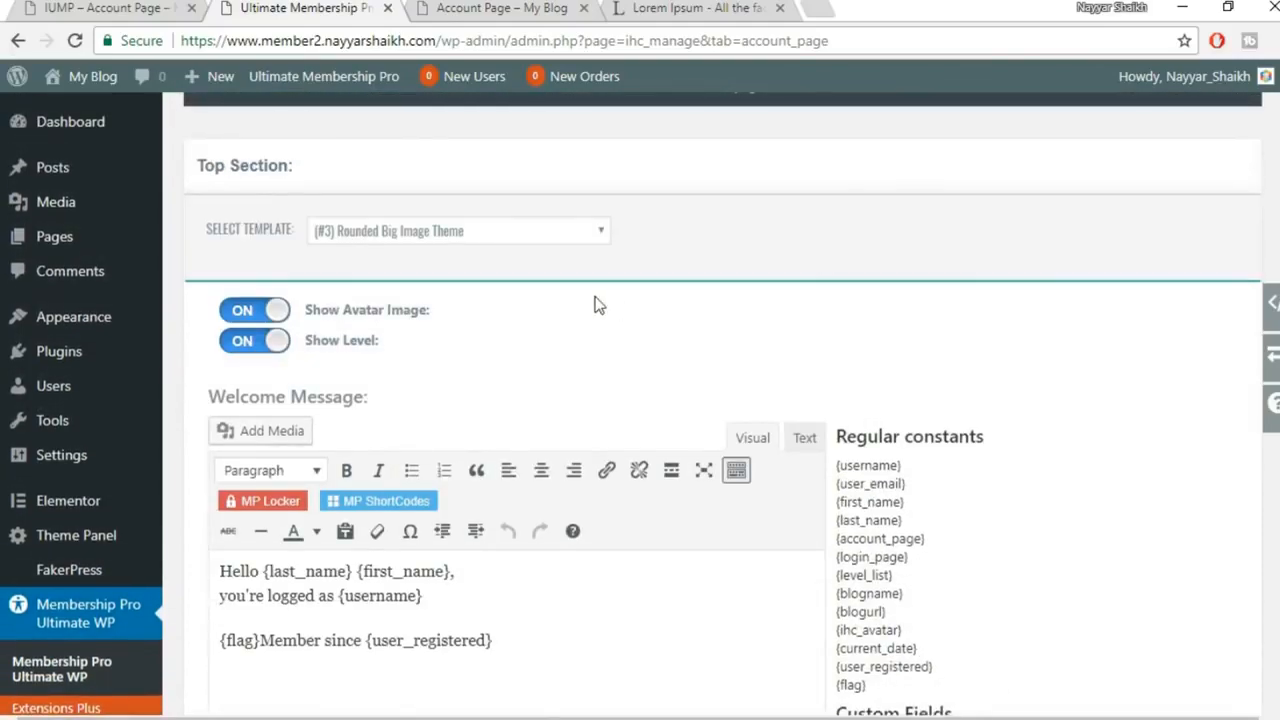
scroll(594, 303, down, 2)
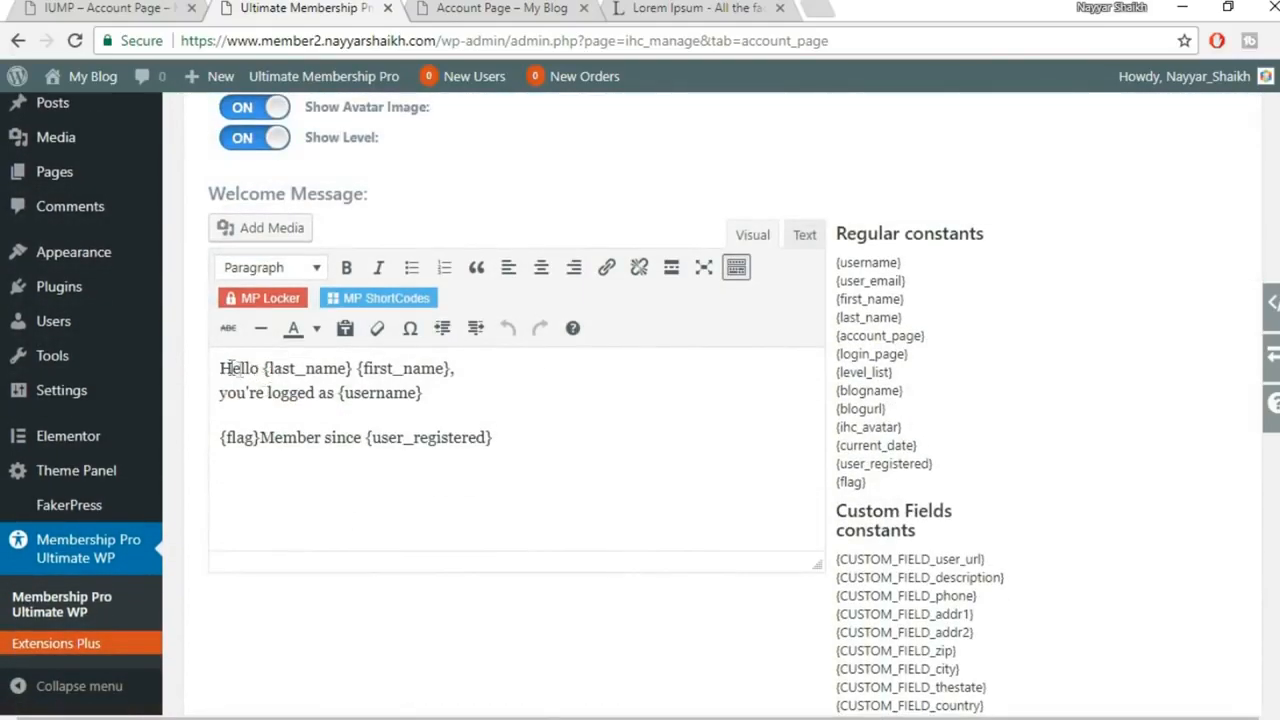
click(452, 7)
scroll(763, 274, down, 3)
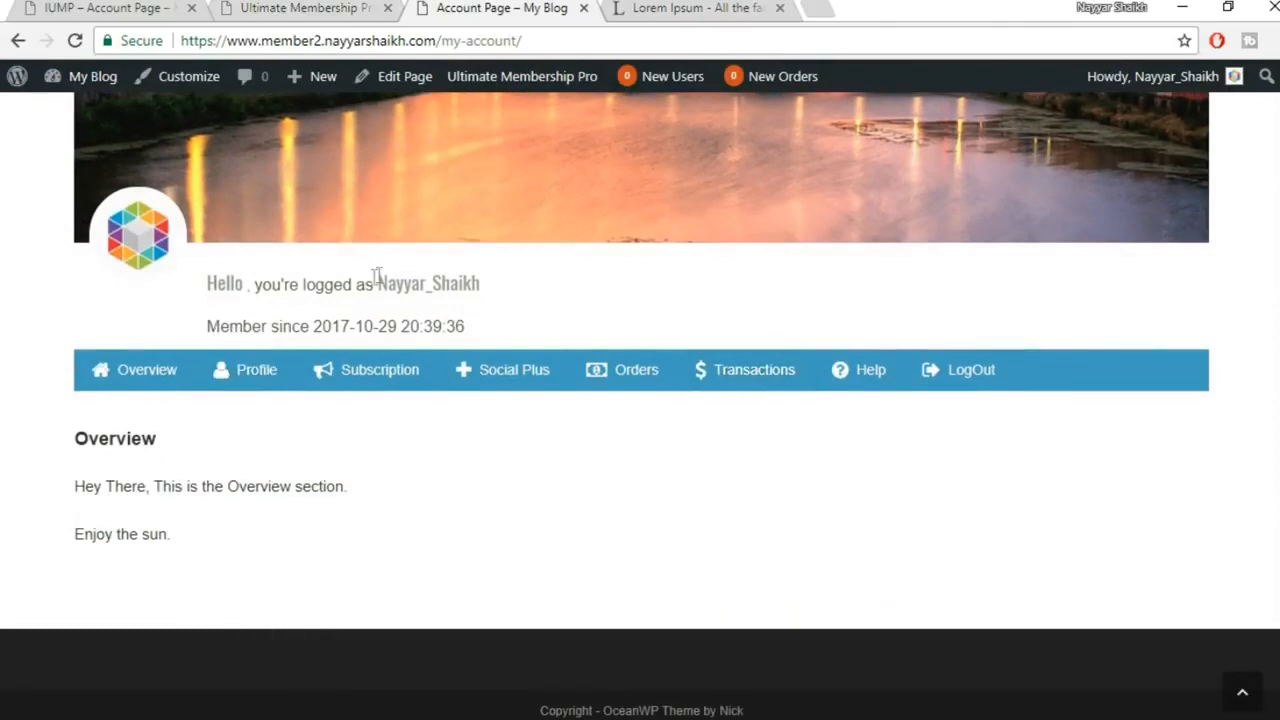
Compare the greeting lines in the Welcome Message editor with the live account page
click(343, 7)
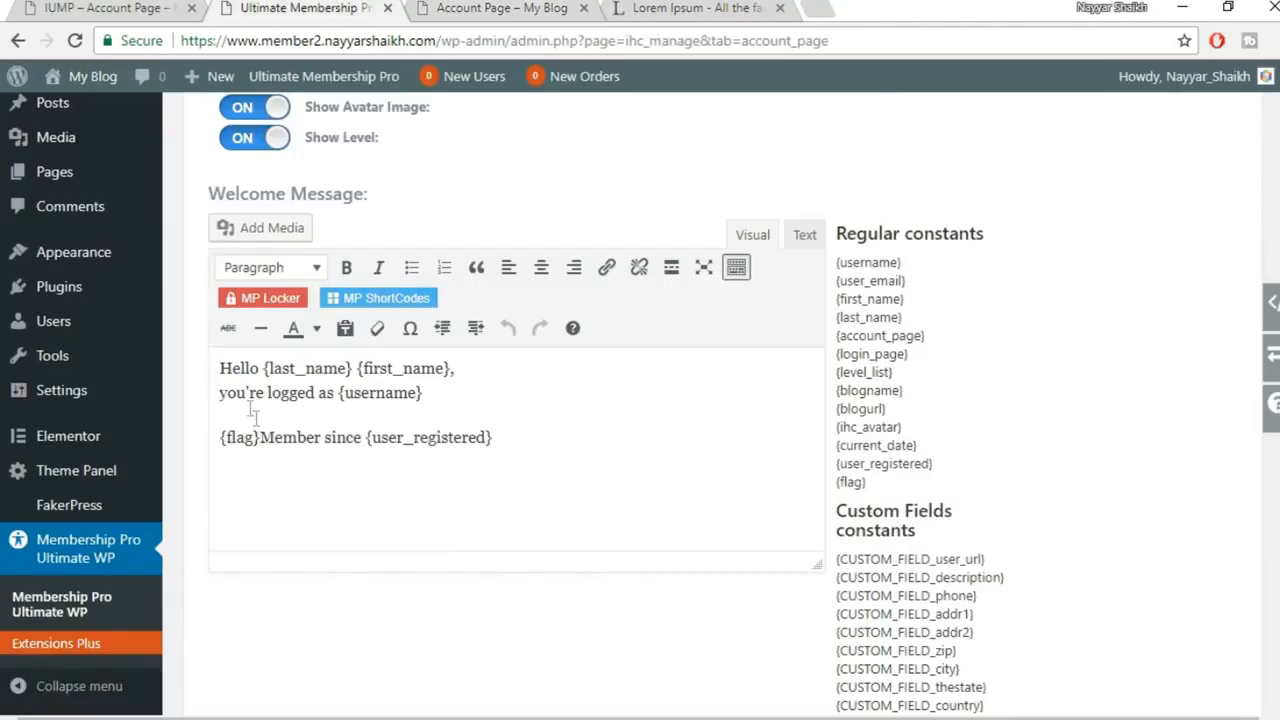
drag(251, 370, 207, 370)
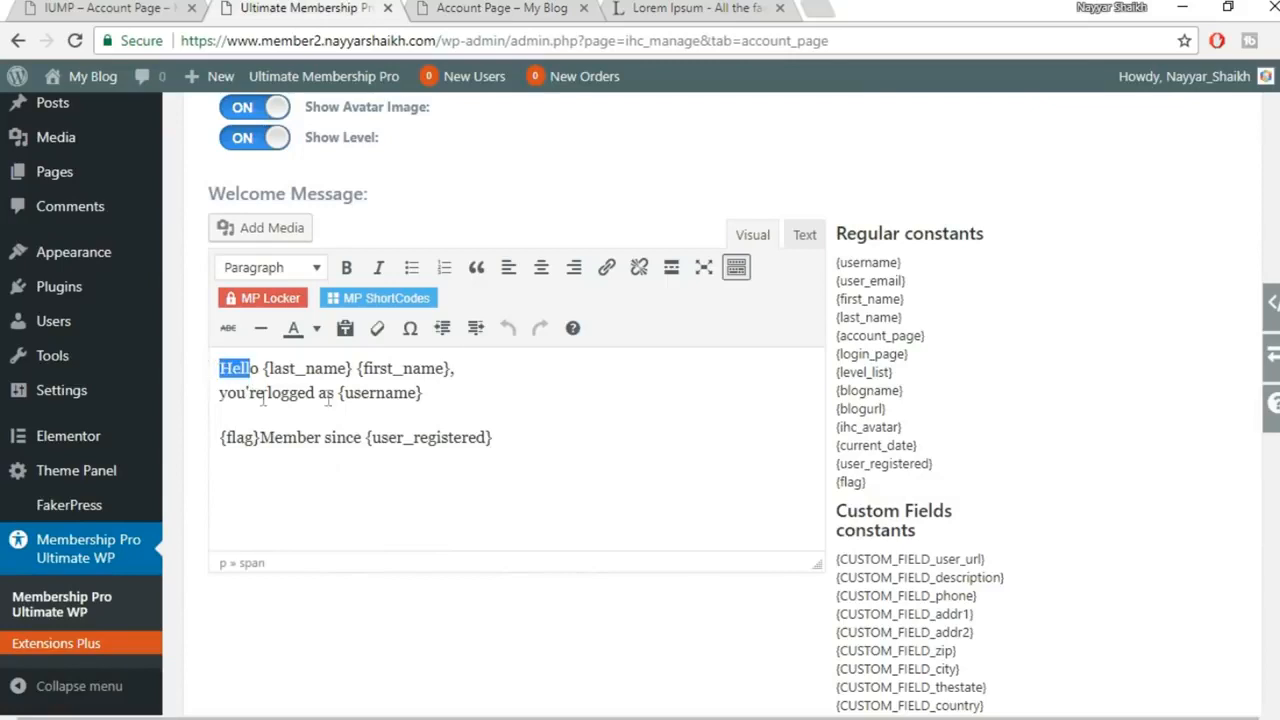
drag(439, 401, 214, 371)
click(297, 411)
click(424, 7)
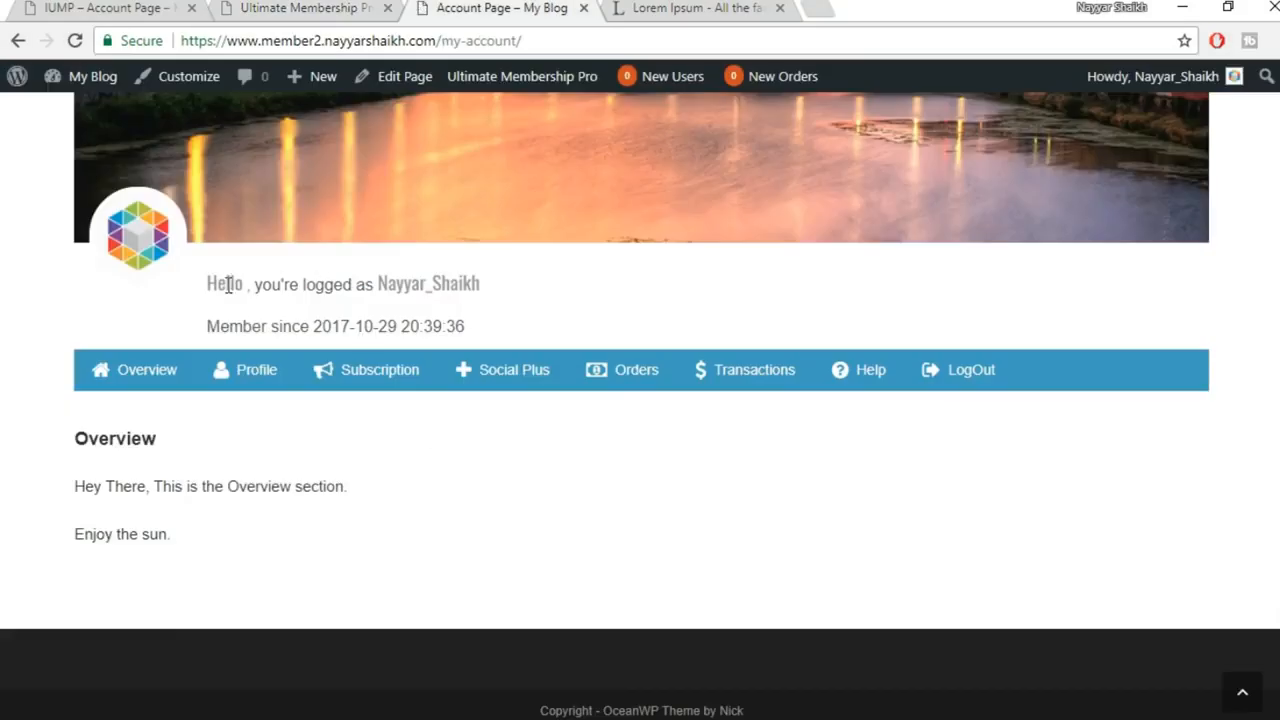
click(382, 7)
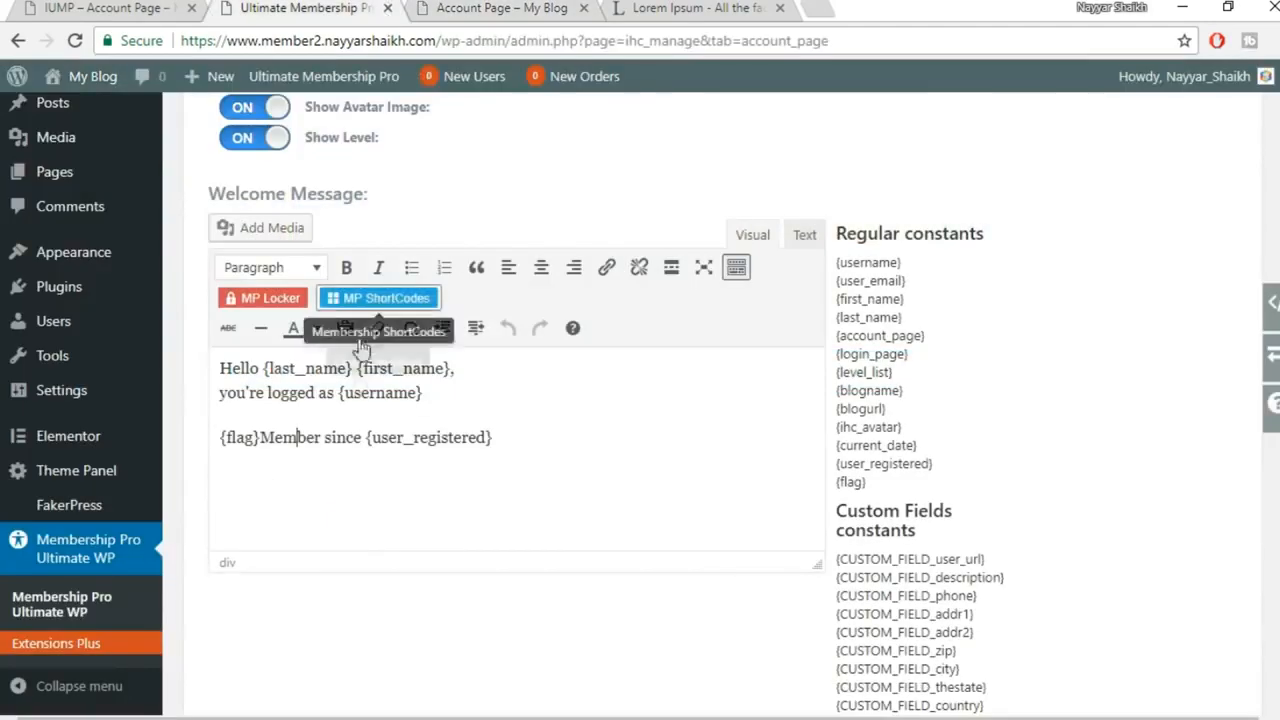
Add a 'Welcome to my website!' line below {username} and save the Welcome Message
click(525, 392)
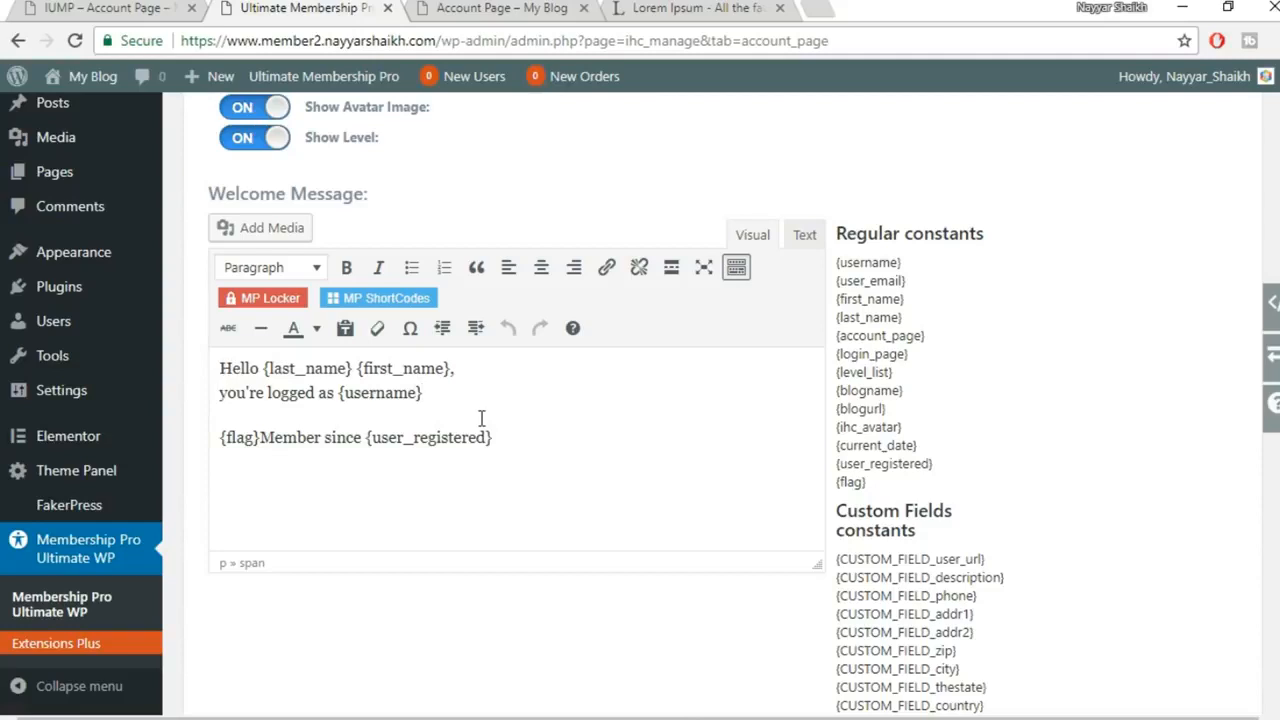
key(Return)
key(Return)
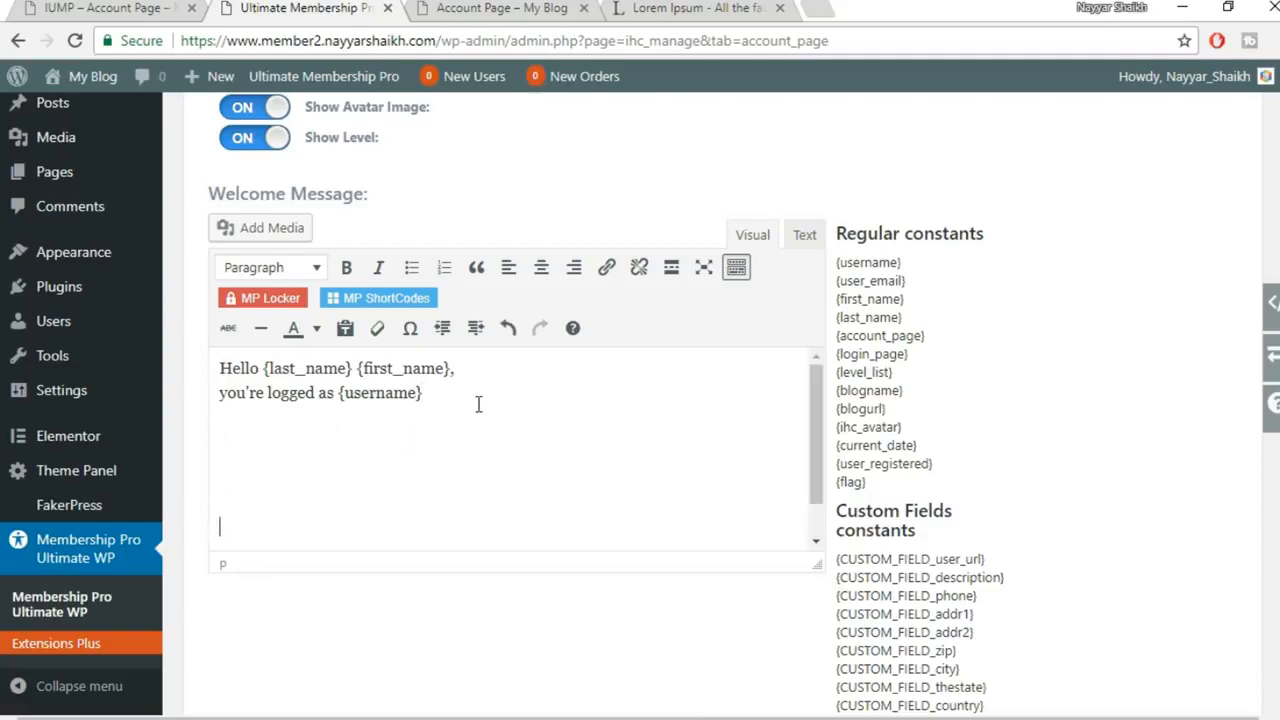
key(BackSpace)
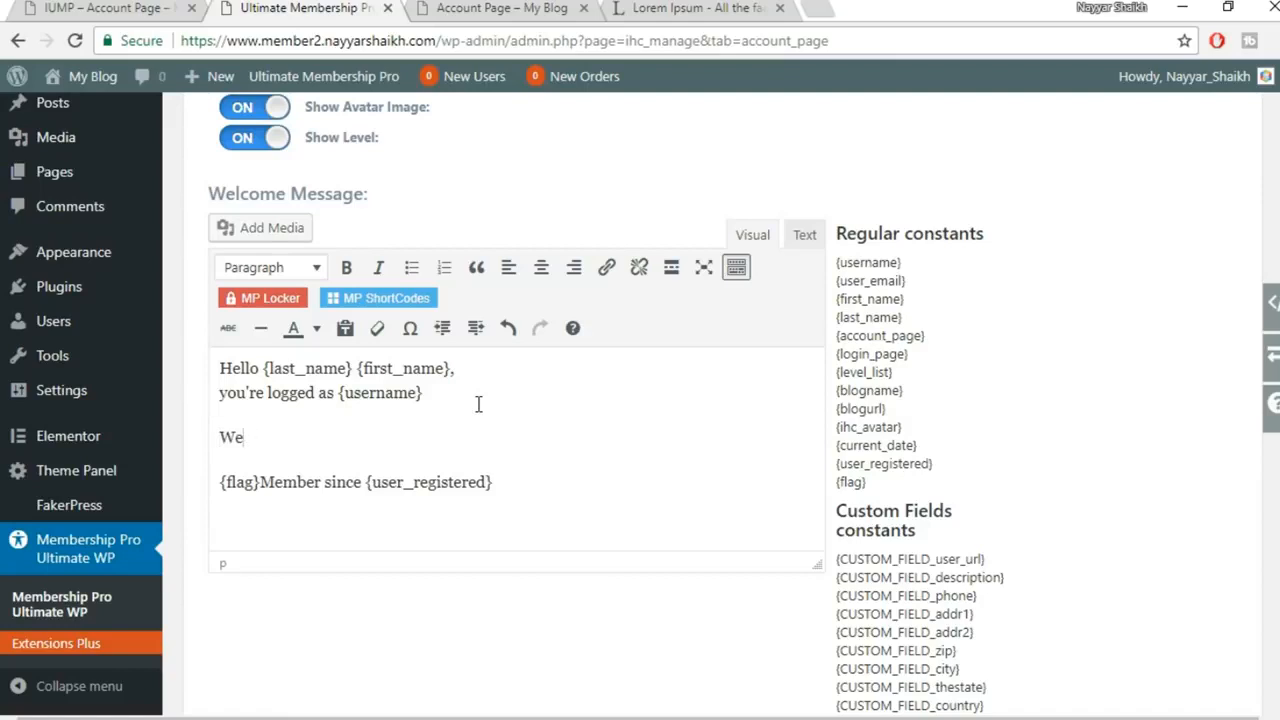
text(come to my website!)
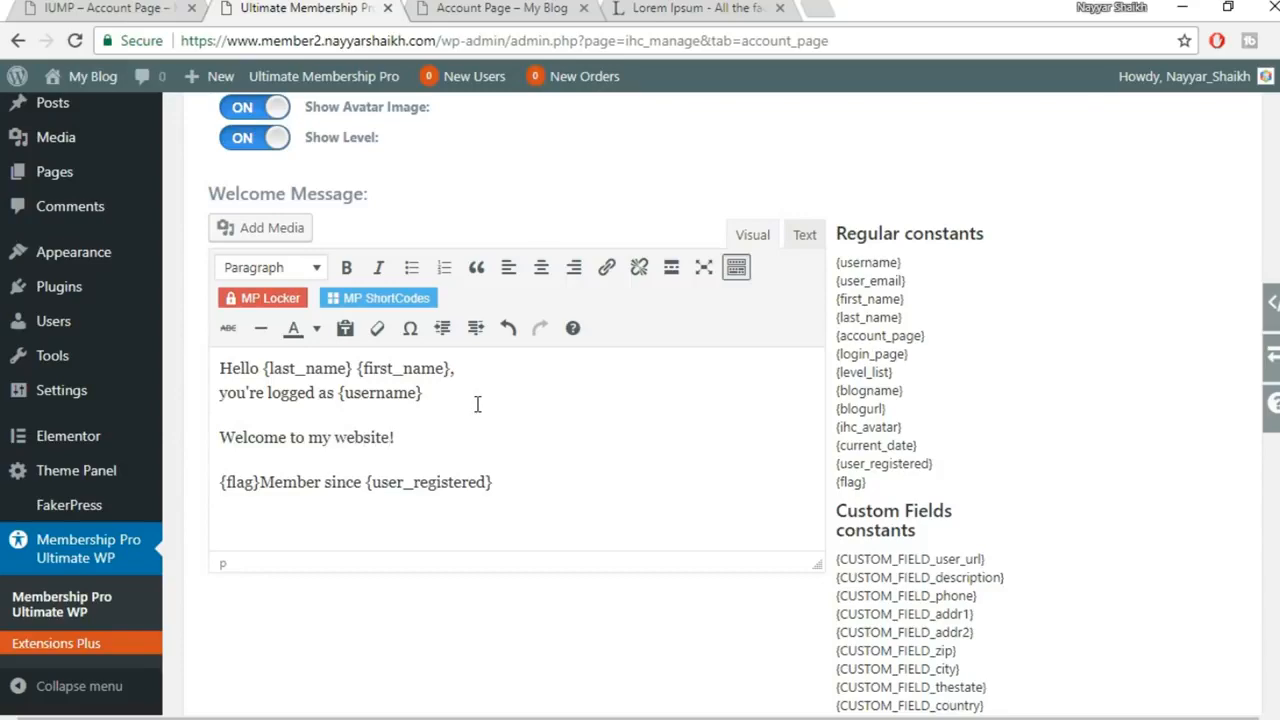
scroll(477, 404, down, 5)
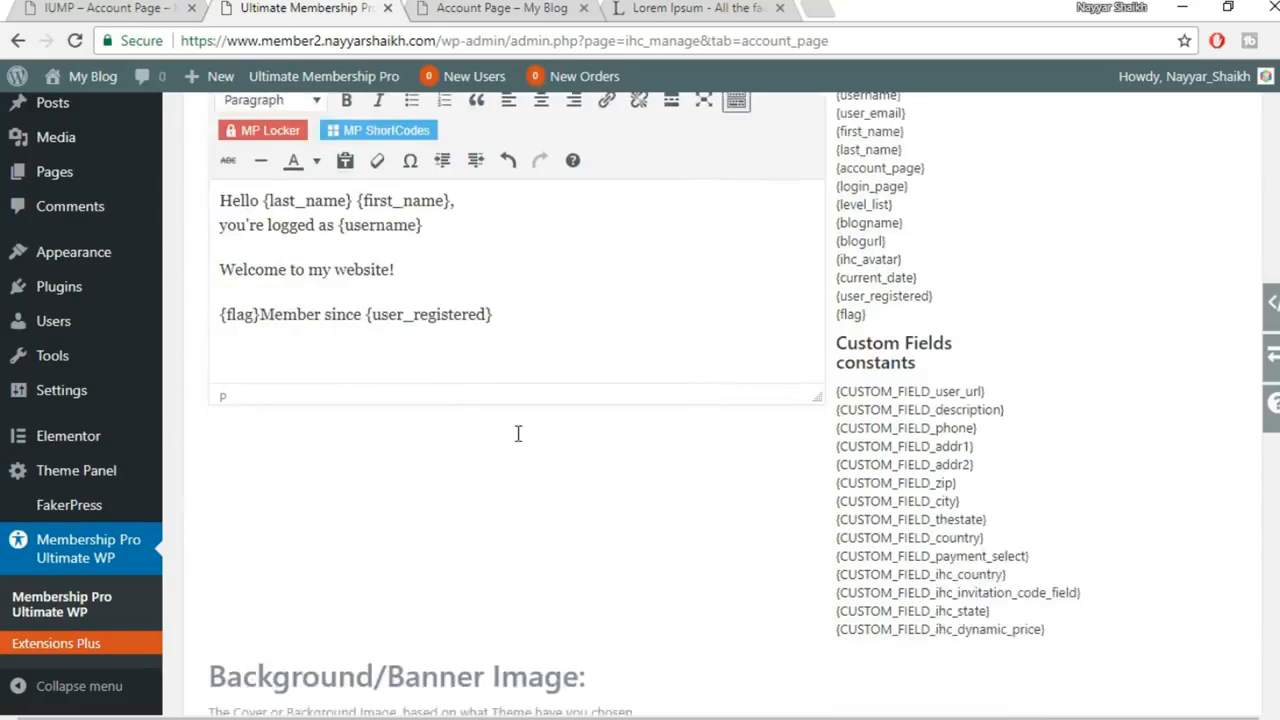
click(275, 517)
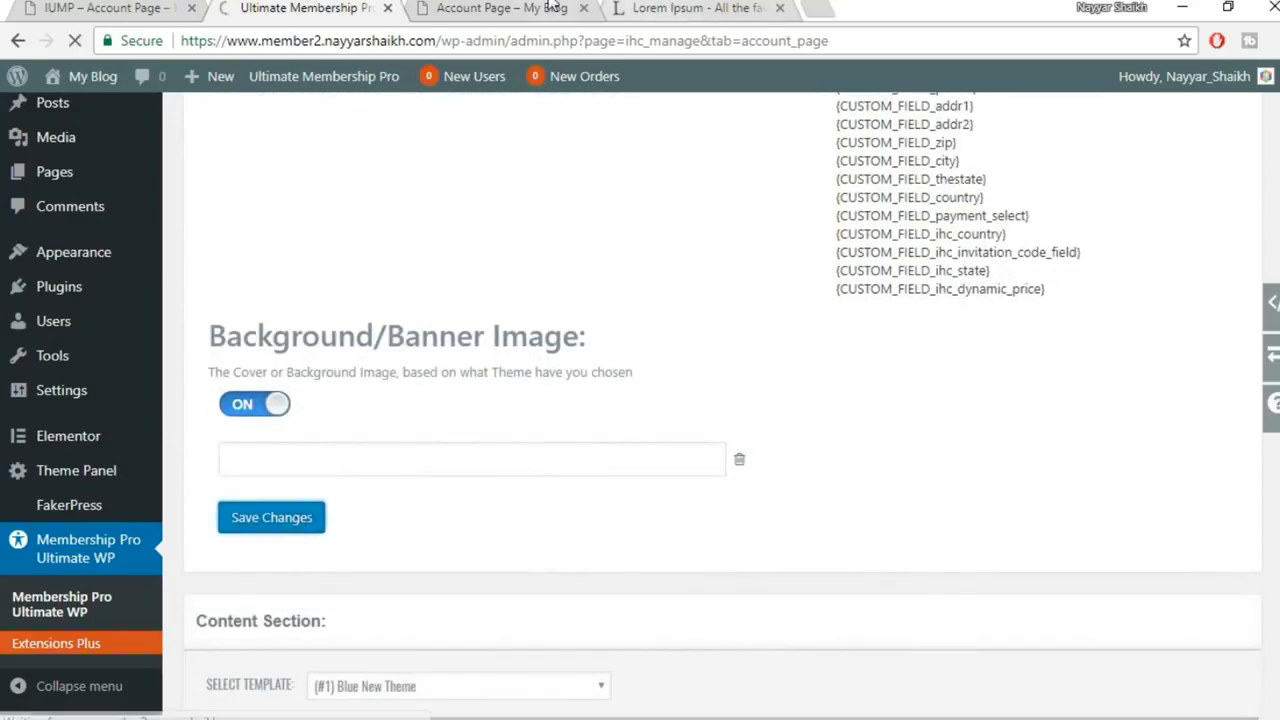
Reload the live account page and highlight the new 'Welcome to my website!' line
click(495, 8)
click(75, 41)
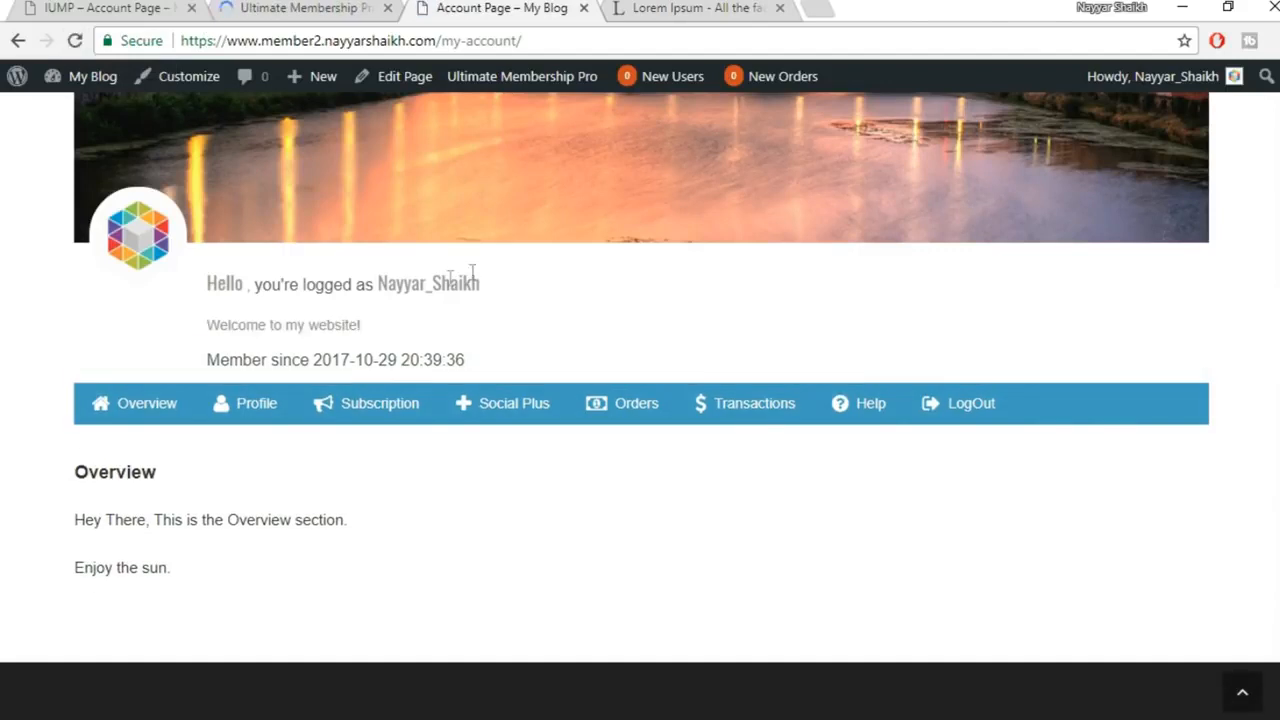
drag(208, 324, 446, 337)
click(446, 337)
Review the Welcome Message and its {ihc_avatar} constant against the front-end account page
click(300, 8)
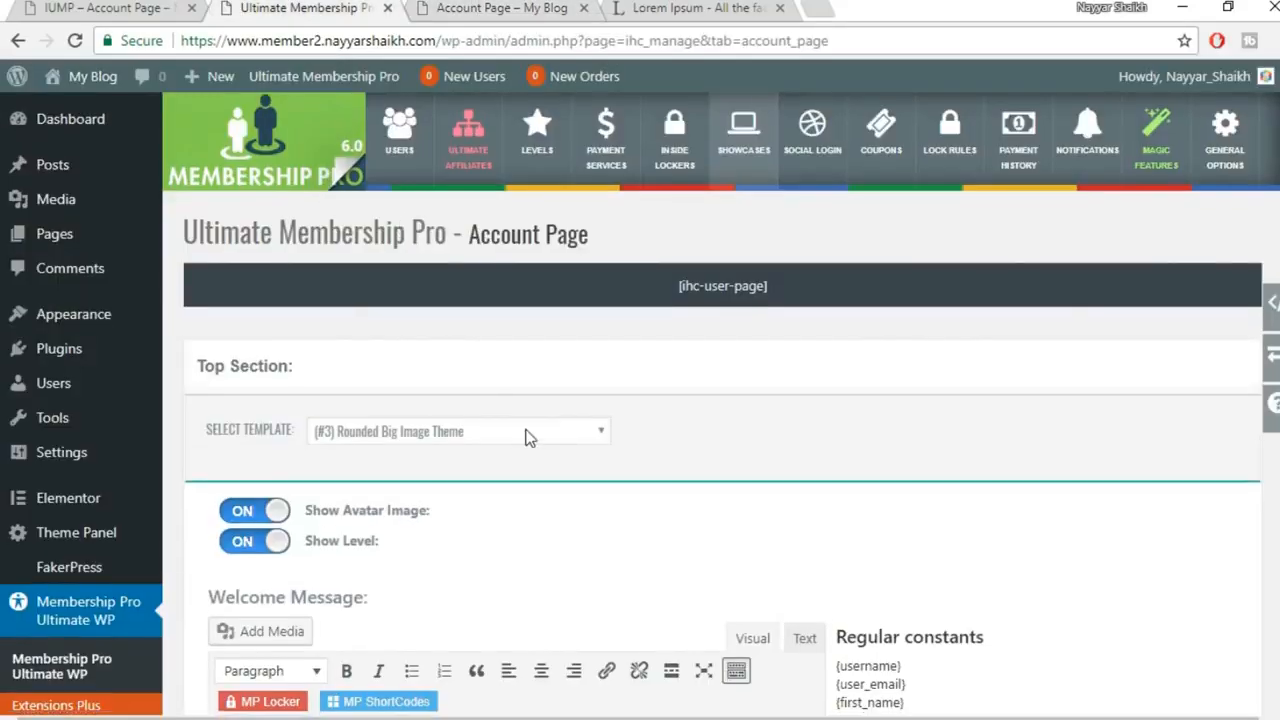
scroll(543, 471, down, 5)
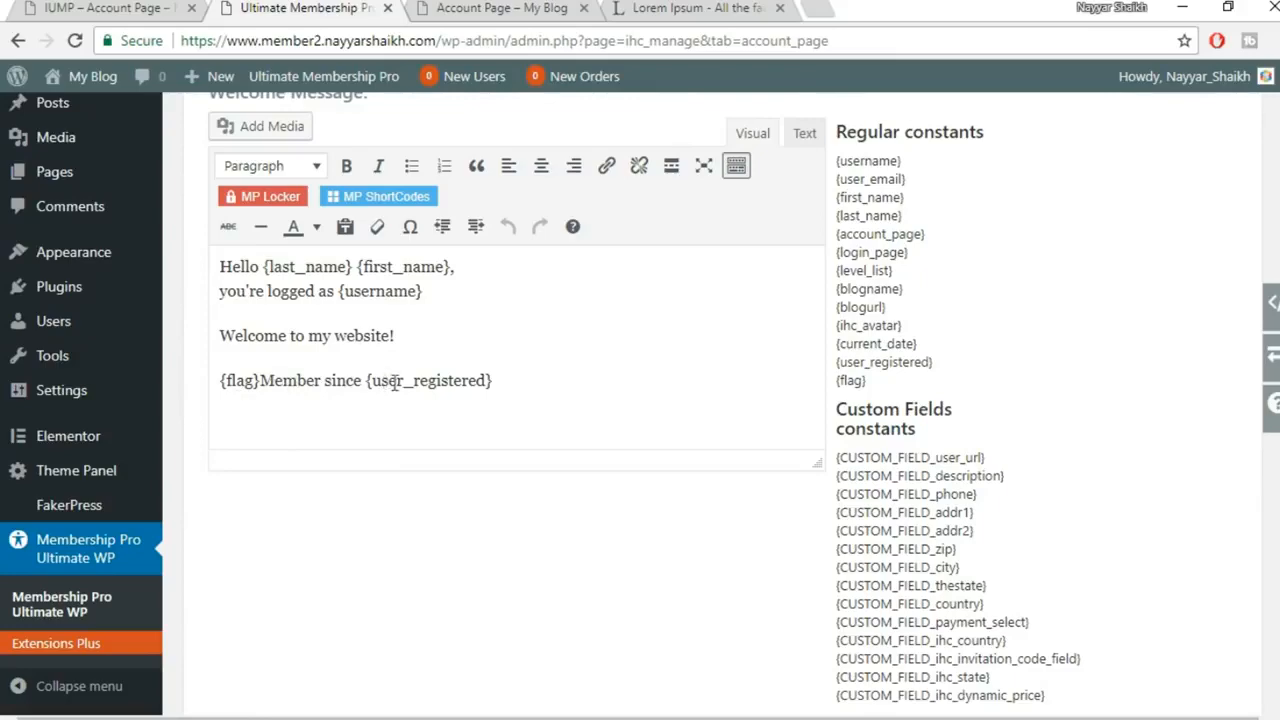
key(ctrl+Tab)
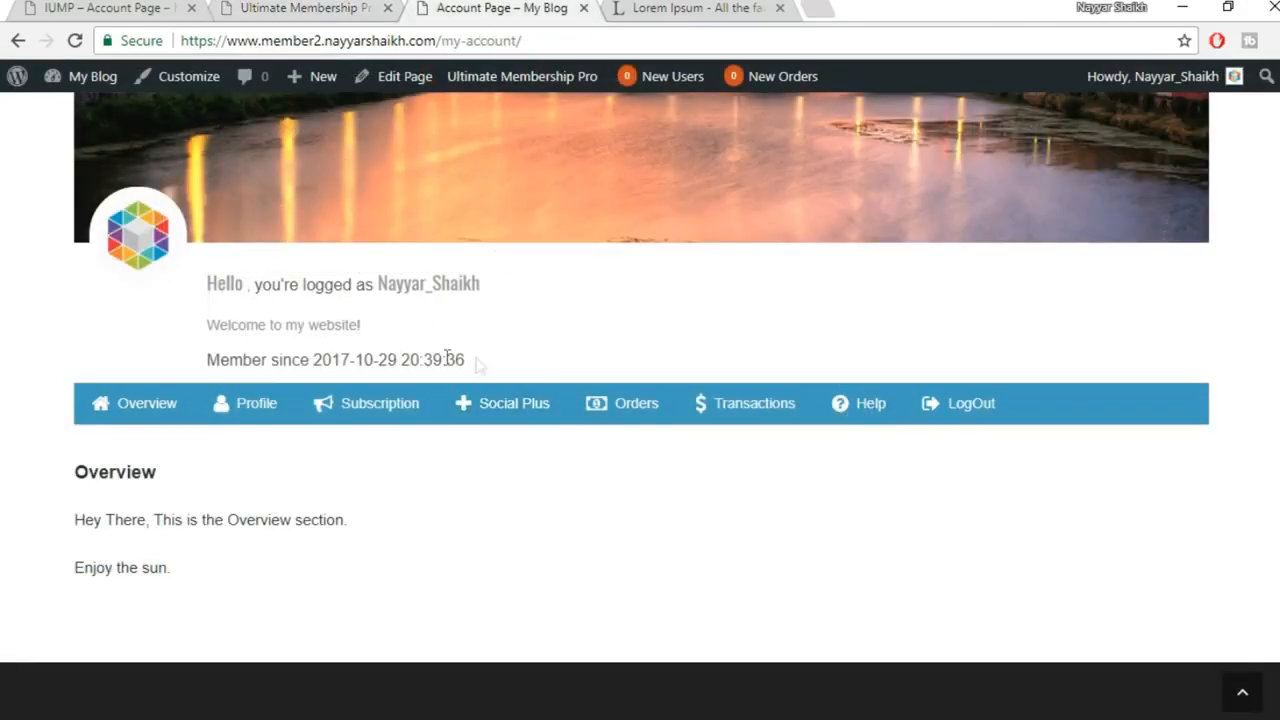
click(296, 6)
scroll(793, 361, up, 1)
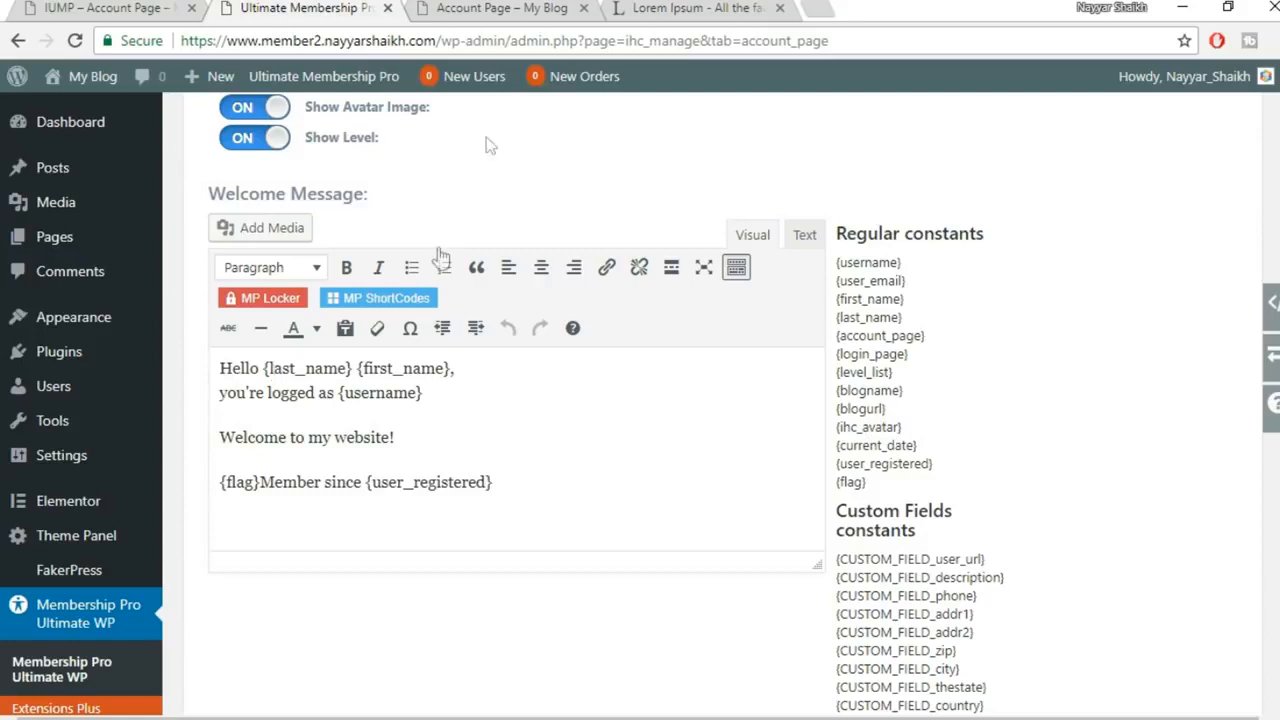
click(500, 7)
click(280, 8)
drag(904, 427, 443, 428)
click(1109, 406)
scroll(1129, 448, down, 4)
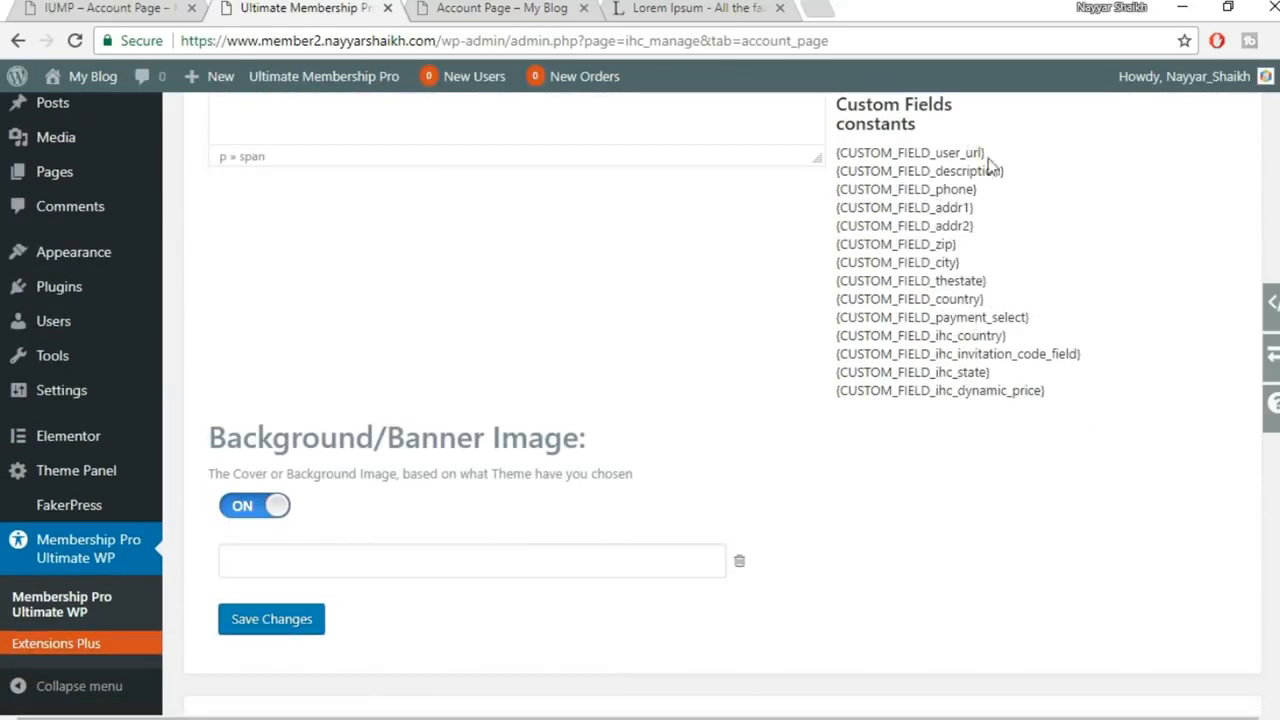
scroll(296, 382, down, 2)
Open and close the banner image chooser twice without selecting an image
click(299, 350)
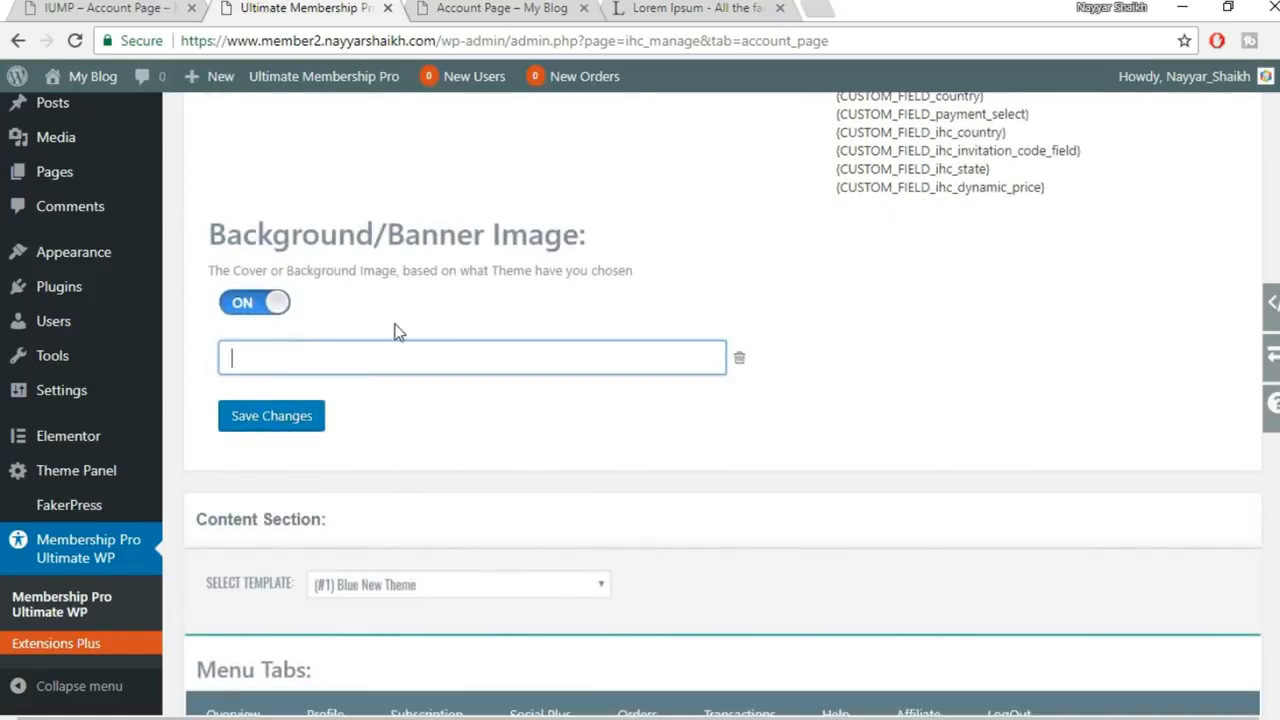
click(1243, 122)
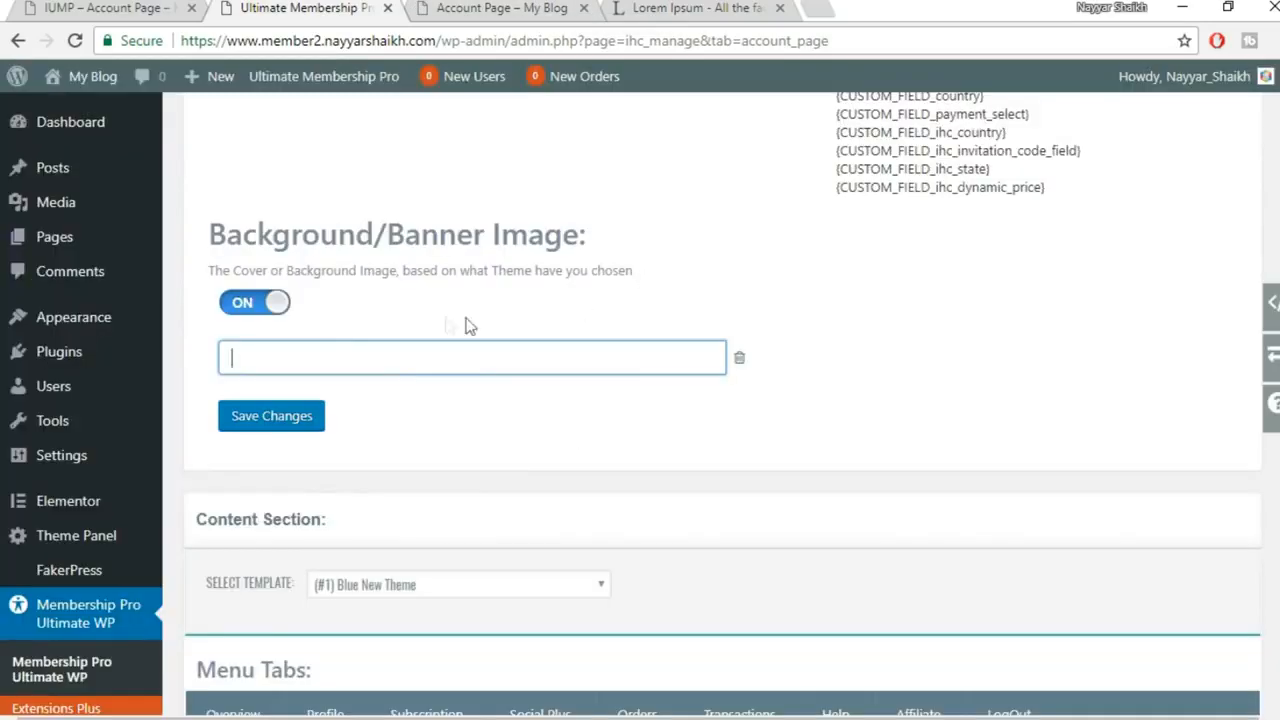
click(552, 8)
click(435, 362)
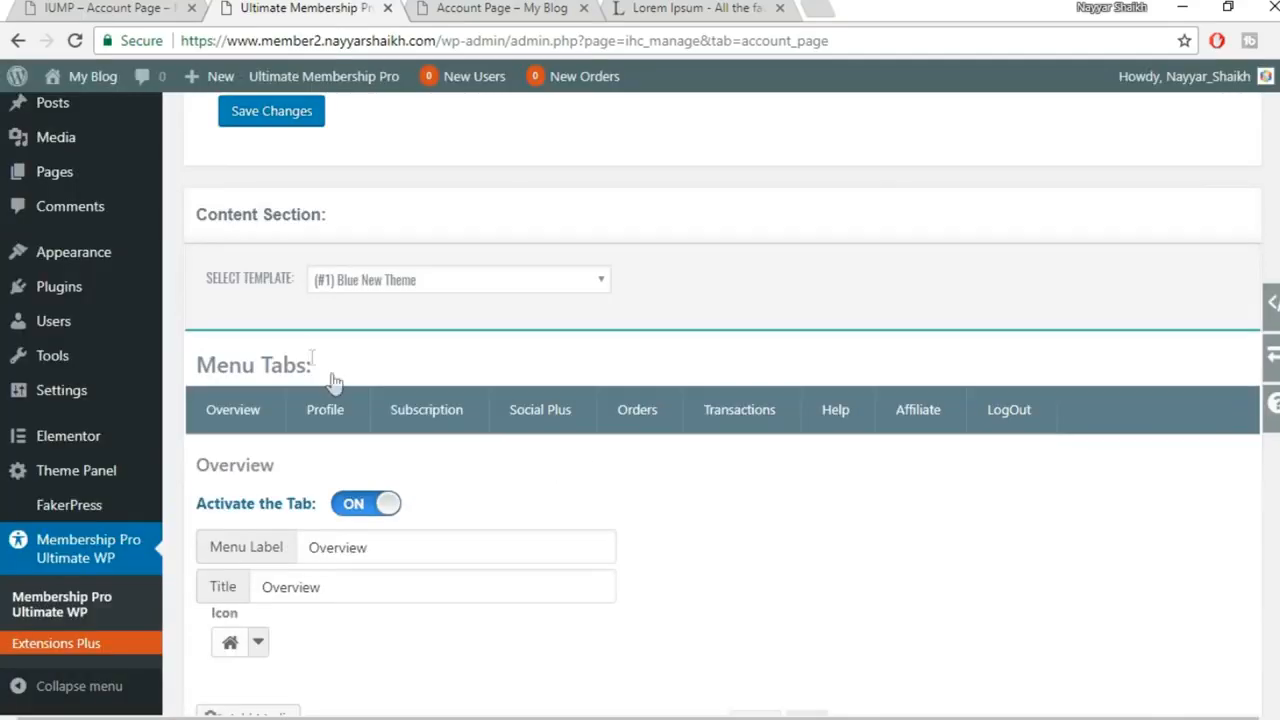
click(1243, 119)
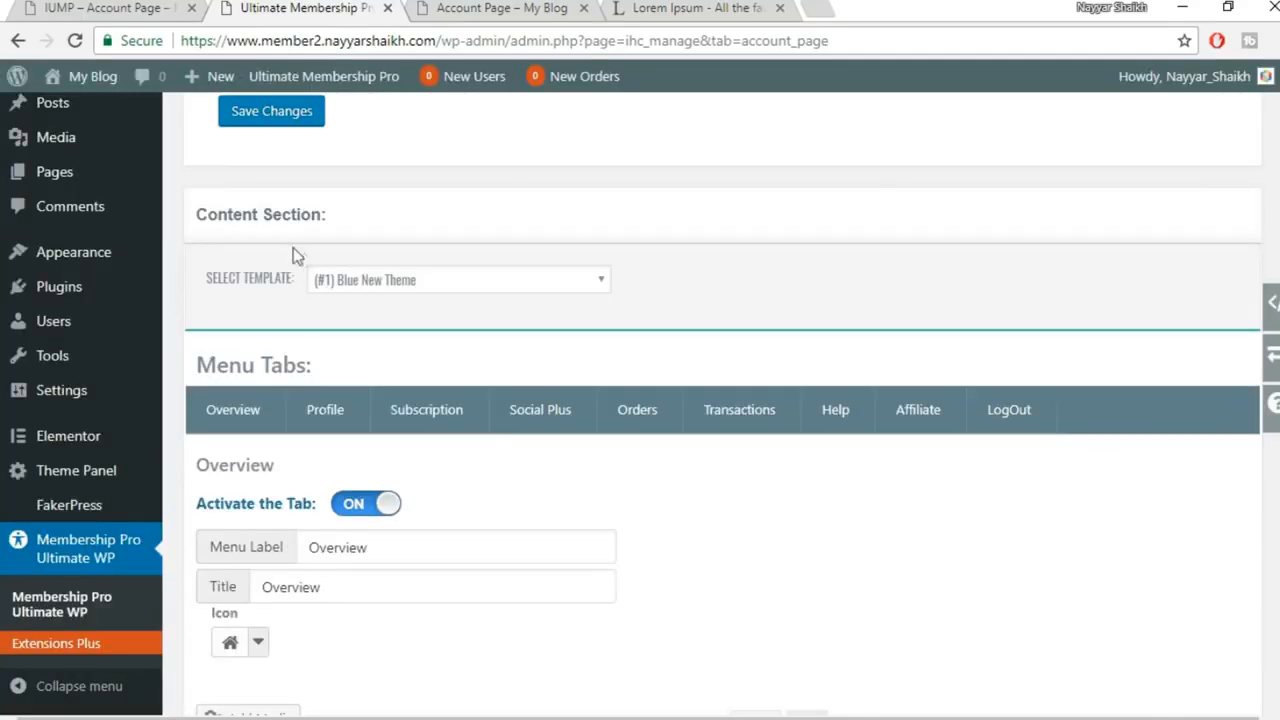
Set the content section template to '(#2) Dark Theme', save, and reload the live account page
click(435, 283)
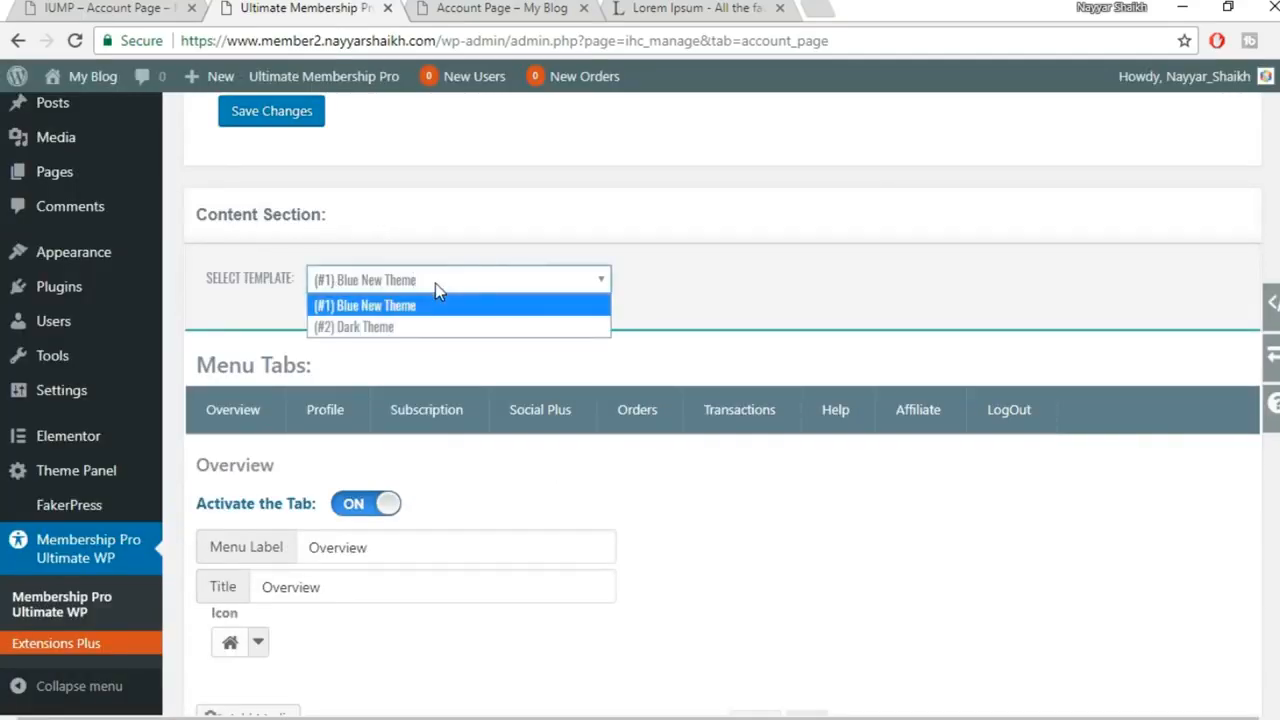
click(398, 330)
scroll(597, 360, down, 5)
click(259, 587)
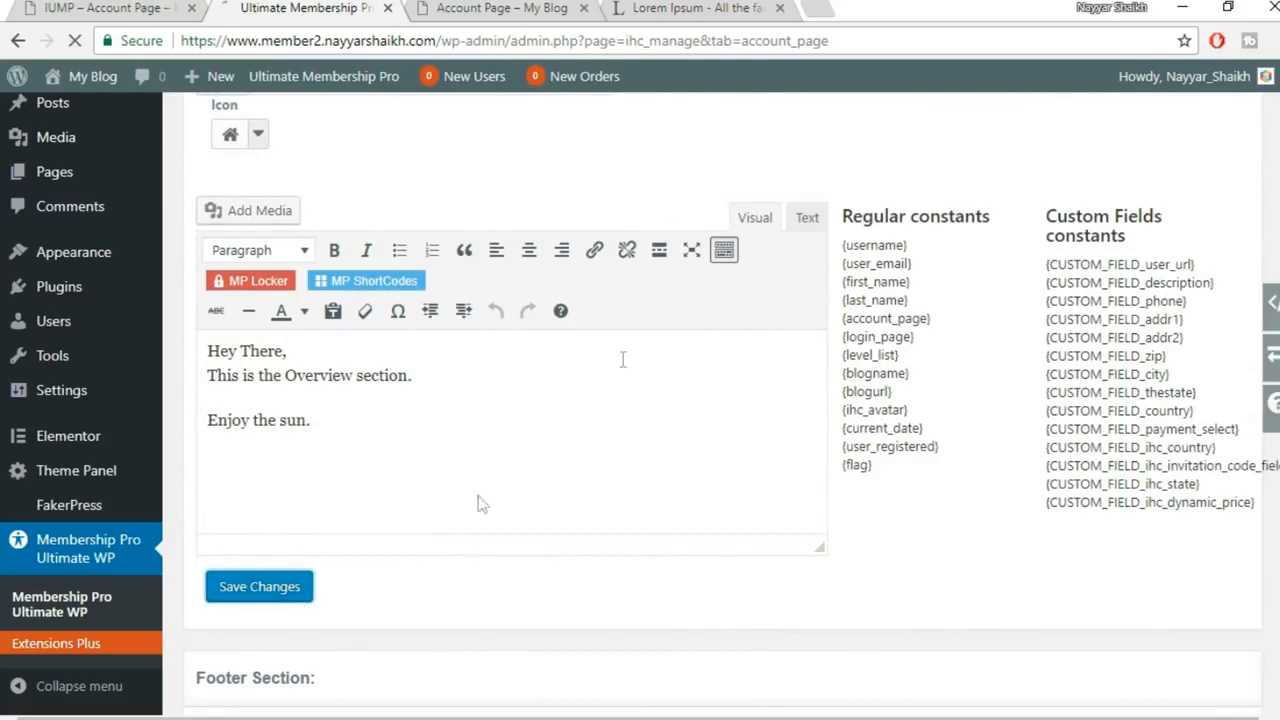
click(430, 9)
click(74, 40)
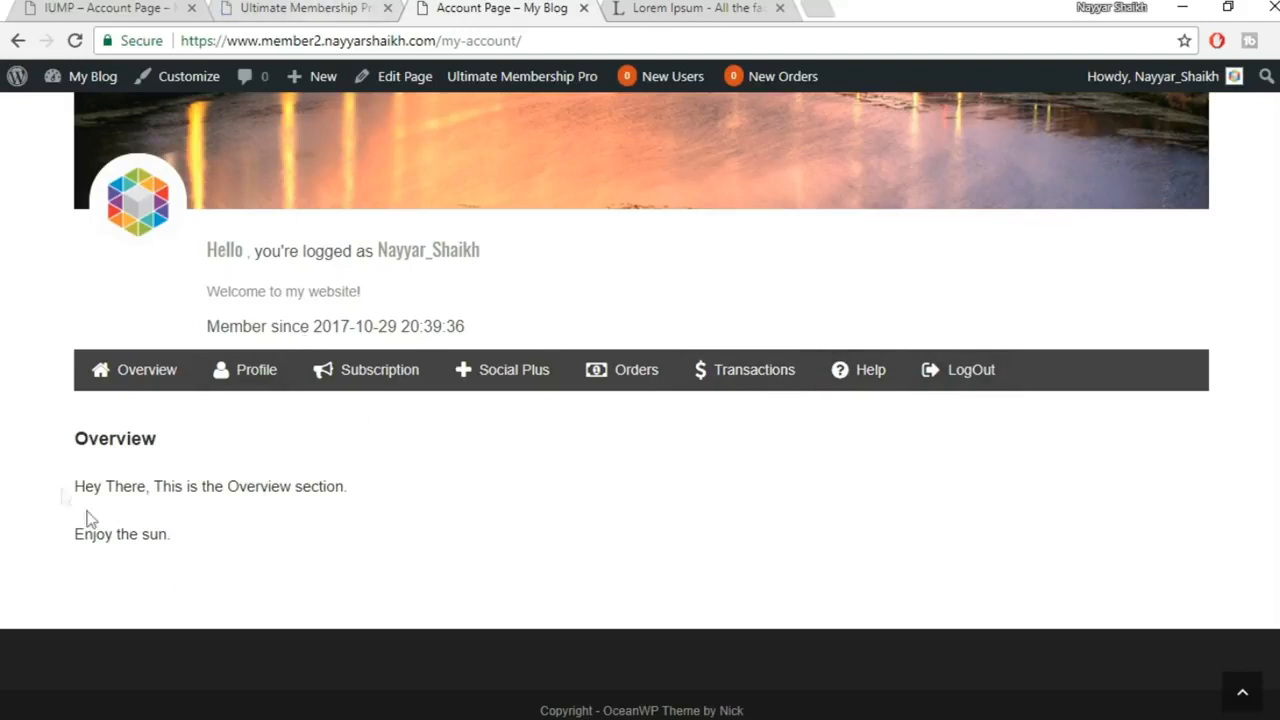
Highlight the Overview heading and paragraph lines on the live page
drag(76, 432, 177, 443)
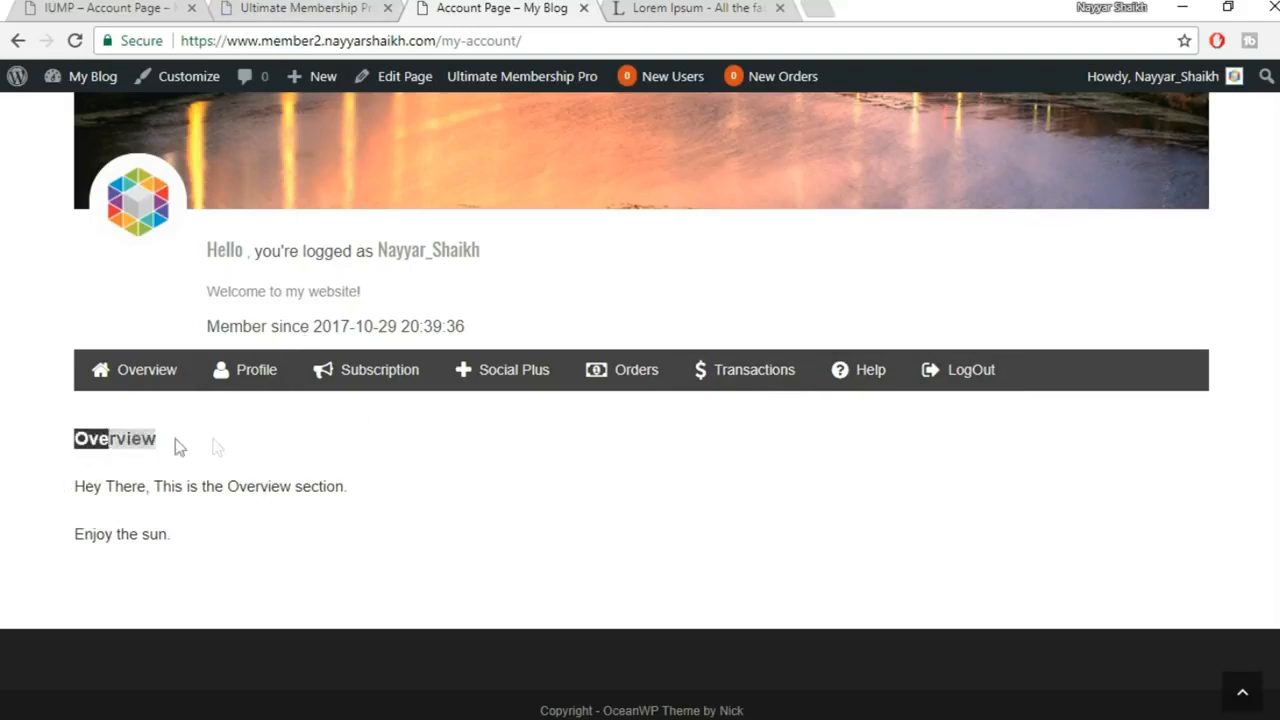
click(209, 486)
drag(59, 481, 389, 548)
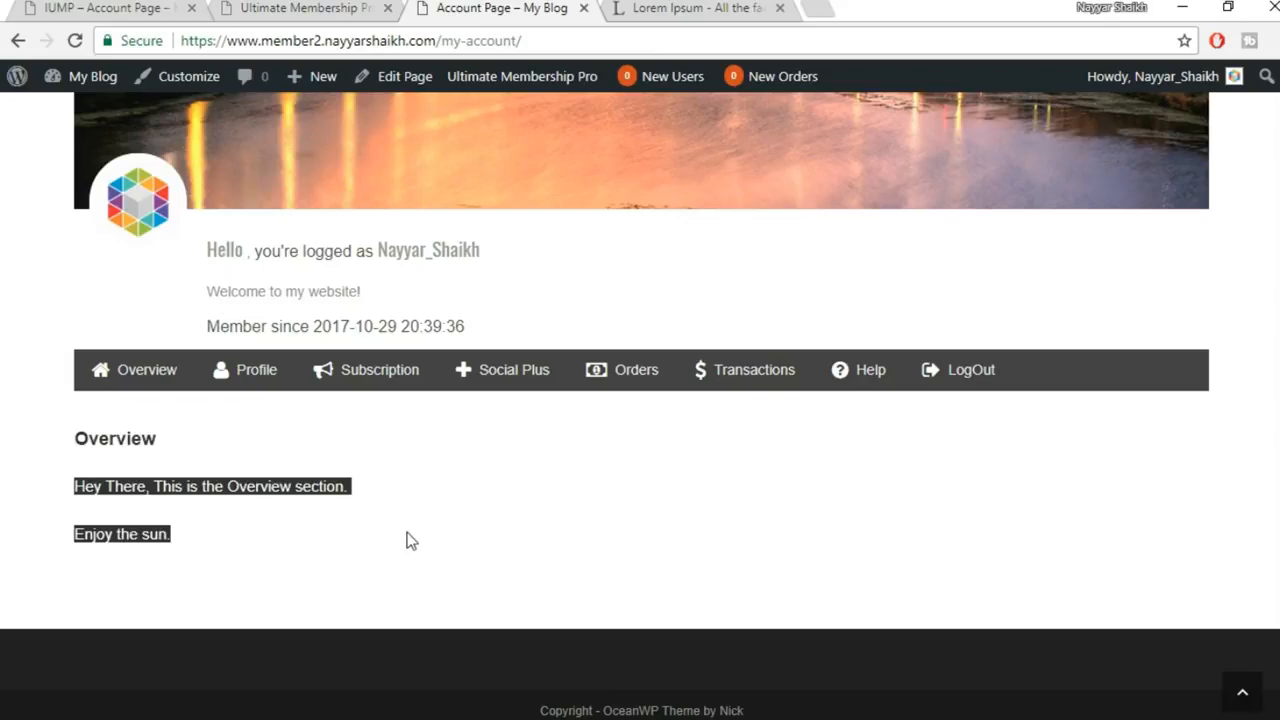
click(168, 530)
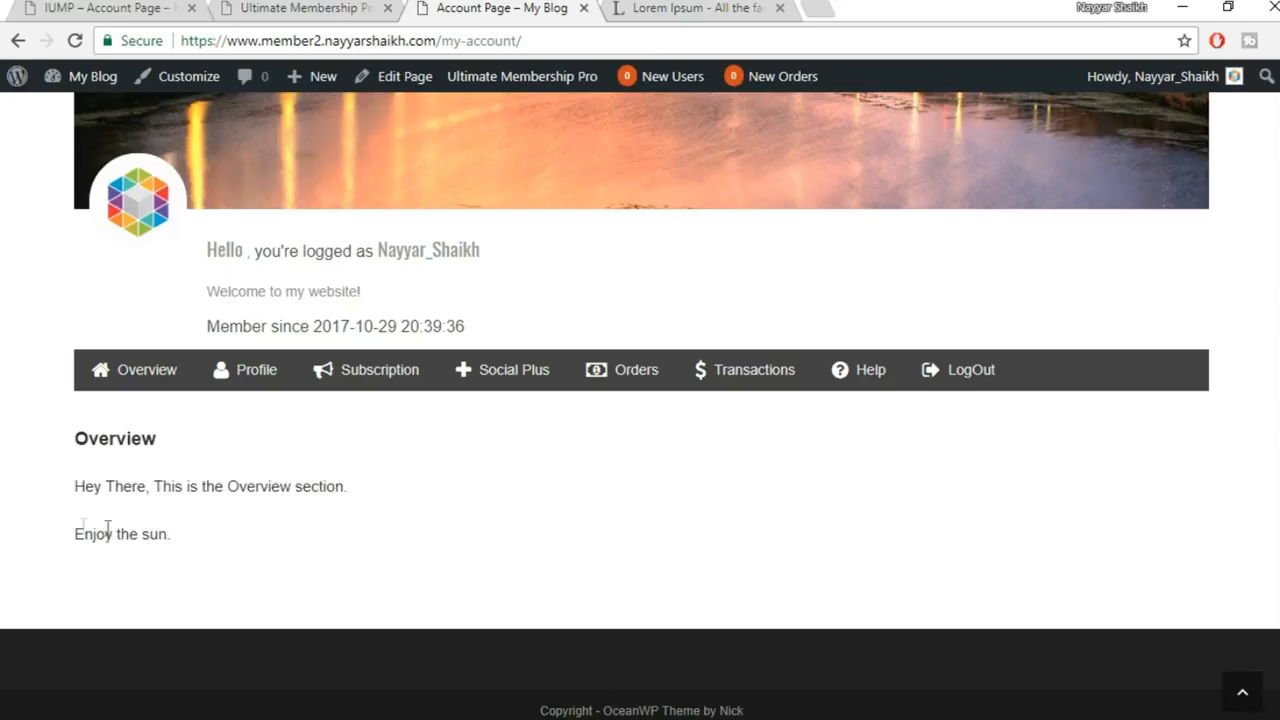
Scroll to the Overview editor in the account page settings and inspect its greeting sentence
click(378, 9)
scroll(849, 310, down, 15)
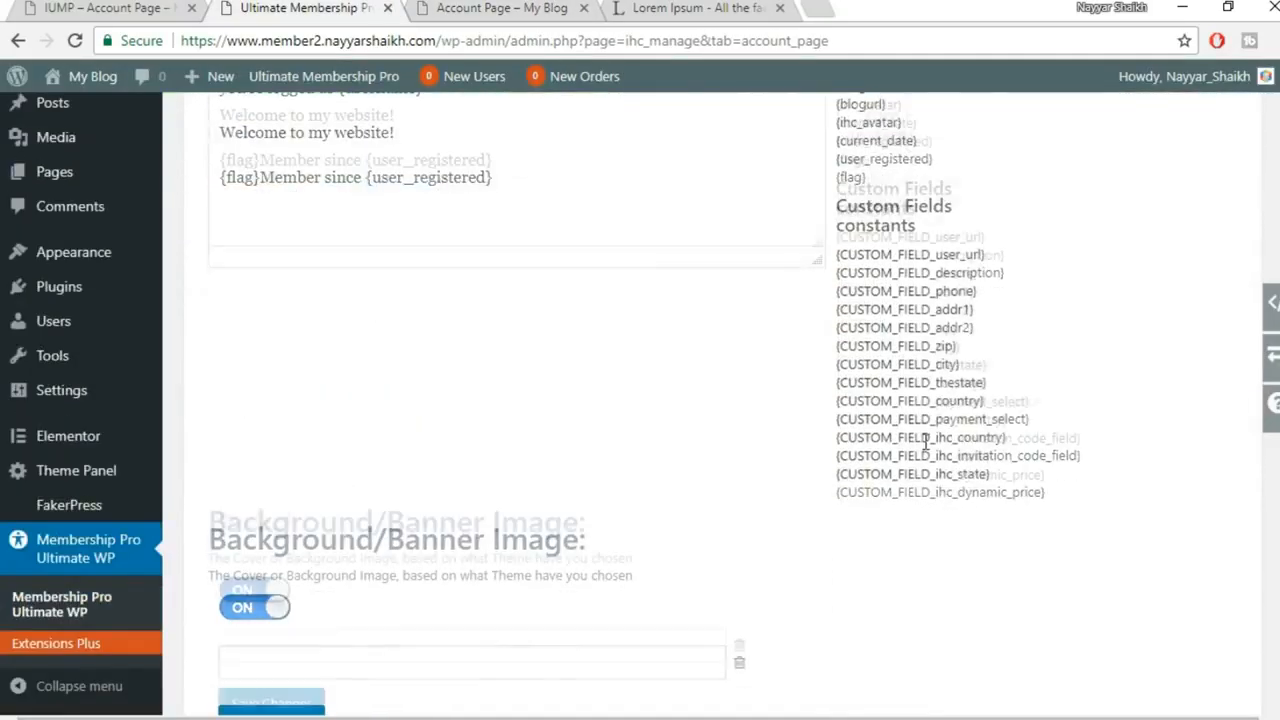
scroll(926, 450, down, 3)
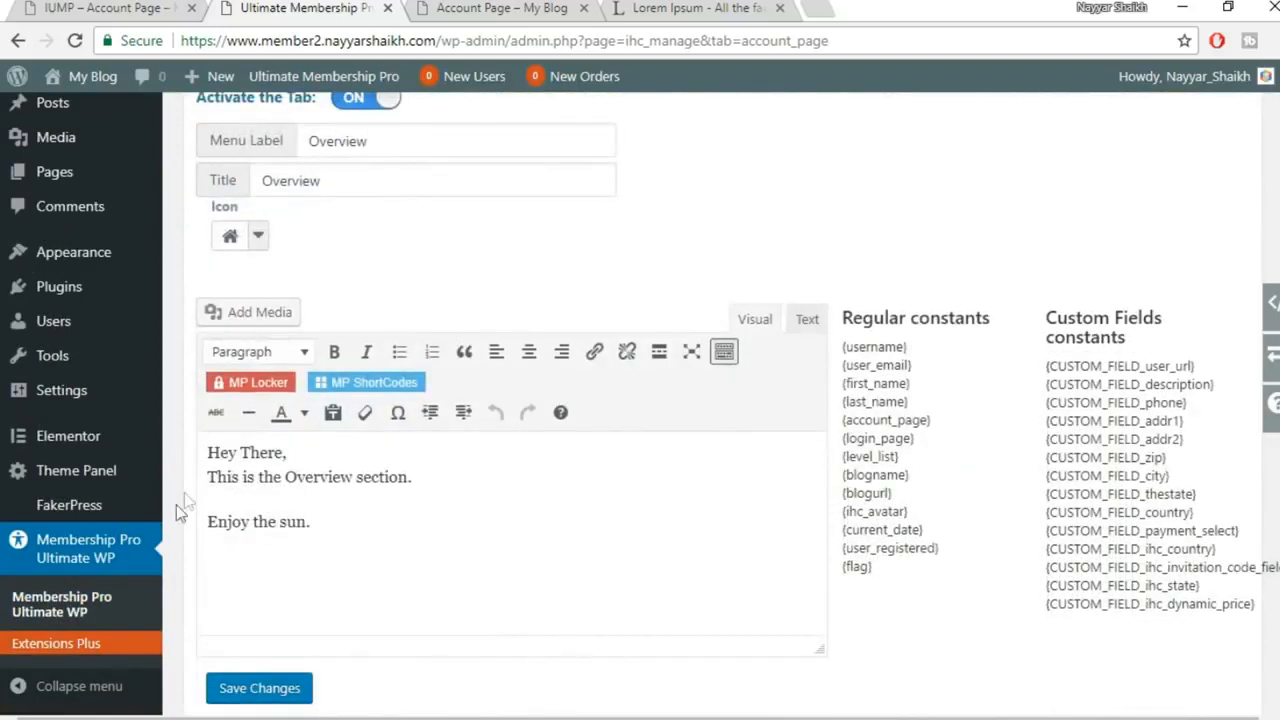
drag(208, 451, 360, 477)
click(357, 514)
scroll(854, 443, up, 4)
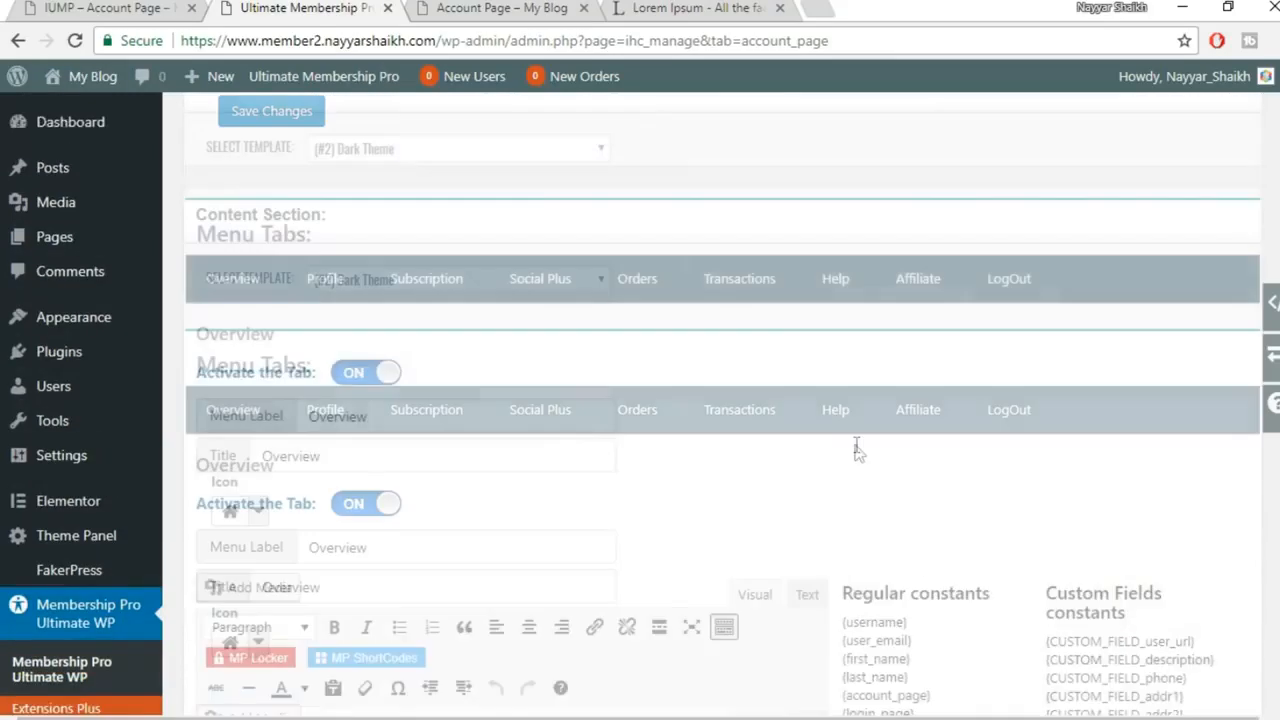
scroll(826, 467, down, 3)
scroll(466, 508, down, 2)
scroll(432, 467, up, 4)
scroll(432, 467, up, 9)
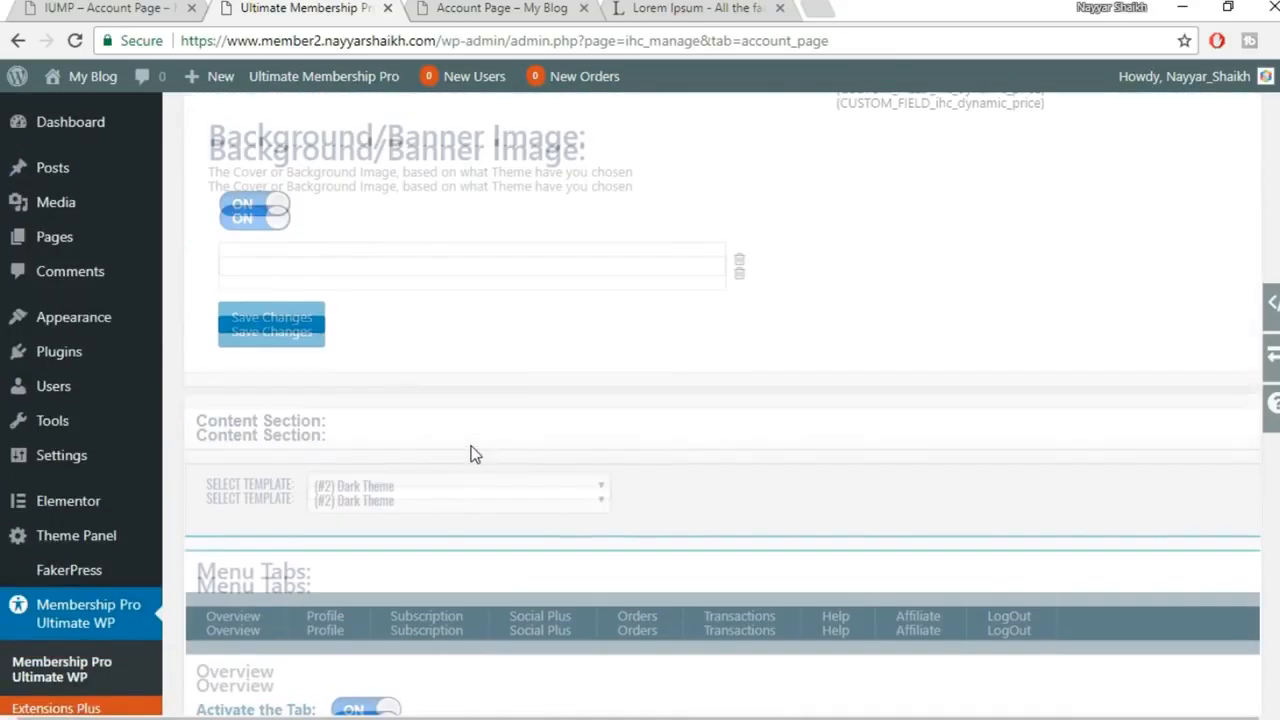
scroll(472, 445, up, 1)
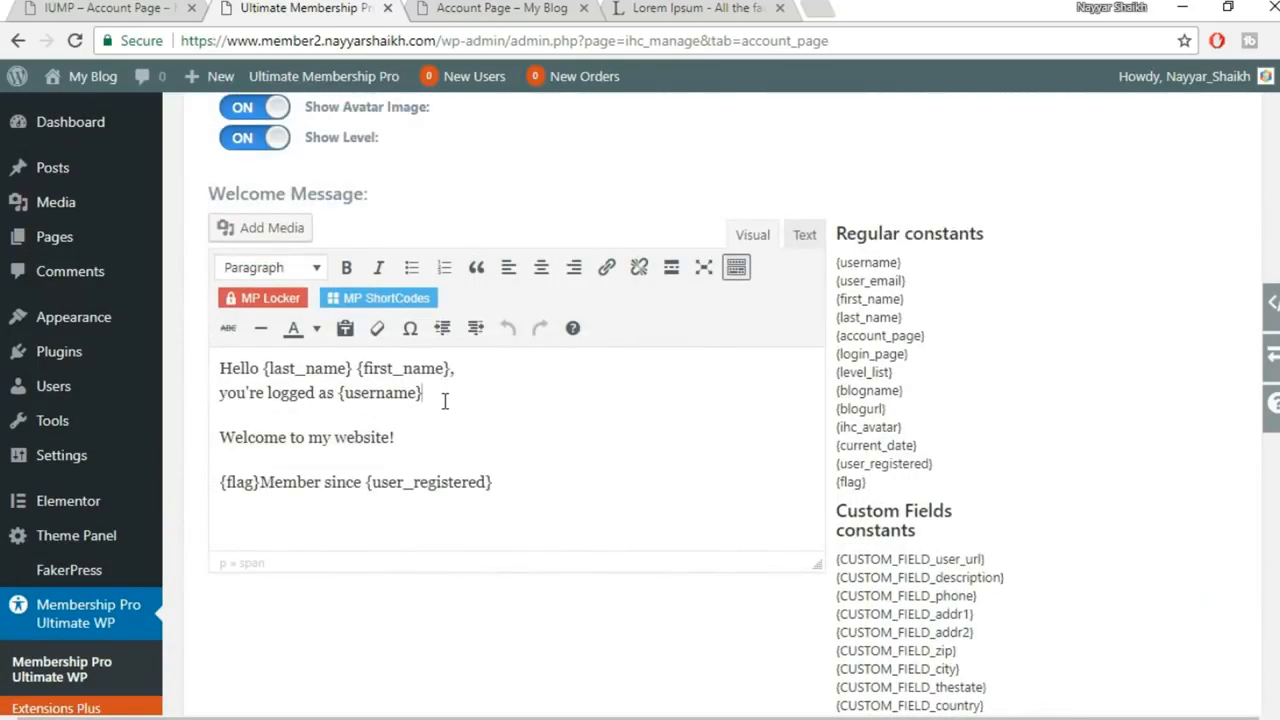
Inspect the {username} placeholder and the Hello greeting line in the editors
drag(445, 400, 341, 397)
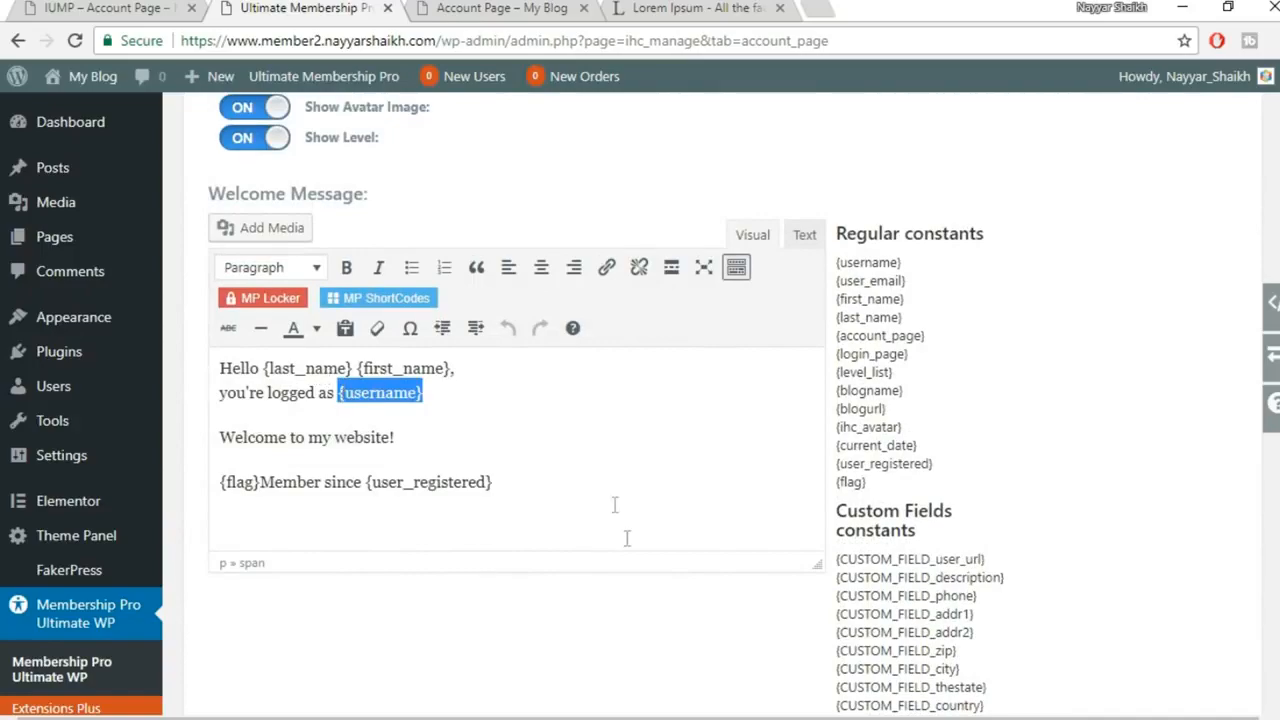
scroll(625, 539, down, 7)
scroll(625, 539, up, 6)
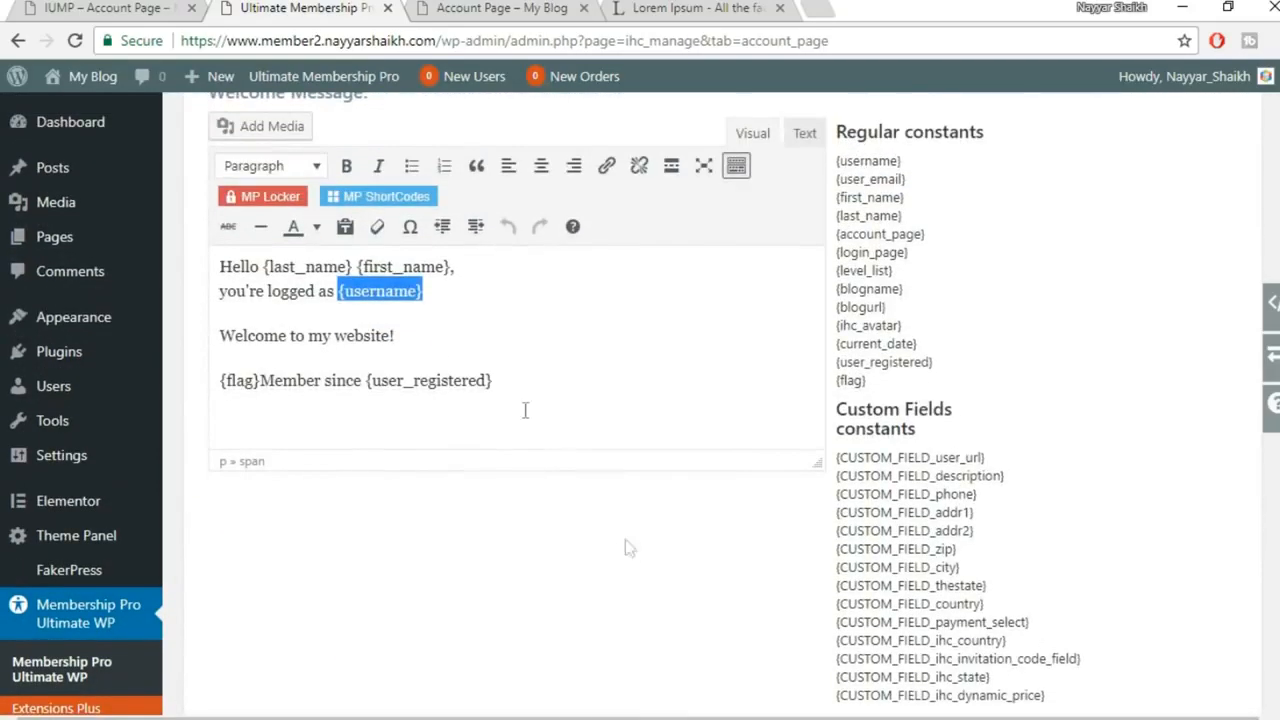
drag(480, 266, 211, 270)
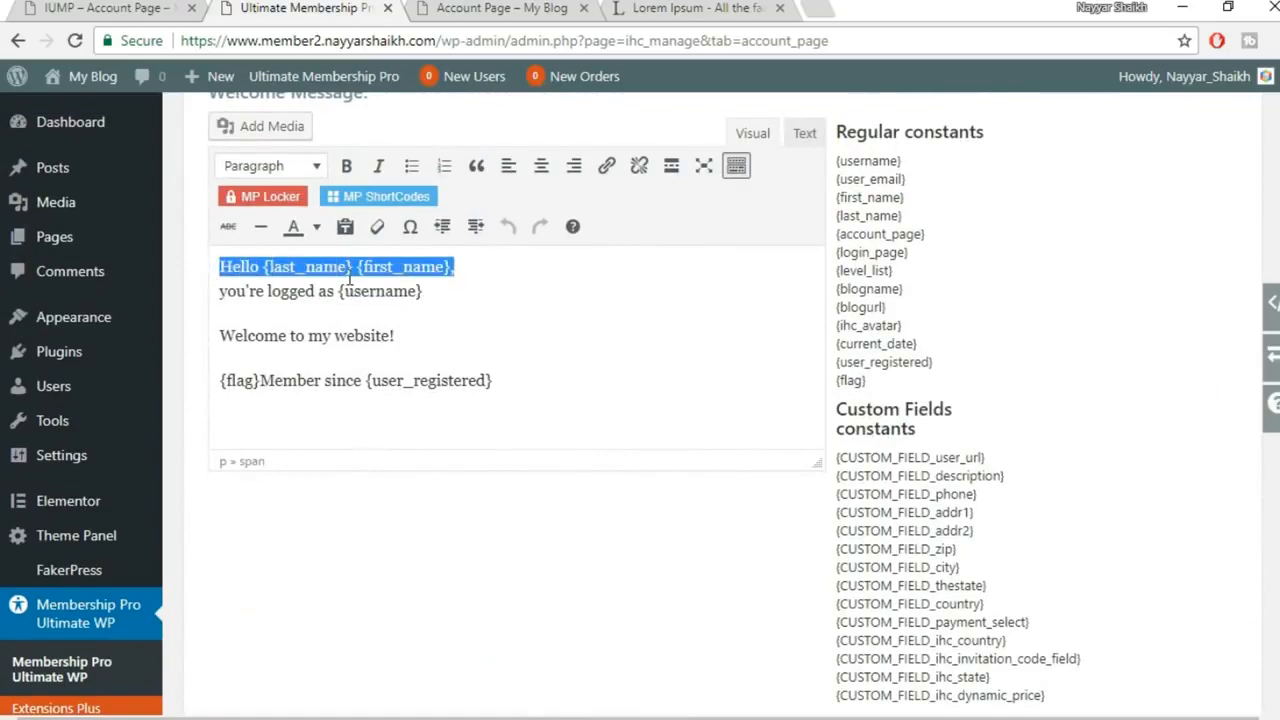
scroll(570, 505, down, 15)
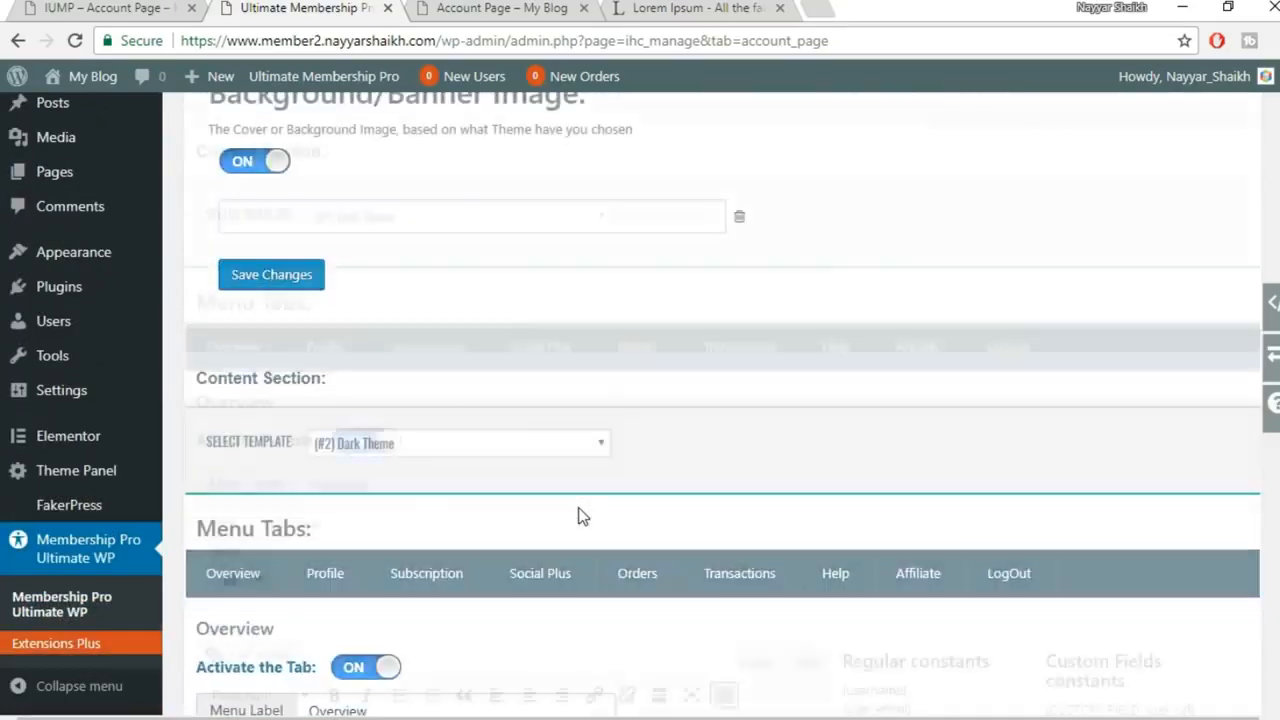
scroll(560, 508, up, 2)
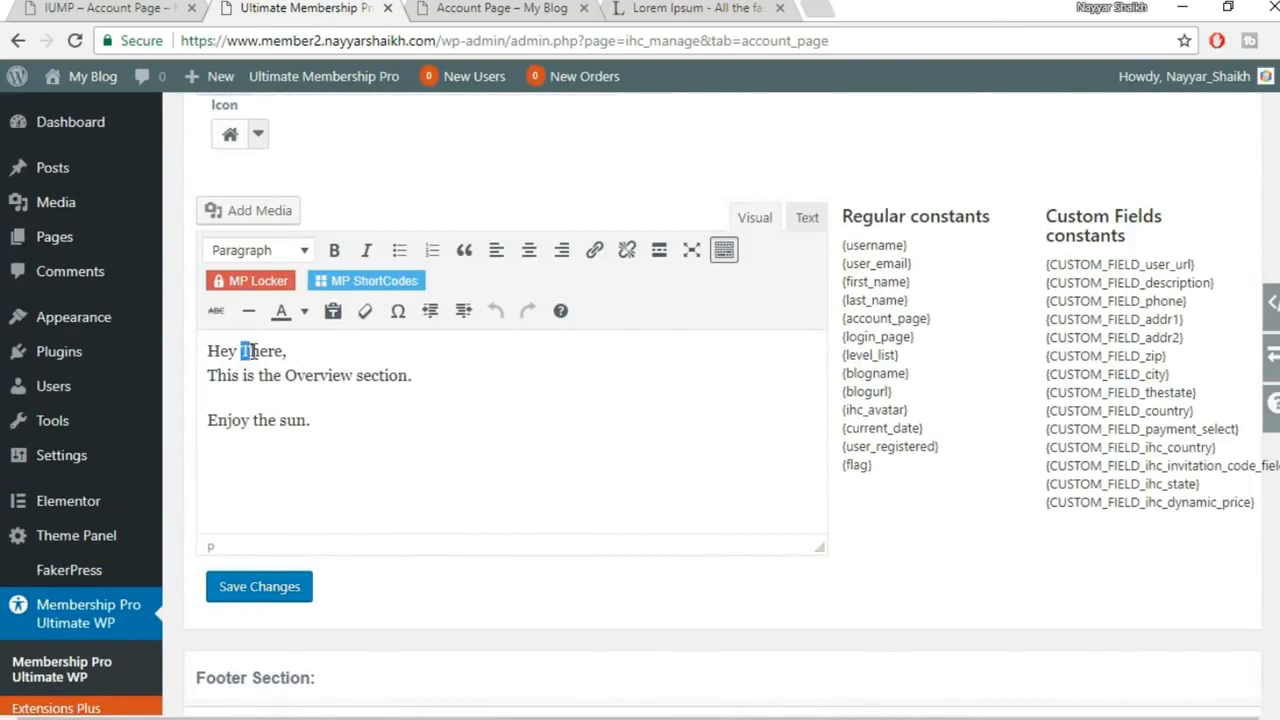
Replace the 'Hey There' greeting with 'Hi {first_name} {last_name},'
drag(280, 351, 198, 354)
key(BackSpace)
text(Hi Hello {last_name} {first_name},)
drag(231, 358, 362, 358)
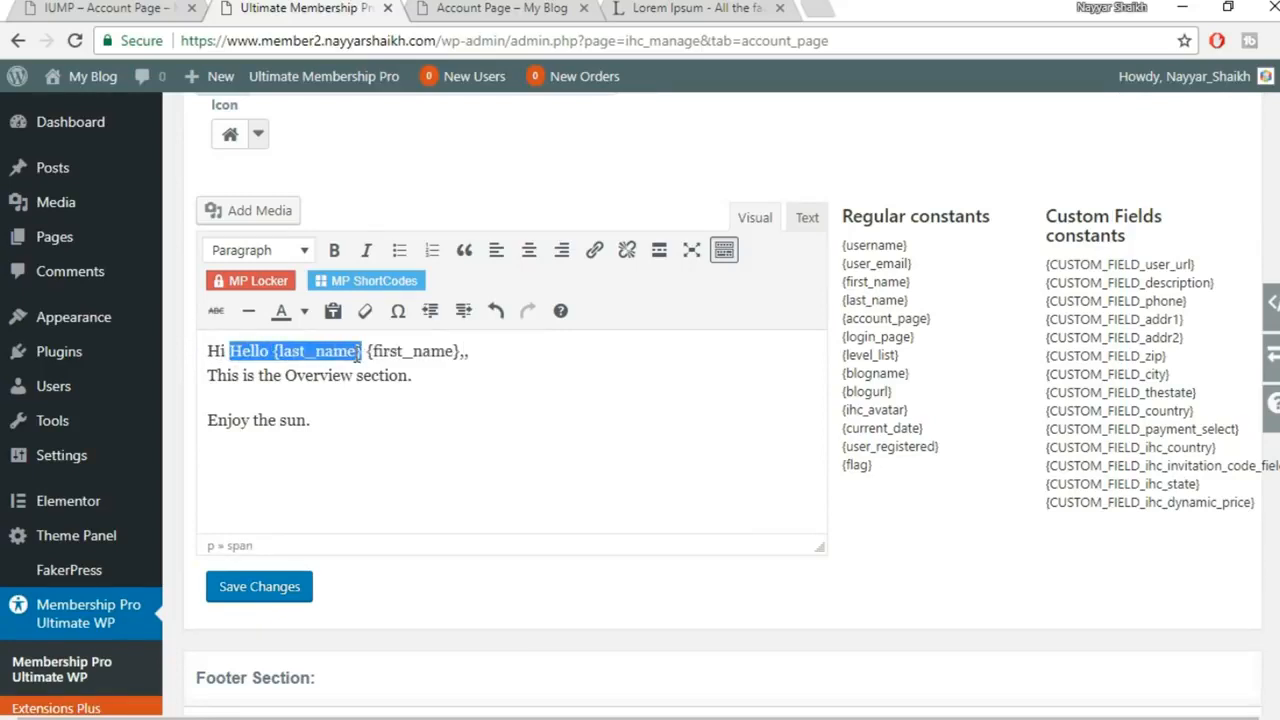
key(BackSpace)
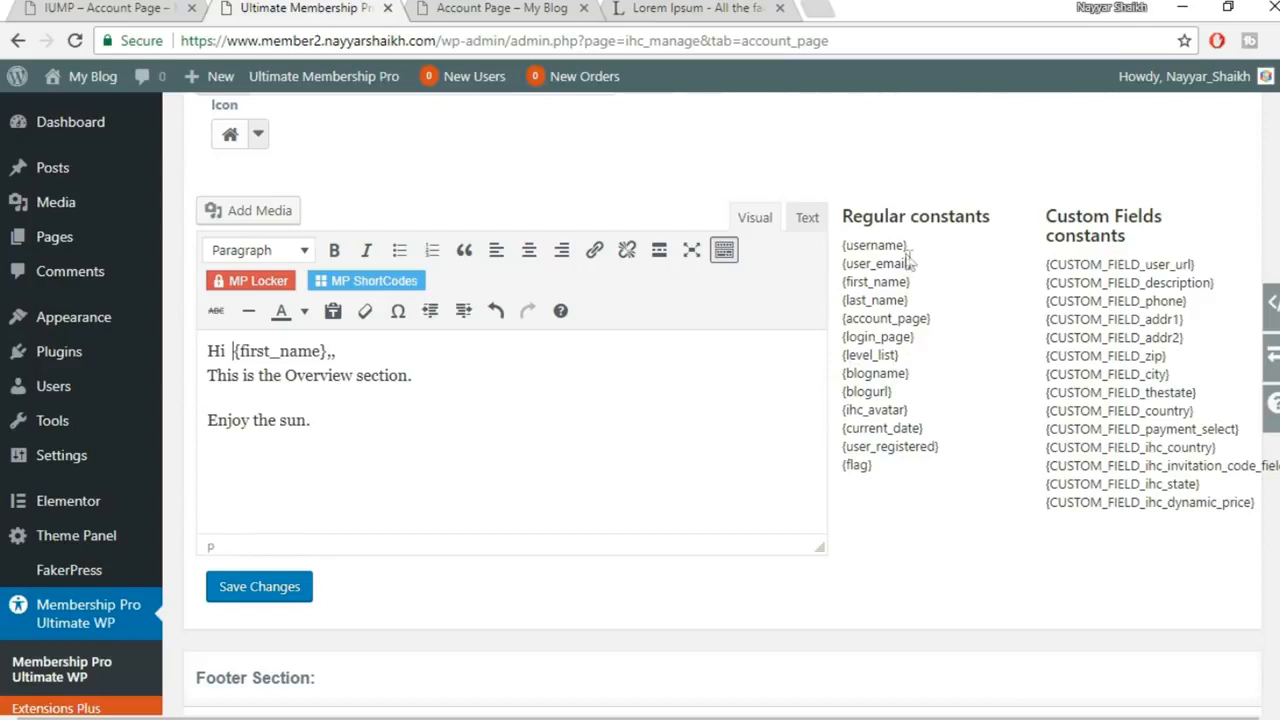
drag(917, 302, 854, 300)
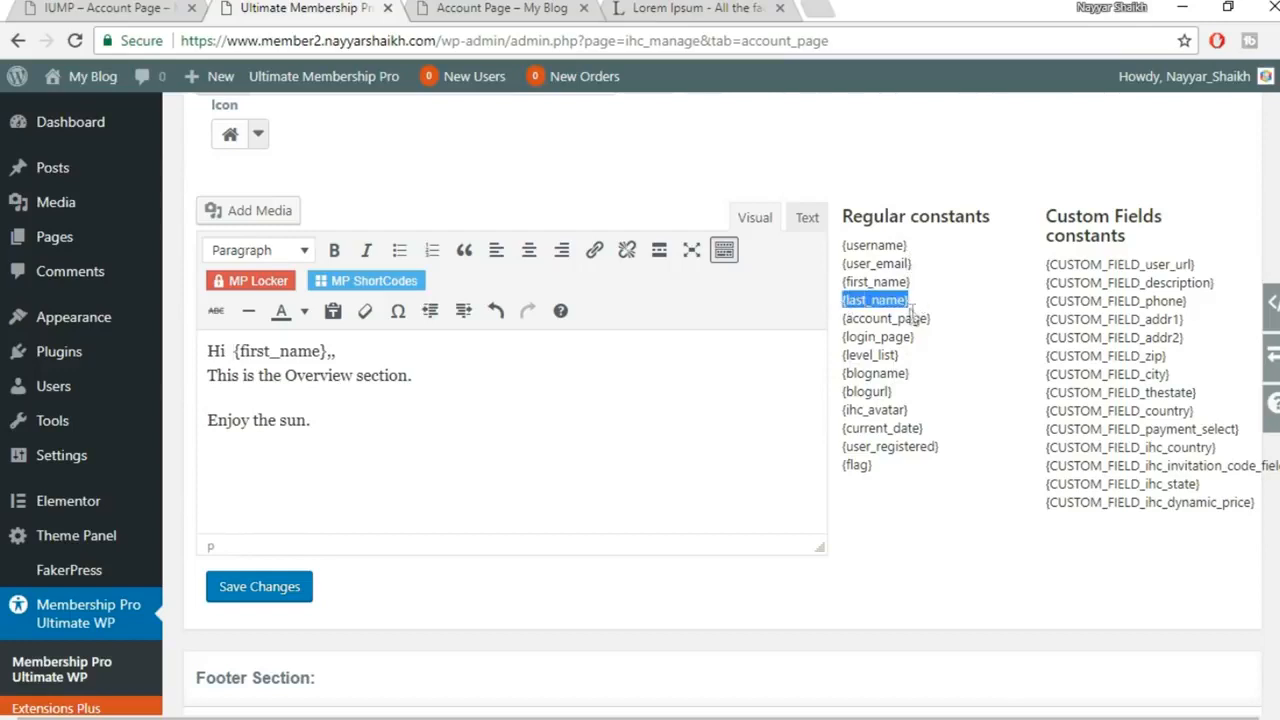
click(326, 351)
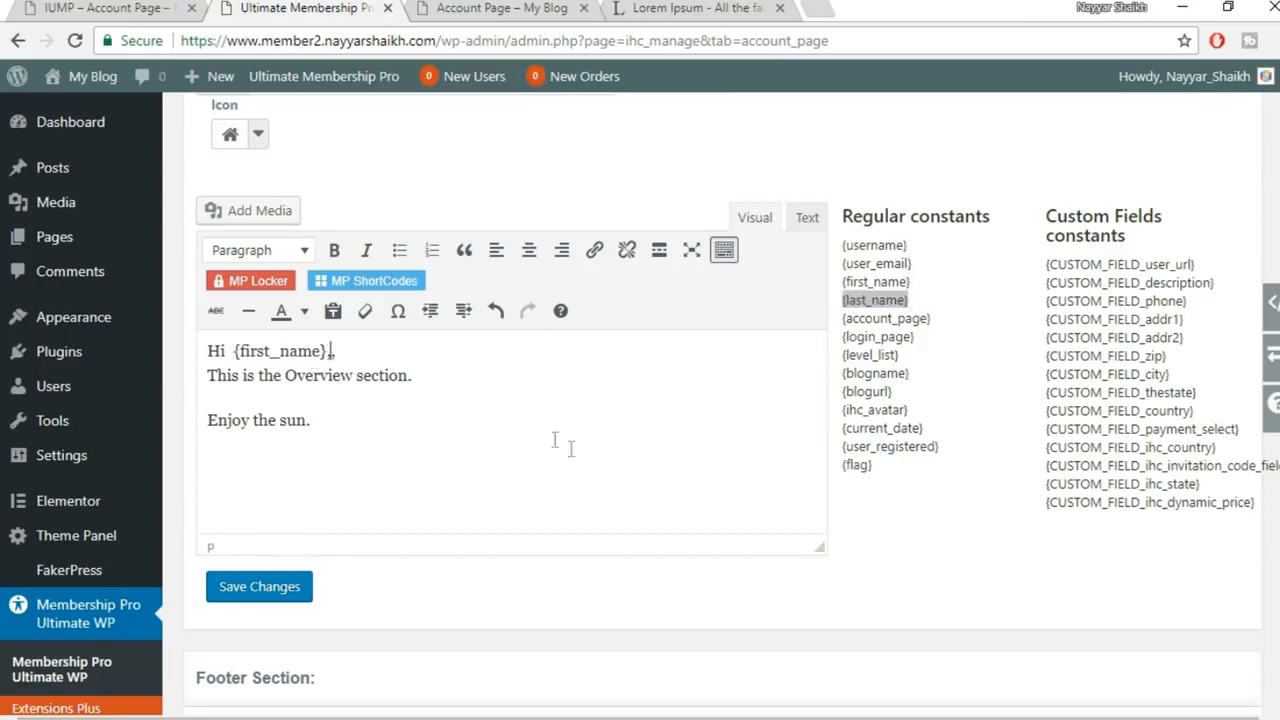
text({last_name})
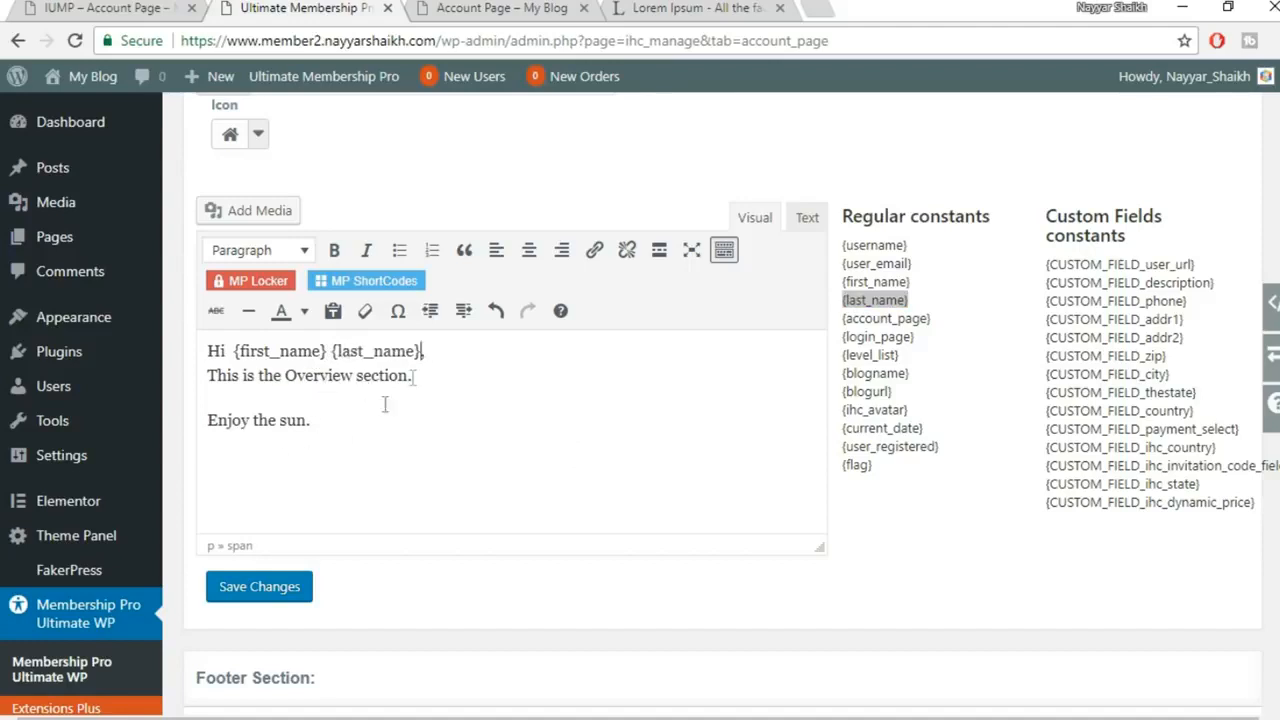
Save the Overview greeting and reload the live account page to check it
click(282, 598)
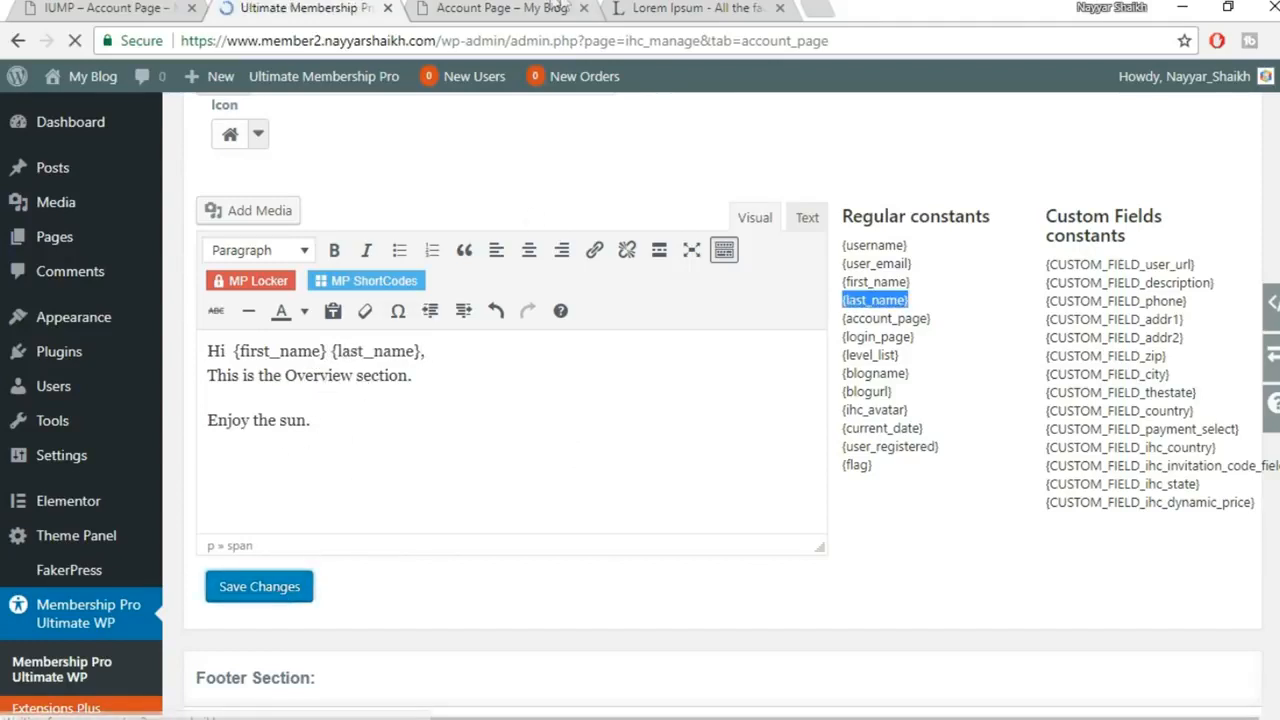
click(553, 6)
click(74, 41)
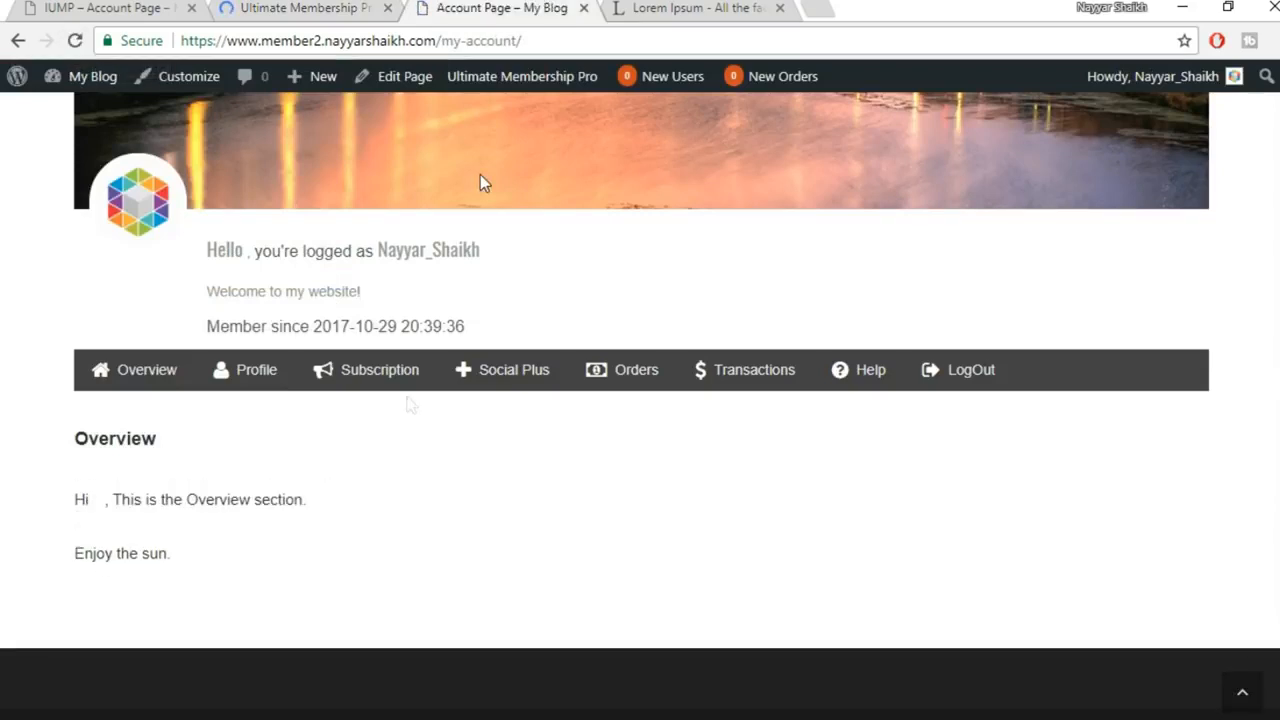
drag(102, 506, 117, 500)
click(97, 519)
Enter the admin user's first and last name in the profile and update it
mouse_move(1166, 77)
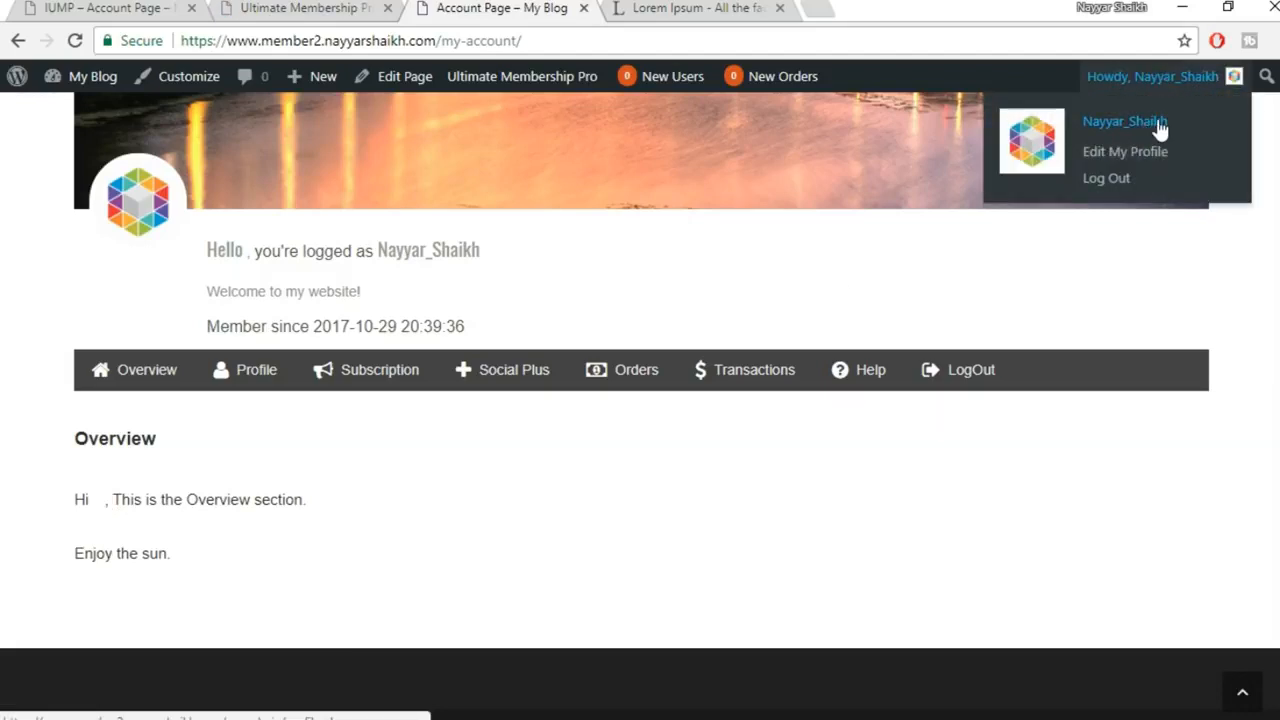
click(1160, 126)
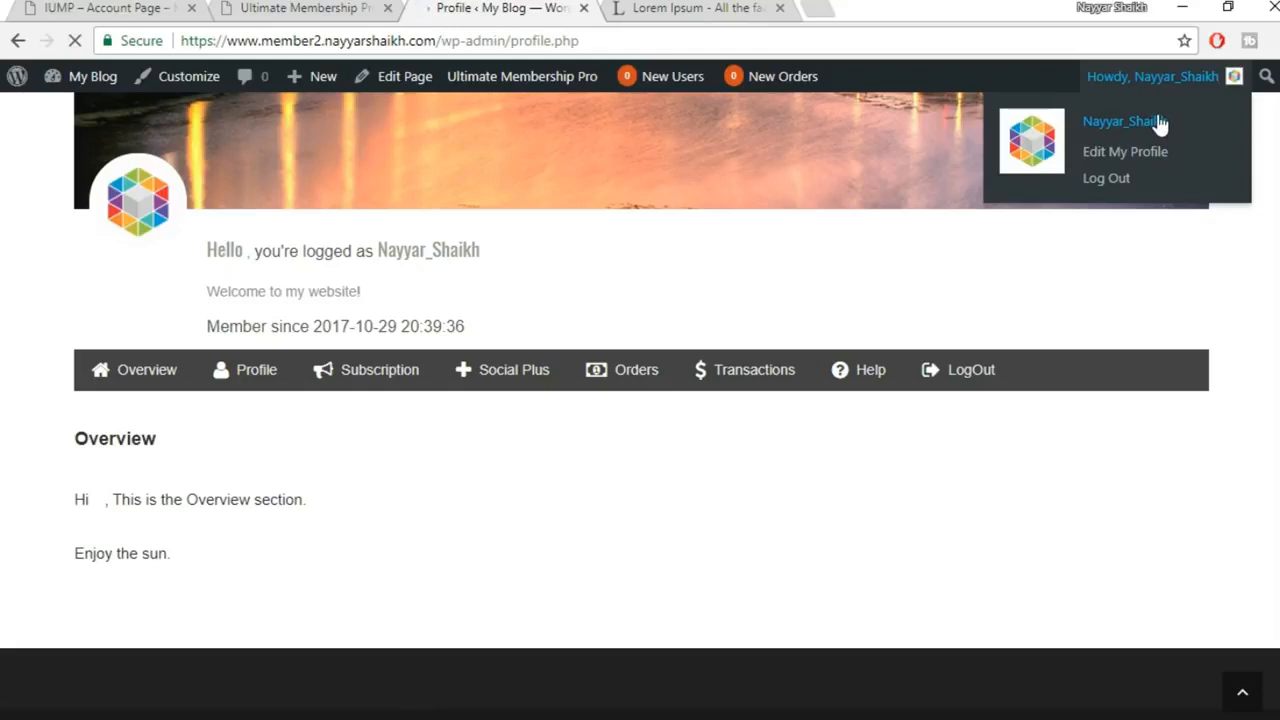
scroll(1100, 282, down, 3)
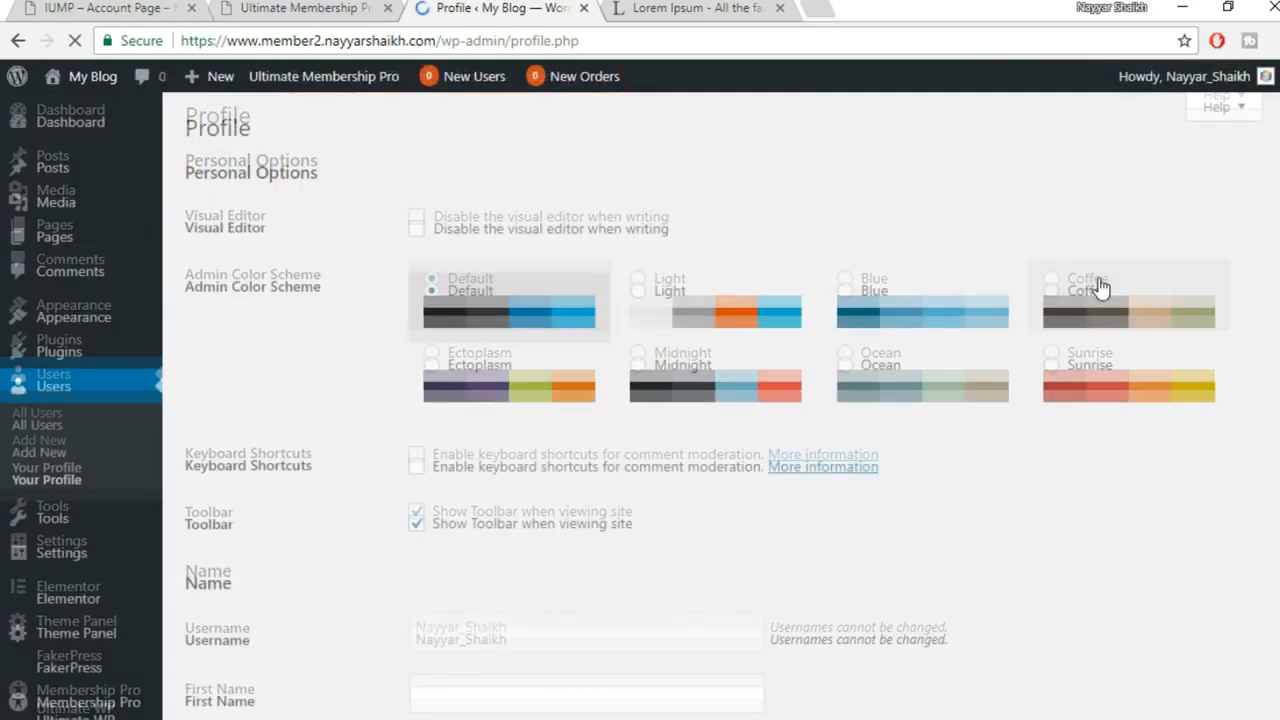
click(508, 392)
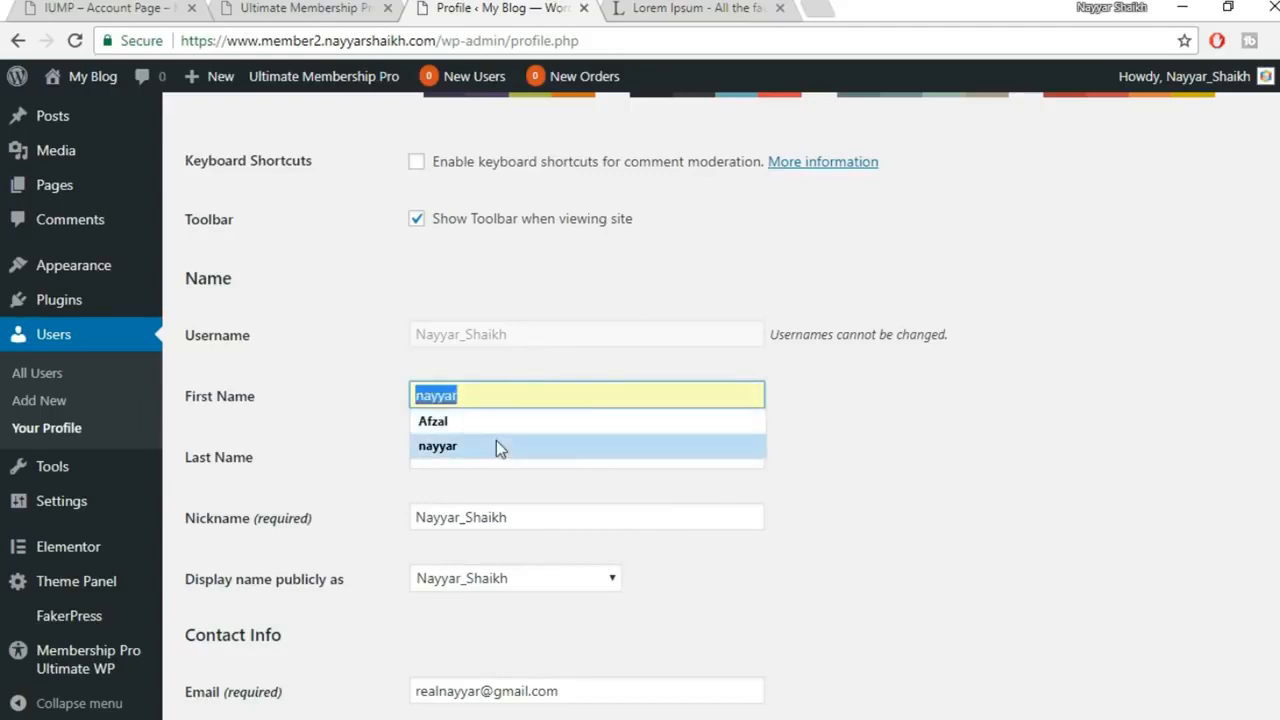
key(Tab)
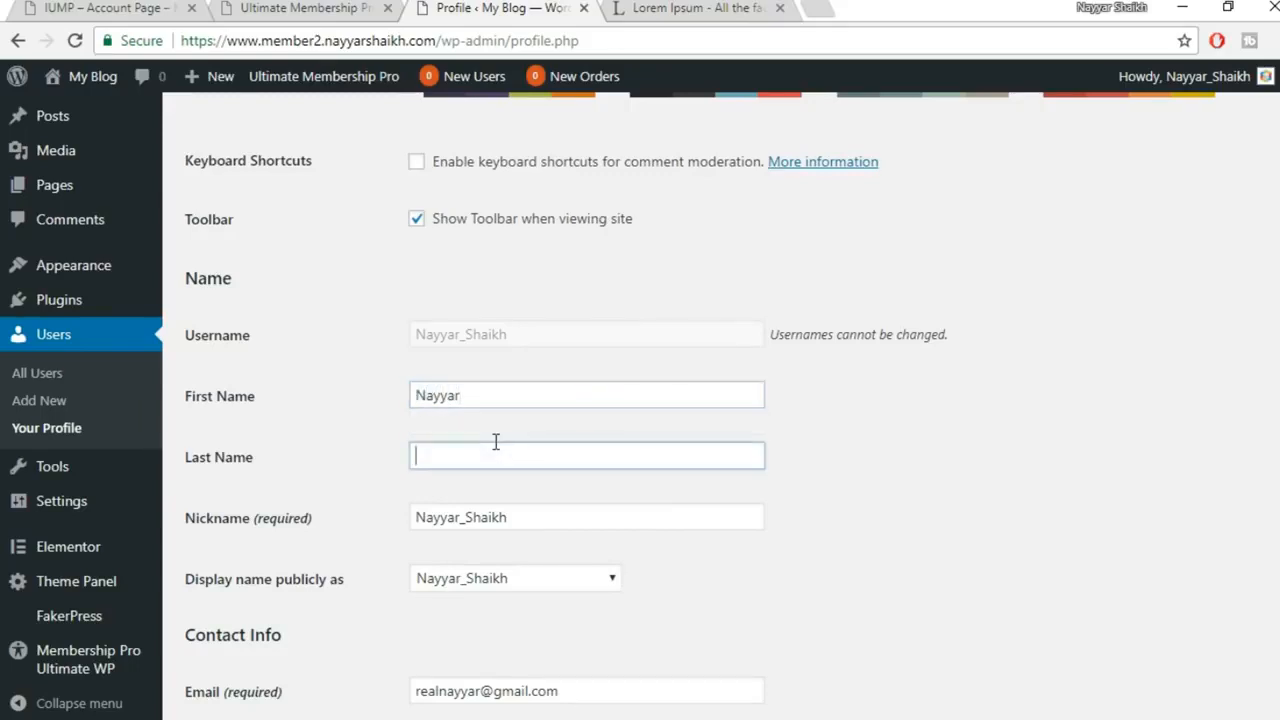
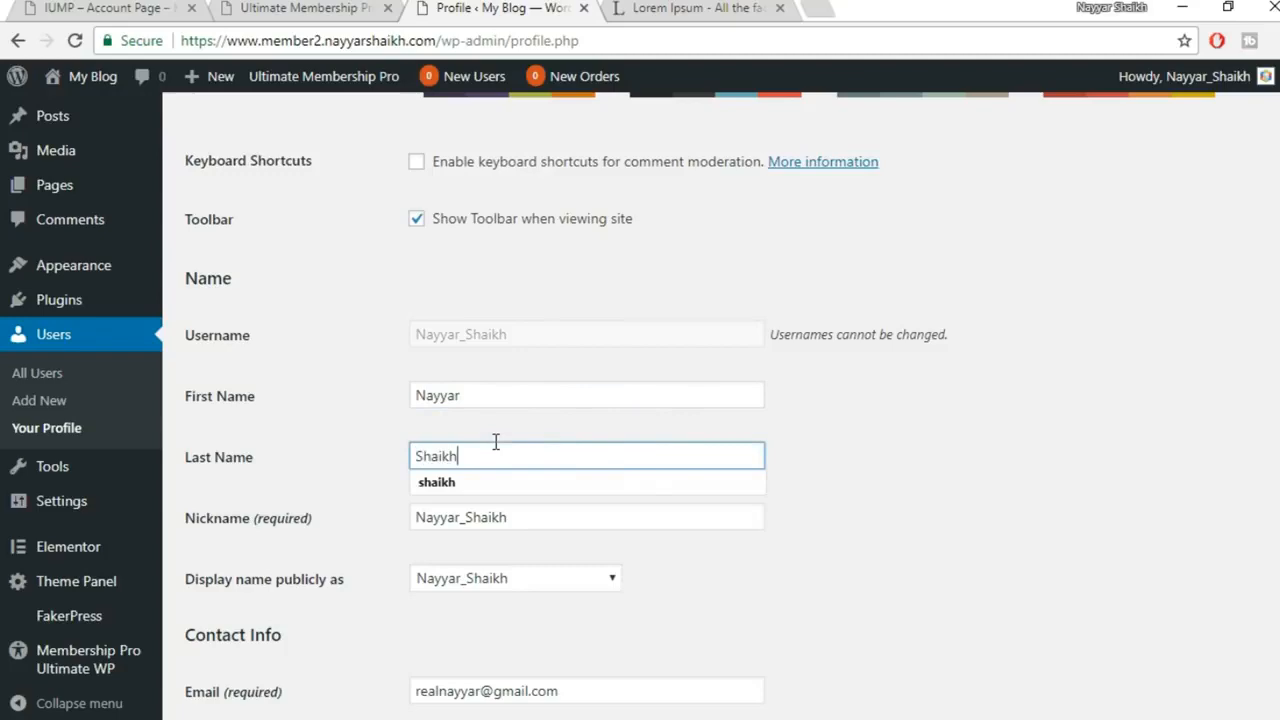
scroll(495, 441, down, 10)
click(262, 630)
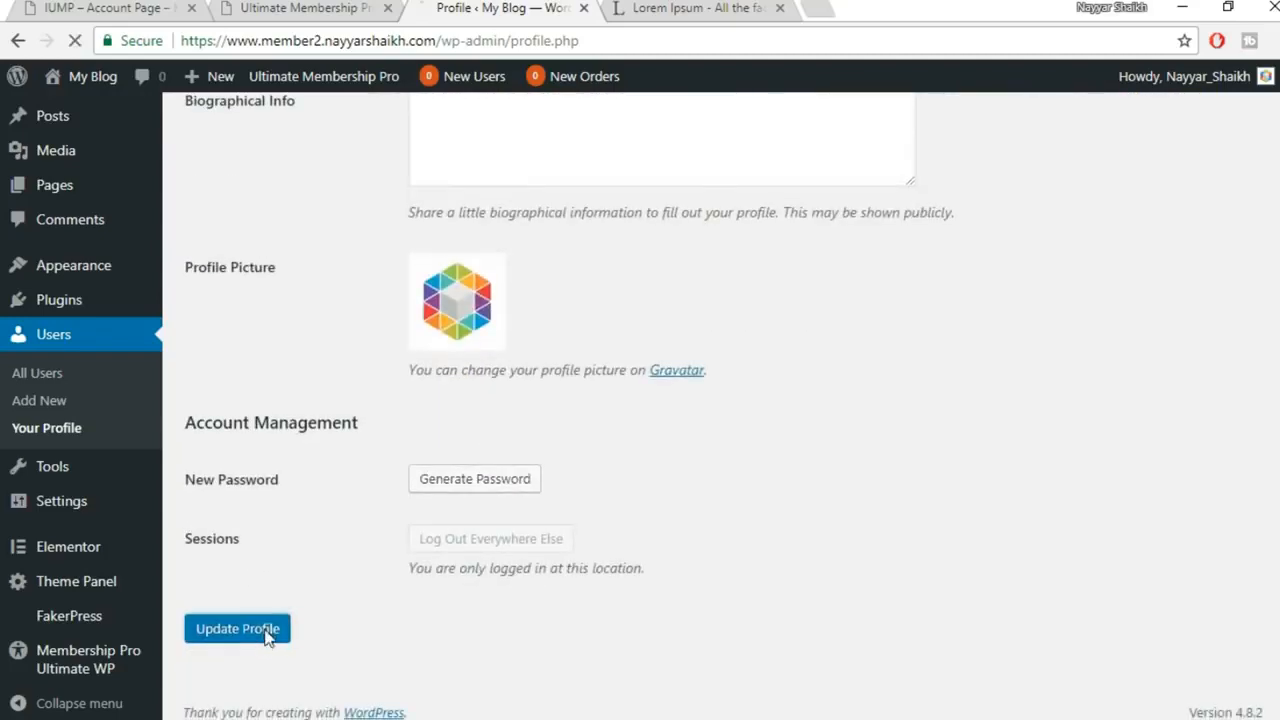
Visit the public site and open the My Account page to see the greeting
click(305, 8)
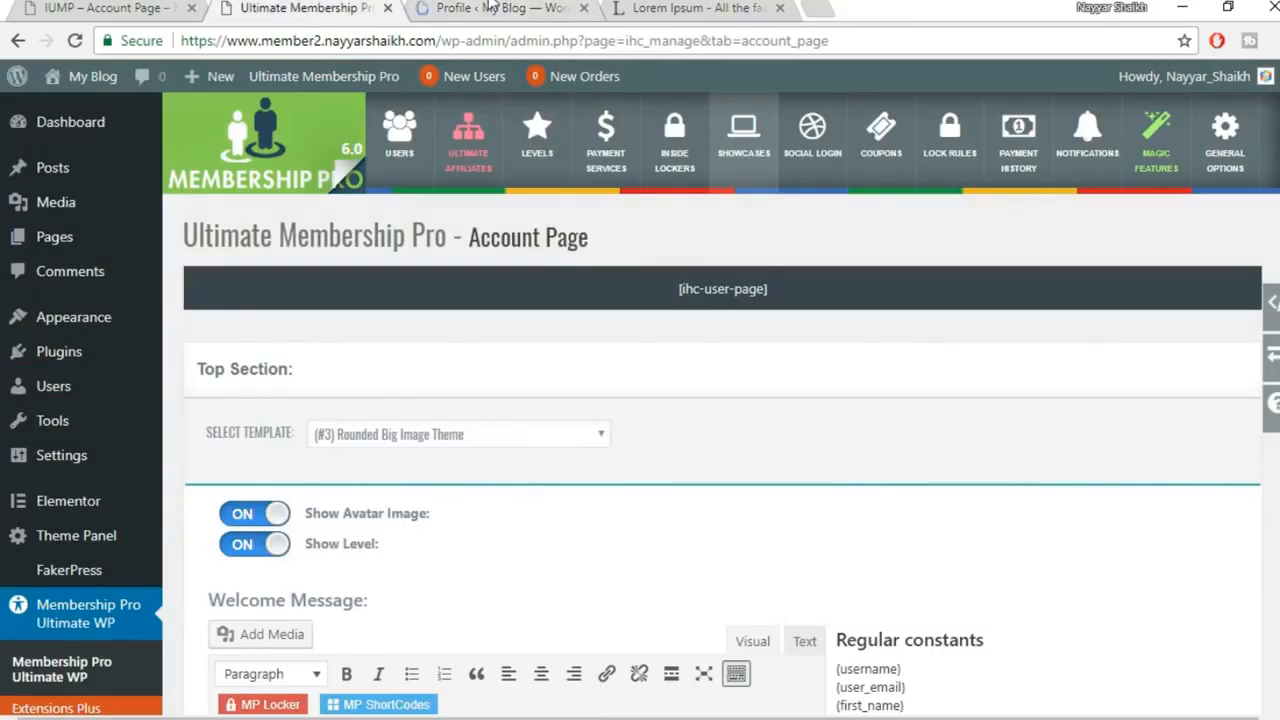
click(522, 8)
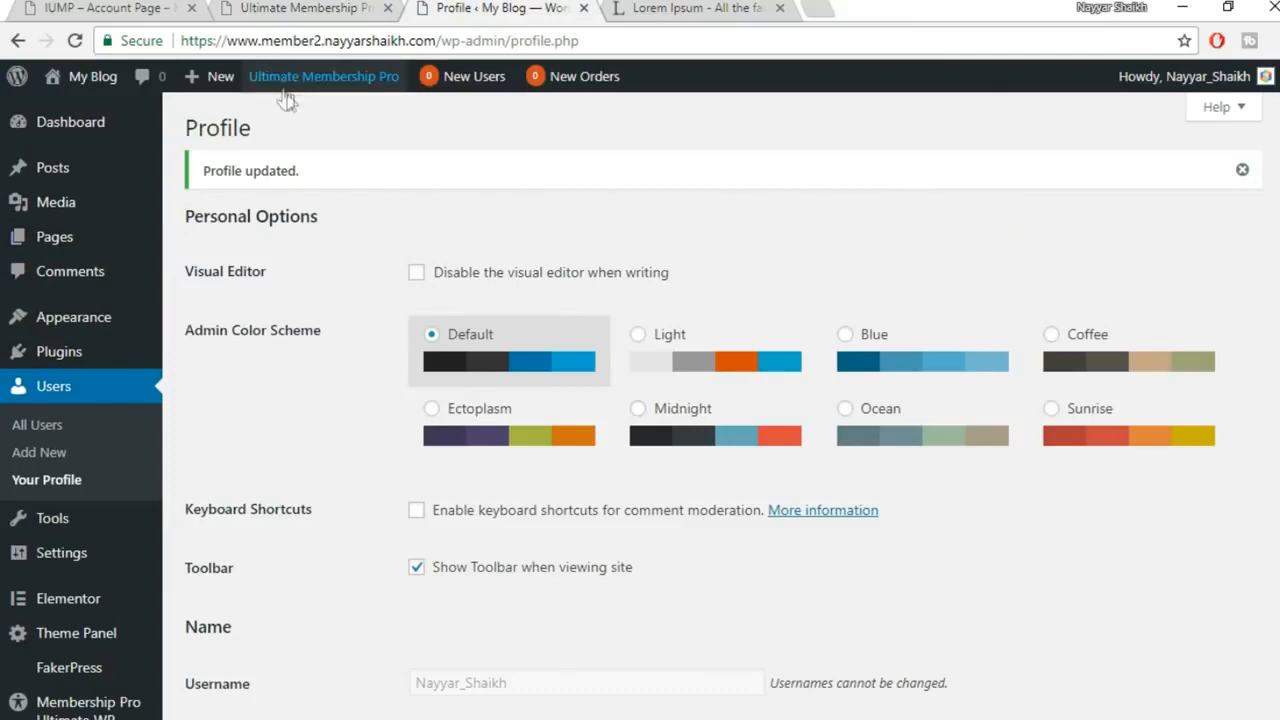
mouse_move(103, 86)
click(92, 114)
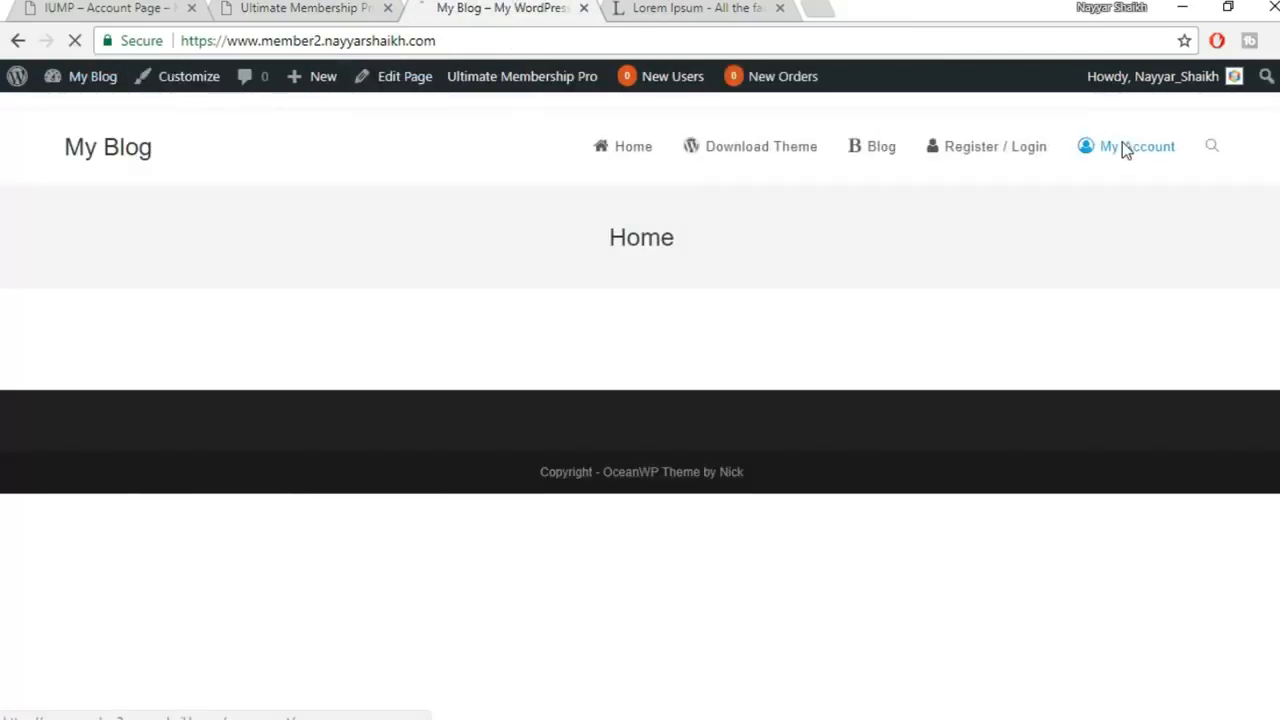
click(1122, 146)
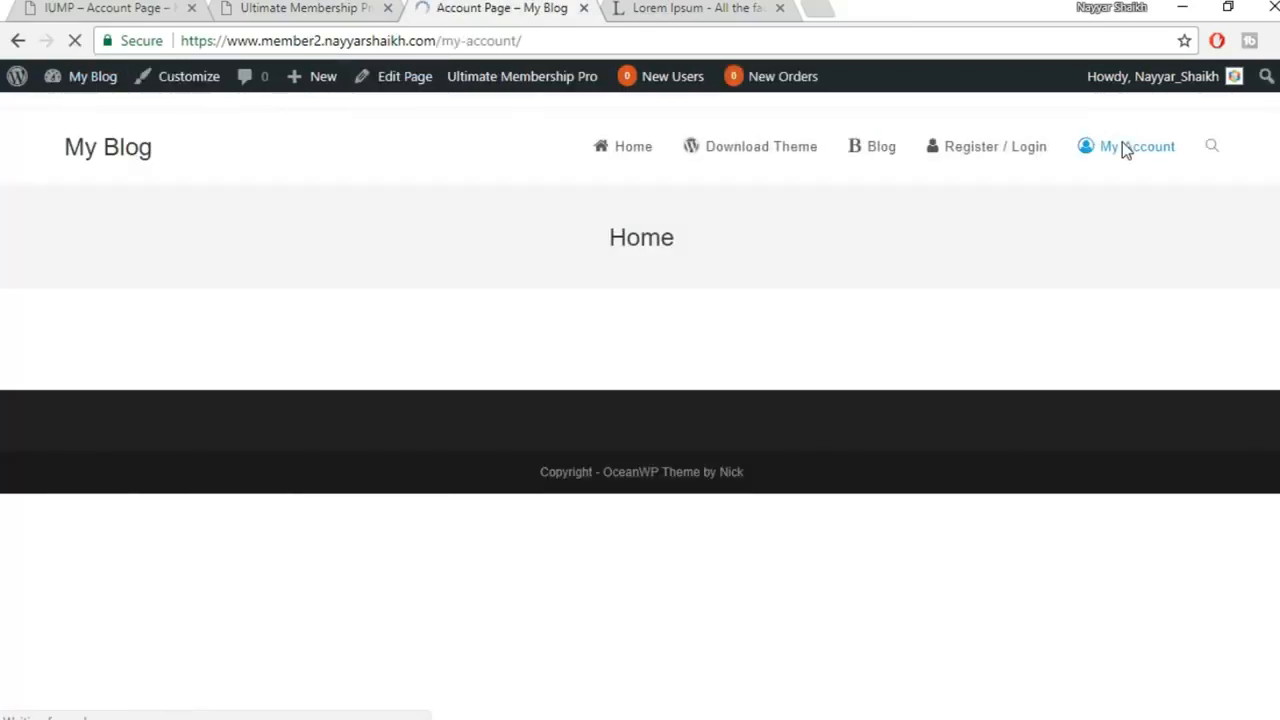
scroll(1108, 306, down, 5)
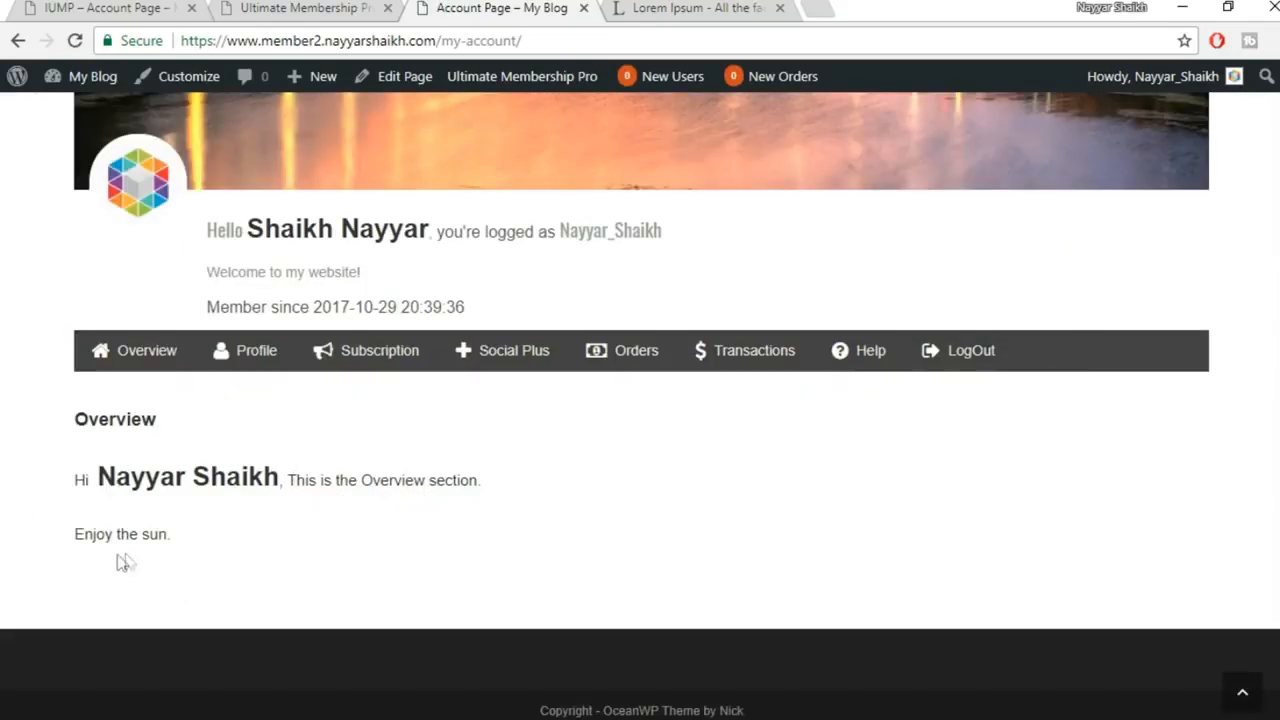
Save 'This is the Footer Section' as the Footer Content, then reload the live account page
click(367, 5)
scroll(1004, 425, down, 10)
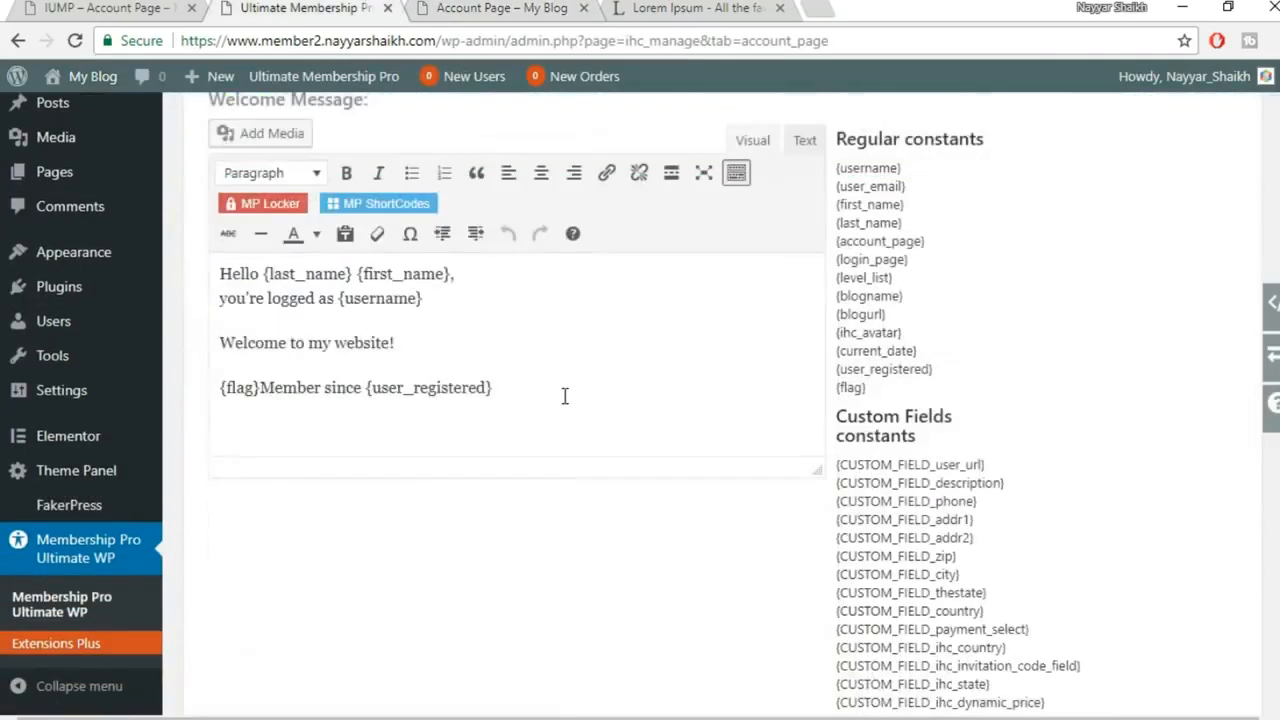
scroll(1004, 430, down, 5)
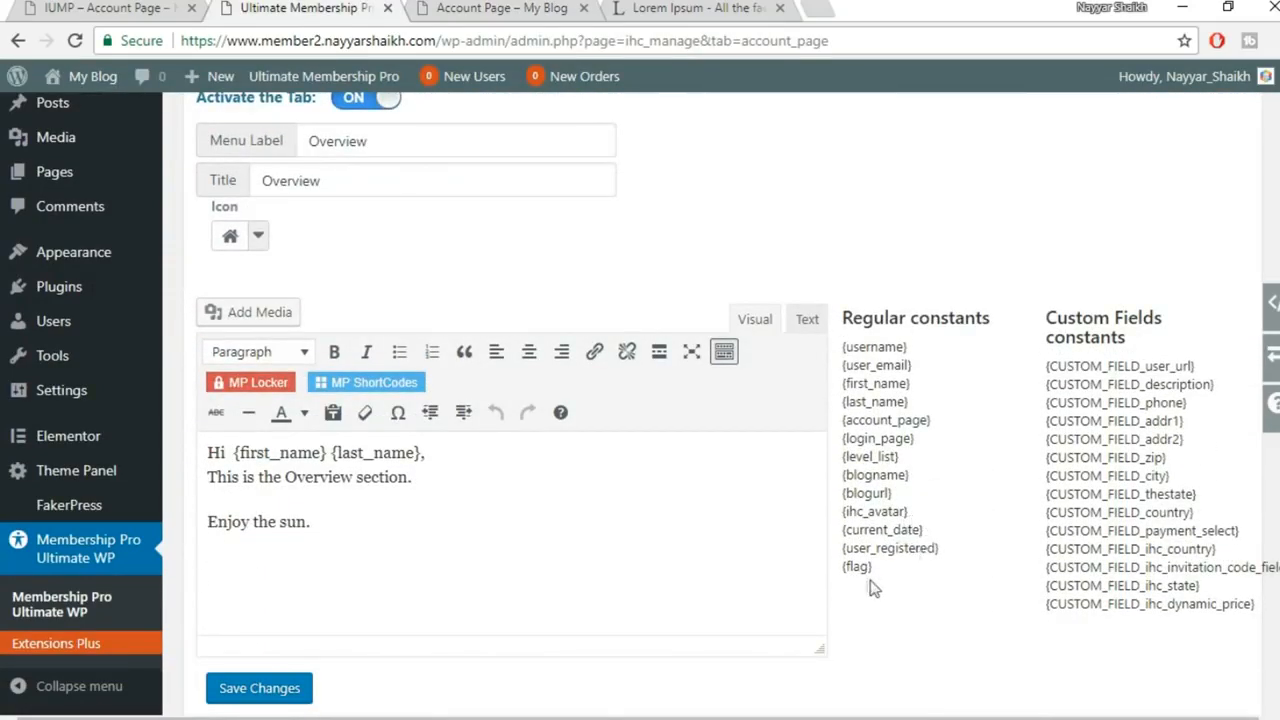
scroll(942, 535, down, 5)
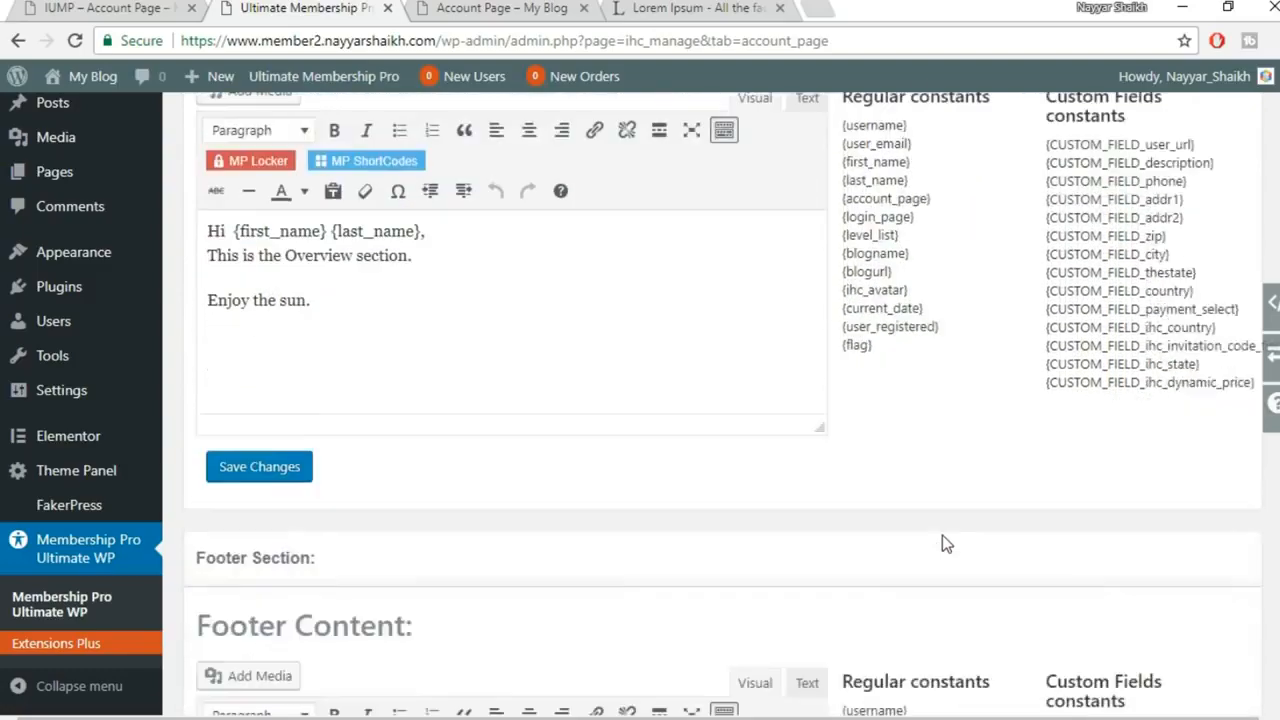
scroll(517, 469, down, 2)
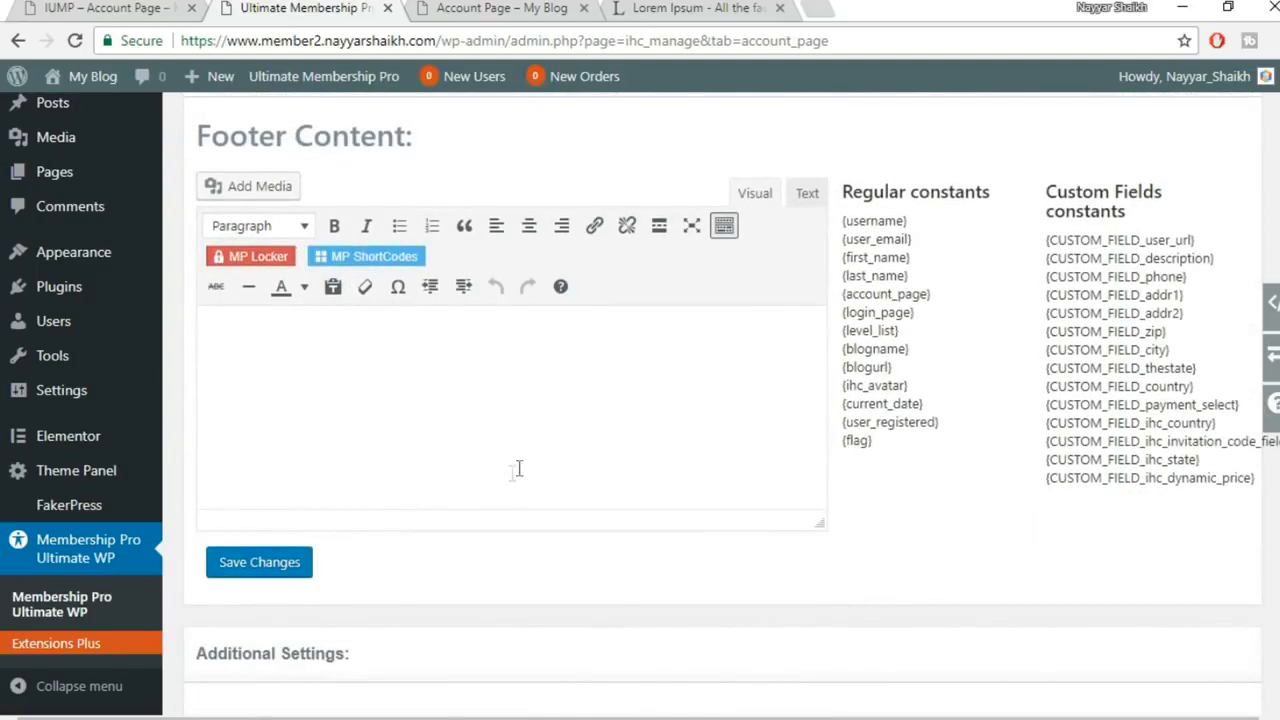
click(481, 7)
click(347, 7)
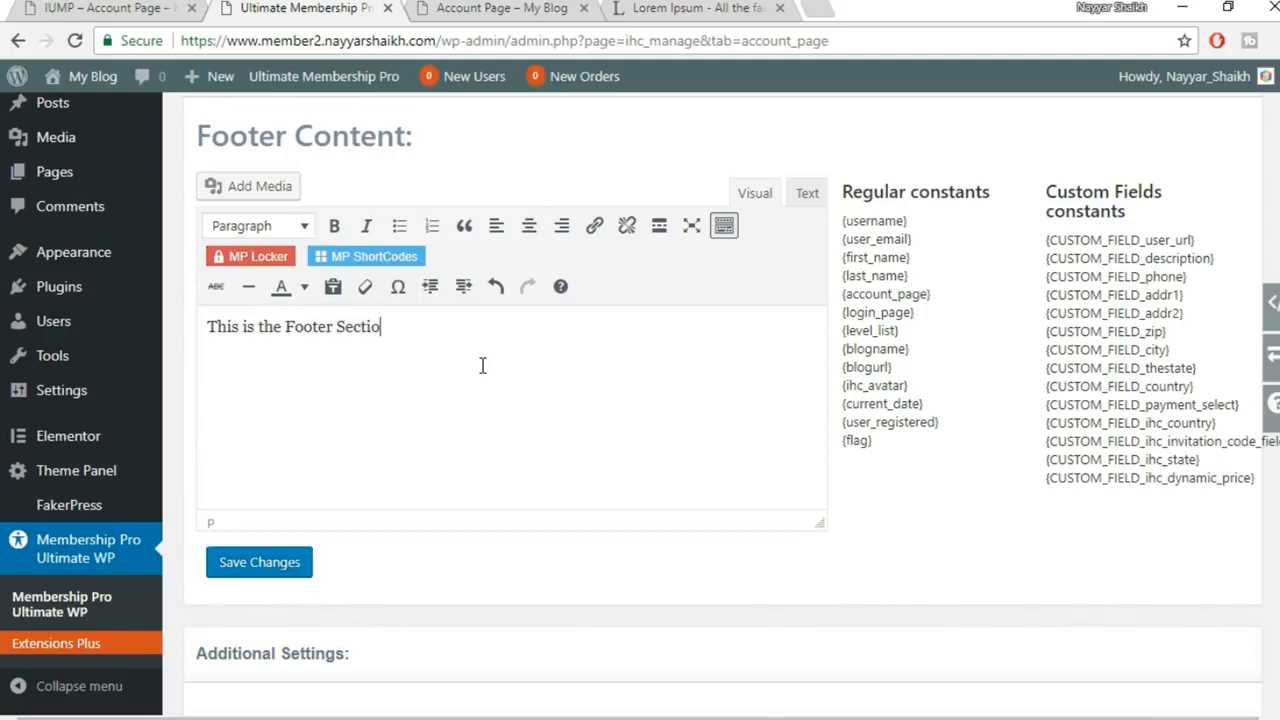
click(293, 565)
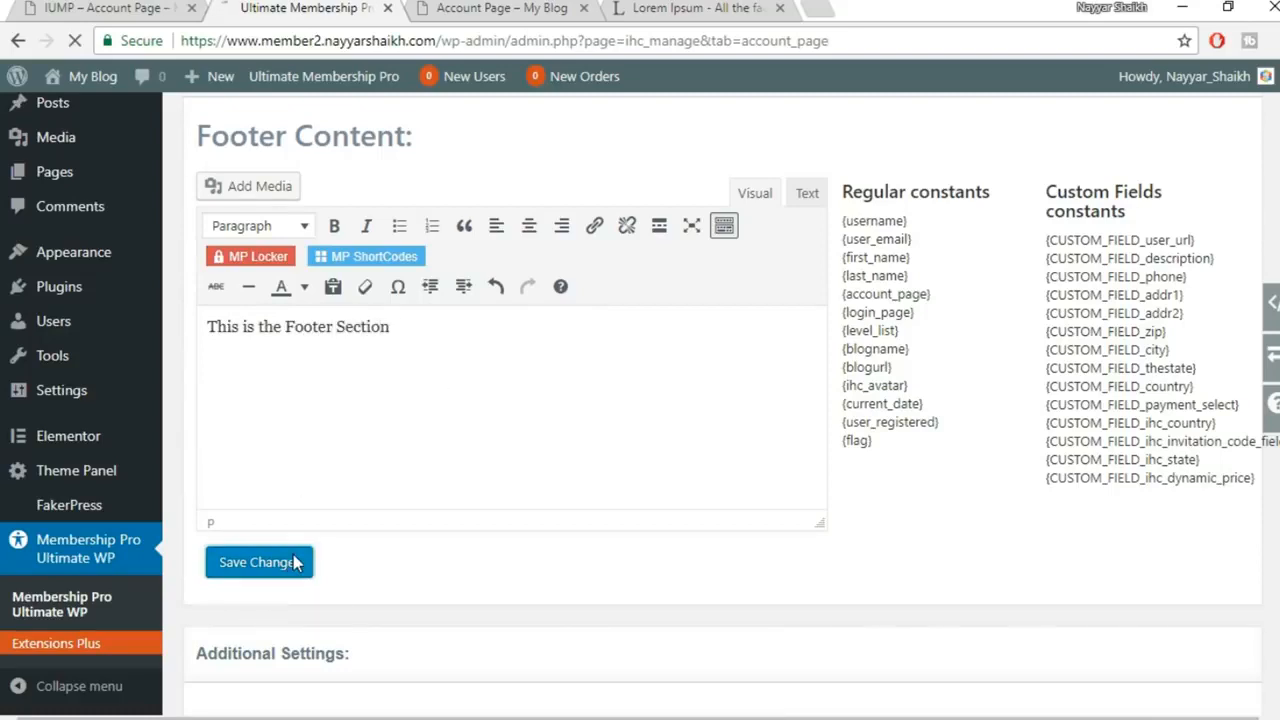
click(475, 8)
click(75, 40)
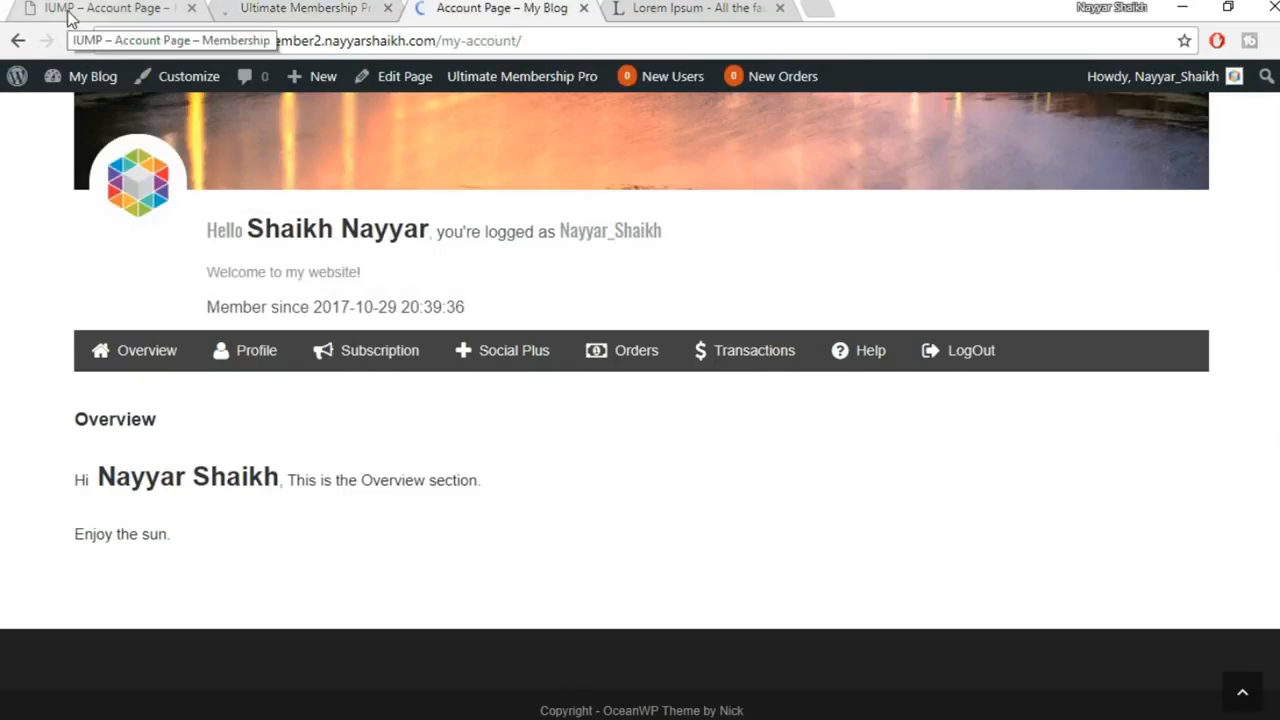
scroll(186, 594, down, 1)
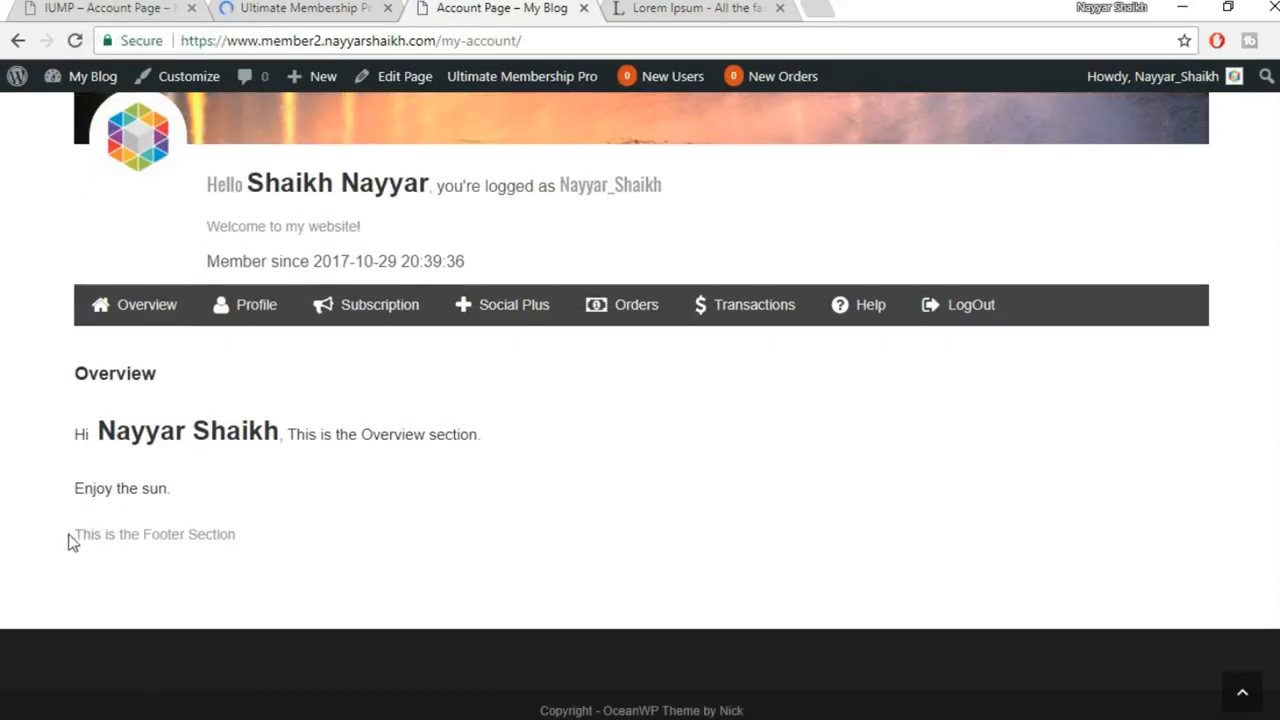
drag(69, 535, 445, 535)
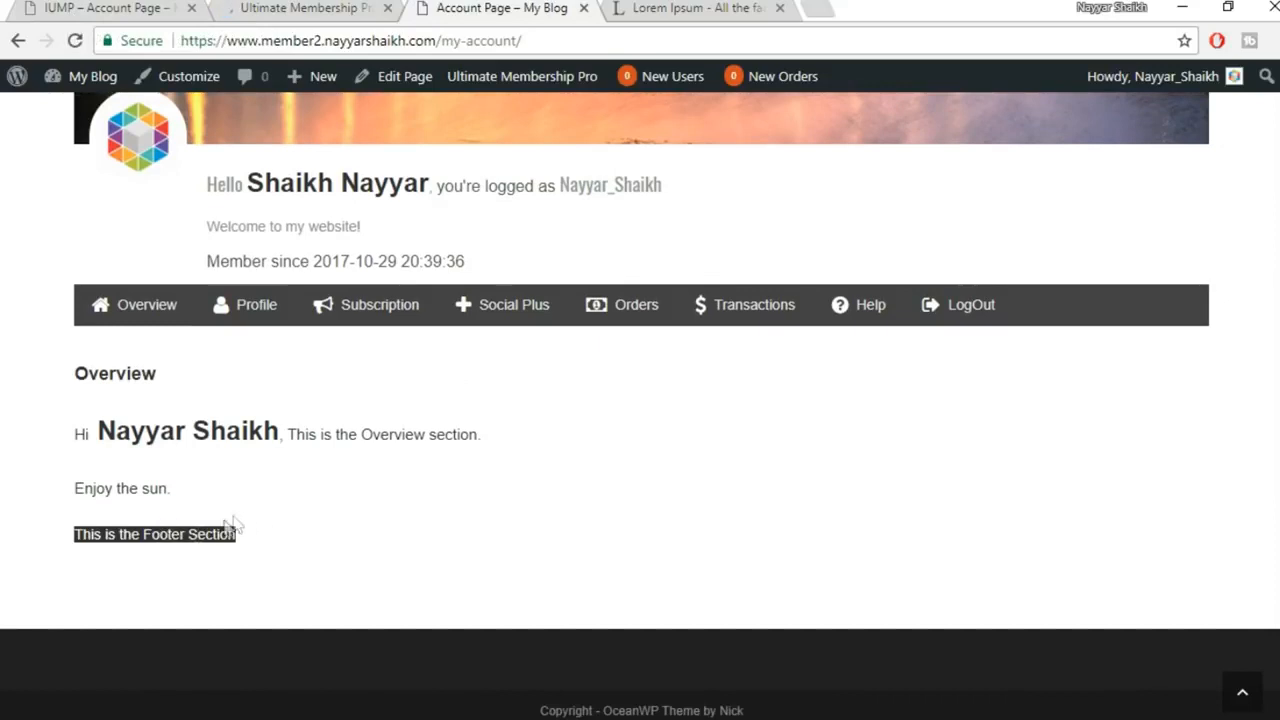
click(142, 531)
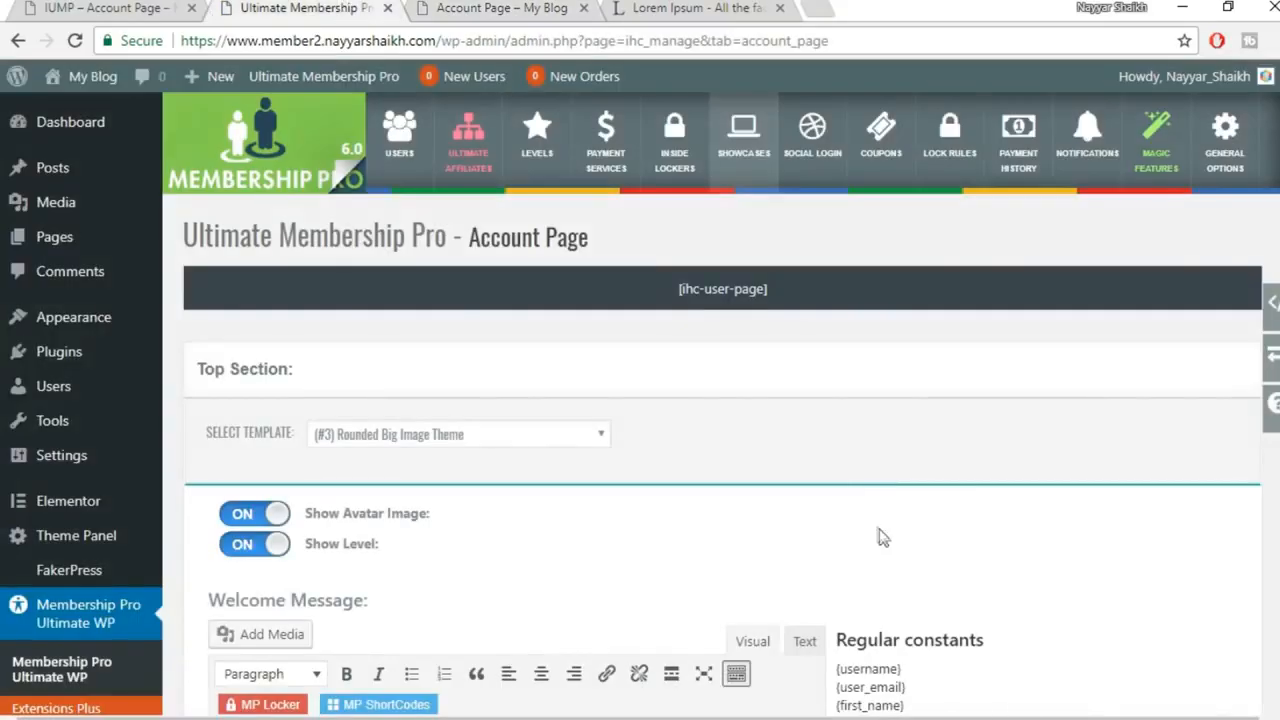
scroll(881, 551, down, 10)
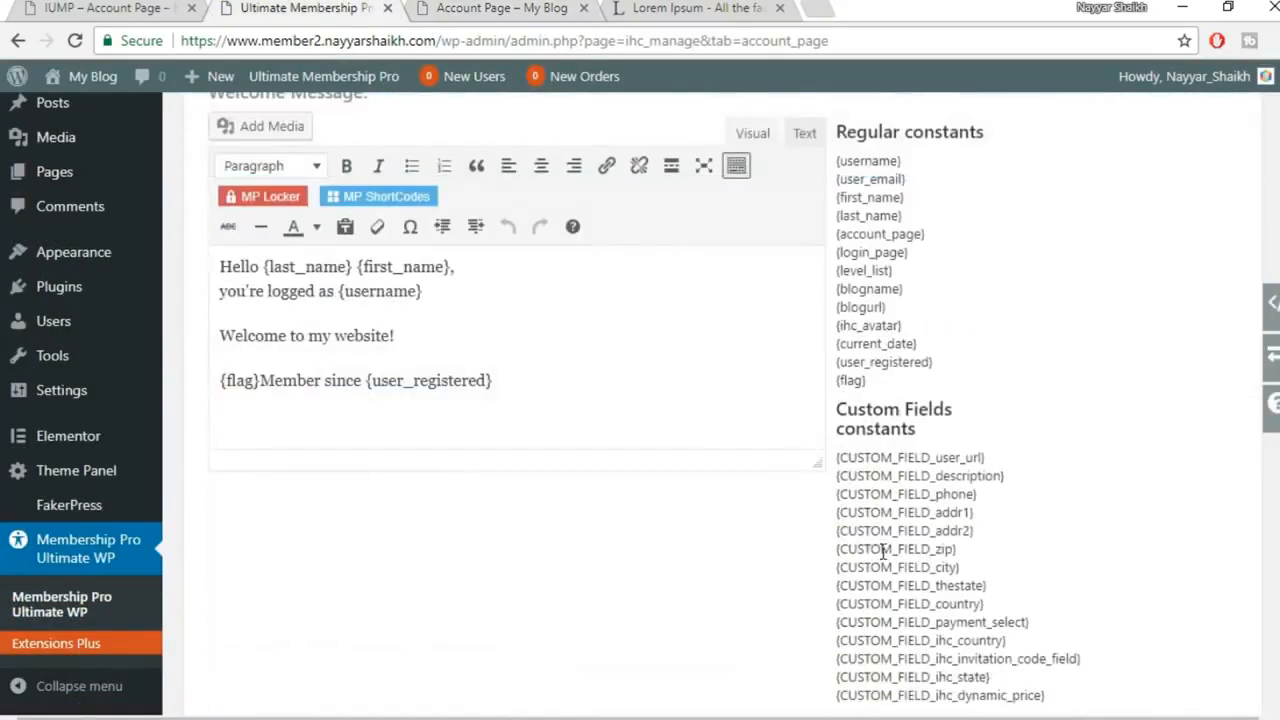
scroll(881, 551, down, 15)
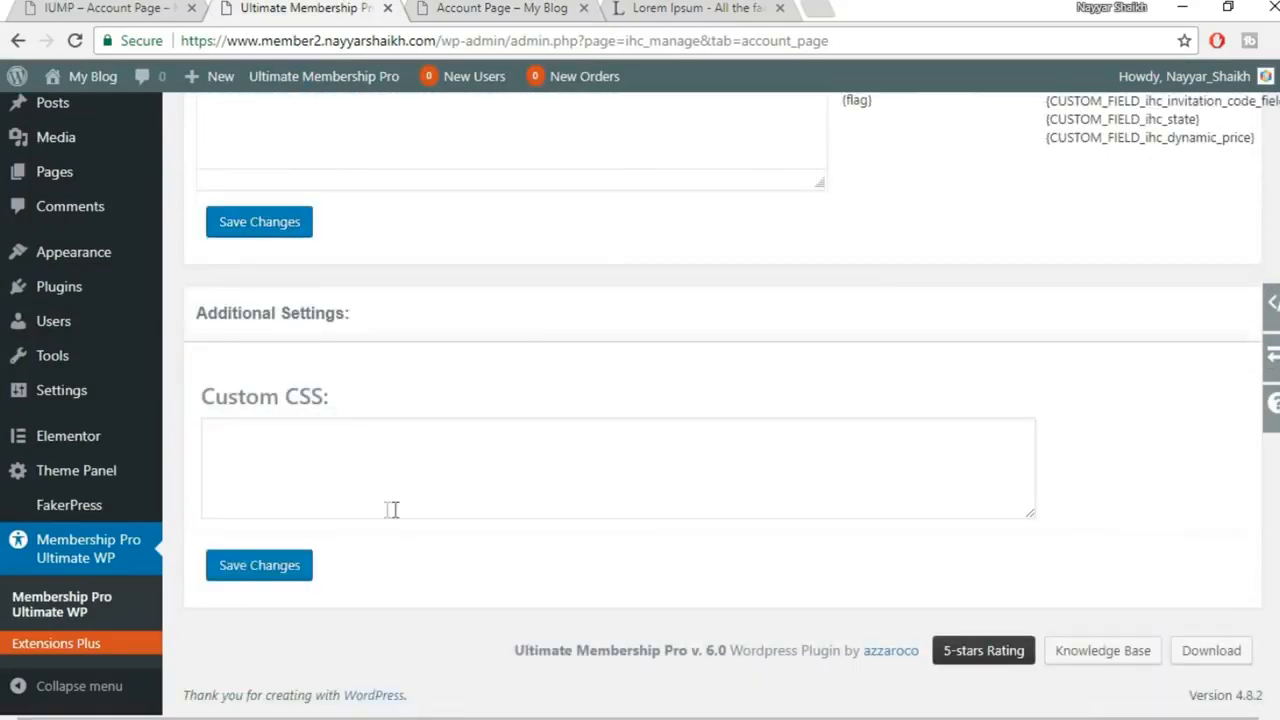
scroll(378, 482, up, 20)
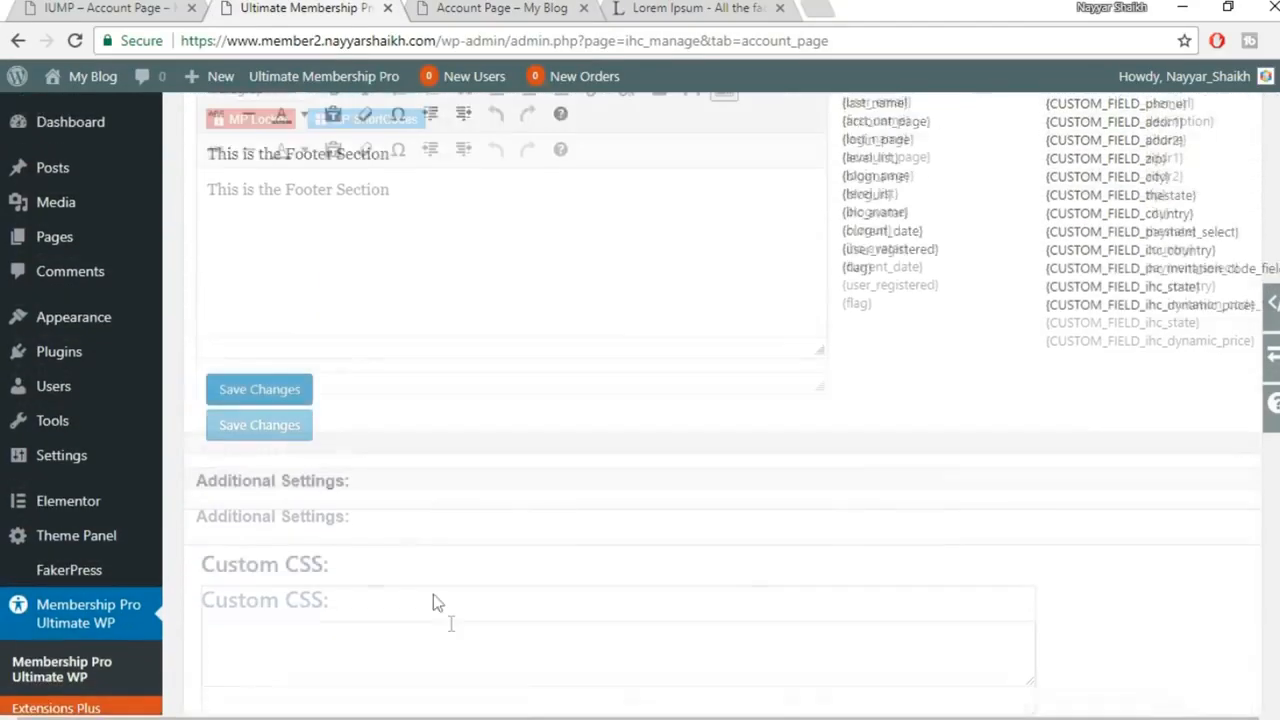
scroll(449, 632, up, 5)
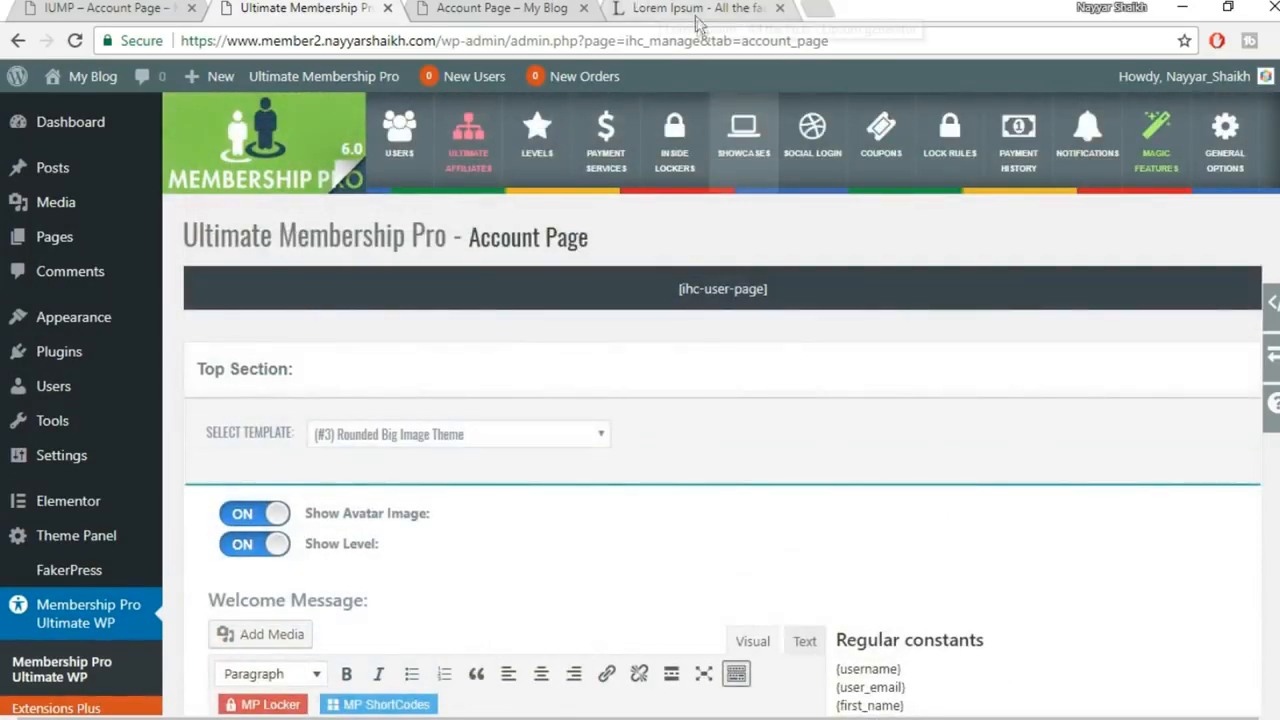
click(470, 8)
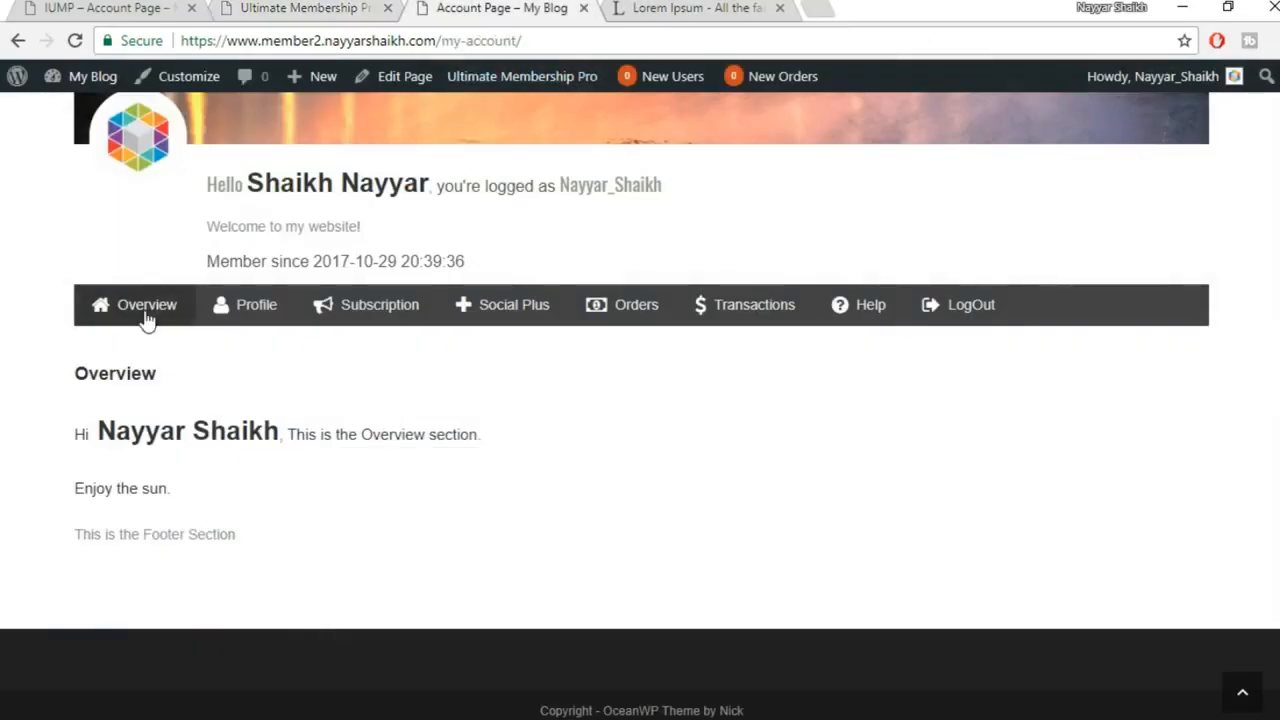
click(250, 323)
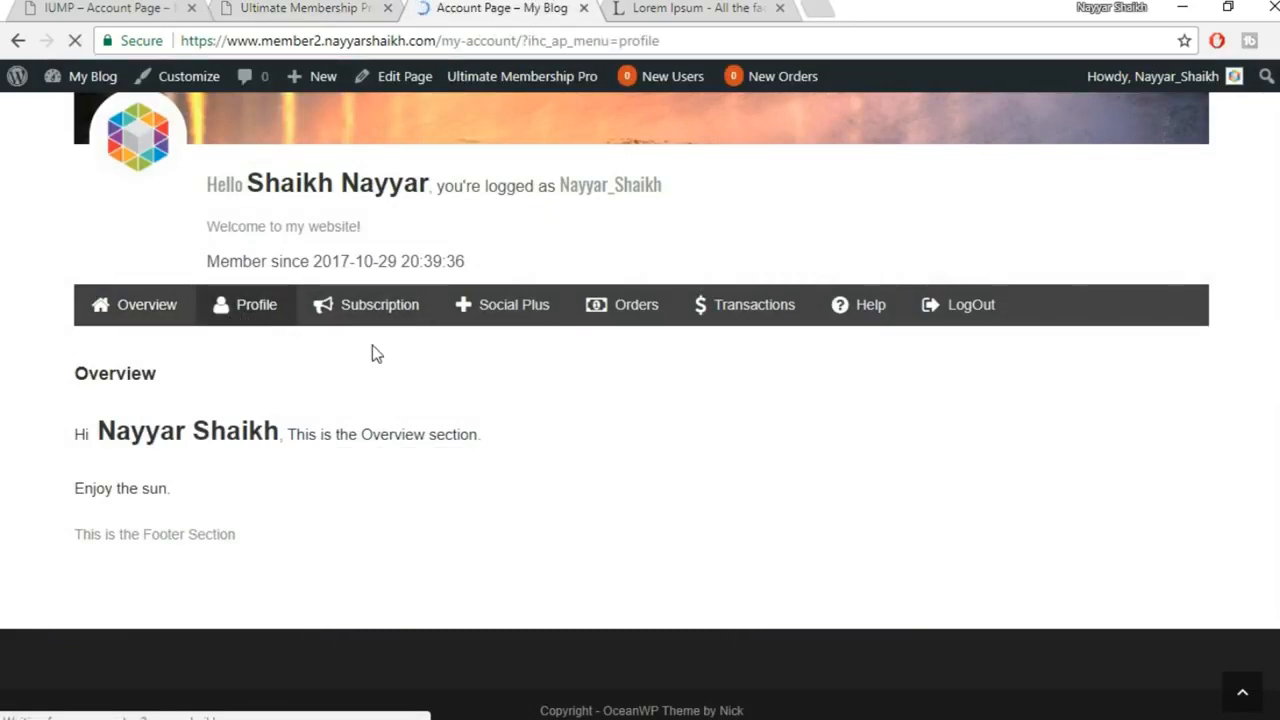
scroll(257, 350, up, 1)
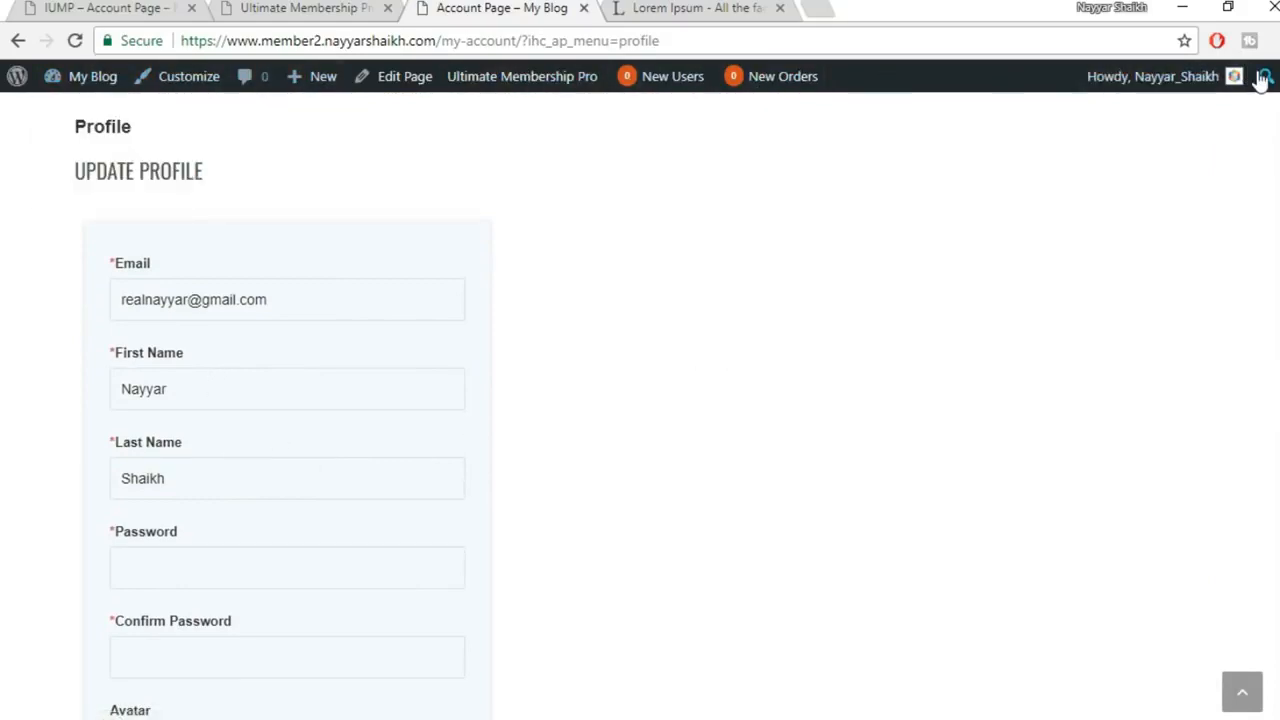
scroll(760, 258, up, 1)
scroll(760, 258, up, 10)
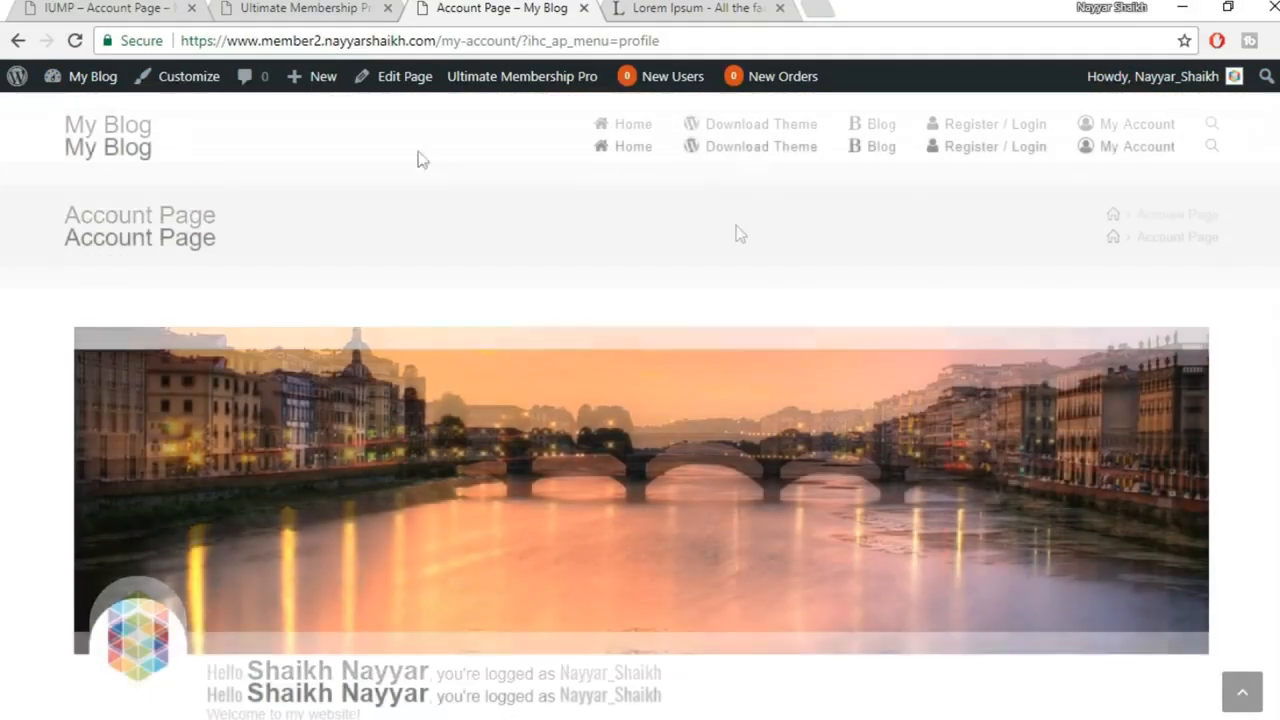
mouse_move(1250, 80)
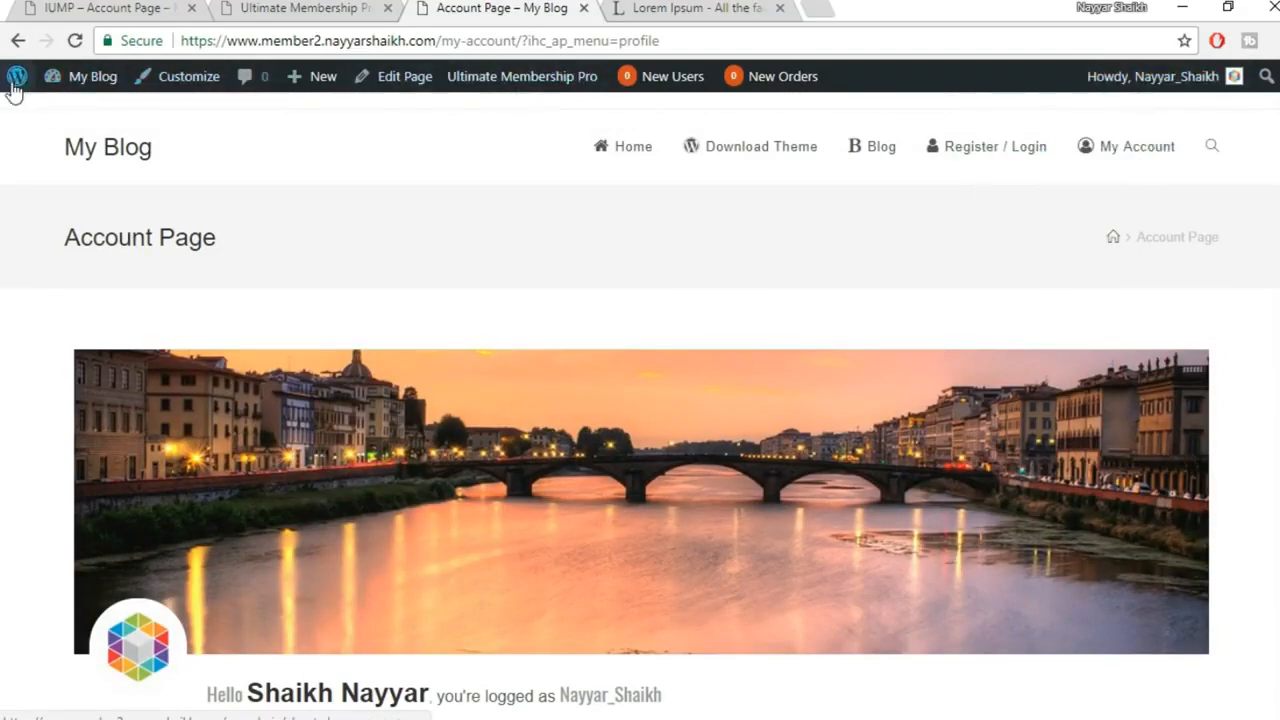
scroll(640, 405, down, 6)
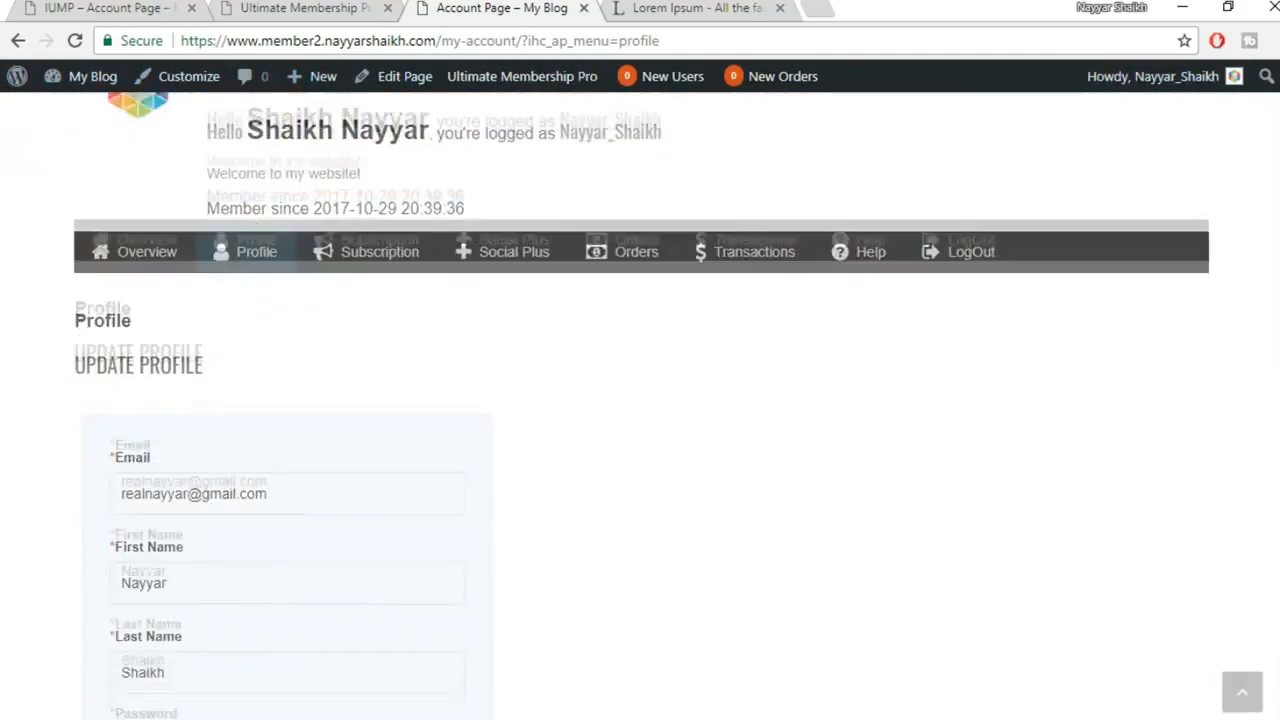
scroll(1266, 280, up, 6)
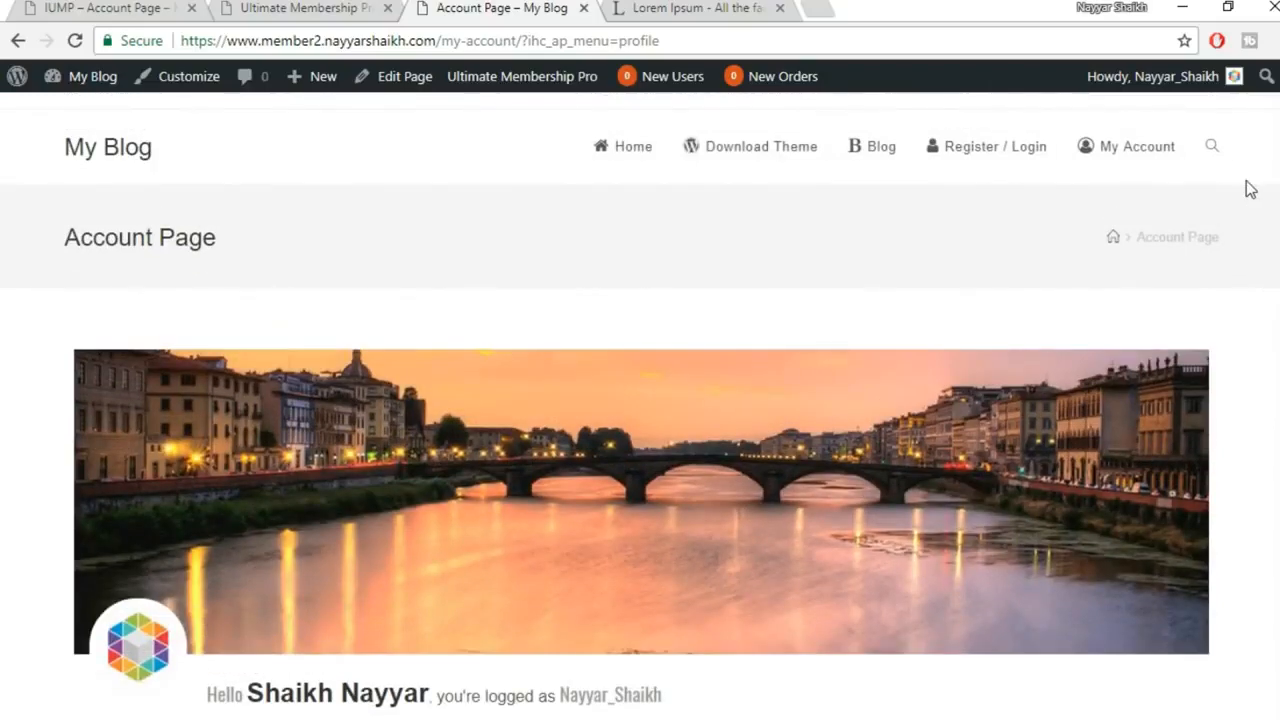
mouse_move(1190, 82)
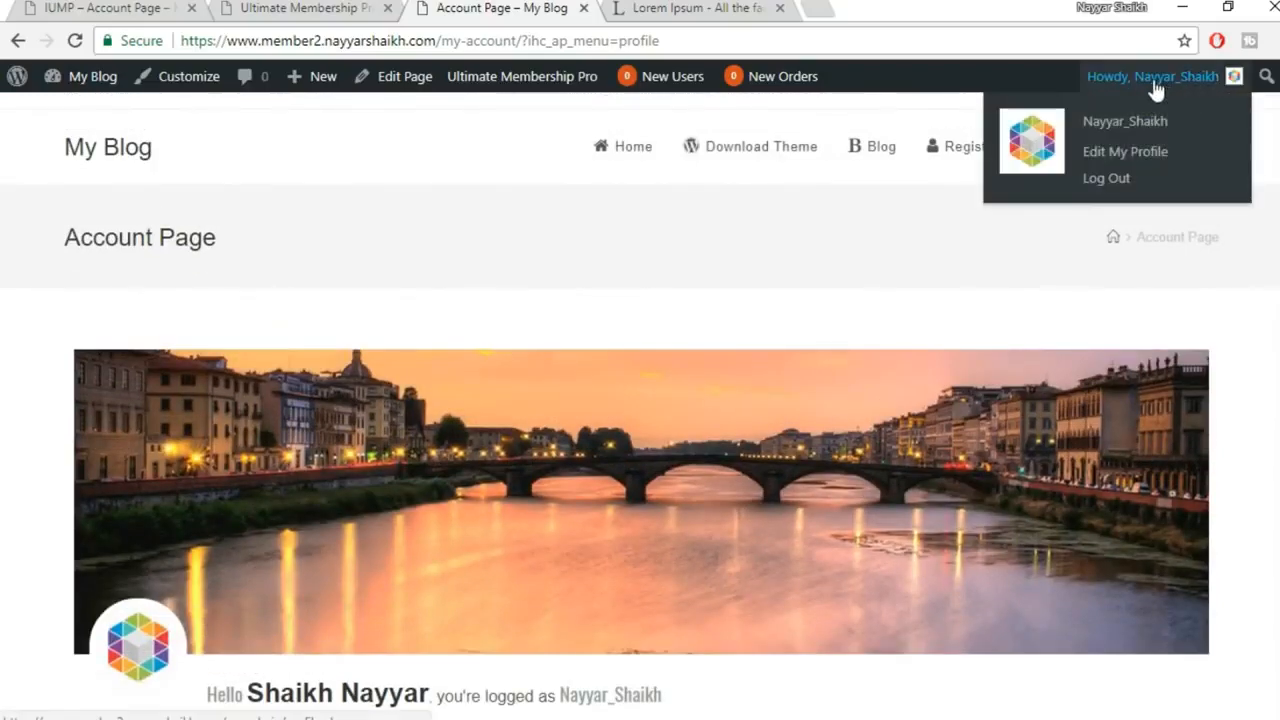
scroll(771, 277, down, 10)
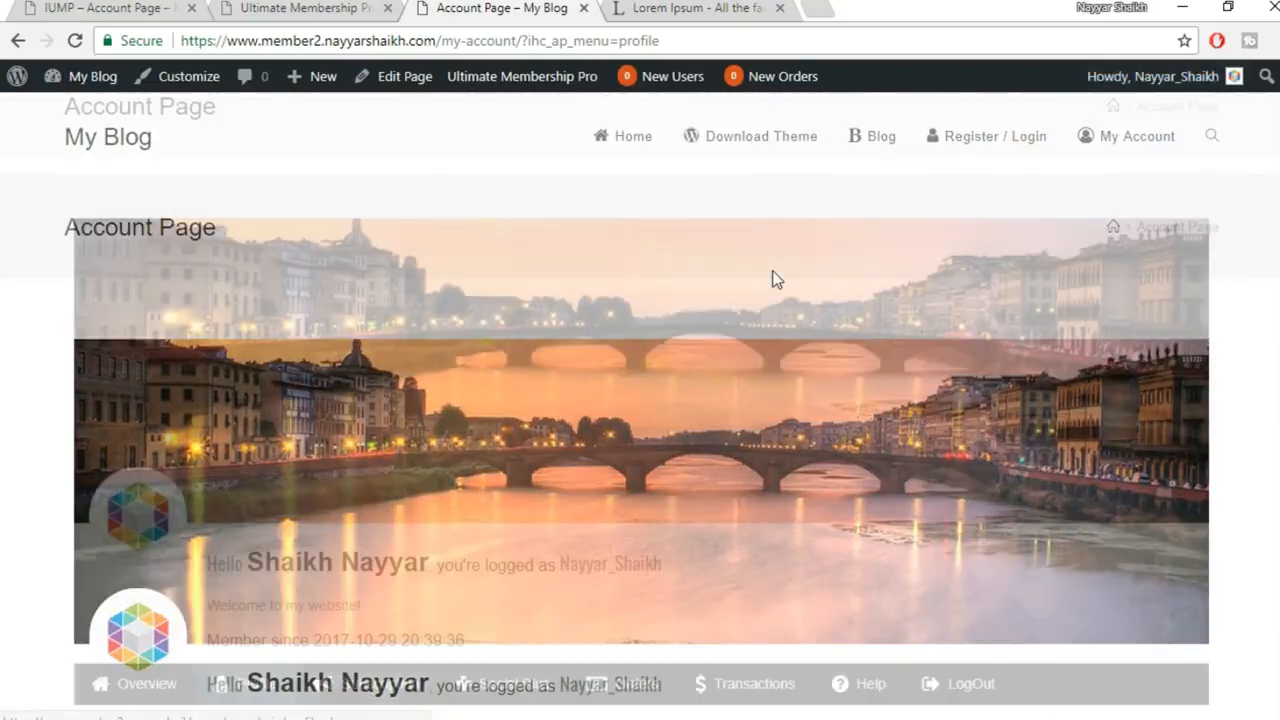
scroll(771, 277, up, 4)
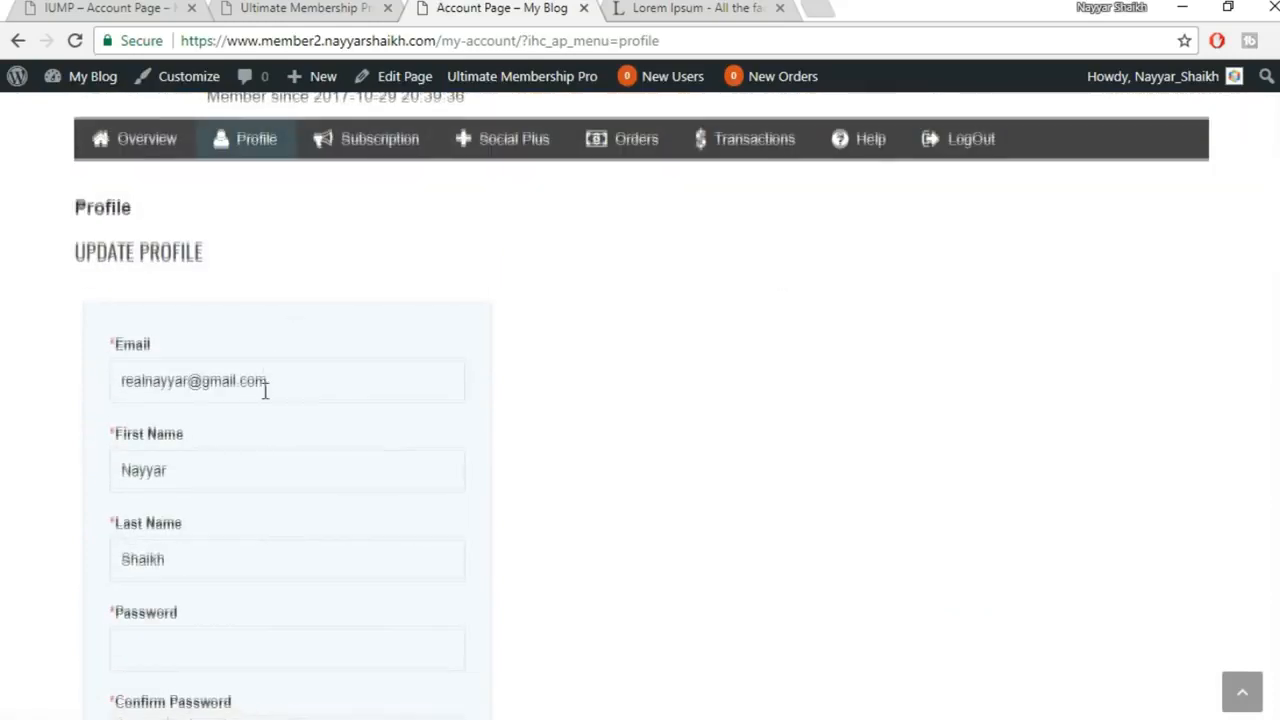
scroll(205, 378, down, 1)
scroll(289, 414, down, 4)
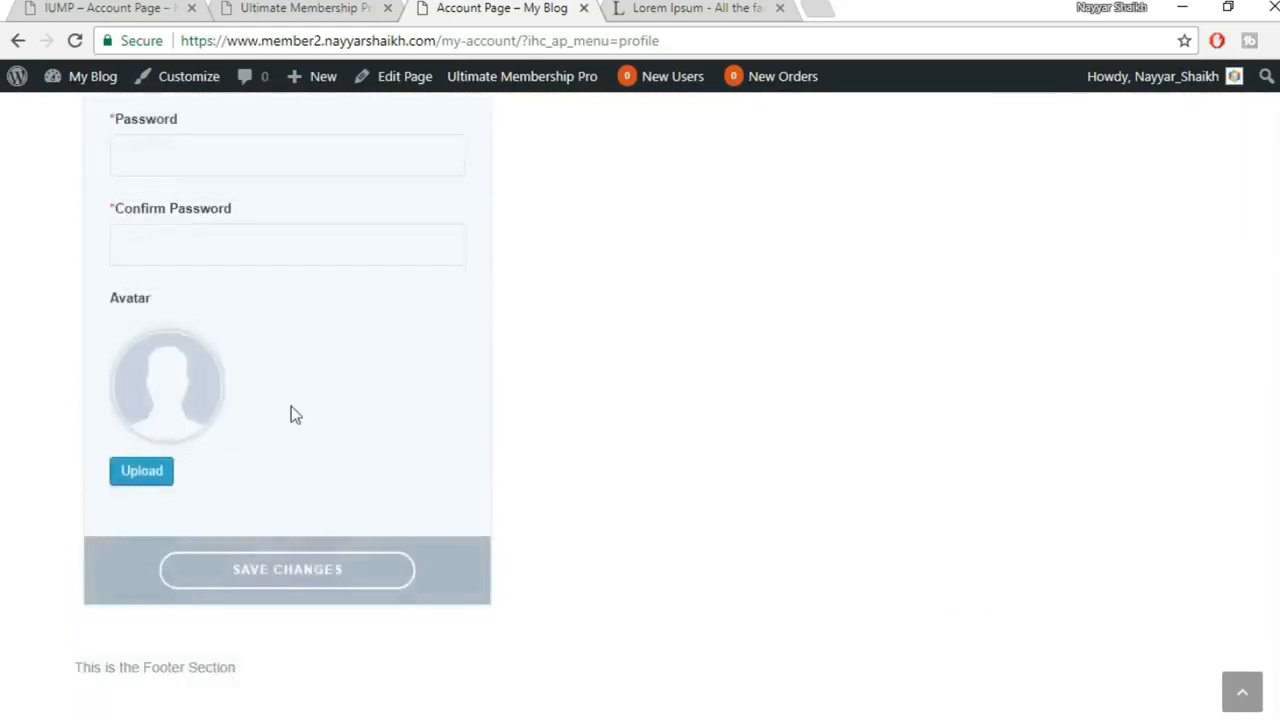
scroll(231, 289, up, 2)
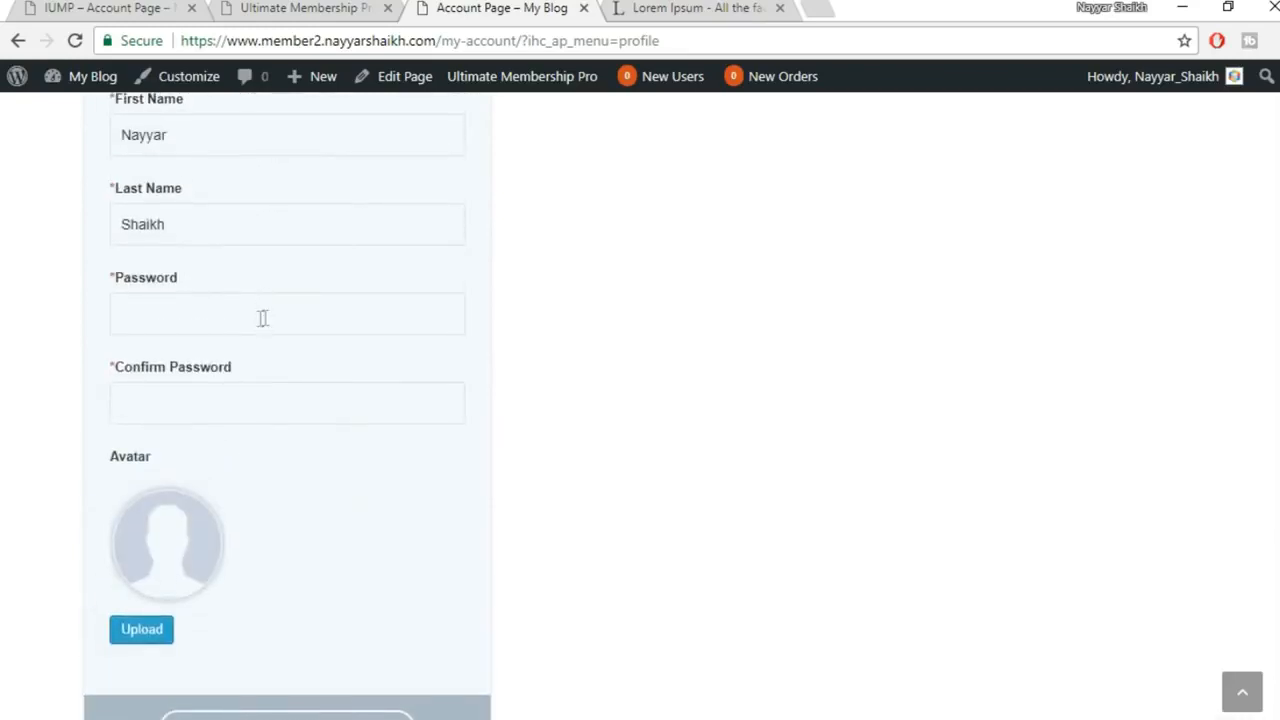
scroll(304, 432, down, 3)
scroll(225, 337, up, 1)
scroll(225, 337, up, 7)
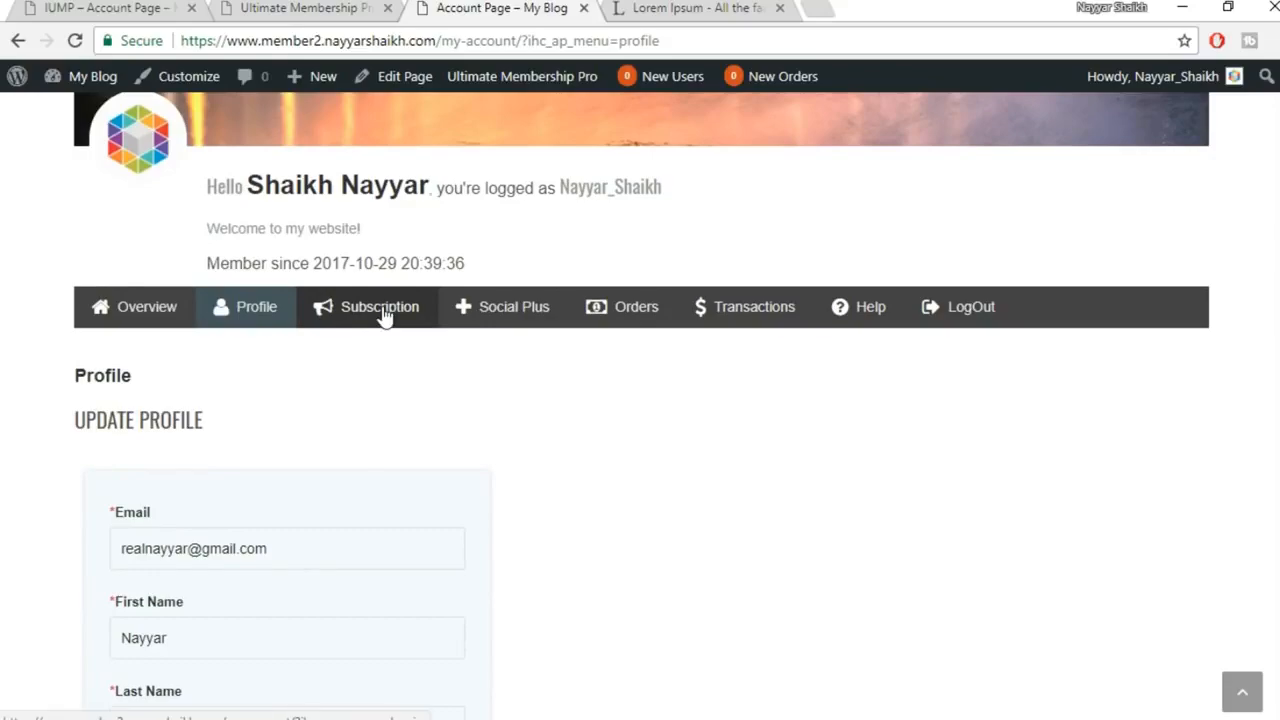
Review the Subscription plans, open the Social Plus section, then switch to the Membership blog window
click(384, 312)
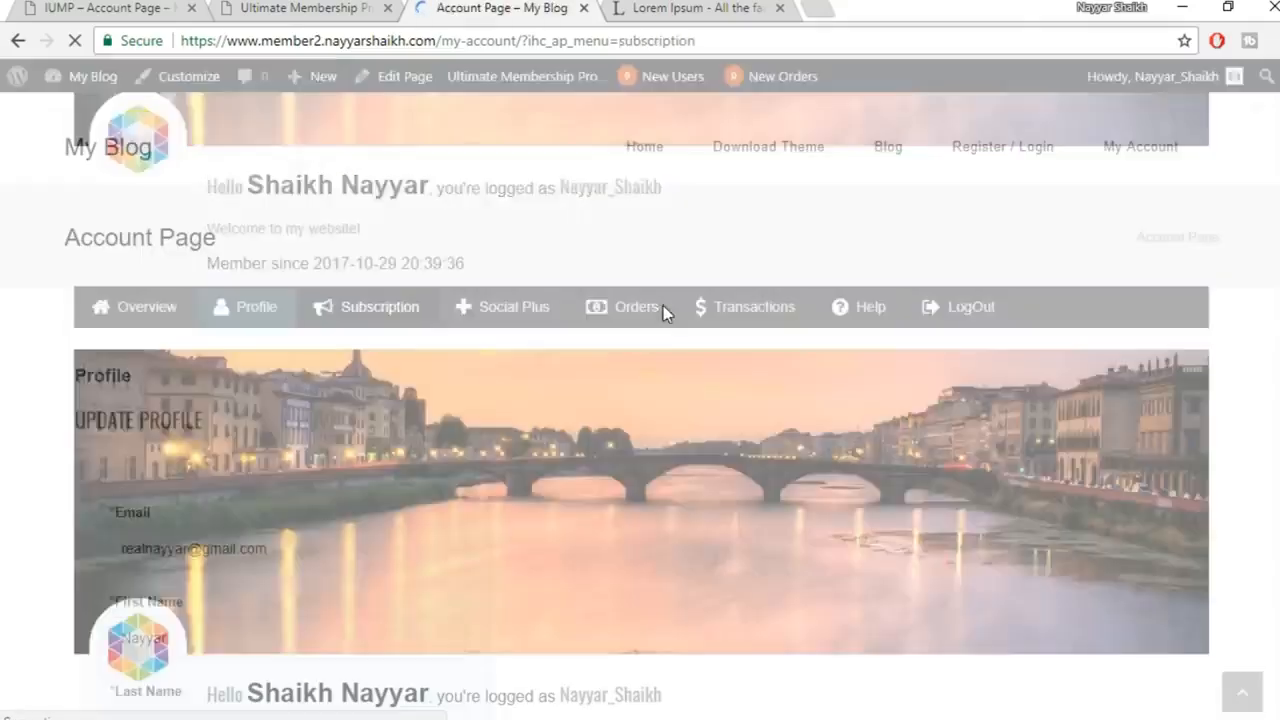
scroll(766, 357, down, 10)
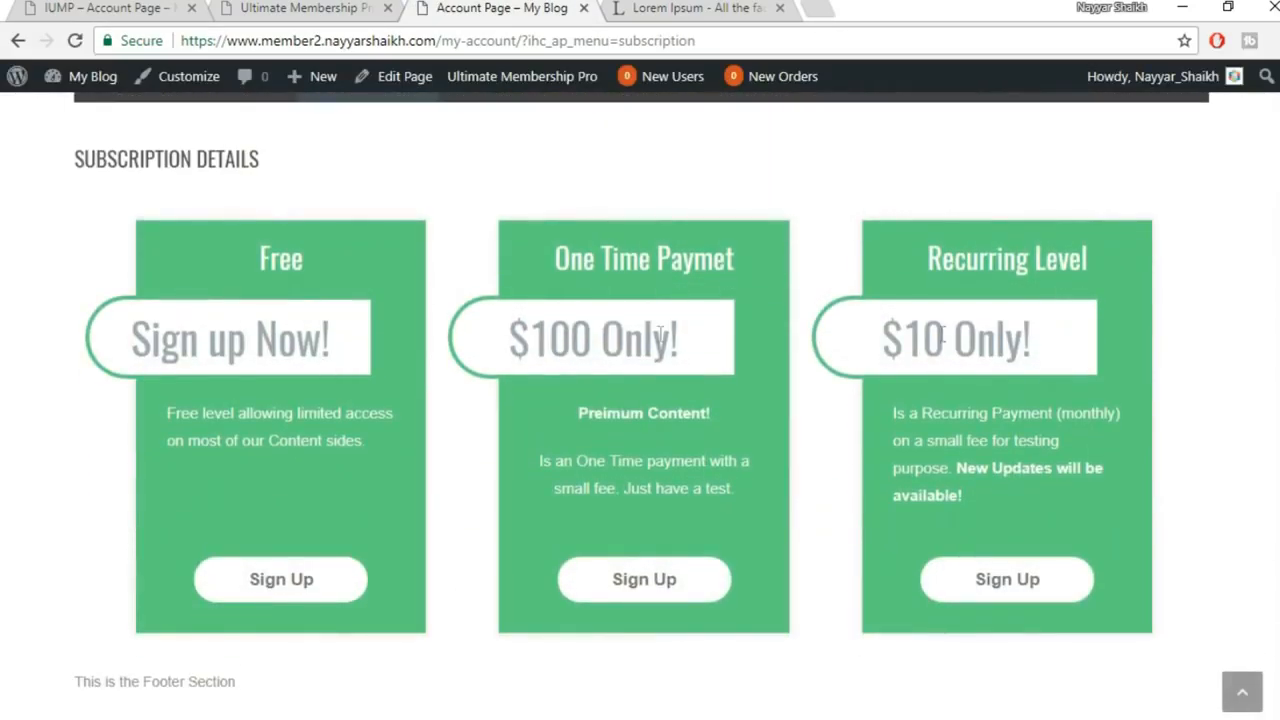
scroll(972, 339, up, 3)
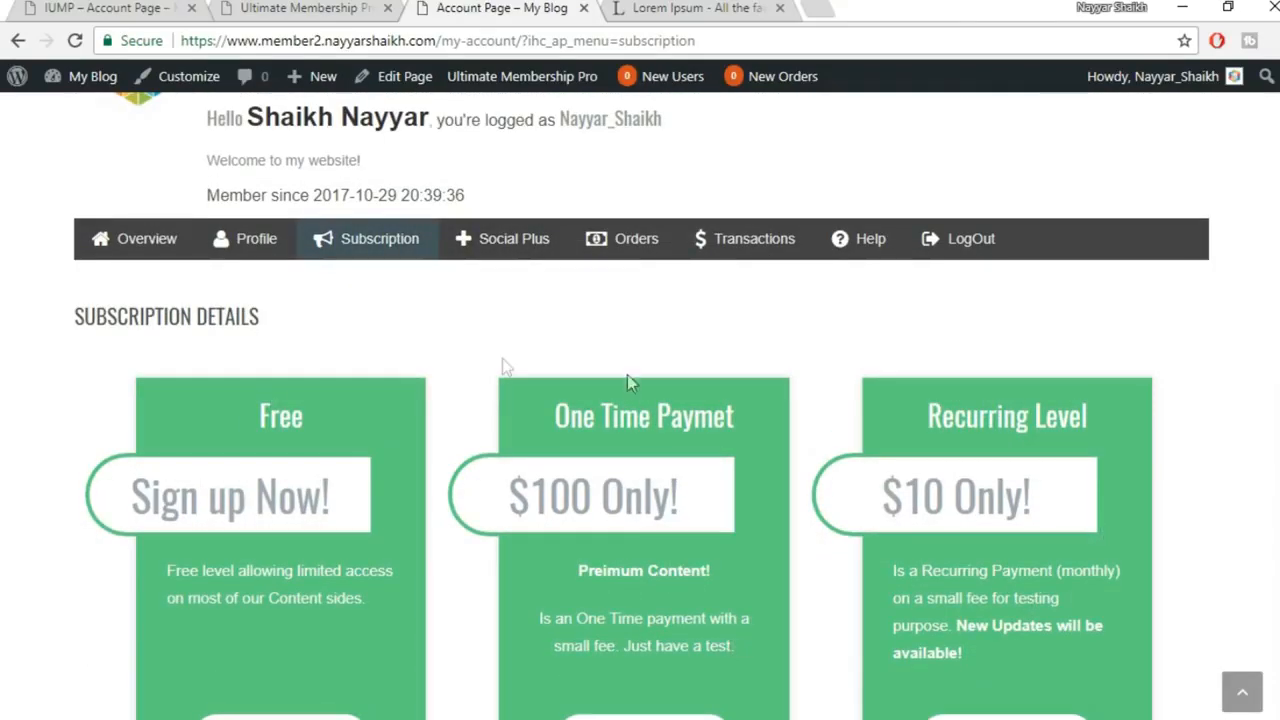
click(515, 250)
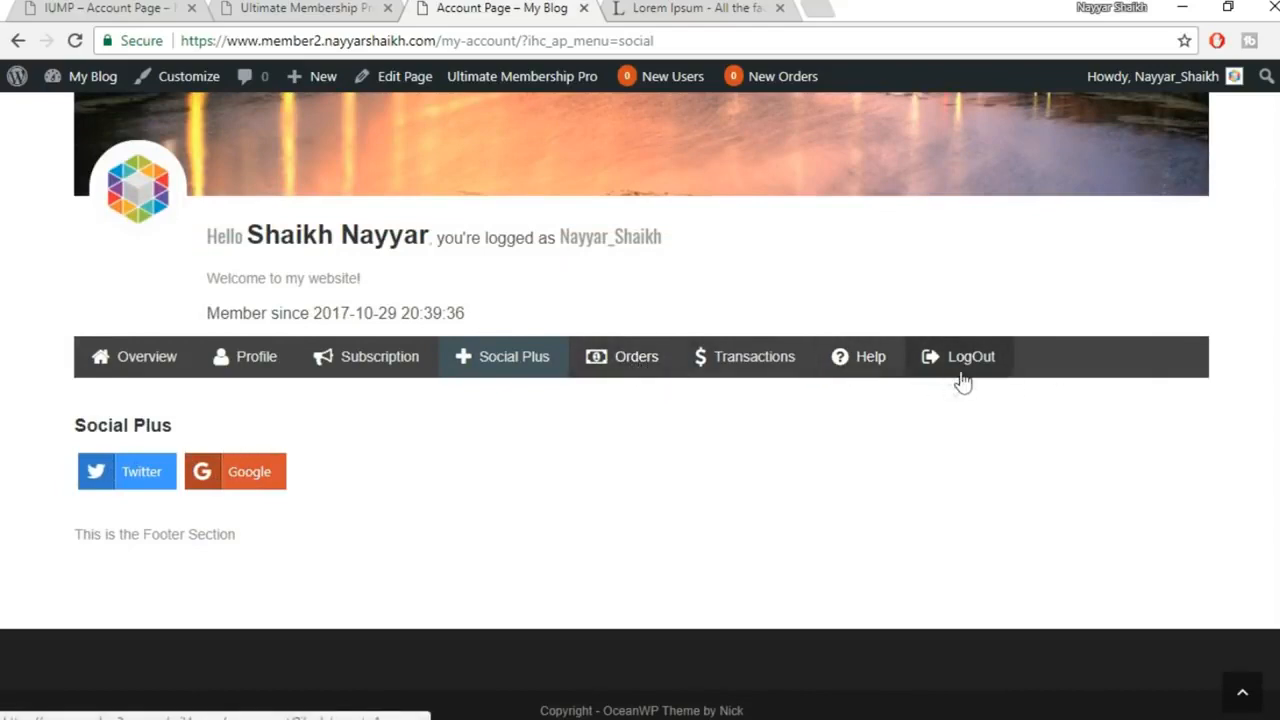
scroll(993, 377, up, 5)
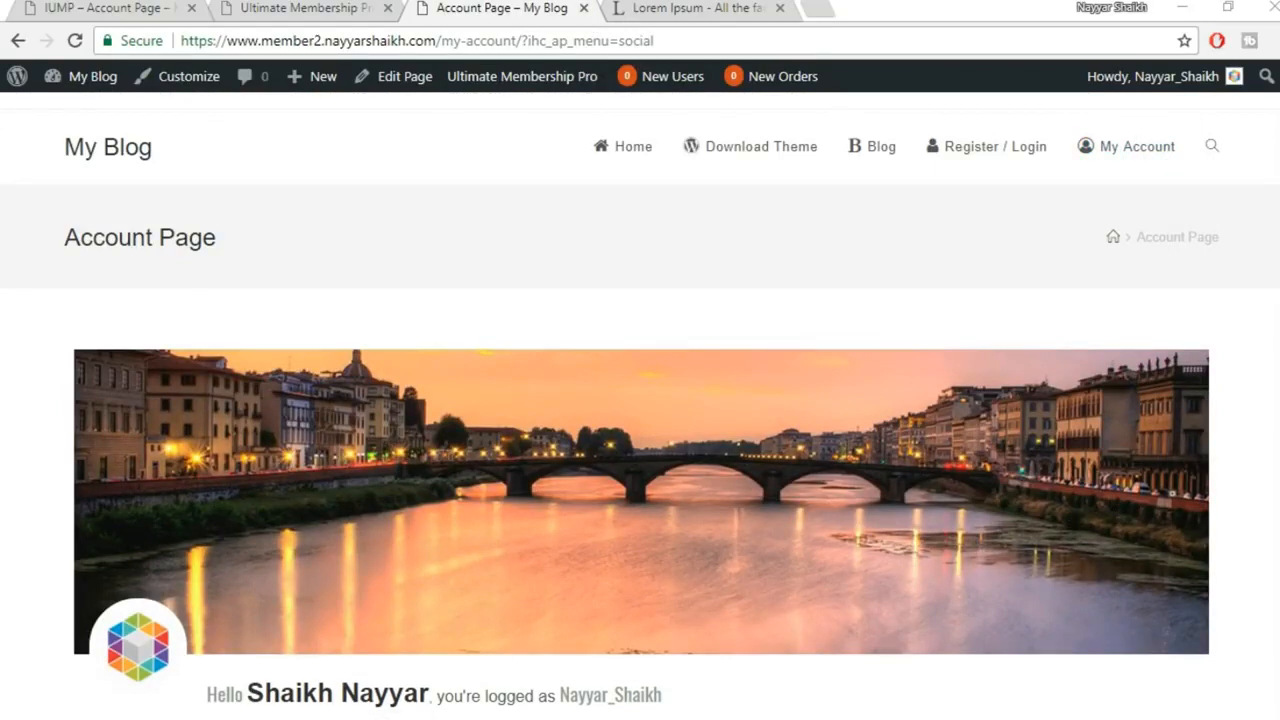
click(631, 689)
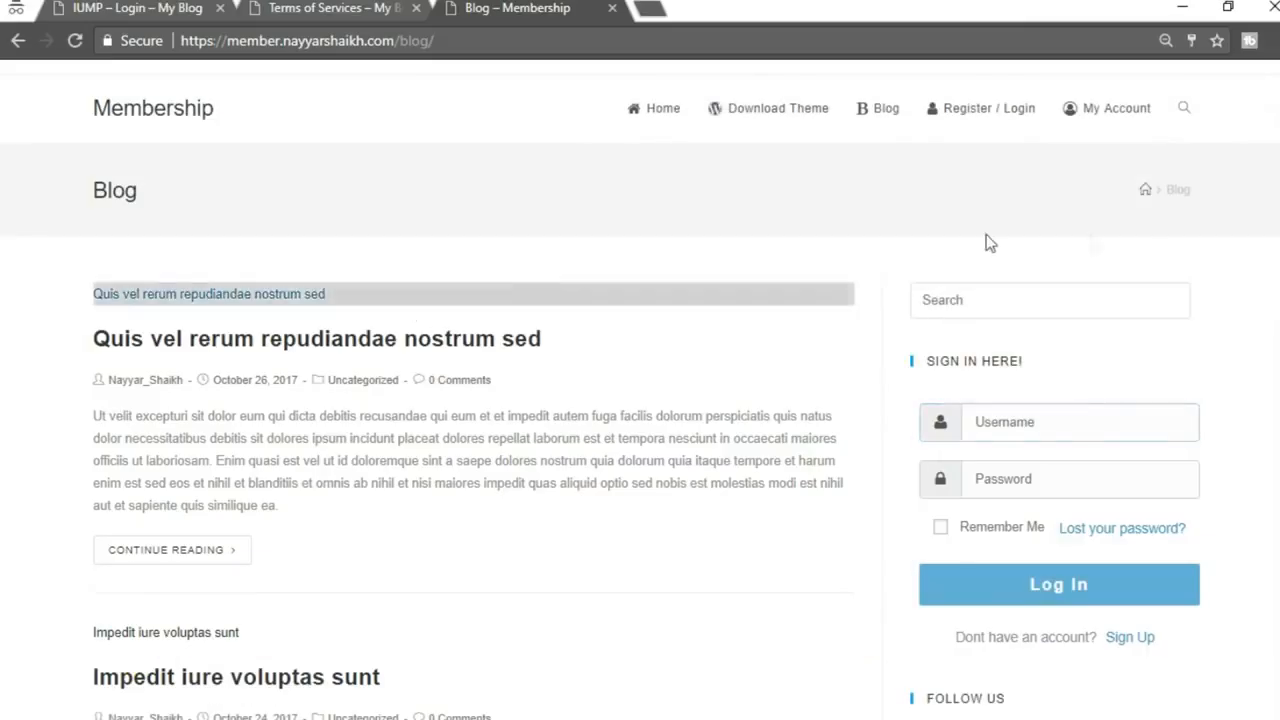
Scroll the Membership blog to view the SIGN IN HERE! login form and FOLLOW US icons
scroll(1078, 477, down, 2)
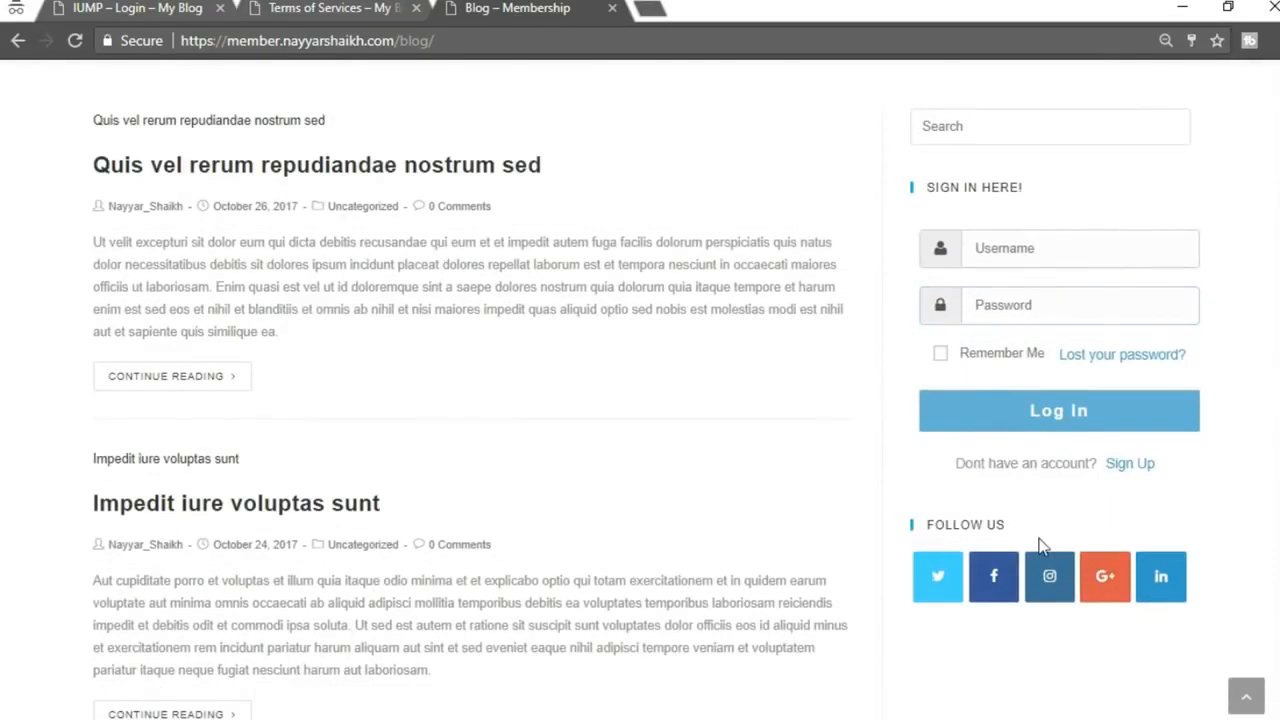
scroll(1040, 490, up, 2)
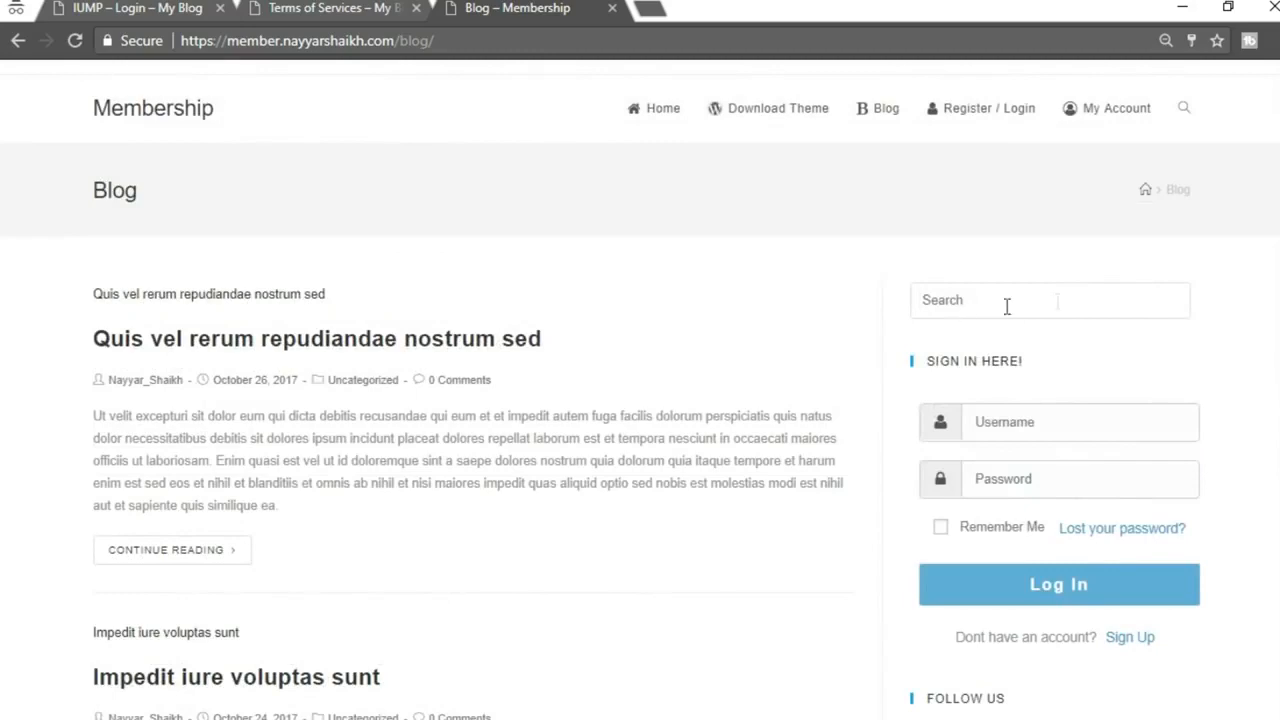
scroll(1130, 385, down, 1)
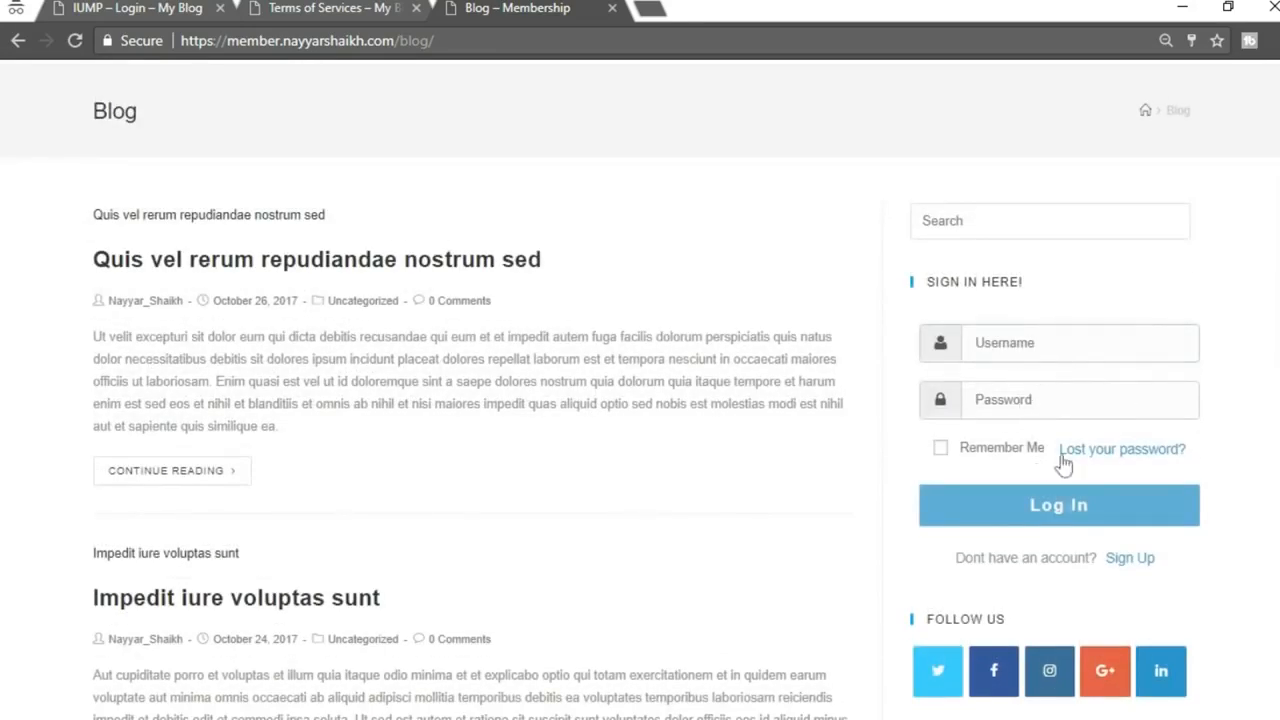
scroll(1062, 494, down, 2)
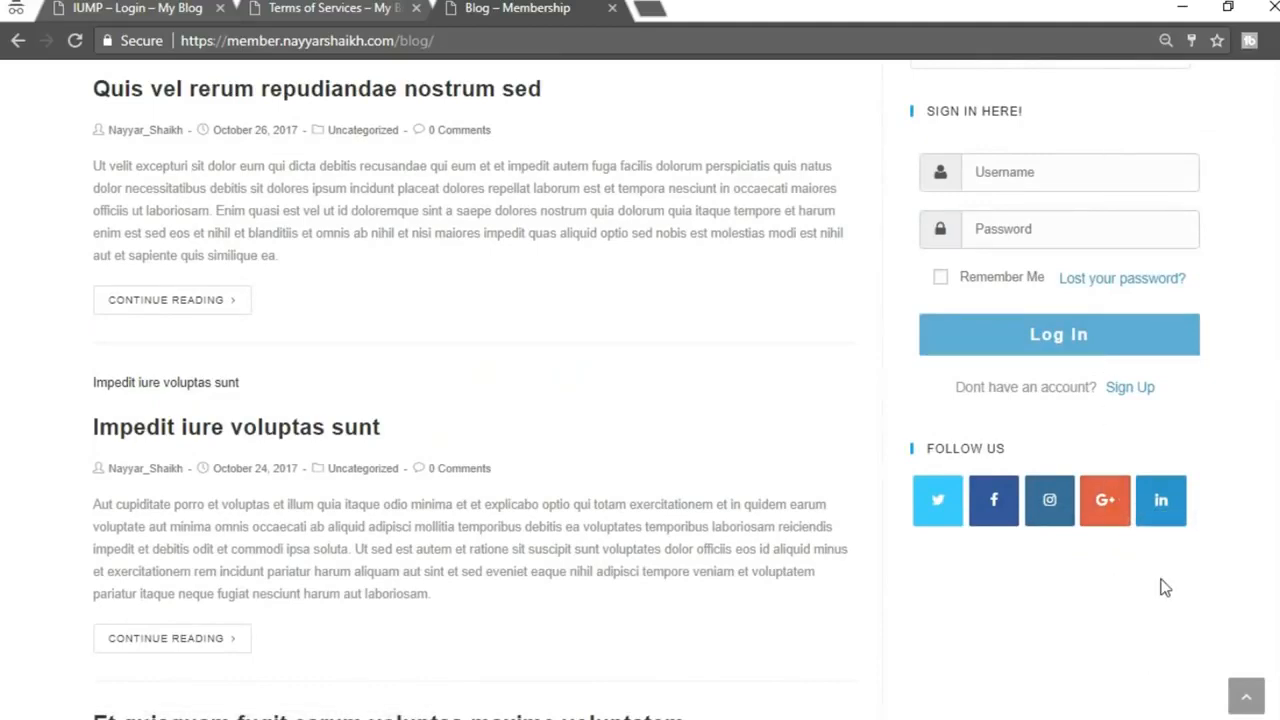
scroll(1106, 357, up, 3)
scroll(1111, 480, down, 2)
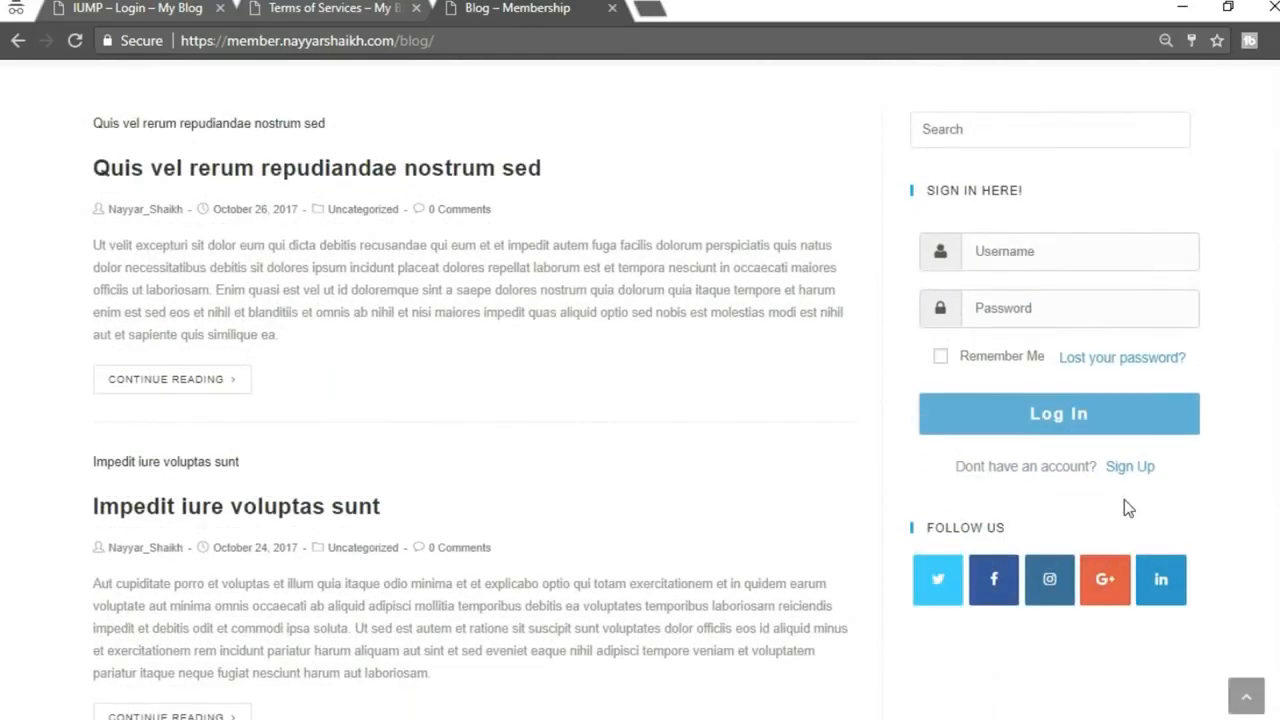
scroll(1100, 510, up, 2)
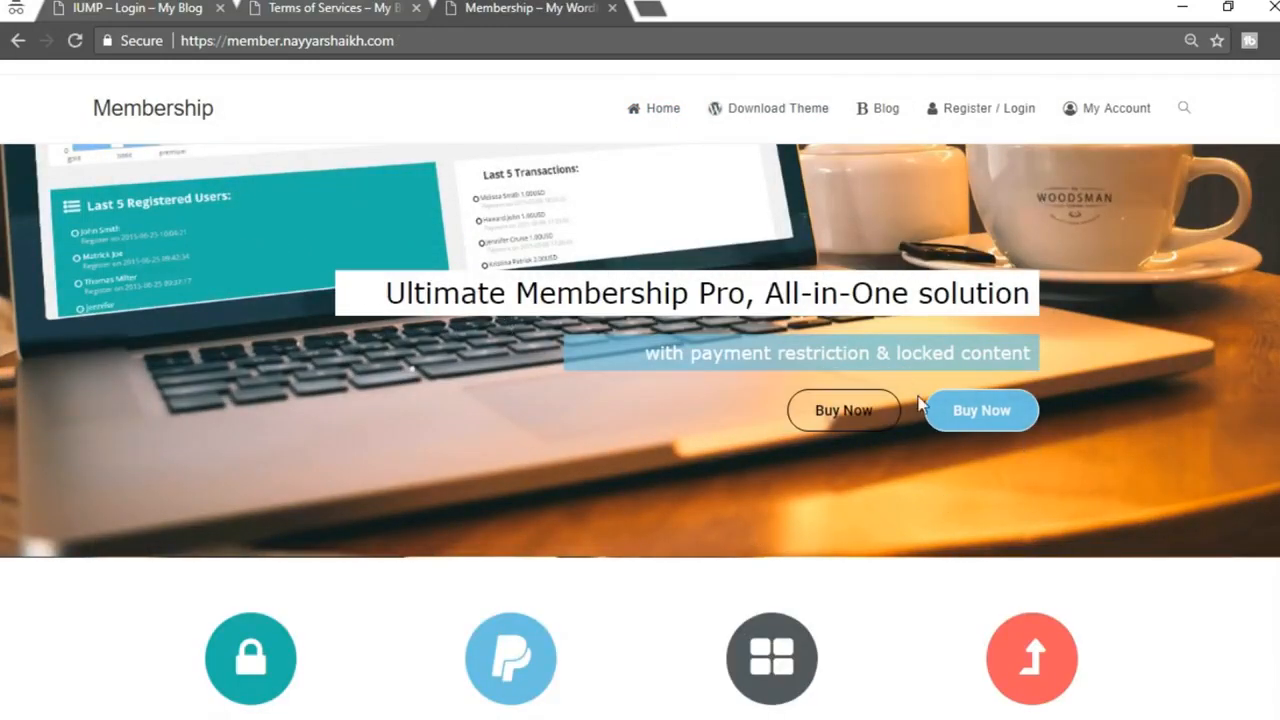
Scroll through the live site's homepage to review its content
scroll(920, 402, down, 4)
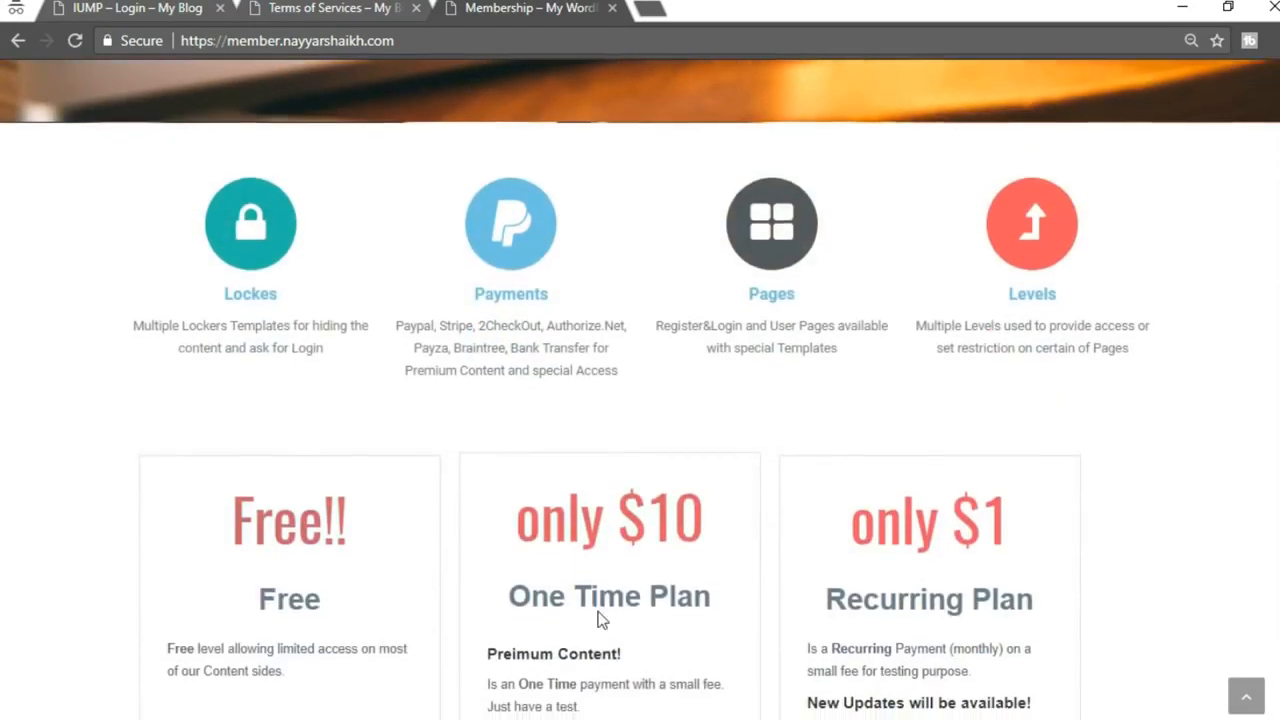
scroll(600, 620, down, 2)
scroll(600, 620, down, 4)
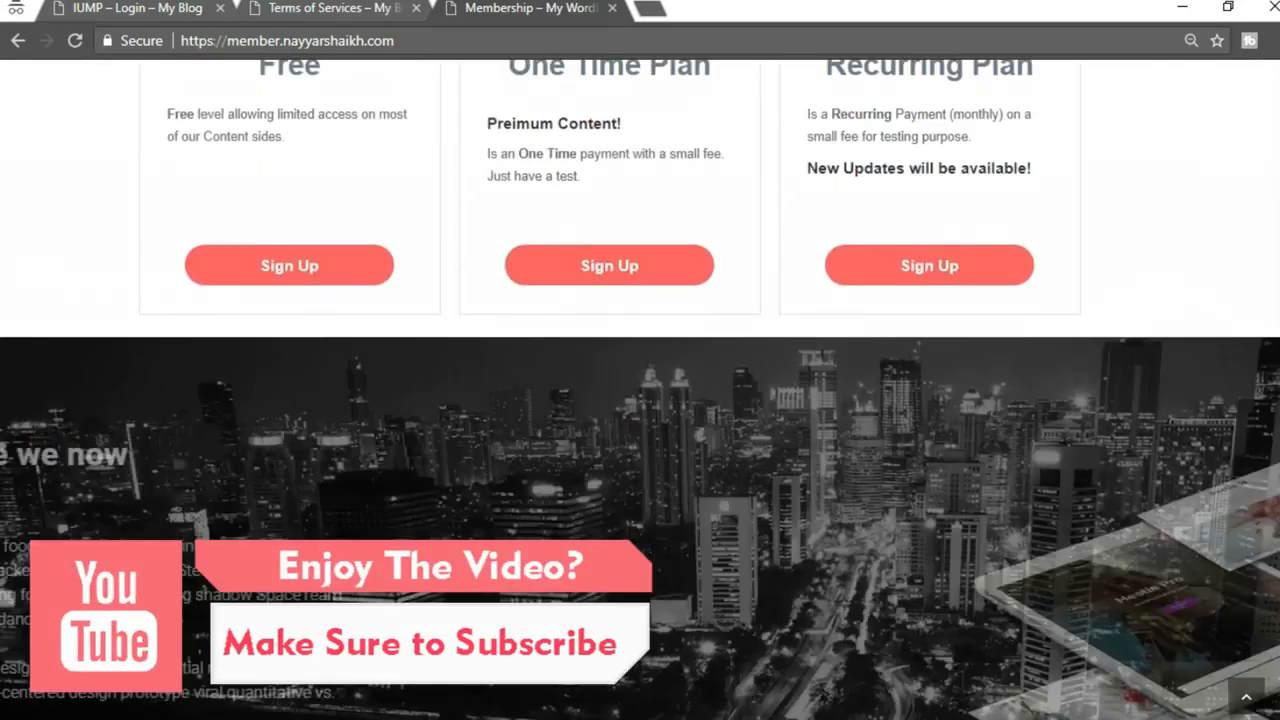
scroll(352, 345, down, 3)
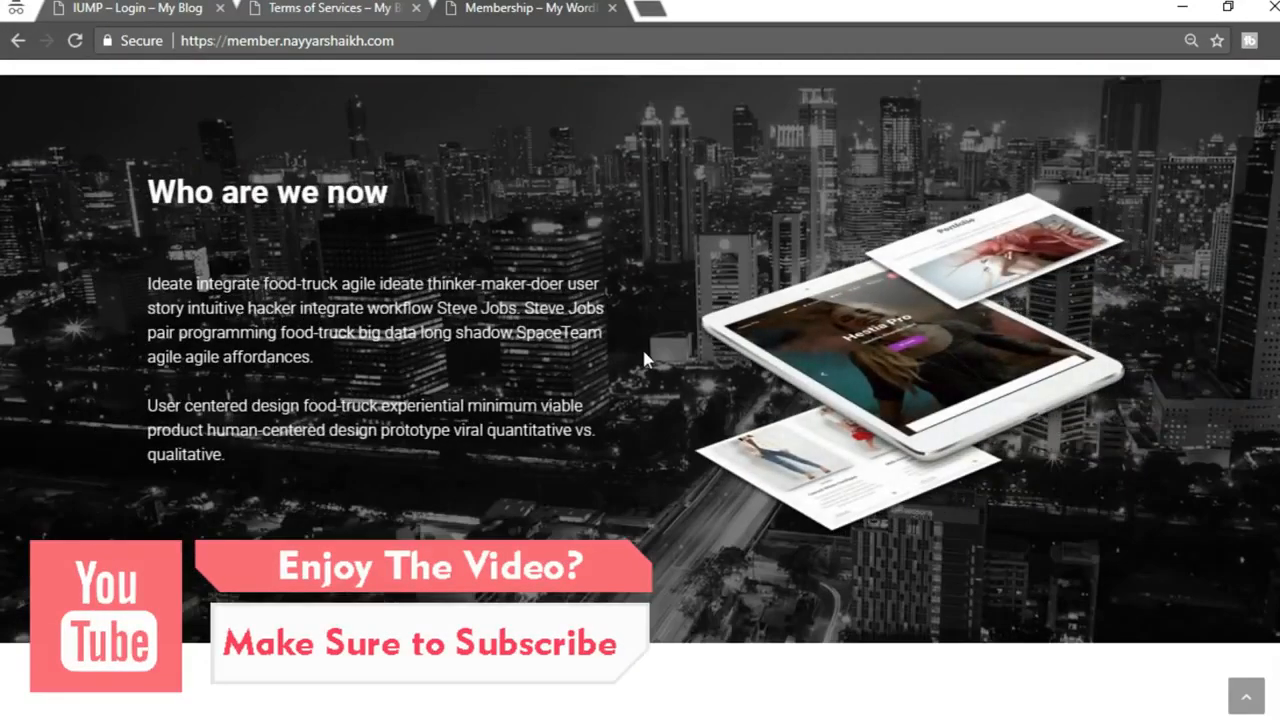
scroll(644, 358, up, 1)
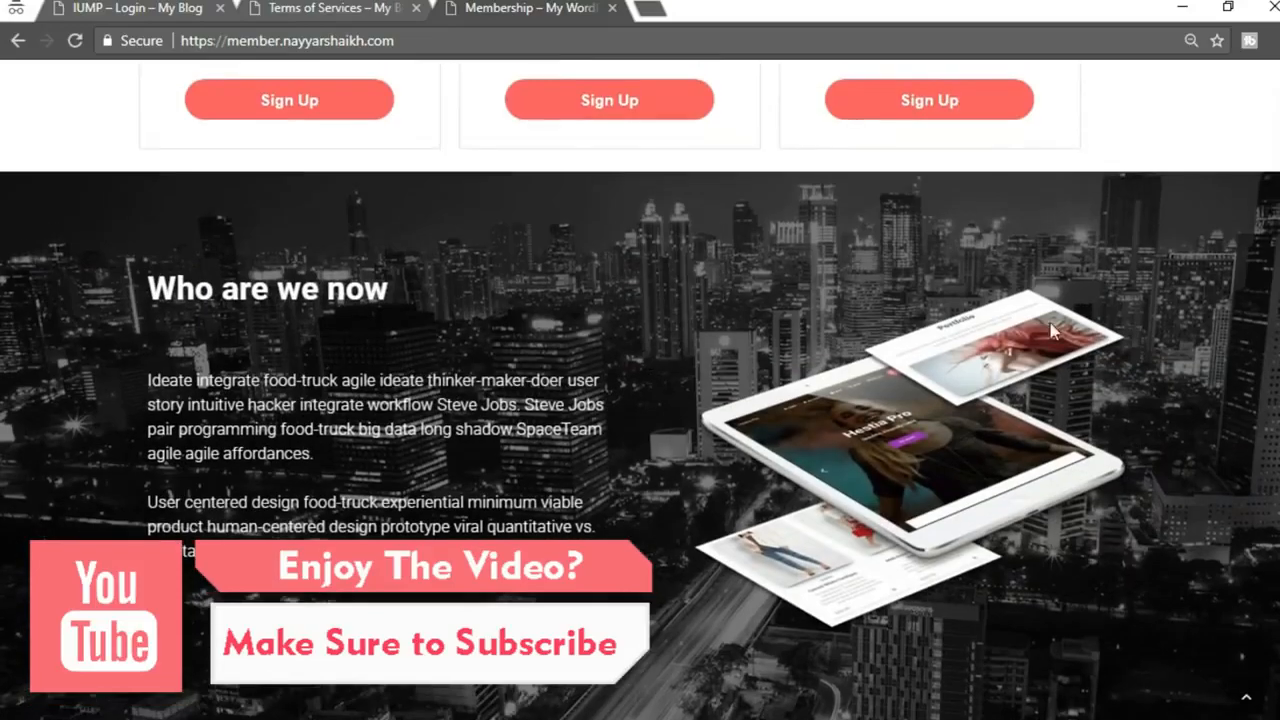
scroll(295, 295, down, 1)
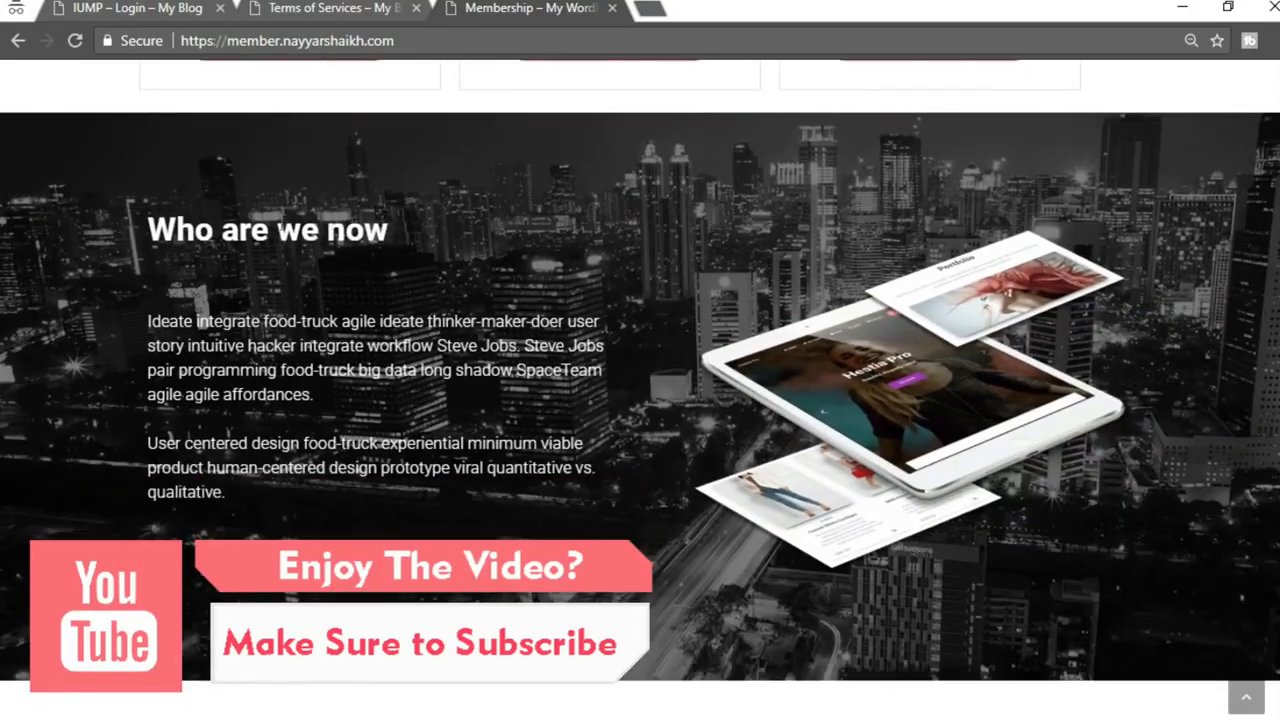
scroll(640, 370, down, 10)
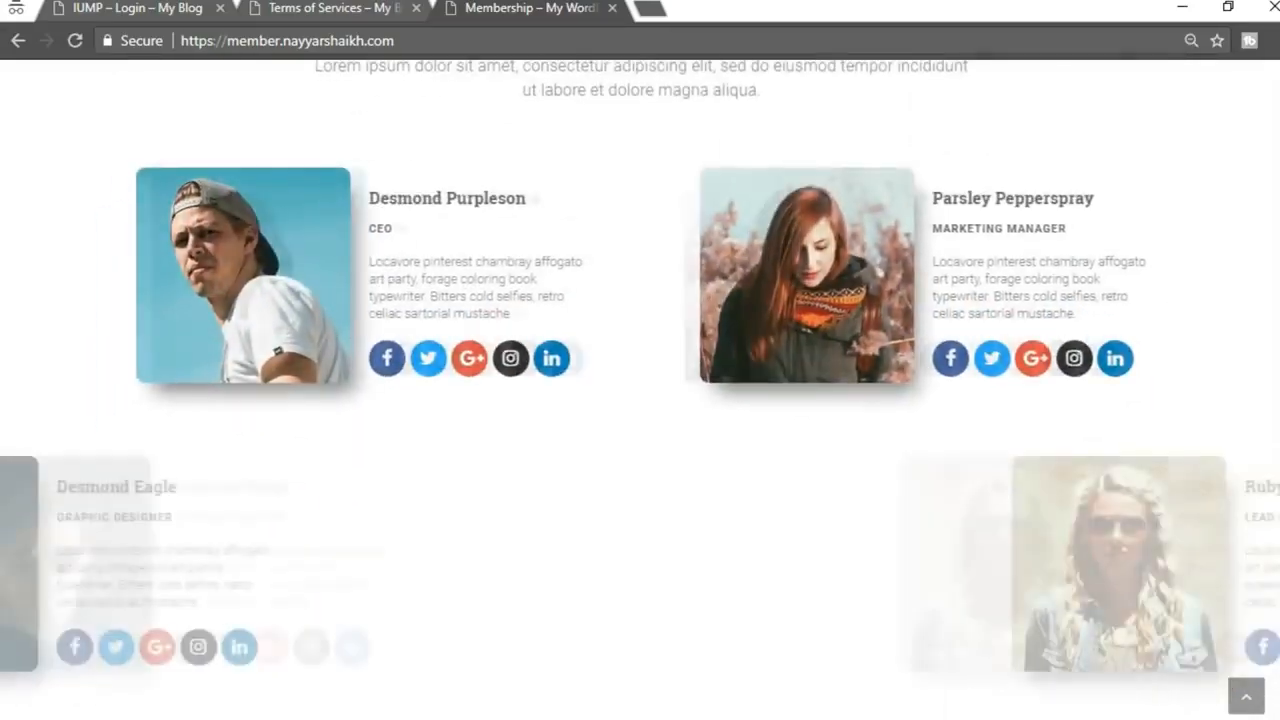
scroll(640, 390, down, 8)
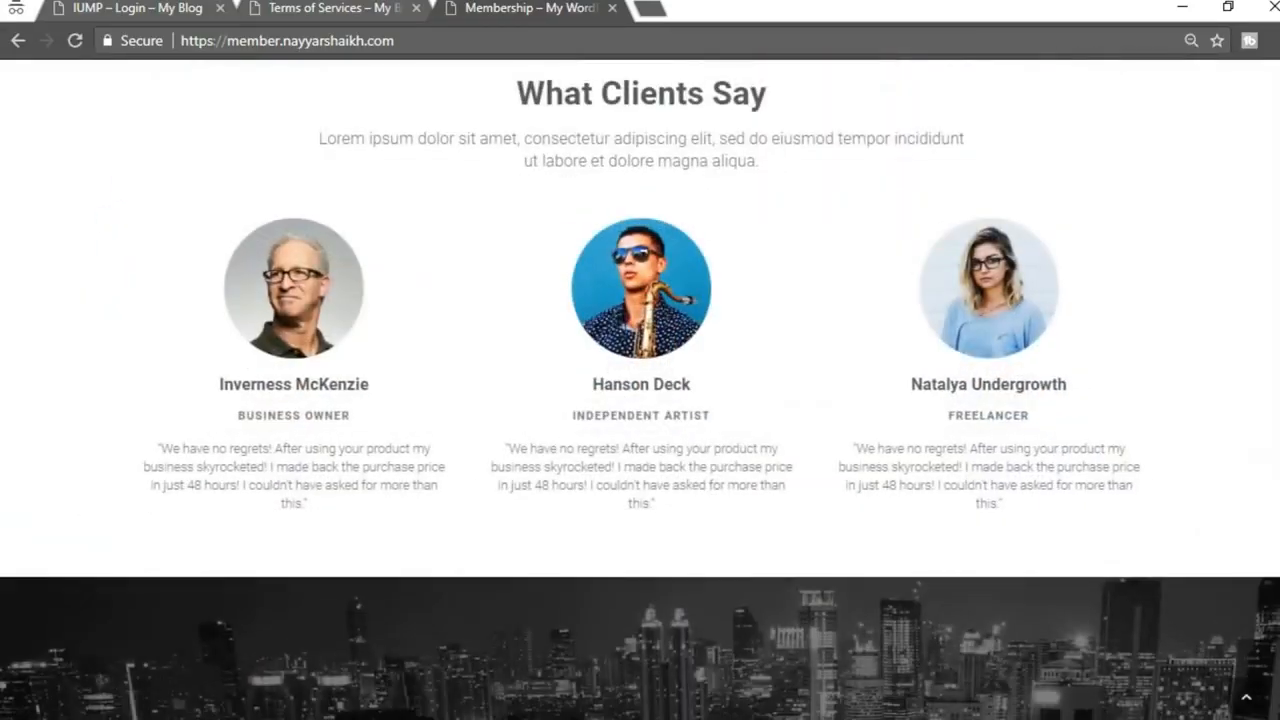
scroll(640, 390, down, 5)
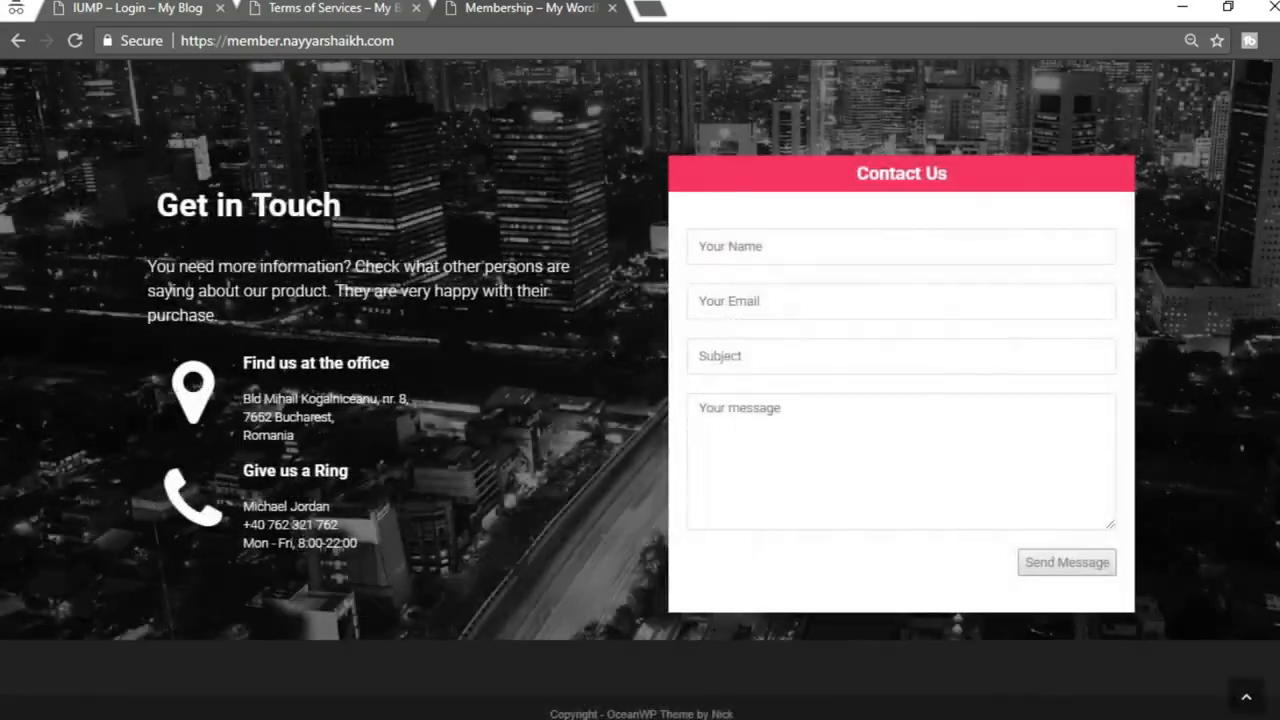
scroll(640, 390, up, 8)
scroll(640, 390, up, 10)
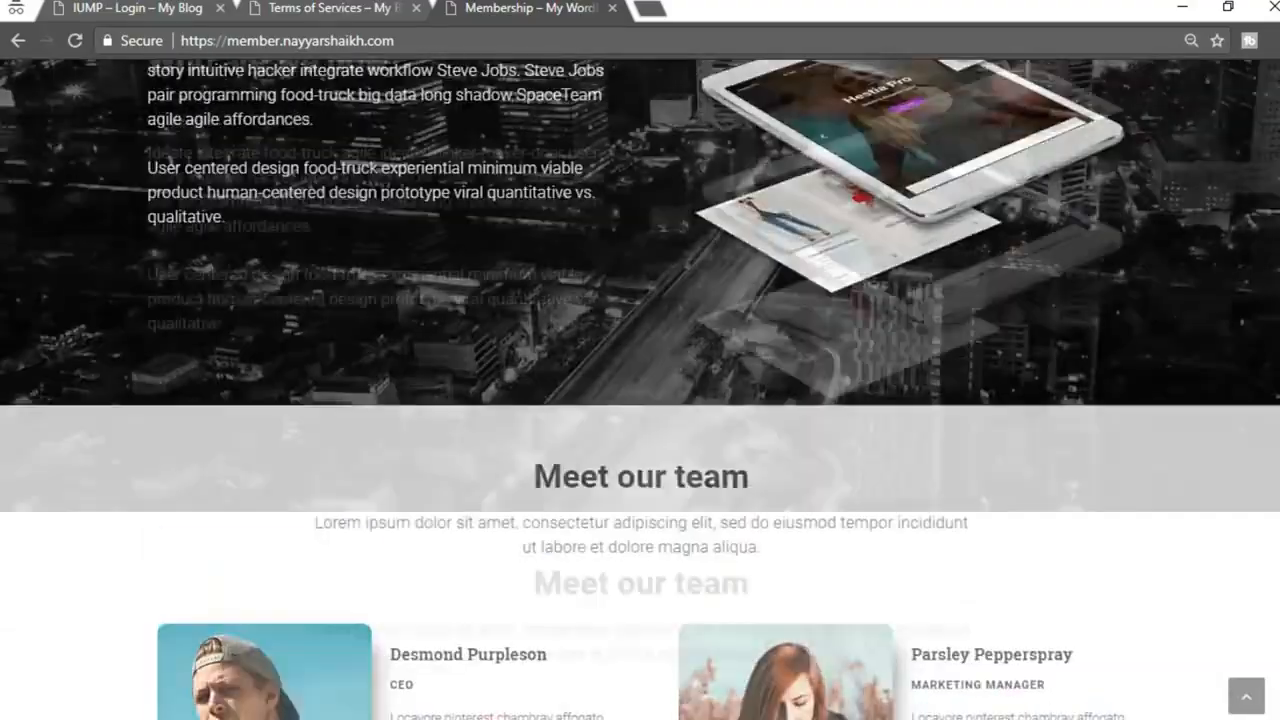
scroll(640, 390, up, 3)
scroll(640, 390, down, 3)
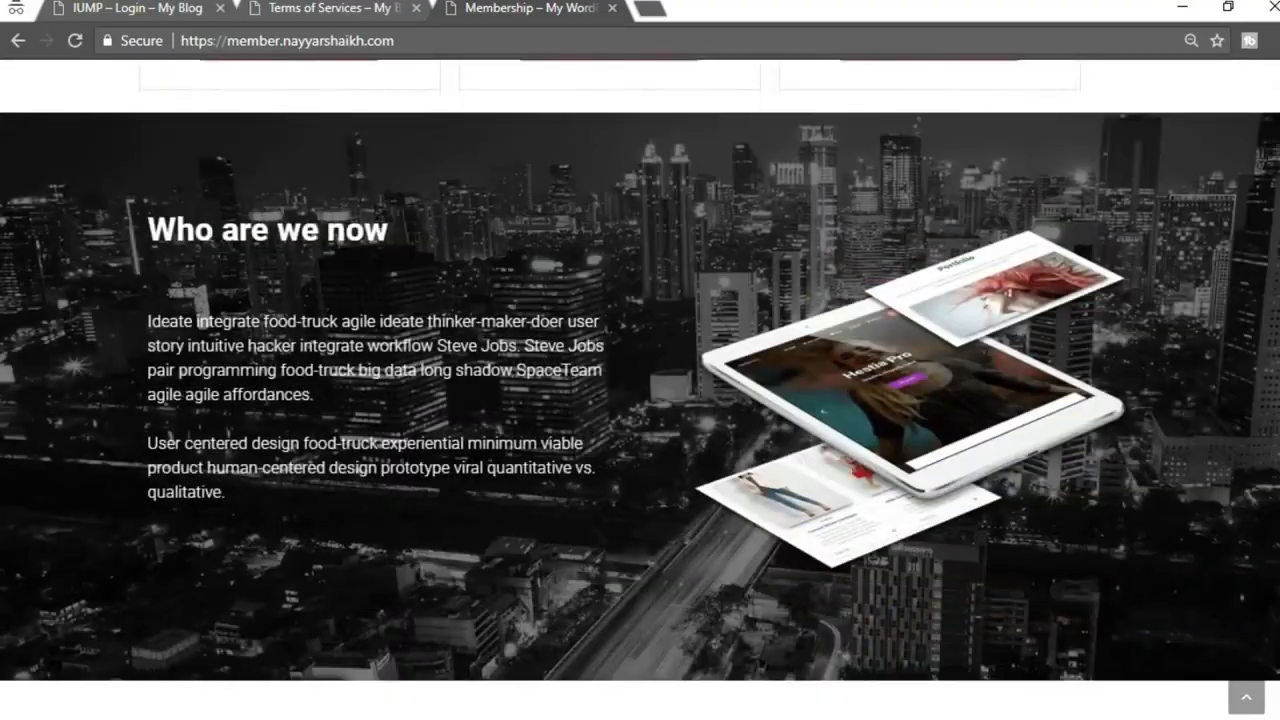
scroll(748, 310, up, 8)
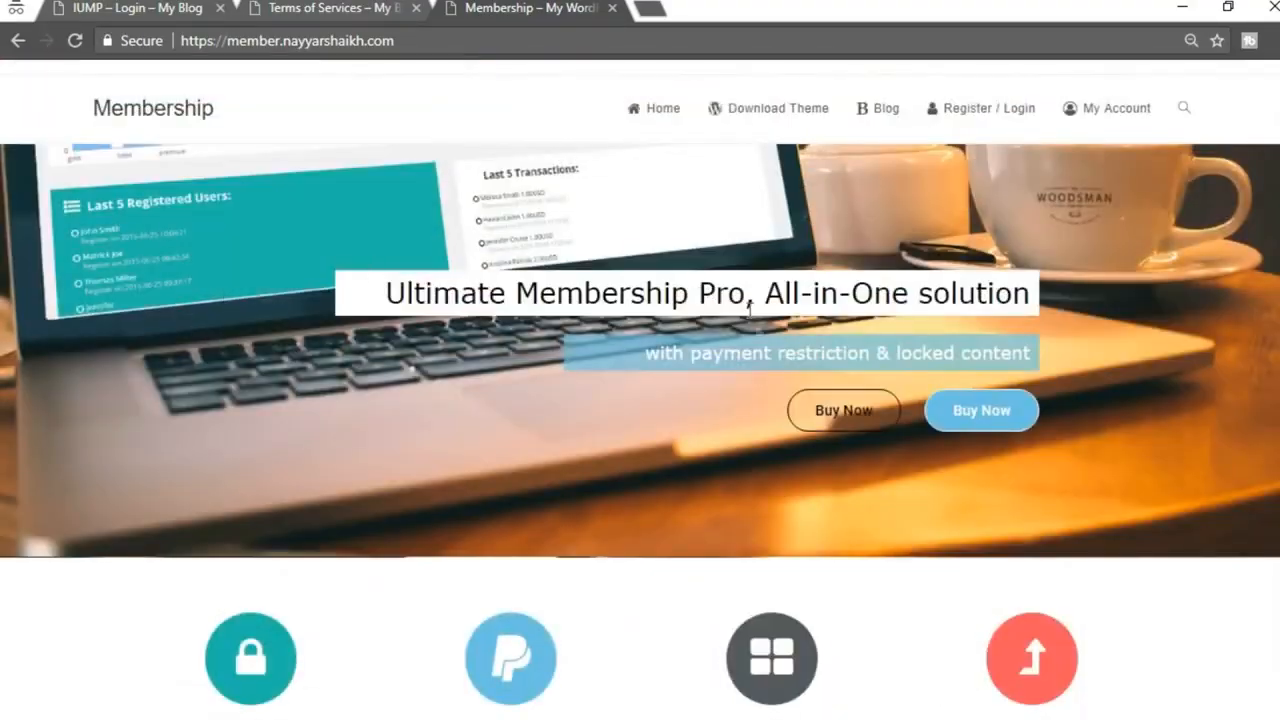
scroll(591, 494, down, 6)
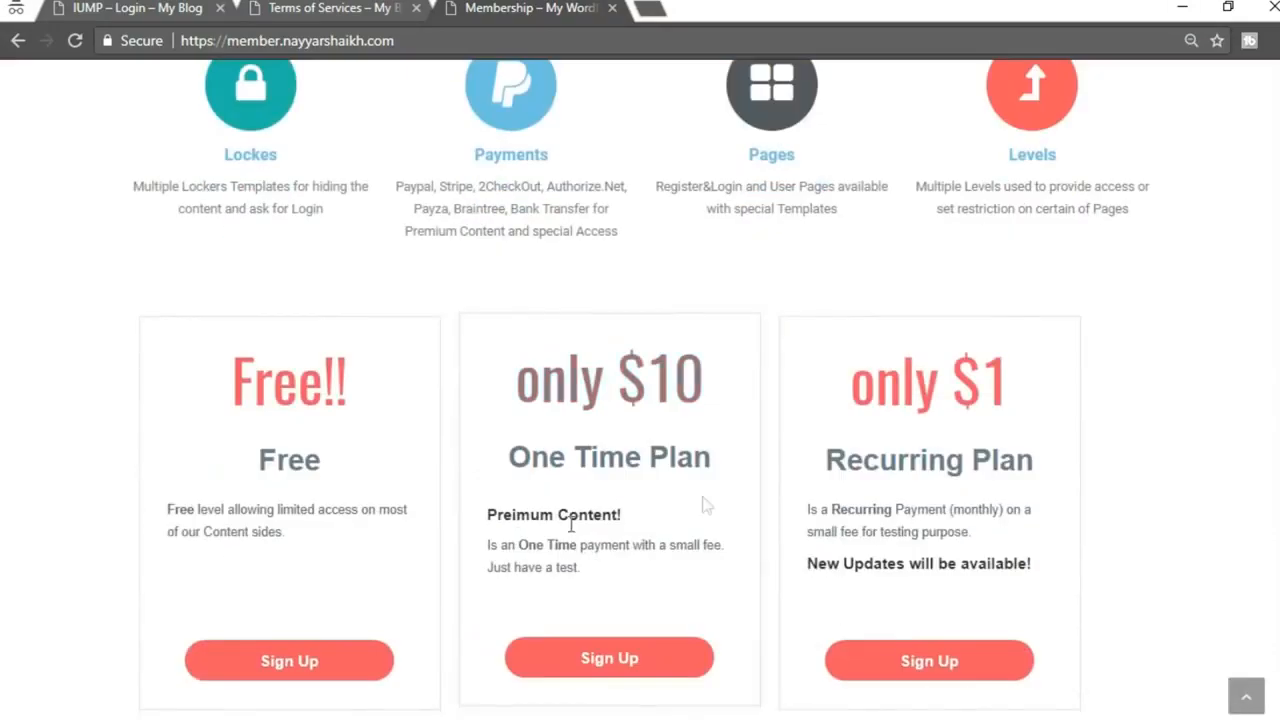
scroll(945, 482, down, 4)
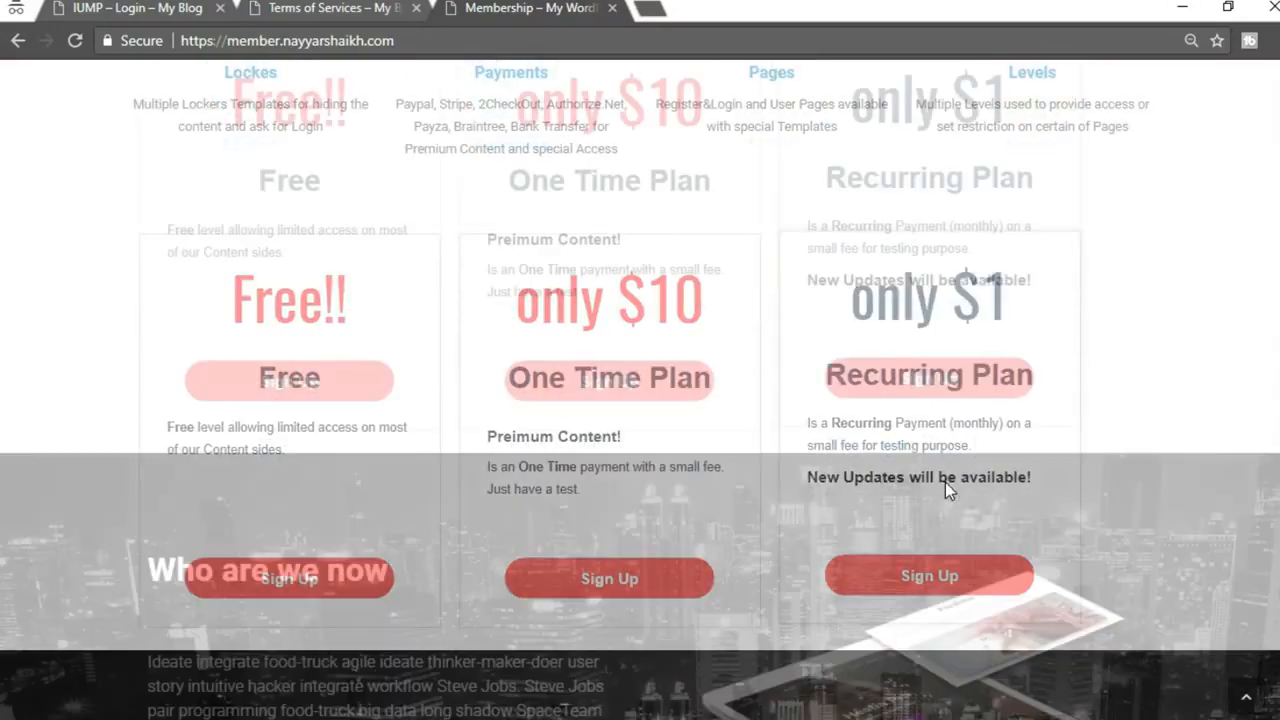
scroll(1140, 326, down, 3)
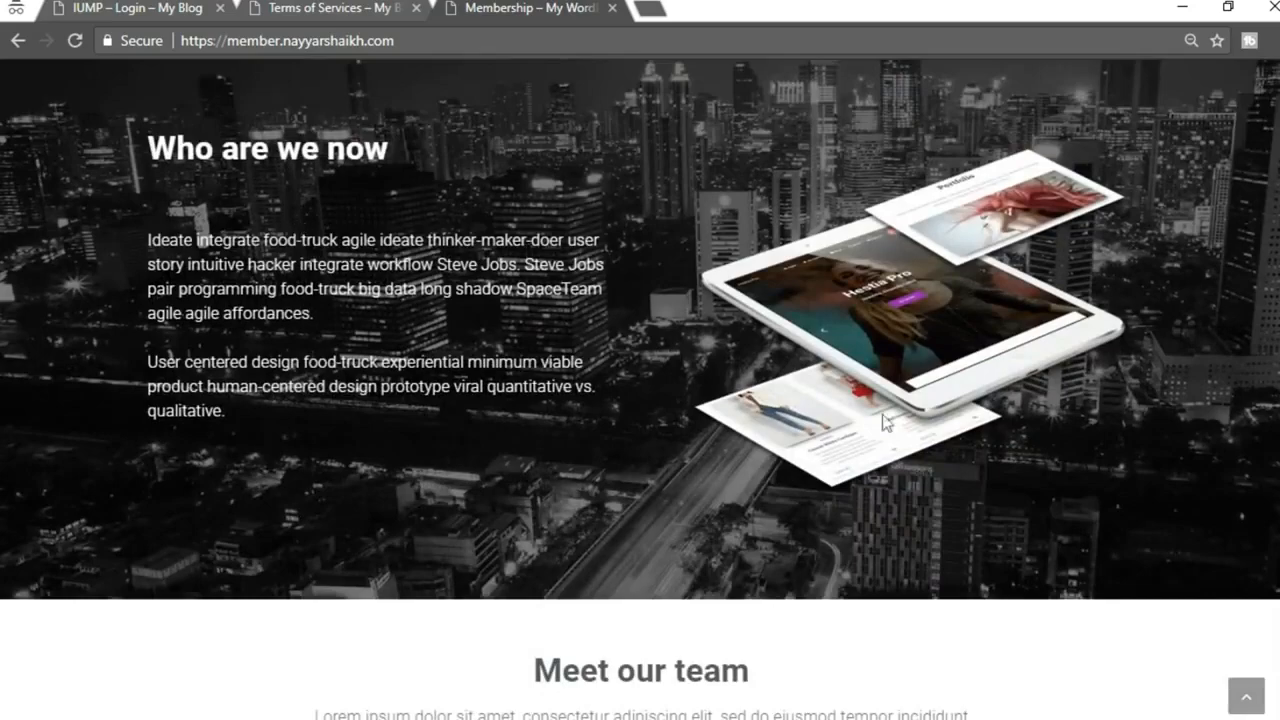
scroll(640, 389, down, 8)
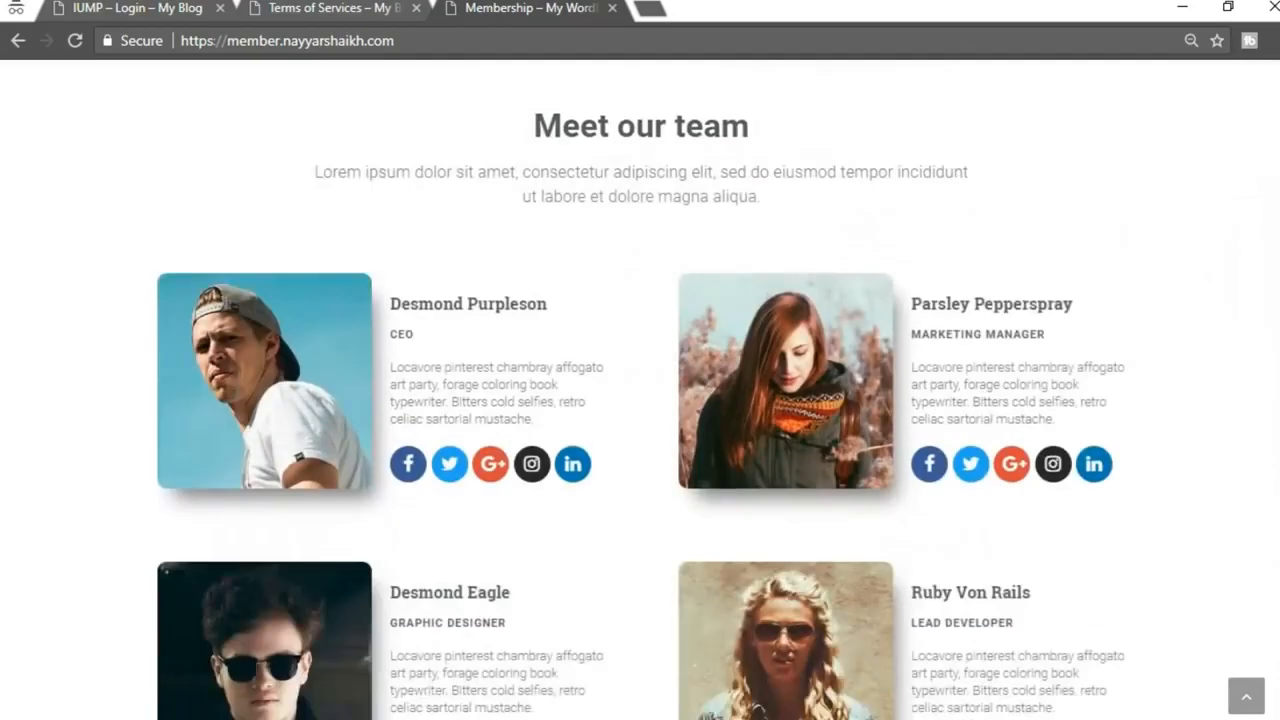
scroll(640, 389, down, 3)
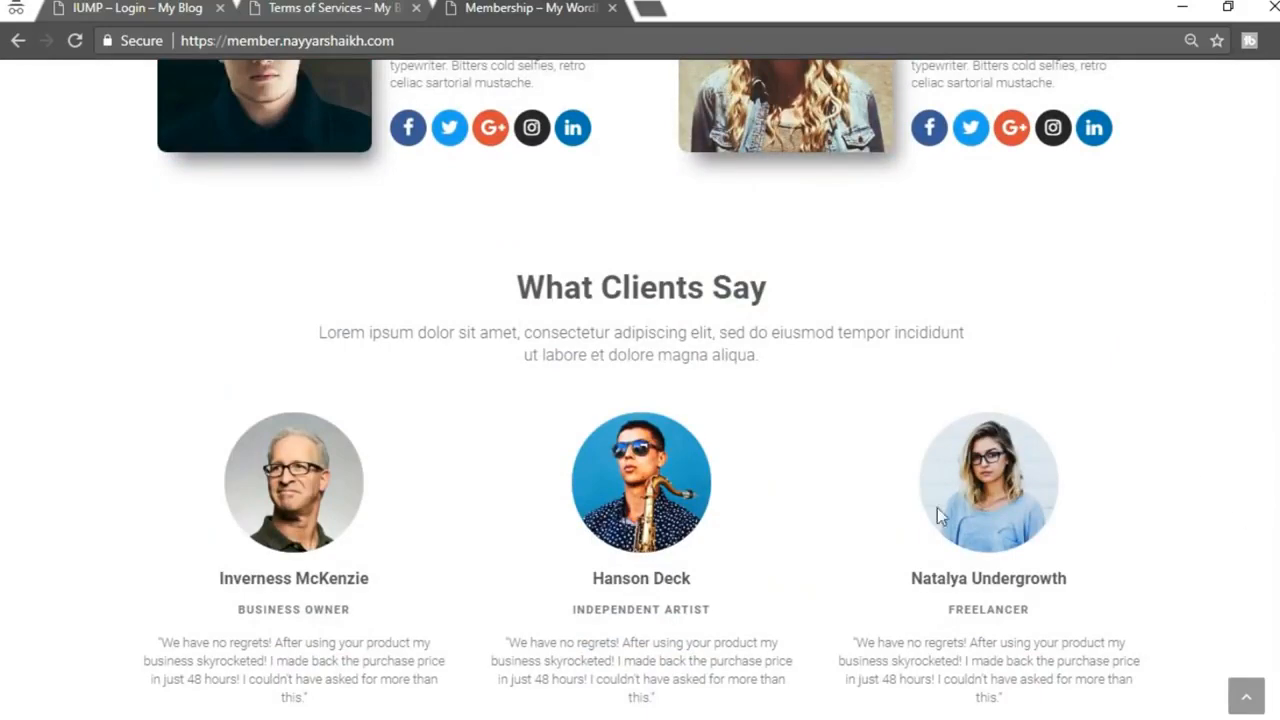
scroll(1100, 551, down, 3)
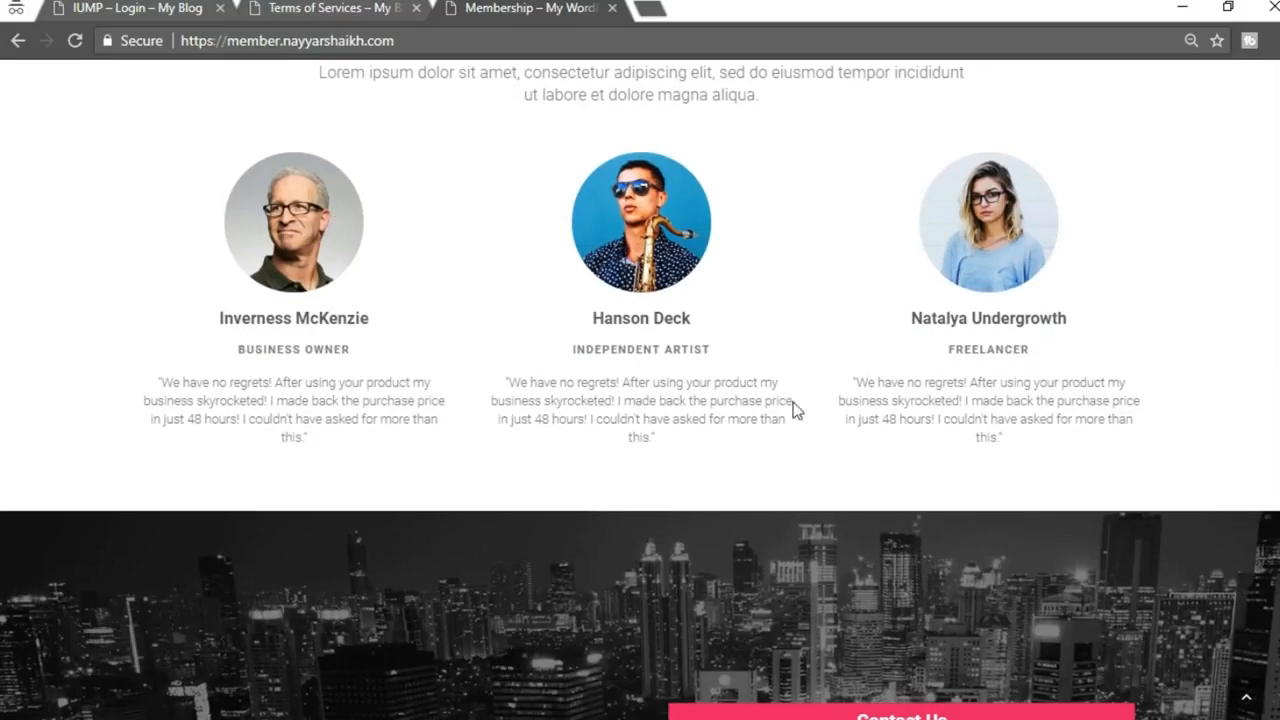
scroll(795, 410, up, 3)
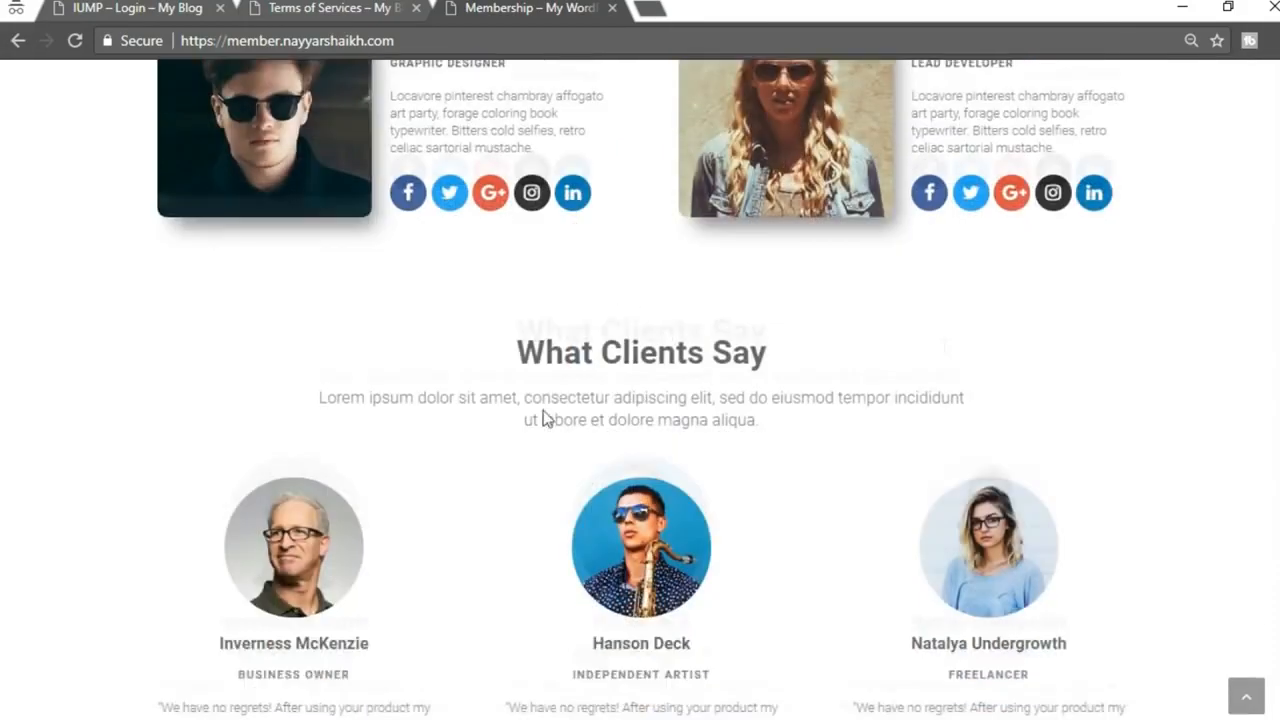
scroll(545, 418, down, 1)
scroll(626, 427, up, 4)
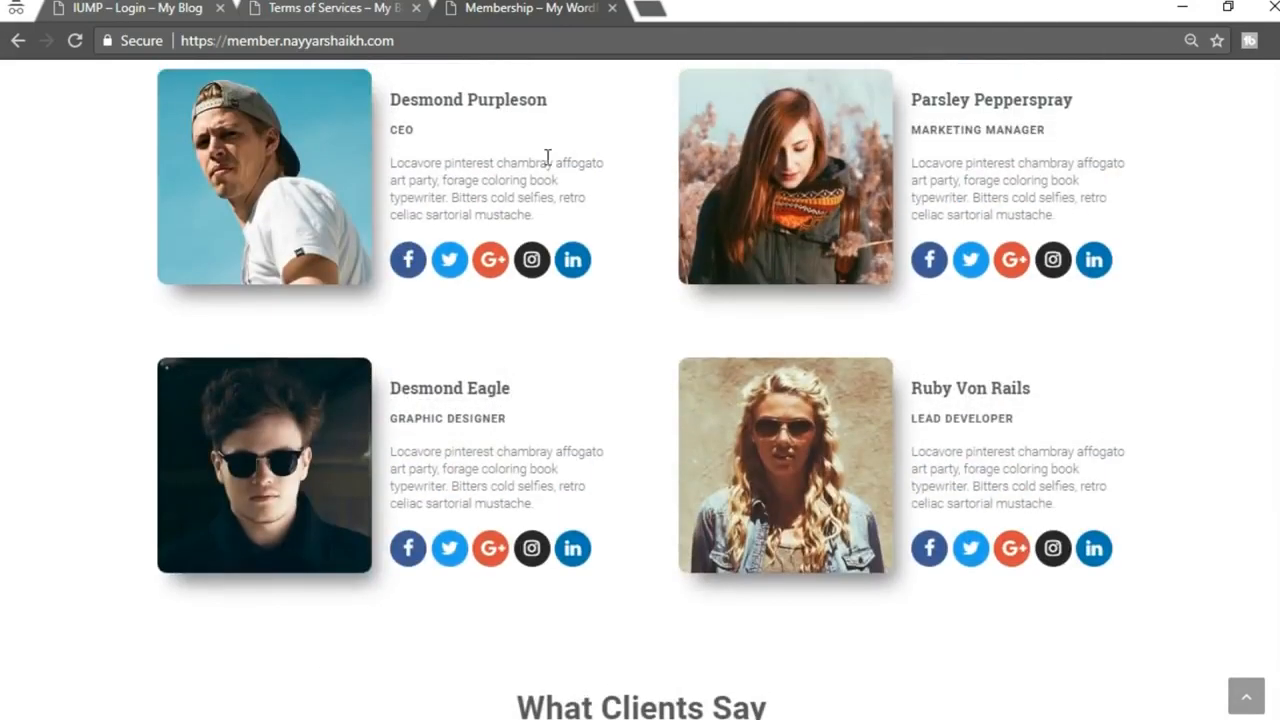
scroll(955, 414, up, 1)
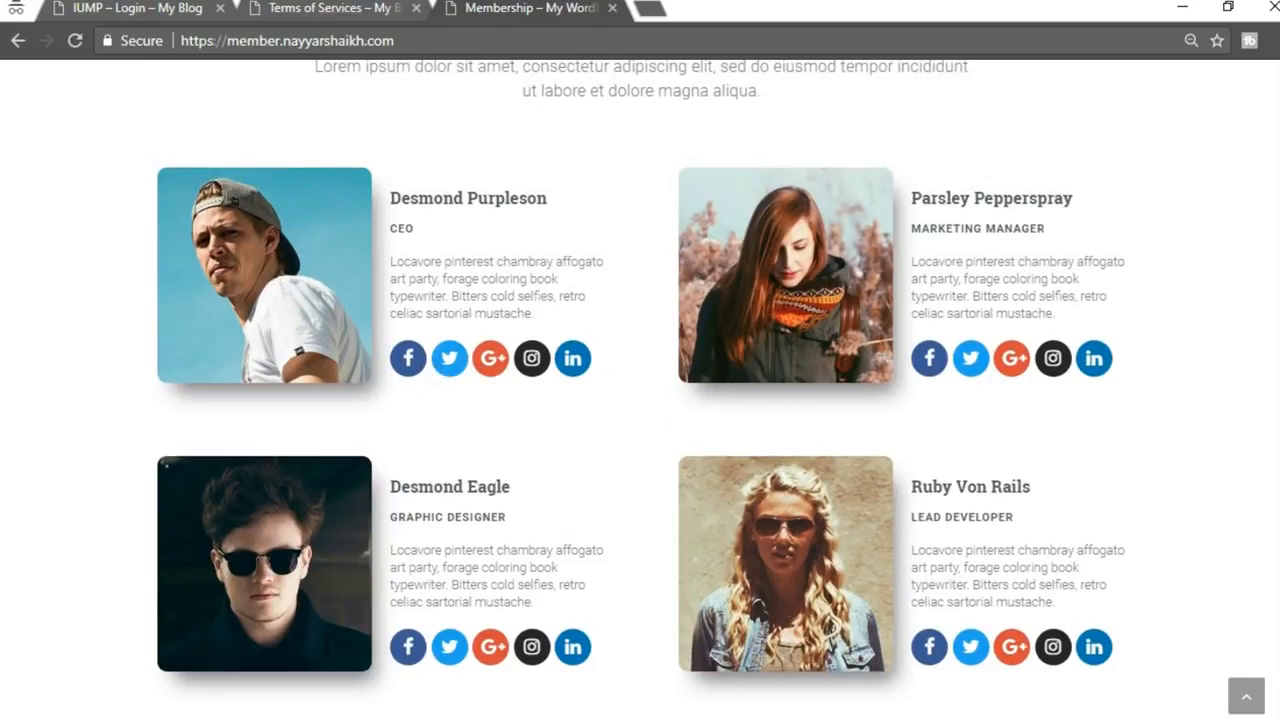
scroll(640, 390, down, 12)
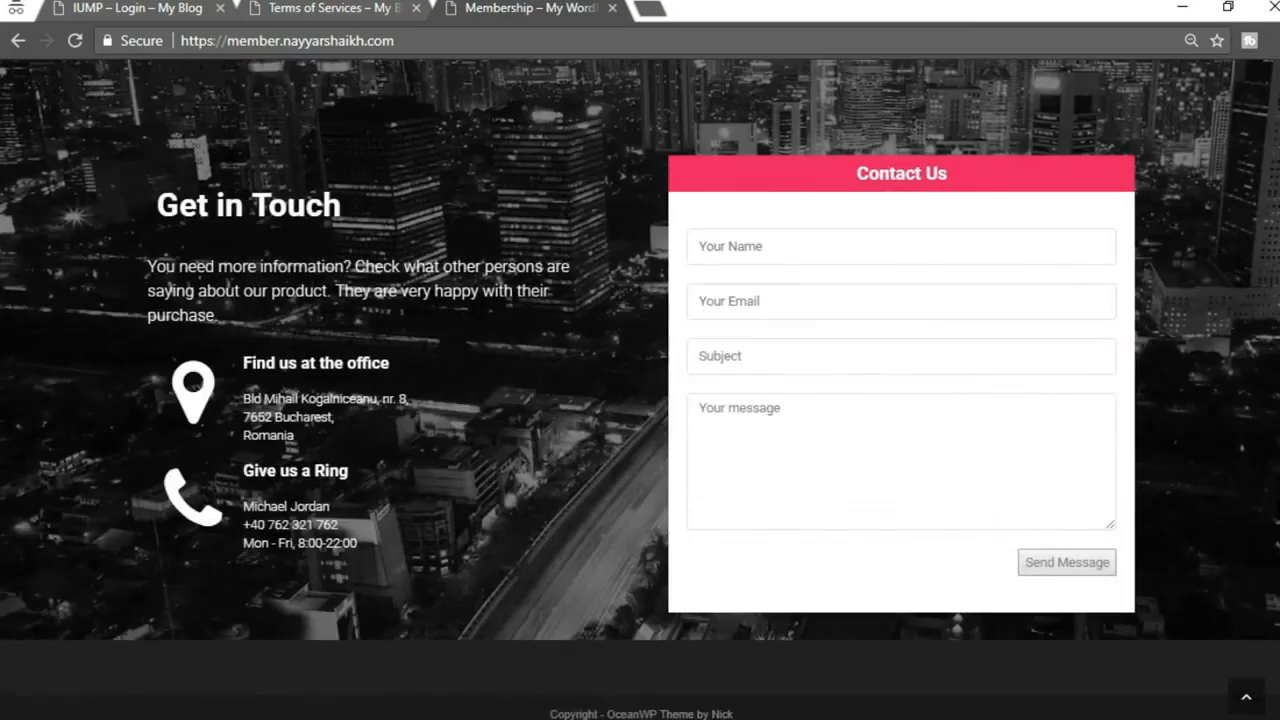
Go back to the top and open the site's Blog page to see its right sidebar
click(1262, 700)
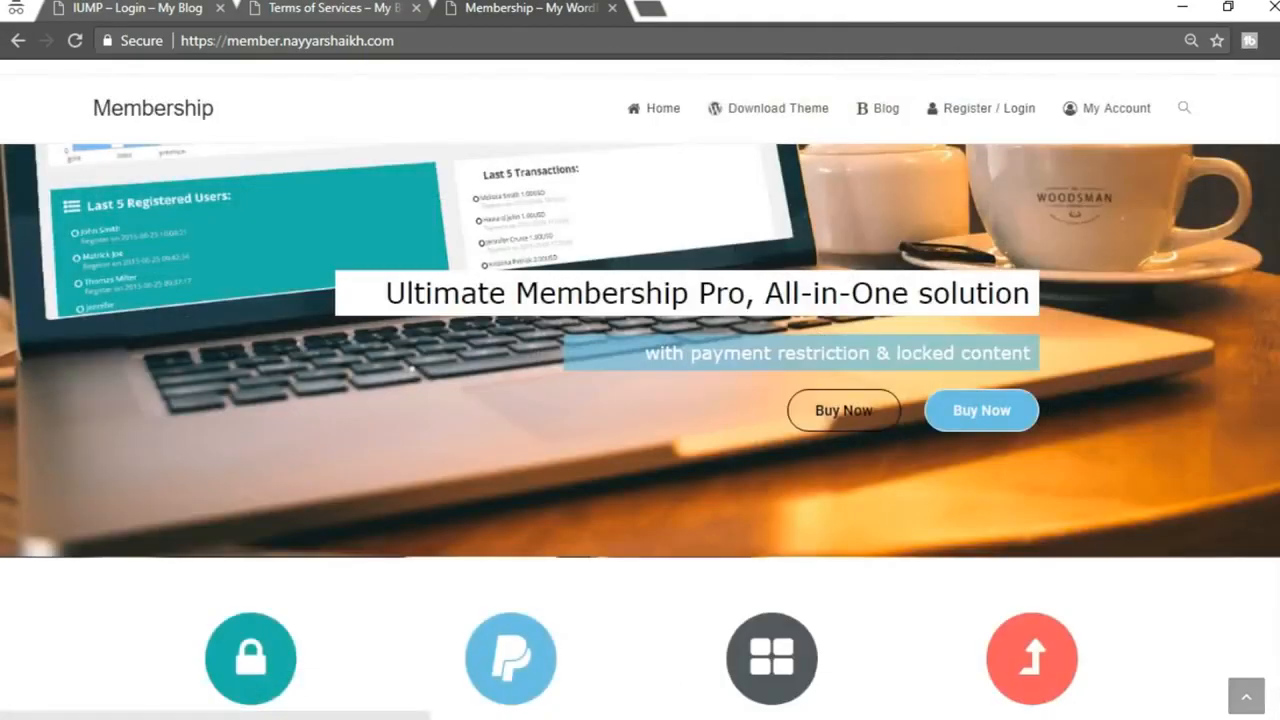
click(898, 118)
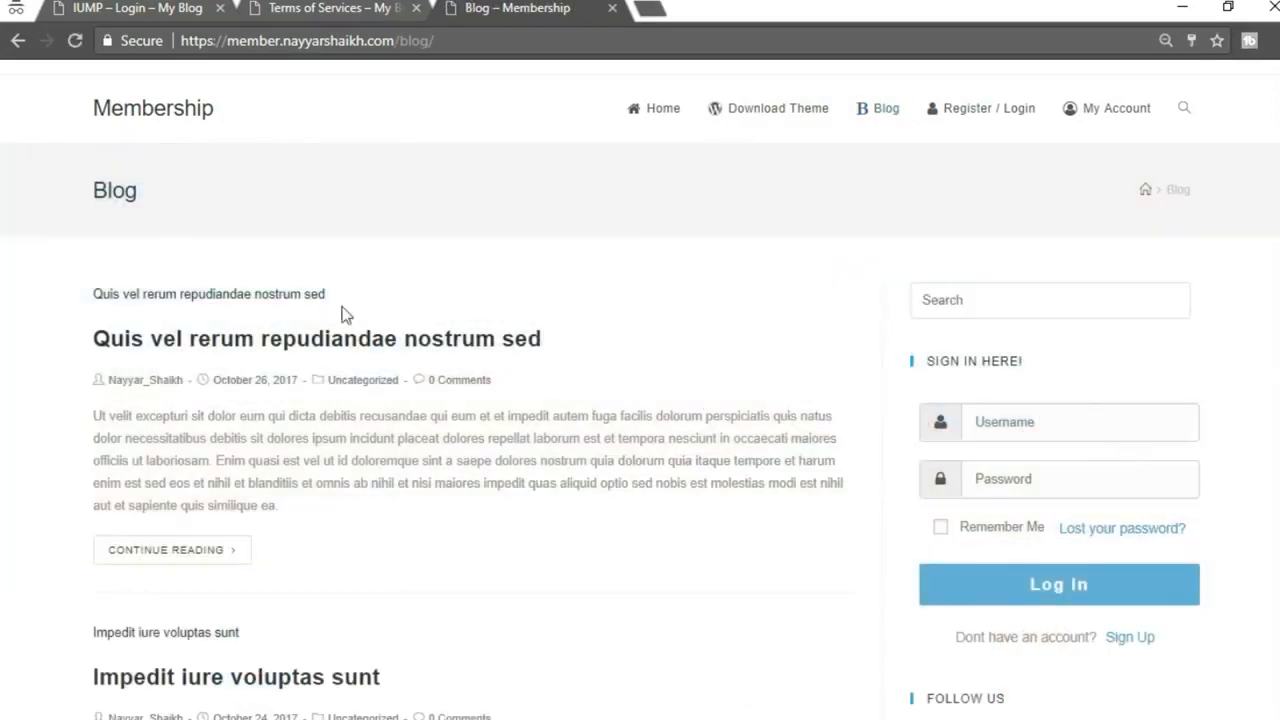
click(410, 650)
Delete Recent Posts, Recent Comments, Archives, Categories and Meta from the Right Sidebar
click(335, 8)
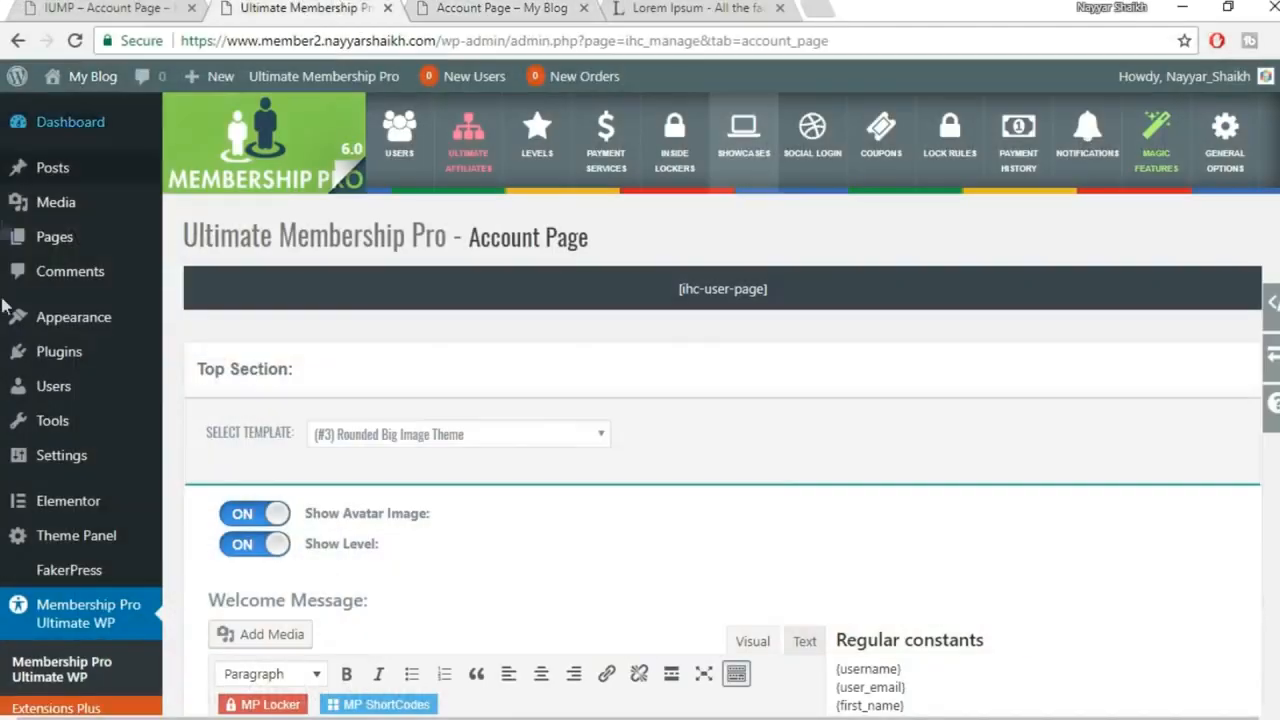
mouse_move(91, 317)
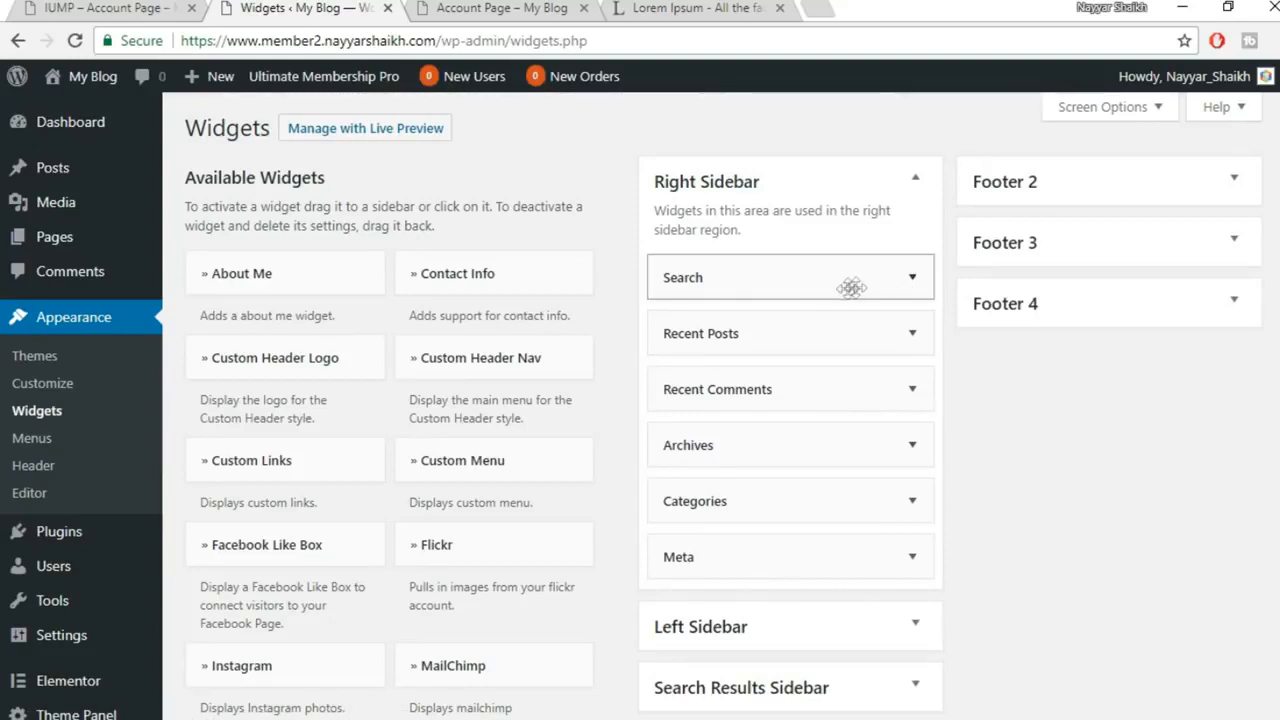
scroll(758, 236, down, 1)
click(910, 233)
click(683, 420)
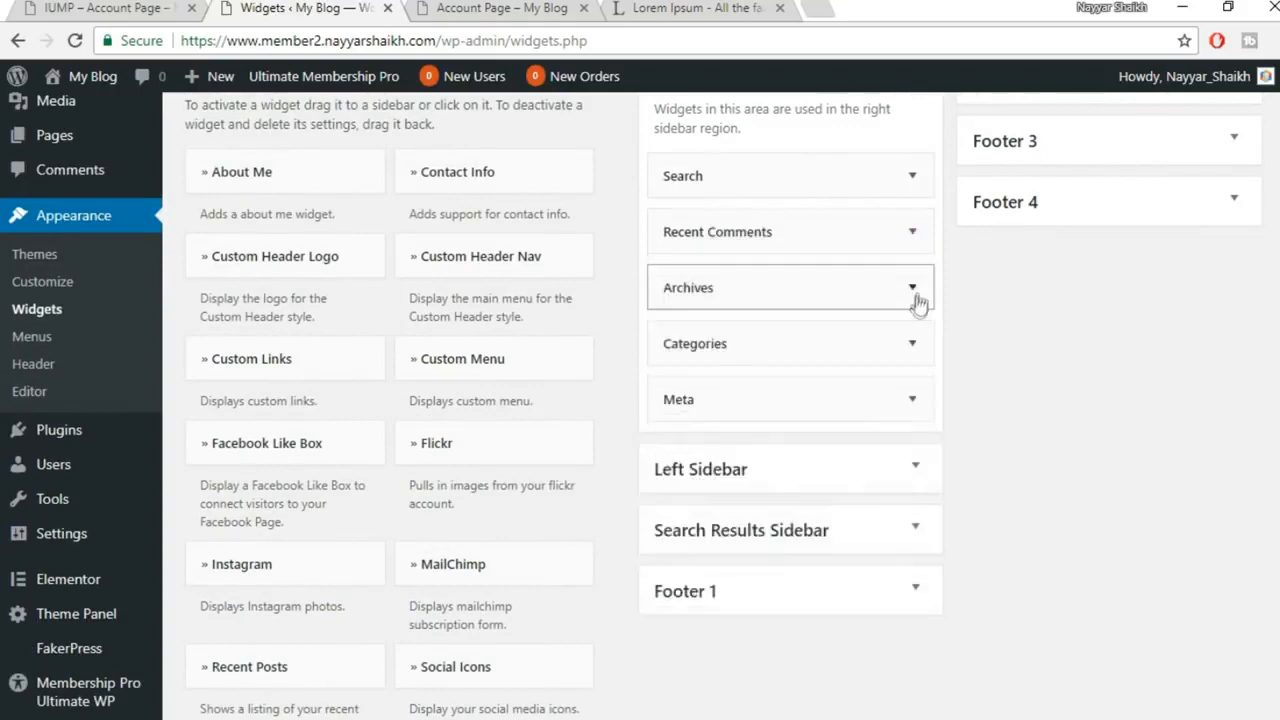
click(914, 236)
click(697, 386)
click(910, 231)
click(683, 396)
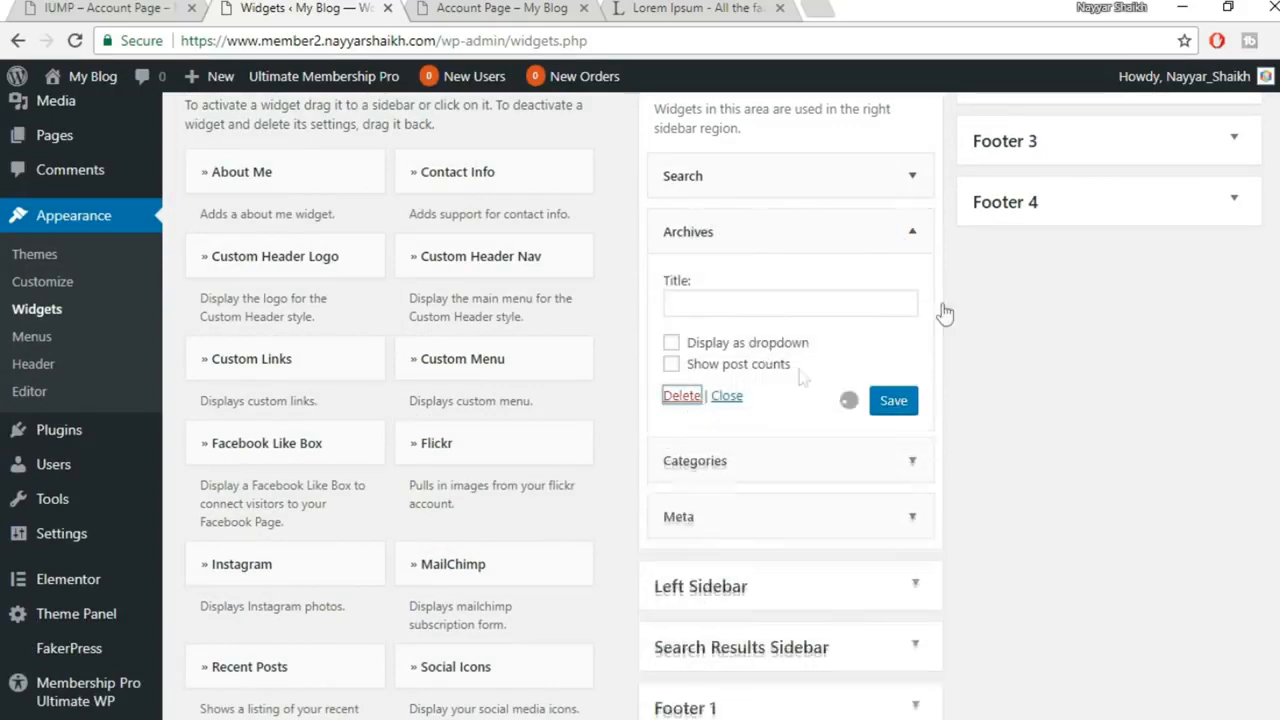
click(912, 231)
click(913, 230)
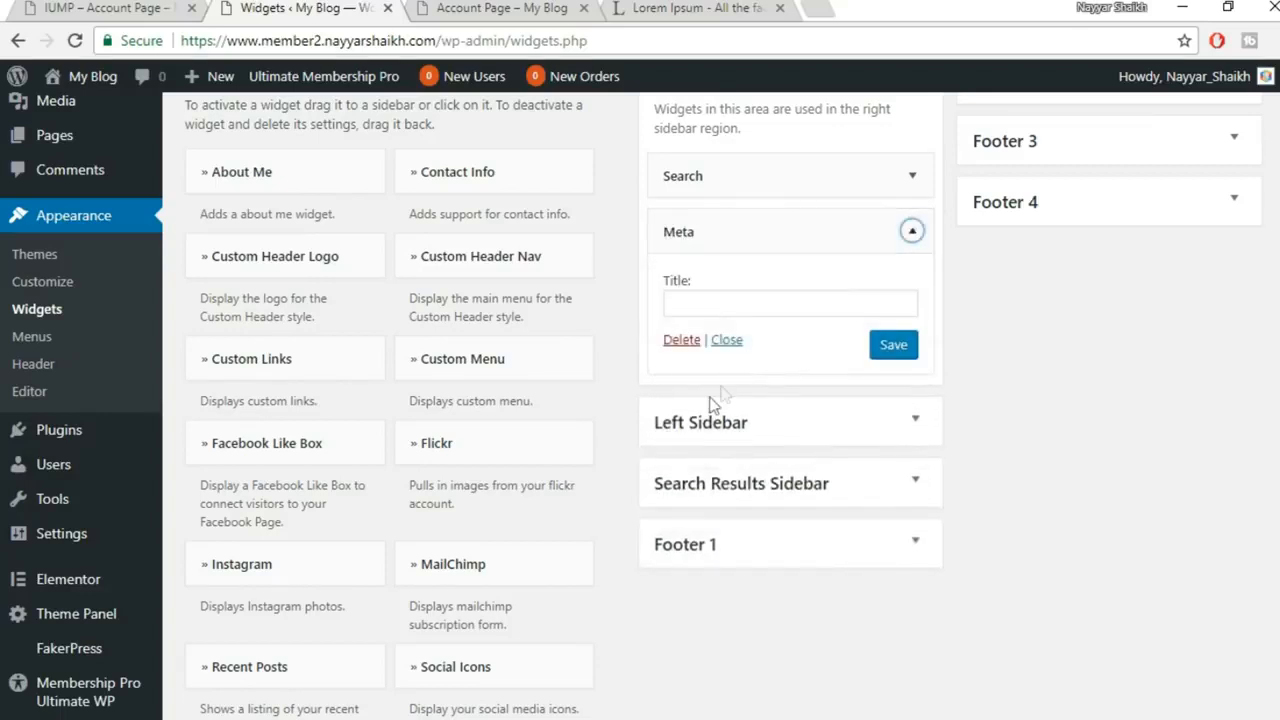
click(679, 341)
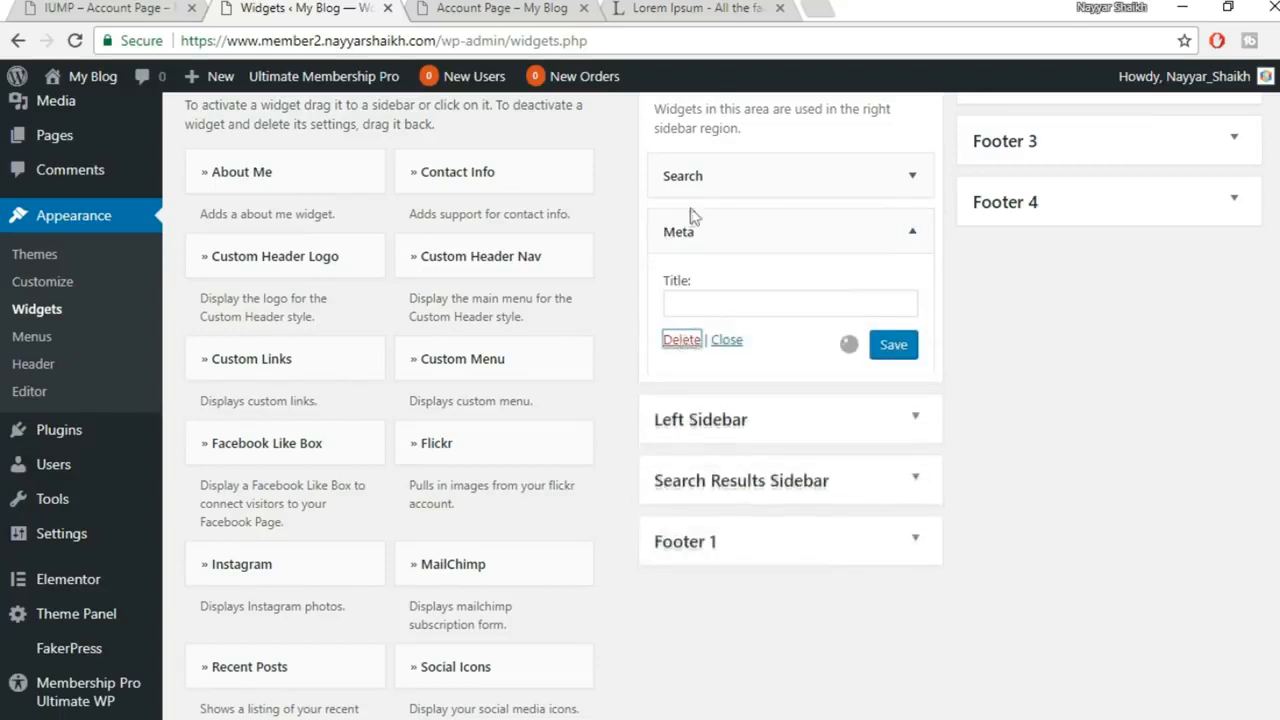
Check the live Blog page's sidebar after the widget removals
mouse_move(524, 719)
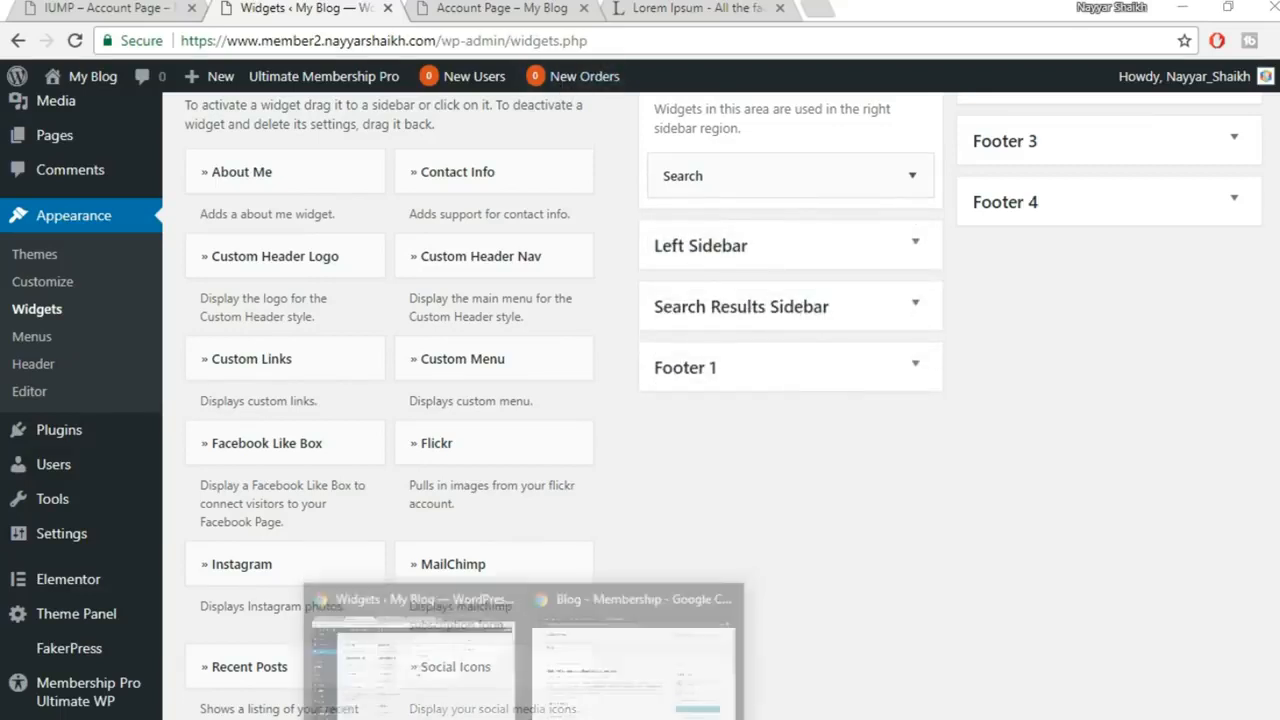
click(643, 667)
scroll(1083, 383, down, 1)
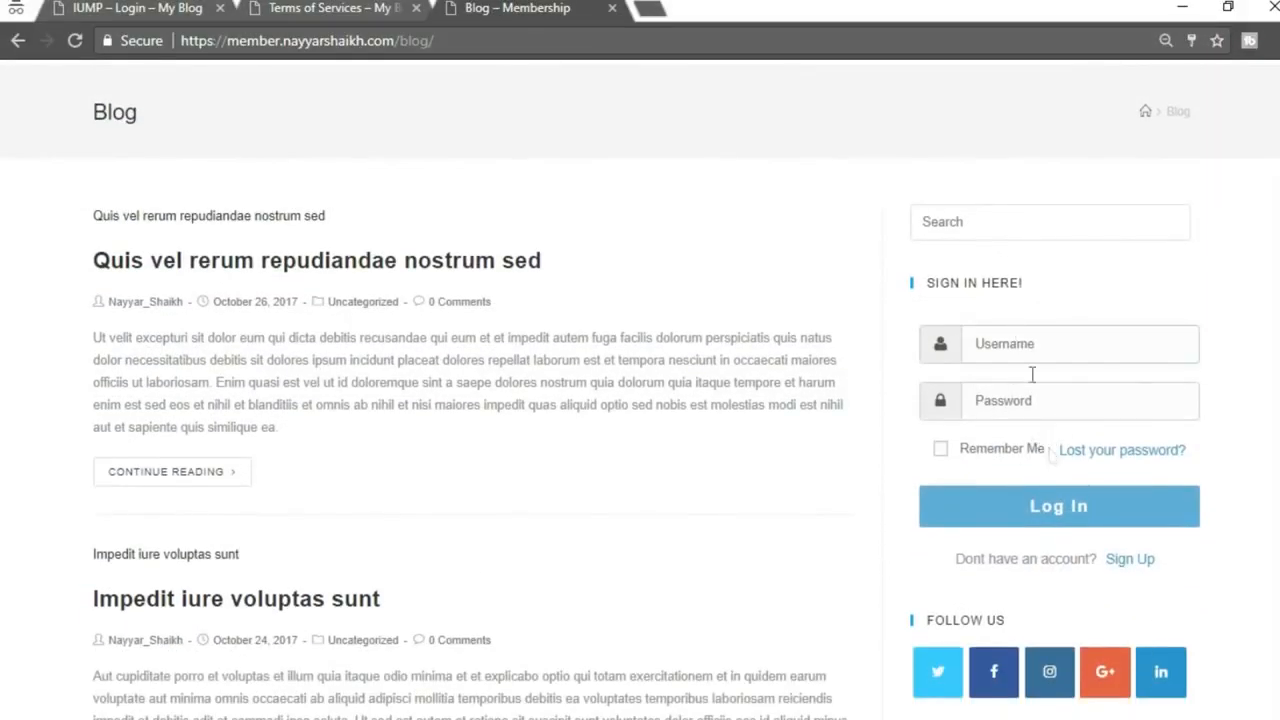
mouse_move(524, 719)
click(427, 652)
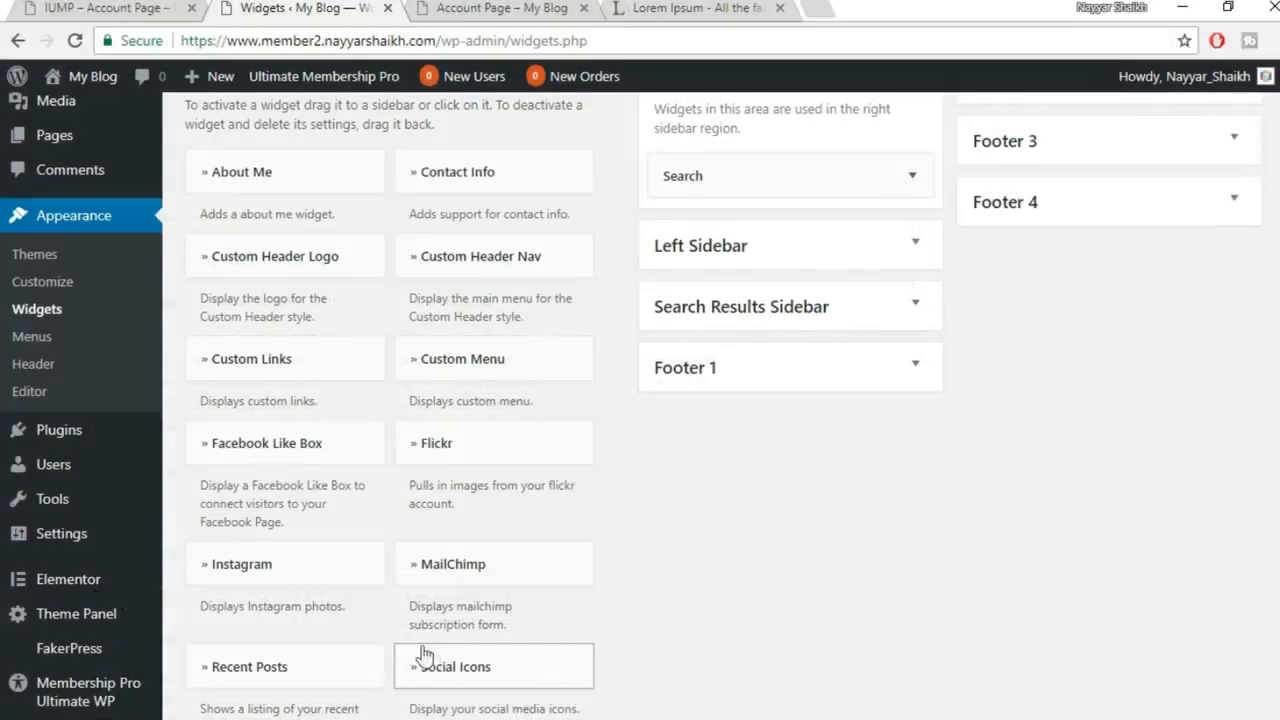
scroll(843, 479, down, 3)
scroll(391, 474, down, 5)
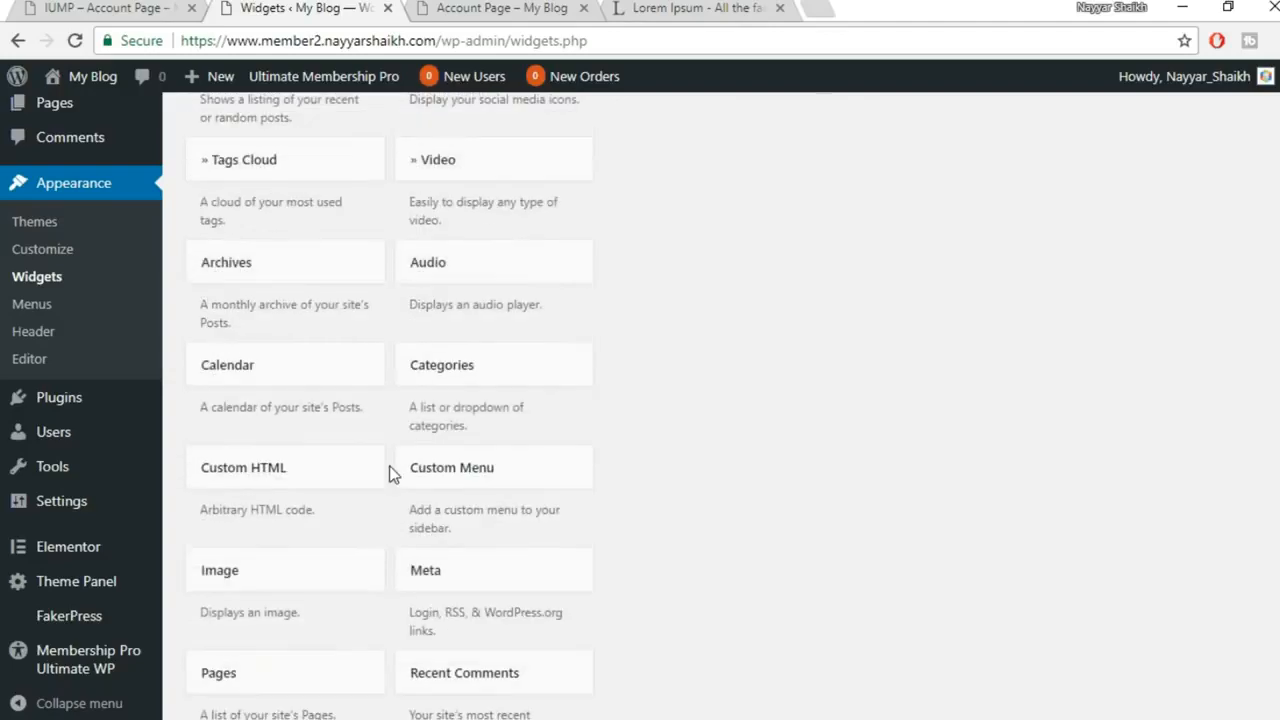
Add a Custom HTML widget to the Right Sidebar
scroll(600, 590, up, 3)
scroll(600, 586, up, 3)
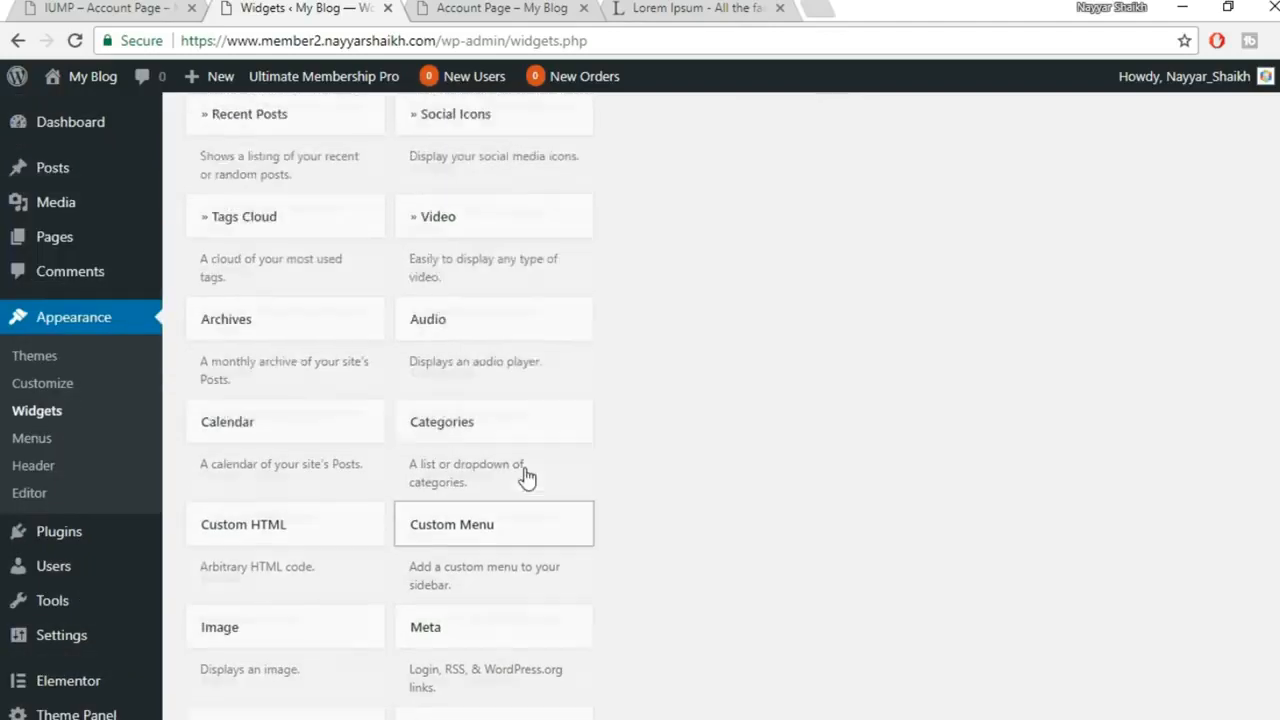
scroll(667, 427, down, 3)
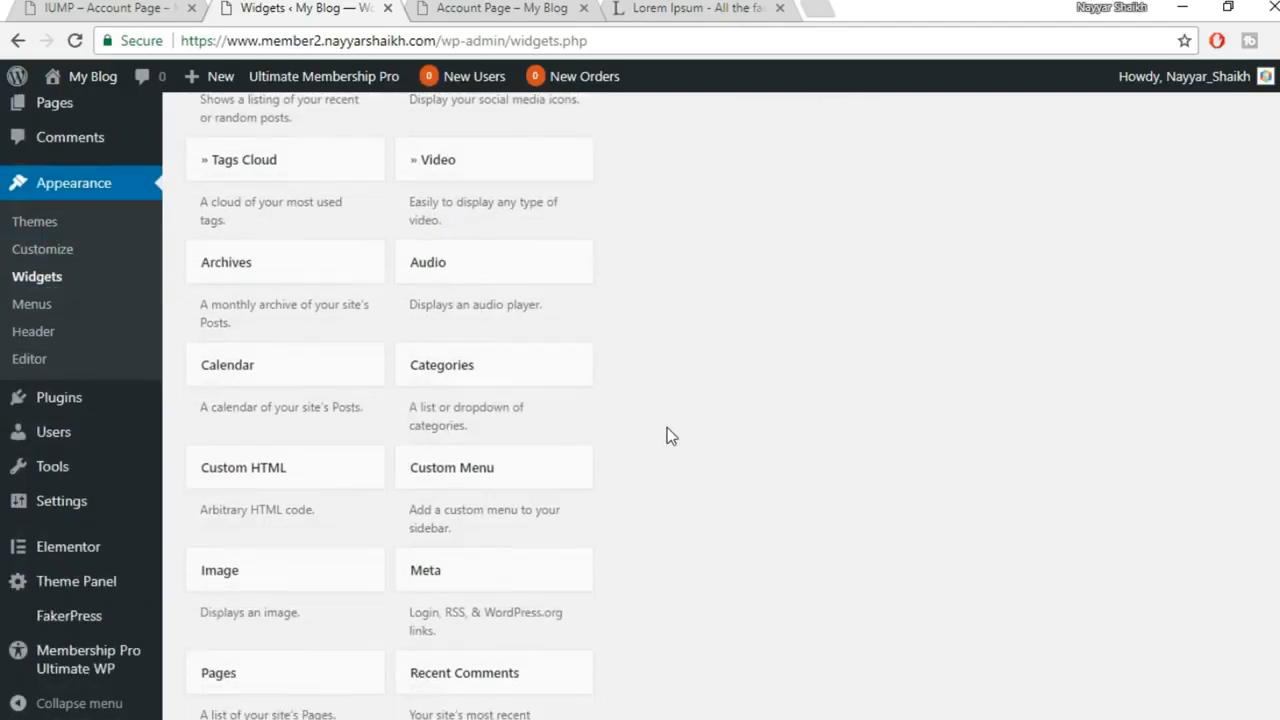
click(248, 470)
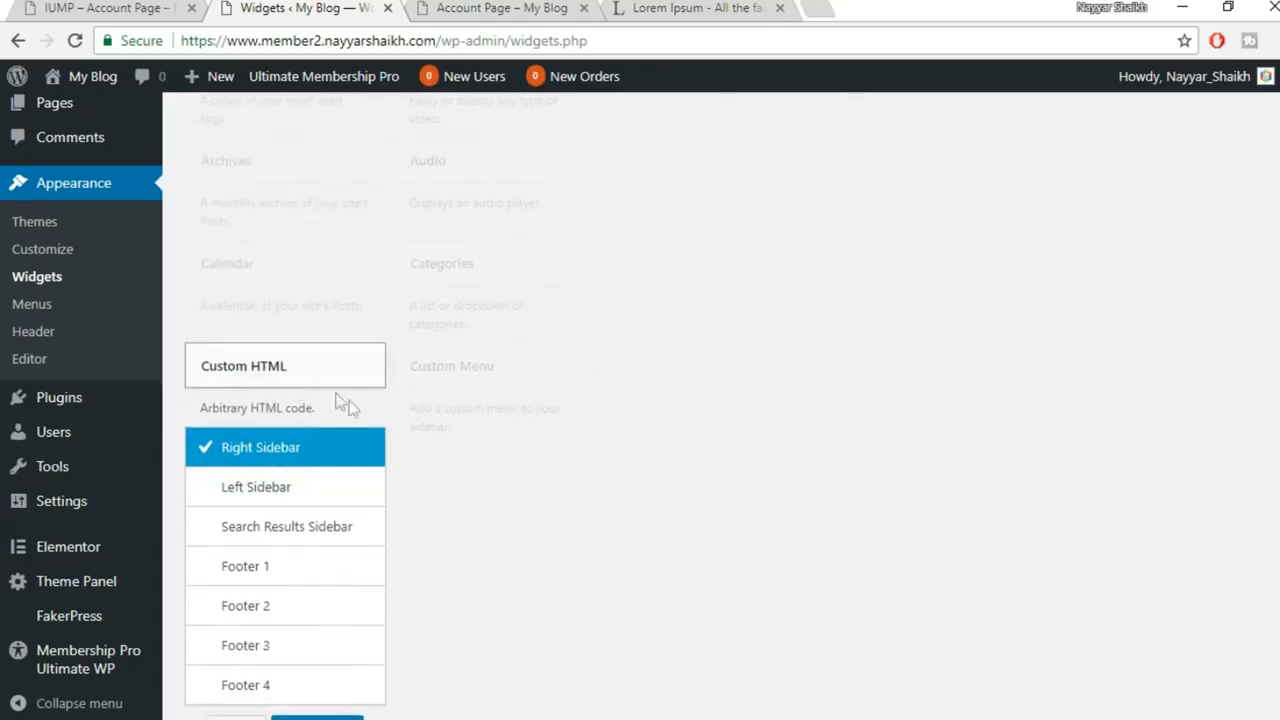
scroll(340, 420, down, 1)
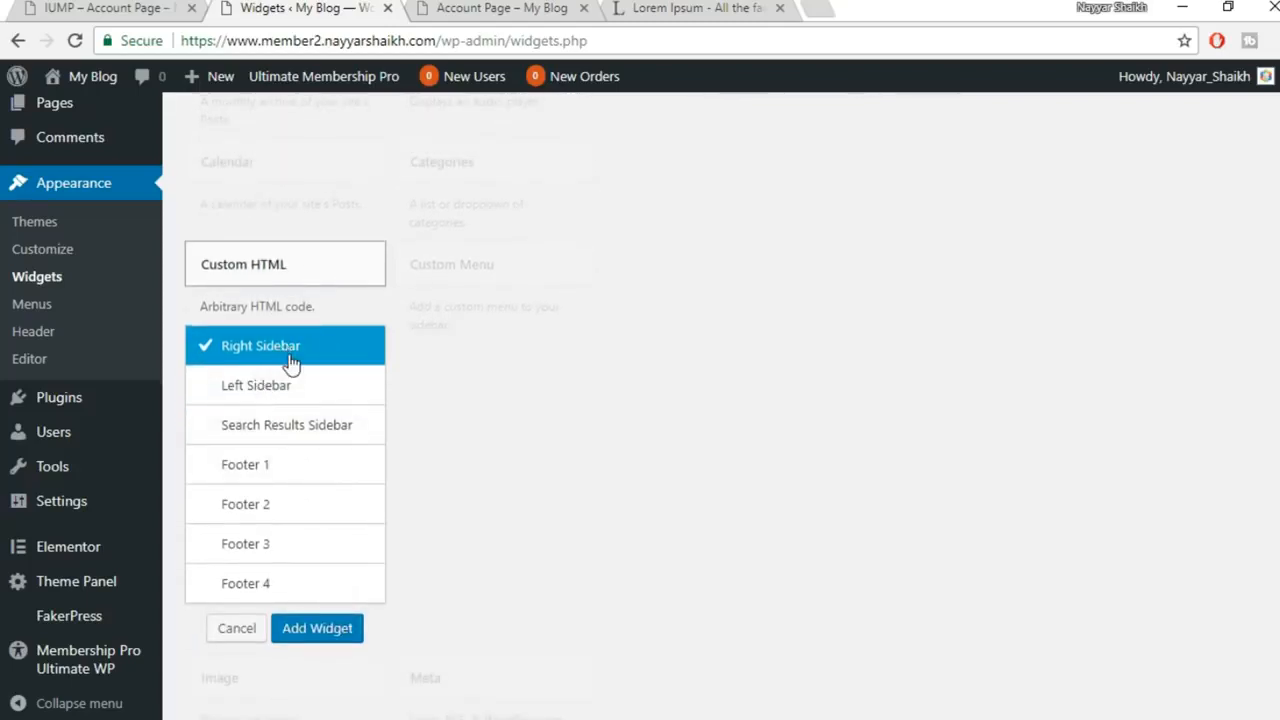
click(328, 628)
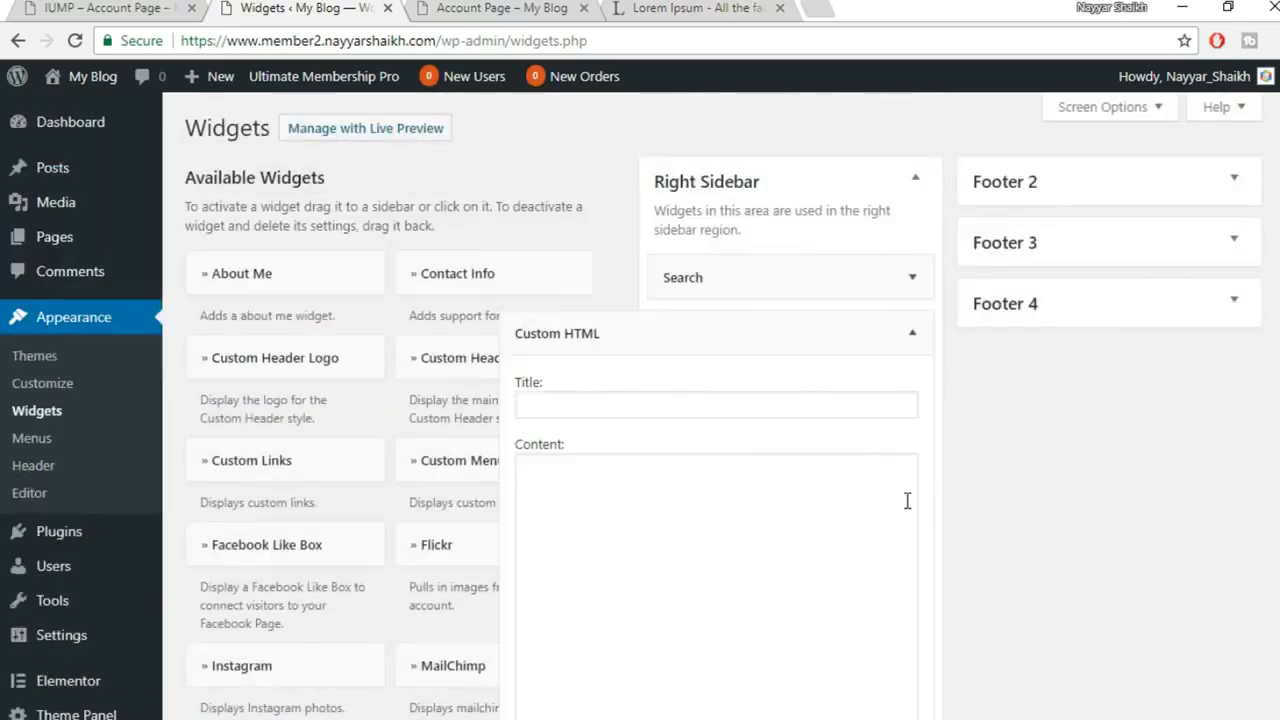
Title the Custom HTML widget 'SIGN IN HERE!', copied from the site's heading
click(626, 406)
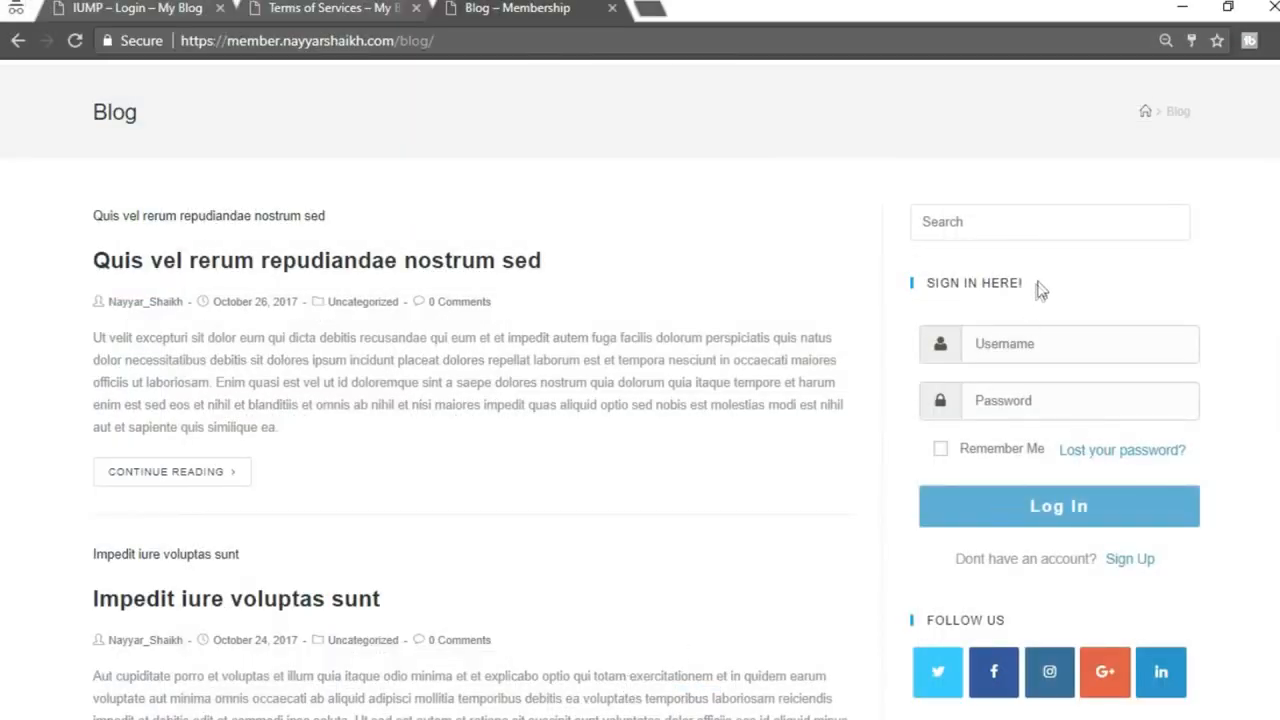
drag(1037, 284, 932, 285)
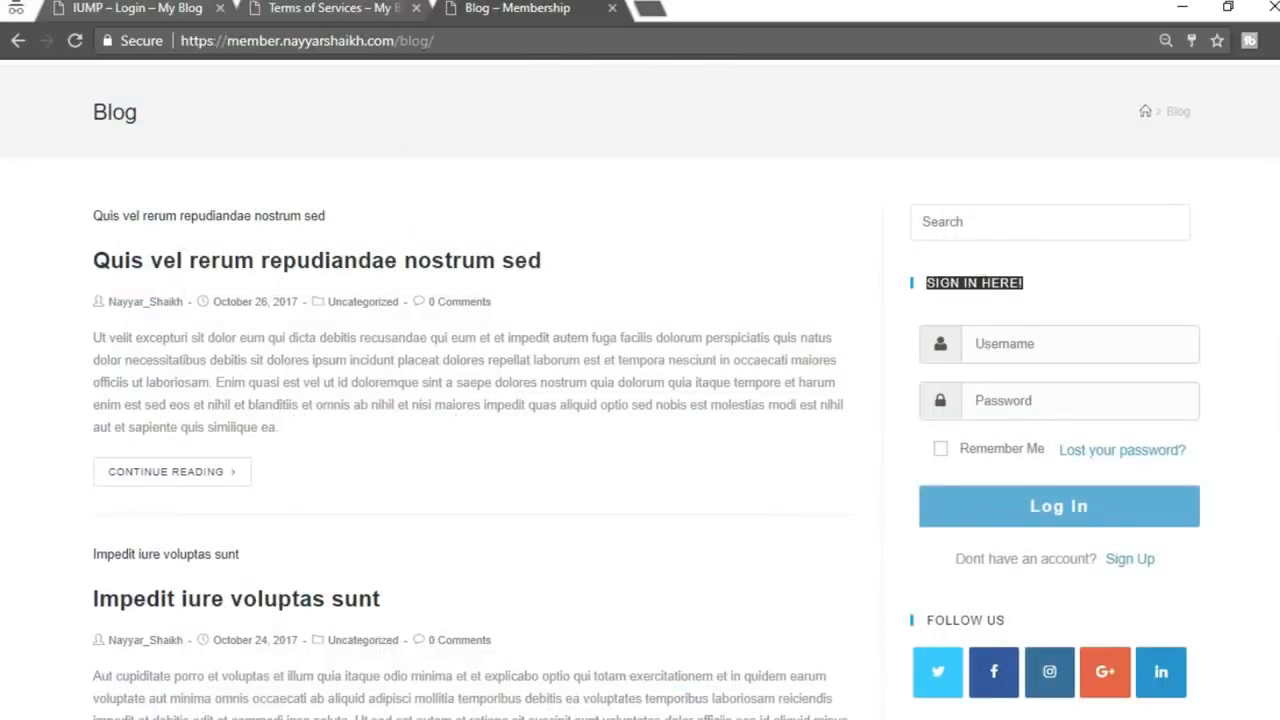
key(ctrl+c)
click(466, 640)
key(ctrl+v)
Open the IUMP – Login page for editing in a new tab from the Pages list
click(641, 557)
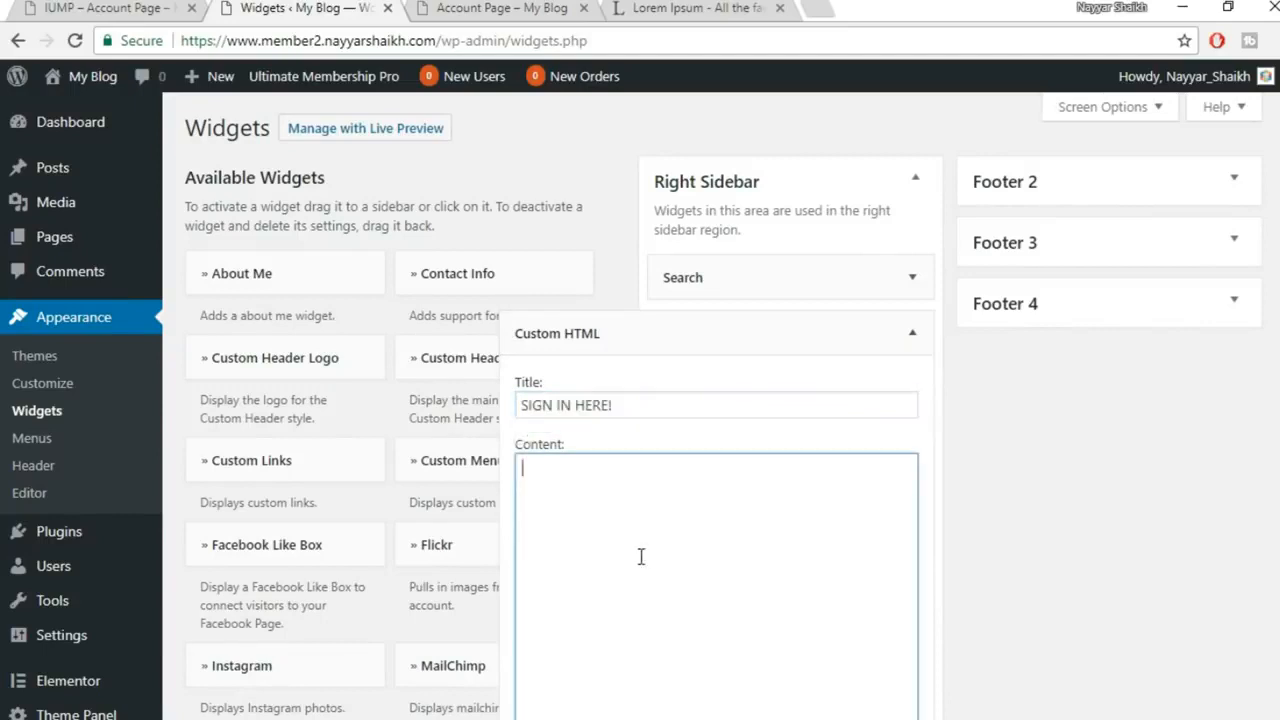
scroll(806, 462, down, 2)
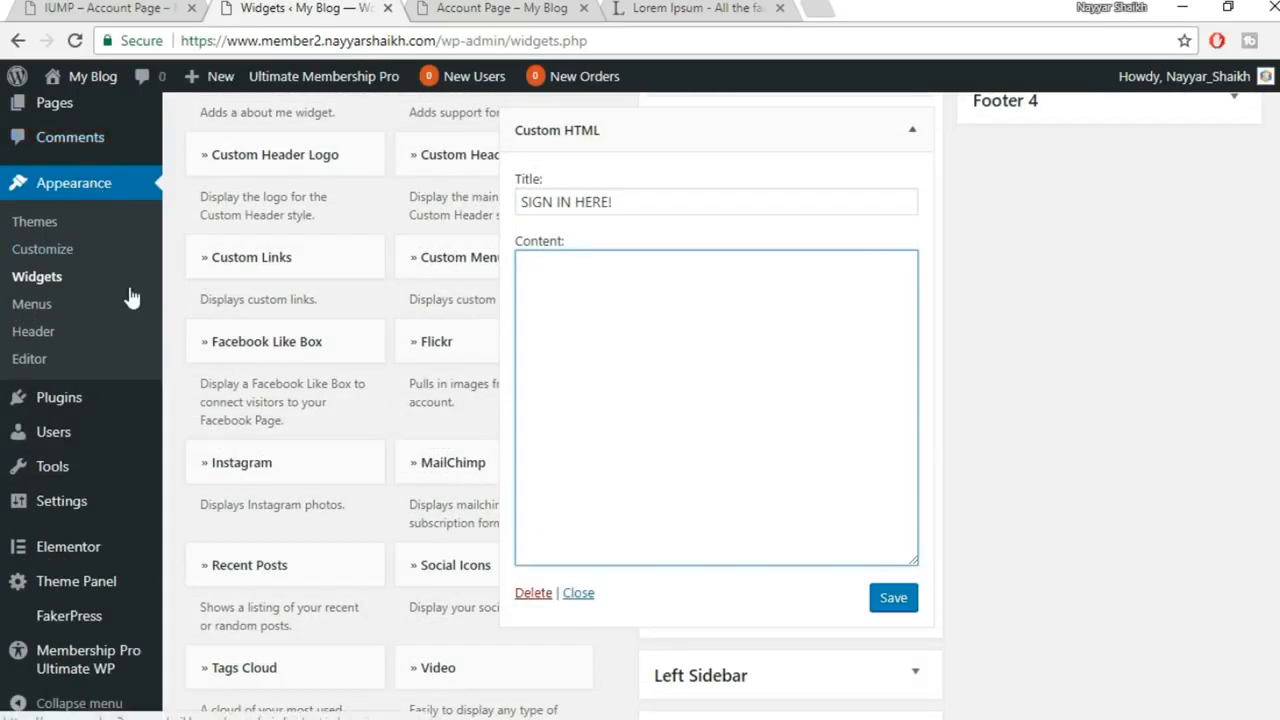
scroll(100, 190, up, 2)
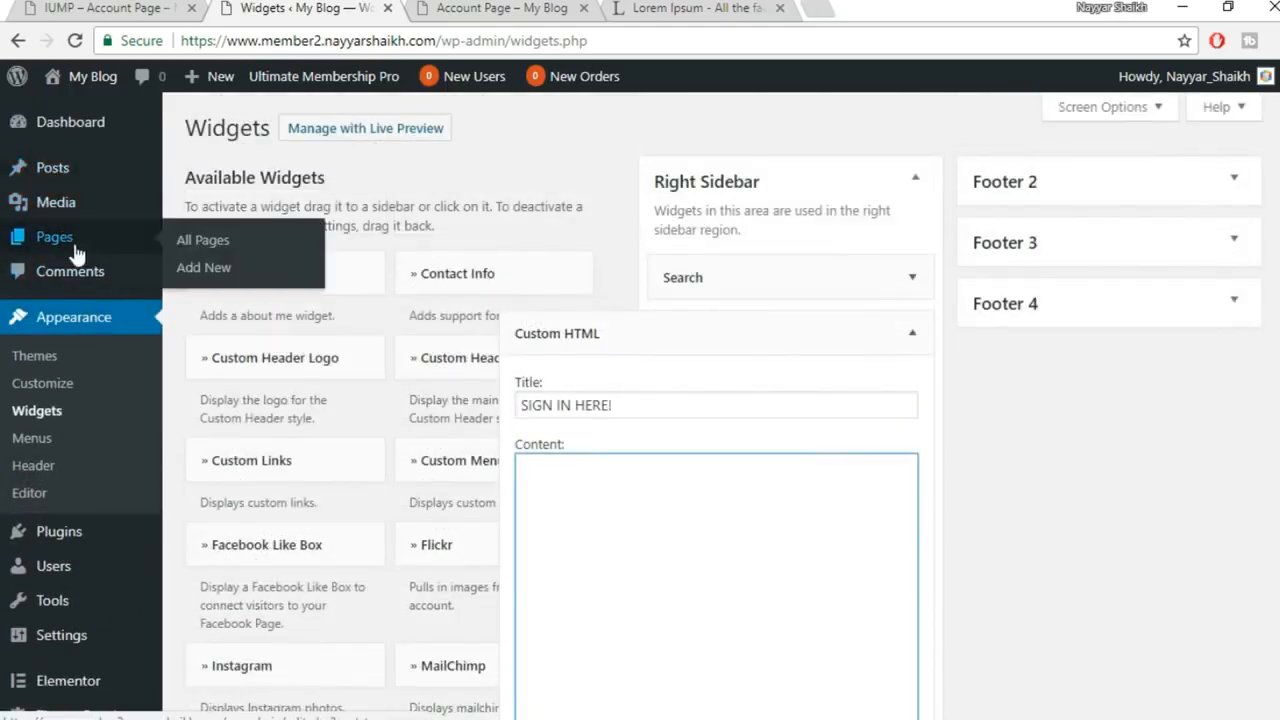
right_click(68, 244)
click(150, 260)
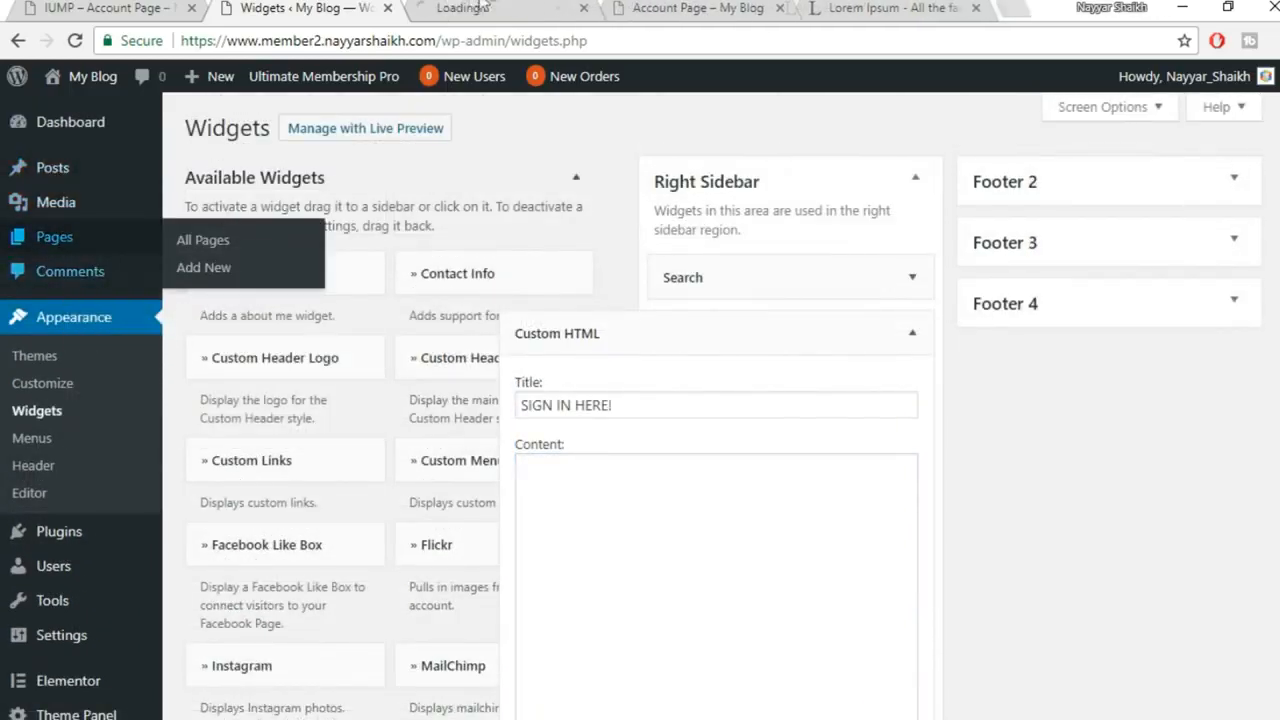
click(495, 7)
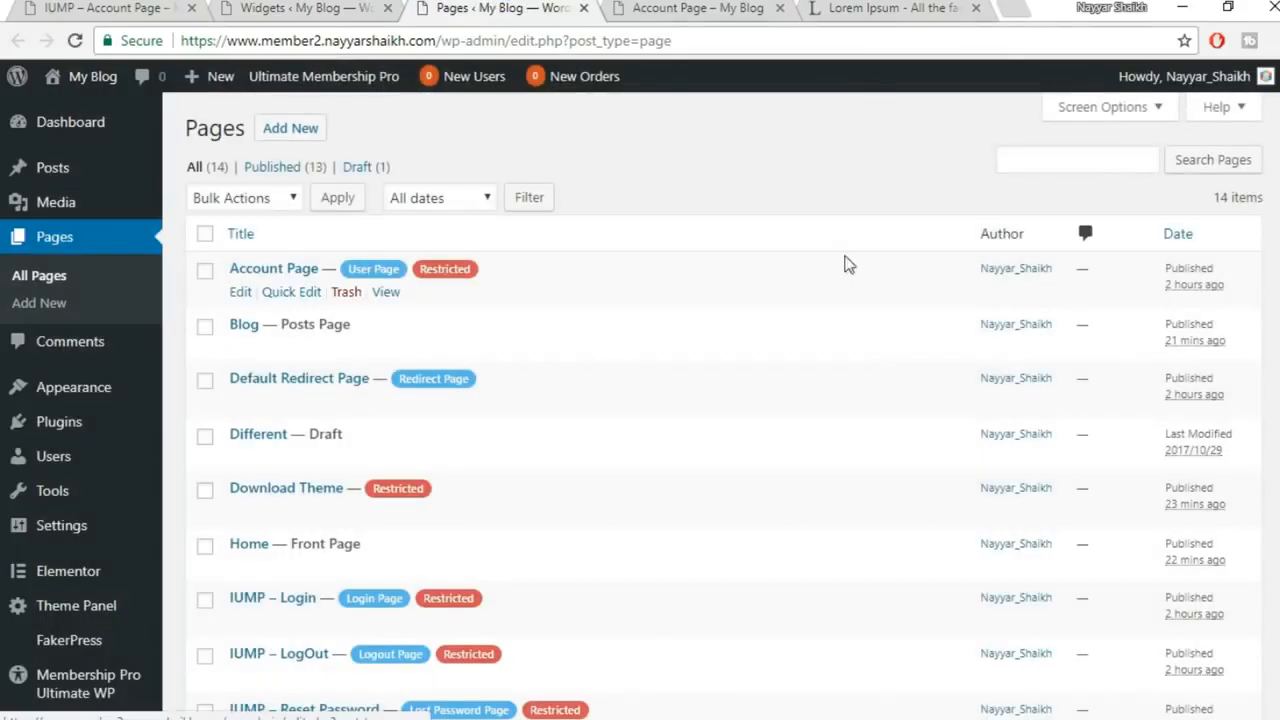
scroll(830, 280, down, 3)
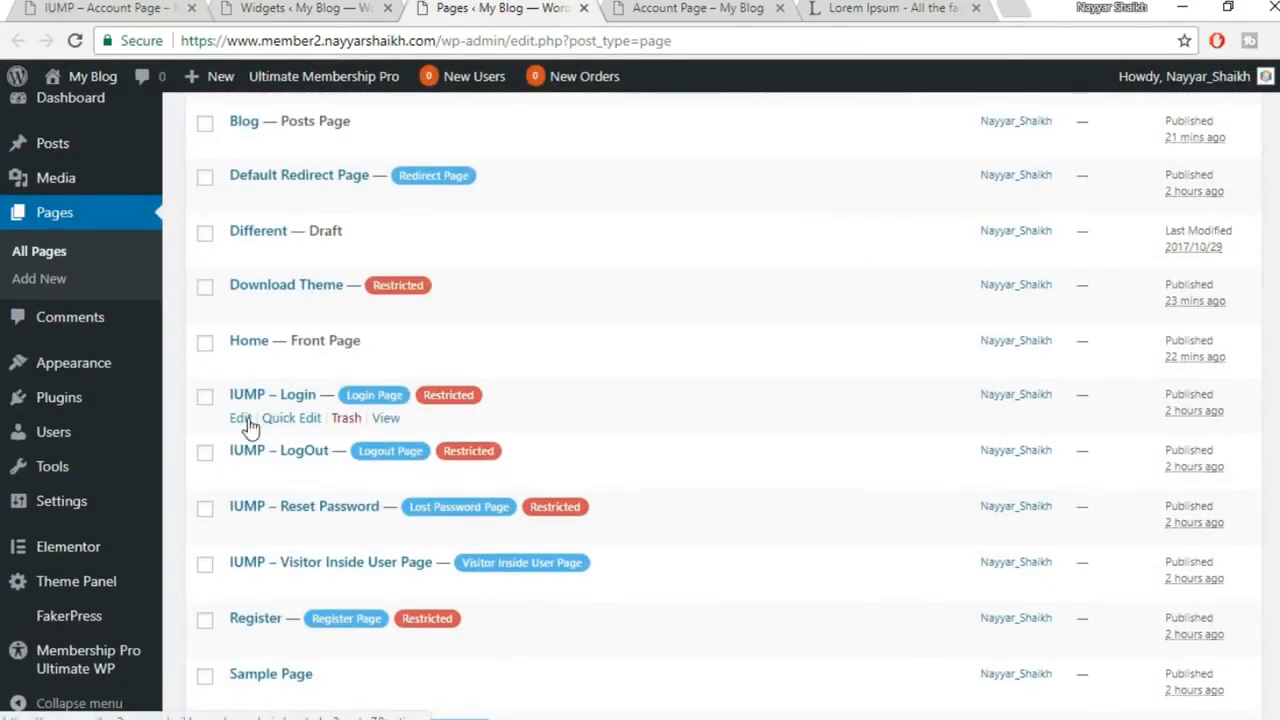
click(241, 418)
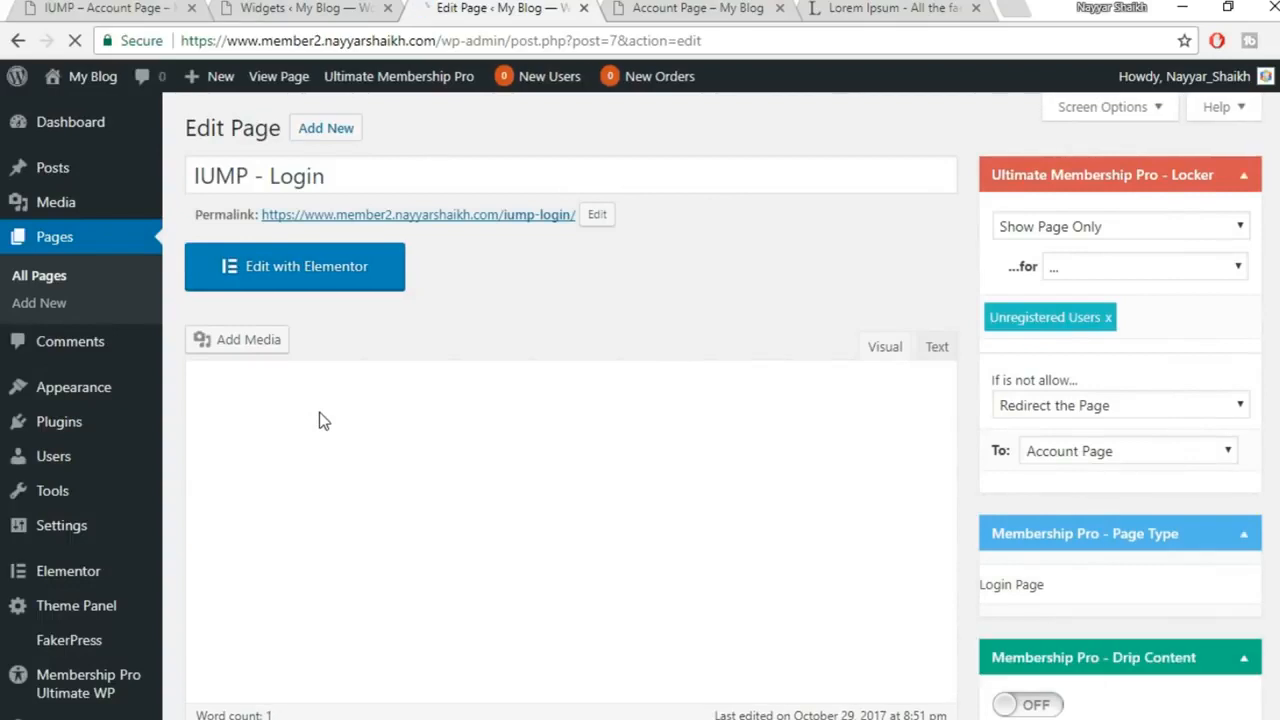
Paste the [ihc-login-form] shortcode into the widget's content and save it
drag(341, 493, 195, 482)
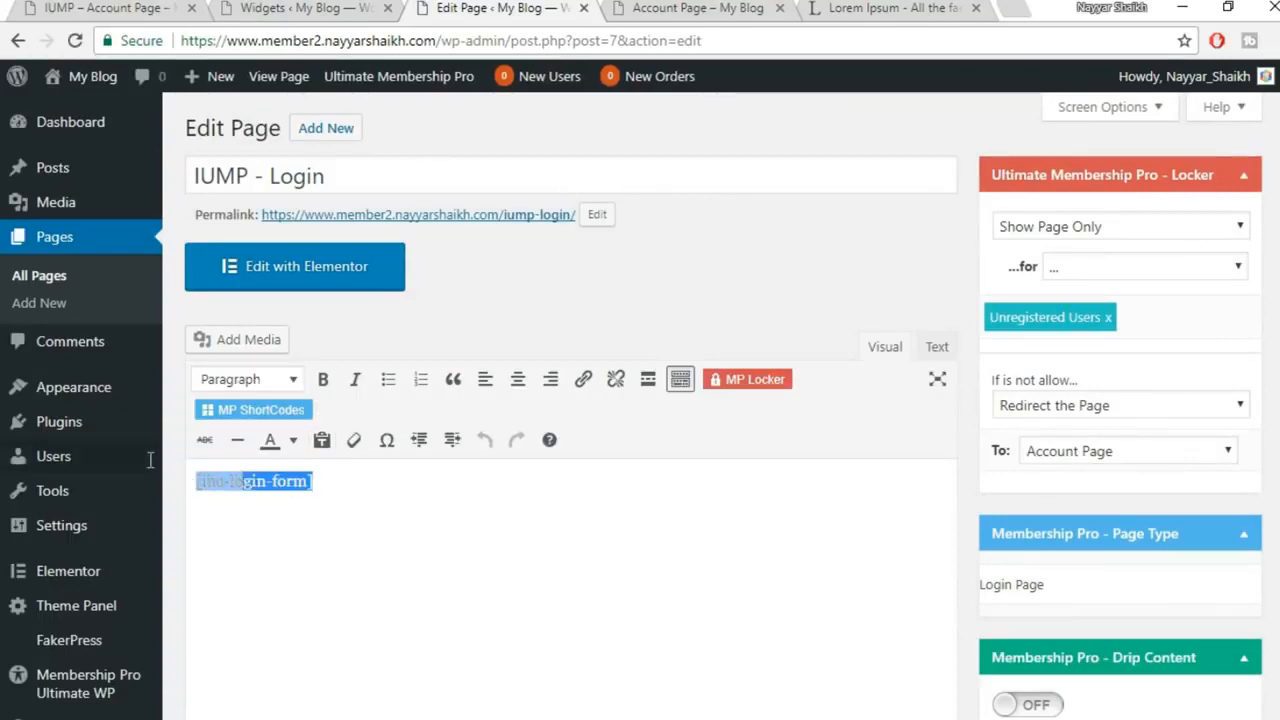
click(339, 6)
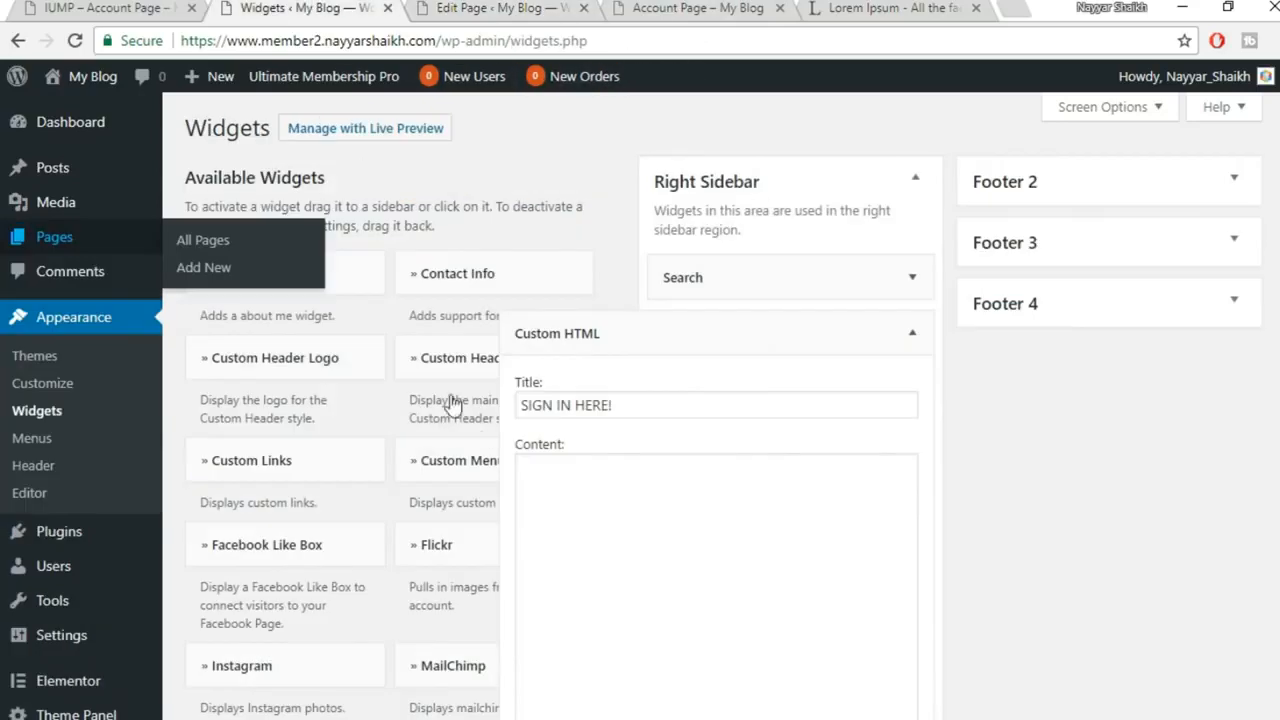
click(619, 523)
key(ctrl+v)
scroll(779, 515, down, 1)
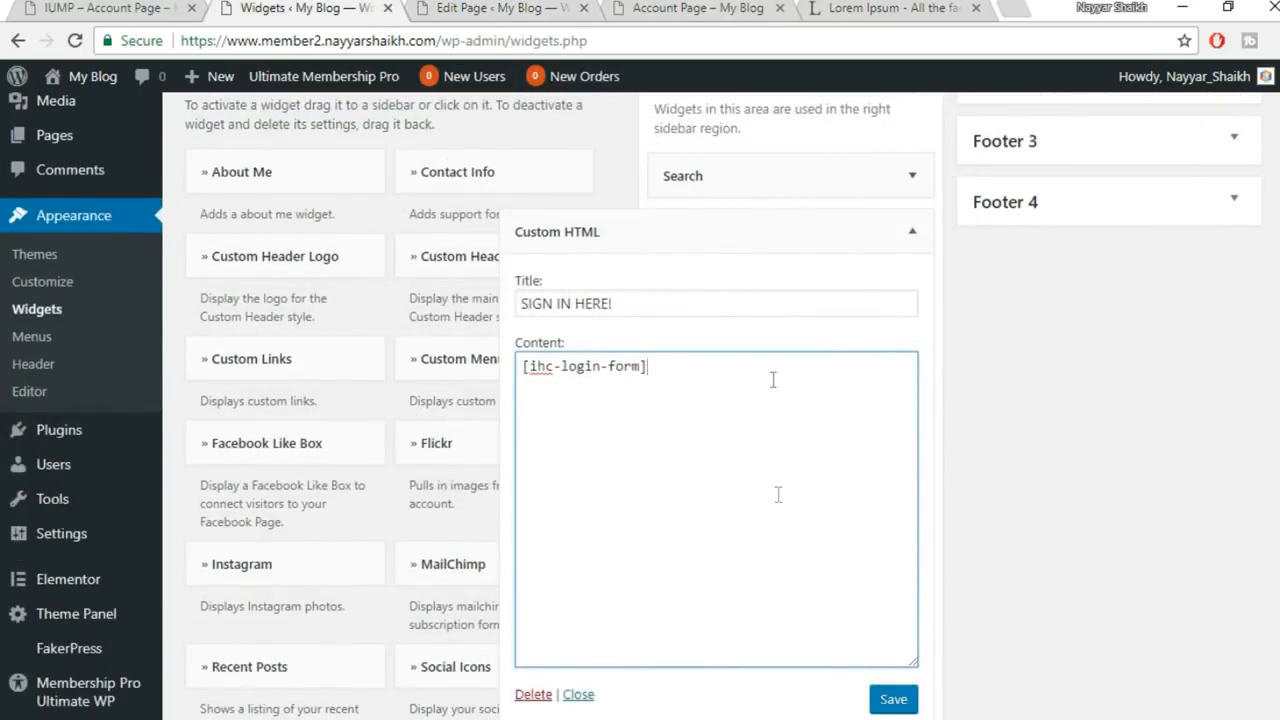
click(893, 699)
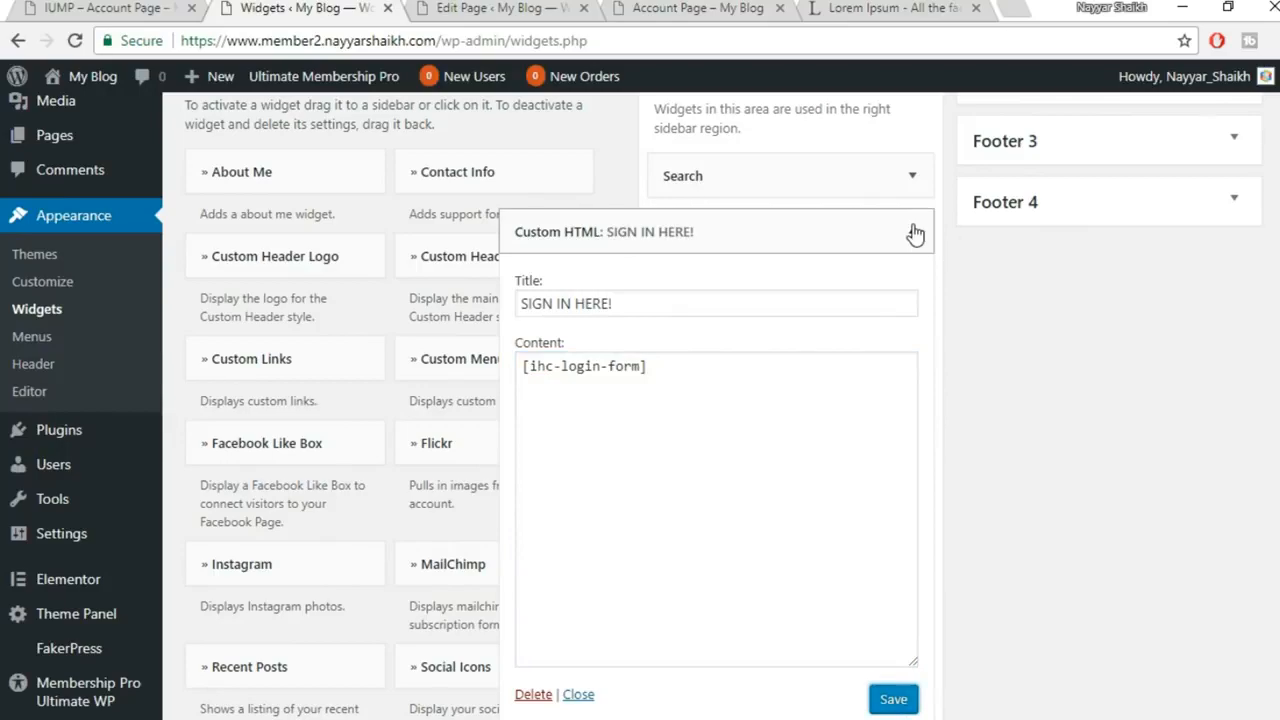
click(912, 231)
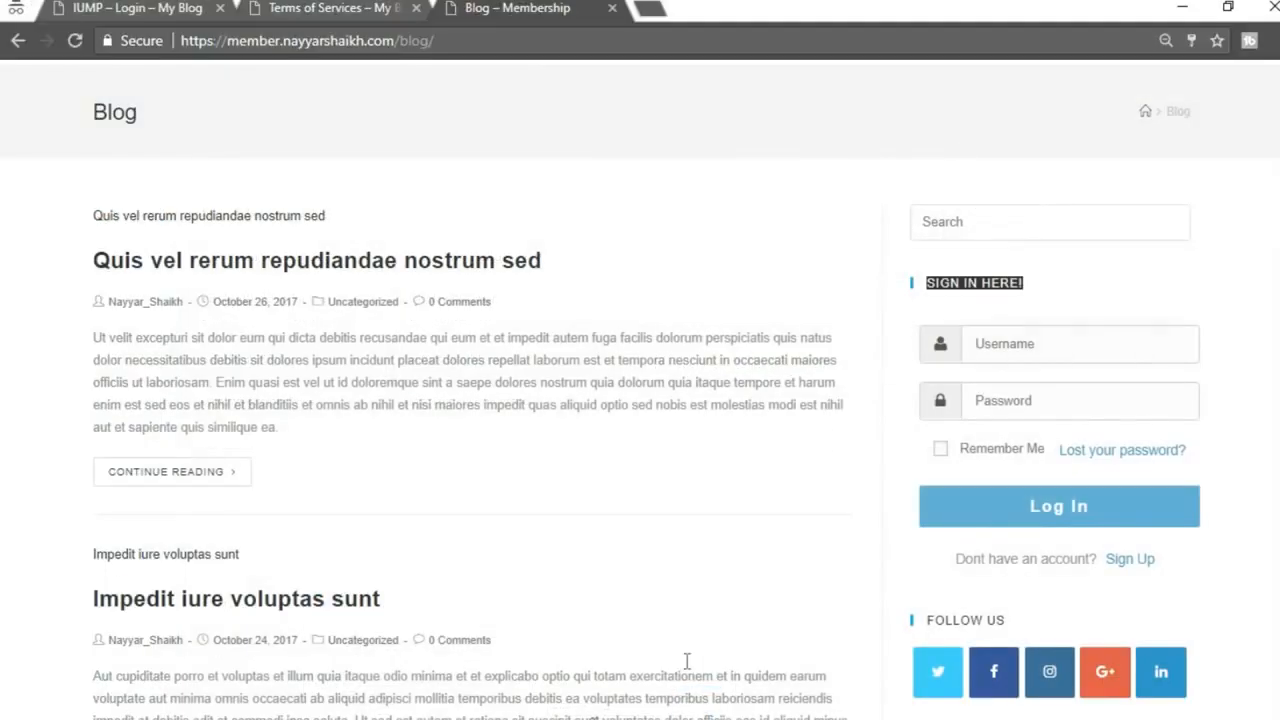
Reload the live IUMP – Login page and check the SIGN IN HERE! form in the sidebar
click(187, 12)
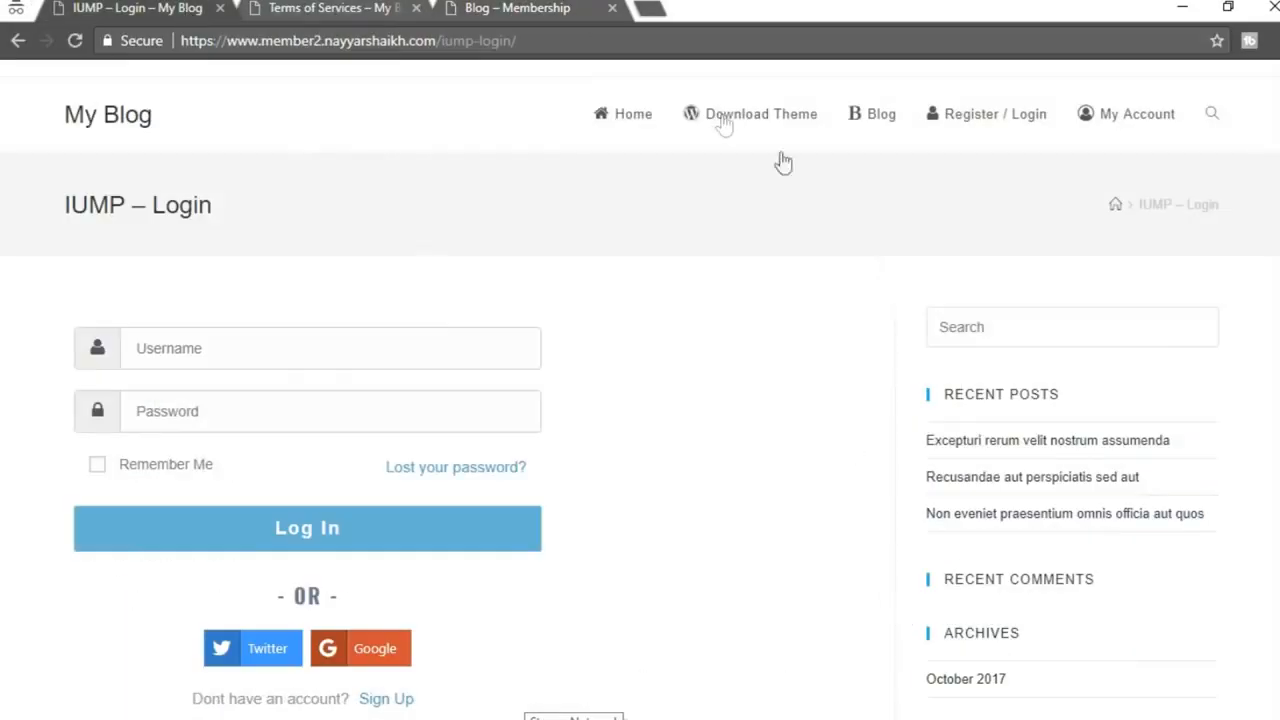
scroll(1010, 398, down, 4)
scroll(1051, 517, up, 3)
scroll(997, 360, up, 1)
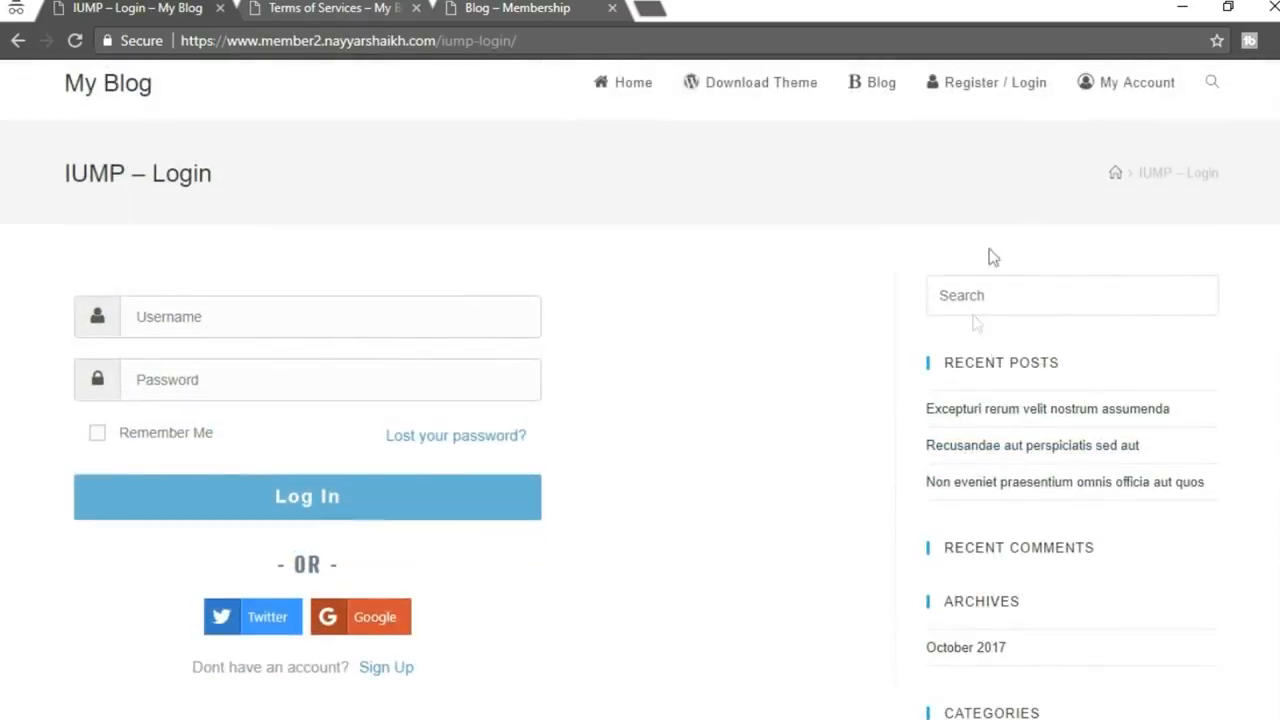
click(76, 41)
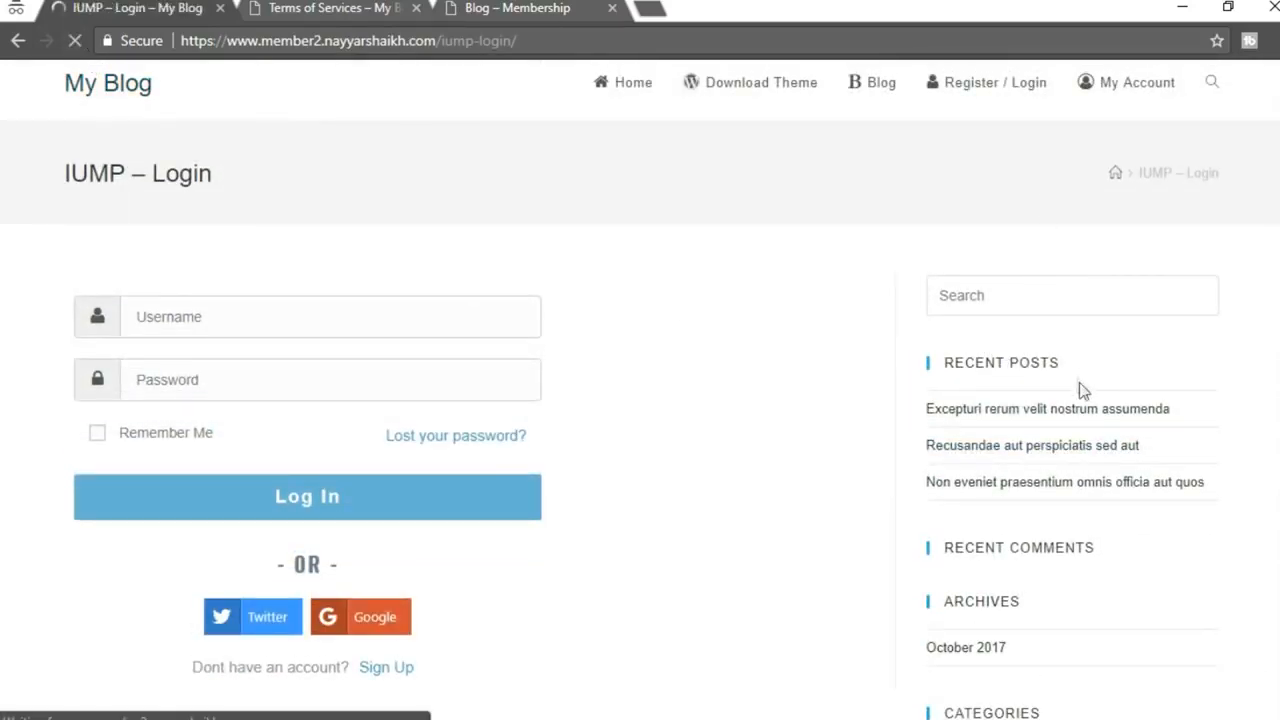
click(1030, 294)
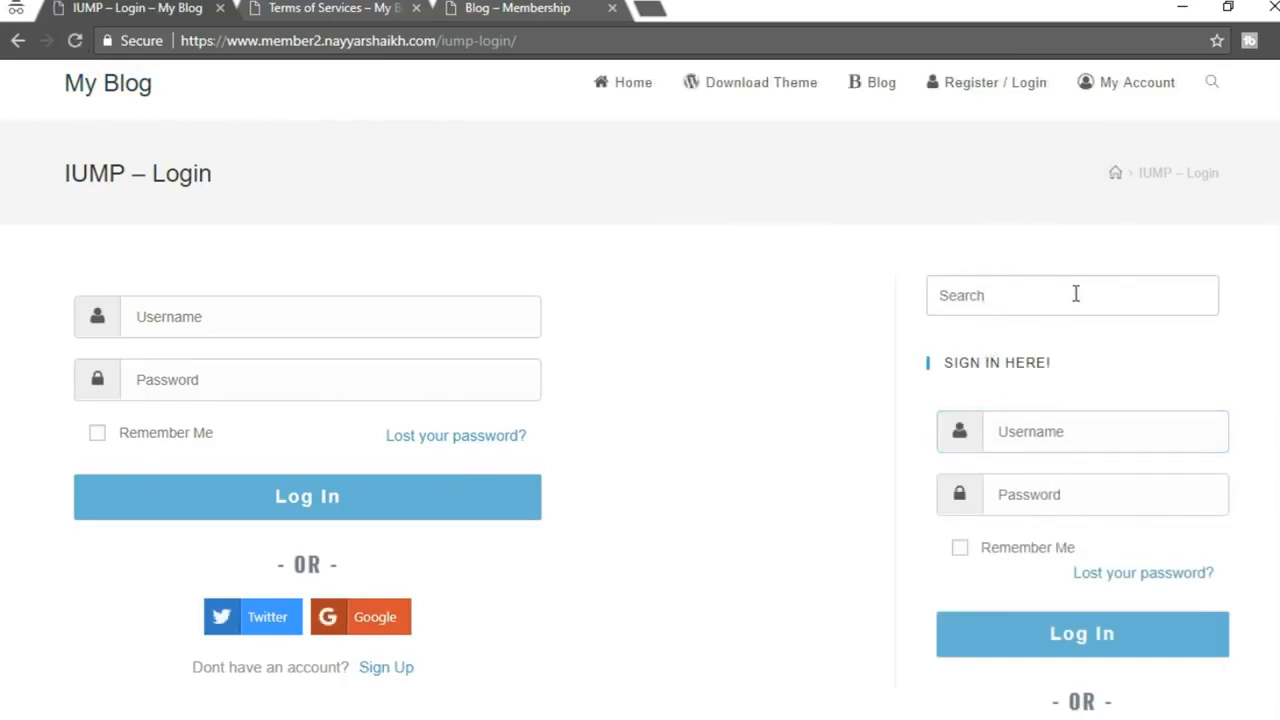
scroll(1077, 317, down, 1)
drag(1063, 266, 955, 268)
click(975, 279)
scroll(1106, 366, down, 1)
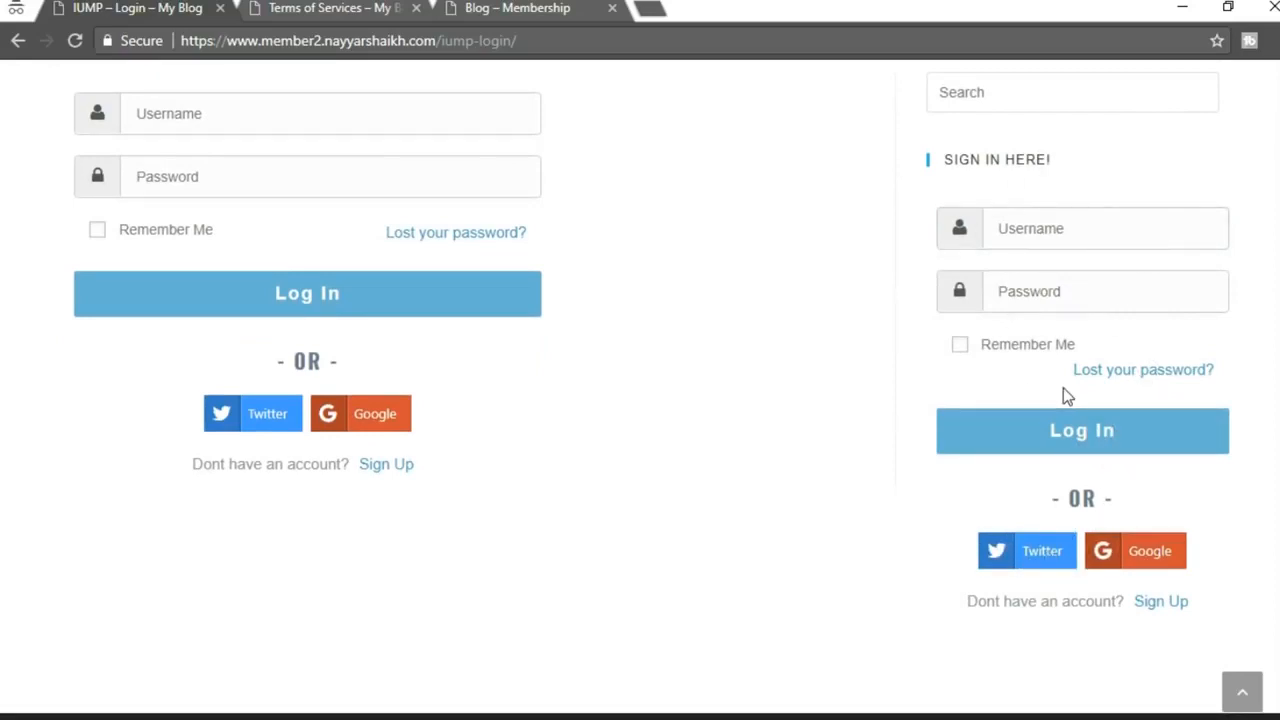
scroll(1063, 390, up, 3)
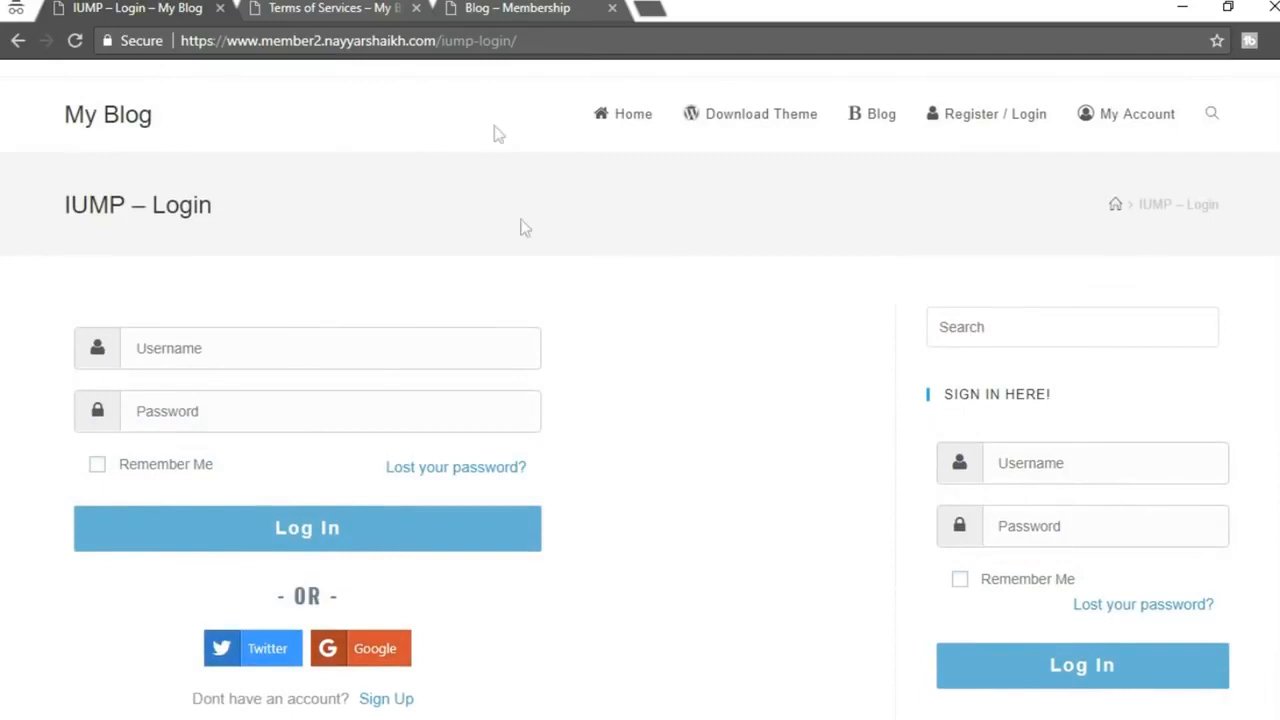
View the FOLLOW US social icons row on the live Blog page
click(493, 7)
scroll(1234, 386, down, 3)
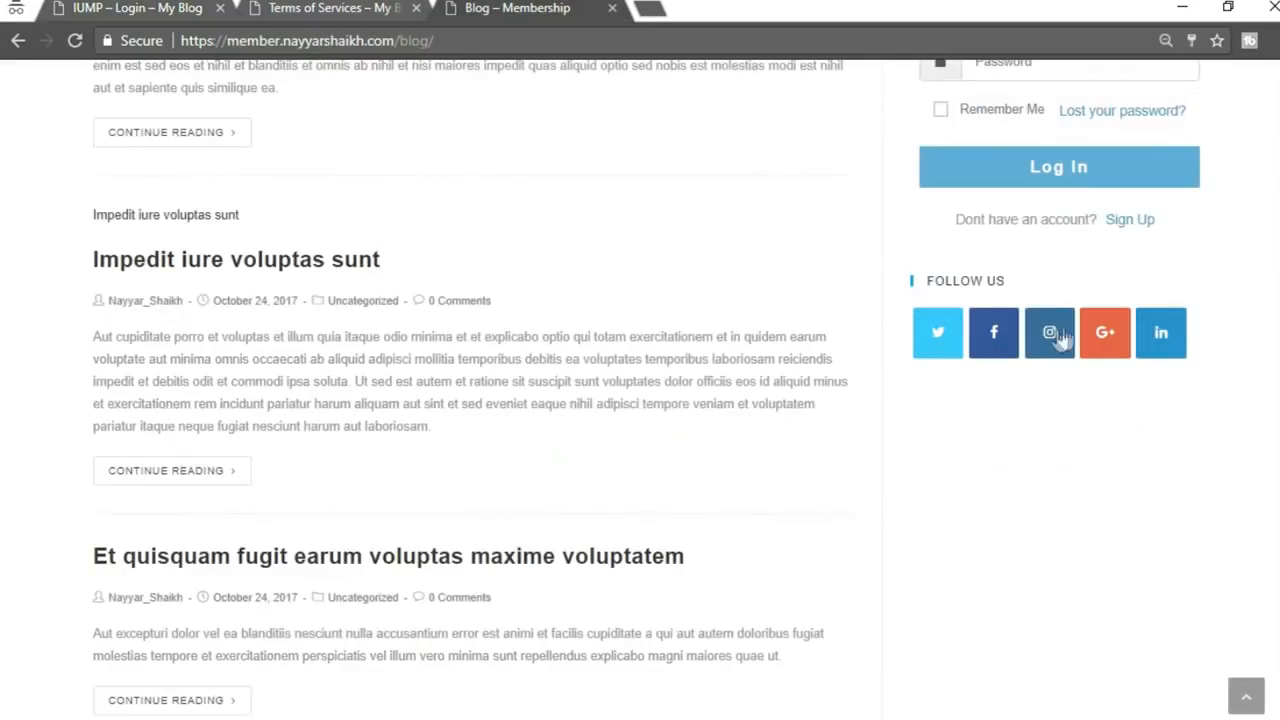
drag(946, 277, 923, 286)
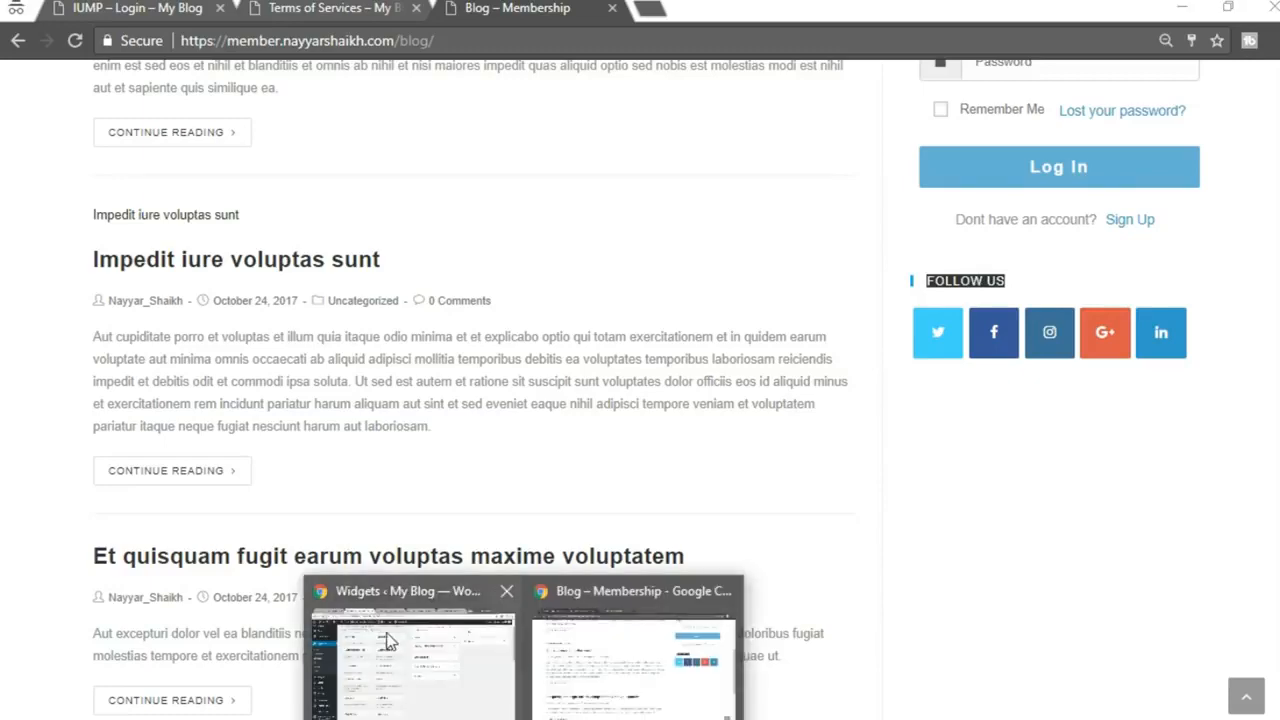
click(390, 640)
Add a Social Icons widget to the Right Sidebar
scroll(970, 452, up, 1)
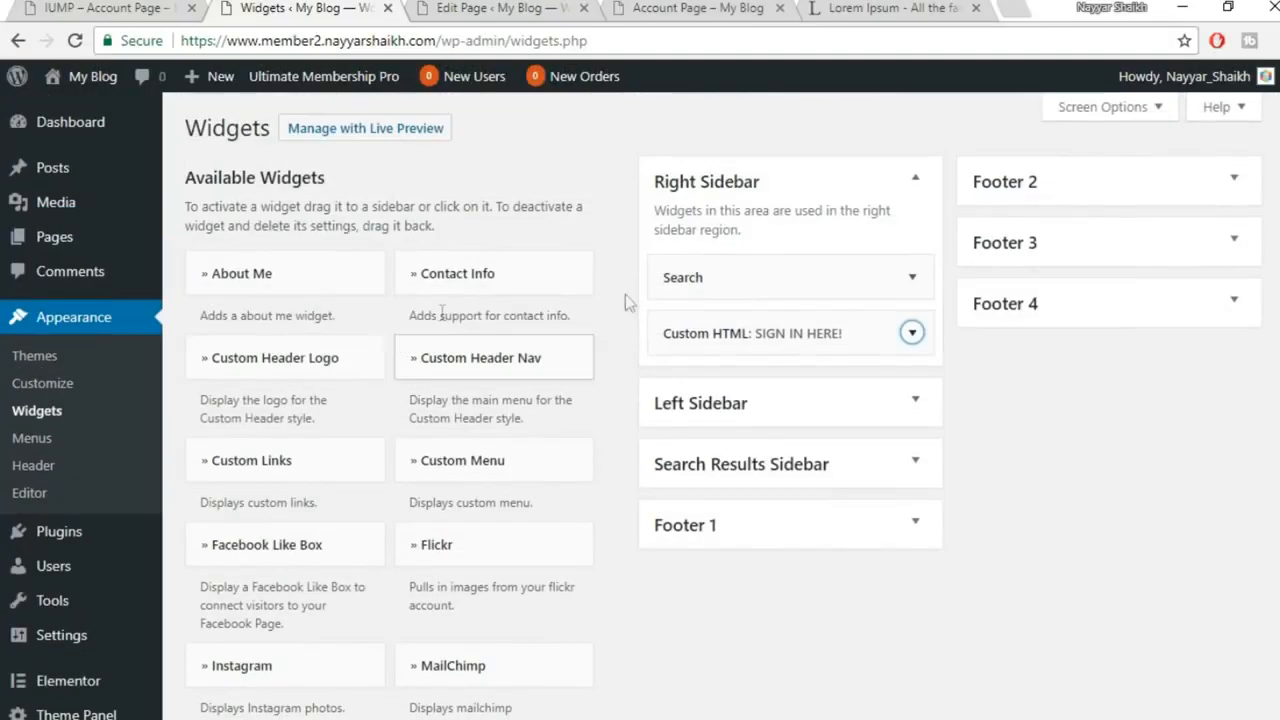
scroll(632, 349, down, 3)
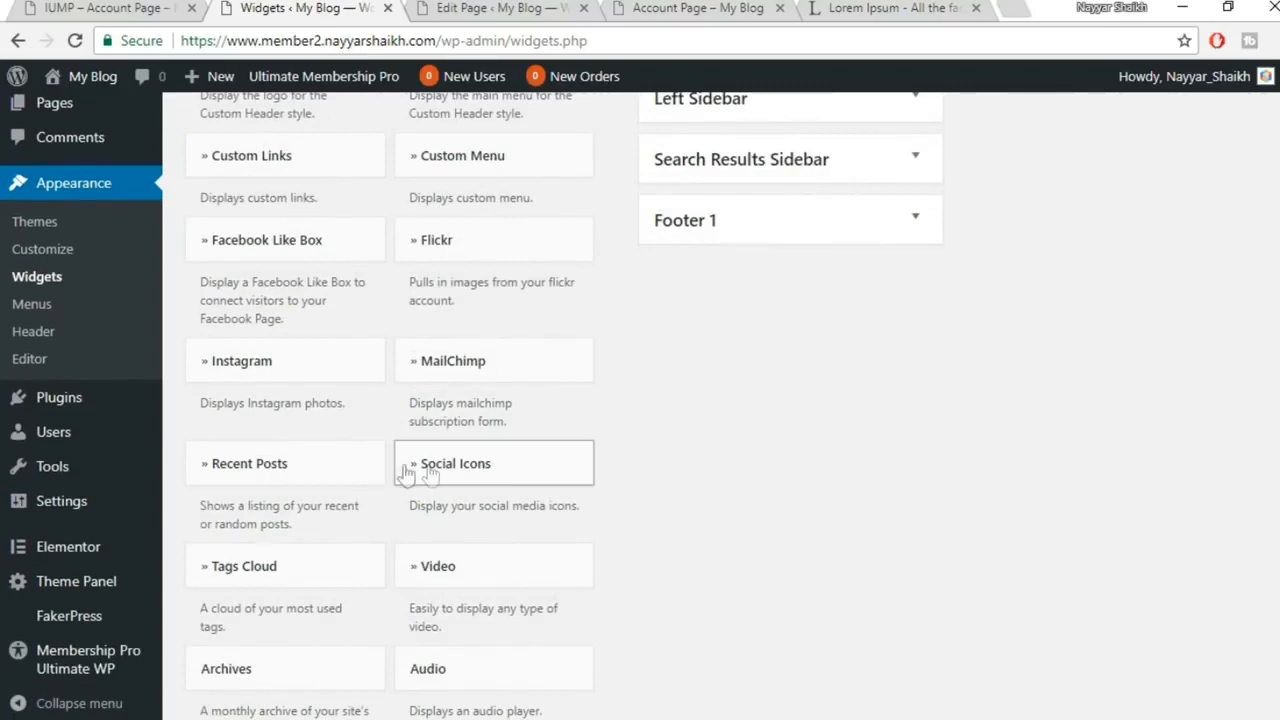
click(557, 474)
scroll(784, 400, down, 2)
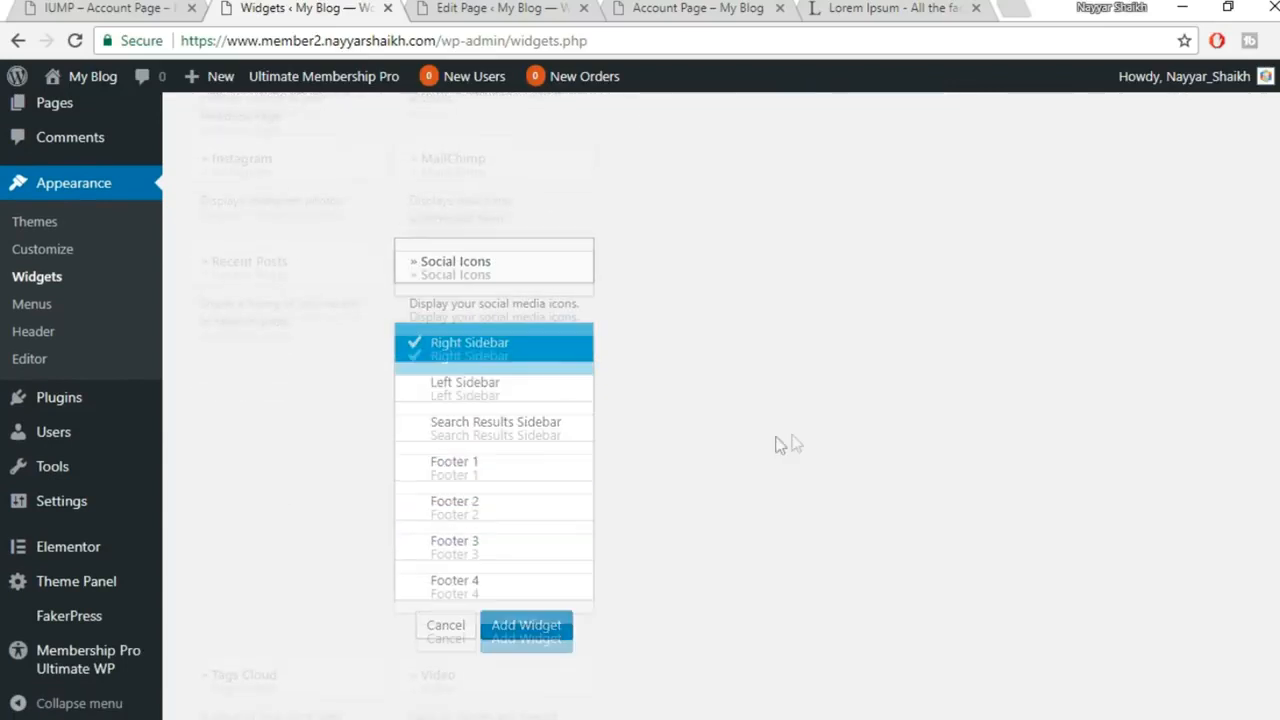
click(545, 626)
scroll(1110, 482, down, 2)
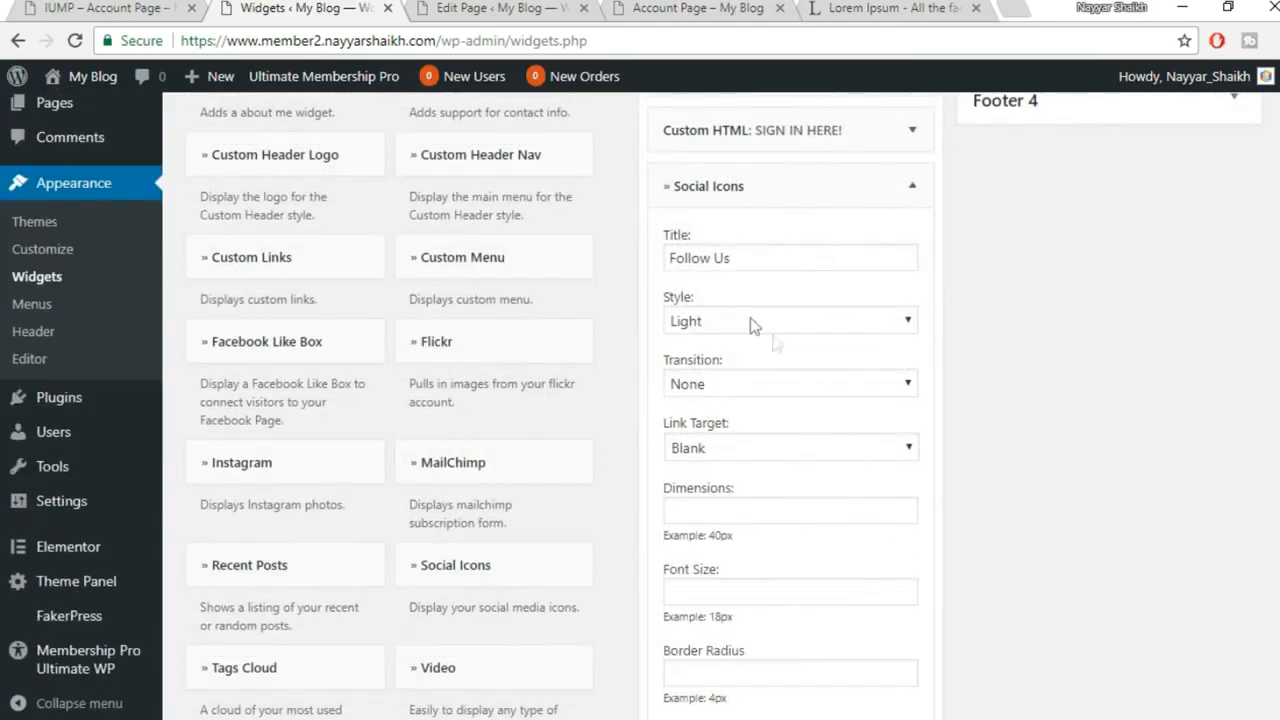
Keep the Follow Us widget's Light icon style and review its Dimensions and Twitter link fields
drag(751, 258, 632, 251)
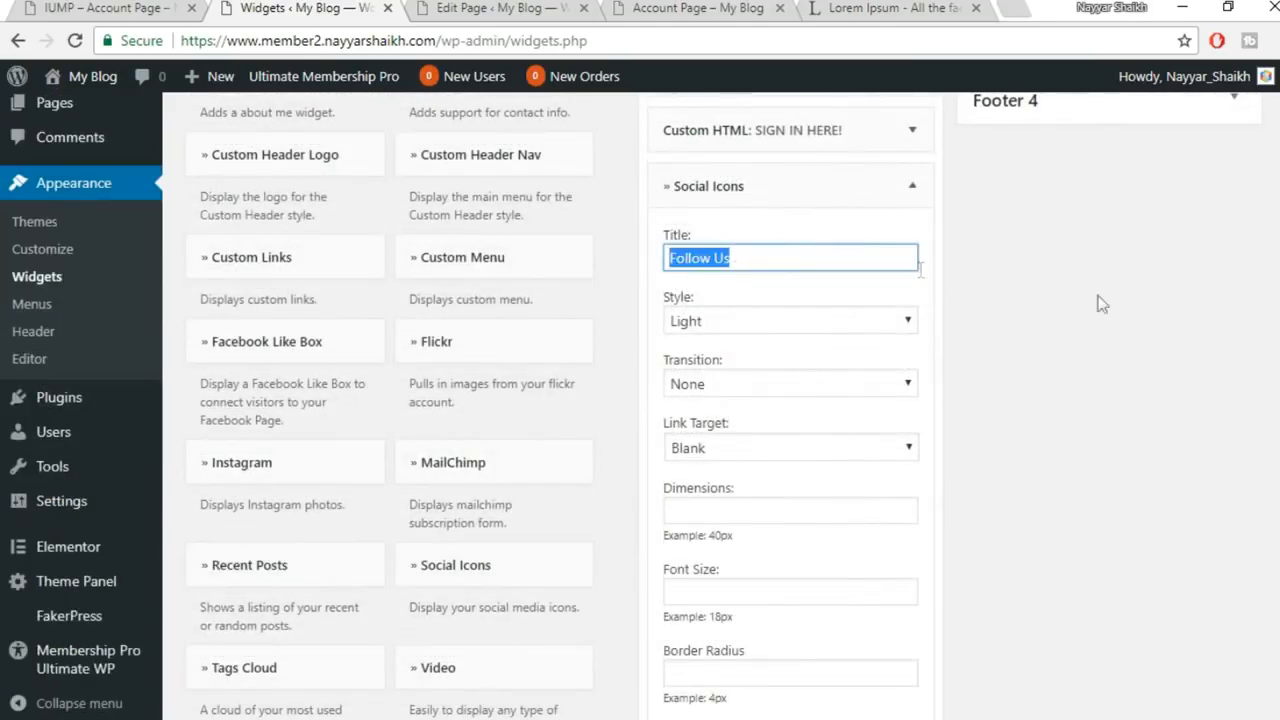
scroll(1158, 317, down, 1)
click(770, 220)
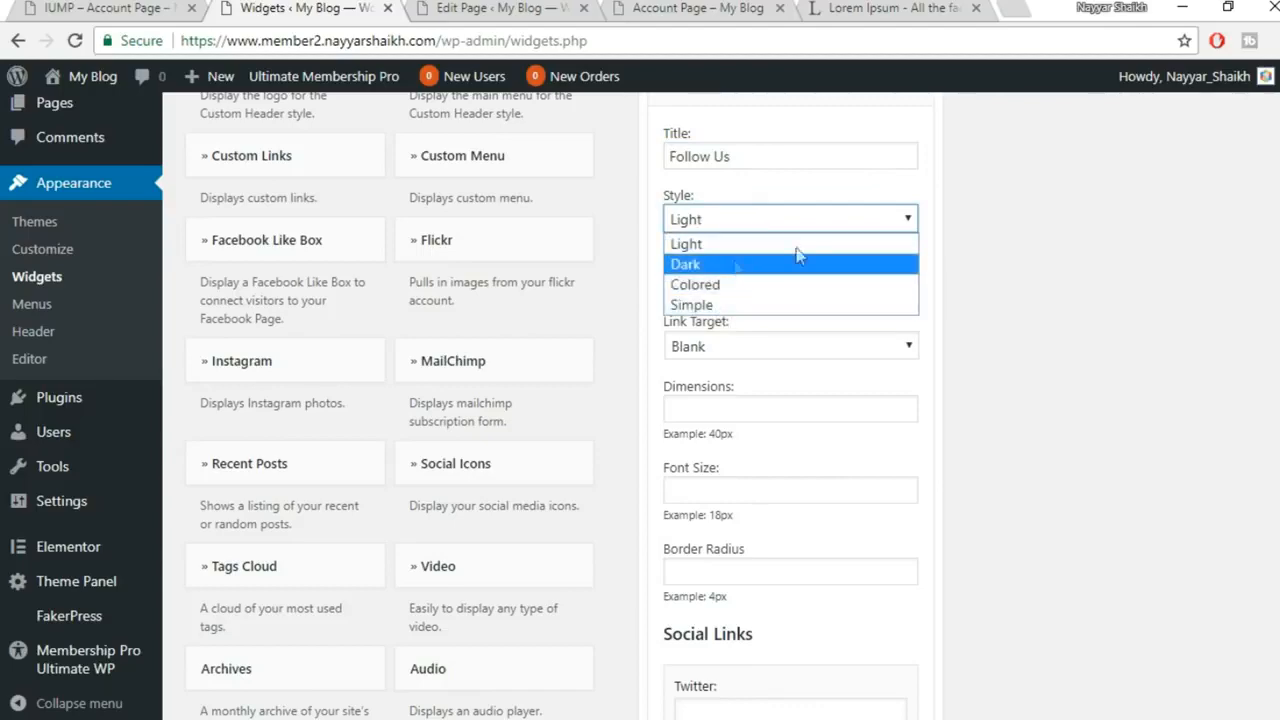
click(942, 238)
click(791, 223)
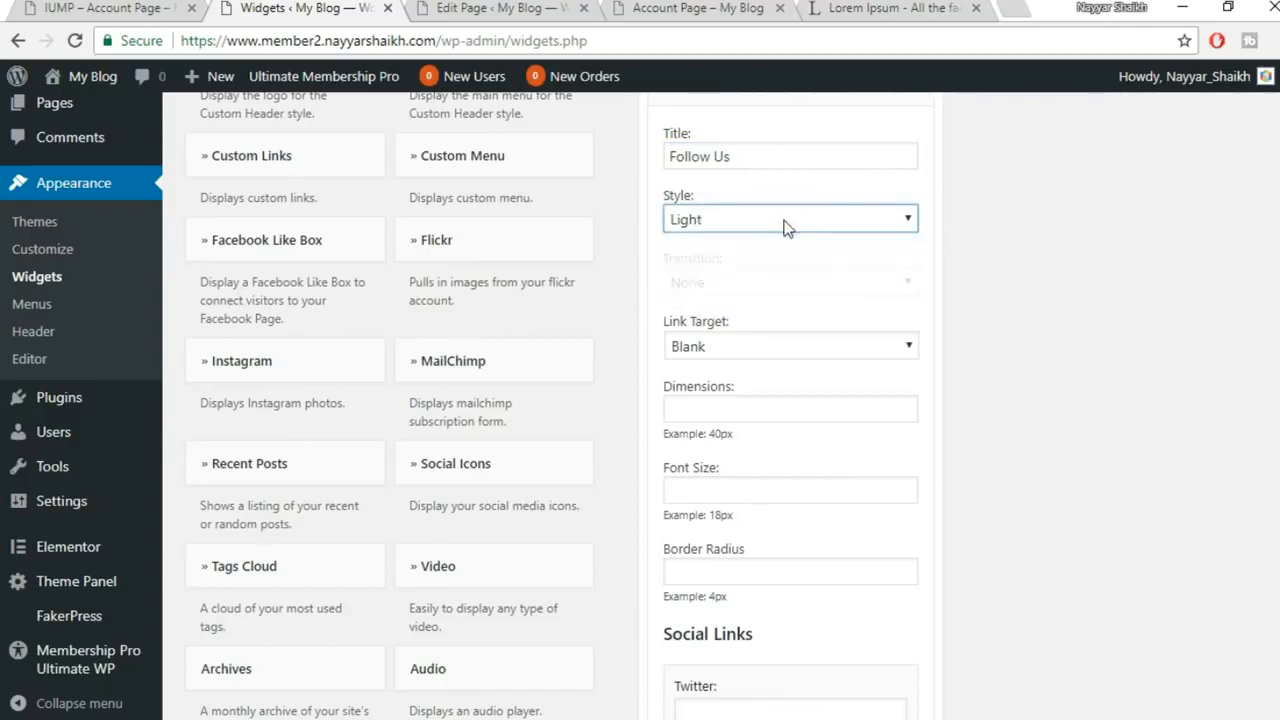
scroll(1078, 252, down, 2)
scroll(1078, 253, up, 1)
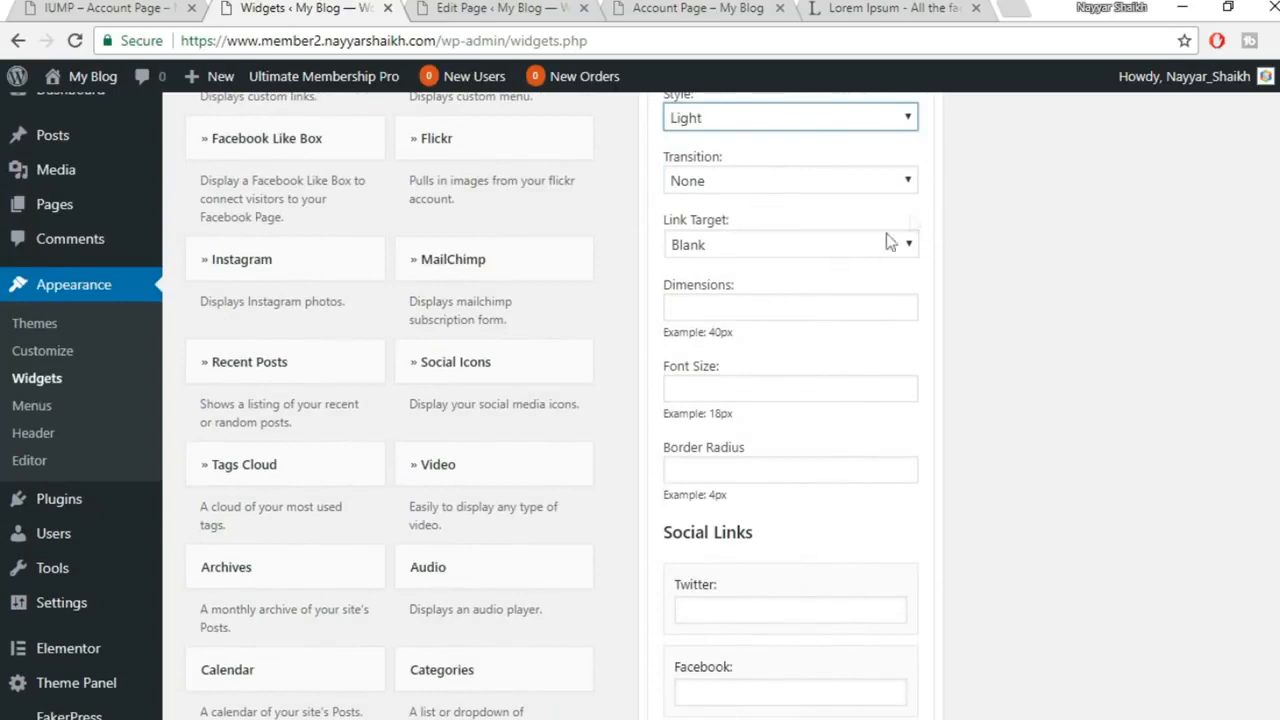
scroll(1049, 296, down, 1)
click(748, 210)
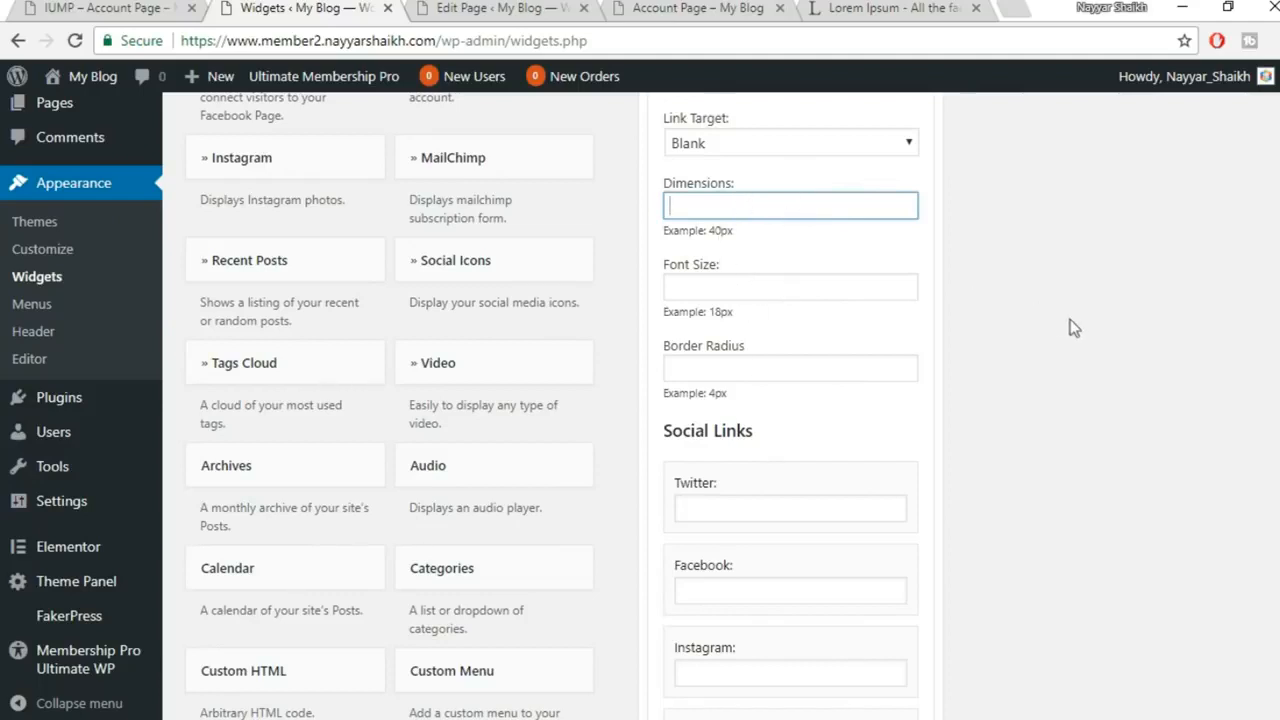
scroll(1066, 317, down, 1)
scroll(1128, 316, down, 1)
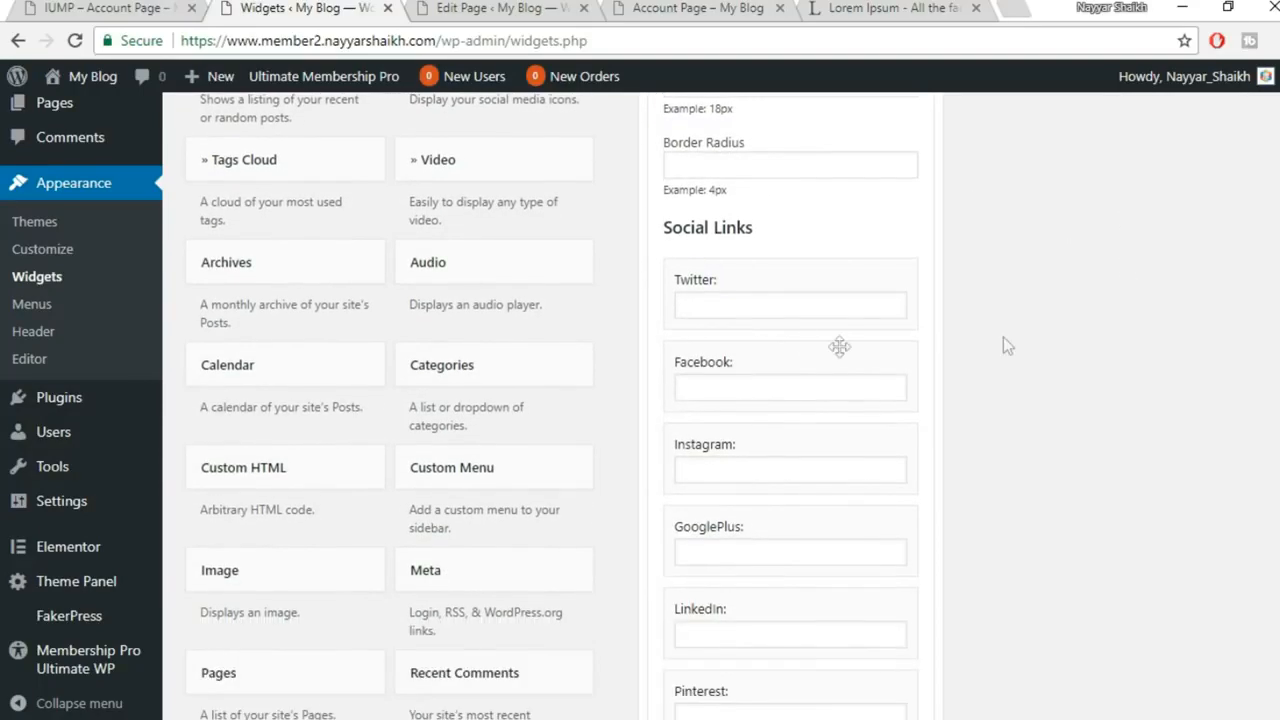
click(797, 309)
scroll(876, 297, down, 1)
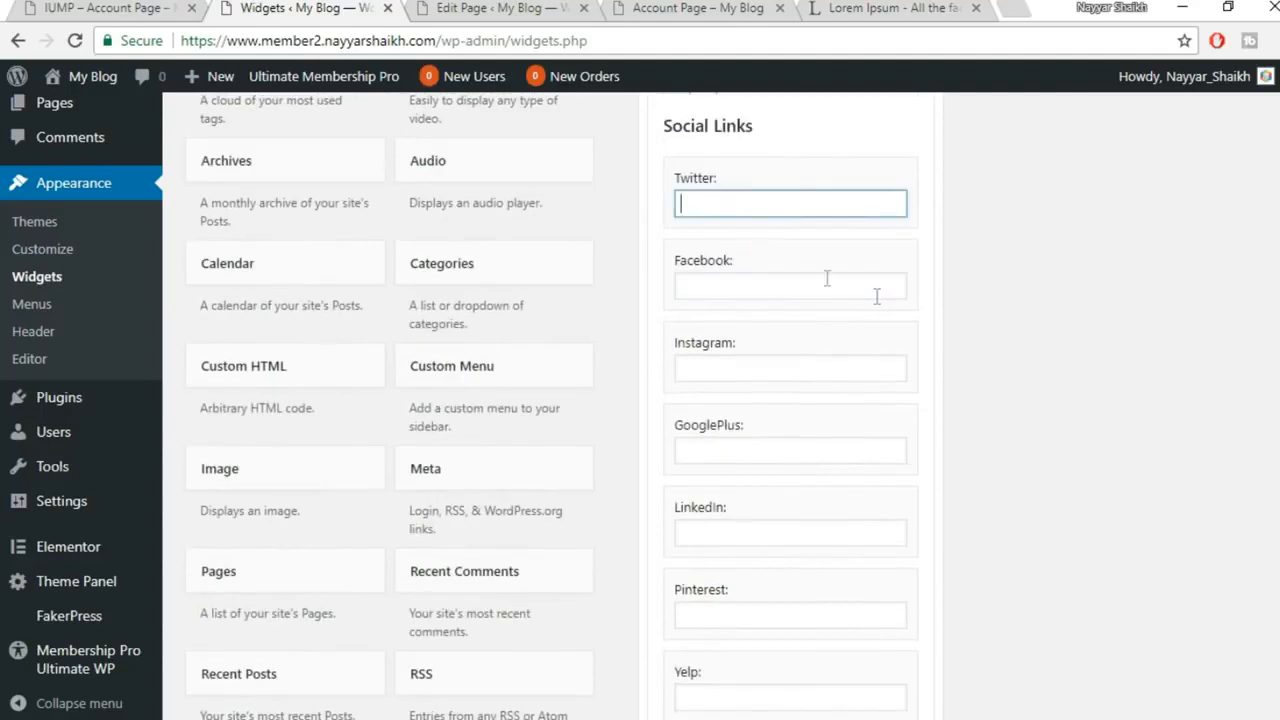
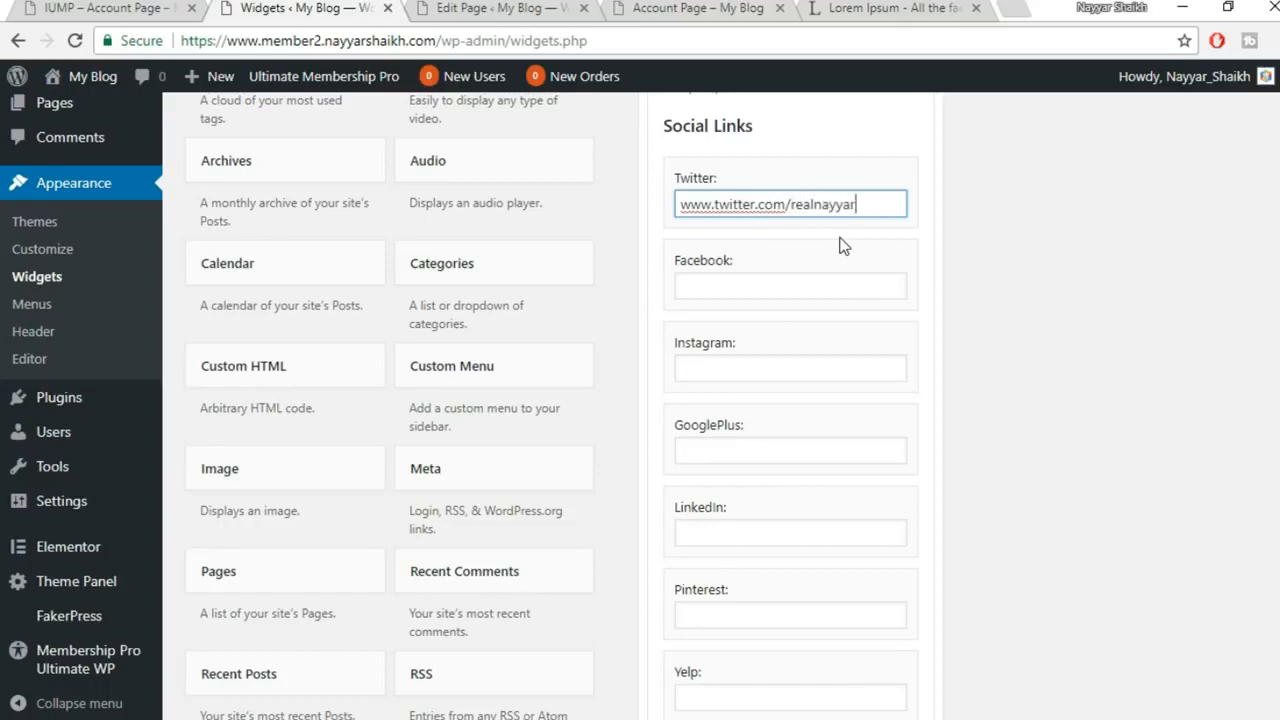
Fill the Facebook field with the Twitter link, changing 'twitter' to 'facebook'
click(811, 290)
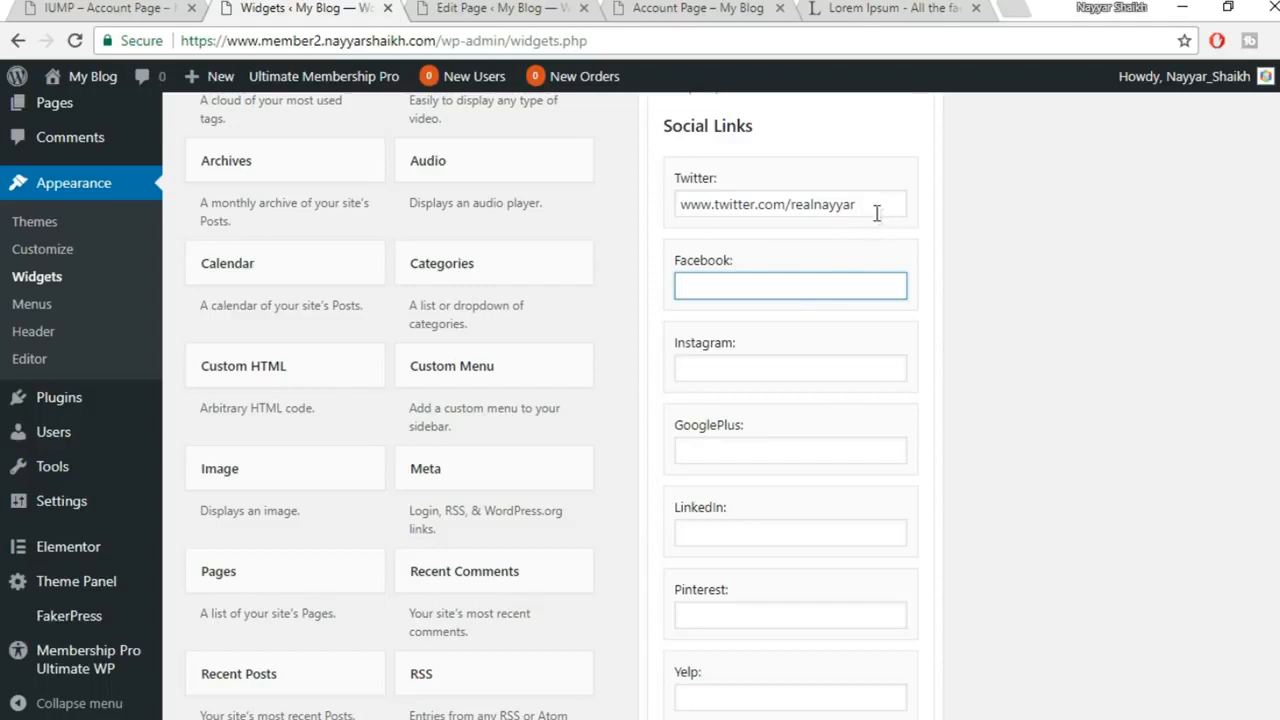
drag(878, 205, 676, 200)
key(ctrl+c)
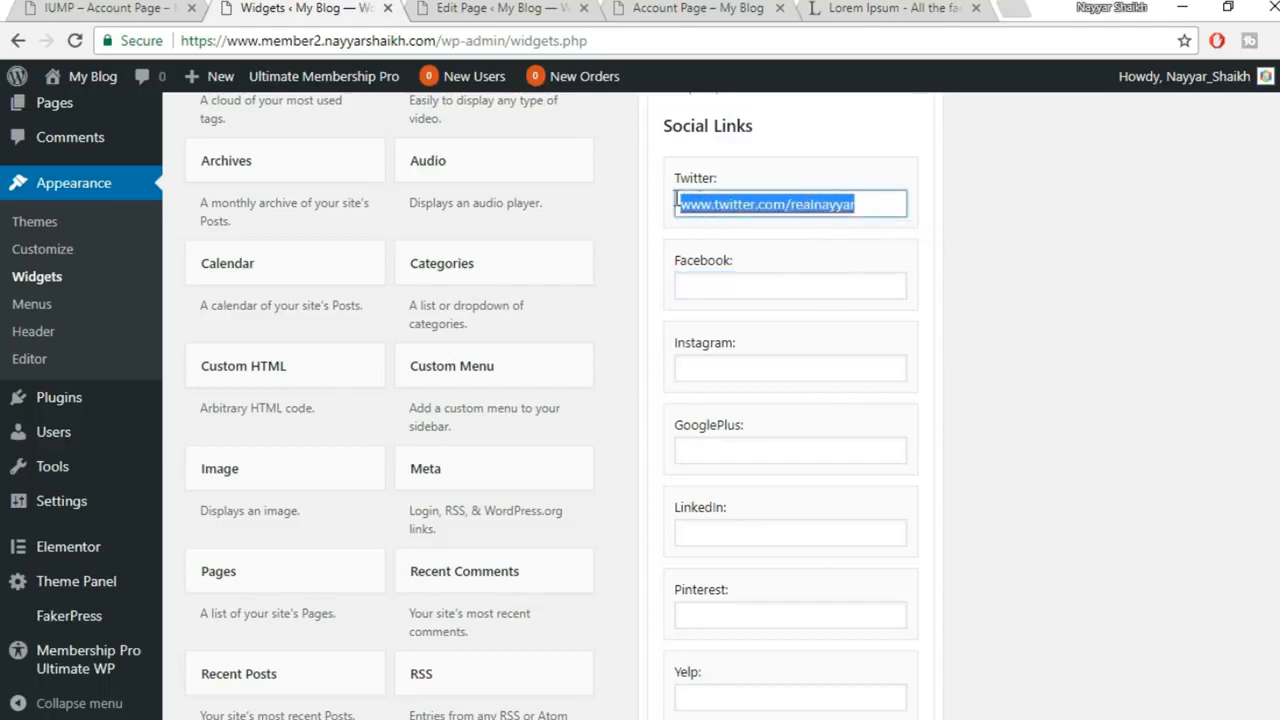
click(763, 295)
key(ctrl+v)
drag(756, 290, 711, 291)
text(facebook)
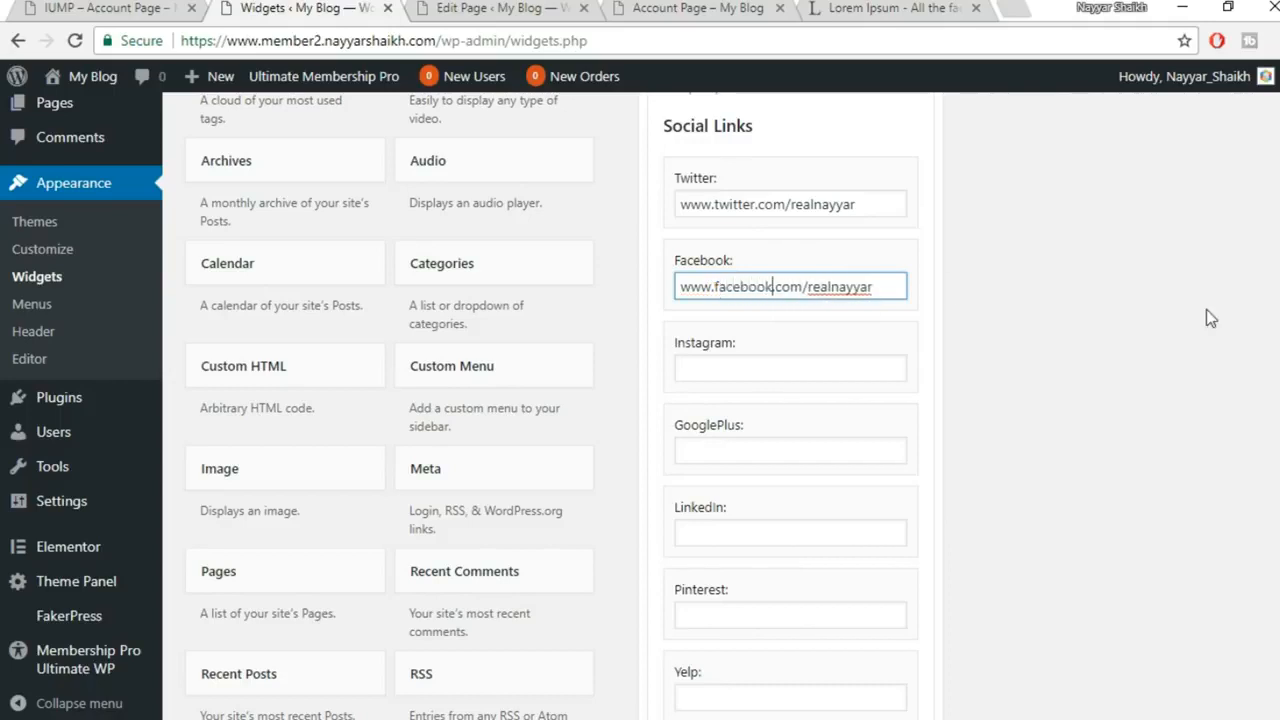
Copy the YouTube channel address from a new browser tab into the Youtube field
scroll(1007, 312, down, 1)
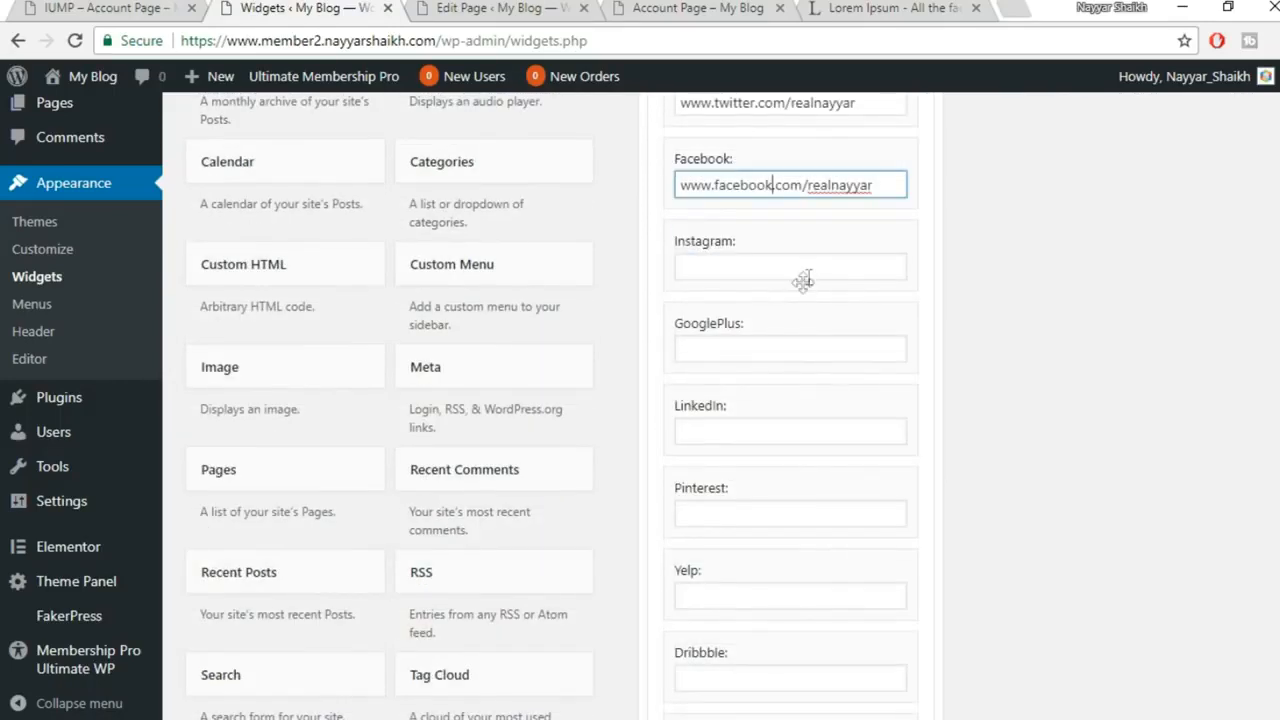
scroll(785, 290, down, 5)
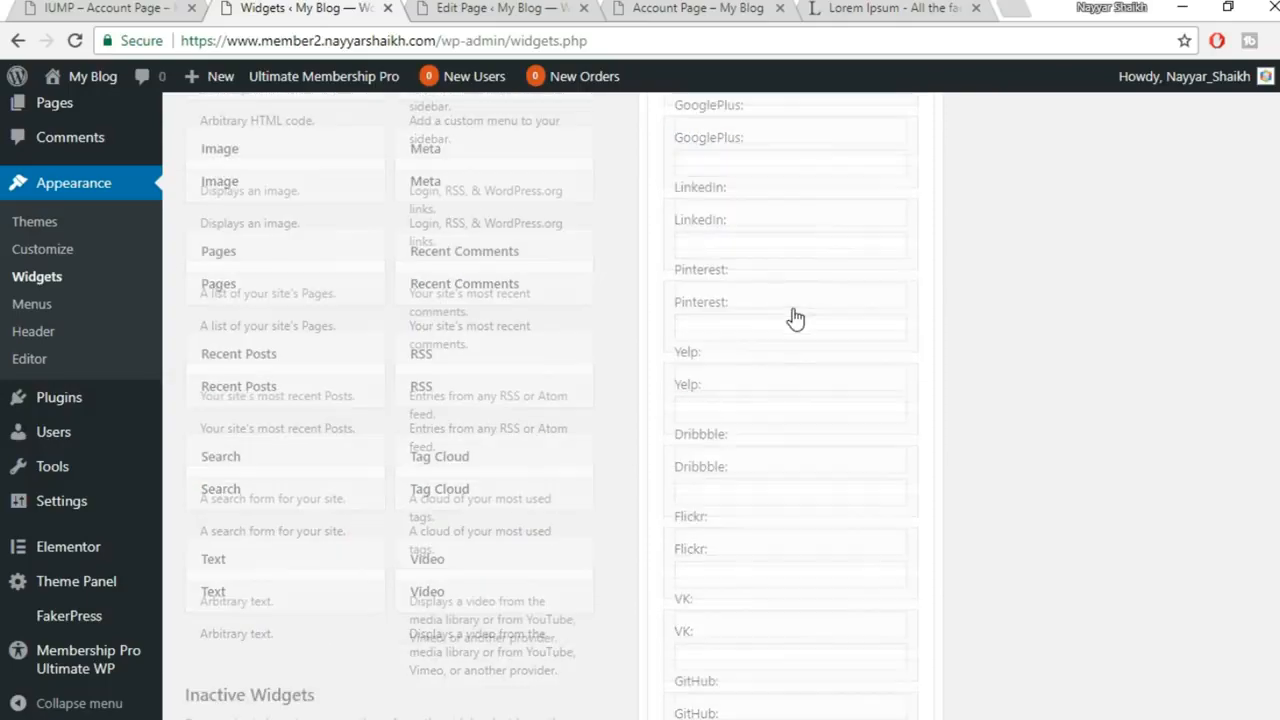
scroll(797, 322, down, 6)
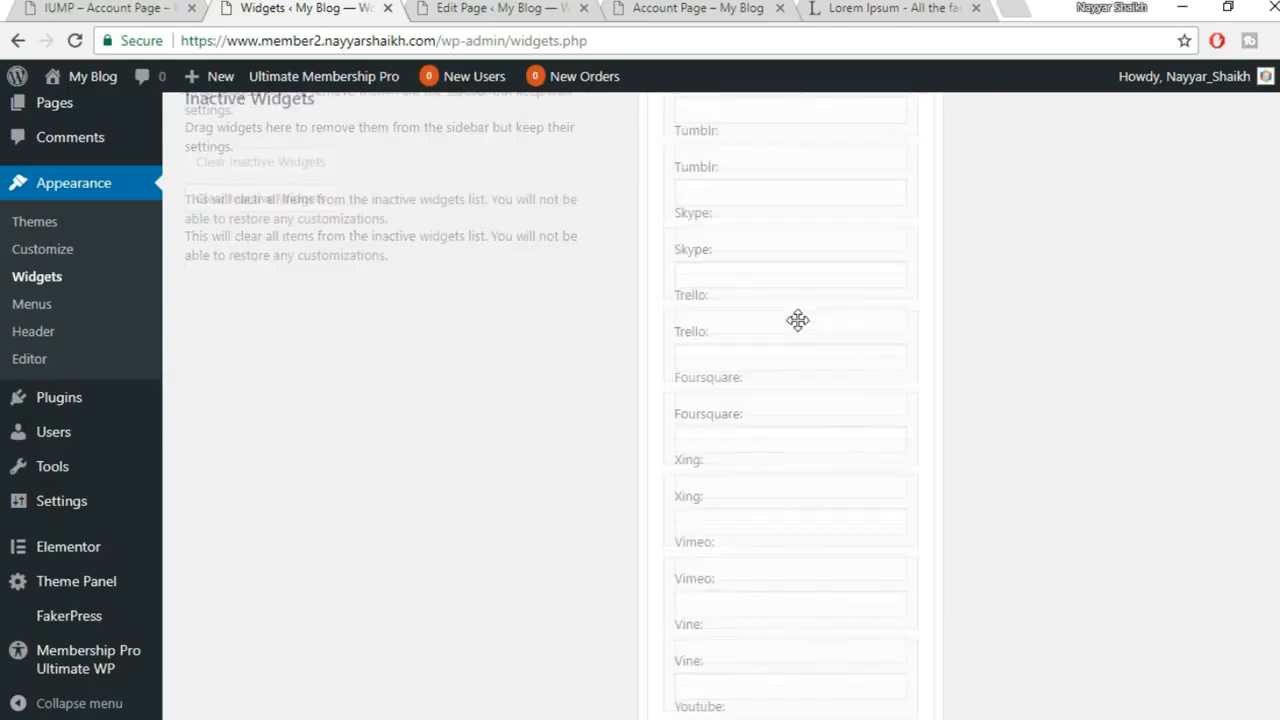
click(757, 476)
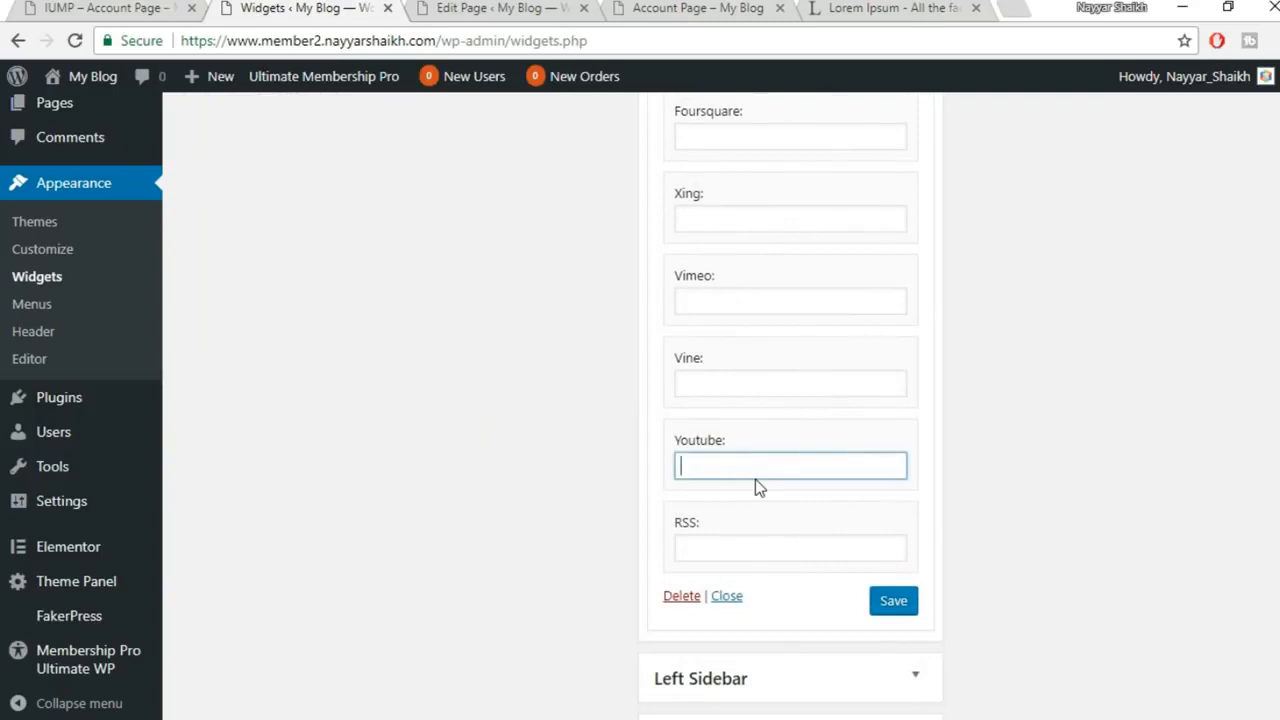
click(1016, 10)
text(y)
key(ctrl+c)
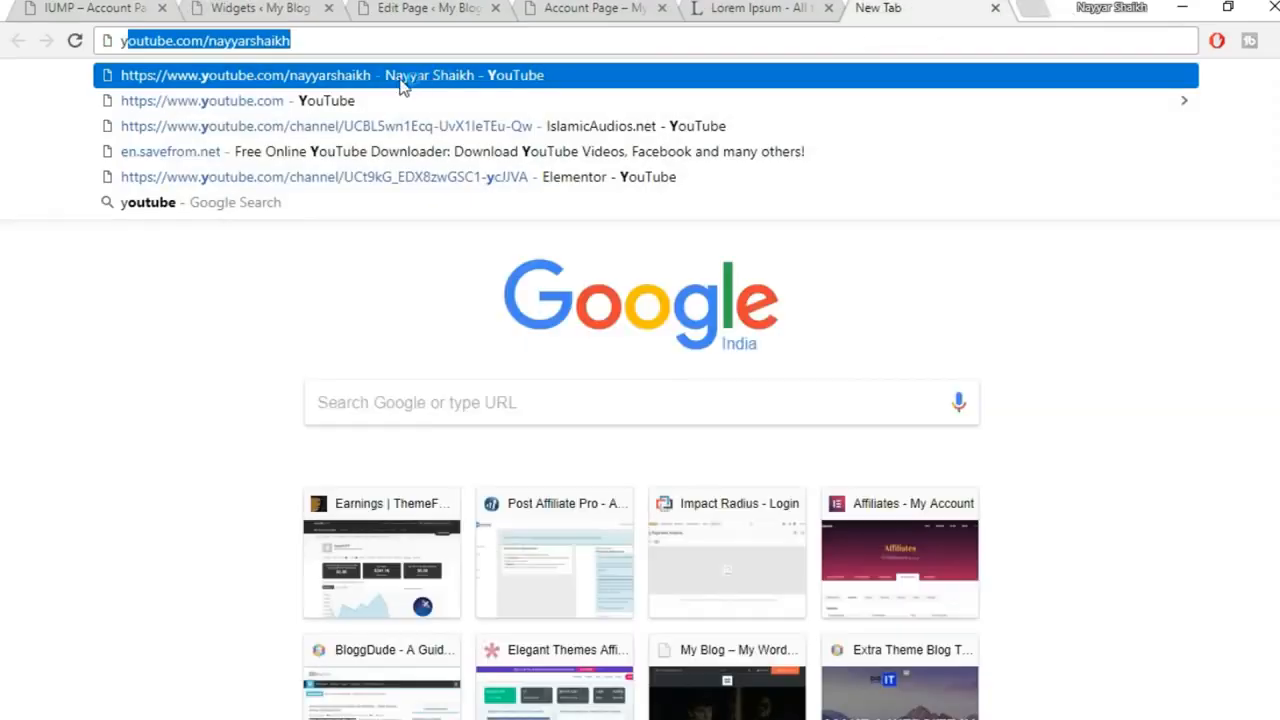
click(268, 10)
key(ctrl+v)
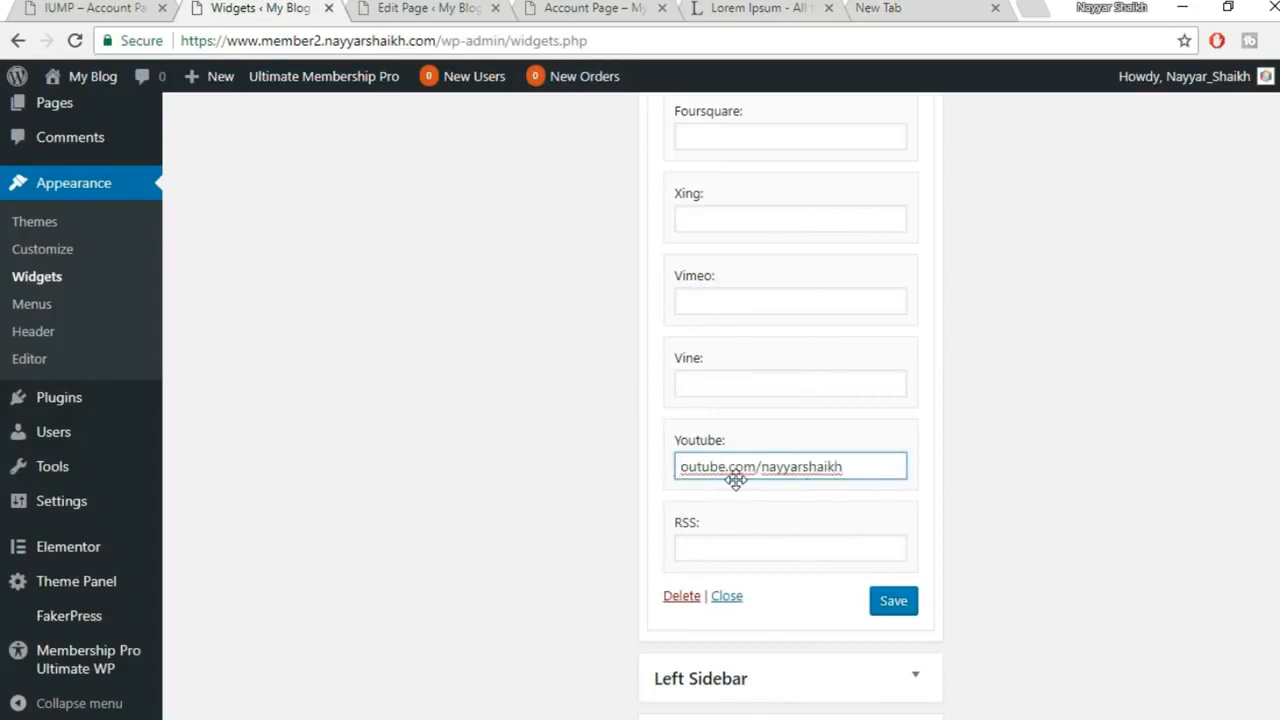
Tidy the start of the Youtube link and save the Follow Us widget
key(Home)
text(yout)
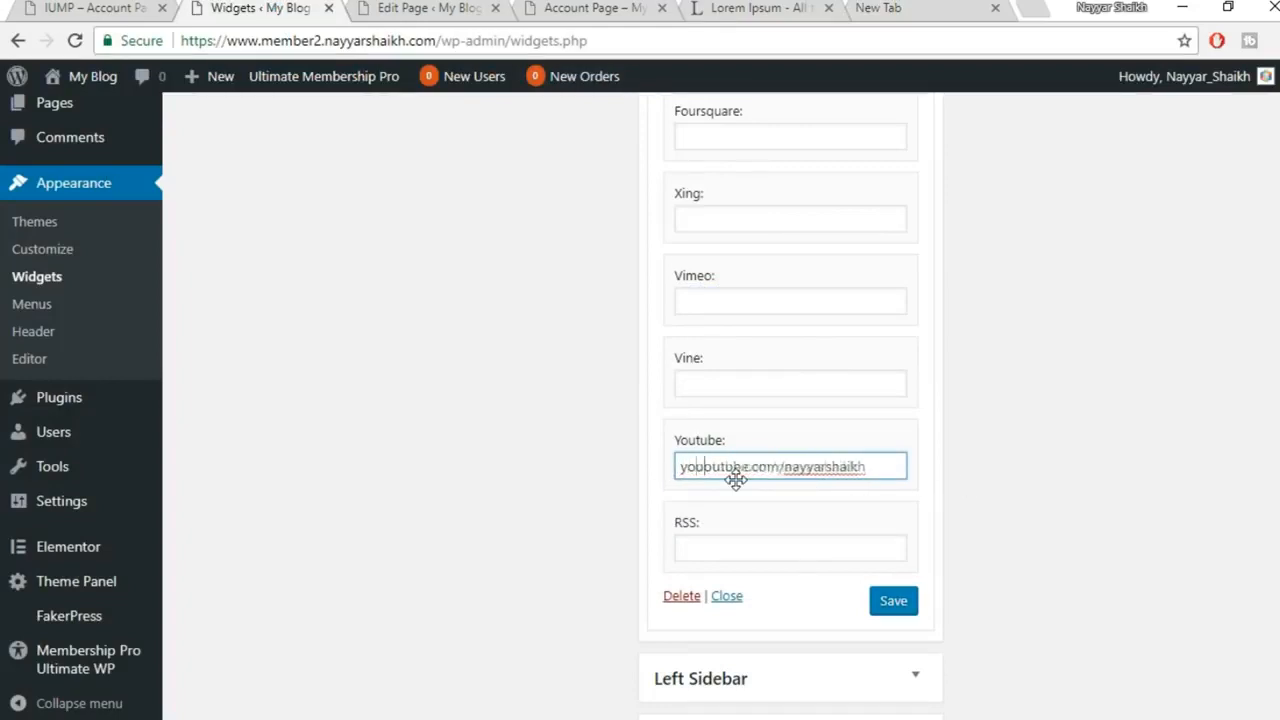
key(BackSpace)
key(BackSpace)
key(BackSpace)
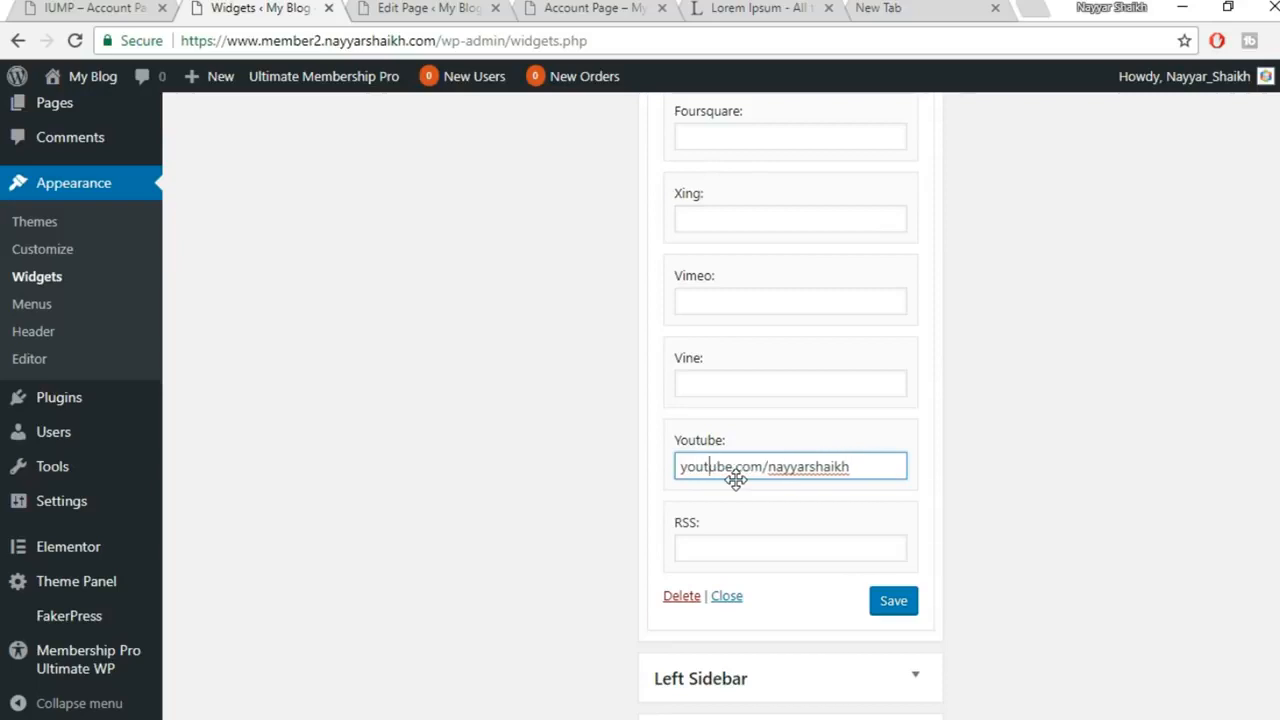
click(895, 603)
mouse_move(567, 700)
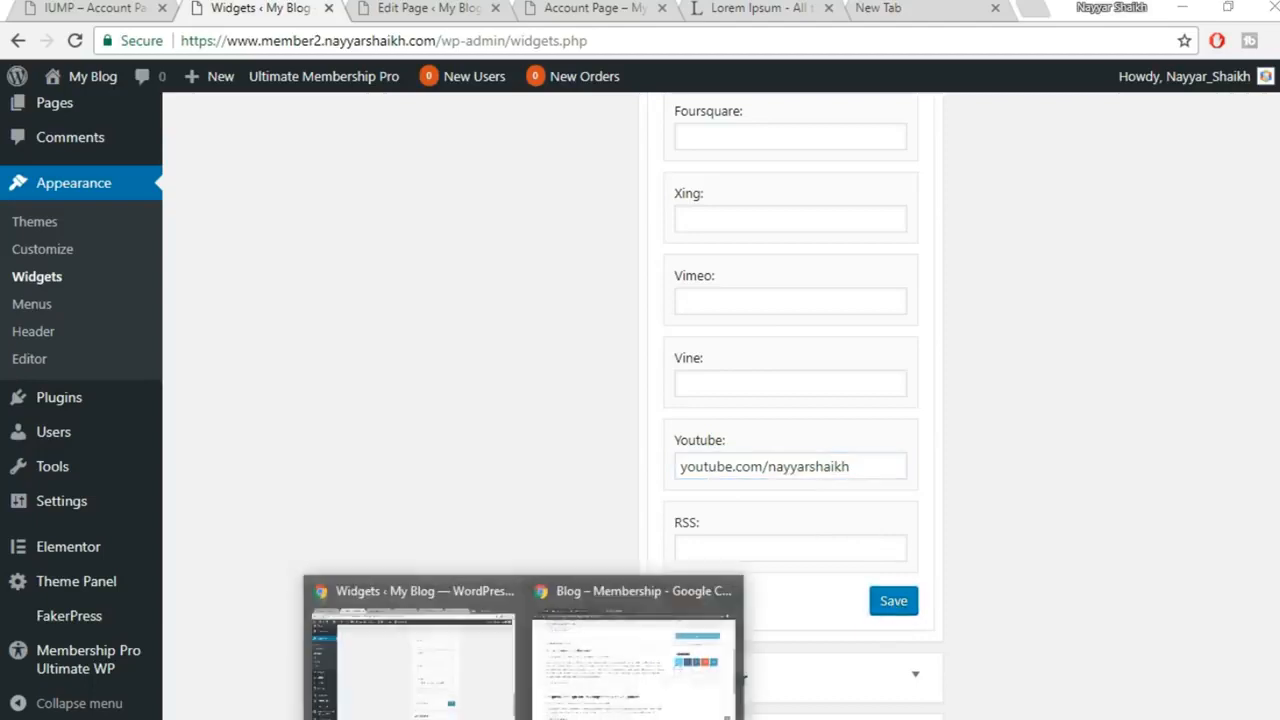
click(632, 697)
click(115, 10)
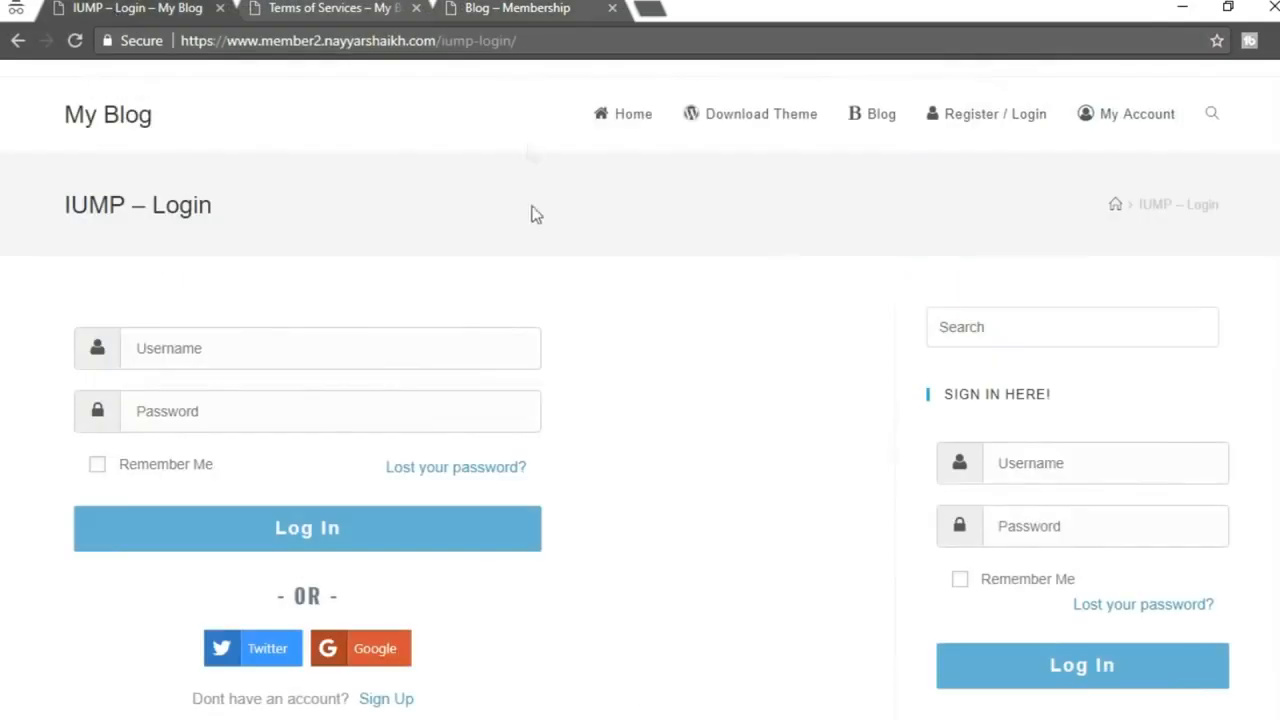
scroll(737, 305, down, 3)
click(75, 41)
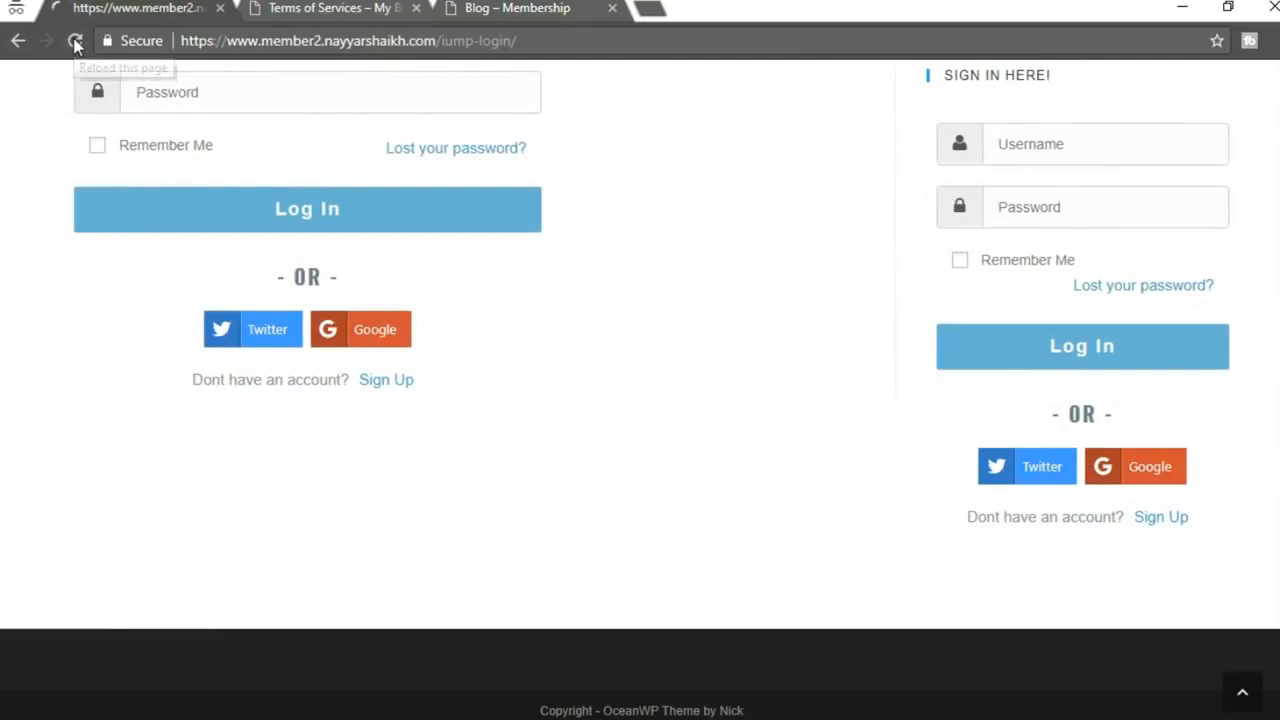
scroll(896, 163, down, 3)
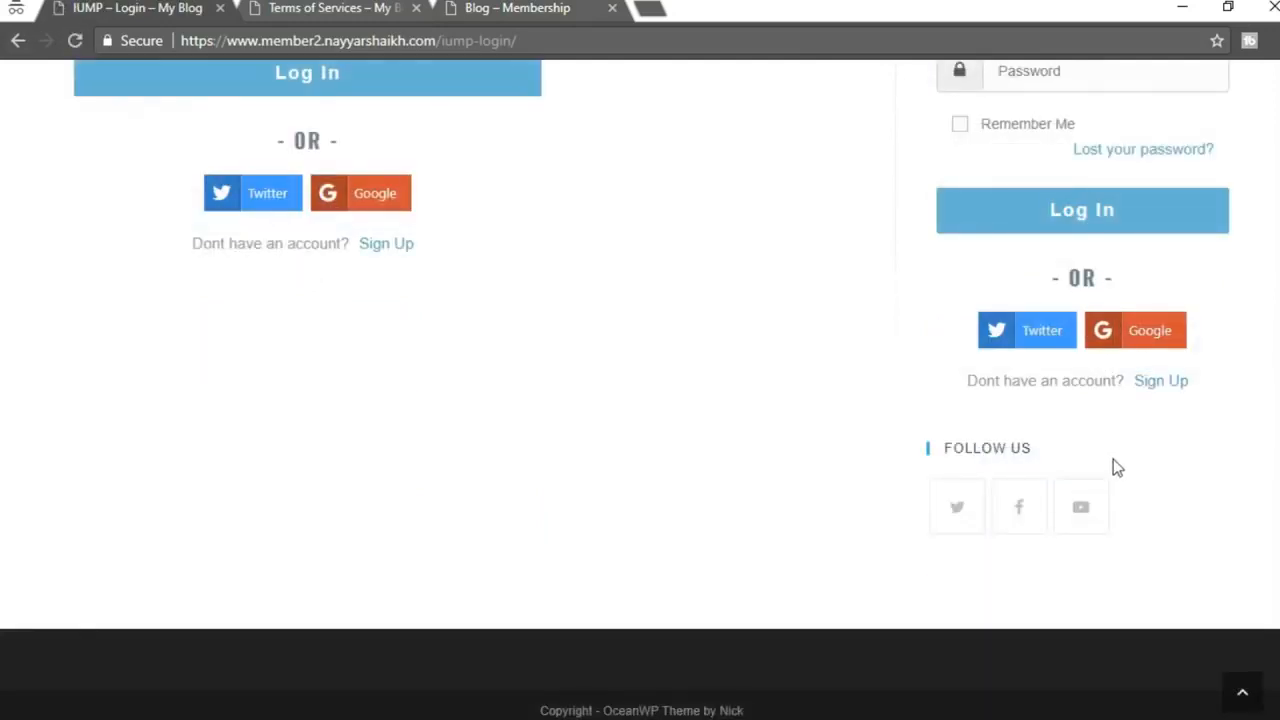
drag(962, 448, 1048, 454)
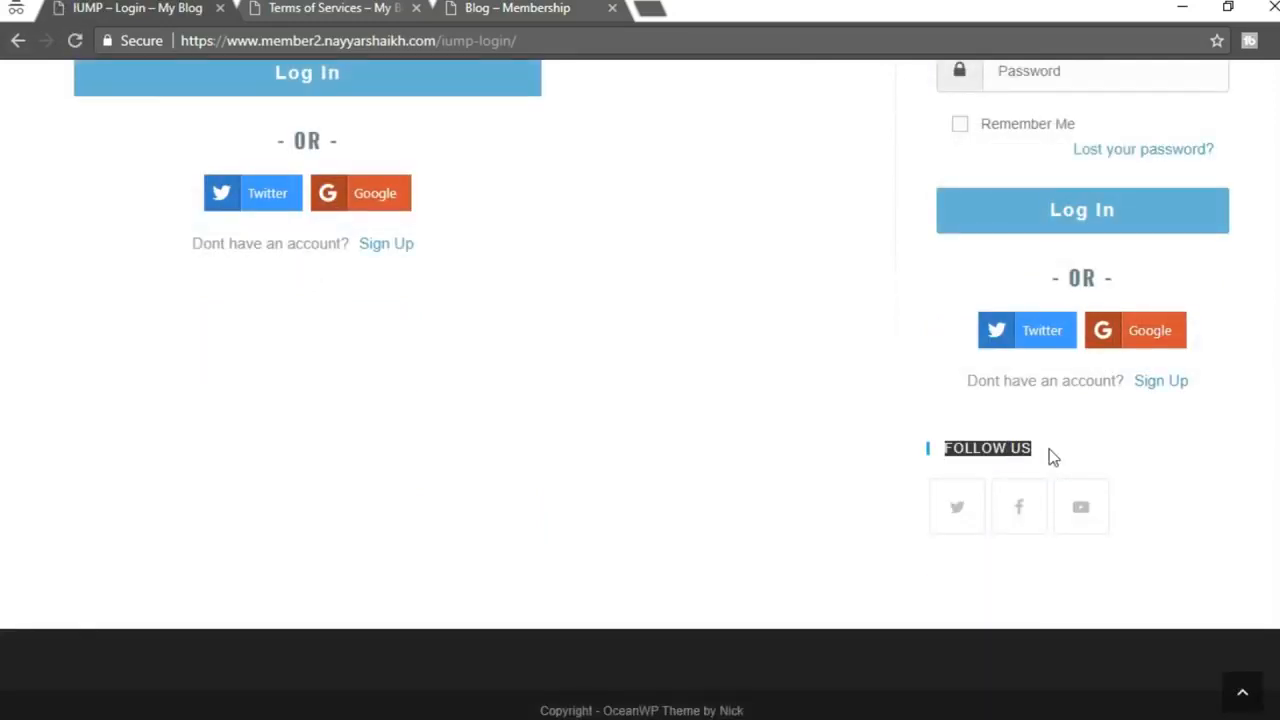
click(961, 520)
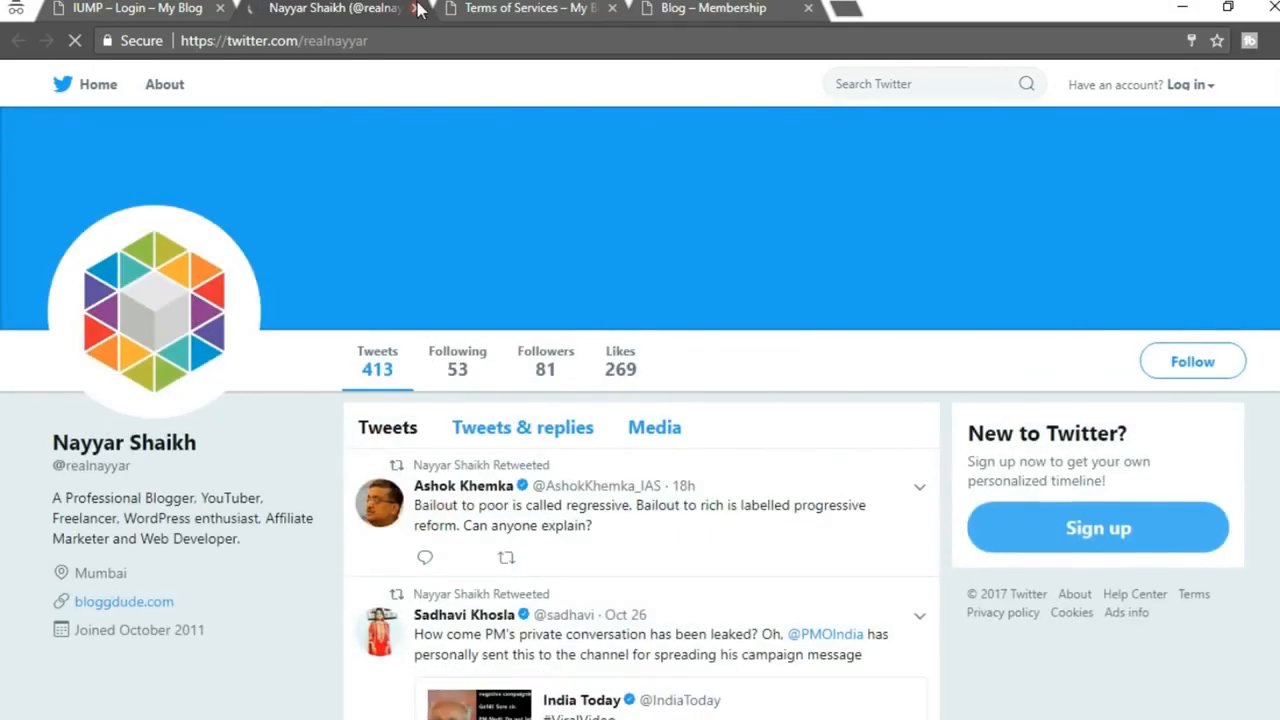
click(415, 8)
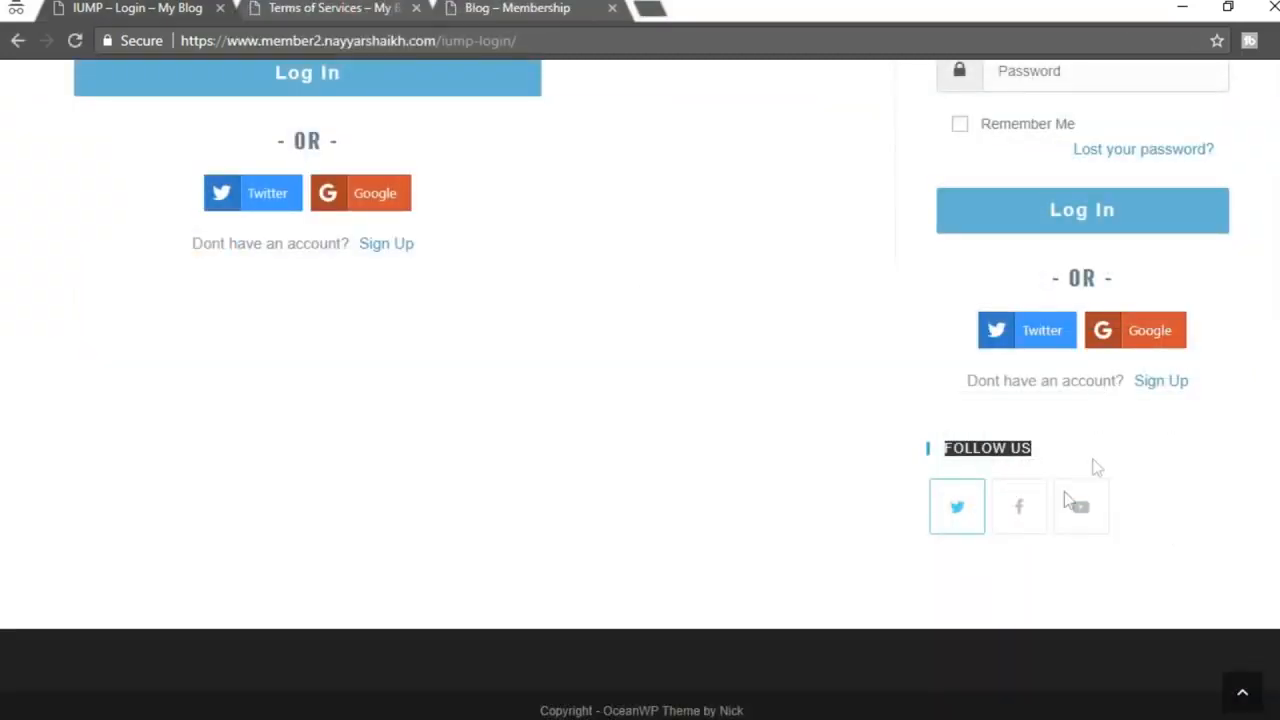
click(1015, 457)
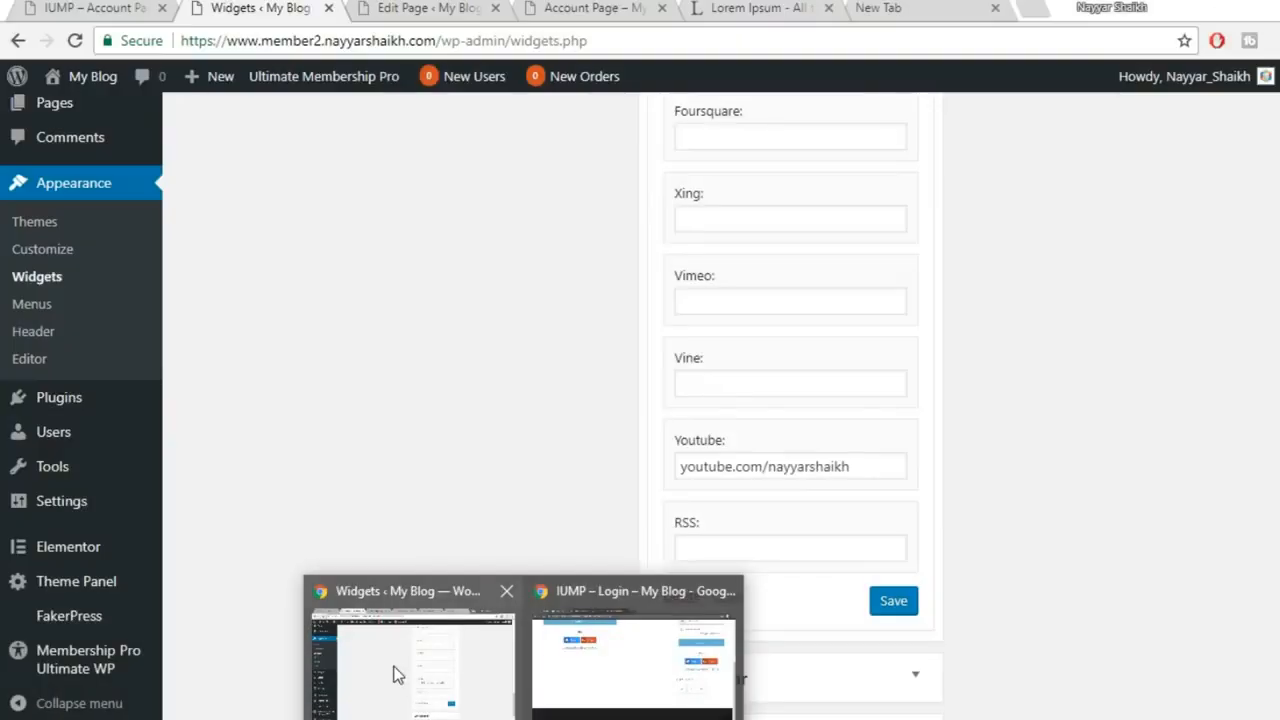
click(391, 671)
scroll(1067, 490, up, 4)
scroll(1067, 490, up, 10)
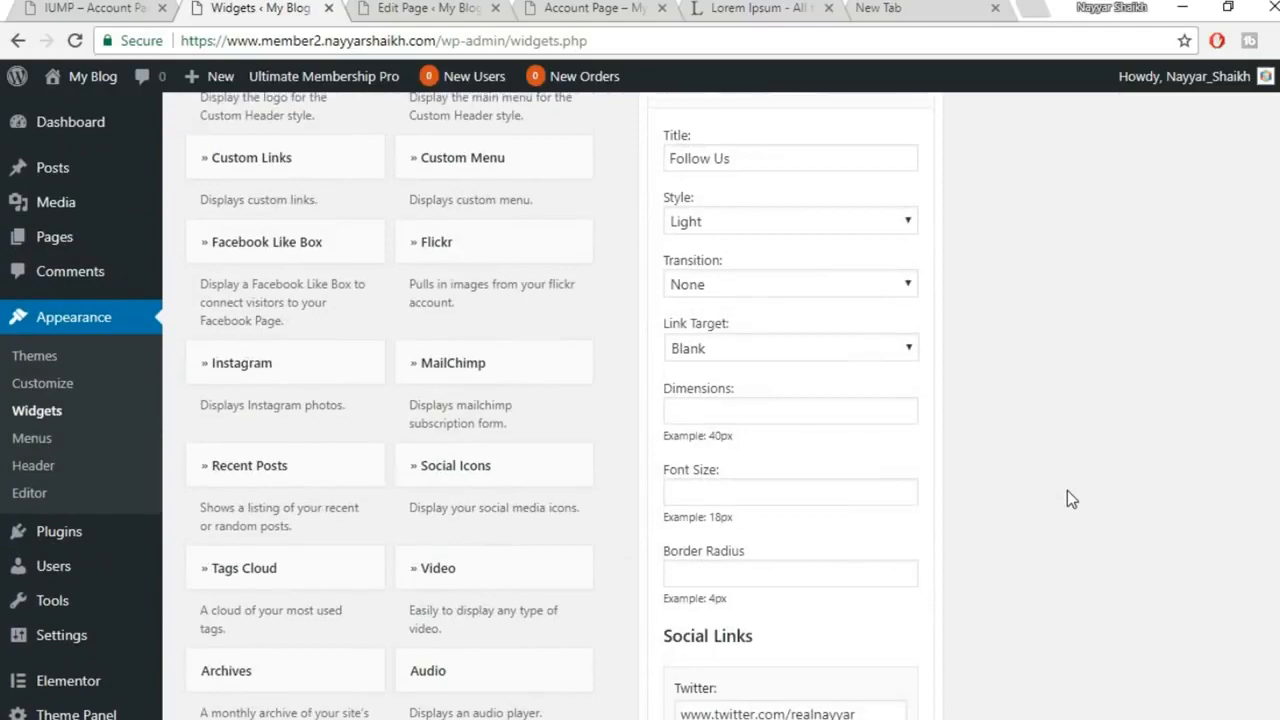
Set the Follow Us icon style to Dark, save, and reload the login page to preview
scroll(1067, 490, up, 3)
scroll(800, 477, down, 2)
click(760, 321)
click(757, 363)
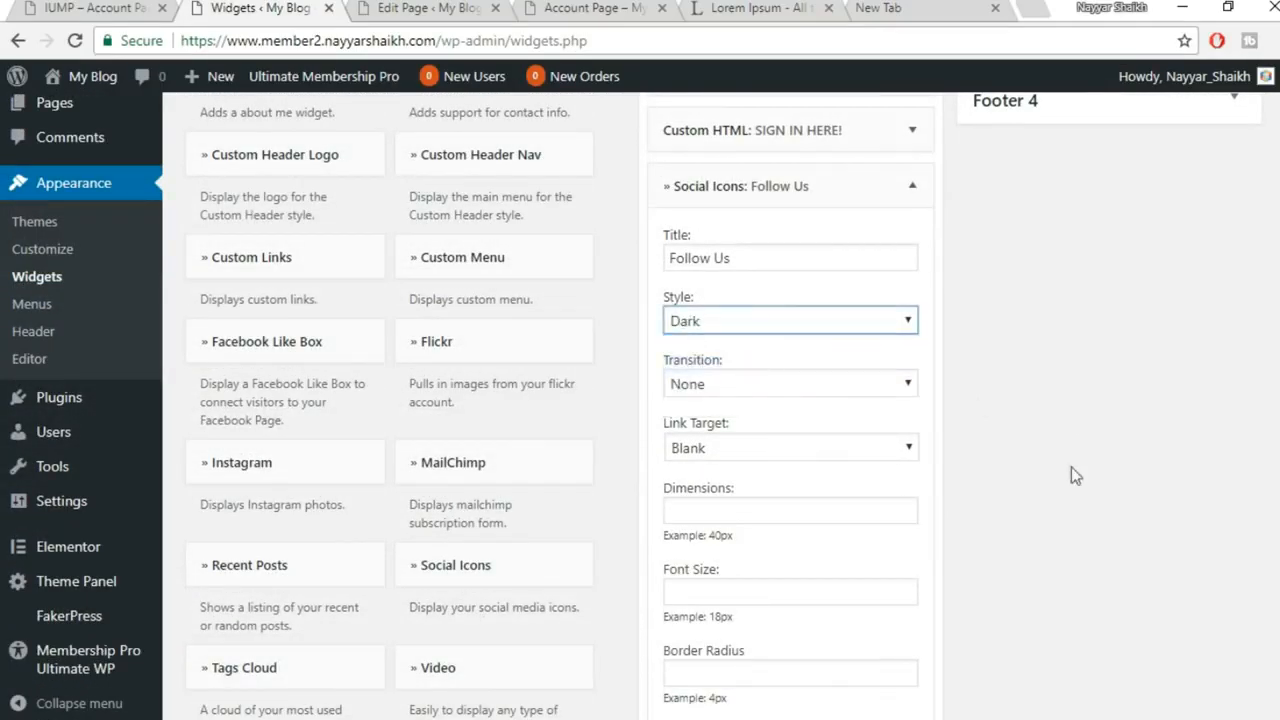
scroll(1075, 476, down, 15)
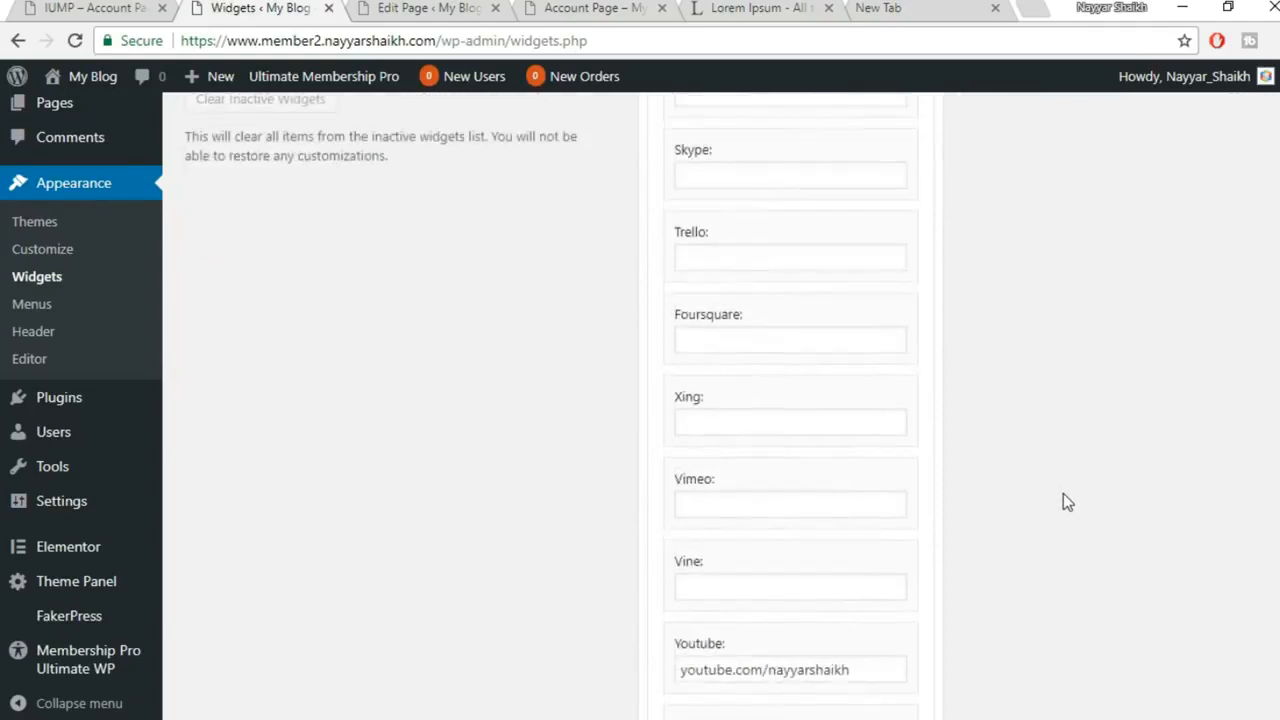
scroll(1063, 493, down, 4)
click(884, 447)
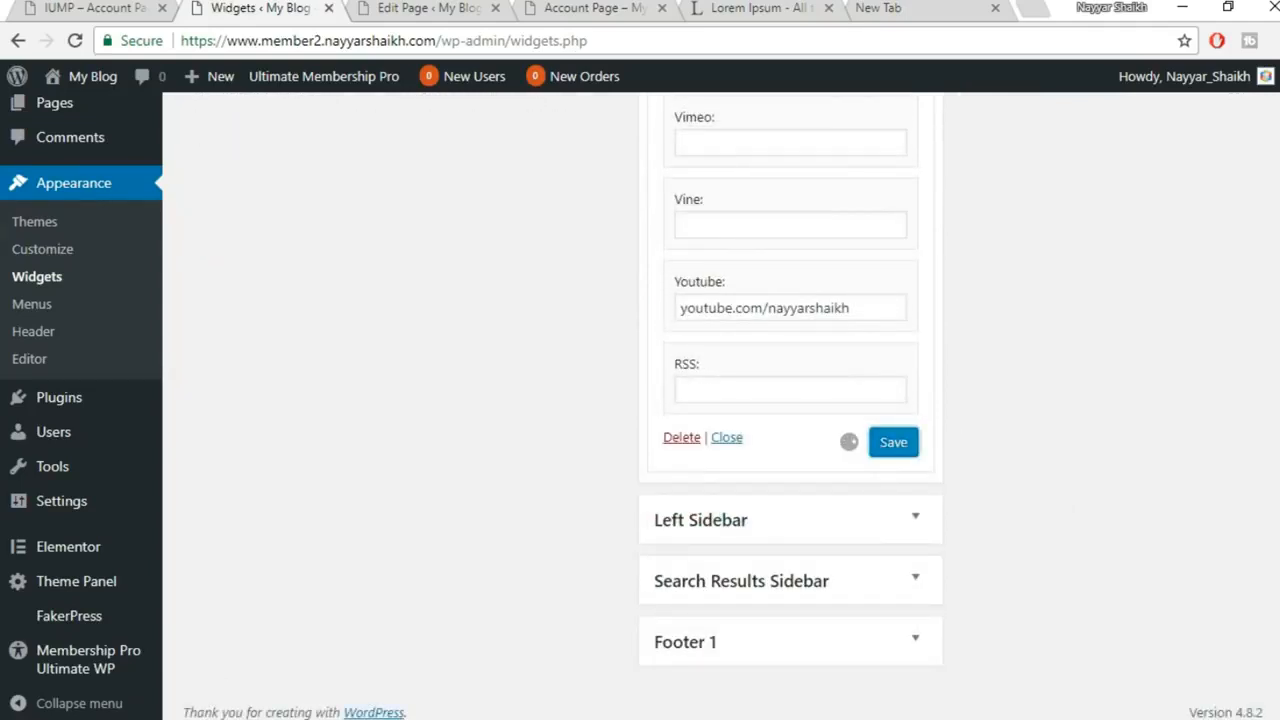
click(690, 660)
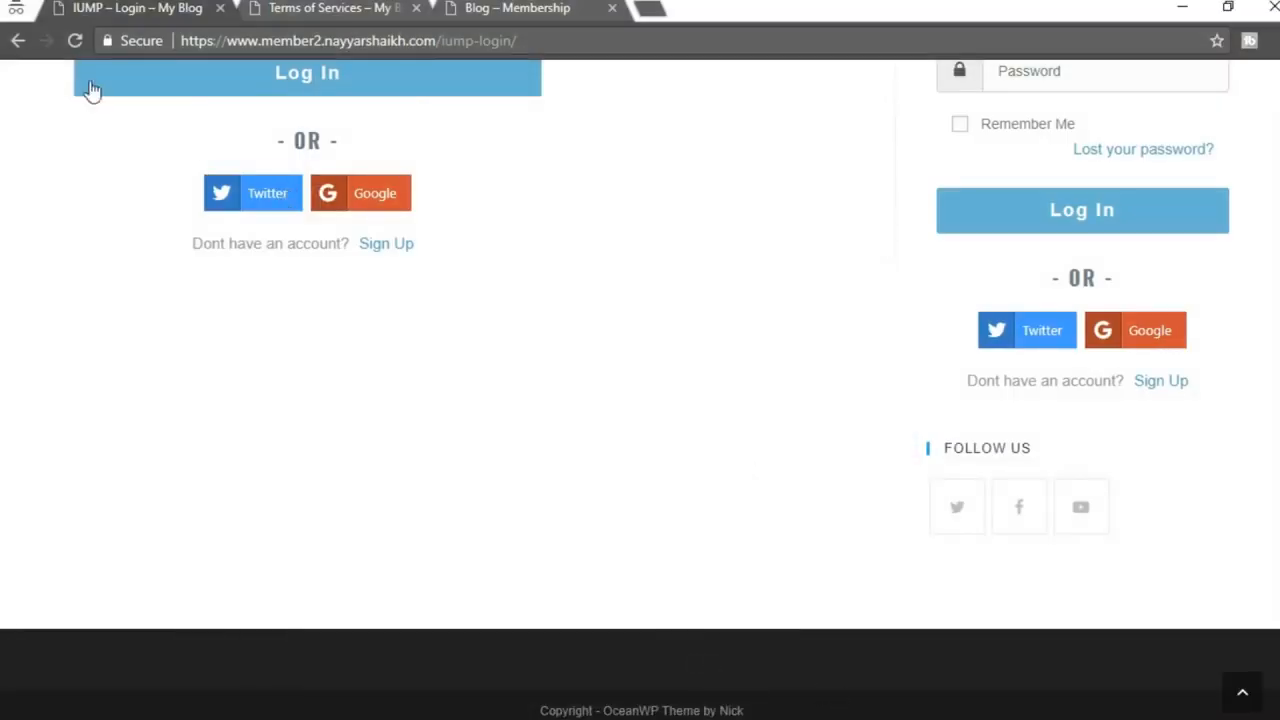
click(79, 42)
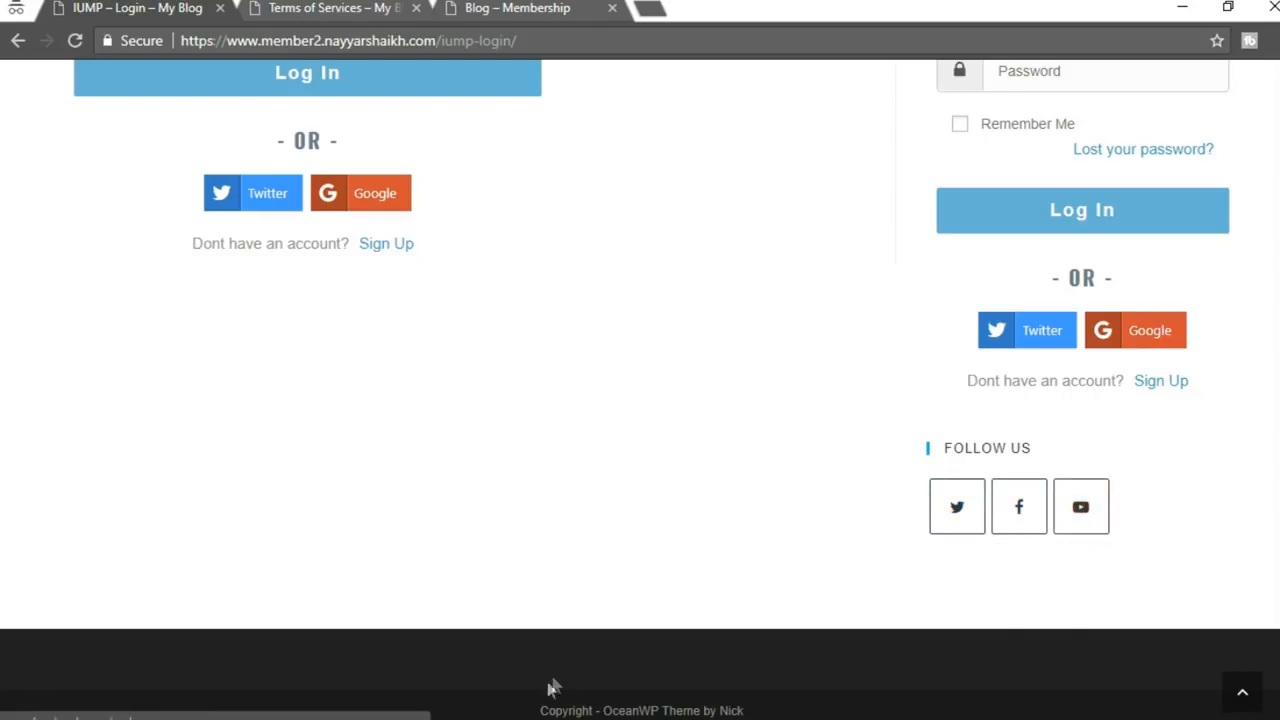
Back on the Widgets screen, change the icon style to Colored
mouse_move(520, 716)
click(409, 665)
scroll(1036, 518, up, 10)
scroll(1036, 518, up, 6)
click(788, 475)
click(1126, 475)
scroll(1126, 475, down, 1)
click(779, 366)
click(775, 431)
scroll(1004, 441, down, 15)
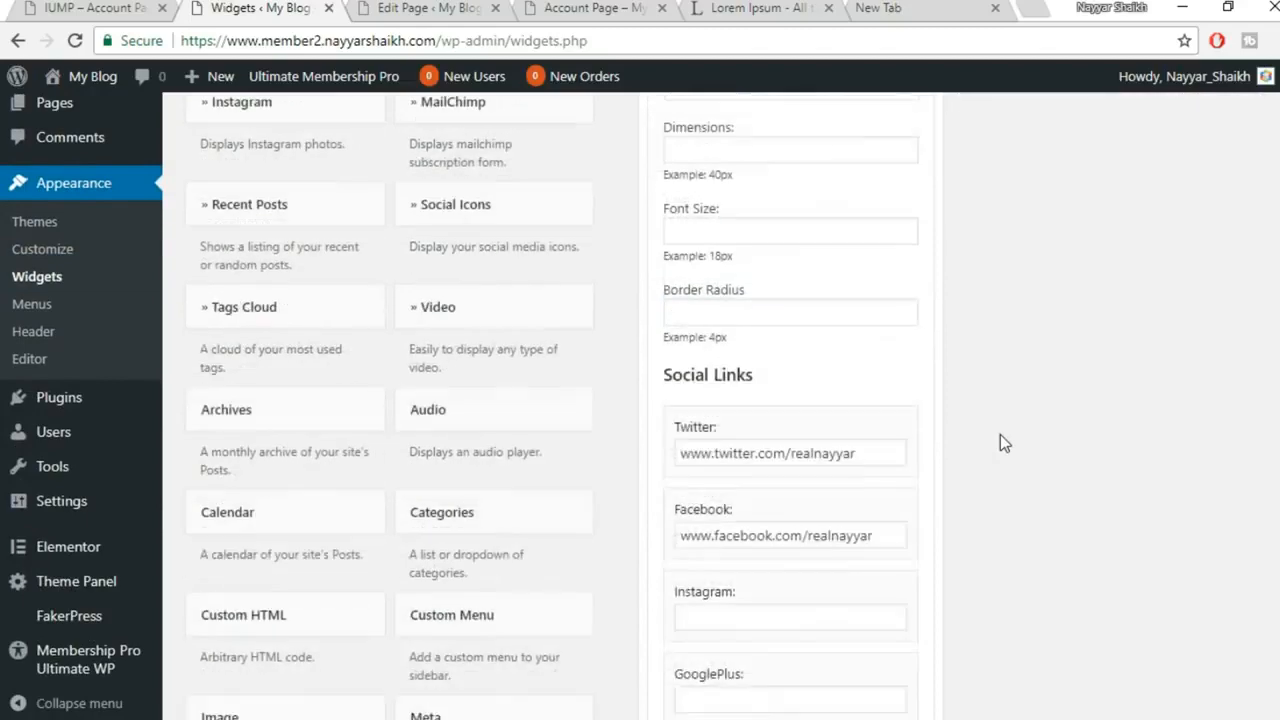
Save the Colored style and reload the login page to see the coloured icons
scroll(1000, 440, down, 5)
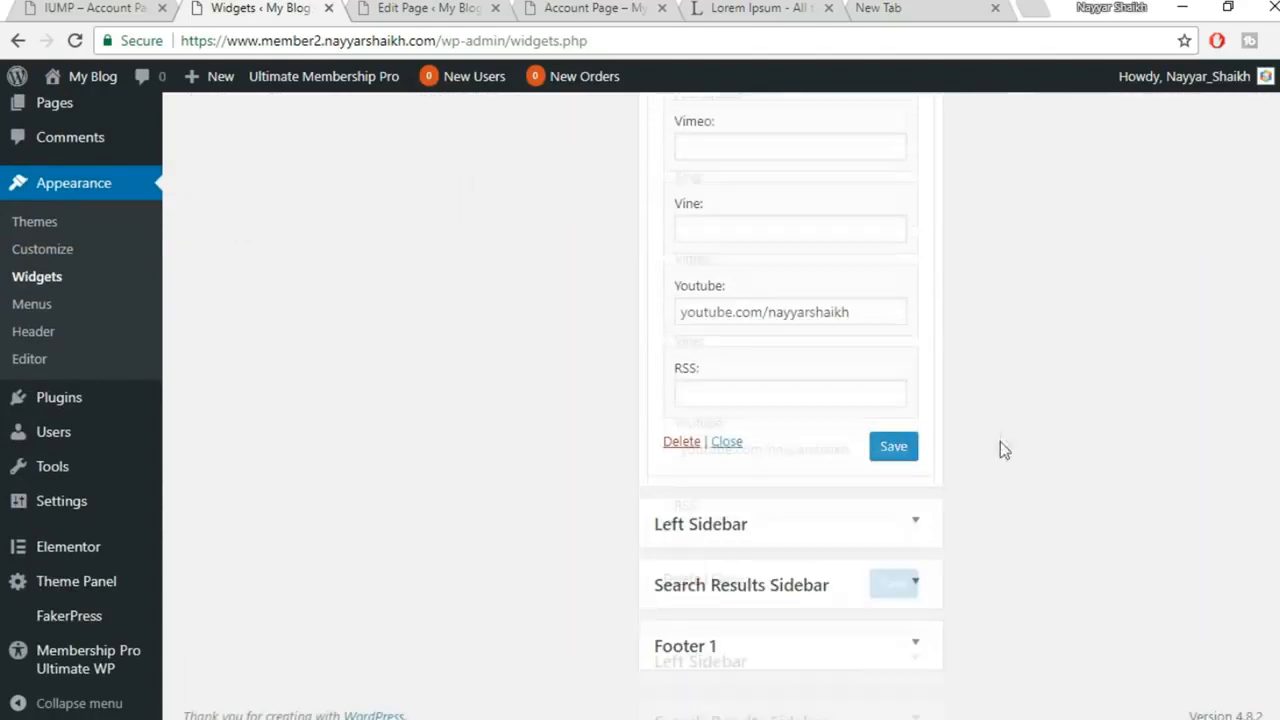
click(893, 443)
mouse_move(557, 700)
click(632, 683)
click(84, 41)
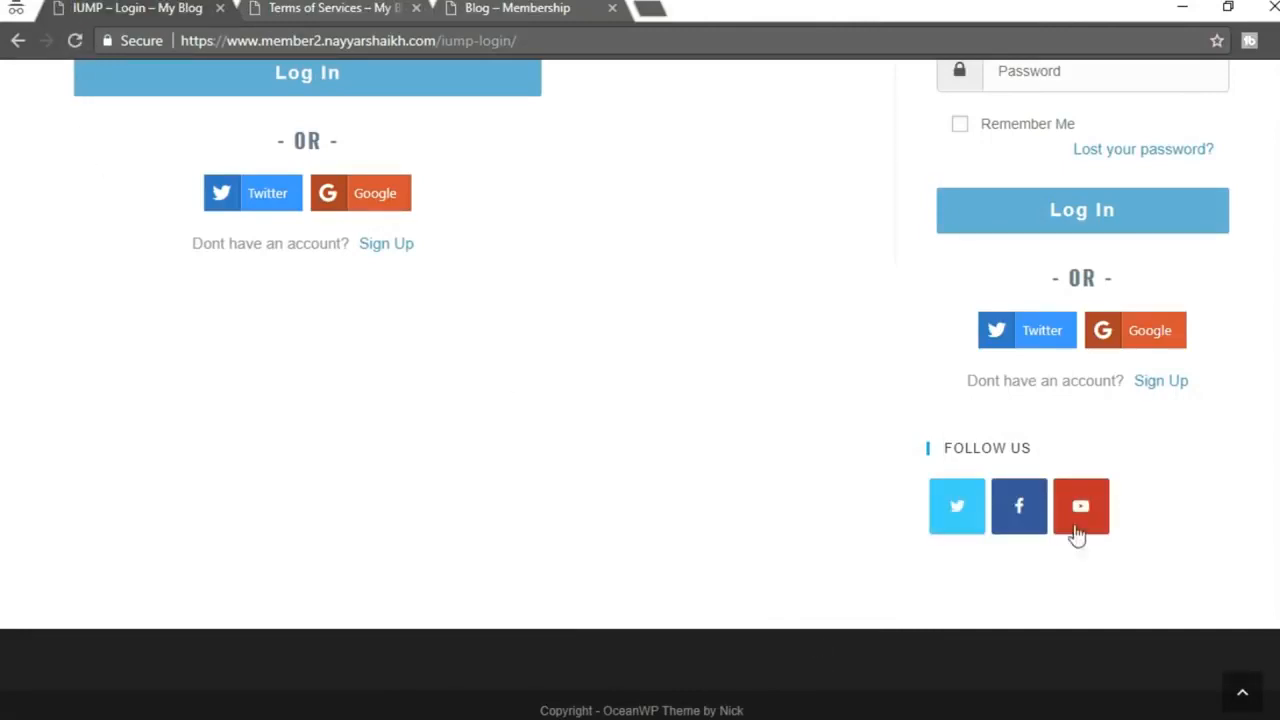
Compare with the other blog's Follow Us icons, then return to the Widgets screen
click(458, 7)
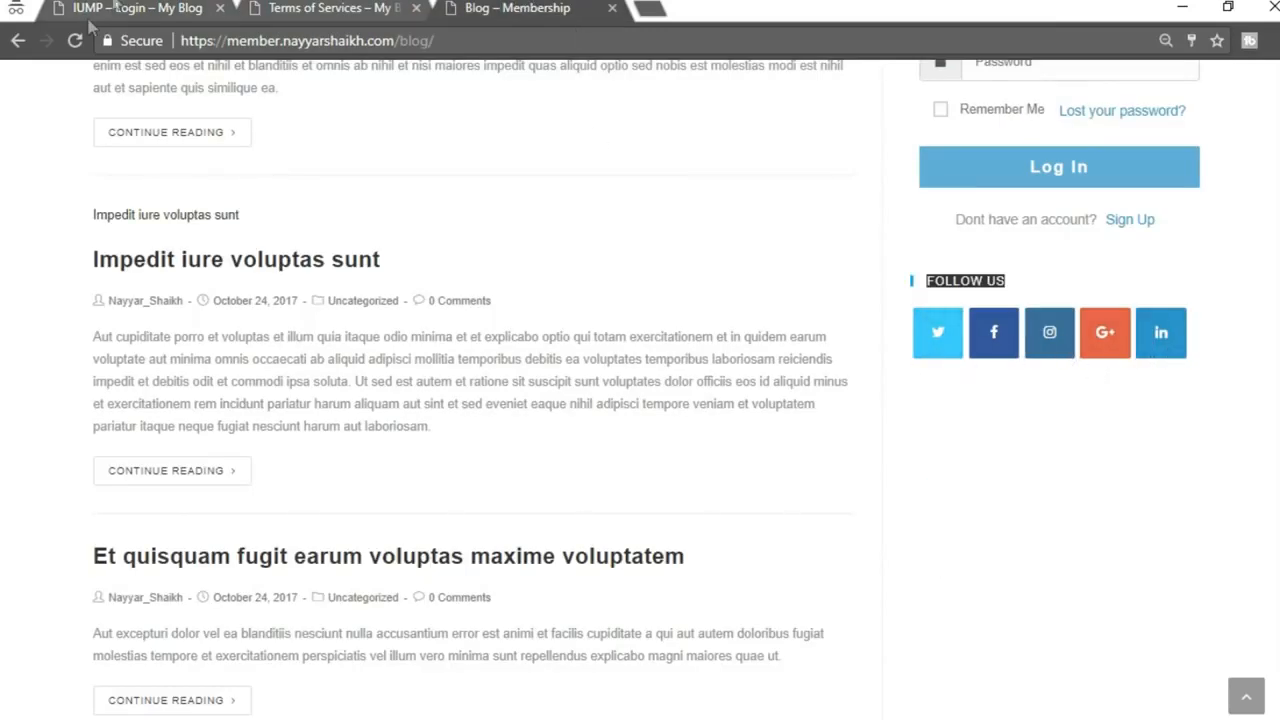
click(118, 8)
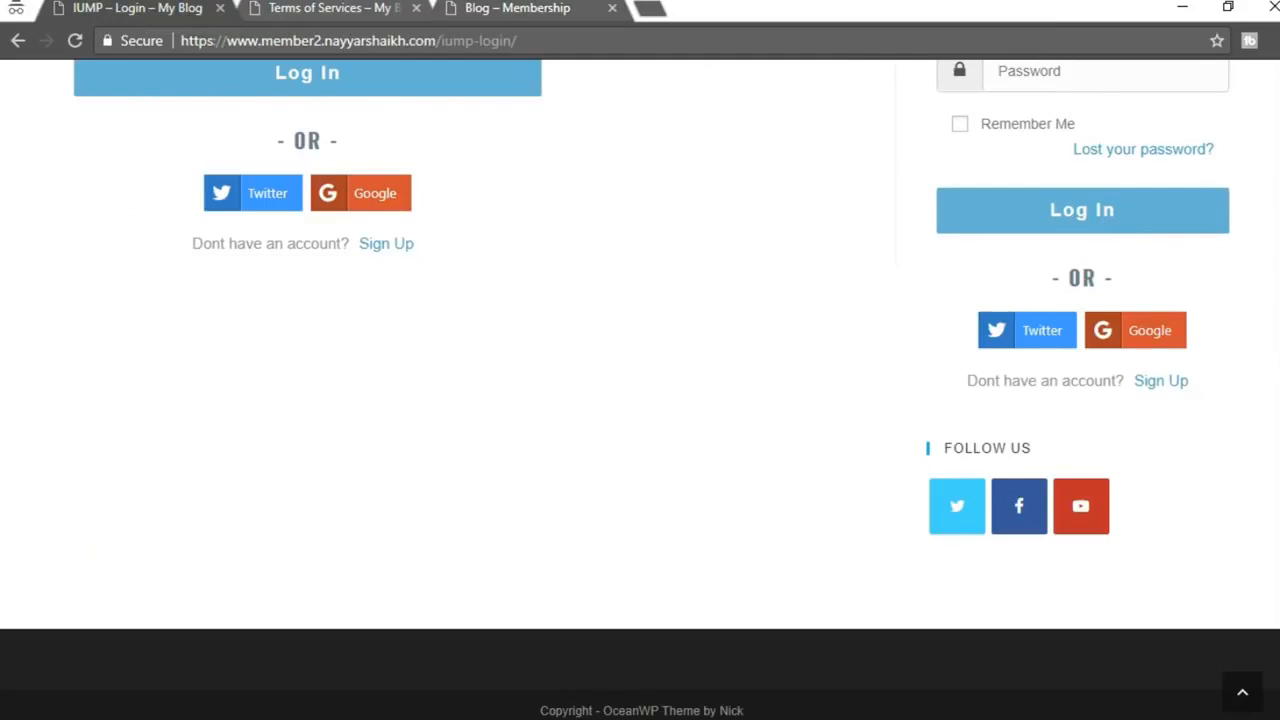
click(431, 653)
scroll(994, 566, up, 8)
scroll(997, 583, up, 8)
scroll(997, 583, up, 2)
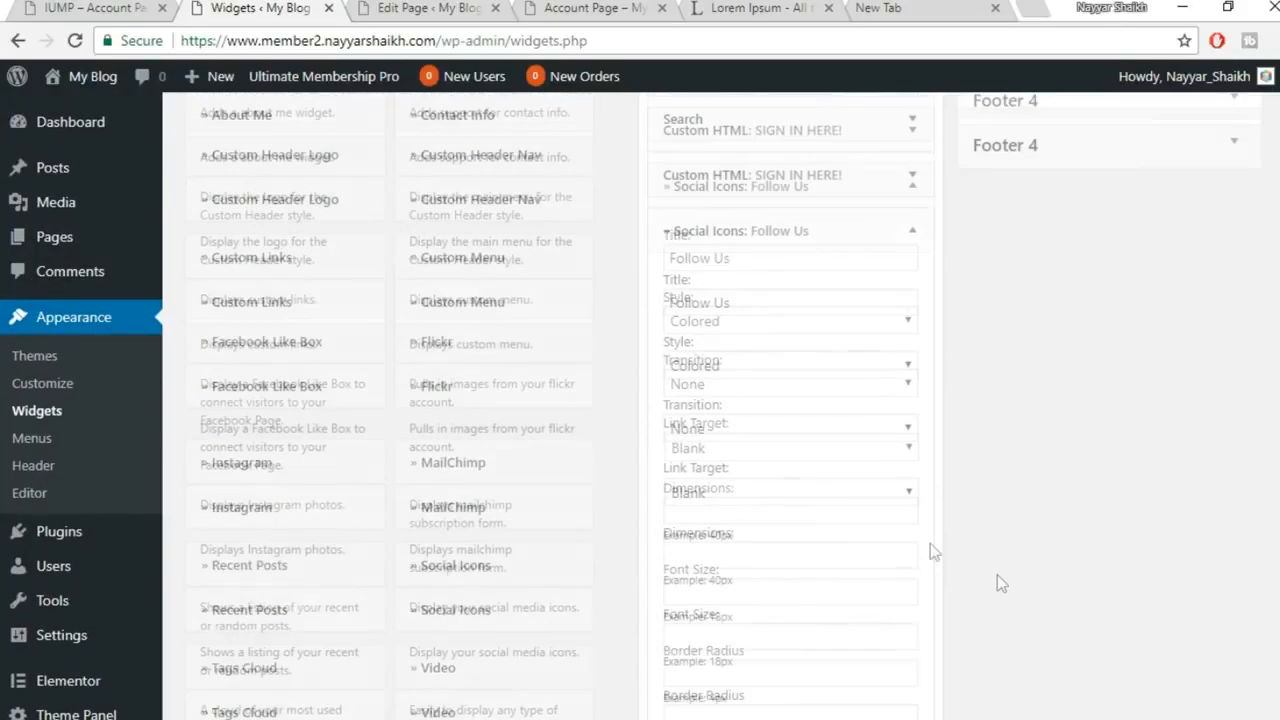
Keep the Colored style, set the icon transition to Float, and save
click(780, 362)
click(750, 429)
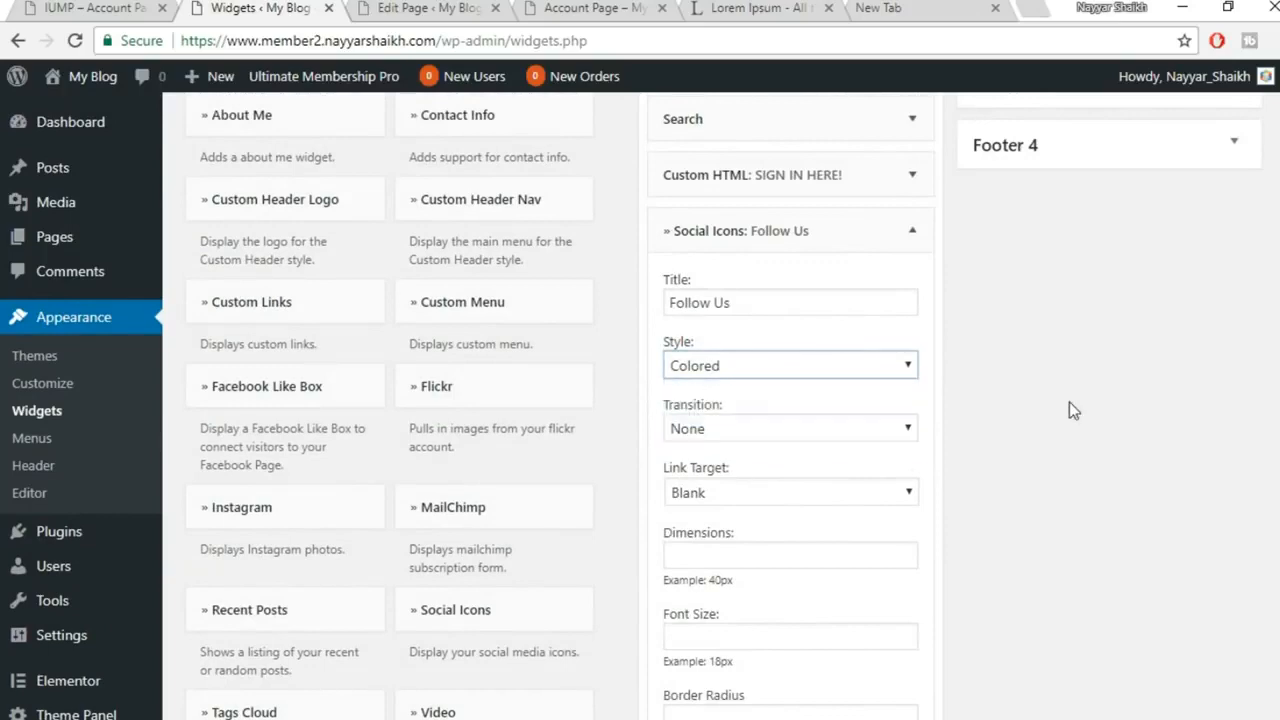
scroll(986, 371, down, 1)
click(760, 328)
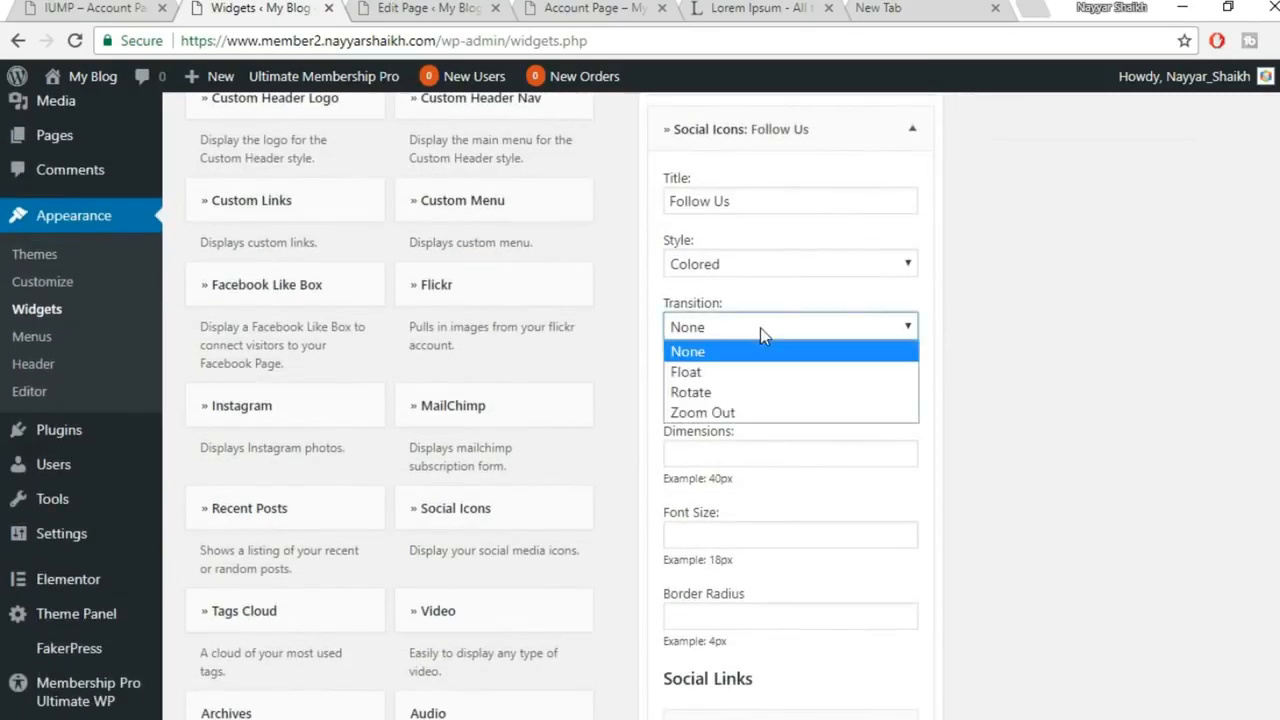
click(718, 372)
scroll(1103, 437, down, 10)
scroll(1103, 445, down, 5)
click(880, 447)
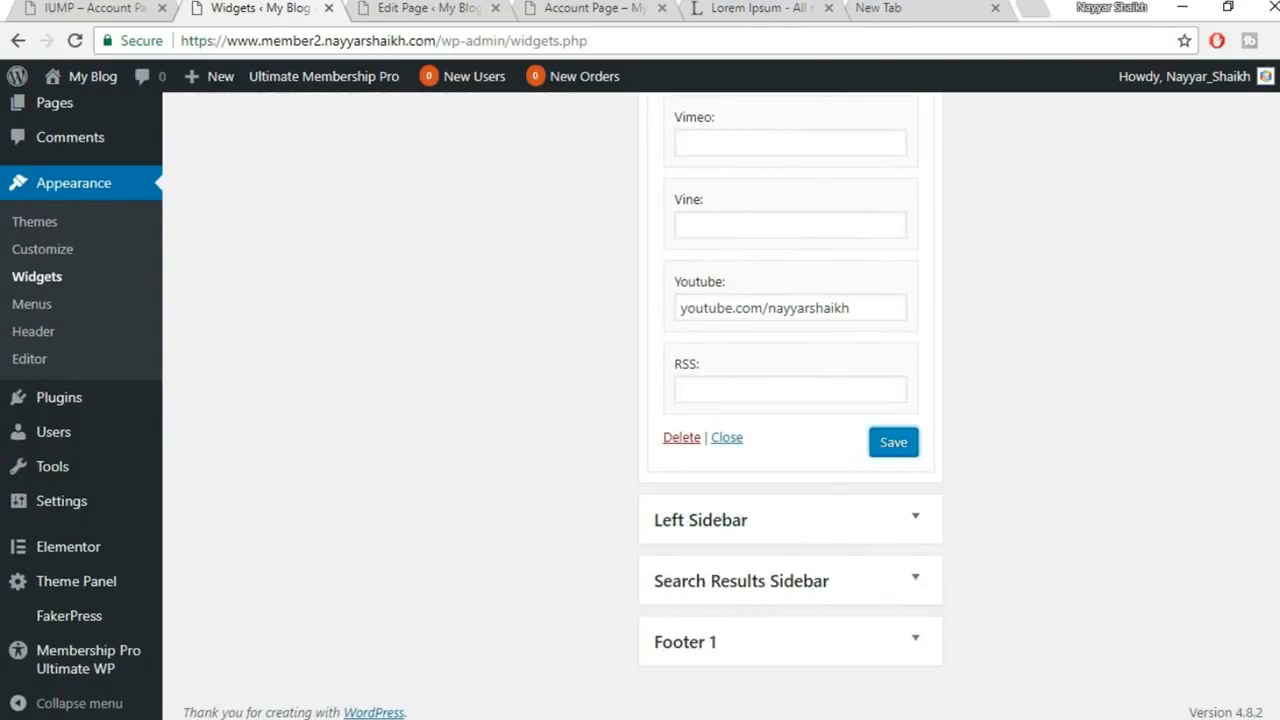
Reload the login page to preview the Float transition, then return to Widgets
click(779, 664)
click(76, 40)
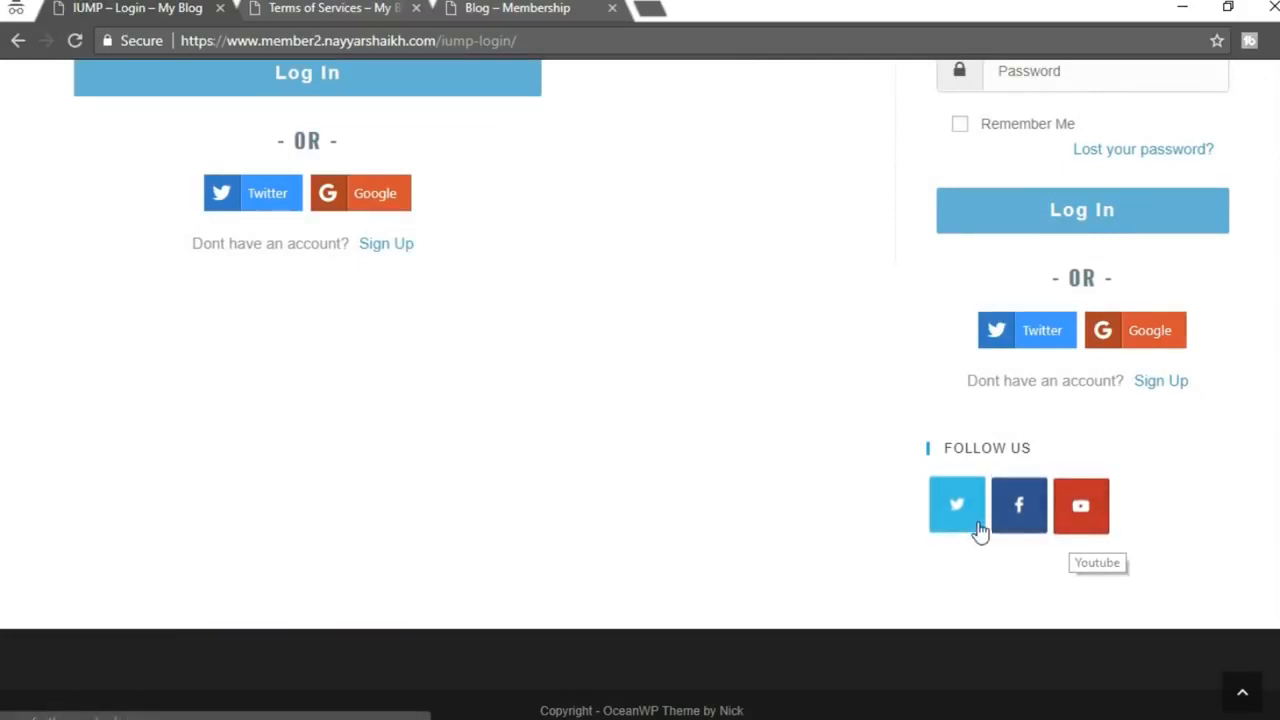
mouse_move(603, 671)
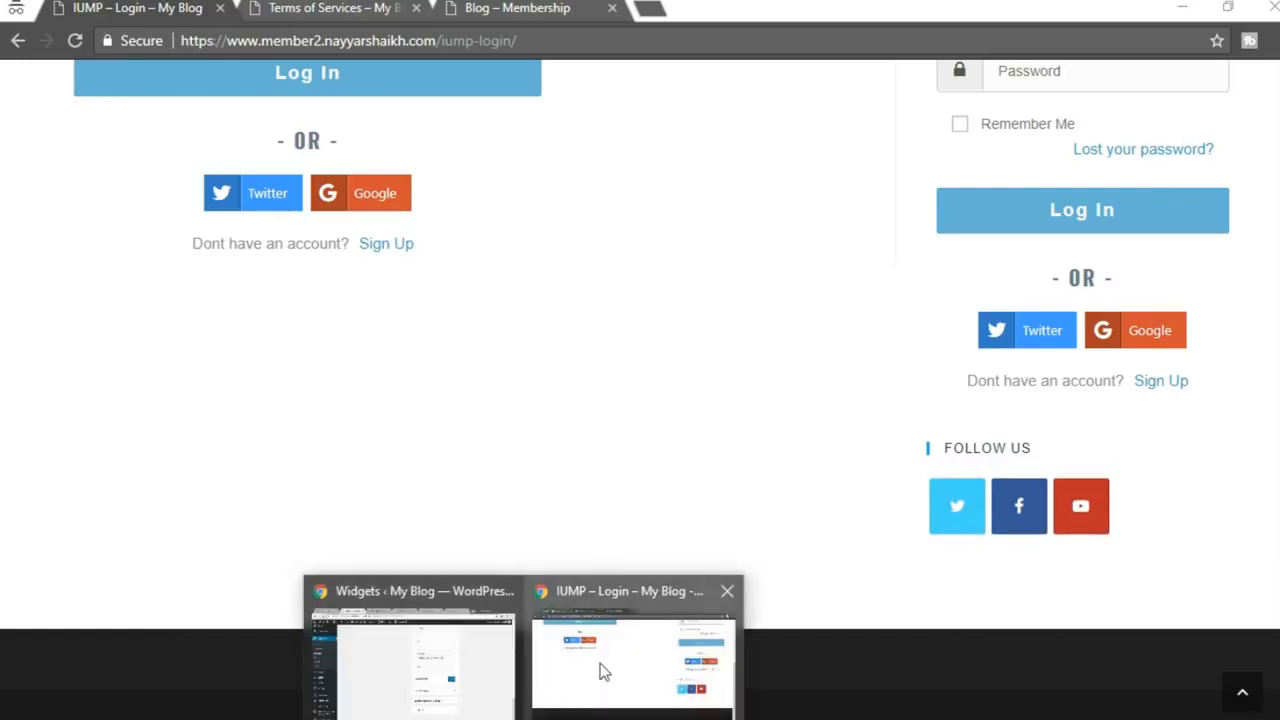
click(425, 686)
scroll(810, 514, up, 10)
scroll(821, 514, up, 5)
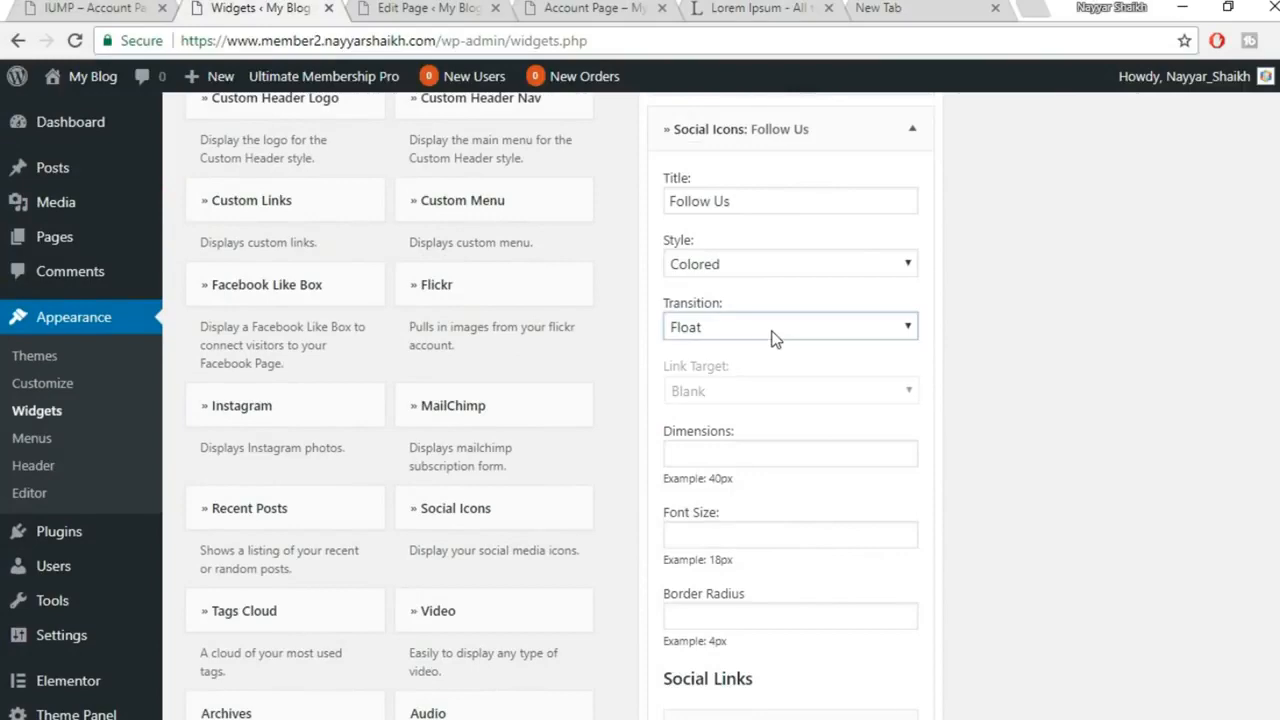
Switch the icon transition to Rotate, save, and reload the login page to preview it
click(774, 331)
click(750, 393)
scroll(923, 494, down, 15)
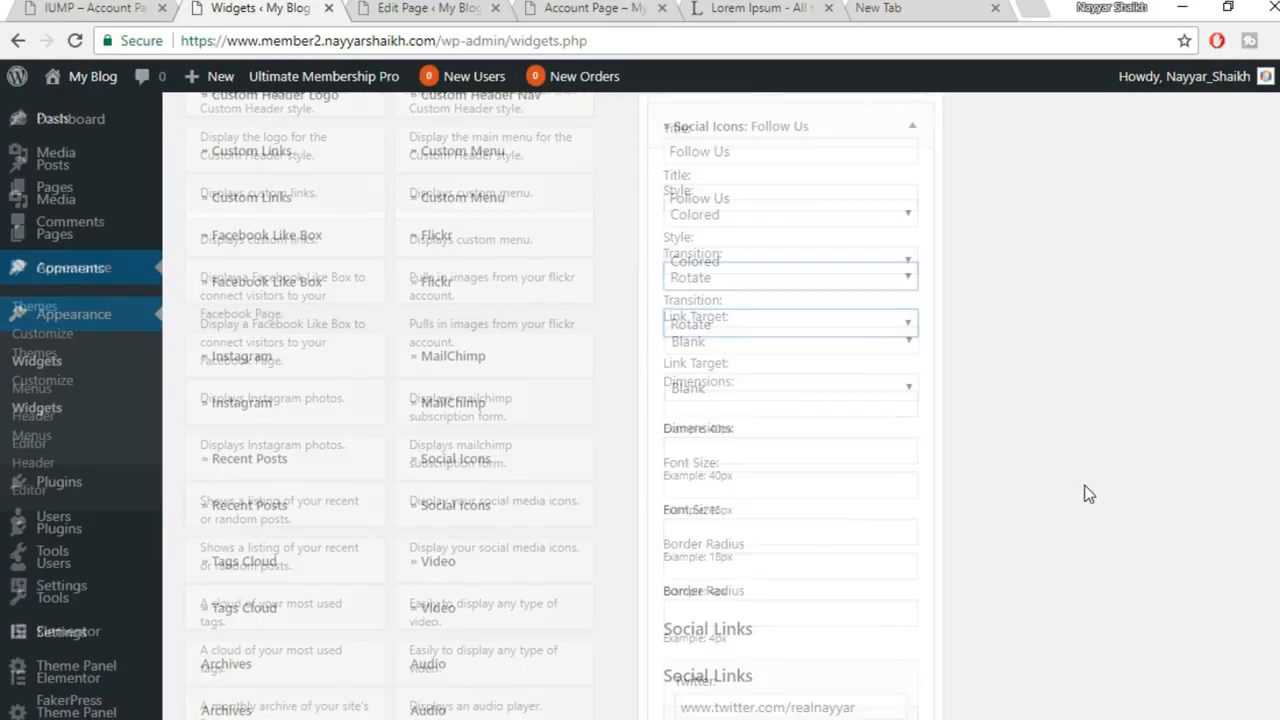
scroll(989, 523, down, 5)
click(893, 446)
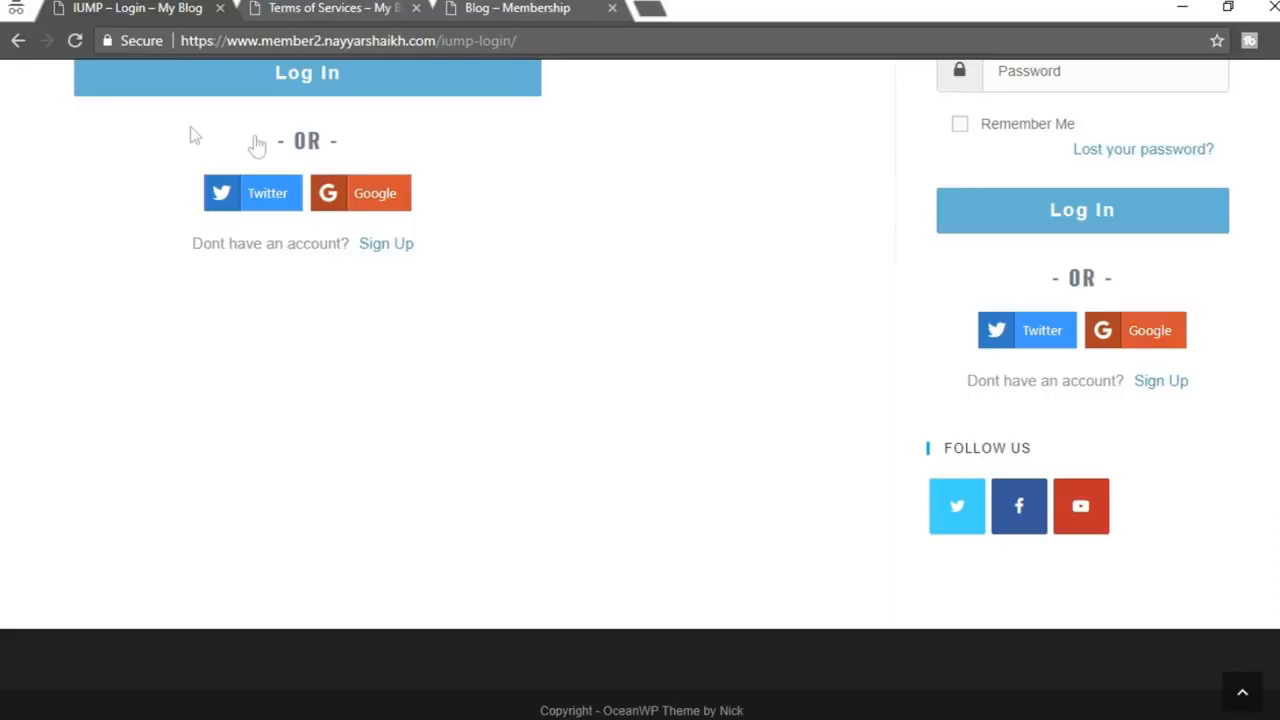
click(74, 41)
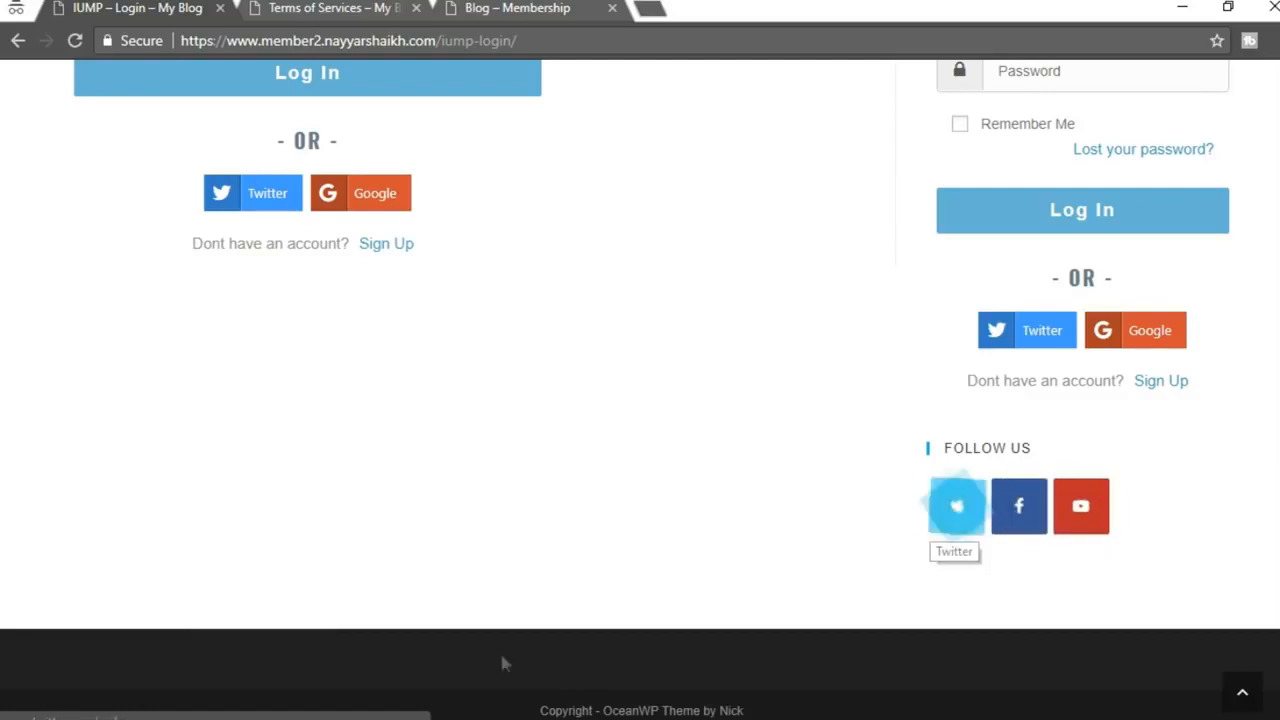
click(446, 694)
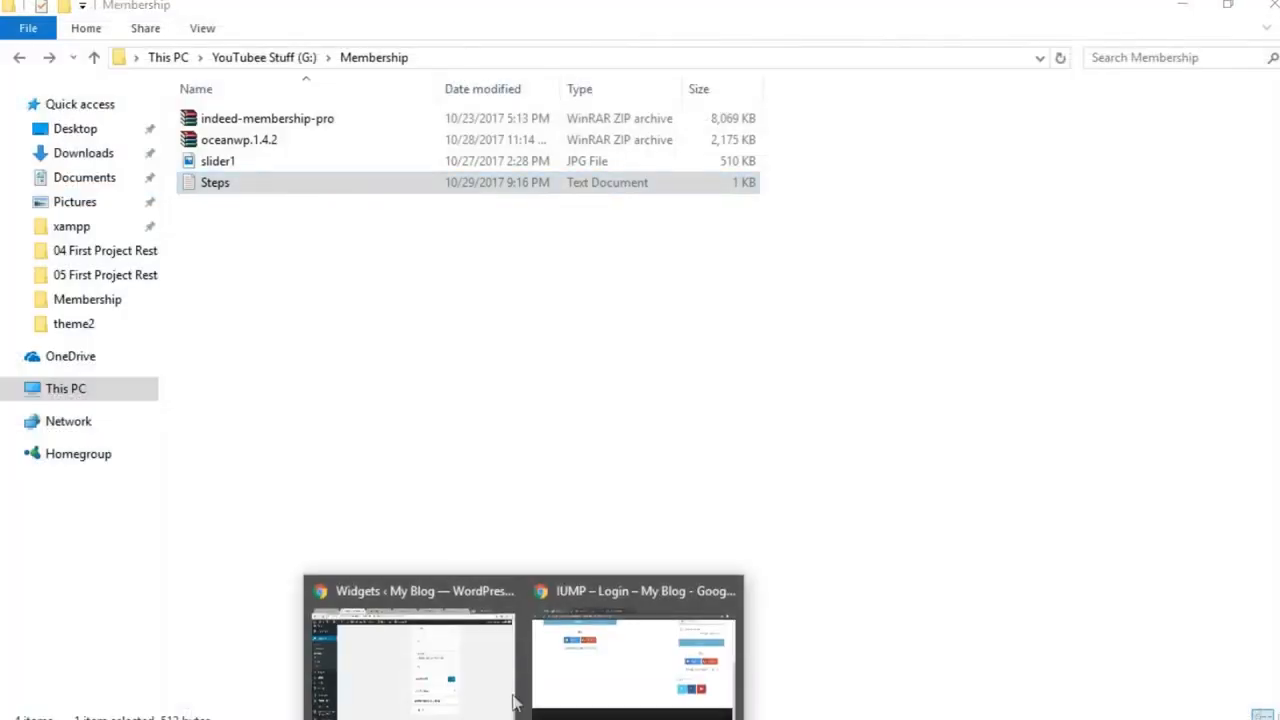
Review the widget's link target options, keeping Blank
click(492, 684)
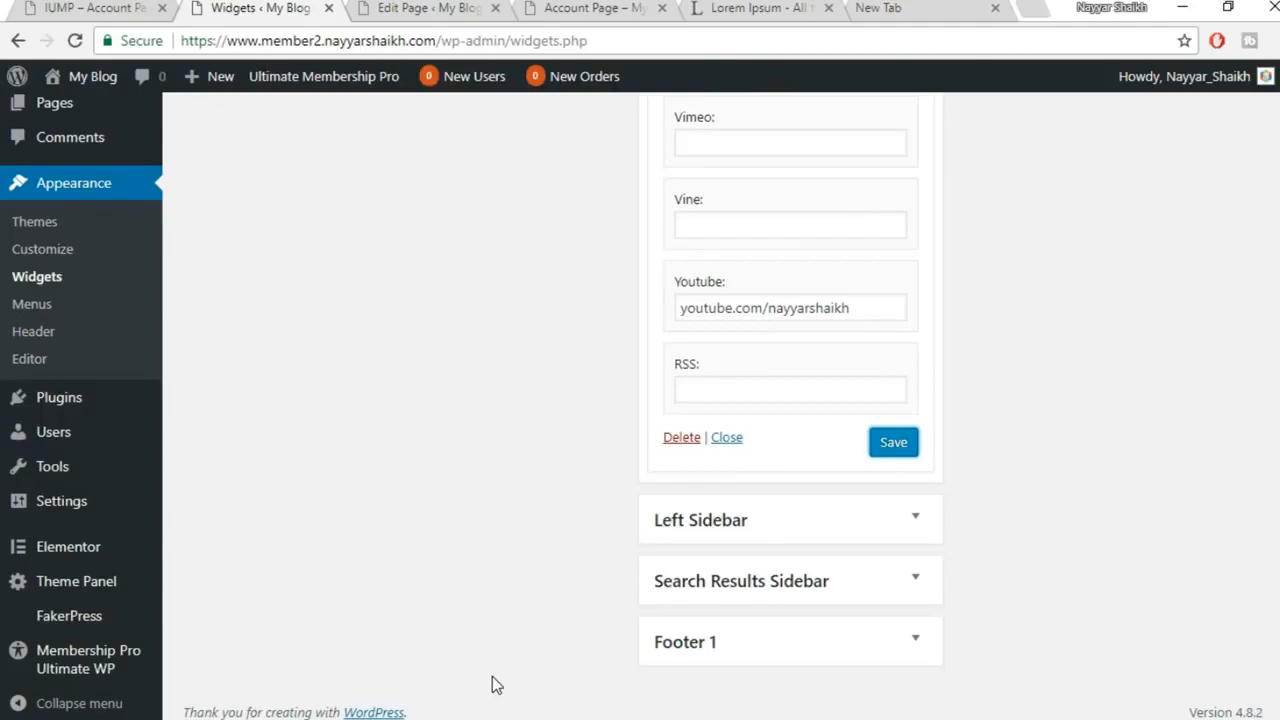
scroll(805, 522, up, 20)
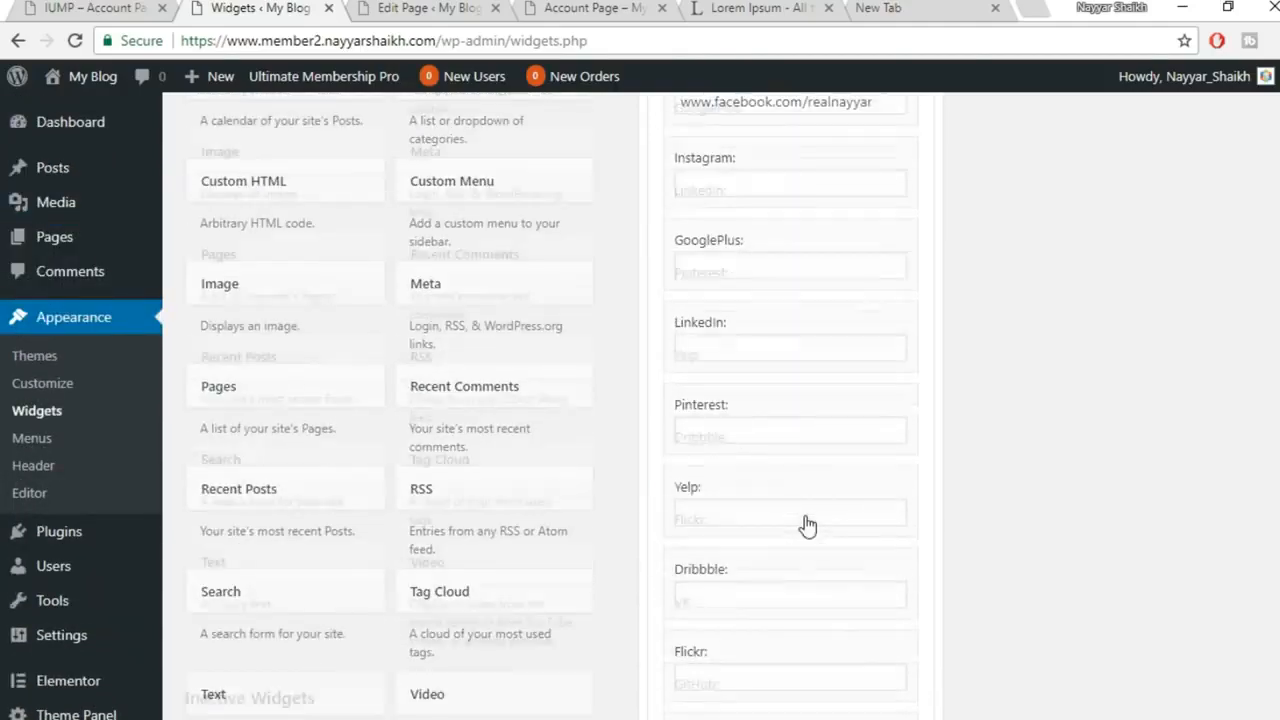
scroll(806, 514, down, 2)
scroll(806, 514, up, 6)
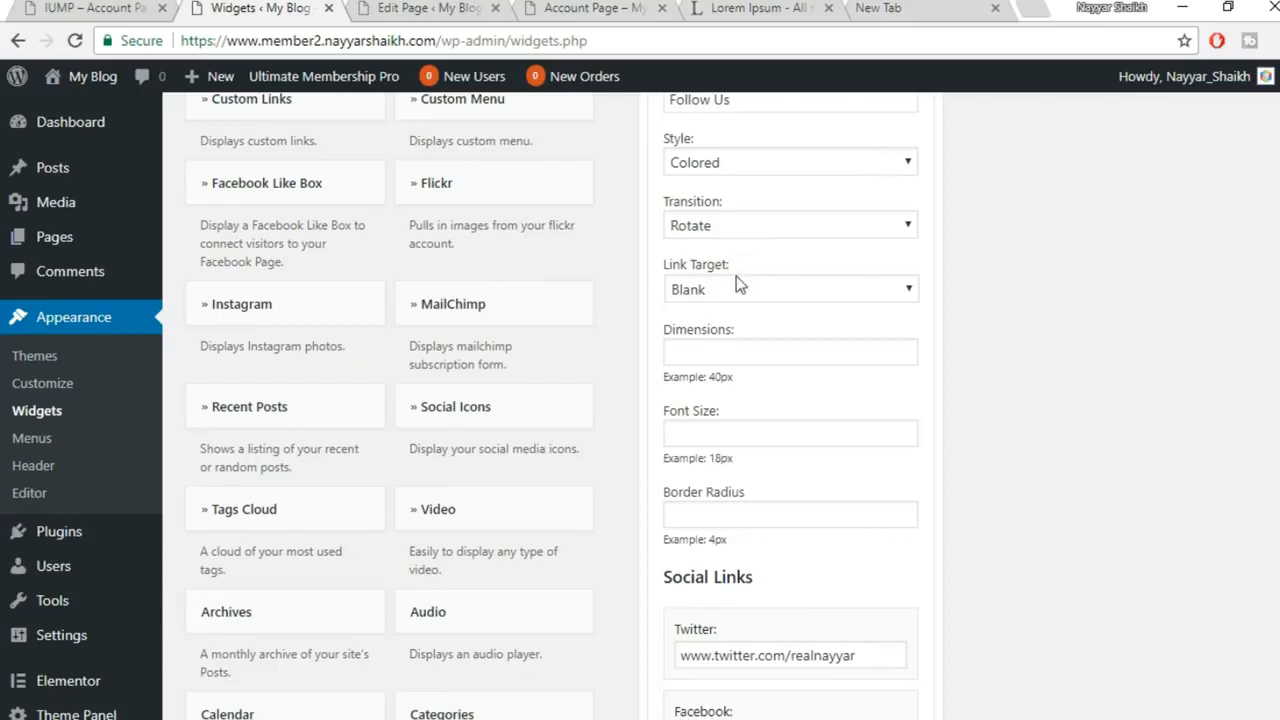
click(736, 280)
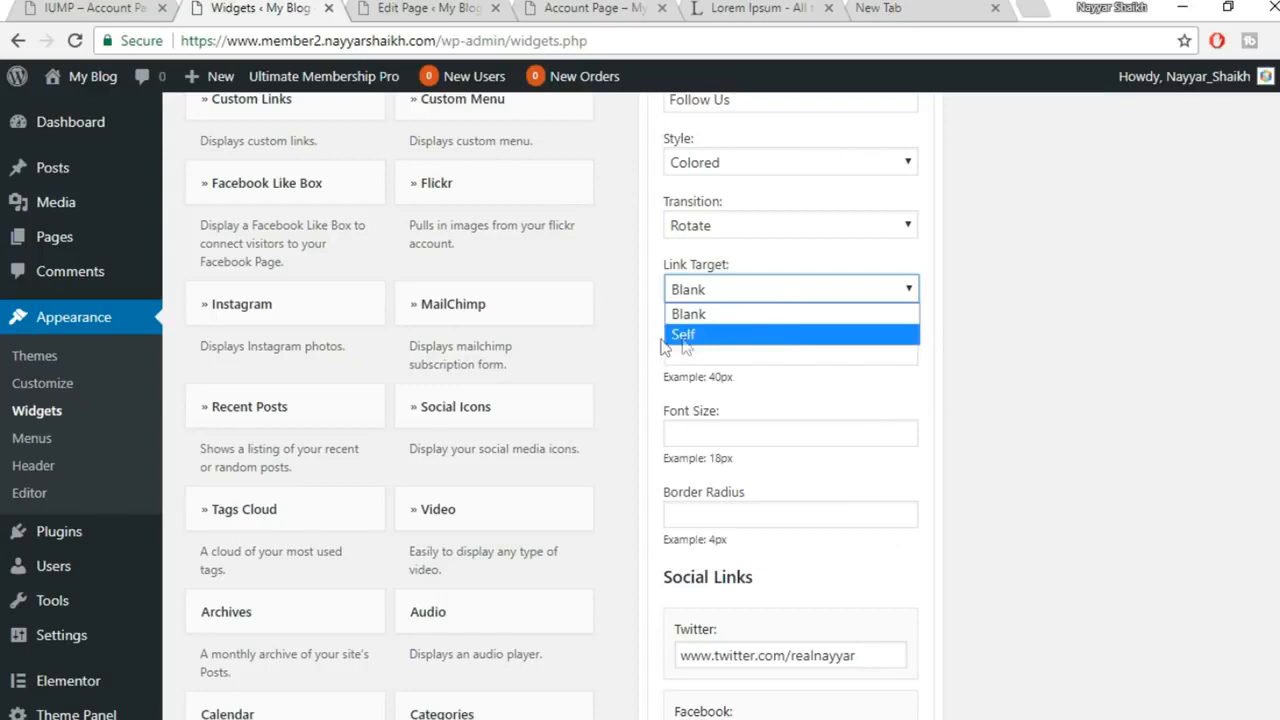
click(1012, 256)
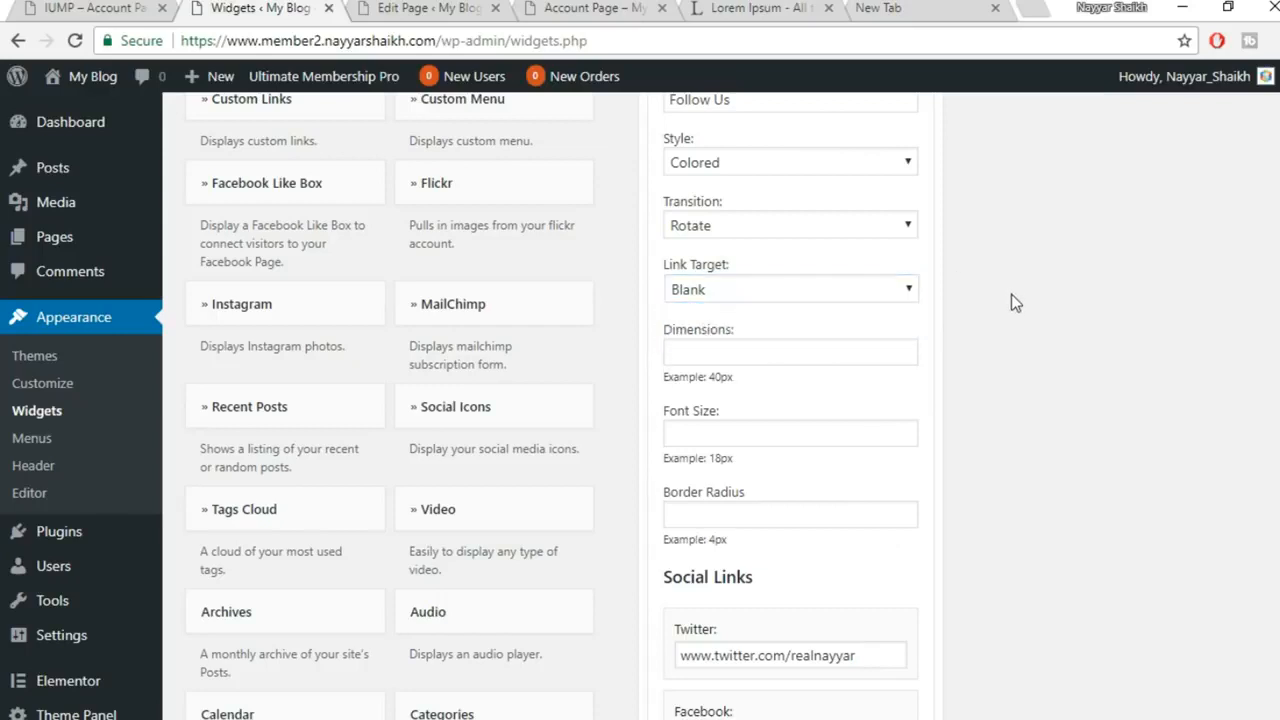
Enter an icon Dimensions value, save, and reload the login page to preview the sizing
scroll(1011, 303, down, 1)
click(738, 242)
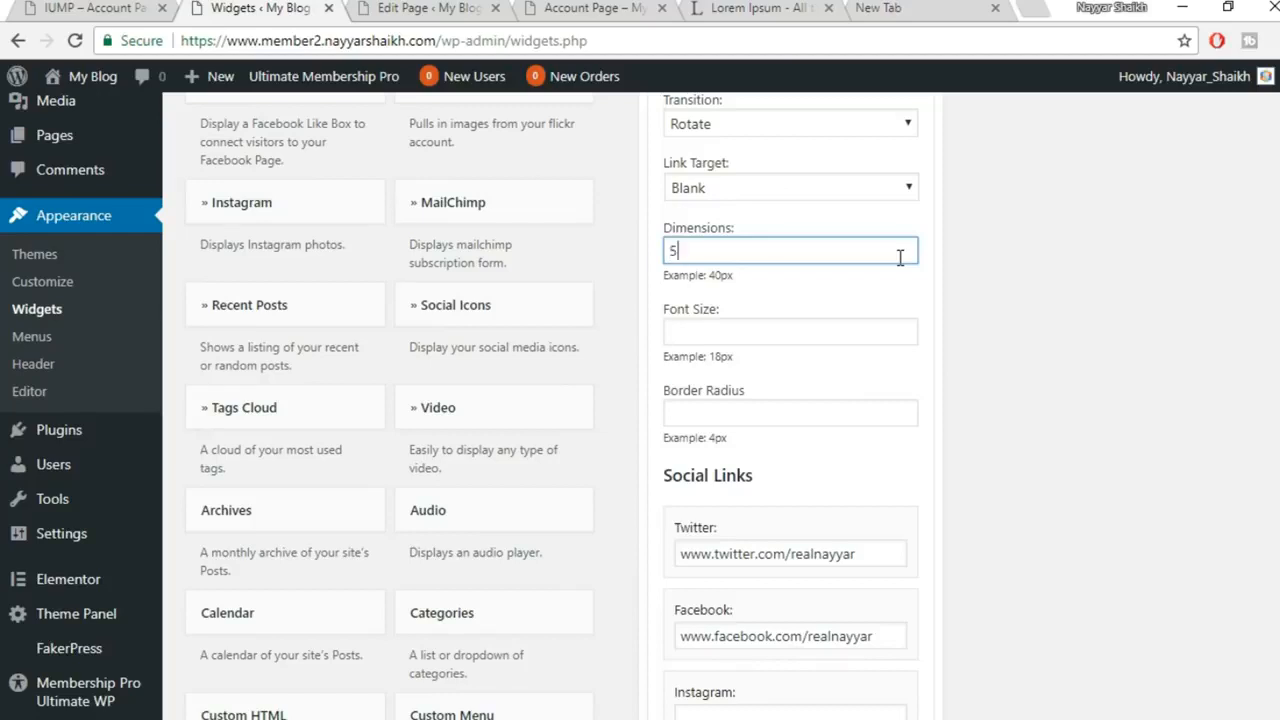
scroll(940, 315, down, 18)
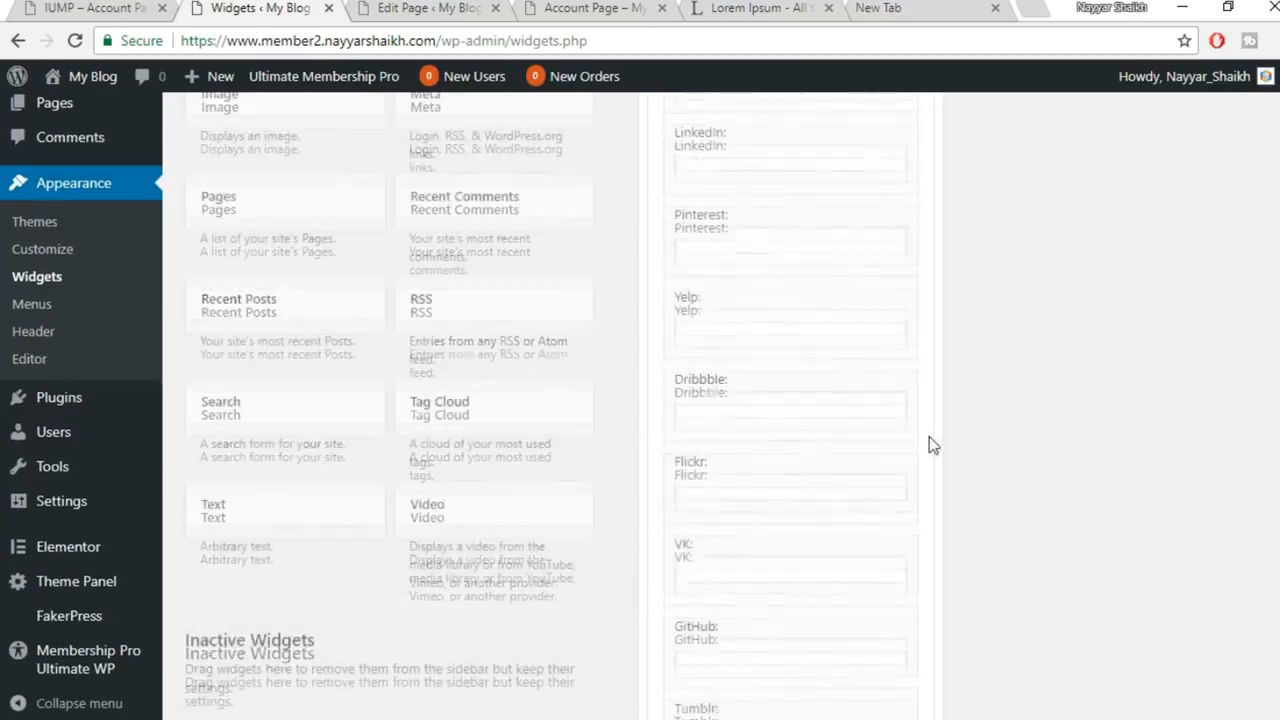
click(895, 446)
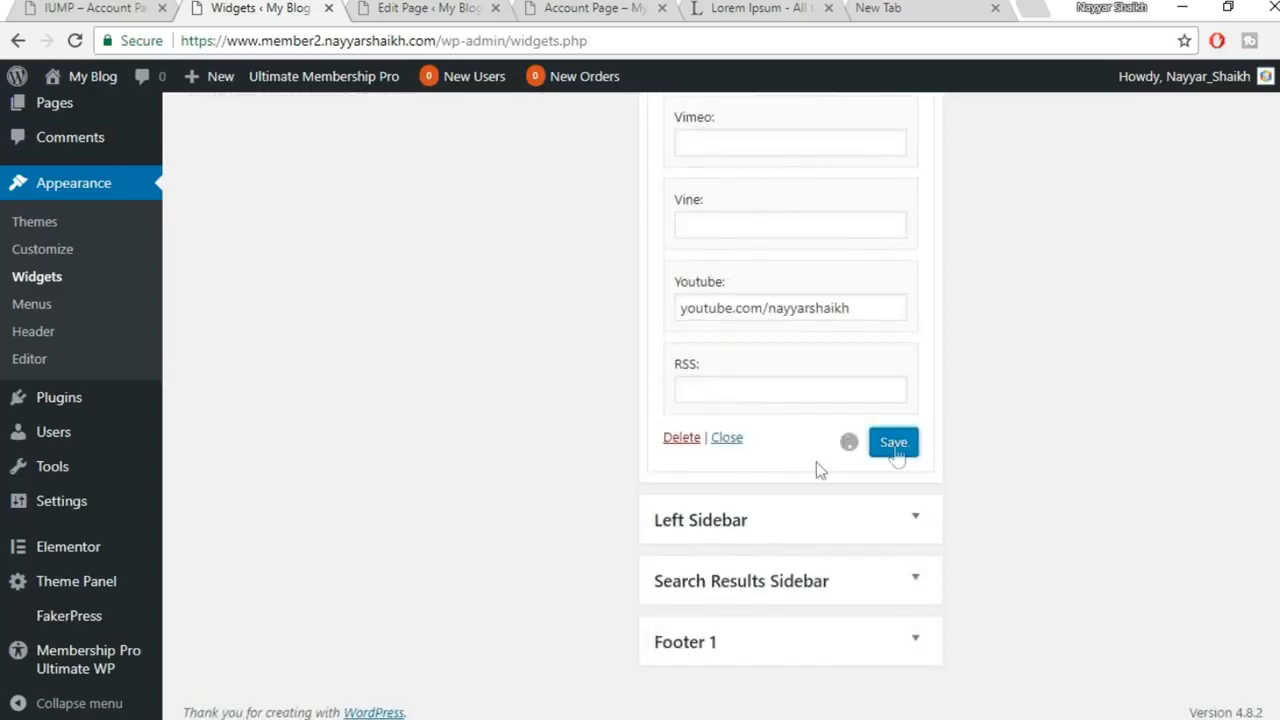
mouse_move(523, 719)
click(612, 704)
click(73, 42)
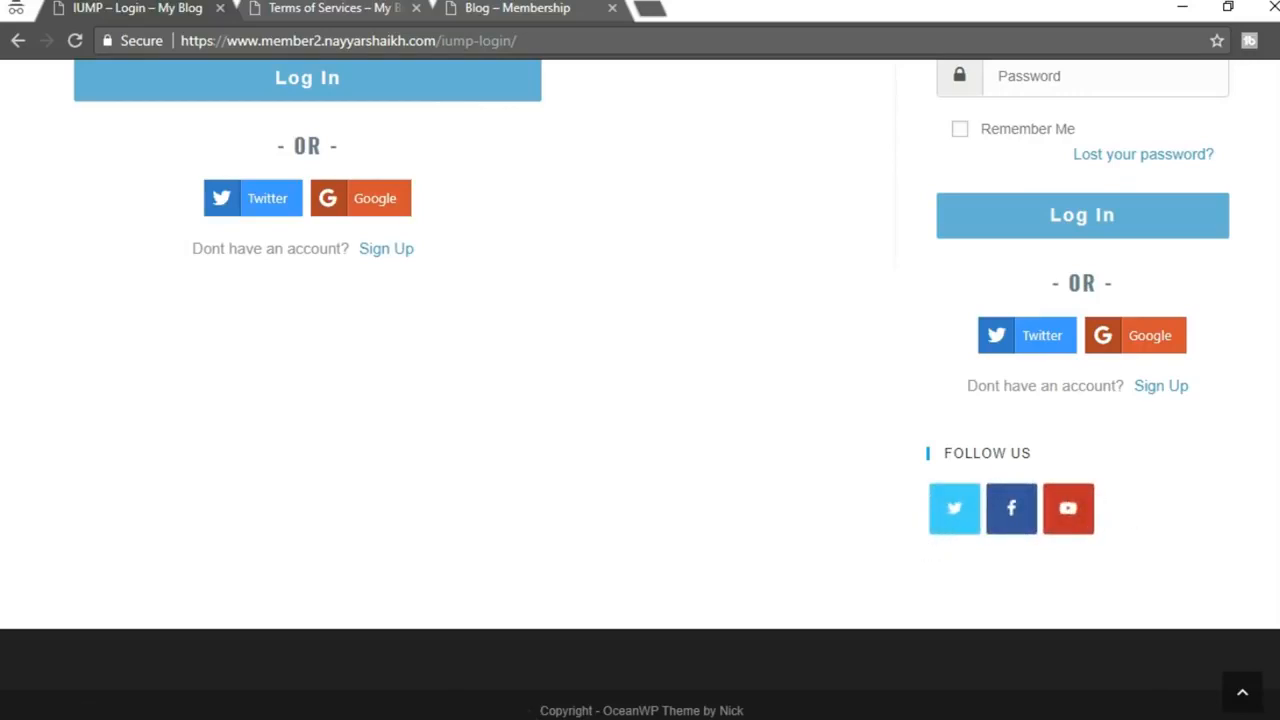
Change the icon Dimensions to 100, save, and reload the login page to see larger icons
click(414, 651)
scroll(820, 520, up, 10)
scroll(843, 516, up, 15)
drag(685, 353, 587, 355)
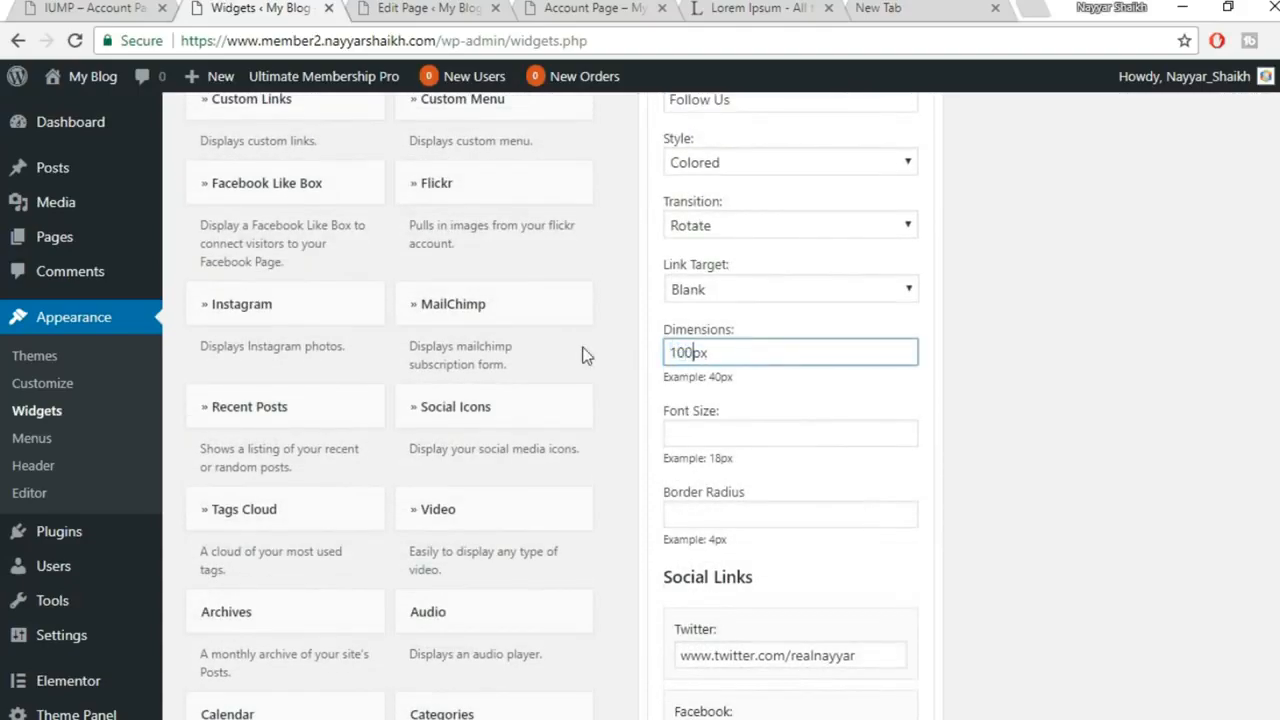
text(100)
scroll(731, 446, down, 15)
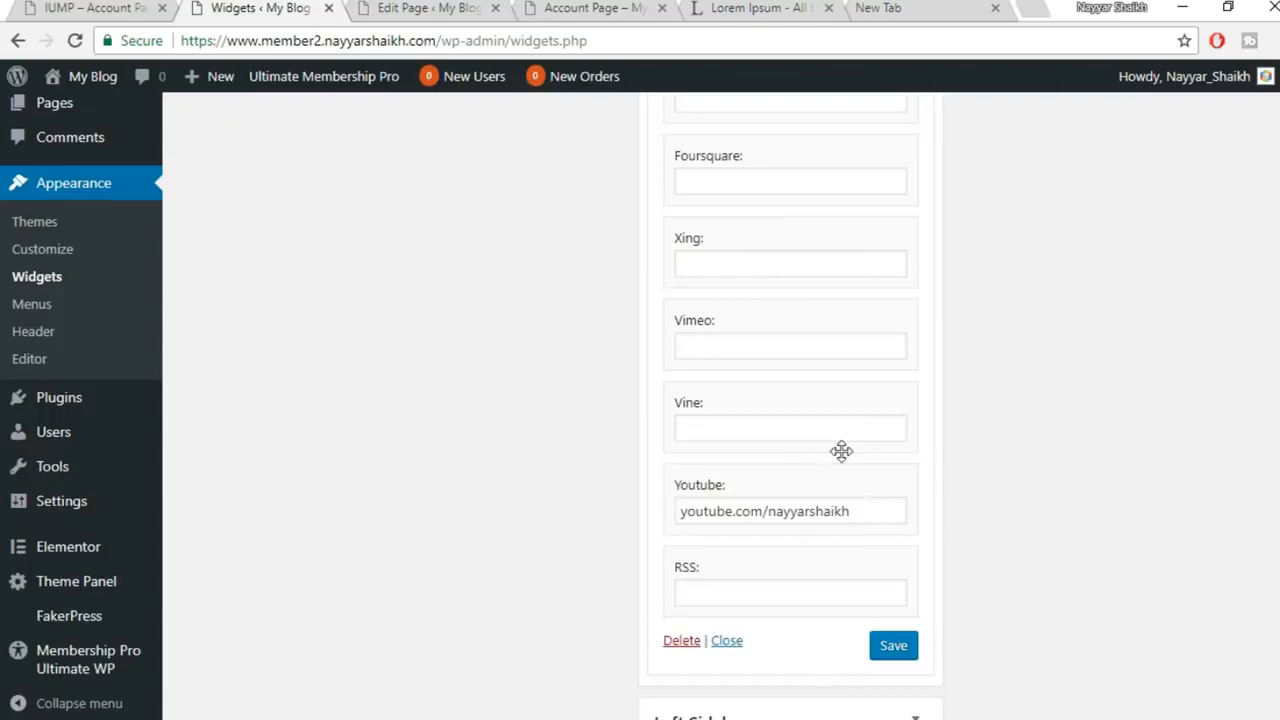
click(894, 548)
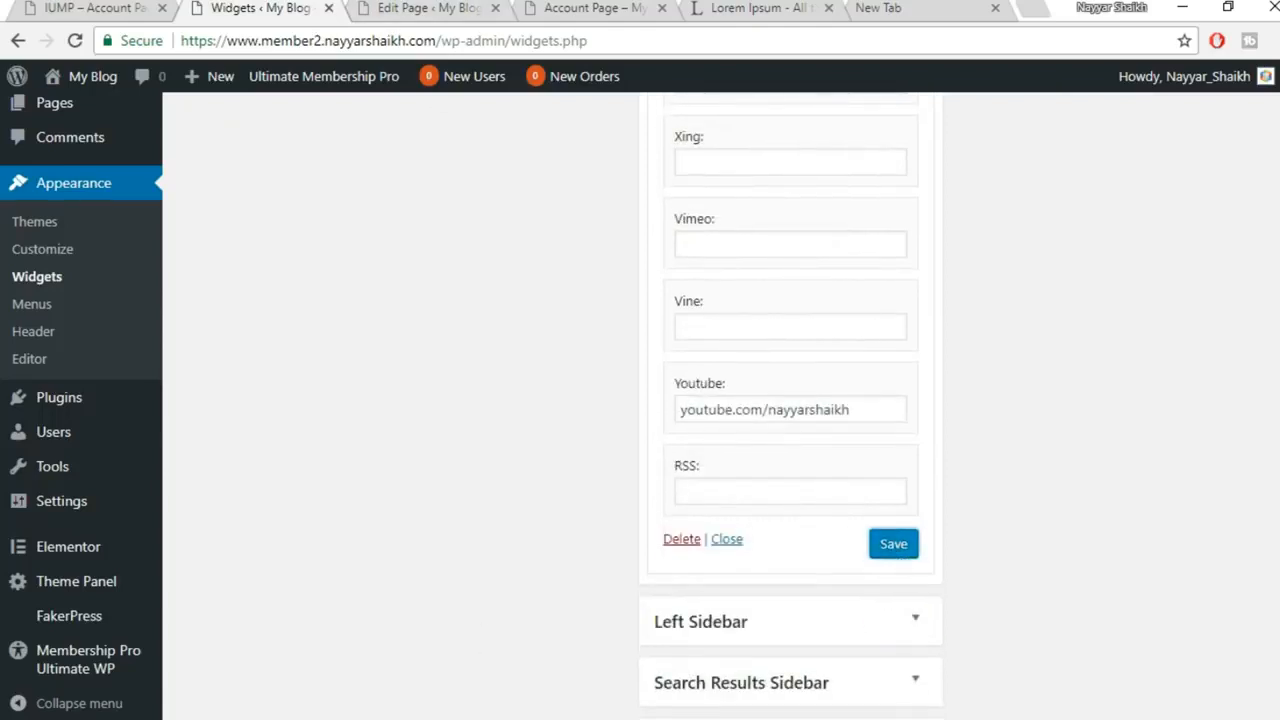
click(651, 686)
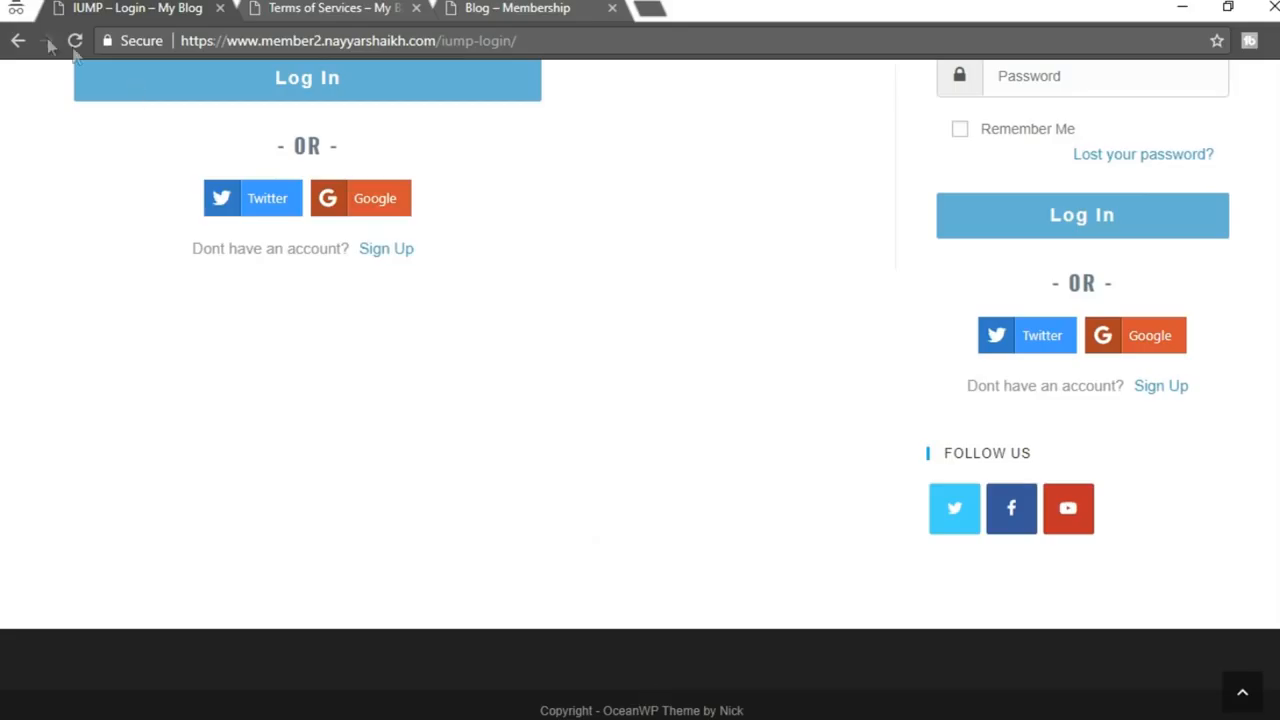
click(73, 41)
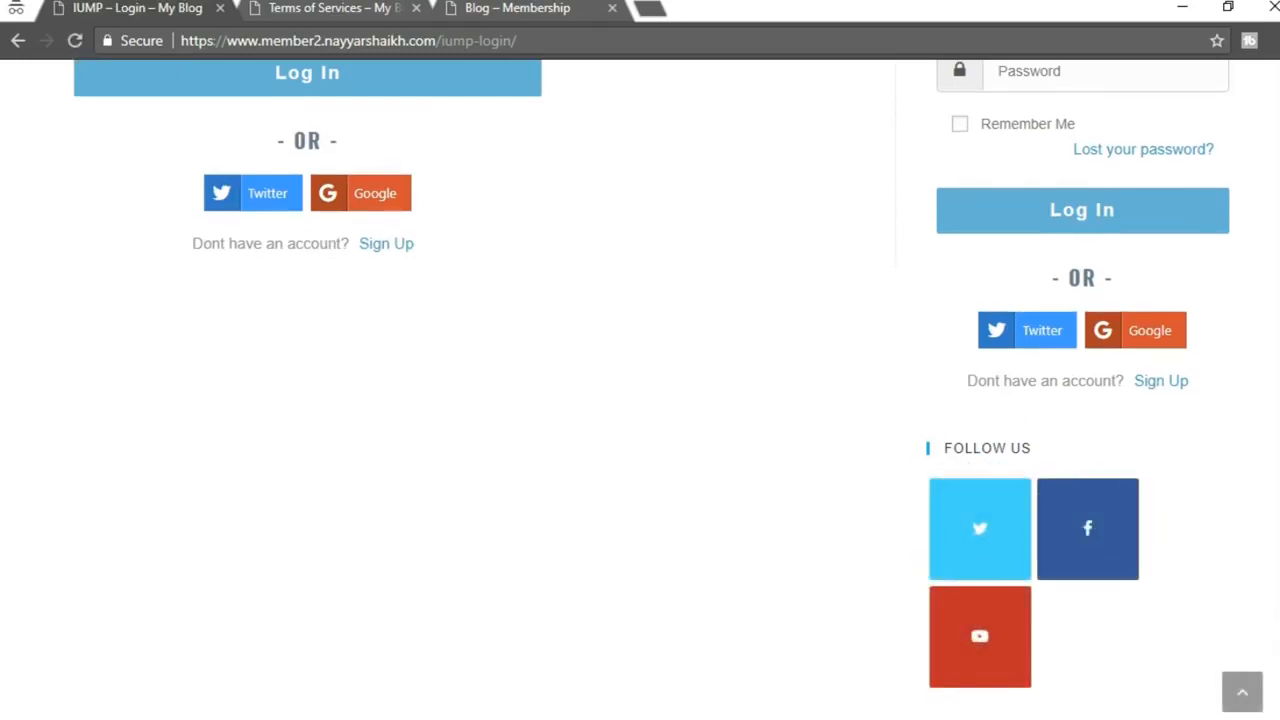
mouse_move(510, 714)
click(377, 663)
Set the social icons' font size to 60px and save the widget
scroll(1034, 477, up, 10)
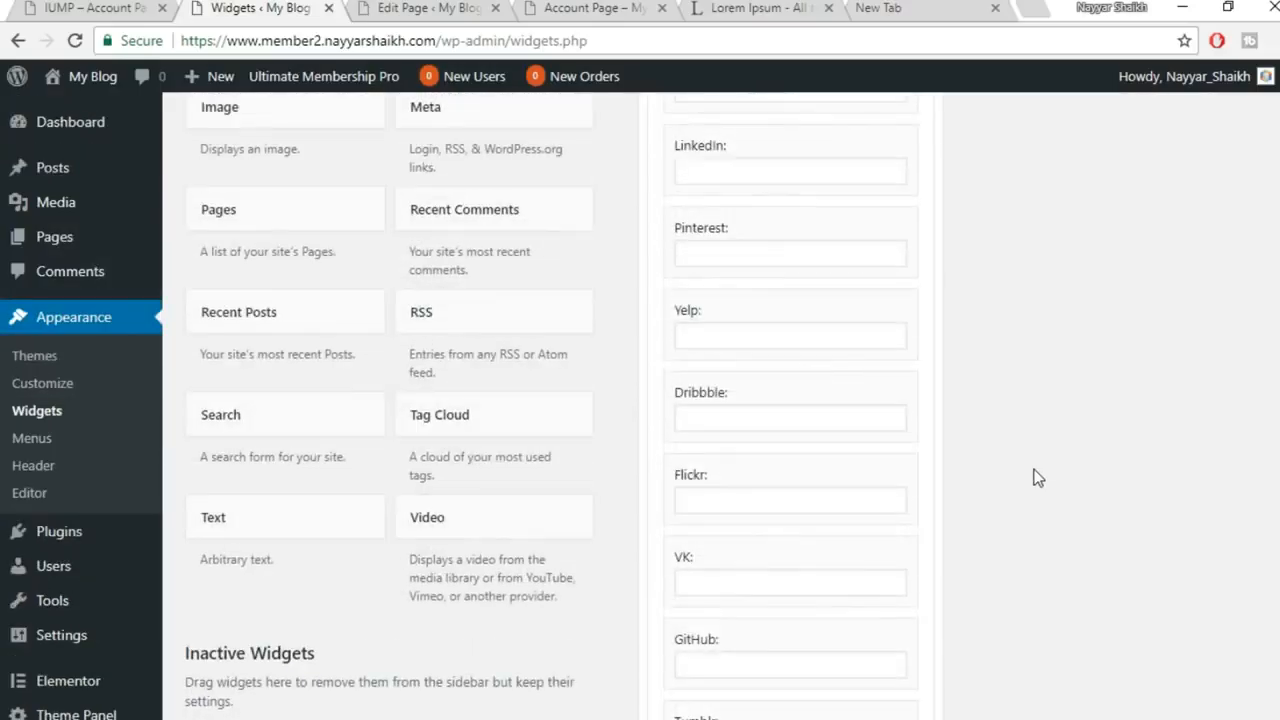
scroll(1036, 477, up, 3)
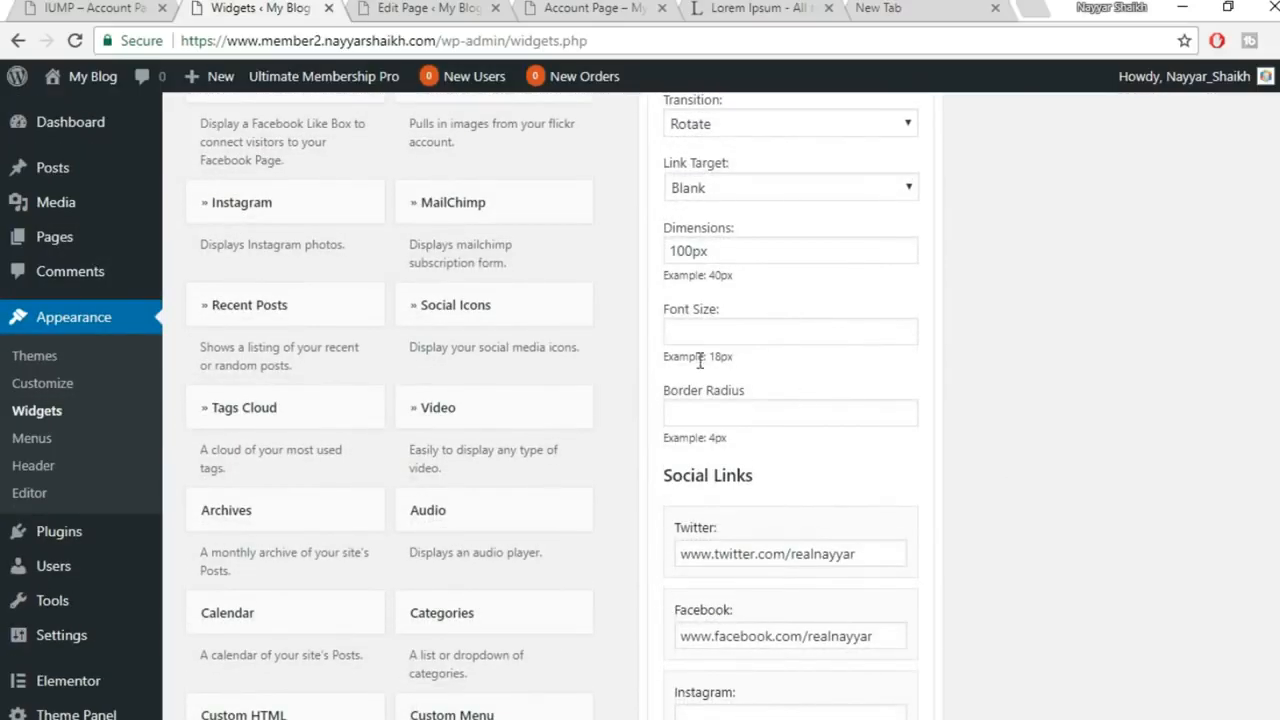
click(740, 338)
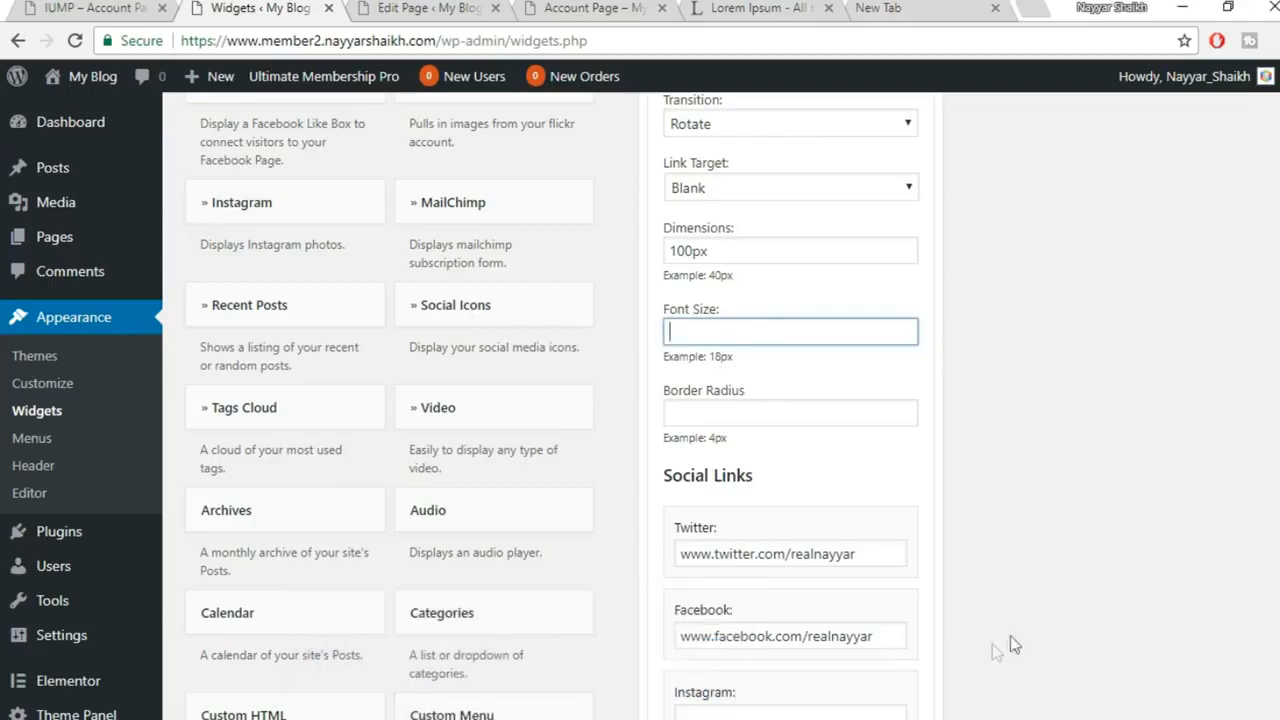
click(600, 700)
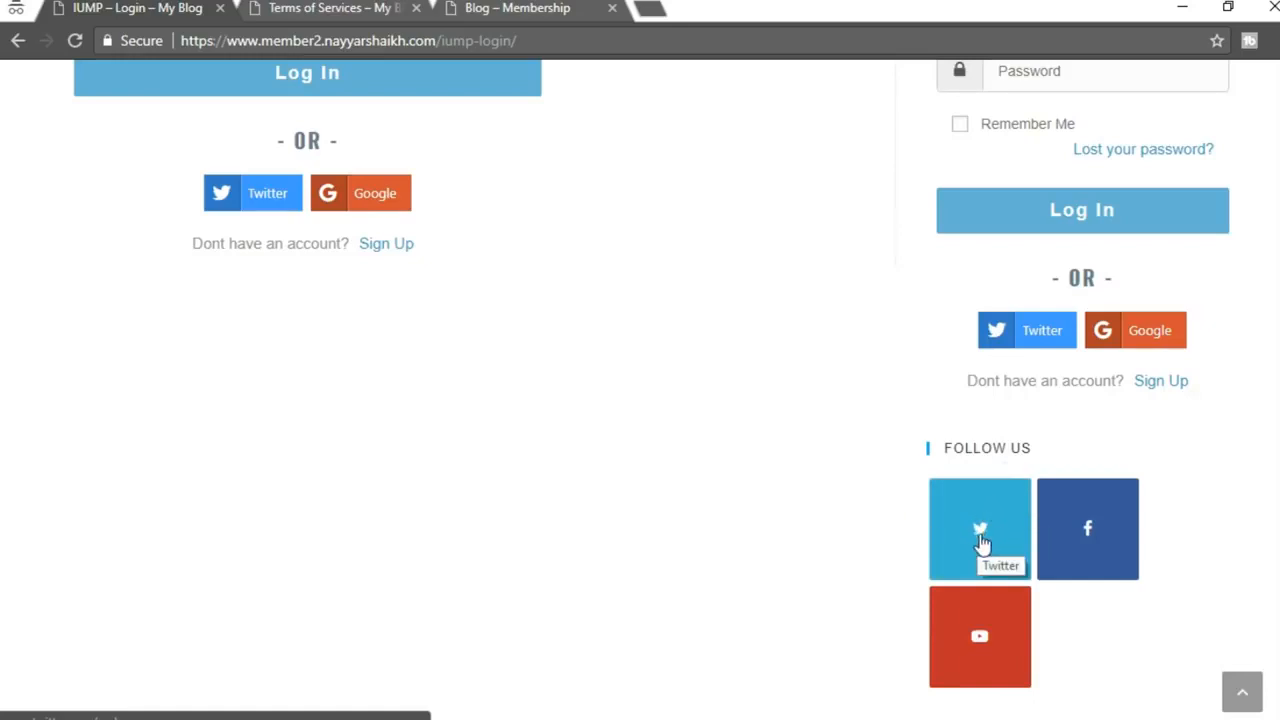
click(466, 687)
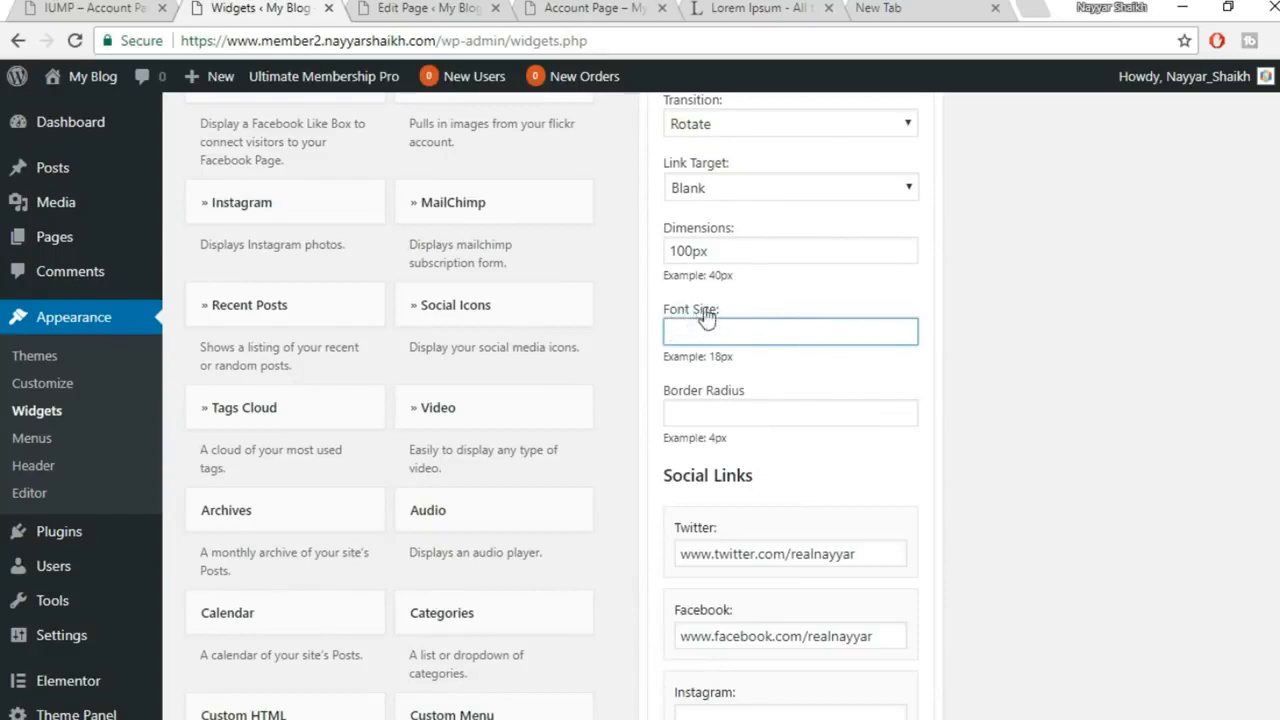
text(60px)
scroll(1063, 418, down, 15)
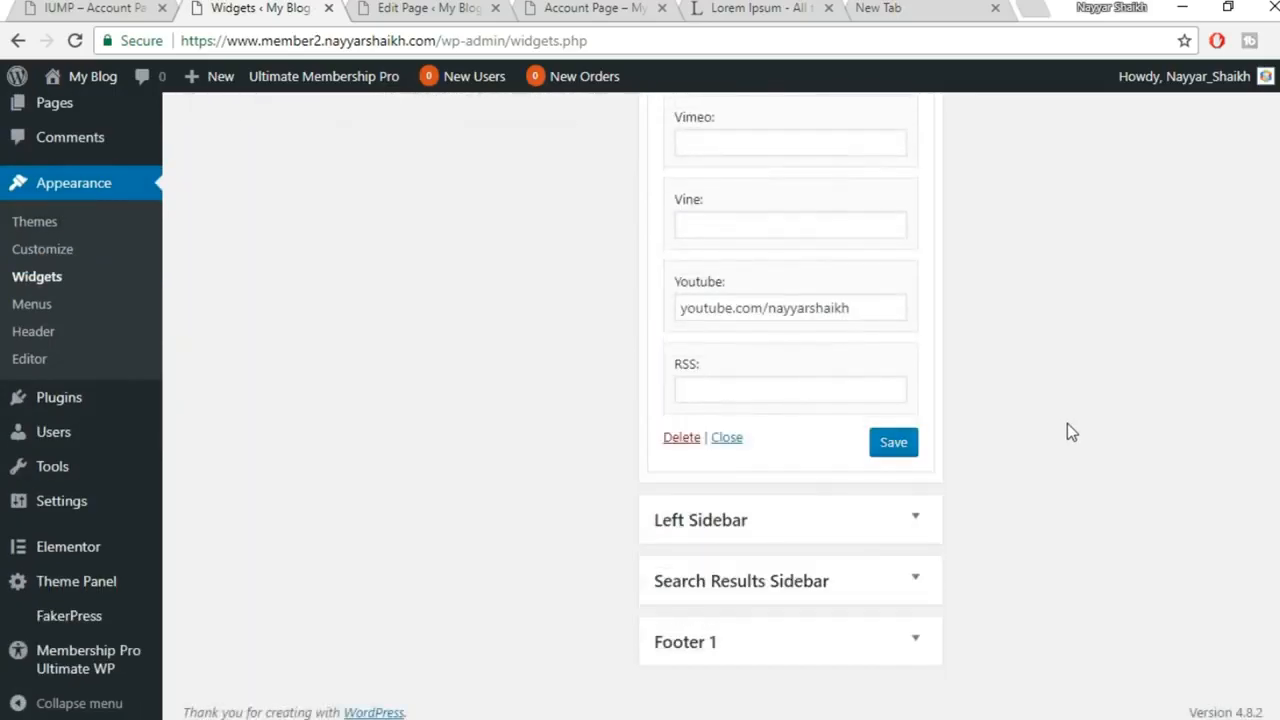
click(906, 450)
Reload the login page to preview the restyled icons, then return to Widgets
click(606, 640)
click(80, 43)
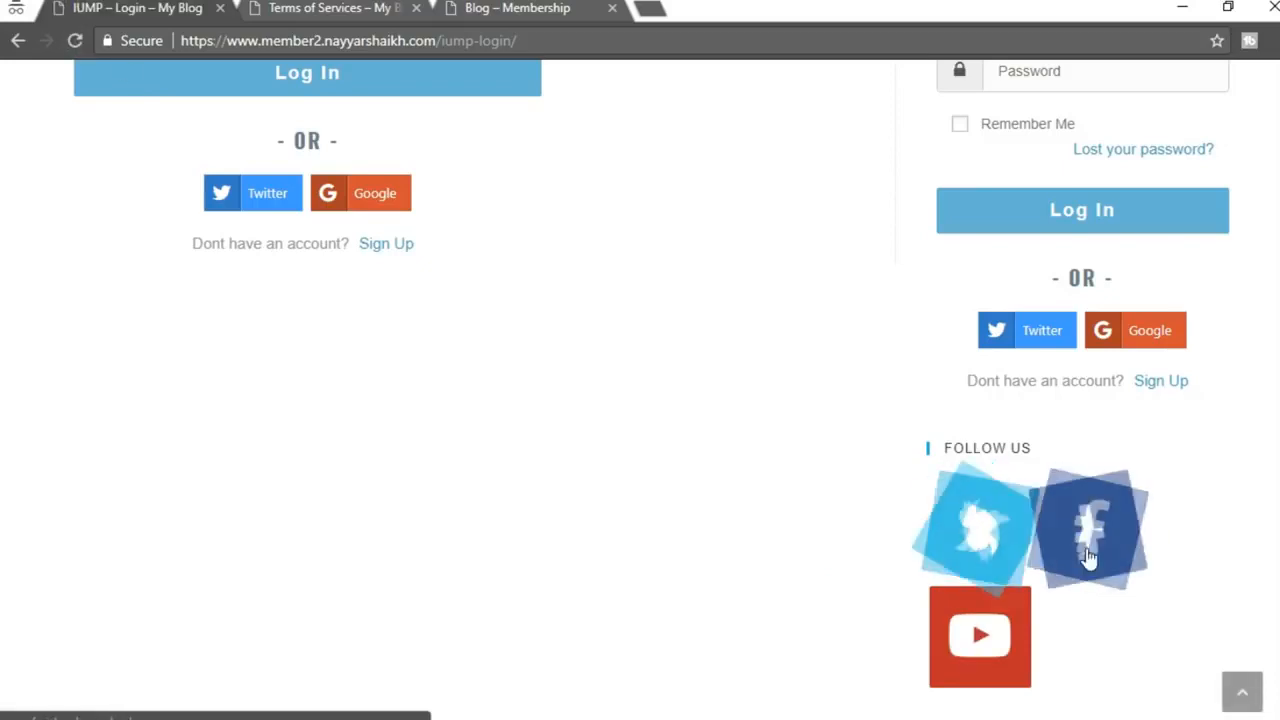
scroll(1100, 500, down, 1)
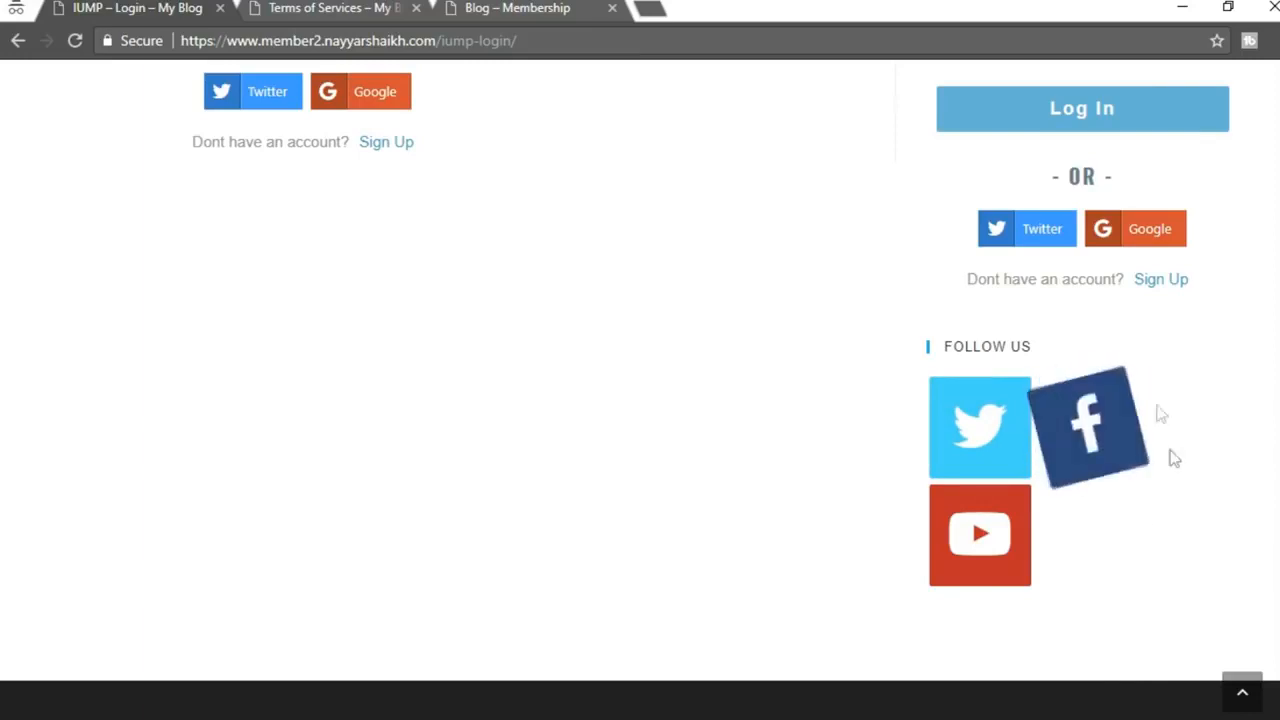
click(415, 650)
scroll(1023, 406, up, 10)
scroll(1023, 406, up, 10)
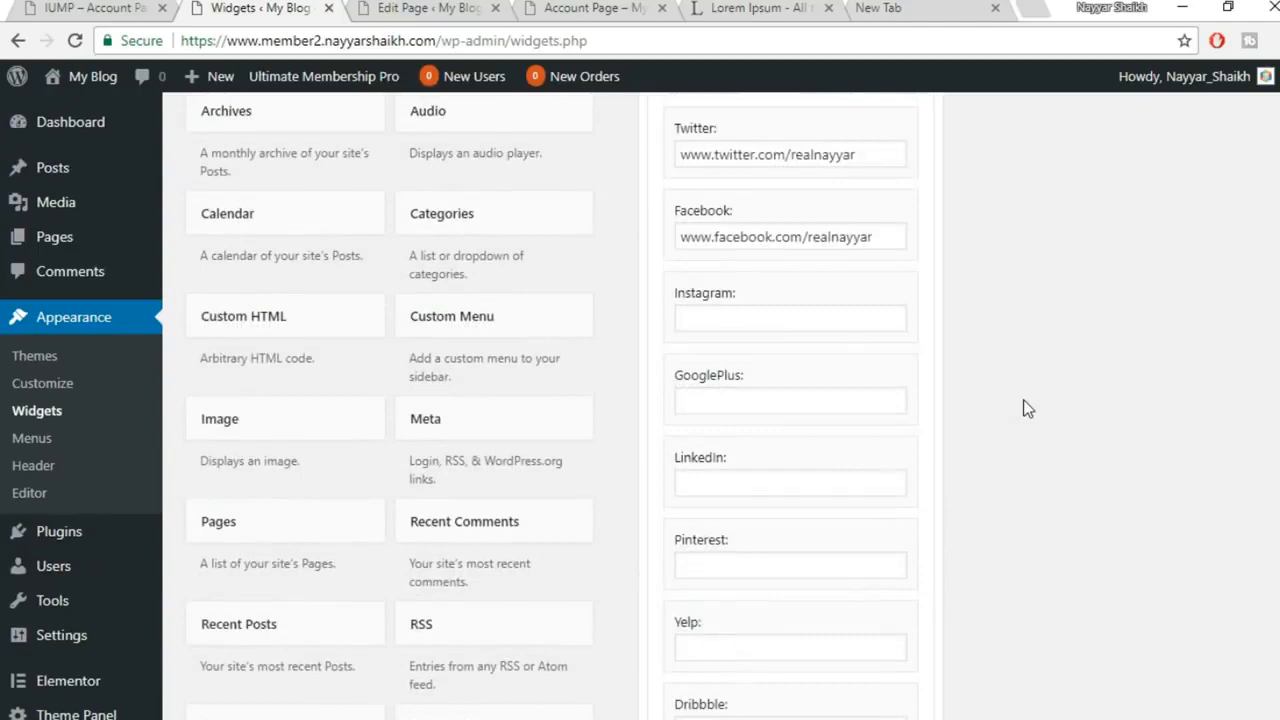
Set Border Radius to 20px, save, and preview the icons on the login page
click(880, 318)
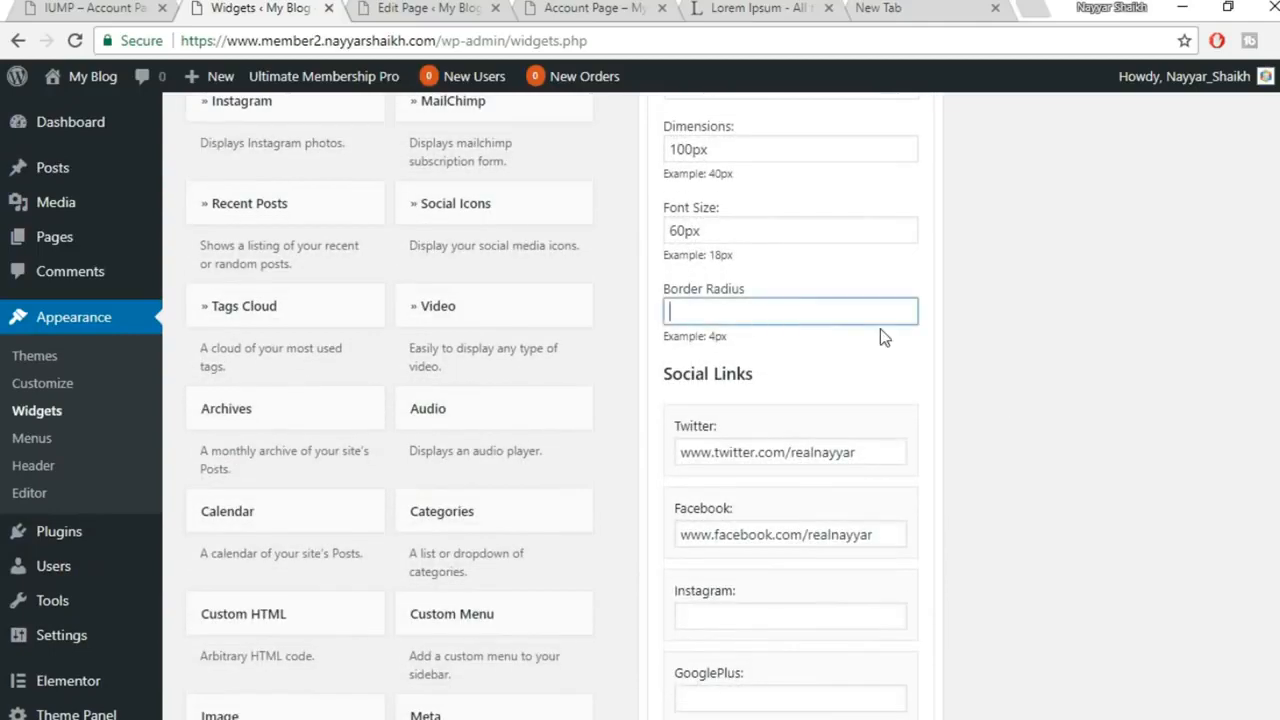
text(20px)
scroll(914, 377, down, 15)
click(914, 442)
click(578, 680)
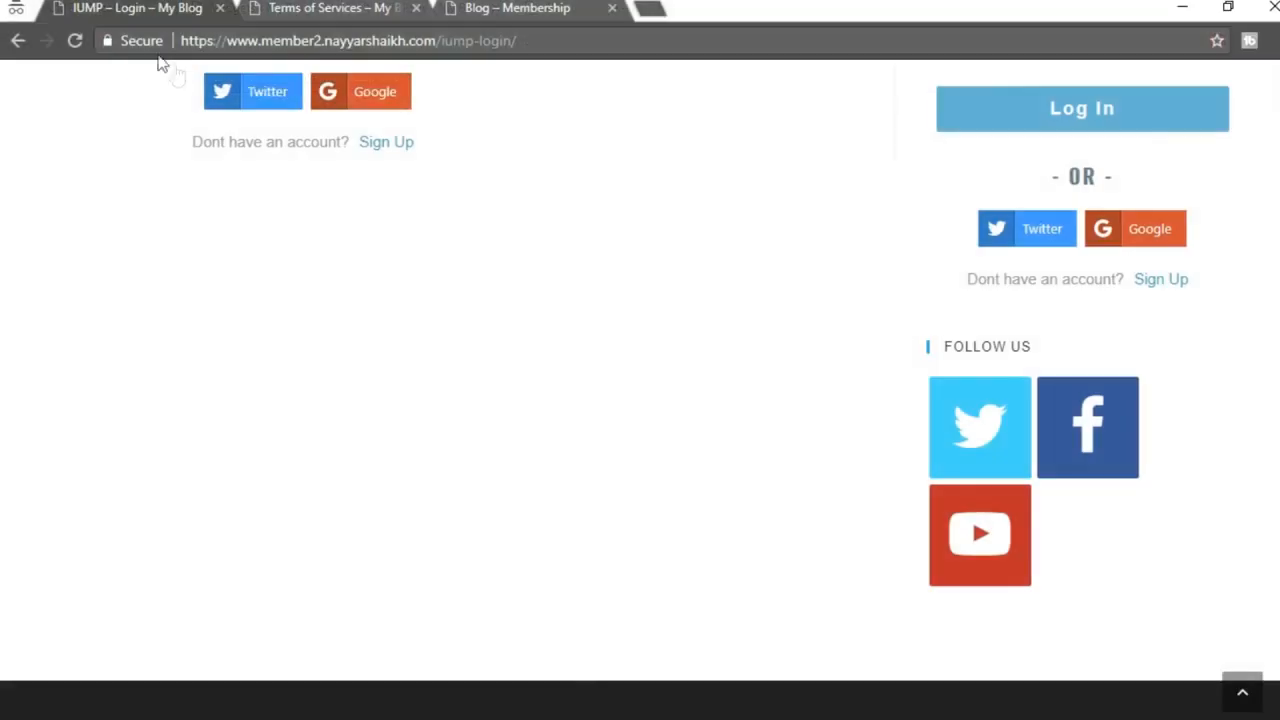
click(74, 40)
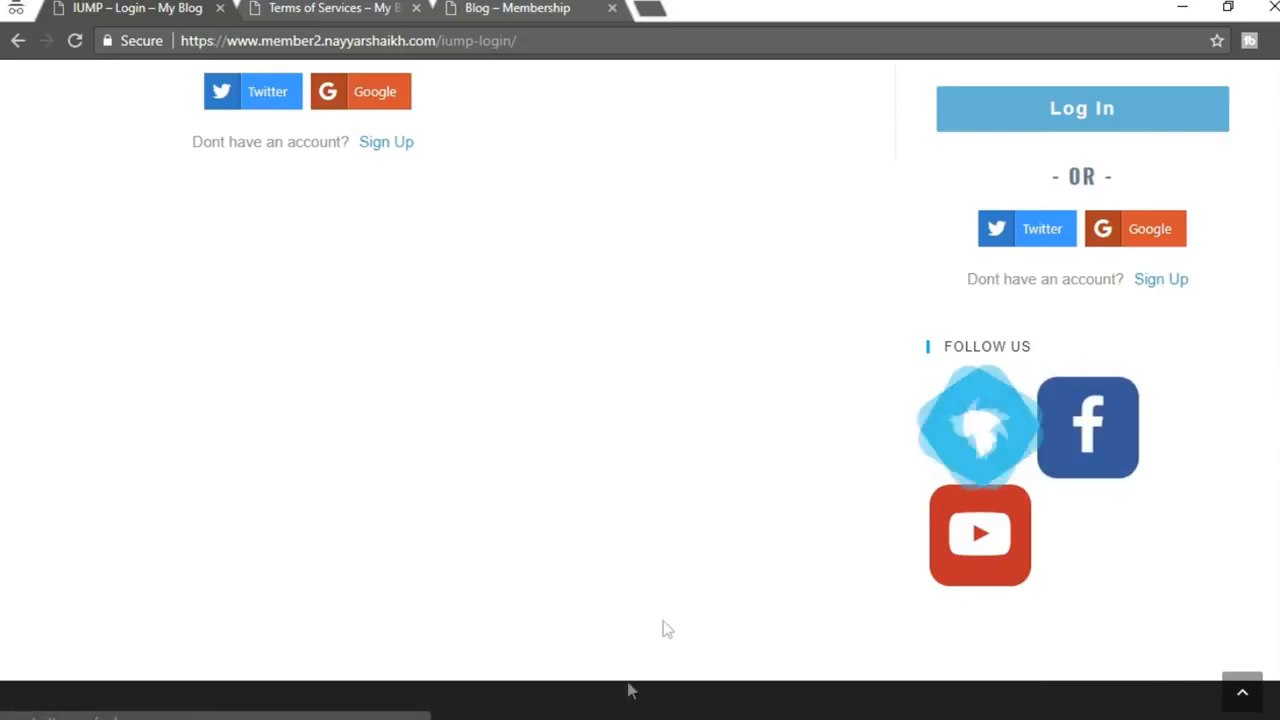
mouse_move(630, 690)
click(493, 684)
Raise Border Radius to 100, save, and reload the login page to check the round icons
scroll(1065, 416, up, 11)
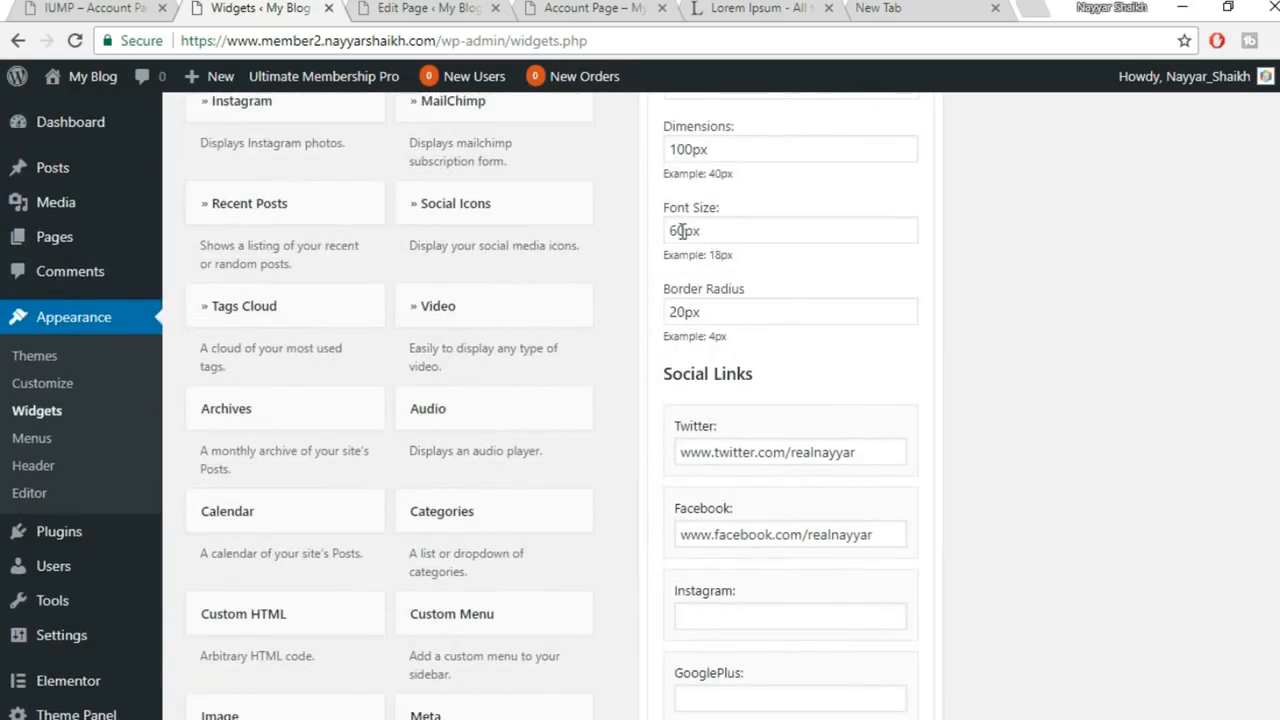
drag(684, 315, 616, 313)
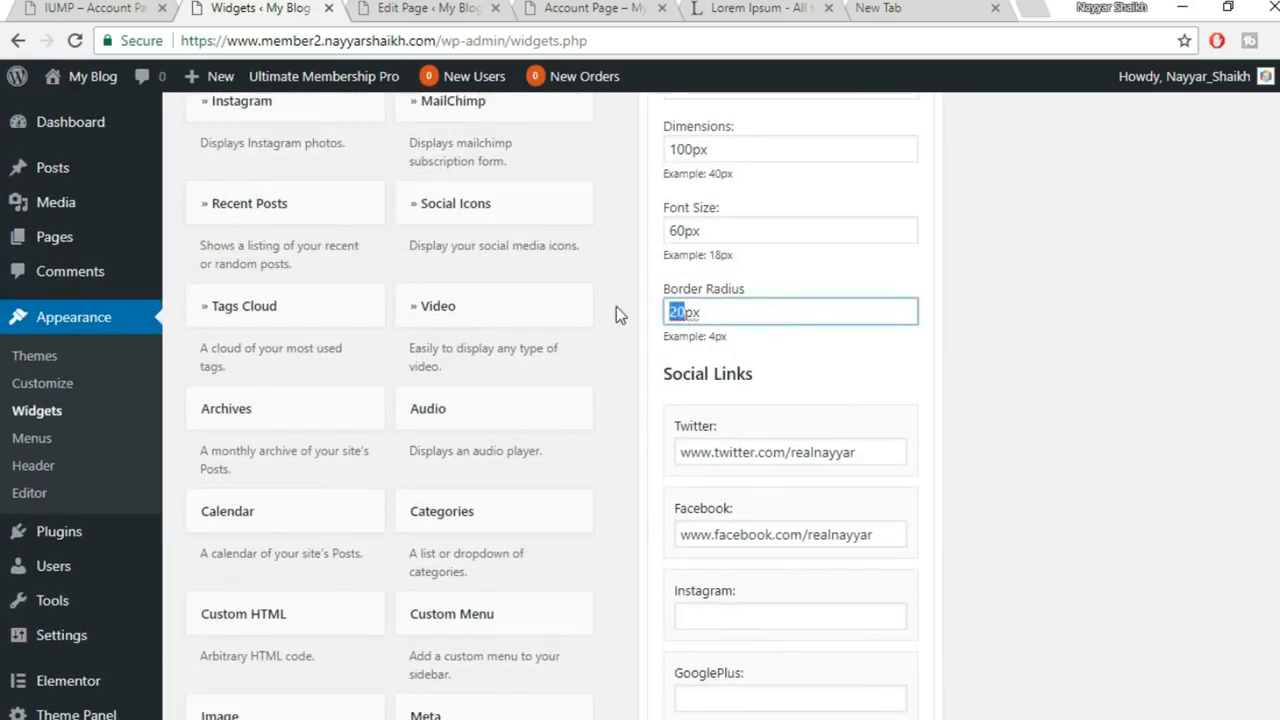
text(100)
scroll(940, 345, down, 12)
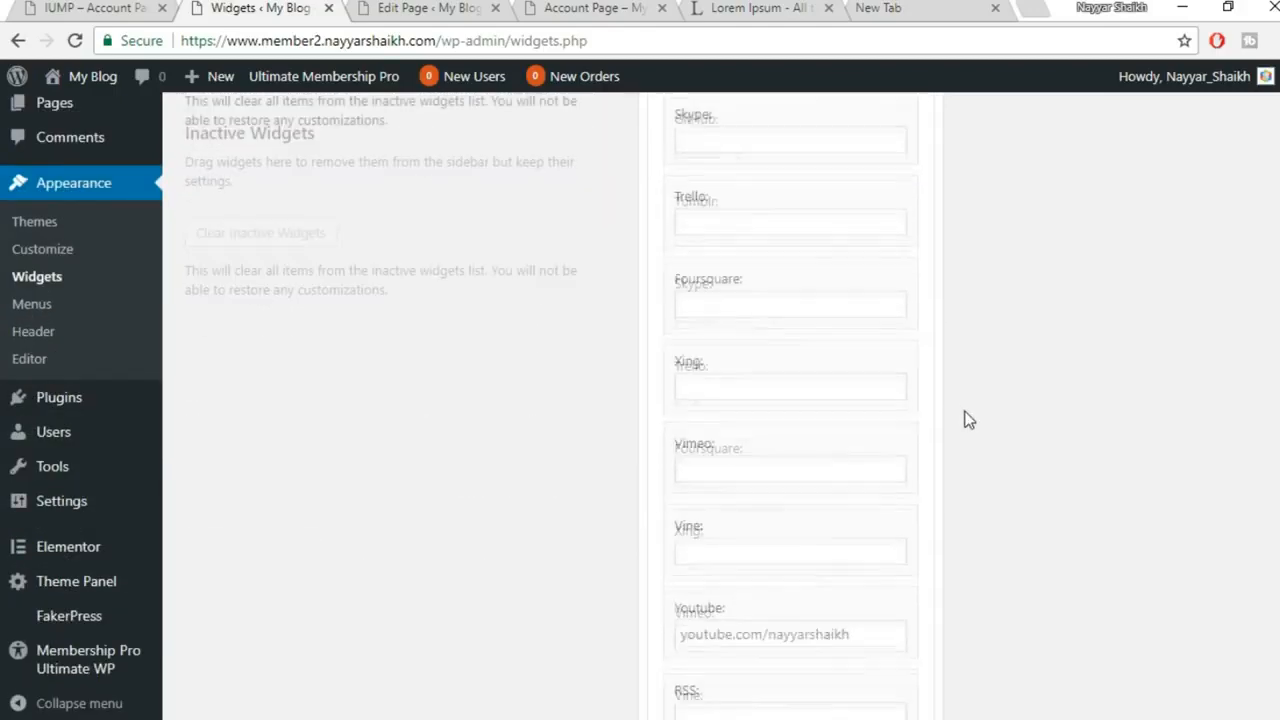
click(900, 446)
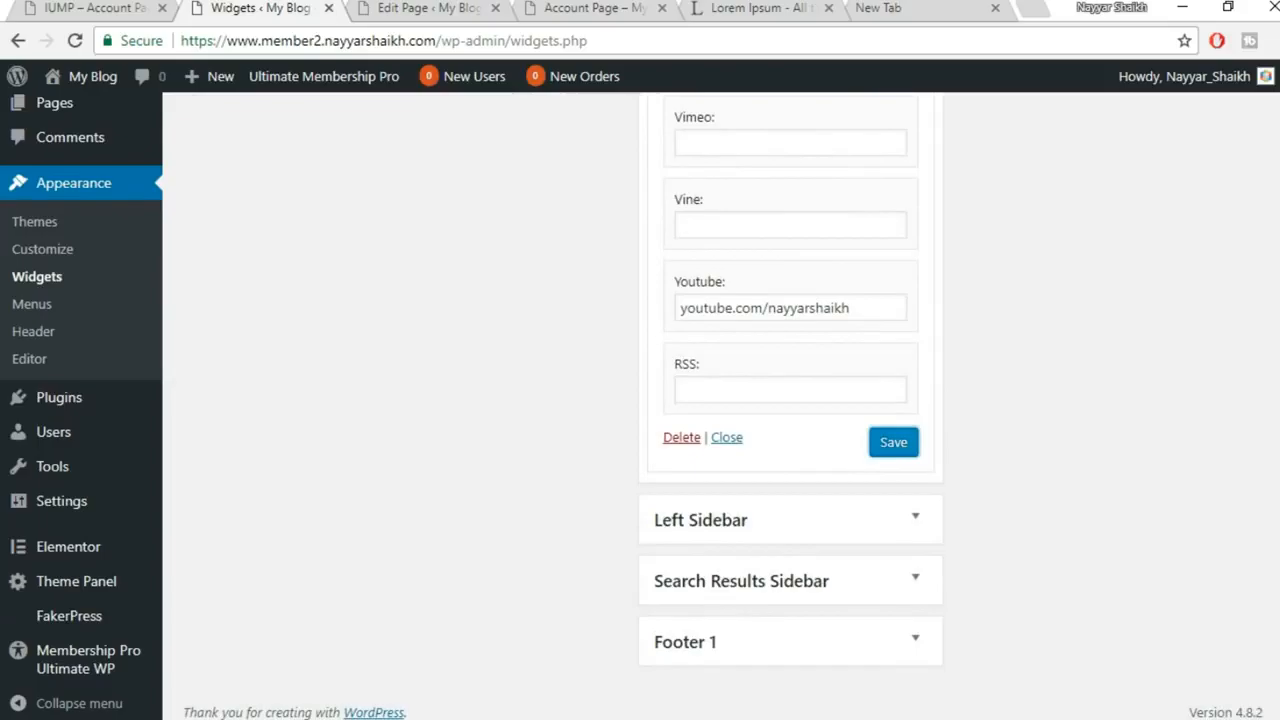
click(631, 677)
click(75, 43)
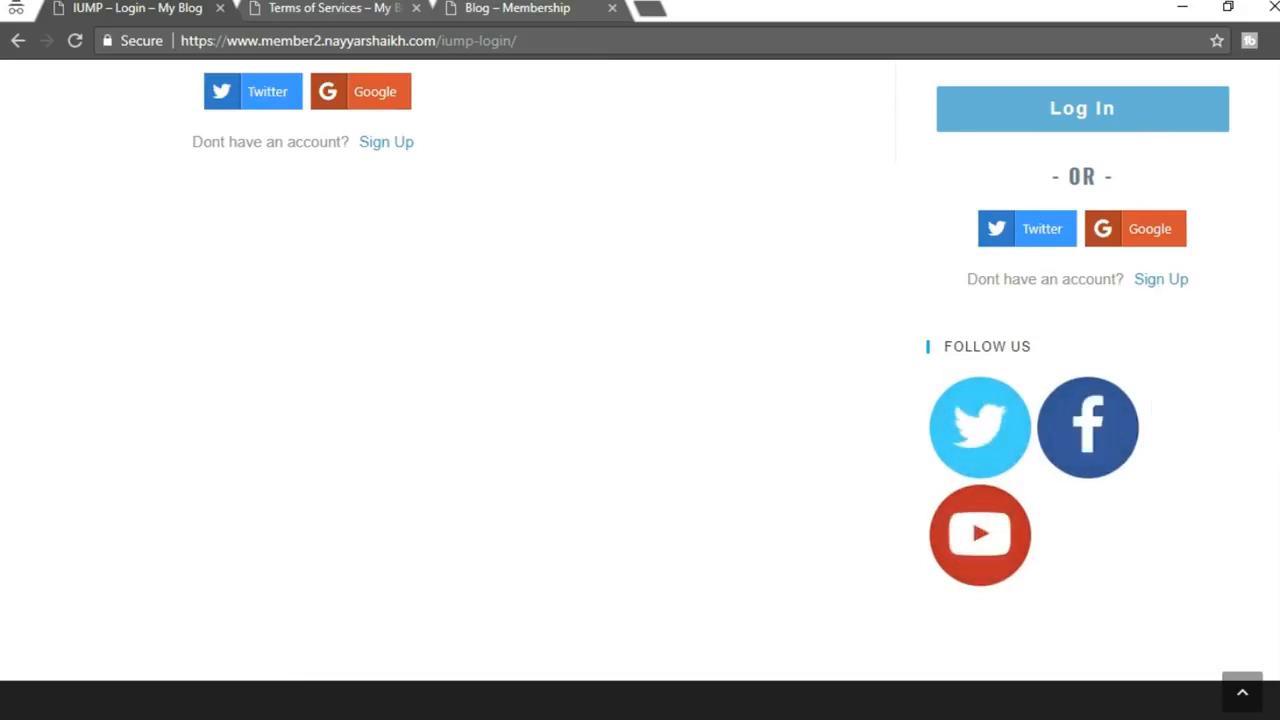
scroll(640, 389, up, 5)
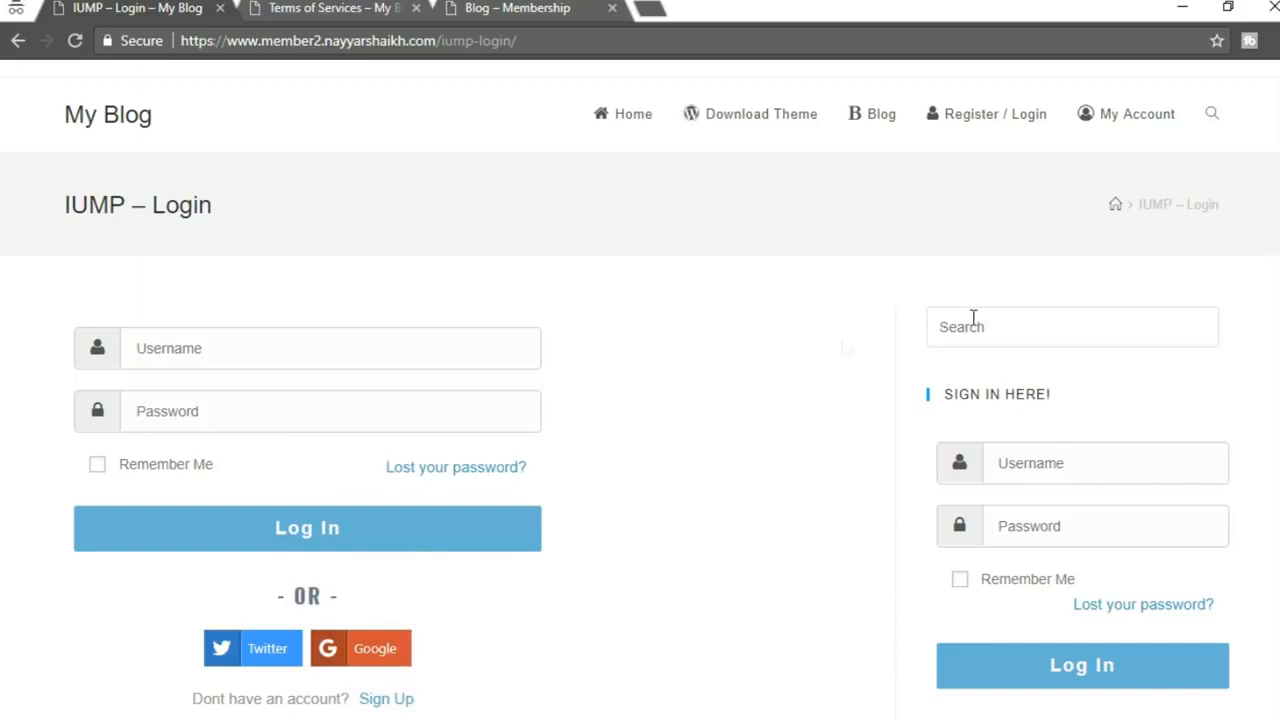
Go to the site's Home page and inspect its heading text
scroll(1076, 380, down, 3)
scroll(1100, 600, up, 5)
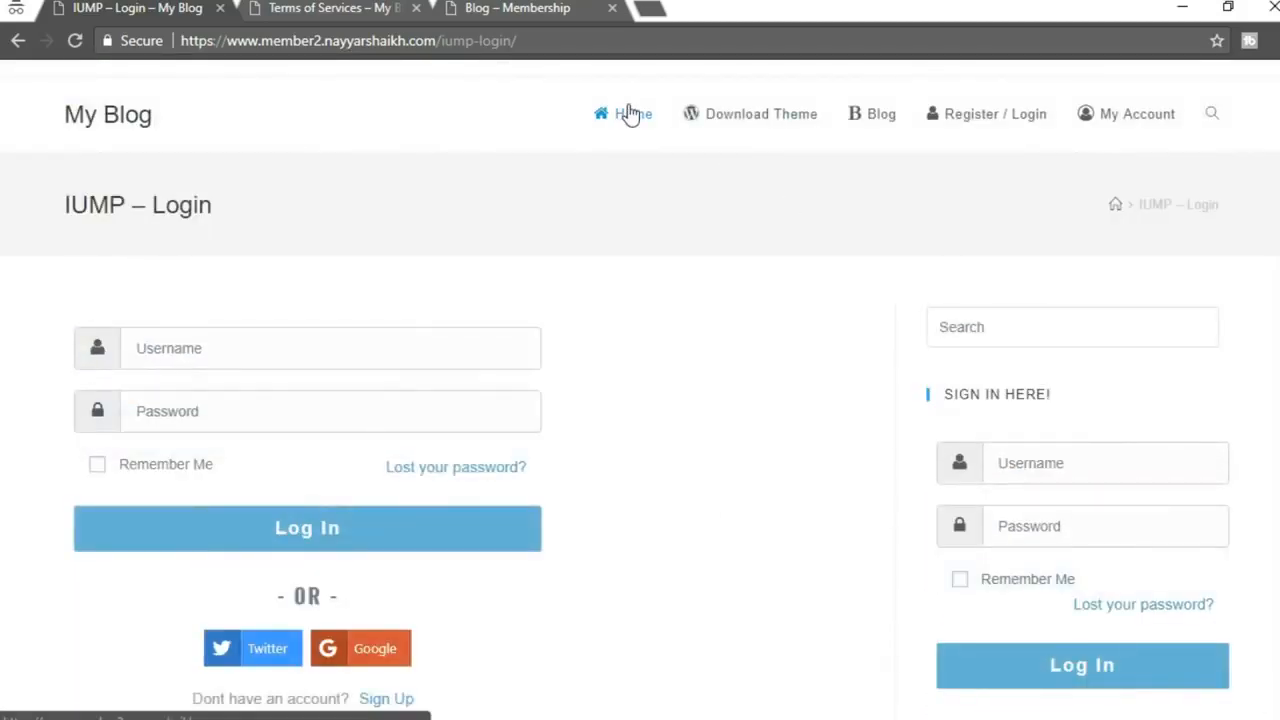
click(630, 116)
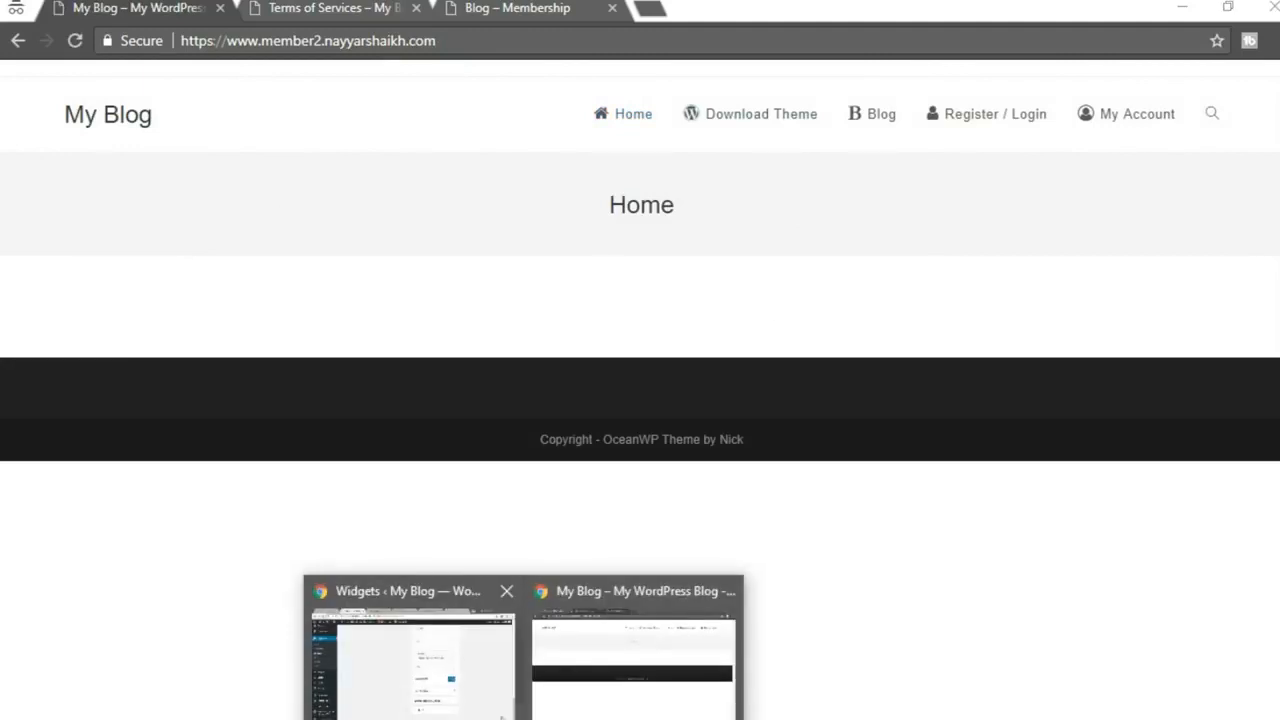
drag(605, 205, 740, 200)
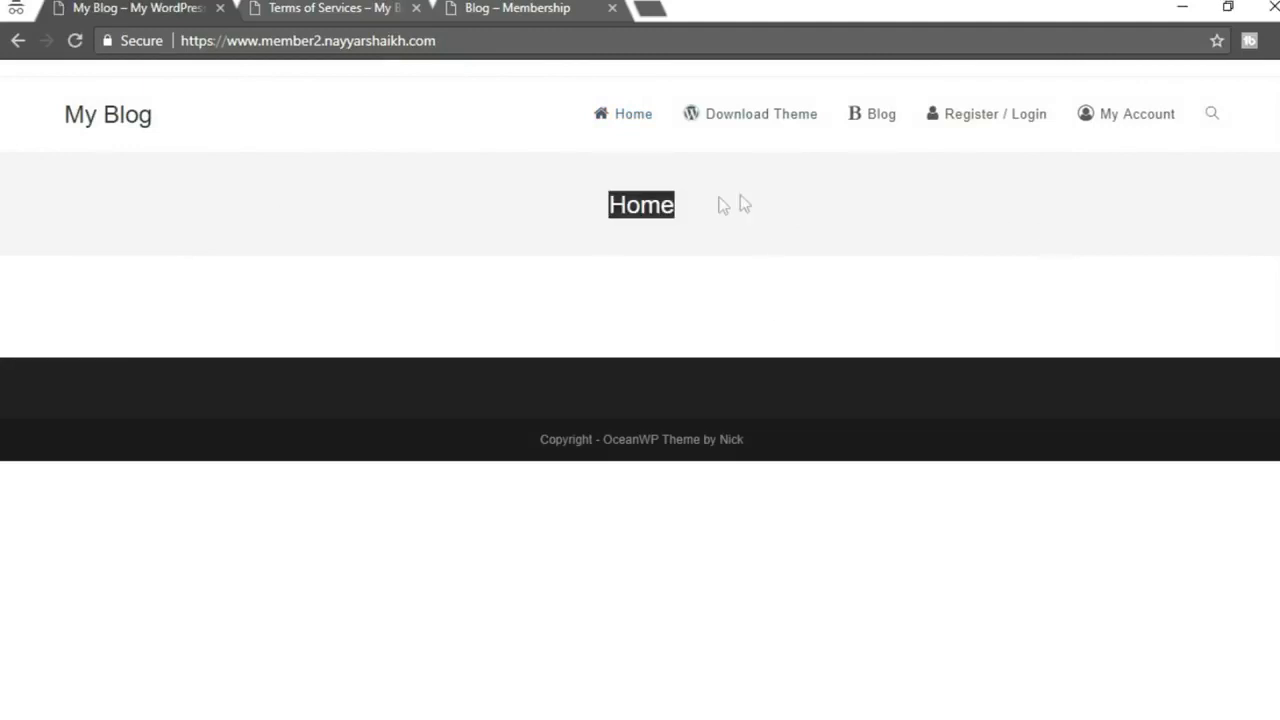
click(641, 206)
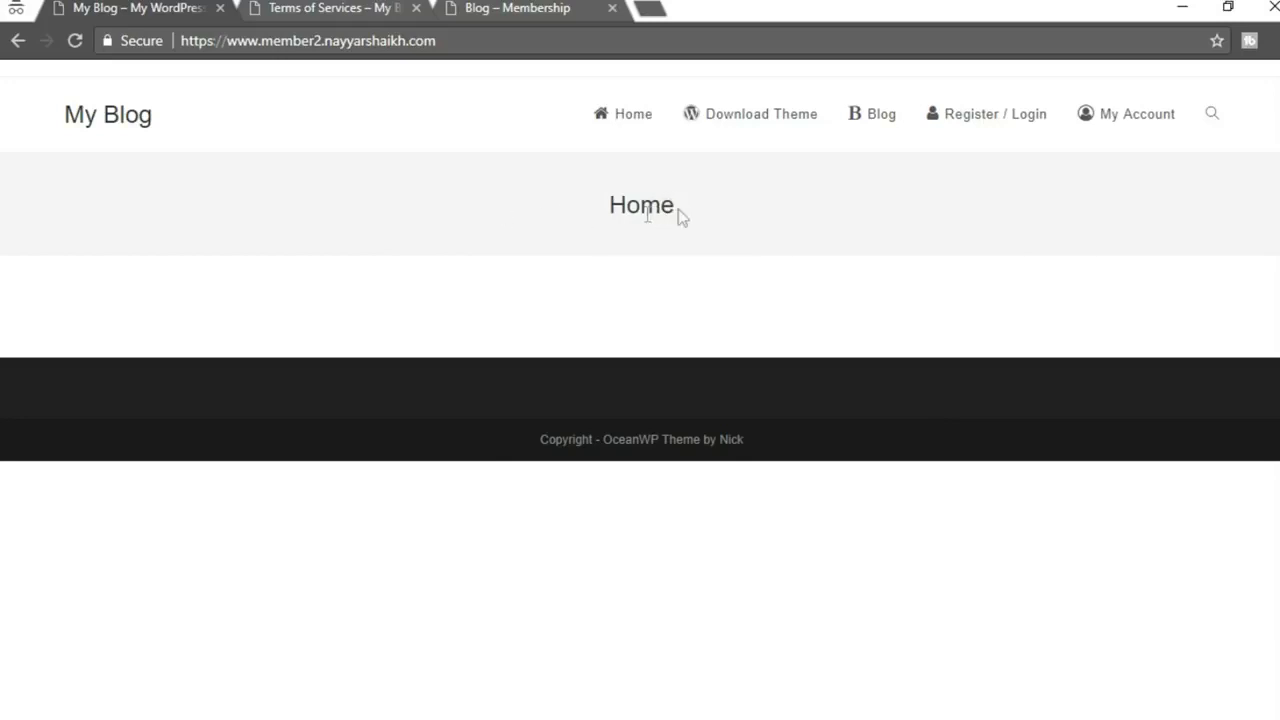
Compare with the Blog – Membership site's front page
click(488, 7)
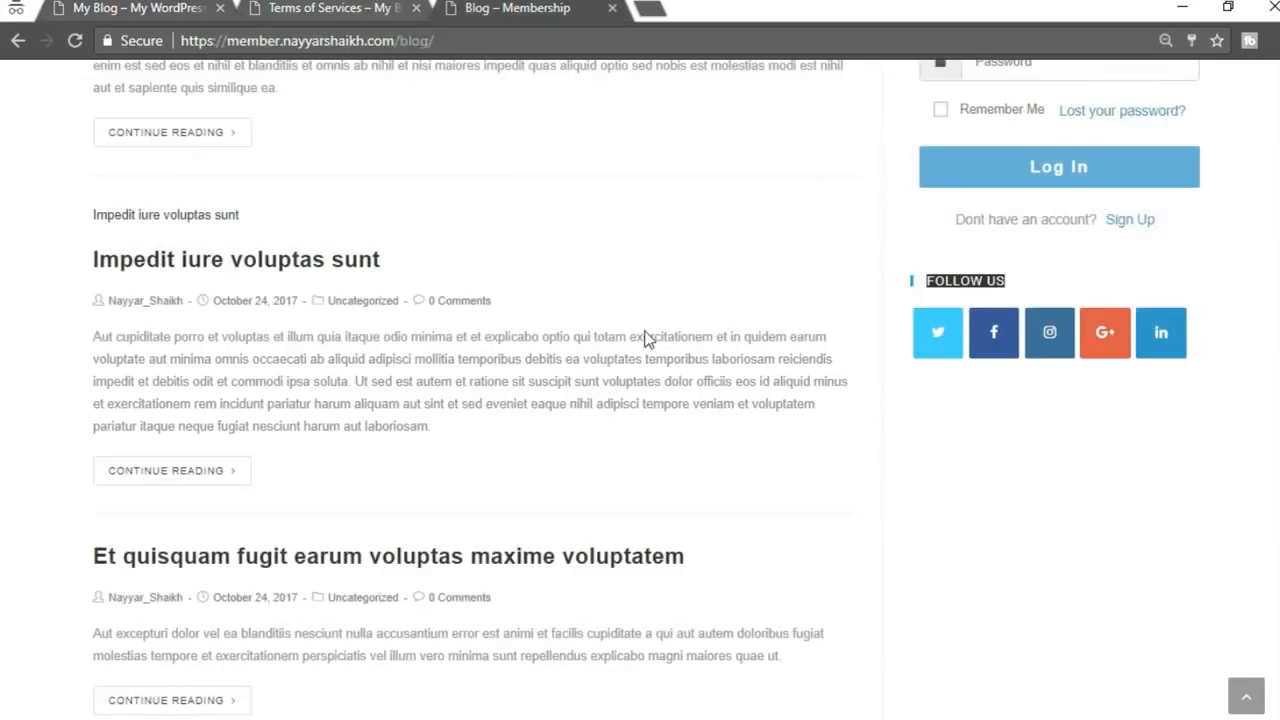
scroll(648, 340, up, 5)
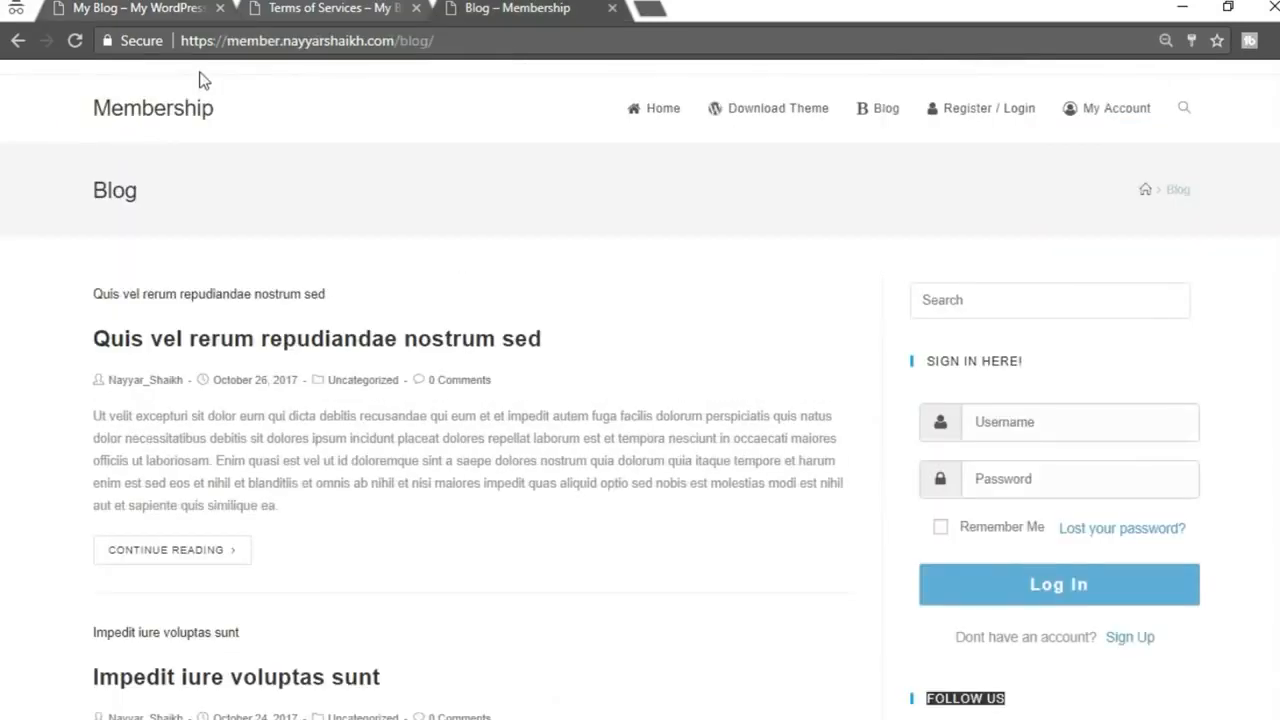
click(134, 118)
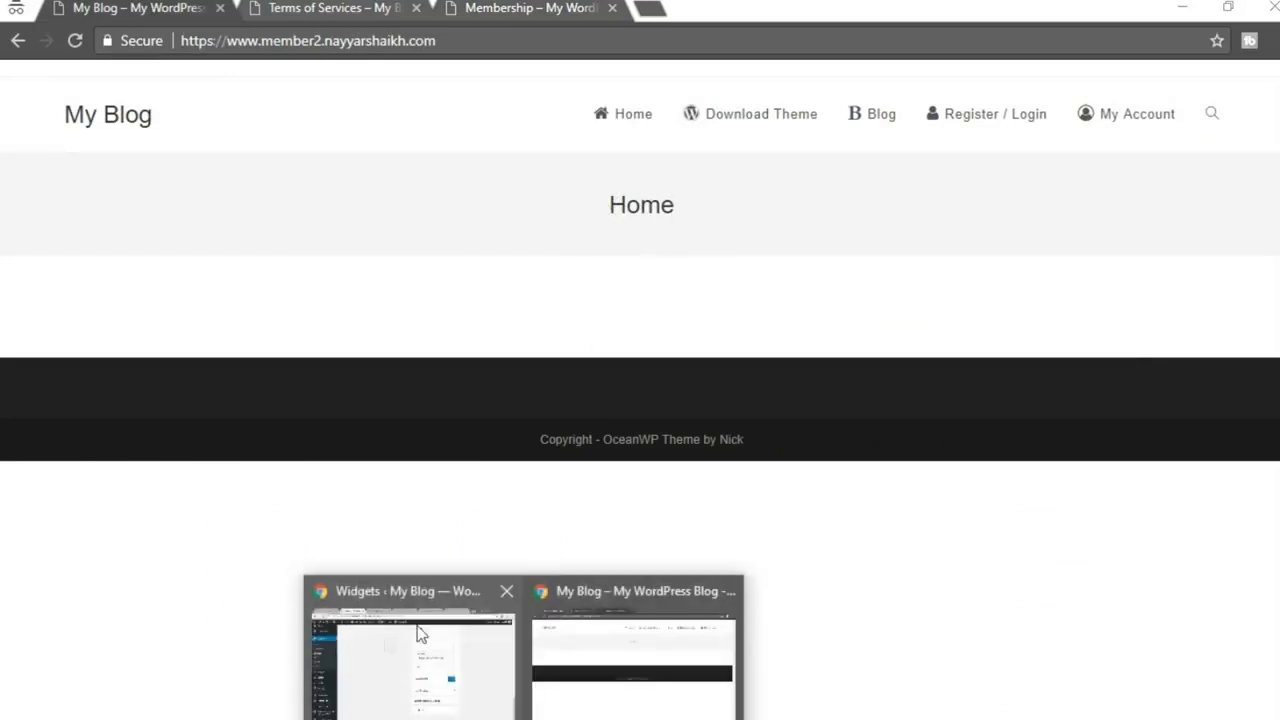
click(386, 640)
Find the Home page in the All Pages list and open it in the editor
scroll(506, 547, up, 15)
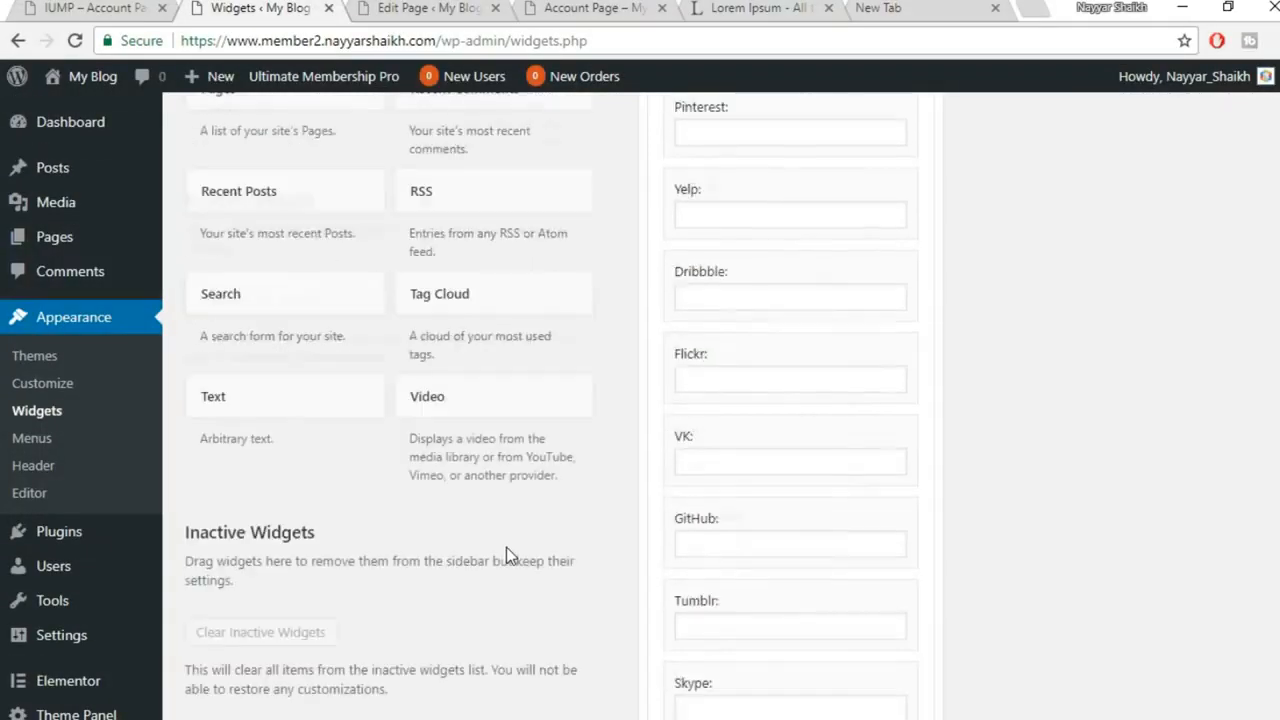
scroll(507, 547, up, 6)
mouse_move(84, 246)
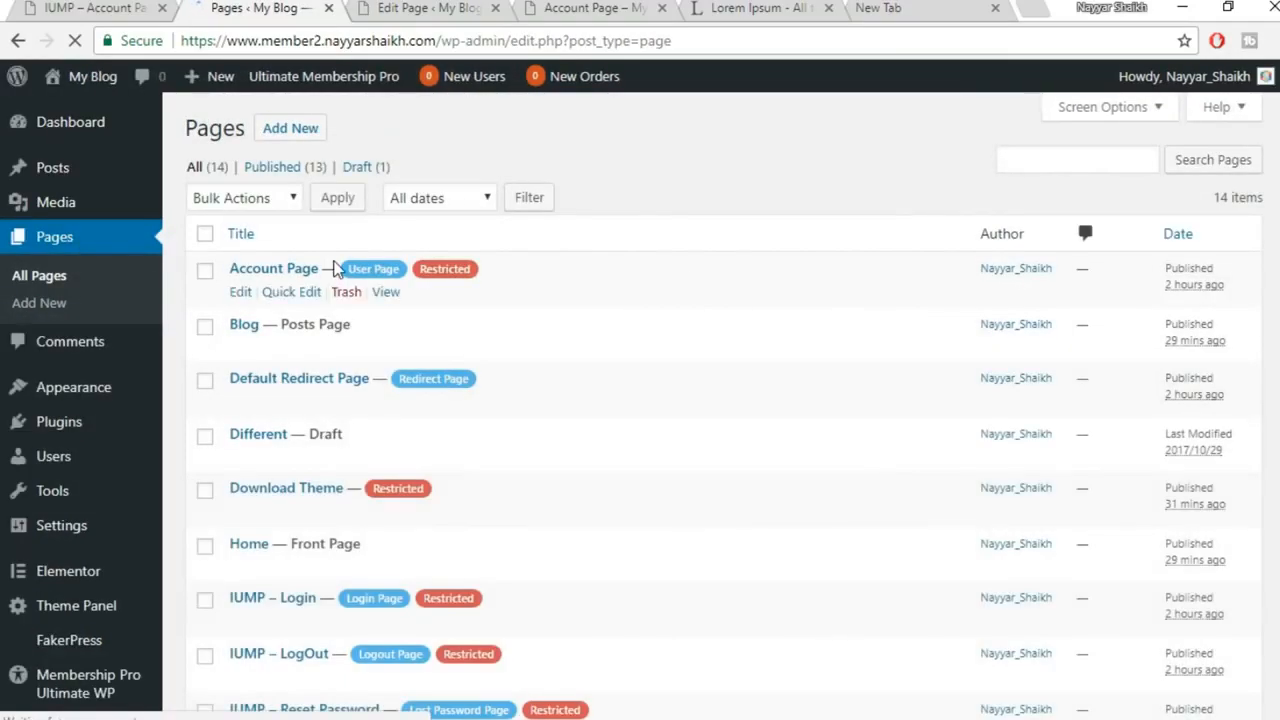
scroll(683, 420, down, 2)
scroll(683, 420, down, 3)
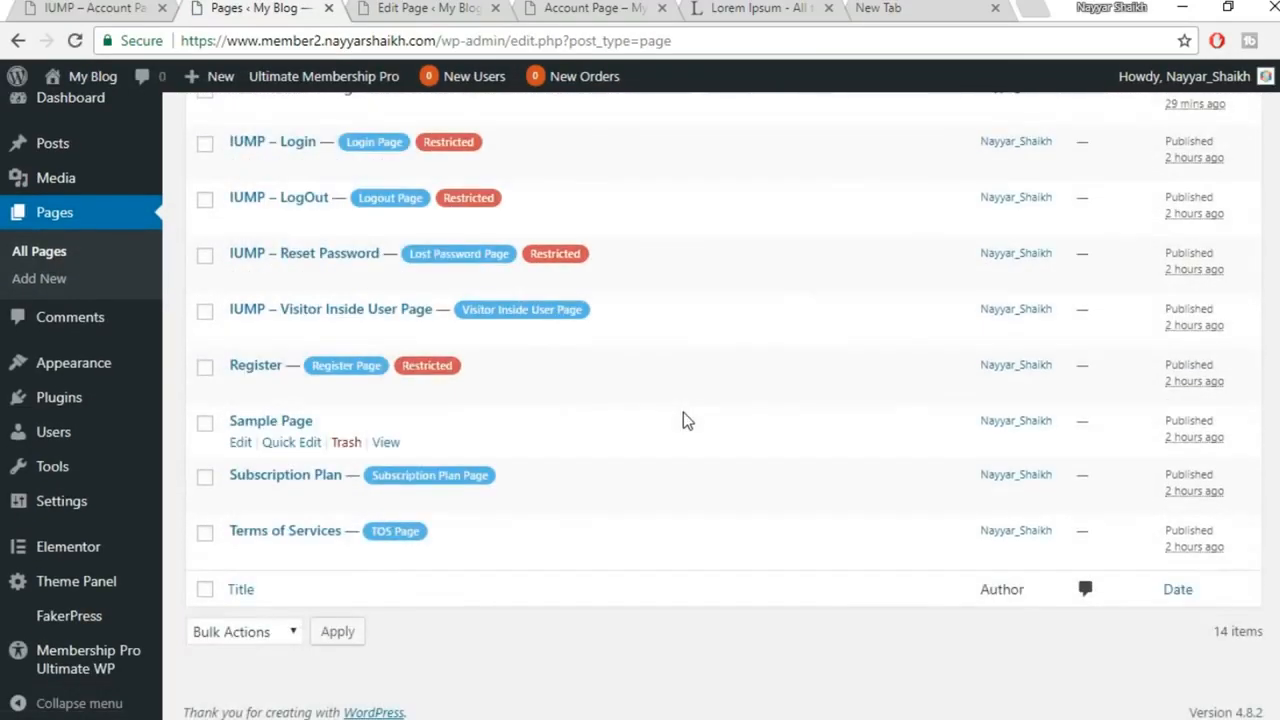
scroll(680, 432, up, 4)
scroll(638, 428, up, 1)
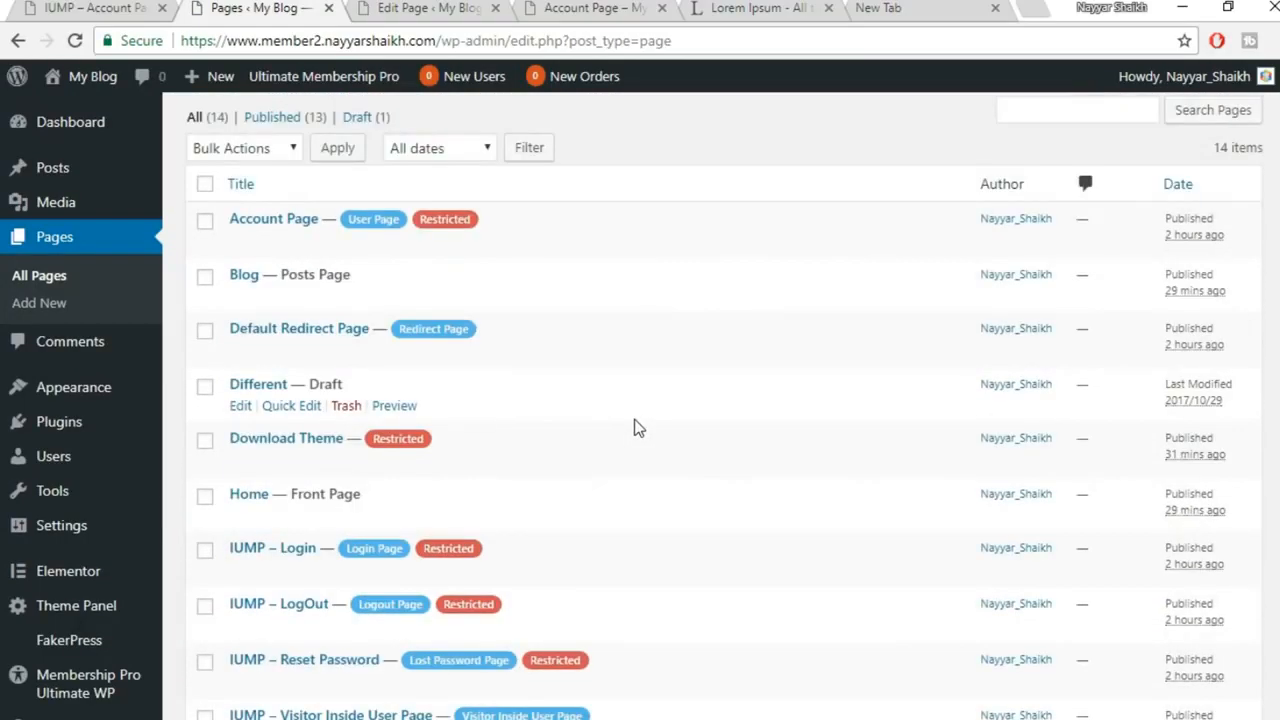
scroll(638, 428, down, 3)
scroll(638, 428, up, 2)
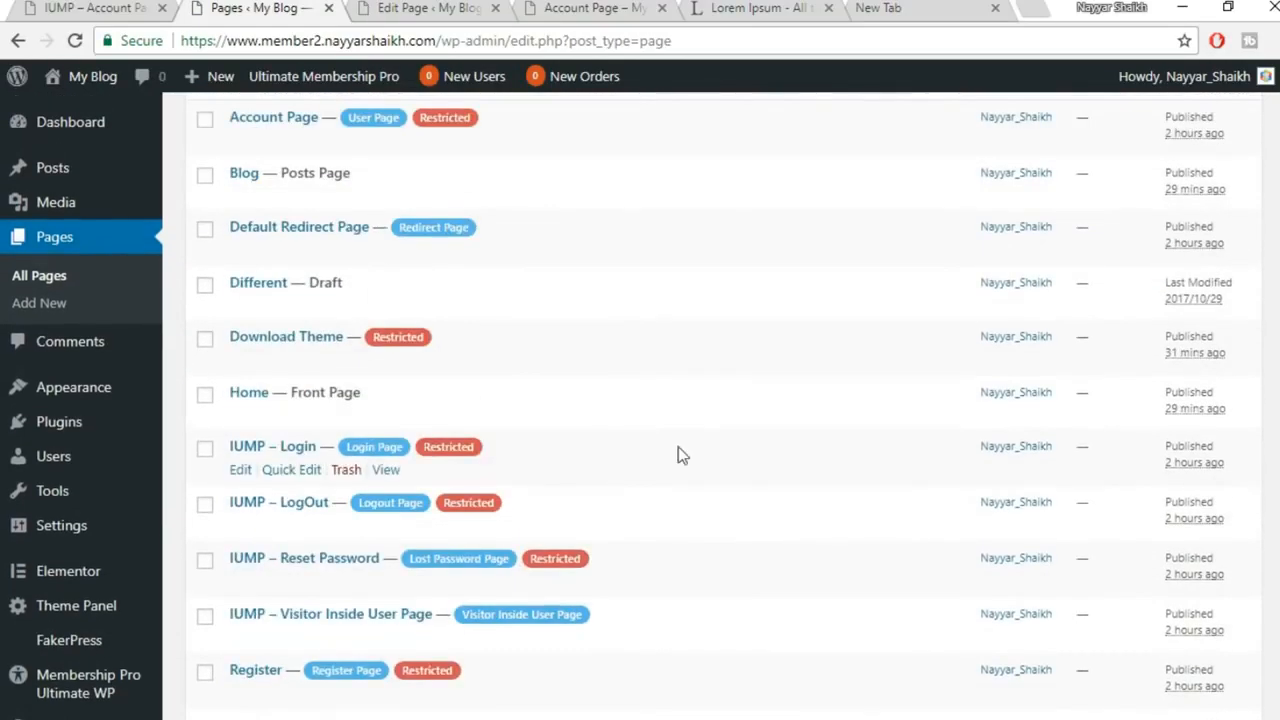
scroll(723, 425, up, 1)
scroll(729, 424, down, 4)
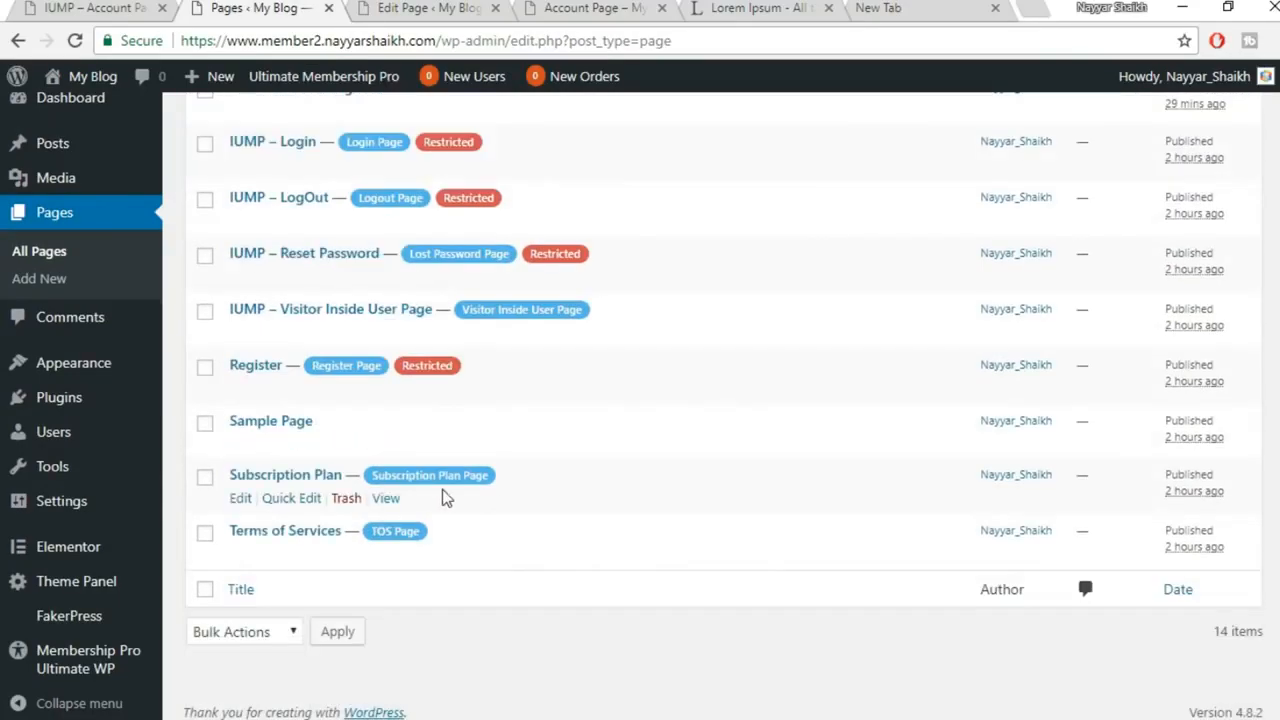
scroll(442, 489, up, 3)
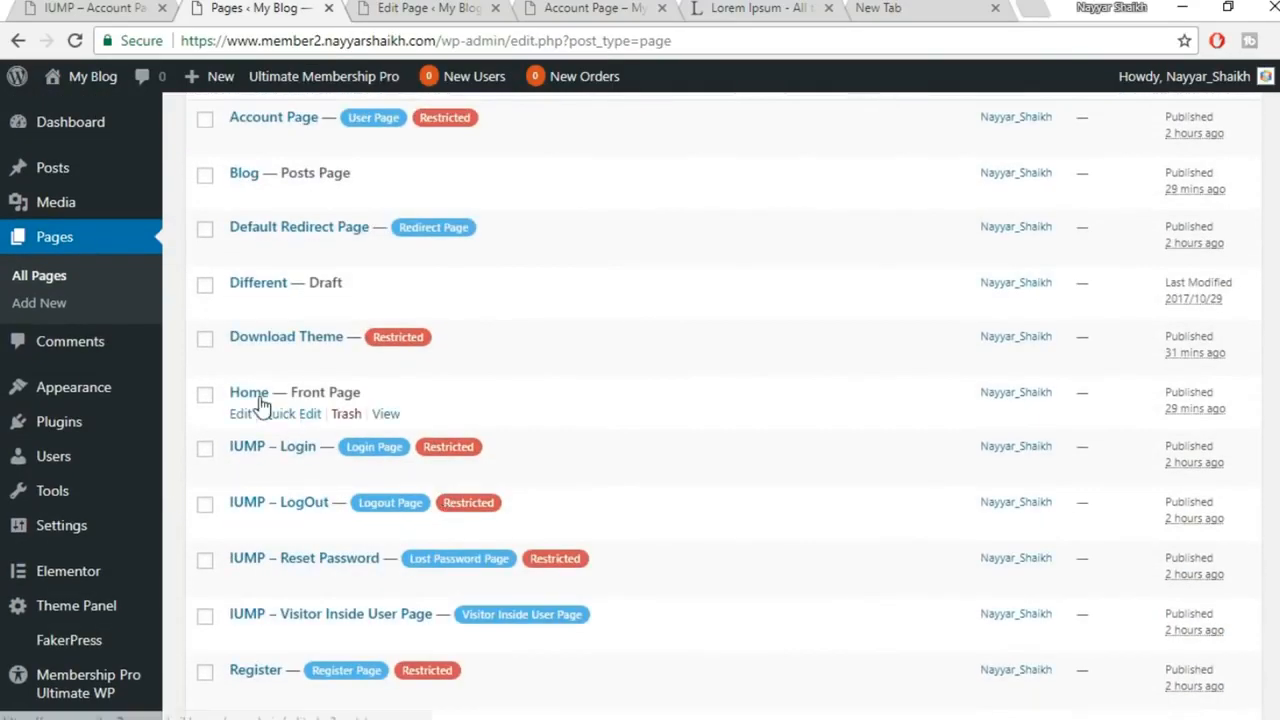
click(242, 418)
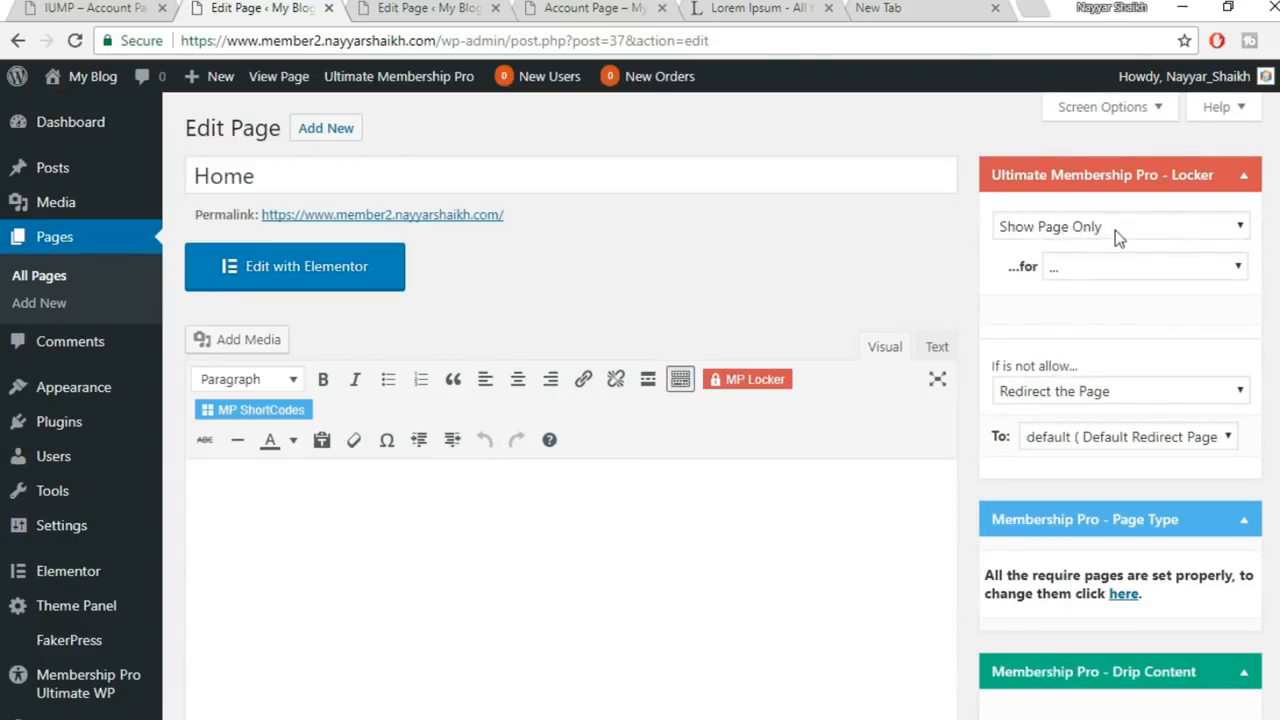
Leave the page locker visibility unchanged and set the Home page's Display Page Title to Disable
click(1151, 229)
click(1066, 312)
click(1154, 234)
click(1118, 310)
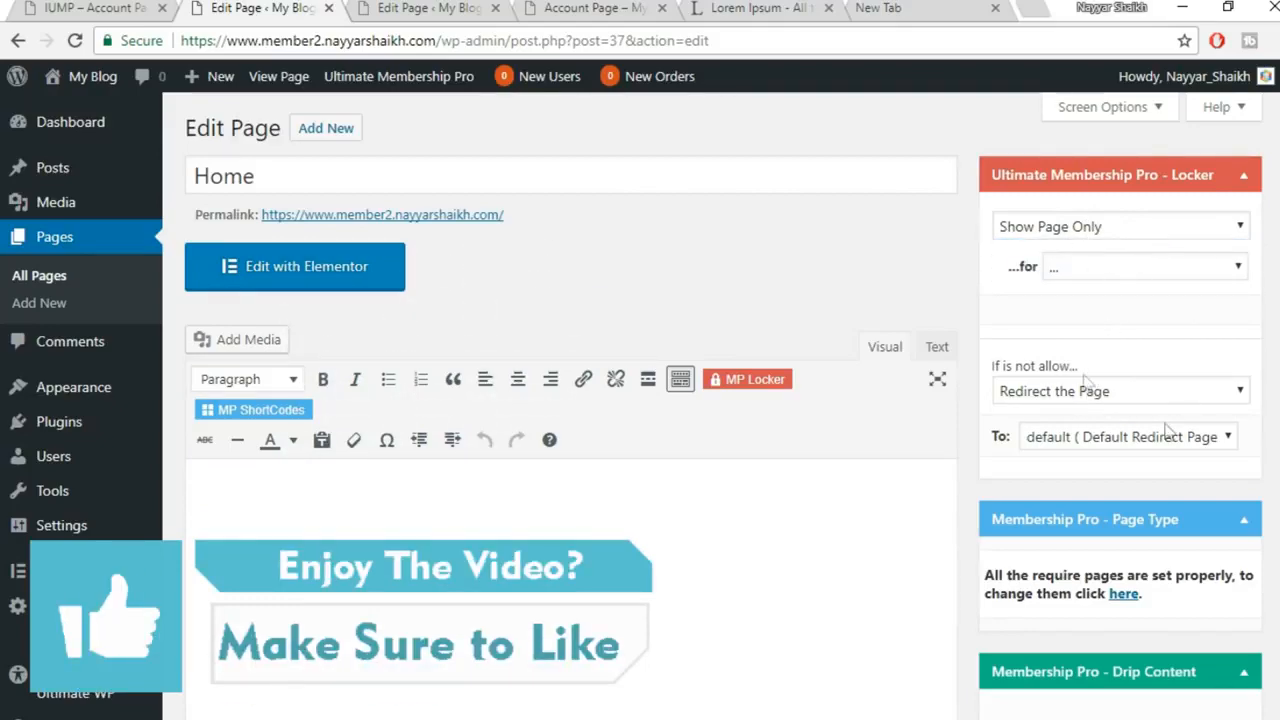
scroll(1141, 352, down, 8)
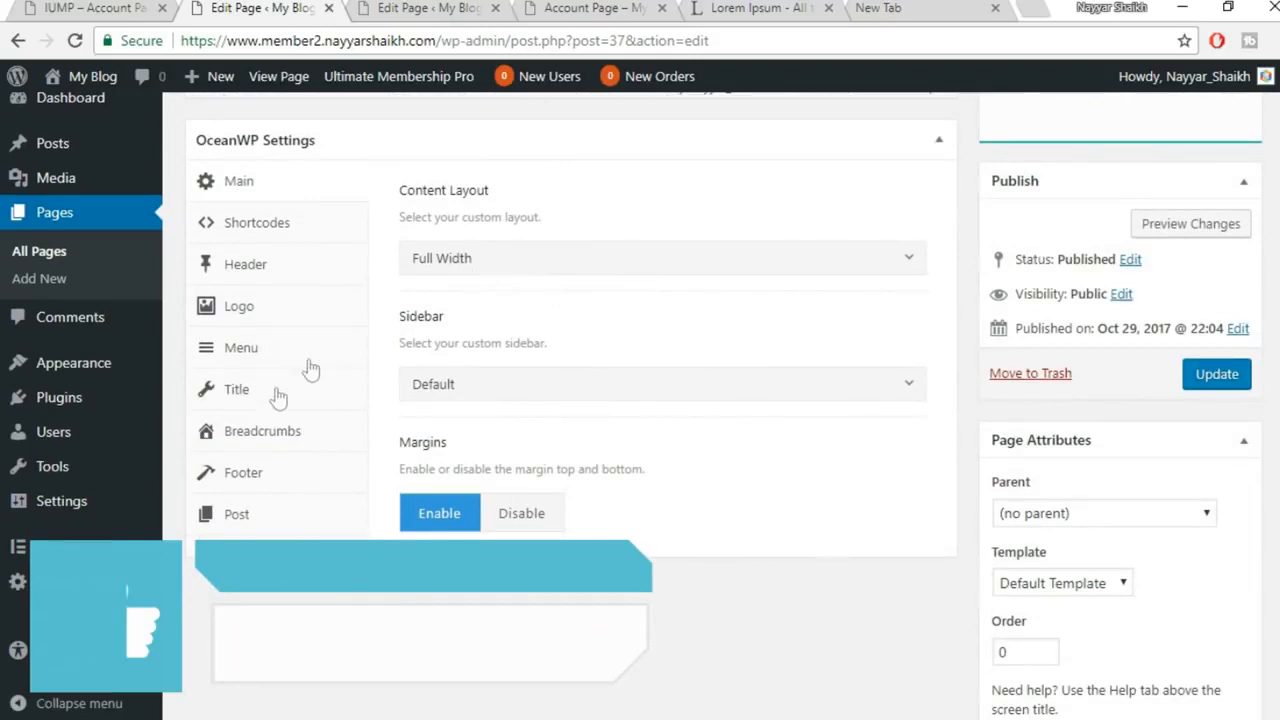
click(240, 395)
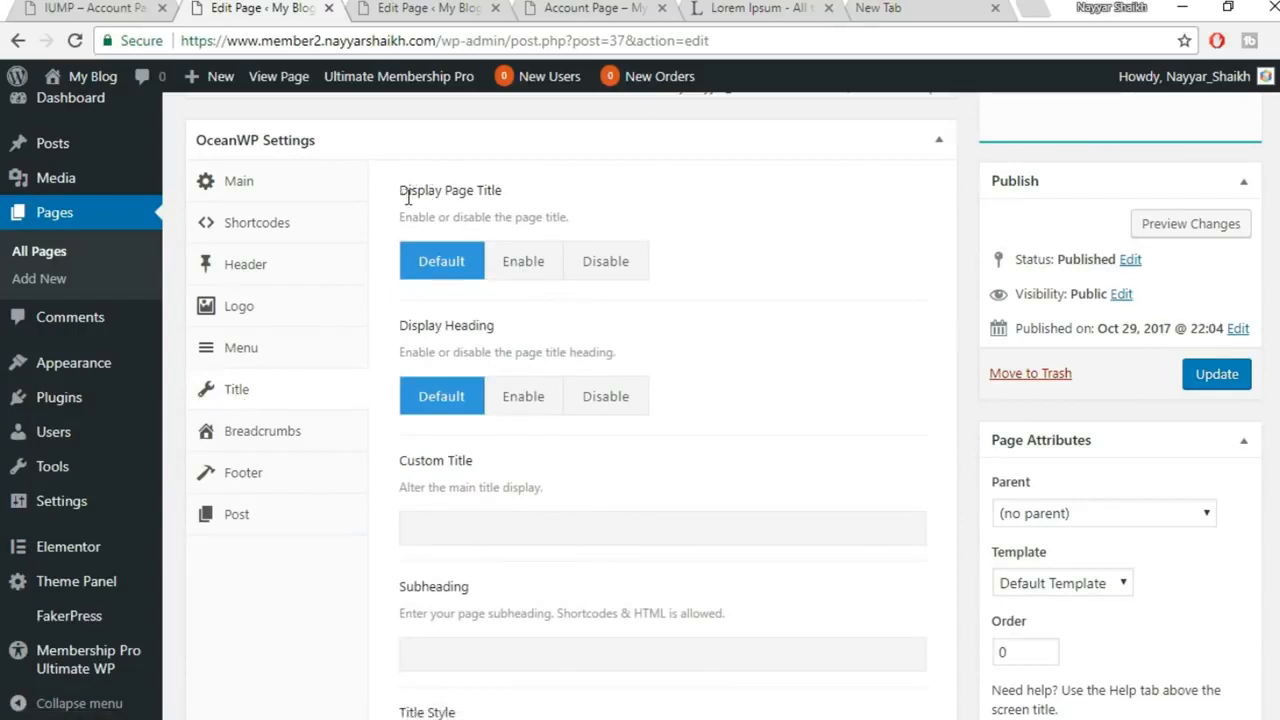
click(620, 264)
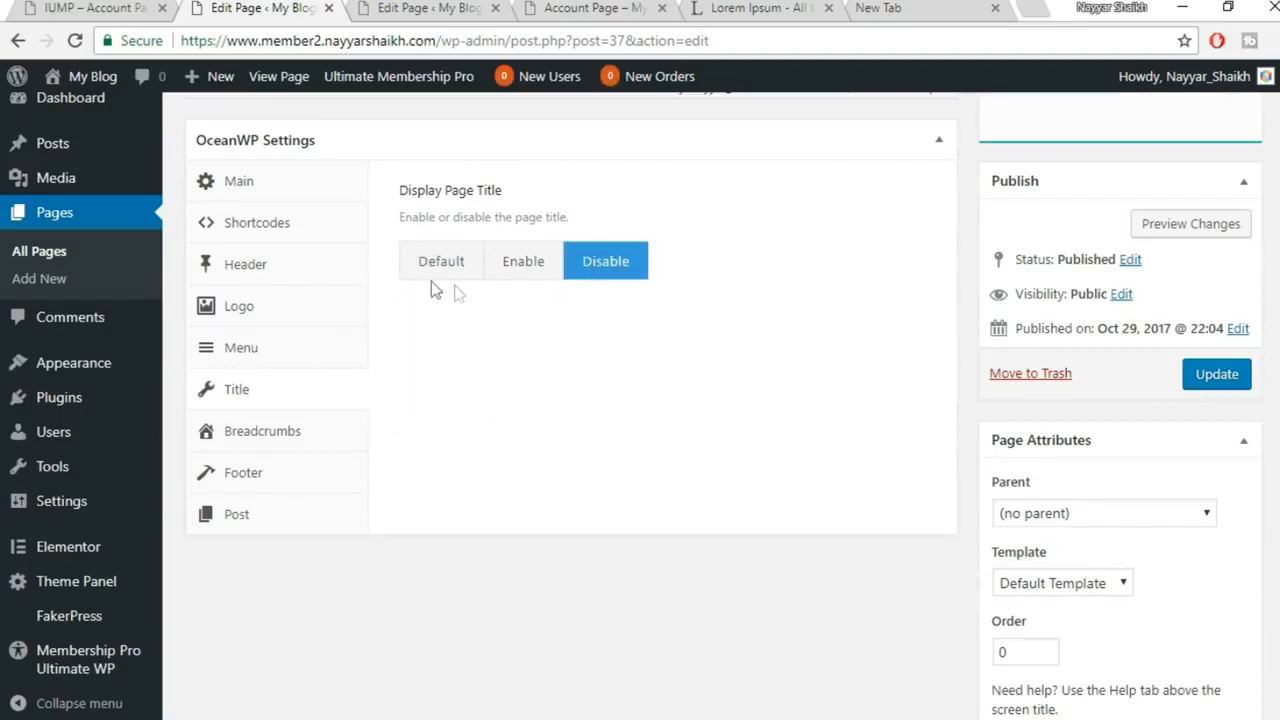
Review the OceanWP Header, Logo and Menu settings, keeping the default navigation menu
click(268, 275)
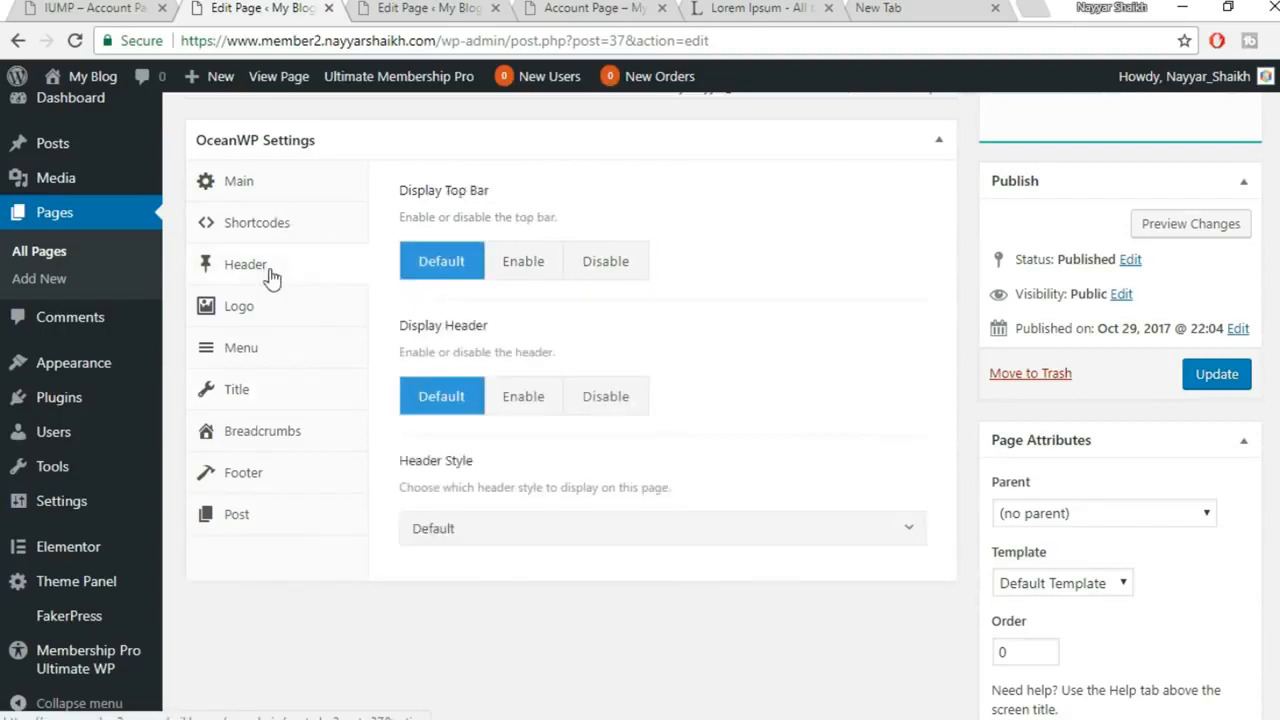
click(284, 308)
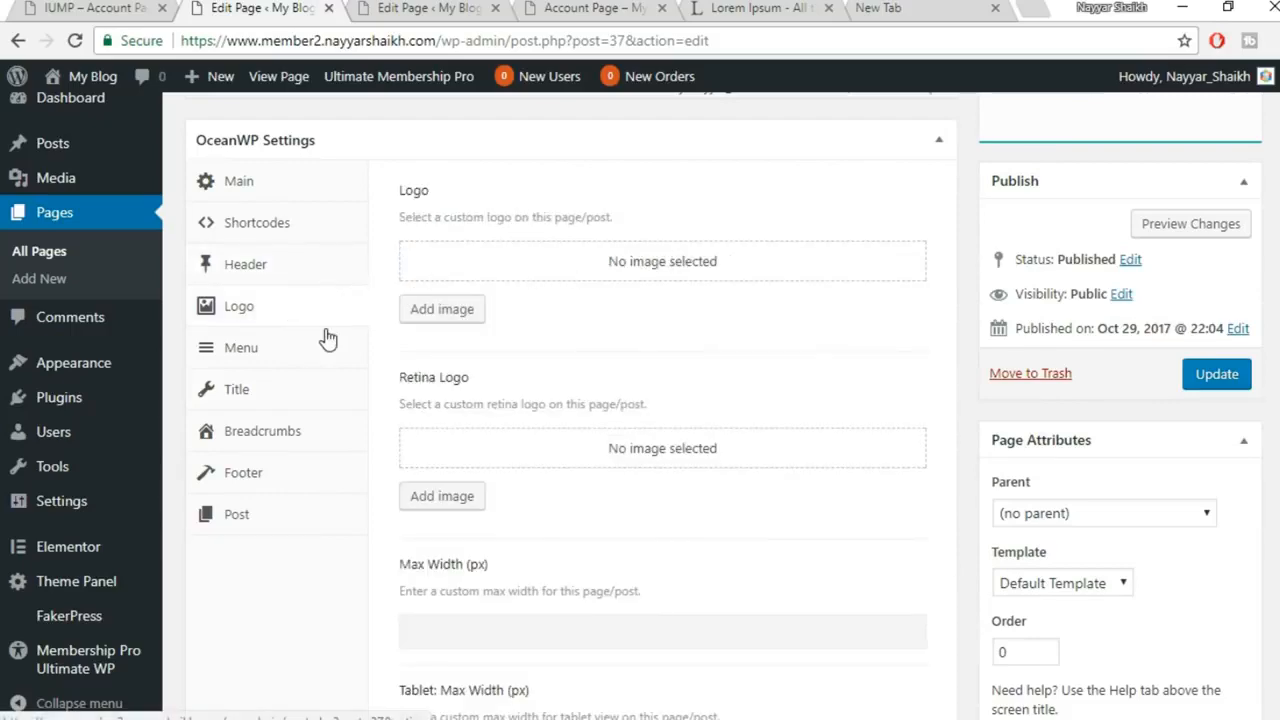
scroll(600, 489, down, 2)
scroll(620, 420, up, 2)
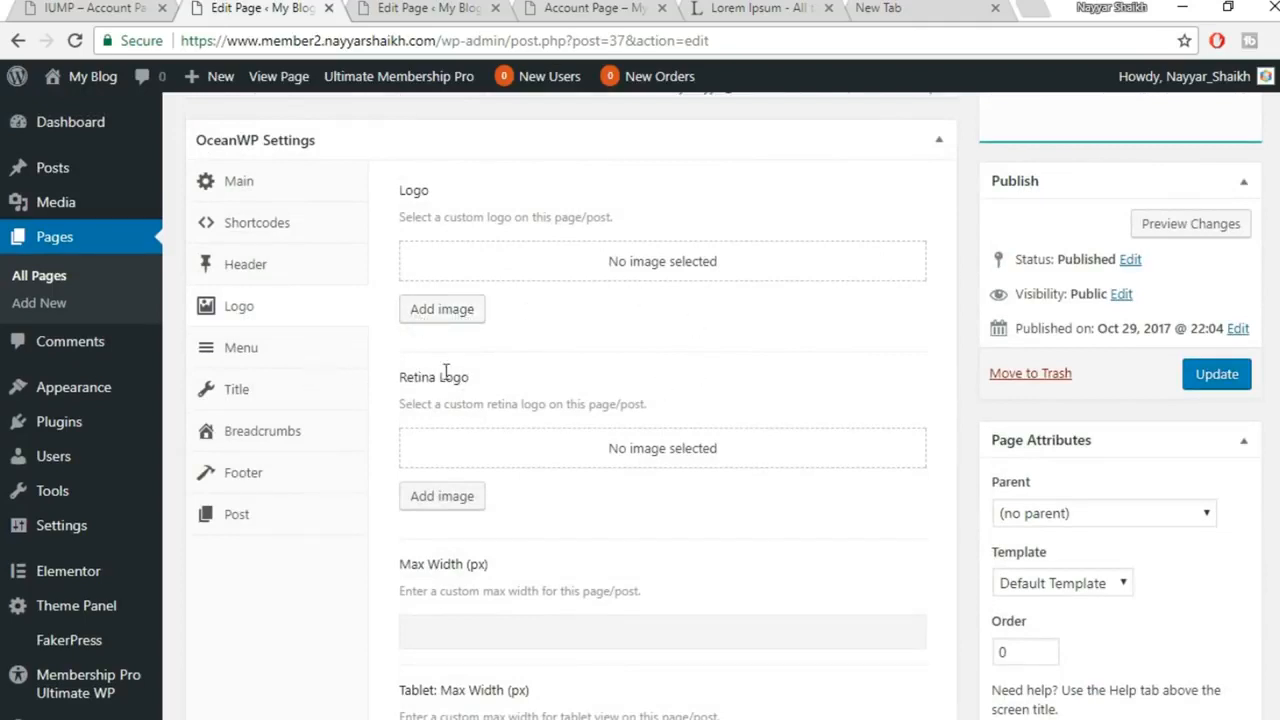
click(287, 358)
click(622, 266)
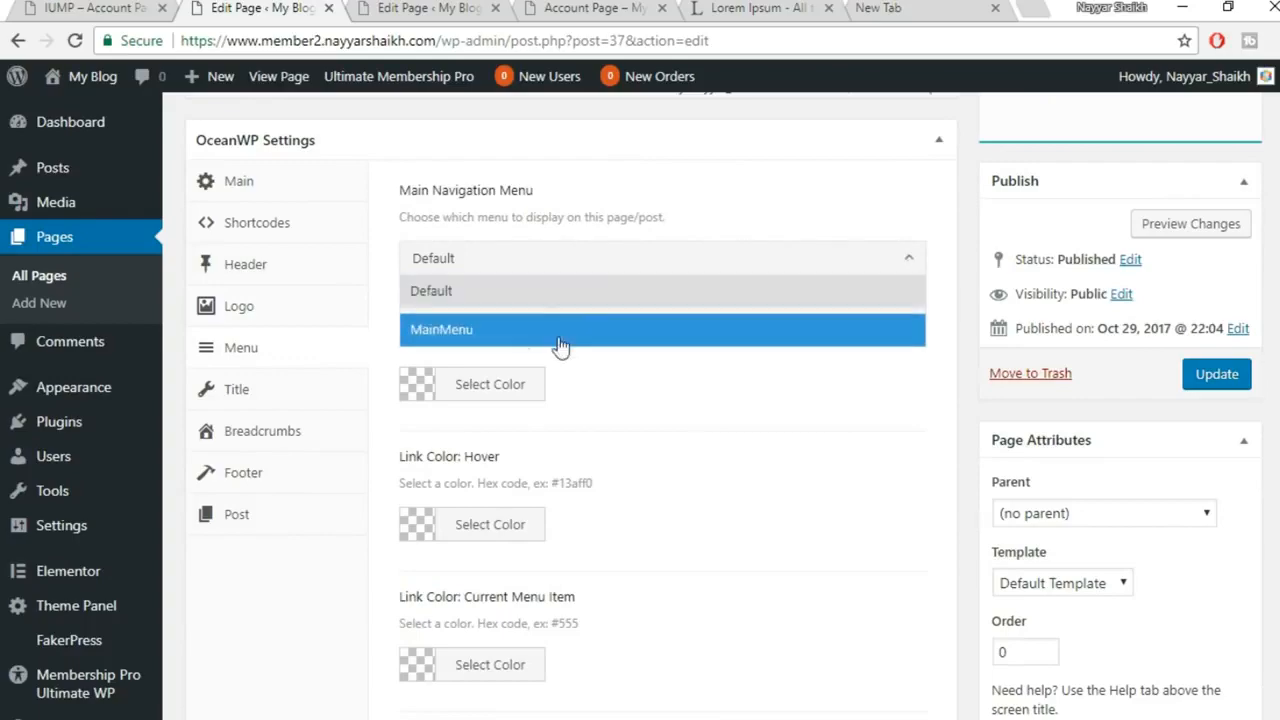
click(679, 207)
scroll(669, 340, down, 5)
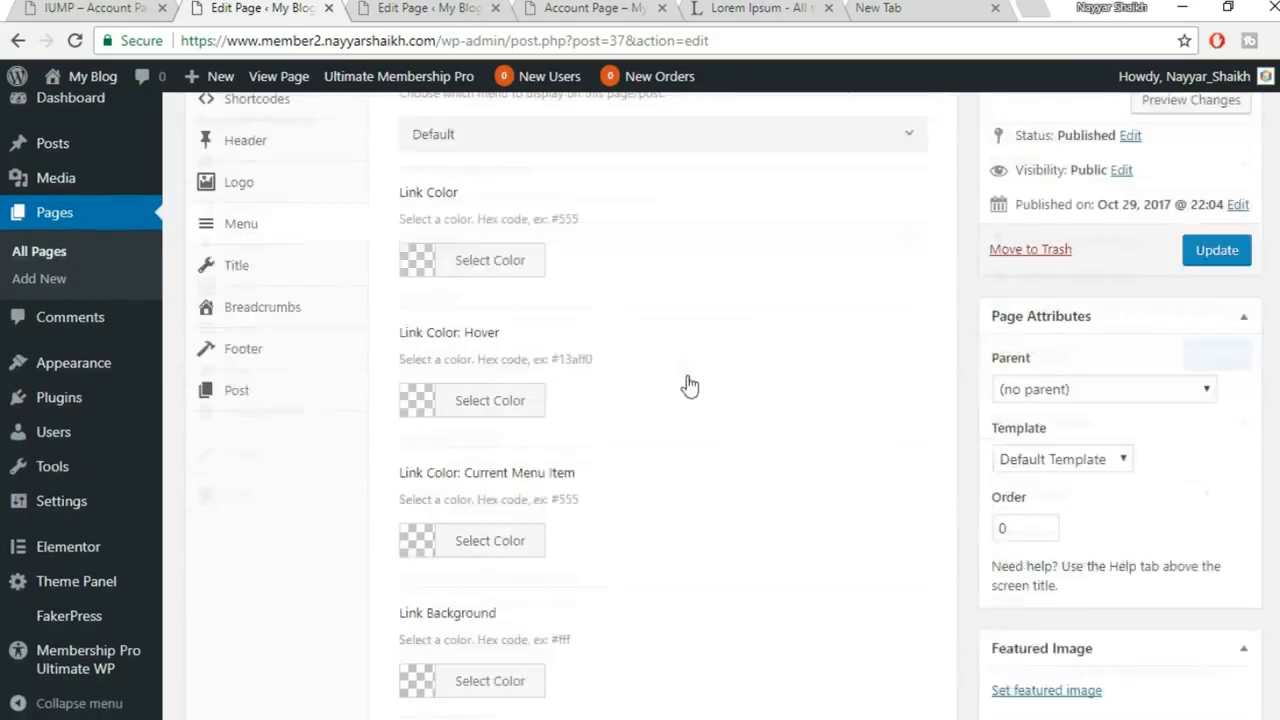
scroll(690, 396, up, 6)
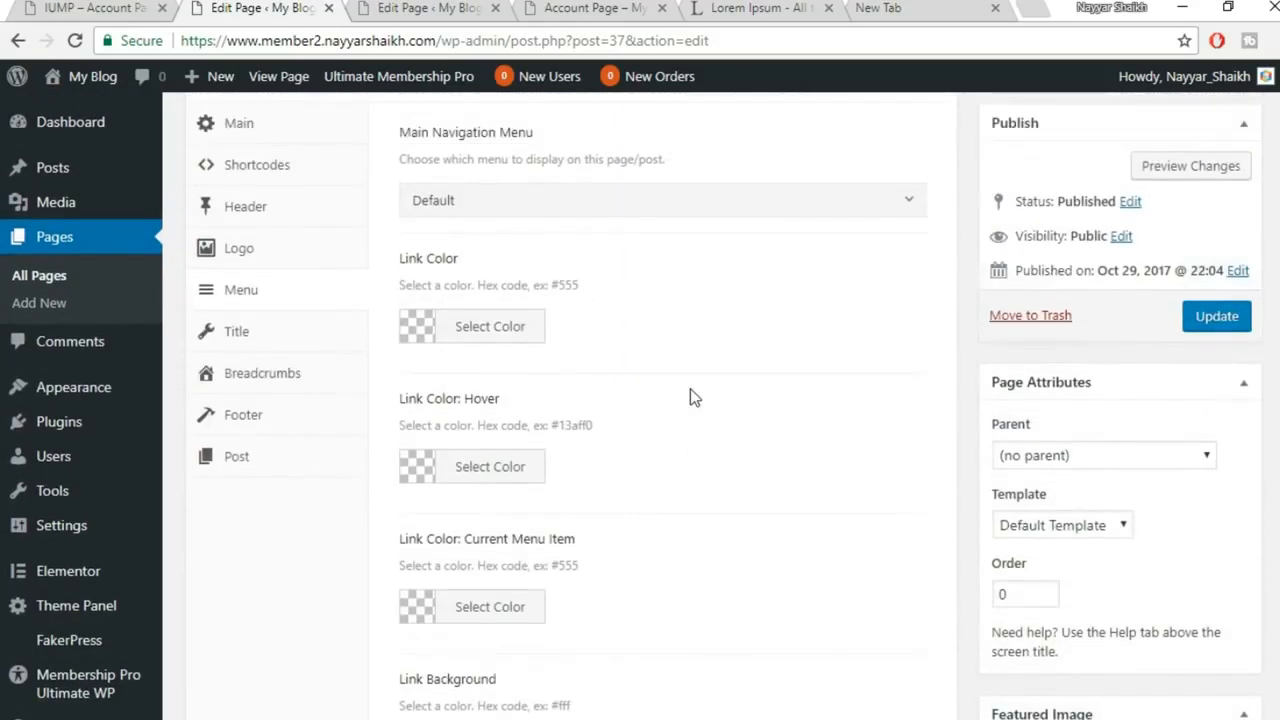
scroll(690, 397, down, 1)
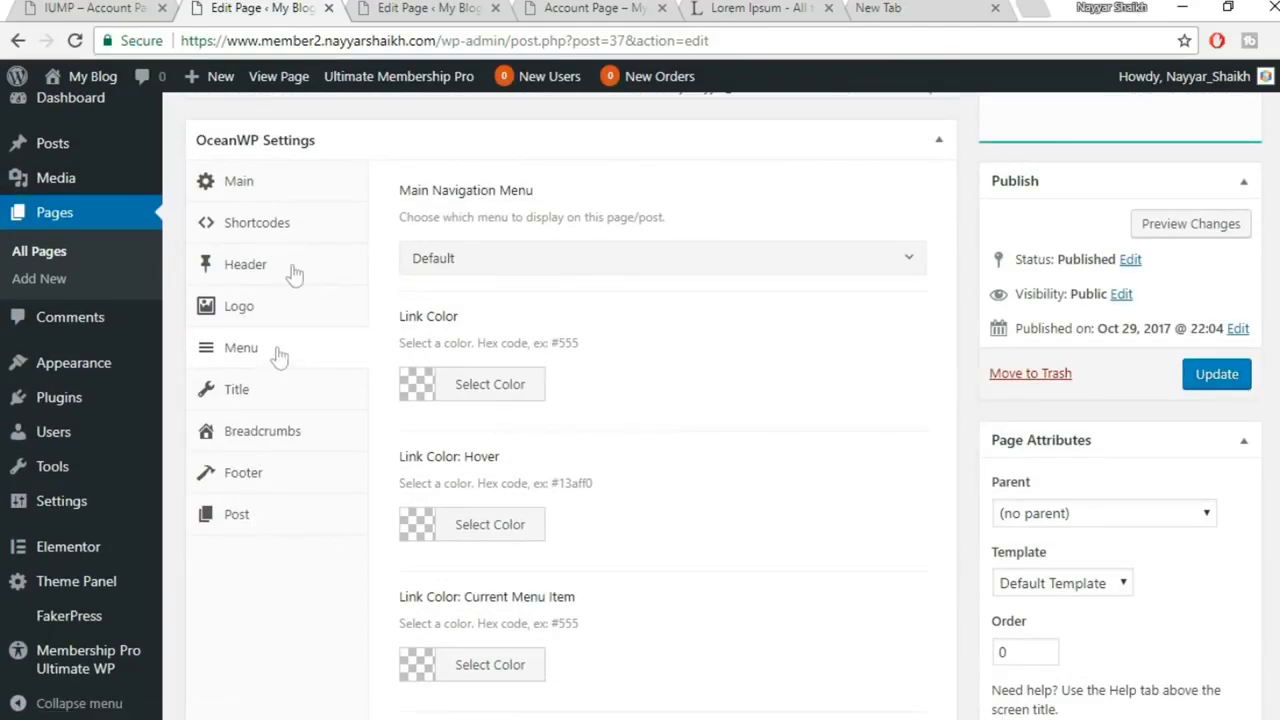
Check the Main and Title options, update the Home page, and bring up the live site
click(283, 188)
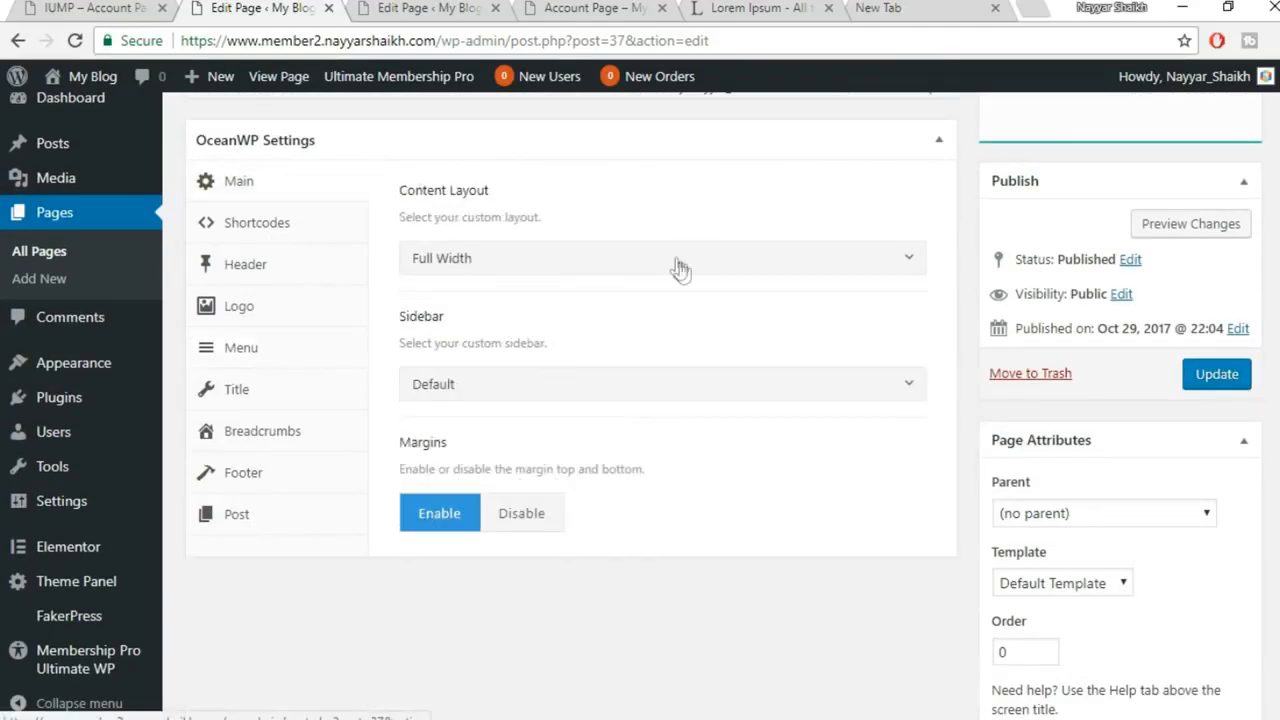
click(237, 392)
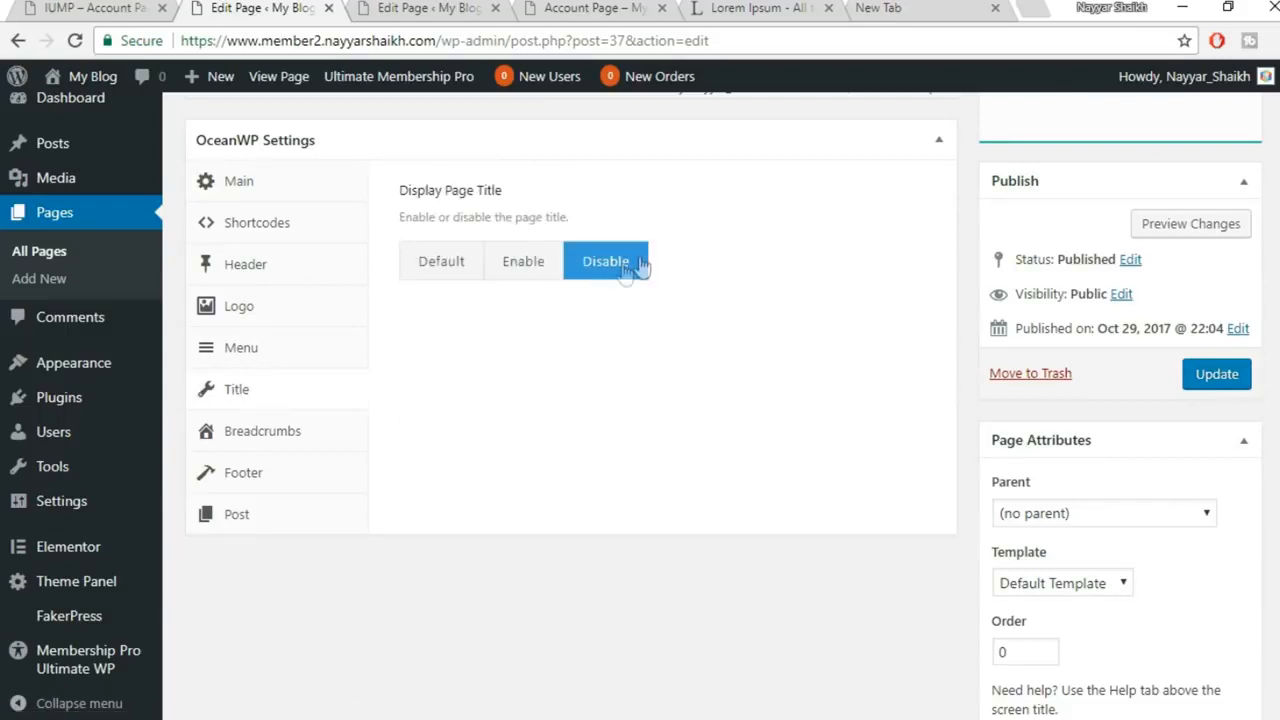
click(1221, 380)
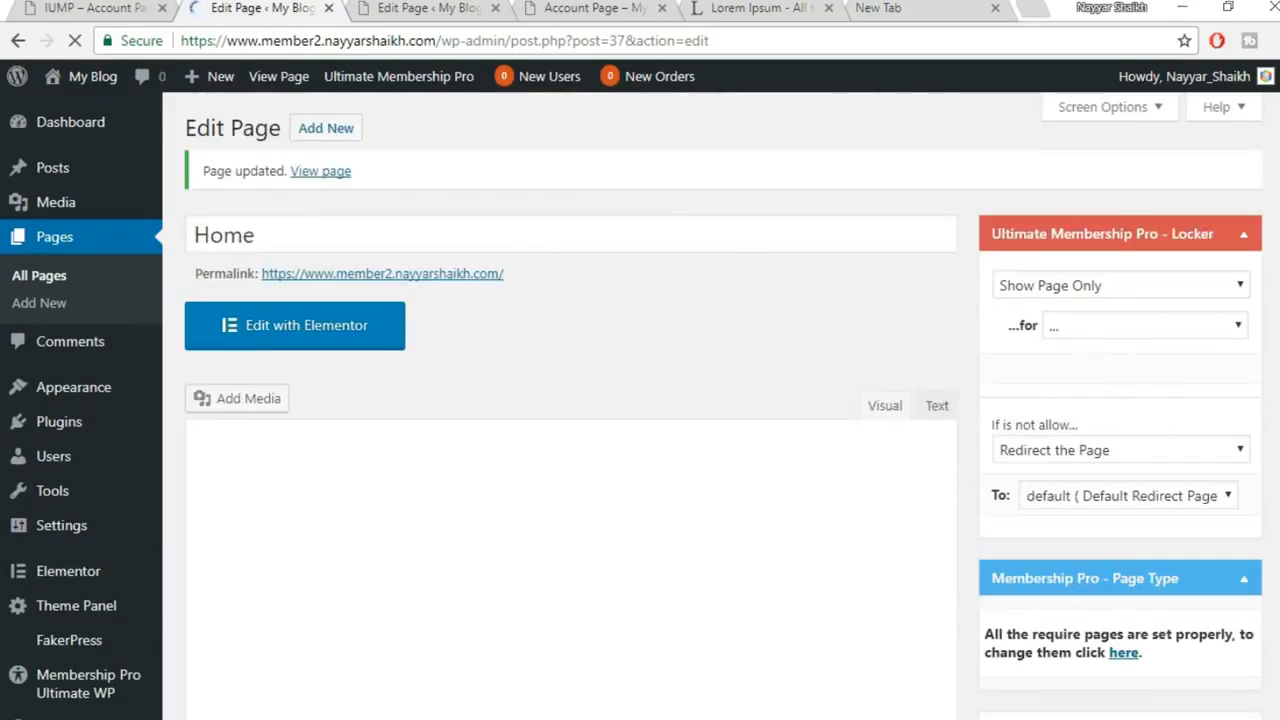
click(646, 680)
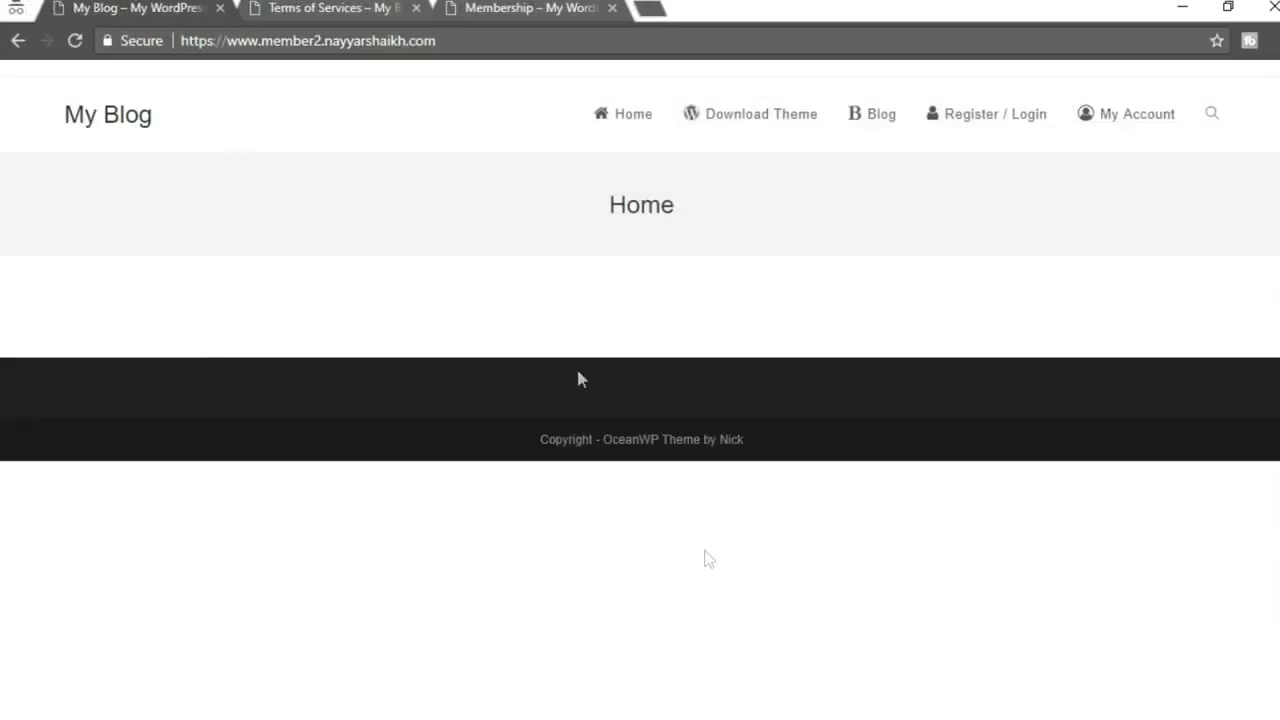
Reload the live site to confirm the title is gone, then open the Home page in Elementor
click(67, 49)
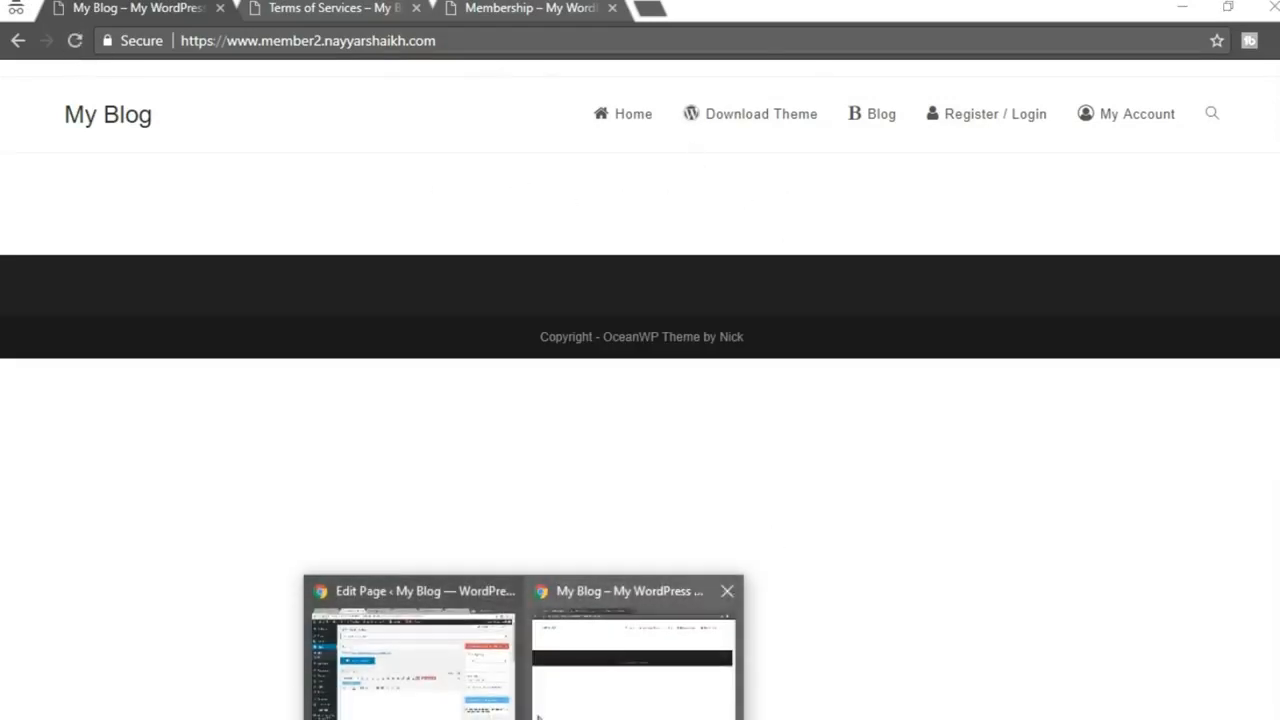
click(414, 680)
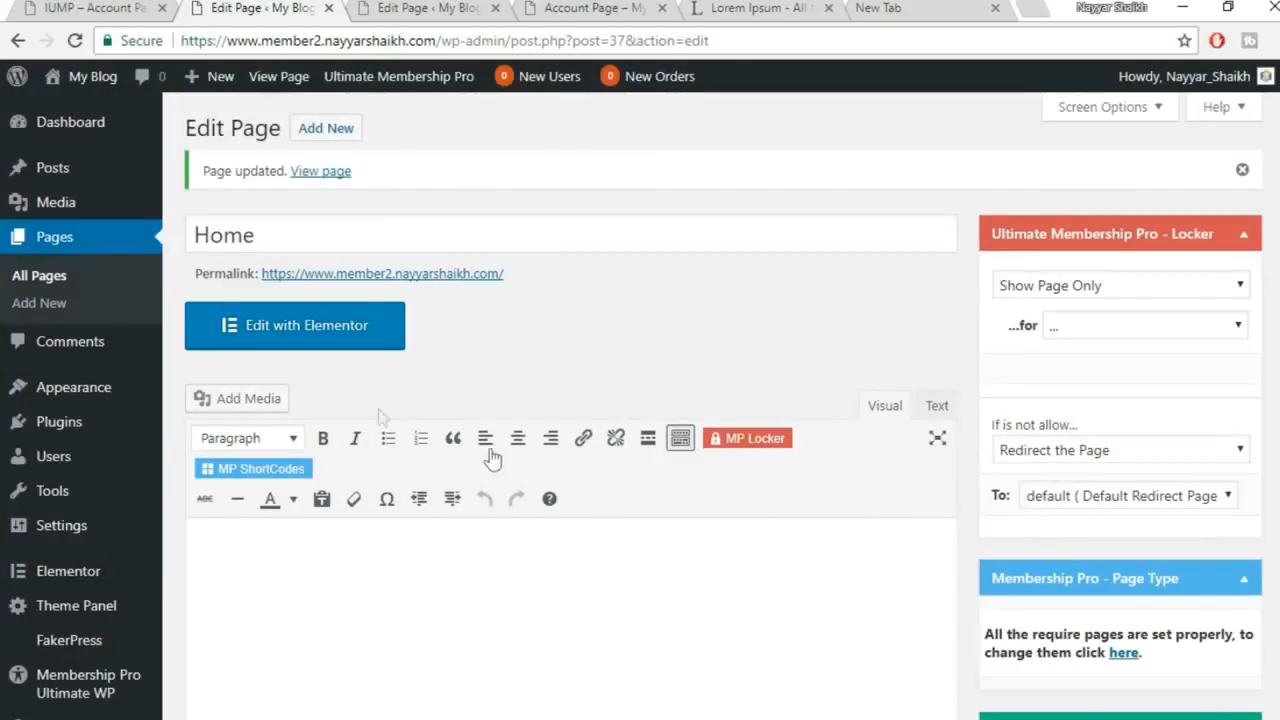
click(310, 338)
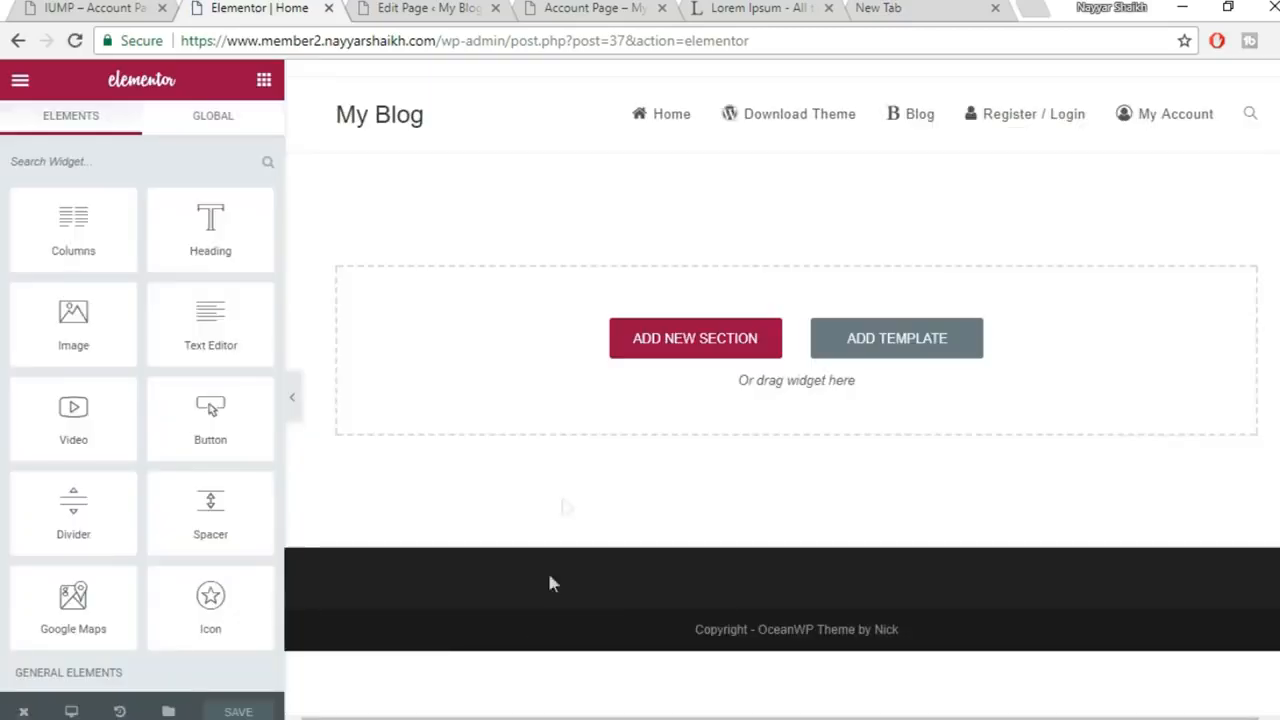
Select the hero headline text on the Membership reference site to copy it
mouse_move(550, 715)
click(664, 645)
click(500, 8)
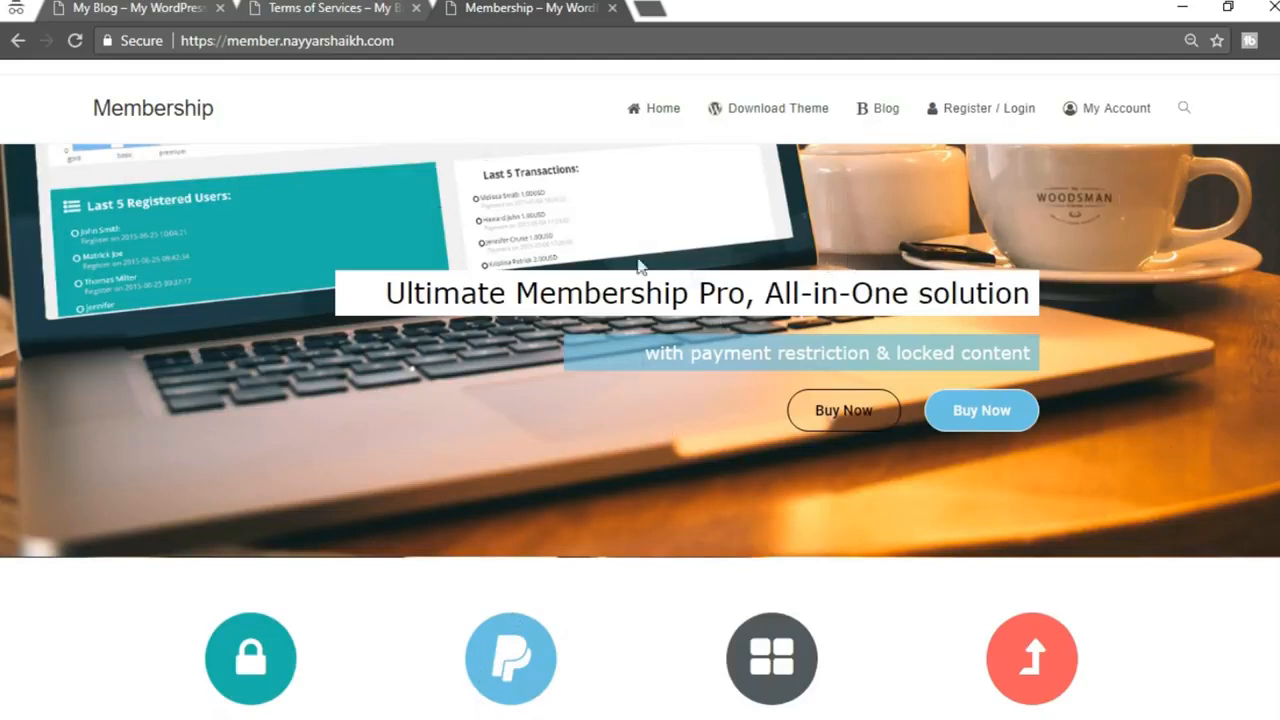
drag(387, 303, 1035, 314)
key(ctrl+c)
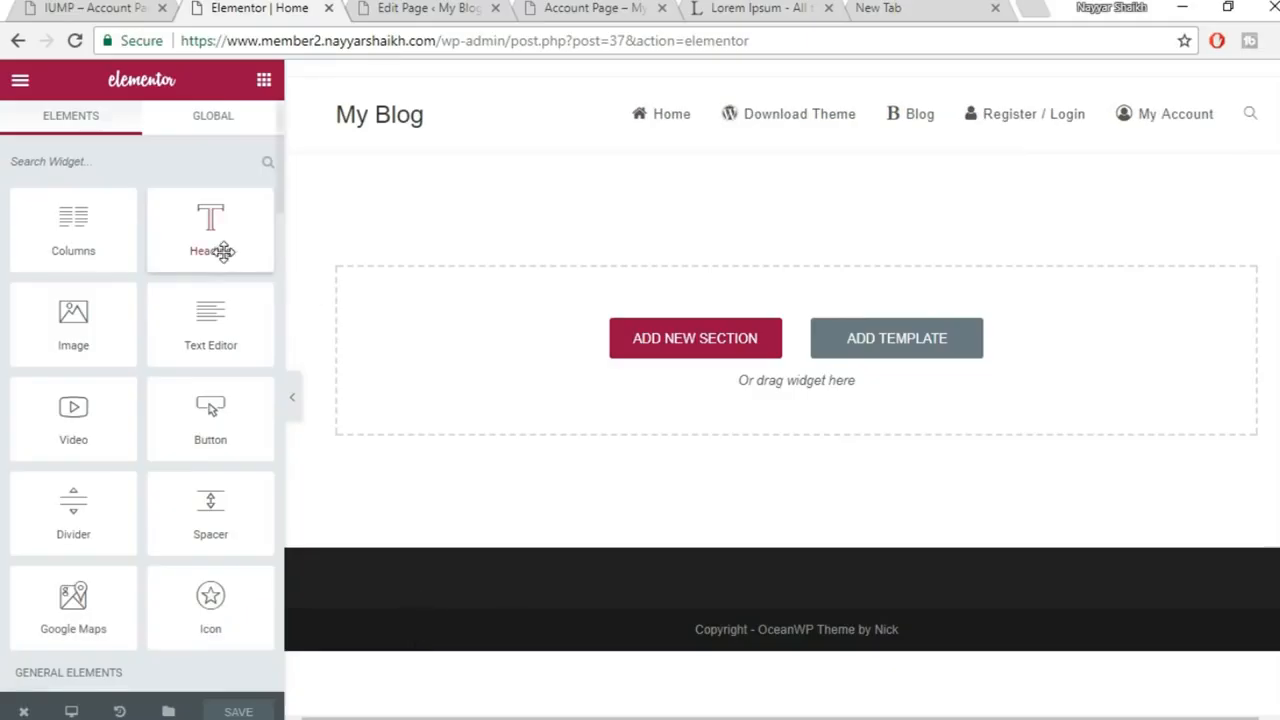
Add a Heading widget titled 'Ultimate Membership Pro, All-in-One solution' and align it right
drag(192, 240, 737, 378)
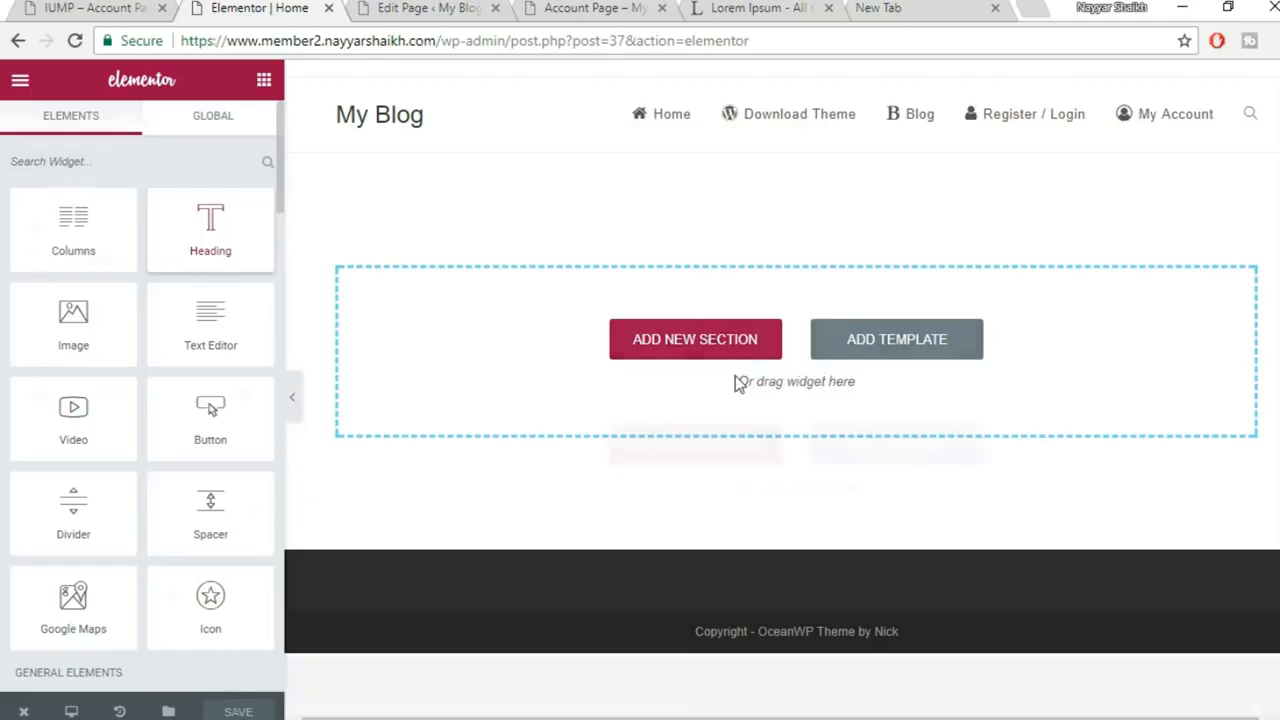
click(180, 258)
drag(237, 279, 8, 270)
key(ctrl+v)
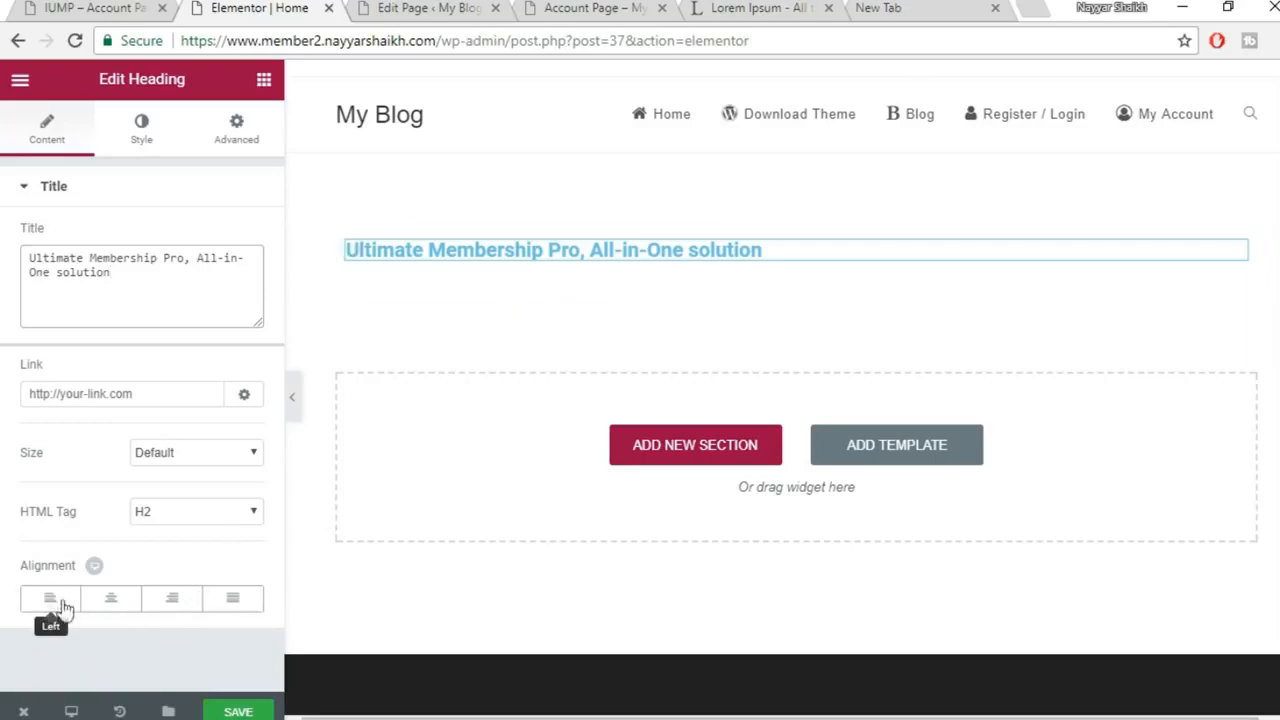
click(174, 600)
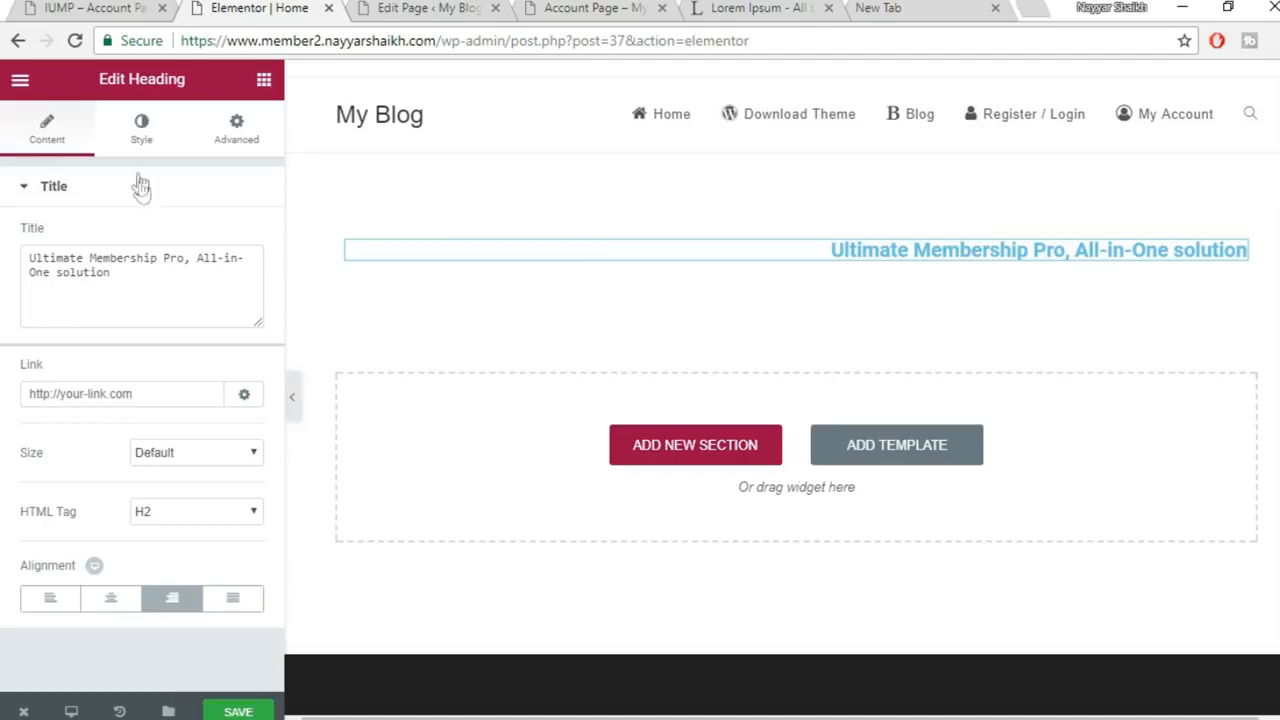
click(141, 140)
Set the heading's text colour to the black preset
click(248, 243)
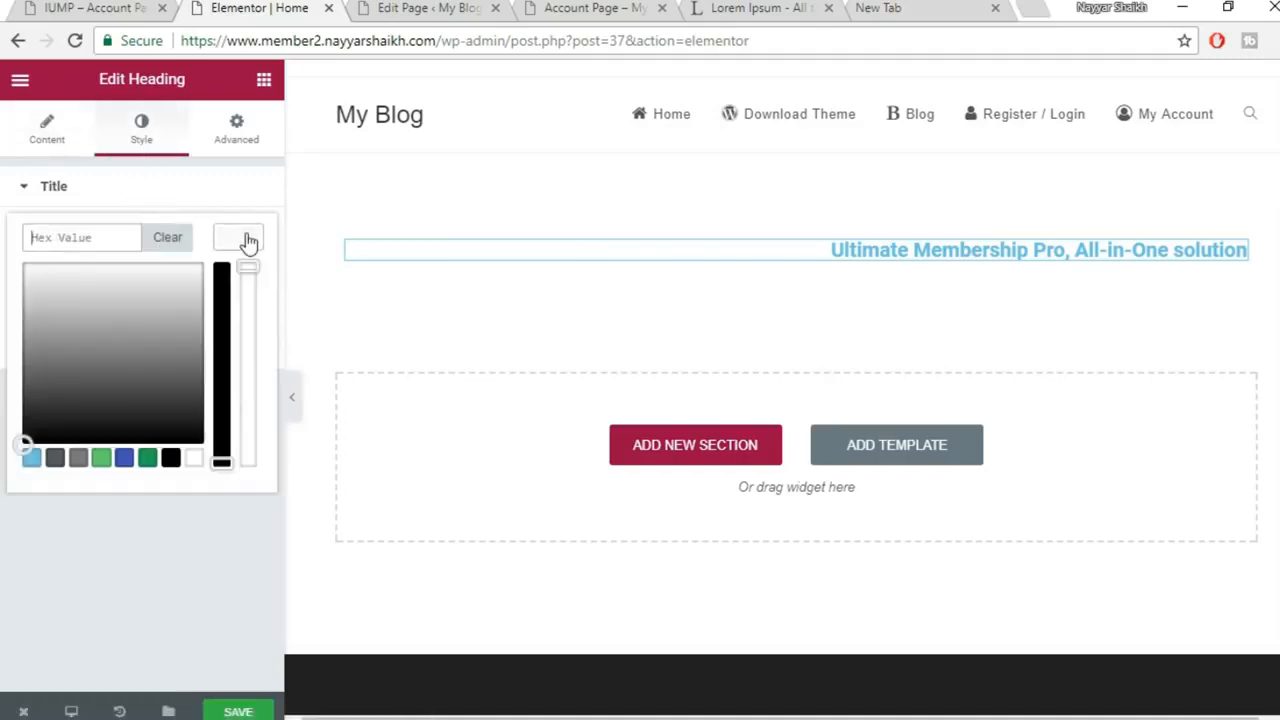
mouse_move(572, 712)
click(604, 698)
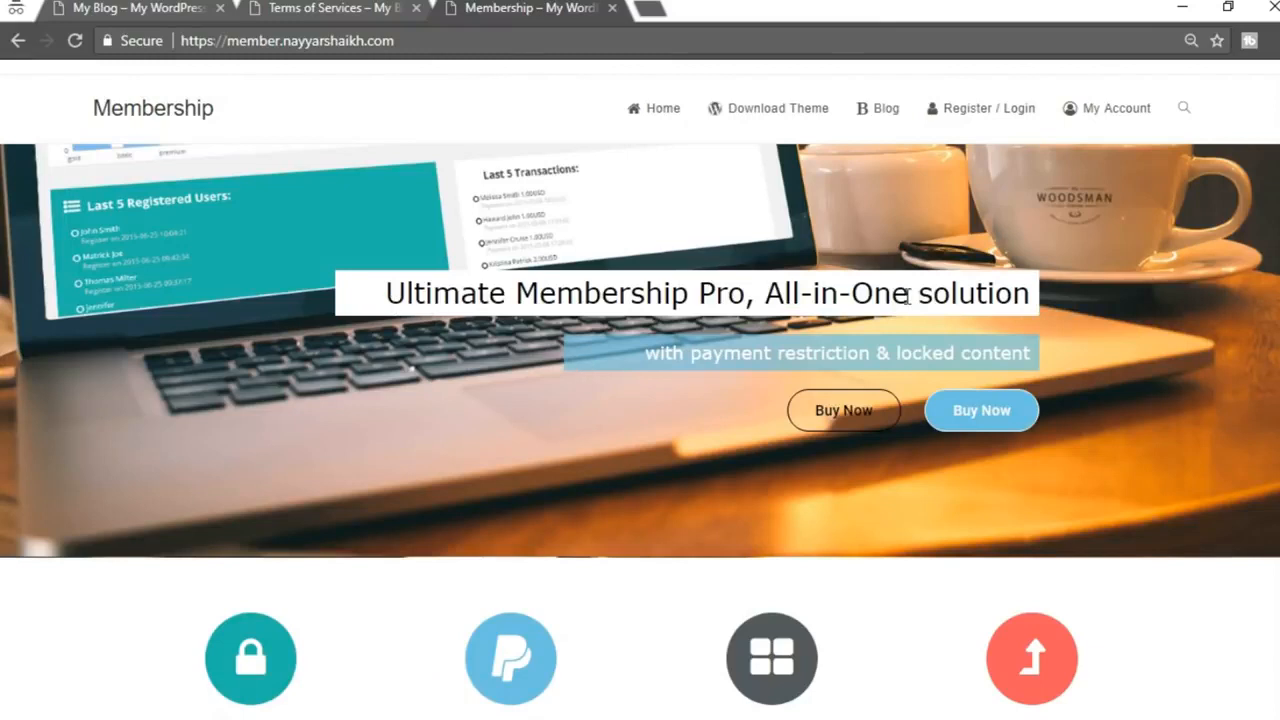
mouse_move(528, 710)
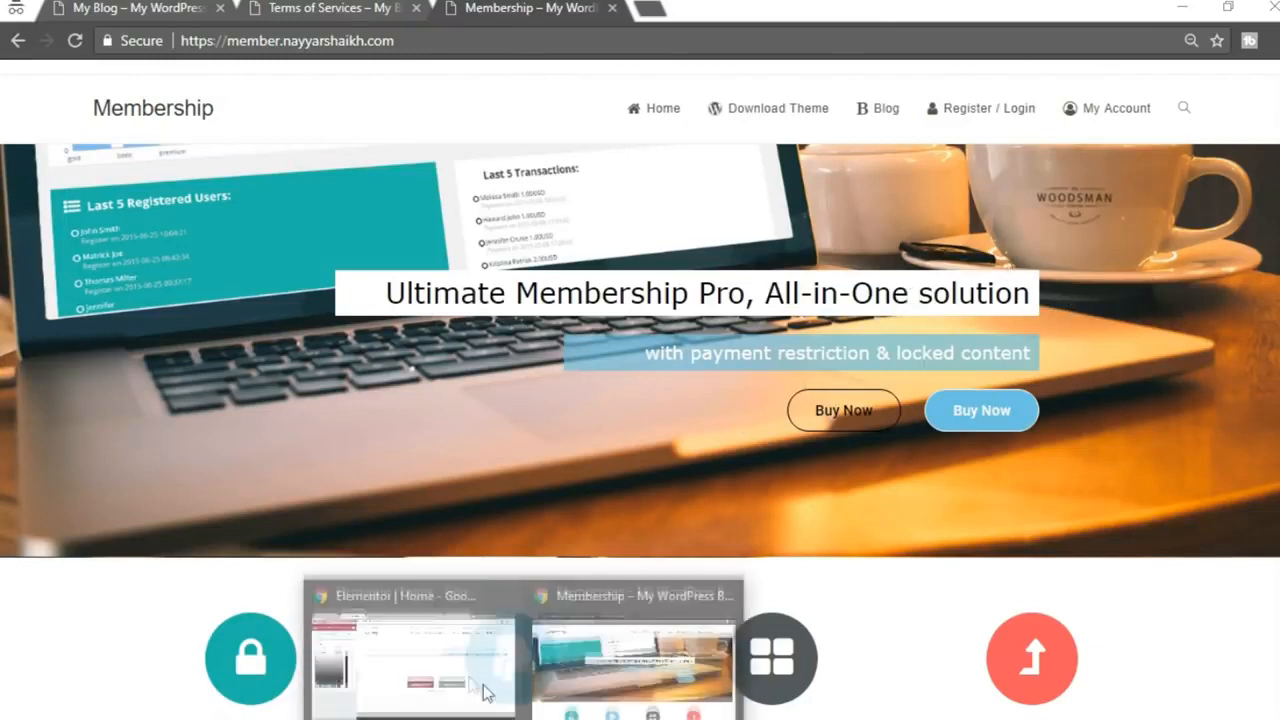
click(489, 671)
click(172, 457)
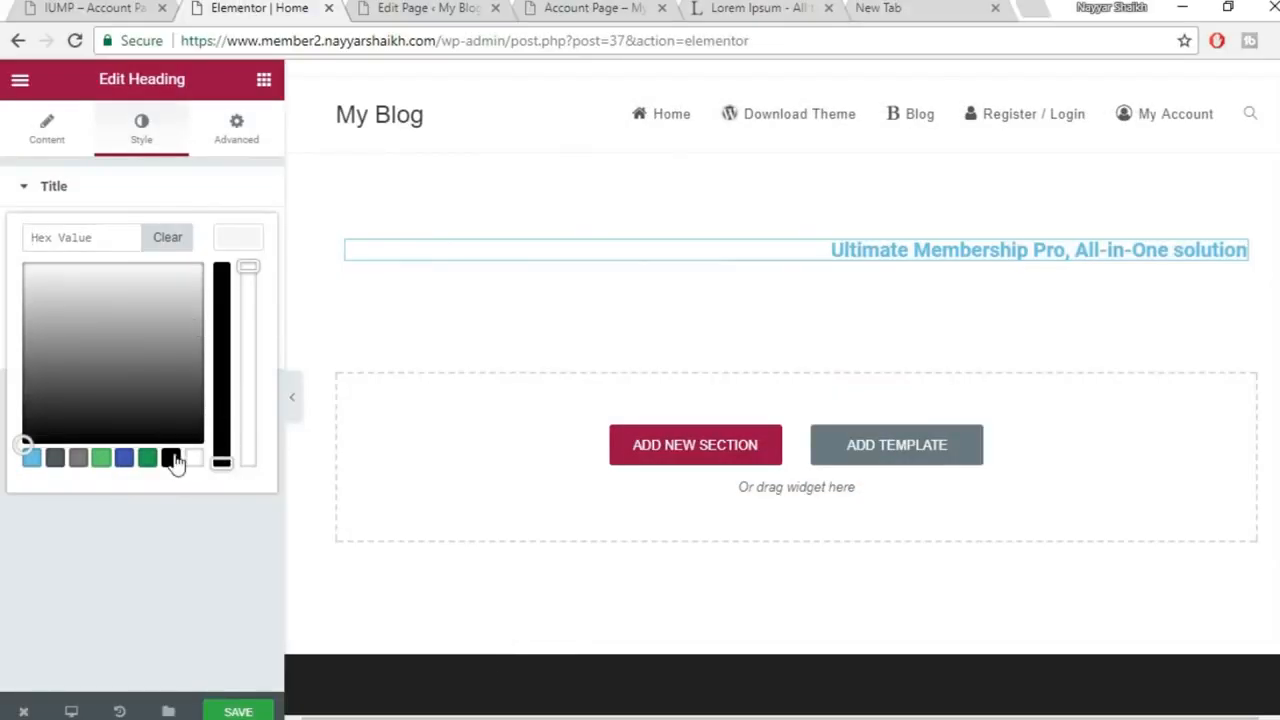
click(241, 248)
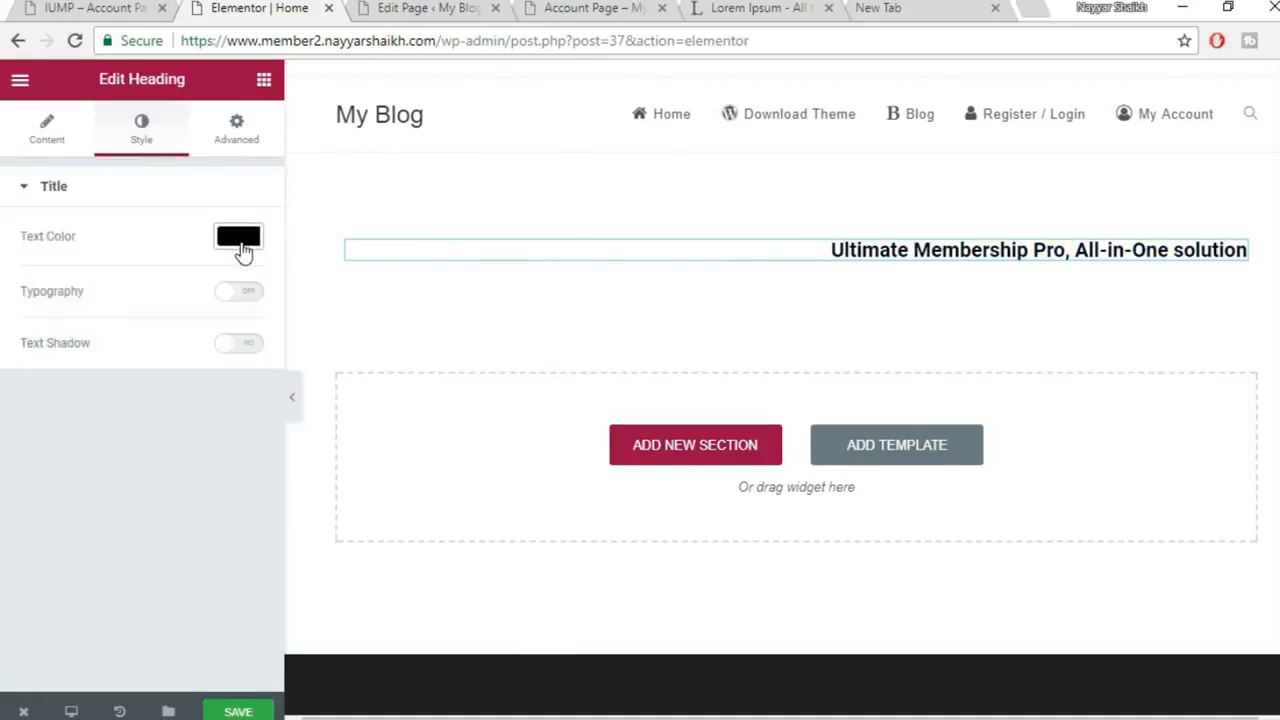
Enable custom typography with a 43 px size and the Abel font family
click(250, 294)
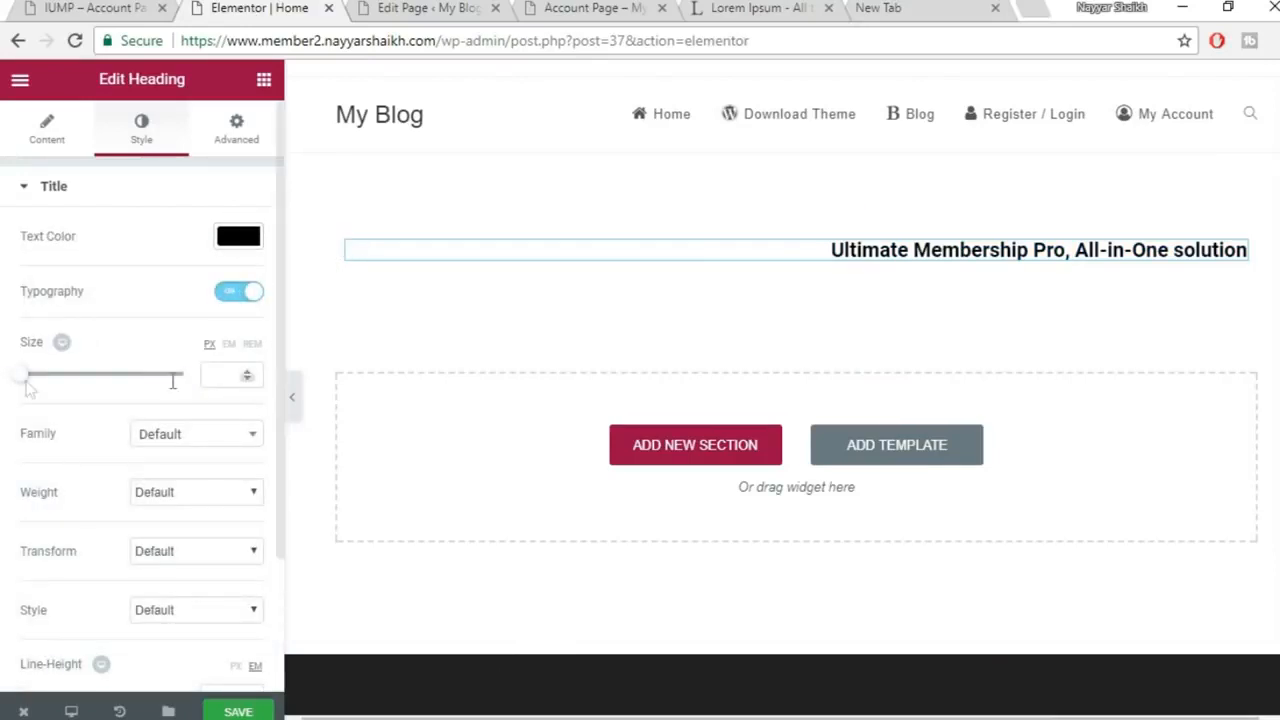
drag(28, 378, 58, 380)
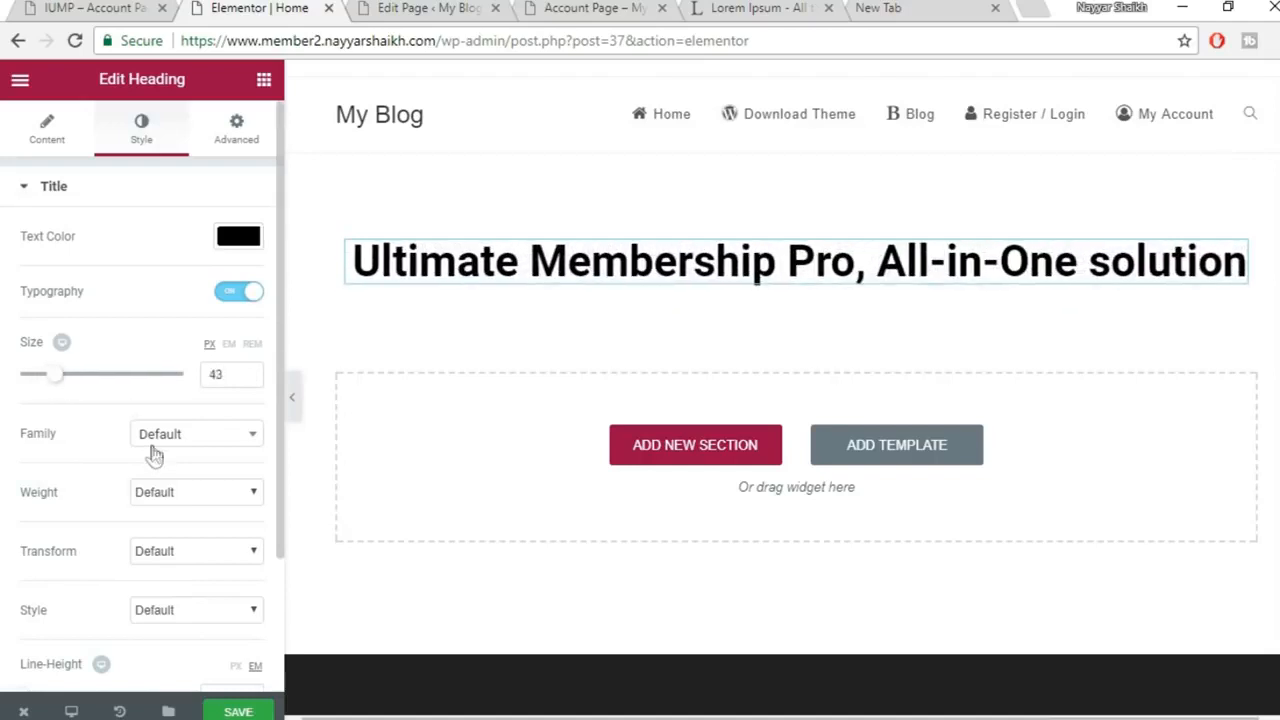
scroll(155, 456, down, 1)
click(192, 344)
scroll(203, 490, down, 3)
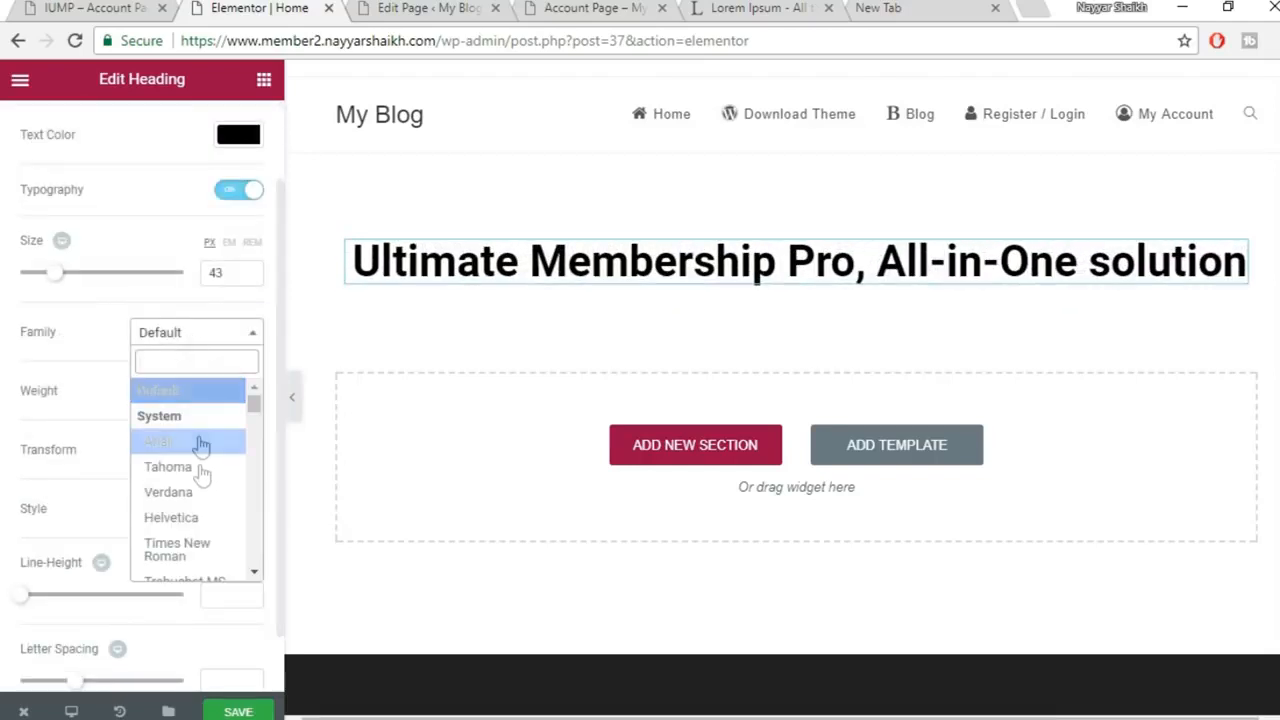
scroll(202, 500, down, 2)
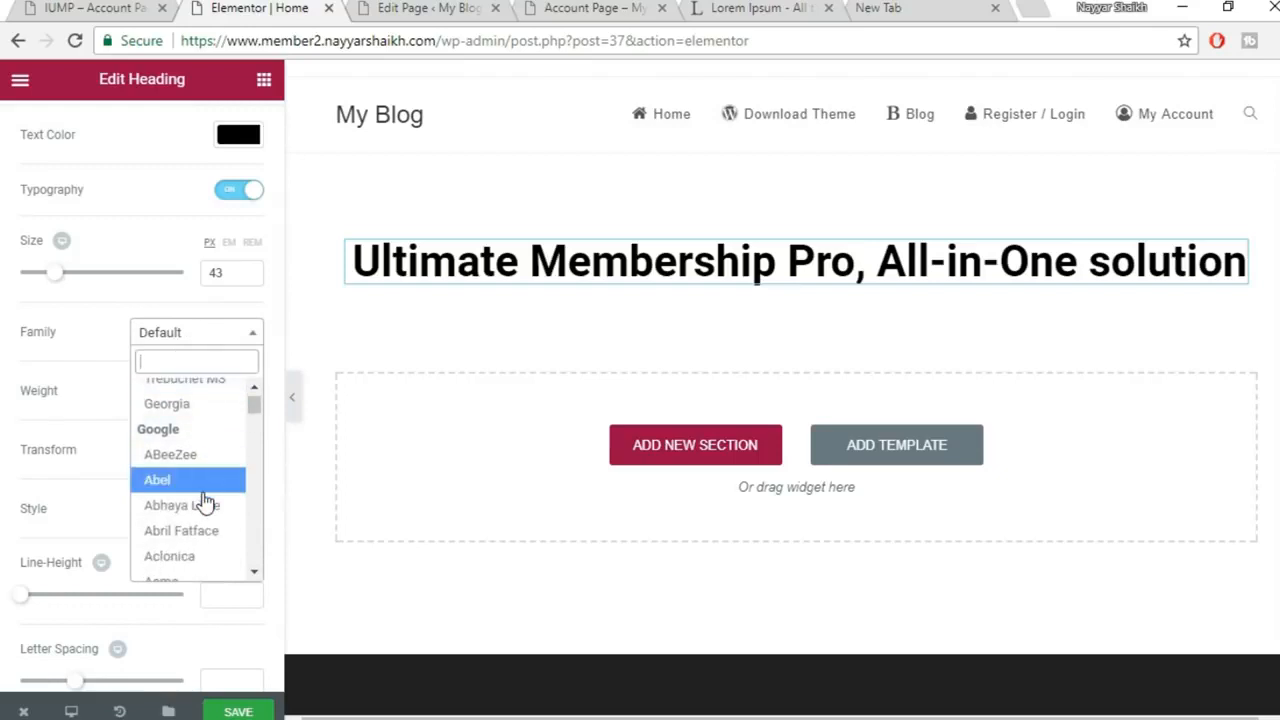
scroll(203, 500, down, 2)
scroll(178, 425, up, 2)
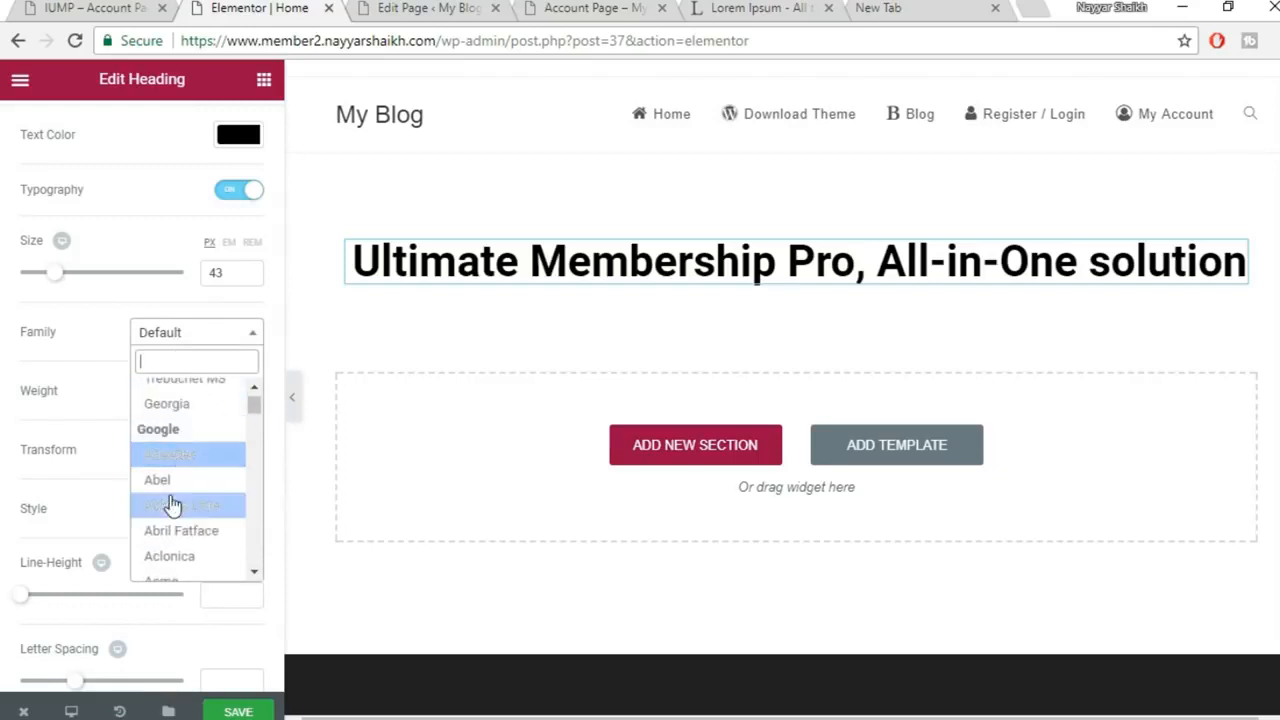
click(172, 480)
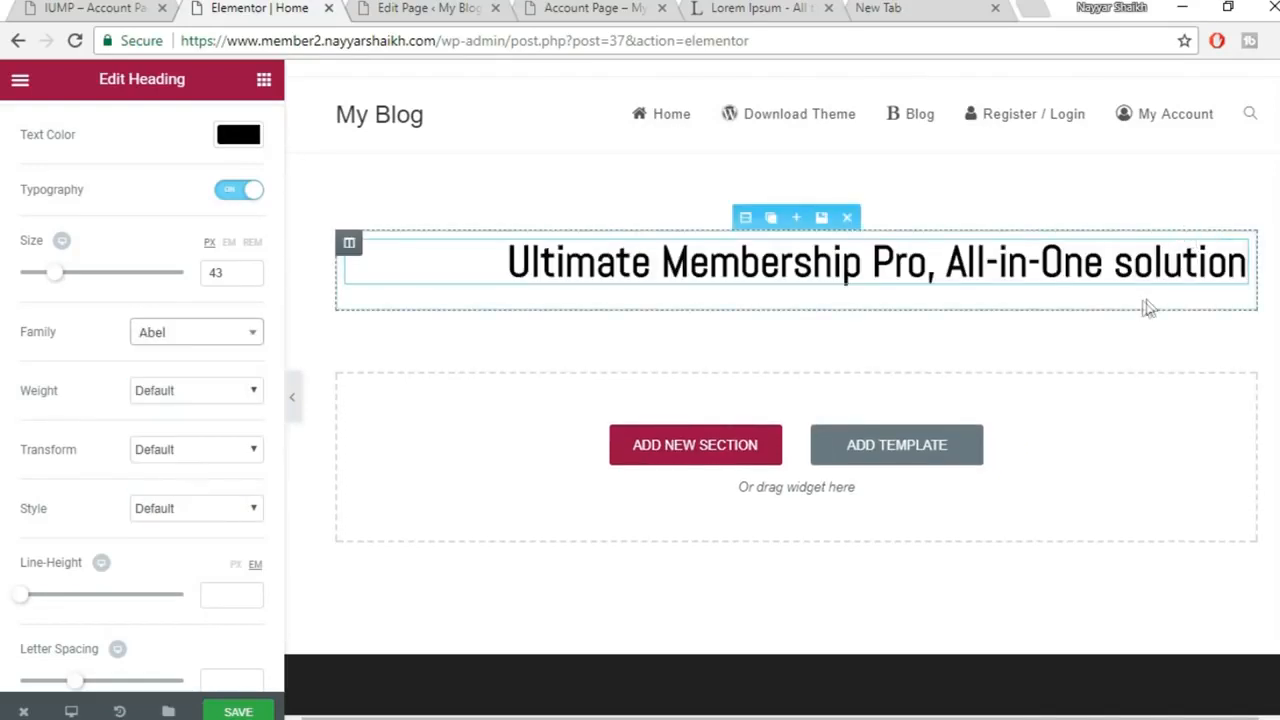
Try the Aldrich and Allan fonts, then settle on Amita for the heading
click(214, 331)
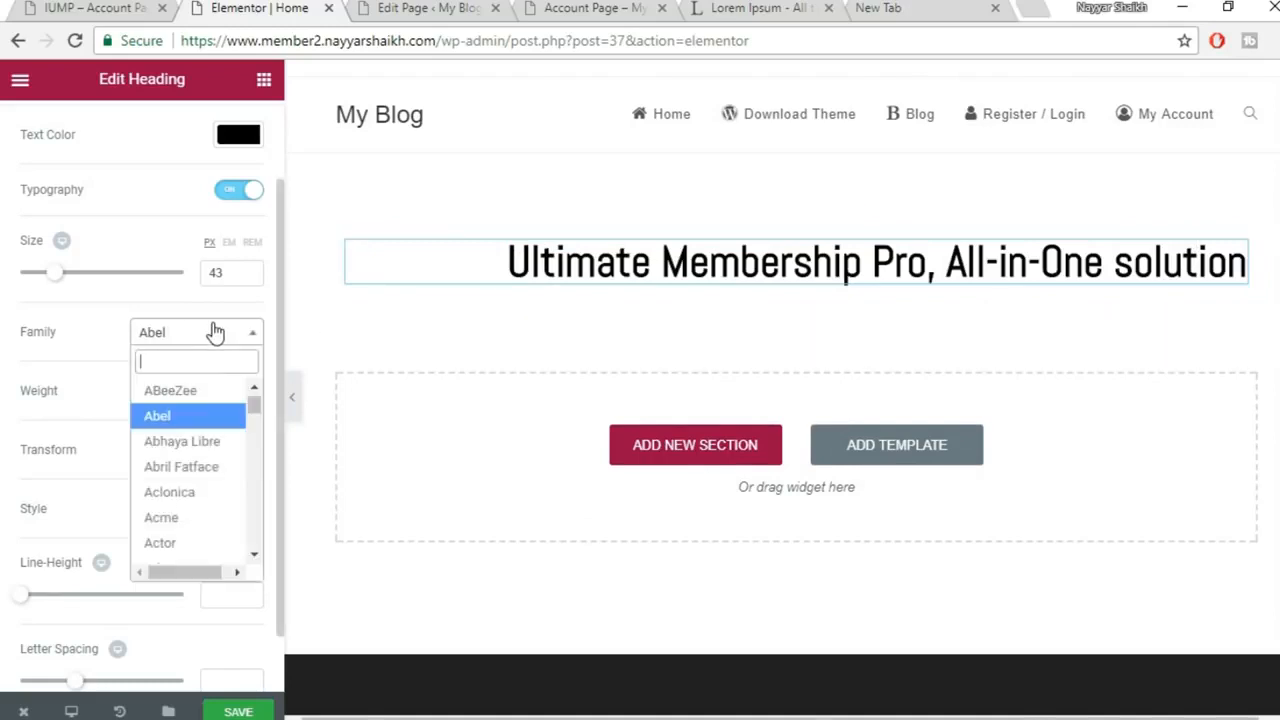
scroll(214, 494, down, 3)
click(213, 492)
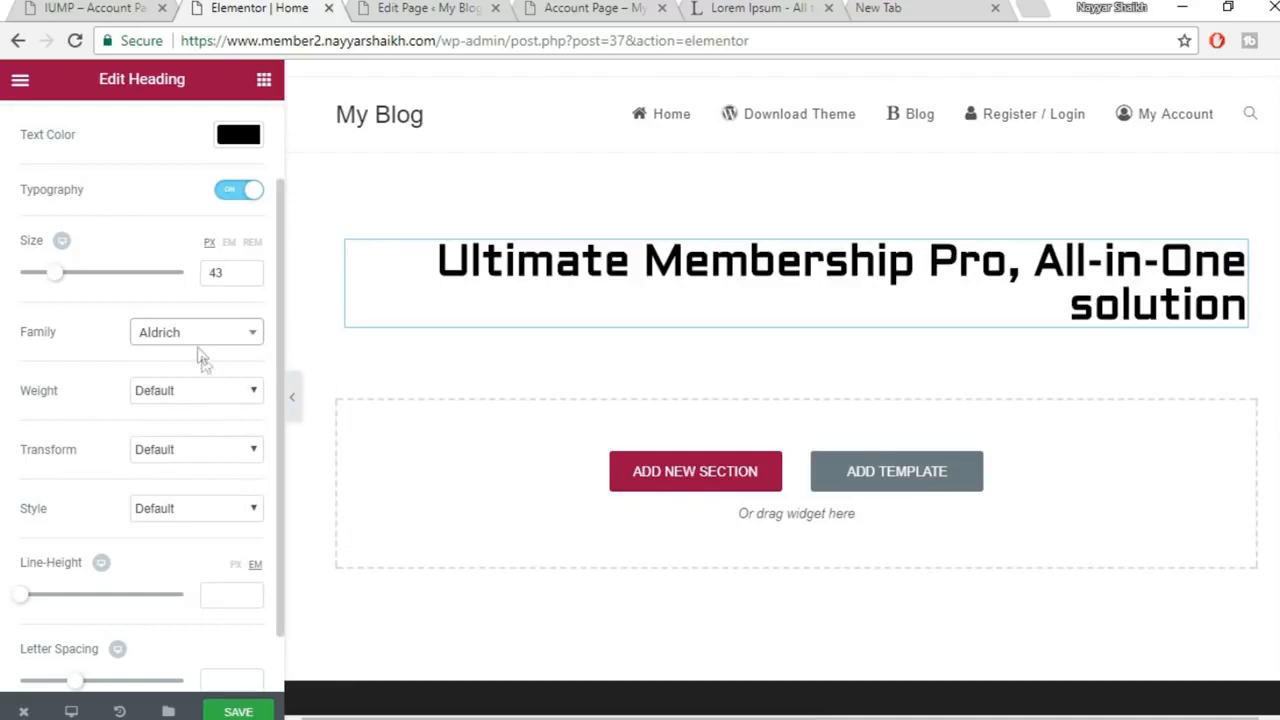
click(203, 345)
scroll(206, 490, down, 2)
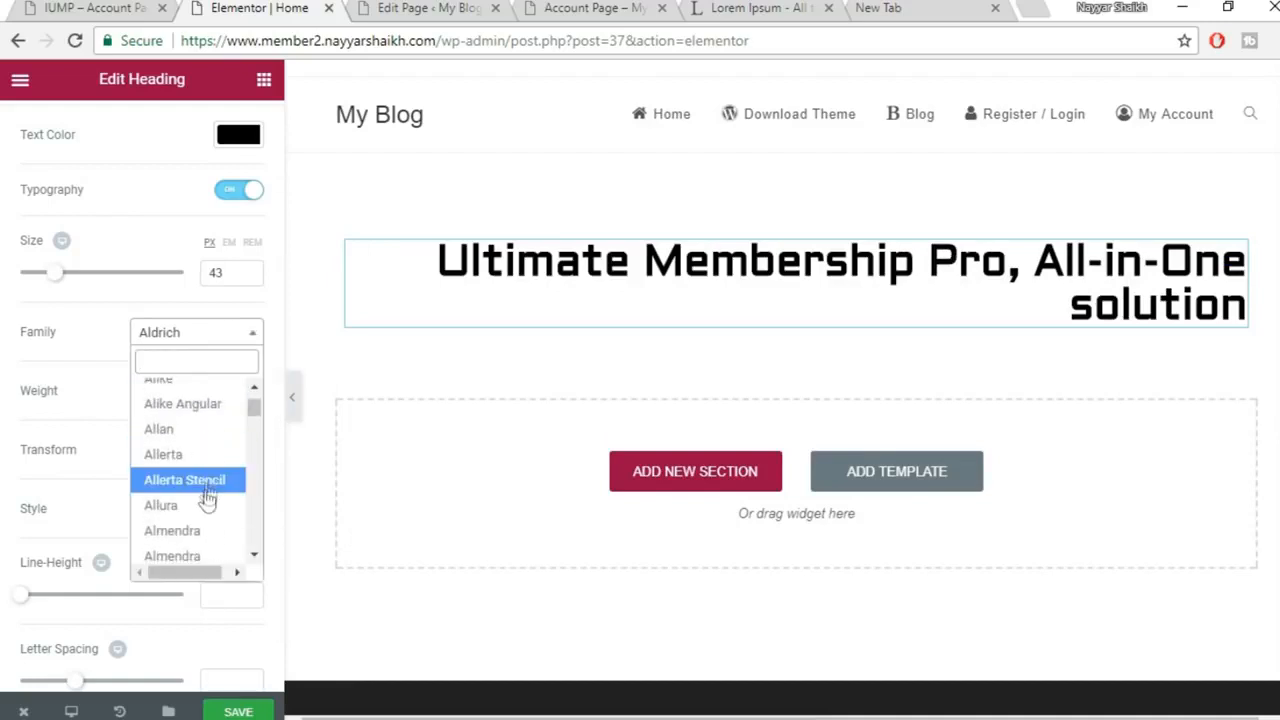
click(200, 430)
click(190, 340)
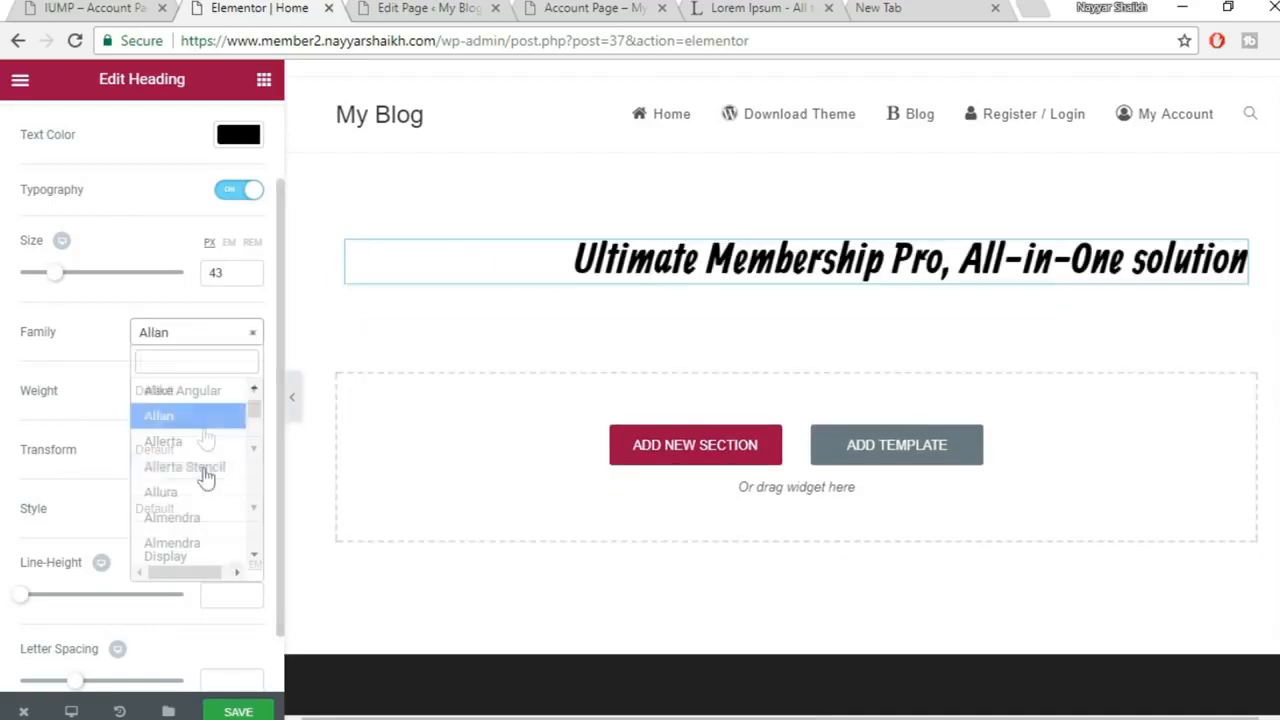
scroll(206, 490, down, 2)
click(186, 480)
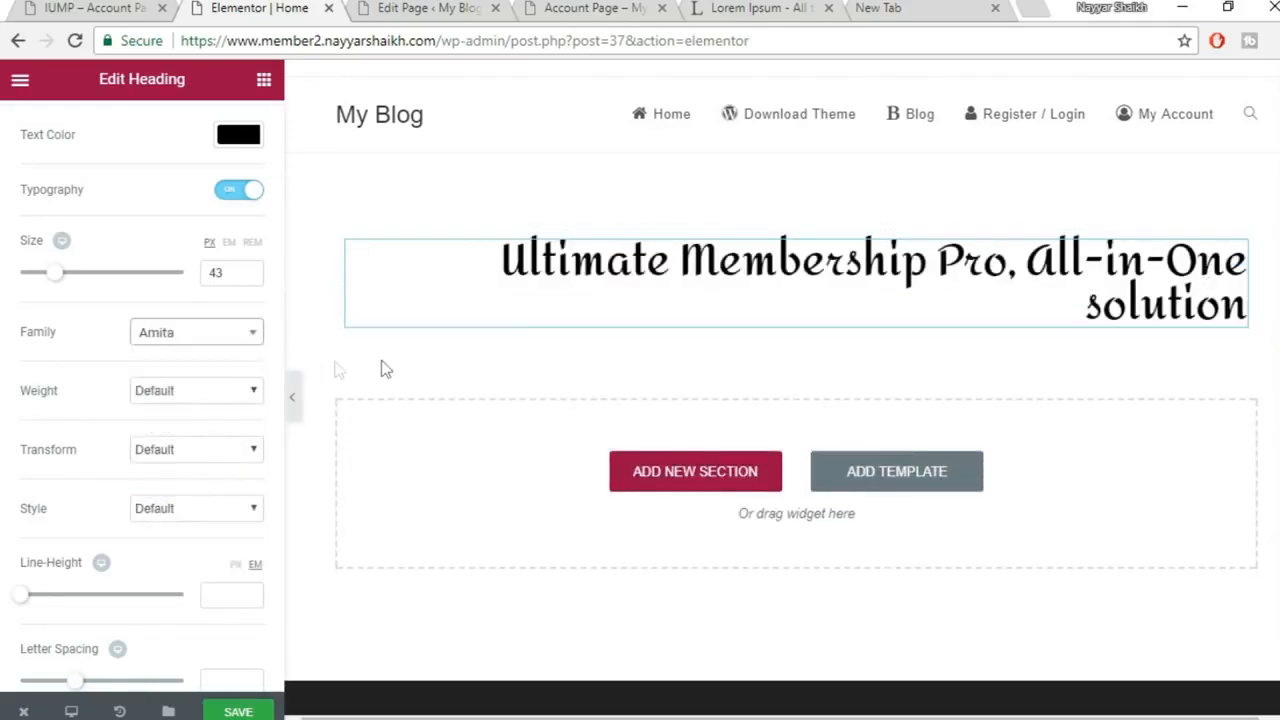
Set the heading size to 45 and its weight to 800
mouse_move(60, 285)
mouse_down()
mouse_move(79, 278)
mouse_move(63, 284)
mouse_up()
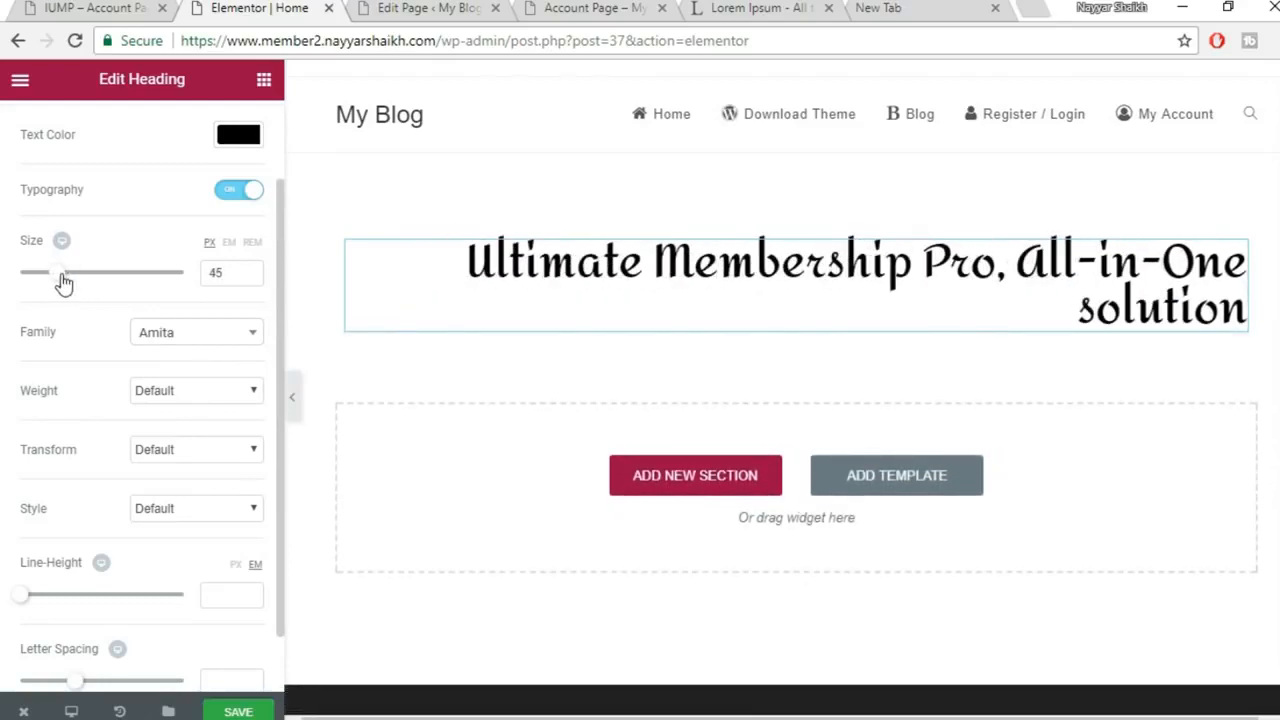
click(173, 397)
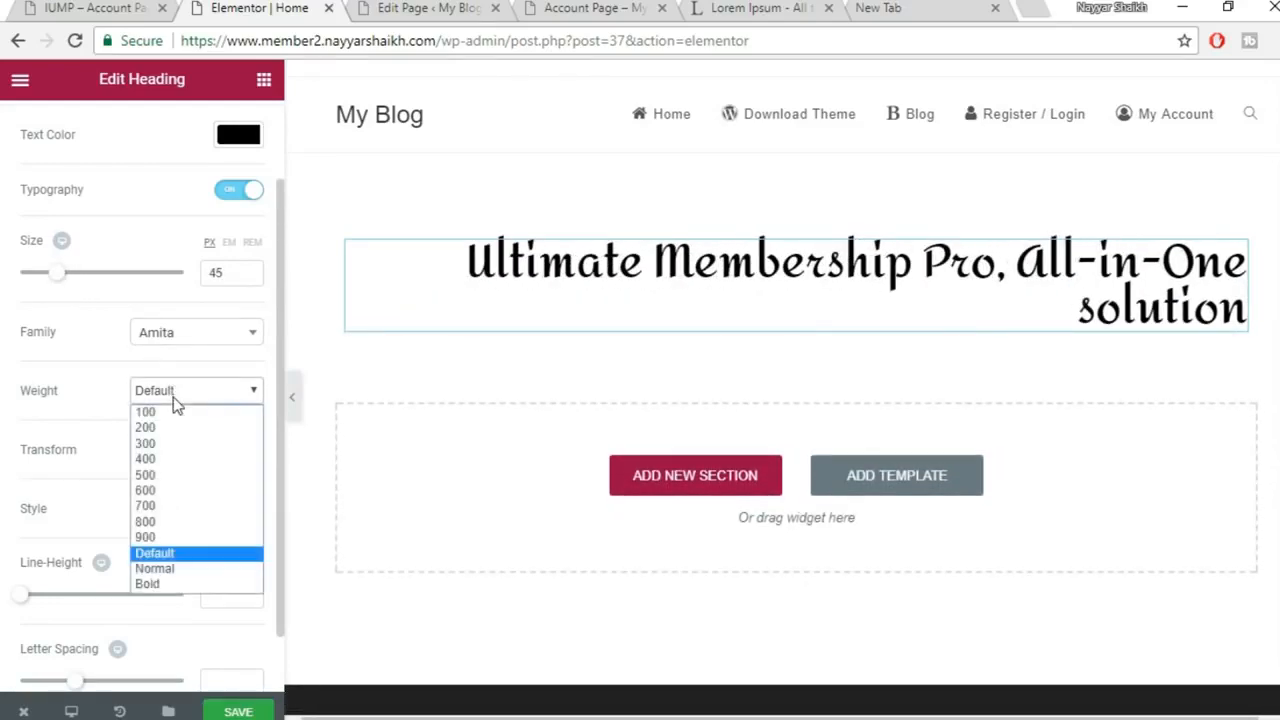
click(213, 459)
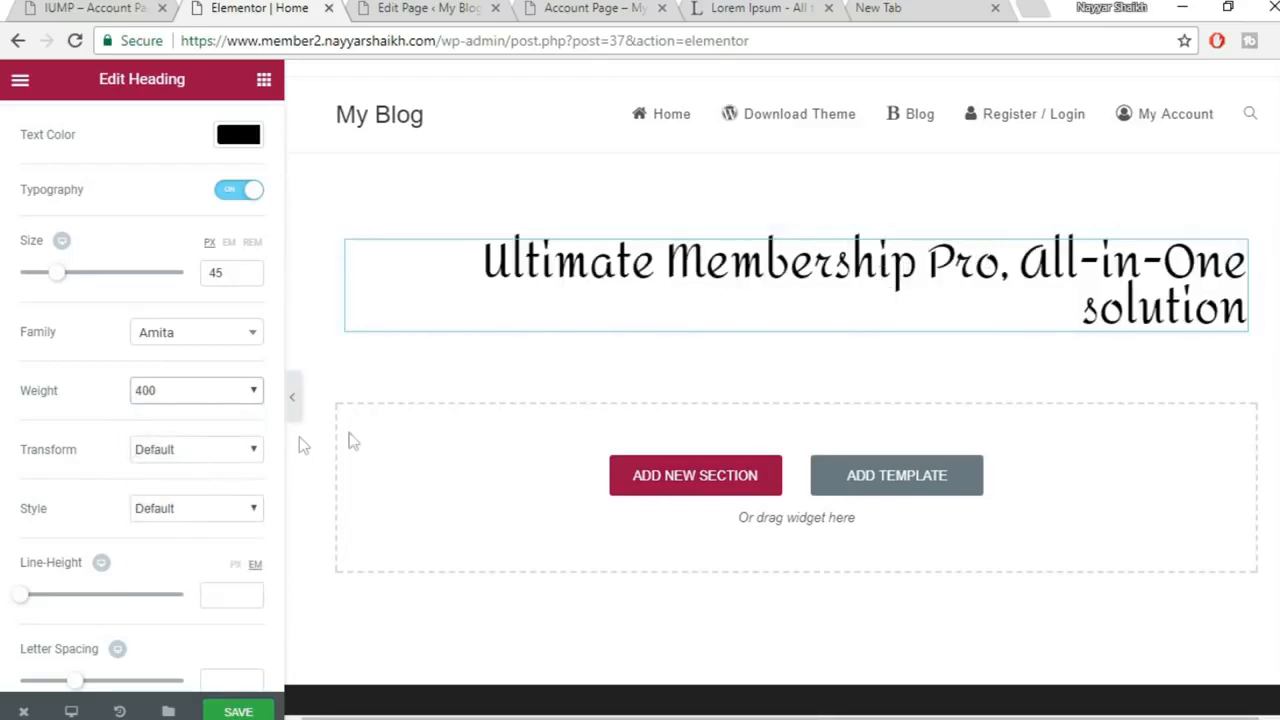
click(211, 396)
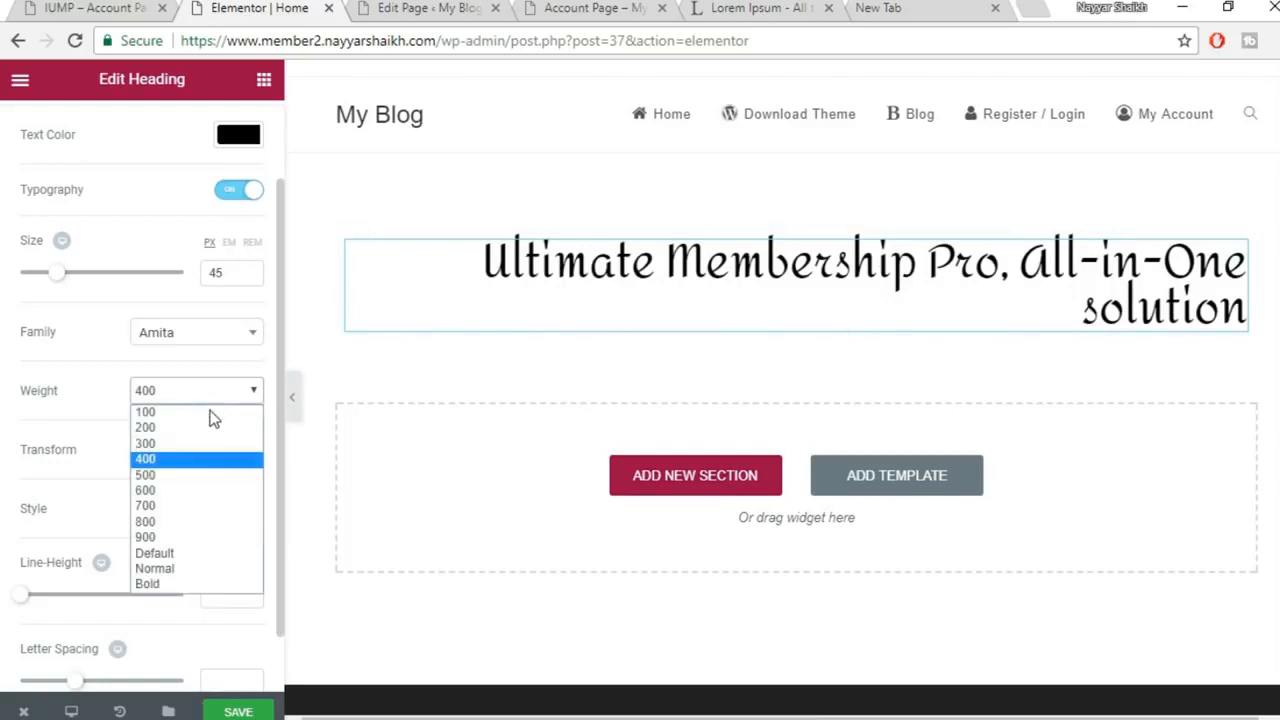
click(196, 522)
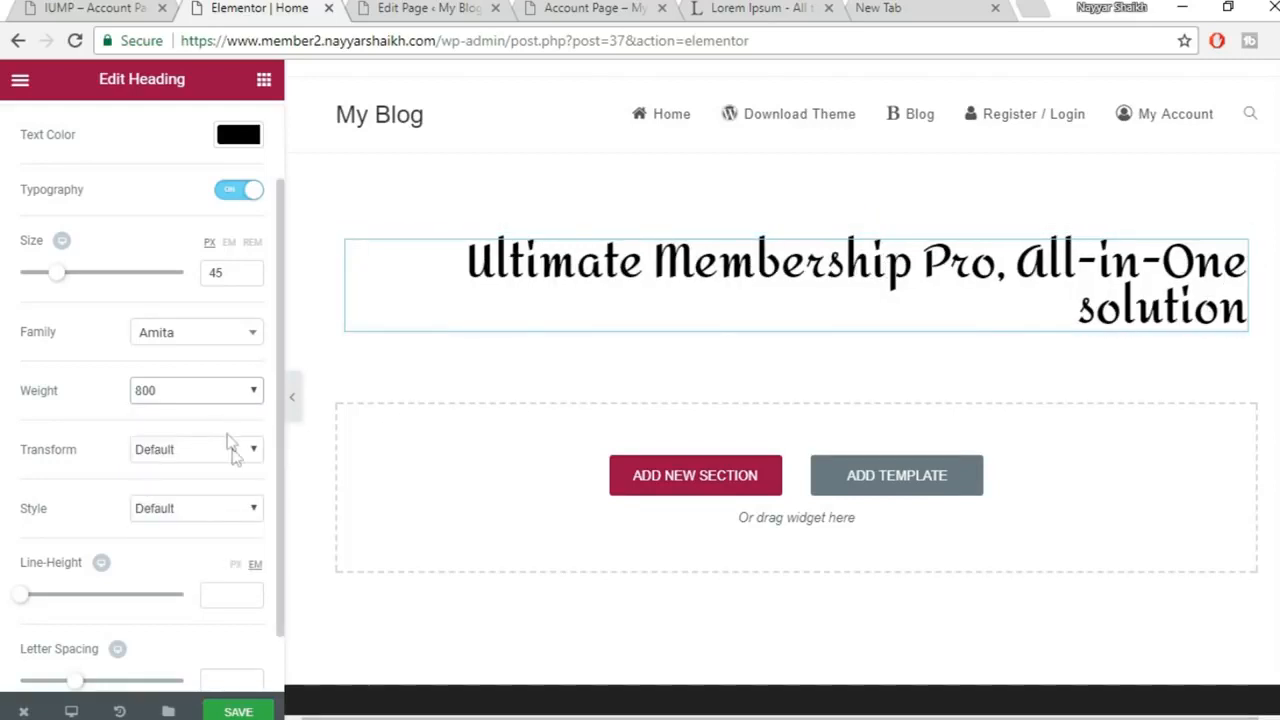
click(293, 402)
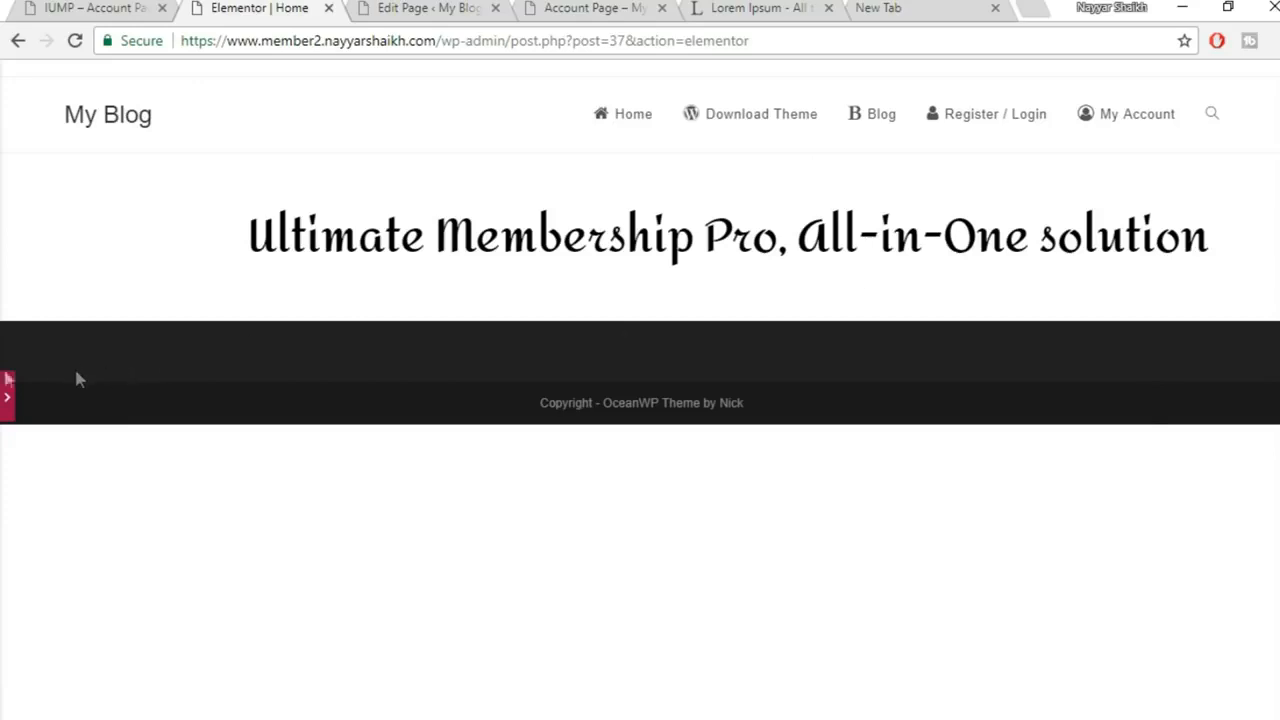
click(5, 402)
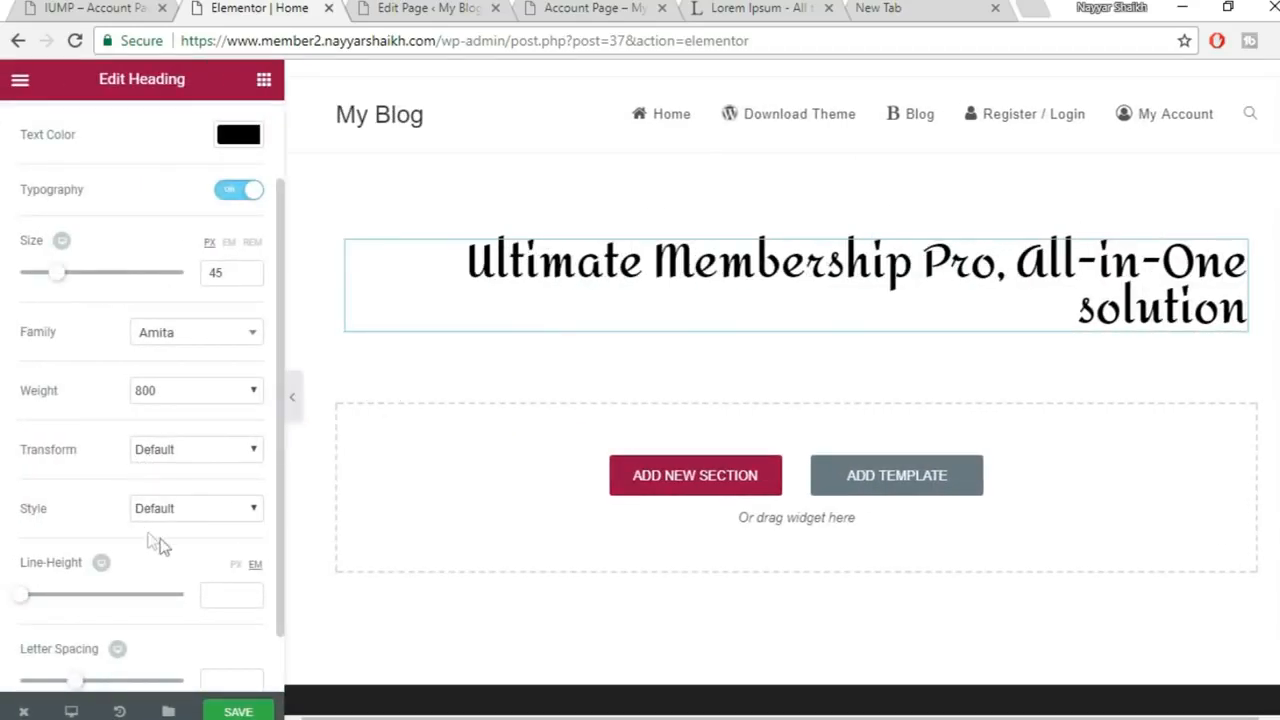
click(202, 456)
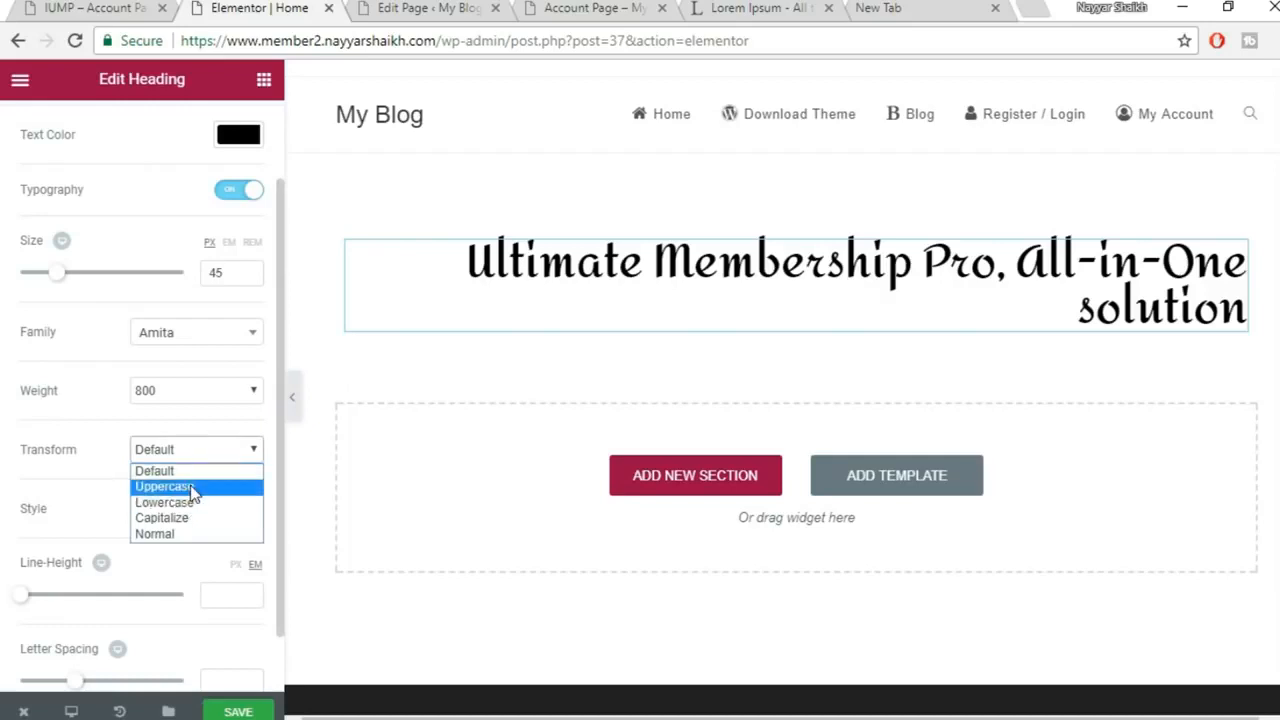
click(193, 488)
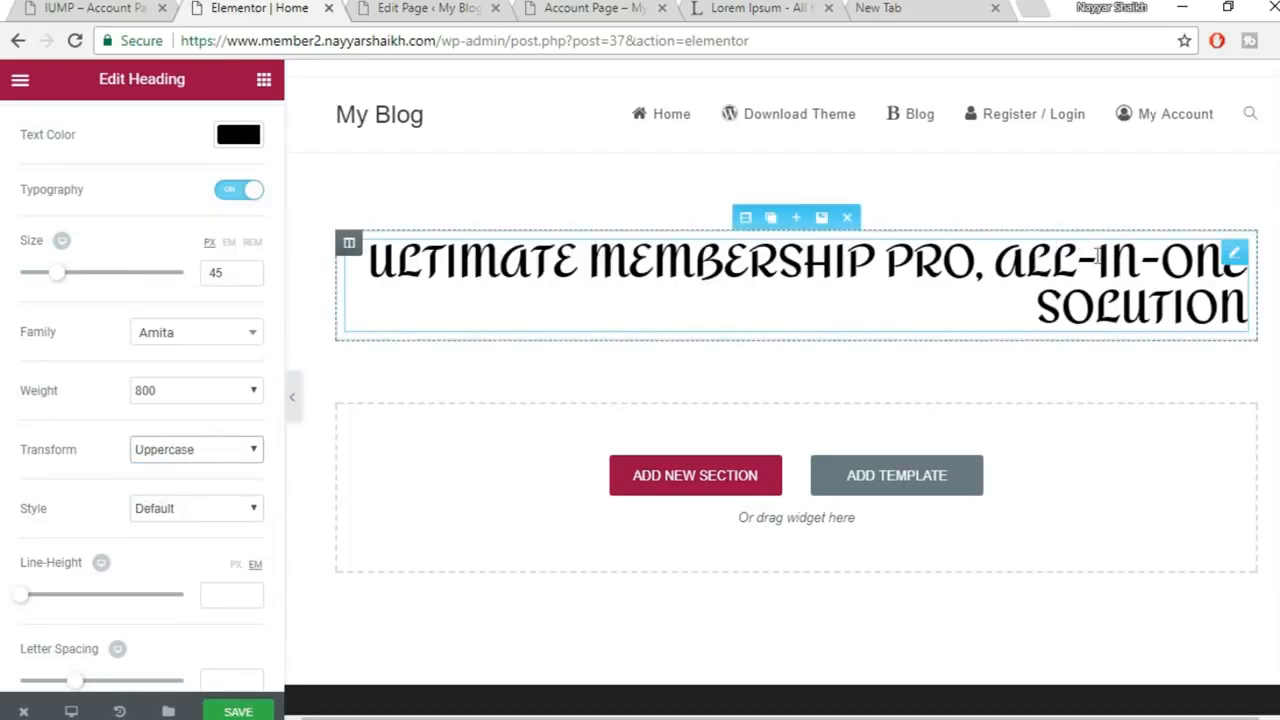
click(192, 449)
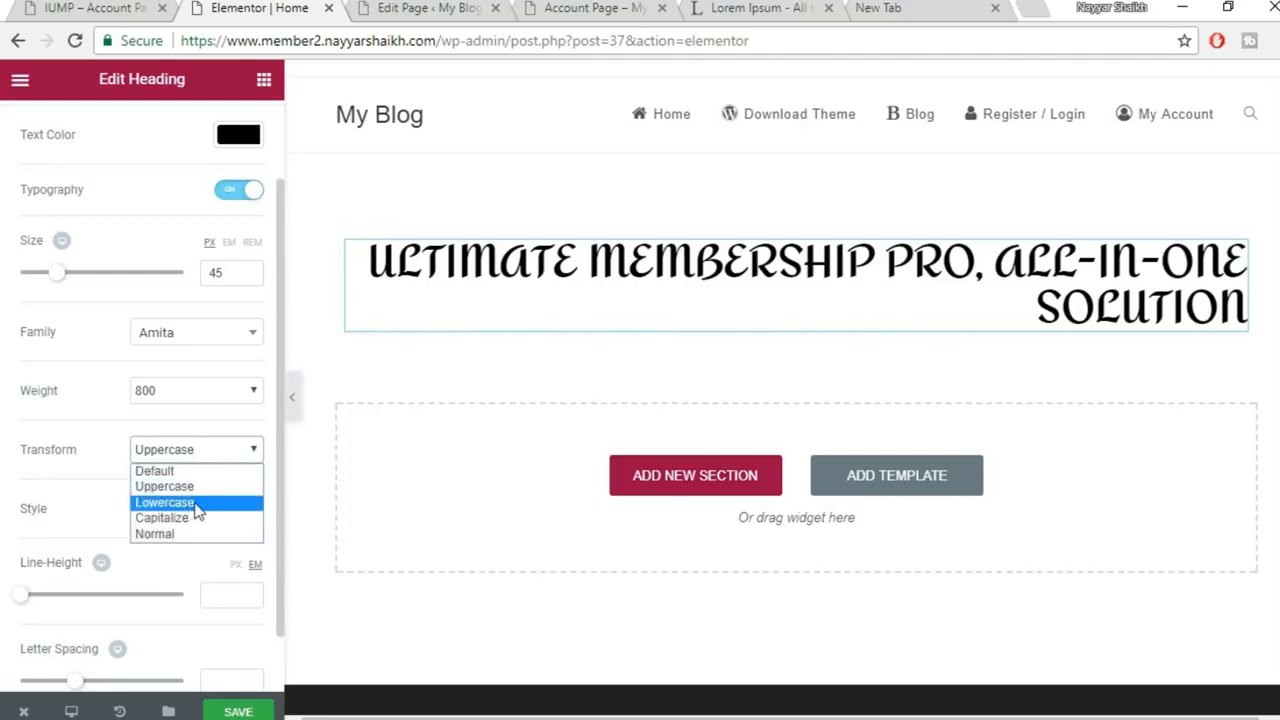
click(197, 503)
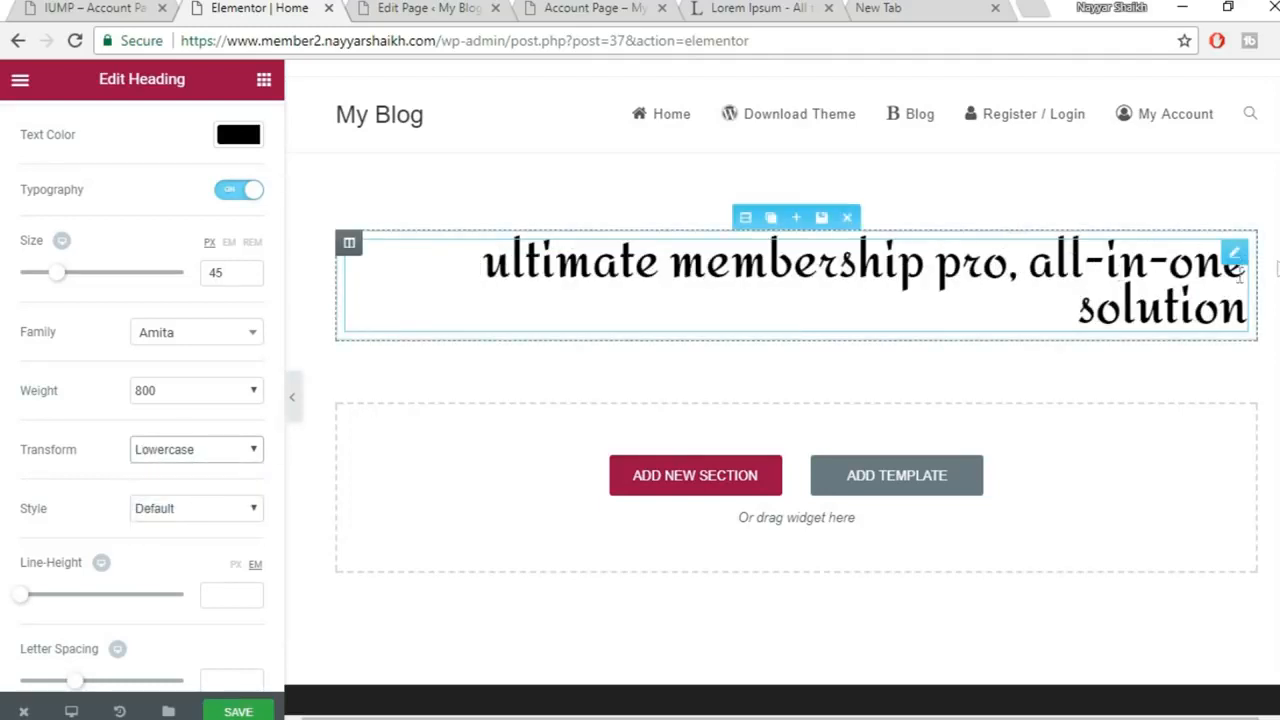
click(199, 450)
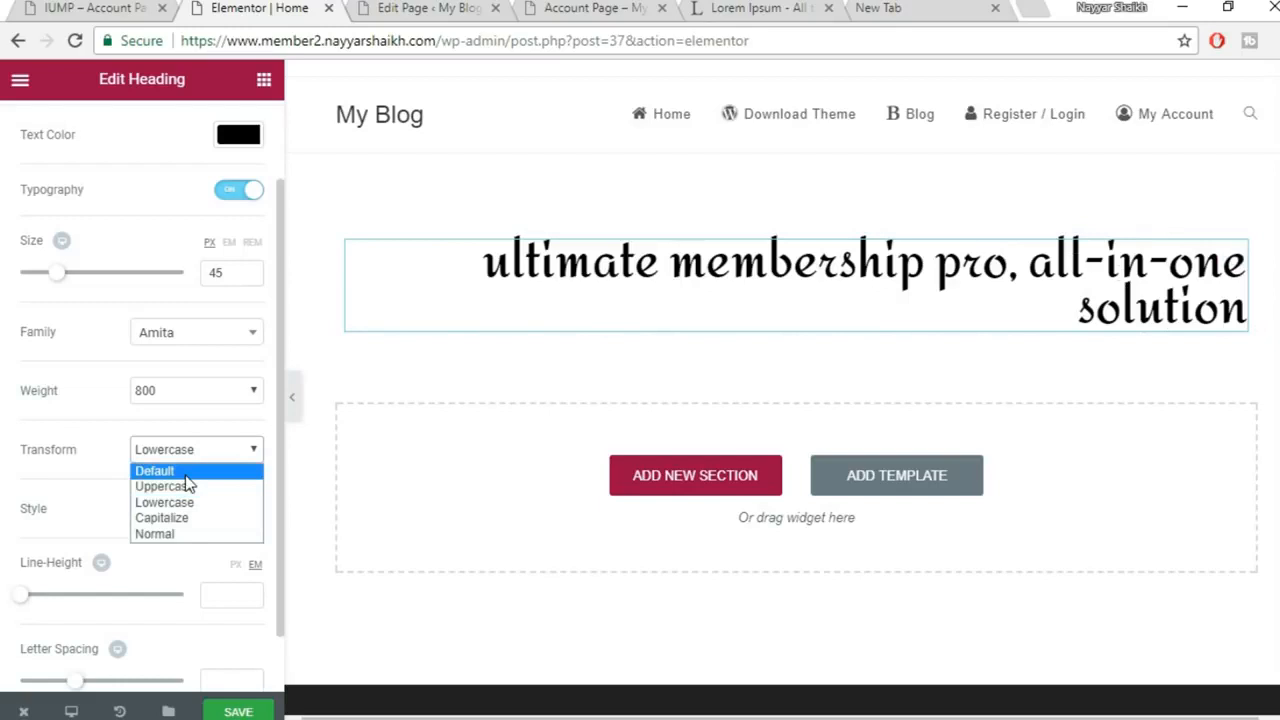
click(205, 478)
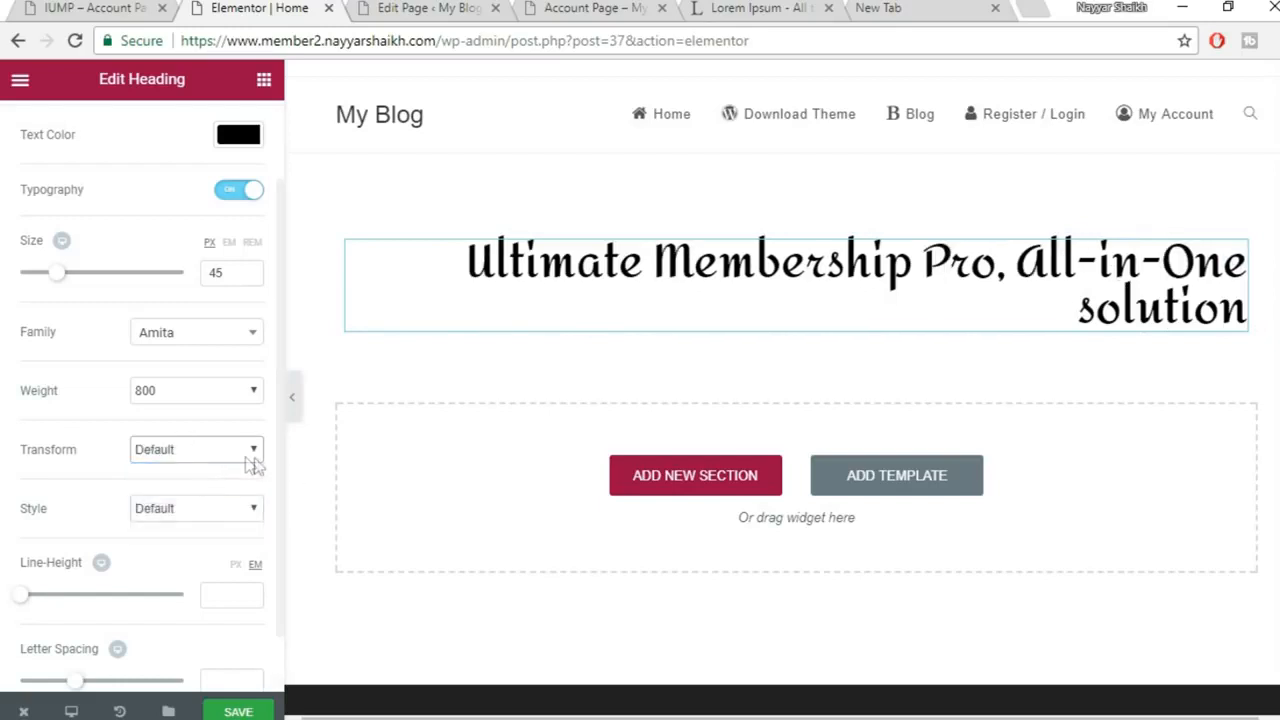
scroll(249, 465, down, 1)
click(212, 443)
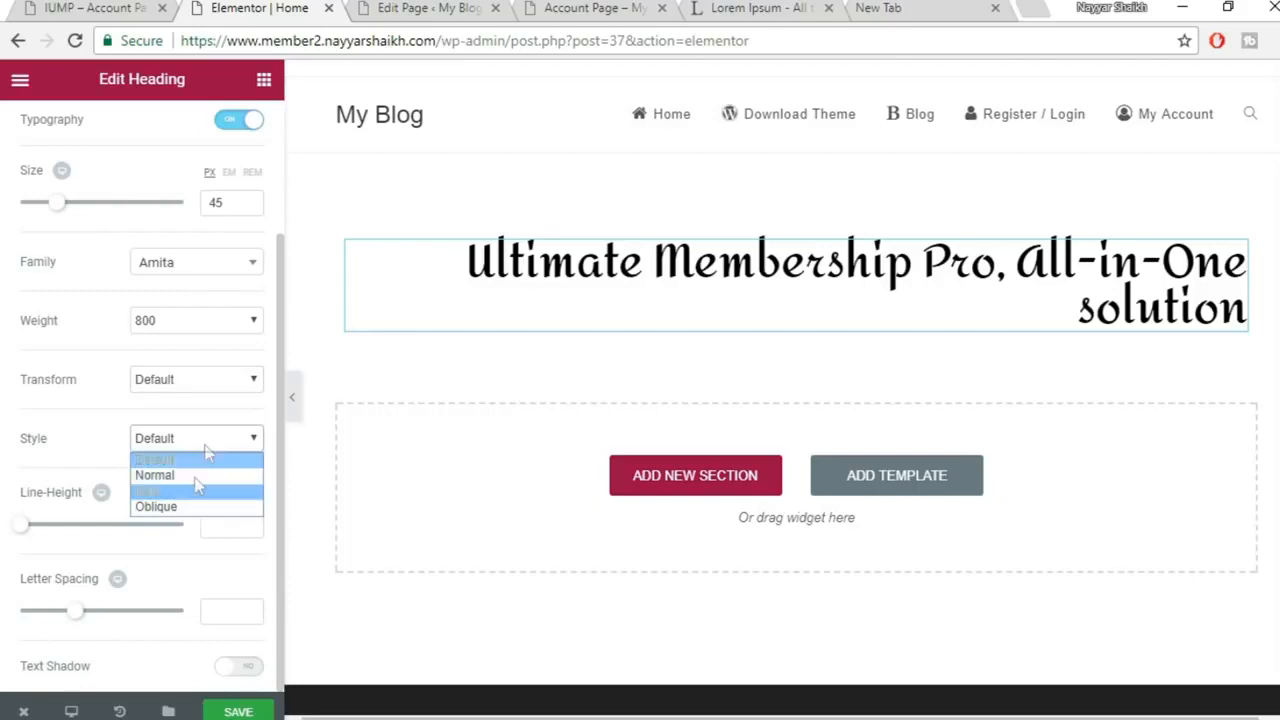
click(207, 447)
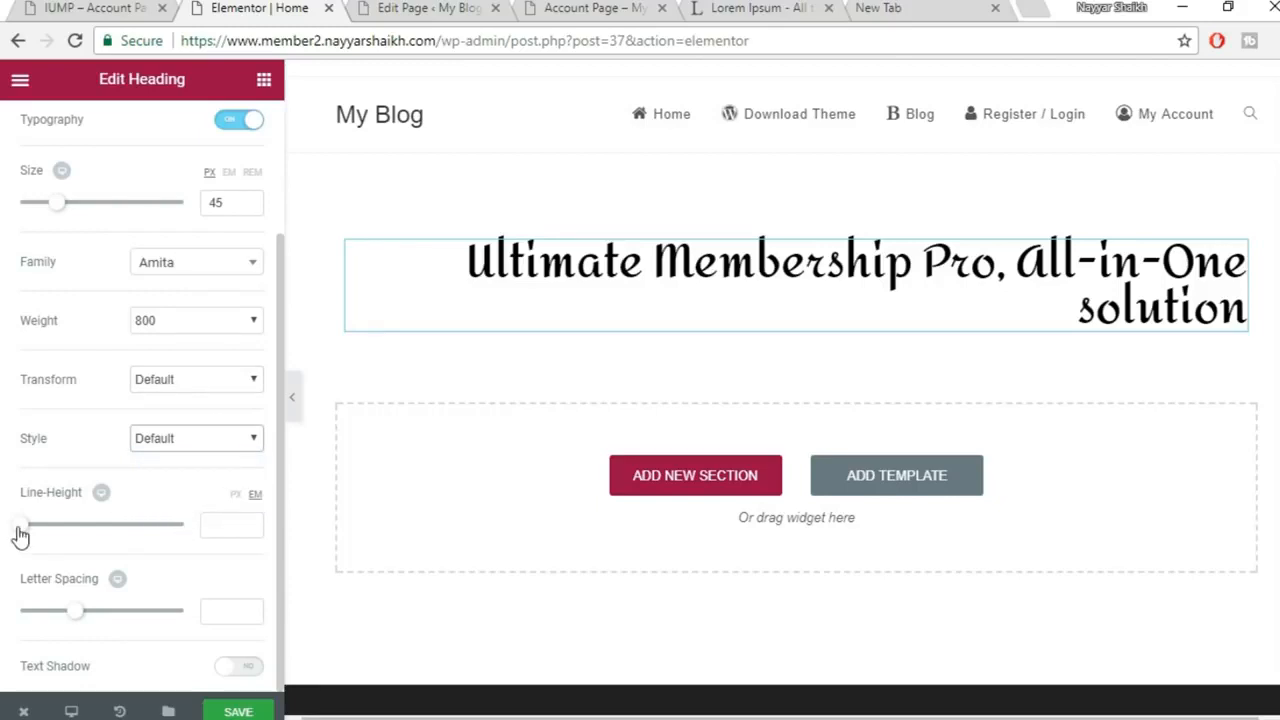
drag(18, 535, 42, 535)
drag(241, 531, 184, 538)
key(BackSpace)
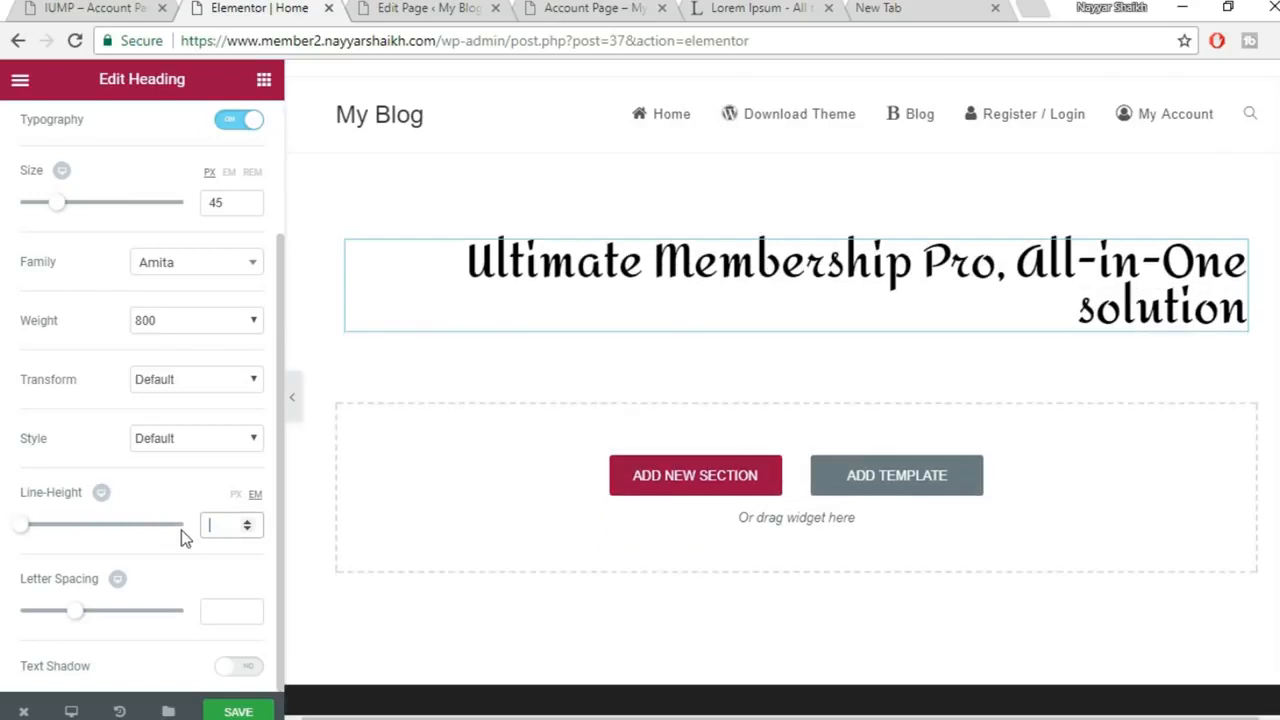
Turn on the heading's text shadow with a fully opaque colour and vertical offset 2
click(240, 665)
scroll(245, 665, down, 3)
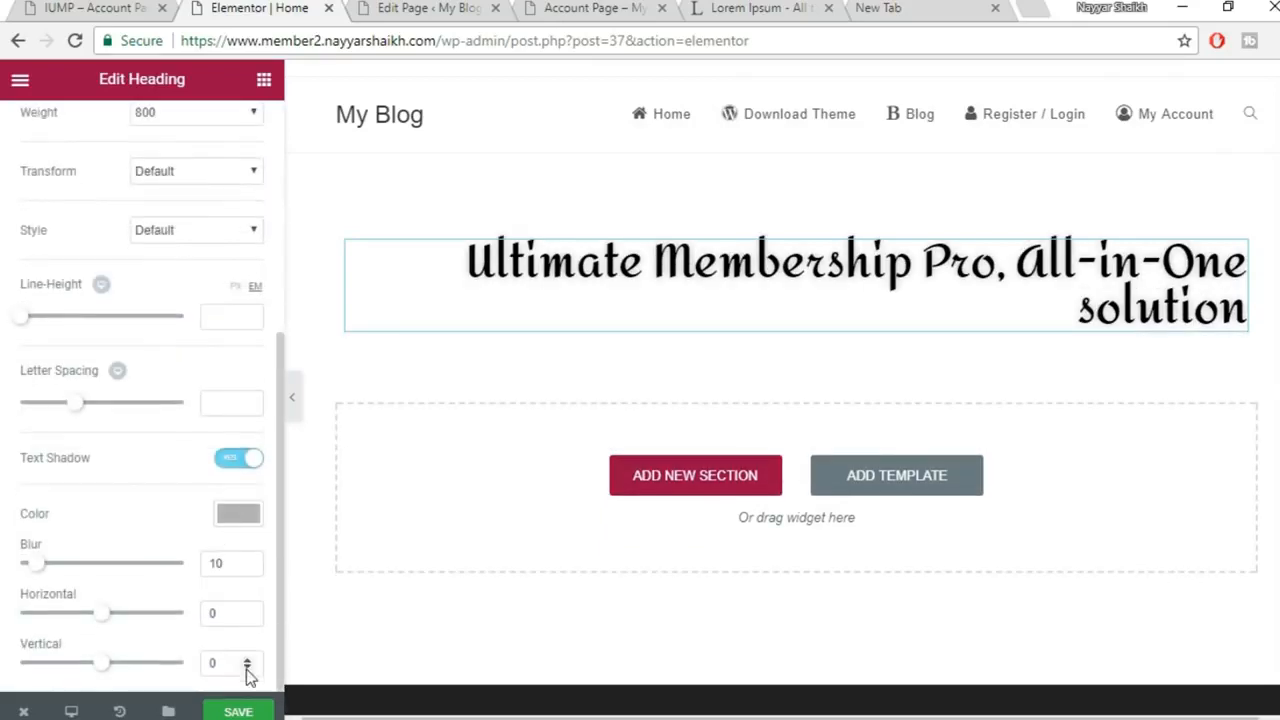
click(238, 513)
scroll(244, 550, down, 1)
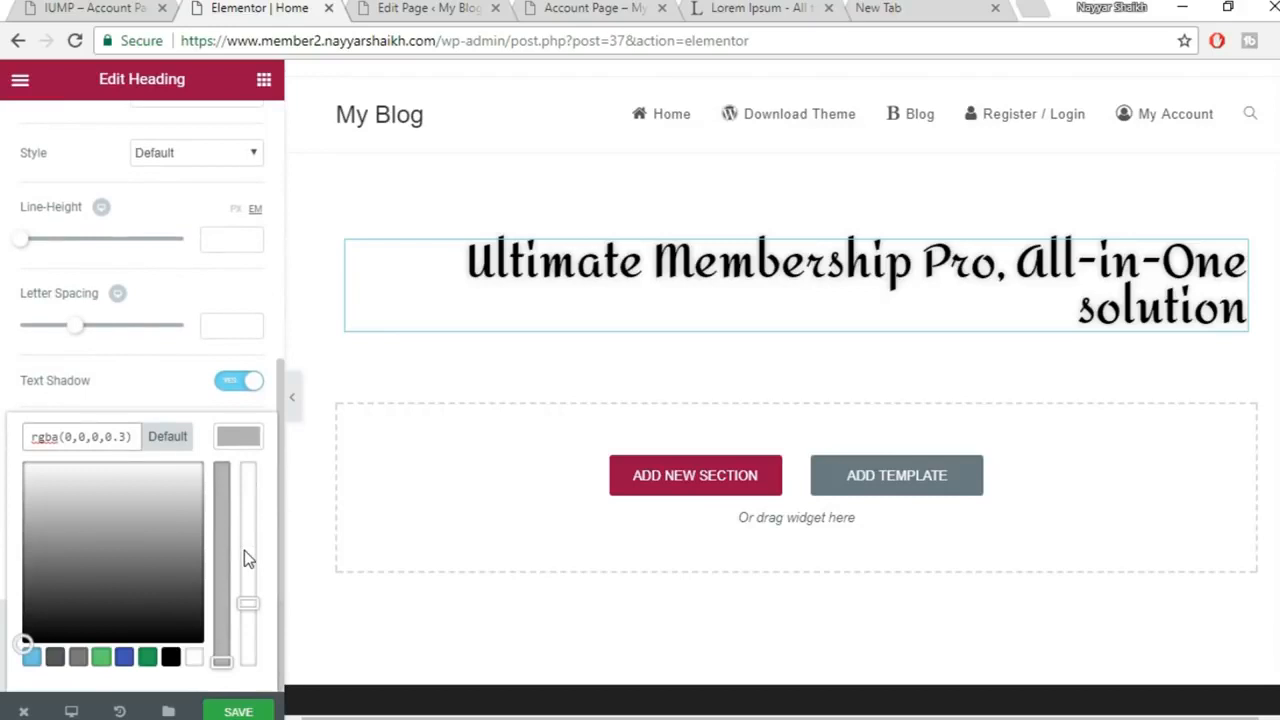
click(148, 657)
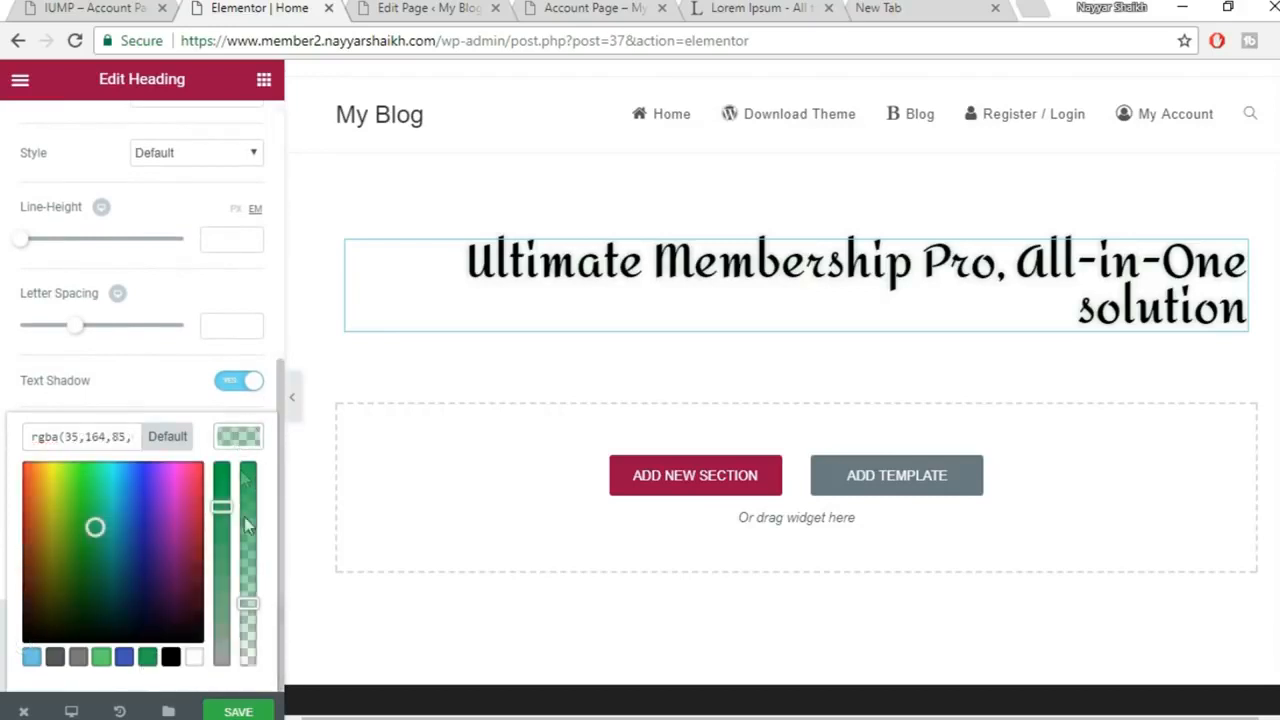
drag(247, 600, 252, 494)
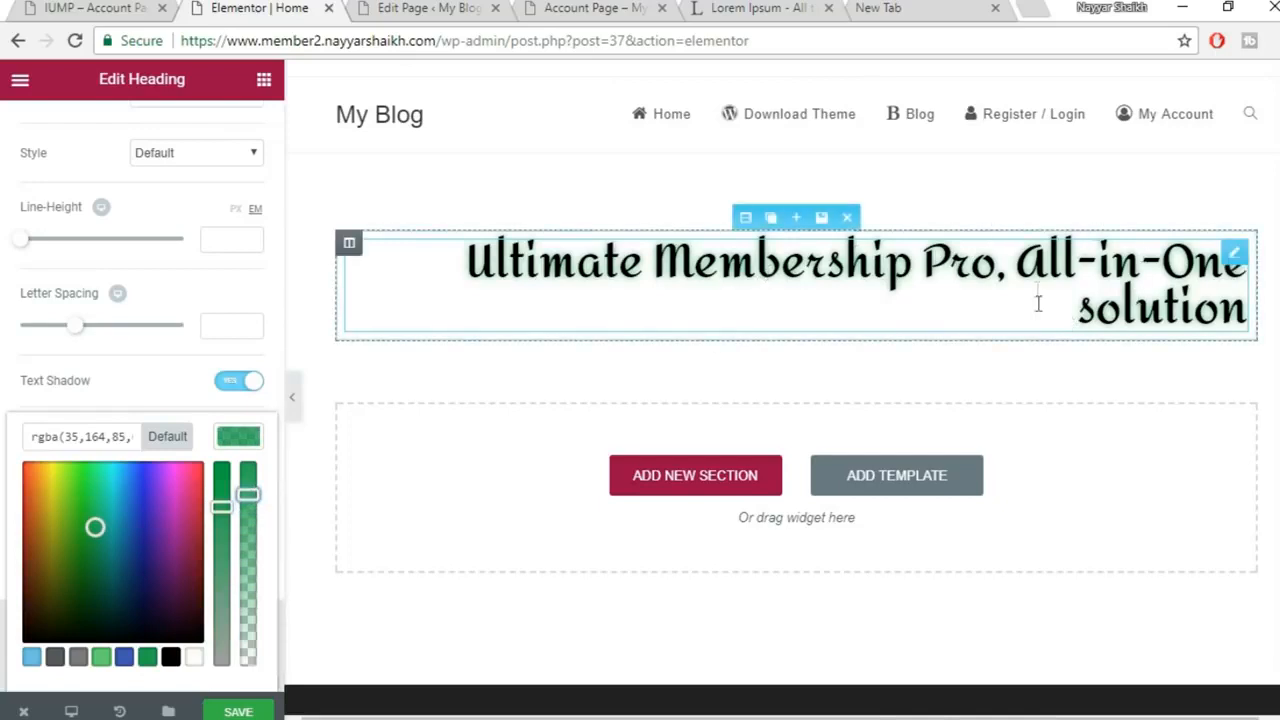
click(240, 440)
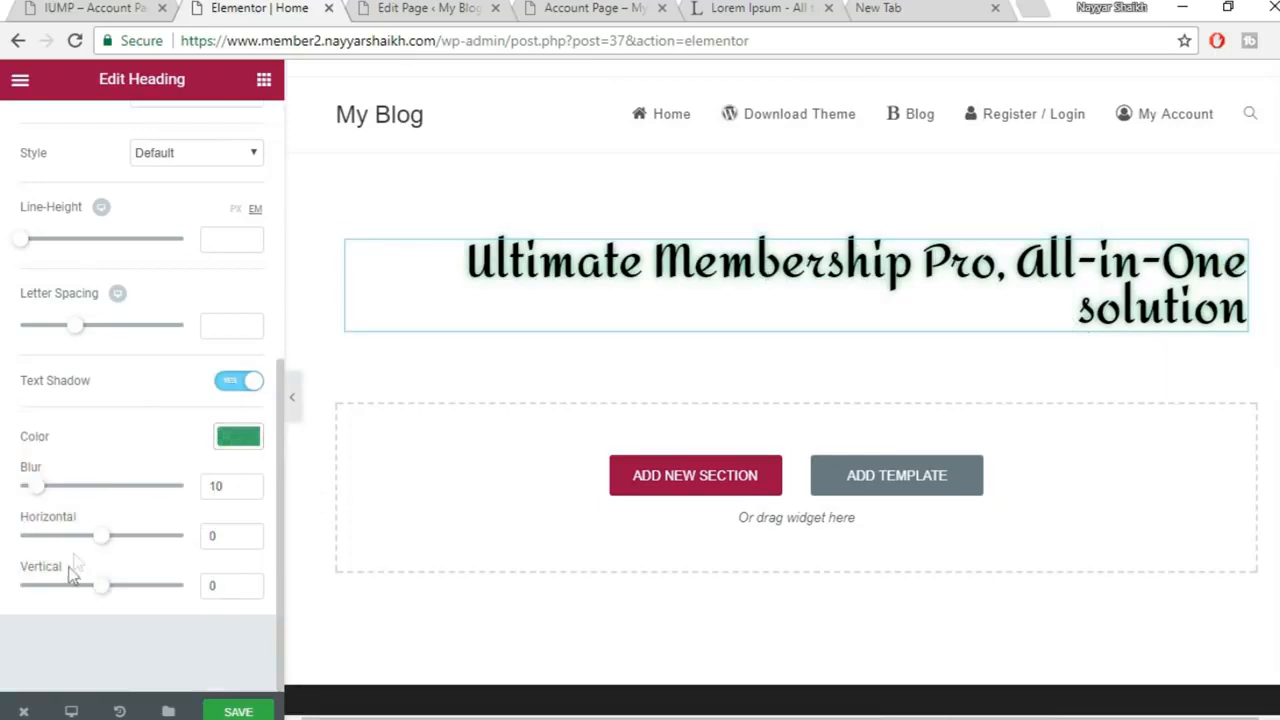
scroll(105, 540, up, 1)
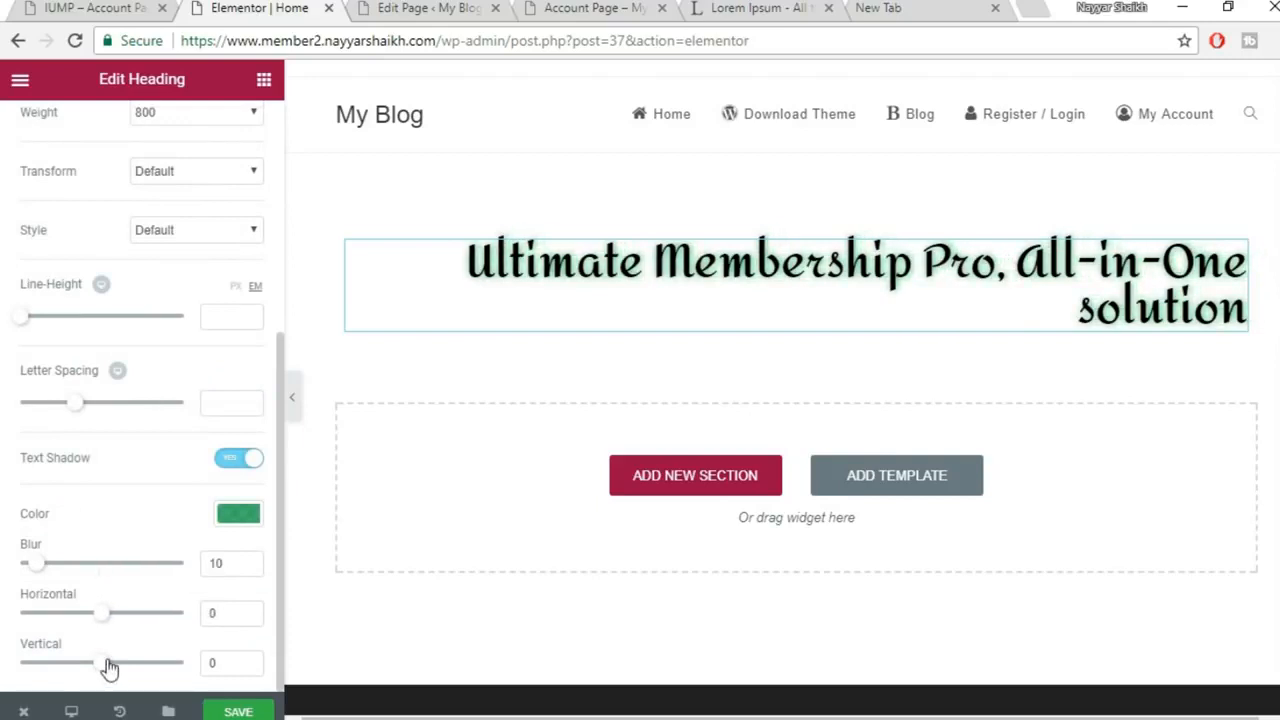
drag(112, 668, 116, 668)
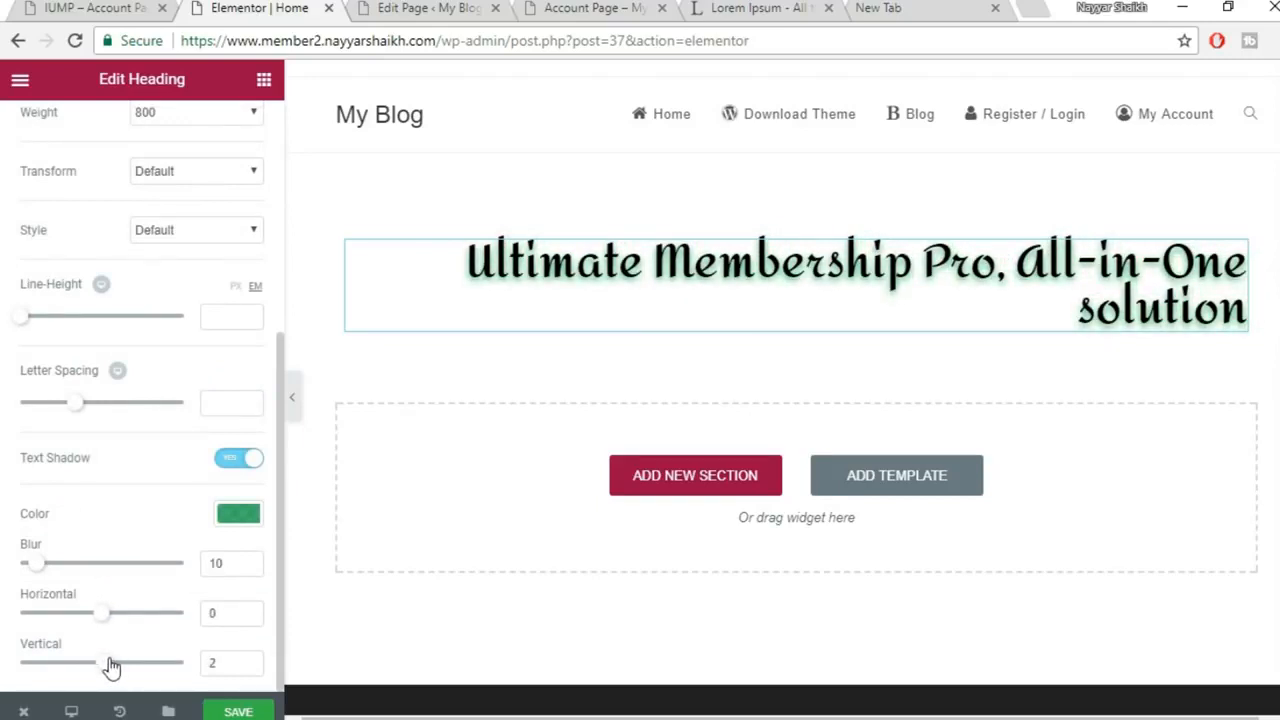
Change the text shadow colour to a strong blue rgba(31,168,226)
click(247, 514)
click(32, 657)
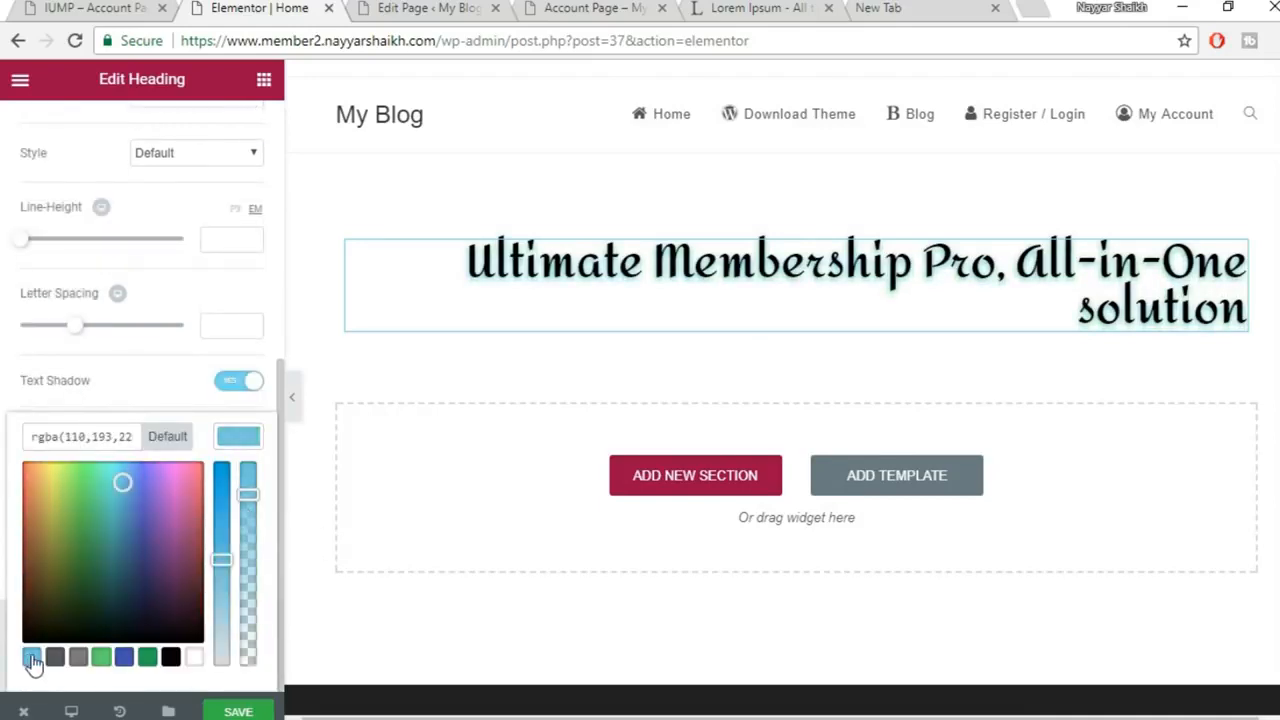
drag(225, 545, 221, 487)
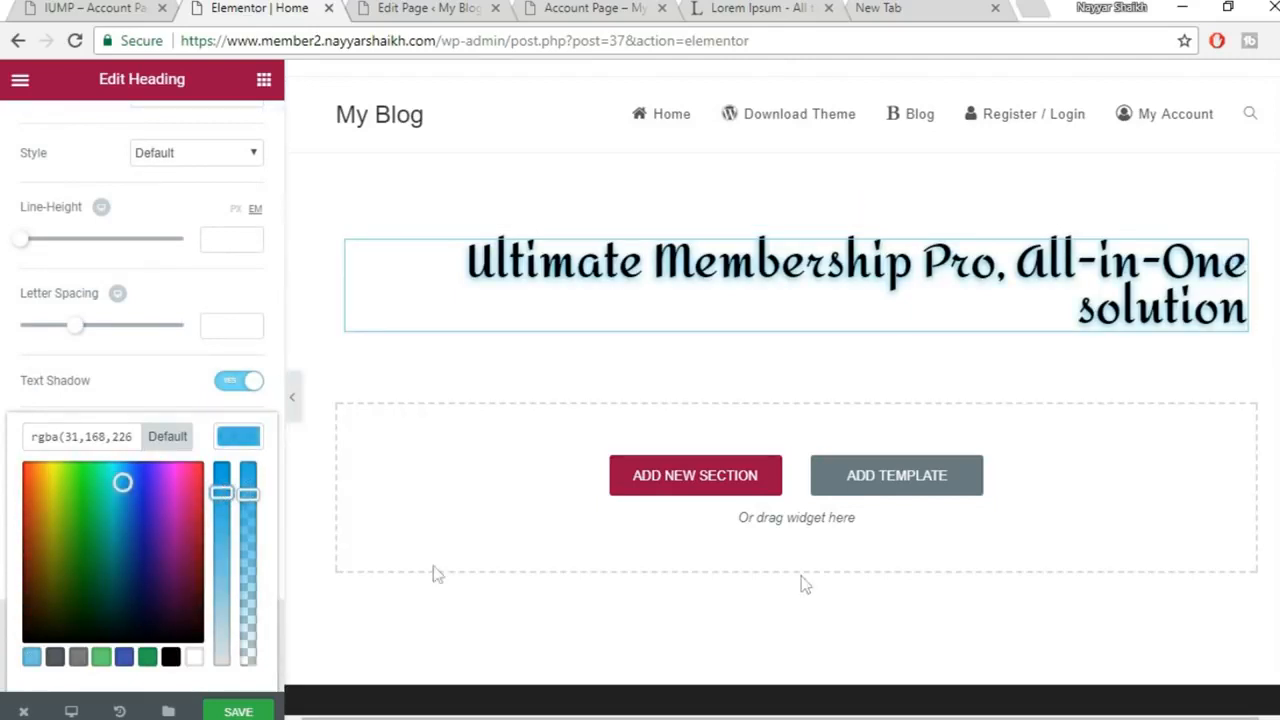
click(237, 438)
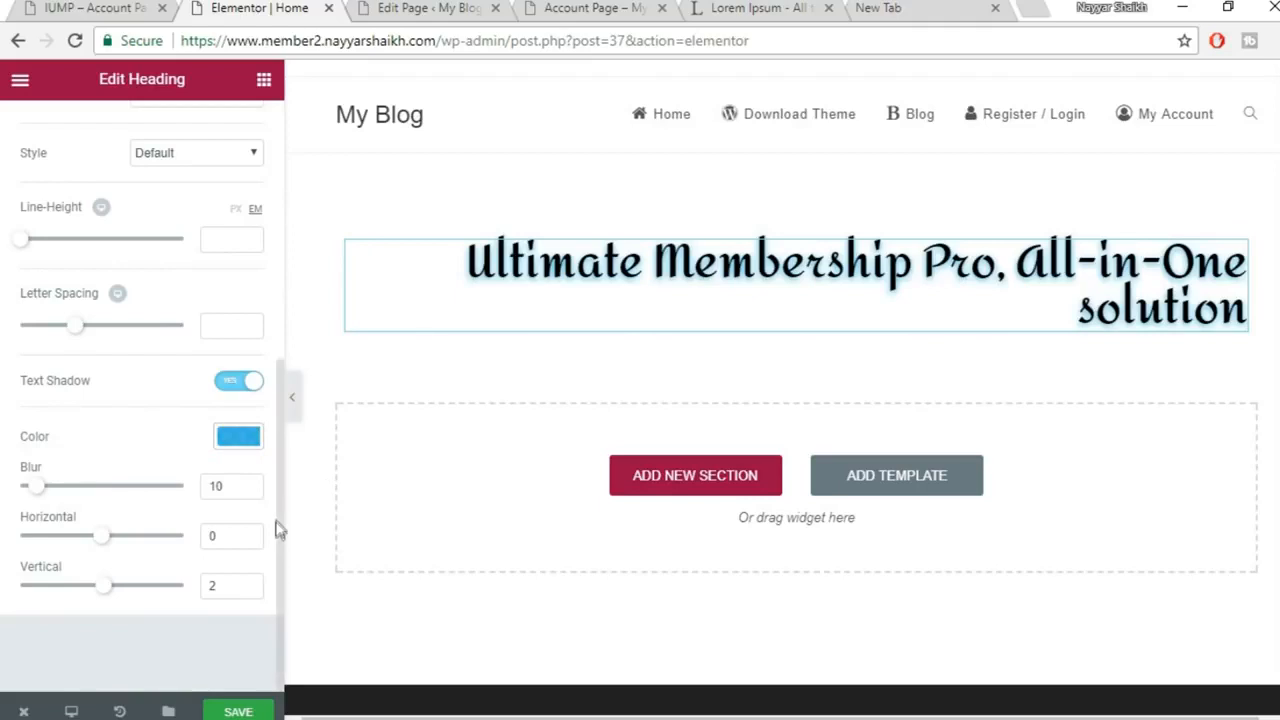
scroll(276, 523, up, 5)
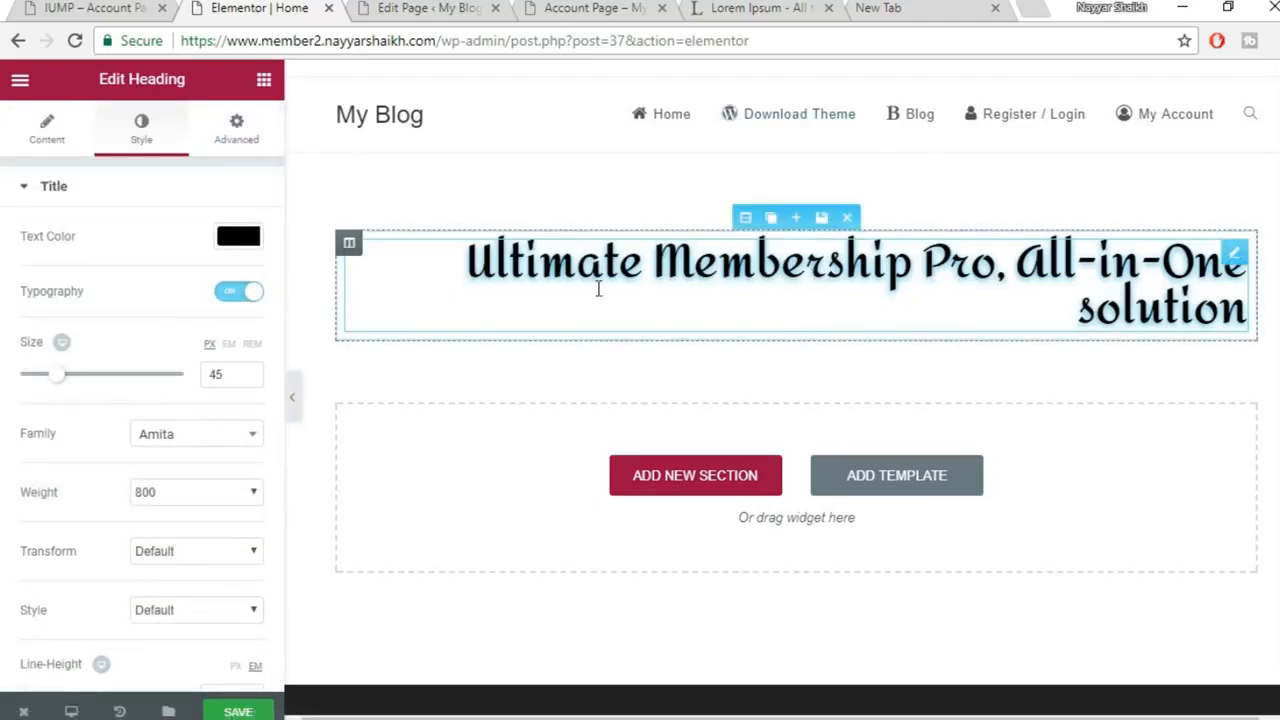
Expand the heading's Advanced background settings and glance at the live Membership site
click(250, 135)
scroll(185, 510, down, 3)
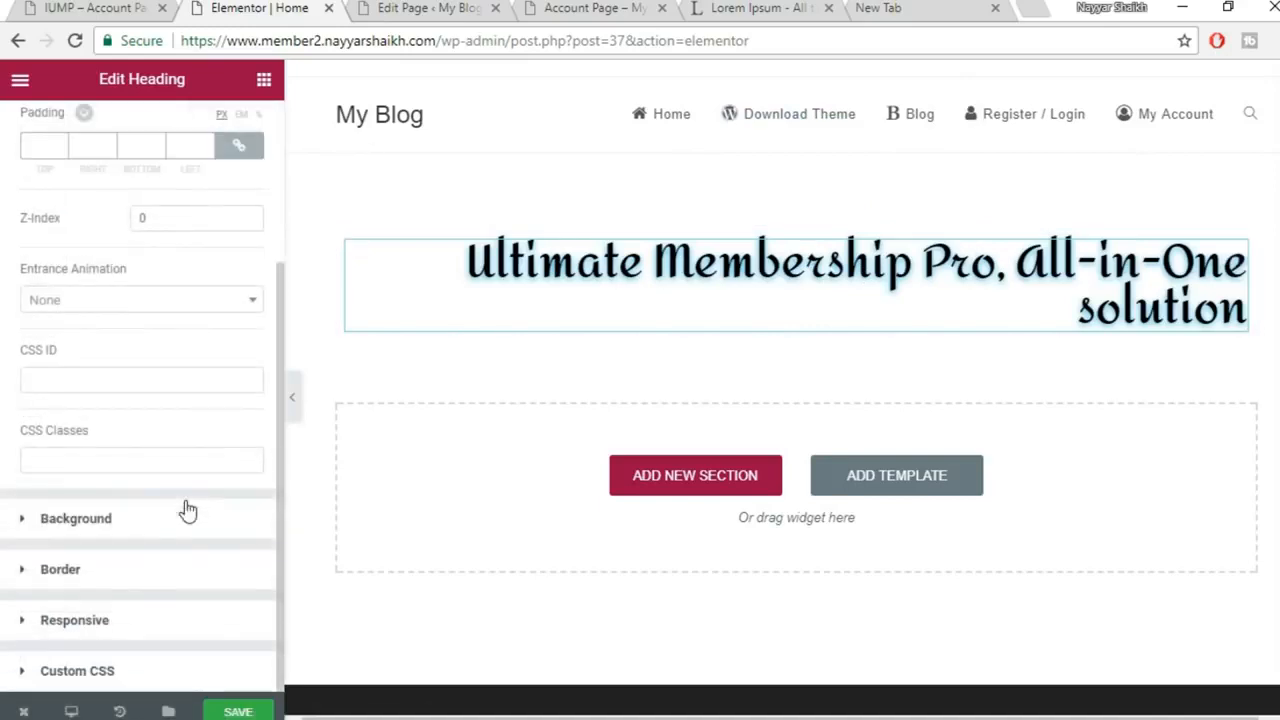
click(189, 540)
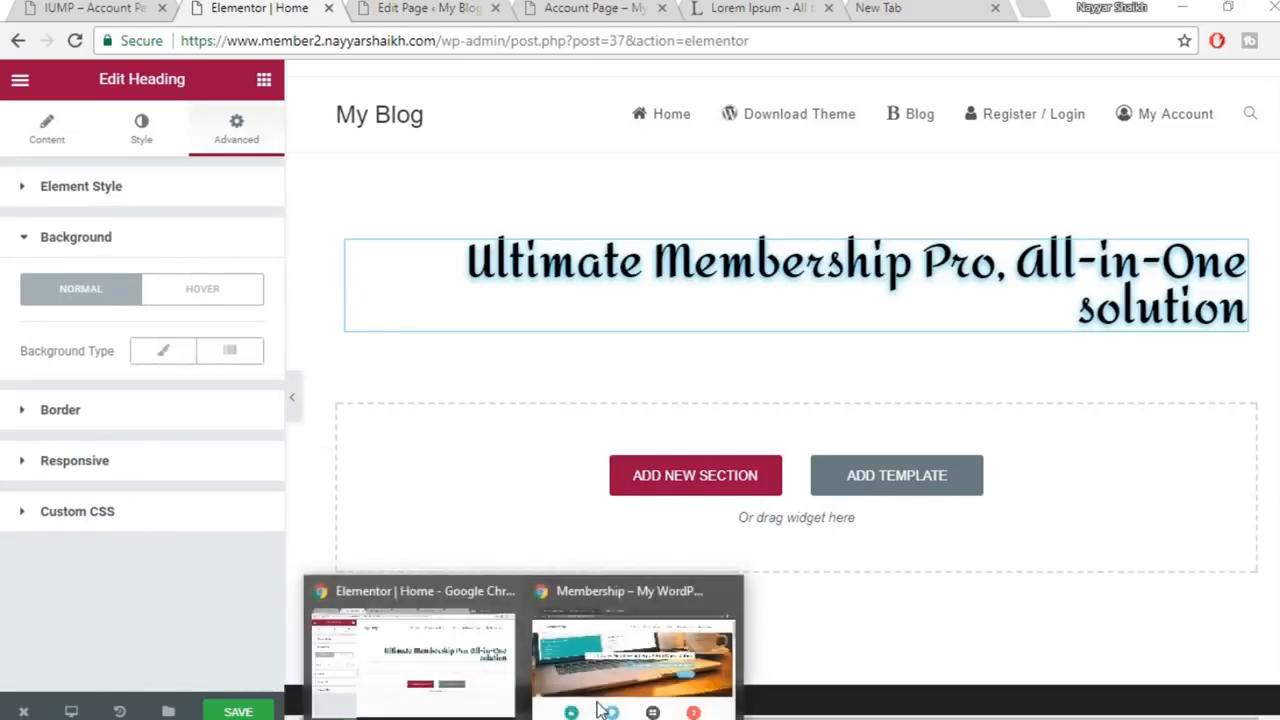
click(629, 651)
mouse_move(548, 716)
click(397, 690)
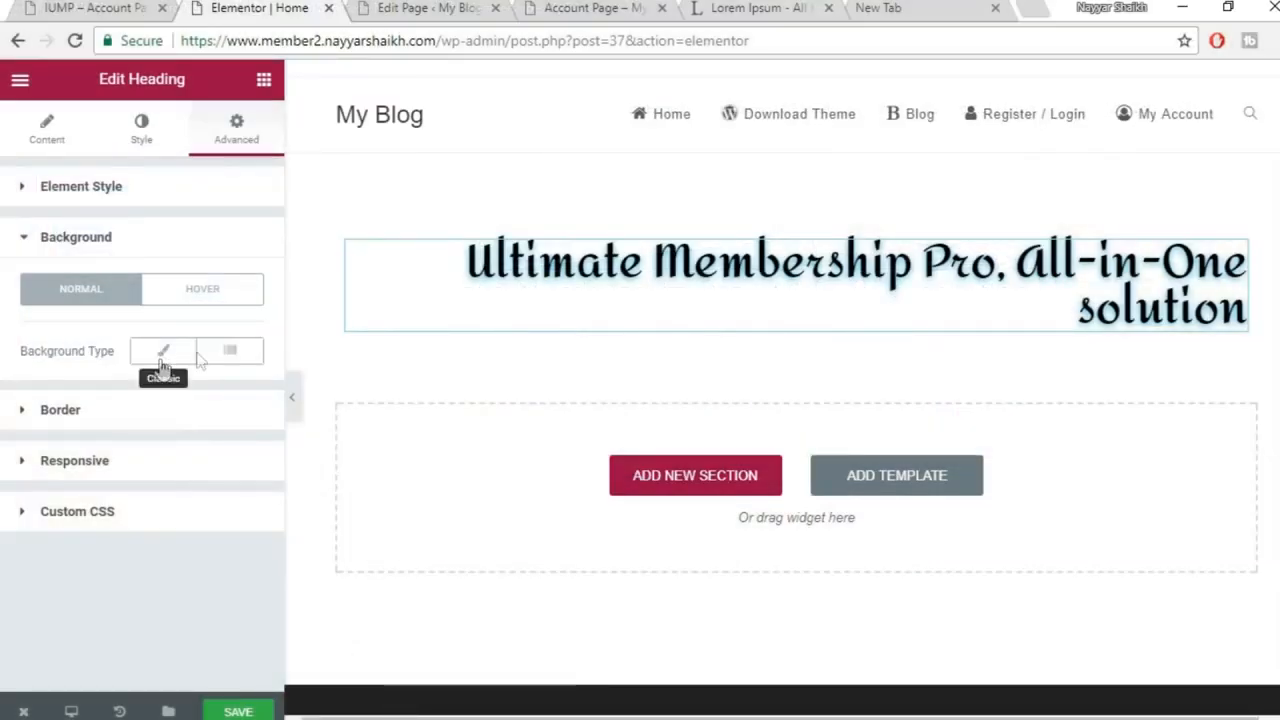
Give the heading a Classic white (#ffffff) background after trying green, and save the page
click(202, 289)
click(85, 300)
click(229, 352)
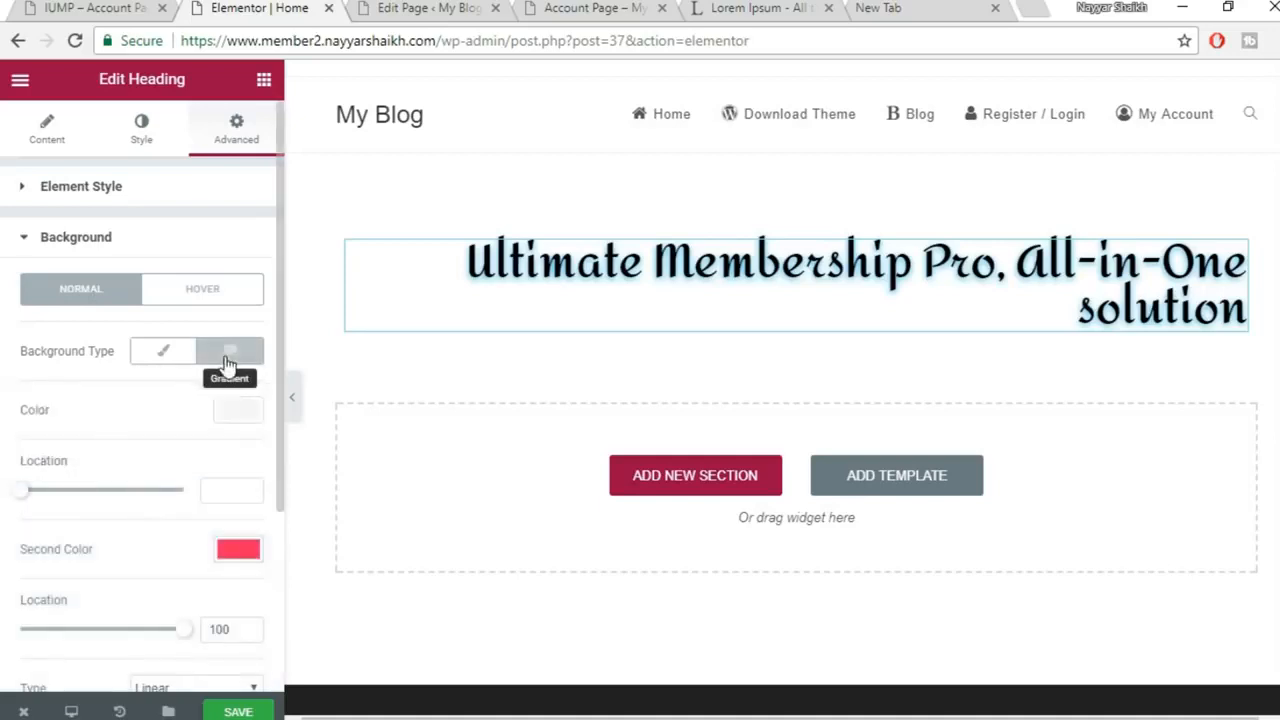
click(165, 352)
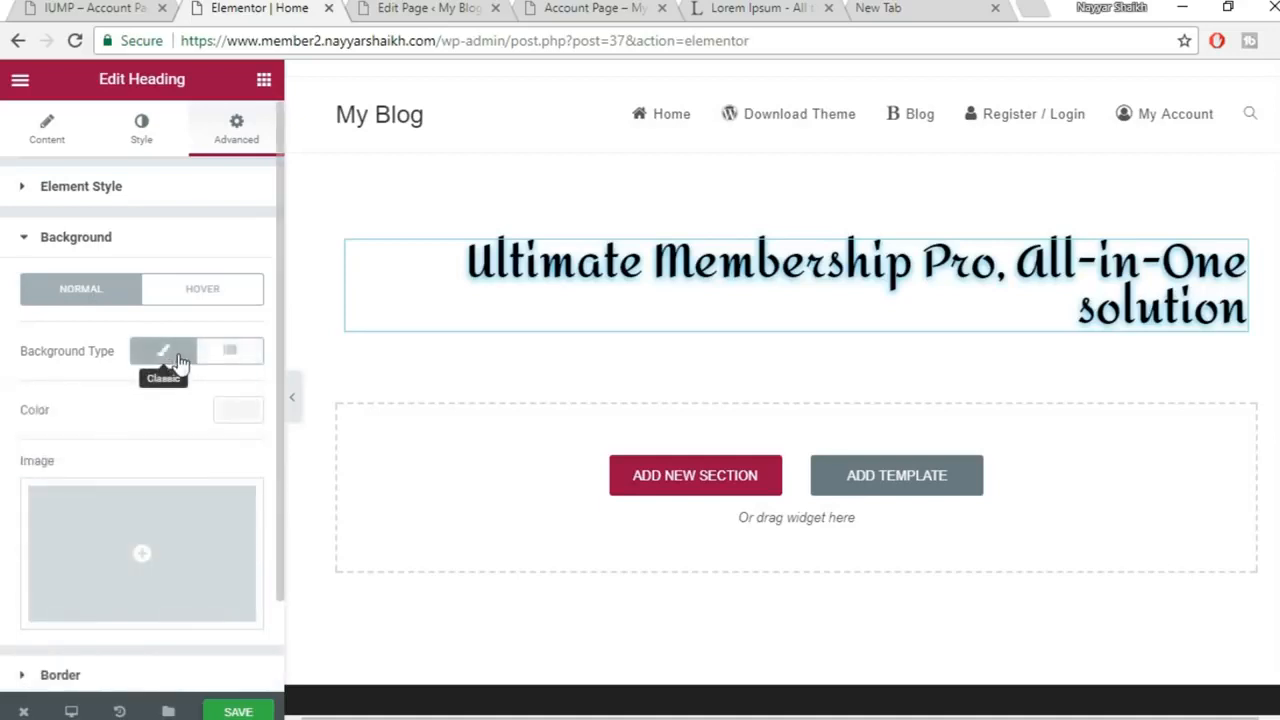
click(249, 425)
scroll(234, 503, down, 1)
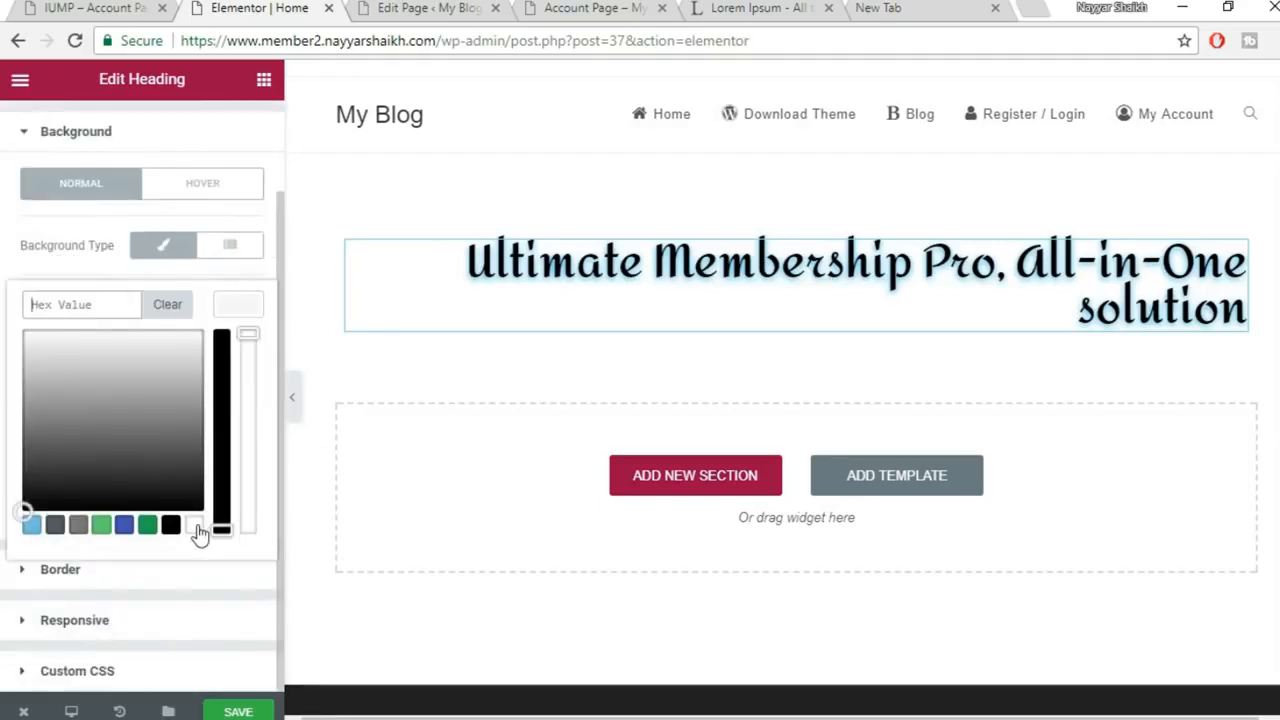
click(193, 526)
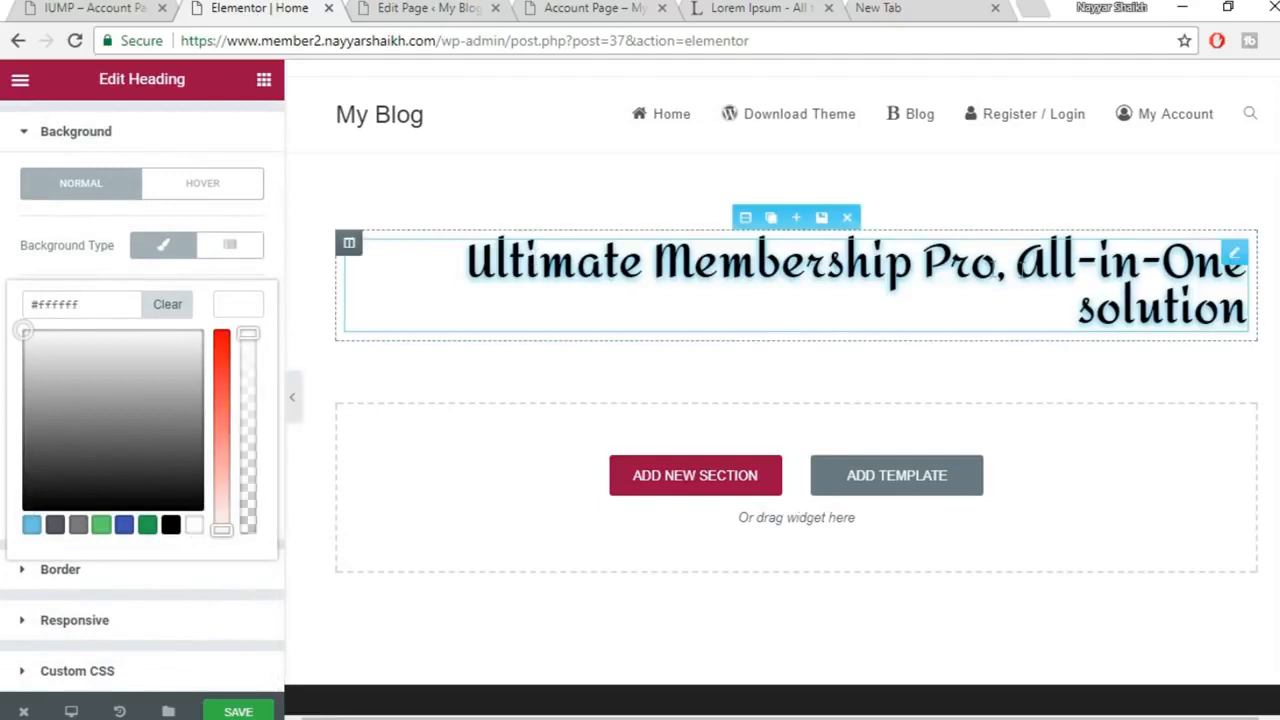
click(148, 526)
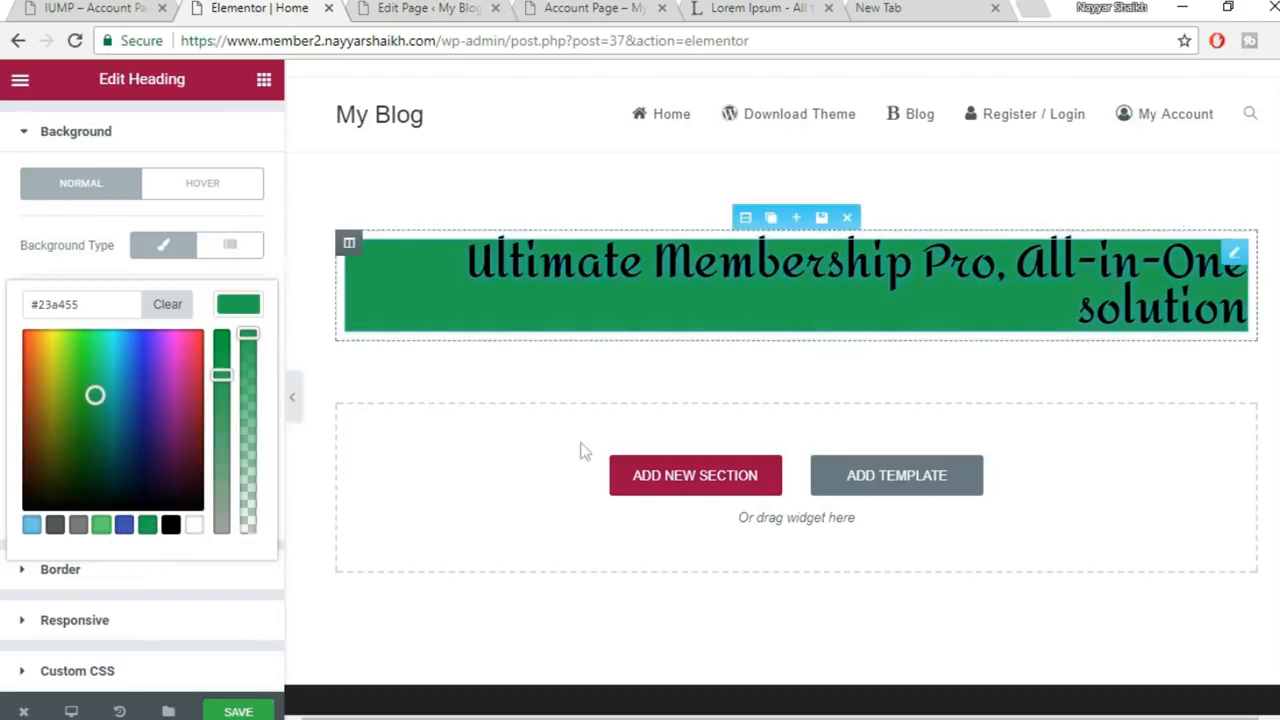
click(195, 528)
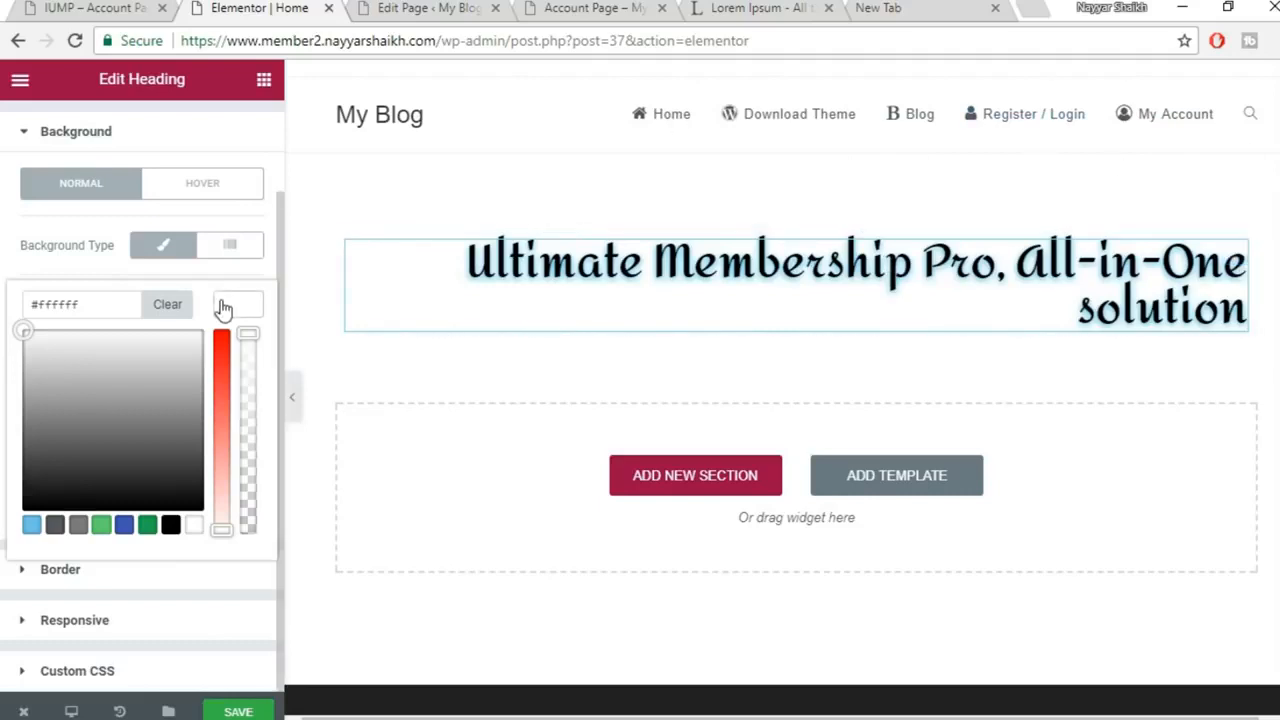
click(238, 711)
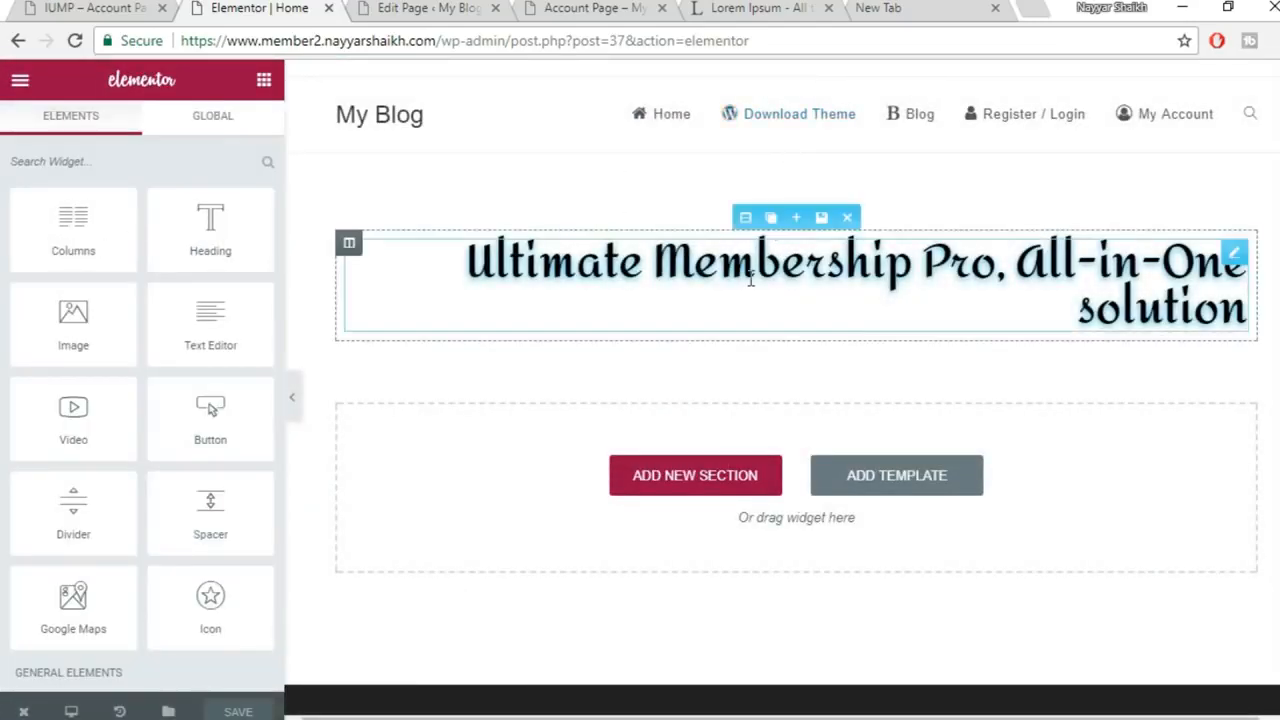
Compare the editor against the live Membership site before returning to Elementor
mouse_move(540, 714)
click(632, 645)
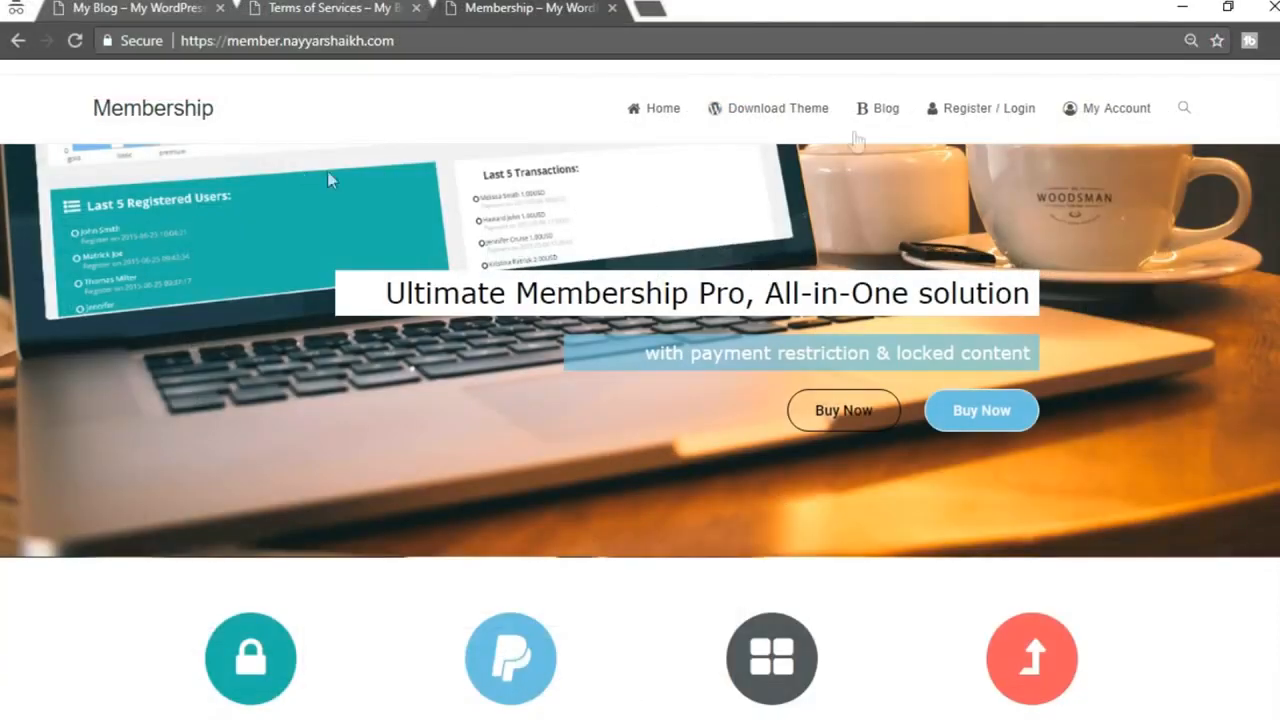
mouse_move(520, 714)
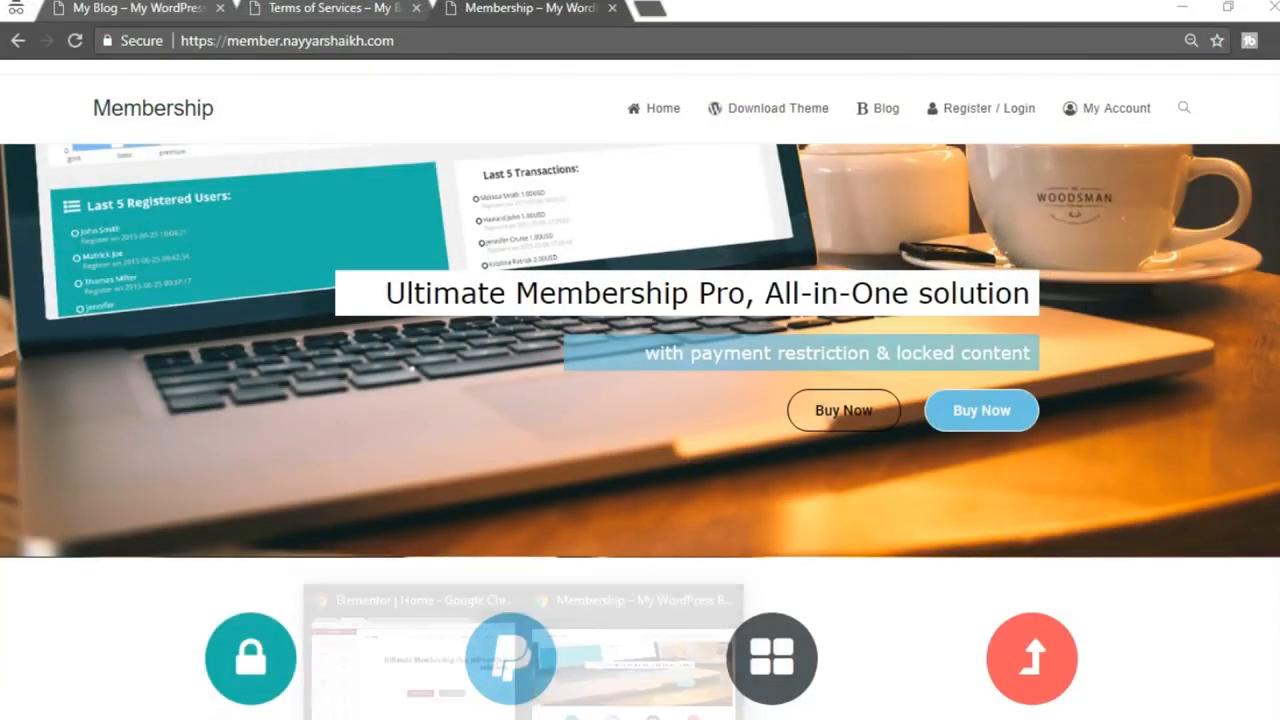
click(398, 612)
Set the headline section's Style background type to Classic
mouse_move(750, 218)
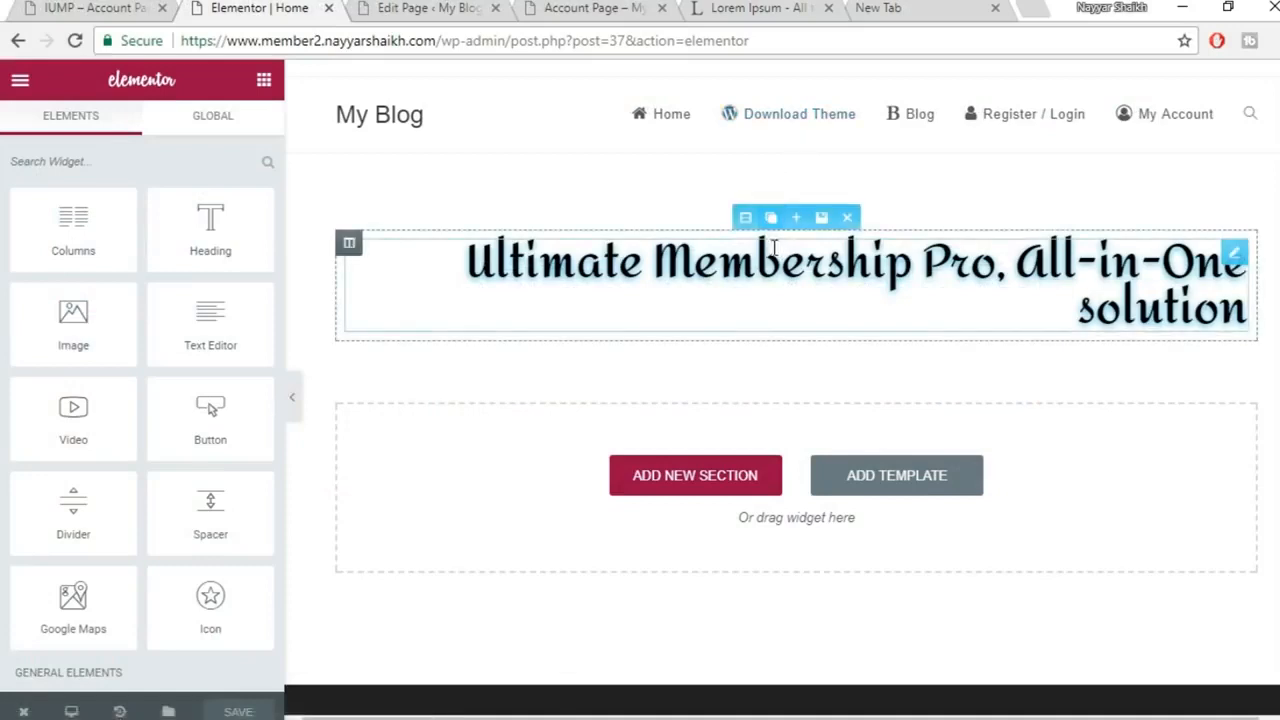
click(746, 217)
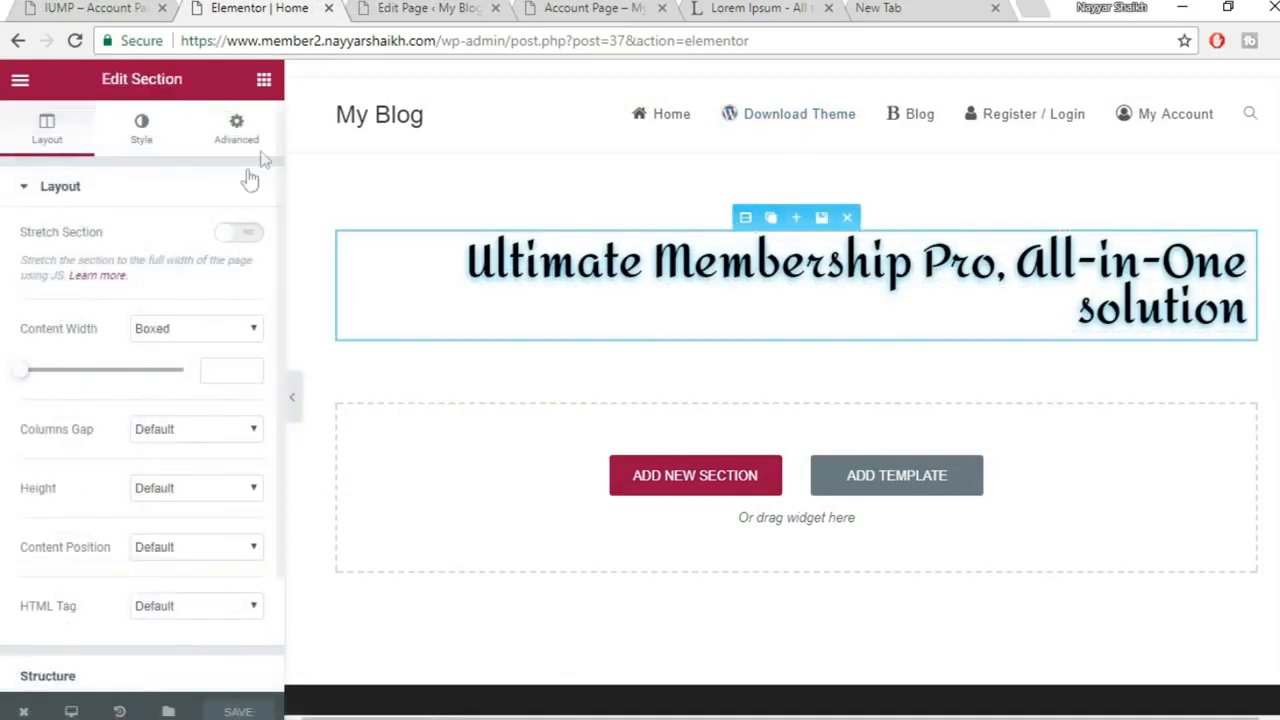
click(170, 135)
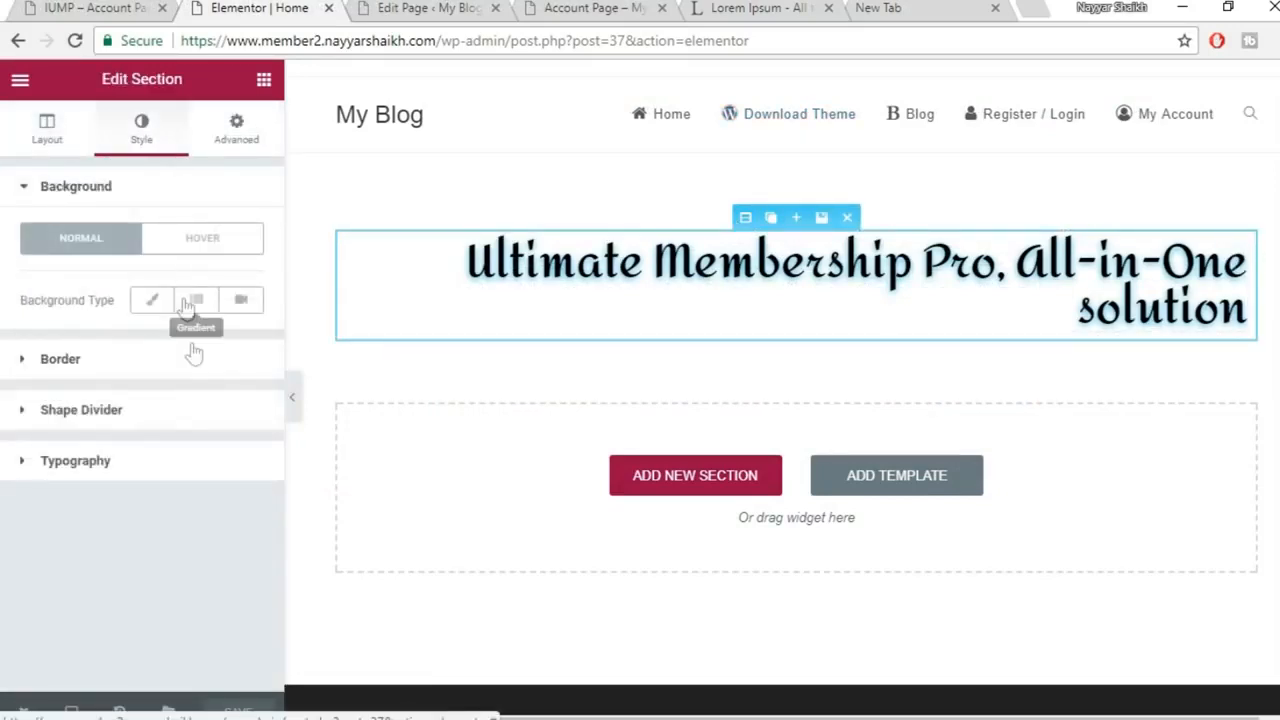
click(153, 300)
scroll(200, 470, down, 2)
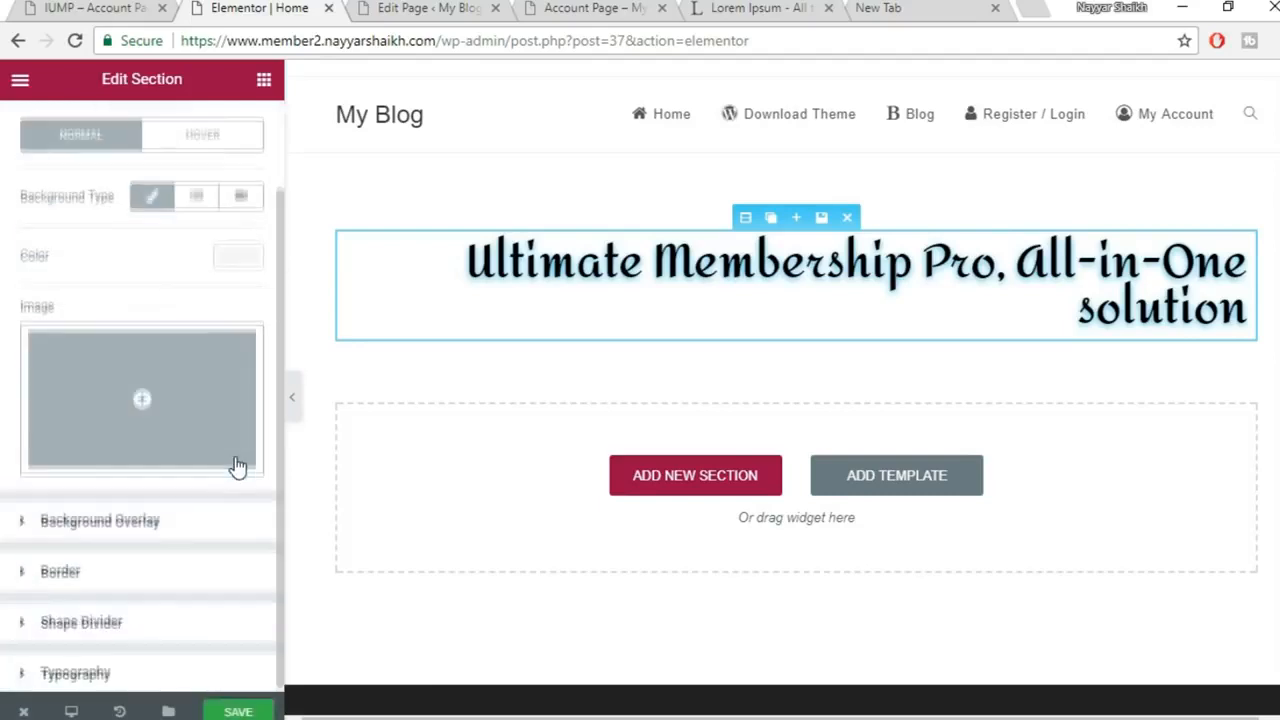
Upload slider1.jpg from the Membership folder and insert it as the section's background image
click(155, 405)
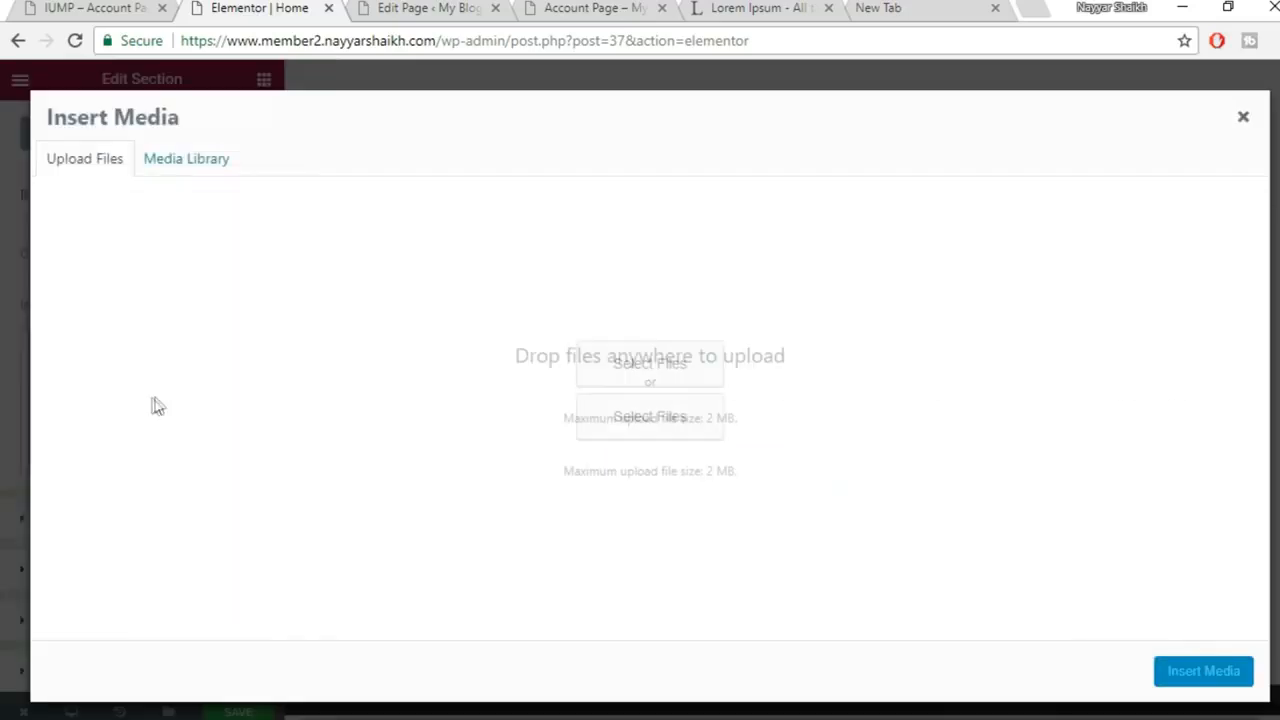
click(205, 165)
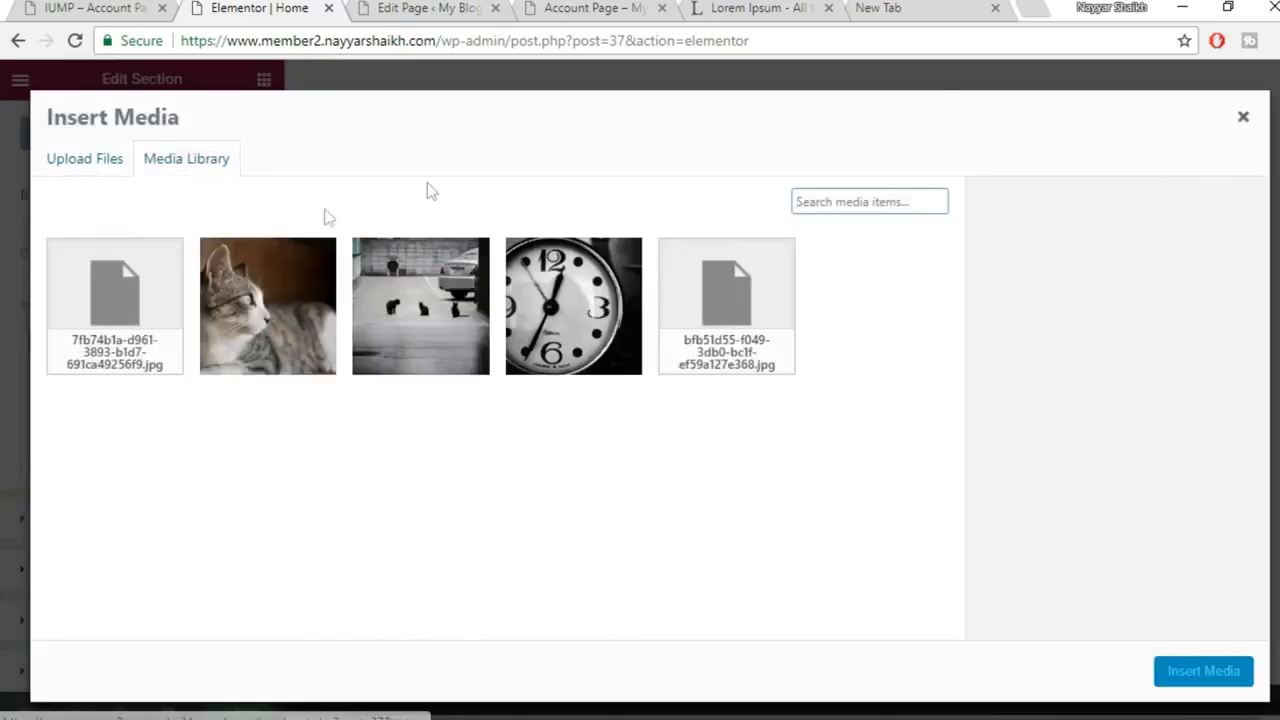
click(245, 292)
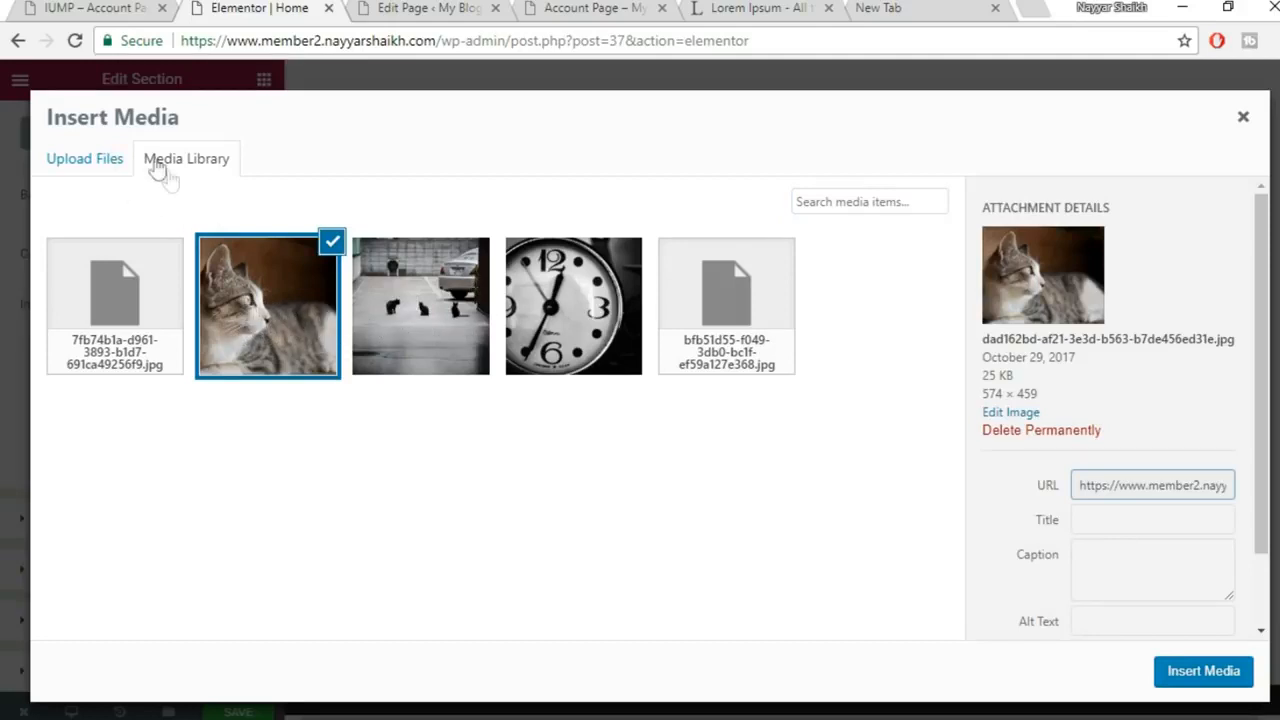
click(104, 168)
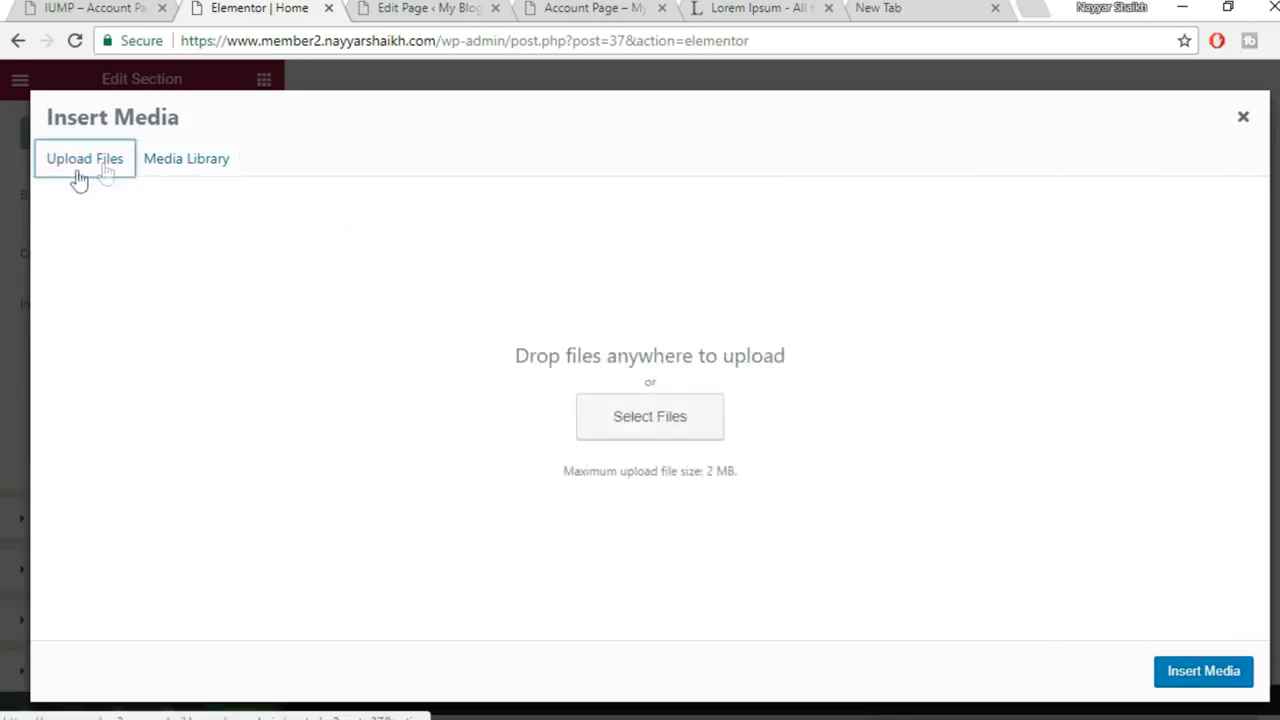
click(657, 430)
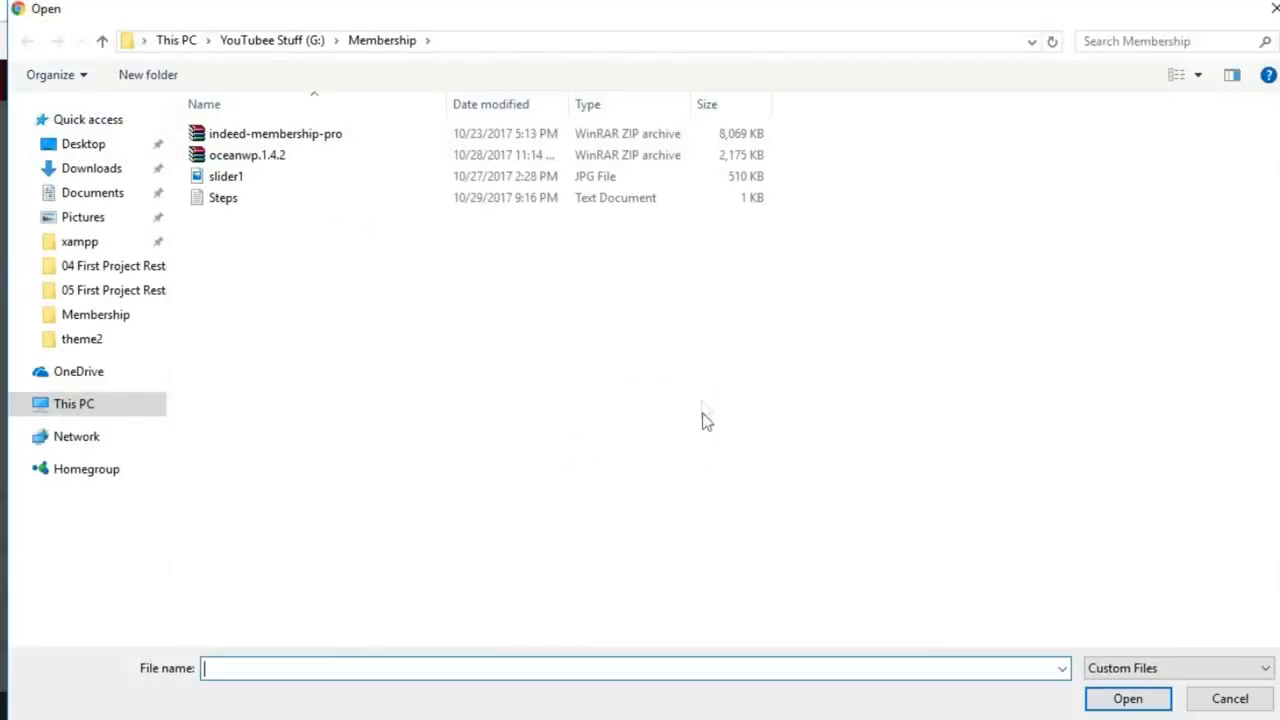
click(262, 183)
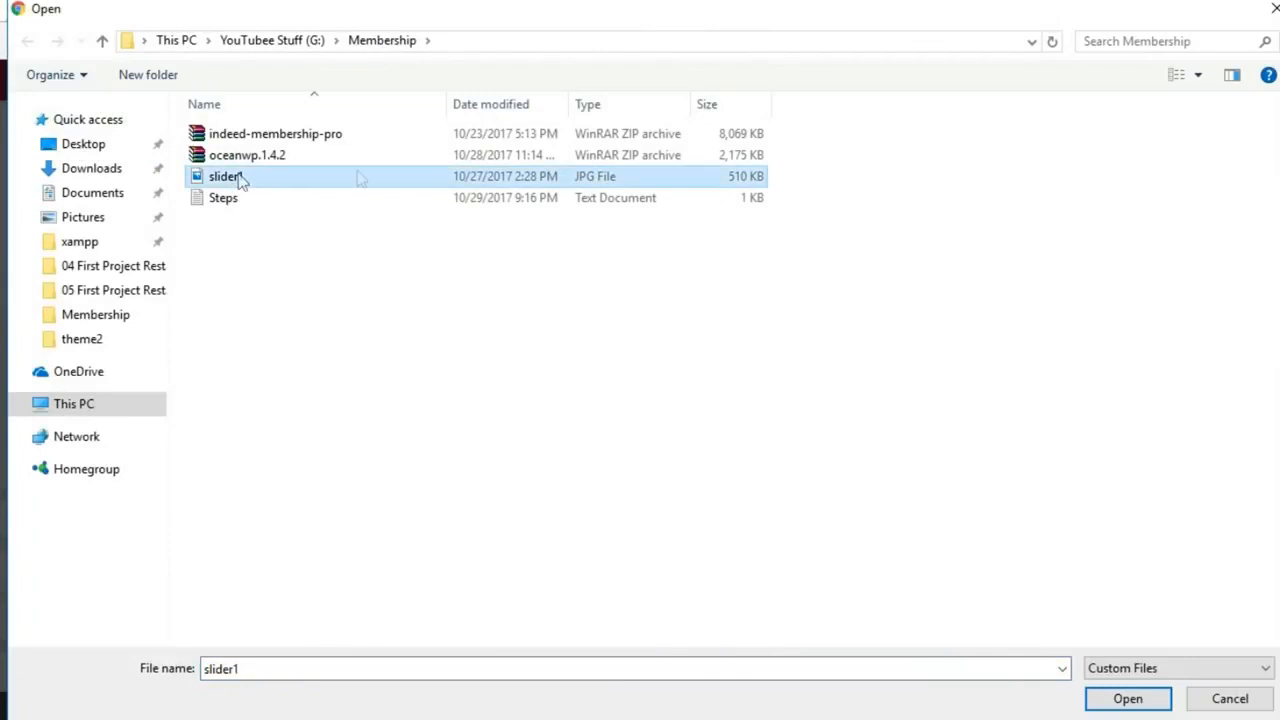
click(1130, 699)
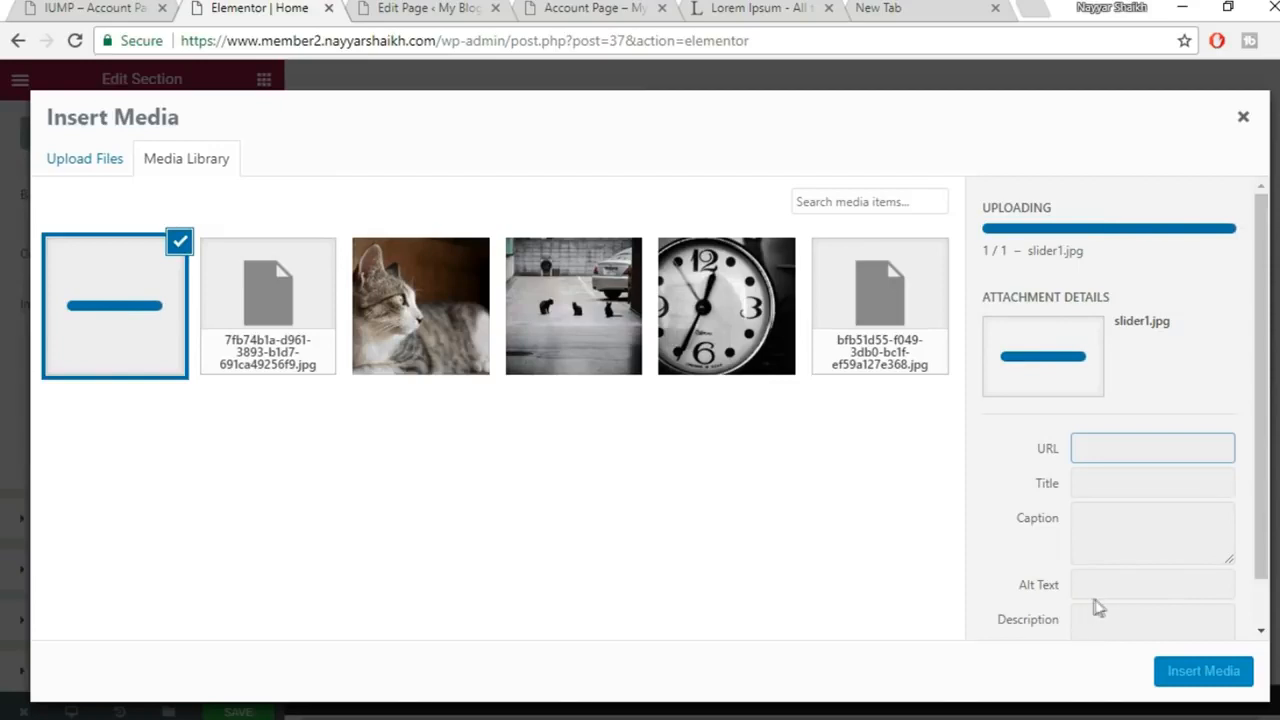
click(1208, 677)
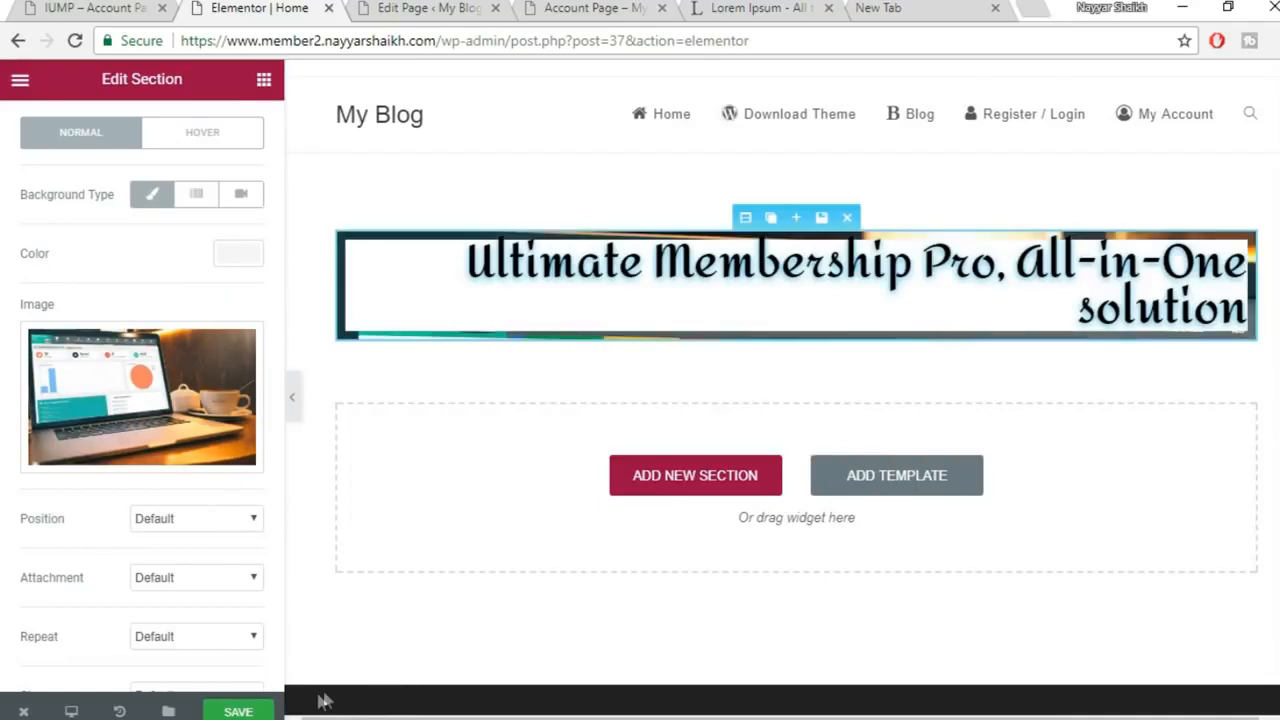
Stretch the hero section to full width with Fit To Screen height and save
click(265, 711)
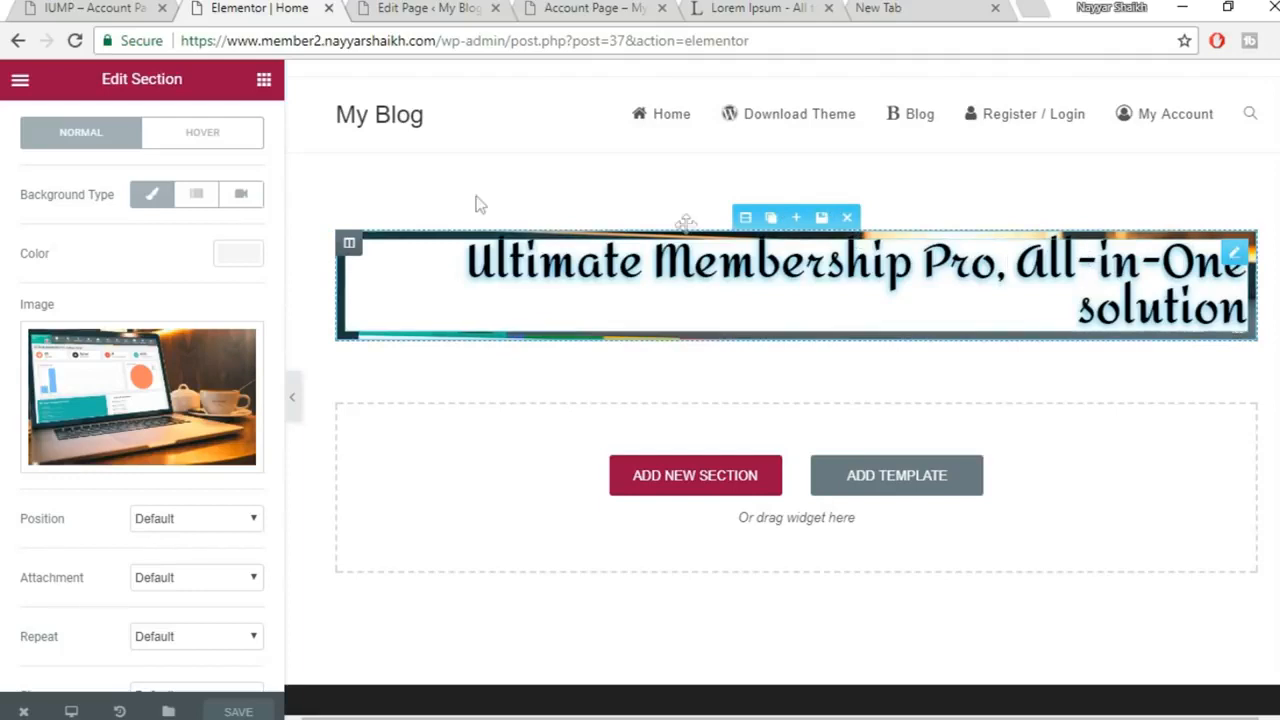
scroll(145, 190, up, 2)
click(71, 143)
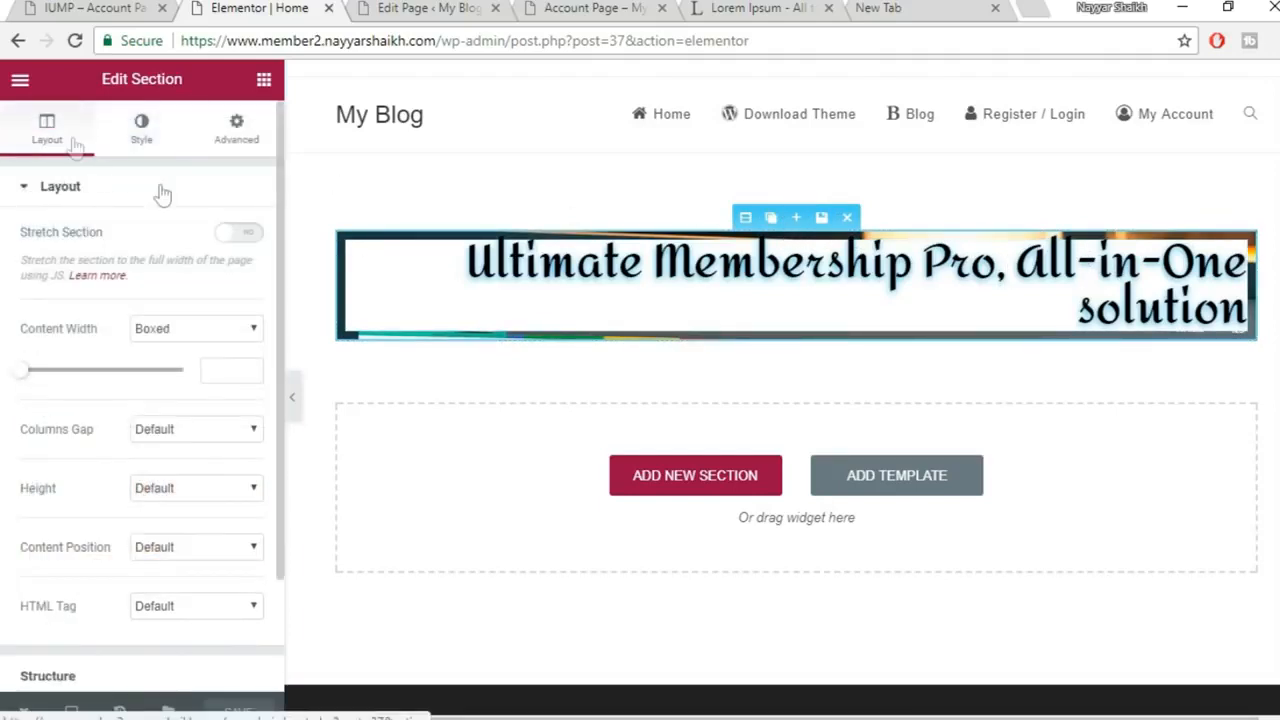
click(241, 235)
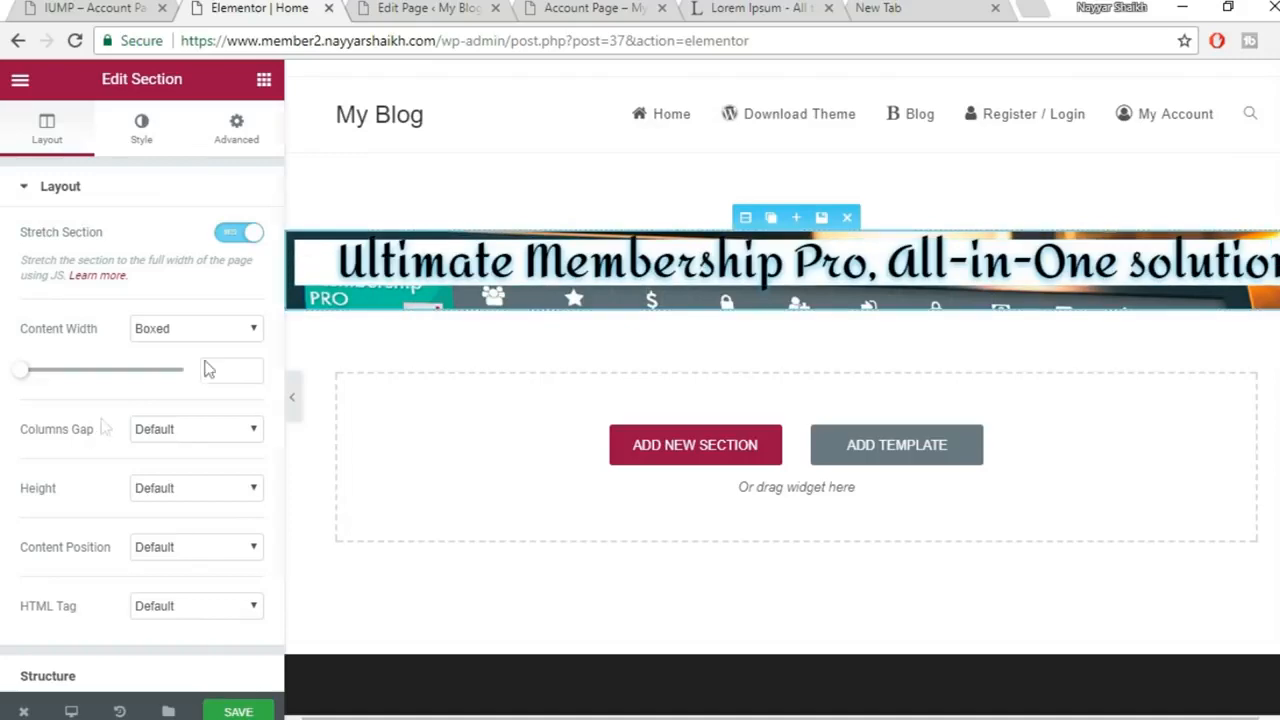
click(222, 495)
click(197, 524)
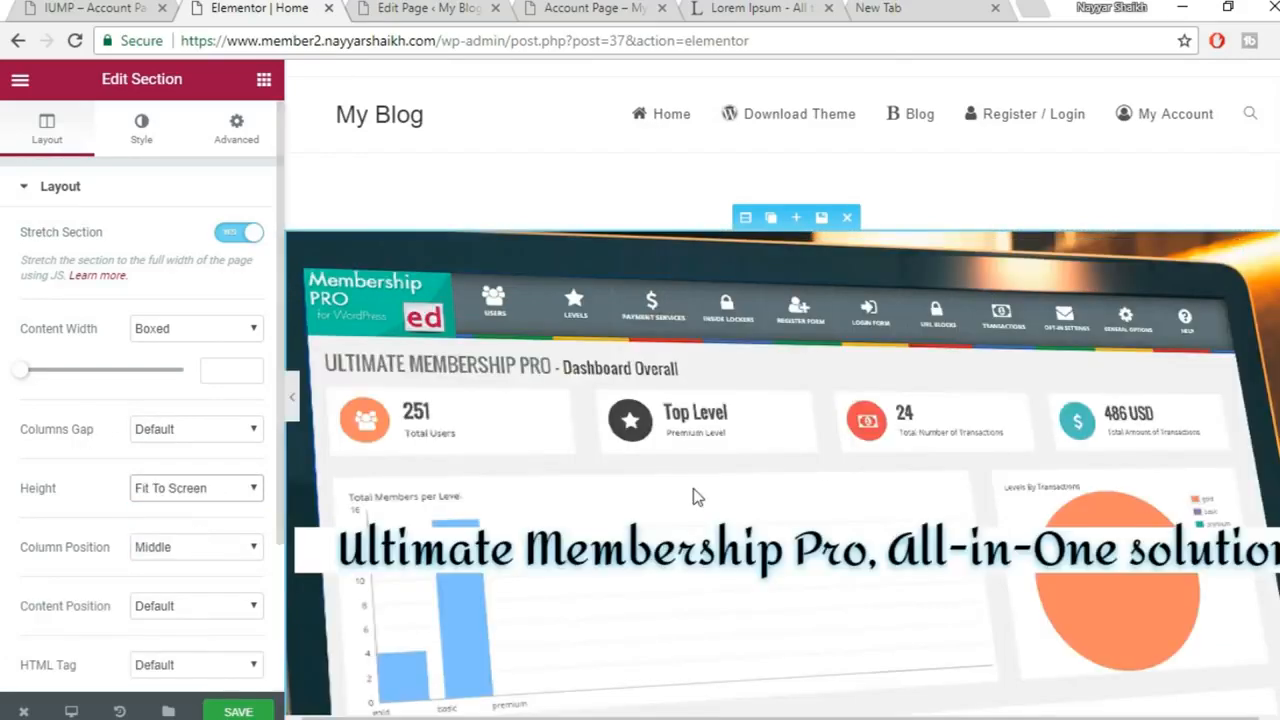
scroll(697, 497, down, 2)
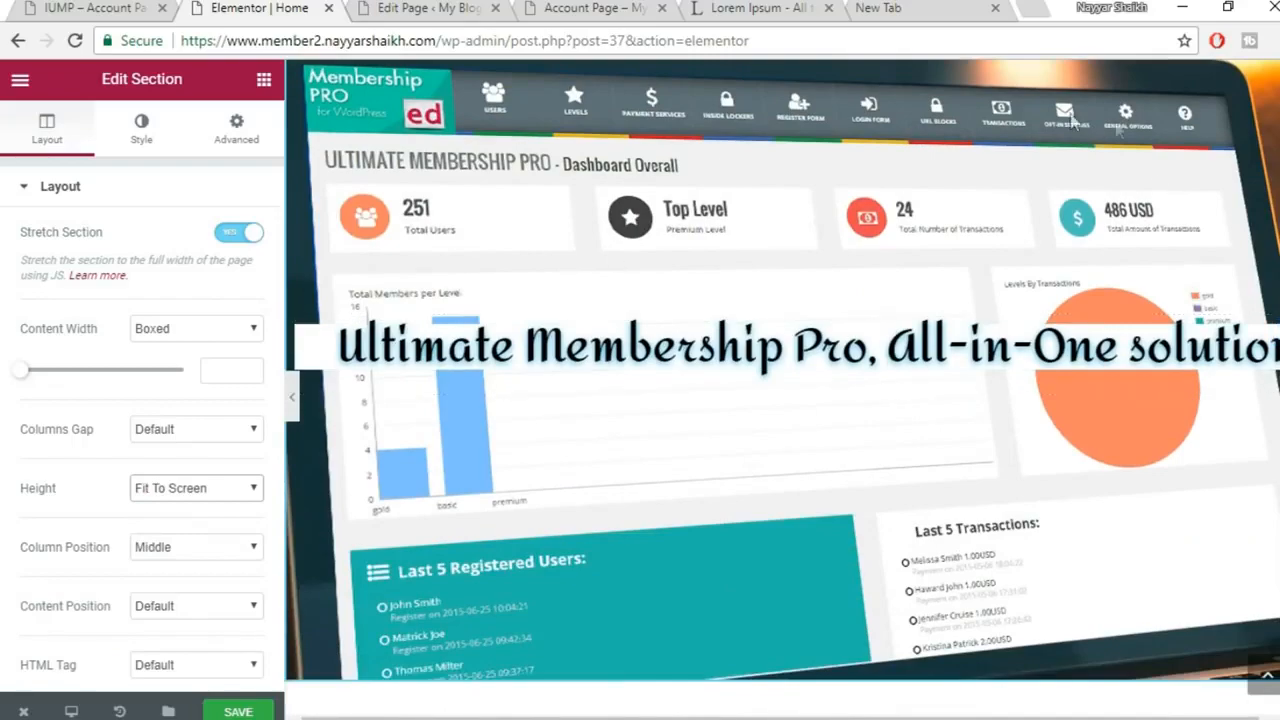
scroll(1022, 350, up, 2)
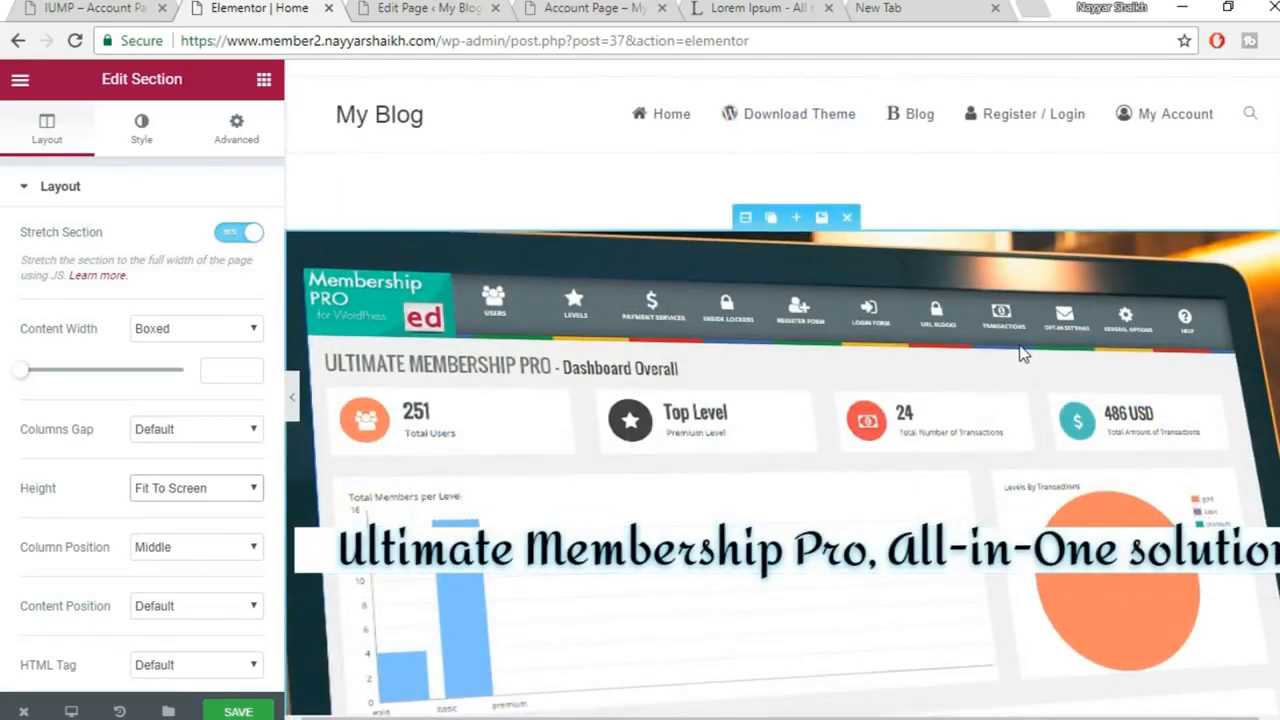
scroll(1022, 350, down, 1)
click(237, 711)
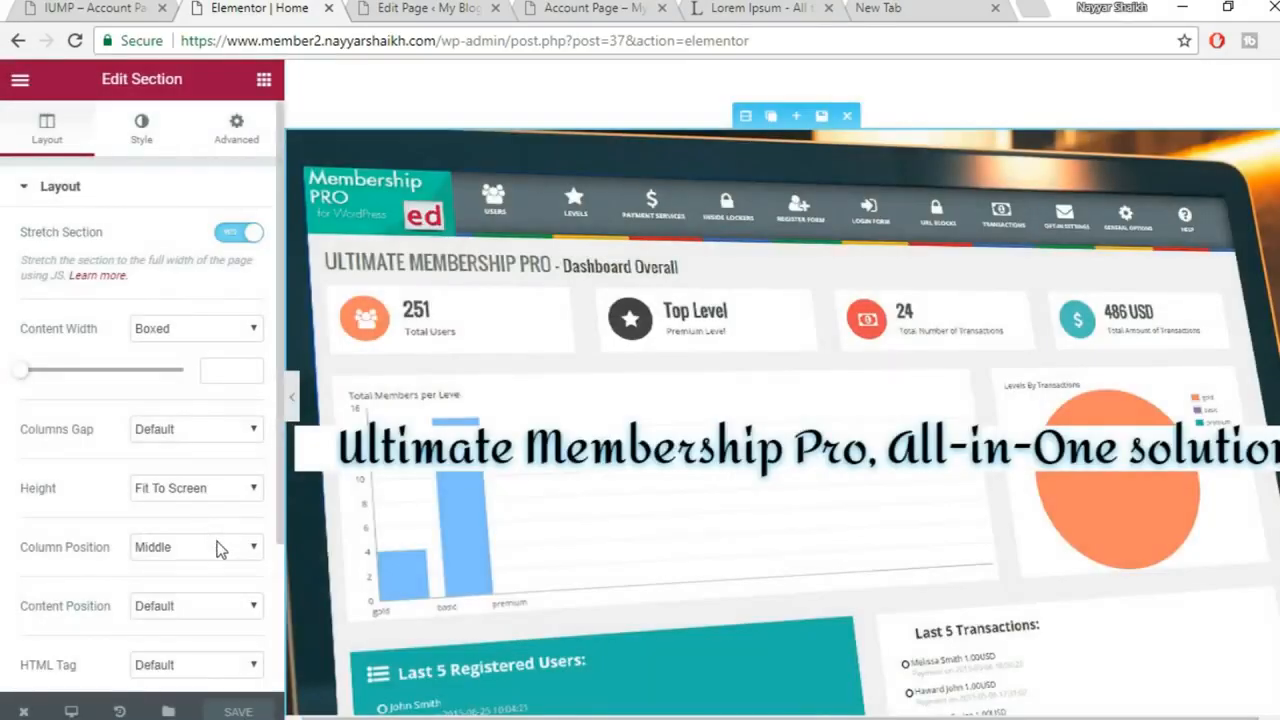
Set the section's Content Position to Top, after briefly trying Bottom, and save
scroll(222, 484, down, 1)
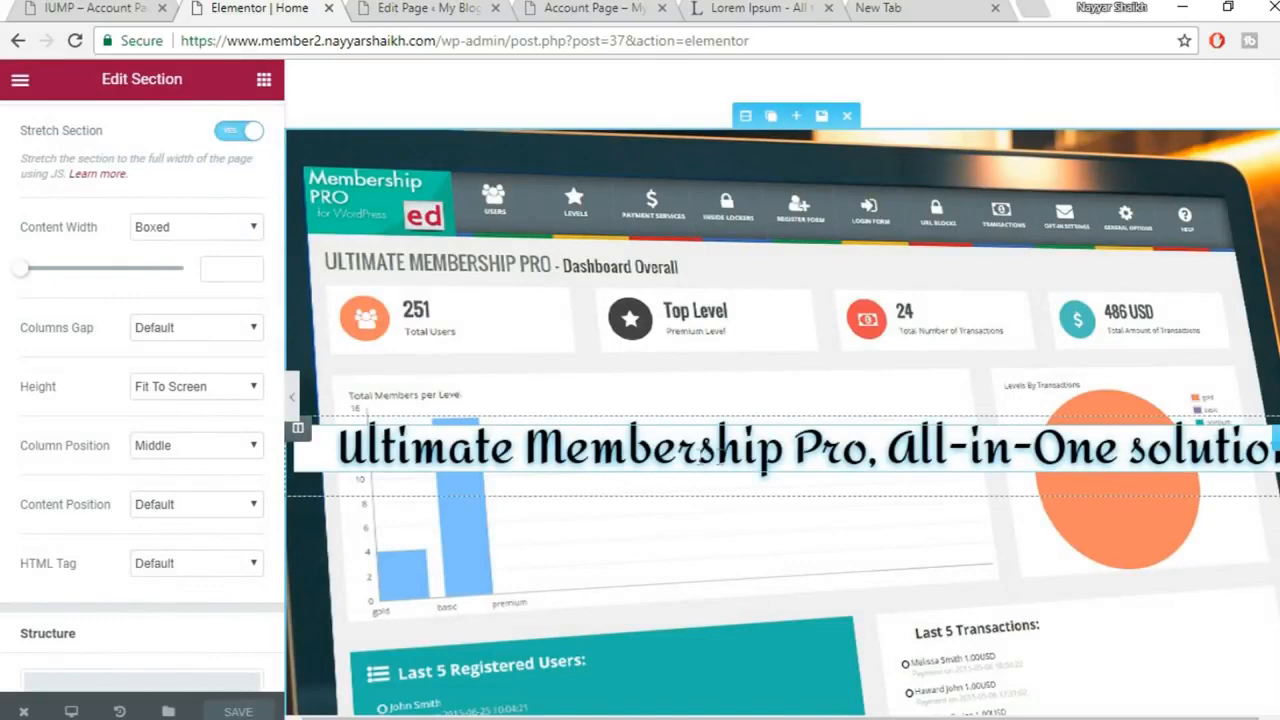
click(163, 504)
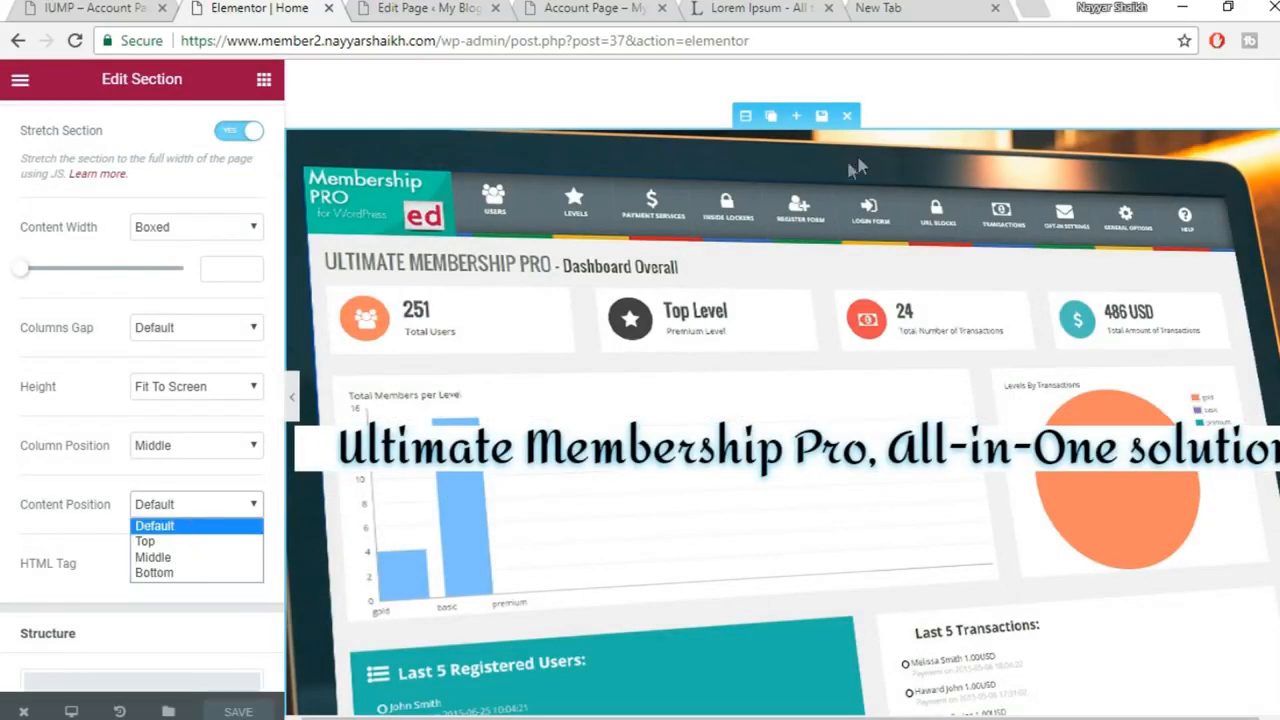
click(190, 541)
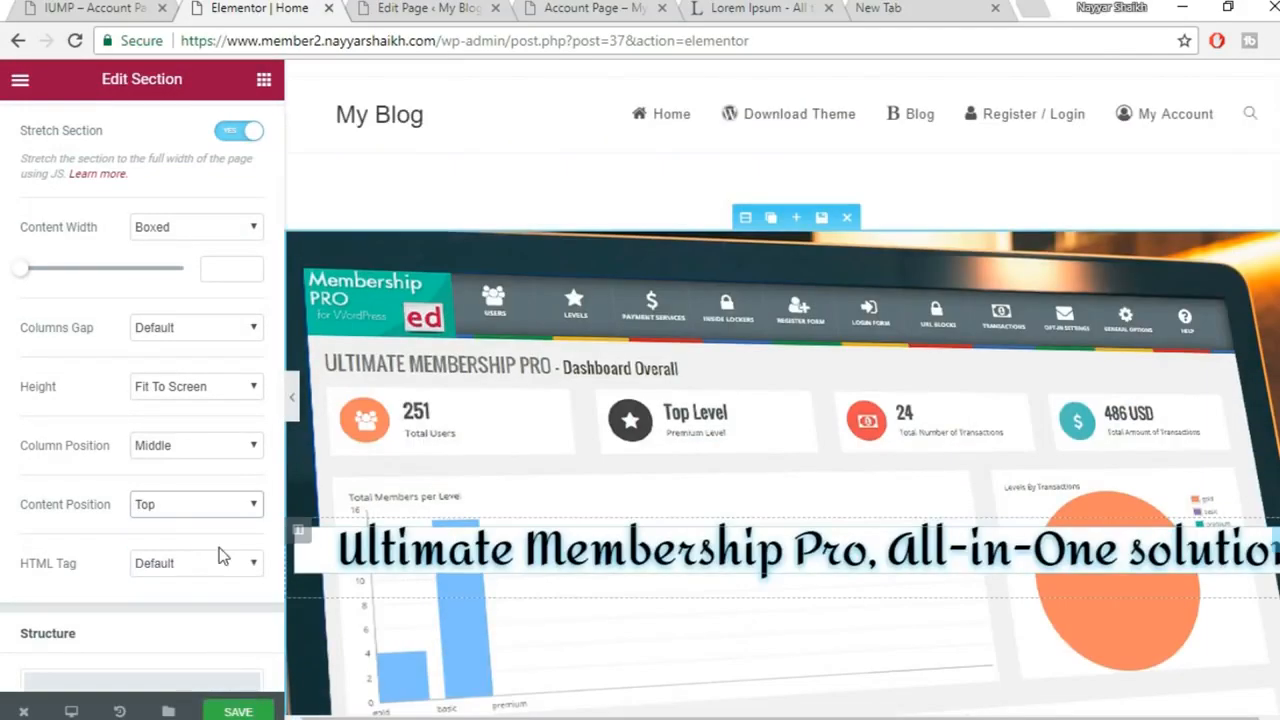
click(190, 504)
click(212, 572)
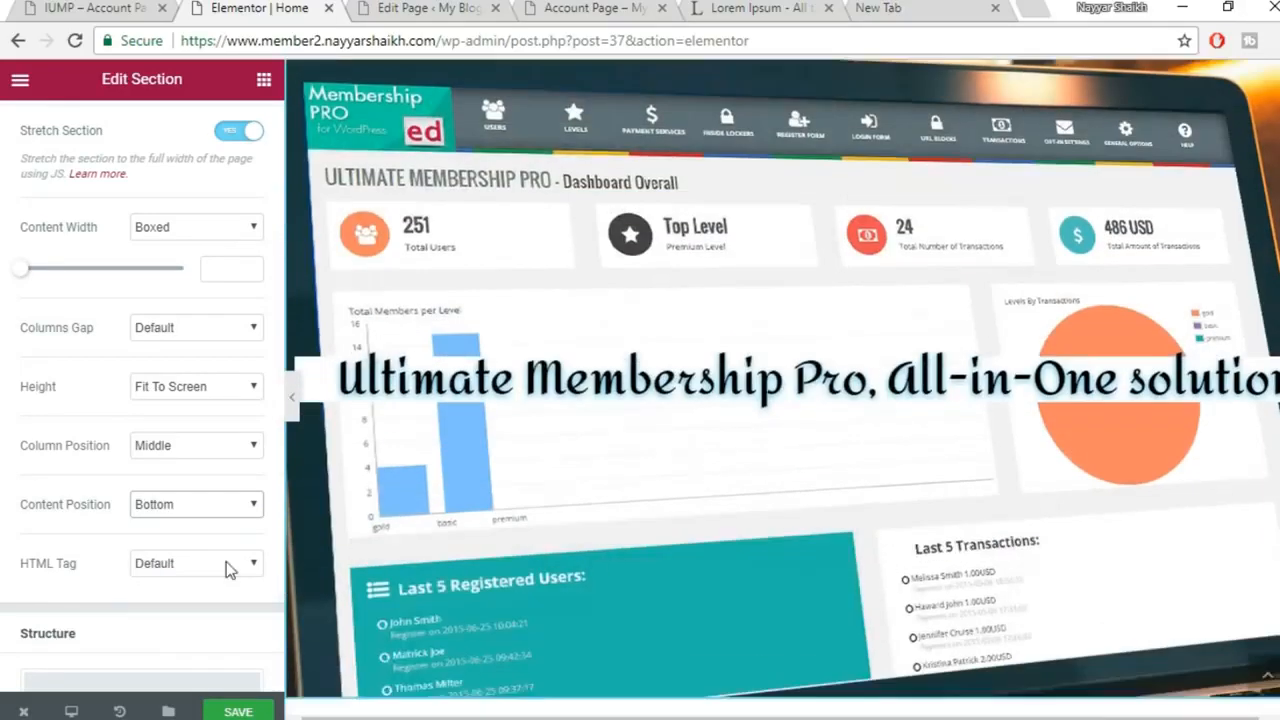
click(190, 504)
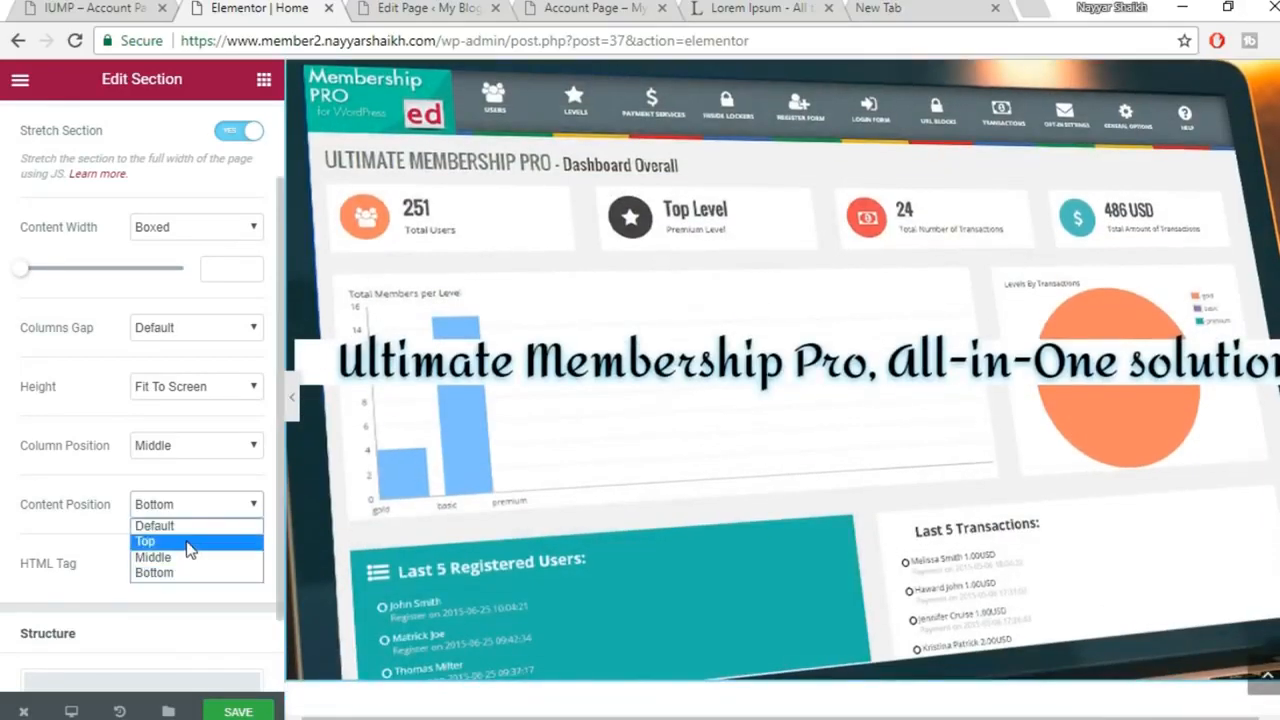
click(187, 542)
click(240, 711)
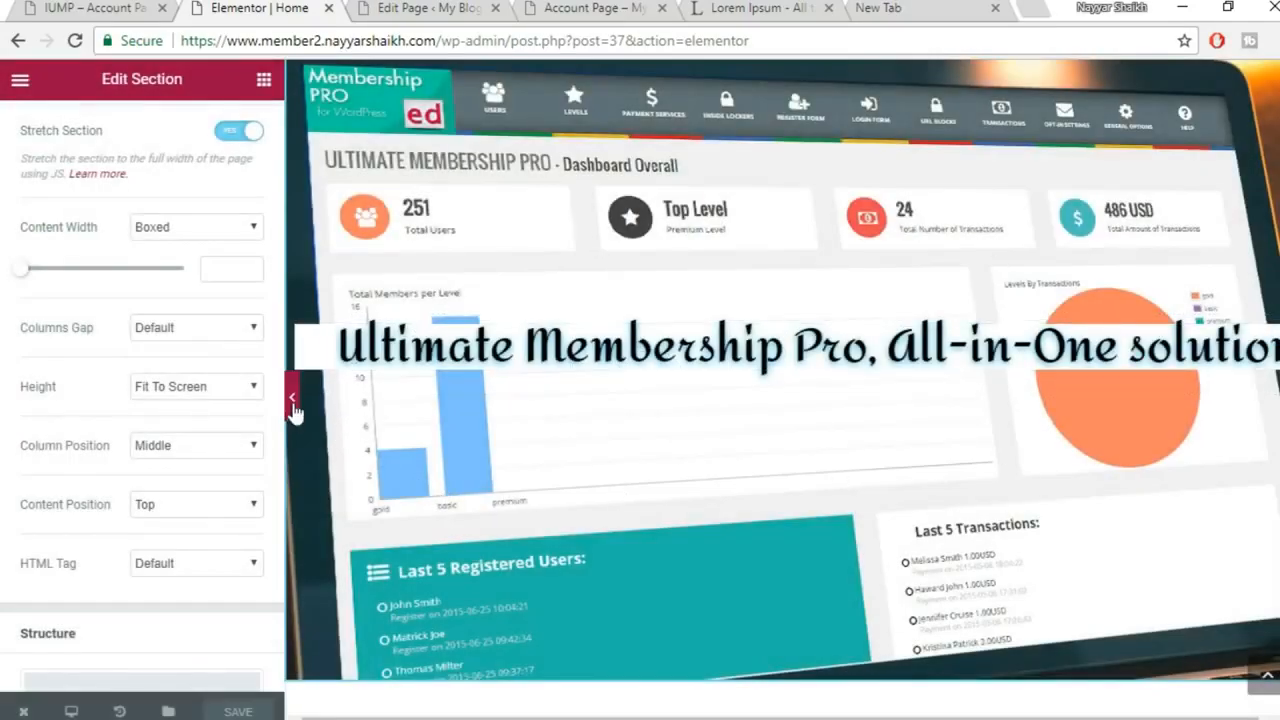
Preview the full-screen section with the editing panel hidden, then restore the panel
click(294, 408)
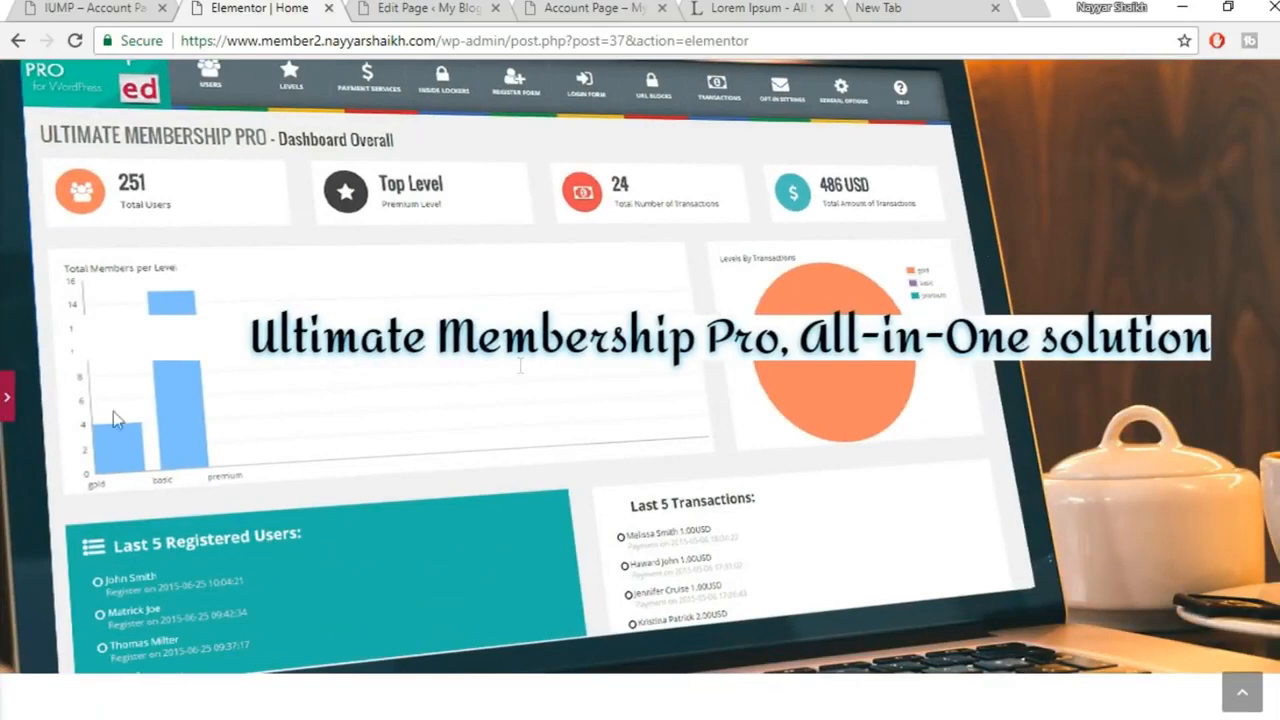
click(10, 401)
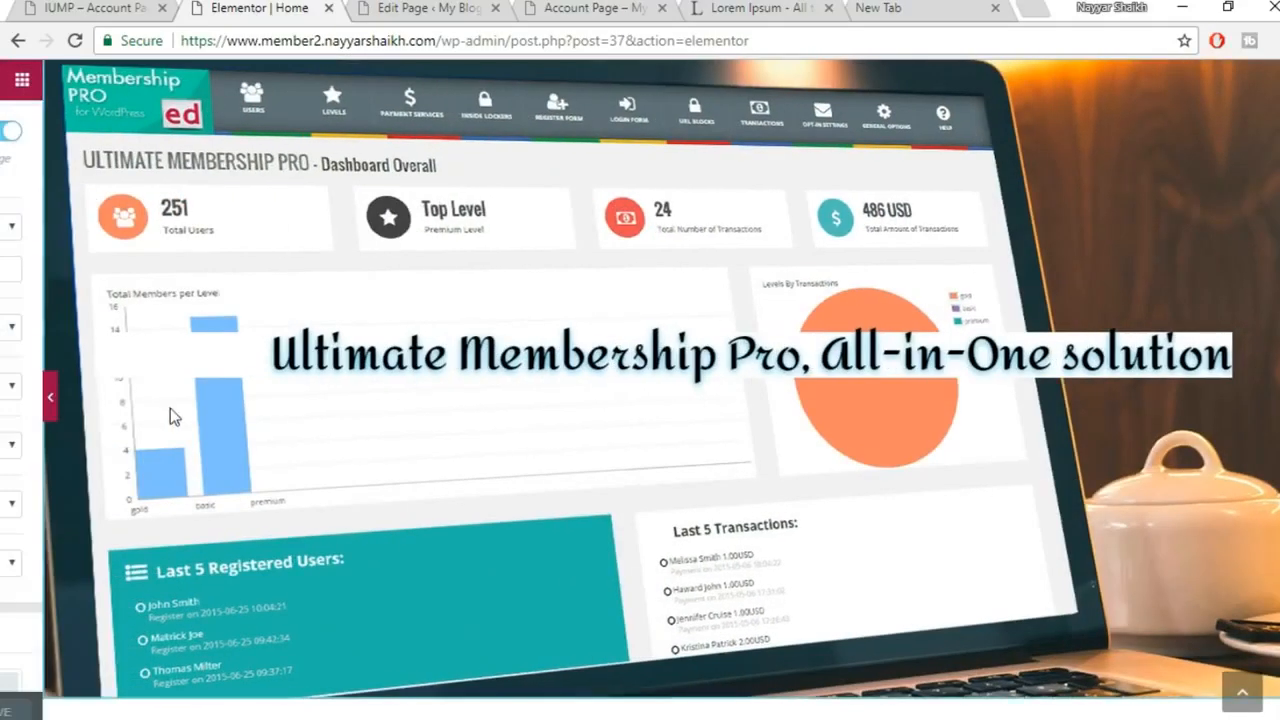
scroll(213, 331, up, 1)
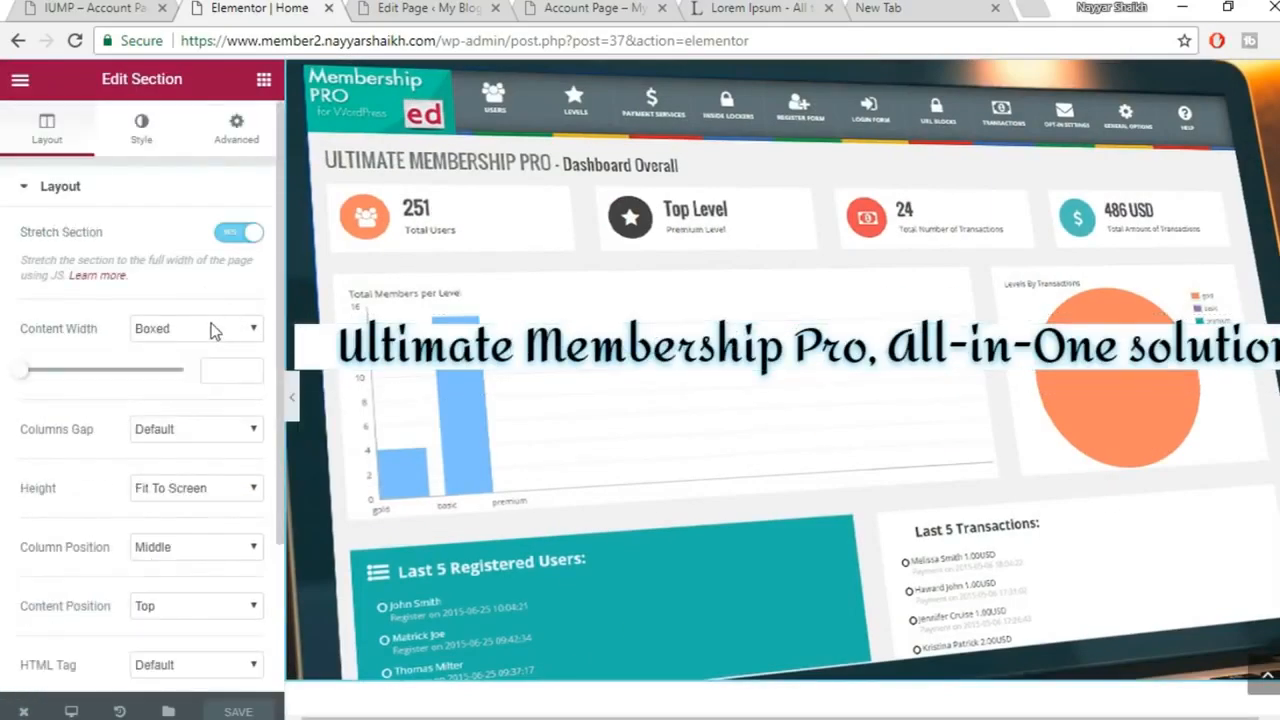
click(150, 128)
Set the laptop background image's Size to Cover, leaving Position at default
scroll(165, 250, down, 3)
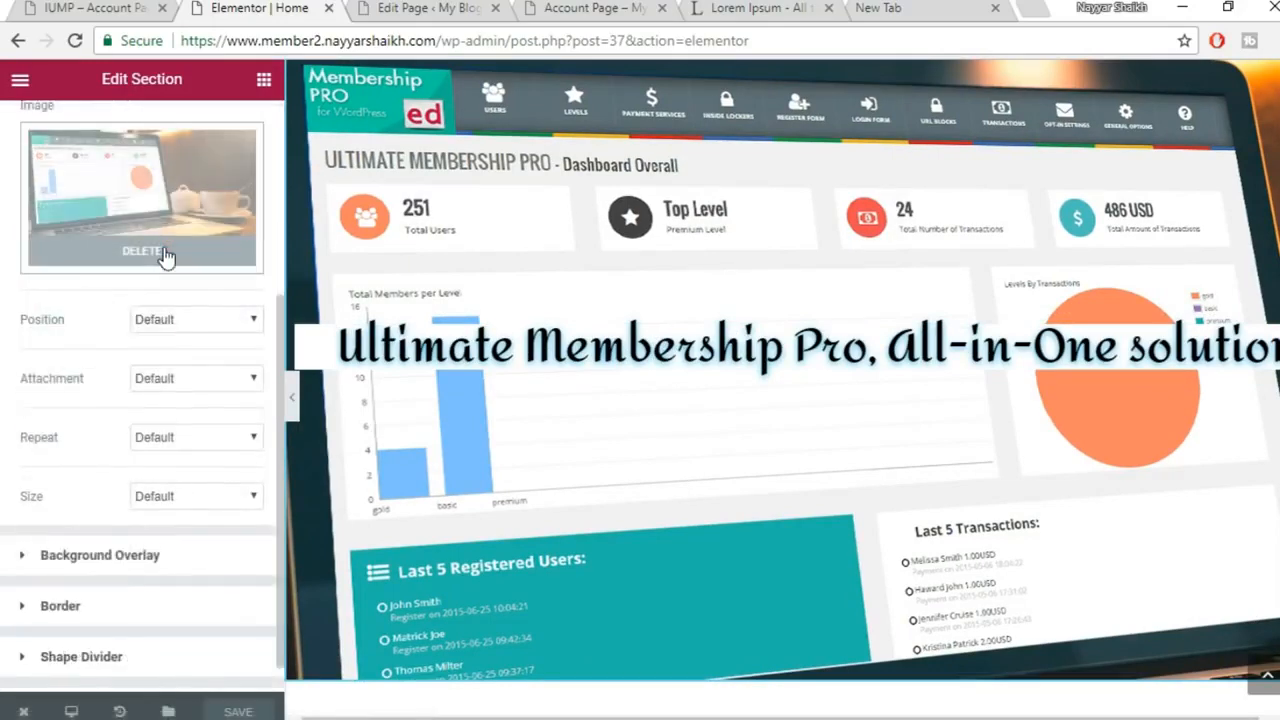
click(175, 285)
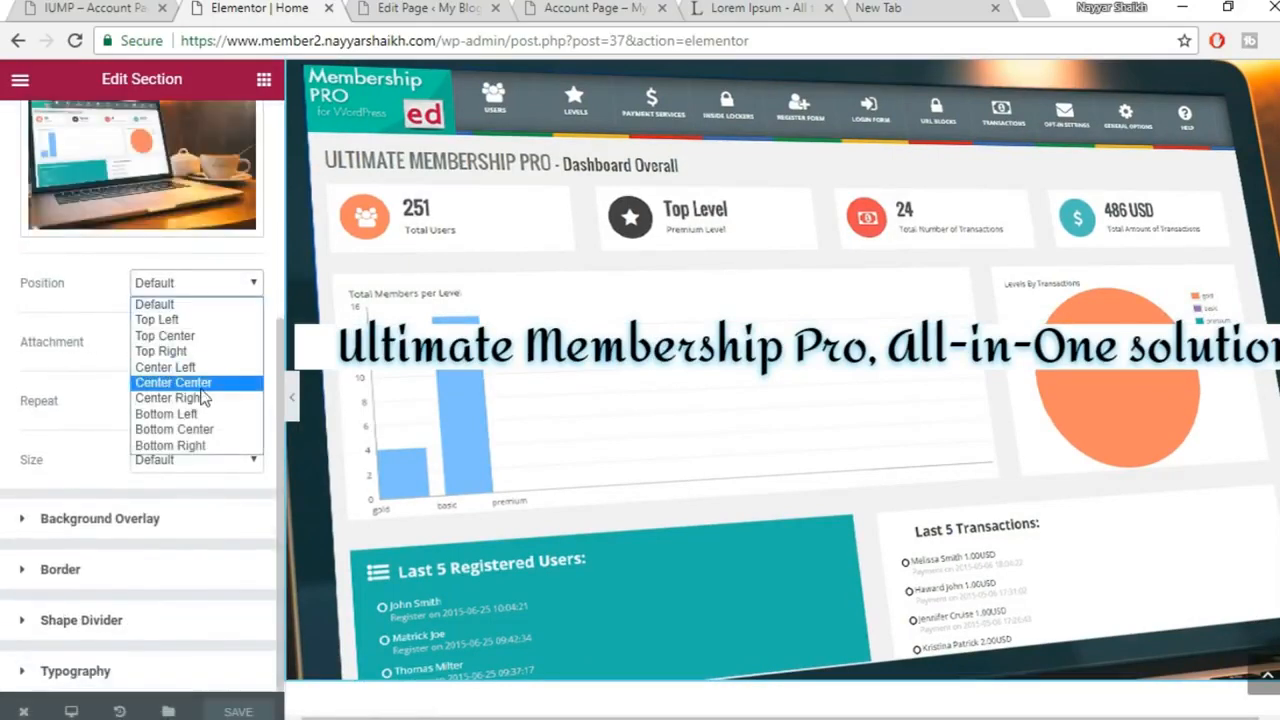
click(53, 358)
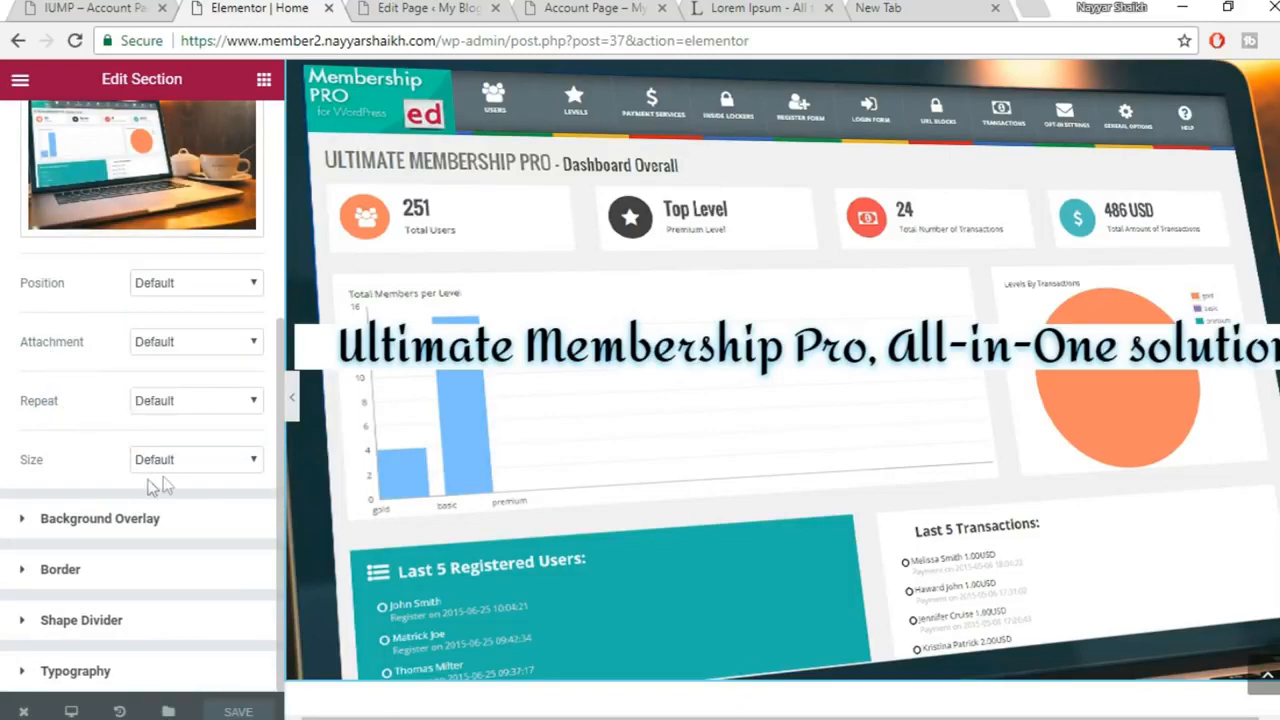
click(197, 462)
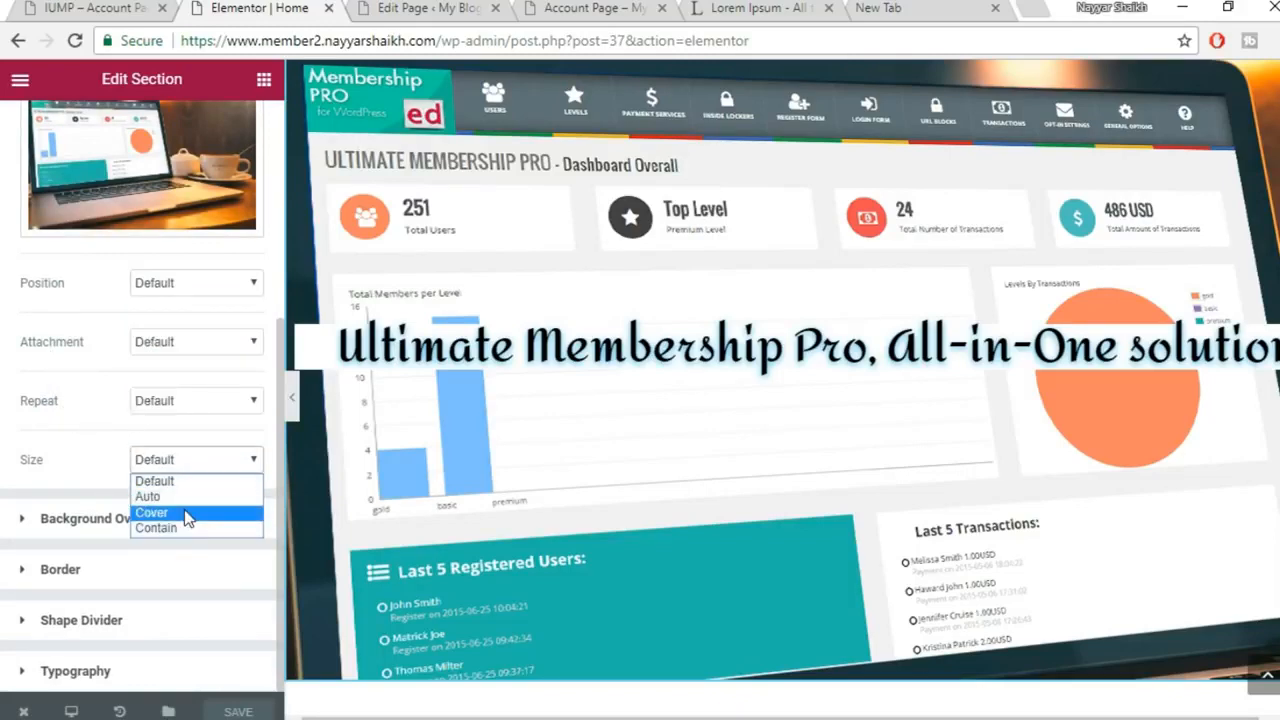
click(186, 511)
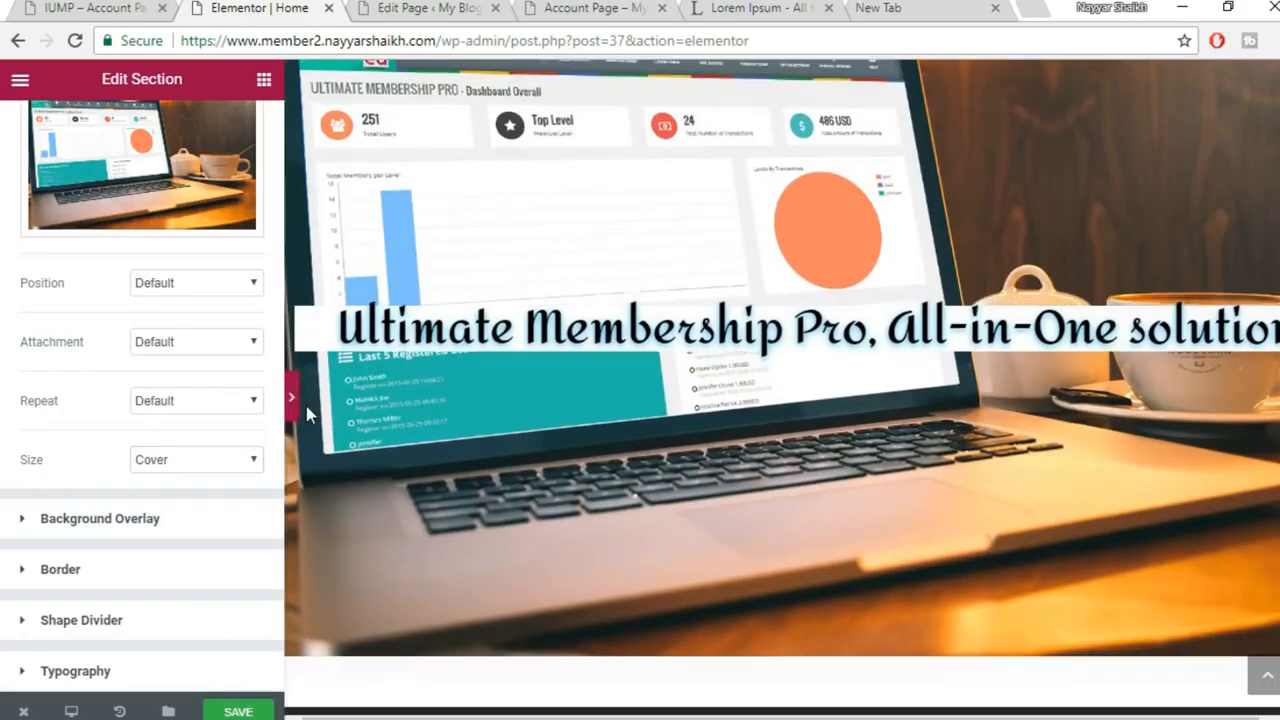
Preview the covered background, save the page, and select the cursive heading
click(294, 410)
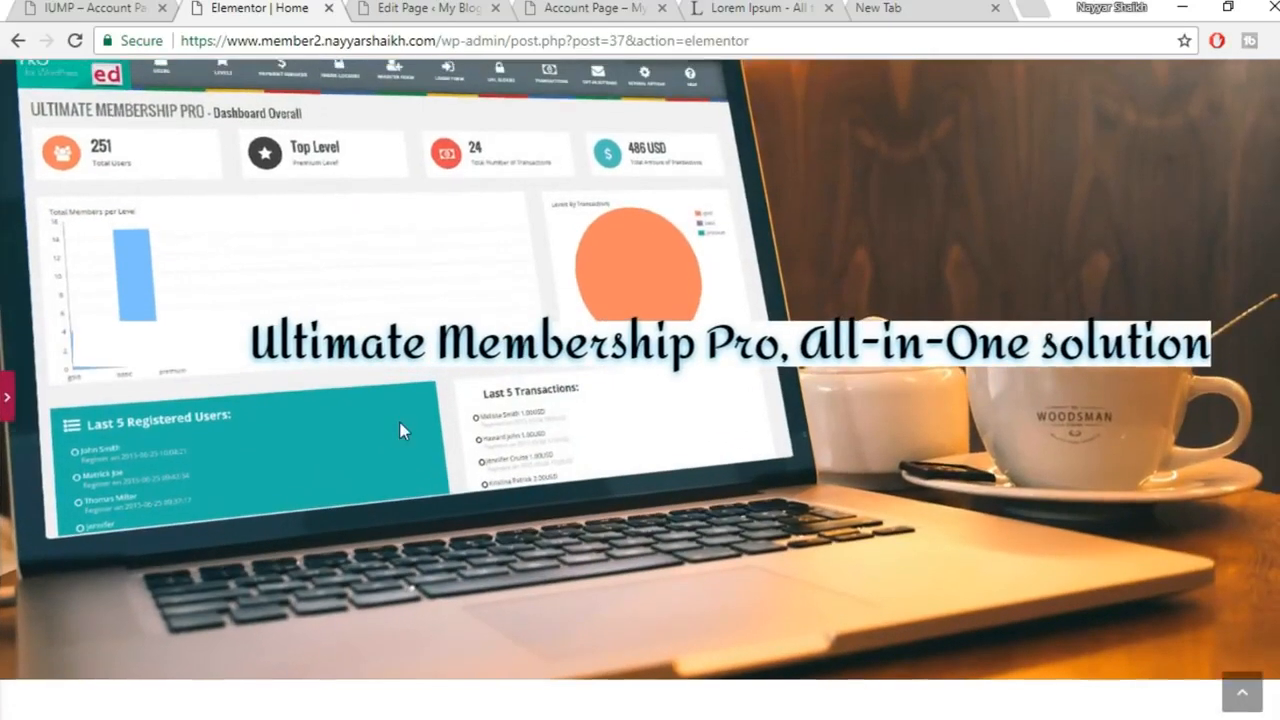
scroll(400, 430, up, 2)
scroll(400, 430, down, 2)
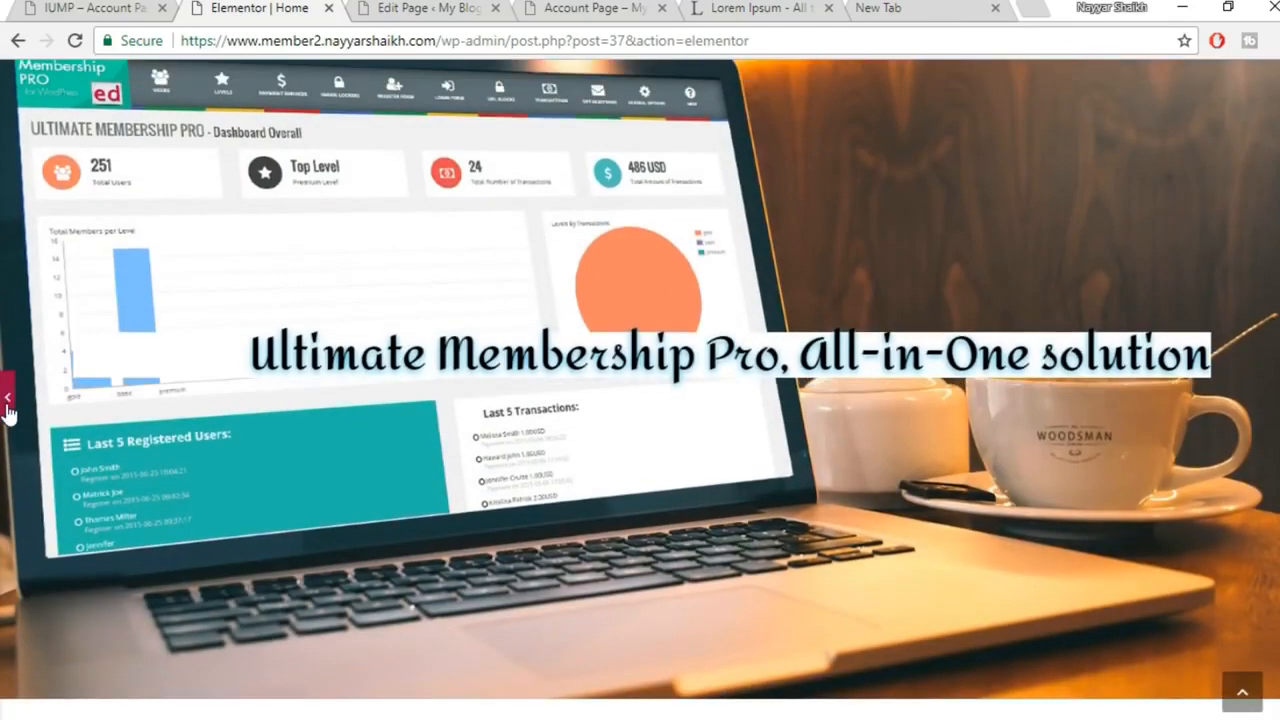
click(7, 405)
click(256, 712)
click(7, 405)
click(730, 340)
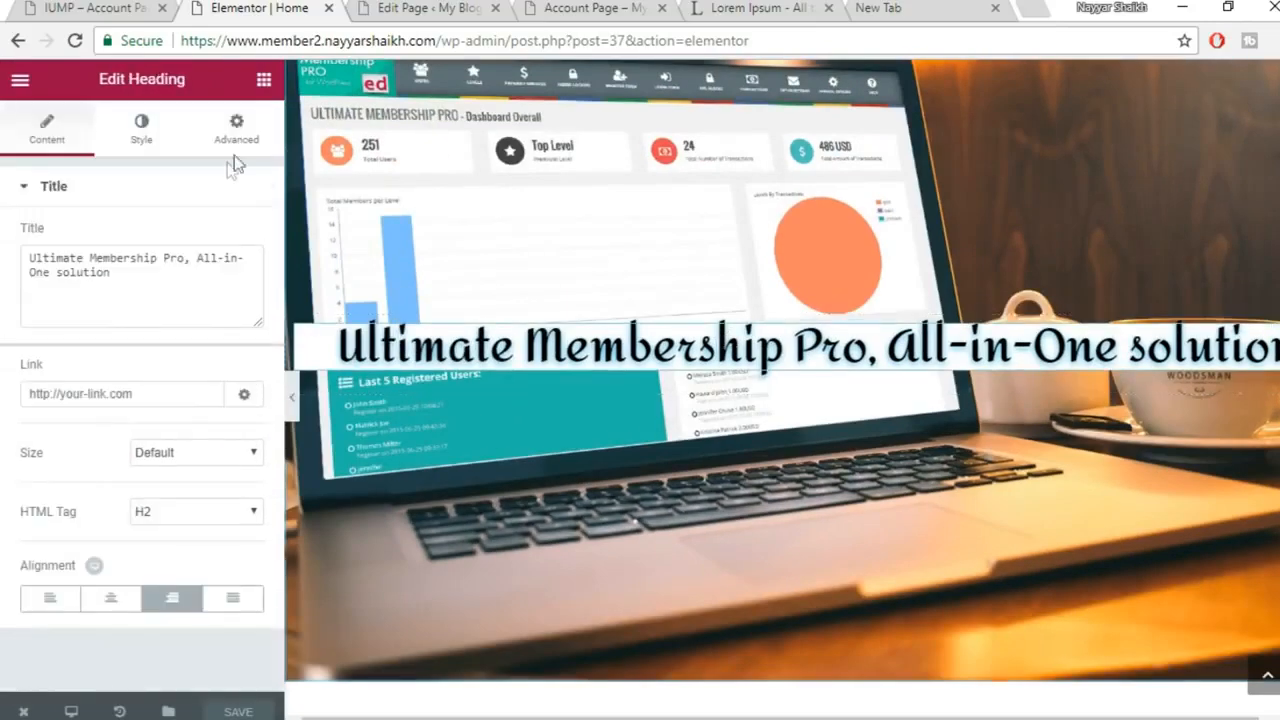
Give the cursive heading 20 px padding on all sides, matching the live site's heading
click(240, 128)
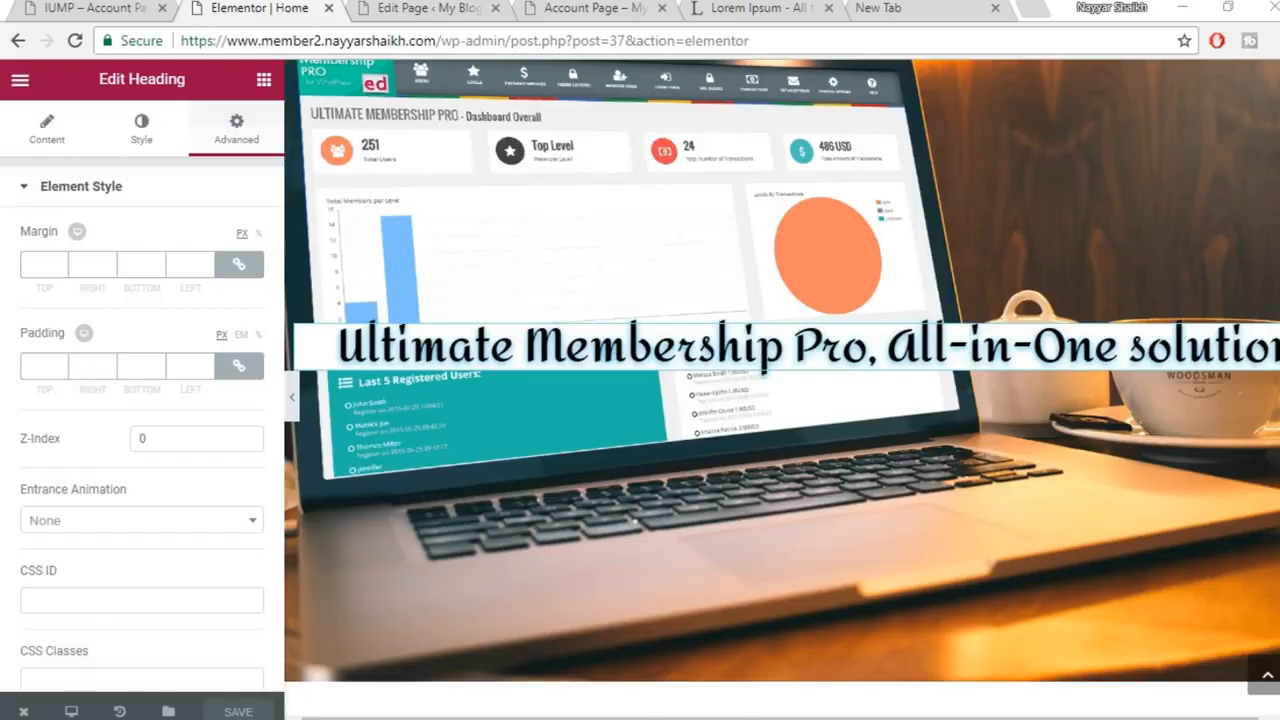
mouse_move(525, 716)
click(640, 655)
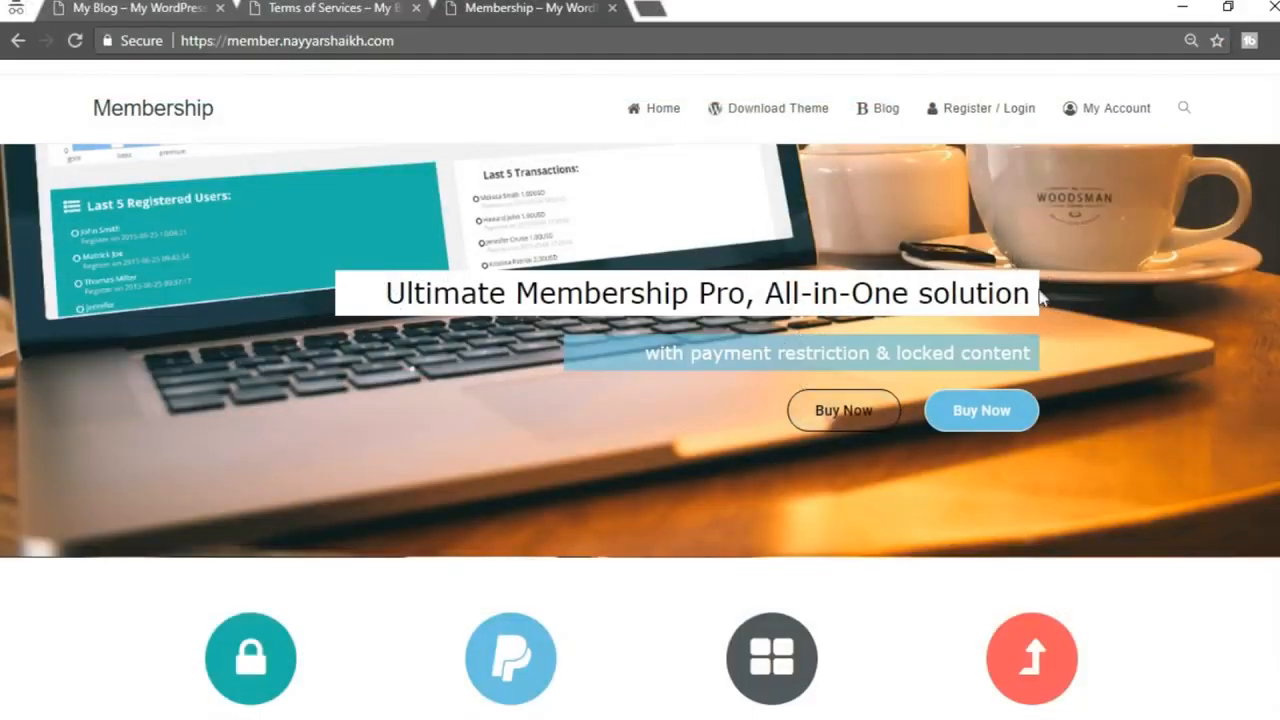
drag(386, 293, 1035, 307)
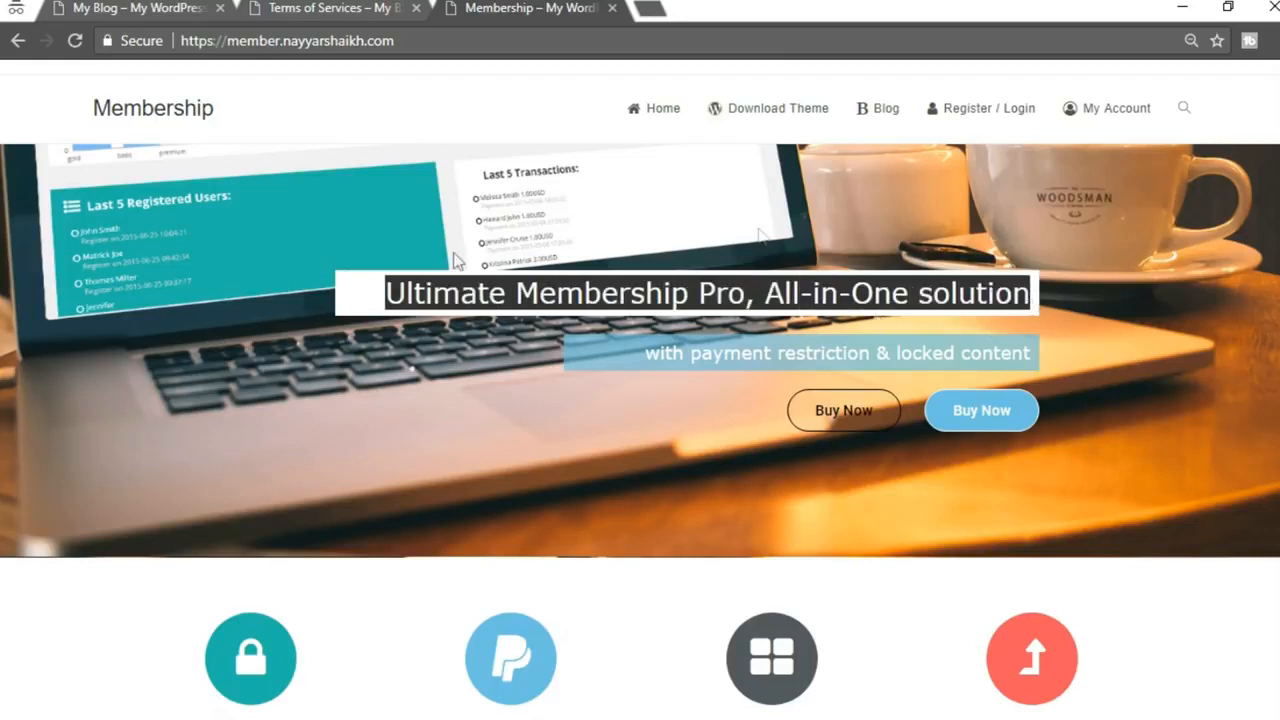
click(449, 686)
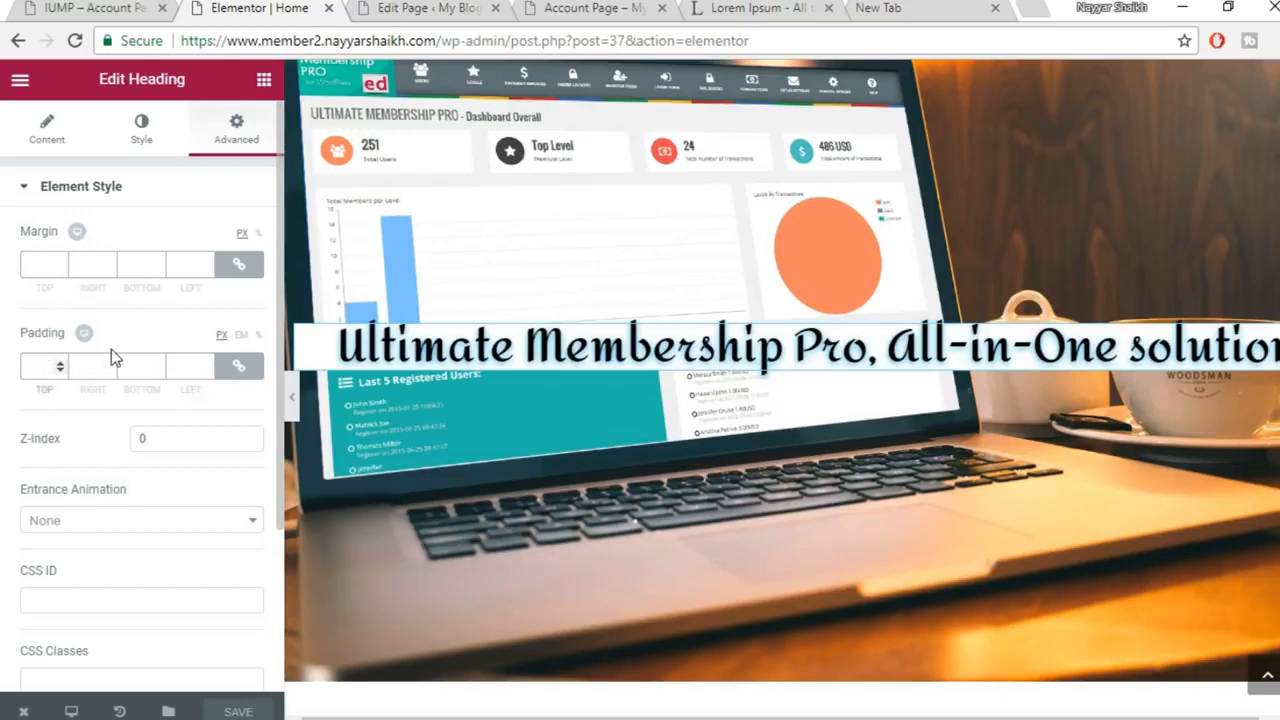
text(20)
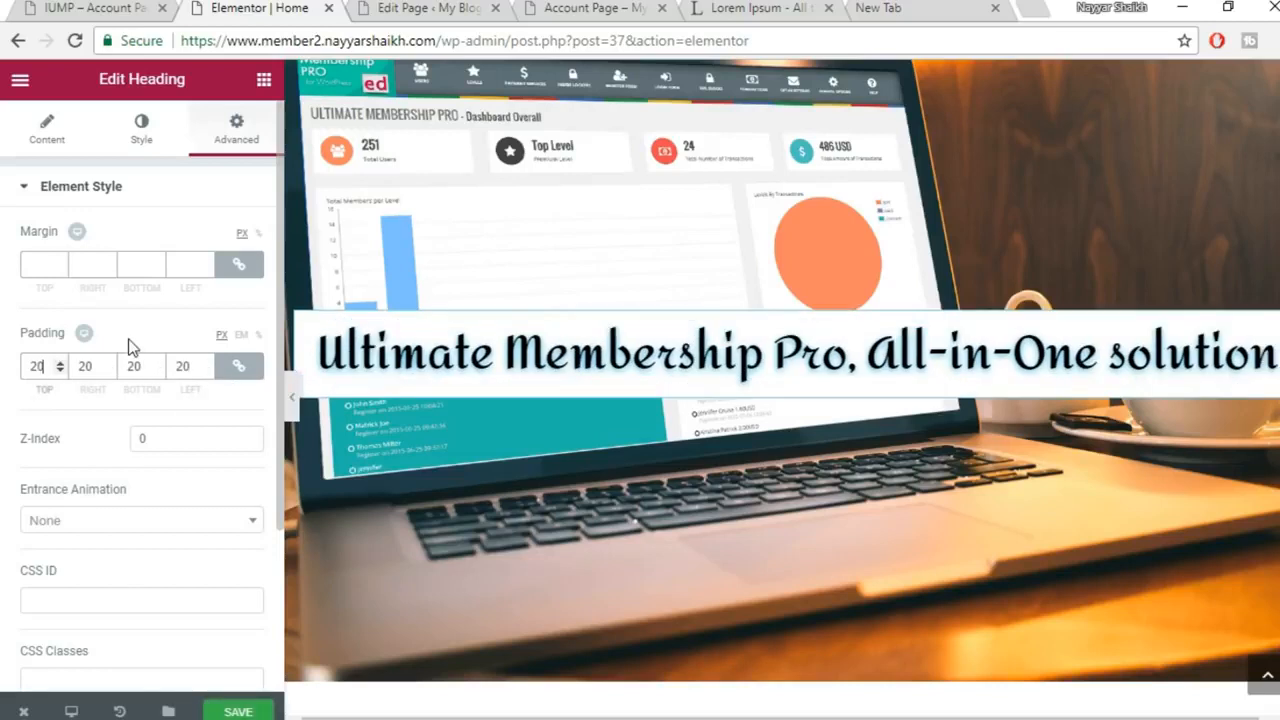
click(291, 400)
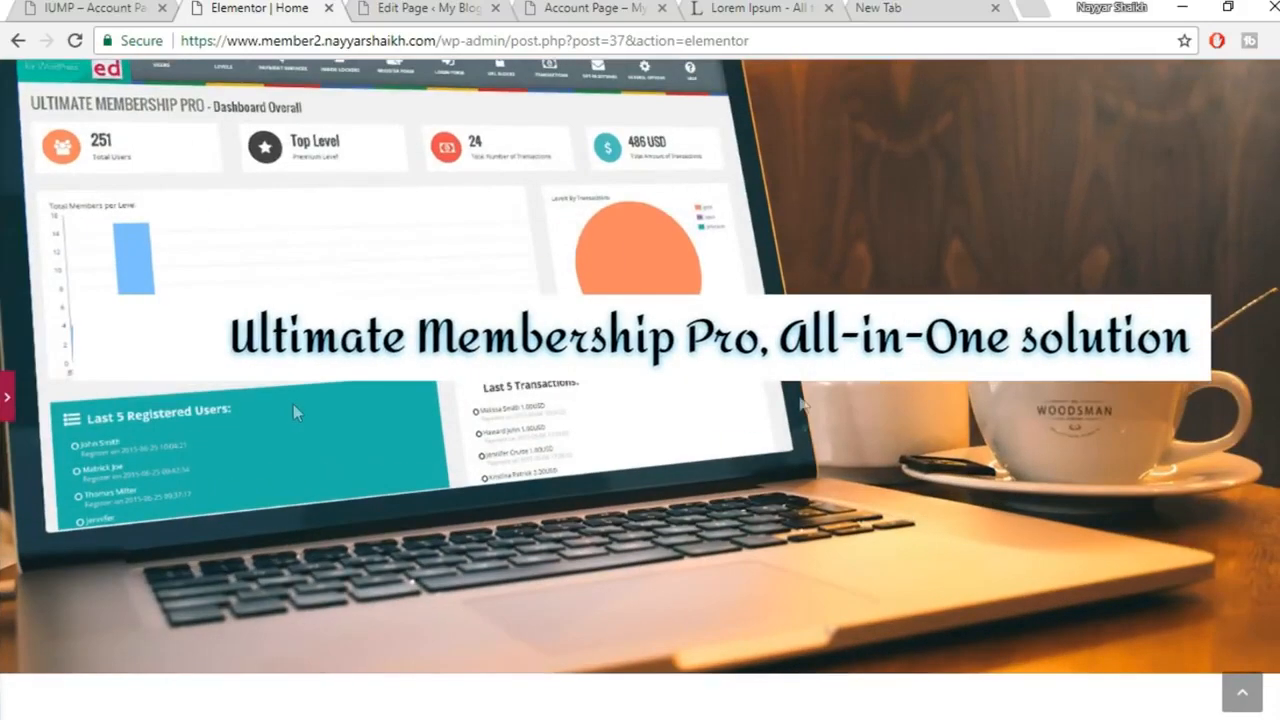
Save the page and compare the 20 px padded heading against the live Membership site
click(8, 400)
click(243, 708)
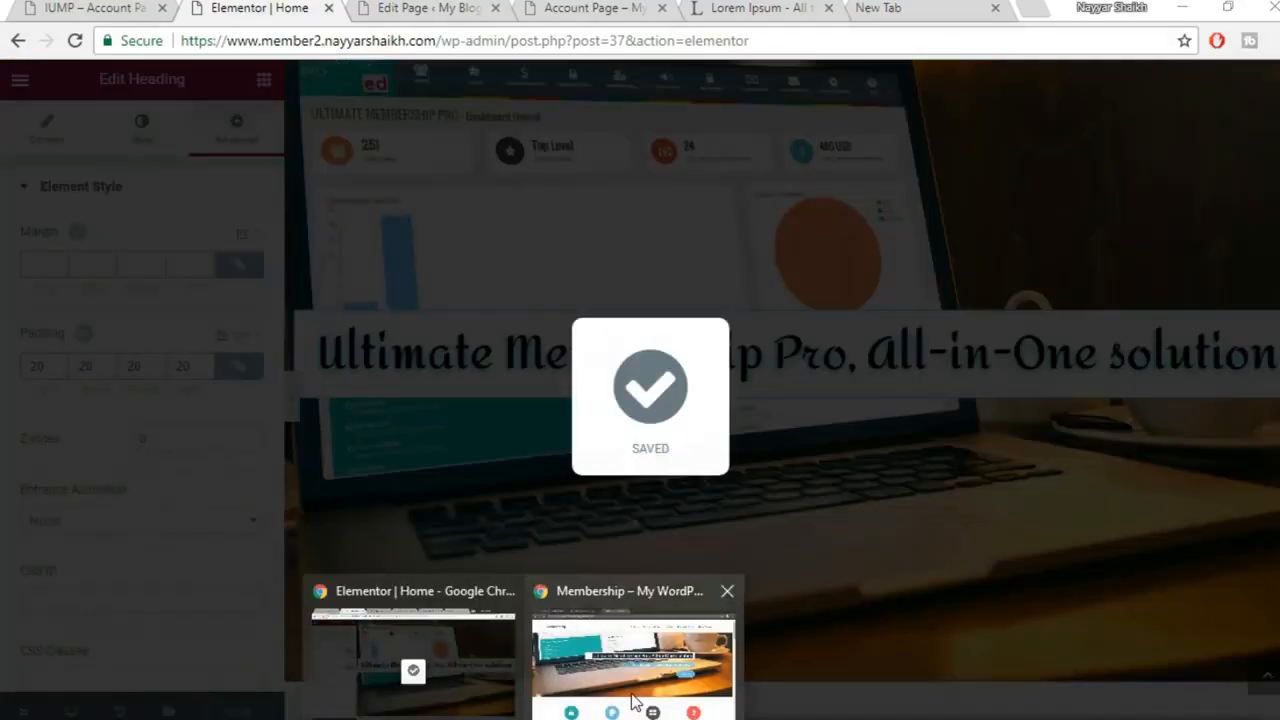
click(634, 663)
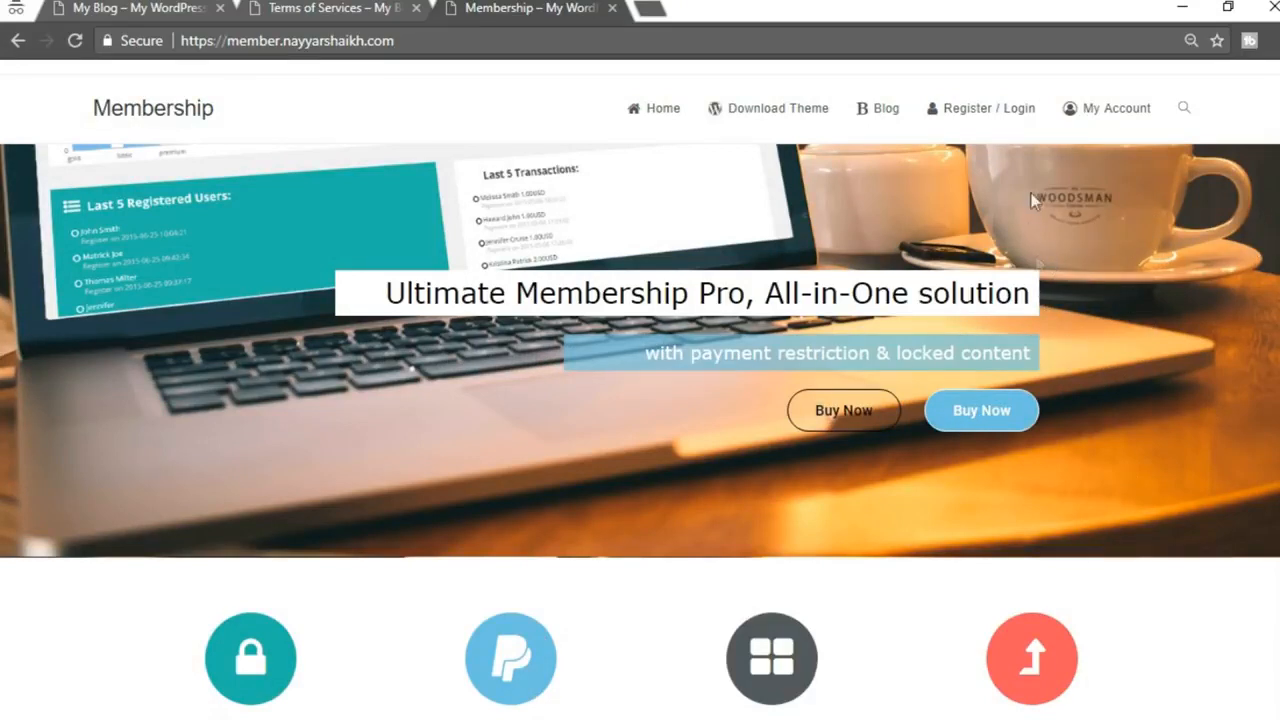
mouse_move(572, 715)
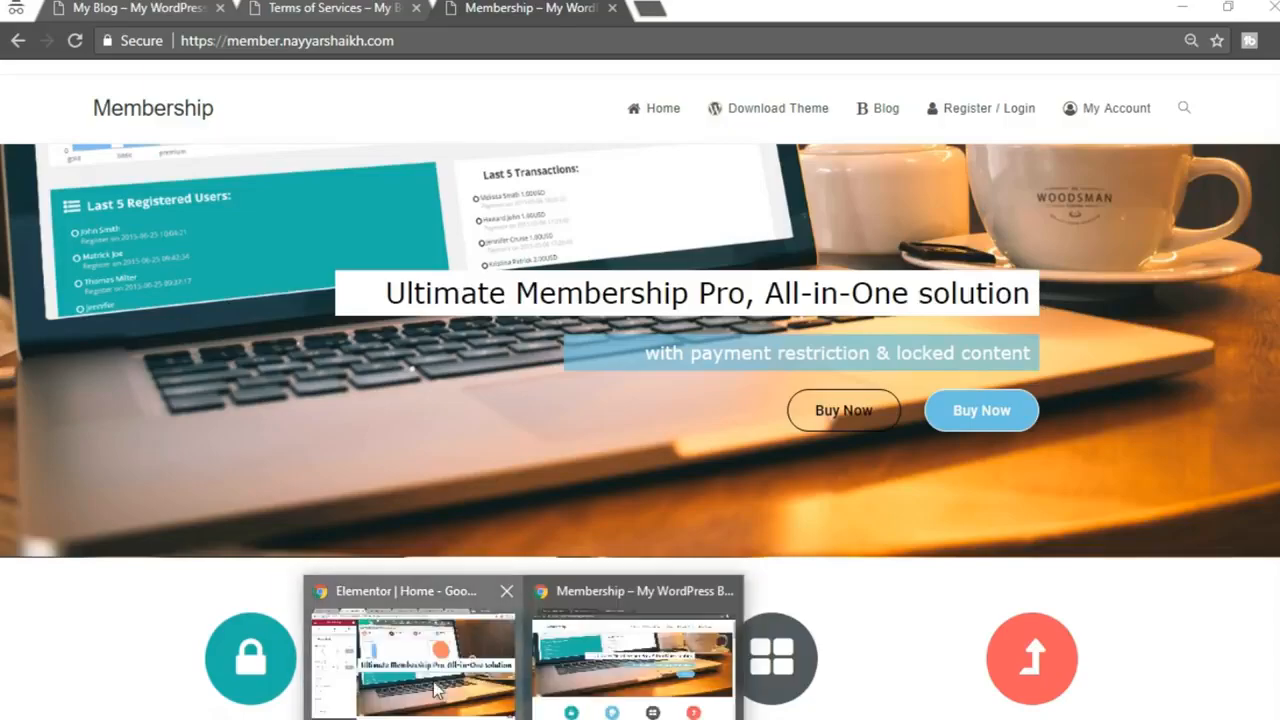
click(437, 688)
click(288, 400)
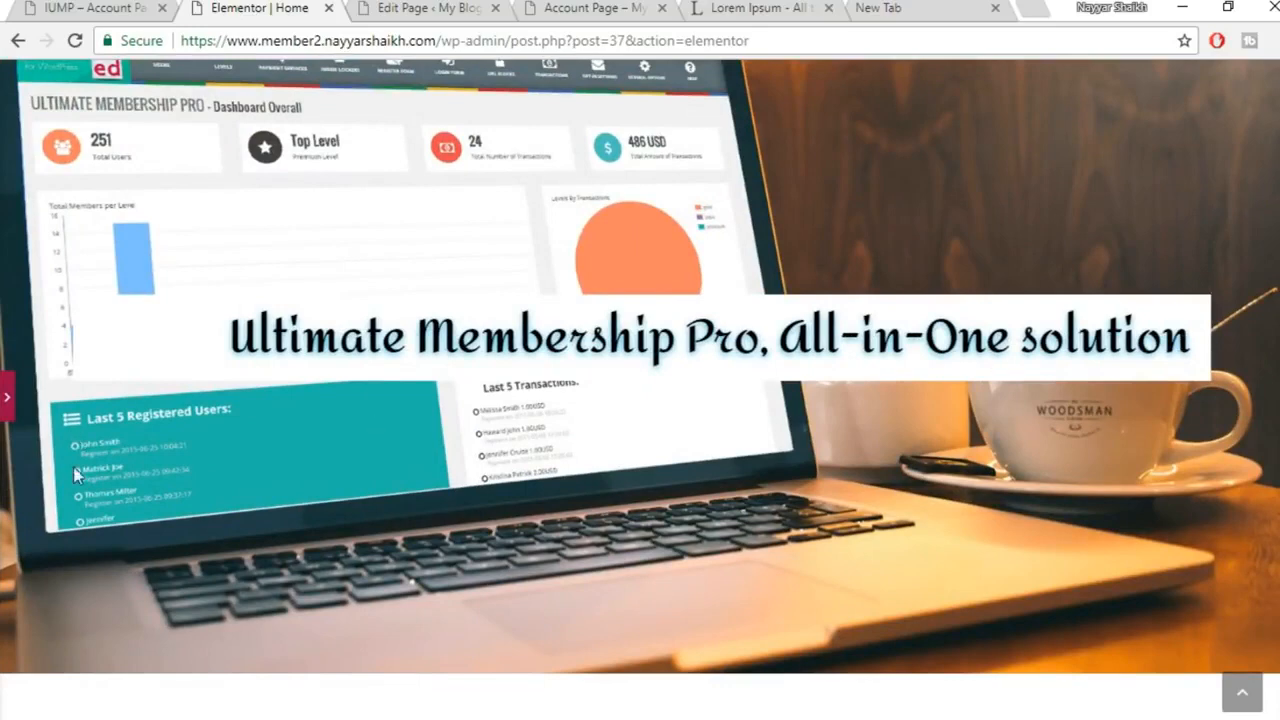
click(9, 410)
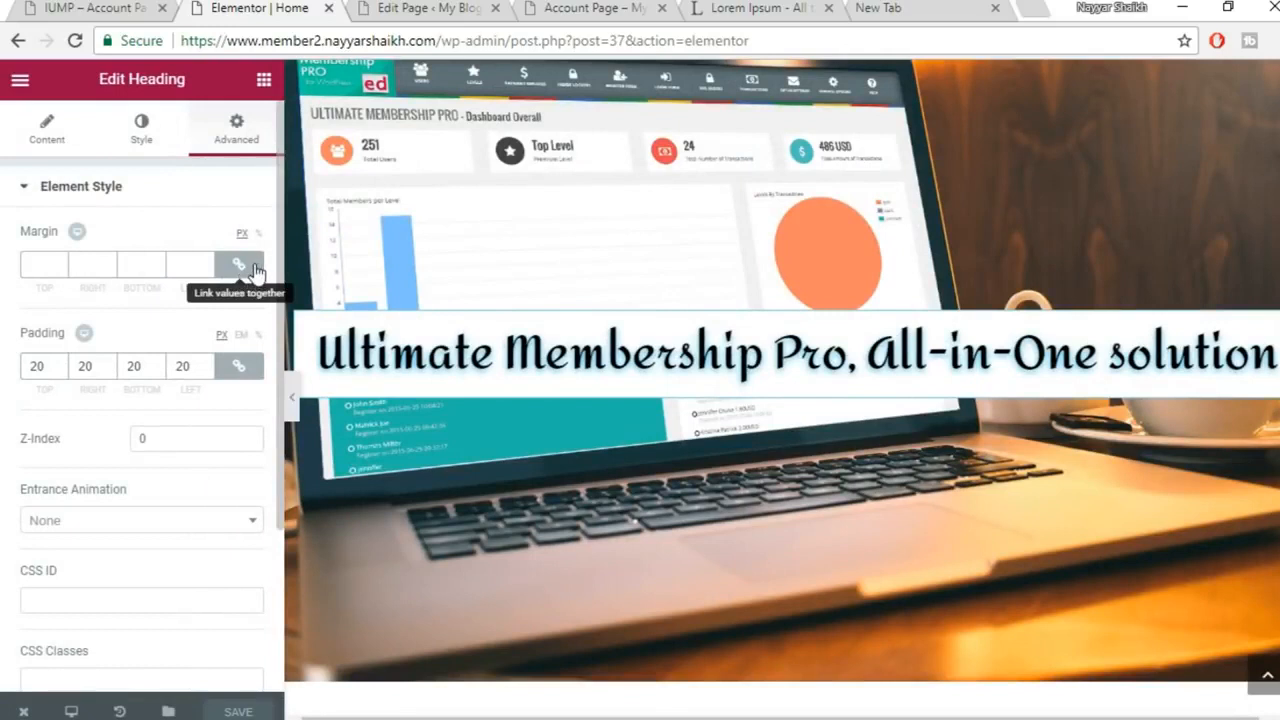
Unlink the heading's margin sides and try a 50 px right margin
double_click(48, 366)
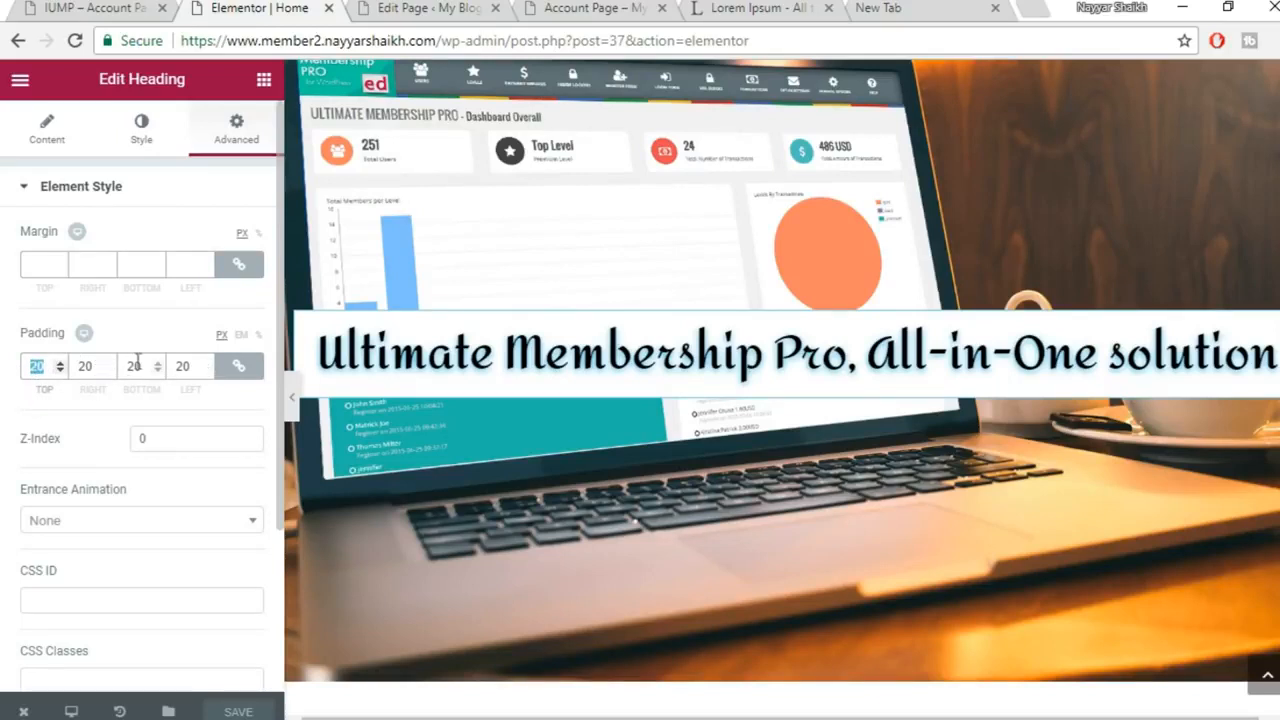
click(245, 272)
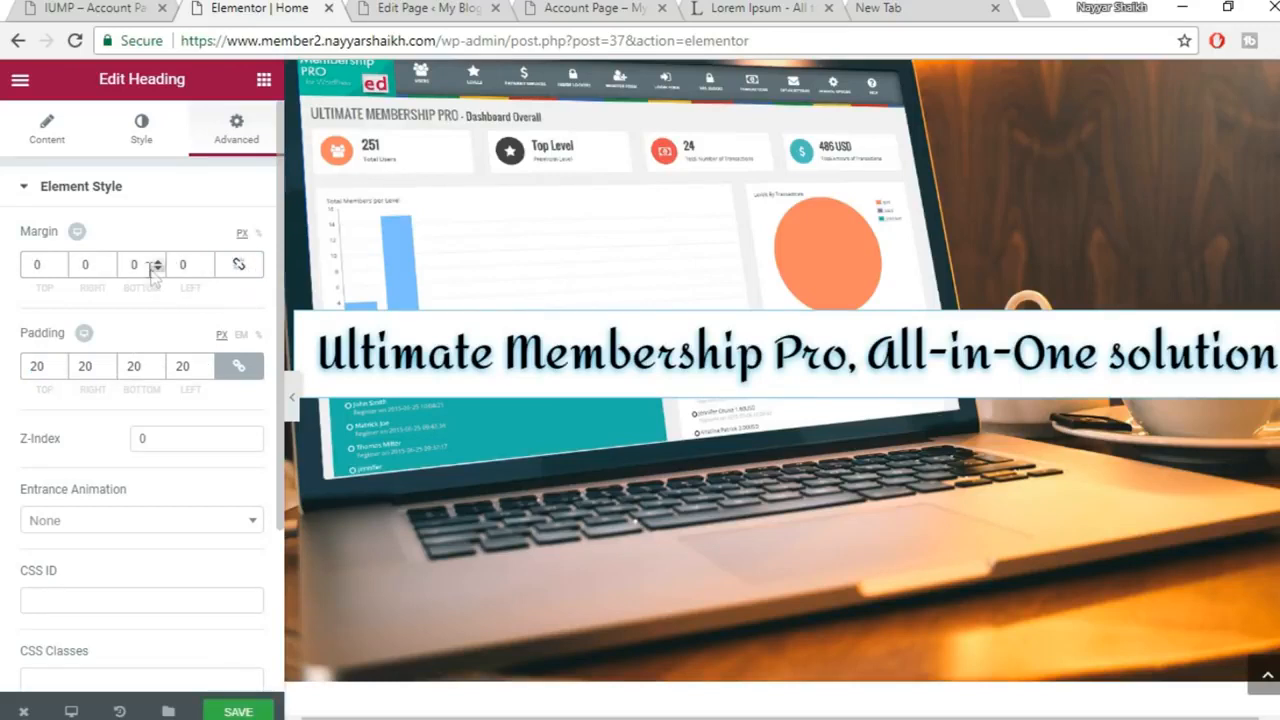
double_click(88, 265)
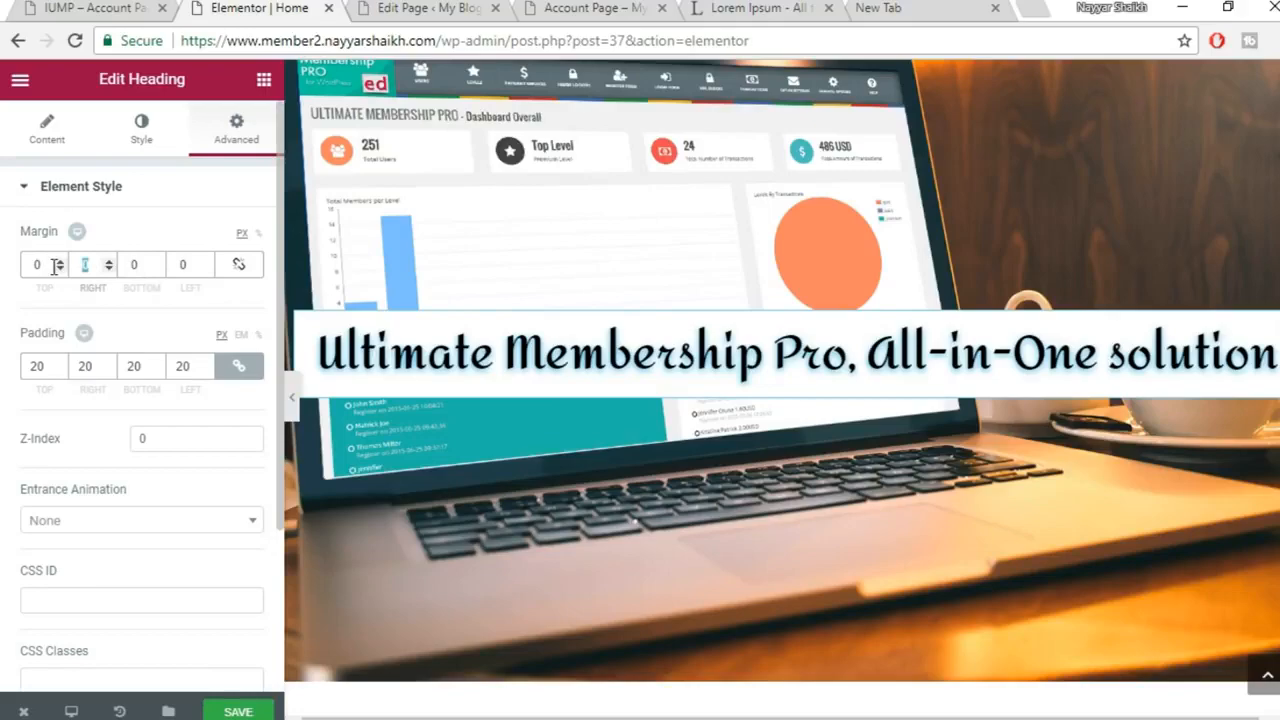
text(50)
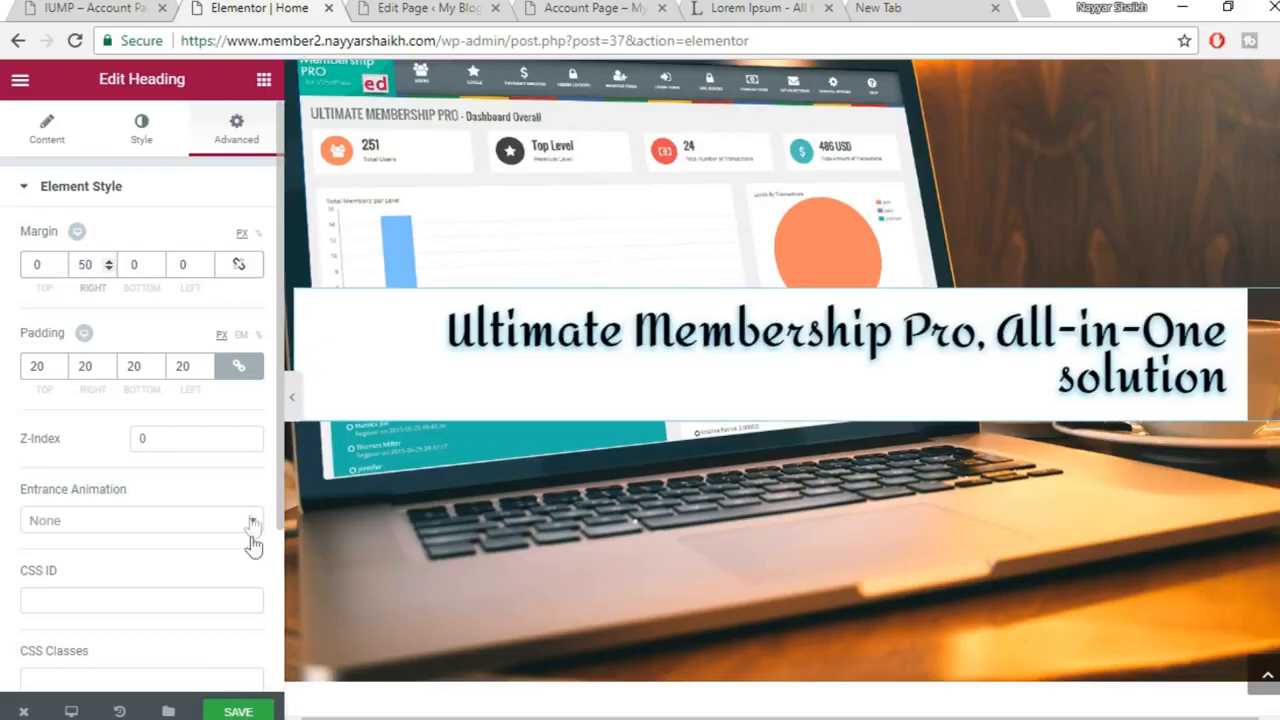
click(294, 410)
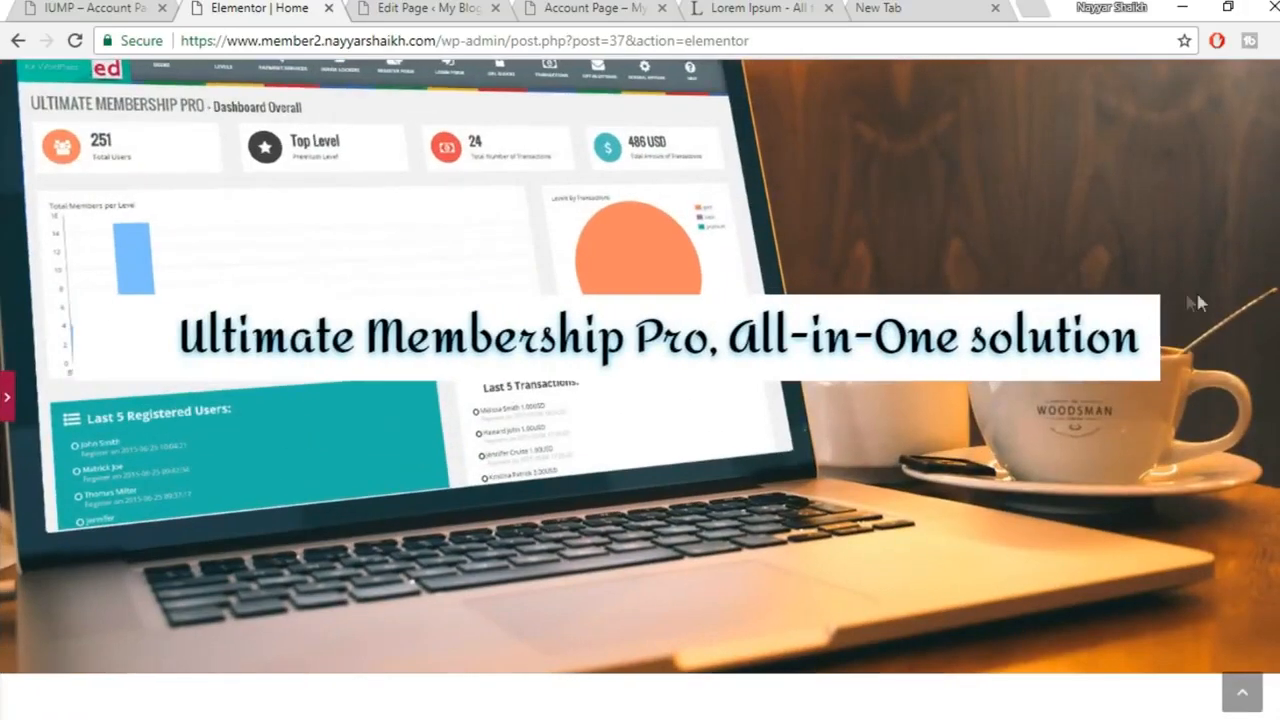
click(9, 412)
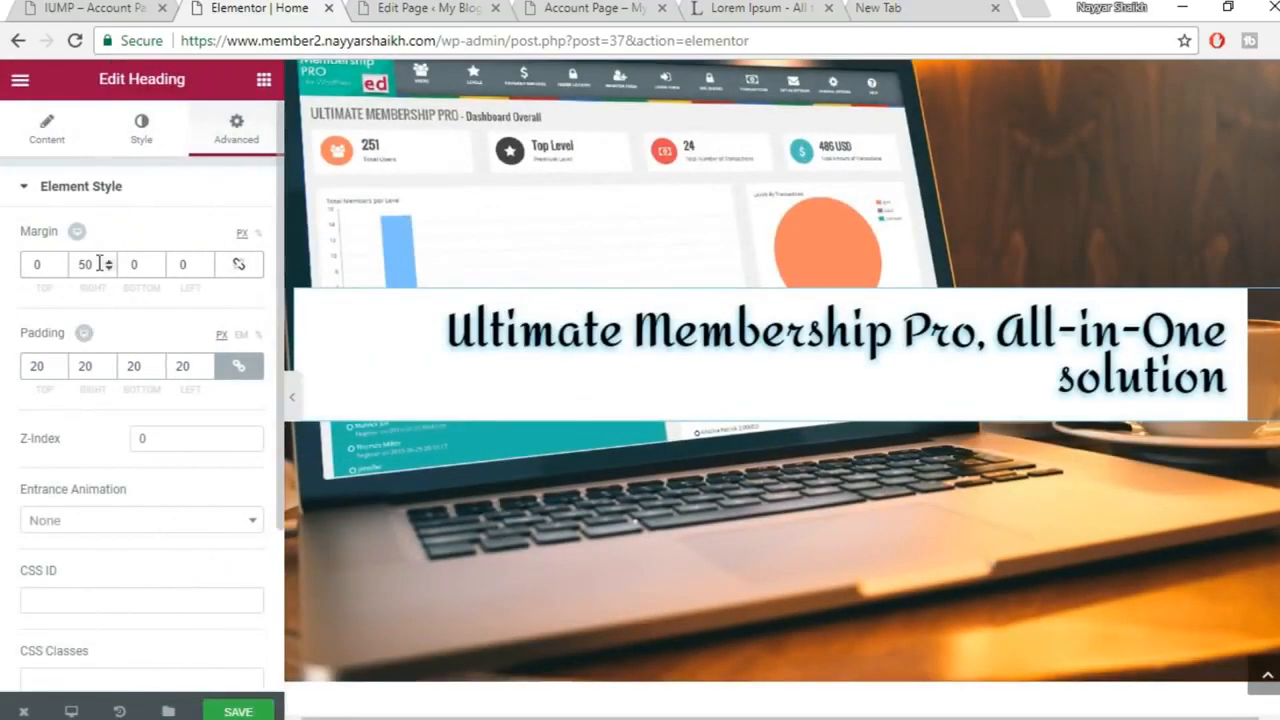
Settle the heading's right margin at 150 px after trying 200, and save
text(200)
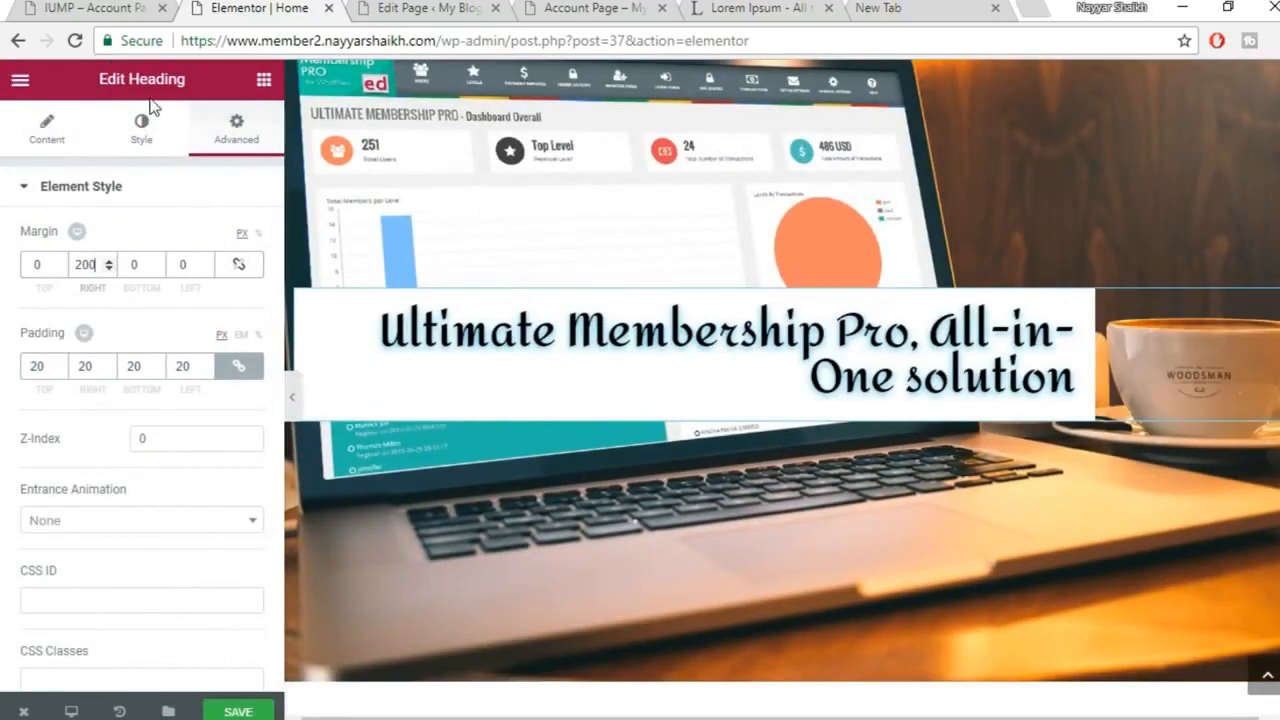
click(293, 415)
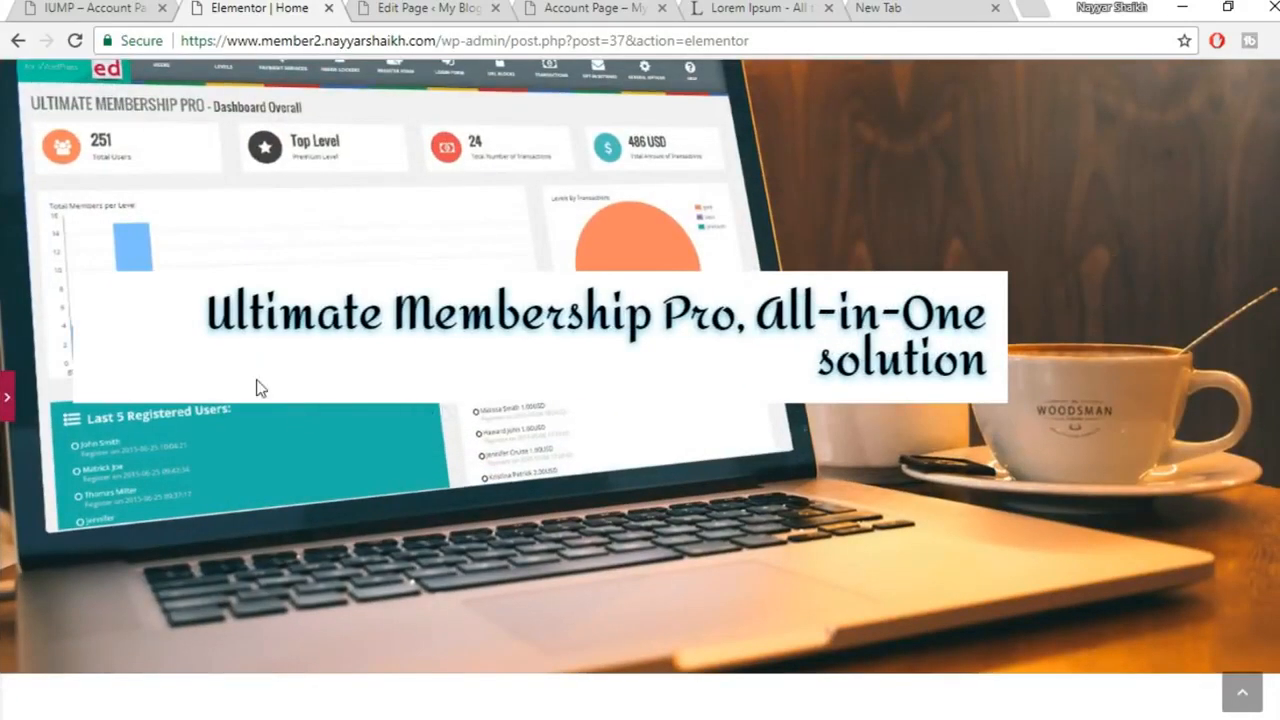
click(10, 398)
drag(94, 264, 42, 264)
text(150)
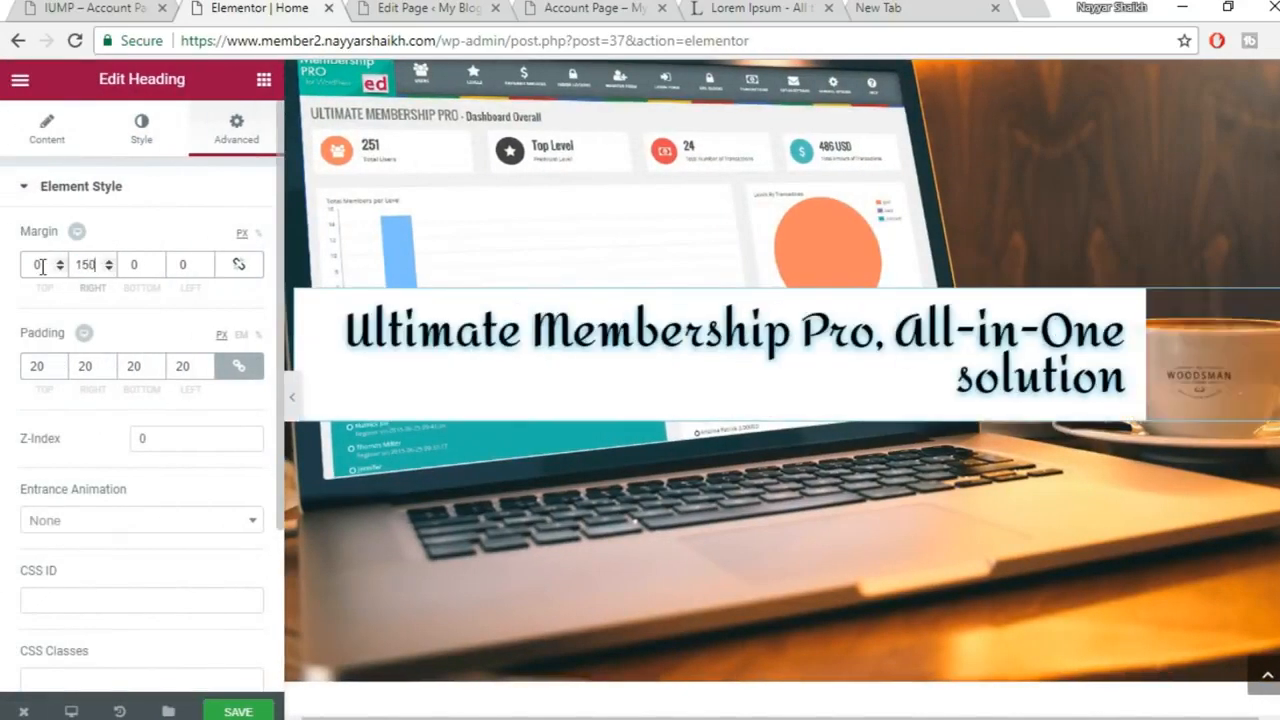
click(291, 396)
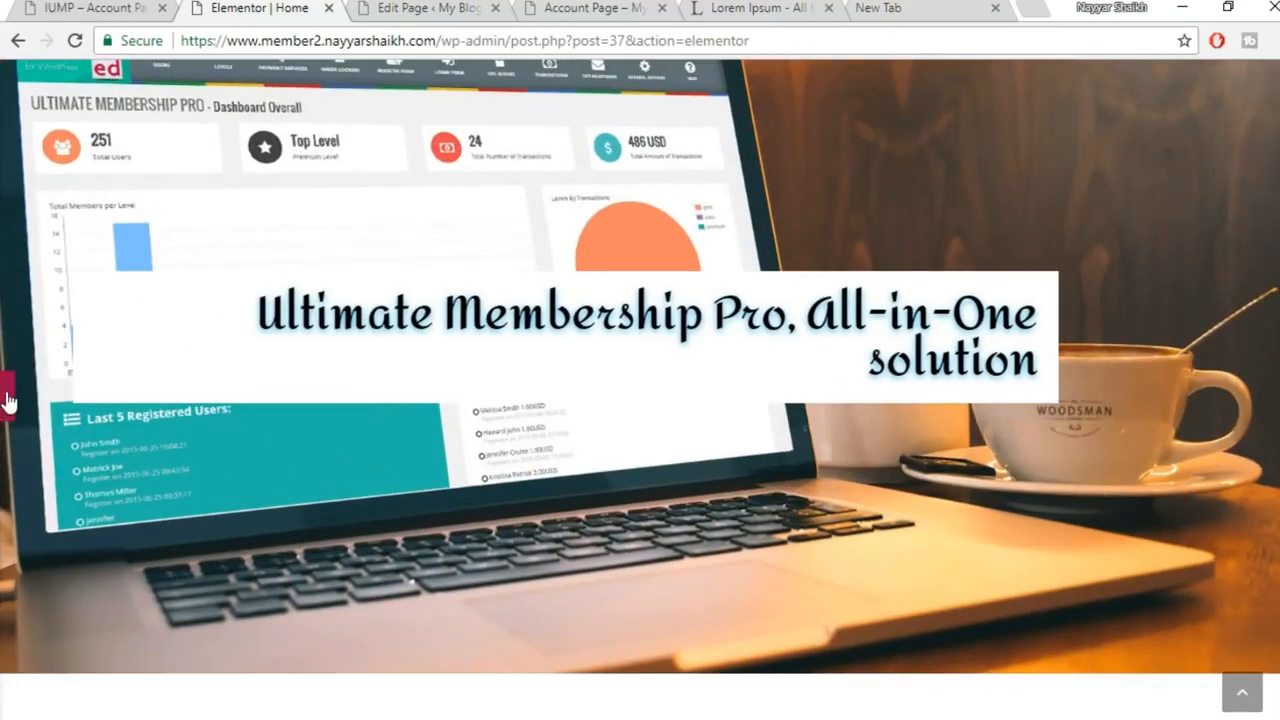
click(6, 400)
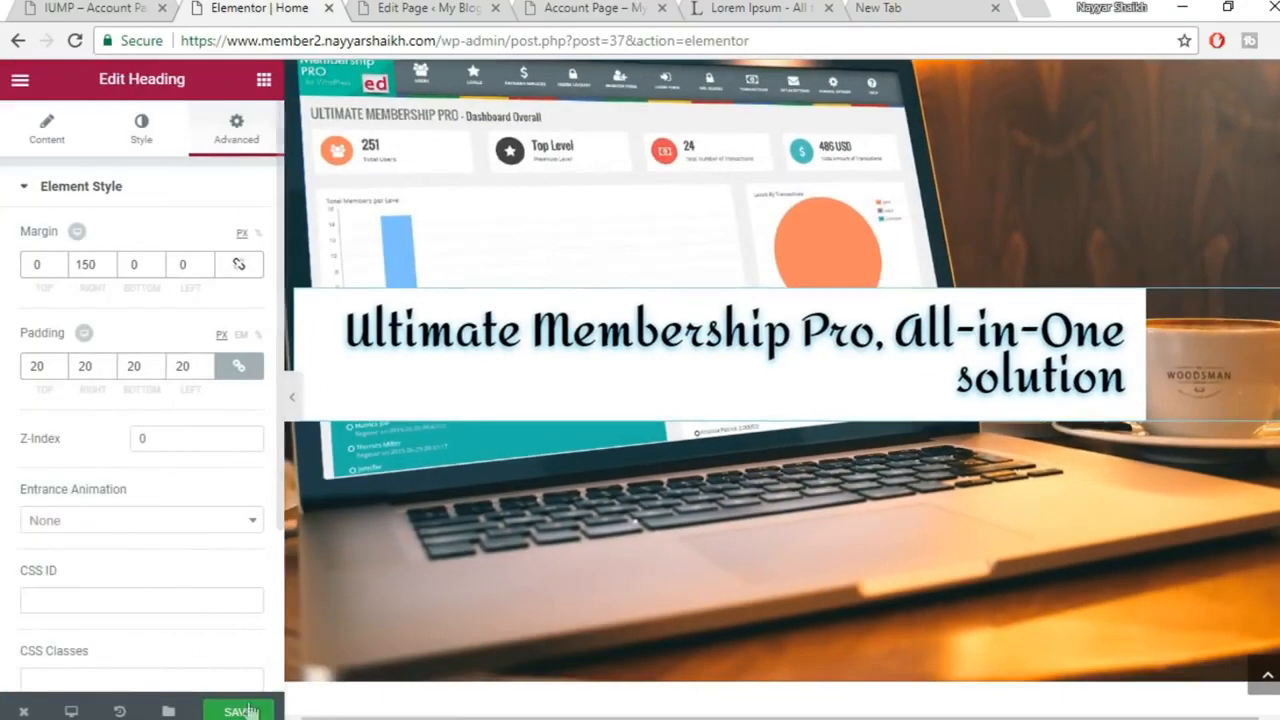
click(238, 711)
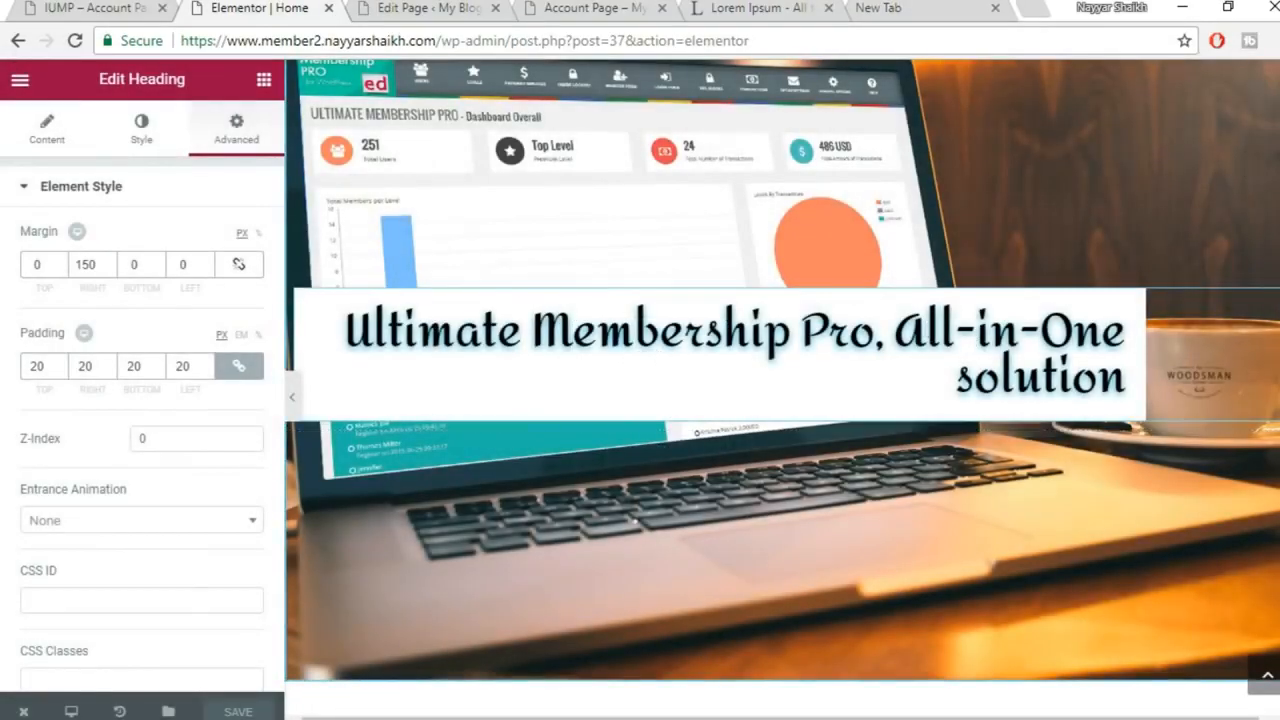
click(1270, 40)
Zoom the browser out, set the heading's Typography Size to 42, and save
click(1152, 236)
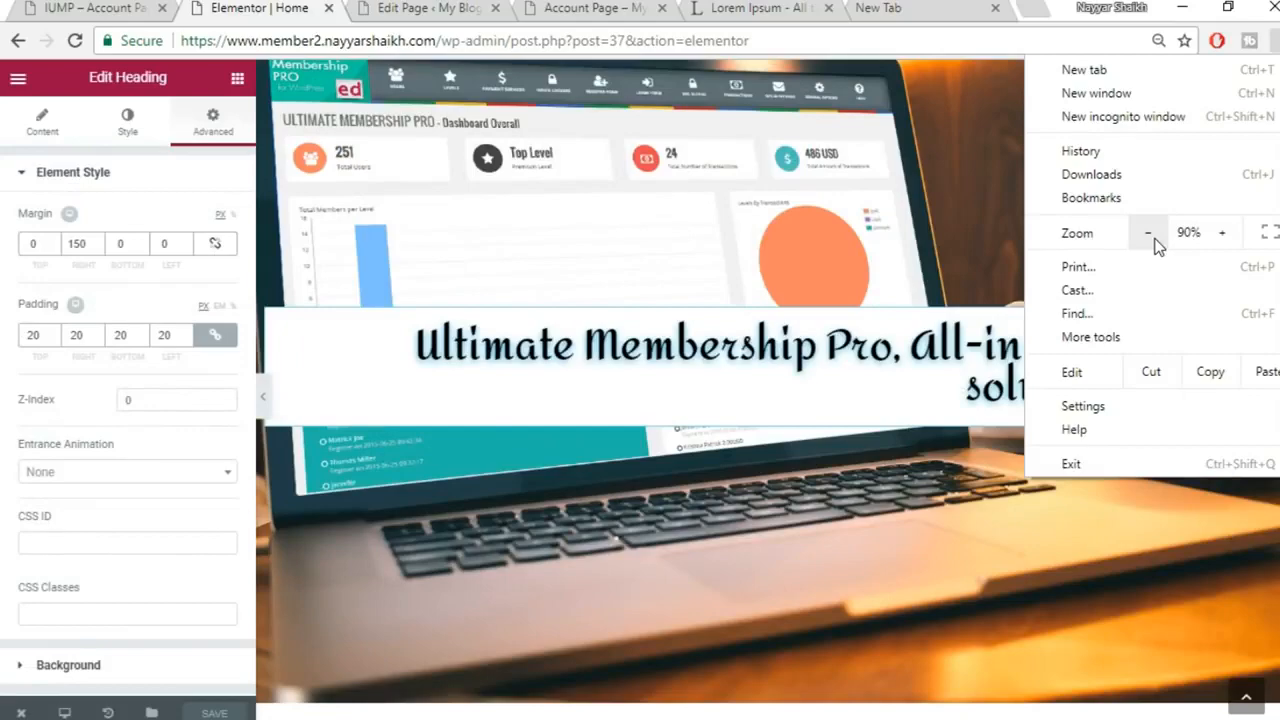
click(1152, 236)
click(240, 397)
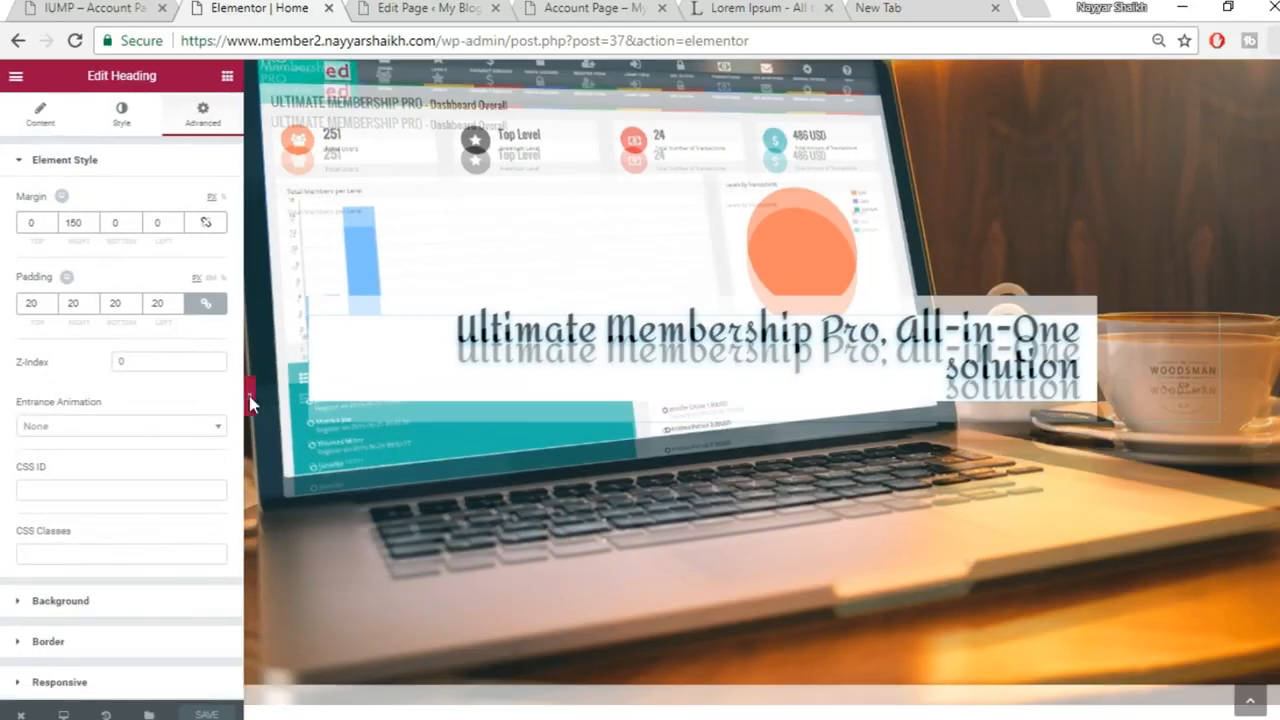
click(6, 398)
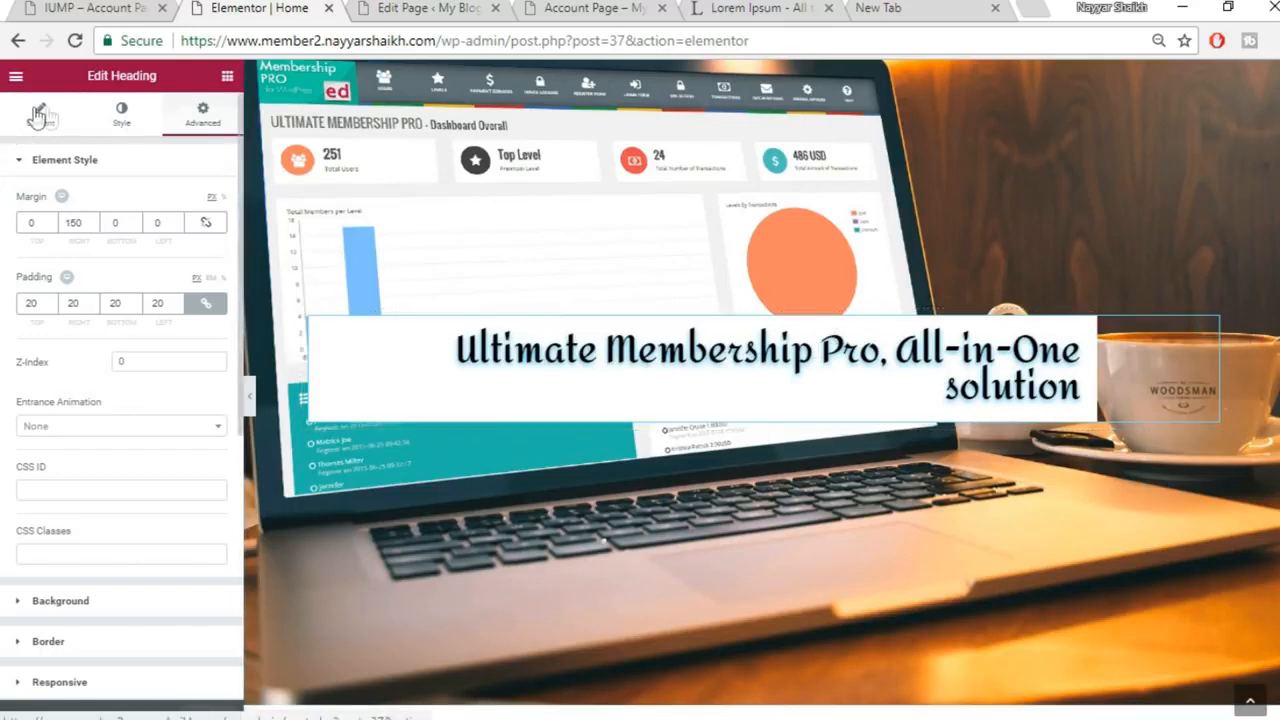
click(122, 112)
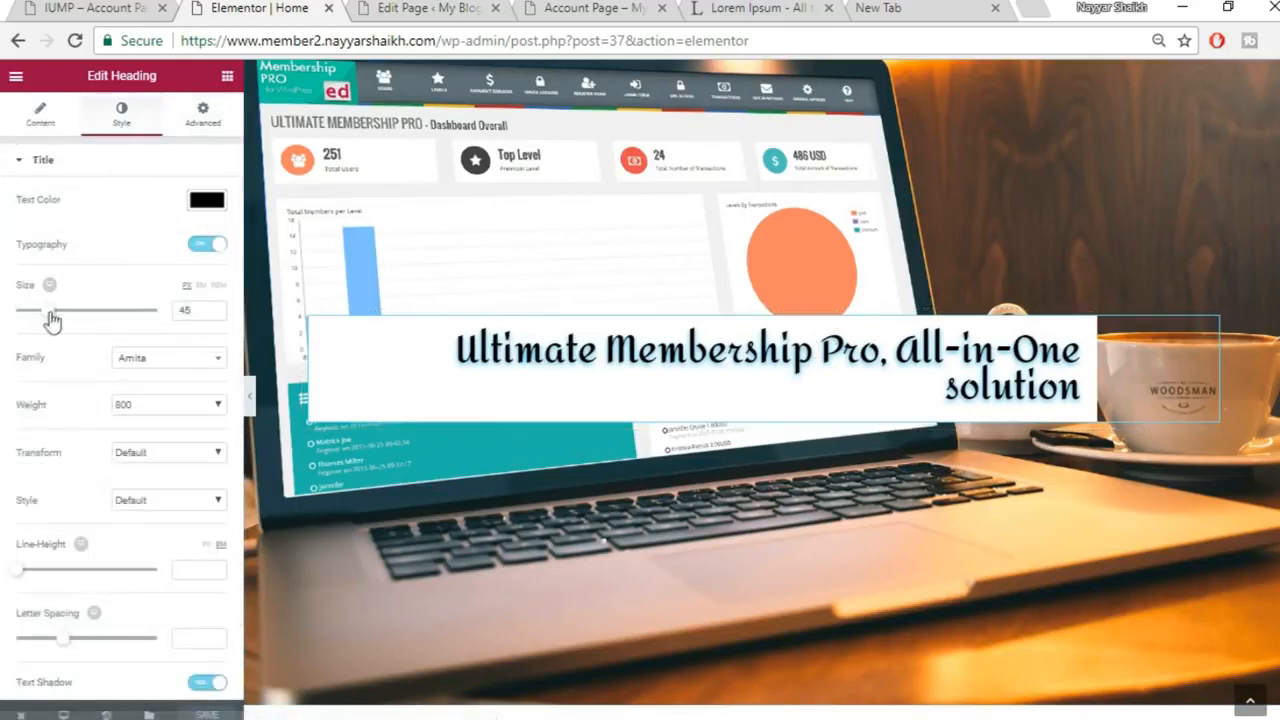
drag(50, 314, 49, 320)
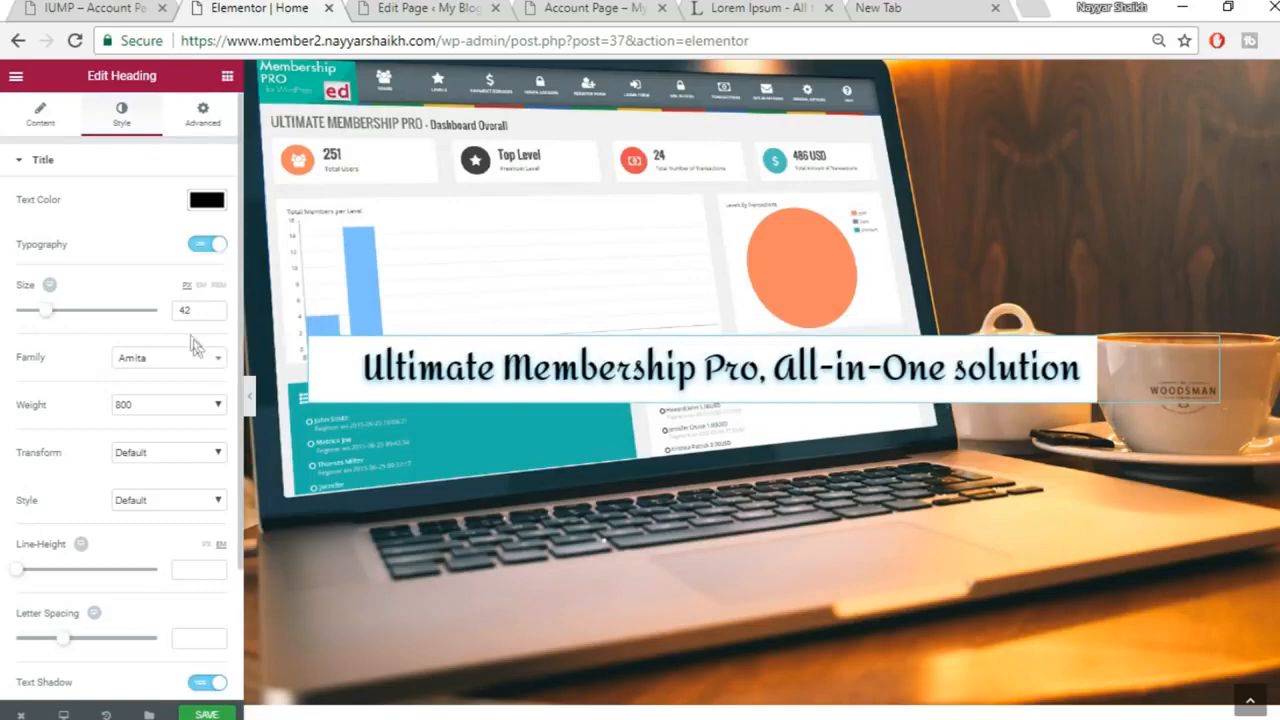
click(207, 714)
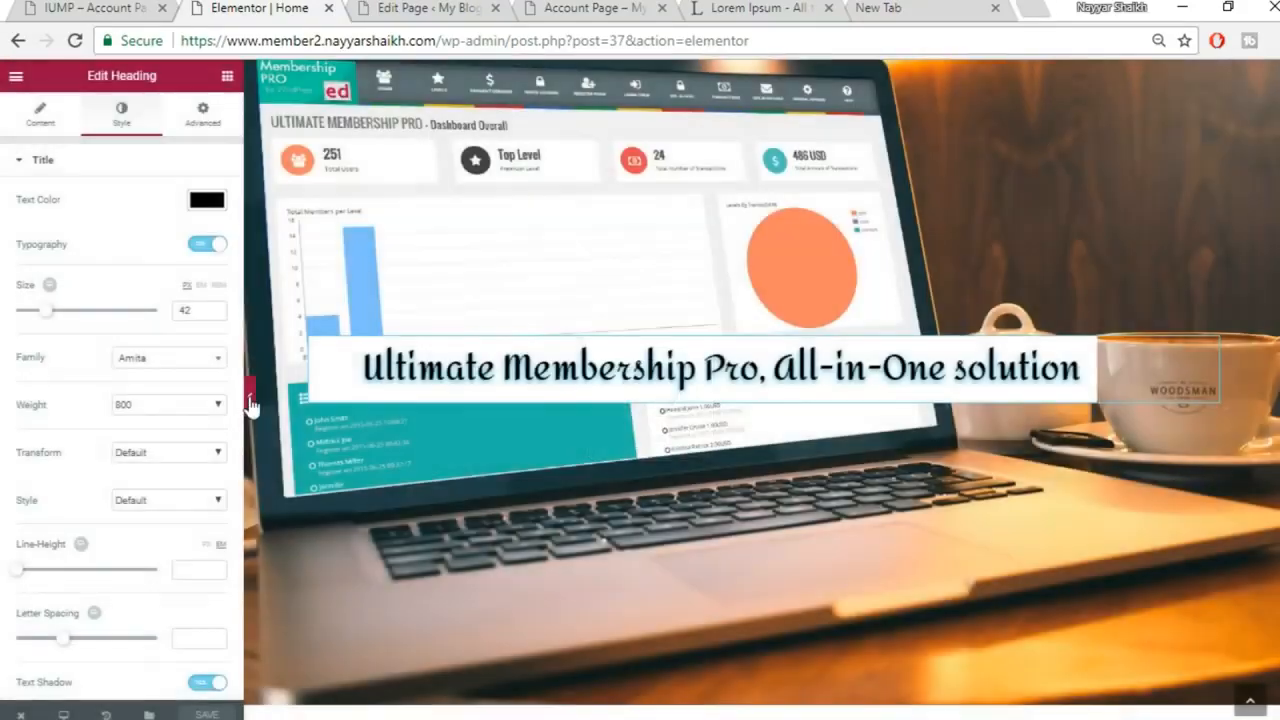
click(248, 395)
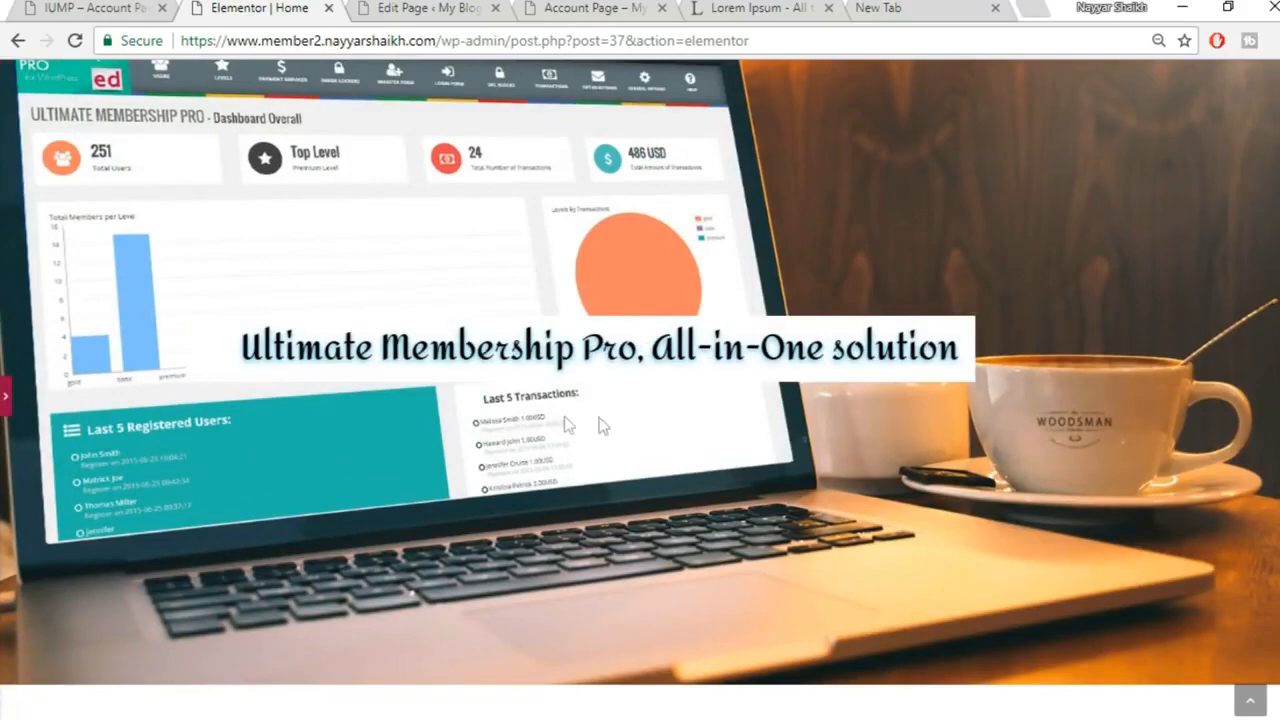
click(8, 398)
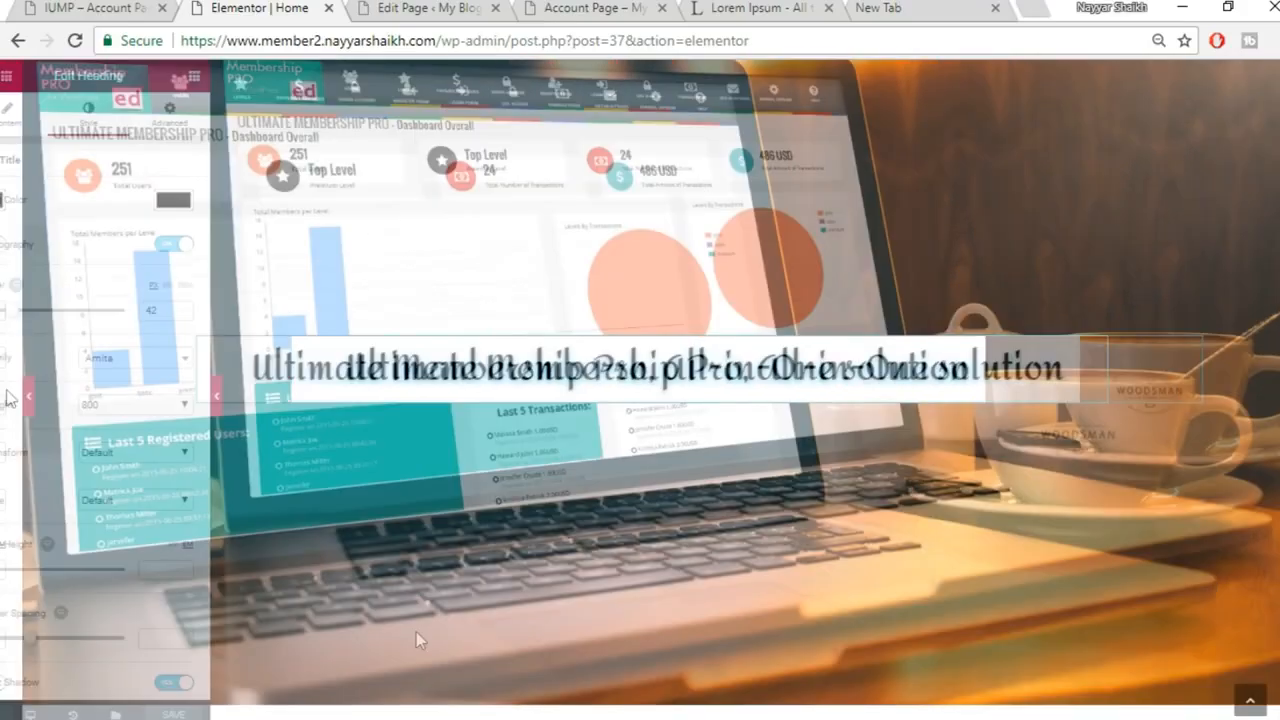
click(658, 698)
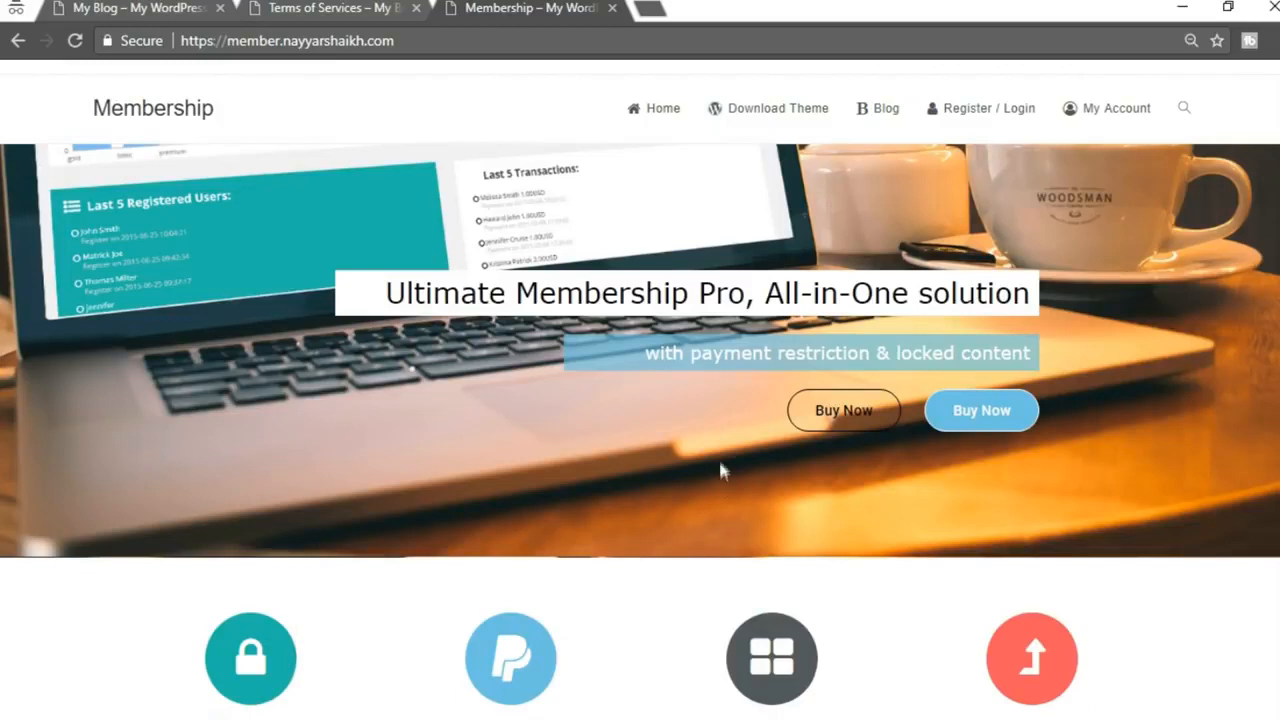
drag(651, 360, 1062, 372)
key(ctrl+c)
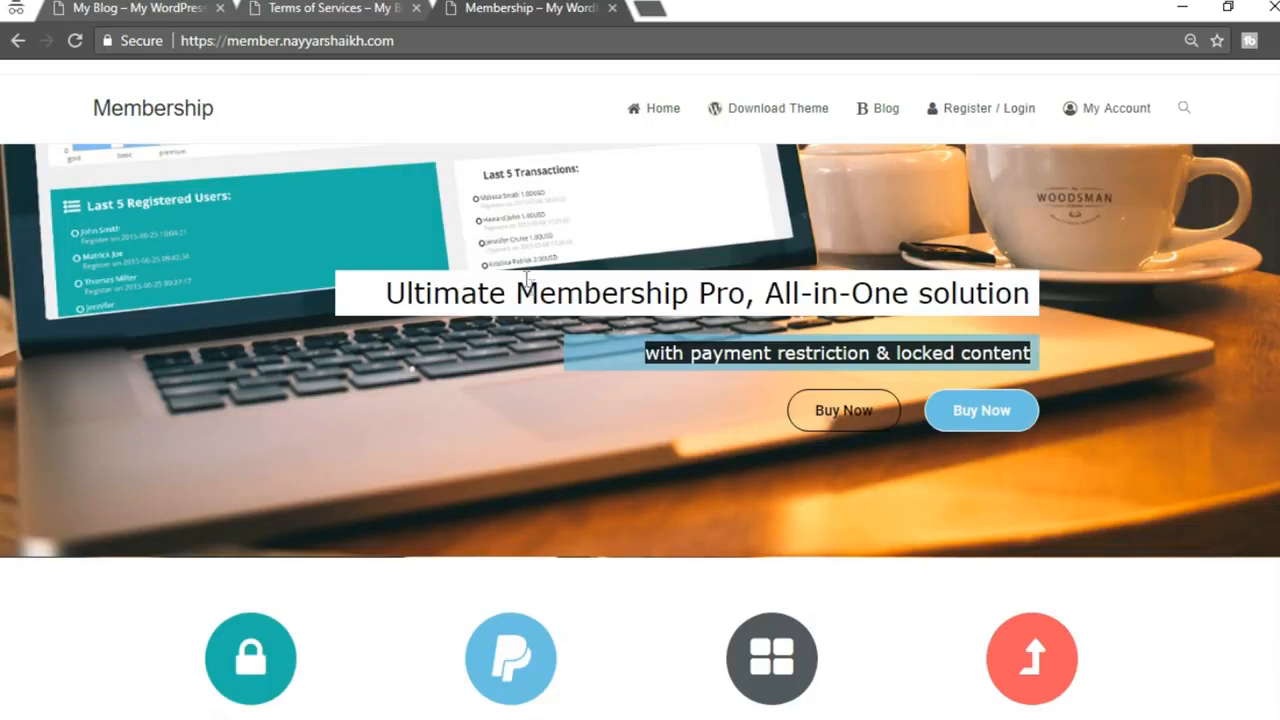
click(1137, 524)
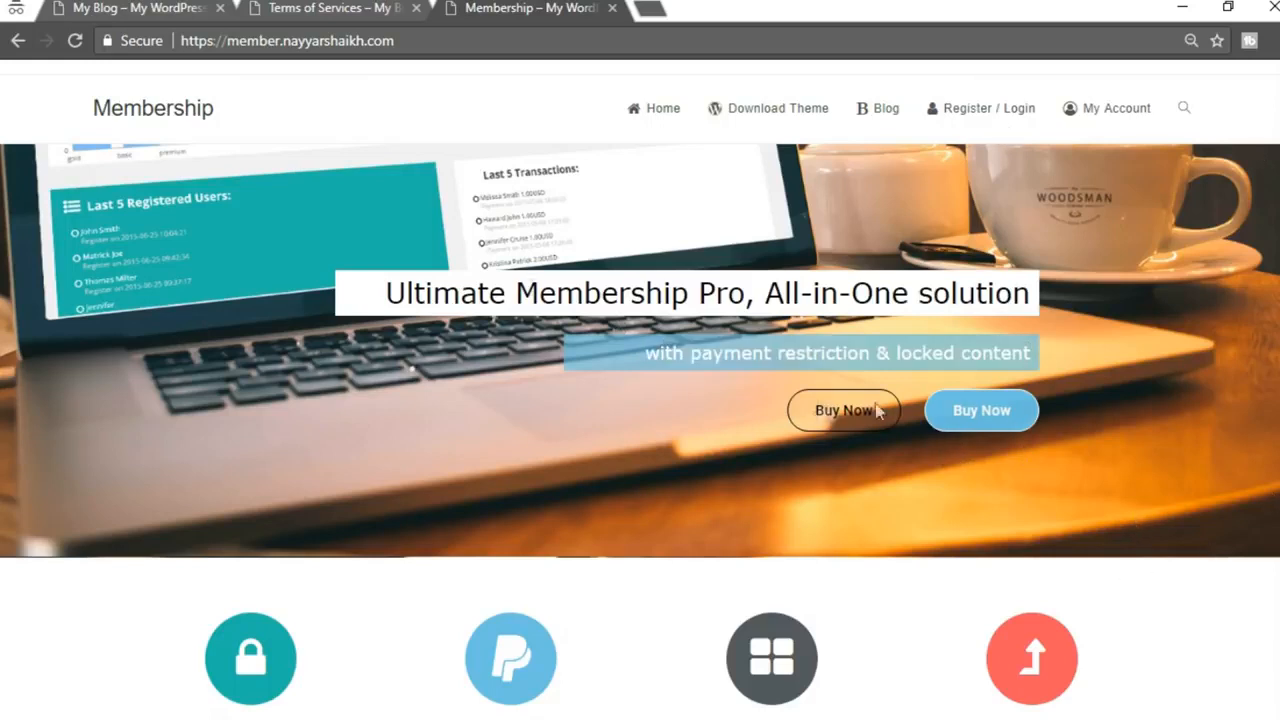
mouse_move(524, 719)
scroll(1240, 355, down, 1)
scroll(640, 360, down, 7)
scroll(640, 360, up, 7)
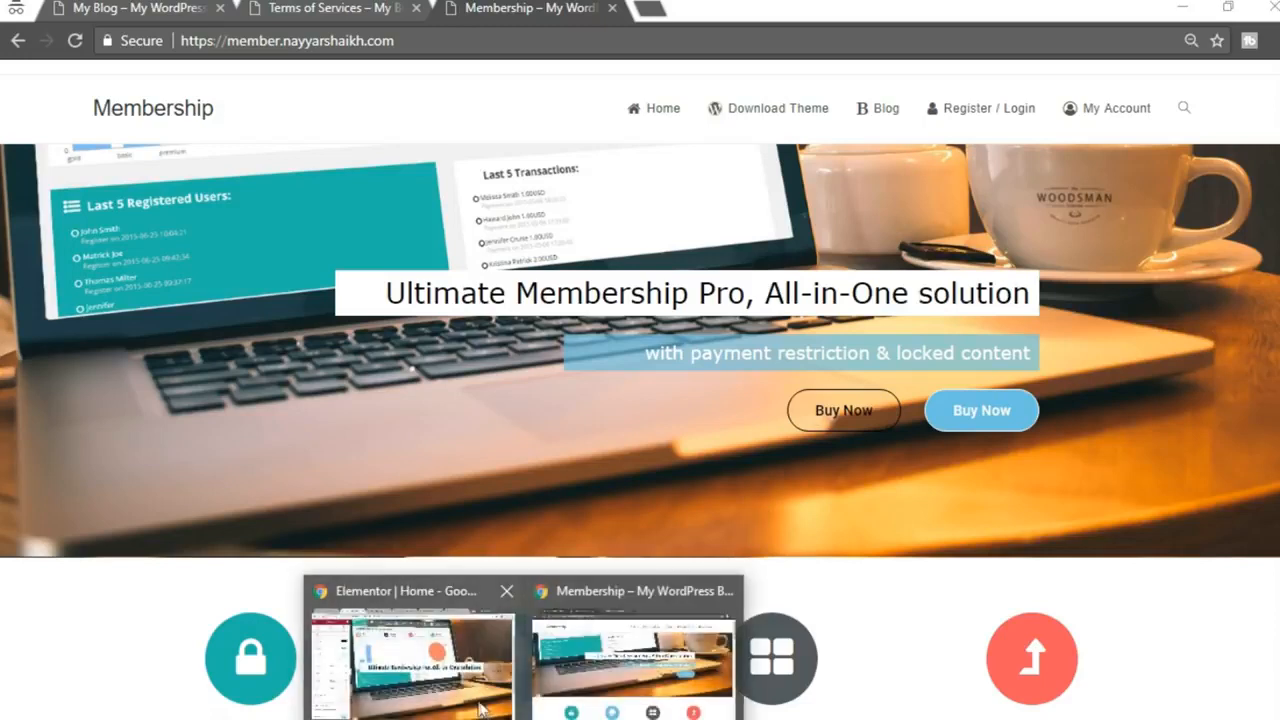
click(410, 660)
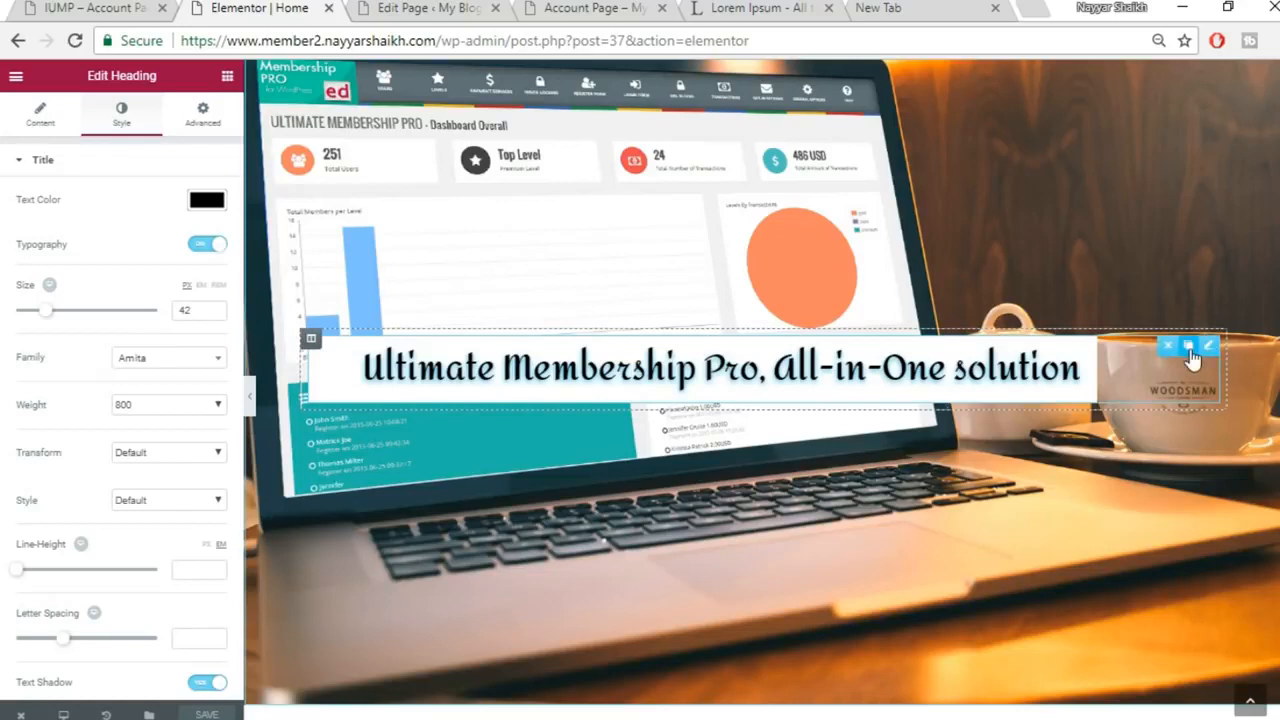
Duplicate the heading, paste 'with payment restriction & locked content' as its title, and center it
click(1189, 348)
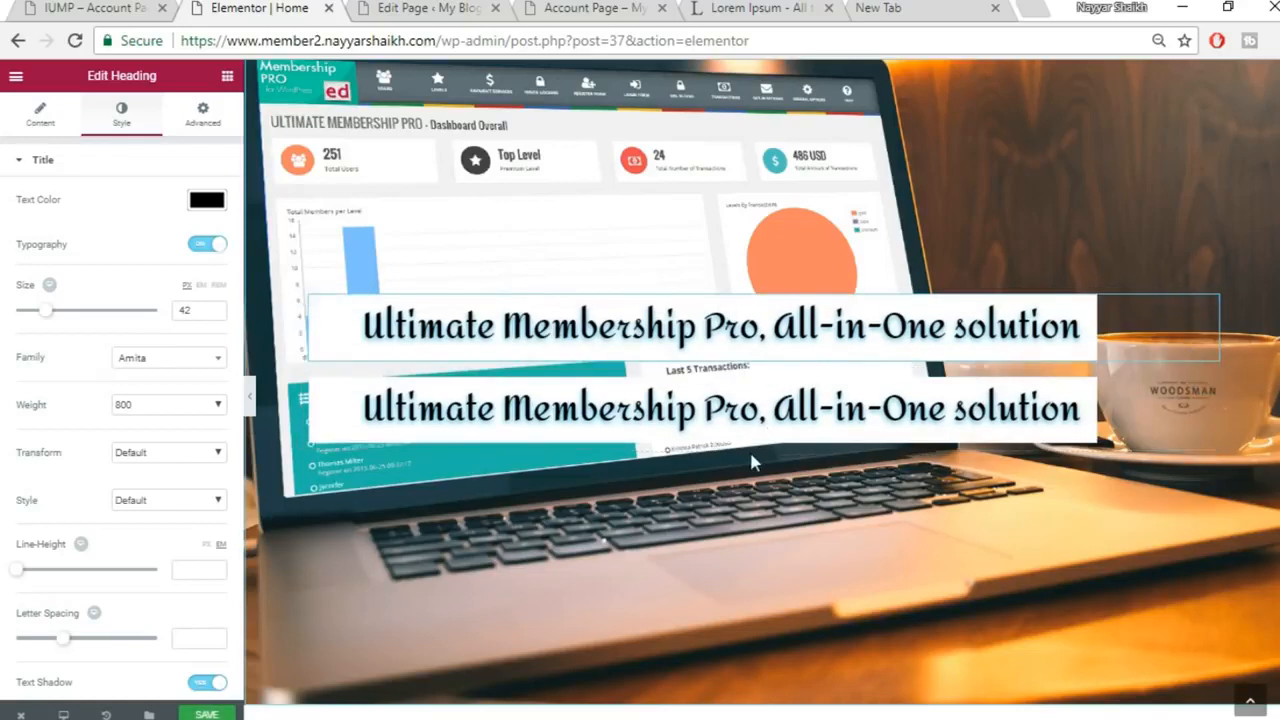
click(675, 422)
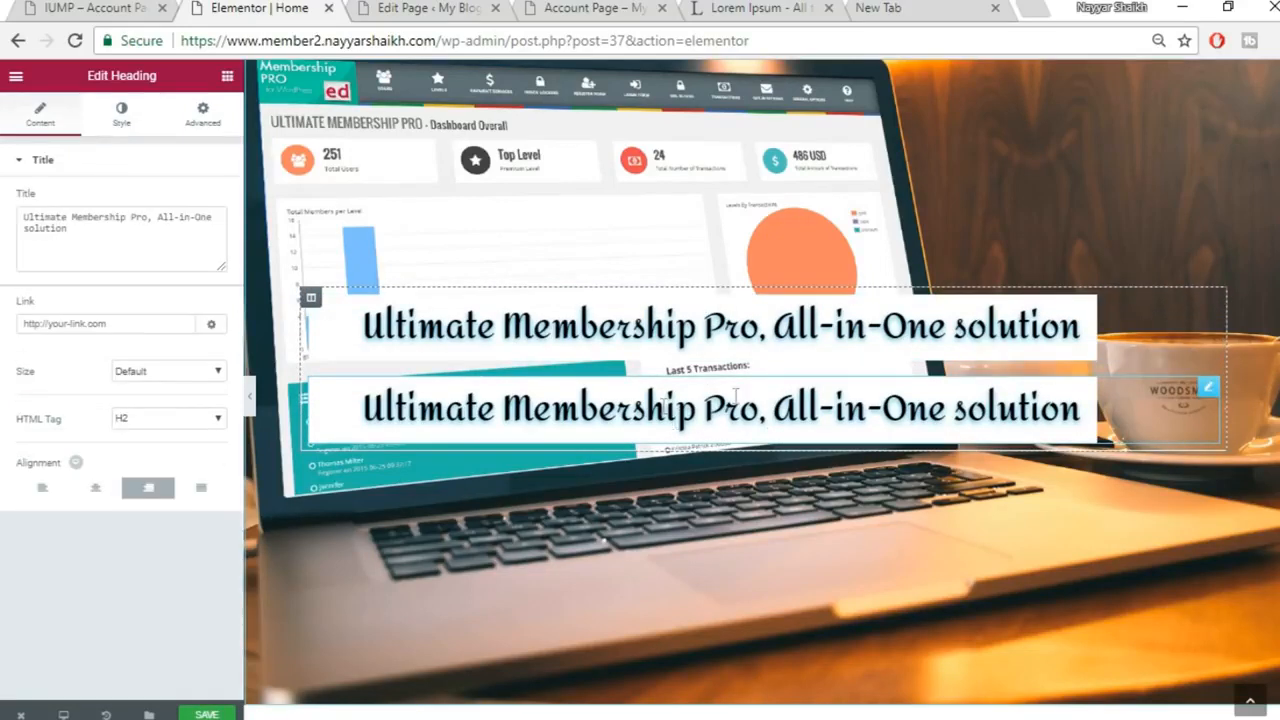
click(126, 240)
key(ctrl+a)
key(ctrl+v)
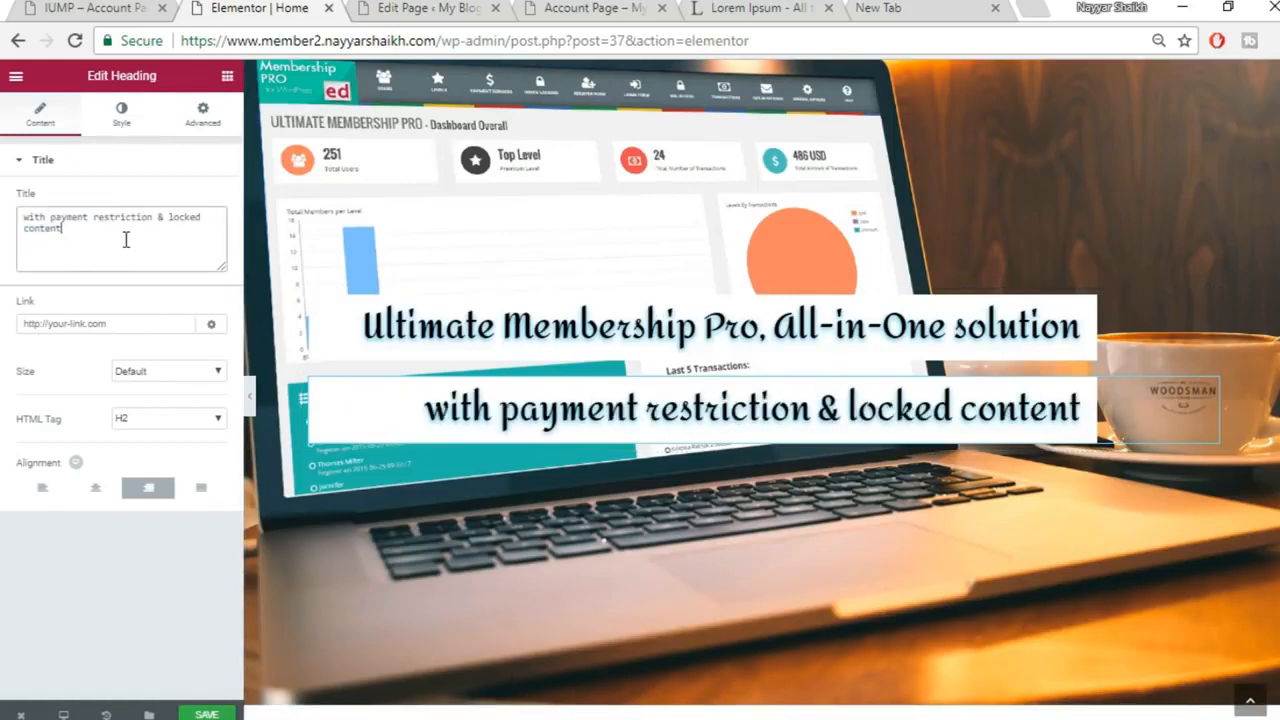
click(41, 489)
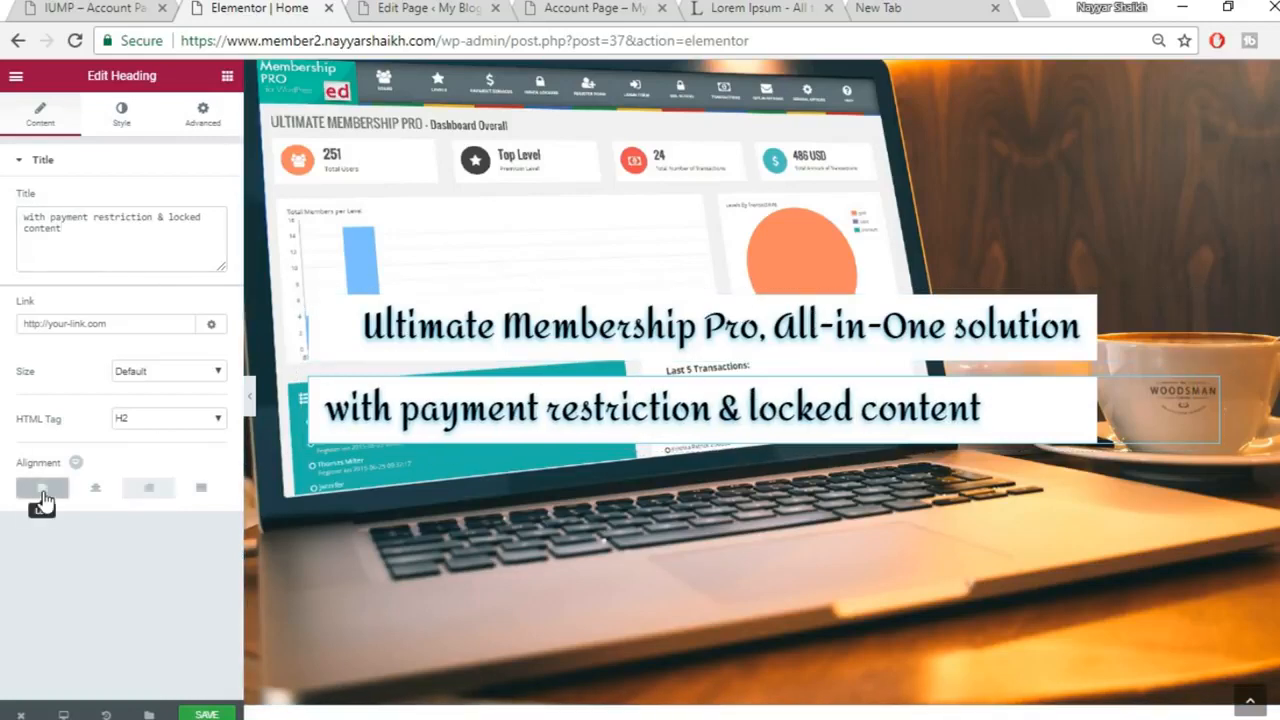
click(249, 397)
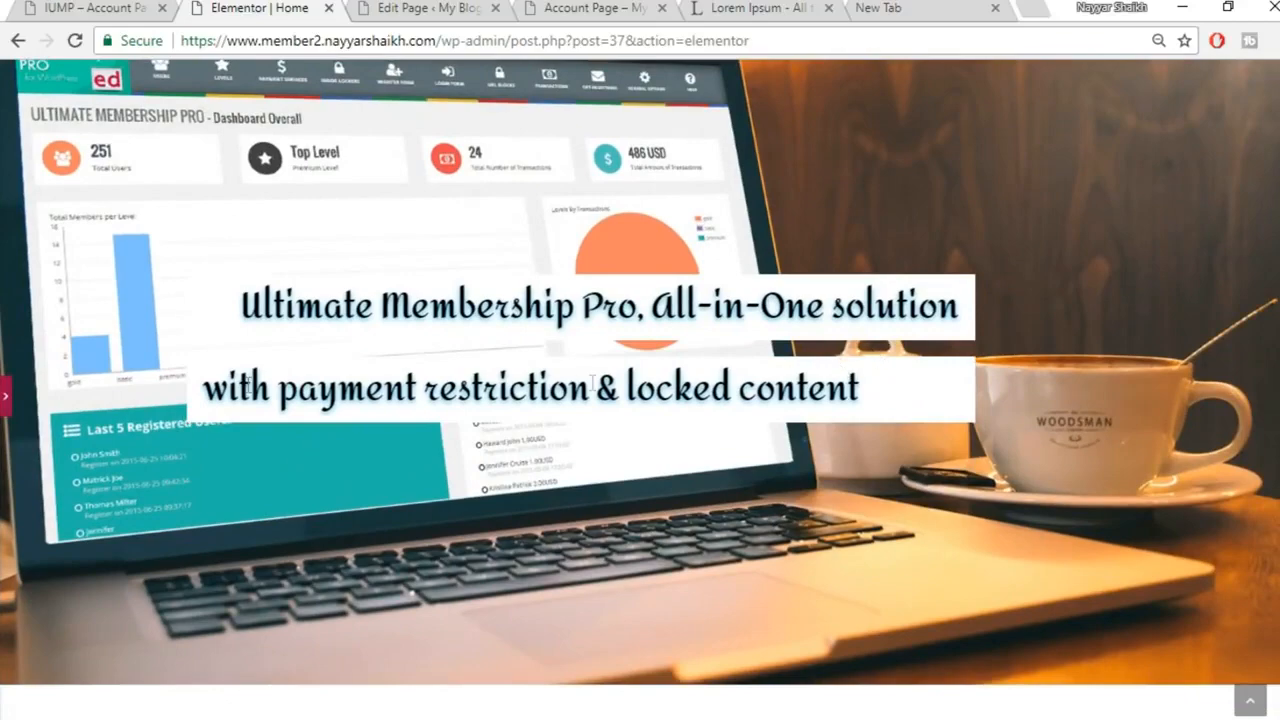
click(7, 403)
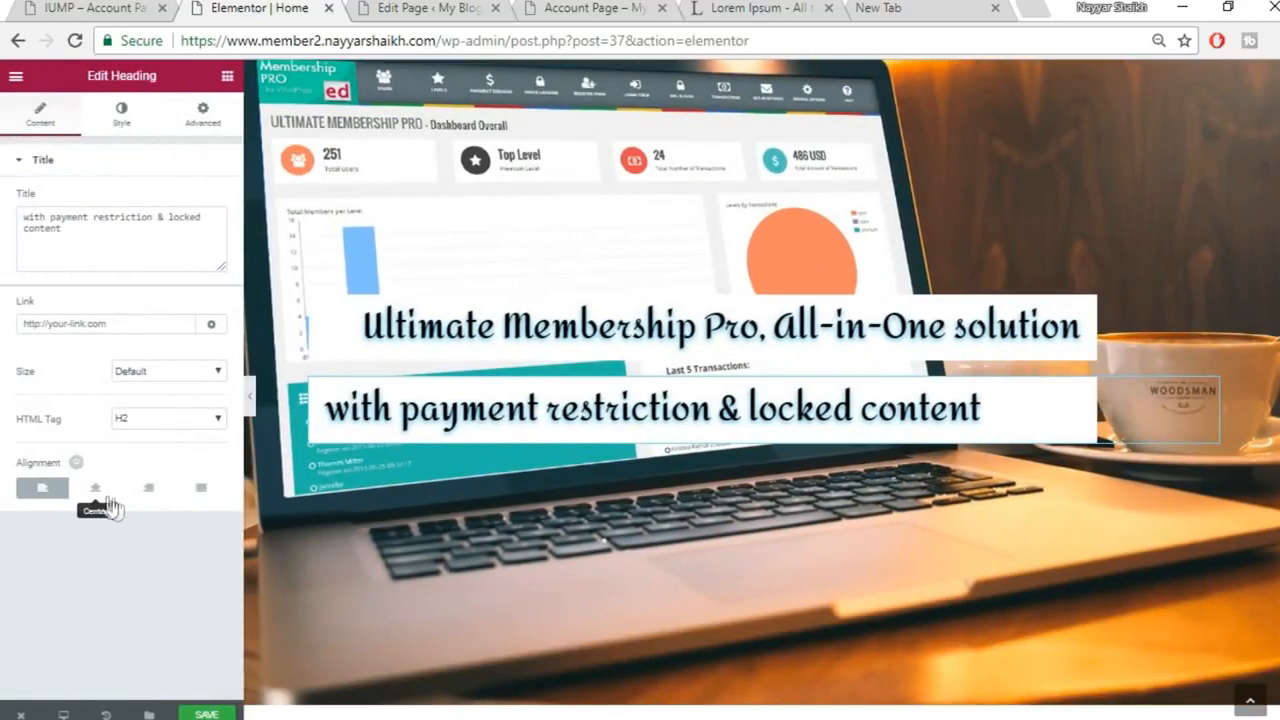
click(100, 487)
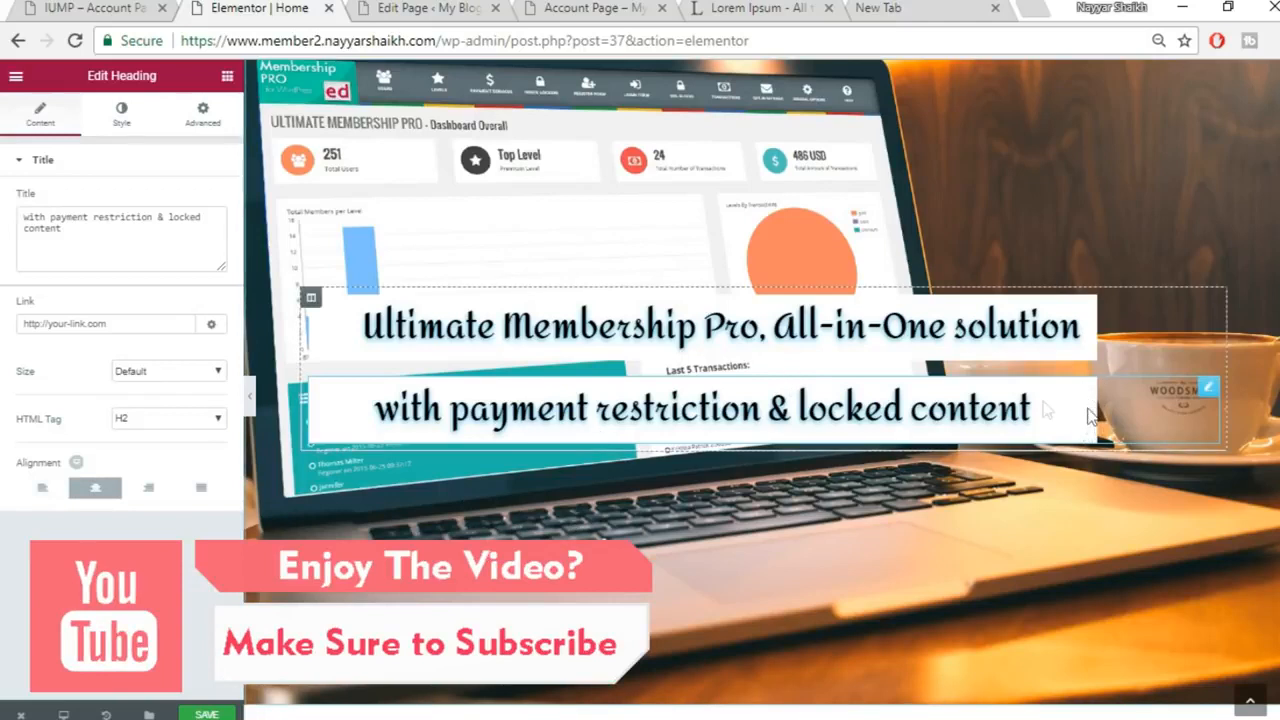
Adjust the subtitle heading's text shadow colour in its Style settings
click(121, 112)
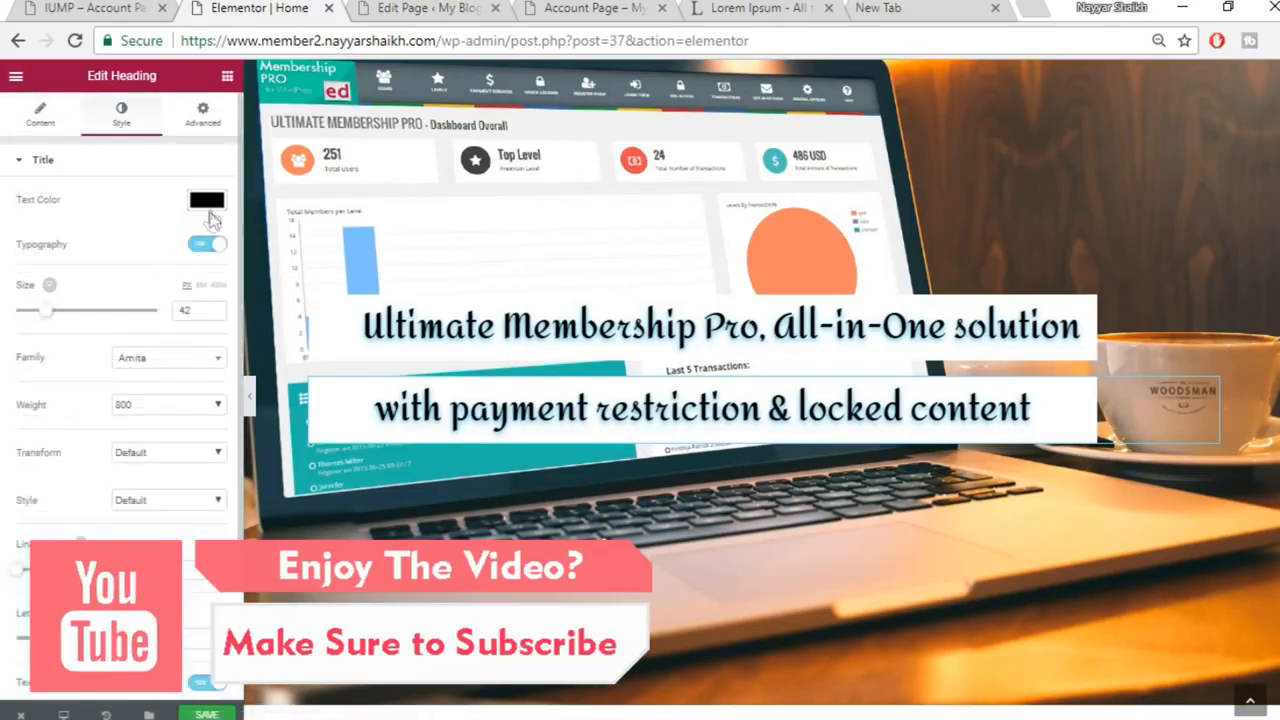
scroll(210, 300, down, 3)
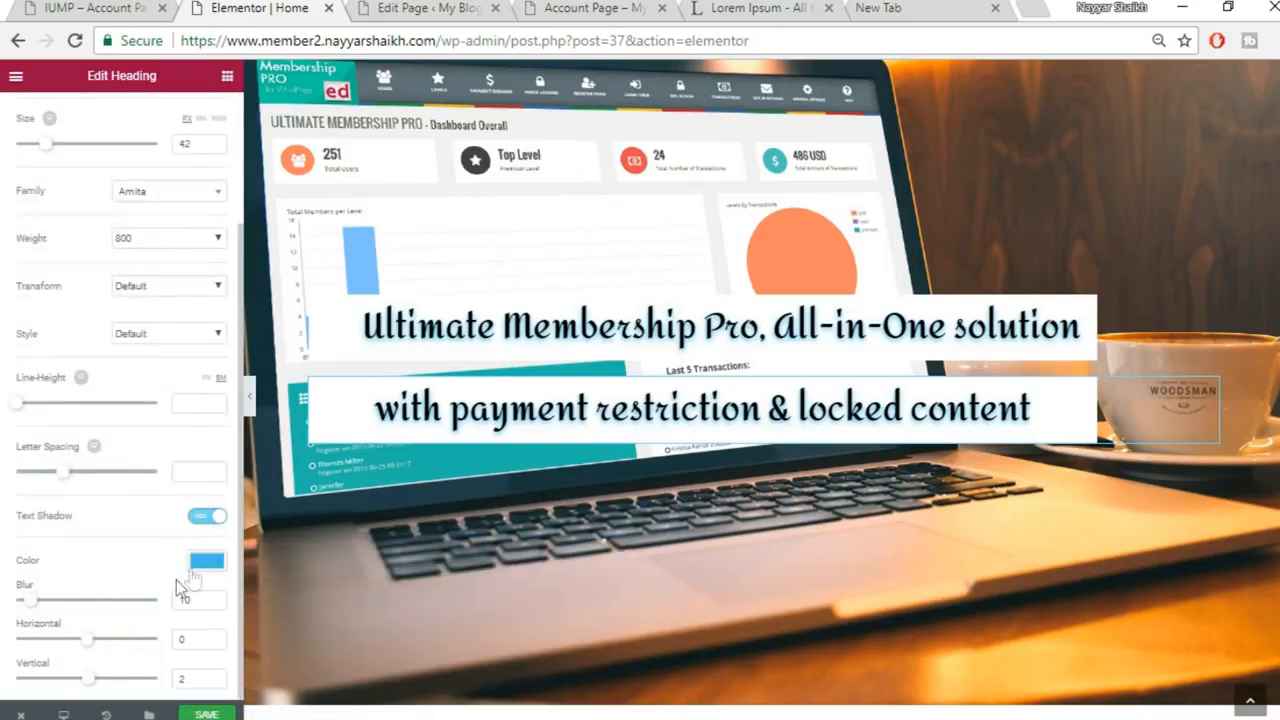
click(207, 563)
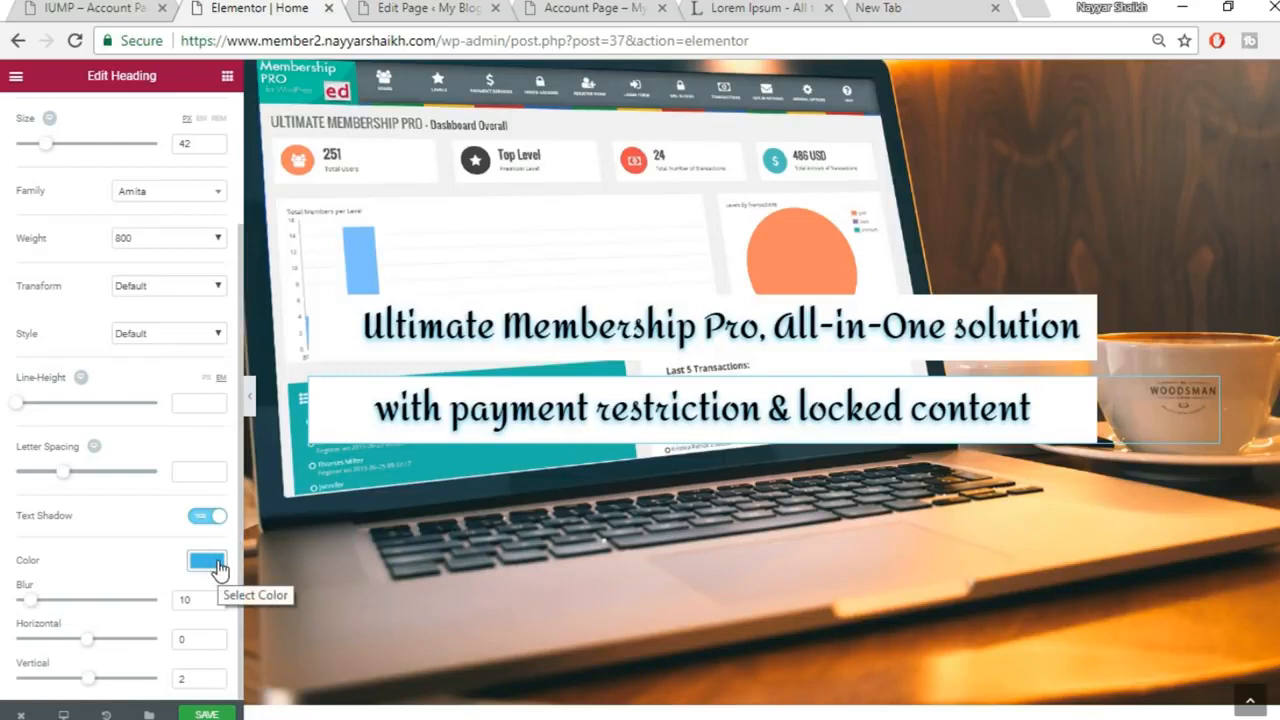
scroll(218, 568, up, 3)
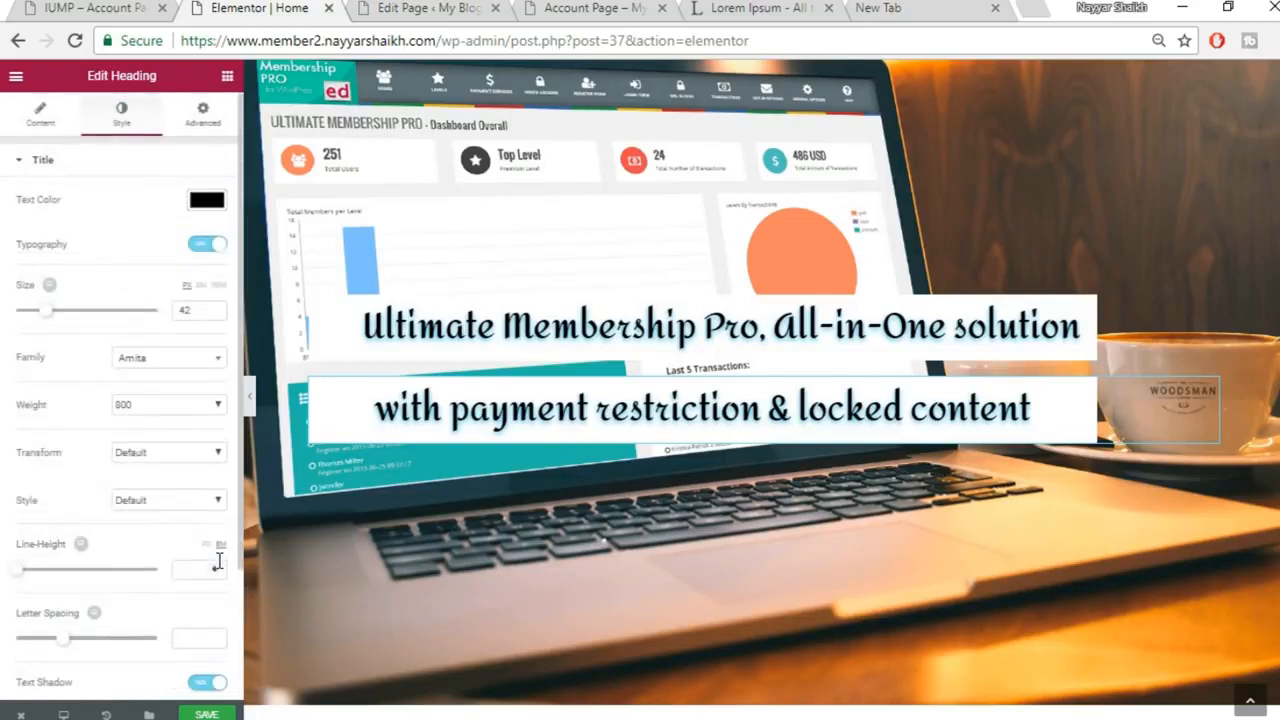
Give the subtitle box a salmon #ff686d background colour and preview it full width
click(206, 118)
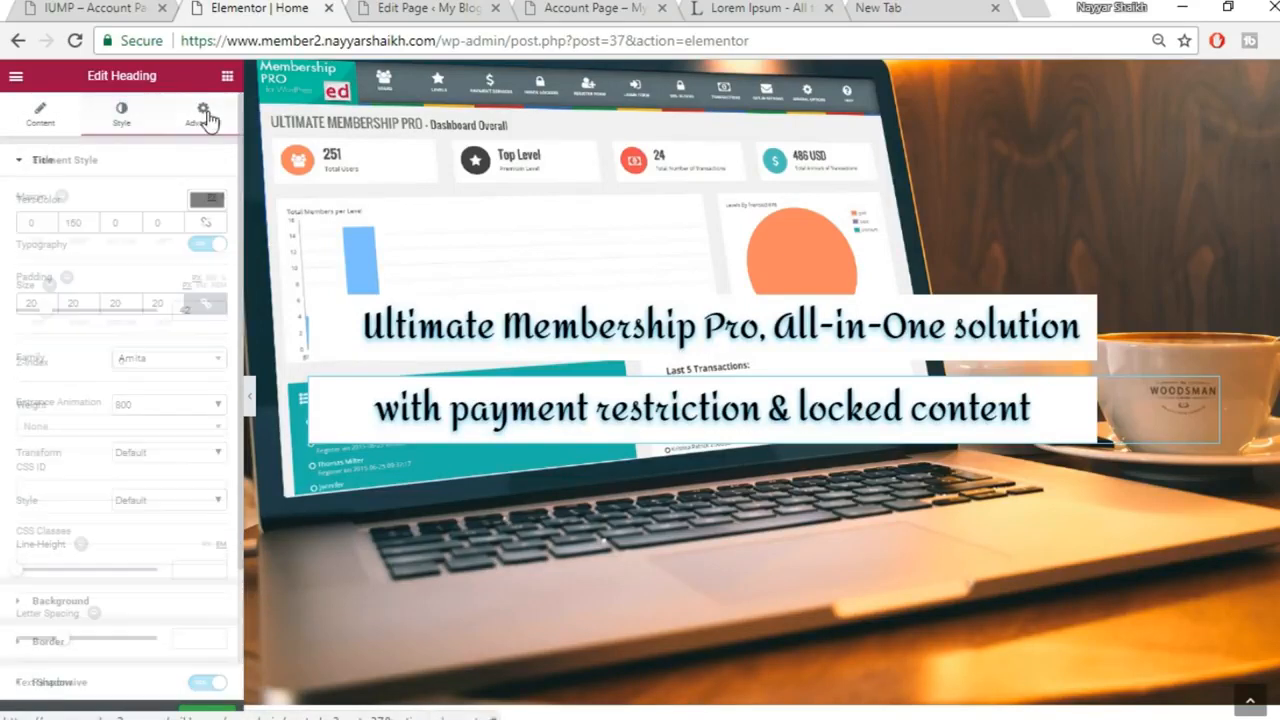
scroll(180, 354, down, 1)
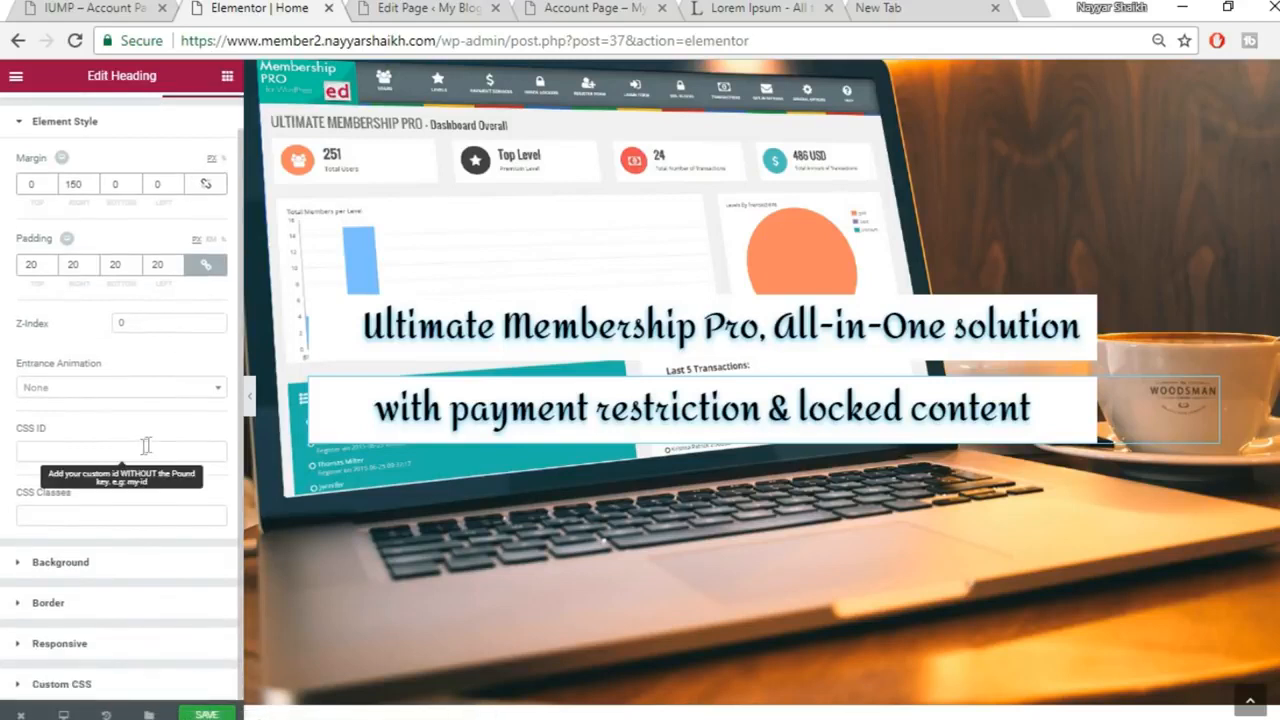
click(120, 566)
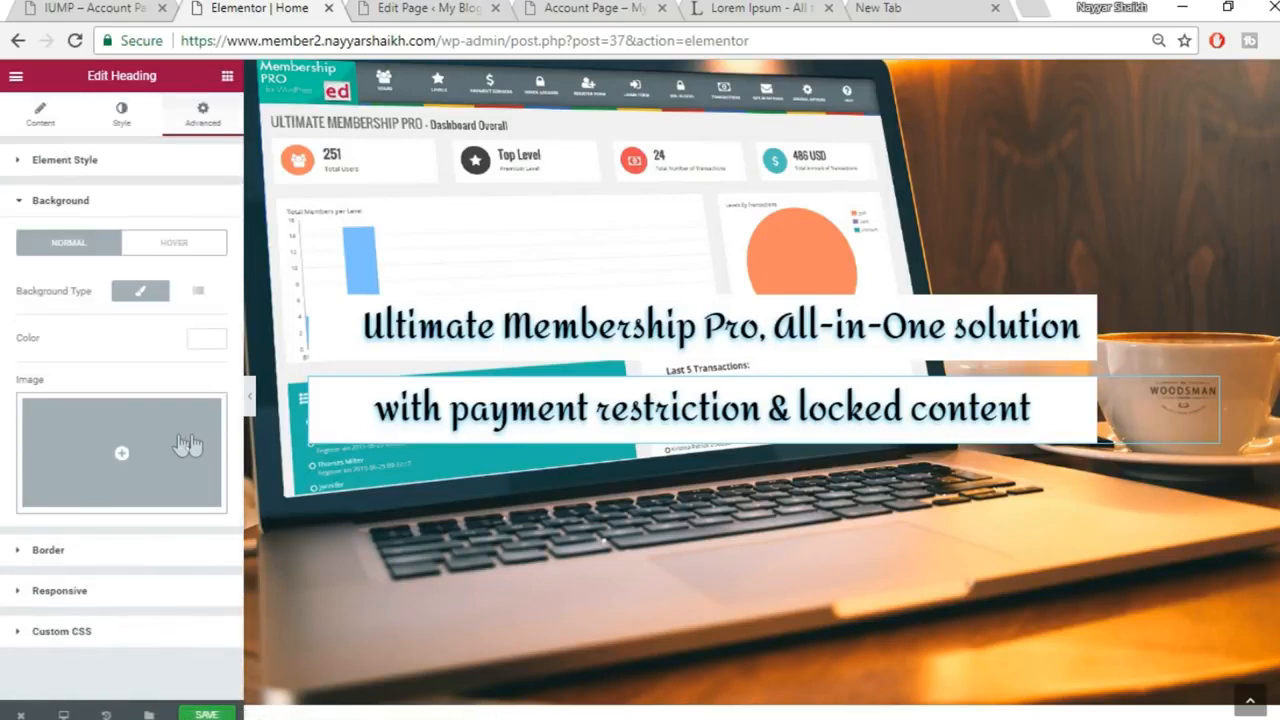
click(205, 341)
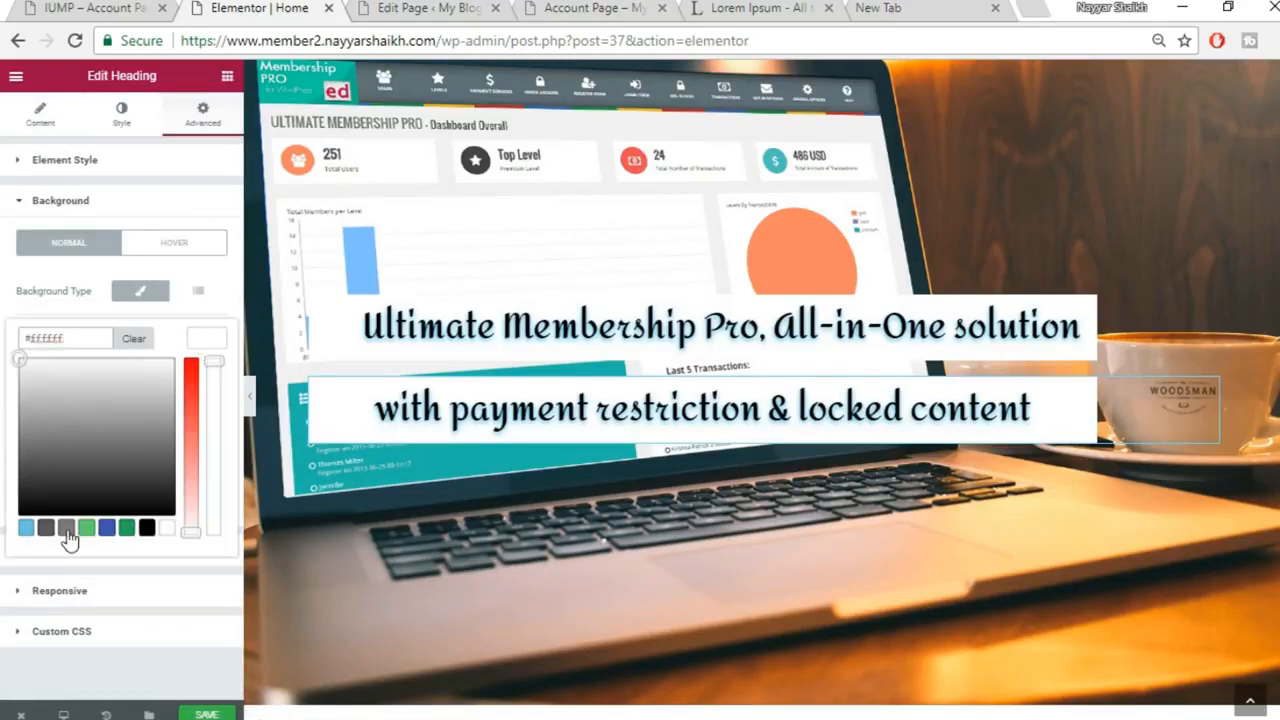
click(87, 528)
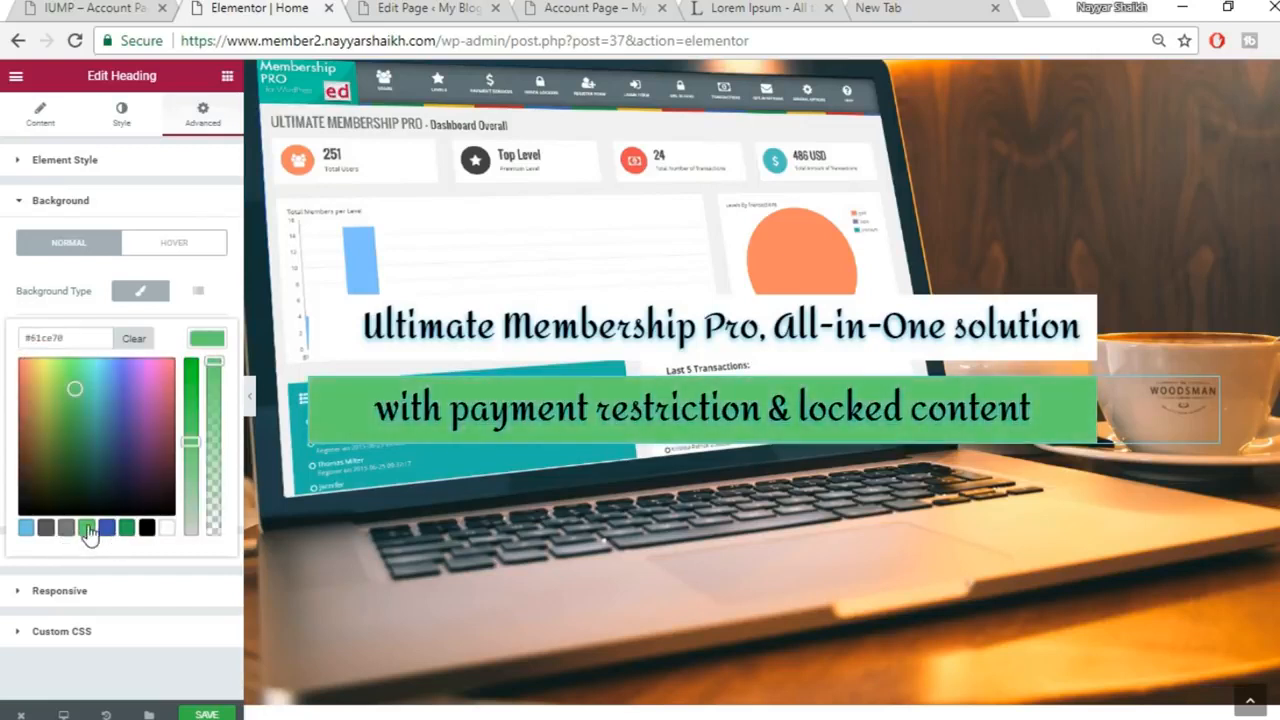
drag(159, 403, 166, 363)
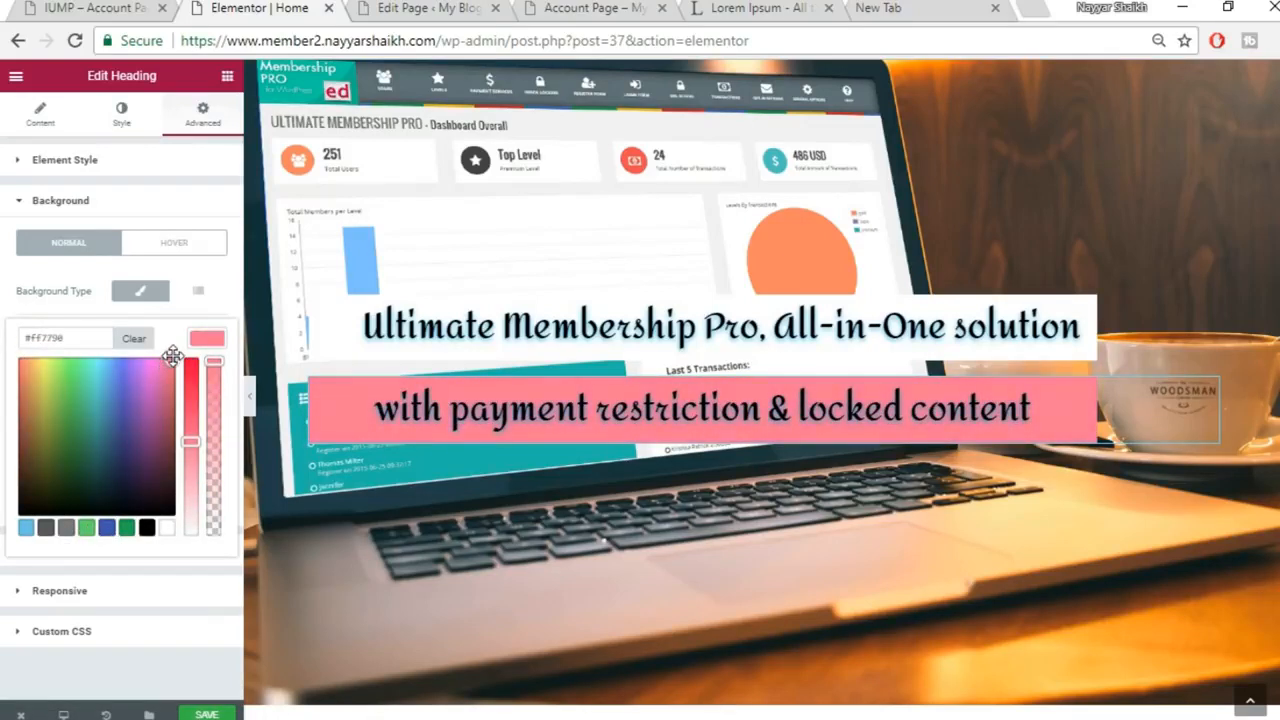
mouse_move(188, 445)
mouse_down()
mouse_move(188, 466)
mouse_move(188, 434)
mouse_up()
drag(166, 370, 61, 381)
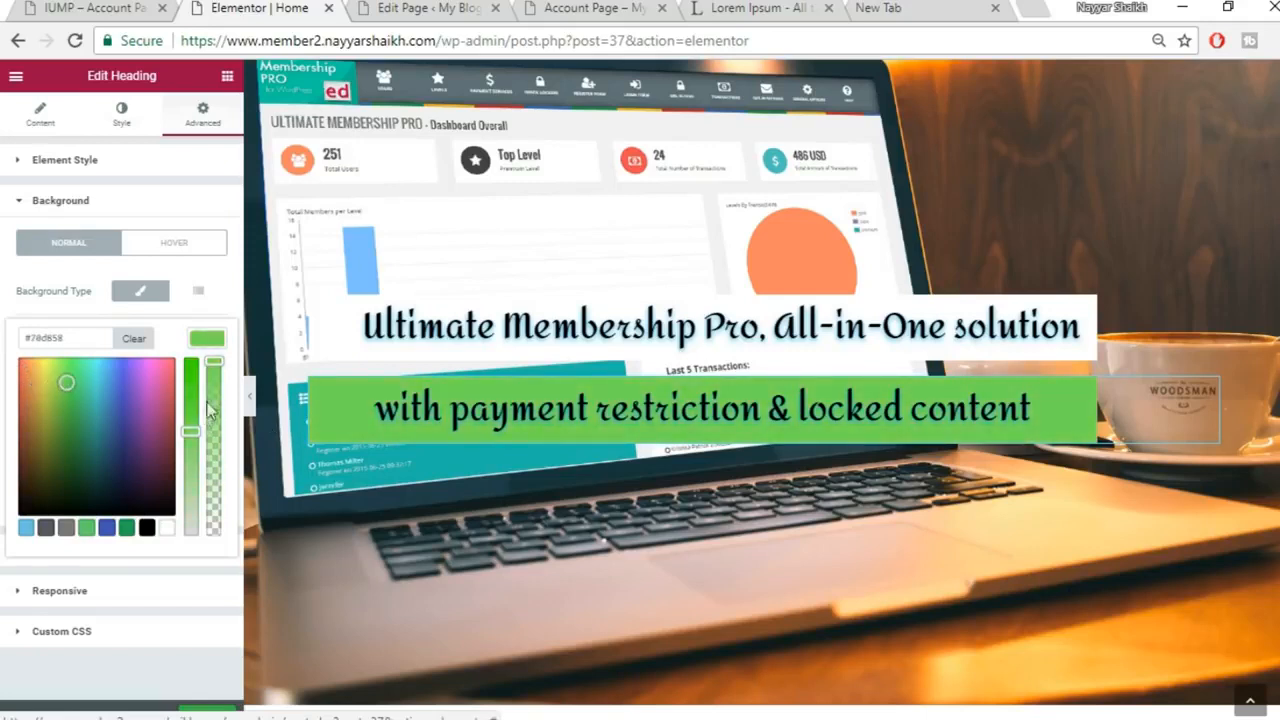
drag(155, 512, 187, 358)
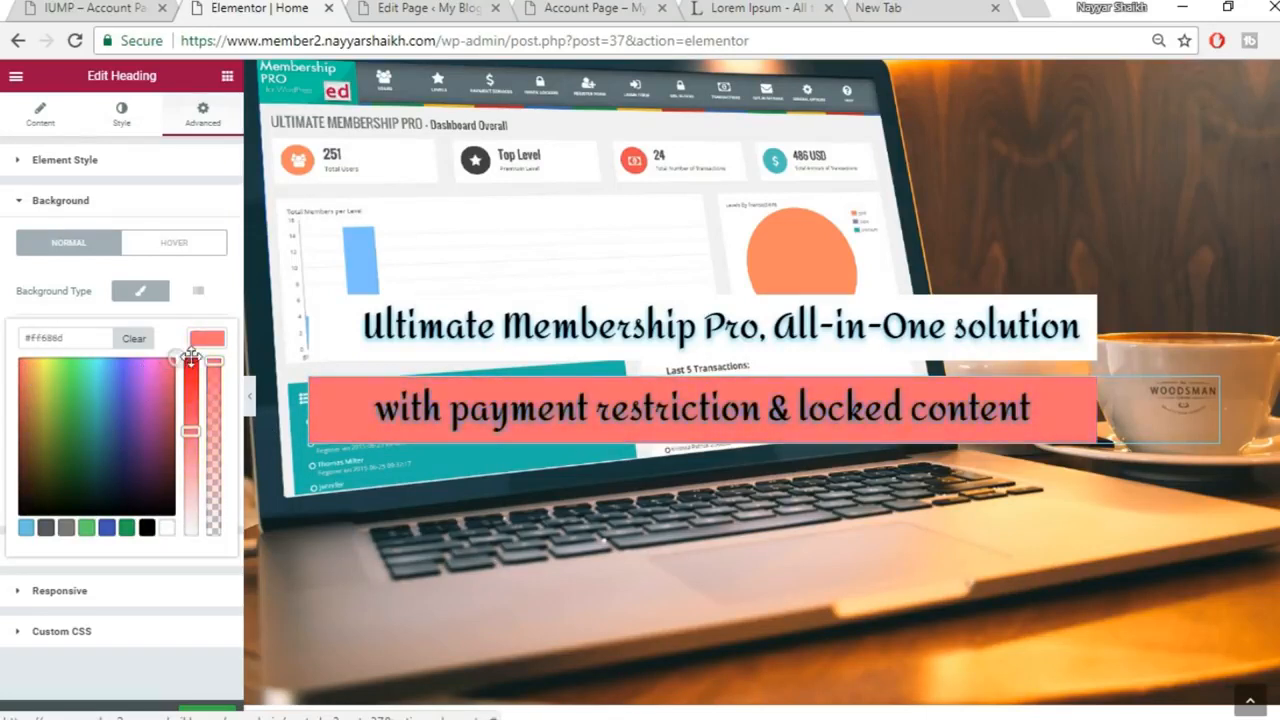
click(214, 713)
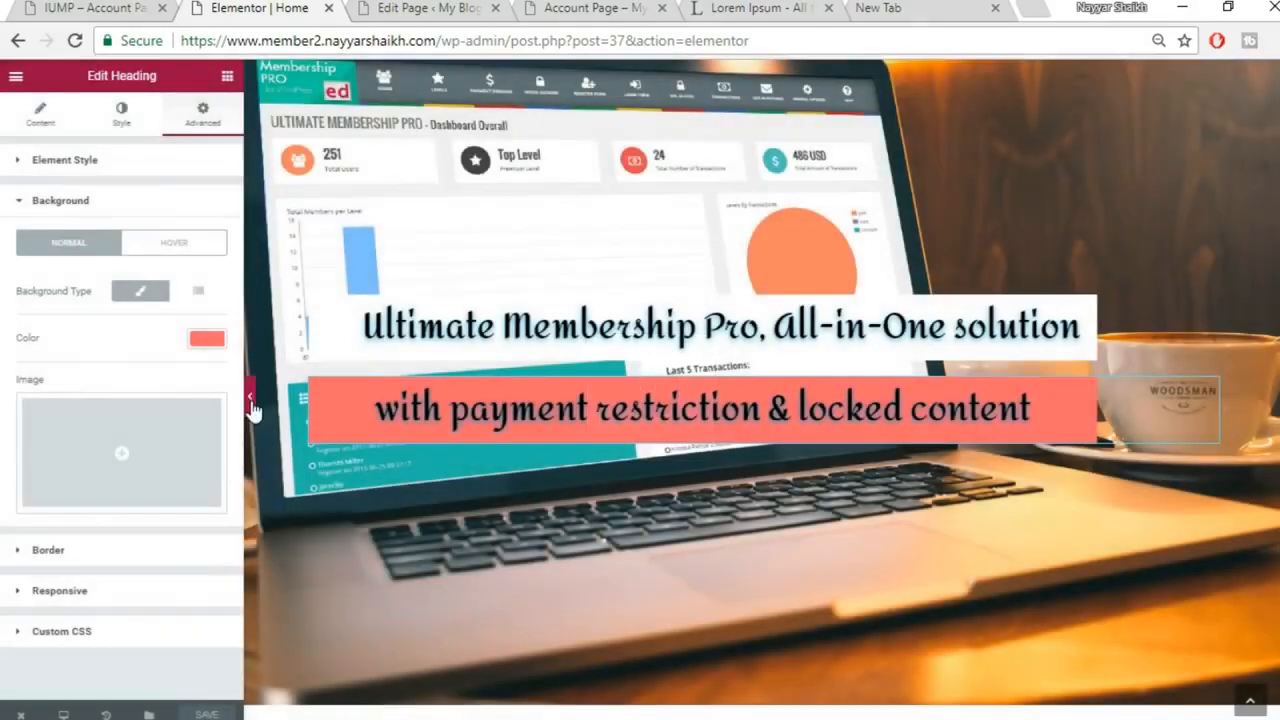
click(250, 400)
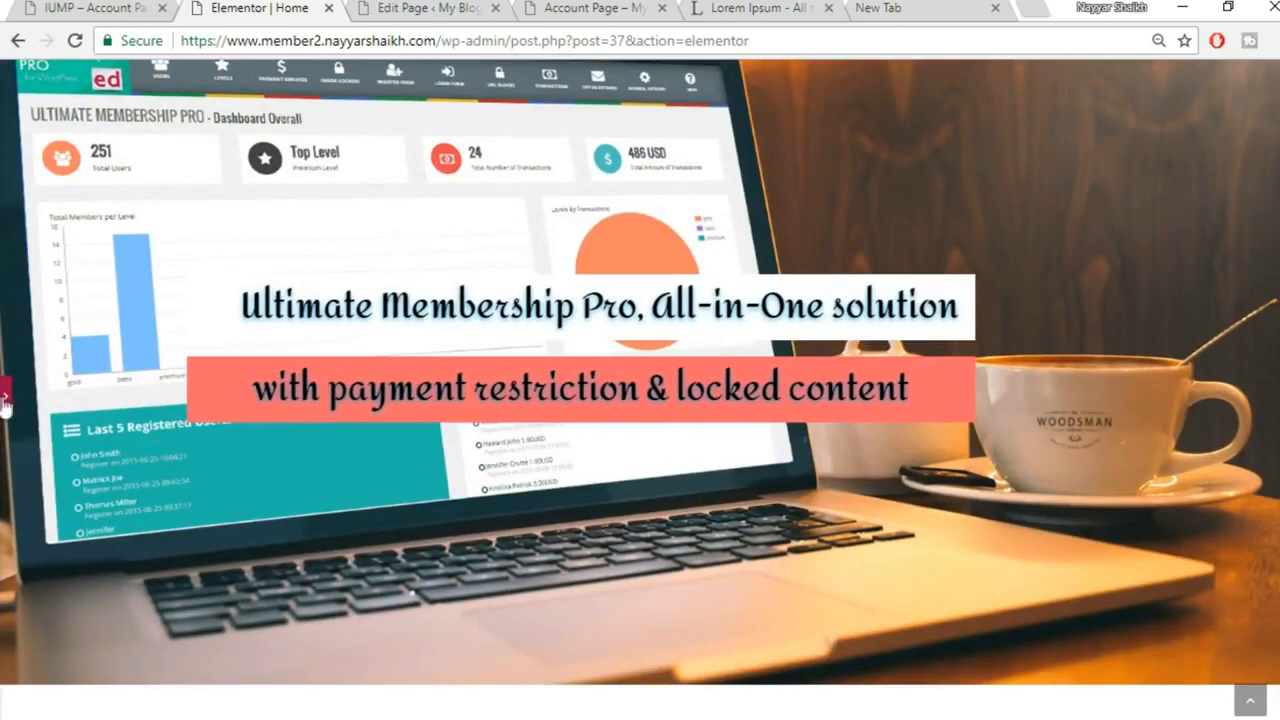
Compare with the live Membership site, then return to the editor with its panel reopened
mouse_move(520, 712)
click(625, 650)
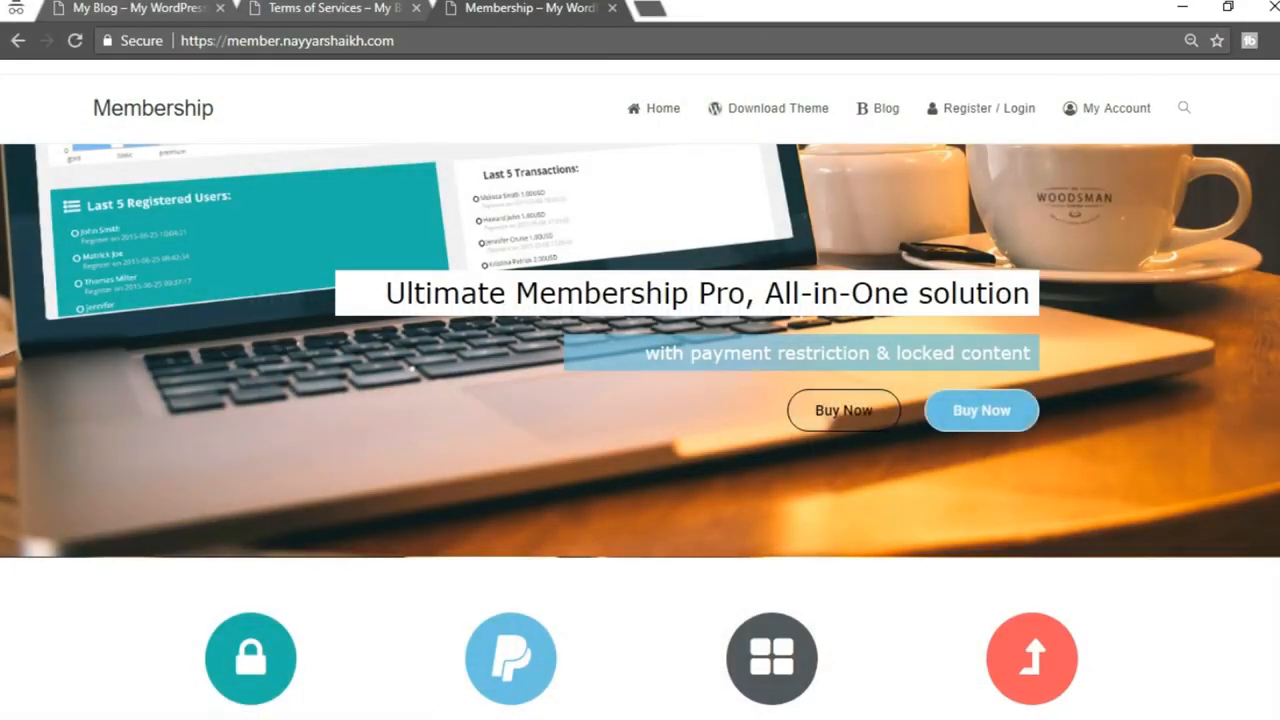
mouse_move(527, 715)
click(405, 640)
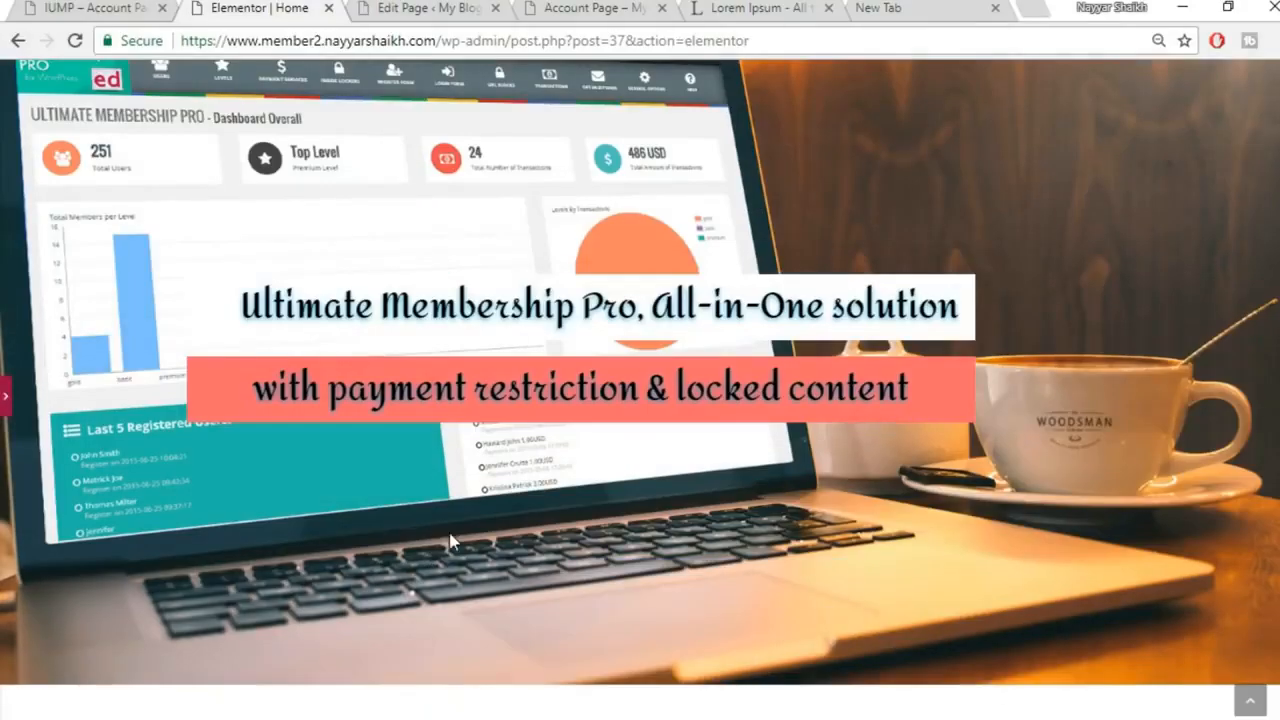
click(5, 402)
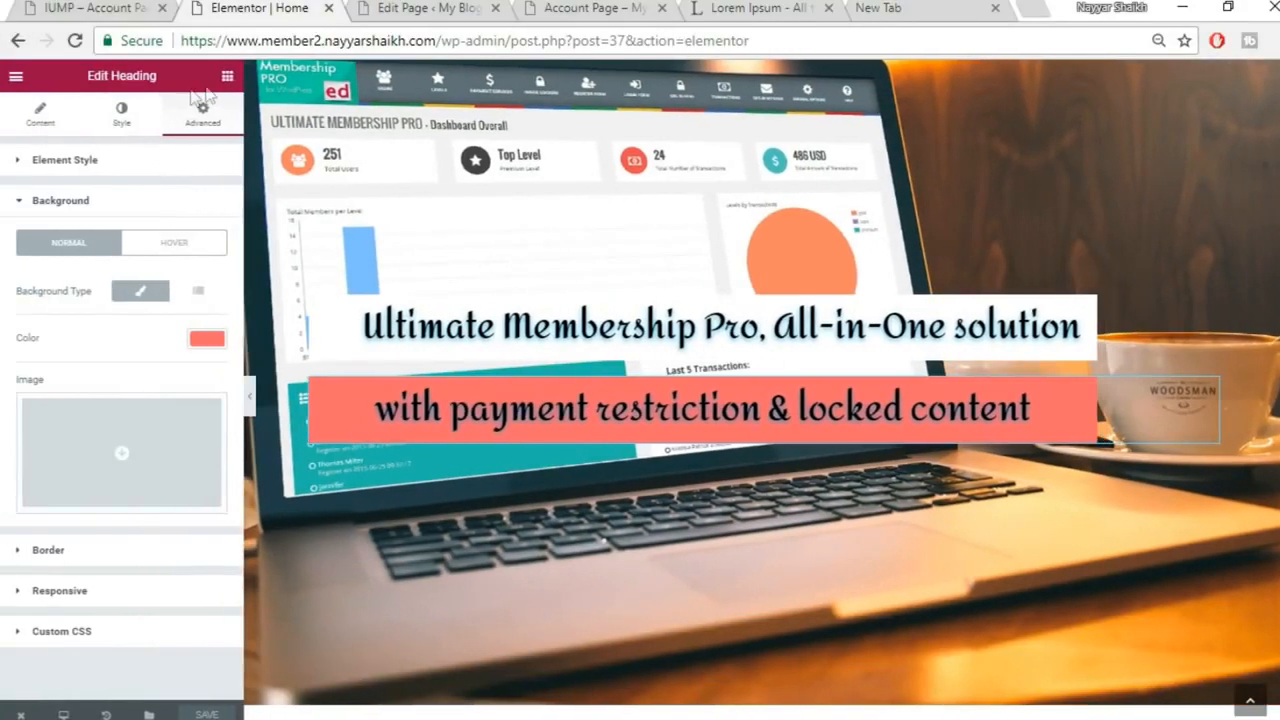
Add a Button widget below the subtitle heading and reset the browser zoom to 100%
click(227, 78)
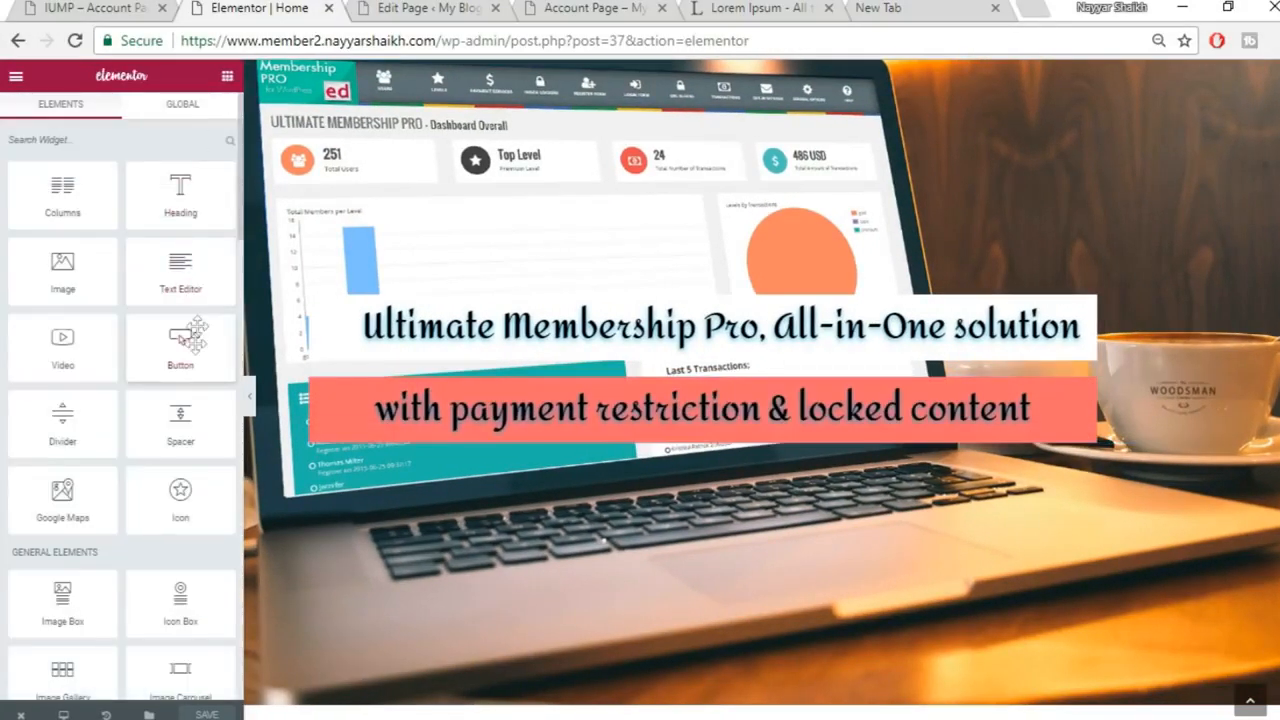
drag(178, 338, 697, 432)
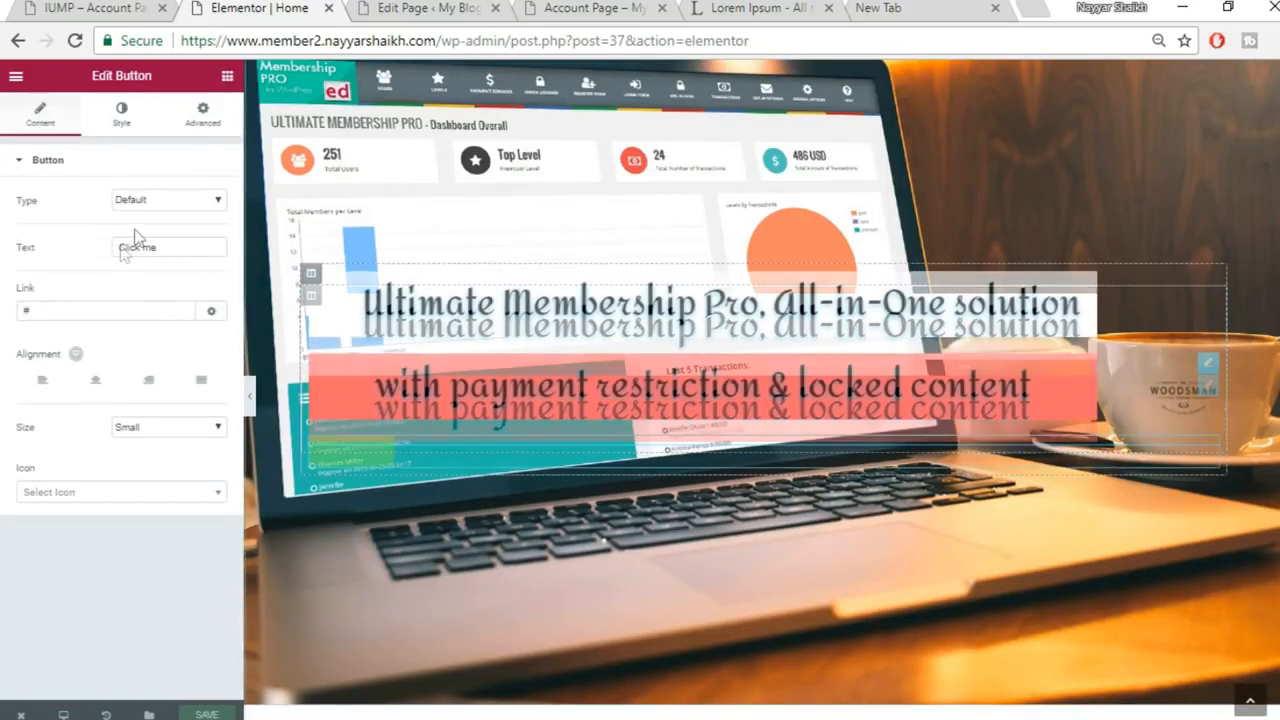
click(1270, 40)
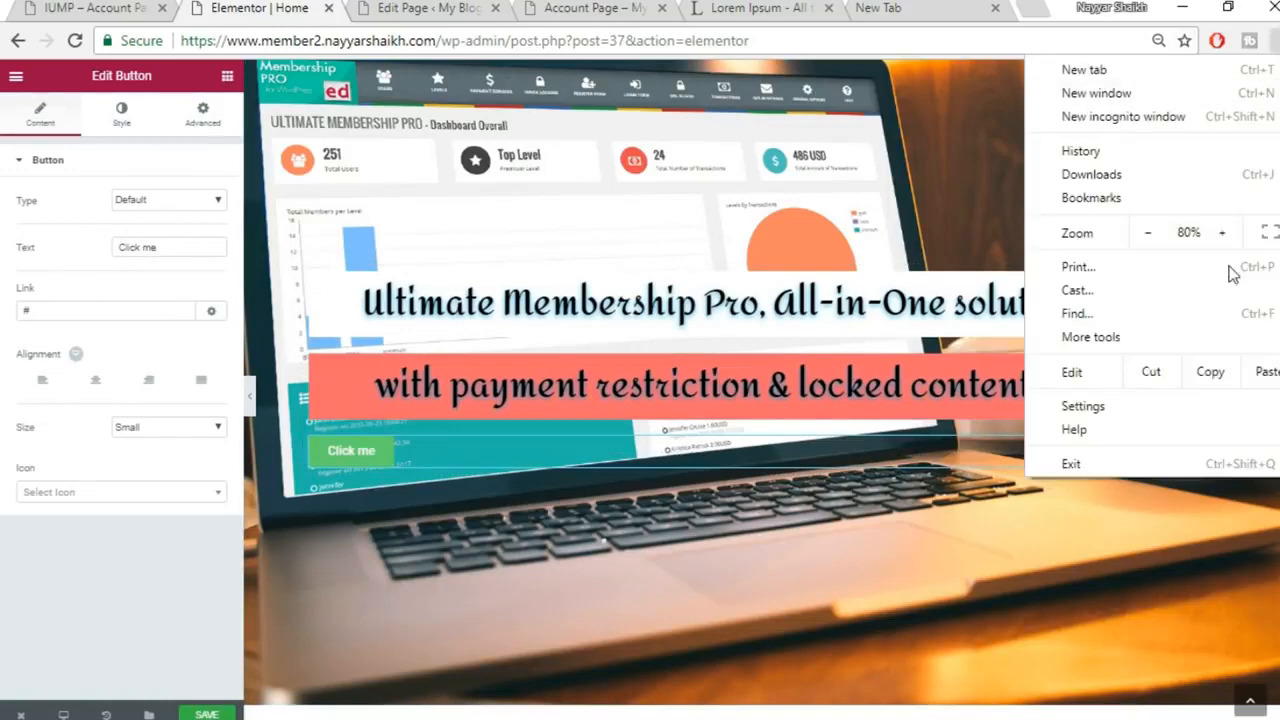
click(1221, 233)
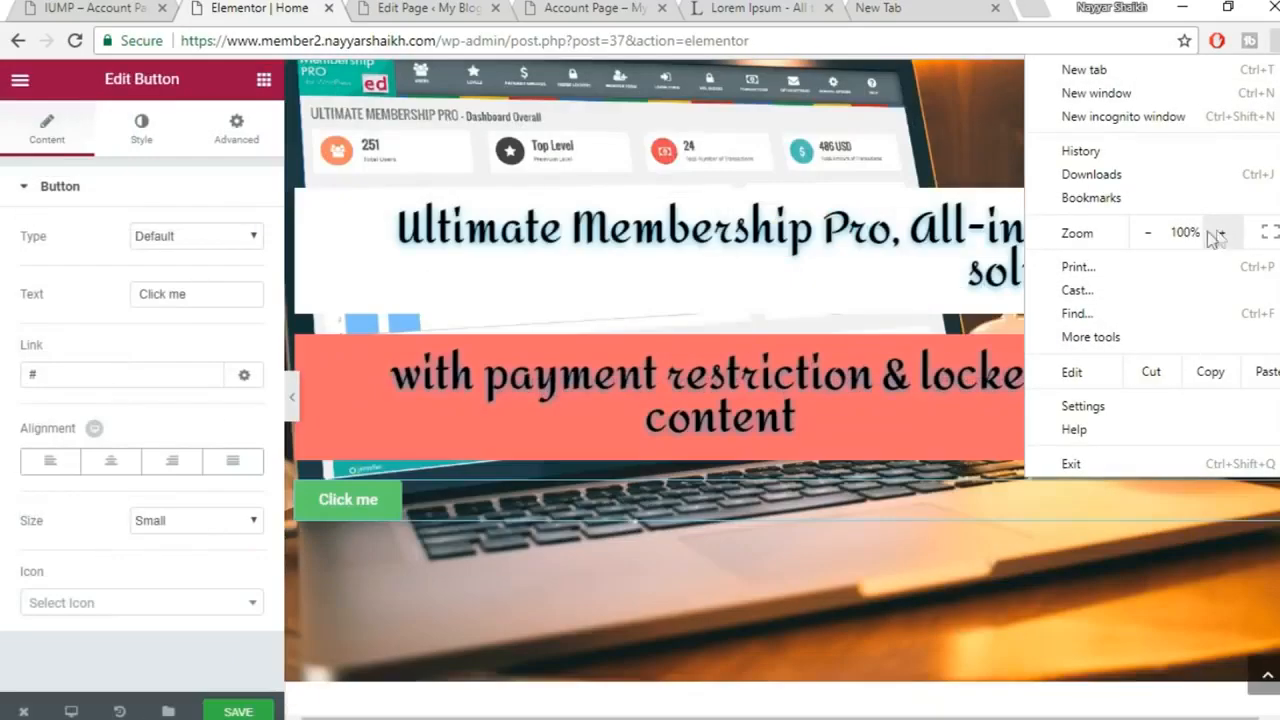
click(680, 370)
click(680, 375)
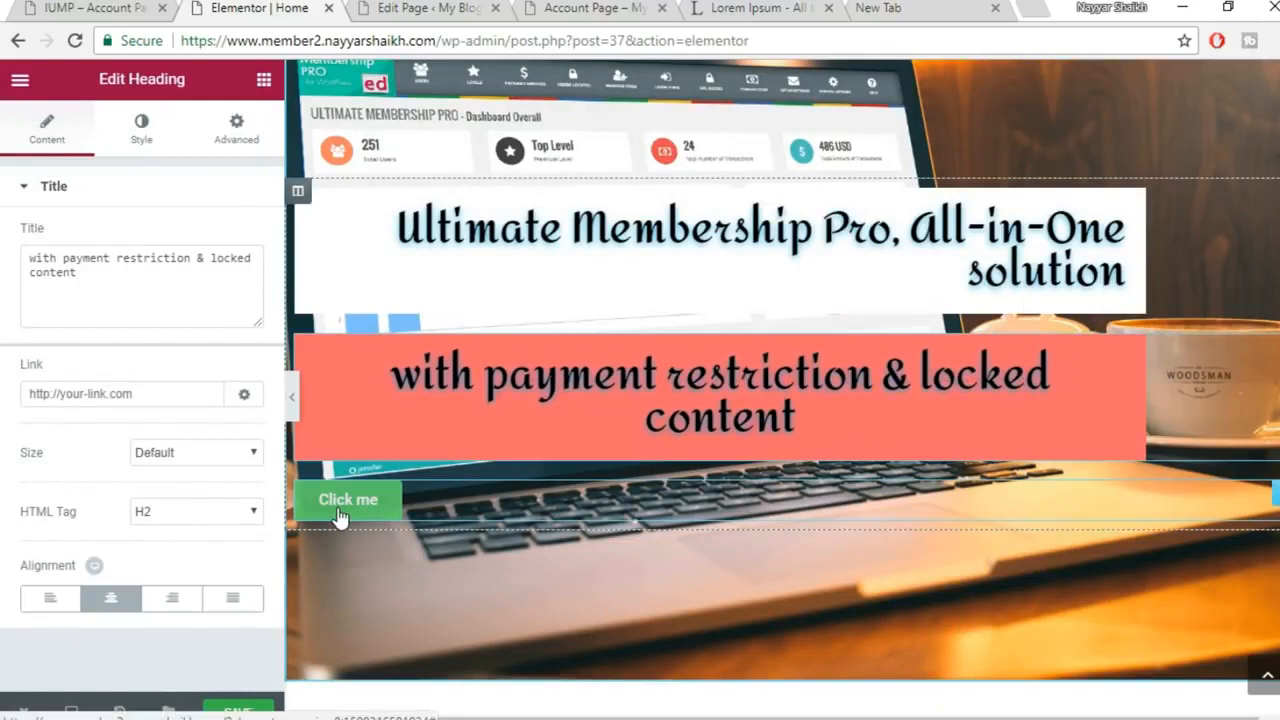
Make the button right-aligned, Medium size, labelled 'BUY NOW', then view the live Membership site
click(340, 510)
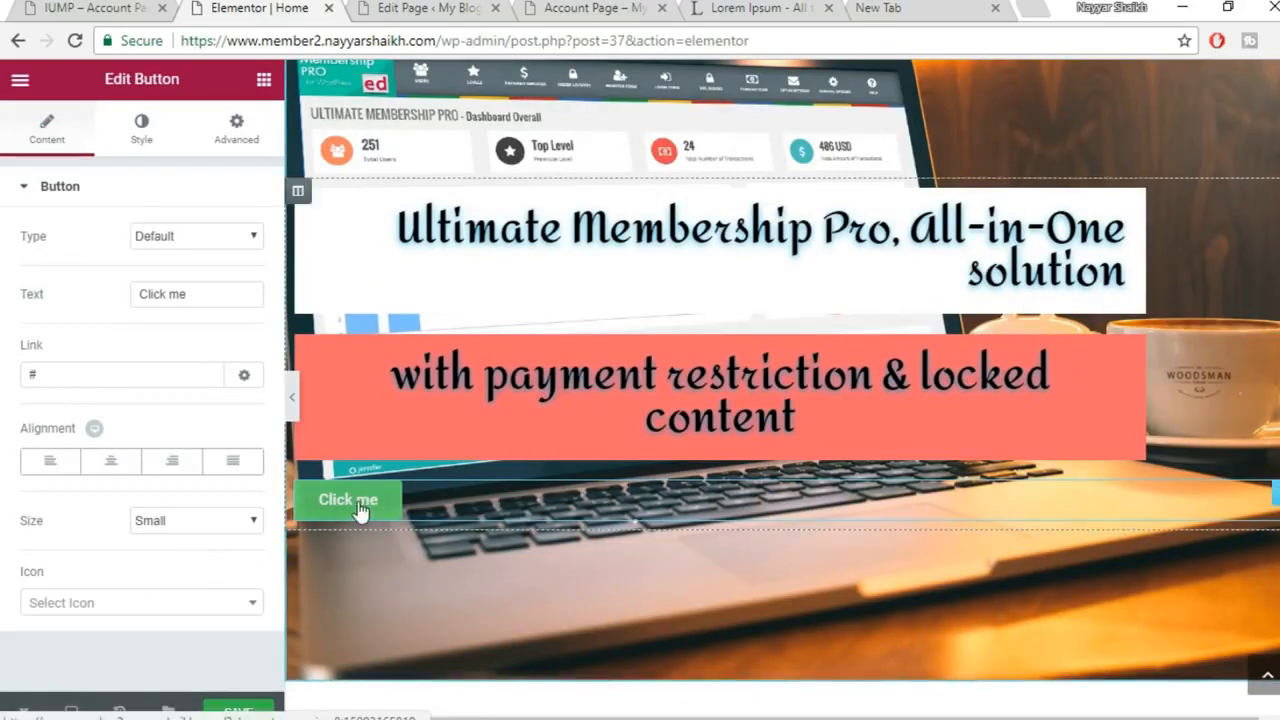
click(171, 460)
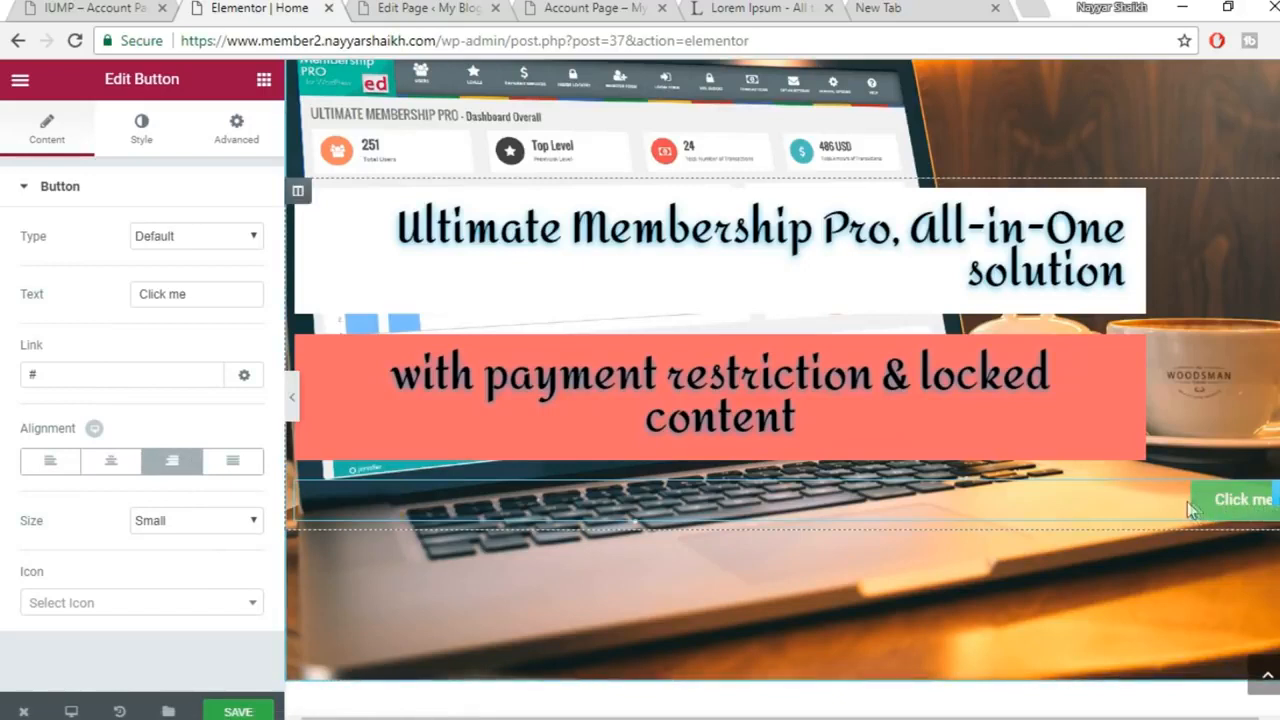
click(160, 518)
click(160, 573)
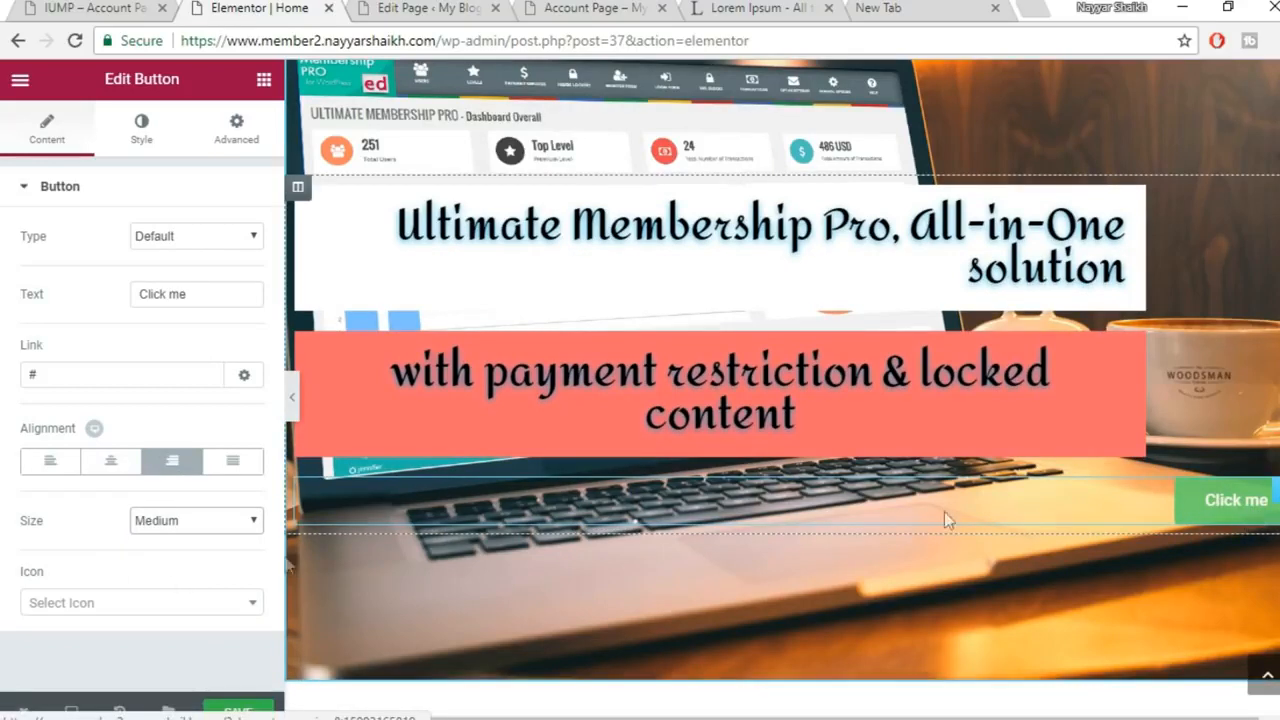
drag(206, 292, 68, 295)
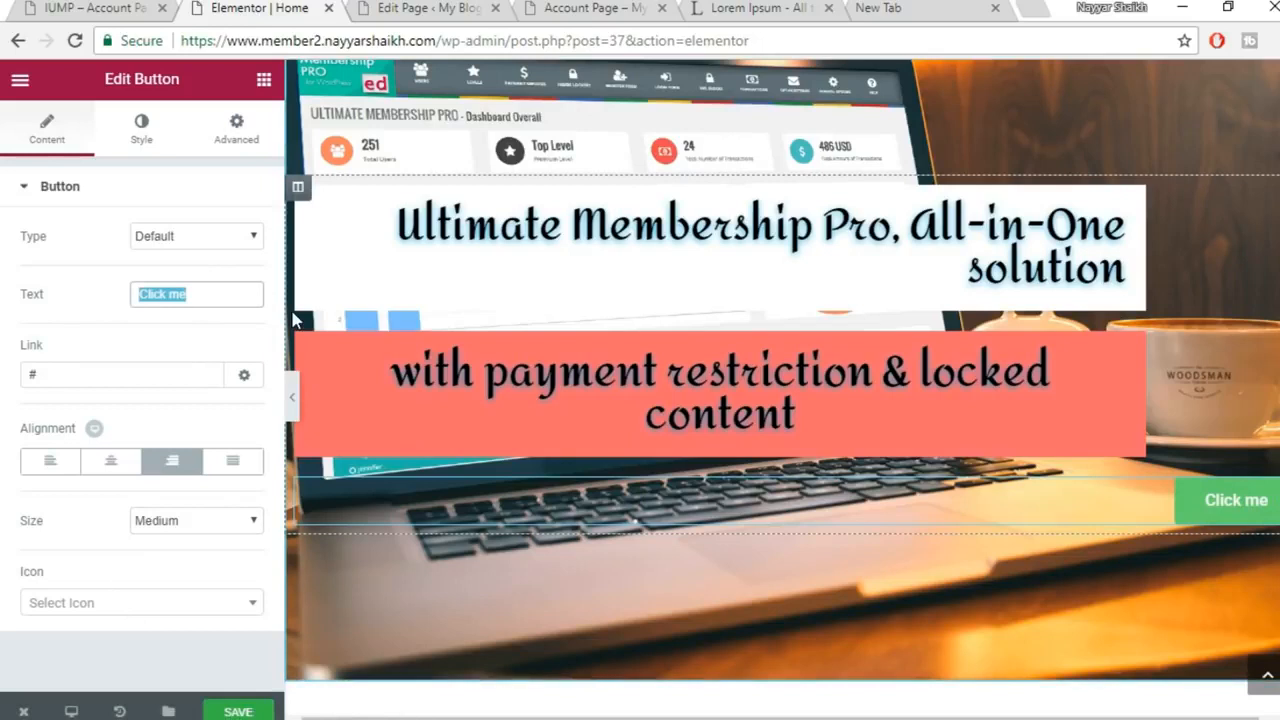
text(BUY )
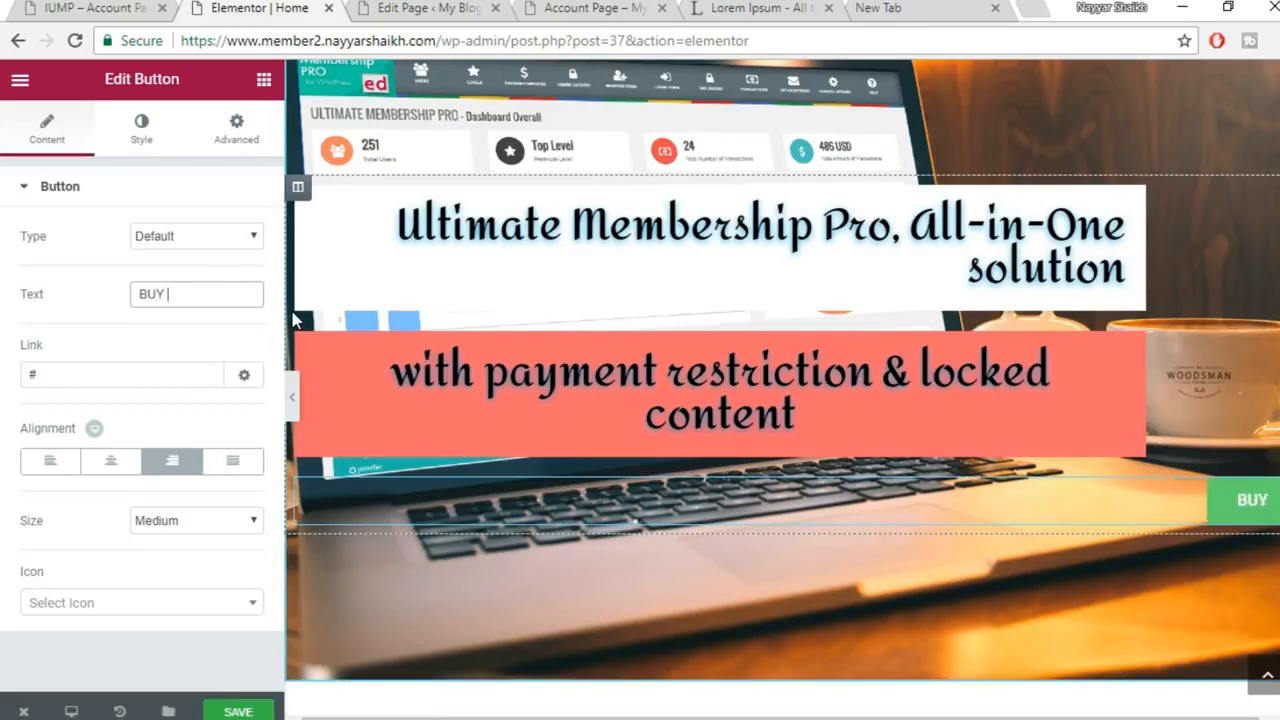
text(NOW)
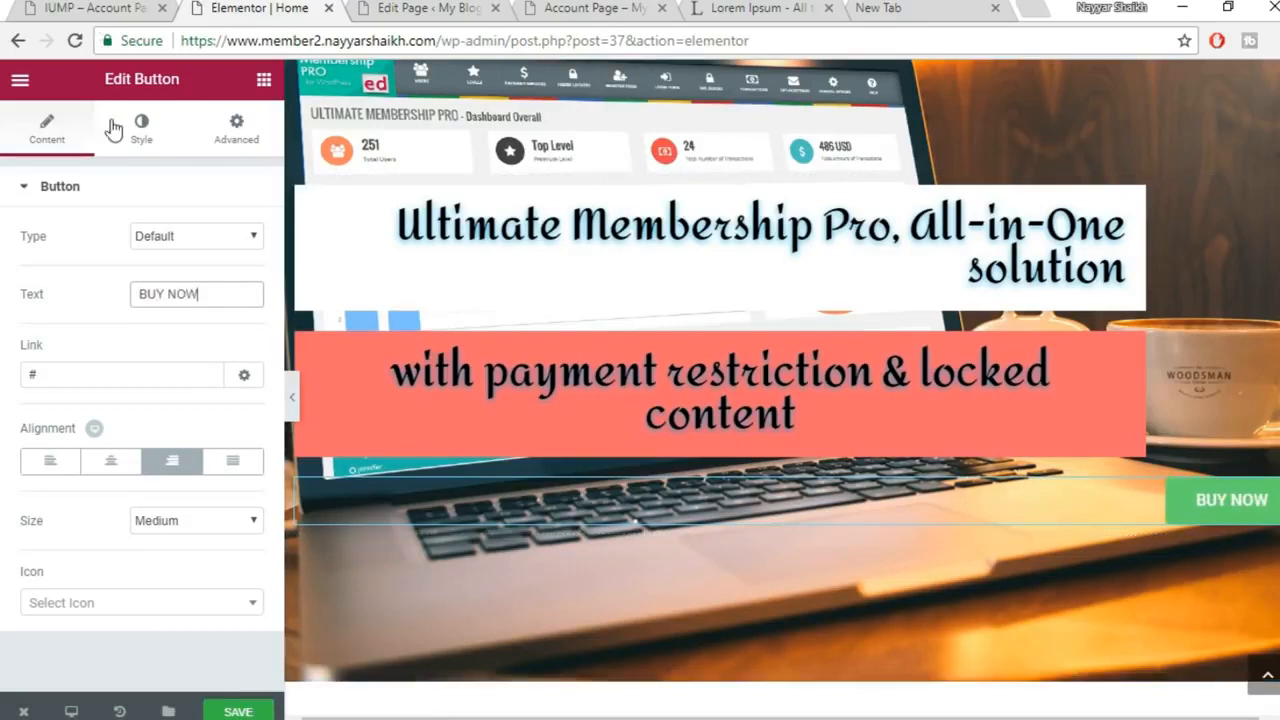
click(143, 135)
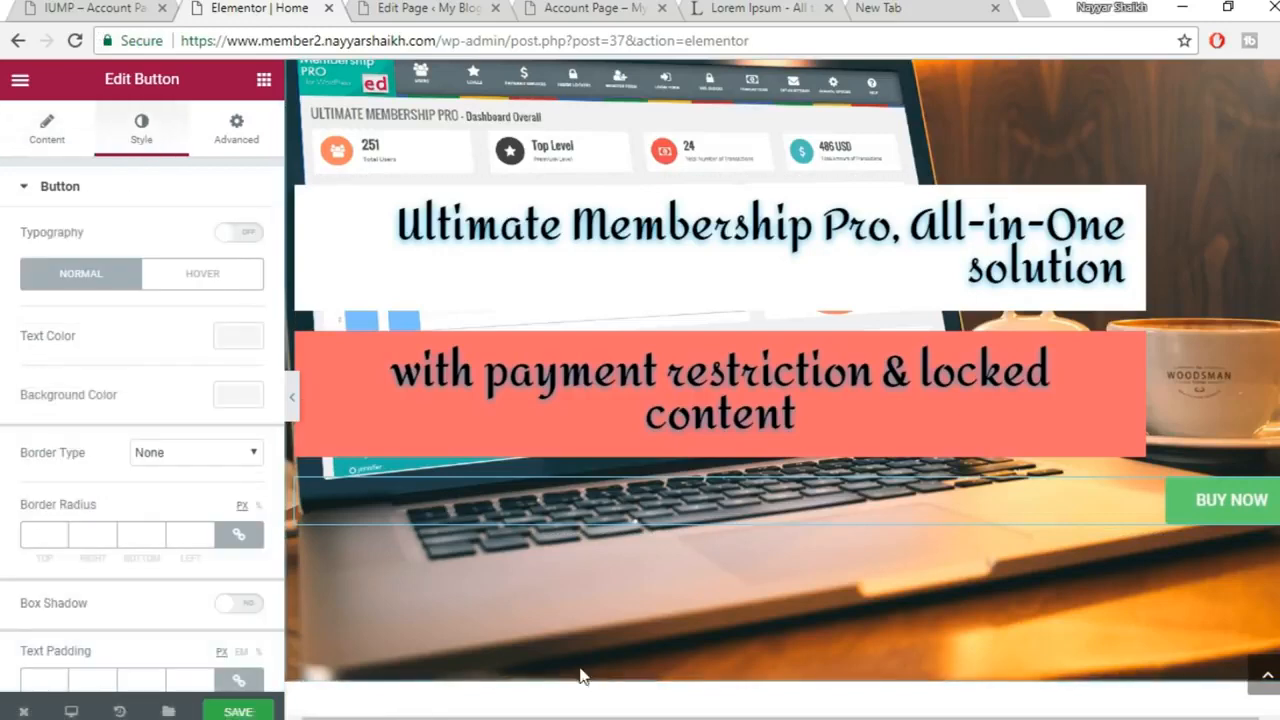
mouse_move(580, 710)
click(790, 603)
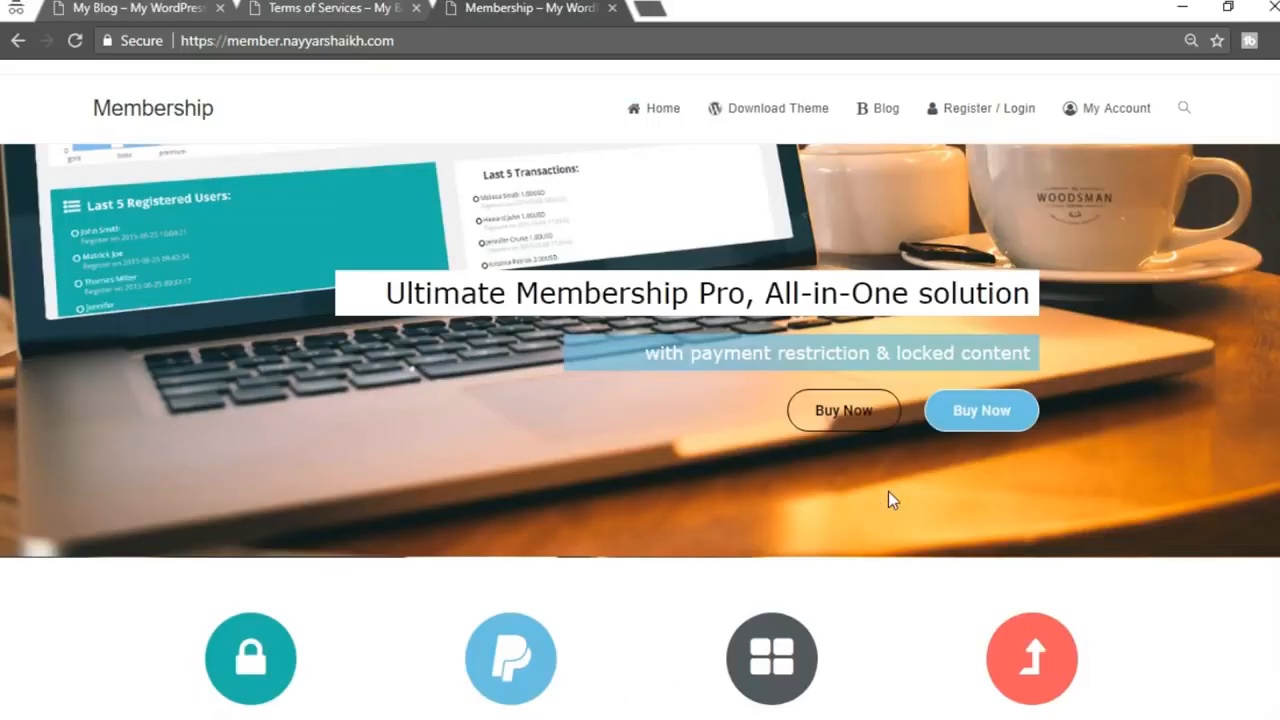
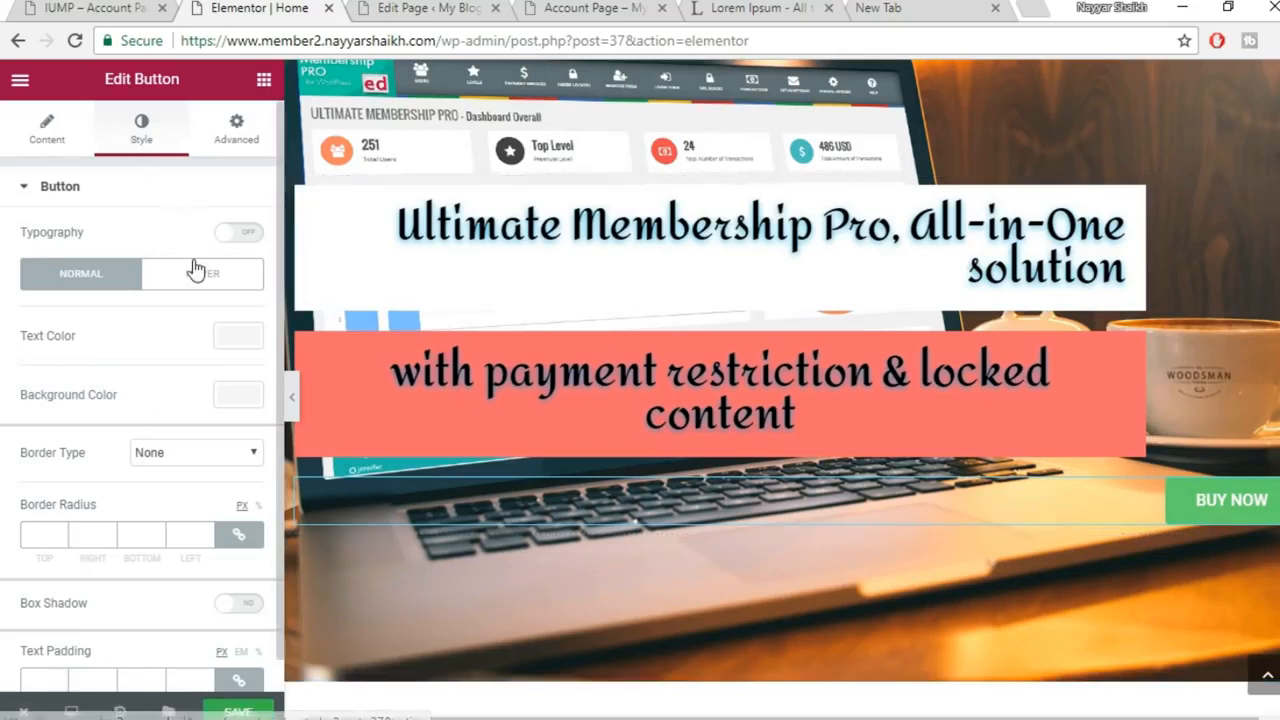
Make the BUY NOW button's background fully transparent (alpha 0) and its text black
scroll(230, 330, down, 1)
click(240, 362)
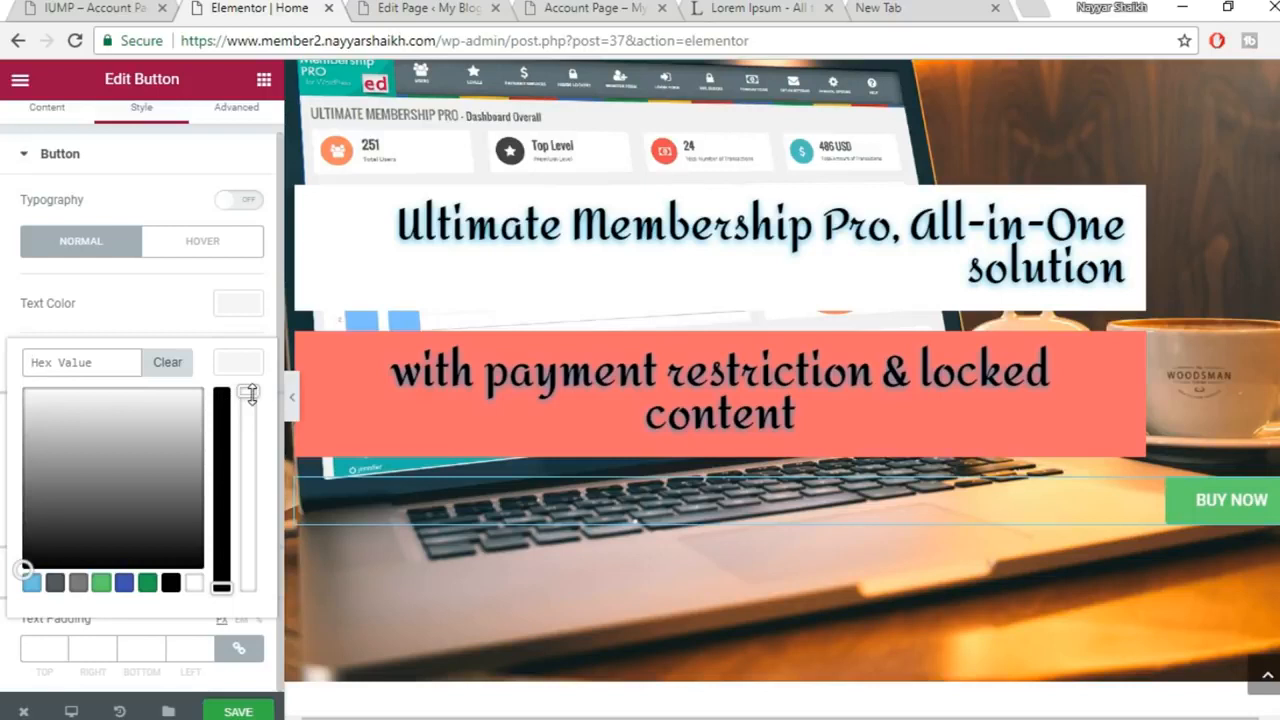
drag(248, 393, 248, 588)
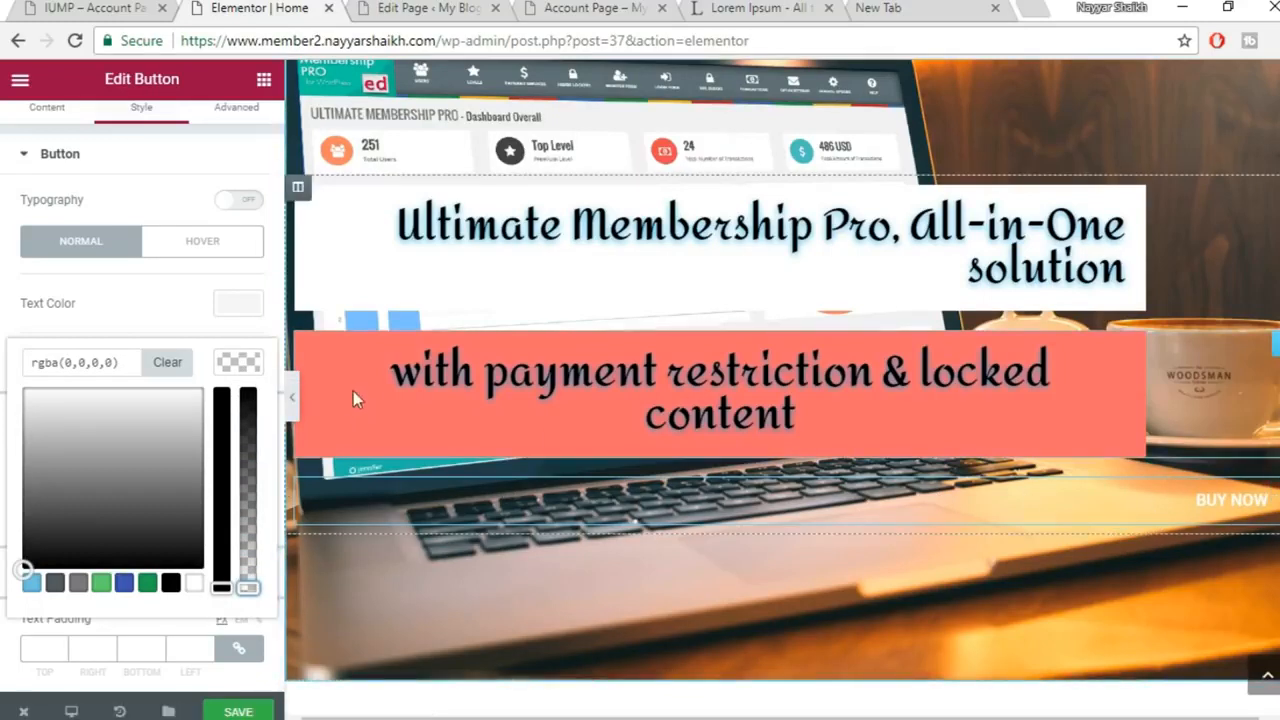
click(222, 367)
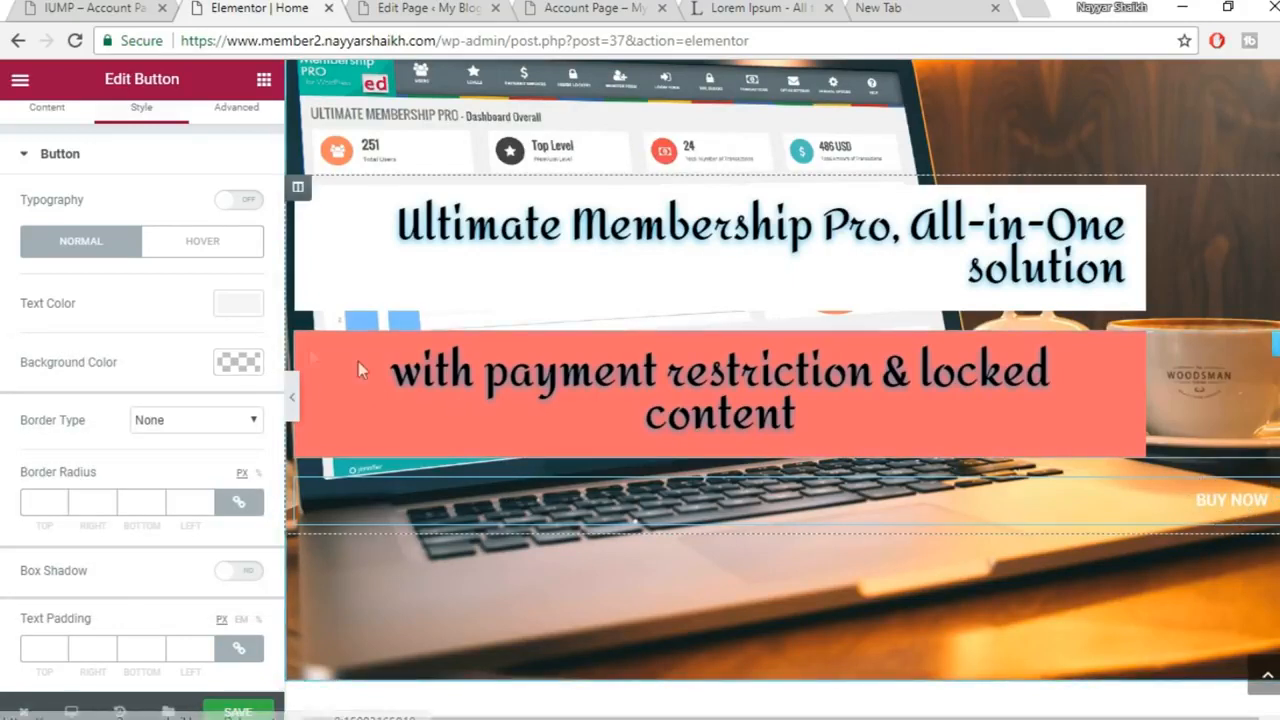
click(240, 304)
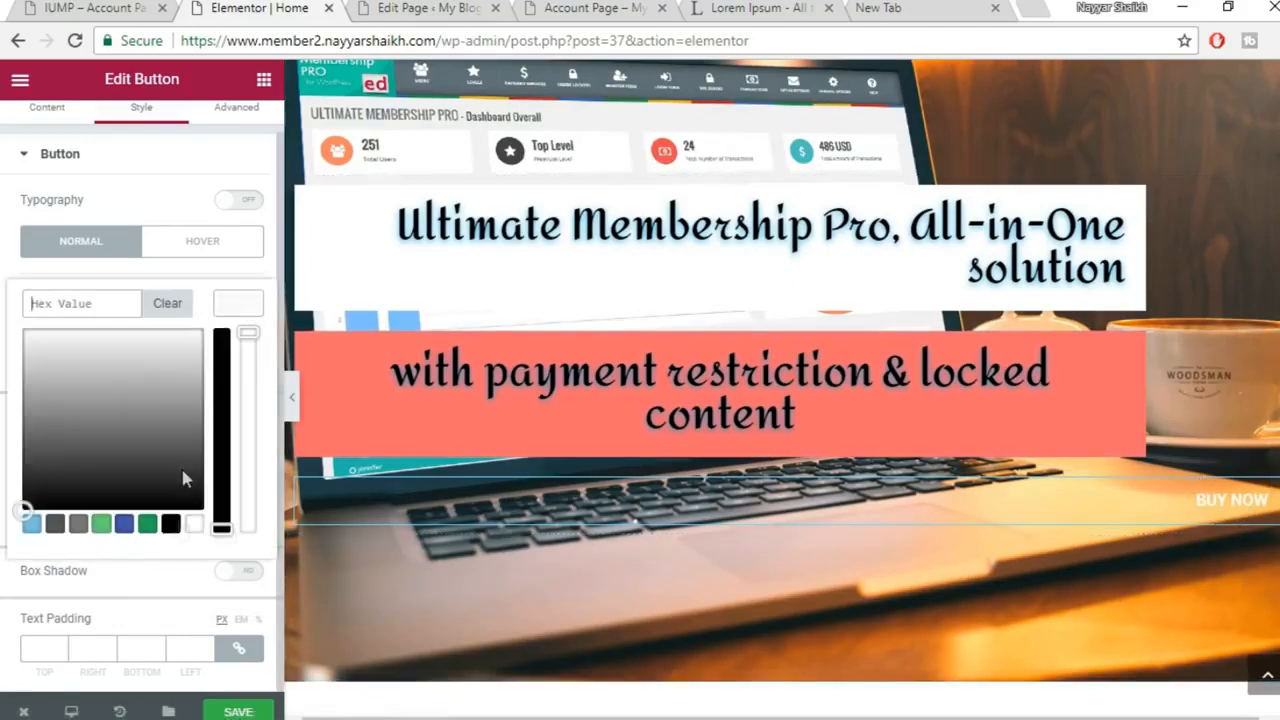
click(171, 524)
click(258, 302)
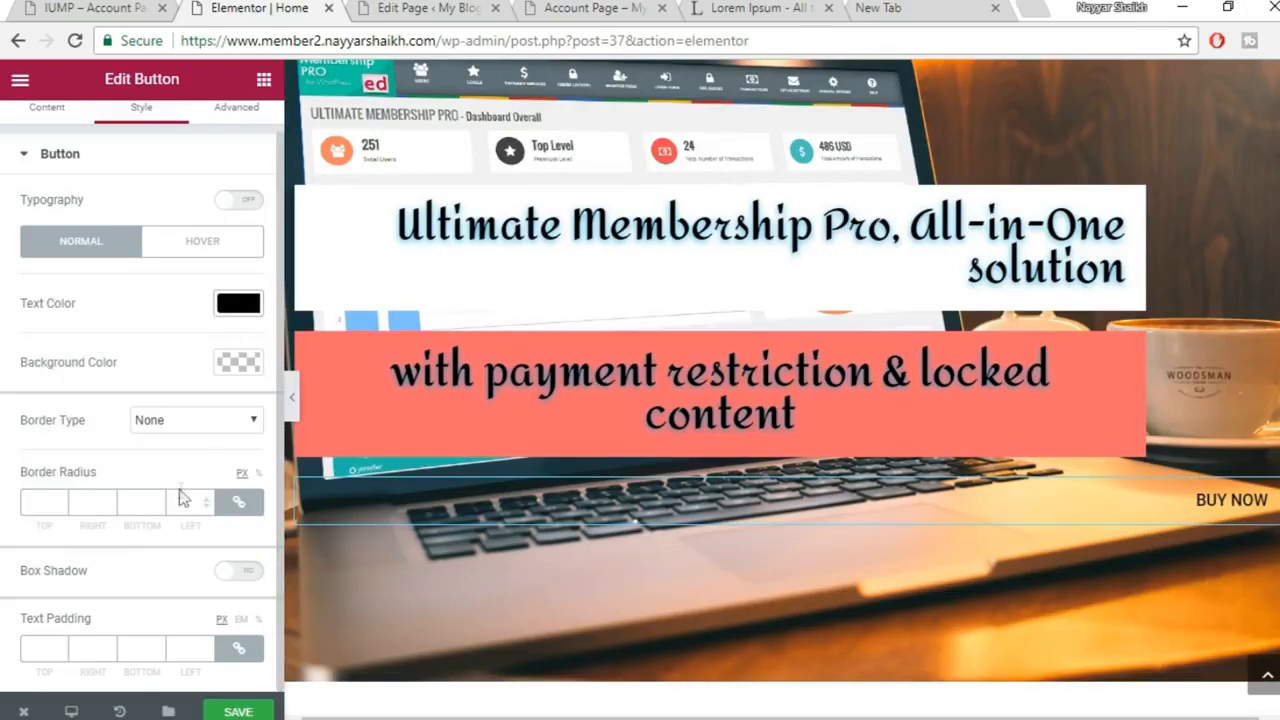
click(205, 420)
Give the button a solid 1 px border with a 100 px border radius
click(170, 450)
click(44, 508)
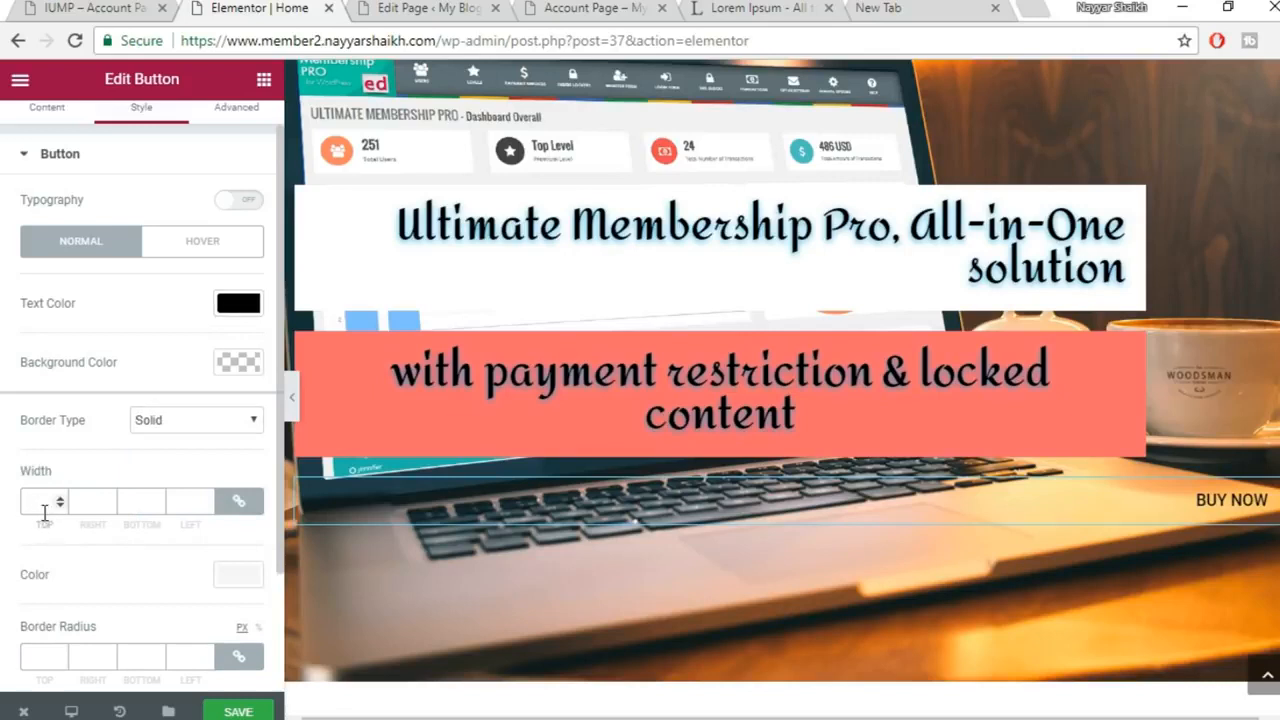
text(1)
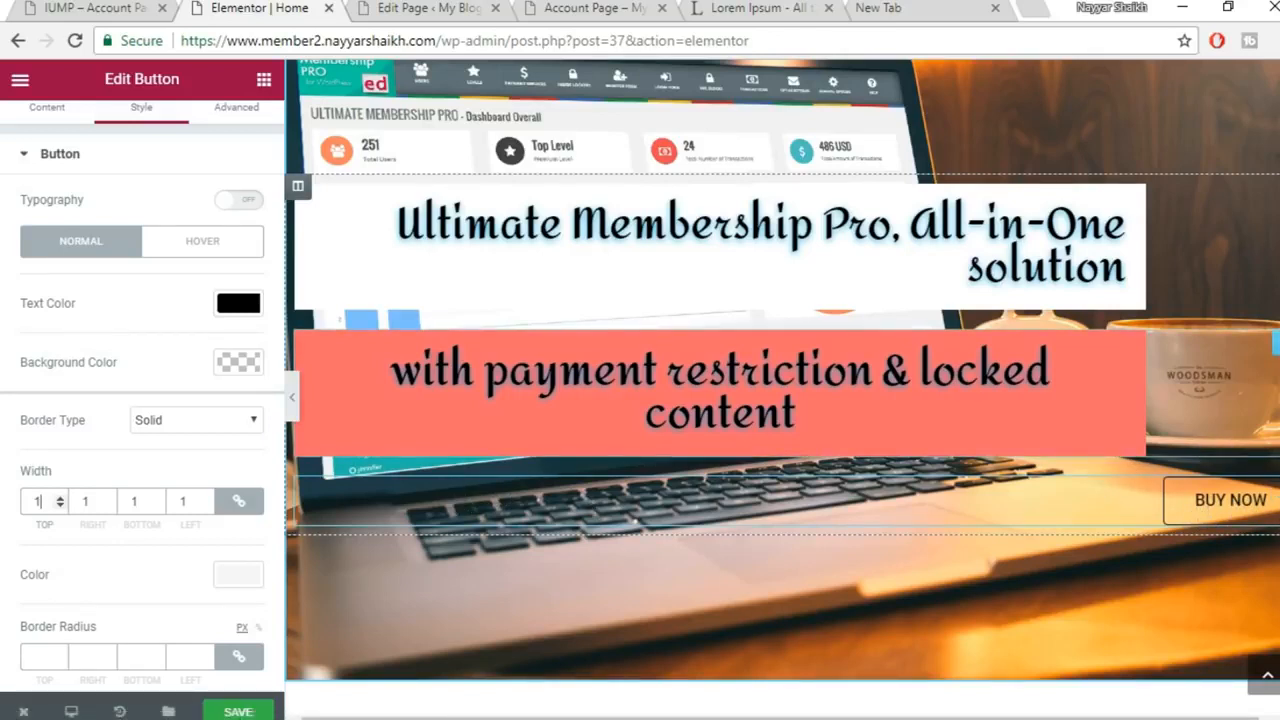
scroll(265, 525, down, 2)
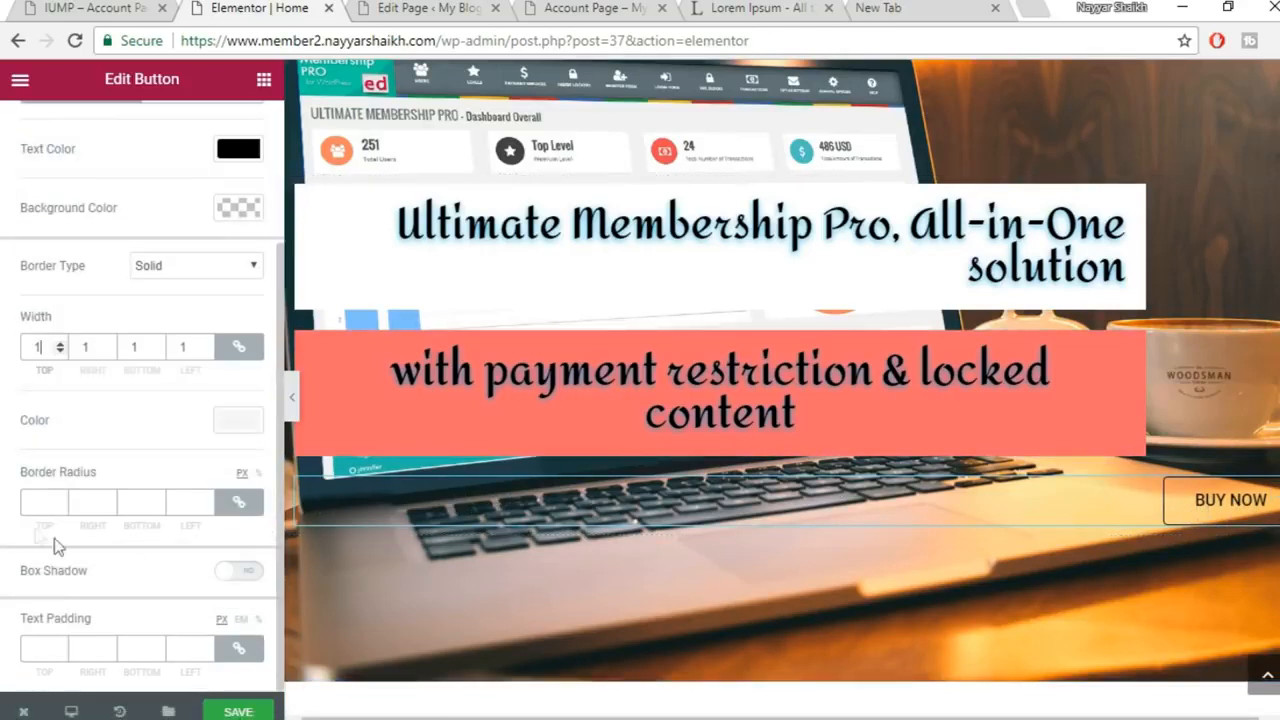
click(35, 503)
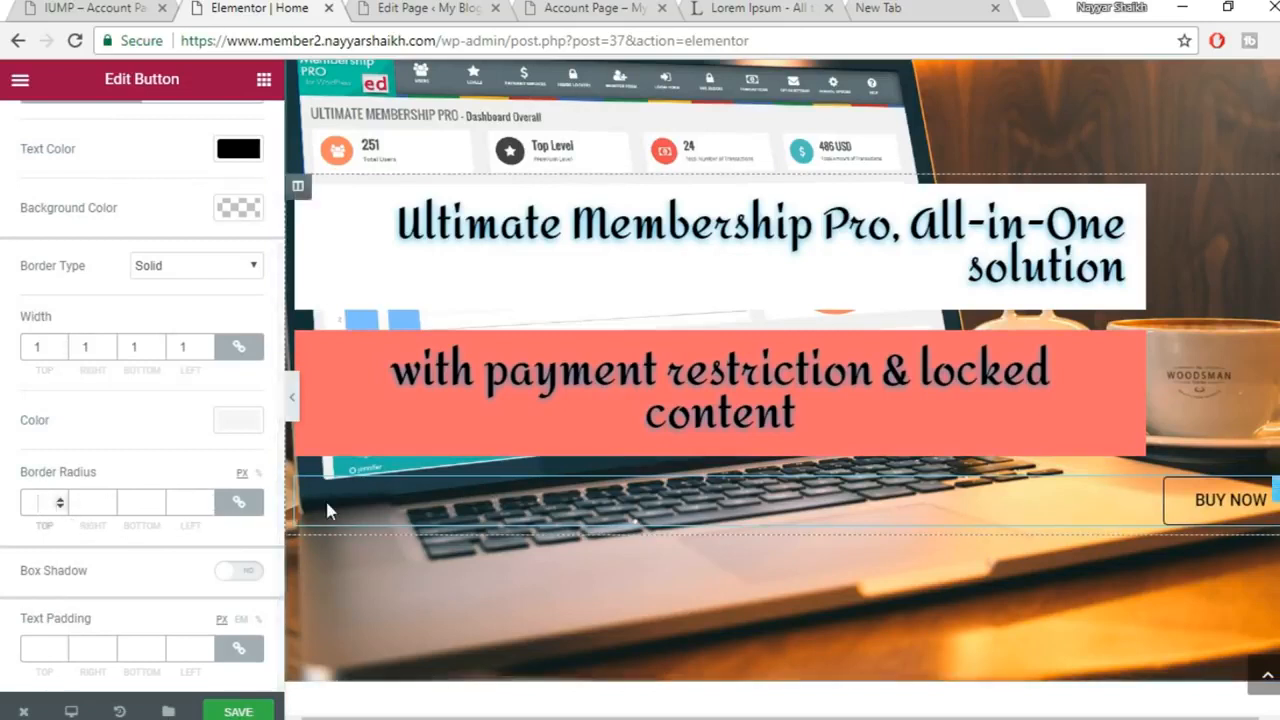
text(100)
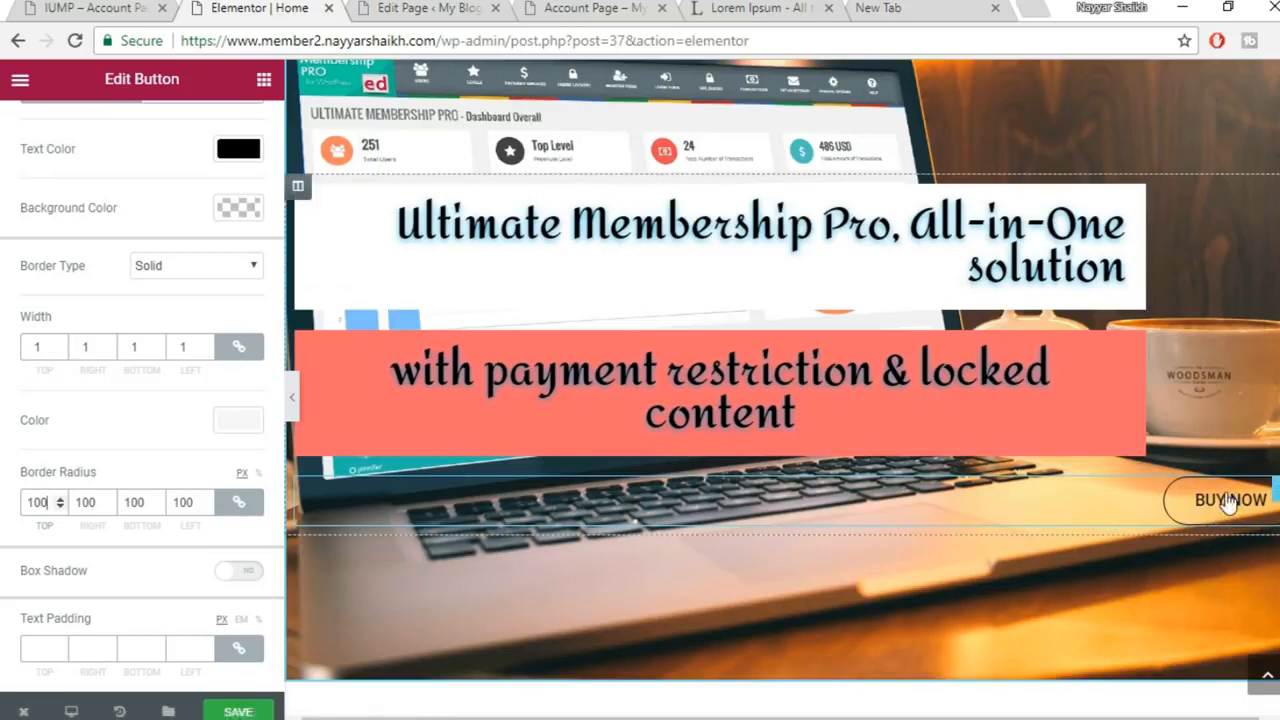
Compare the outlined button with the live membership site, then return to the editor
mouse_move(526, 716)
click(650, 681)
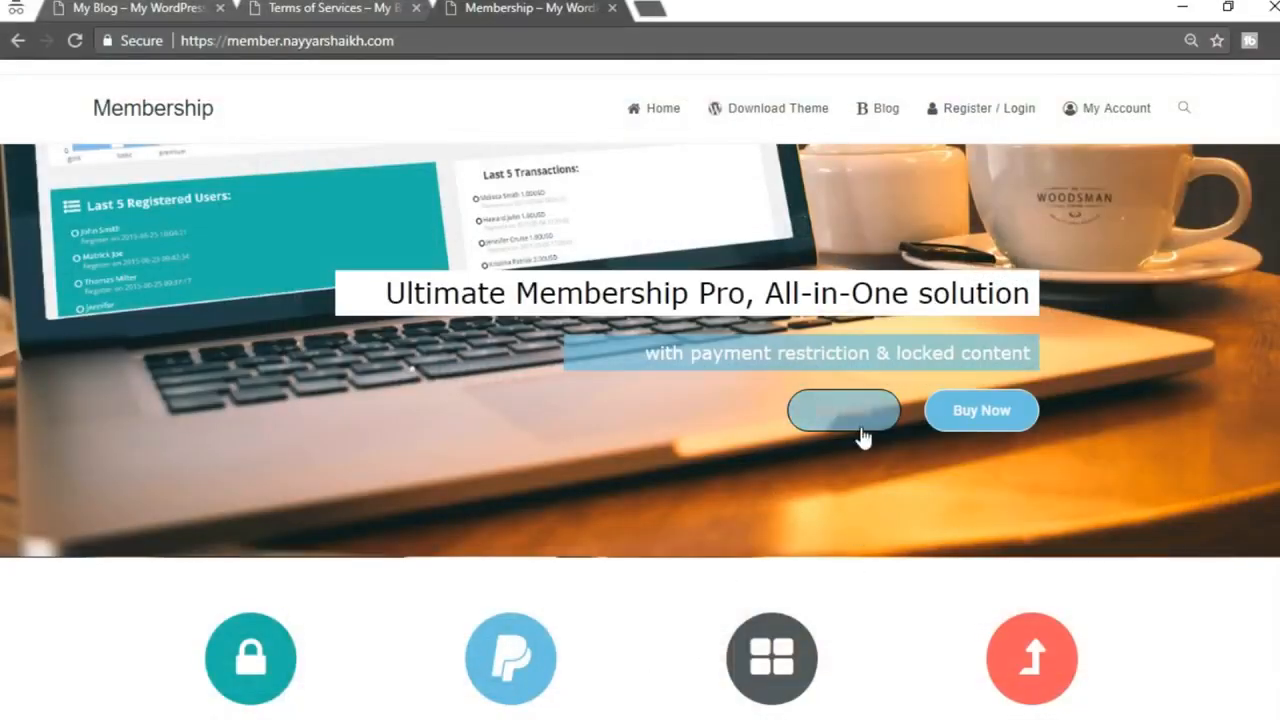
mouse_move(526, 716)
click(409, 643)
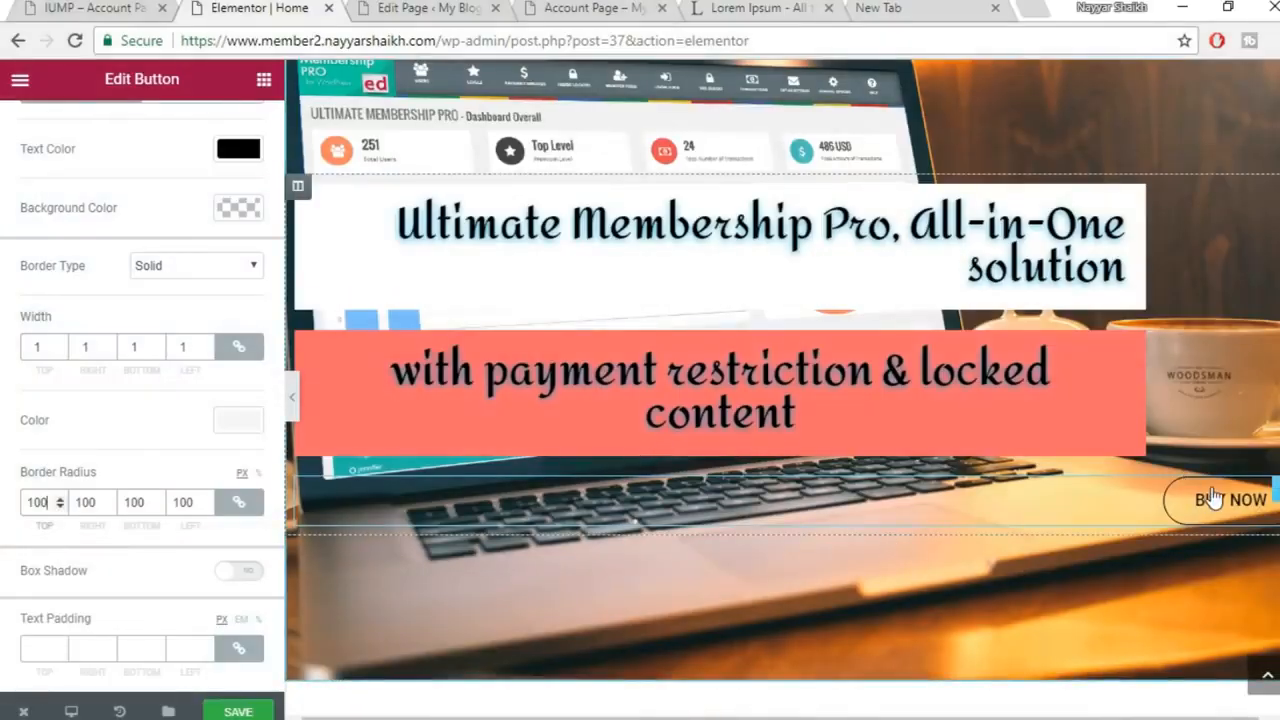
drag(1273, 486, 1025, 417)
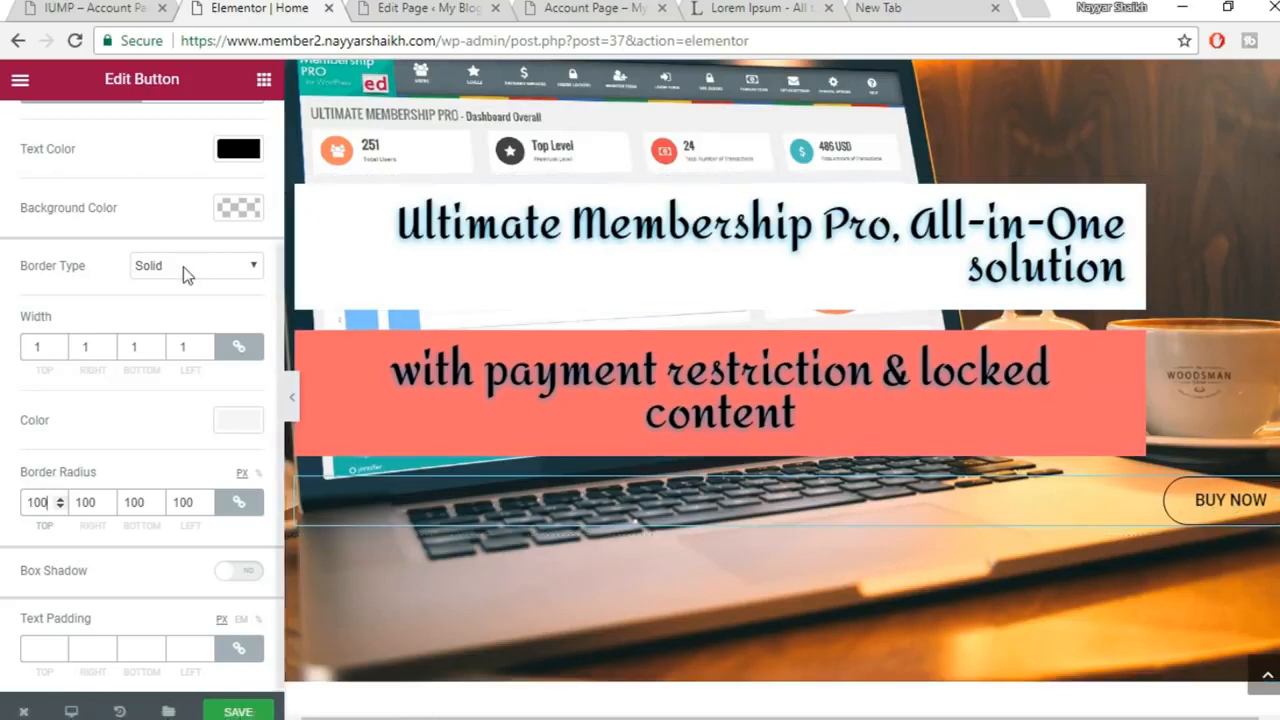
Unlink the button's margin values and set the right margin to 150
scroll(200, 300, up, 3)
click(233, 130)
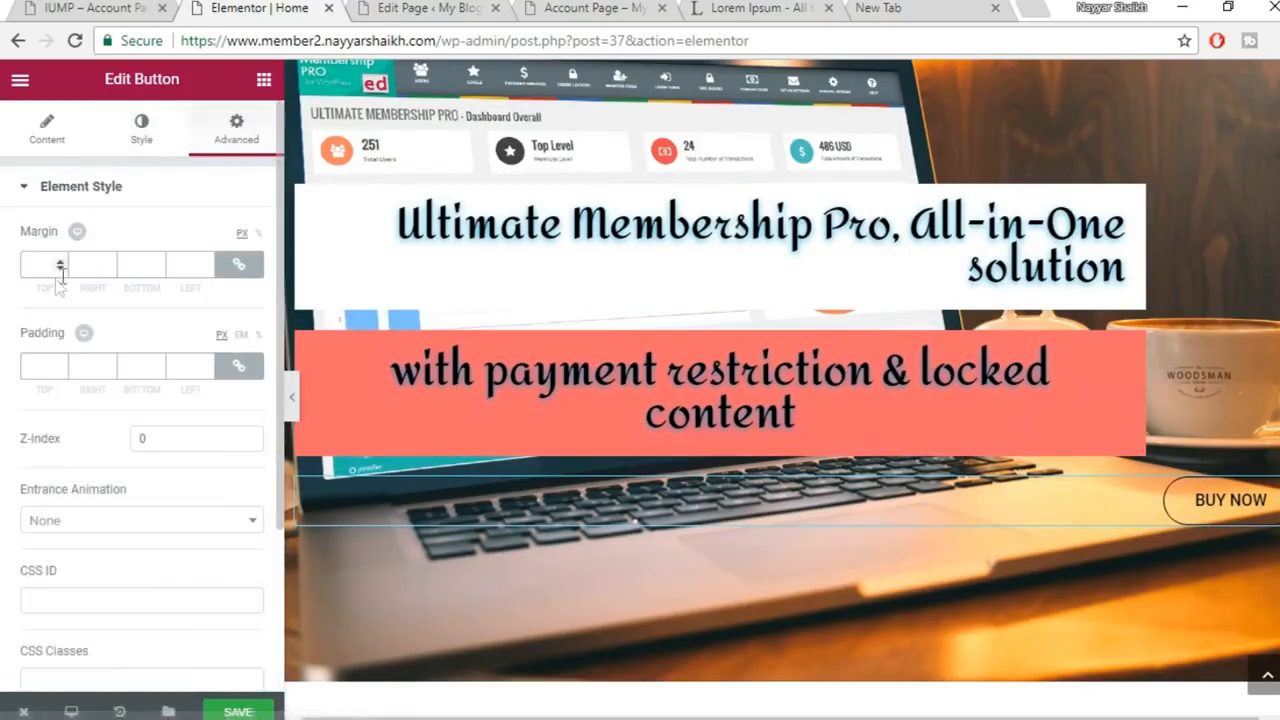
click(239, 264)
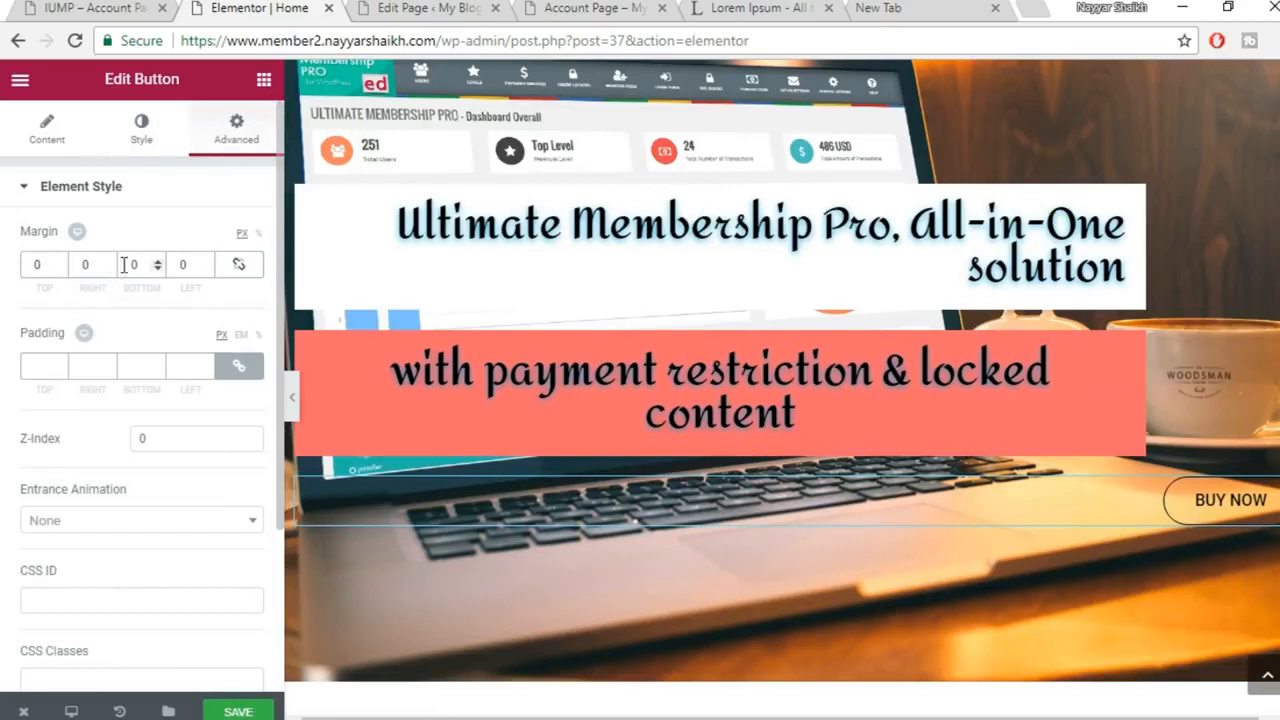
text(150)
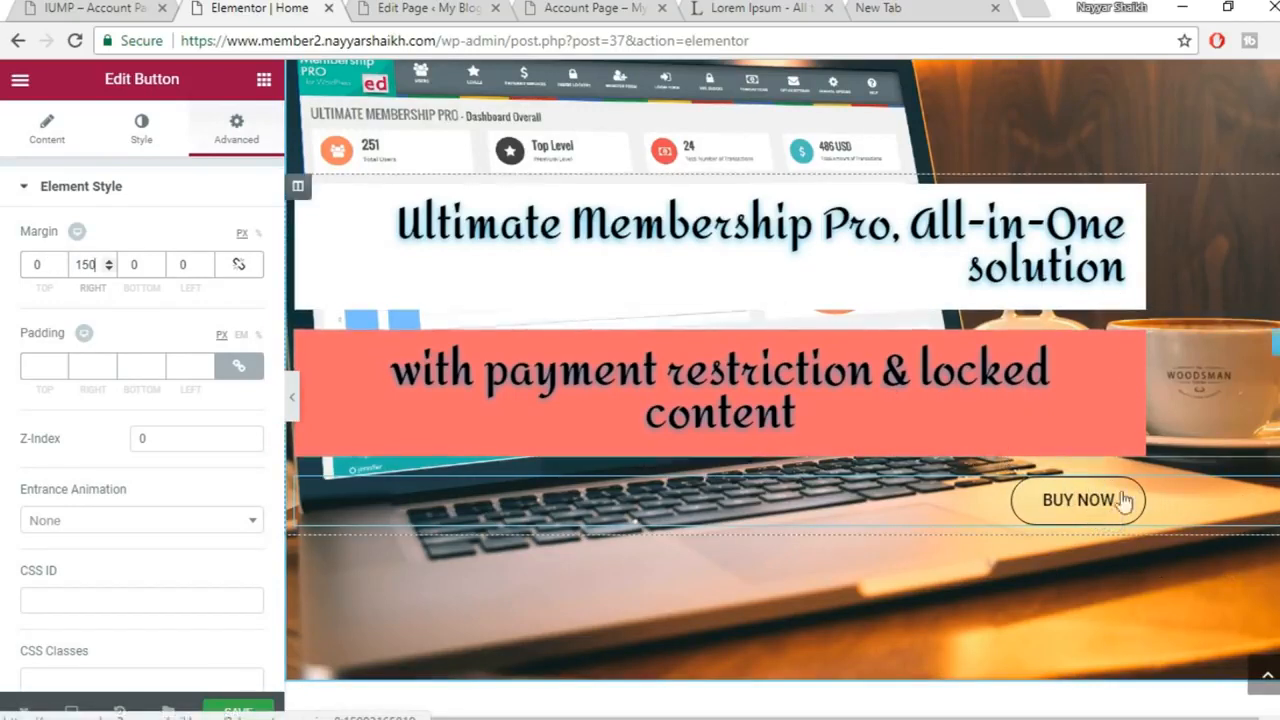
Give the button's hover state white text and a #6ec1e4 background, then save the page
click(143, 130)
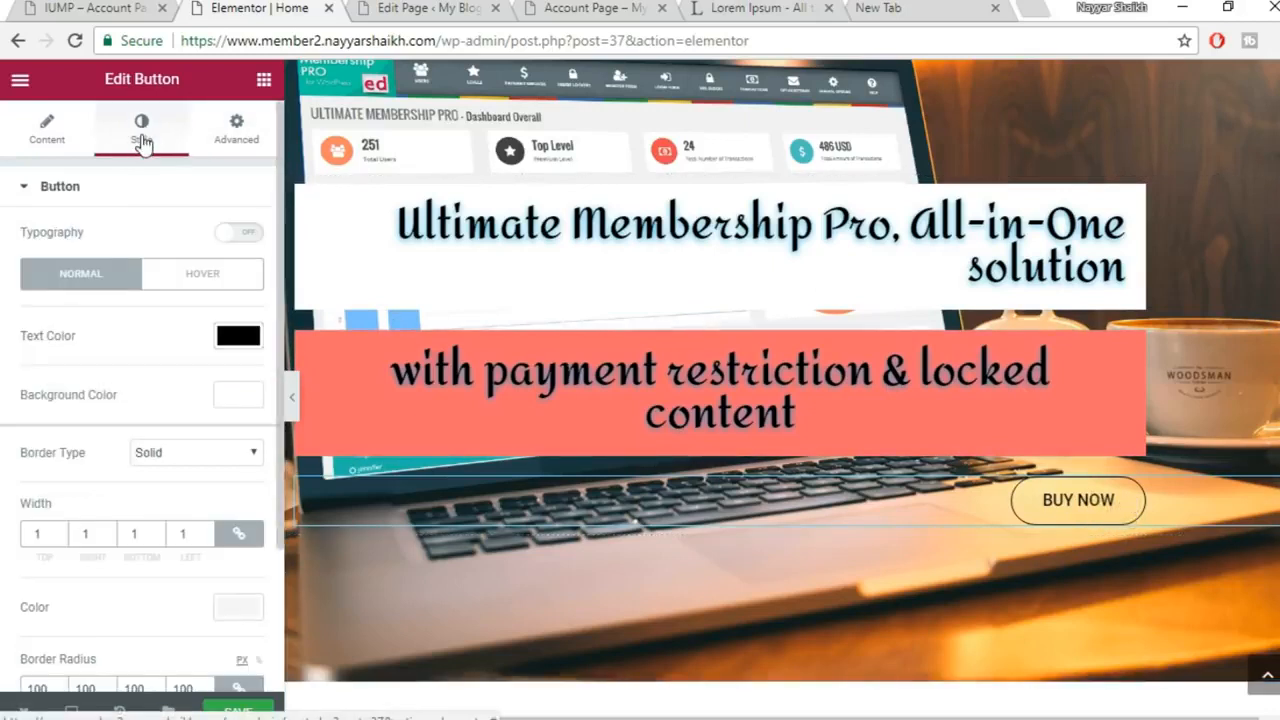
click(212, 290)
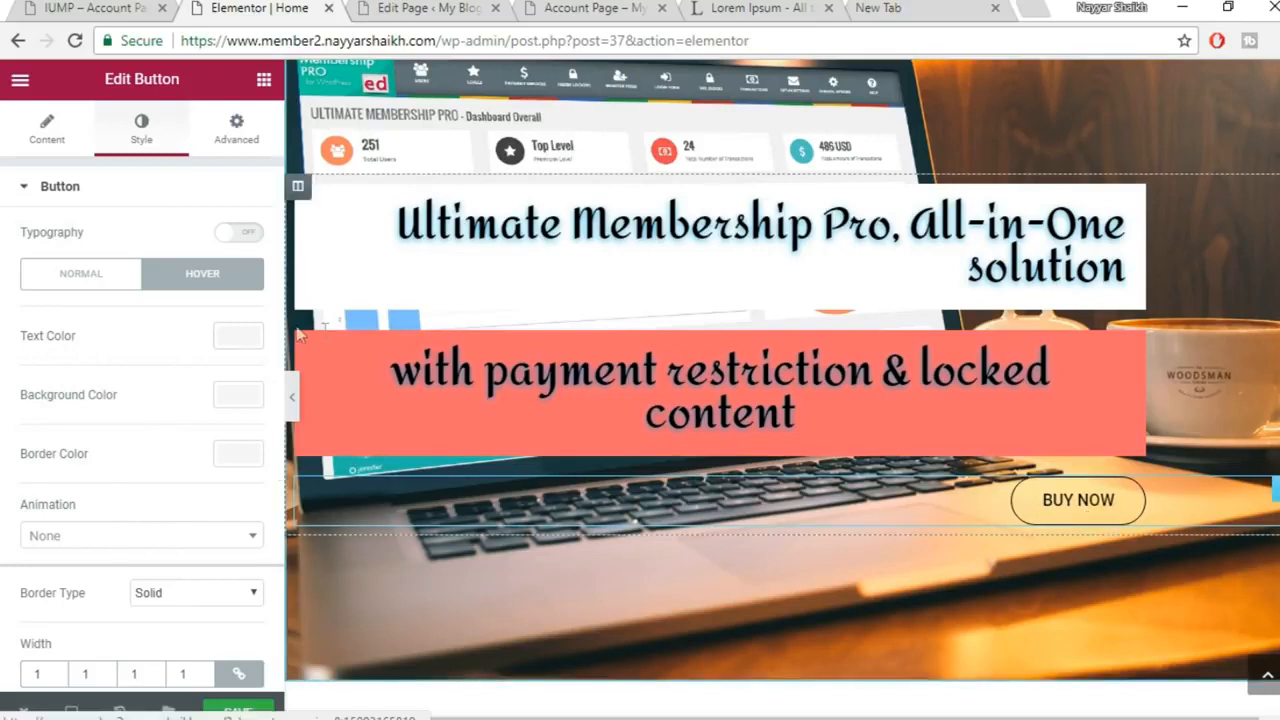
click(236, 336)
click(195, 557)
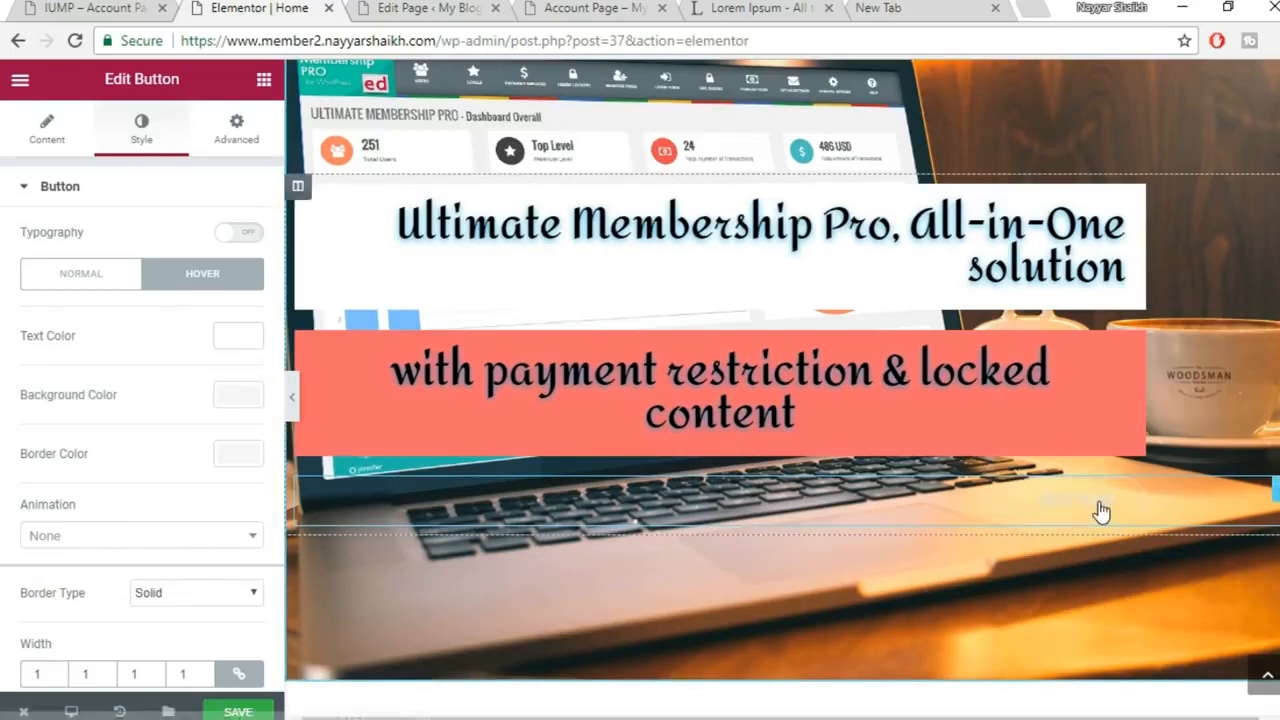
scroll(210, 418, down, 2)
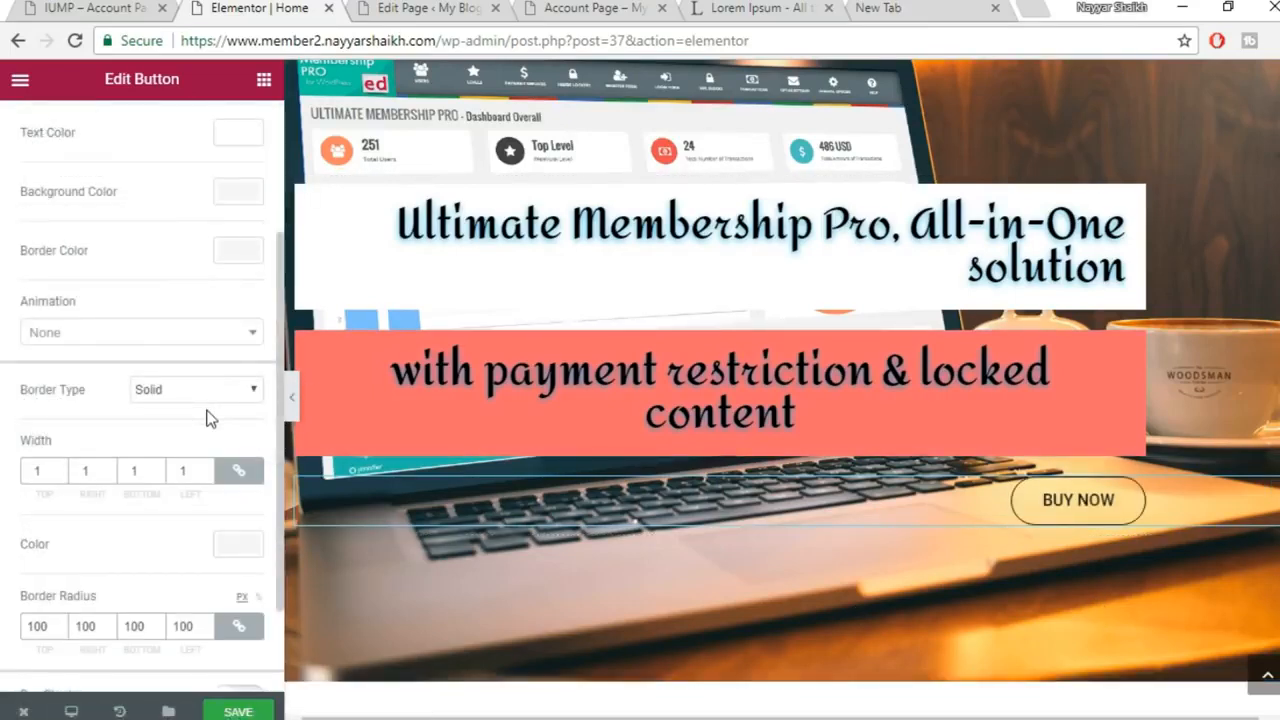
click(236, 192)
click(32, 412)
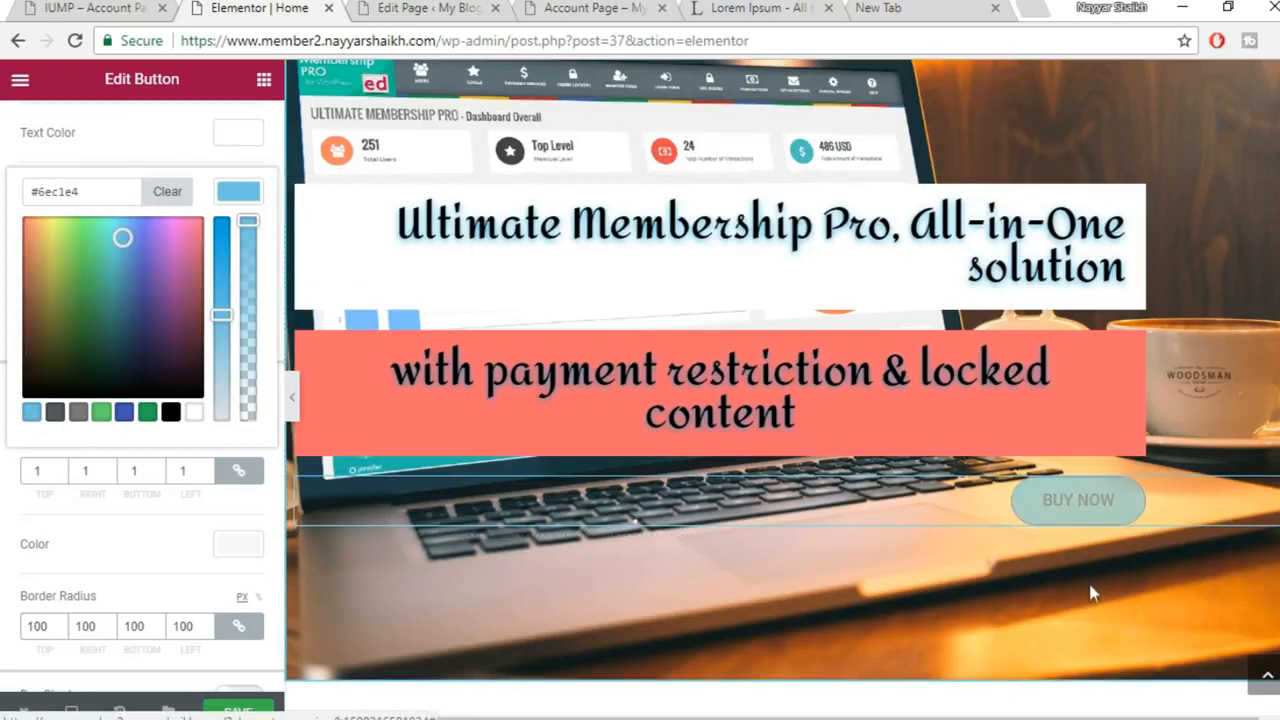
click(249, 710)
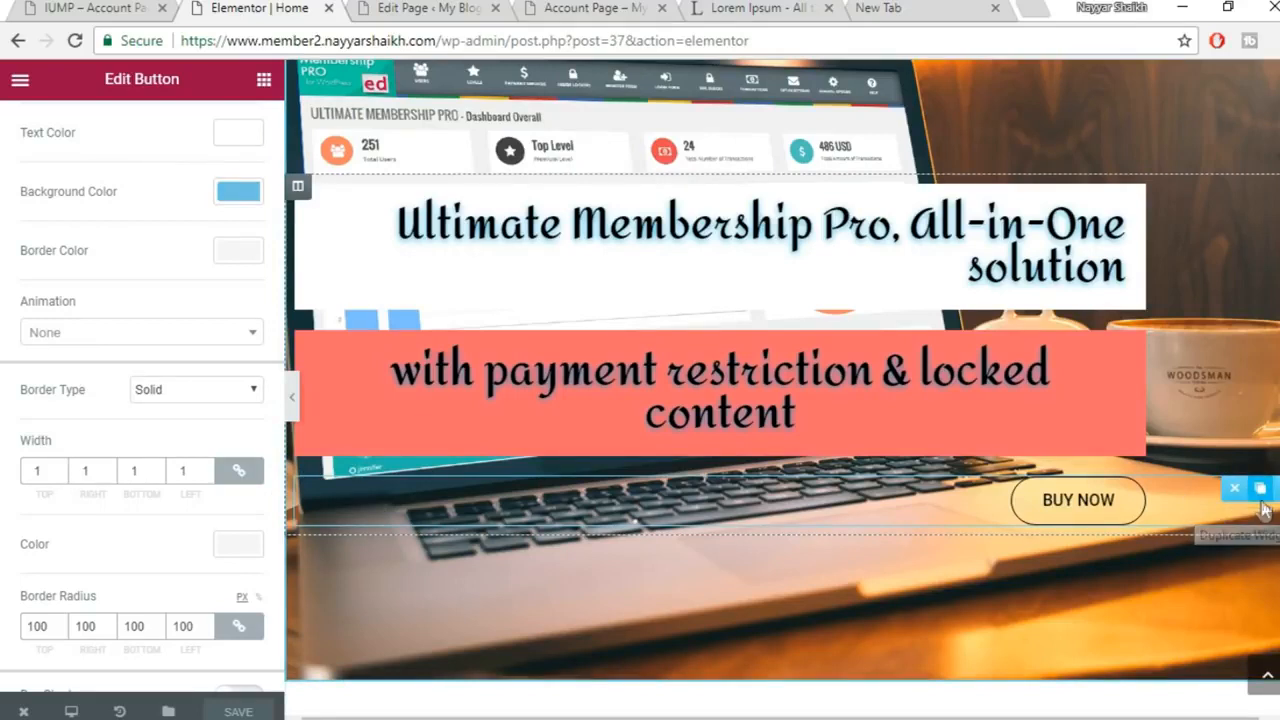
Duplicate the BUY NOW button and add a two-column section below it
click(1262, 510)
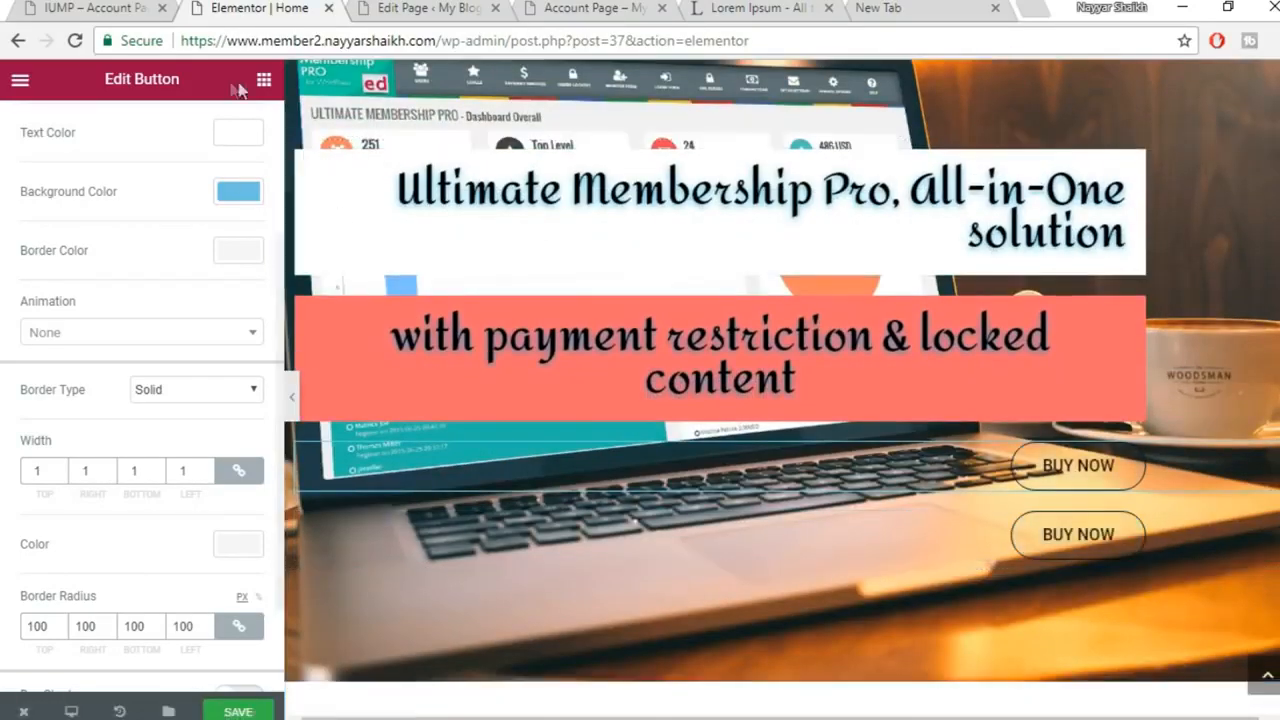
click(263, 81)
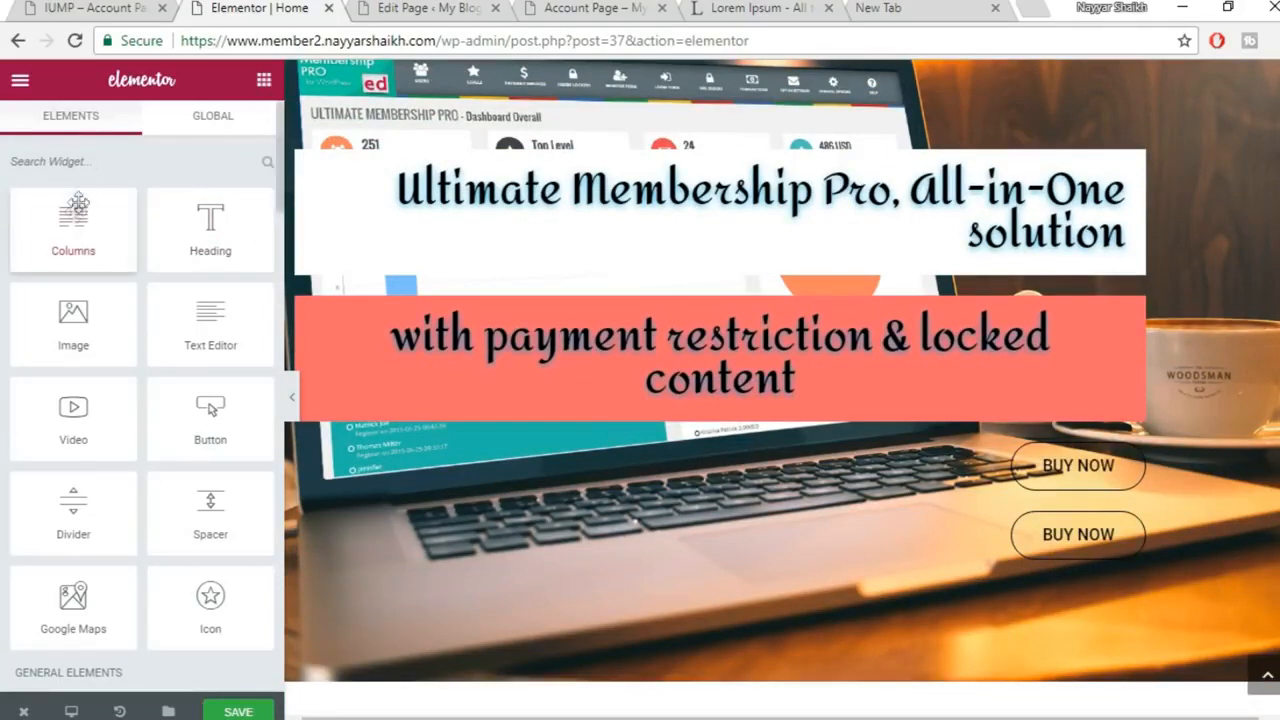
drag(72, 218, 939, 530)
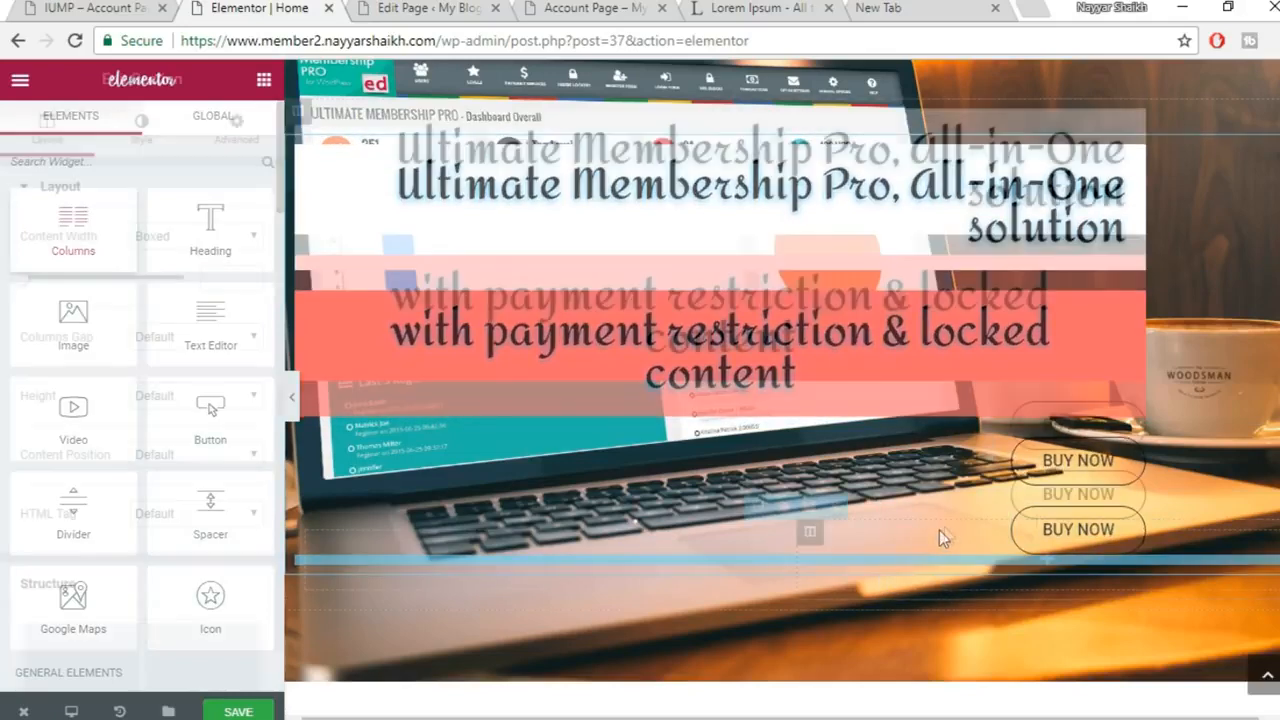
Move each BUY NOW button into its own column and right-align the left one
drag(1075, 418, 697, 536)
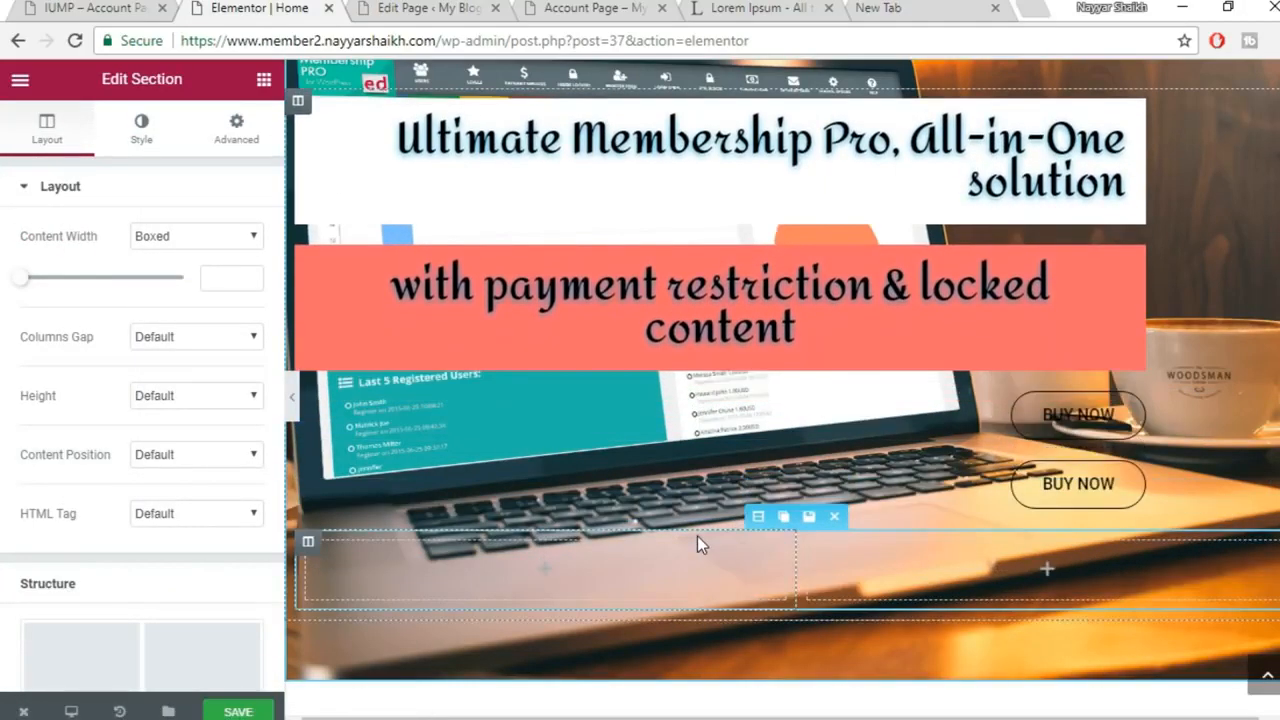
drag(1103, 414, 615, 532)
drag(1060, 447, 1030, 505)
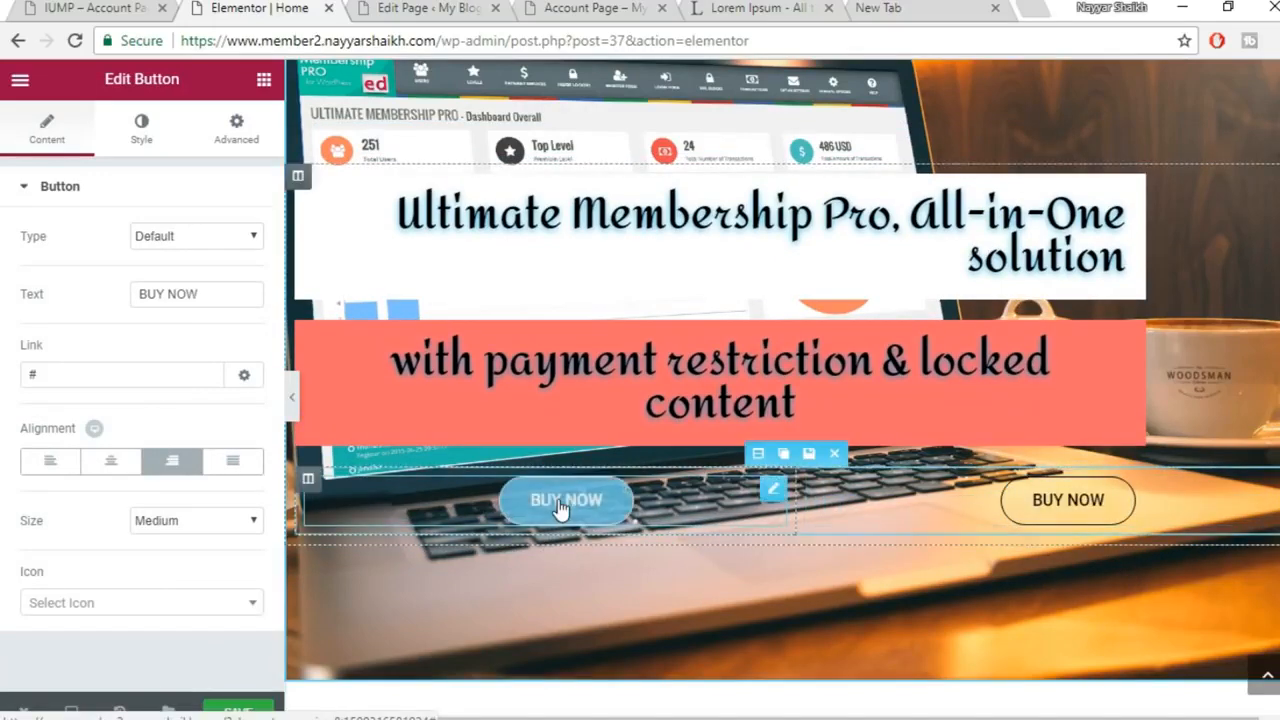
click(168, 462)
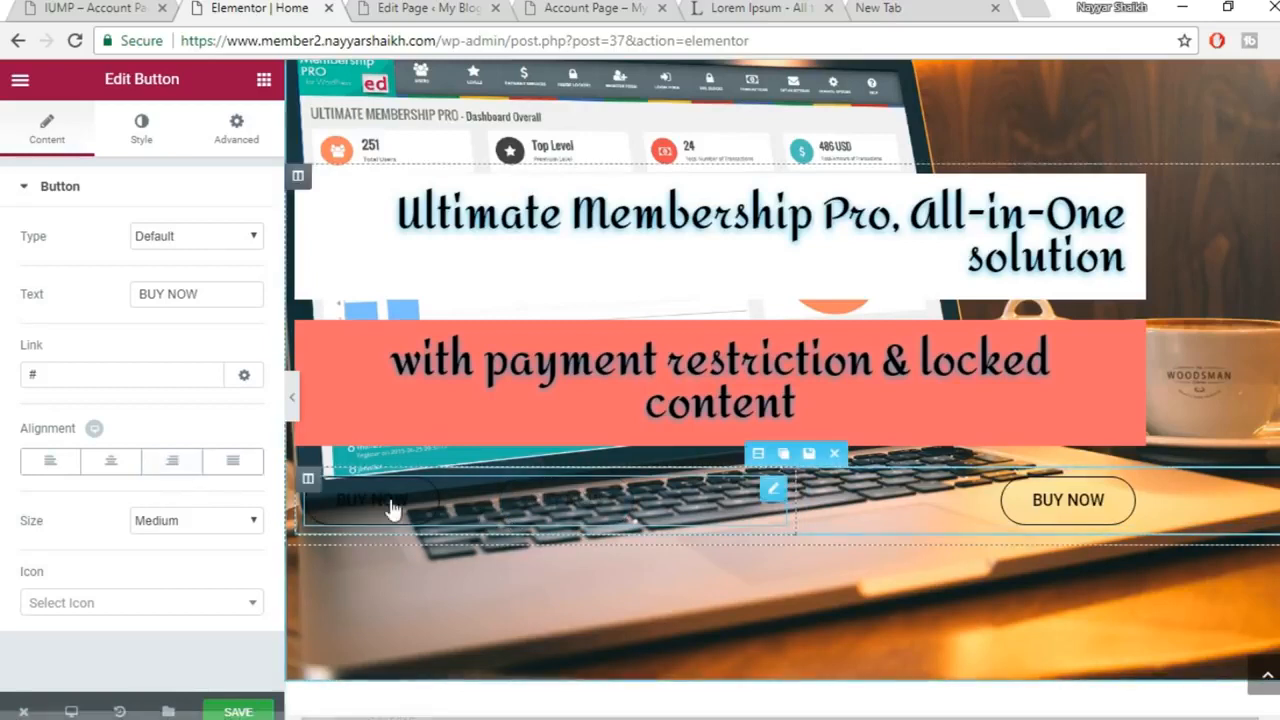
click(172, 462)
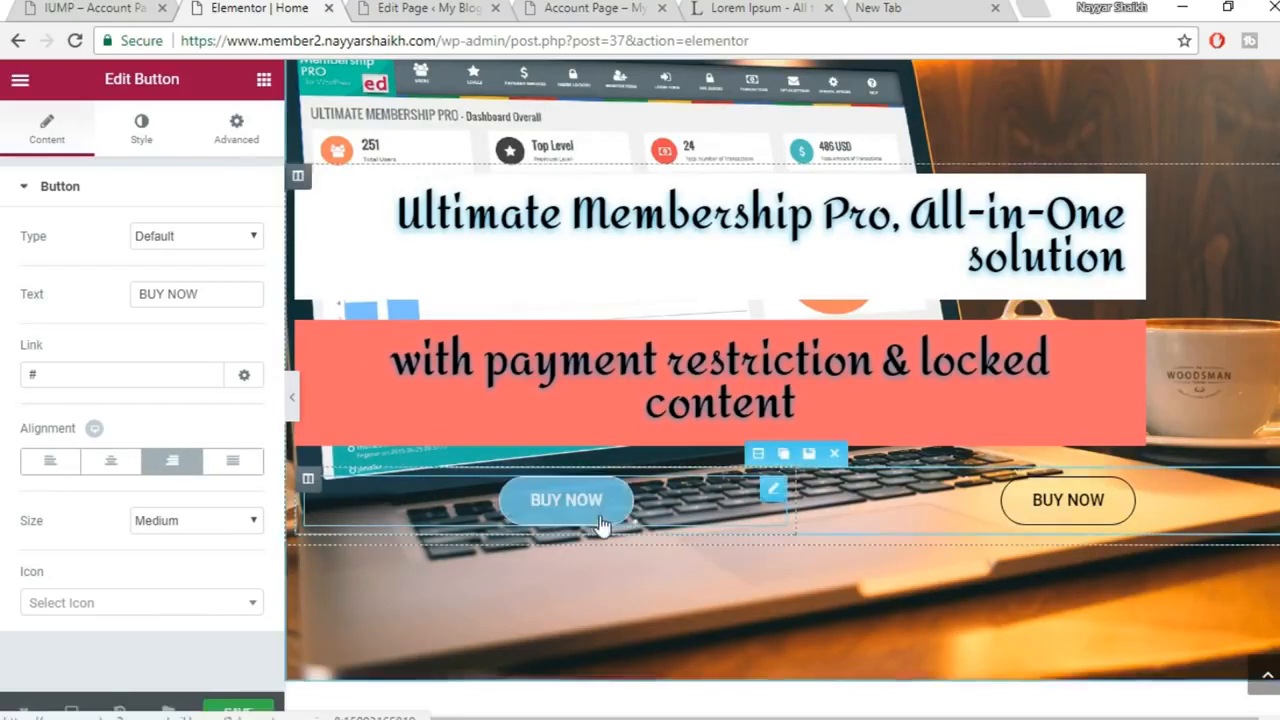
click(263, 80)
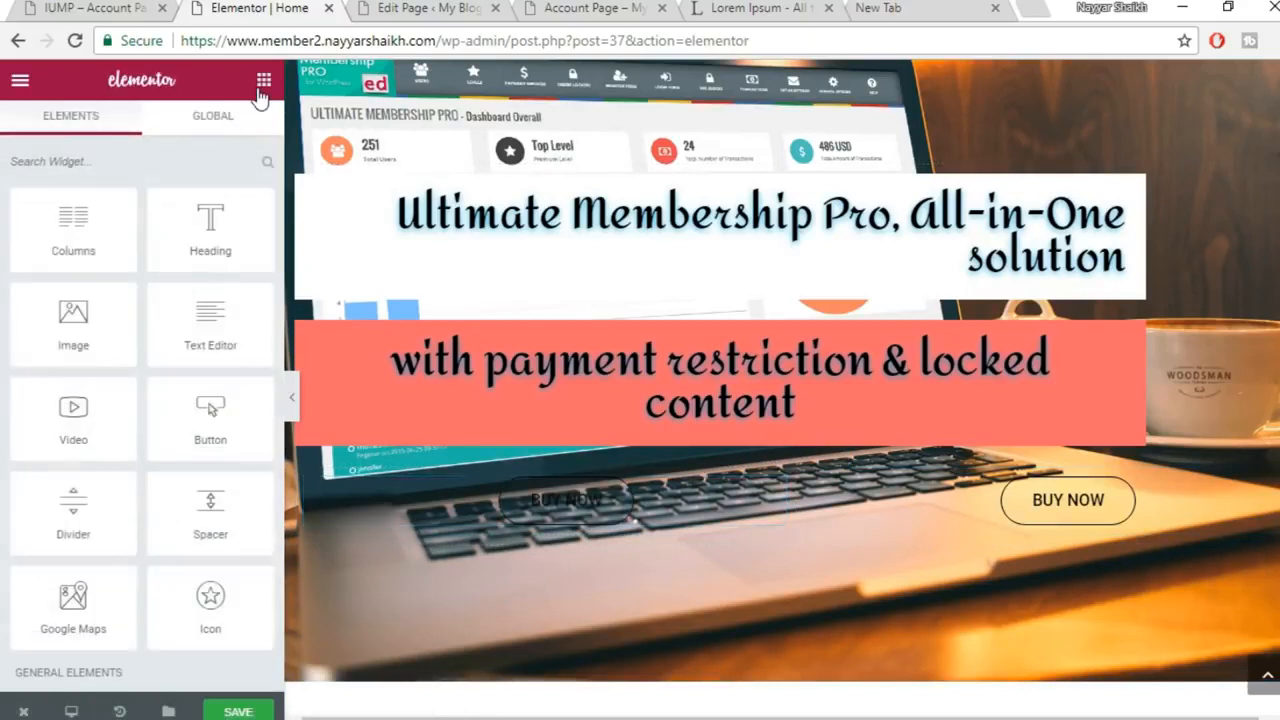
Set the left button's right margin to 0 and left-align the right button
click(565, 500)
click(240, 132)
click(109, 262)
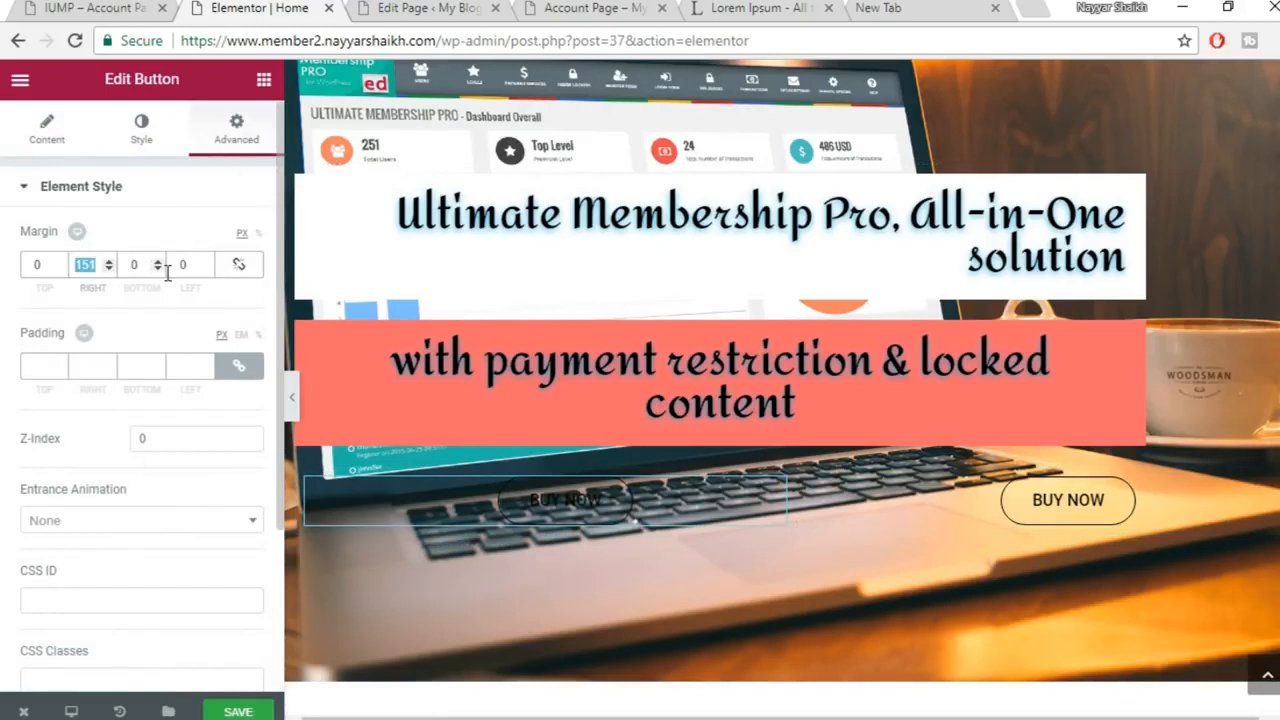
text(0)
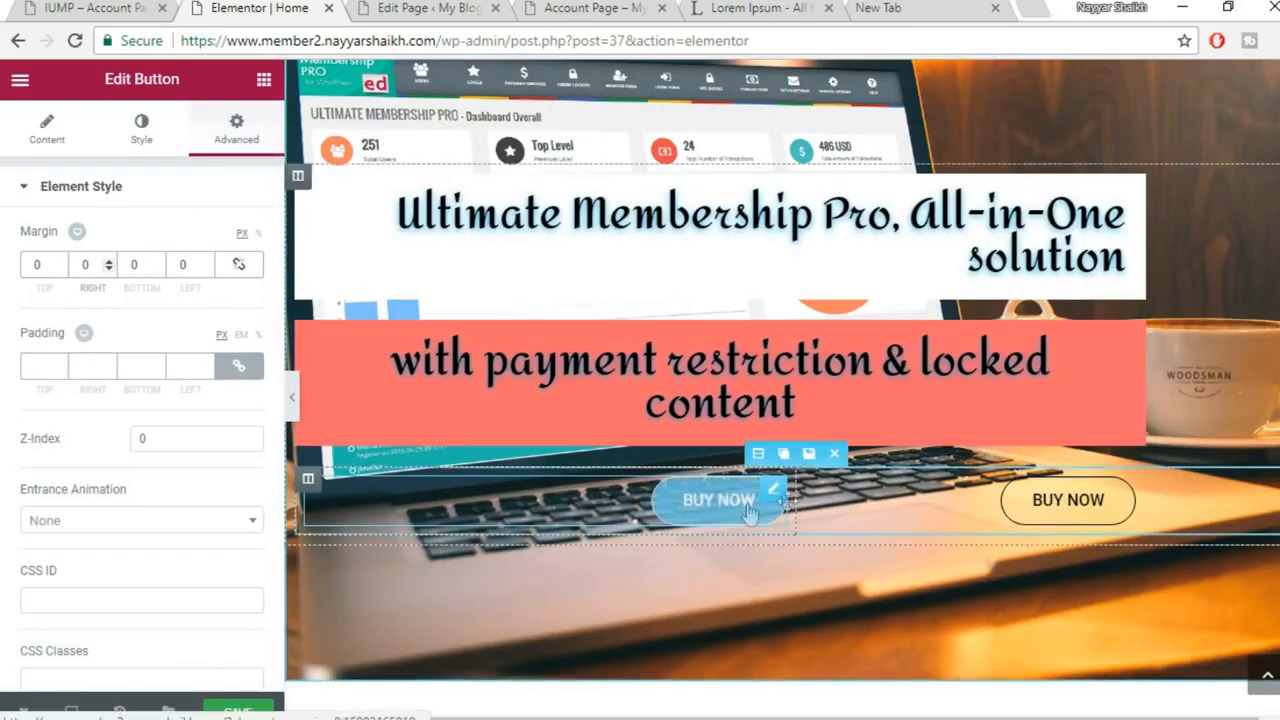
click(1040, 505)
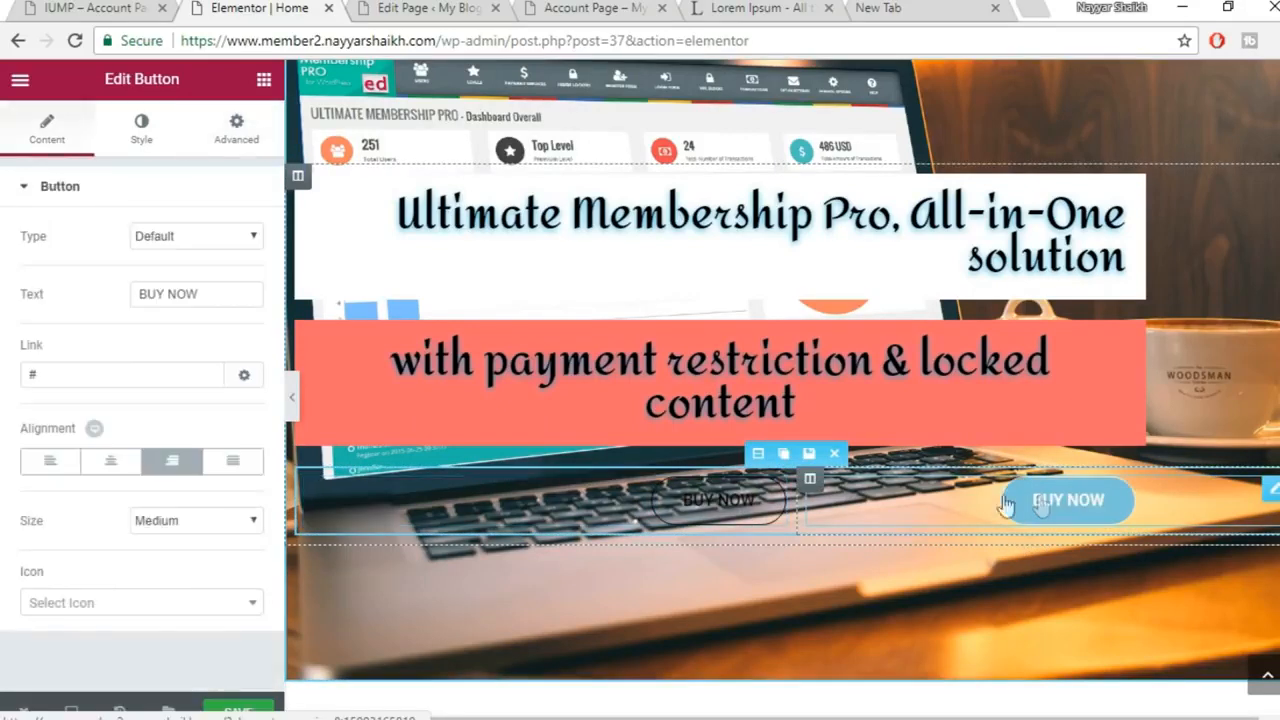
click(52, 464)
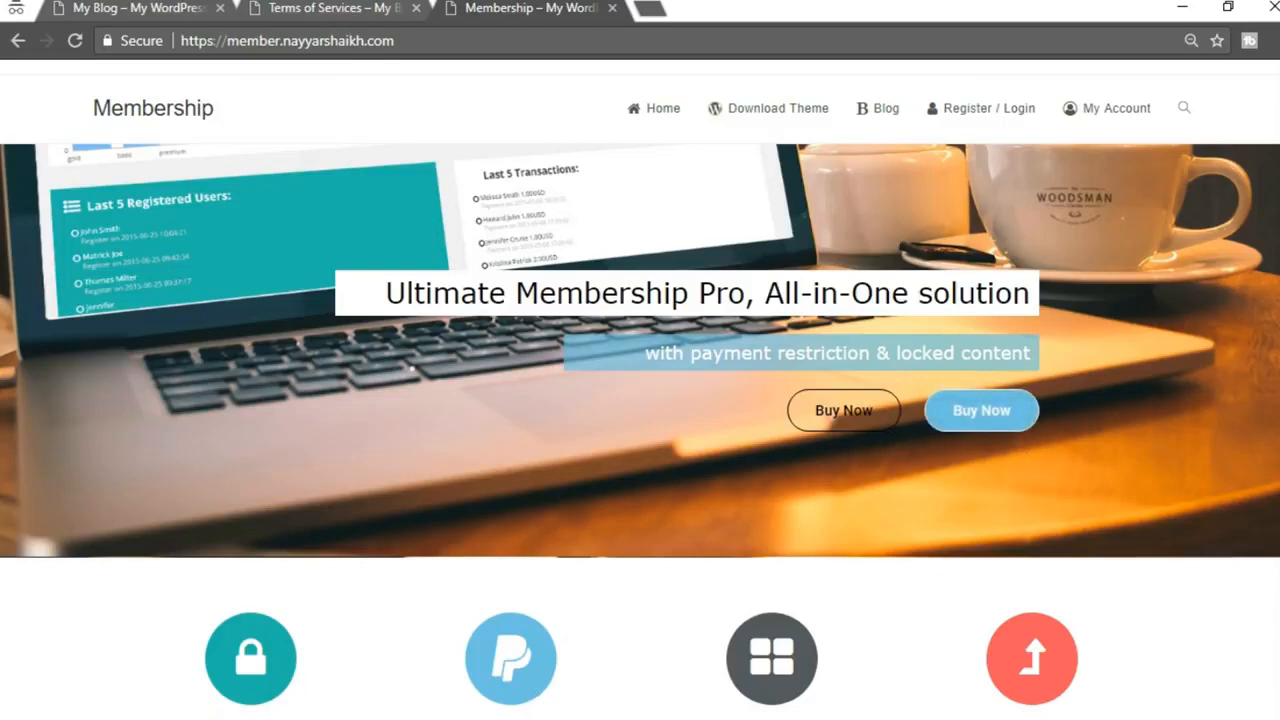
click(462, 700)
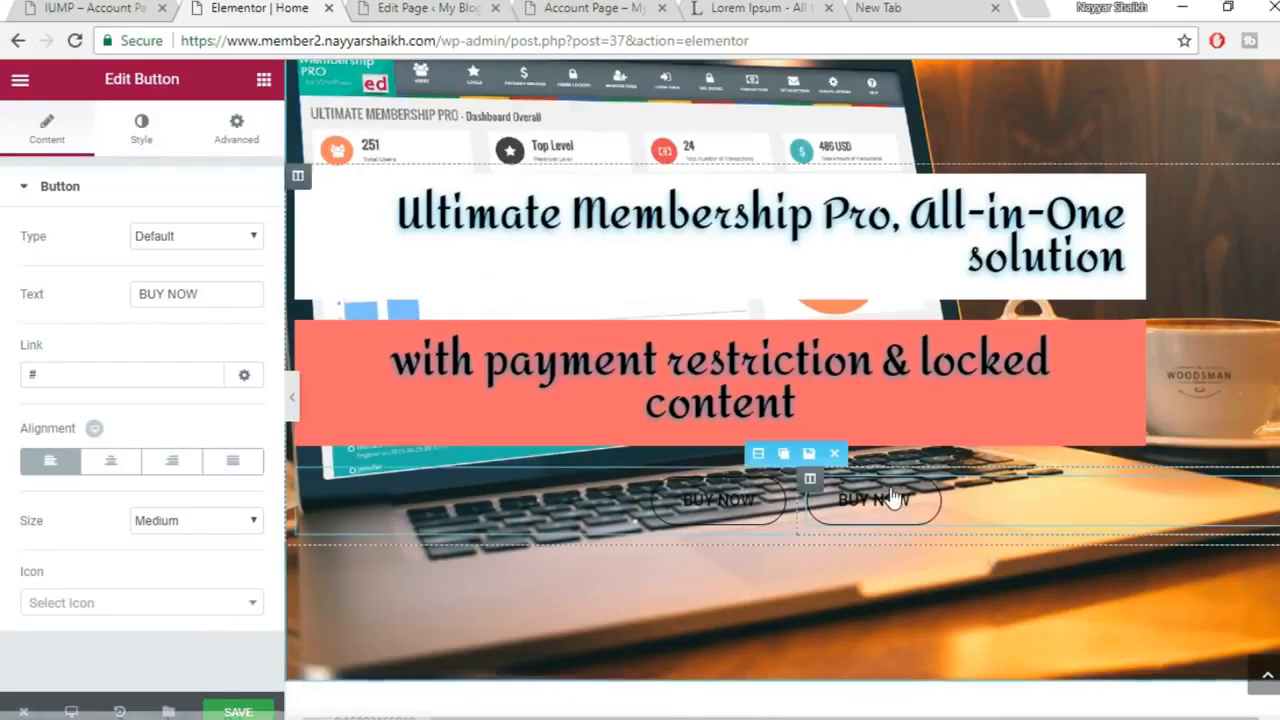
Make the second button's text white and its border colour light blue #6ec1e4
click(142, 130)
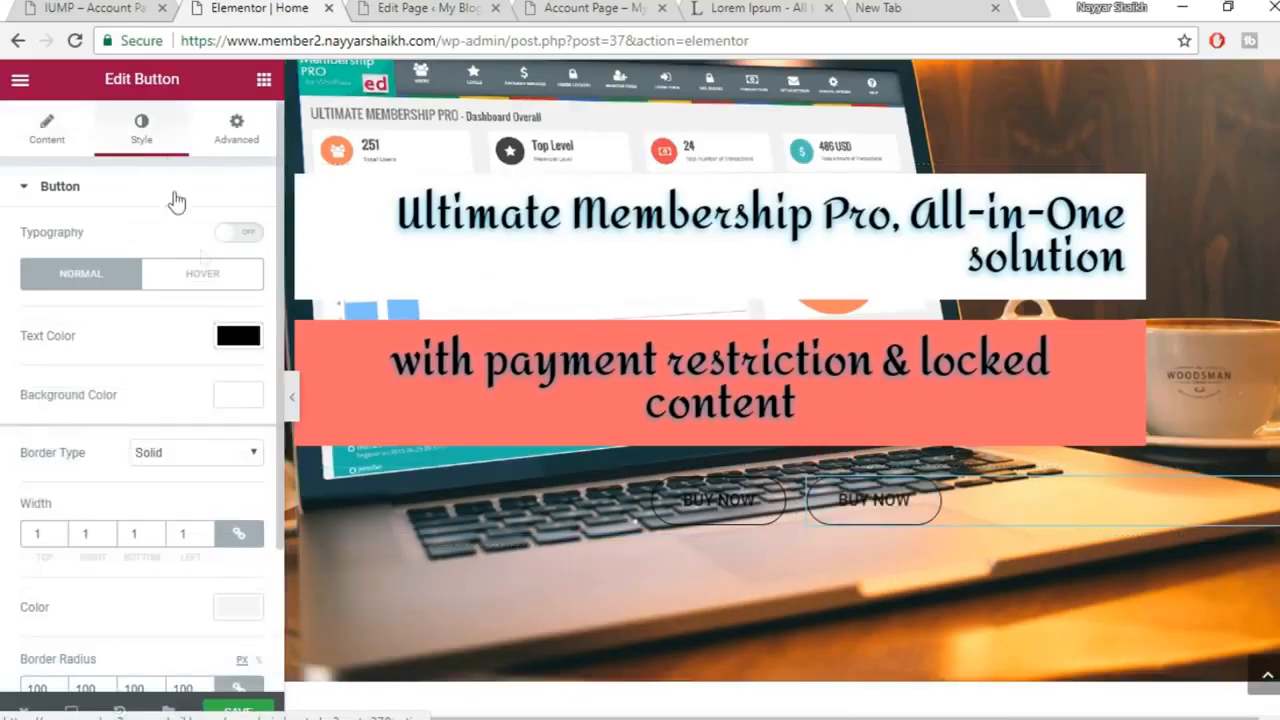
scroll(95, 352, down, 1)
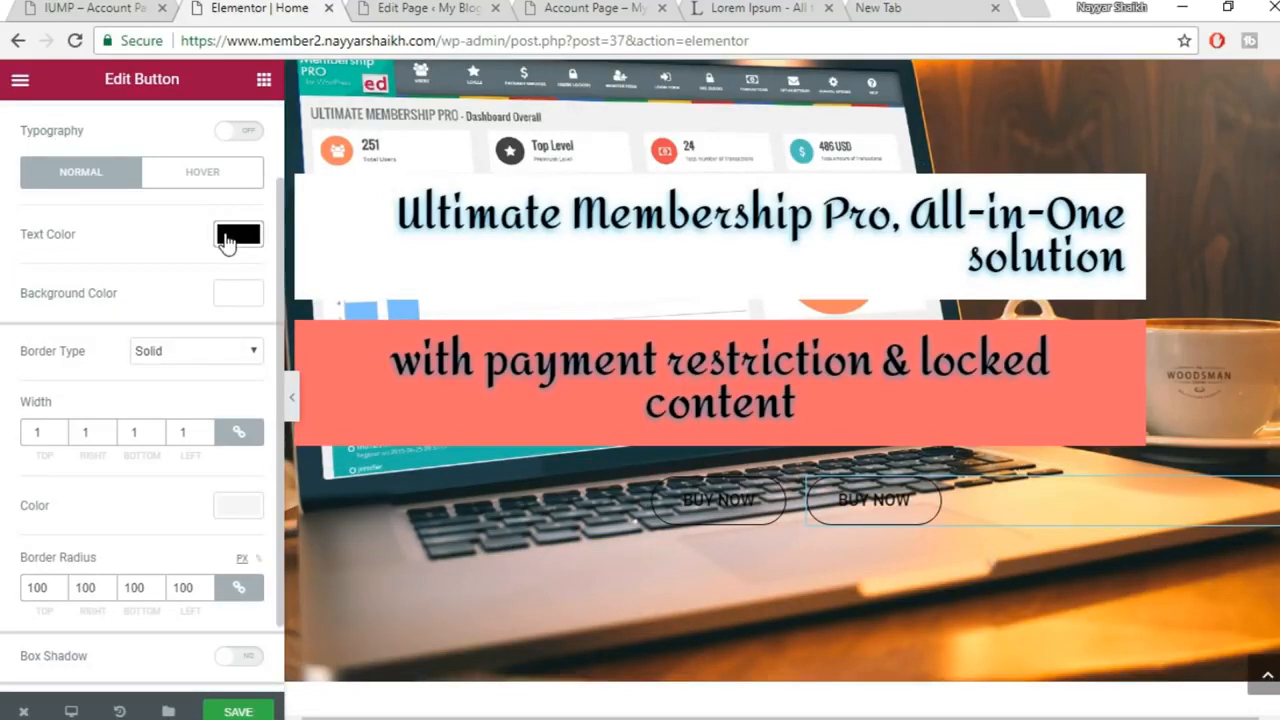
click(241, 245)
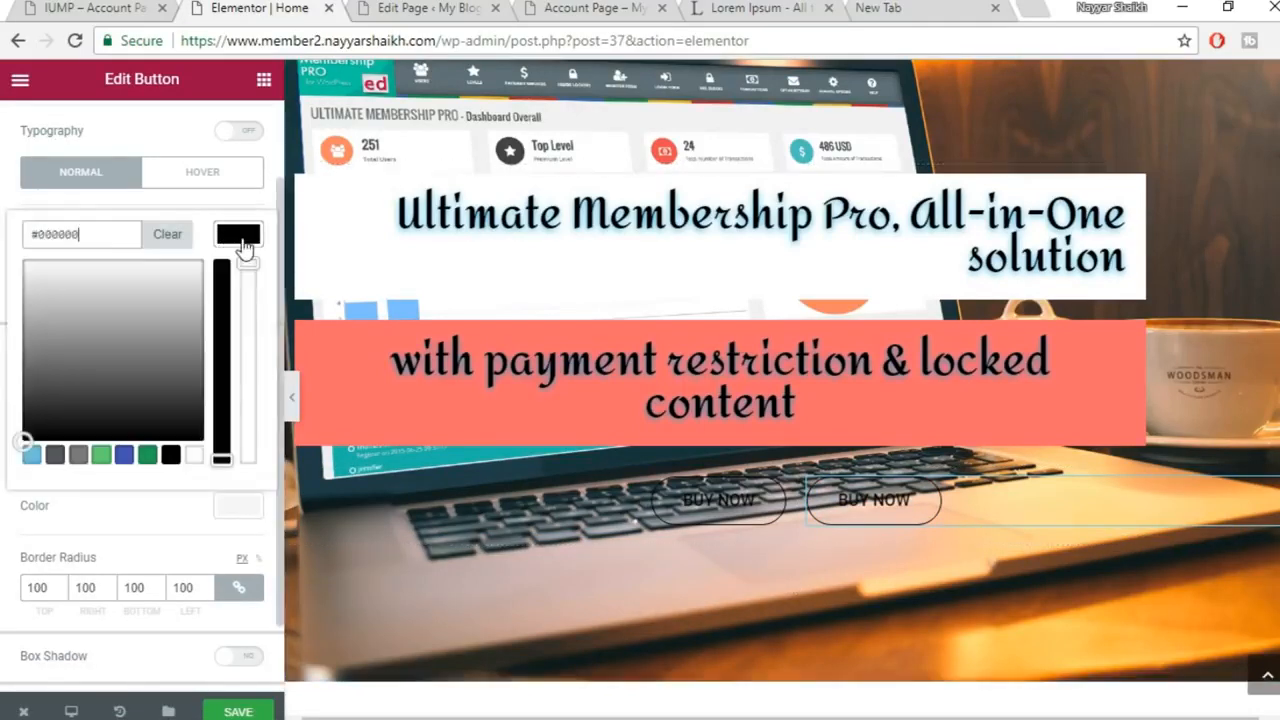
click(196, 455)
click(241, 240)
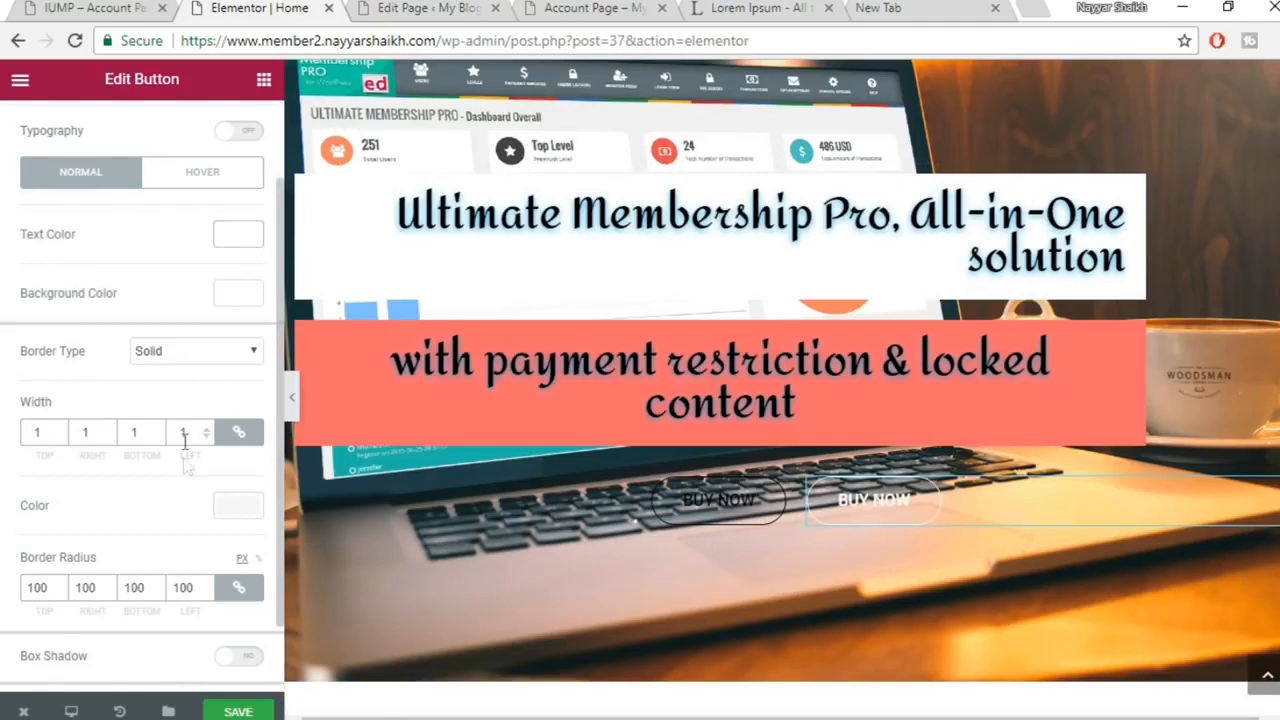
scroll(185, 470, down, 1)
click(232, 421)
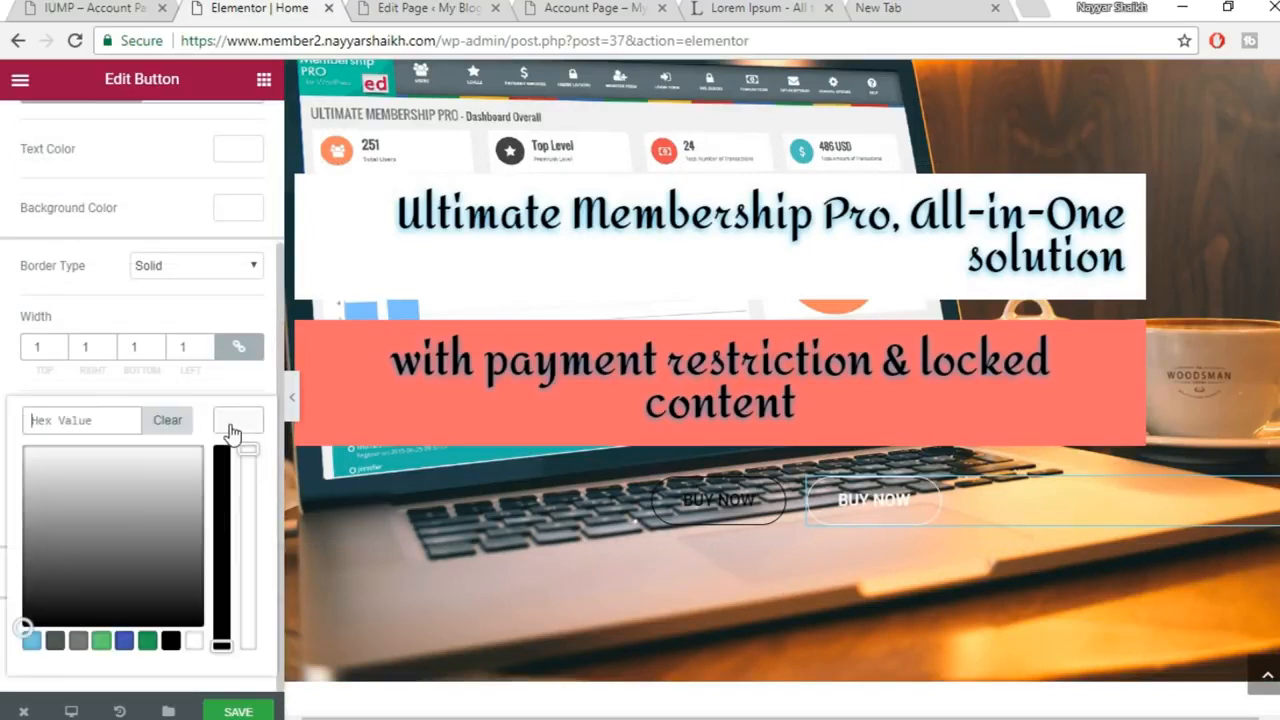
click(32, 642)
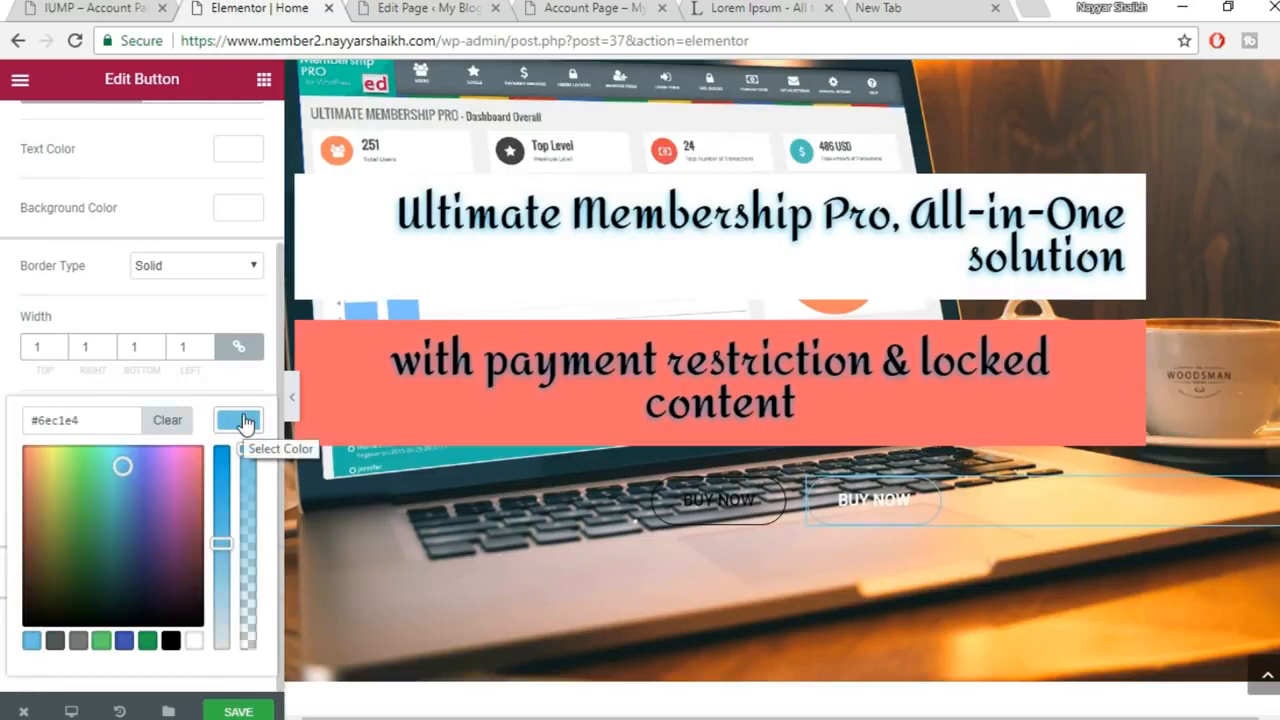
click(243, 423)
Fill the button background with fully opaque light blue #6ec1e4
scroll(229, 471, up, 2)
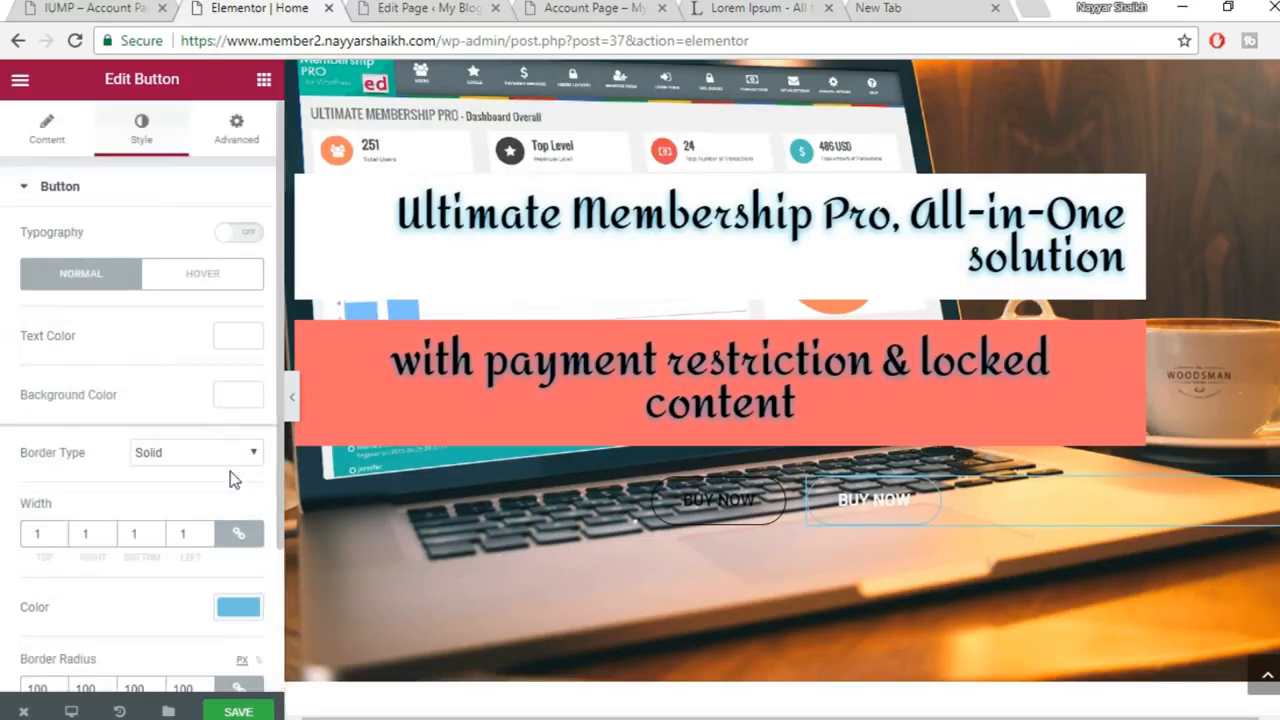
click(240, 396)
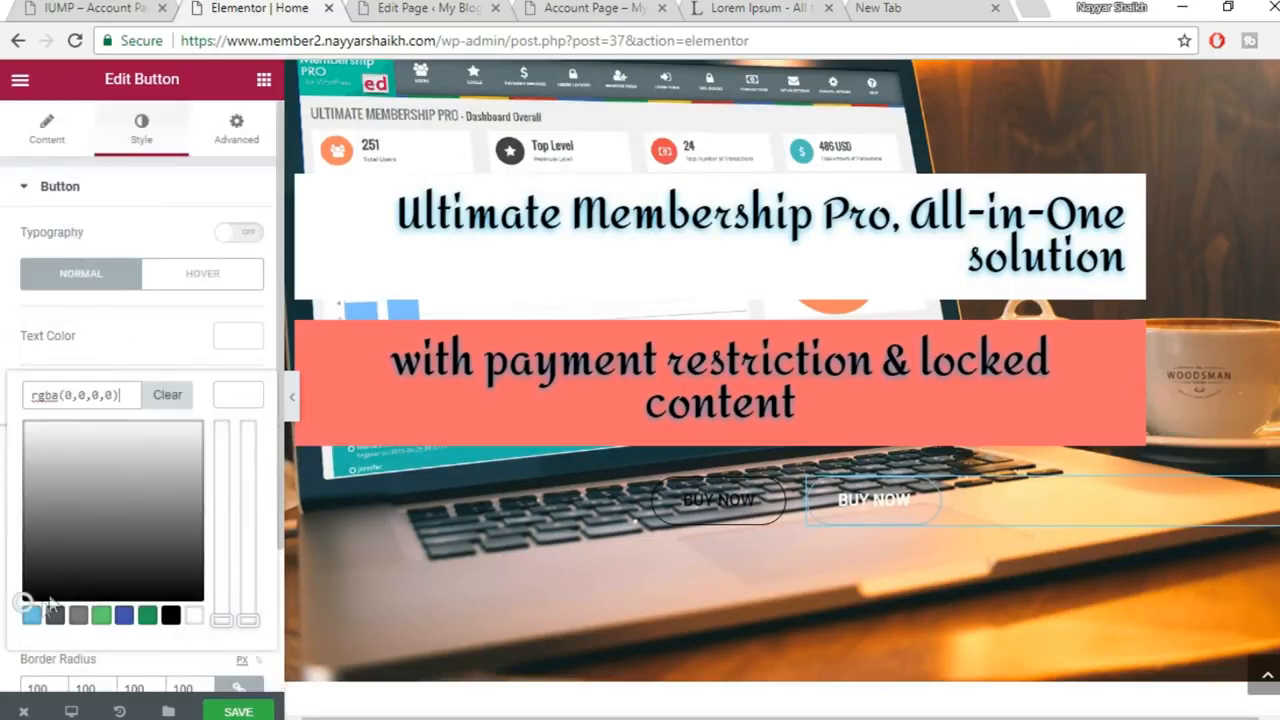
click(30, 617)
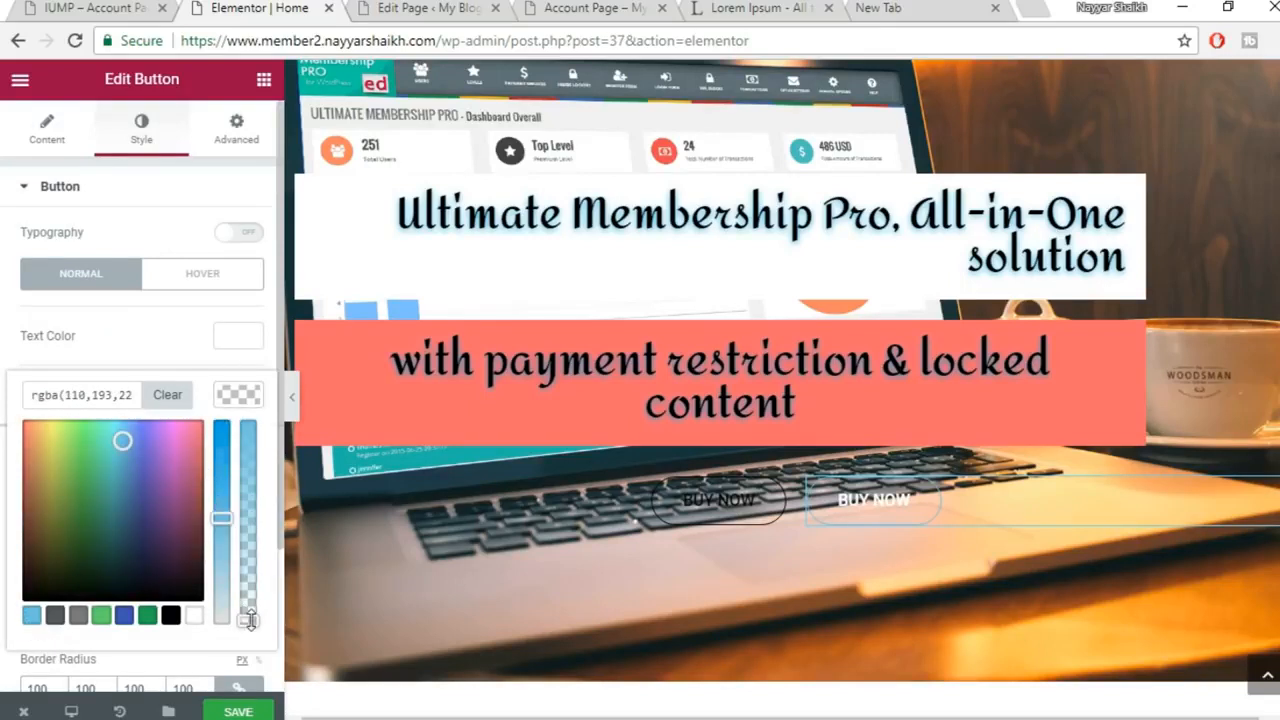
drag(252, 530, 266, 394)
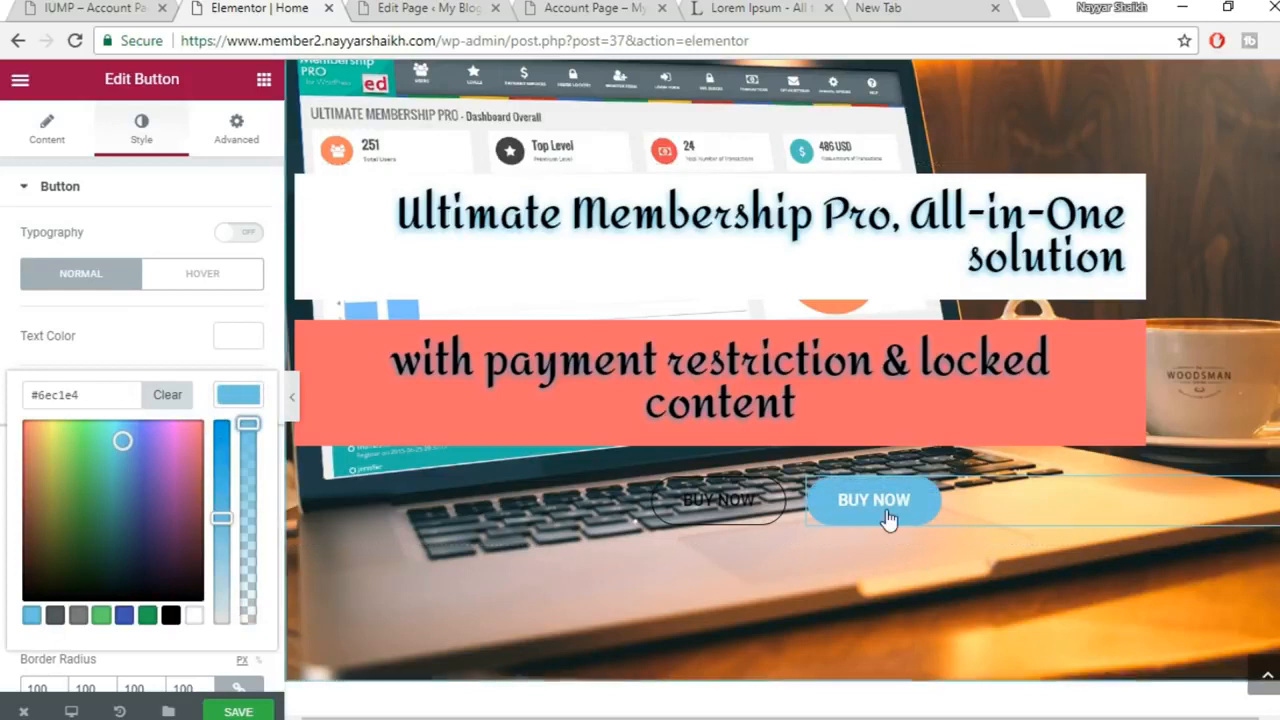
click(228, 399)
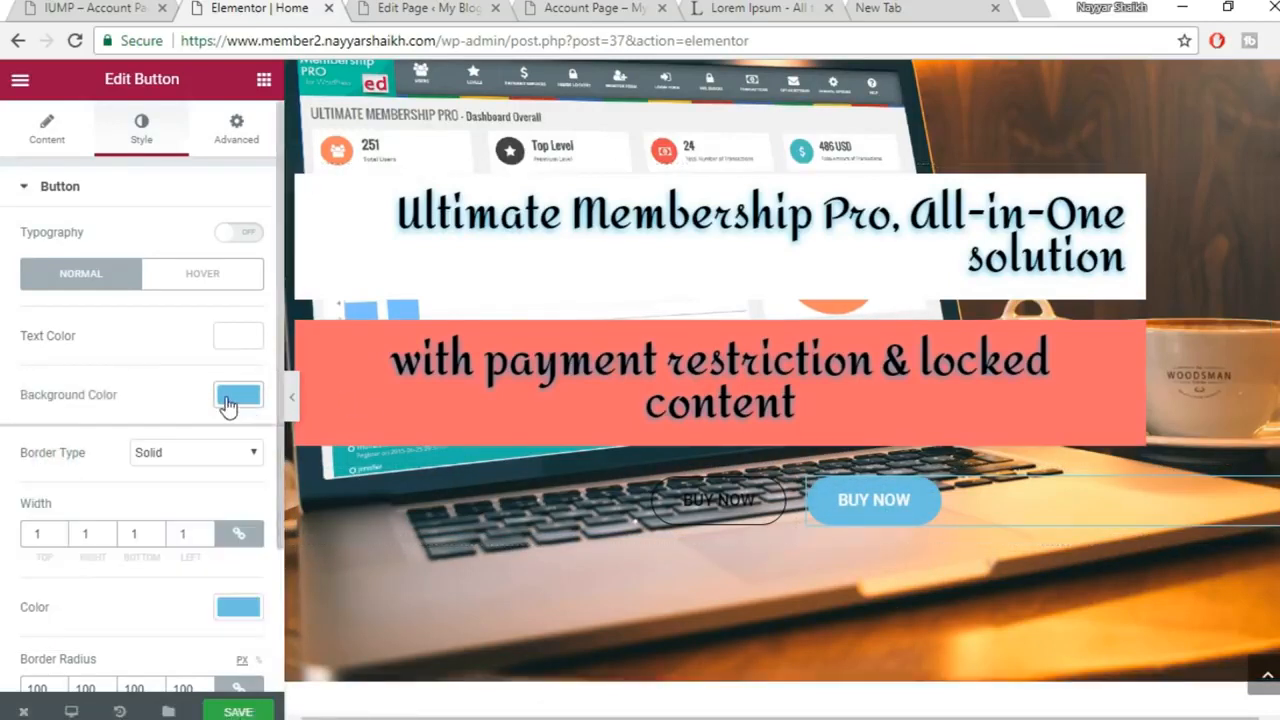
On hover, make the button background transparent and the text black #000000
click(226, 279)
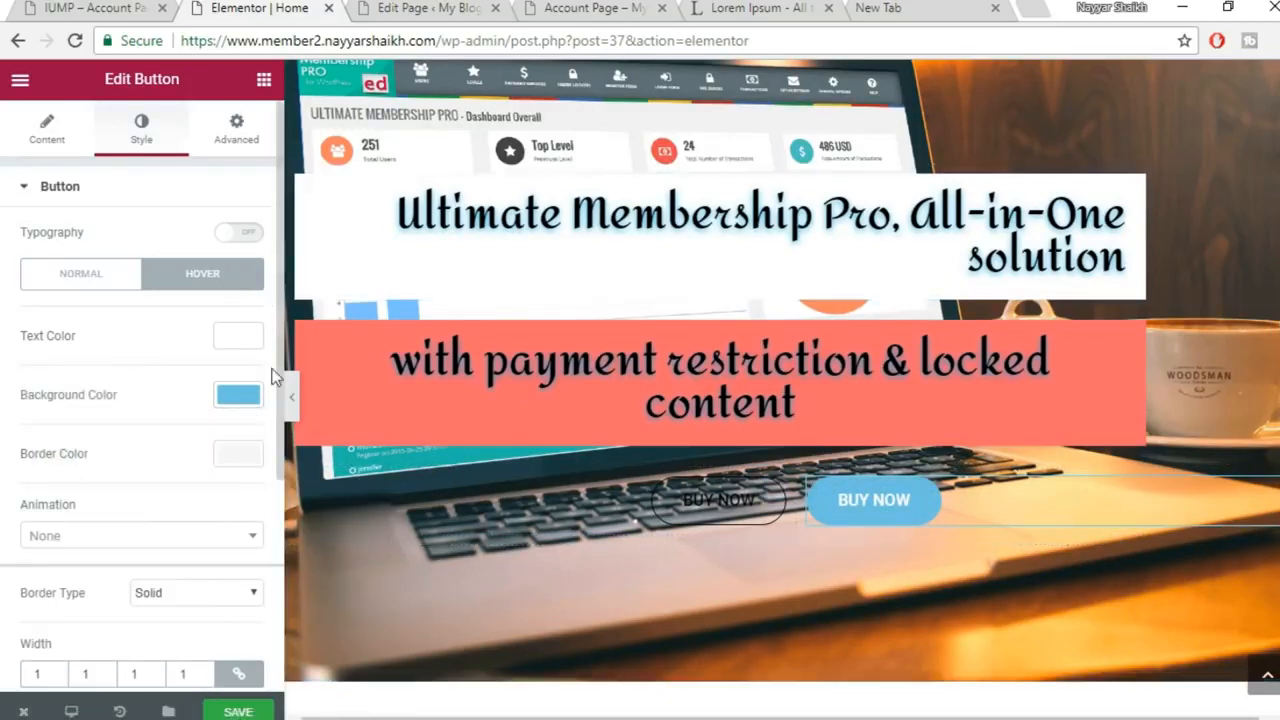
click(240, 396)
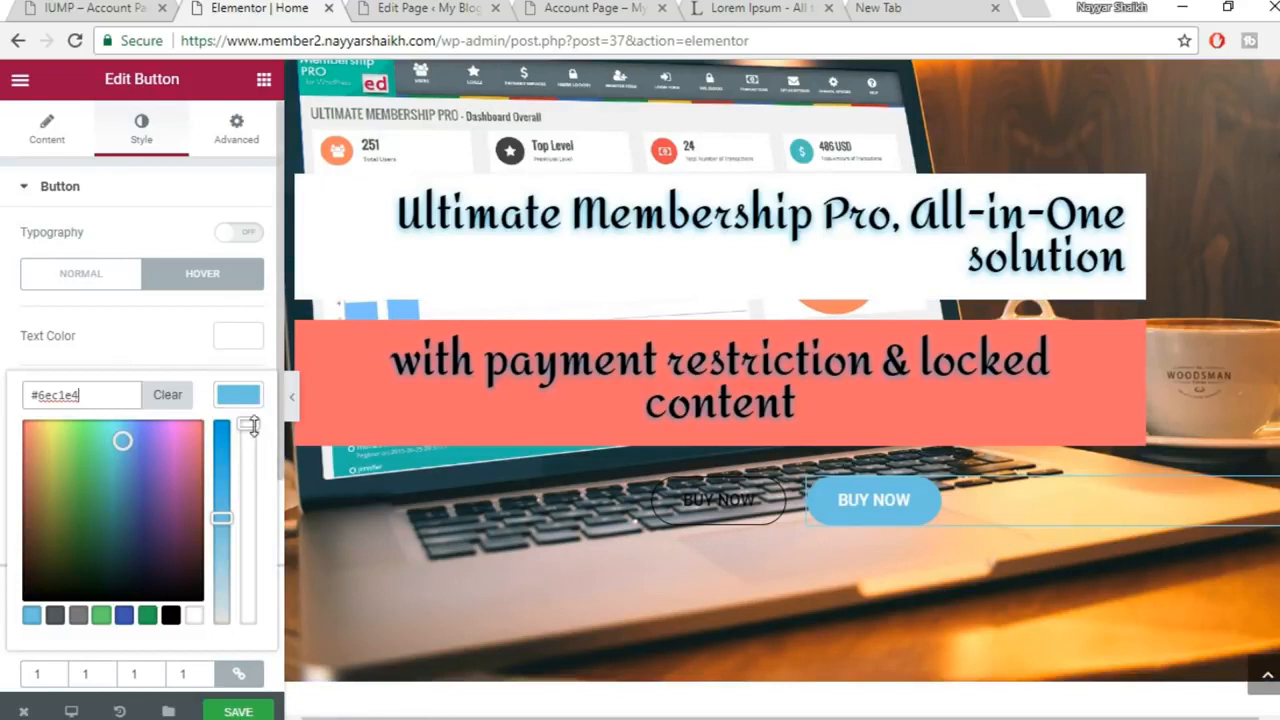
drag(250, 425, 255, 630)
click(233, 338)
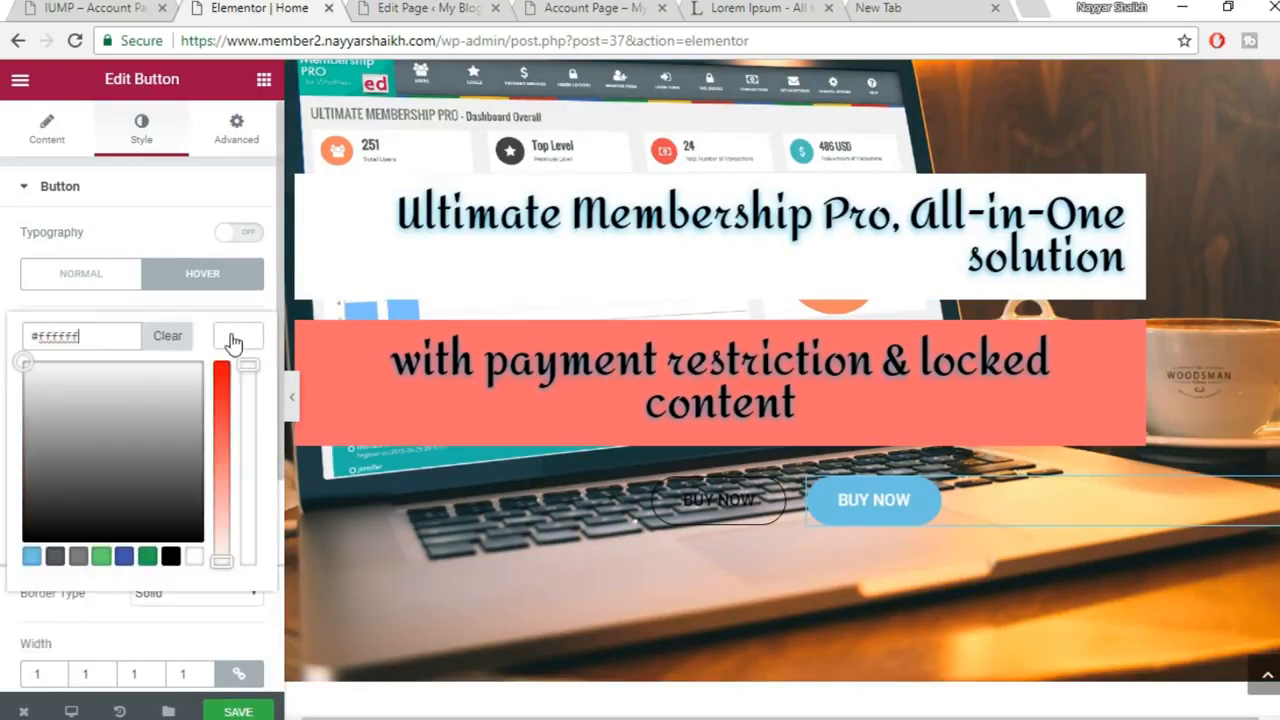
click(172, 557)
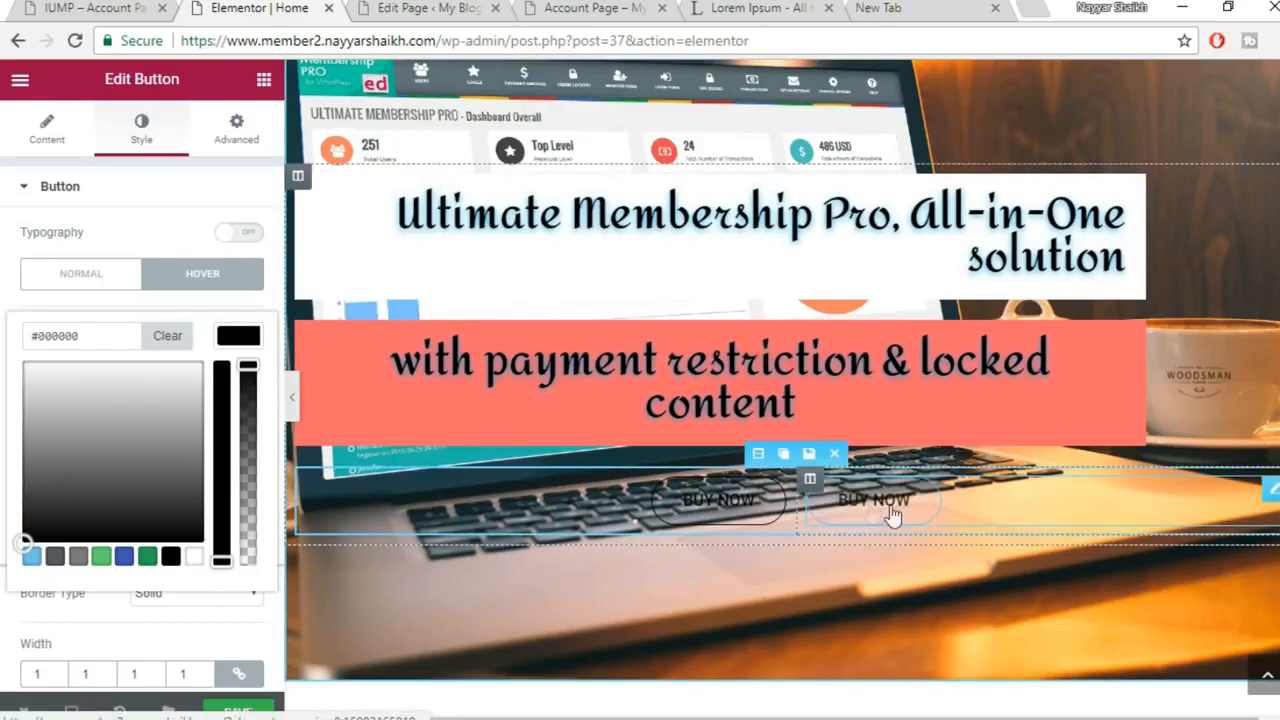
Save the homepage, then reload the live site to check the new buttons
click(240, 710)
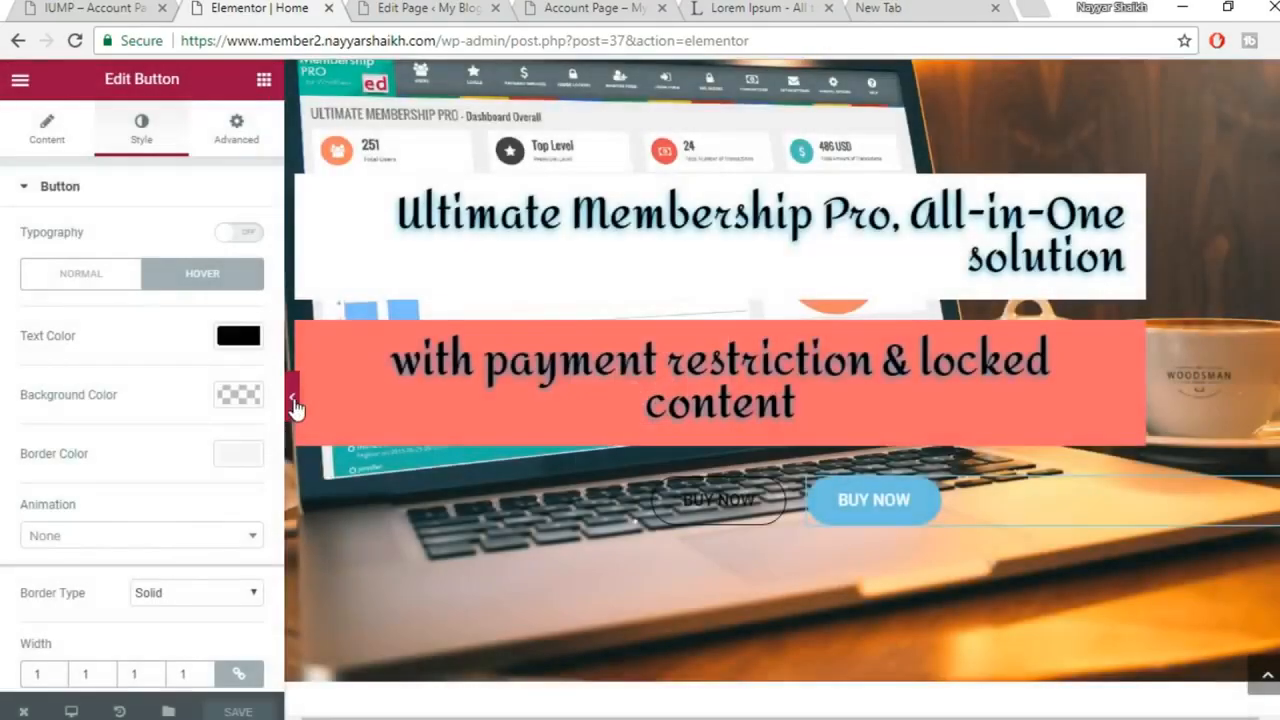
click(291, 405)
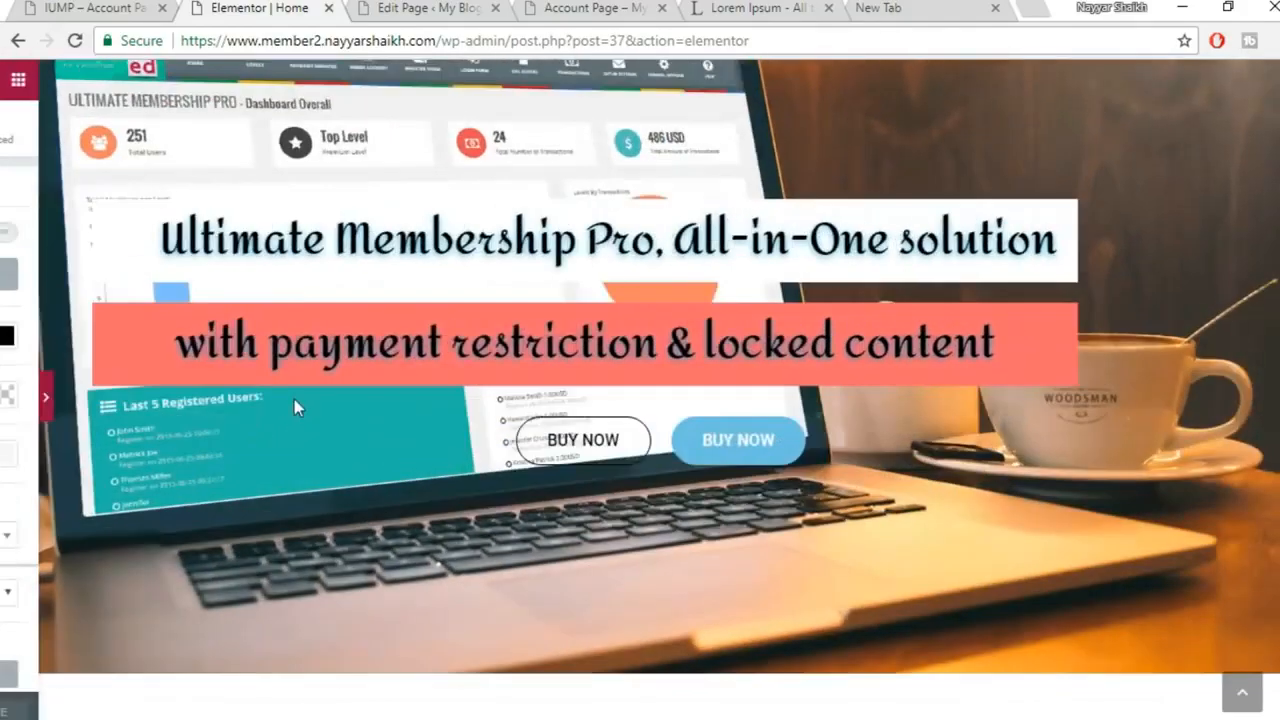
scroll(737, 478, up, 2)
scroll(737, 478, down, 3)
mouse_move(526, 715)
click(680, 620)
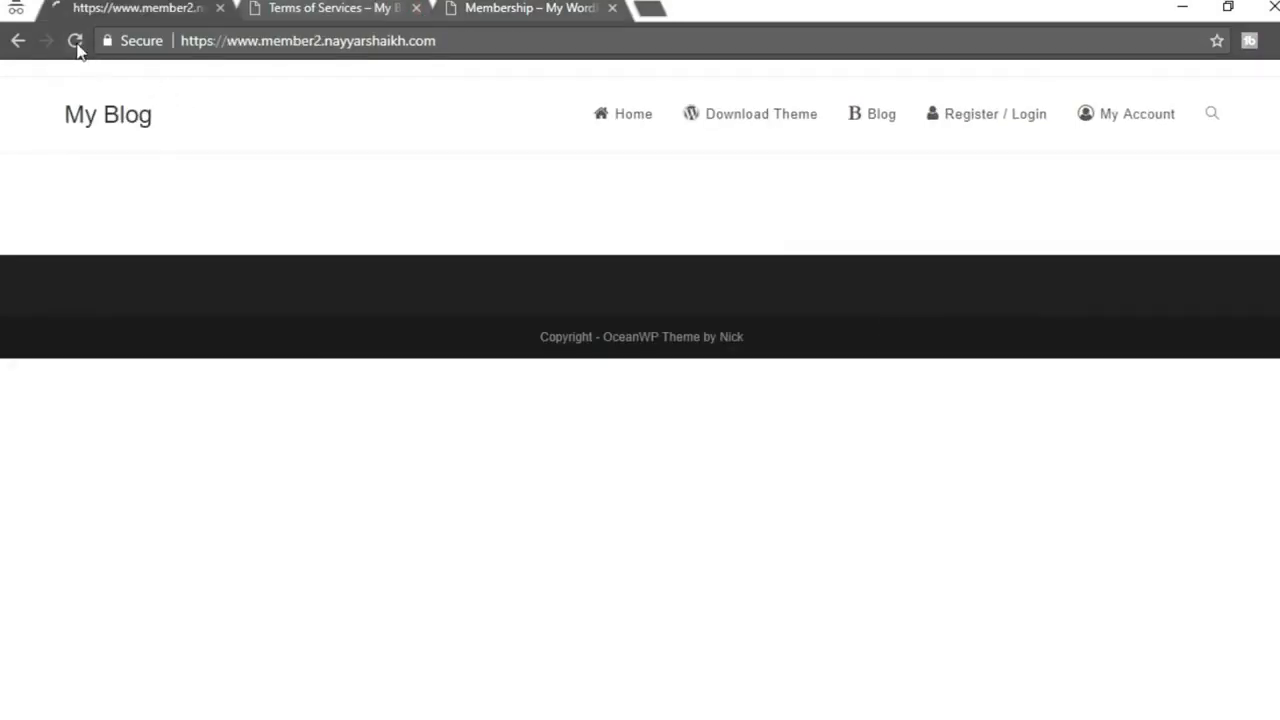
click(76, 42)
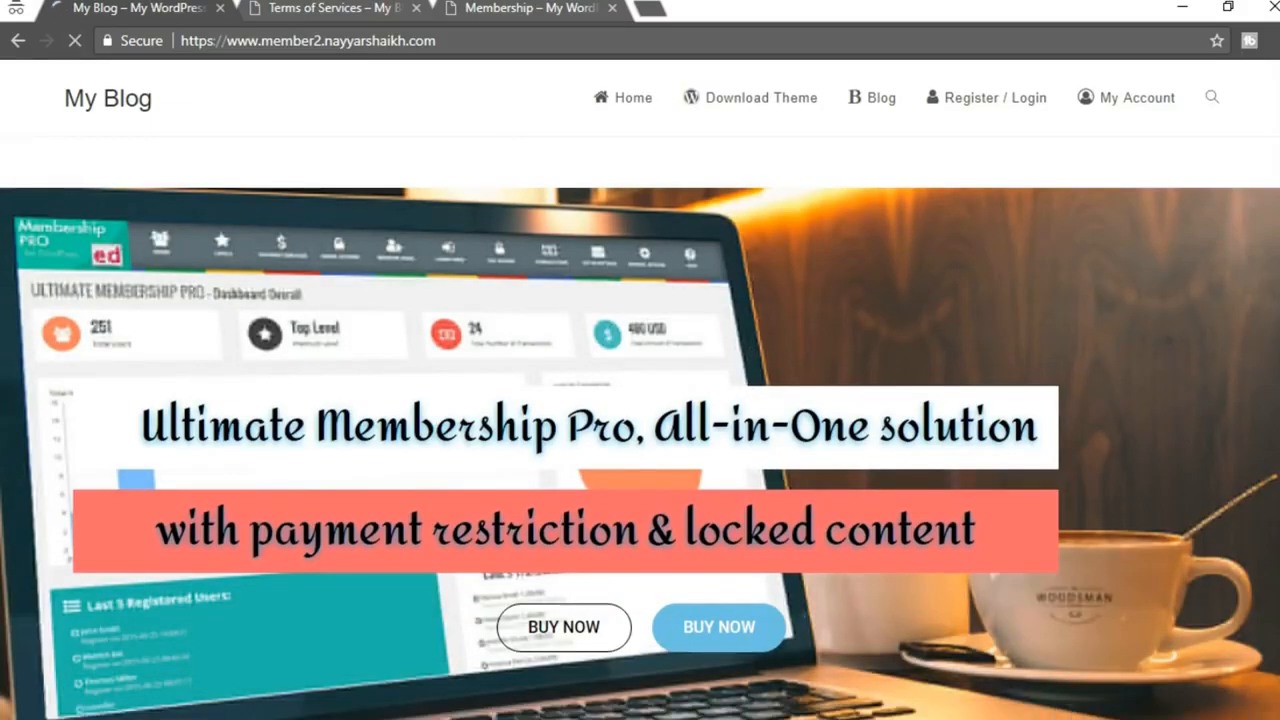
scroll(831, 507, down, 3)
scroll(640, 390, up, 3)
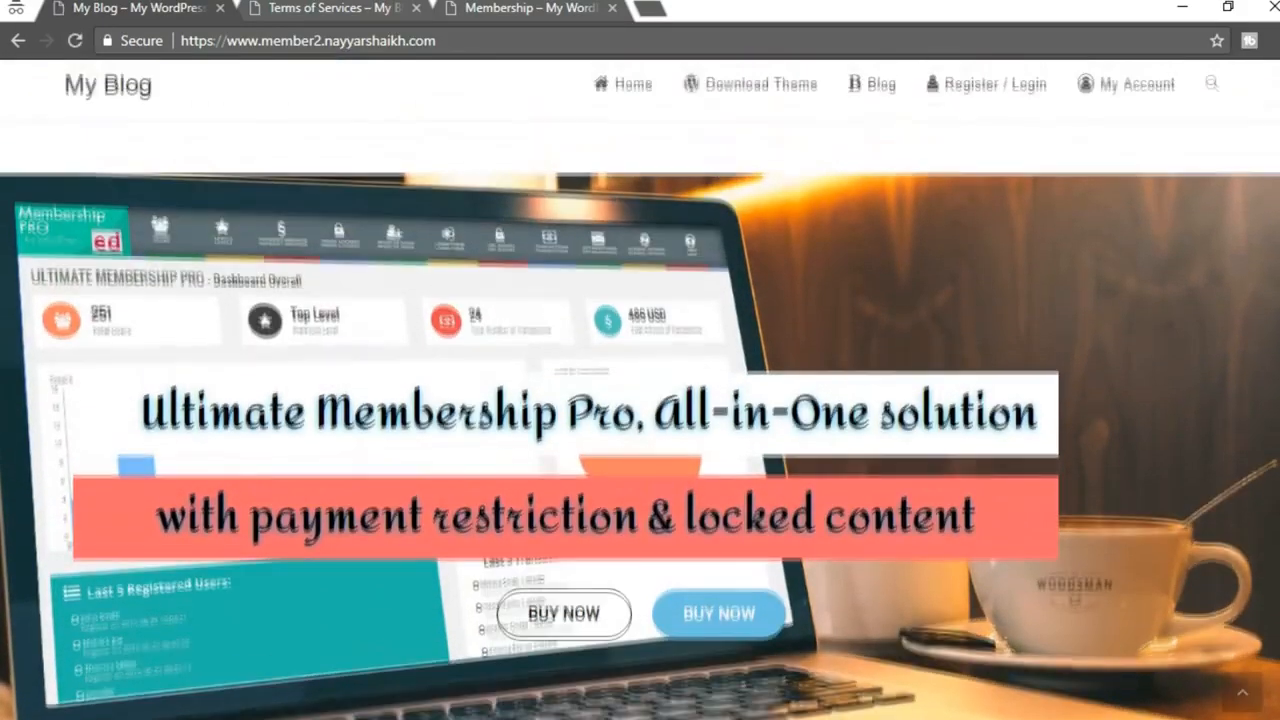
scroll(640, 390, down, 1)
scroll(640, 390, up, 2)
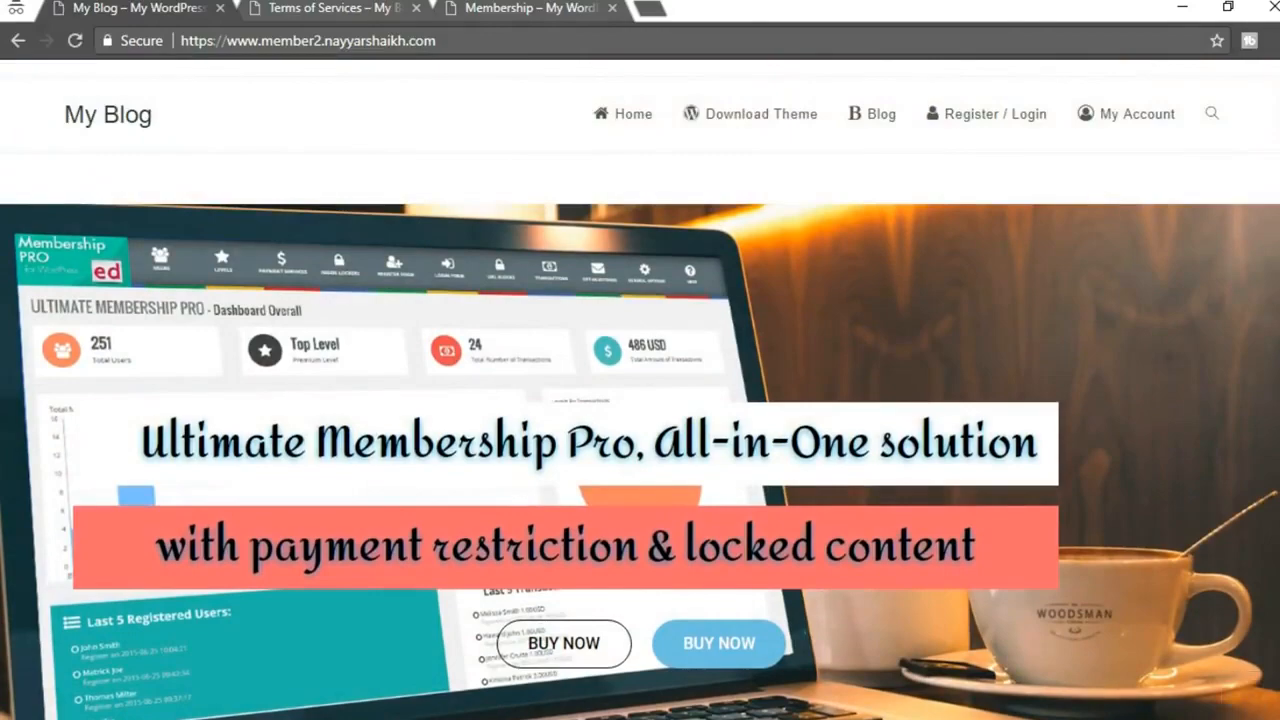
scroll(640, 390, down, 3)
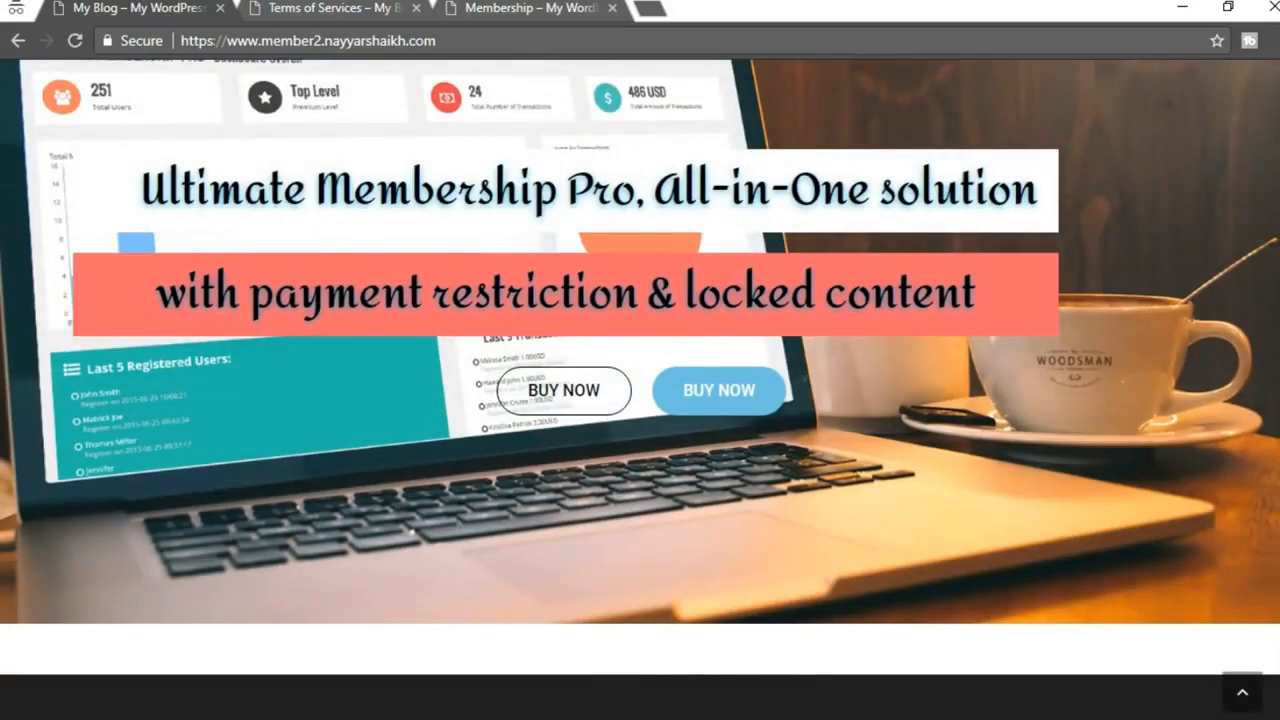
Look through the open browser tabs and go to the site's homepage
click(478, 660)
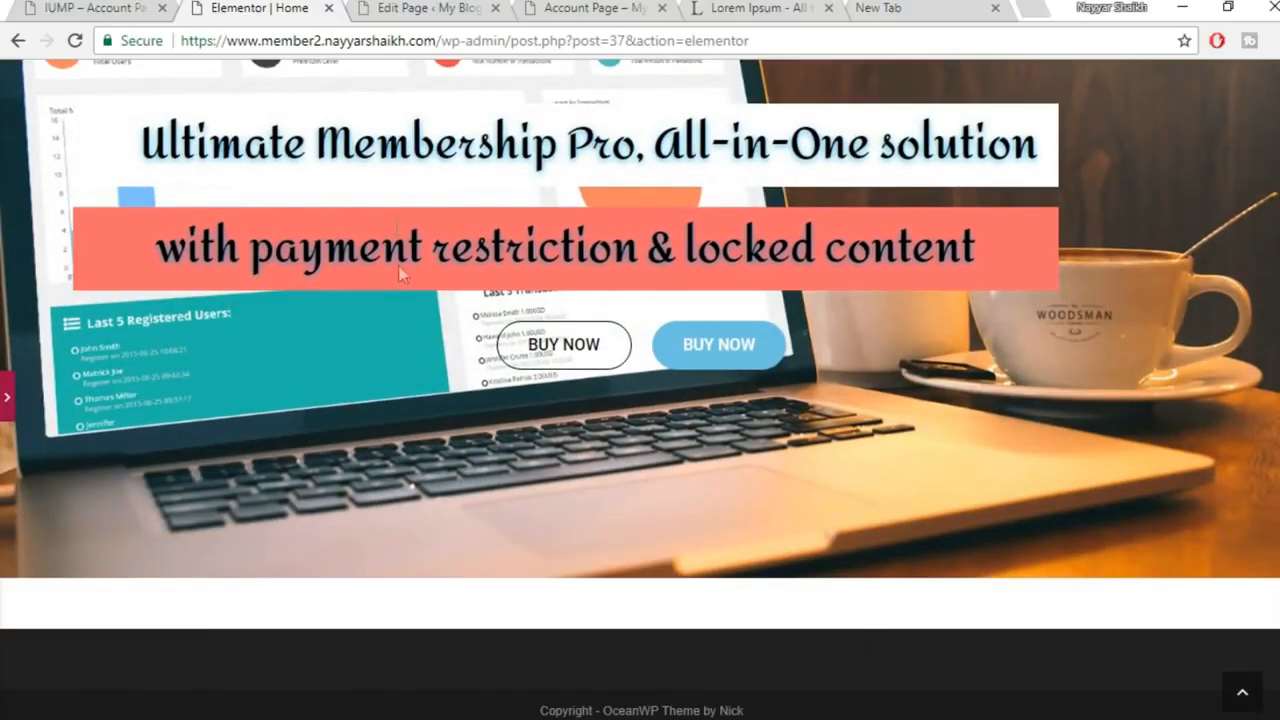
click(418, 12)
click(40, 8)
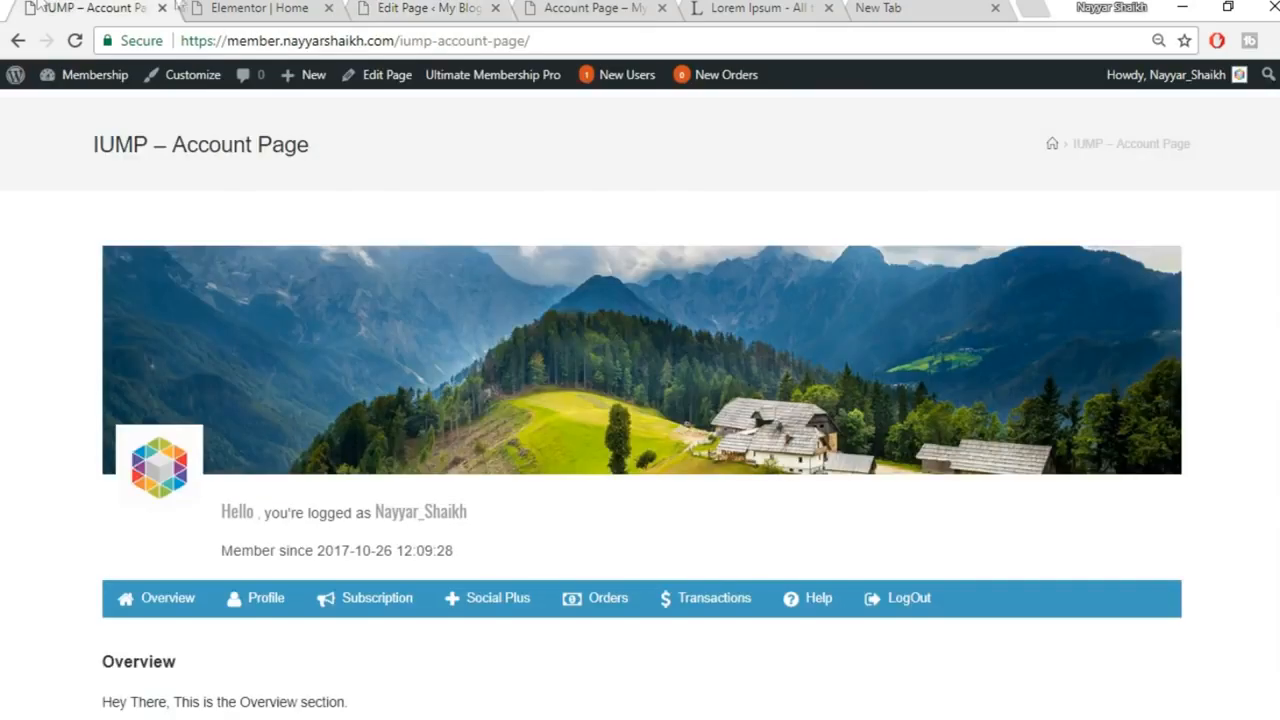
click(810, 8)
click(595, 8)
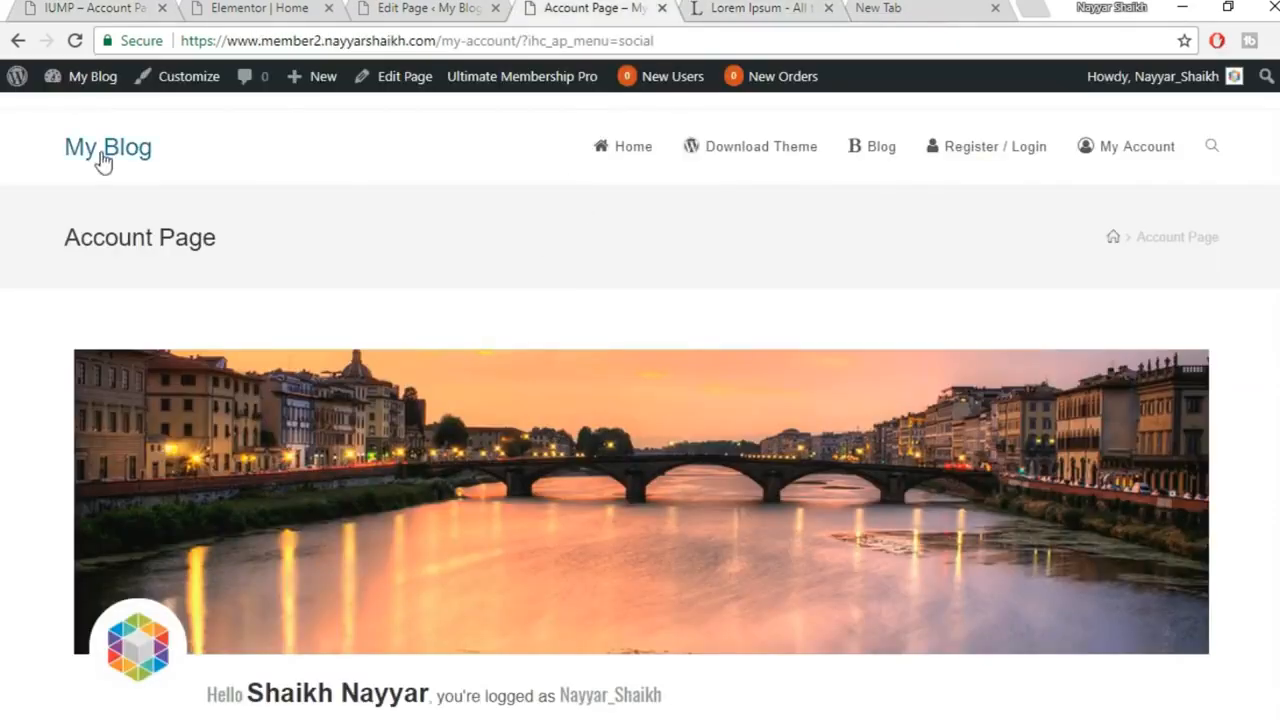
click(103, 161)
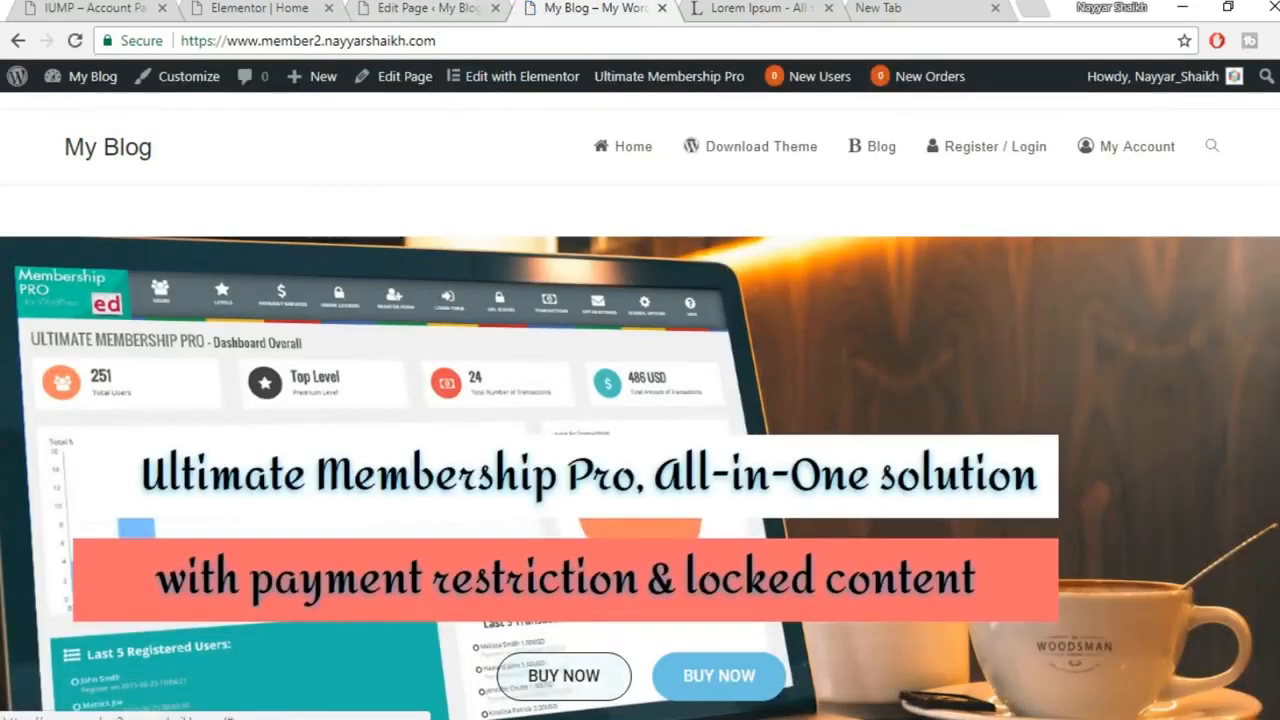
Scroll through the reference membership homepage's features and pricing in the other window
mouse_move(523, 719)
click(640, 672)
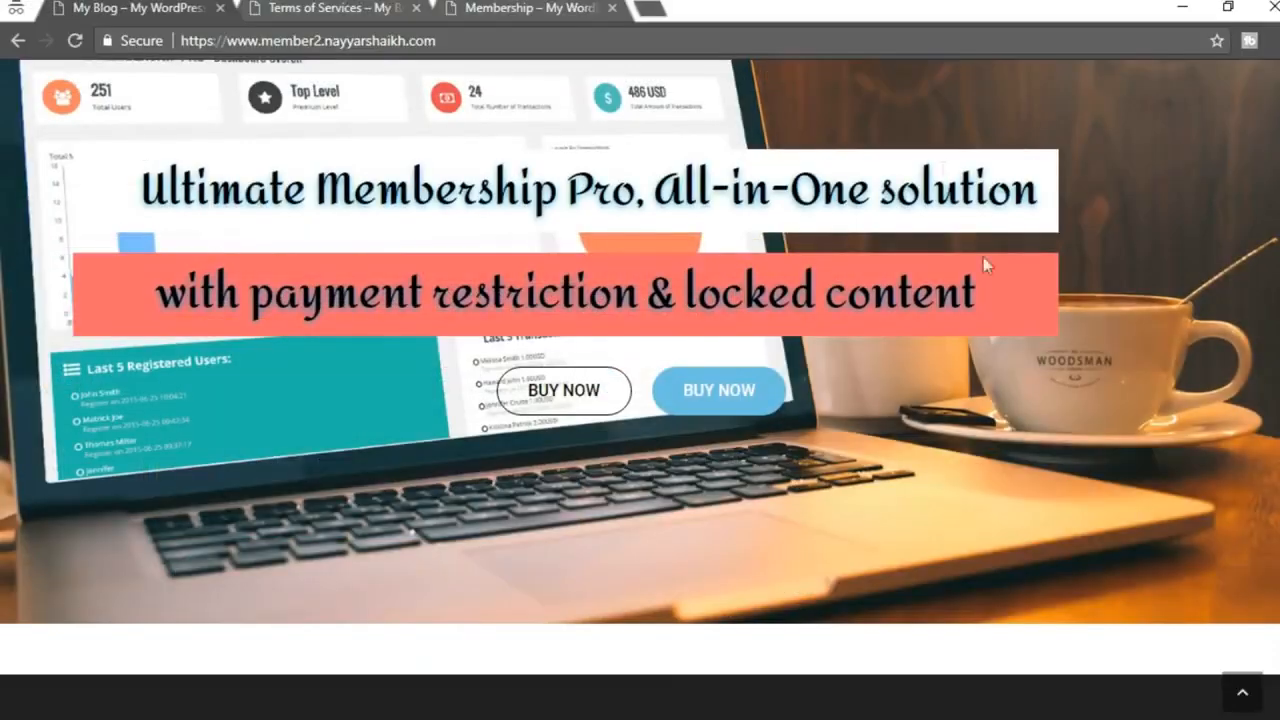
click(383, 8)
scroll(800, 420, down, 4)
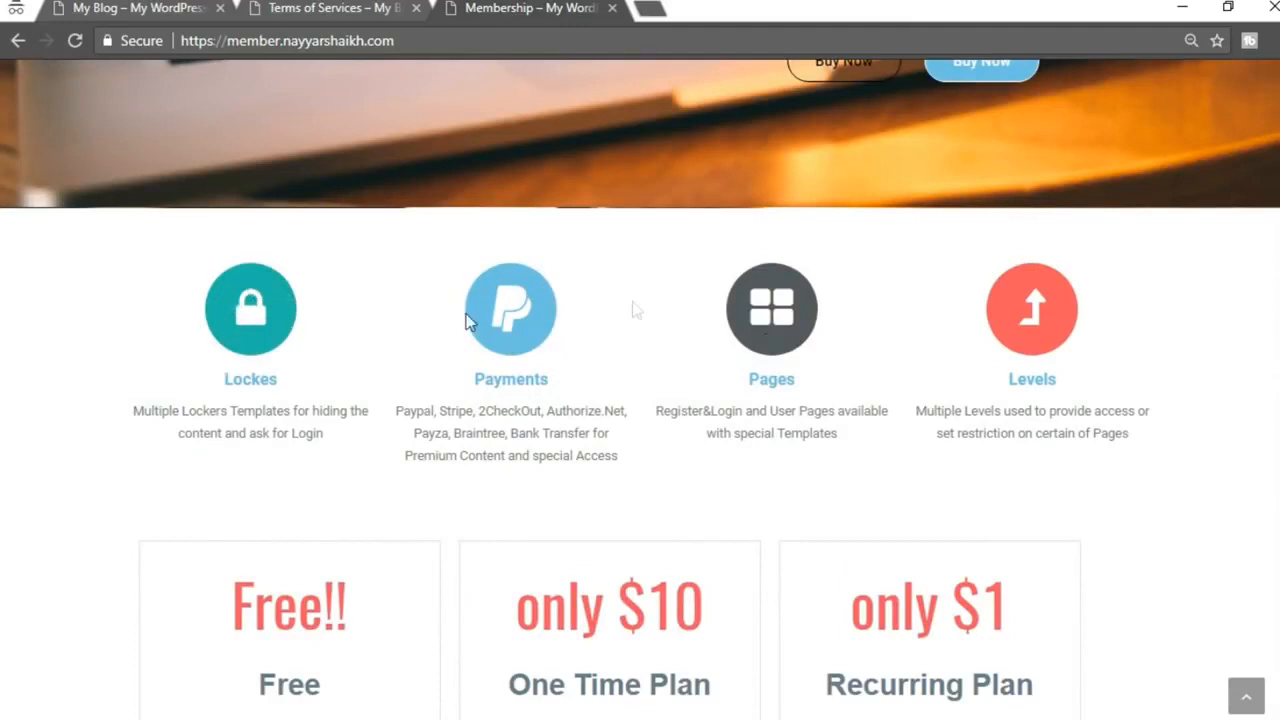
scroll(454, 380, down, 1)
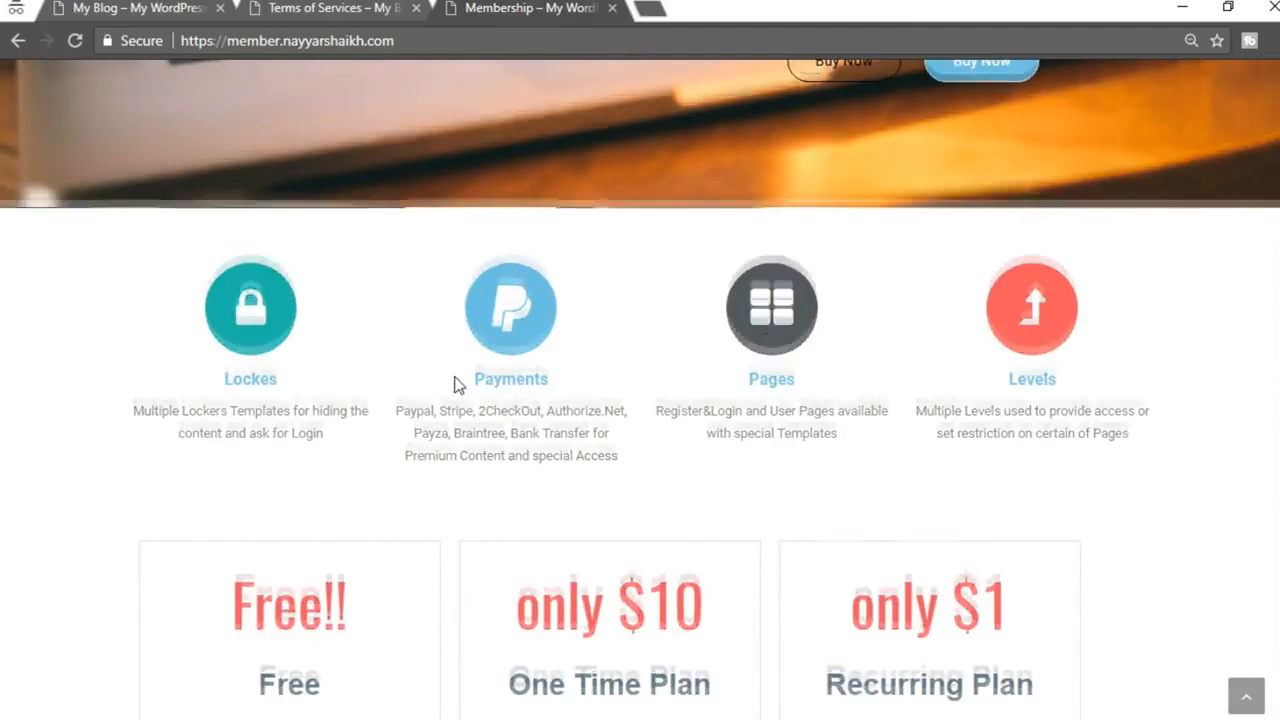
Return to the Elementor Home editor and reopen the editing panel
mouse_move(528, 717)
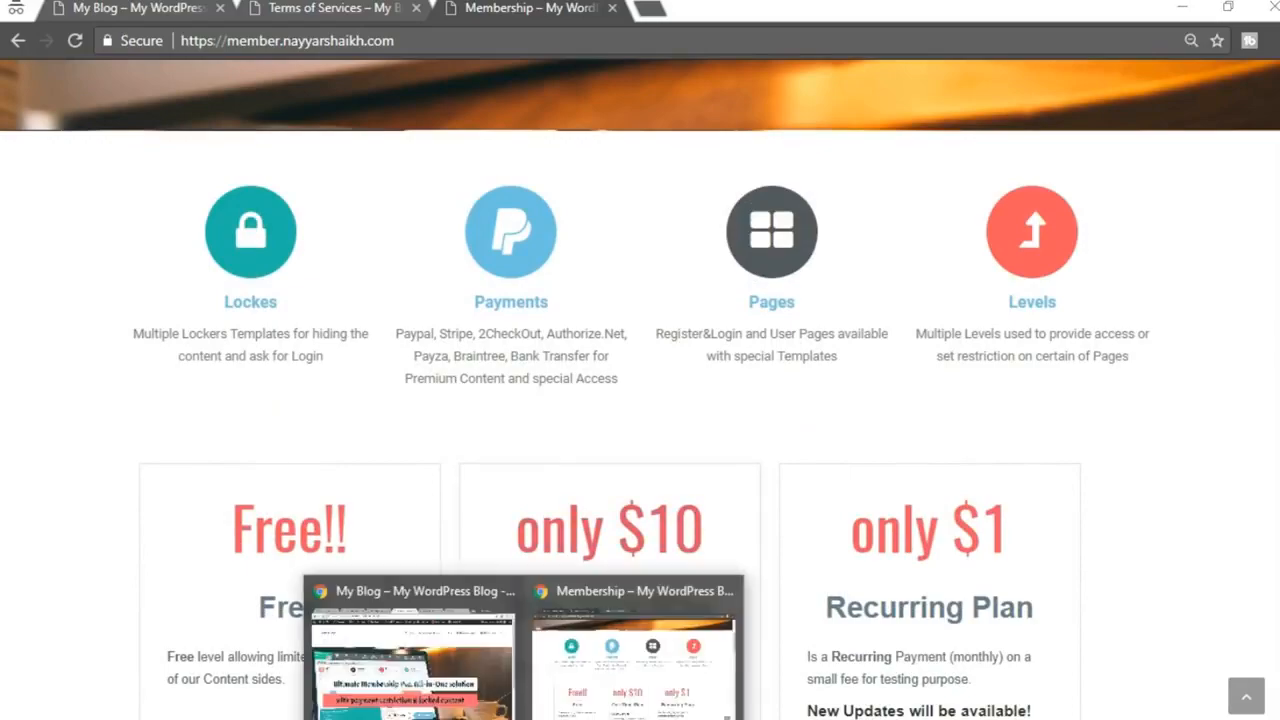
click(416, 690)
scroll(528, 510, down, 3)
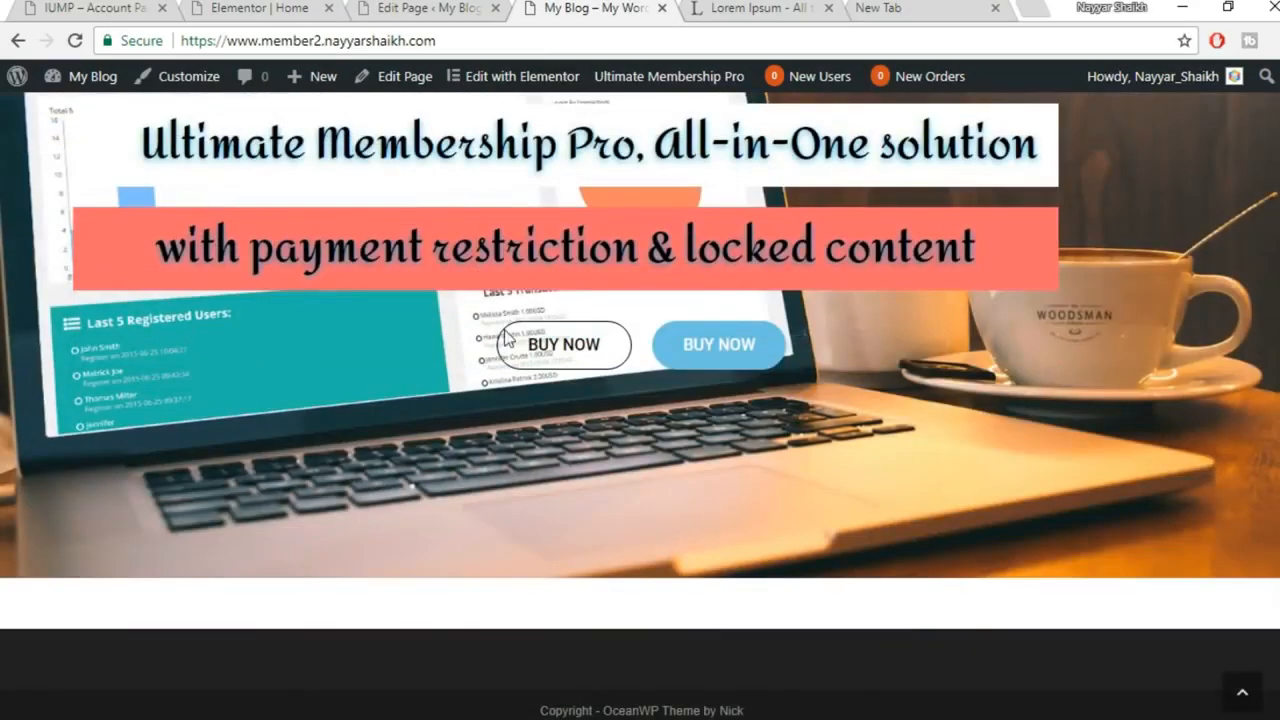
click(318, 8)
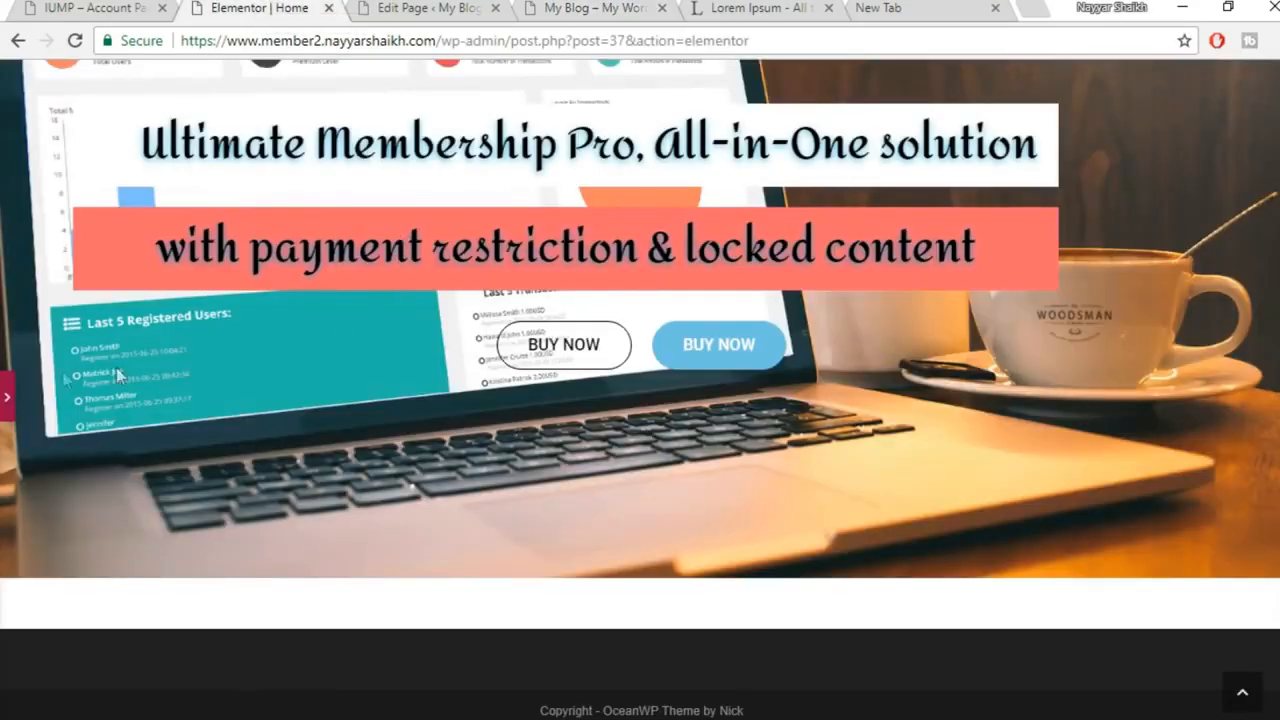
click(8, 400)
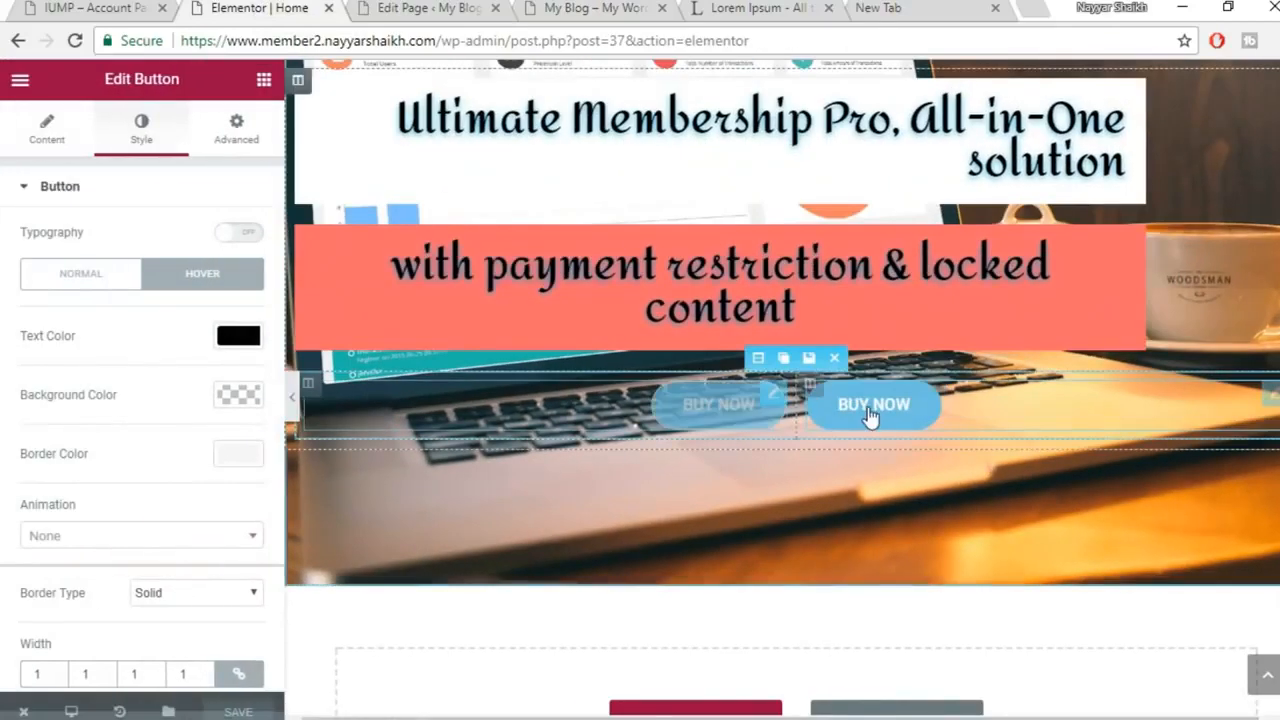
Add an Icon Box to the empty section below the hero and bring up the reference site
scroll(880, 413, down, 2)
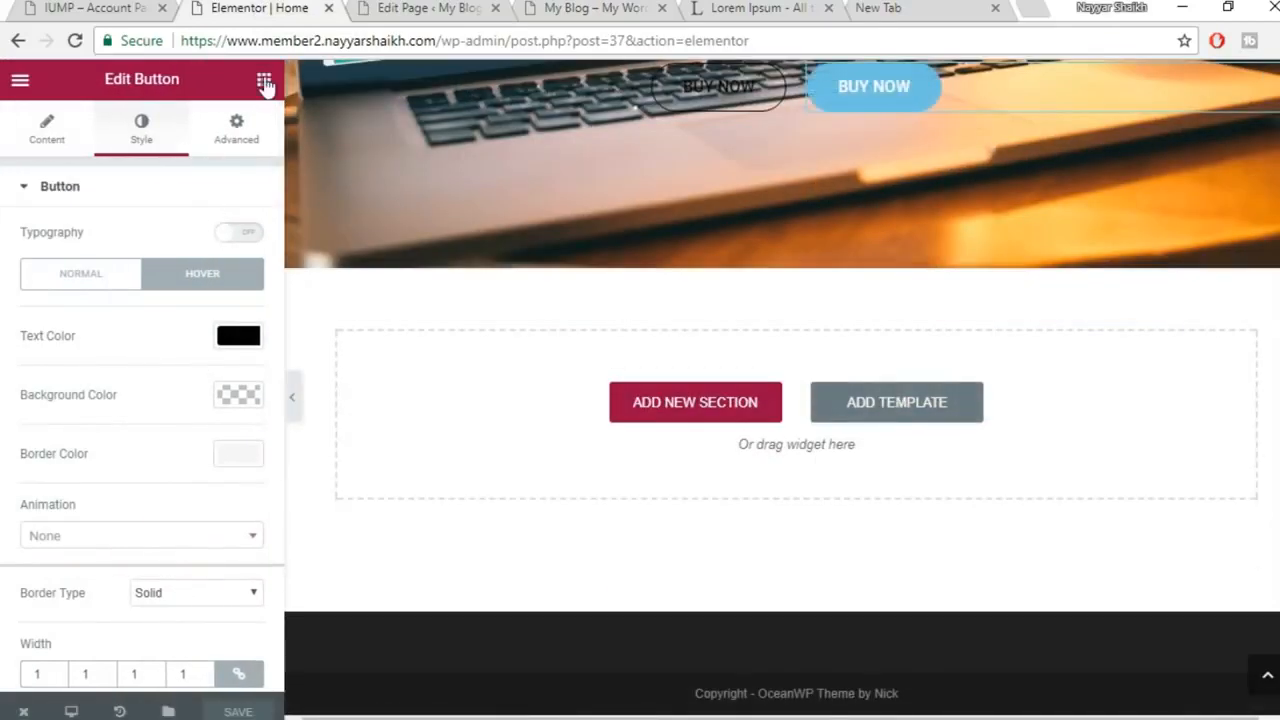
click(264, 80)
scroll(229, 430, down, 3)
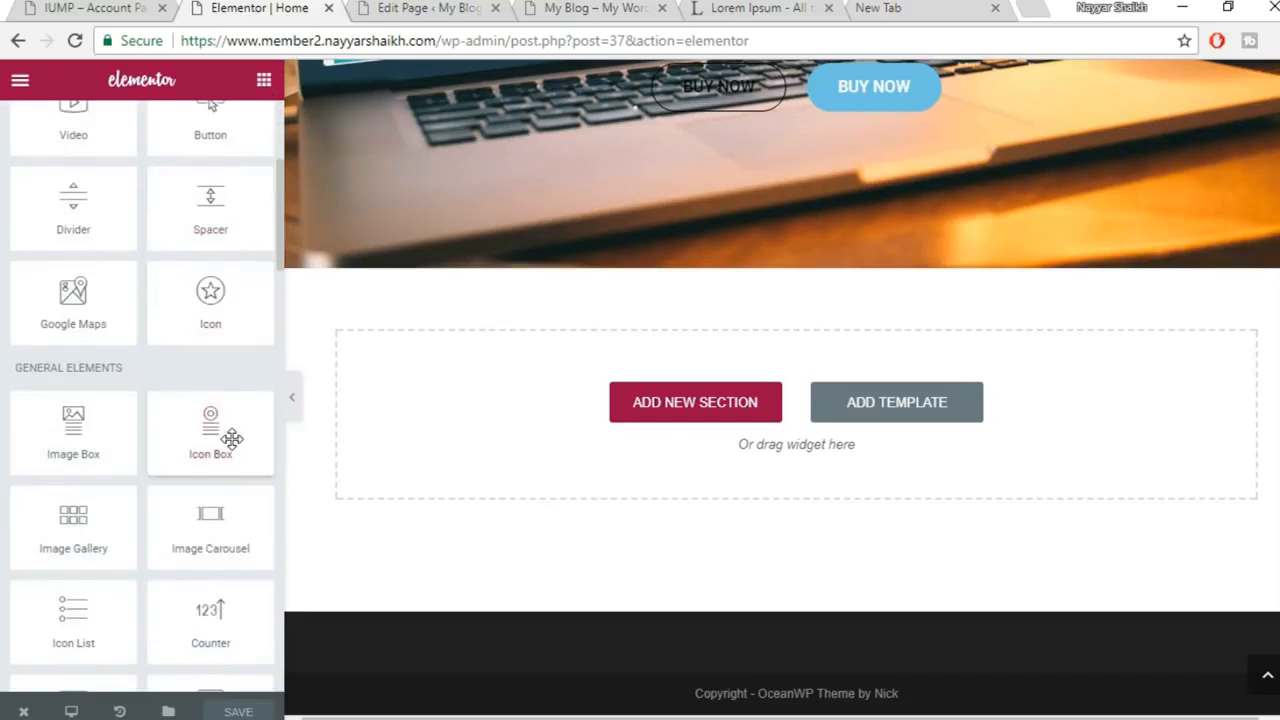
drag(197, 445, 746, 443)
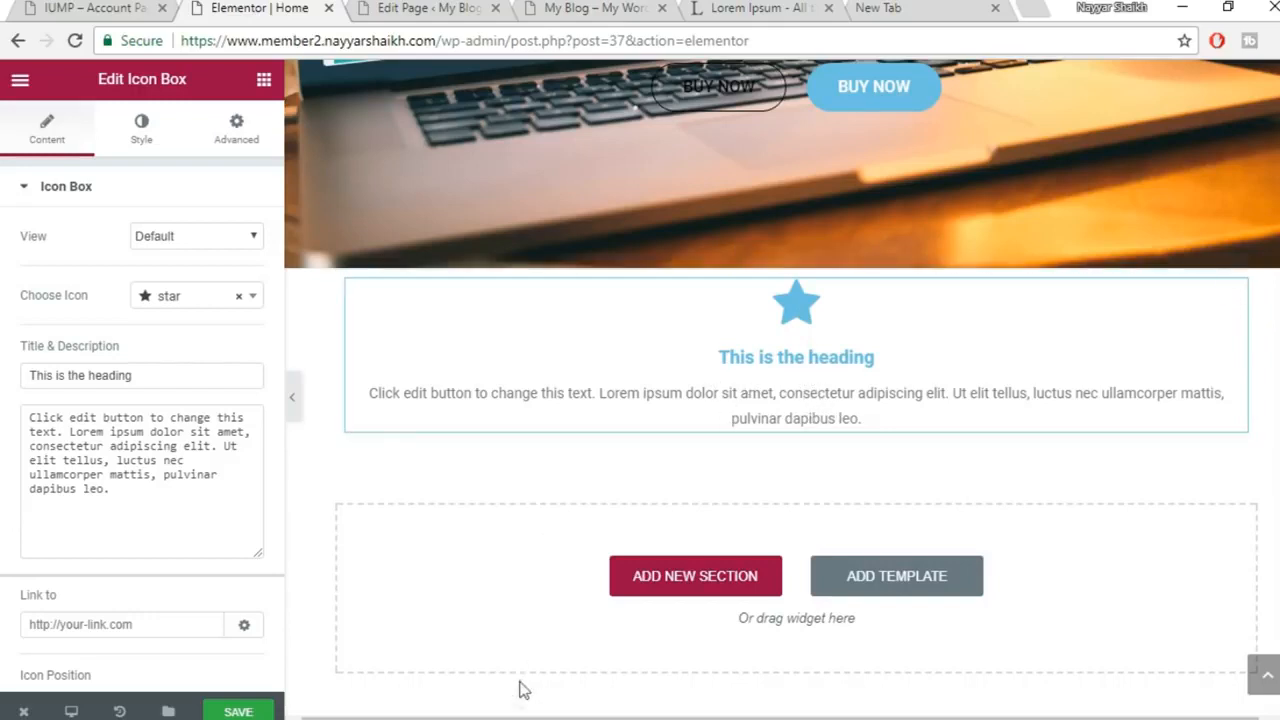
click(624, 700)
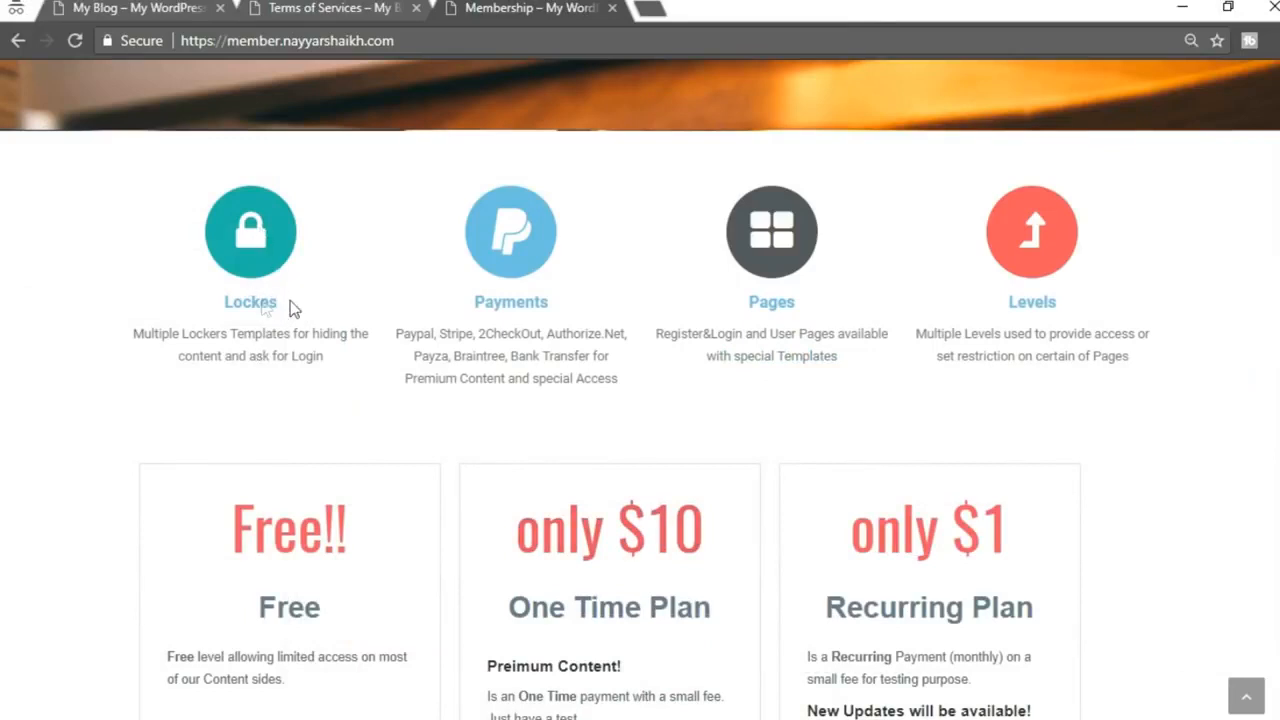
drag(293, 309, 221, 307)
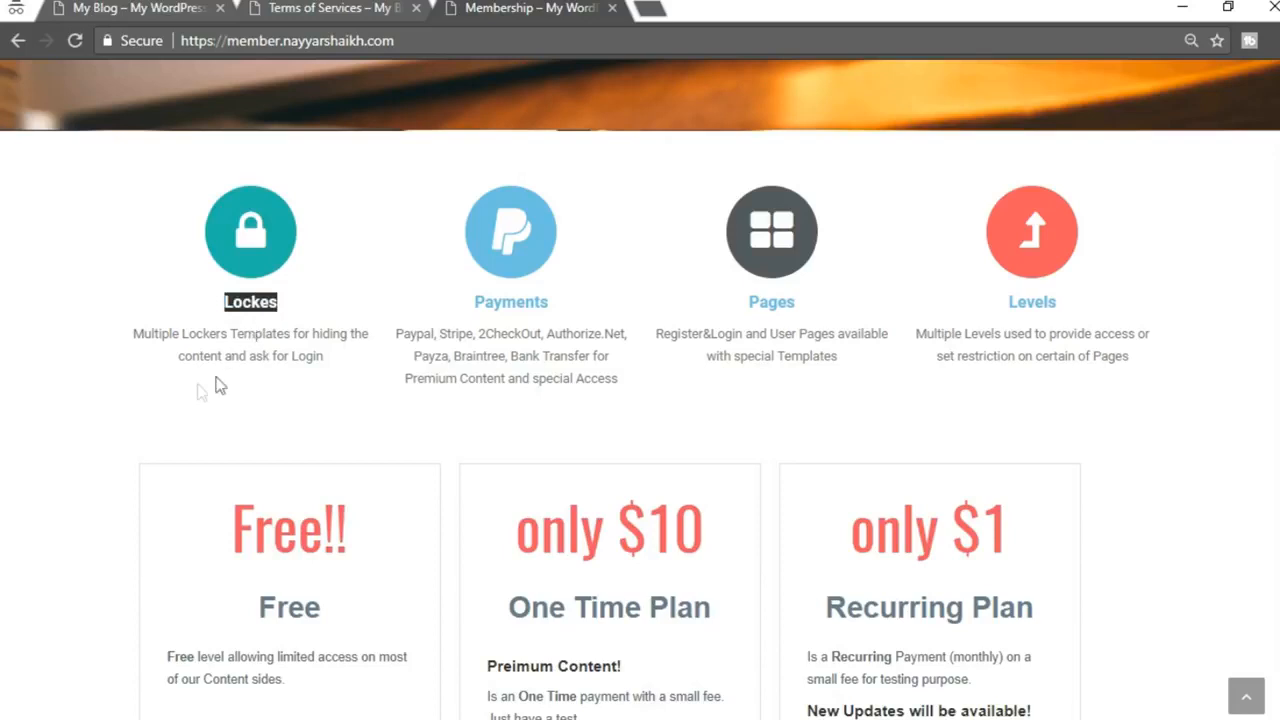
drag(134, 334, 345, 370)
key(ctrl+c)
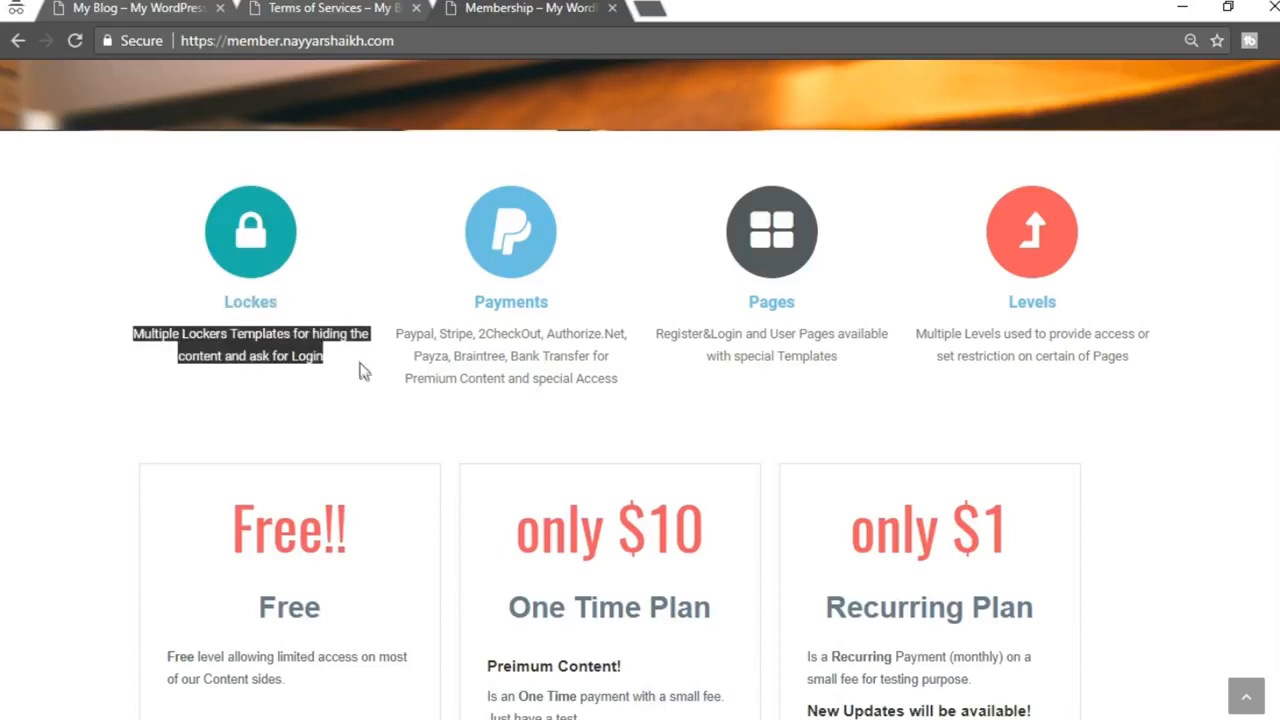
mouse_move(450, 715)
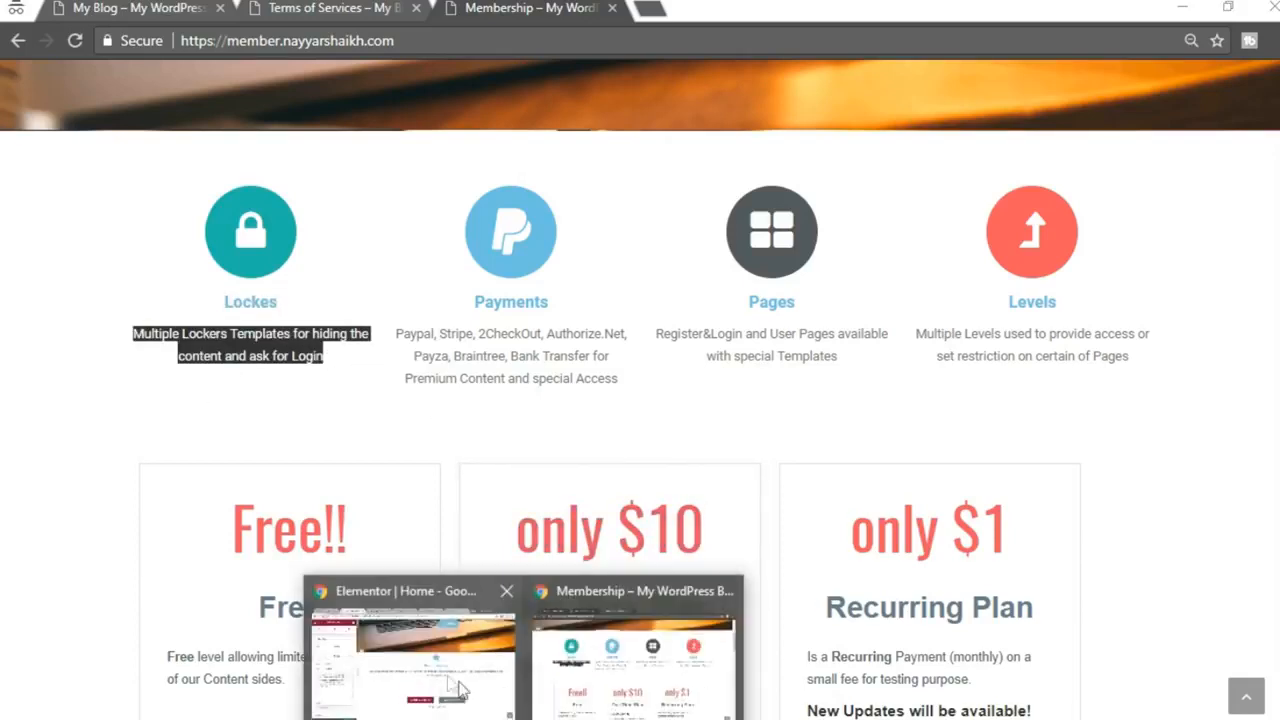
click(440, 636)
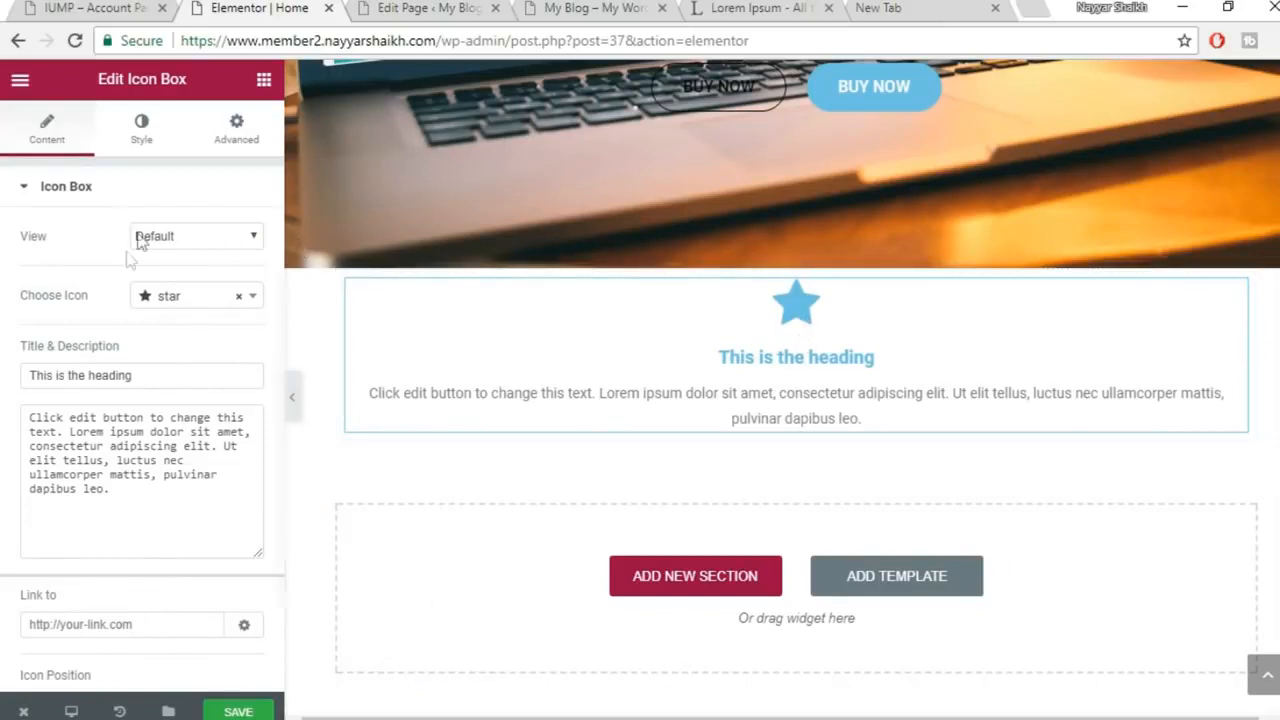
click(217, 302)
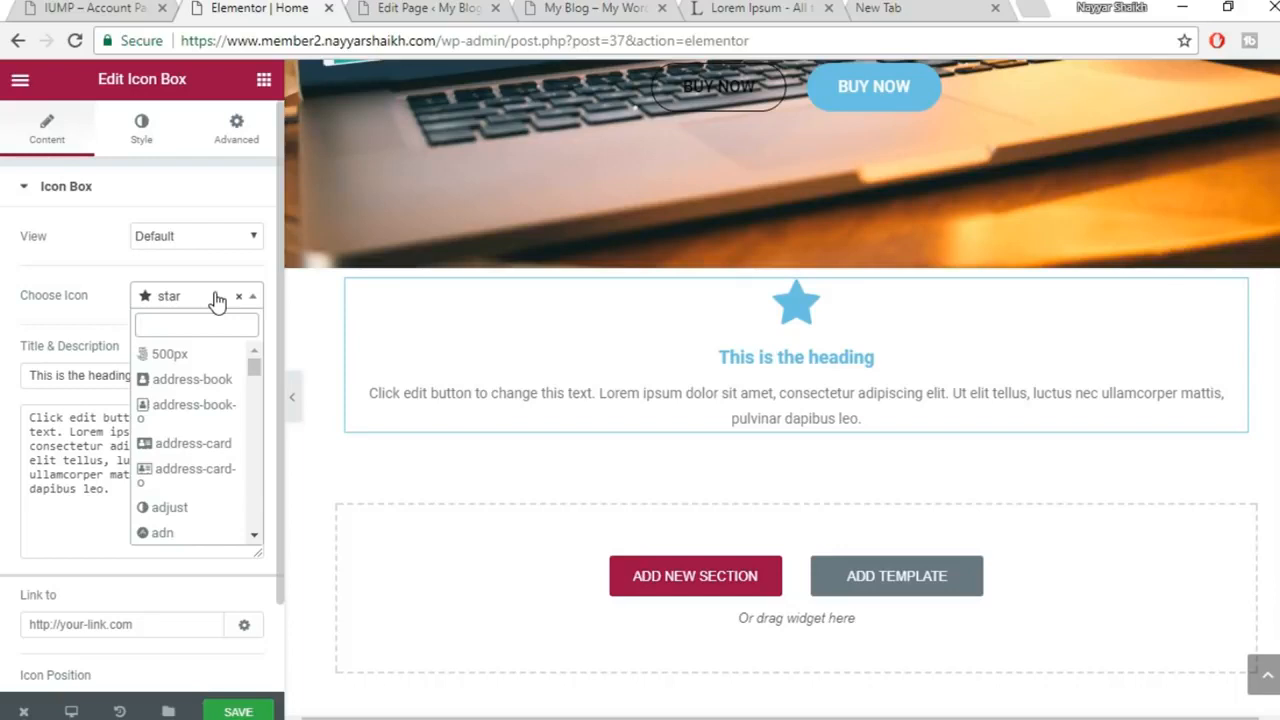
text(LOCK)
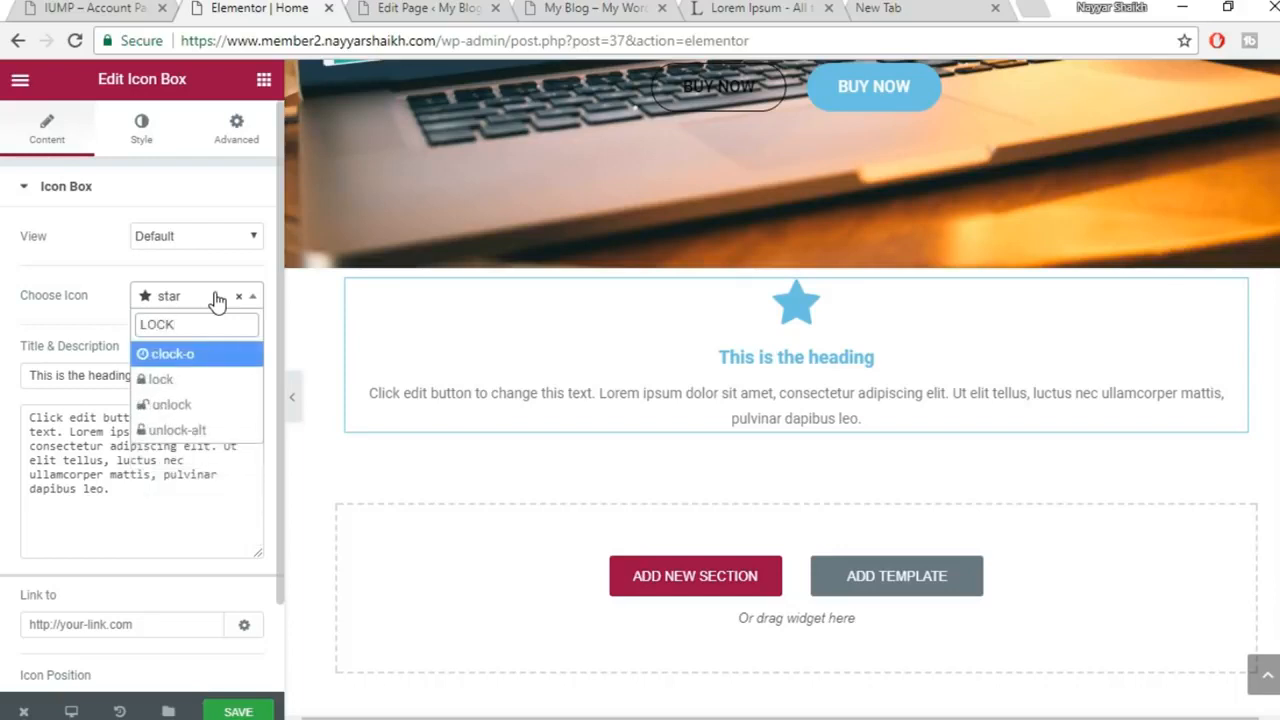
click(162, 380)
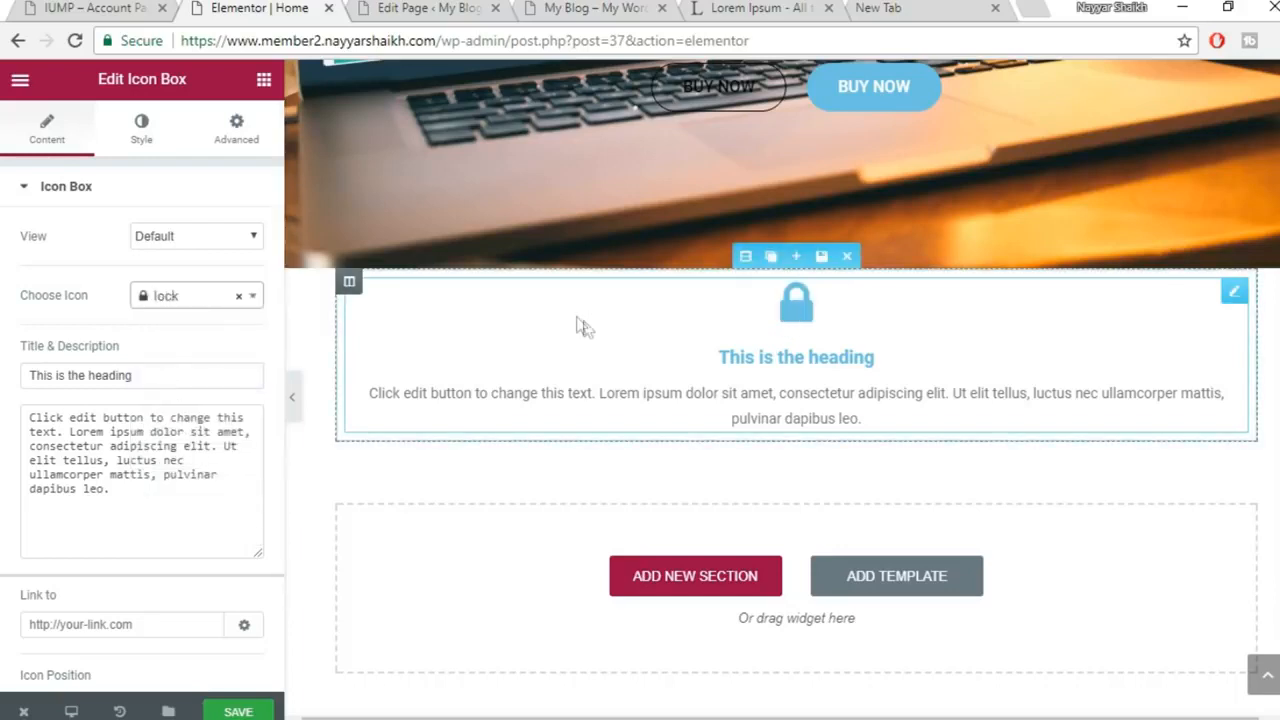
click(210, 236)
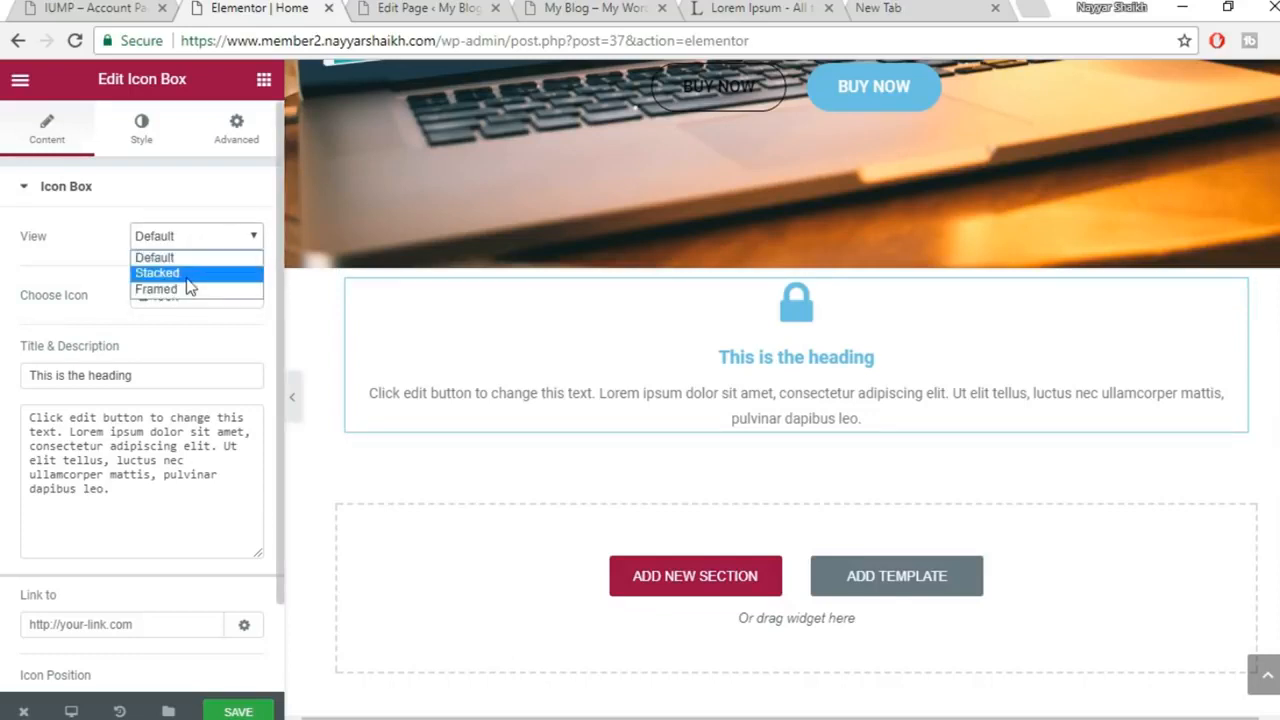
click(192, 274)
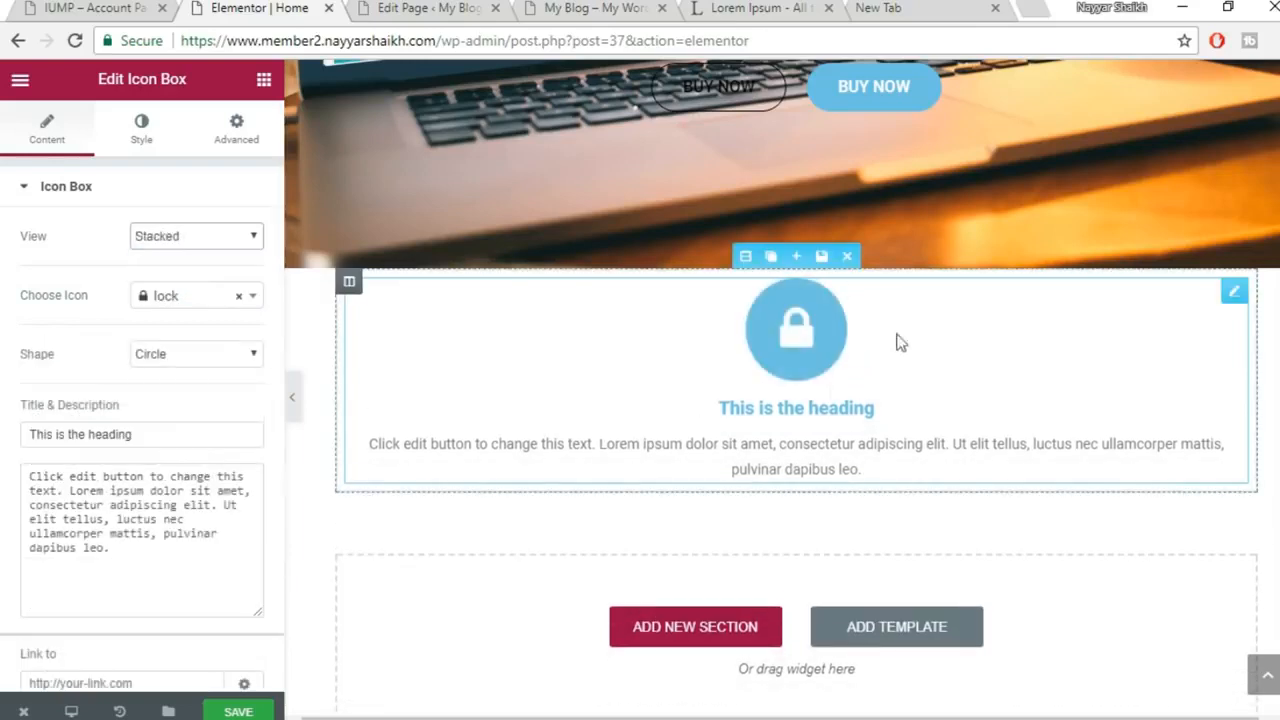
click(186, 528)
drag(177, 428, 10, 432)
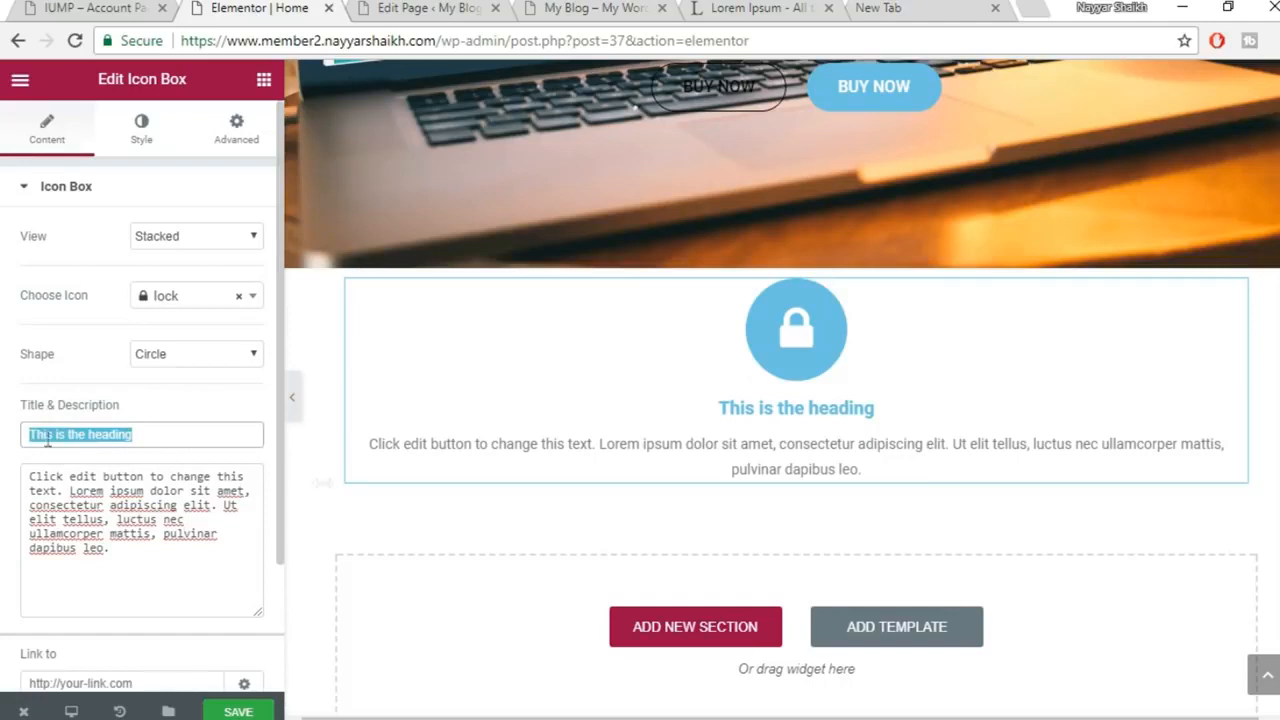
text(lOCKS)
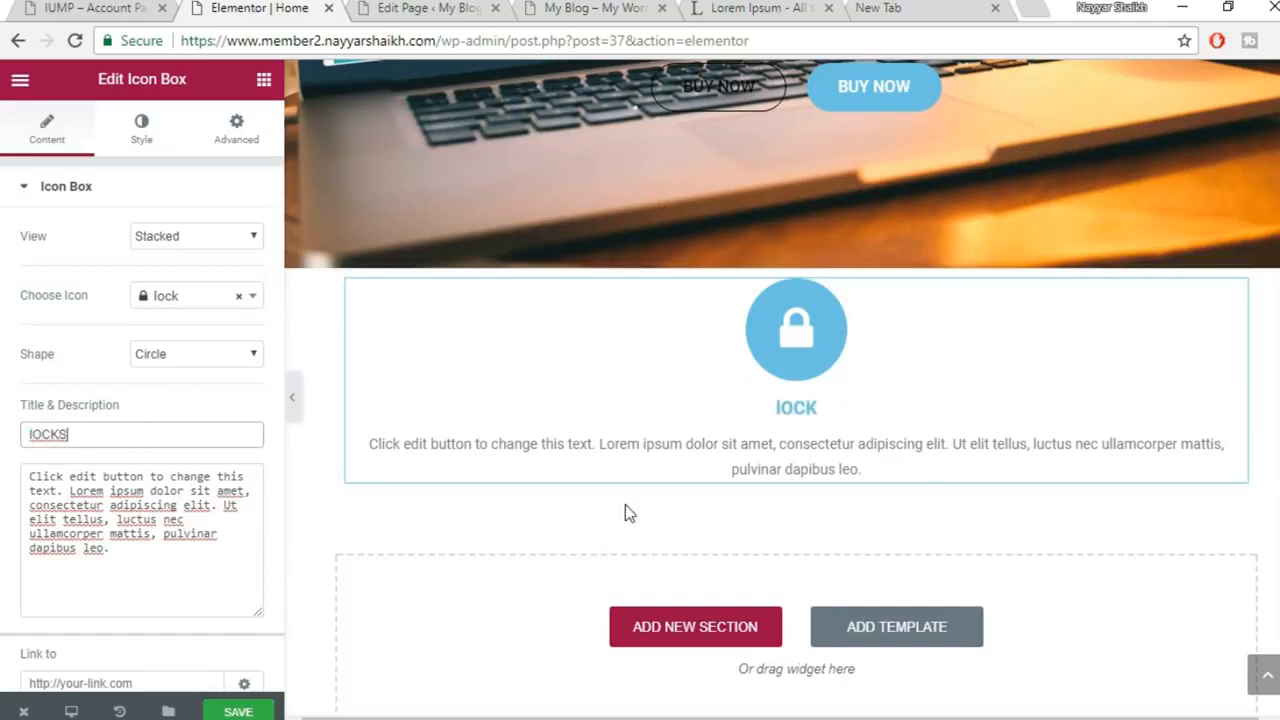
key(ctrl+a)
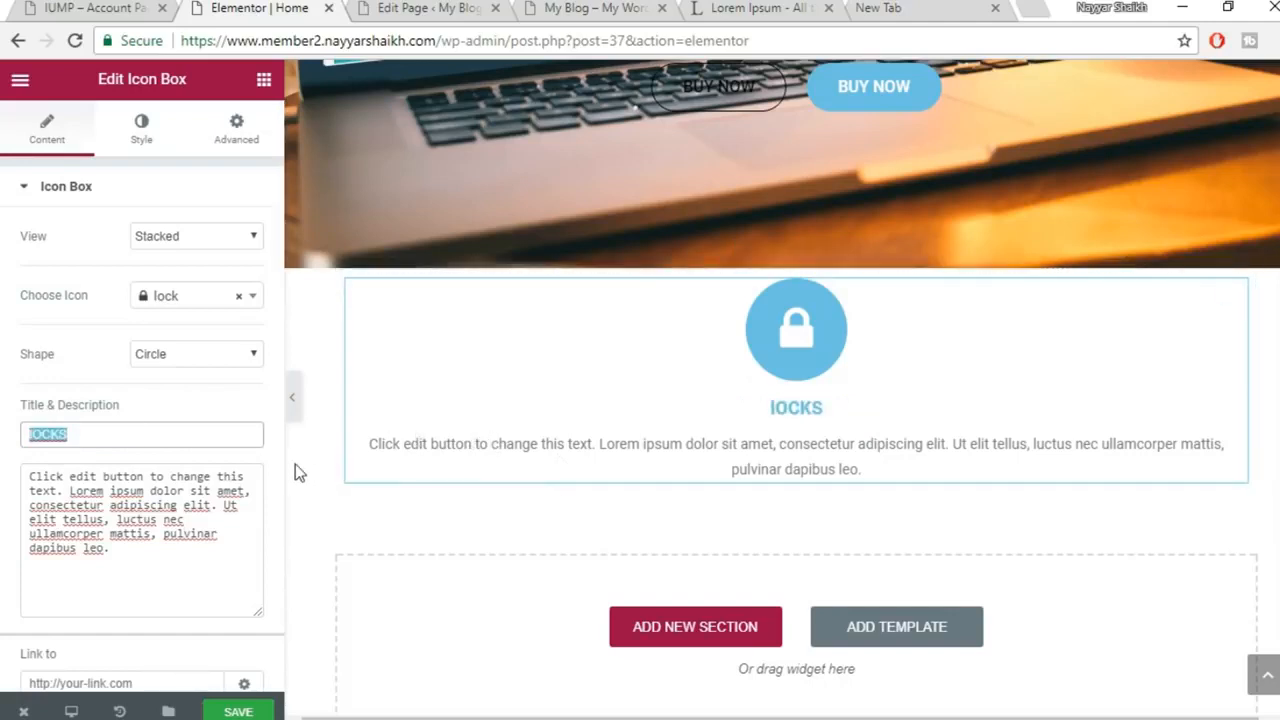
text(Locks)
click(76, 567)
key(ctrl+a)
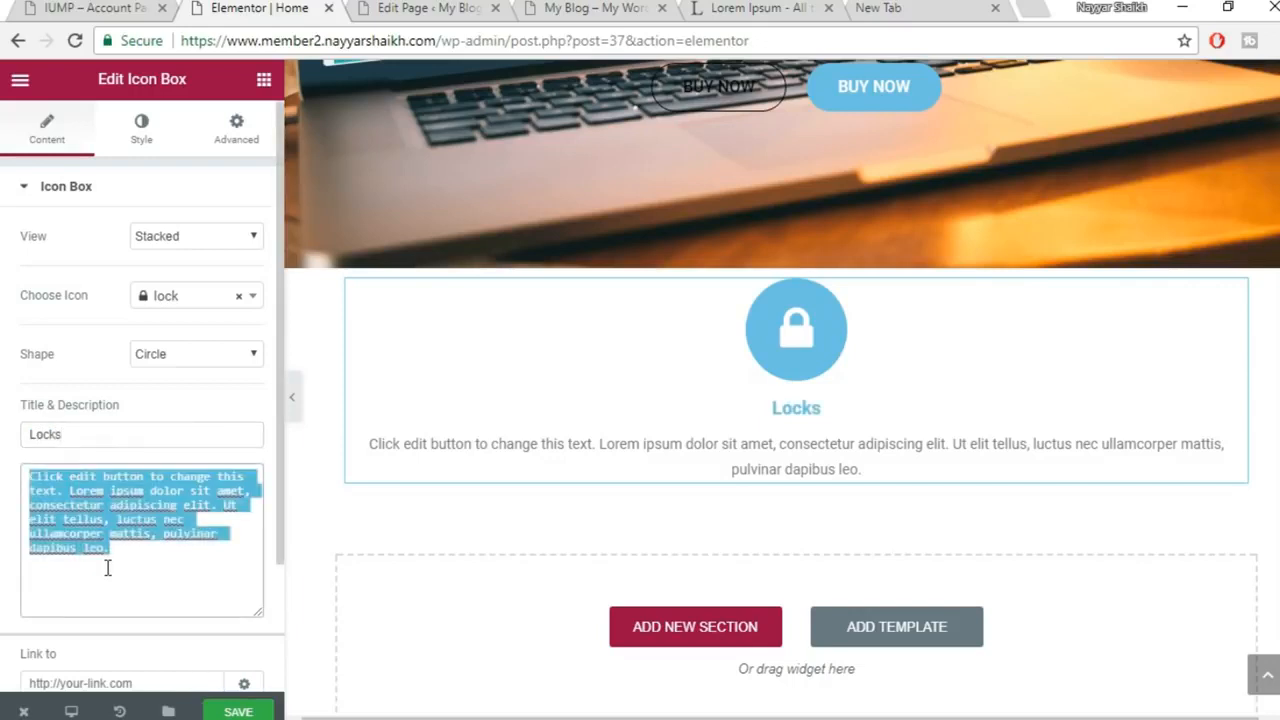
key(ctrl+v)
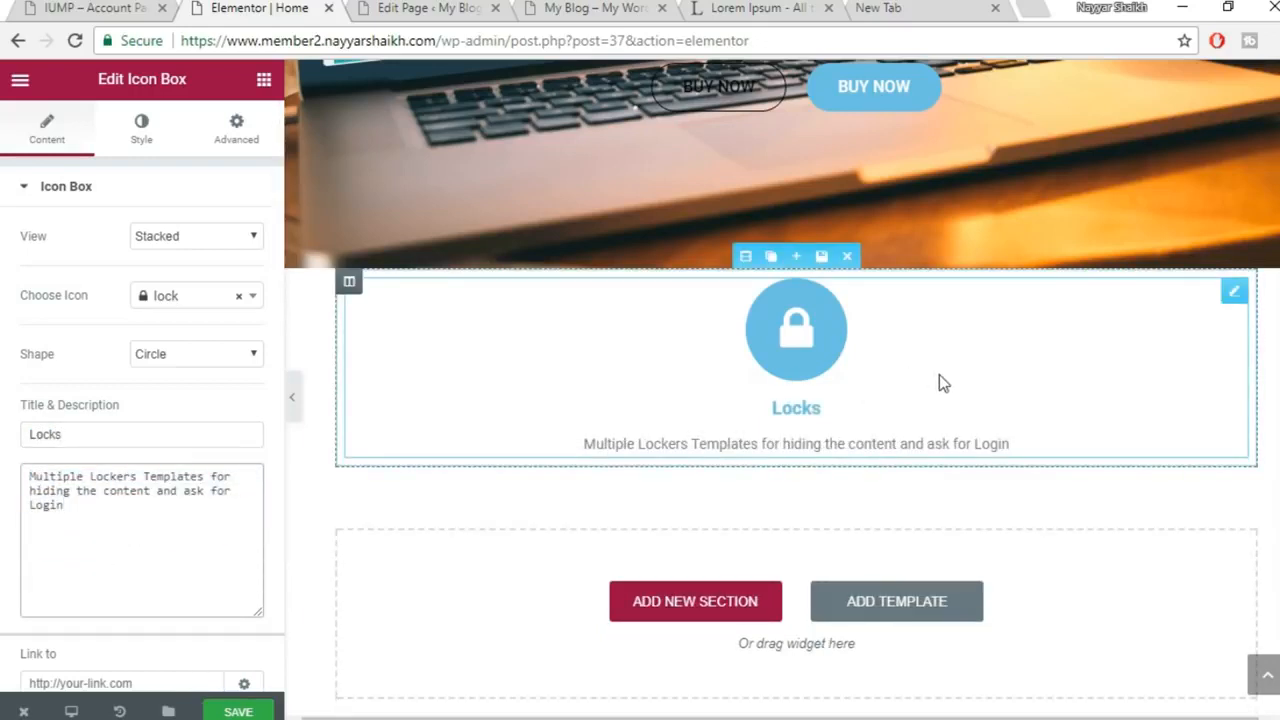
click(377, 290)
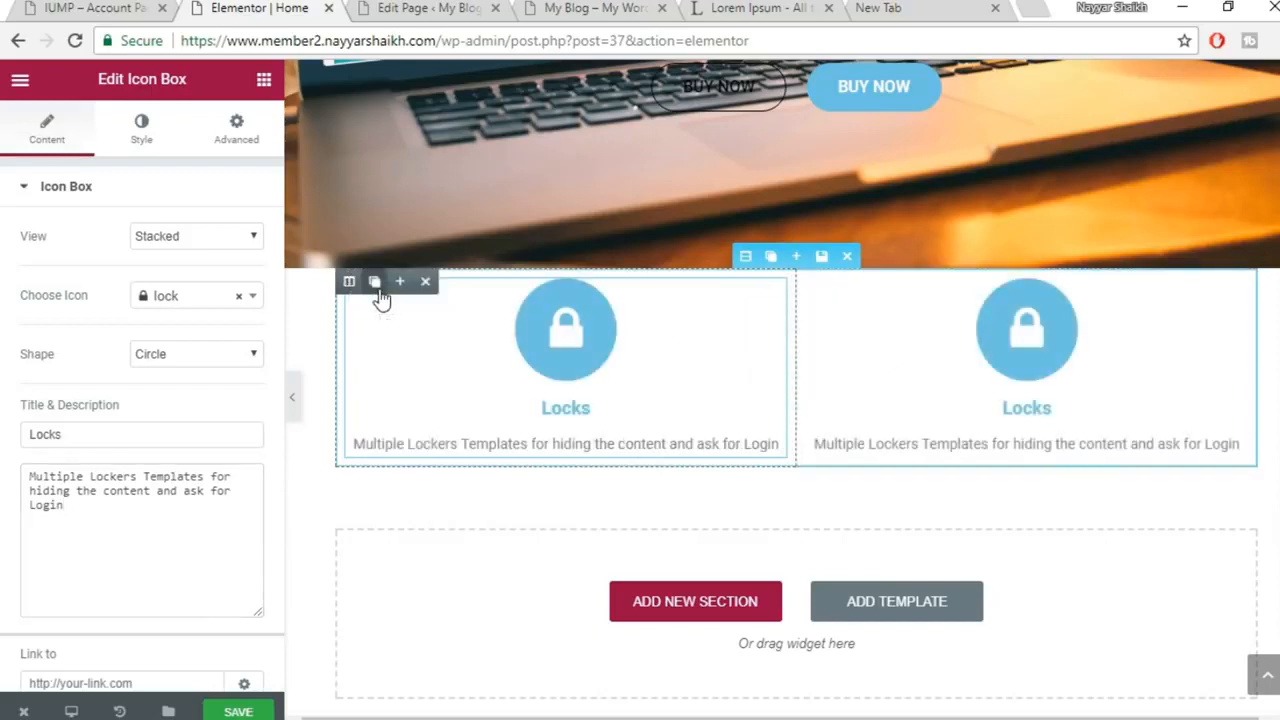
click(377, 290)
click(378, 292)
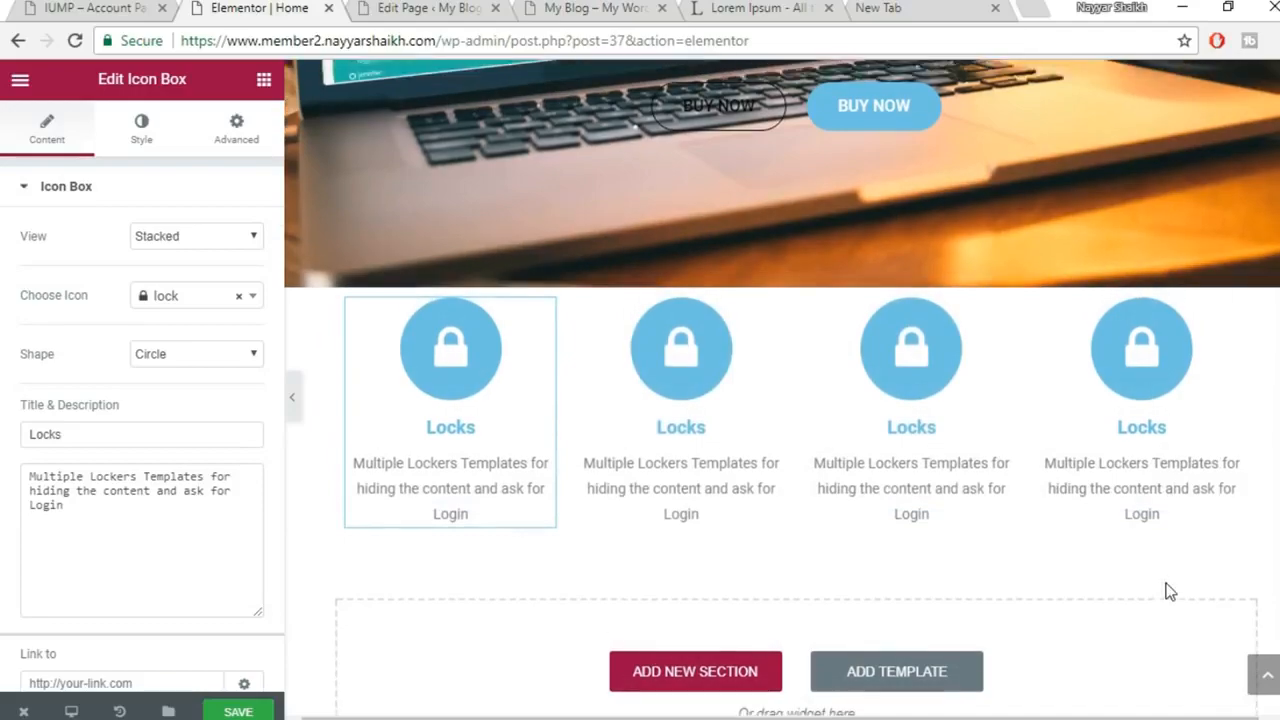
scroll(1163, 594, up, 2)
scroll(376, 700, down, 2)
click(238, 711)
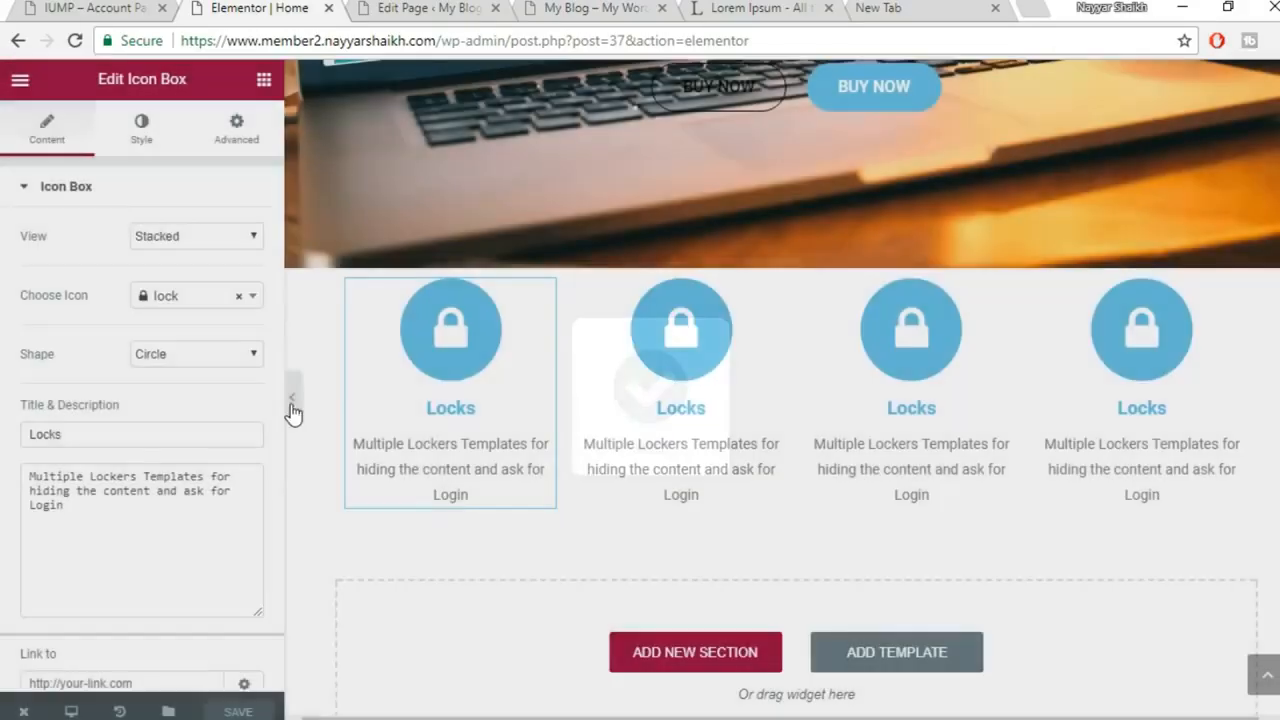
click(291, 398)
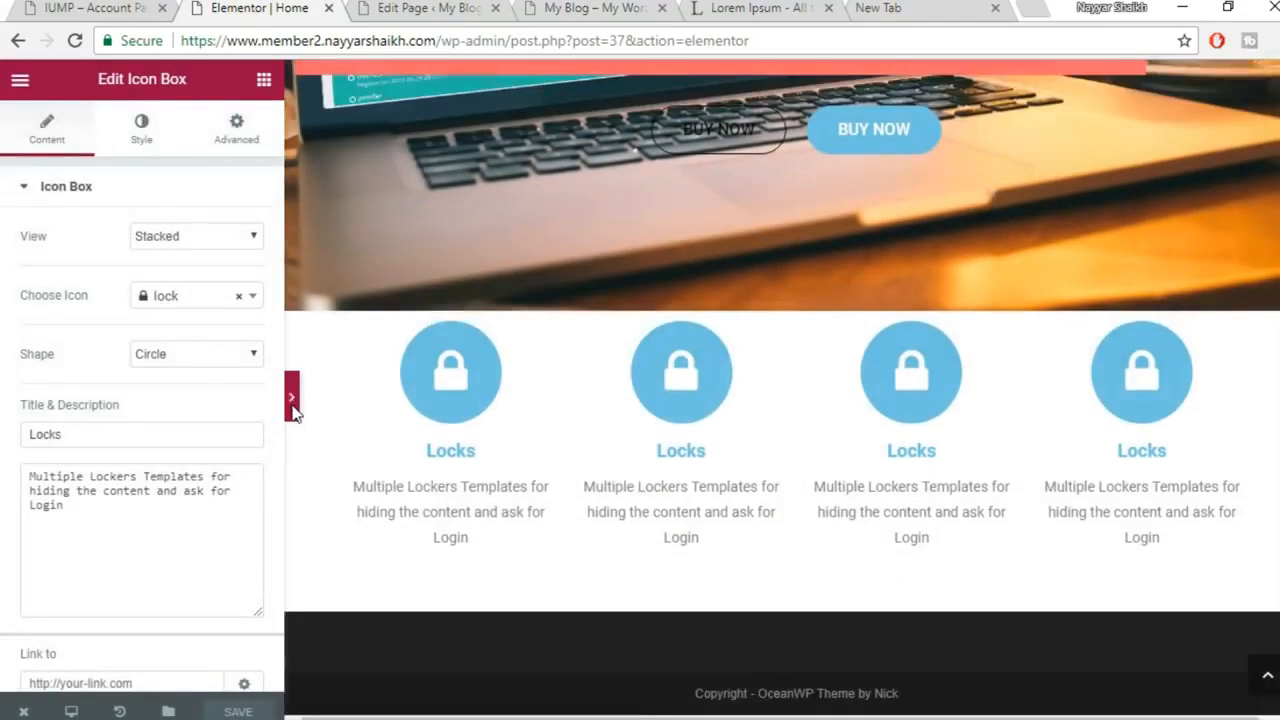
scroll(585, 532, up, 3)
scroll(586, 536, down, 4)
click(12, 400)
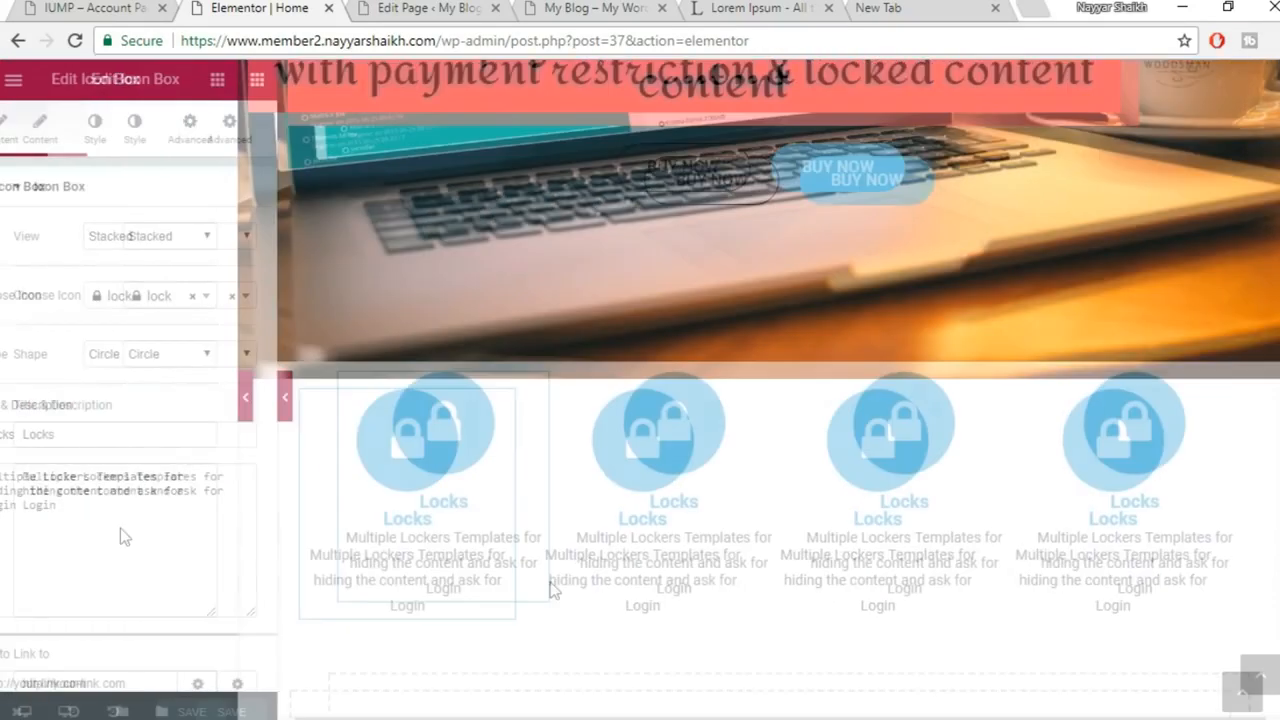
scroll(700, 480, down, 2)
scroll(736, 413, up, 1)
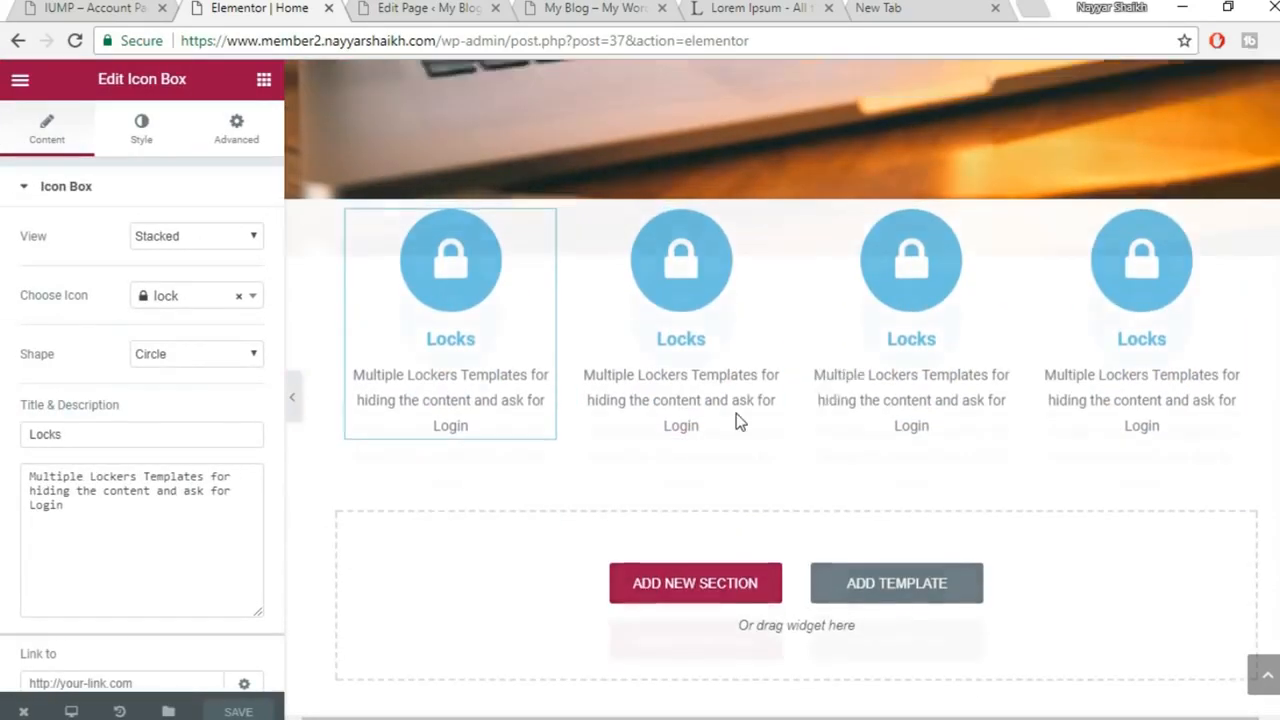
mouse_move(530, 705)
click(632, 600)
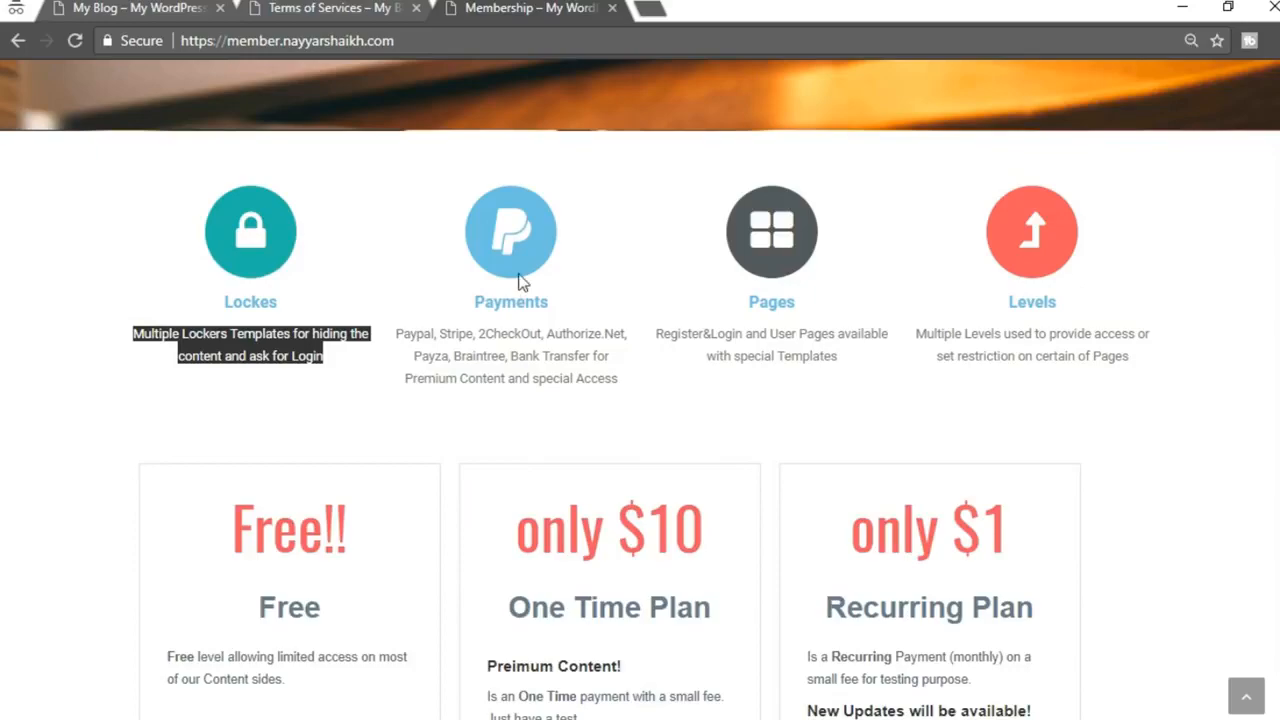
click(443, 680)
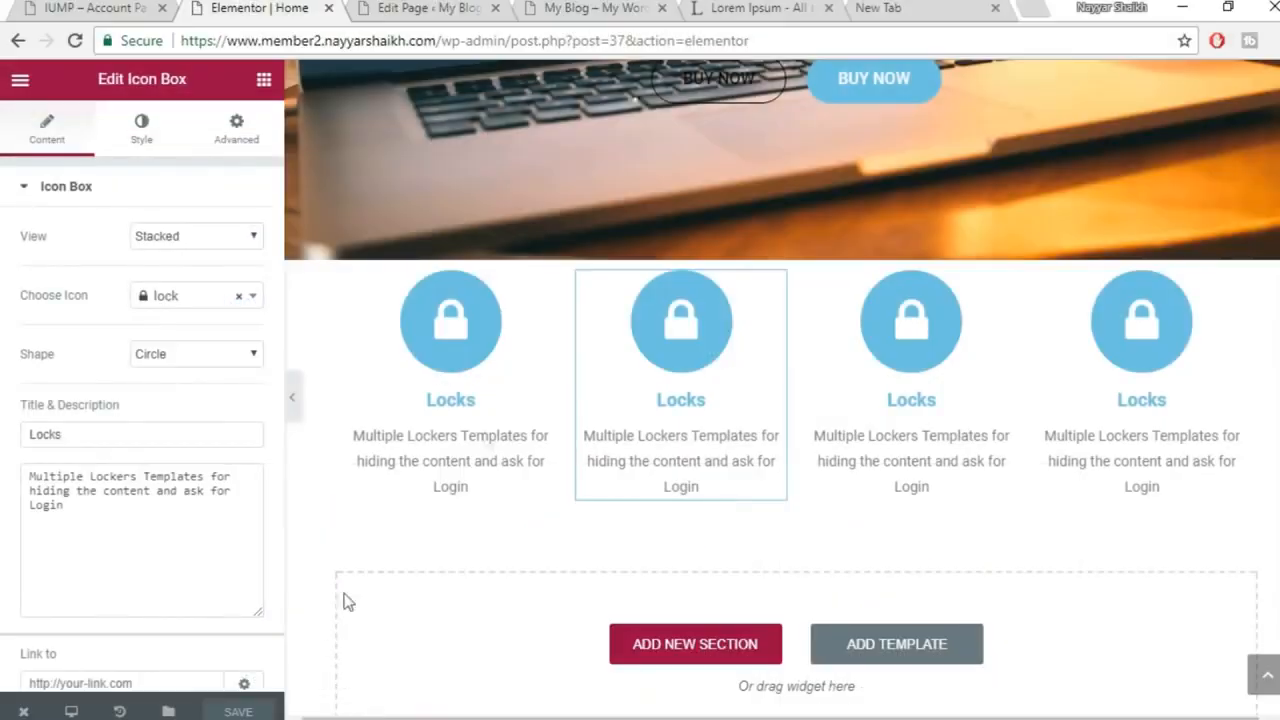
Give the second box the 'paypal' icon and change its title from Locks to Payments
click(170, 300)
text(pay)
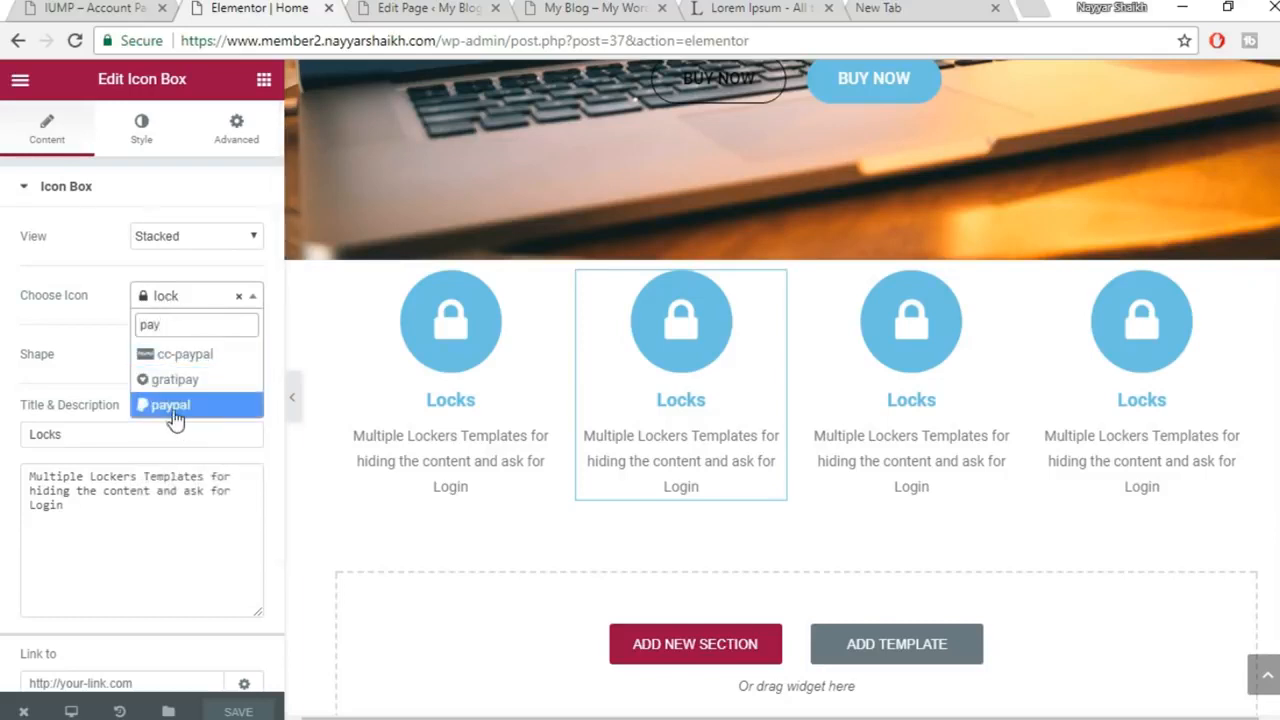
click(171, 406)
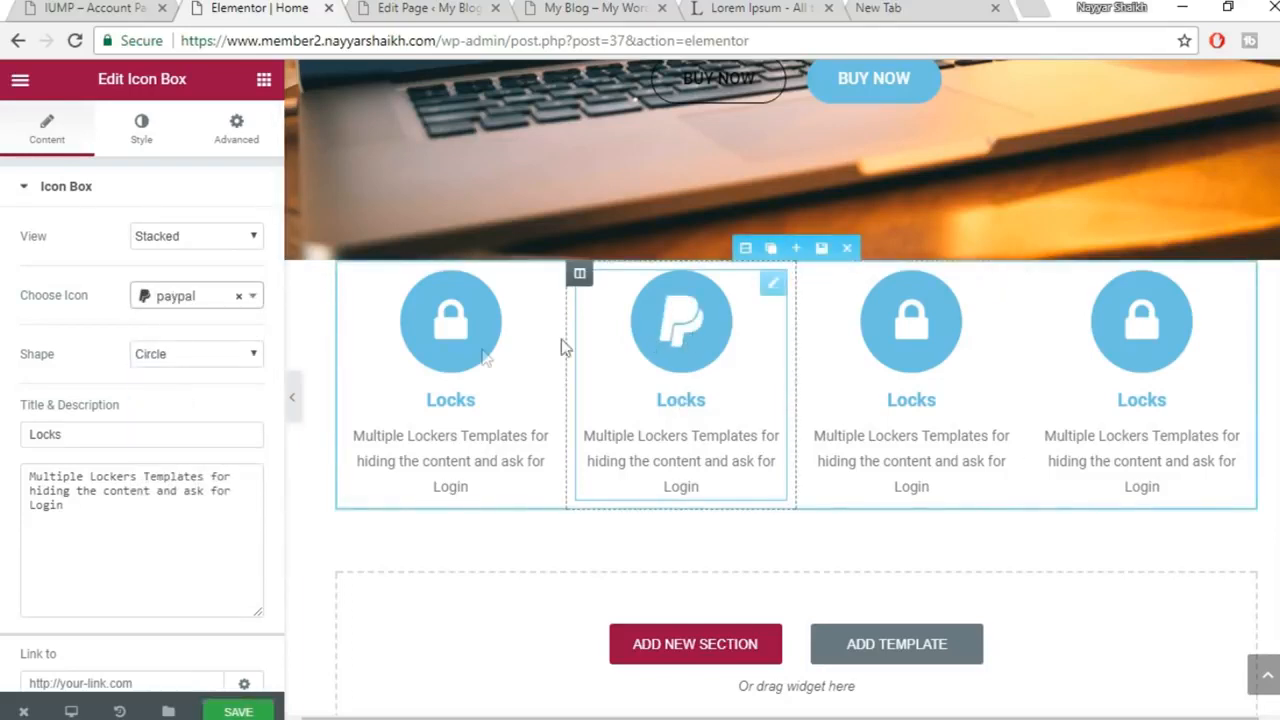
drag(148, 434, 5, 447)
text(Pay)
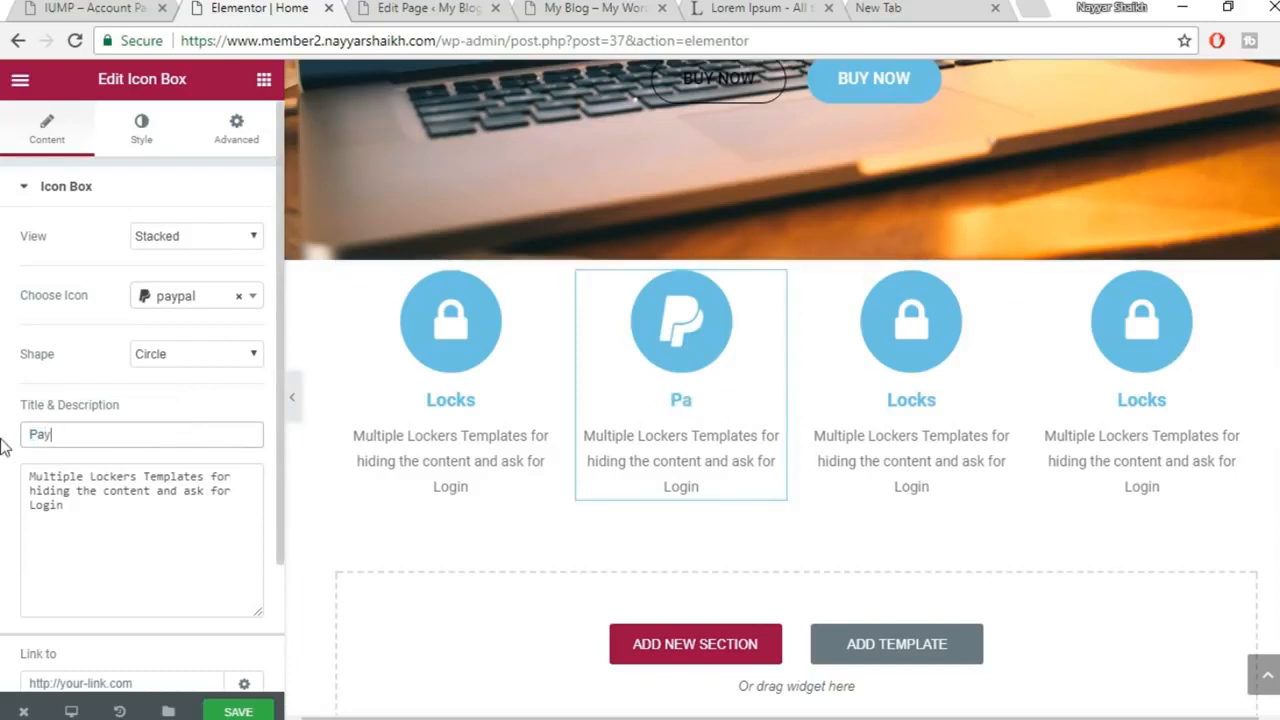
text(,m)
key(BackSpace)
text(ments)
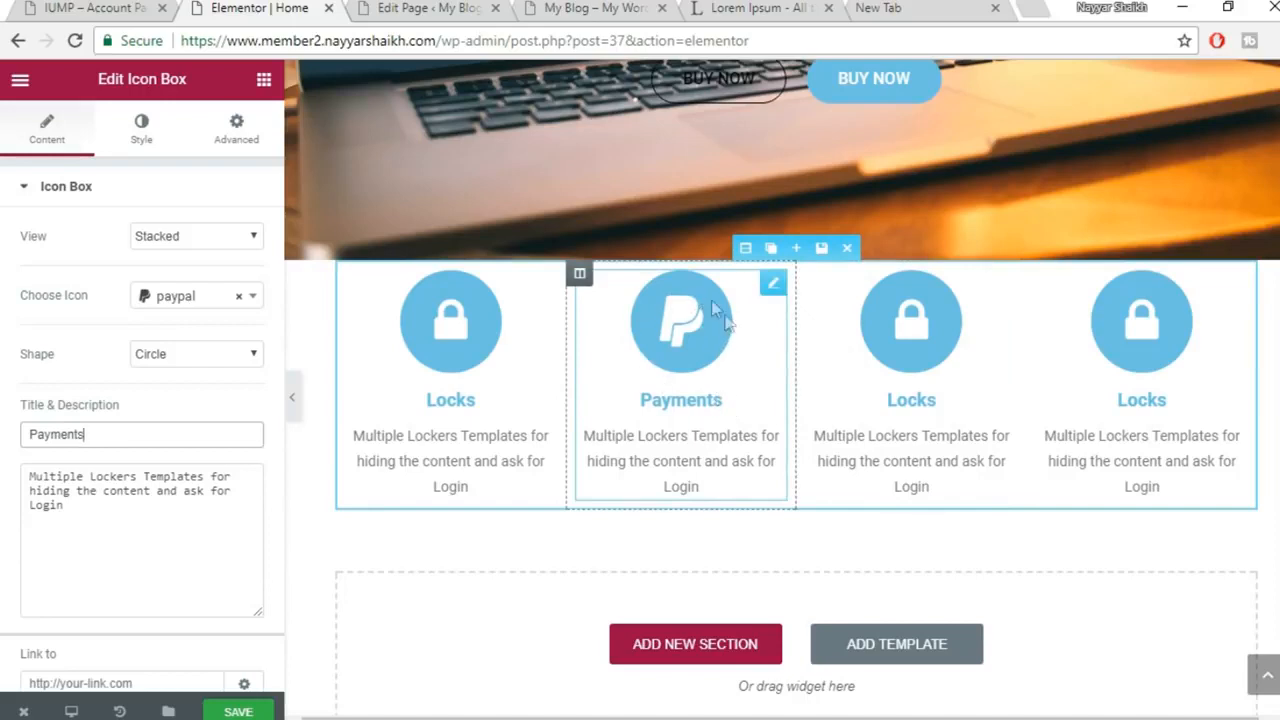
click(148, 133)
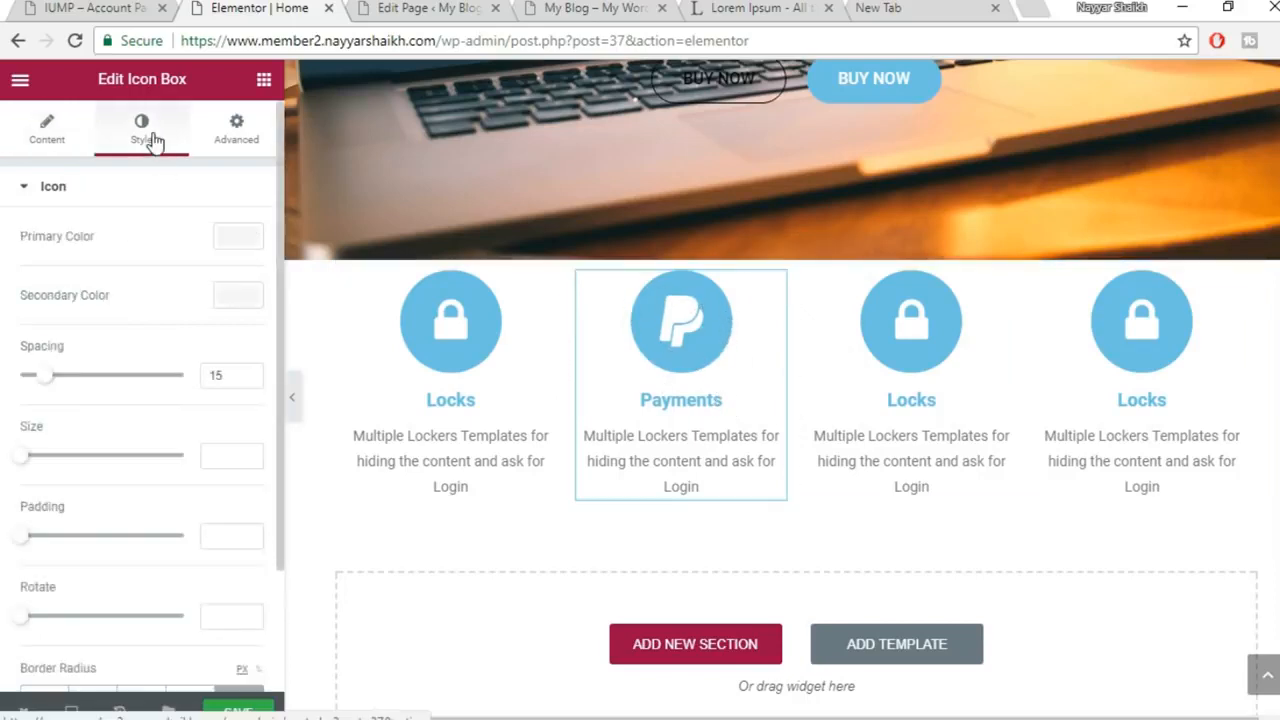
Set the Payments icon's primary colour to the green #61ce70 preset
click(238, 238)
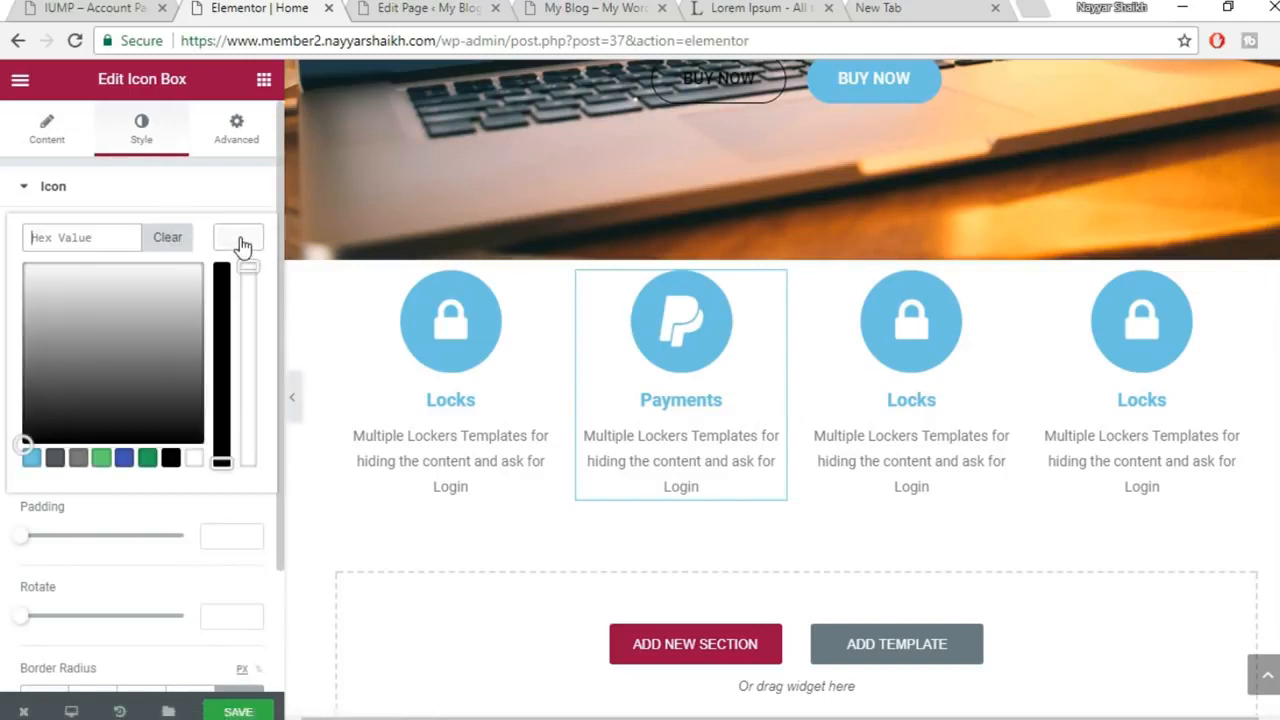
click(108, 464)
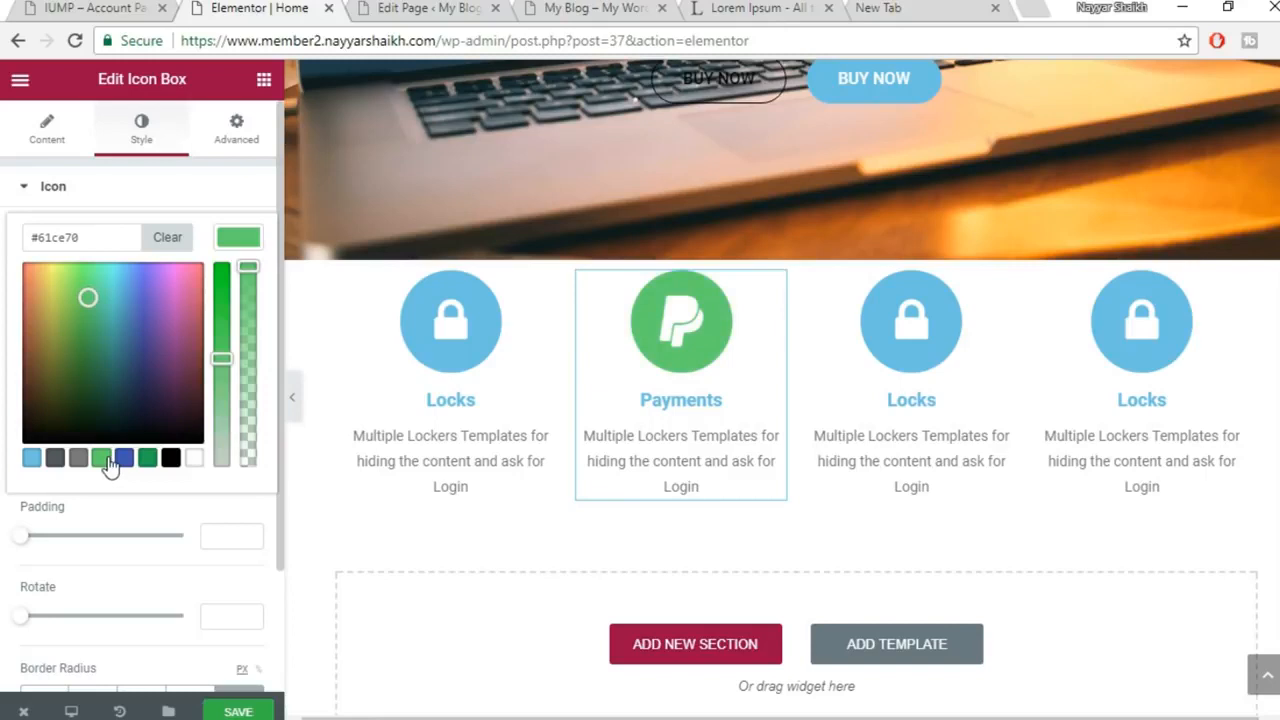
click(236, 242)
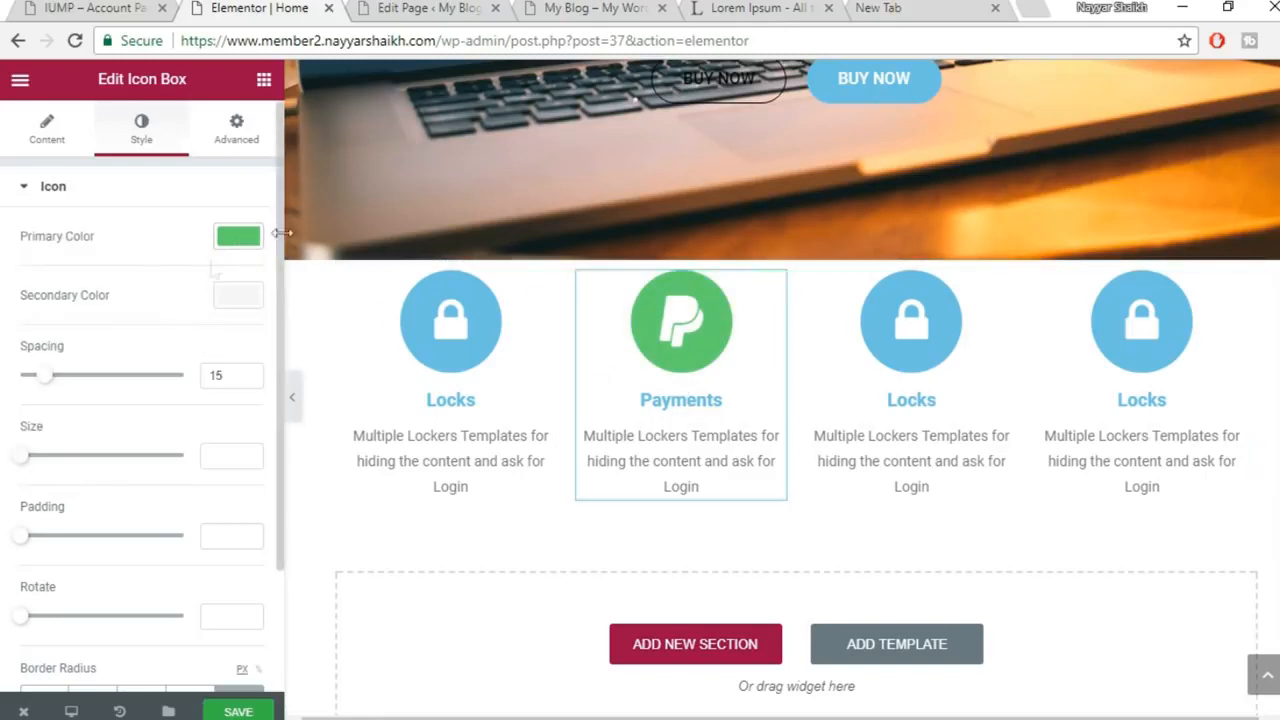
scroll(224, 377, down, 2)
scroll(166, 614, up, 3)
scroll(146, 374, down, 2)
scroll(148, 374, up, 2)
scroll(148, 374, down, 2)
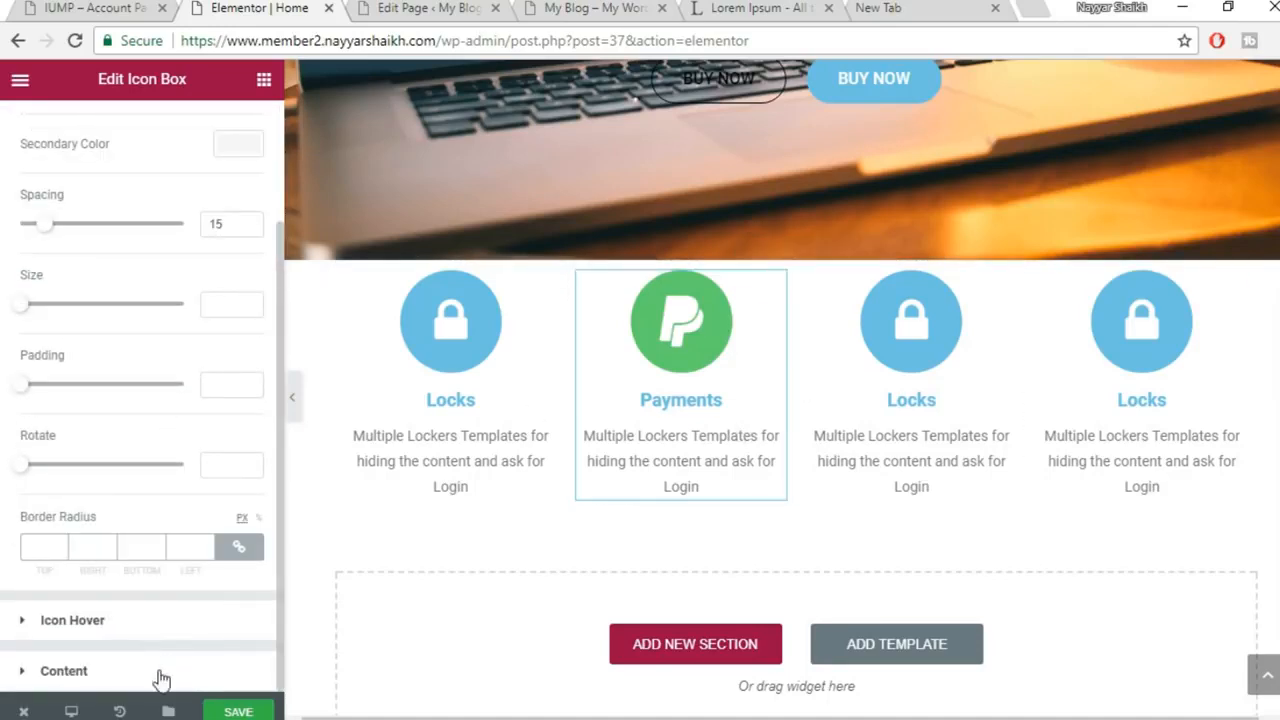
Make the Payments title green #61ce70 and save the page
click(186, 660)
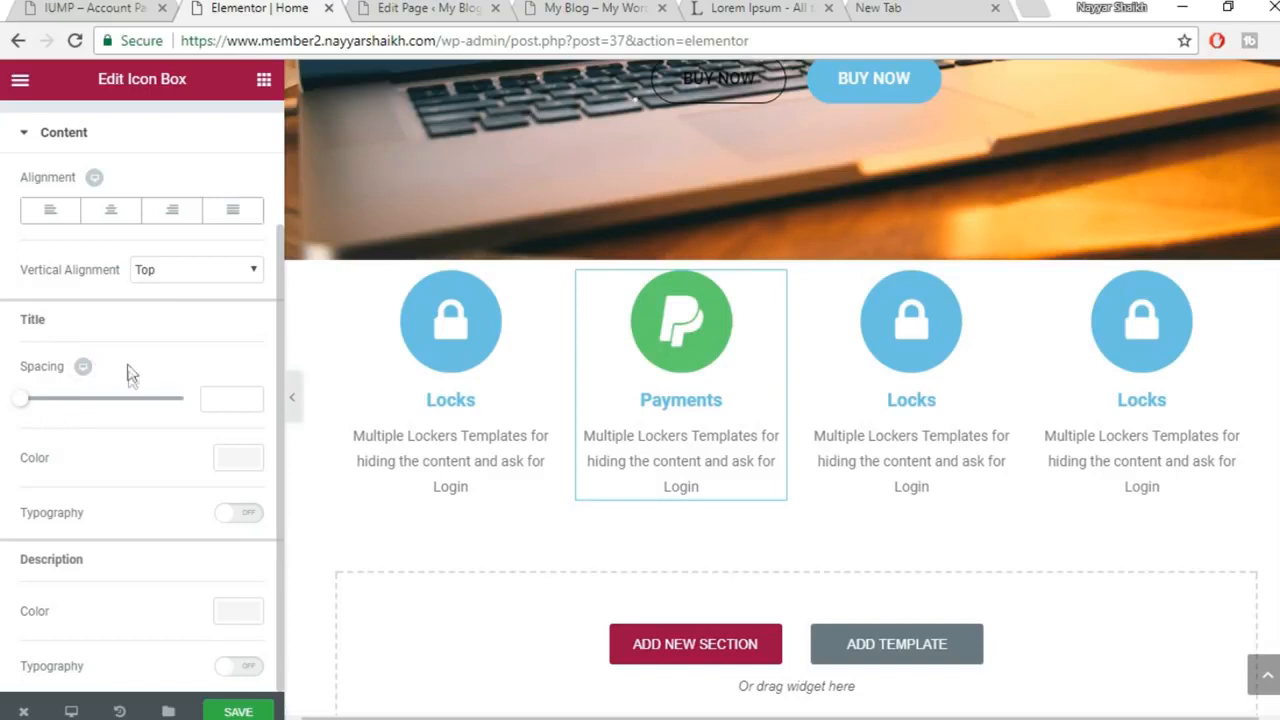
click(237, 460)
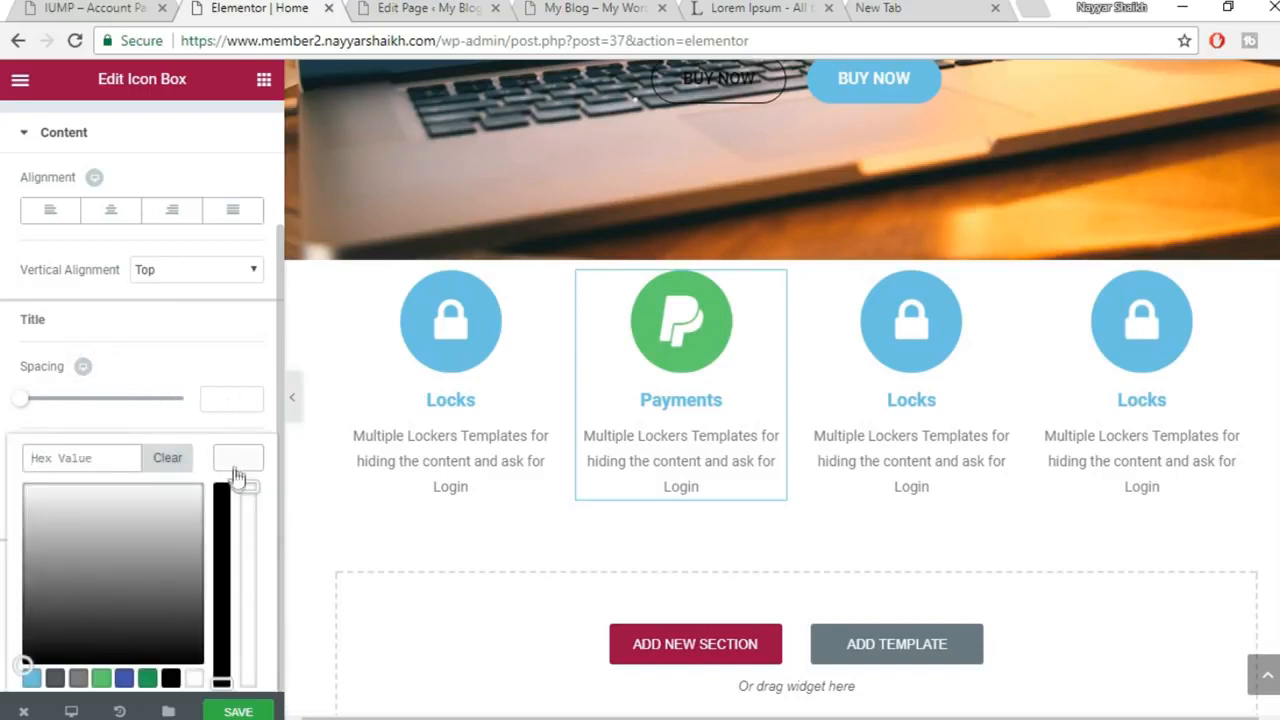
click(101, 678)
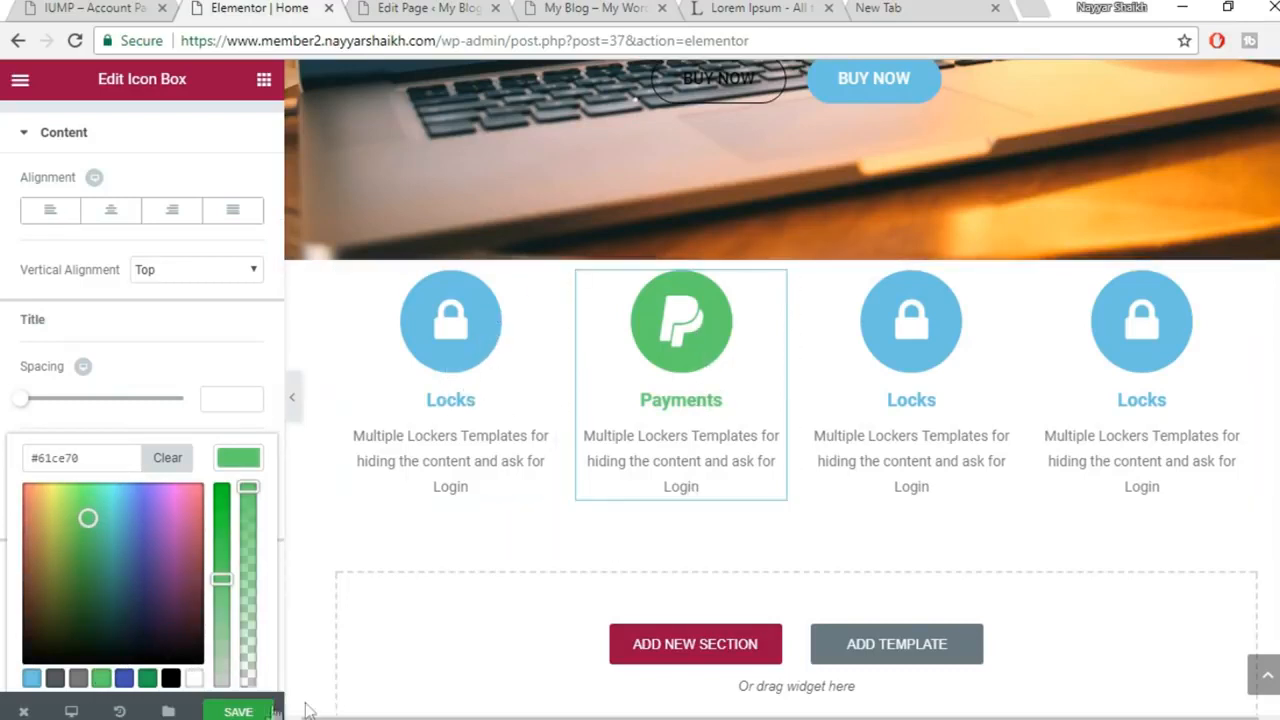
click(262, 711)
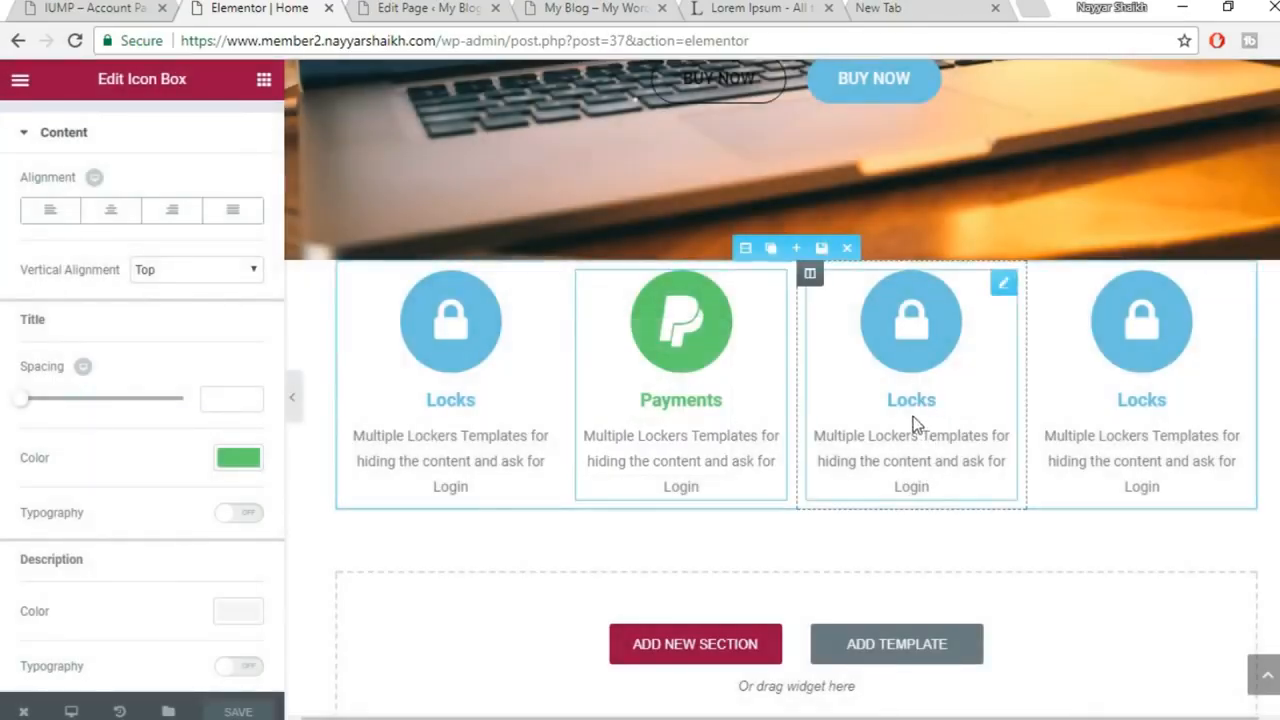
Select the third Locks box and glance at the live membership site for reference
click(935, 352)
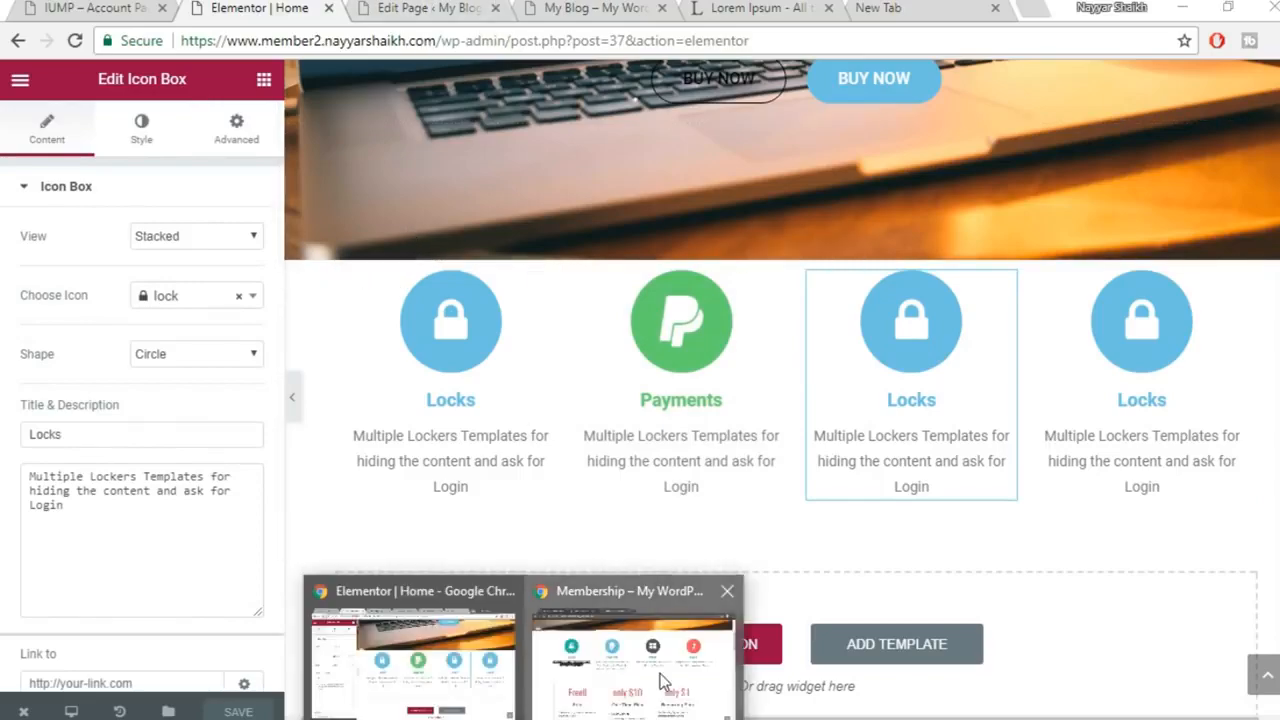
click(657, 602)
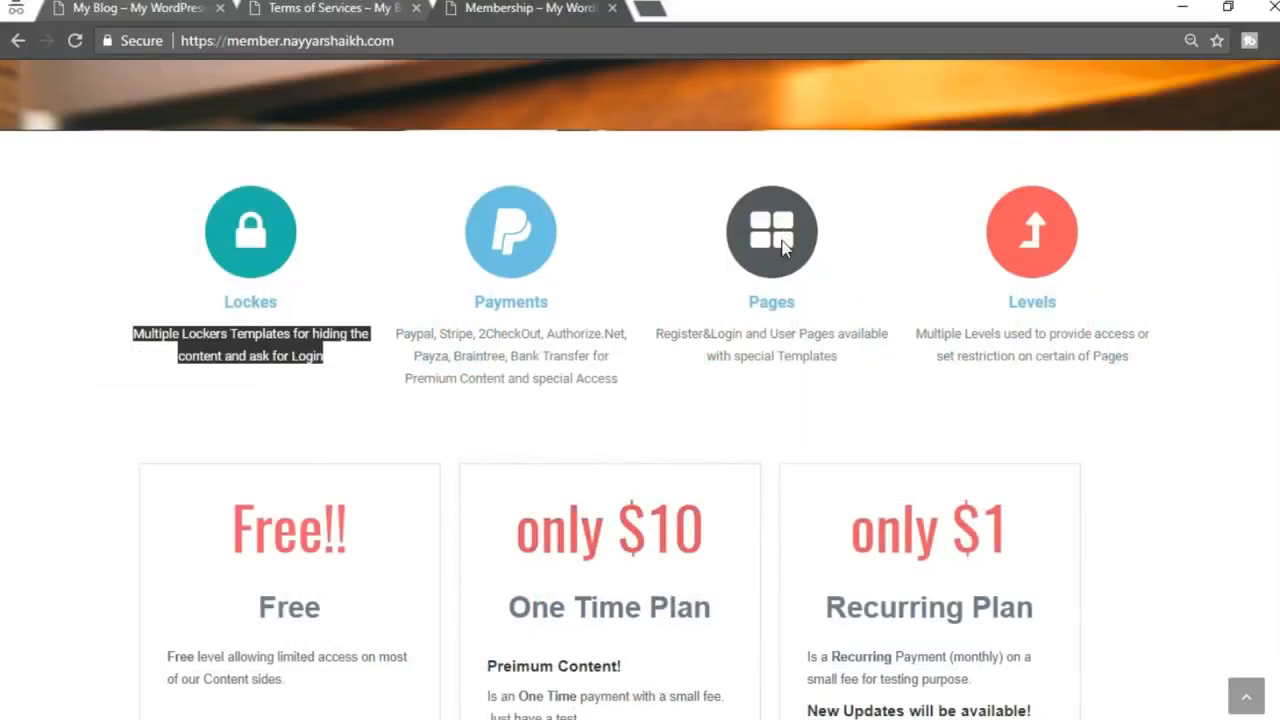
right_click(790, 248)
click(817, 205)
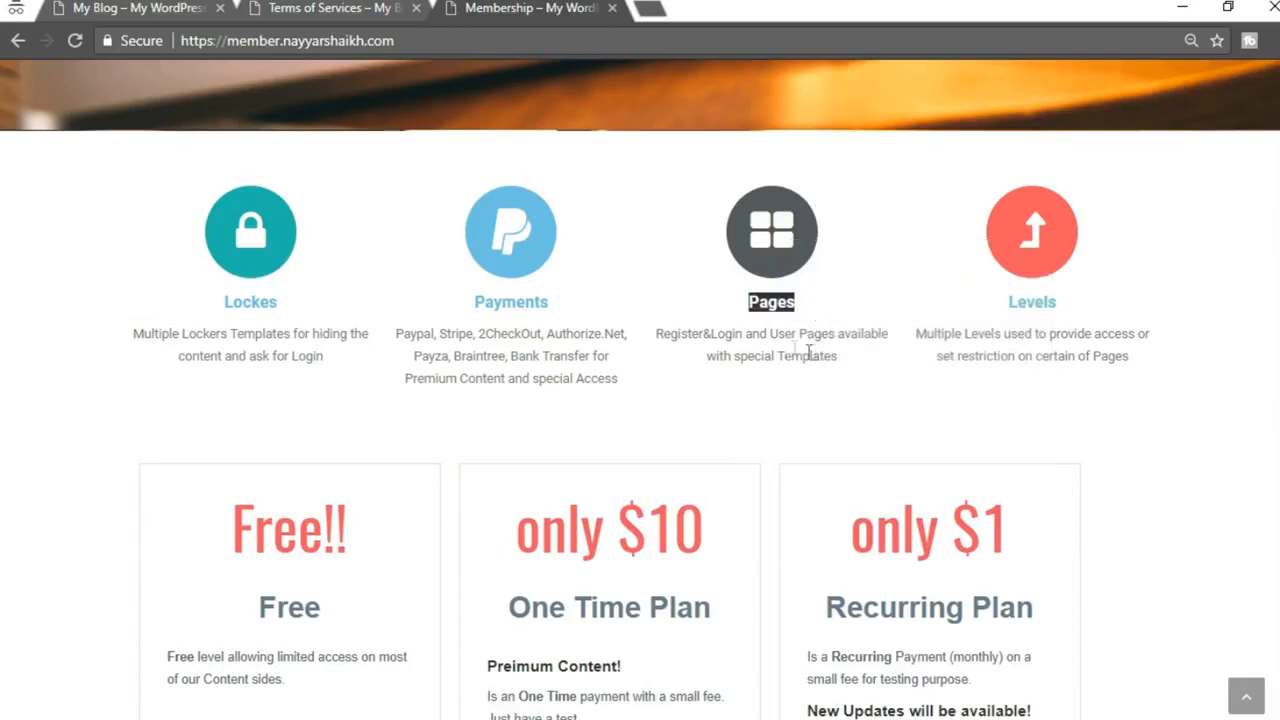
click(612, 660)
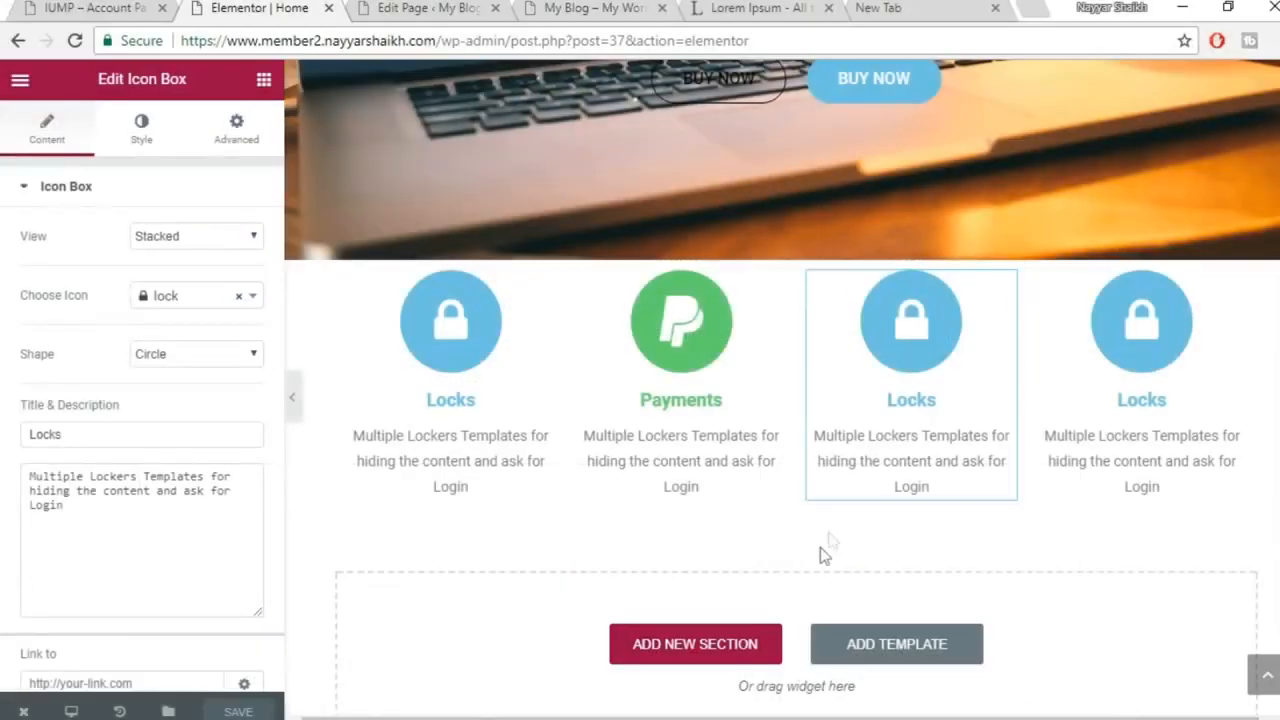
Swap the third box's lock icon for the address-card icon
click(184, 306)
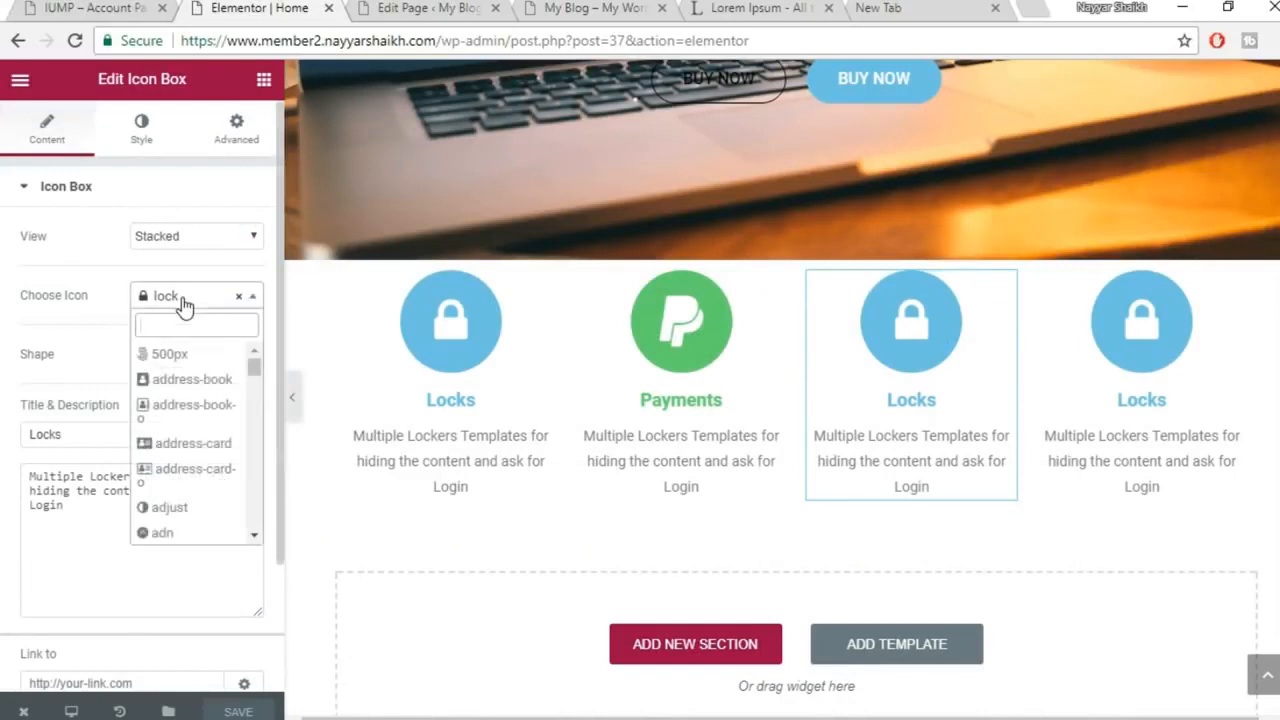
text(grid)
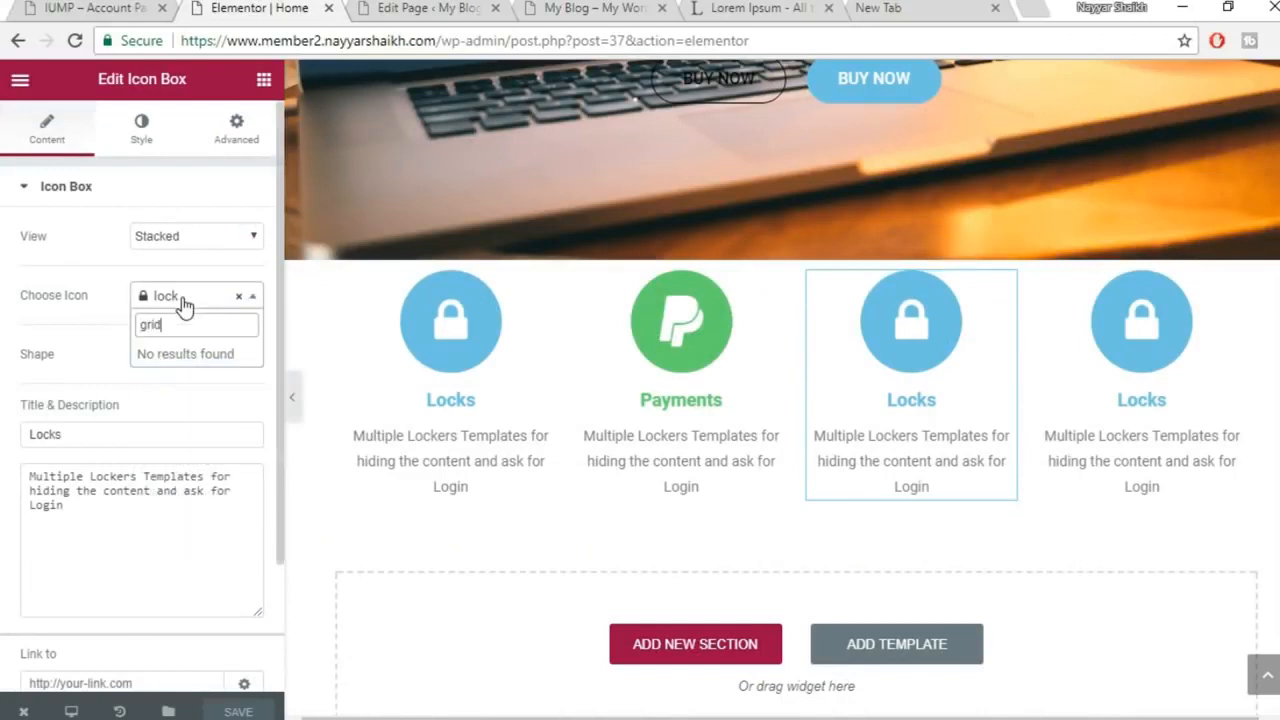
key(BackSpace)
key(BackSpace)
key(BackSpace)
key(BackSpace)
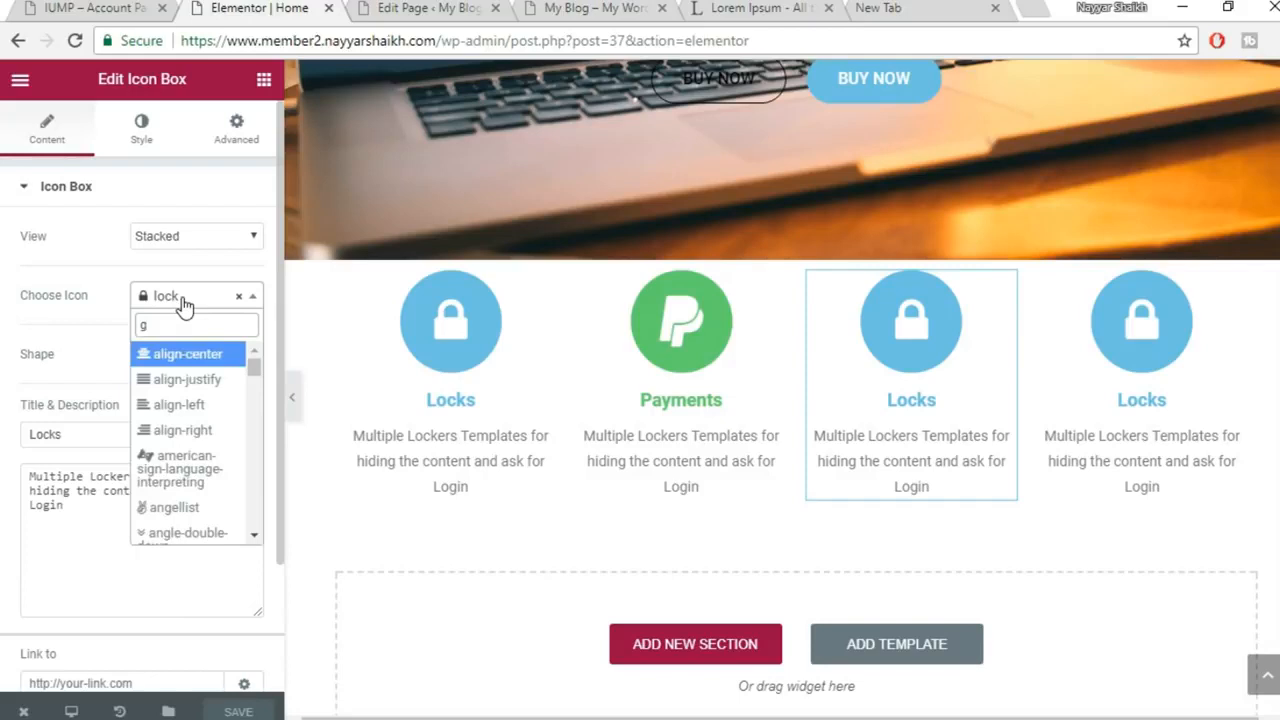
scroll(216, 456, down, 1)
scroll(216, 456, up, 1)
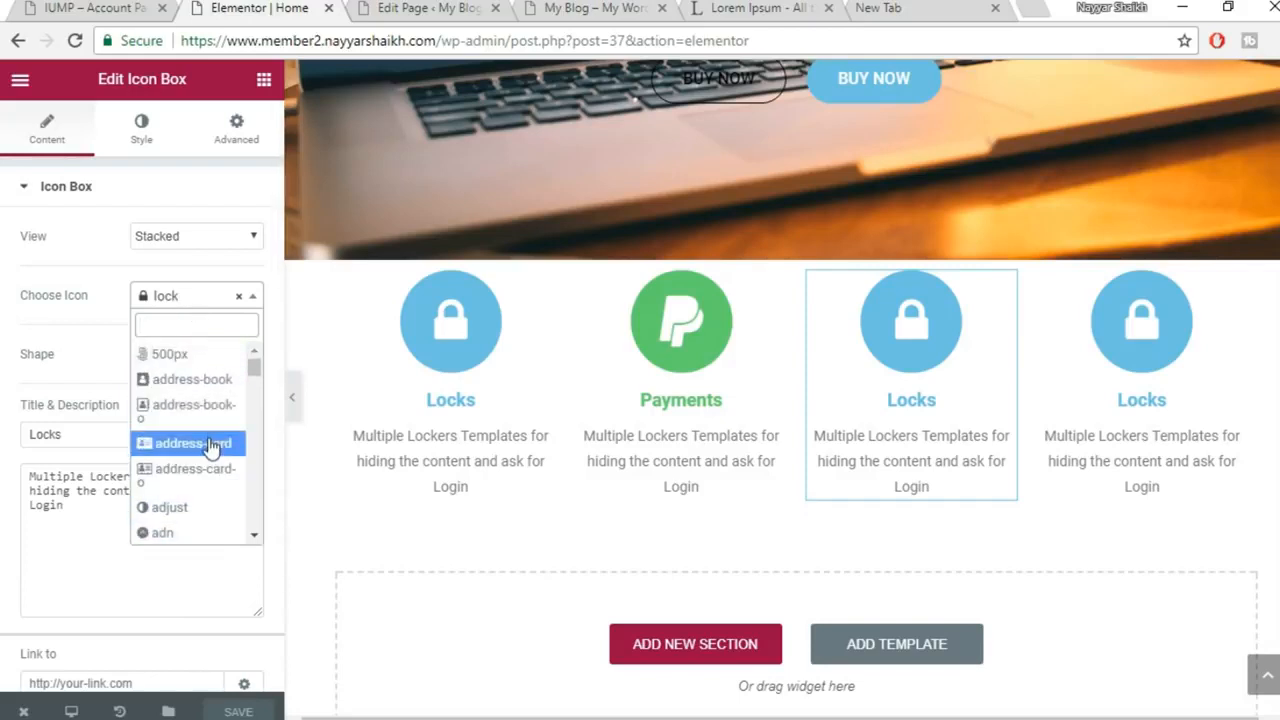
click(212, 447)
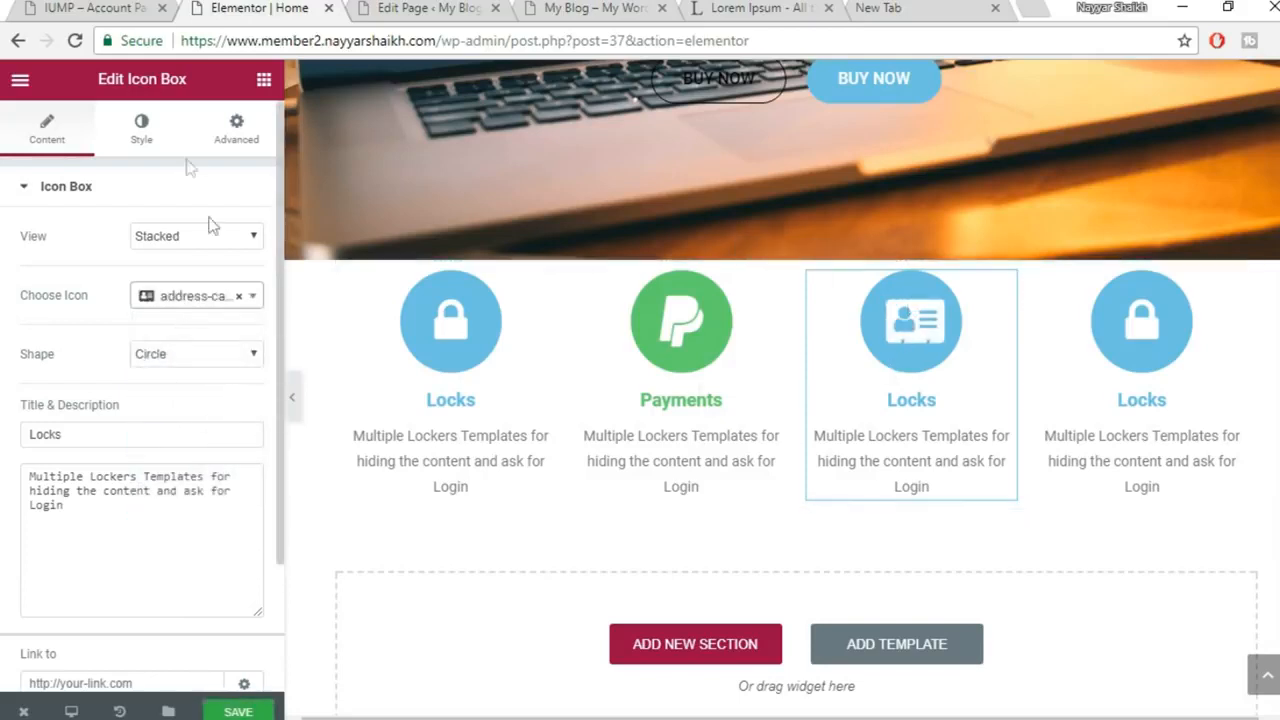
click(145, 128)
scroll(145, 492, down, 2)
scroll(159, 515, up, 2)
Make the third box's icon primary colour dark blue and save the page
click(240, 242)
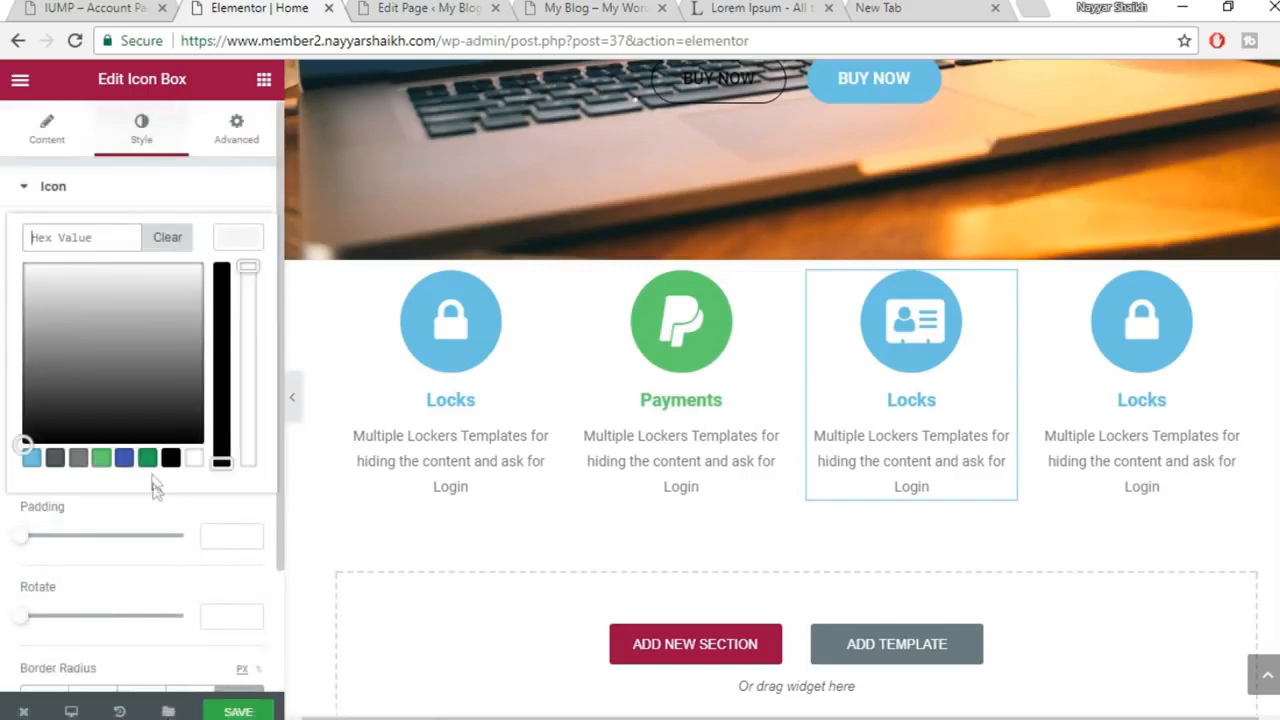
click(123, 459)
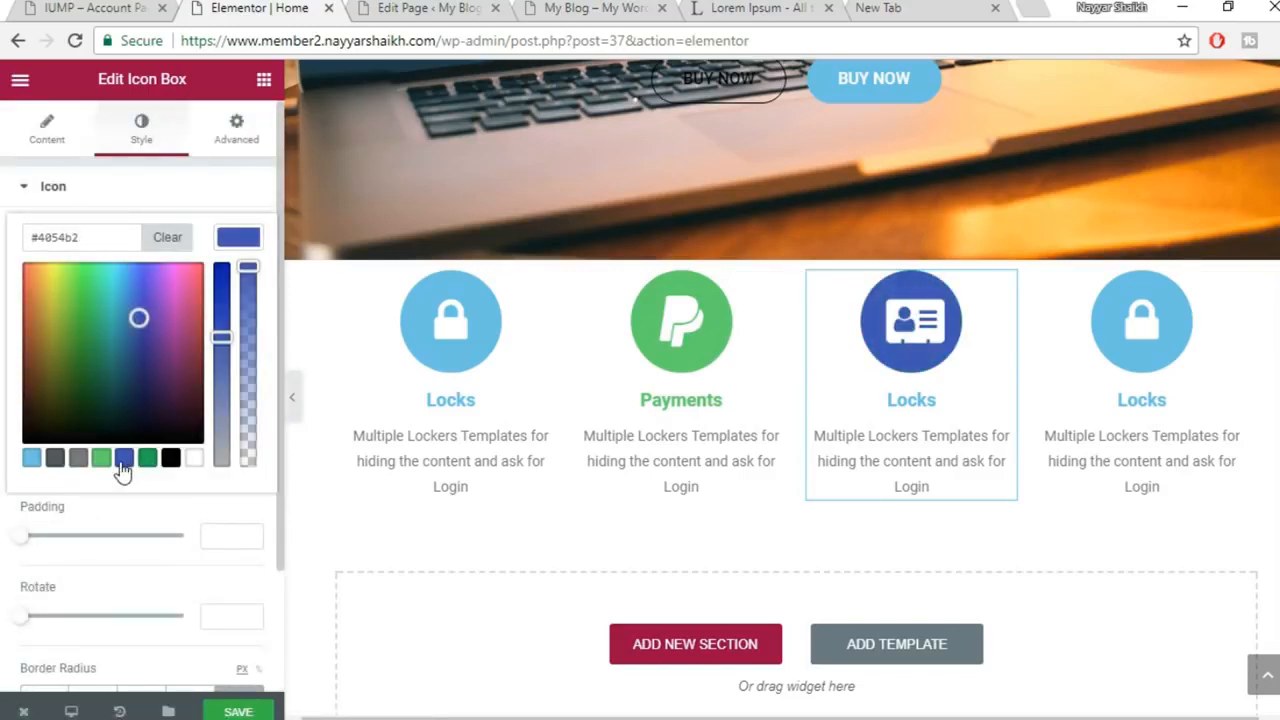
click(256, 713)
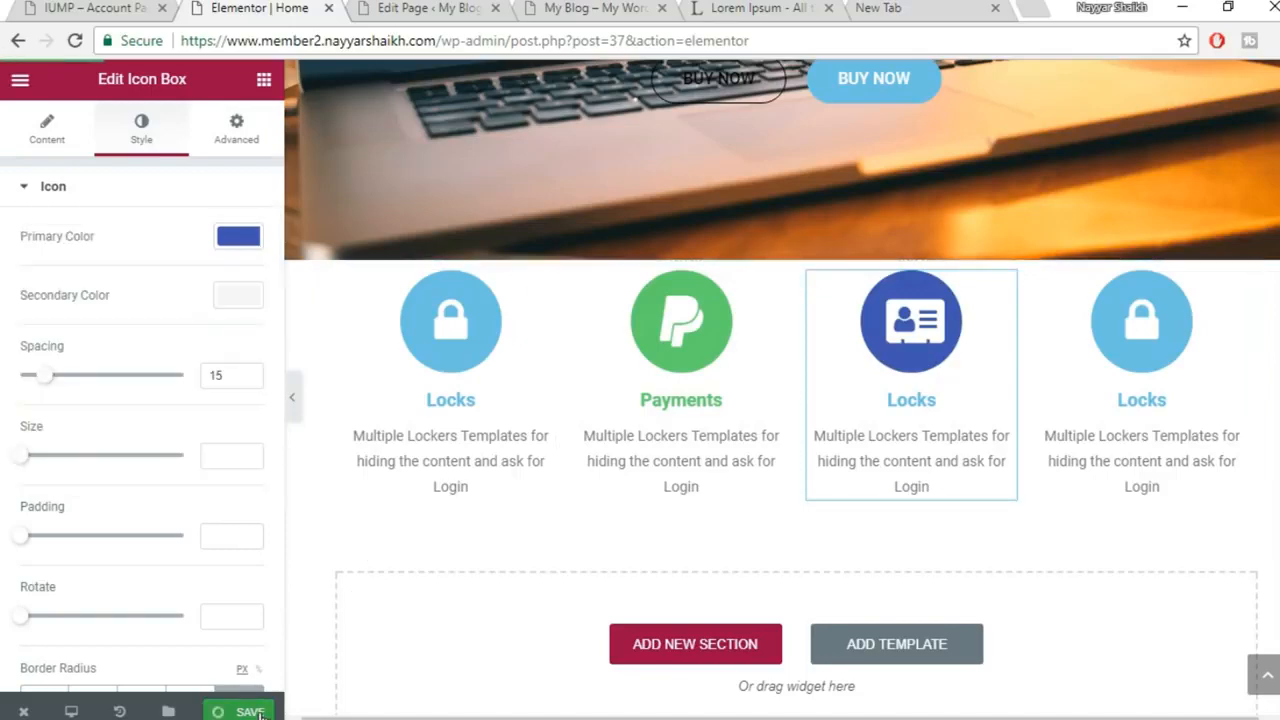
Set the Locks title colour to dark blue #4054b2
scroll(150, 600, down, 3)
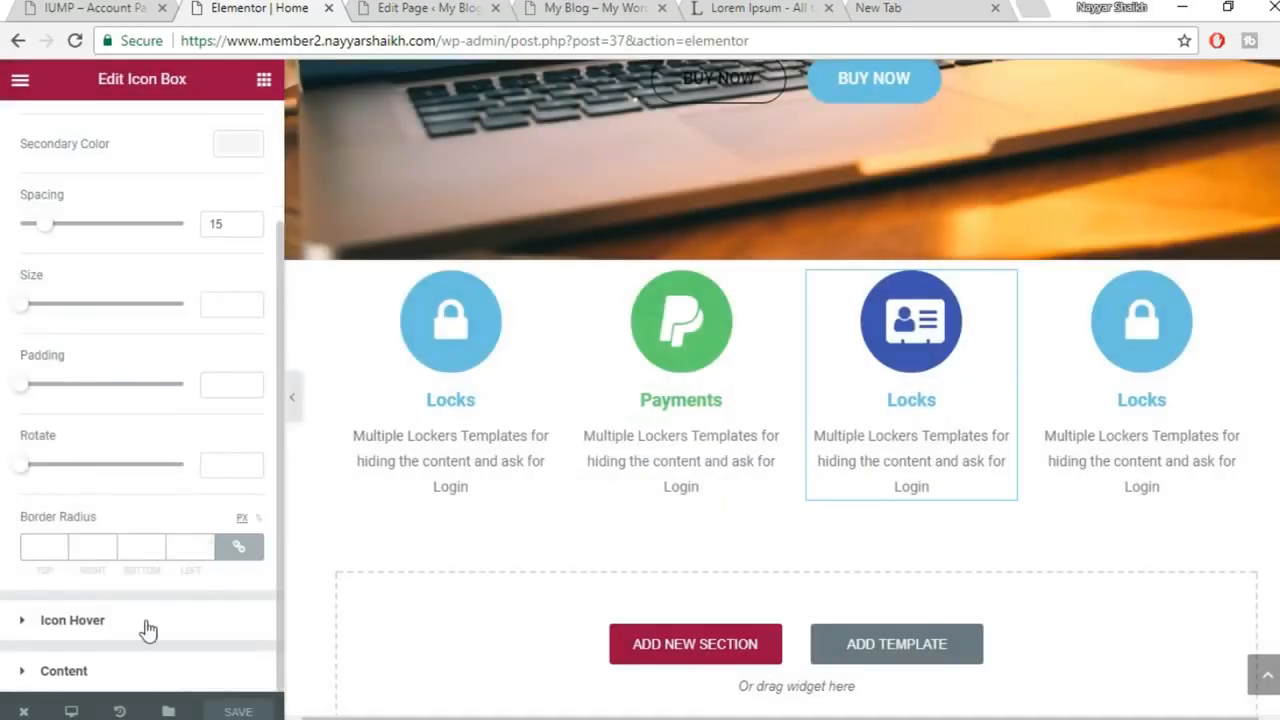
click(146, 628)
click(153, 488)
scroll(200, 543, down, 2)
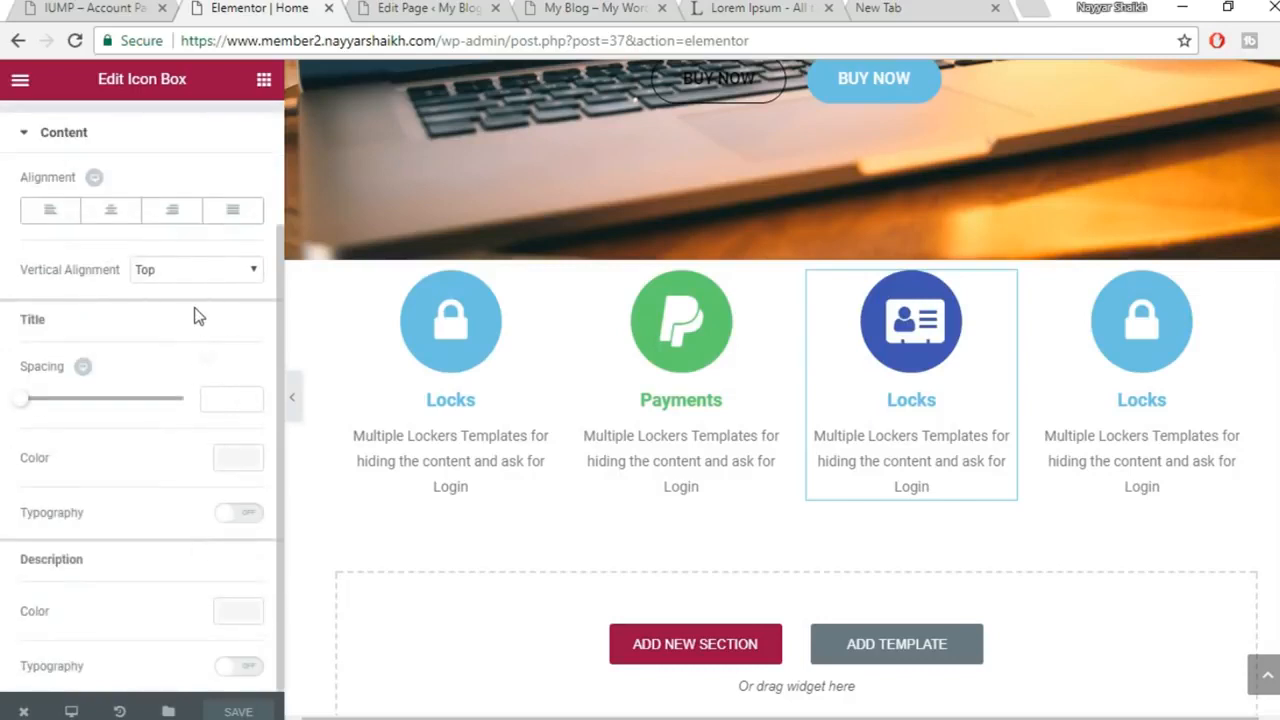
click(240, 460)
click(131, 680)
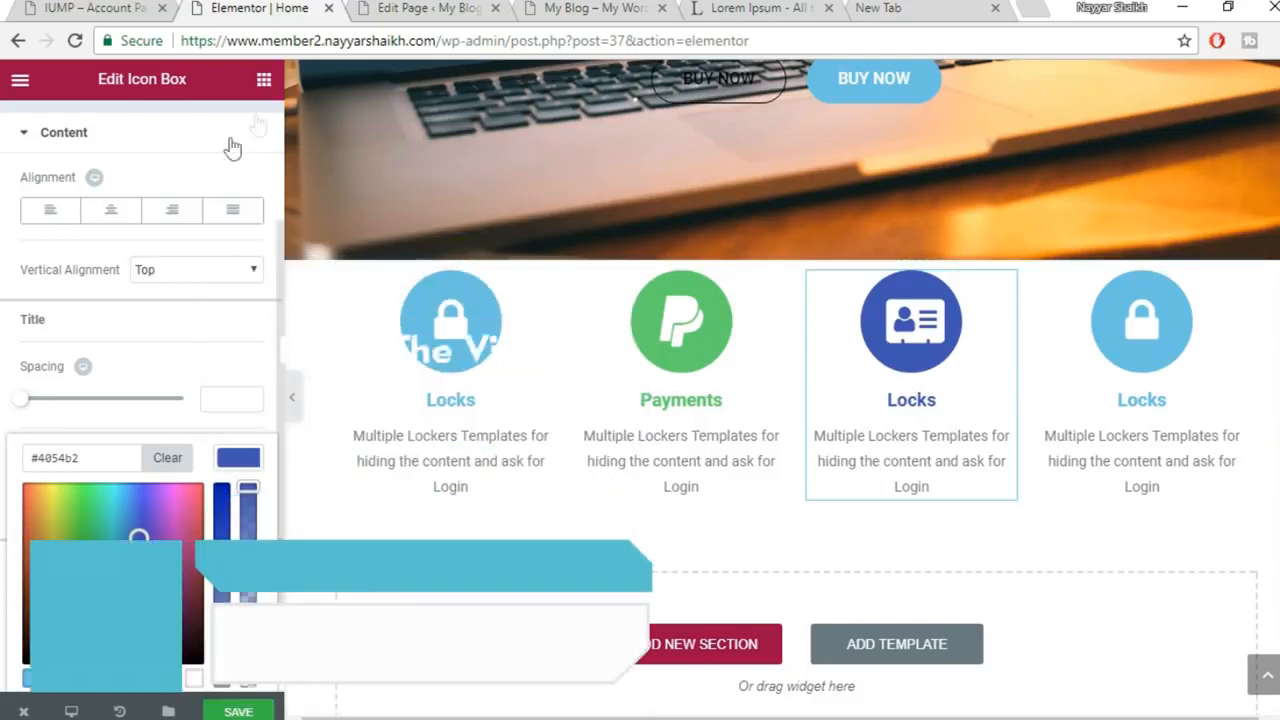
scroll(266, 265, up, 2)
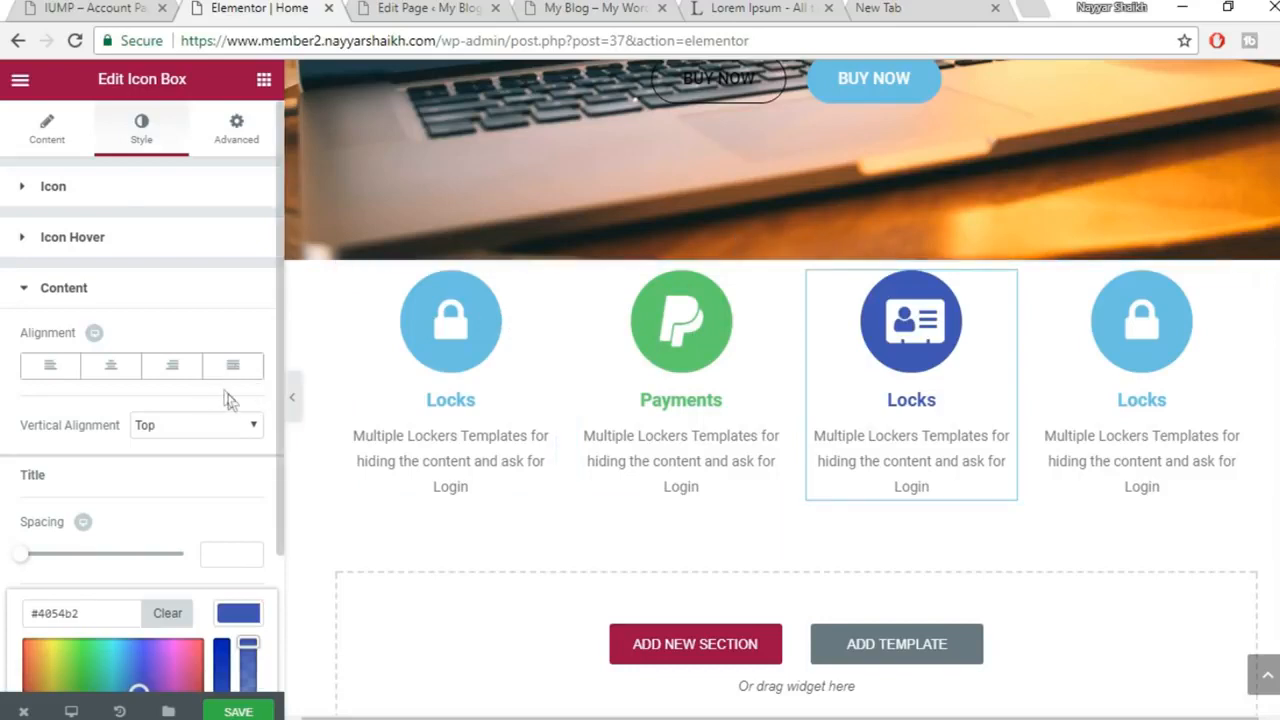
Set the third box's icon hover colours to dark grey #54595f and green #61ce70
click(116, 245)
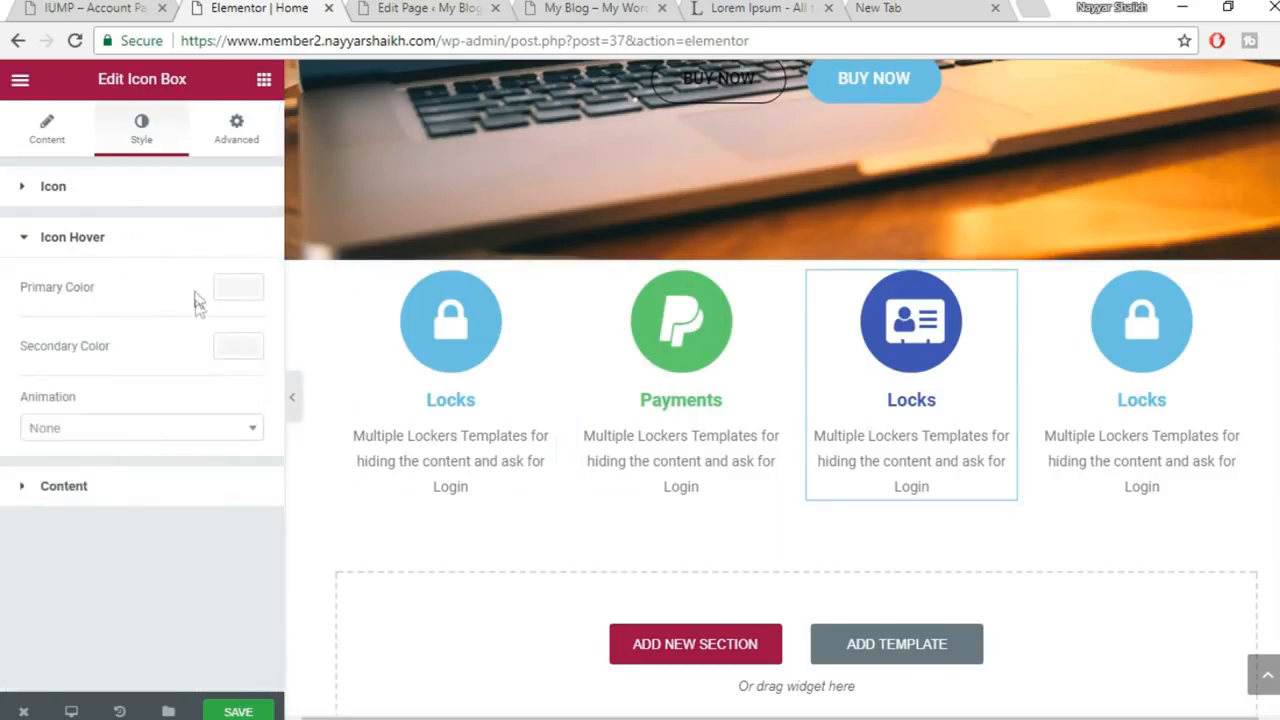
click(241, 291)
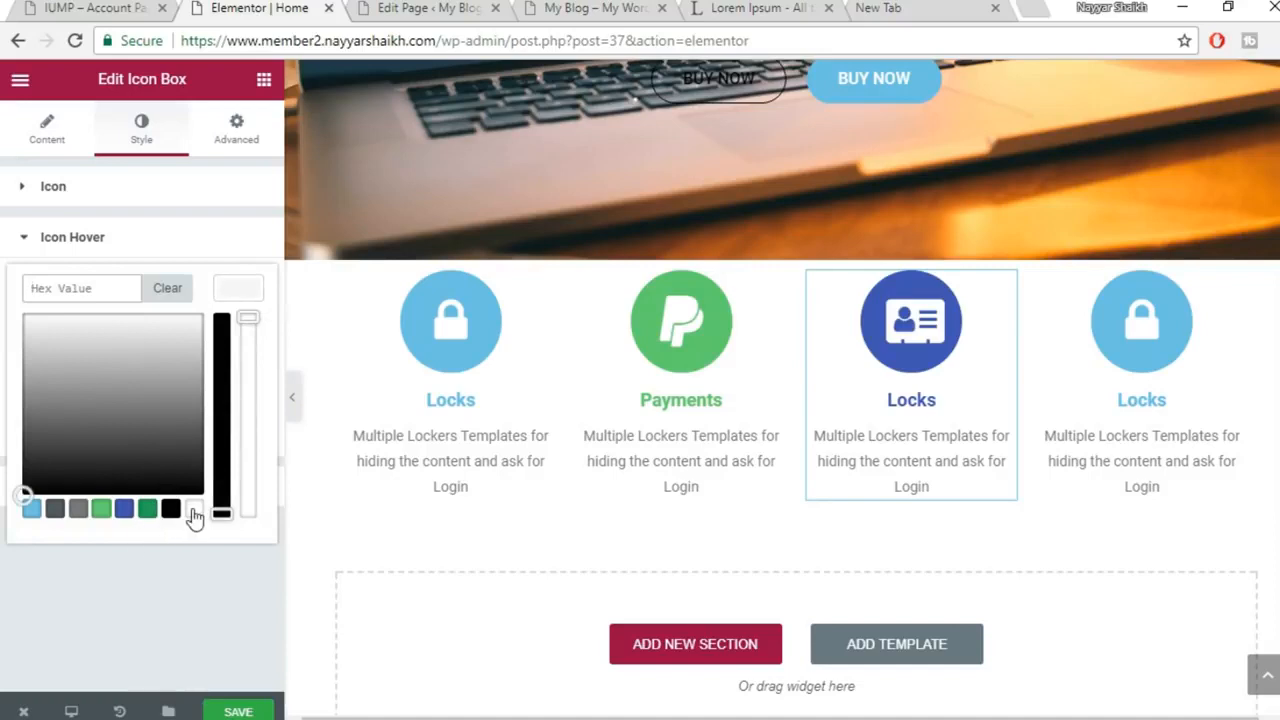
click(55, 510)
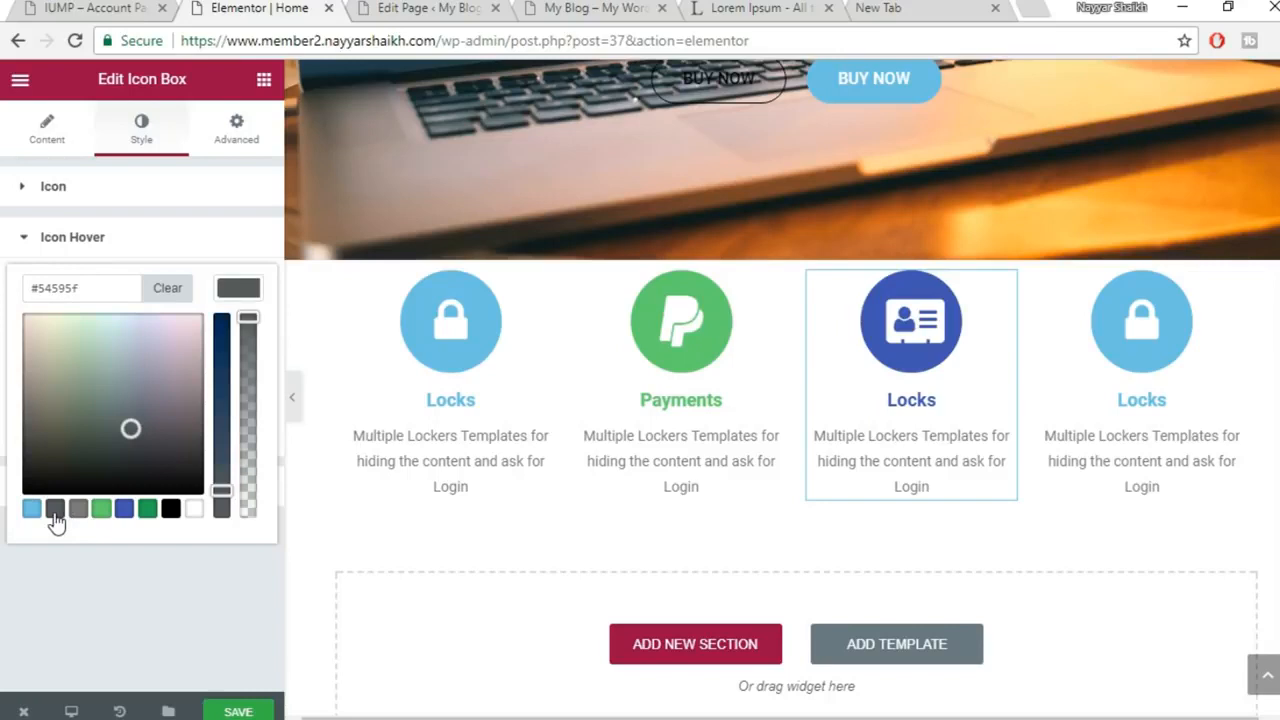
click(231, 297)
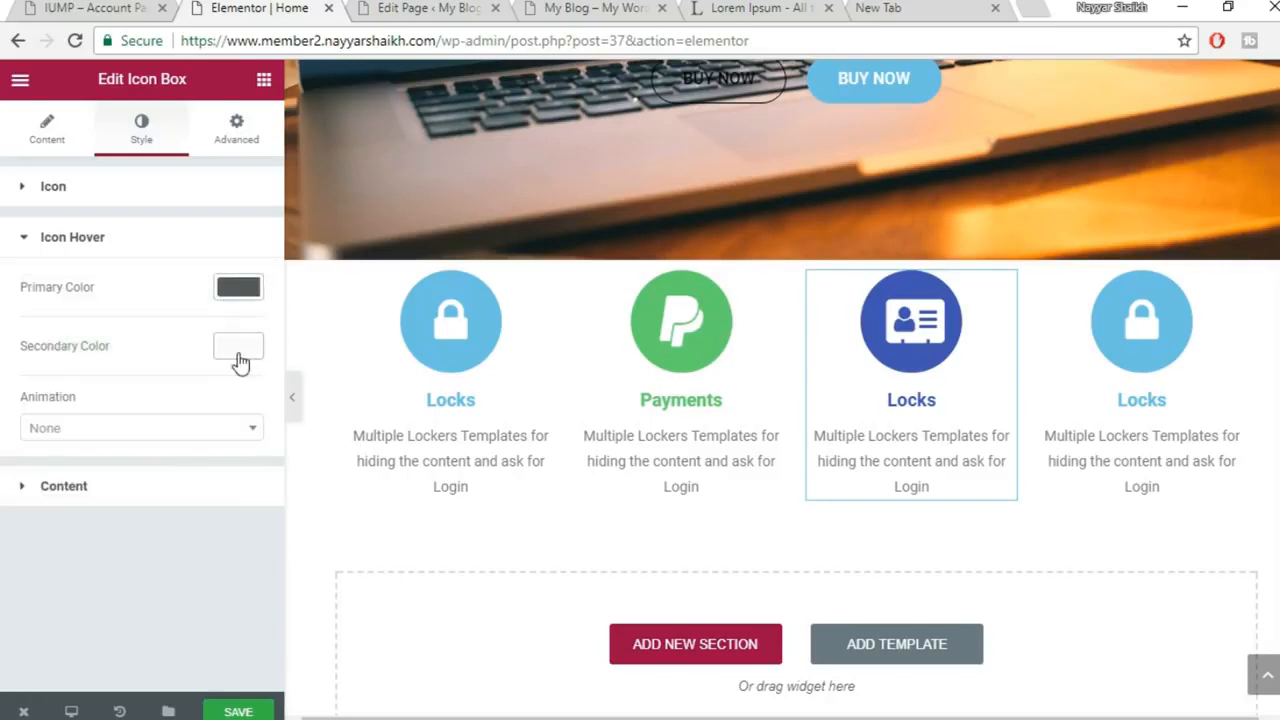
click(238, 347)
click(102, 570)
click(231, 348)
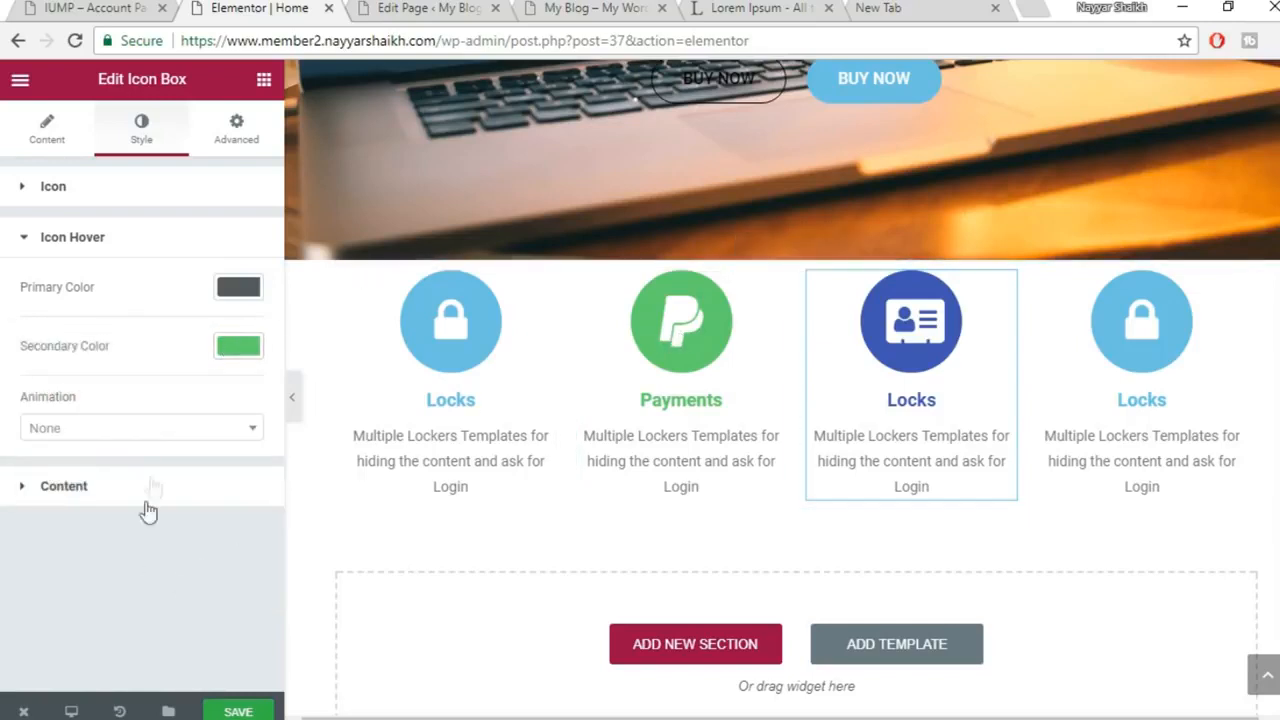
Save the page and reload the live My Blog homepage
click(238, 710)
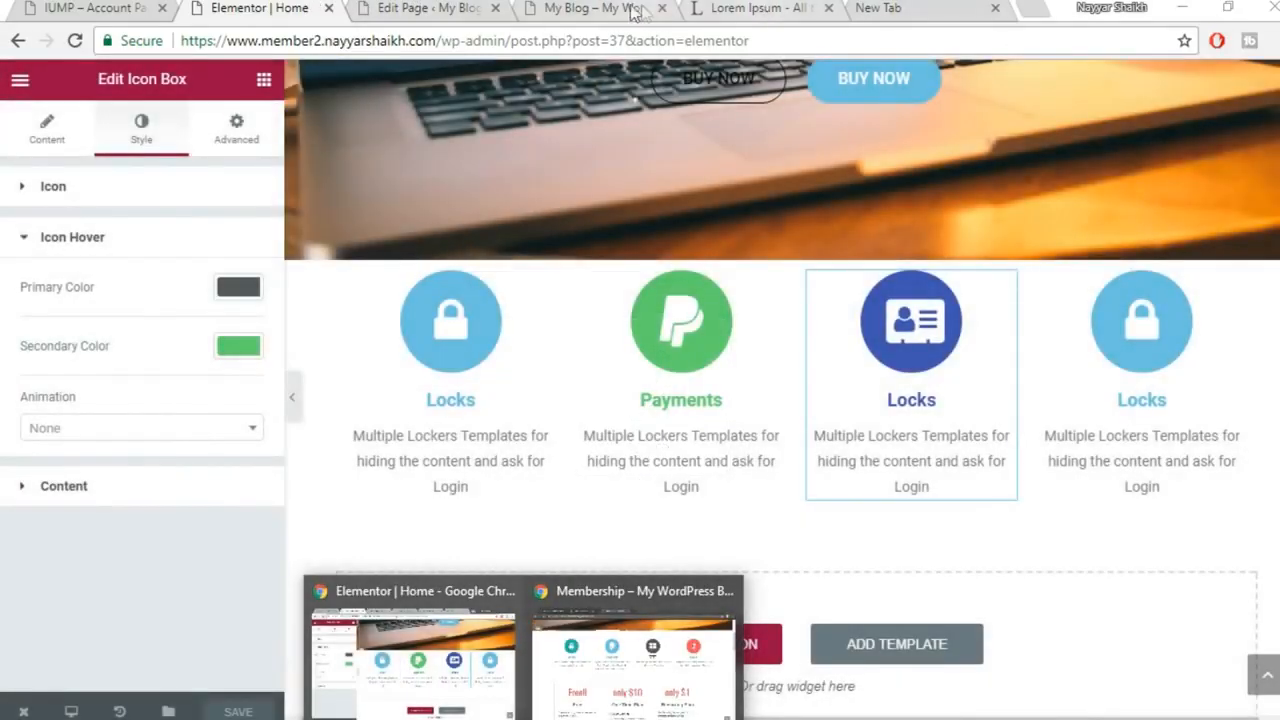
click(632, 12)
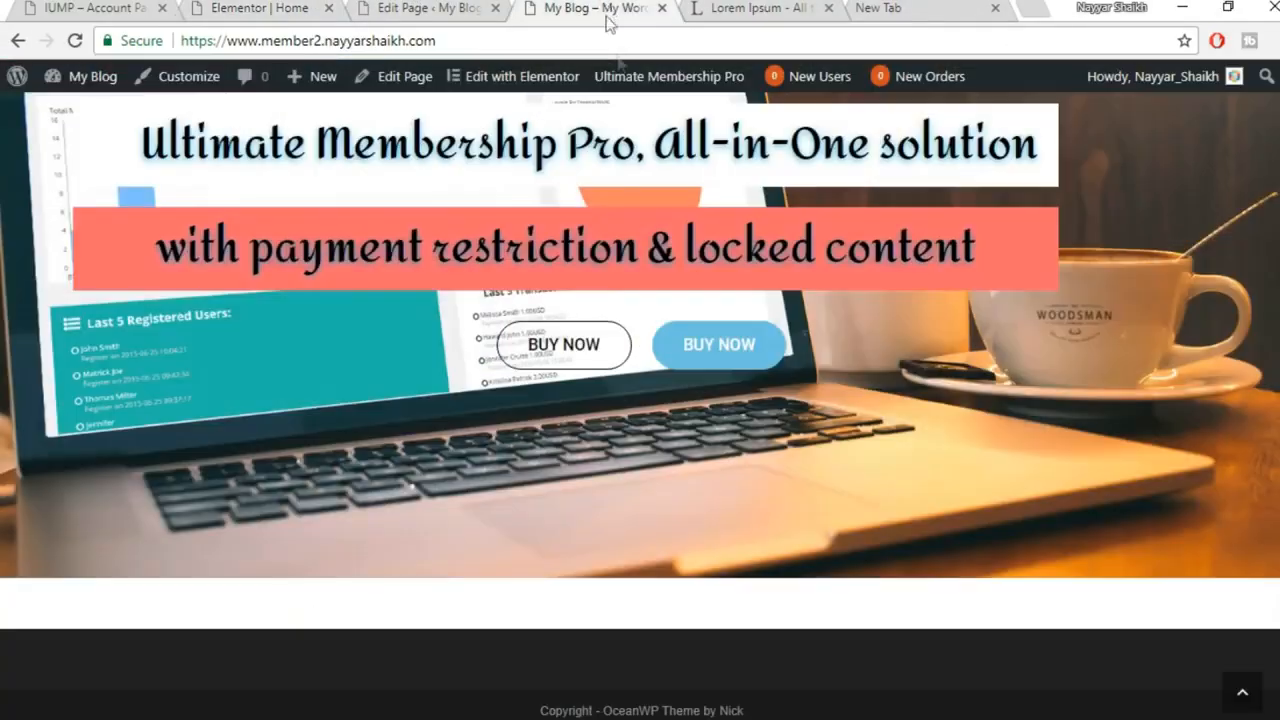
click(72, 40)
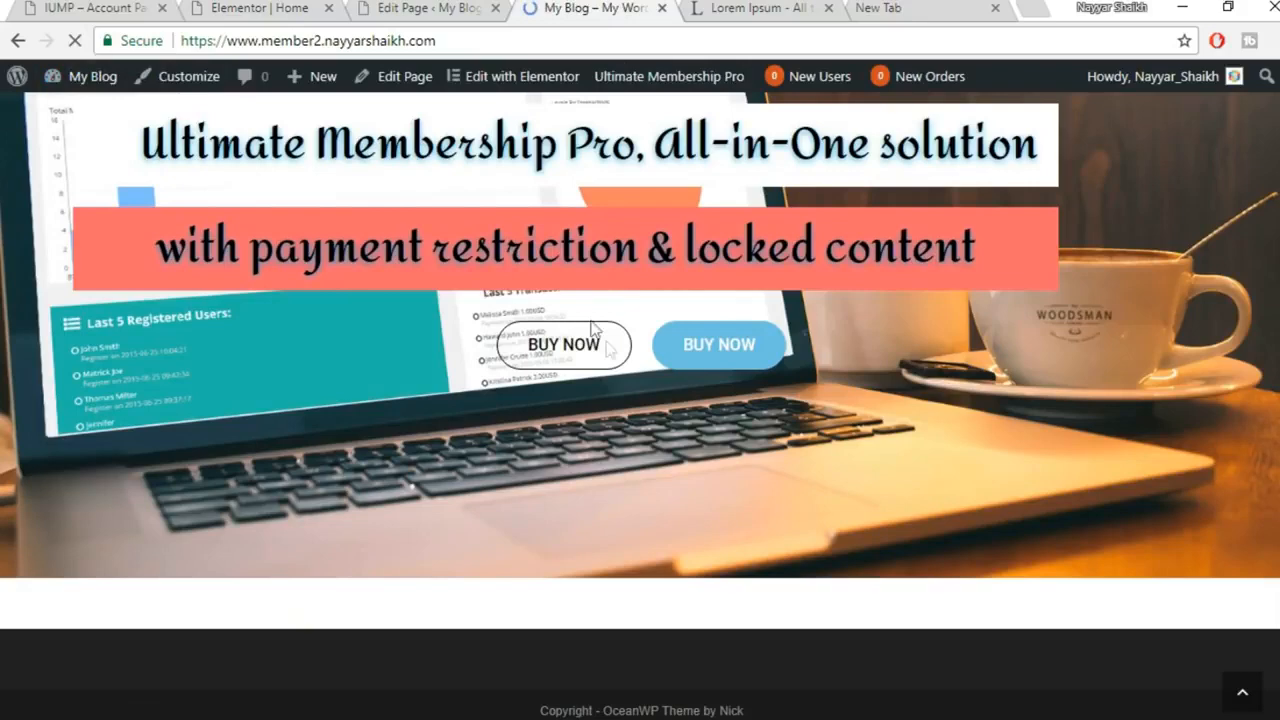
Select the Payments box and set its hover colours to dark grey #54595f and green #61ce70
scroll(613, 358, down, 2)
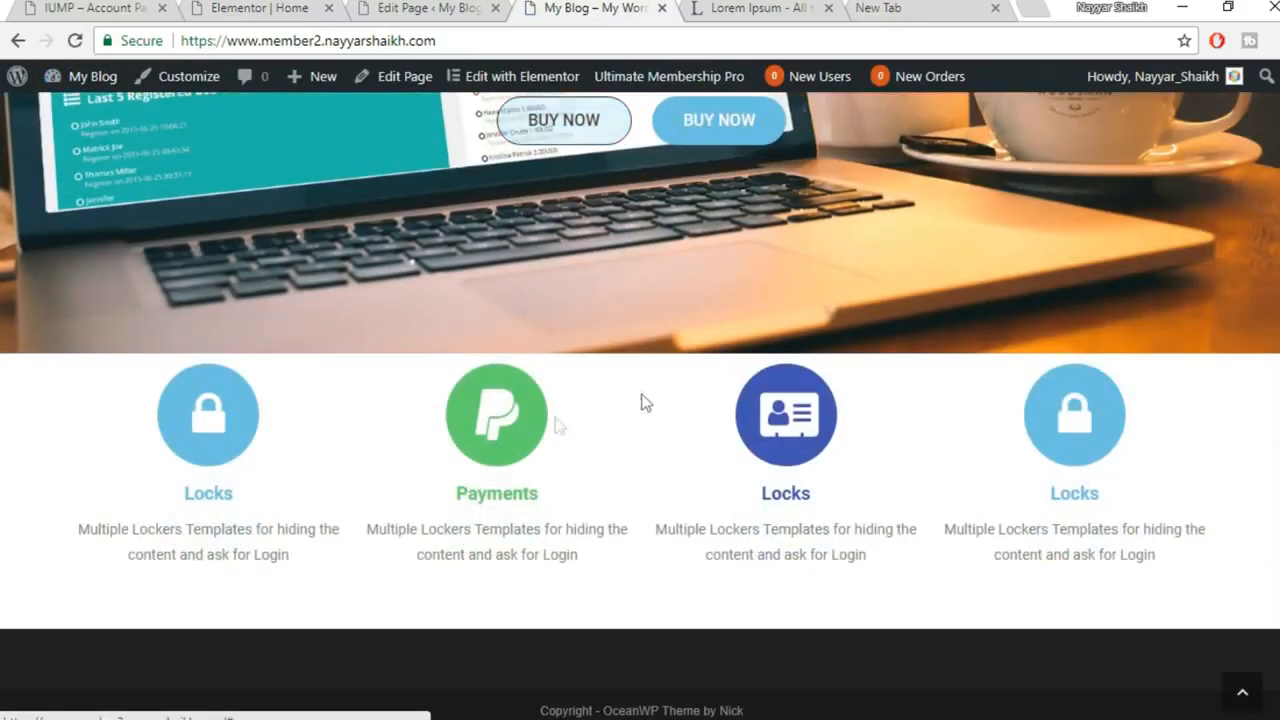
double_click(495, 430)
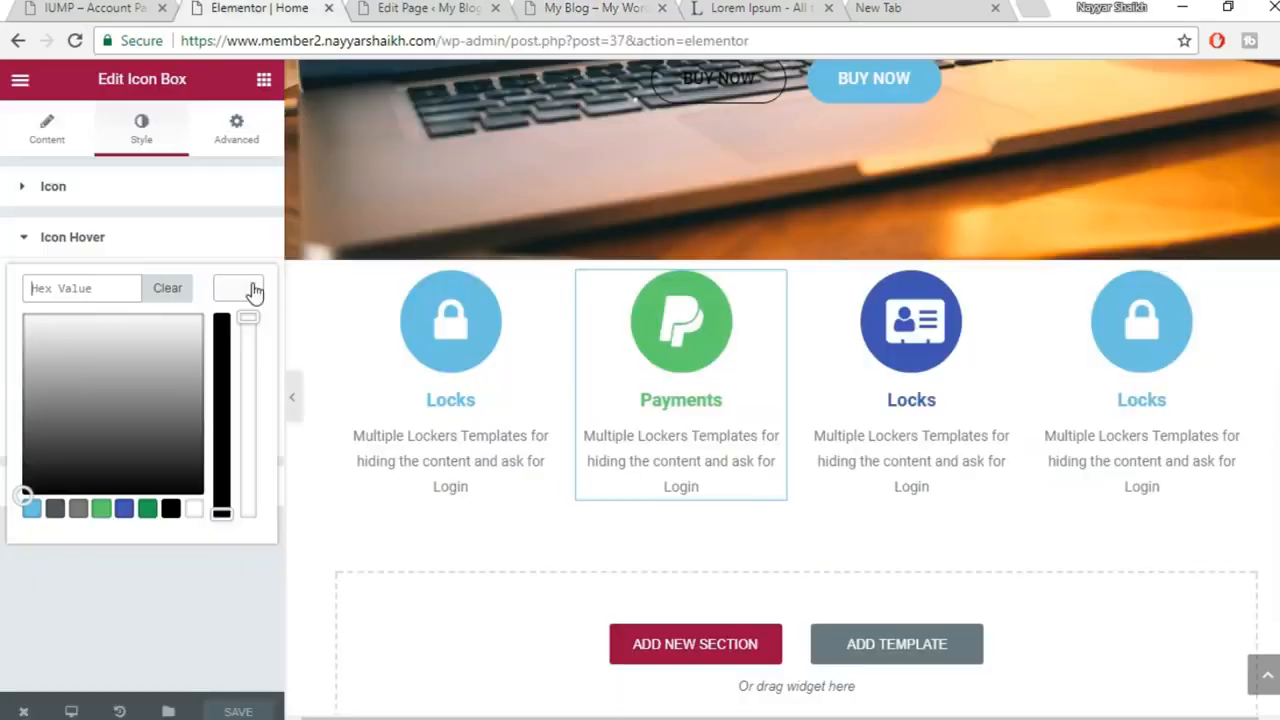
click(55, 512)
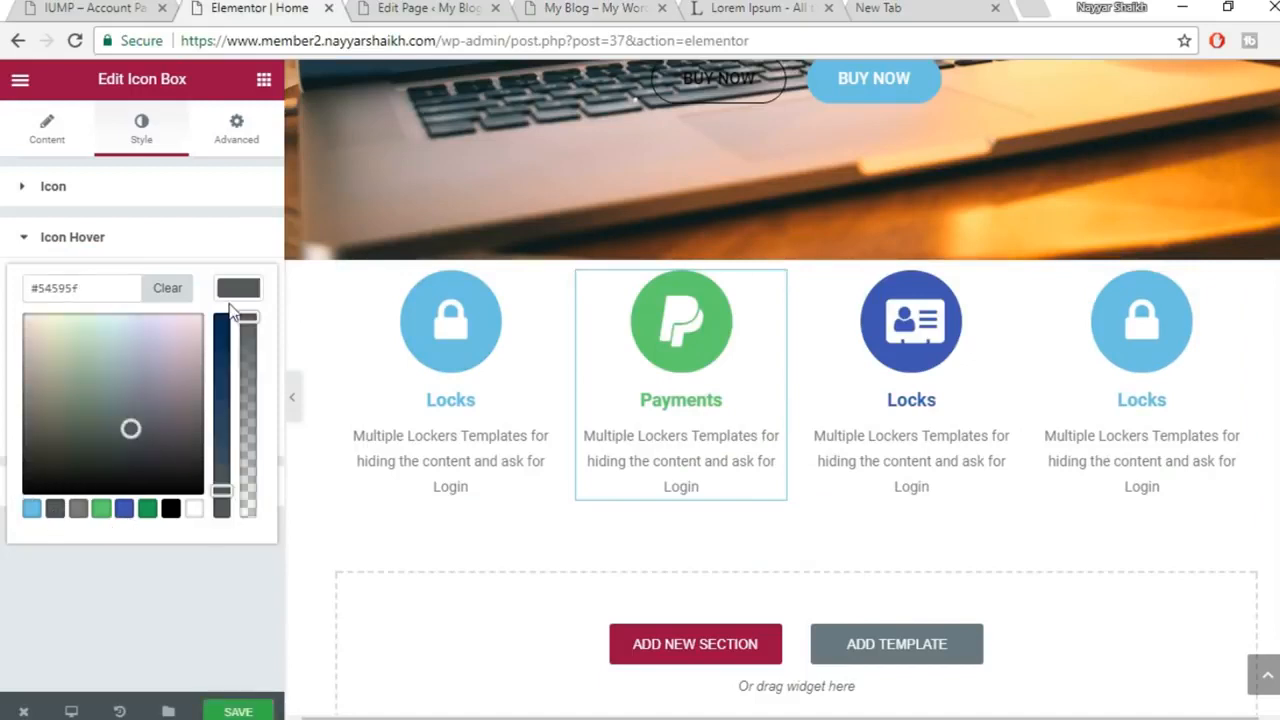
click(240, 289)
click(238, 348)
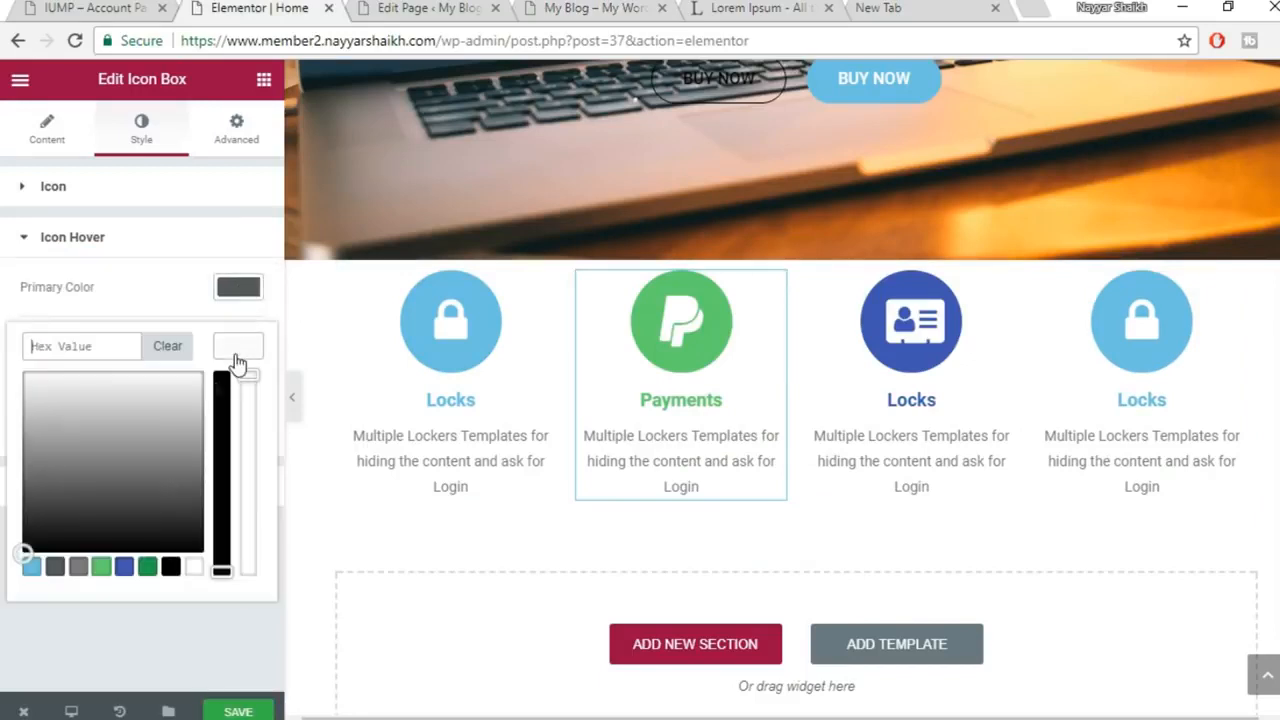
click(102, 568)
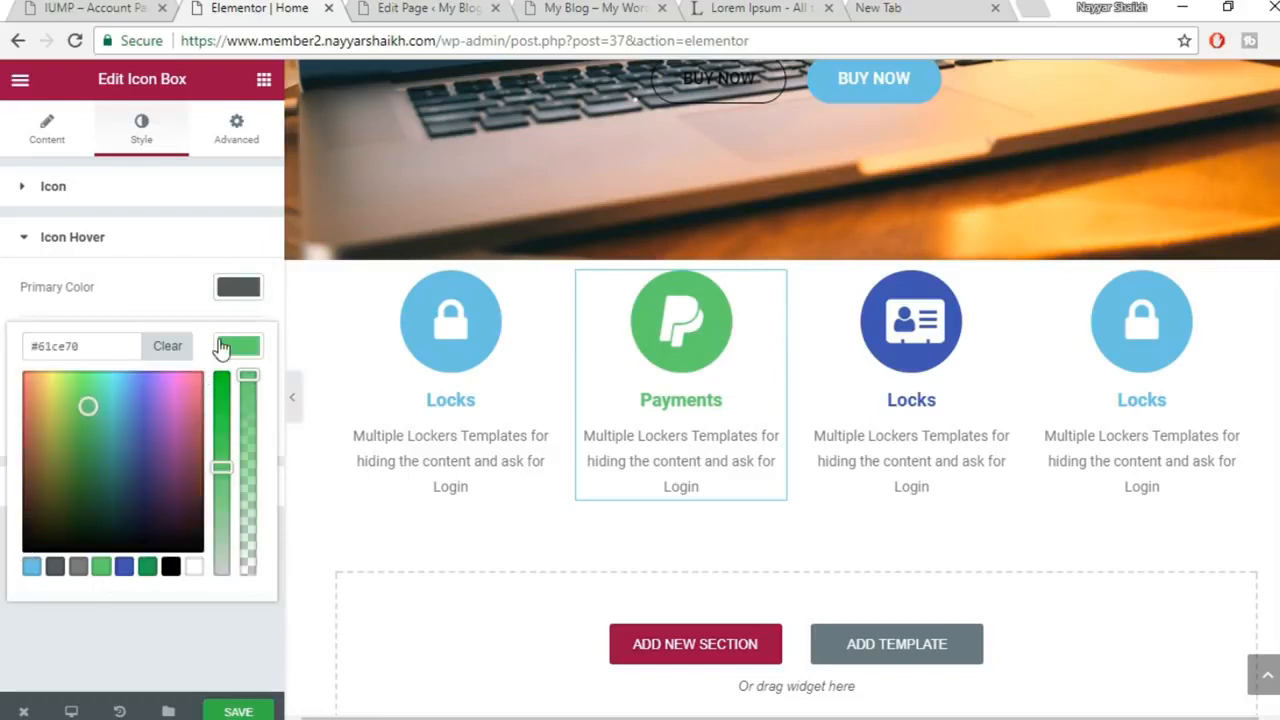
click(222, 347)
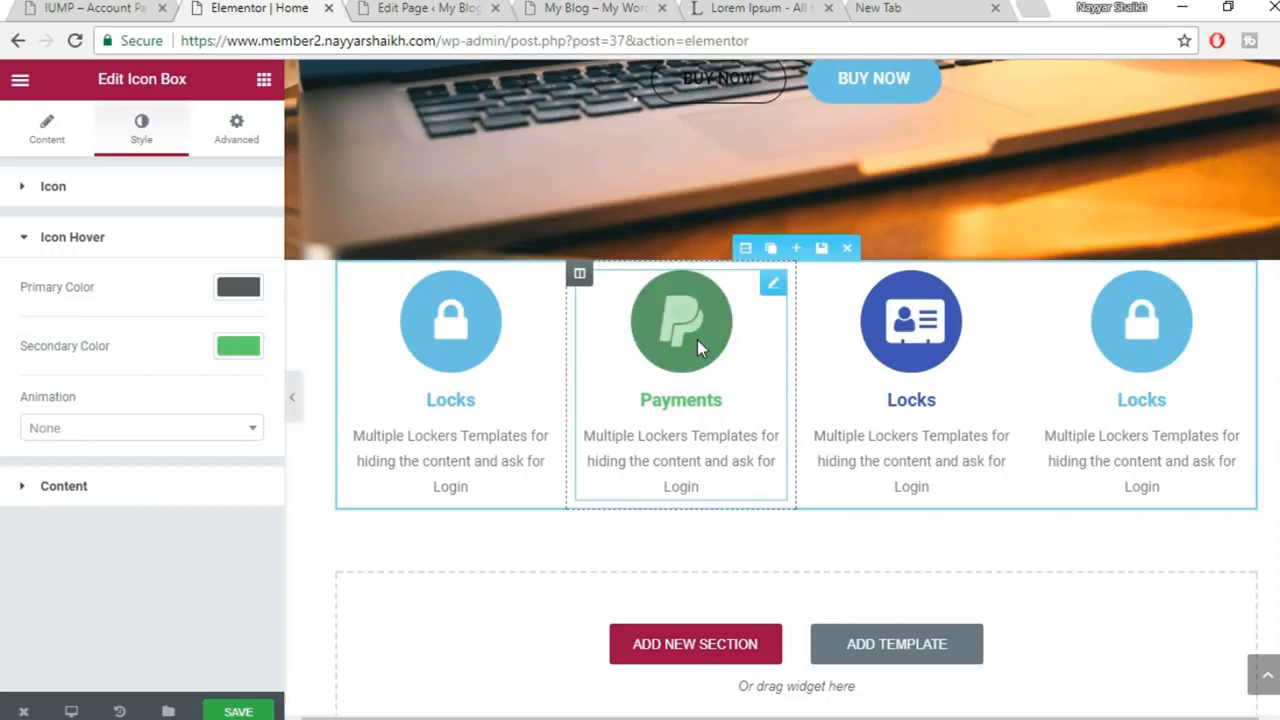
Give the Payments icon a Push hover animation, save, and view the live homepage
click(118, 432)
scroll(145, 552, down, 1)
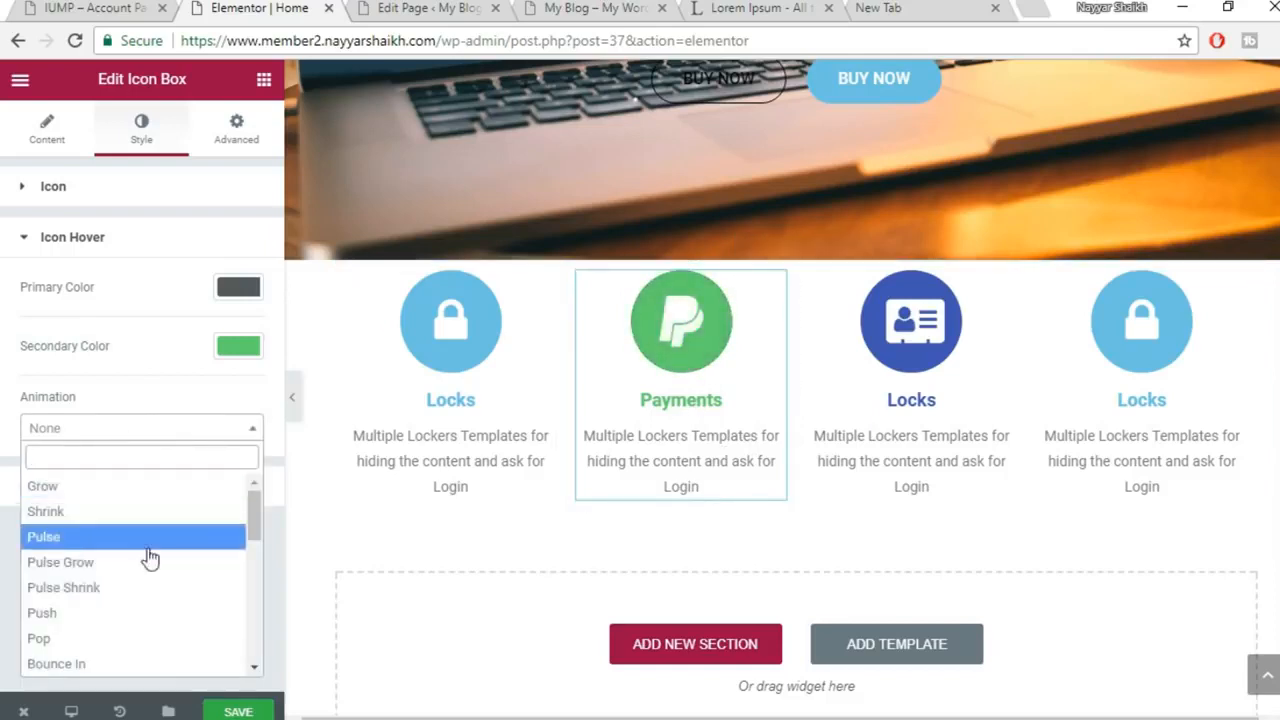
click(117, 612)
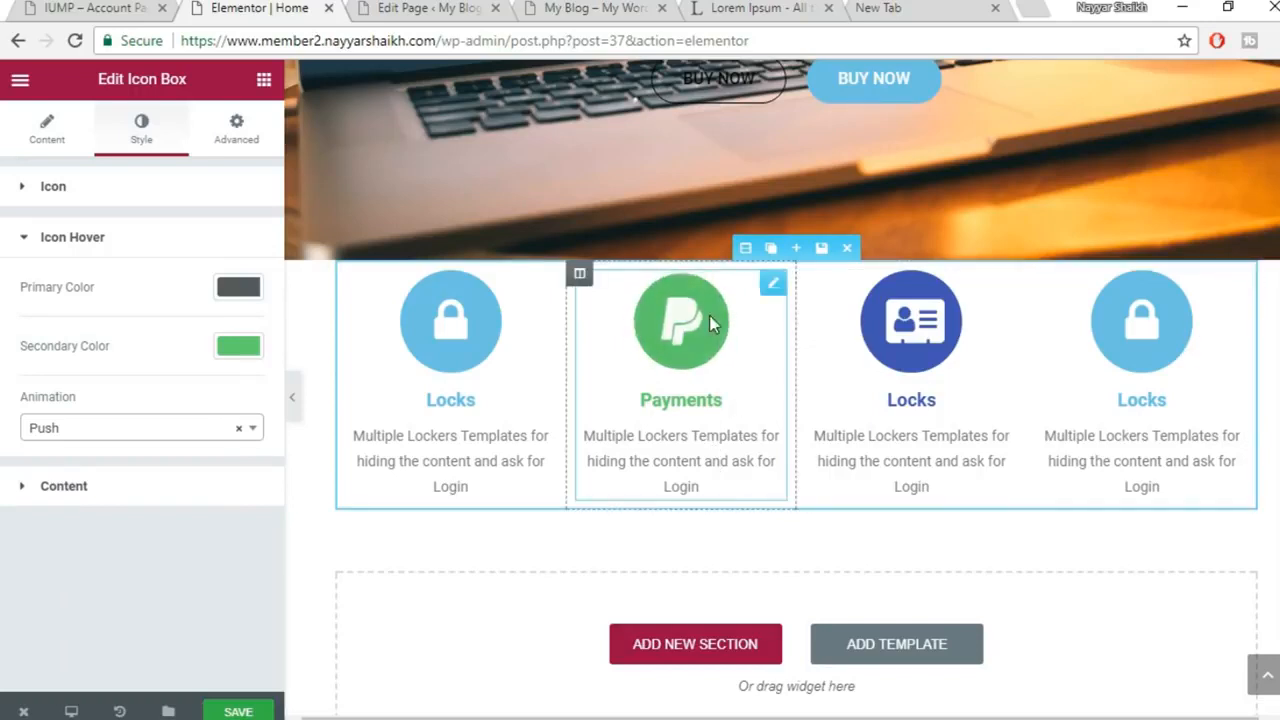
click(256, 715)
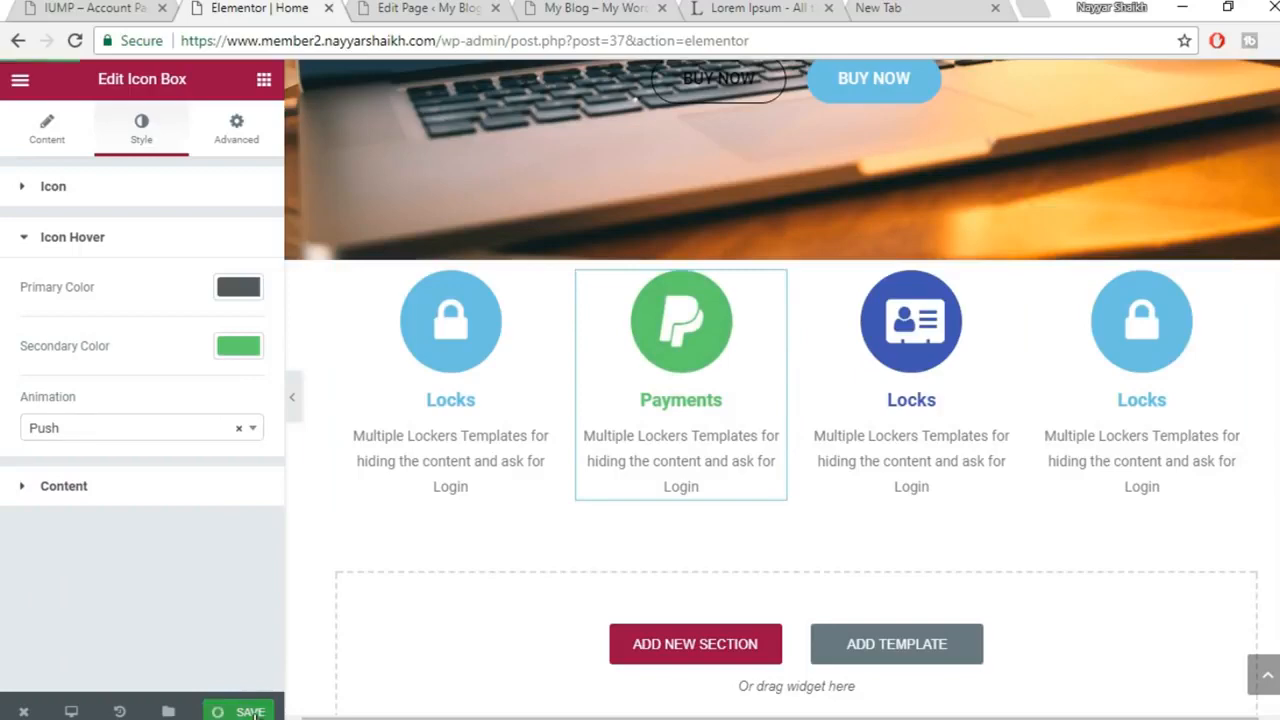
click(408, 6)
click(271, 6)
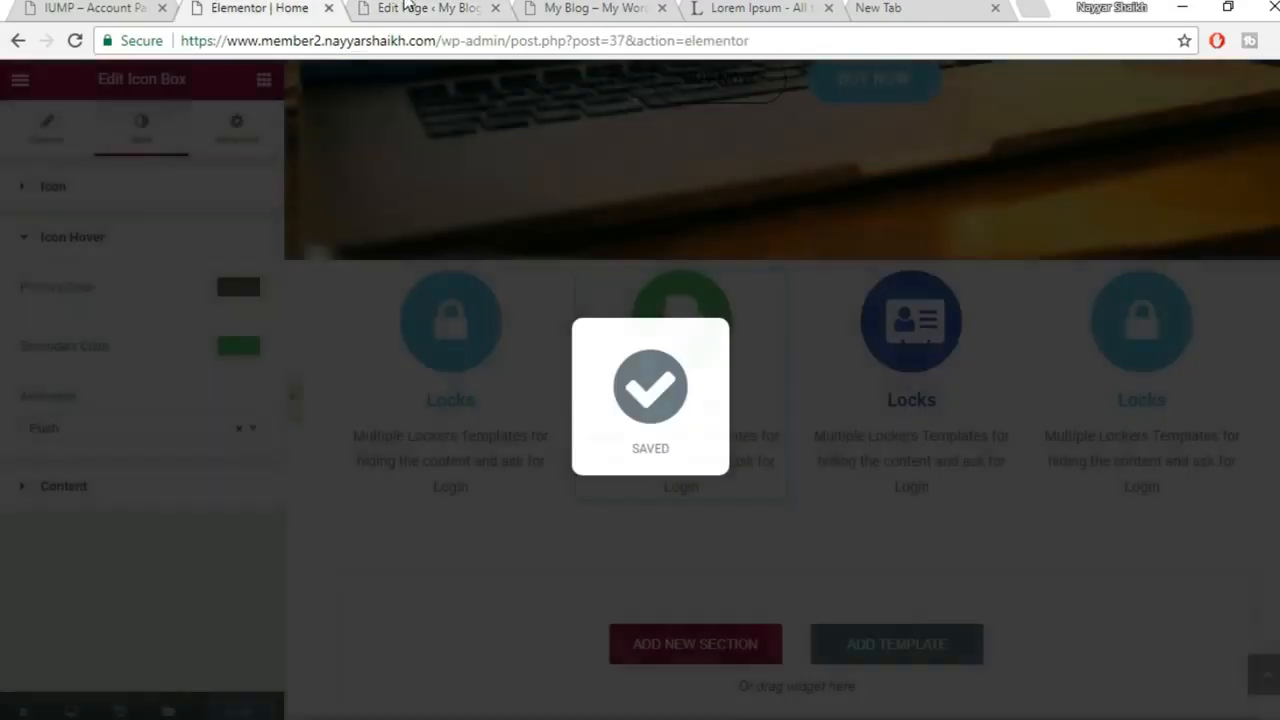
drag(560, 7, 474, 10)
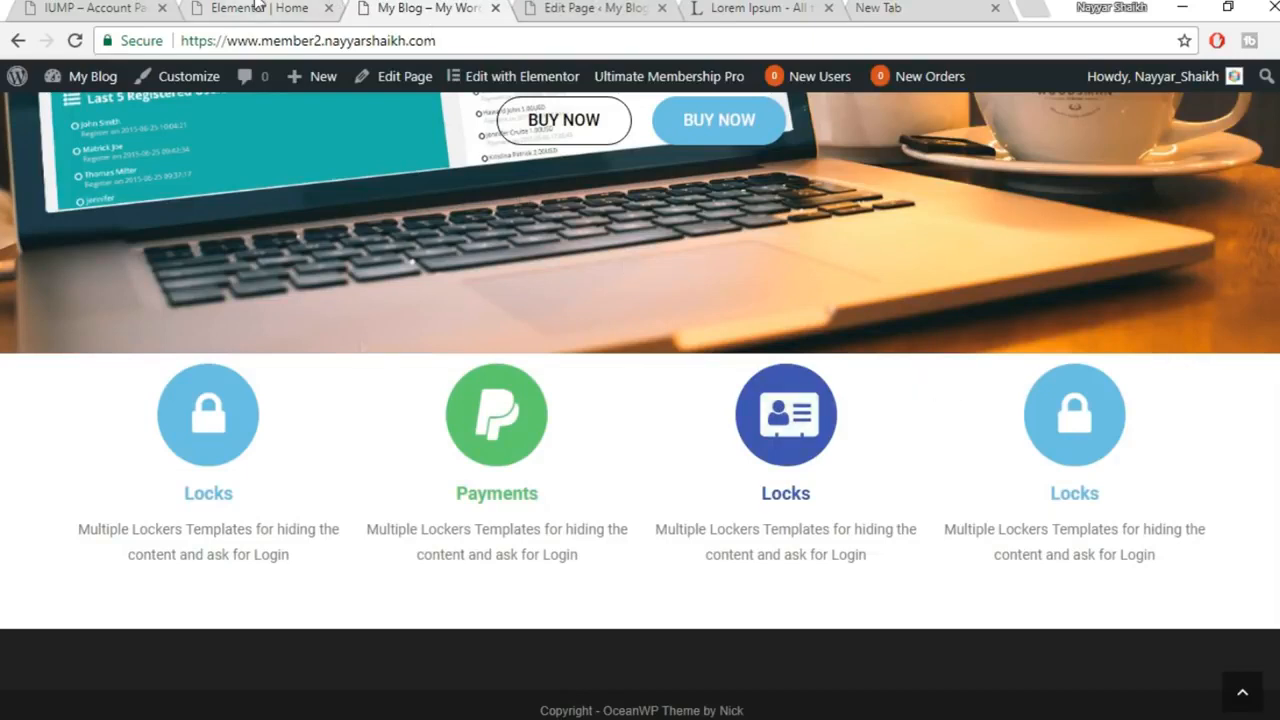
Unlink the icon-row section's padding sides, enter new values, save, and reload the live site
click(296, 7)
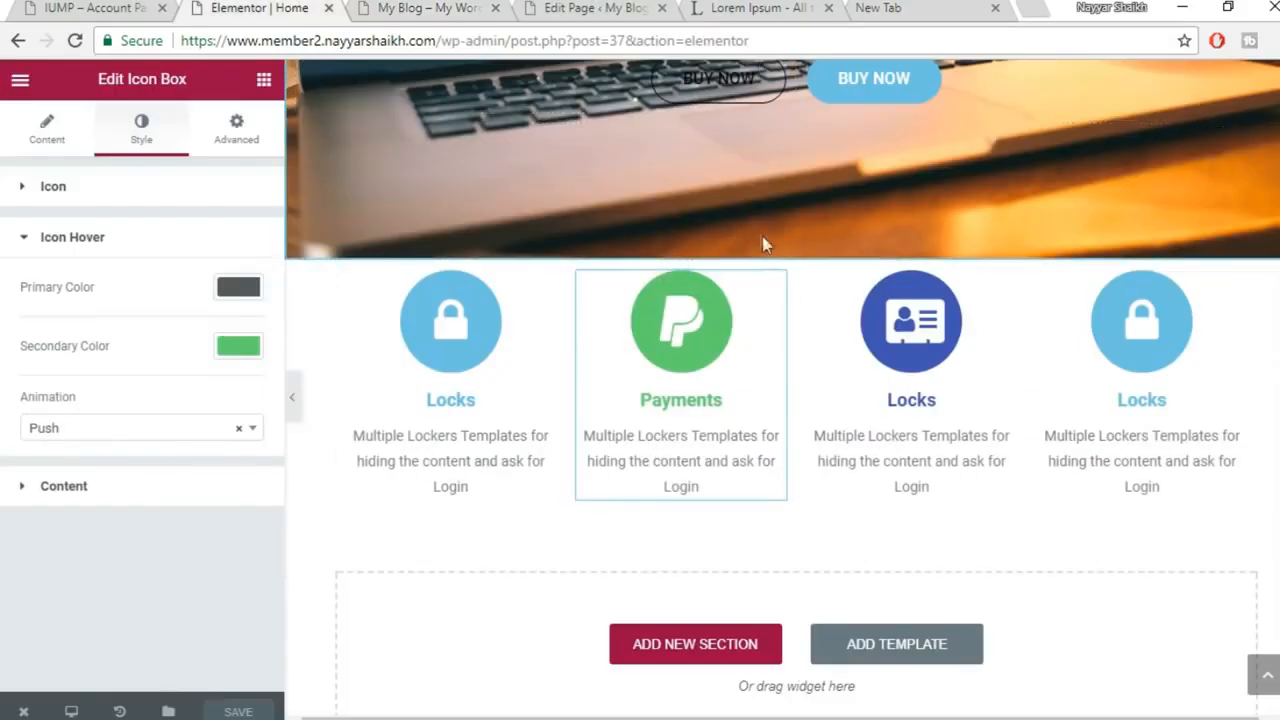
click(745, 248)
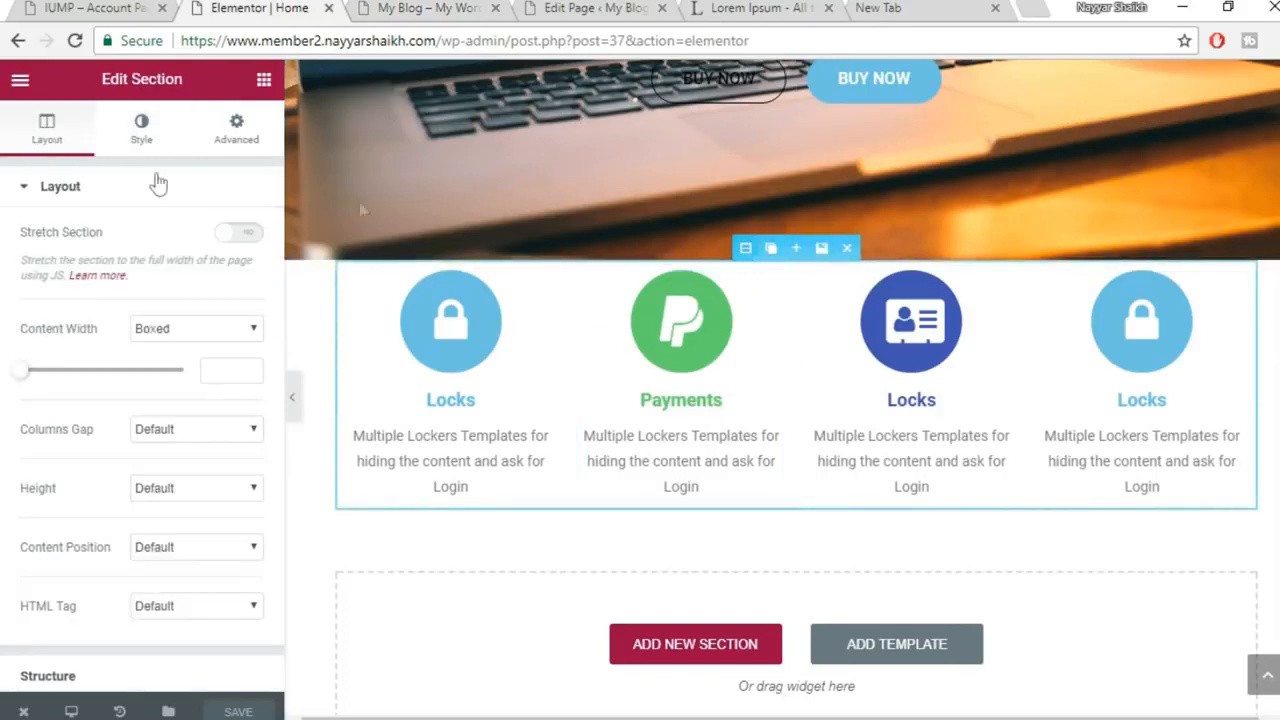
click(237, 128)
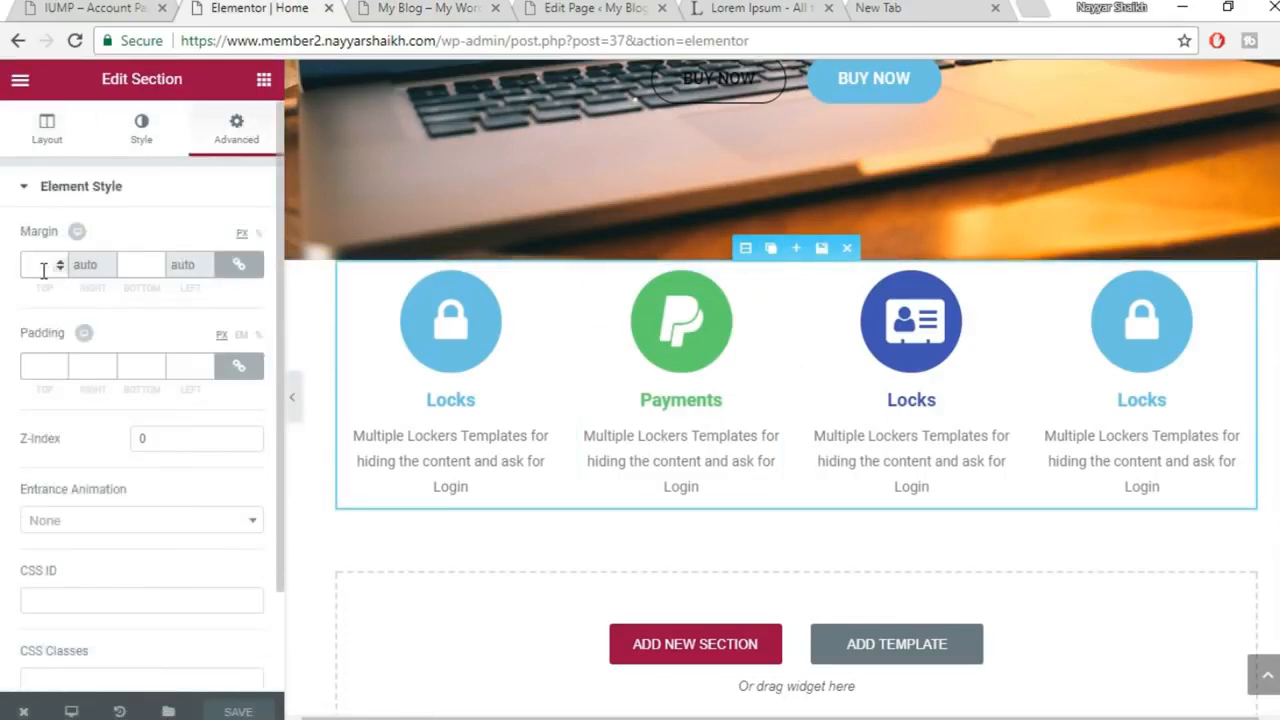
click(239, 366)
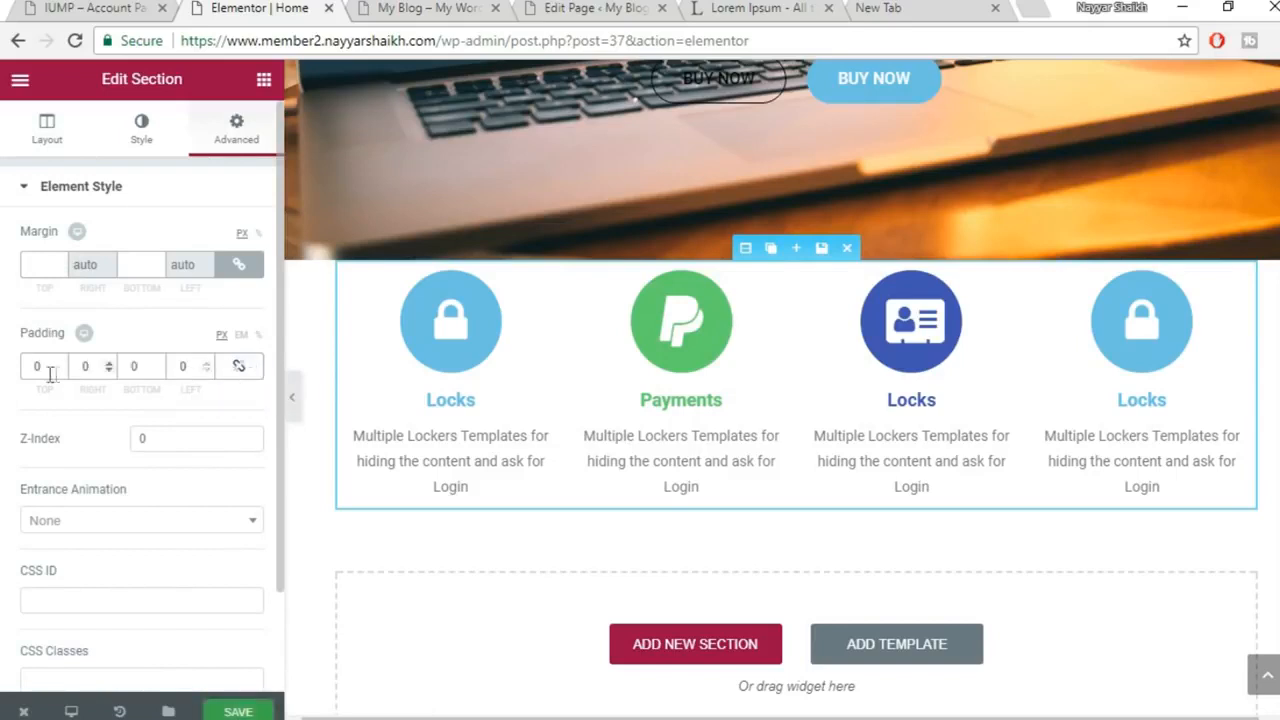
text(50)
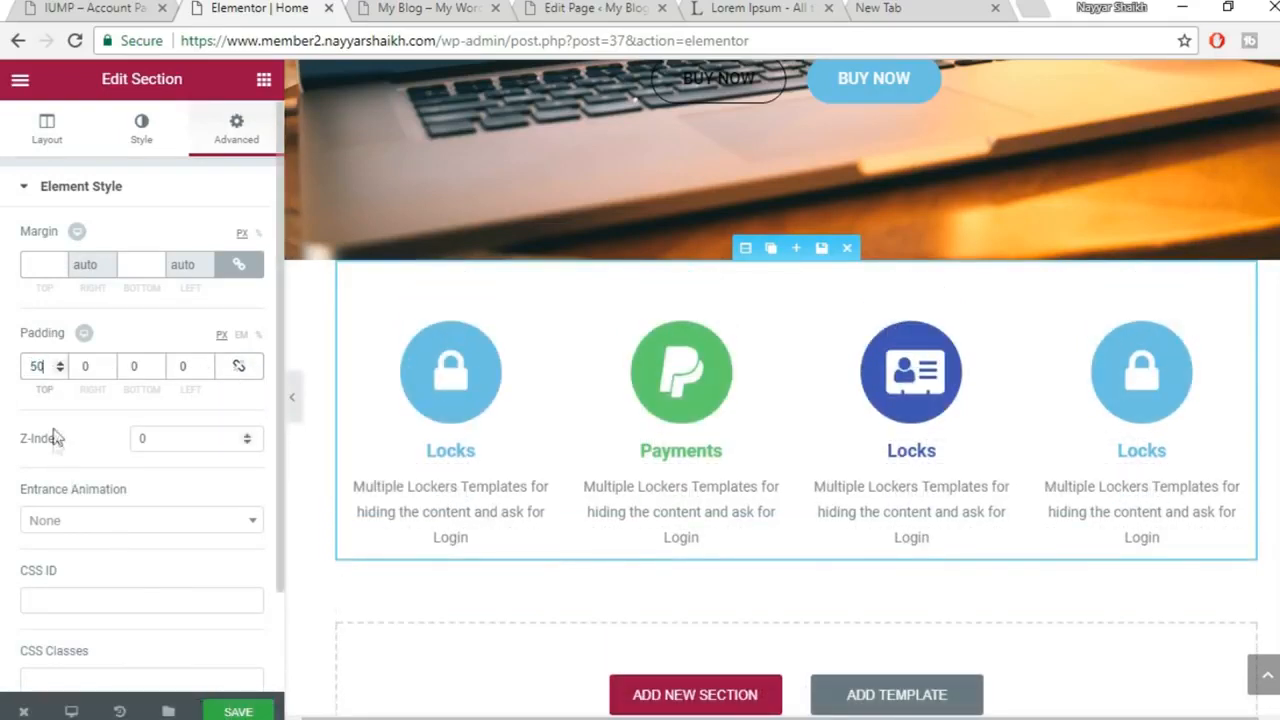
text(70)
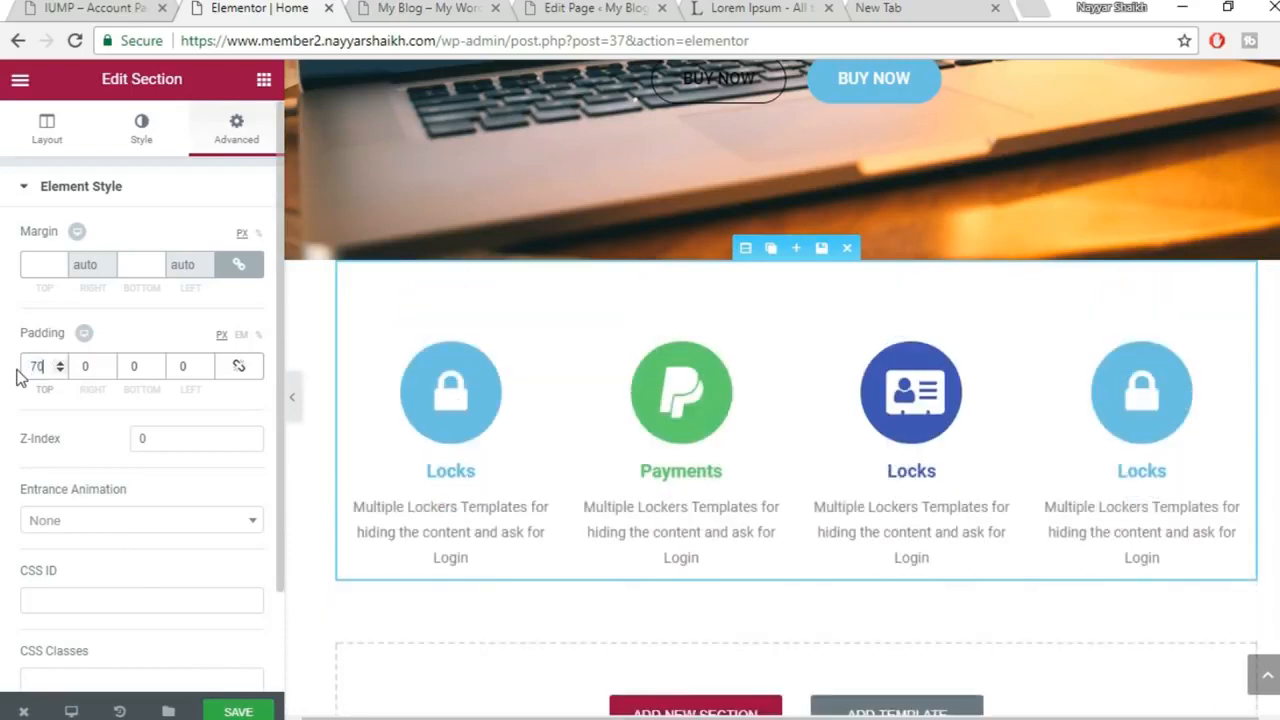
click(238, 711)
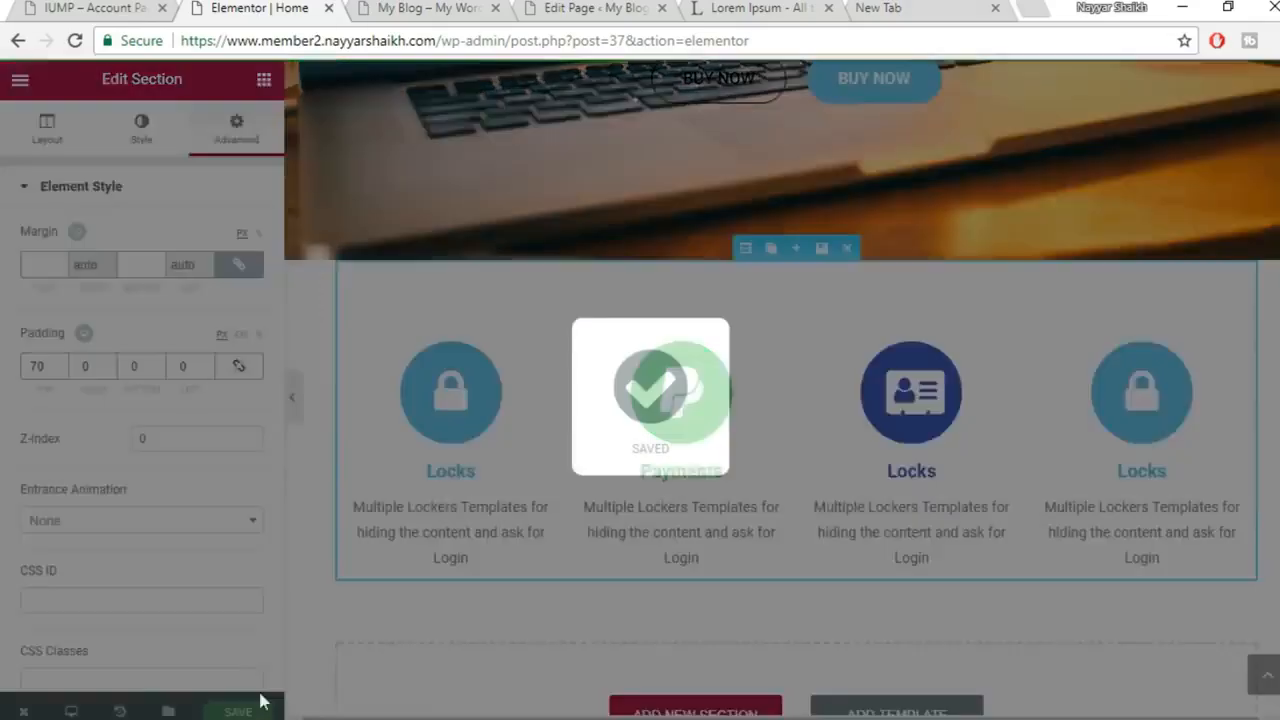
click(425, 8)
click(84, 42)
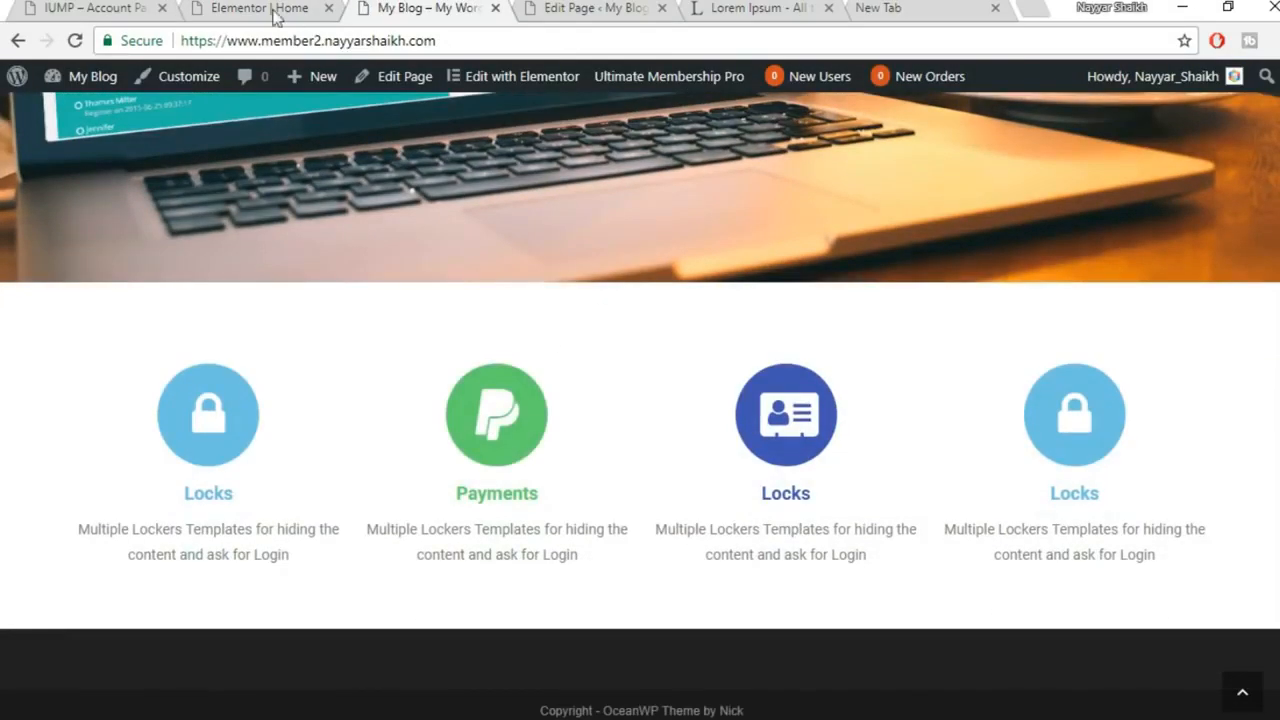
Set the section's bottom padding to 50, save with Ctrl+S, and reload the live homepage
click(270, 8)
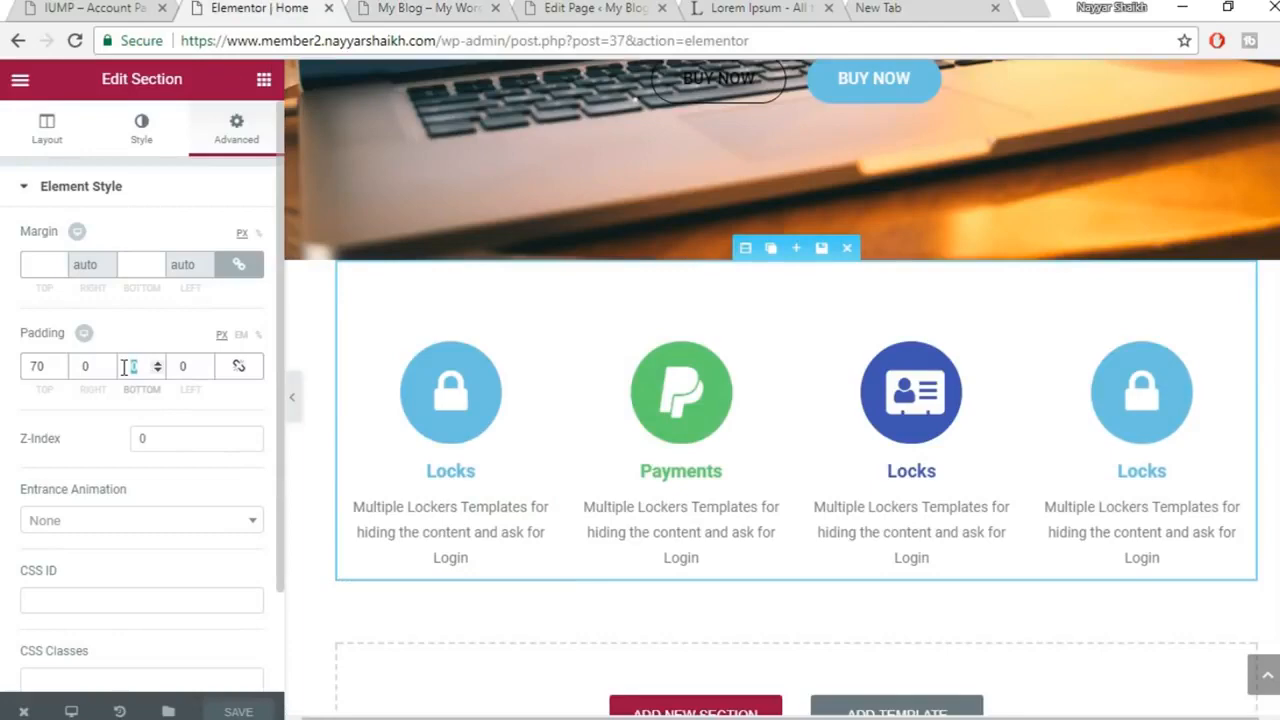
text(50)
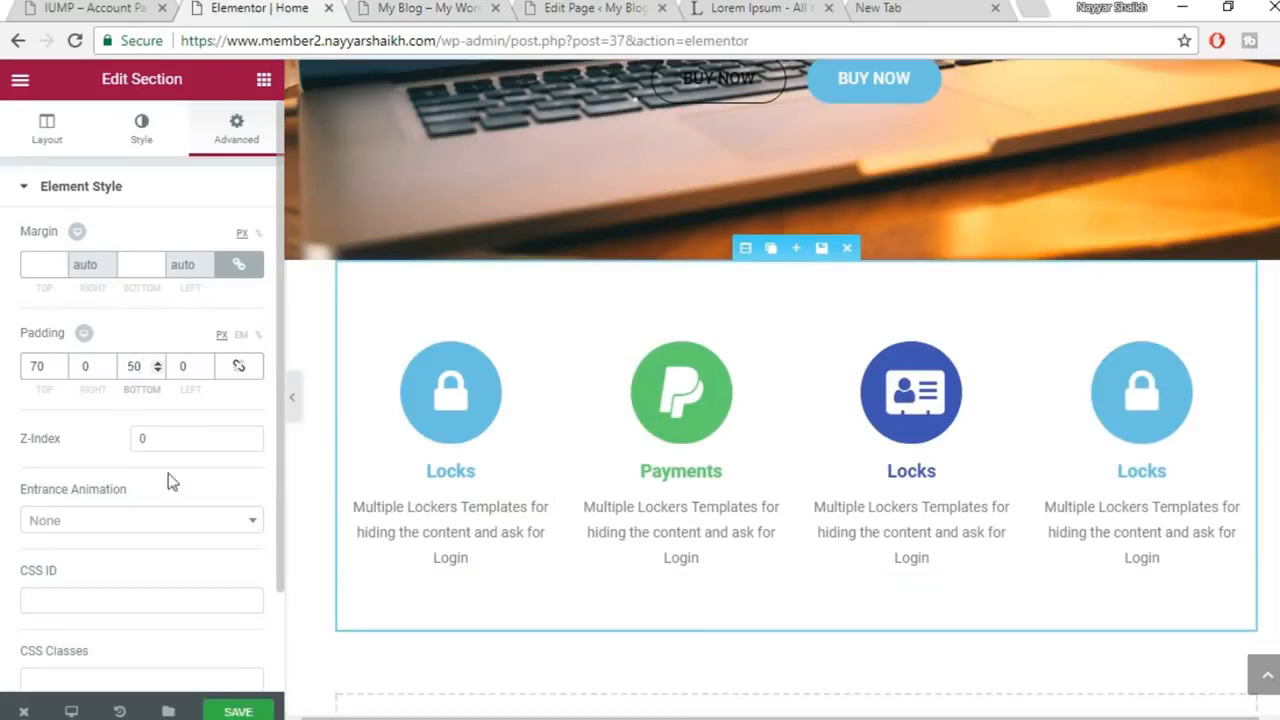
key(ctrl+s)
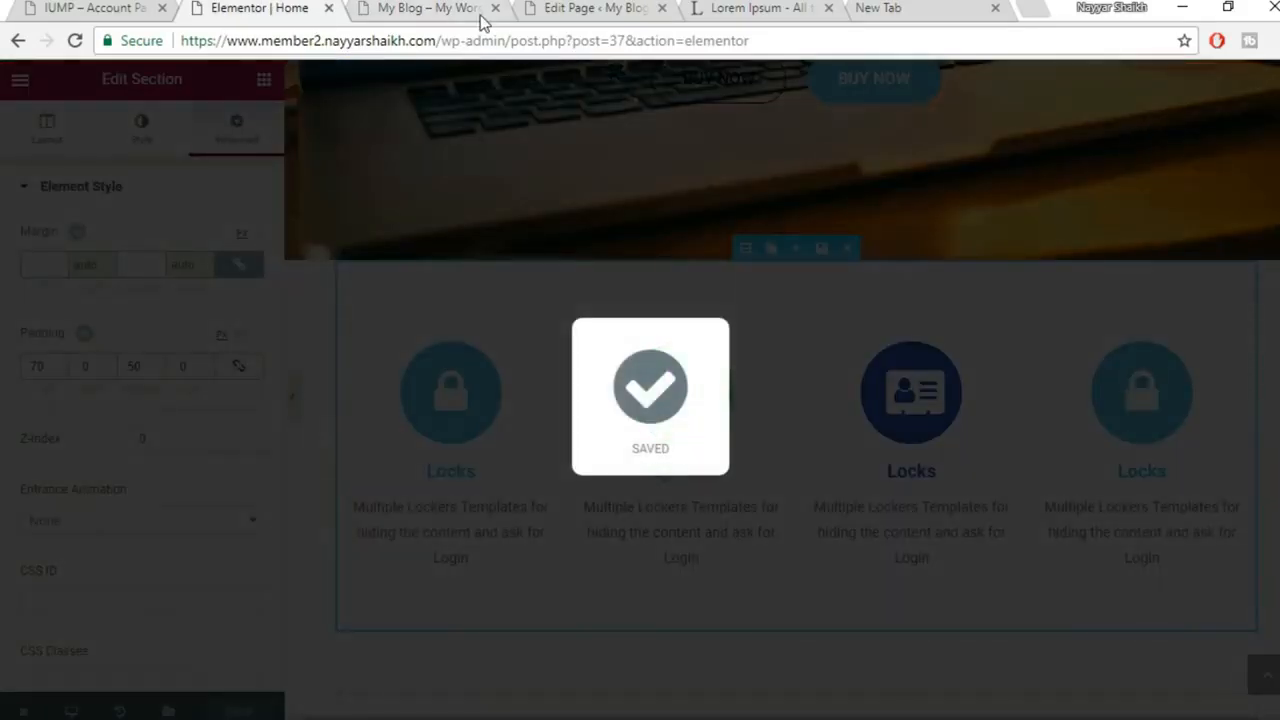
click(480, 14)
click(74, 41)
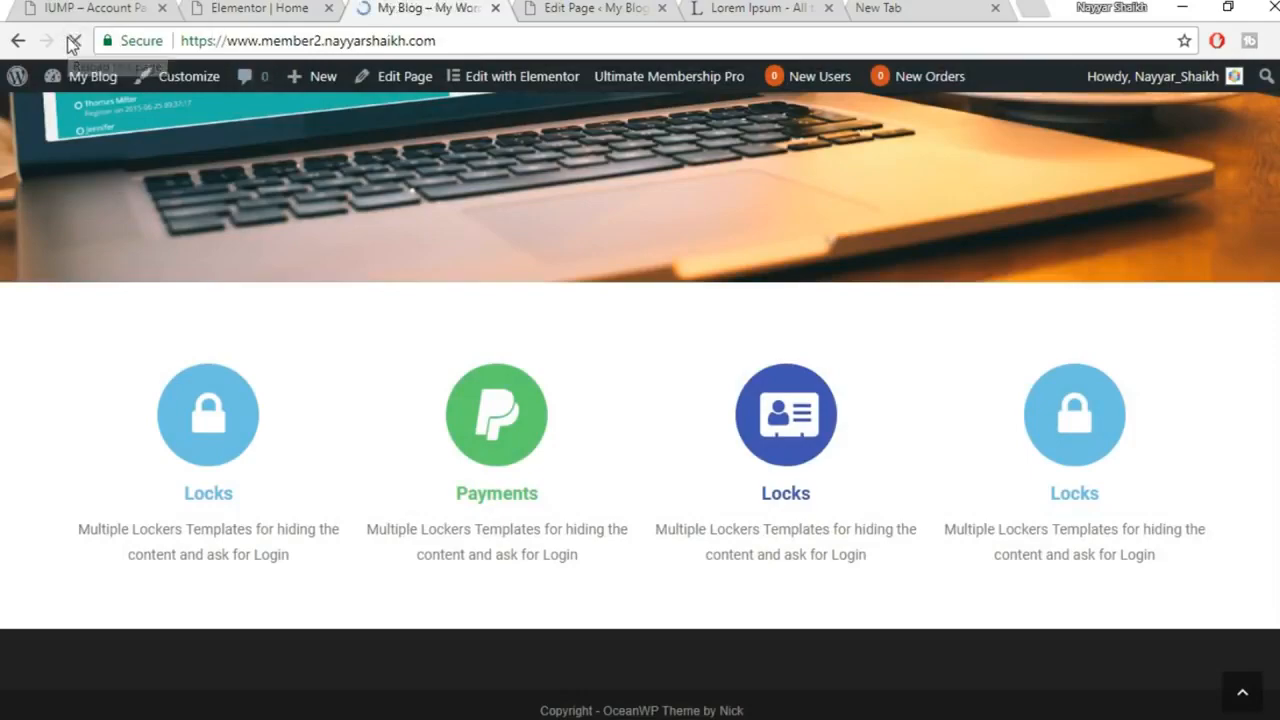
scroll(562, 299, down, 1)
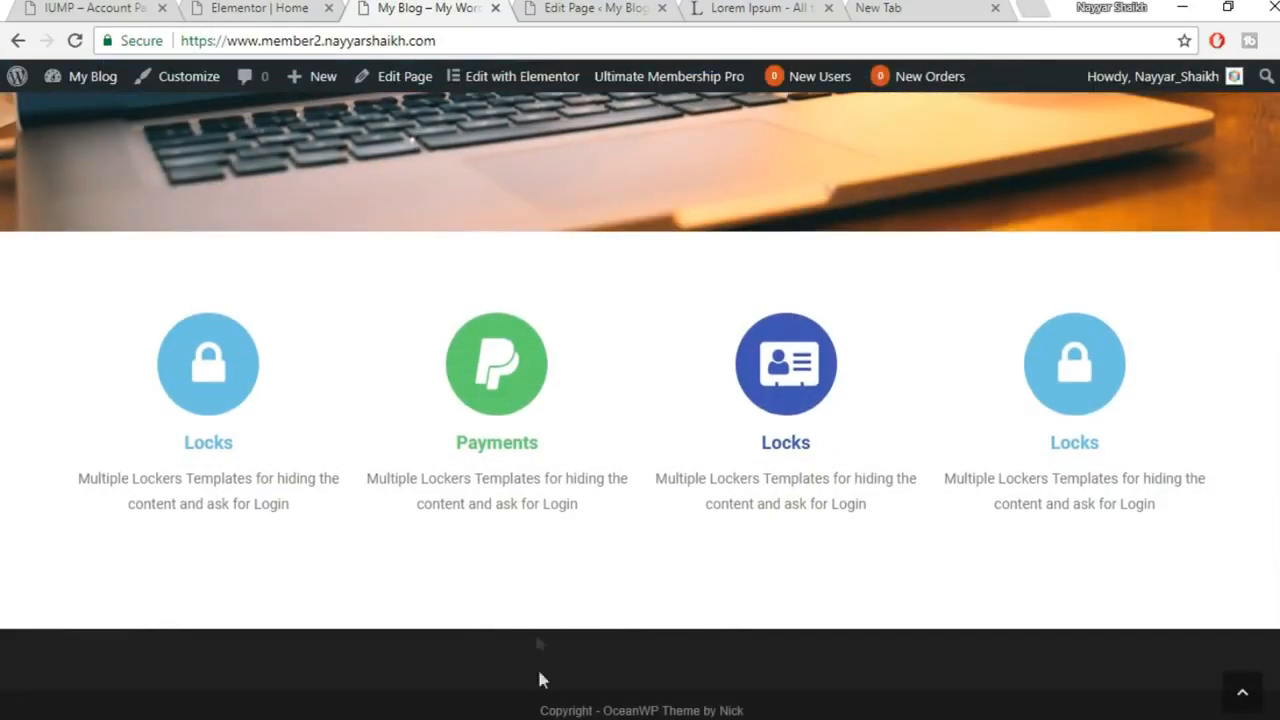
scroll(523, 594, up, 5)
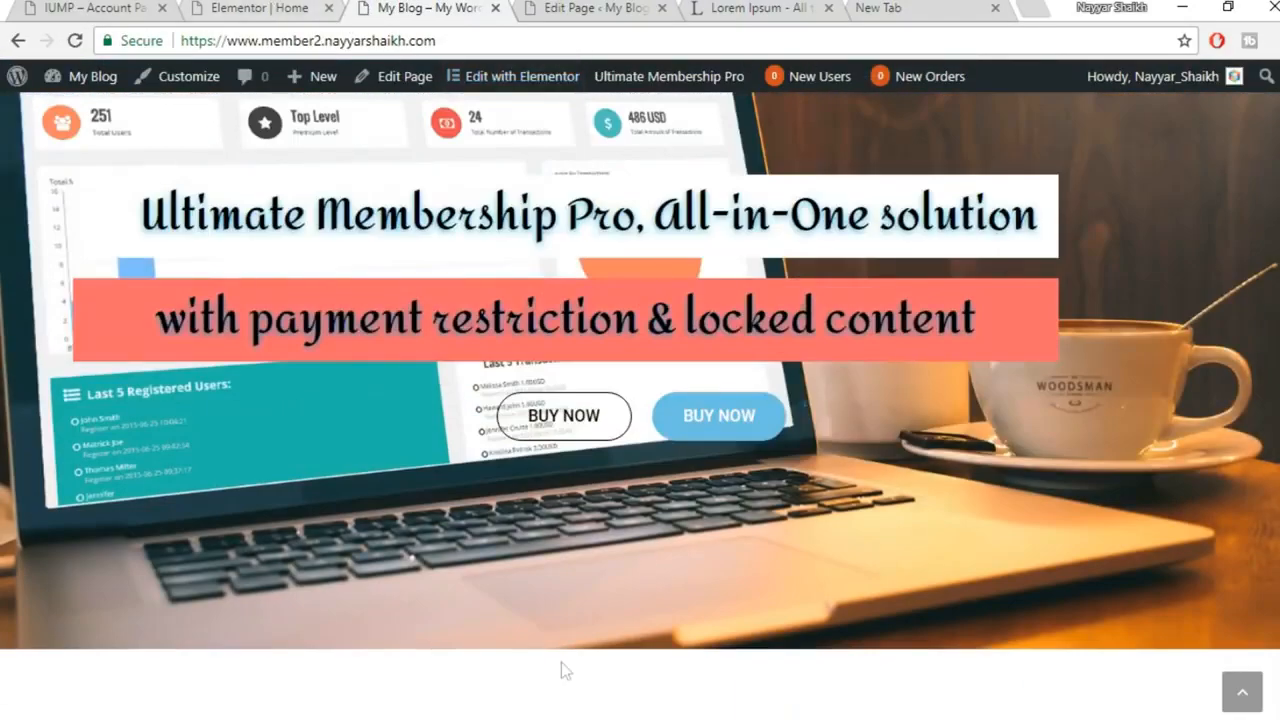
mouse_move(556, 718)
click(668, 655)
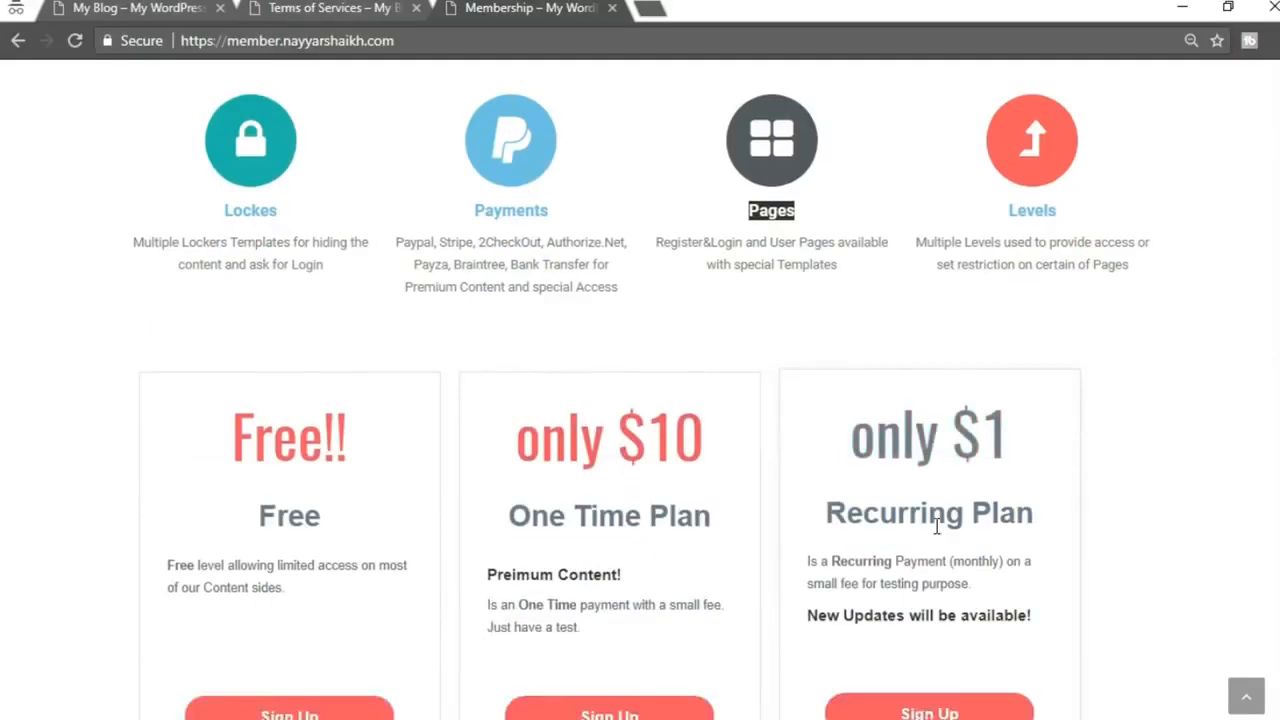
scroll(937, 527, down, 2)
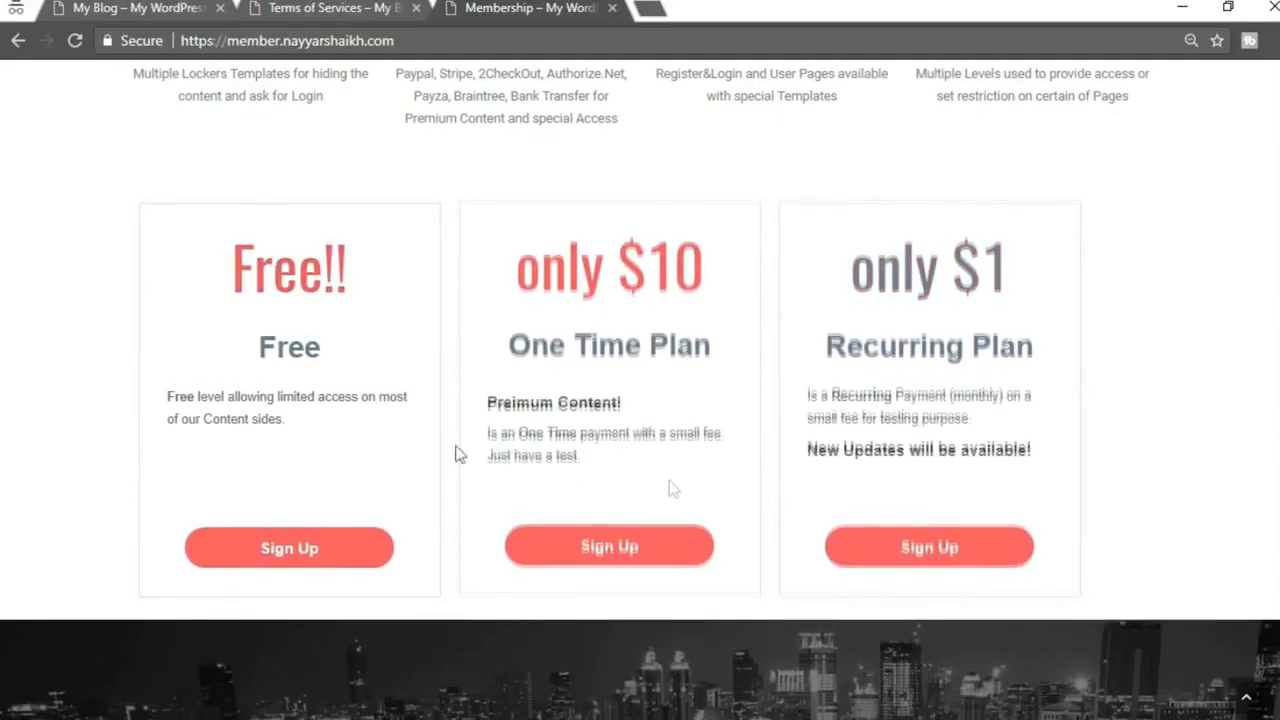
click(323, 10)
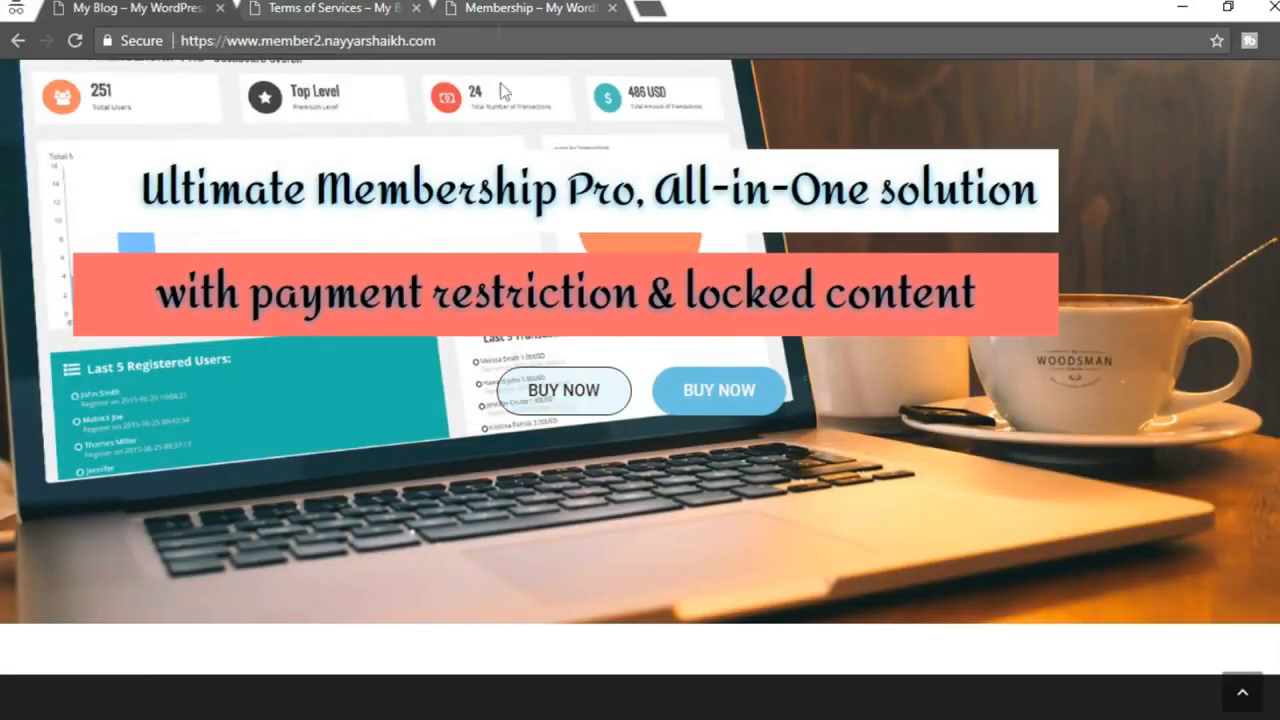
click(525, 7)
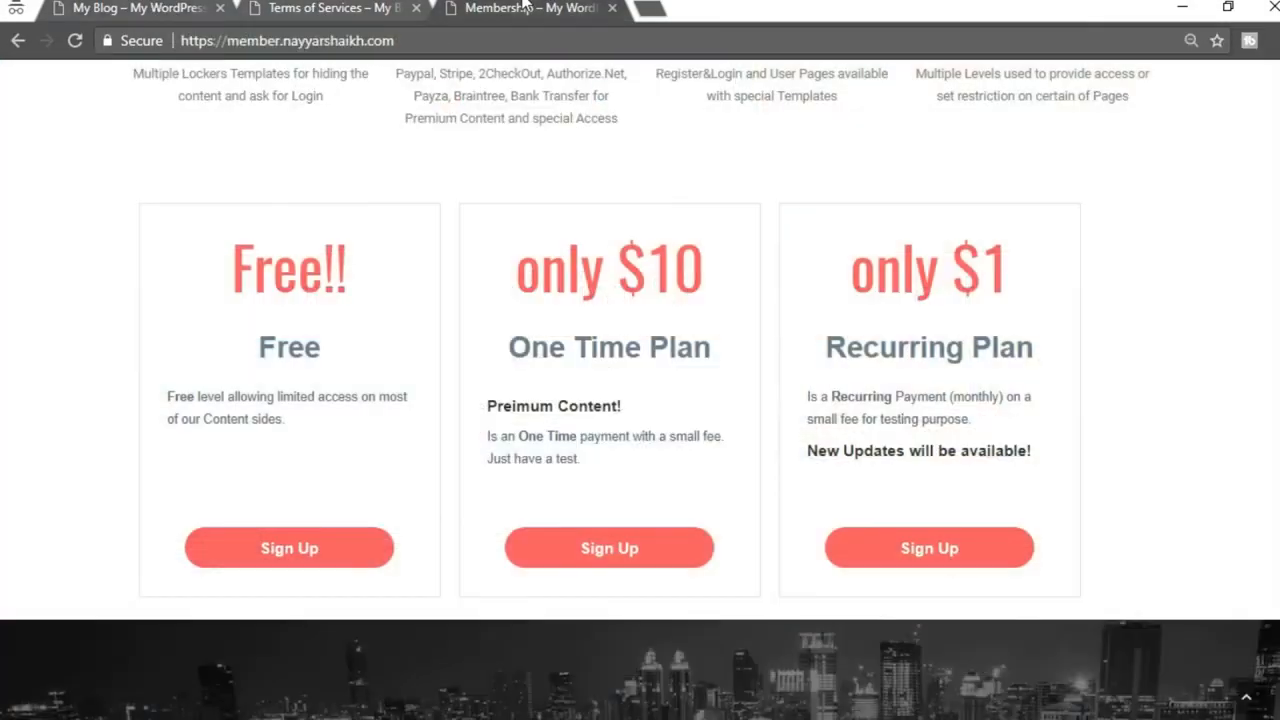
mouse_move(530, 700)
click(395, 640)
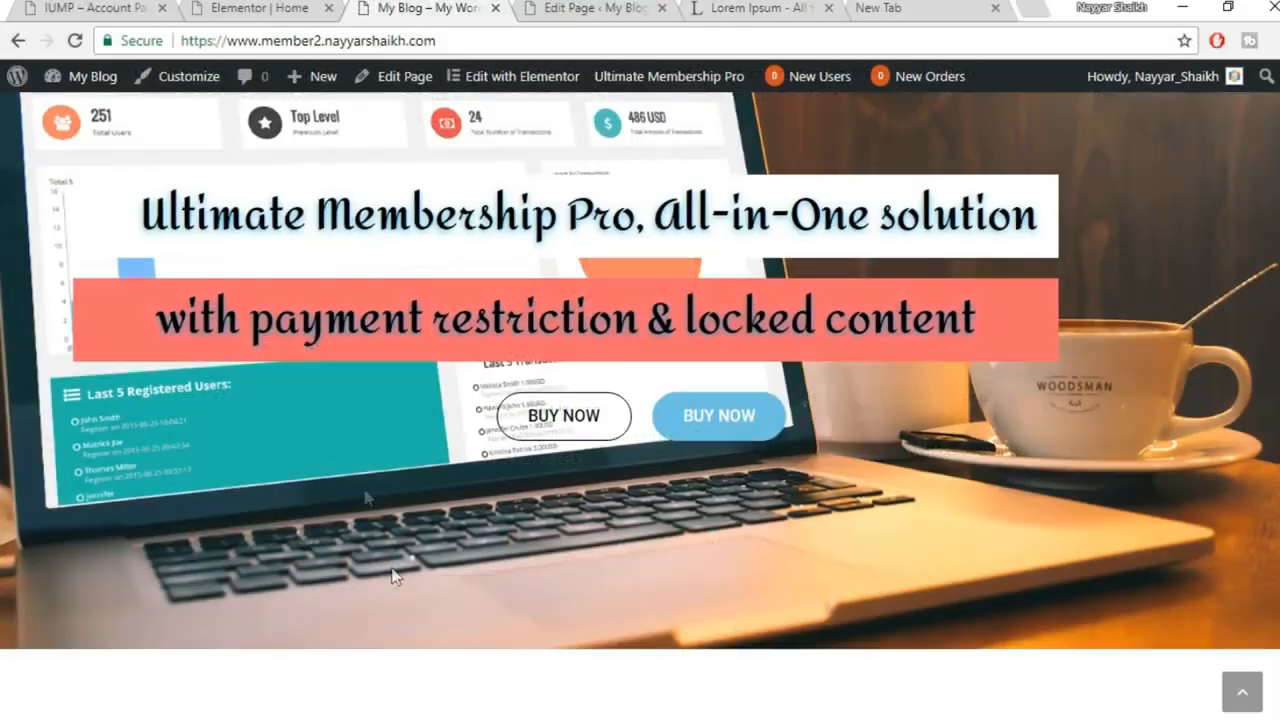
click(255, 12)
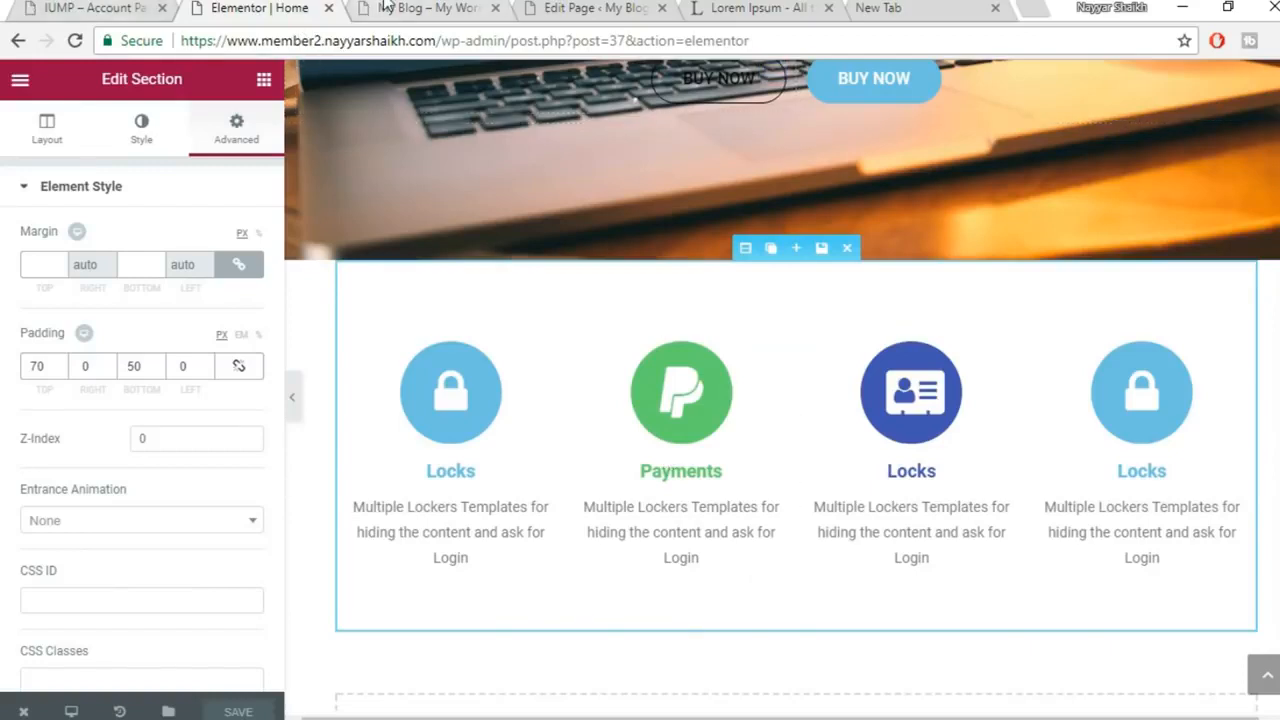
click(420, 8)
Open the dashboard in a new tab and edit the Subscription Plan page
right_click(90, 106)
click(150, 121)
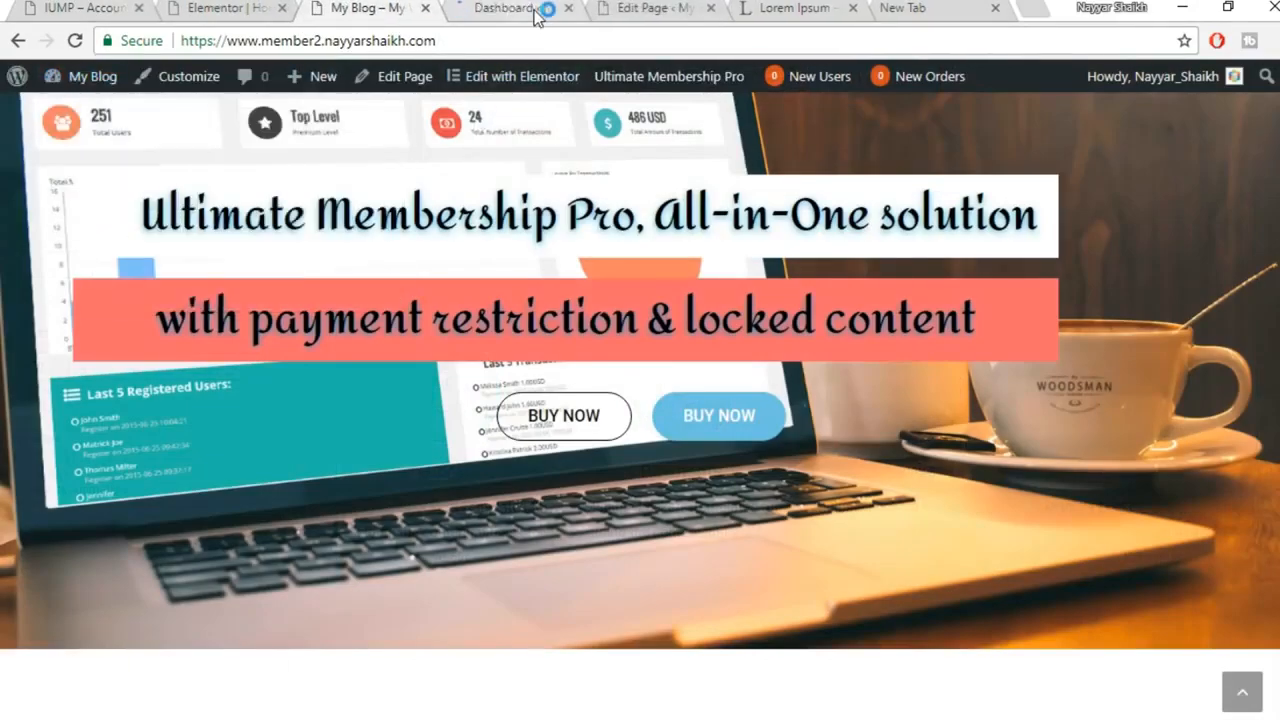
click(537, 12)
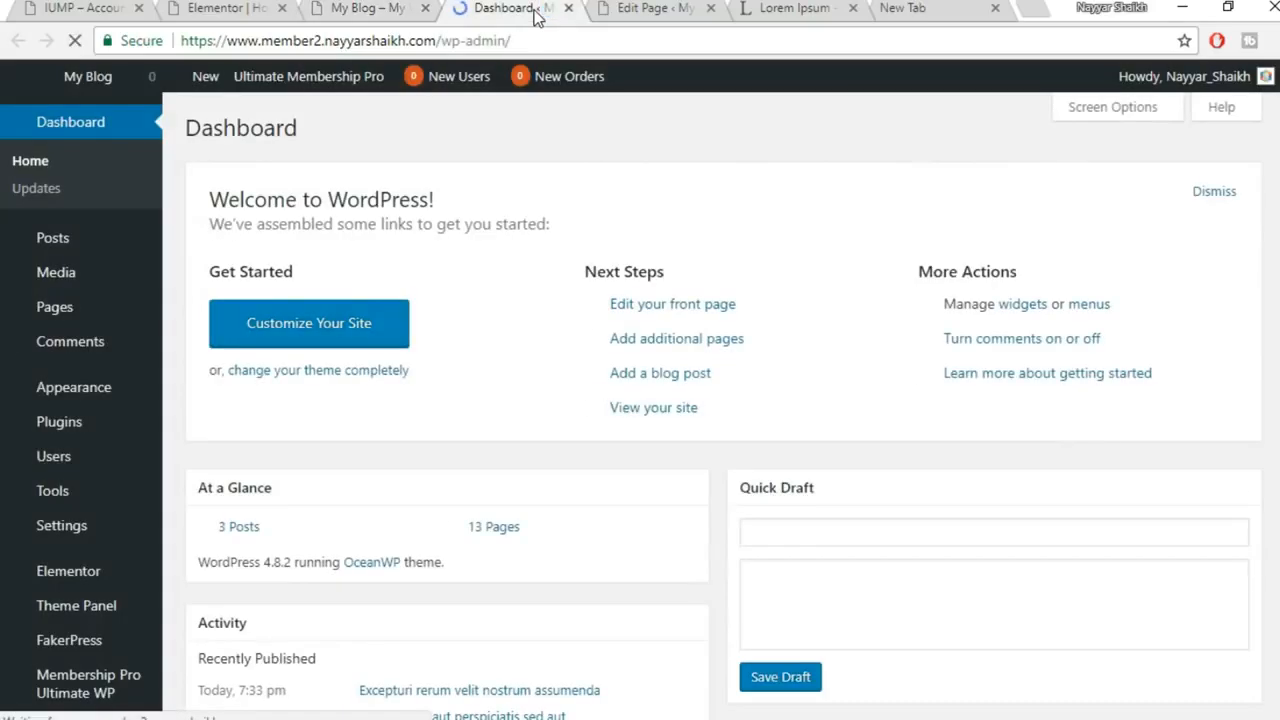
click(87, 310)
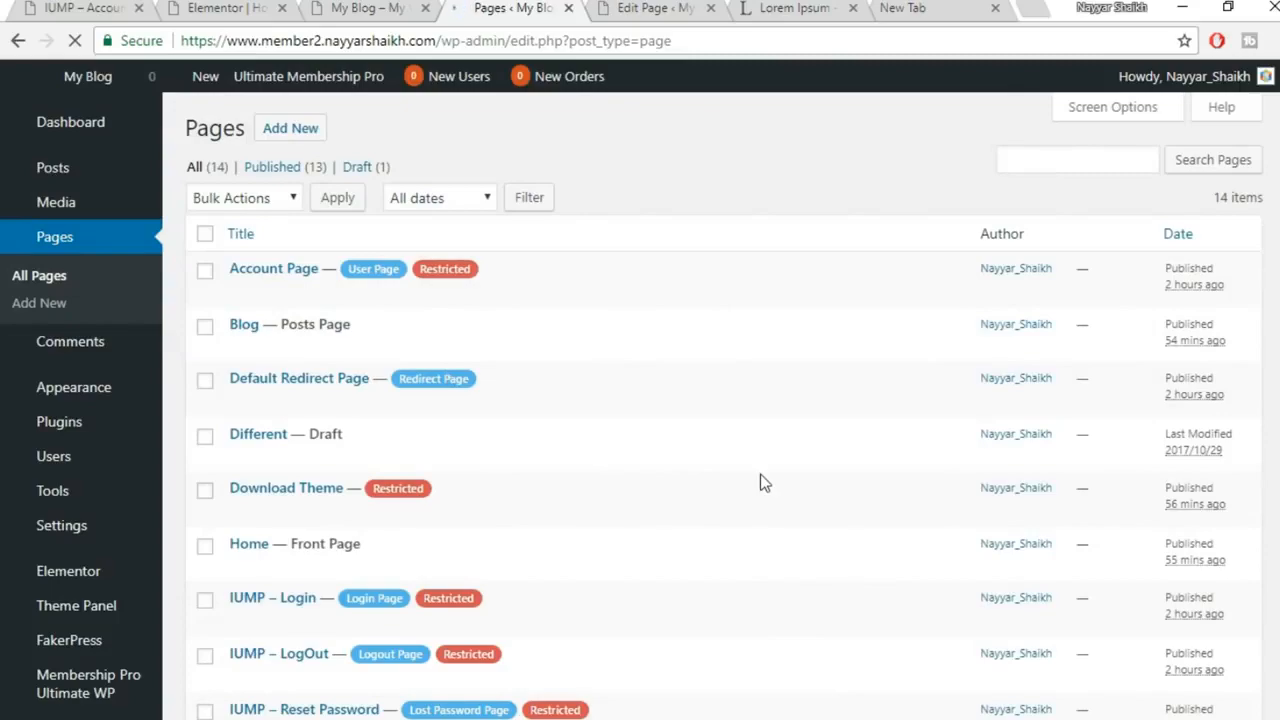
scroll(760, 483, down, 5)
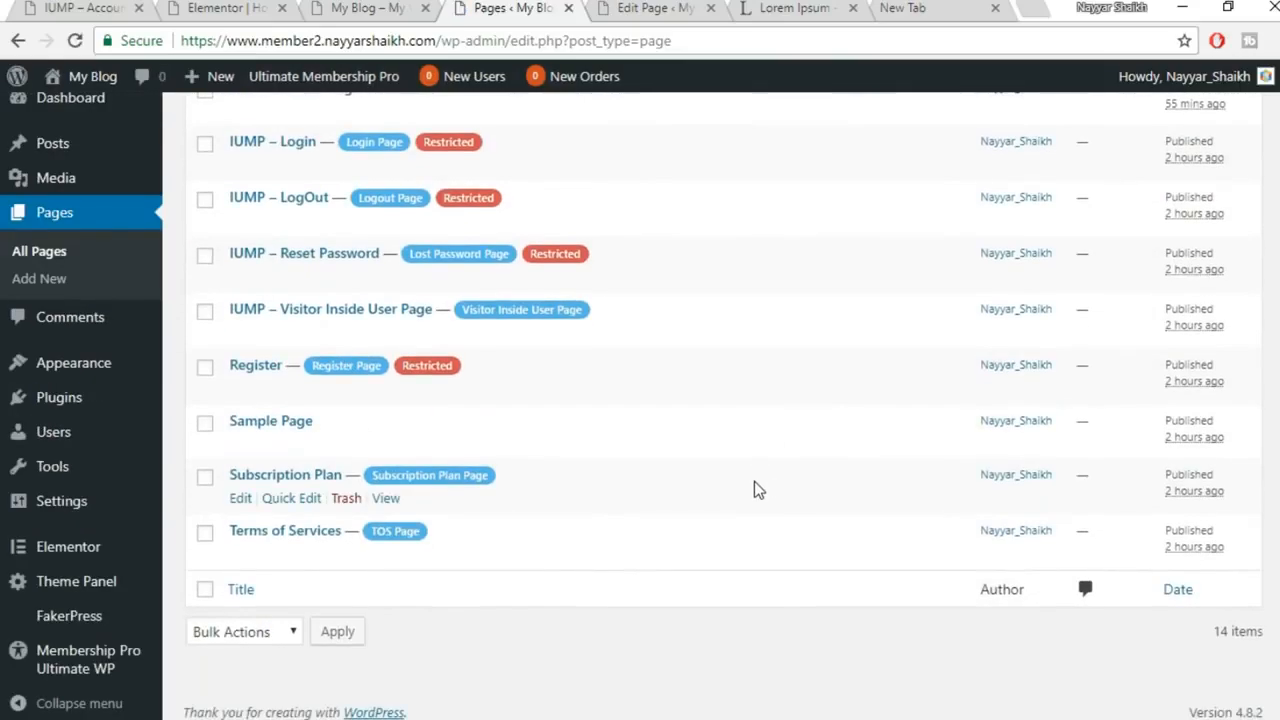
scroll(577, 574, up, 1)
scroll(577, 574, down, 1)
click(242, 500)
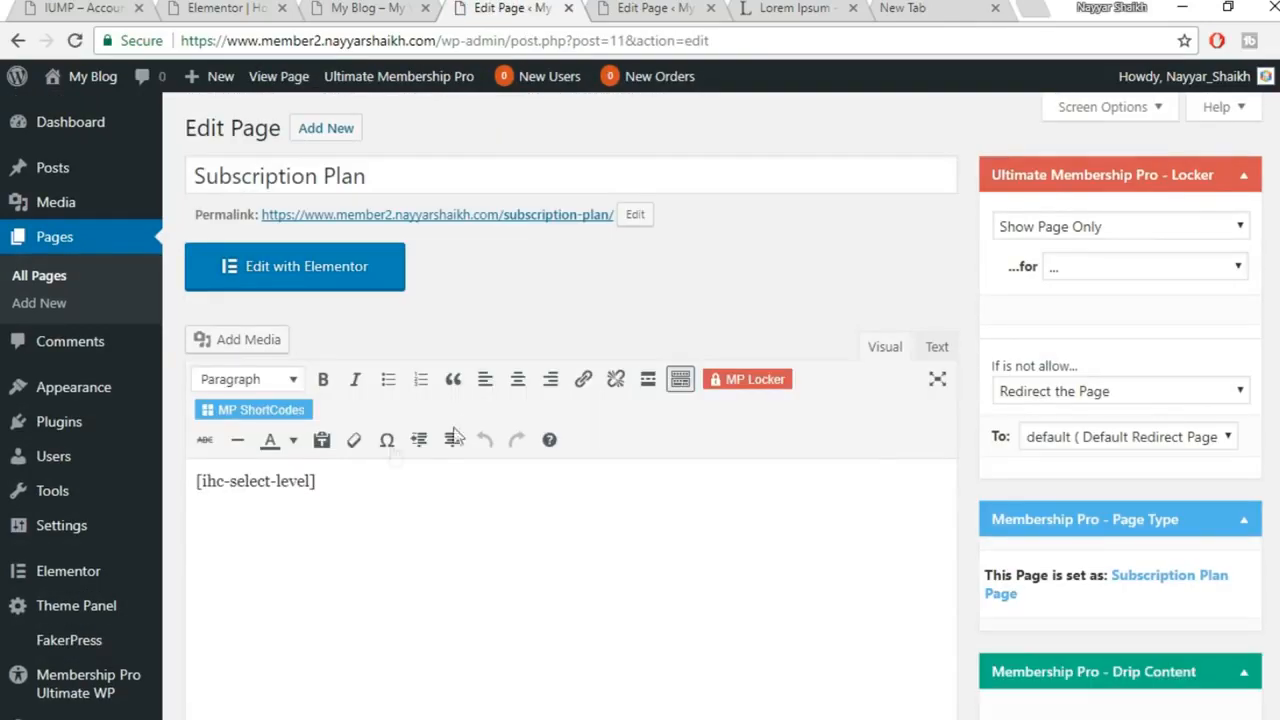
Select the [ihc-select-level] shortcode and go back to the homepage editor
drag(346, 483, 119, 497)
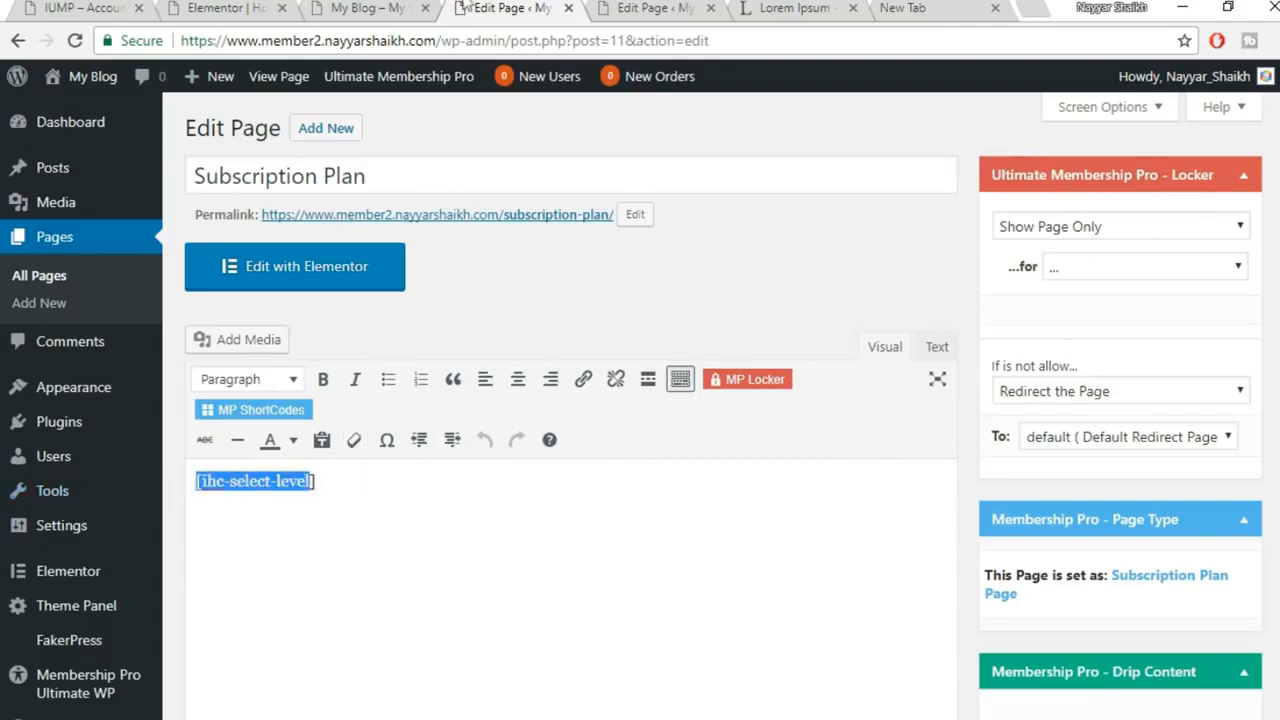
click(380, 7)
click(265, 5)
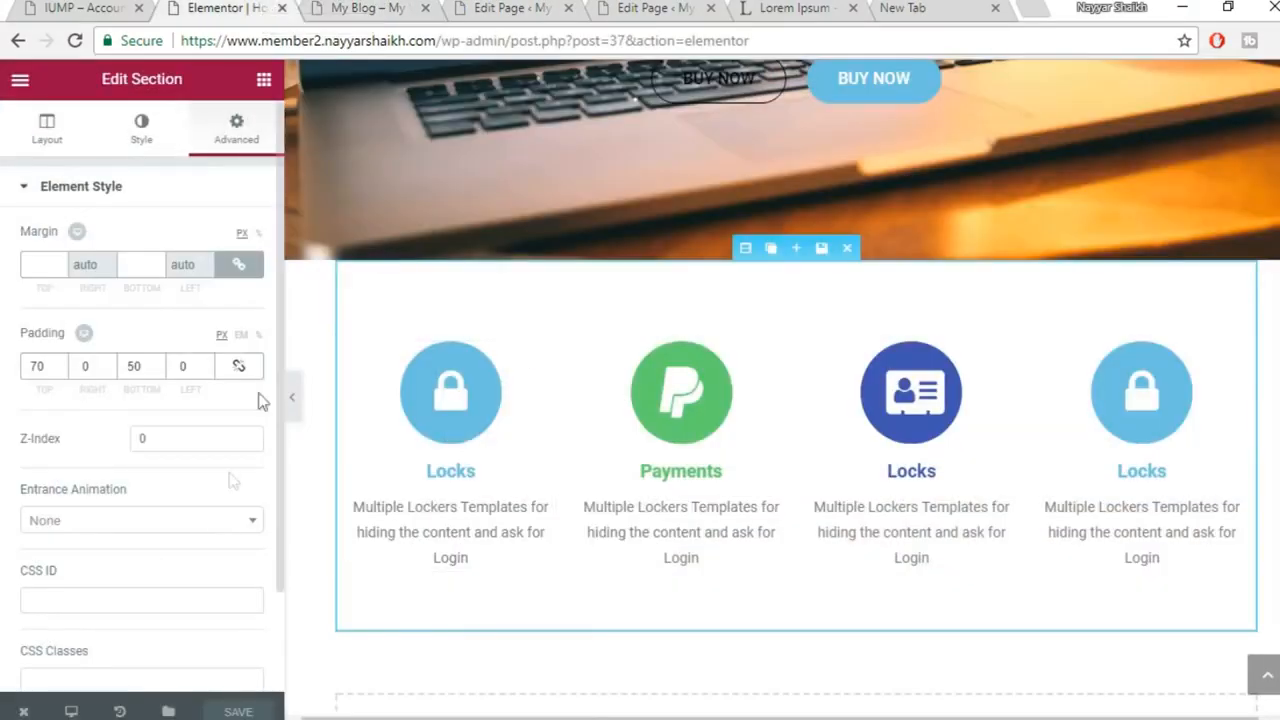
Drag an HTML widget below the features section and enter [ihc-select-level as its code
click(264, 82)
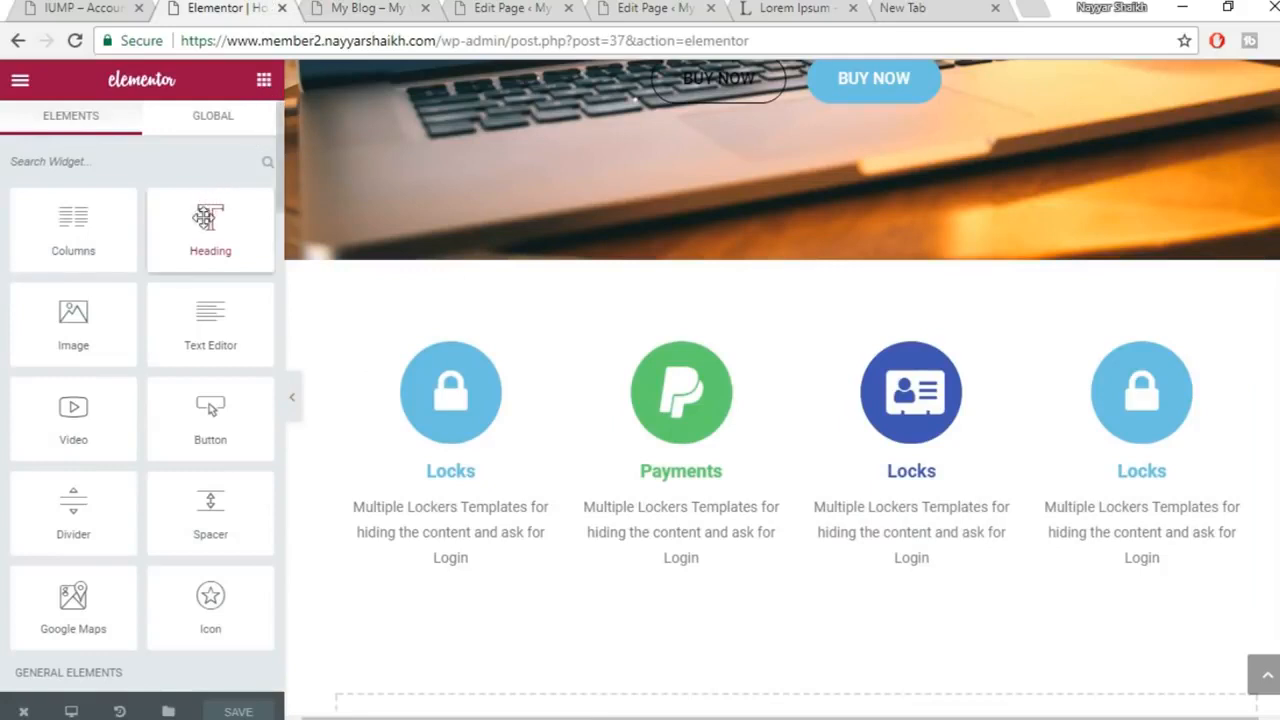
scroll(215, 240, down, 4)
scroll(224, 299, down, 5)
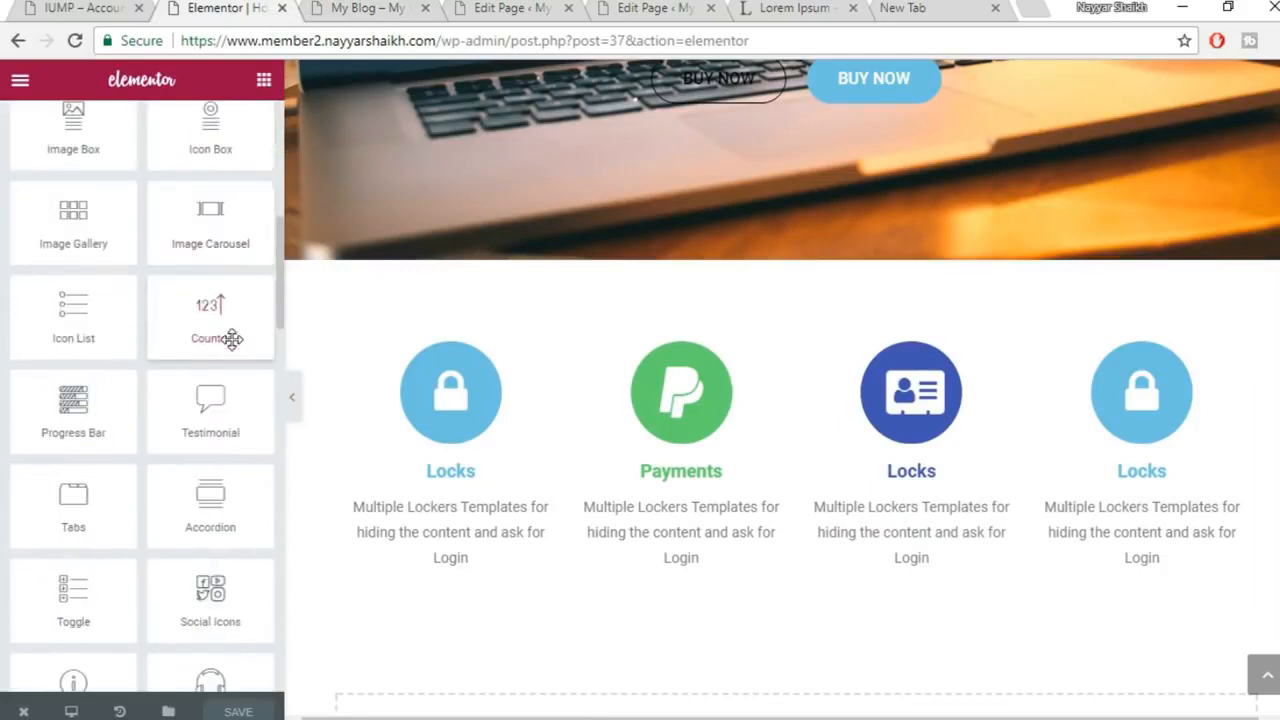
drag(212, 600, 862, 652)
scroll(860, 648, down, 2)
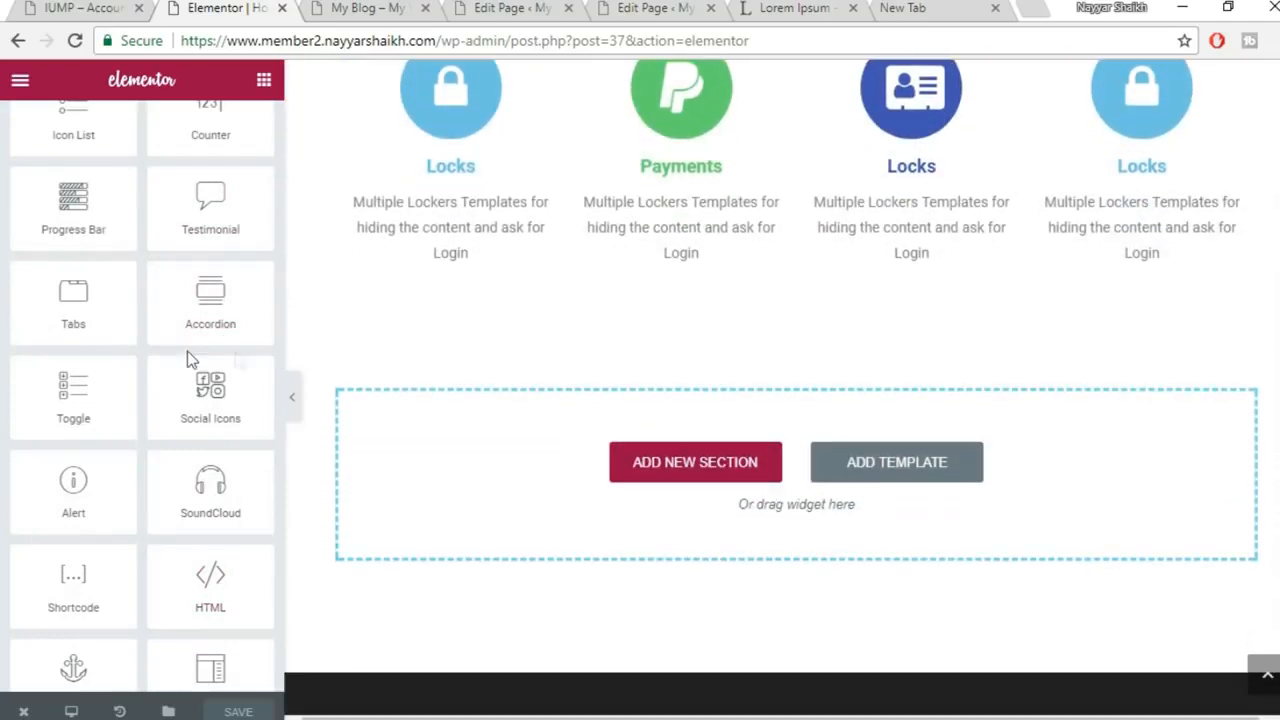
drag(210, 590, 723, 491)
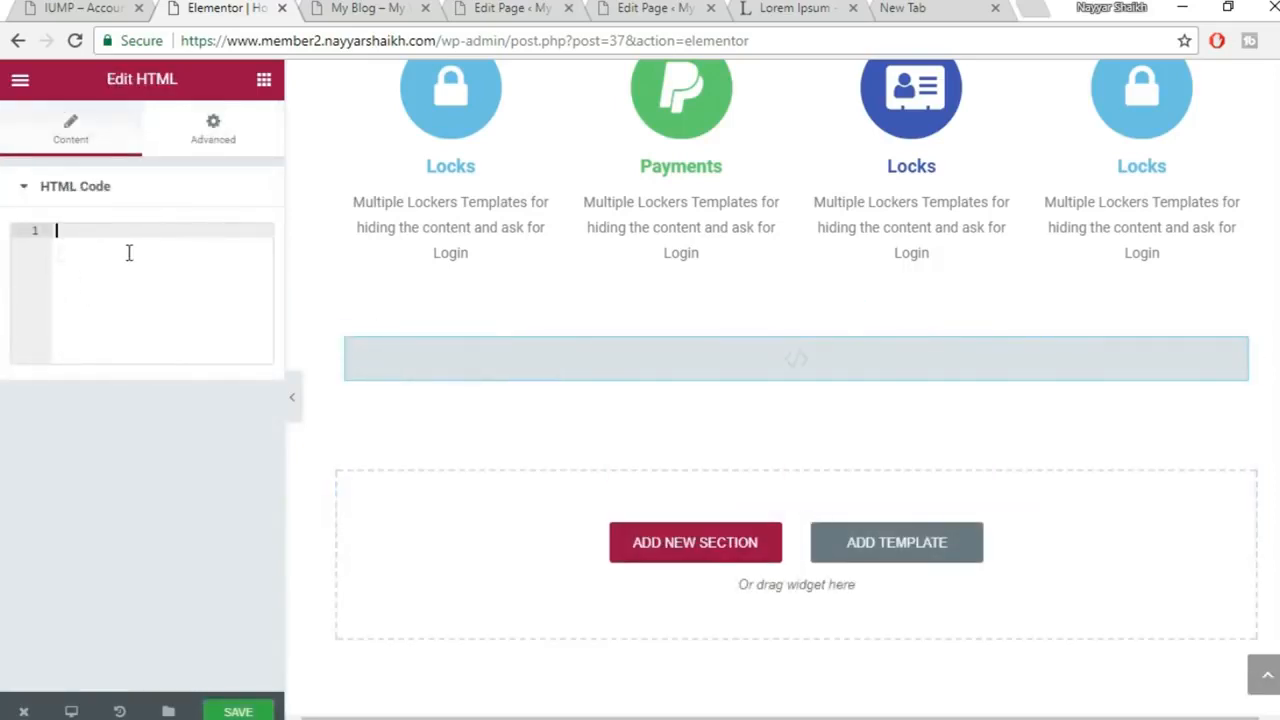
text([ihc-select-level)
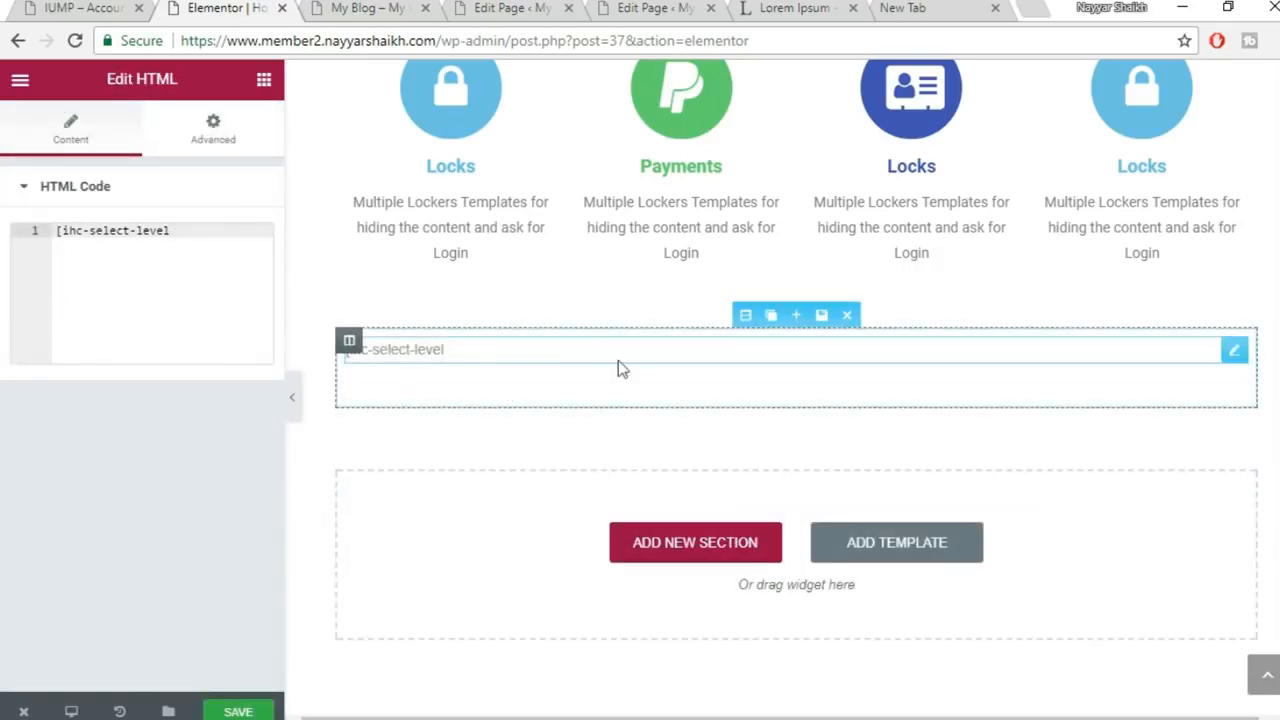
Save the homepage and reload the live site
click(238, 711)
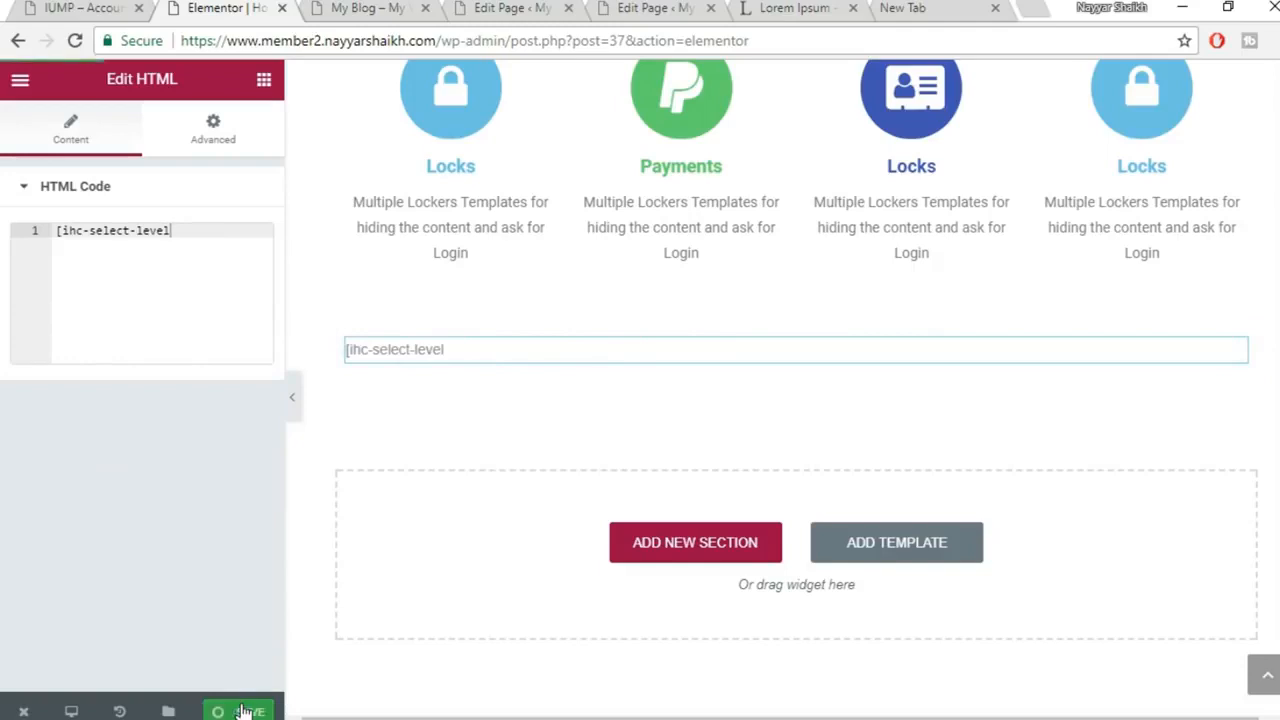
click(368, 8)
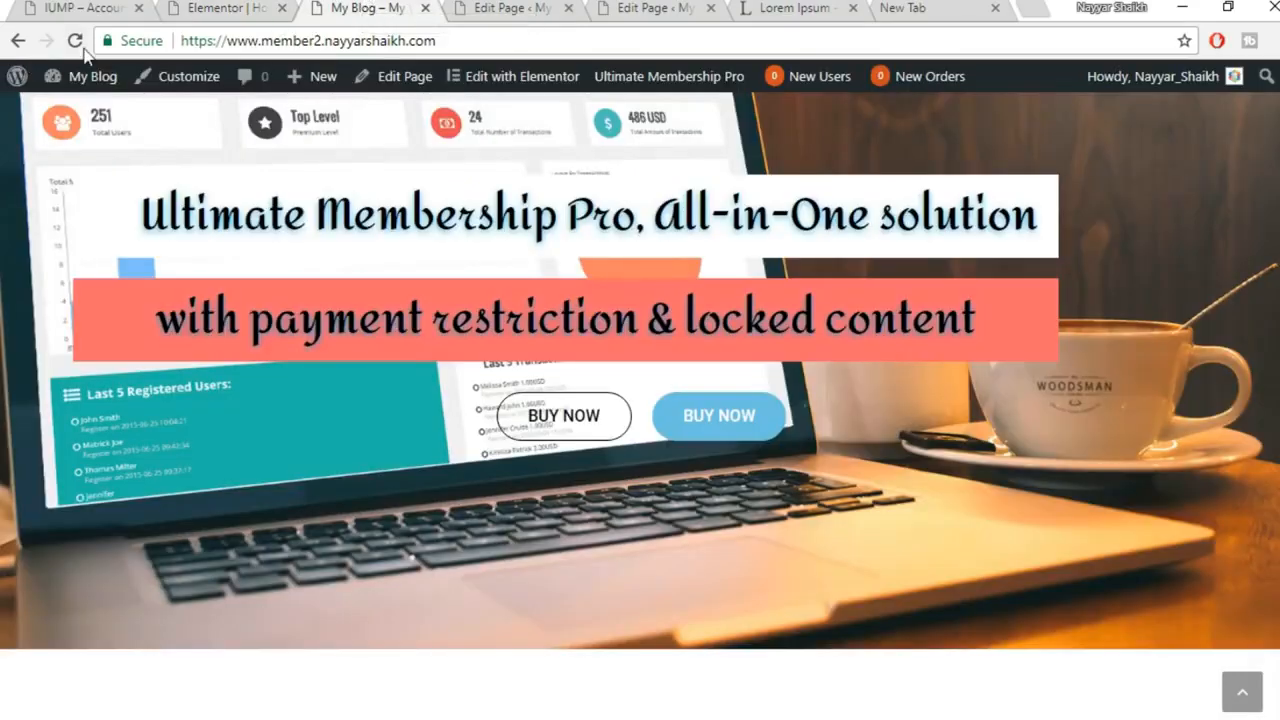
click(75, 41)
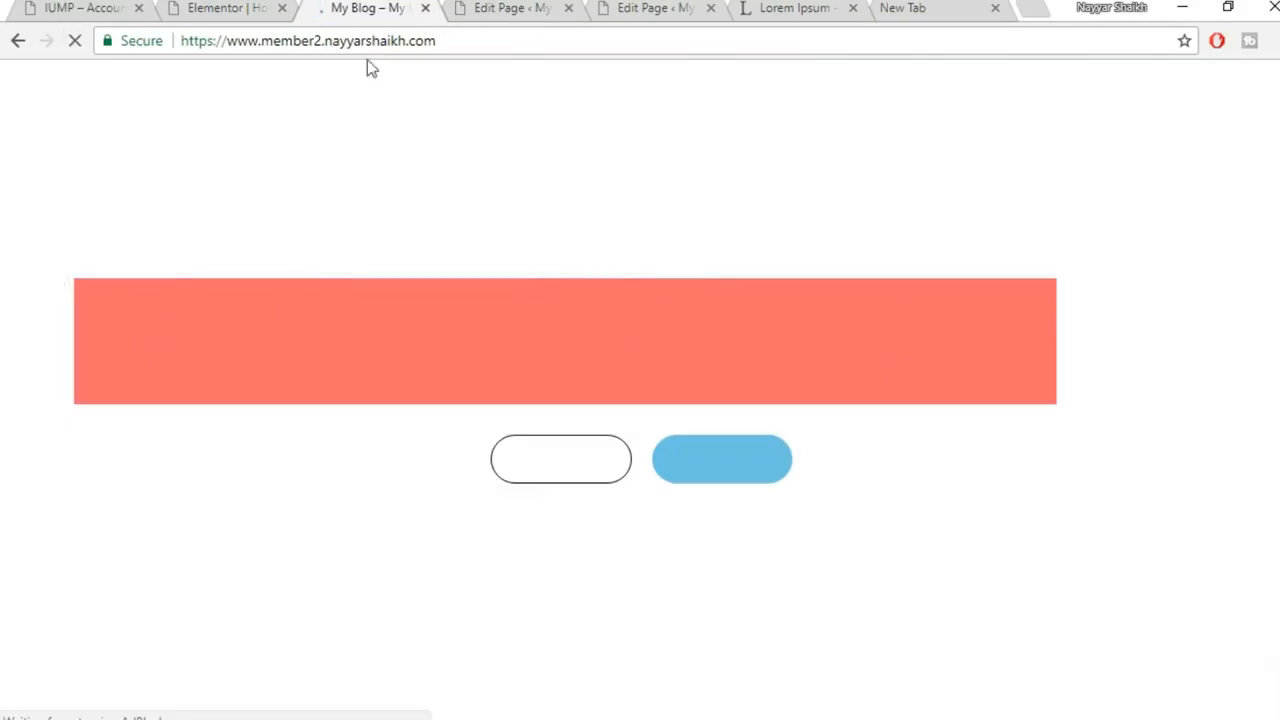
Copy the complete [ihc-select-level] shortcode from the Subscription Plan page
scroll(665, 345, down, 4)
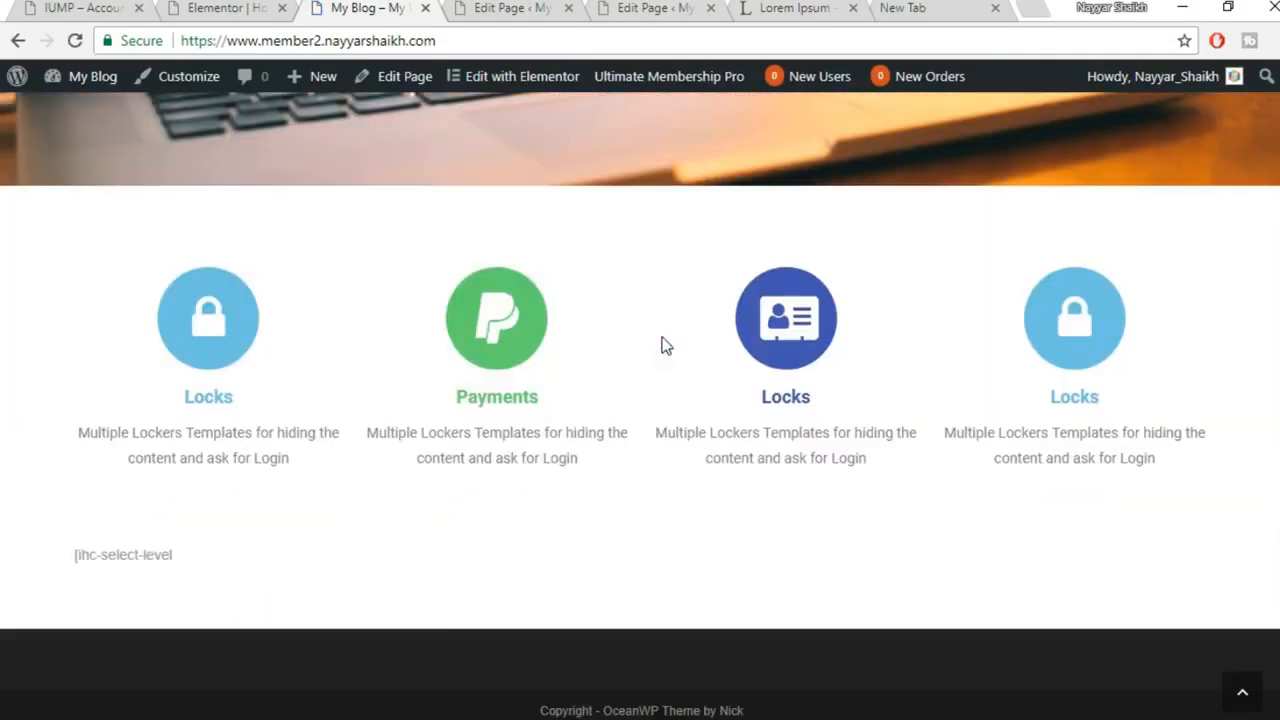
drag(70, 560, 175, 558)
click(200, 566)
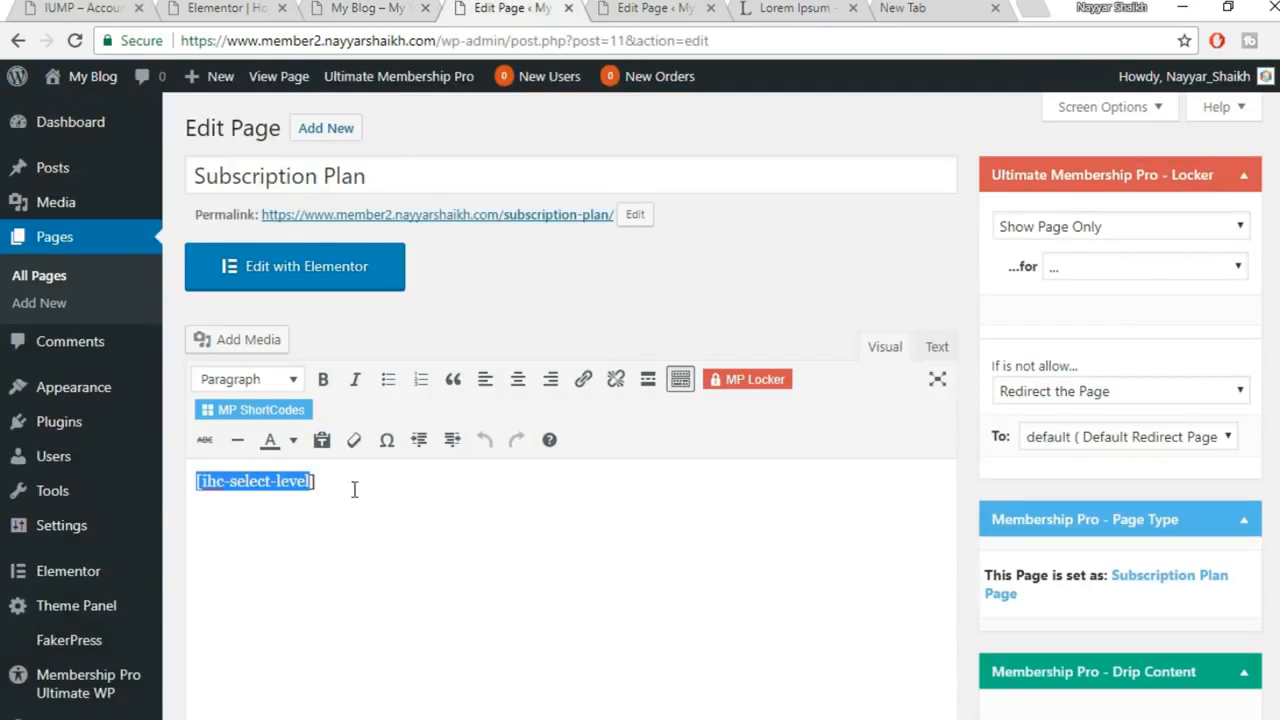
drag(333, 485, 180, 497)
key(ctrl+c)
click(258, 7)
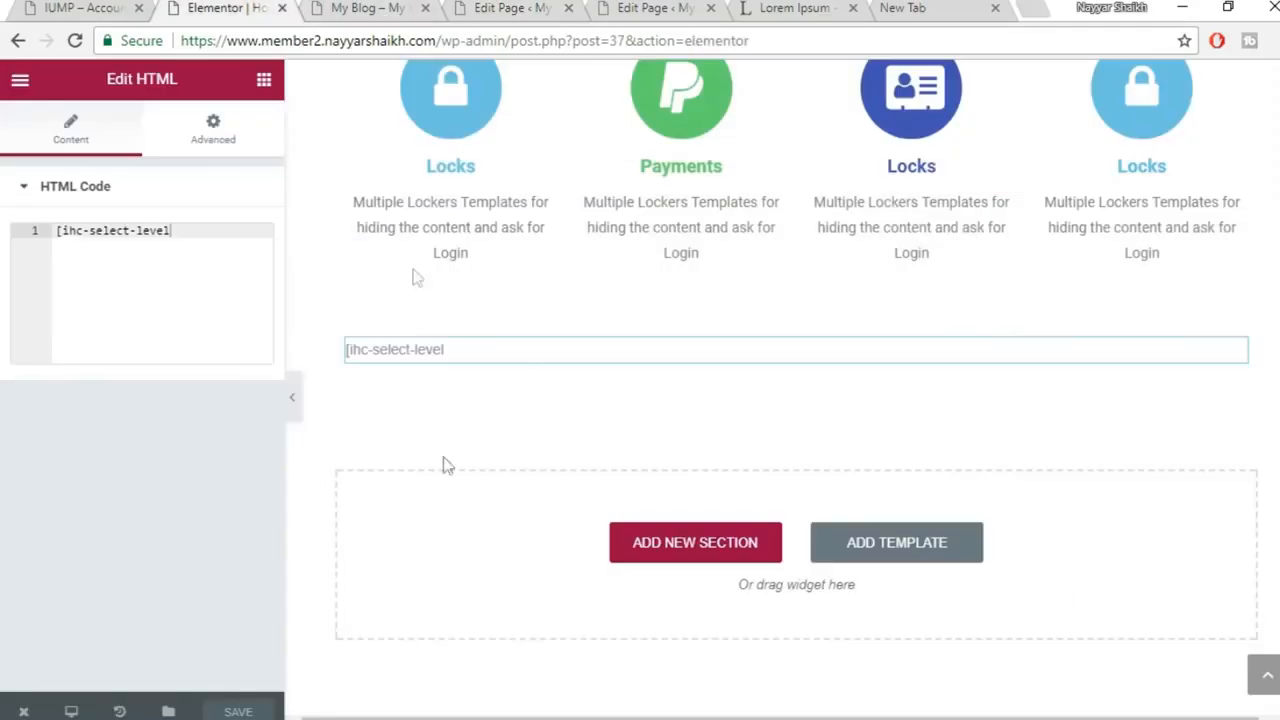
Replace the HTML widget's code with [ihc-select-level] and save
click(145, 268)
key(ctrl+a)
key(ctrl+v)
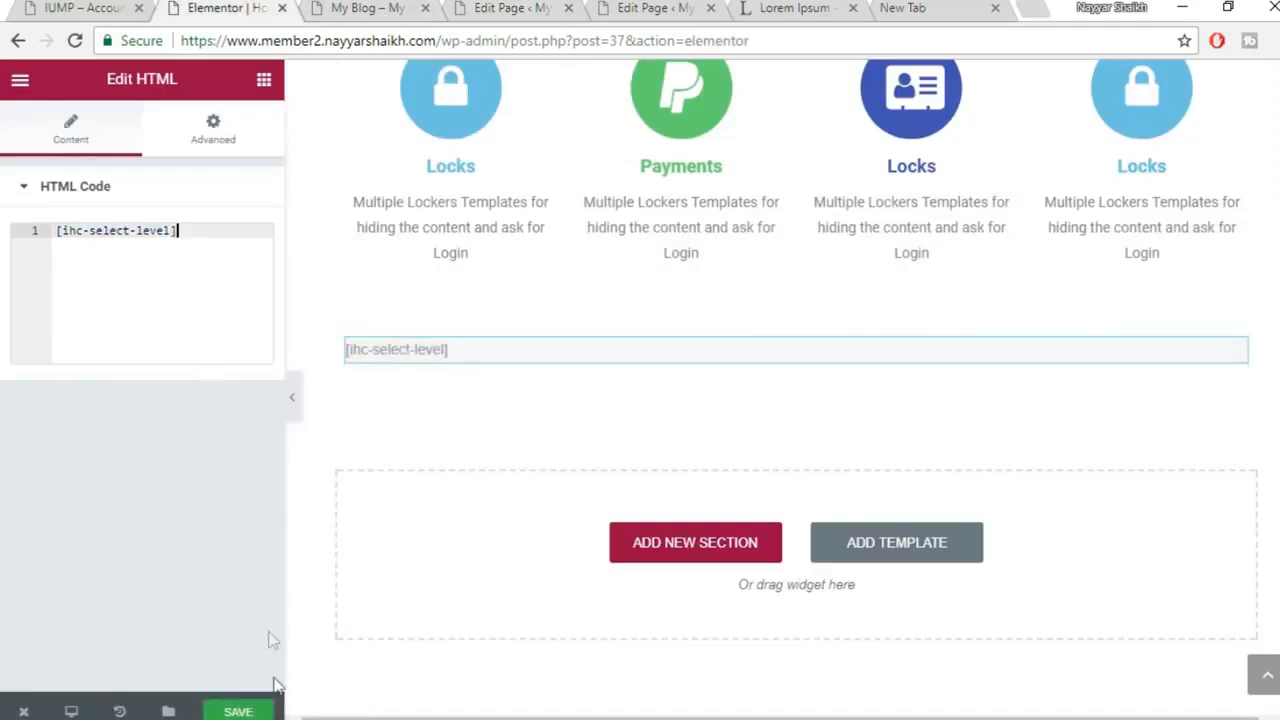
click(250, 711)
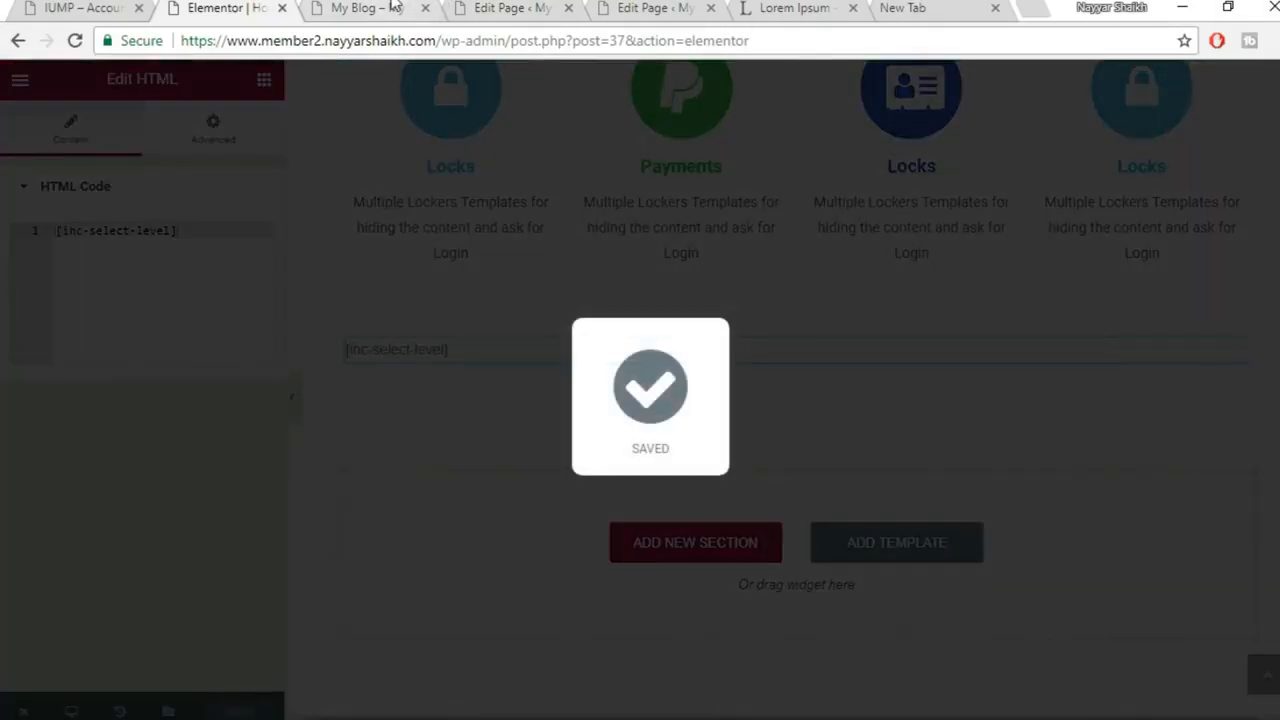
Check the live homepage for the Free, $100 and $10 pricing cards
click(392, 7)
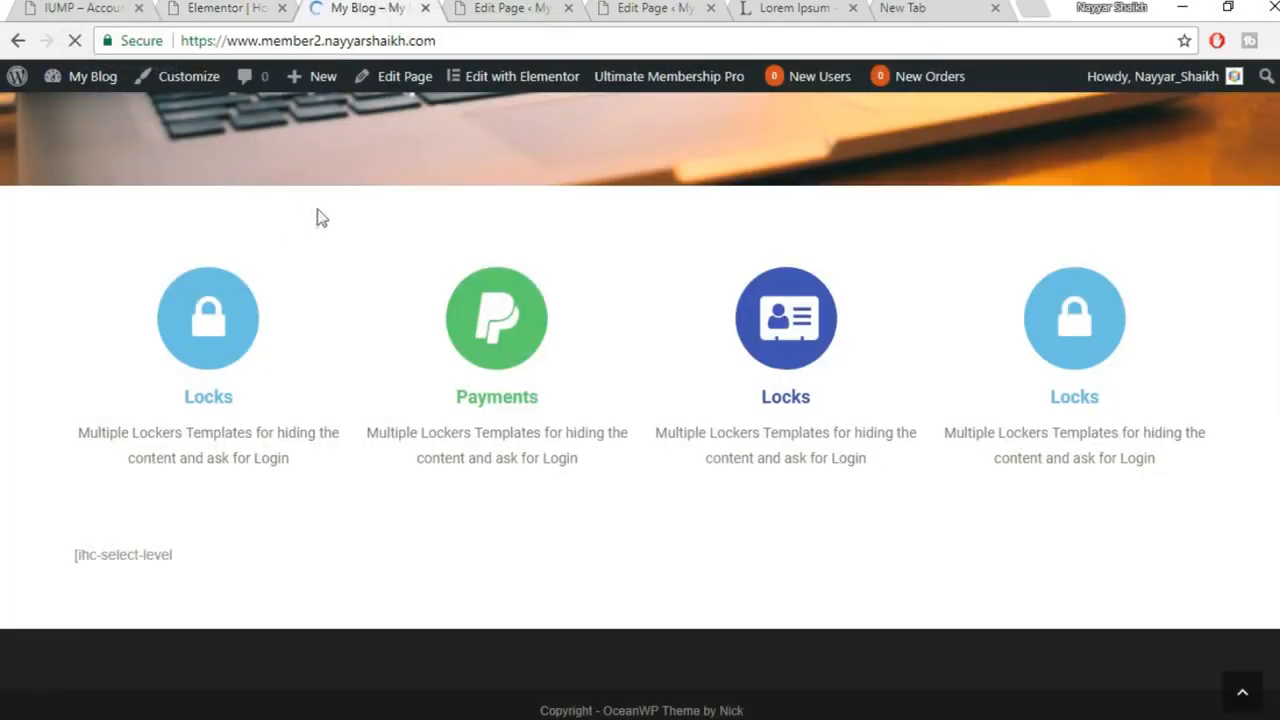
scroll(658, 462, down, 1)
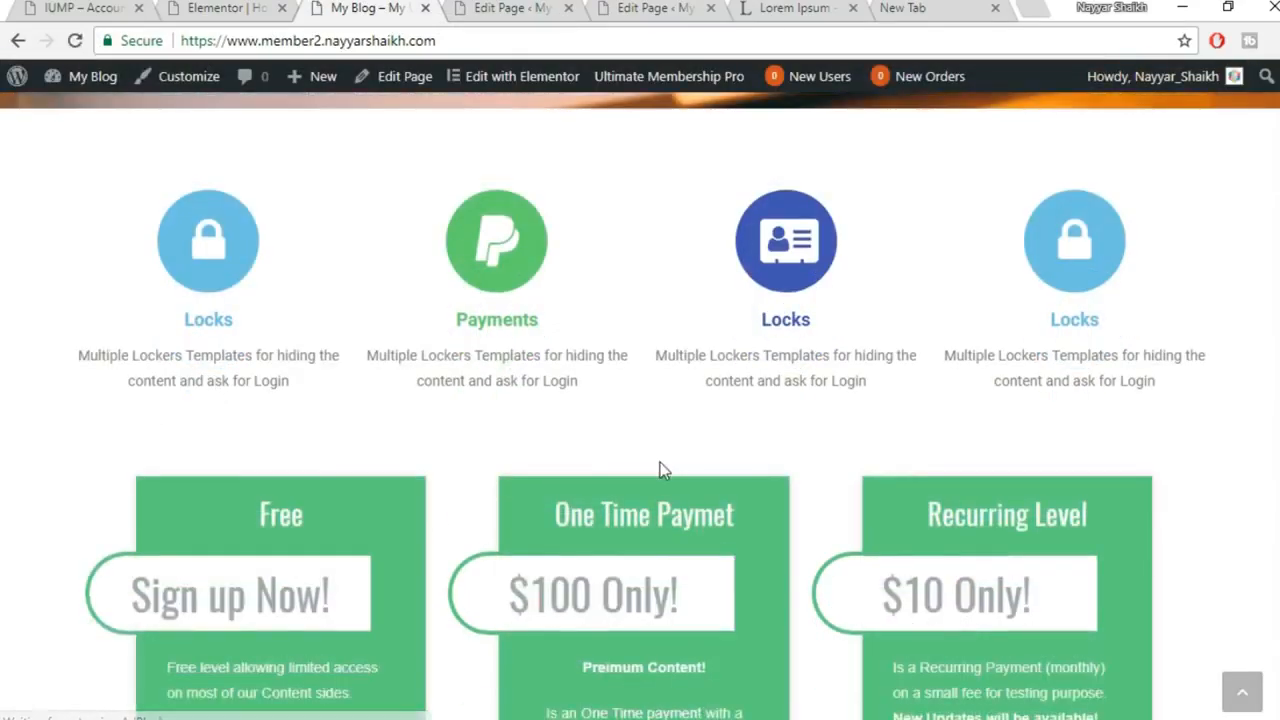
scroll(660, 468, down, 2)
scroll(685, 462, down, 1)
scroll(961, 472, up, 4)
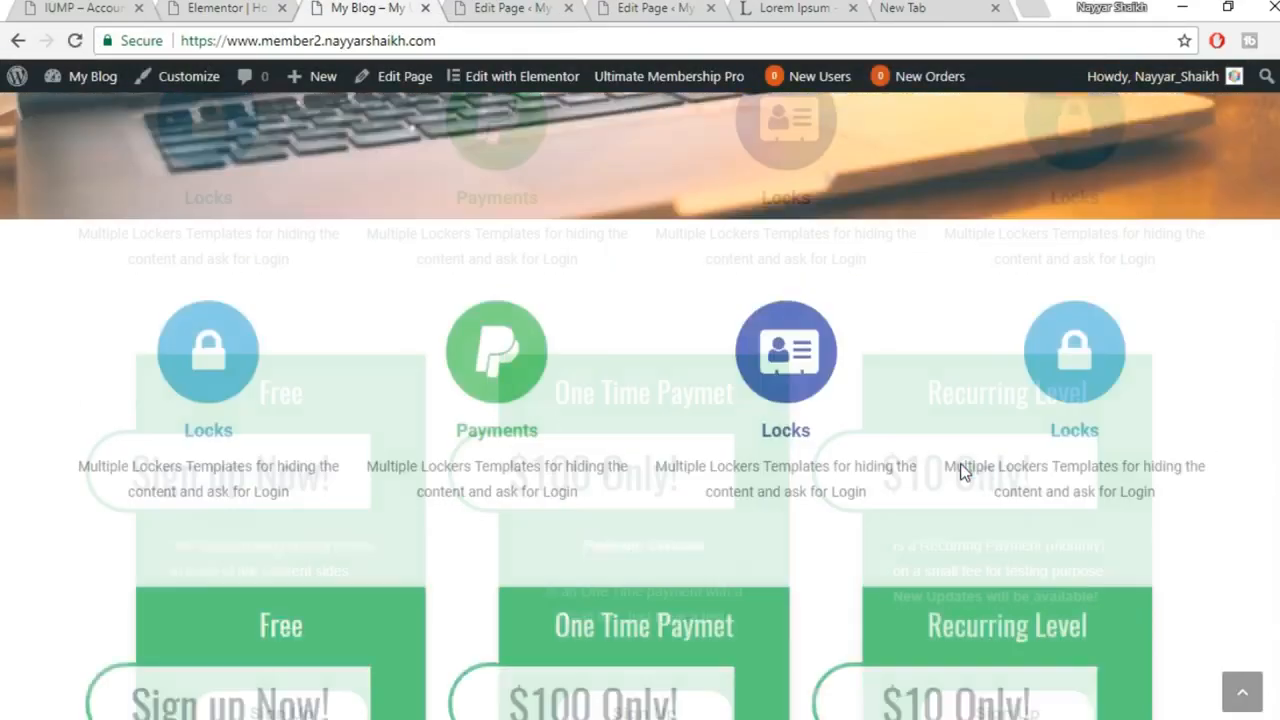
scroll(961, 472, up, 4)
scroll(961, 472, down, 4)
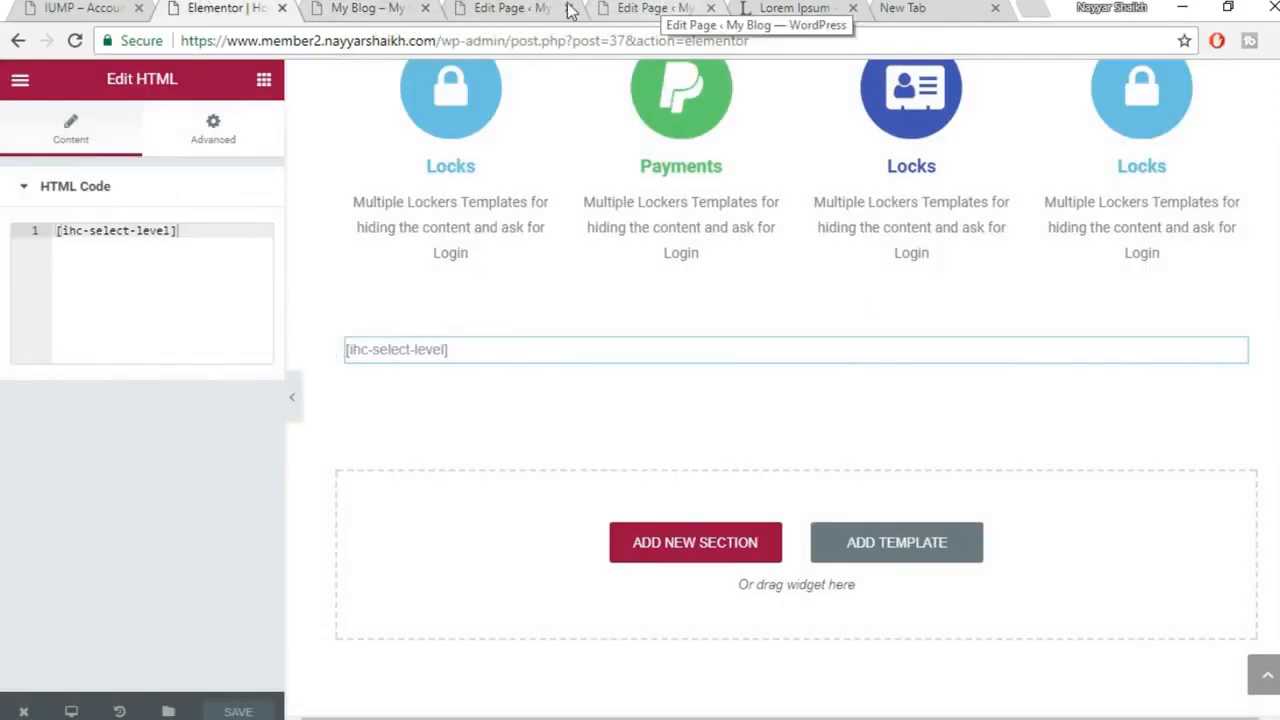
click(350, 7)
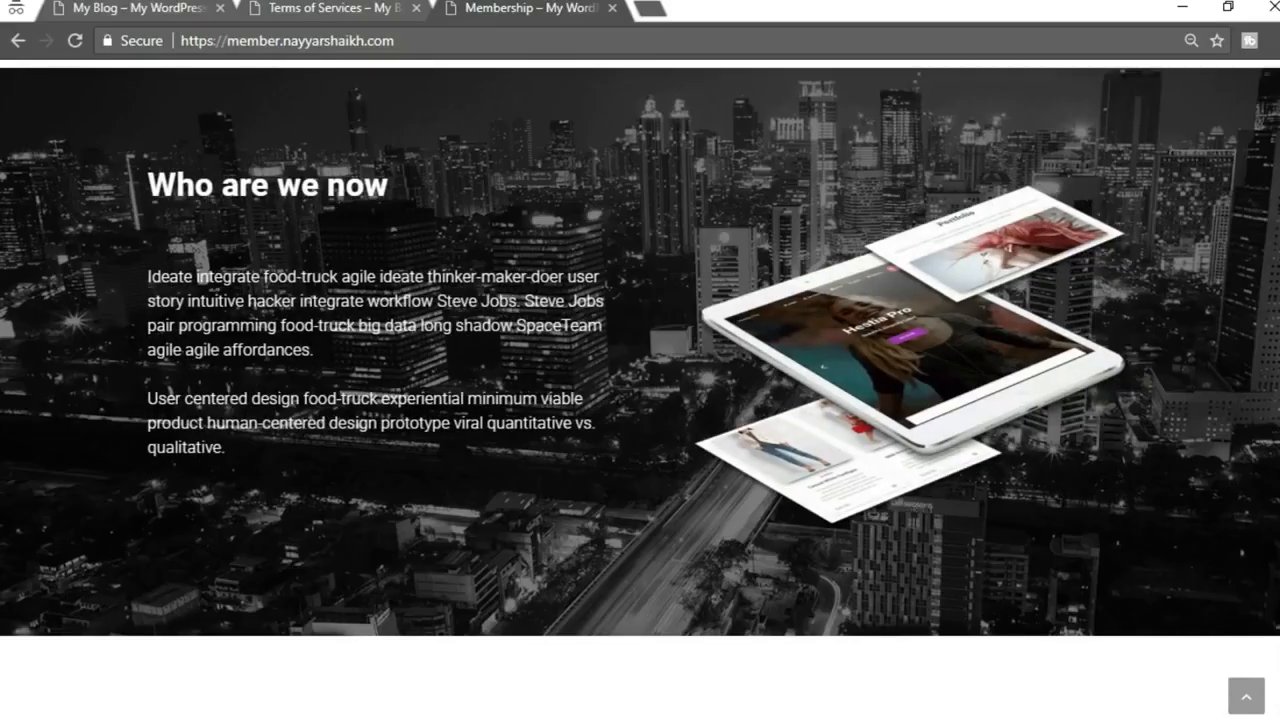
scroll(640, 400, down, 5)
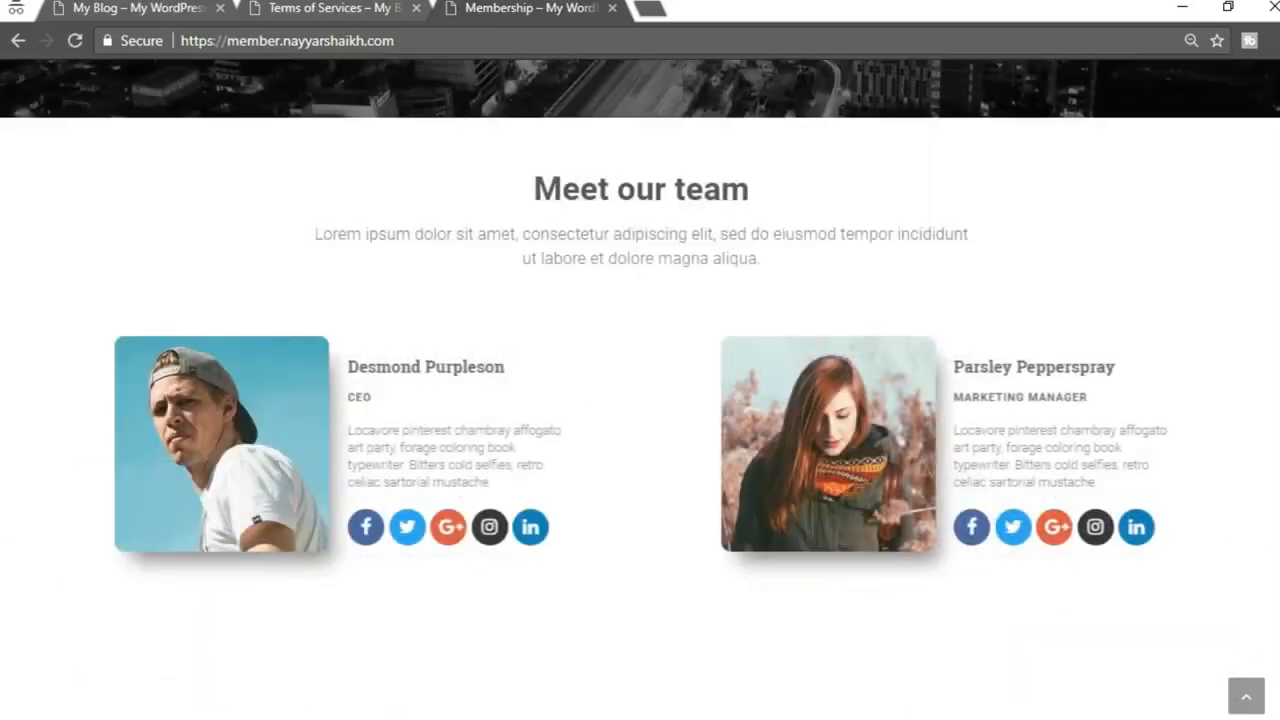
scroll(640, 400, down, 15)
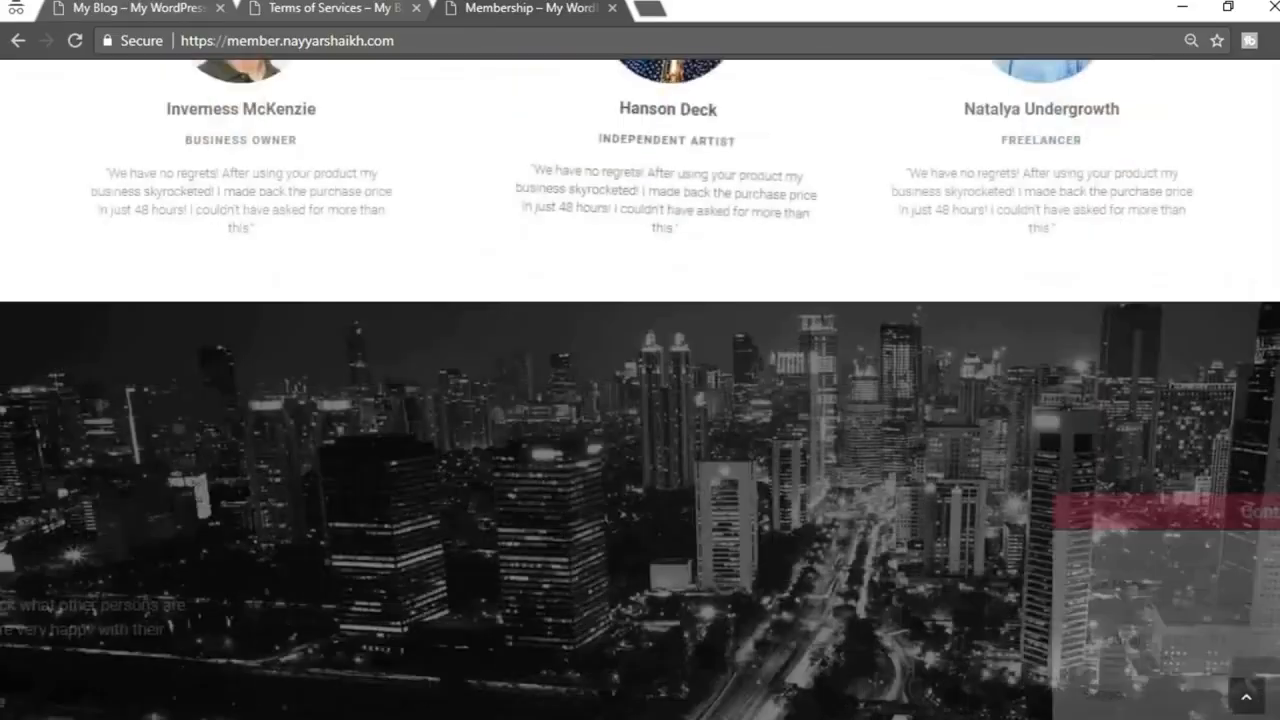
scroll(1278, 262, up, 15)
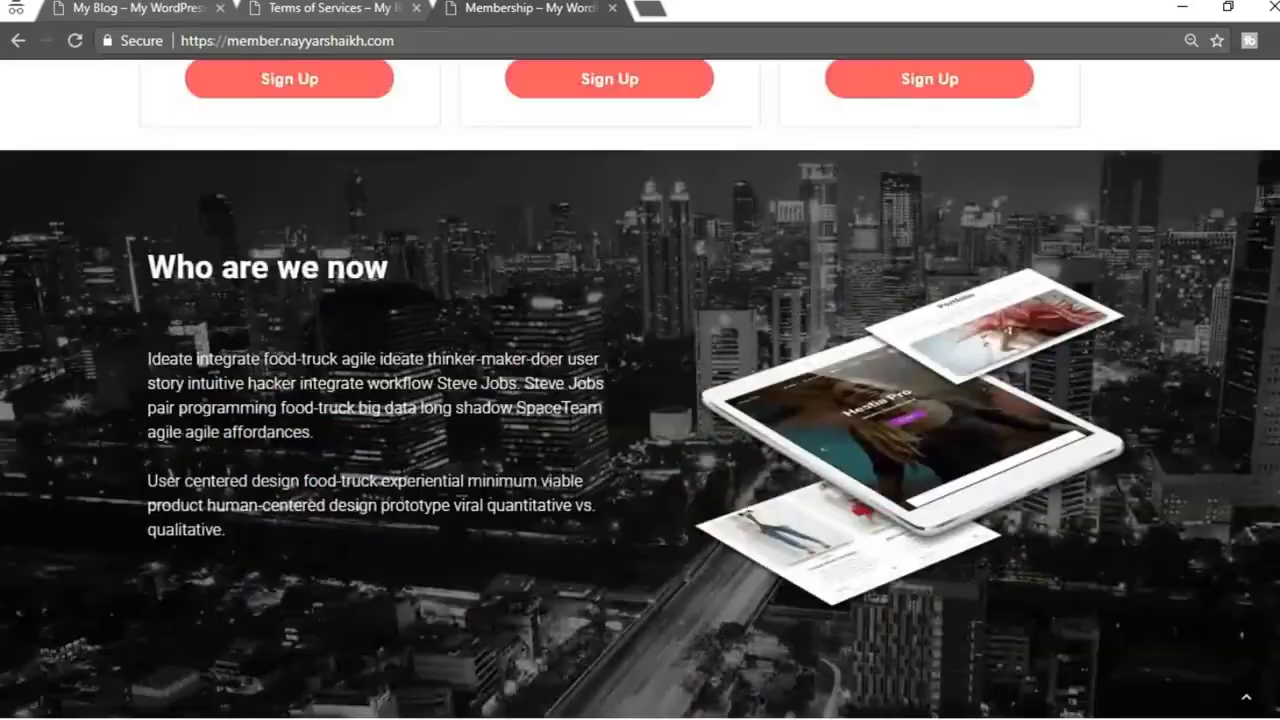
scroll(1278, 262, down, 8)
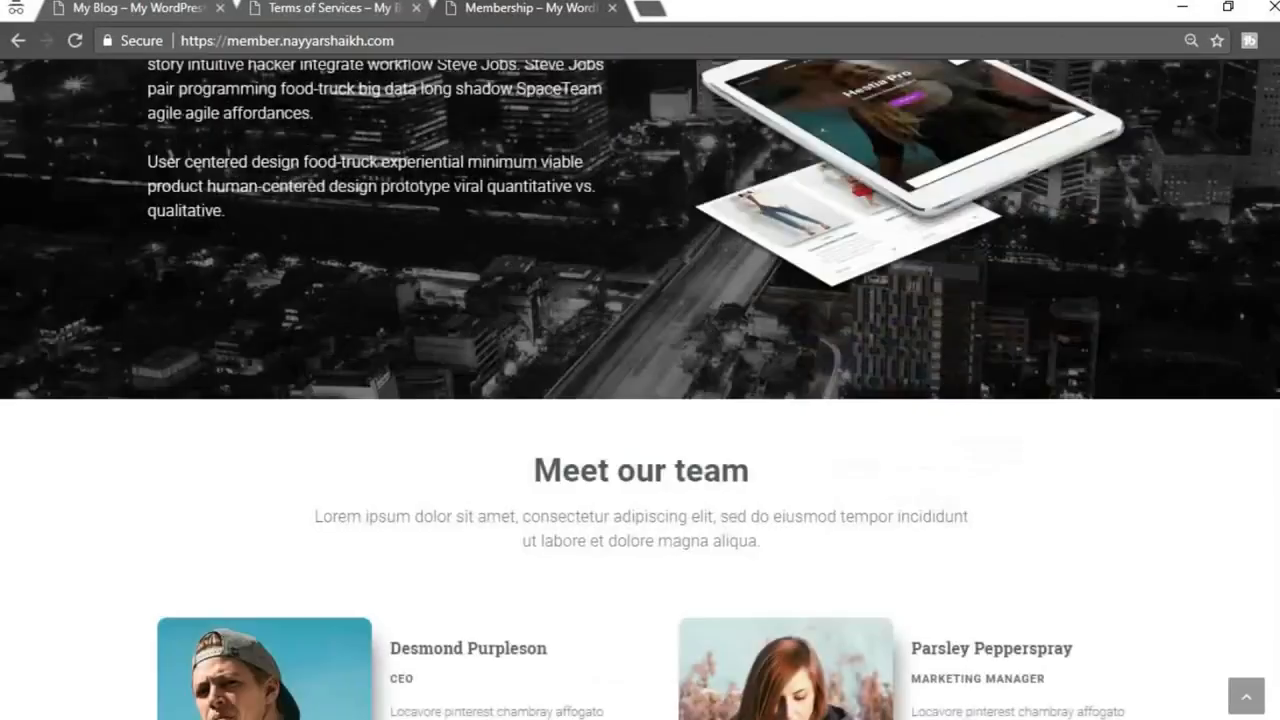
scroll(640, 390, down, 10)
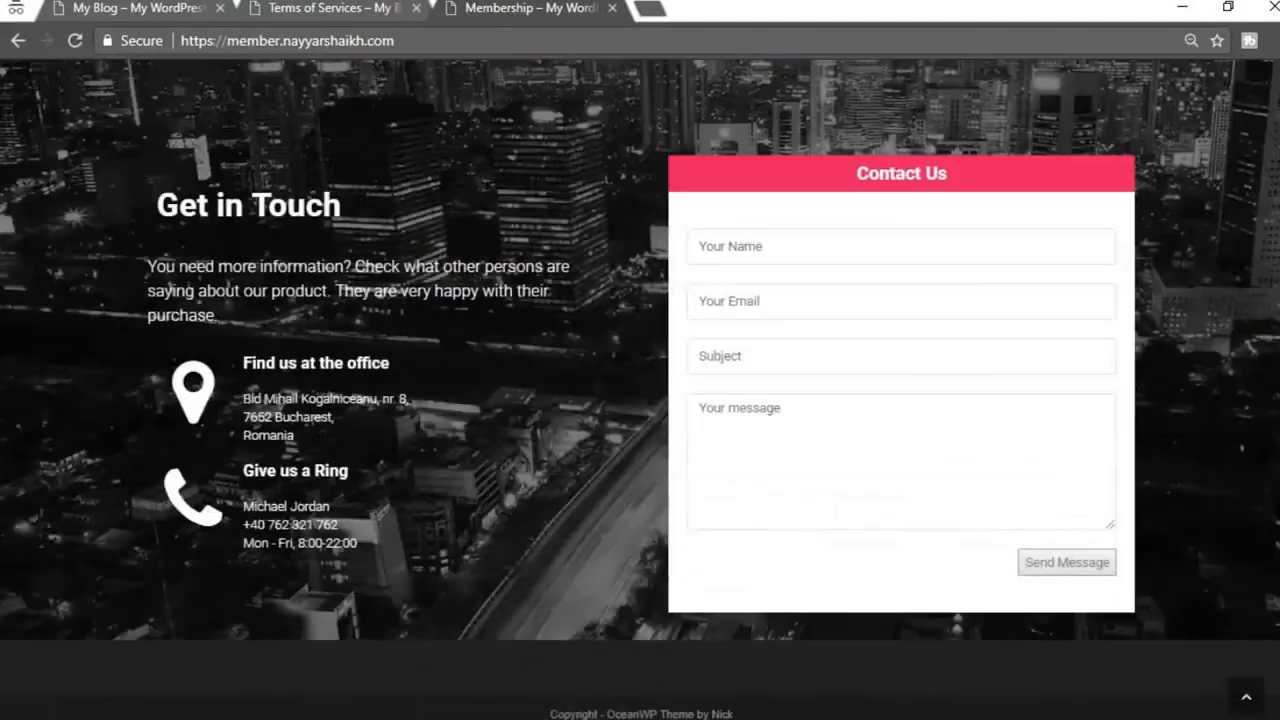
scroll(640, 390, up, 20)
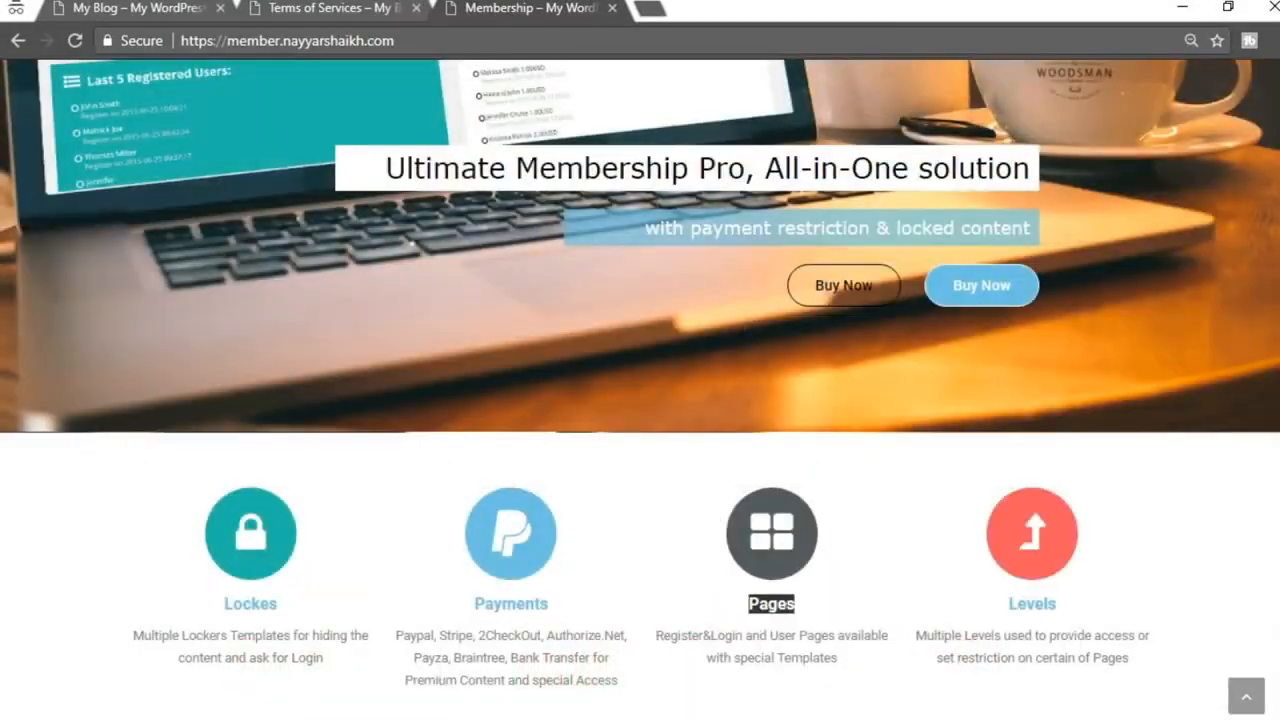
scroll(640, 390, up, 2)
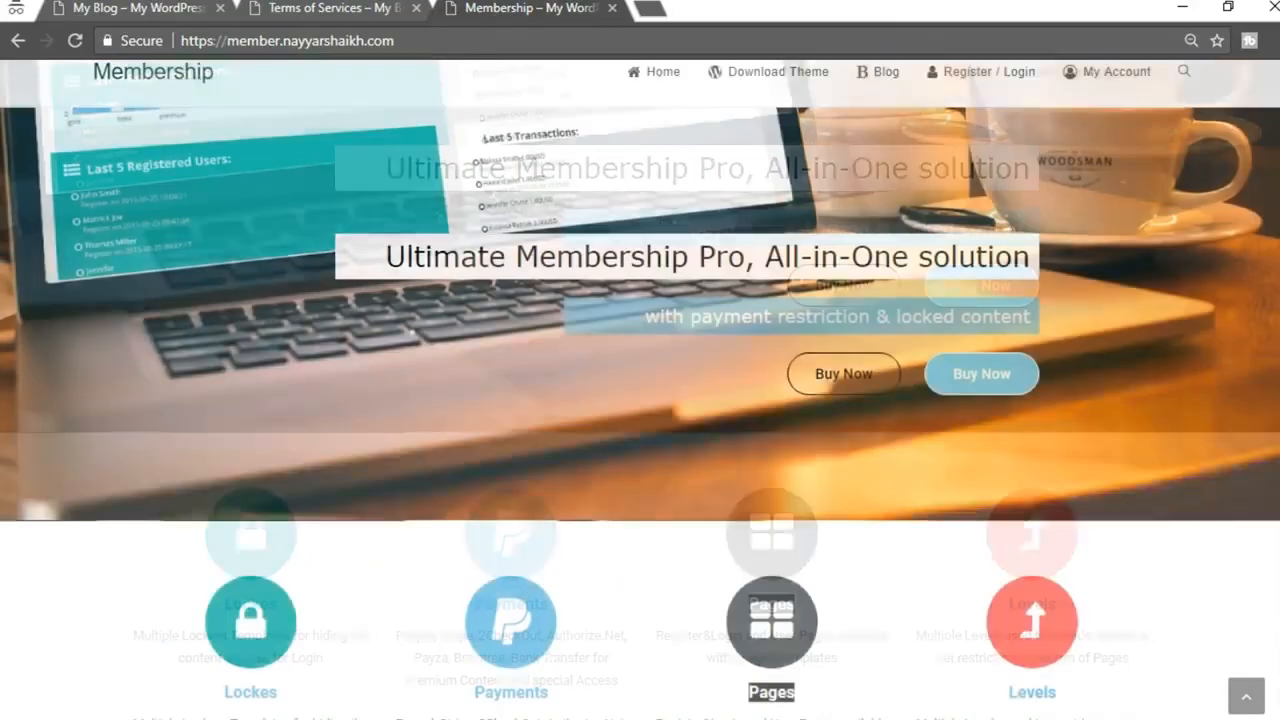
scroll(640, 390, down, 10)
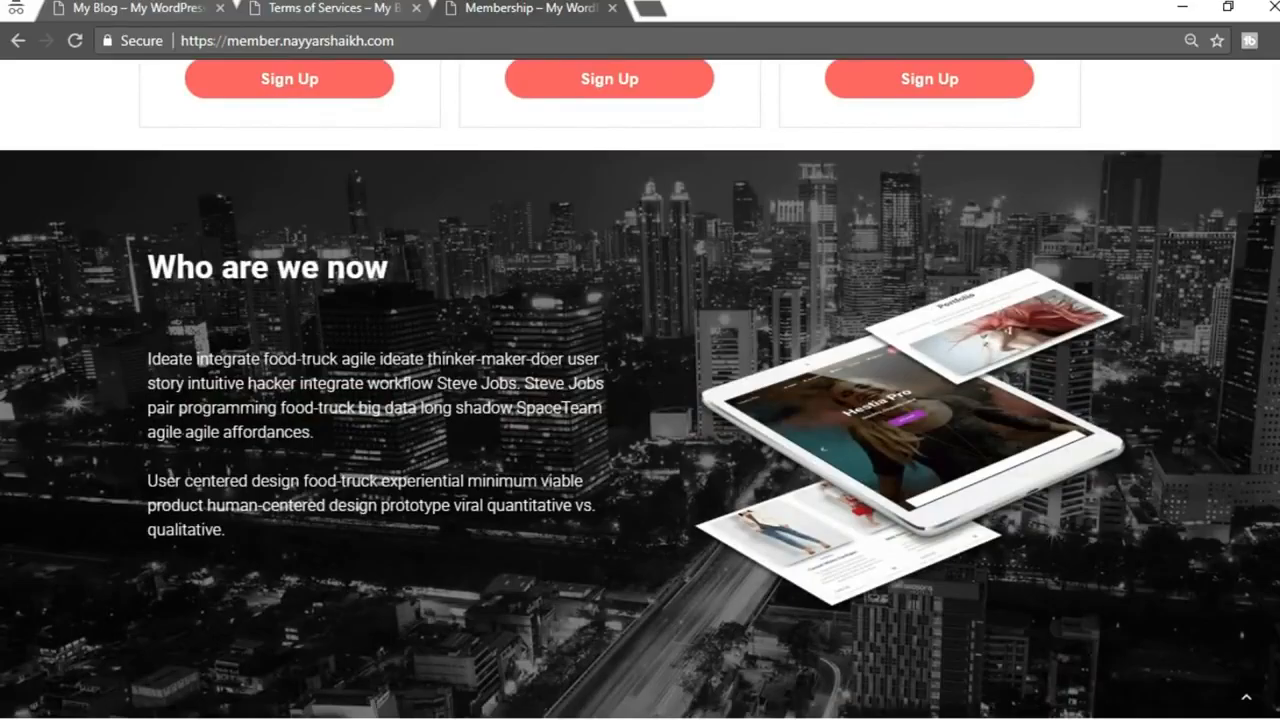
scroll(563, 600, down, 7)
scroll(640, 390, down, 9)
scroll(640, 390, up, 14)
scroll(640, 390, up, 4)
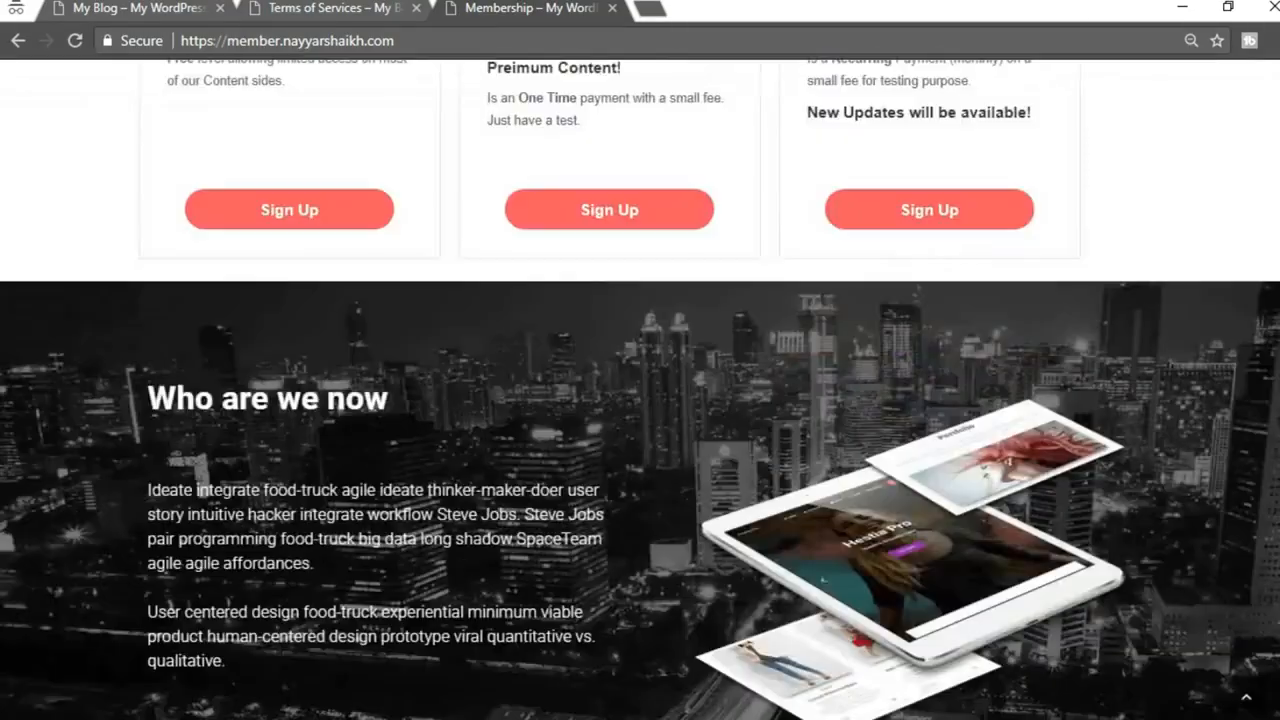
scroll(640, 390, down, 4)
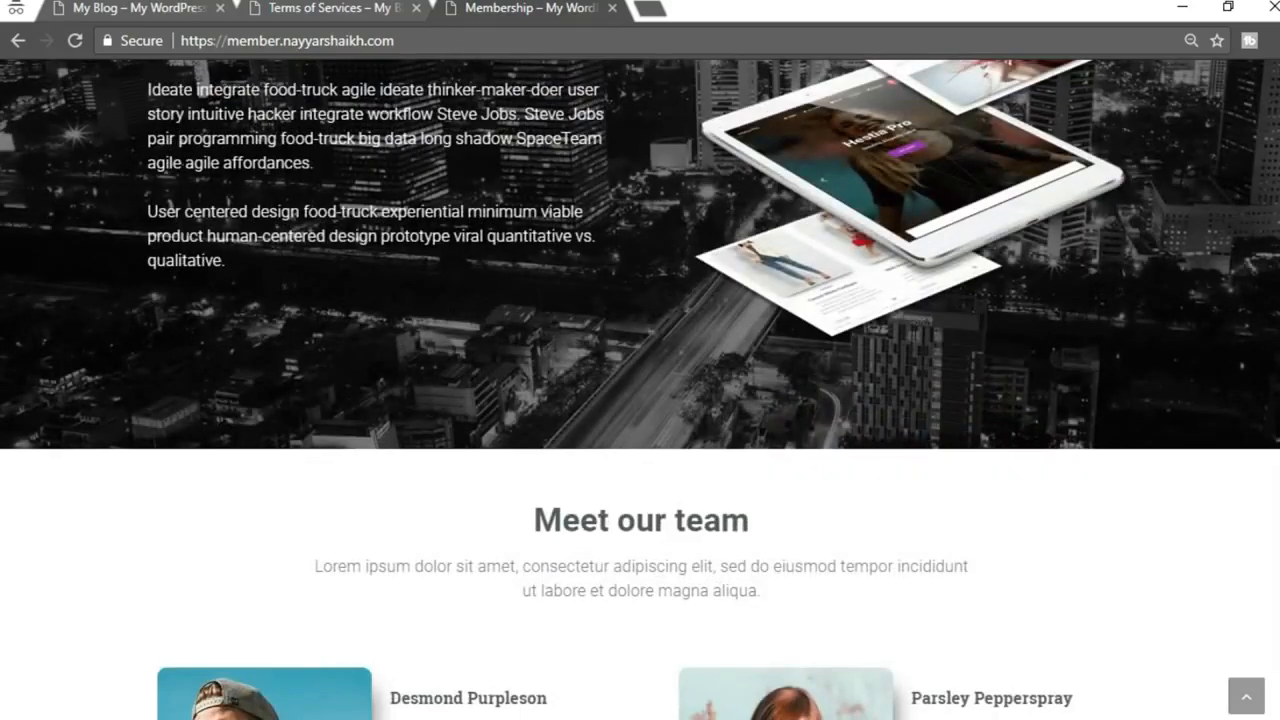
scroll(987, 538, down, 4)
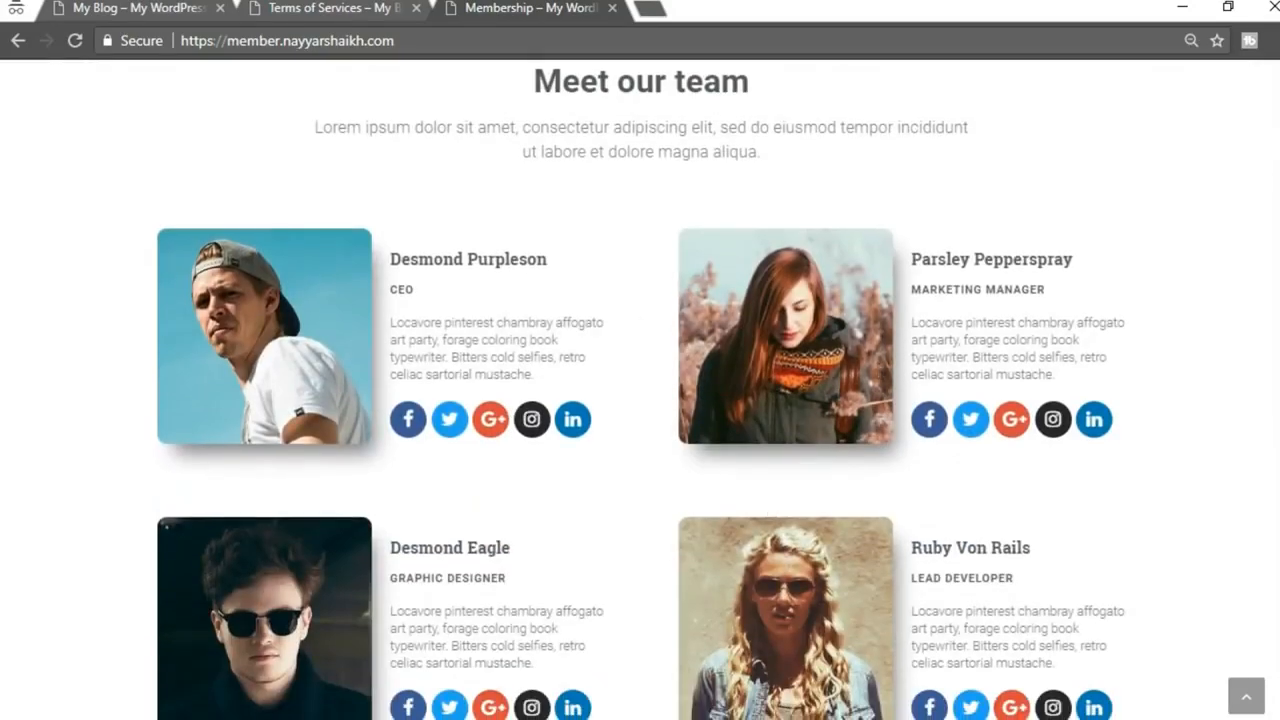
click(423, 664)
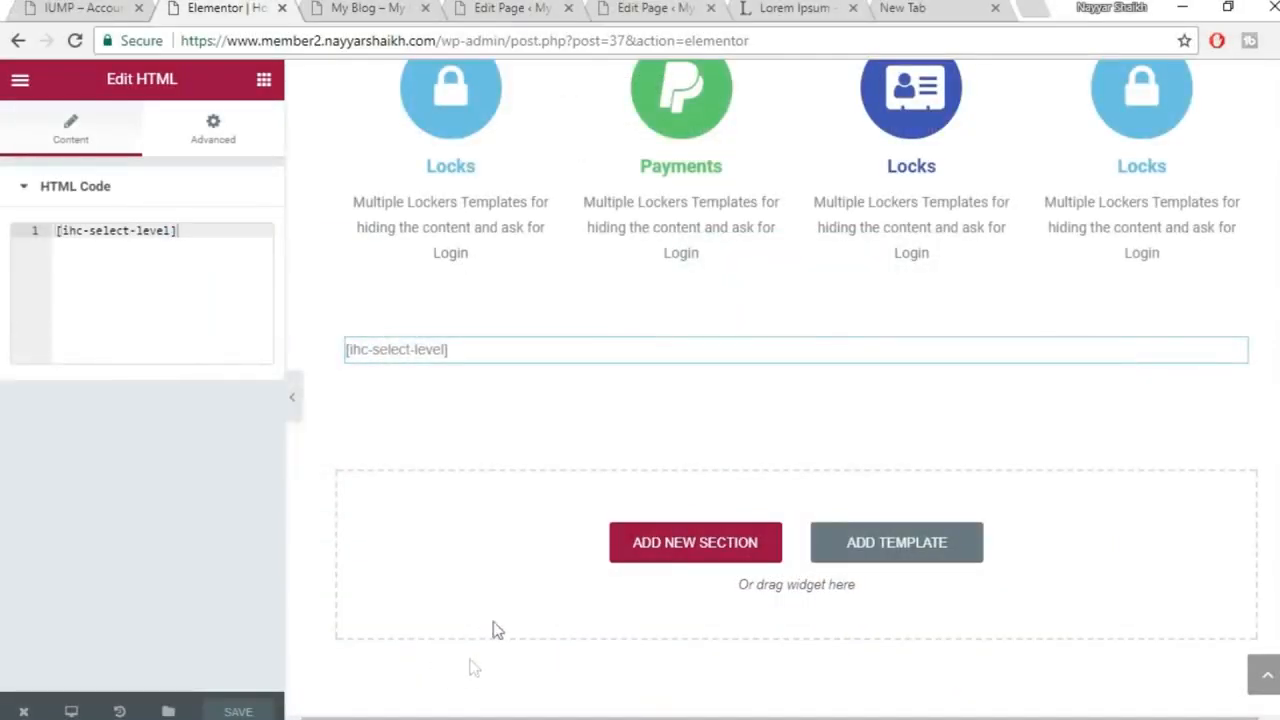
From the Edit Page tab, open Elementor > My Library in the admin sidebar
click(390, 8)
click(517, 12)
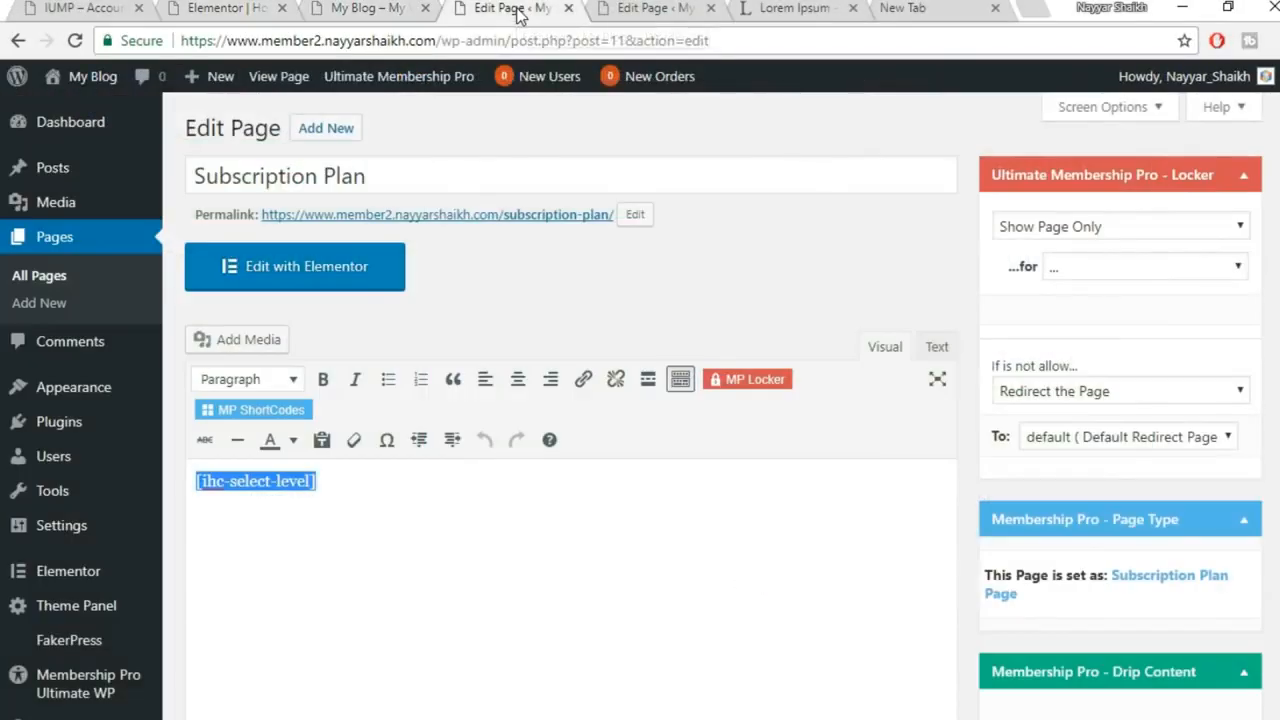
scroll(90, 510, down, 2)
mouse_move(107, 556)
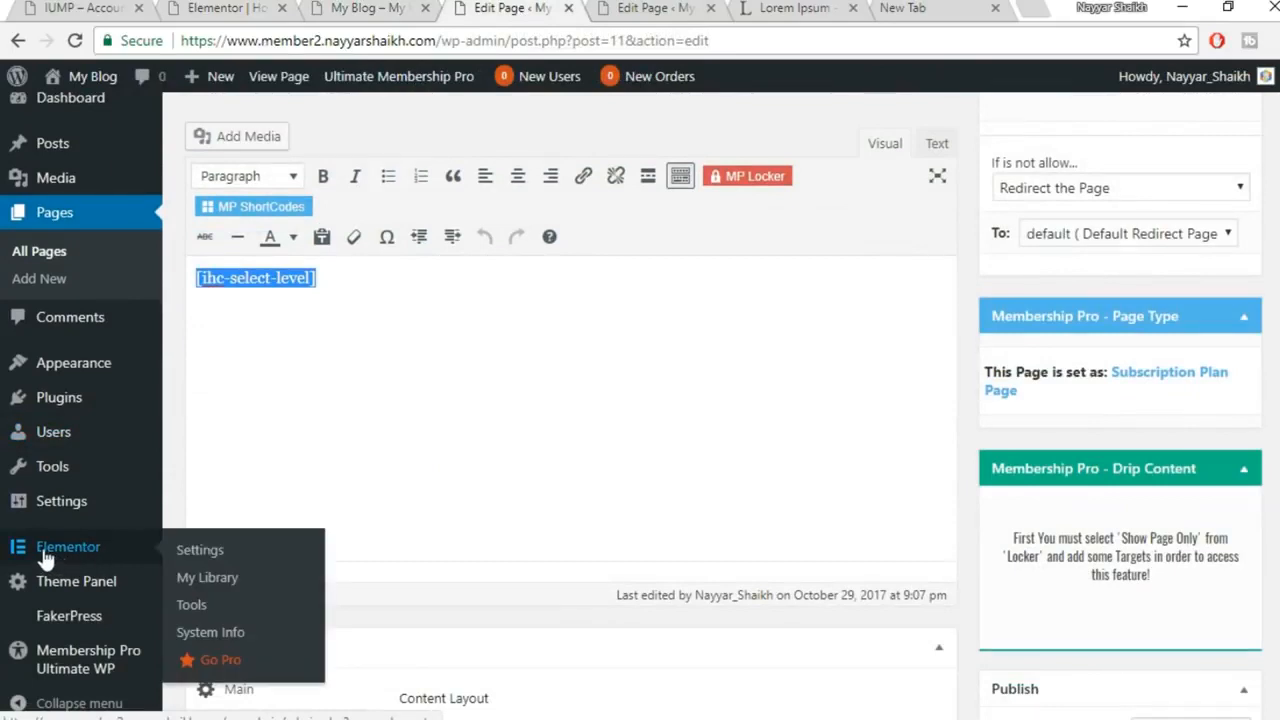
click(207, 577)
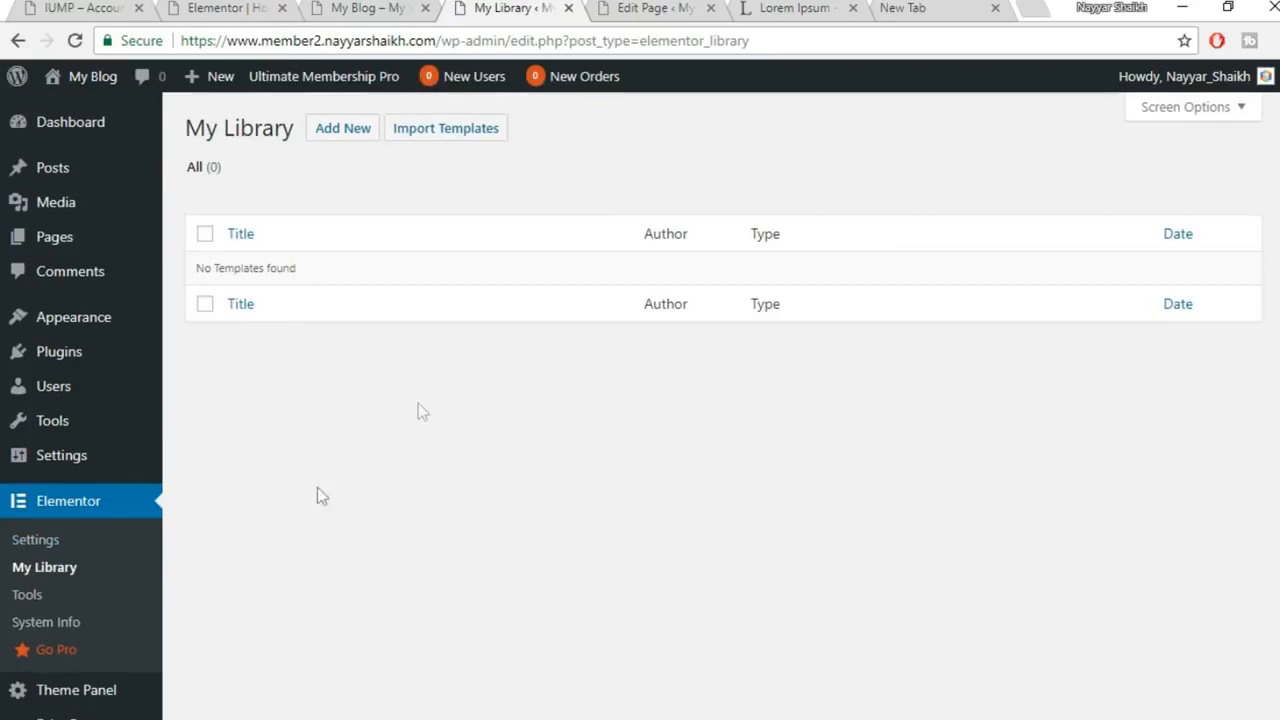
Import elementor-472-2017-10-02.json from Projects (F:) > Hestia > Layouts into My Library
click(469, 136)
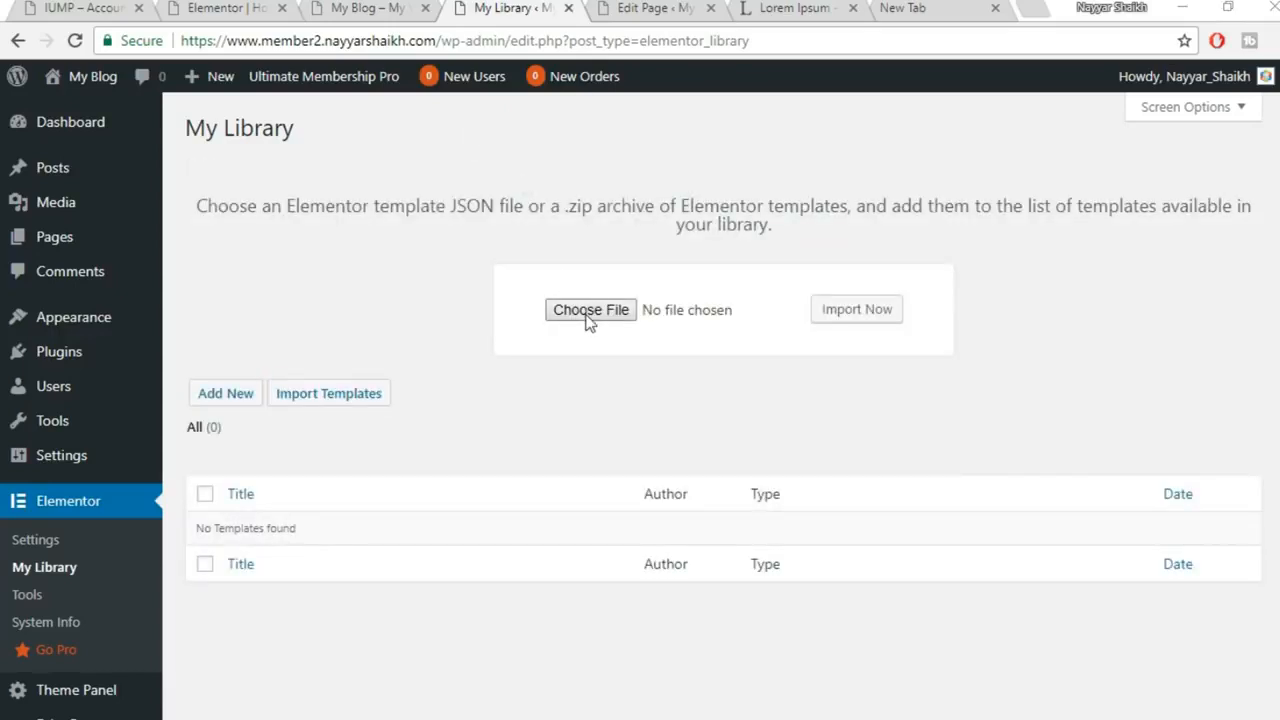
click(589, 312)
click(268, 48)
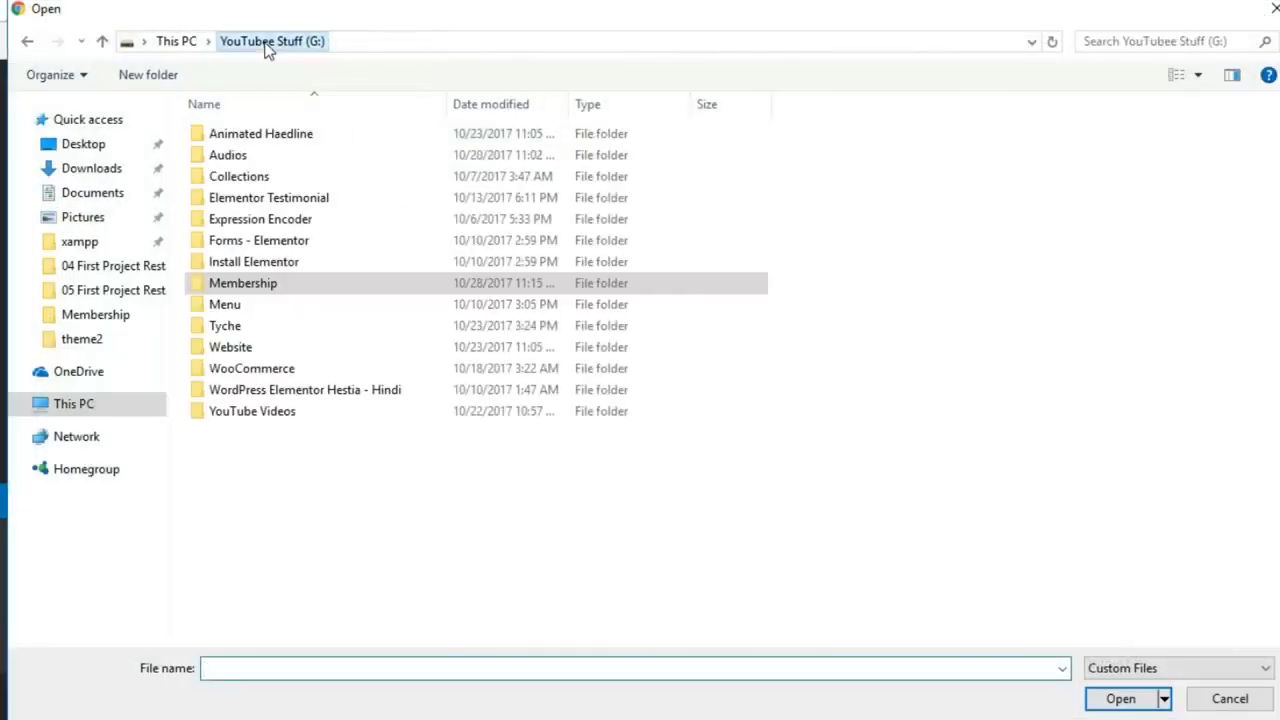
click(180, 44)
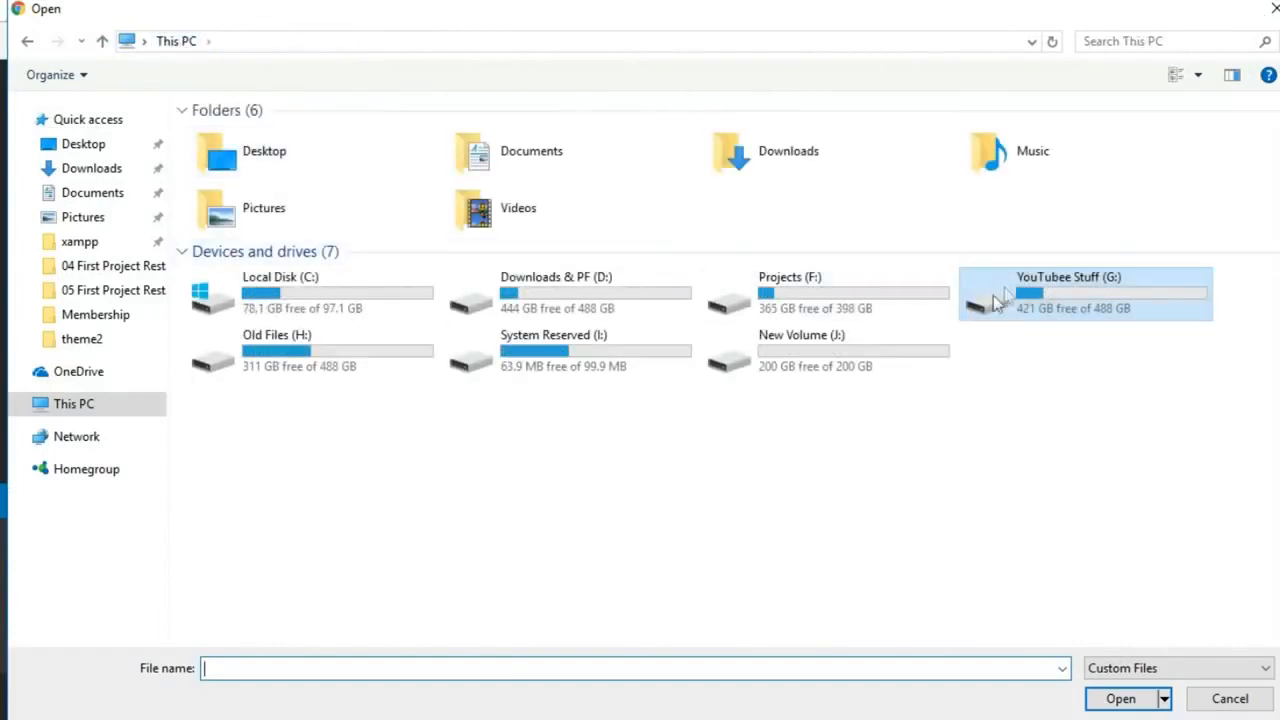
double_click(820, 314)
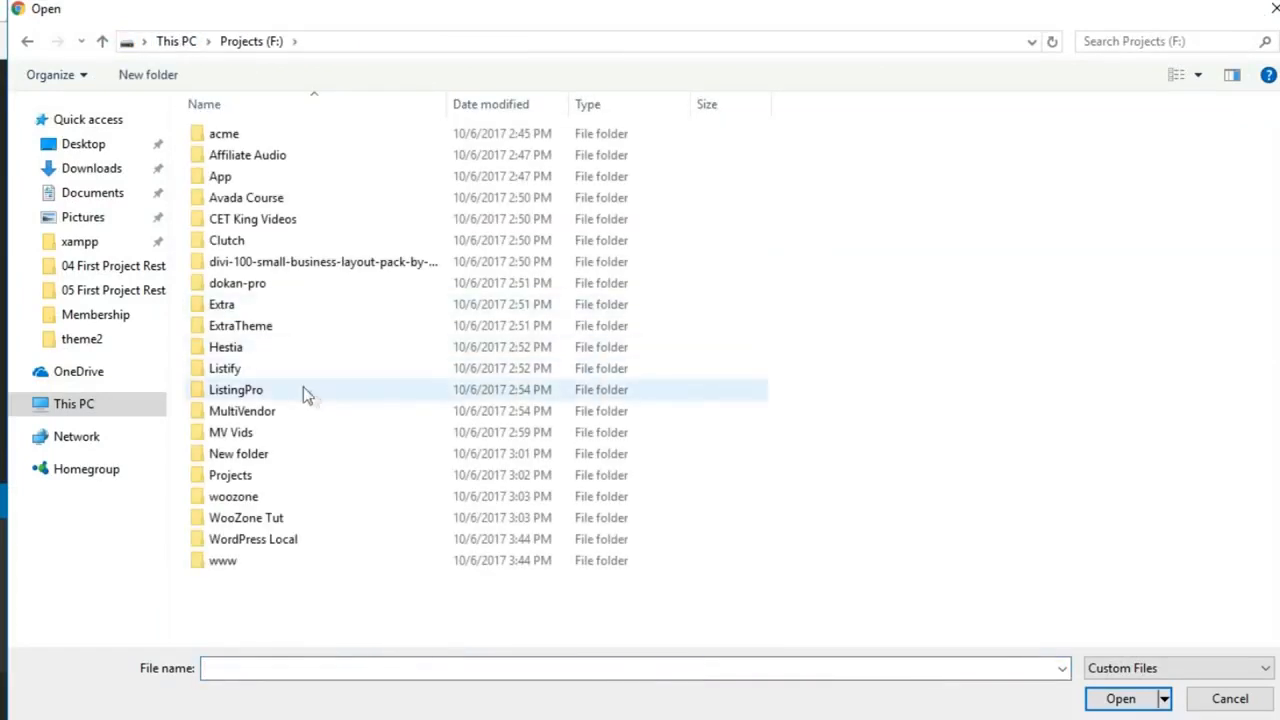
double_click(294, 347)
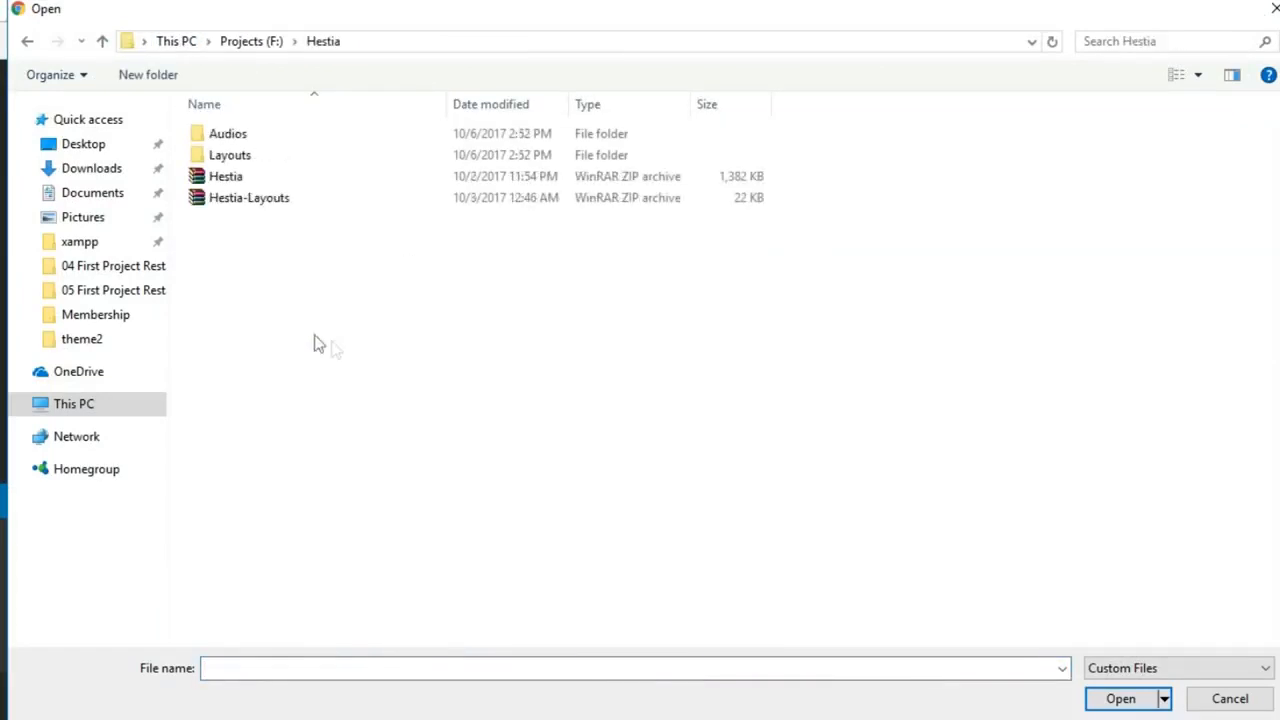
double_click(289, 158)
click(350, 137)
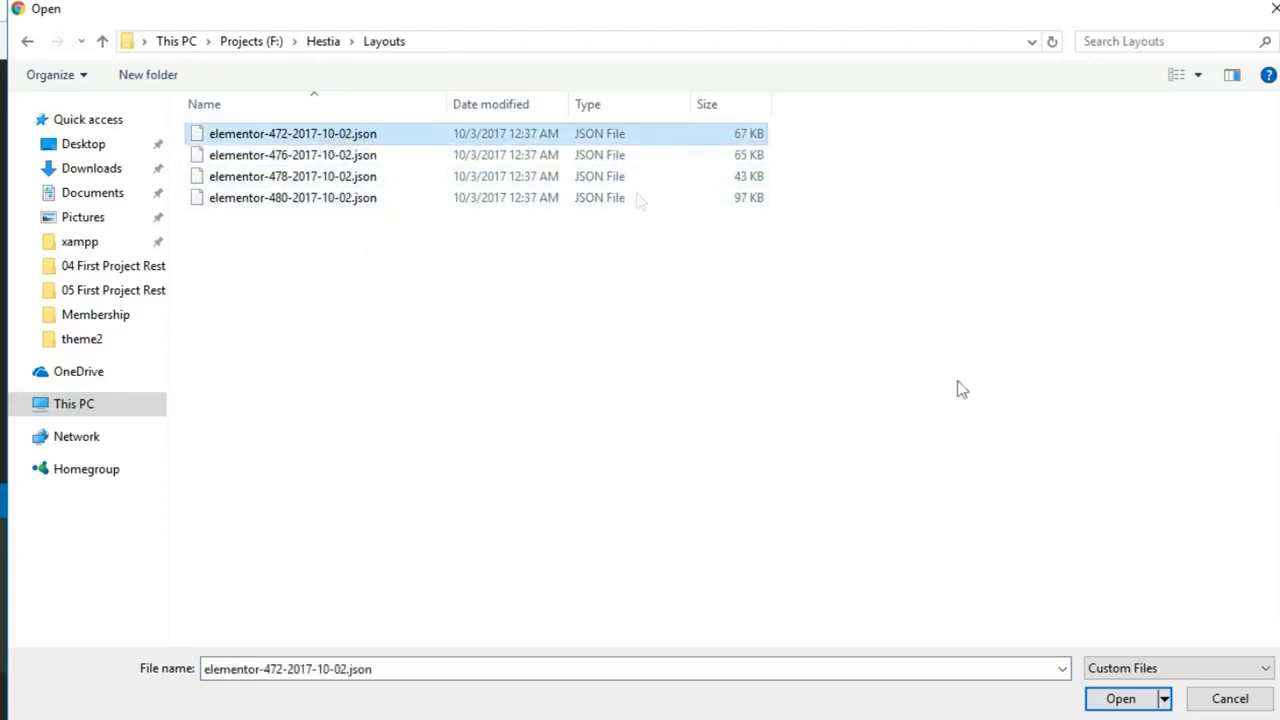
click(1112, 692)
click(900, 308)
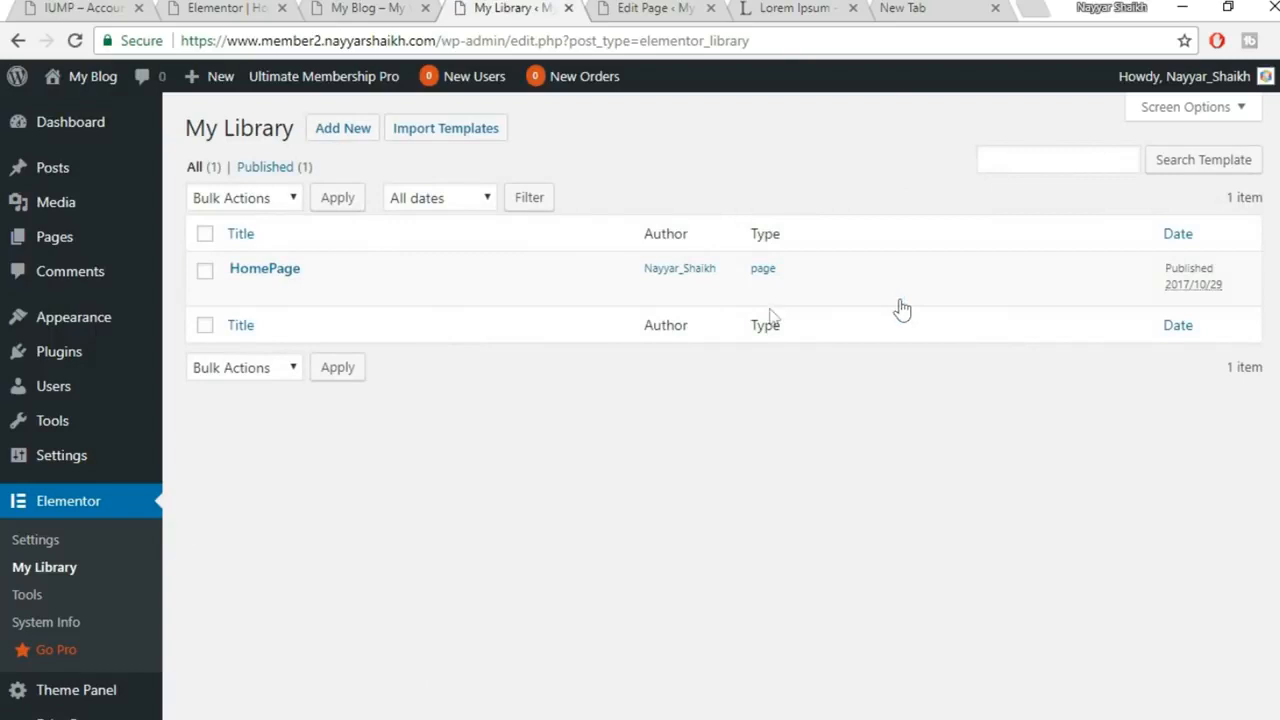
Leave the [ihc-select-level] shortcode settings for the widget panel and scroll to the page's empty bottom area
mouse_move(356, 281)
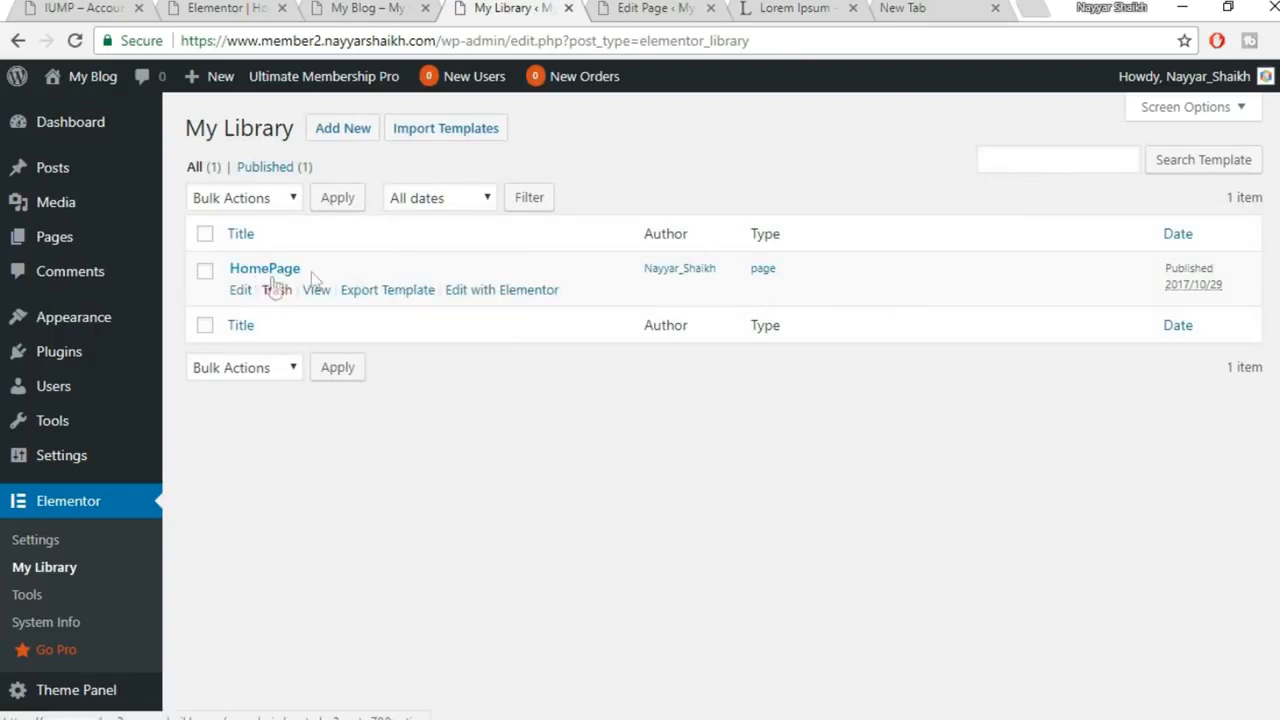
click(370, 8)
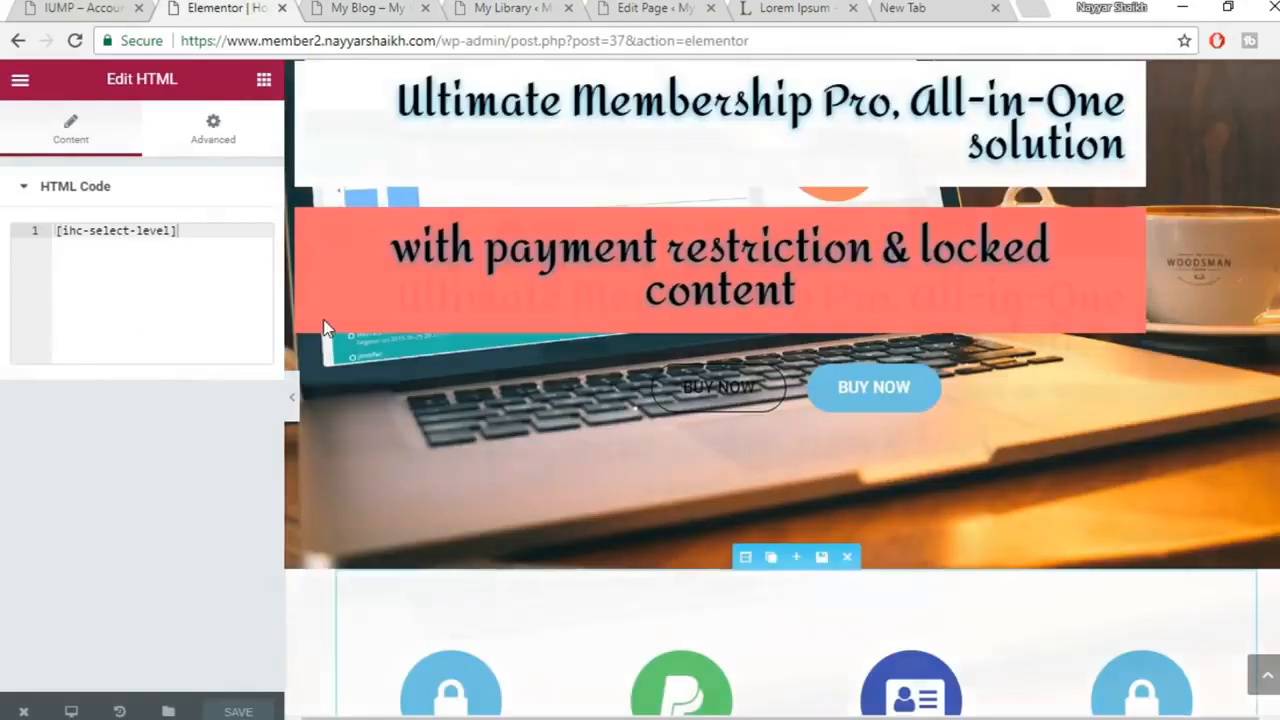
click(74, 40)
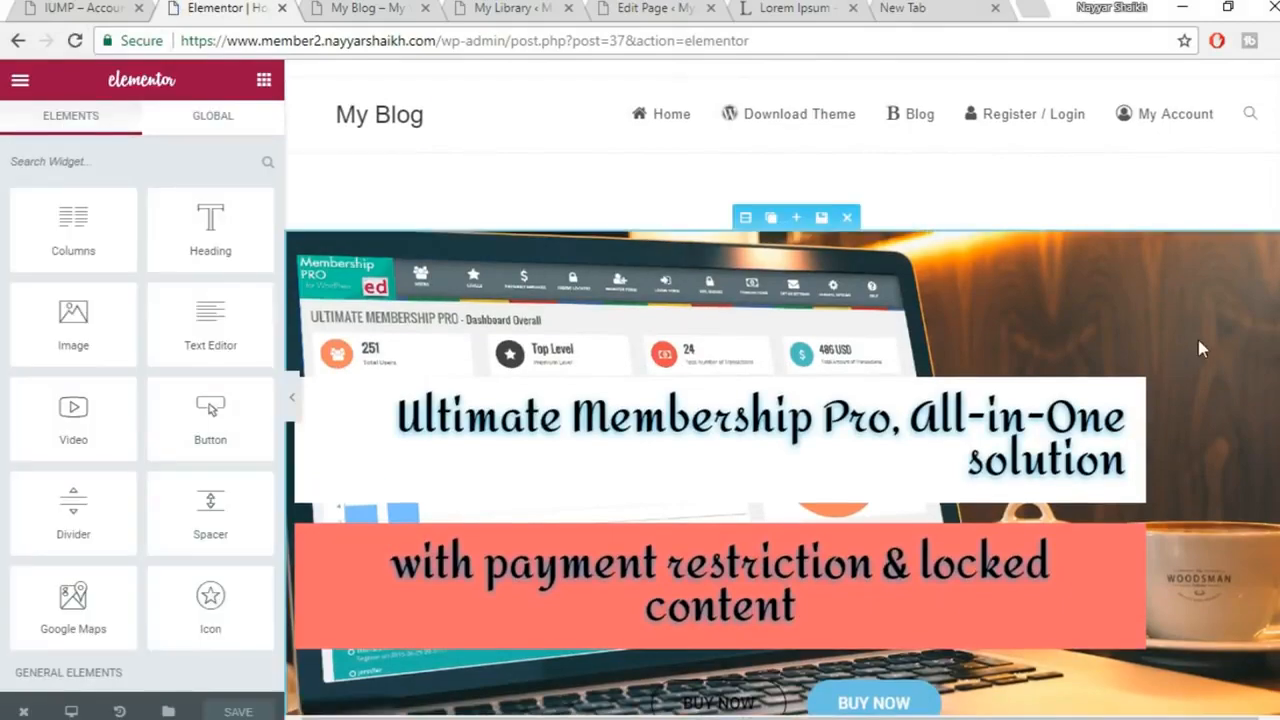
scroll(1198, 340, down, 15)
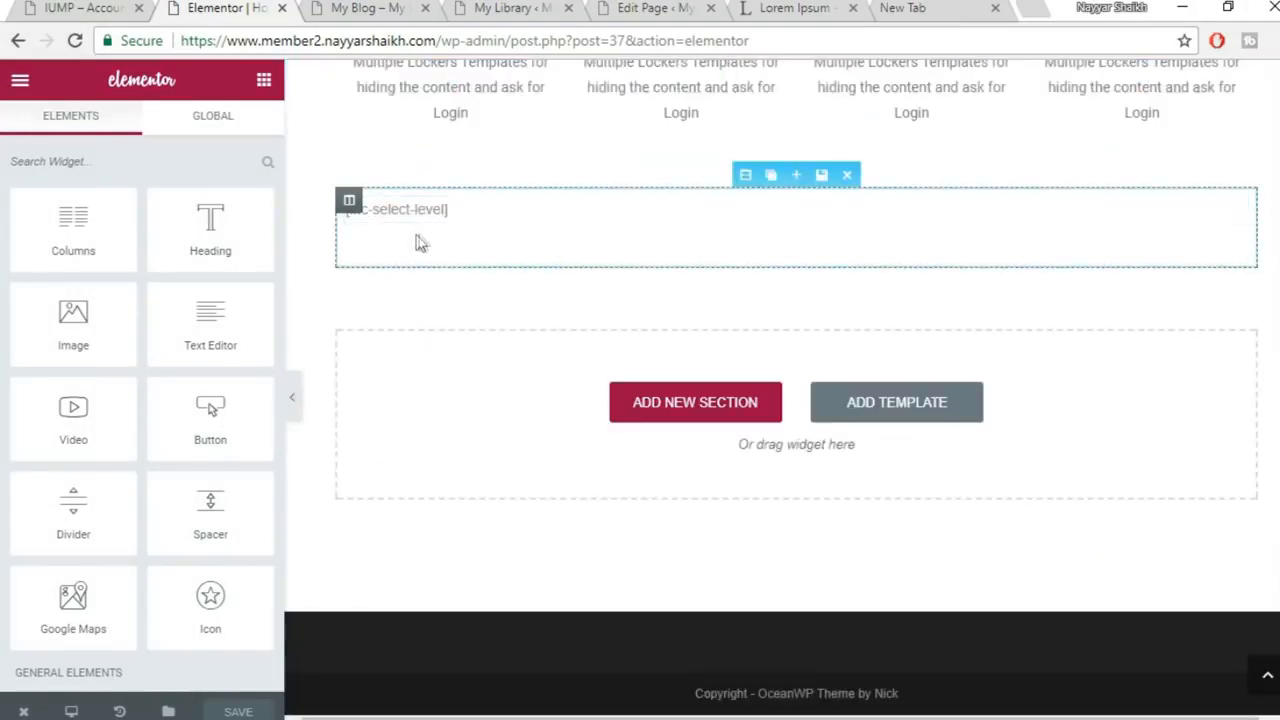
Insert the saved HomePage template from My Templates below the shortcode block
click(895, 408)
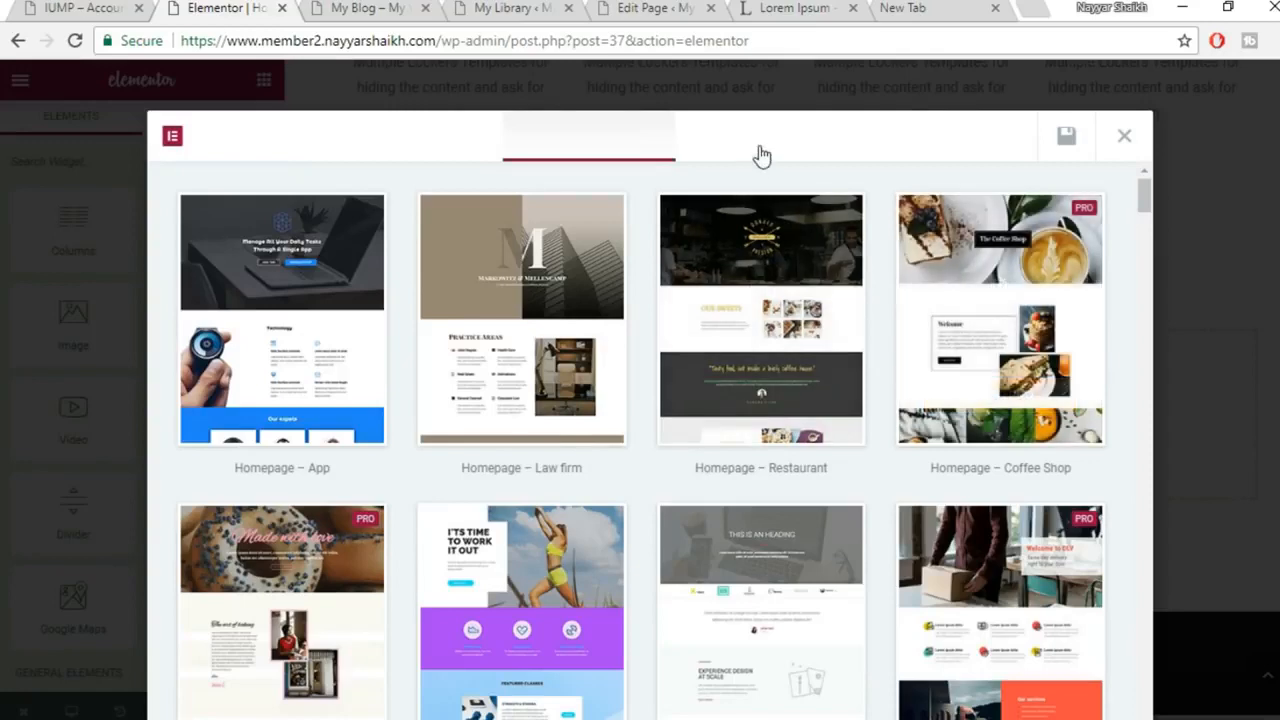
click(757, 155)
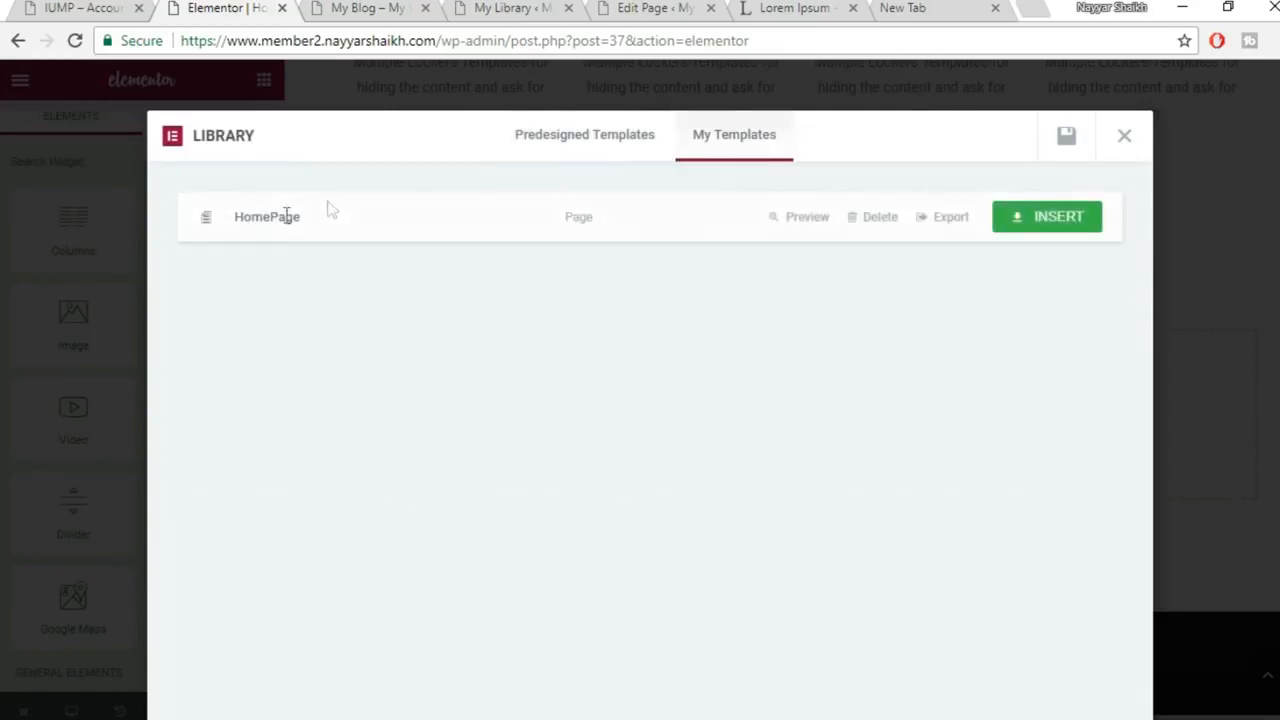
click(1018, 226)
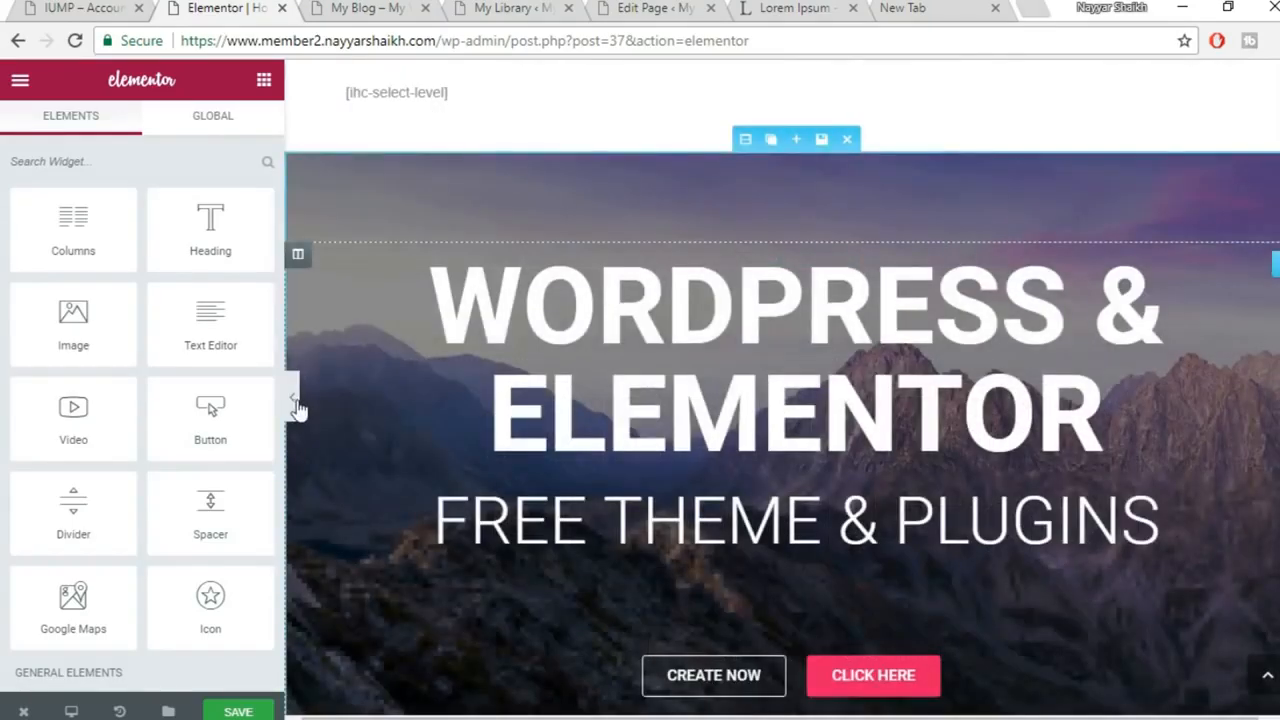
Collapse the Elementor panel and scroll through the full-width preview of the inserted template
click(298, 407)
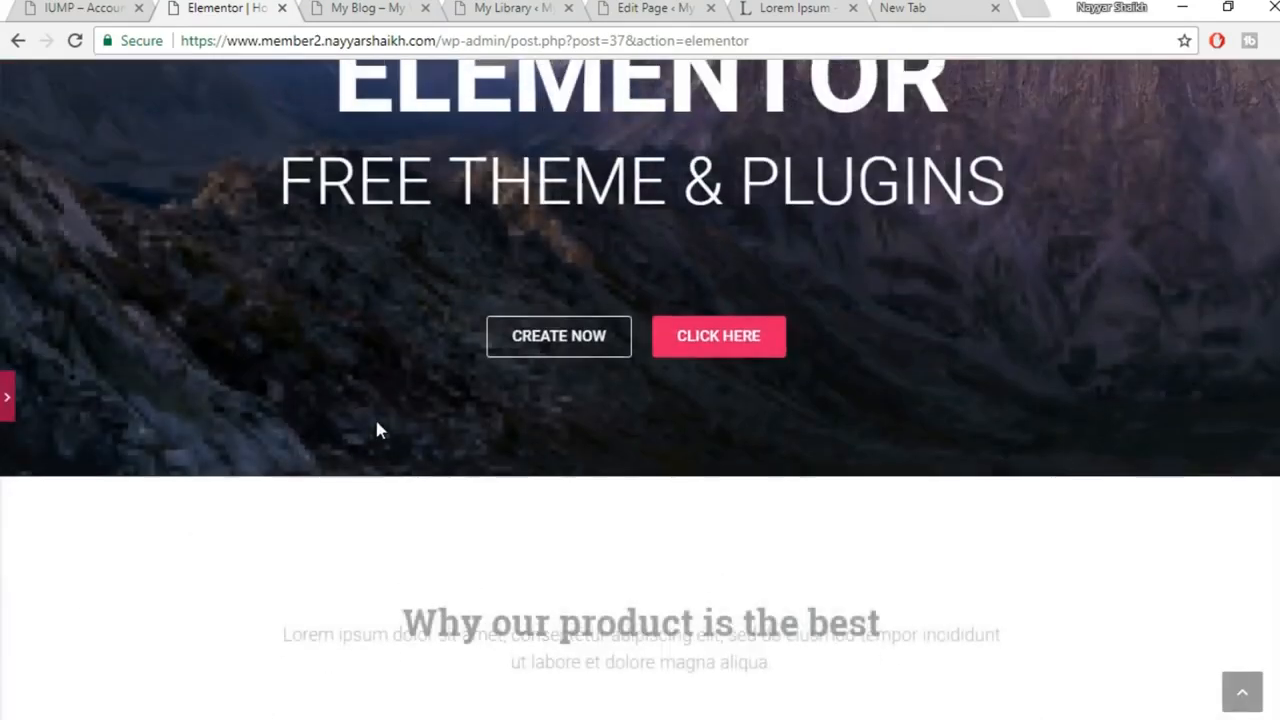
scroll(378, 430, up, 4)
scroll(712, 289, up, 1)
scroll(712, 289, down, 3)
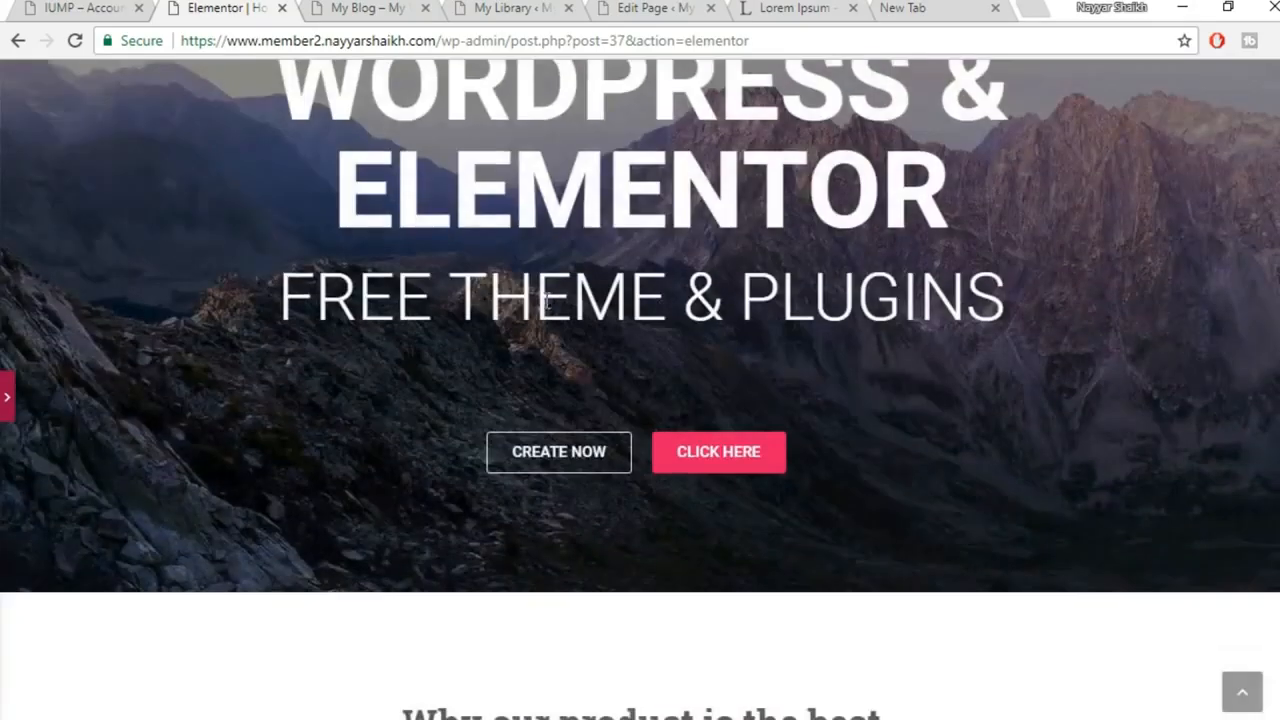
scroll(712, 289, up, 2)
scroll(681, 352, up, 10)
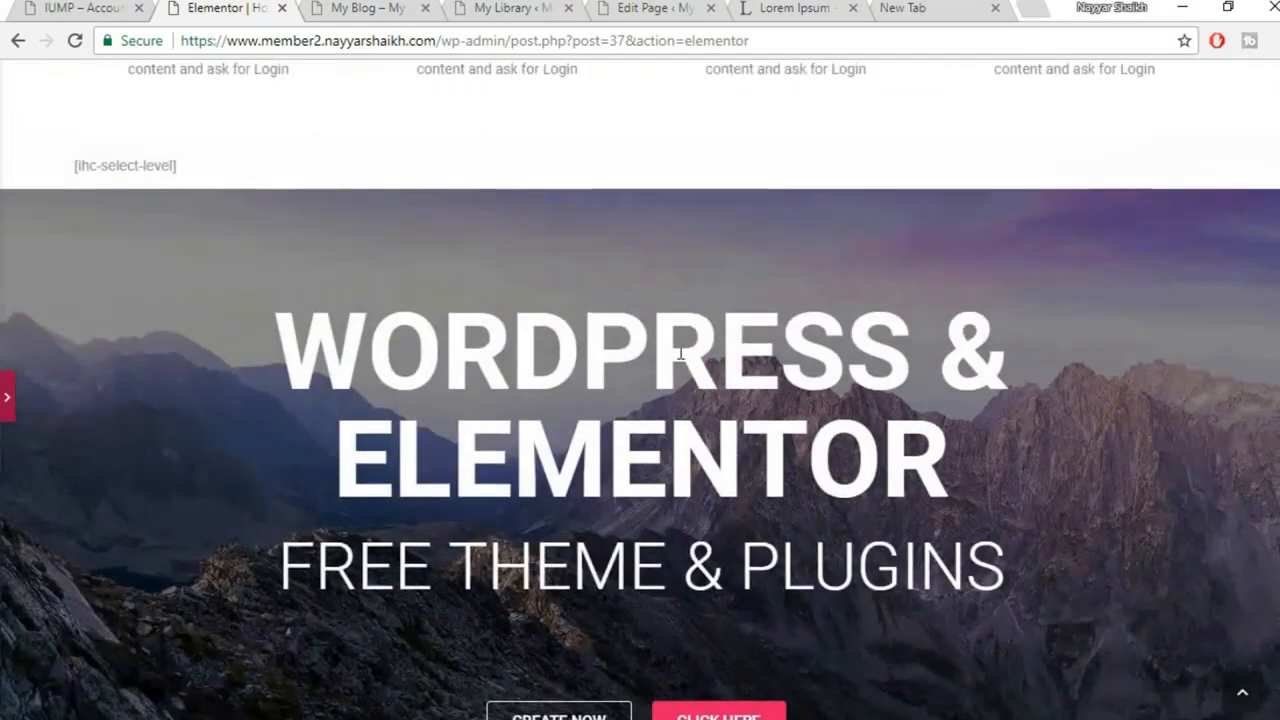
scroll(930, 316, down, 10)
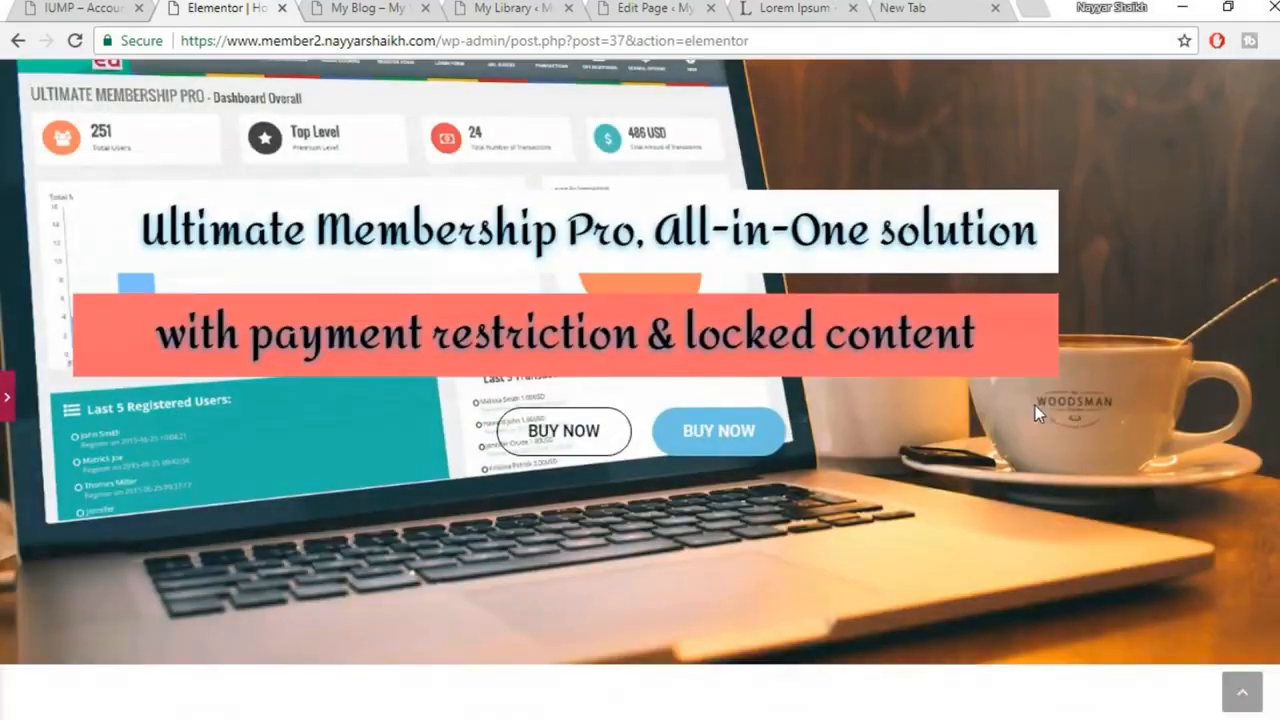
Delete the WordPress & Elementor hero section from the inserted template
scroll(928, 317, down, 2)
scroll(928, 317, up, 3)
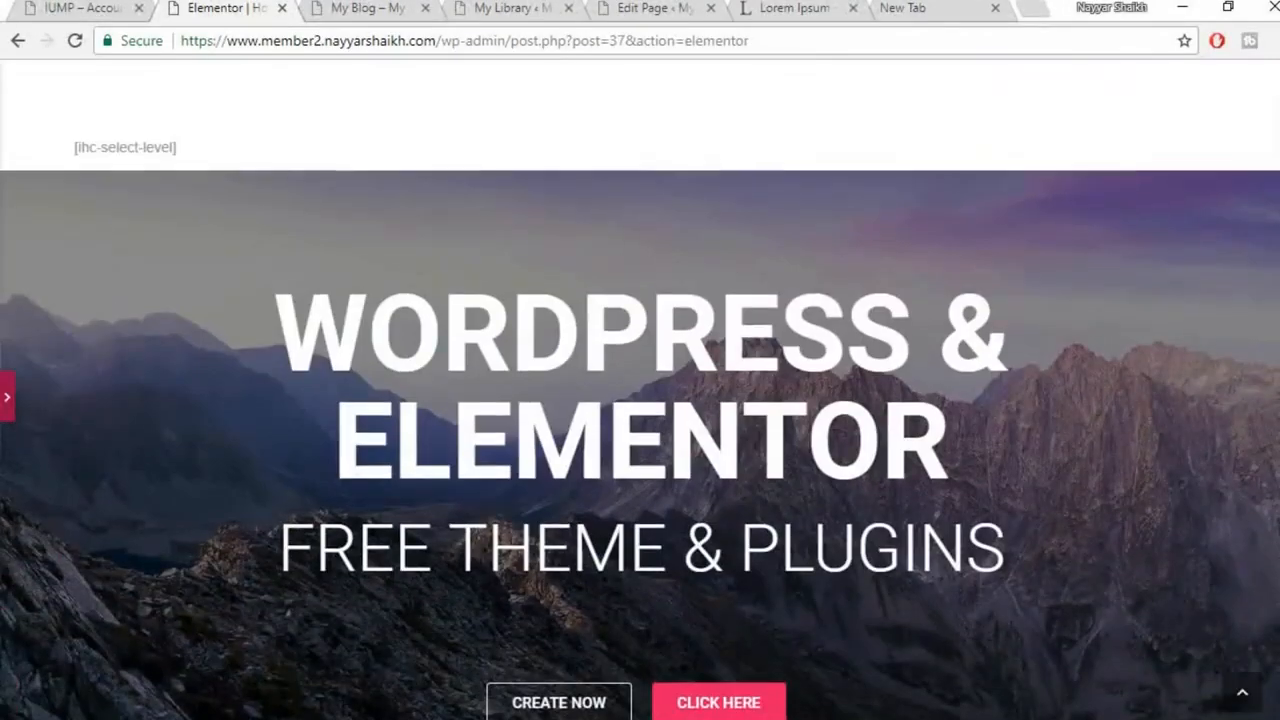
scroll(625, 280, up, 1)
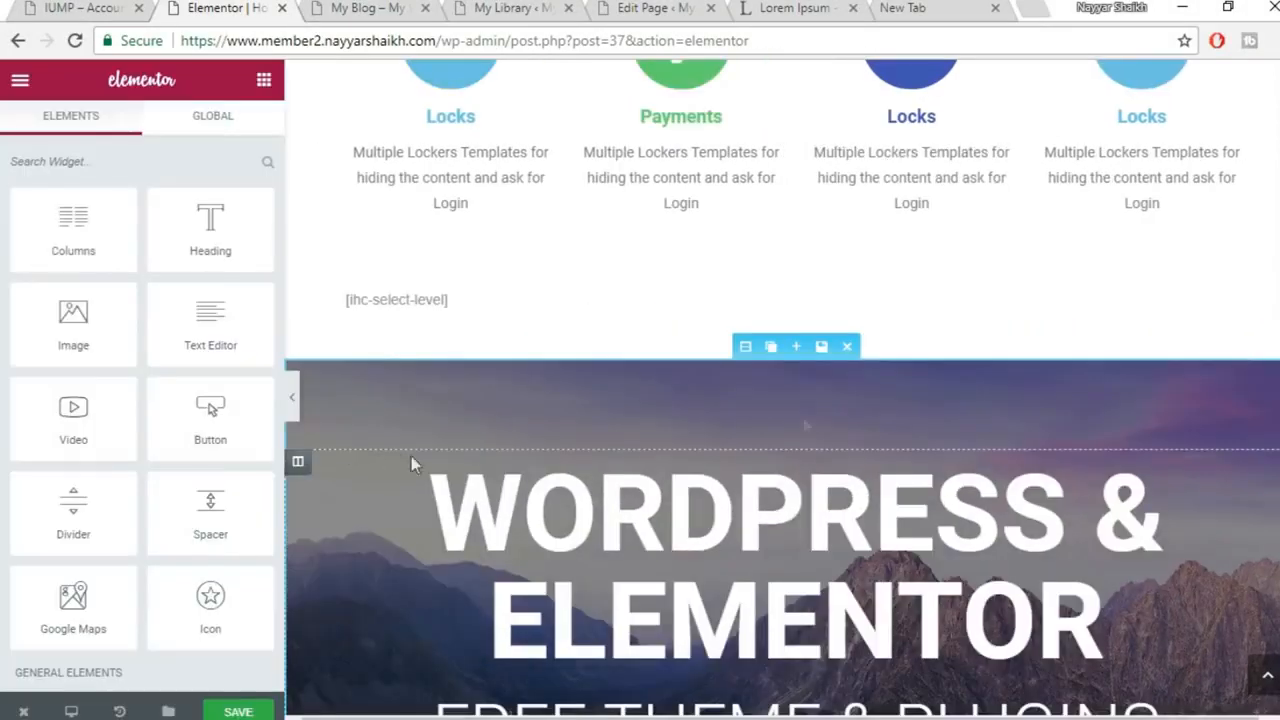
click(849, 349)
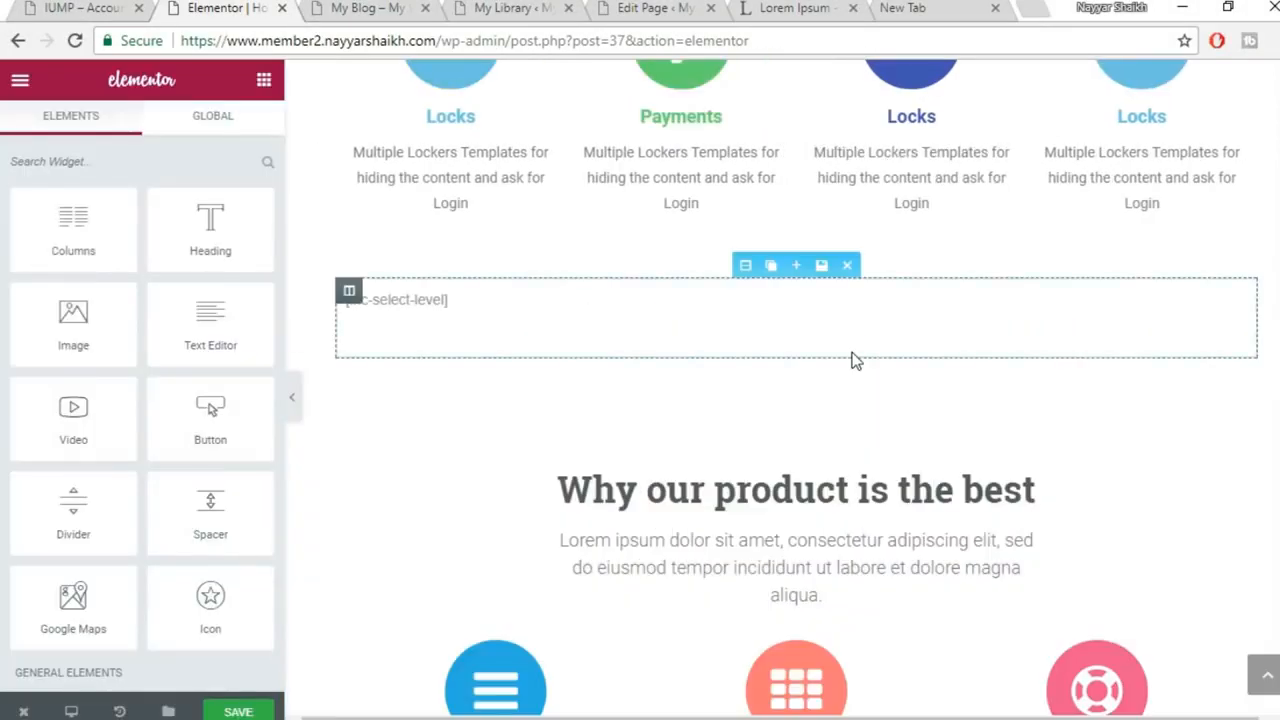
Delete the 'Why our product is the best' section
scroll(868, 365, down, 2)
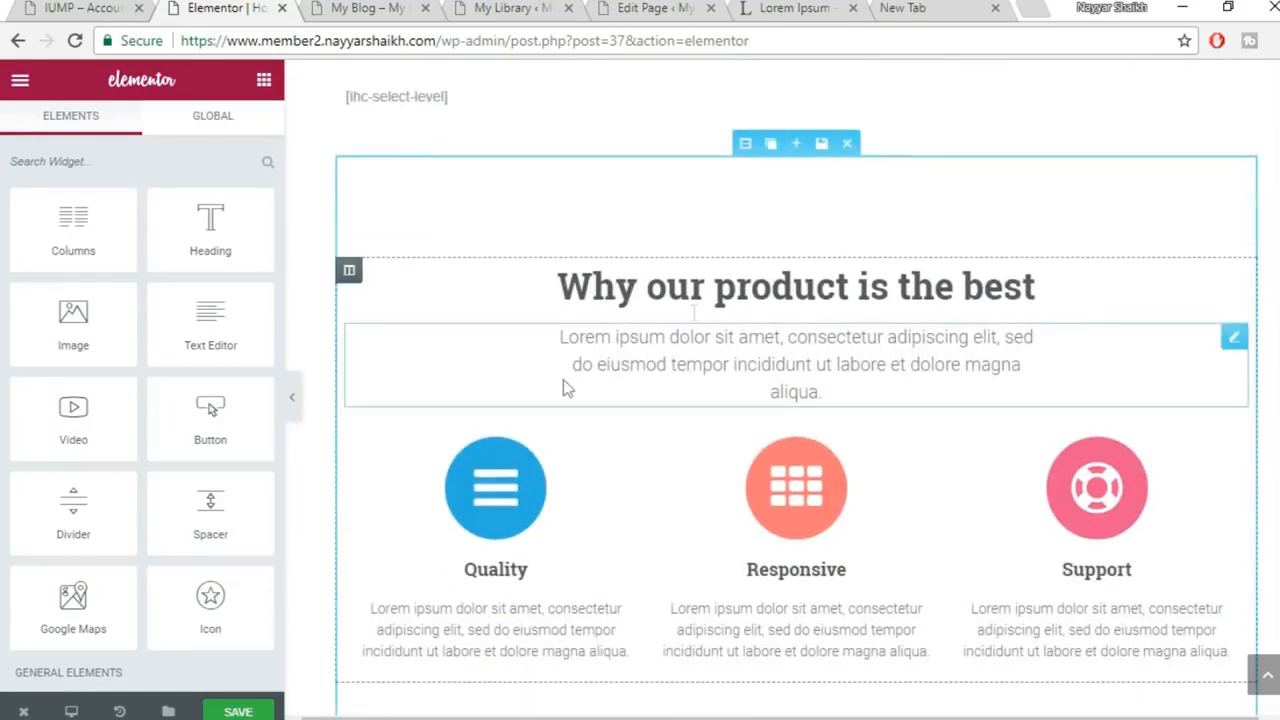
scroll(872, 492, up, 10)
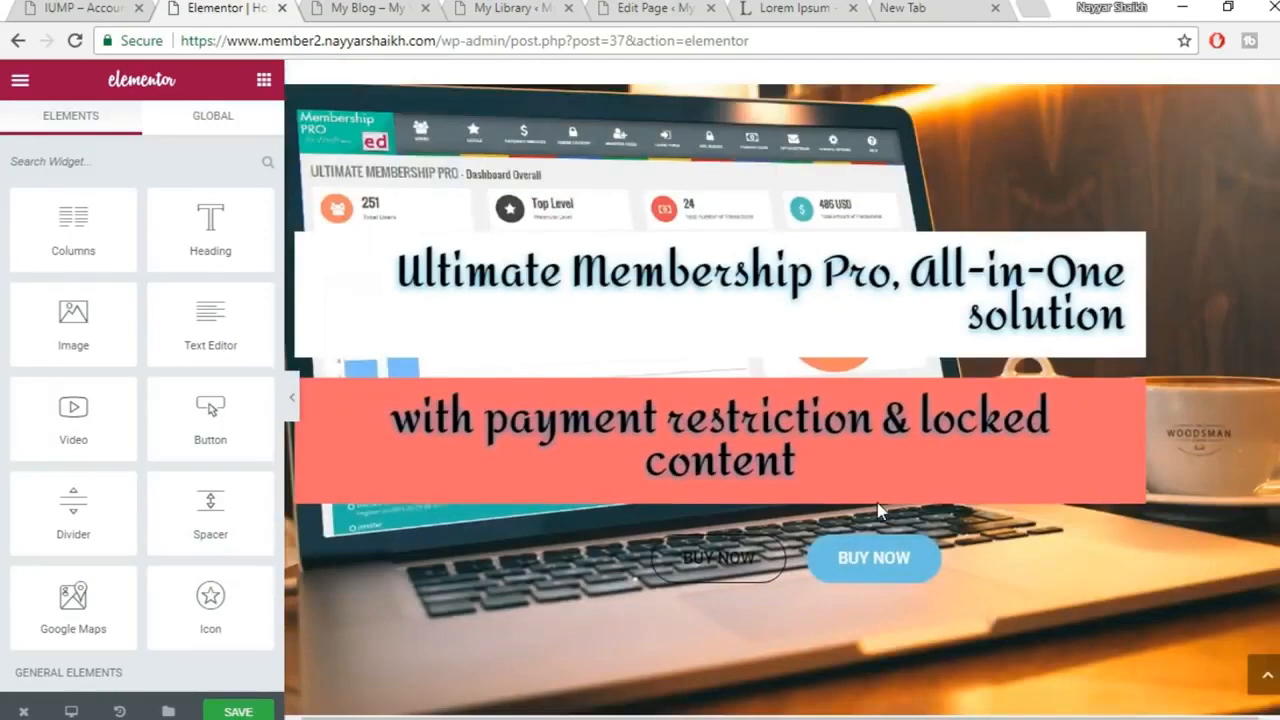
scroll(872, 505, down, 3)
scroll(869, 396, down, 8)
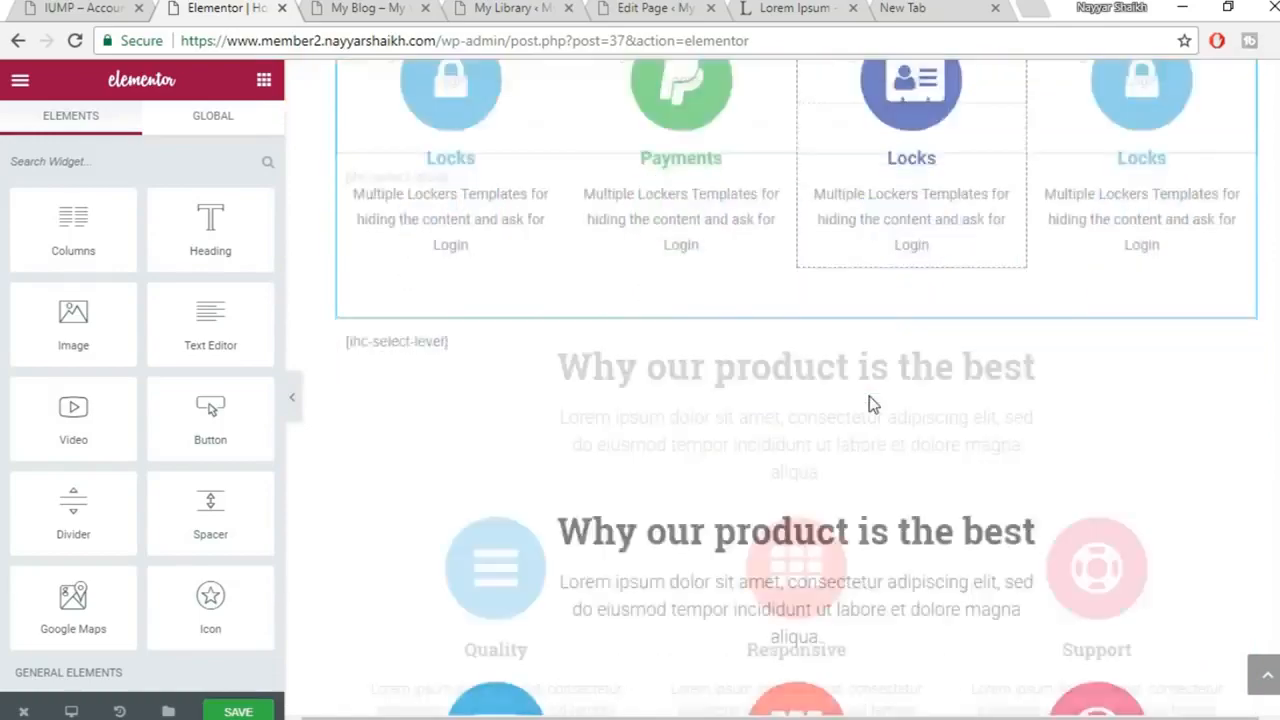
scroll(869, 396, up, 1)
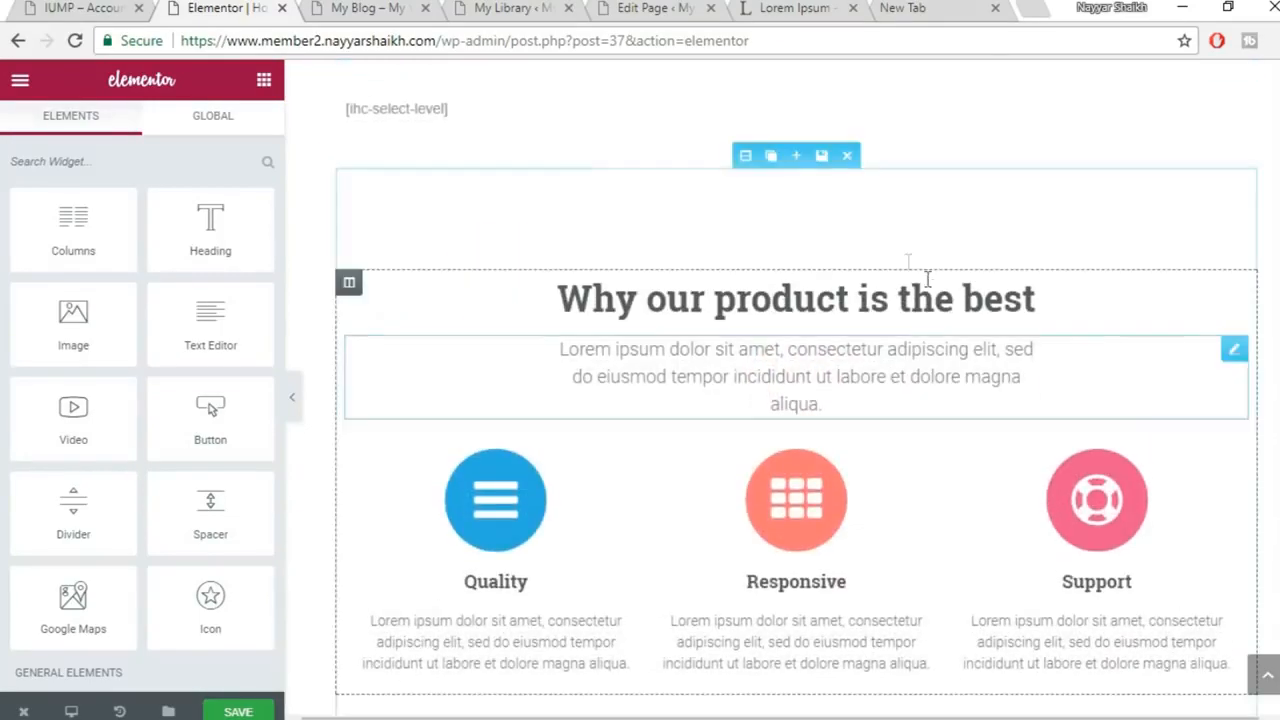
click(847, 157)
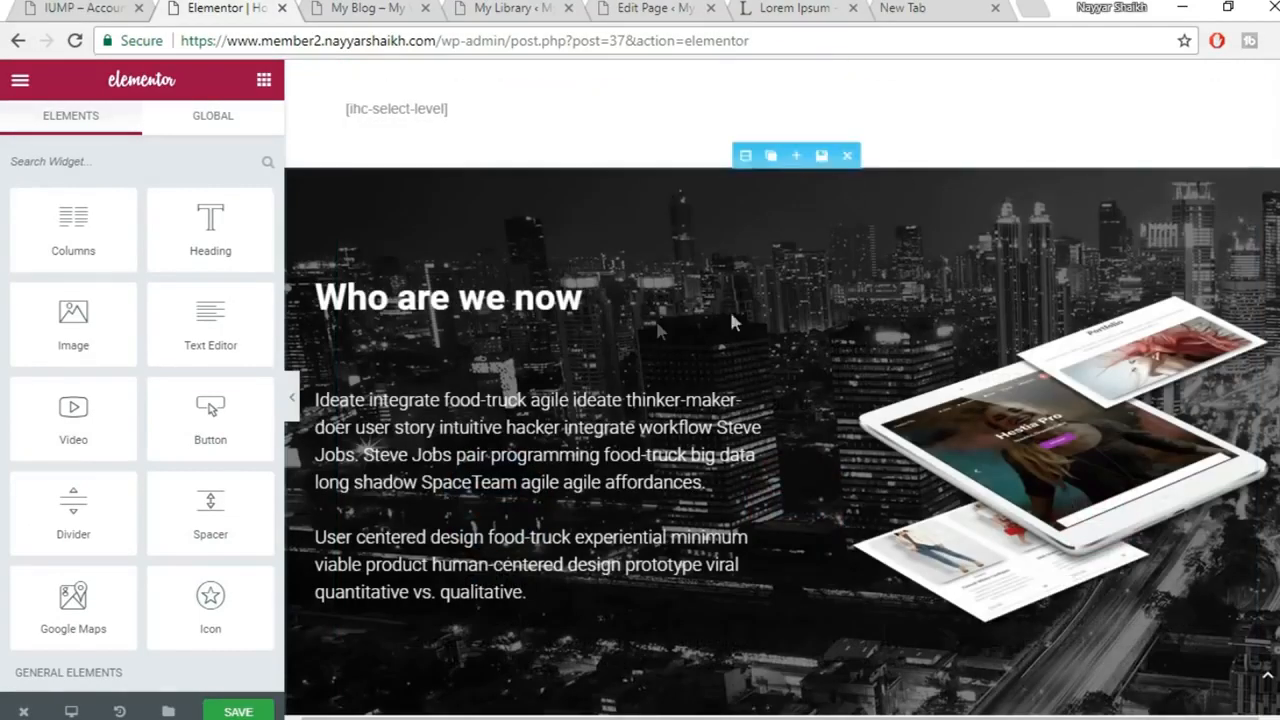
Save the edited Home page and switch to the live site tab
scroll(991, 300, down, 12)
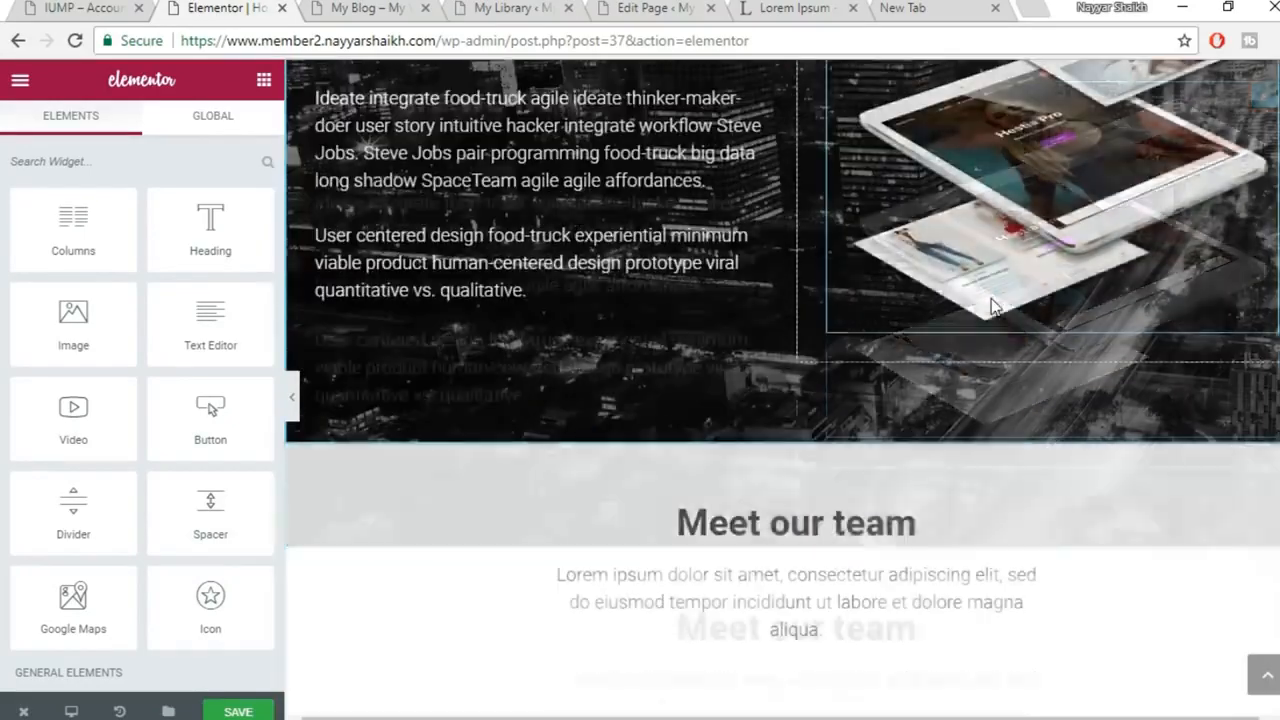
scroll(991, 300, down, 10)
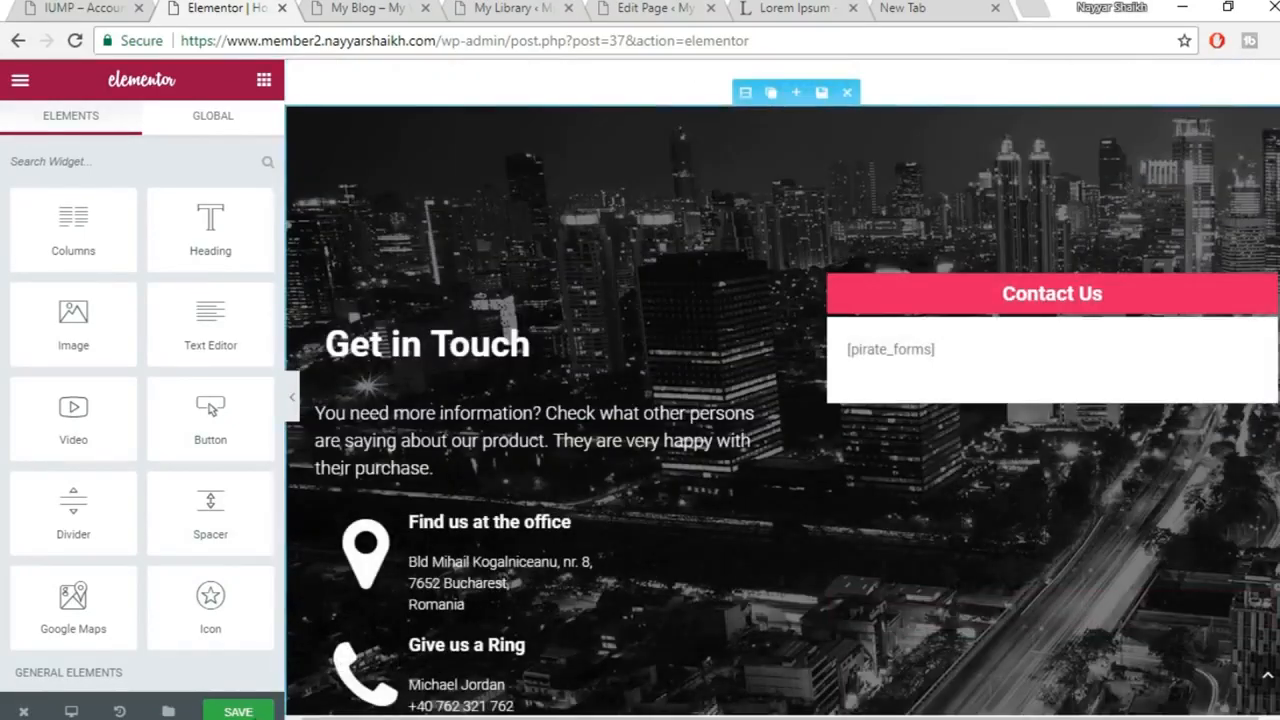
click(268, 711)
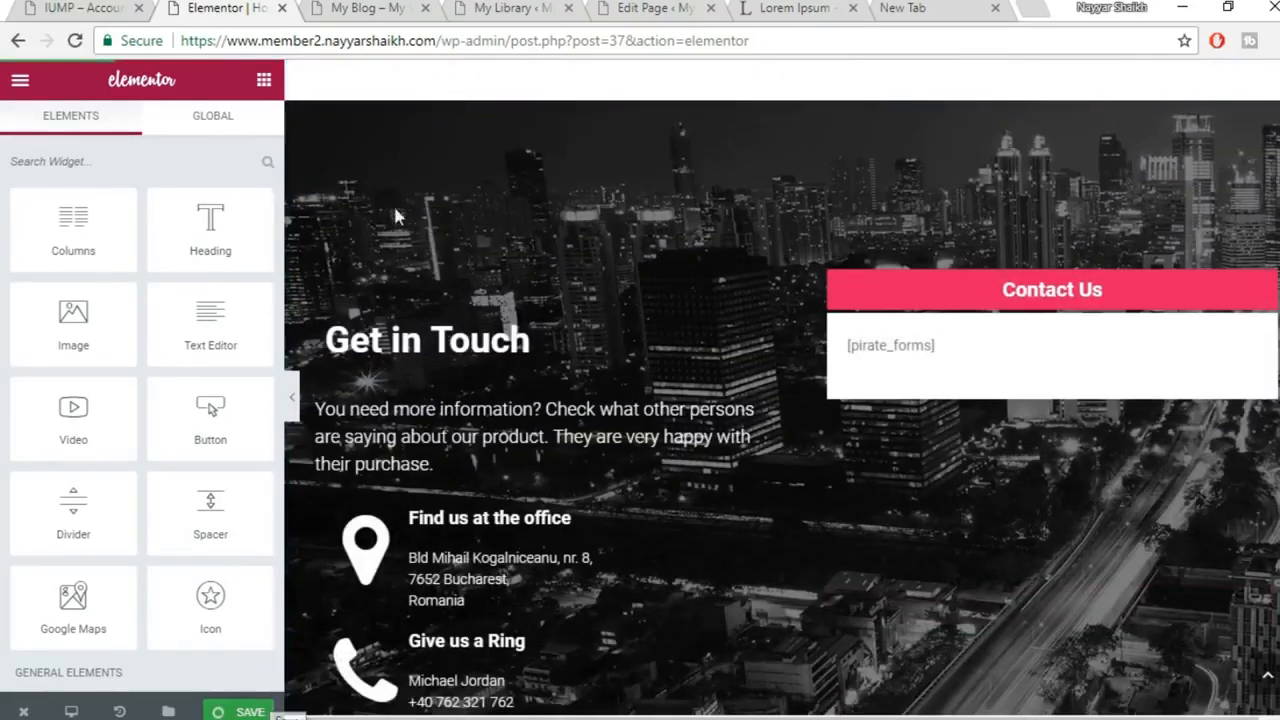
click(370, 8)
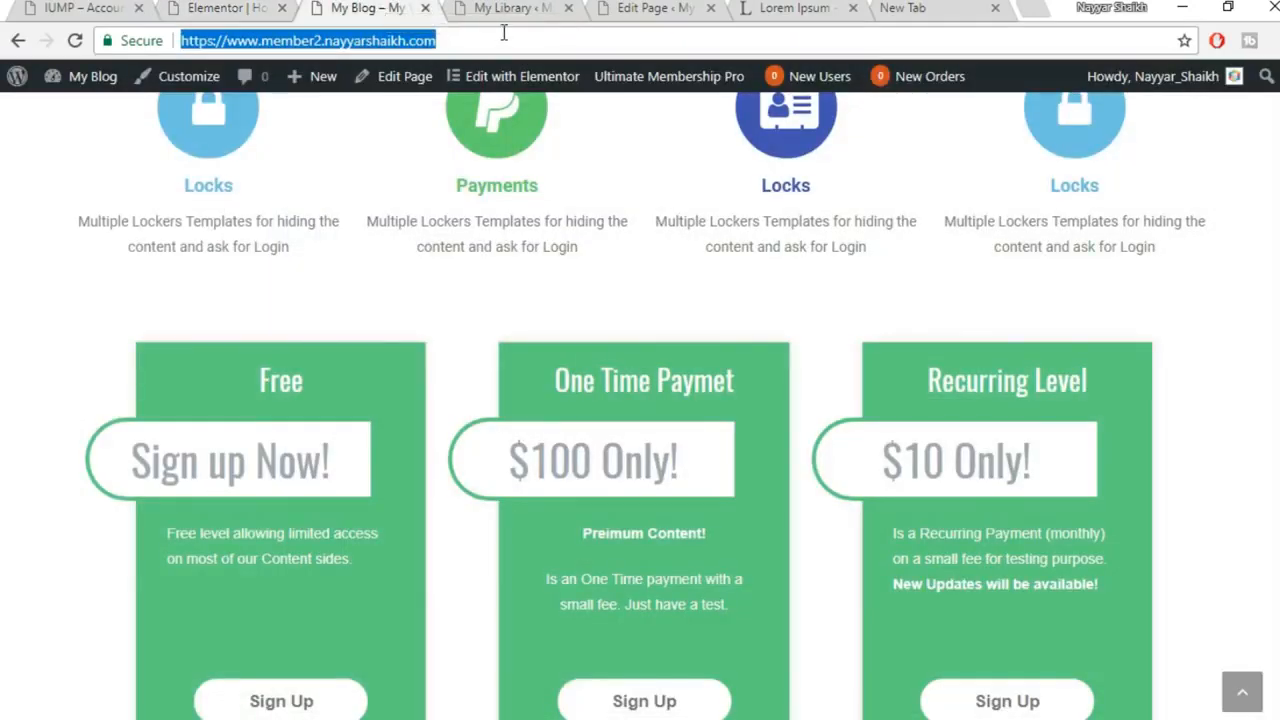
Reload the live My Blog homepage and scroll through Meet our team, What Clients Say and Get in Touch
key(Return)
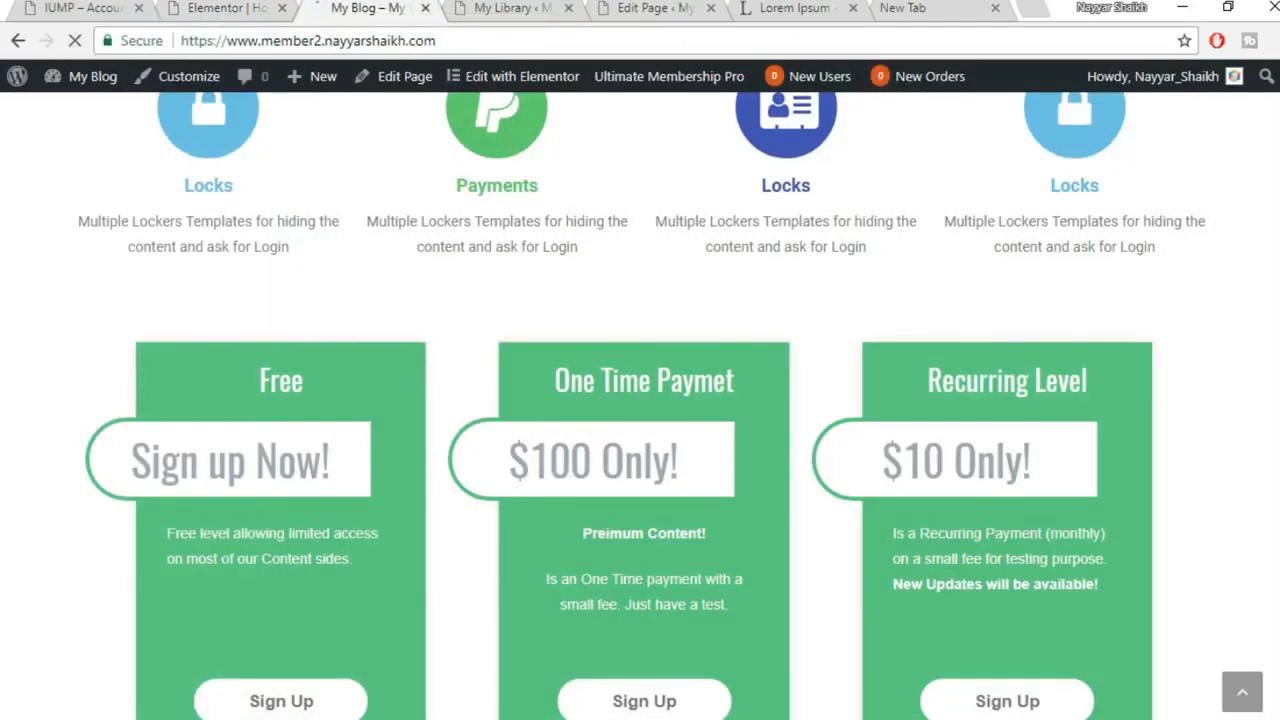
scroll(640, 400, down, 6)
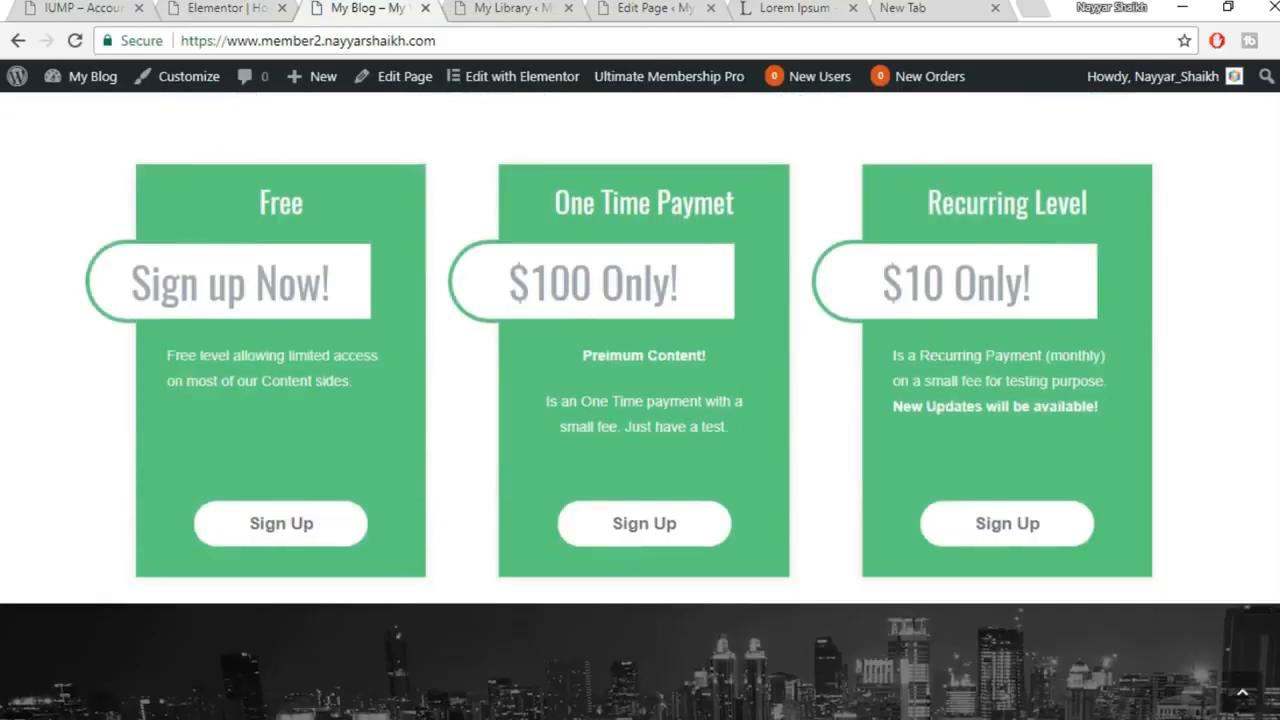
scroll(640, 400, down, 10)
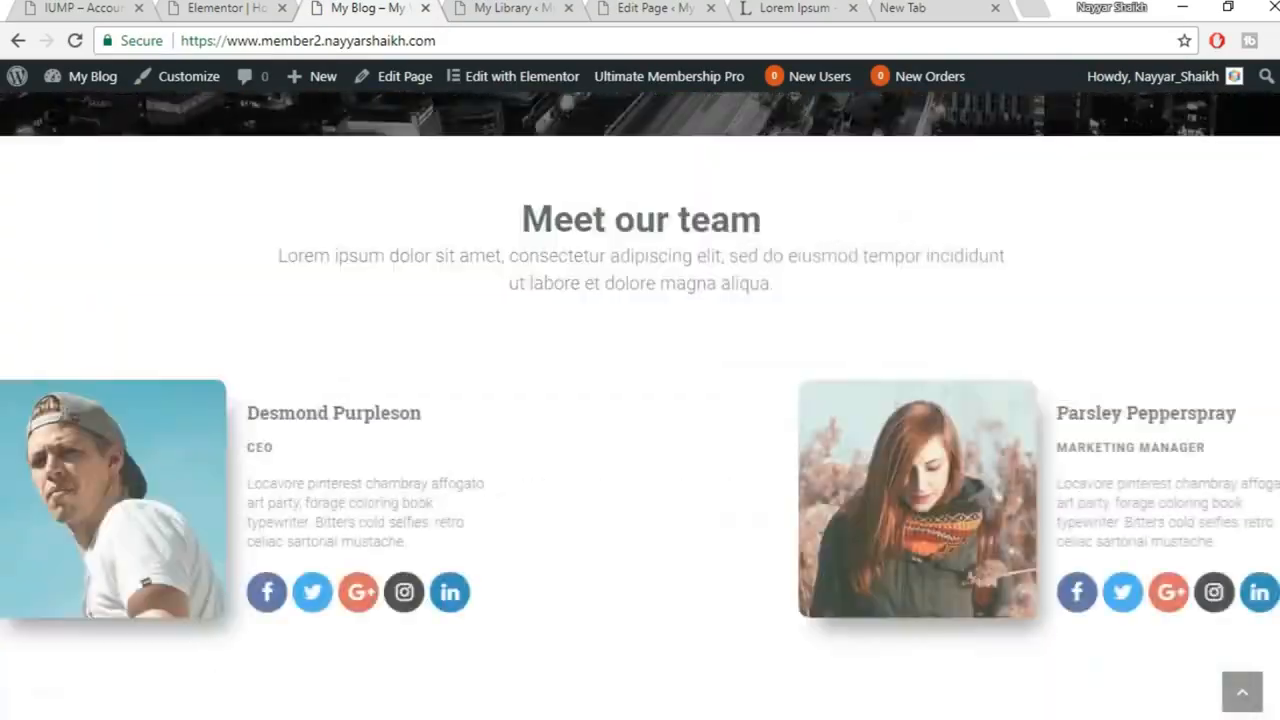
scroll(640, 400, down, 10)
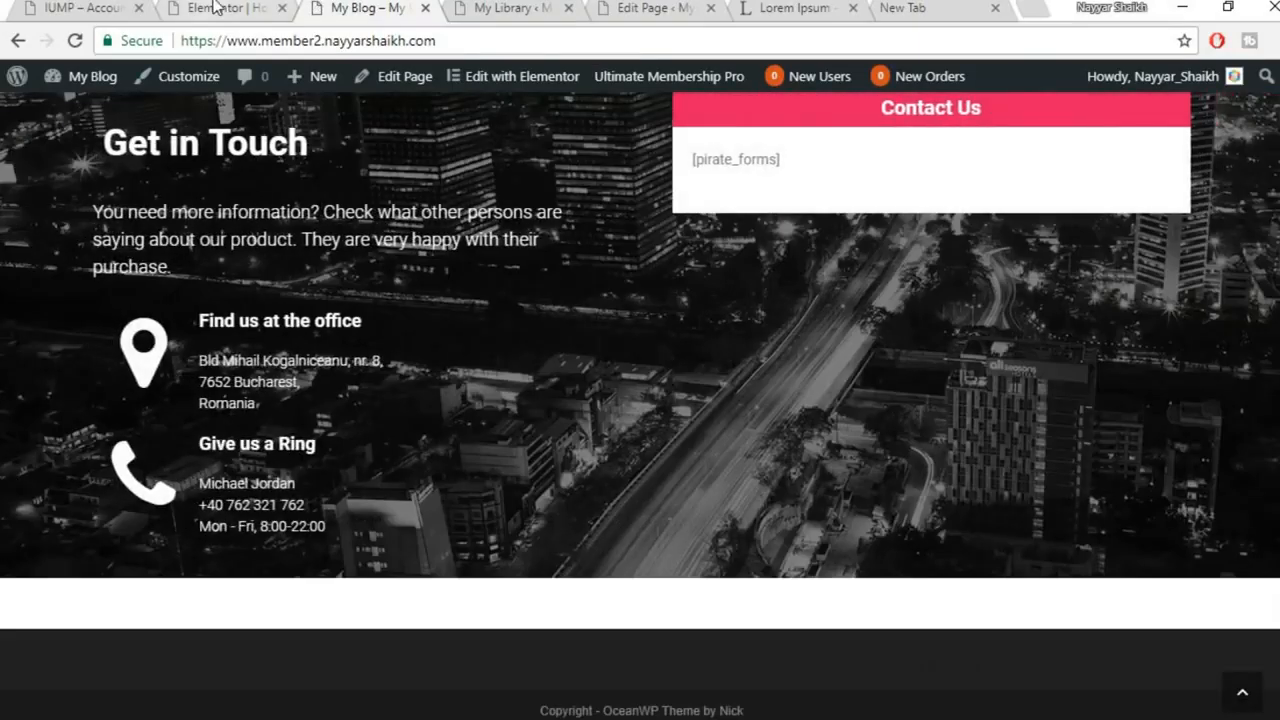
scroll(840, 203, up, 1)
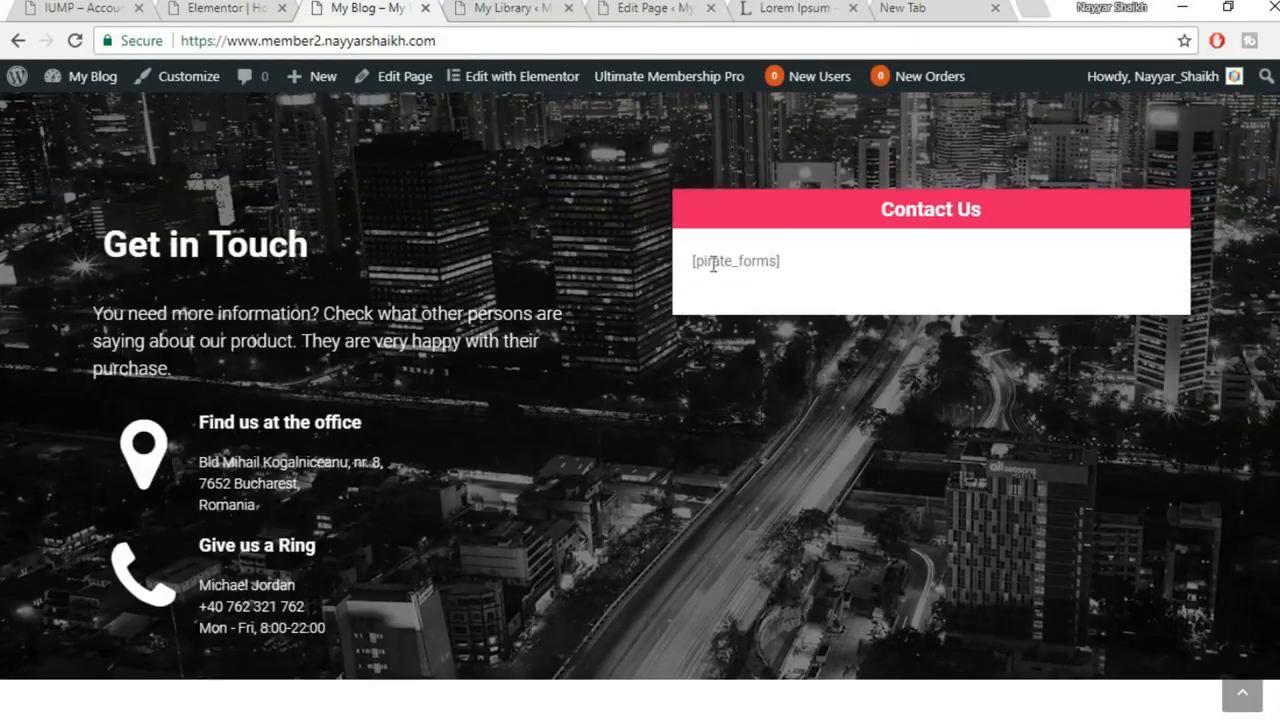
Back in the editor, replace the CEO team card's heading with the new team member's name
click(228, 7)
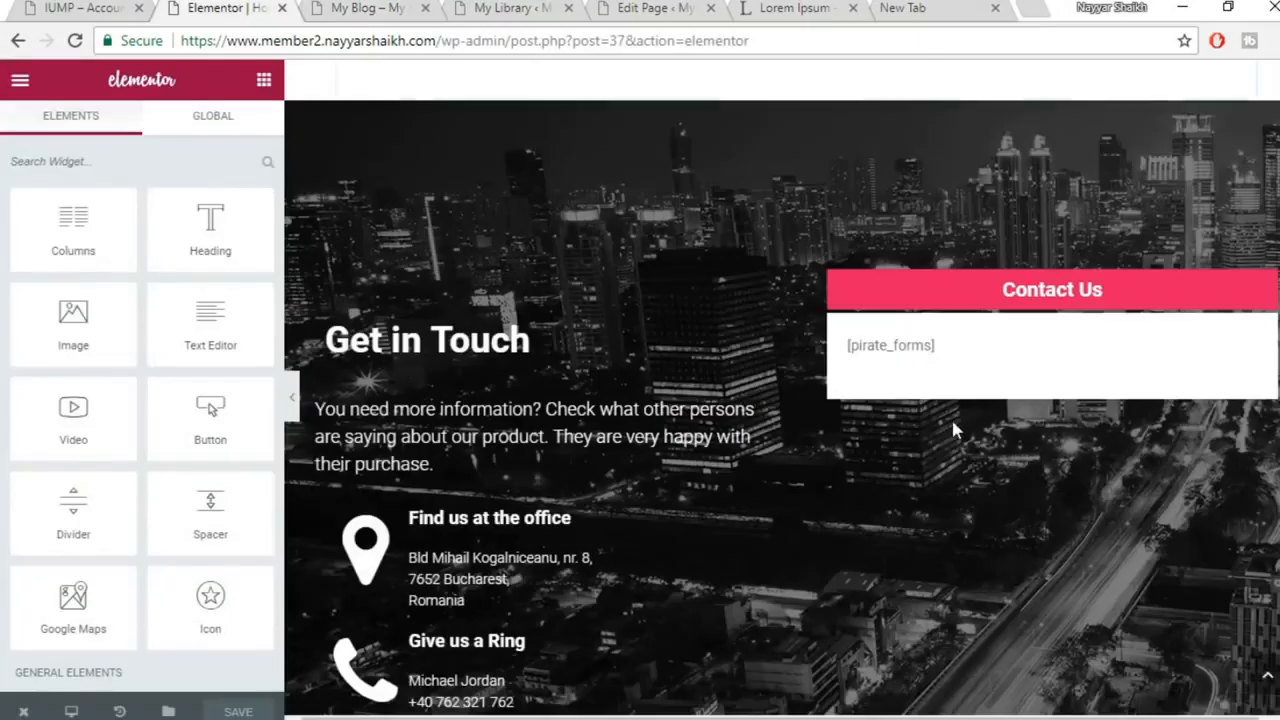
scroll(951, 419, up, 10)
scroll(951, 420, up, 2)
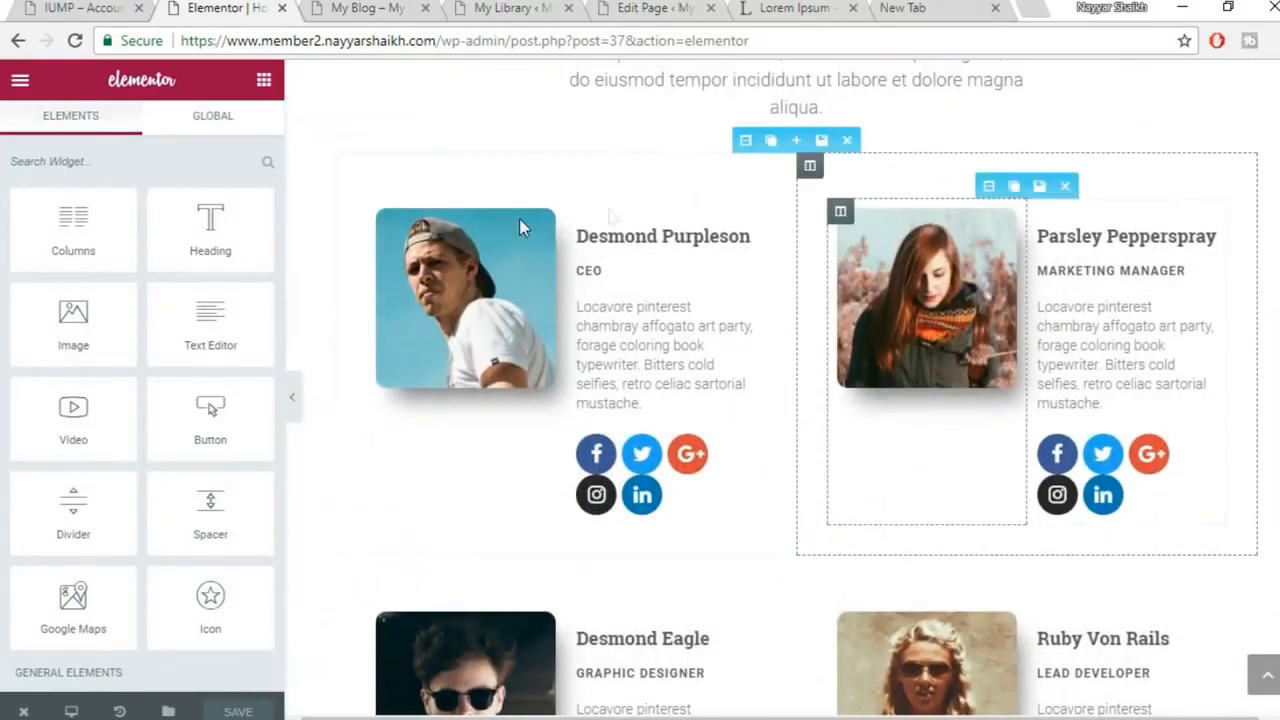
click(631, 244)
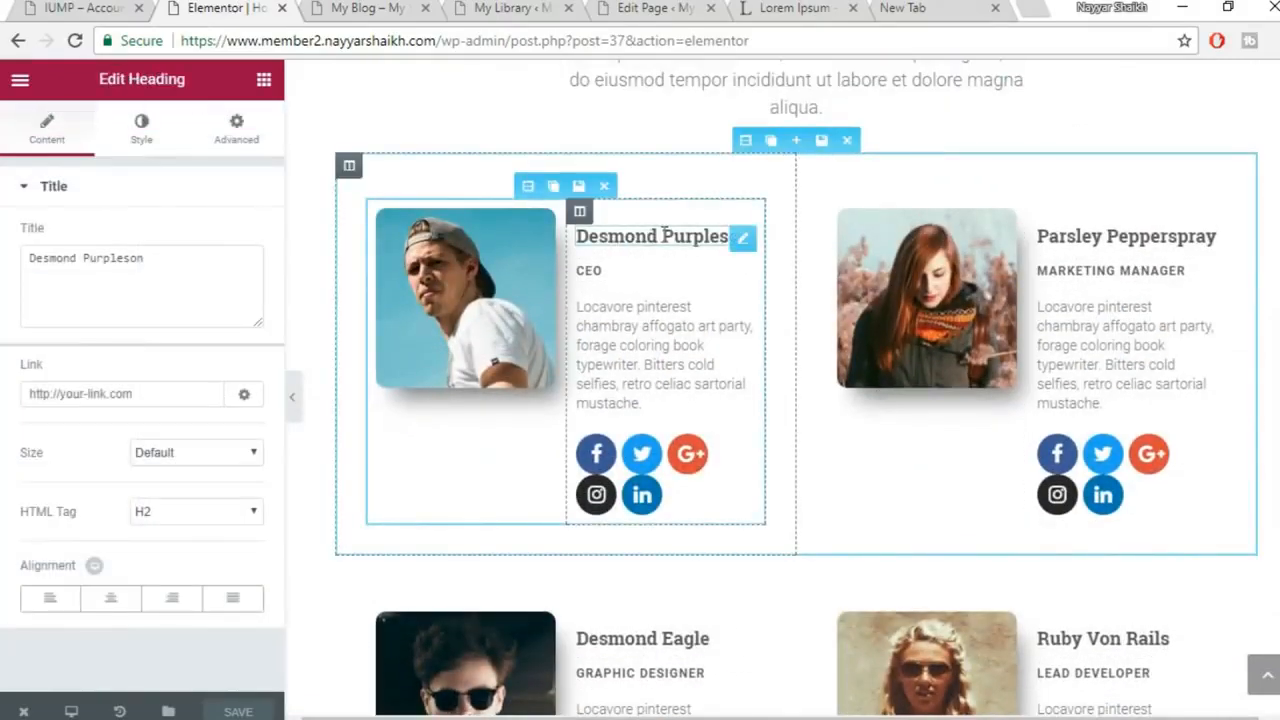
drag(202, 259, 5, 267)
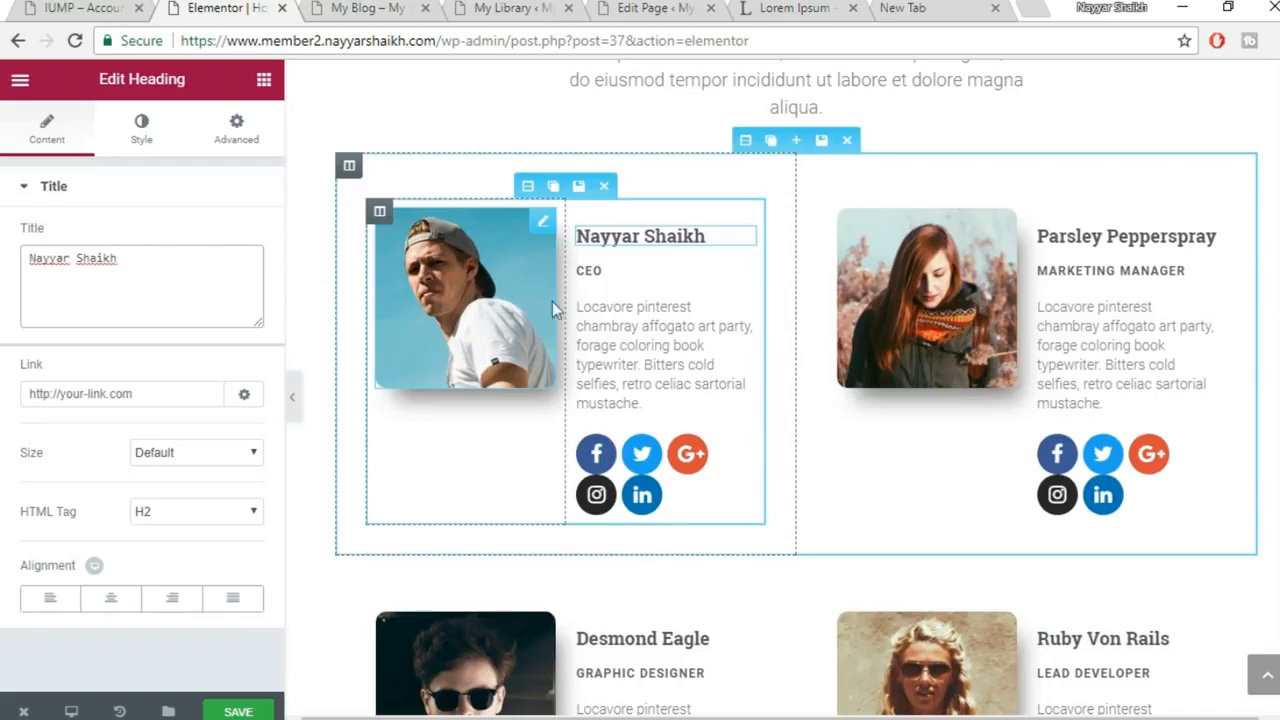
Swap the CEO card's photo for 5.jpg, the older man in glasses, from the Media Library
click(462, 313)
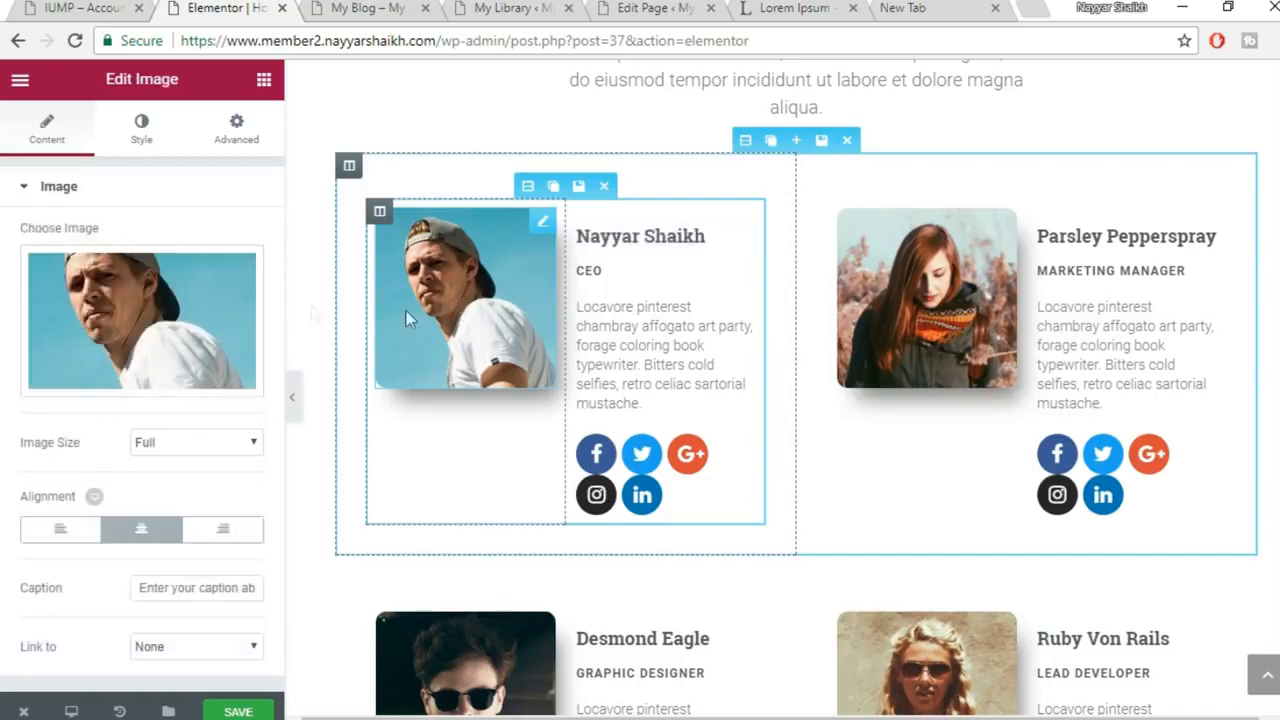
click(152, 316)
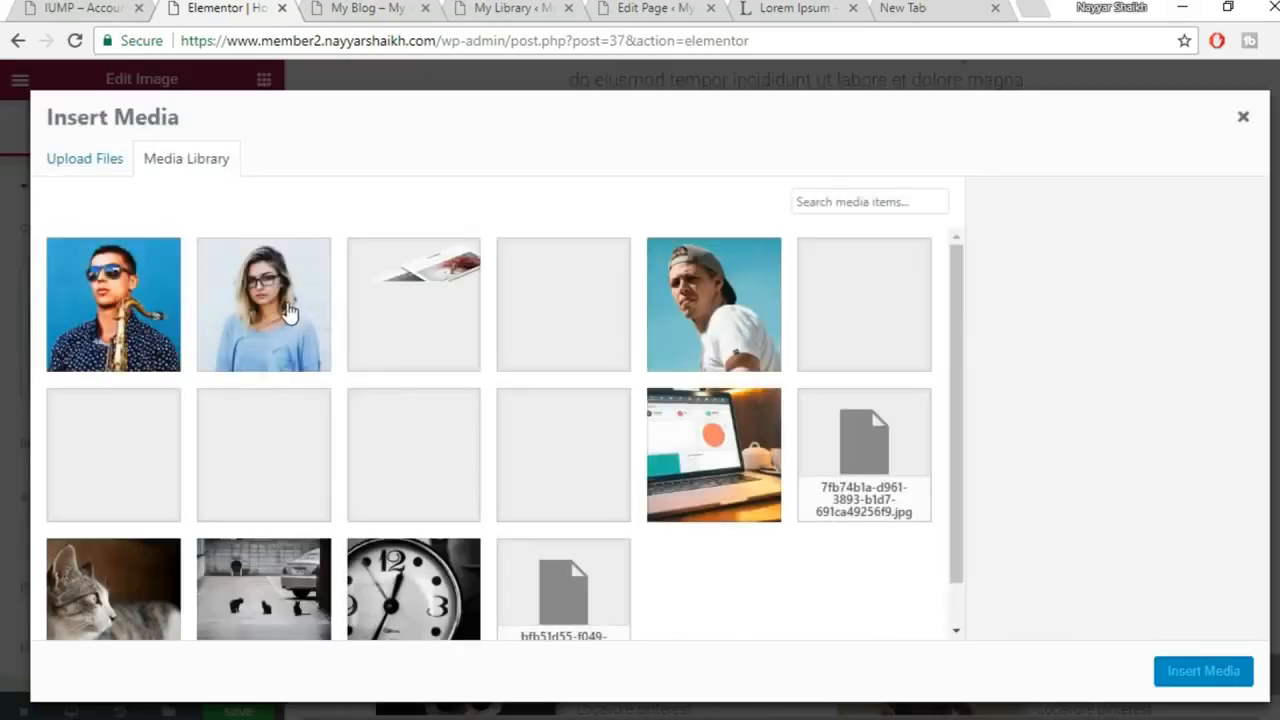
click(441, 476)
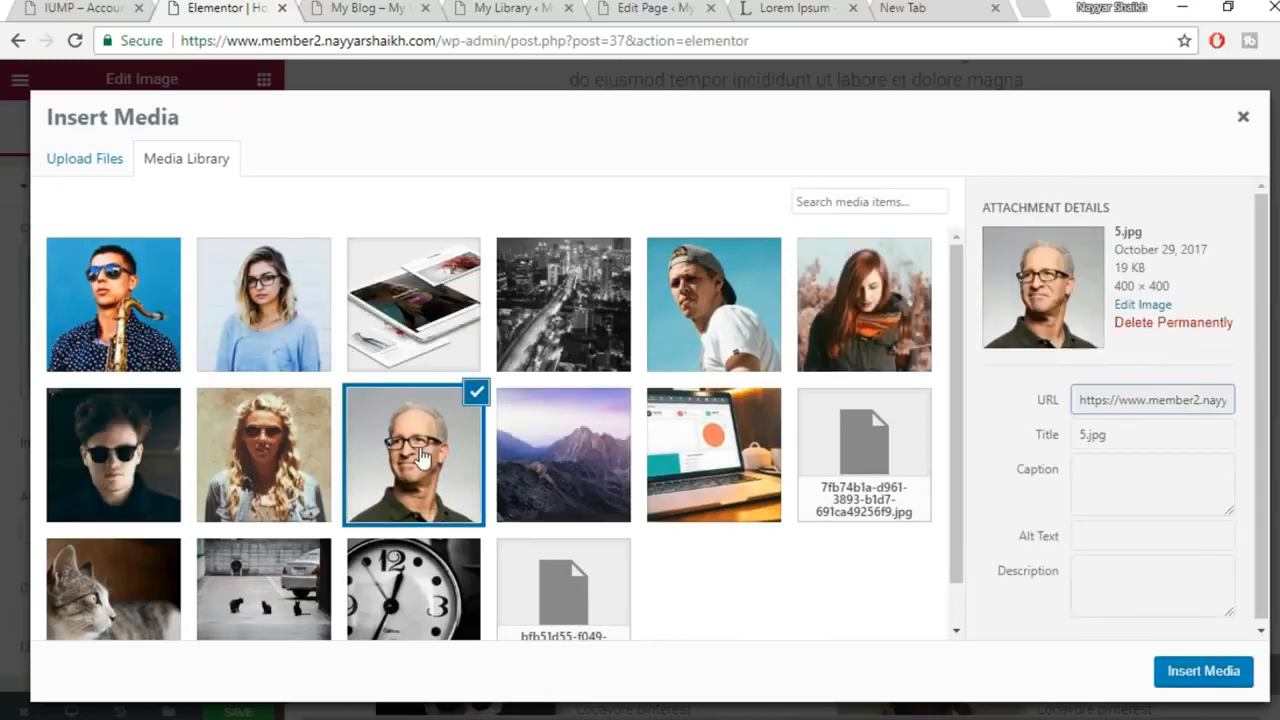
click(1181, 689)
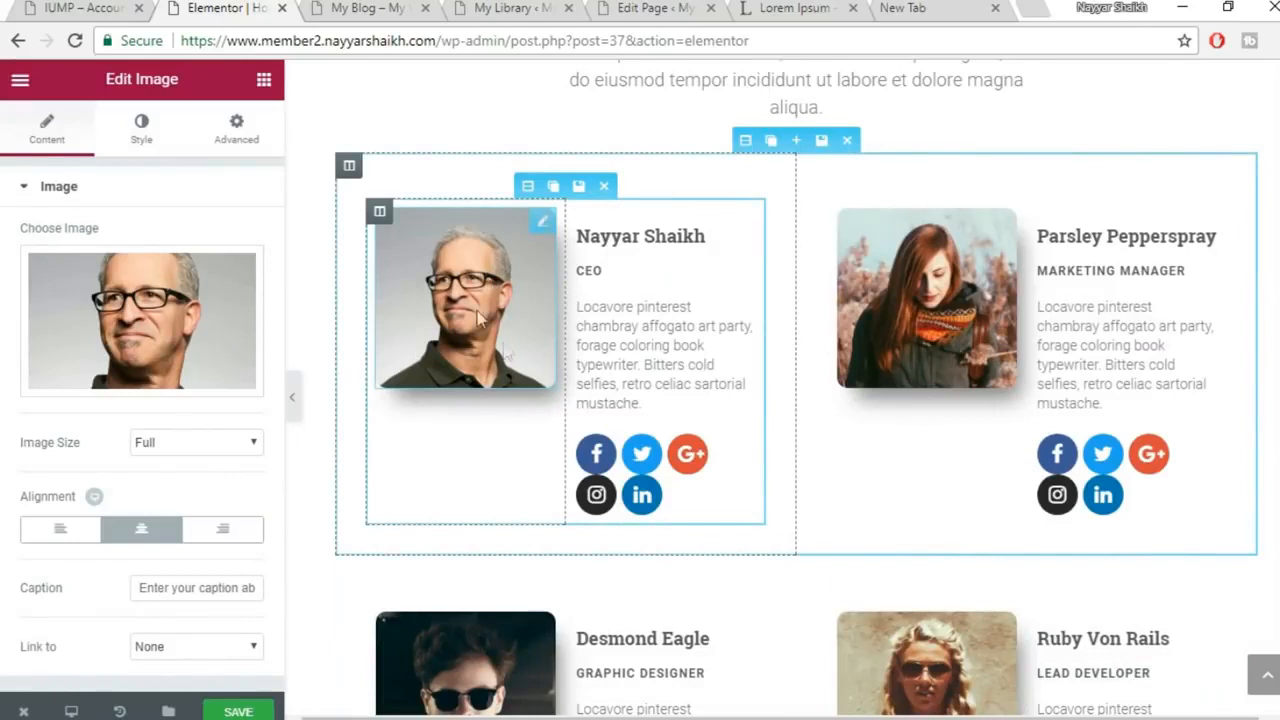
click(625, 465)
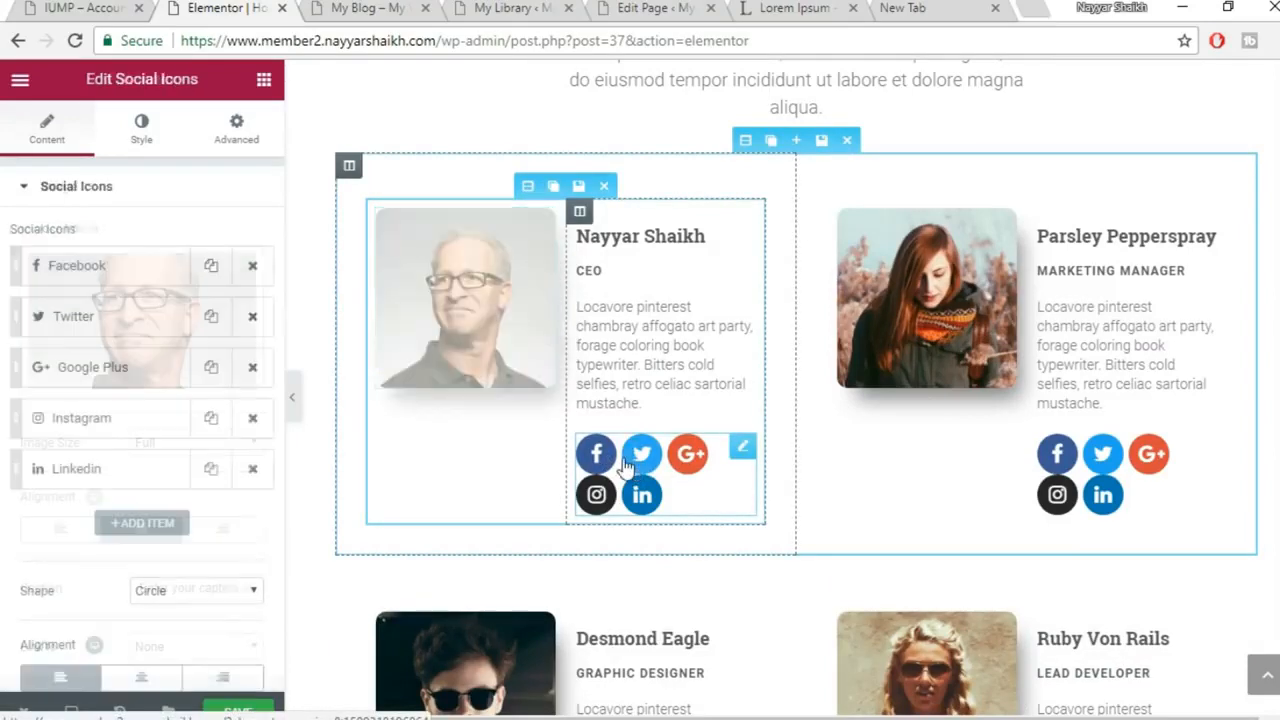
Check the Facebook social icon settings, save the homepage, and view the live Contact Us box
click(125, 268)
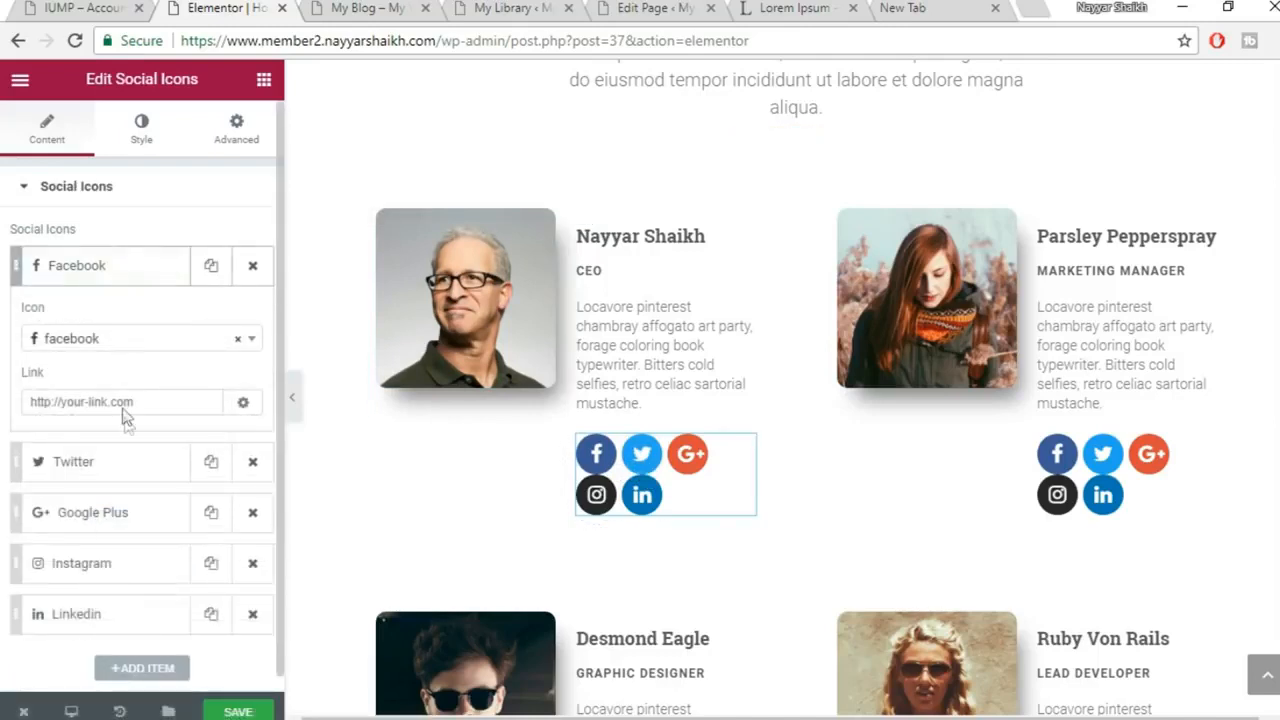
click(110, 267)
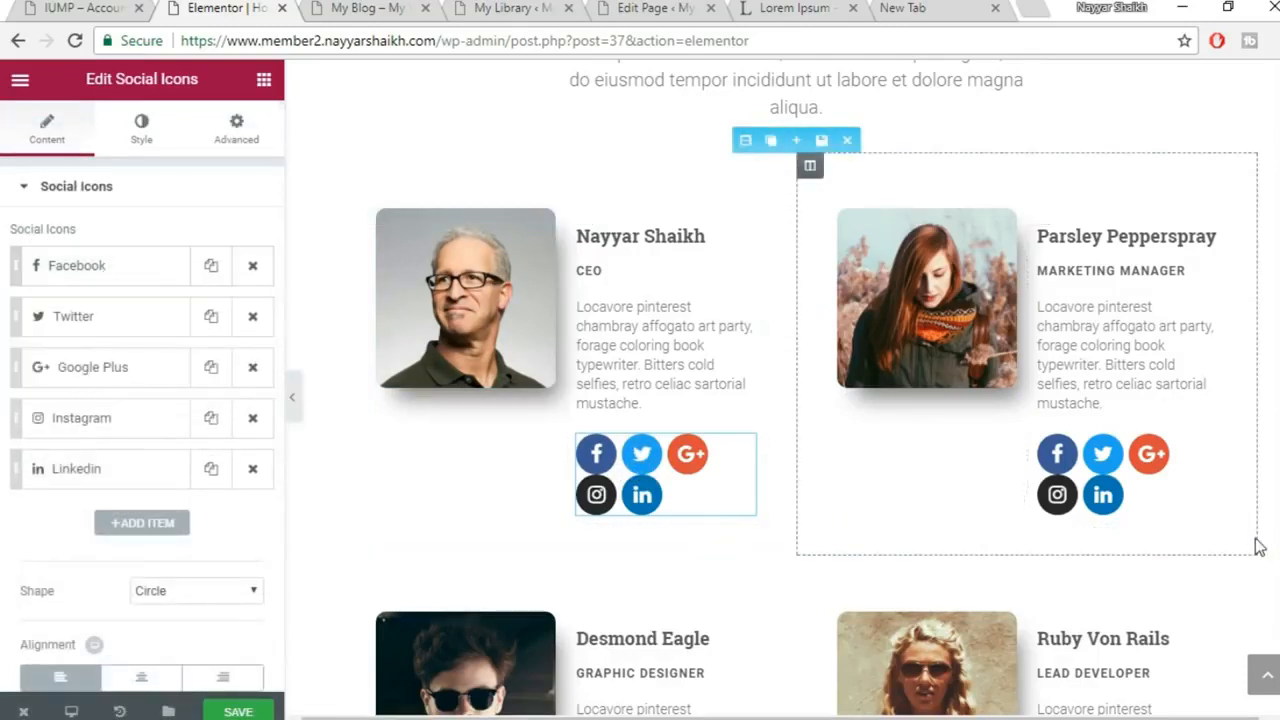
scroll(1258, 547, down, 15)
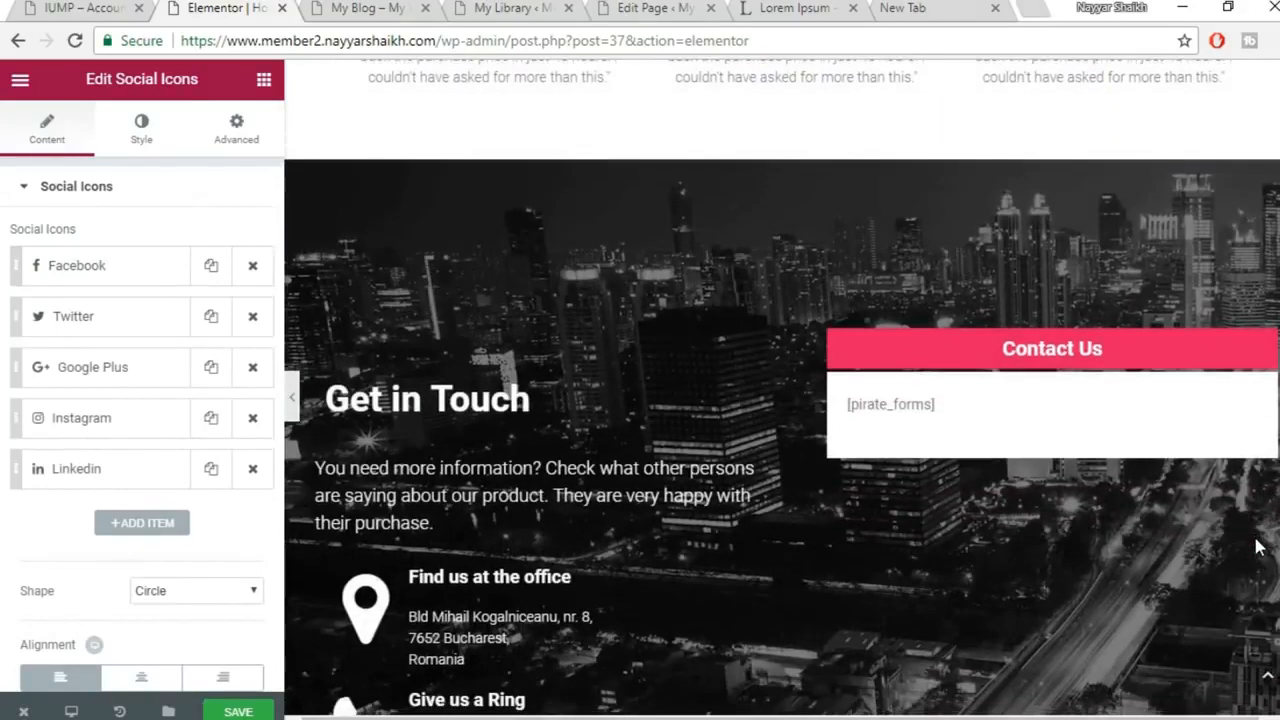
scroll(1258, 547, down, 1)
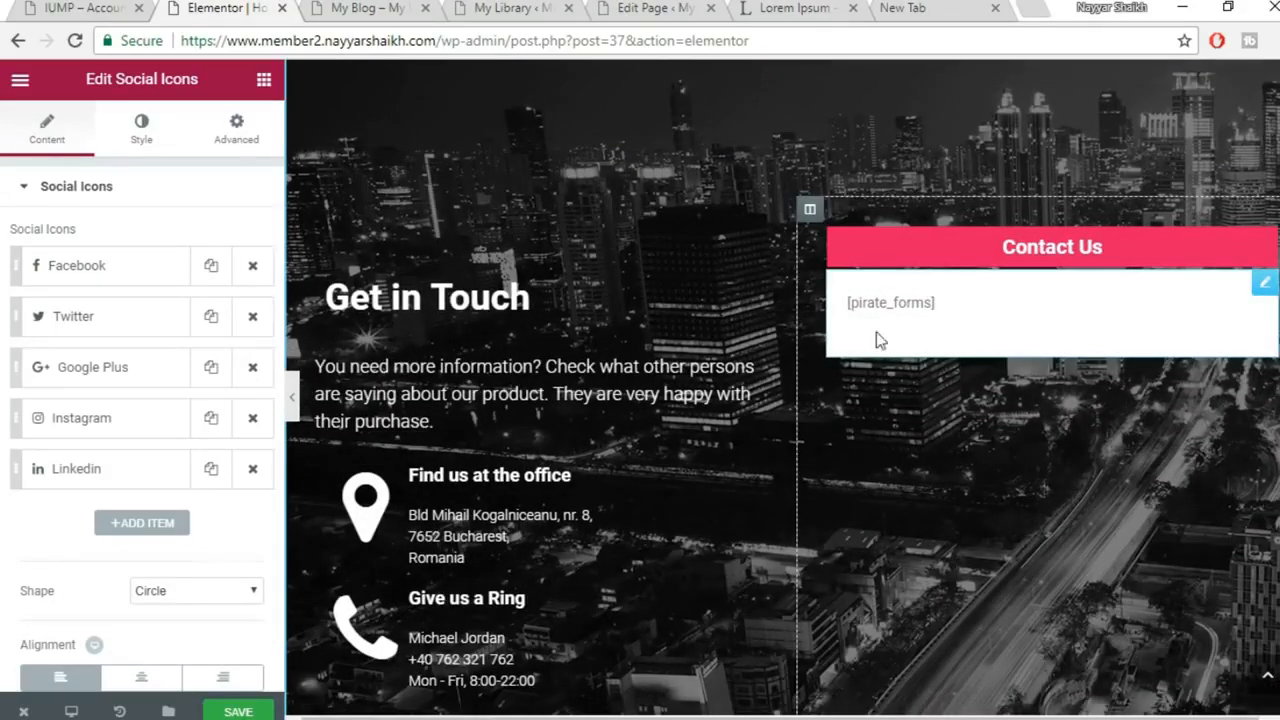
click(240, 711)
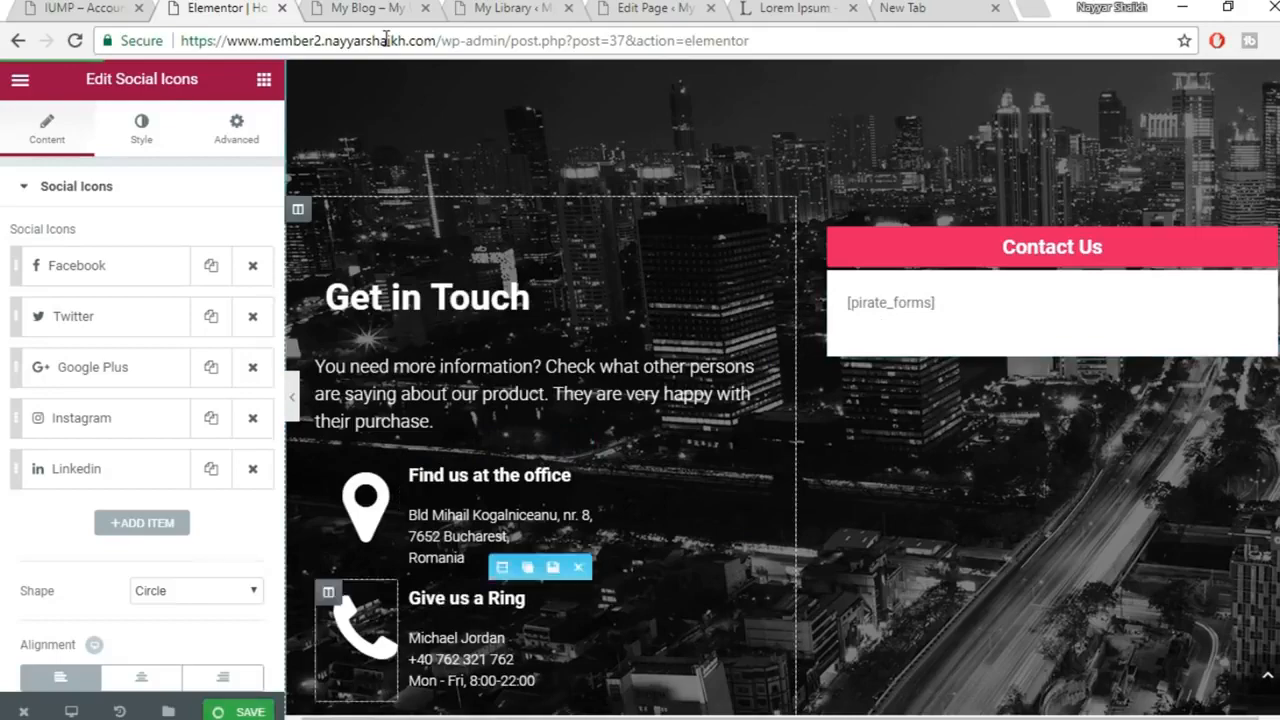
click(368, 8)
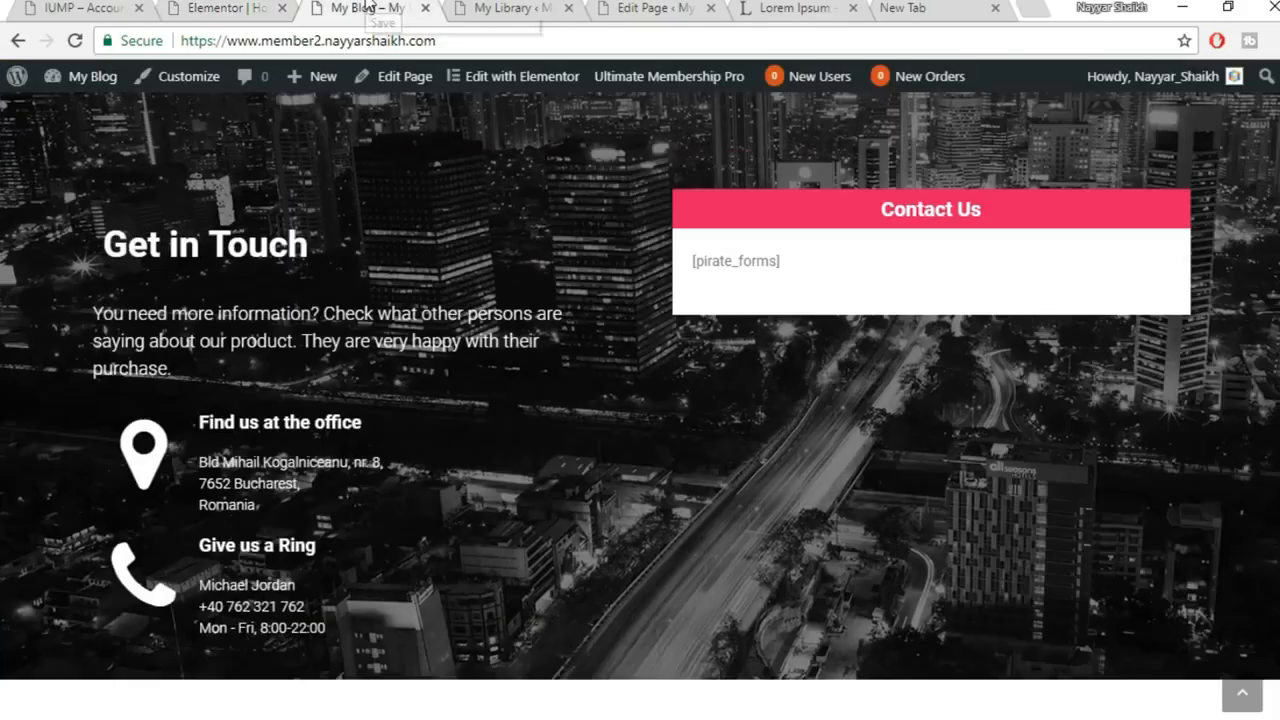
click(478, 8)
Search the plugin directory for 'pirate', then install and activate PirateForms
scroll(100, 491, down, 3)
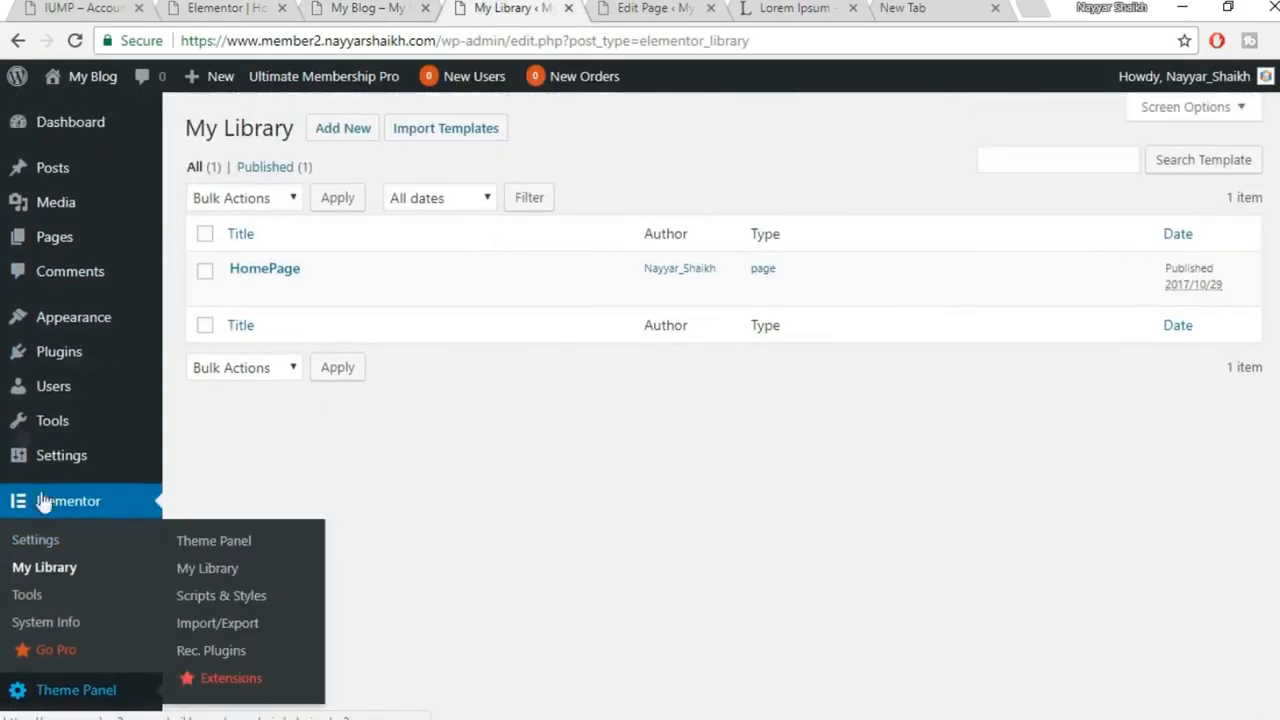
mouse_move(57, 349)
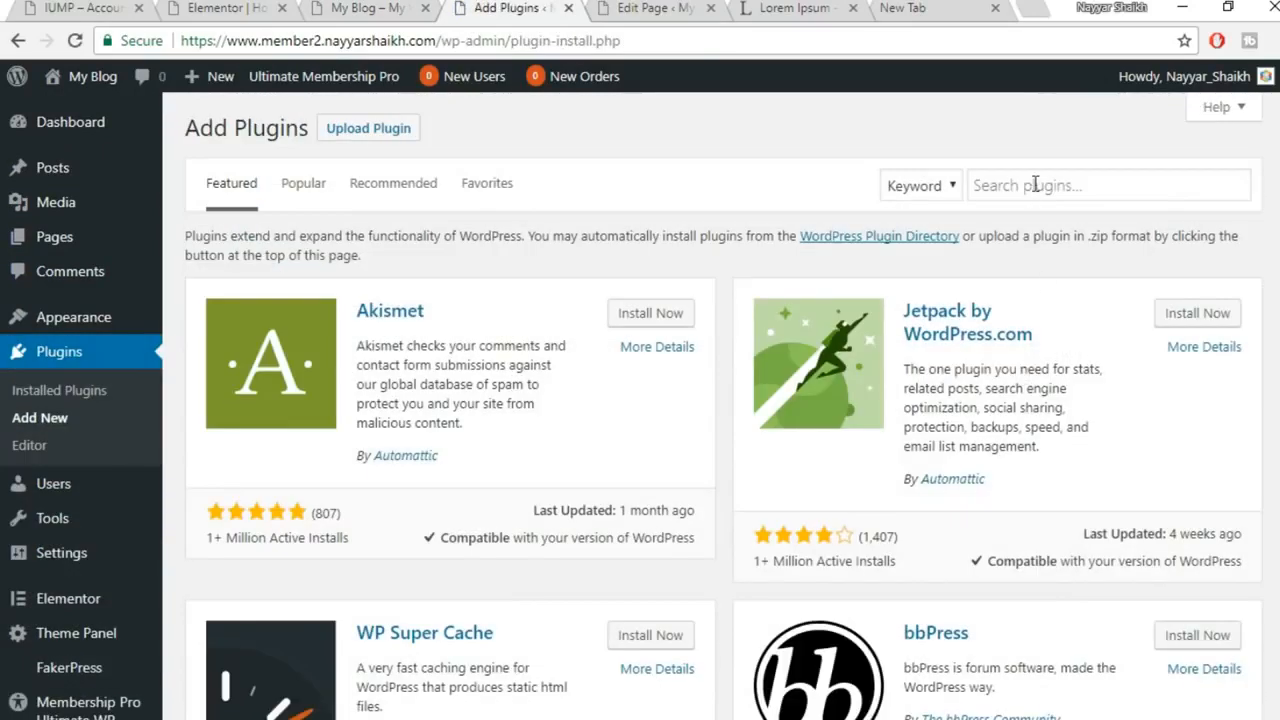
click(1035, 184)
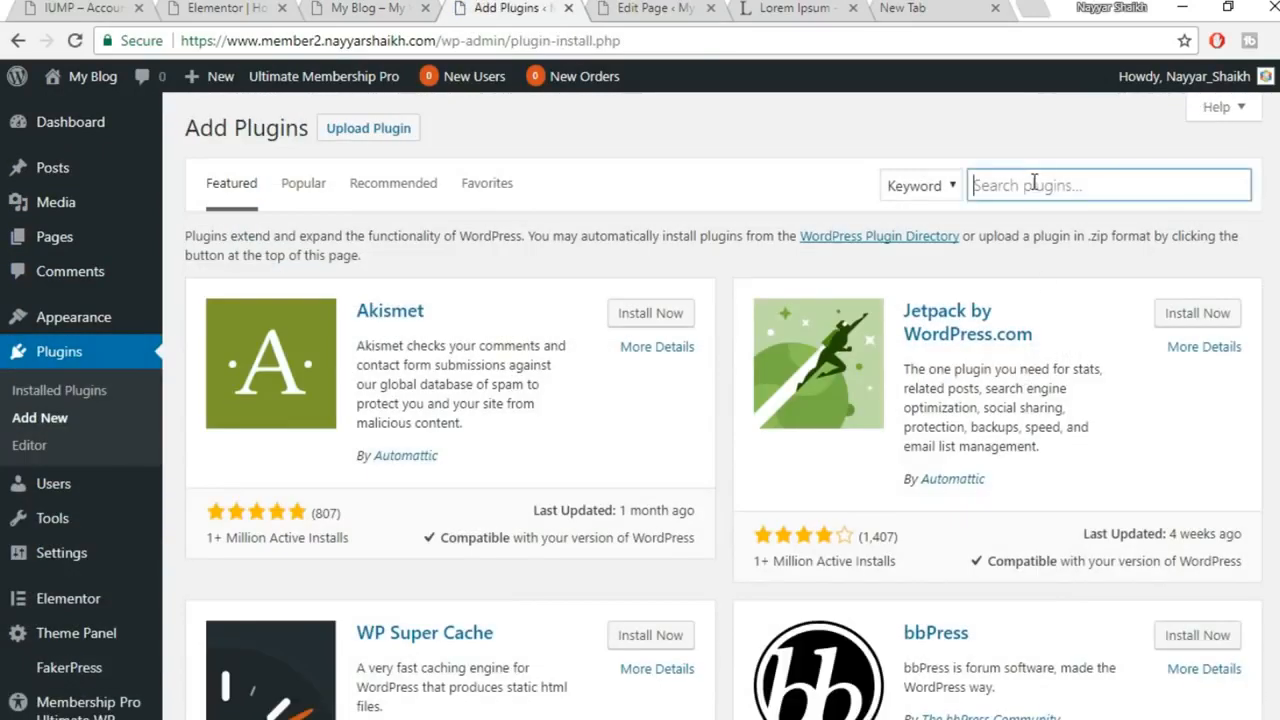
text(pirate forms)
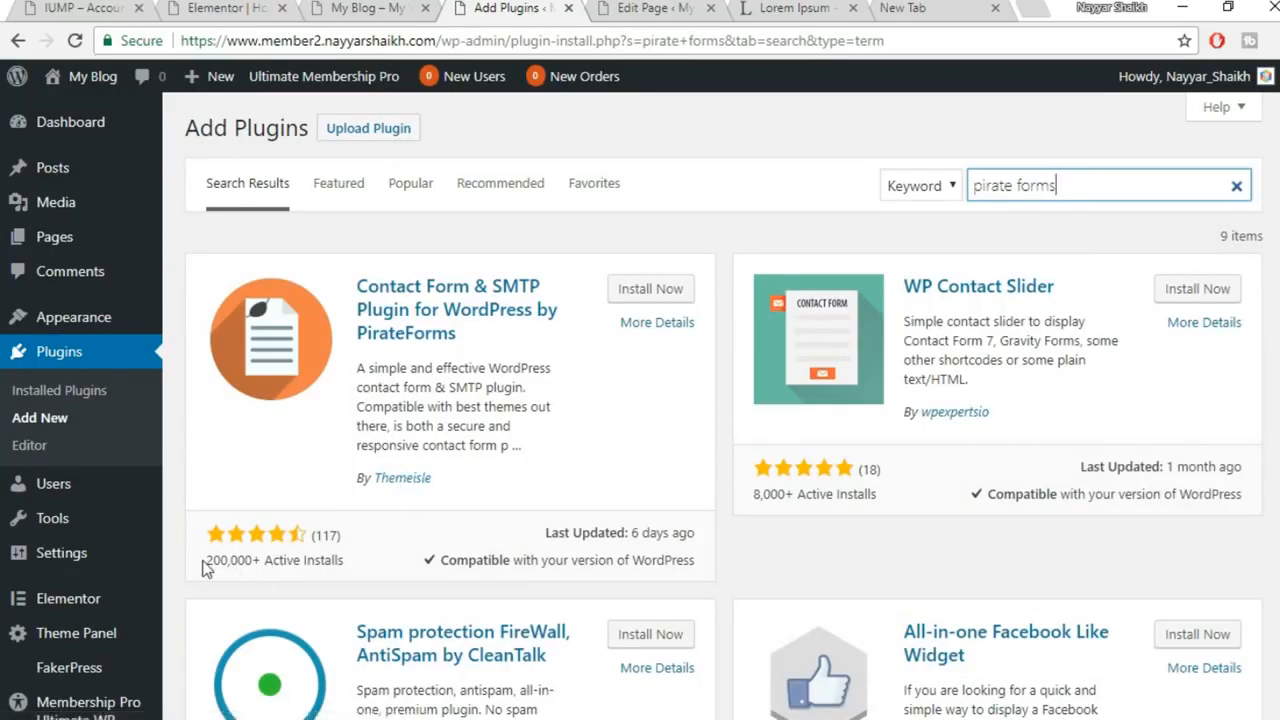
drag(203, 568, 267, 565)
click(280, 568)
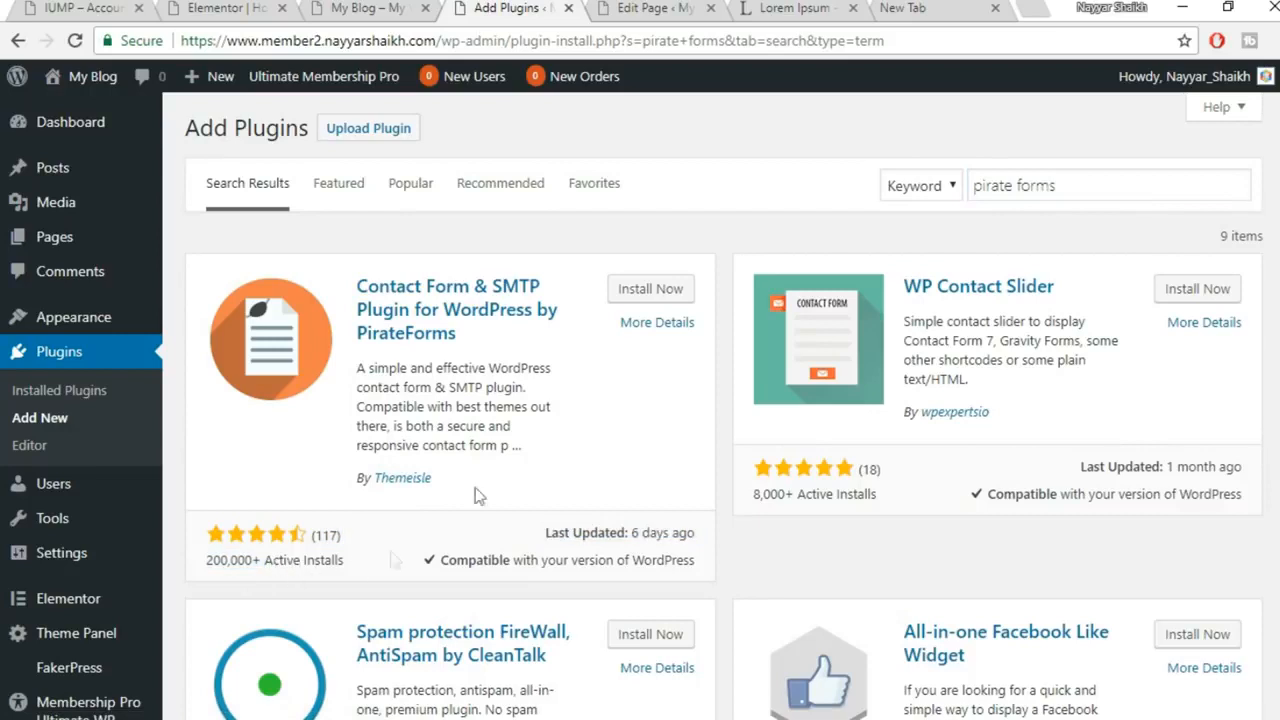
click(680, 290)
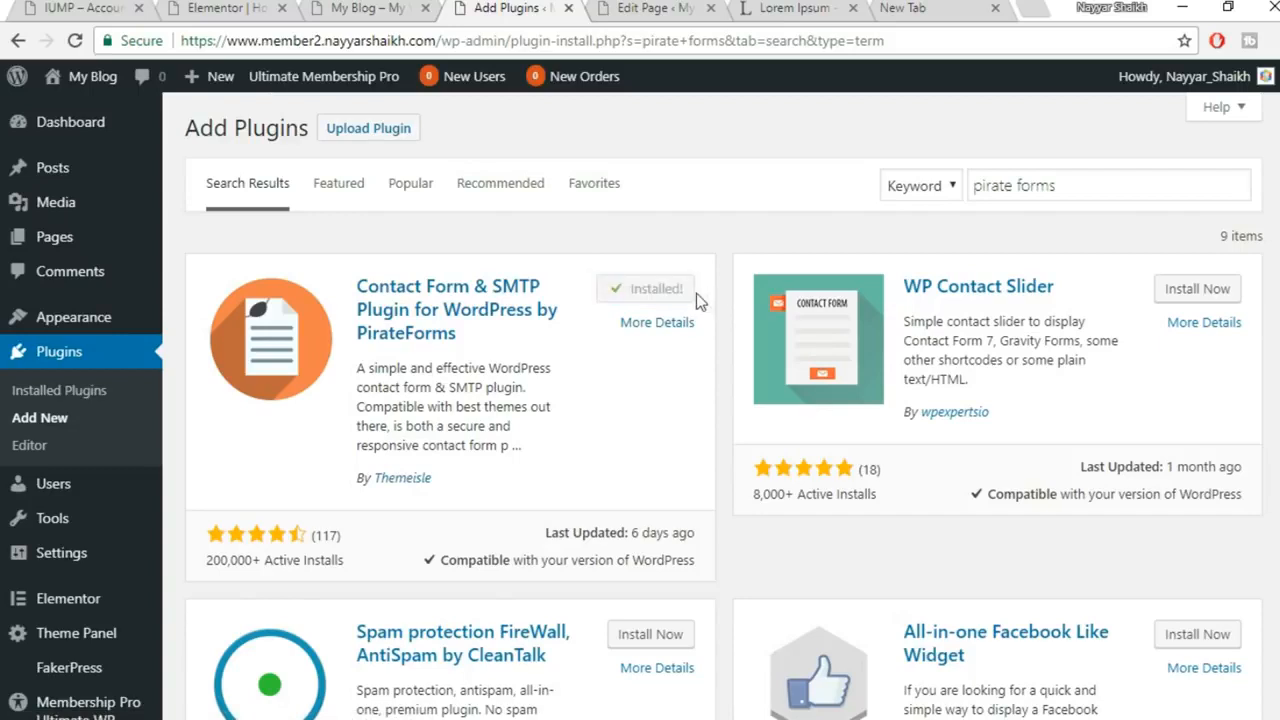
click(664, 297)
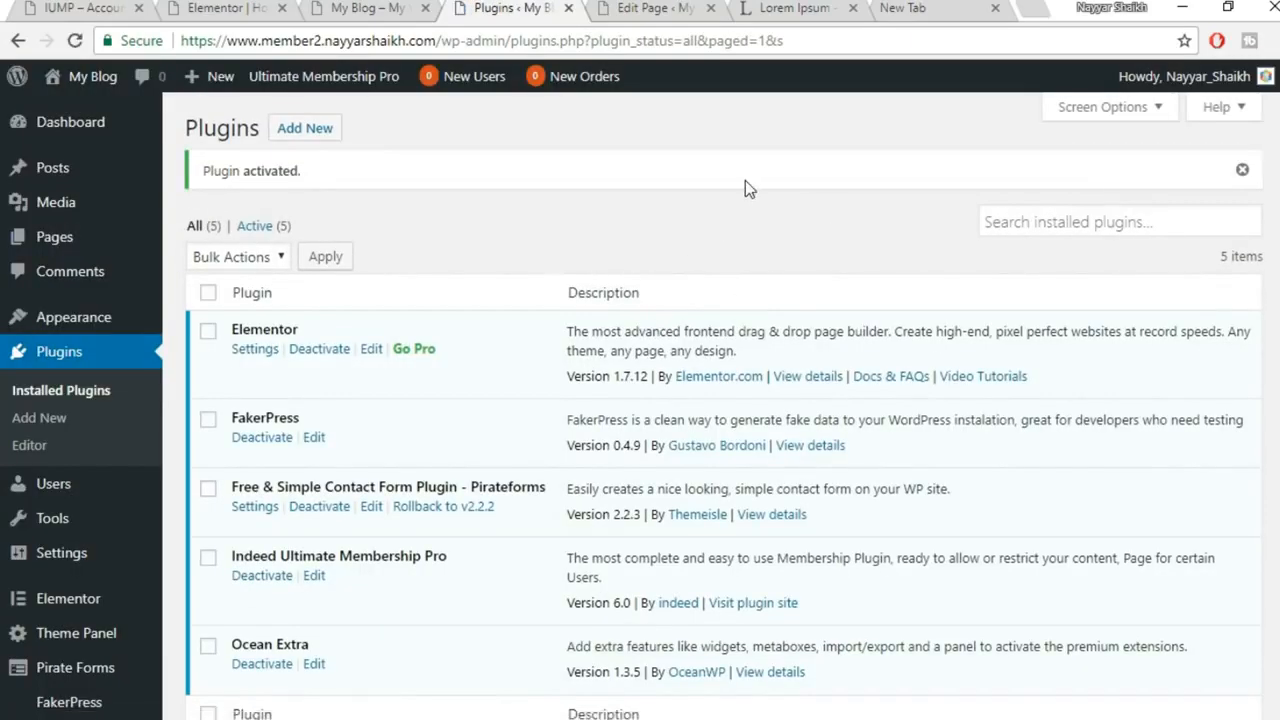
Reload the live homepage to confirm the Contact Us form fields, then scroll back to the top
click(380, 7)
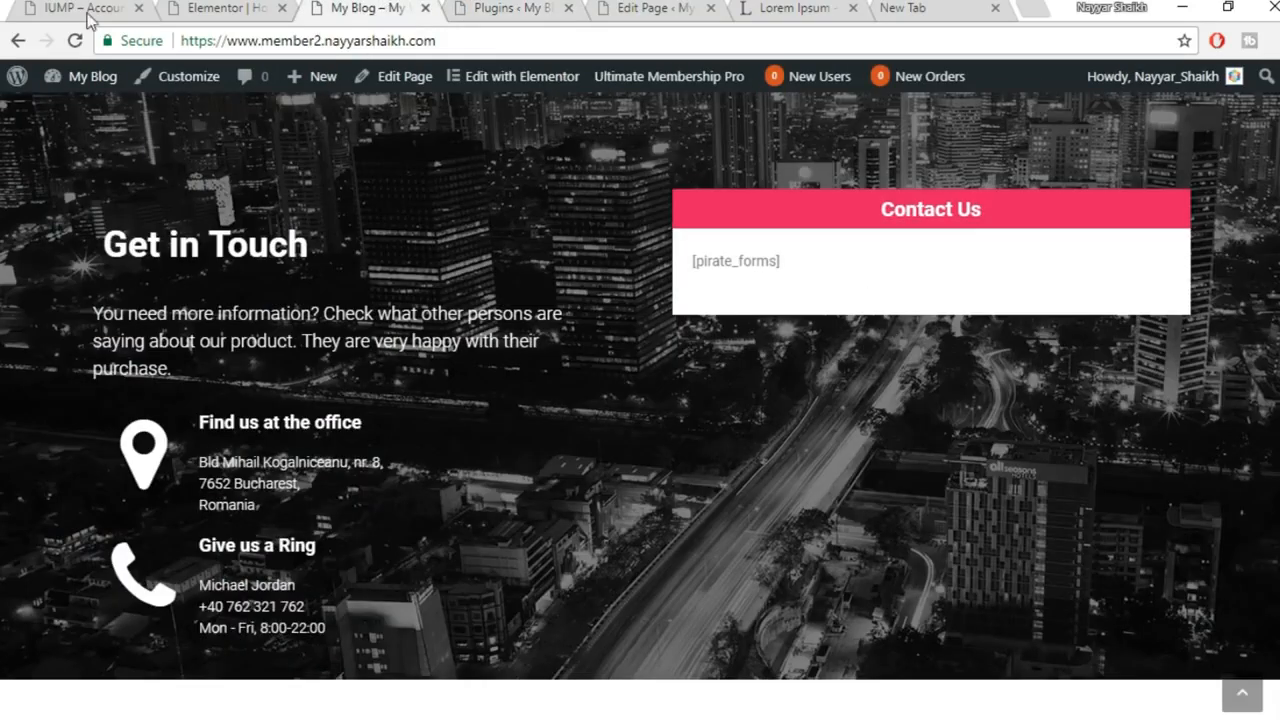
click(75, 42)
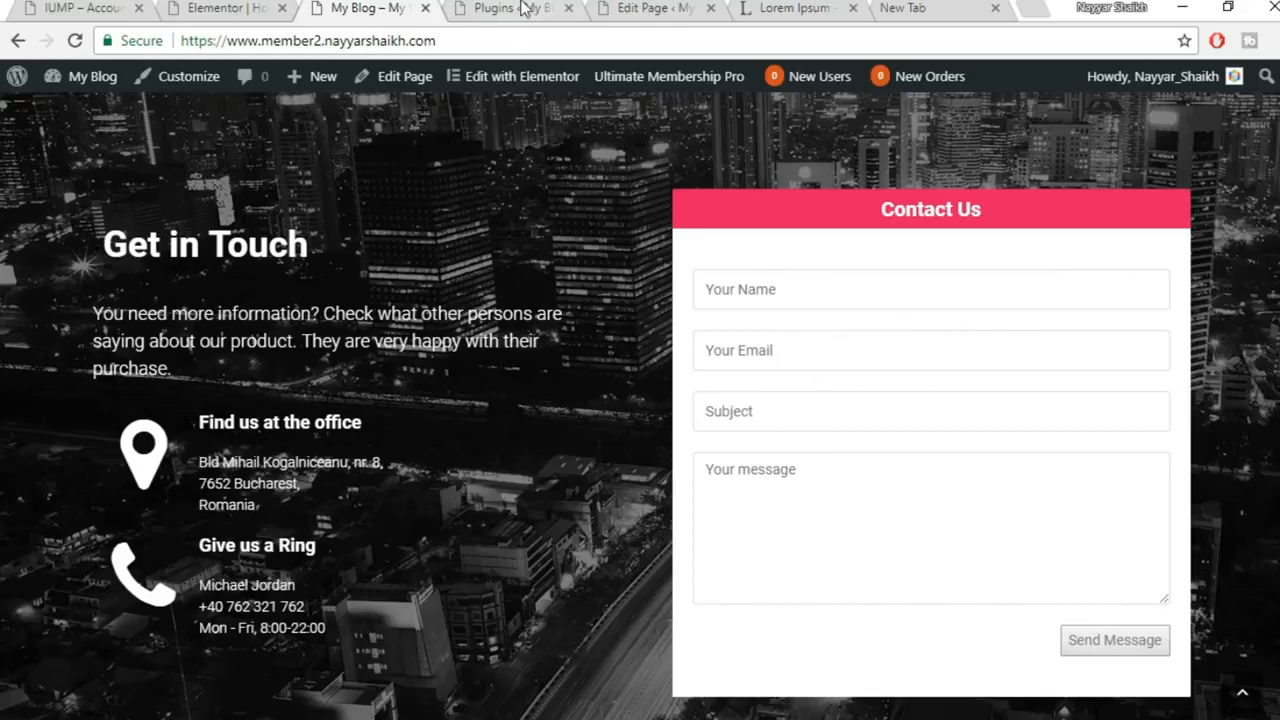
click(525, 10)
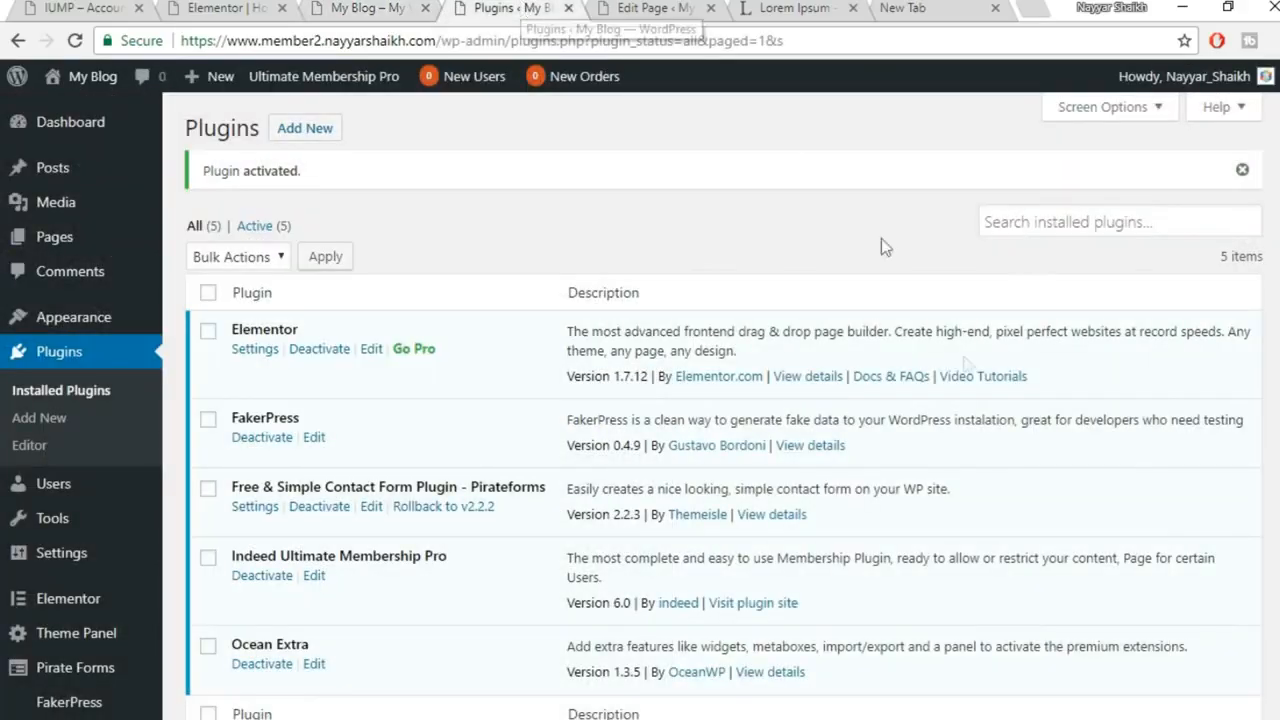
click(340, 8)
scroll(885, 470, up, 10)
scroll(891, 487, up, 15)
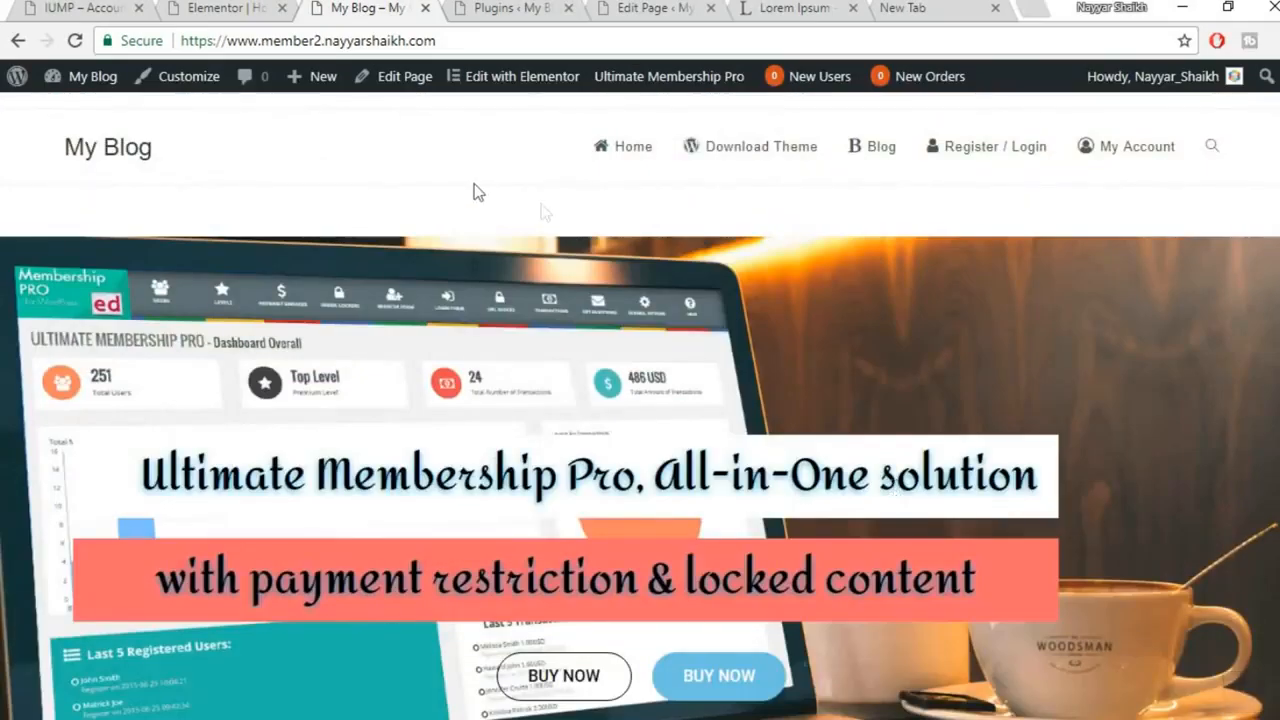
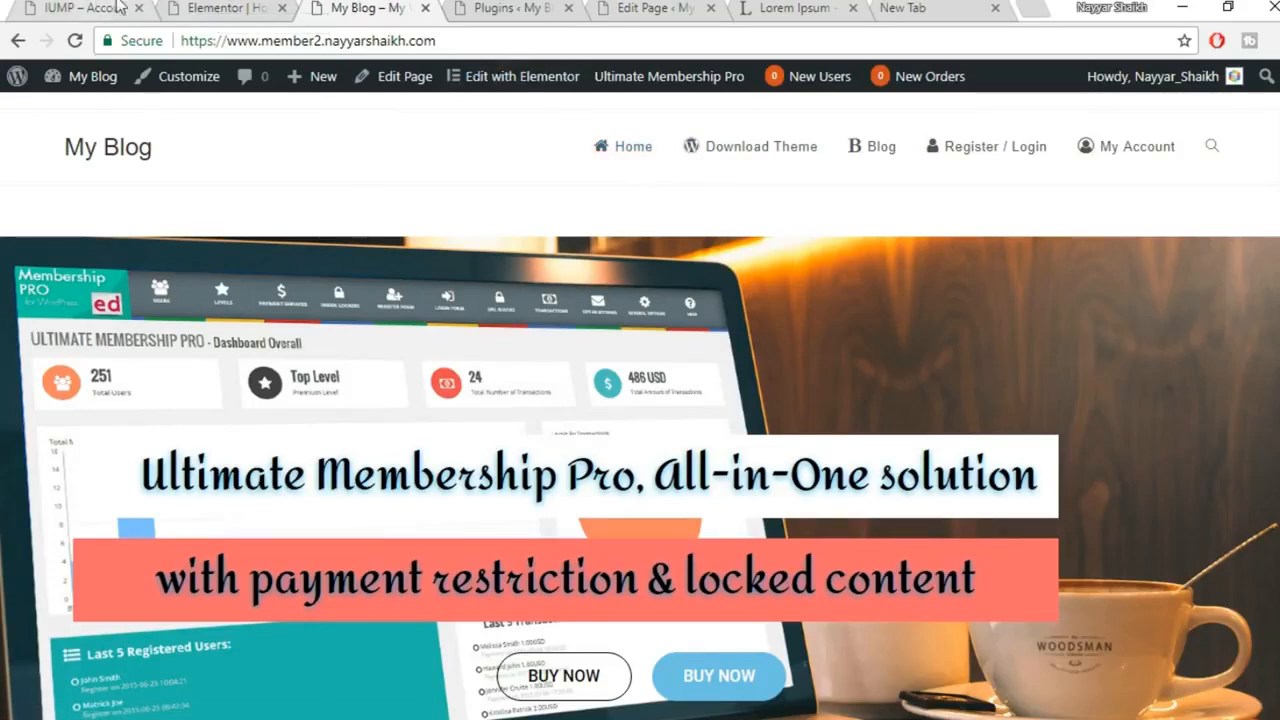
Close the Elementor editor tab and open the admin Dashboard (3 posts, 13 pages) in a new tab
click(240, 15)
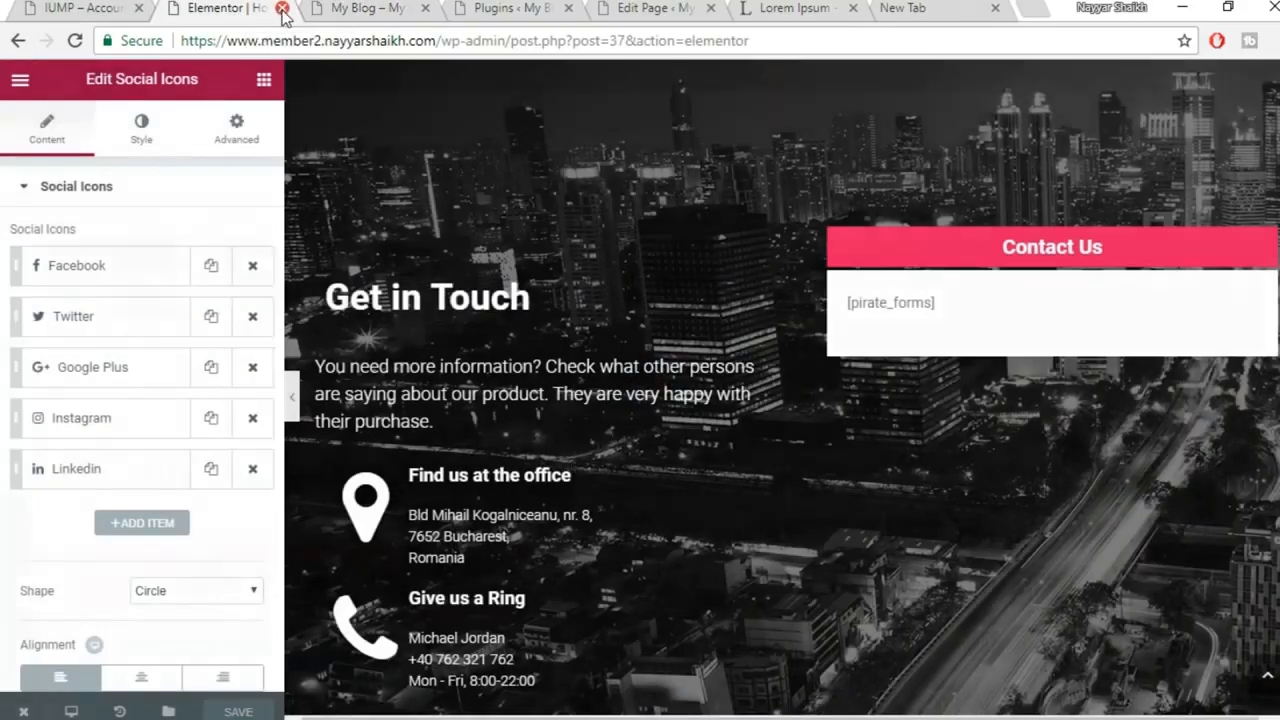
click(282, 9)
mouse_move(75, 80)
right_click(108, 124)
click(150, 128)
click(397, 10)
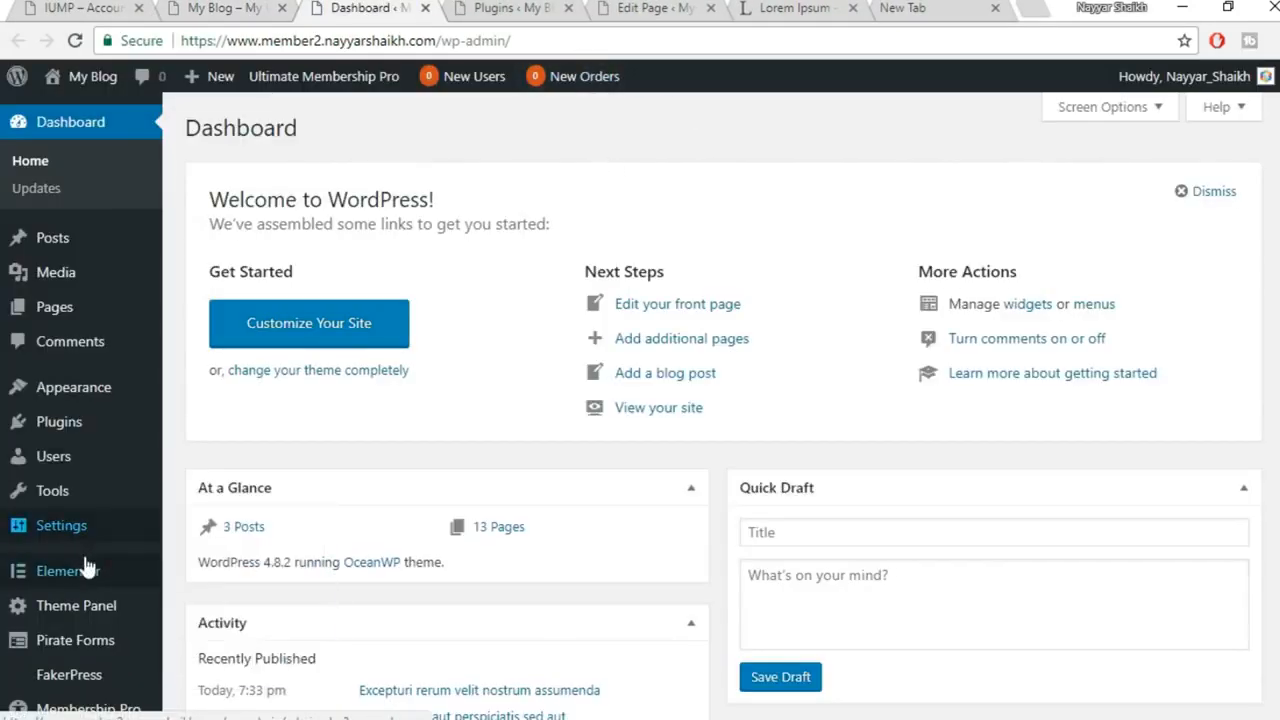
scroll(30, 566, down, 2)
mouse_move(65, 522)
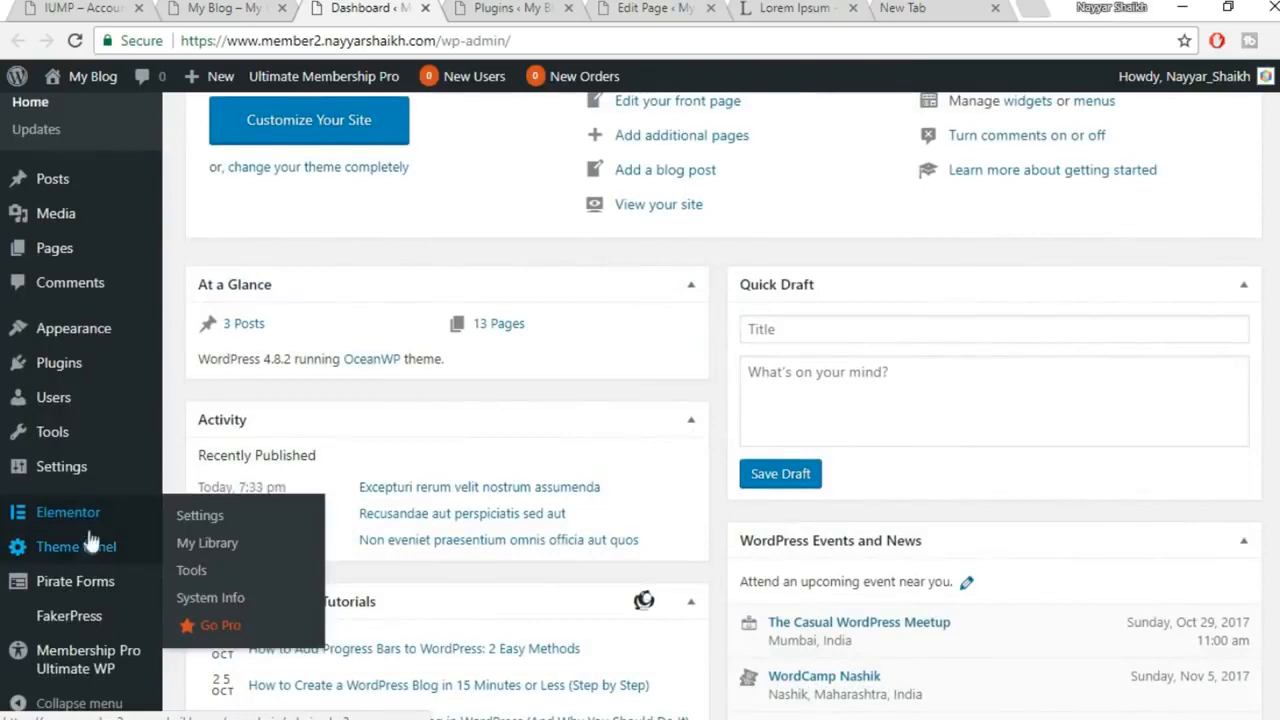
In Elementor My Library, import the Services template file elementor-476-2017-10-02.json
click(214, 539)
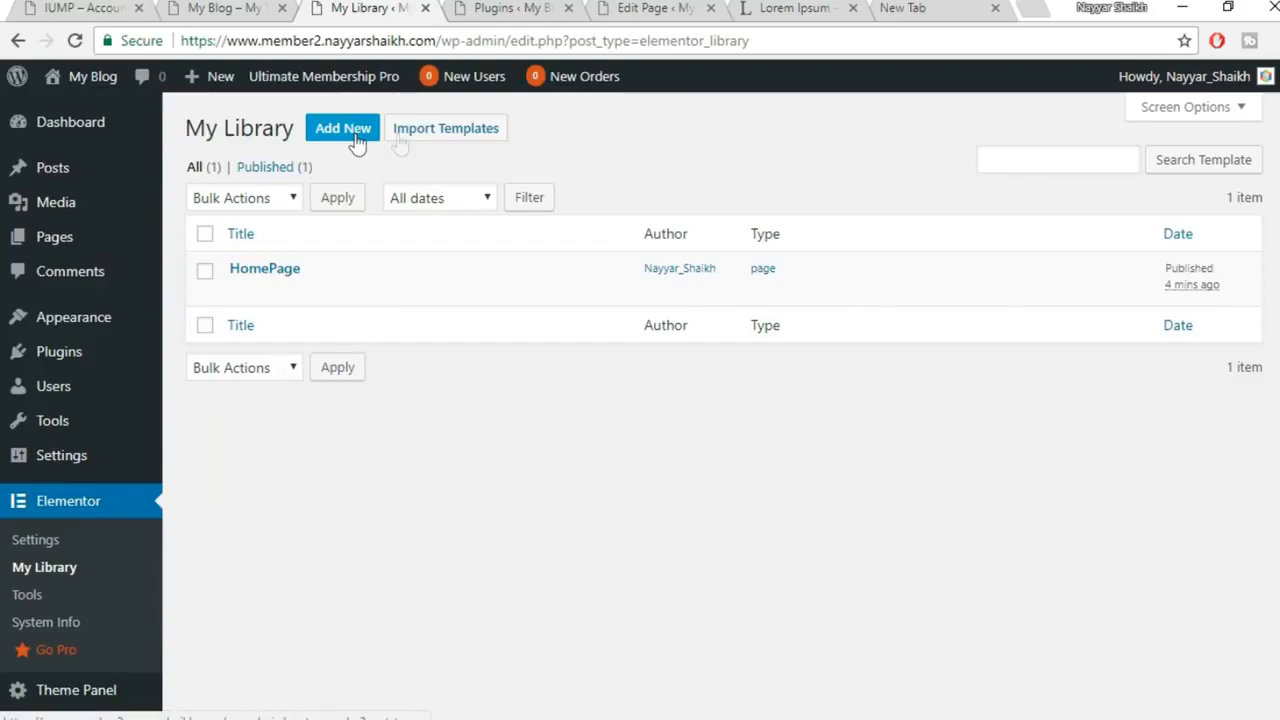
click(443, 135)
click(585, 314)
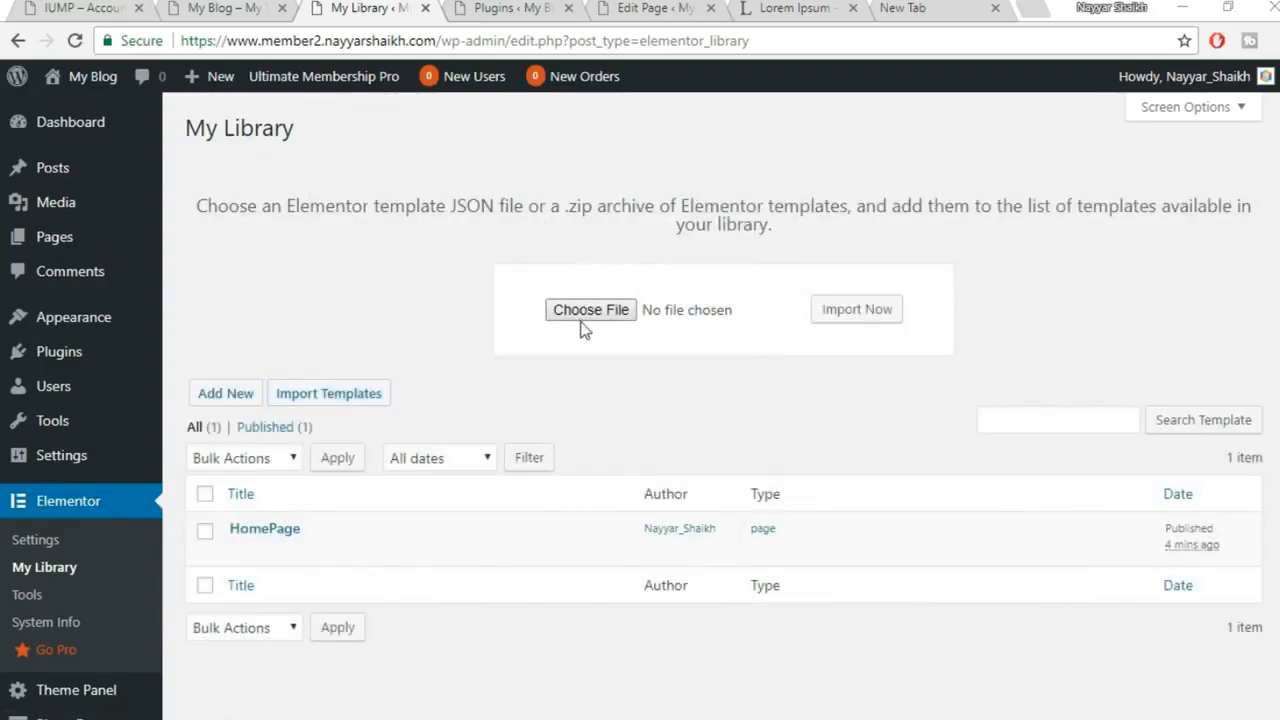
click(341, 156)
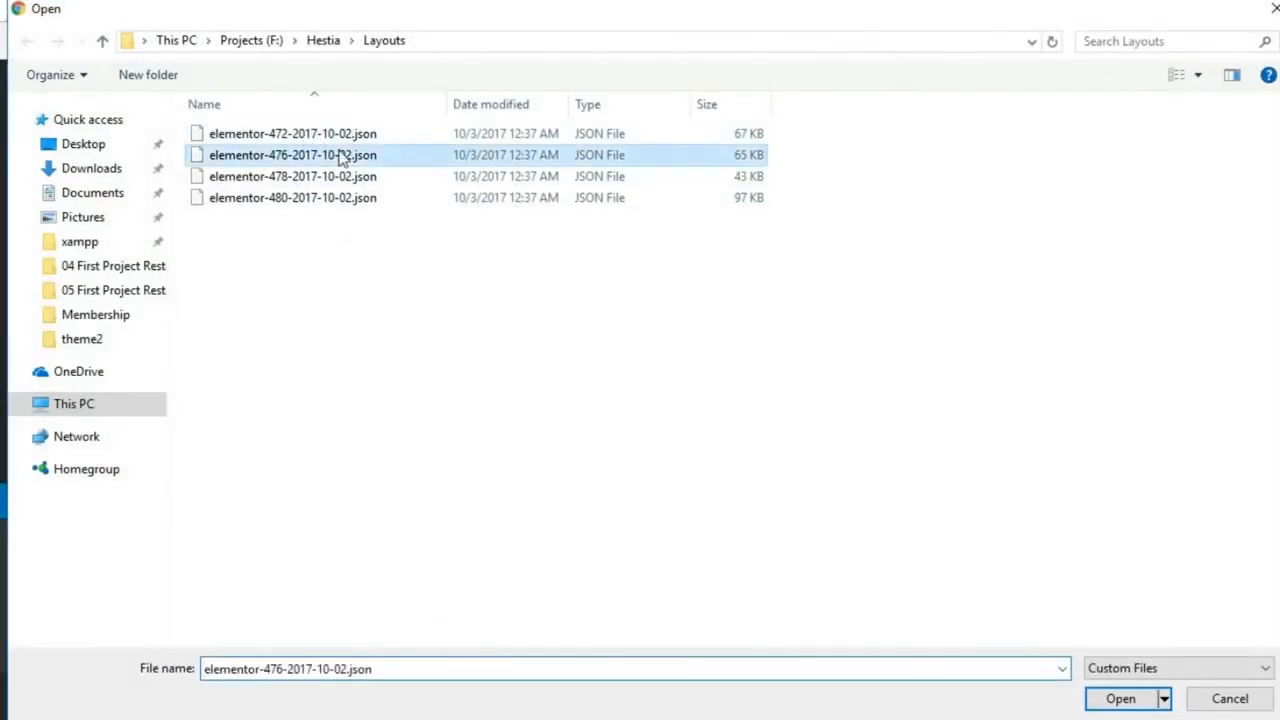
click(1115, 698)
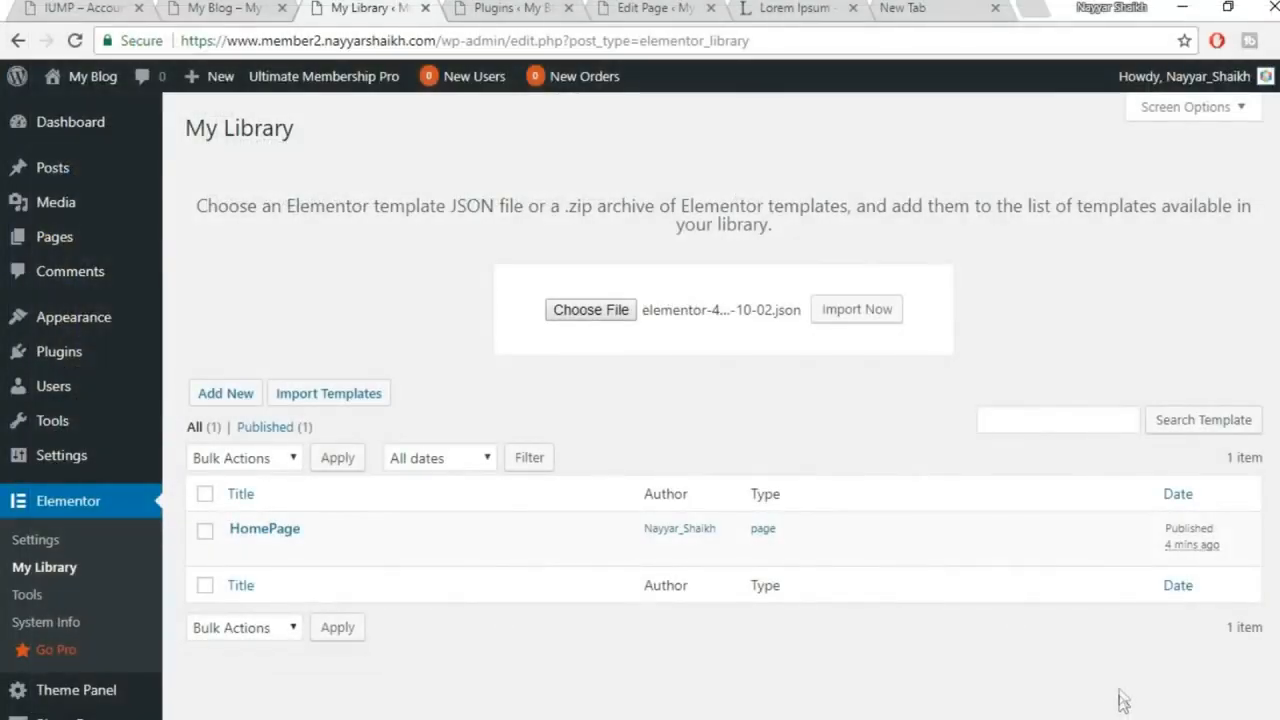
click(879, 313)
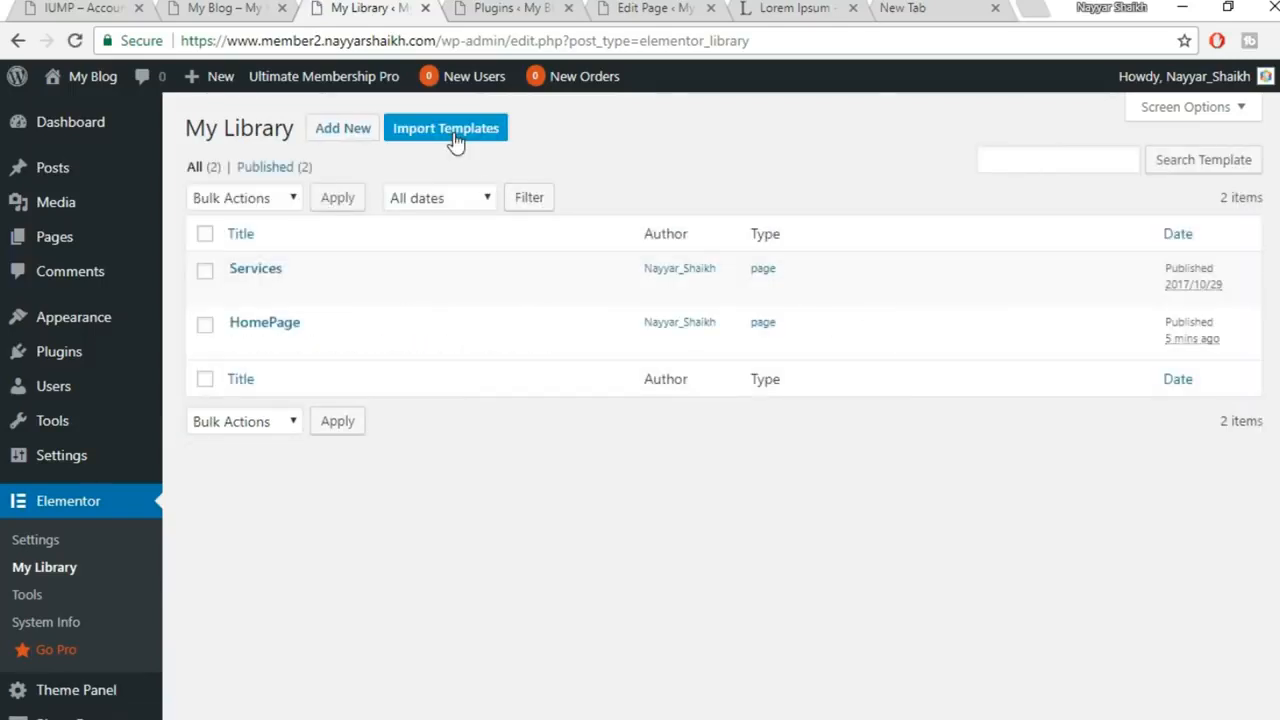
Import the Contact template file elementor-478-2017-10-02.json into the library
click(452, 132)
click(591, 312)
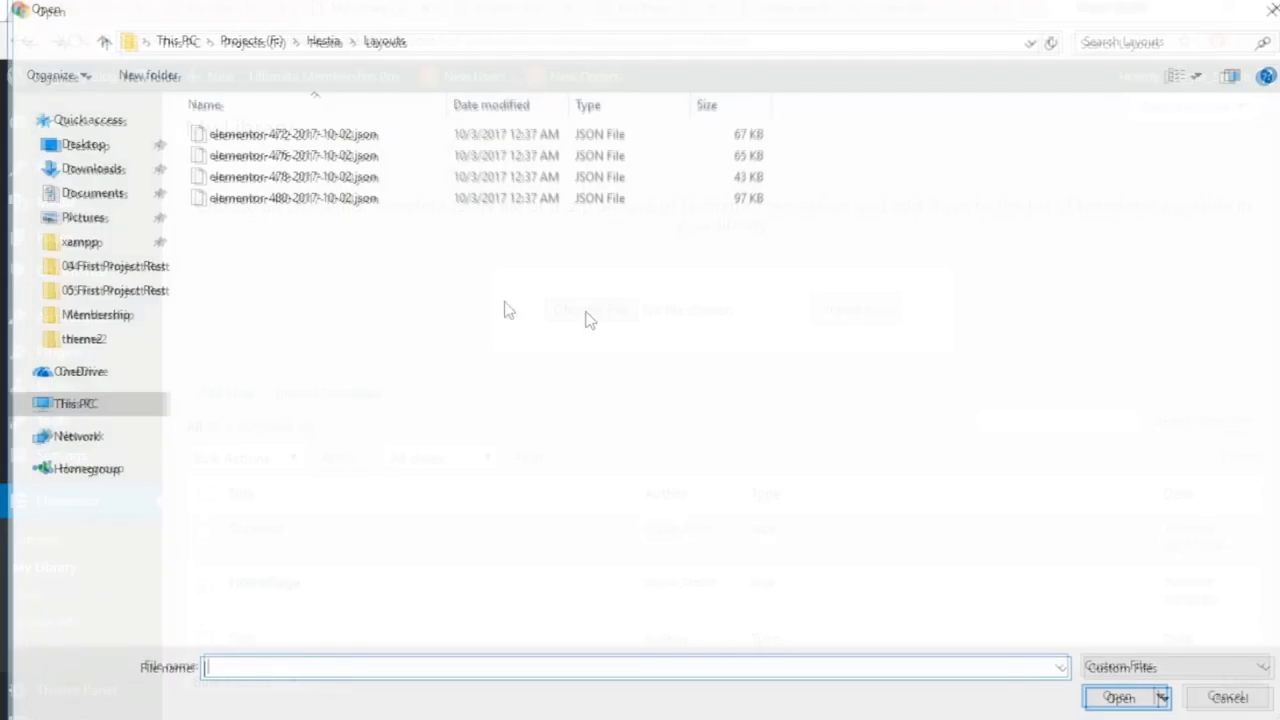
click(300, 176)
click(1118, 697)
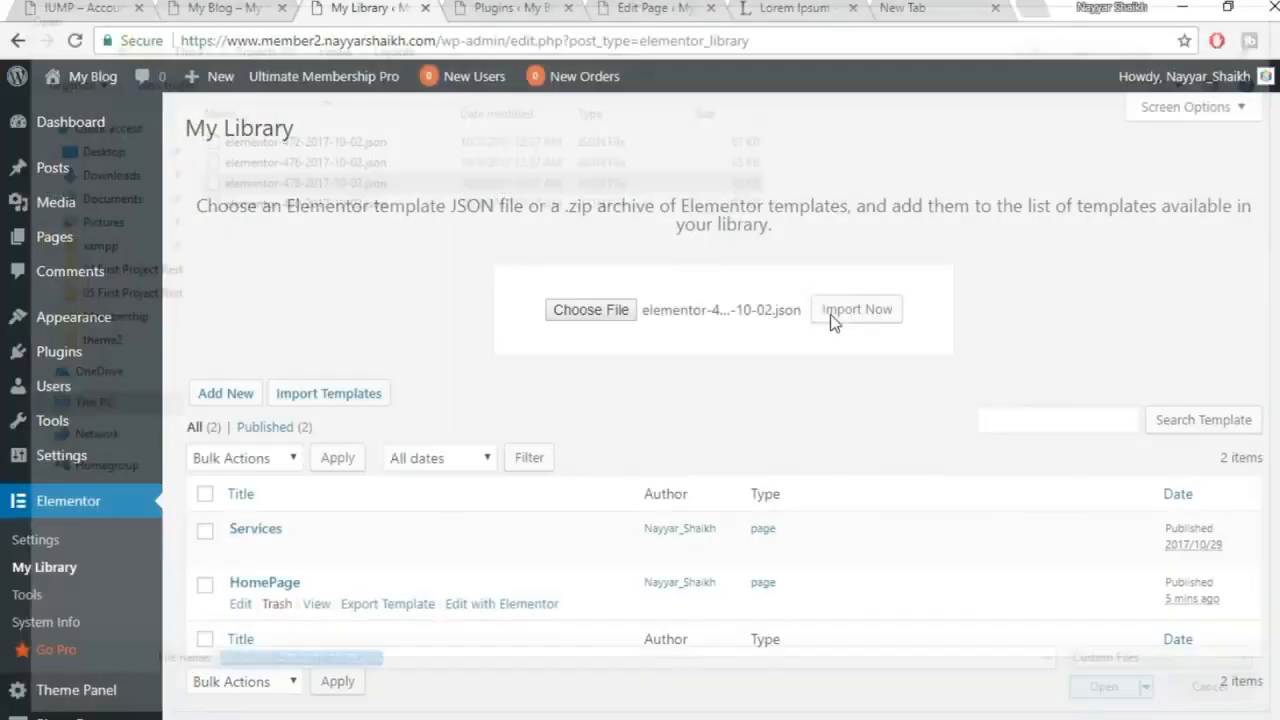
click(866, 317)
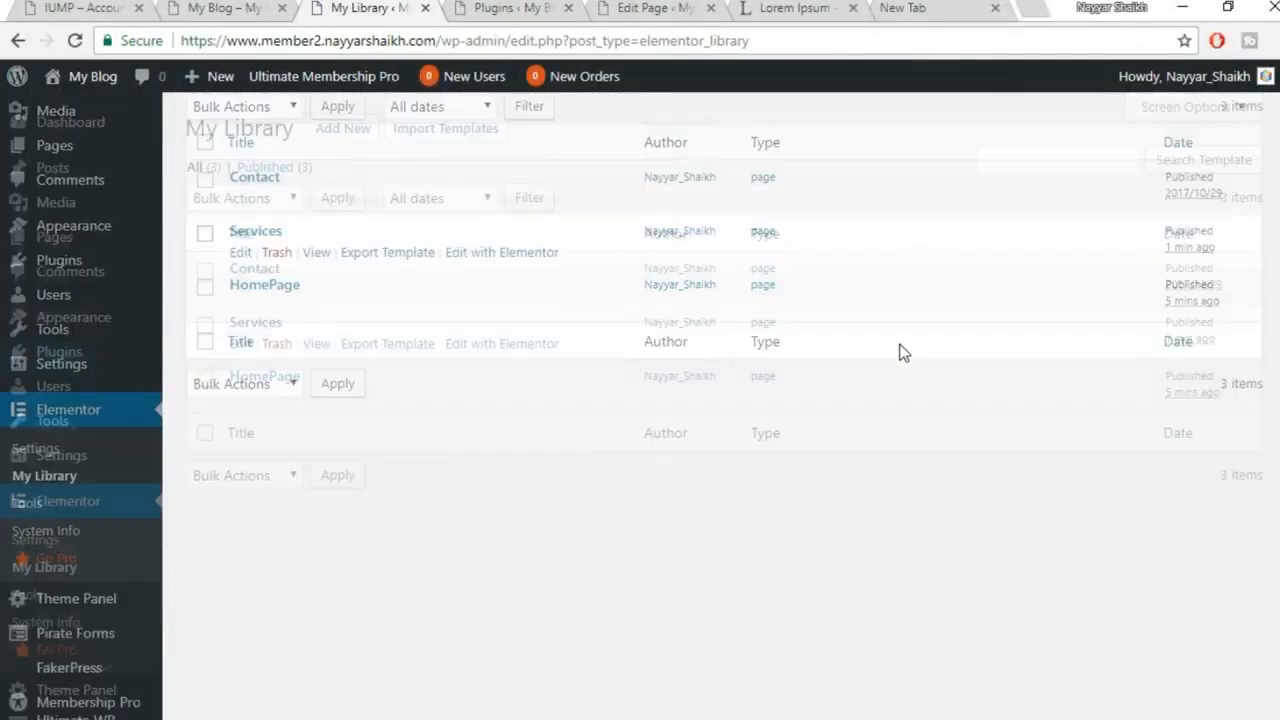
Import the About template file elementor-480-2017-10-02.json into the library
scroll(366, 426, up, 2)
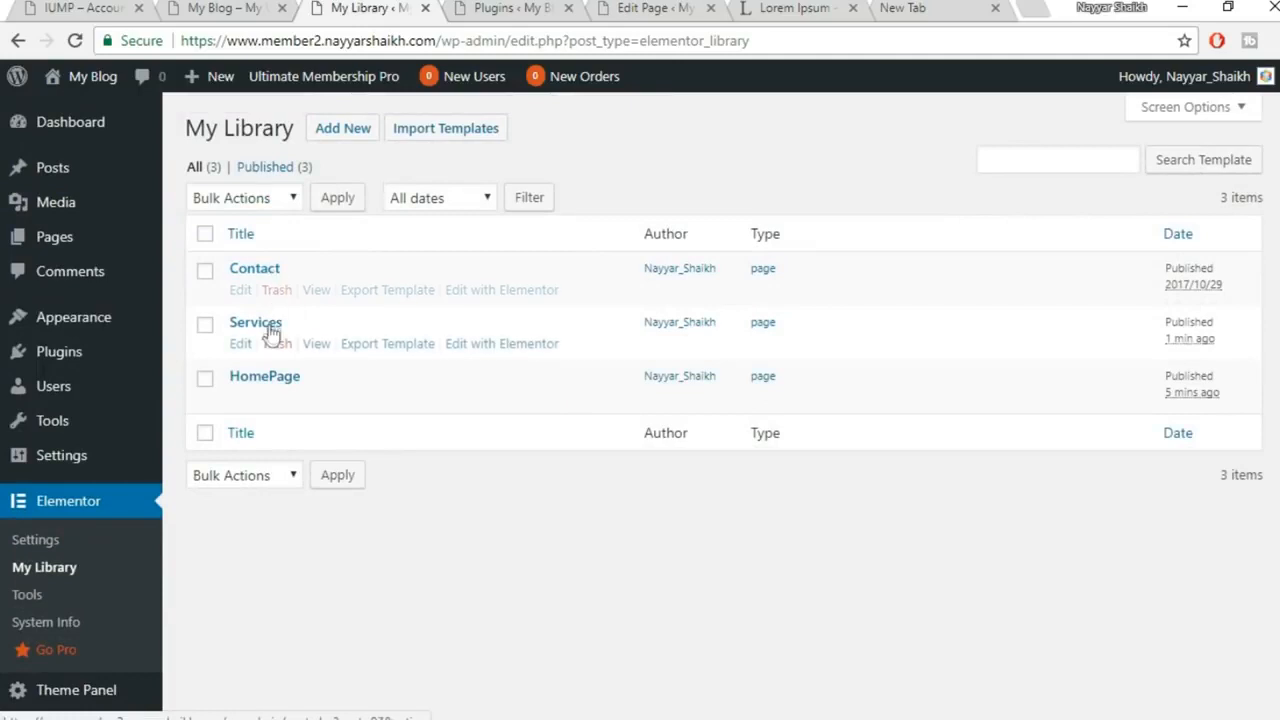
click(417, 127)
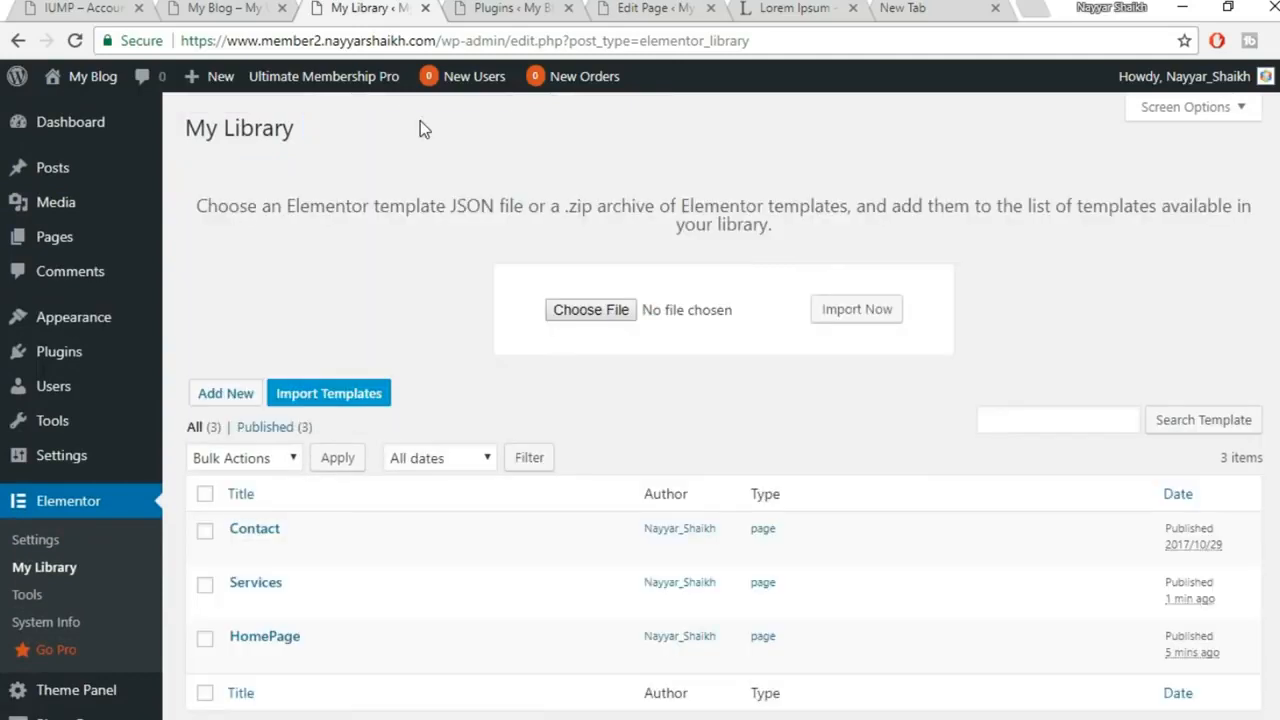
click(594, 320)
click(257, 198)
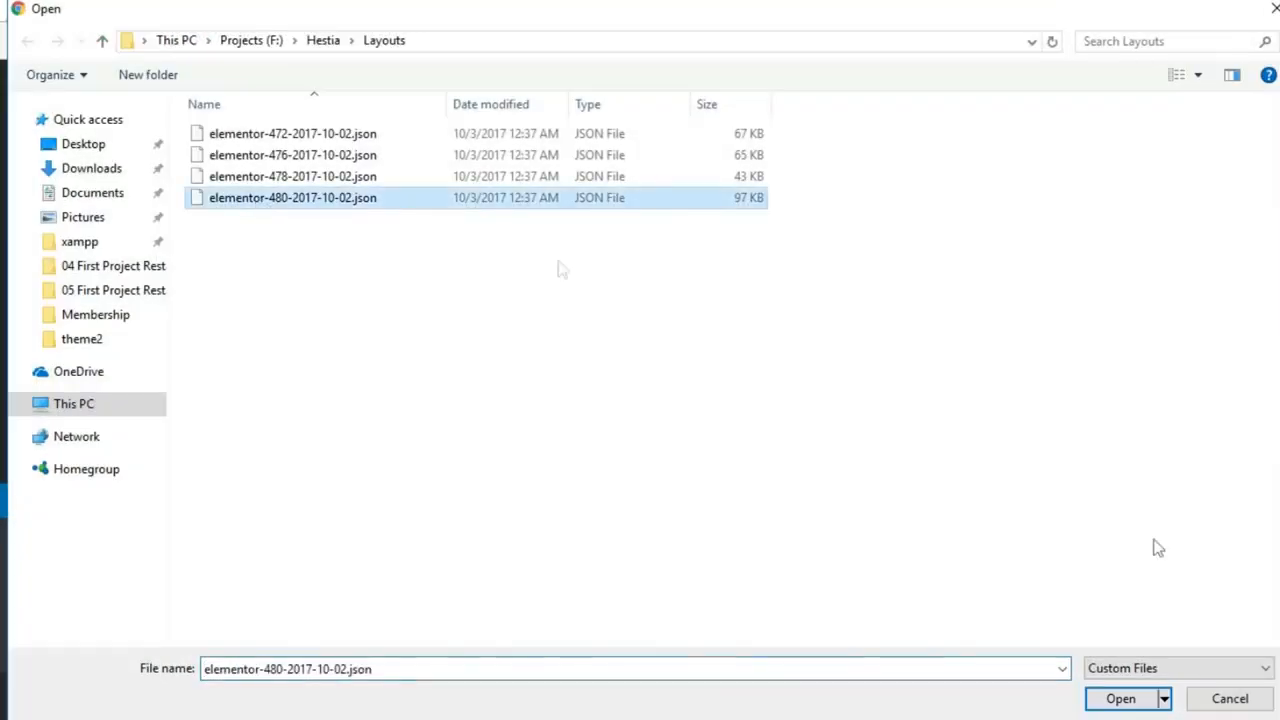
click(1123, 700)
click(862, 313)
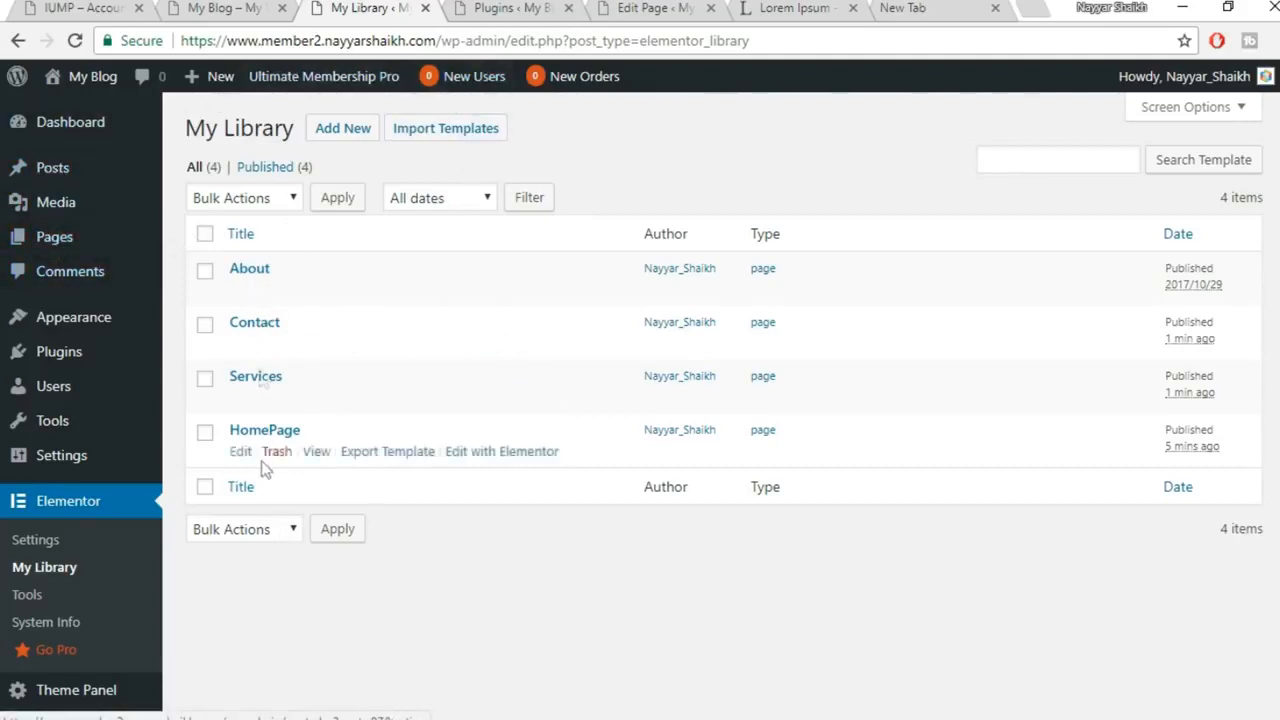
mouse_move(58, 248)
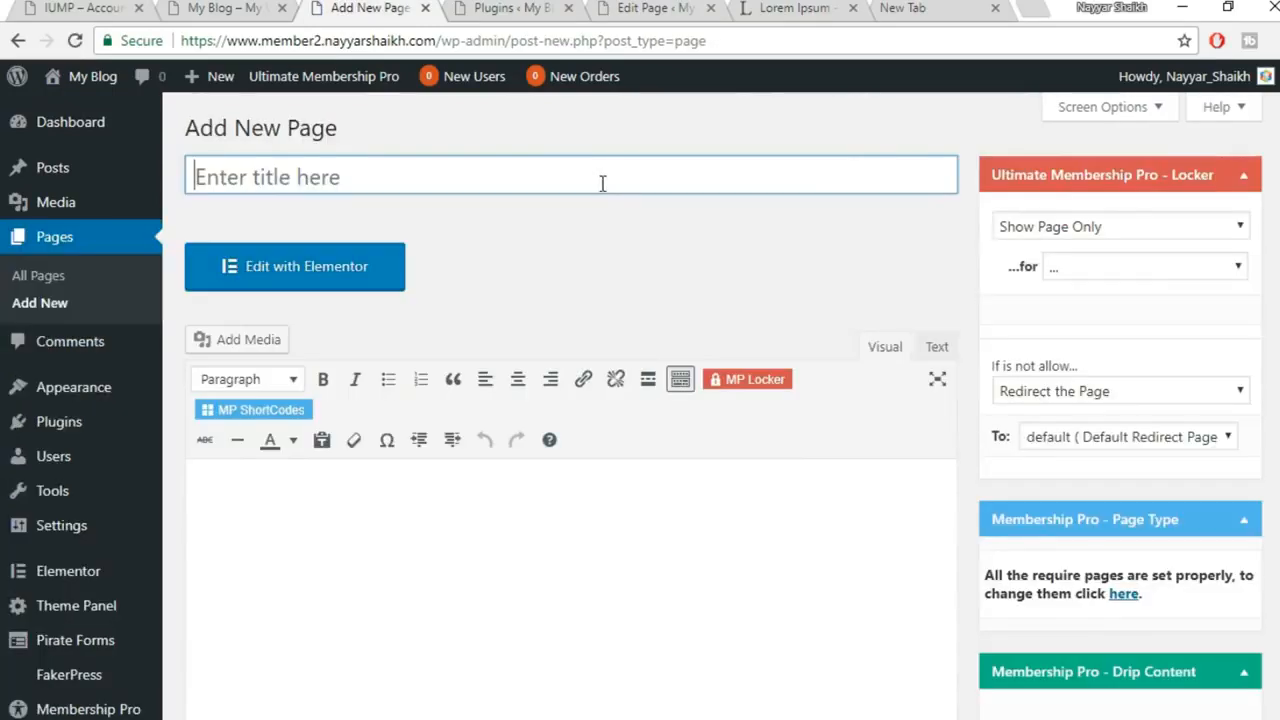
Publish an 'About us' page with OceanWP Full Width content layout and open it in Elementor
text(About us)
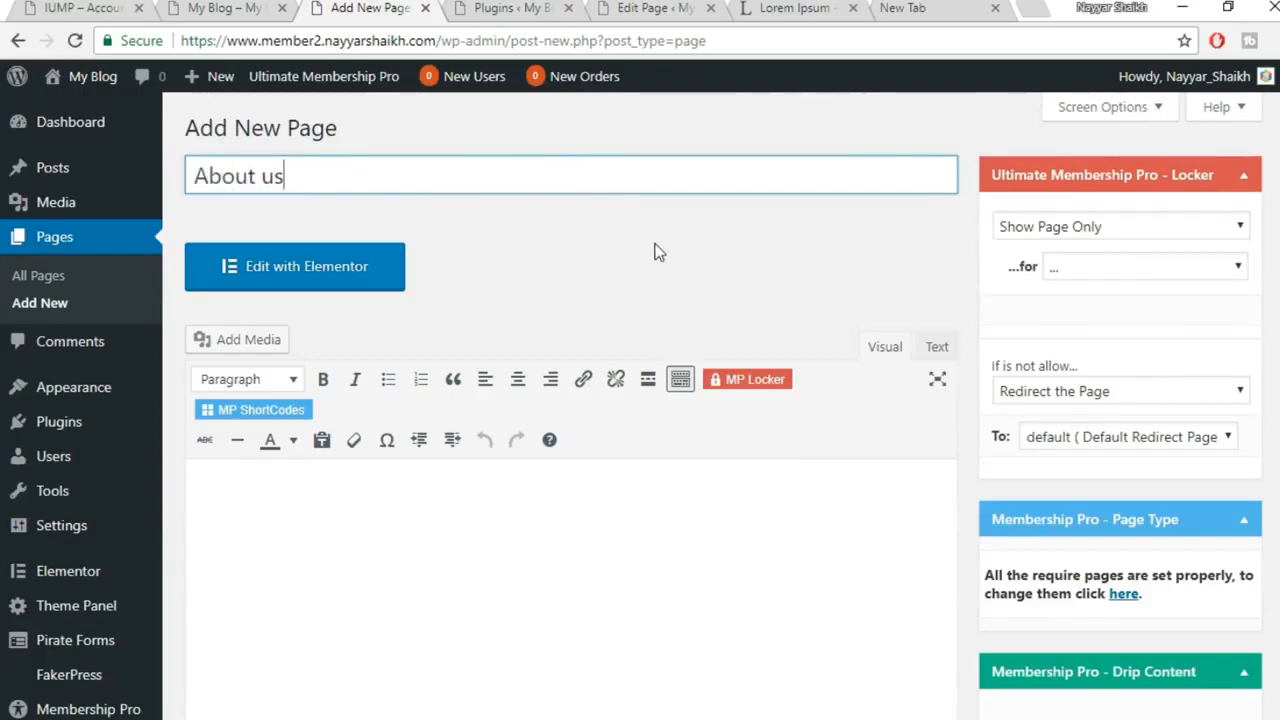
scroll(655, 252, down, 6)
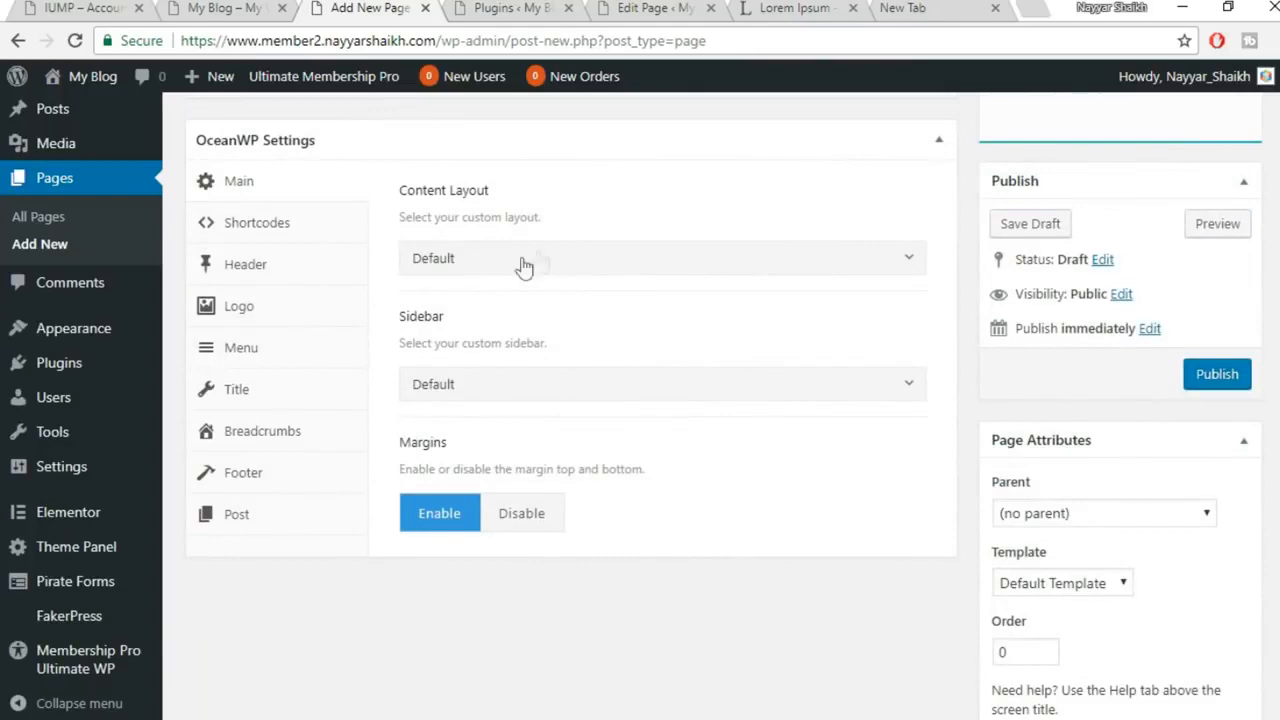
click(527, 263)
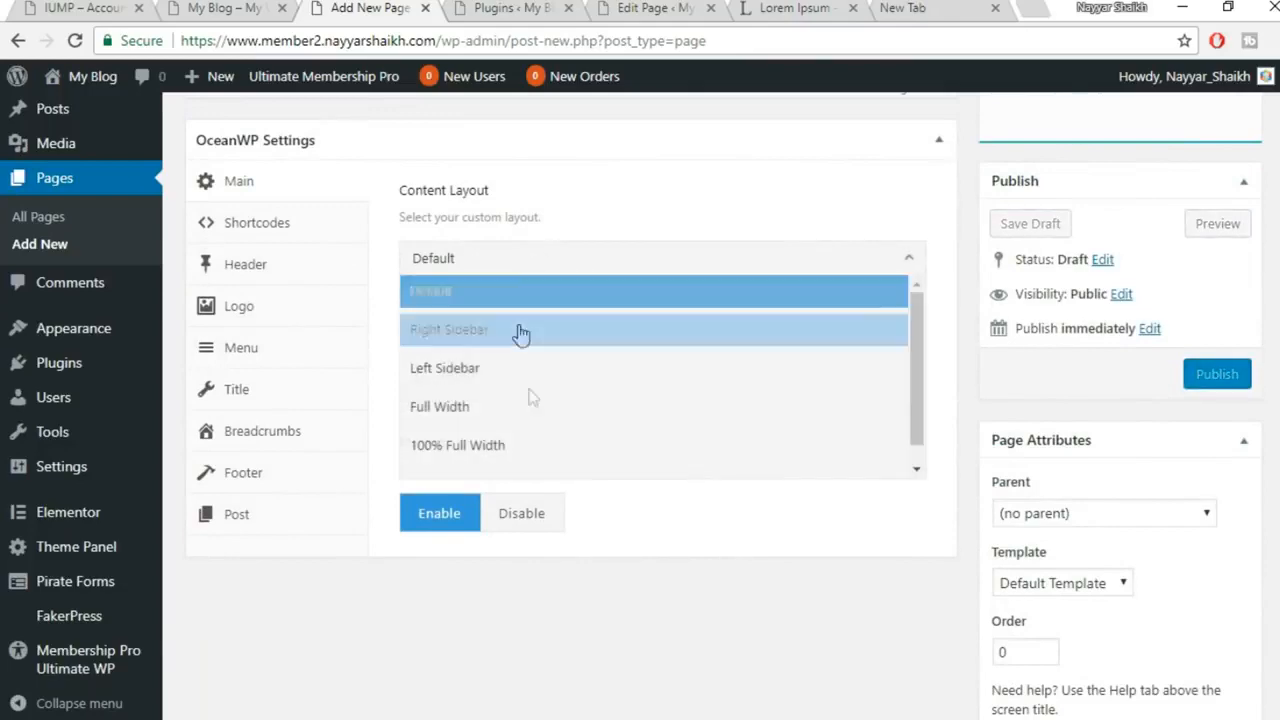
click(505, 416)
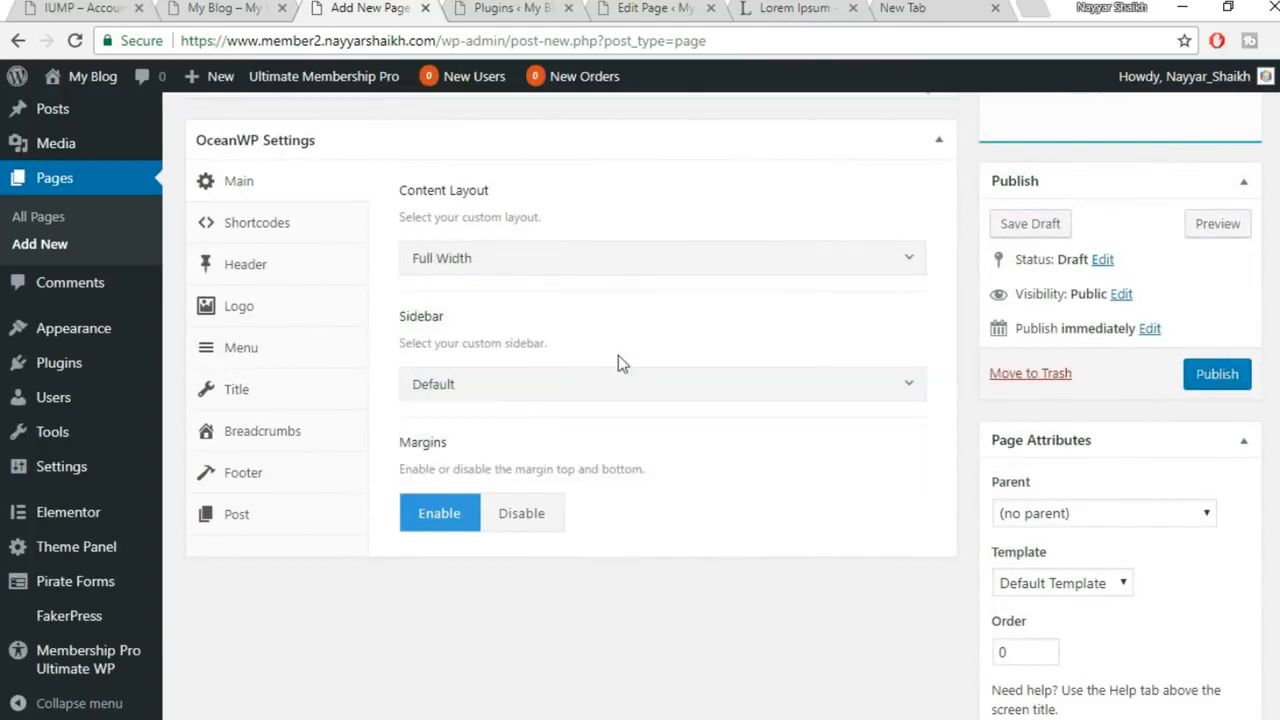
scroll(699, 381, up, 5)
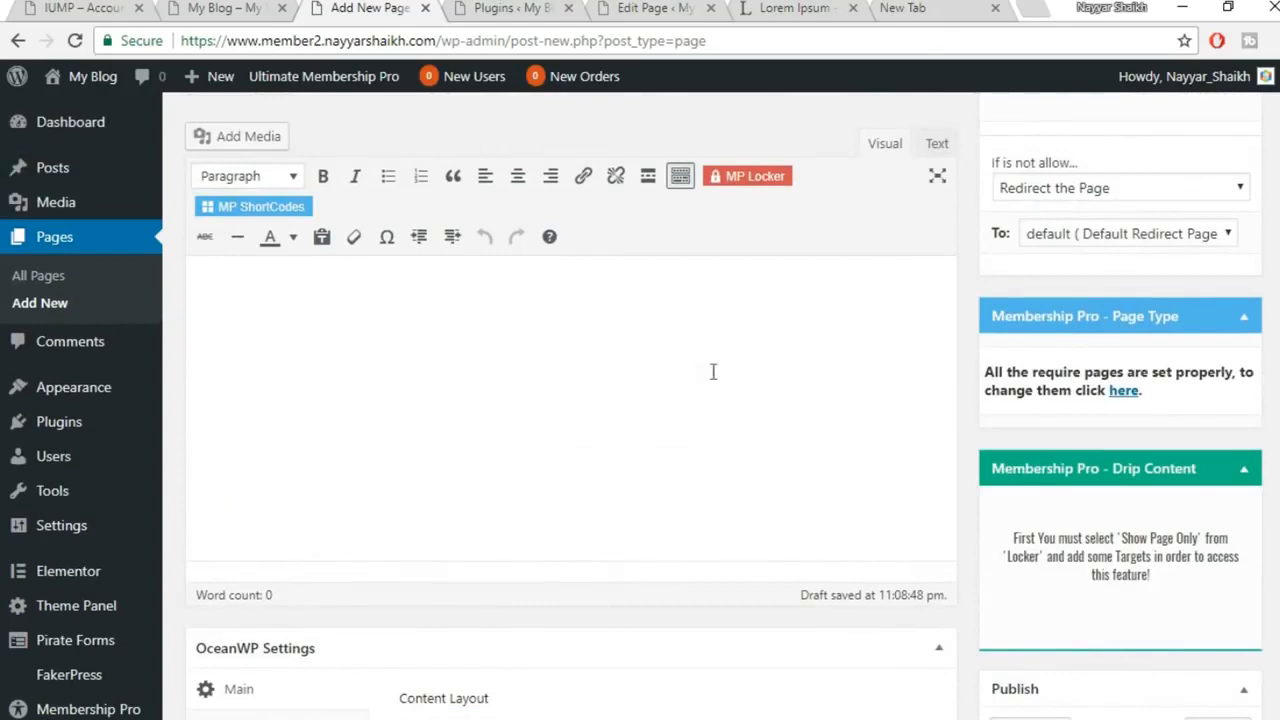
scroll(775, 371, down, 4)
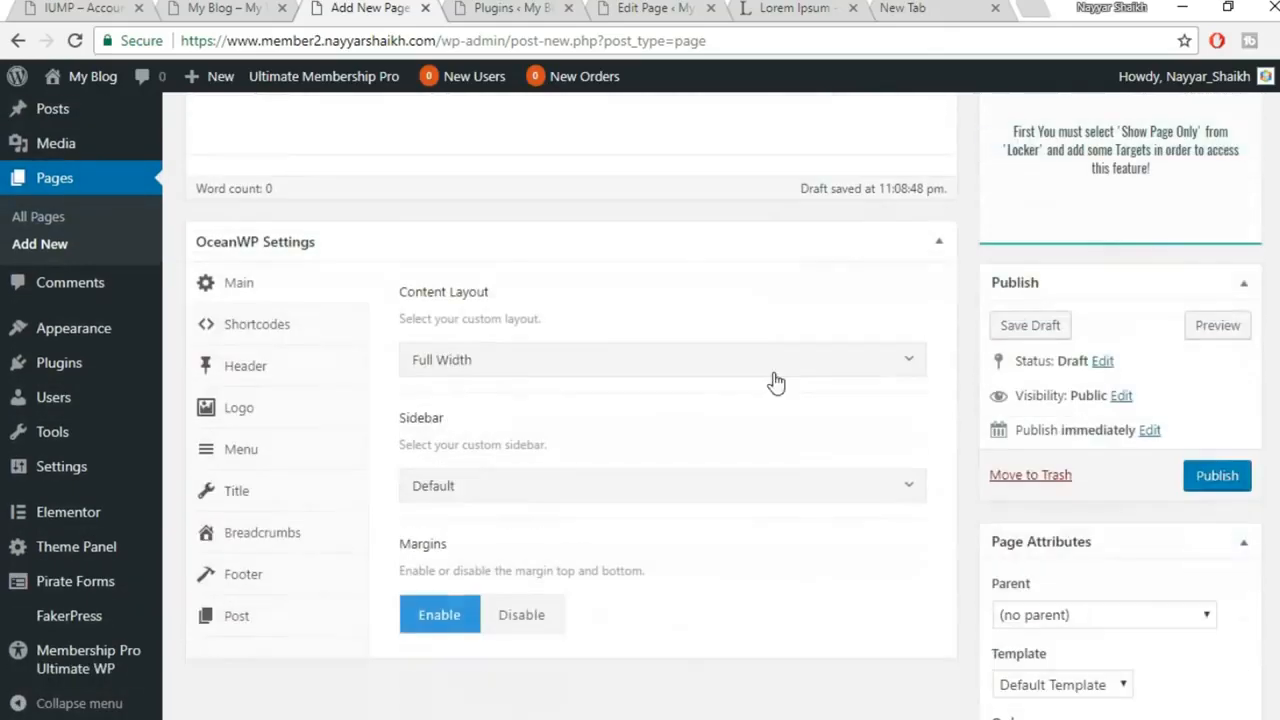
click(1217, 477)
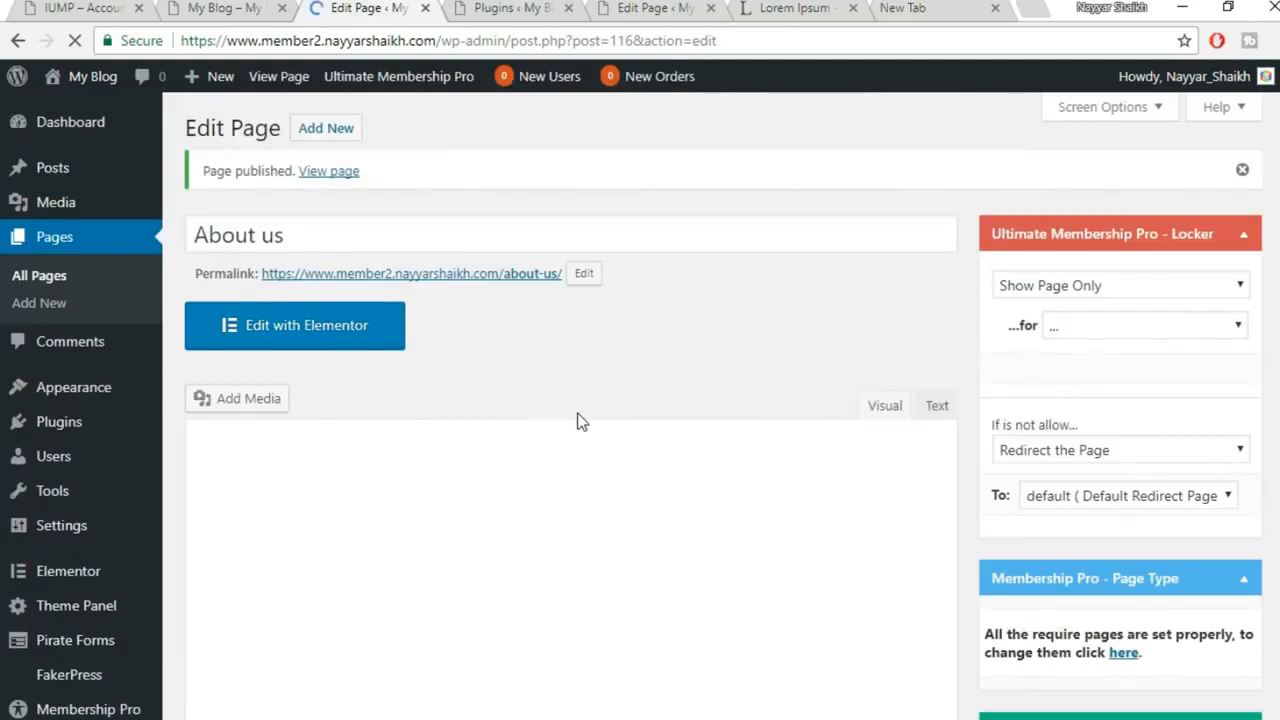
click(351, 330)
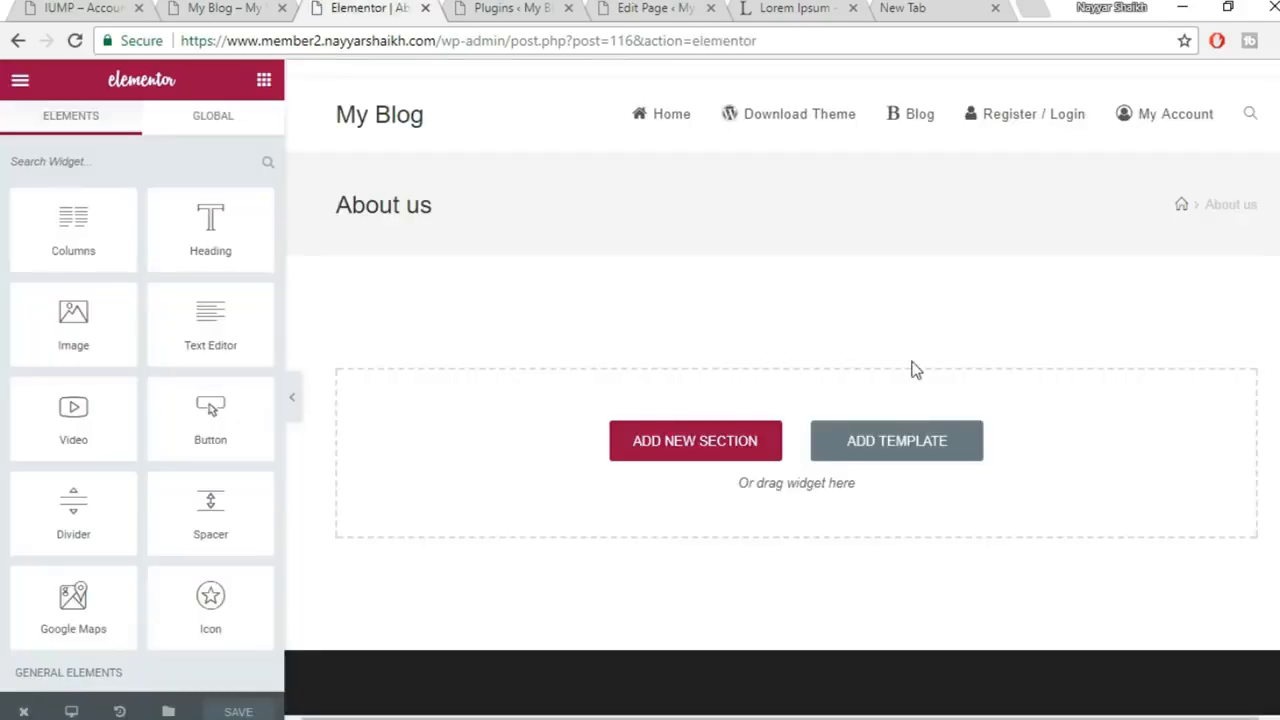
Insert the saved About template from My Templates into the About us page
click(906, 445)
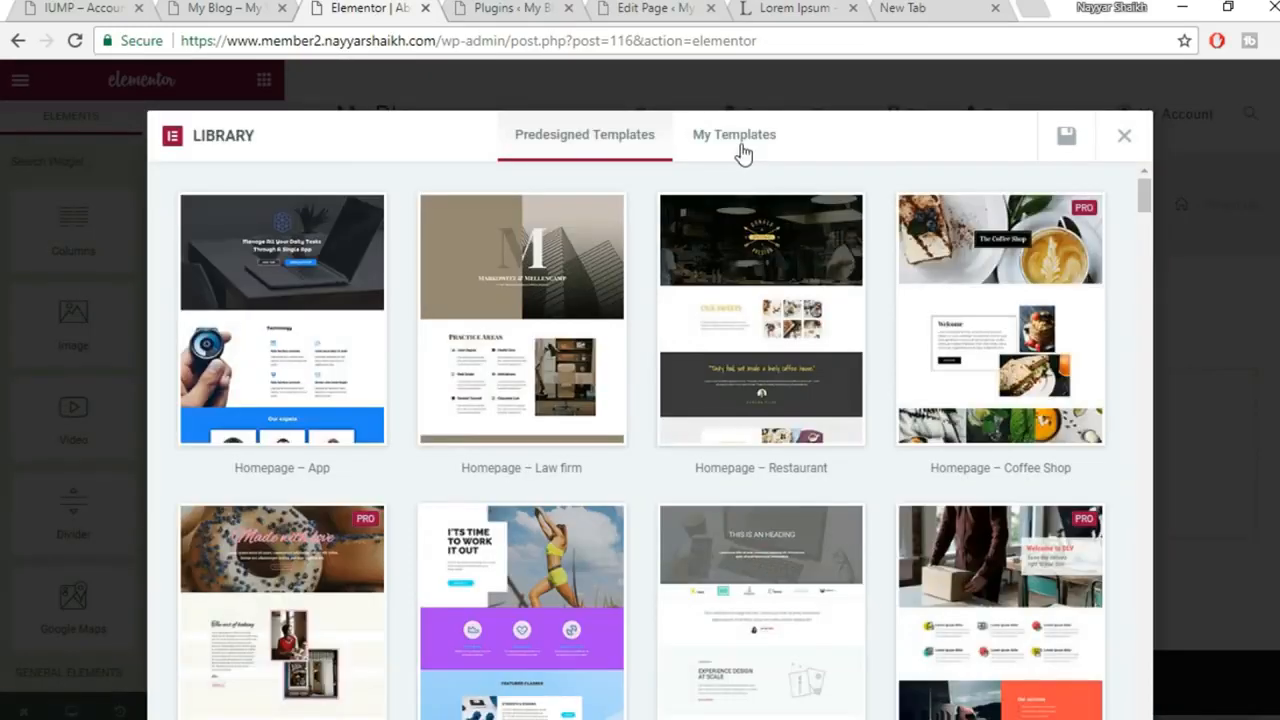
click(740, 140)
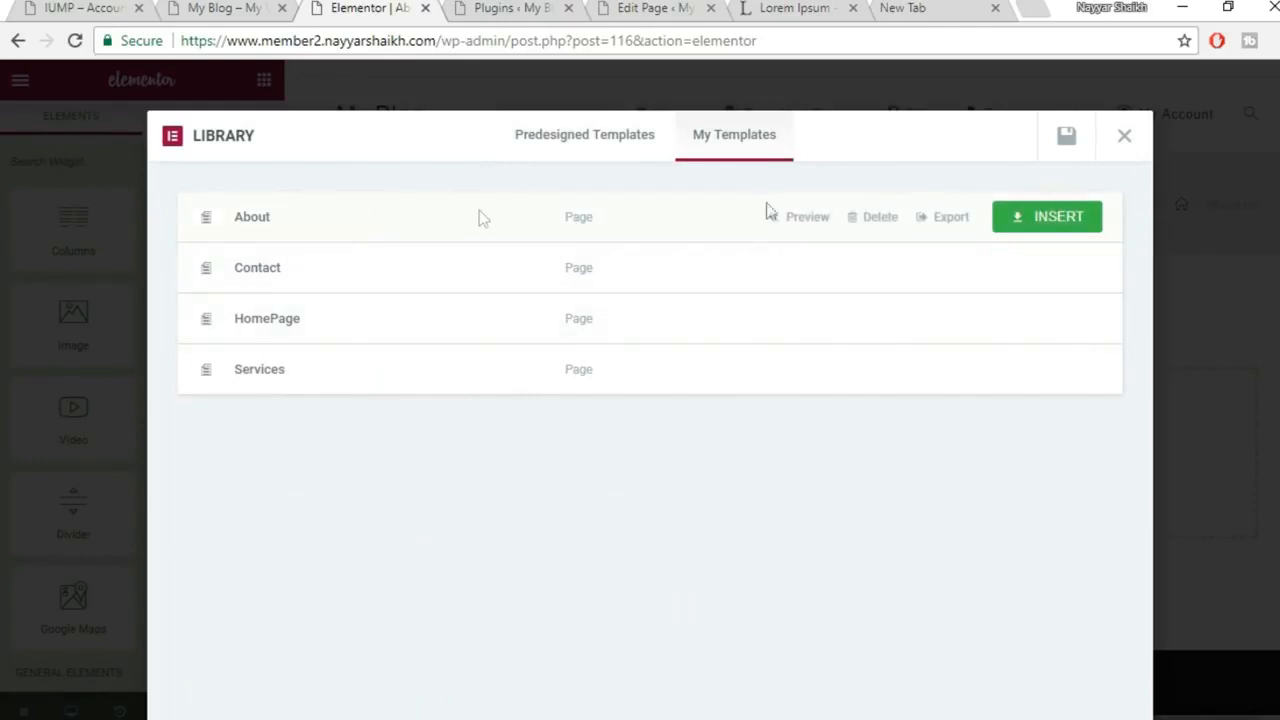
click(1066, 226)
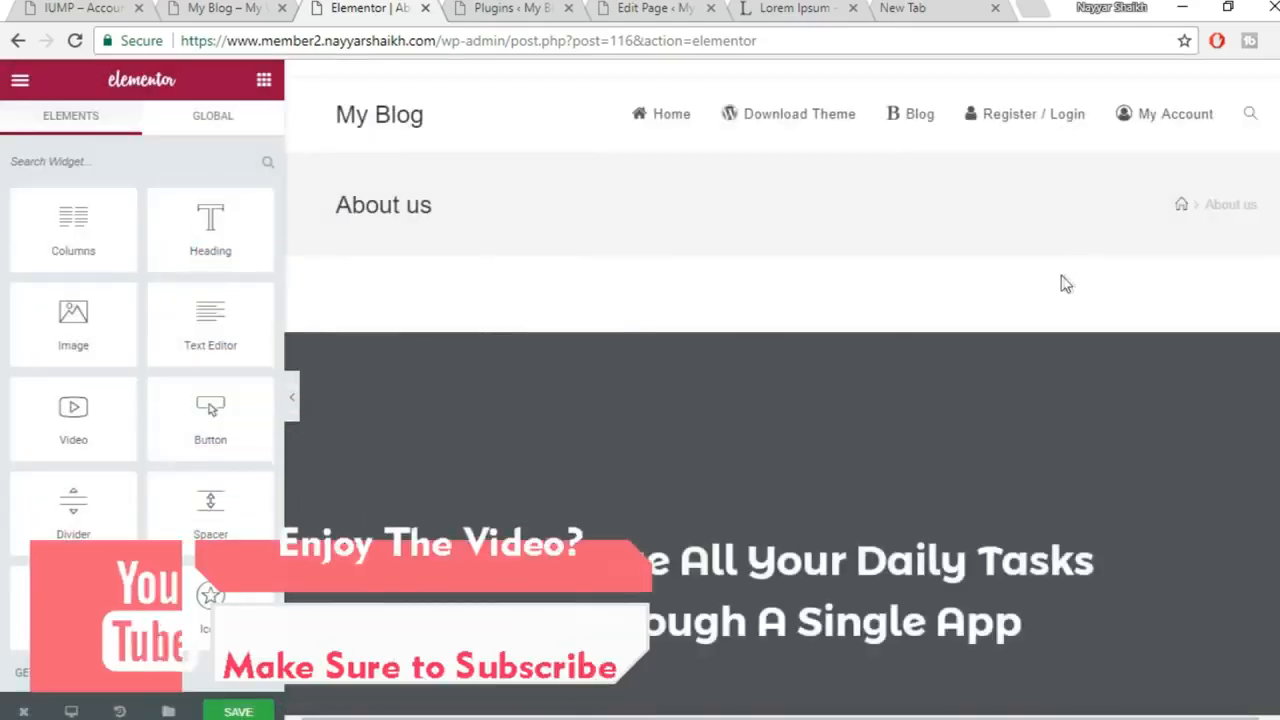
Review the inserted About content, including the testimonial and expert photos, and save the page
scroll(1183, 405, down, 5)
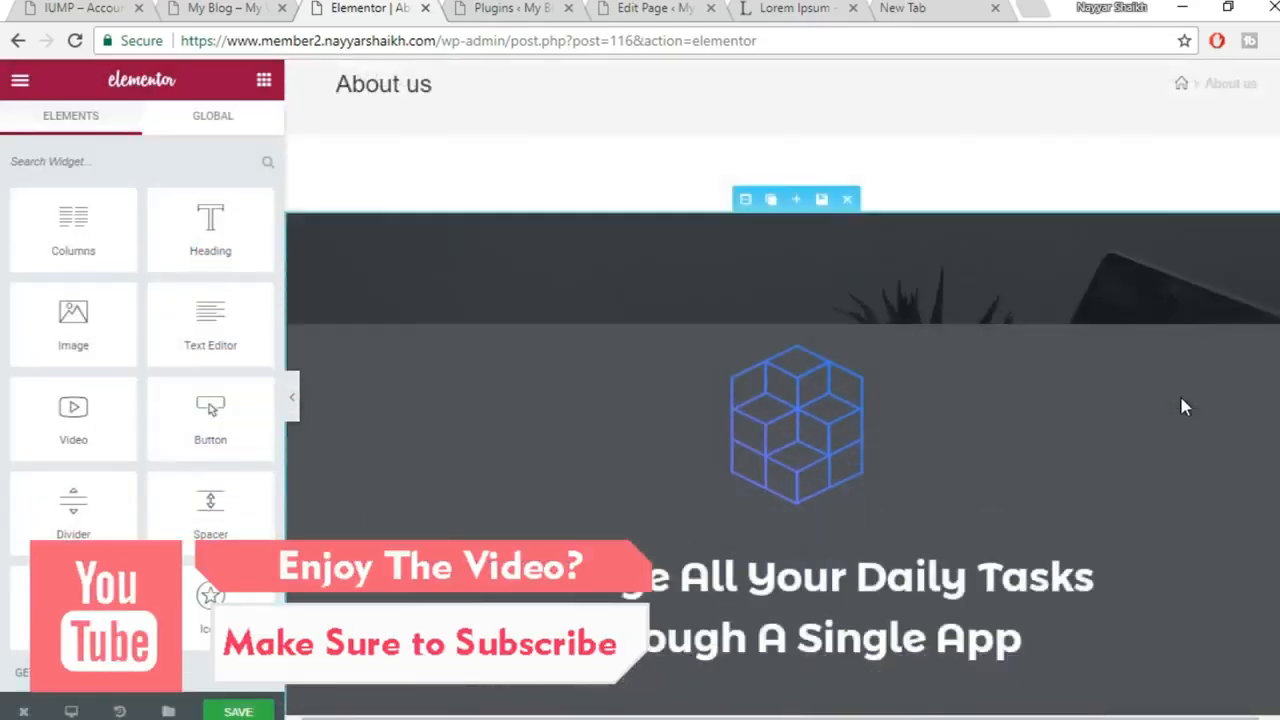
scroll(1183, 405, down, 10)
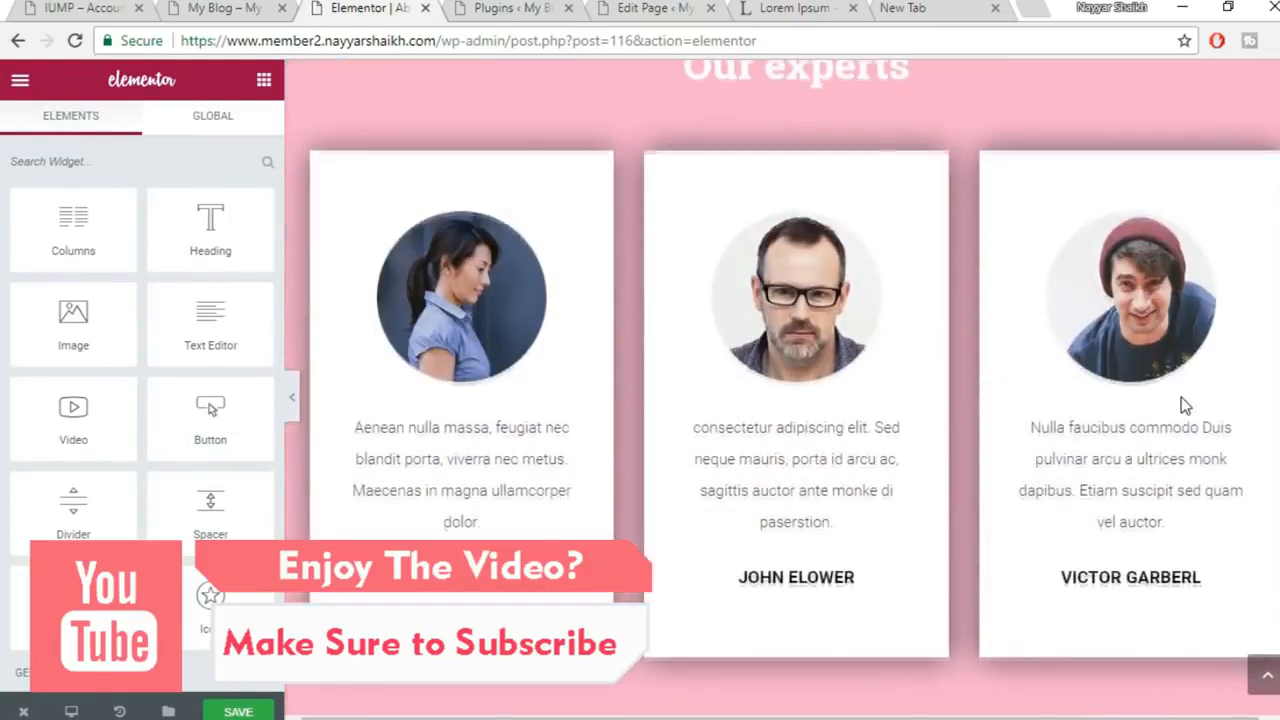
scroll(1181, 397, down, 15)
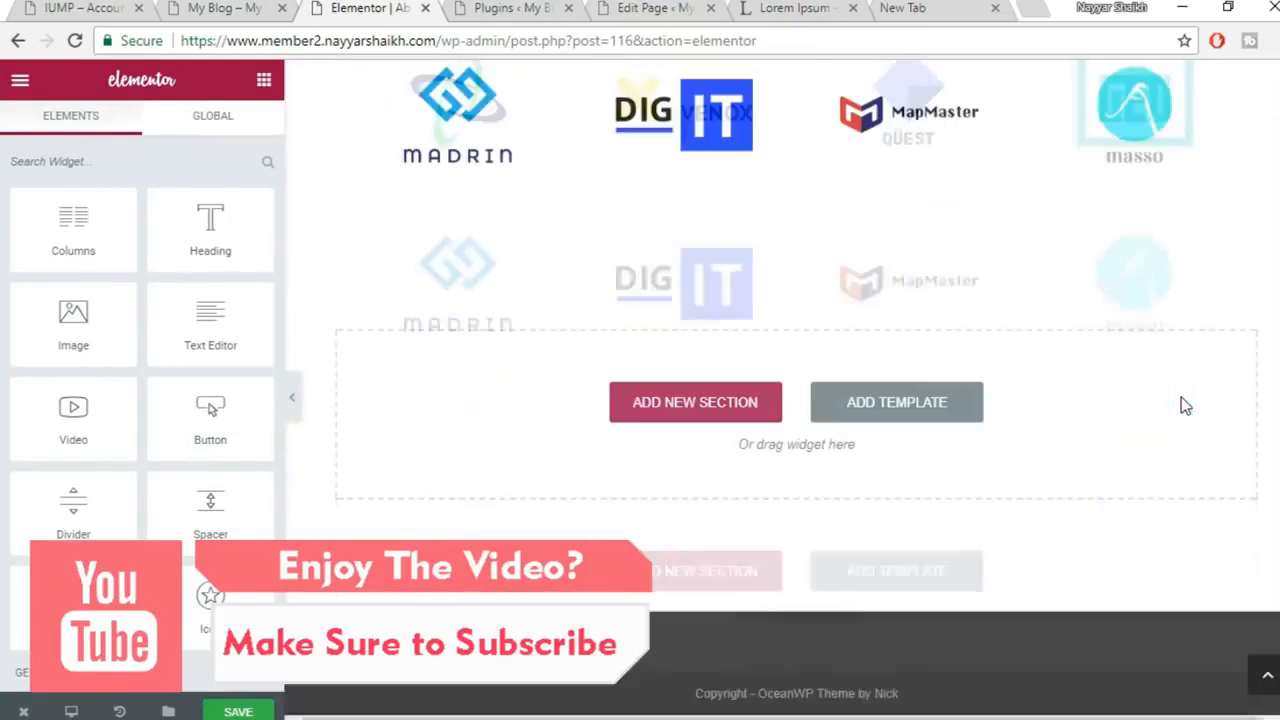
scroll(1158, 530, up, 10)
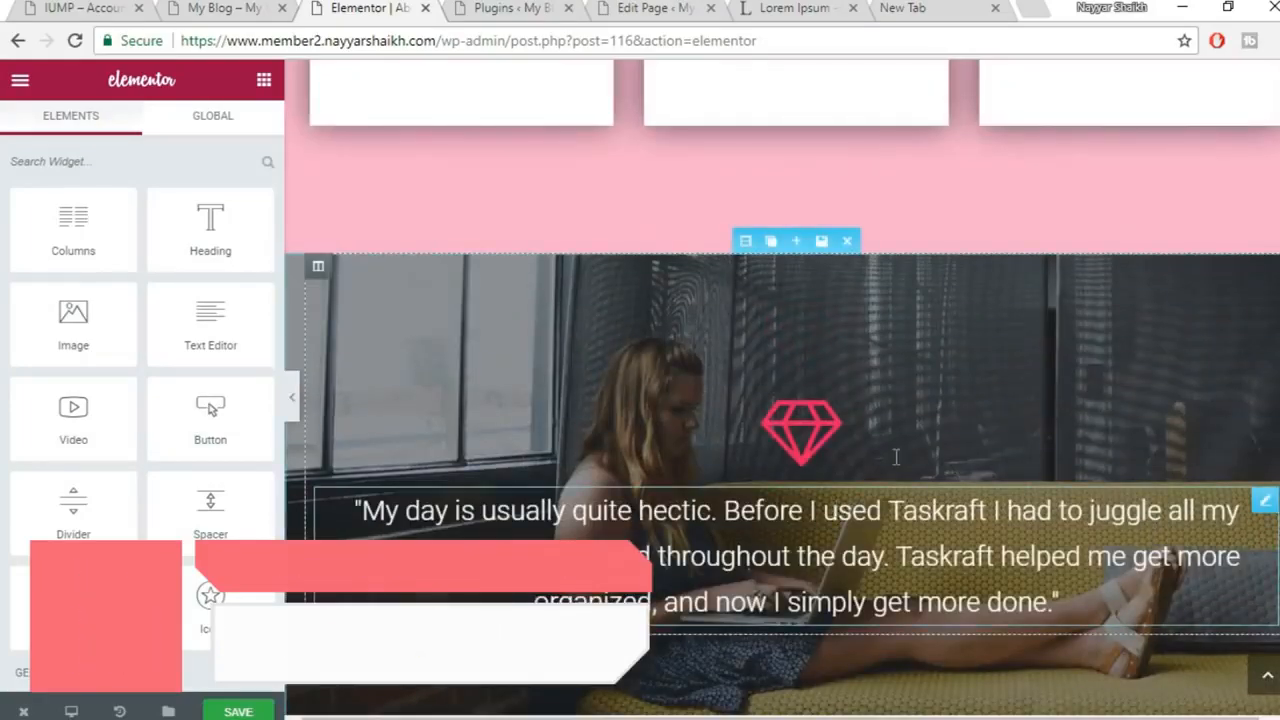
click(792, 540)
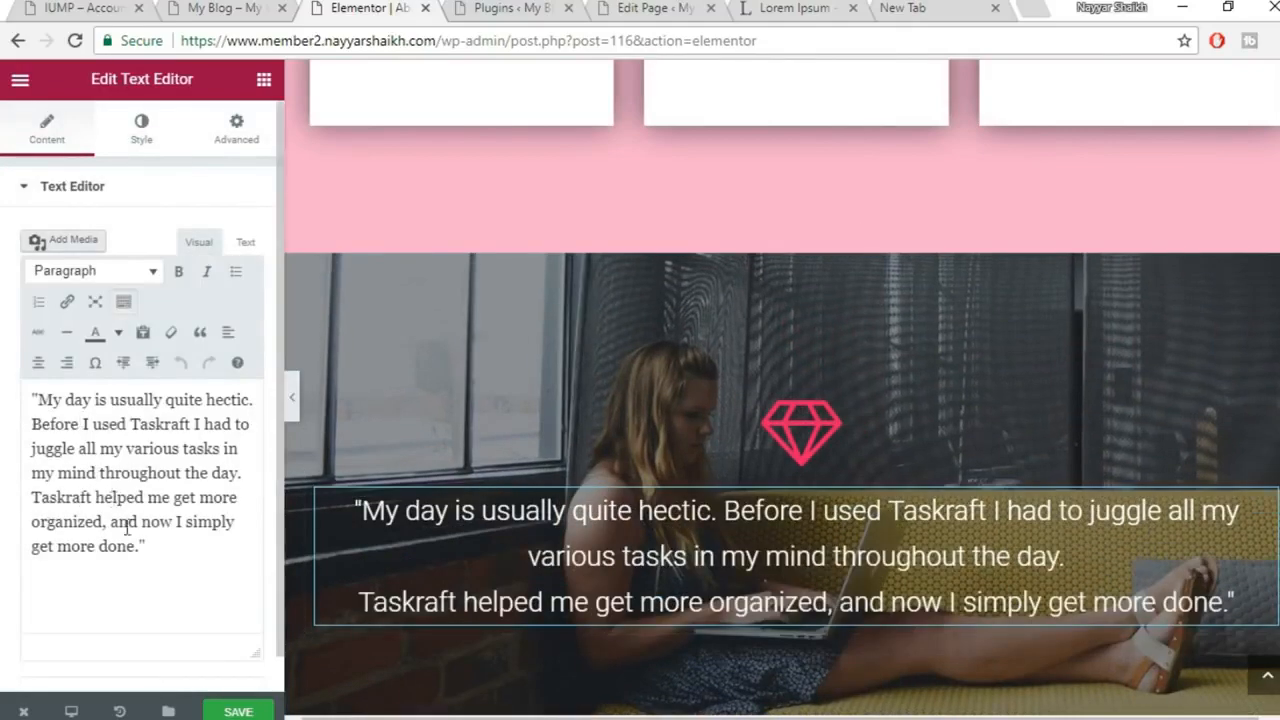
scroll(817, 397, up, 6)
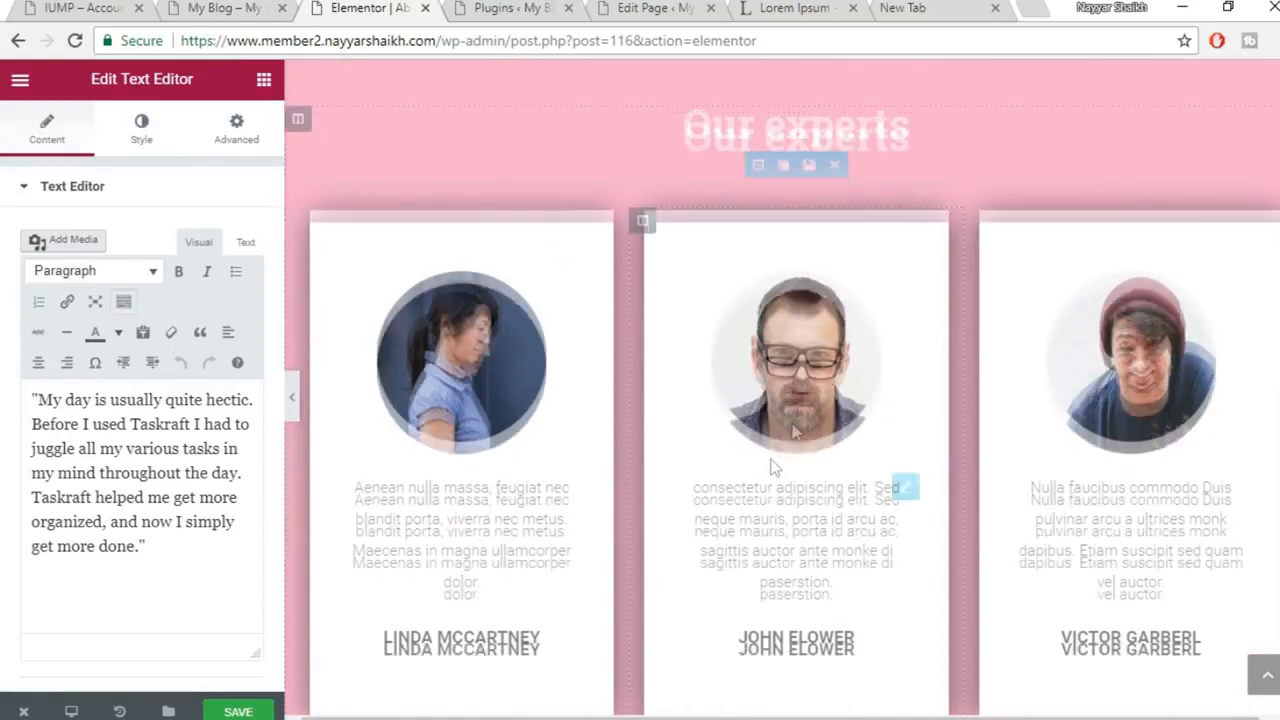
click(817, 395)
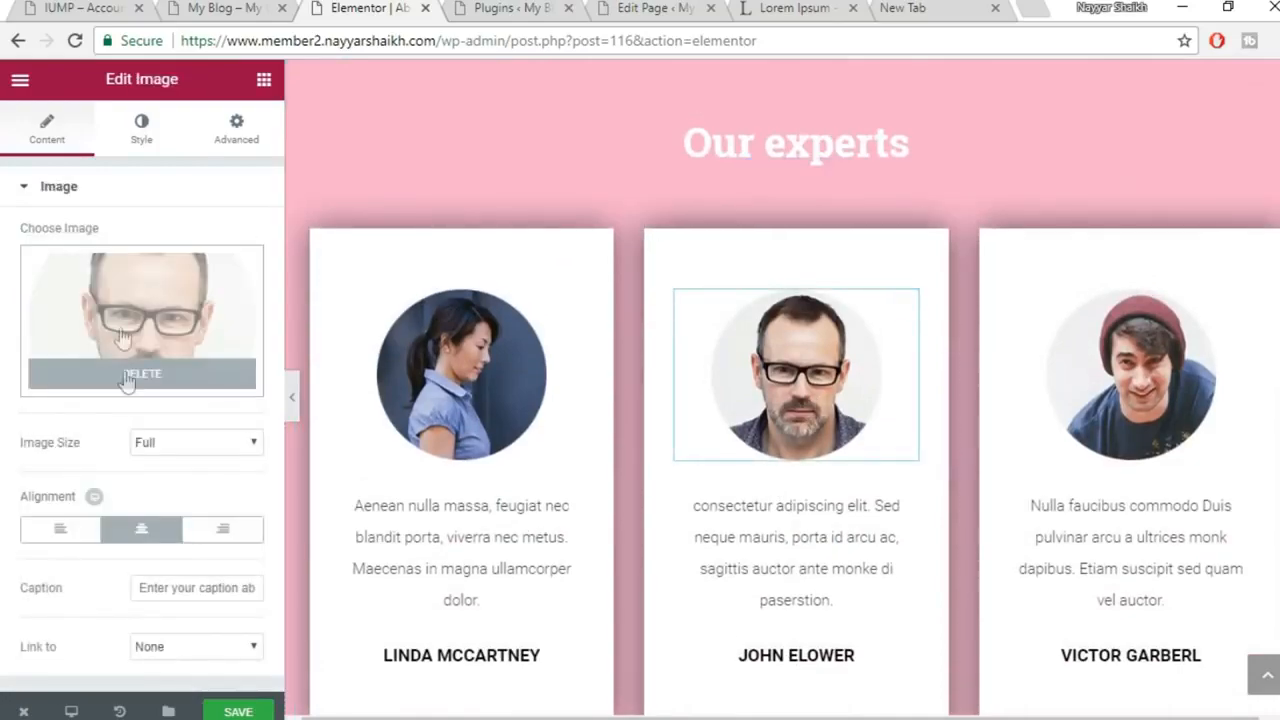
scroll(977, 545, up, 12)
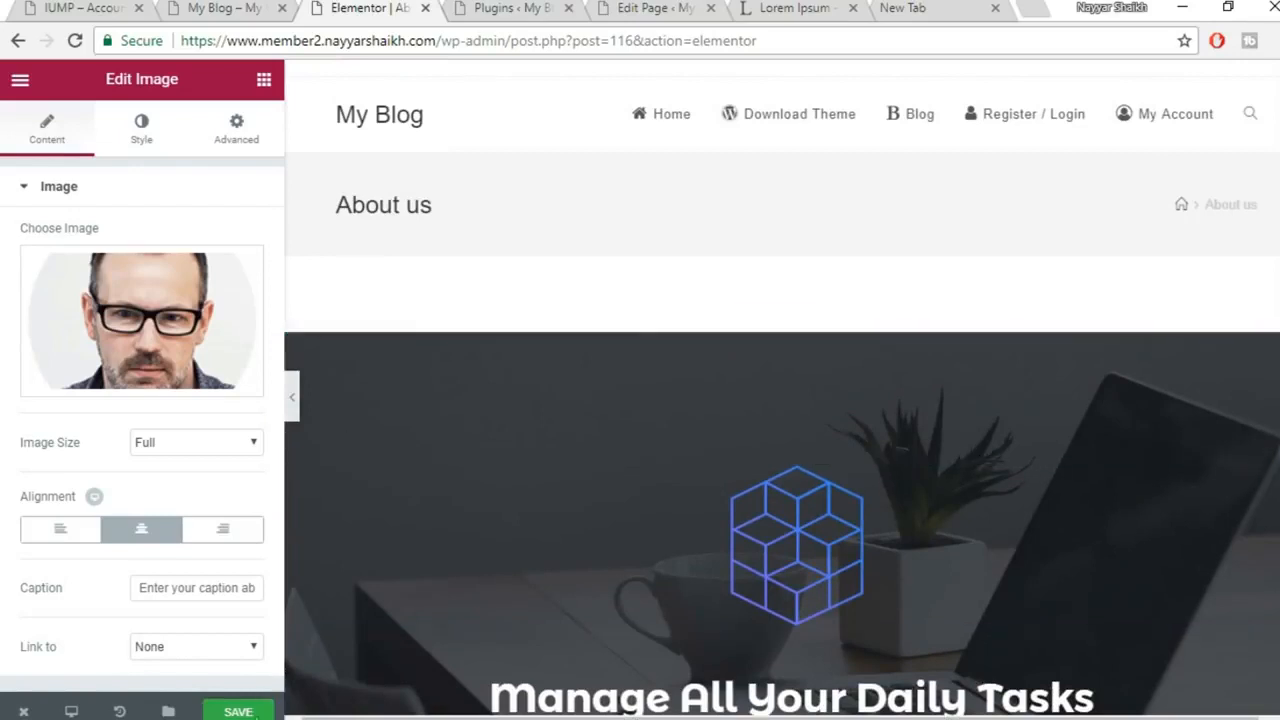
click(240, 711)
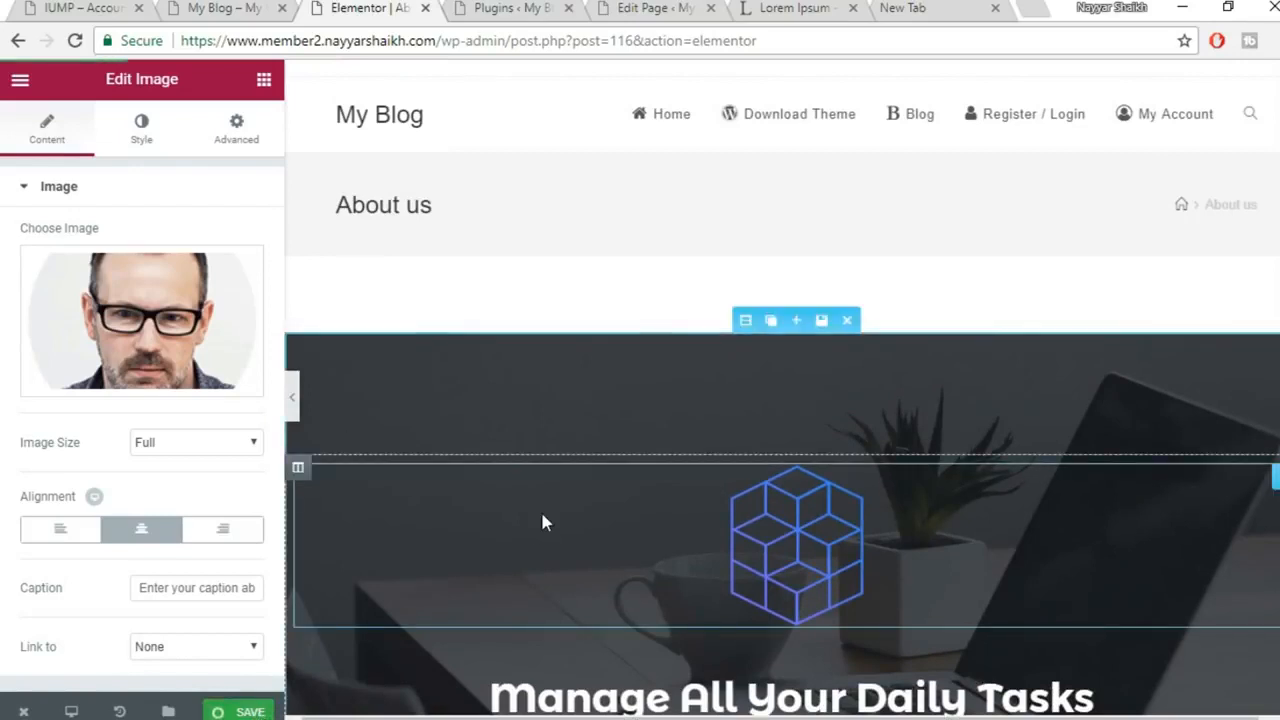
key(ctrl+s)
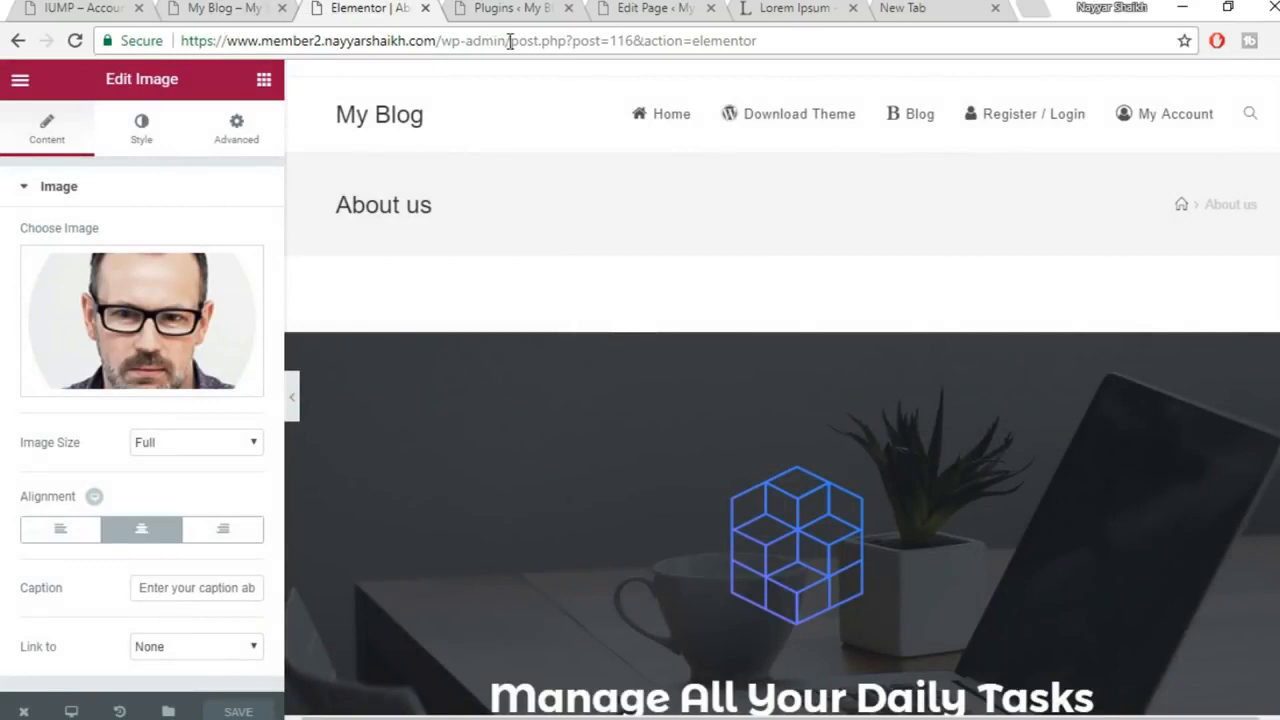
Trim the editor address to /wp-admin/ to return to the Dashboard, now listing 14 pages
drag(510, 41, 1265, 55)
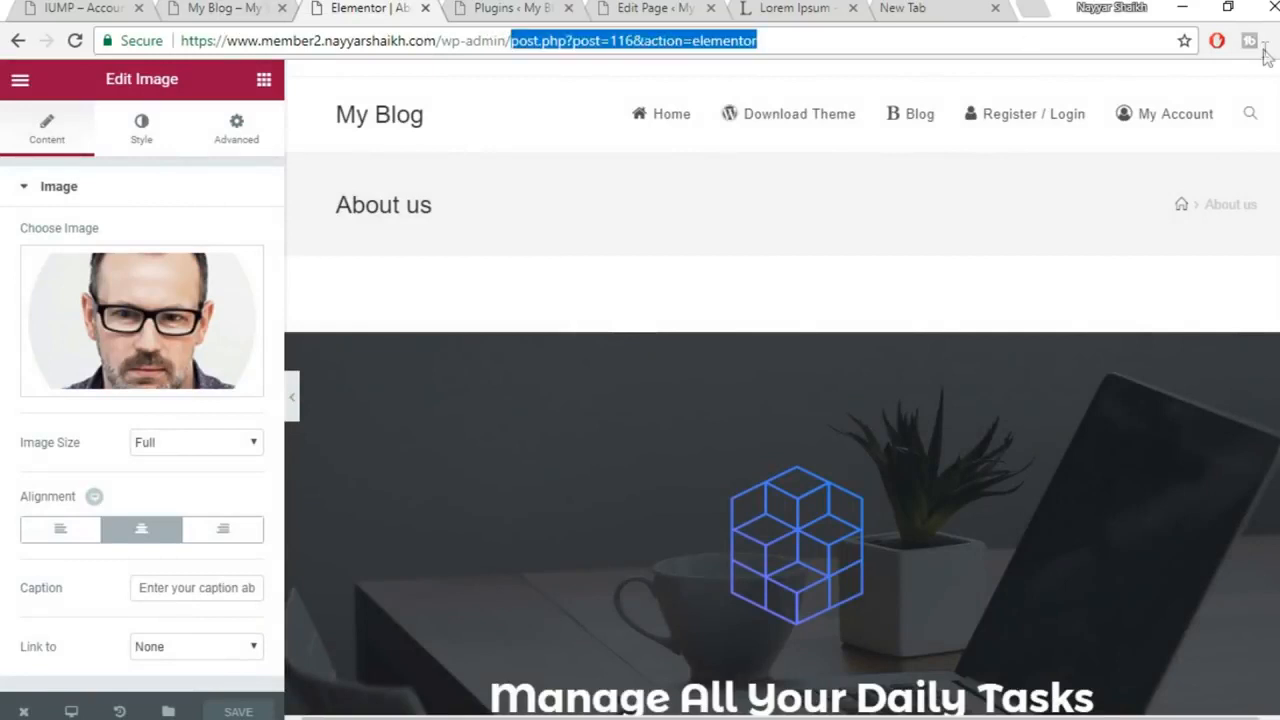
key(BackSpace)
key(Return)
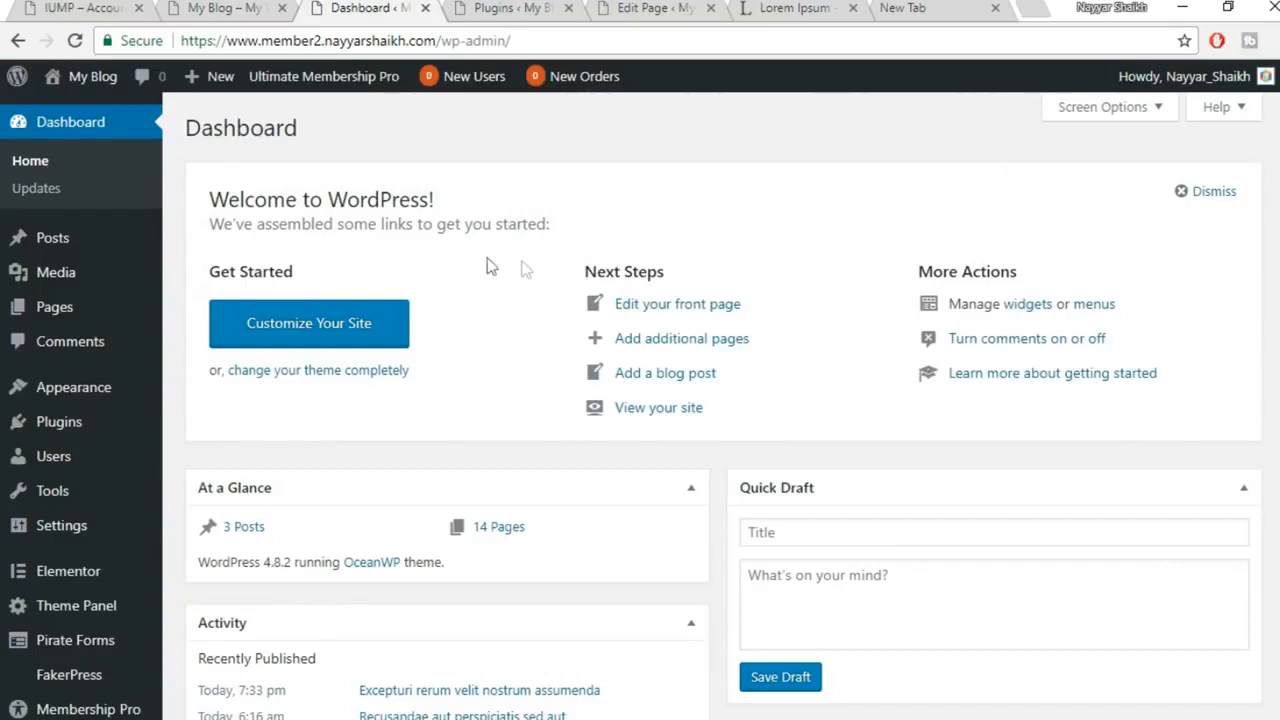
Start a new page titled 'Contact Us' with Full Width layout and the page title disabled
mouse_move(88, 312)
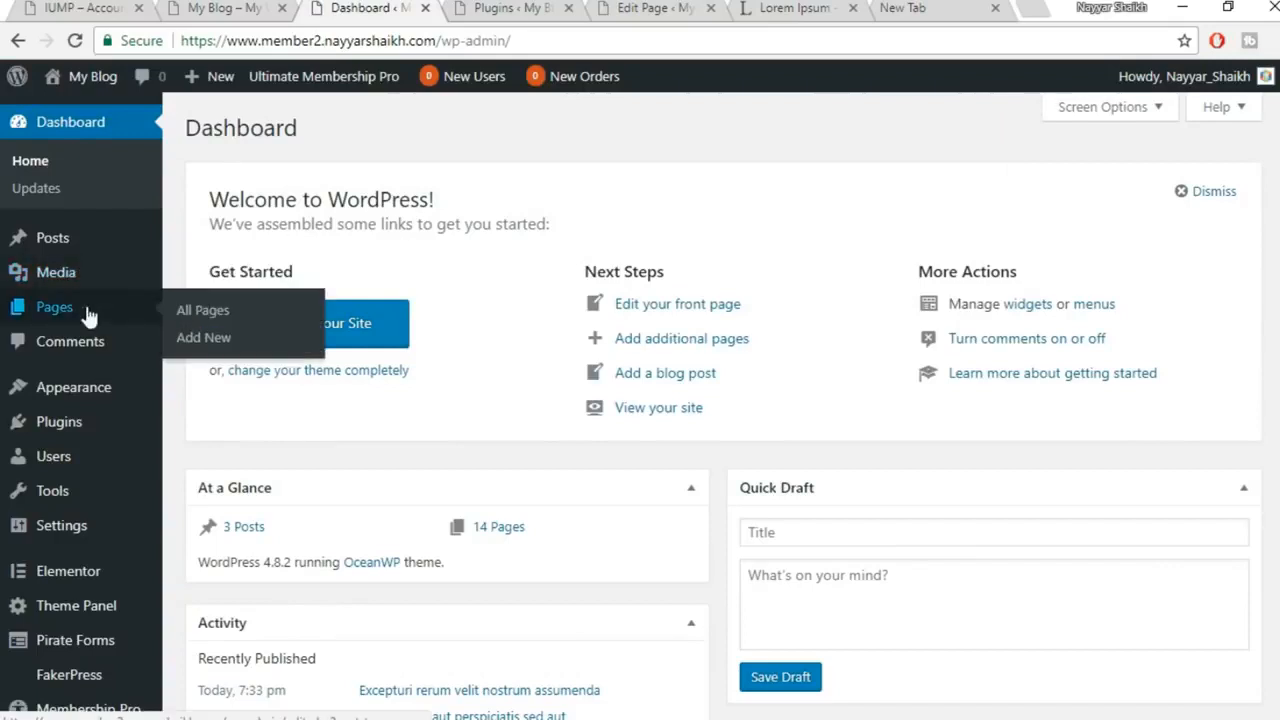
click(200, 338)
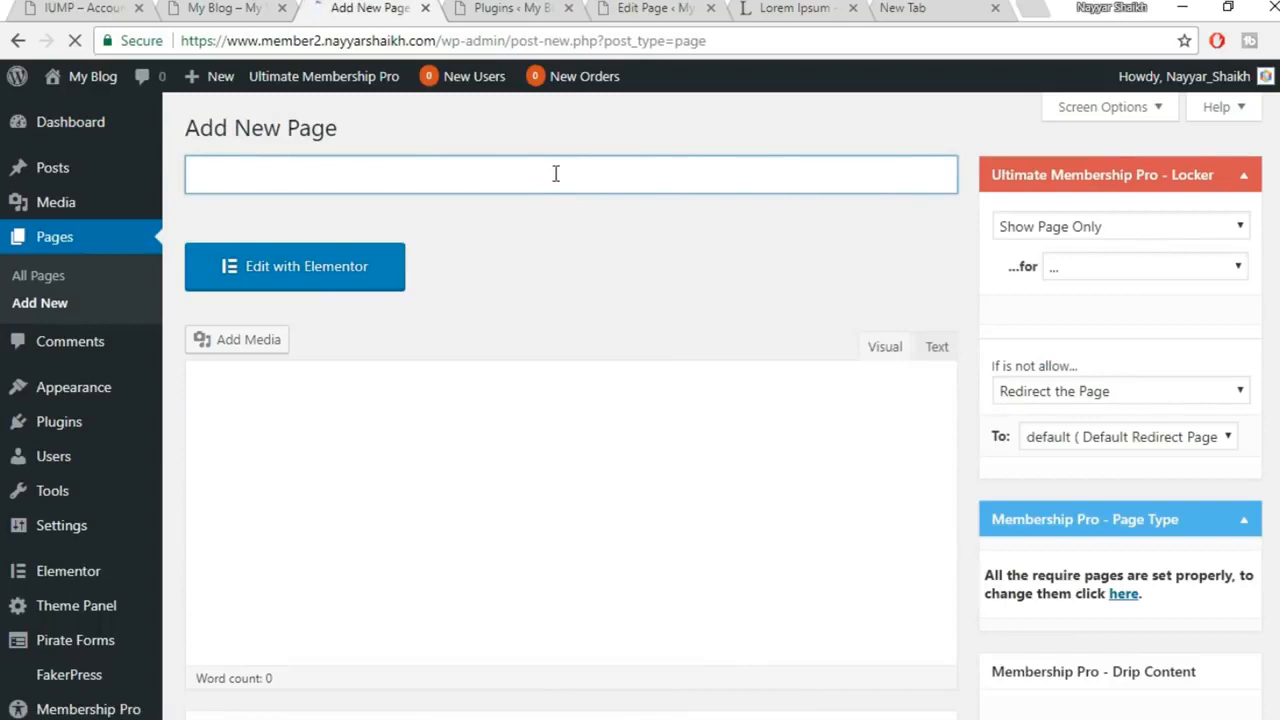
text(Contact Us)
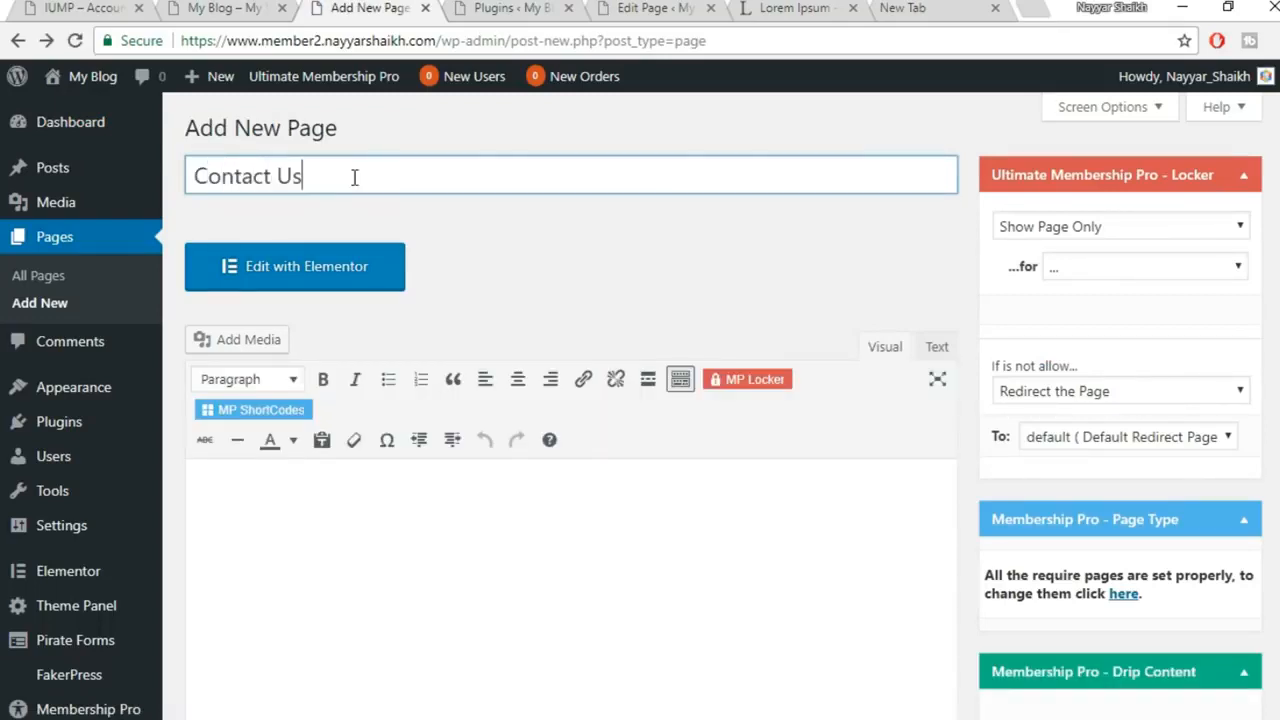
scroll(810, 323, down, 7)
click(585, 262)
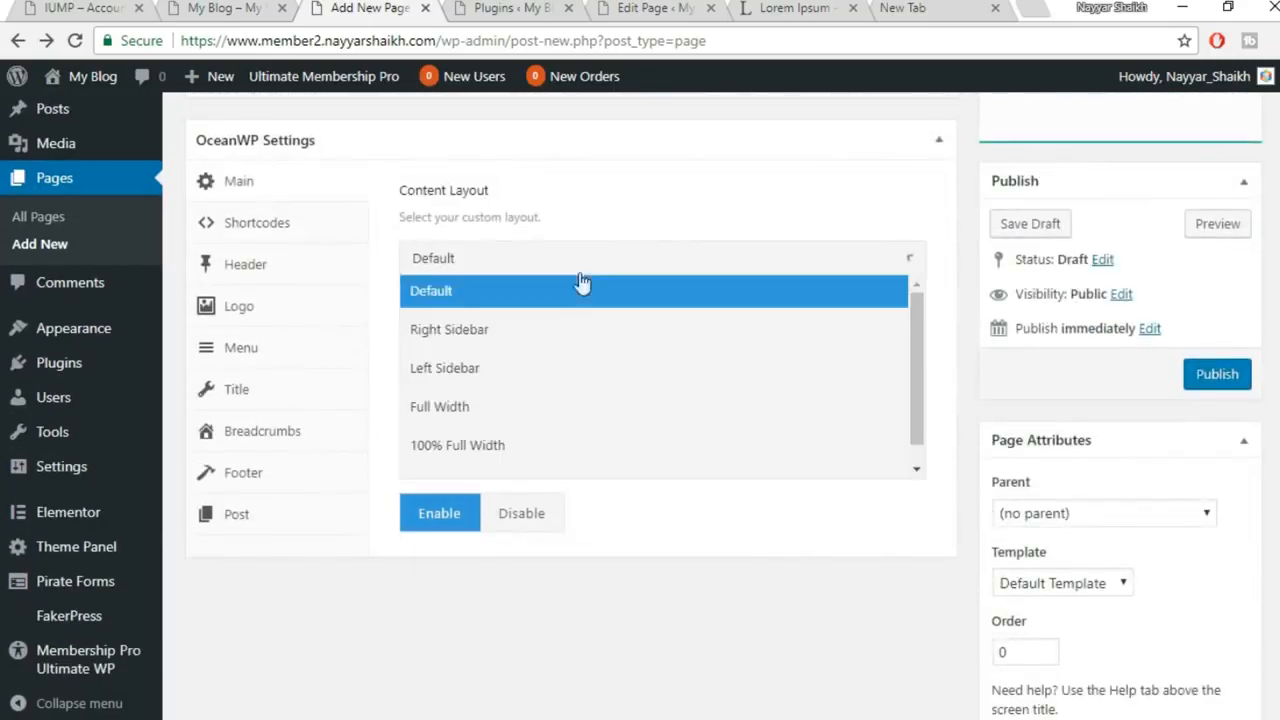
click(545, 408)
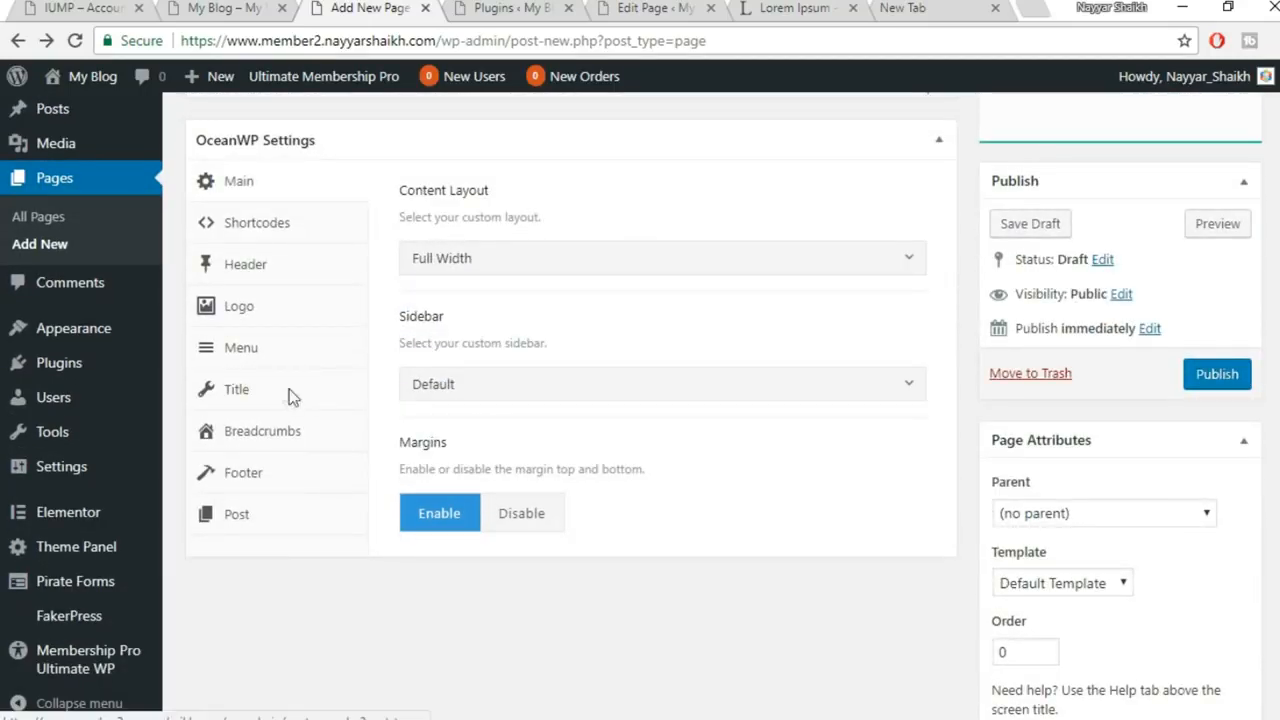
click(288, 390)
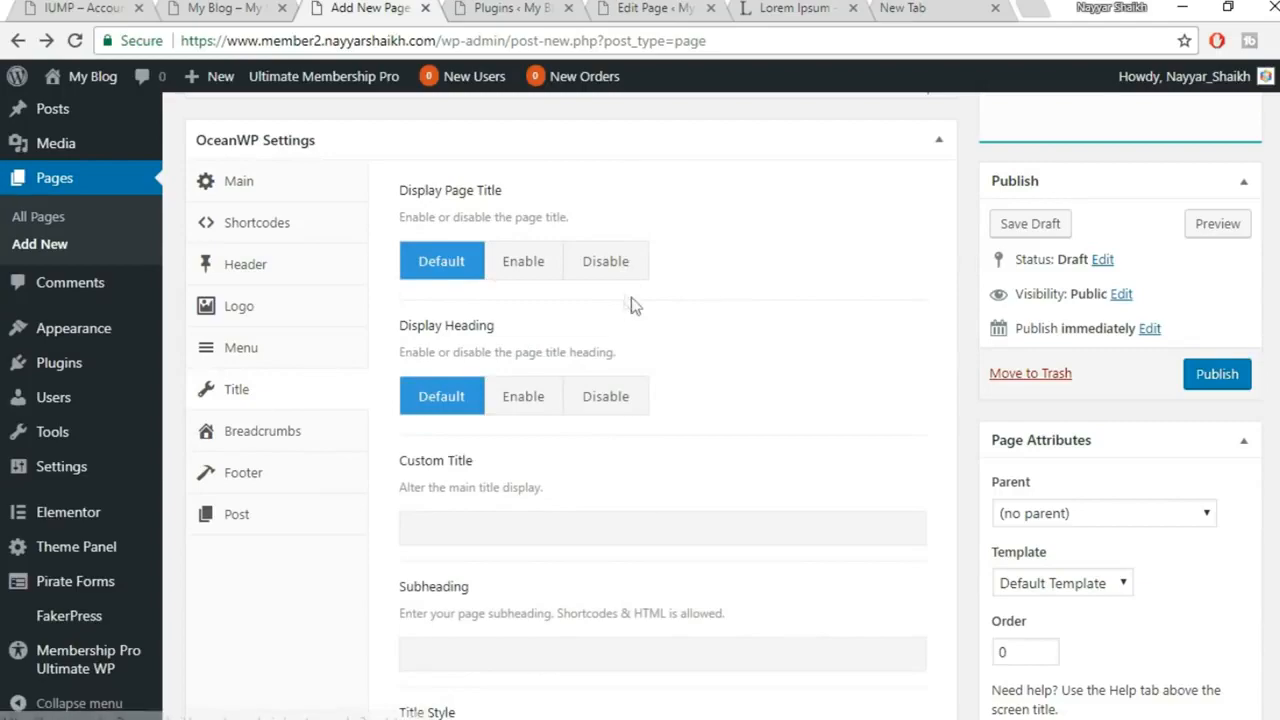
click(612, 266)
Publish the Contact Us page and open it in Elementor
scroll(747, 338, up, 5)
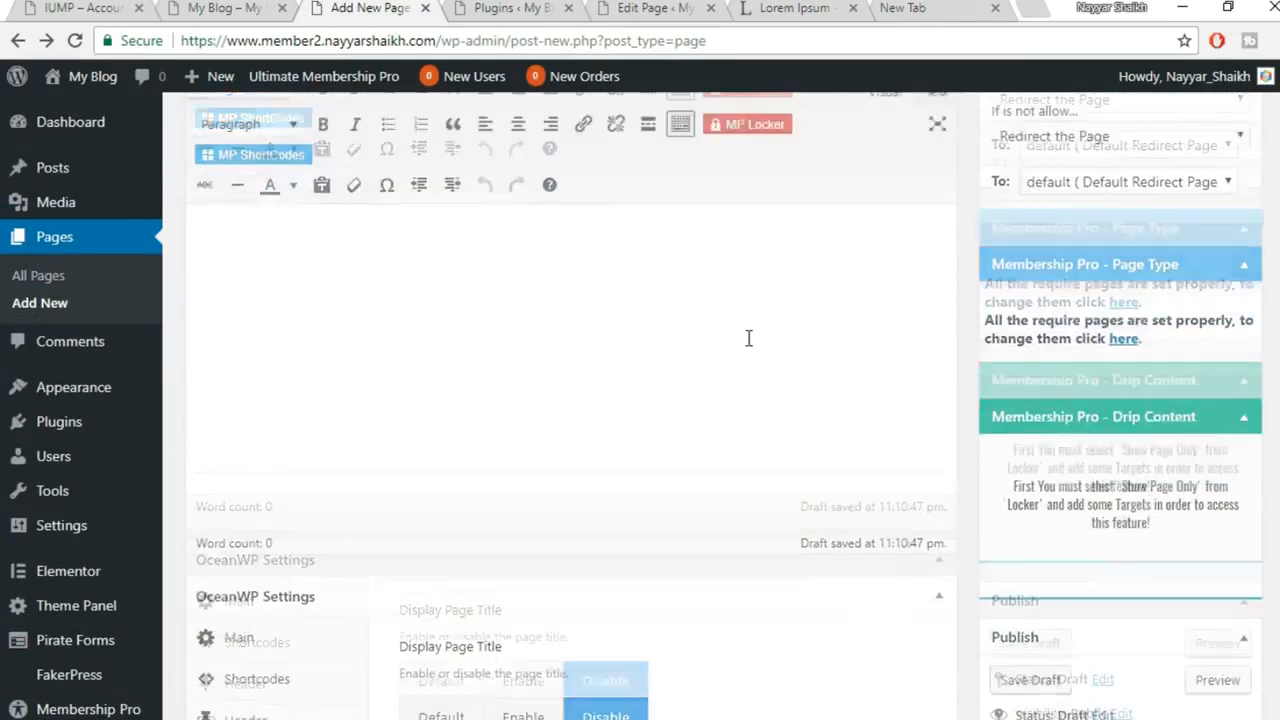
scroll(747, 338, up, 3)
scroll(1131, 374, down, 10)
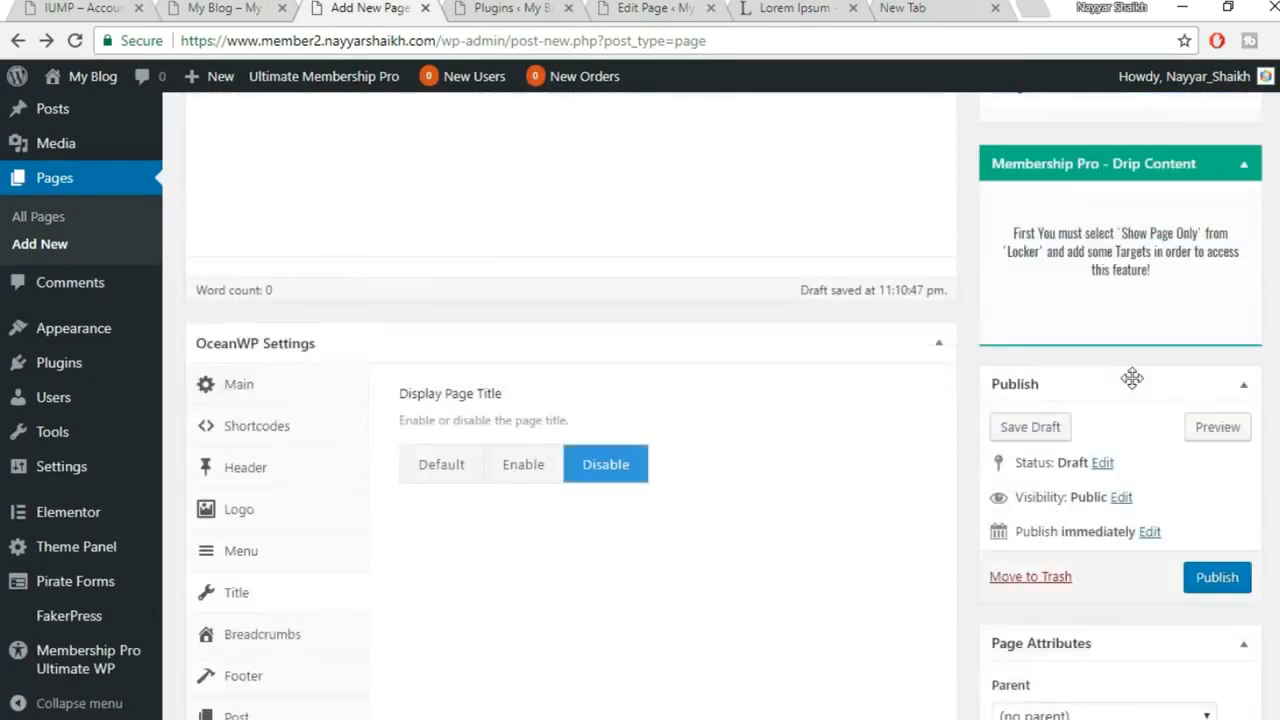
click(1212, 272)
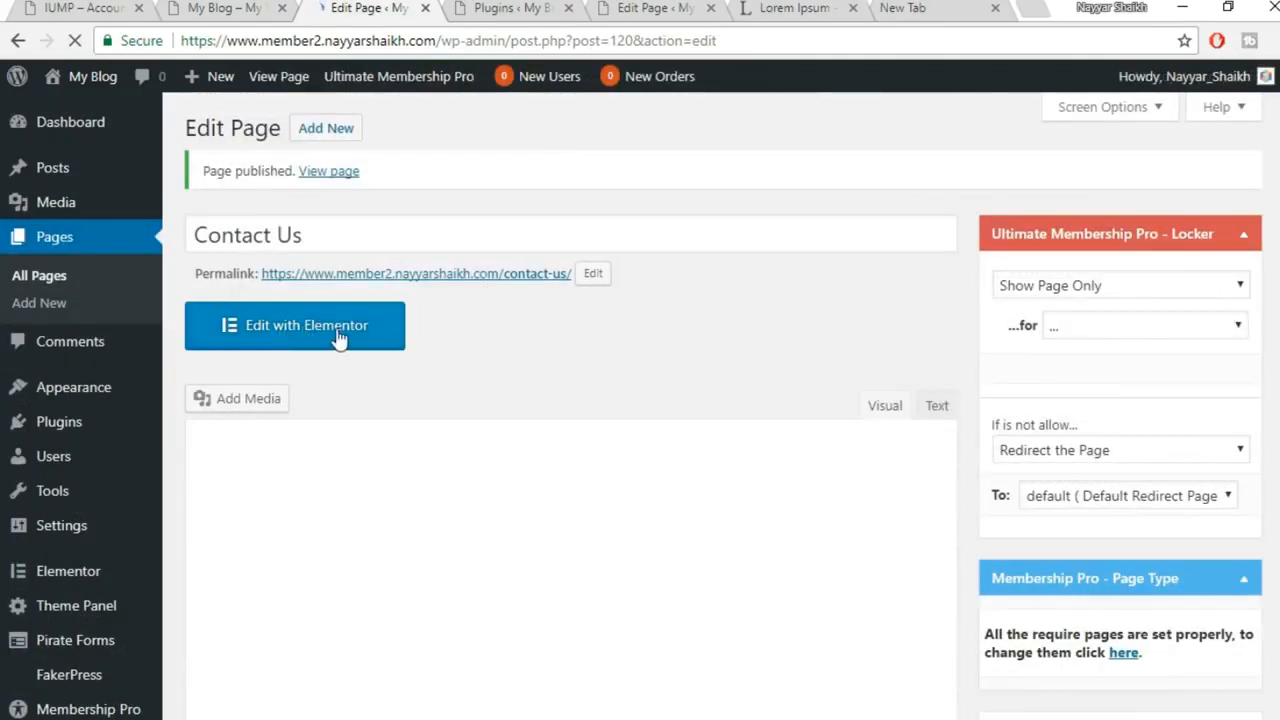
click(338, 338)
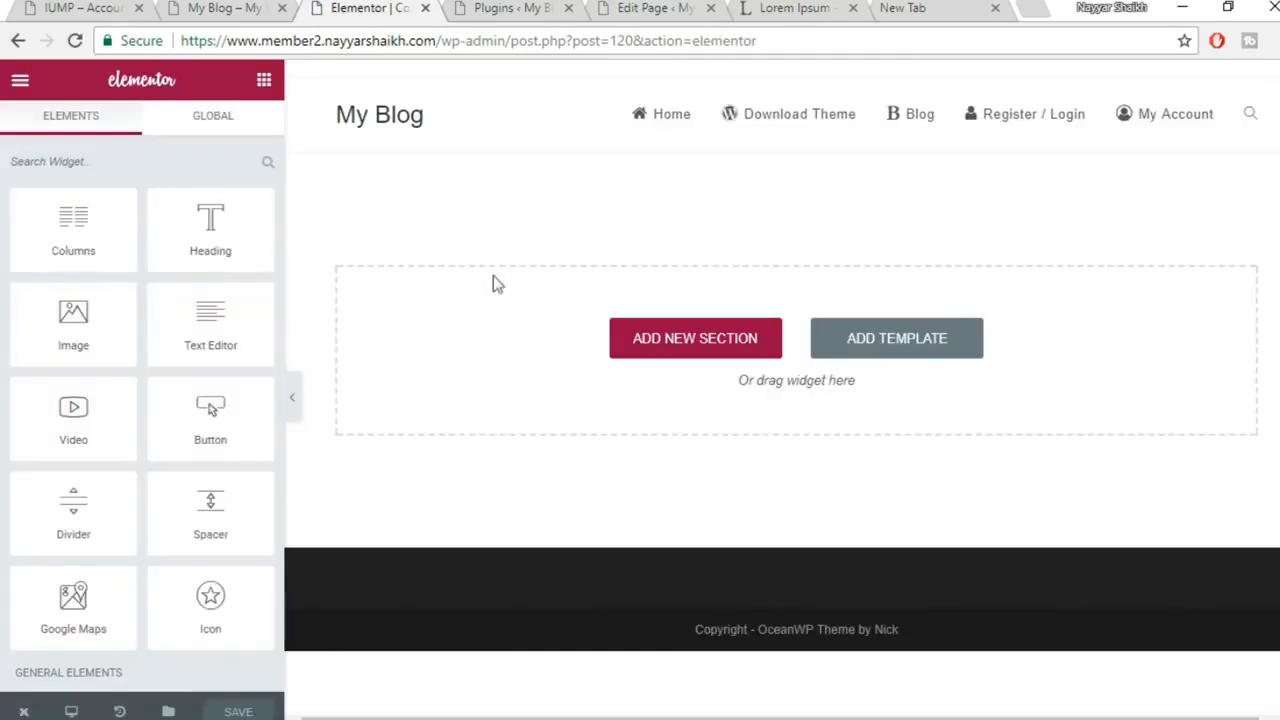
Insert the saved Contact template, adding the banner, contact cards, form and London map
click(917, 340)
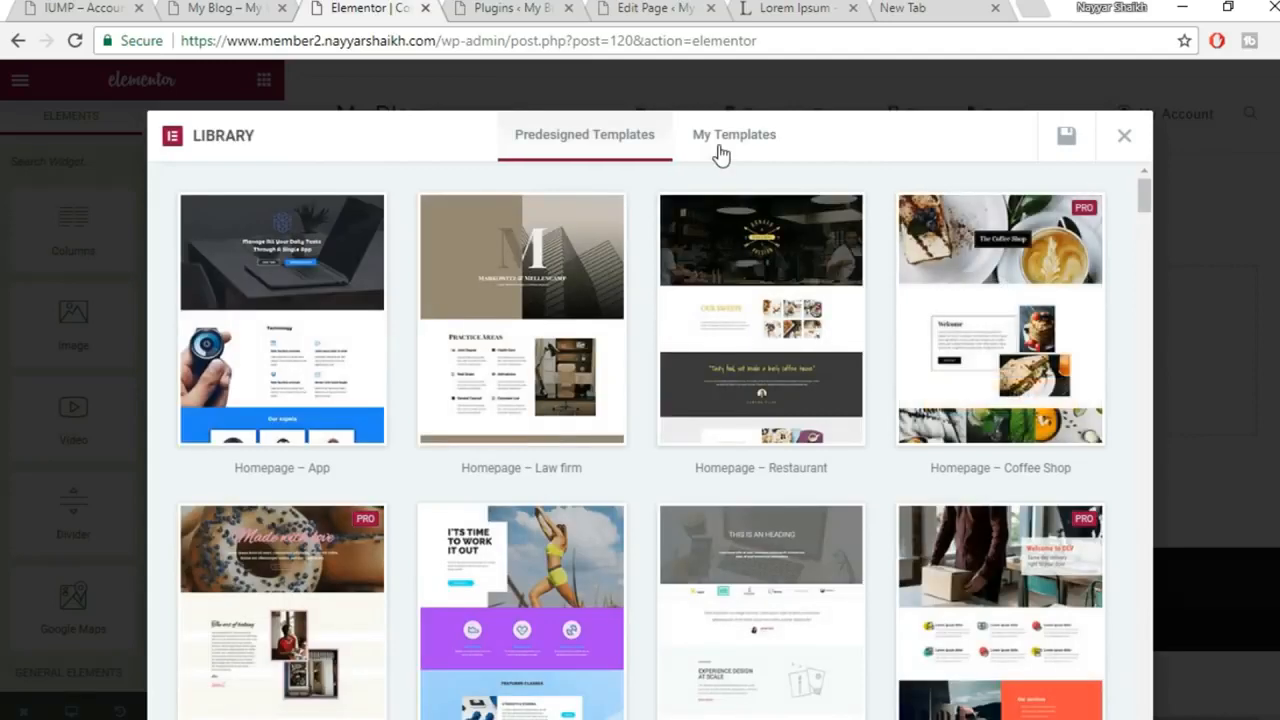
click(720, 155)
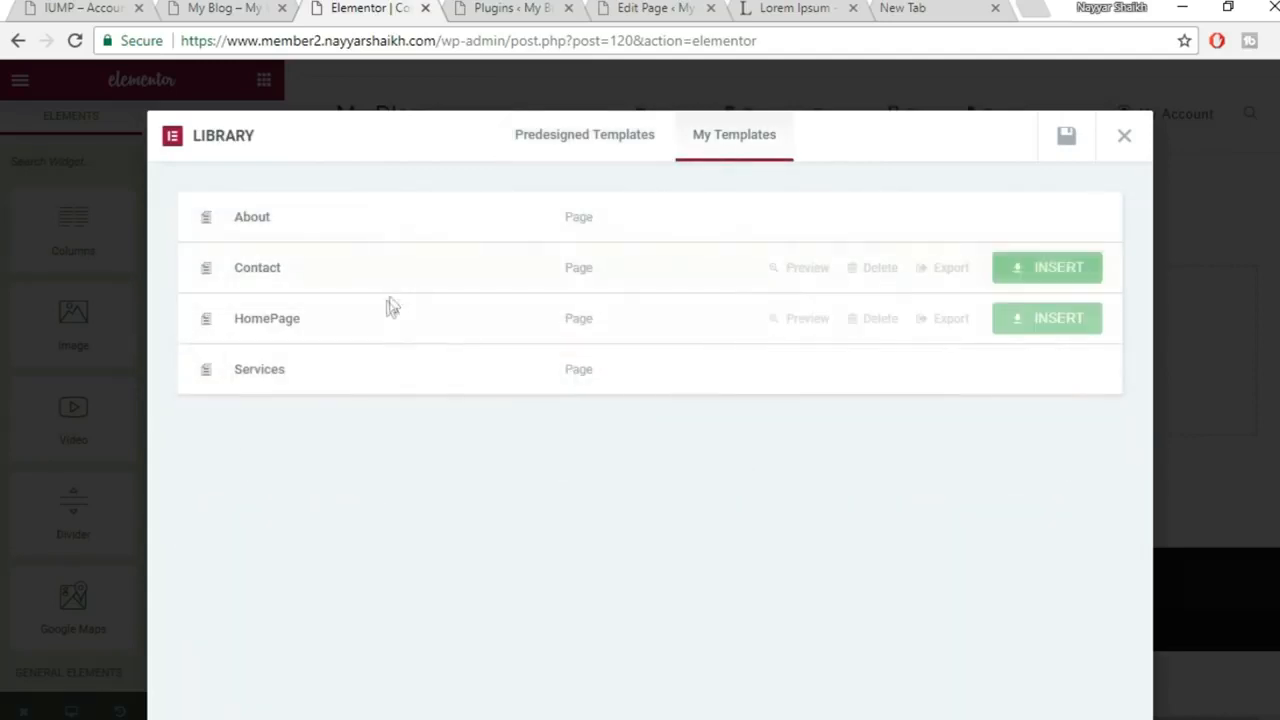
click(1037, 277)
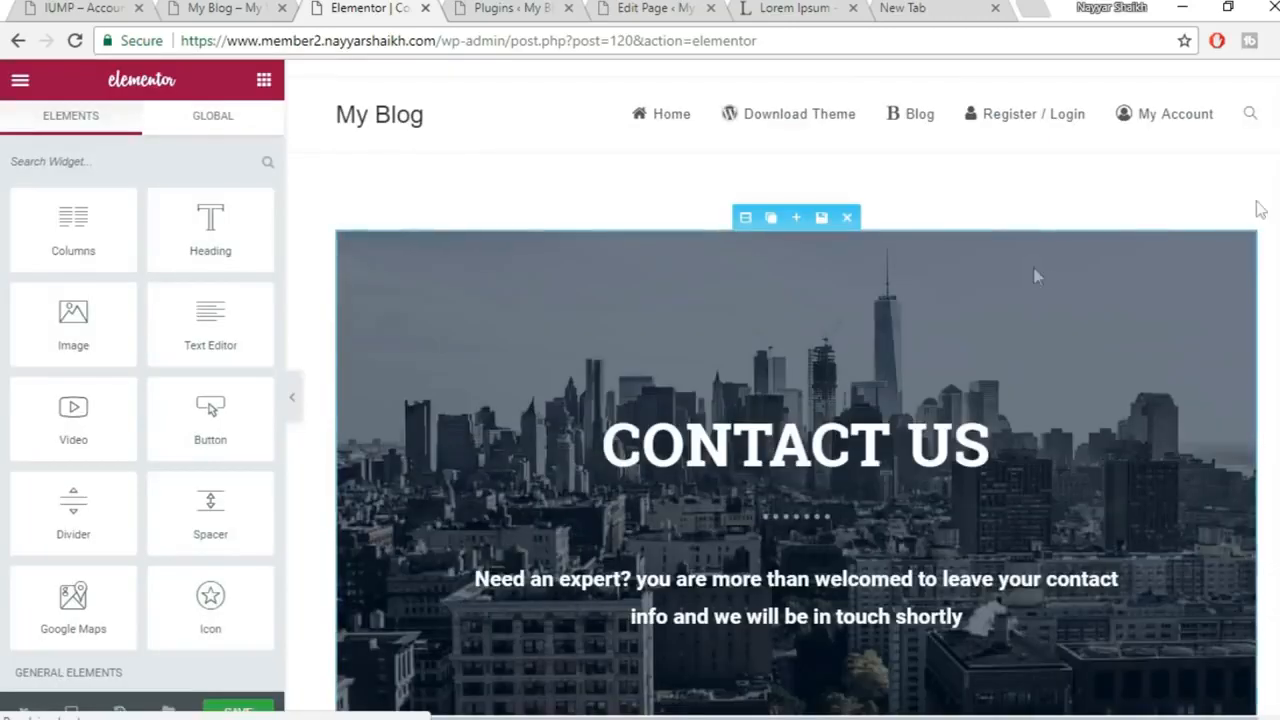
scroll(943, 370, down, 10)
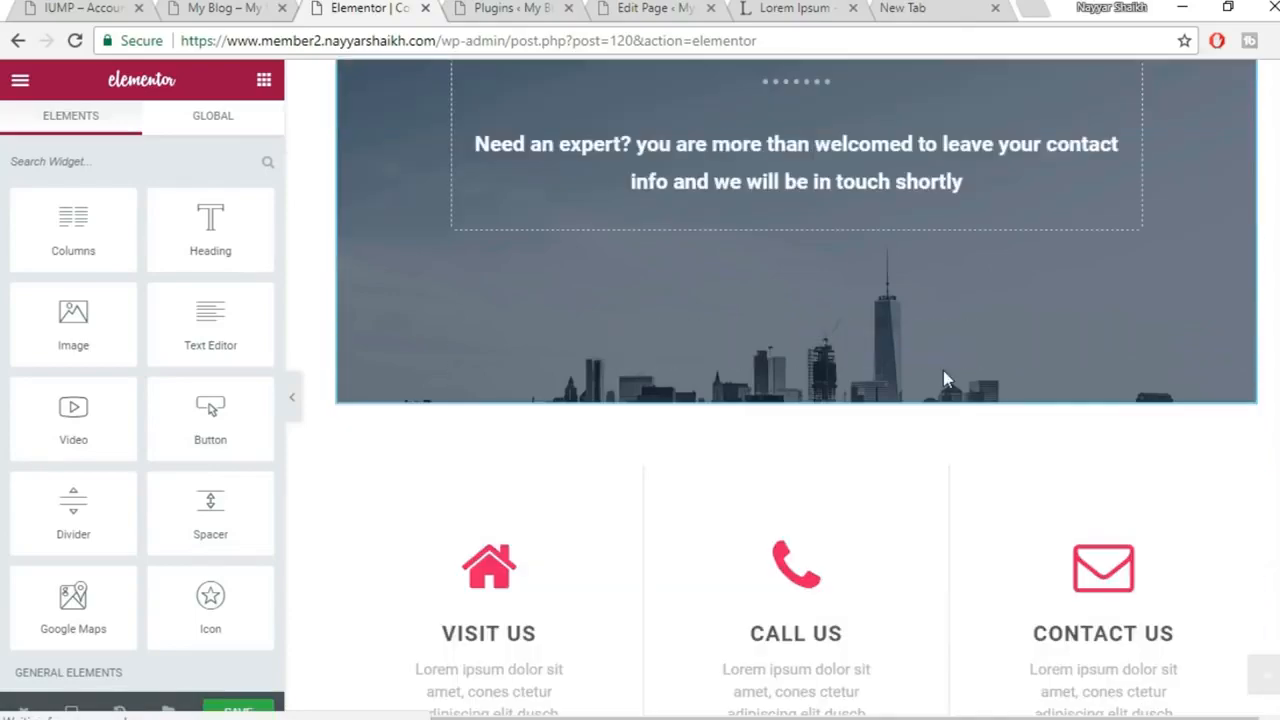
scroll(946, 377, down, 10)
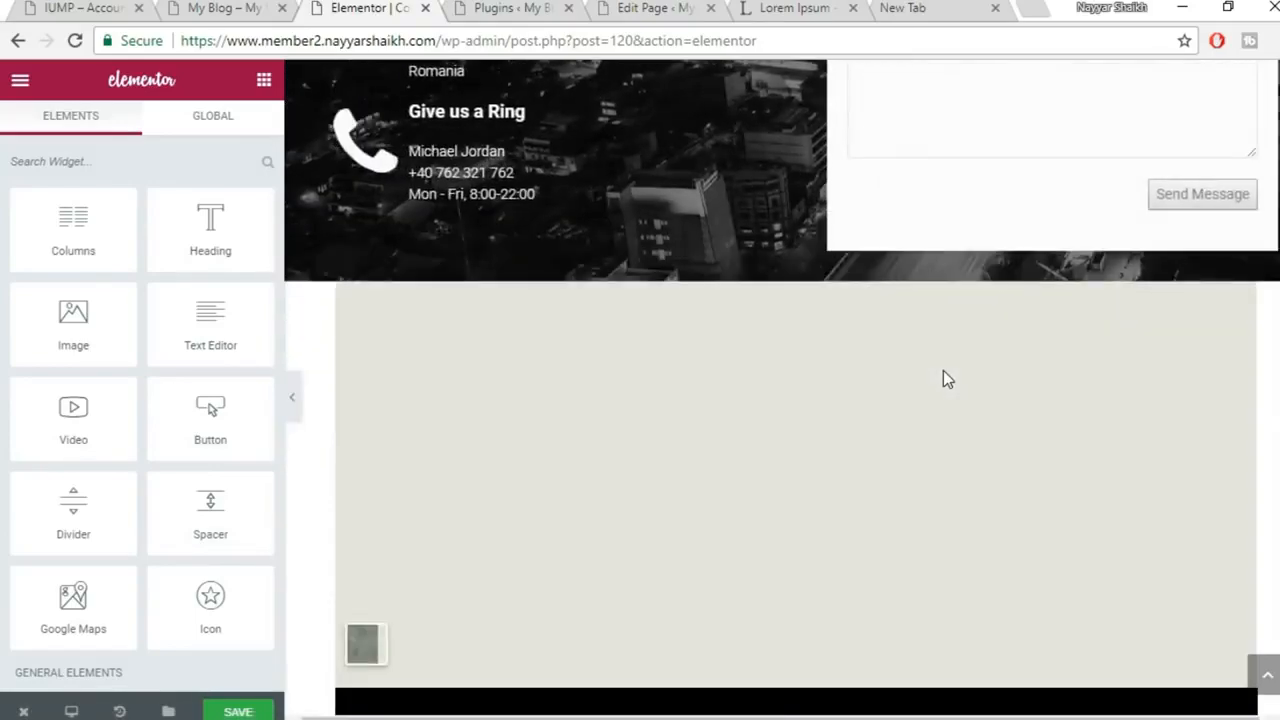
scroll(943, 374, down, 3)
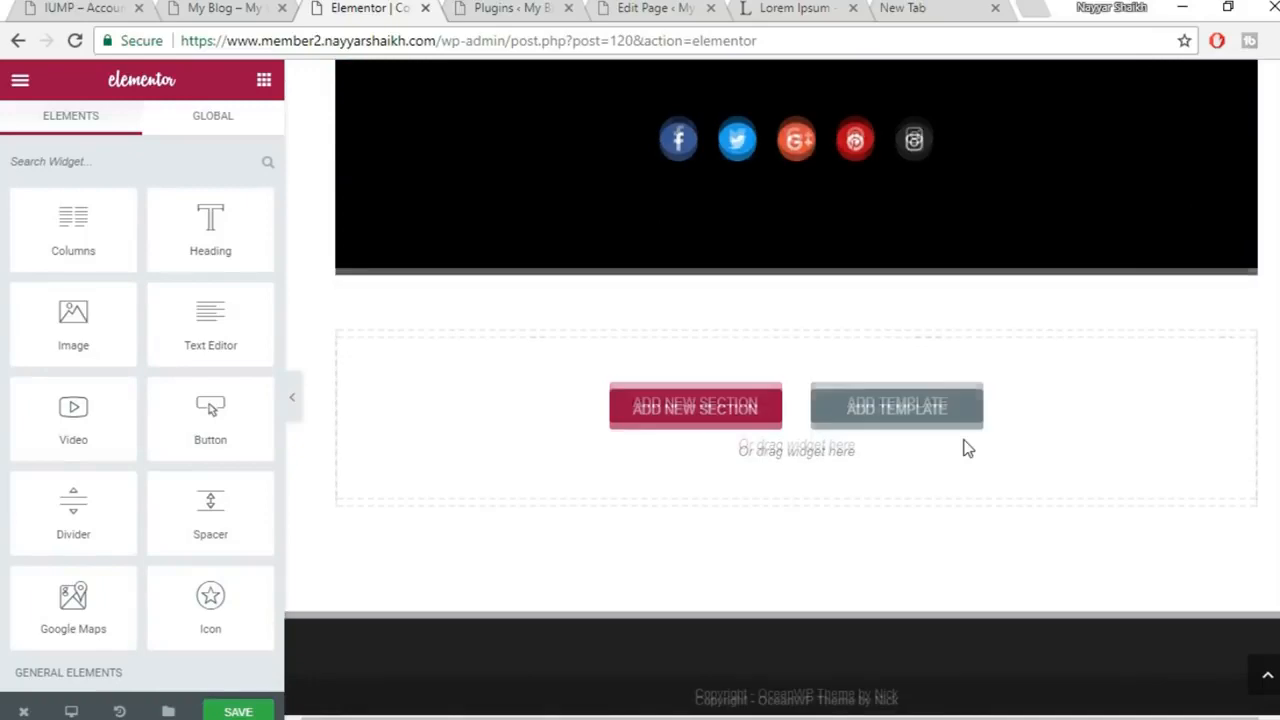
scroll(963, 446, up, 5)
scroll(963, 446, up, 2)
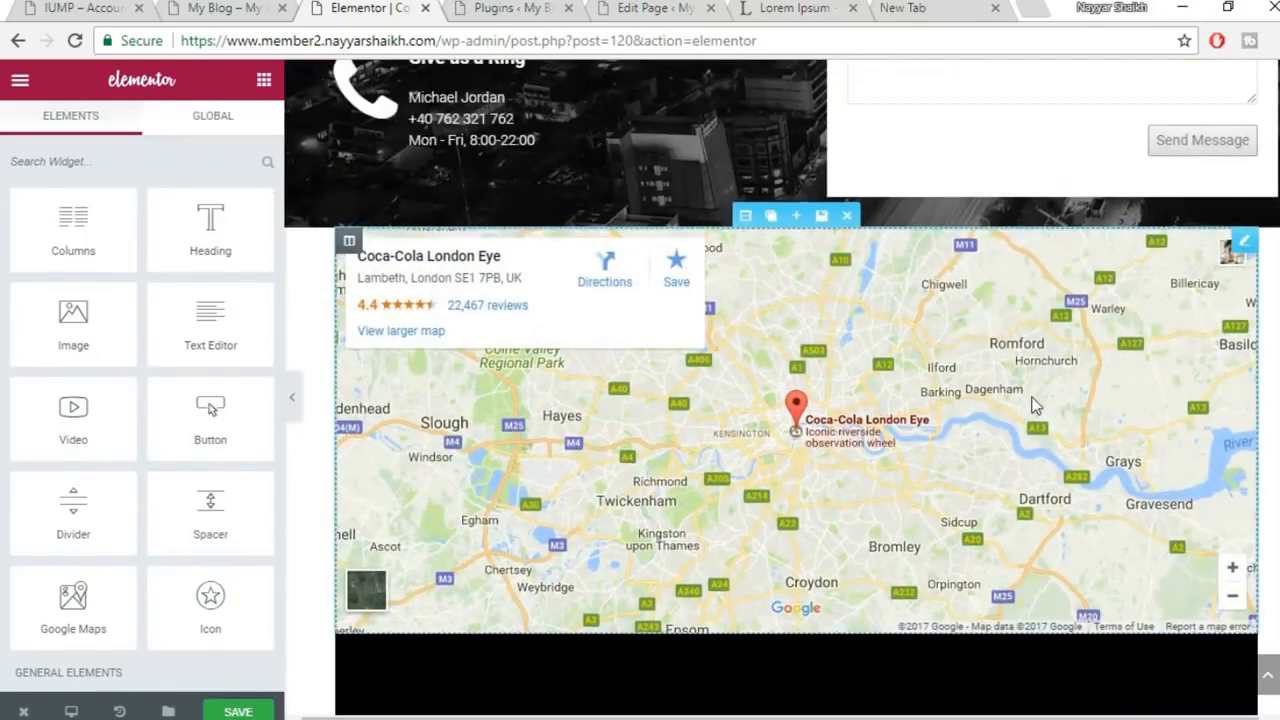
scroll(1035, 405, down, 2)
scroll(1035, 405, down, 1)
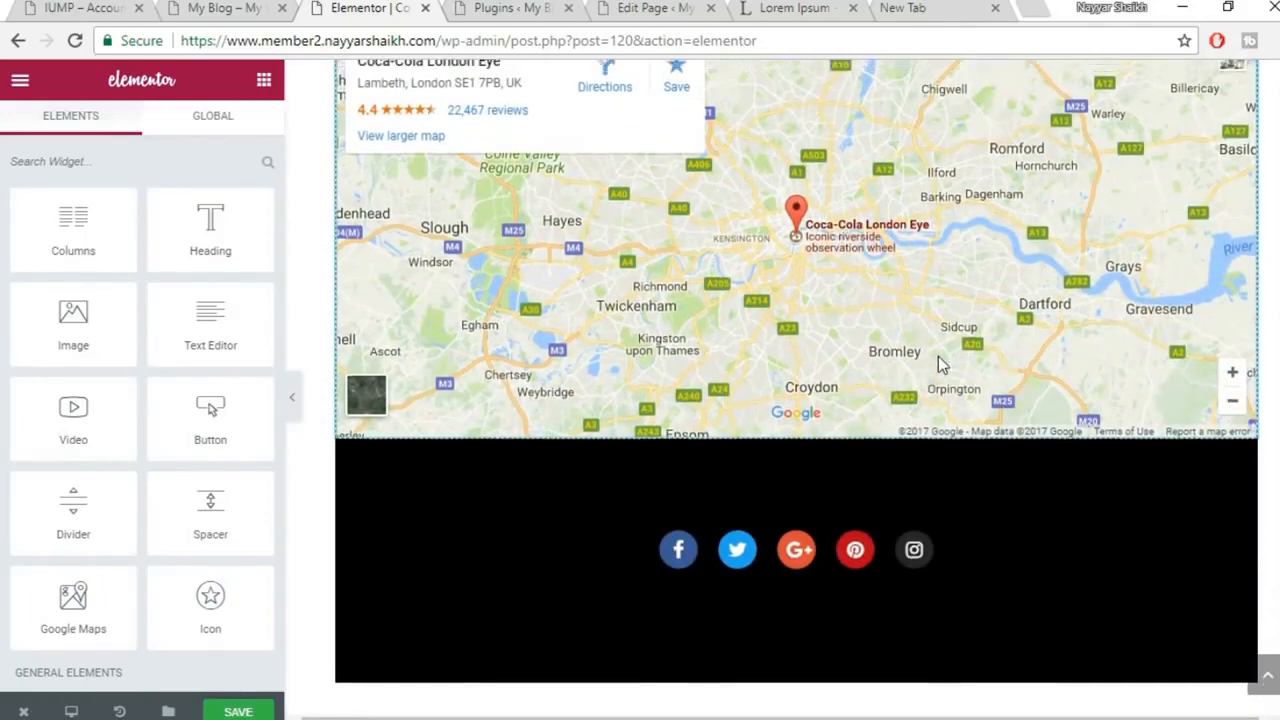
scroll(943, 360, up, 2)
Change the Google Maps widget address from the London Eye to 'mumbai' and save the page
click(980, 285)
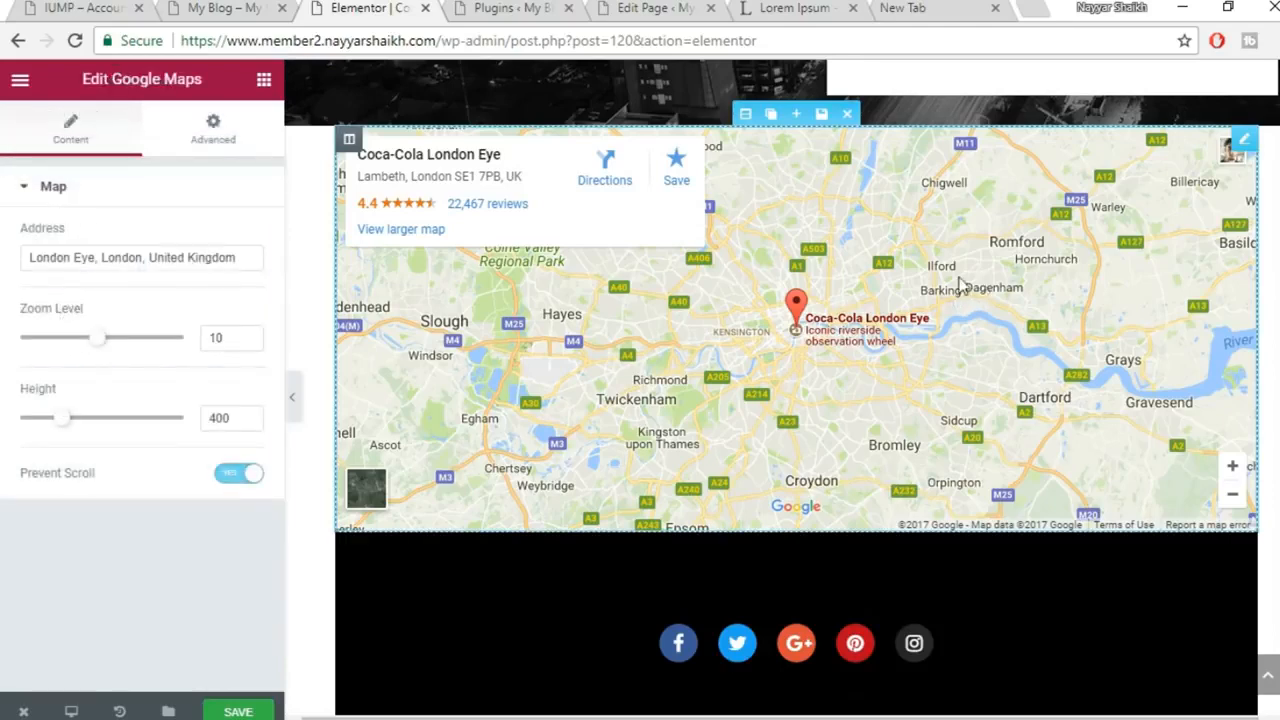
click(65, 260)
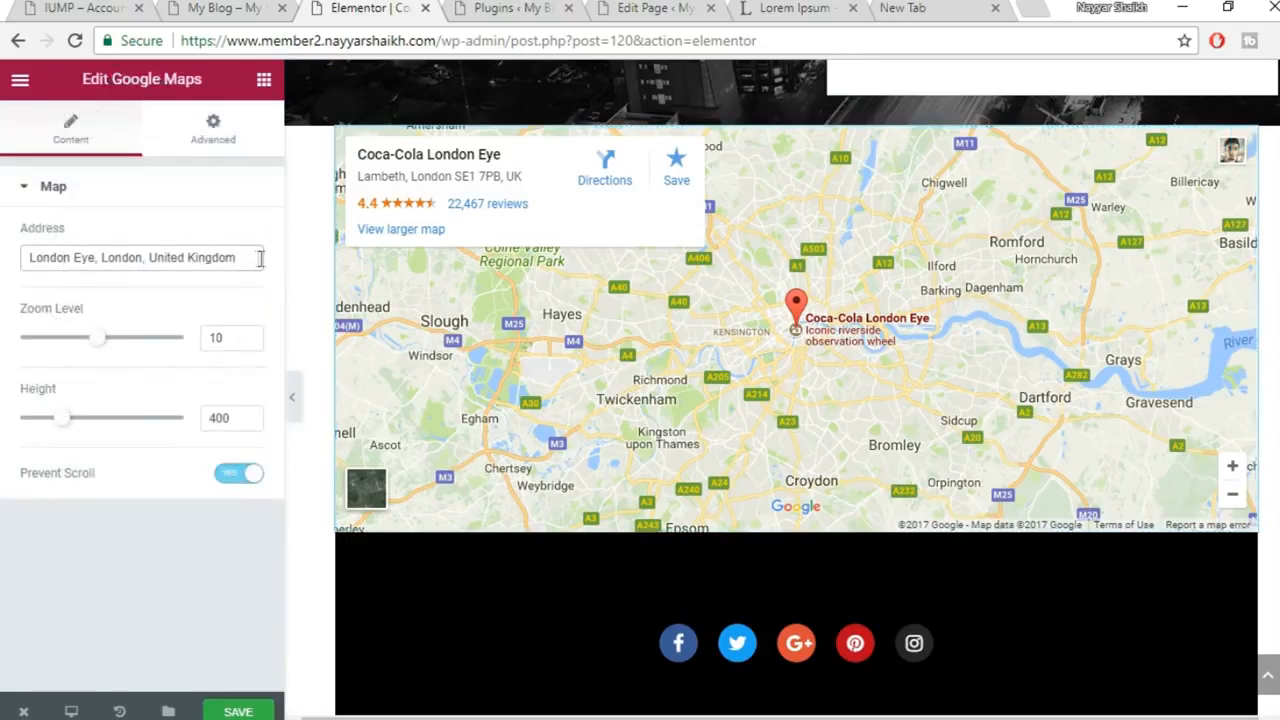
drag(259, 258, 3, 283)
text(mumbai)
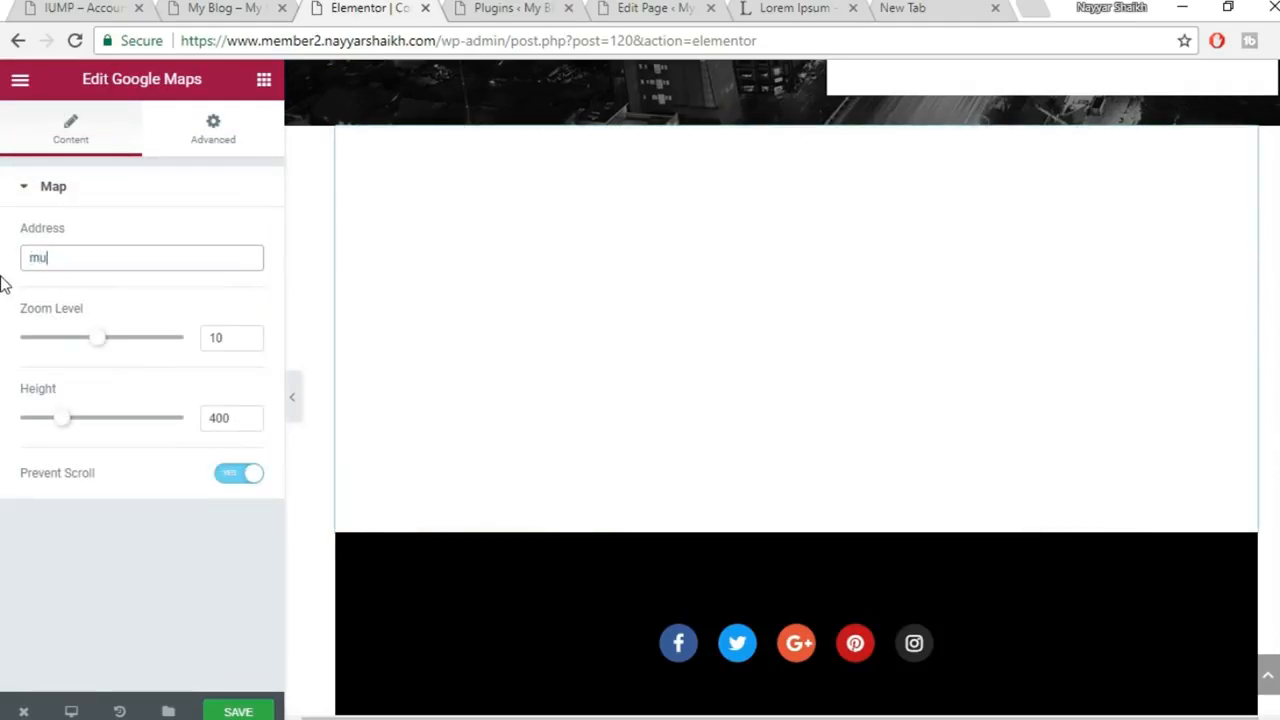
click(150, 616)
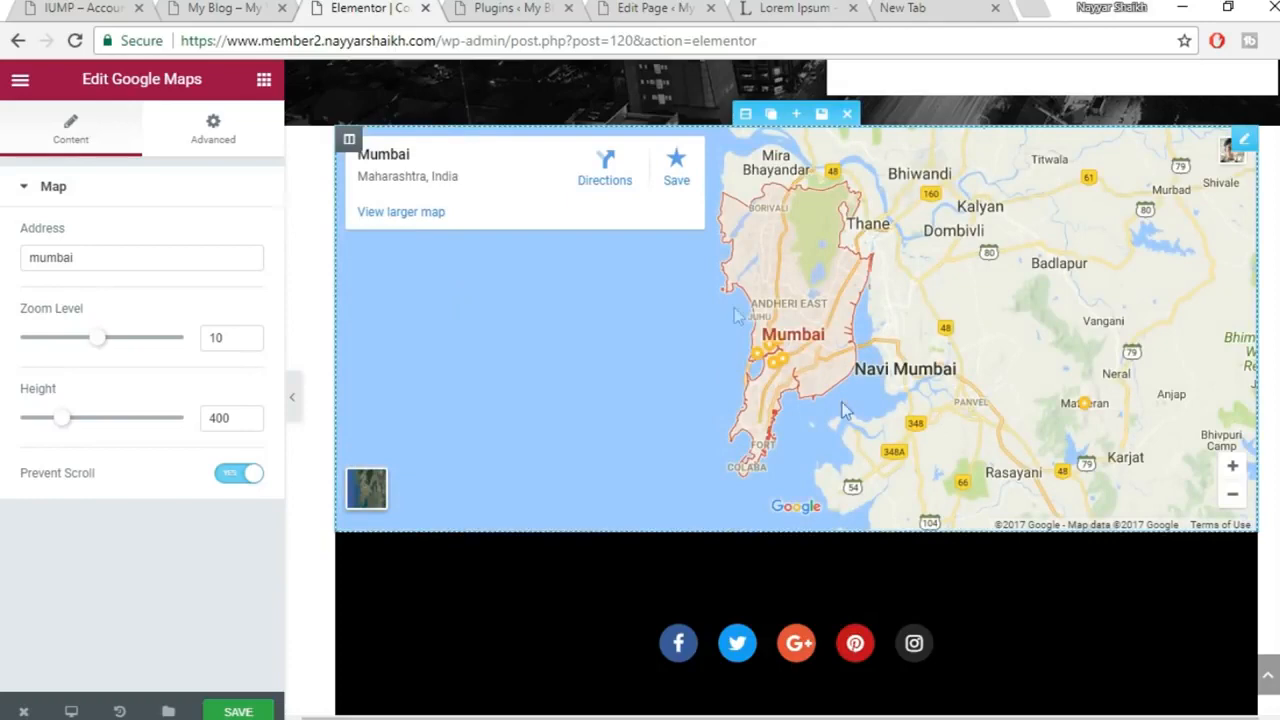
click(238, 712)
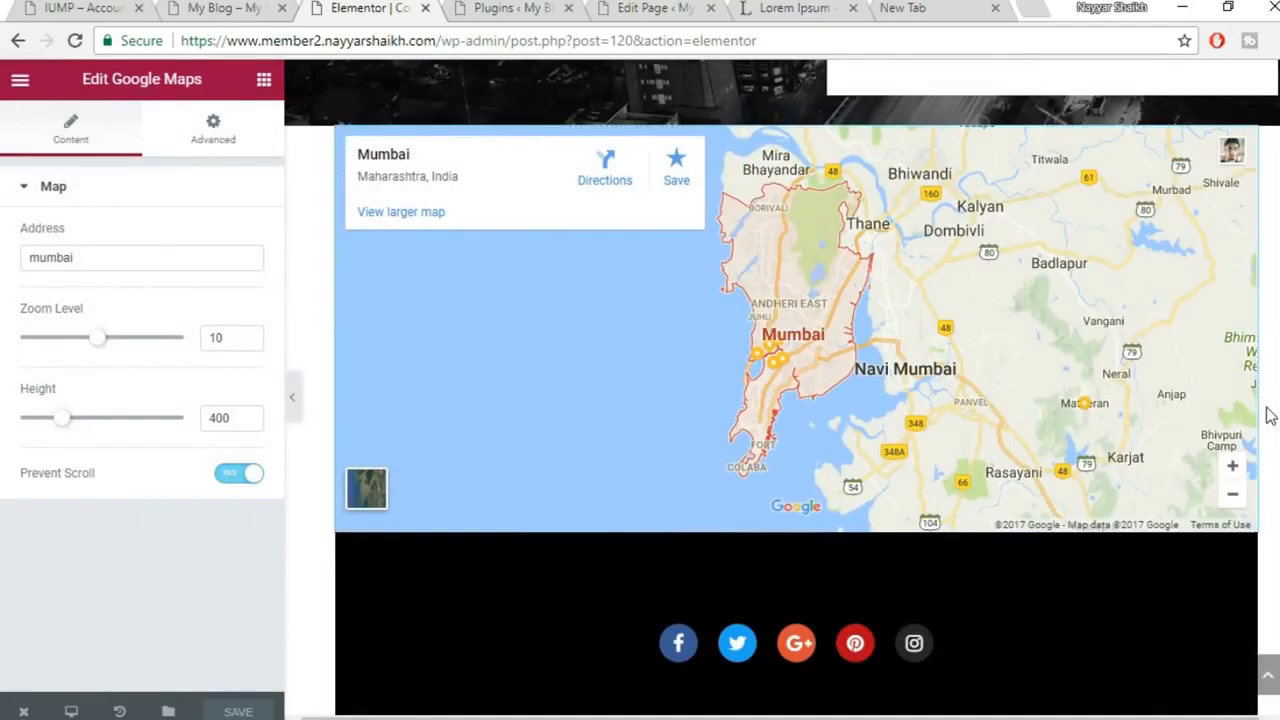
scroll(1266, 414, up, 4)
scroll(1267, 415, up, 5)
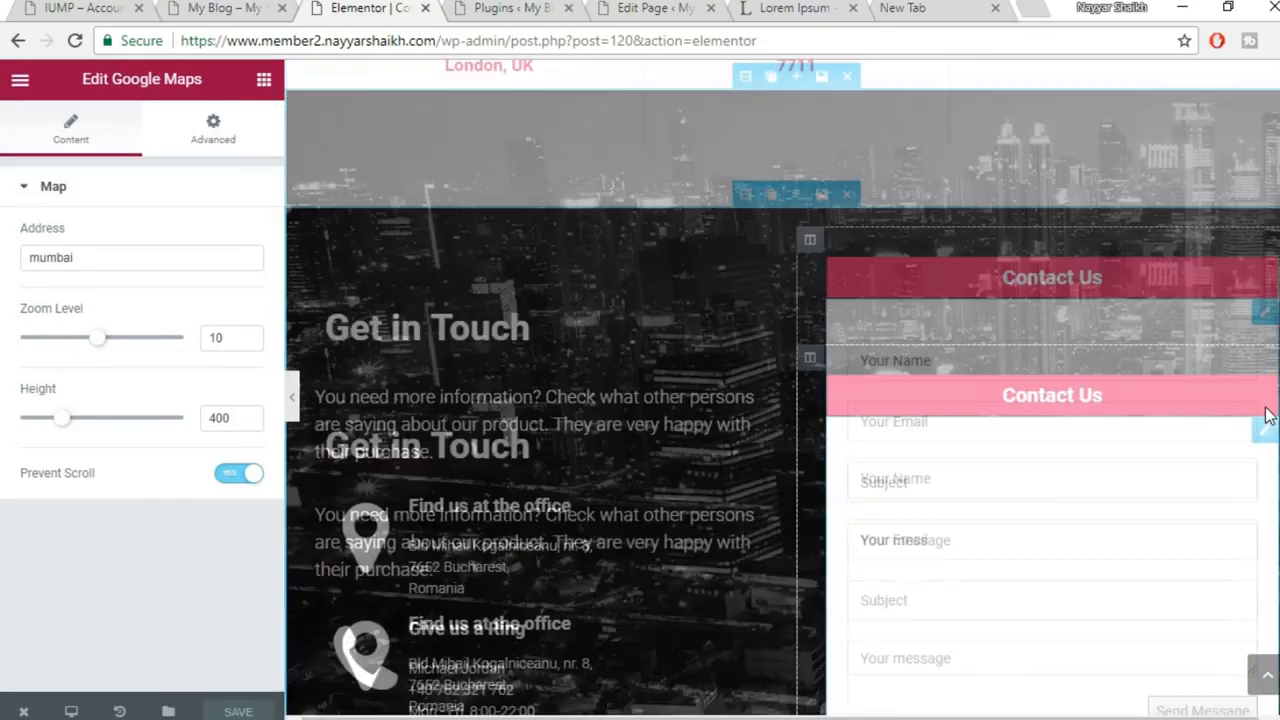
scroll(1268, 415, up, 6)
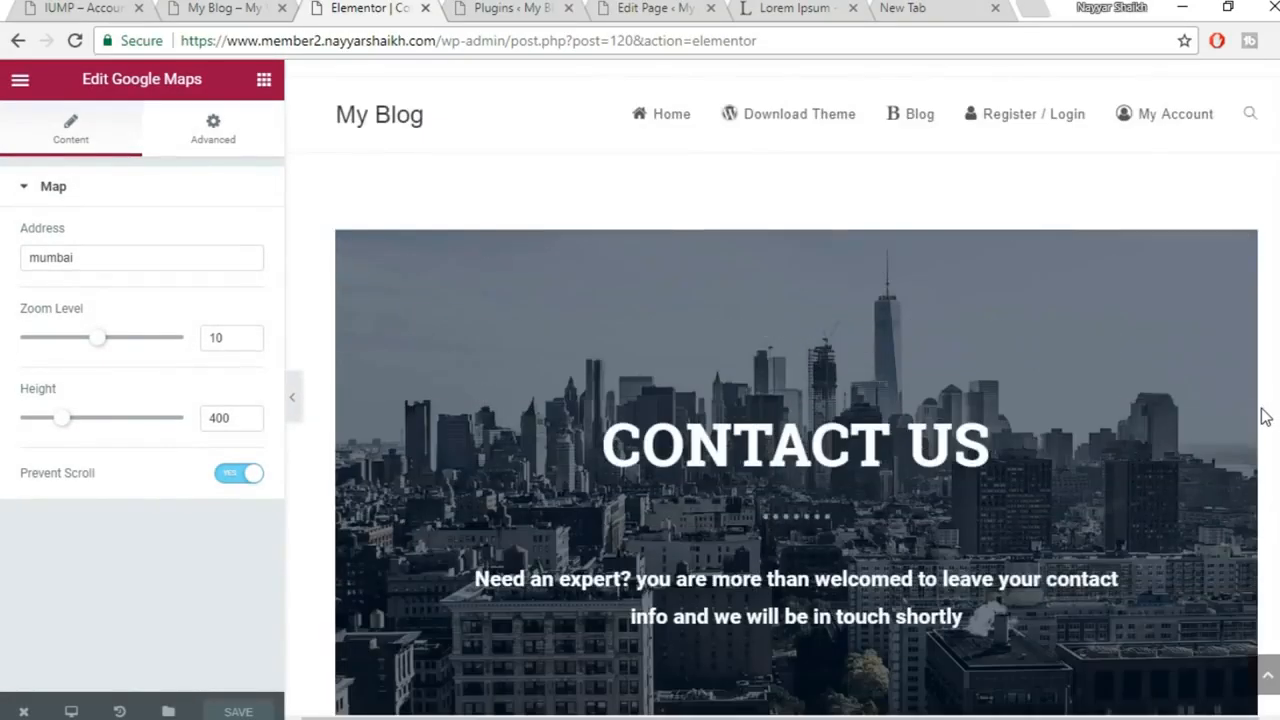
scroll(1264, 417, down, 3)
scroll(1266, 417, down, 2)
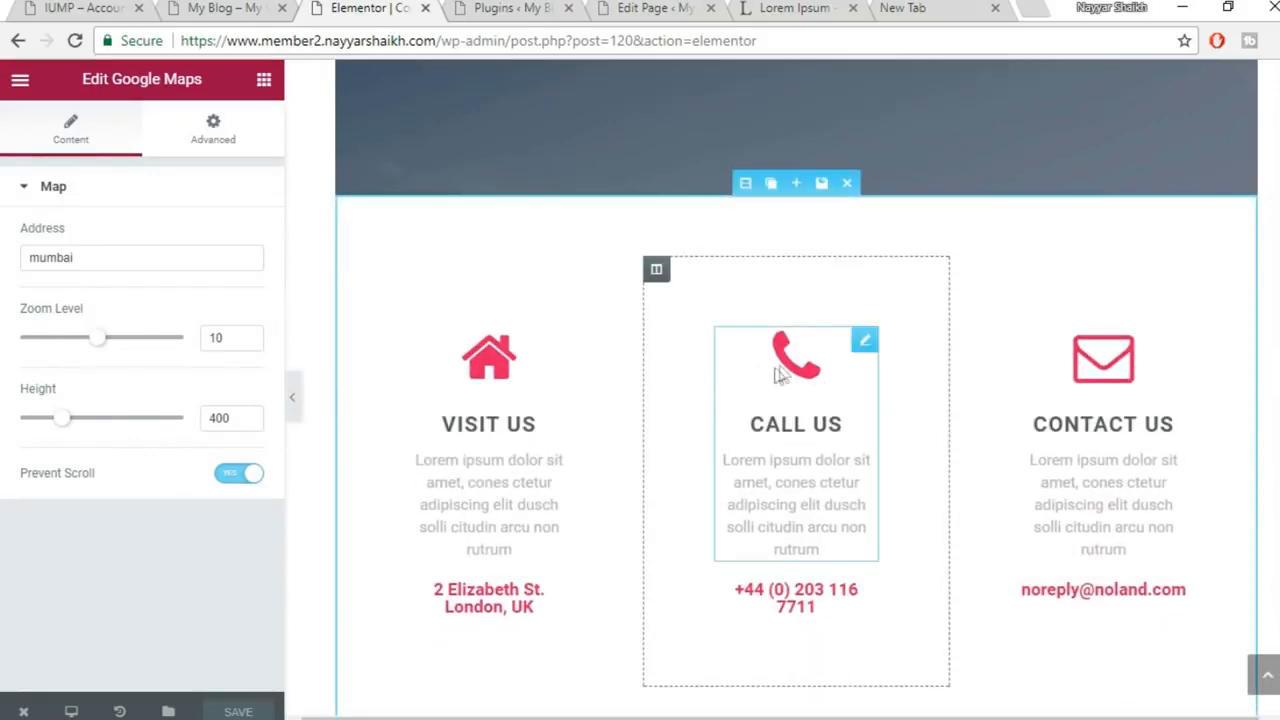
scroll(900, 451, up, 5)
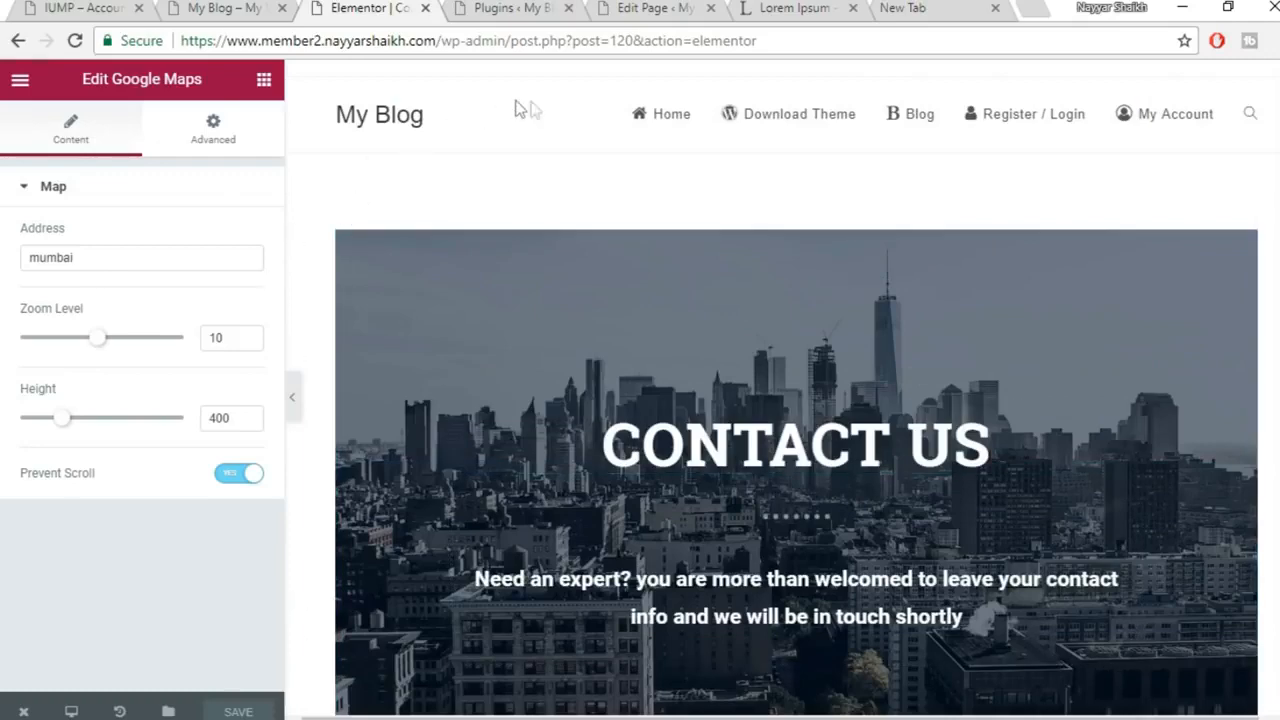
Trim the editor address to /wp-admin/ to reach the Dashboard, now listing 15 pages
drag(510, 50, 757, 42)
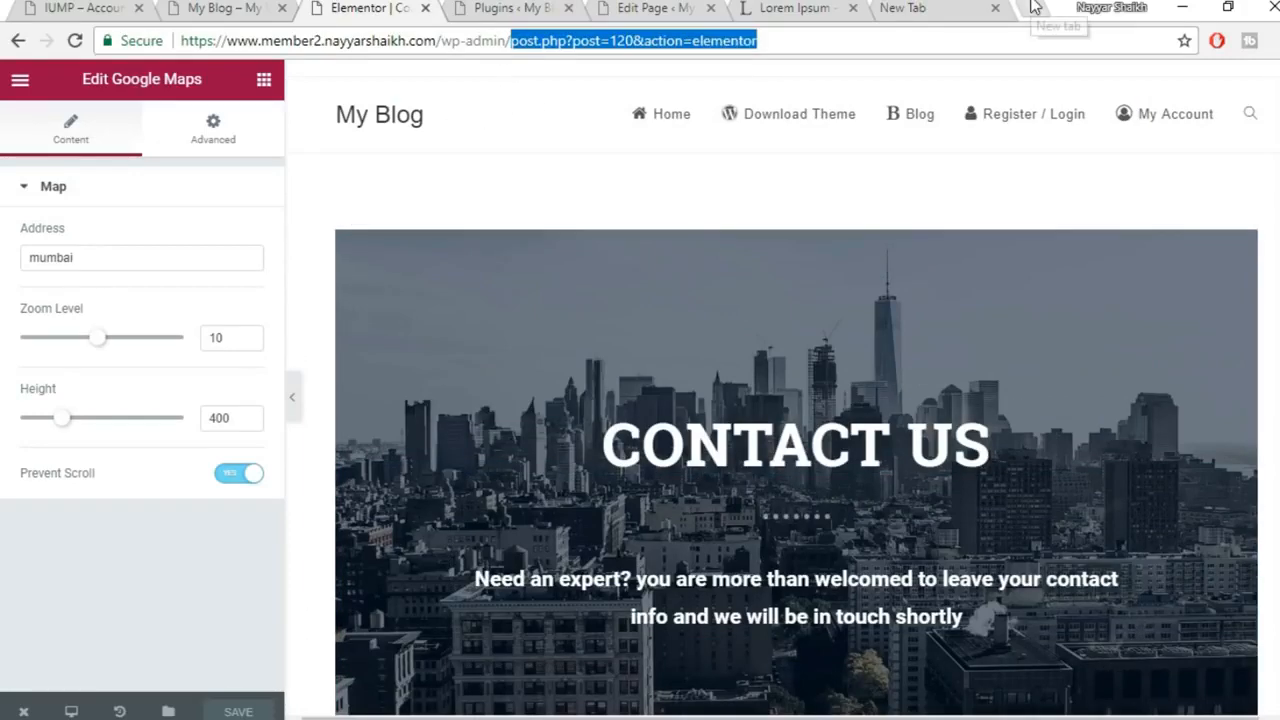
key(BackSpace)
key(Return)
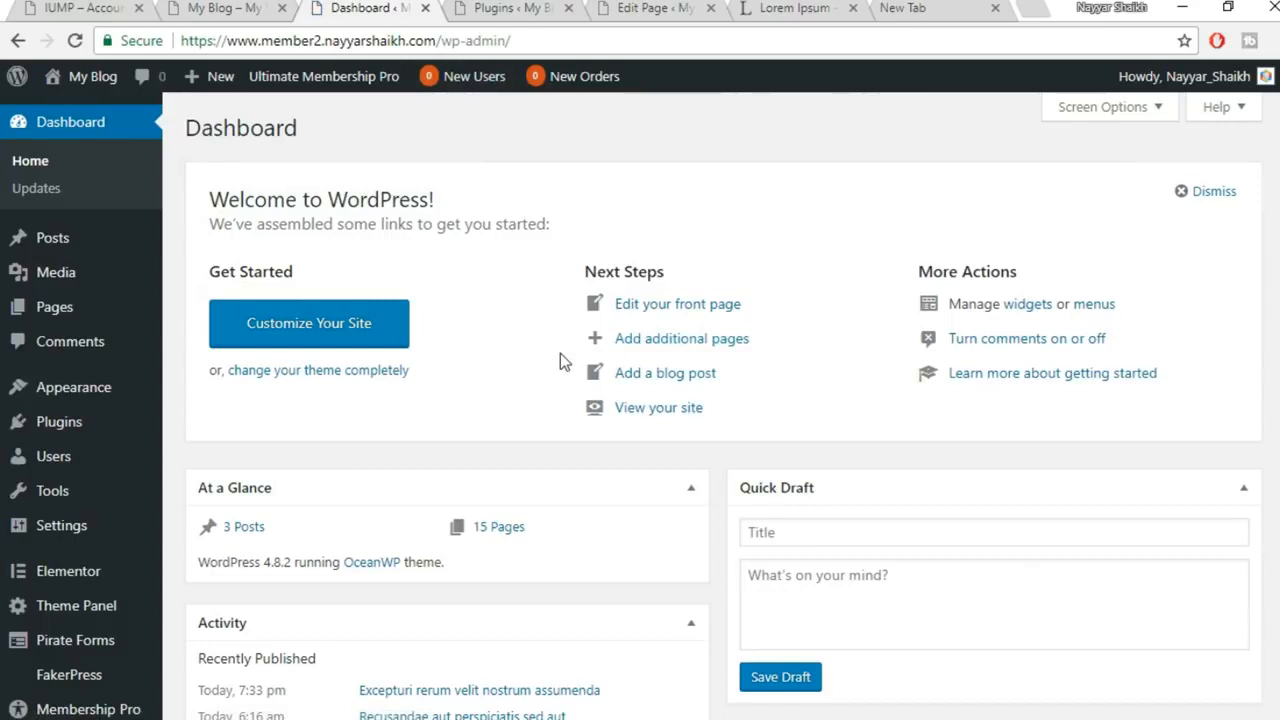
mouse_move(56, 312)
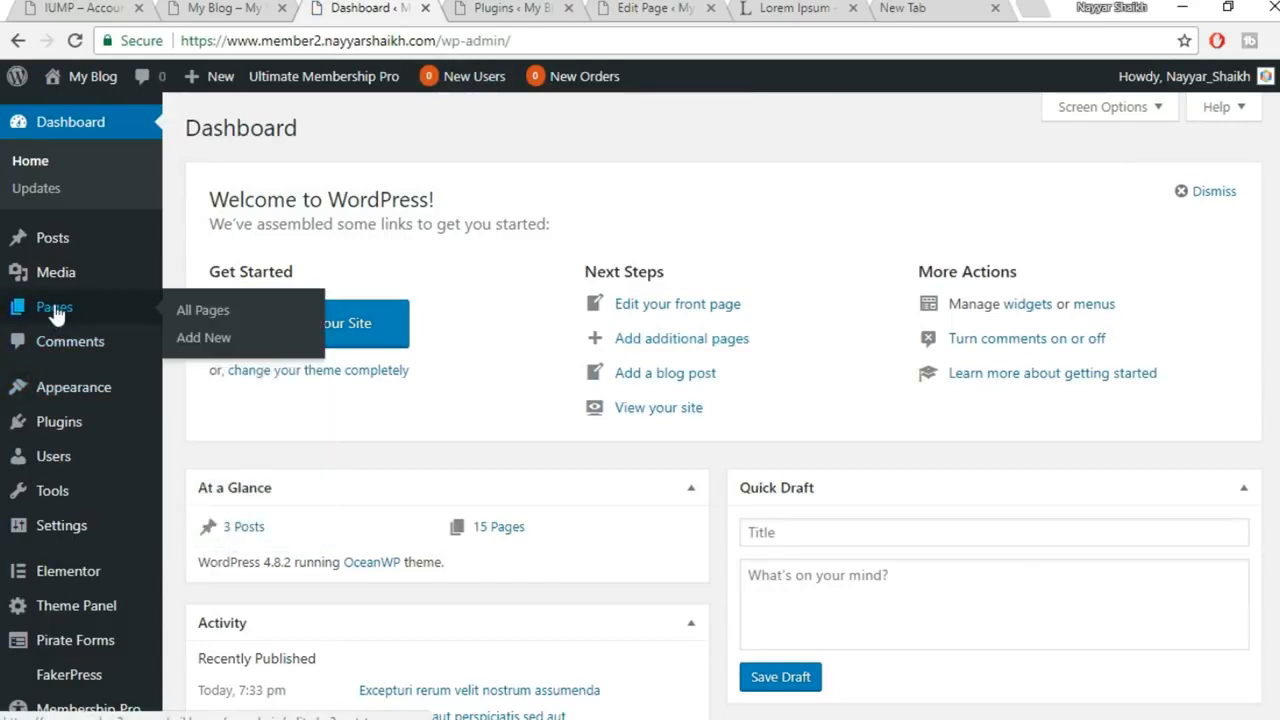
Publish a 'Services' page with Full Width layout and hidden page title, then open it in Elementor
click(232, 341)
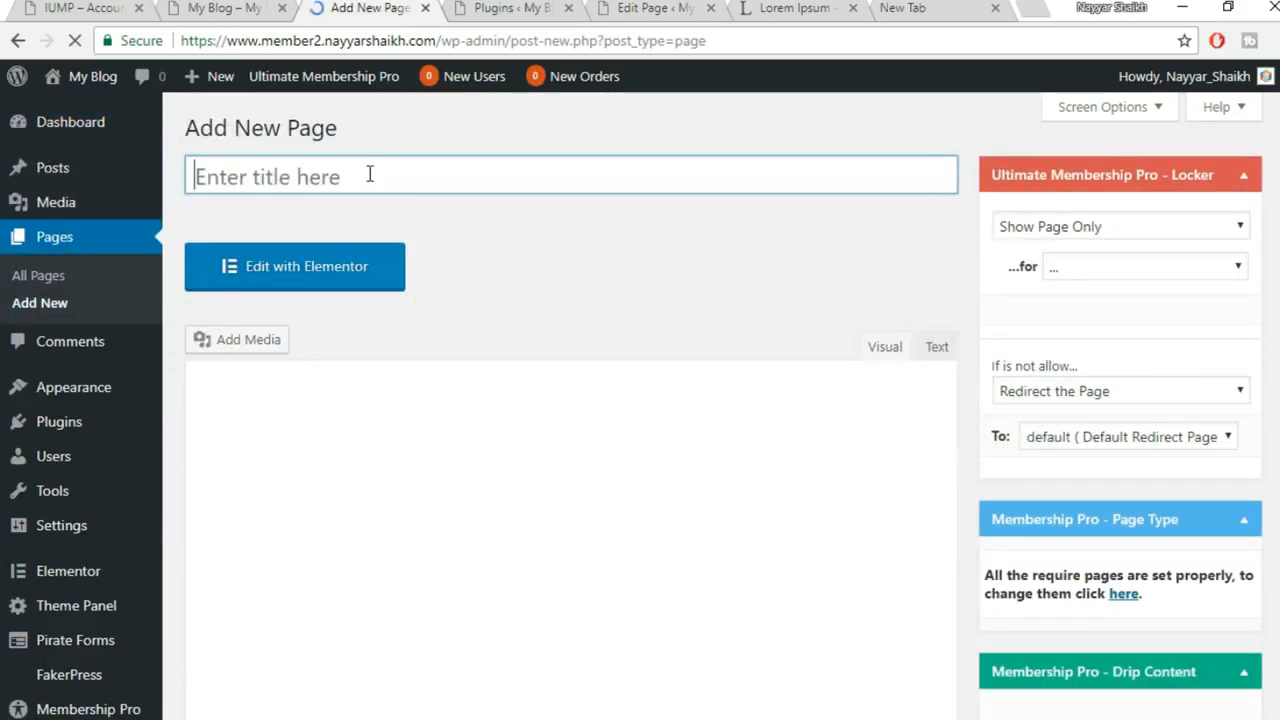
text(Services)
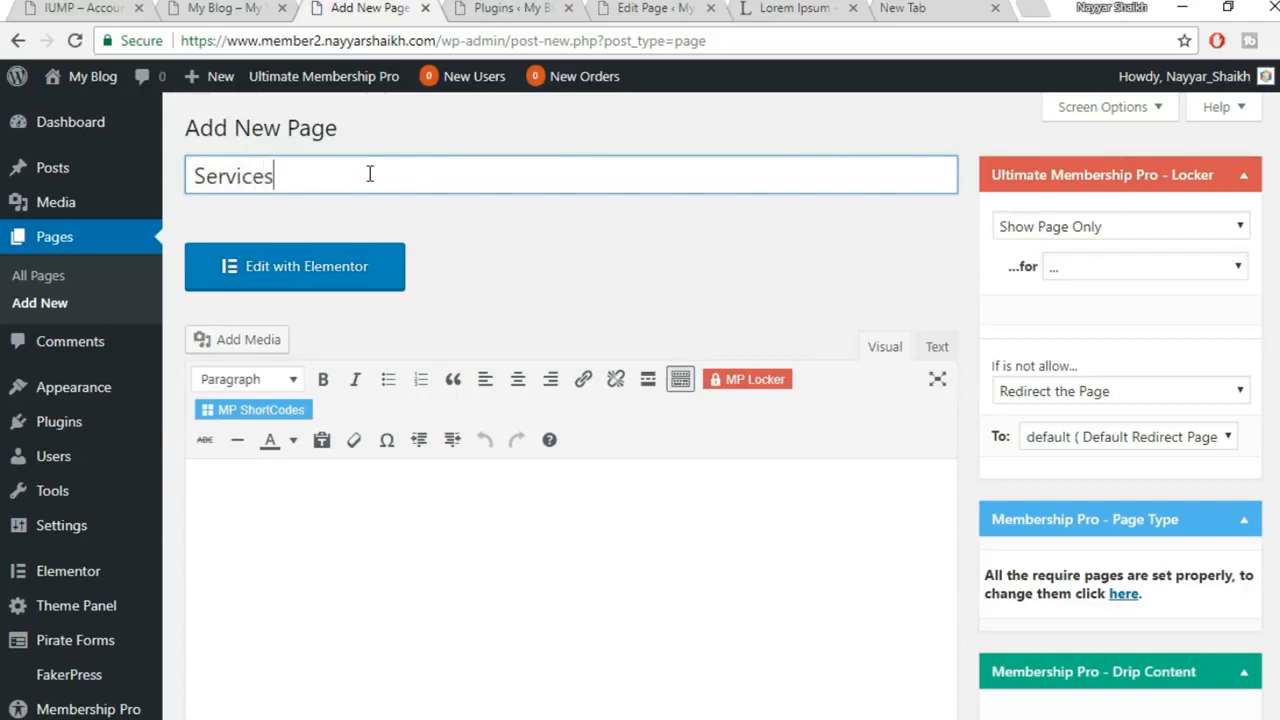
scroll(500, 260, down, 7)
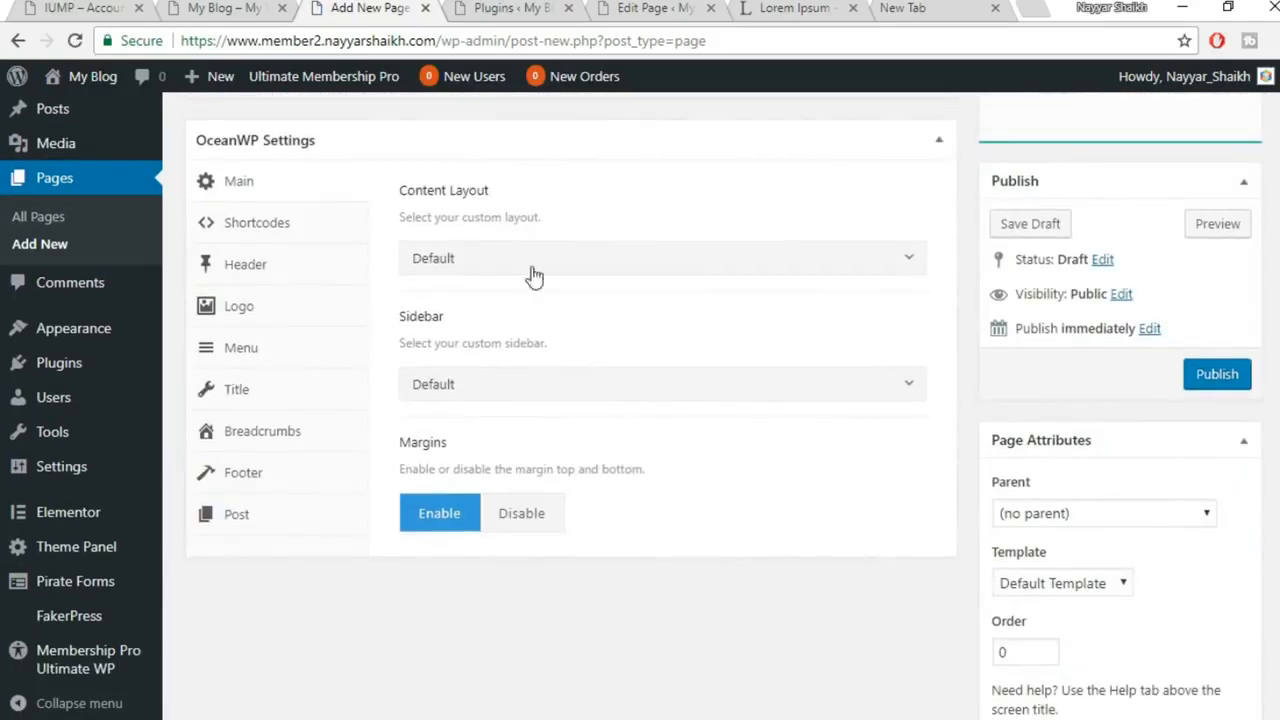
click(535, 255)
click(445, 406)
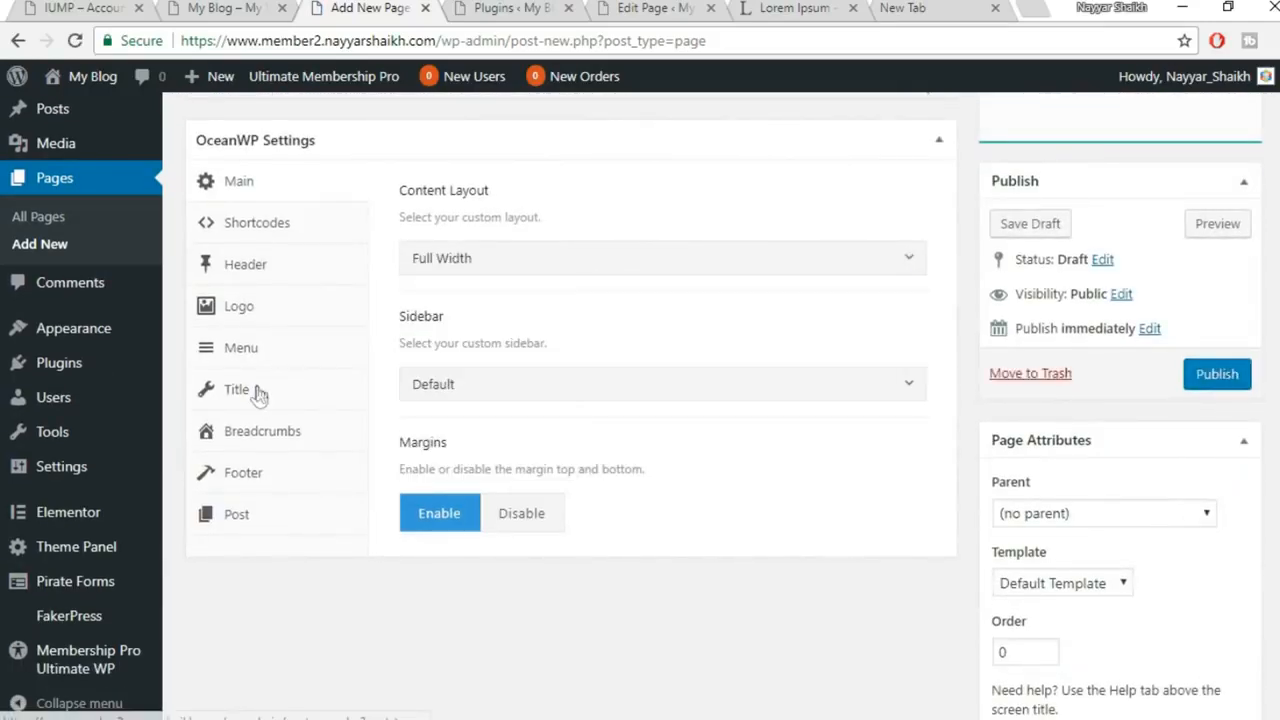
click(257, 391)
click(645, 275)
scroll(681, 375, up, 5)
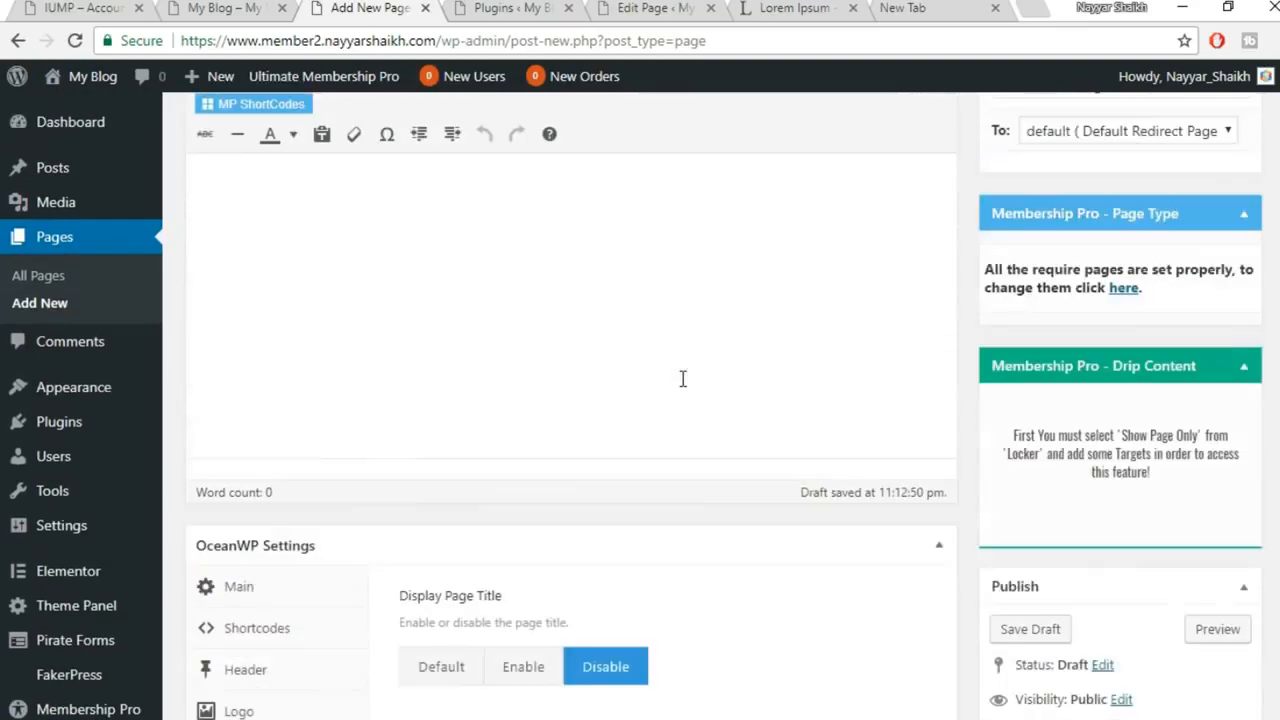
scroll(1168, 510, down, 6)
click(1212, 280)
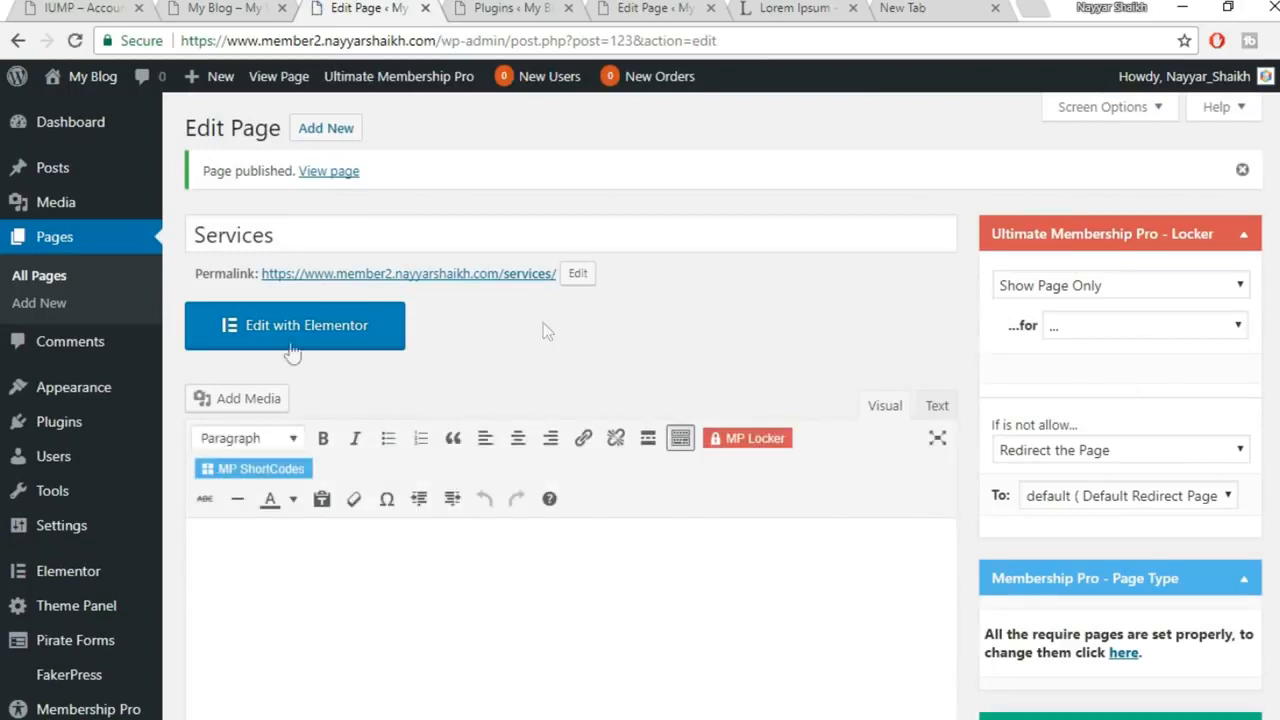
click(307, 327)
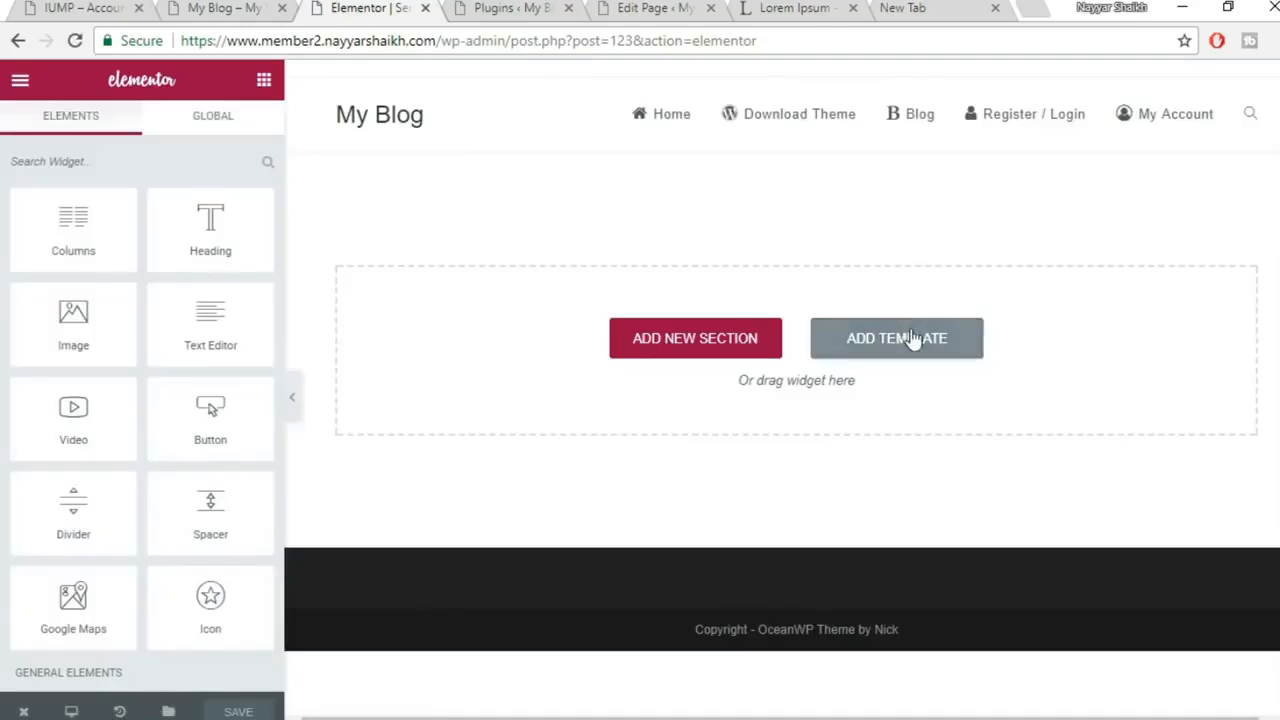
Insert the saved Services template from My Templates into the empty Services page
click(912, 342)
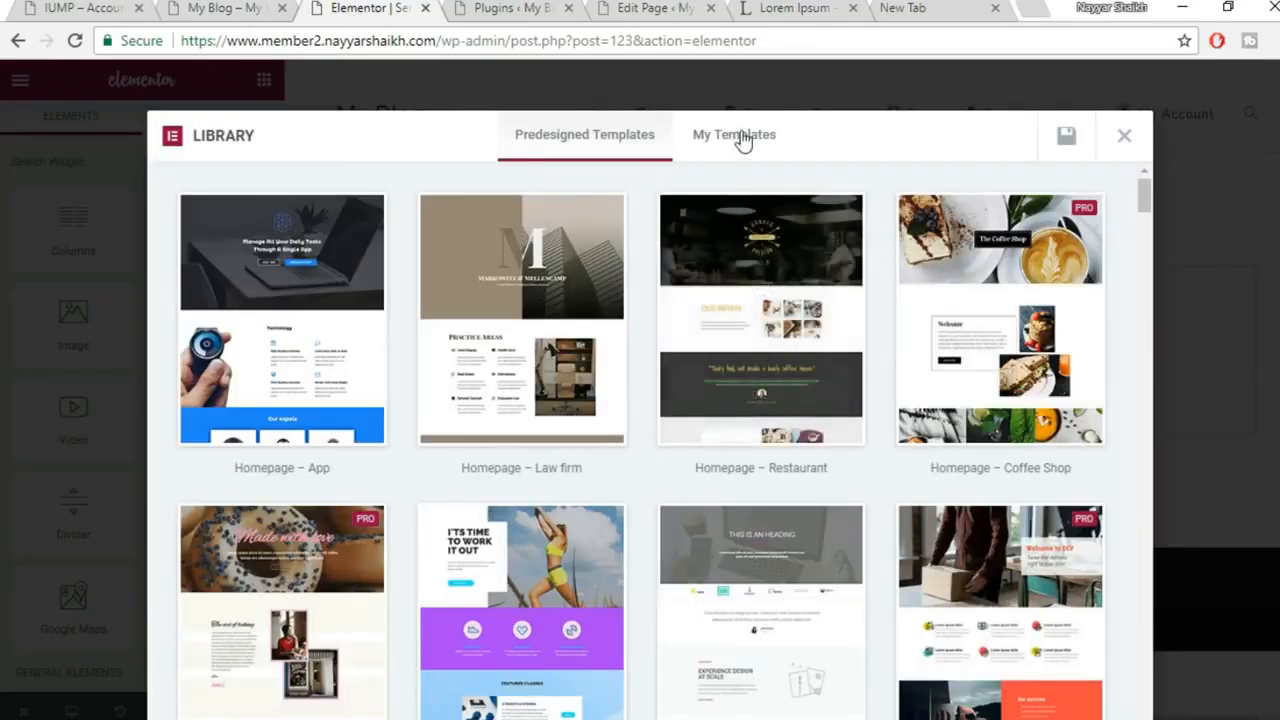
click(740, 136)
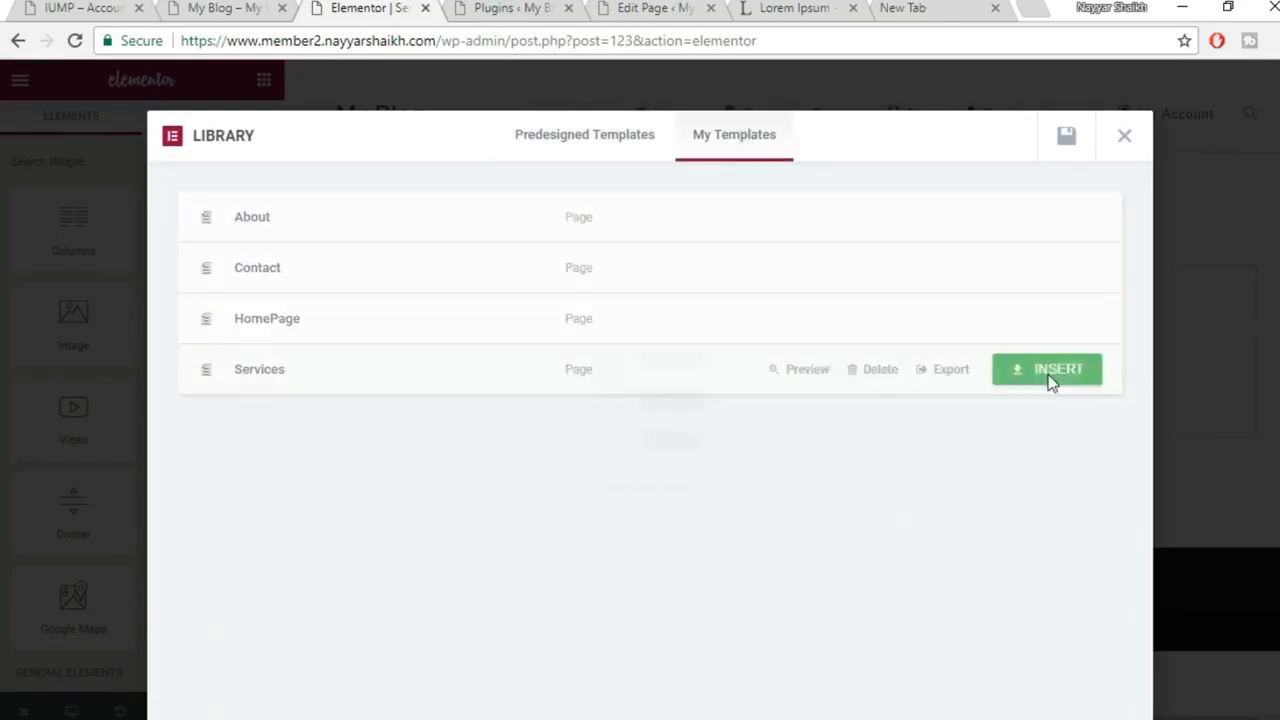
click(1051, 380)
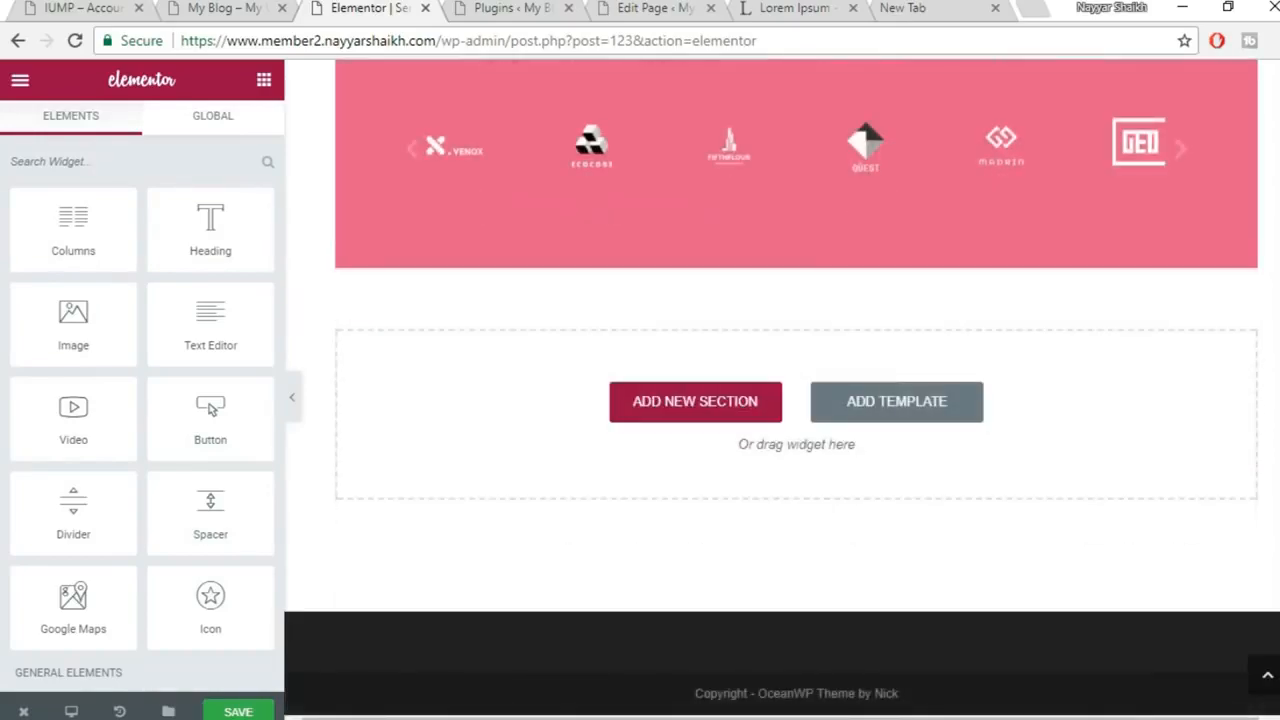
scroll(1040, 363, up, 8)
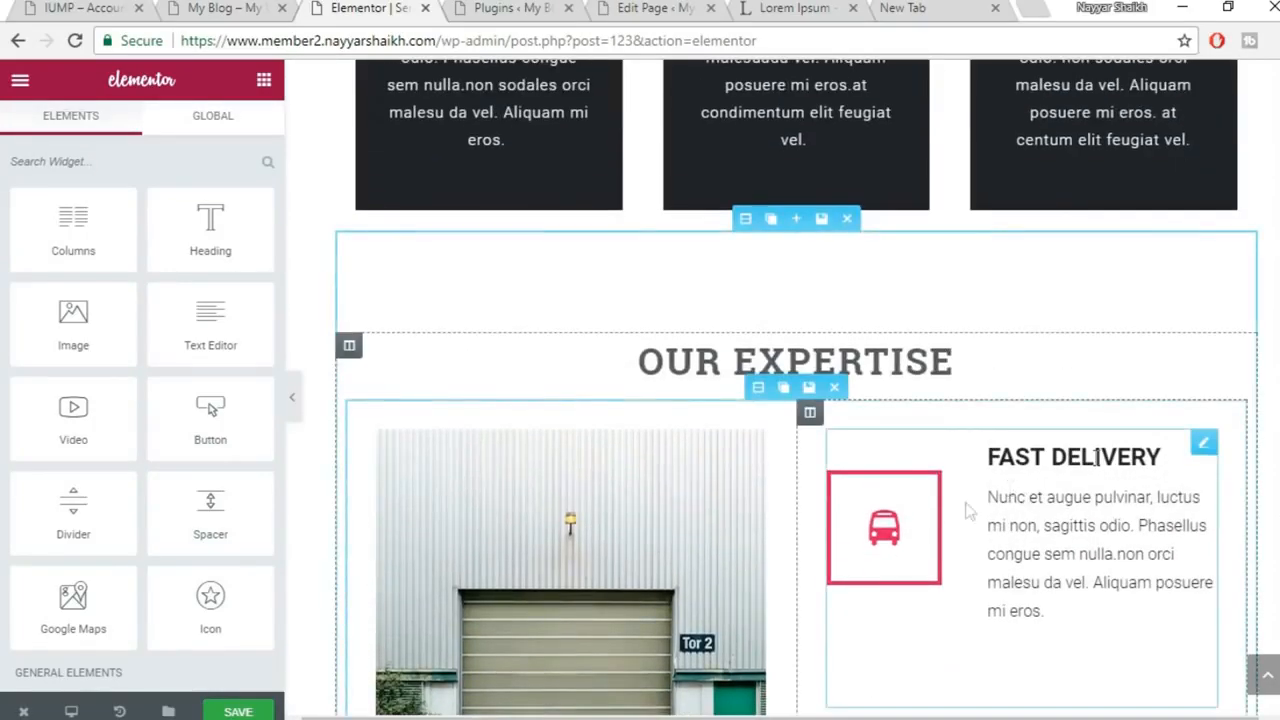
scroll(960, 508, up, 10)
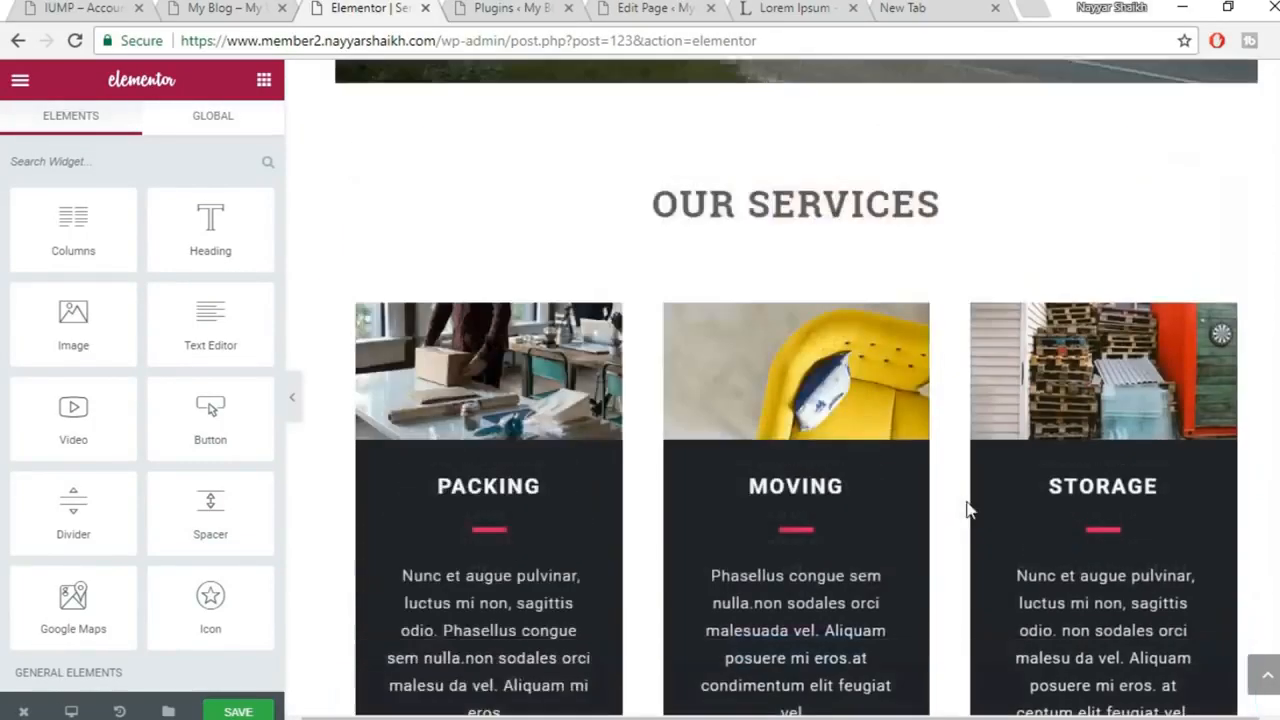
scroll(975, 507, up, 3)
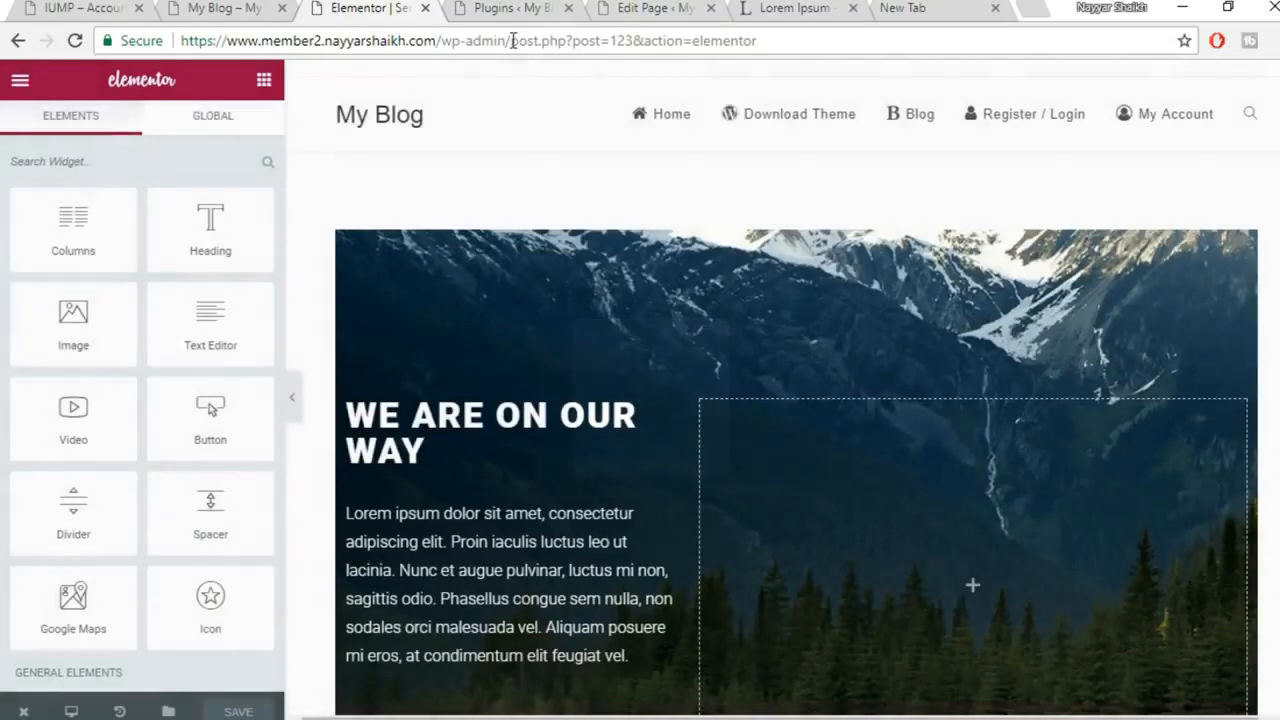
Trim the address to /wp-admin/ to return to the WordPress dashboard
drag(513, 41, 757, 41)
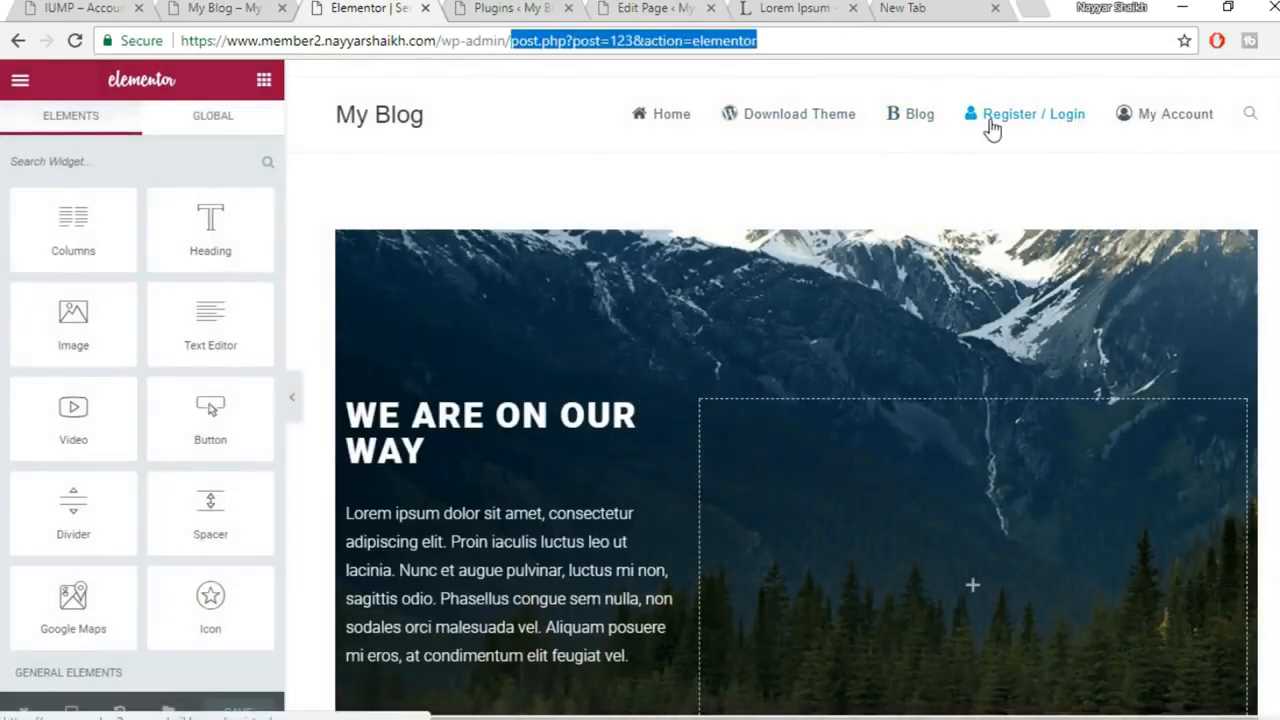
key(BackSpace)
key(Return)
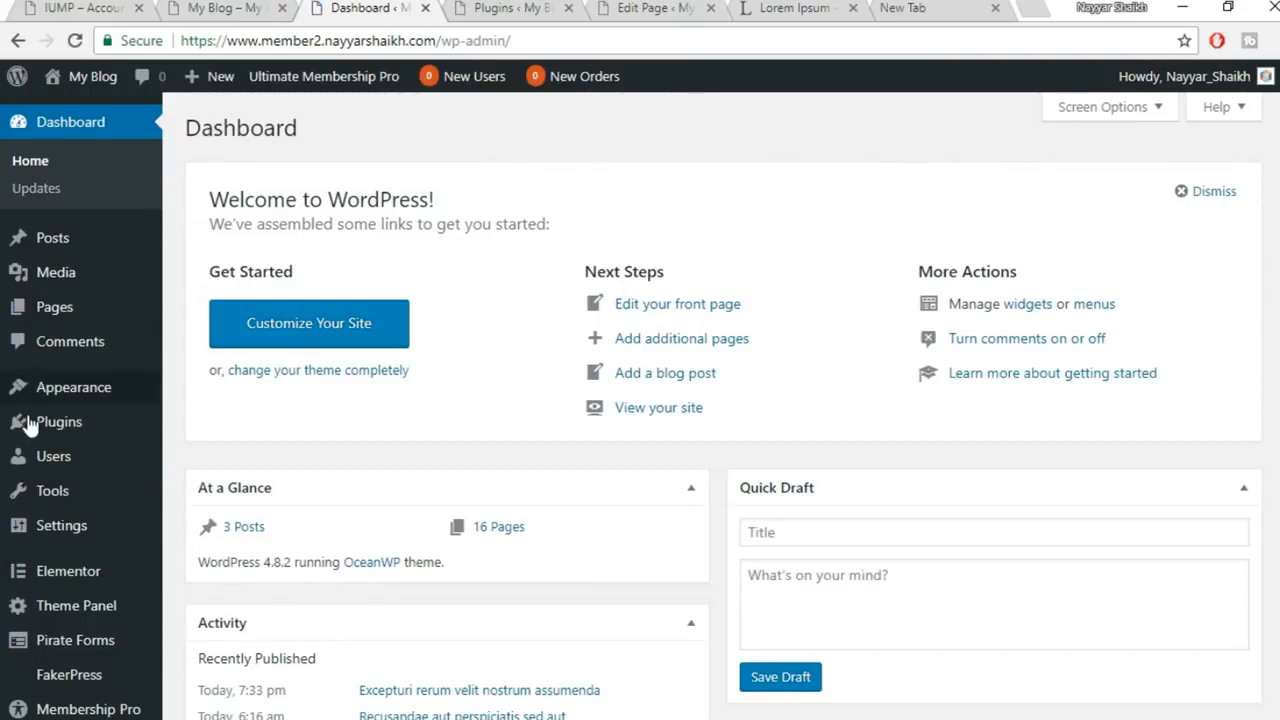
Add the Services, Contact Us and About us pages to MainMenu under Appearance > Menus
mouse_move(58, 403)
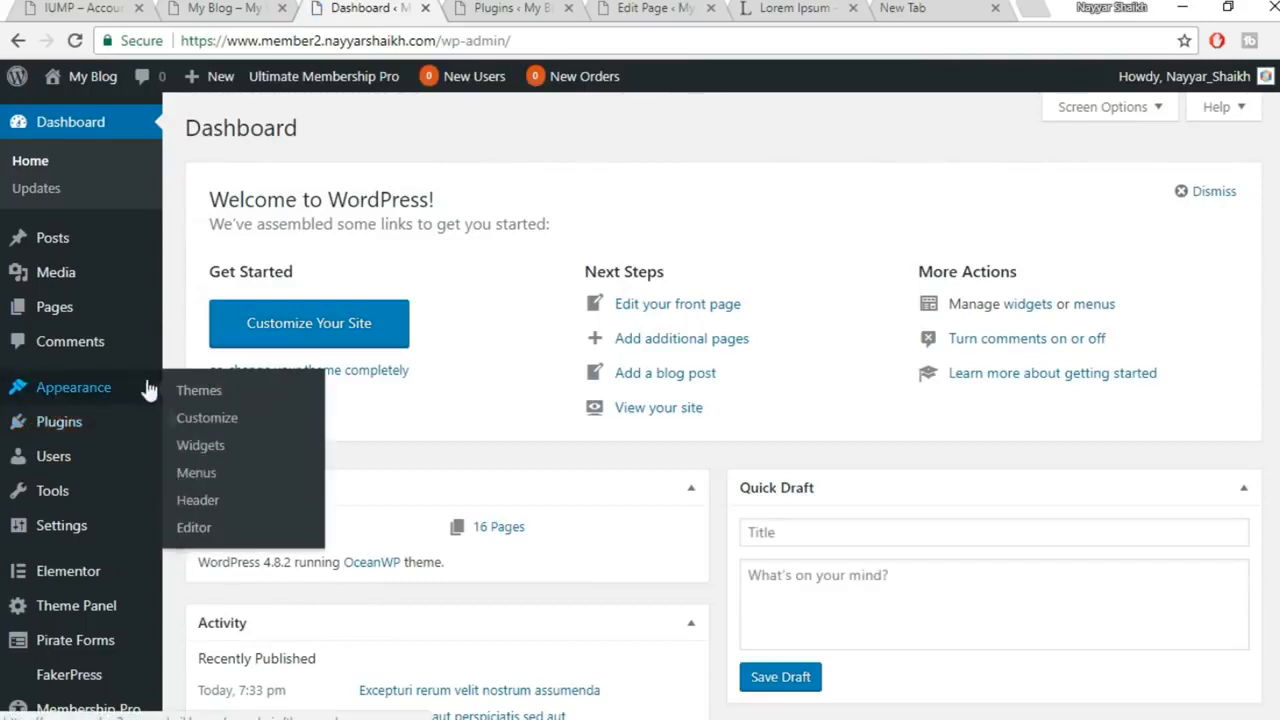
click(206, 476)
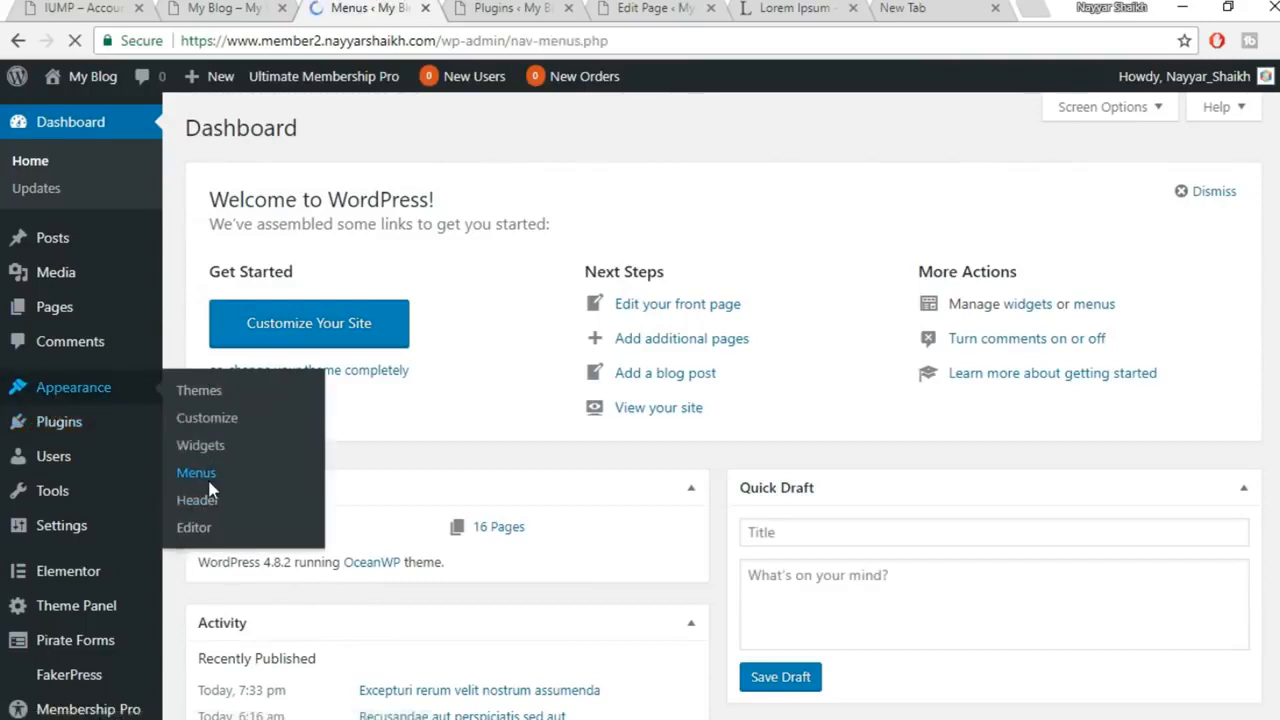
scroll(417, 461, down, 1)
scroll(417, 461, up, 1)
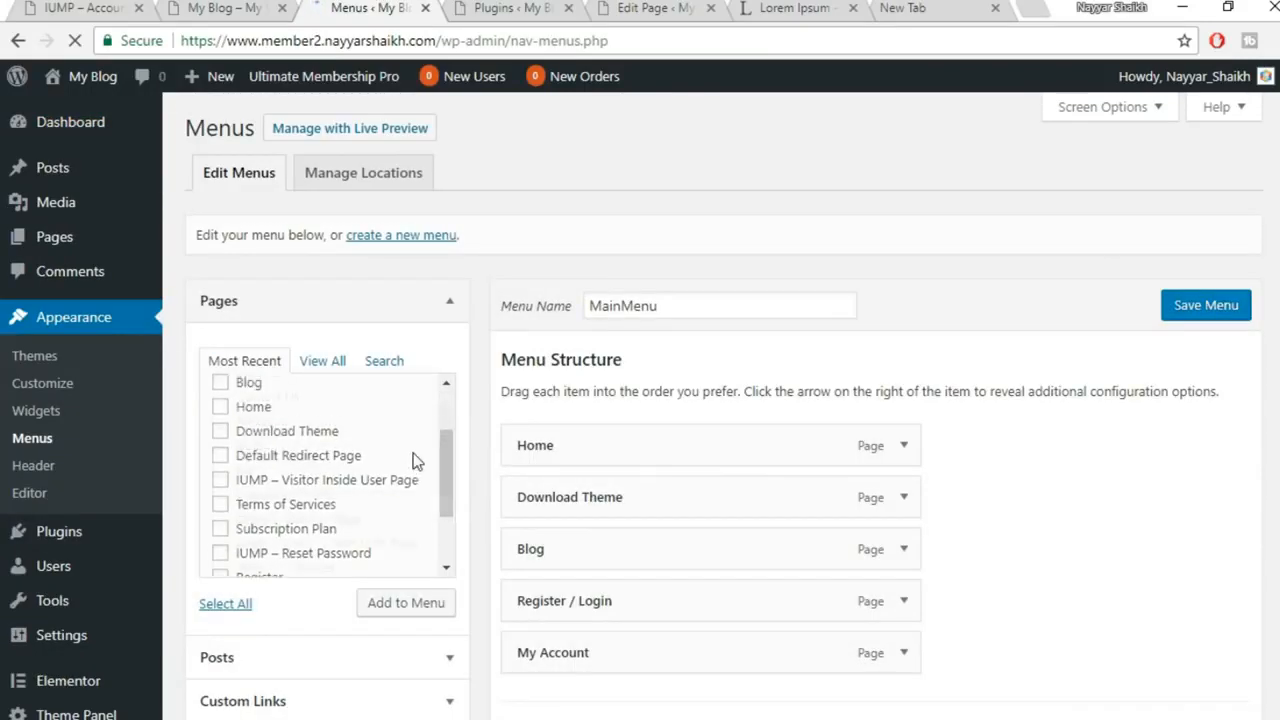
scroll(268, 443, up, 2)
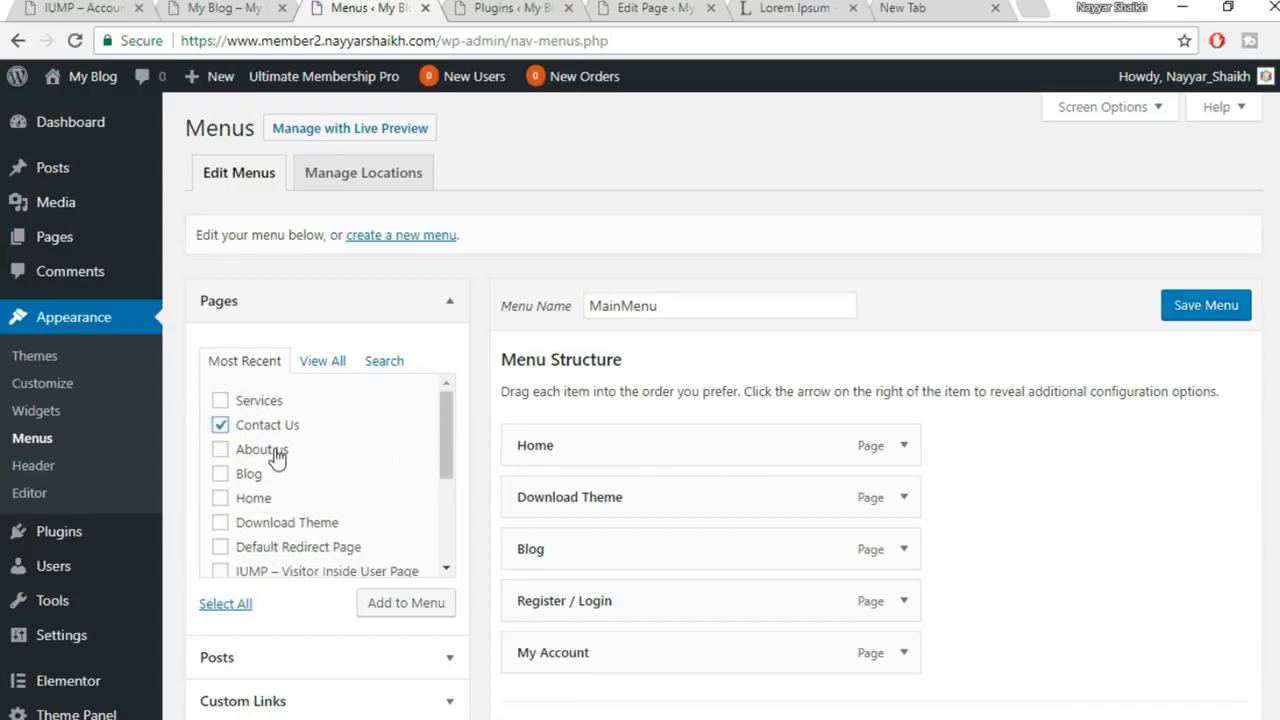
click(430, 620)
scroll(1086, 511, down, 3)
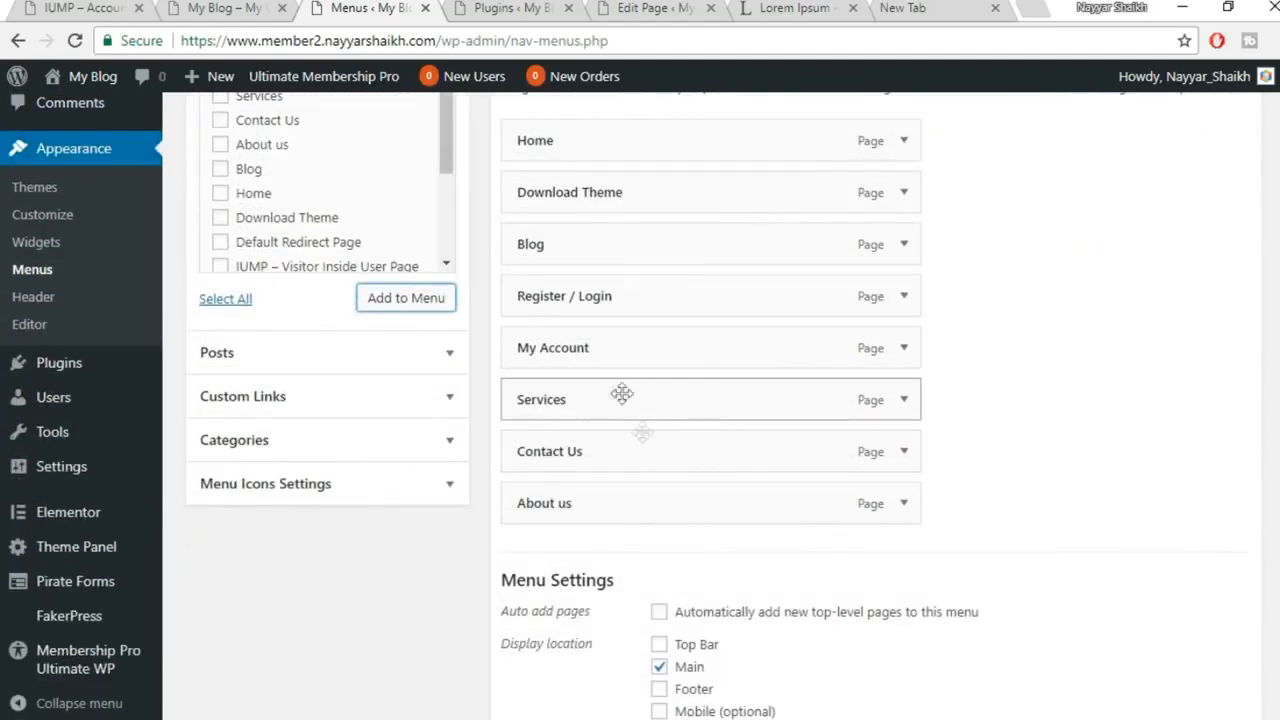
scroll(608, 451, up, 1)
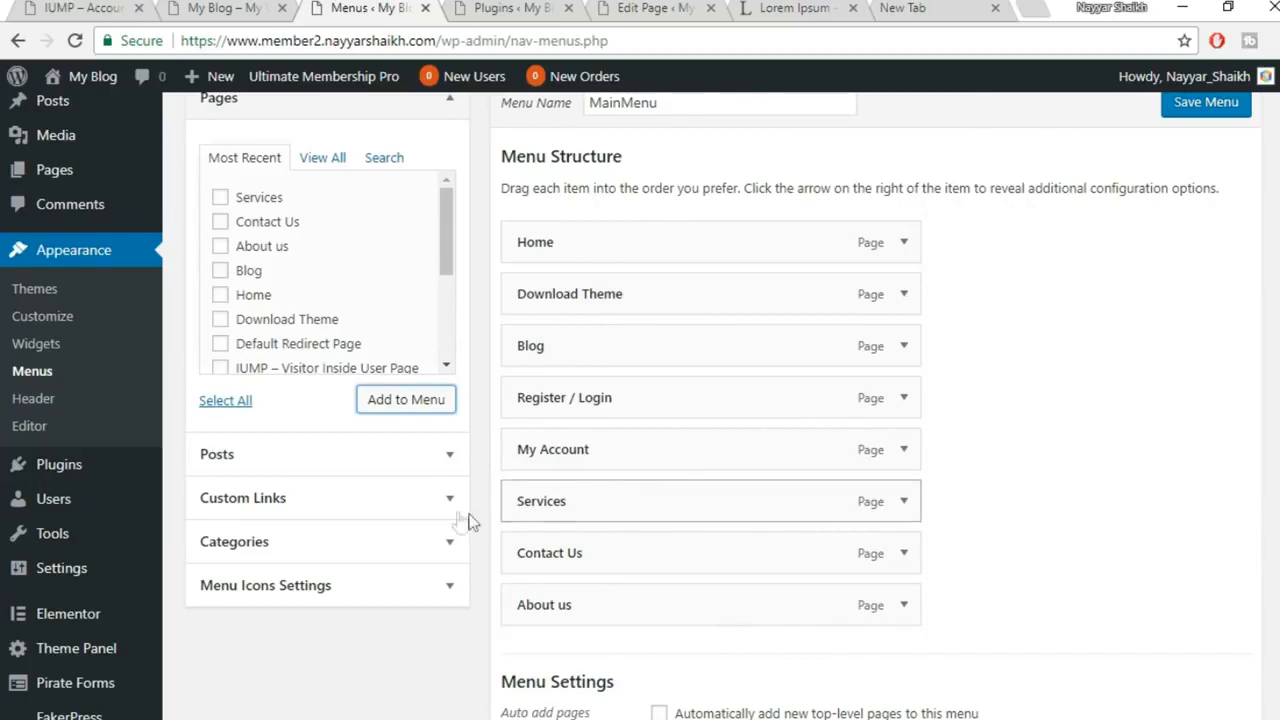
Add a custom link 'Our Company' with URL # to the menu
click(392, 500)
click(217, 255)
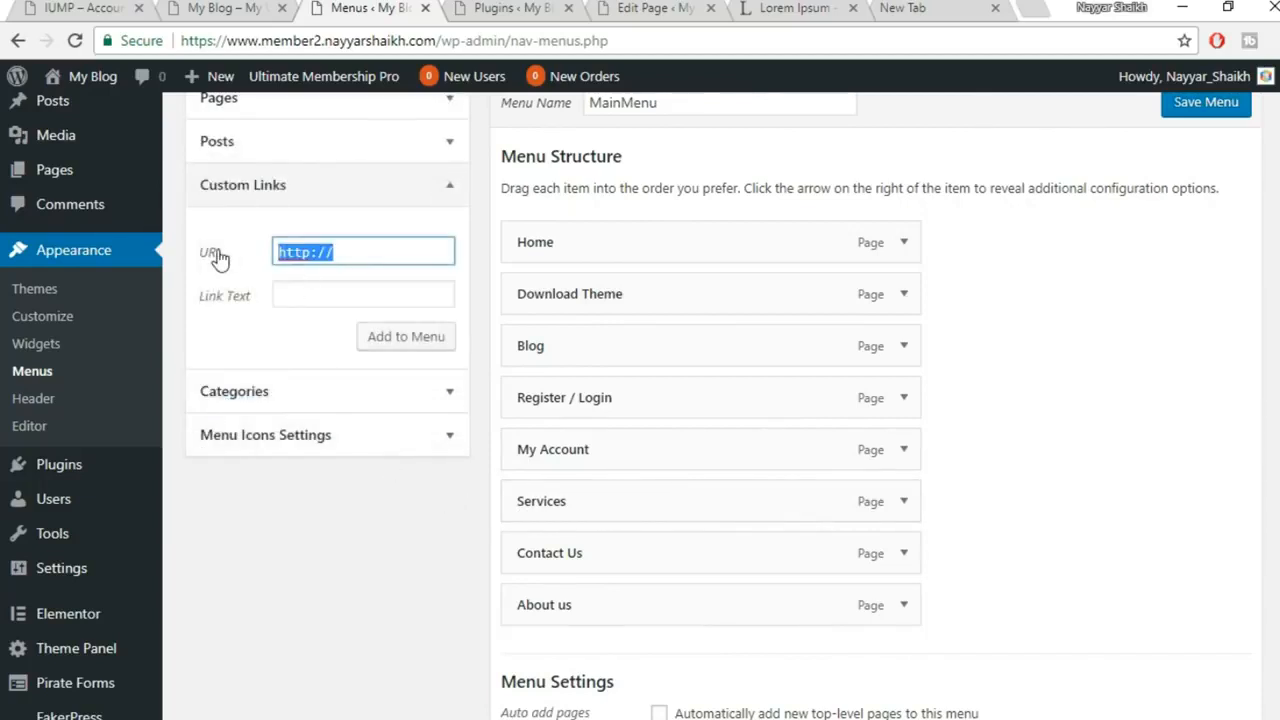
text(#)
click(340, 294)
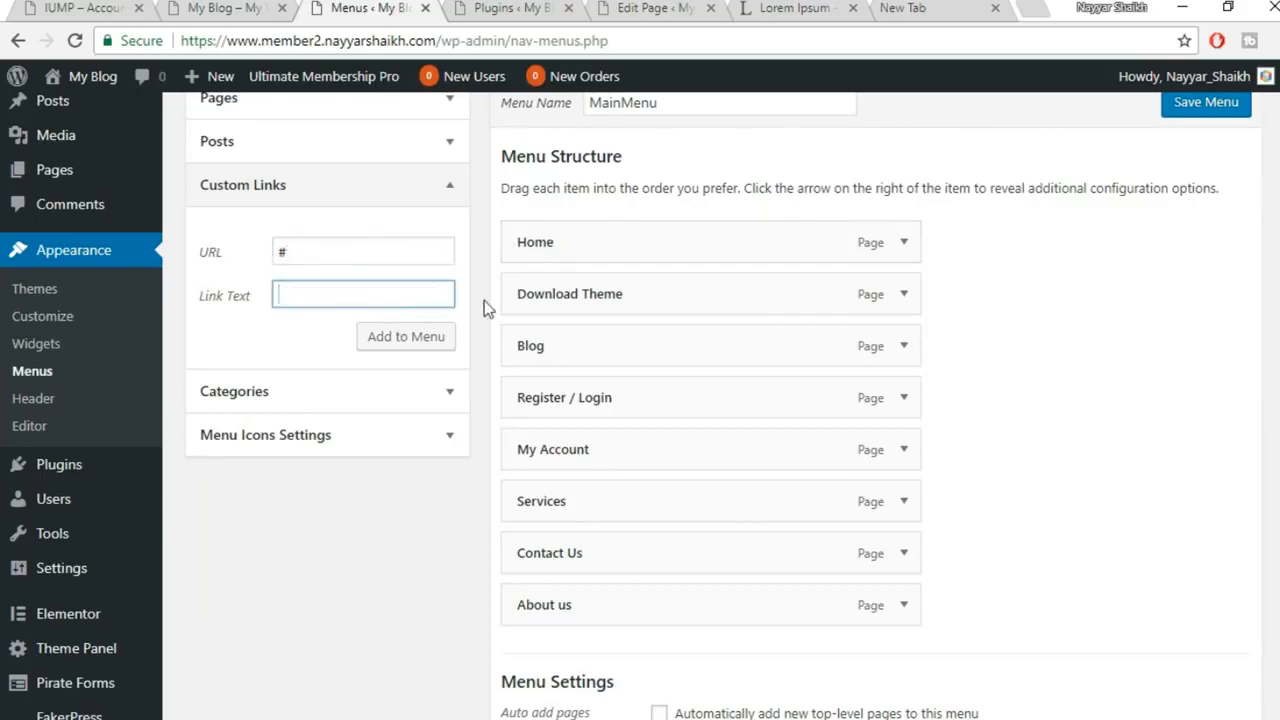
text(Our Company)
click(430, 340)
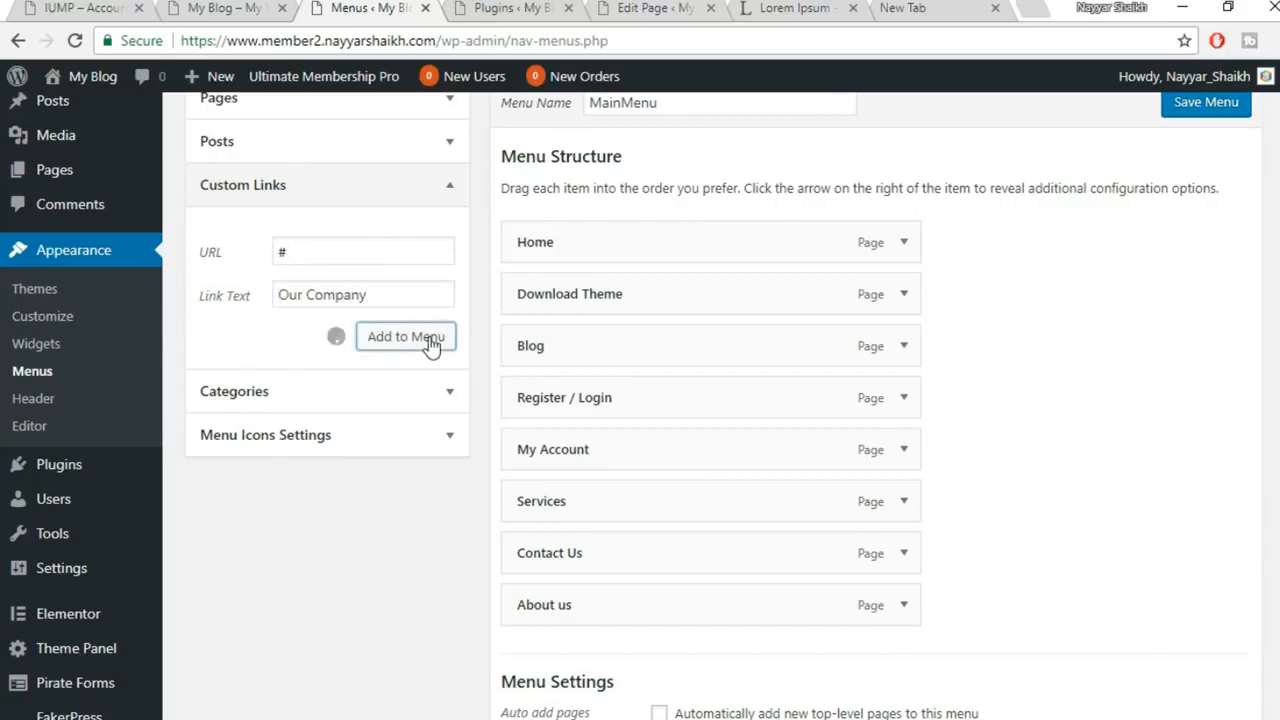
Nest Services, Contact Us and About us under Our Company and save the menu
drag(606, 661, 602, 512)
drag(603, 564, 602, 564)
drag(574, 606, 626, 609)
drag(626, 660, 578, 586)
scroll(575, 432, down, 1)
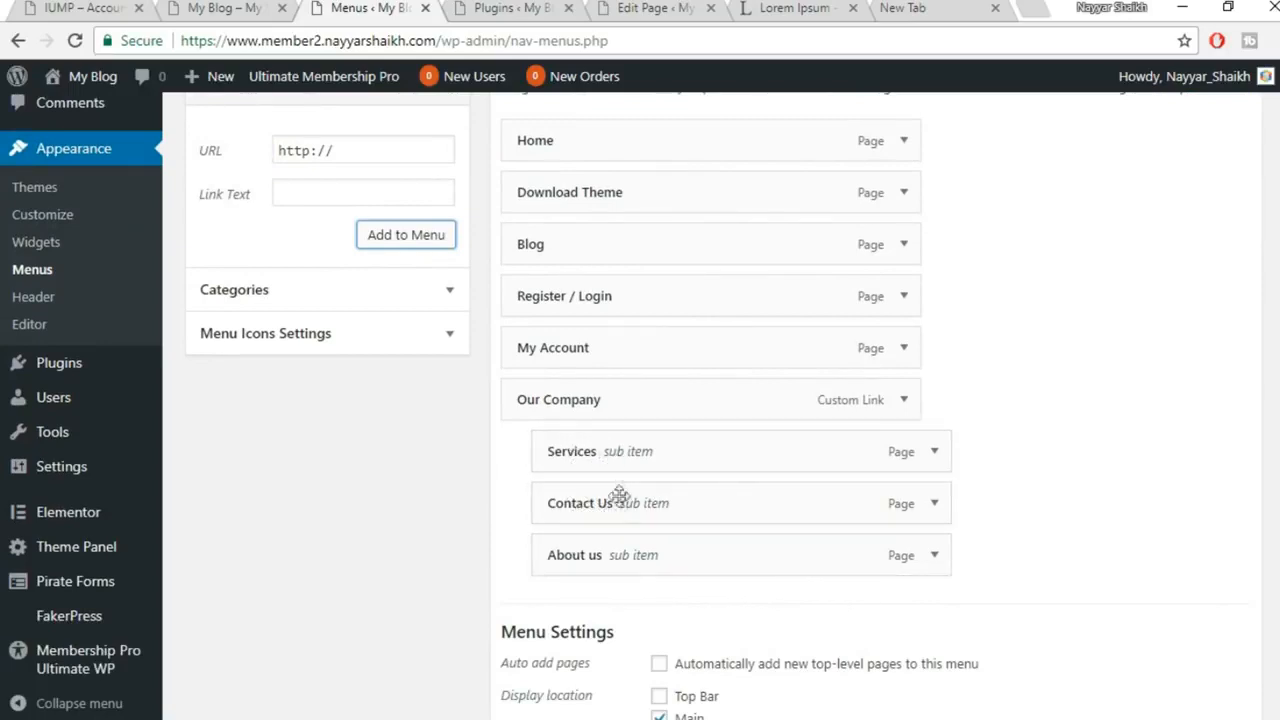
scroll(888, 522, down, 2)
click(1204, 626)
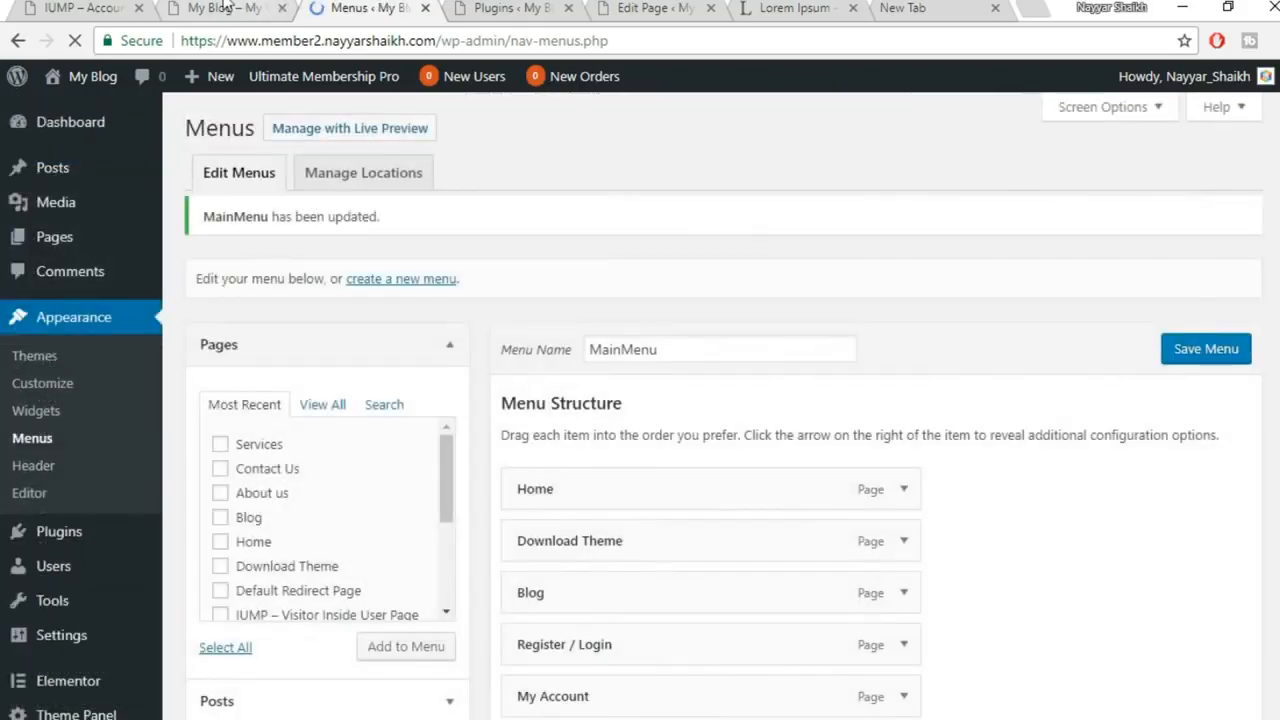
click(220, 8)
Reload the live site and reveal the Our Company submenu with its three pages
click(79, 44)
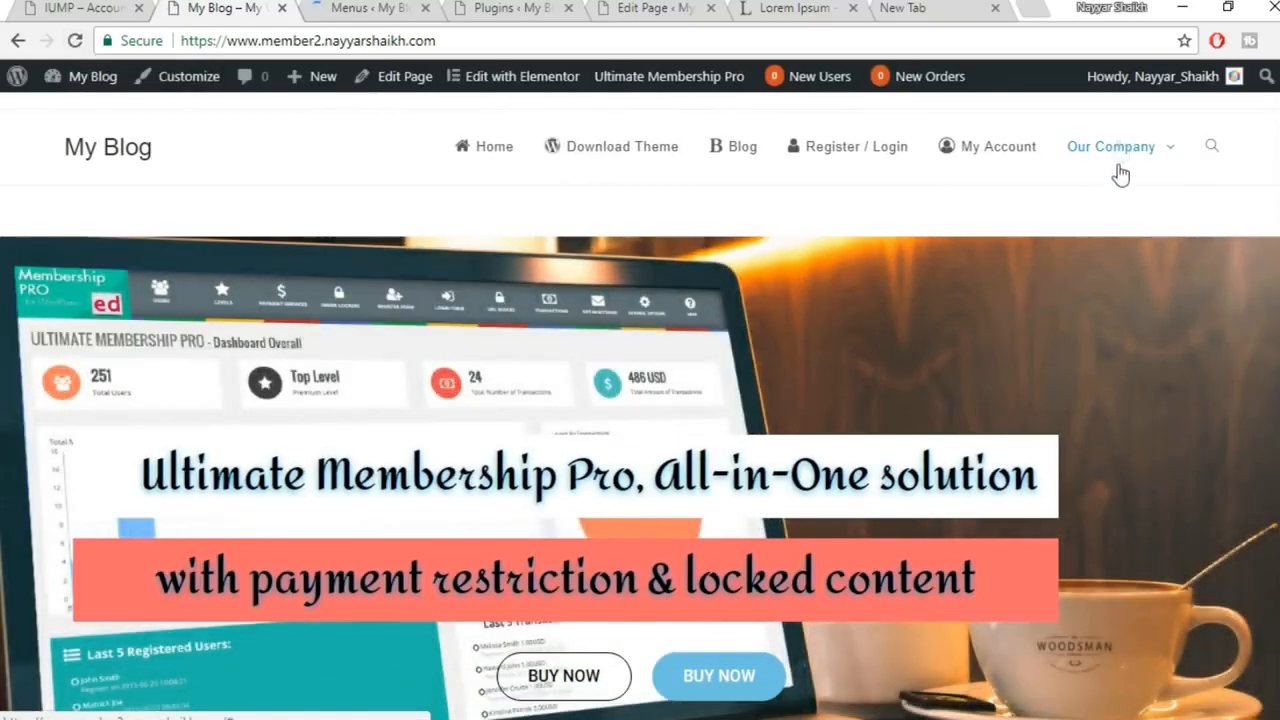
mouse_move(1118, 170)
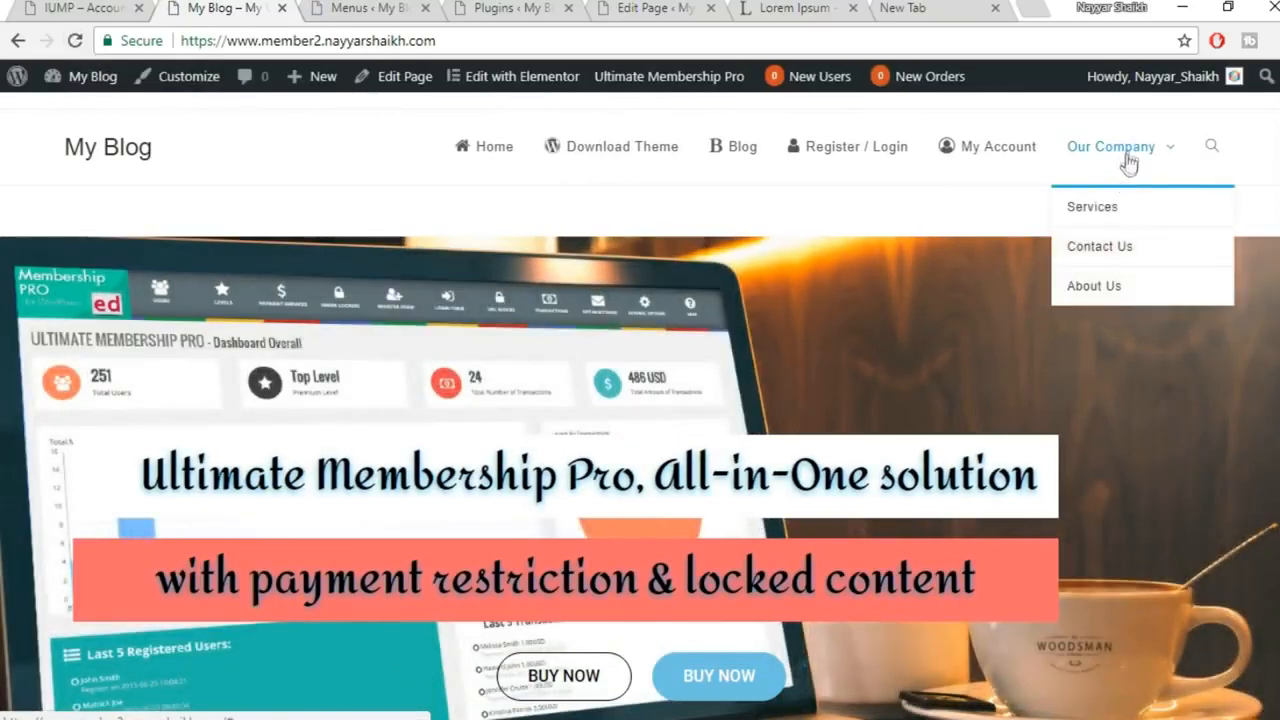